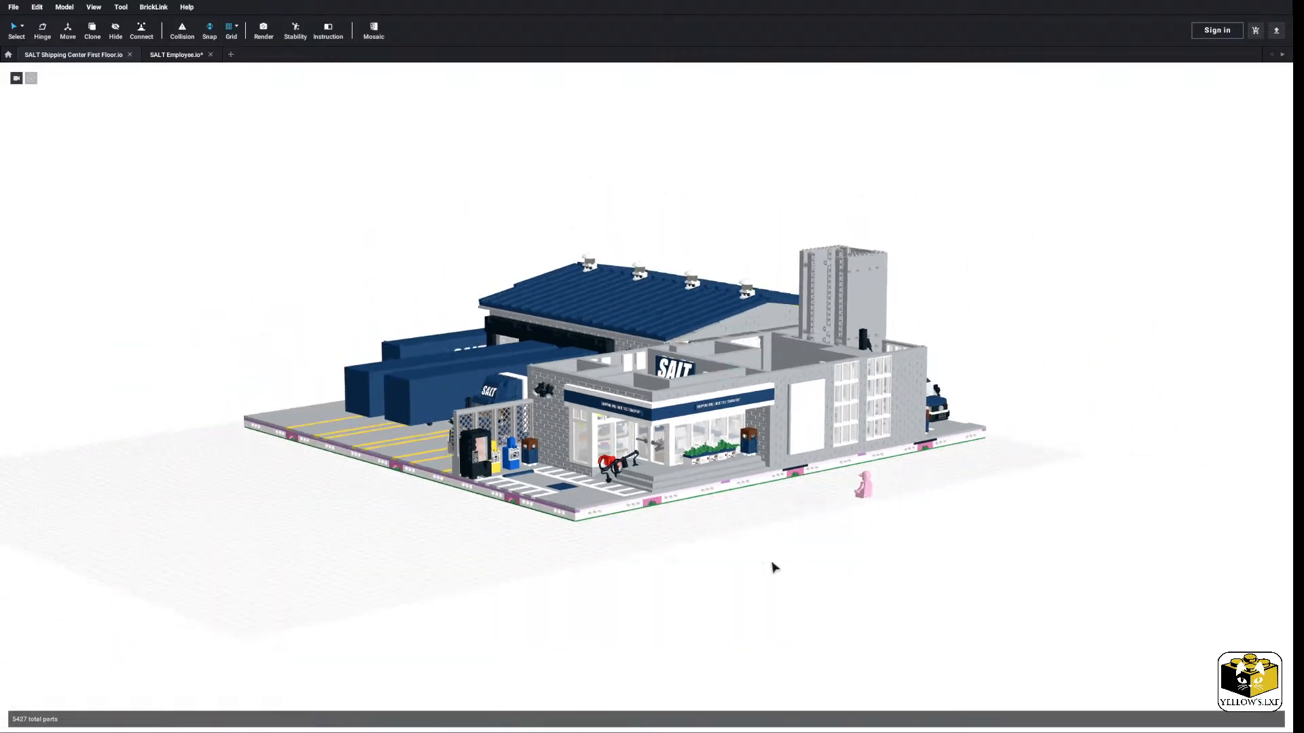
Step: Examine the SALT shipping center model from above and from its entrance side, including the yard, office and warehouse roof
mouse_move(771, 566)
right_down()
mouse_move(779, 603)
mouse_move(776, 575)
right_up()
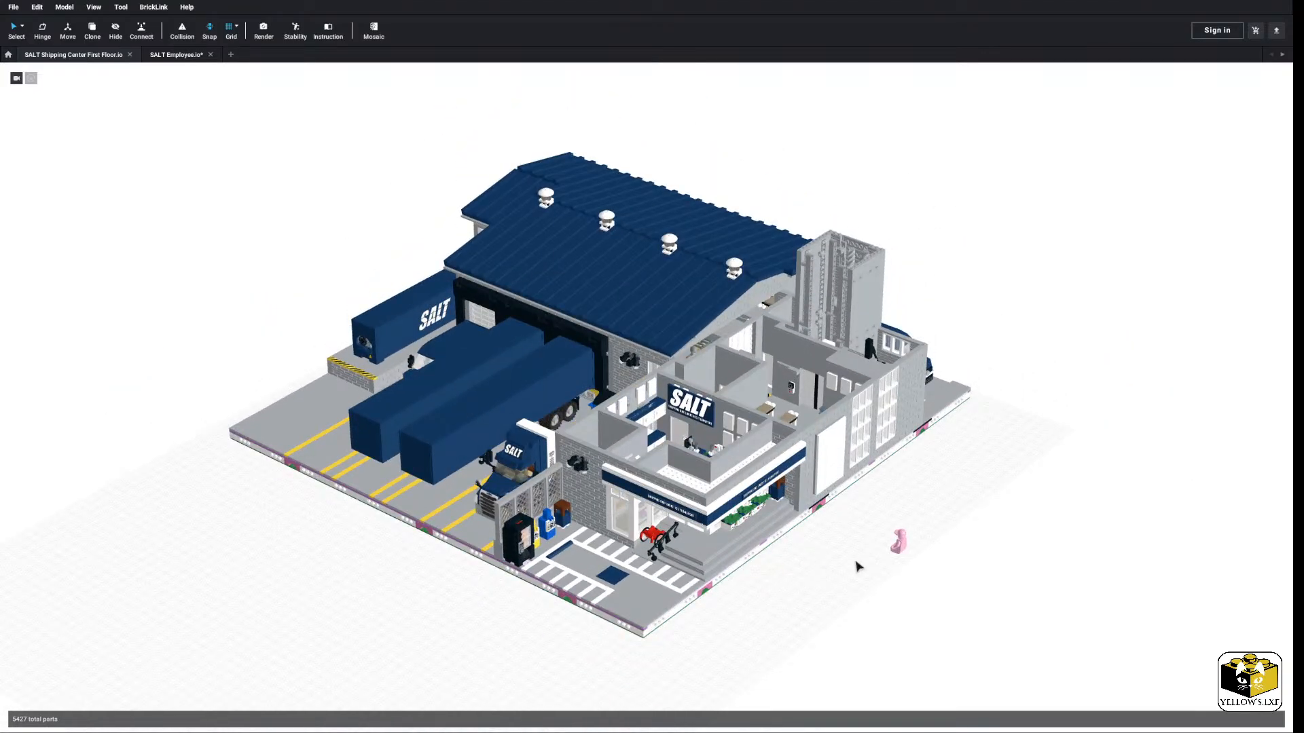
right_drag(857, 566, 751, 599)
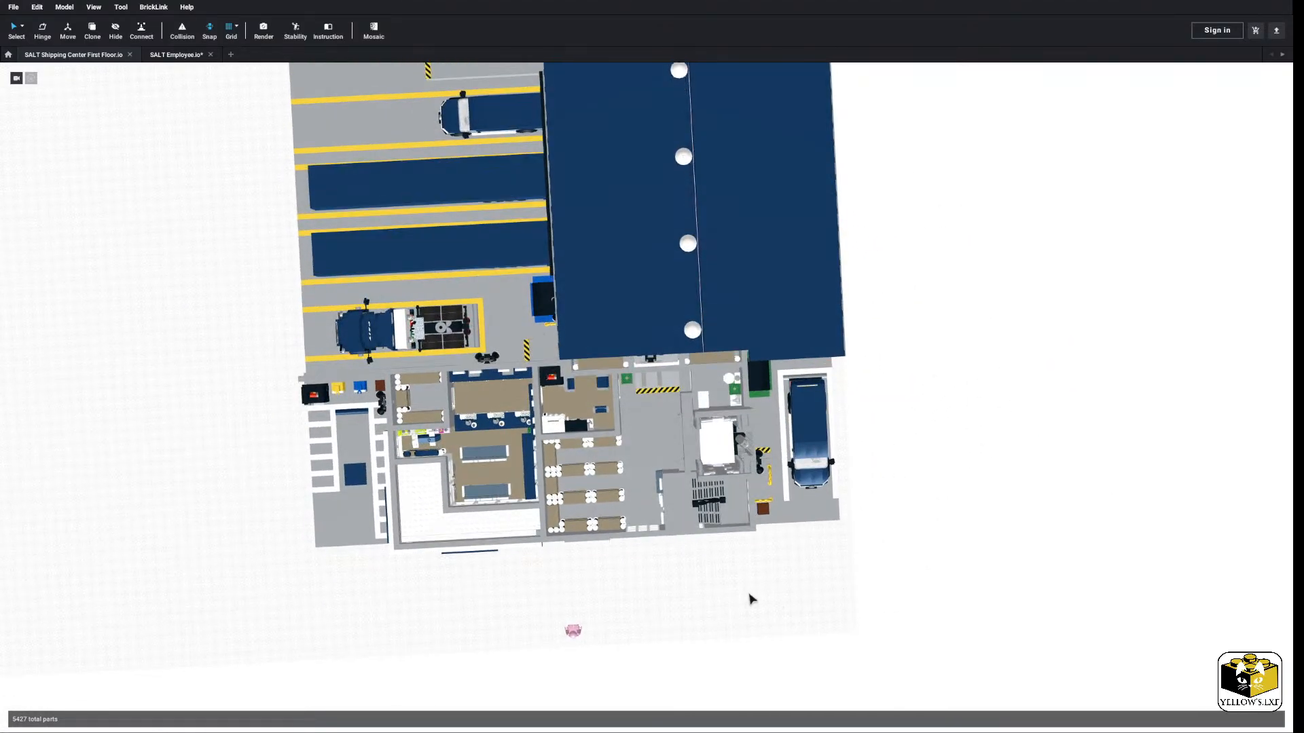
right_drag(787, 556, 794, 569)
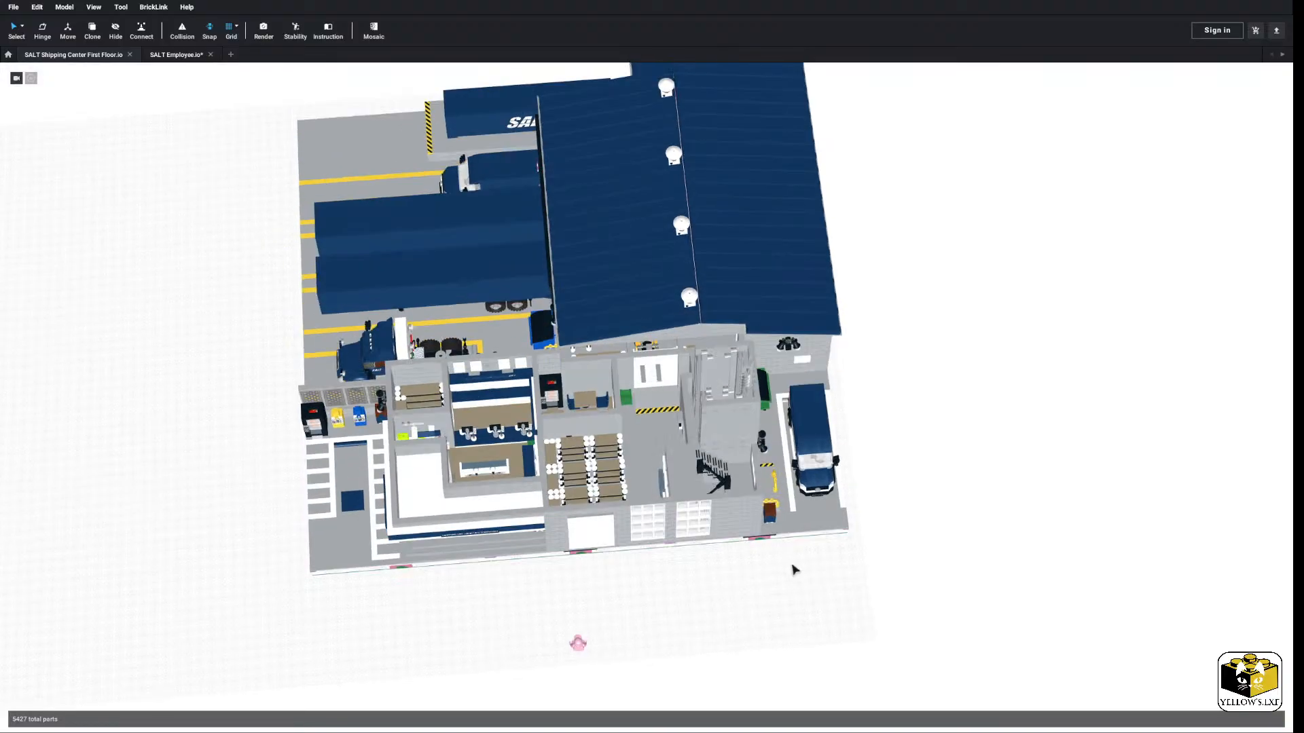
middle_drag(702, 602, 706, 584)
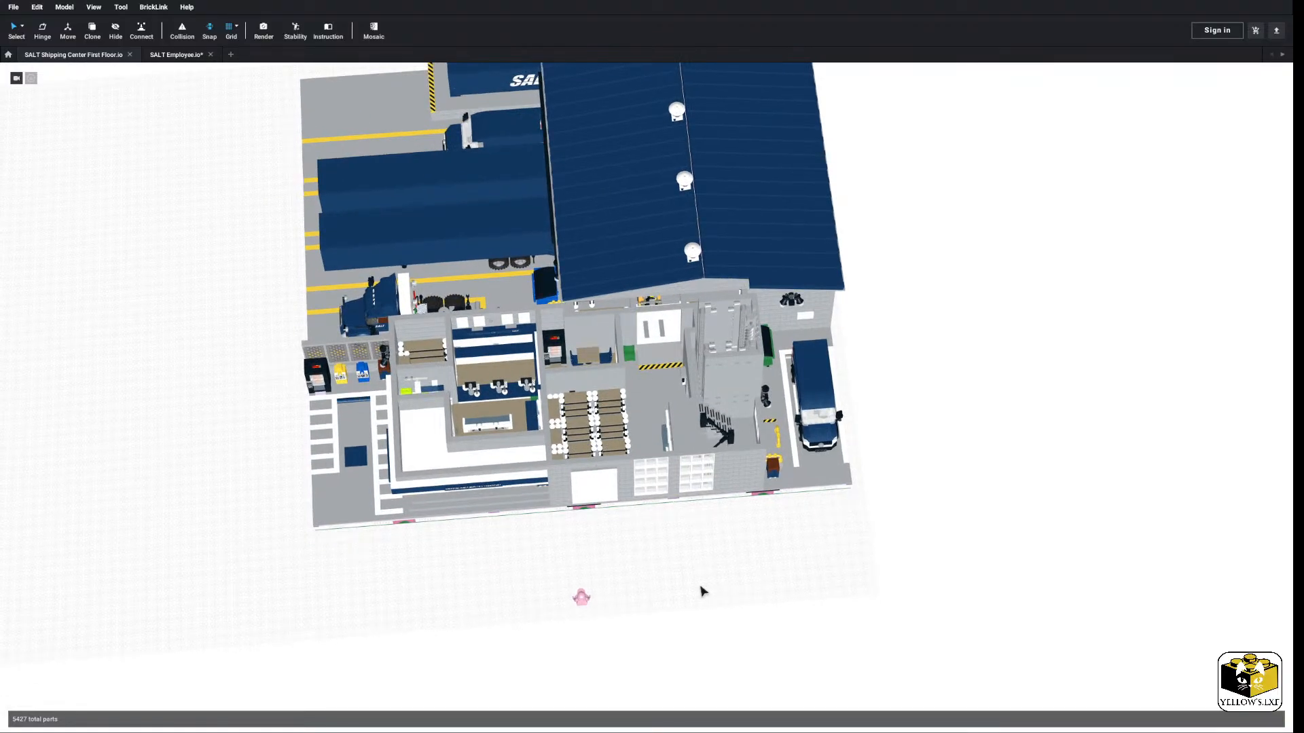
mouse_move(703, 591)
right_down()
mouse_move(713, 568)
mouse_move(763, 579)
mouse_move(705, 591)
right_up()
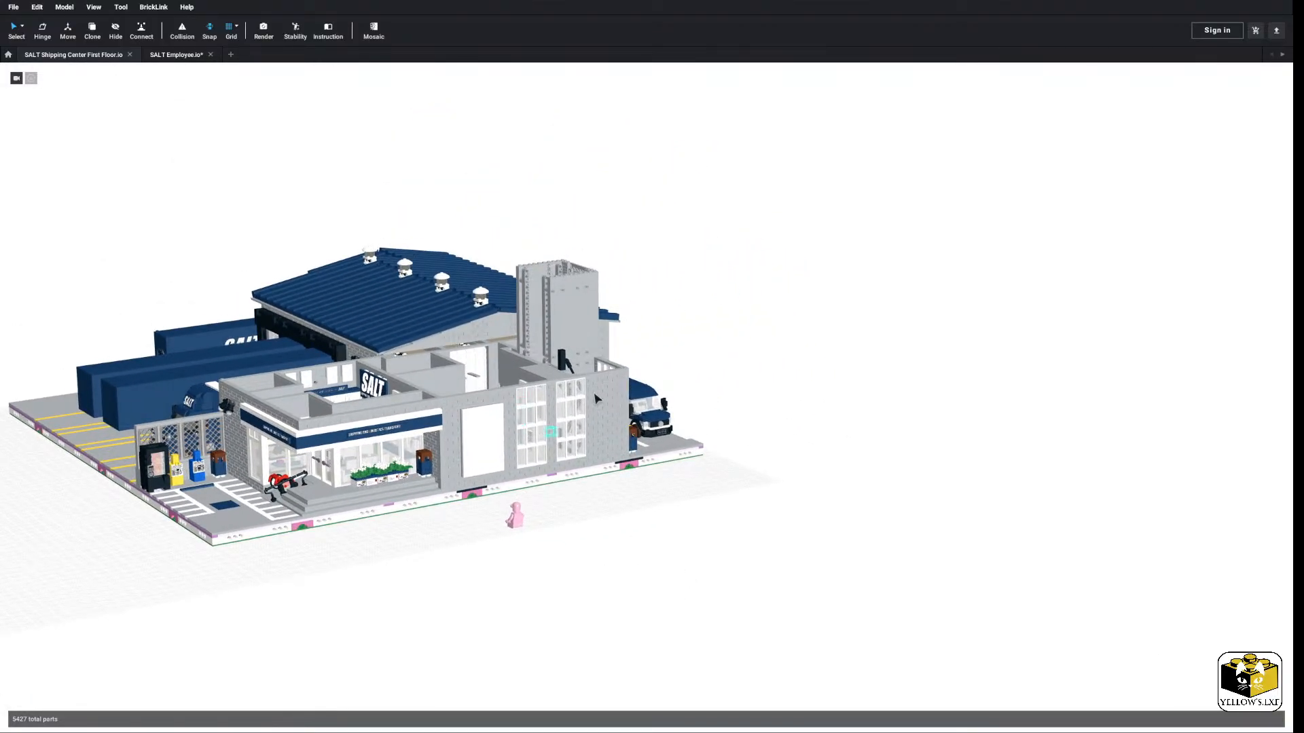
middle_drag(577, 492, 668, 572)
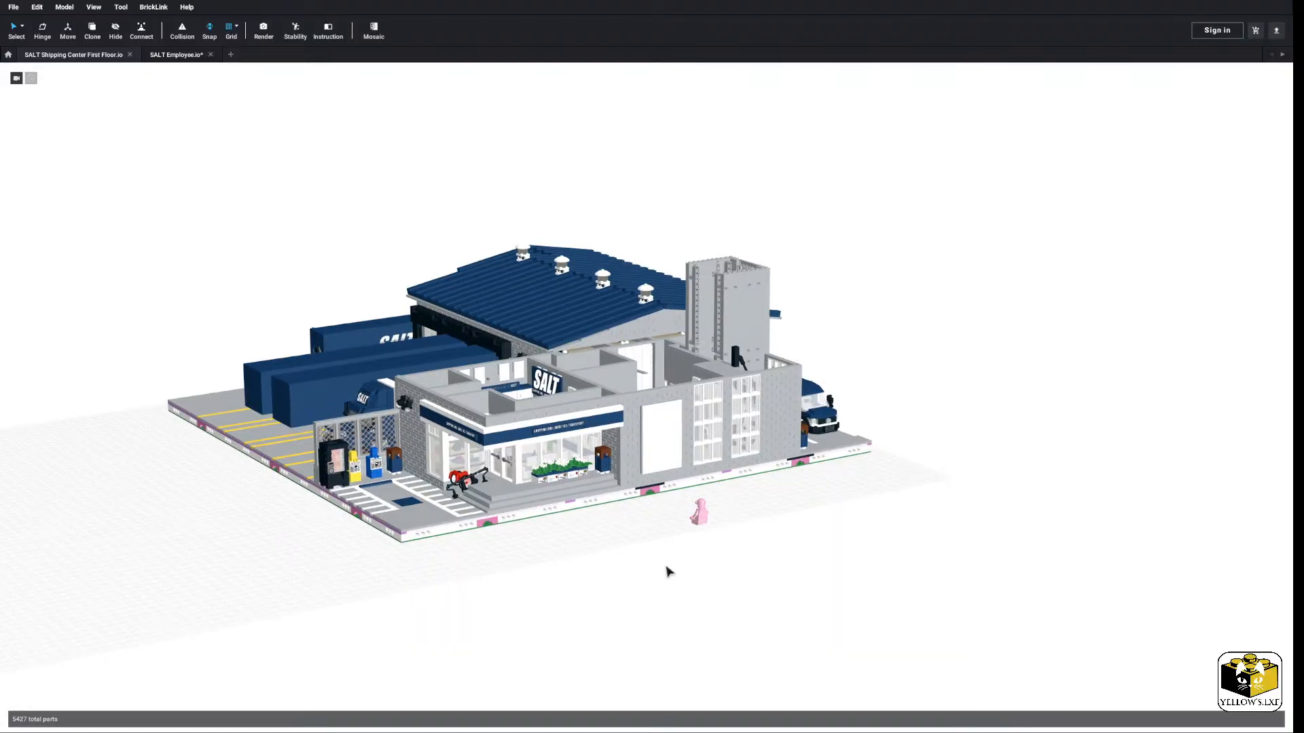
middle_drag(776, 512, 821, 565)
scroll(821, 564, up, 2)
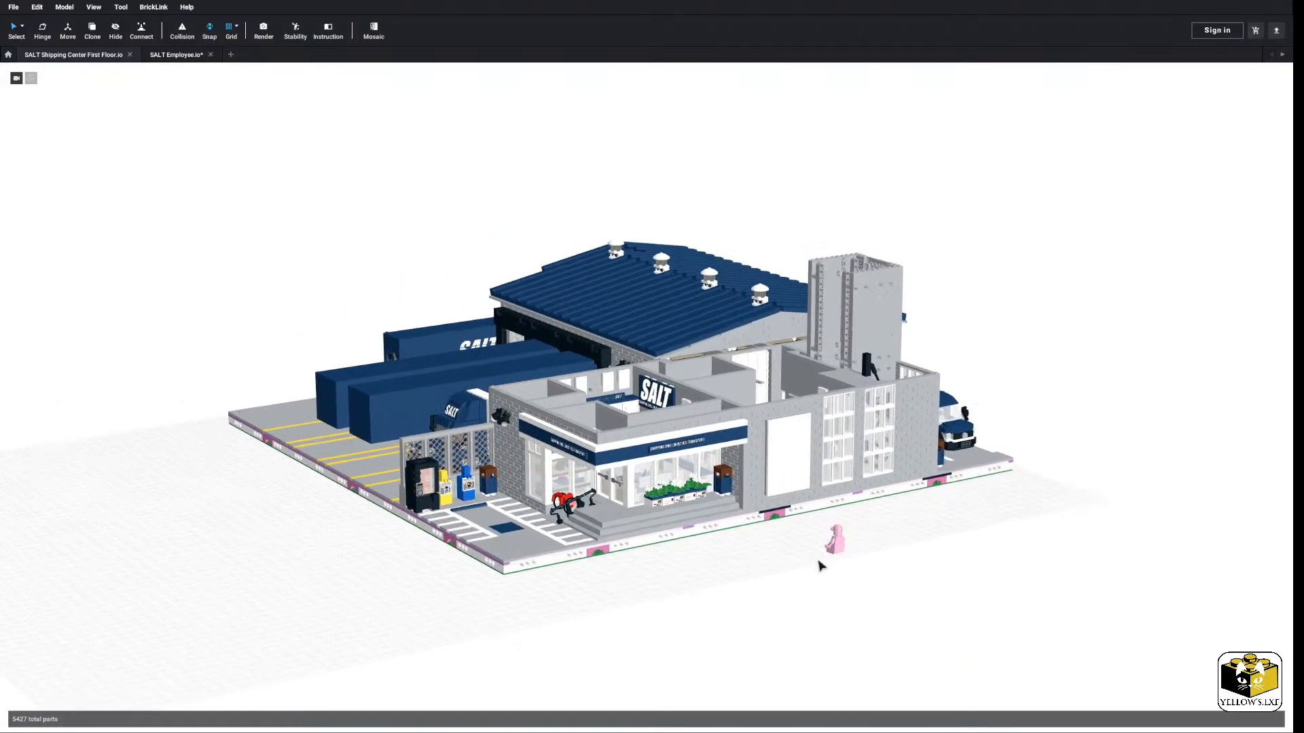
middle_drag(669, 625, 694, 580)
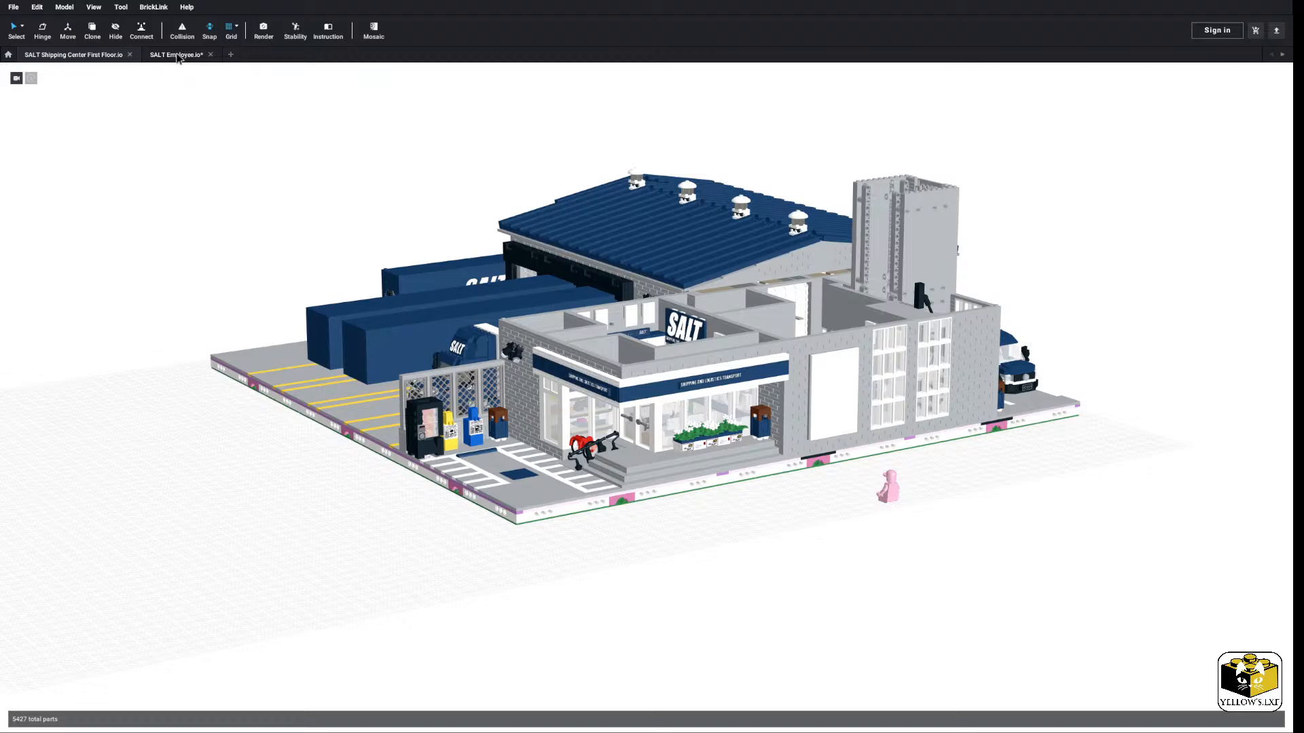
Step: Switch to the SALT Employee model and look over its three uniformed minifigures
click(177, 56)
scroll(218, 292, up, 3)
scroll(192, 292, down, 1)
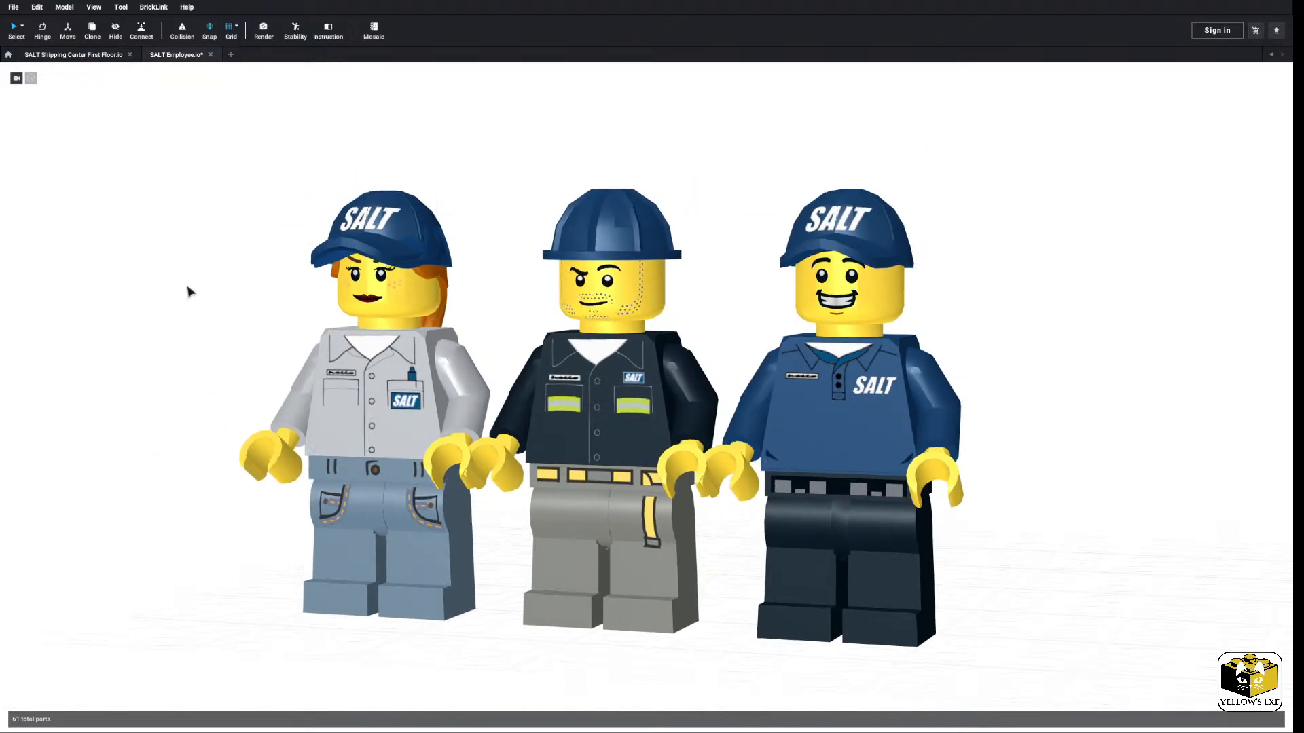
mouse_move(192, 292)
middle_down()
mouse_move(163, 292)
mouse_move(200, 294)
middle_up()
scroll(163, 292, up, 1)
middle_drag(291, 377, 355, 387)
scroll(355, 387, up, 1)
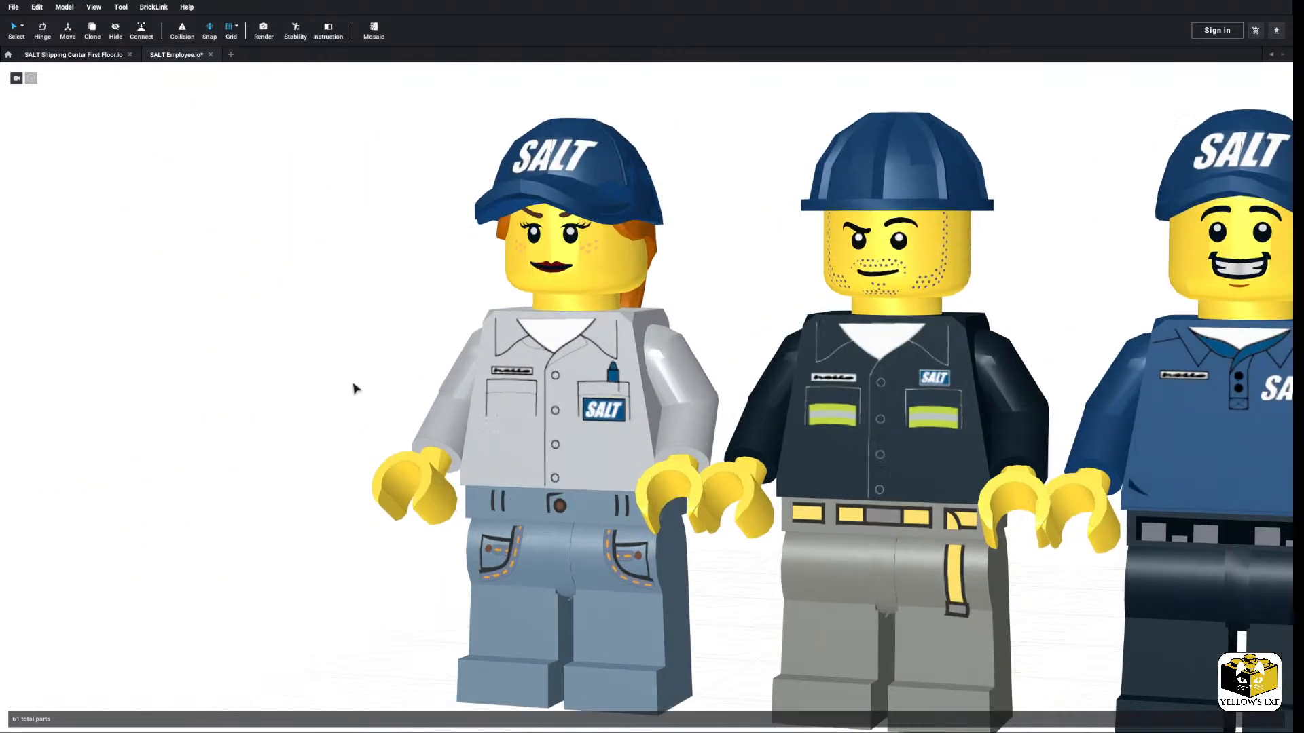
Step: Inspect the grey driver uniform's printed torso up close and compare it with the other two uniforms
scroll(356, 387, up, 3)
click(481, 400)
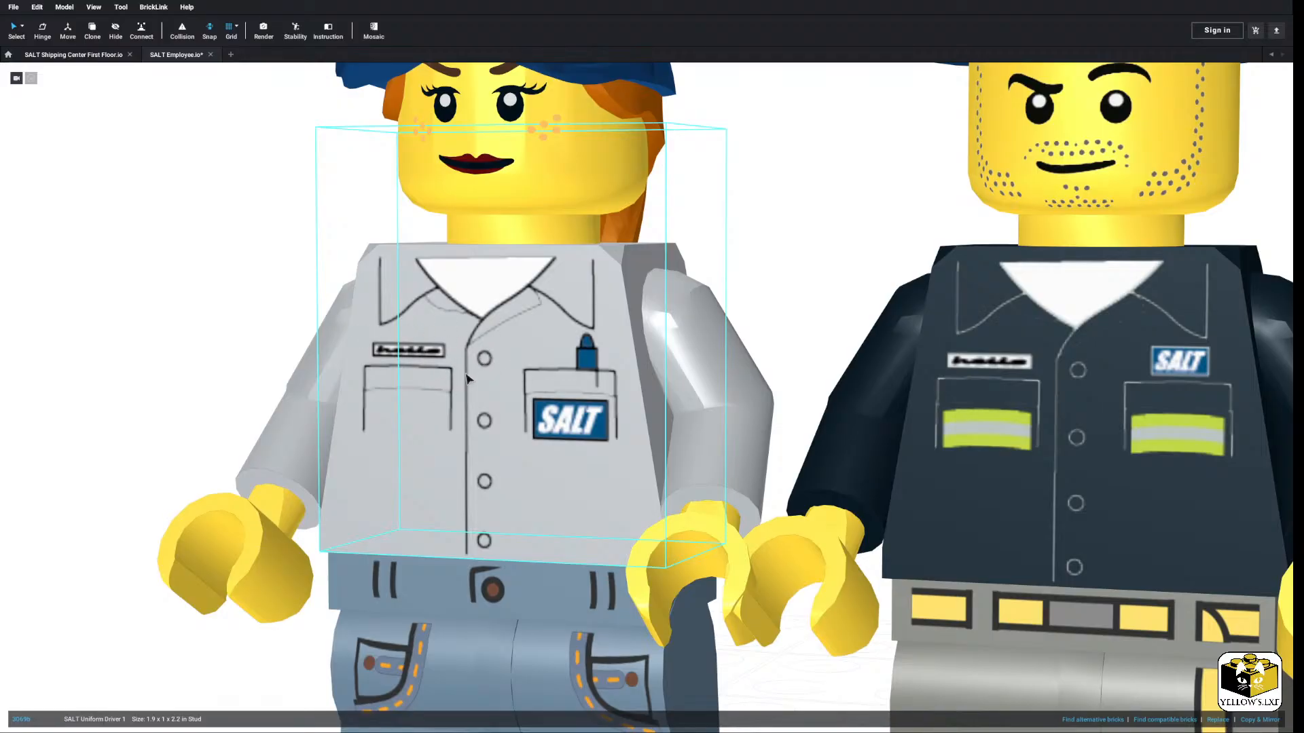
click(186, 291)
scroll(195, 291, down, 4)
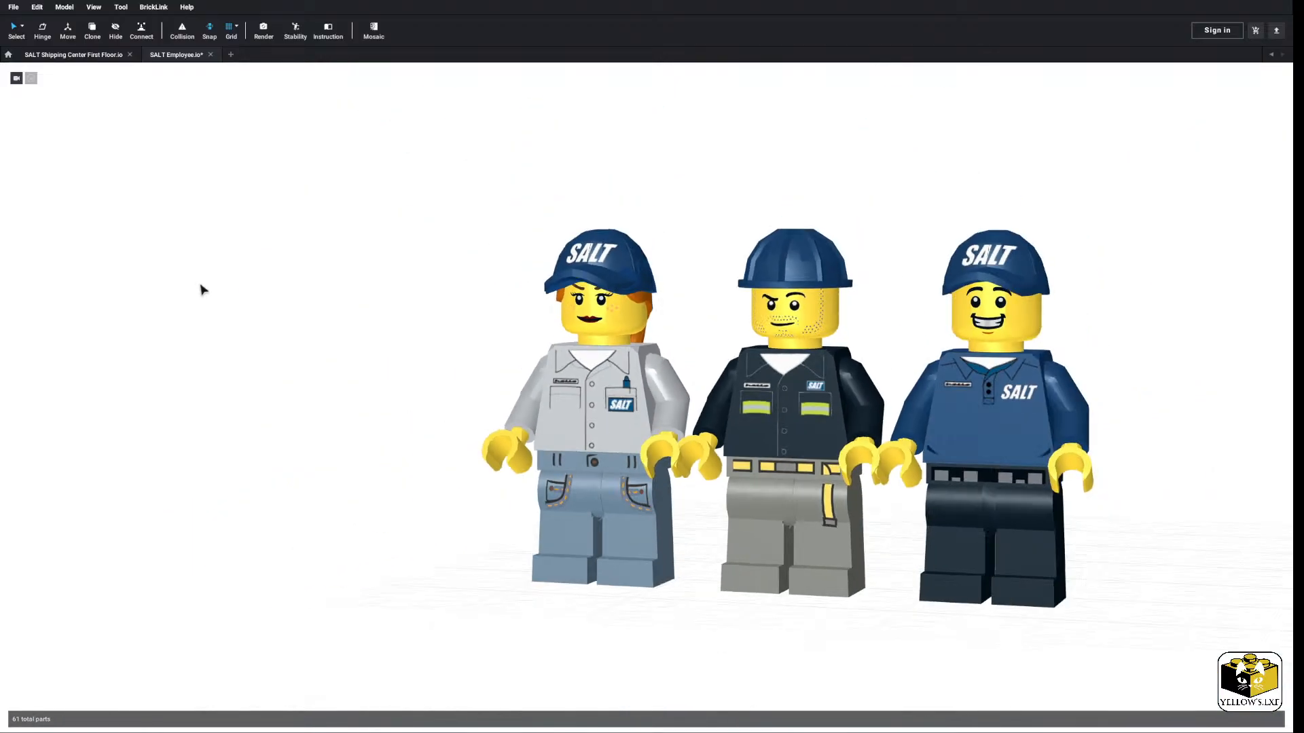
scroll(201, 285, up, 3)
scroll(162, 313, down, 4)
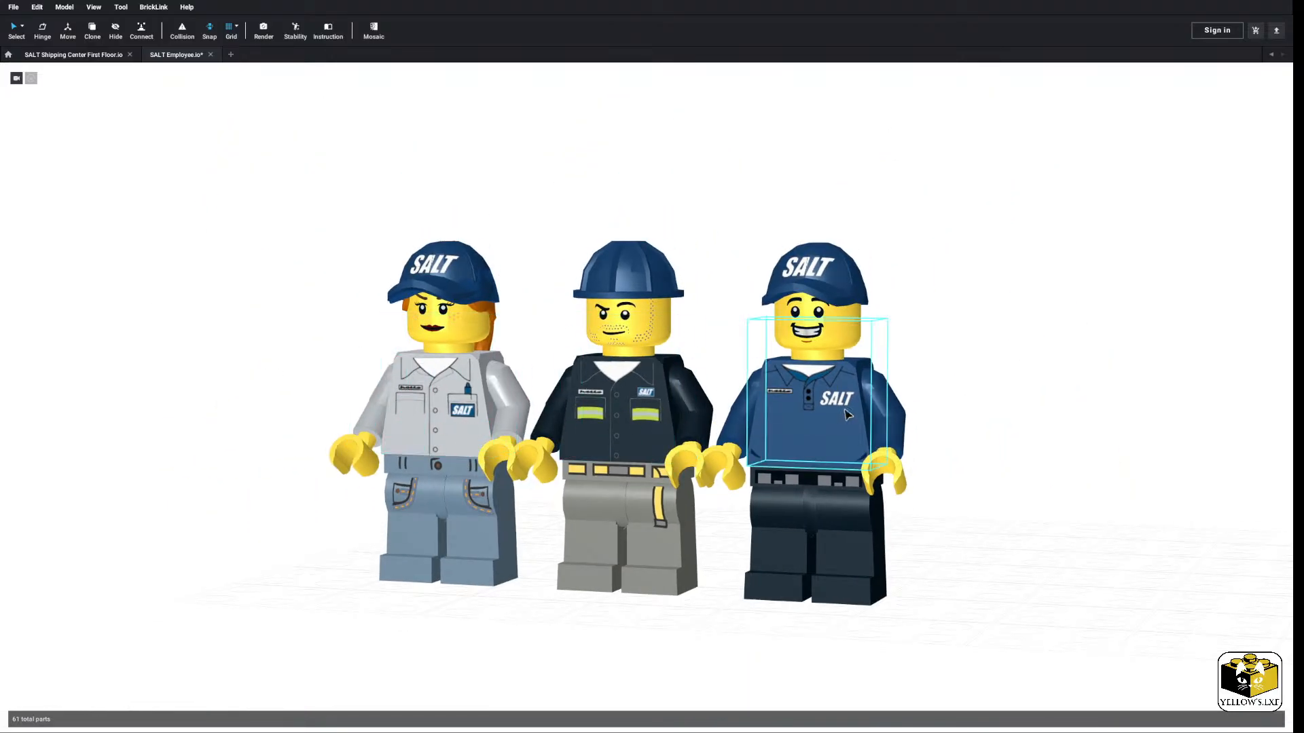
scroll(279, 361, up, 2)
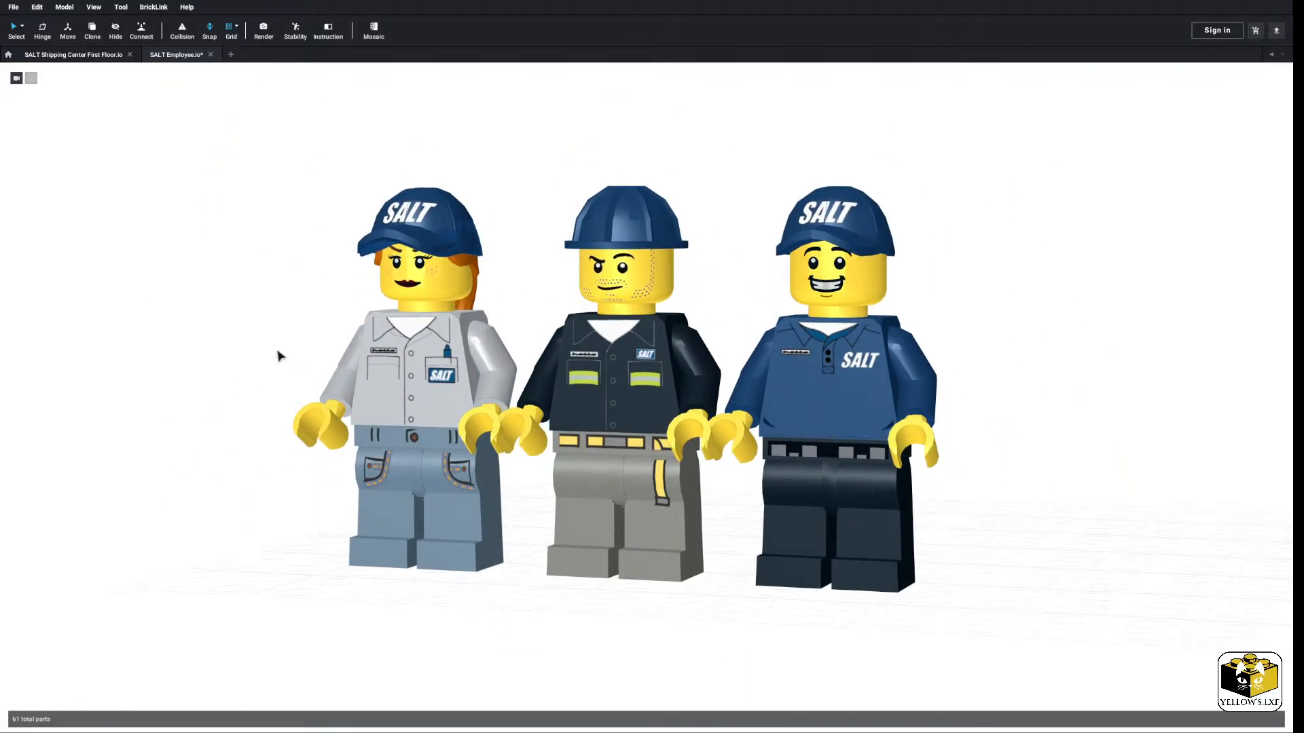
Step: Select the whole grey-uniformed minifigure and move it away from the other two
right_drag(279, 357, 252, 367)
drag(257, 186, 353, 530)
click(411, 523)
Step: Examine the grey driver uniform's name tag, pockets and SALT logos on the torso's front and back
middle_drag(413, 521, 560, 471)
scroll(226, 420, up, 5)
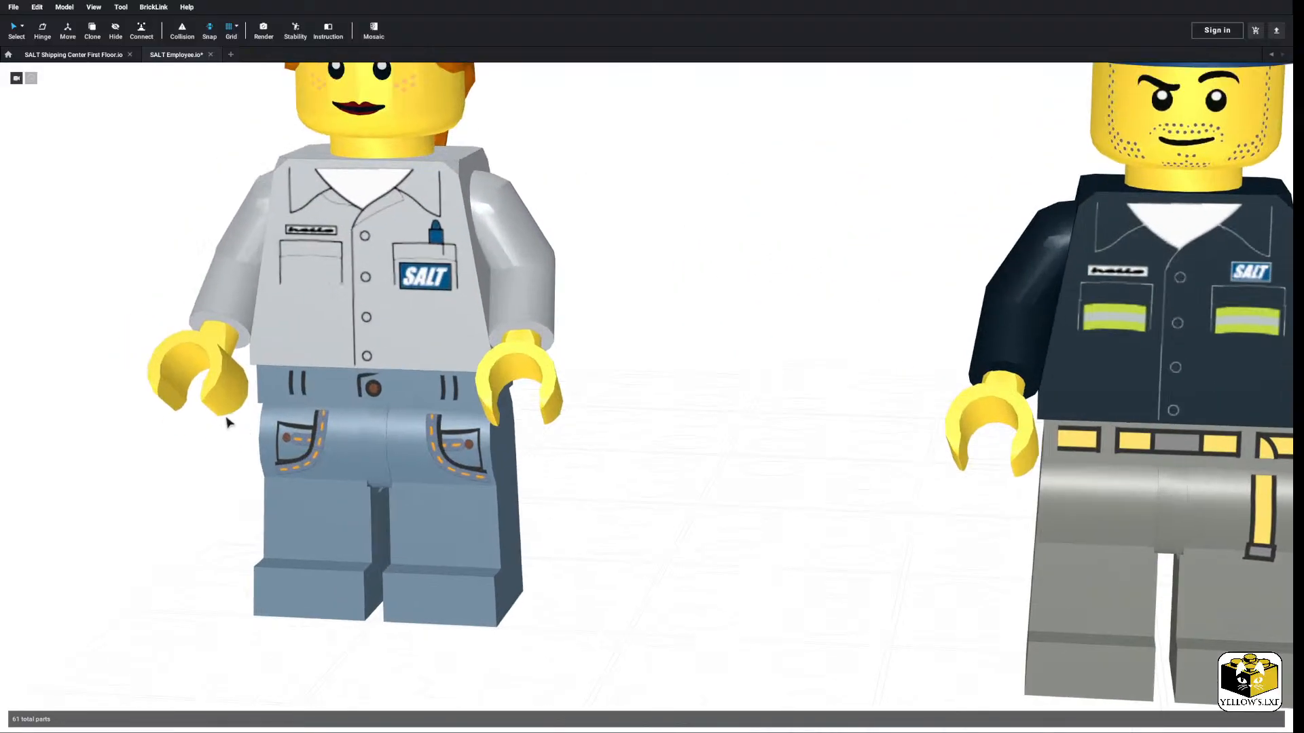
middle_drag(226, 420, 297, 463)
right_drag(297, 463, 299, 444)
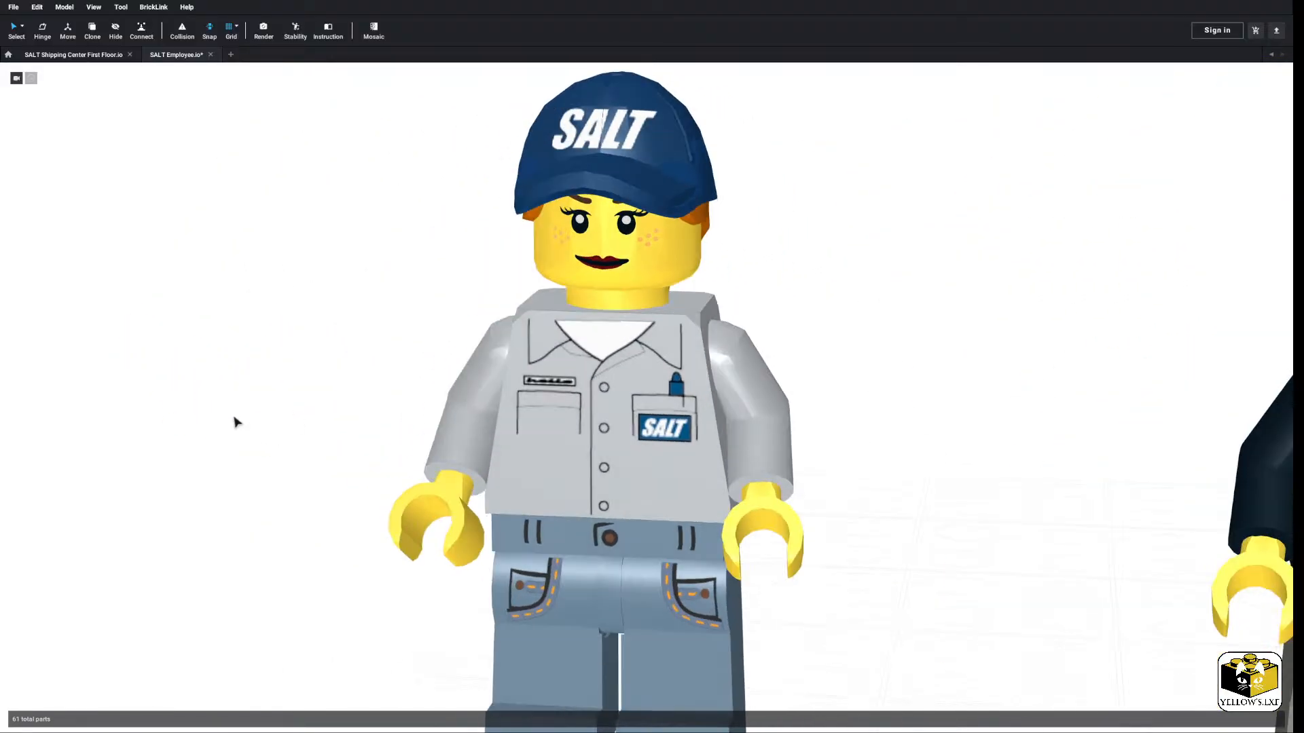
scroll(688, 490, up, 3)
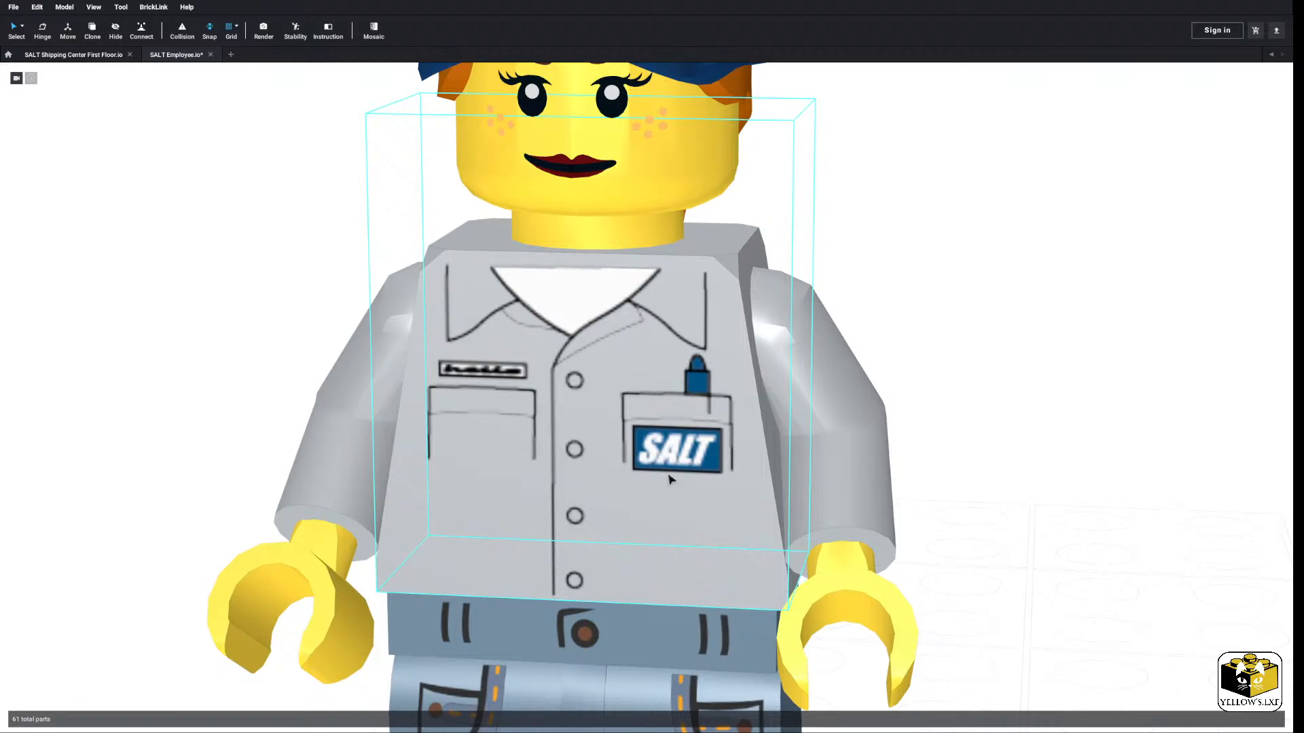
right_drag(498, 384, 458, 401)
scroll(381, 356, down, 5)
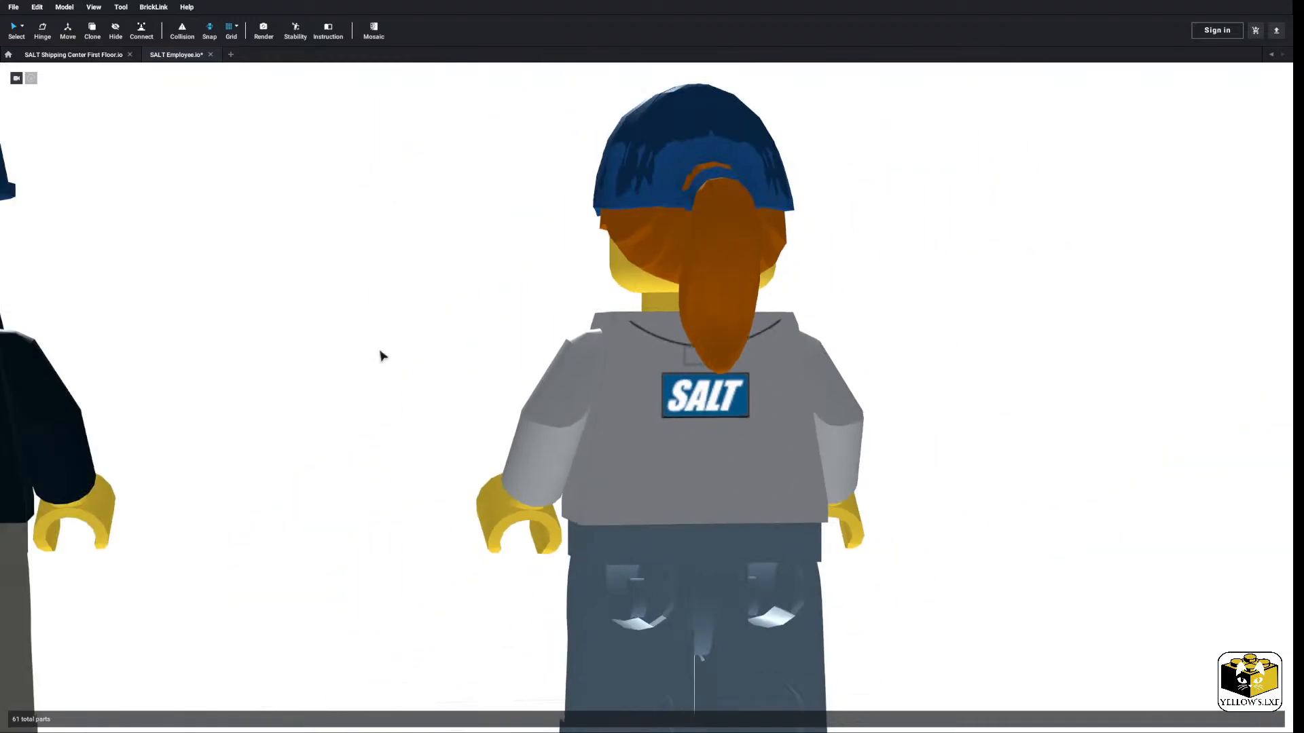
Step: Select the whole hard-hat minifigure and move it toward the grey-uniformed one, apart from the blue-polo minifigure
right_drag(381, 355, 530, 355)
middle_drag(903, 367, 580, 374)
drag(573, 238, 635, 573)
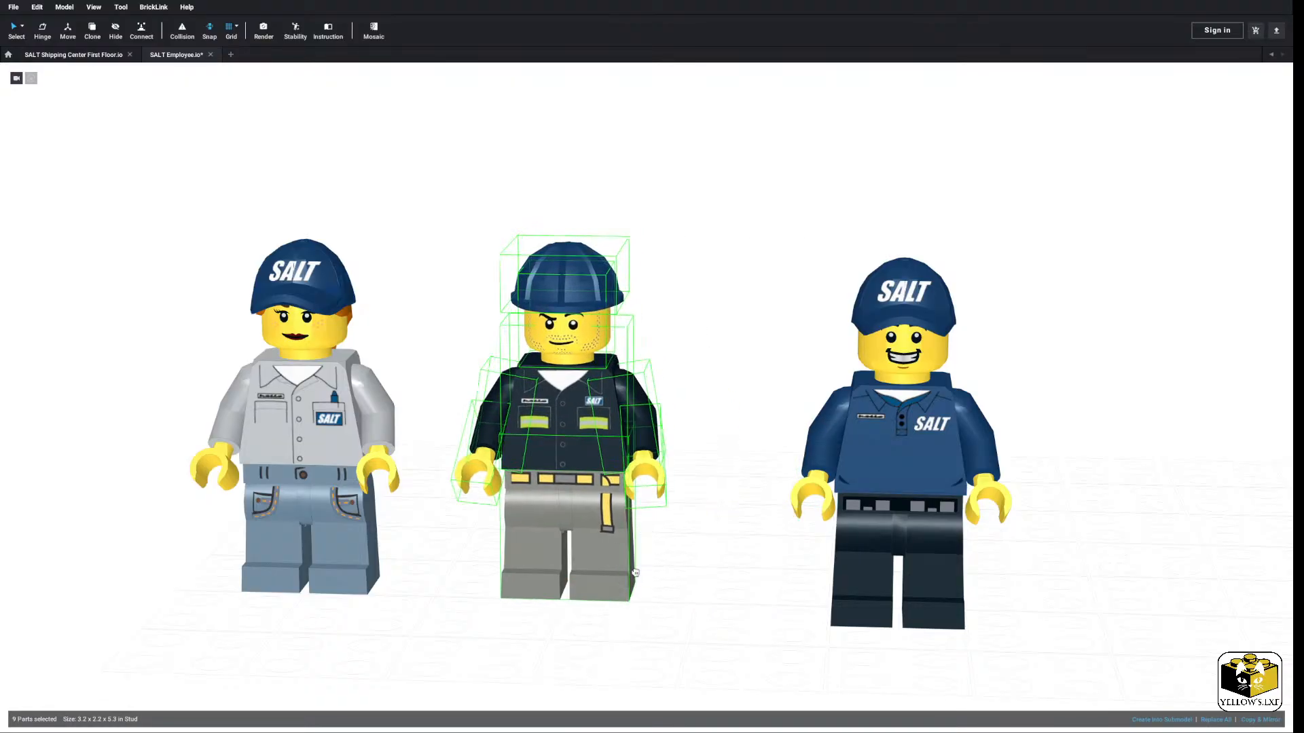
click(702, 527)
Step: Examine the front and back of the hard-hat minifigure's dark uniform
scroll(561, 377, up, 5)
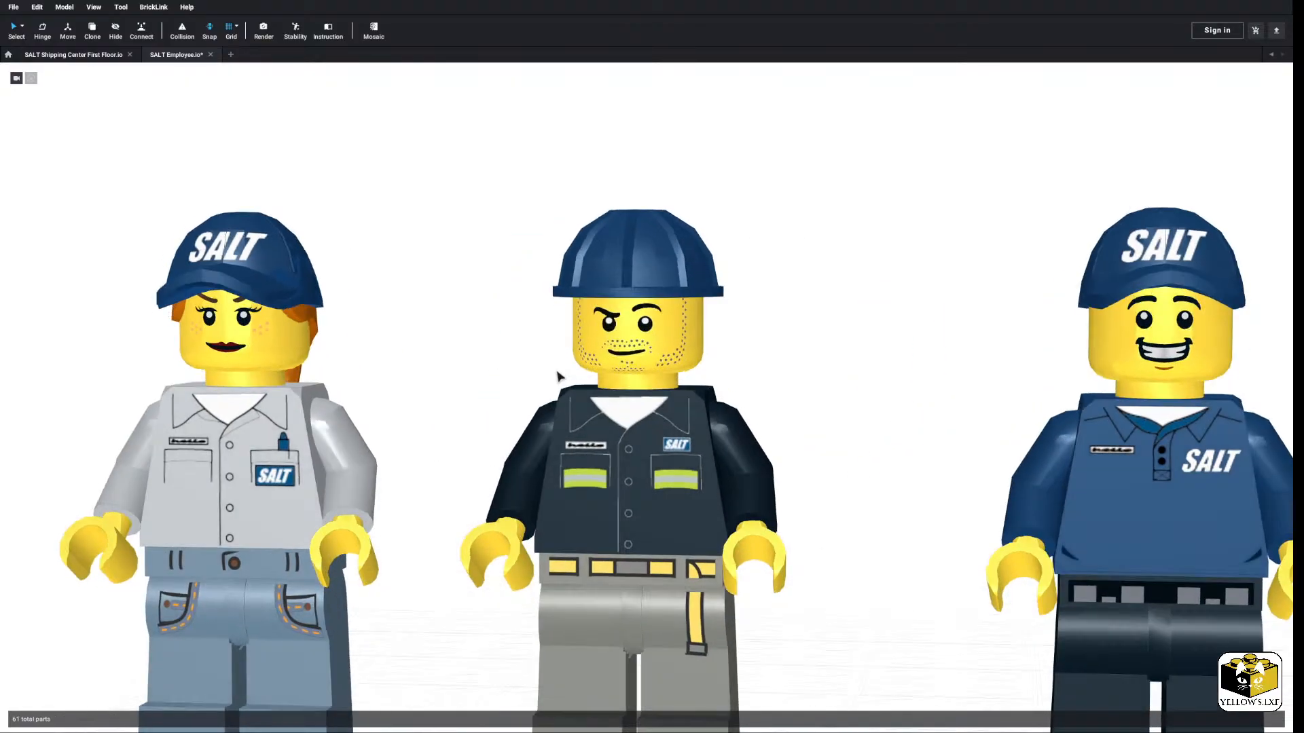
middle_drag(644, 493, 680, 460)
scroll(648, 479, up, 3)
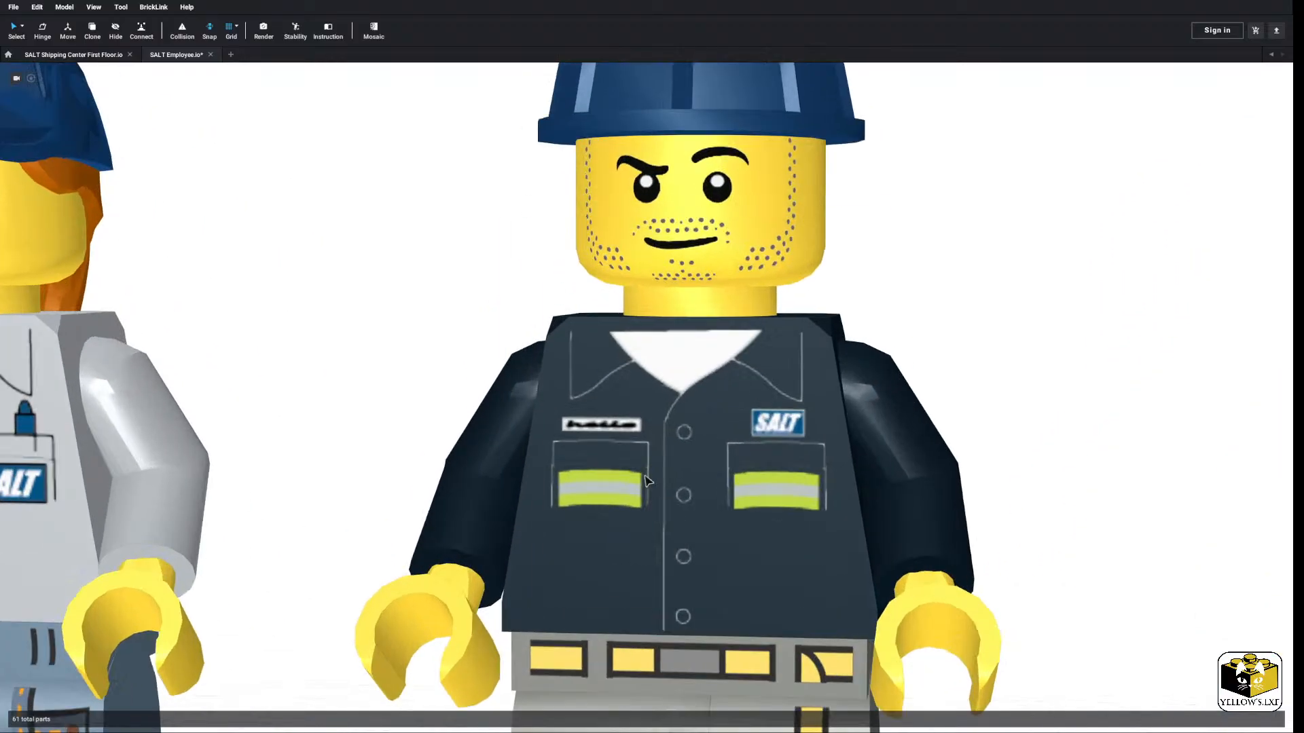
middle_drag(579, 553, 655, 480)
scroll(766, 497, down, 3)
right_drag(766, 498, 667, 504)
scroll(666, 504, up, 4)
scroll(497, 461, down, 4)
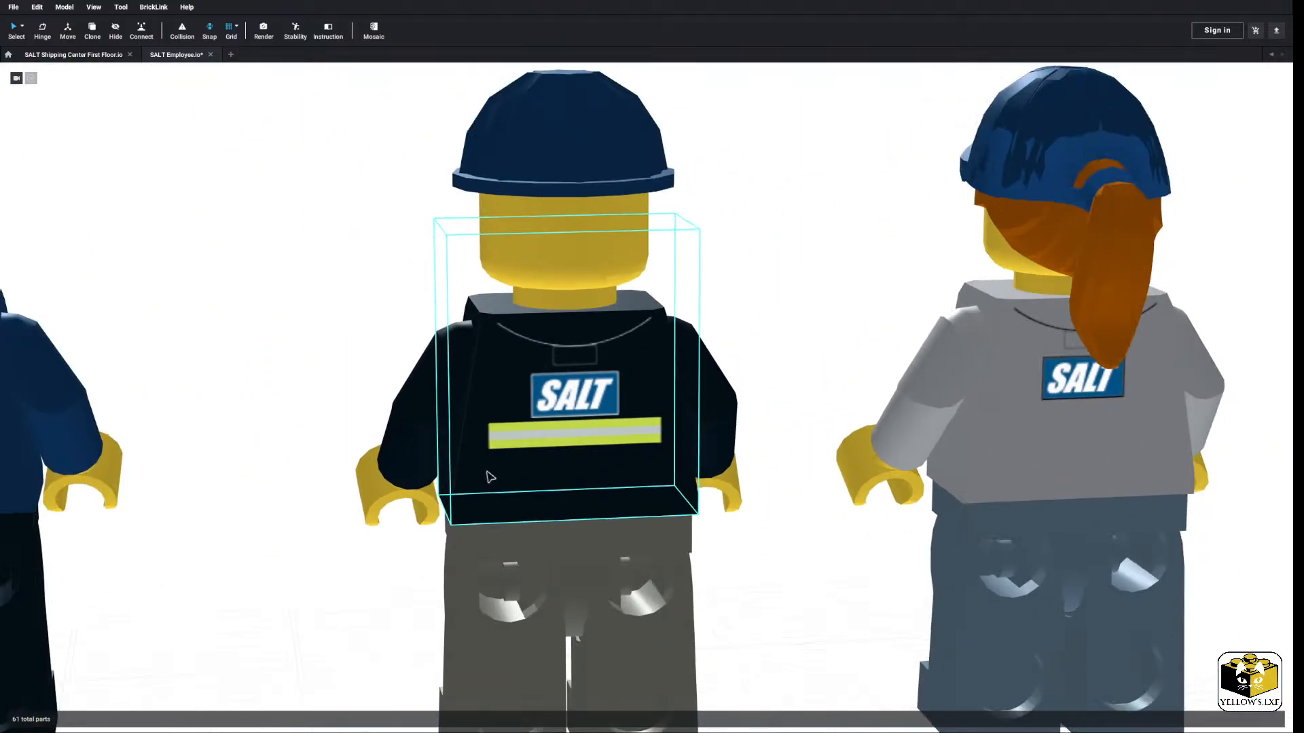
Step: Inspect the reflective strips and SALT logos on the dark uniform's chest and back in close-up
right_drag(489, 474, 756, 457)
scroll(815, 448, up, 5)
middle_drag(917, 418, 702, 457)
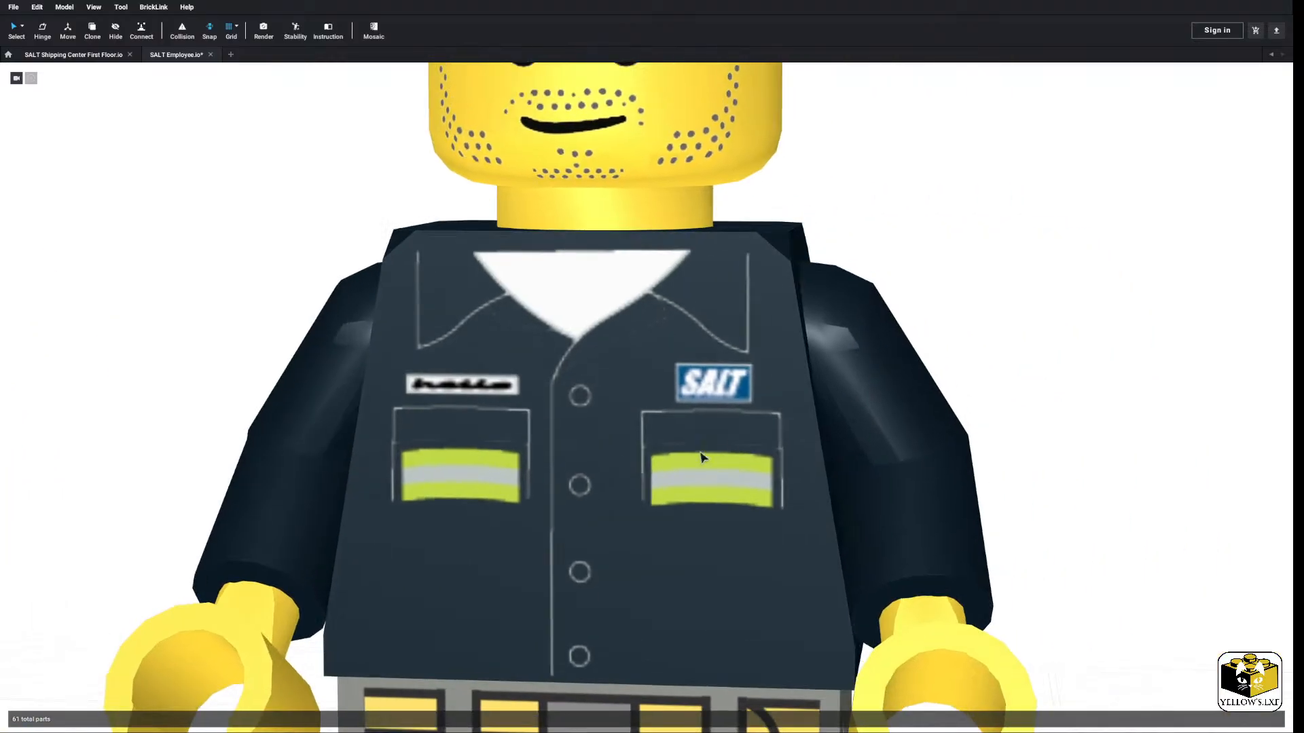
scroll(711, 395, down, 3)
right_drag(720, 391, 401, 409)
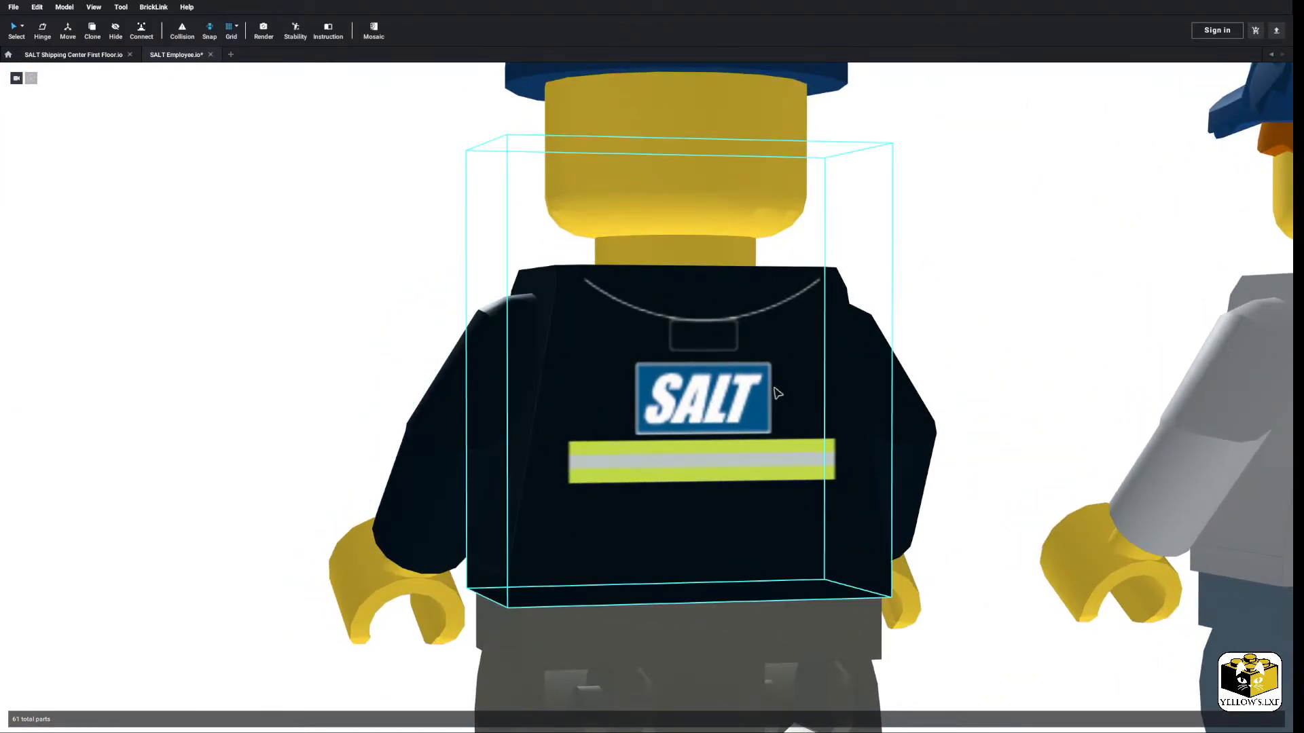
scroll(456, 372, down, 5)
Step: Select the whole blue-polo minifigure and move it closer to the hard-hat minifigure to even out the row
right_drag(460, 369, 538, 384)
middle_drag(803, 359, 652, 358)
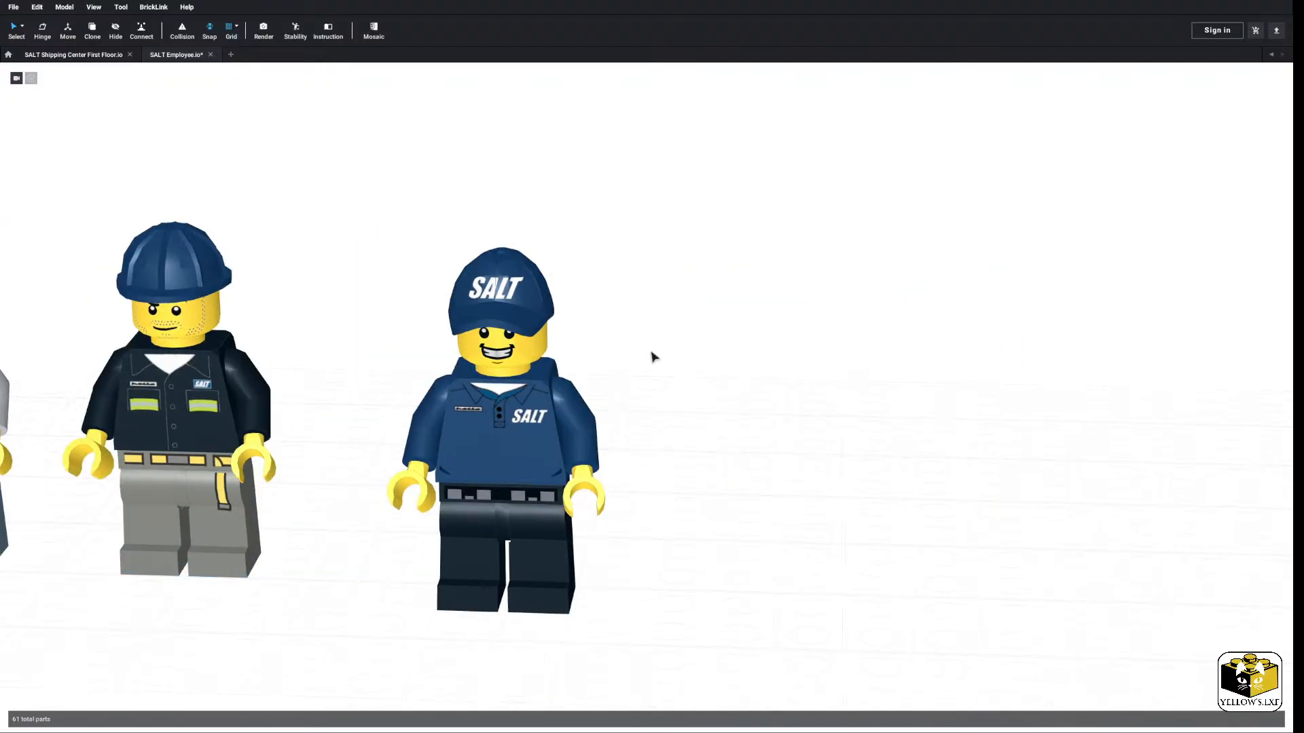
drag(666, 171, 415, 630)
middle_drag(309, 605, 511, 586)
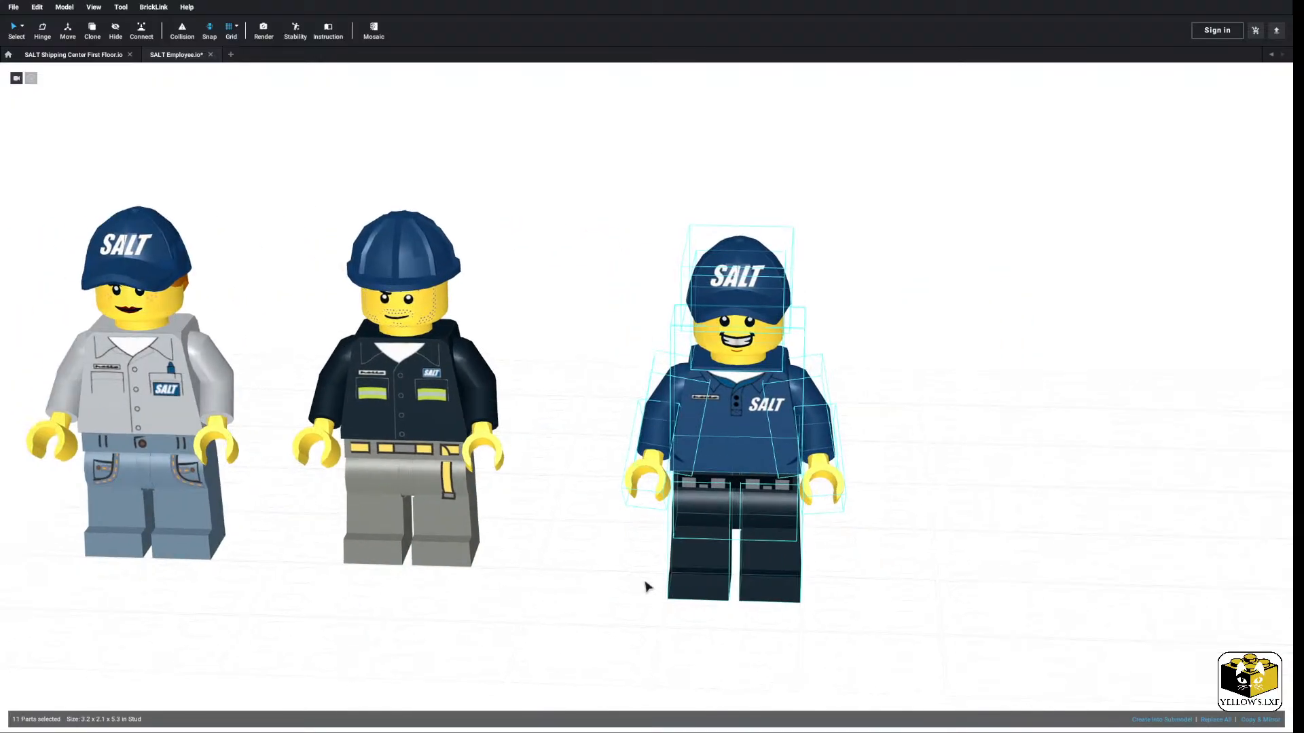
drag(717, 588, 660, 568)
click(796, 569)
mouse_move(796, 569)
right_down()
mouse_move(772, 569)
mouse_move(776, 548)
mouse_move(782, 559)
right_up()
drag(802, 163, 555, 599)
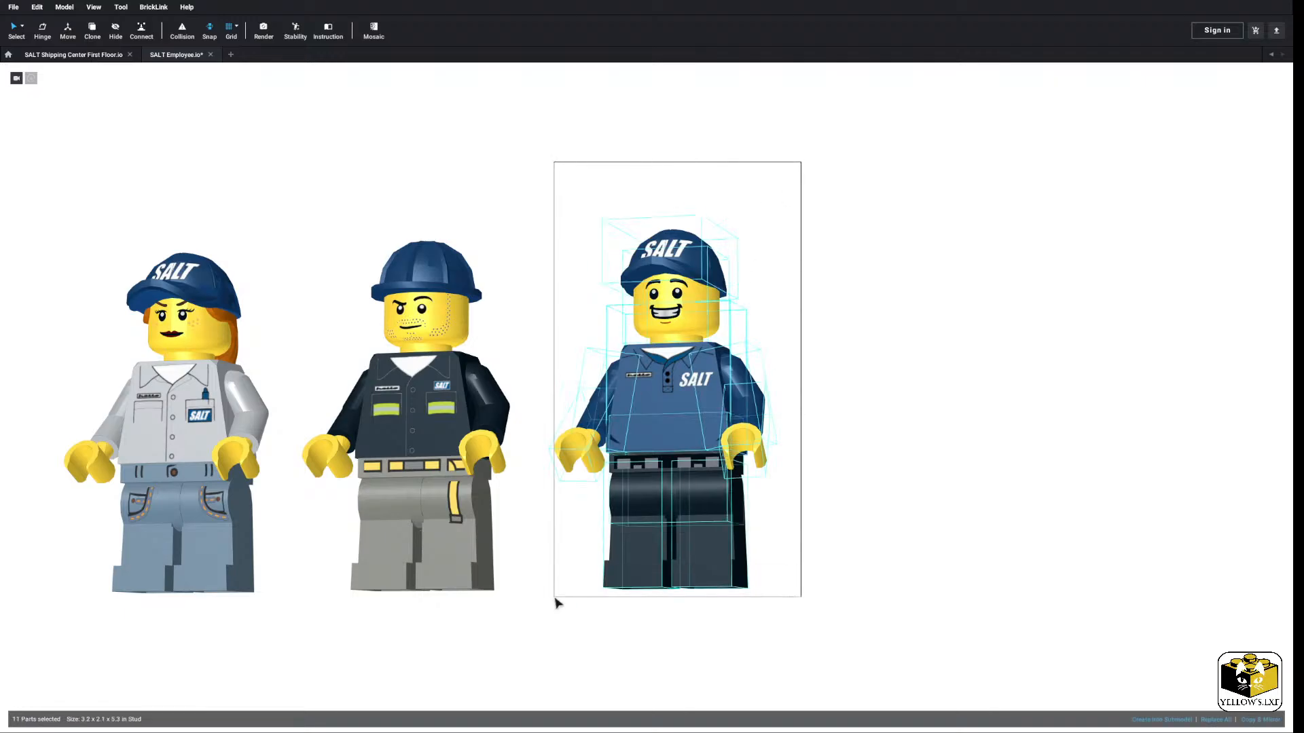
click(635, 610)
Step: Examine the shipping and logistics print on the back of the blue polo torso
right_drag(641, 611, 570, 646)
scroll(582, 632, up, 8)
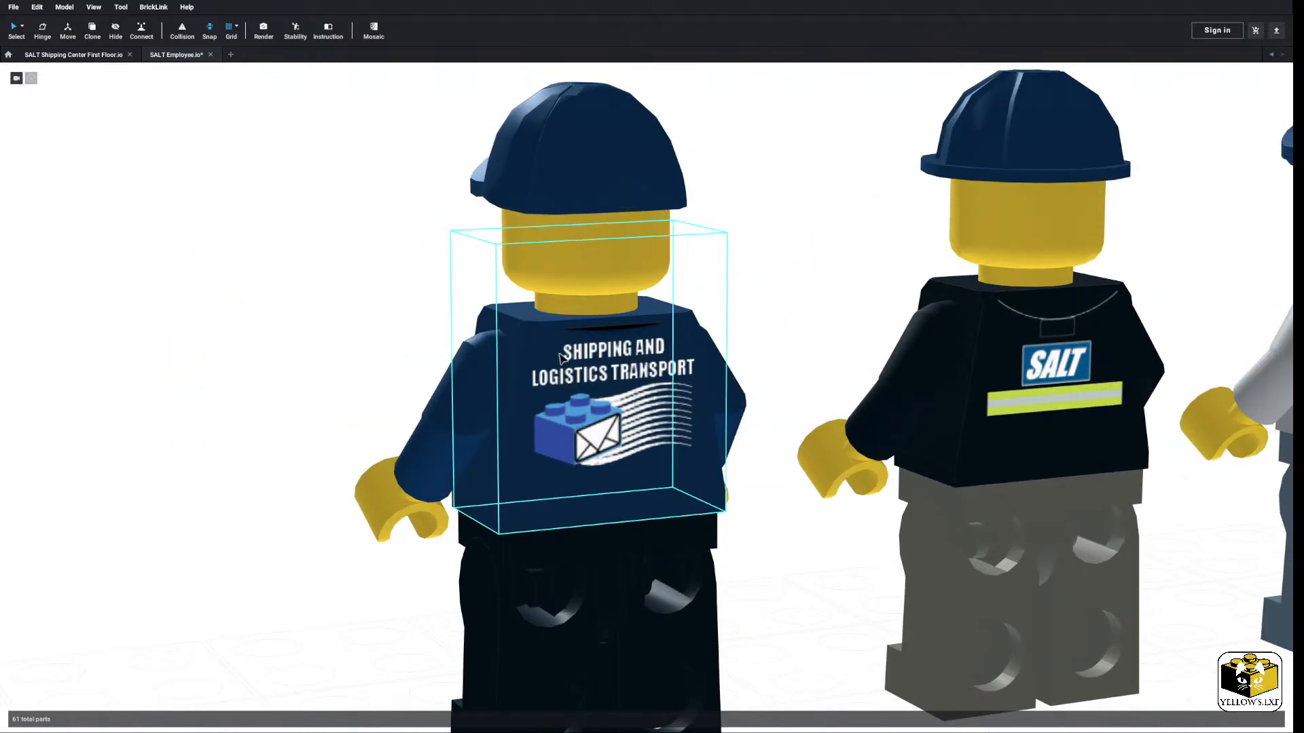
middle_drag(645, 364, 483, 427)
scroll(392, 306, down, 5)
right_drag(462, 346, 533, 342)
Step: Examine the minifigures' headwear, including the grey-uniformed one's dark blue SALT cap with ponytail
middle_drag(640, 347, 453, 354)
scroll(582, 370, up, 4)
right_drag(582, 369, 553, 358)
middle_drag(306, 372, 628, 372)
middle_drag(960, 381, 536, 432)
mouse_move(462, 388)
right_down()
mouse_move(503, 384)
mouse_move(478, 390)
right_up()
scroll(479, 390, up, 4)
middle_drag(429, 381, 680, 394)
scroll(408, 375, down, 4)
right_drag(680, 396, 642, 387)
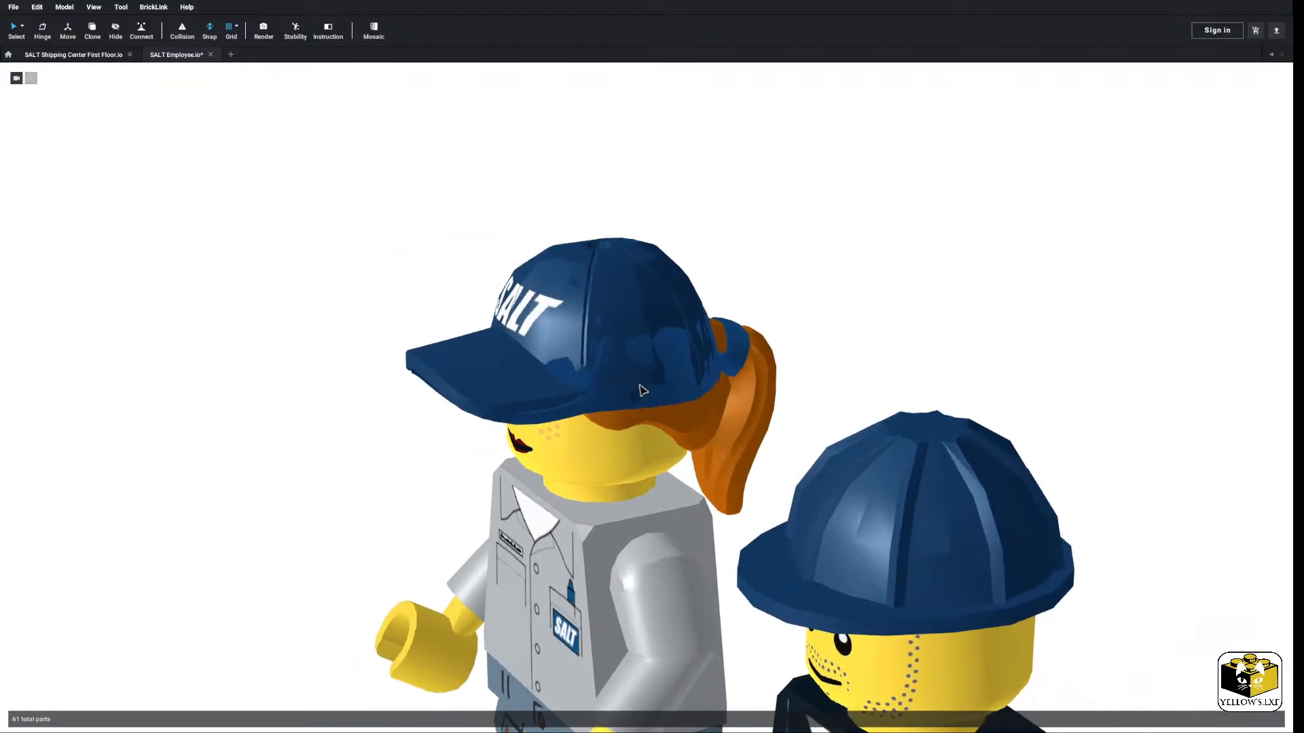
right_drag(597, 334, 743, 396)
click(709, 413)
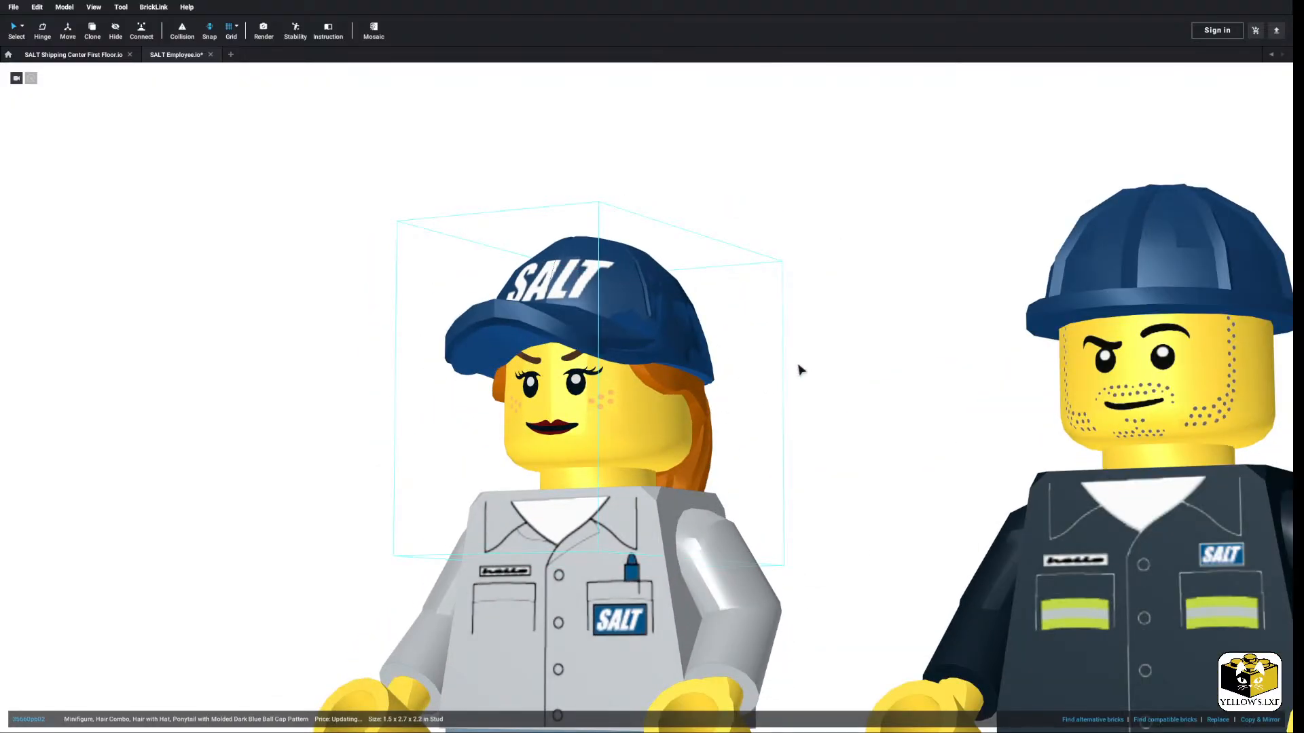
click(797, 413)
Step: View all three SALT employee minifigures side by side and compare their complete outfits from the front and at an angle
scroll(794, 414, down, 5)
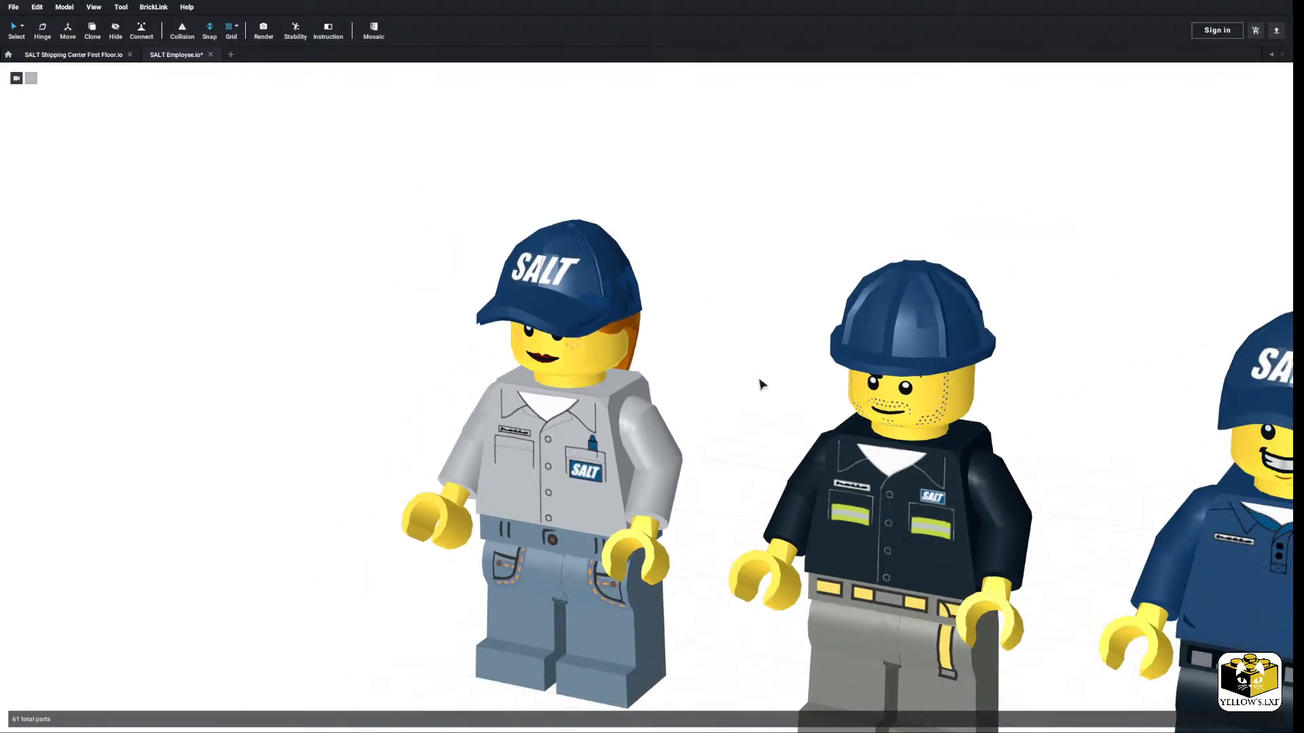
middle_drag(759, 384, 495, 346)
right_drag(495, 346, 510, 338)
middle_drag(509, 337, 543, 342)
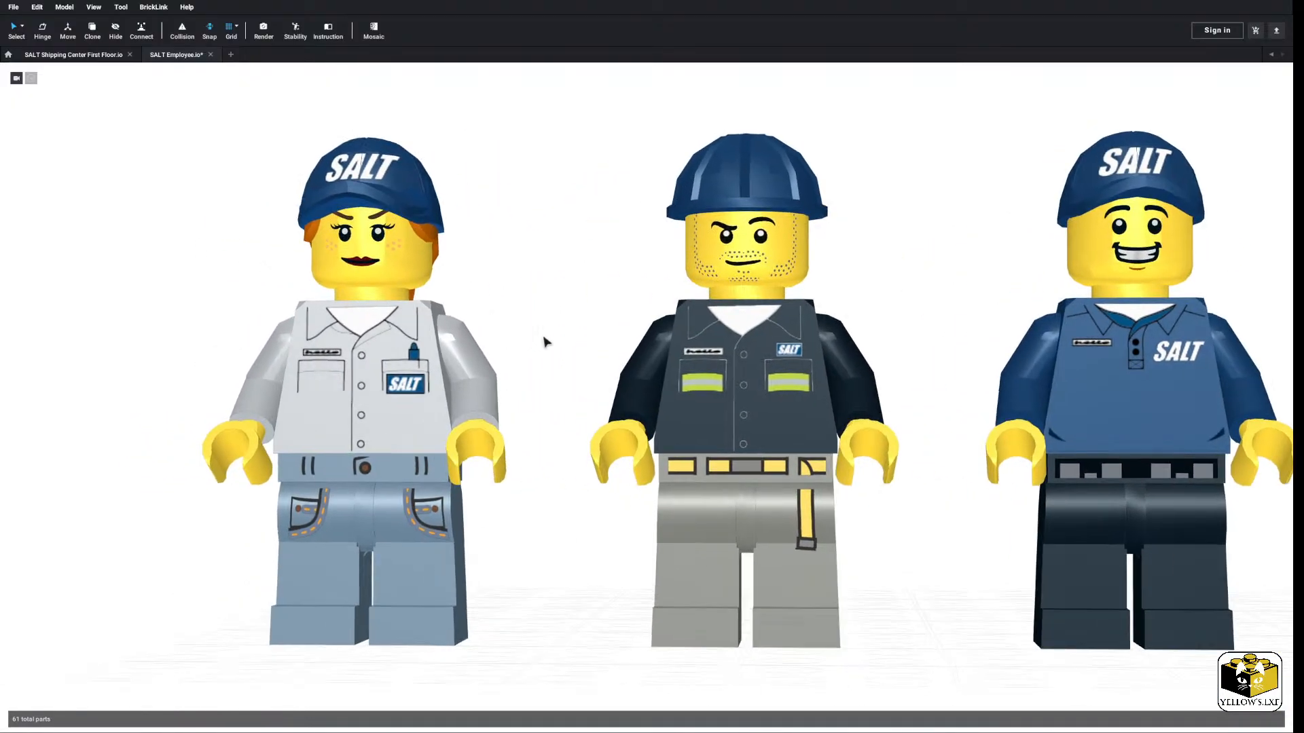
right_drag(583, 347, 548, 368)
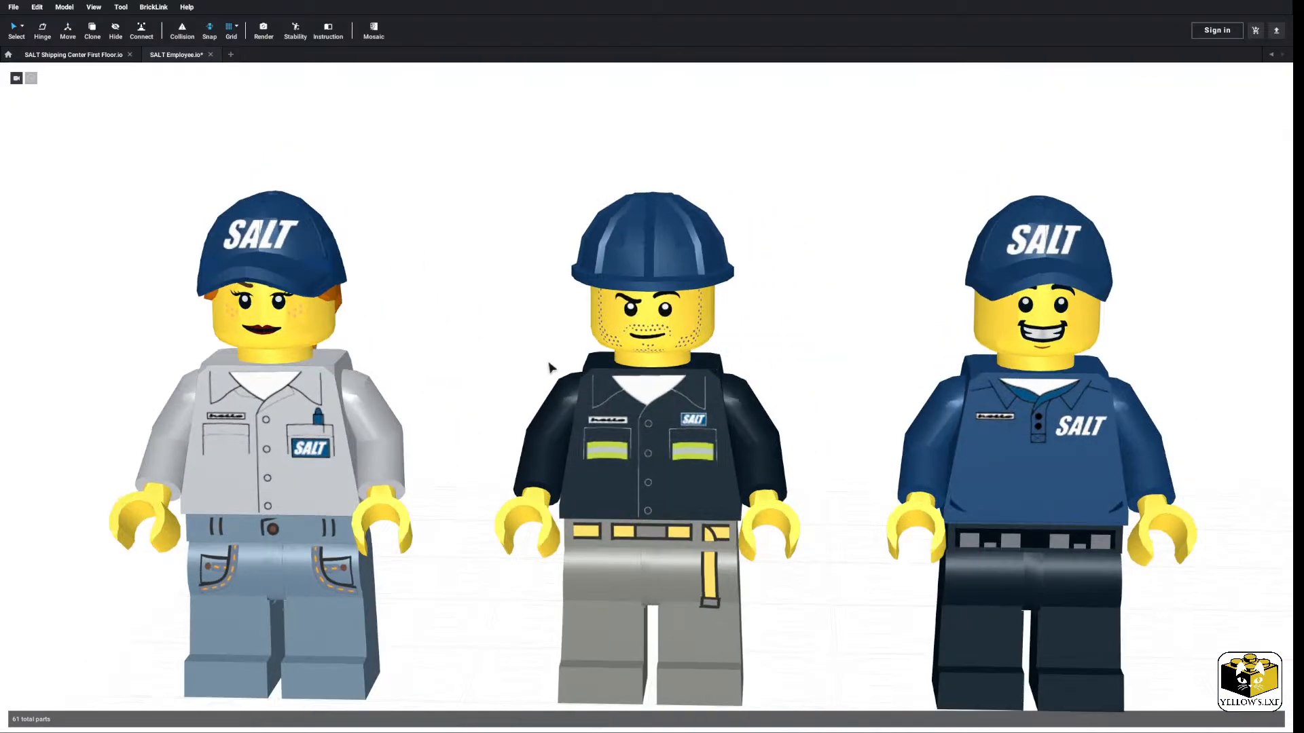
middle_drag(508, 361, 609, 367)
scroll(603, 358, up, 2)
right_drag(609, 367, 685, 384)
scroll(577, 384, down, 4)
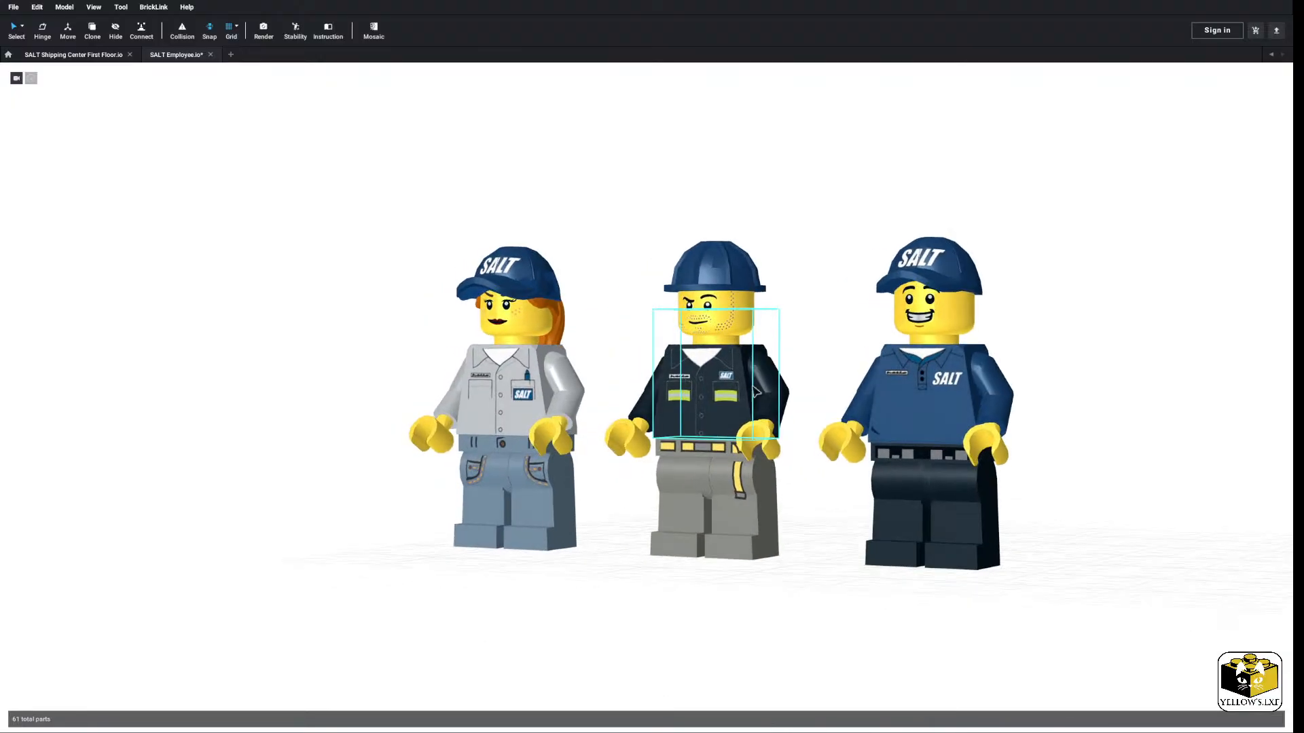
middle_drag(781, 383, 710, 388)
scroll(710, 387, down, 2)
scroll(703, 387, up, 4)
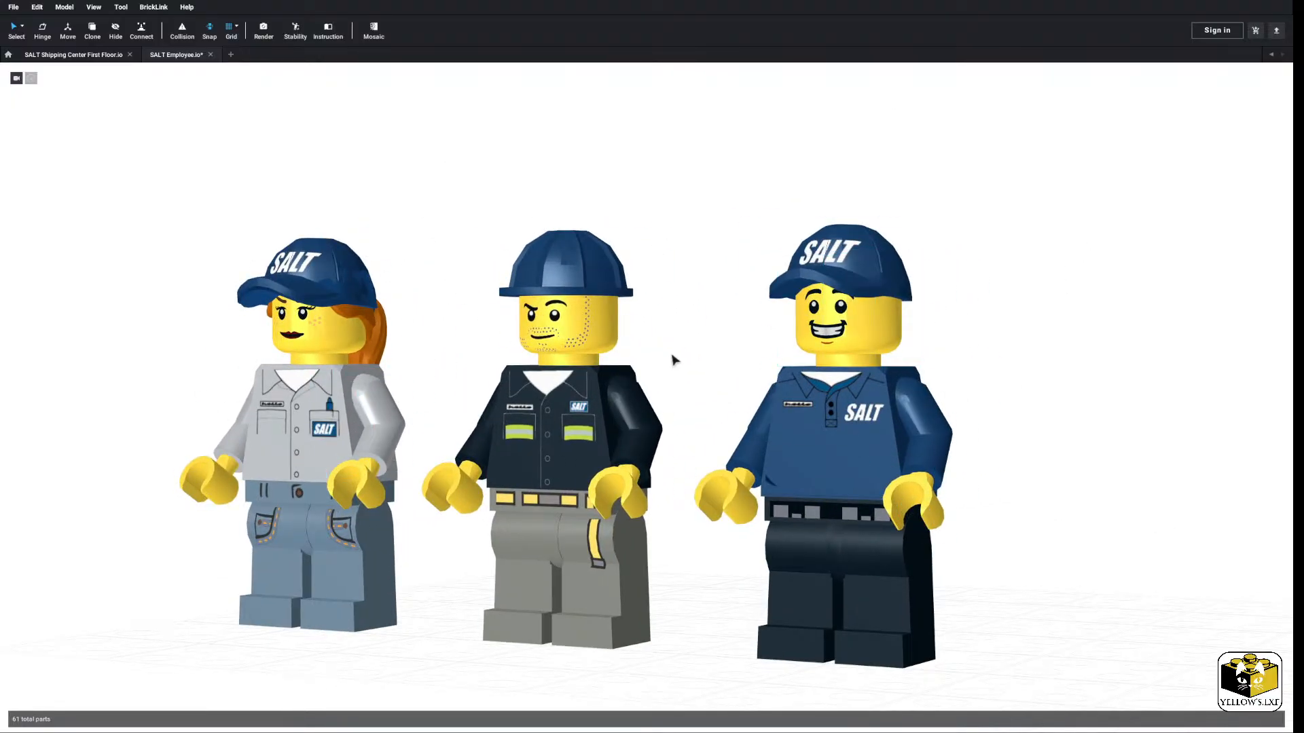
middle_drag(668, 382, 688, 352)
mouse_move(689, 352)
right_down()
mouse_move(708, 354)
mouse_move(686, 353)
right_up()
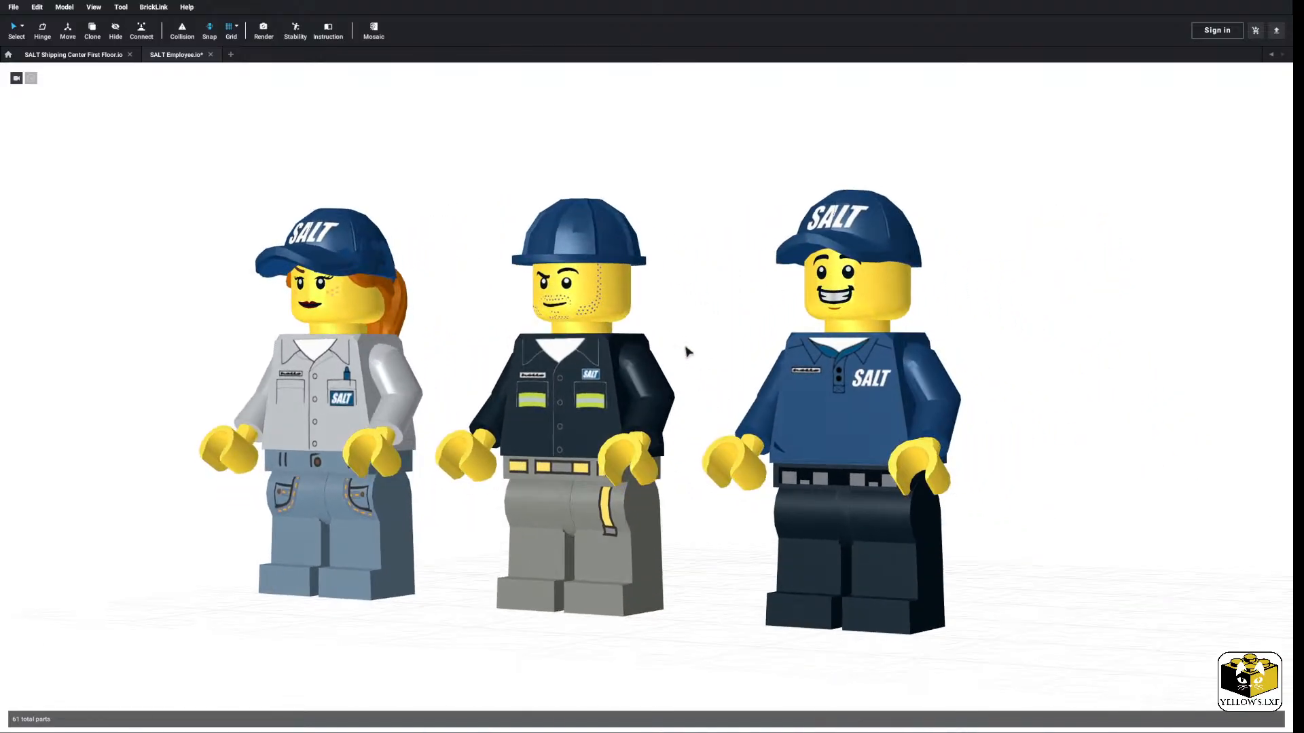
mouse_move(686, 348)
middle_down()
mouse_move(649, 331)
mouse_move(690, 353)
middle_up()
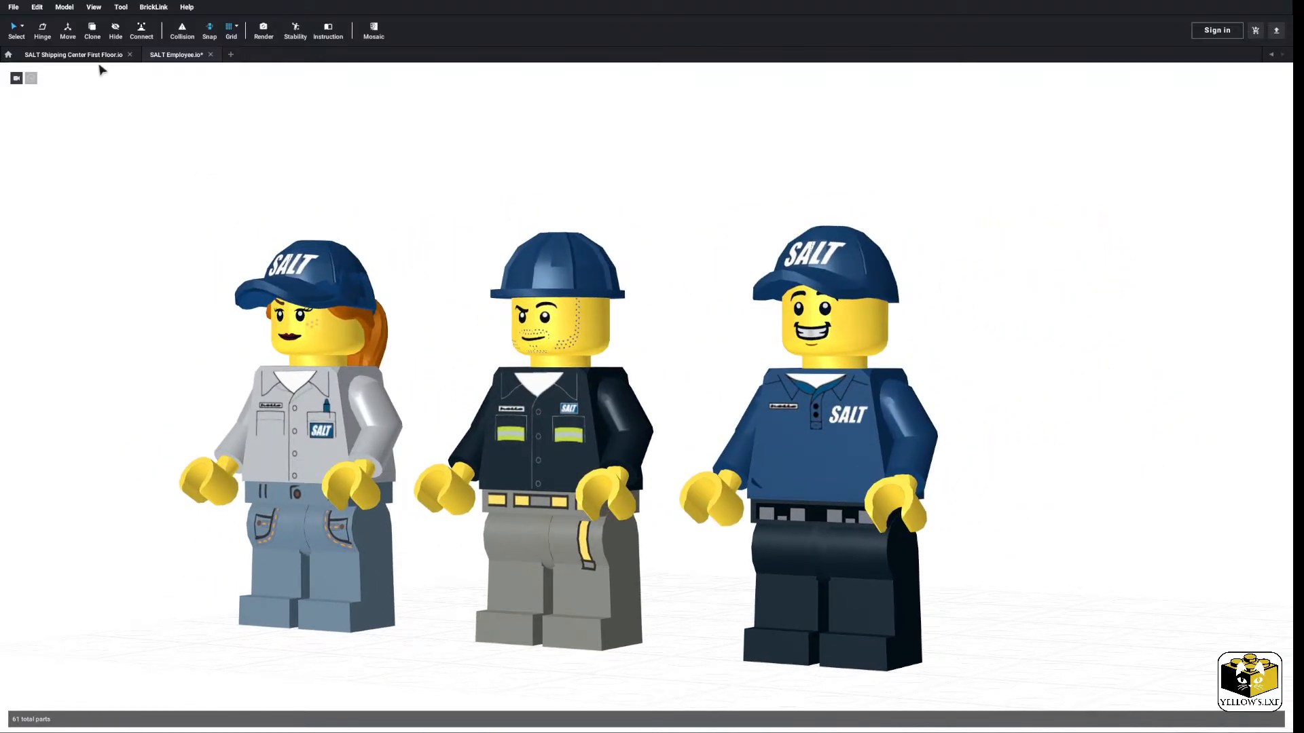
drag(96, 152, 913, 590)
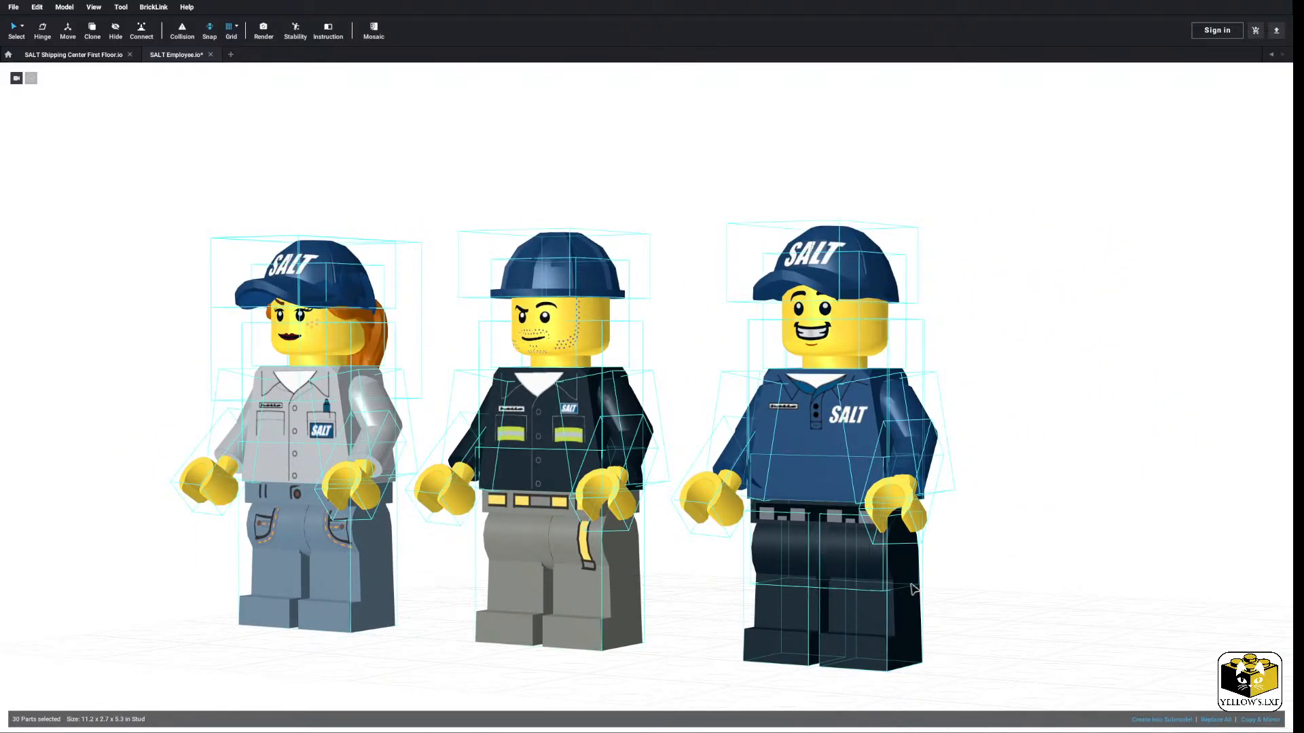
click(480, 197)
Step: Switch to the SALT Shipping Center First Floor model and view the rear of the building around the elevator shaft
click(75, 55)
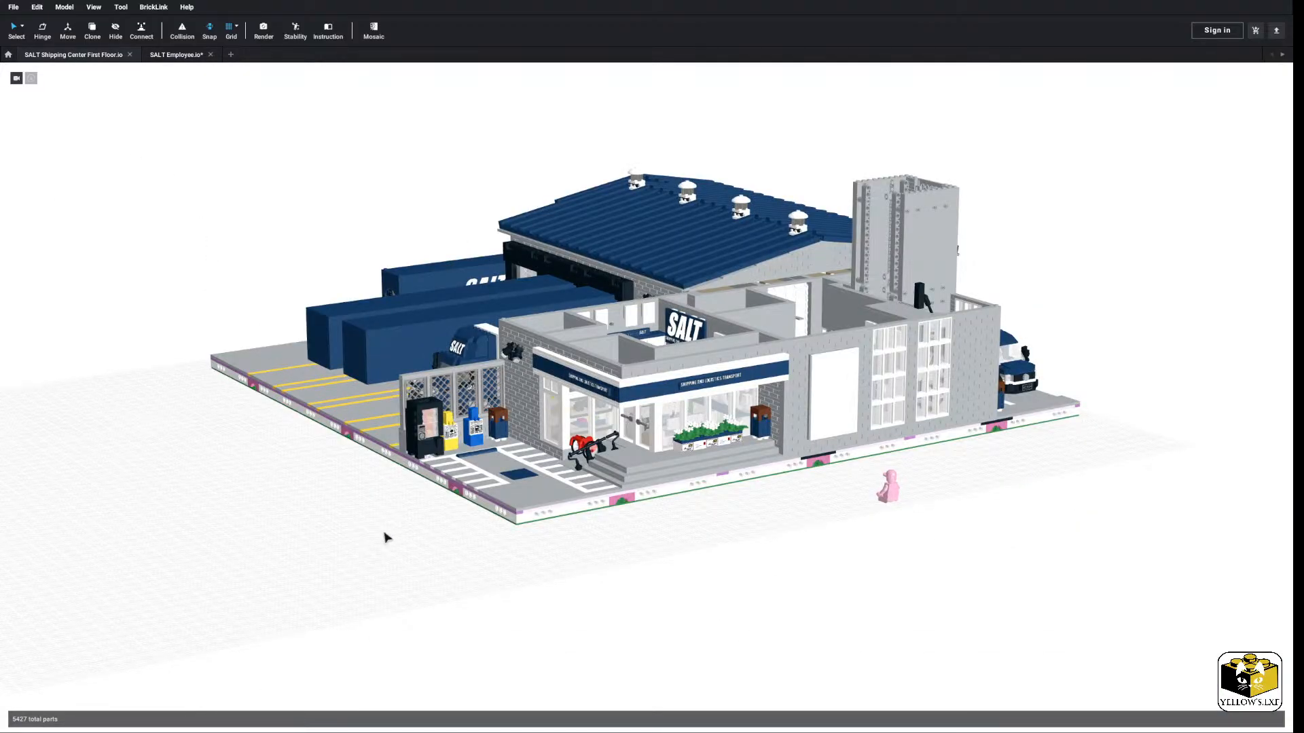
middle_drag(616, 589, 491, 605)
mouse_move(491, 605)
right_down()
mouse_move(487, 621)
mouse_move(512, 614)
mouse_move(458, 610)
mouse_move(476, 603)
right_up()
scroll(514, 601, up, 4)
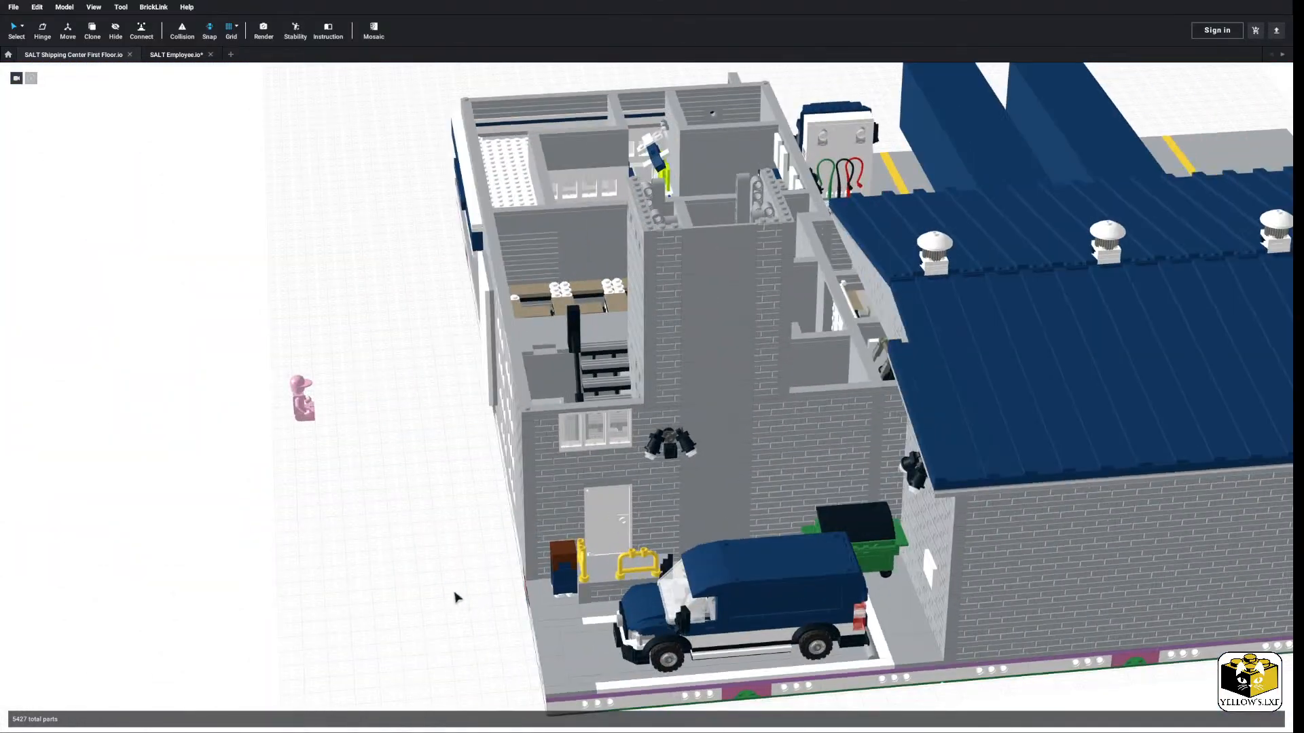
Step: Examine the tiles capping the rear walls on both sides of the elevator shaft
scroll(457, 598, up, 4)
click(543, 417)
right_drag(561, 433, 735, 432)
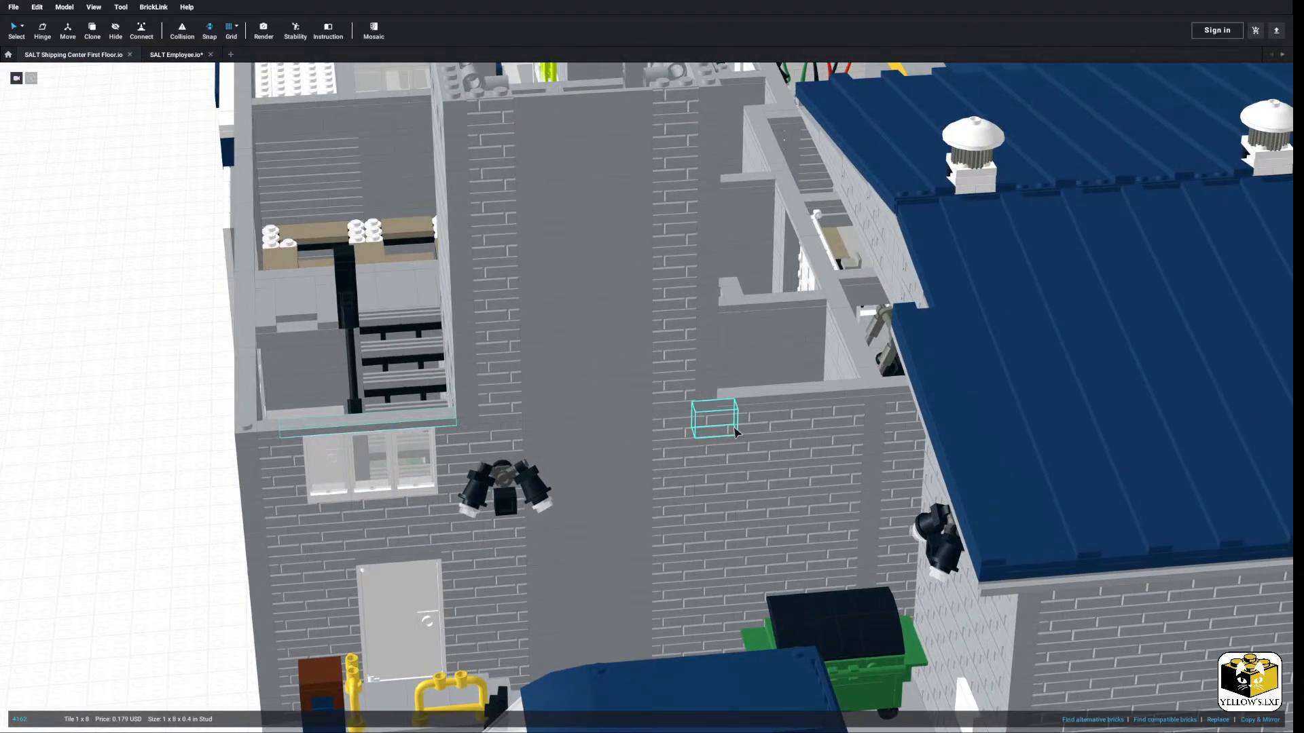
click(856, 380)
ctrl+click(797, 397)
click(227, 508)
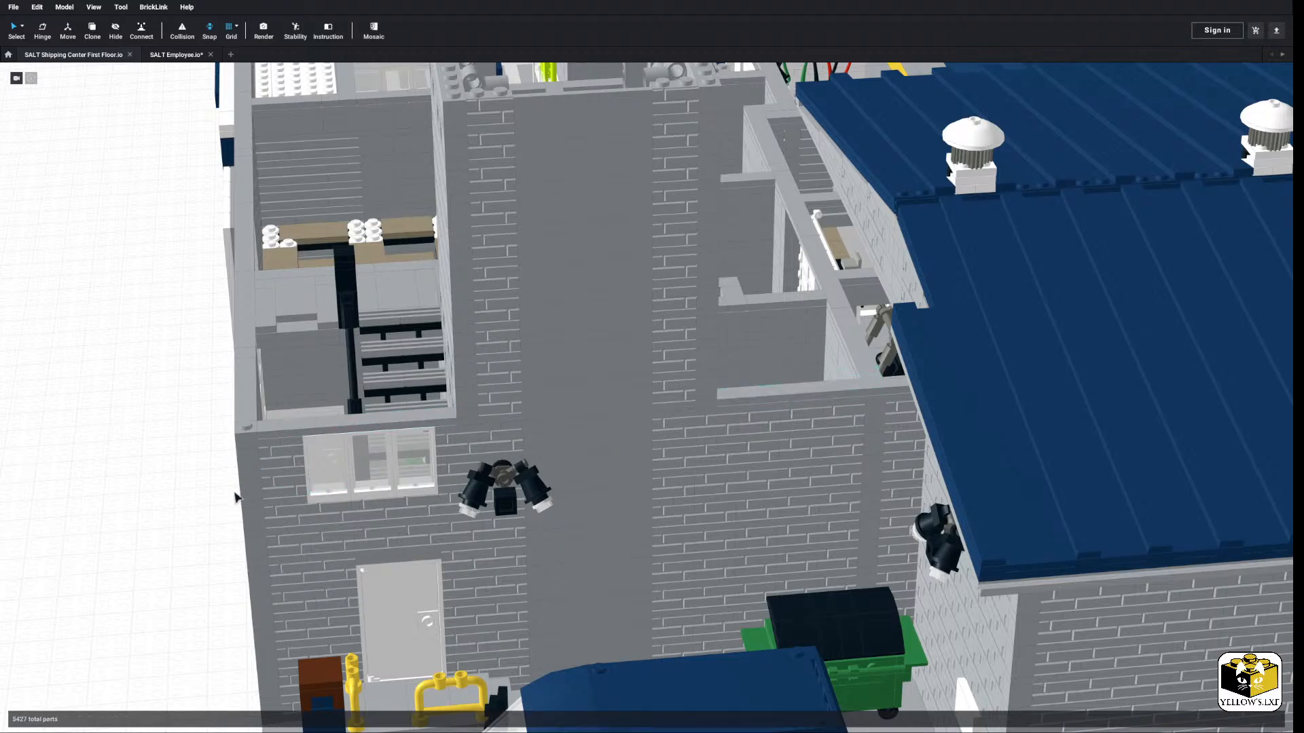
click(275, 433)
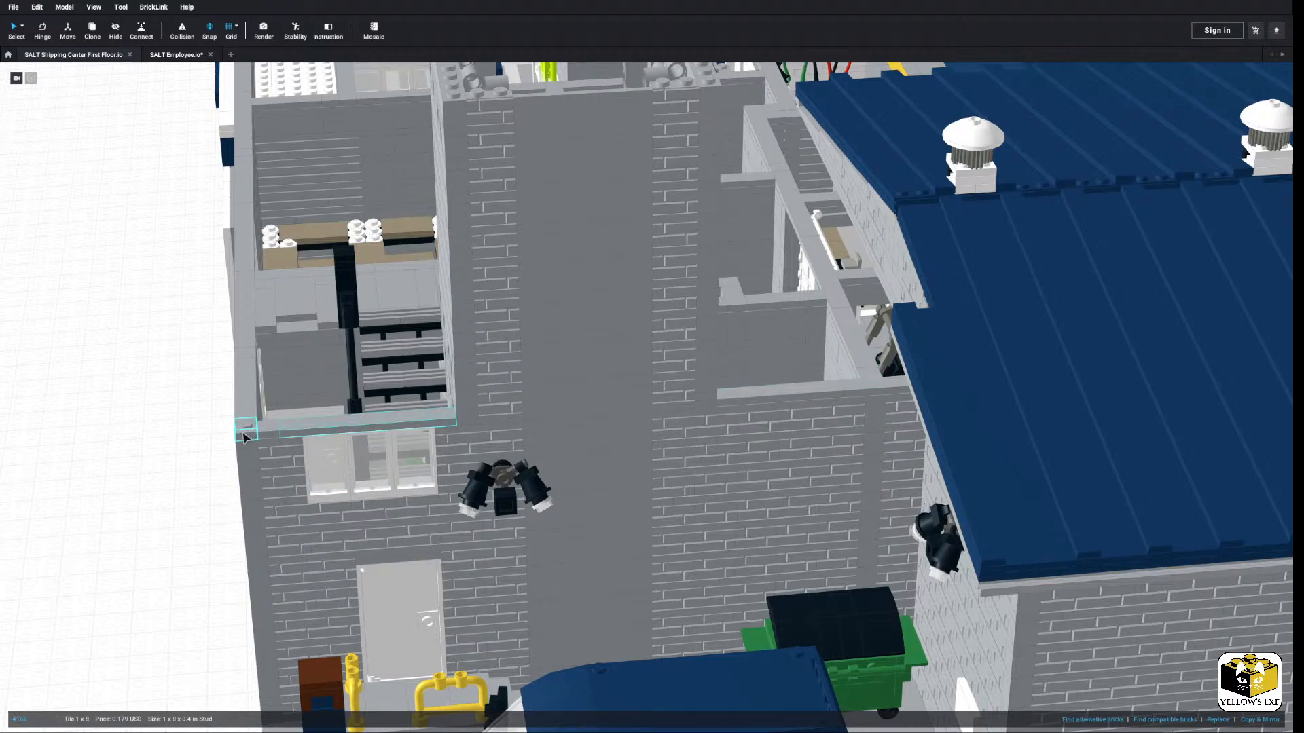
click(150, 458)
middle_drag(151, 455, 131, 447)
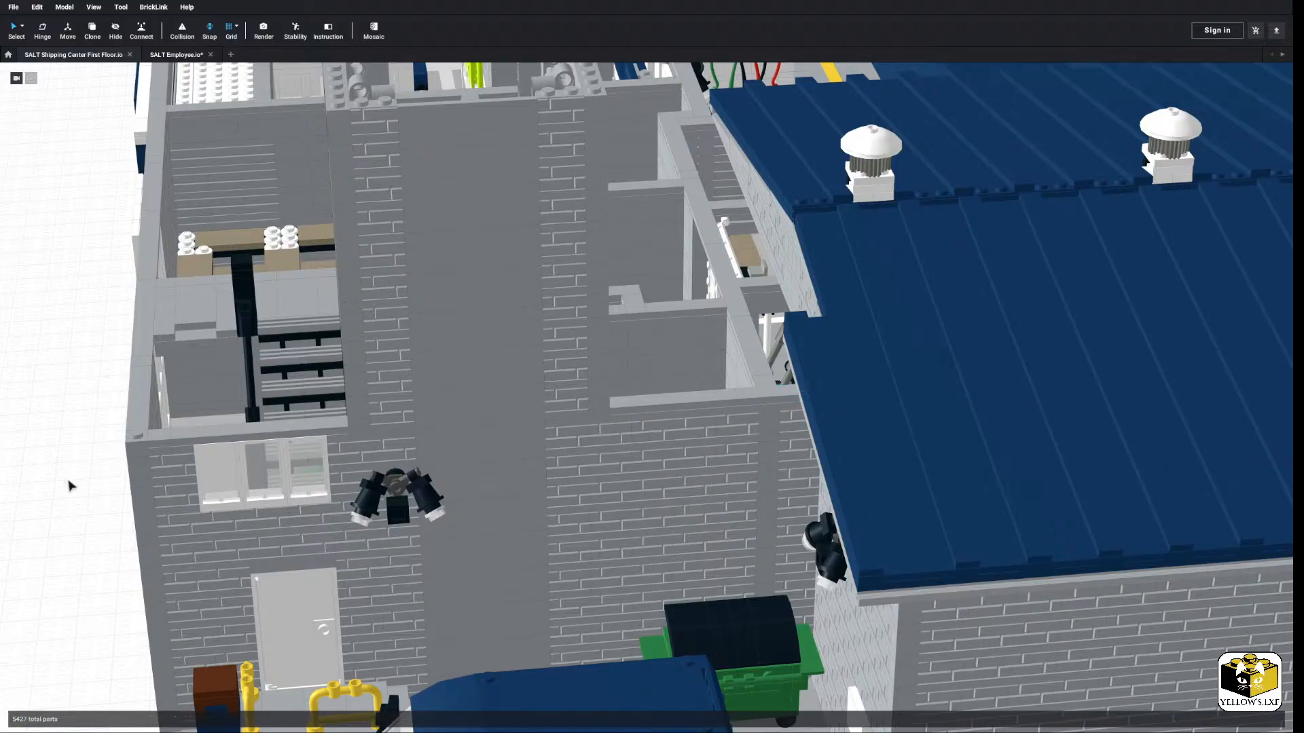
middle_drag(73, 483, 99, 481)
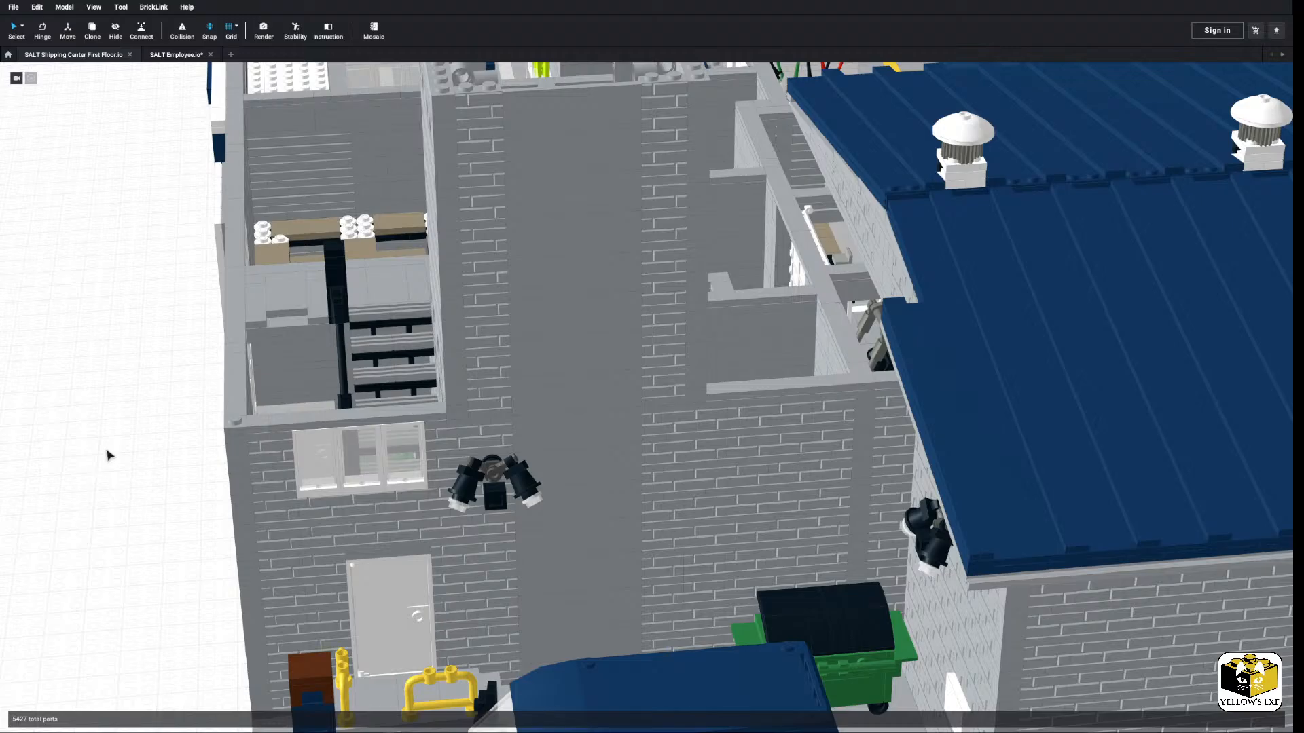
Step: Examine the staircase and the elevator shaft walls from several sides, including the bricks along the shaft's upper edge
scroll(108, 455, down, 3)
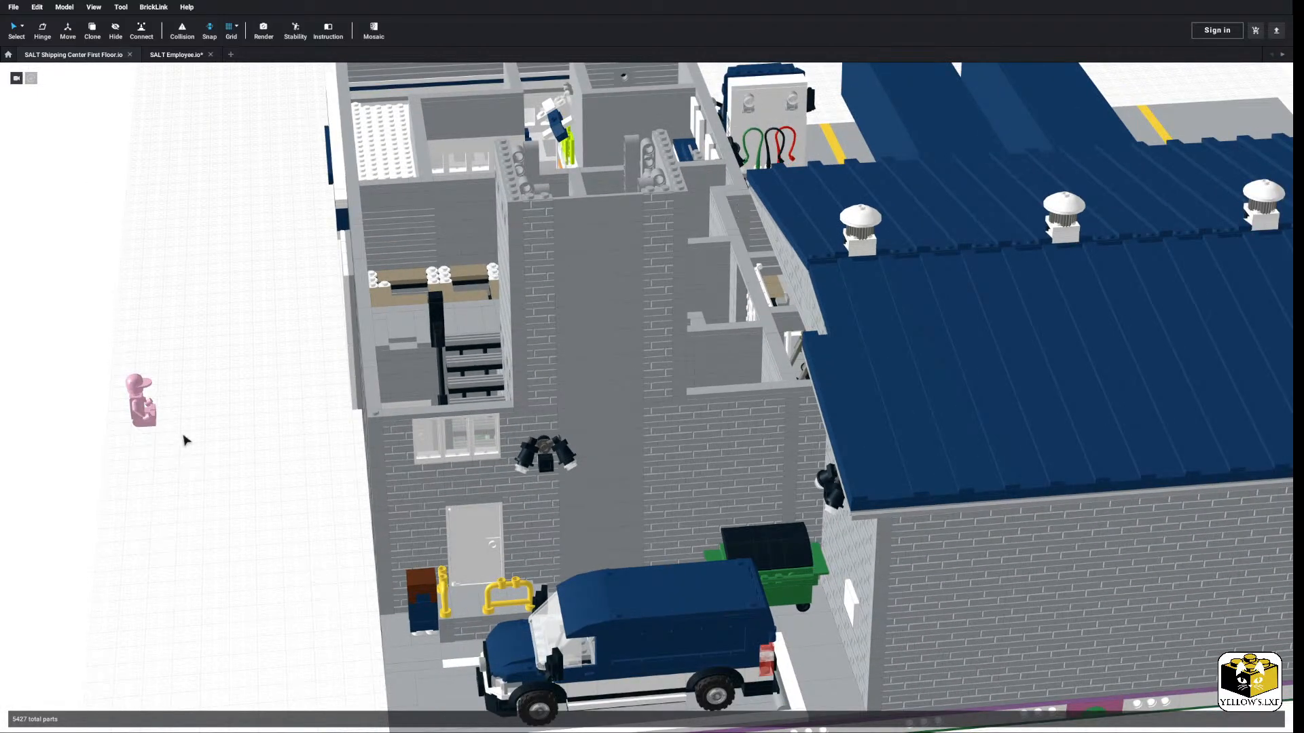
right_drag(187, 440, 272, 478)
middle_drag(478, 541, 434, 458)
scroll(434, 459, up, 3)
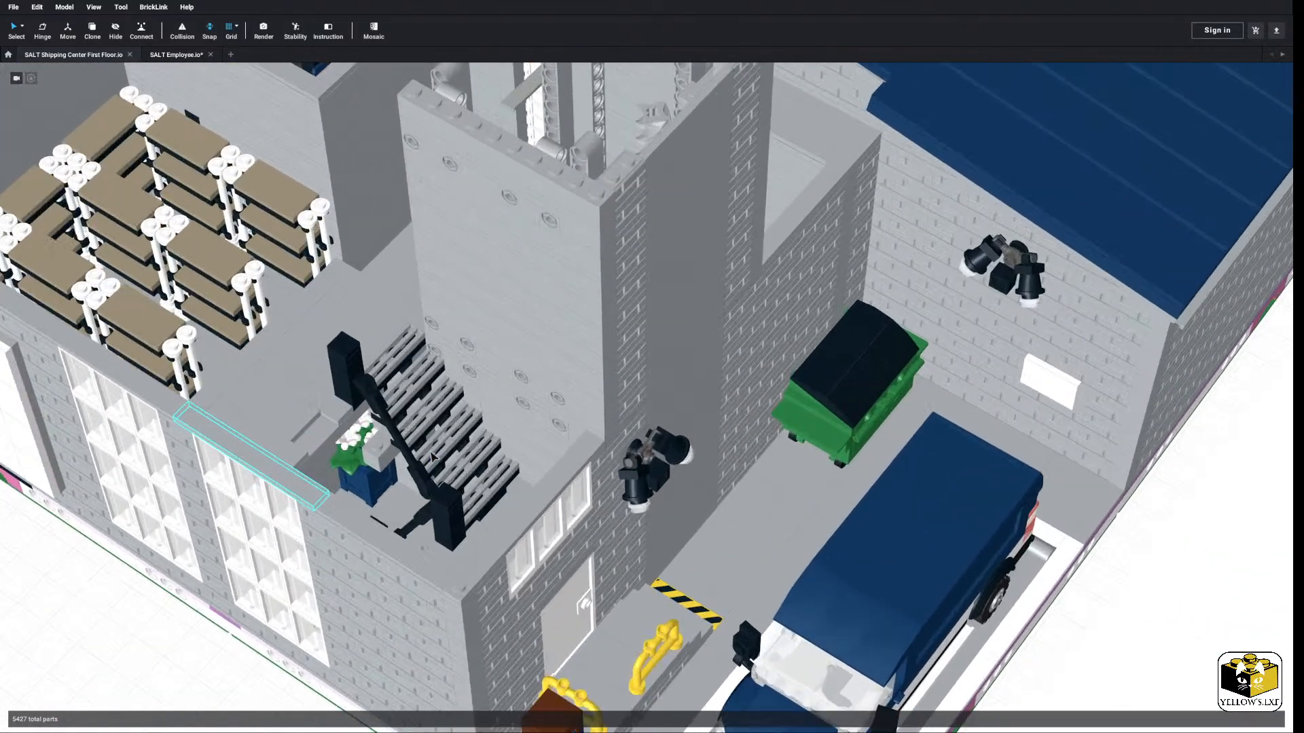
right_drag(435, 458, 460, 431)
scroll(640, 399, up, 3)
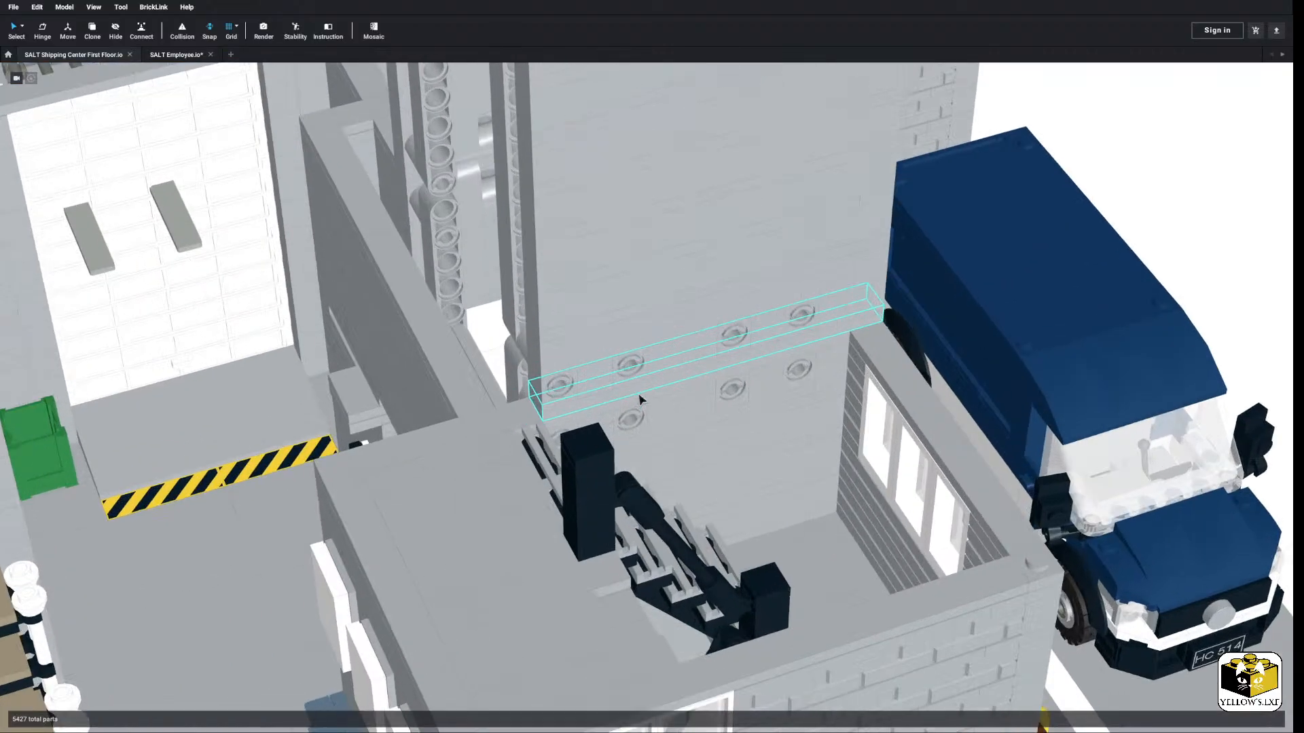
scroll(640, 399, down, 5)
scroll(676, 348, down, 3)
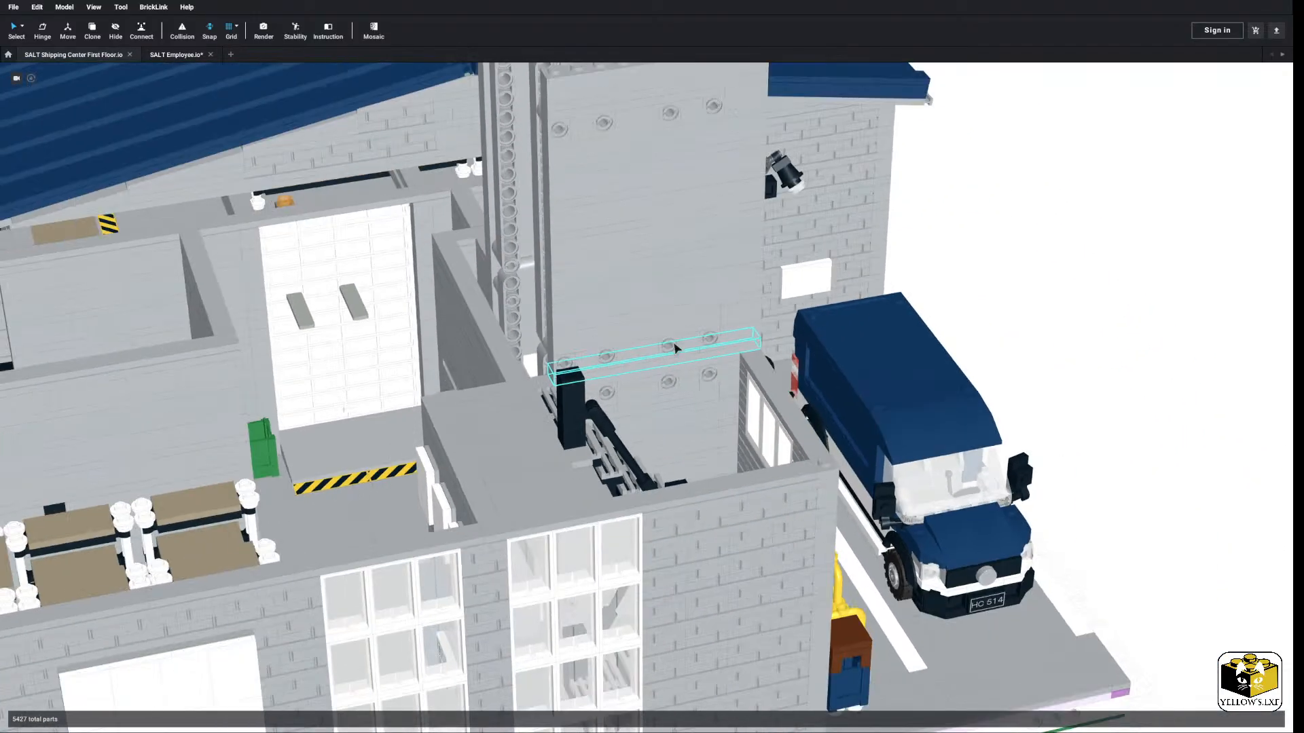
right_drag(675, 348, 699, 362)
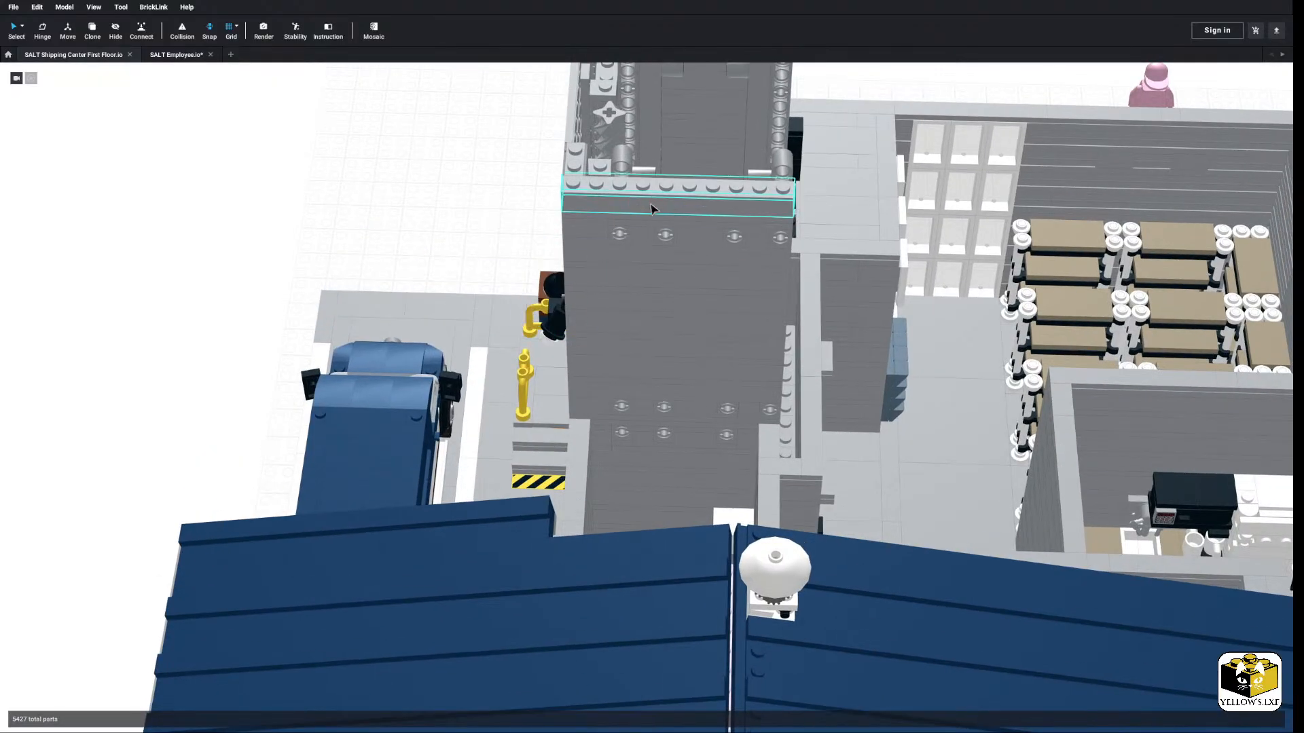
click(653, 205)
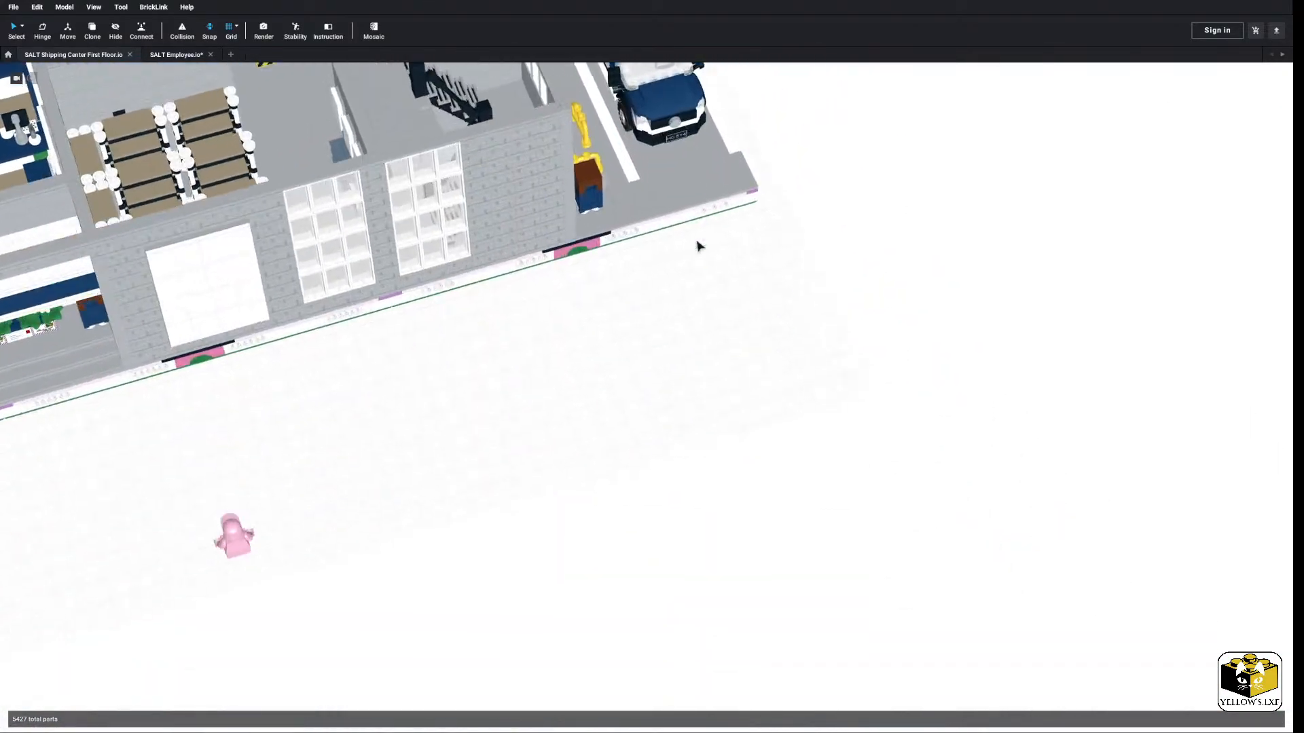
Step: Show all the panels around the viewport and bring up the parts library
click(99, 15)
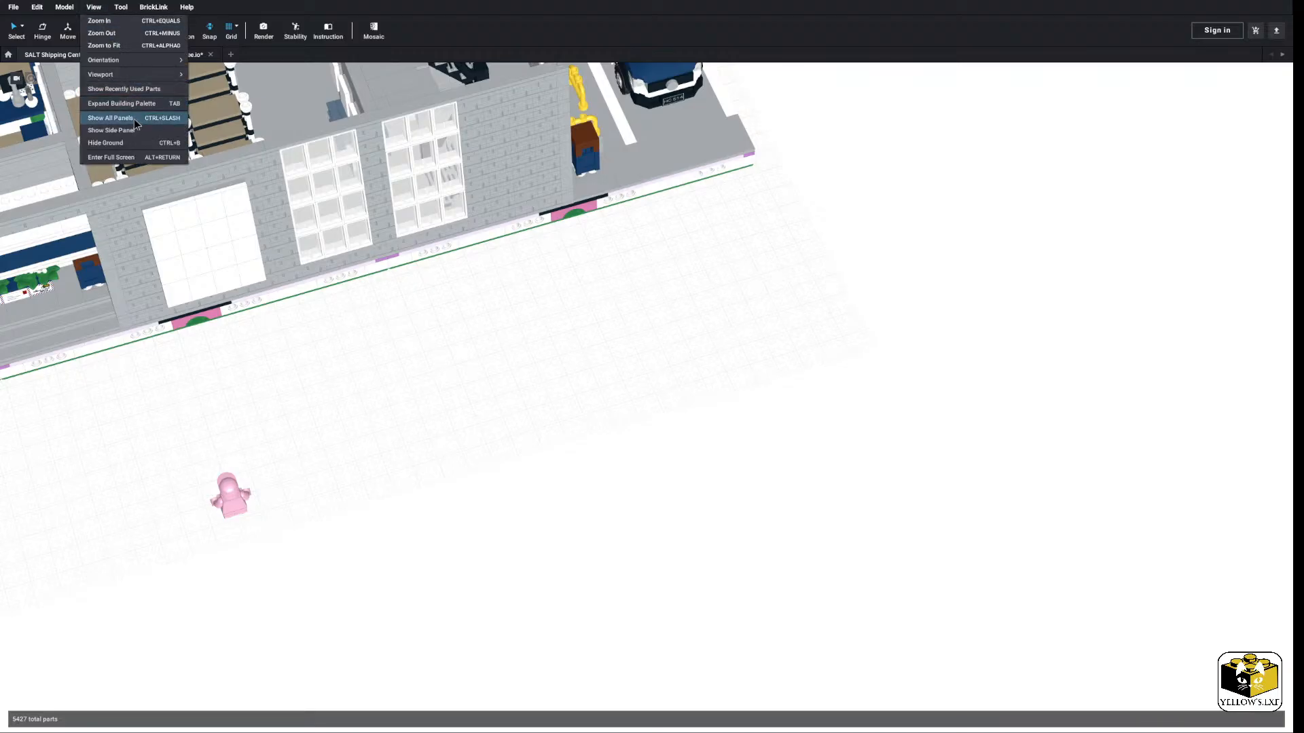
click(129, 119)
click(105, 643)
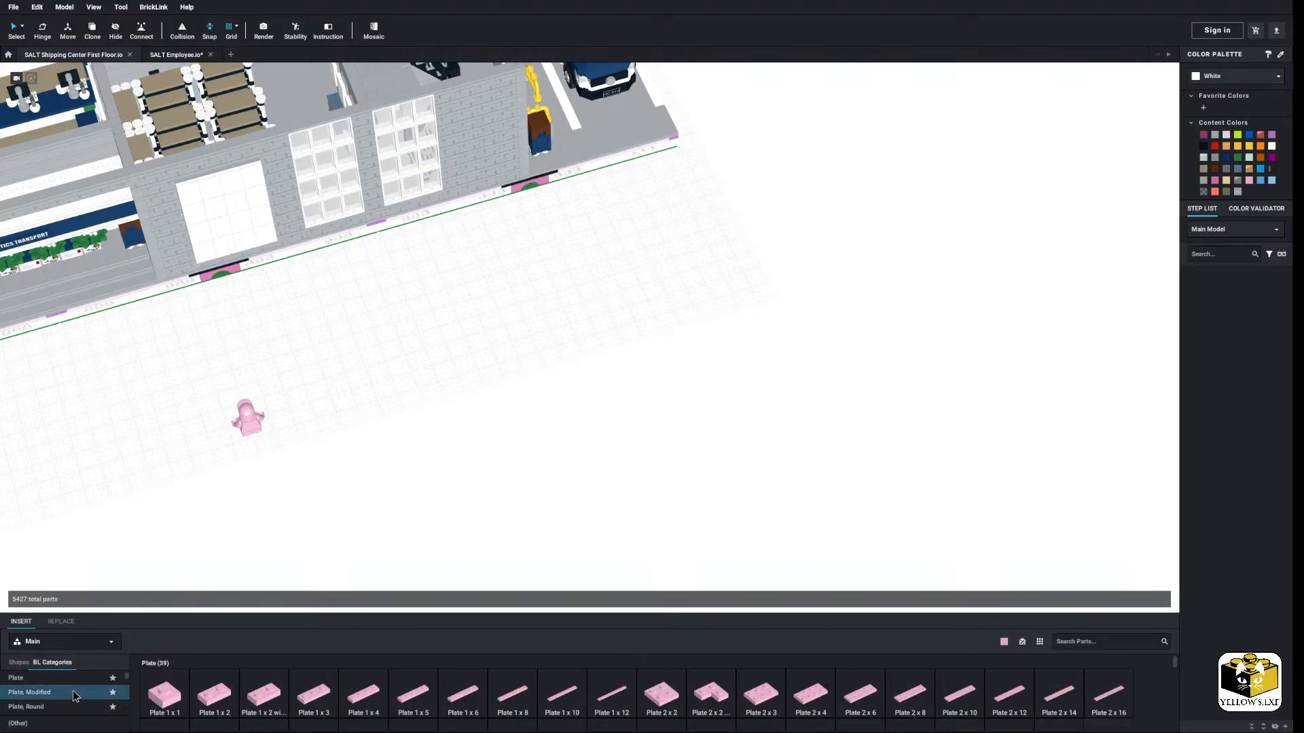
Step: Place a pink Plate 6 x 10 on the ground beside the building and a Plate 4 x 10 against its long edge
scroll(73, 687, down, 4)
scroll(74, 687, down, 5)
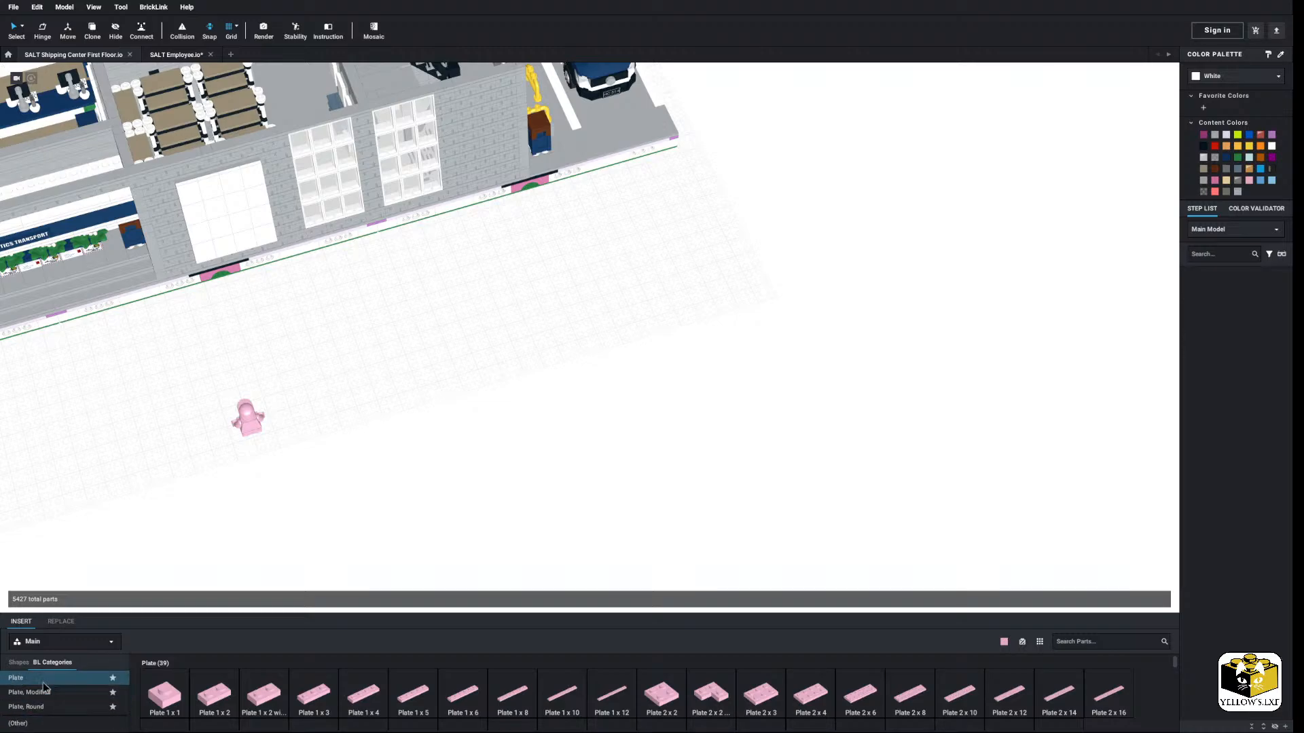
scroll(622, 687, down, 1)
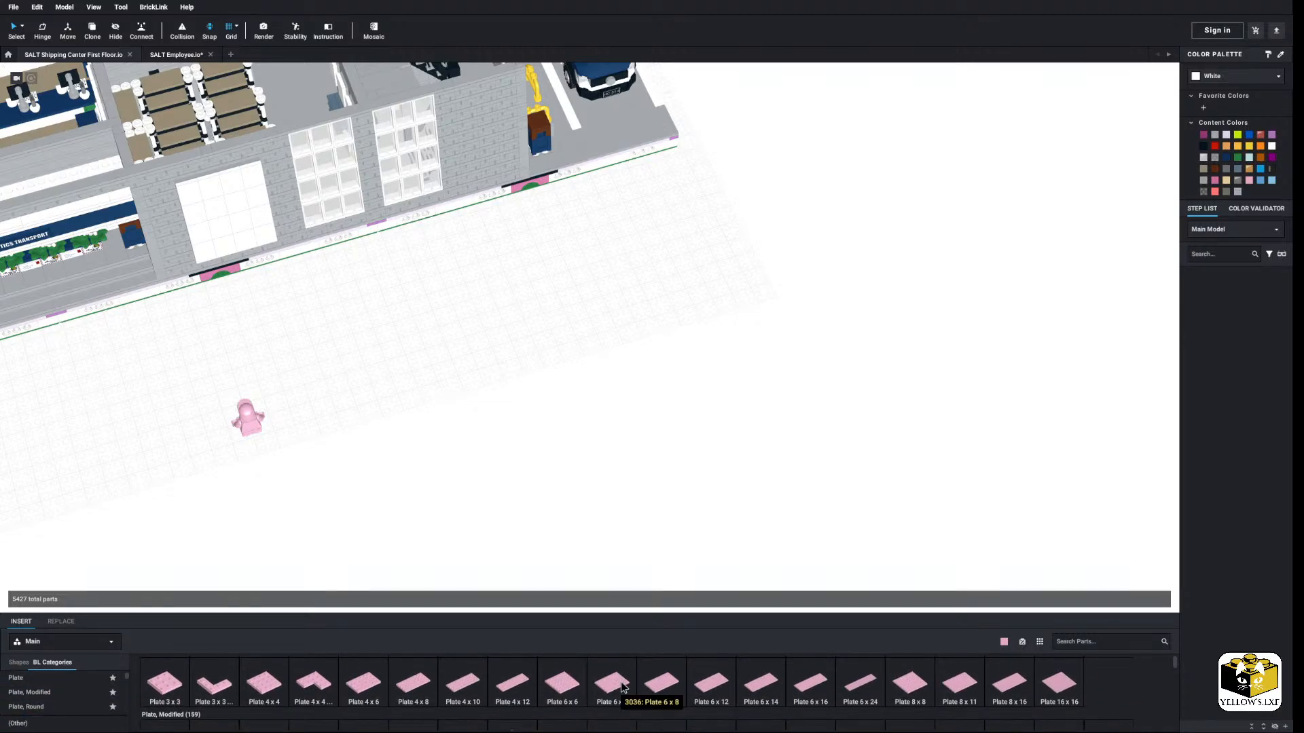
click(667, 689)
key(Left)
click(537, 408)
scroll(680, 462, up, 3)
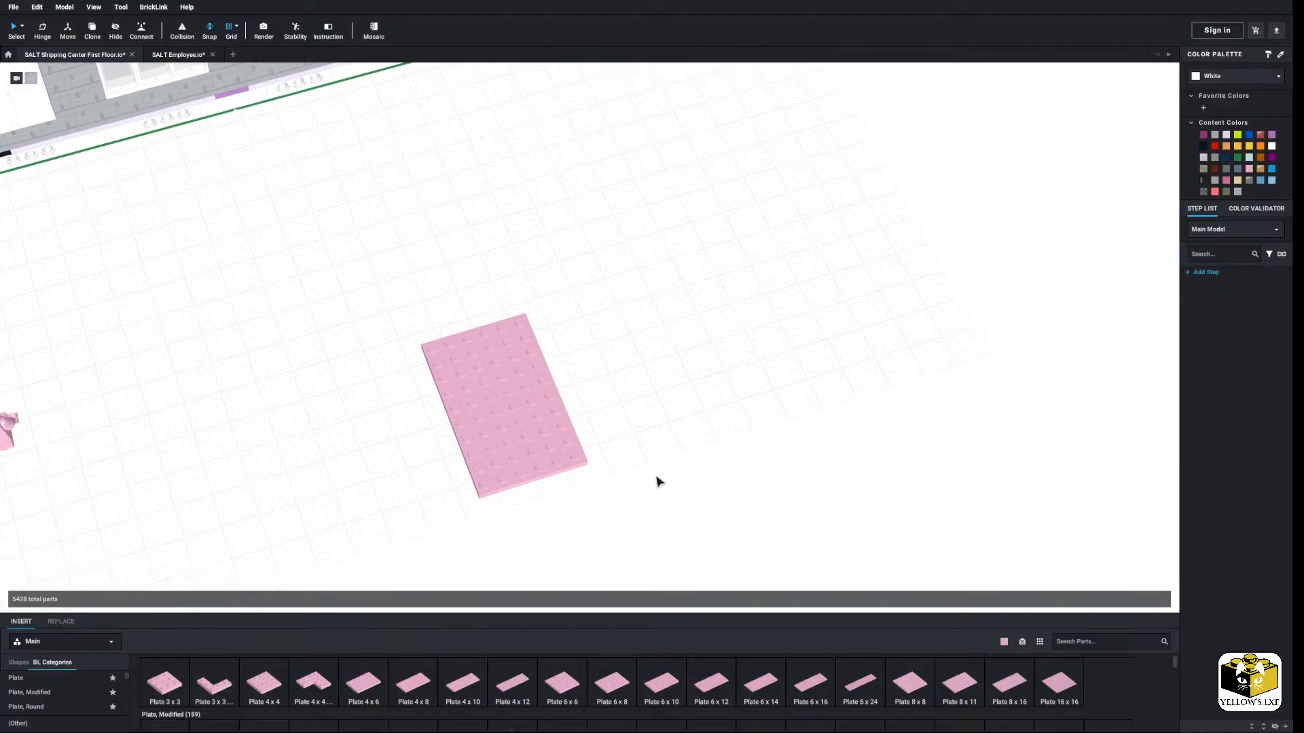
click(468, 672)
key(Left)
click(598, 379)
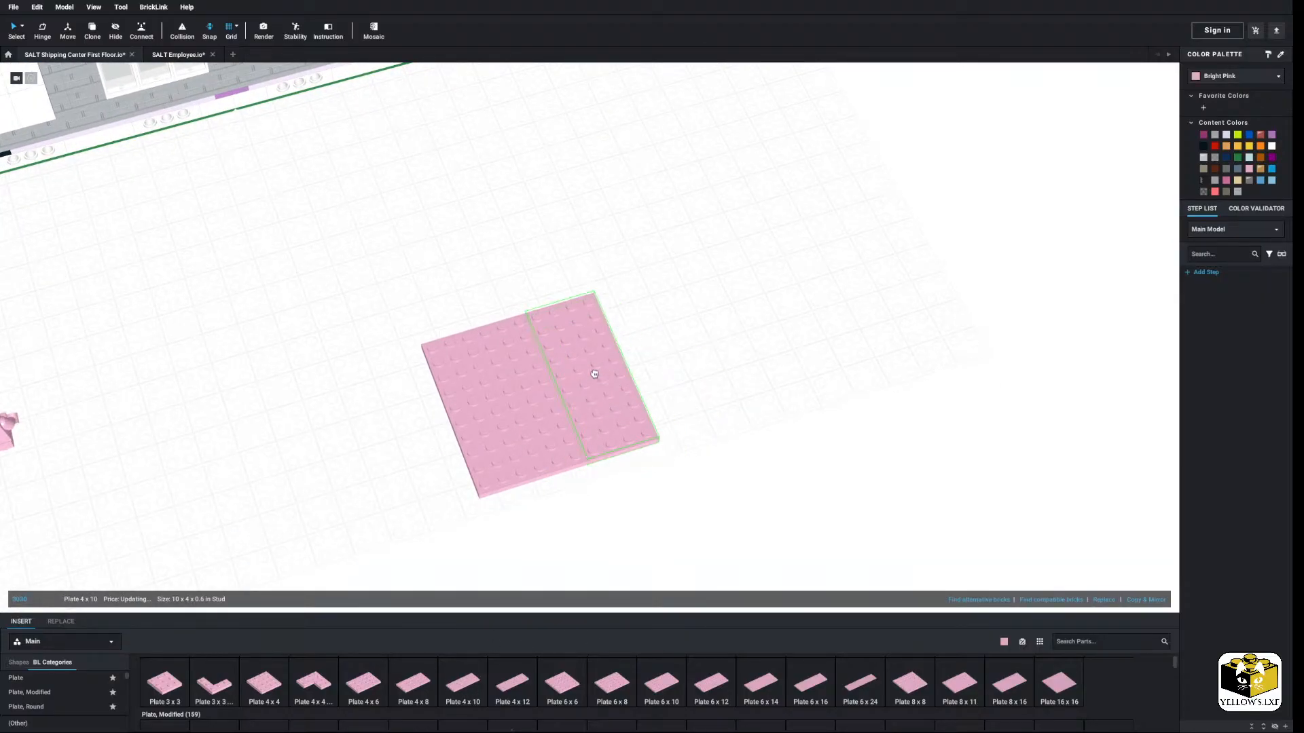
Step: Copy the joined 6 x 10 and 4 x 10 plates and paste the duplicate on the ground a short distance away
drag(725, 325, 499, 449)
right_click(536, 425)
right_click(738, 464)
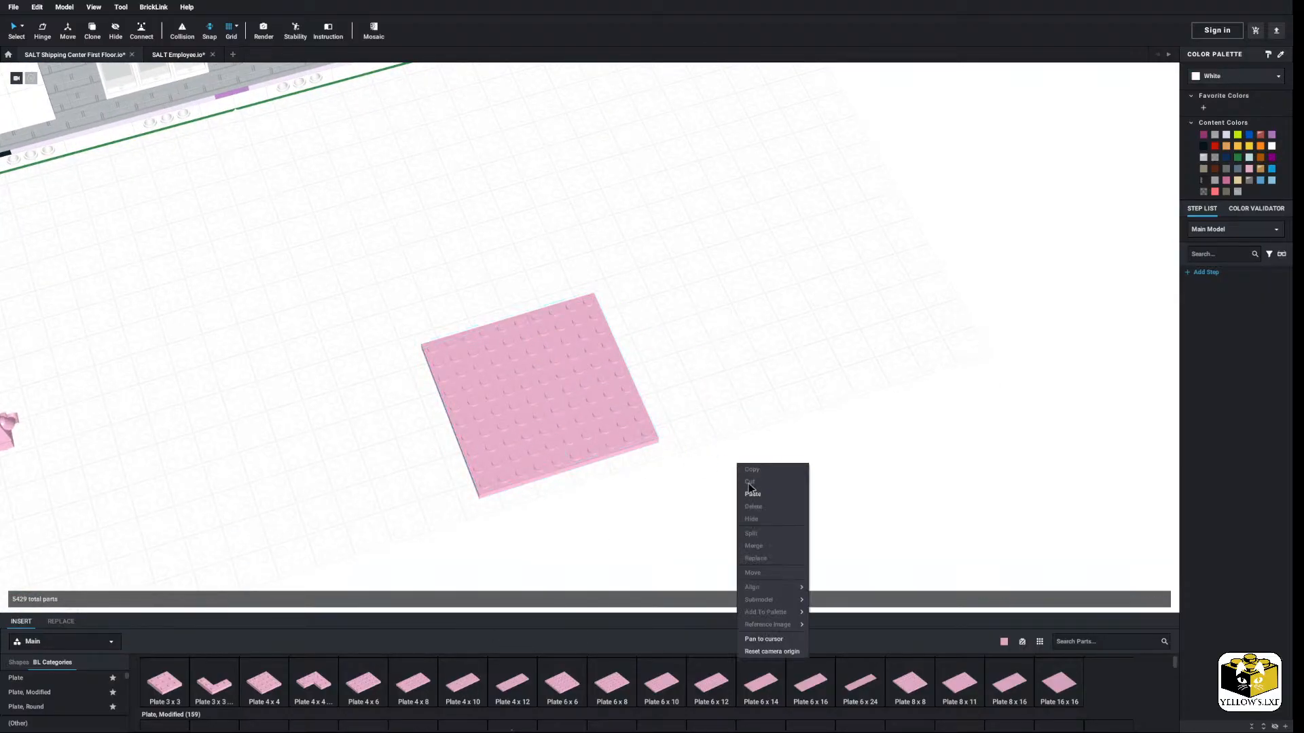
click(756, 499)
middle_drag(668, 560, 649, 513)
click(569, 595)
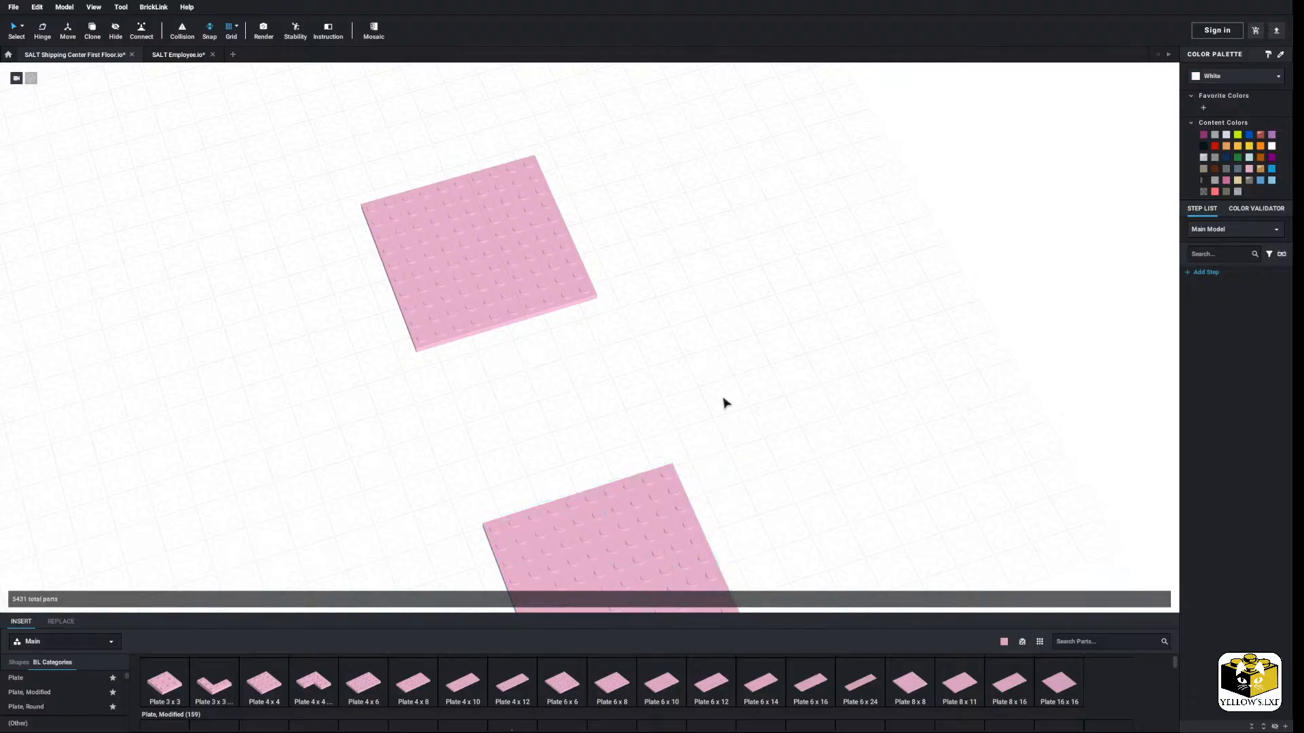
Step: Check the width of the elevator shaft by selecting the two long parts along its opposite upper edges
middle_drag(724, 402, 718, 576)
right_drag(722, 548, 768, 478)
middle_drag(768, 478, 832, 588)
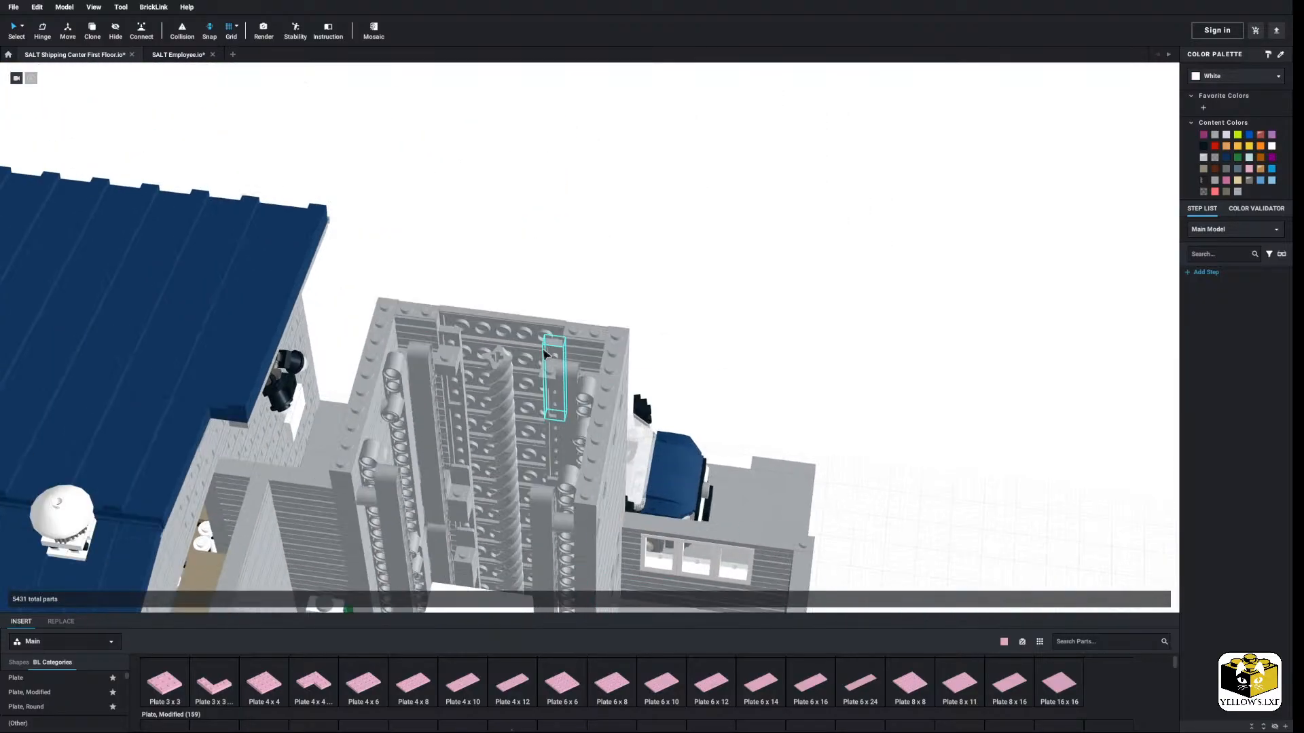
click(613, 349)
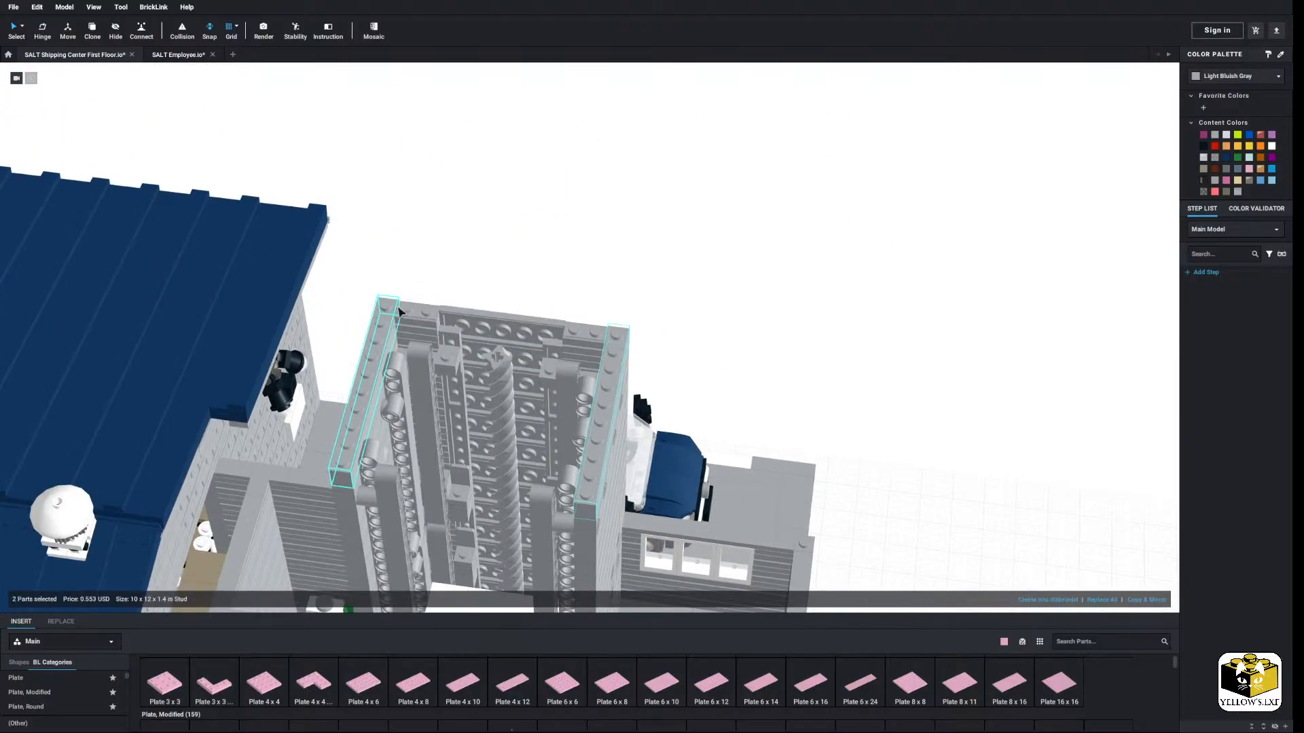
click(526, 242)
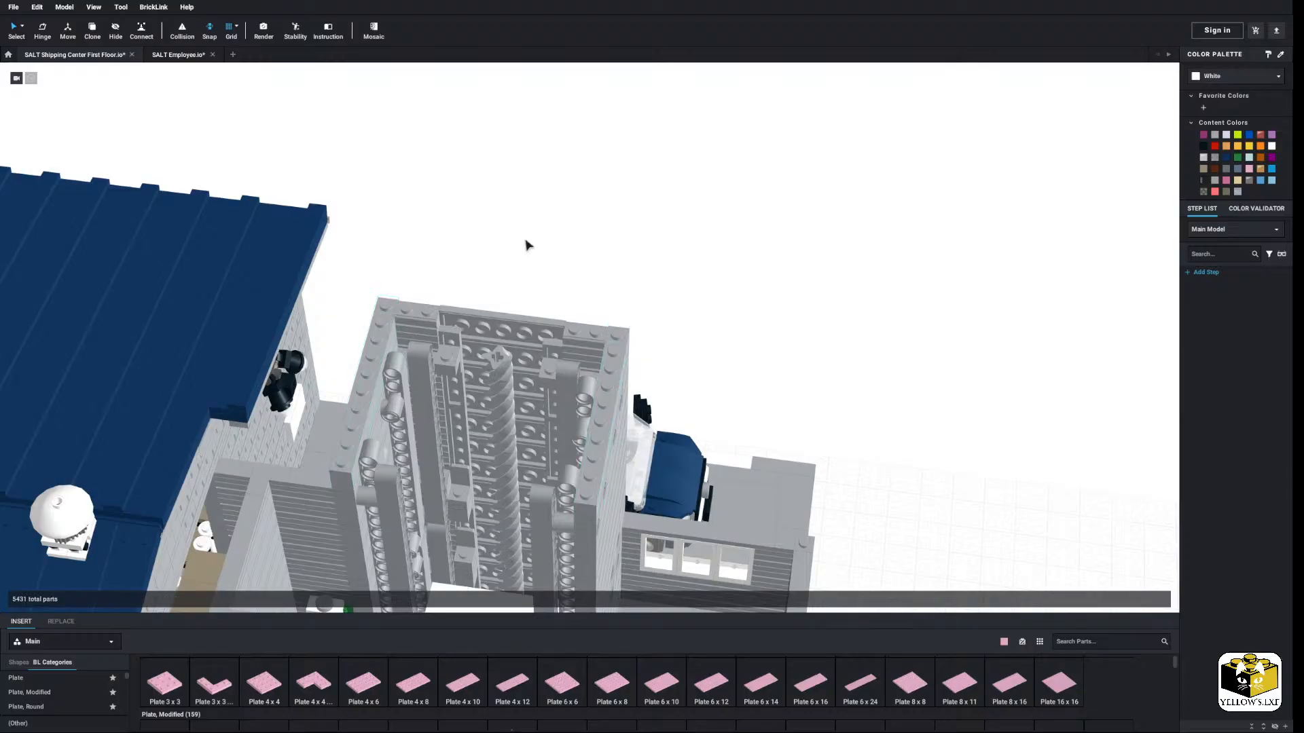
Step: Select the duplicated pair of pink plates and move it farther away from the first pair
middle_drag(951, 428, 684, 249)
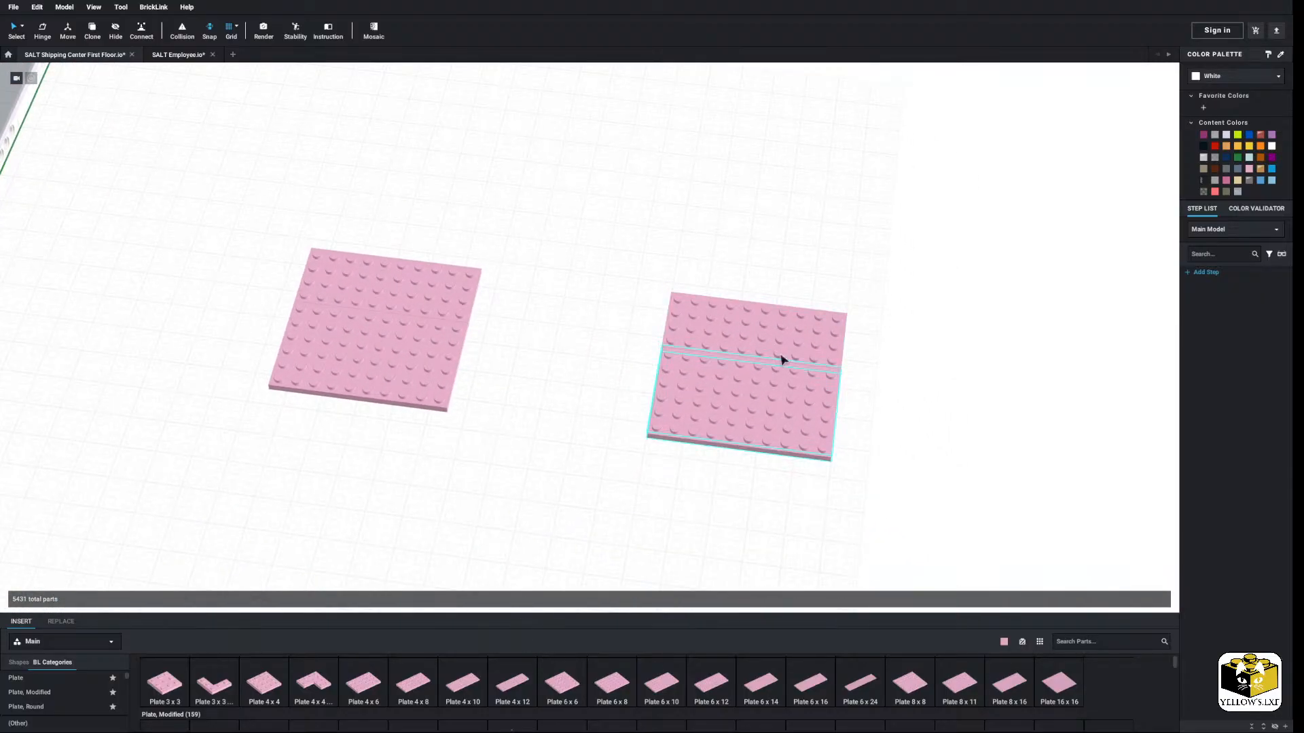
drag(848, 219, 648, 501)
drag(695, 408, 970, 459)
click(710, 450)
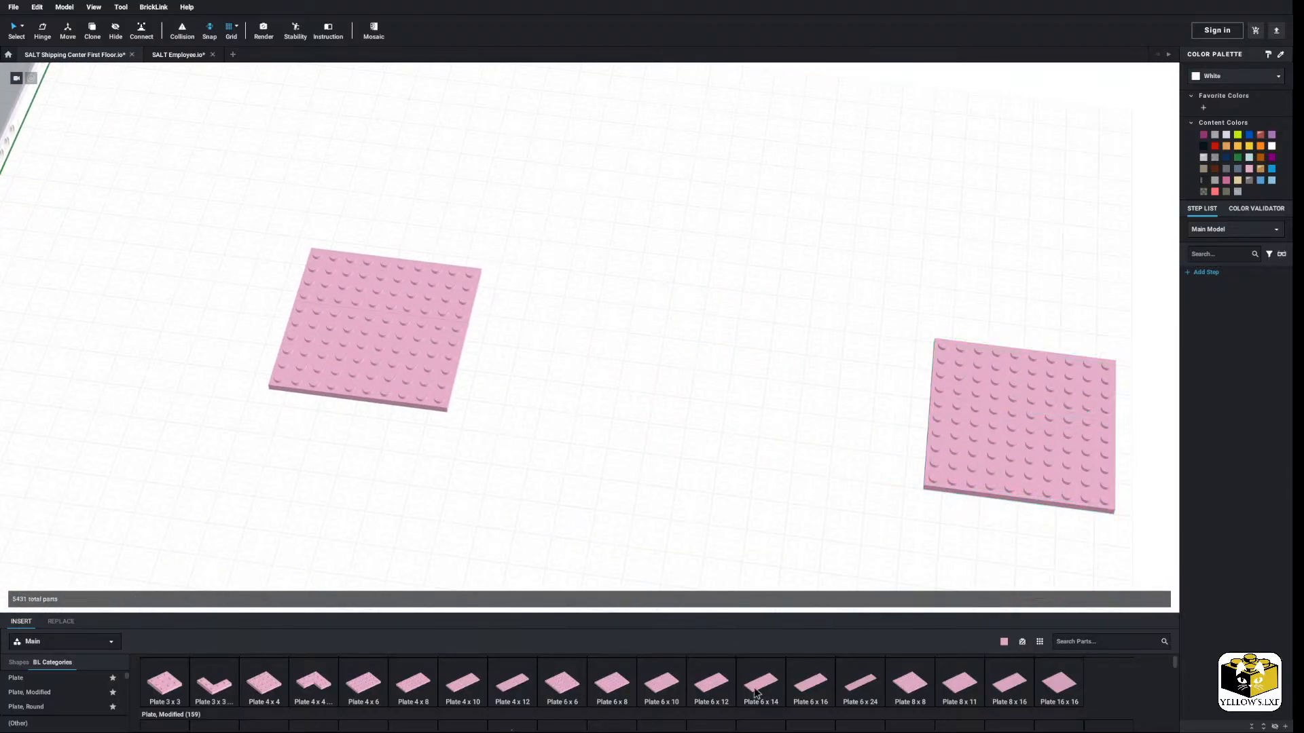
Step: Bridge the two pink plate squares with a Plate 2 x 12, moving the second square against the bridge's free end
scroll(756, 694, up, 2)
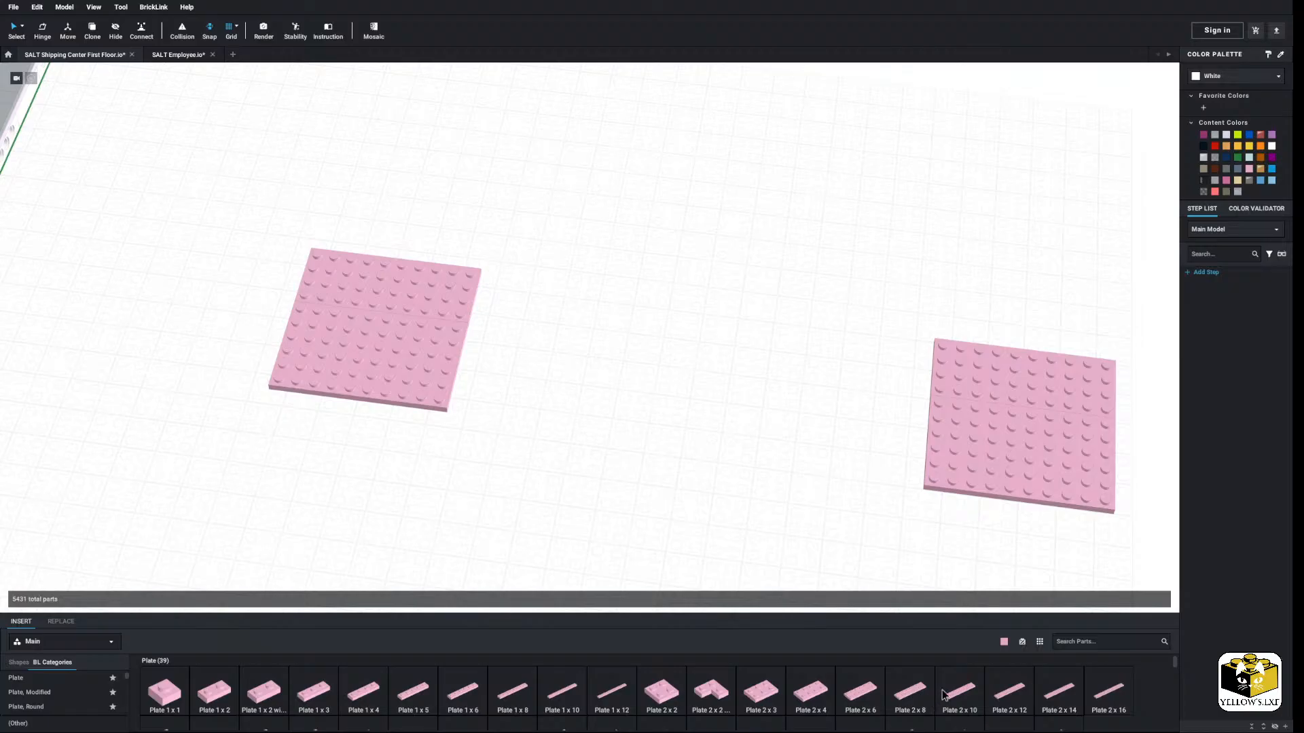
drag(1008, 697, 582, 305)
key(Right)
click(818, 303)
drag(1039, 466, 781, 422)
click(594, 419)
Step: Compare the U-shaped pink plate layout with the elevator shaft and the rooms around it
scroll(589, 415, down, 4)
middle_drag(272, 319, 625, 411)
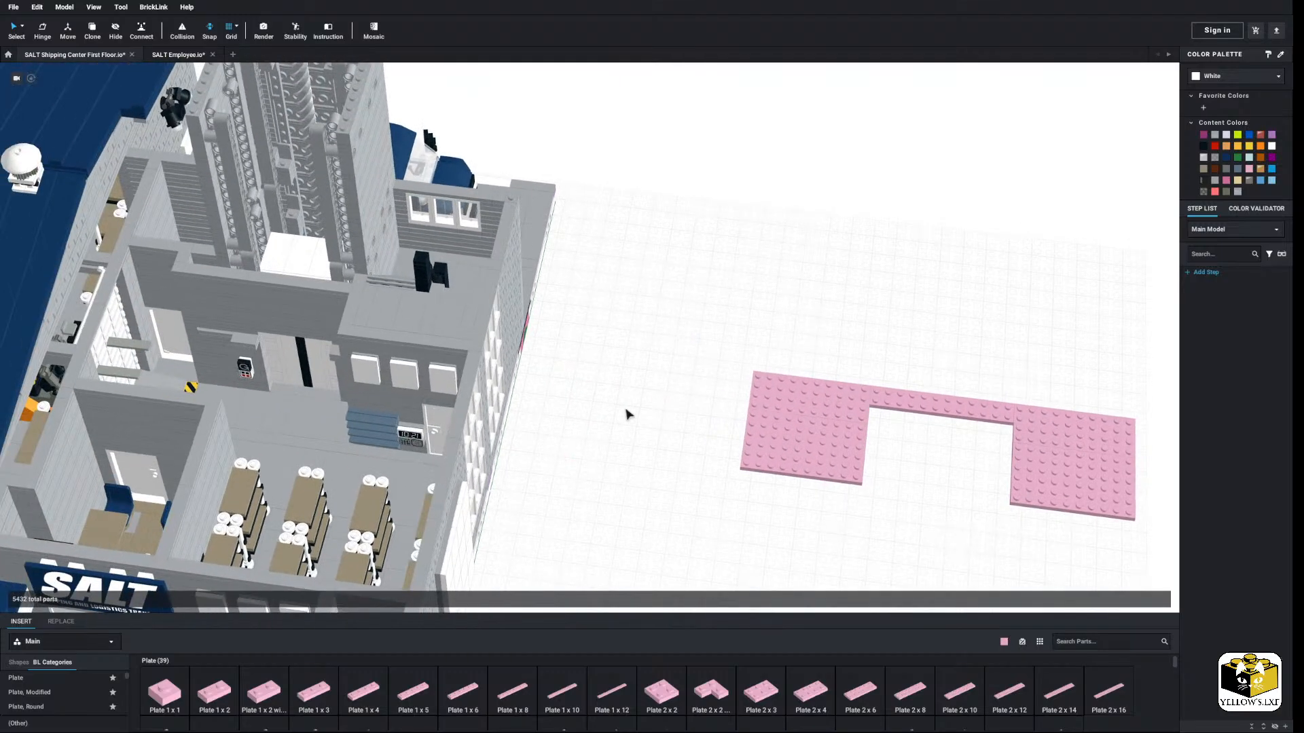
right_drag(625, 411, 629, 411)
middle_drag(527, 482, 735, 461)
mouse_move(736, 460)
right_down()
mouse_move(735, 480)
mouse_move(733, 451)
right_up()
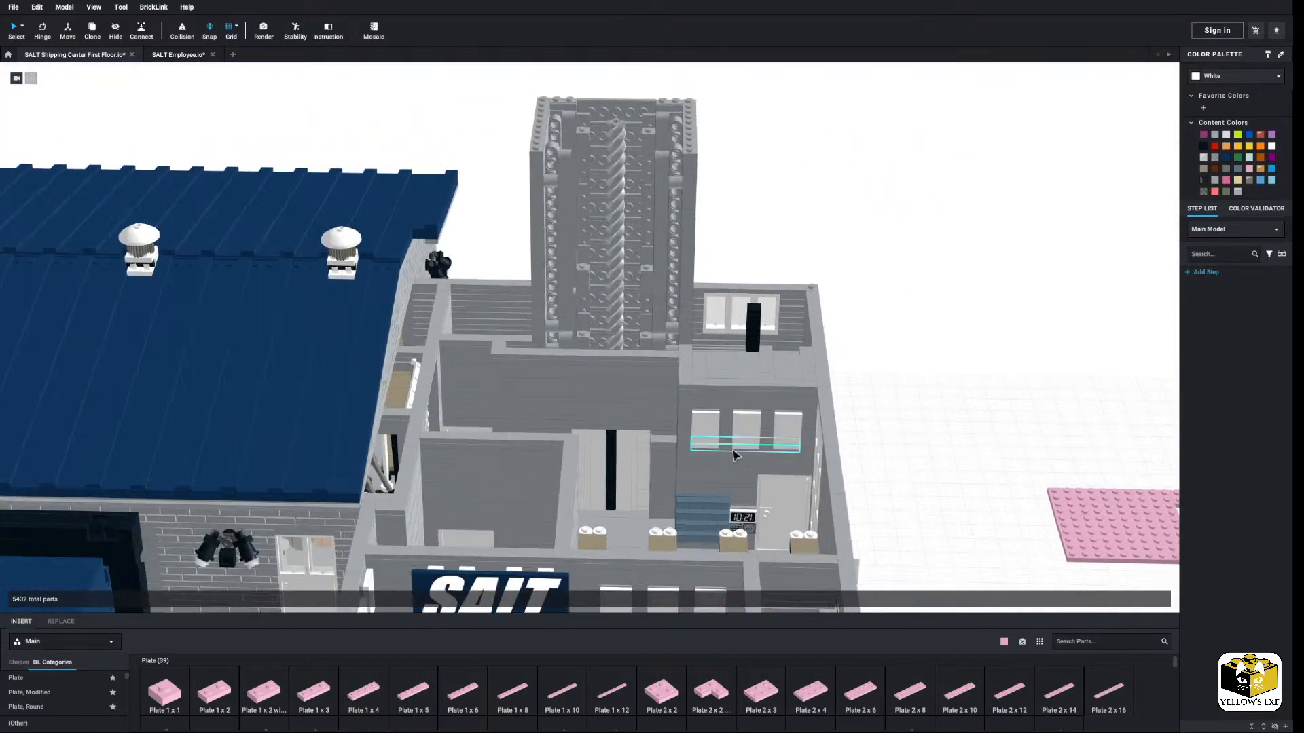
middle_drag(898, 436, 614, 393)
scroll(608, 396, up, 3)
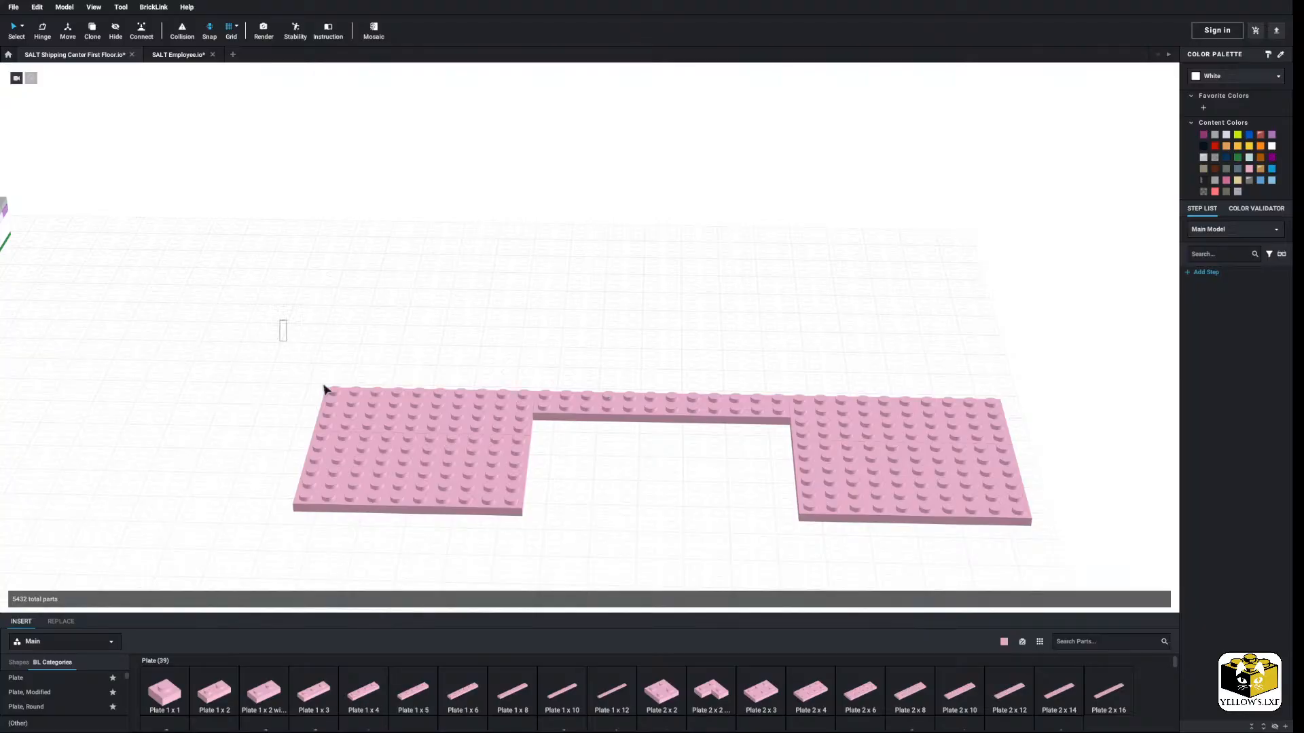
drag(324, 390, 752, 504)
Step: Examine the elevator shaft opening and the stair landing beside it from above
middle_drag(411, 406, 688, 443)
scroll(588, 435, down, 3)
right_drag(687, 443, 683, 455)
middle_drag(654, 506, 641, 443)
right_drag(615, 475, 620, 459)
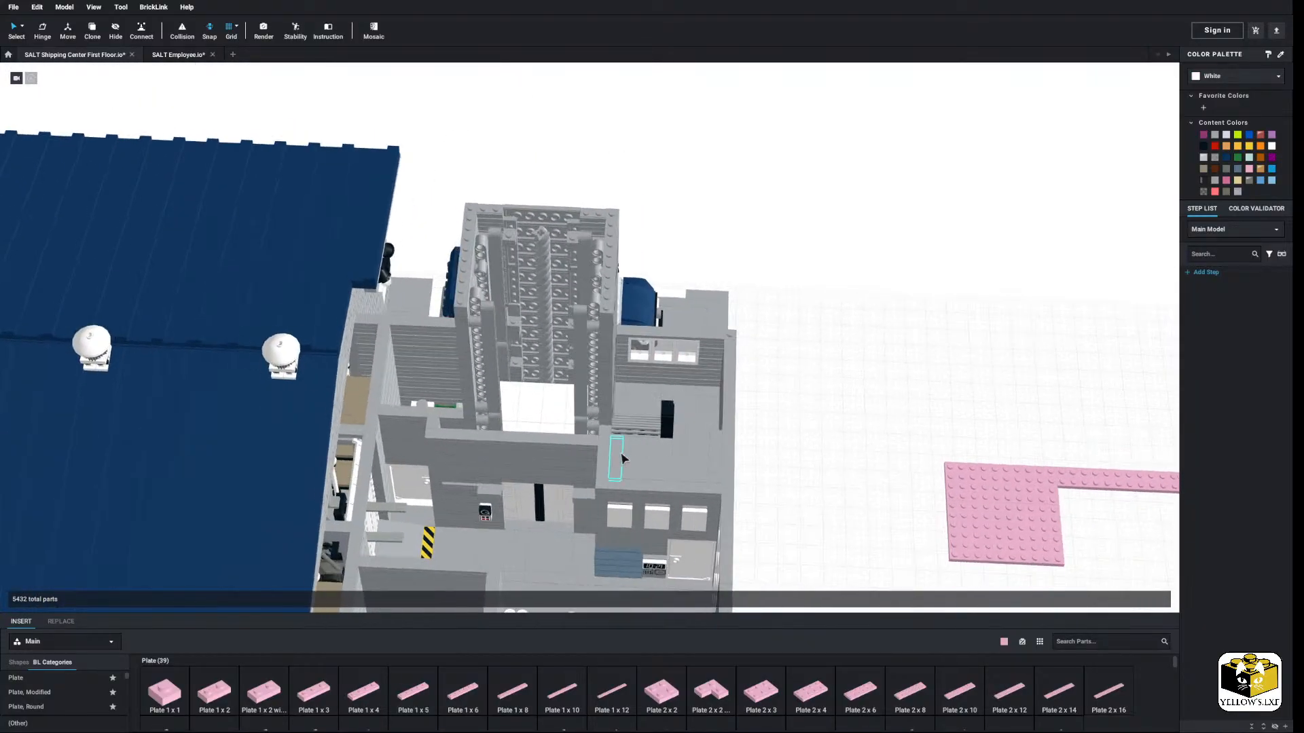
middle_drag(621, 469, 639, 419)
right_drag(649, 421, 579, 448)
middle_drag(288, 452, 585, 486)
right_drag(618, 515, 606, 395)
right_drag(550, 362, 638, 430)
Step: View the pink plates again and inspect the stair corner, shaft and adjoining rooms from overhead
click(851, 510)
middle_drag(851, 511, 775, 506)
right_drag(774, 506, 793, 516)
middle_drag(831, 474, 777, 510)
right_drag(778, 510, 808, 505)
middle_drag(809, 504, 716, 463)
right_drag(716, 463, 532, 379)
middle_drag(218, 383, 541, 413)
middle_drag(849, 434, 695, 518)
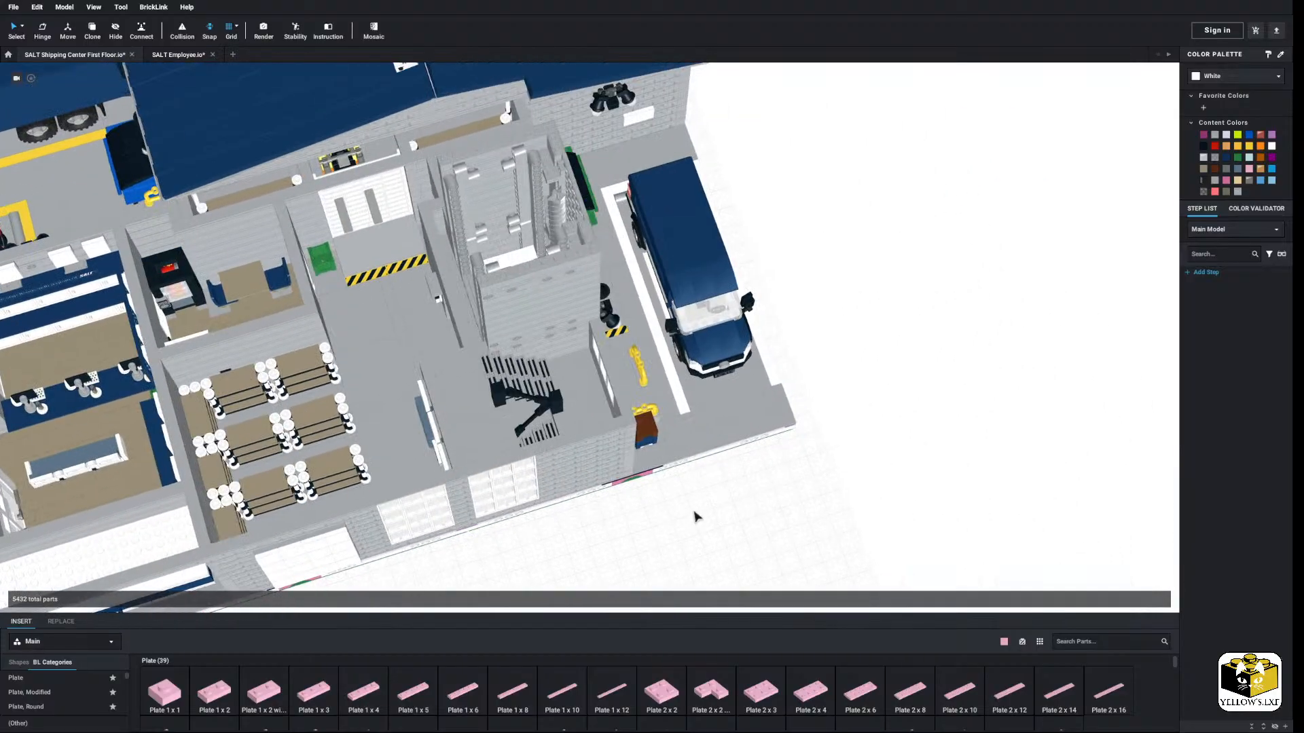
Step: Delete the Plate 2 x 12 bridging the two pink squares and move the pink minifigure close to the building's front edge
right_drag(695, 518, 557, 536)
middle_drag(544, 521, 663, 524)
right_drag(632, 519, 633, 533)
middle_drag(633, 534, 612, 534)
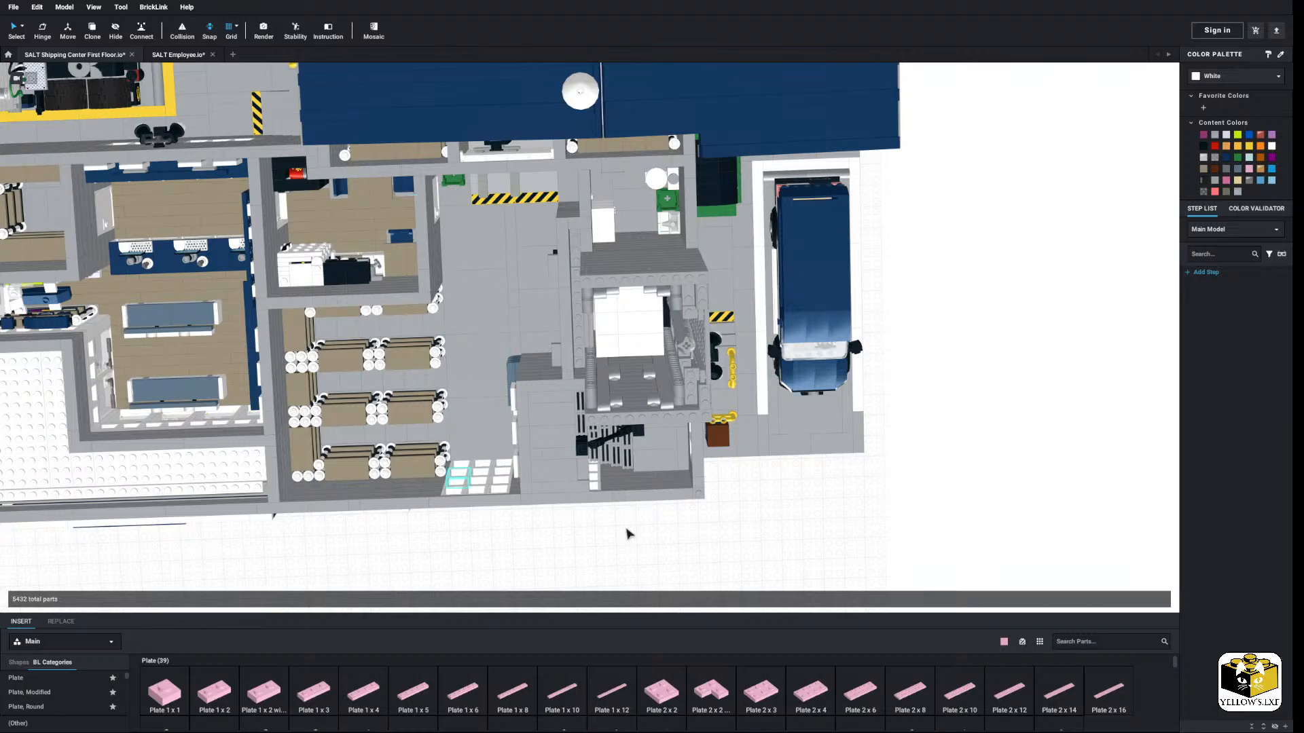
right_drag(710, 562, 738, 521)
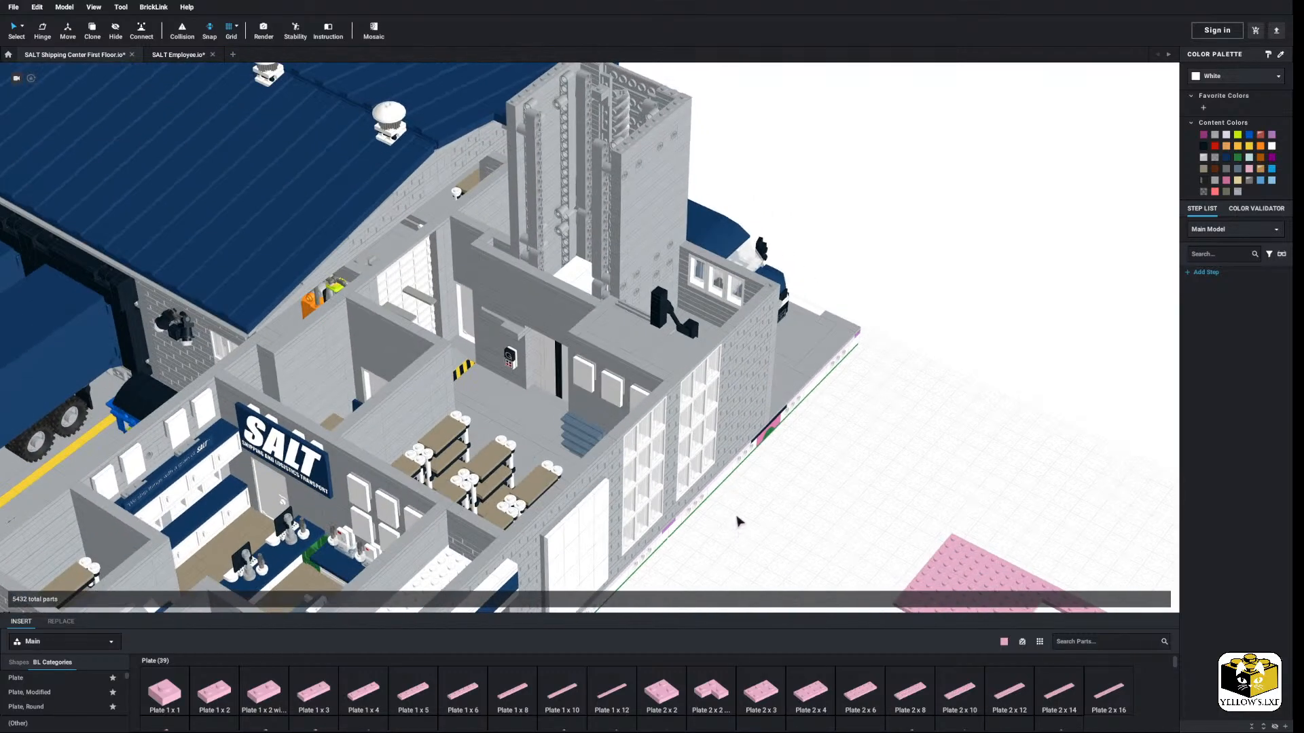
middle_drag(739, 521, 521, 387)
right_drag(504, 403, 541, 306)
right_click(543, 267)
click(558, 315)
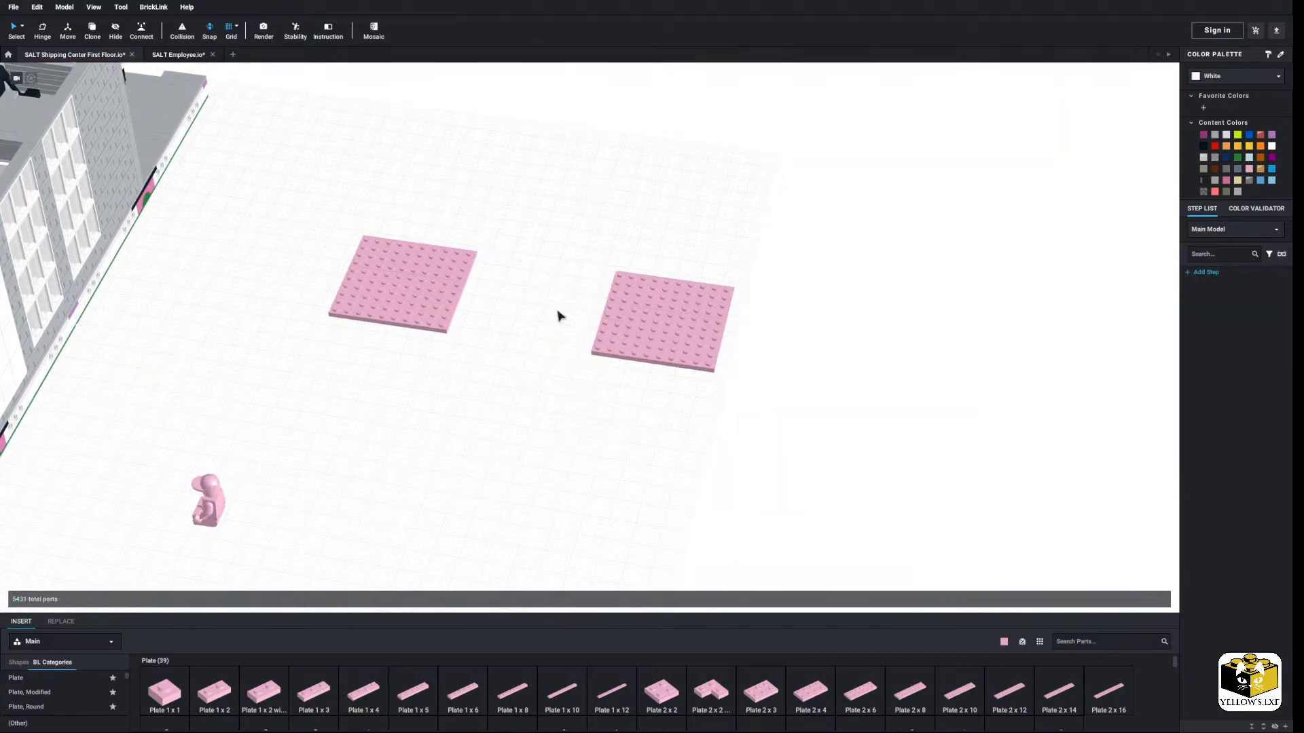
drag(200, 510, 62, 417)
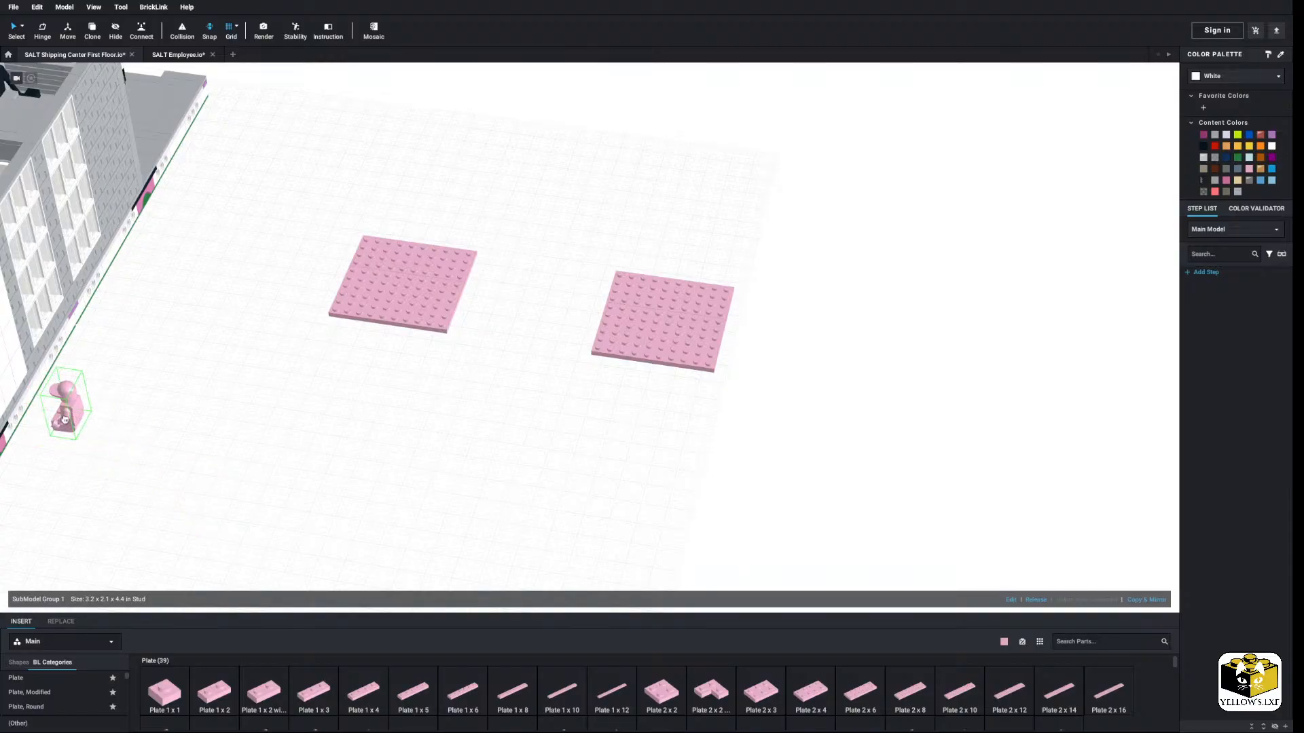
click(210, 432)
Step: Add a Plate 16 x 16 beside the pink squares and color it Light Bluish Gray
scroll(253, 447, up, 5)
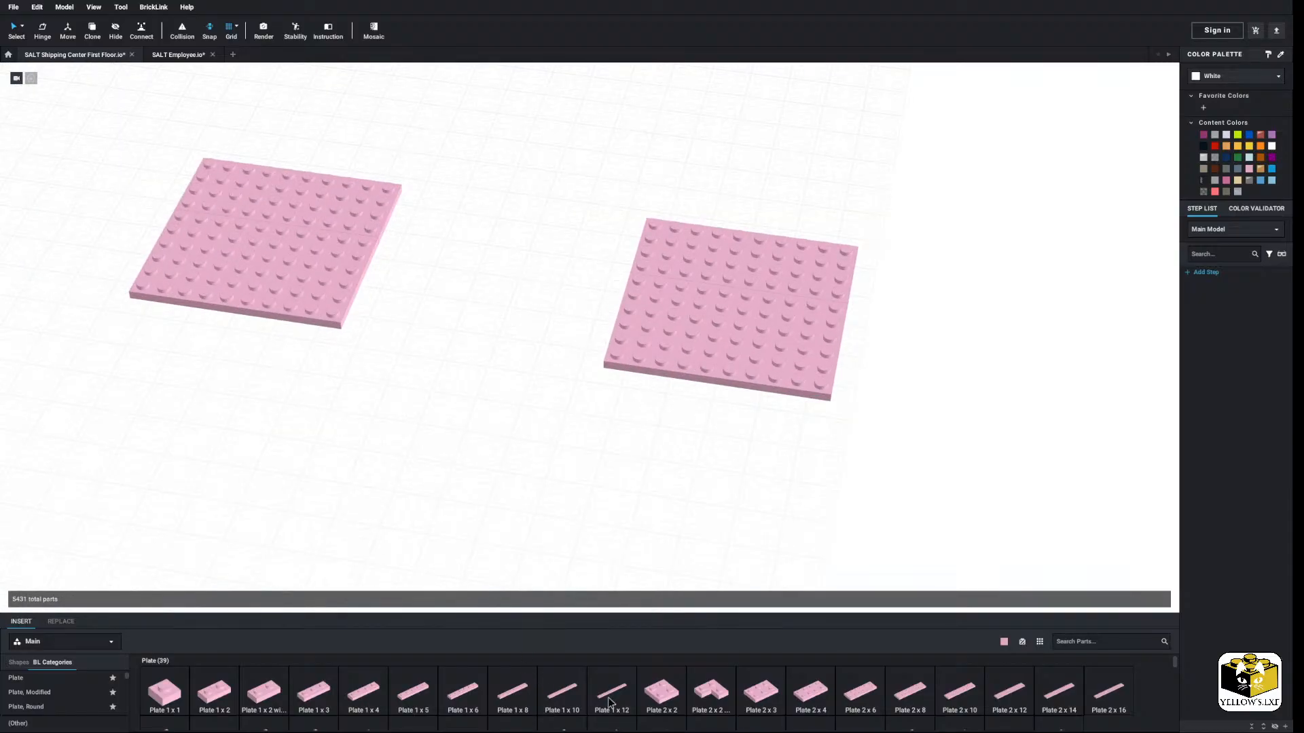
scroll(609, 702, down, 2)
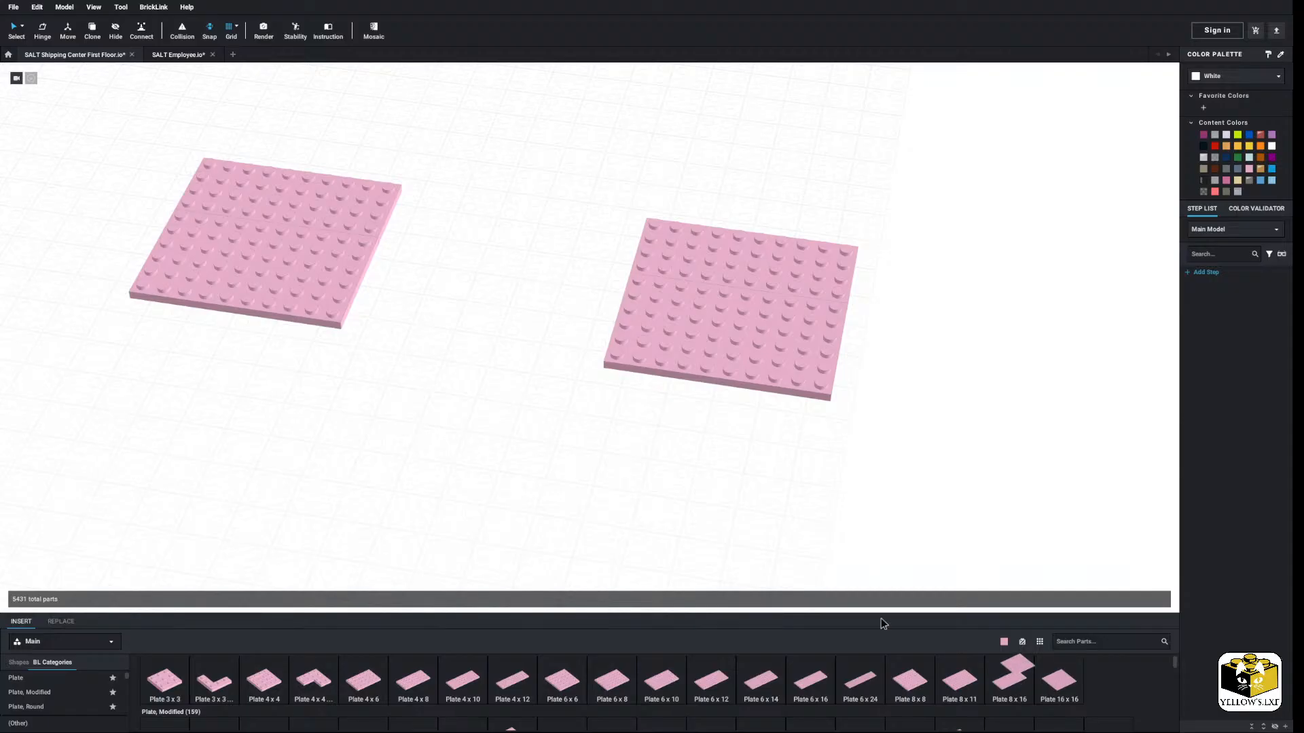
click(1058, 679)
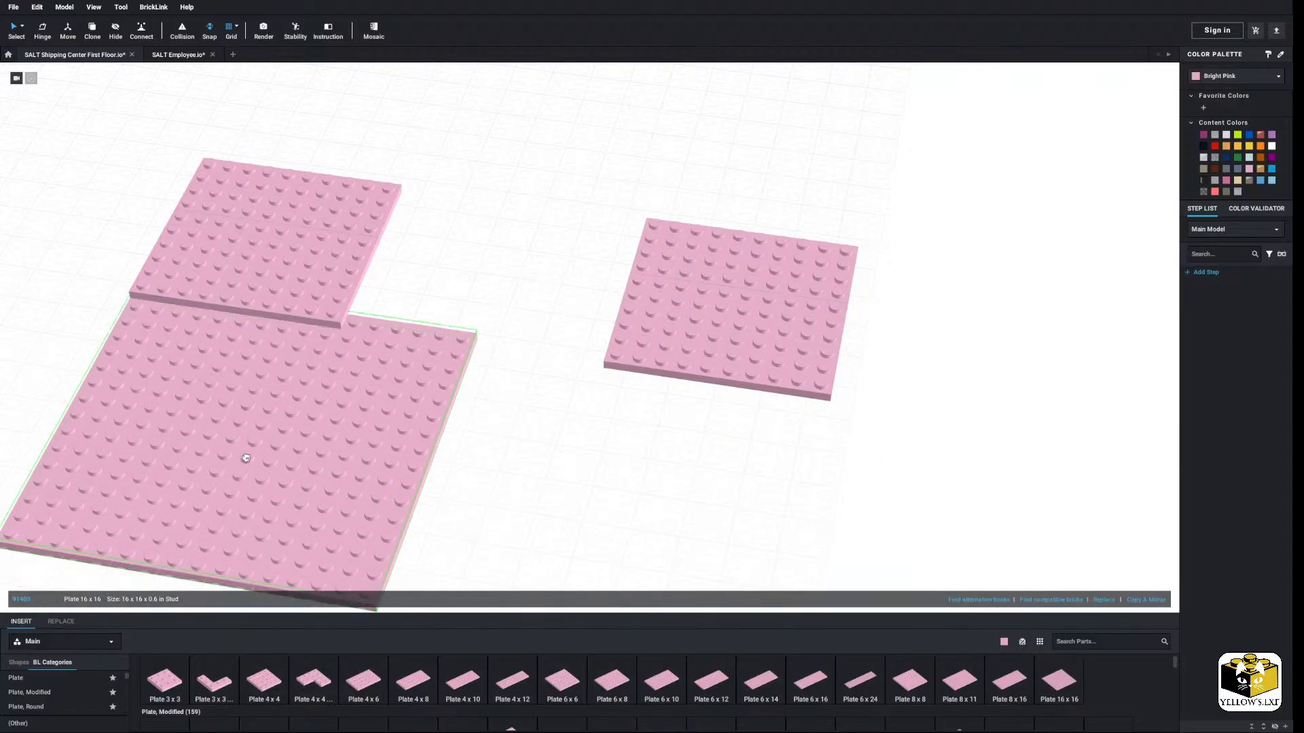
click(242, 477)
click(1214, 135)
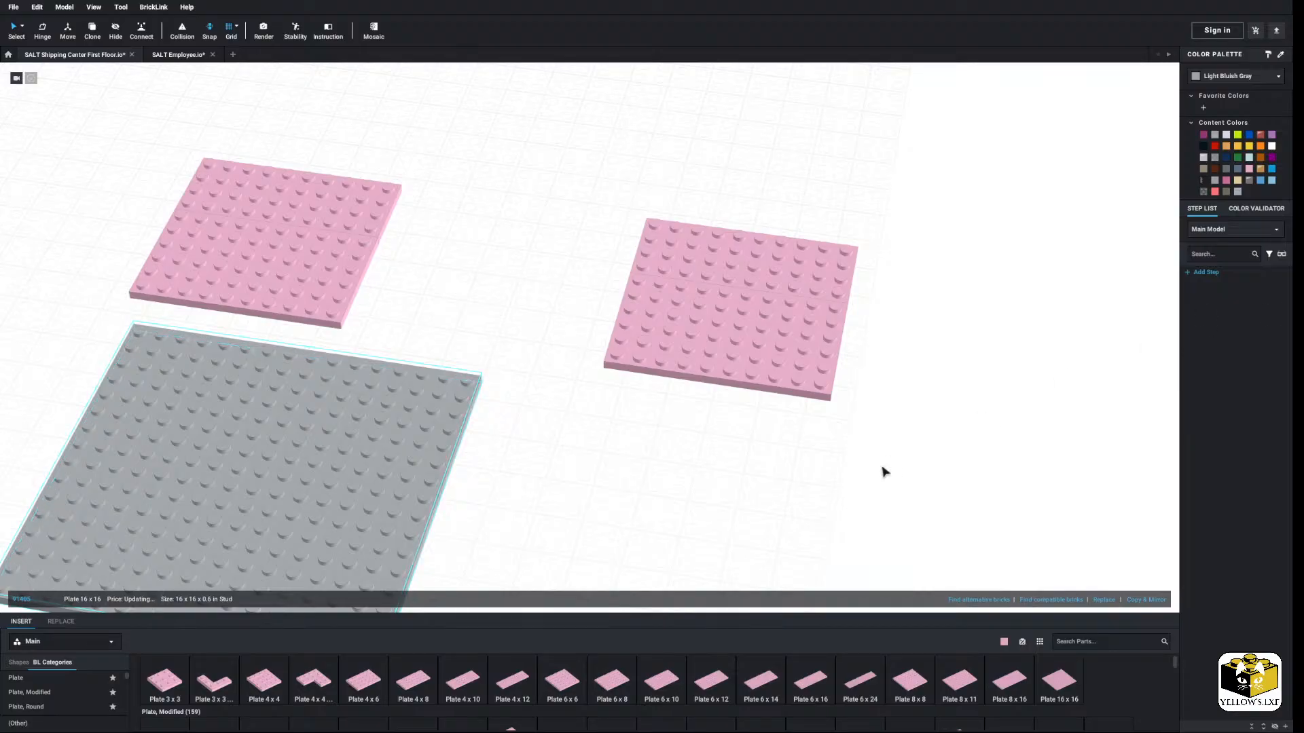
click(681, 490)
Step: Move the gray Plate 16 x 16 flush against the edge of the pink square nearer the building
scroll(679, 486, down, 3)
right_drag(663, 460, 631, 446)
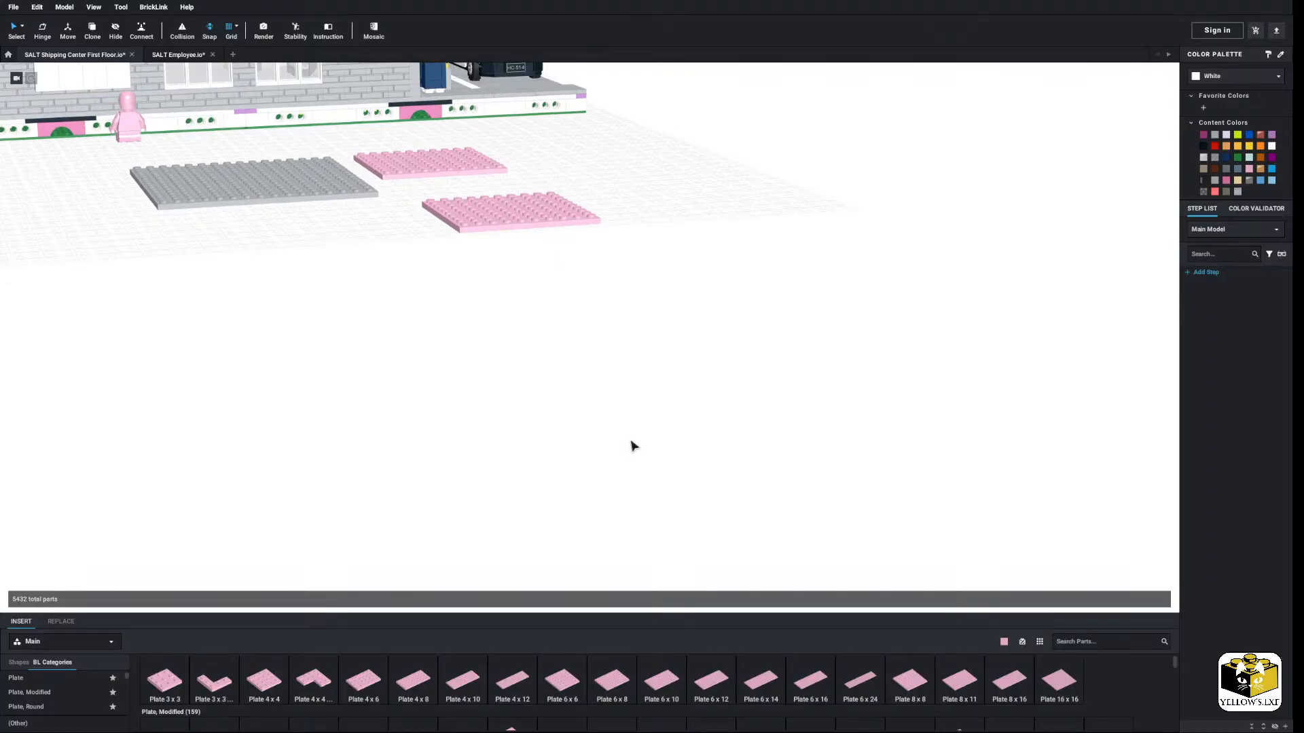
middle_drag(662, 452, 609, 436)
right_drag(609, 437, 600, 405)
click(555, 307)
drag(555, 308, 567, 303)
right_drag(568, 303, 897, 413)
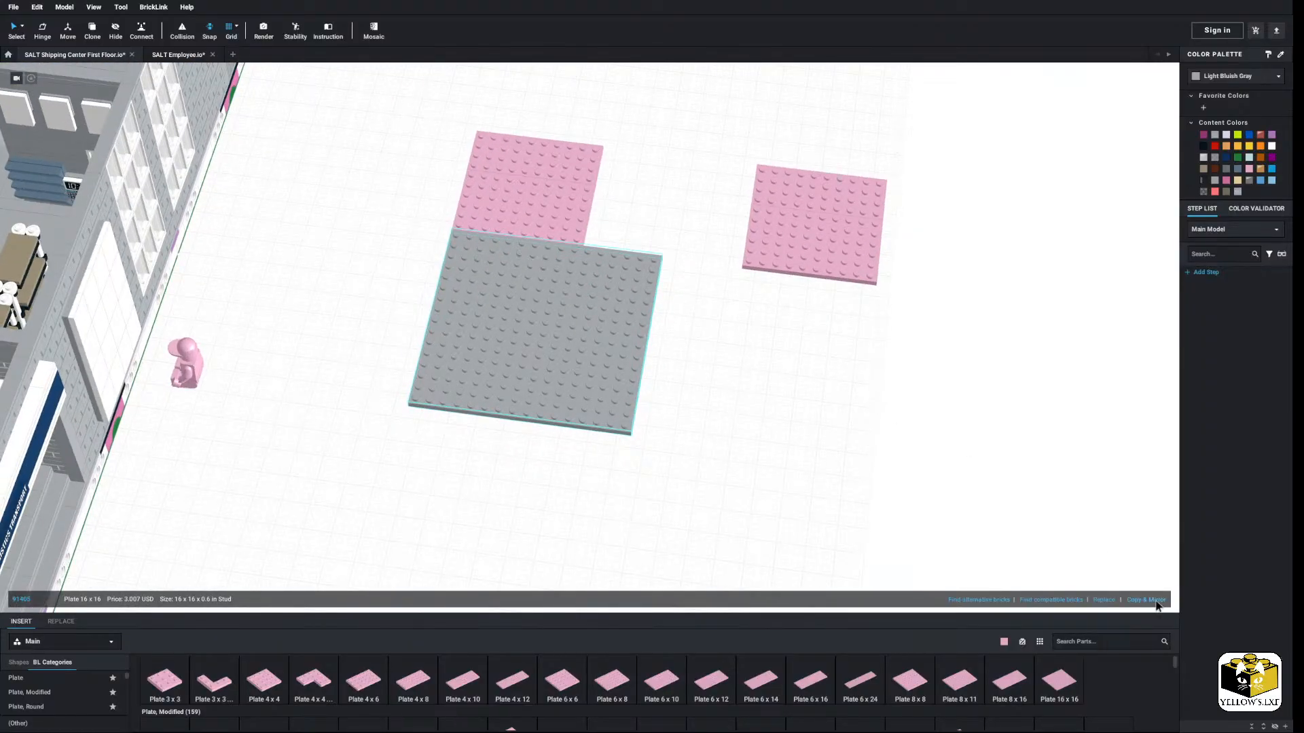
Step: Copy and mirror the gray Plate 16 x 16 so the gray area also meets the second pink square
click(1156, 601)
click(833, 488)
scroll(832, 487, down, 3)
right_drag(833, 488, 773, 492)
middle_drag(783, 427, 812, 447)
right_drag(812, 446, 792, 450)
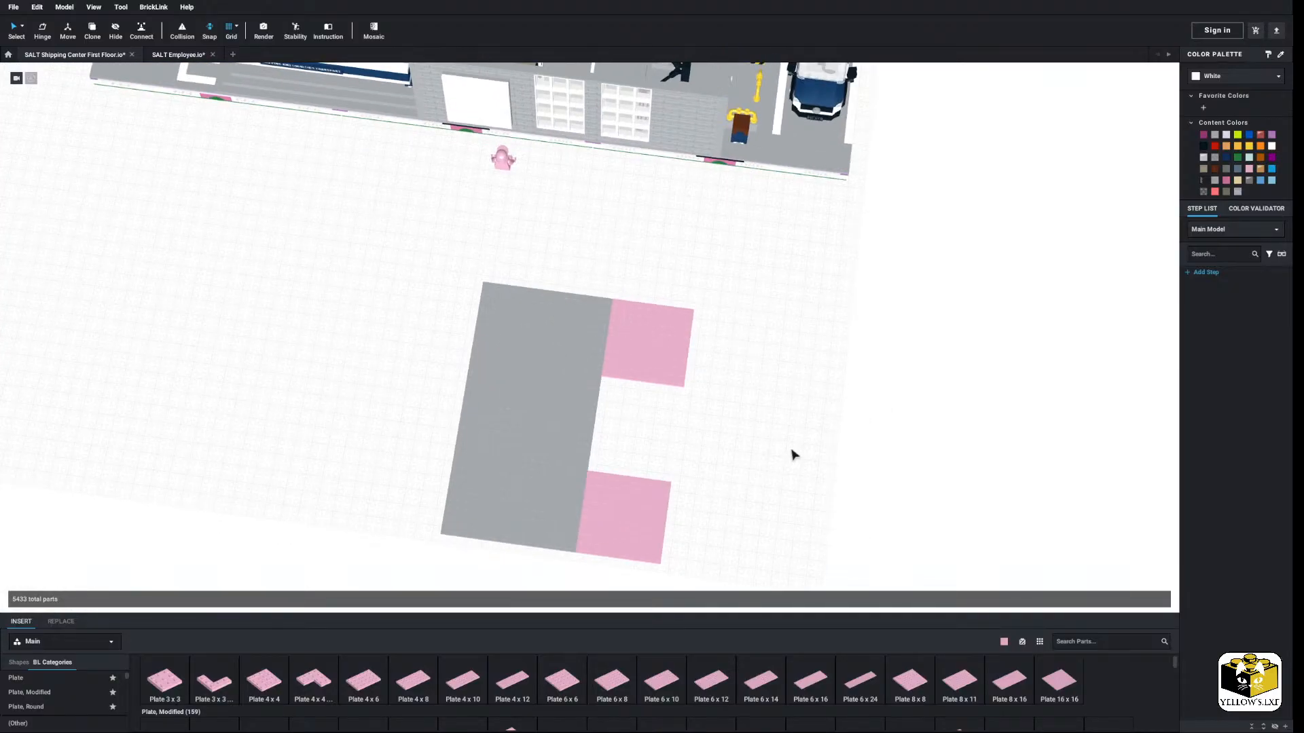
Step: Select all the gray and pink floor plates together and move them close to the building's front edge
drag(762, 294, 511, 556)
drag(544, 425, 551, 290)
scroll(751, 358, up, 3)
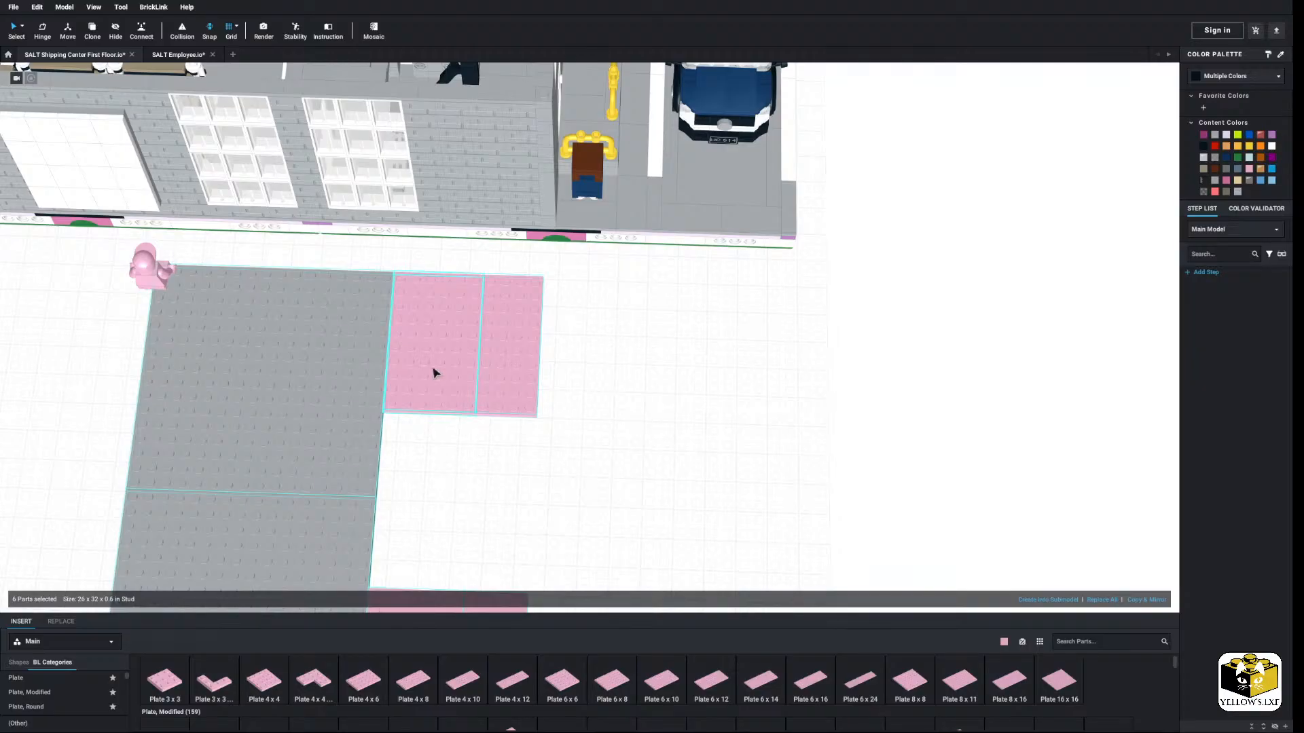
drag(435, 373, 513, 419)
click(646, 423)
right_drag(646, 422, 648, 420)
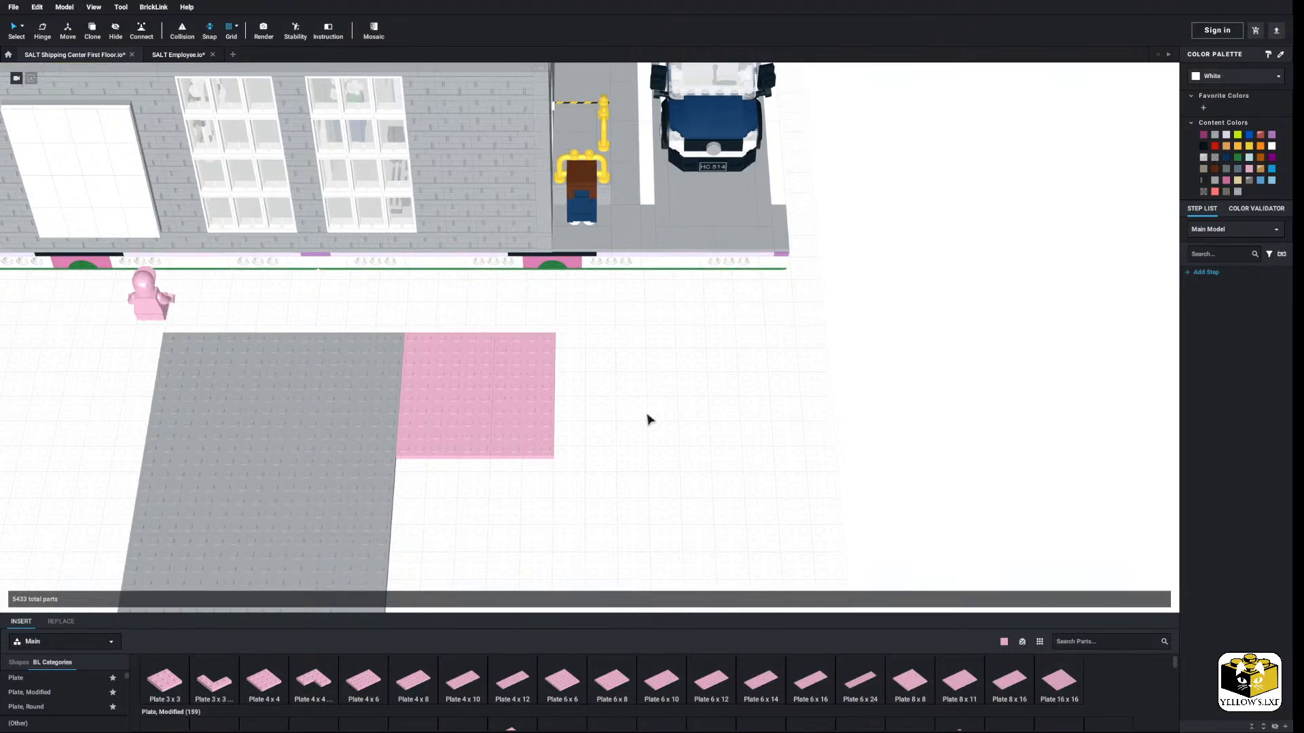
Step: Copy and mirror the two gray 16 x 16 plates twice, extending the floor along the building's front
middle_drag(623, 430, 845, 404)
mouse_move(600, 411)
middle_down()
mouse_move(670, 425)
mouse_move(661, 460)
mouse_move(761, 464)
middle_up()
right_drag(761, 464, 765, 492)
middle_drag(784, 525, 642, 448)
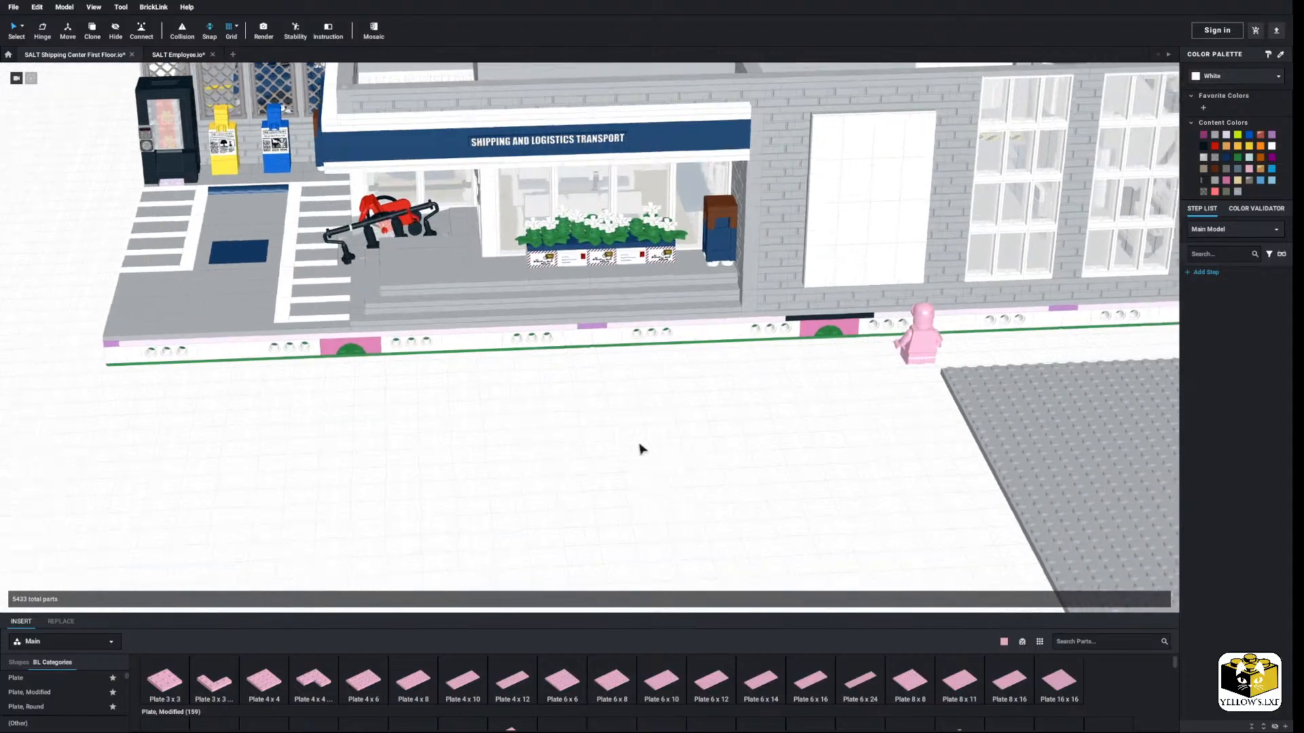
scroll(643, 449, down, 4)
click(859, 409)
ctrl+click(854, 465)
middle_drag(635, 492, 748, 466)
right_drag(747, 466, 647, 459)
middle_drag(898, 301, 1010, 515)
click(1144, 603)
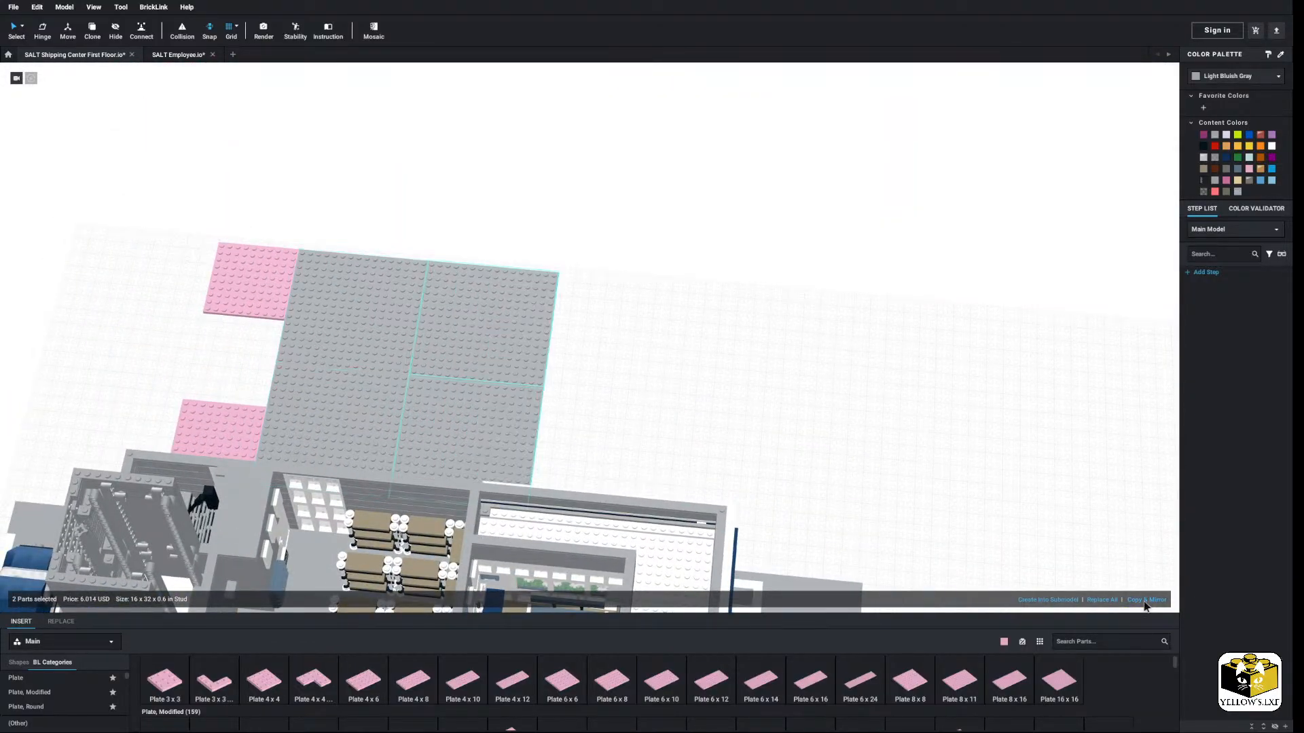
click(1144, 603)
click(900, 479)
Step: Place a Bright Pink Plate 6 x 8 against the gray floor's free end, at the corner nearest the building
right_drag(900, 479, 786, 451)
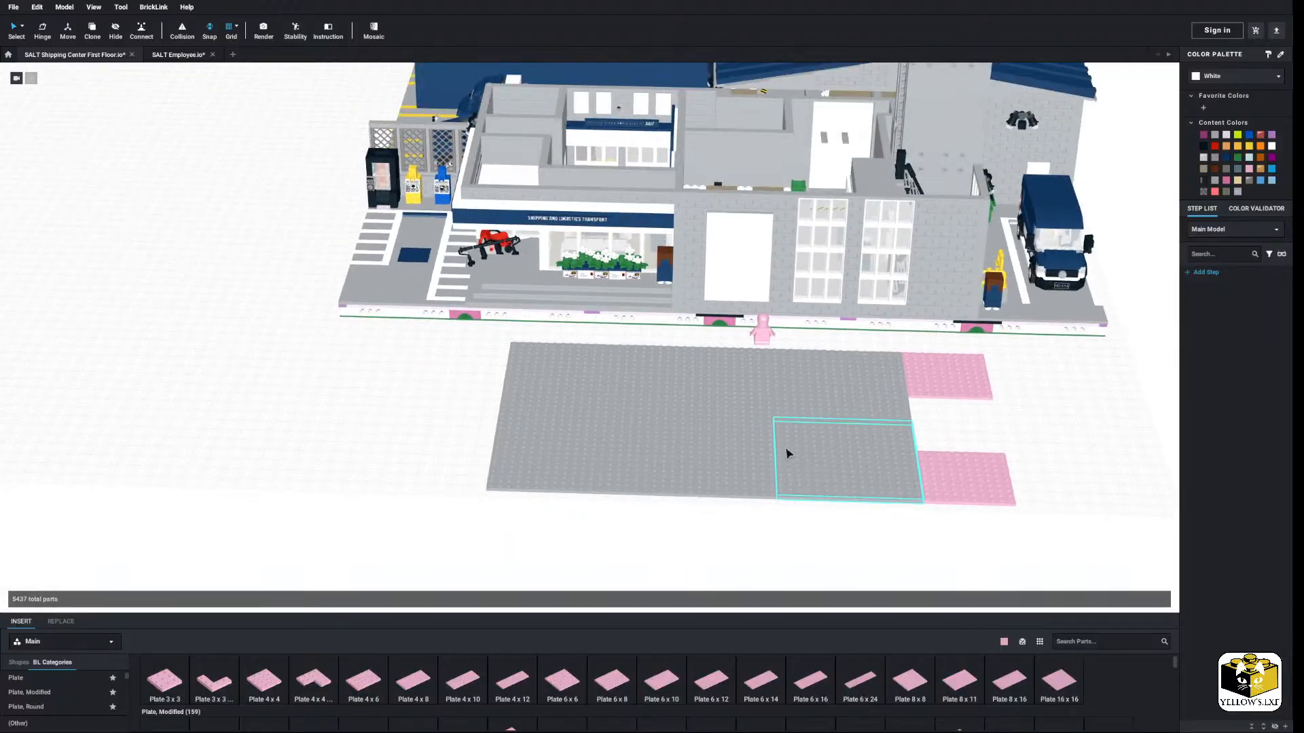
scroll(547, 355, up, 6)
scroll(535, 386, up, 5)
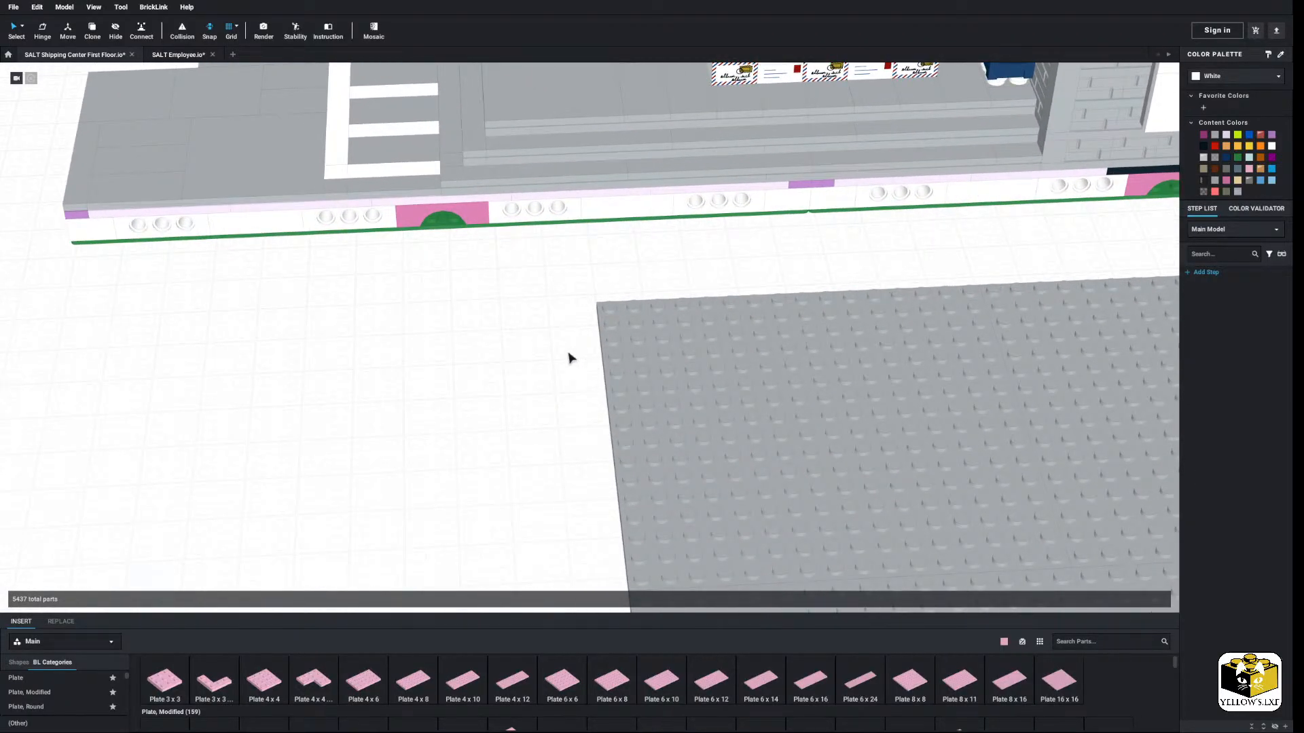
scroll(510, 407, down, 7)
right_drag(510, 408, 556, 411)
scroll(555, 411, up, 4)
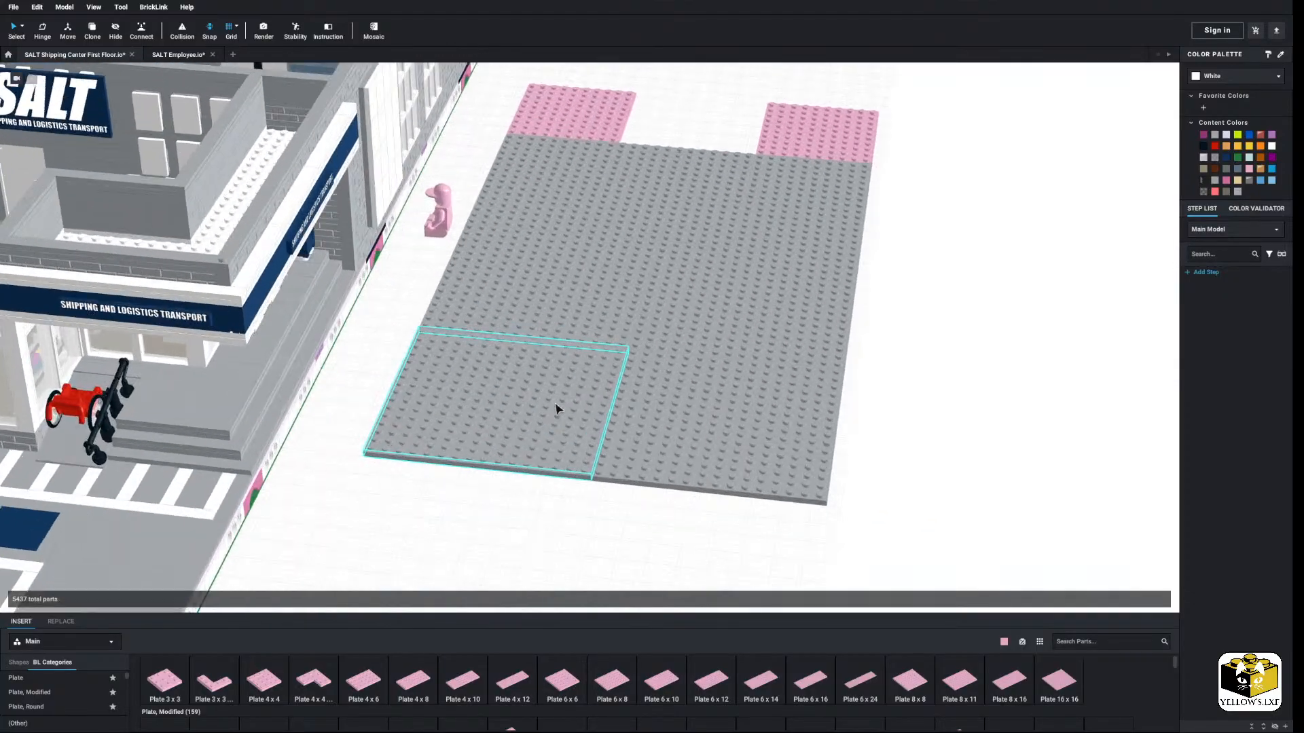
drag(384, 501, 368, 454)
right_drag(368, 453, 367, 504)
drag(367, 503, 381, 385)
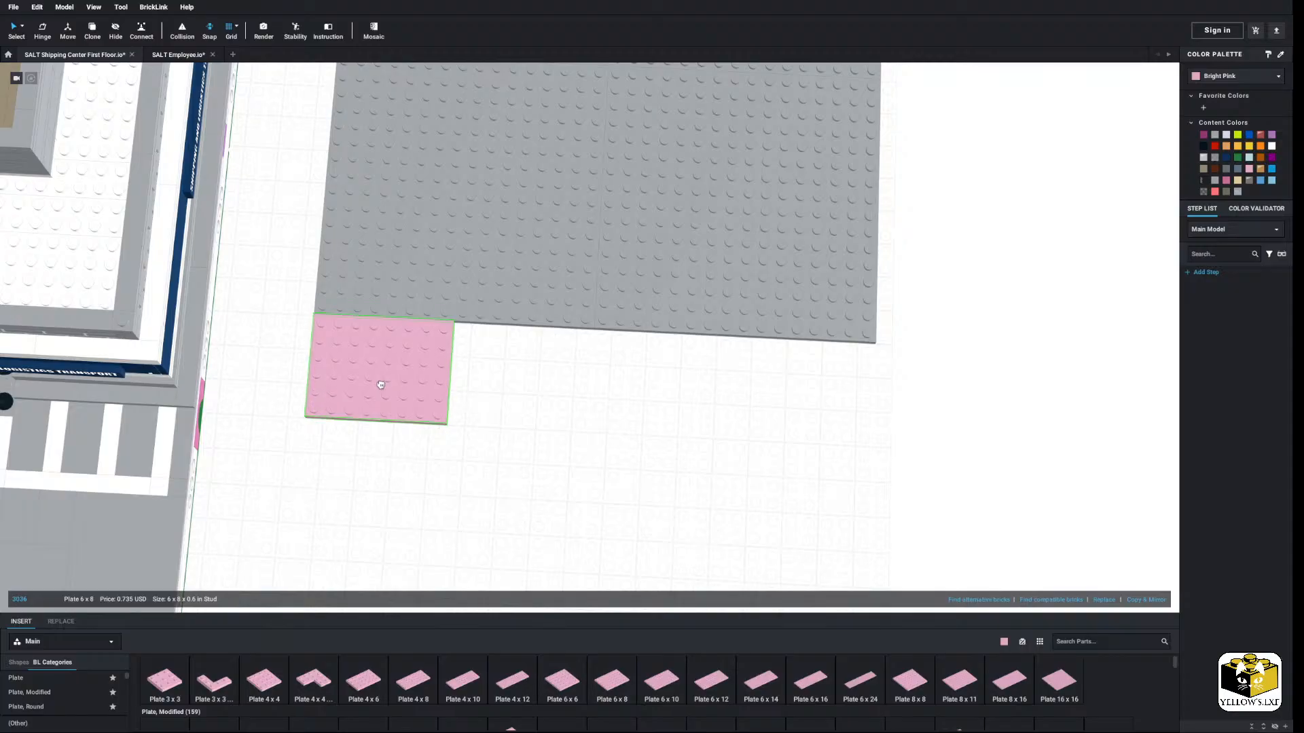
Step: Copy and mirror the Plate 6 x 8 three times to fill the full end of the gray floor
click(1146, 596)
click(1147, 596)
click(1147, 596)
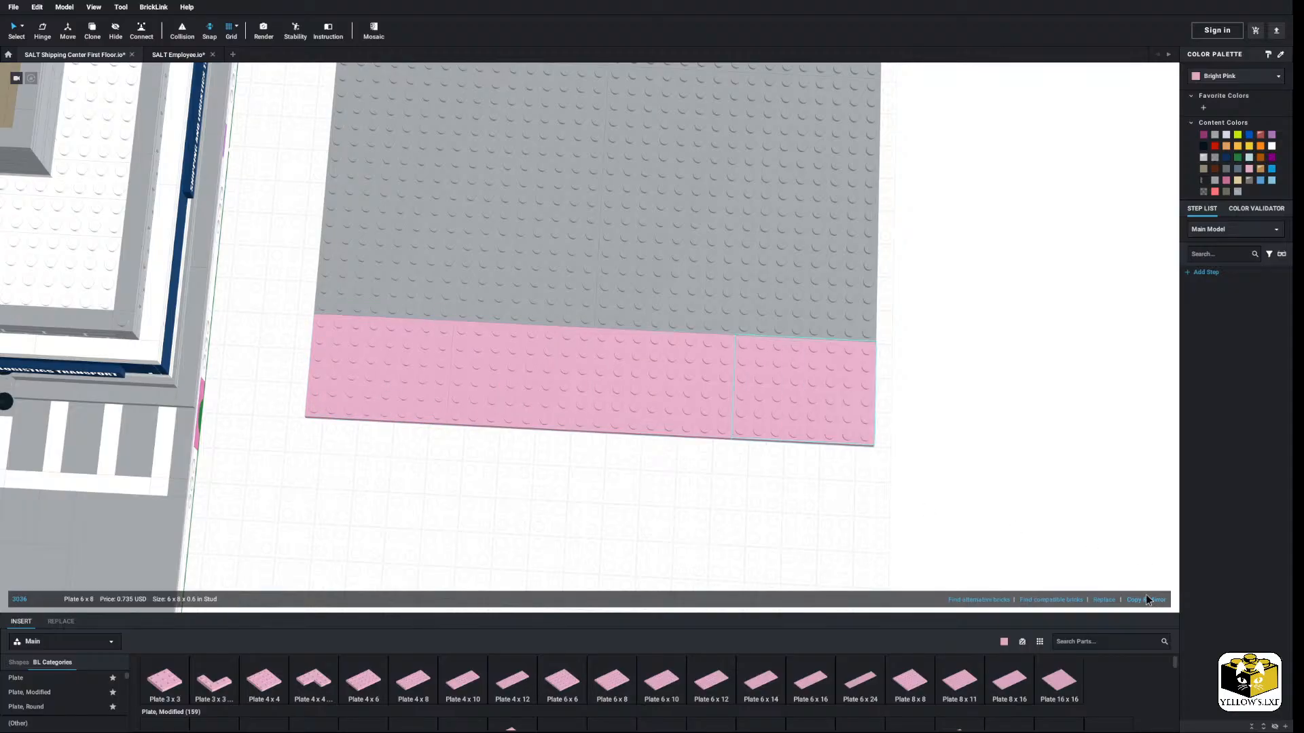
Step: Recolor the row of four pink 6 x 8 plates to Light Bluish Gray
ctrl+click(628, 411)
ctrl+click(503, 398)
right_drag(407, 384, 399, 383)
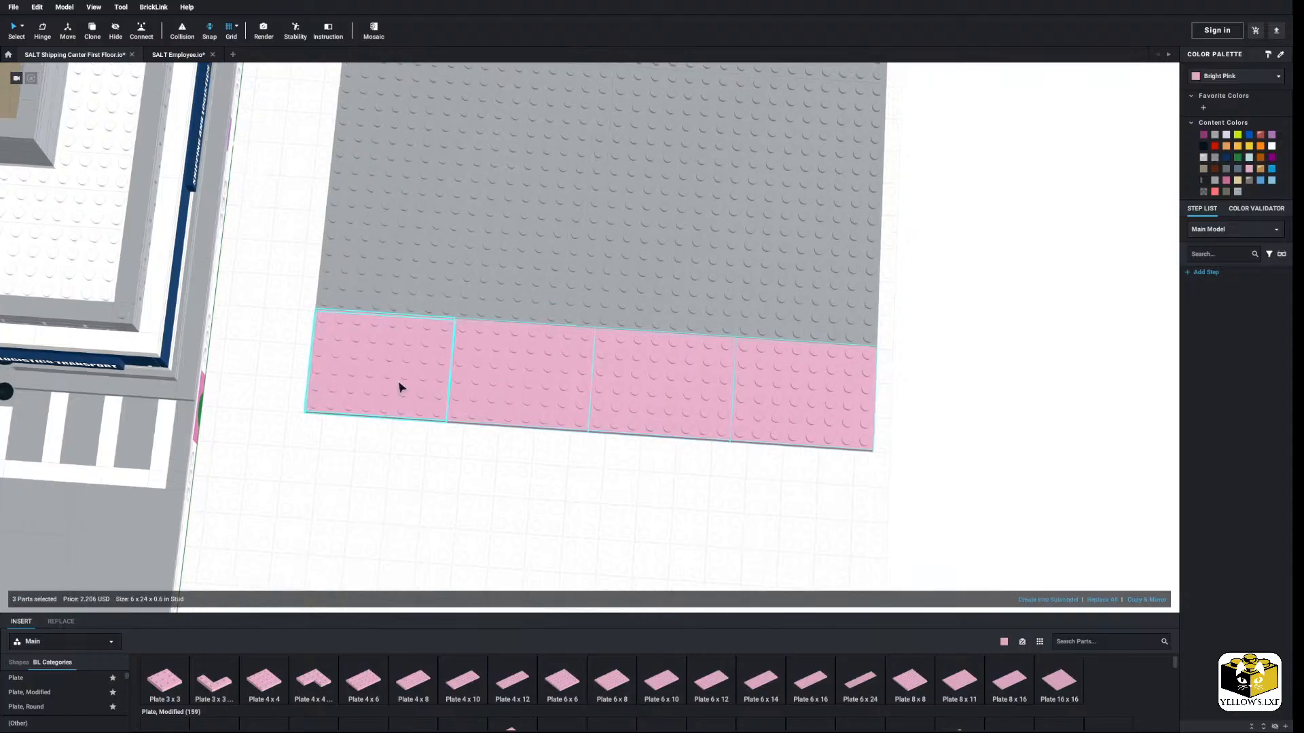
click(1216, 136)
click(1051, 380)
Step: Recolor the four pink plates on both sides of the shaft cutout to Light Bluish Gray
scroll(1051, 380, down, 5)
right_drag(1050, 380, 948, 363)
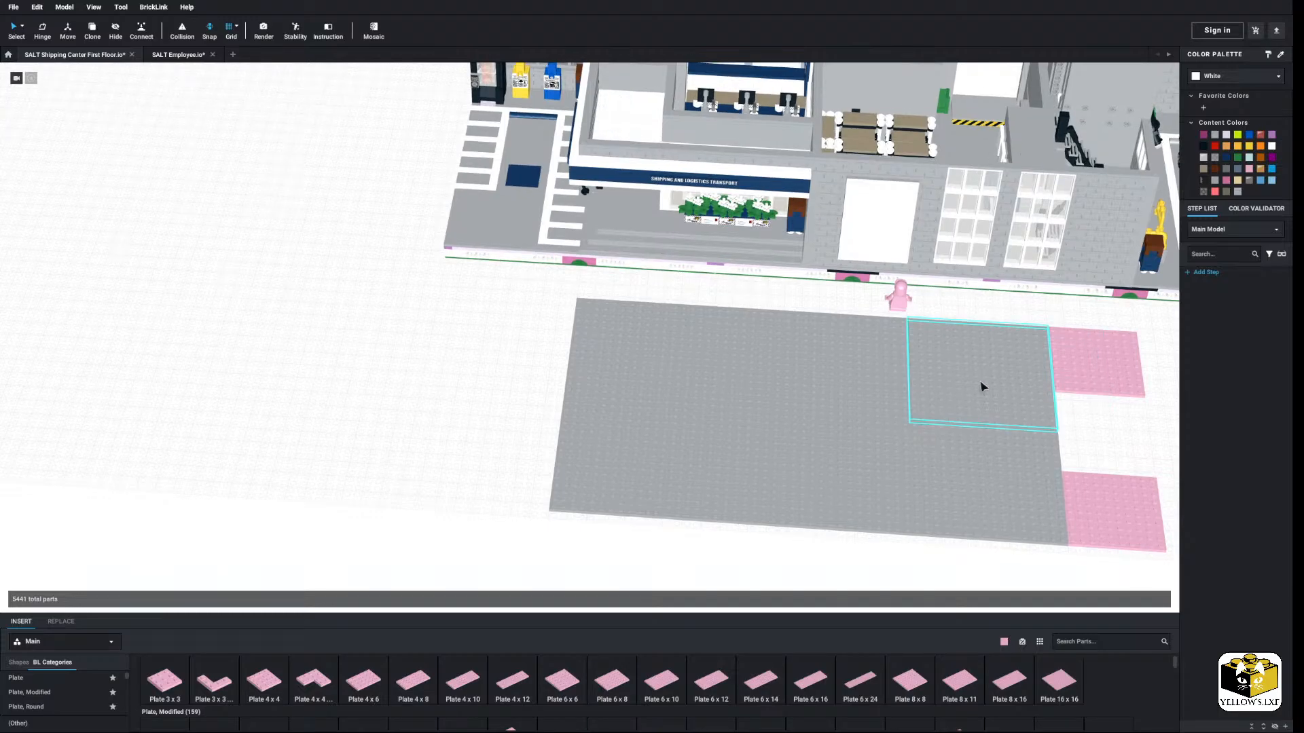
middle_drag(981, 386, 722, 366)
drag(899, 547, 859, 302)
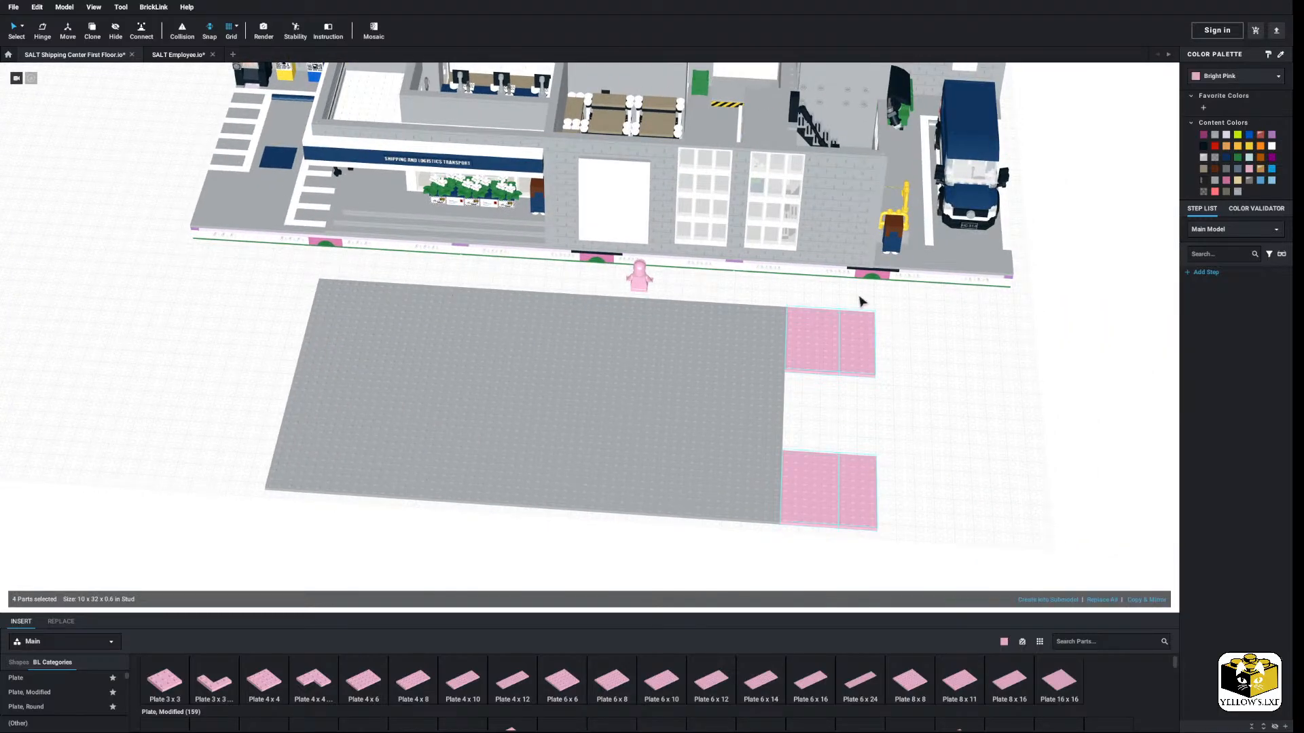
click(1218, 140)
click(1057, 451)
Step: Copy the complete 14-plate gray floor and paste it into a new, empty model
scroll(967, 449, up, 8)
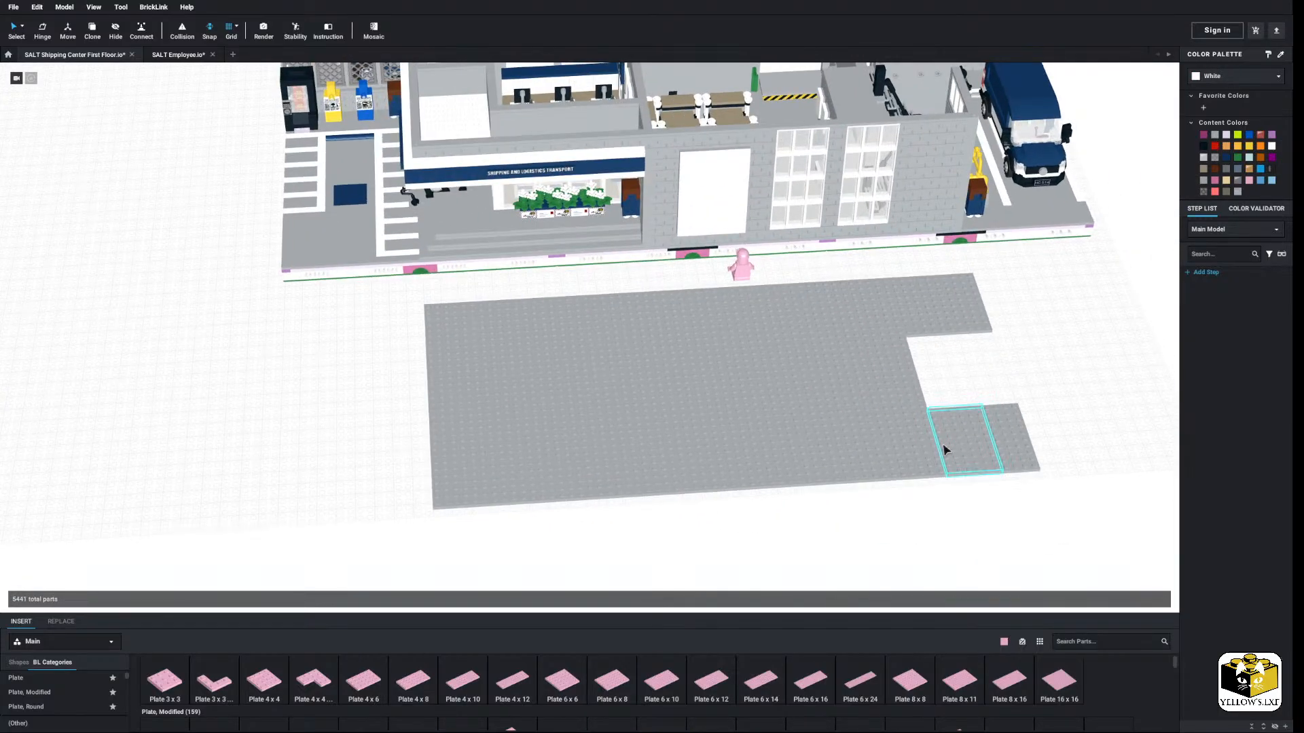
scroll(609, 405, down, 10)
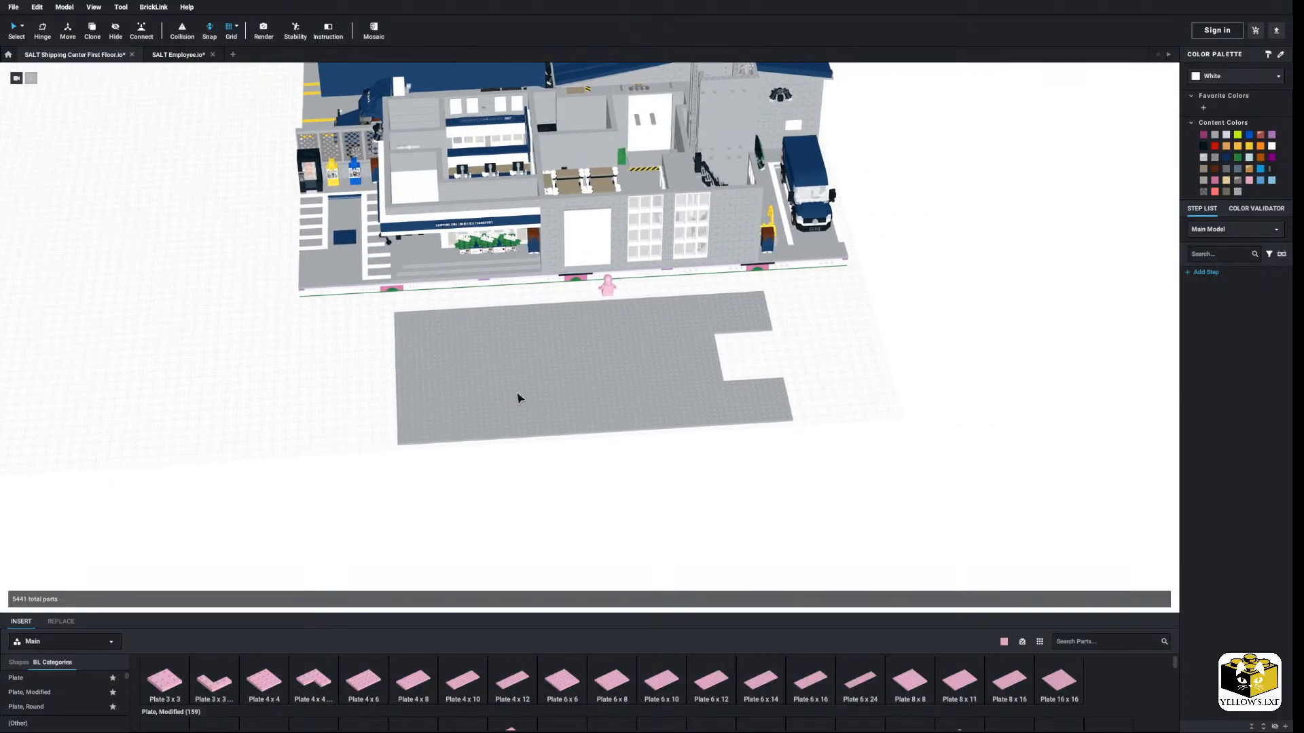
drag(360, 453, 577, 422)
right_click(576, 421)
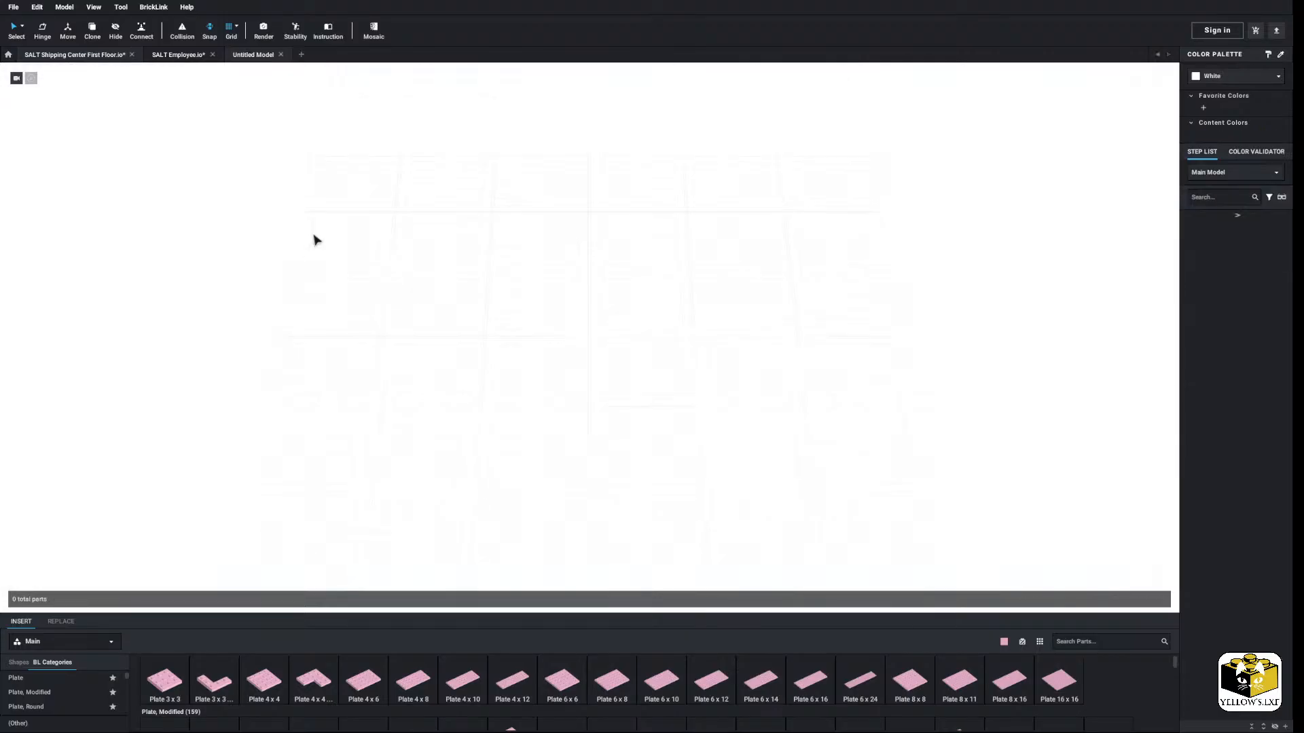
right_click(550, 313)
click(570, 344)
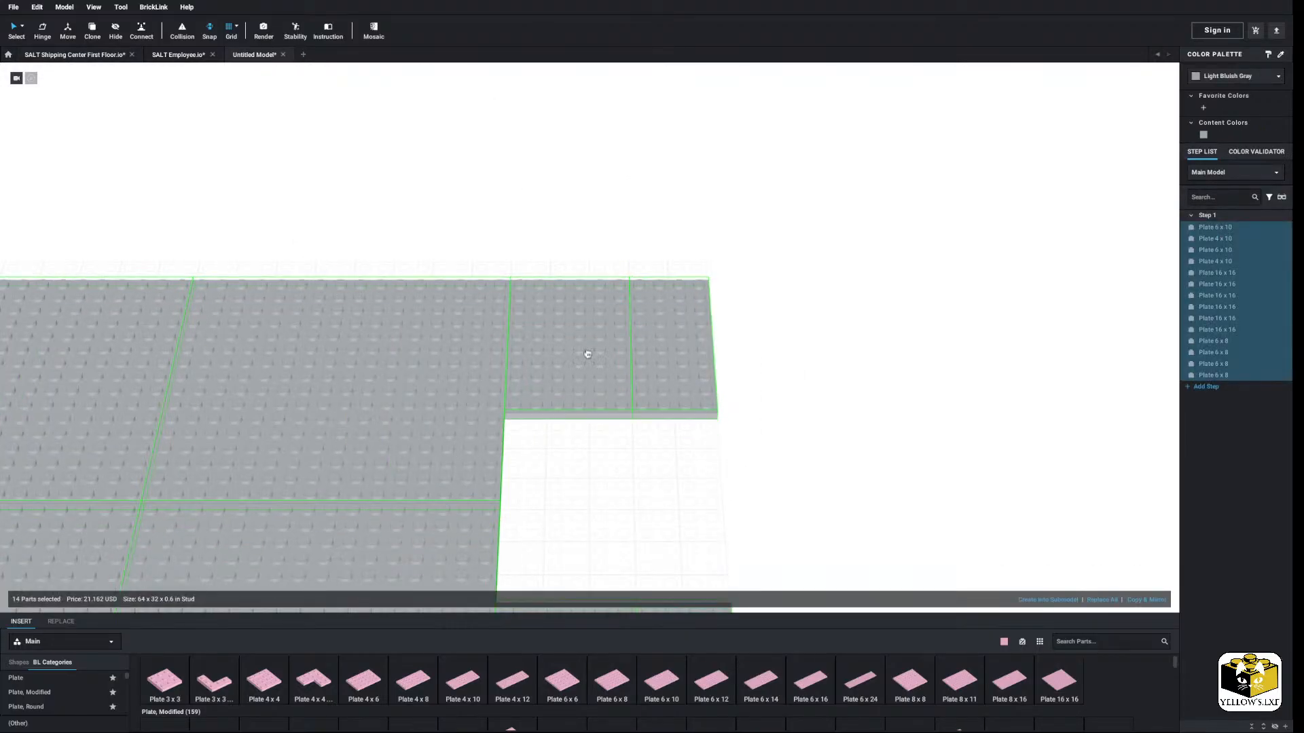
scroll(780, 294, down, 5)
click(523, 233)
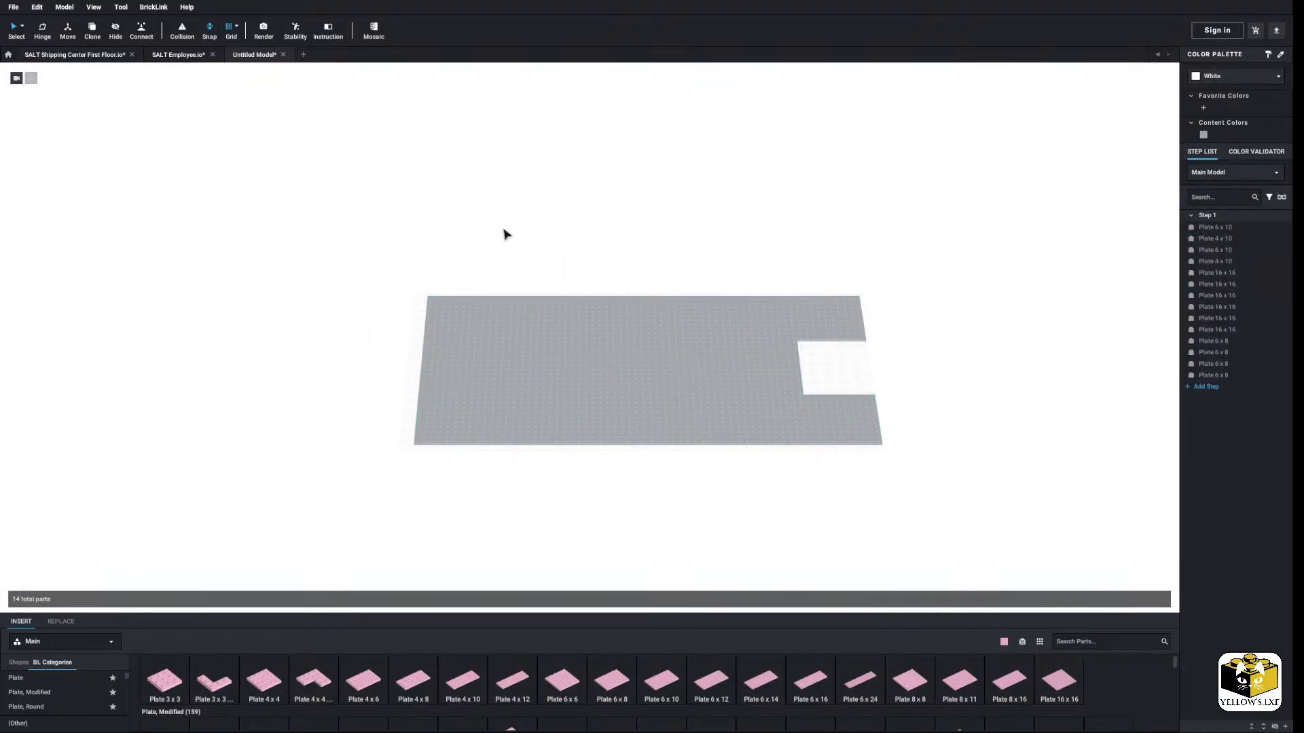
right_drag(504, 233, 530, 241)
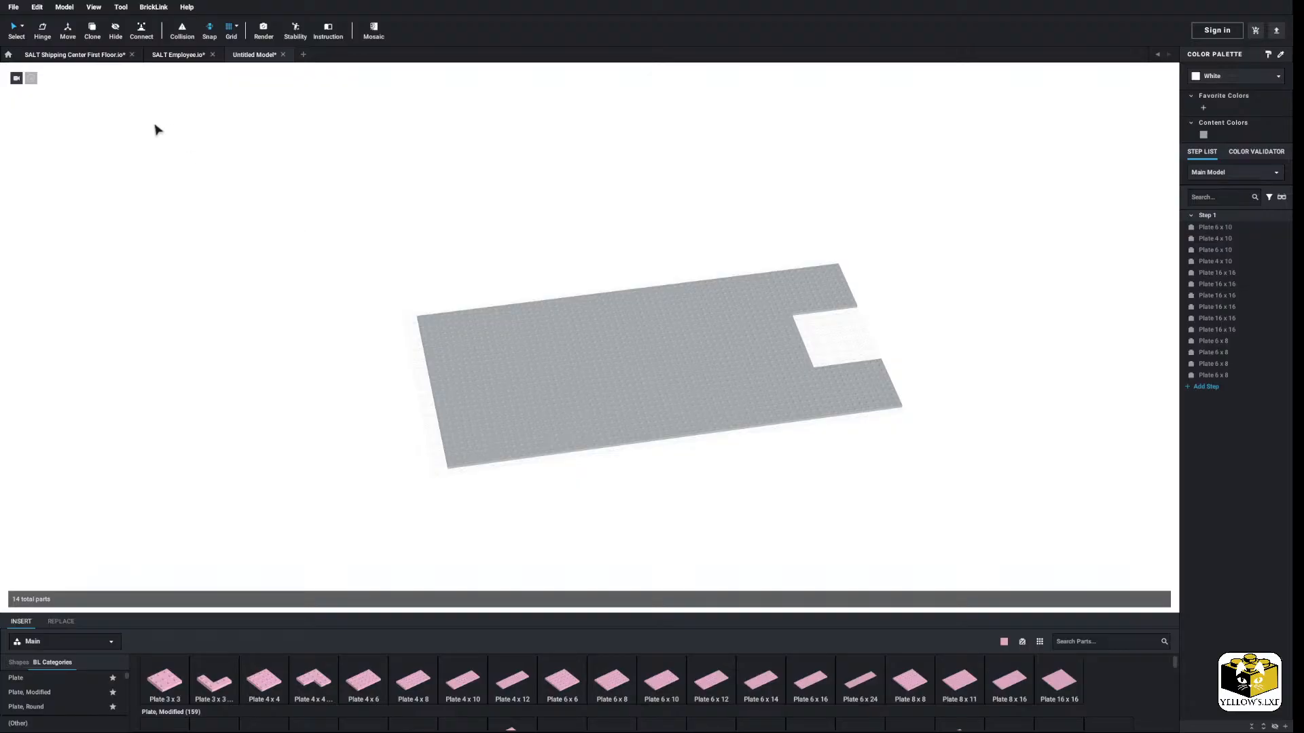
Step: Return to the first-floor model and copy the section containing the elevator shaft, stairwell and adjoining walls
click(92, 60)
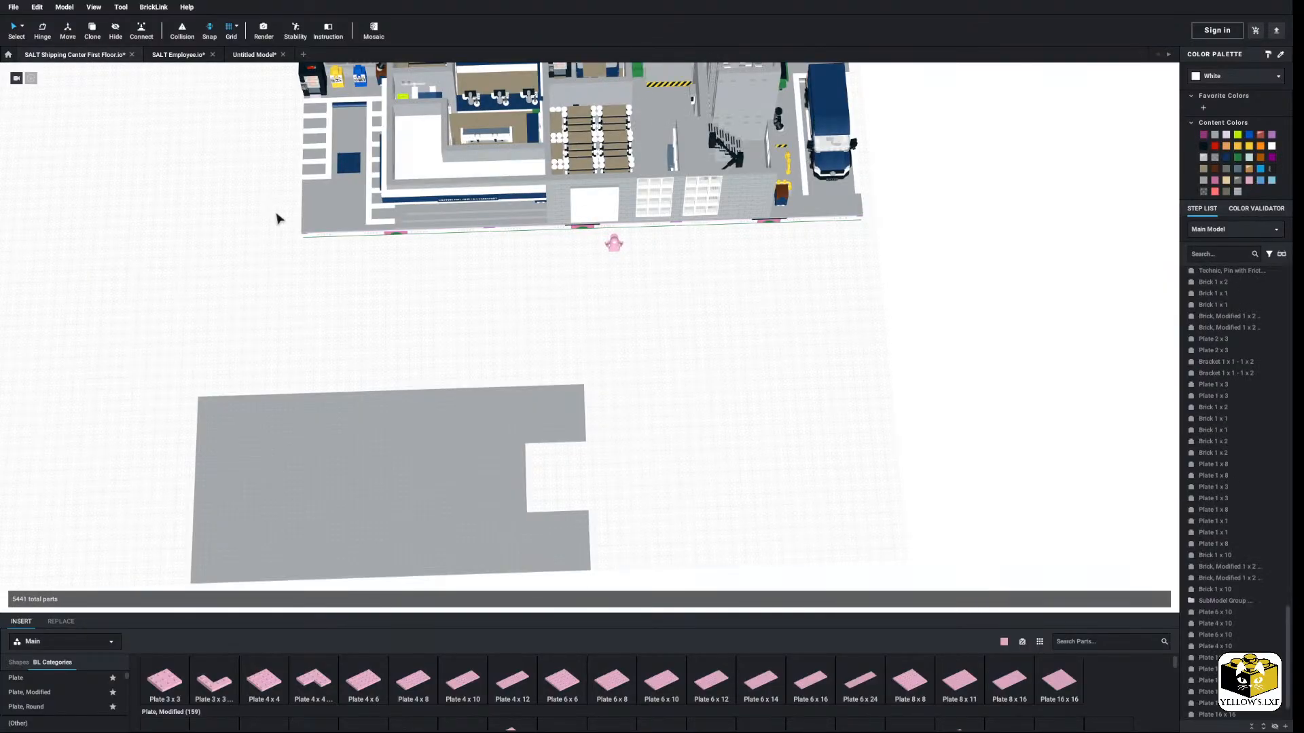
middle_drag(351, 282, 323, 362)
scroll(665, 362, up, 4)
middle_drag(665, 362, 527, 510)
right_drag(603, 385, 599, 400)
middle_drag(600, 397, 553, 439)
middle_drag(528, 349, 552, 381)
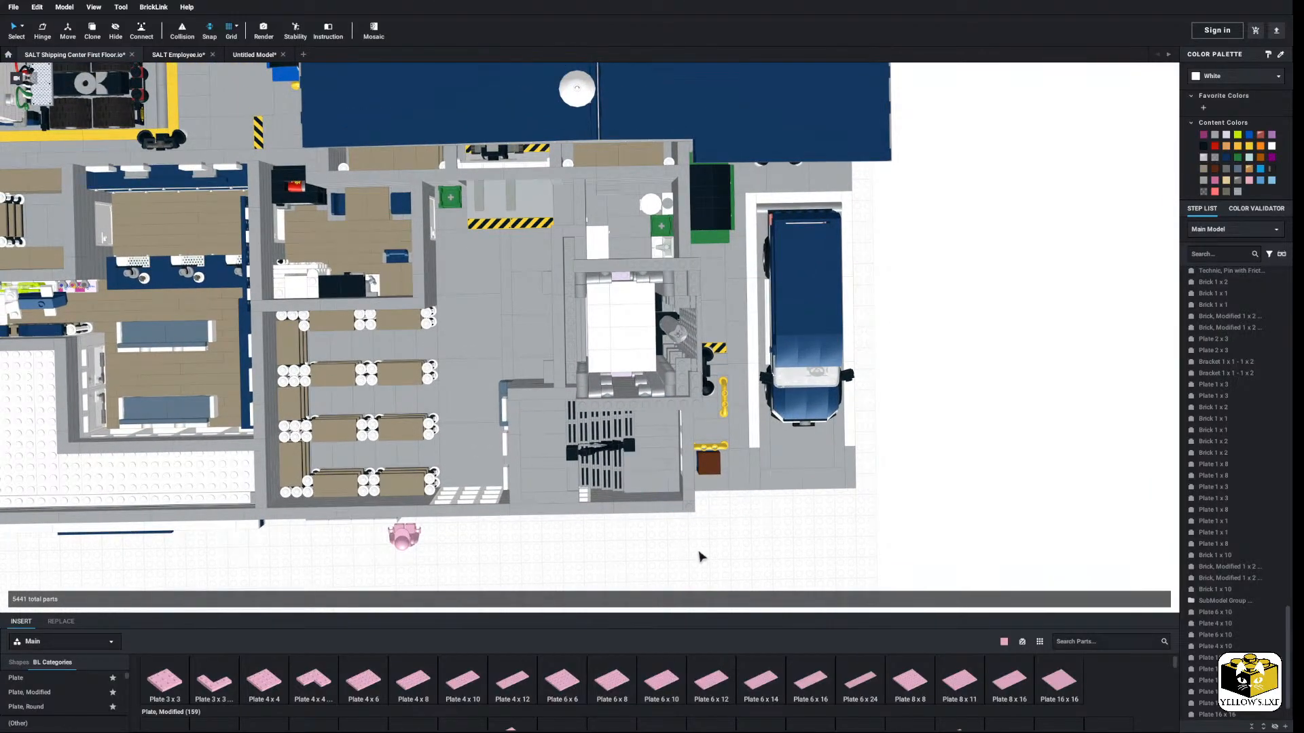
drag(711, 548, 498, 178)
right_click(520, 178)
key(Escape)
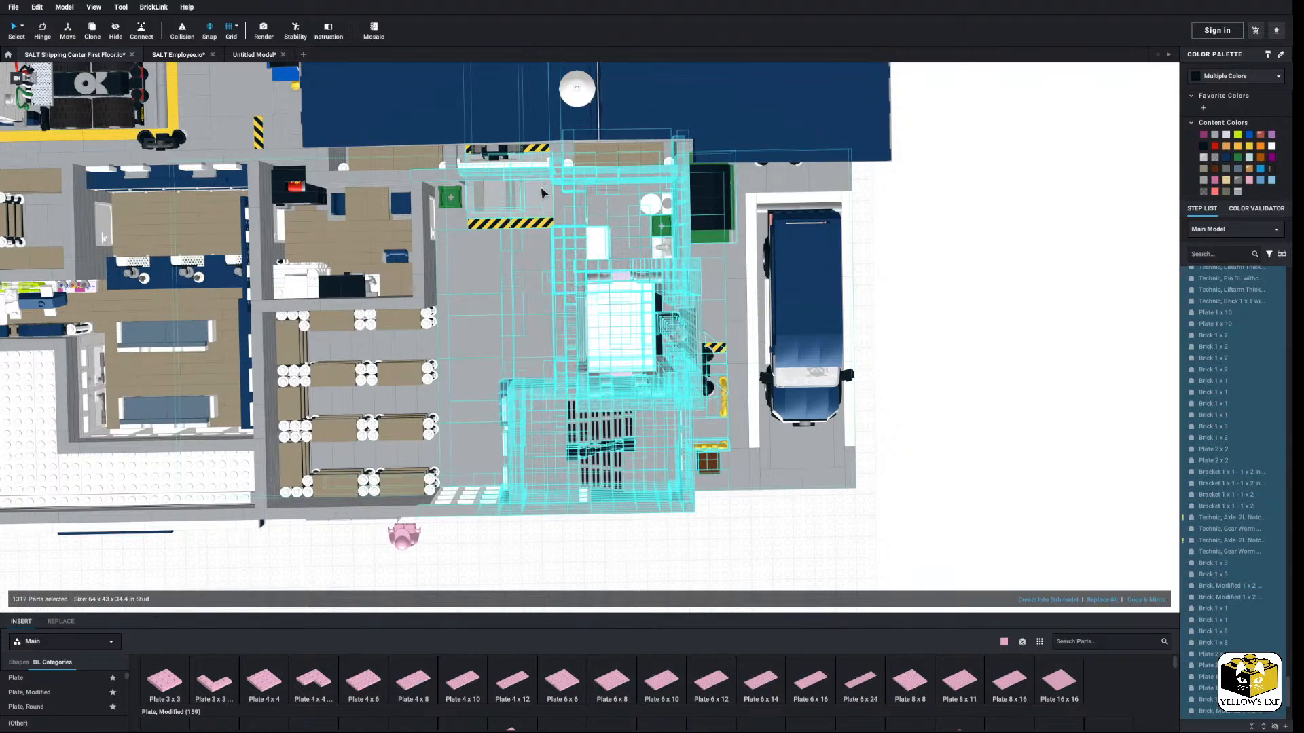
scroll(611, 384, down, 5)
click(621, 492)
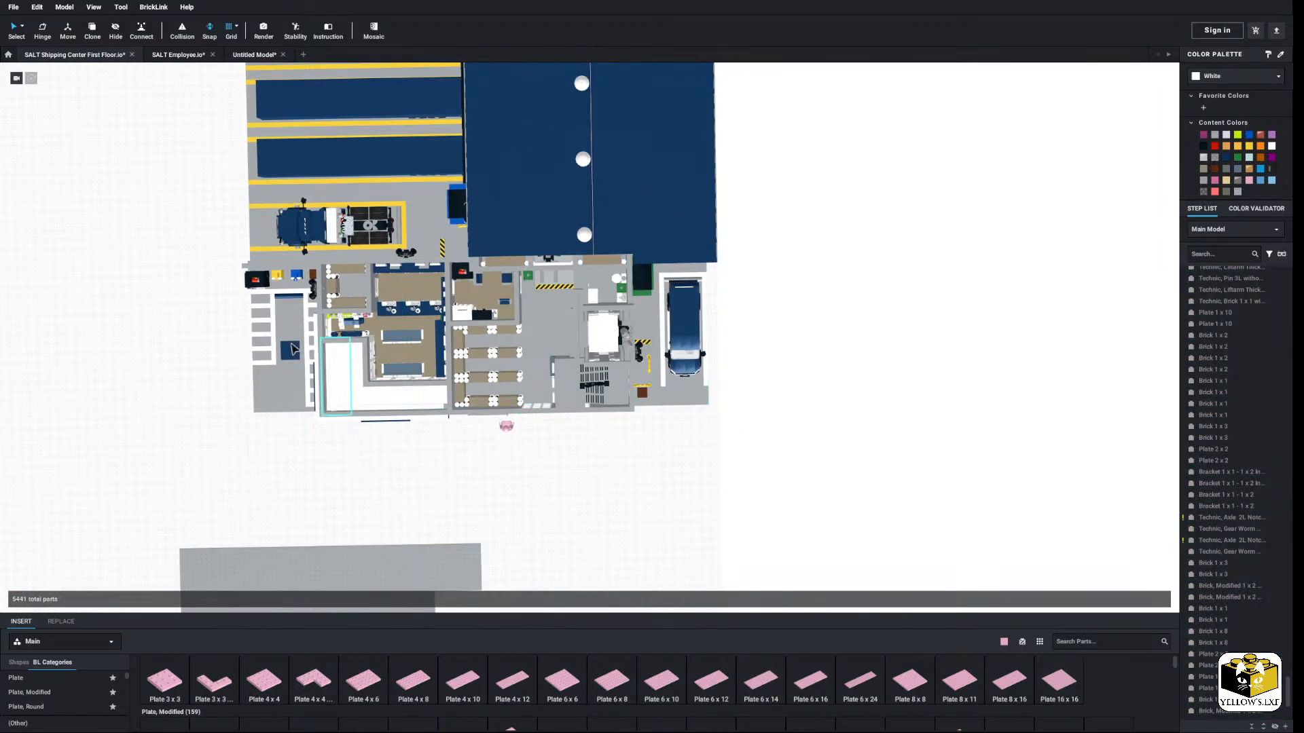
Step: Paste the copied elevator shaft and stair section into the new model, beside the cutout end of the gray floor
click(254, 55)
middle_drag(436, 397, 258, 387)
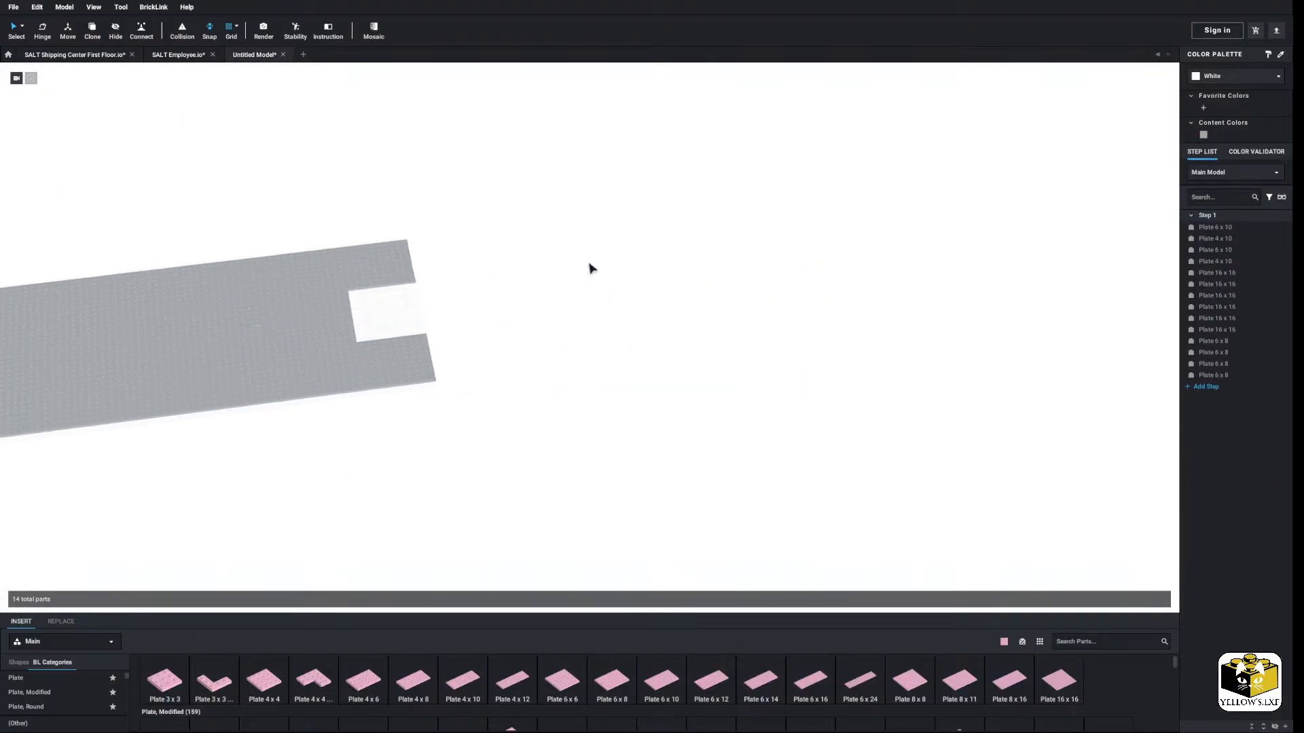
right_click(589, 263)
click(828, 321)
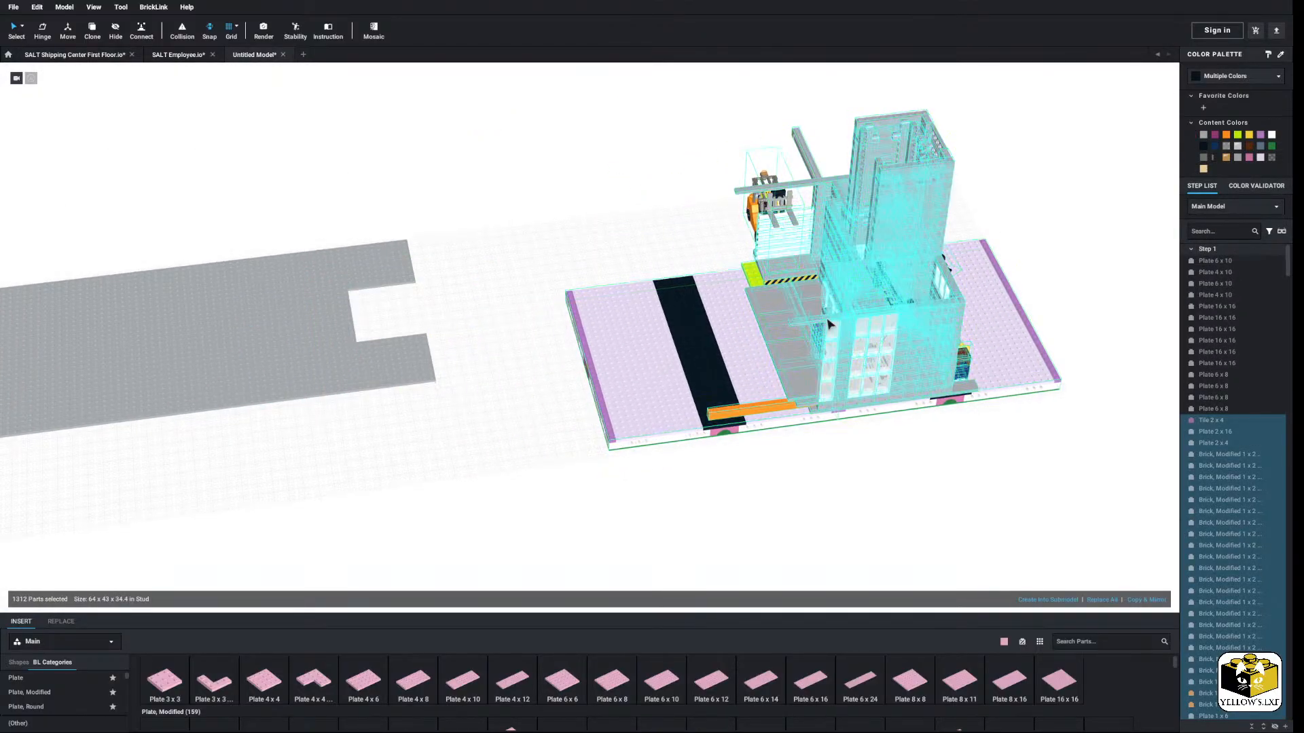
Step: Delete the two baseplate submodels beneath the pasted elevator and stair section
click(586, 272)
middle_drag(585, 273, 408, 298)
click(465, 360)
ctrl+click(806, 360)
right_click(806, 360)
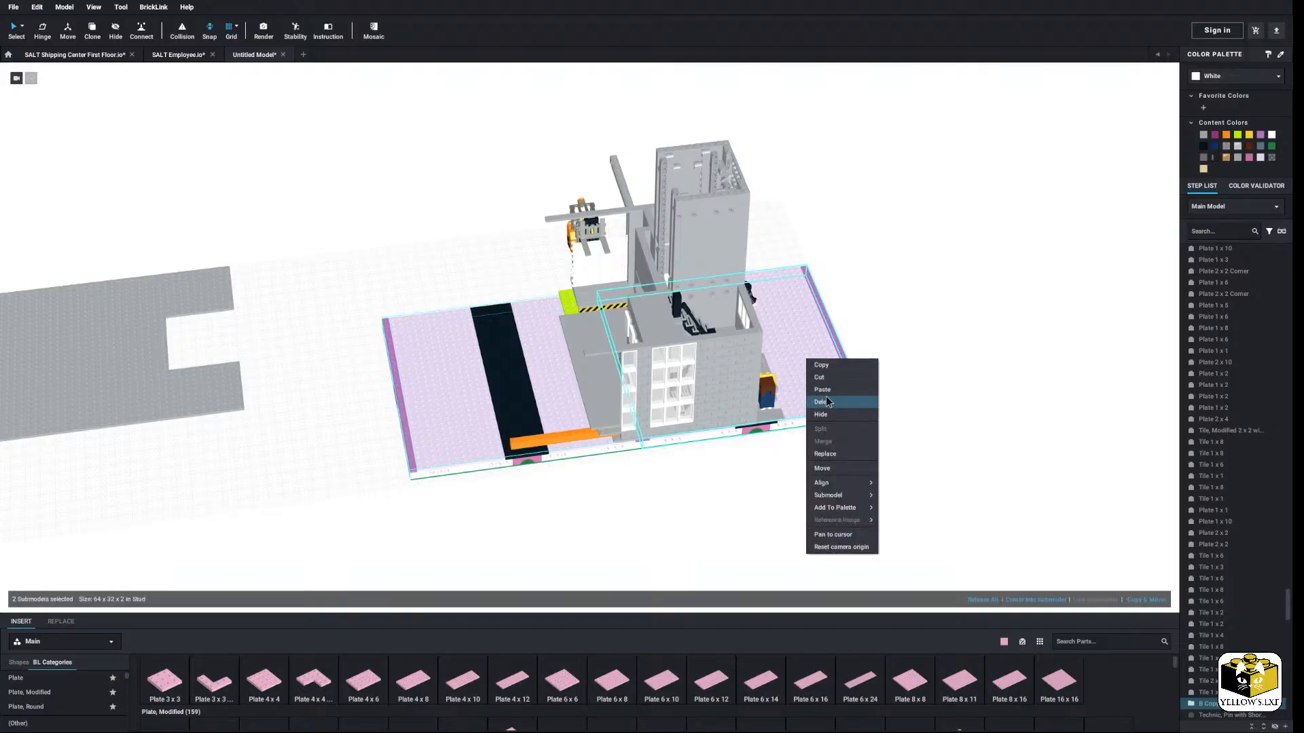
click(827, 400)
Step: Delete the exterior decorations behind the back wall and the leftover brick beside the back door
right_drag(827, 402, 806, 425)
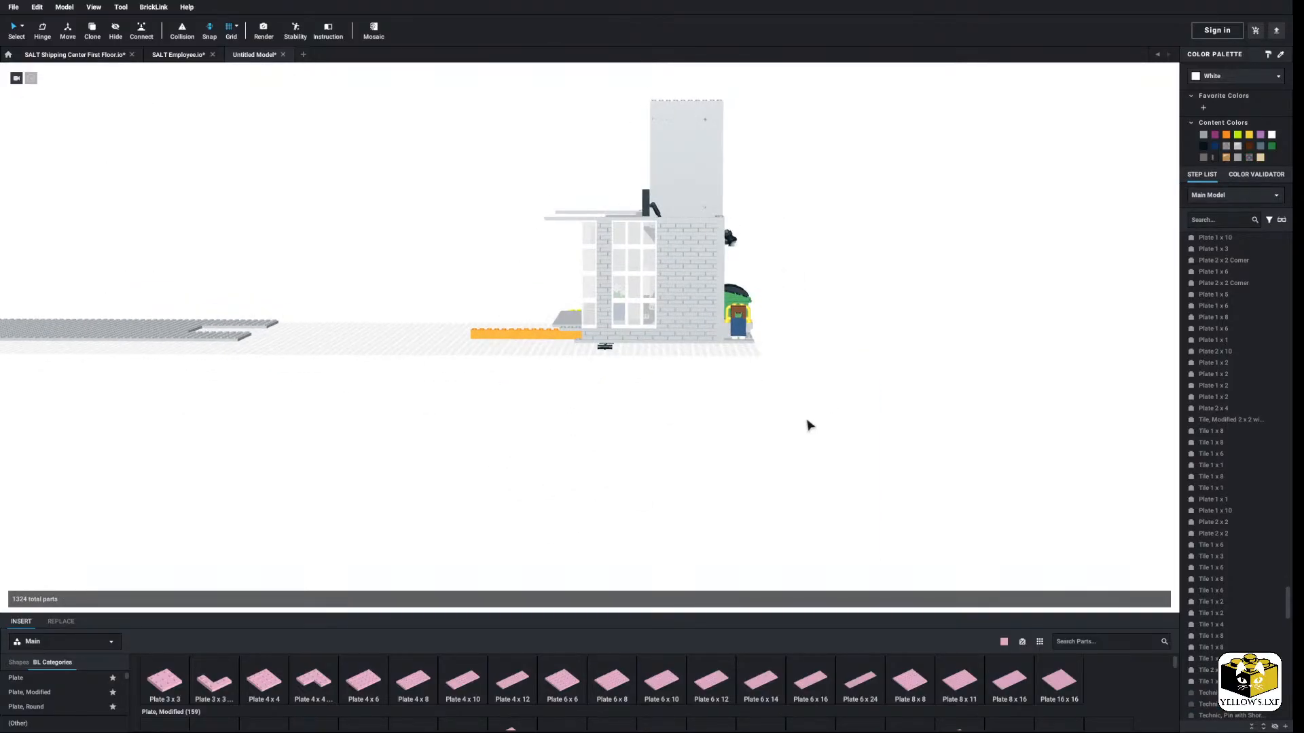
drag(788, 199, 732, 376)
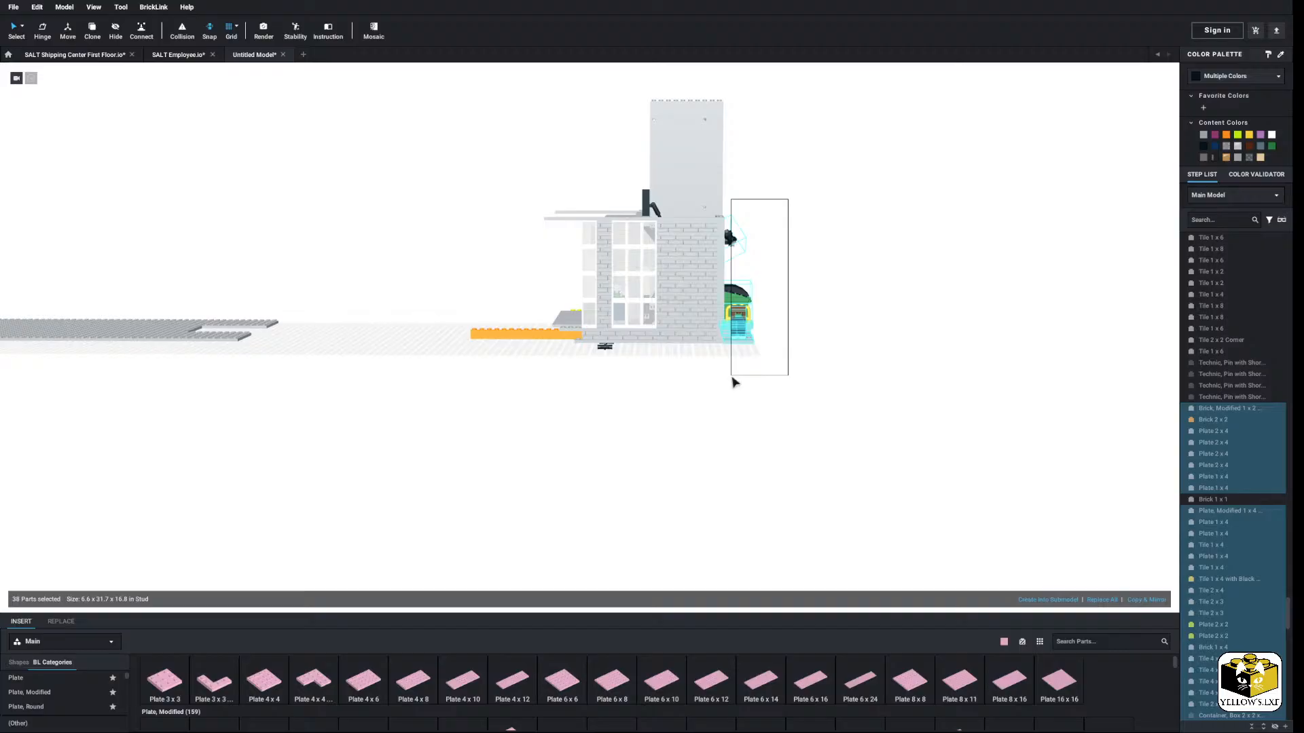
right_click(739, 327)
click(764, 367)
right_drag(765, 373, 685, 408)
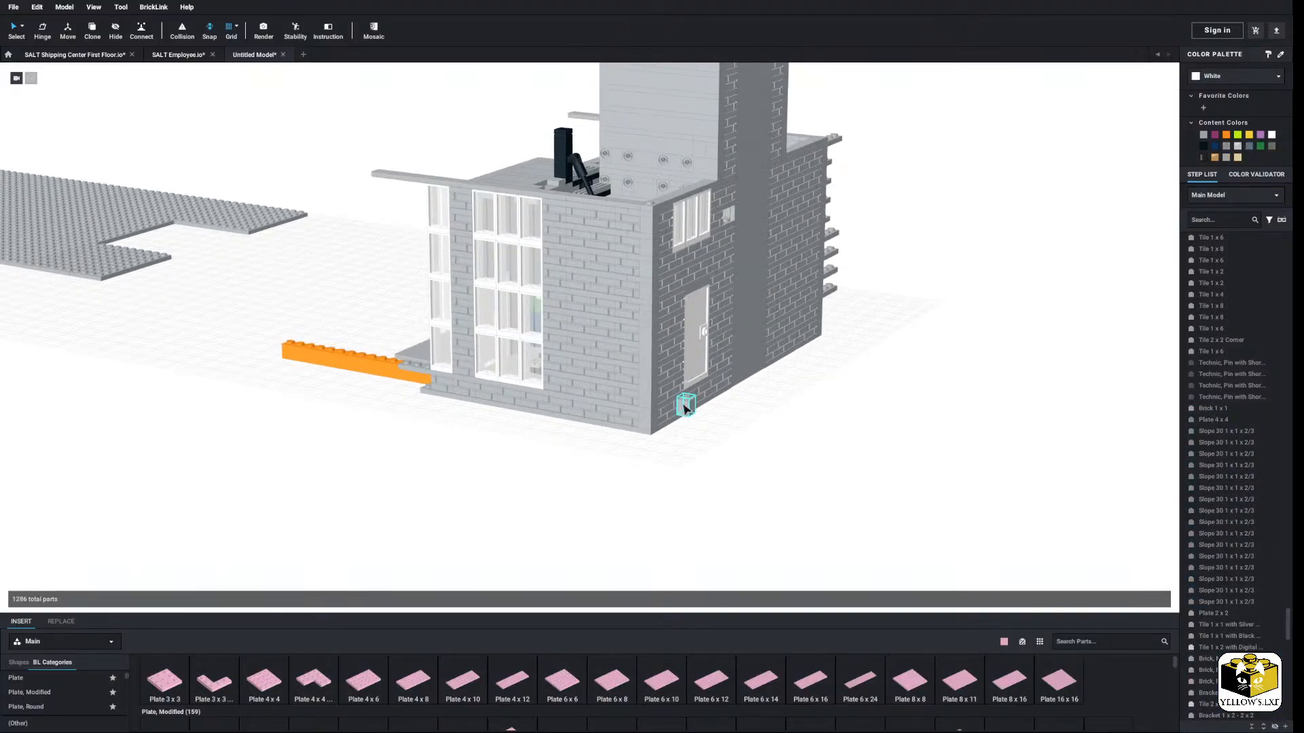
right_click(685, 407)
click(708, 450)
Step: Delete the forklift and the orange bar projecting from the front of the pasted section
right_drag(533, 398, 533, 412)
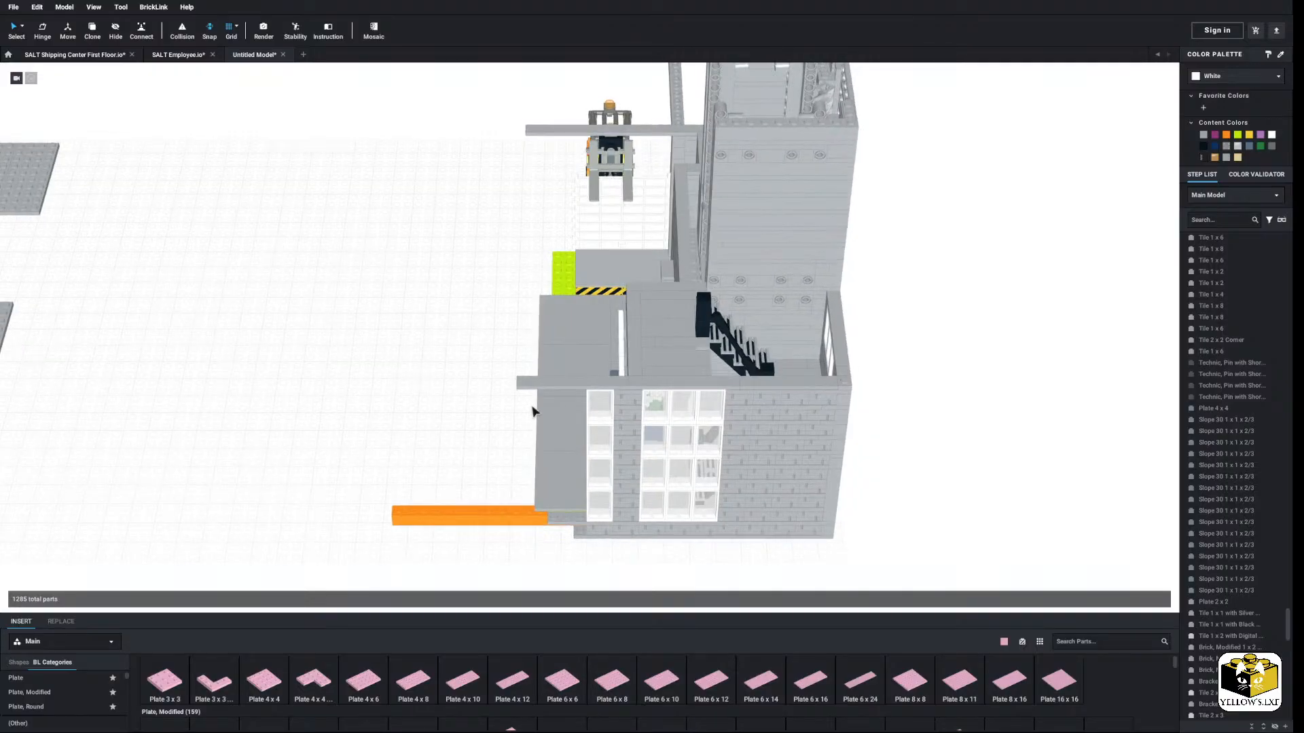
drag(400, 91, 608, 584)
right_click(597, 460)
click(628, 504)
Step: Delete the 2 x 4 support bricks and the four black Technic parts beneath the floor section
right_drag(533, 486, 588, 469)
scroll(620, 482, up, 5)
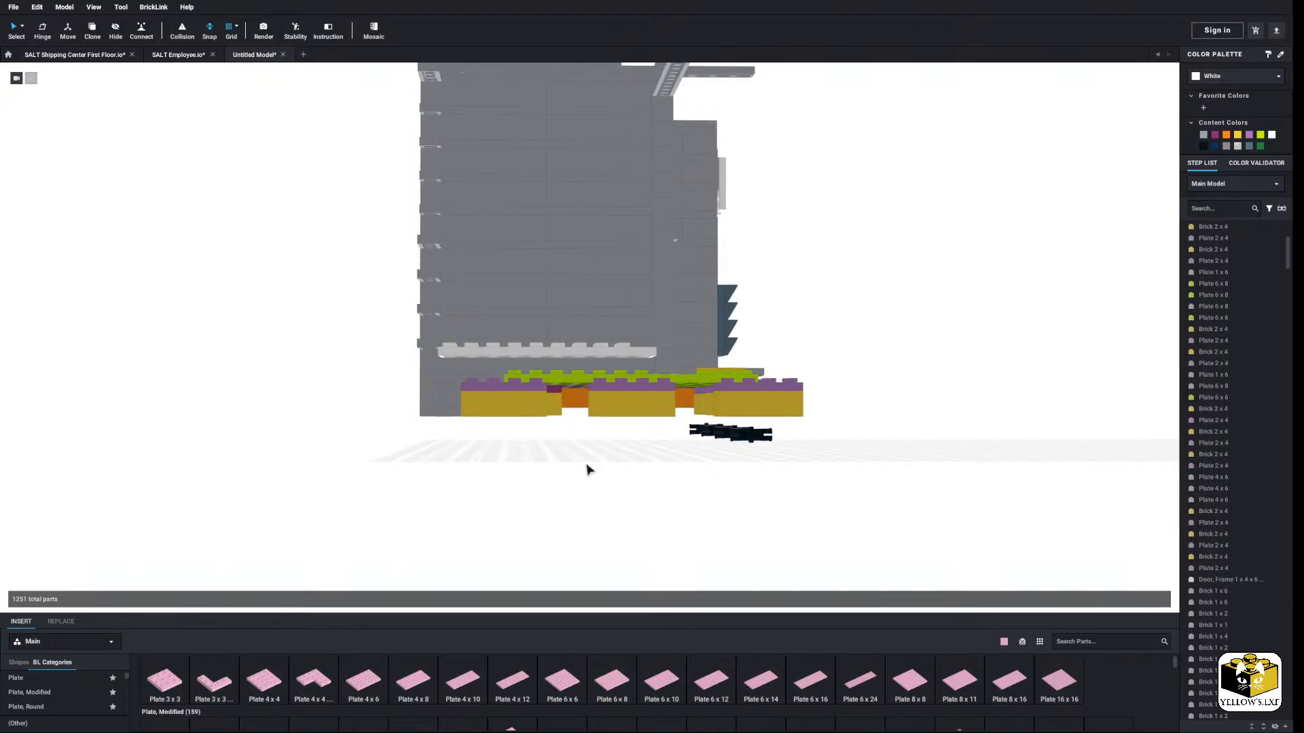
drag(303, 419, 817, 405)
right_click(712, 400)
click(752, 440)
drag(819, 449, 680, 434)
right_click(705, 429)
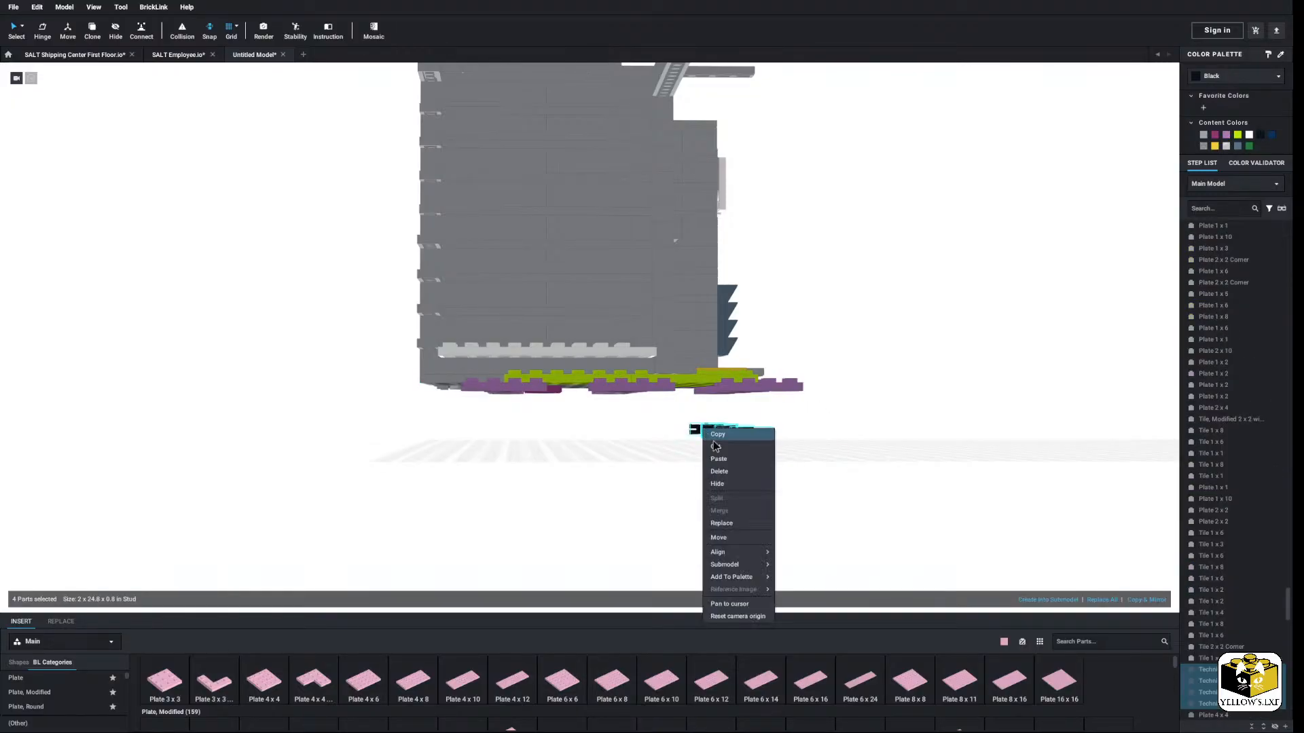
click(728, 472)
Step: Delete the Medium Lavender and magenta plates on the floor's underside, plus the gray piece beside the elevator opening
right_drag(730, 477, 725, 459)
click(637, 318)
ctrl+click(763, 321)
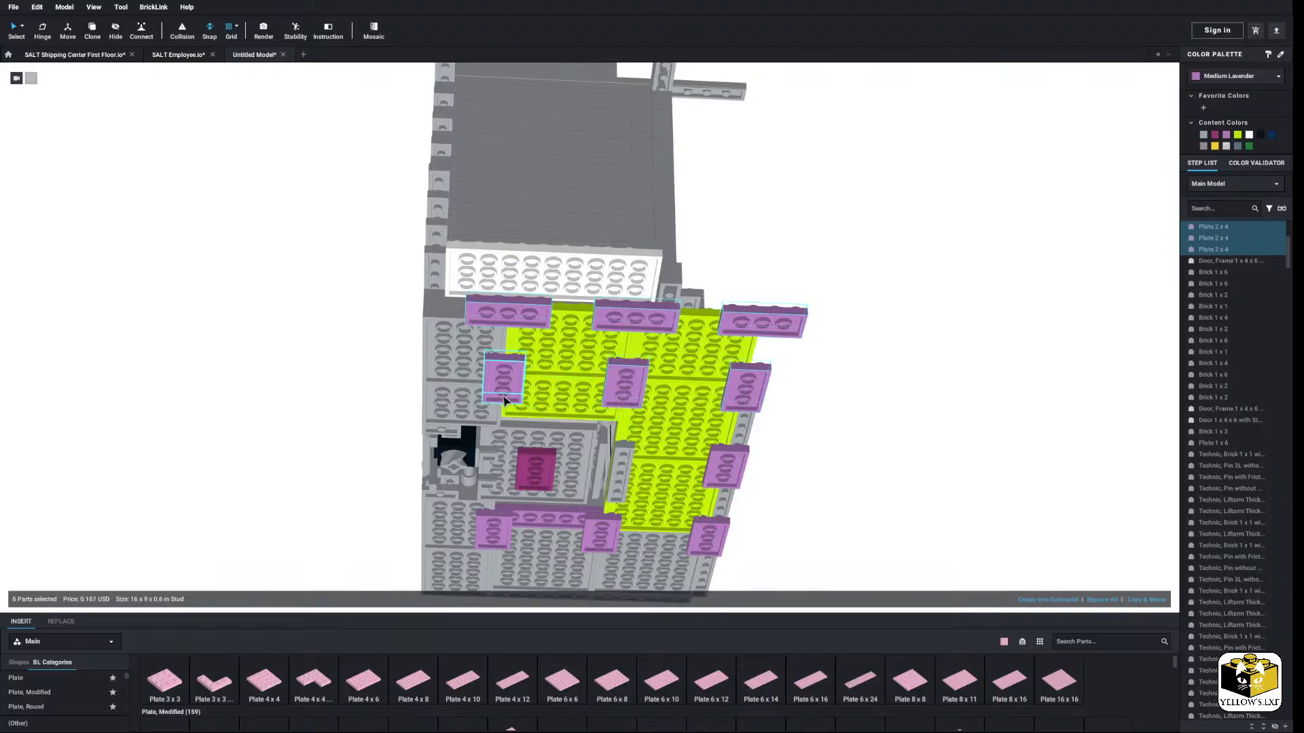
right_drag(504, 400, 499, 364)
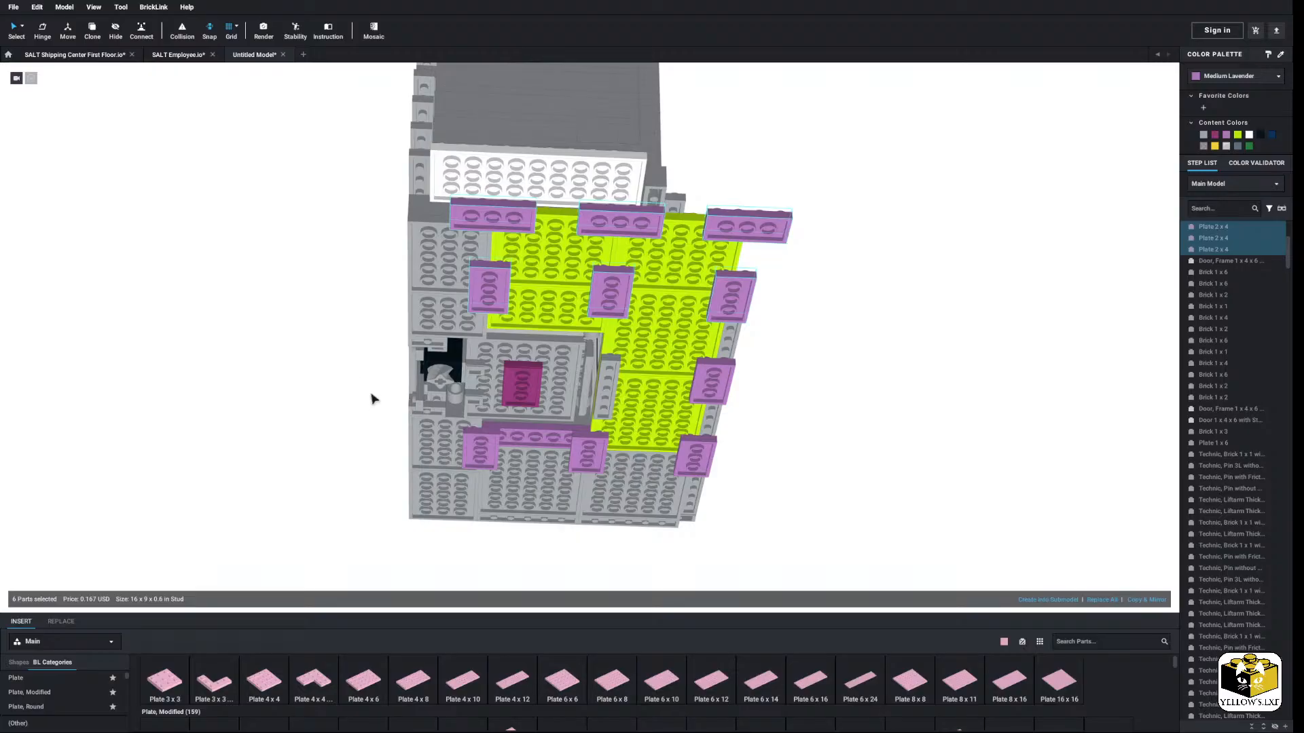
right_drag(373, 400, 375, 394)
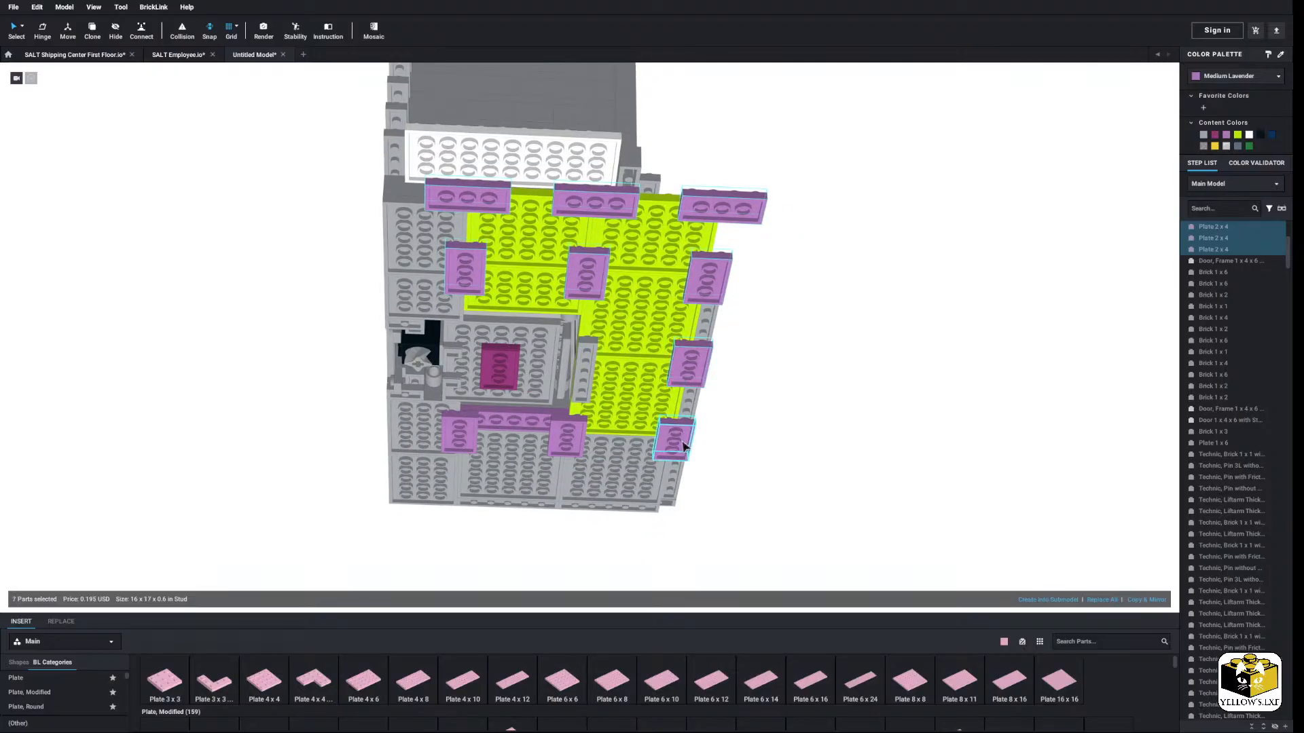
right_click(504, 392)
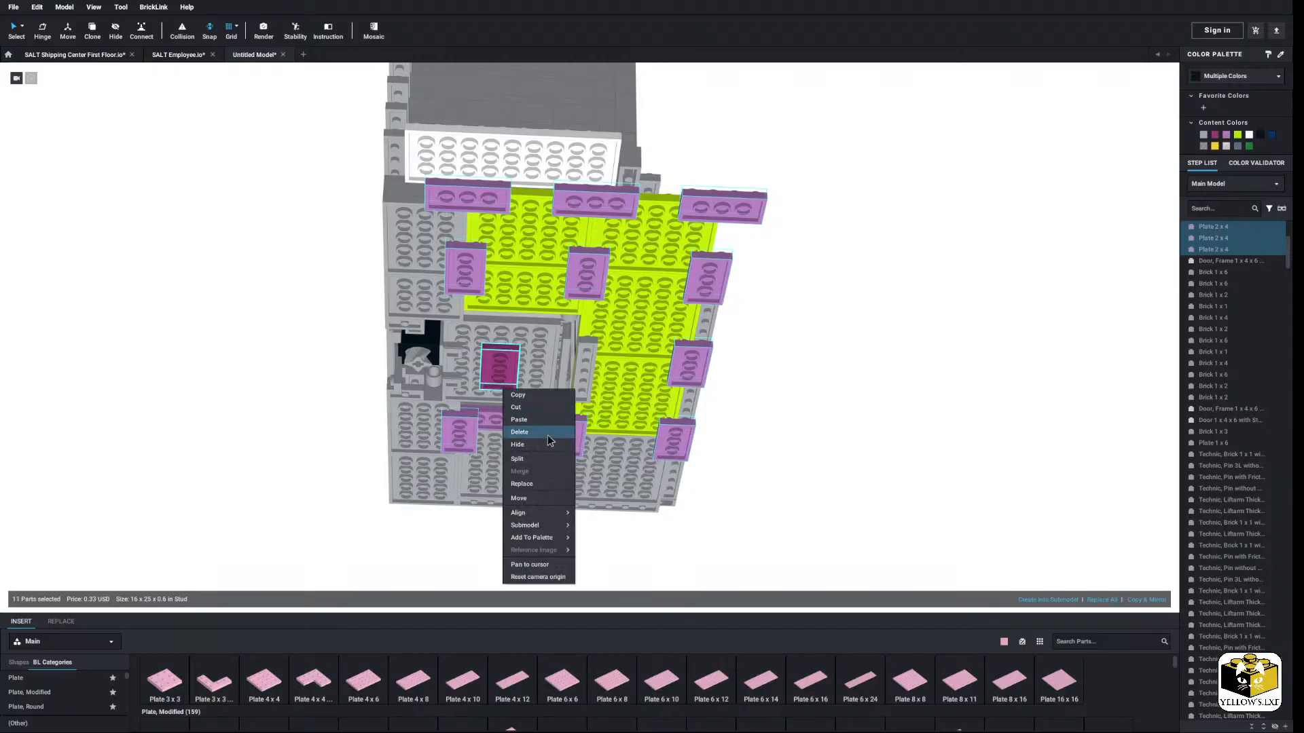
click(548, 435)
right_click(587, 374)
click(606, 418)
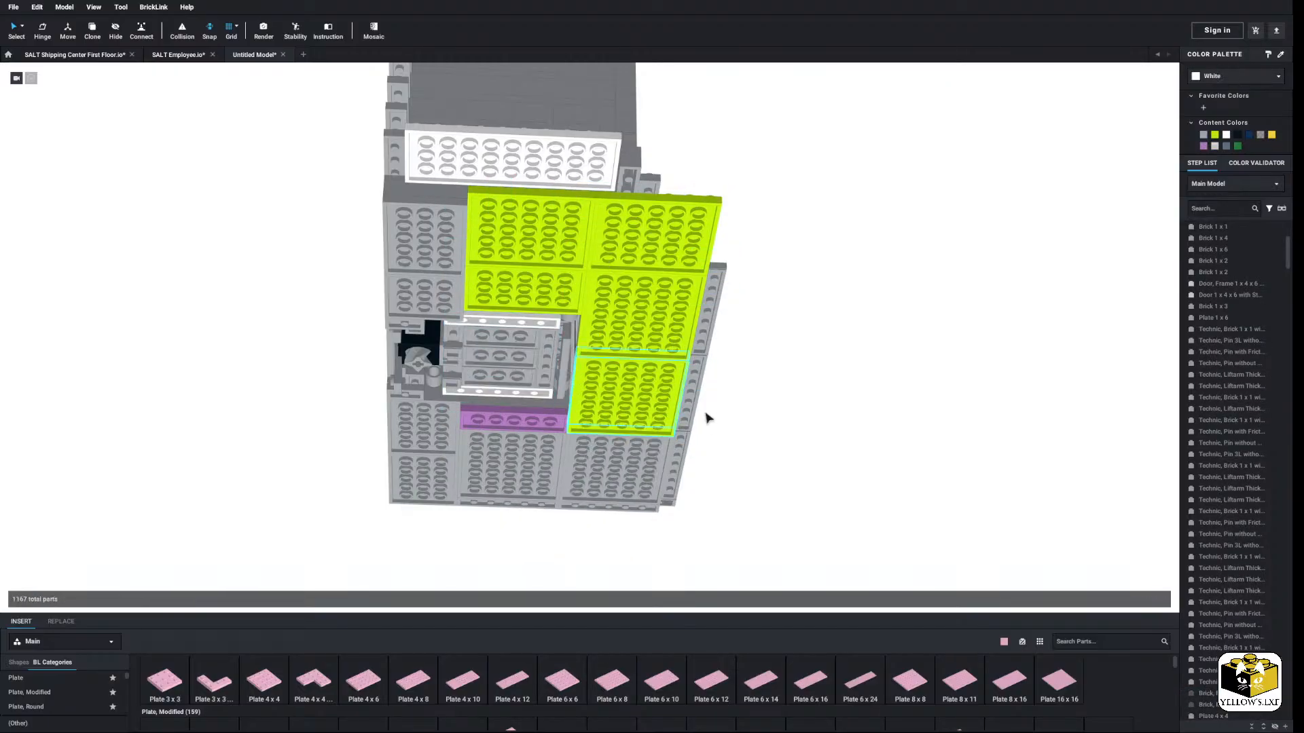
right_drag(705, 412, 740, 429)
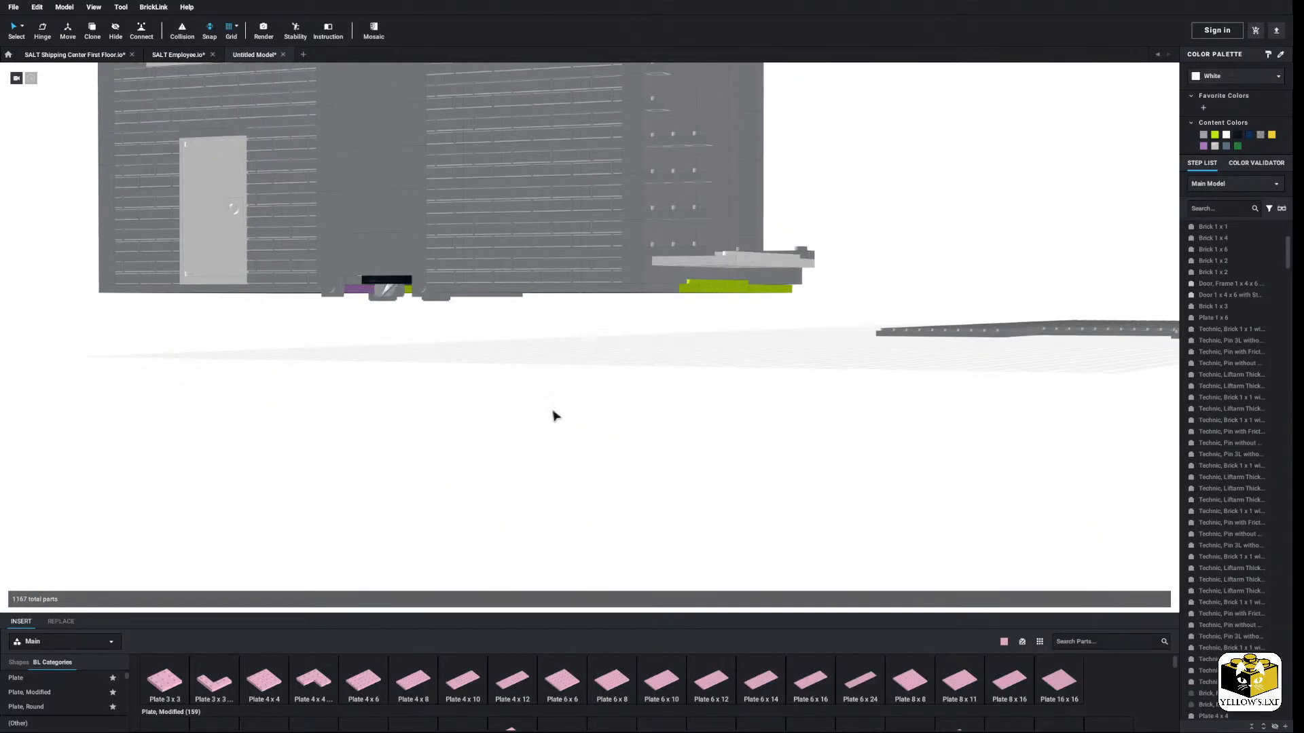
right_drag(553, 415, 505, 448)
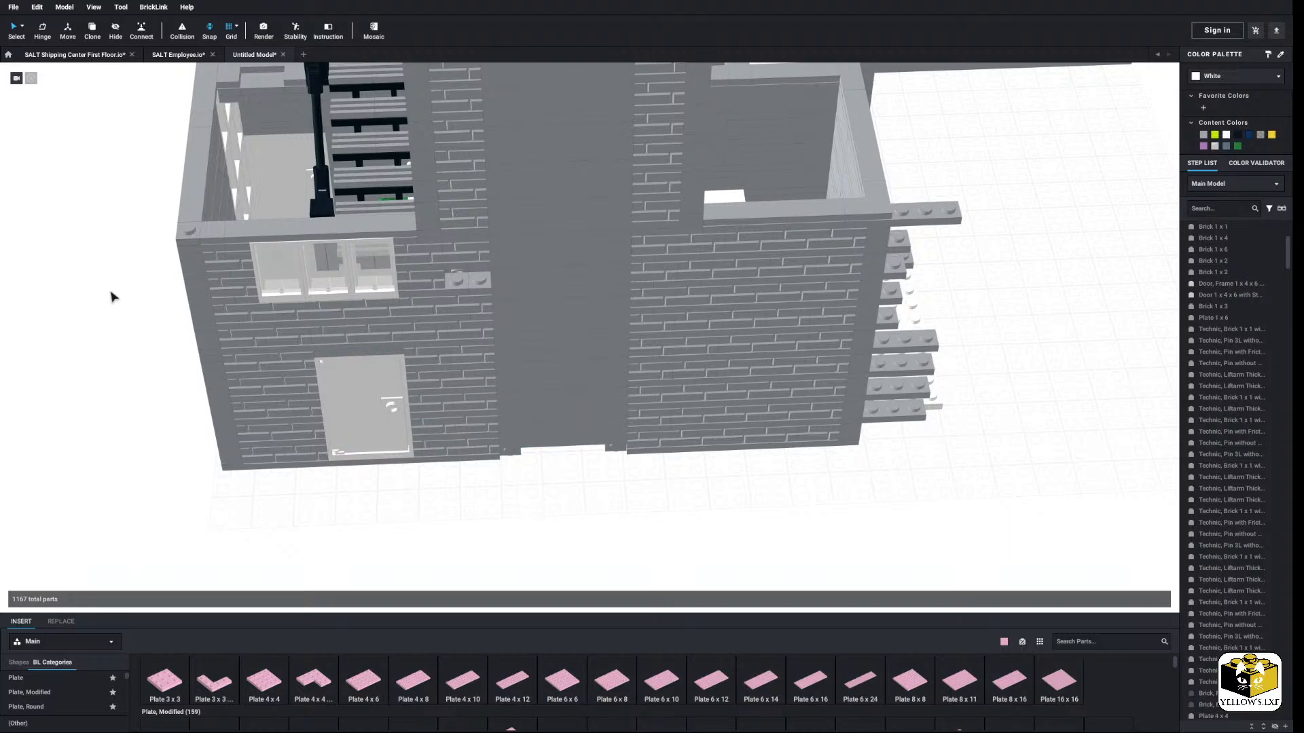
click(24, 29)
click(40, 49)
click(22, 27)
click(40, 40)
click(580, 285)
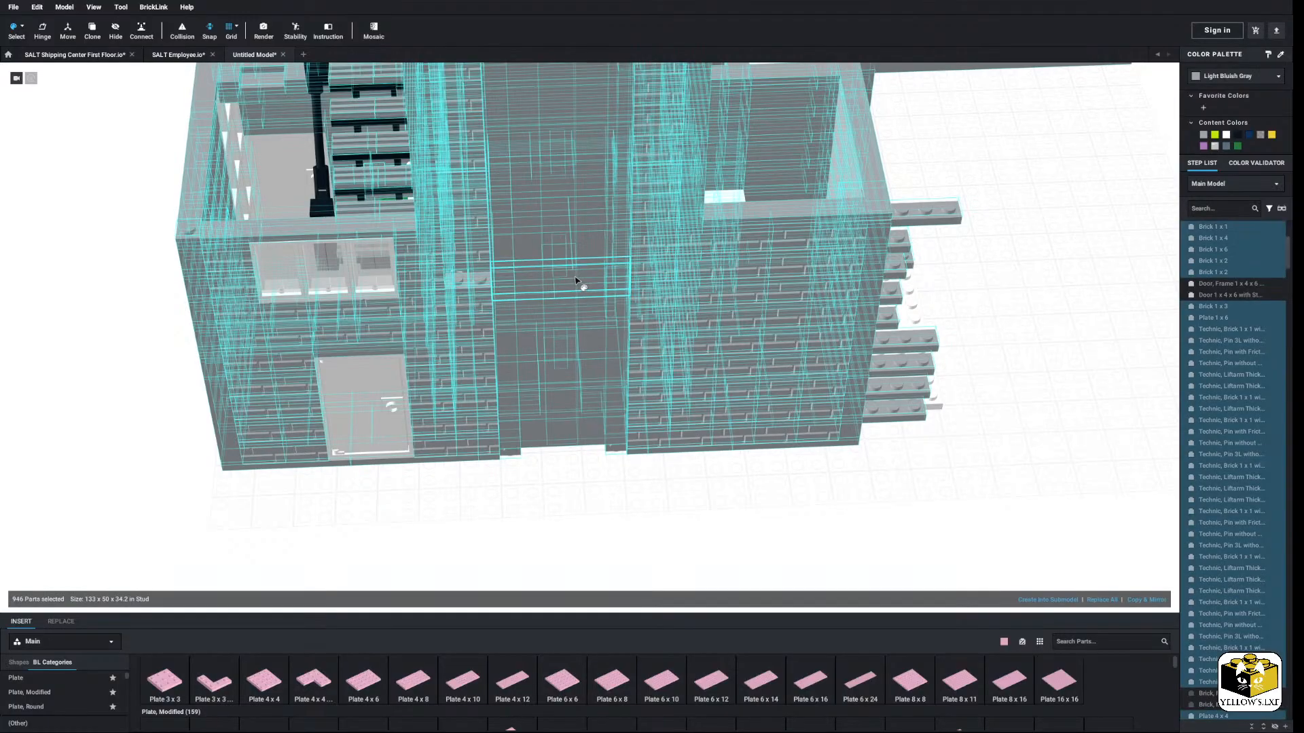
click(544, 505)
click(23, 26)
click(42, 28)
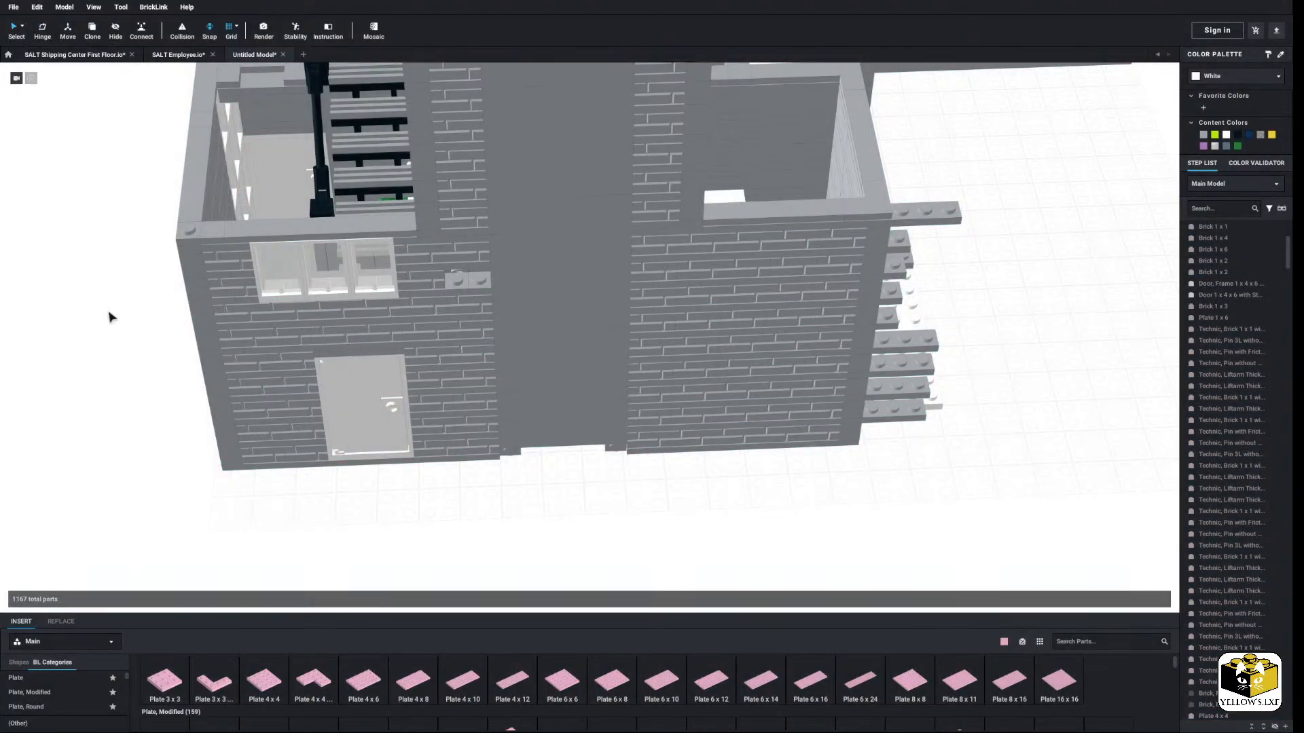
Step: Delete the elevator shaft's back wall and the side wall next to the staircase
right_drag(110, 312, 181, 338)
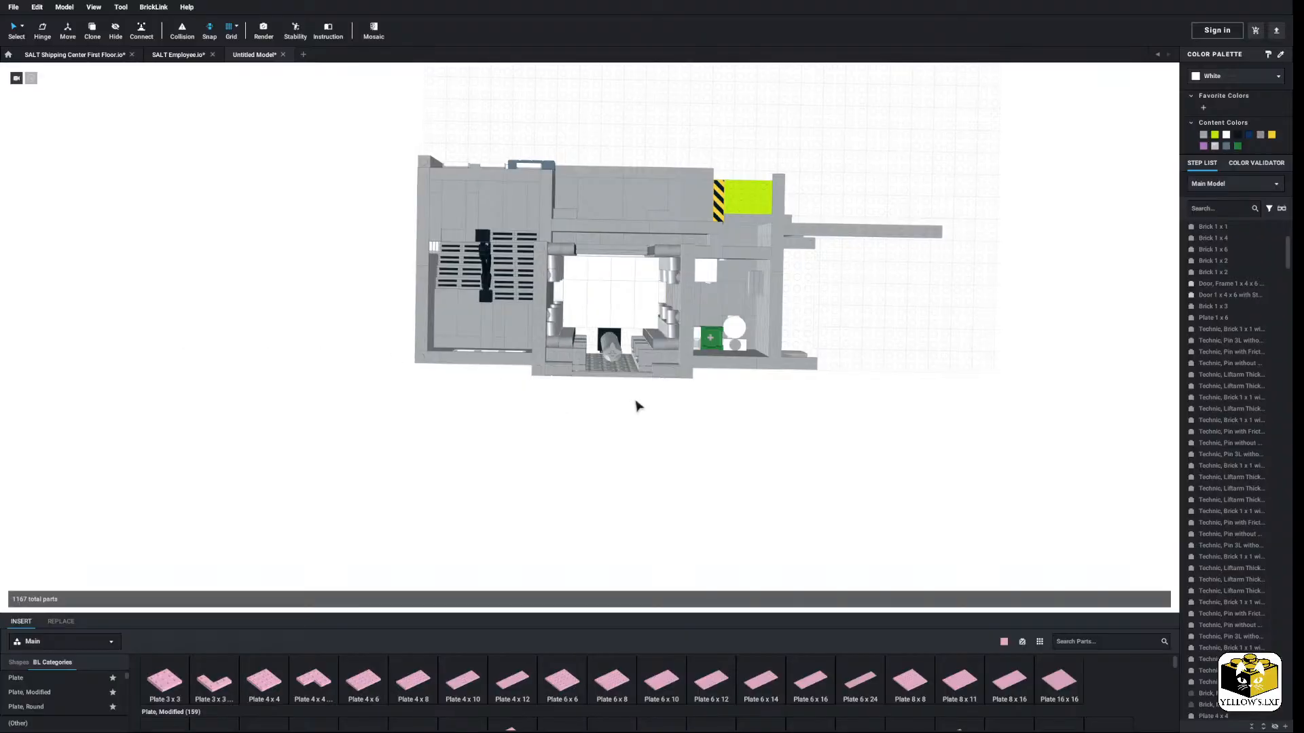
right_drag(634, 402, 620, 405)
drag(669, 426, 591, 265)
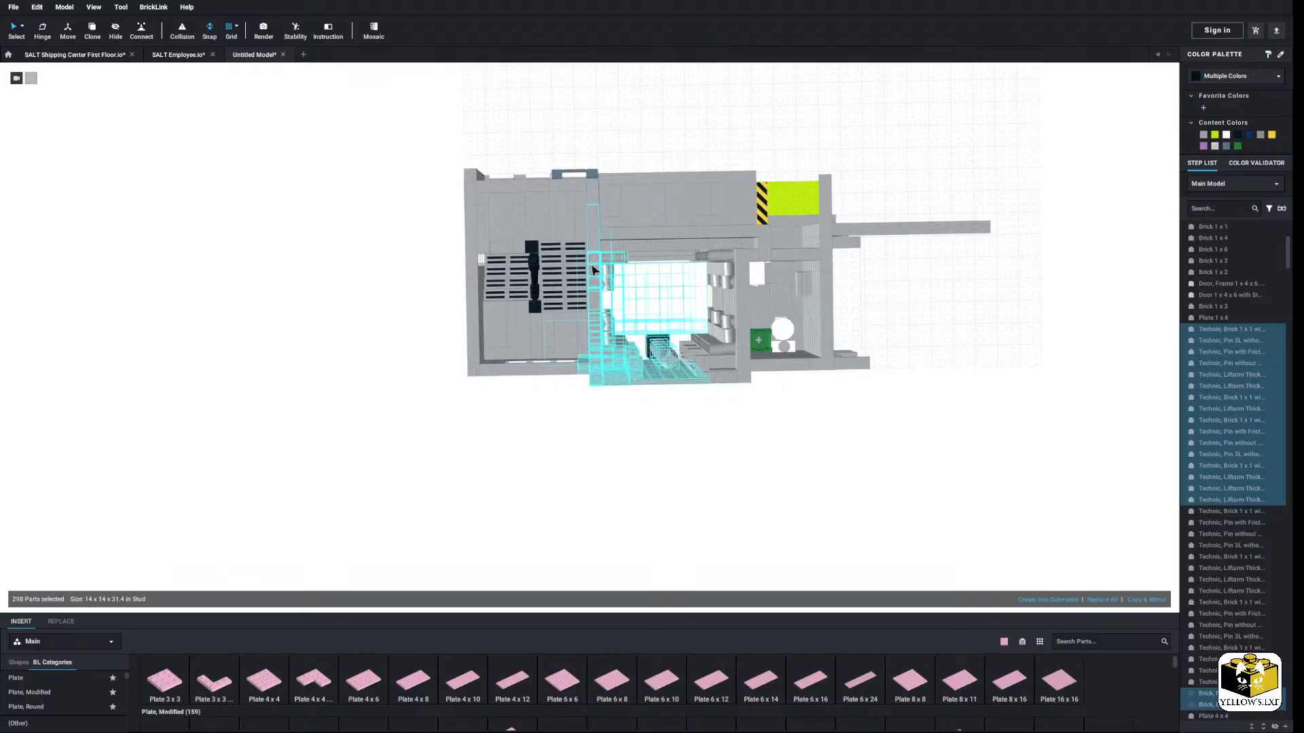
right_click(592, 270)
click(605, 314)
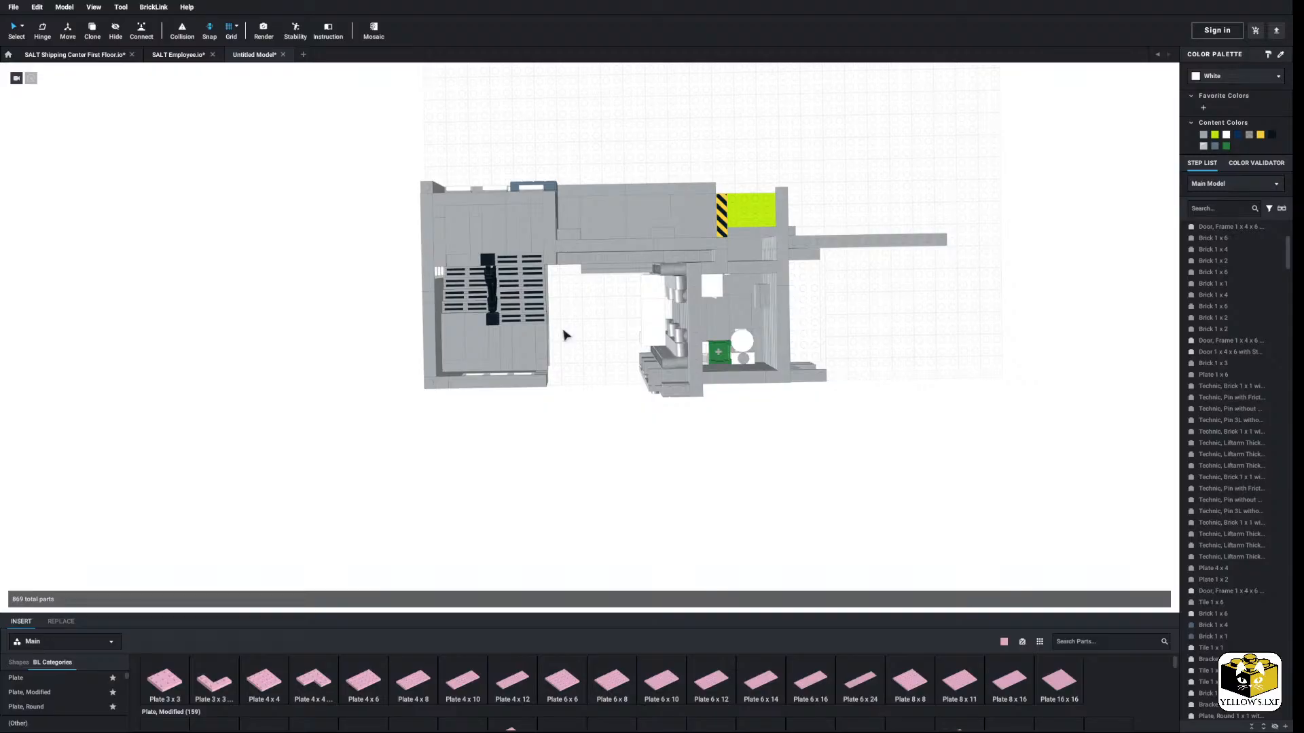
Step: Delete the elevator shaft's other side wall, on the restroom side
middle_drag(577, 337, 457, 361)
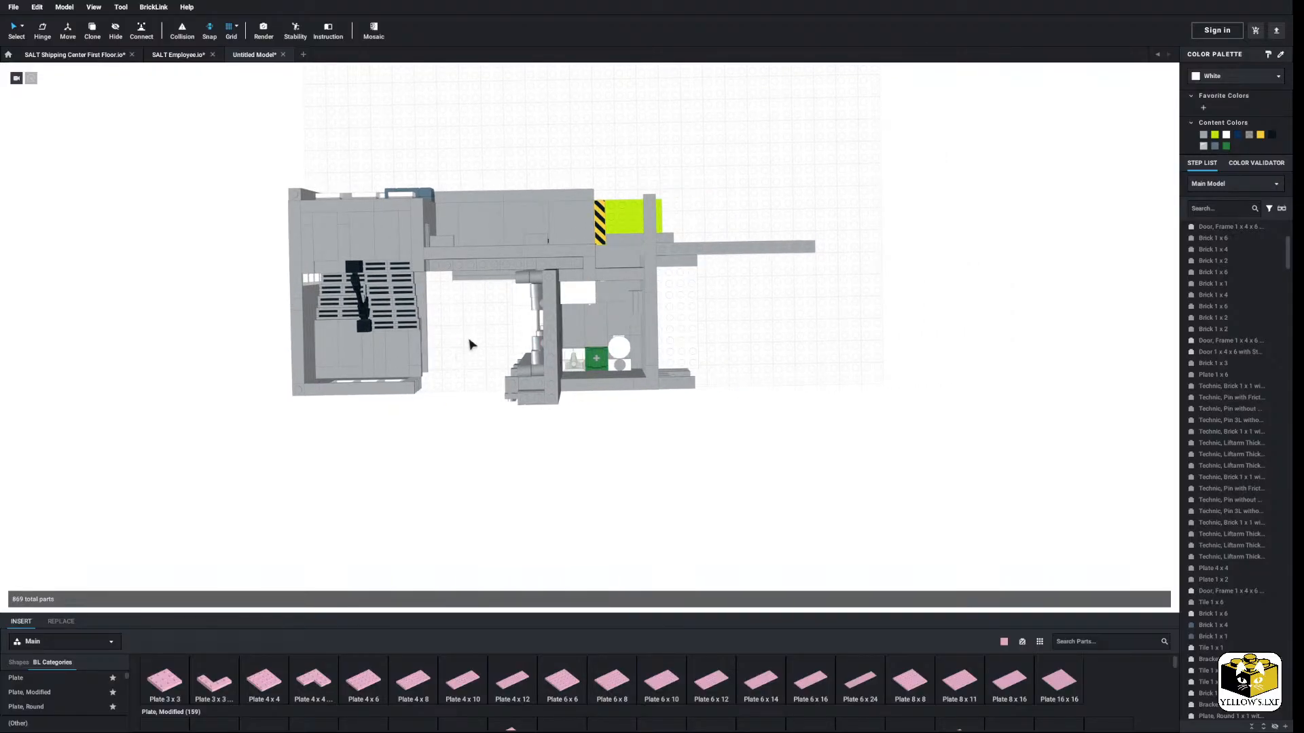
right_drag(441, 363, 439, 363)
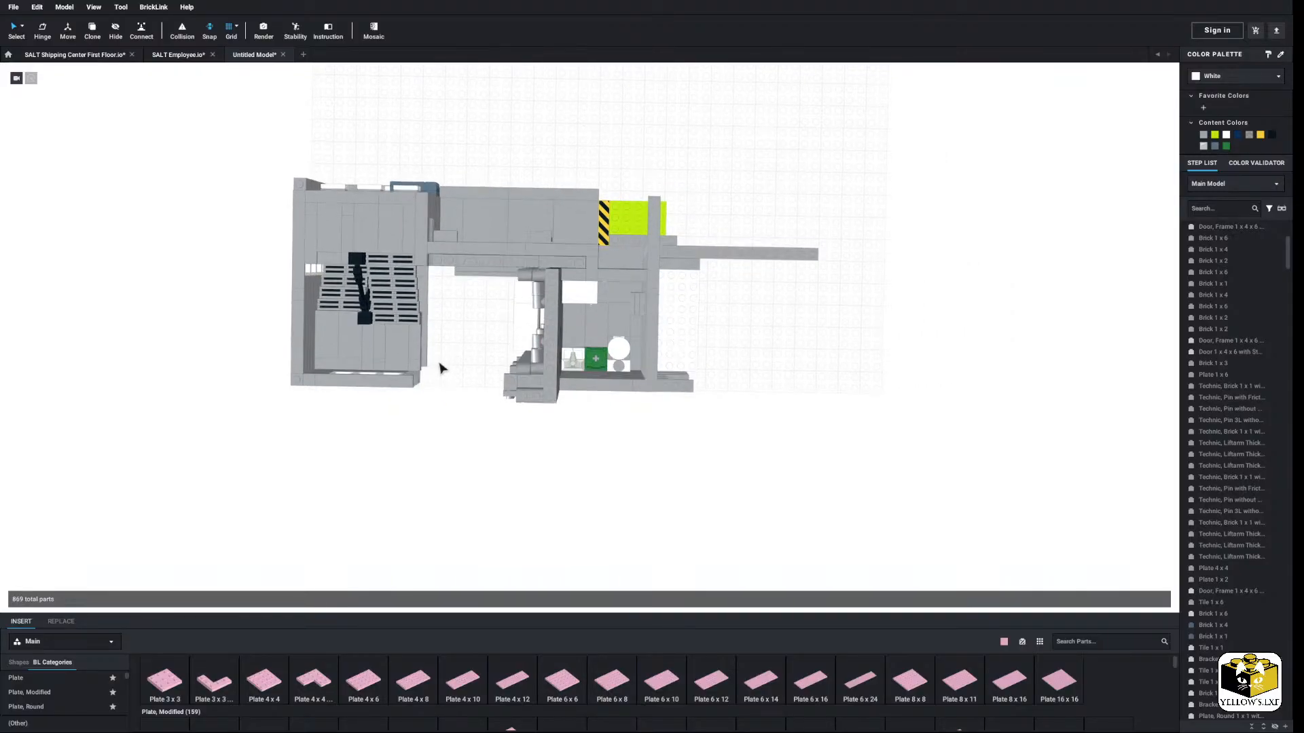
drag(499, 411, 551, 289)
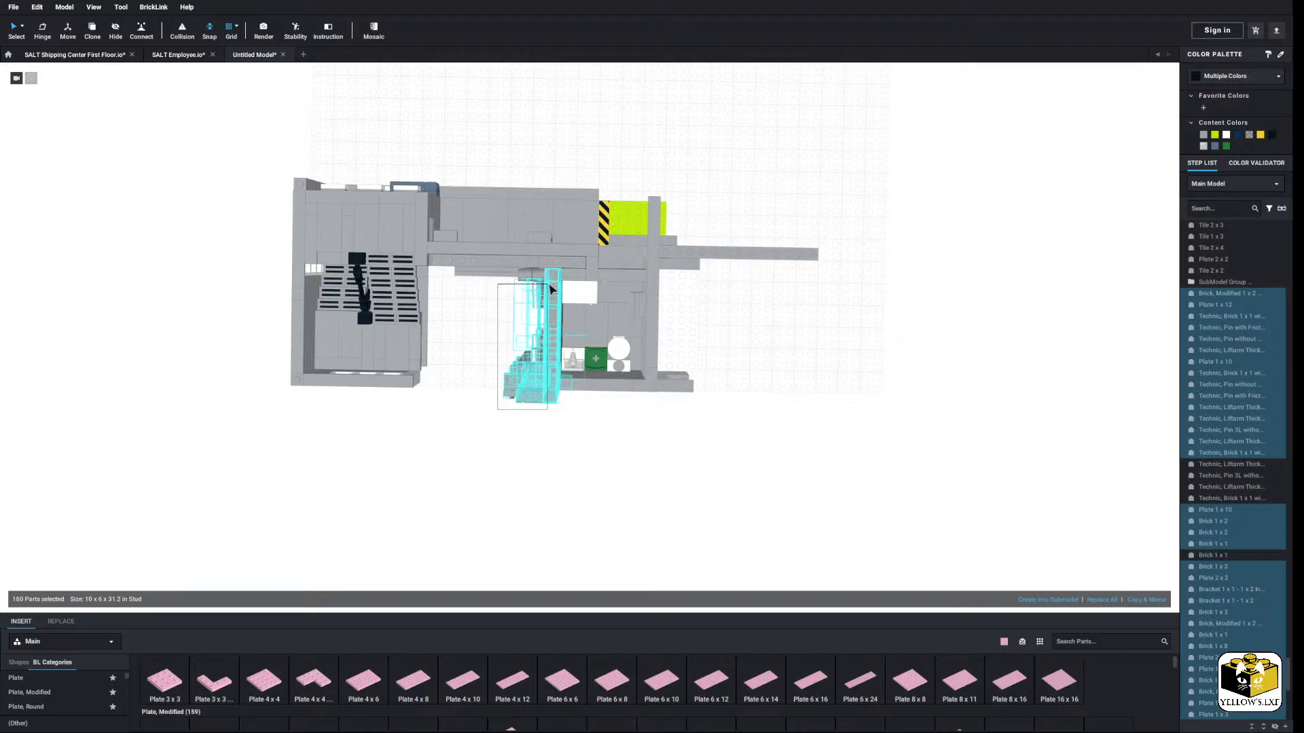
right_click(550, 289)
click(565, 329)
Step: Delete the leftover wall strip between the cleared elevator opening and the restroom
middle_drag(428, 384, 519, 402)
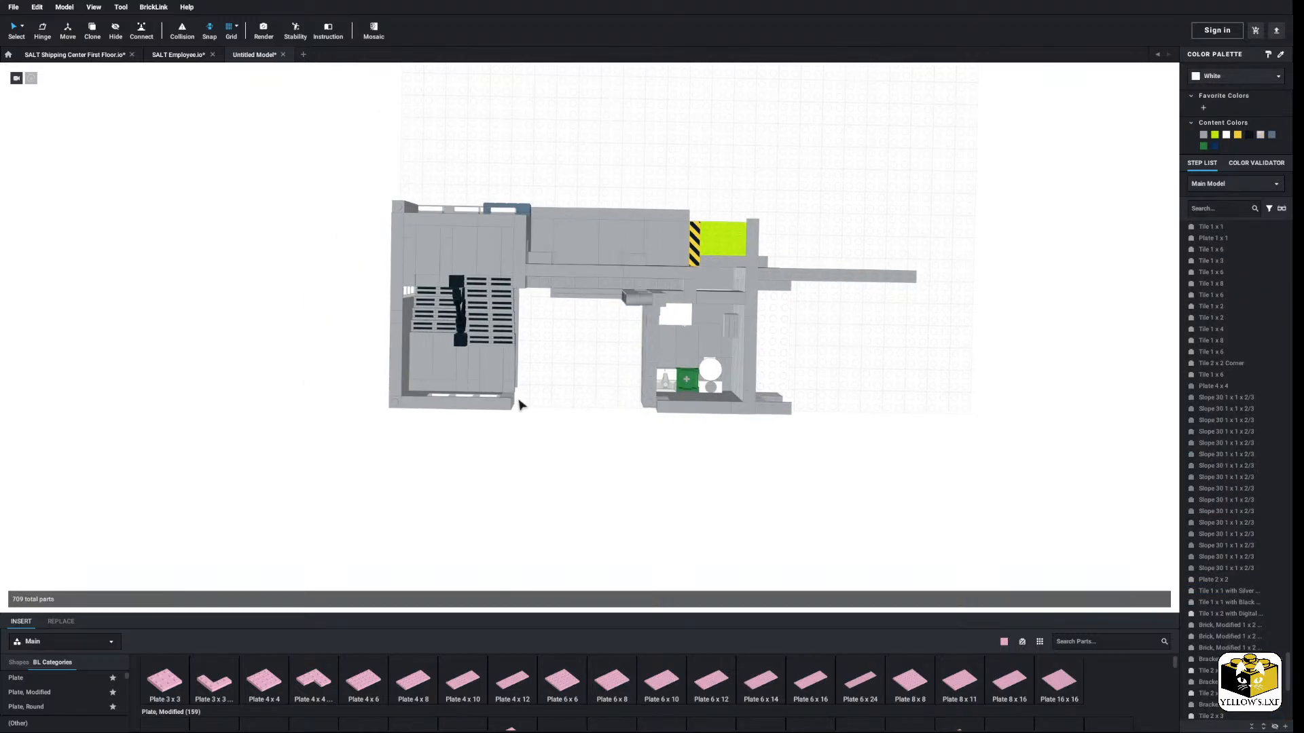
scroll(520, 402, up, 5)
middle_drag(608, 407, 473, 384)
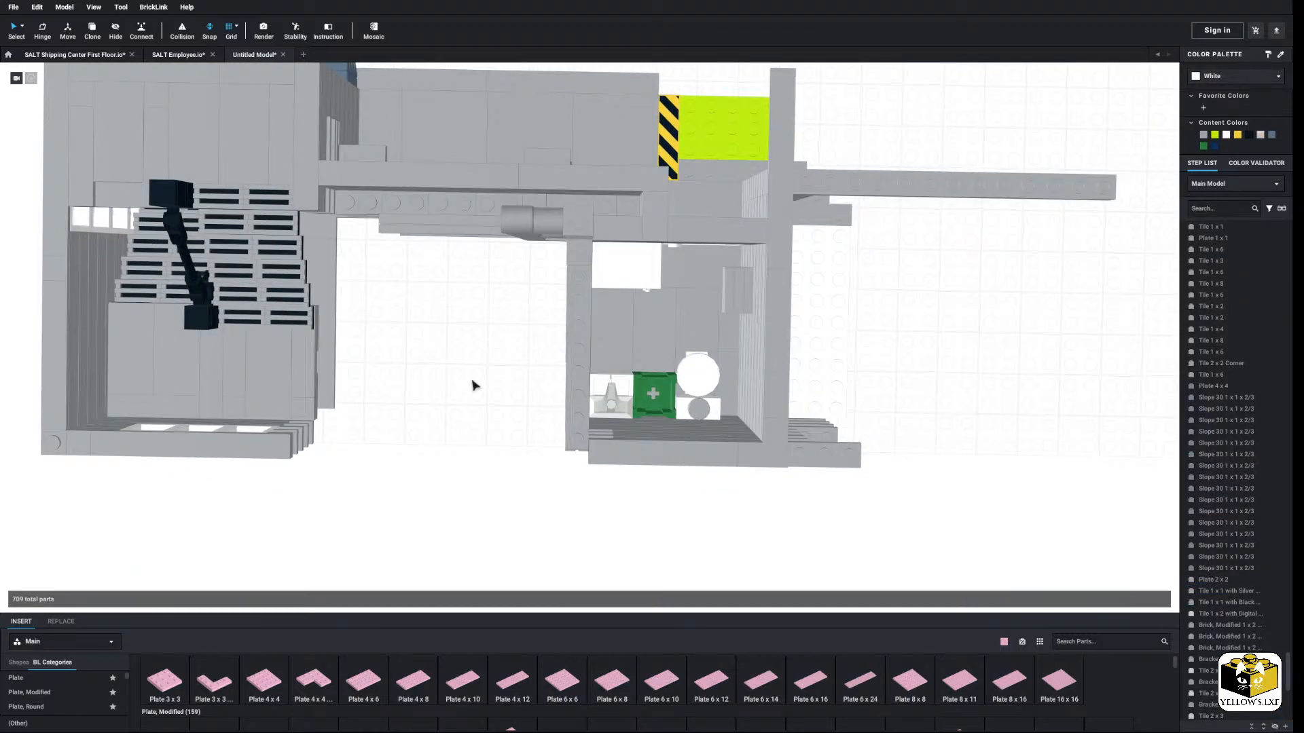
drag(557, 299, 574, 275)
right_drag(572, 280, 573, 318)
right_click(573, 318)
click(588, 363)
Step: Delete the tall rail column rising above the walls together with the loose bricks alongside it
middle_drag(511, 381, 543, 398)
mouse_move(544, 399)
right_down()
mouse_move(554, 388)
mouse_move(567, 401)
right_up()
click(569, 185)
click(500, 163)
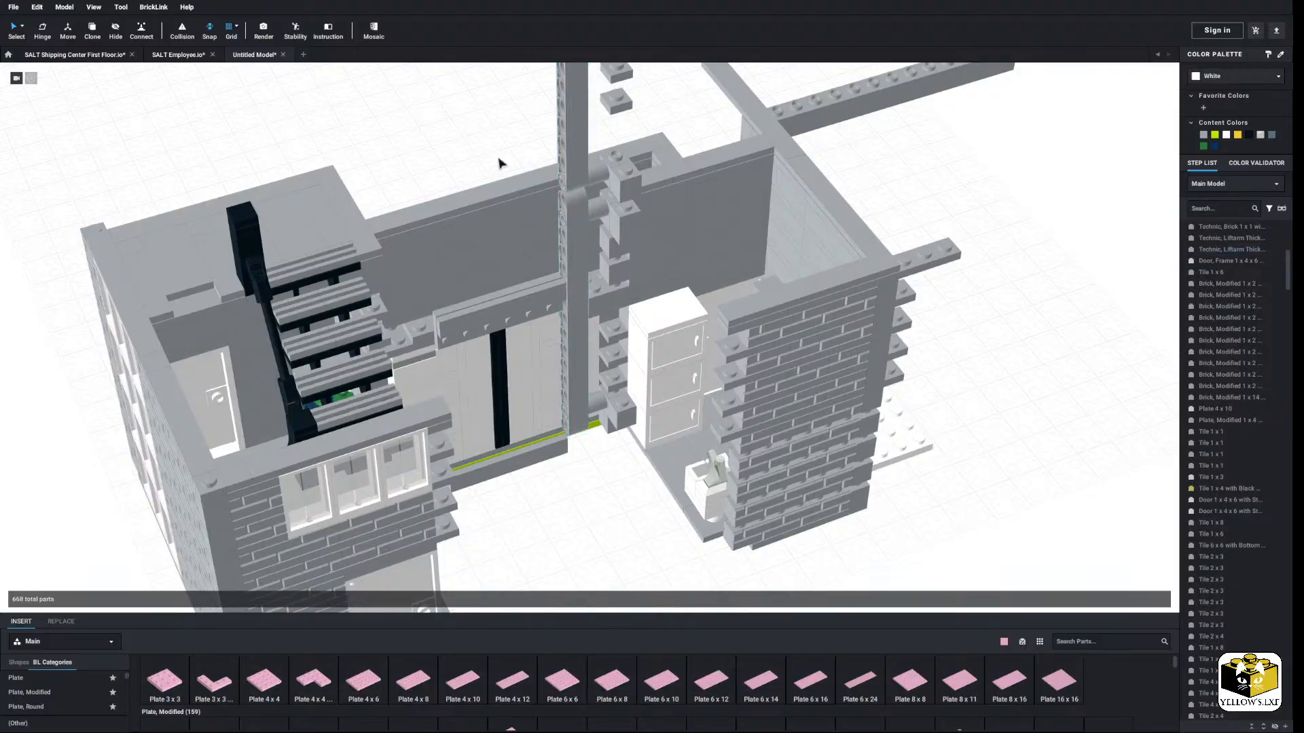
middle_drag(500, 163, 479, 291)
right_drag(479, 290, 475, 268)
scroll(478, 261, down, 4)
drag(519, 95, 612, 292)
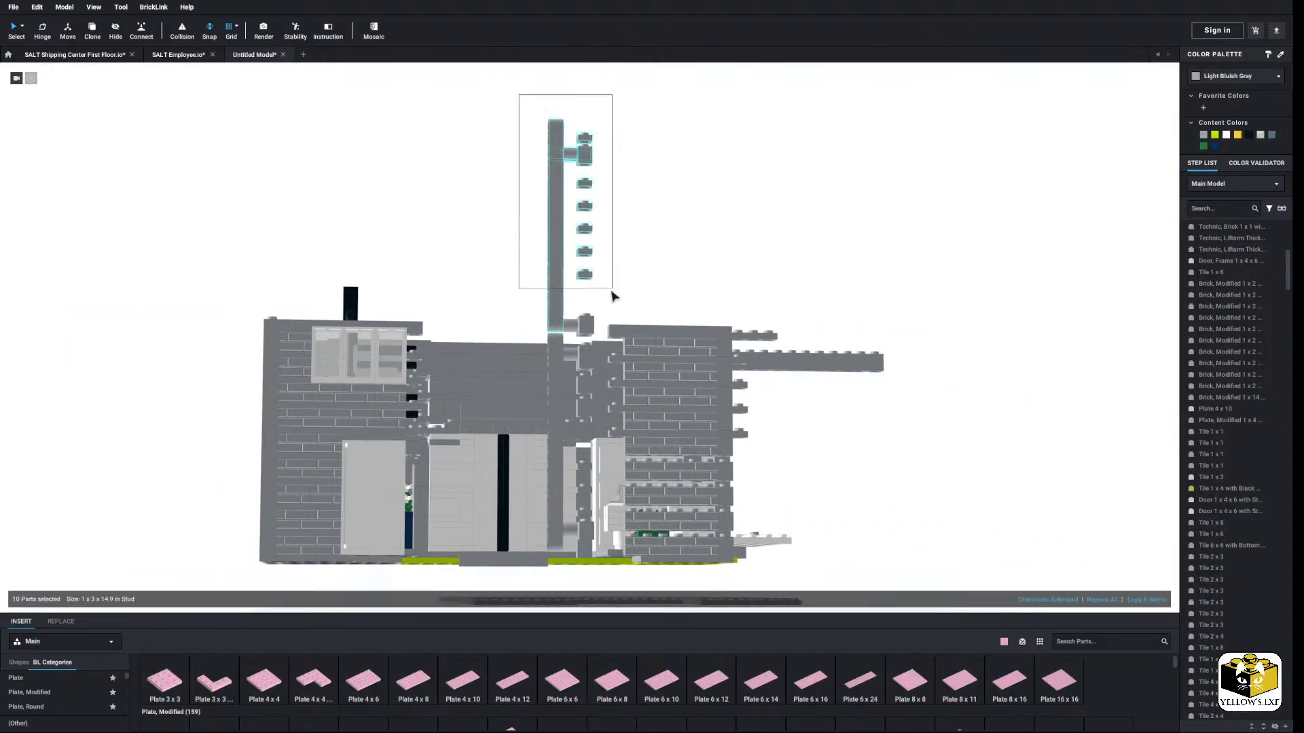
right_click(582, 319)
click(617, 346)
right_drag(616, 346, 717, 484)
right_click(686, 468)
click(710, 499)
Step: Delete the remaining vertical rail standing beside the elevator doors
scroll(699, 451, up, 5)
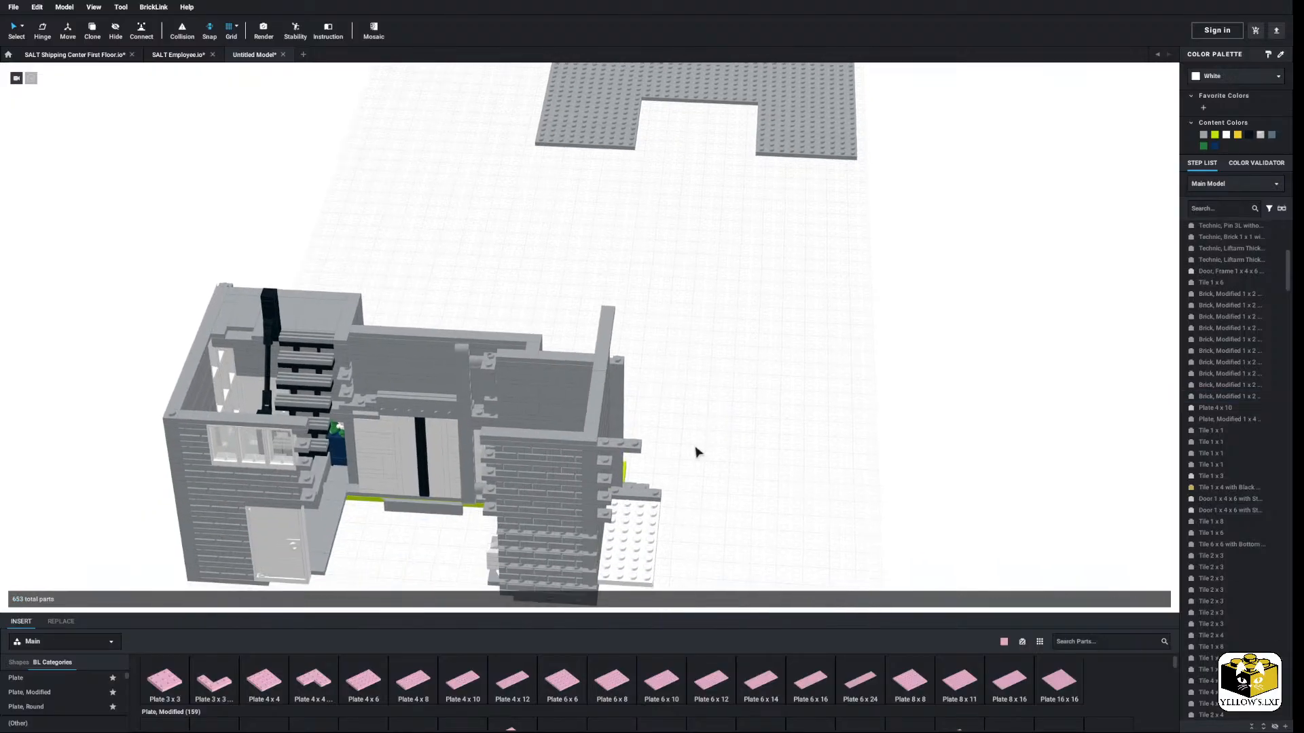
scroll(710, 407, down, 4)
right_drag(710, 407, 438, 398)
middle_drag(329, 496, 407, 435)
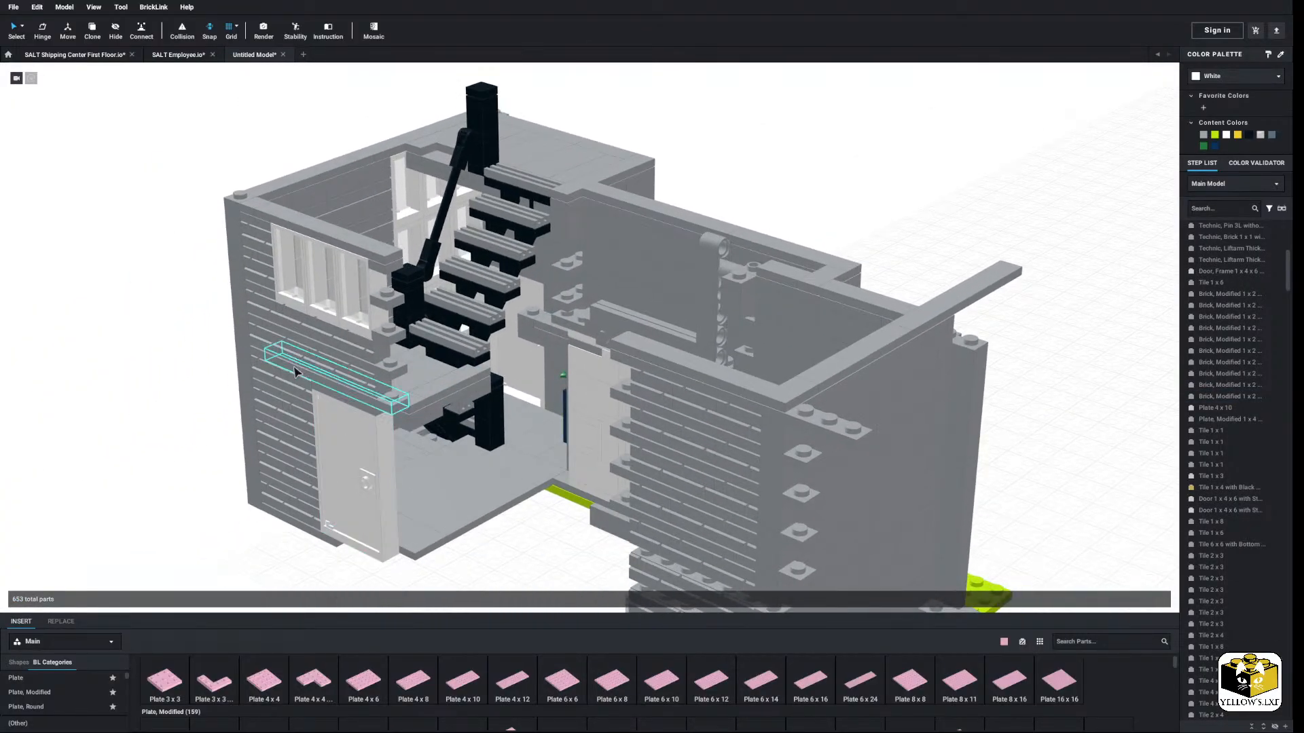
right_drag(213, 384, 244, 323)
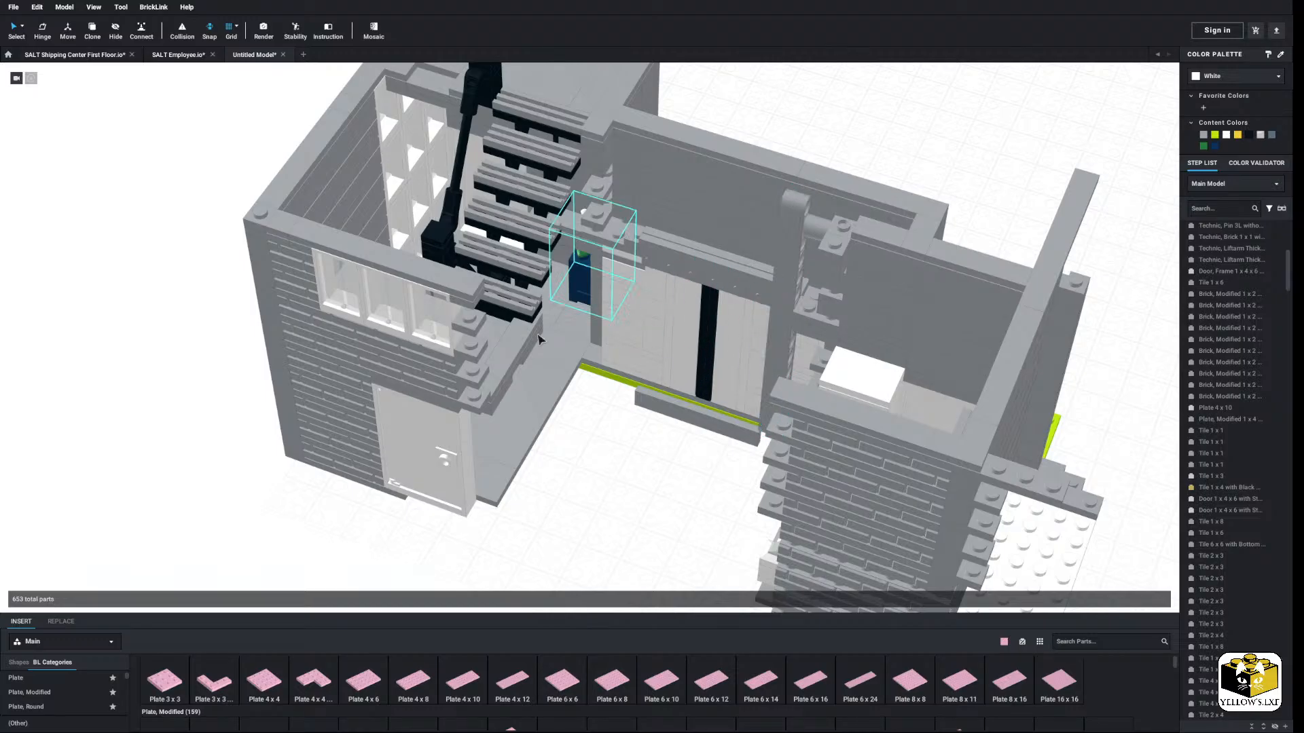
right_drag(591, 262, 523, 320)
click(650, 382)
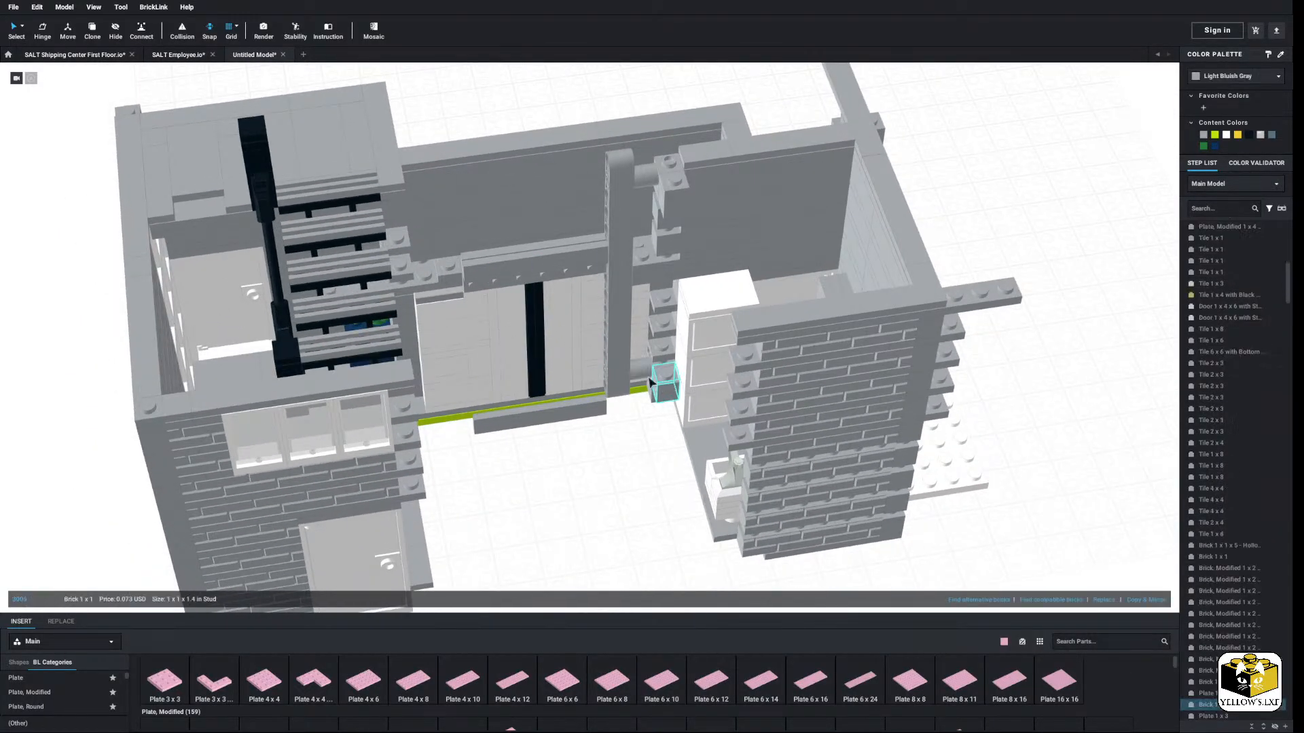
right_click(626, 382)
click(662, 415)
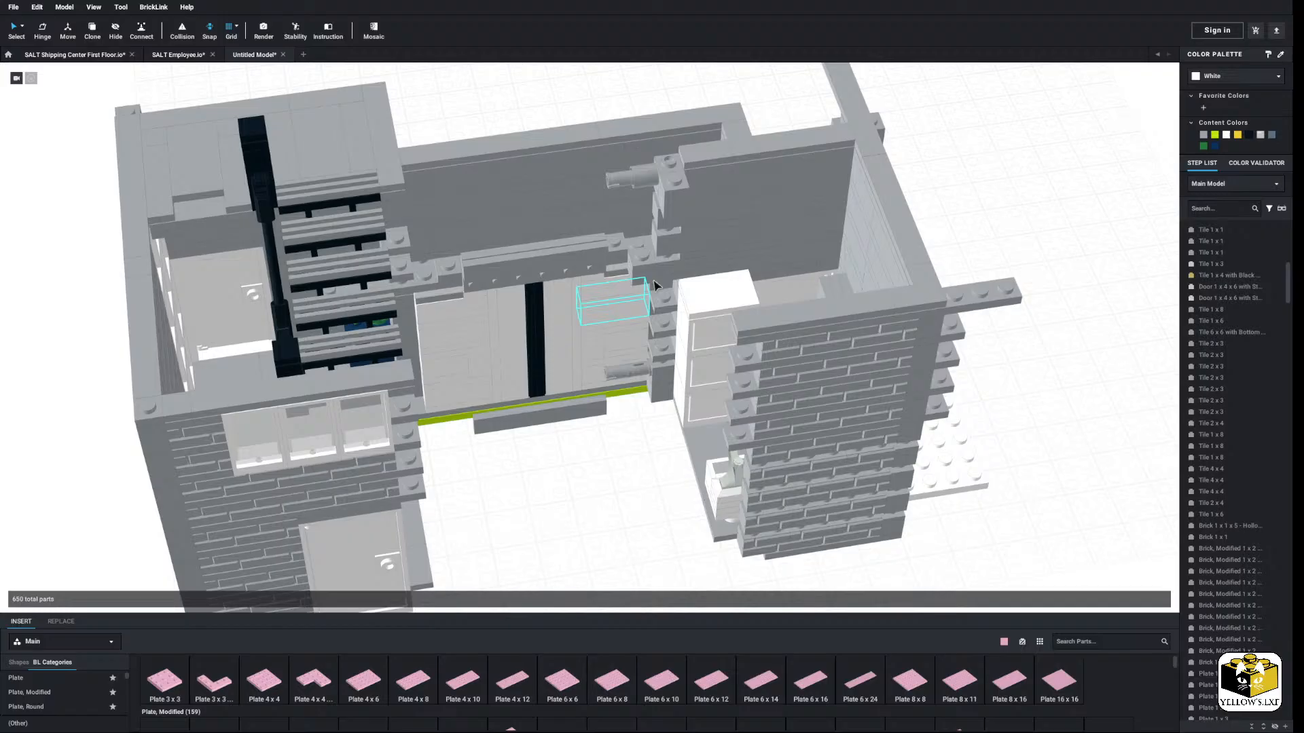
Step: Delete the Technic parts and 1 x 1 brick at the top of the leftover column near the restroom
click(669, 182)
ctrl+click(646, 176)
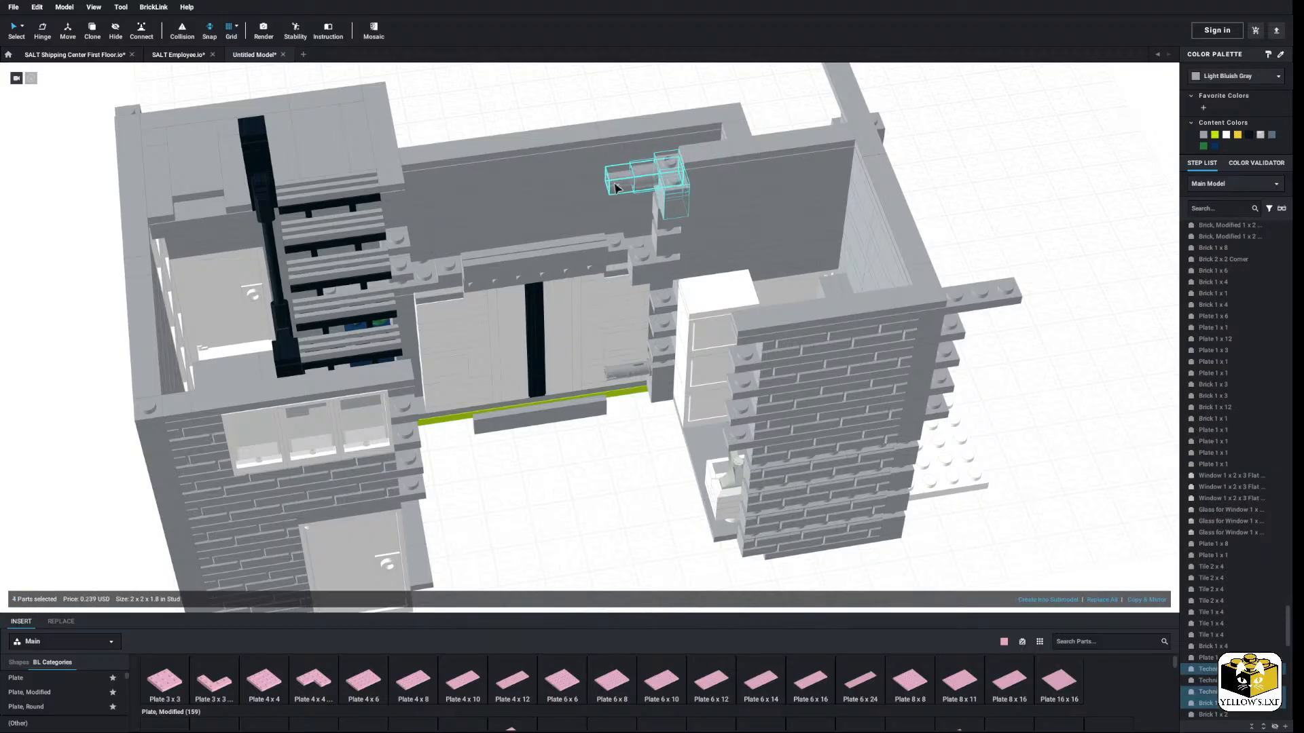
ctrl+click(615, 181)
right_click(614, 182)
click(632, 225)
Step: Delete the remaining stack of small bricks and plates between the elevator doors and the restroom
middle_drag(659, 229, 587, 251)
click(599, 221)
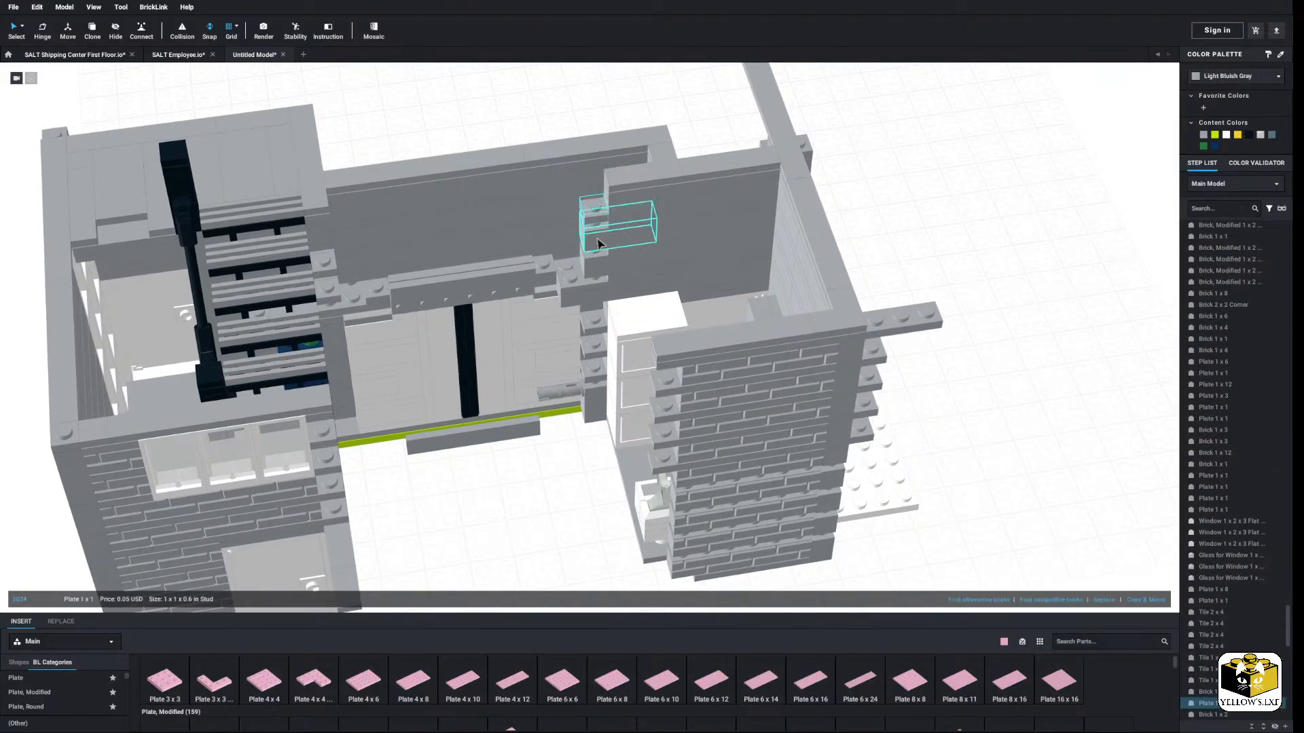
ctrl+click(598, 244)
ctrl+click(599, 273)
right_drag(599, 275, 608, 276)
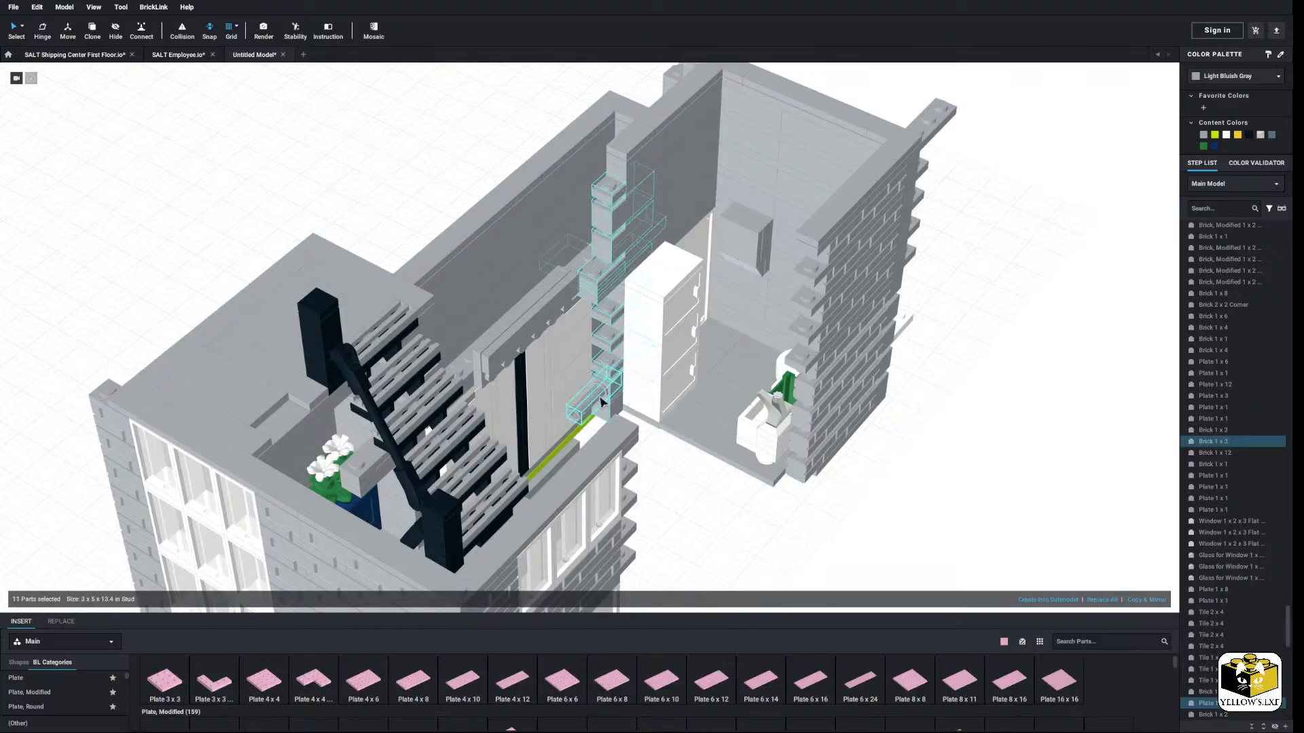
ctrl+click(601, 401)
right_click(605, 402)
click(632, 446)
right_drag(632, 448, 543, 478)
middle_drag(530, 472, 657, 464)
right_drag(656, 464, 654, 438)
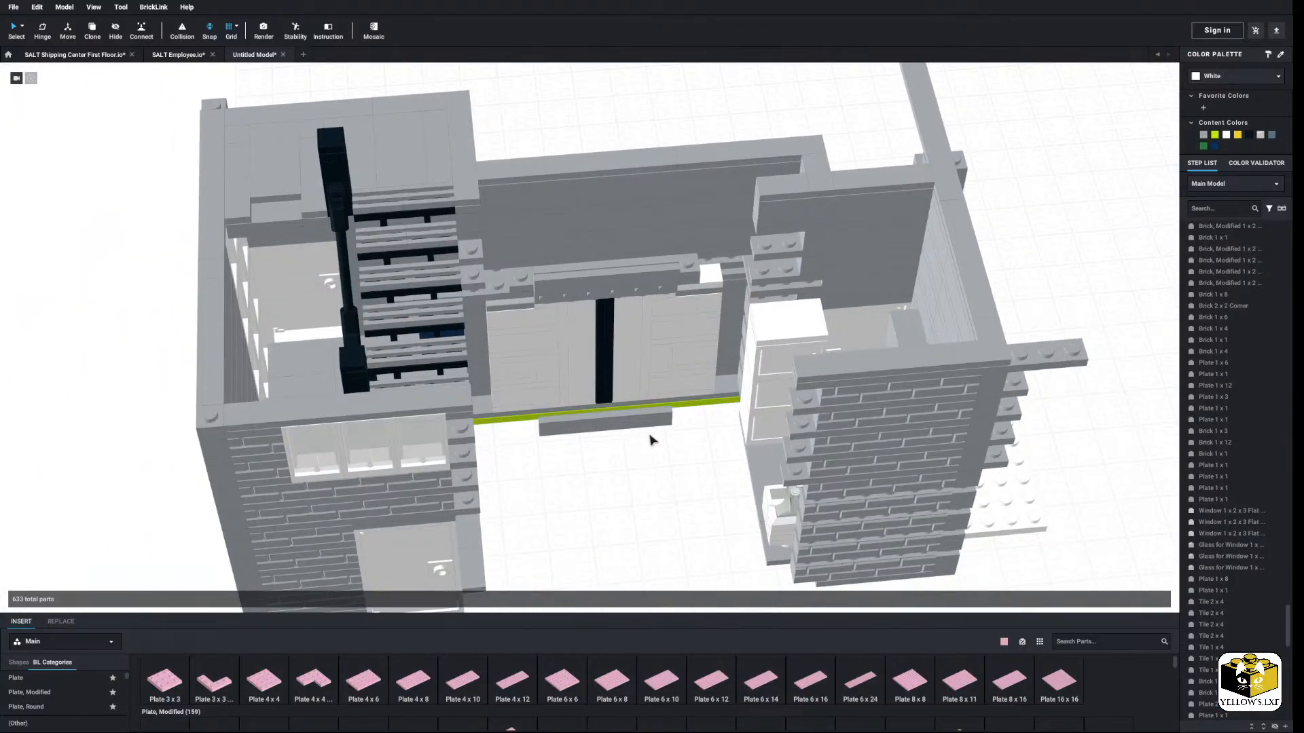
Step: Paste the copied gray piece onto the sill in front of the elevator doors
middle_drag(591, 434, 564, 389)
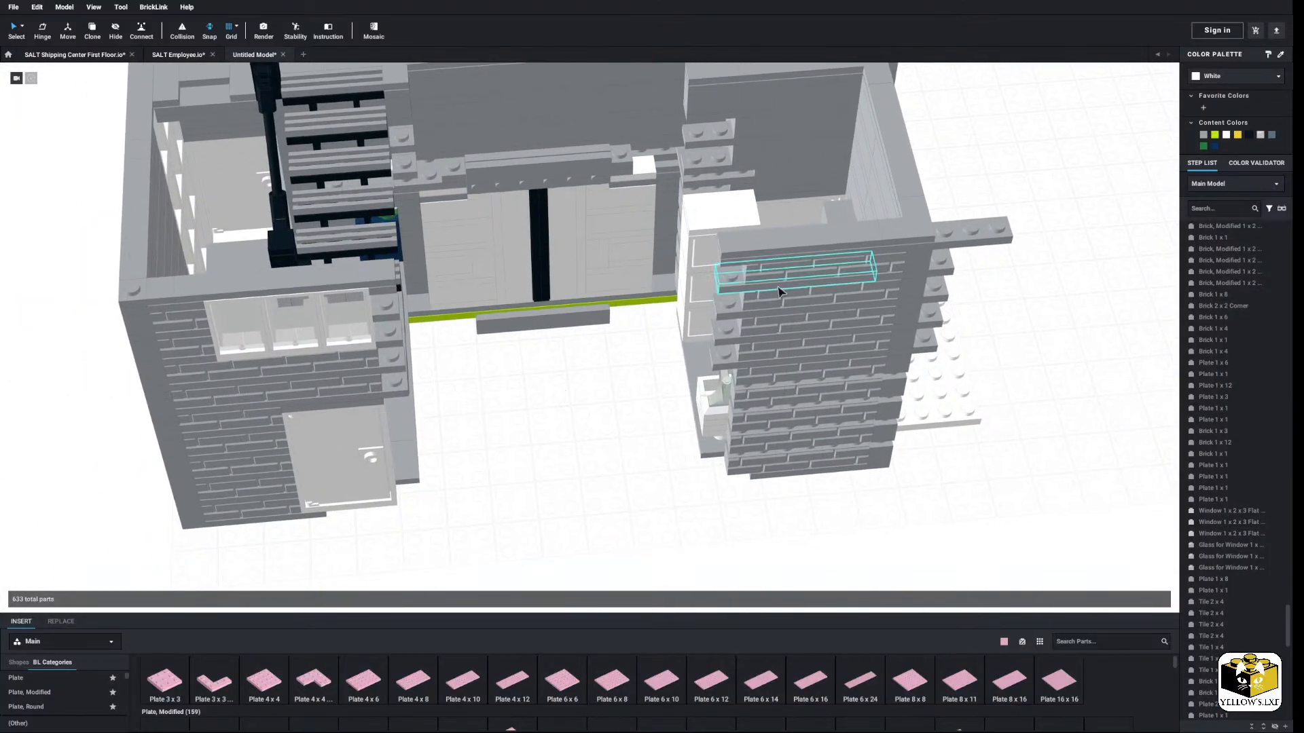
right_click(602, 359)
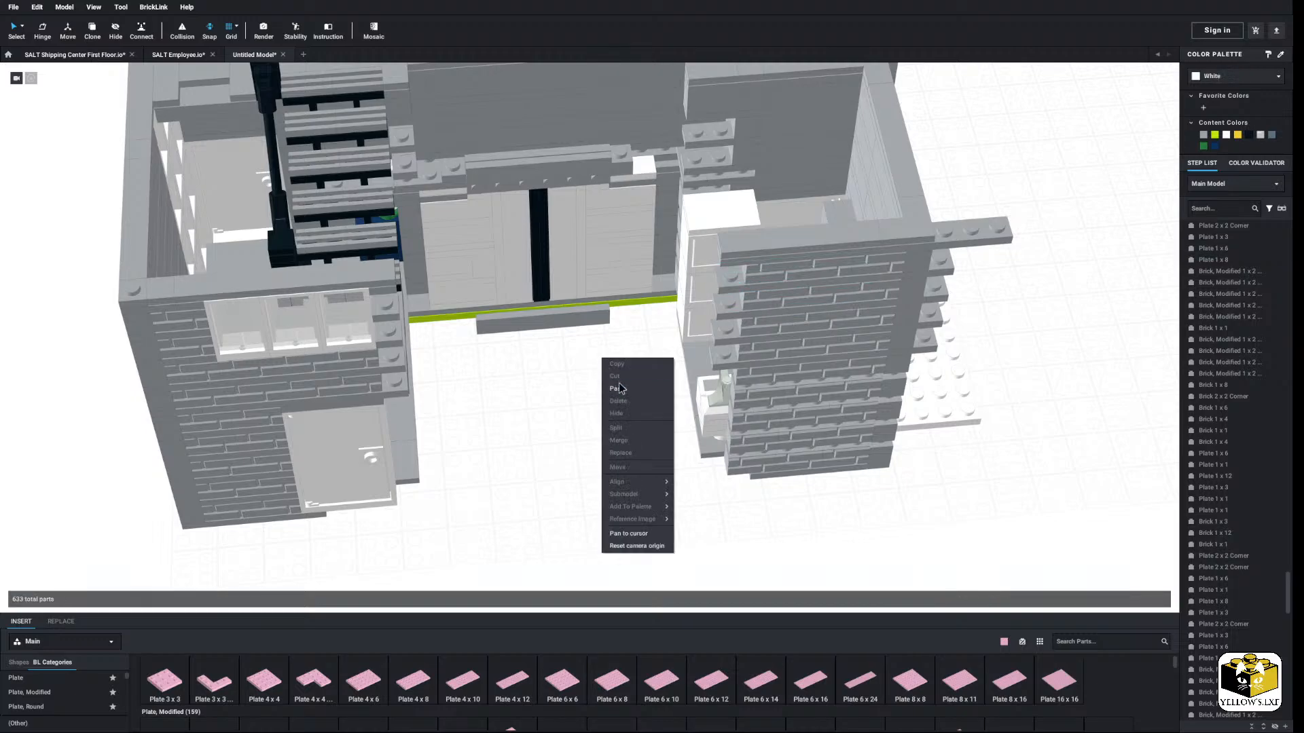
click(619, 388)
right_drag(598, 346, 519, 377)
click(542, 311)
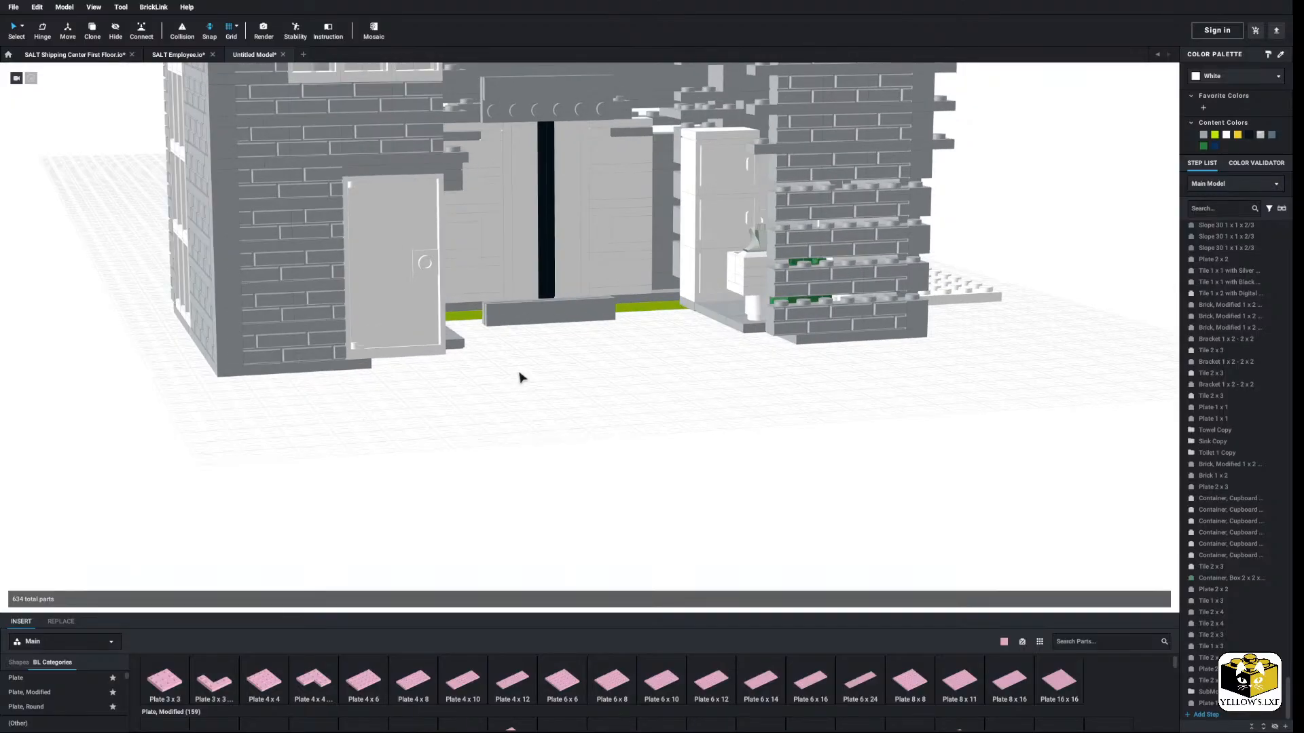
scroll(523, 377, up, 10)
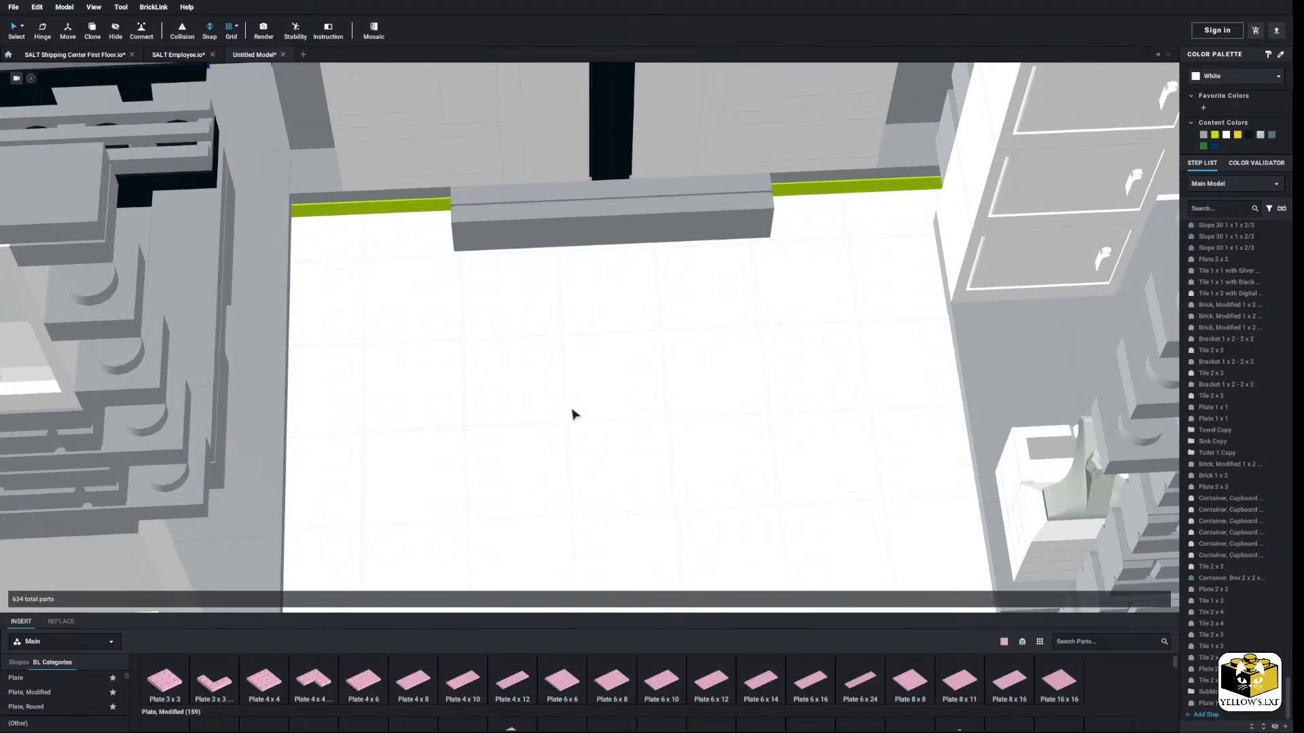
Step: Switch to the SALT Shipping Center First Floor model and examine its elevator shaft and the separate floor slab with the cutout
scroll(601, 406, down, 10)
right_drag(658, 394, 515, 357)
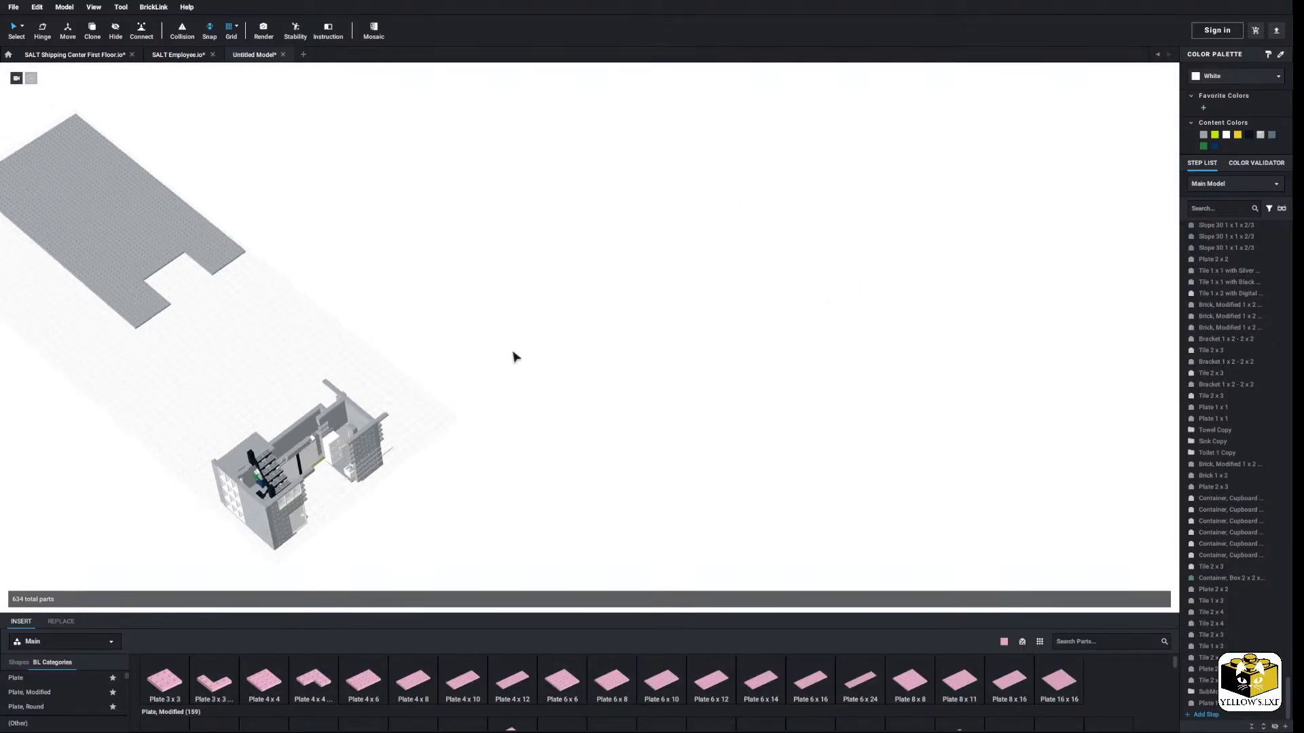
middle_drag(500, 349, 708, 375)
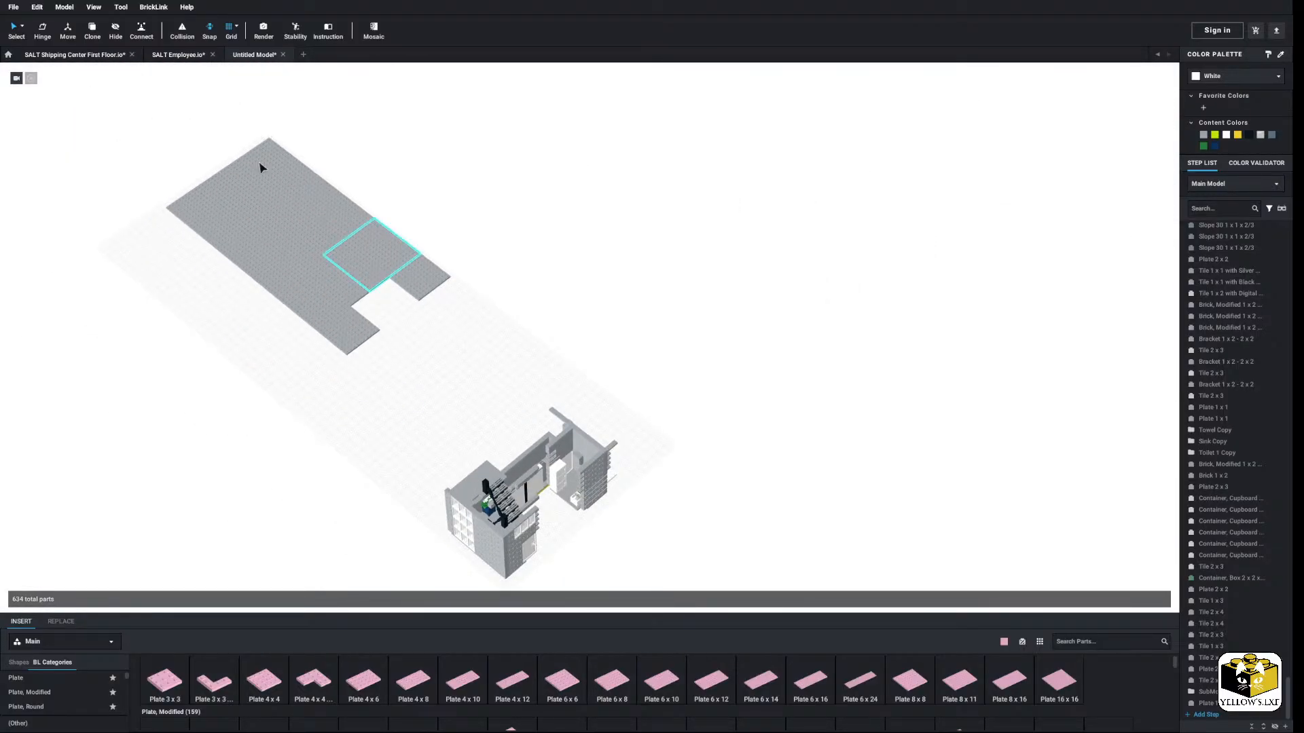
click(94, 57)
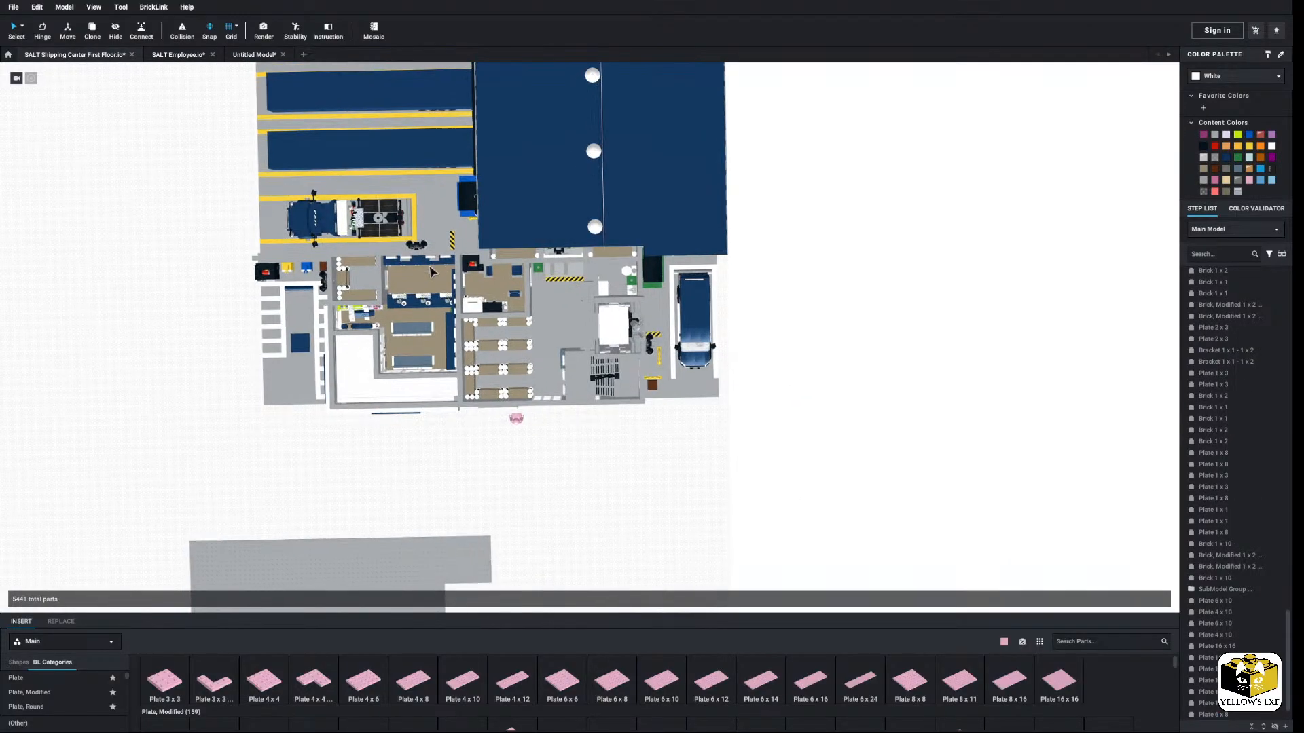
scroll(430, 268, up, 4)
right_drag(430, 268, 611, 170)
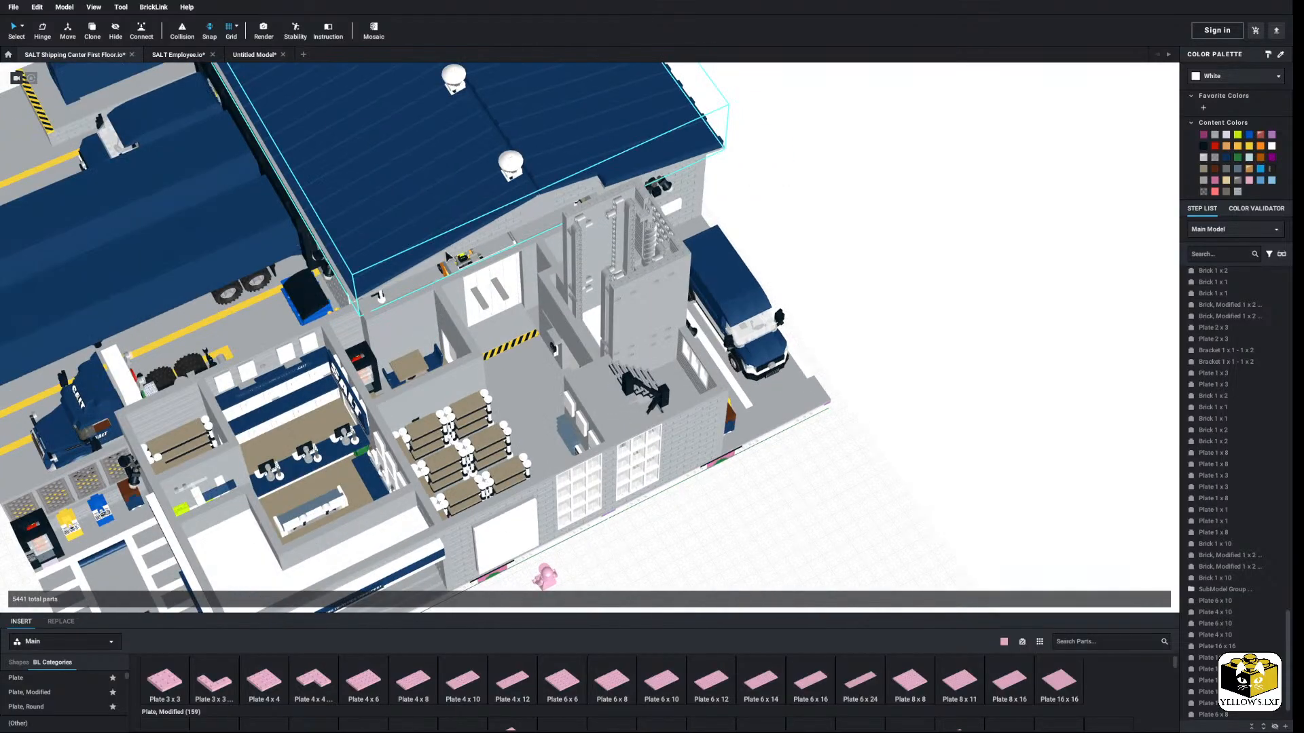
scroll(625, 331, up, 8)
right_drag(626, 331, 646, 380)
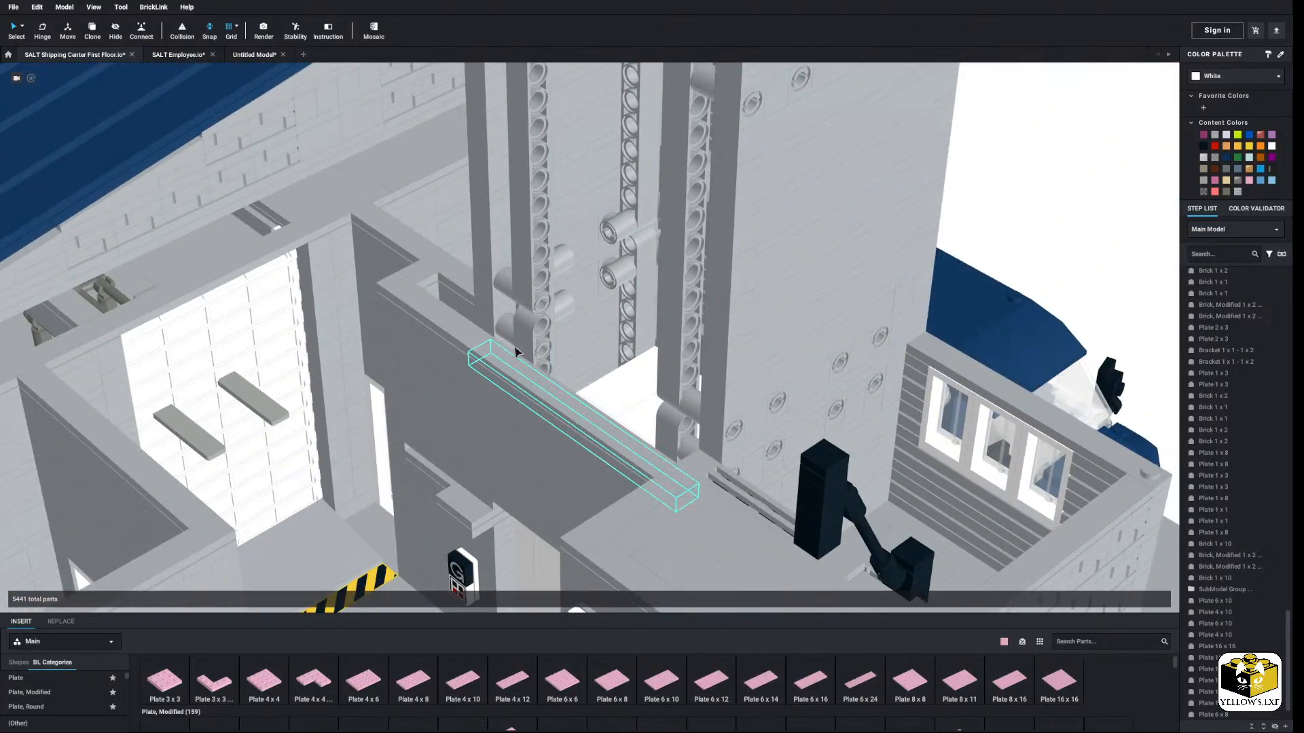
scroll(588, 360, down, 10)
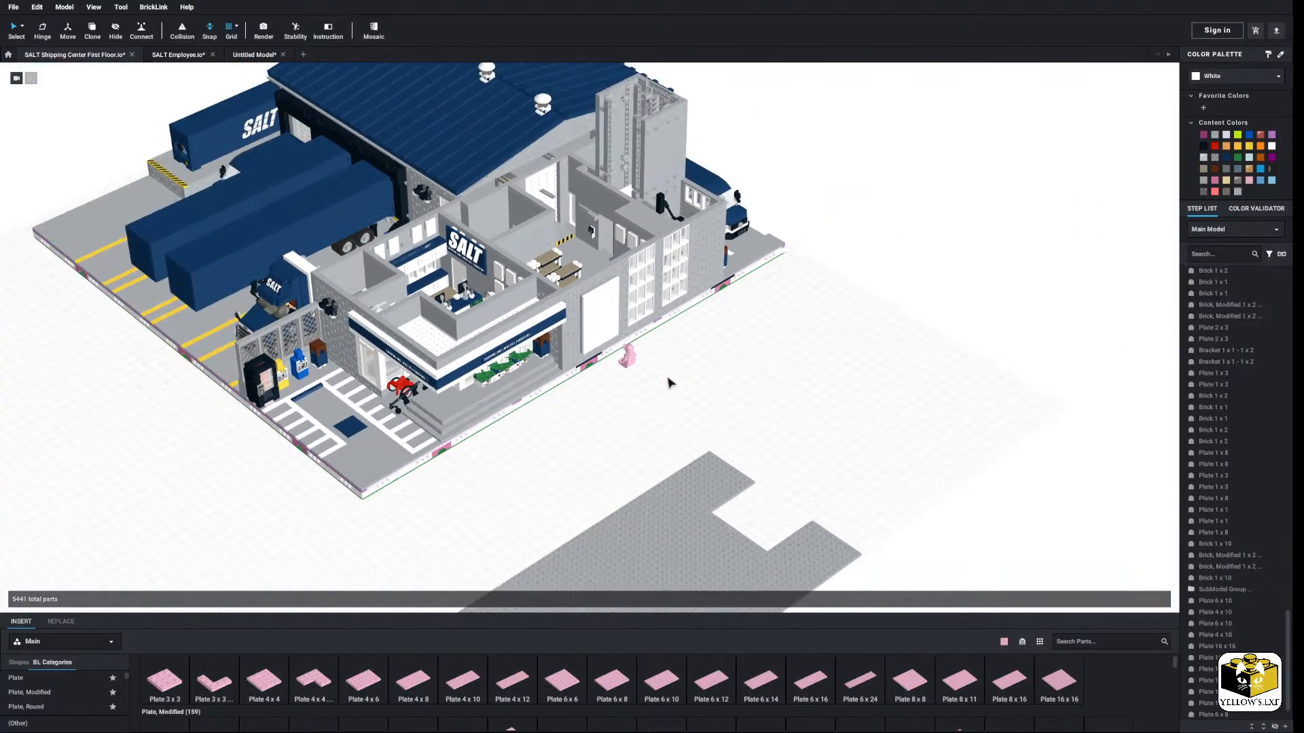
middle_drag(669, 382, 626, 327)
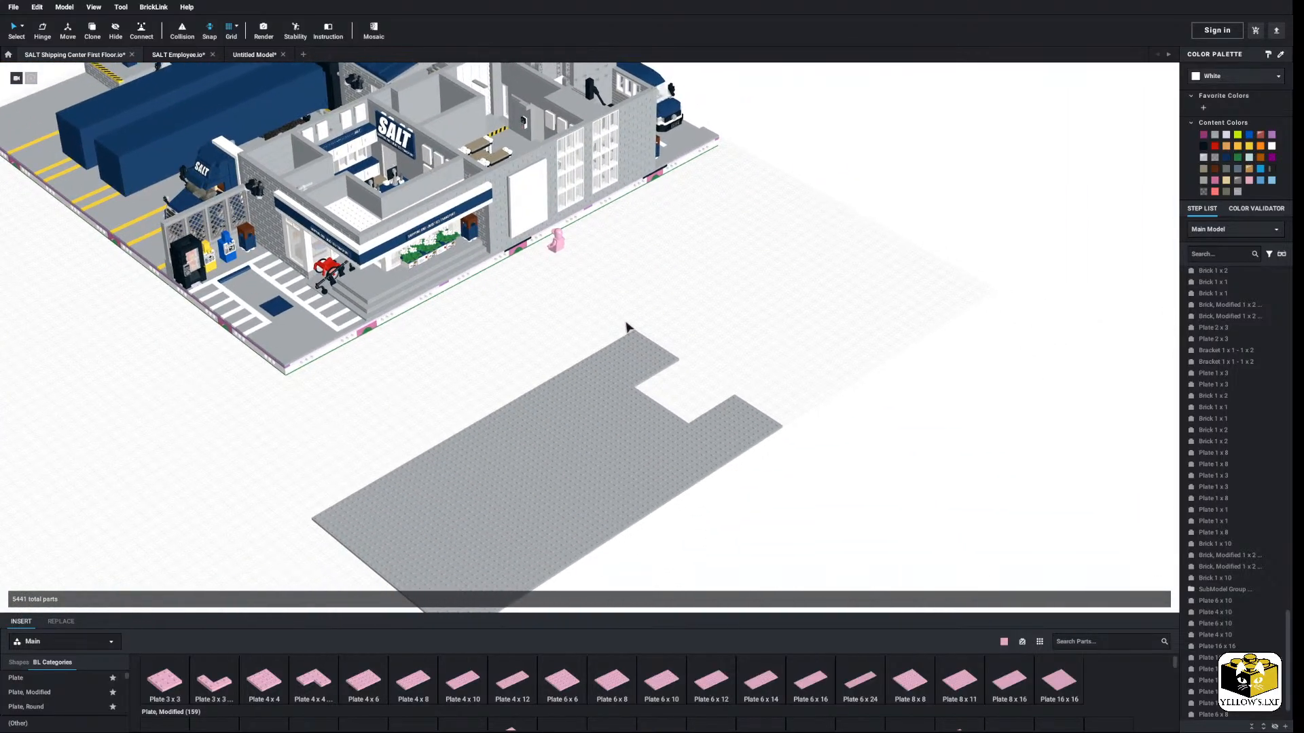
Step: Return to the untitled model and delete the lime base plates and adjoining large gray plates from the section's underside
click(252, 55)
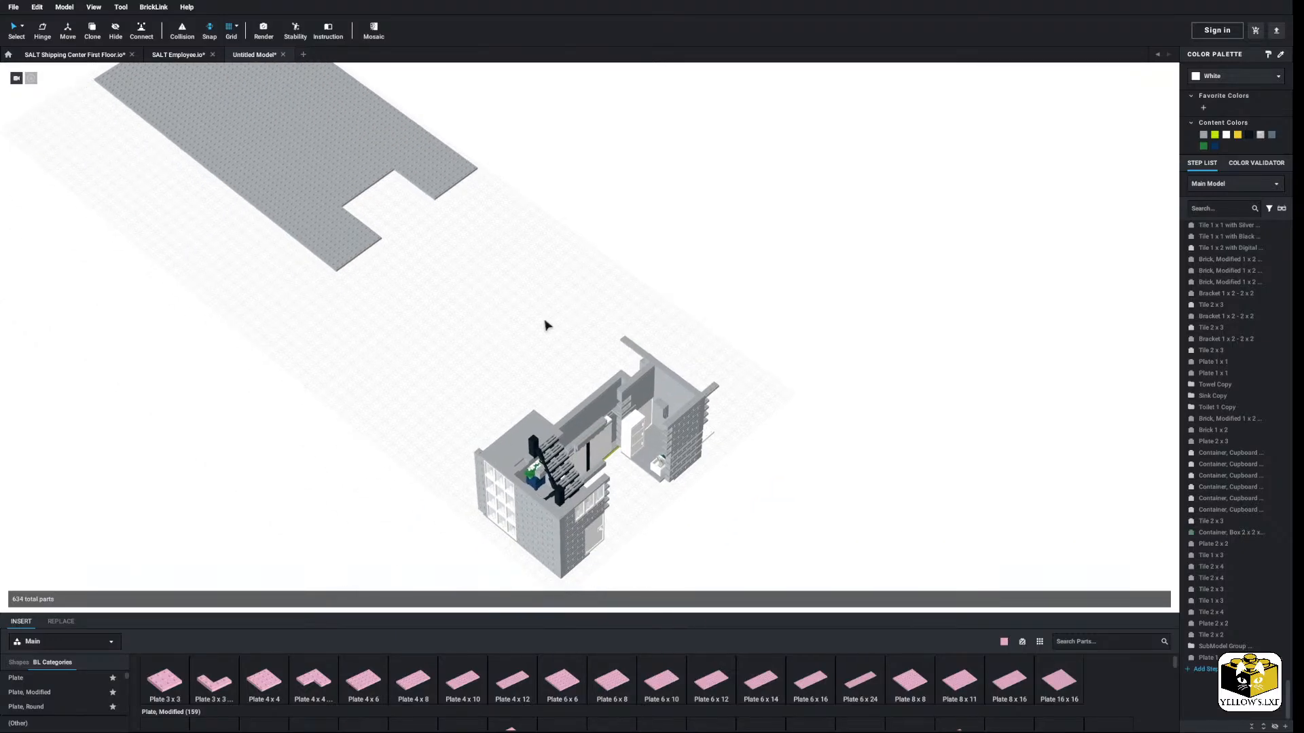
right_drag(534, 330, 506, 283)
middle_drag(507, 283, 567, 359)
scroll(567, 359, up, 4)
scroll(606, 397, up, 3)
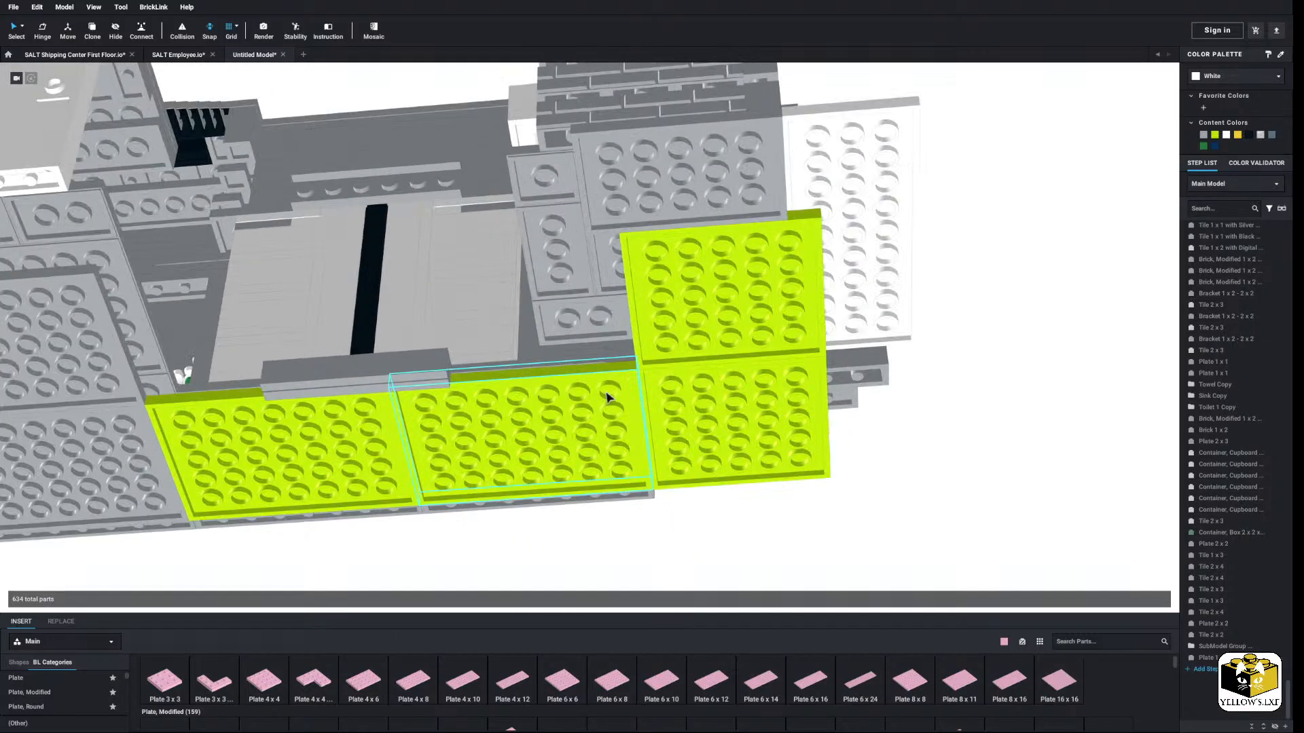
click(606, 397)
scroll(518, 439, down, 3)
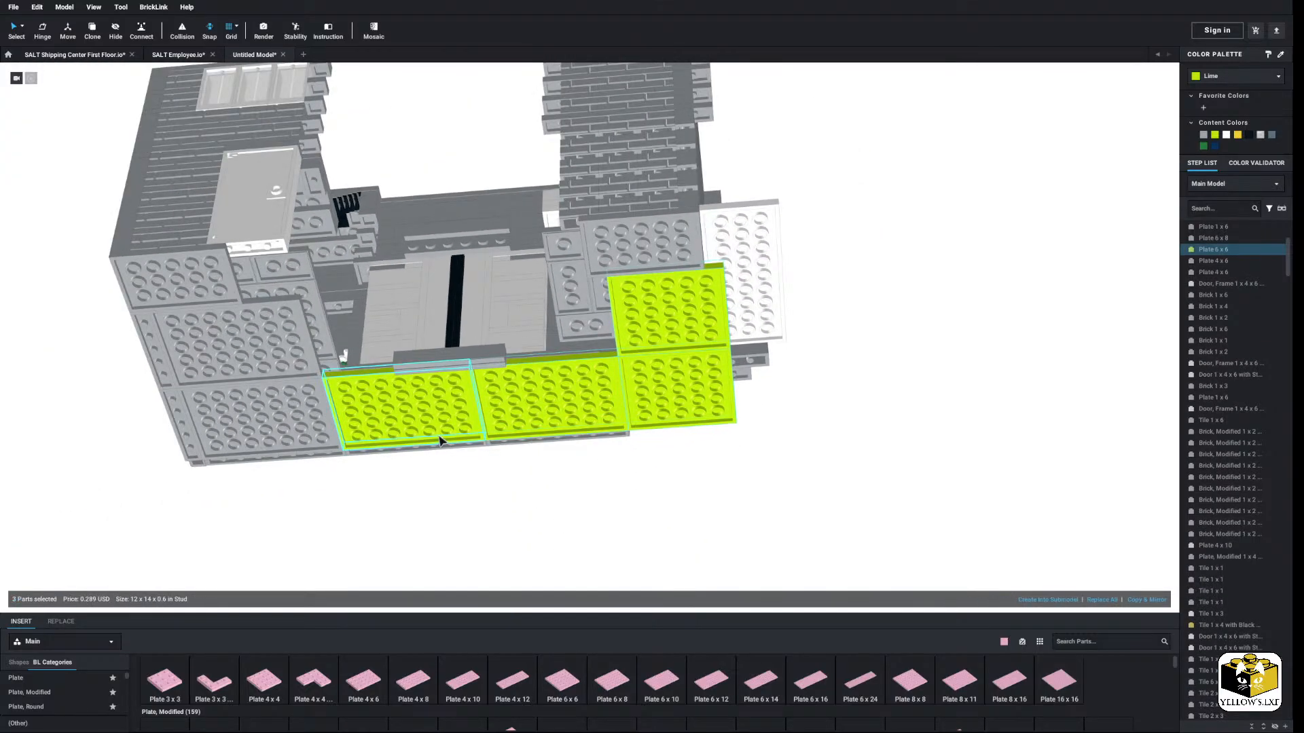
ctrl+click(310, 406)
ctrl+click(257, 360)
ctrl+click(167, 370)
ctrl+click(178, 411)
ctrl+click(159, 286)
right_click(158, 287)
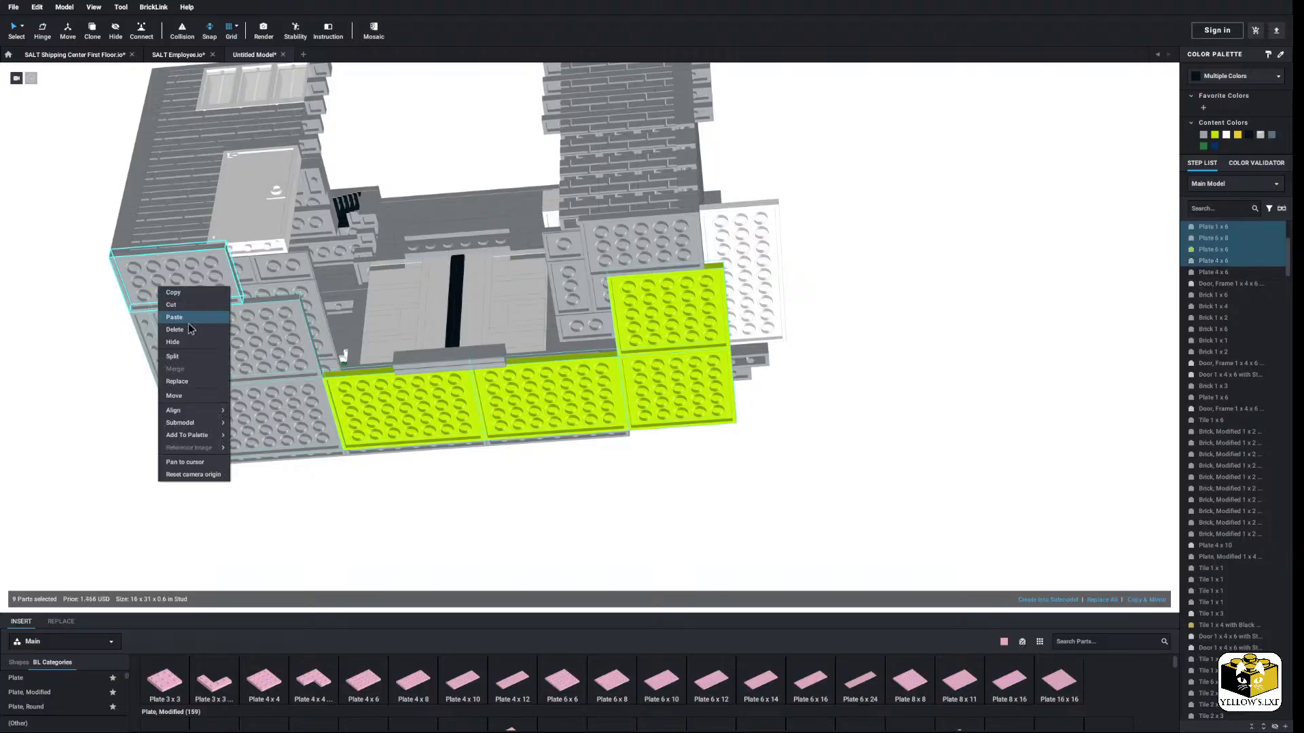
click(190, 330)
Step: Delete the white plate and the bricks projecting from the outer side of the restroom wall
middle_drag(154, 338, 250, 330)
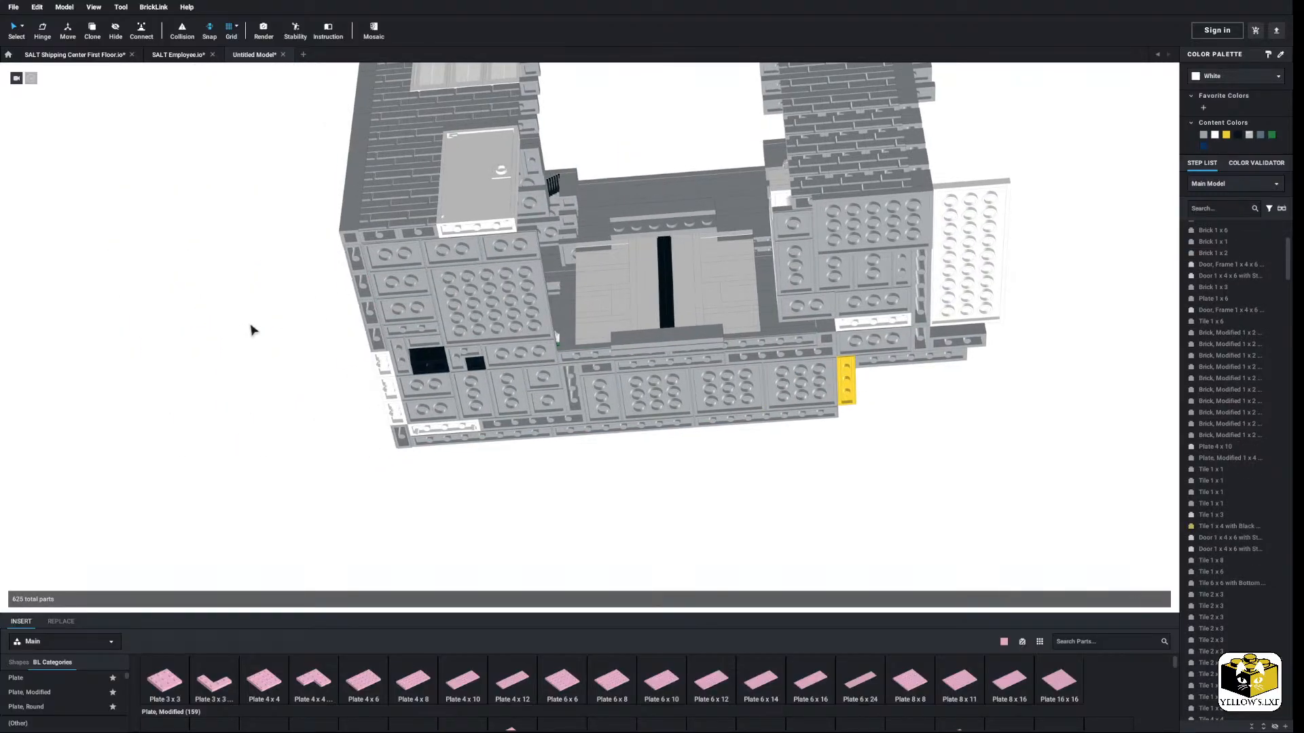
right_drag(251, 328, 530, 380)
right_drag(665, 153, 658, 199)
right_drag(665, 145, 656, 183)
drag(645, 370, 574, 464)
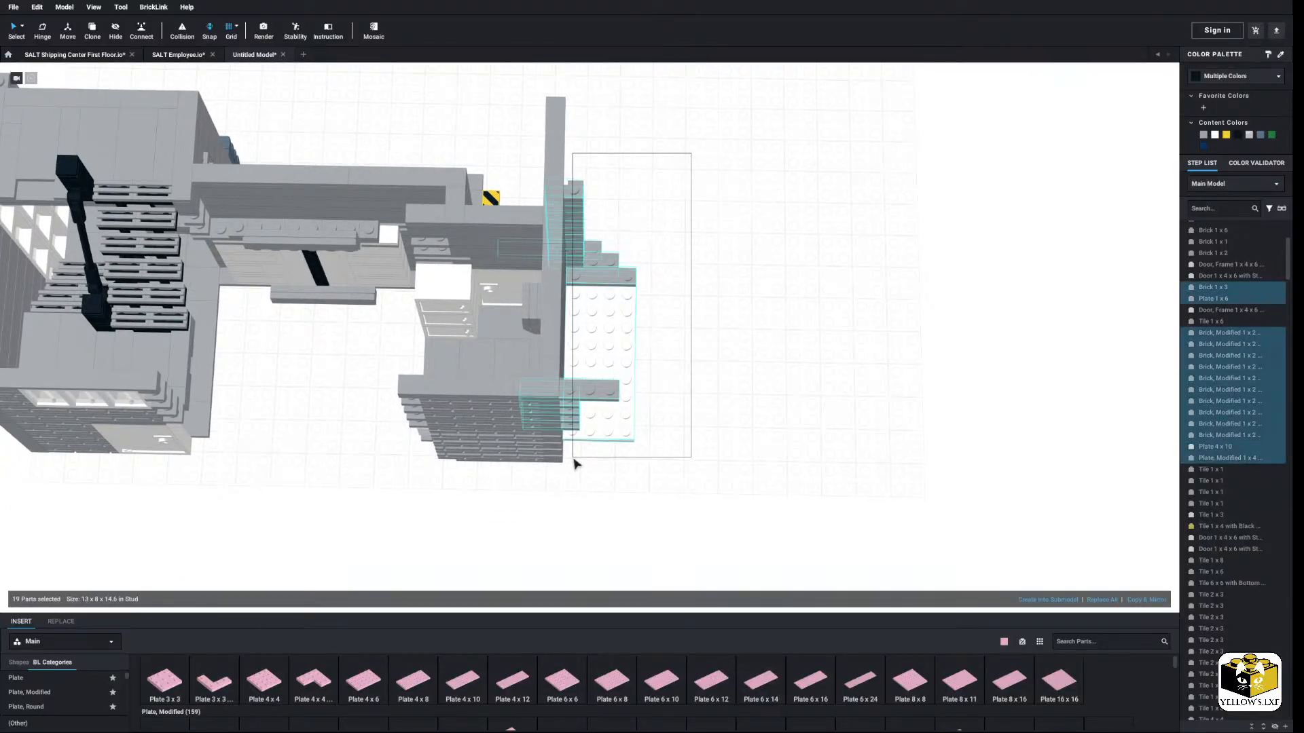
right_click(581, 389)
click(615, 432)
Step: Delete the door and its frame from the brick wall below the small row of windows
middle_drag(615, 432, 697, 421)
right_drag(576, 438, 531, 456)
click(389, 384)
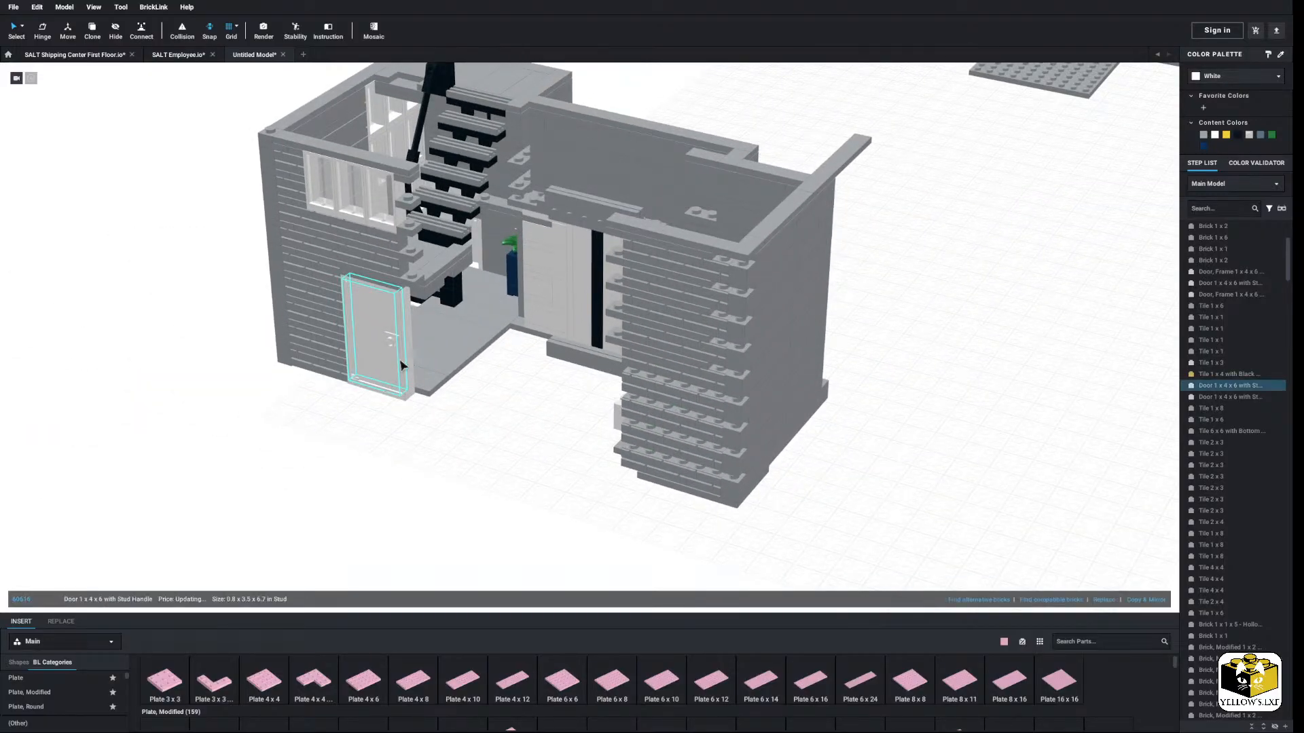
ctrl+click(406, 365)
right_click(404, 360)
click(434, 402)
Step: Select all white window frames by type and color and delete them from the stairwell walls
middle_drag(435, 402, 508, 436)
right_drag(508, 436, 139, 343)
click(22, 26)
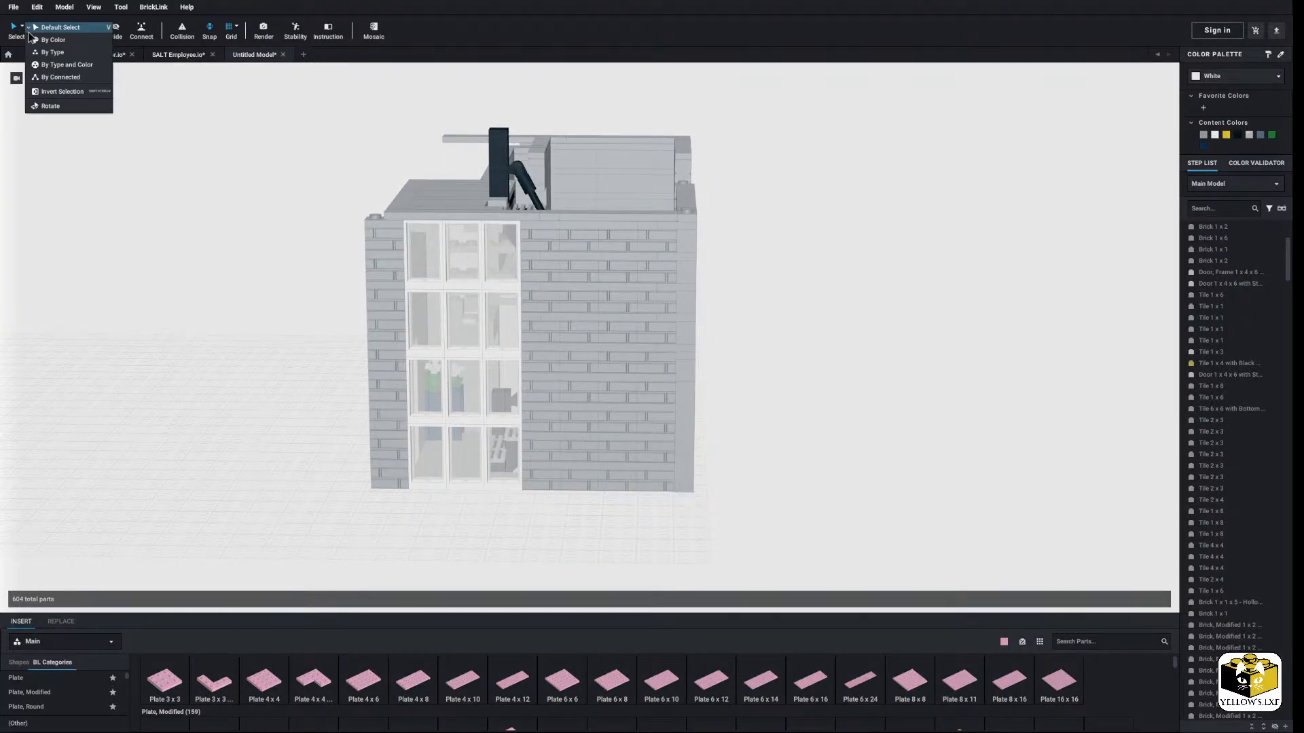
click(59, 66)
right_click(453, 282)
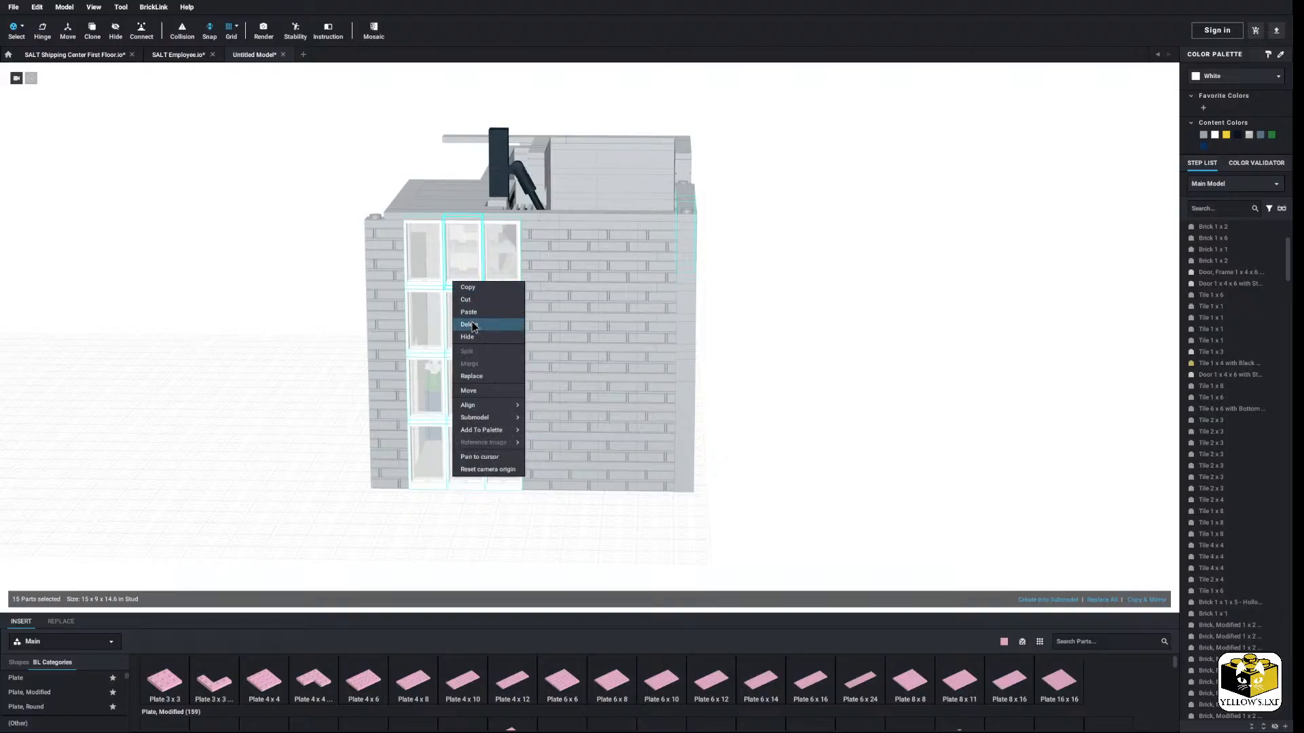
click(473, 325)
Step: Delete all the Trans-Clear window glass left in the stairwell openings
right_drag(368, 336, 307, 341)
click(401, 330)
right_click(391, 327)
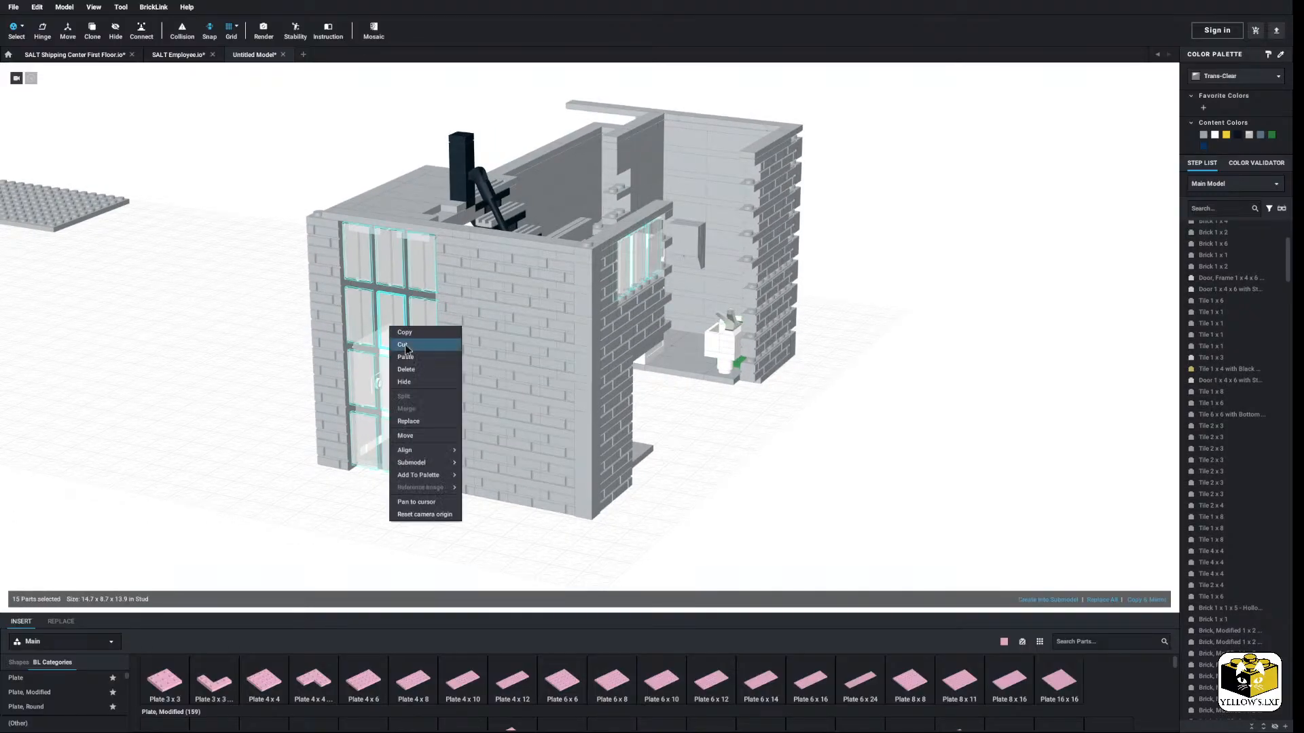
click(406, 370)
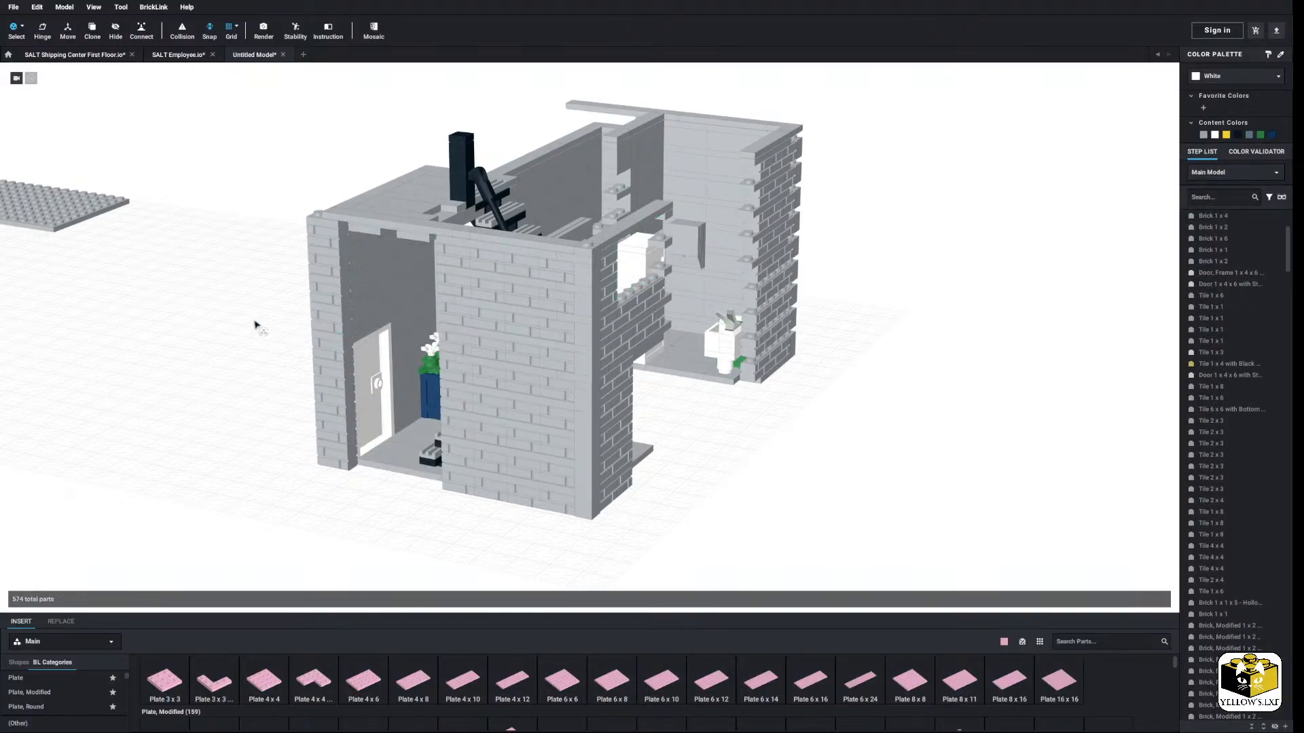
Step: Delete the upper part of the section across its full width, above the elevator door height
click(22, 25)
click(66, 61)
right_drag(197, 431, 151, 426)
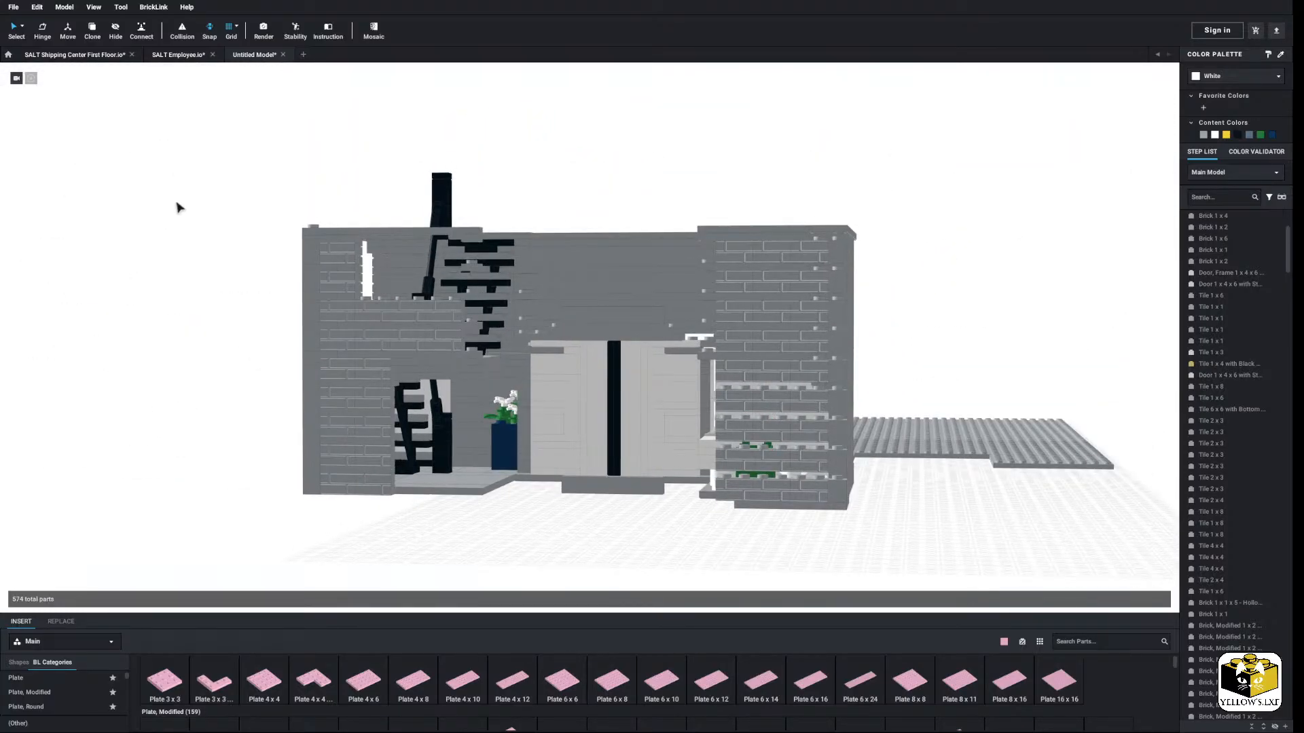
drag(231, 163, 793, 260)
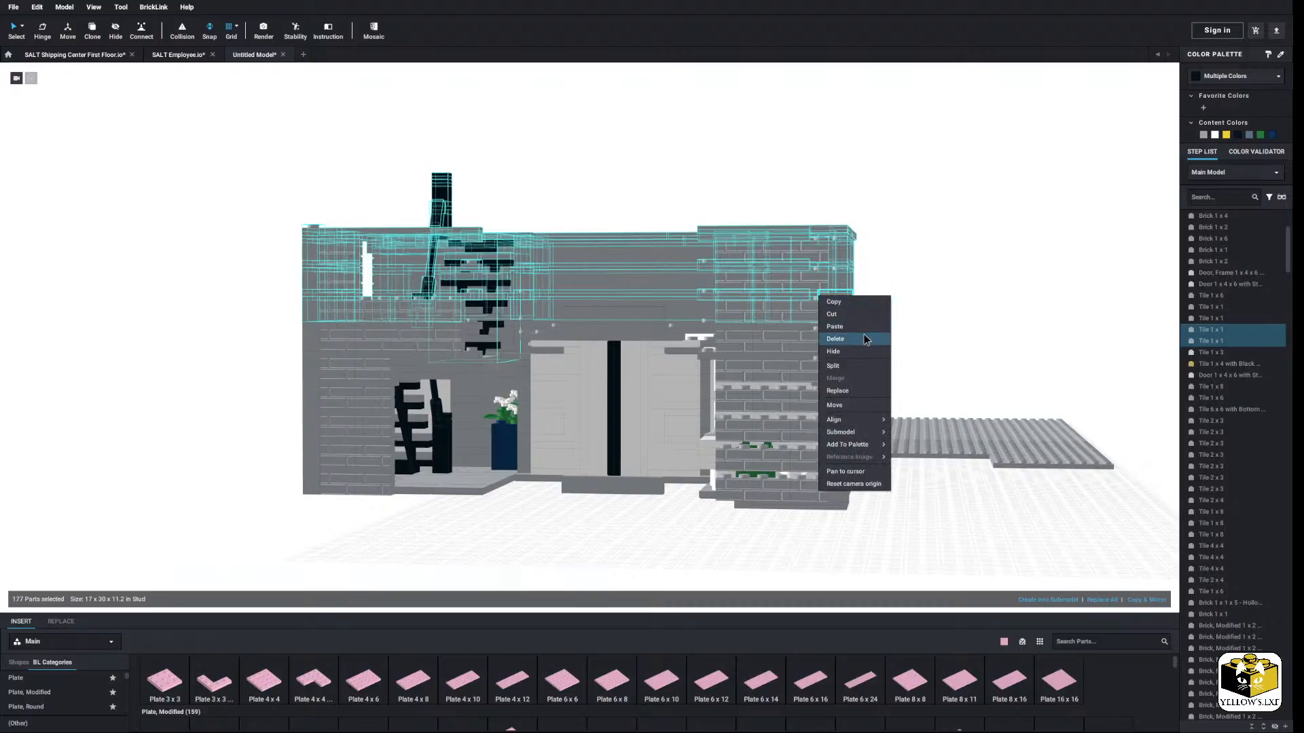
click(866, 339)
Step: Select the staircase with its railing and surrounding brick walls as connected parts and delete them
right_drag(747, 408, 562, 477)
click(23, 28)
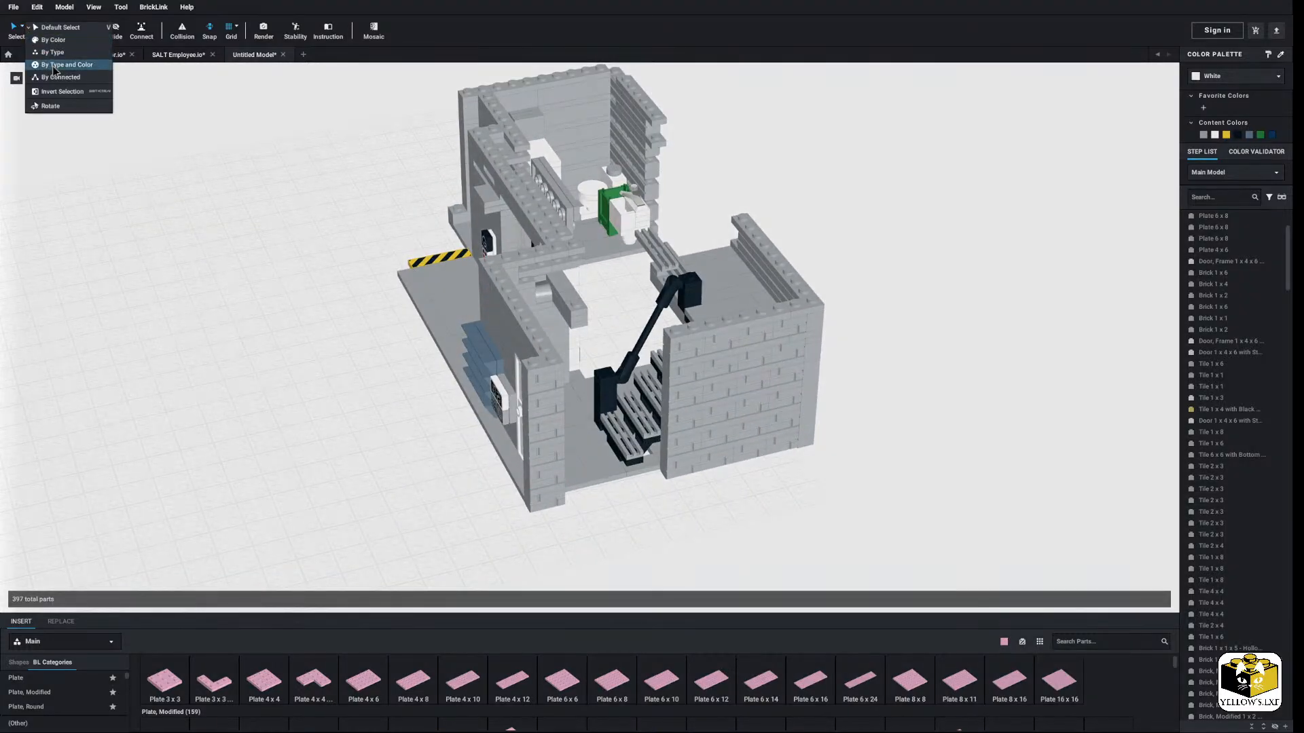
click(60, 79)
click(643, 409)
right_click(644, 409)
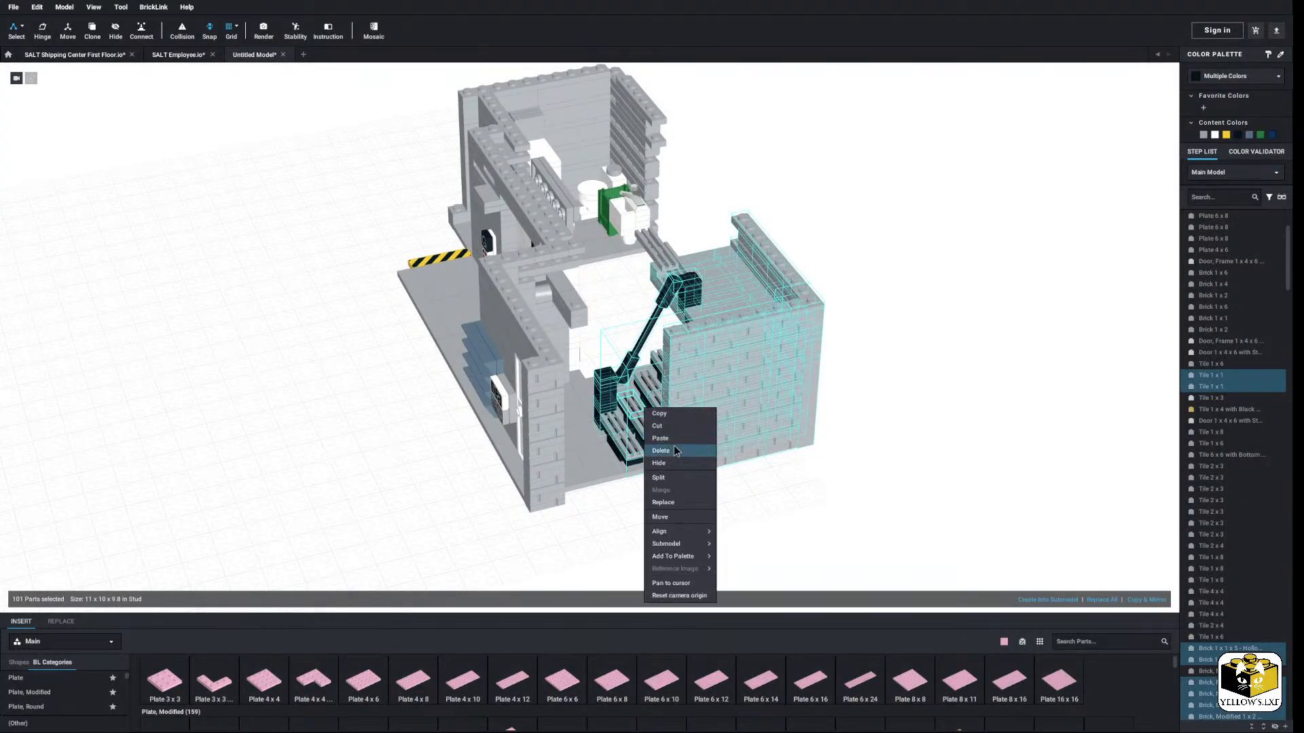
click(671, 452)
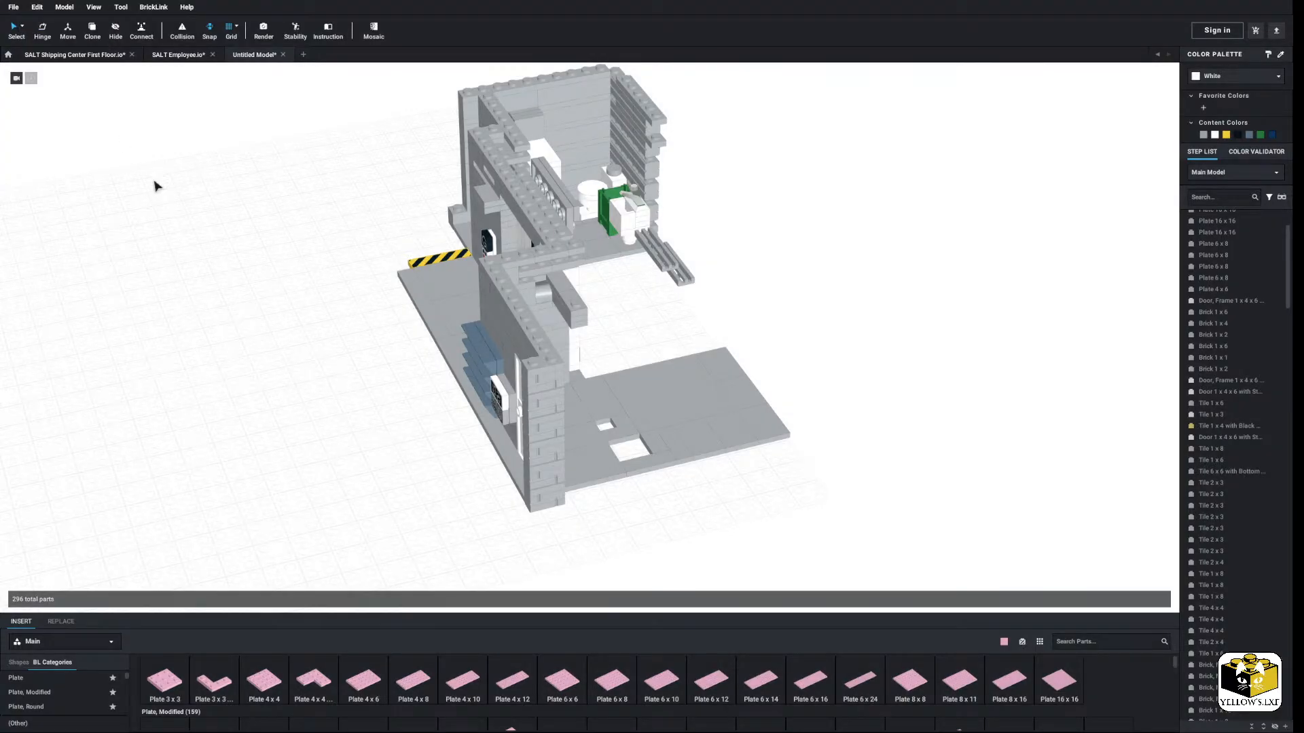
Step: Delete the floor tiles and leftover strips where the staircase stood, keeping the floor beside the potted flowers
right_drag(154, 184, 197, 310)
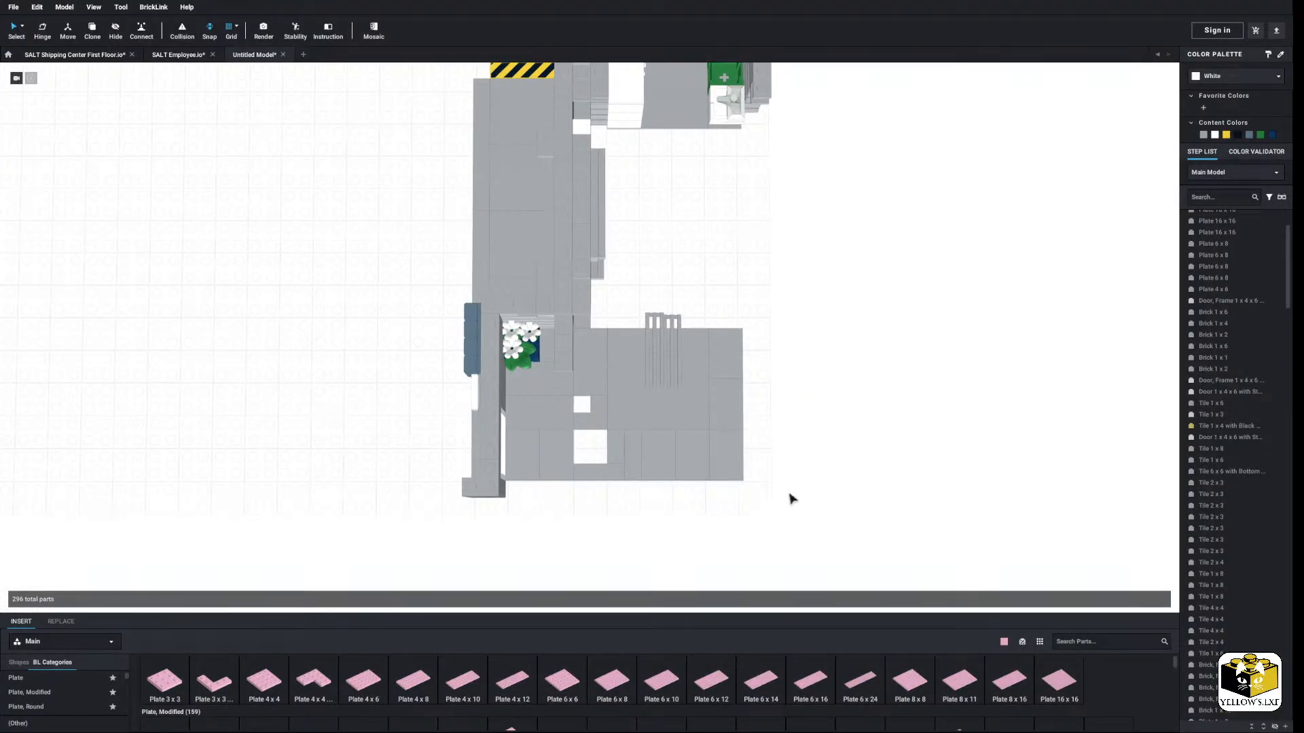
drag(785, 505, 629, 394)
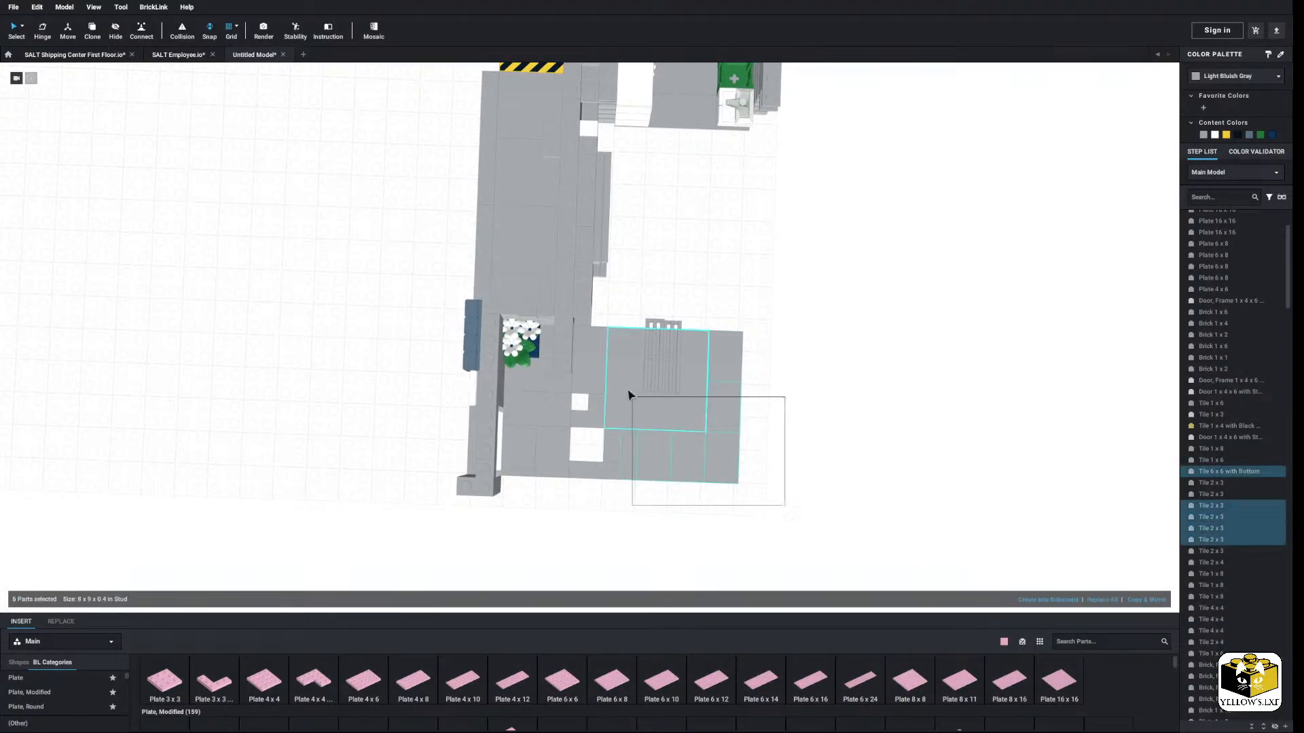
right_click(589, 353)
click(618, 394)
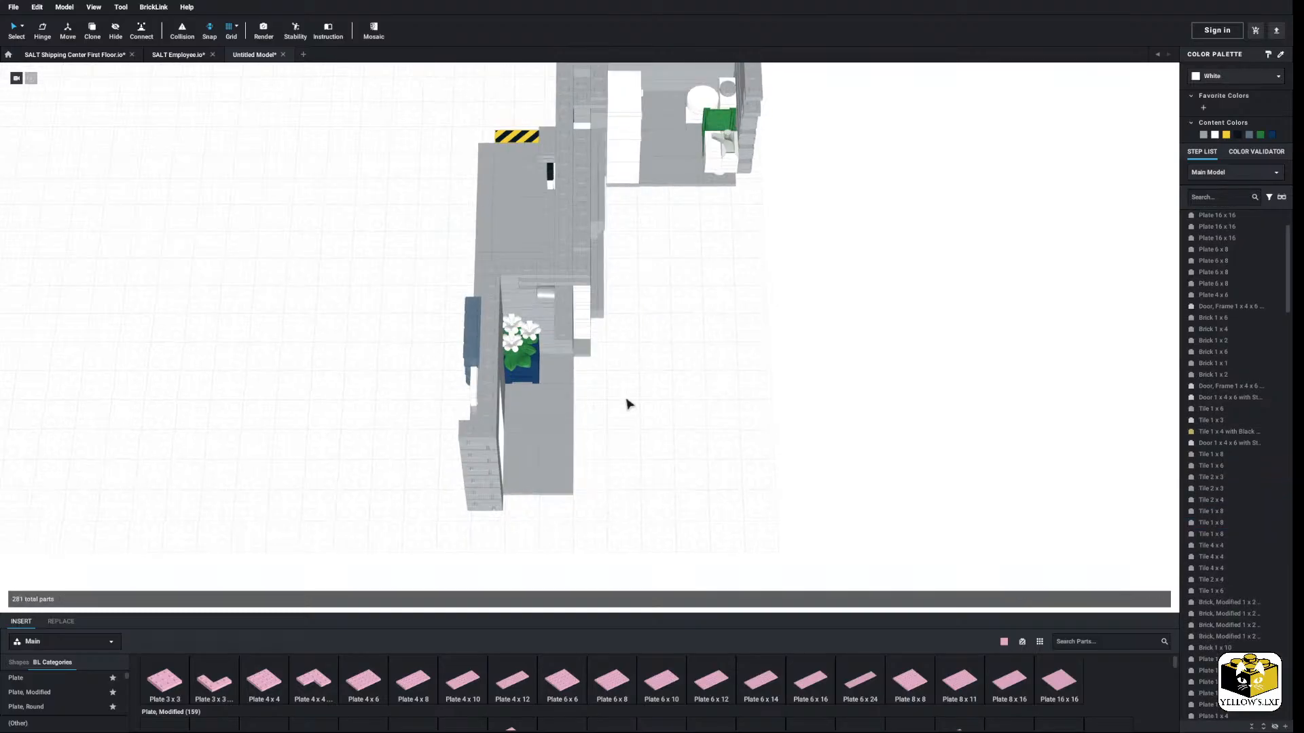
Step: Delete the restroom wall behind the sink and toilet, including the adjoining corner bricks
right_drag(629, 402, 488, 445)
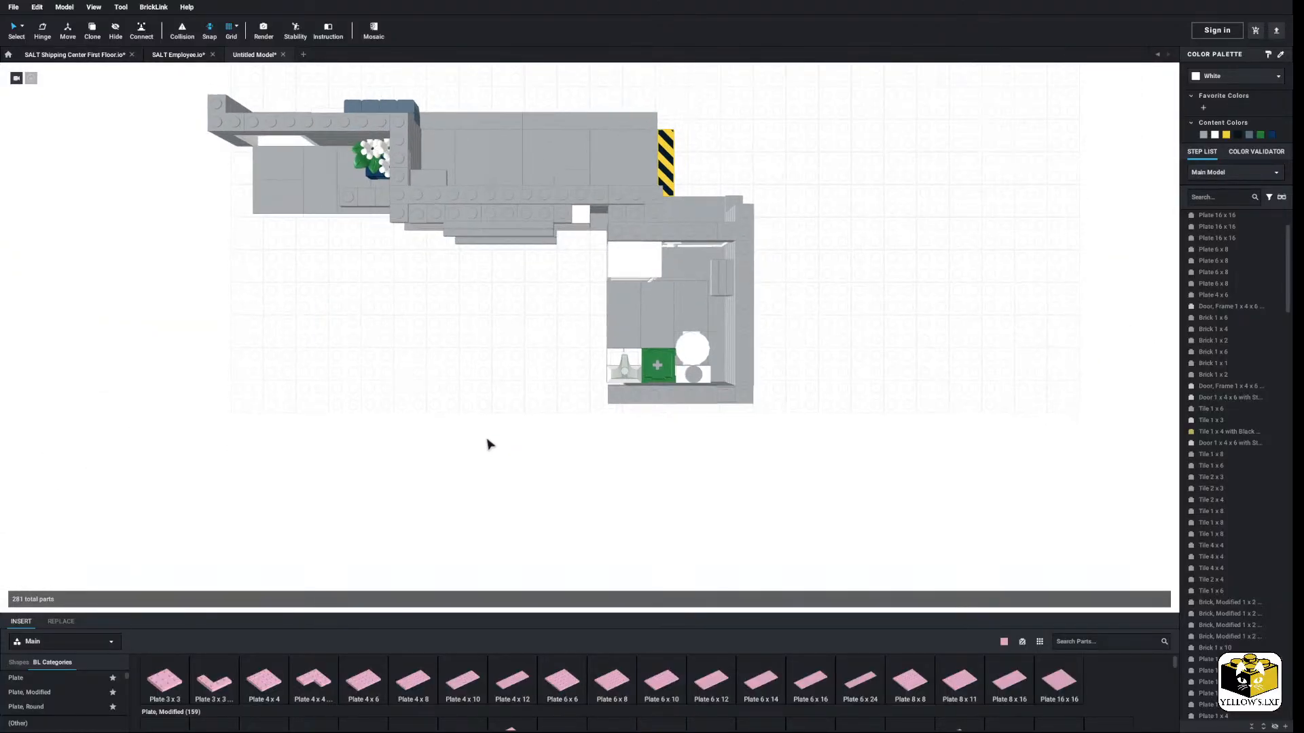
drag(502, 411, 666, 373)
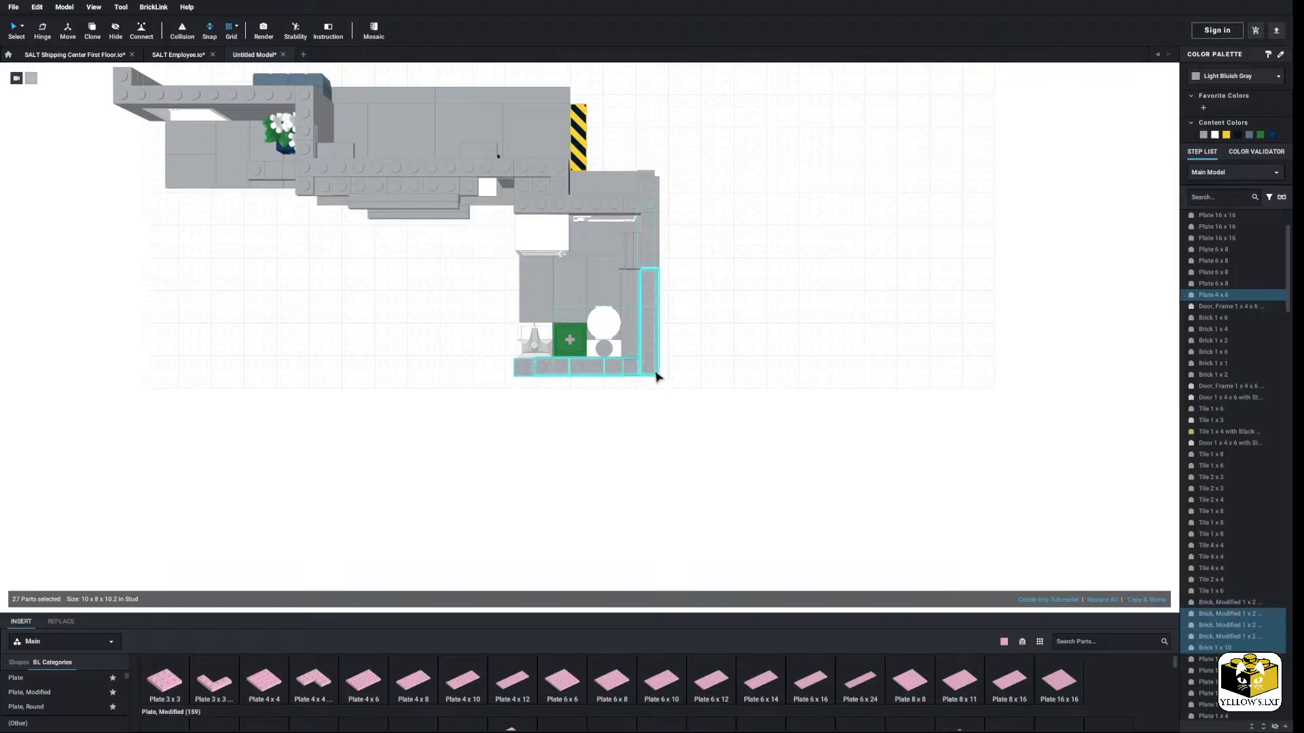
right_click(656, 373)
click(669, 414)
Step: Delete the restroom's remaining outer side wall up to the corner near the restroom door
right_drag(655, 437, 588, 429)
middle_drag(547, 428, 506, 422)
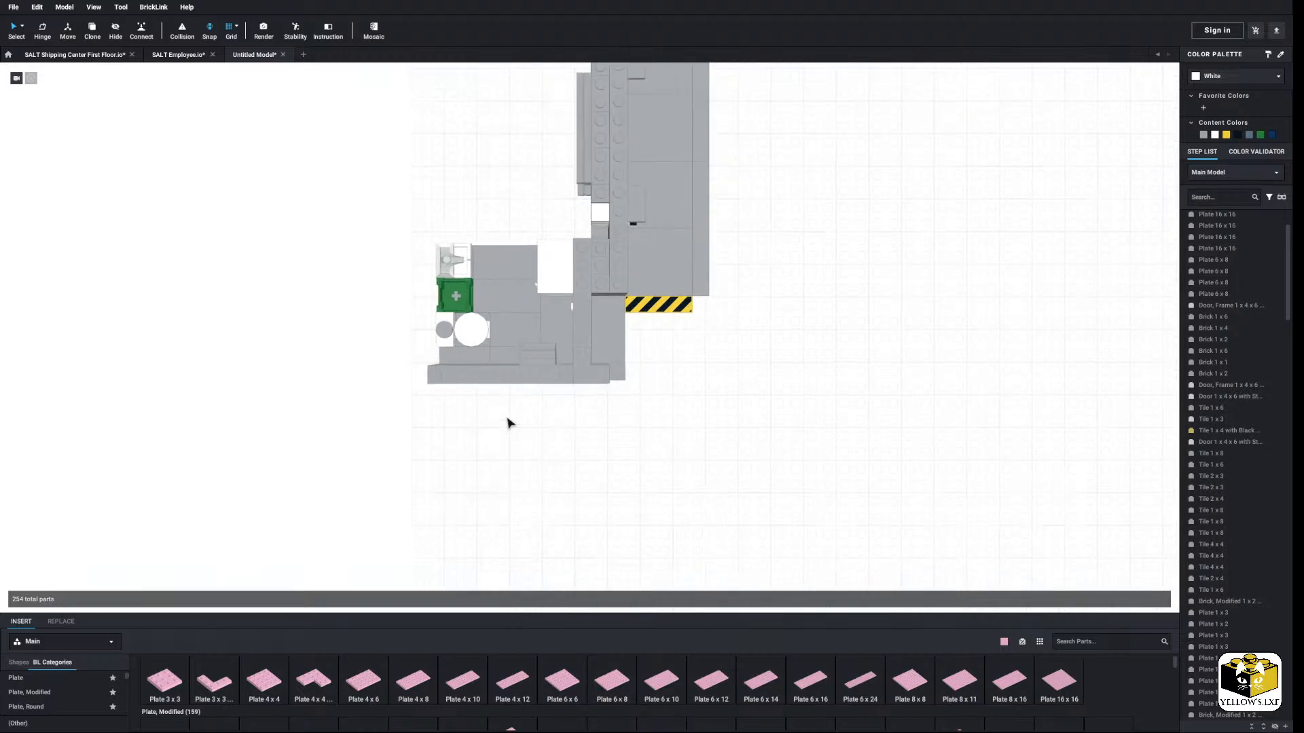
scroll(478, 423, up, 3)
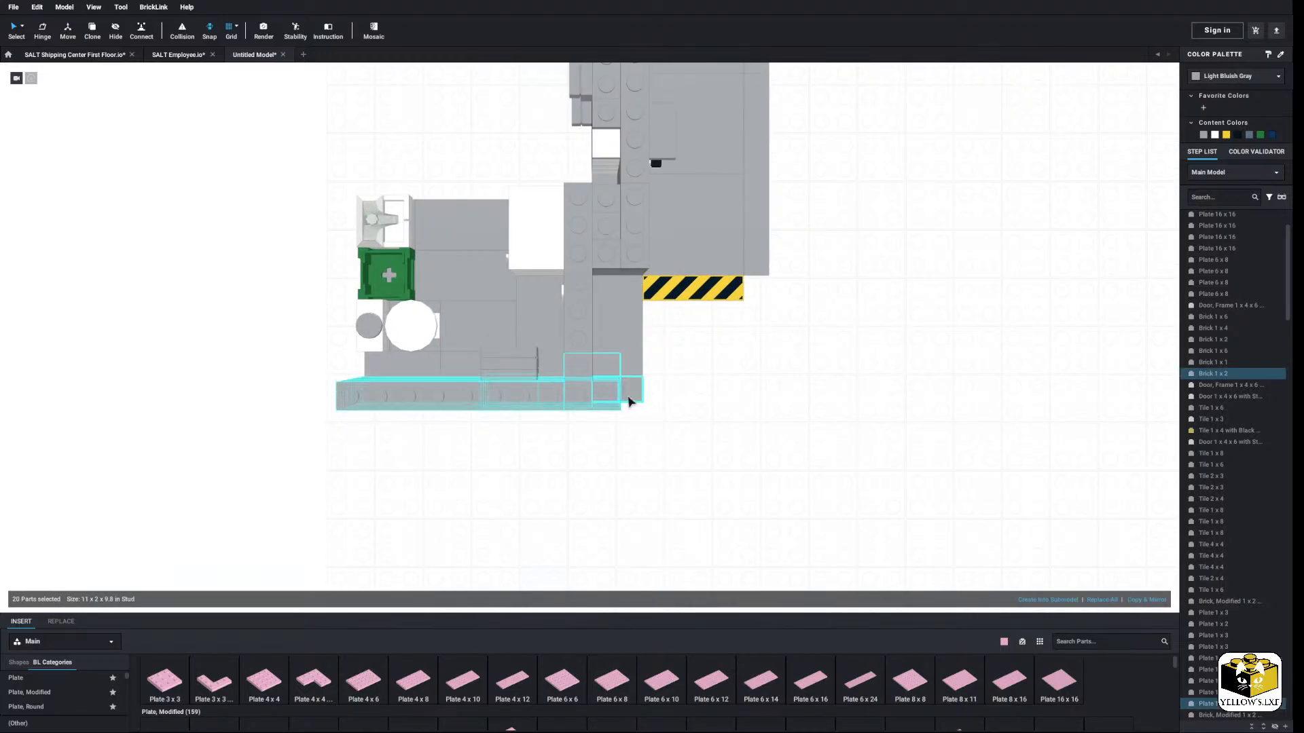
right_click(628, 402)
click(622, 473)
right_drag(622, 473, 593, 451)
middle_drag(600, 426, 588, 459)
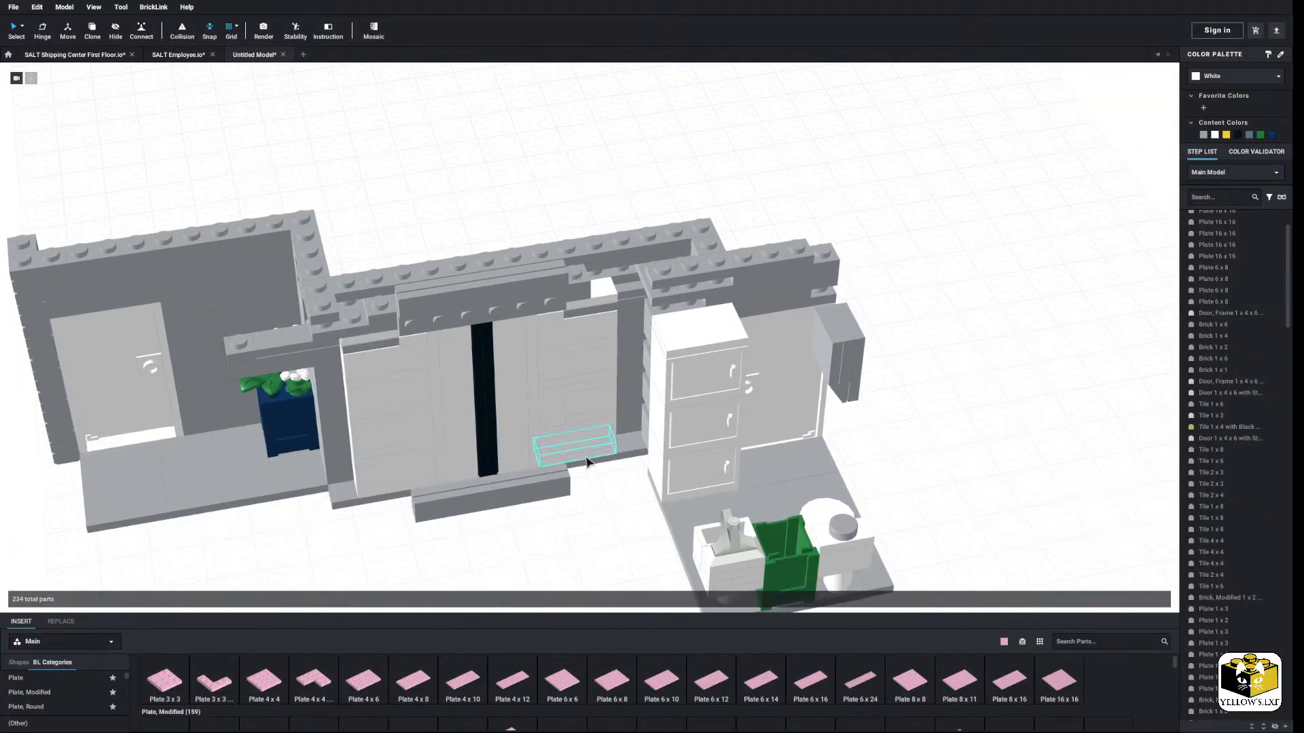
Step: Select the whole remaining wall section with the restroom parts and move it onto the large baseplates
right_click(586, 459)
click(547, 522)
scroll(566, 493, down, 5)
scroll(566, 493, down, 5)
drag(780, 248, 367, 514)
drag(445, 383, 567, 326)
middle_drag(553, 326, 559, 412)
scroll(559, 413, up, 3)
scroll(559, 413, up, 4)
drag(559, 413, 404, 208)
click(617, 260)
middle_drag(617, 260, 573, 340)
right_drag(573, 341, 333, 207)
middle_drag(404, 371, 352, 204)
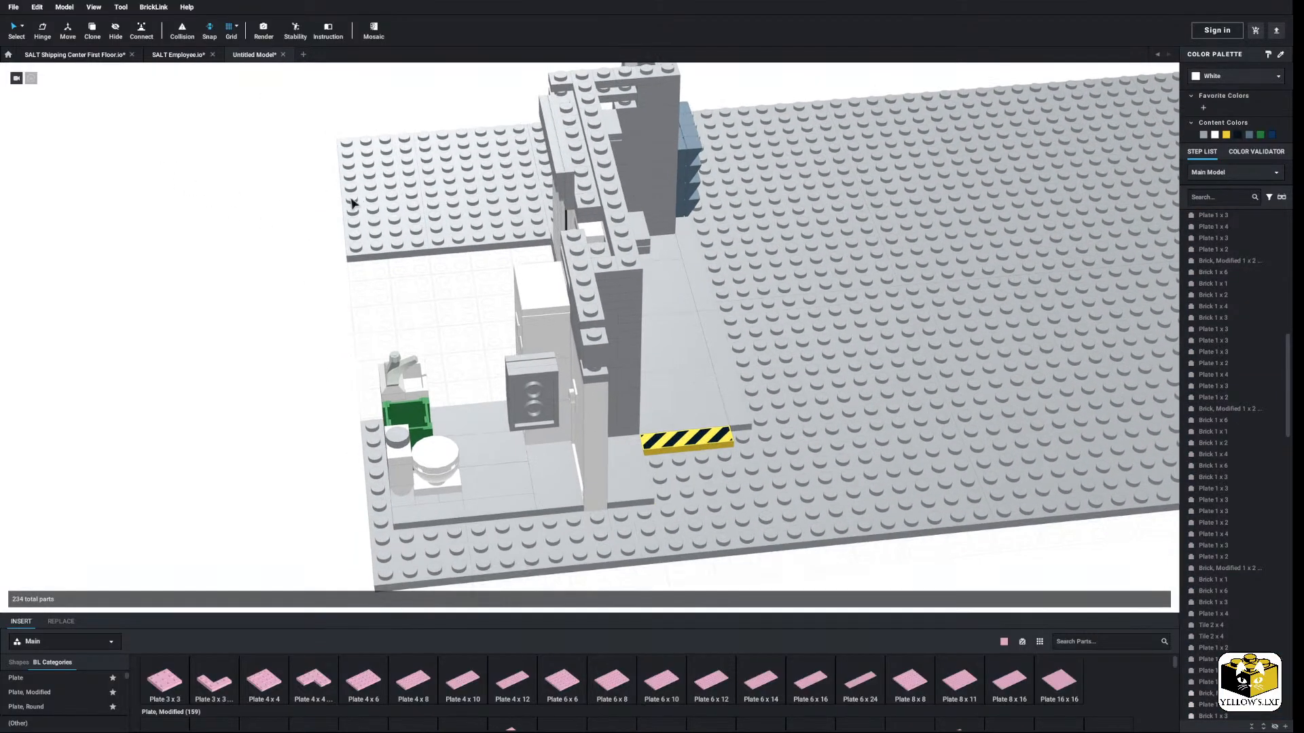
Step: Examine the wall section on its baseplates from the restroom, elevator and front sides for leftover parts and gaps
scroll(340, 323, down, 4)
right_drag(340, 323, 381, 315)
middle_drag(300, 353, 449, 292)
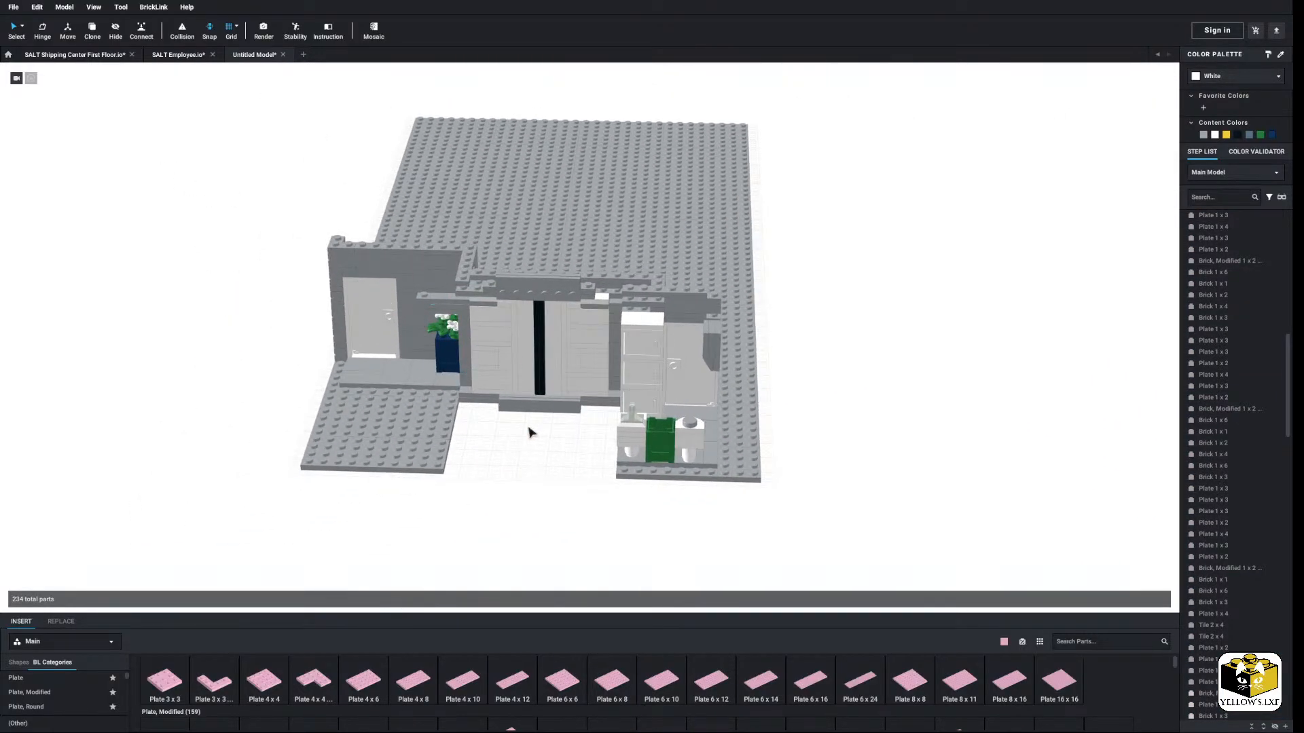
scroll(520, 418, up, 3)
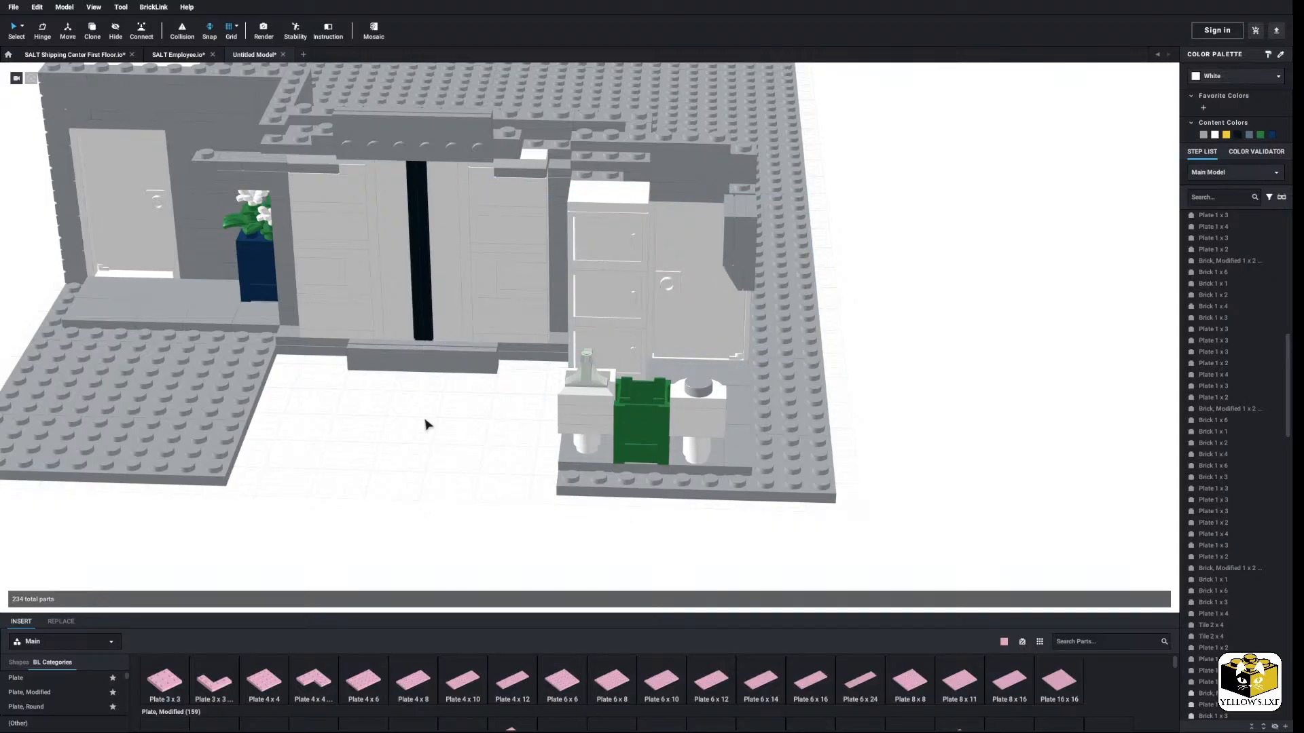
scroll(500, 419, down, 5)
right_drag(507, 419, 652, 445)
scroll(649, 449, up, 5)
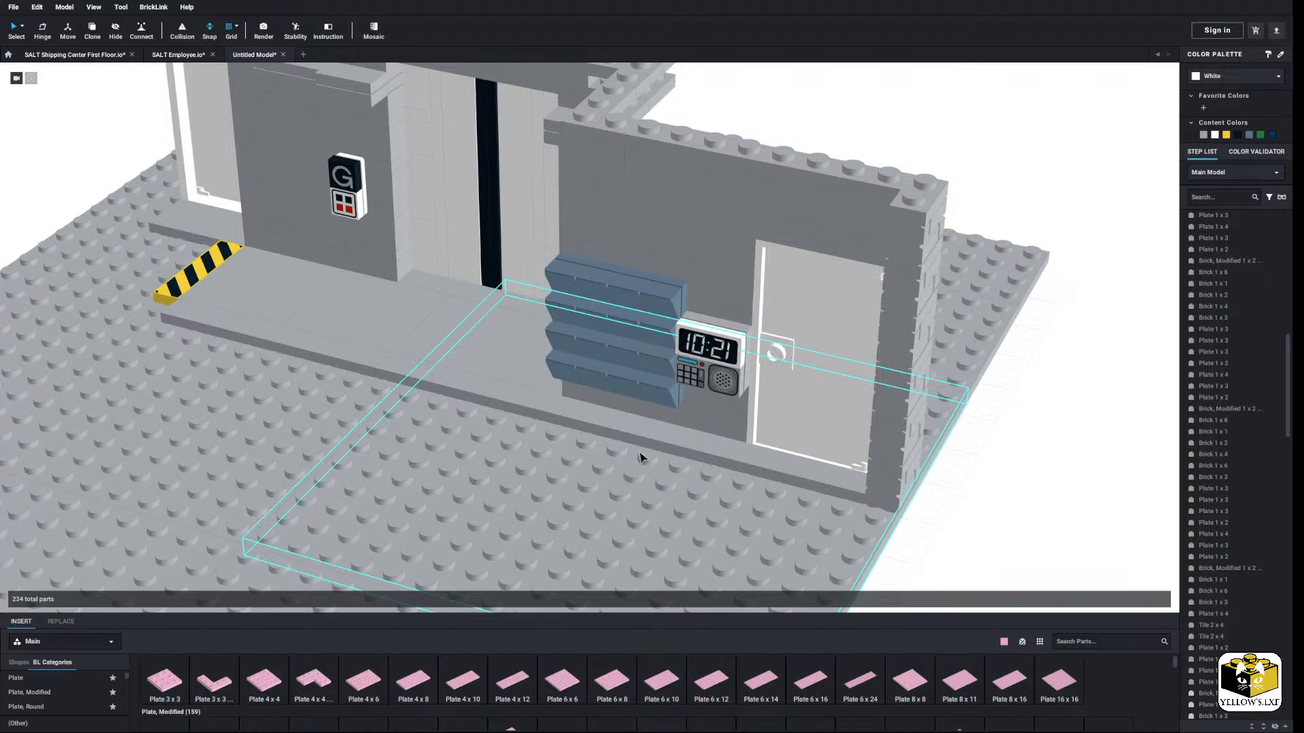
middle_drag(1028, 463, 981, 472)
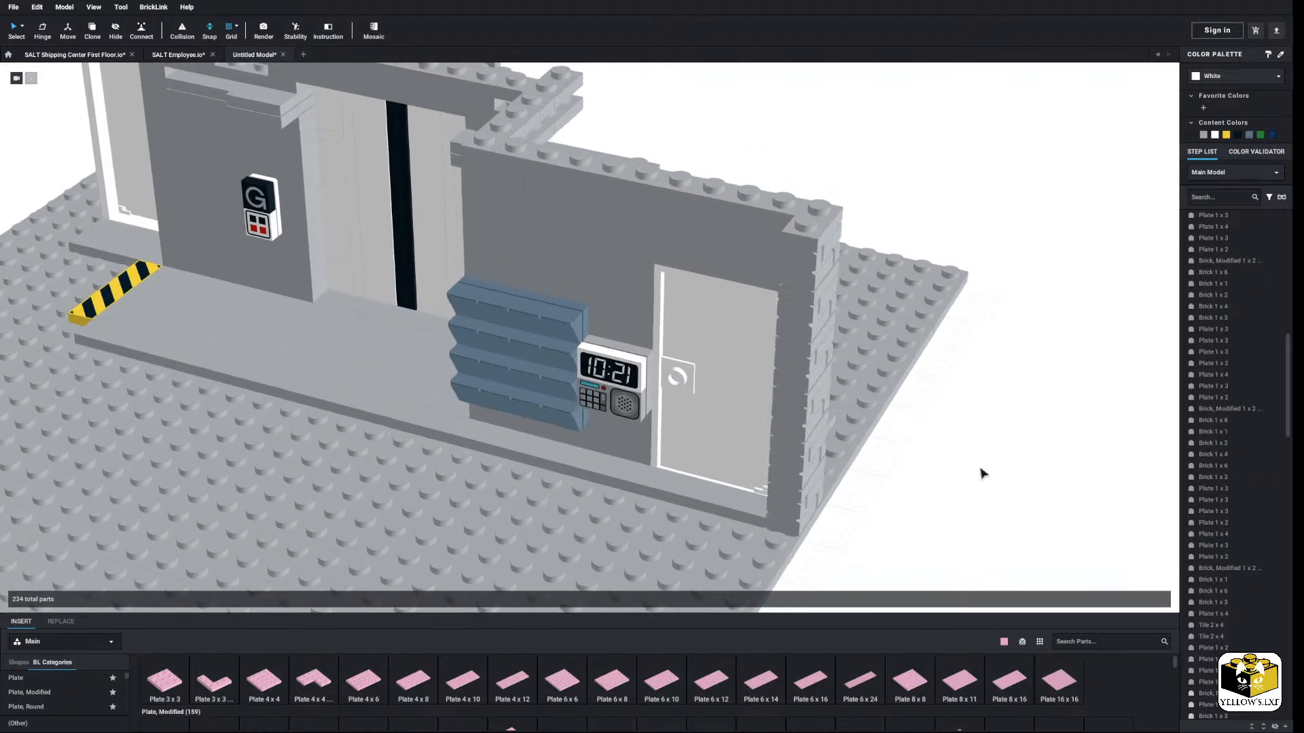
right_drag(980, 471, 1012, 473)
middle_drag(837, 393, 895, 397)
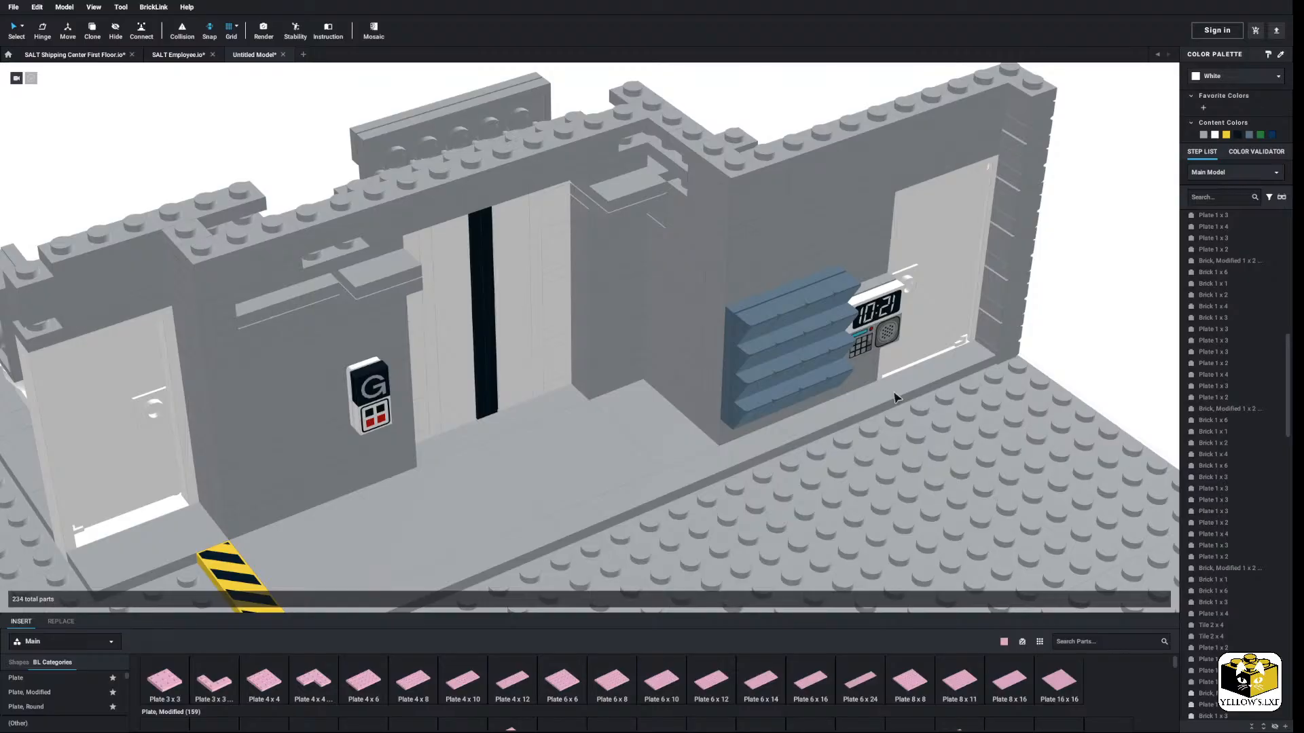
scroll(862, 386, down, 3)
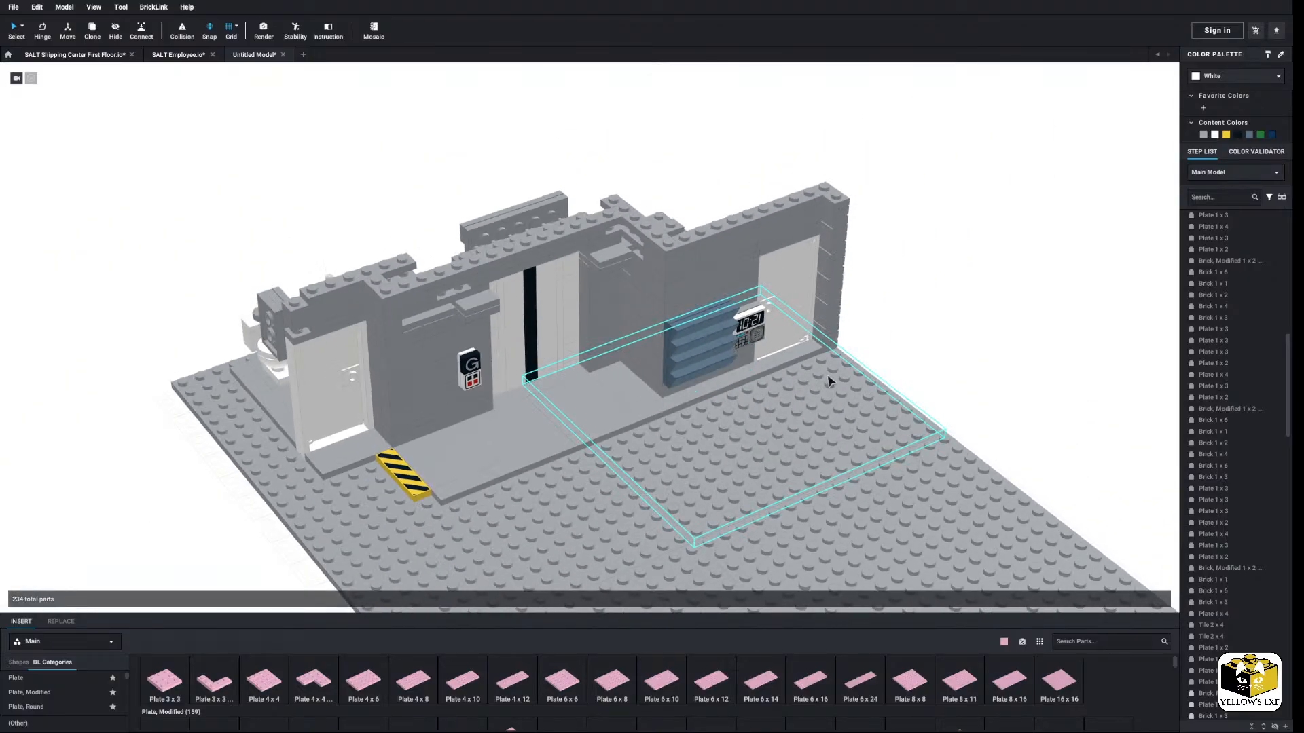
right_drag(903, 304, 707, 408)
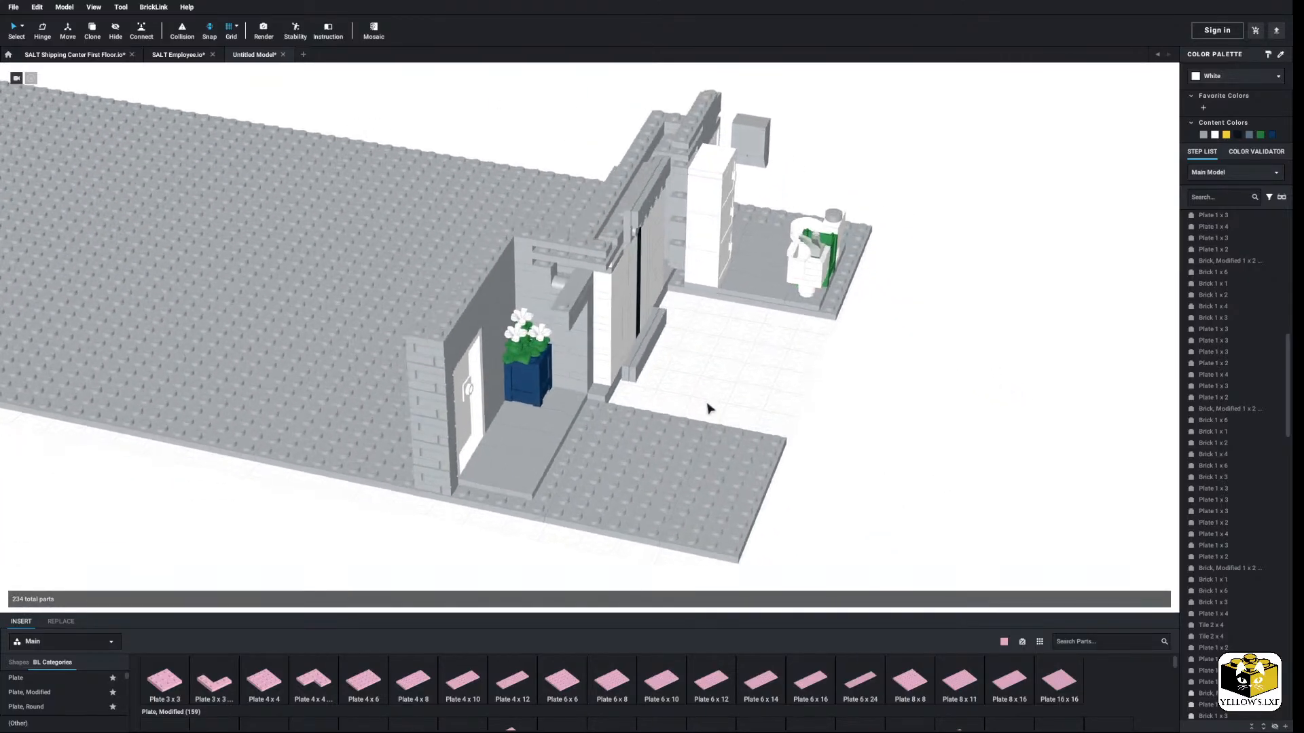
scroll(727, 404, up, 5)
scroll(227, 664, up, 3)
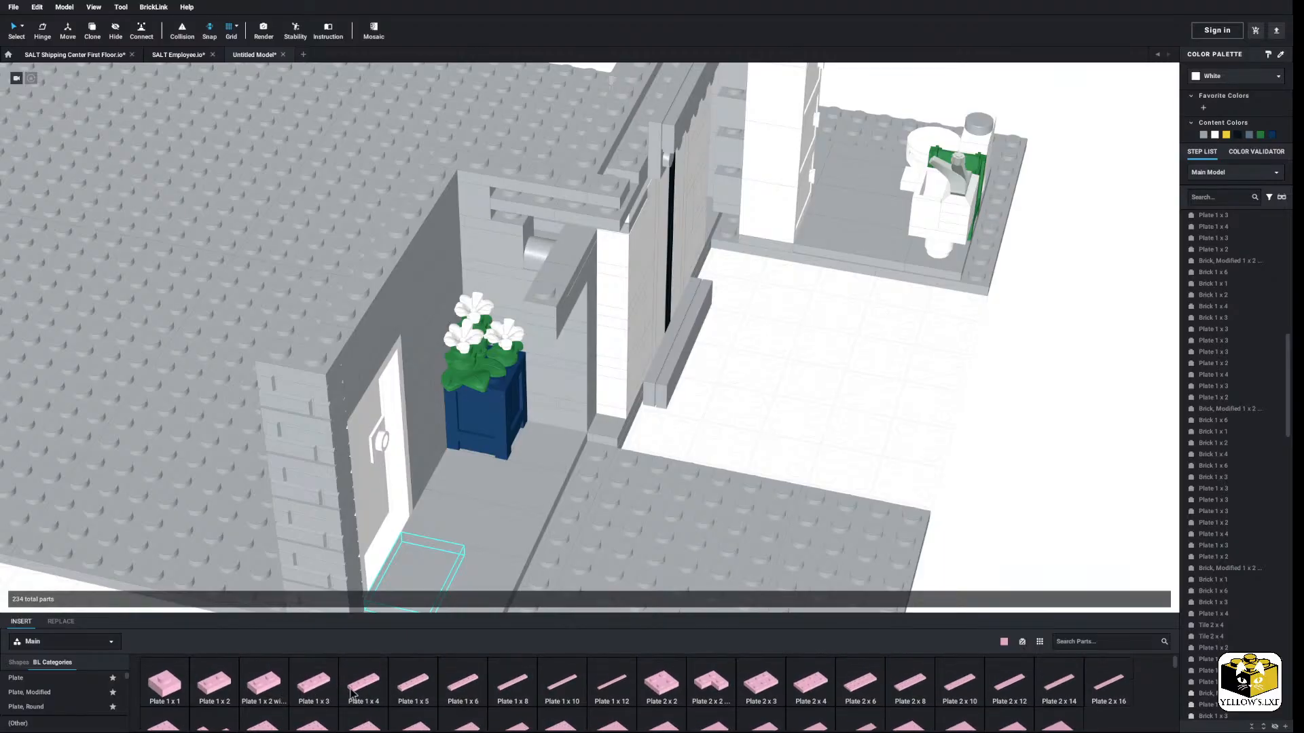
click(363, 681)
click(562, 214)
key(Escape)
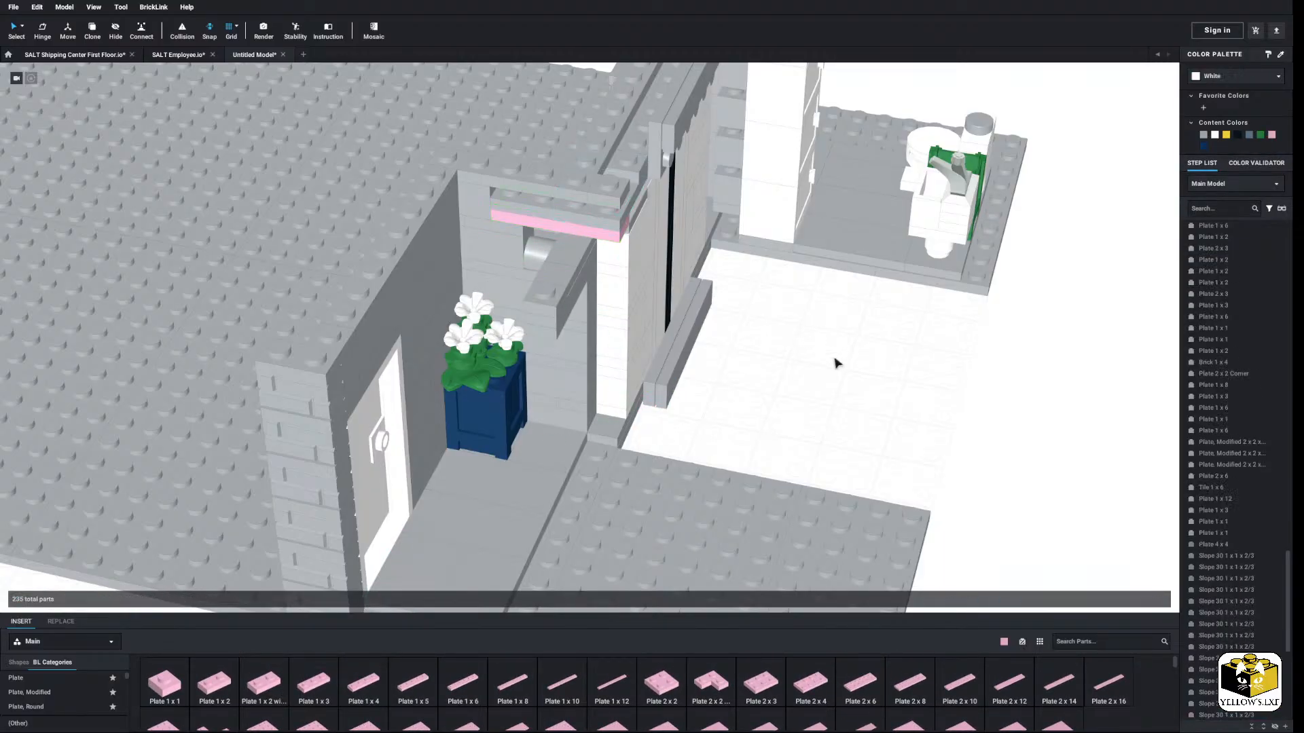
right_drag(835, 363, 807, 355)
right_click(582, 207)
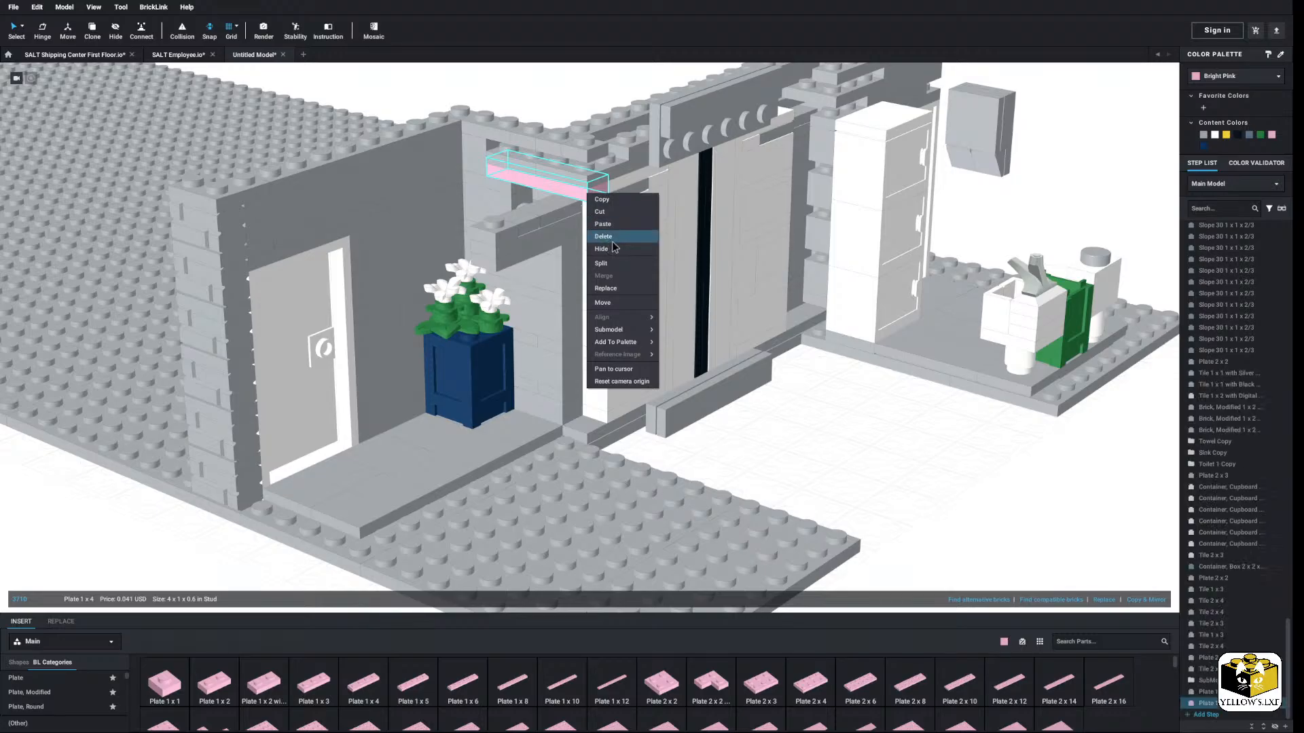
click(612, 242)
Step: Place a pink 1 x 3 plate in the wall gap above the potted flowers
right_drag(612, 242, 640, 233)
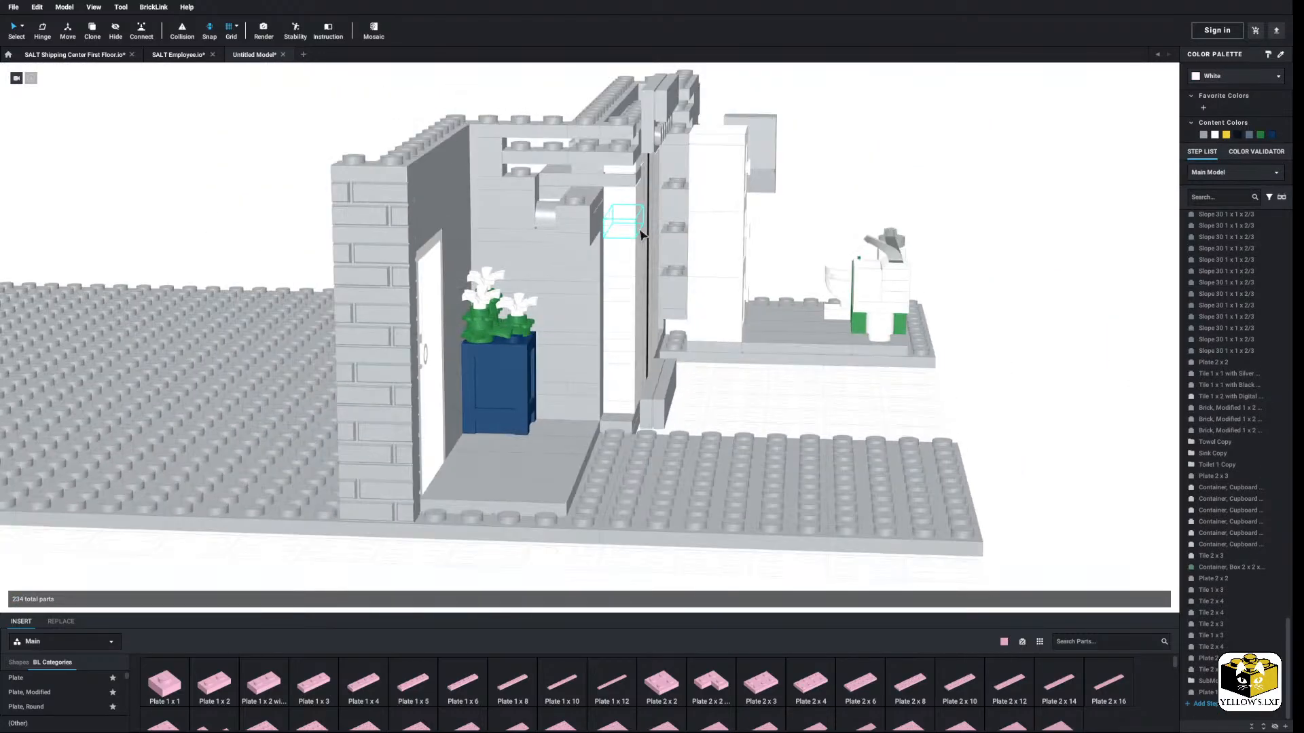
click(588, 175)
right_drag(588, 175, 645, 243)
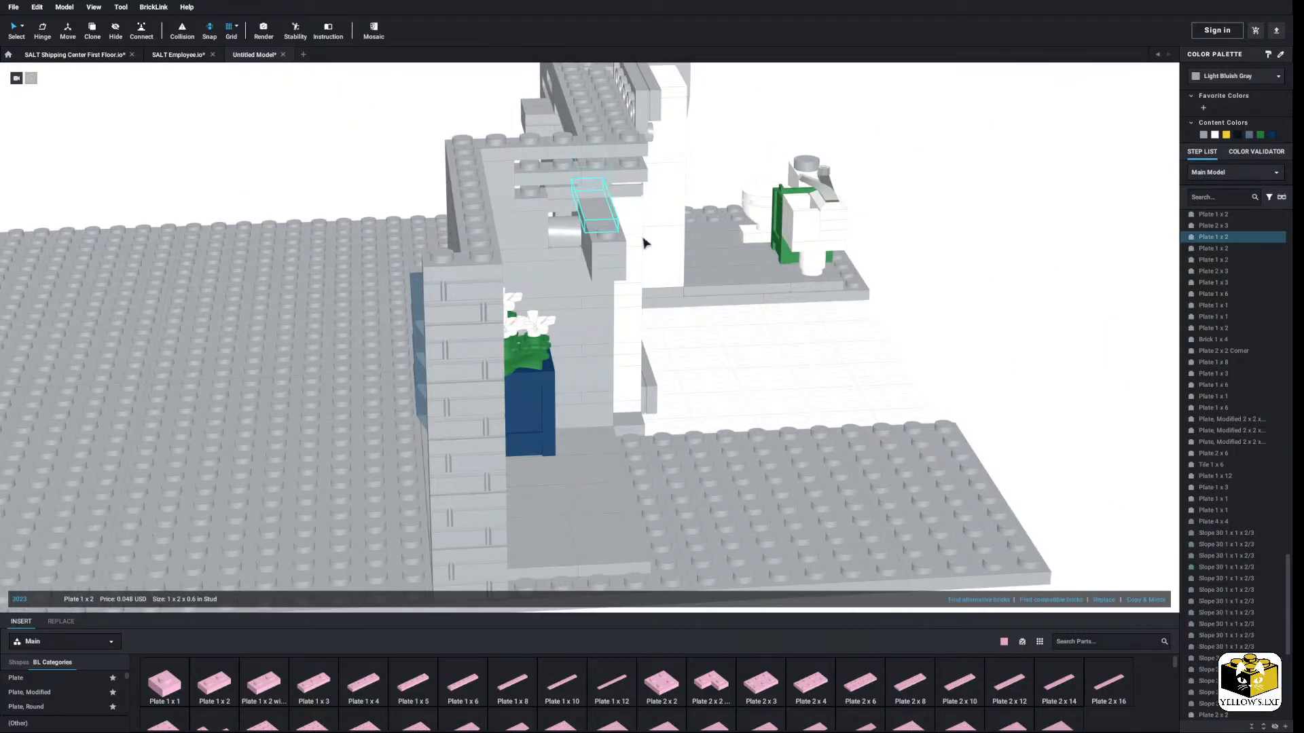
click(703, 336)
mouse_move(702, 336)
right_down()
mouse_move(689, 325)
mouse_move(682, 348)
right_up()
click(314, 682)
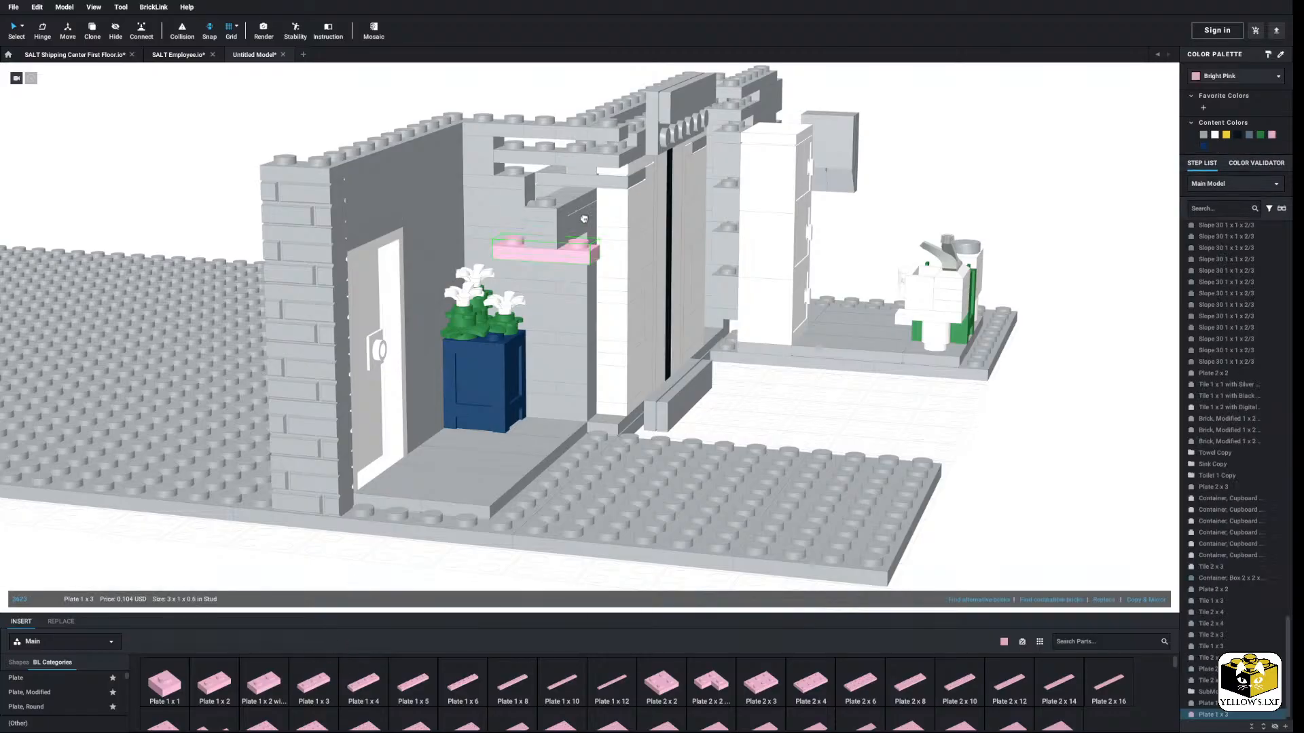
click(771, 387)
mouse_move(771, 387)
right_down()
mouse_move(780, 408)
mouse_move(803, 410)
mouse_move(809, 393)
mouse_move(785, 406)
right_up()
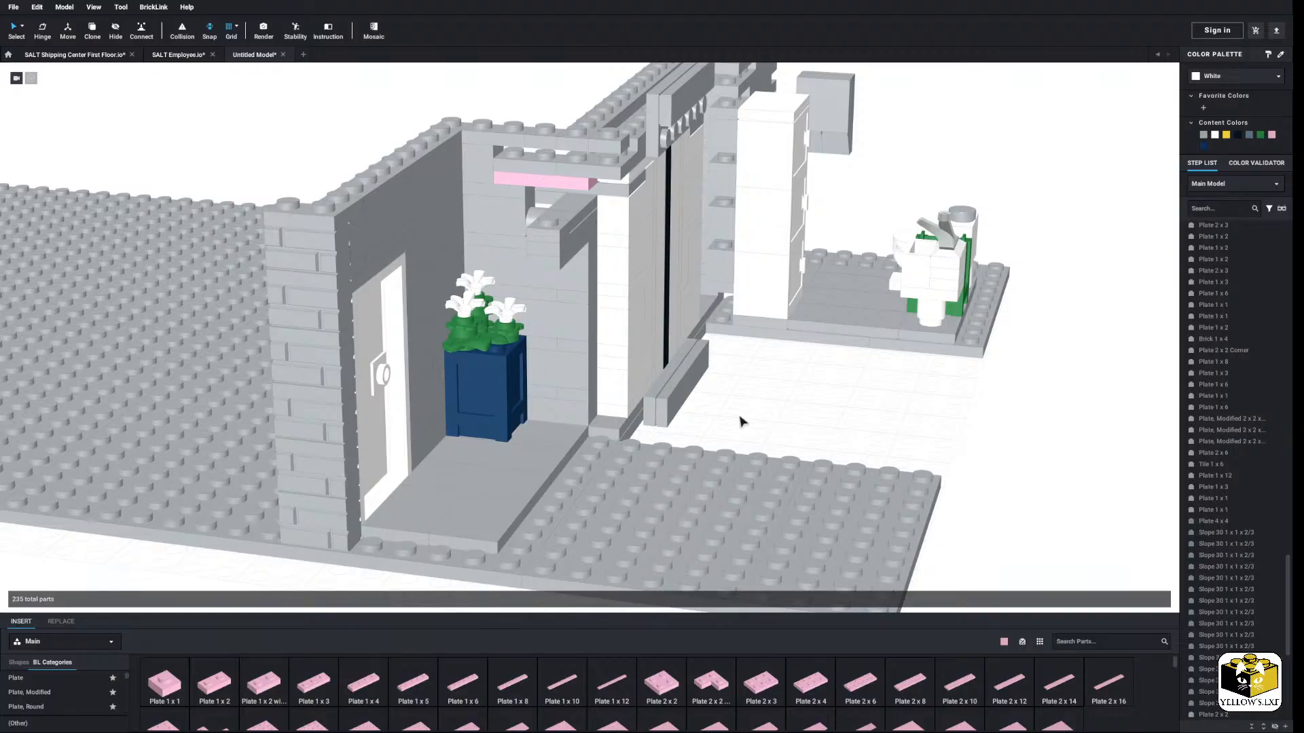
Step: Delete the raised ledge in front of the elevator doors on the restroom side
scroll(737, 421, up, 5)
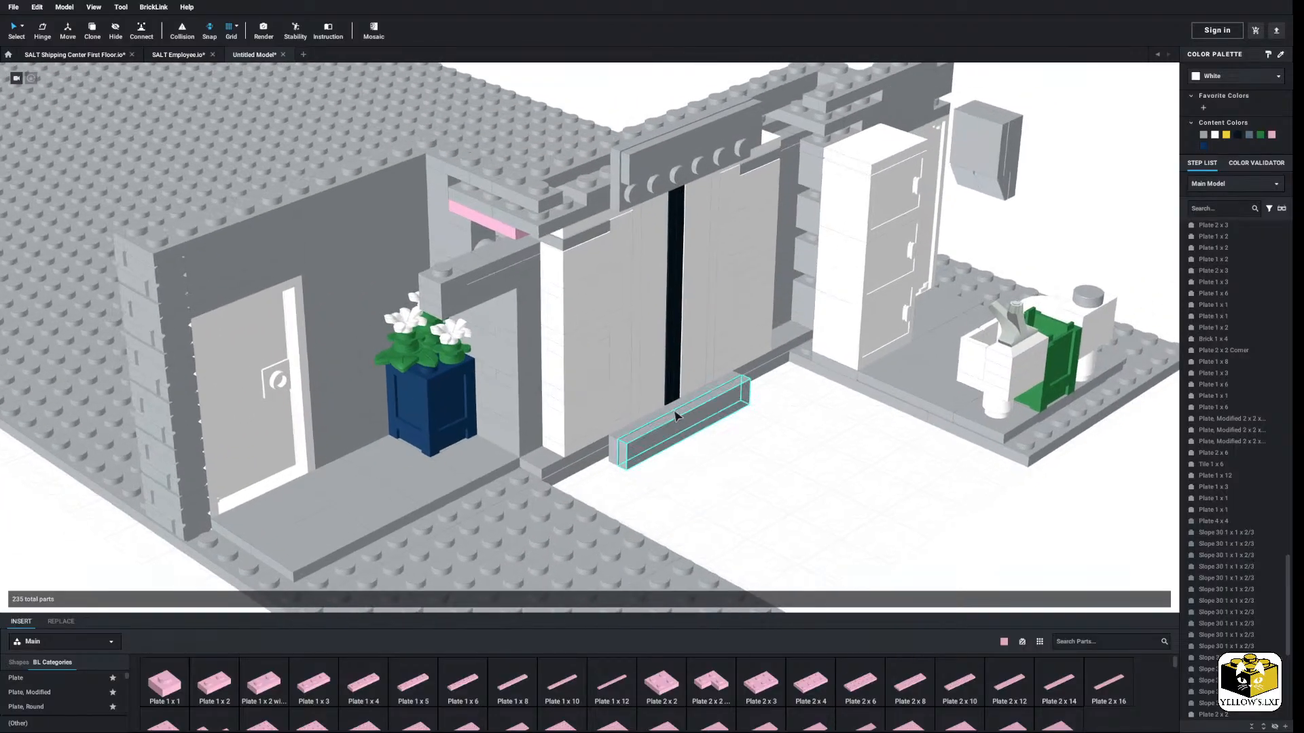
click(690, 431)
right_click(689, 431)
click(750, 475)
right_drag(750, 475, 718, 529)
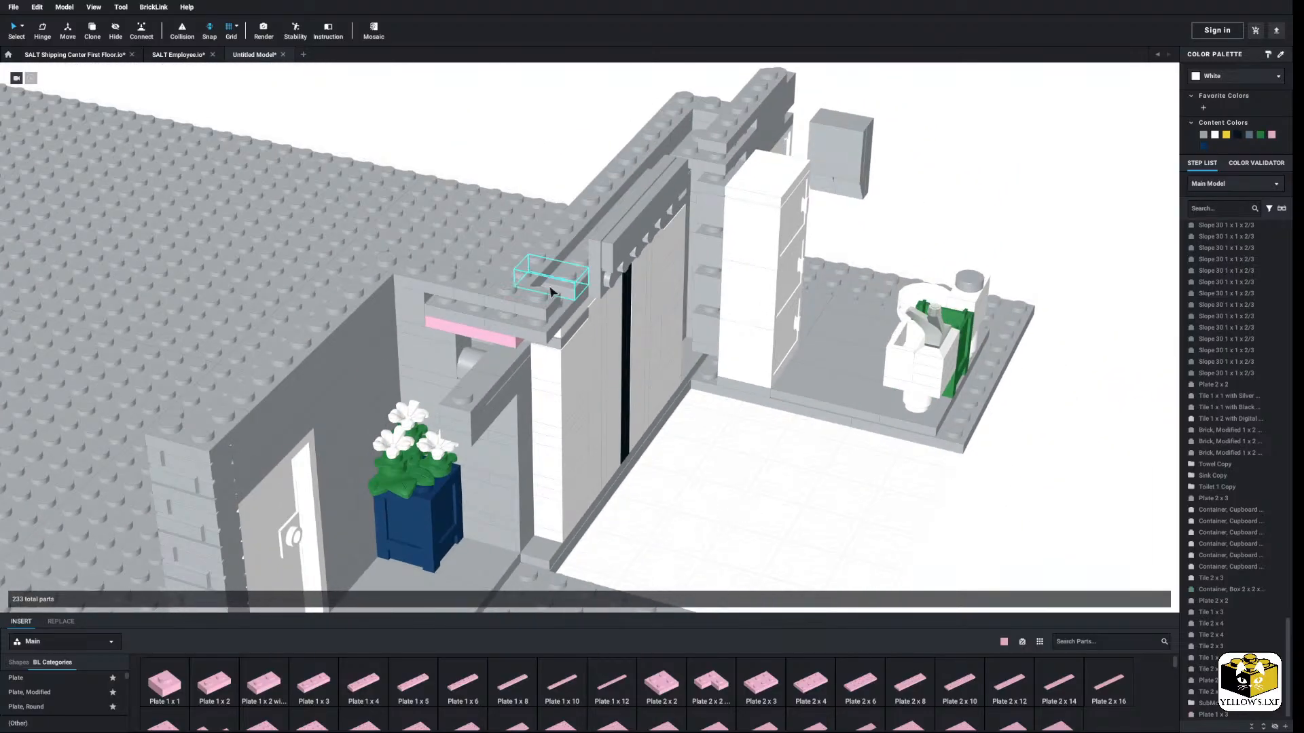
Step: Replace the protruding gray plate above the pink one with a pink 1 x 3 plate
right_click(537, 317)
click(595, 359)
right_drag(672, 475, 625, 569)
click(455, 277)
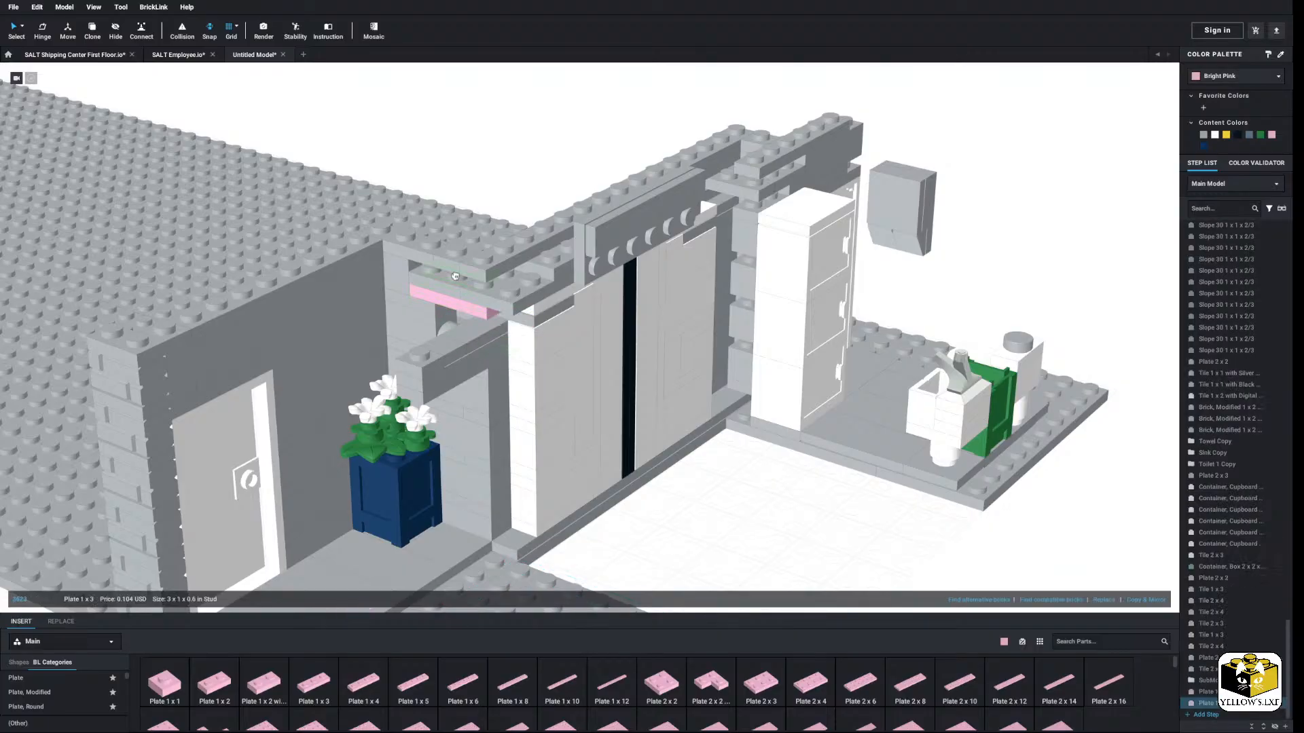
click(455, 261)
Step: Add a pink 1 x 1 plate in the adjoining corner gap and a pink 1 x 2 plate in the wall above the elevator call panel
drag(155, 692, 542, 295)
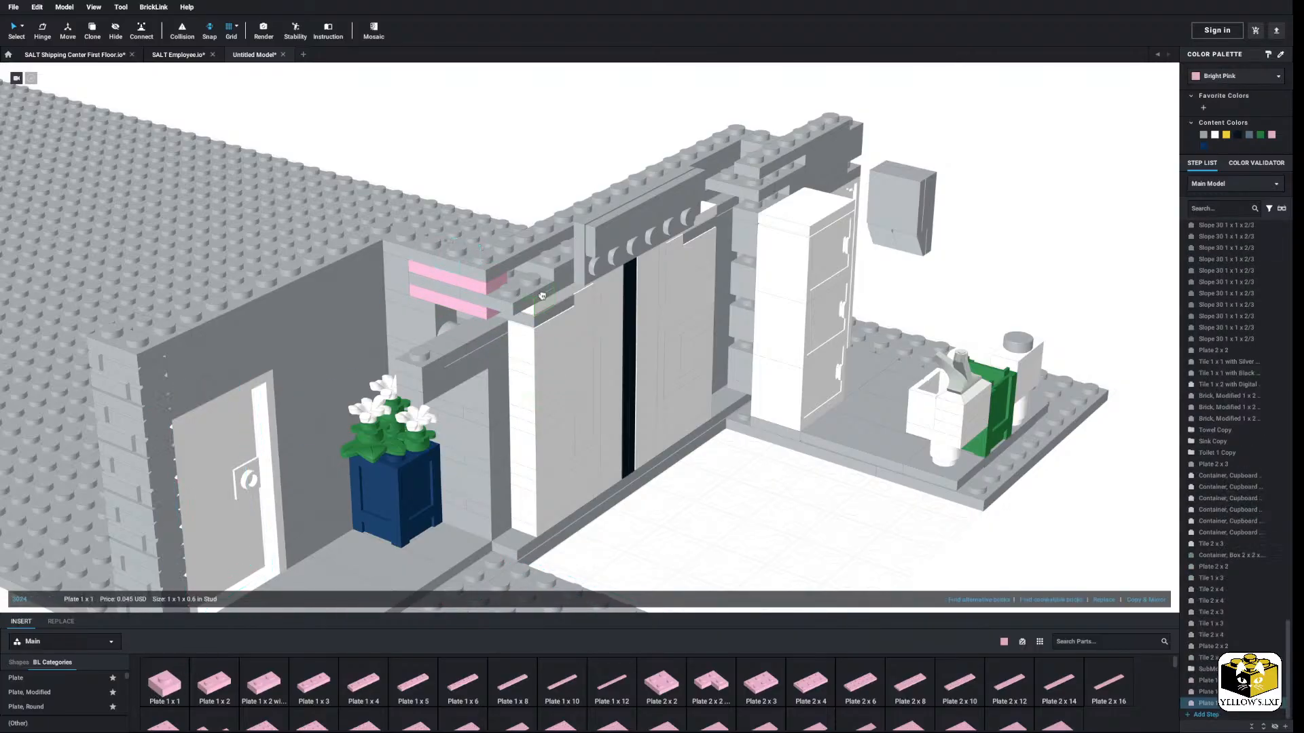
right_drag(499, 272, 407, 535)
scroll(555, 487, up, 5)
drag(227, 689, 627, 350)
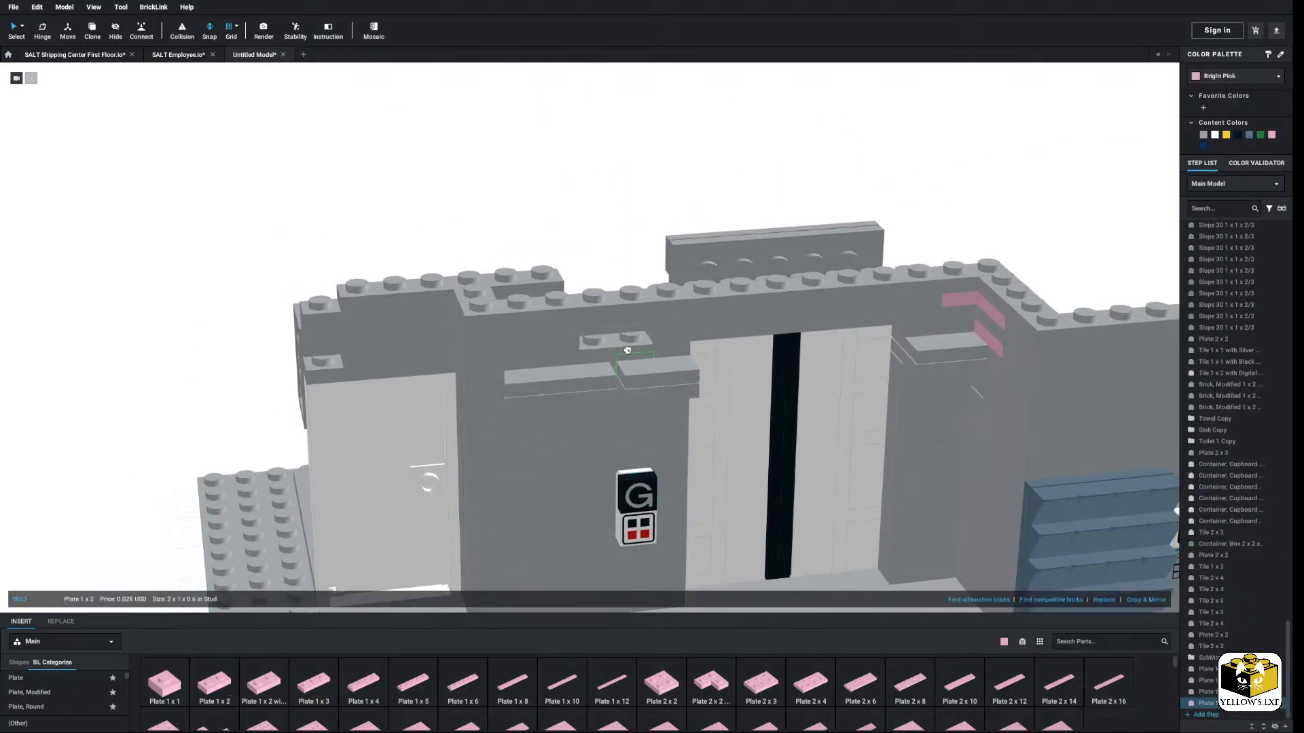
click(619, 337)
Step: Fill the gaps in the wall above the restroom cupboards with pink plates
right_drag(597, 242, 677, 273)
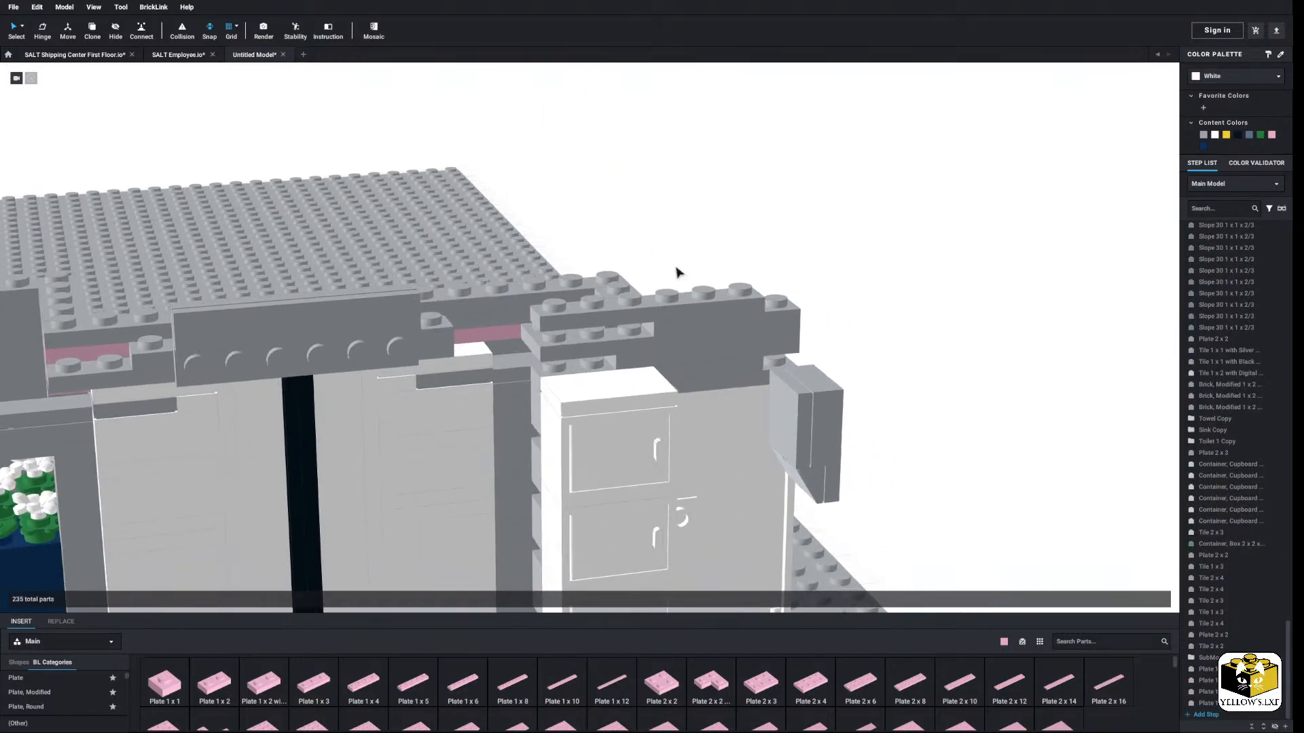
click(579, 360)
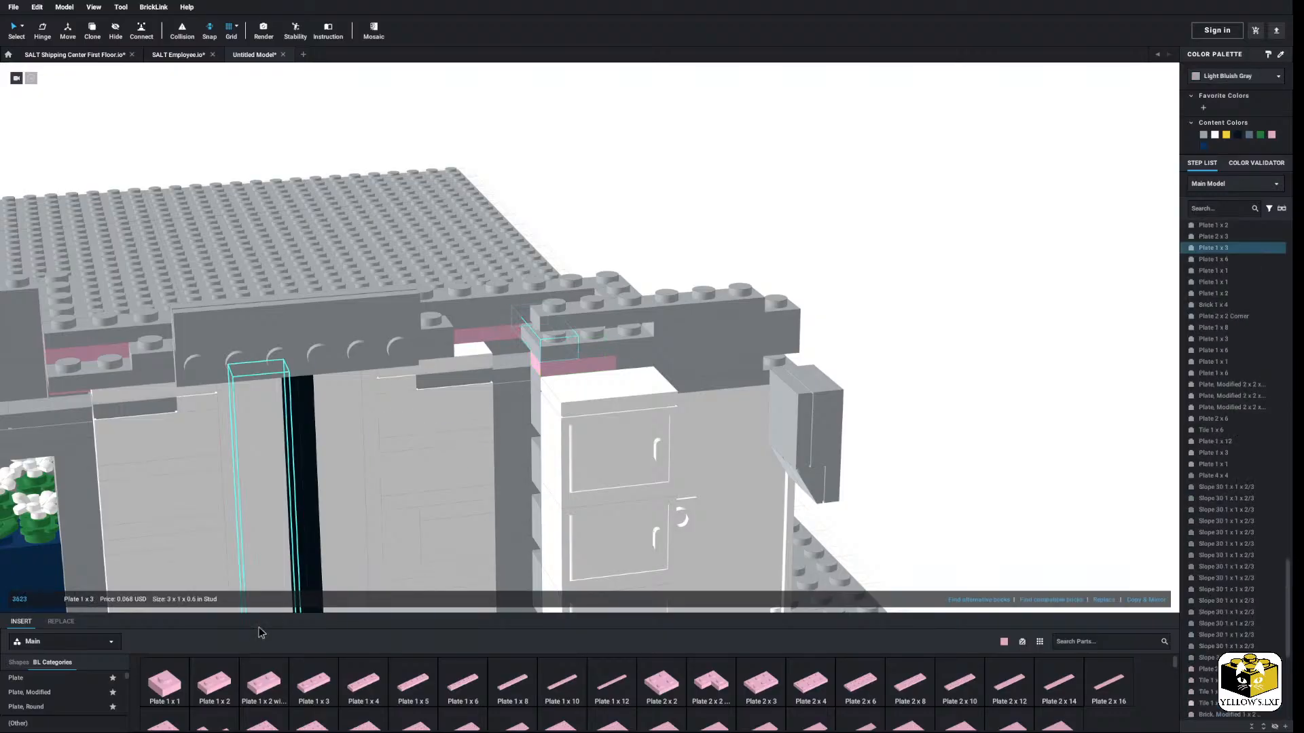
click(736, 227)
Step: Select the floor tiles and the striped hazard tile in front of the elevator wall and delete them
right_drag(736, 227, 495, 449)
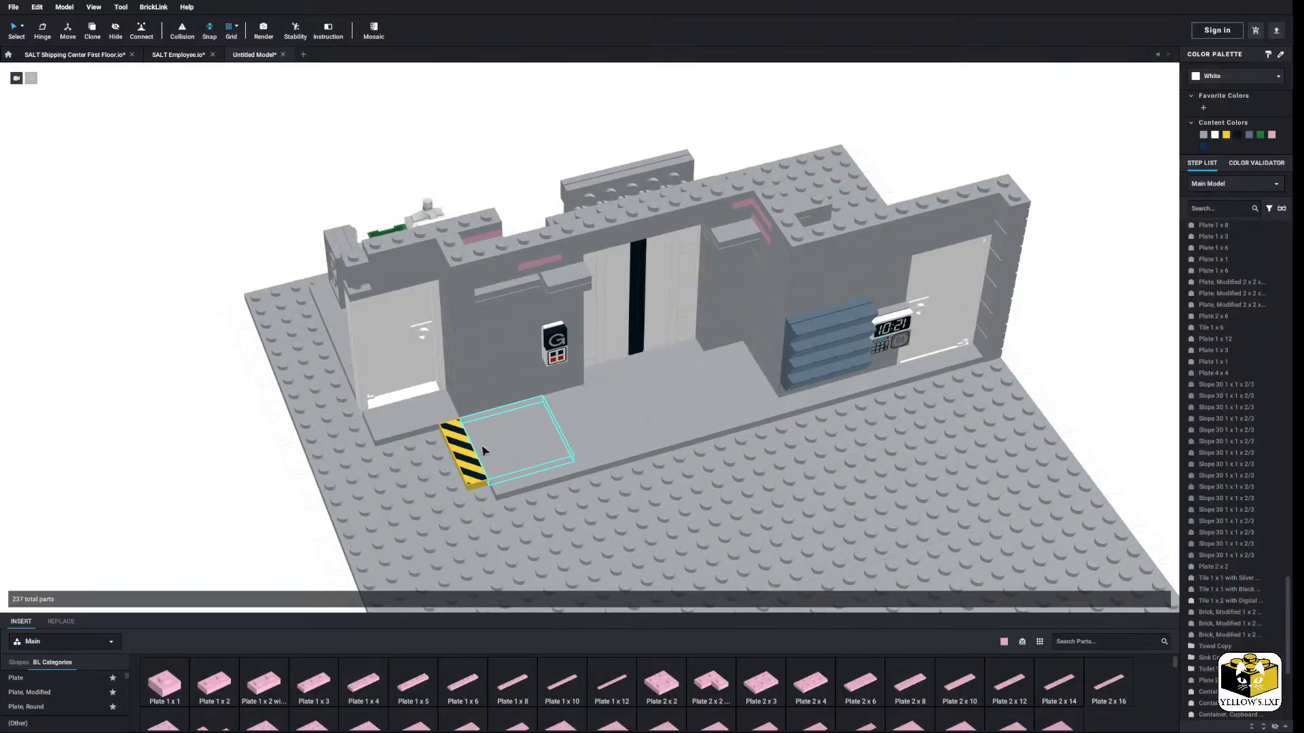
click(518, 442)
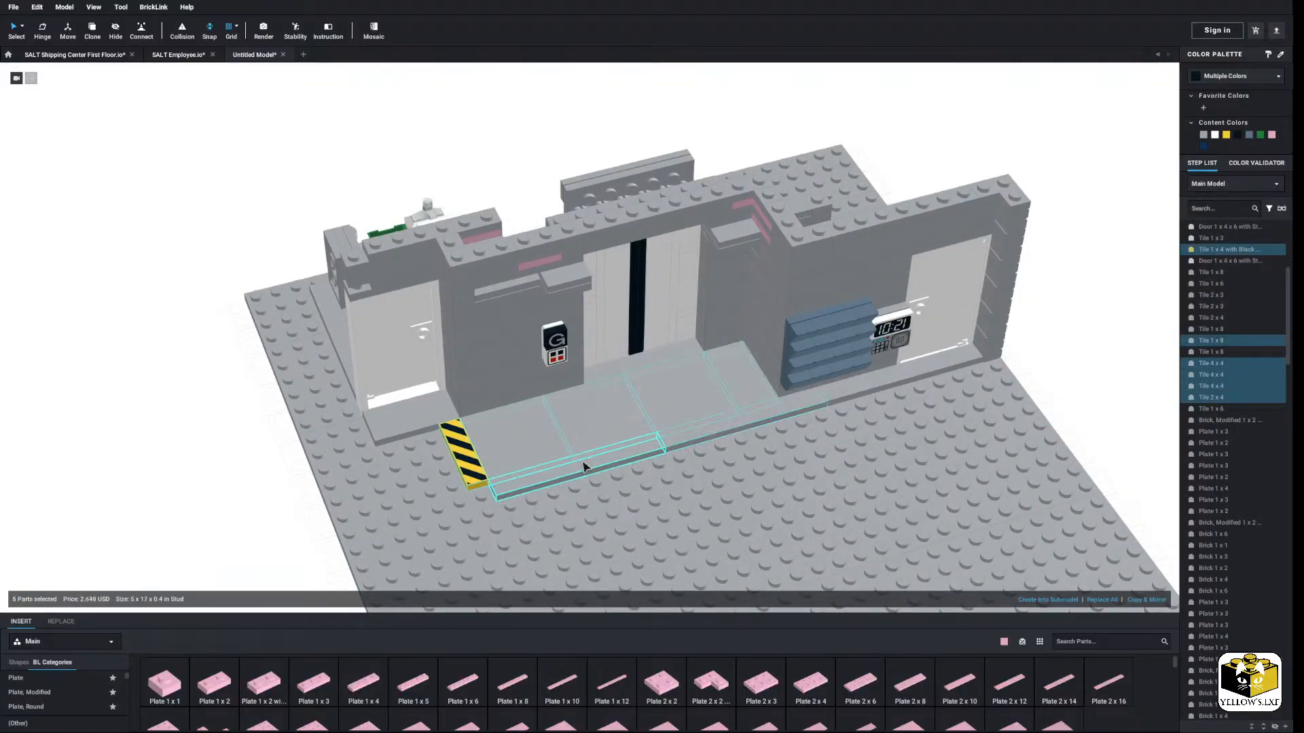
right_click(939, 379)
click(961, 431)
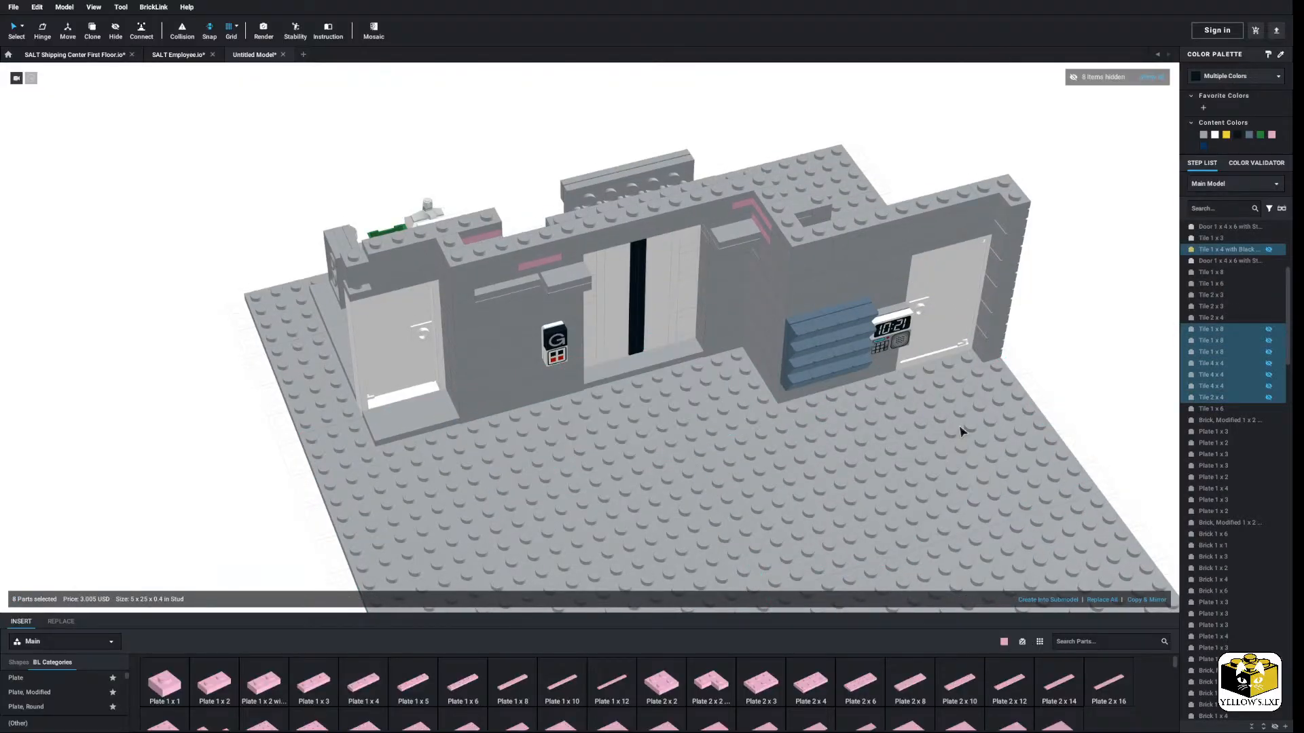
click(1153, 78)
right_click(719, 422)
click(742, 463)
right_drag(742, 463, 799, 391)
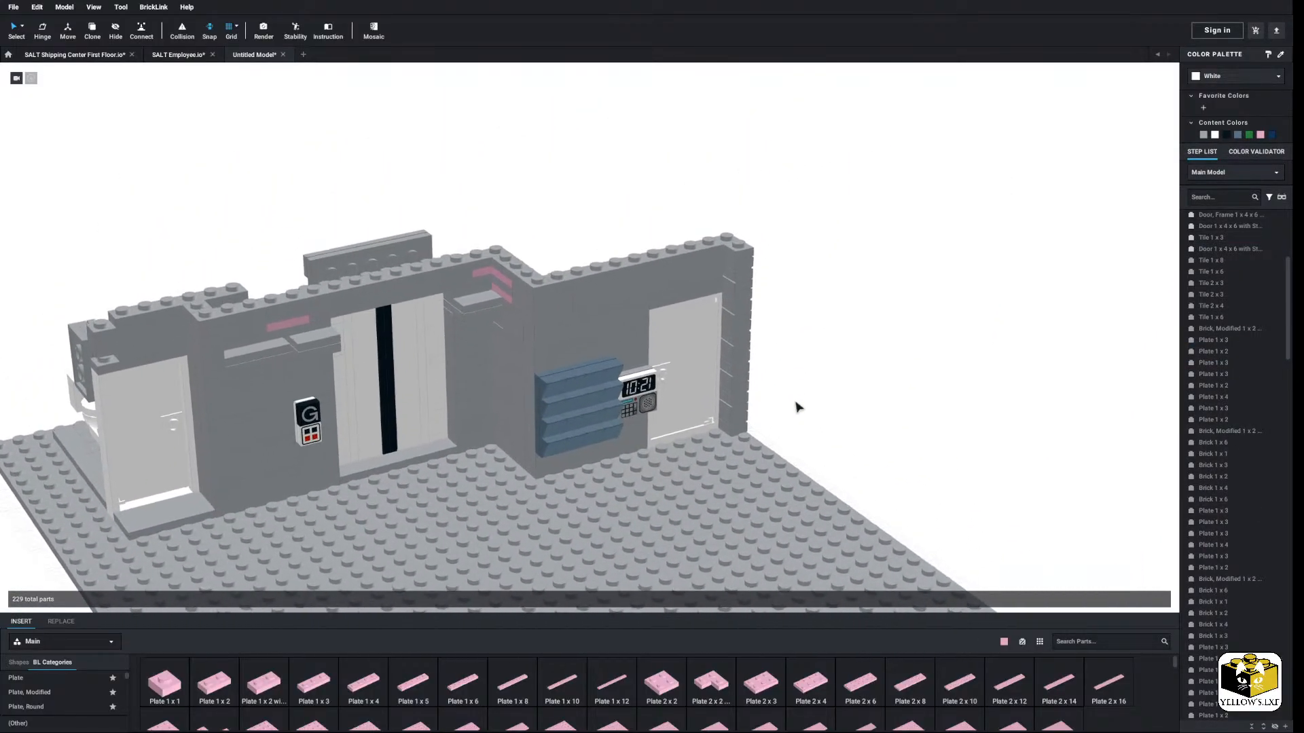
Step: Delete the sand blue slope panel beside the digital clock, including its 4 x 4 backing plate
scroll(794, 408, up, 2)
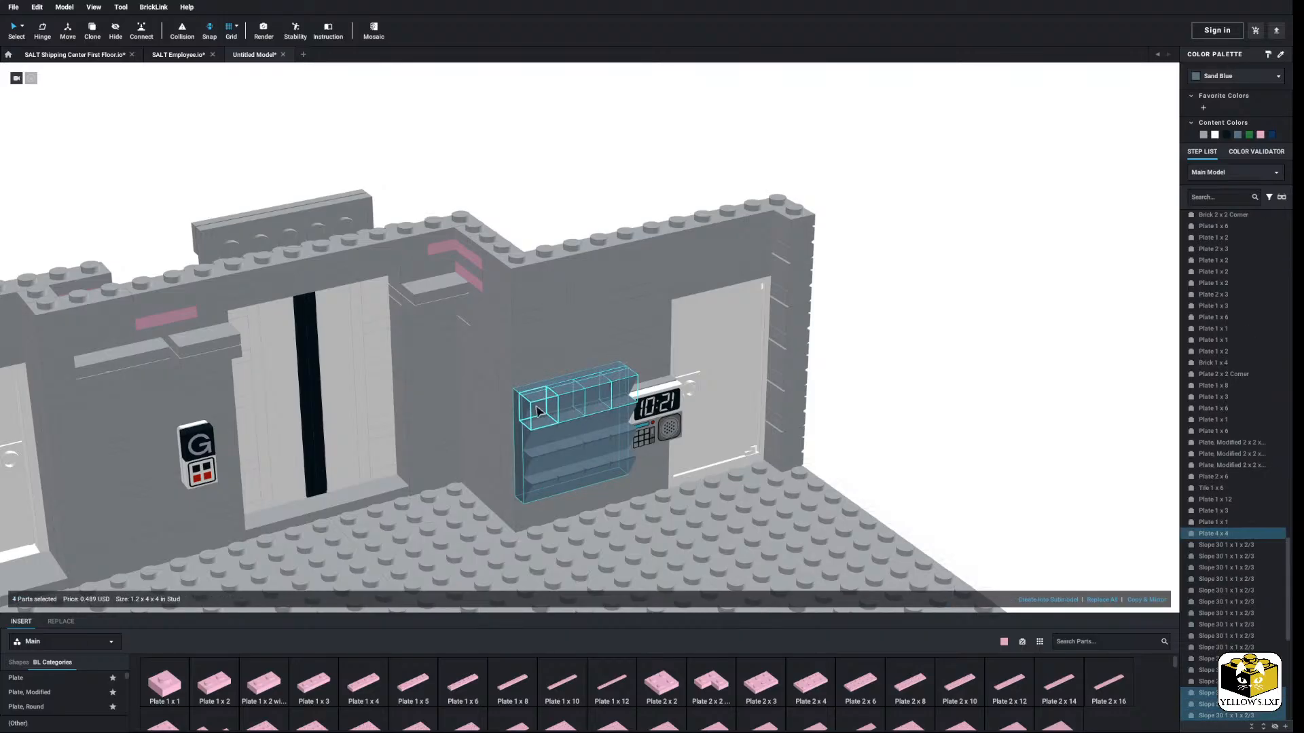
click(618, 425)
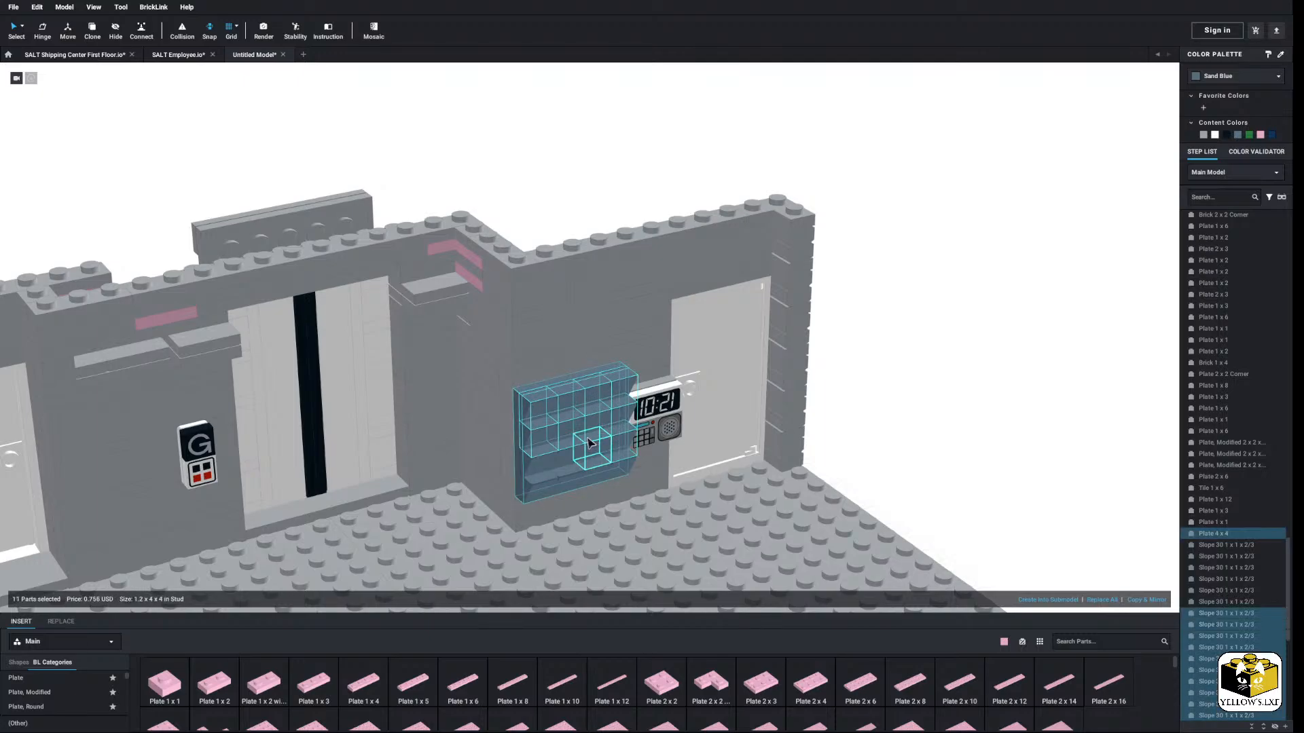
right_click(622, 465)
click(653, 494)
Step: Delete the digital clock, keypad and speaker unit beside the door
click(686, 433)
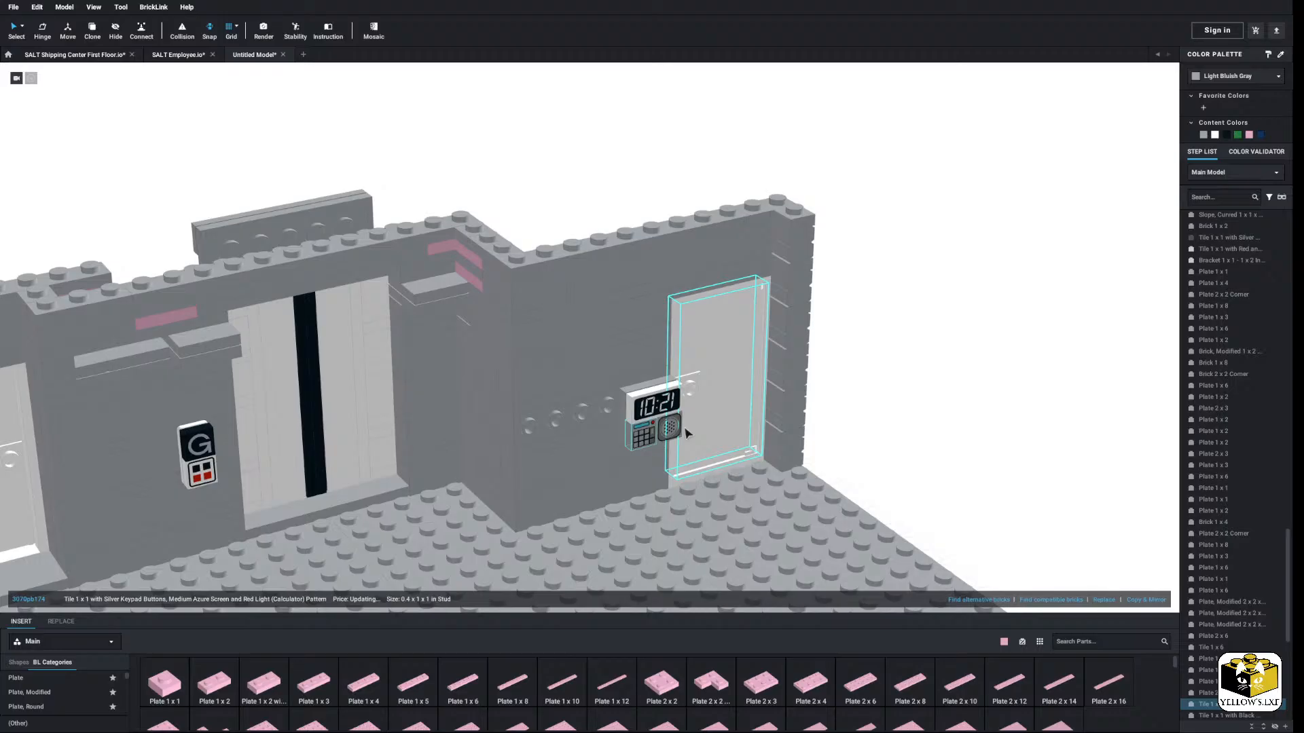
right_click(656, 389)
ctrl+click(633, 387)
right_click(637, 388)
click(663, 430)
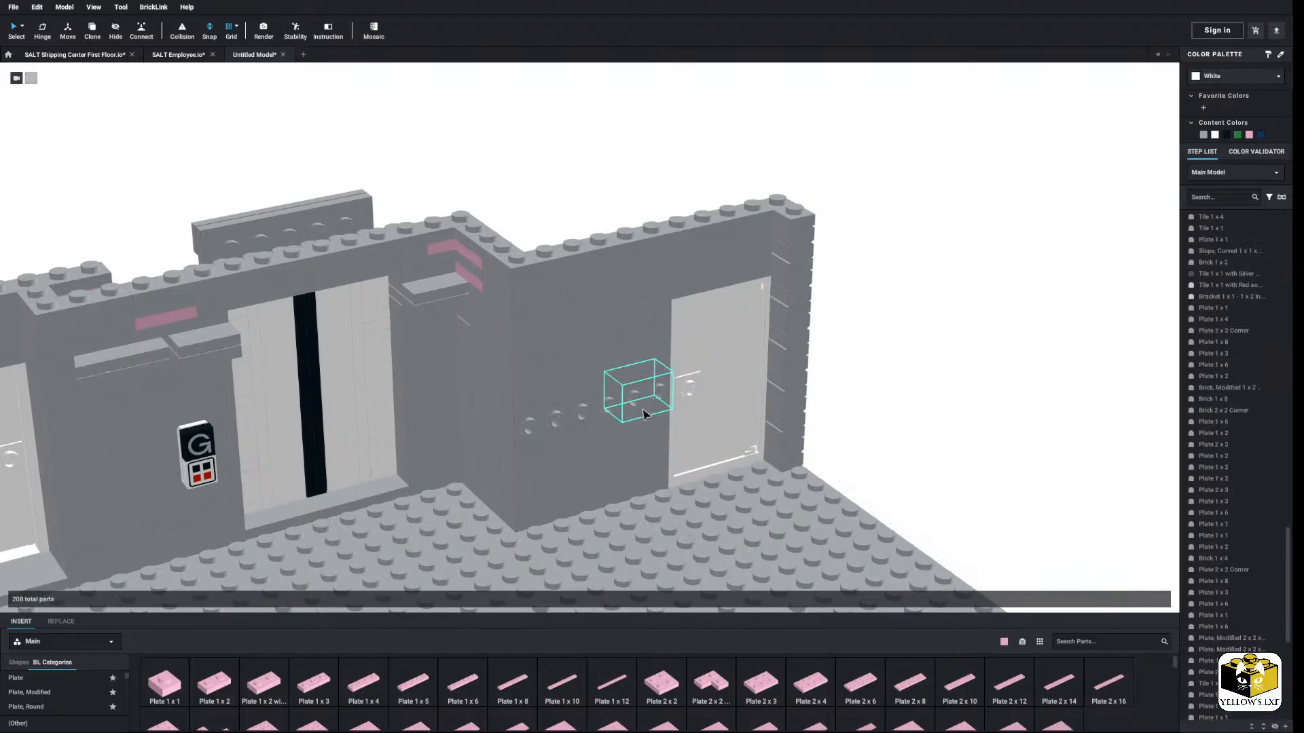
Step: Delete the side-studded bricks from the wall beside the door and fill the gap with a copy of the 1 x 6 brick above
right_click(538, 429)
click(567, 473)
click(573, 385)
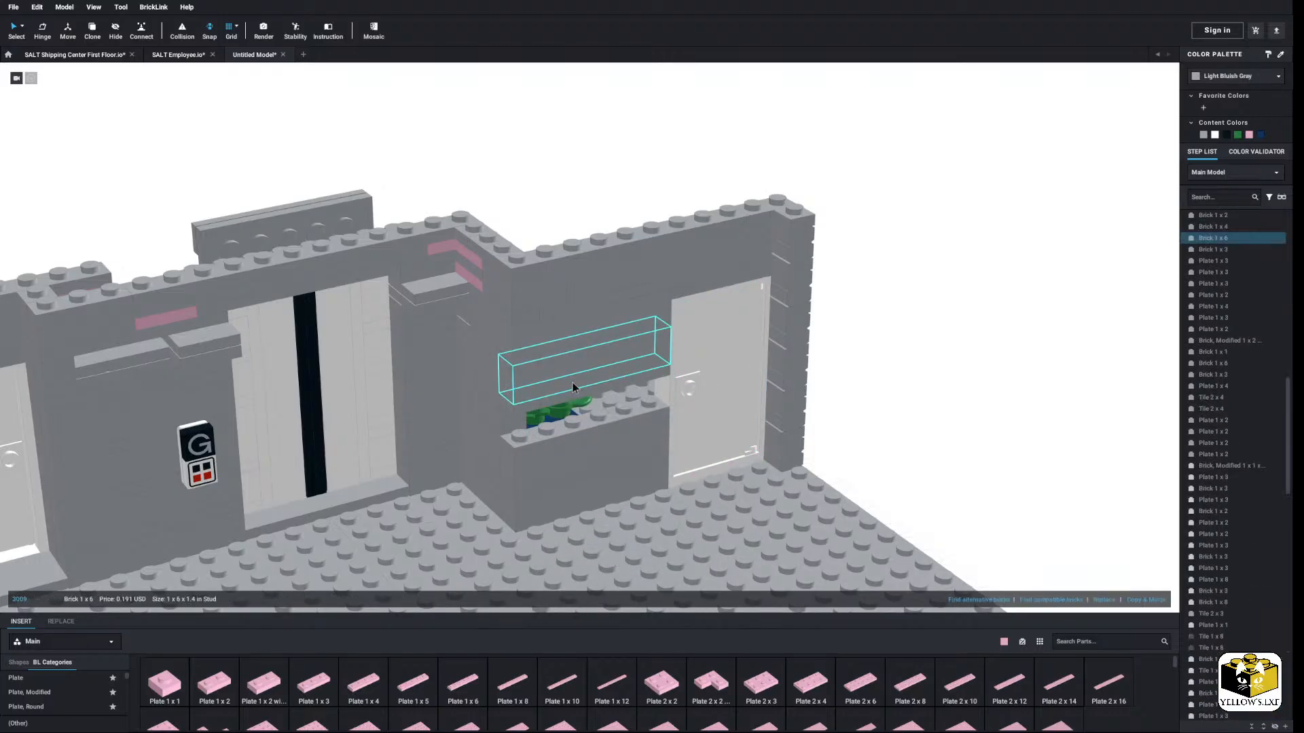
right_click(843, 369)
click(872, 405)
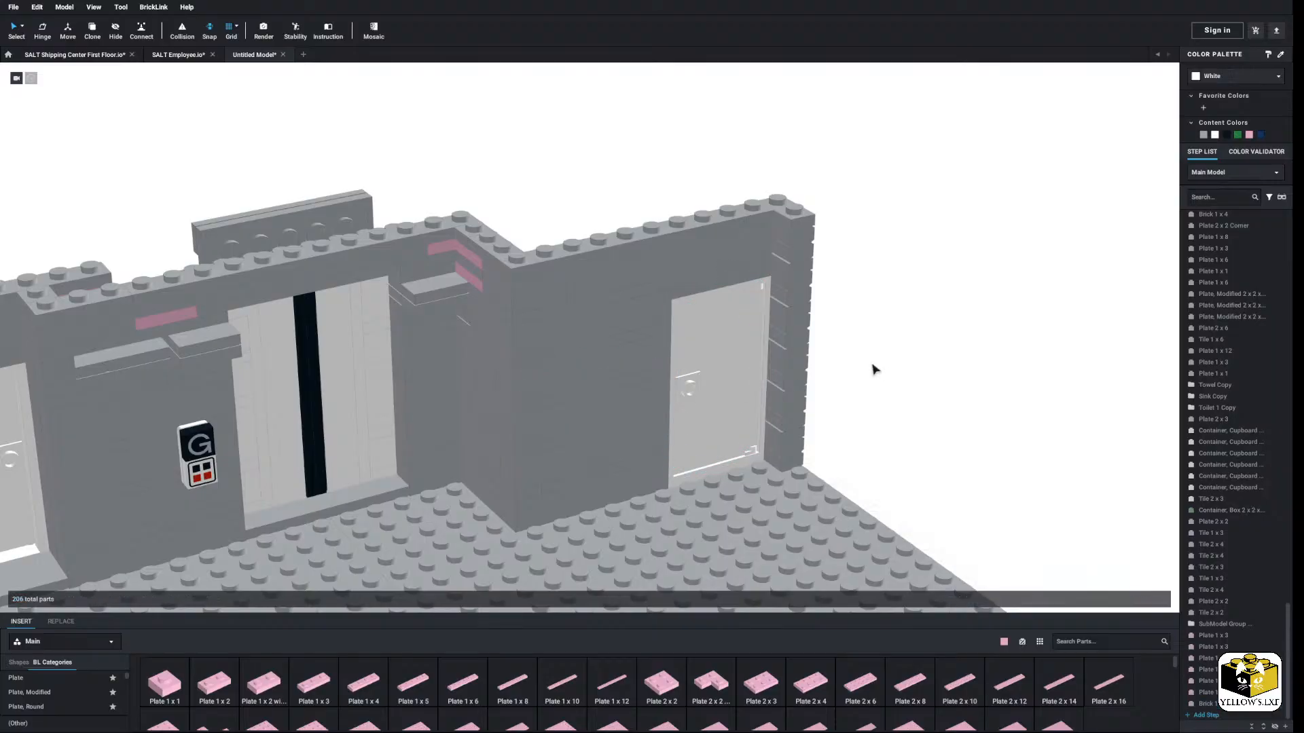
Step: Delete the column of corner bricks and plates at the outer edge of the door near the potted flowers
scroll(873, 370, down, 5)
right_drag(841, 381, 333, 390)
scroll(642, 474, up, 5)
scroll(683, 501, down, 5)
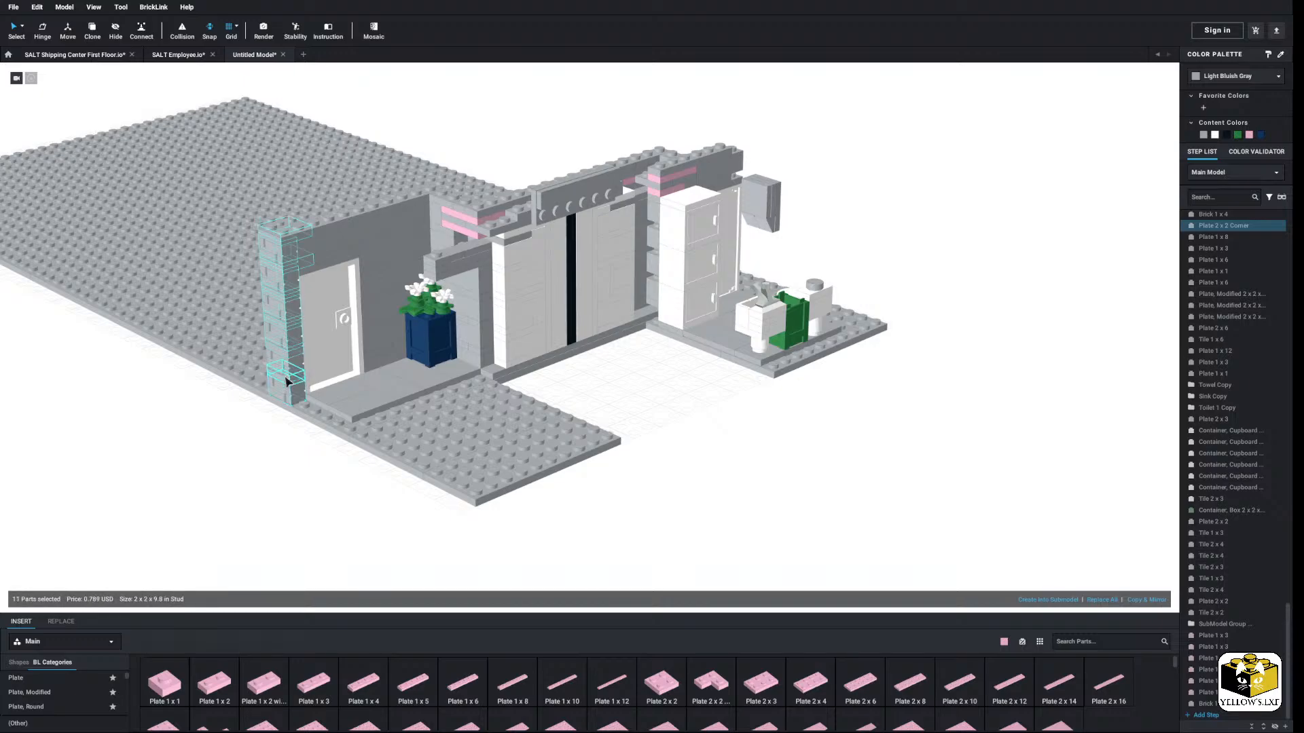
right_click(286, 381)
click(306, 421)
right_click(282, 366)
click(299, 408)
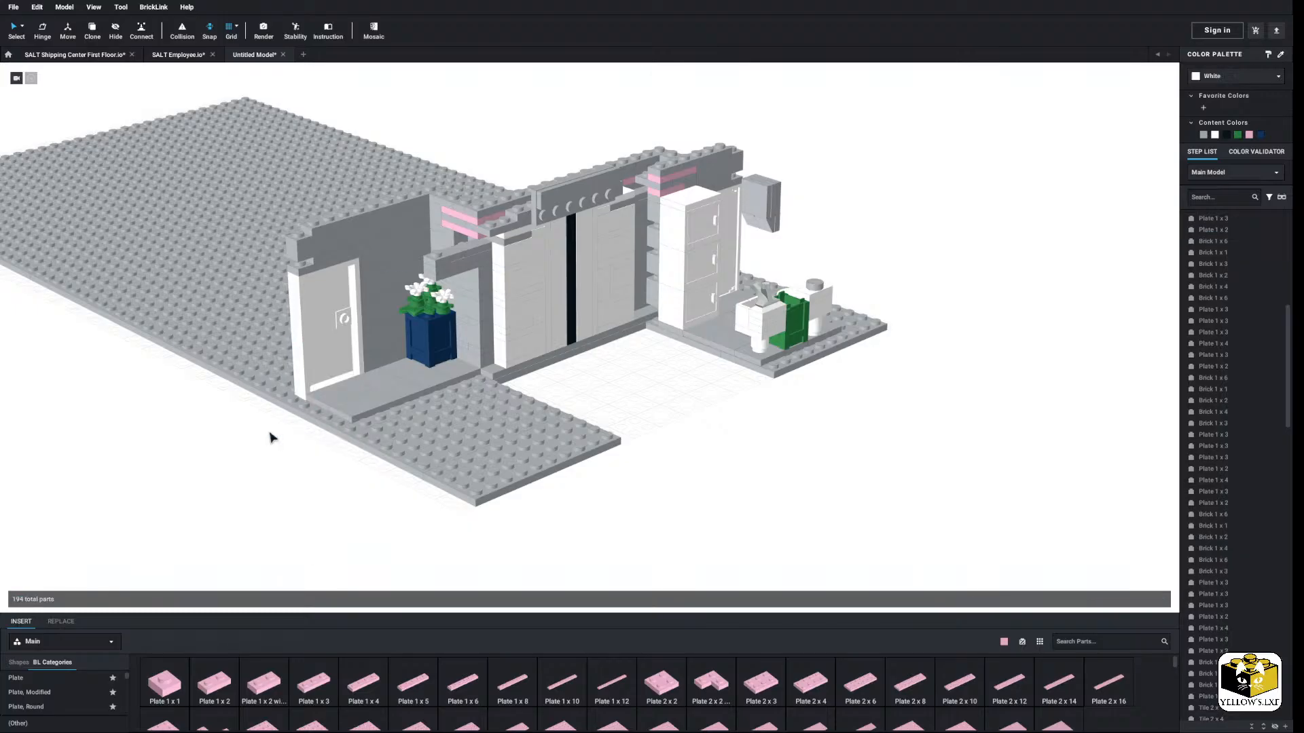
scroll(270, 455, down, 3)
right_drag(271, 455, 309, 470)
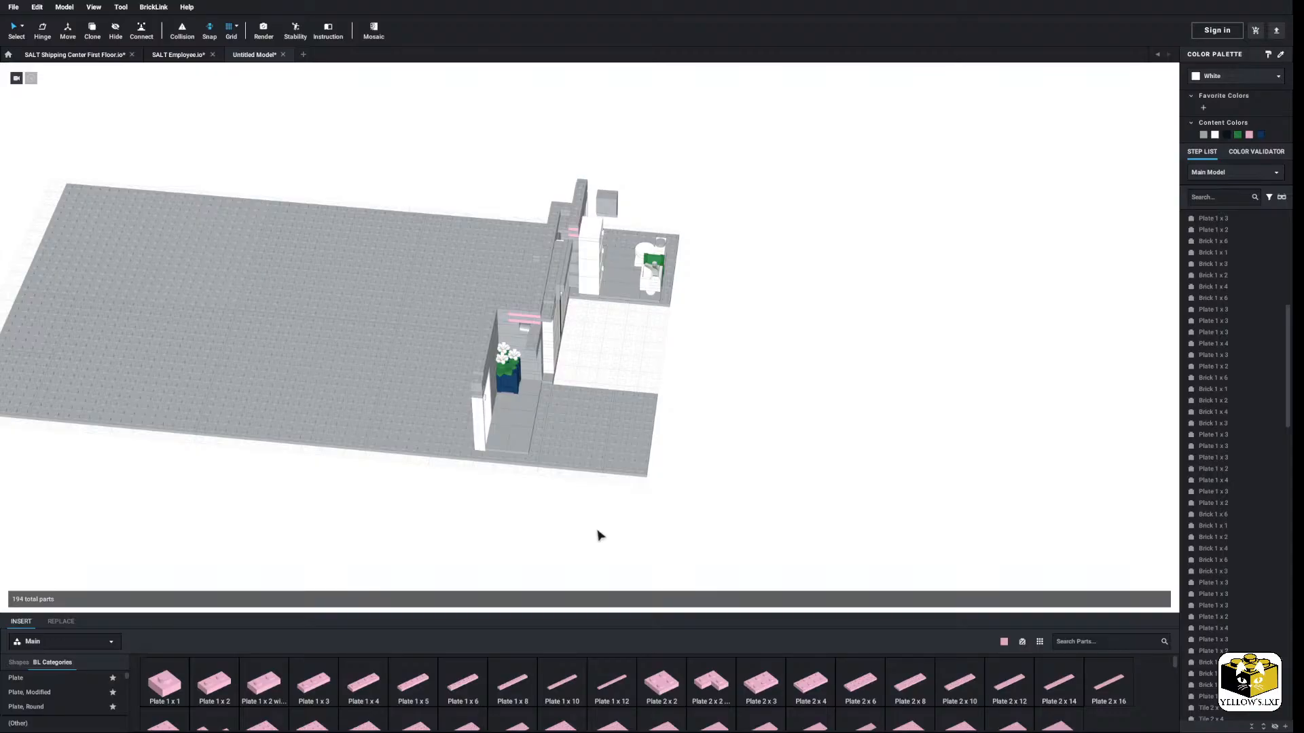
Step: Place four bright pink Plate 2 x 16 end to end under one long edge of the baseplates
mouse_move(572, 523)
right_down()
mouse_move(561, 498)
mouse_move(524, 497)
mouse_move(533, 514)
mouse_move(584, 502)
mouse_move(564, 517)
mouse_move(451, 501)
mouse_move(571, 507)
mouse_move(598, 525)
right_up()
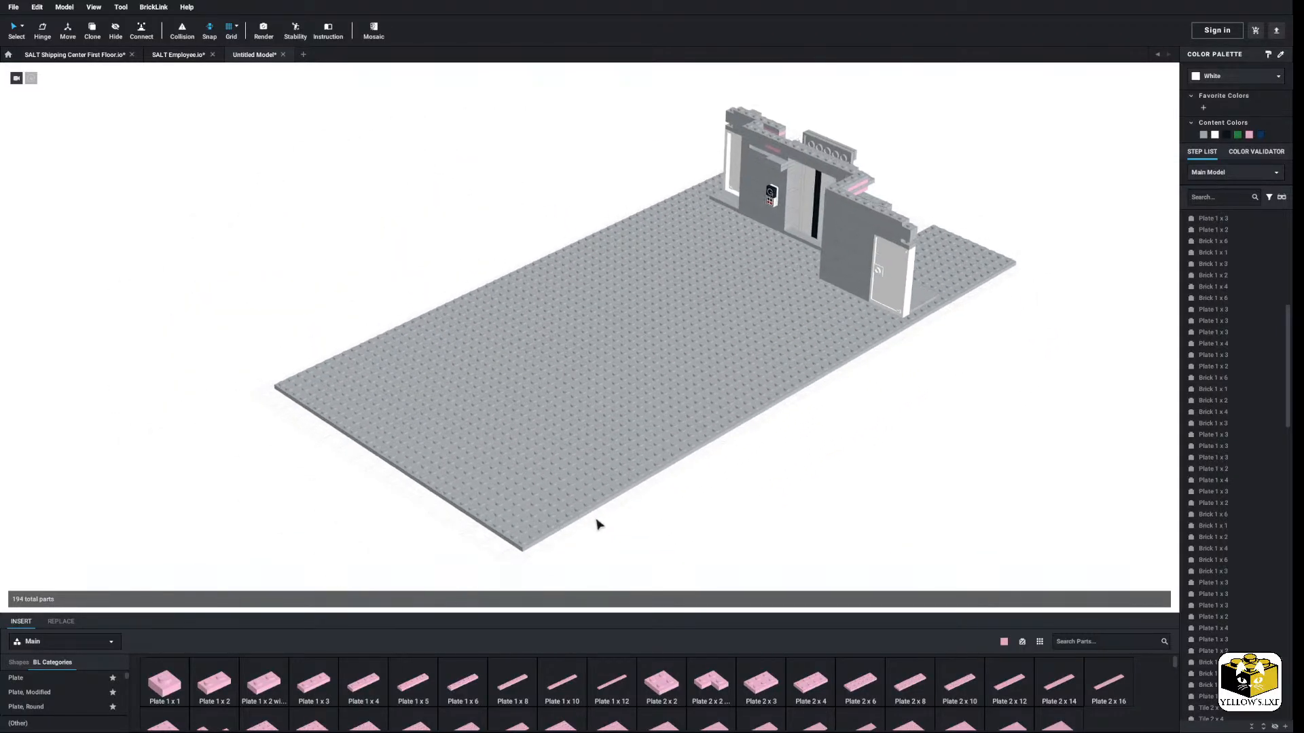
scroll(68, 687, down, 10)
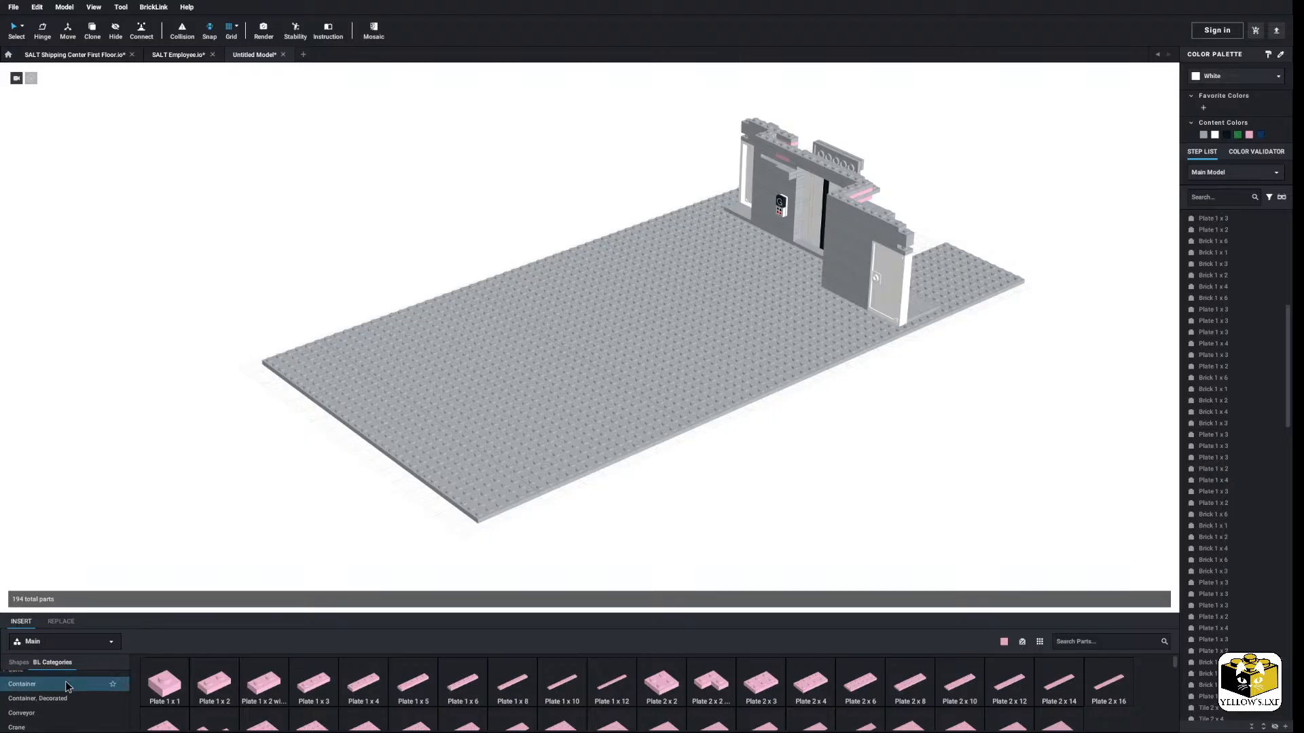
scroll(68, 688, down, 3)
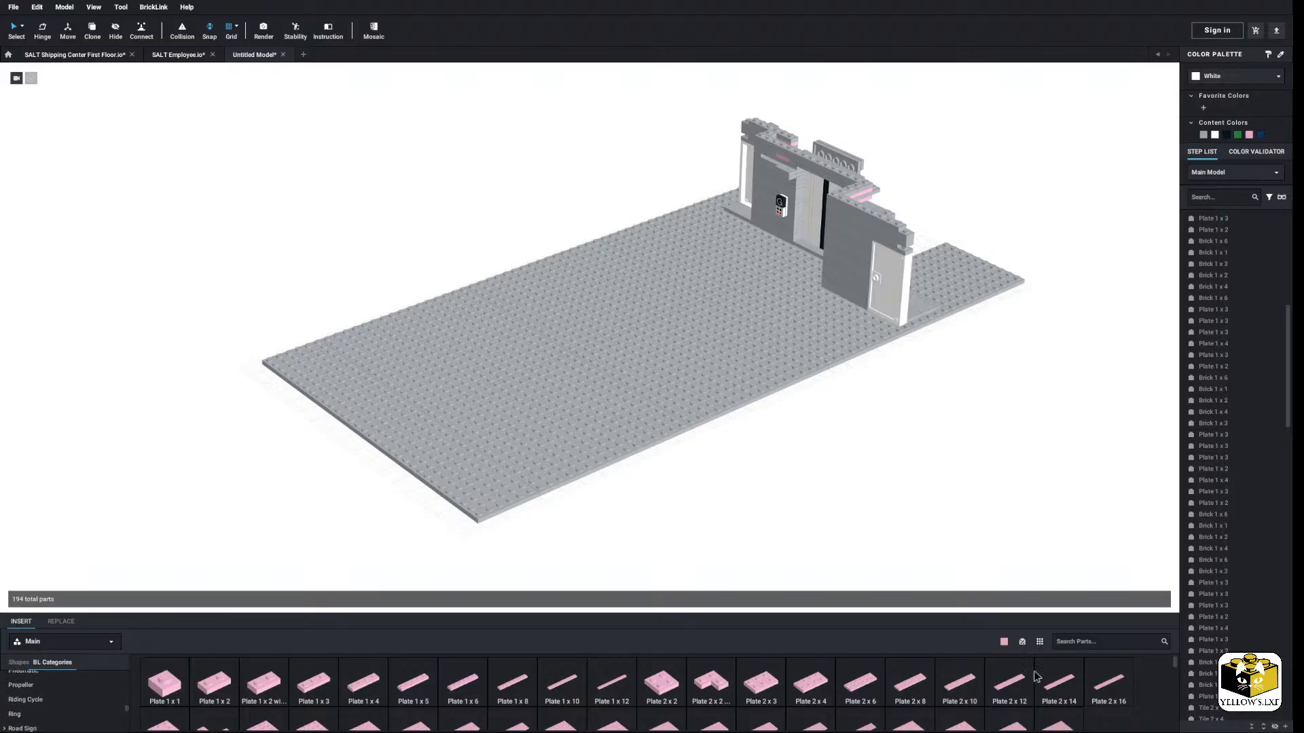
click(1108, 682)
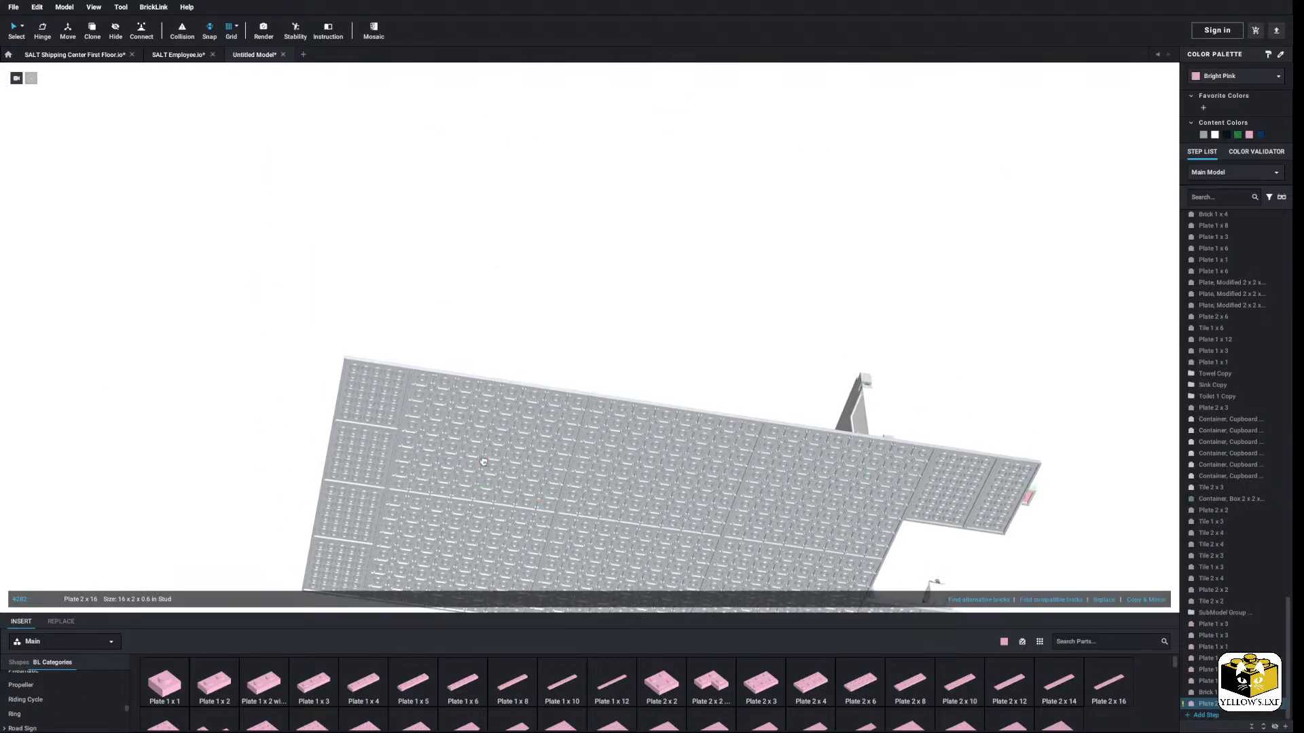
click(447, 391)
right_drag(469, 363, 495, 350)
middle_drag(505, 334, 509, 300)
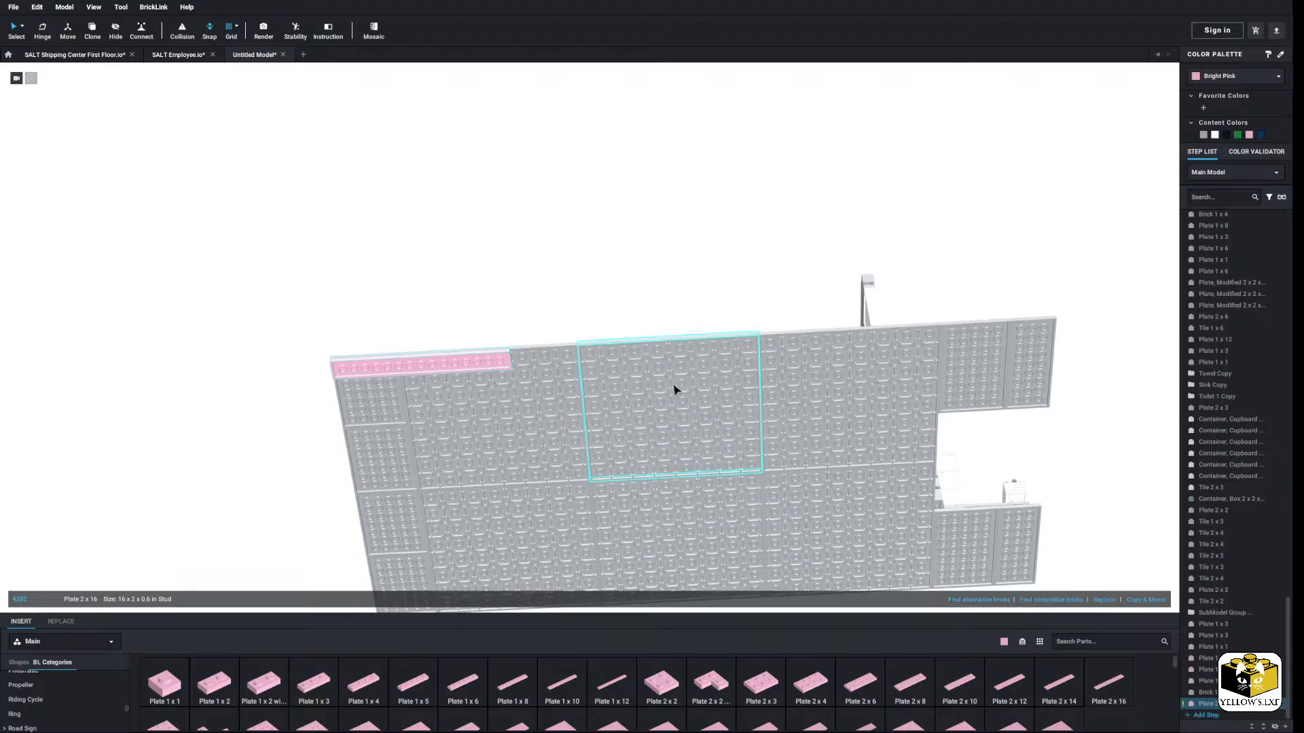
click(1165, 605)
click(1166, 605)
click(1165, 605)
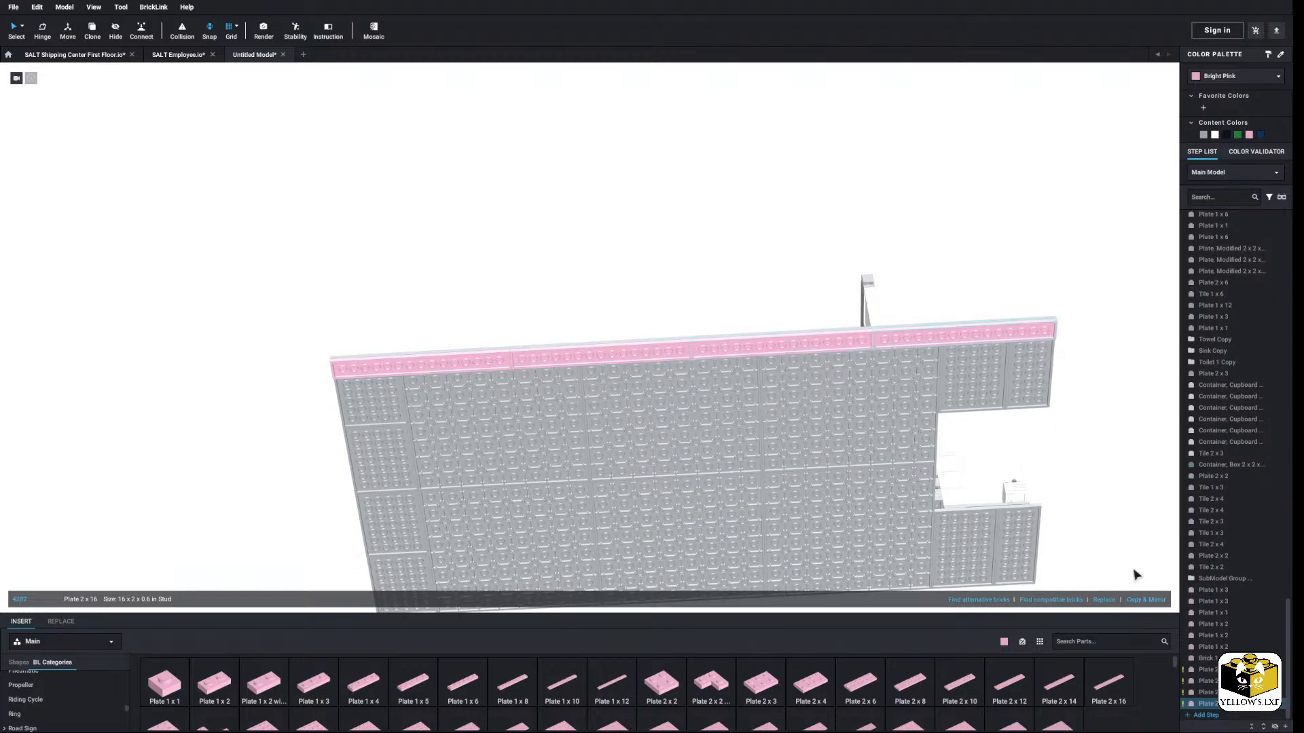
click(1061, 502)
Step: Duplicate the row of four pink 2 x 16 plates and attach the copy under the opposite long edge of the floor
click(878, 338)
ctrl+click(788, 347)
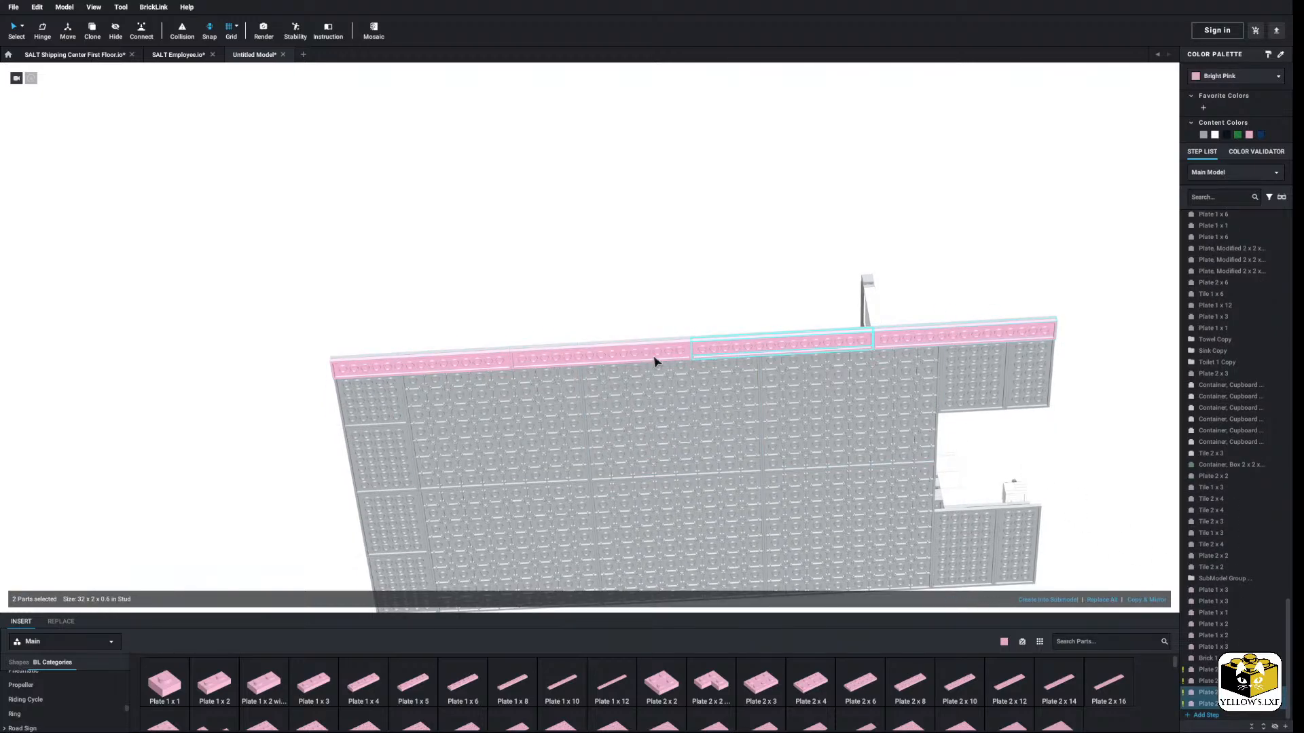
ctrl+click(477, 358)
right_click(474, 358)
click(487, 365)
click(510, 308)
right_click(508, 307)
click(530, 340)
middle_drag(485, 578, 506, 394)
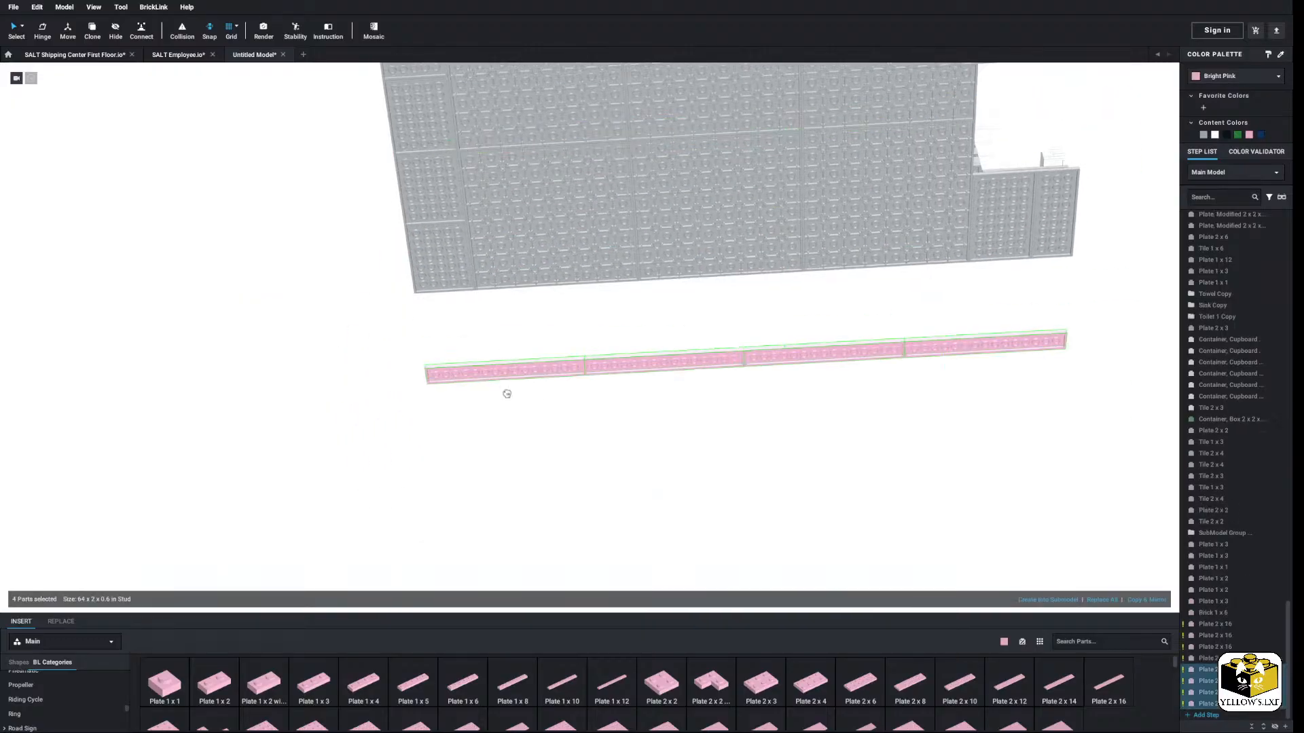
right_drag(503, 404, 519, 392)
click(513, 265)
drag(479, 251, 473, 261)
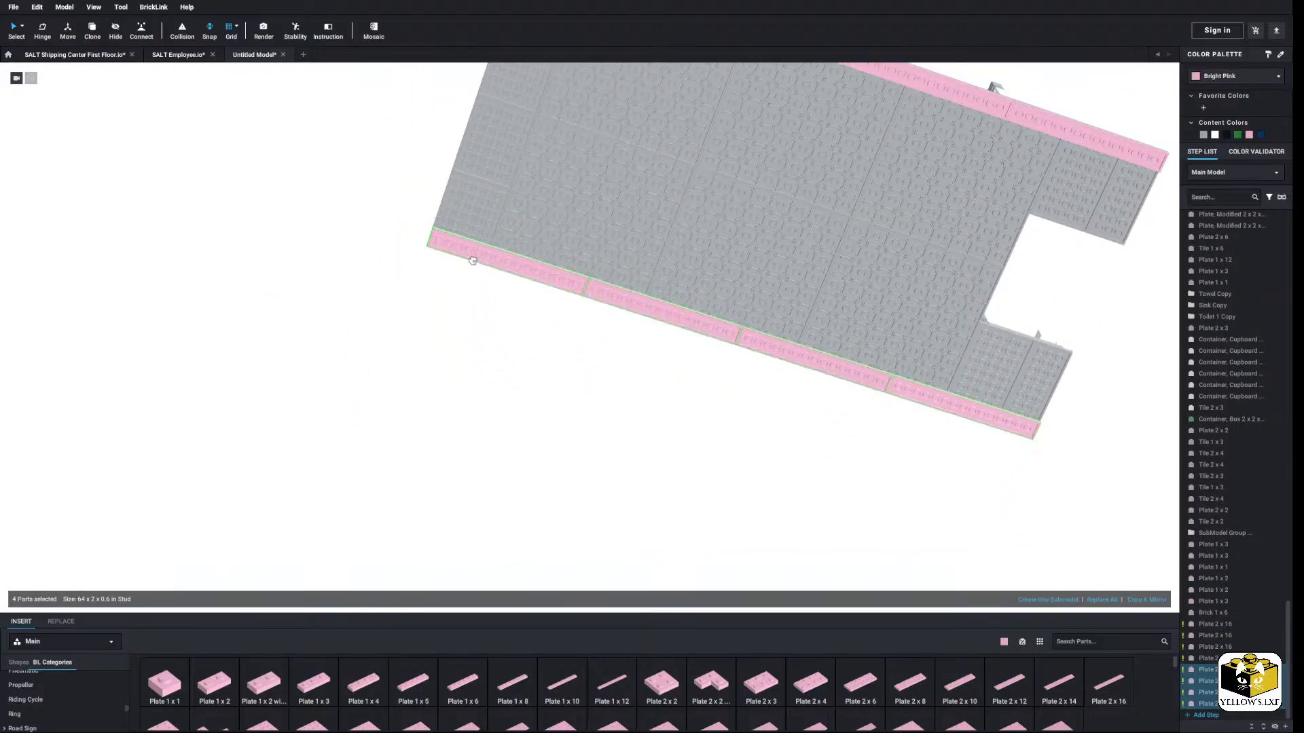
click(359, 249)
Step: Fill the underside of the floor's closed short edge with two bright pink Plate 2 x 14 between the long rows
middle_drag(359, 250, 341, 360)
right_drag(340, 360, 380, 369)
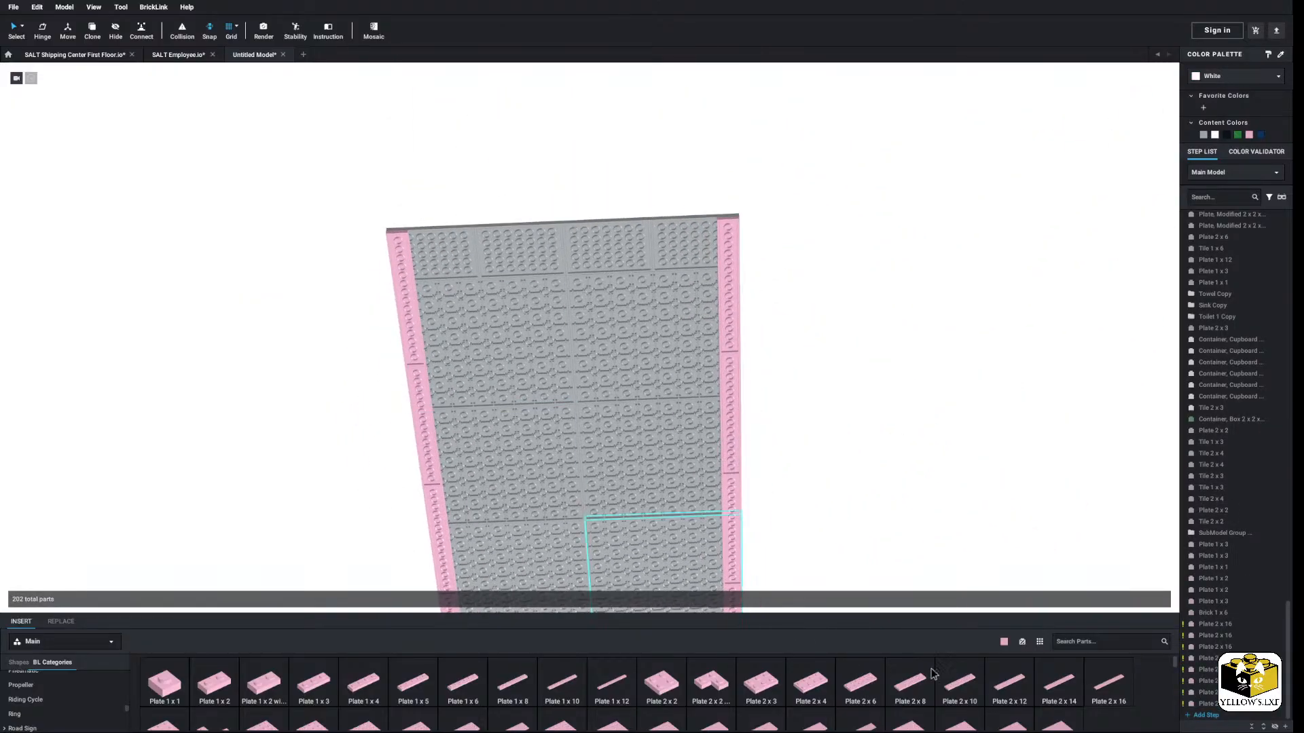
click(1059, 682)
click(483, 232)
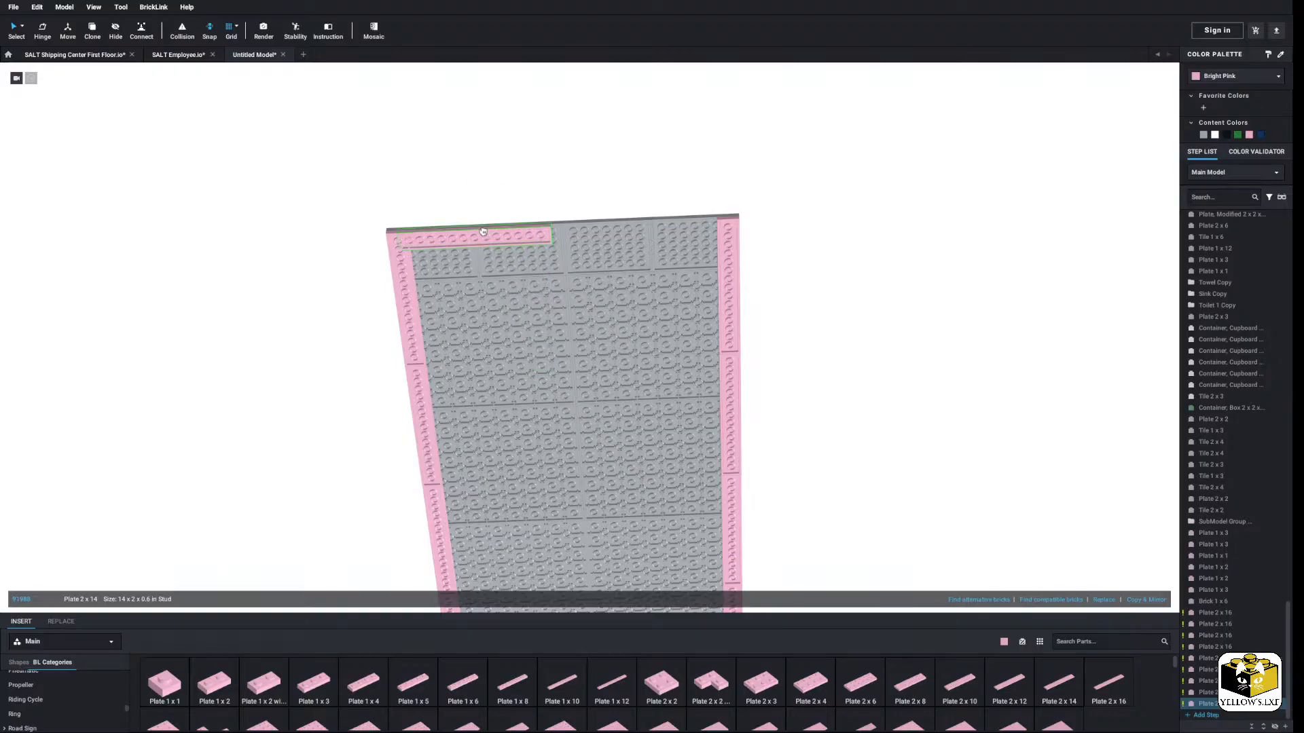
click(1057, 693)
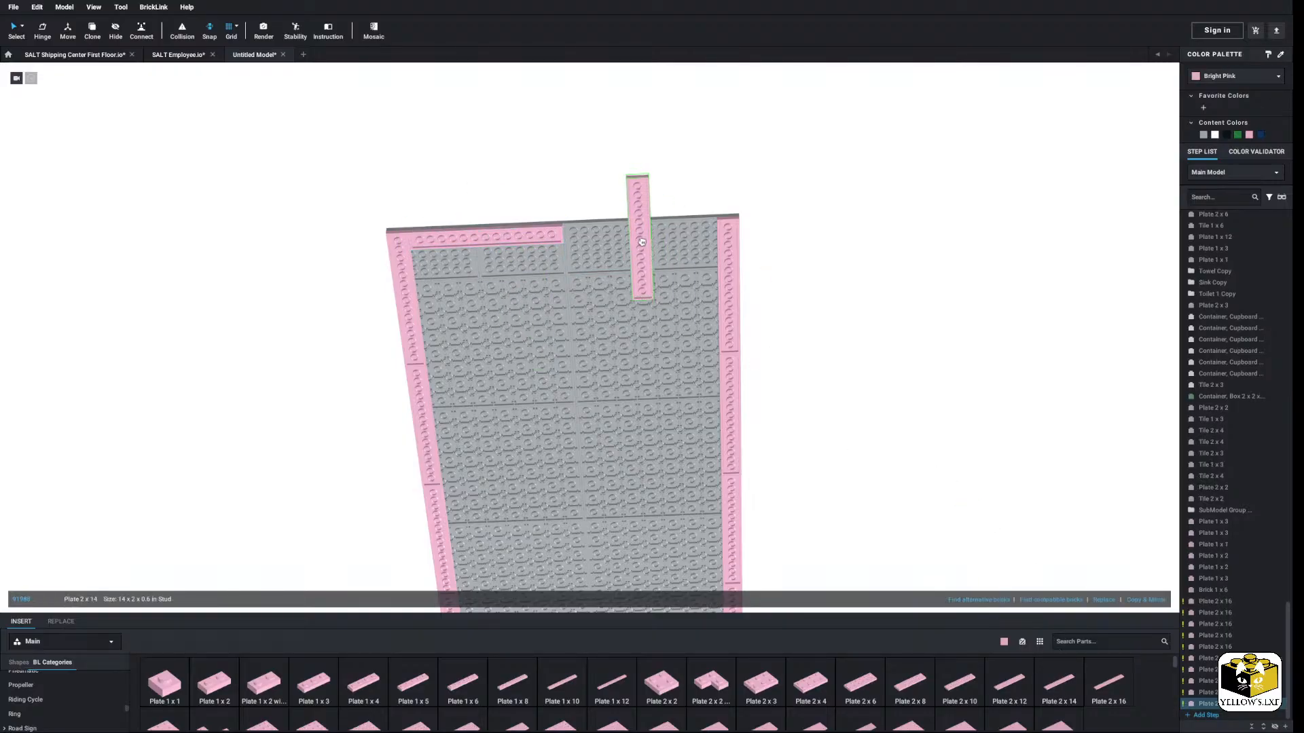
click(640, 233)
click(1044, 493)
click(1117, 689)
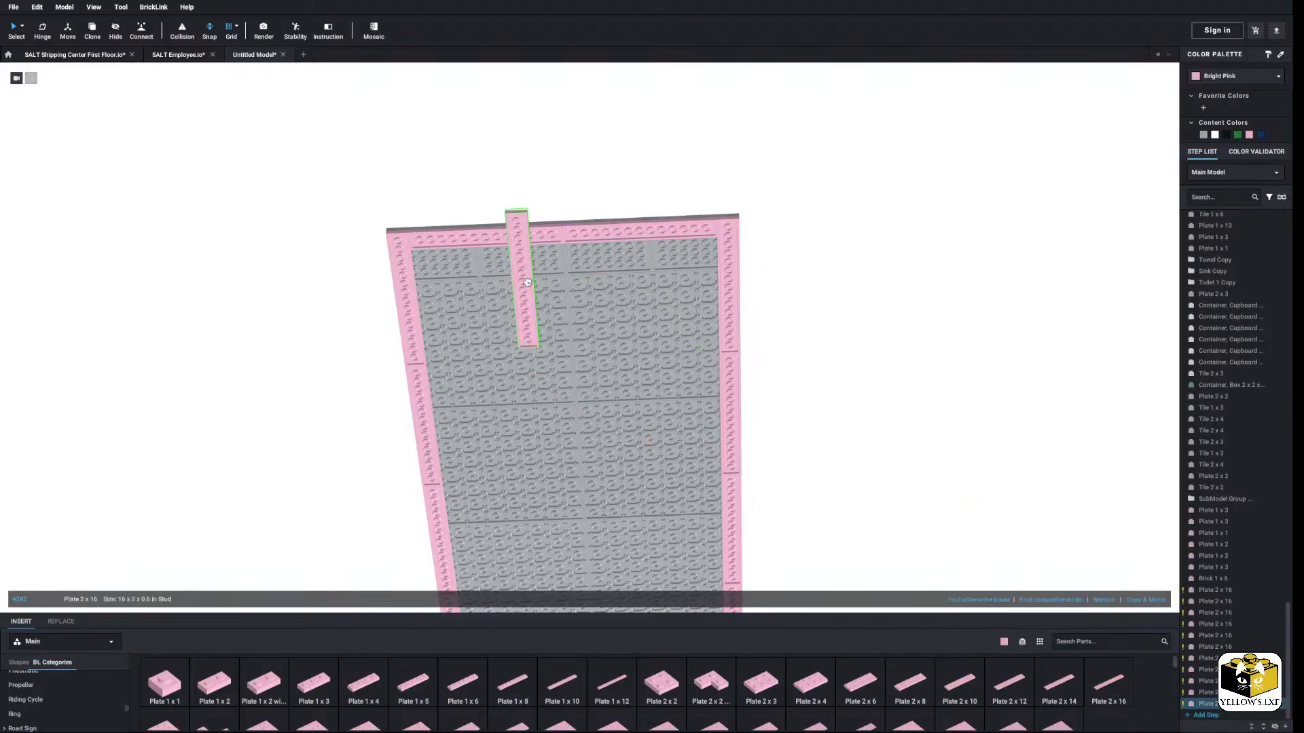
click(567, 286)
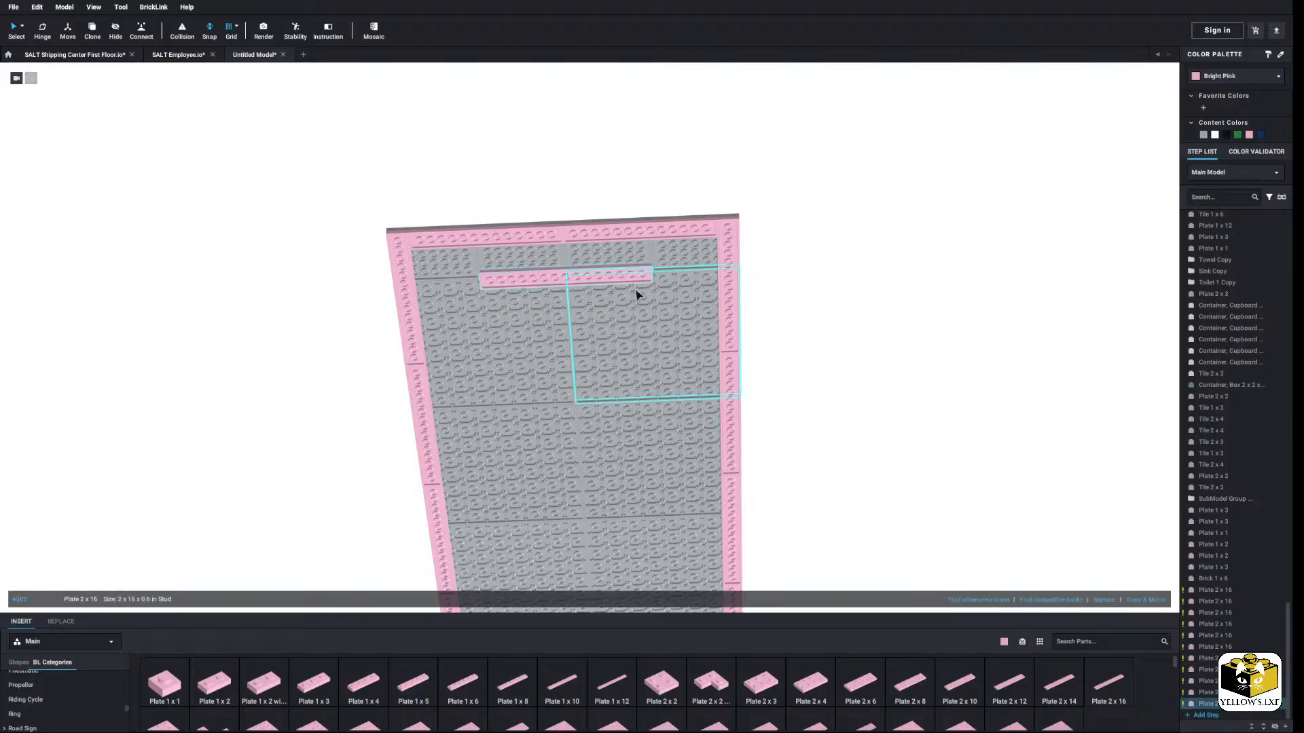
click(822, 318)
middle_drag(810, 332, 843, 353)
scroll(842, 353, up, 5)
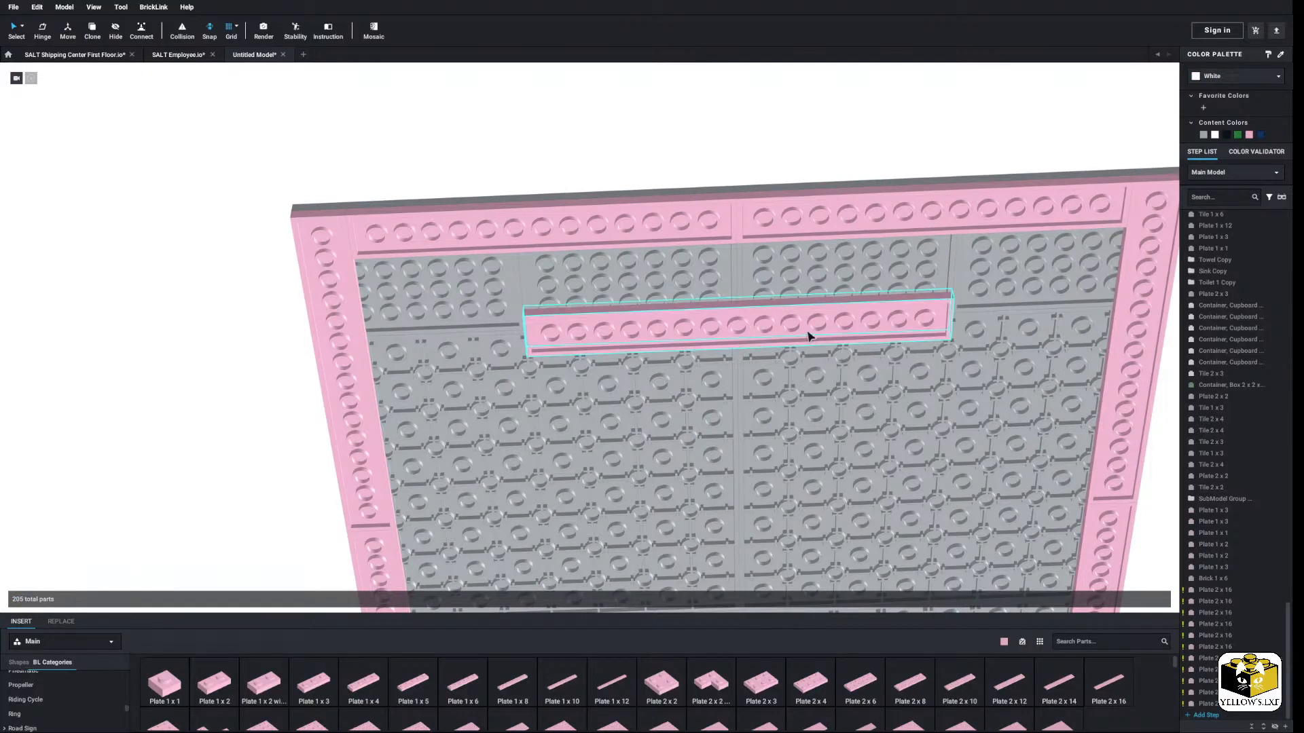
right_click(808, 335)
click(828, 375)
scroll(824, 413, down, 5)
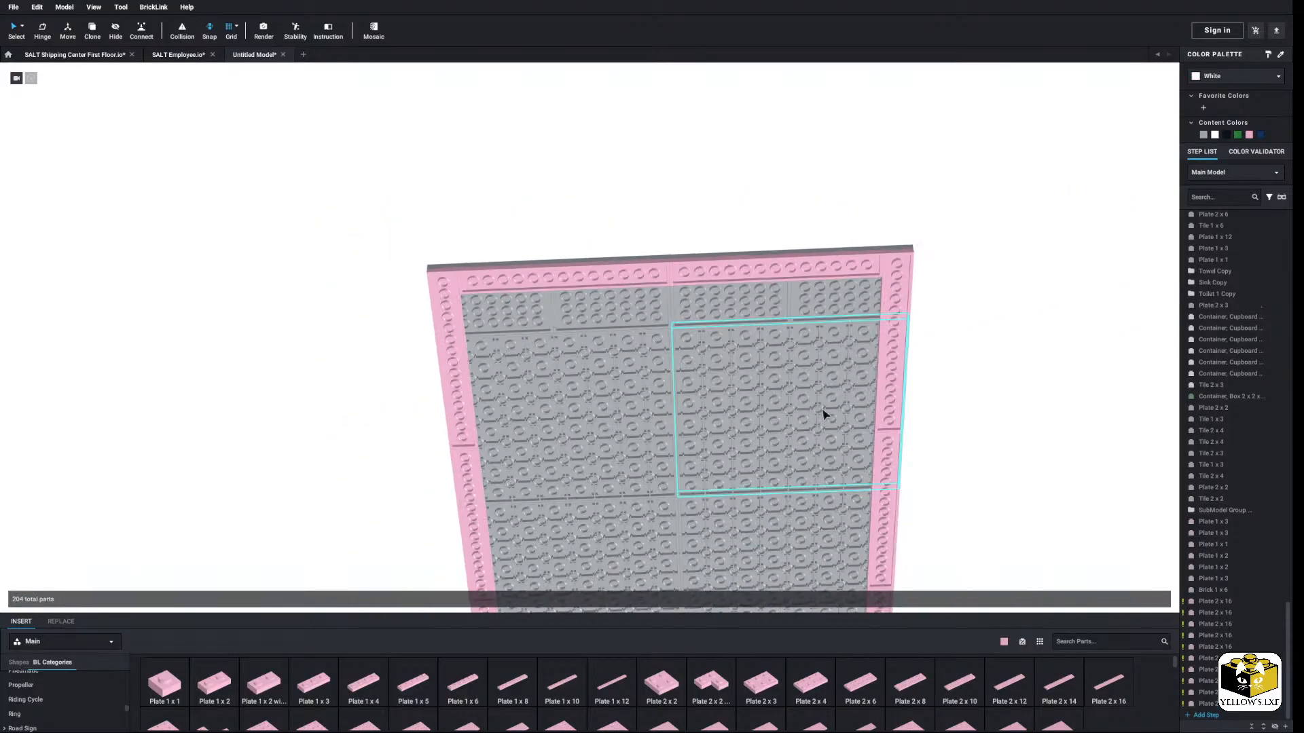
Step: Bridge the seam behind the closed short edge with two bright pink Plate 2 x 10 and a Plate 2 x 8 between them
click(961, 682)
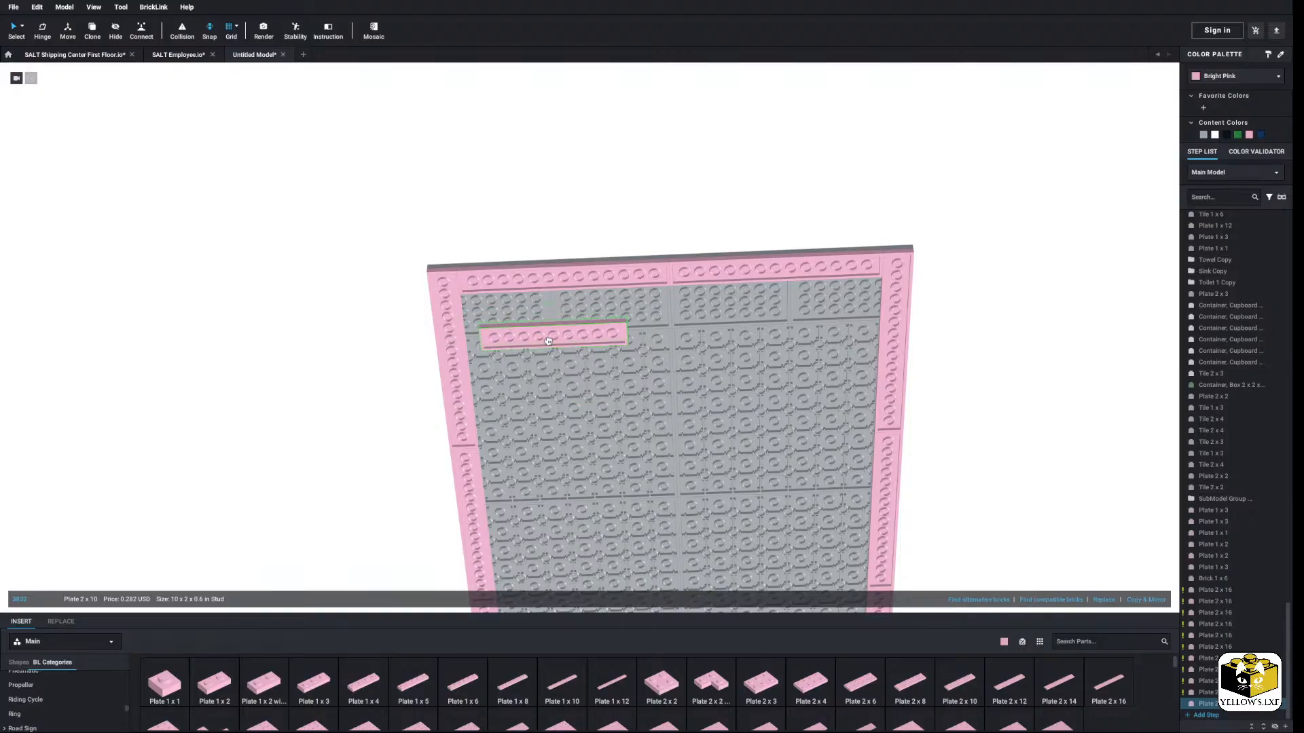
click(536, 341)
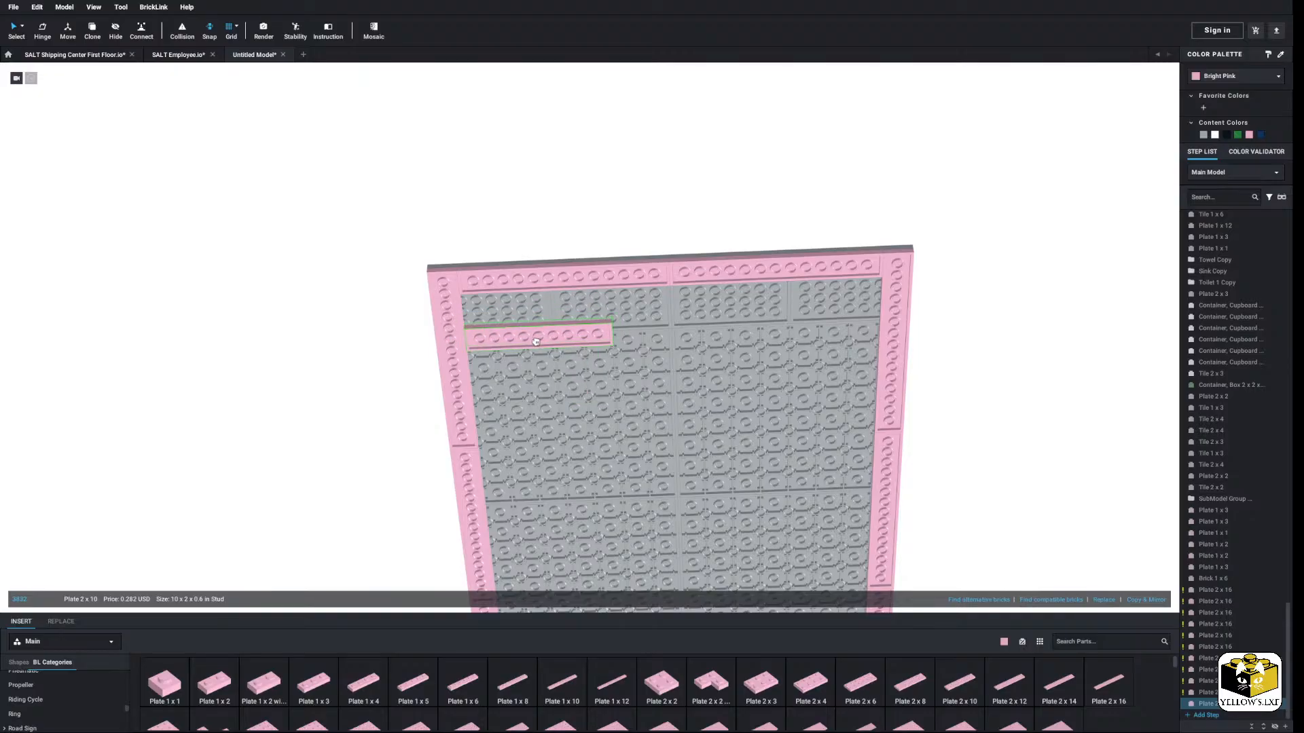
click(961, 683)
click(804, 331)
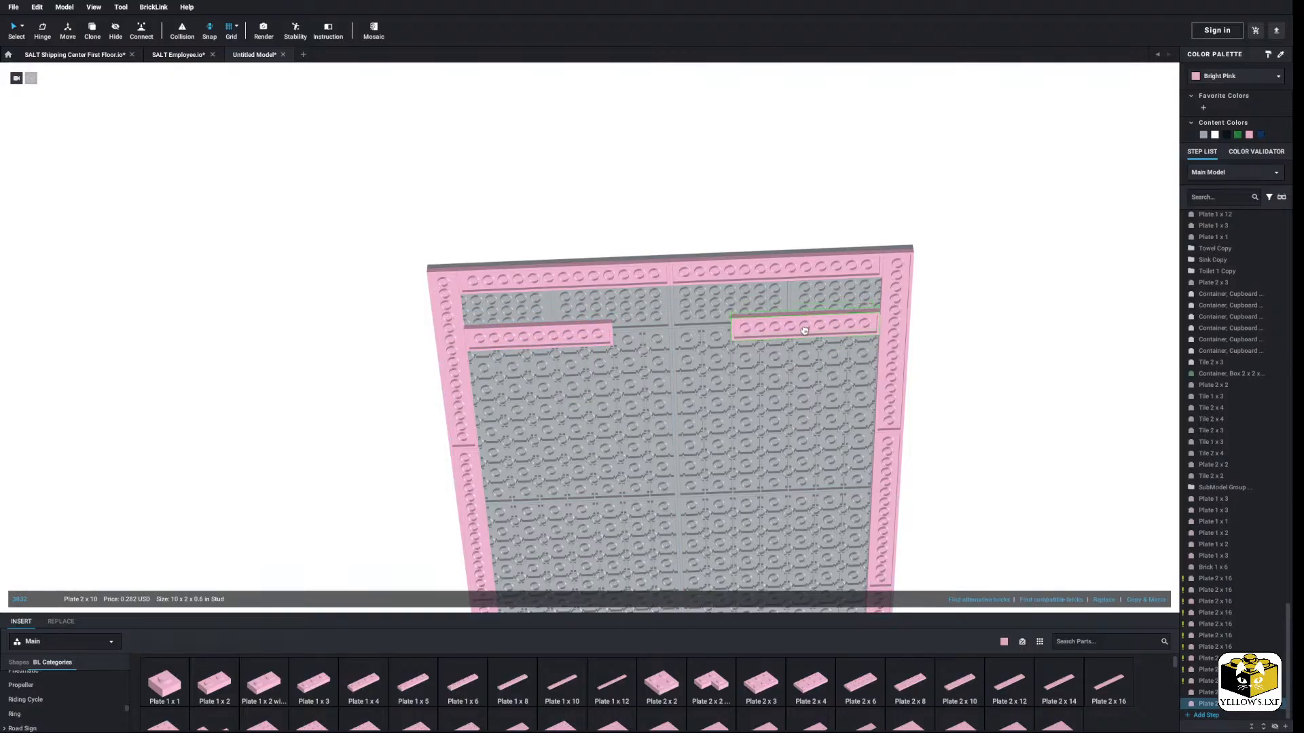
click(1019, 364)
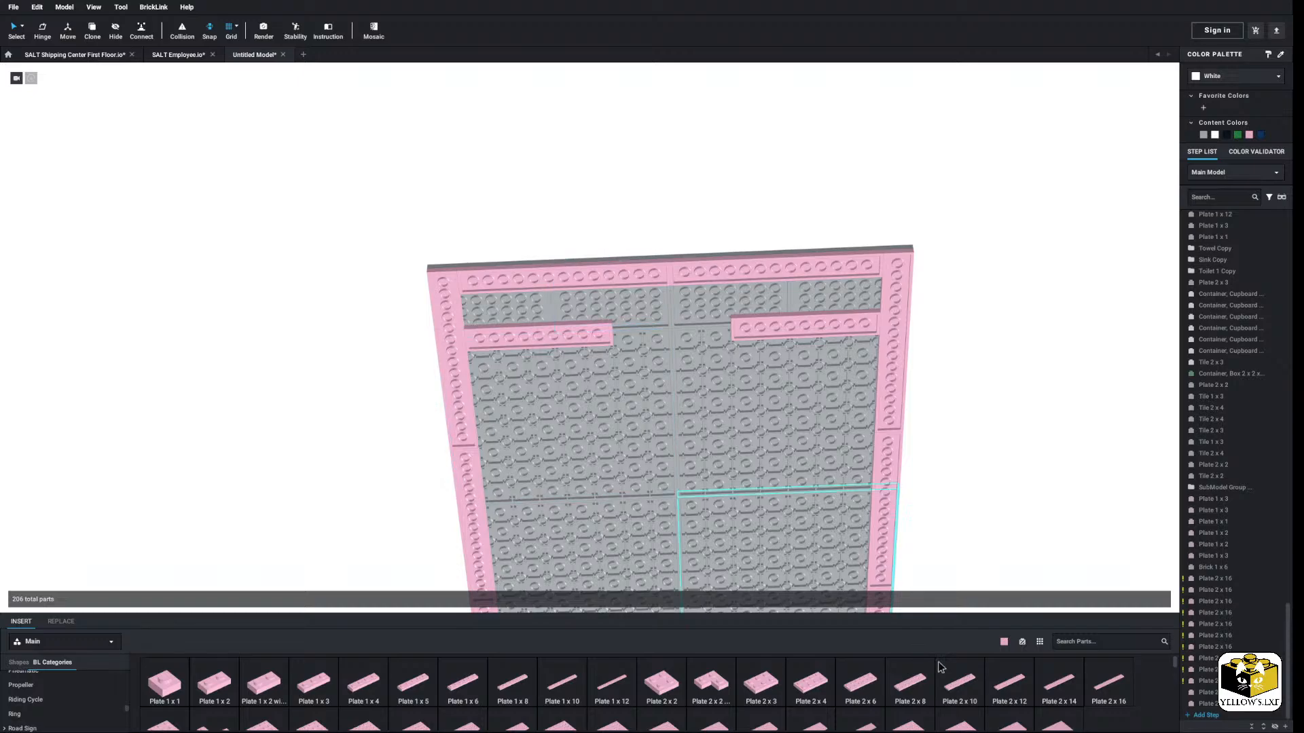
click(671, 331)
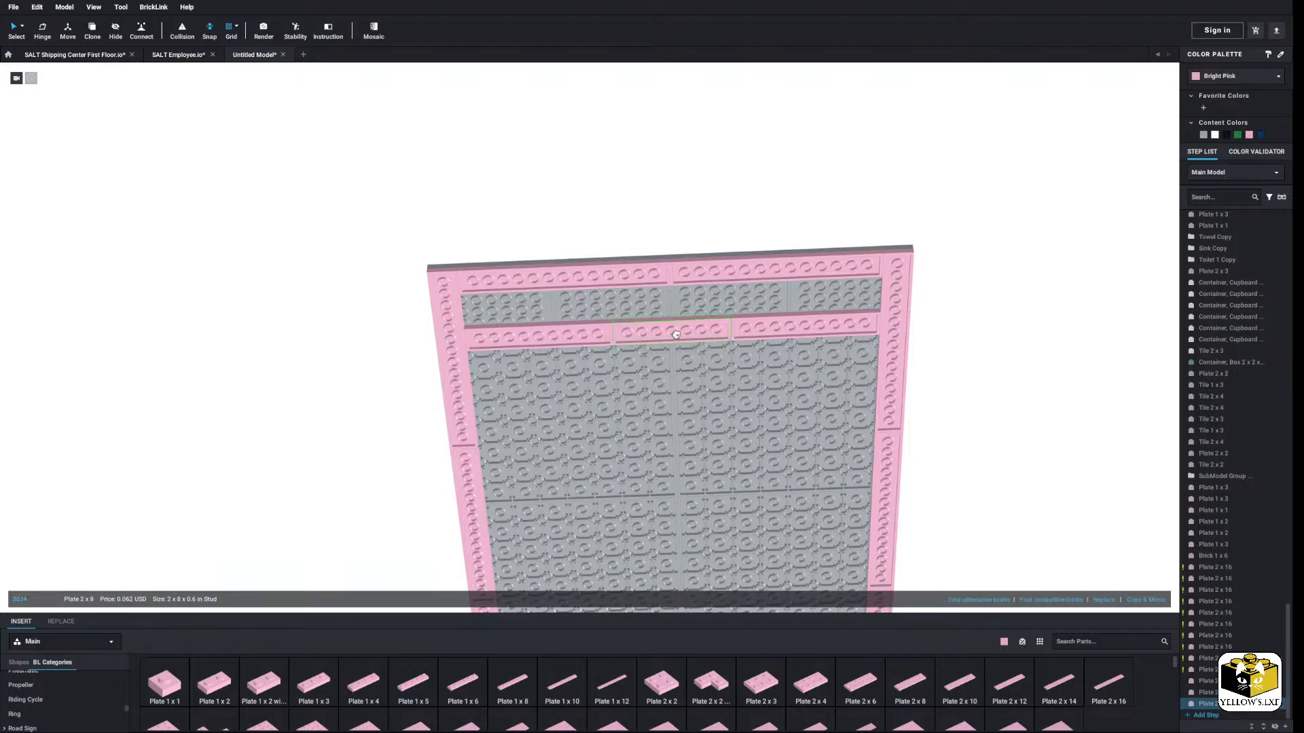
click(1059, 494)
Step: Attach two bright pink Plate 4 x 4 under the floor's centre line, each where four large baseplates meet
scroll(1057, 495, down, 5)
right_drag(1058, 495, 989, 500)
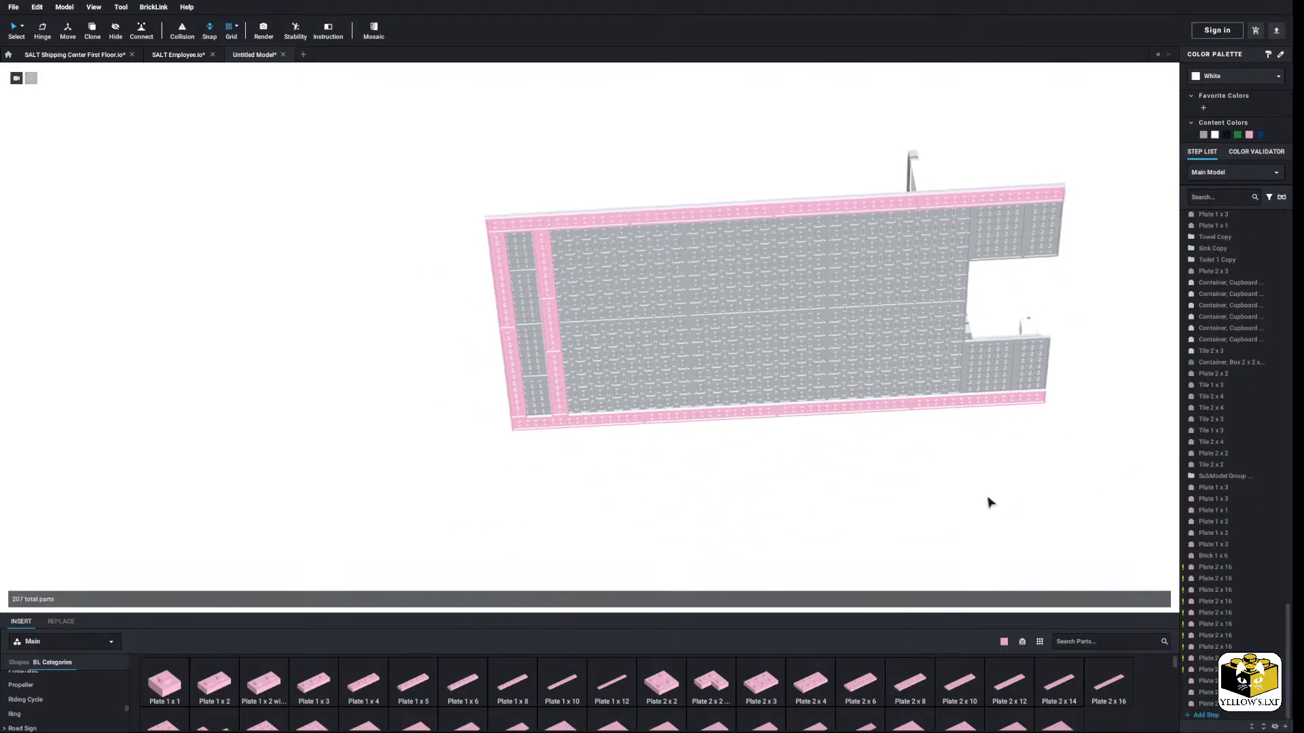
middle_drag(989, 500, 893, 544)
scroll(879, 561, up, 5)
right_drag(876, 561, 898, 557)
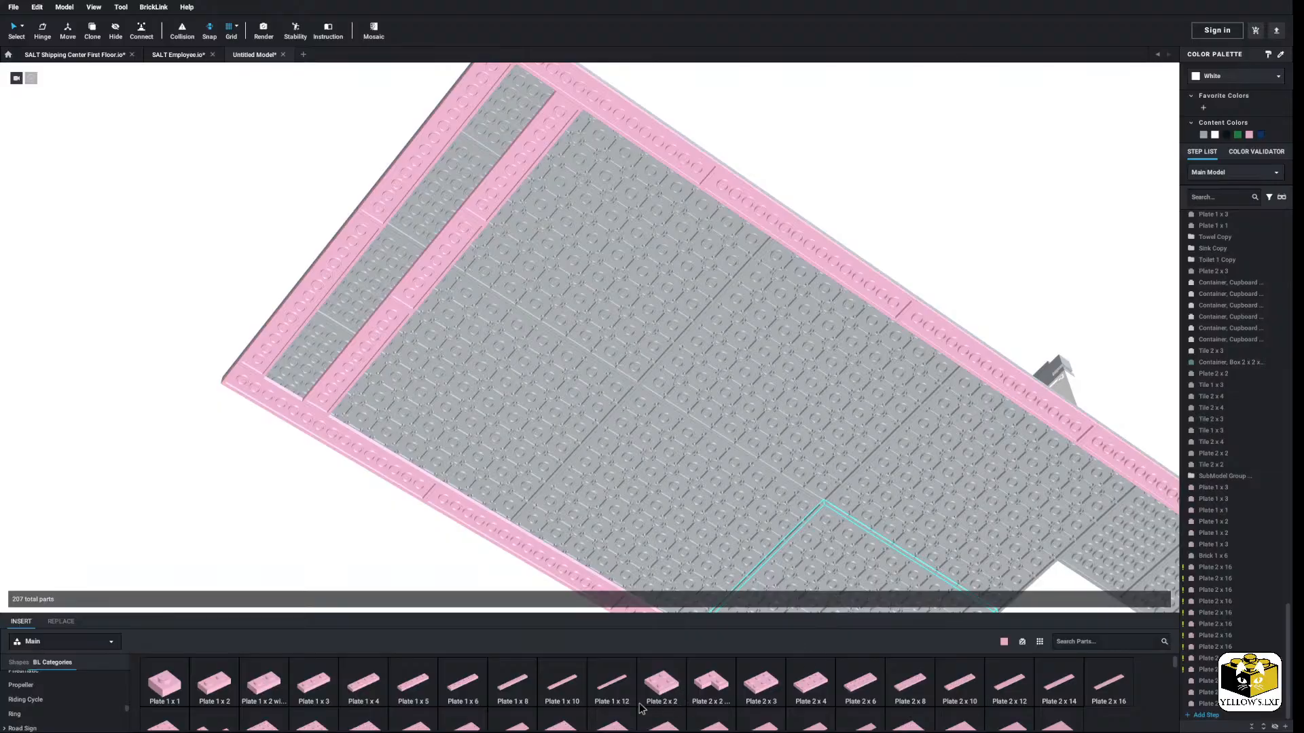
scroll(640, 708, down, 1)
click(264, 676)
click(639, 387)
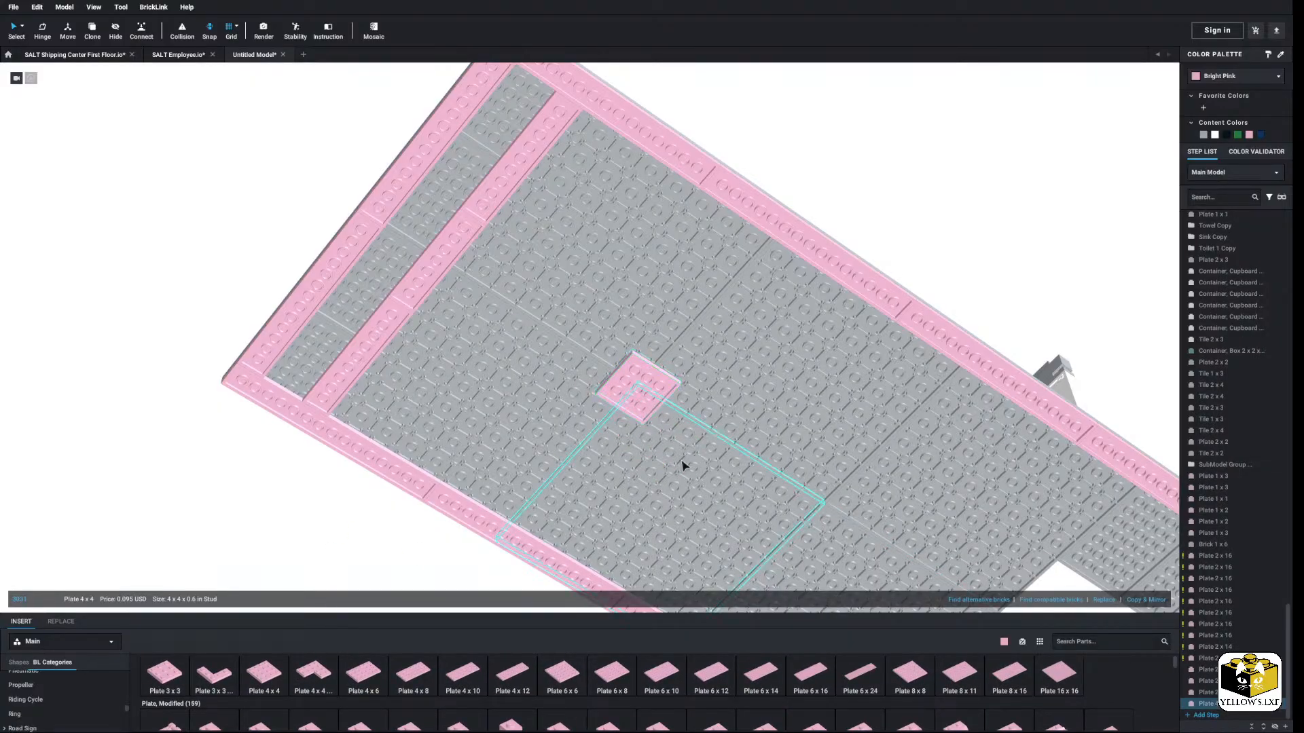
click(264, 682)
middle_drag(488, 532, 395, 488)
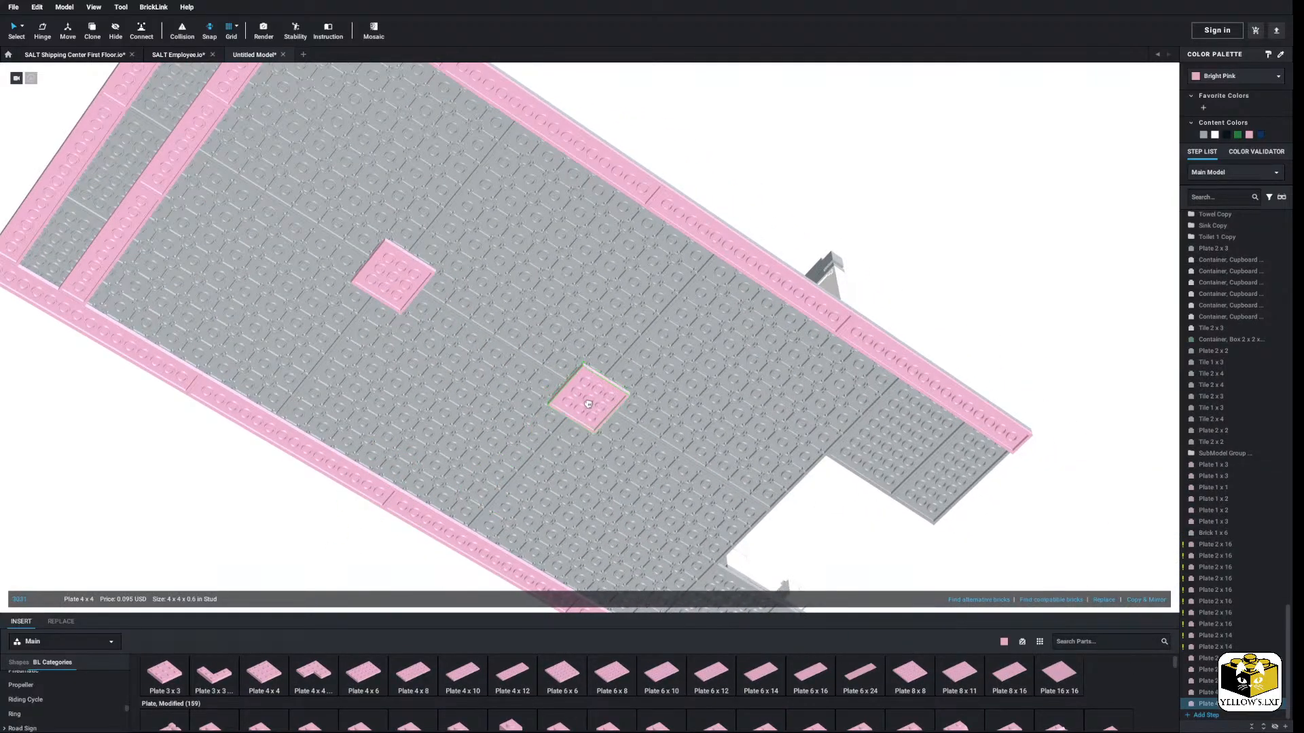
click(588, 404)
click(803, 519)
Step: Place a bright pink Plate 2 x 8 under the outer end of each floor arm beside the elevator opening
right_drag(803, 519, 893, 452)
middle_drag(893, 452, 728, 484)
right_drag(681, 478, 706, 530)
scroll(954, 686, up, 2)
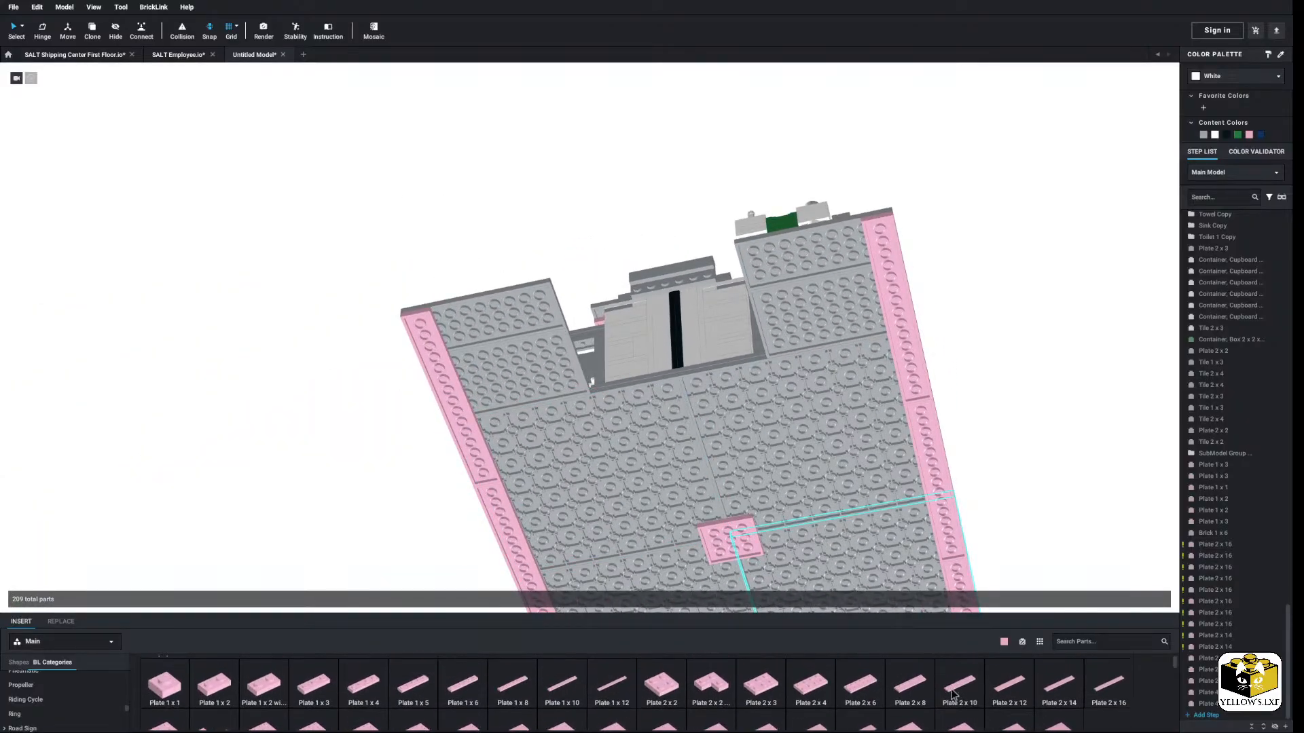
click(910, 683)
click(493, 303)
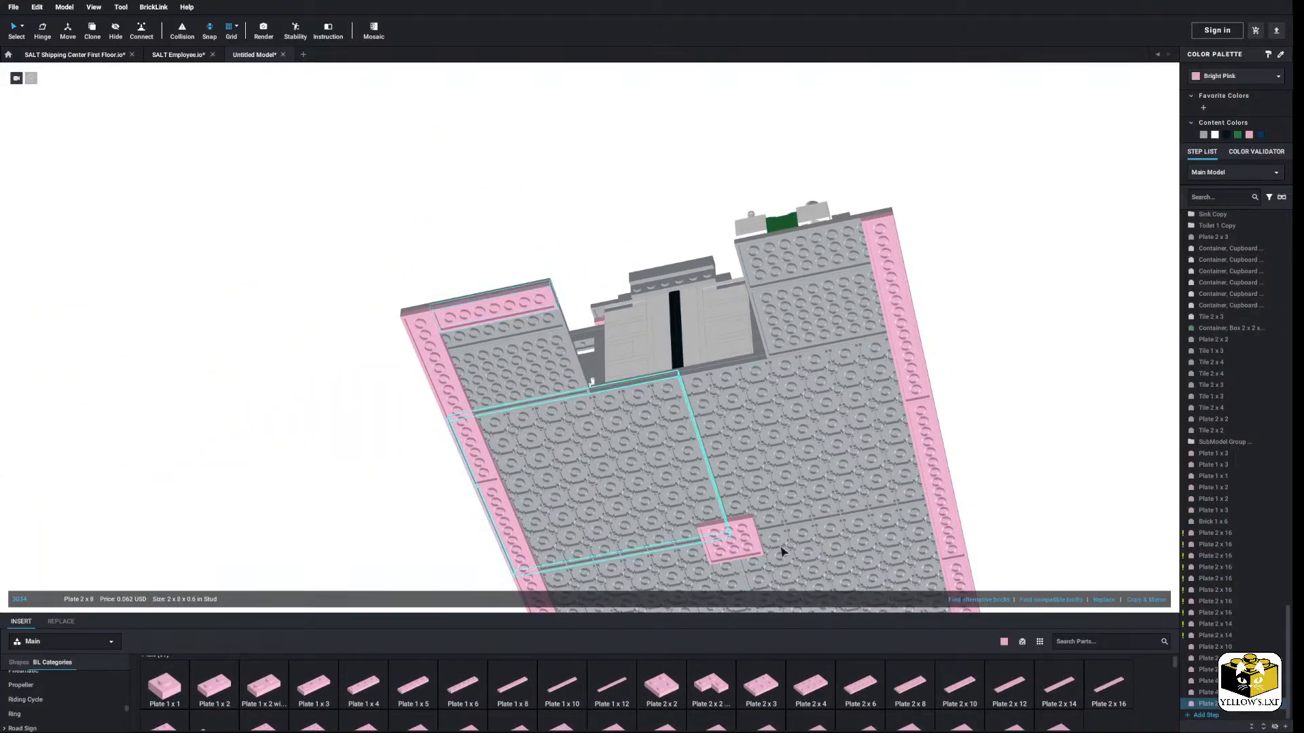
click(801, 251)
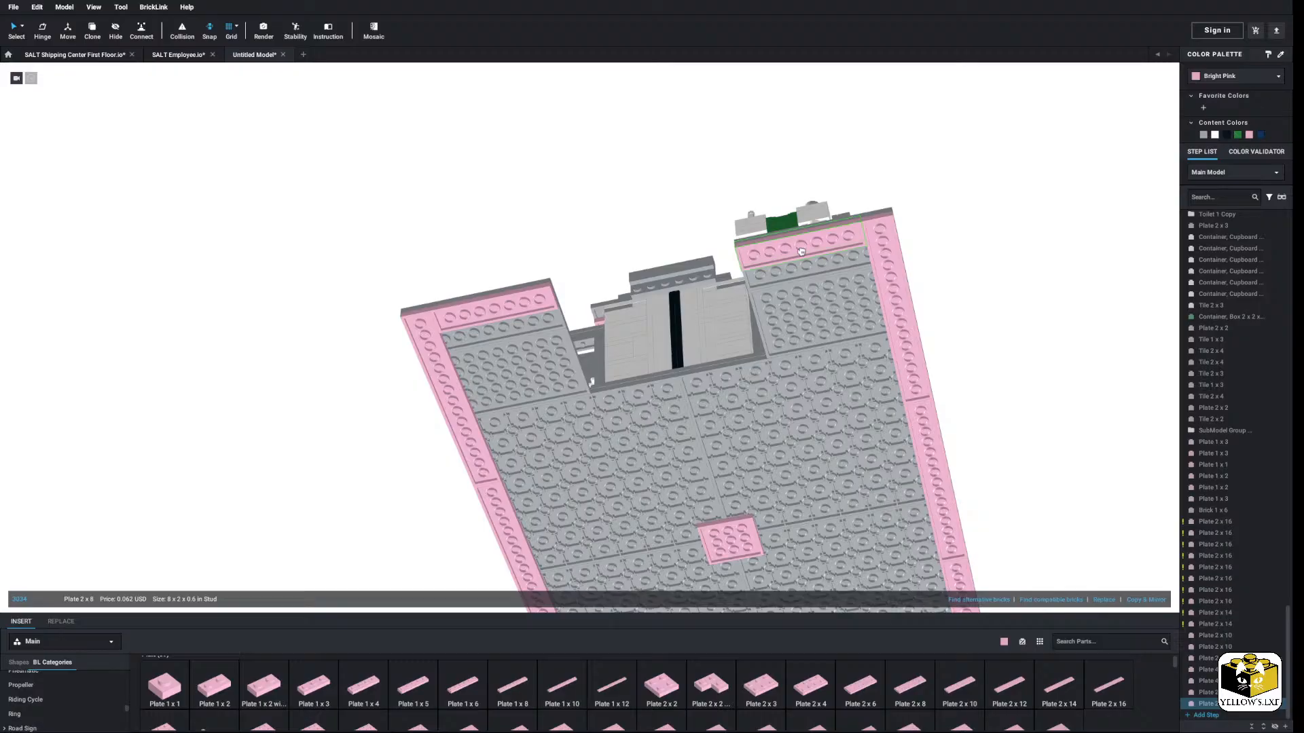
click(1016, 298)
Step: Place a bright pink Plate 2 x 10 under the inner edge of each floor arm flanking the elevator opening
right_drag(1016, 297, 967, 294)
click(996, 696)
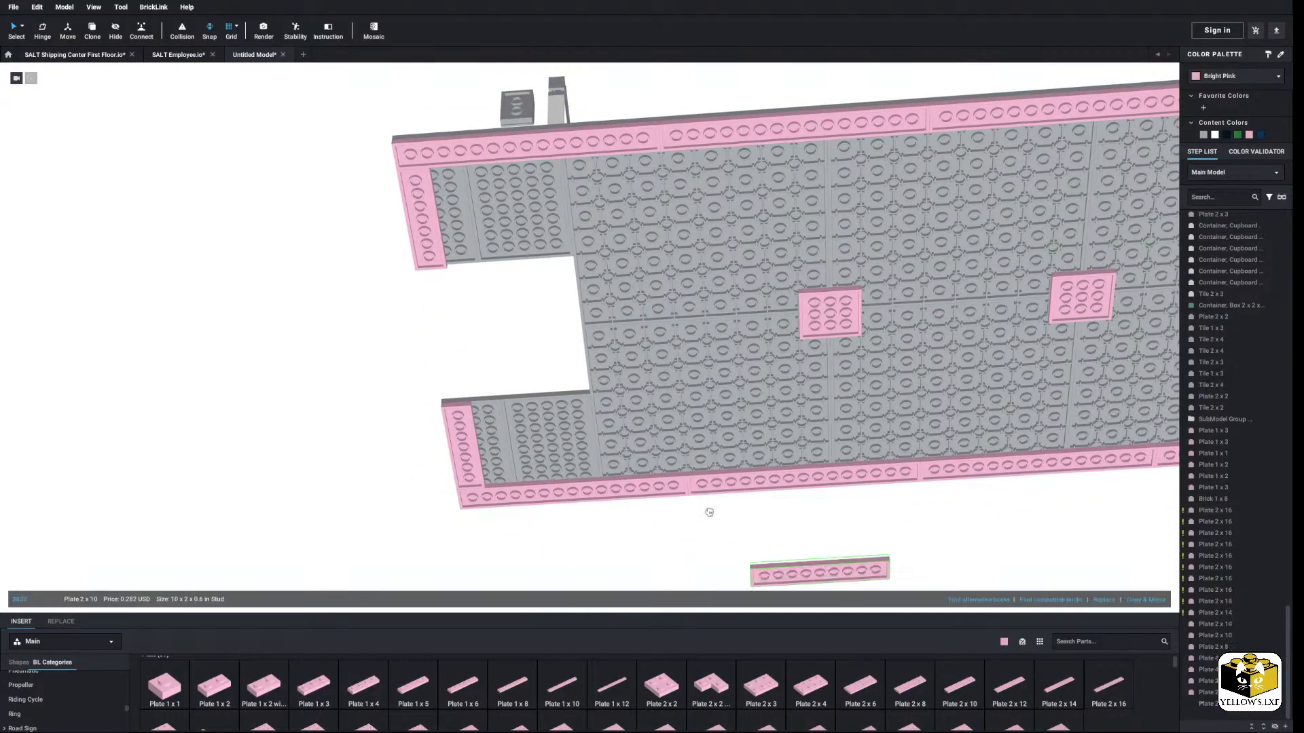
click(553, 417)
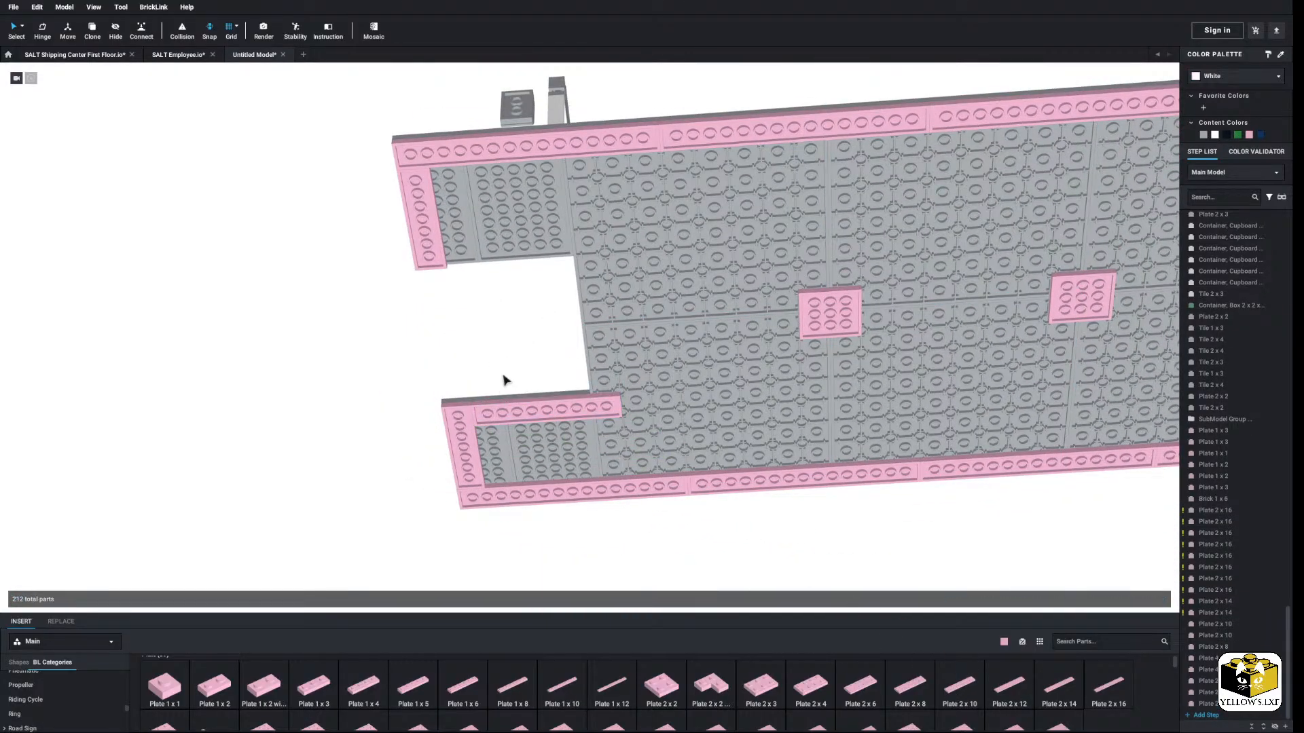
click(962, 693)
click(522, 253)
click(512, 285)
right_drag(504, 358, 538, 363)
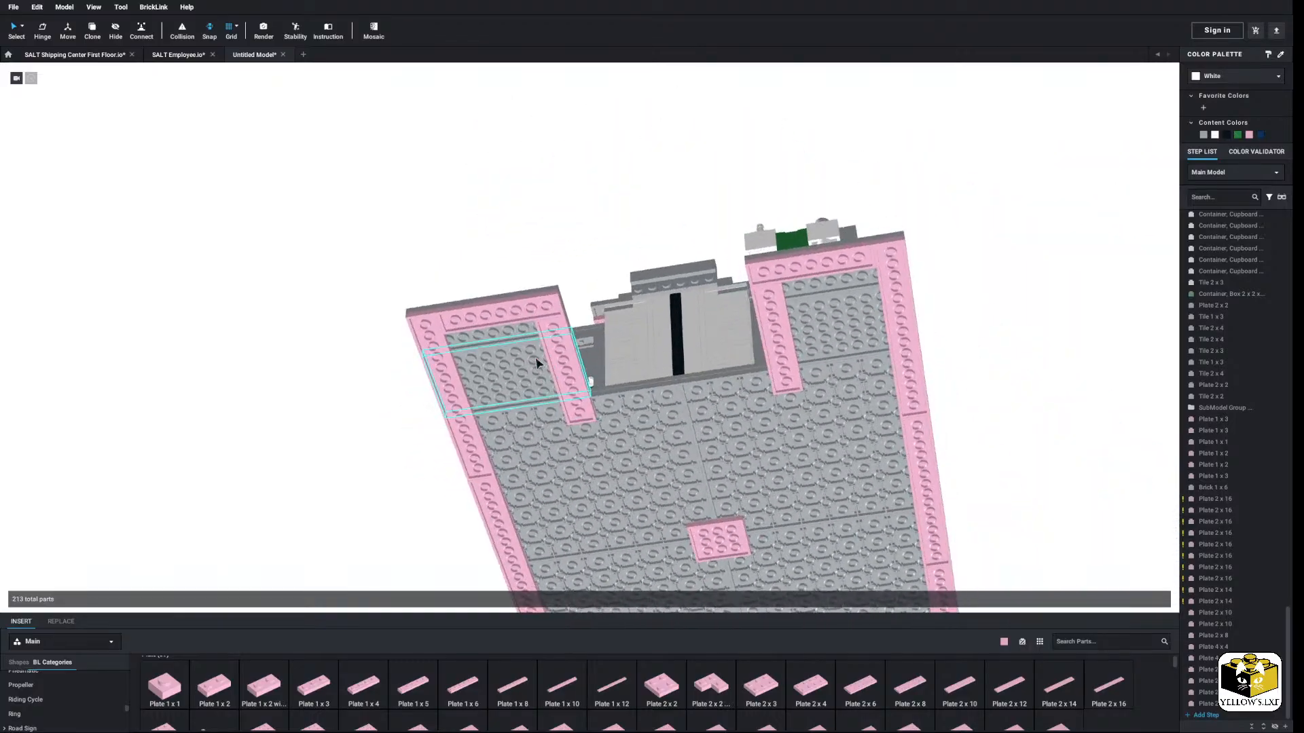
Step: Close the pink border with a Plate 2 x 12 under the floor edge in front of the elevator doors
click(1016, 700)
key(Right)
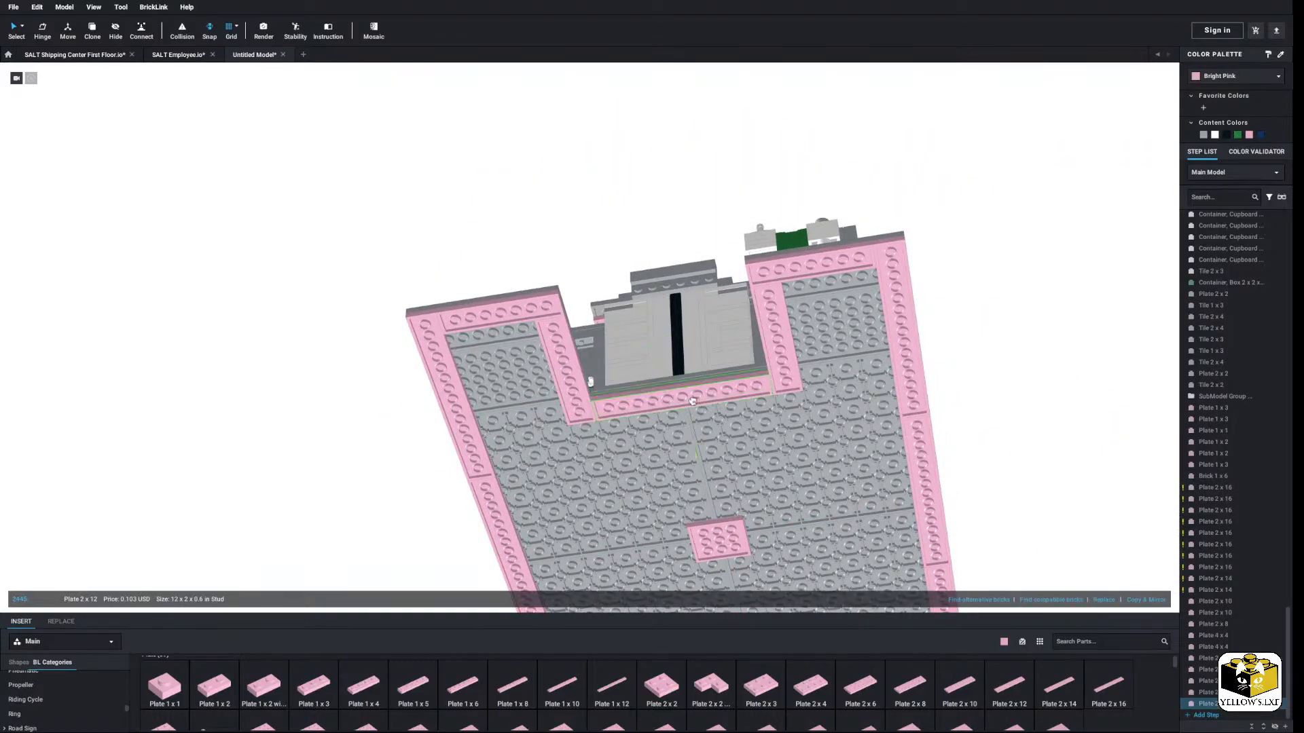
click(679, 395)
click(617, 249)
Step: Inspect the floor and its pink underside layer from the elevator side and from the open floor side
scroll(618, 262, down, 5)
right_drag(617, 260, 633, 300)
scroll(669, 462, up, 5)
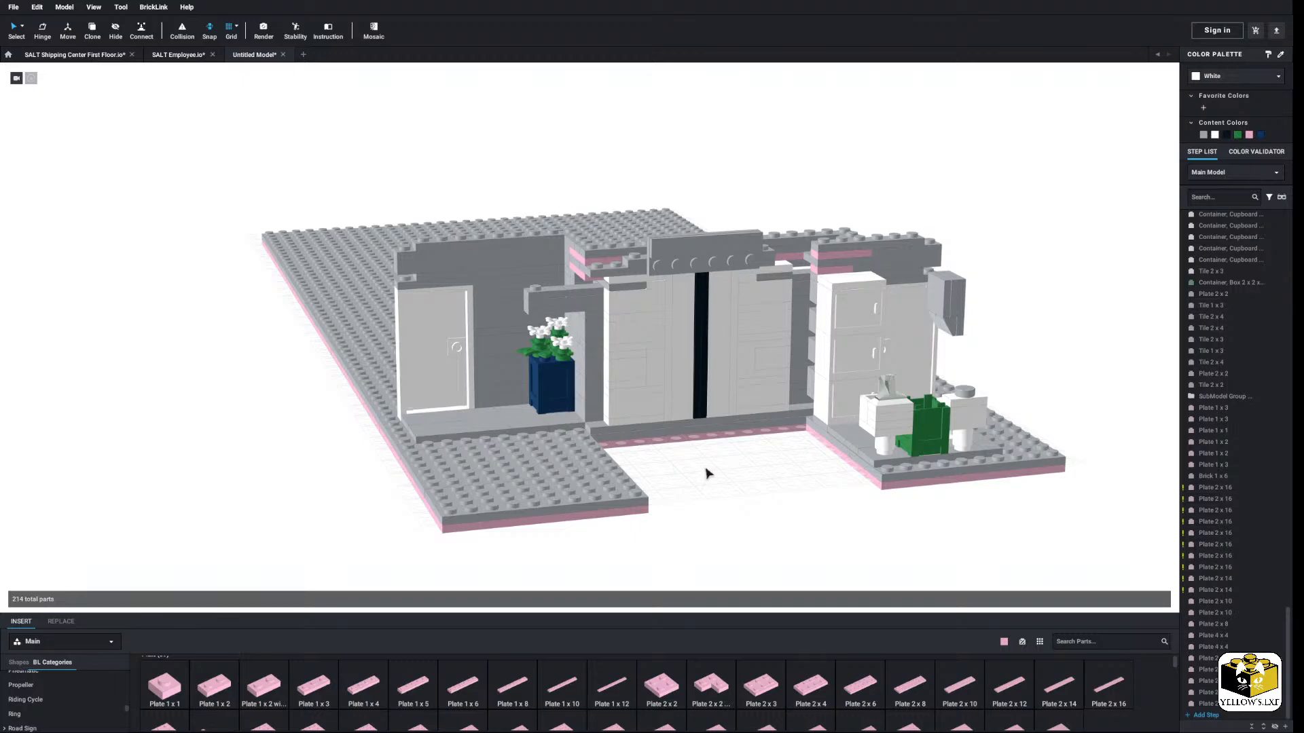
scroll(702, 483, down, 5)
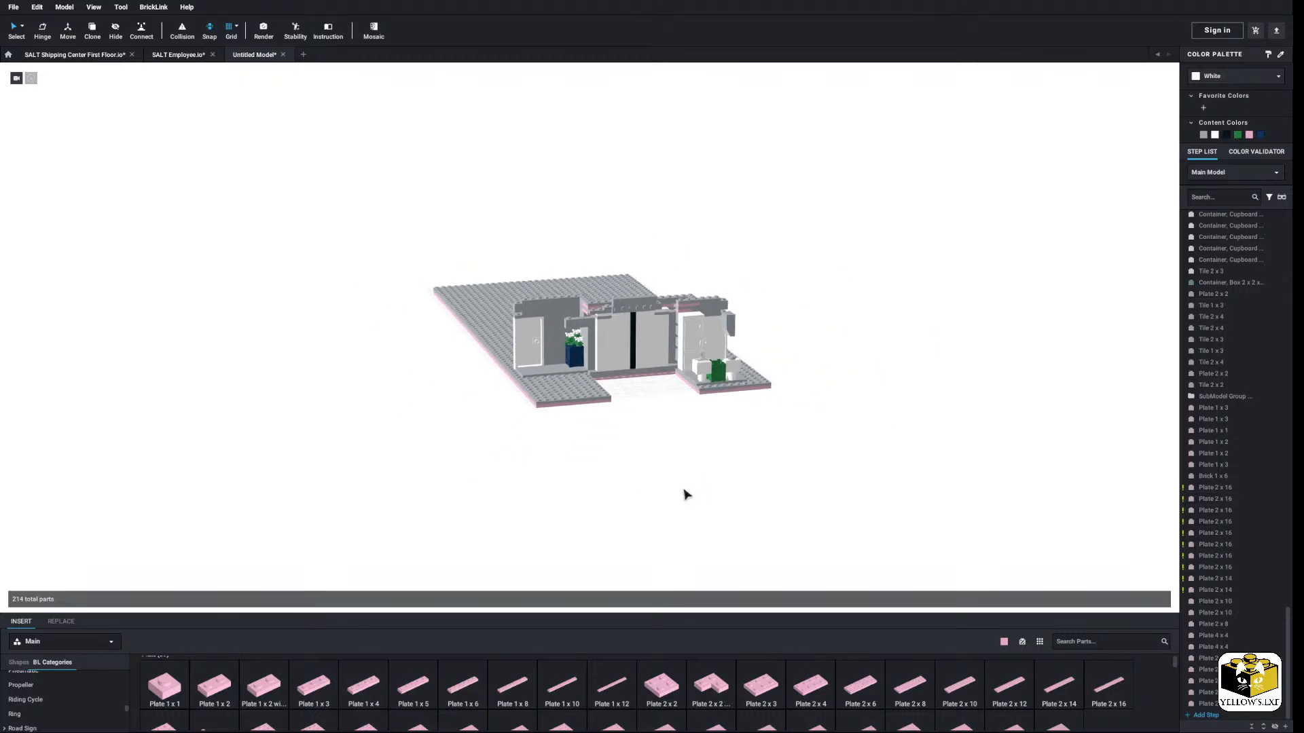
right_drag(686, 495, 715, 527)
scroll(699, 517, up, 3)
scroll(713, 534, up, 2)
middle_drag(713, 529, 658, 524)
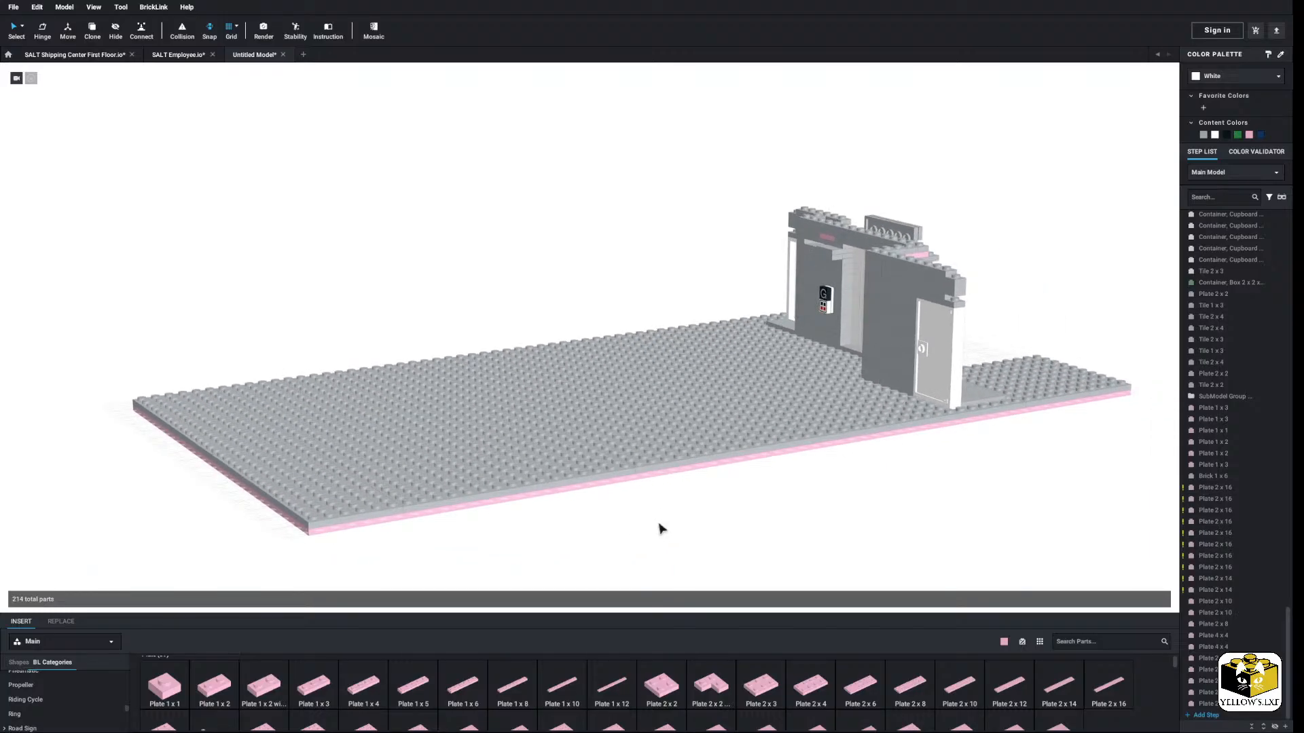
Step: Copy the white Door Frame 1 x 4 x 6 from the restroom entrance and paste it near the far corner of the long front floor edge
right_click(958, 376)
right_click(911, 488)
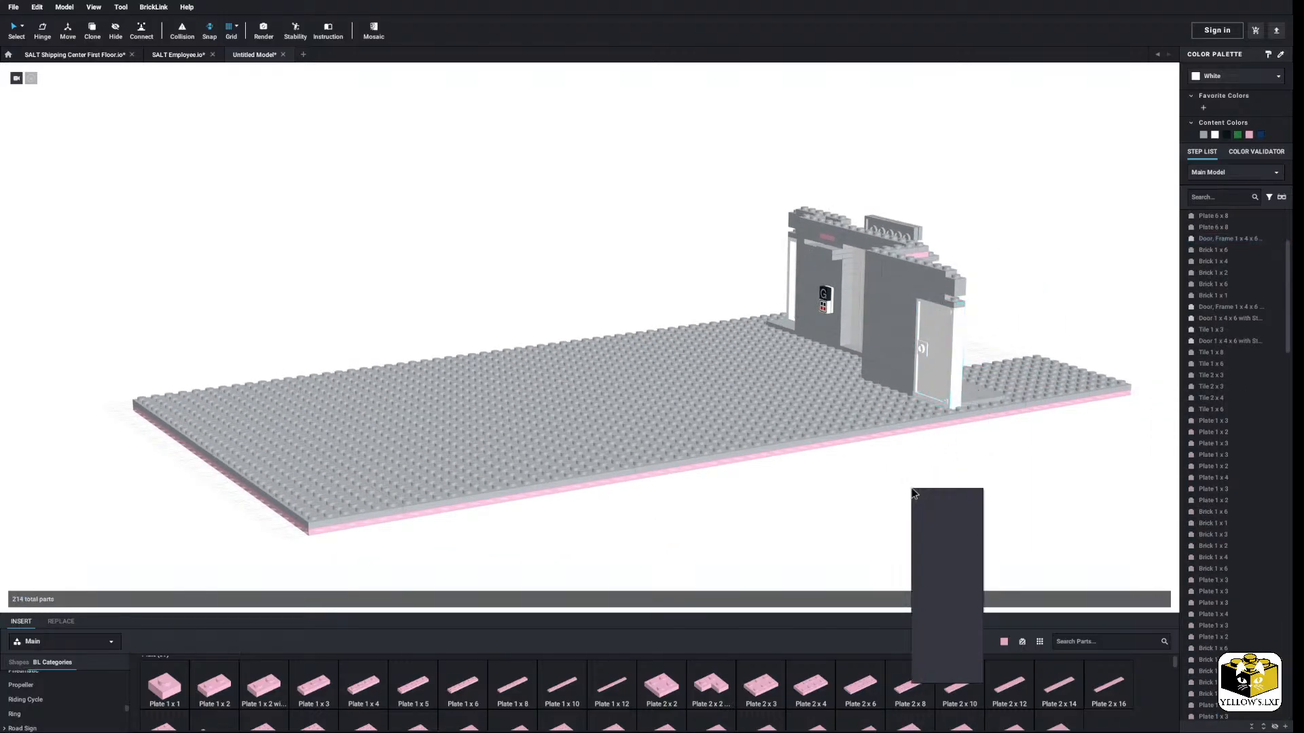
click(929, 523)
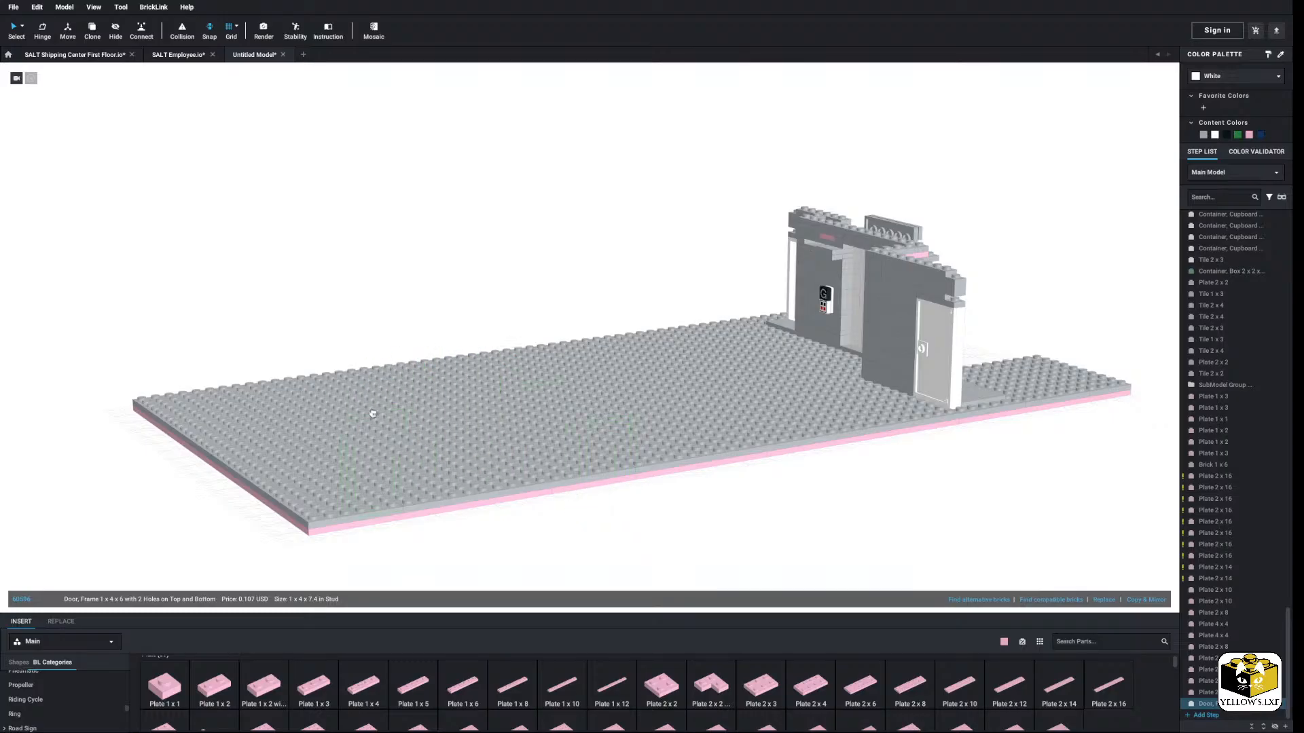
click(377, 509)
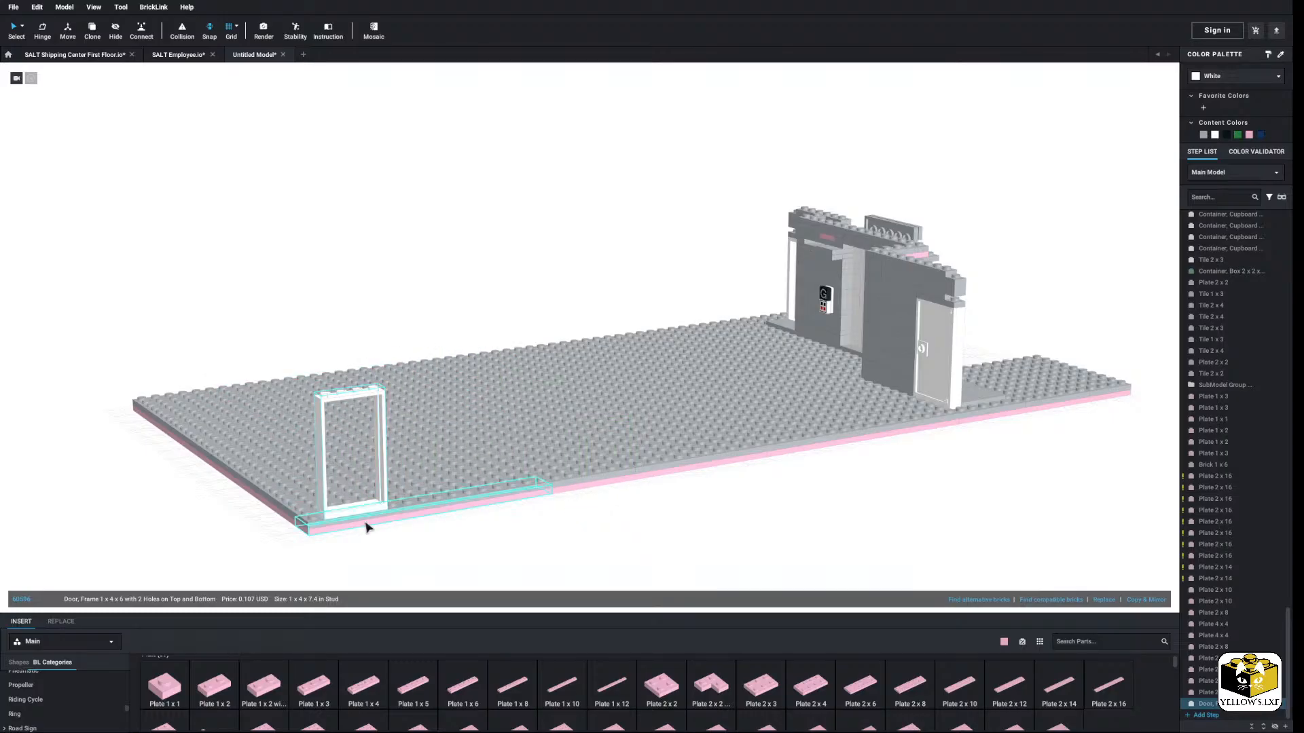
click(390, 557)
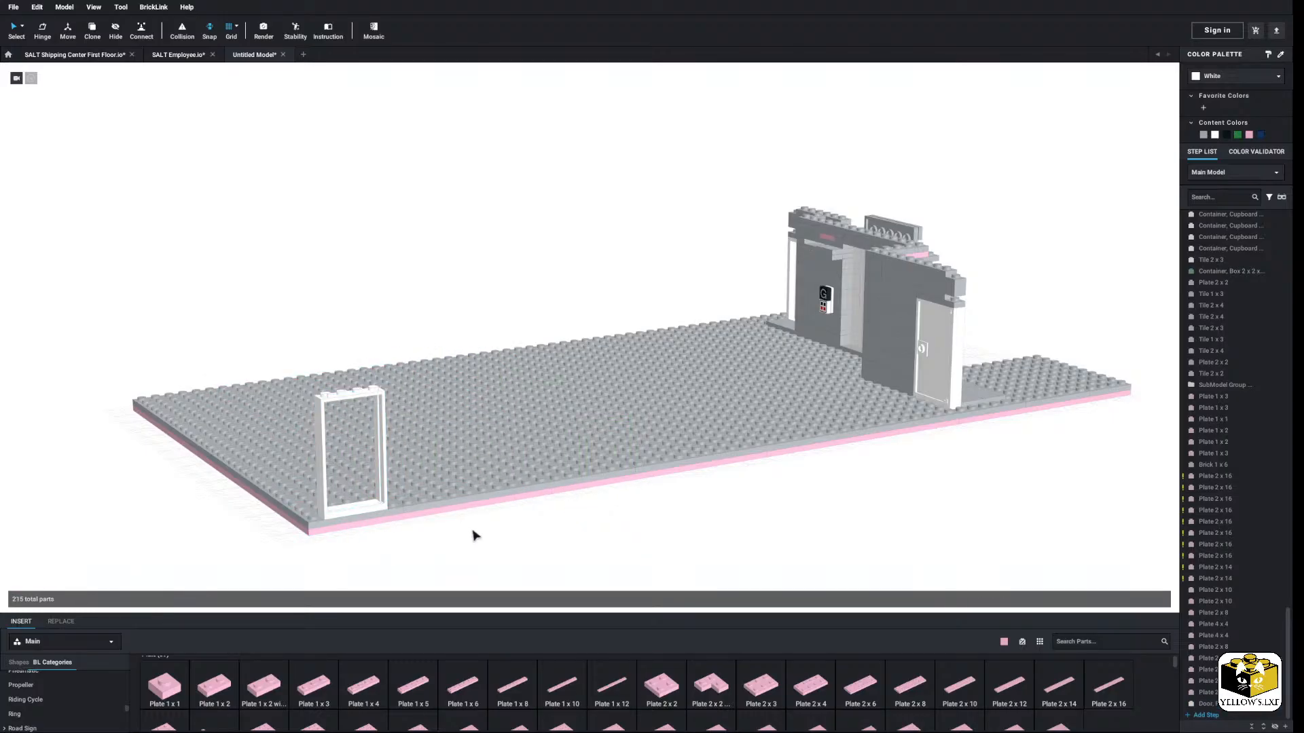
Step: Duplicate the white door frame eight times side by side along the front floor edge
click(354, 511)
click(1141, 601)
click(1141, 601)
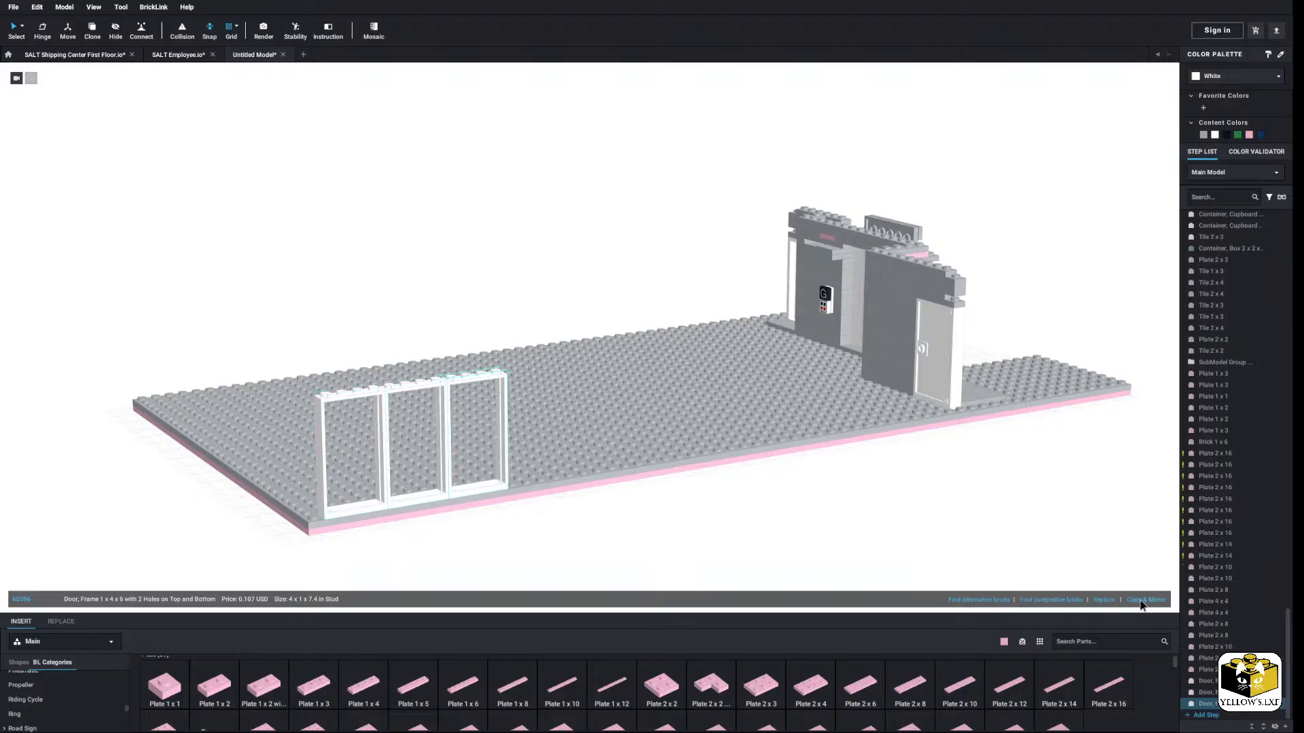
click(1141, 601)
click(1141, 601)
click(1141, 601)
click(1141, 601)
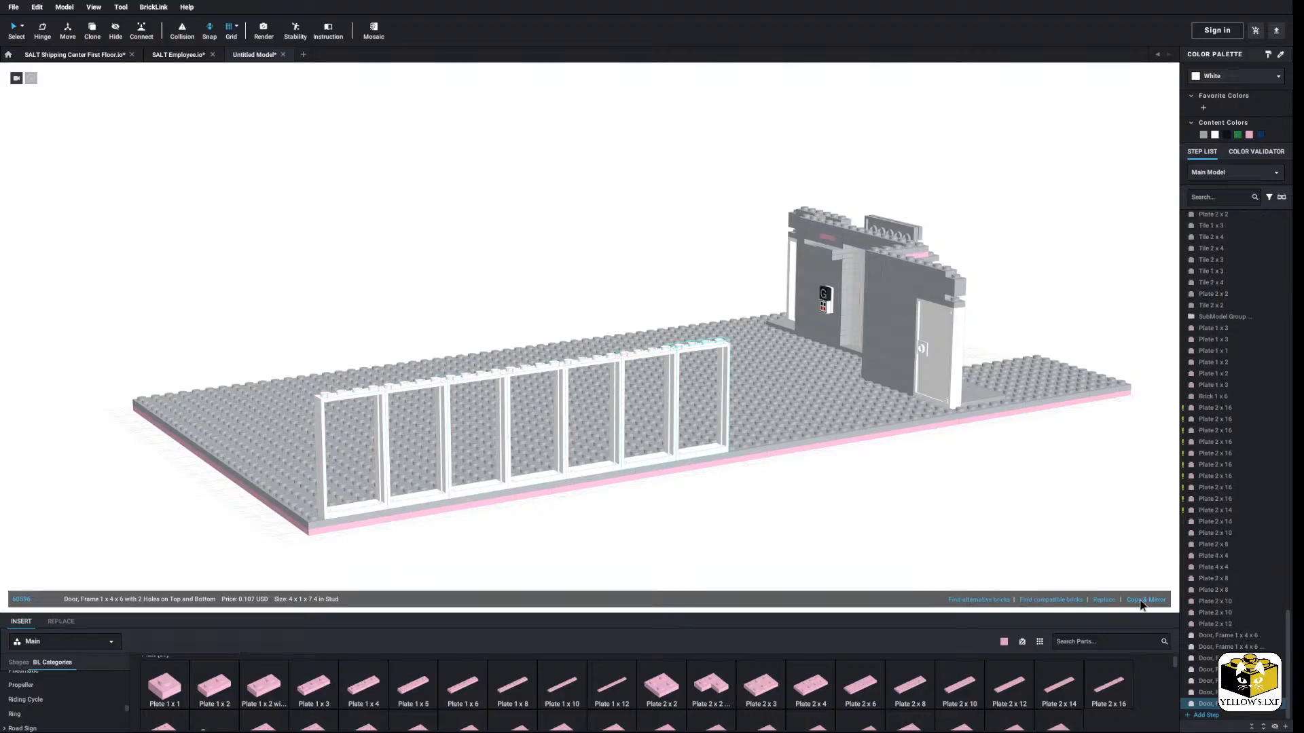
click(1141, 601)
click(1141, 601)
ctrl+click(722, 457)
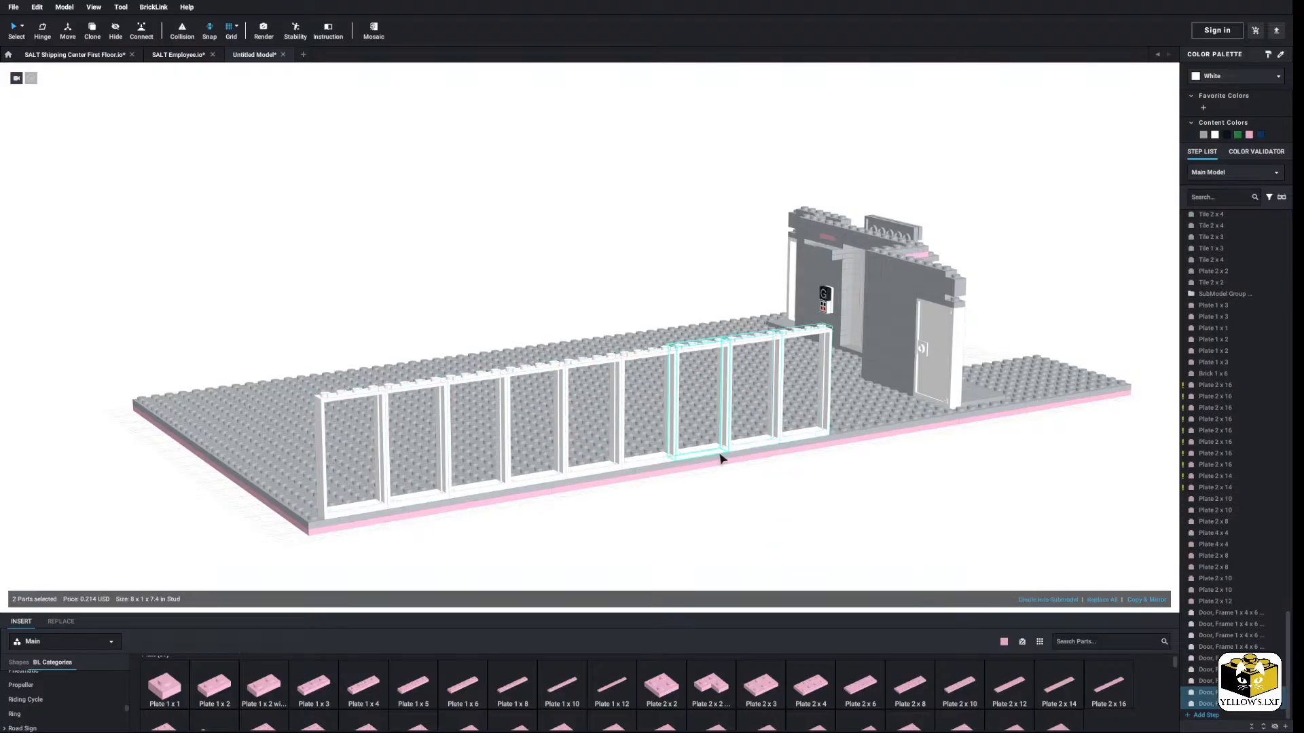
ctrl+click(446, 493)
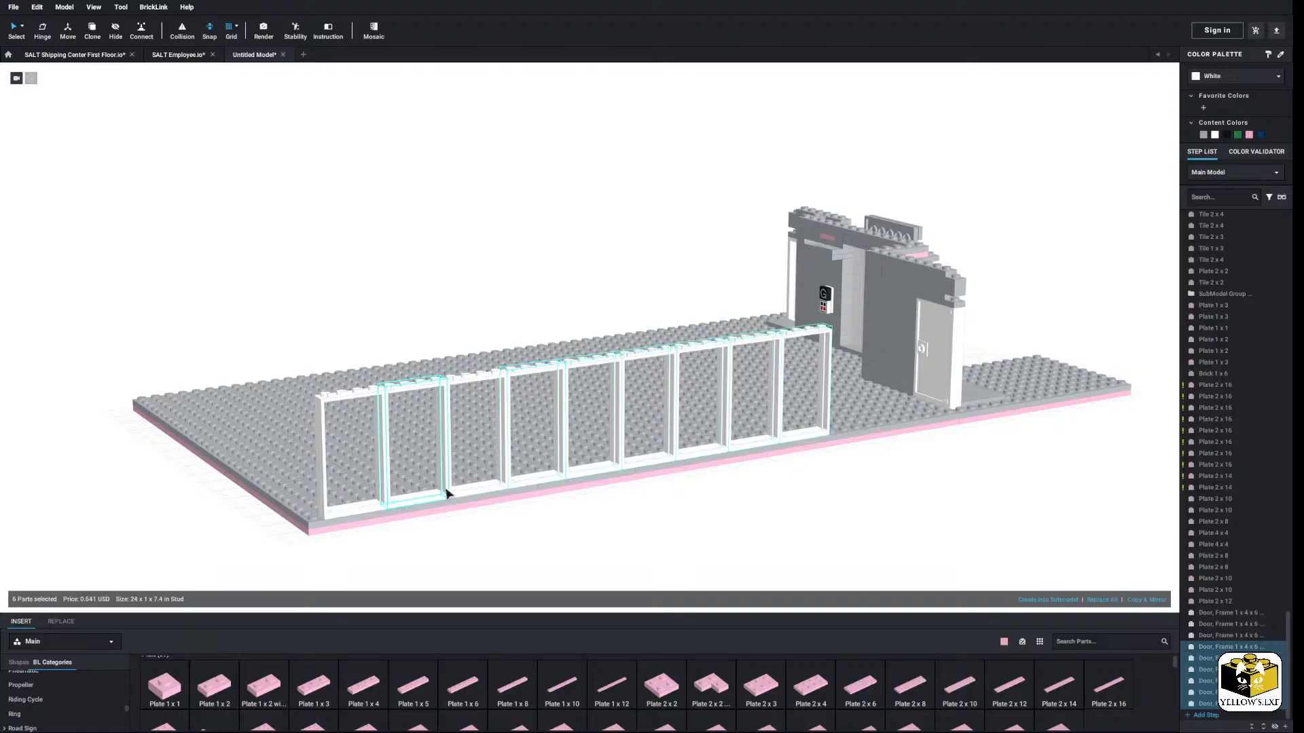
ctrl+click(350, 512)
click(747, 544)
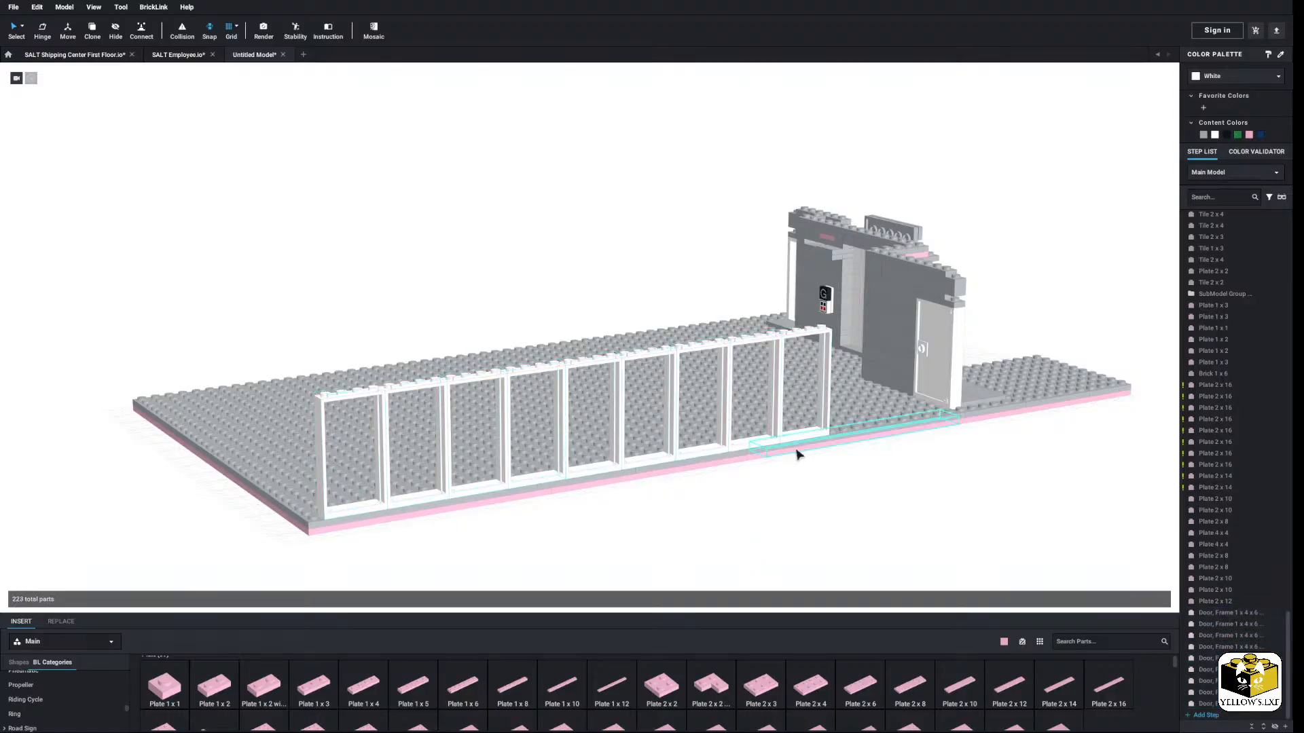
Step: Extend the row of door frames with seven more copies and delete the one overhanging the floor's end
click(802, 443)
key(f)
click(1138, 597)
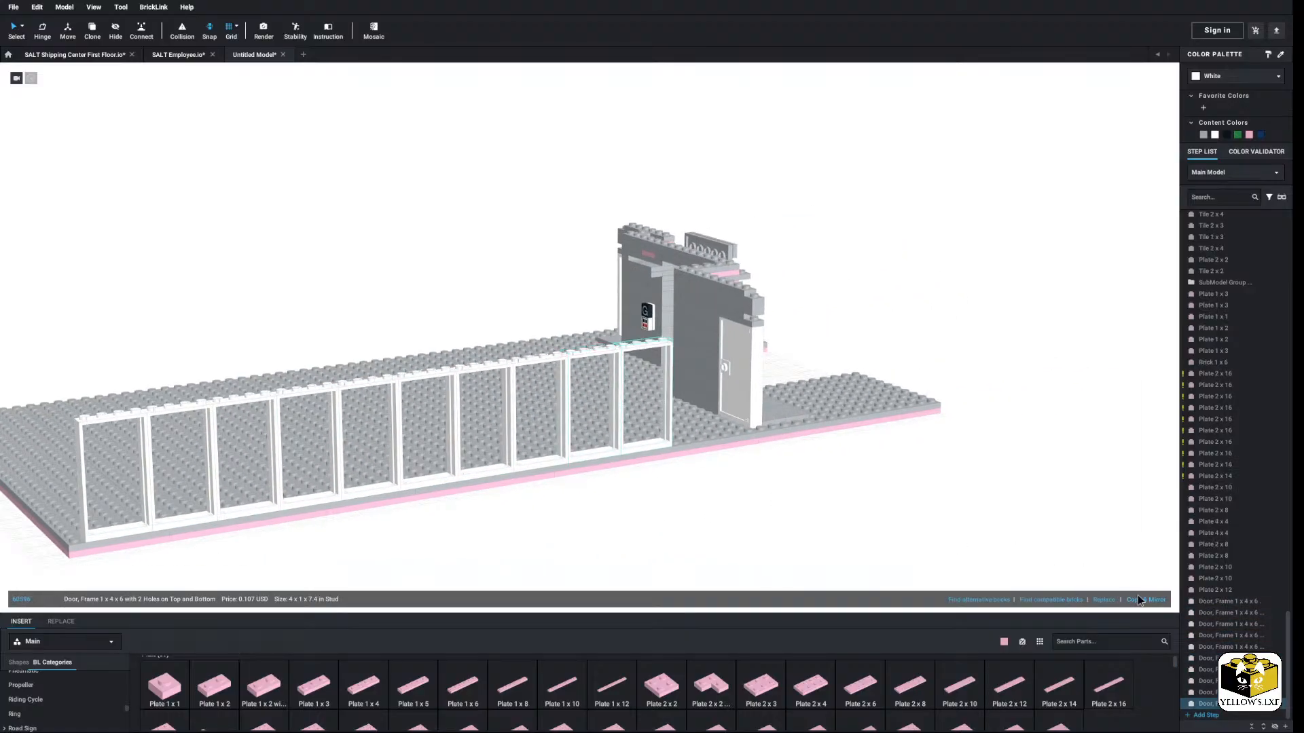
click(1139, 597)
click(1138, 598)
click(1138, 598)
click(1138, 598)
click(1138, 598)
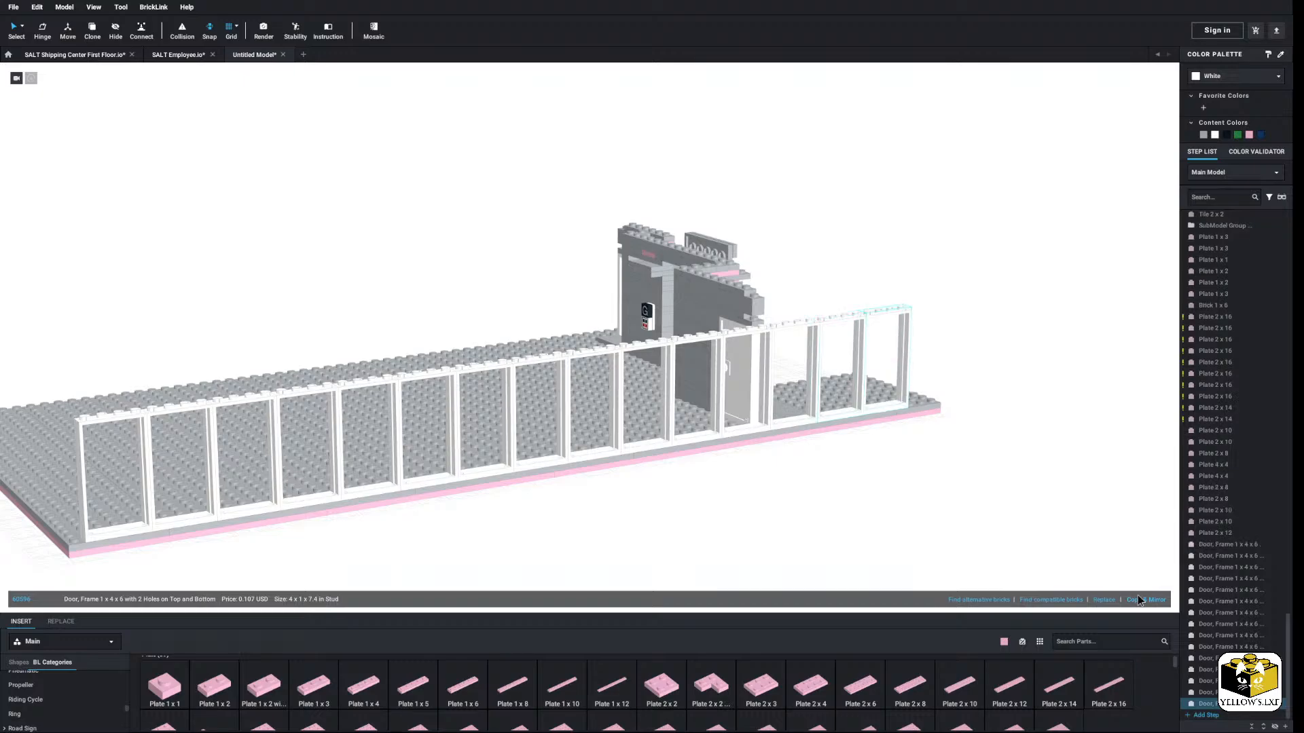
click(1138, 598)
click(962, 523)
right_click(1015, 407)
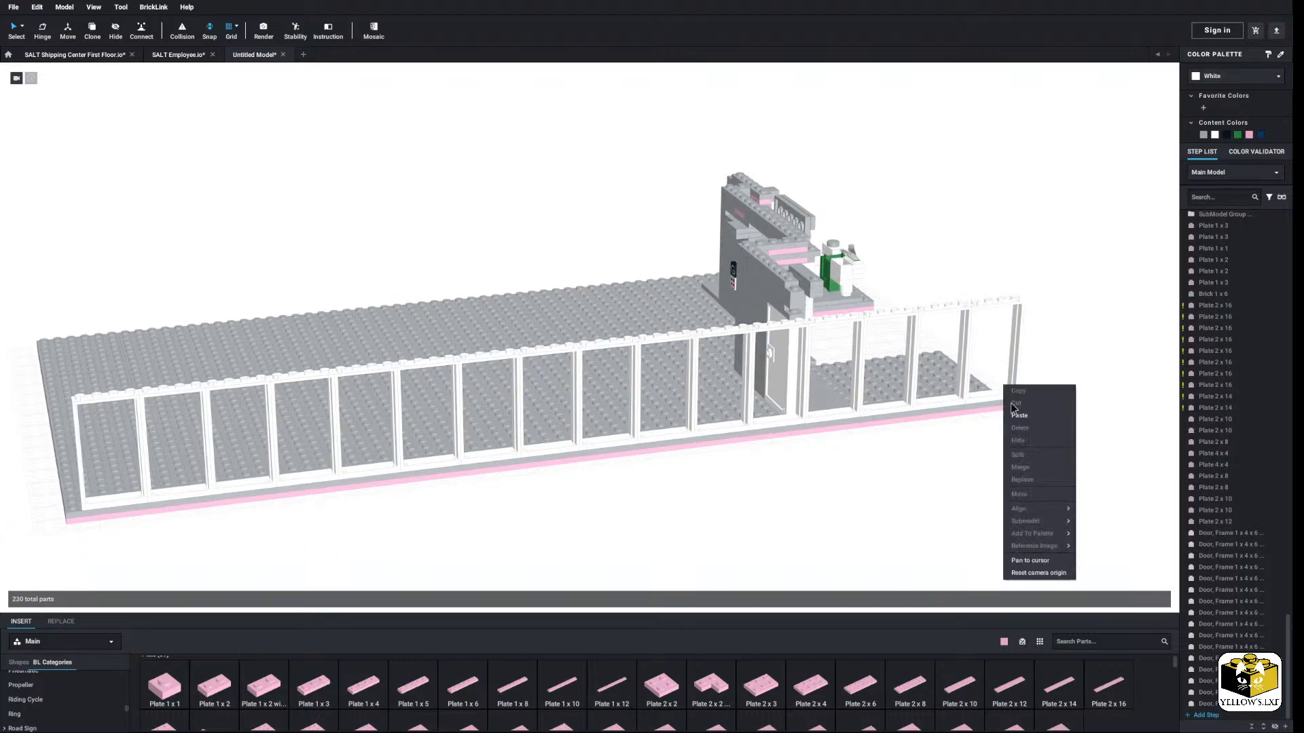
right_click(999, 397)
click(1026, 442)
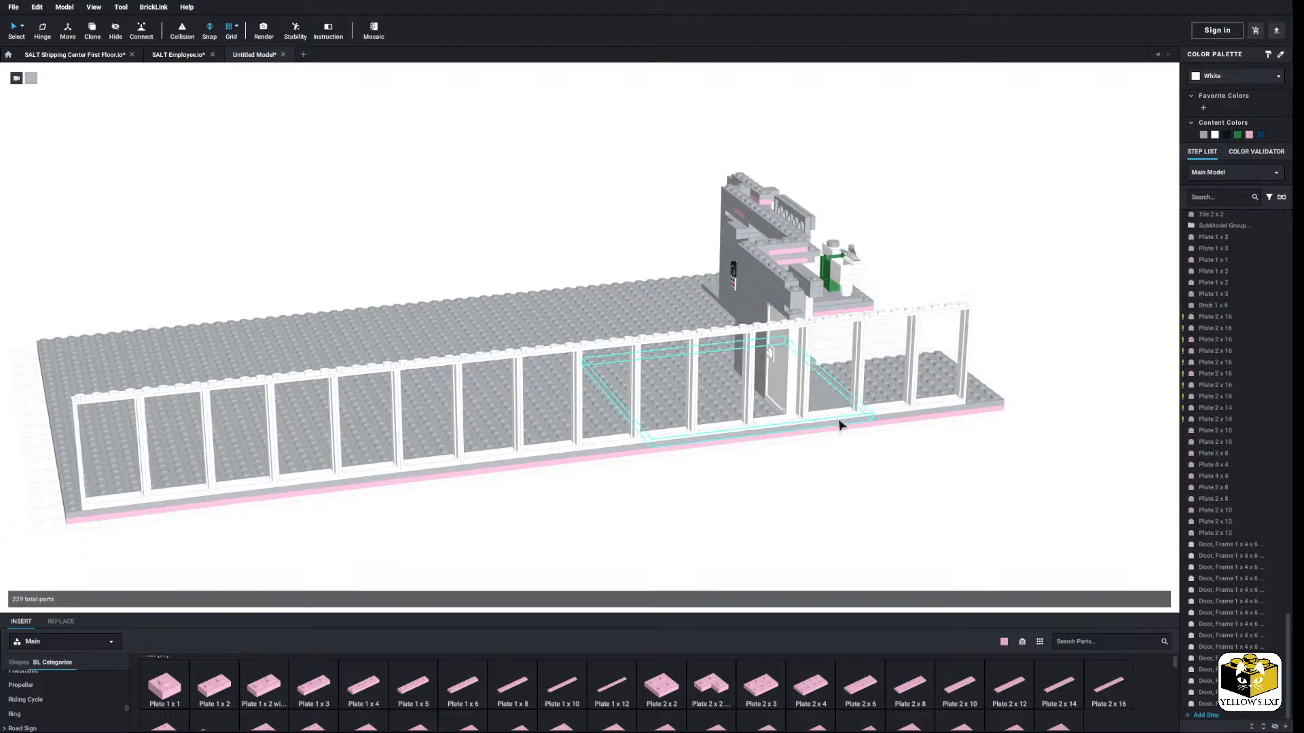
Step: Shift the last three door frames two studs toward the floor's outer end and delete the outermost one
click(839, 420)
ctrl+click(915, 411)
drag(959, 410, 973, 406)
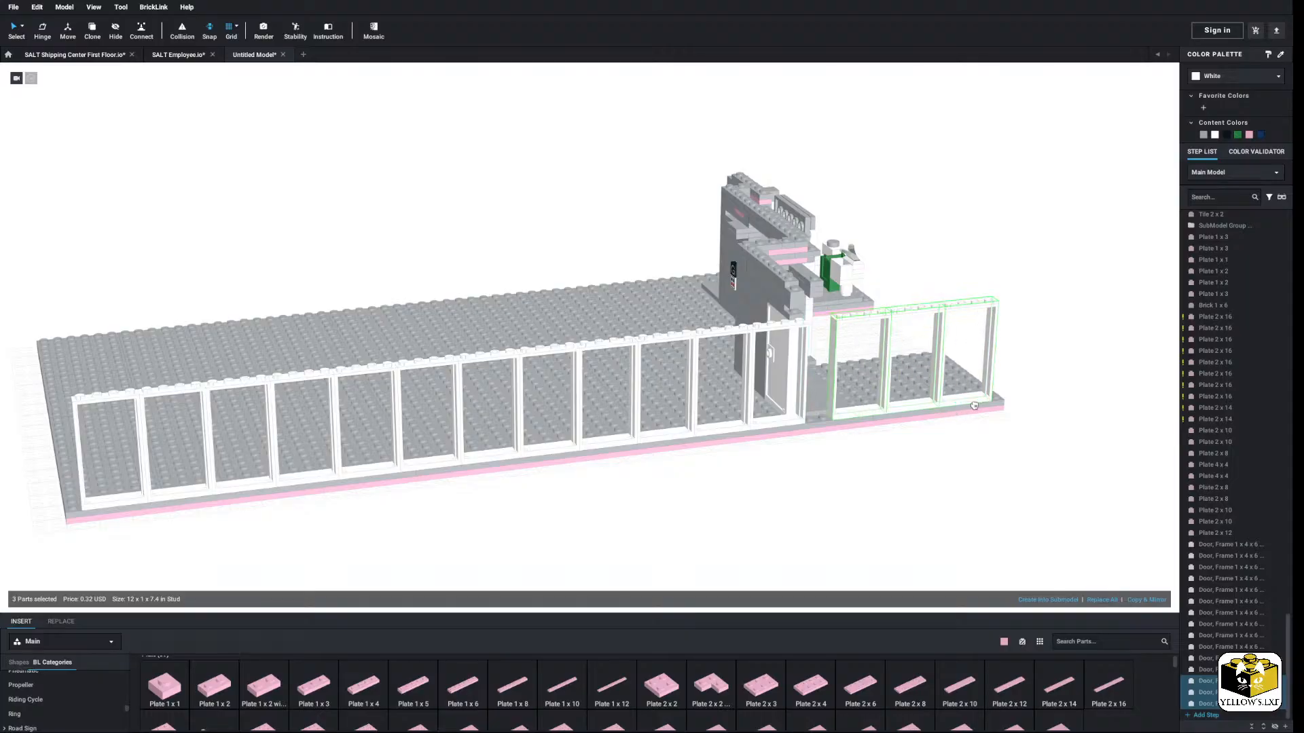
click(909, 502)
mouse_move(908, 502)
right_down()
mouse_move(883, 520)
mouse_move(892, 513)
right_up()
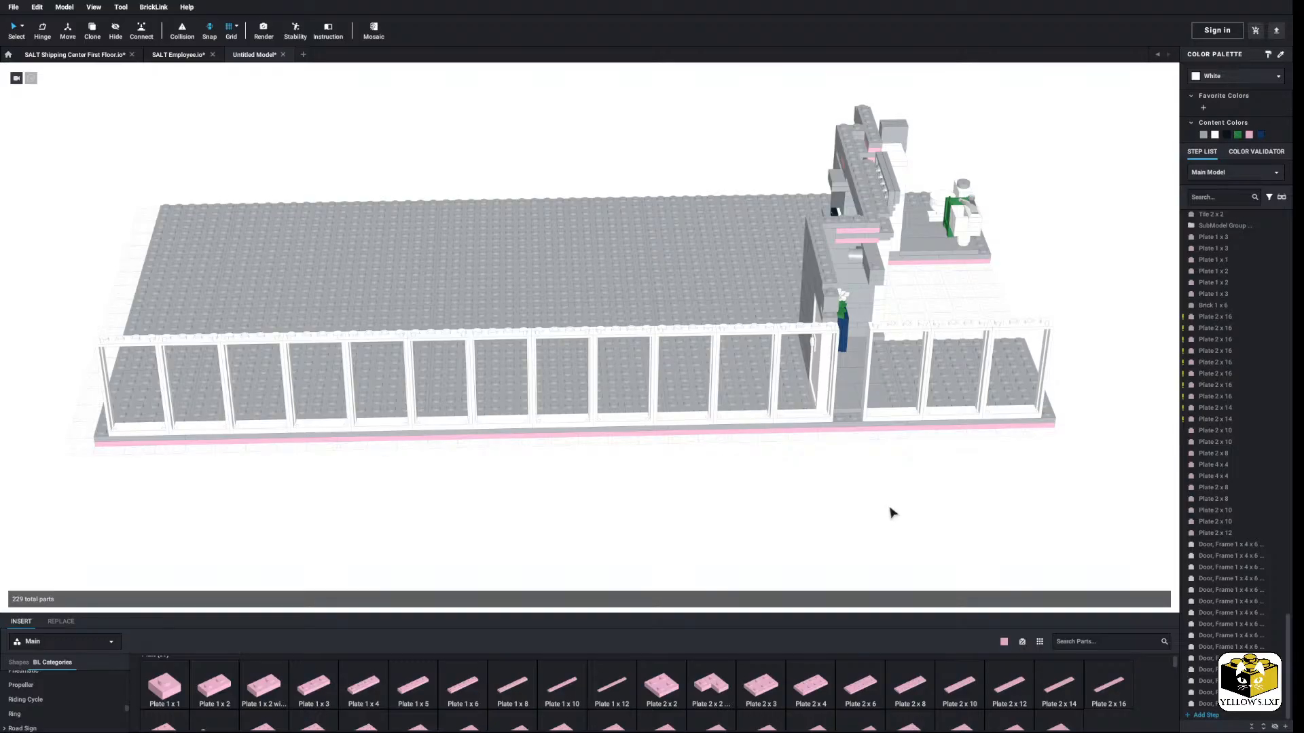
right_click(1001, 420)
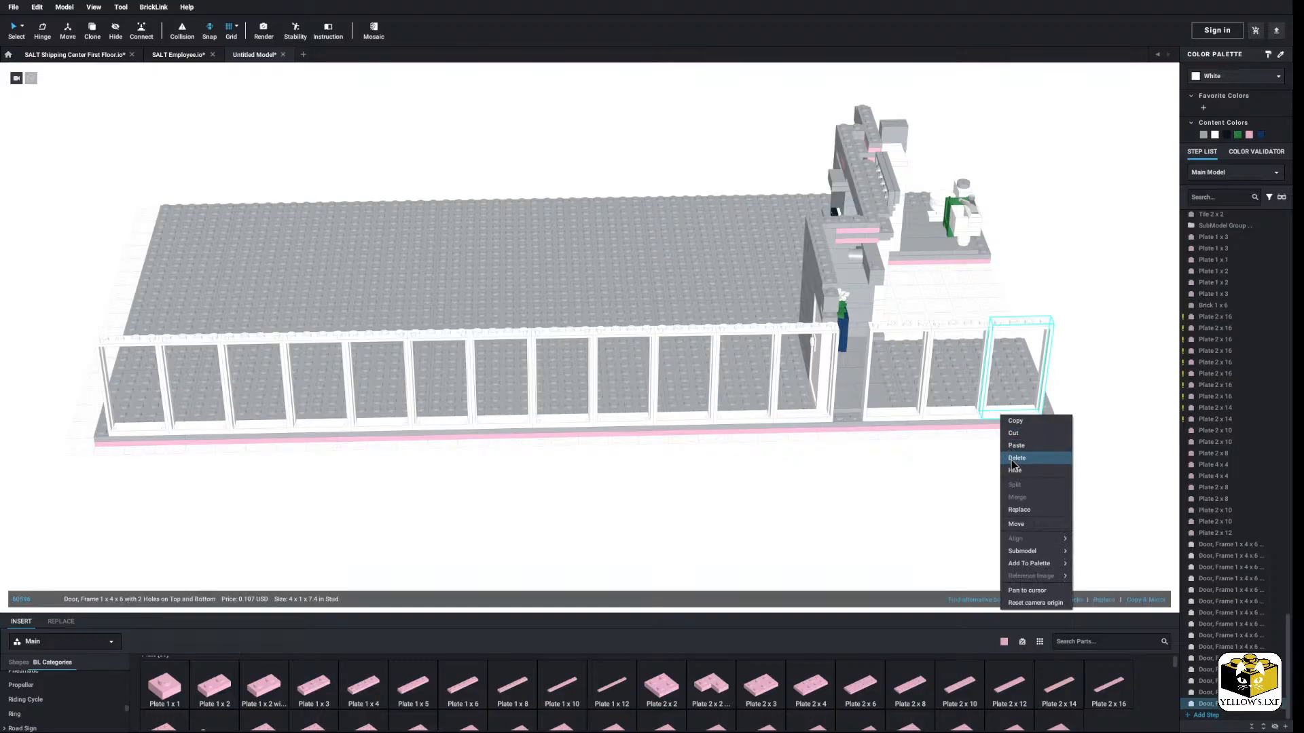
click(1029, 453)
Step: Undo the continuous row of door frames back to the first two frames at the corner
click(222, 435)
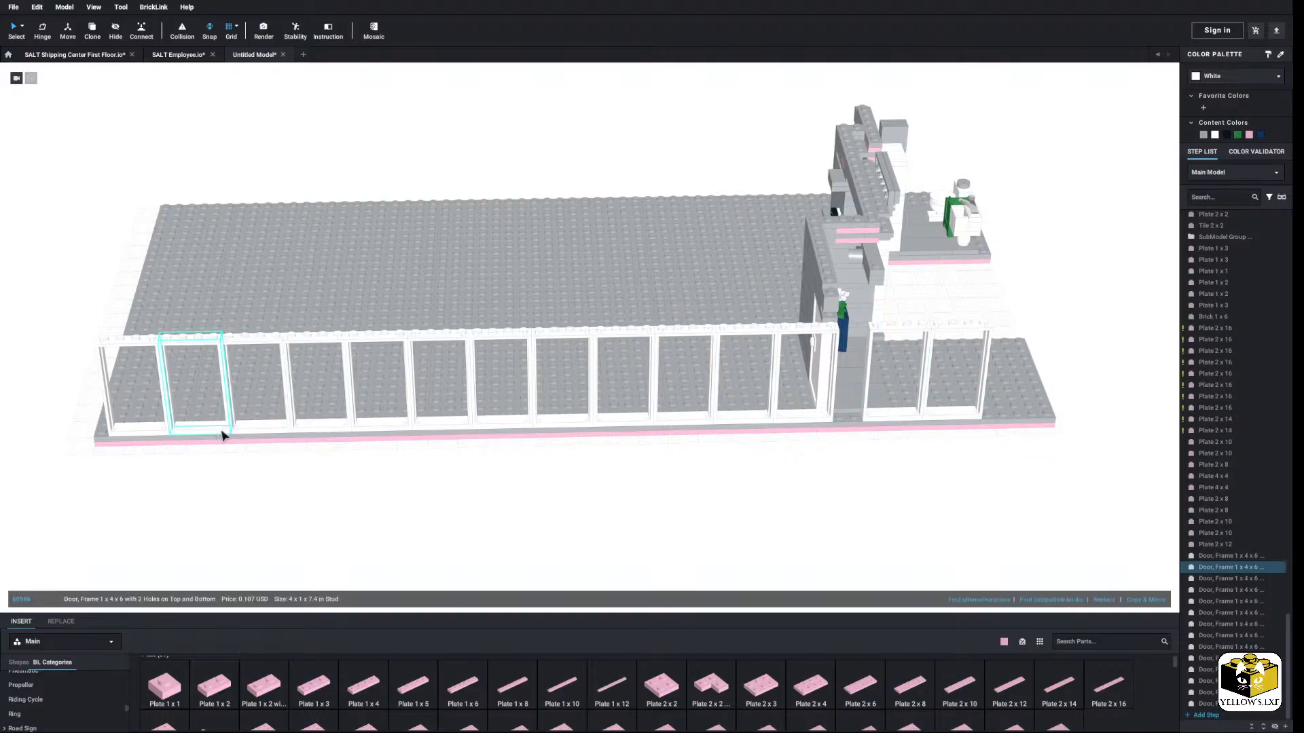
click(456, 555)
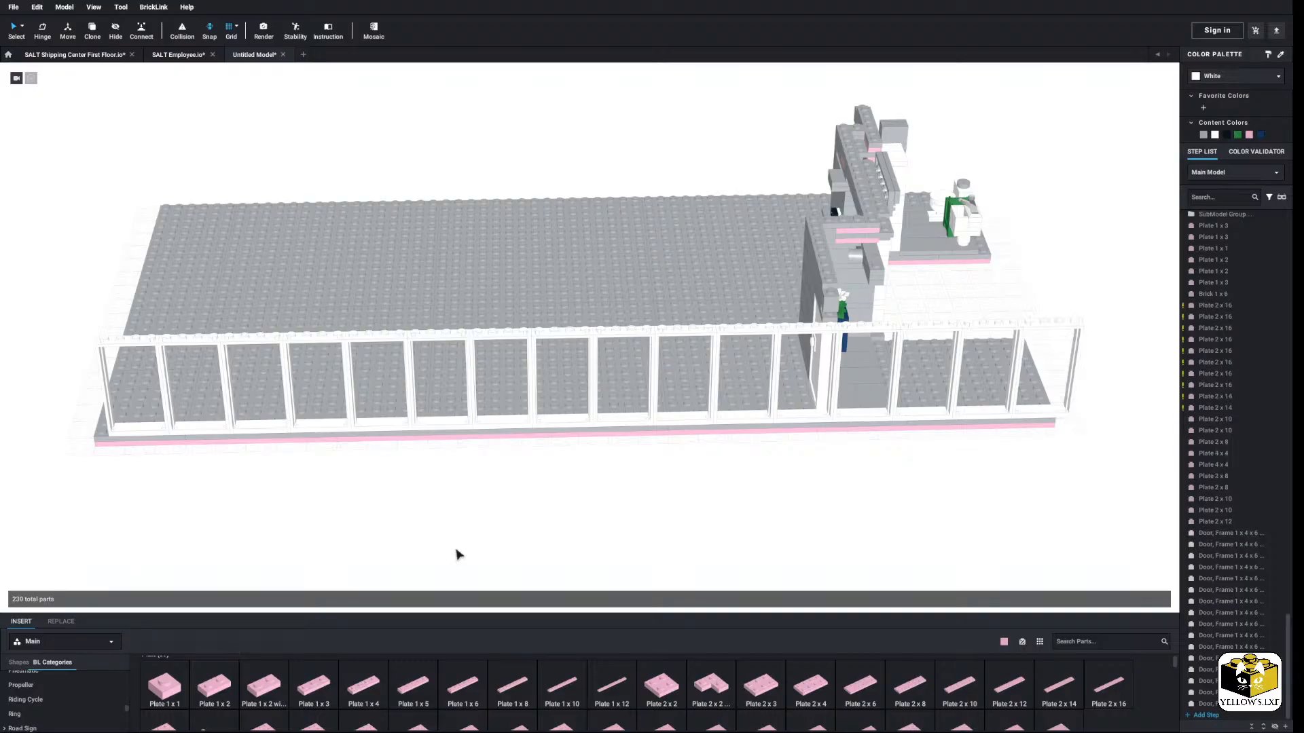
key(ctrl+z)
key(ctrl+z)
key(ctrl+z)
key(ctrl+z)
key(ctrl+z)
key(ctrl+z)
key(ctrl+z)
key(ctrl+z)
key(ctrl+z)
key(ctrl+z)
key(ctrl+z)
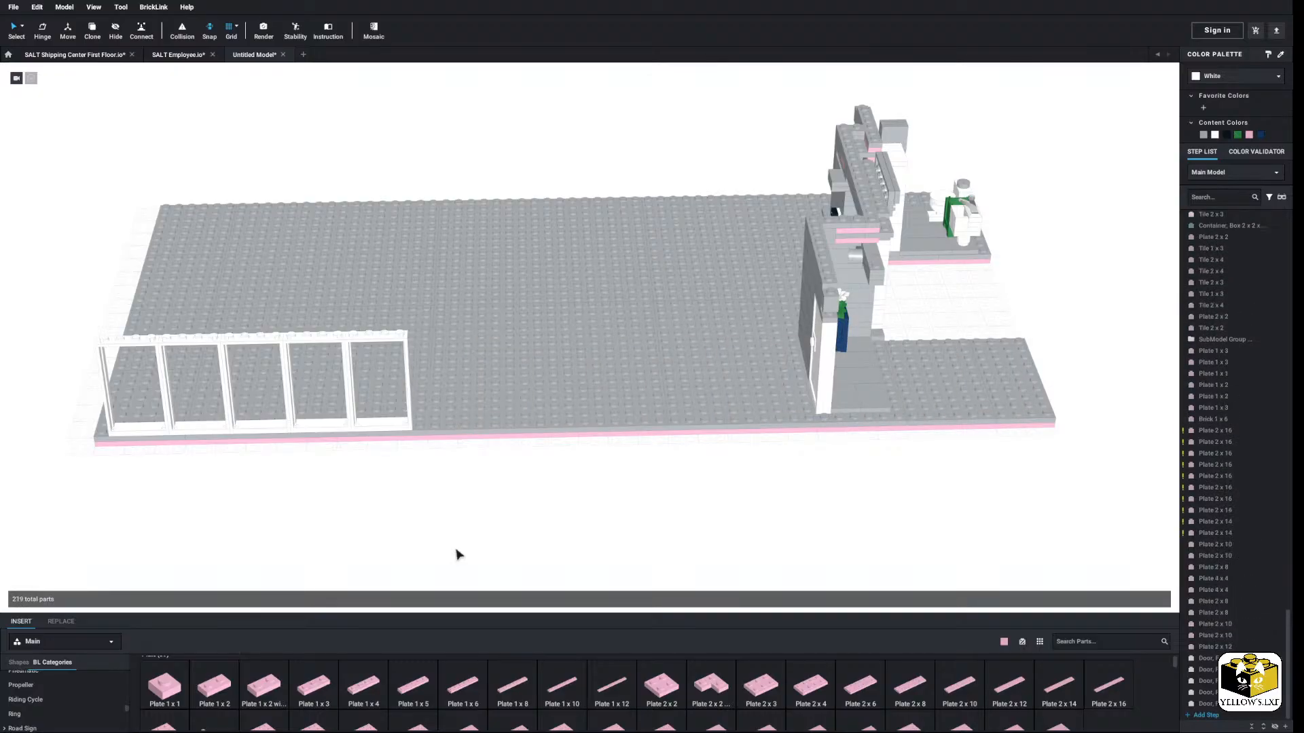
key(ctrl+z)
Step: Space the second door frame one stud from the first and paste a copy of the pair beside them
drag(201, 433, 219, 434)
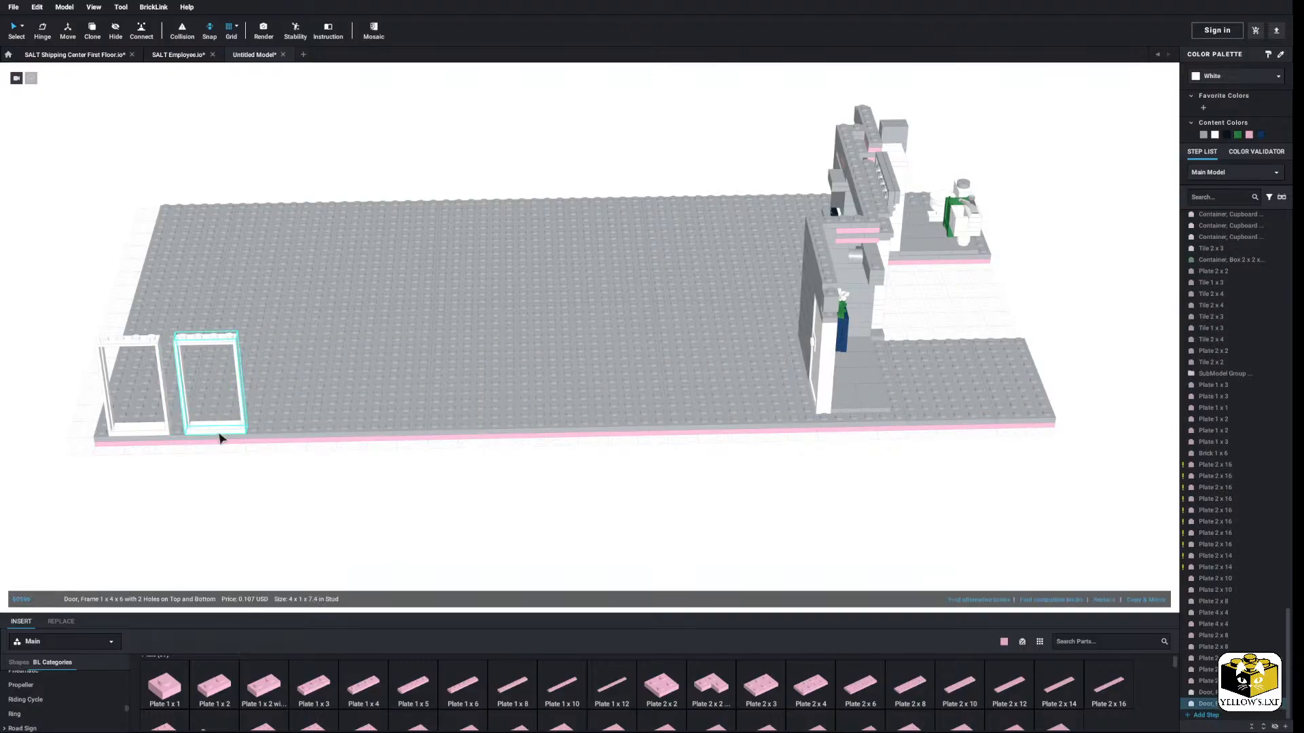
ctrl+click(151, 434)
right_click(149, 430)
click(163, 448)
right_click(254, 490)
click(282, 522)
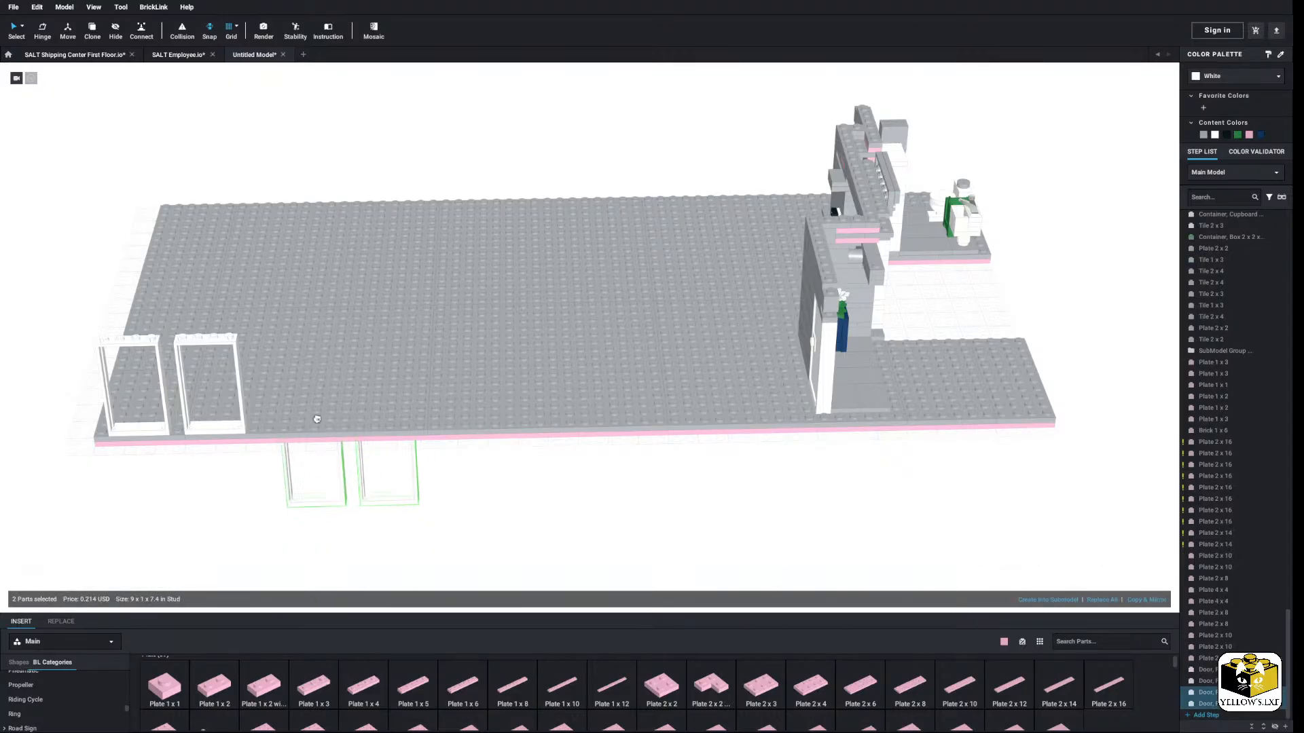
click(279, 343)
Step: Copy the four spaced door frames and paste the group twice along the front edge to make twelve
drag(437, 303, 149, 436)
right_click(150, 435)
click(163, 443)
right_click(315, 482)
click(332, 512)
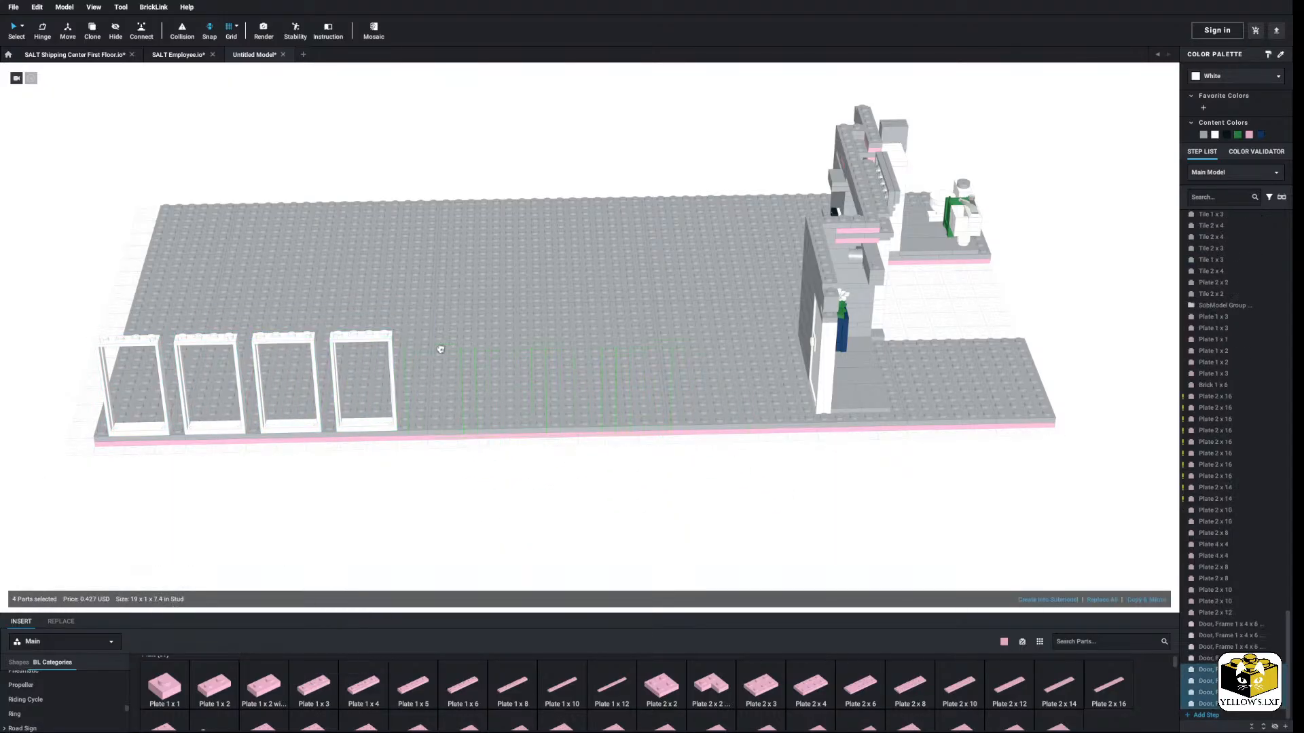
click(444, 340)
right_click(545, 518)
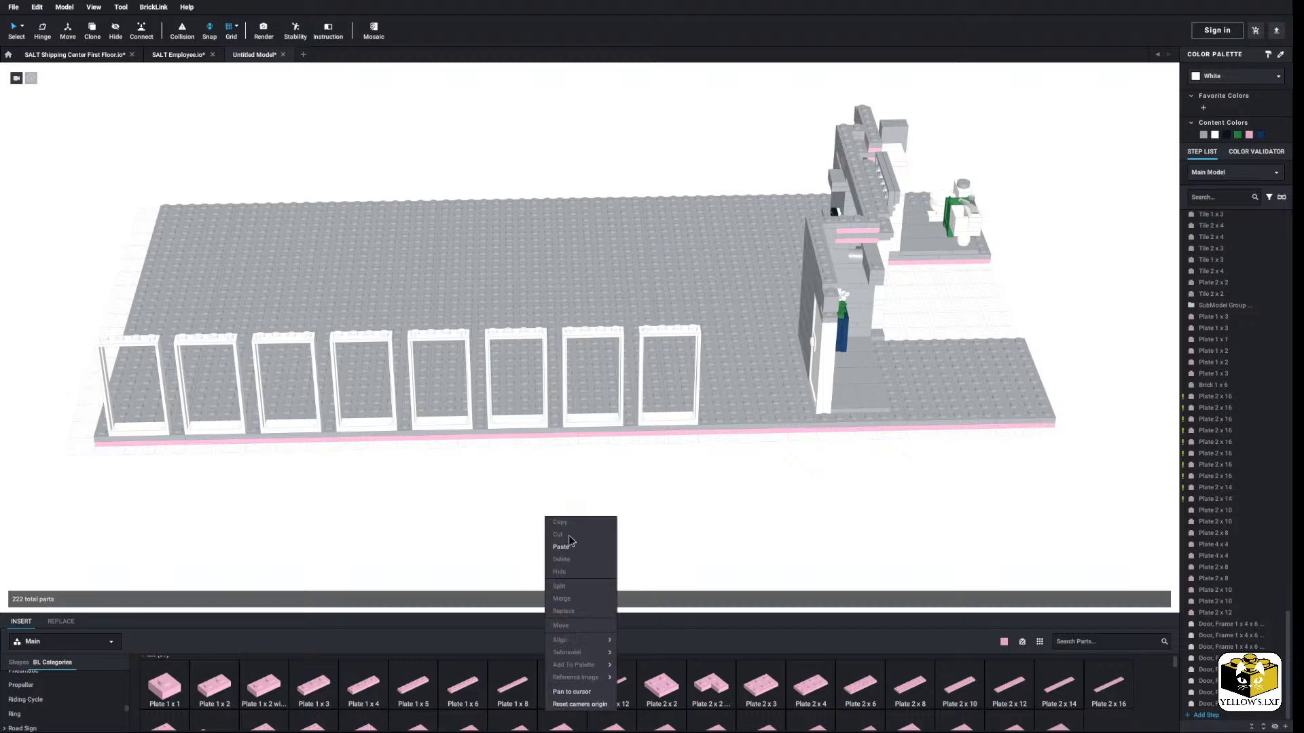
click(562, 547)
click(752, 329)
click(872, 503)
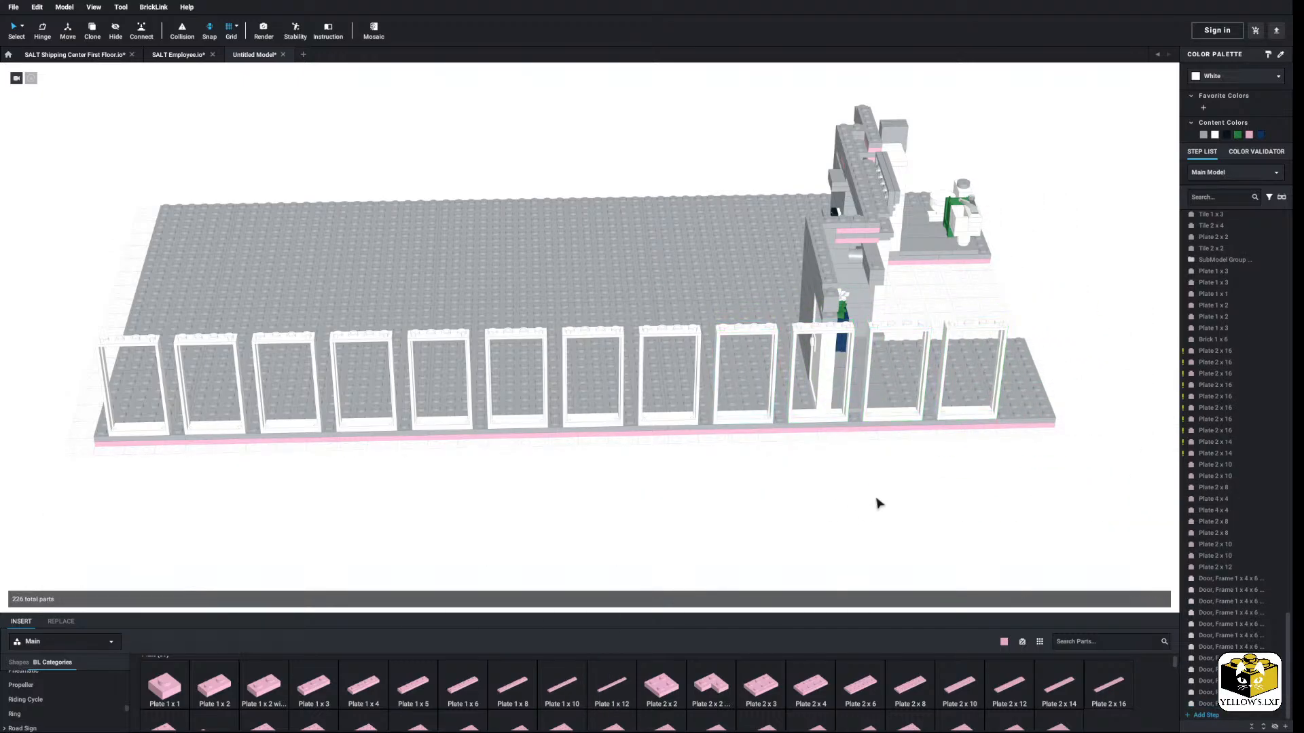
Step: Undo the pasted groups with one-stud gaps back to the first two door frames
middle_drag(874, 500, 784, 497)
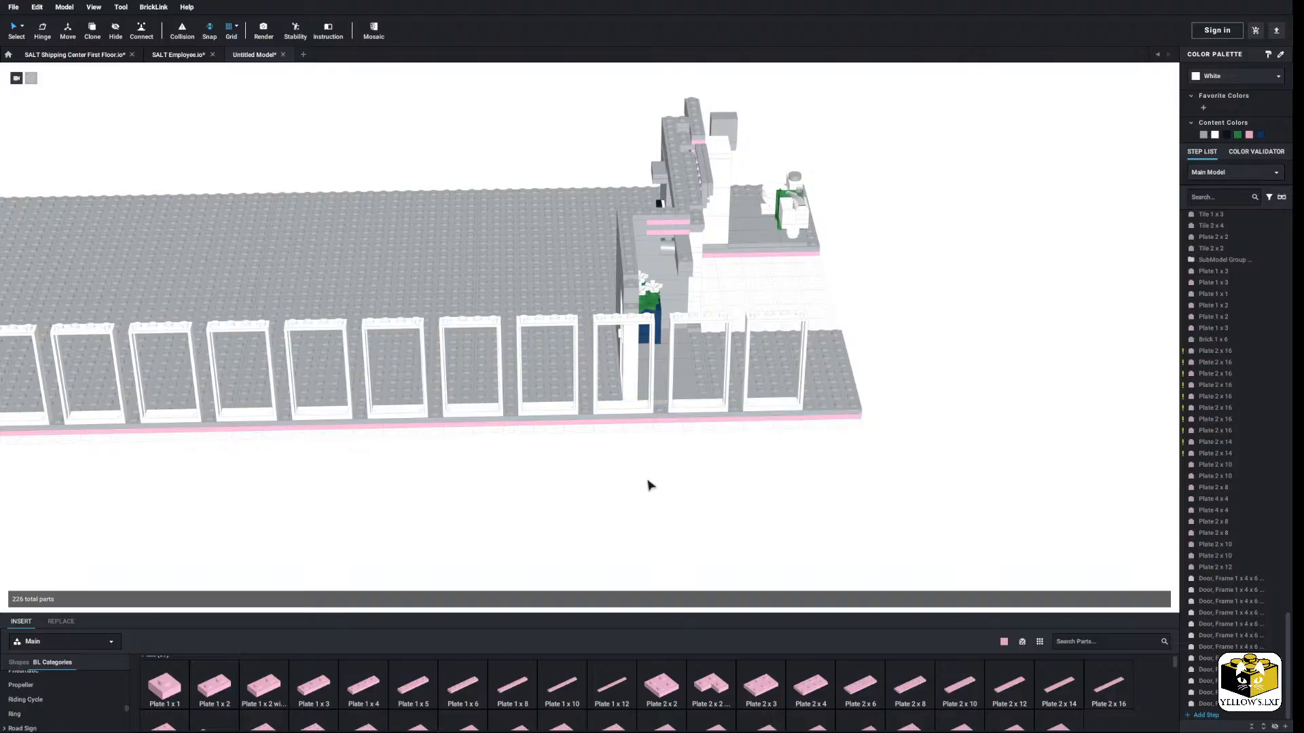
middle_drag(648, 481, 781, 483)
key(ctrl+z)
key(ctrl+z)
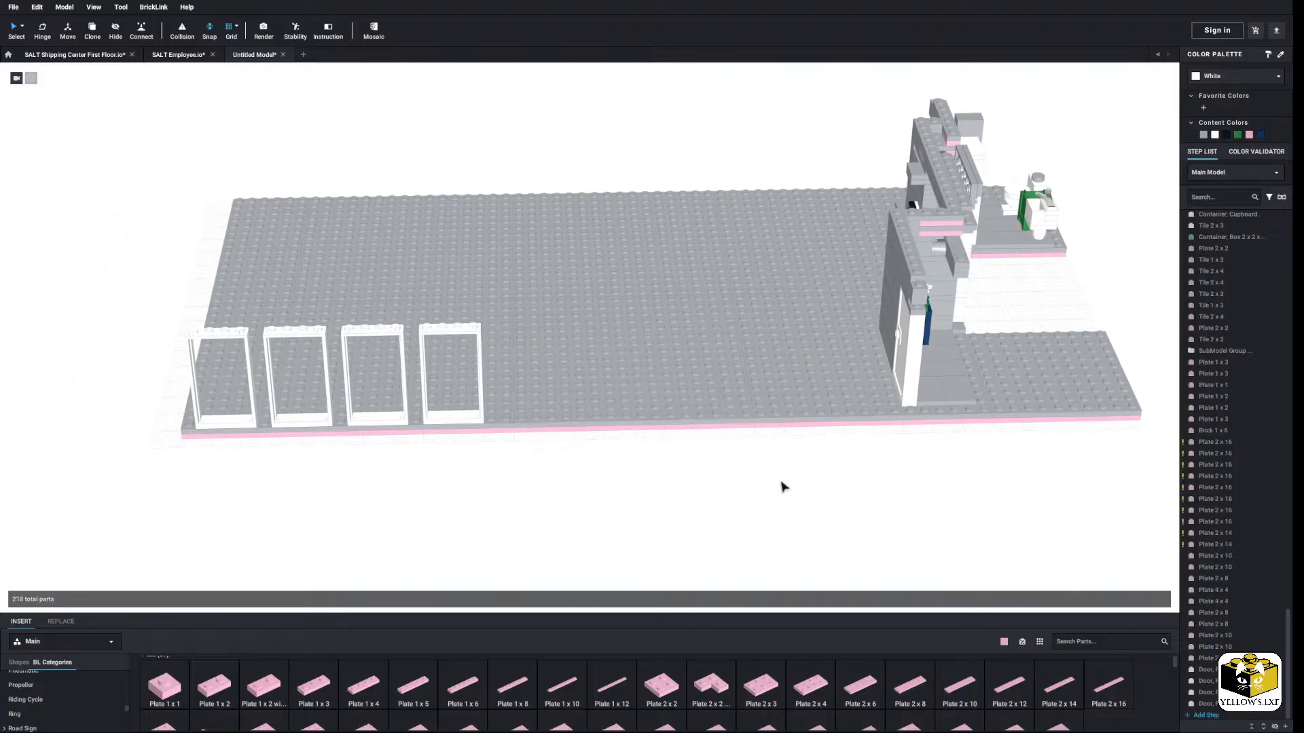
key(ctrl+z)
Step: Widen the gap between the two door frames to two studs and paste two copies of the pair along the edge
click(312, 423)
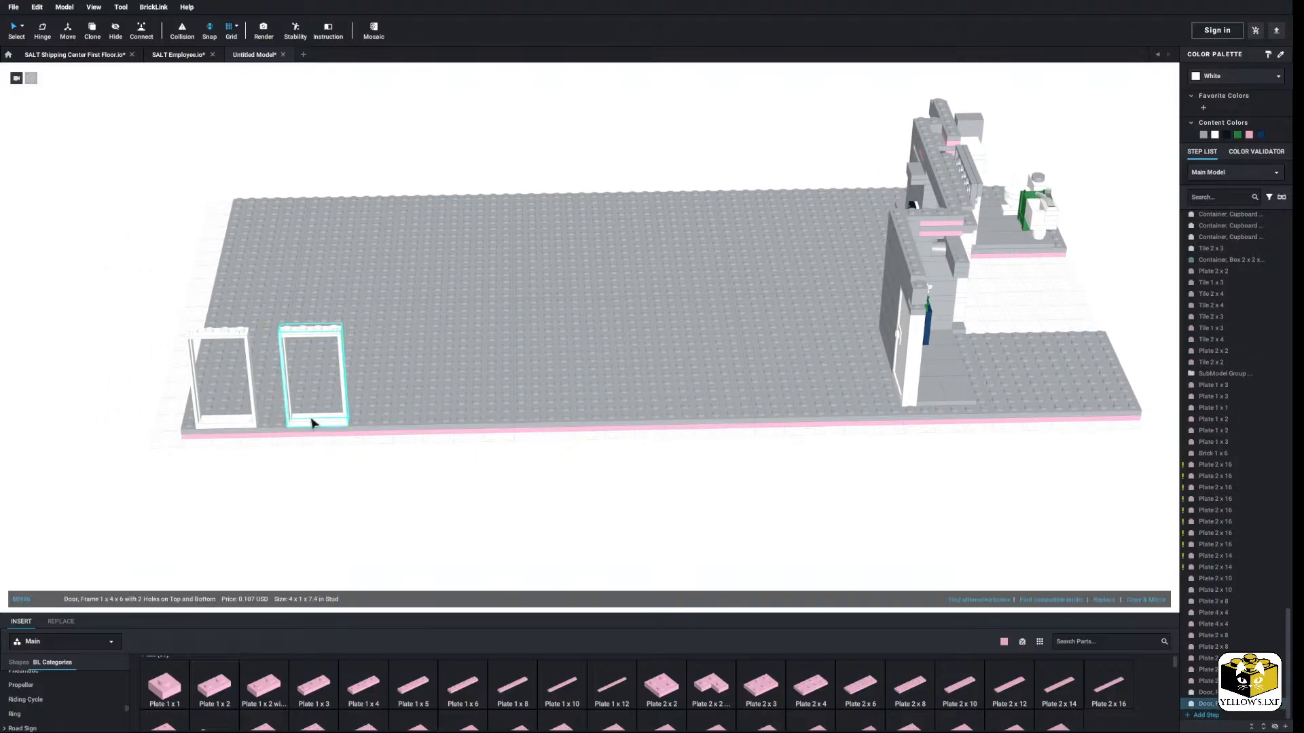
ctrl+click(247, 421)
right_click(246, 421)
click(261, 440)
right_click(372, 498)
click(392, 526)
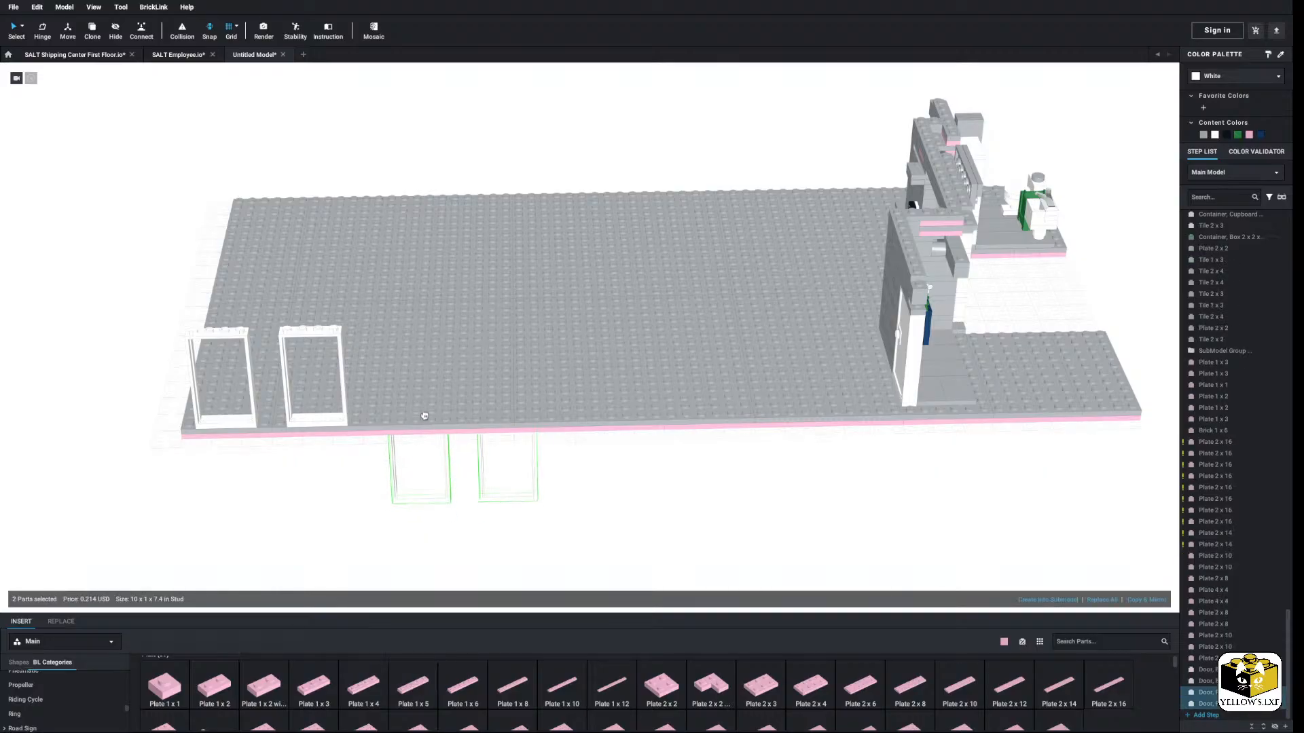
click(424, 416)
right_click(559, 521)
click(584, 550)
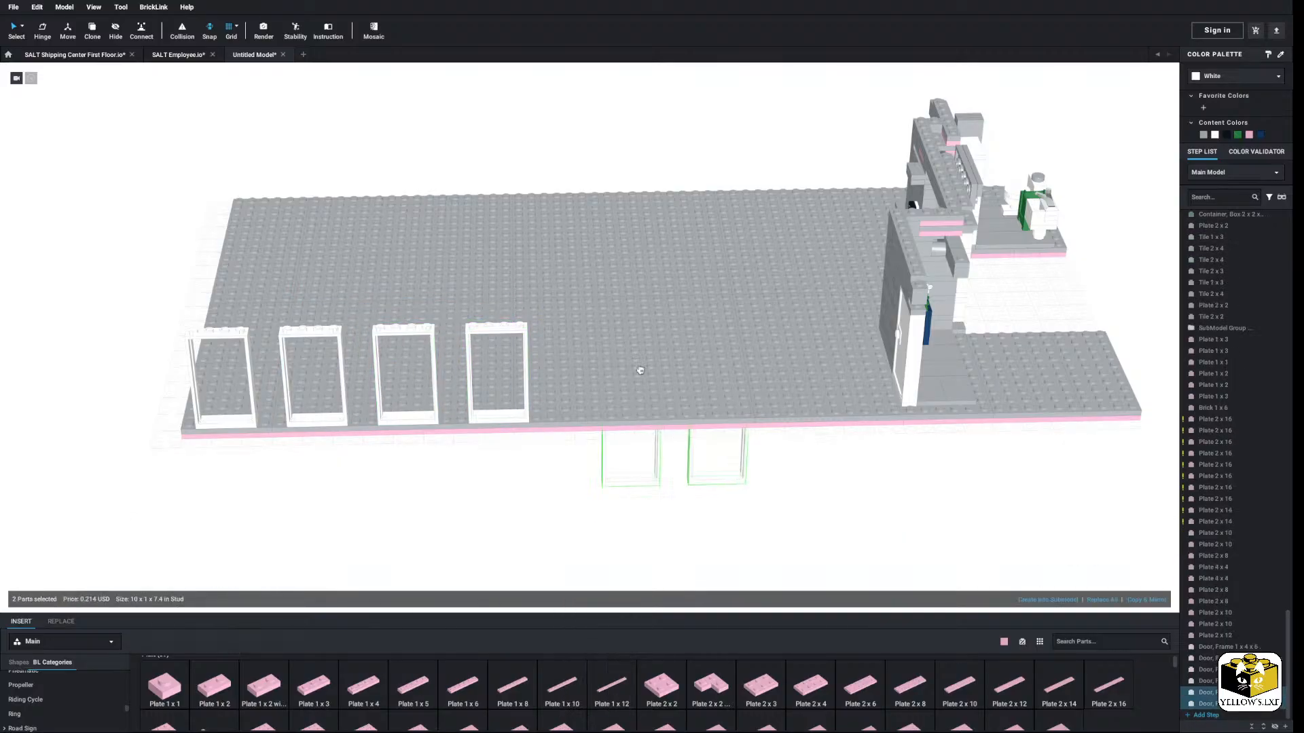
Step: Copy all six spaced door frames, paste them along the remaining edge, and delete the two beyond the floor
ctrl+click(499, 418)
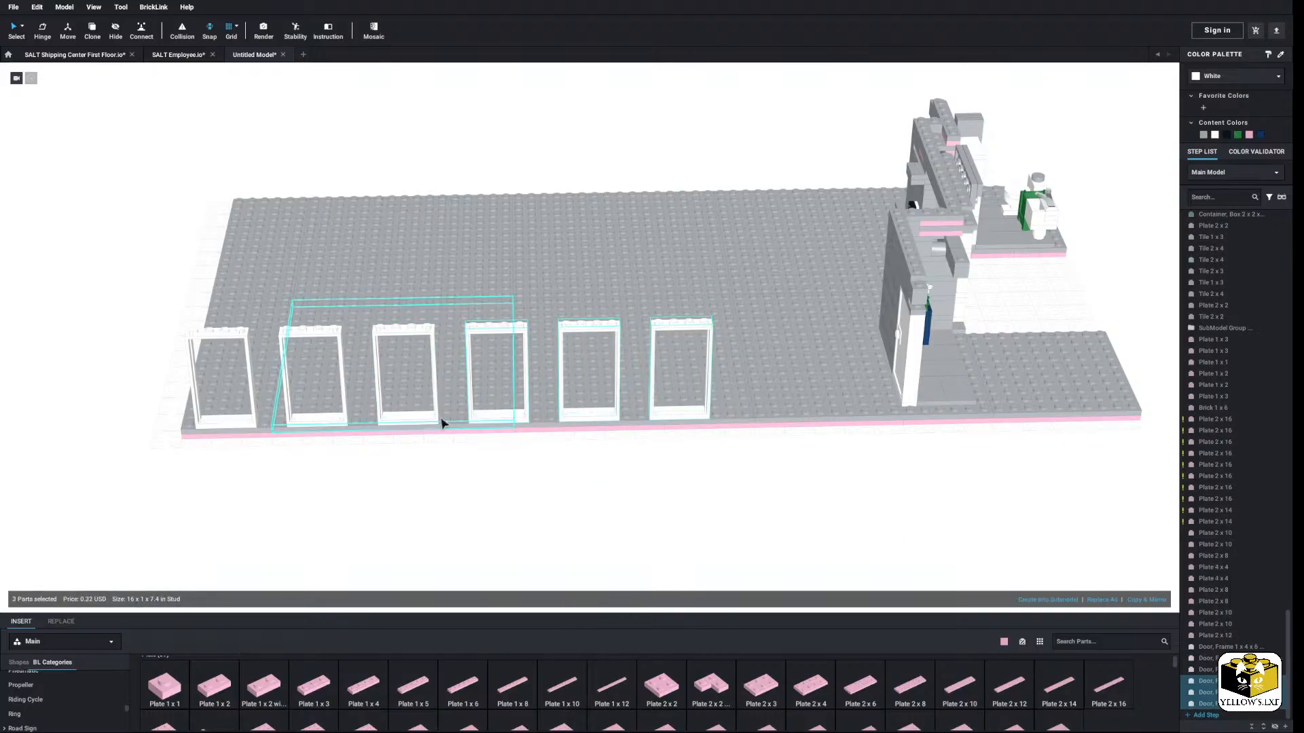
ctrl+click(408, 419)
right_click(455, 504)
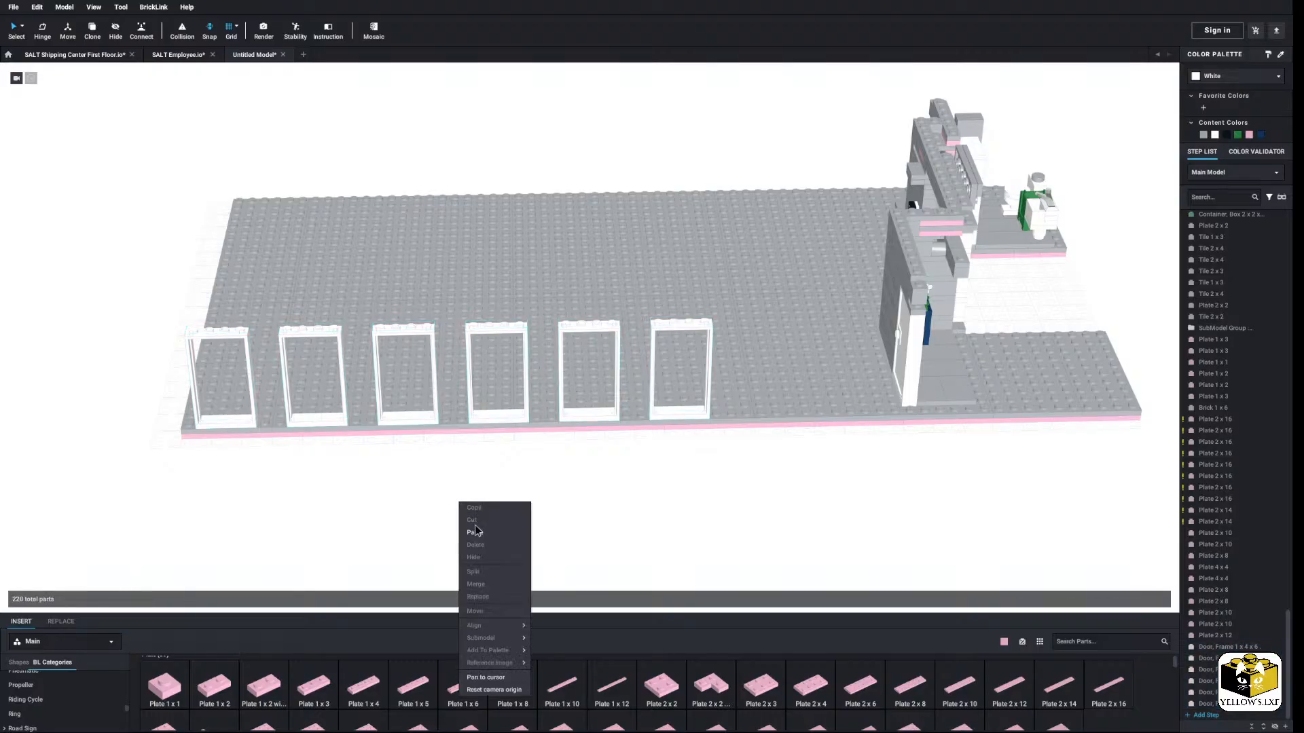
click(489, 533)
click(781, 329)
click(808, 441)
middle_drag(803, 443, 604, 439)
click(935, 396)
ctrl+click(995, 393)
right_click(994, 394)
click(1009, 438)
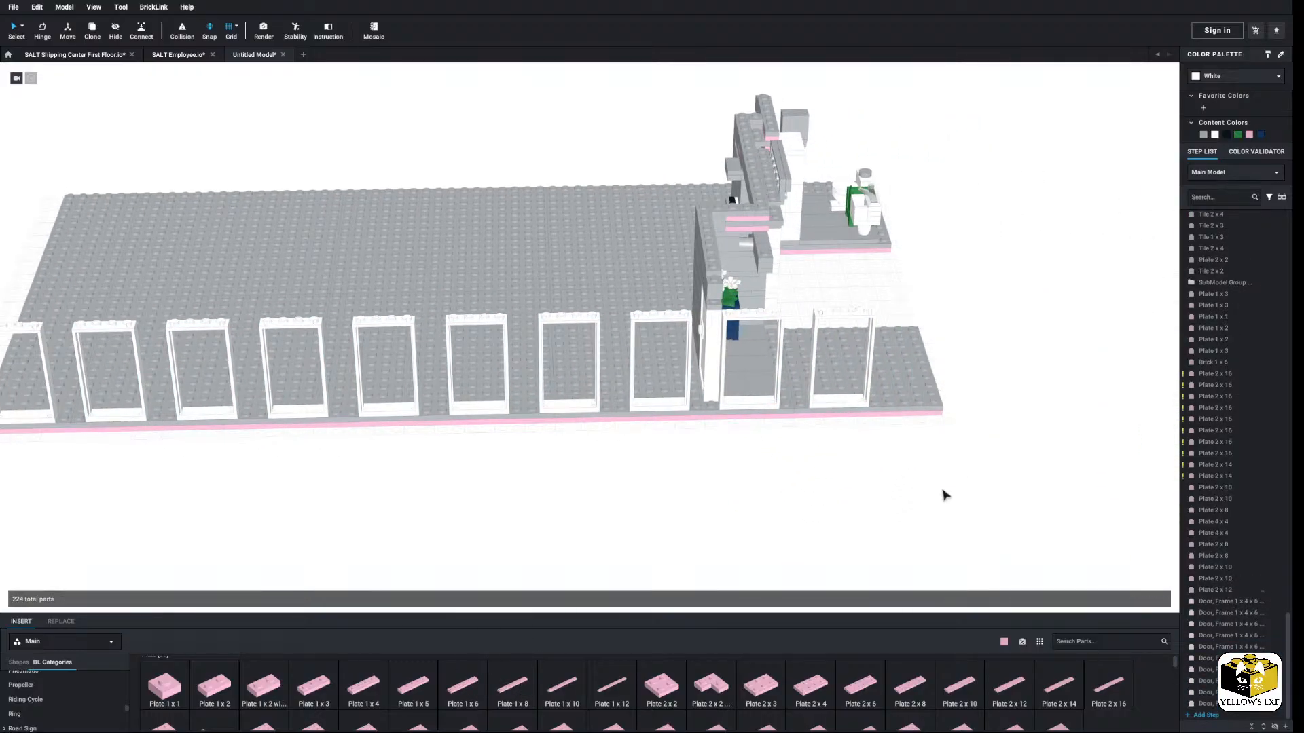
middle_drag(822, 503, 851, 495)
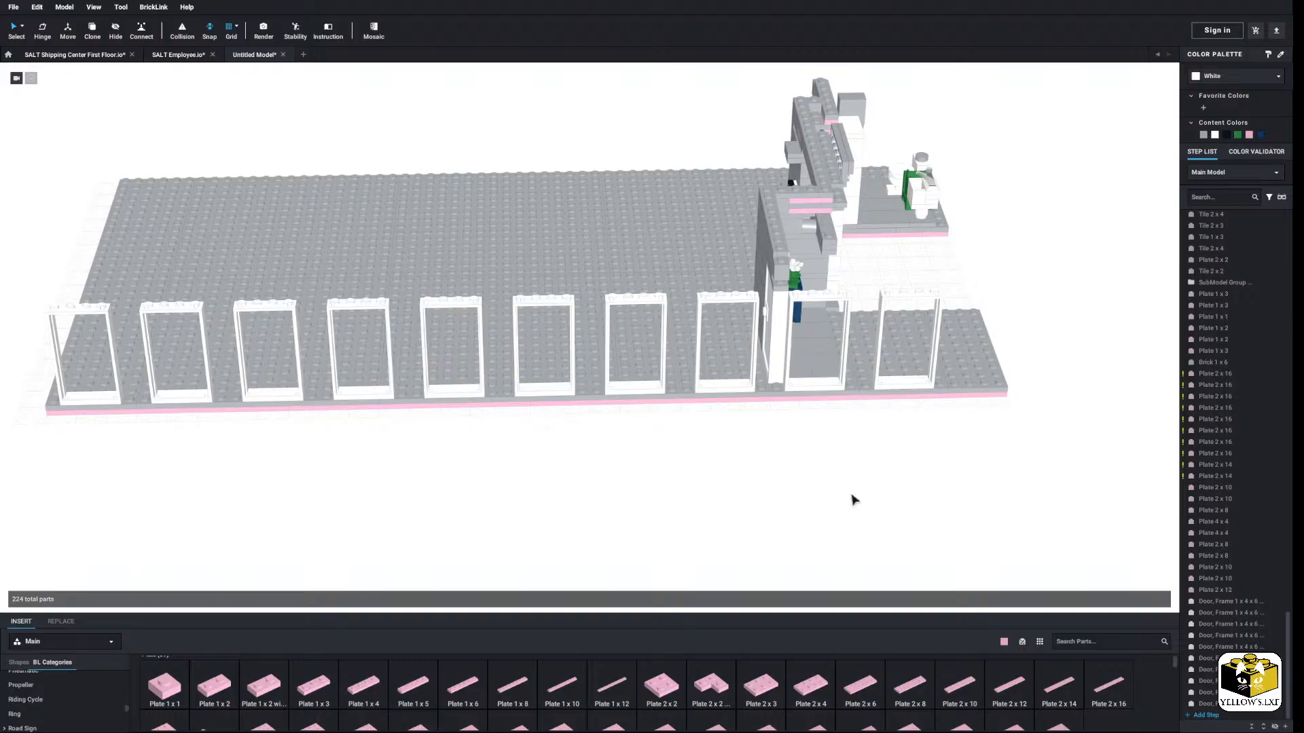
Step: Undo the two-stud spacing layout back to the single door frame at the corner
key(ctrl+z)
key(ctrl+z)
key(ctrl+z)
key(ctrl+z)
key(ctrl+z)
key(ctrl+z)
key(ctrl+z)
key(ctrl+z)
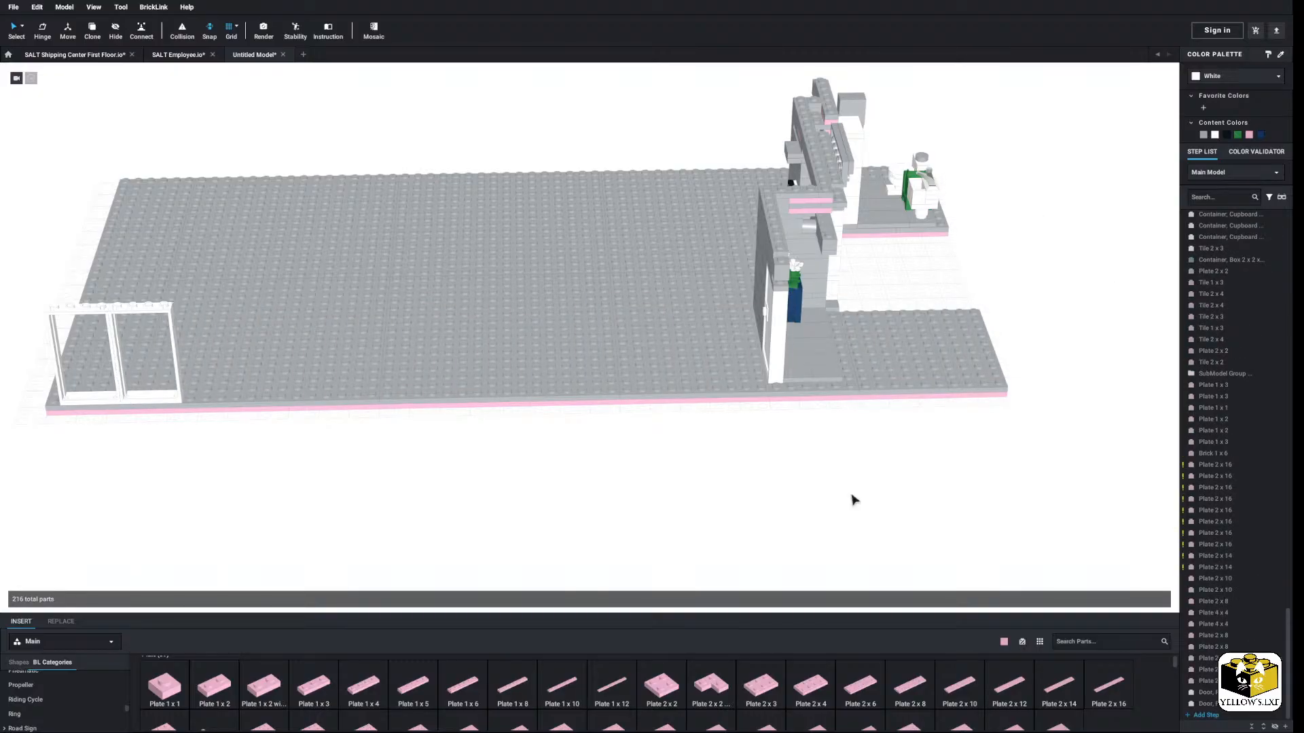
key(ctrl+z)
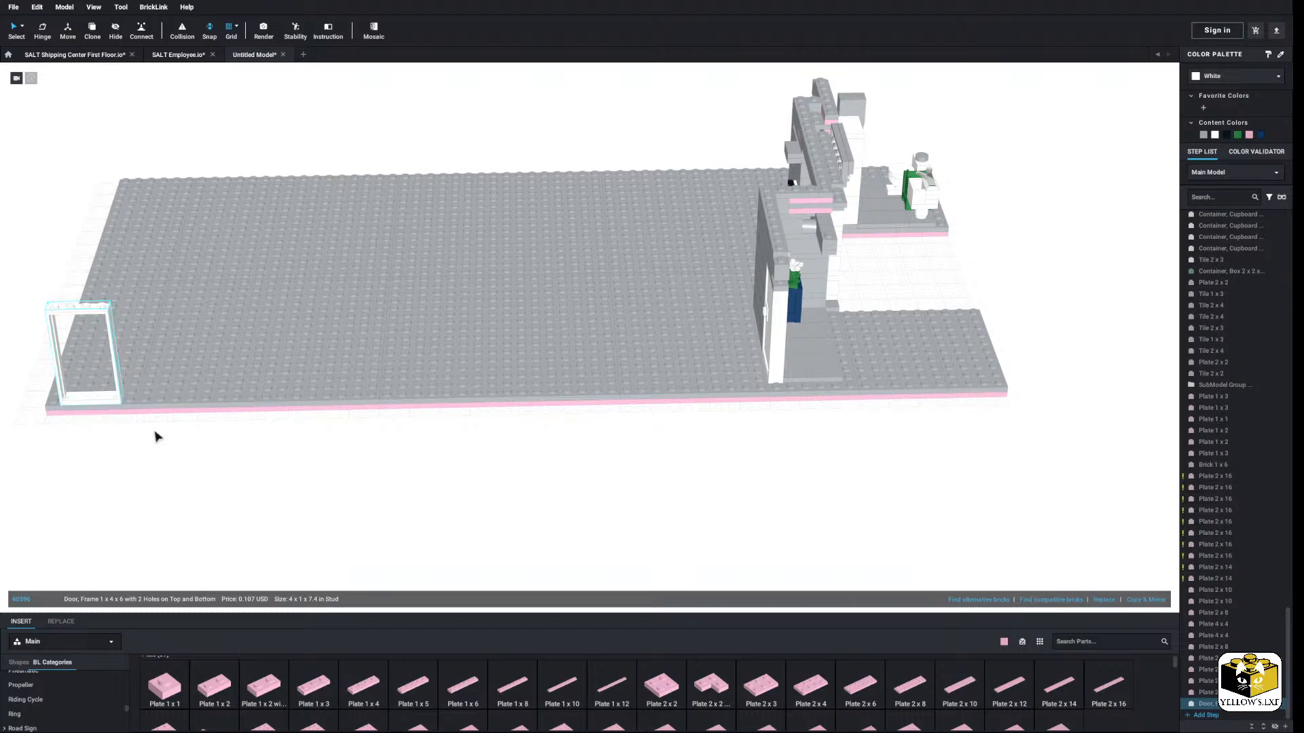
Step: Paste a second door frame one stud from the corner frame, and paste a copy of the pair beside them
right_click(155, 433)
click(183, 466)
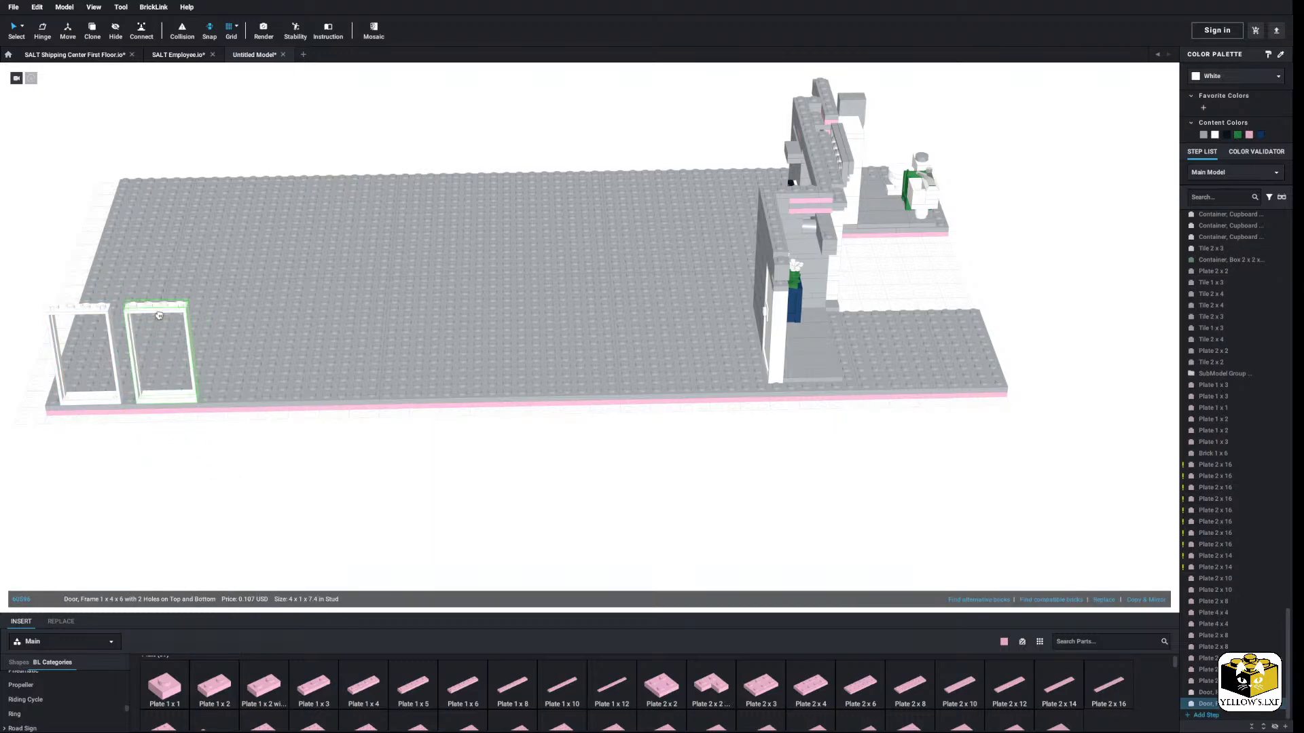
right_click(109, 397)
click(133, 419)
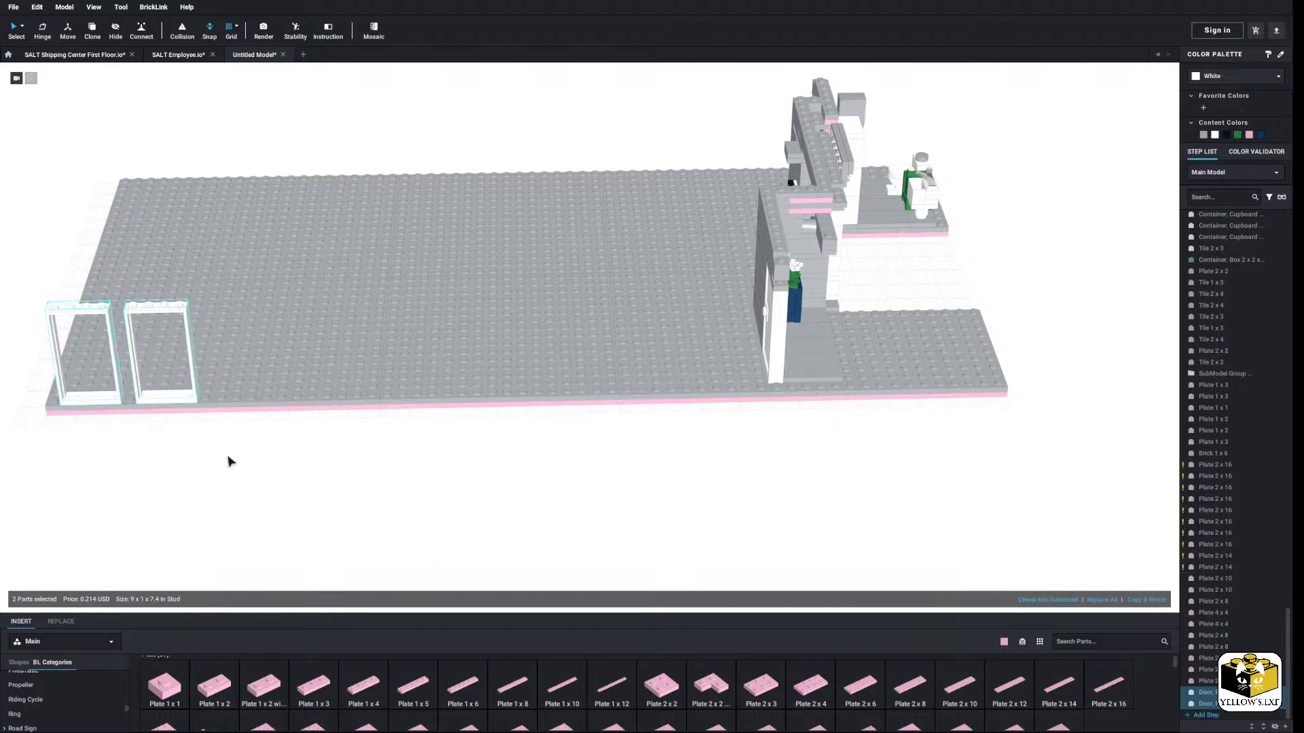
right_click(227, 456)
click(254, 490)
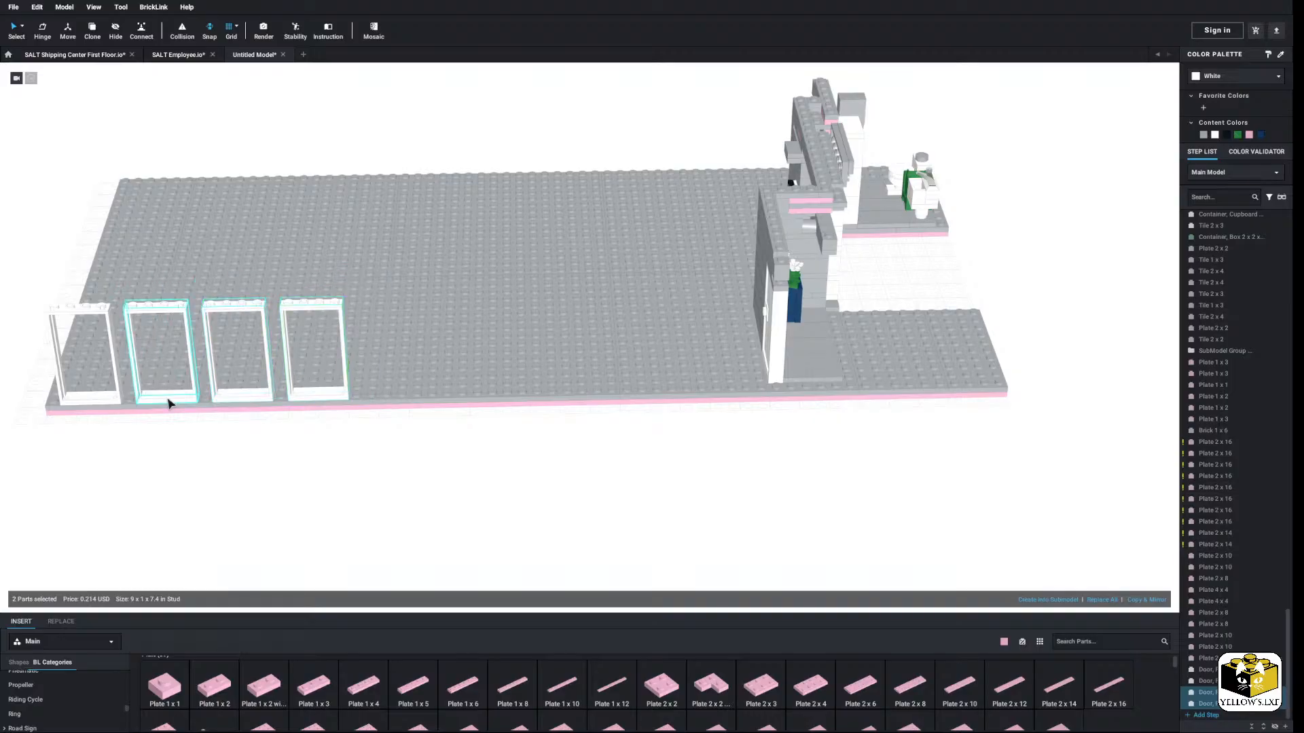
Step: Copy the four door frames and paste two sets of four along the rest of the front edge with one-stud gaps
right_click(109, 401)
click(132, 421)
right_click(305, 467)
click(333, 499)
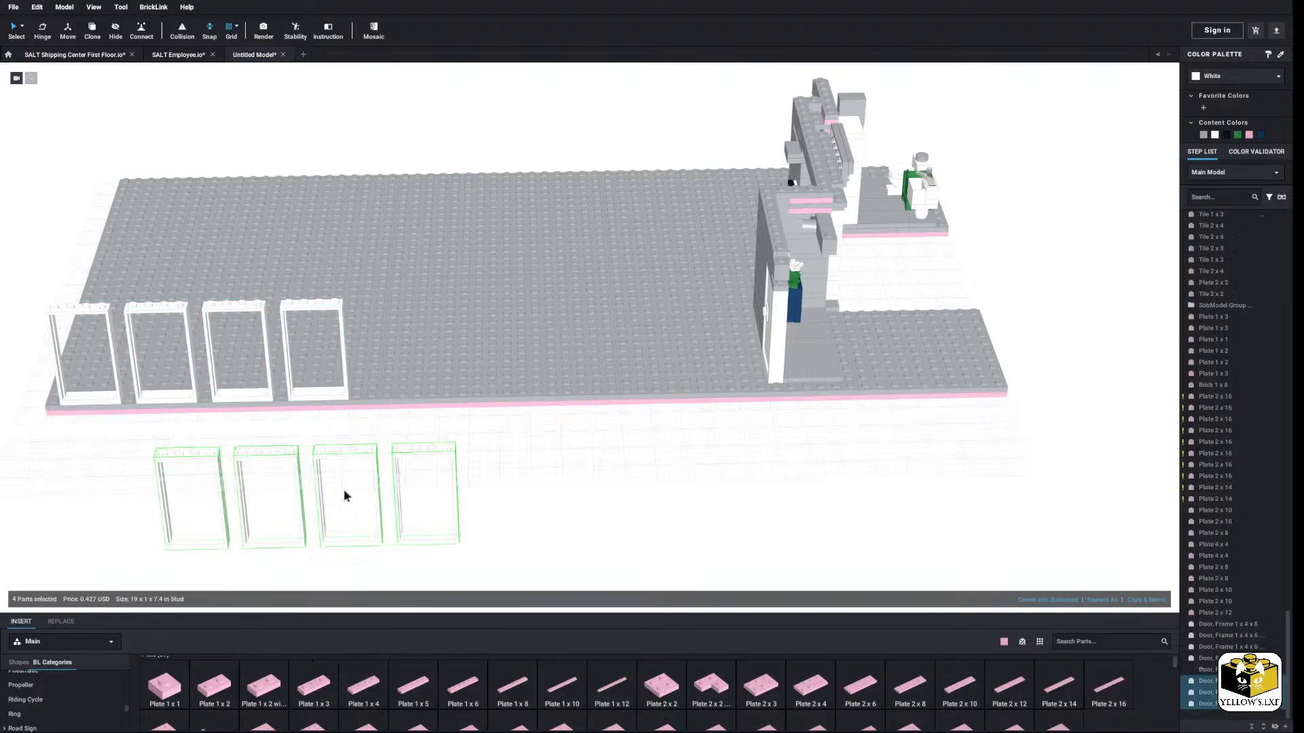
click(393, 319)
right_click(502, 484)
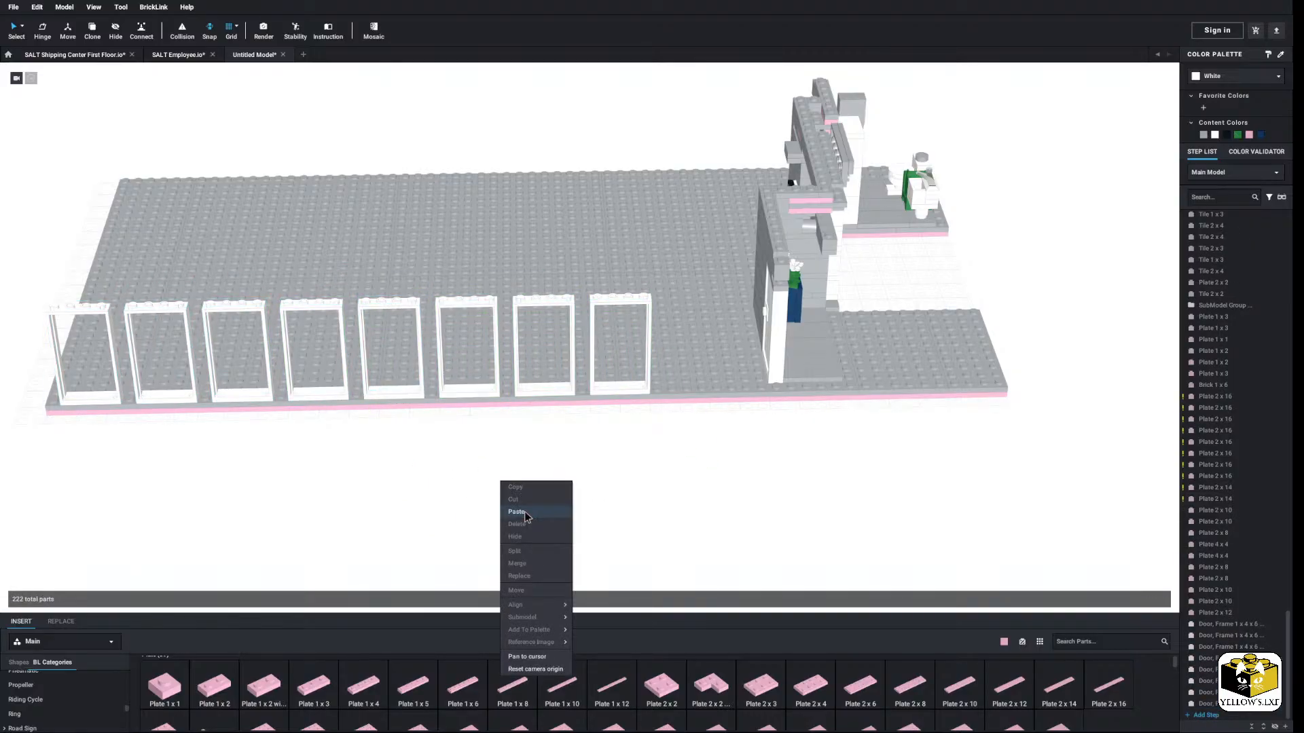
click(517, 511)
click(692, 303)
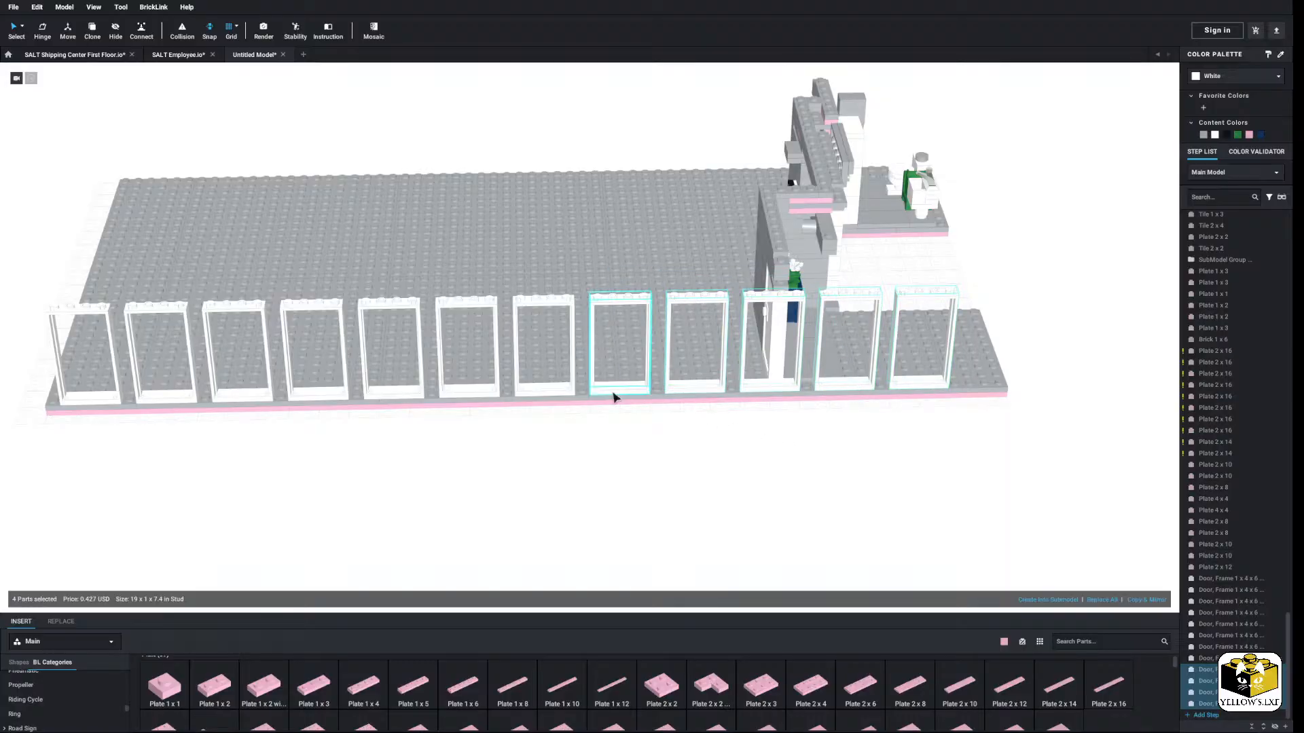
Step: Try shifting all twelve door frames two studs along the front edge, away from the starting corner
shift+click(377, 397)
shift+click(295, 406)
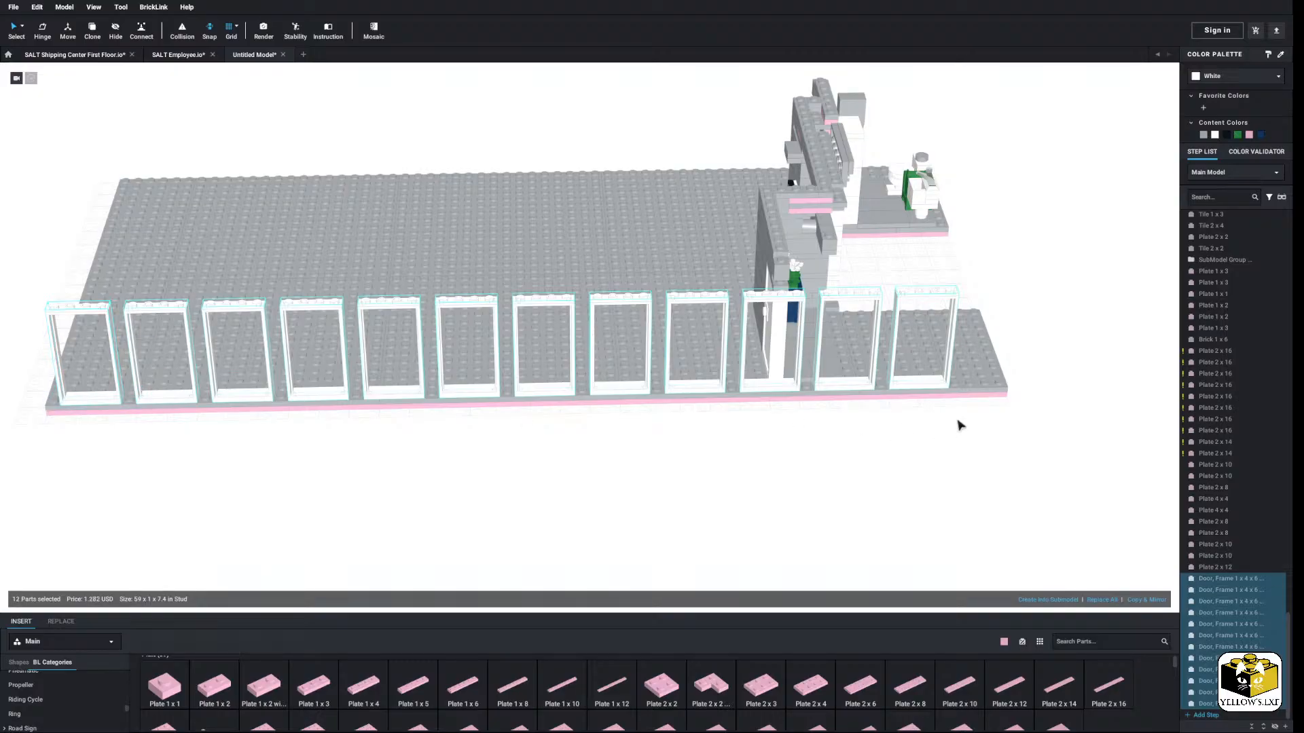
click(944, 393)
click(911, 373)
shift+click(862, 381)
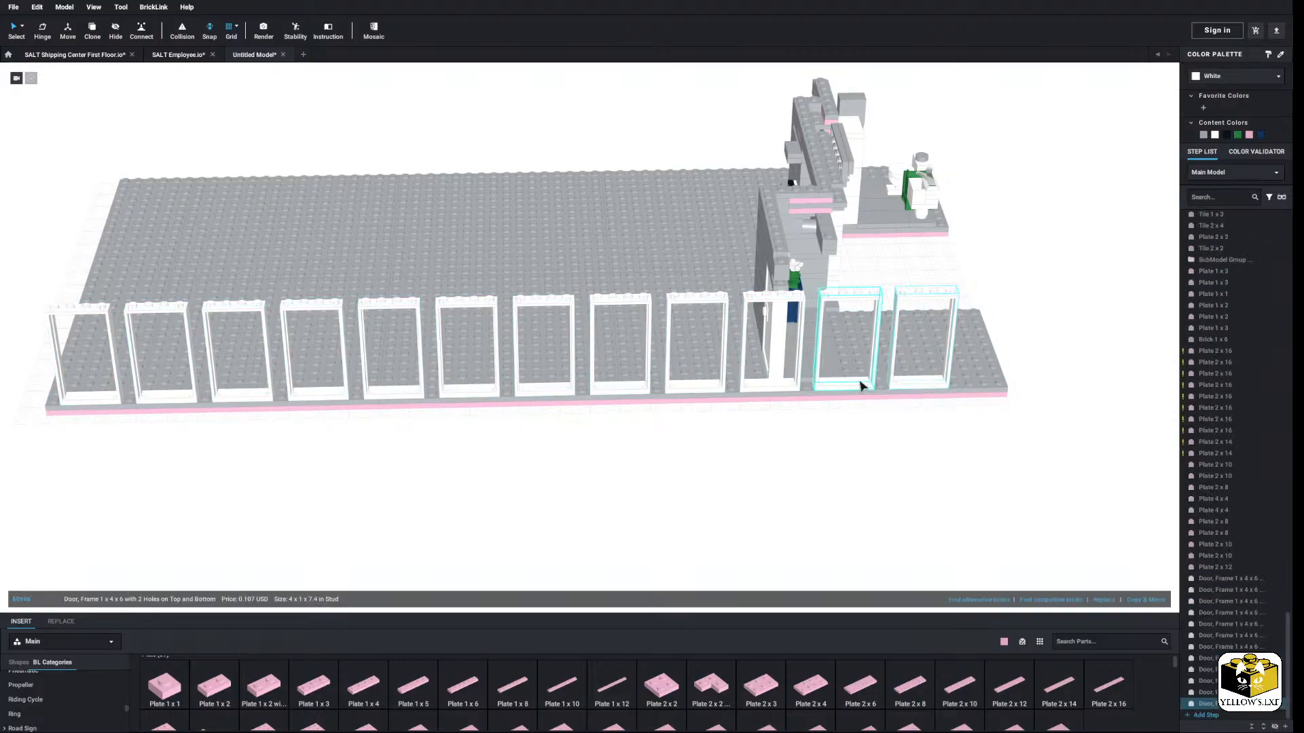
ctrl+click(535, 392)
ctrl+click(471, 392)
ctrl+click(401, 396)
ctrl+click(308, 399)
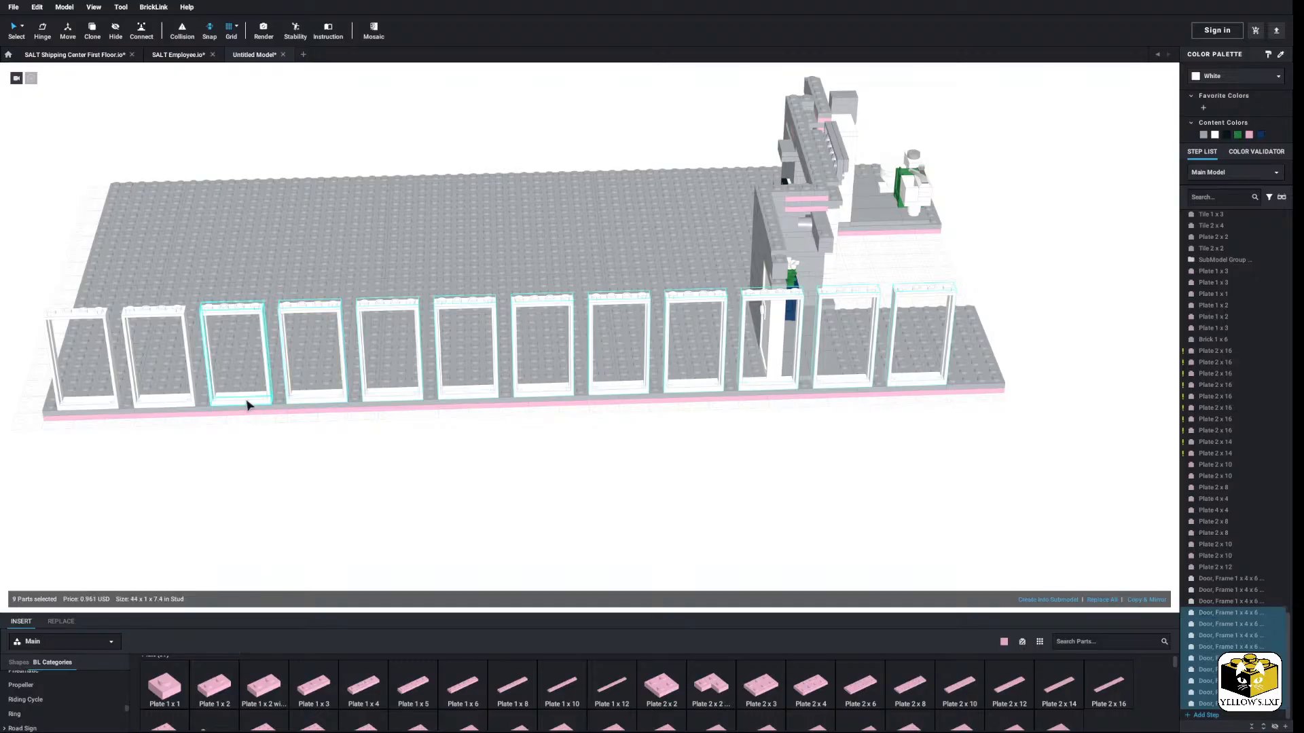
ctrl+click(247, 405)
ctrl+click(163, 407)
ctrl+click(81, 407)
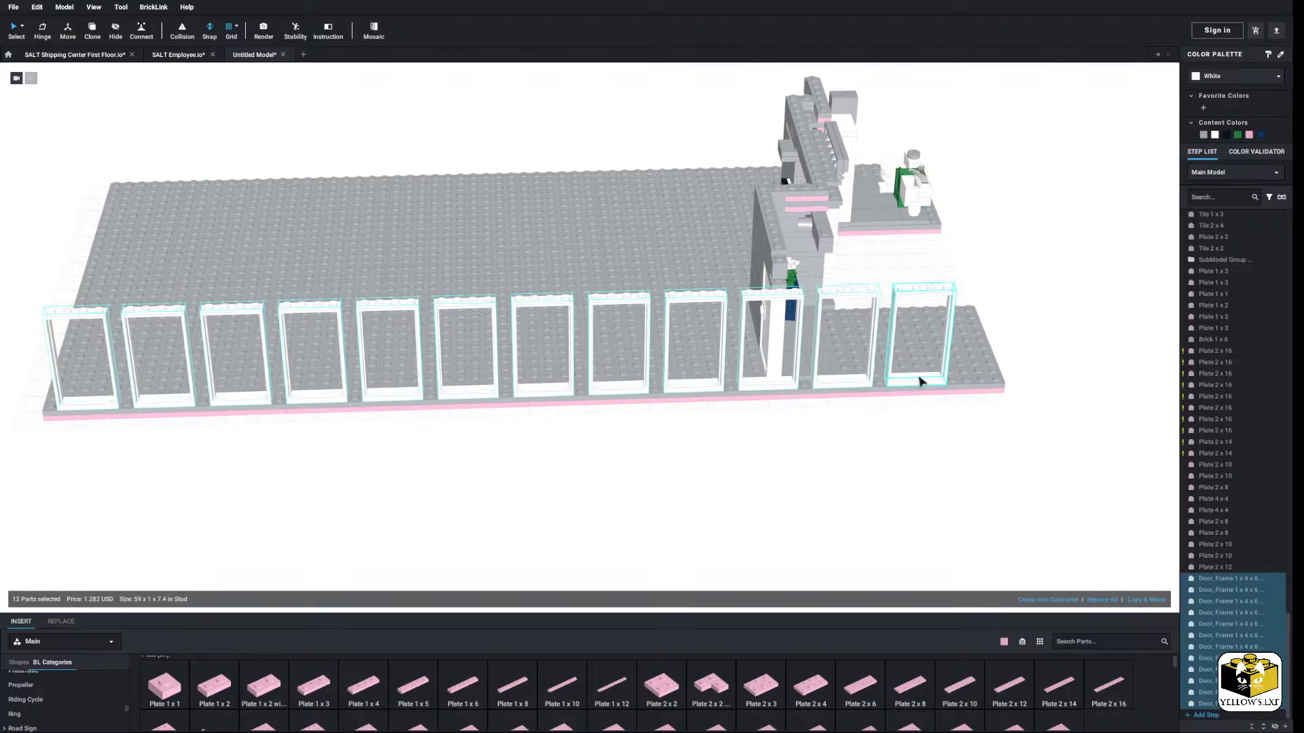
drag(921, 382, 942, 380)
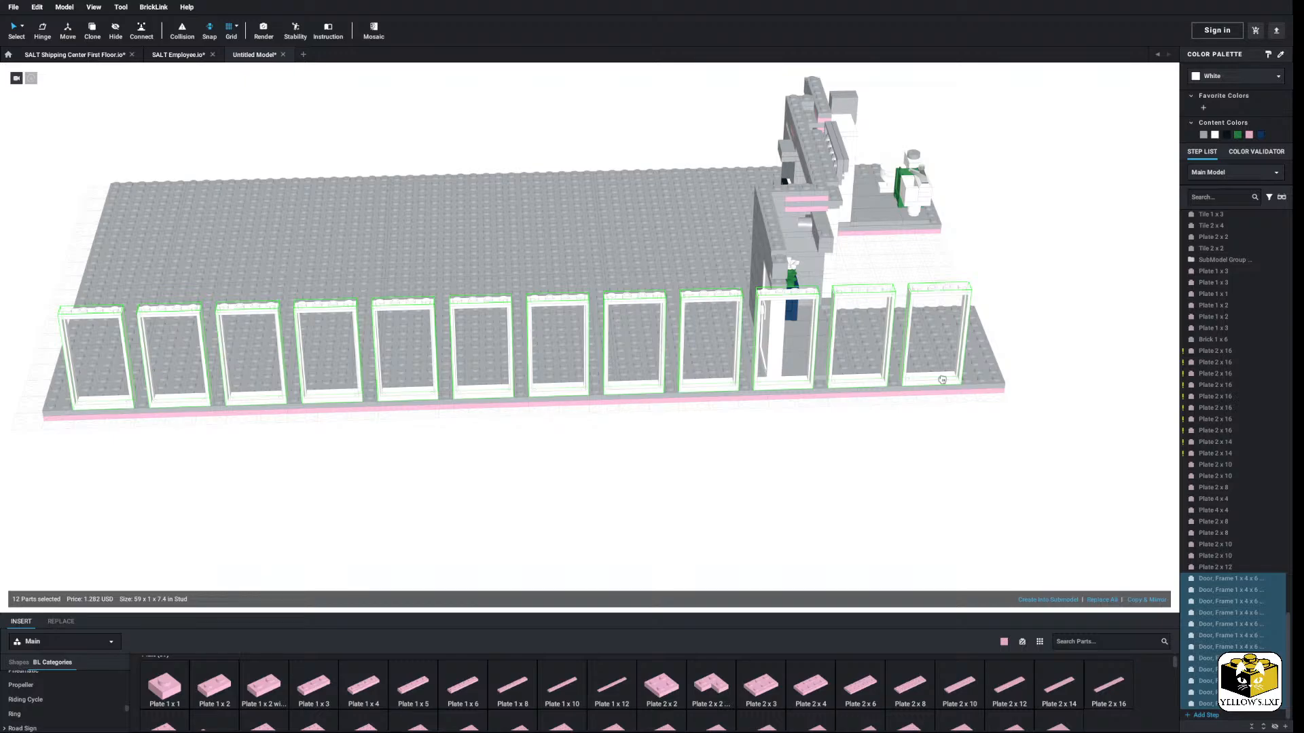
drag(942, 379, 945, 380)
Step: Check the floor plates at both ends of the frame row and undo the shift of the twelve door frames
click(778, 497)
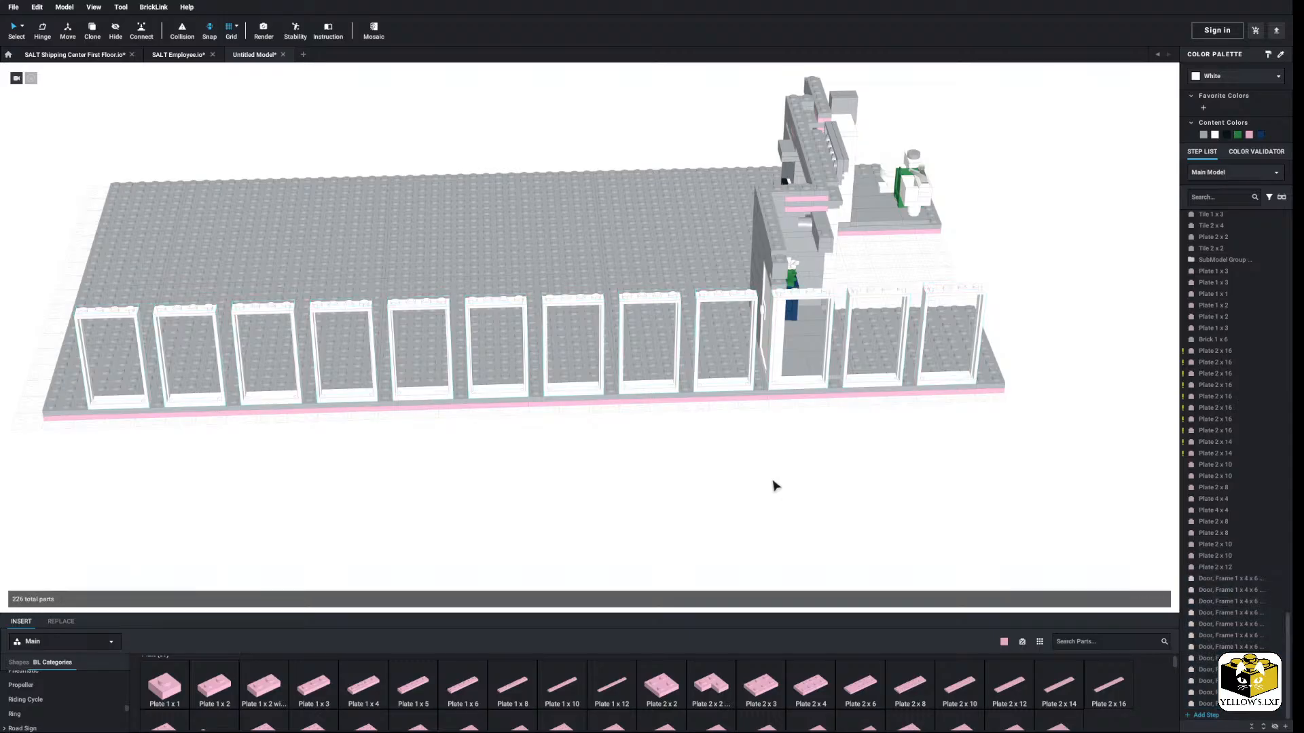
middle_drag(771, 481, 788, 484)
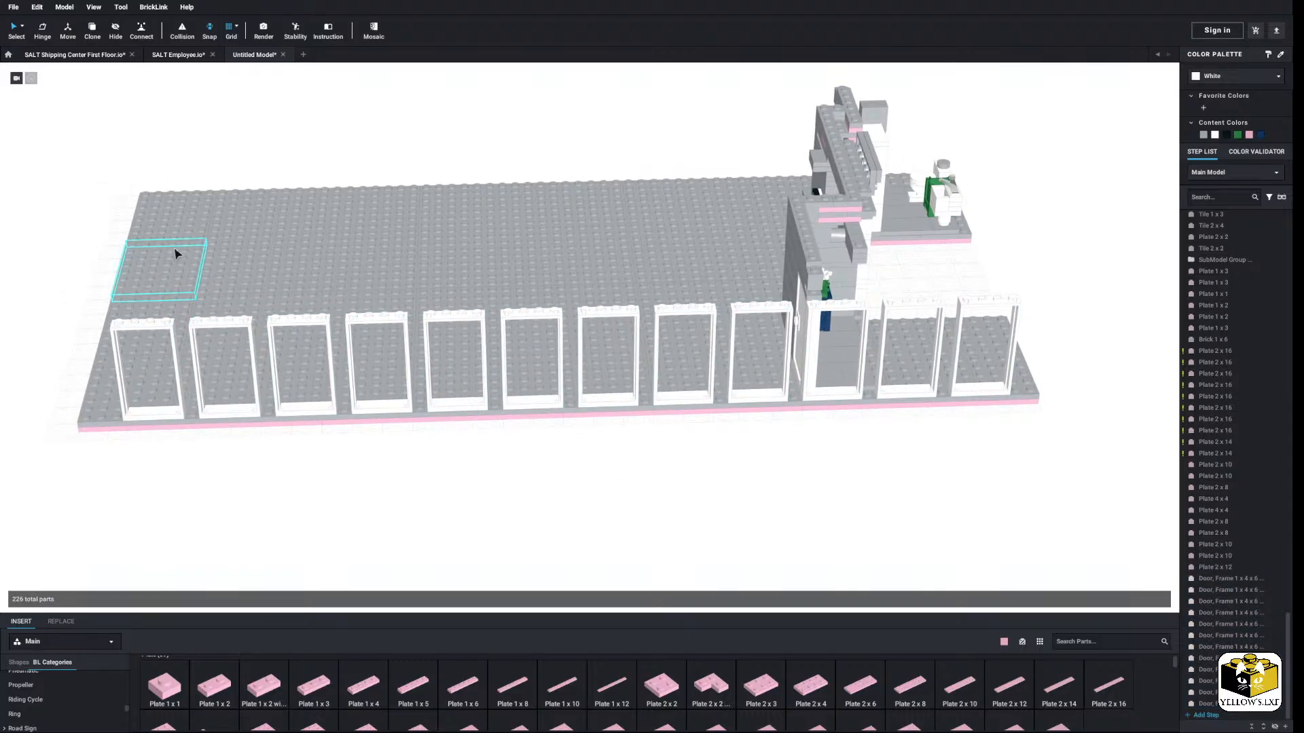
click(1018, 358)
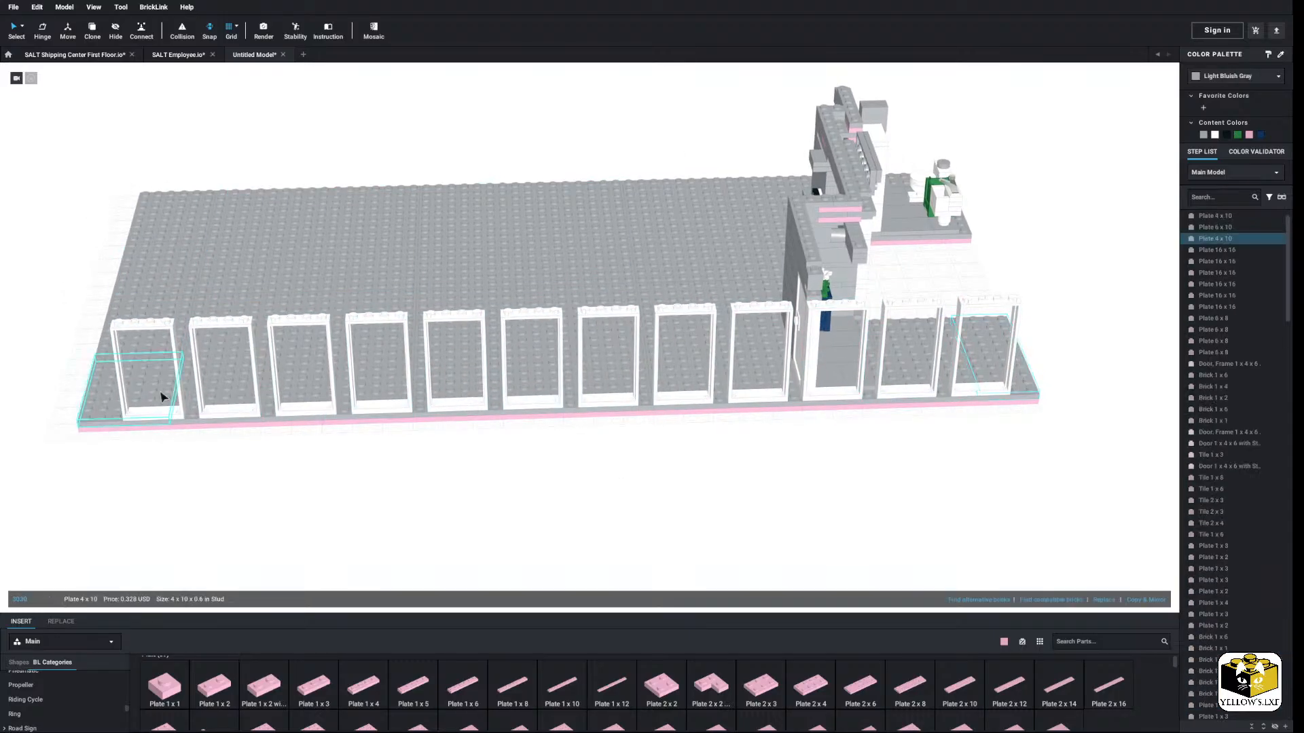
ctrl+click(105, 388)
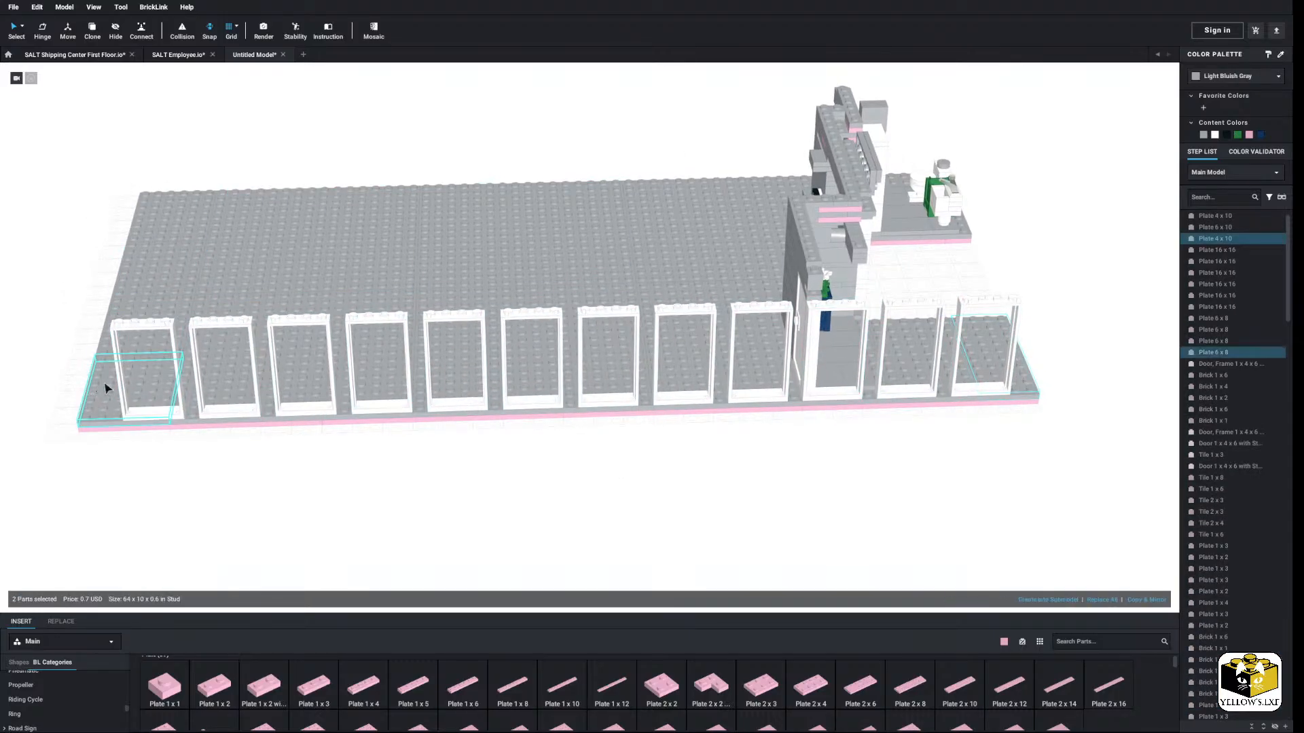
click(85, 484)
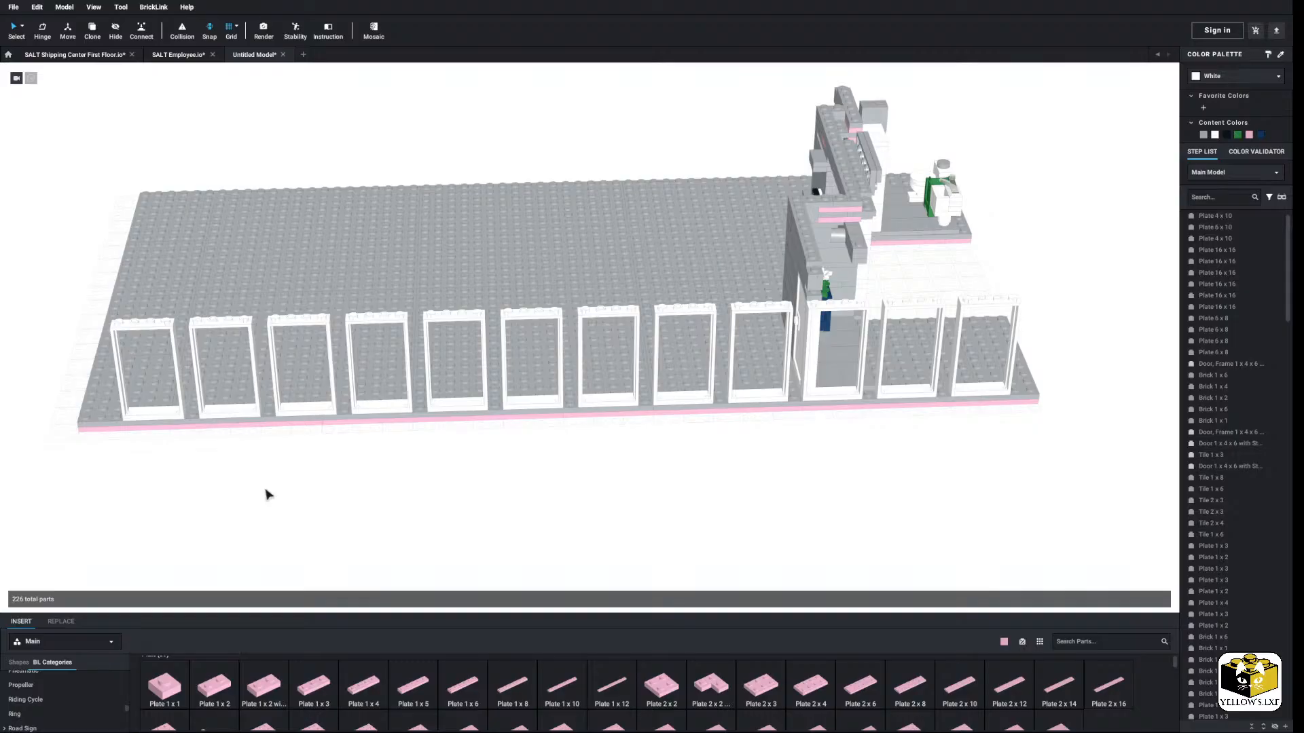
key(ctrl+z)
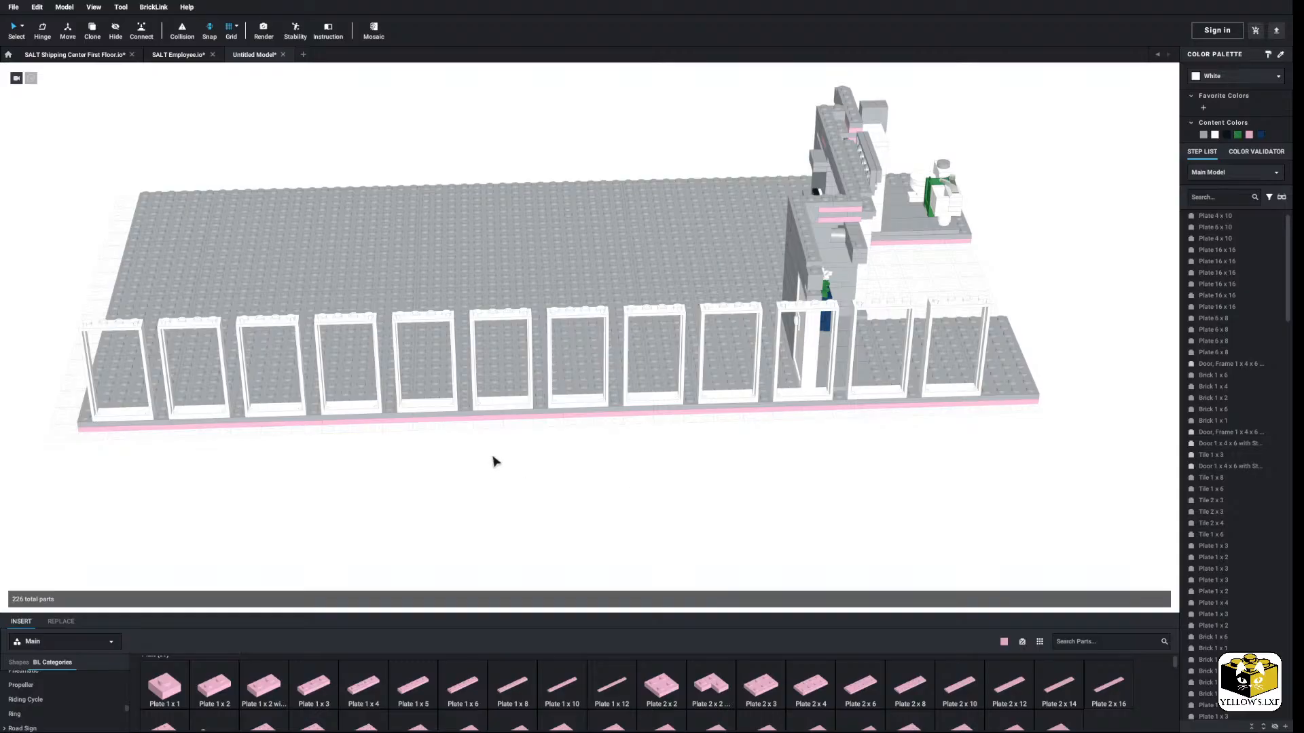
click(133, 414)
shift+click(197, 414)
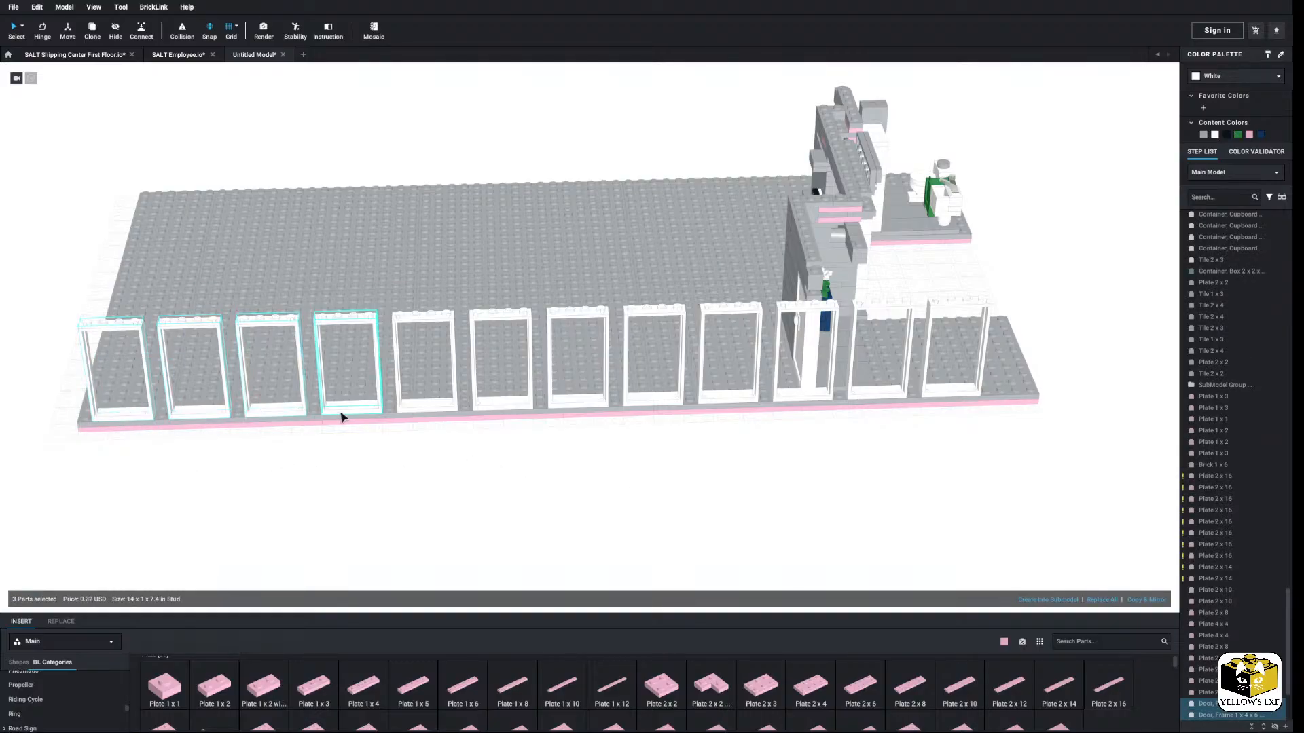
click(851, 519)
Step: Delete the door frame in front of the inner wall and shift the nine frames before it one stud toward the wall
right_click(800, 395)
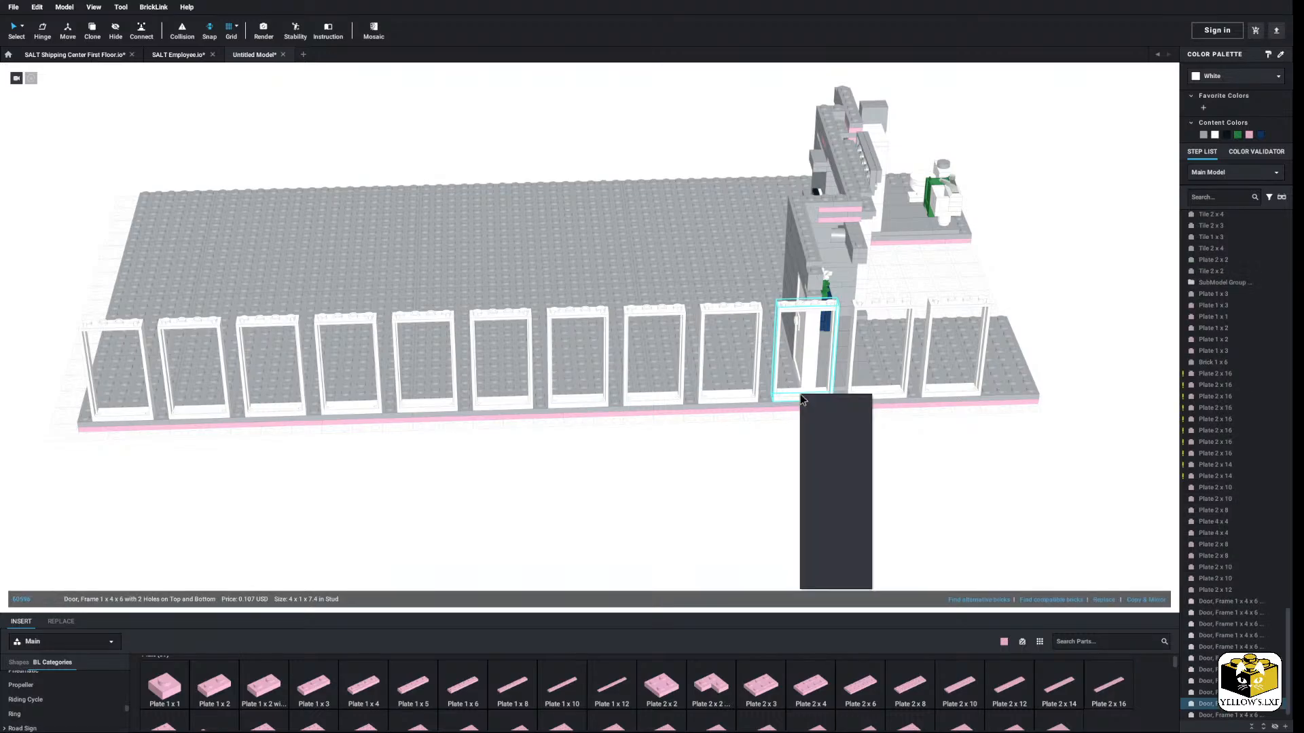
click(840, 442)
click(742, 395)
shift+click(669, 400)
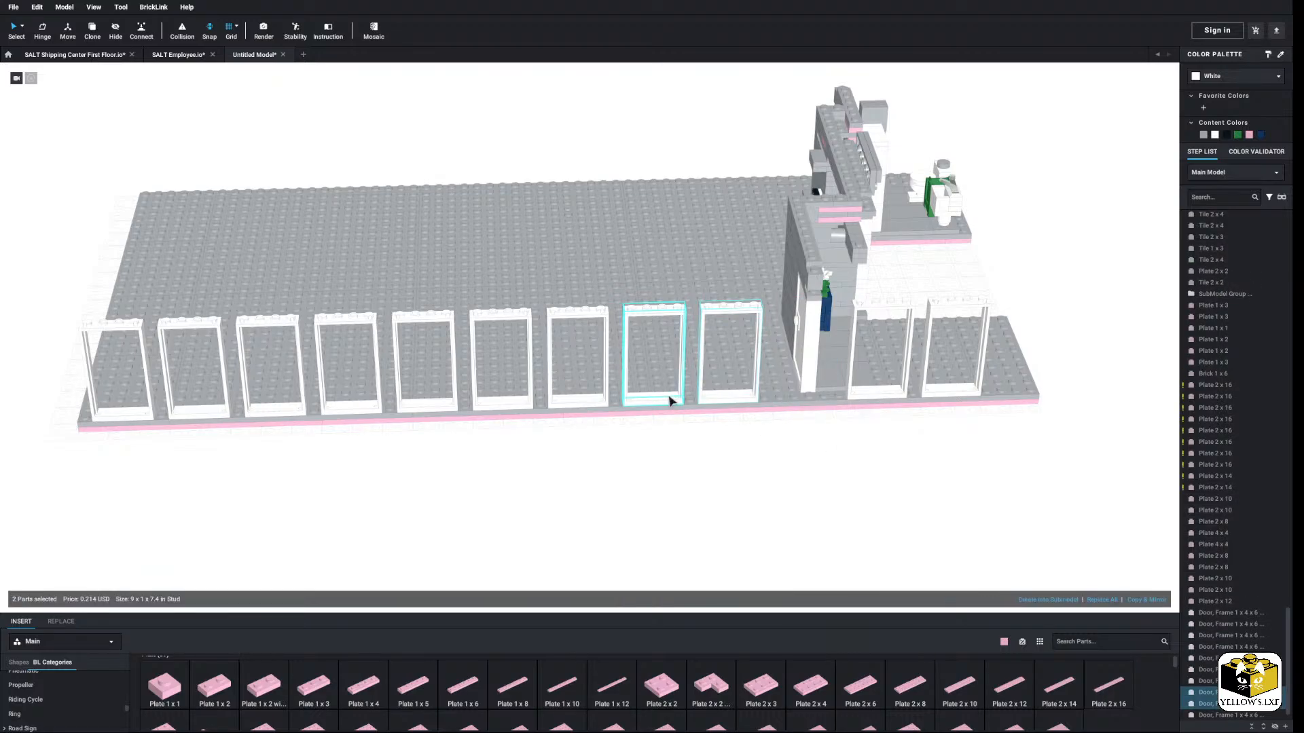
shift+click(584, 404)
shift+click(514, 406)
shift+click(350, 408)
shift+click(273, 411)
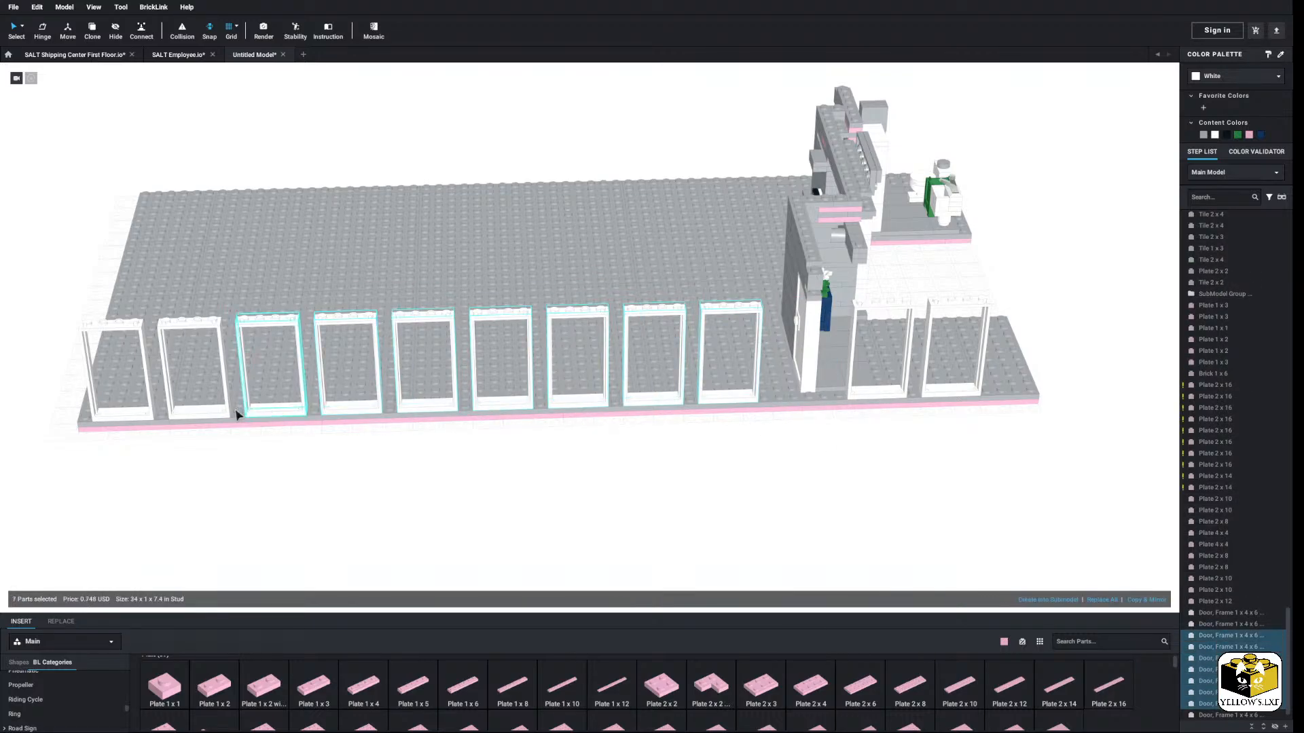
shift+click(194, 414)
shift+click(131, 416)
drag(745, 403, 757, 397)
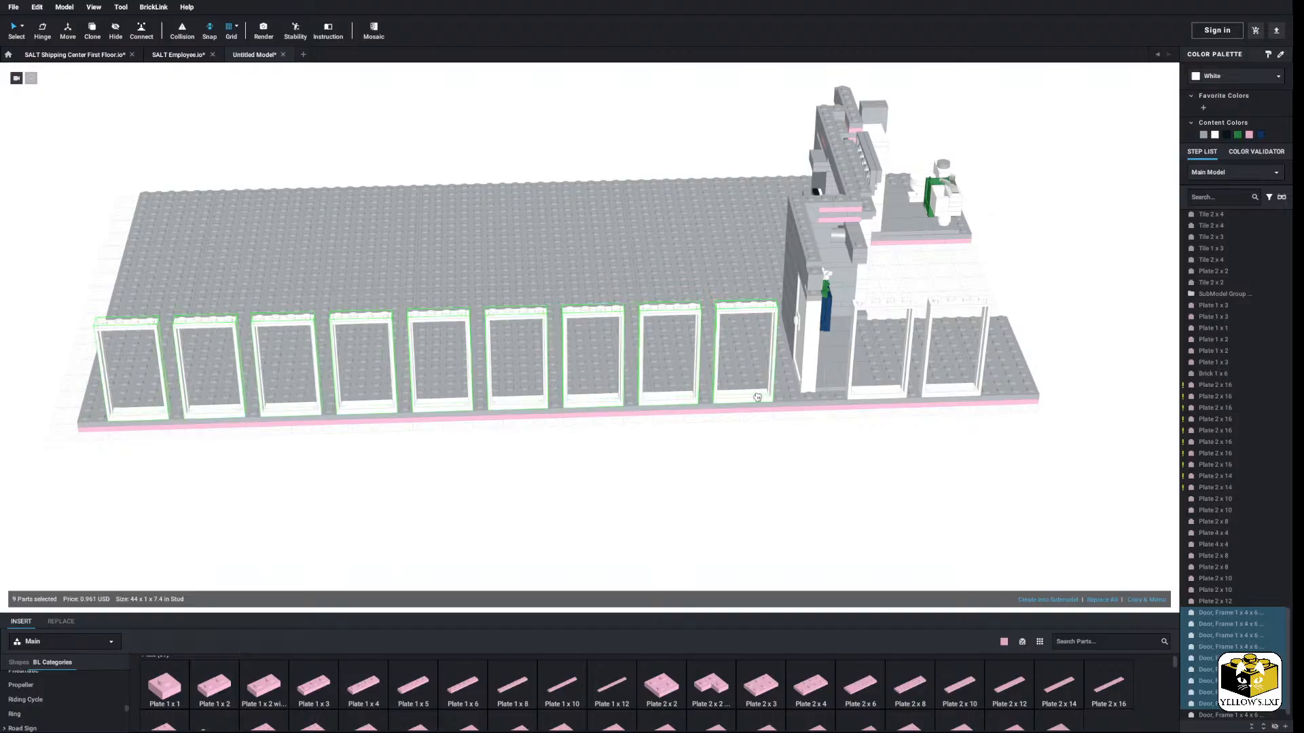
Step: Move the two door frames beyond the inner wall three studs toward the end of the floor
scroll(758, 450, up, 5)
click(544, 435)
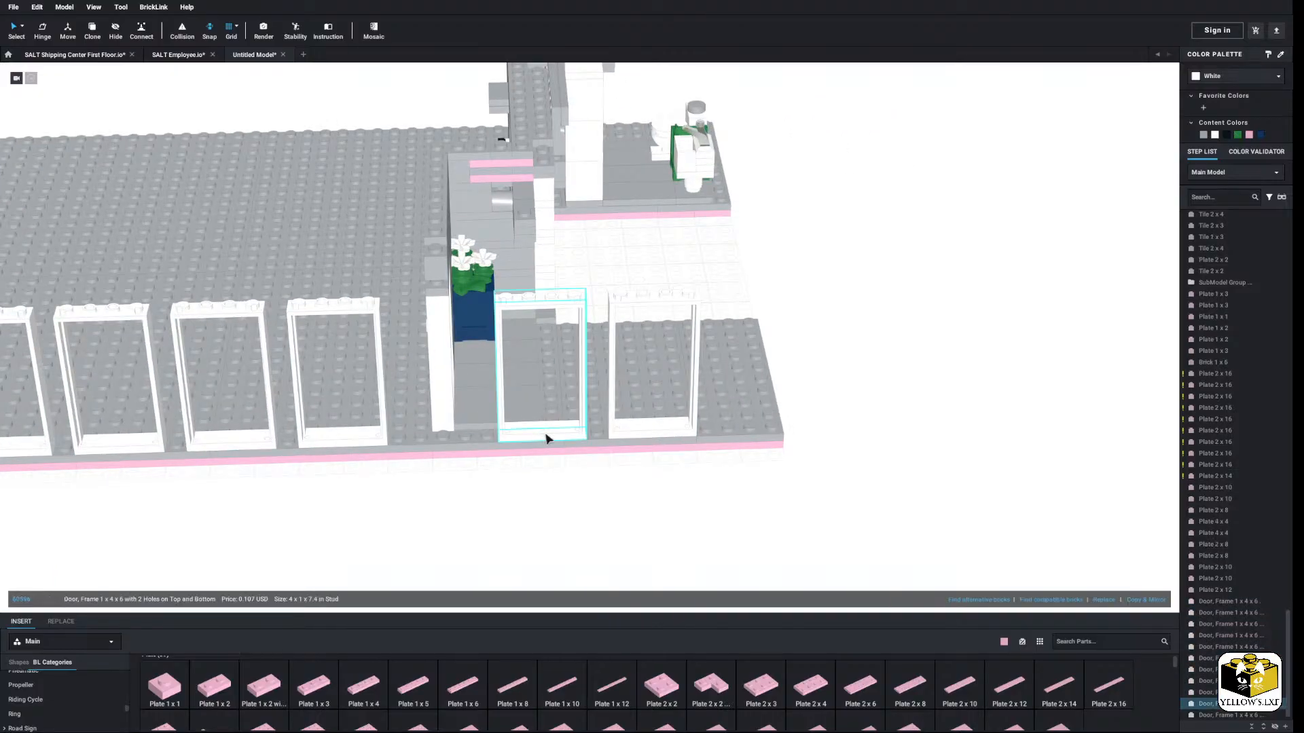
shift+click(654, 434)
drag(654, 435, 731, 437)
Step: Copy the end door frame and paste it into the gap between the inner wall and the last two frames
right_click(731, 437)
click(801, 436)
right_click(743, 425)
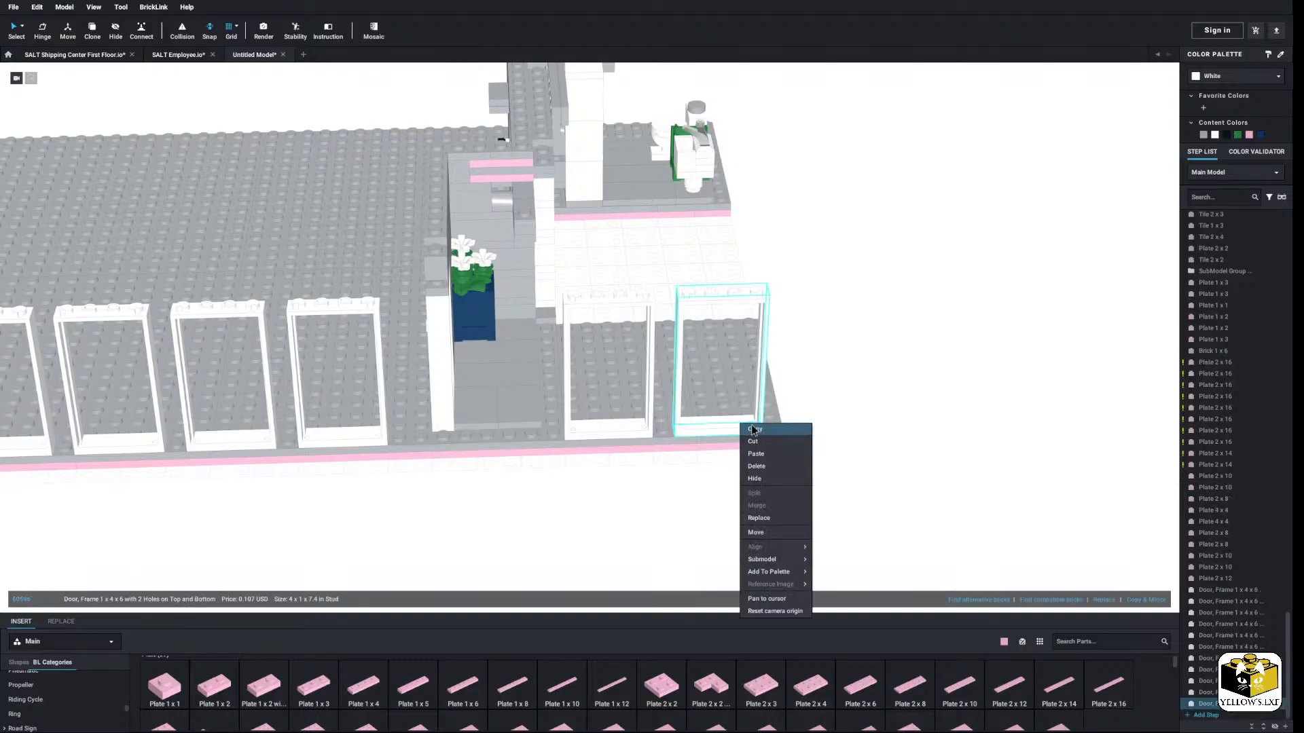
right_click(882, 435)
click(898, 467)
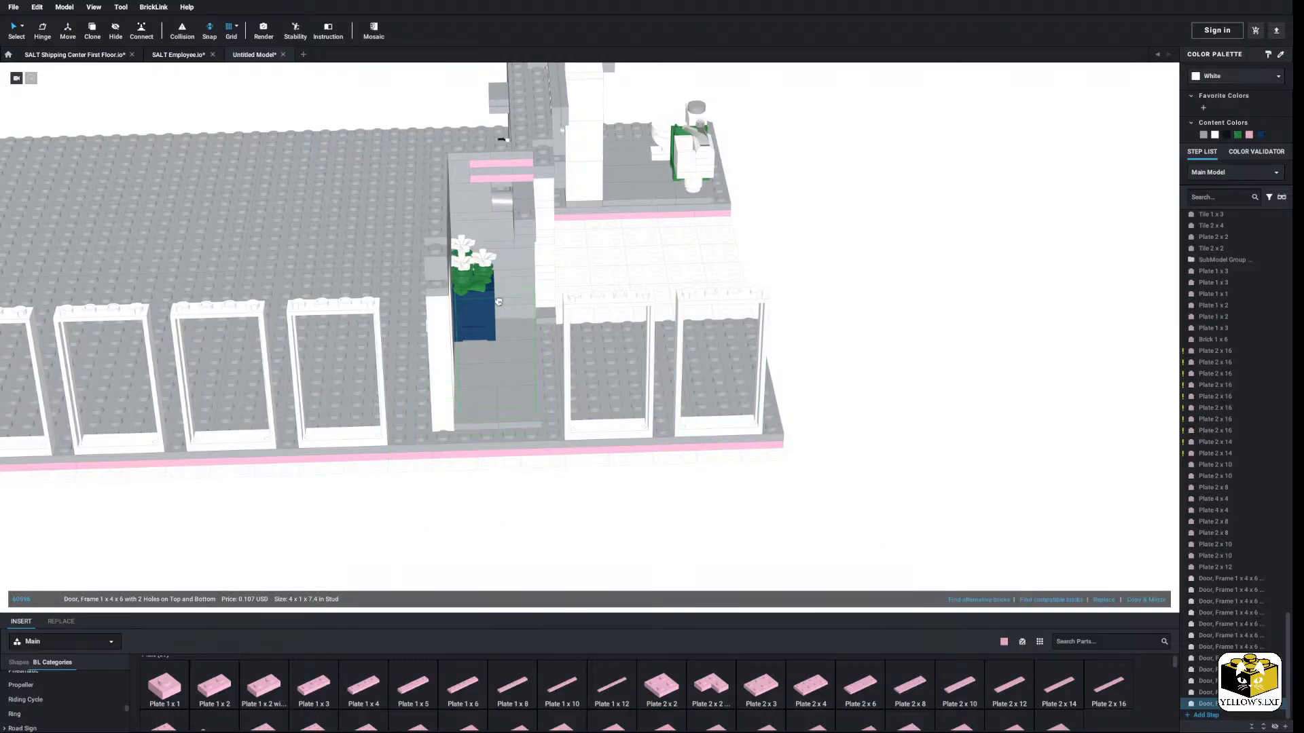
click(406, 468)
Step: Try to duplicate the full row of twelve door frames with Copy & Move
middle_drag(406, 469, 326, 541)
scroll(573, 530, down, 5)
right_drag(326, 542, 362, 509)
right_drag(304, 396, 364, 373)
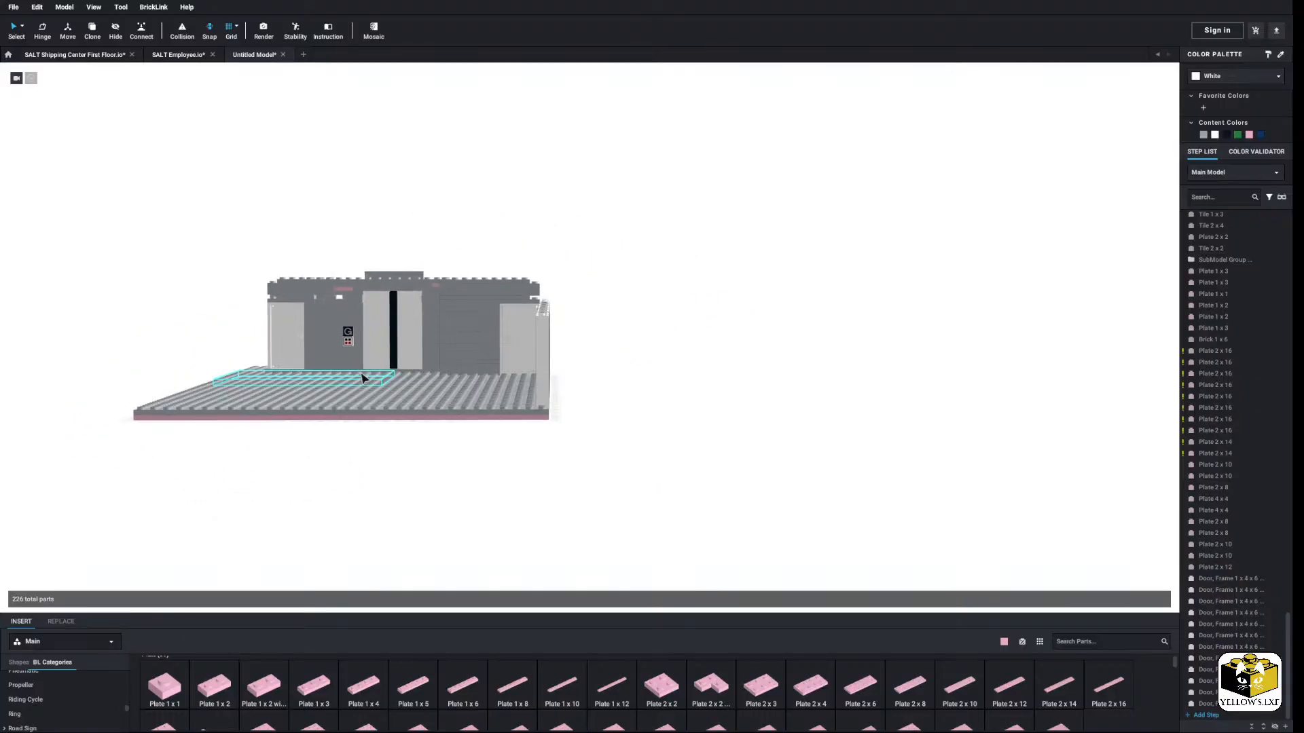
drag(585, 273, 548, 376)
right_drag(549, 377, 569, 427)
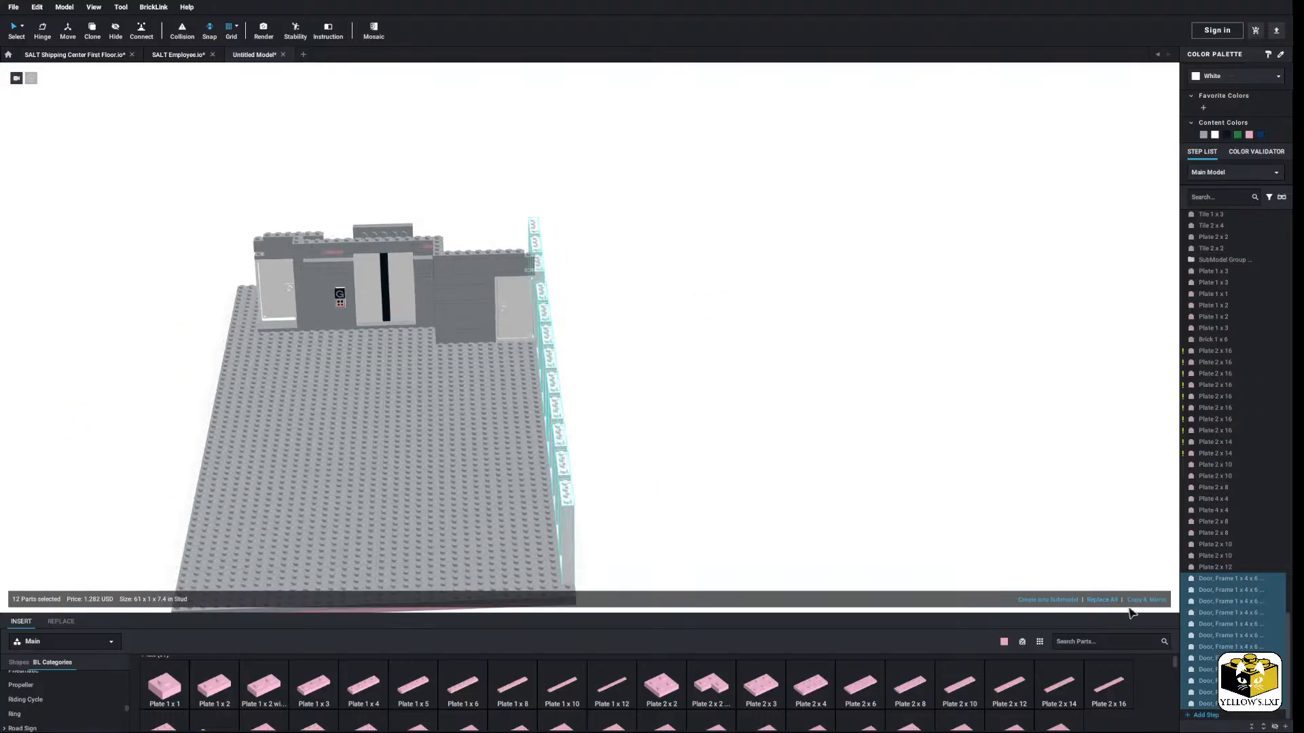
click(1158, 600)
scroll(664, 510, down, 3)
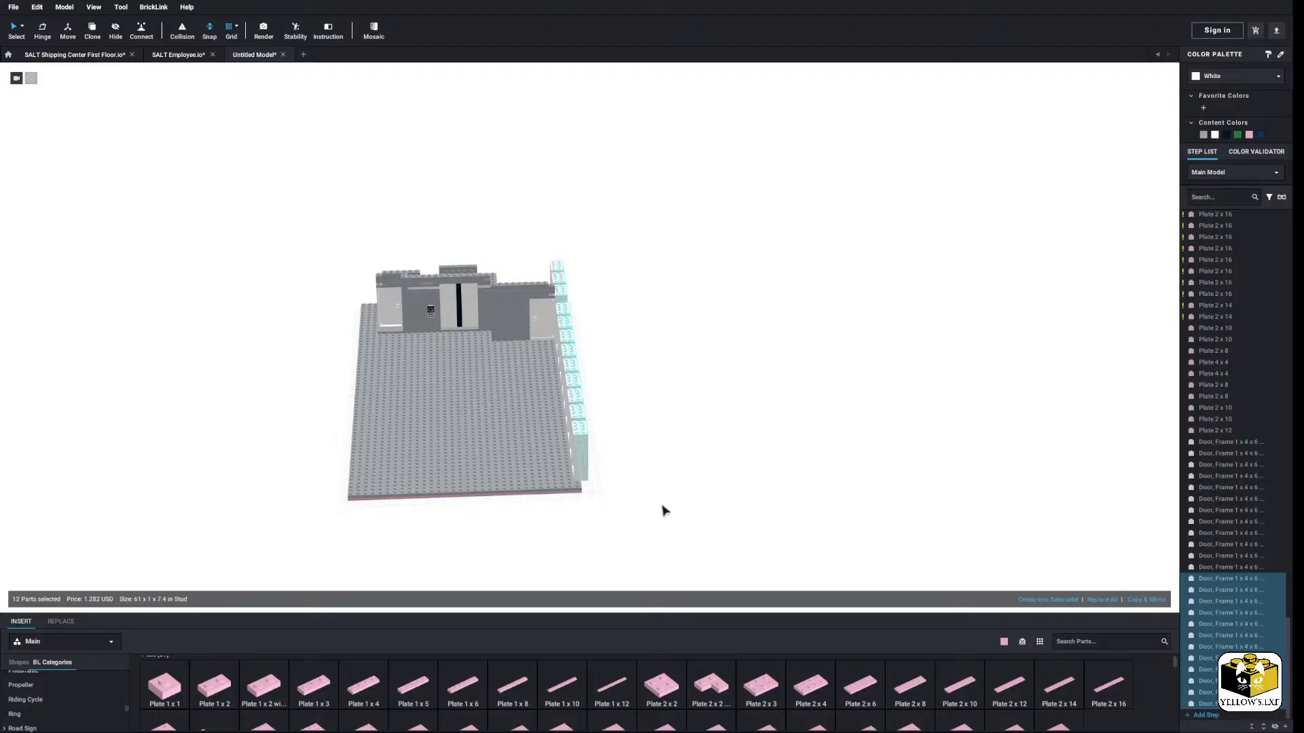
click(586, 468)
scroll(577, 502, up, 3)
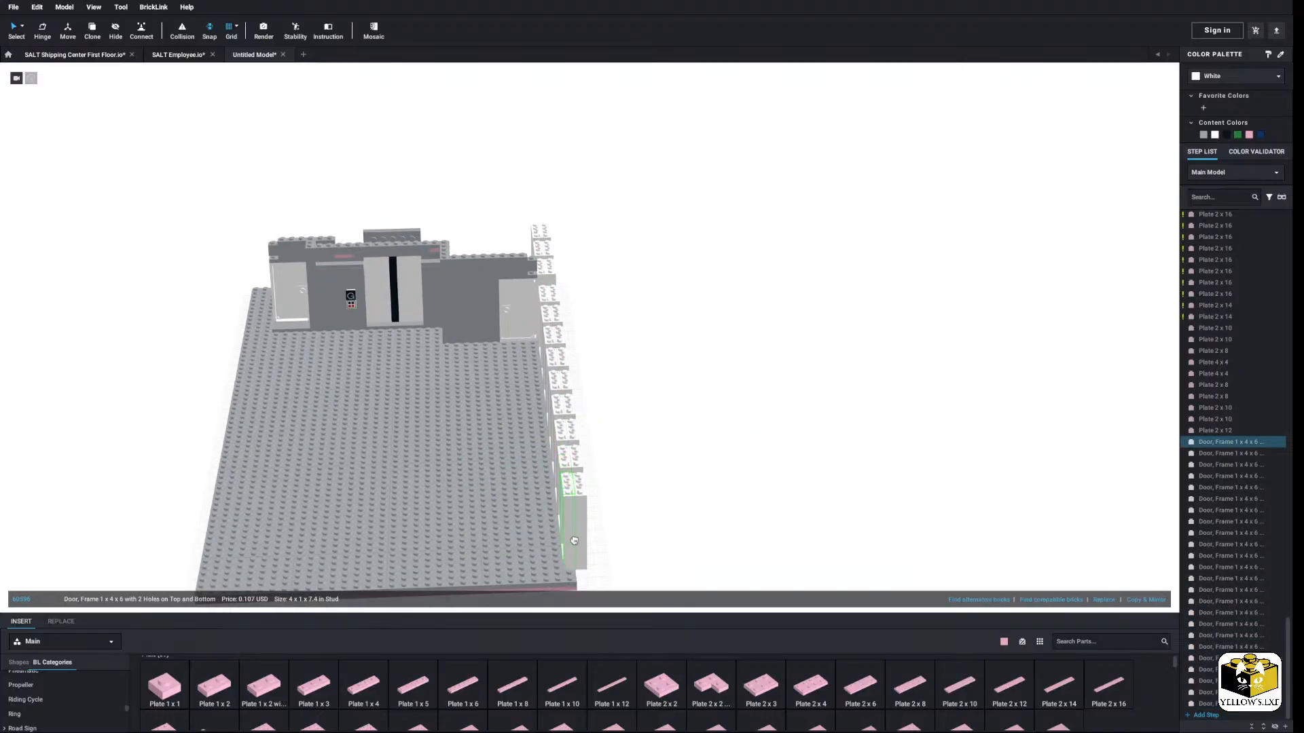
click(685, 531)
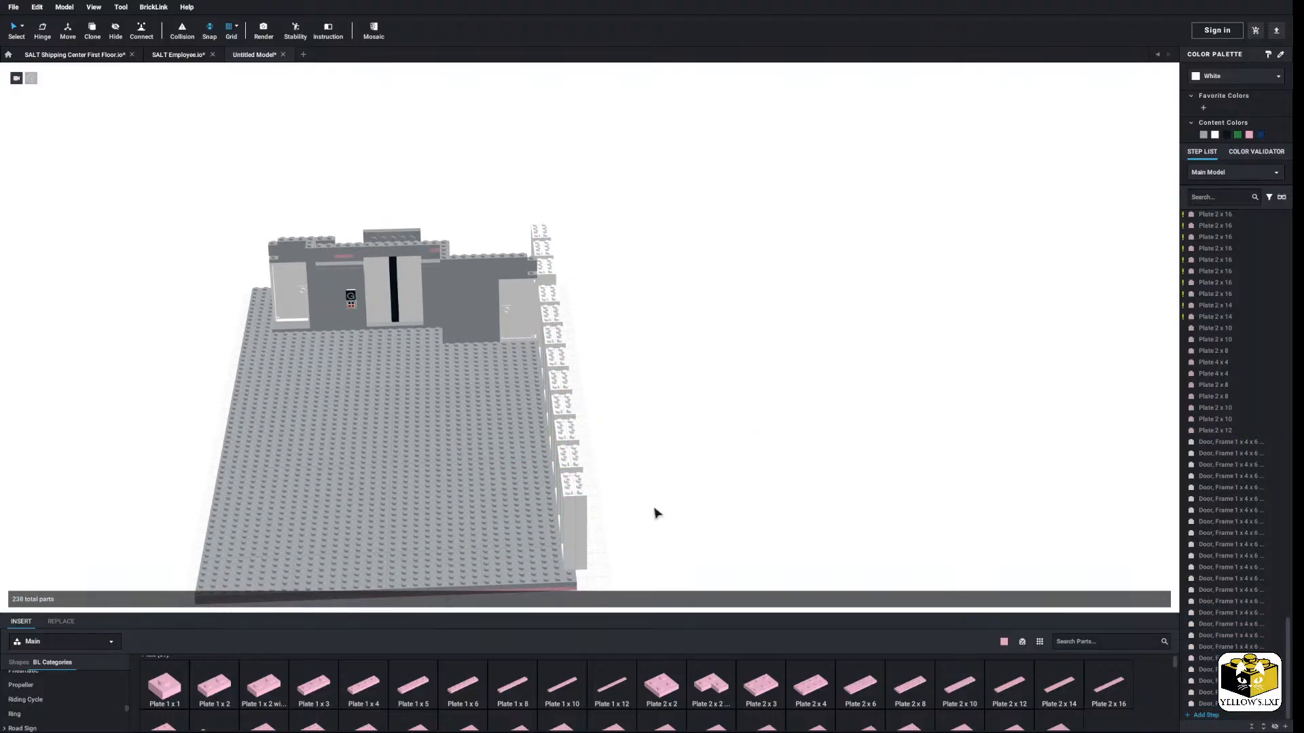
key(ctrl+z)
Step: Duplicate the nine door frames in front of the main room and place them along the opposite long edge
right_drag(652, 512, 591, 499)
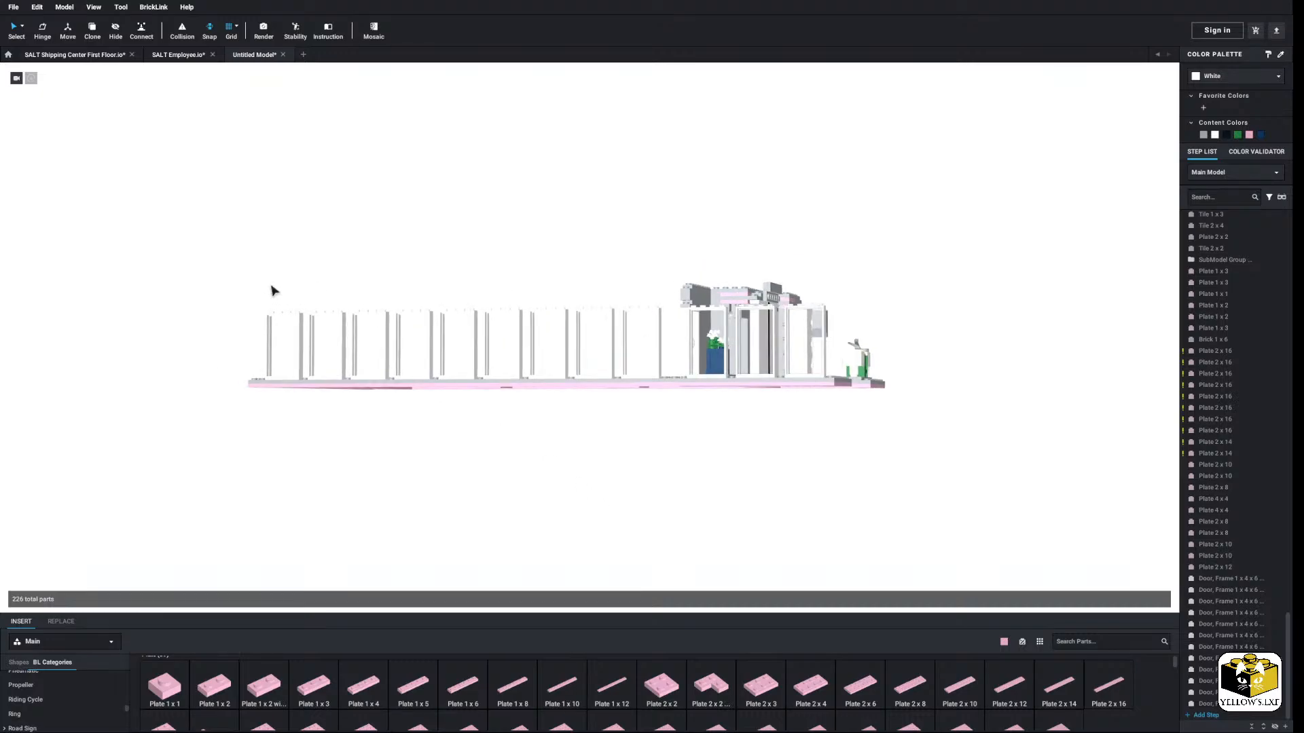
drag(216, 294, 652, 342)
right_drag(652, 342, 602, 325)
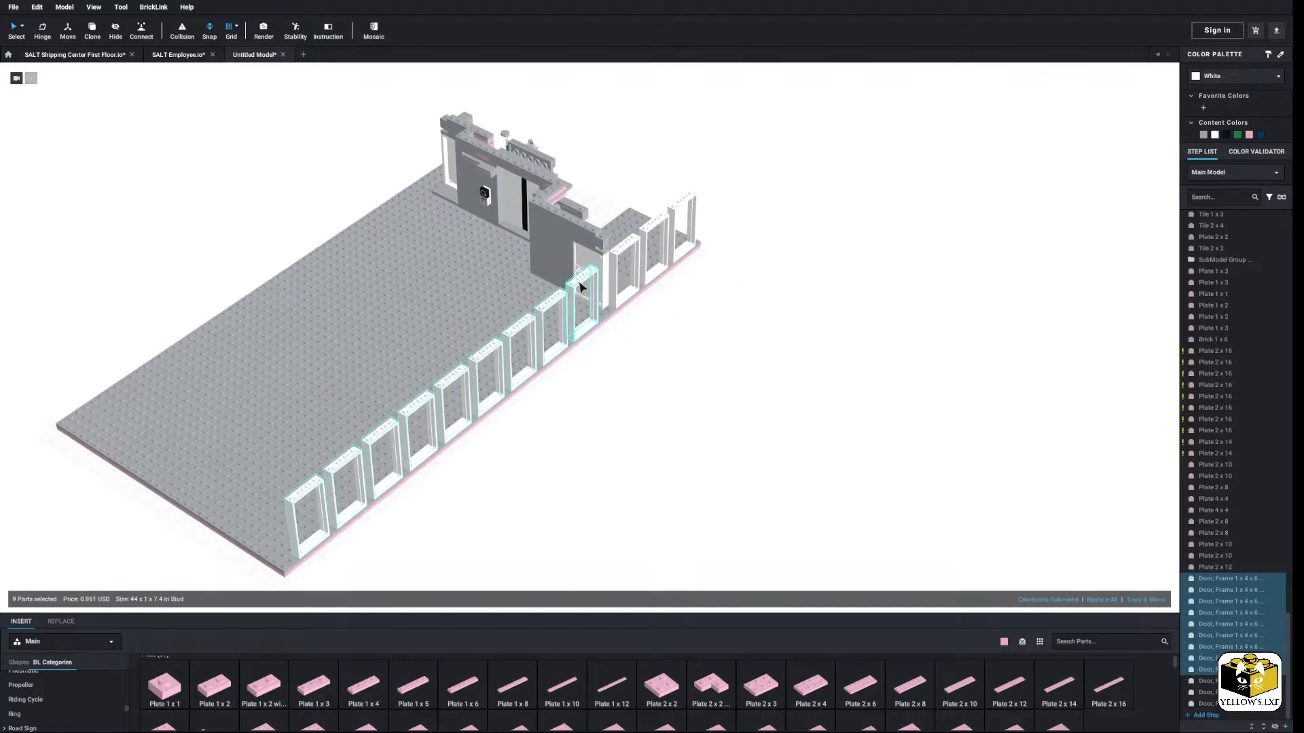
click(1133, 599)
drag(592, 286, 737, 407)
right_drag(729, 371, 686, 387)
drag(737, 406, 466, 375)
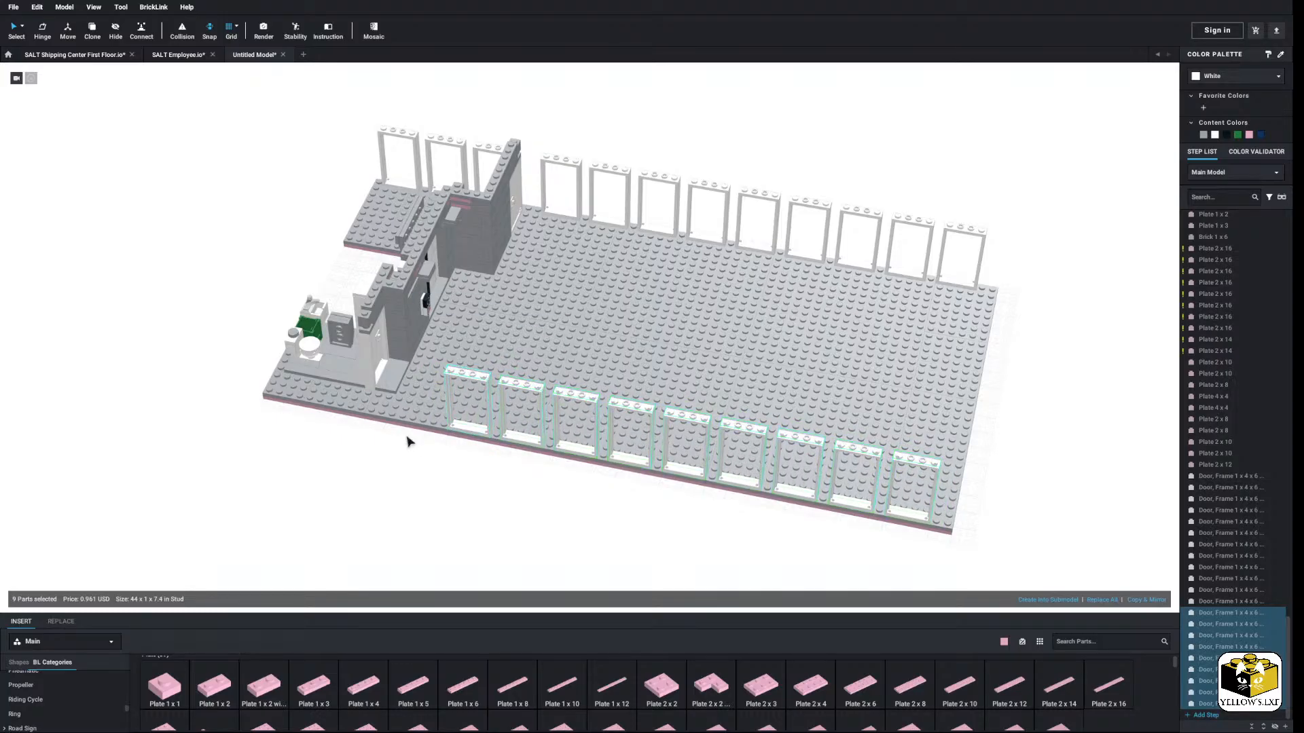
click(403, 477)
Step: Copy two door frames onto the inner end of the near long-edge row and delete the copy standing against the restroom
right_drag(421, 481, 598, 439)
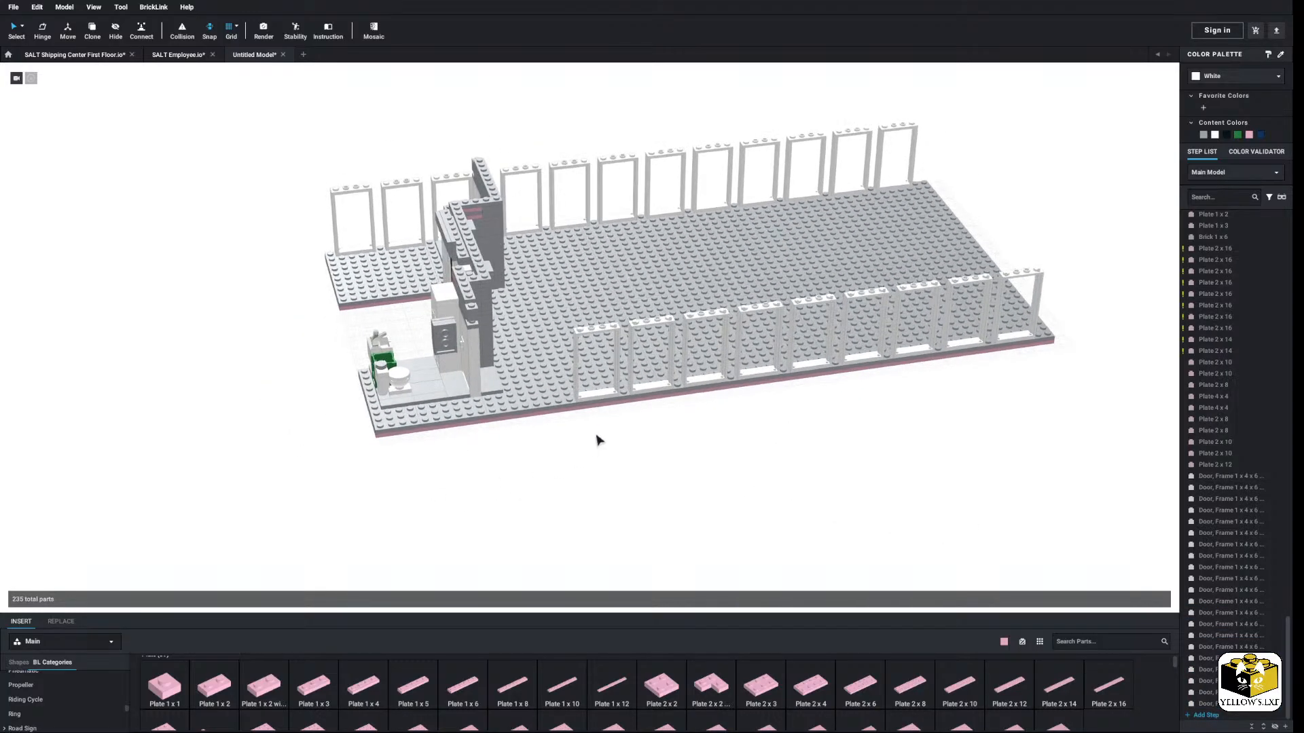
right_click(651, 388)
right_click(709, 429)
click(724, 458)
scroll(577, 536, up, 3)
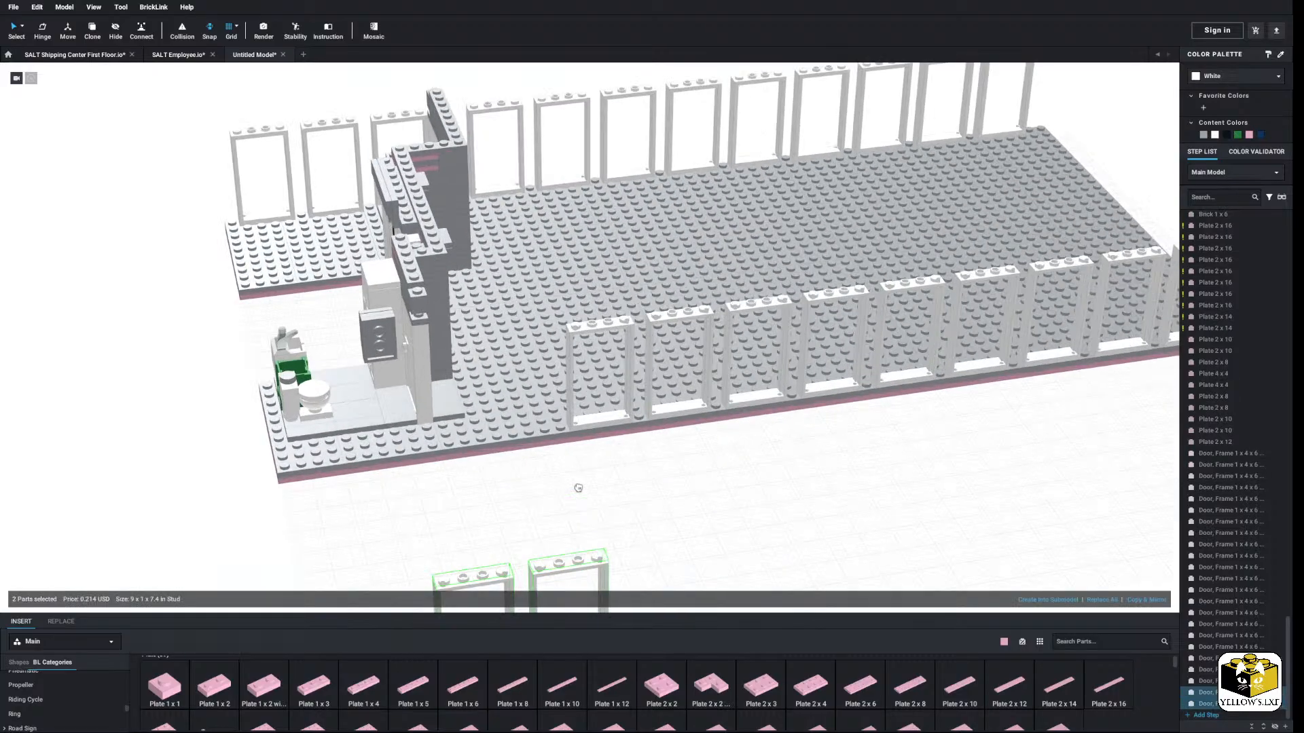
click(517, 343)
click(506, 480)
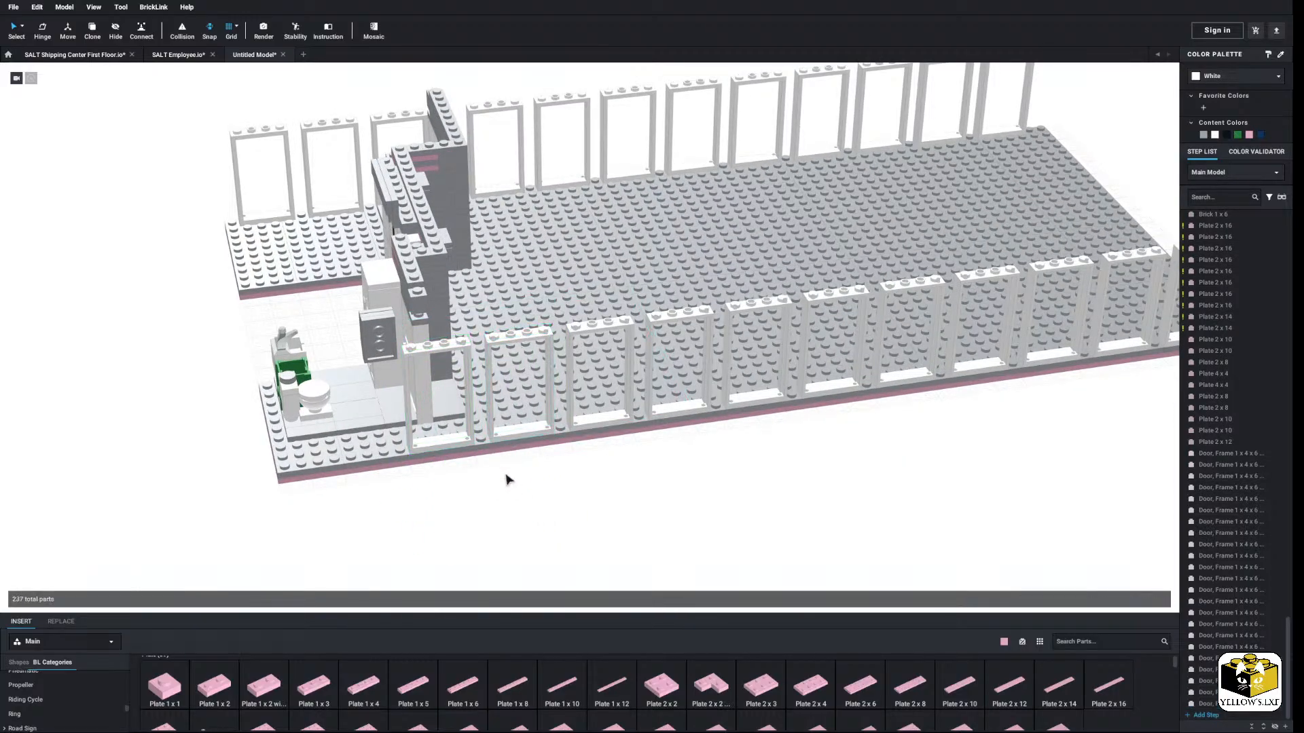
right_click(460, 444)
click(460, 487)
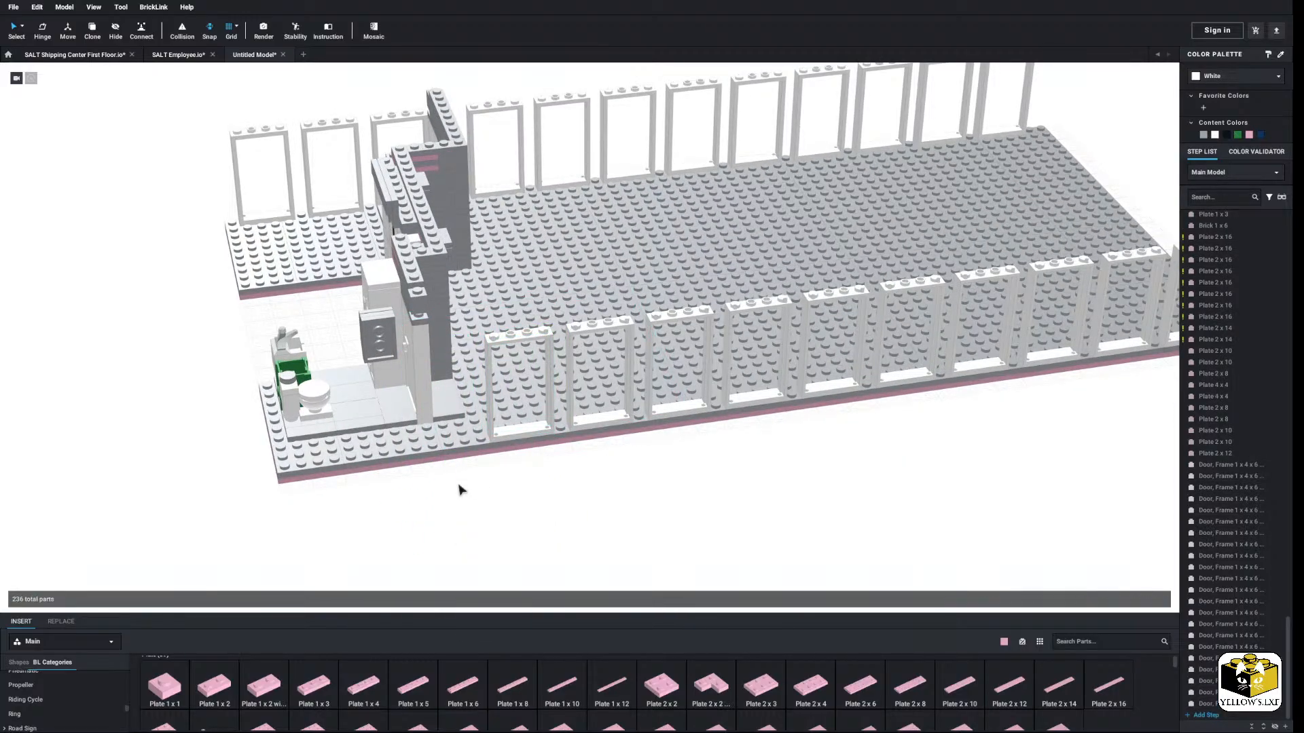
Step: Copy six door frames from a long-edge row and place them, turned a quarter, along the floor's open short edge
middle_drag(600, 495, 542, 490)
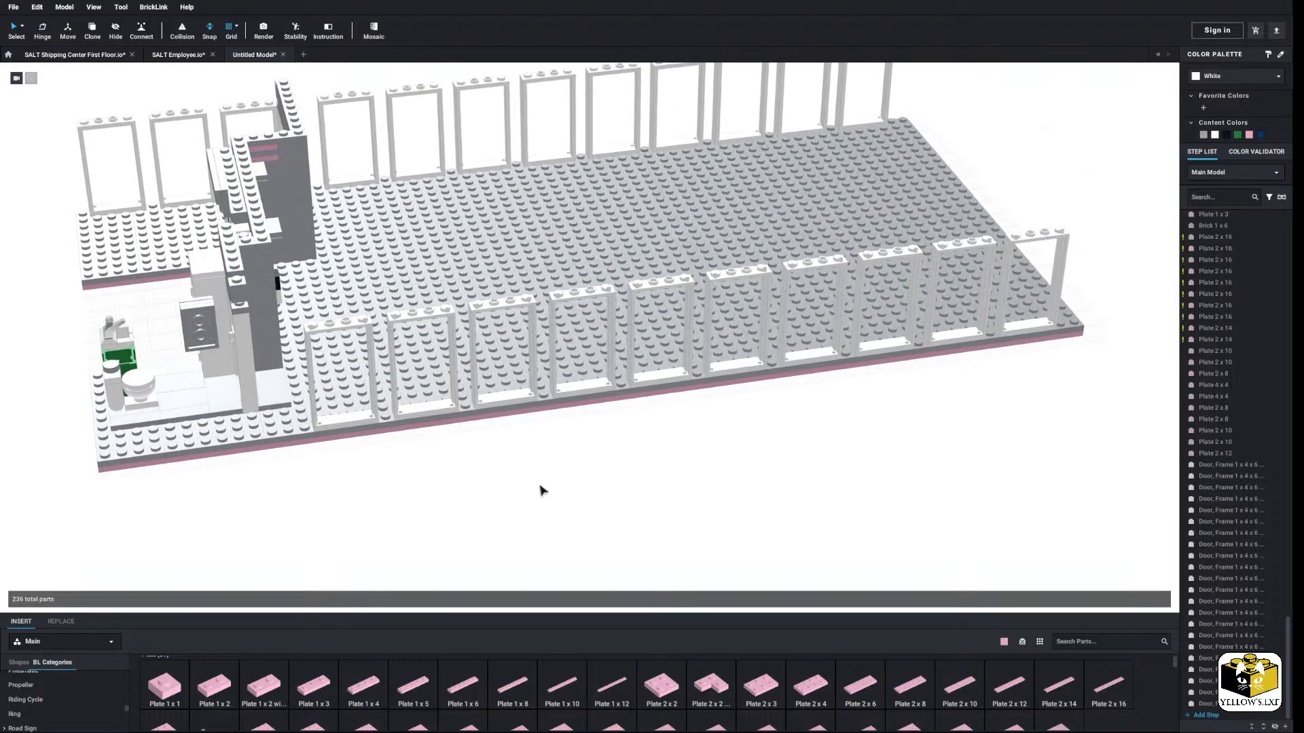
right_drag(541, 490, 421, 519)
right_drag(246, 325, 220, 351)
drag(276, 119, 652, 197)
right_drag(380, 149, 448, 183)
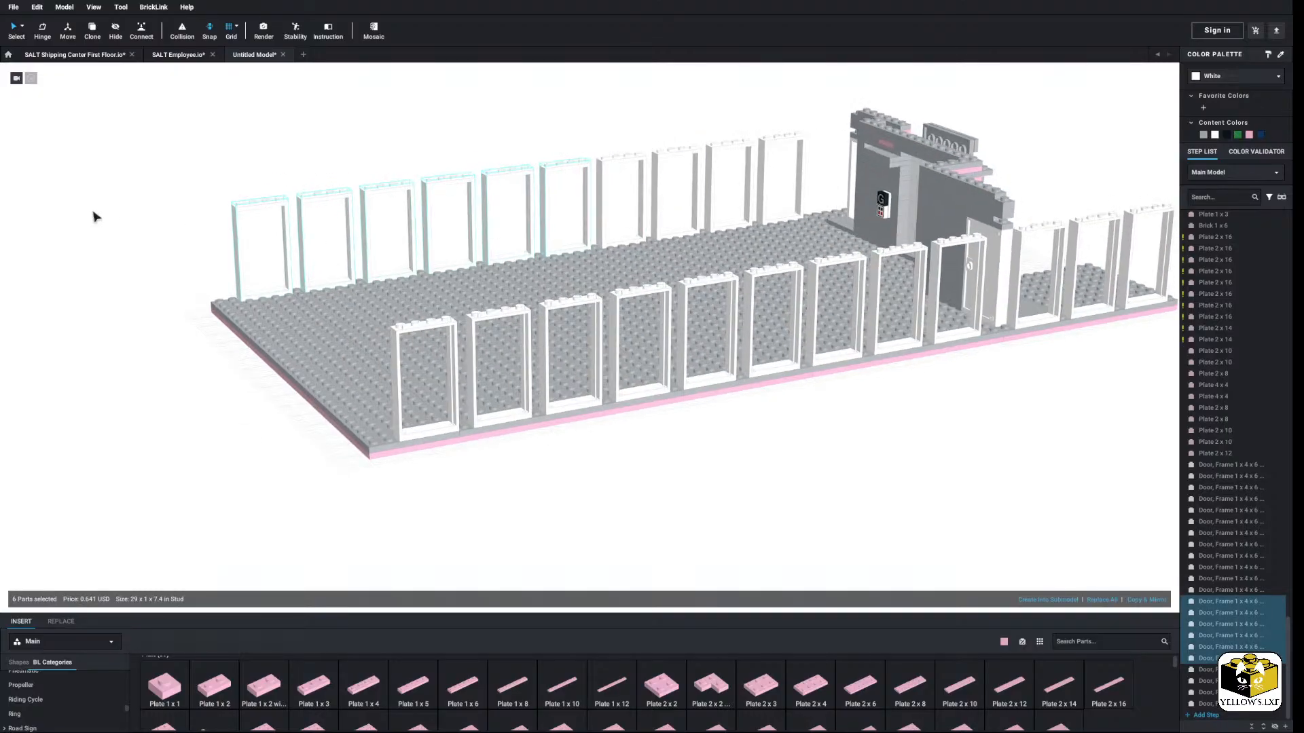
click(91, 210)
right_click(88, 210)
click(128, 245)
right_drag(197, 204, 358, 237)
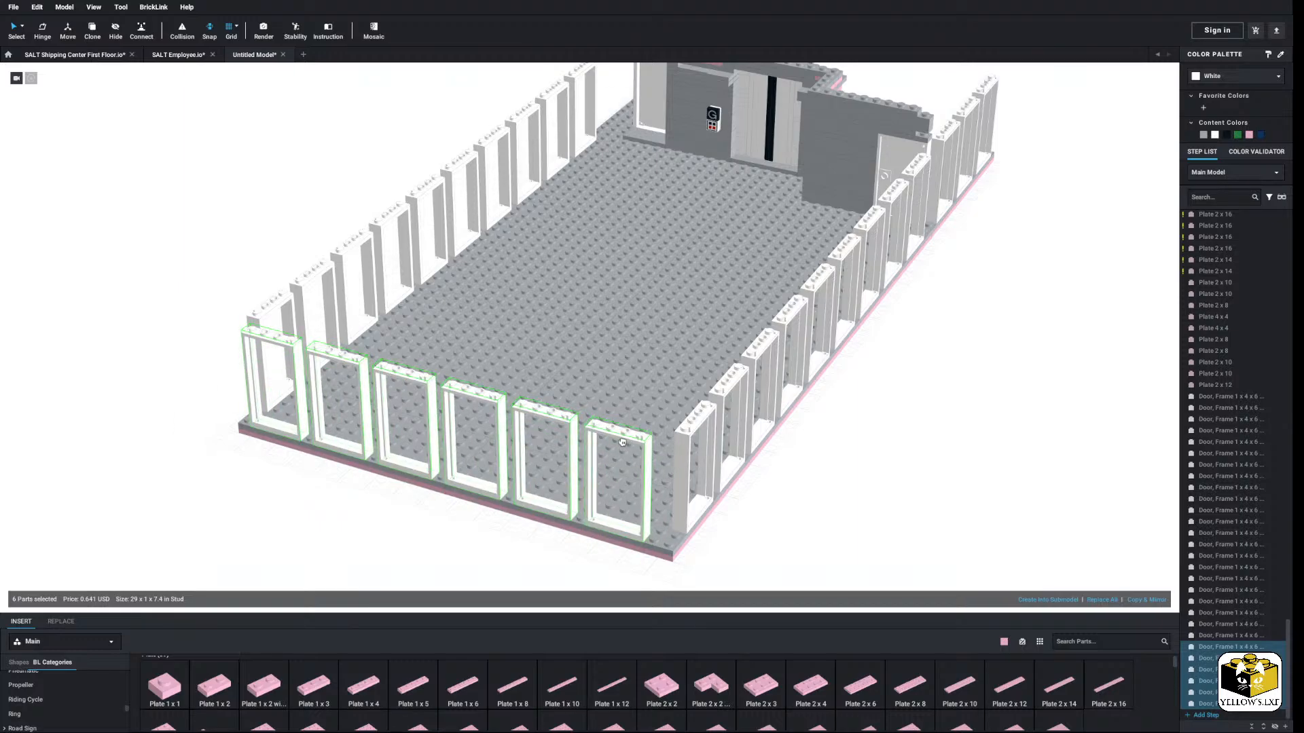
click(622, 442)
right_drag(620, 442, 620, 527)
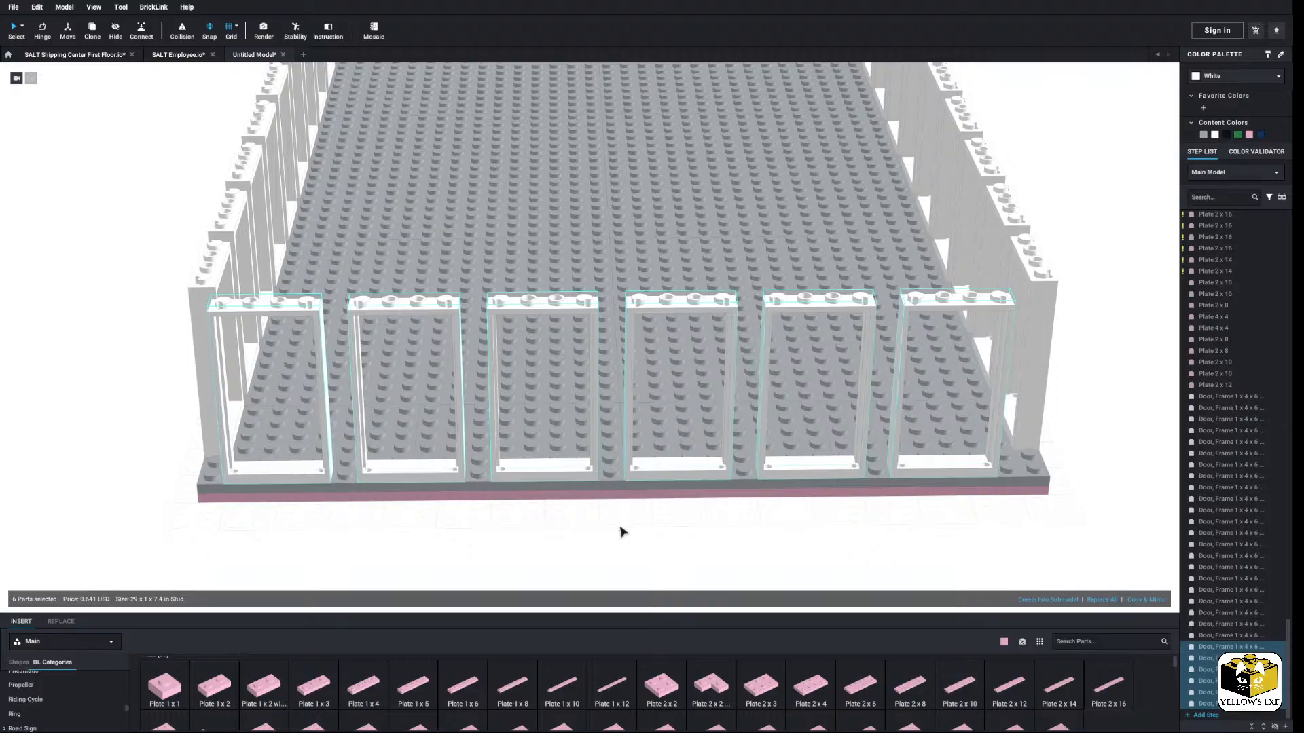
Step: Delete the end door frame of the short-edge row and shift the remaining five frames one stud toward the freed end
scroll(622, 530, down, 5)
click(679, 516)
right_click(778, 412)
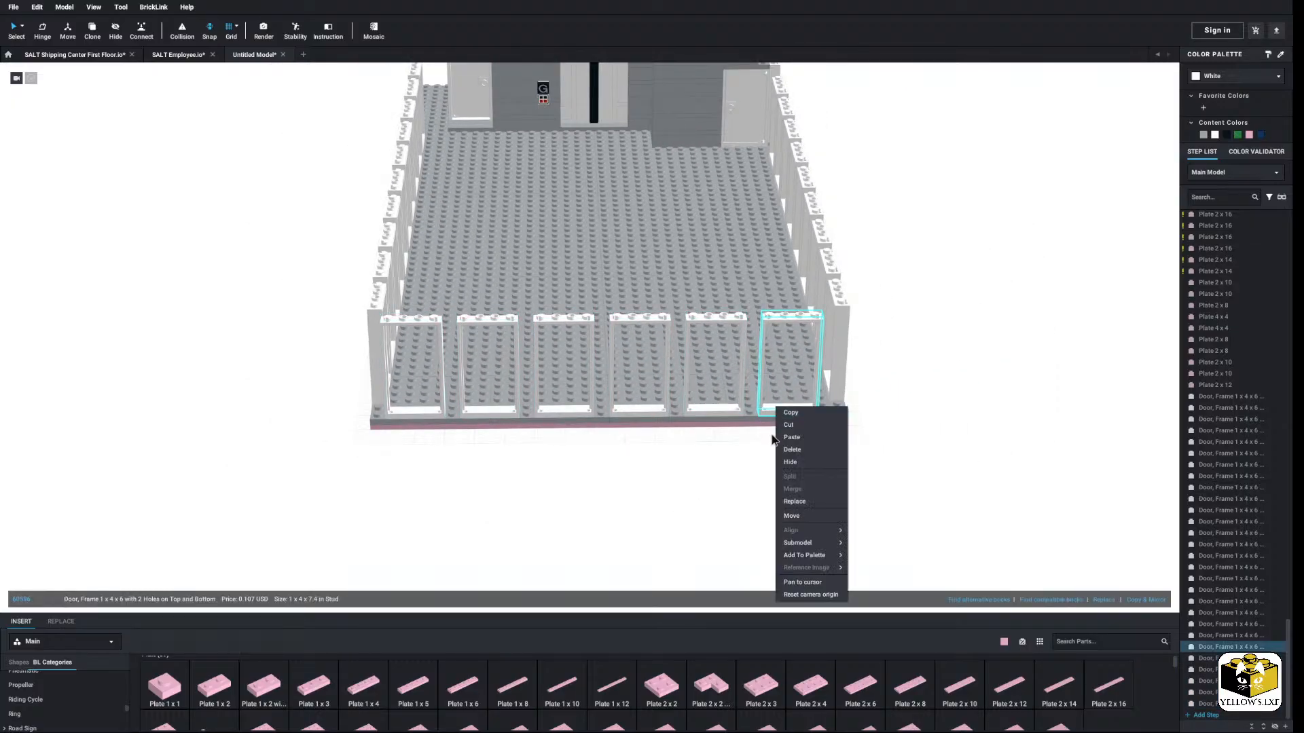
click(801, 451)
click(741, 407)
ctrl+click(647, 413)
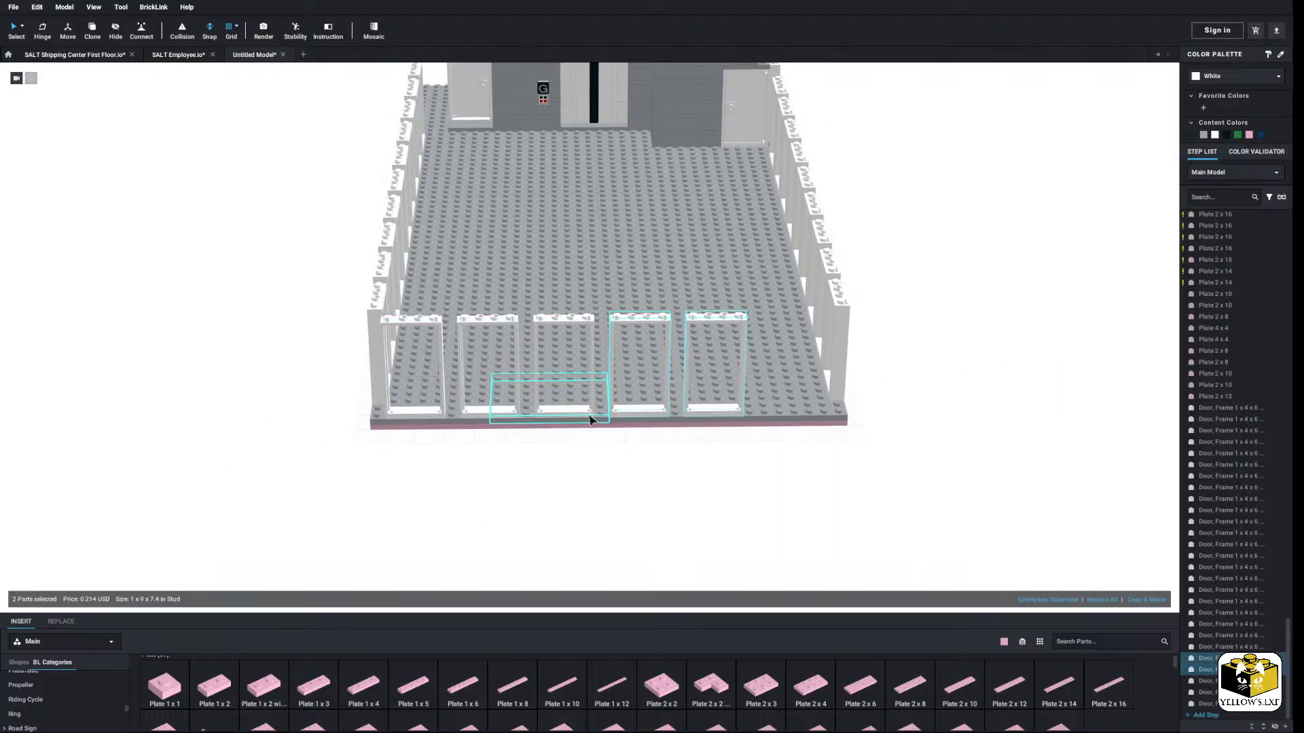
ctrl+click(571, 413)
mouse_move(409, 413)
mouse_down()
mouse_move(438, 416)
mouse_move(425, 415)
mouse_up()
key(Escape)
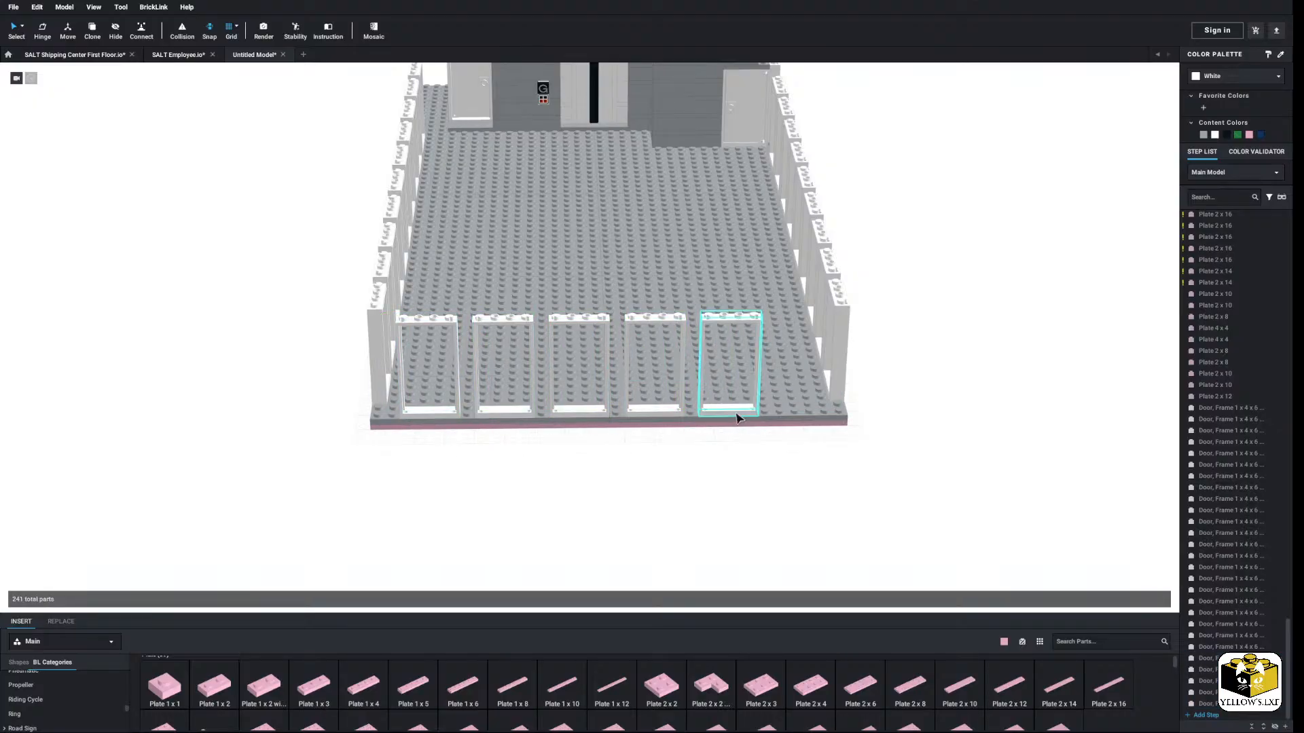
Step: Move the last two short-edge door frames four studs toward the corner and add a copied frame directly beside the third one
drag(736, 413, 796, 410)
click(783, 473)
drag(644, 412, 704, 407)
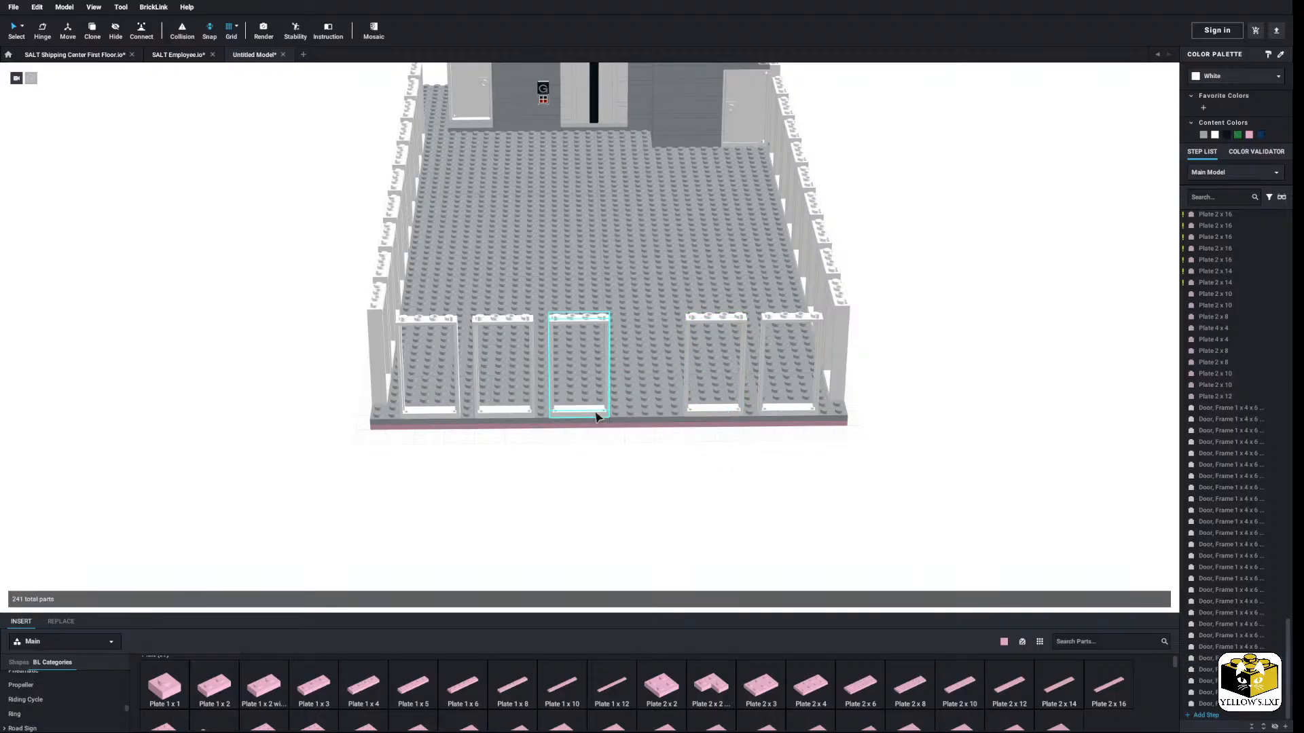
right_click(596, 417)
click(584, 414)
click(1155, 601)
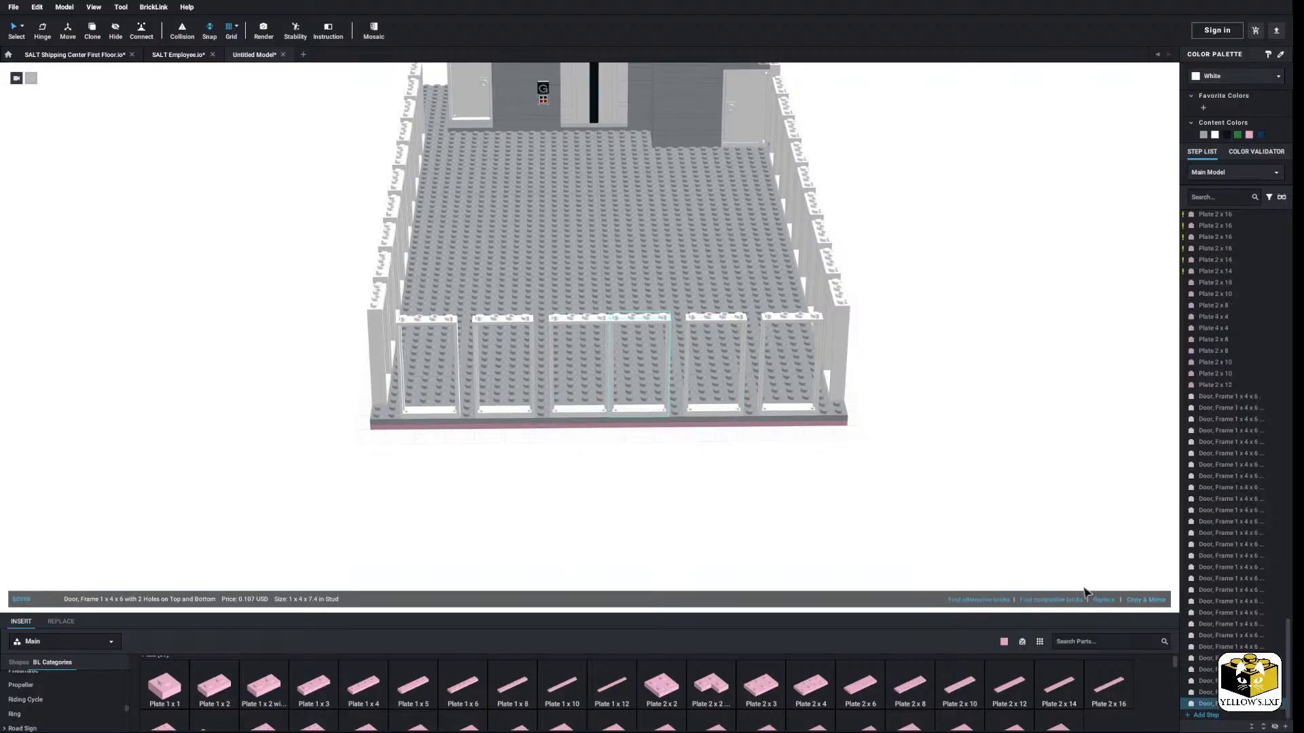
click(584, 539)
Step: Place a bright pink Window 1 x 4 x 3 - No Shutter Tabs on top of the first short-edge door frame
scroll(582, 538, down, 5)
right_drag(583, 538, 551, 524)
scroll(511, 514, up, 4)
middle_drag(511, 514, 582, 559)
scroll(79, 706, down, 10)
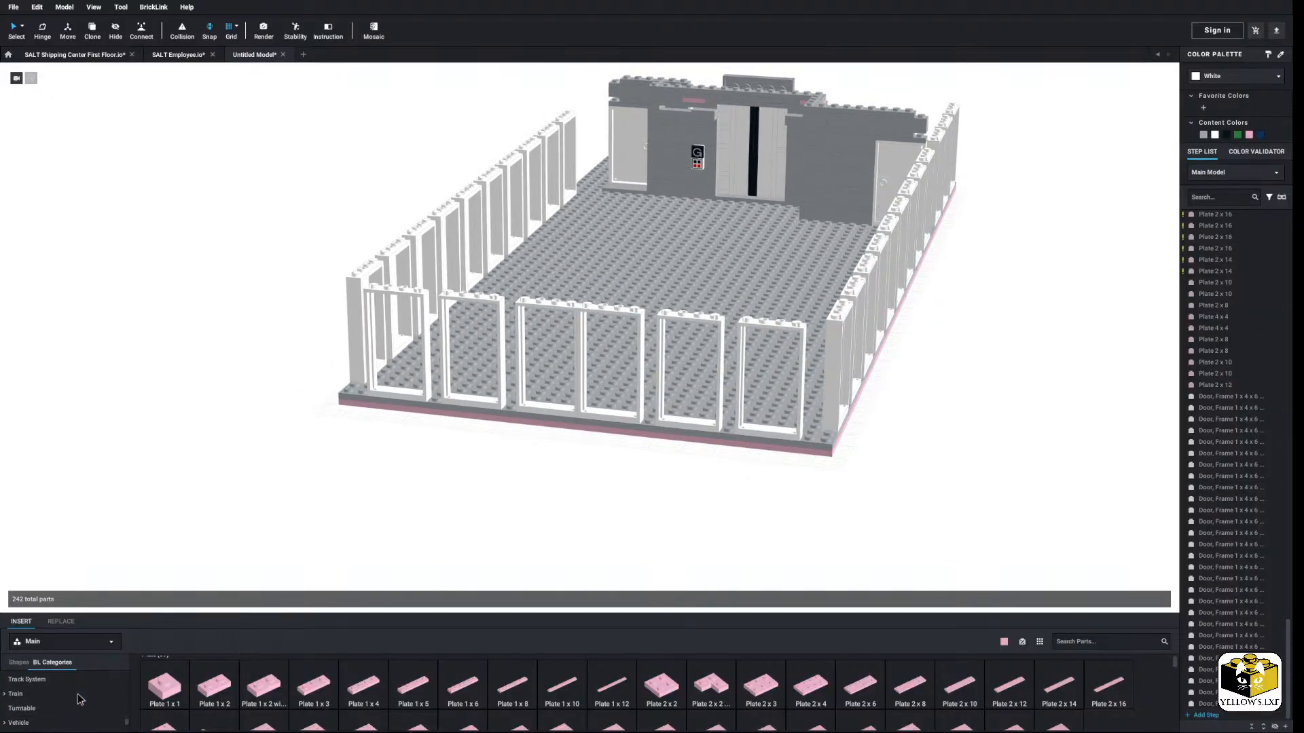
scroll(76, 703, up, 3)
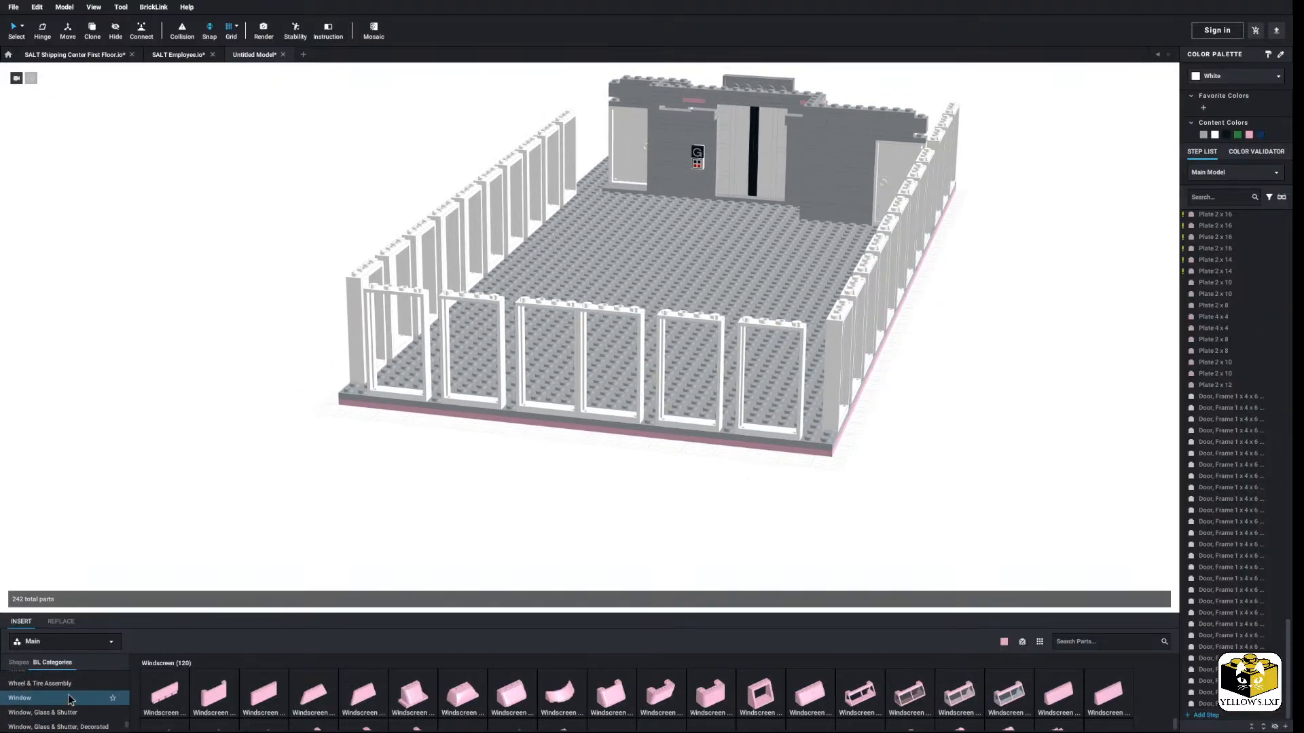
click(75, 701)
scroll(493, 682, down, 5)
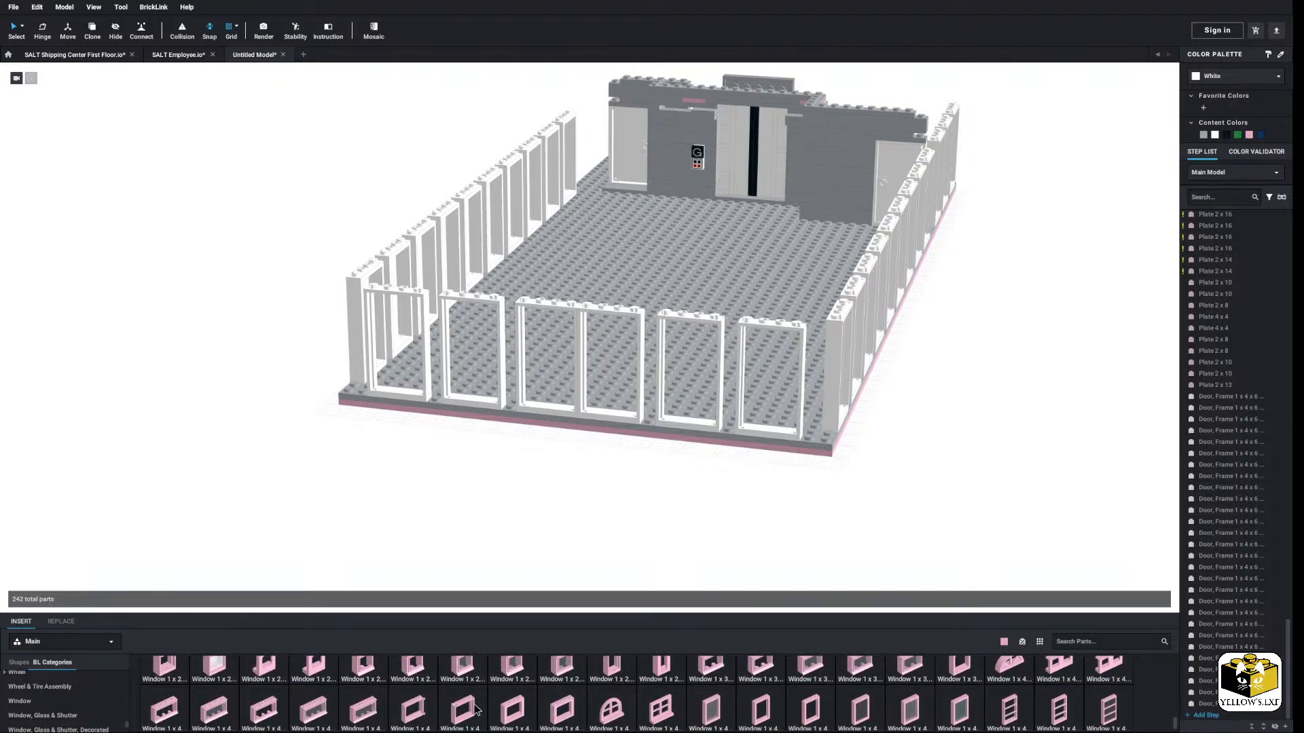
drag(475, 710, 398, 243)
click(398, 241)
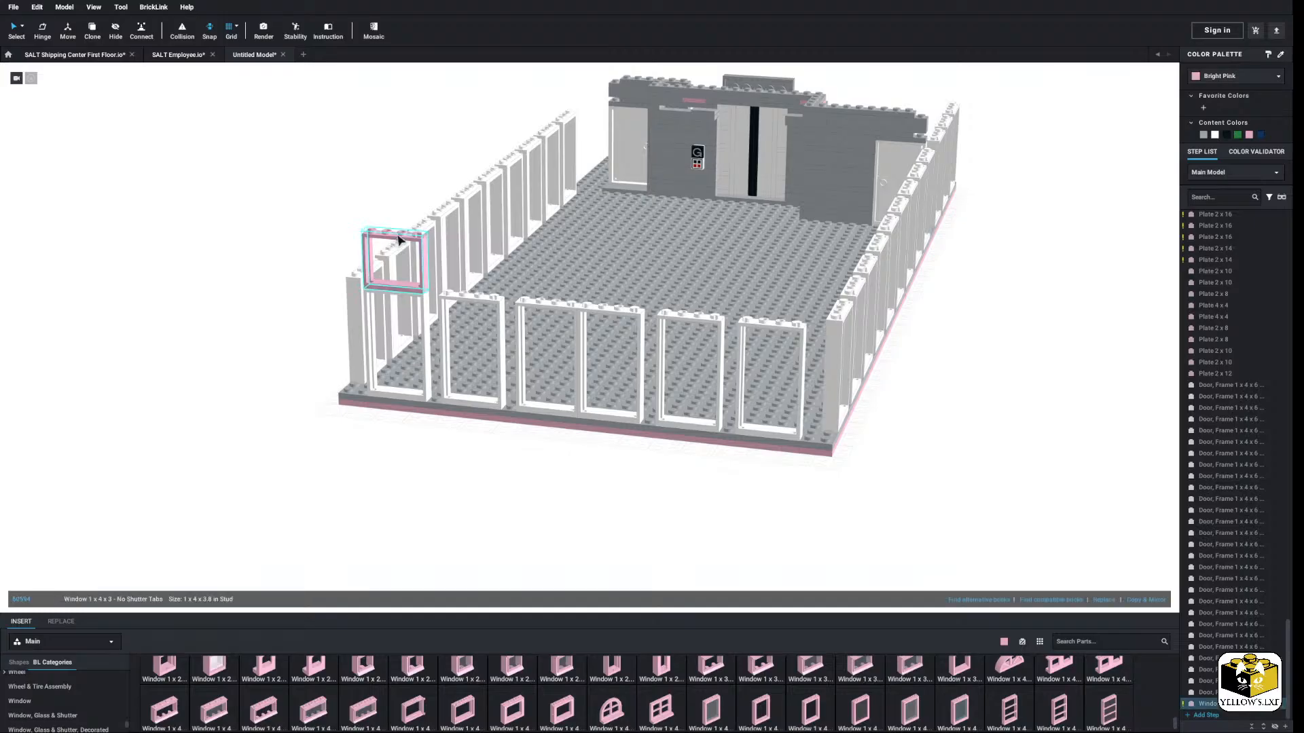
Step: Copy the pink window, paste it on the second short-edge door frame and align it with that frame
right_click(397, 236)
click(408, 242)
click(308, 258)
right_click(307, 259)
click(327, 289)
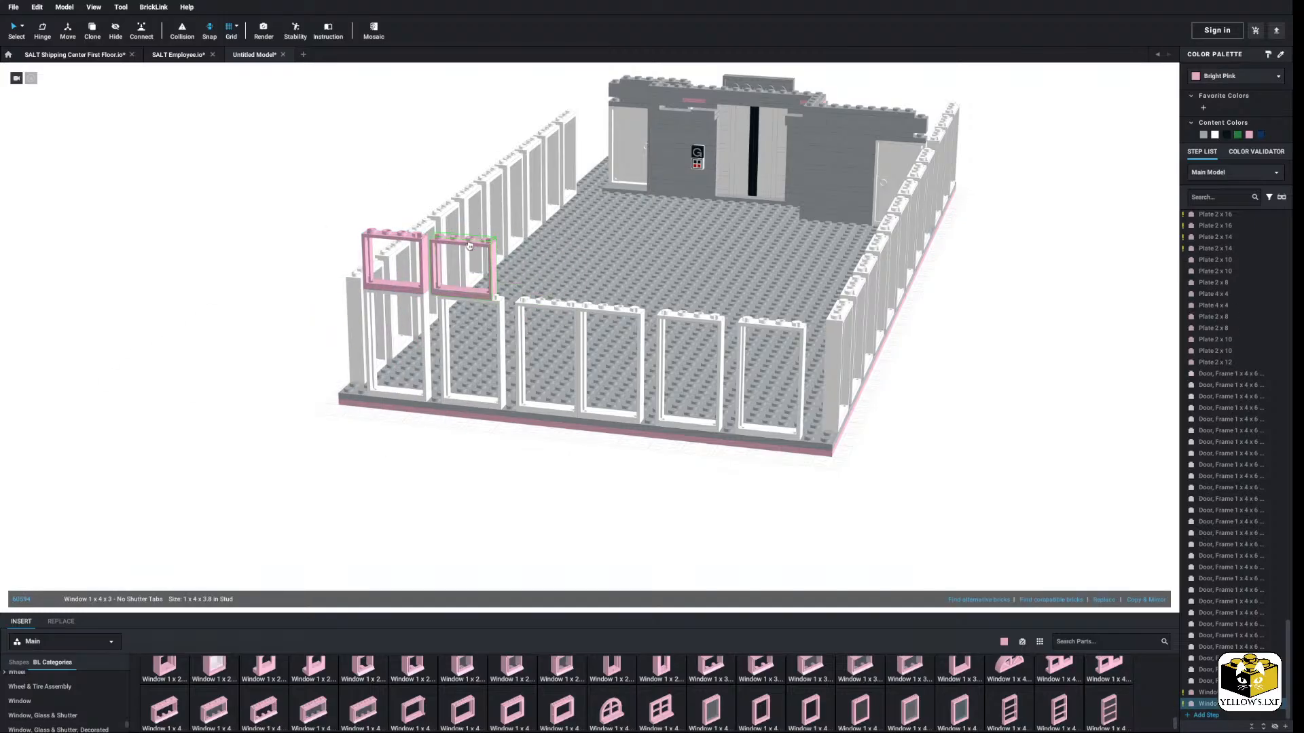
click(481, 249)
mouse_move(478, 250)
mouse_down()
mouse_move(498, 239)
mouse_move(486, 249)
mouse_move(495, 268)
mouse_up()
key(ctrl+z)
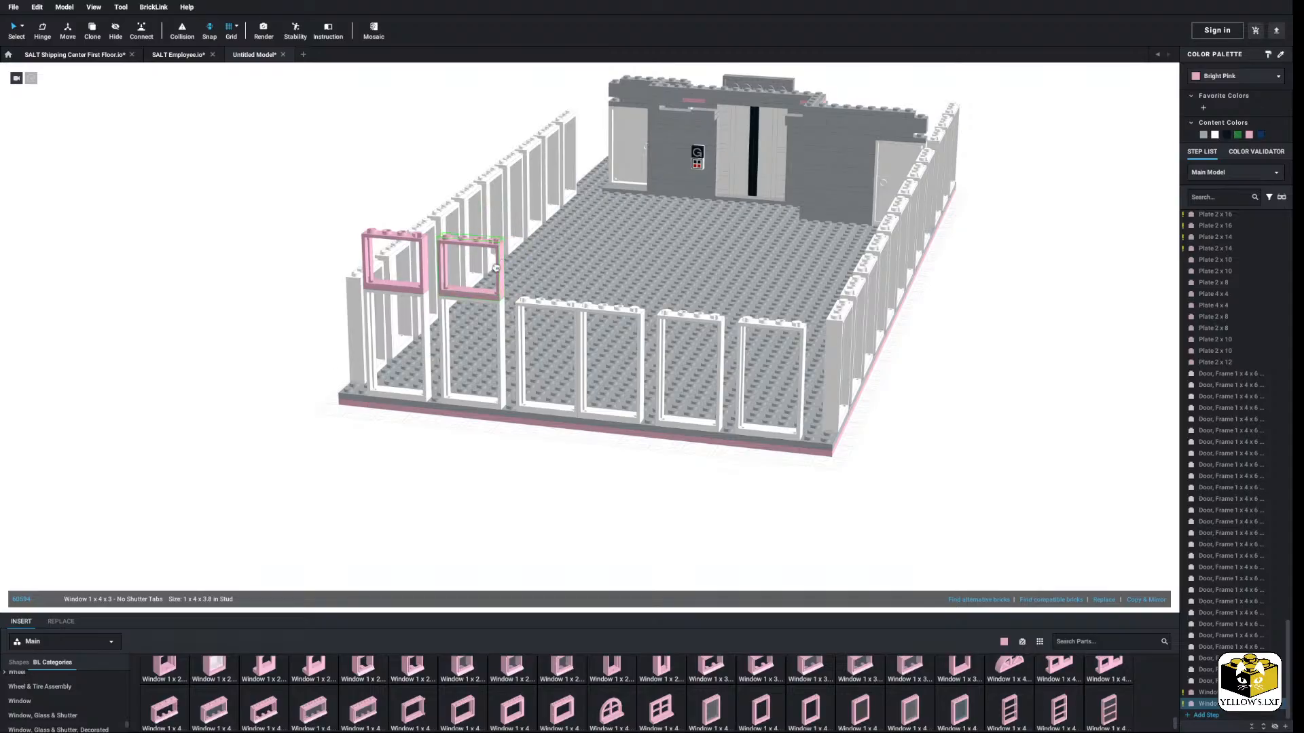
Step: Copy both pink windows onto the adjoining middle door frames and close the gap between the two copies
ctrl+click(422, 277)
right_click(422, 277)
click(438, 295)
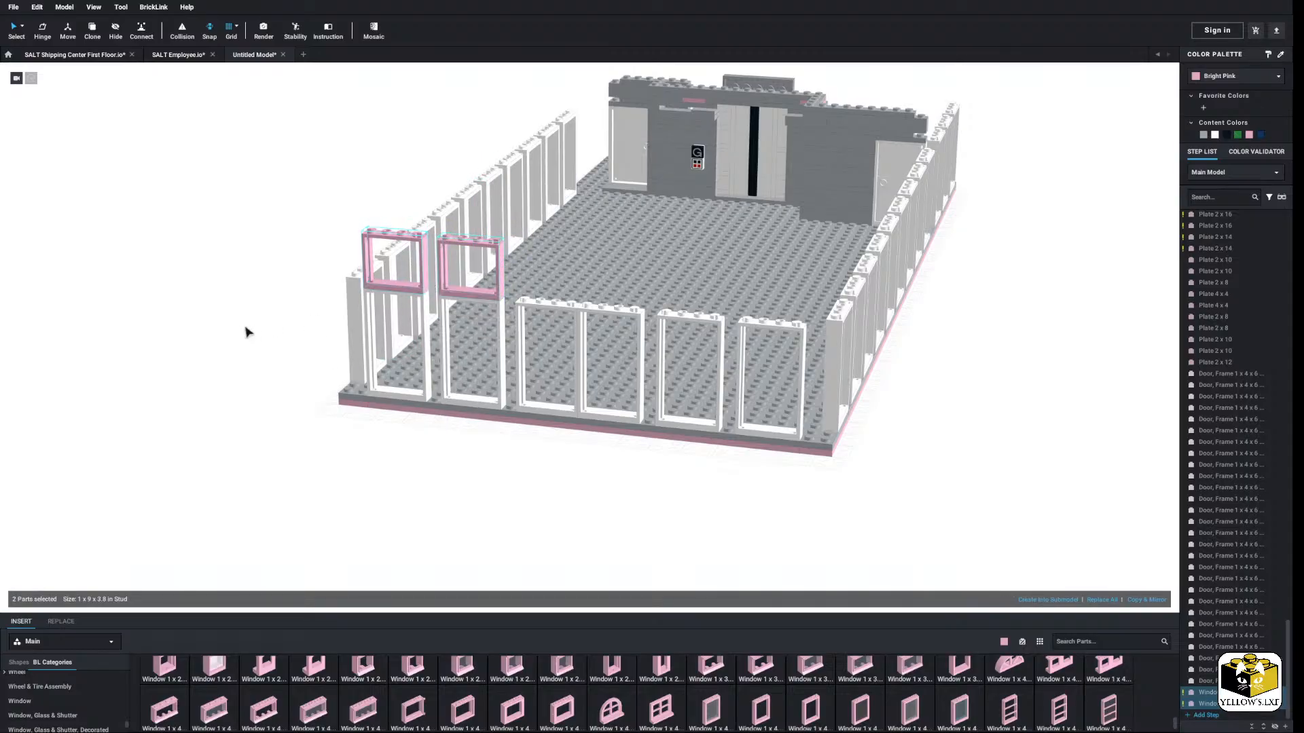
click(247, 330)
right_click(258, 333)
click(277, 364)
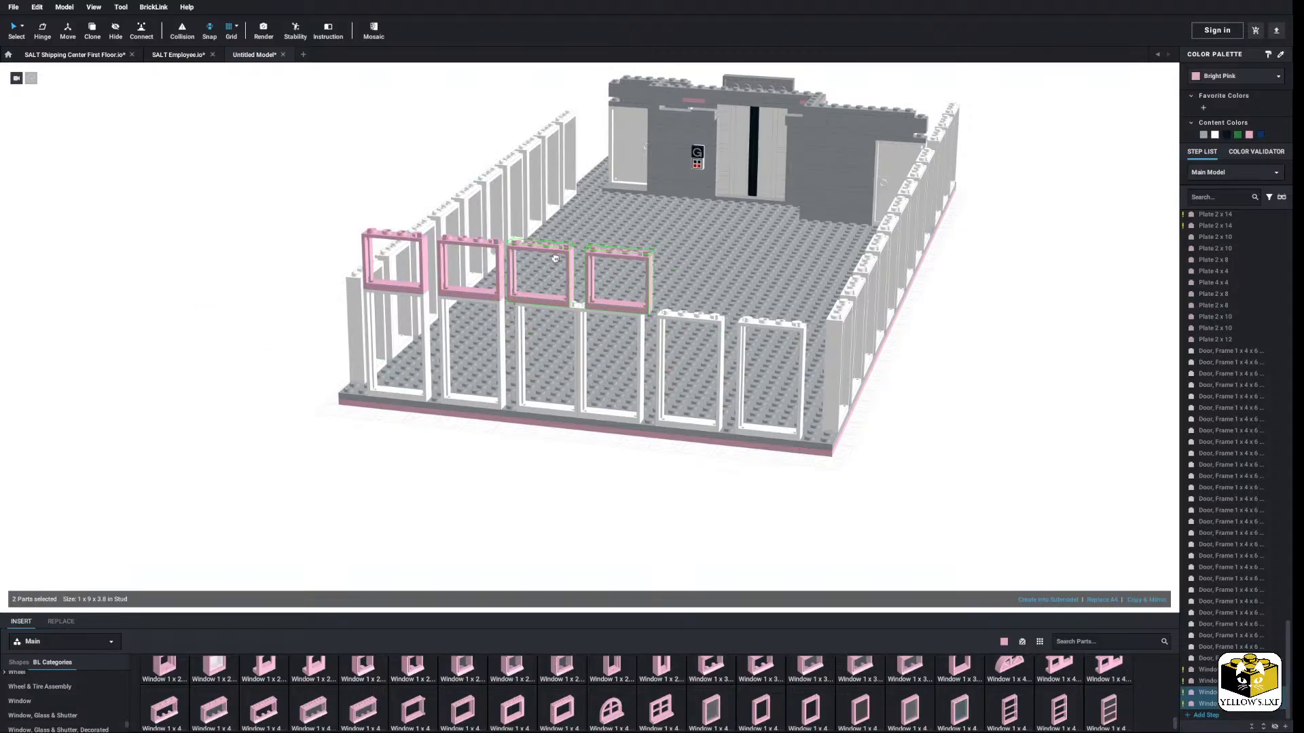
click(562, 263)
drag(625, 308, 609, 307)
Step: Paste another copy of the first two pink windows onto the last two short-edge door frames
right_click(420, 287)
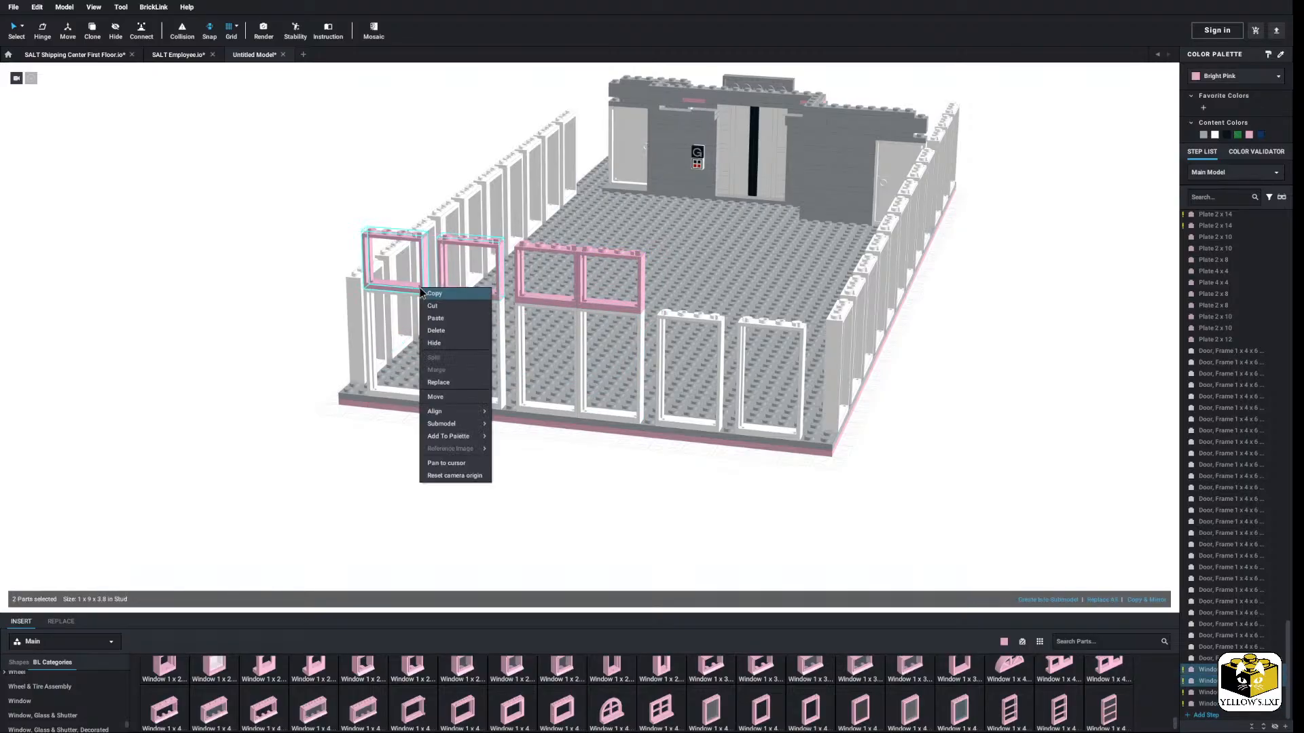
click(258, 336)
right_click(259, 333)
click(286, 367)
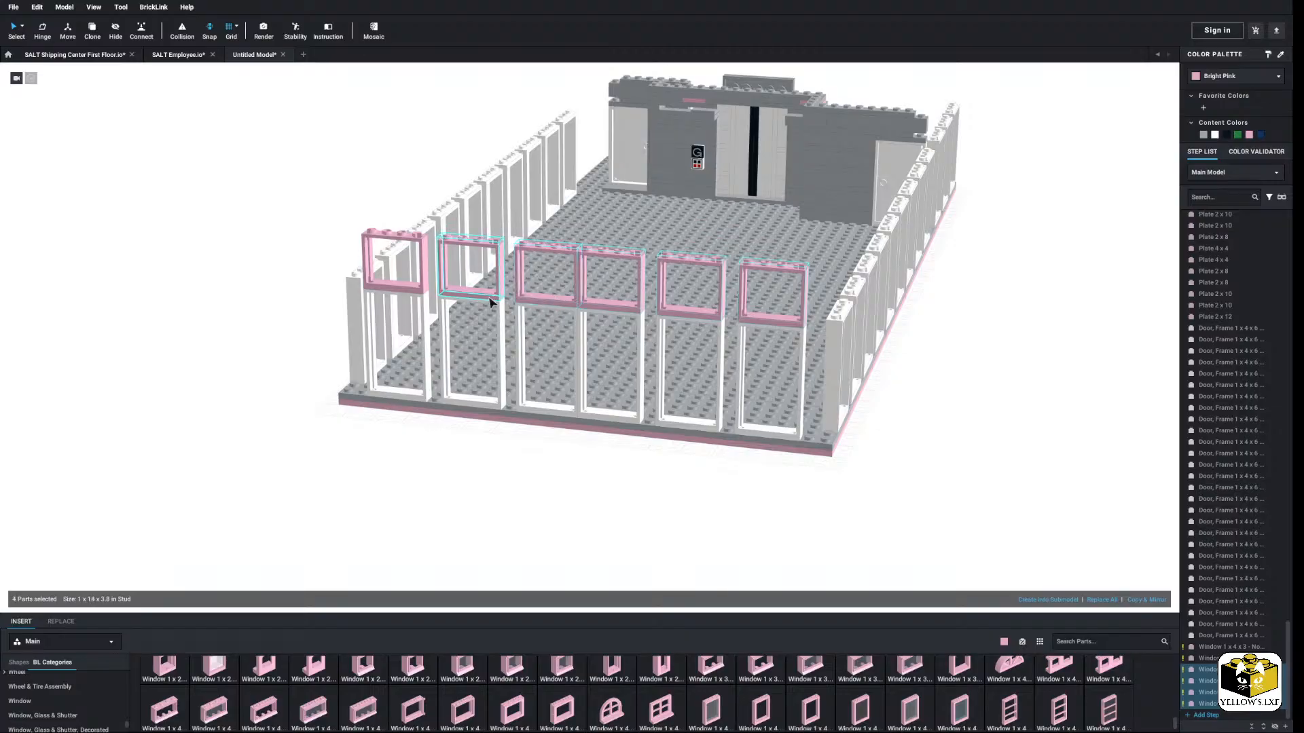
Step: Copy all six short-edge windows, rotate the copies and place them on the long-edge door frames beginning at the corner
right_click(393, 287)
click(232, 317)
right_click(237, 313)
click(263, 347)
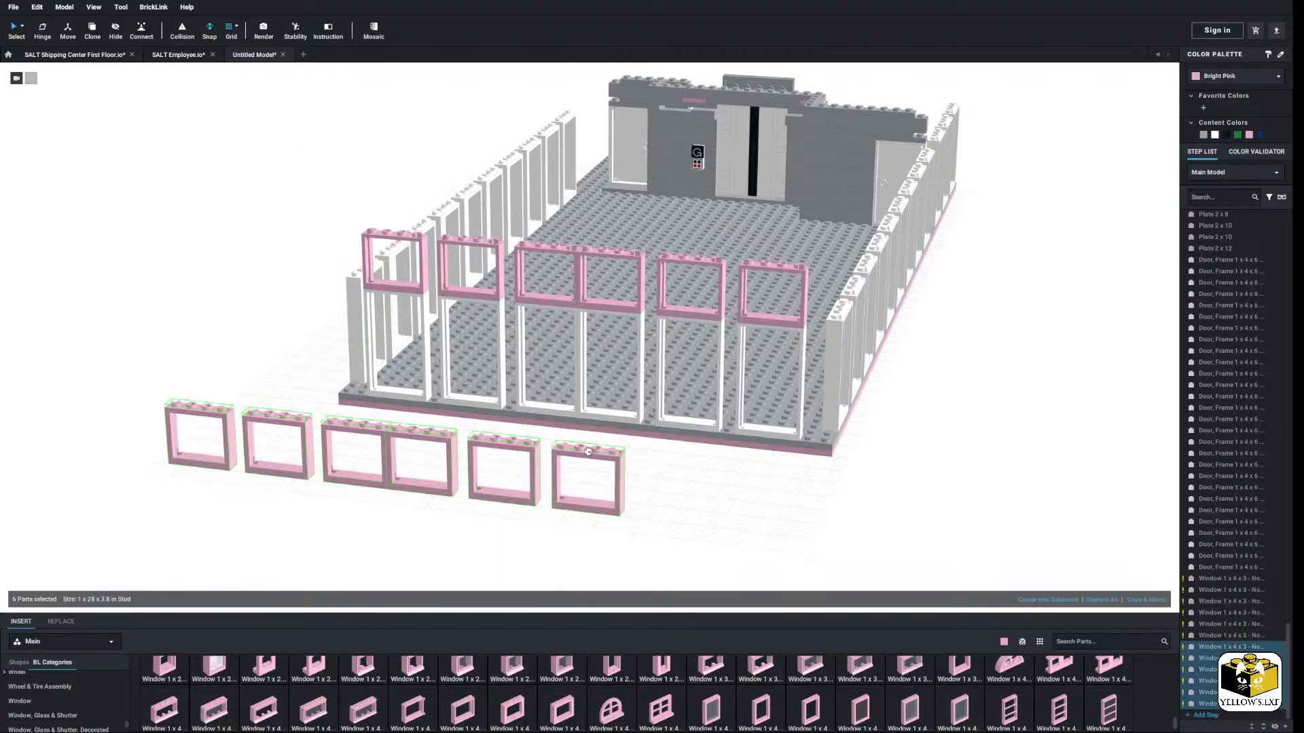
key(Right)
right_drag(608, 468, 448, 414)
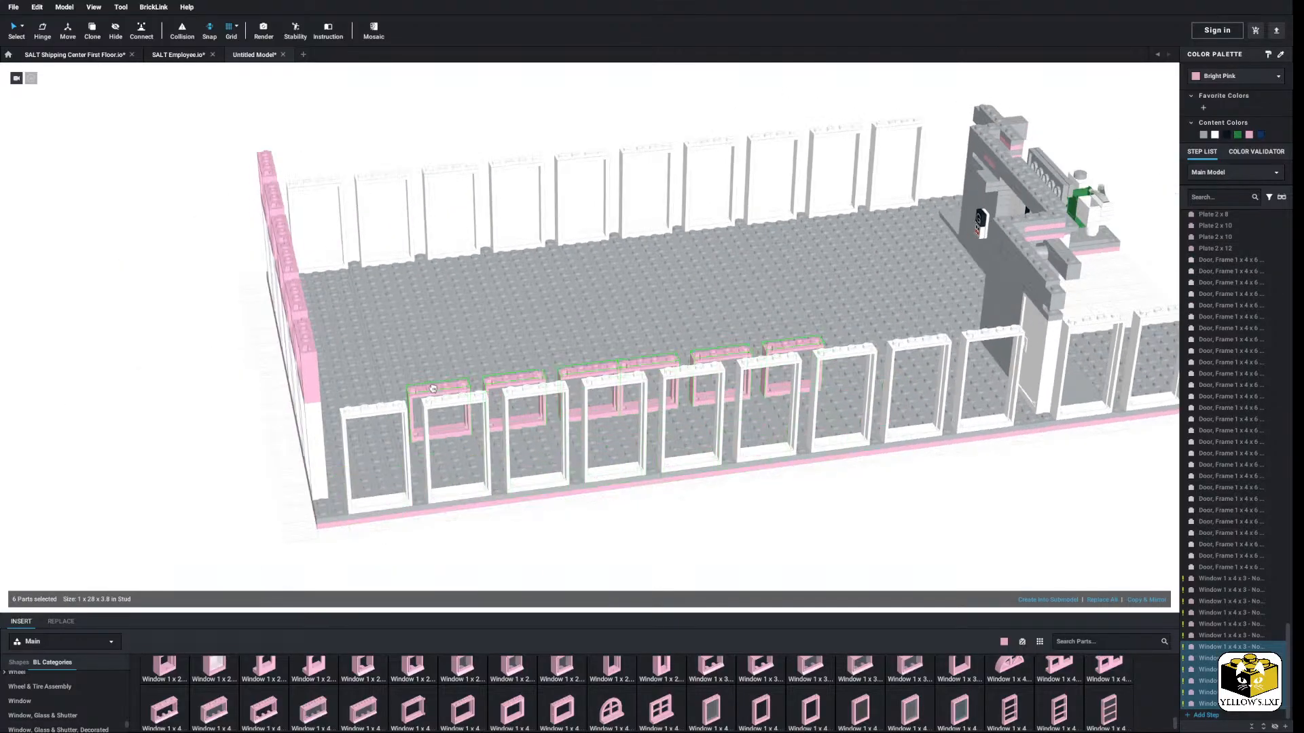
click(241, 391)
Step: Shift the last three long-edge windows one stud so each sits directly on its door frame
click(592, 379)
ctrl+click(667, 373)
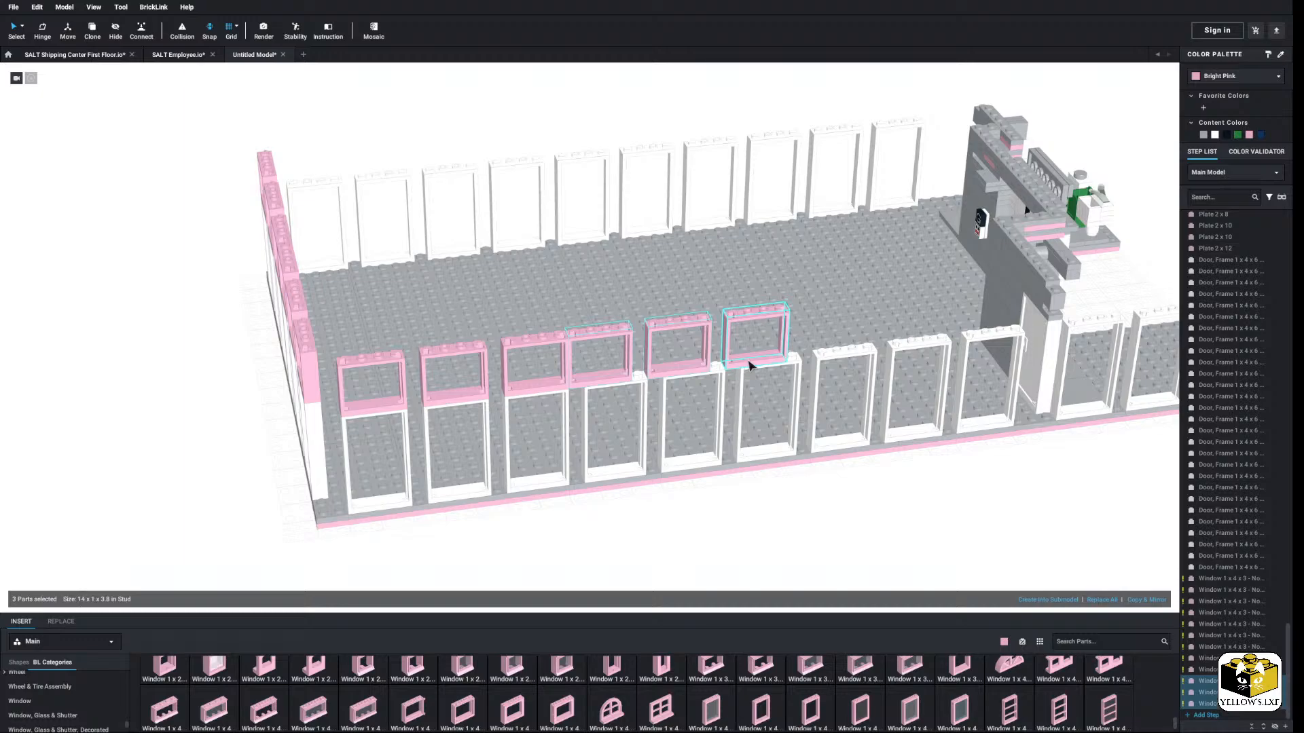
drag(750, 366, 767, 360)
Step: Copy the six evenly spaced long-edge windows and place the copies in line over the remaining door frames of that edge
ctrl+click(560, 383)
ctrl+click(442, 396)
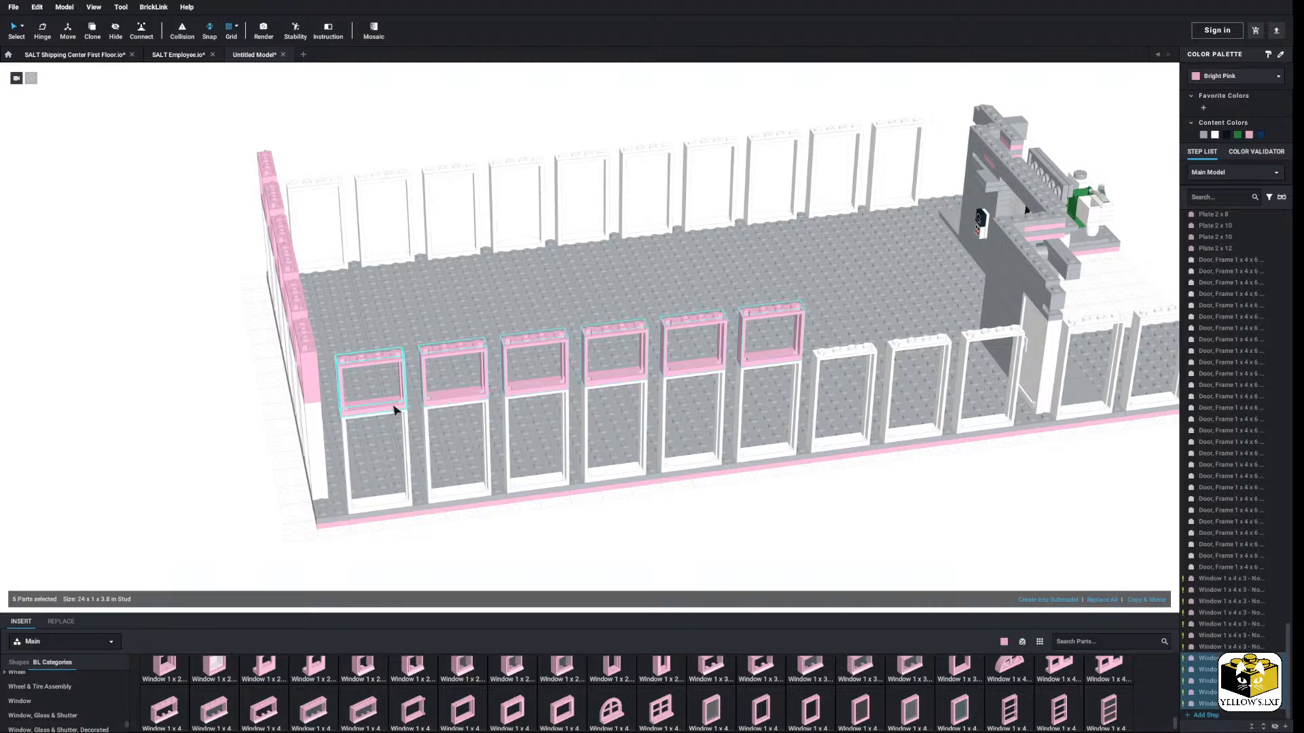
ctrl+click(394, 405)
right_click(393, 404)
click(406, 410)
click(818, 519)
right_click(822, 521)
click(839, 550)
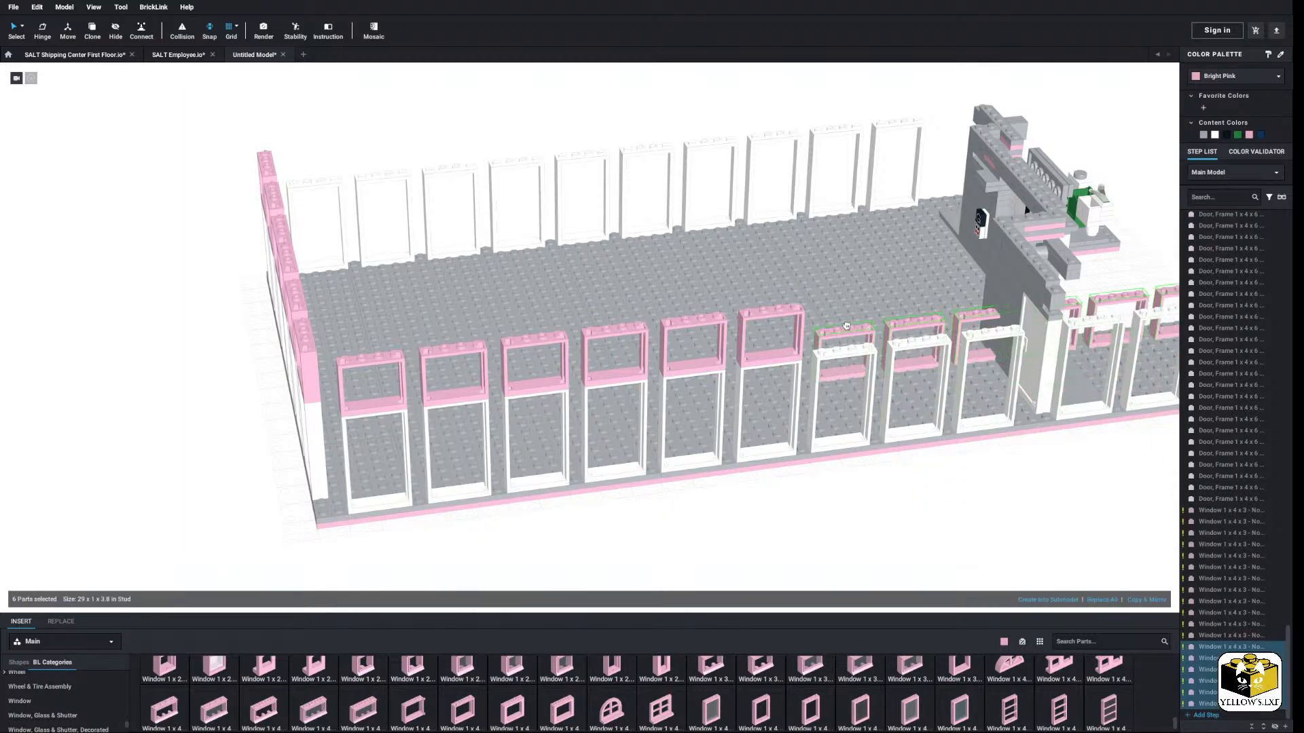
click(850, 311)
Step: Move the three pink windows beyond the inner wall toward the end of the floor to align with their door frames
click(900, 534)
middle_drag(901, 534, 788, 519)
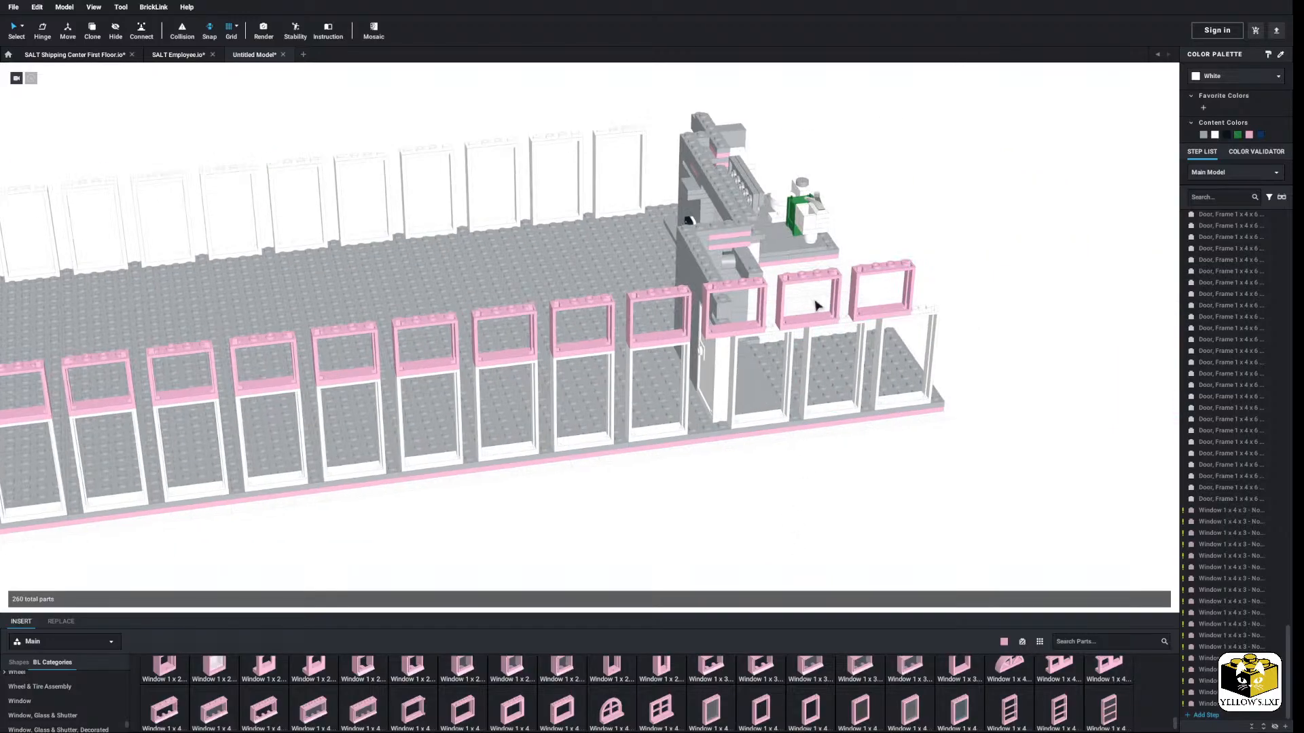
click(864, 318)
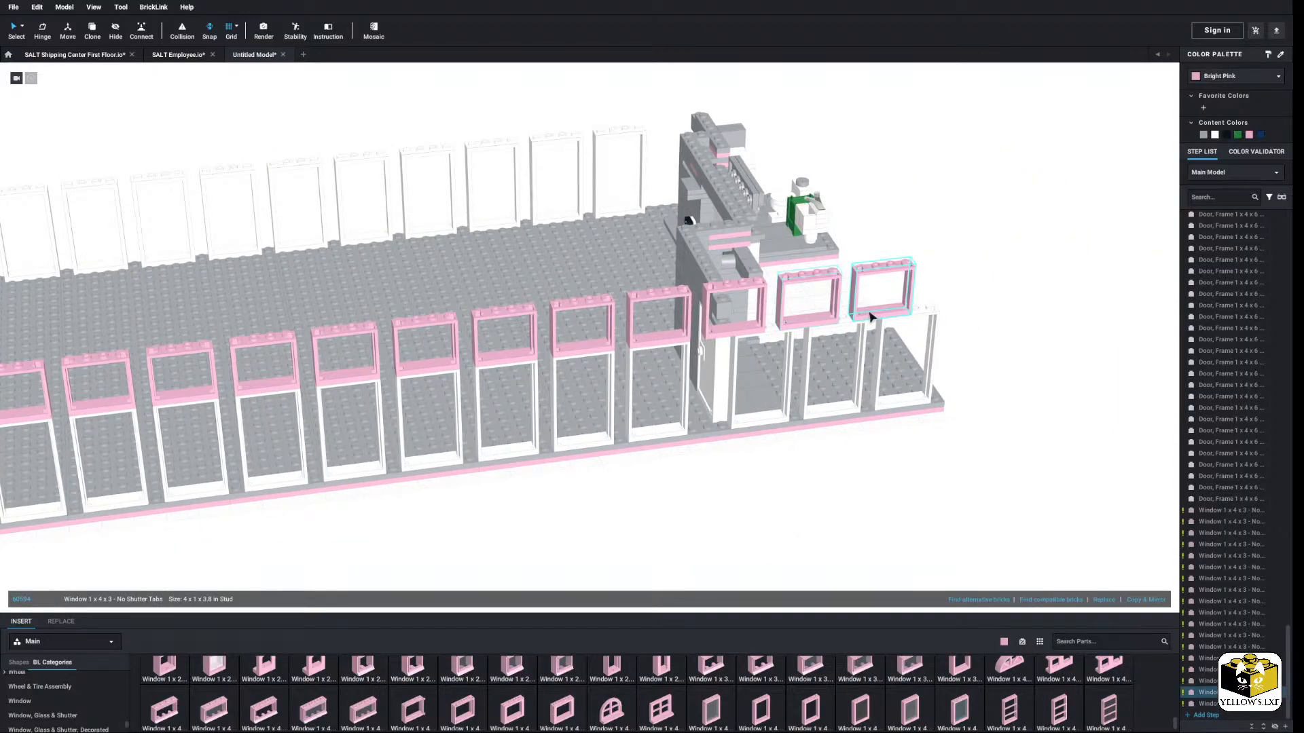
ctrl+click(737, 331)
drag(733, 338, 762, 330)
click(791, 502)
Step: Copy the nine pink windows in front of the main room and place them on the opposite long edge's door frames
middle_drag(770, 493, 826, 499)
right_drag(825, 499, 774, 499)
drag(1033, 191, 432, 239)
right_drag(431, 239, 888, 508)
right_click(688, 373)
right_click(687, 374)
click(693, 378)
right_click(888, 508)
click(904, 538)
key(Right)
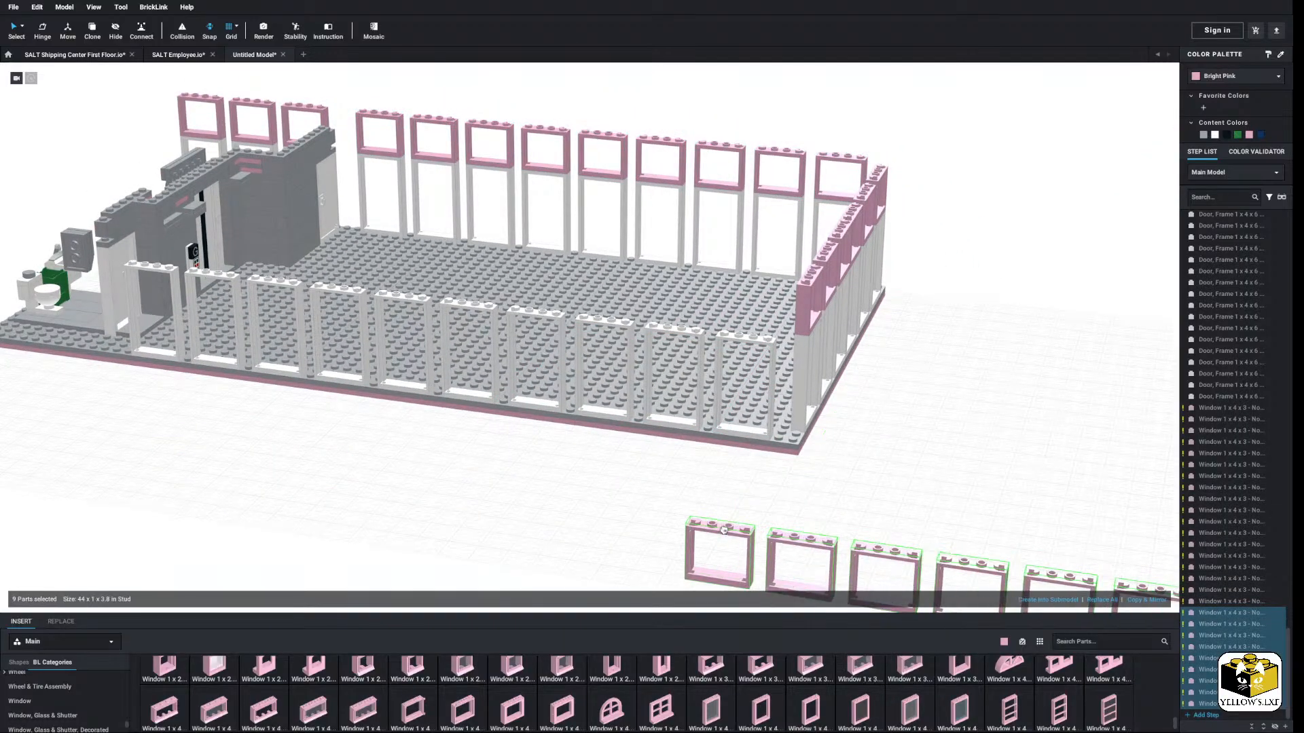
right_drag(720, 528, 809, 543)
click(137, 326)
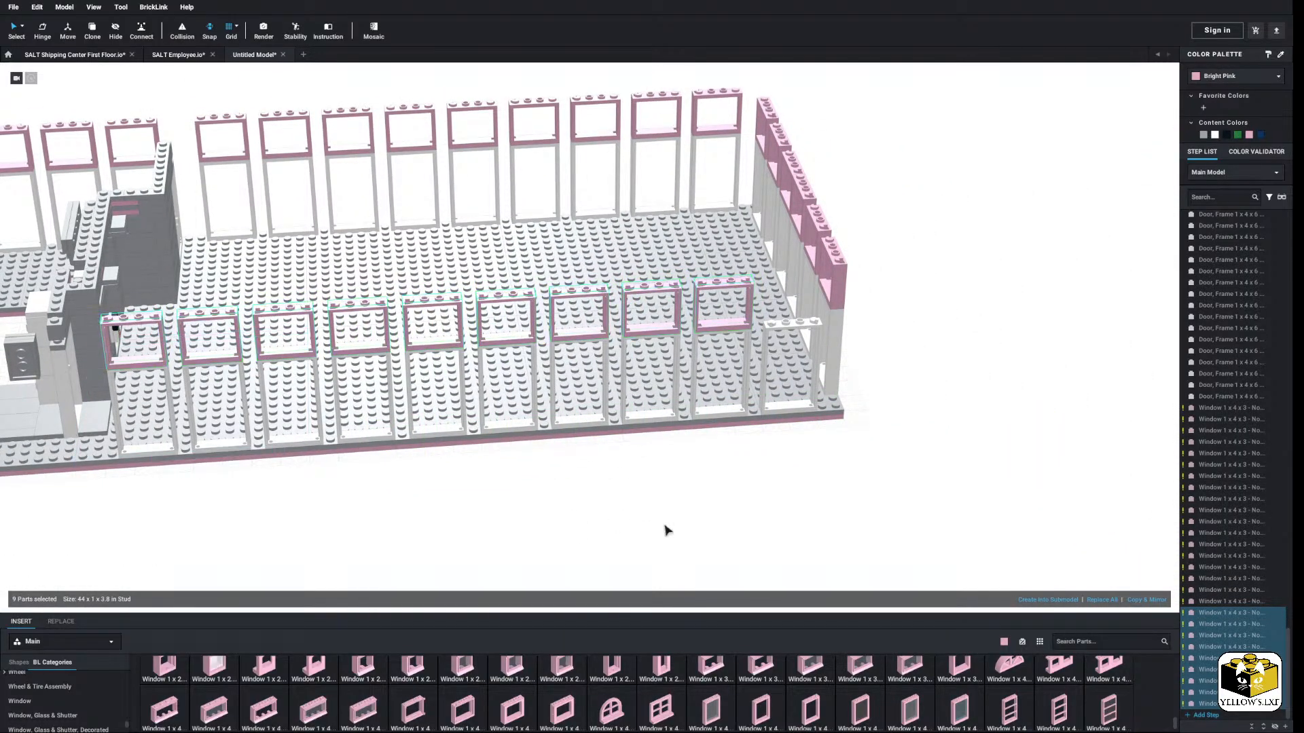
Step: Copy the end window of the new row and paste it onto the uncovered door frame at the corner
click(667, 530)
right_click(725, 321)
click(735, 327)
click(943, 343)
right_click(941, 339)
click(956, 368)
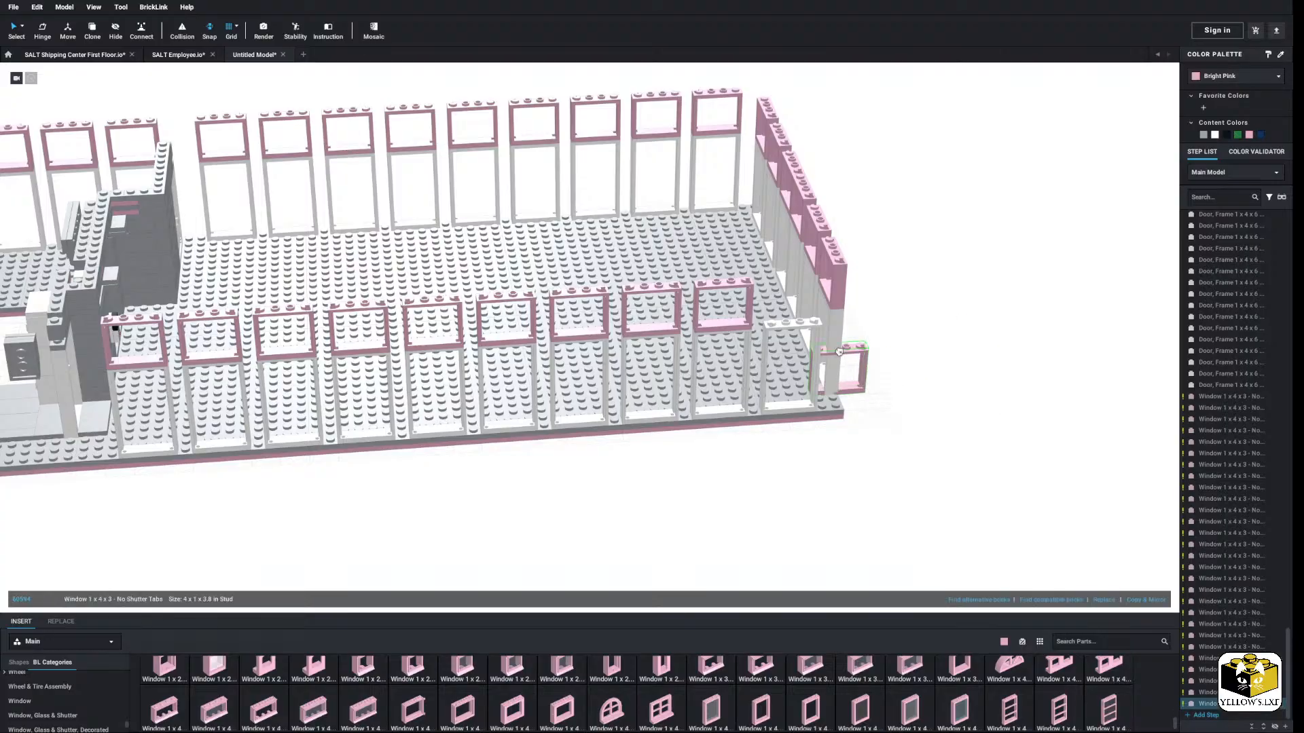
click(795, 303)
click(964, 383)
right_drag(963, 384, 897, 373)
Step: Try to recolor every bright pink part in the model white, selecting the parts by color
scroll(897, 373, down, 3)
click(22, 27)
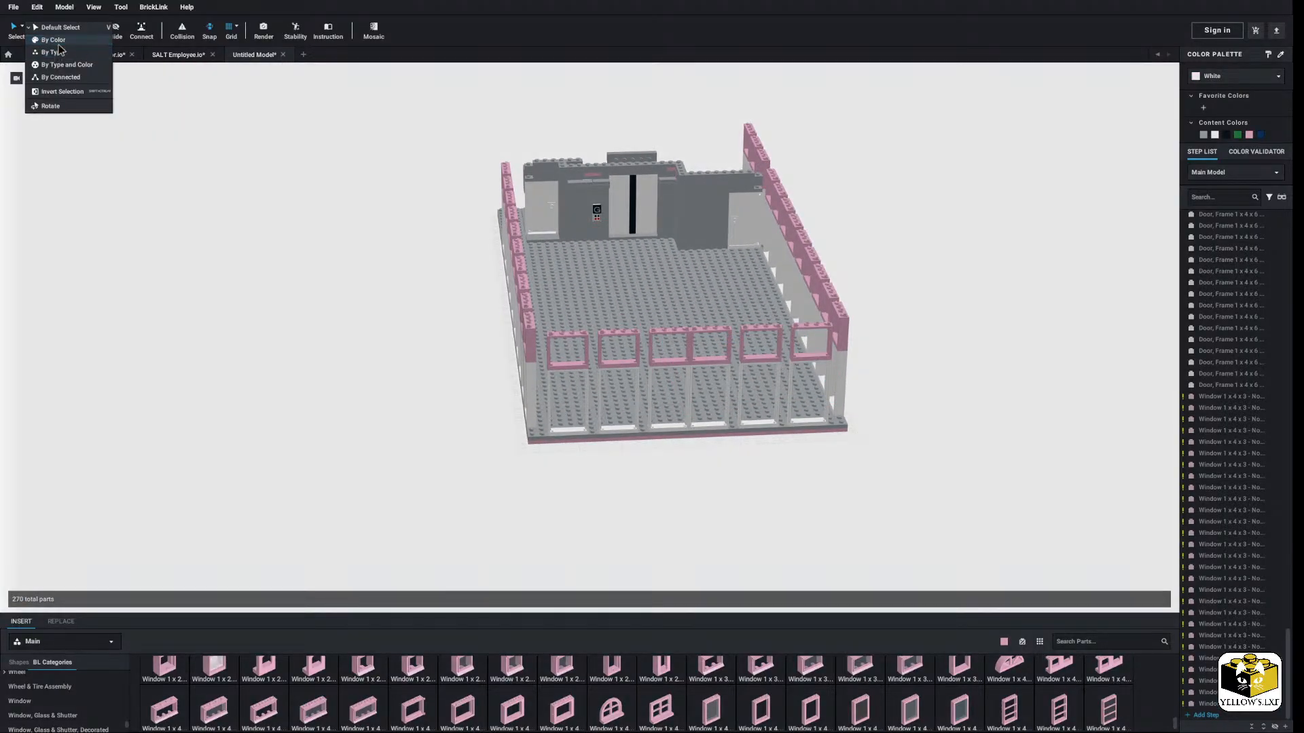
click(55, 40)
click(782, 195)
click(883, 174)
click(786, 195)
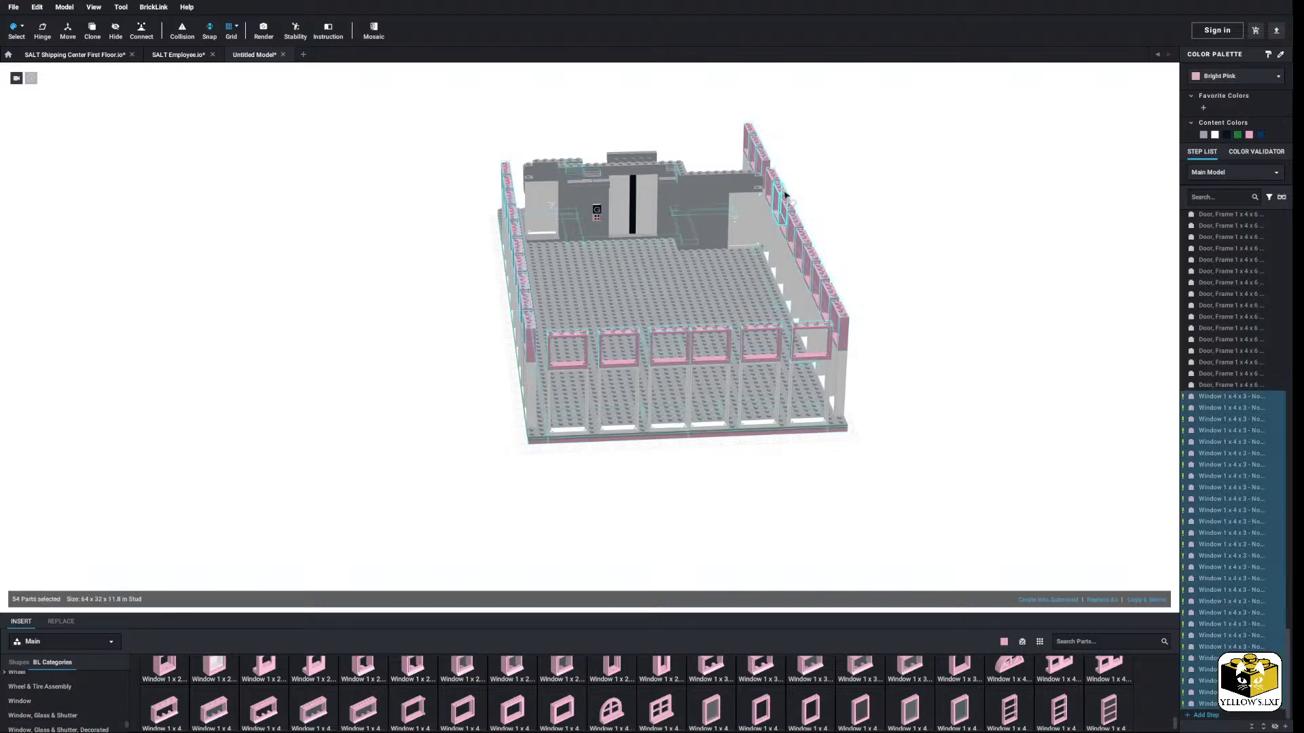
click(1216, 135)
click(1135, 198)
right_drag(1135, 197, 1048, 201)
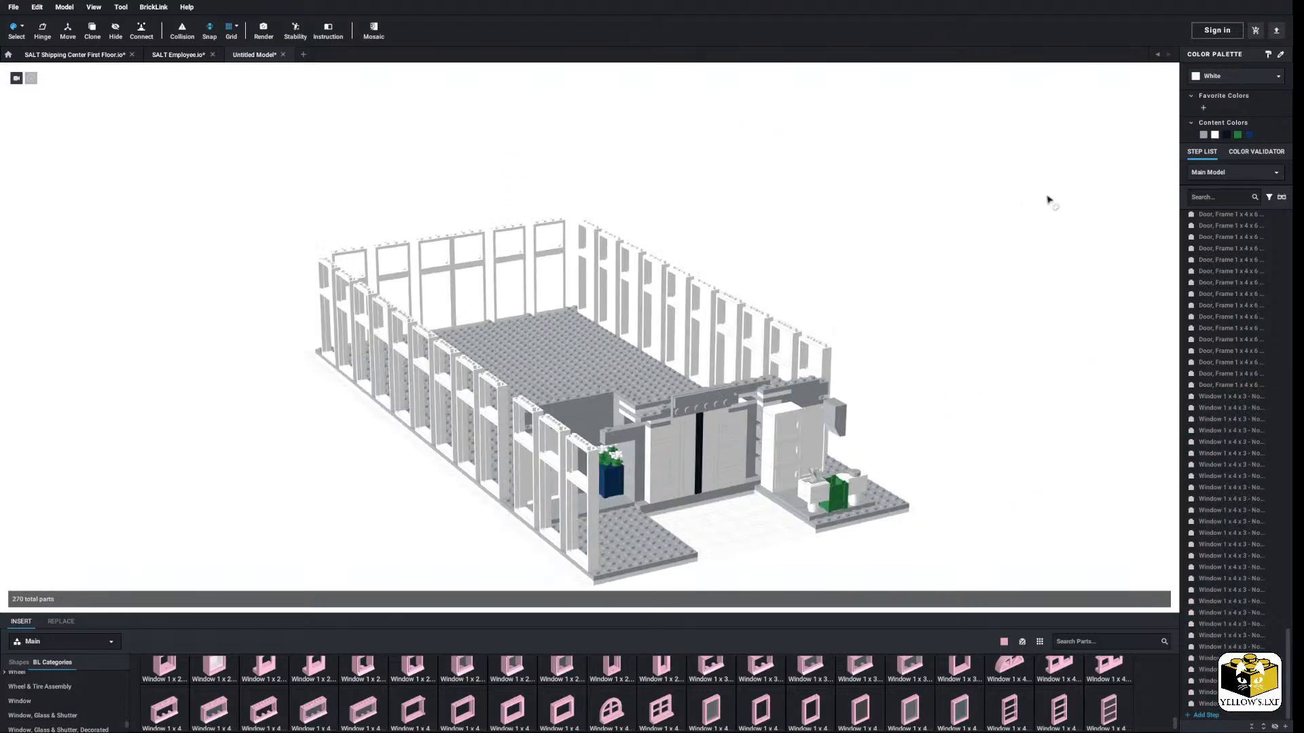
Step: Undo the white recoloring of the bright pink parts
click(29, 29)
click(54, 31)
key(ctrl+z)
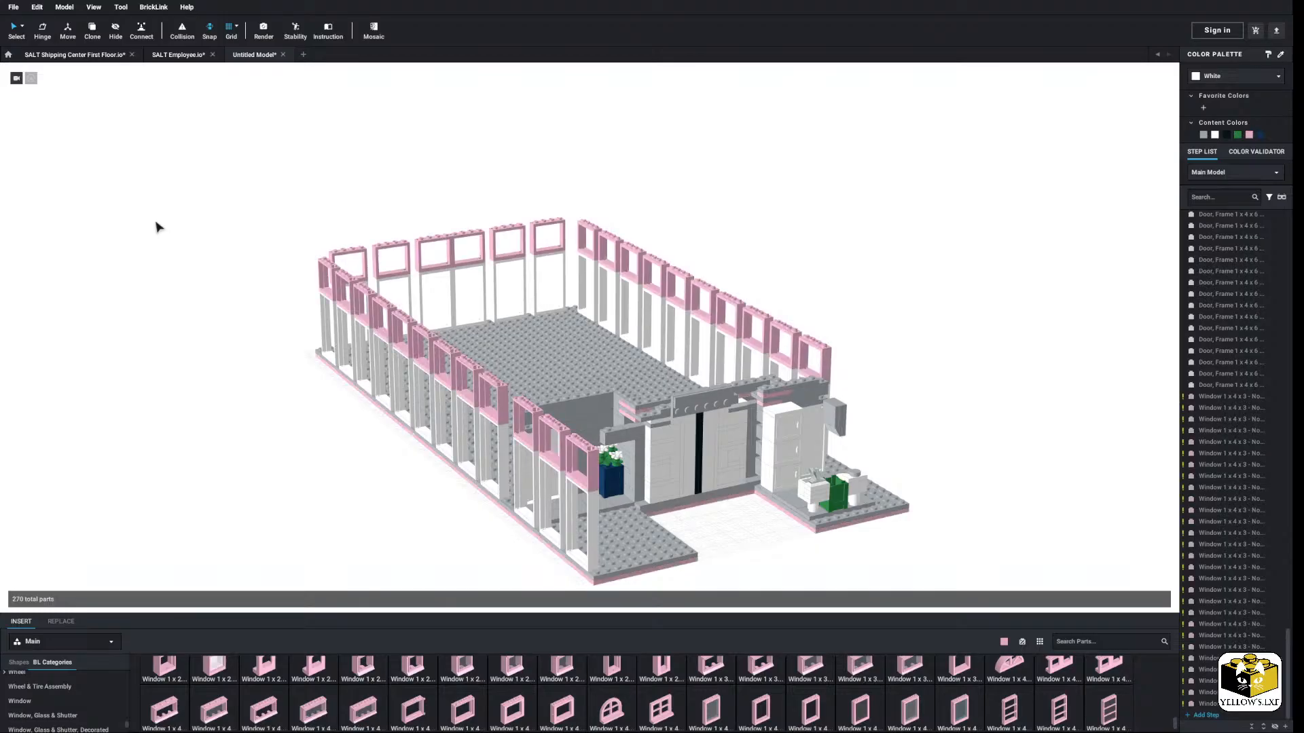
Step: Select all bright pink 1 x 4 x 3 windows by type and color and recolor them white
click(18, 31)
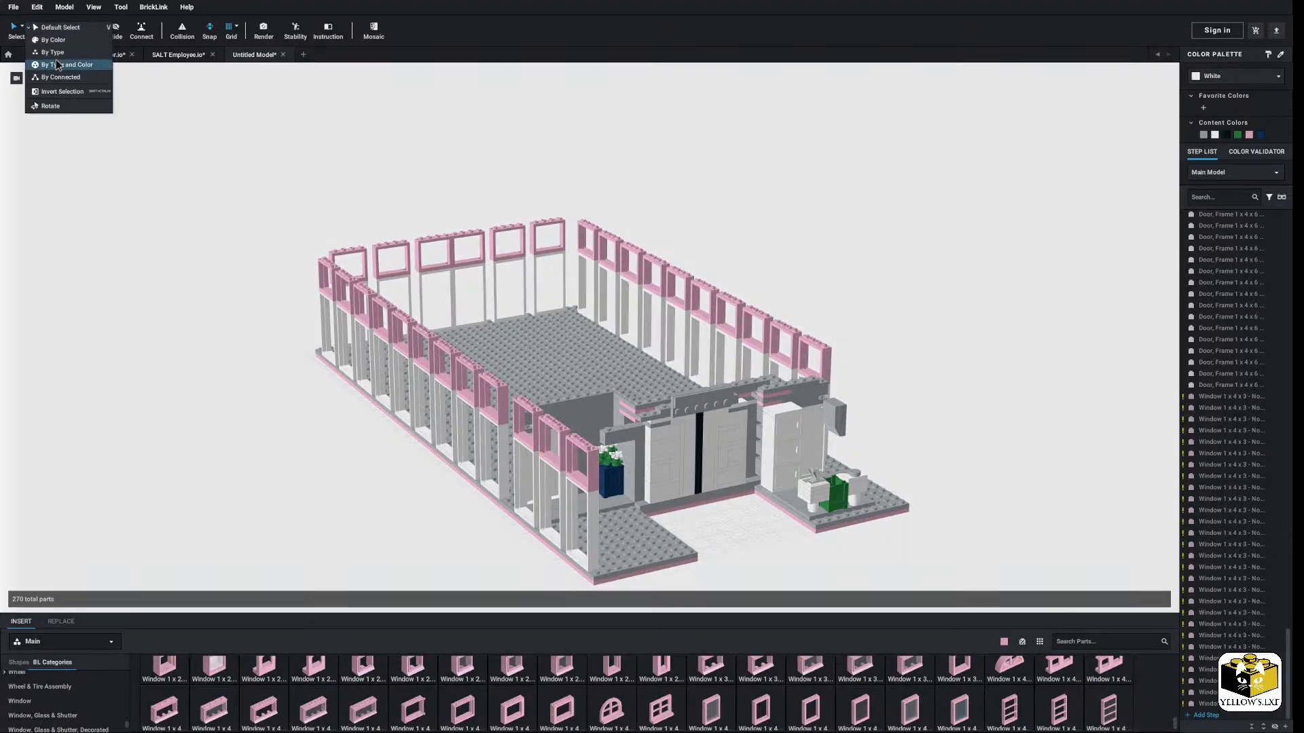
click(58, 64)
click(400, 249)
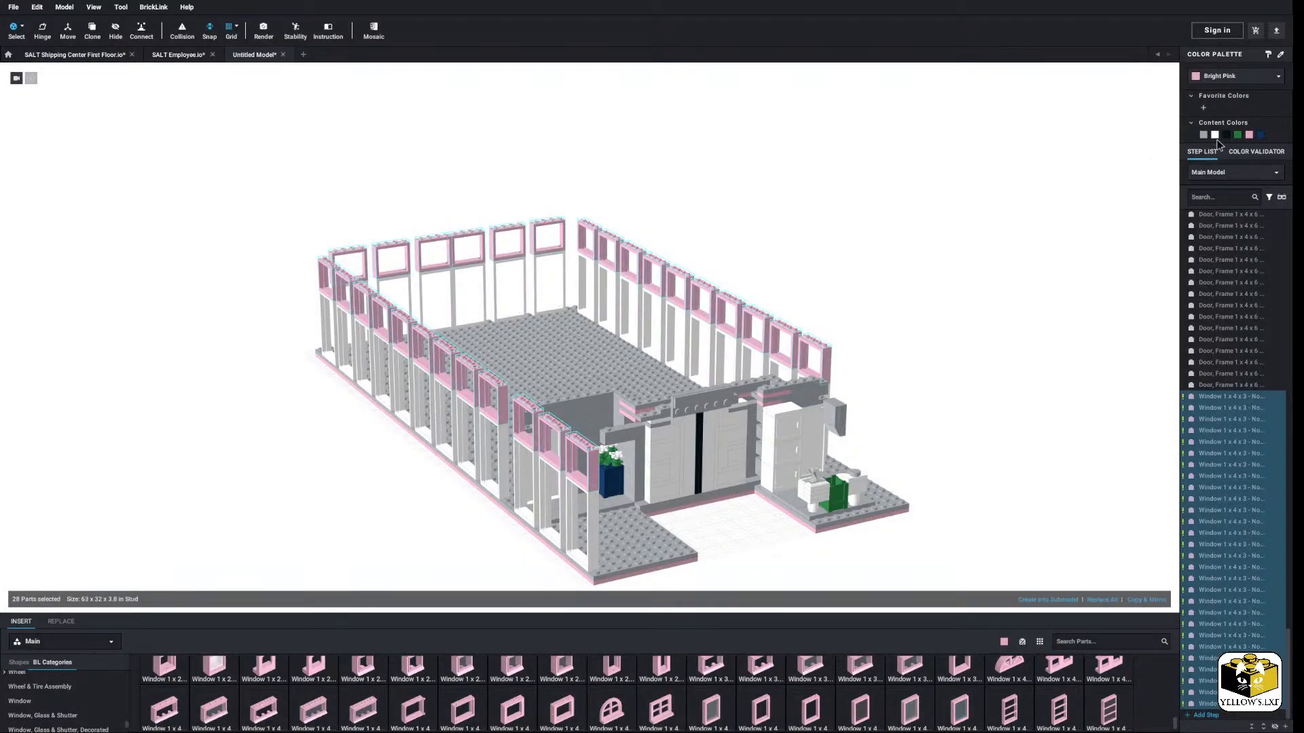
click(1215, 135)
Step: Recolor the remaining bright pink parts under the floor and on the inner wall gray
click(829, 548)
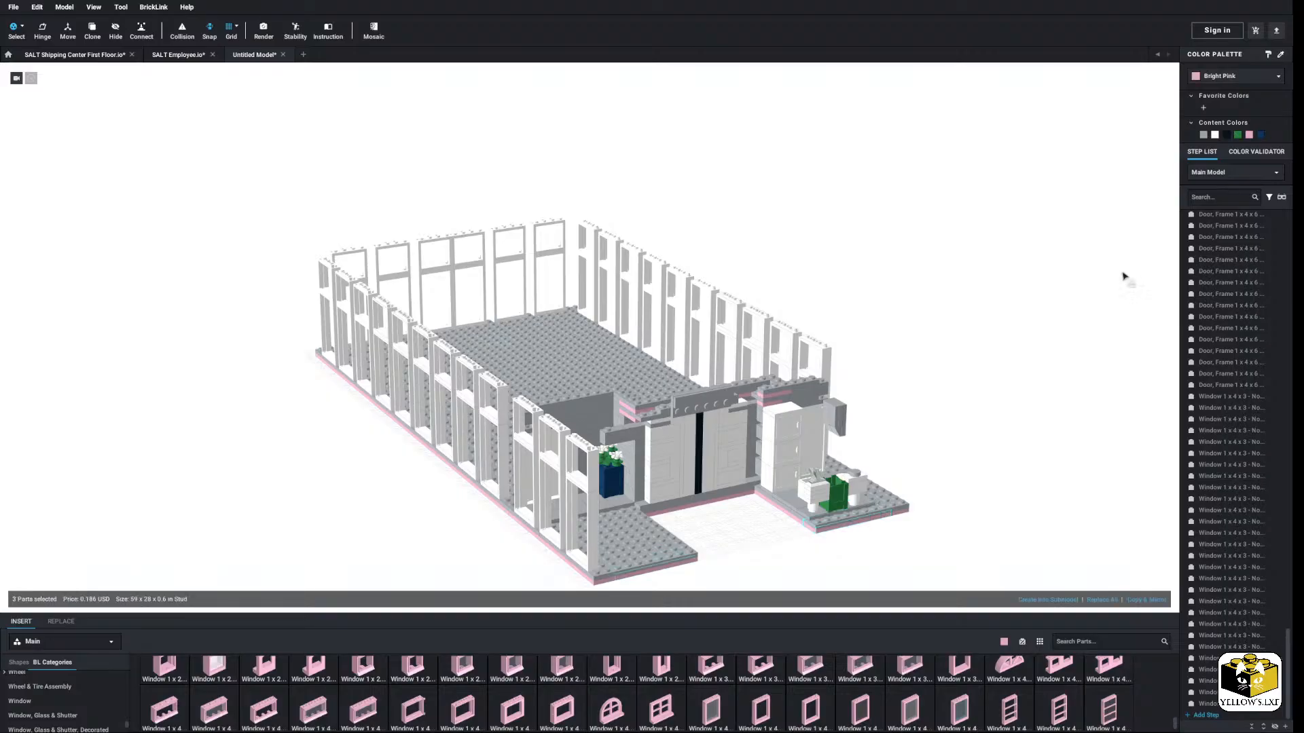
click(958, 488)
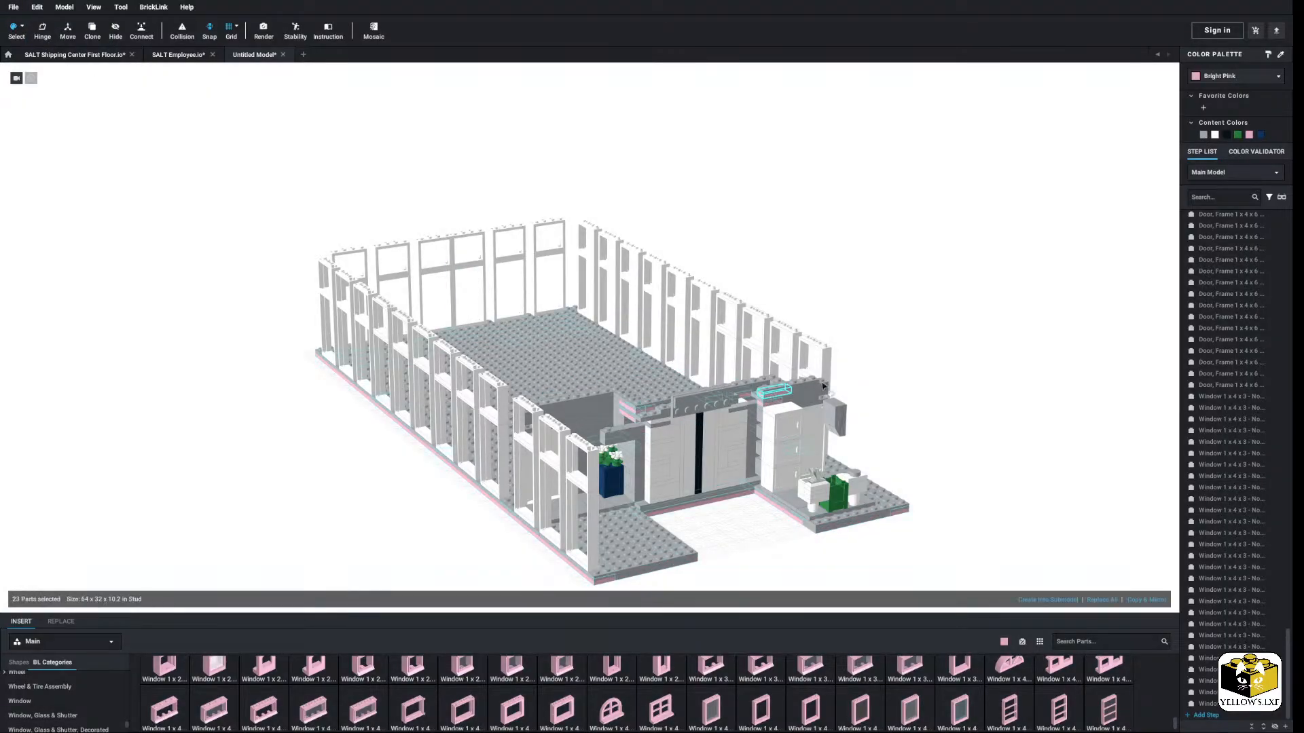
click(1129, 189)
scroll(571, 204, down, 3)
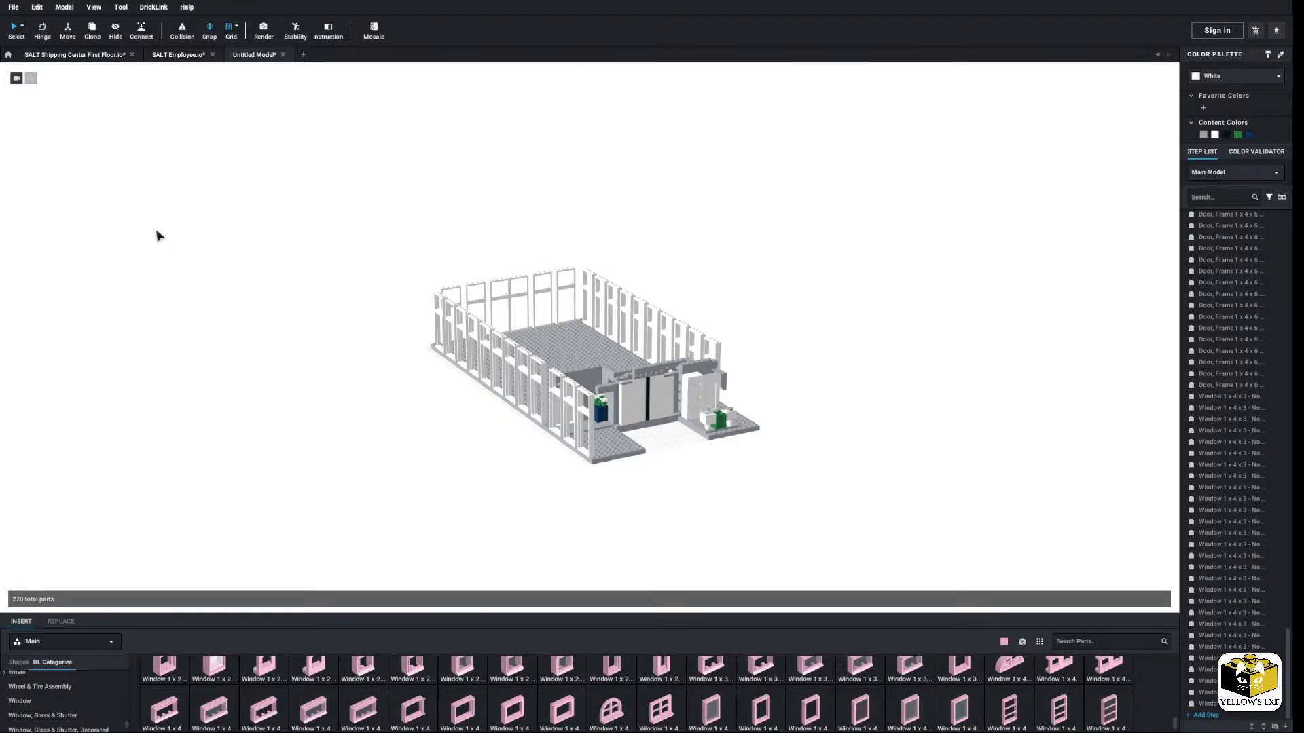
Step: Find the parts compatible with the white door frame and insert the plain window glass into the corner door frame of the long edge
right_drag(156, 233, 242, 277)
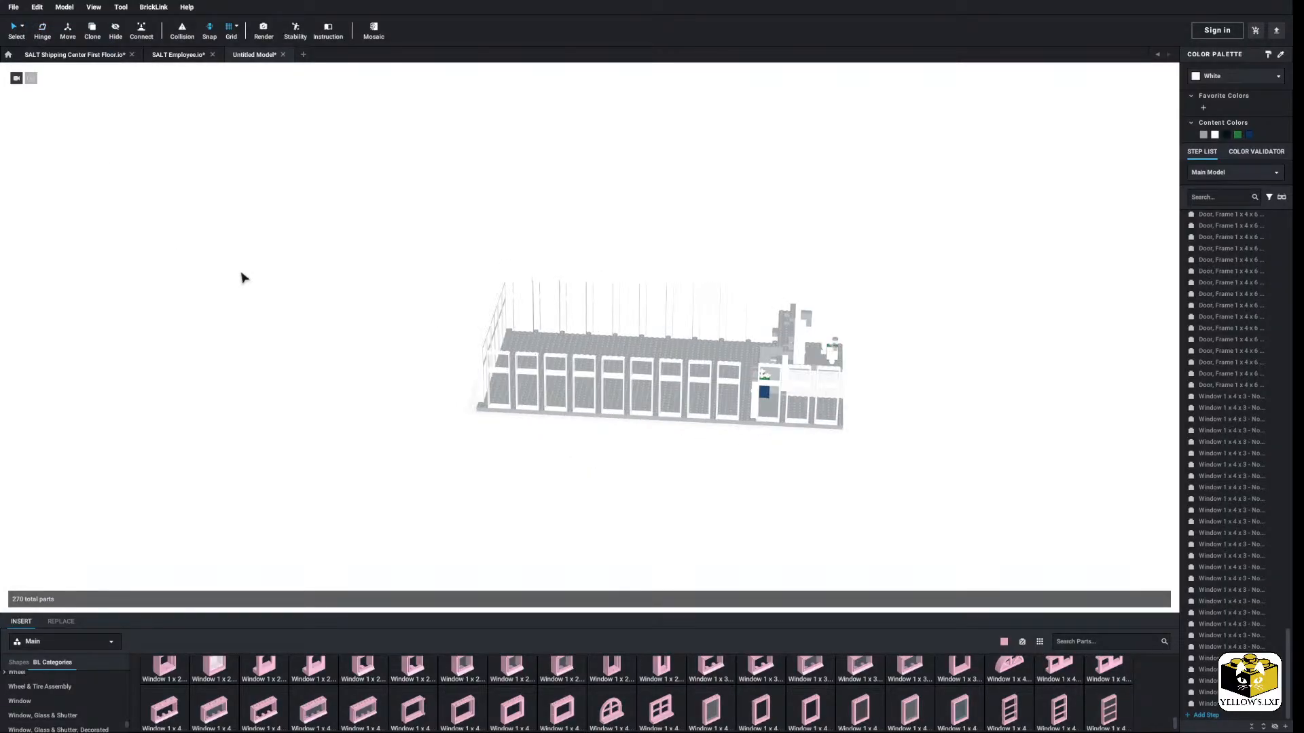
scroll(347, 480, up, 3)
click(412, 489)
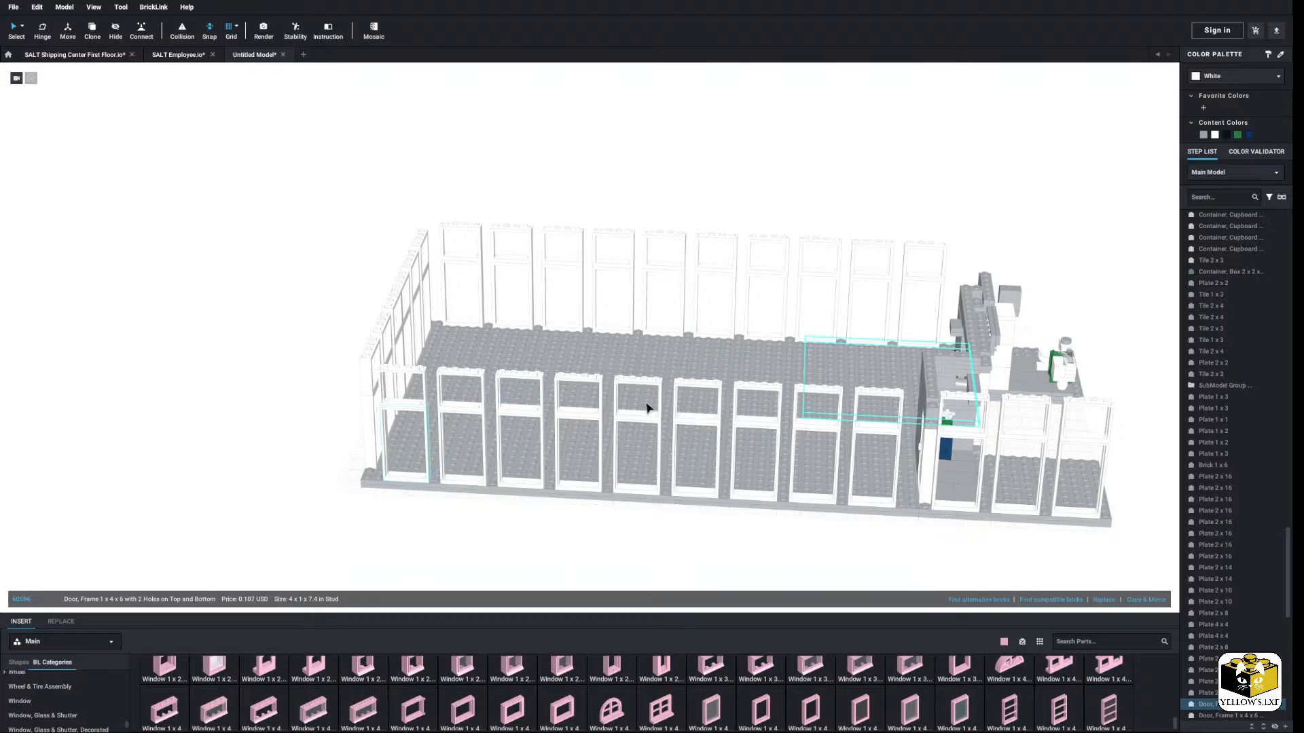
middle_drag(697, 489, 774, 333)
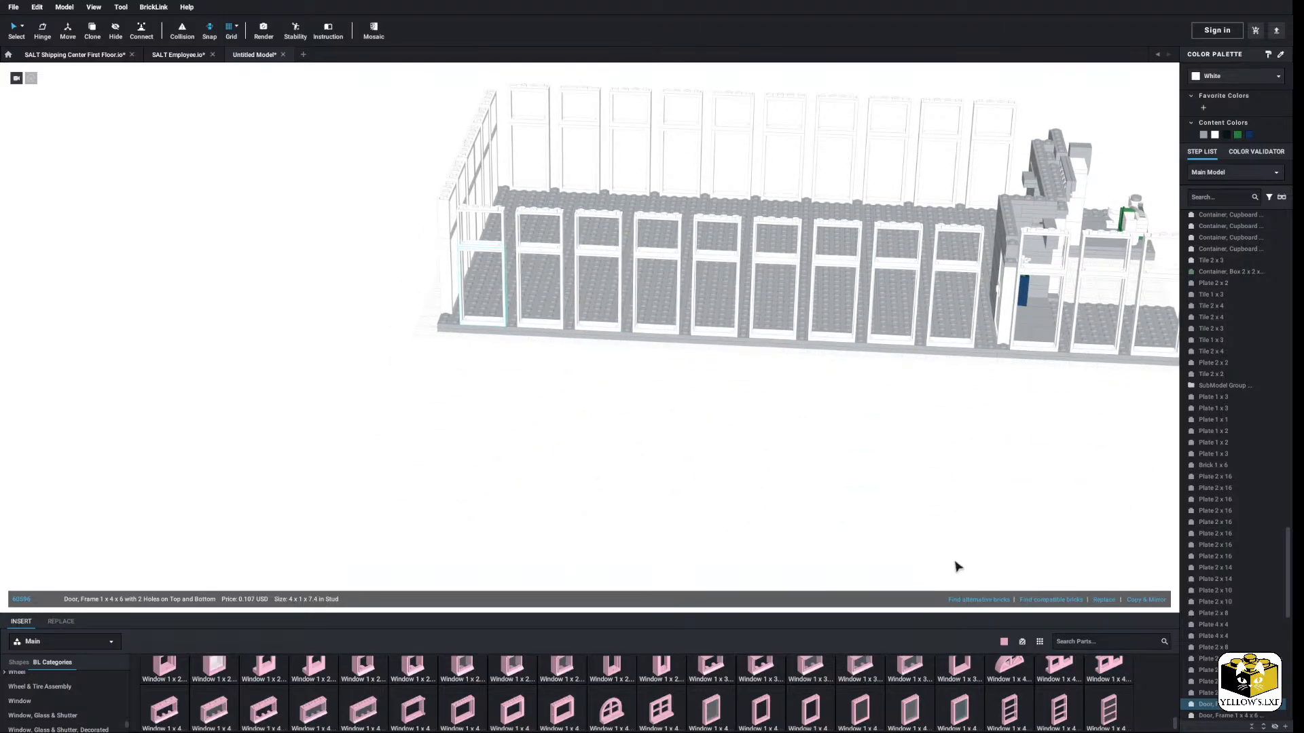
click(1046, 601)
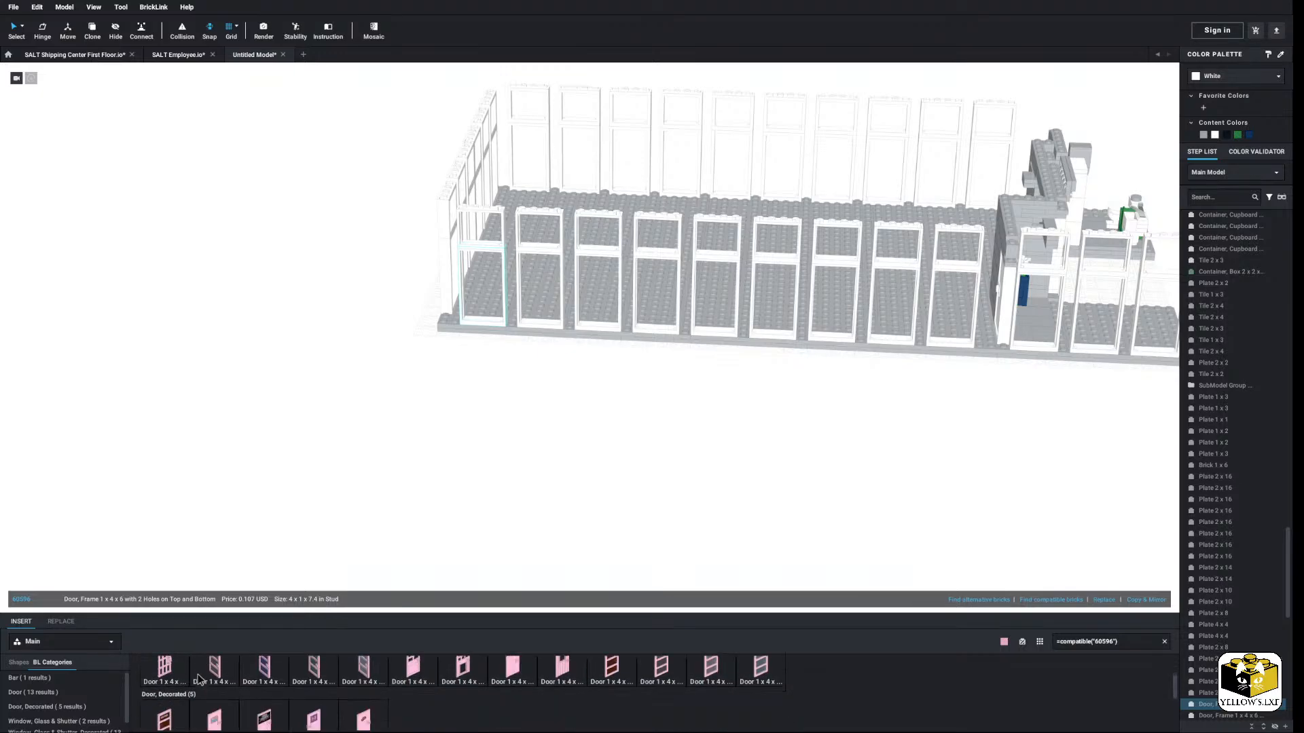
scroll(199, 679, down, 1)
scroll(339, 686, up, 1)
scroll(523, 692, down, 1)
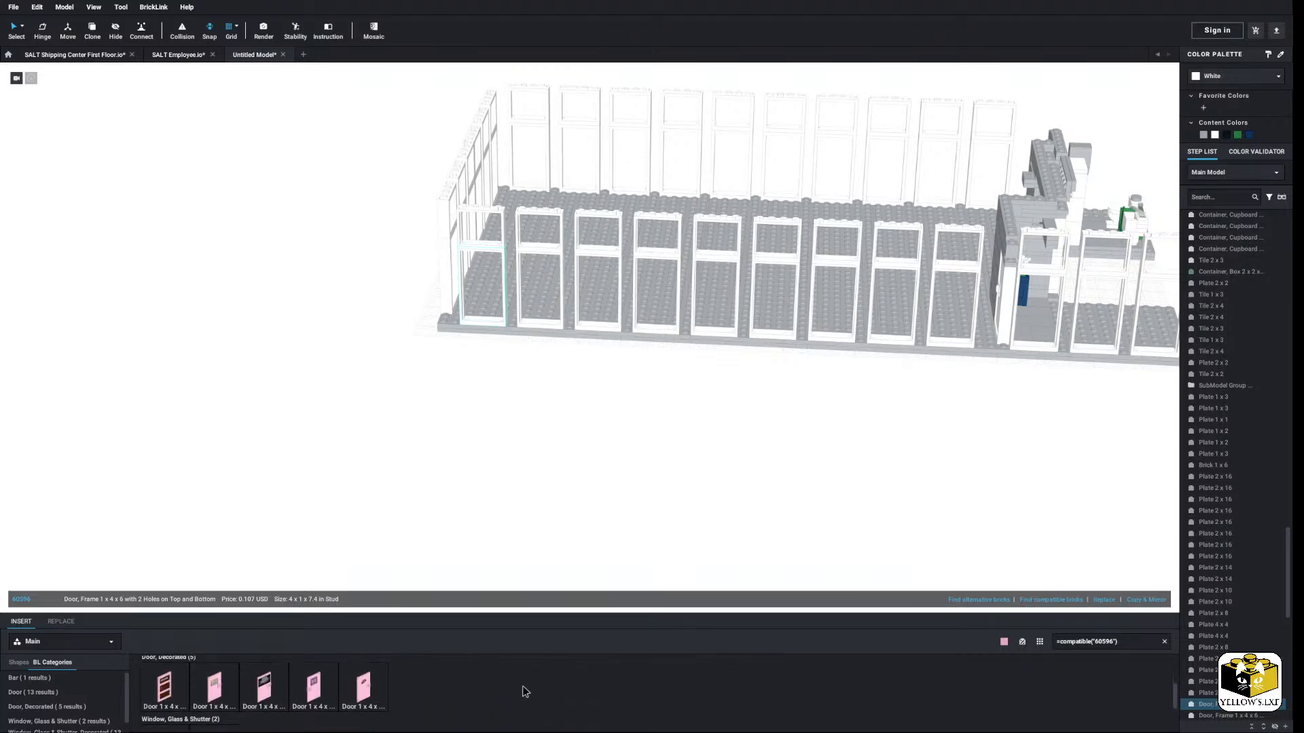
scroll(522, 686, down, 2)
drag(166, 679, 484, 250)
click(487, 402)
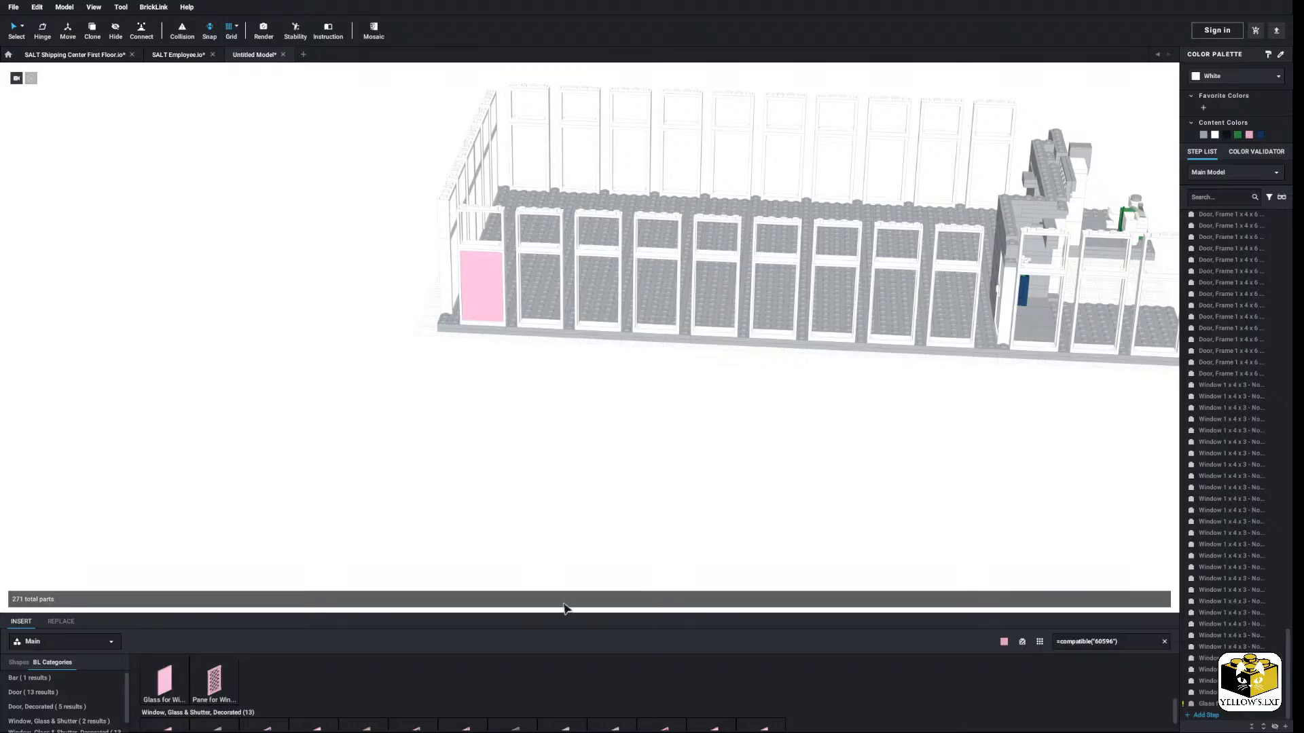
Step: Find the parts compatible with the window above that door frame and fit the Glass for Window 1 x 4 x 3 - Opening into it
click(494, 246)
click(1067, 601)
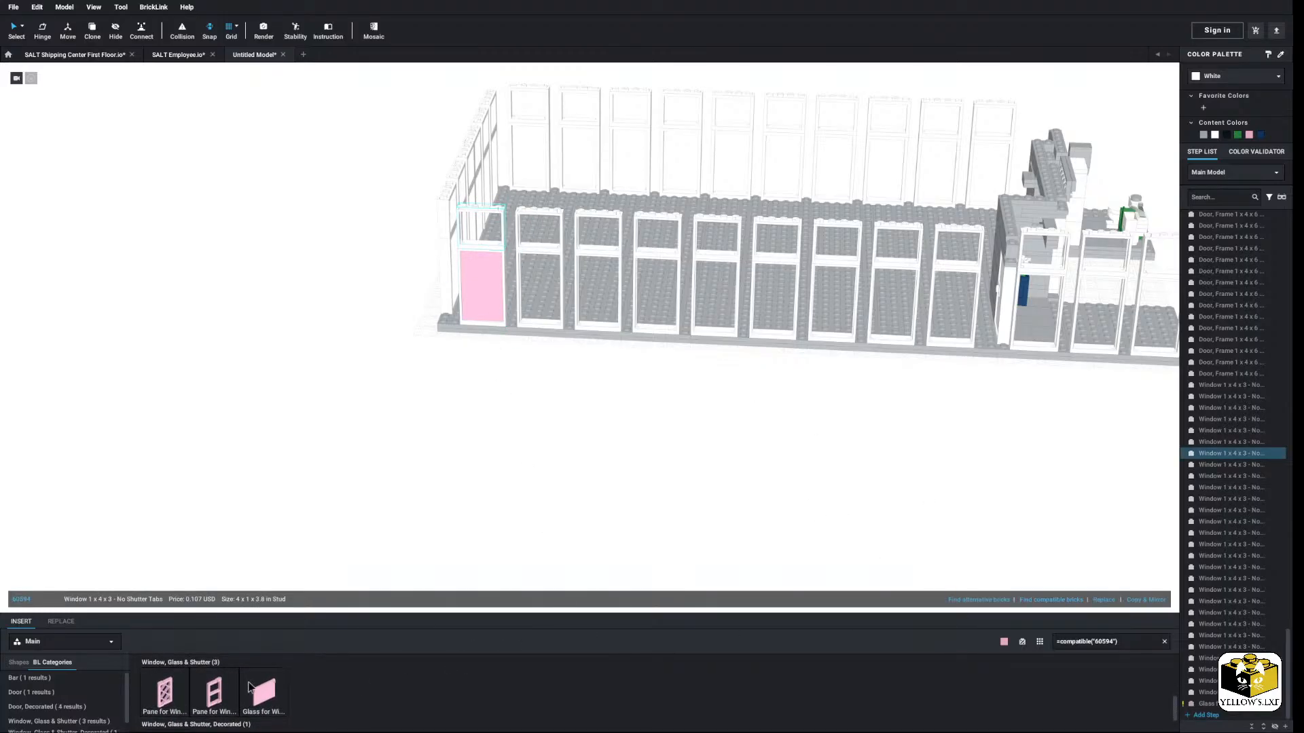
drag(264, 691, 321, 369)
middle_drag(303, 342, 306, 378)
scroll(305, 378, up, 5)
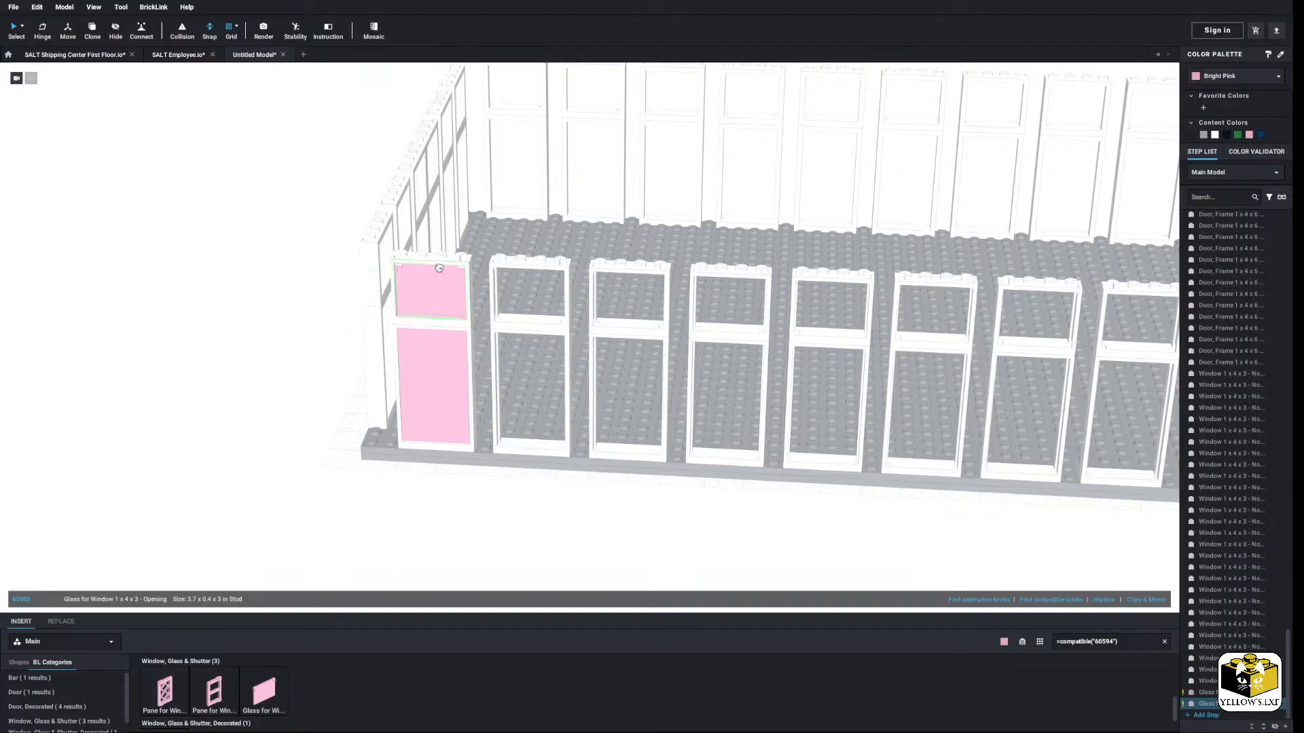
click(440, 273)
Step: Select the upper and lower glass panes together and recolor them Trans-Clear
ctrl+click(446, 360)
right_click(446, 360)
click(464, 364)
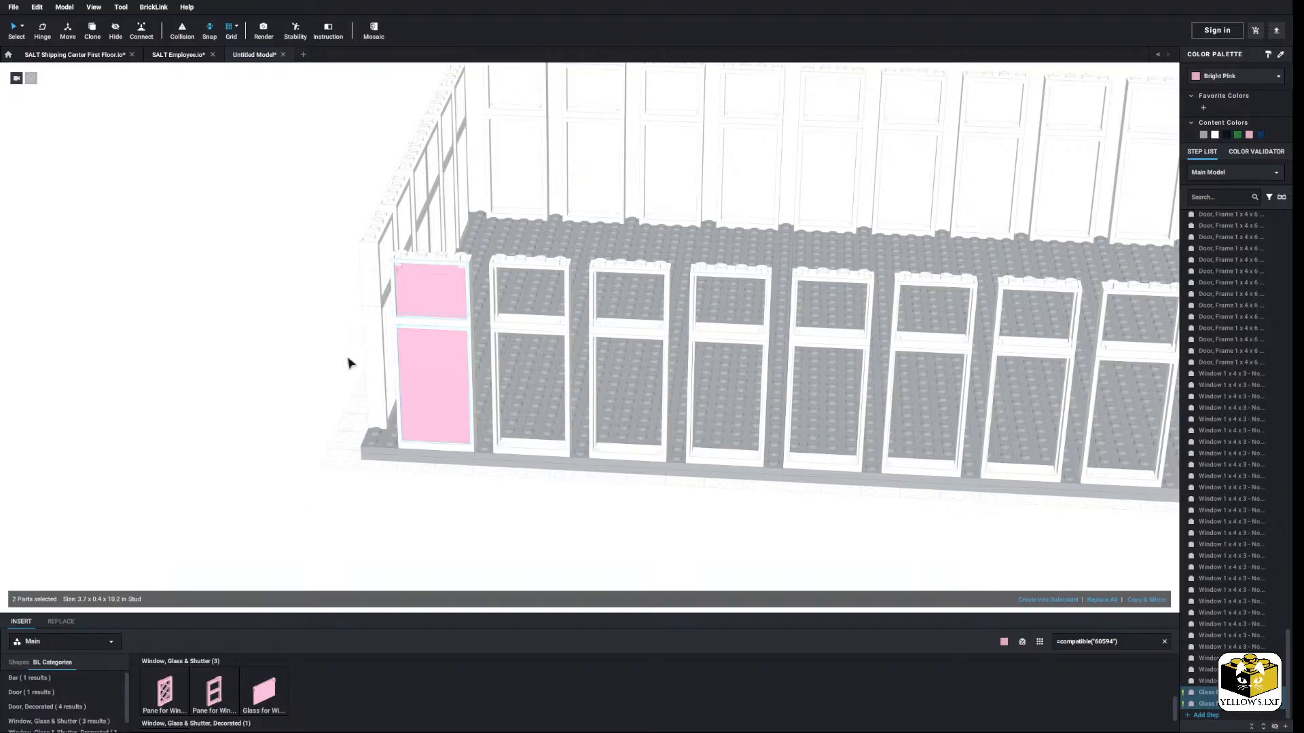
right_click(446, 368)
click(1241, 84)
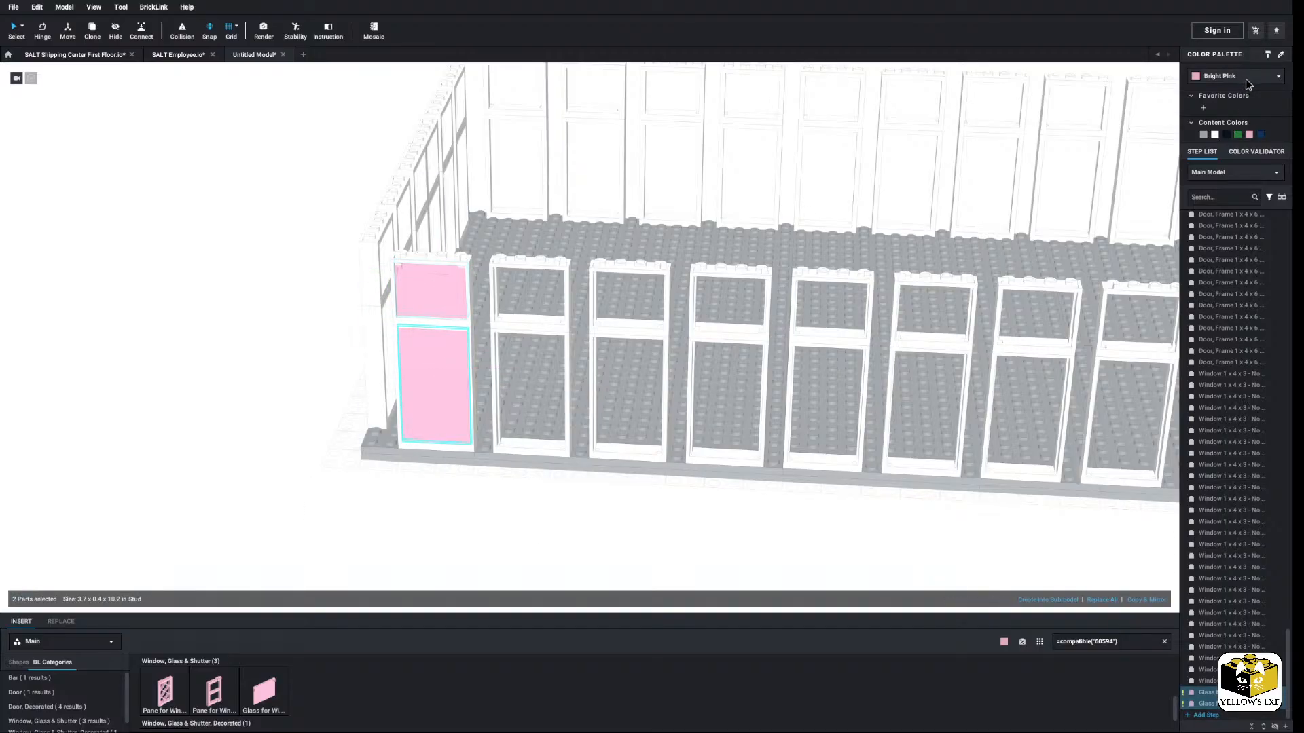
click(1247, 84)
click(1242, 143)
Step: Copy the two clear panes and place the copy in the second door frame and its window
right_click(436, 291)
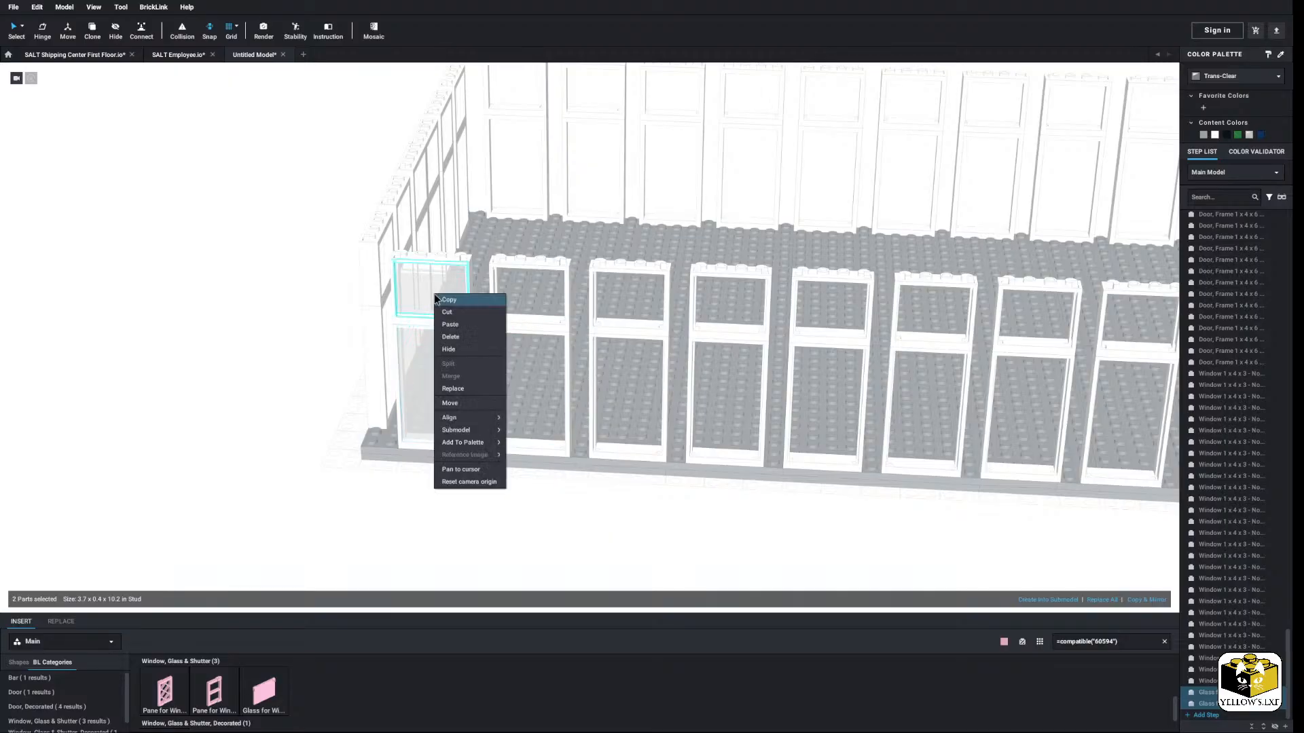
click(437, 268)
right_click(270, 293)
click(282, 312)
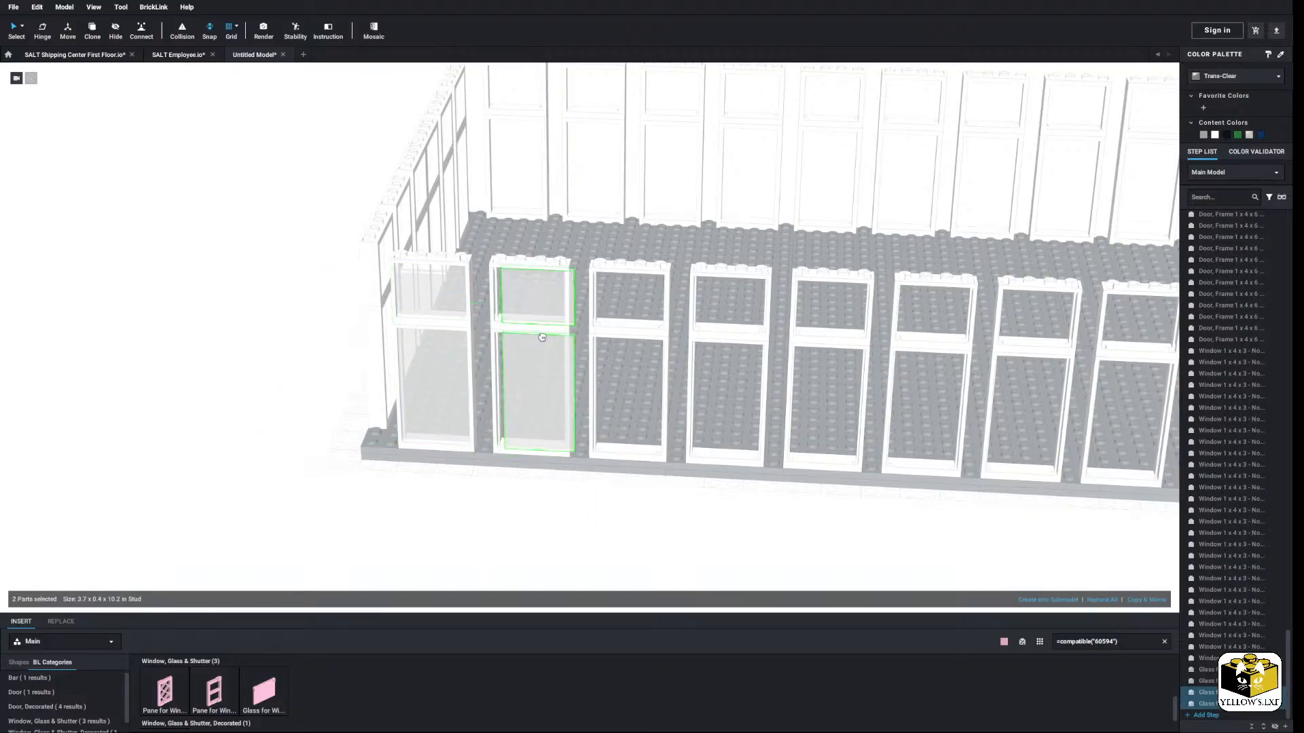
Step: Copy the glass of the first two frames and place it in the third and fourth frames
ctrl+click(438, 302)
ctrl+click(430, 351)
right_click(429, 347)
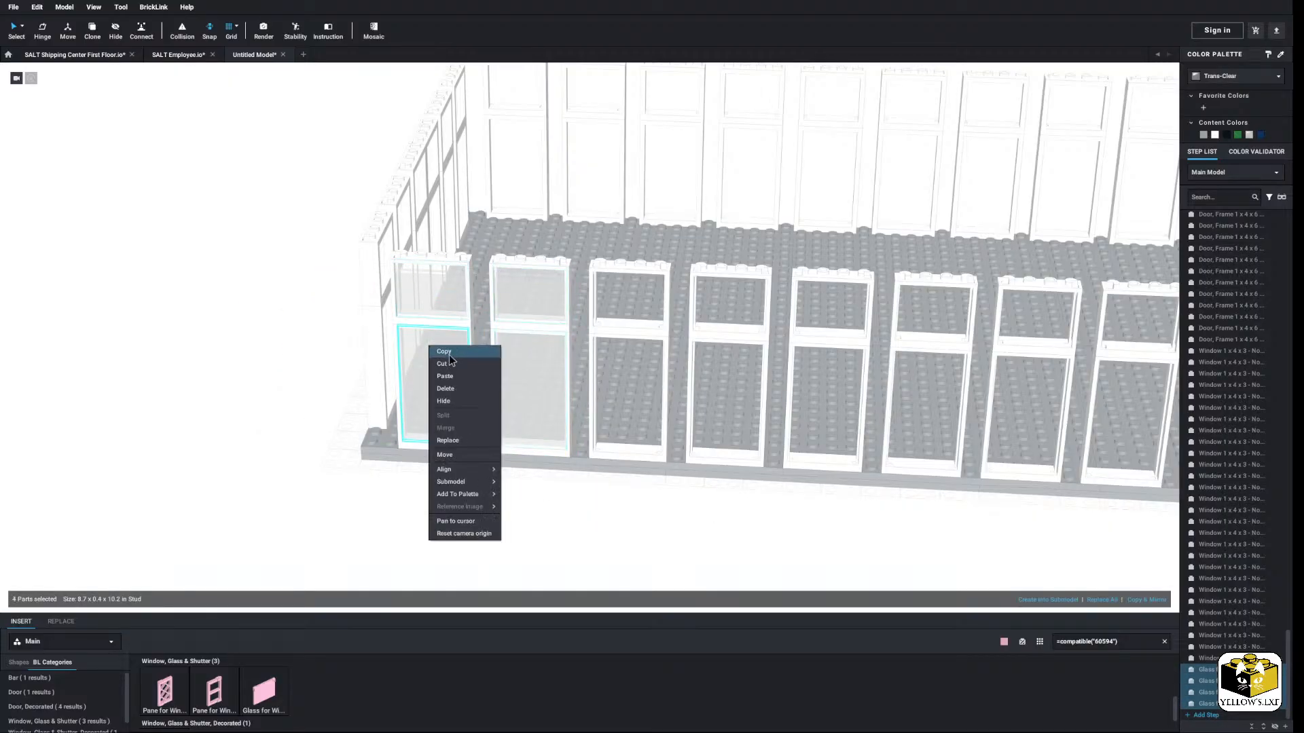
click(440, 365)
right_click(252, 348)
click(268, 377)
click(634, 342)
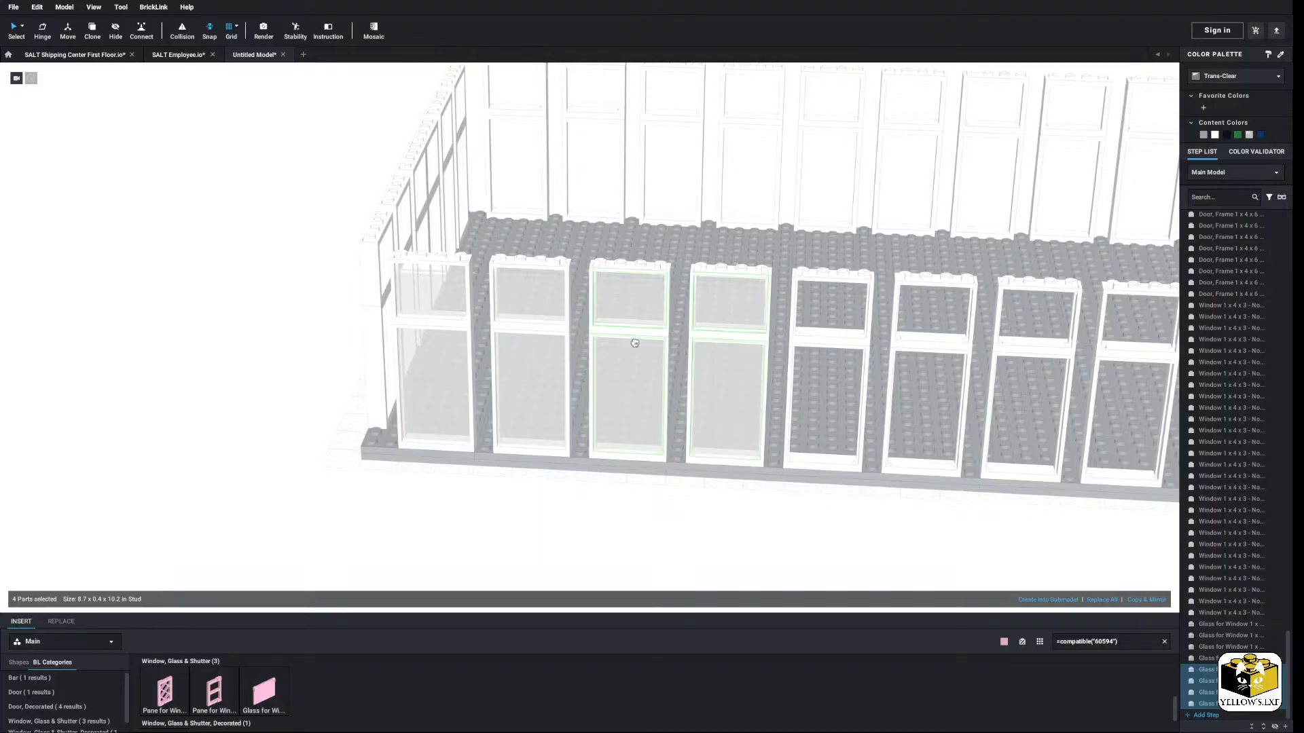
Step: Copy the glass of the first four frames and place it in the fifth to eighth frames of the long edge
ctrl+click(525, 361)
ctrl+click(436, 347)
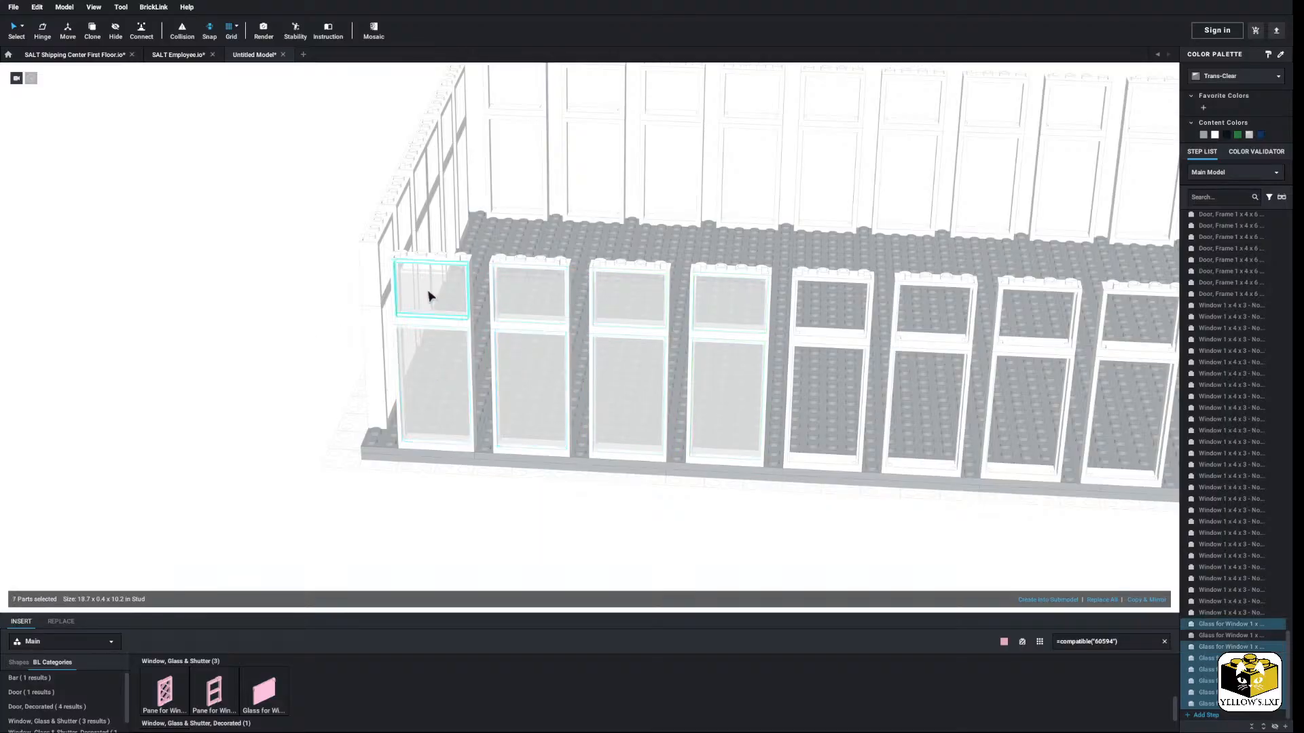
ctrl+click(427, 292)
right_click(427, 290)
click(437, 297)
right_click(236, 310)
click(250, 341)
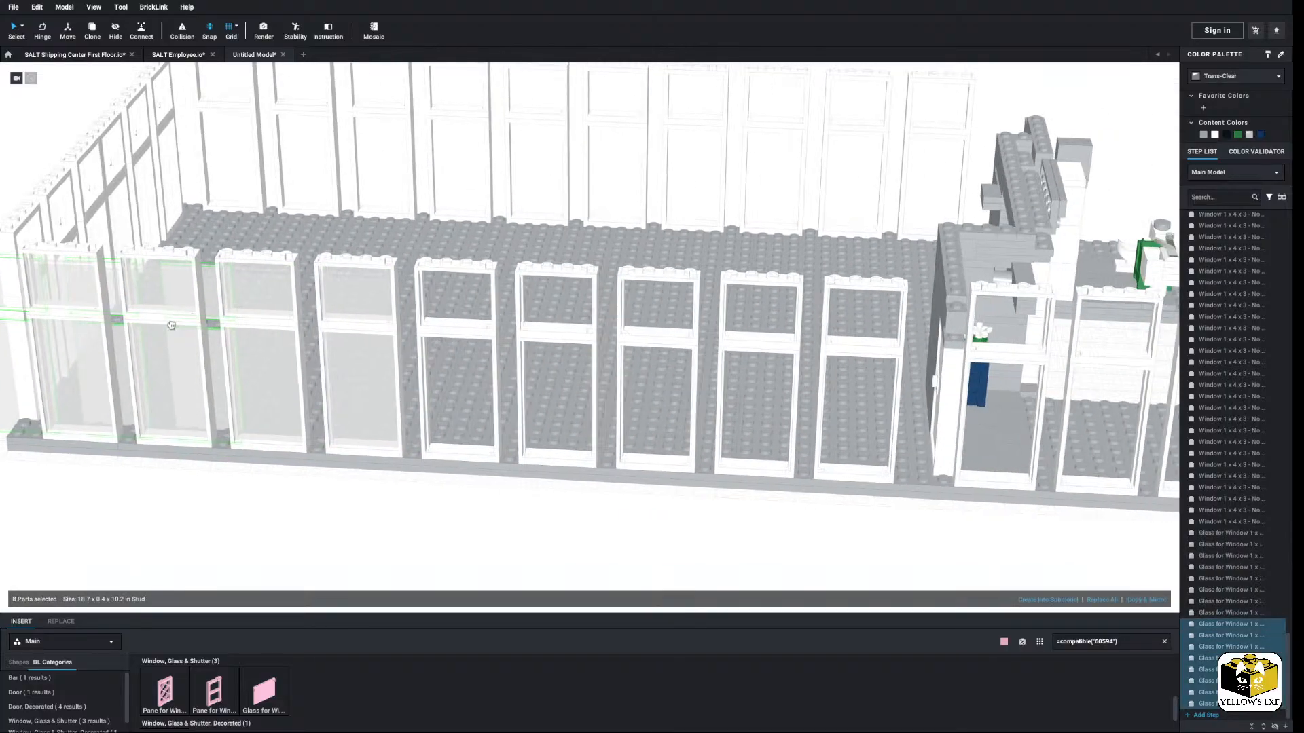
click(460, 337)
Step: Paste the four-frame glass set again with its first panes in the ninth frame, beside the inner wall
right_click(623, 525)
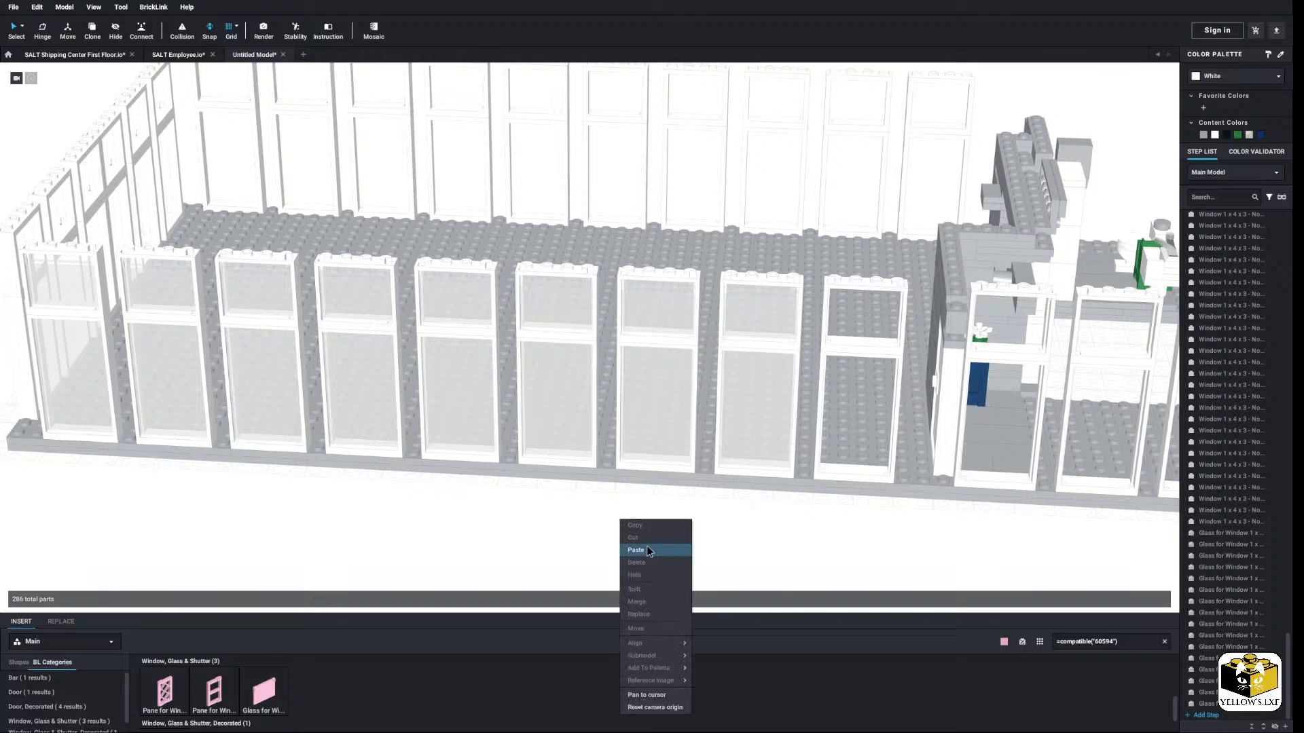
click(637, 554)
click(466, 360)
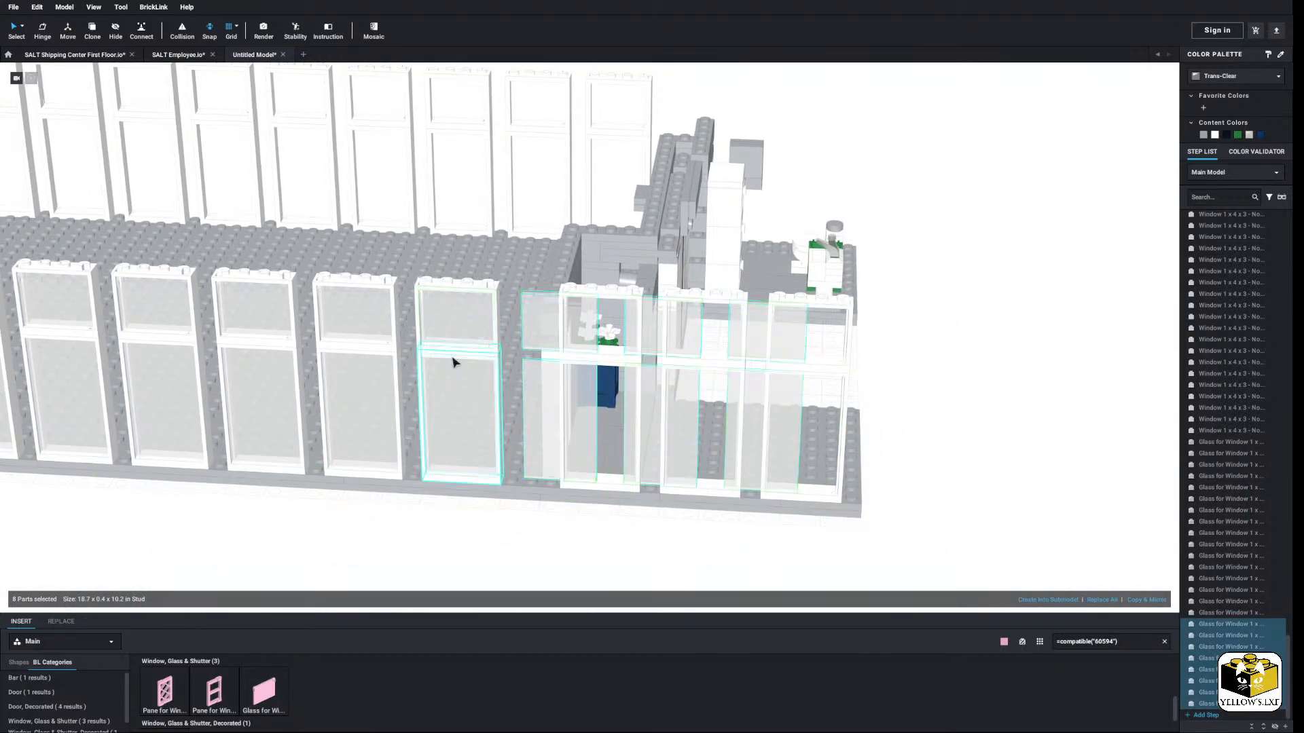
Step: Select the pasted glass panes that are out of line with the three frames beyond the inner wall
click(547, 349)
ctrl+click(694, 348)
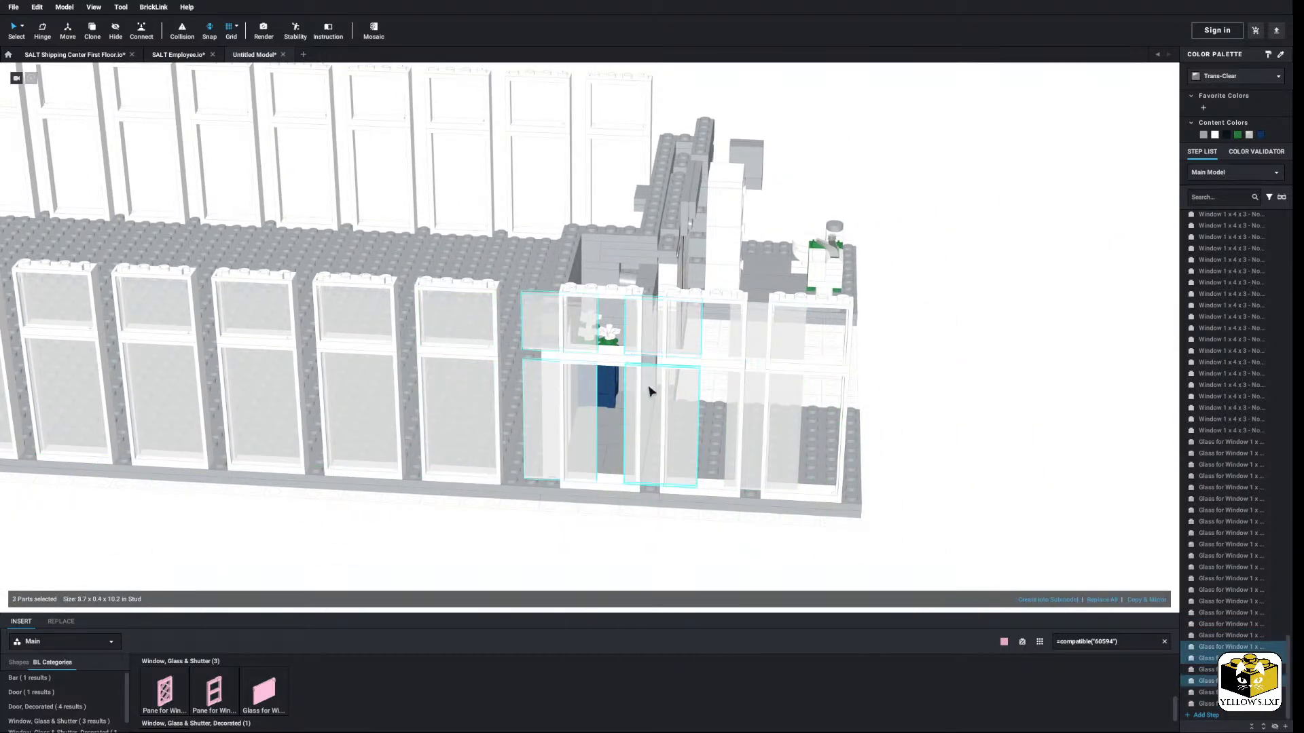
Step: Move the six loose glass panes at the wall's end into the three end window frames
ctrl+click(772, 346)
ctrl+click(761, 348)
ctrl+click(756, 403)
drag(756, 403, 794, 402)
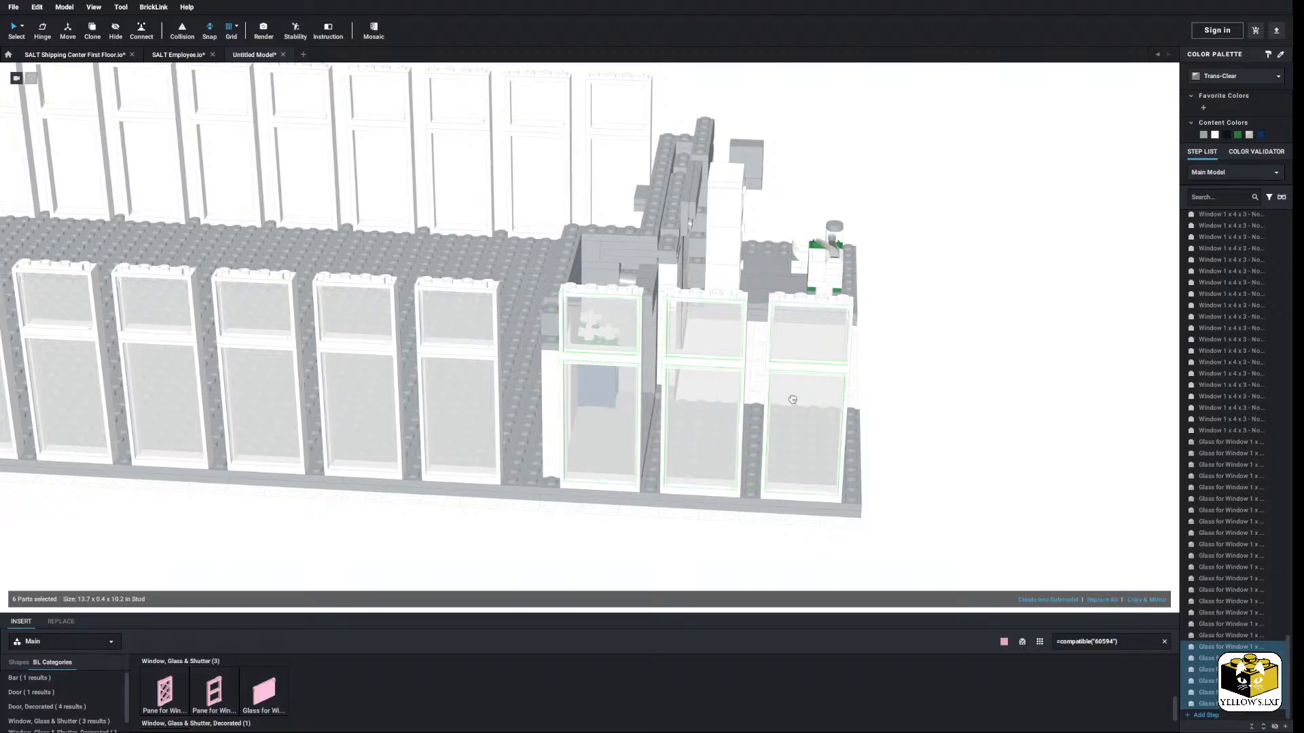
click(920, 414)
Step: Paste the eight-pane glass group into the first four empty window frames of the opposite long wall
right_drag(920, 413, 772, 466)
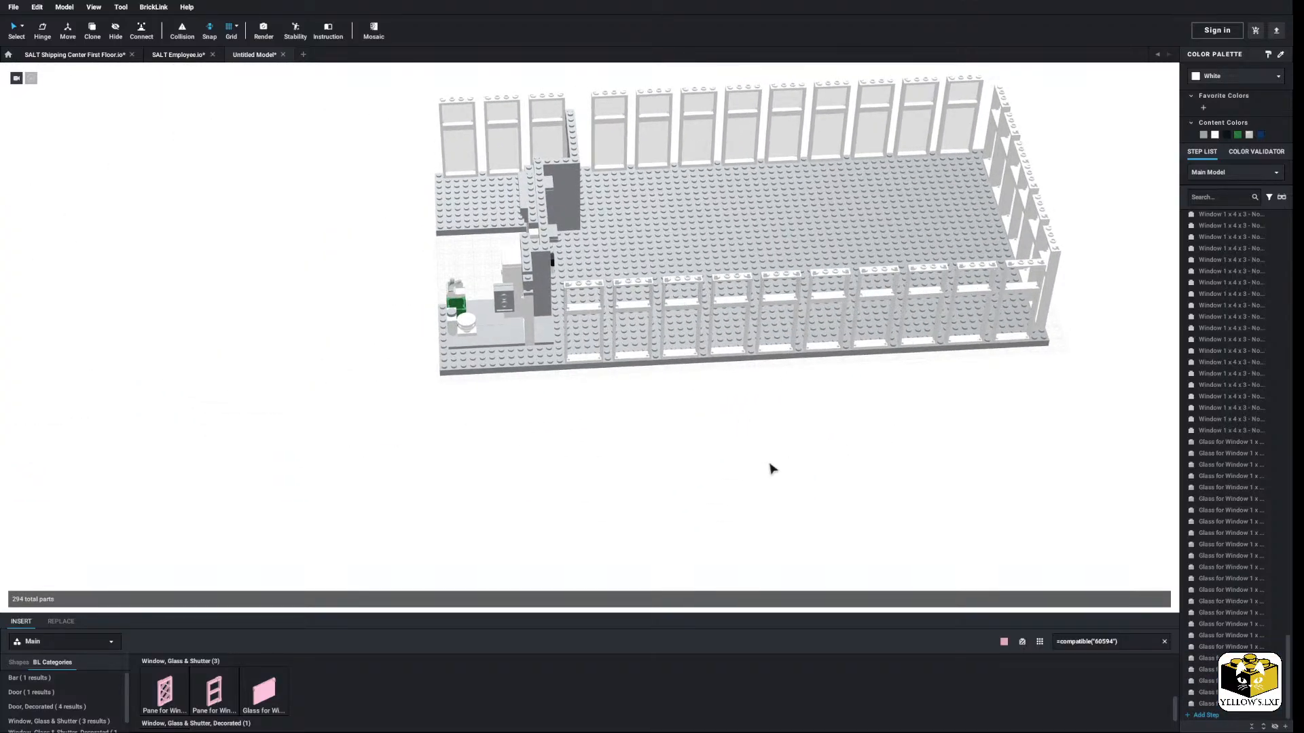
right_click(770, 464)
click(798, 493)
scroll(787, 449, up, 3)
drag(887, 524, 813, 307)
click(878, 465)
Step: Paste another eight-pane glass group into the next four window frames of the same long wall
middle_drag(878, 465, 705, 468)
right_click(699, 464)
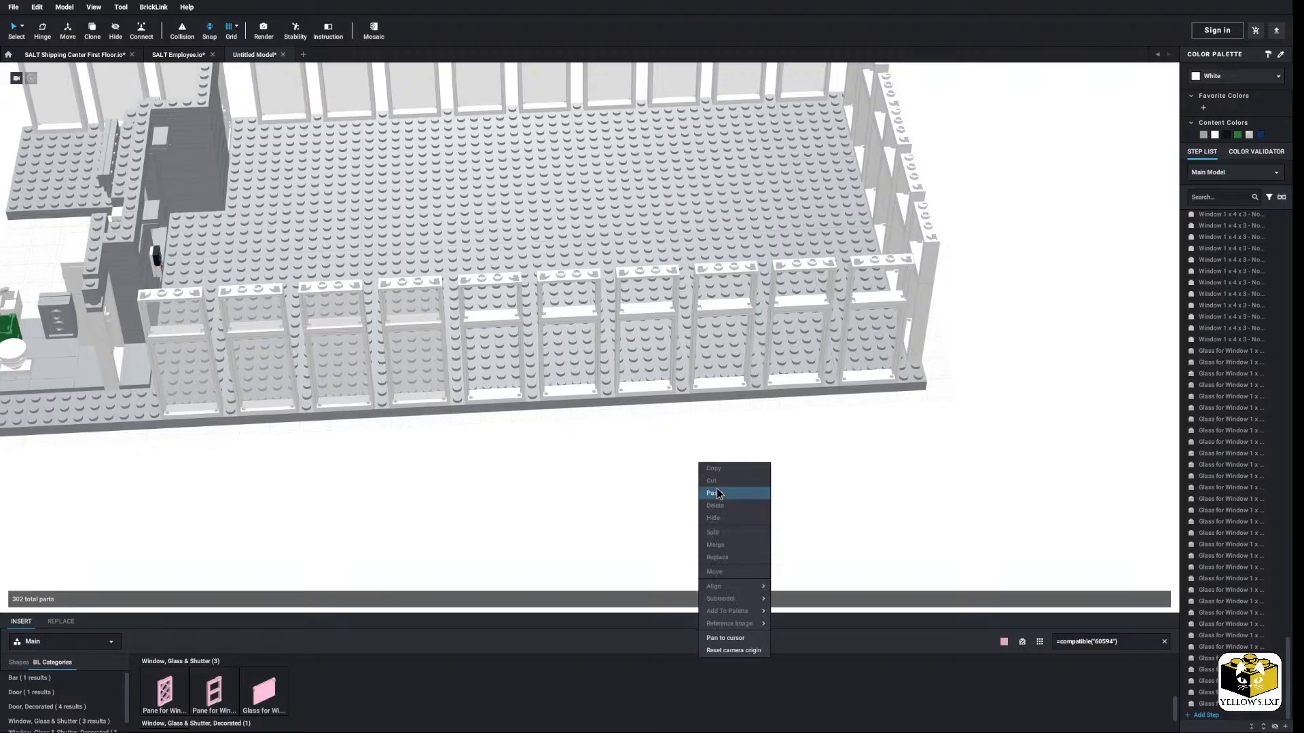
click(719, 494)
drag(812, 470, 732, 322)
click(826, 425)
Step: Paste the glass group into the last two frames of the long wall and delete the four surplus panes
middle_drag(826, 425, 752, 378)
right_click(752, 379)
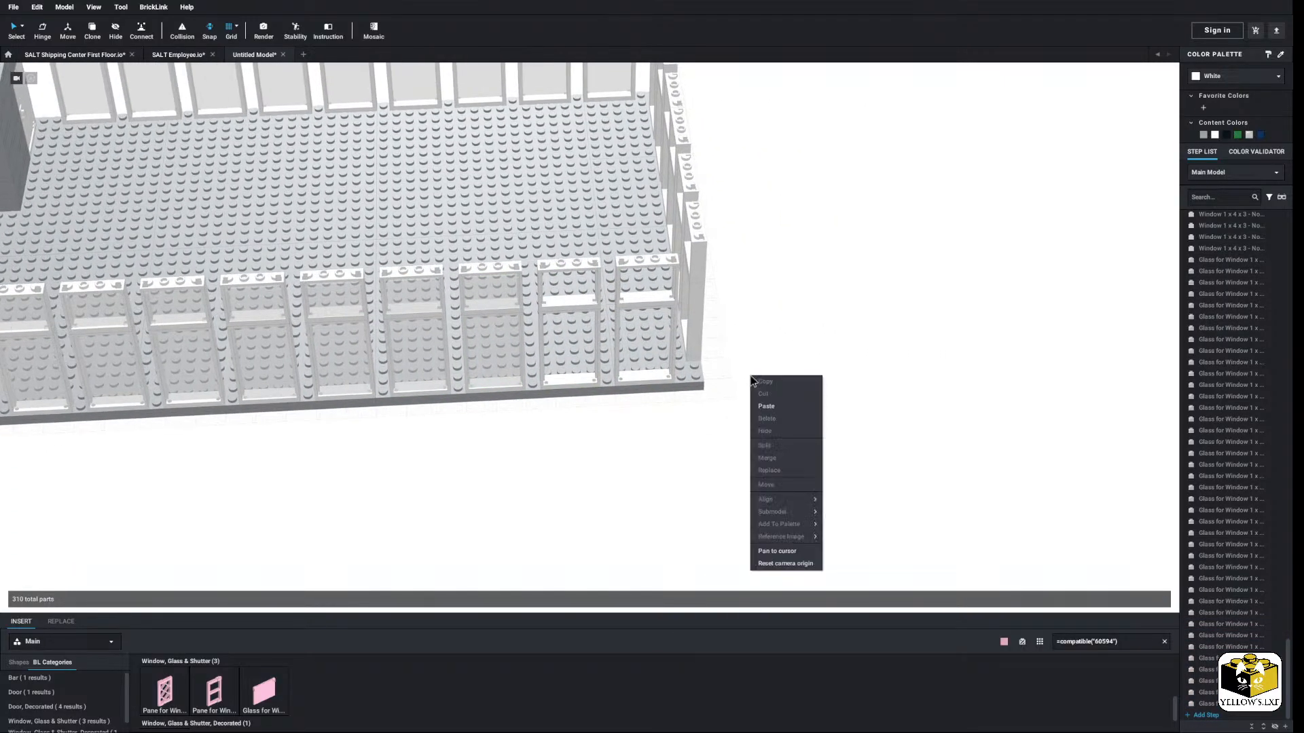
click(792, 393)
right_click(772, 388)
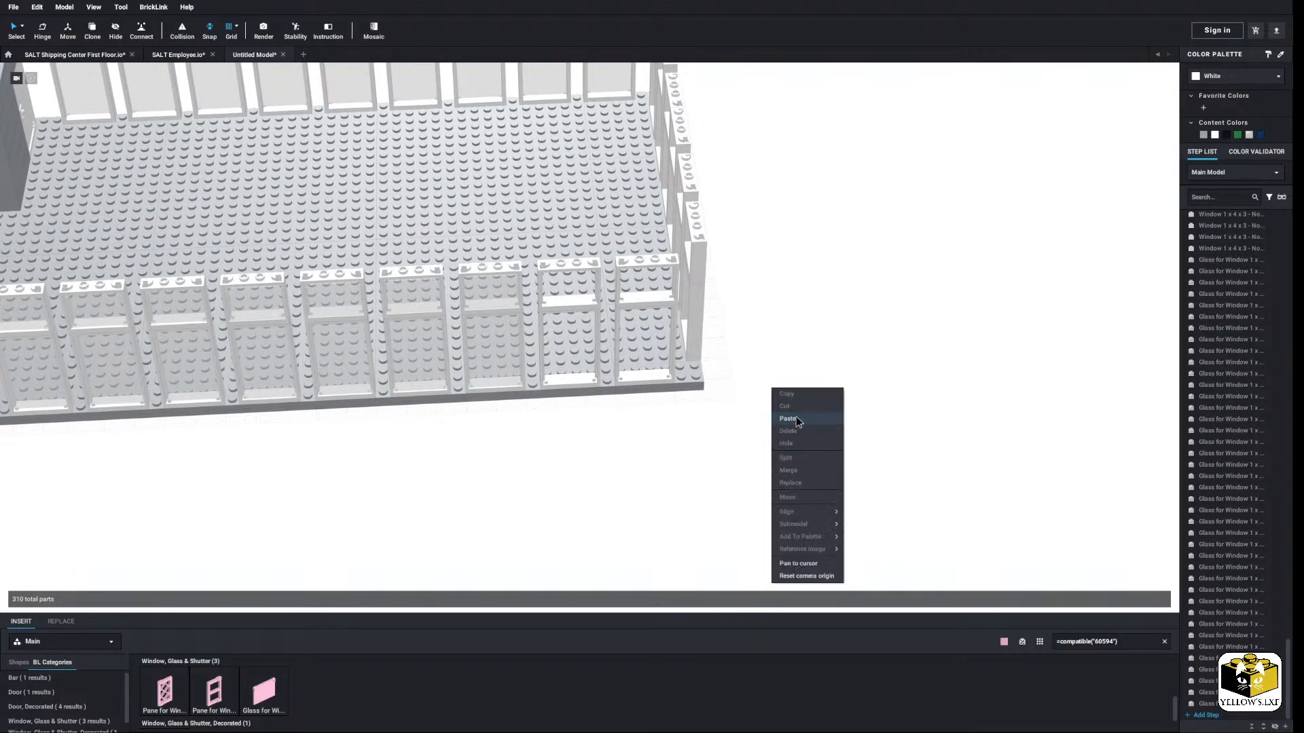
click(797, 418)
click(807, 303)
click(830, 272)
drag(861, 223, 730, 414)
right_click(749, 330)
click(762, 371)
Step: Paste the eight-pane glass group into the end wall, starting at its first window frame
right_drag(774, 371, 729, 398)
right_click(749, 414)
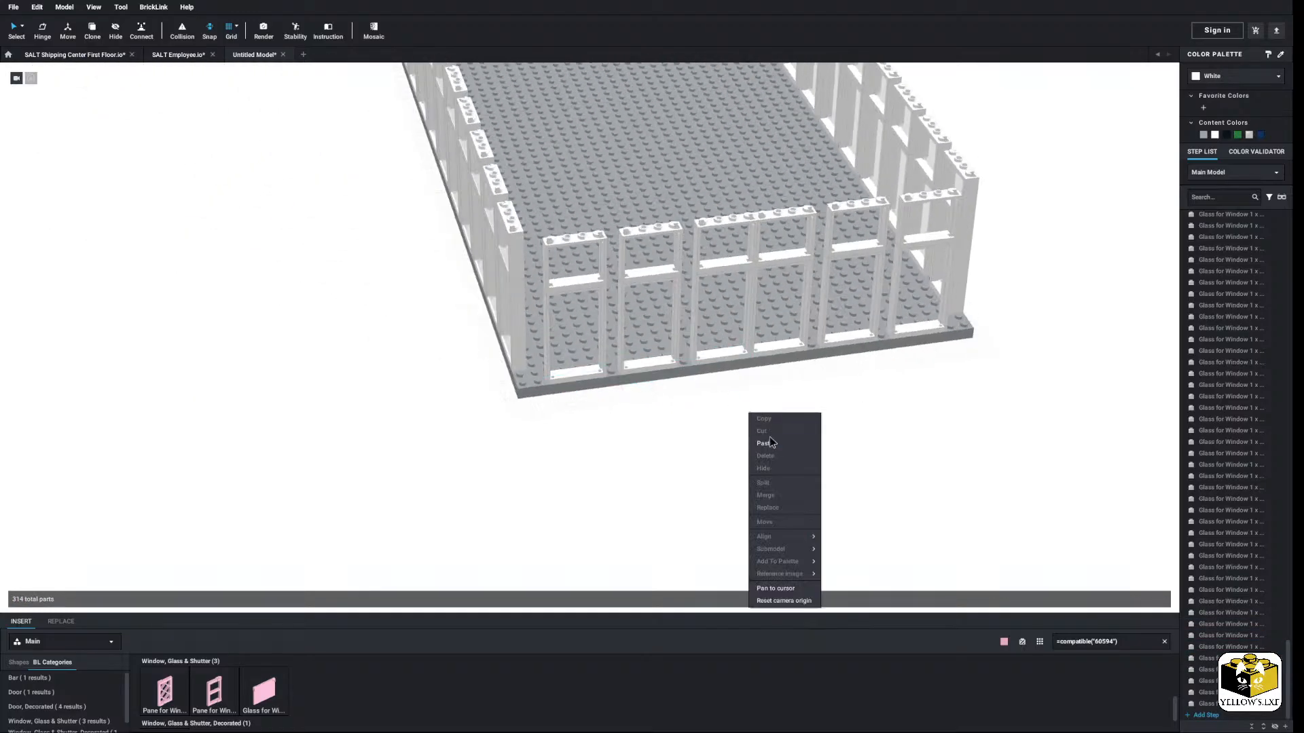
click(768, 444)
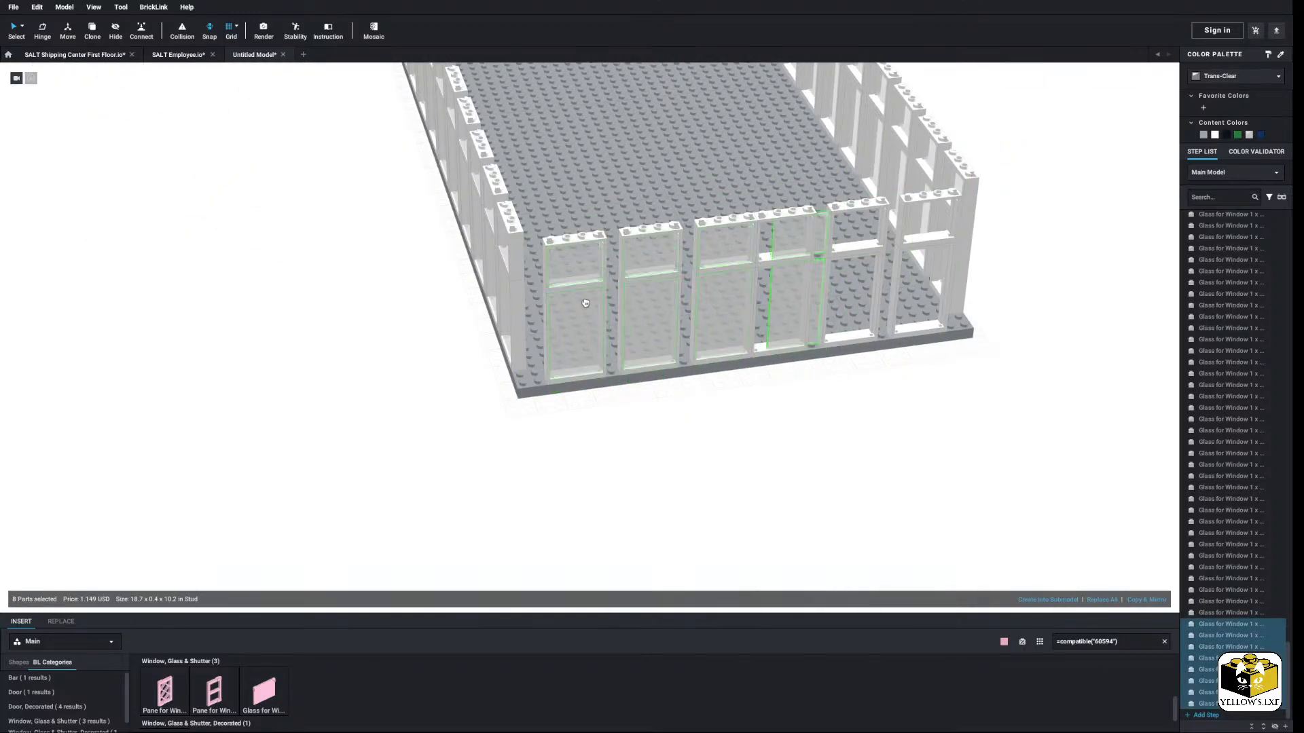
click(753, 455)
middle_drag(753, 456, 644, 469)
Step: Shift the misaligned pair of glass panes in the end wall into the fourth window frame
click(666, 257)
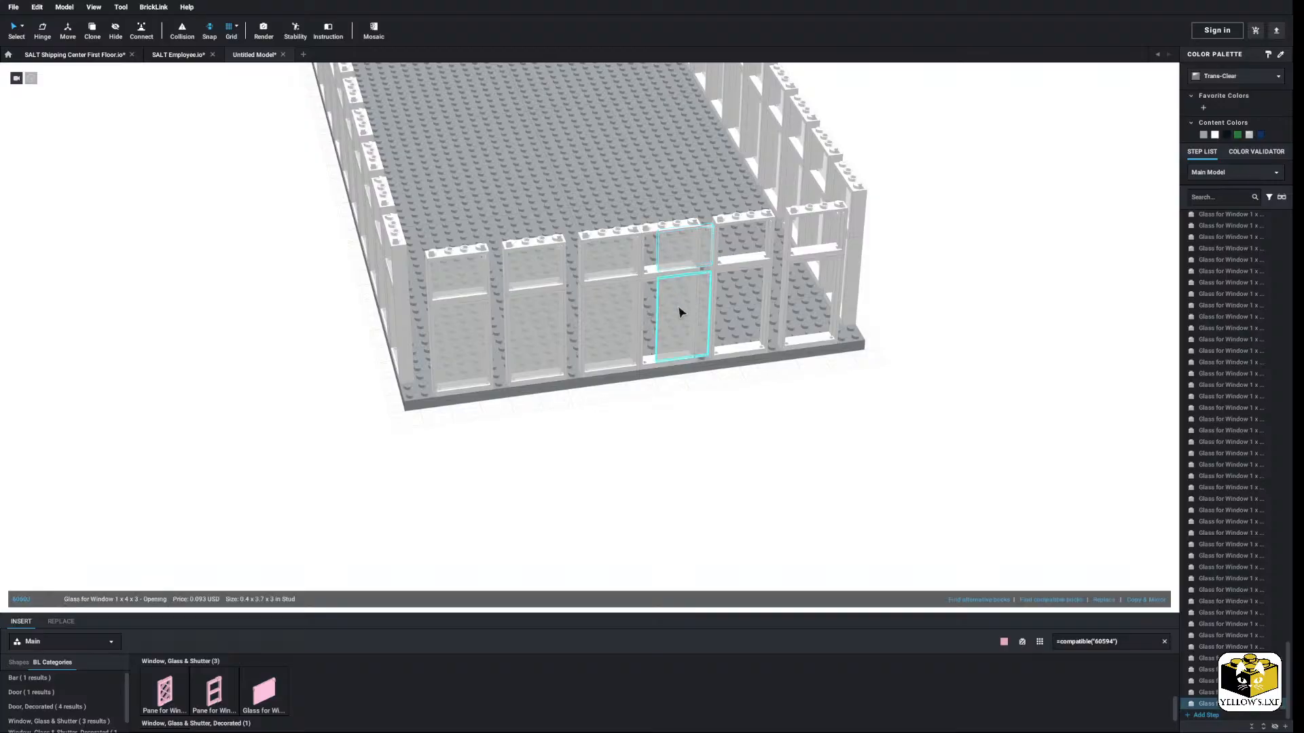
ctrl+click(680, 310)
drag(679, 311, 668, 315)
Step: Paste the glass group into the last two end-wall frames and delete the four surplus panes
right_click(905, 399)
click(924, 426)
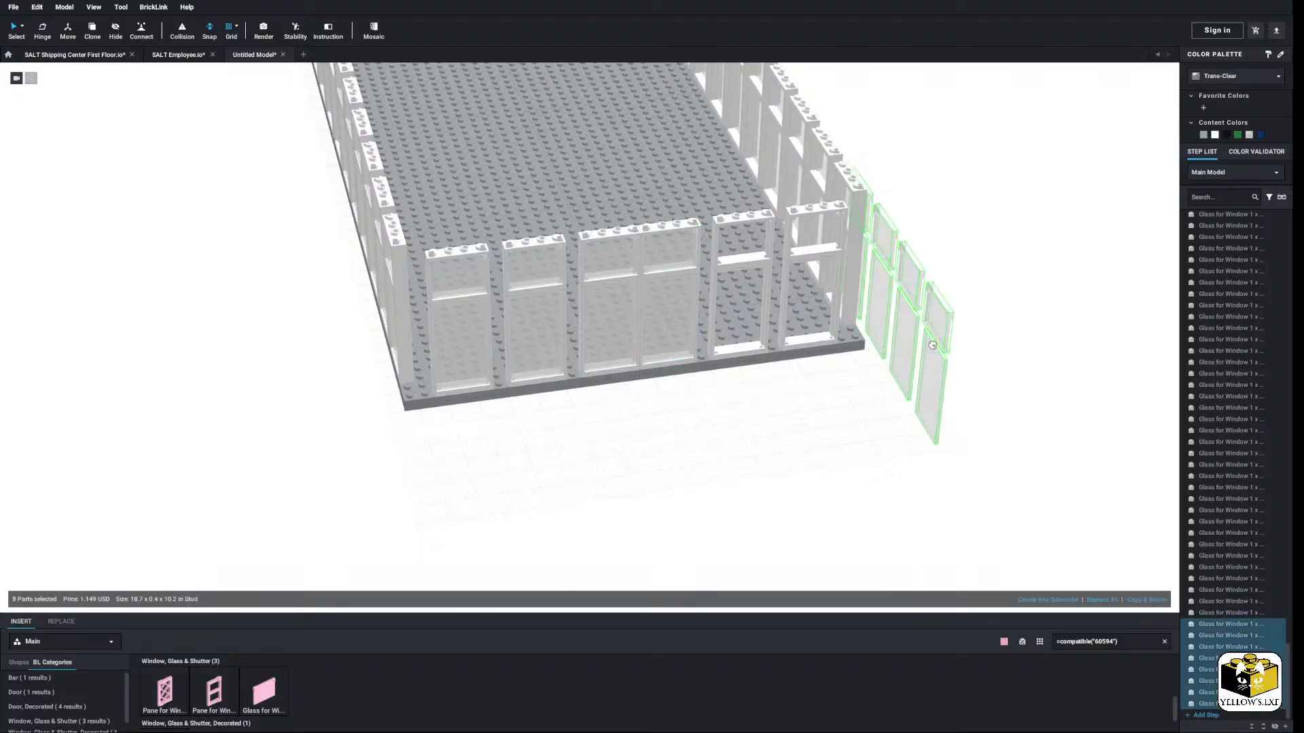
click(801, 282)
click(1062, 378)
drag(1052, 178, 898, 285)
right_click(897, 280)
click(911, 324)
right_drag(758, 444, 501, 417)
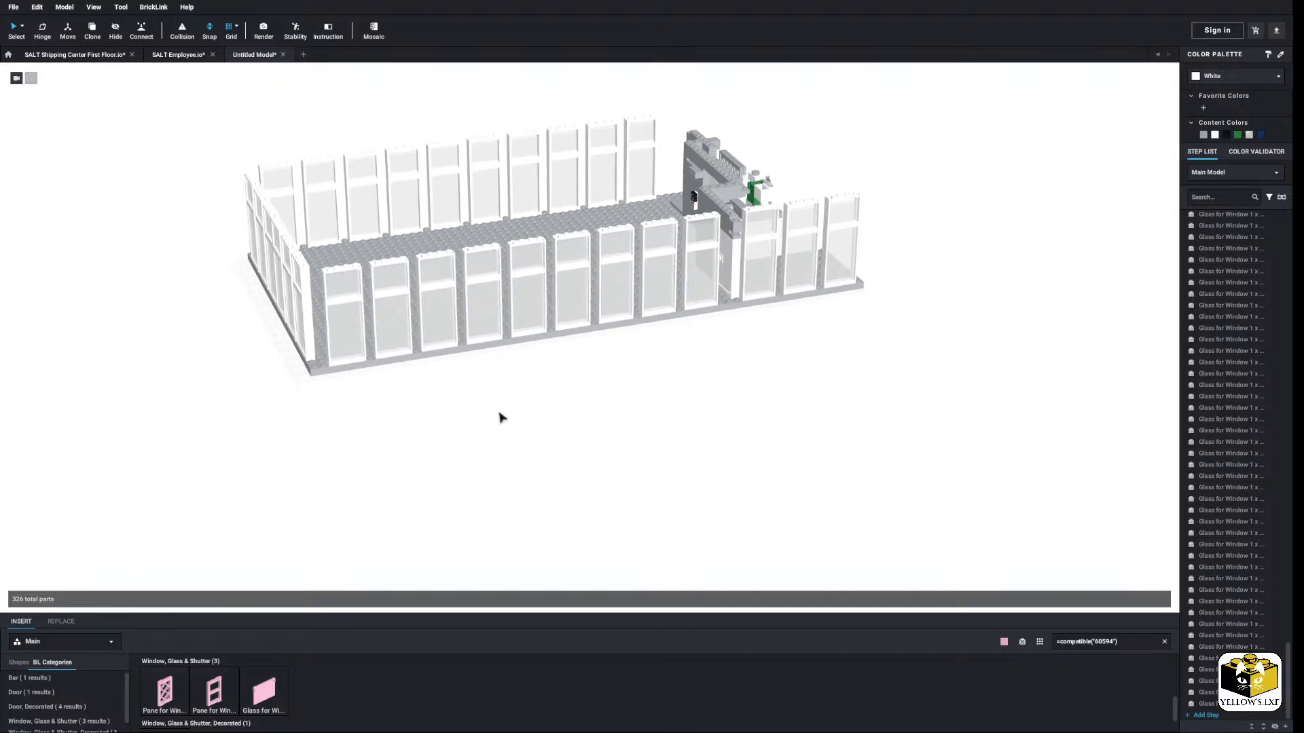
Step: Clear the part search and show the parts of the Technic, Connector category
click(1165, 642)
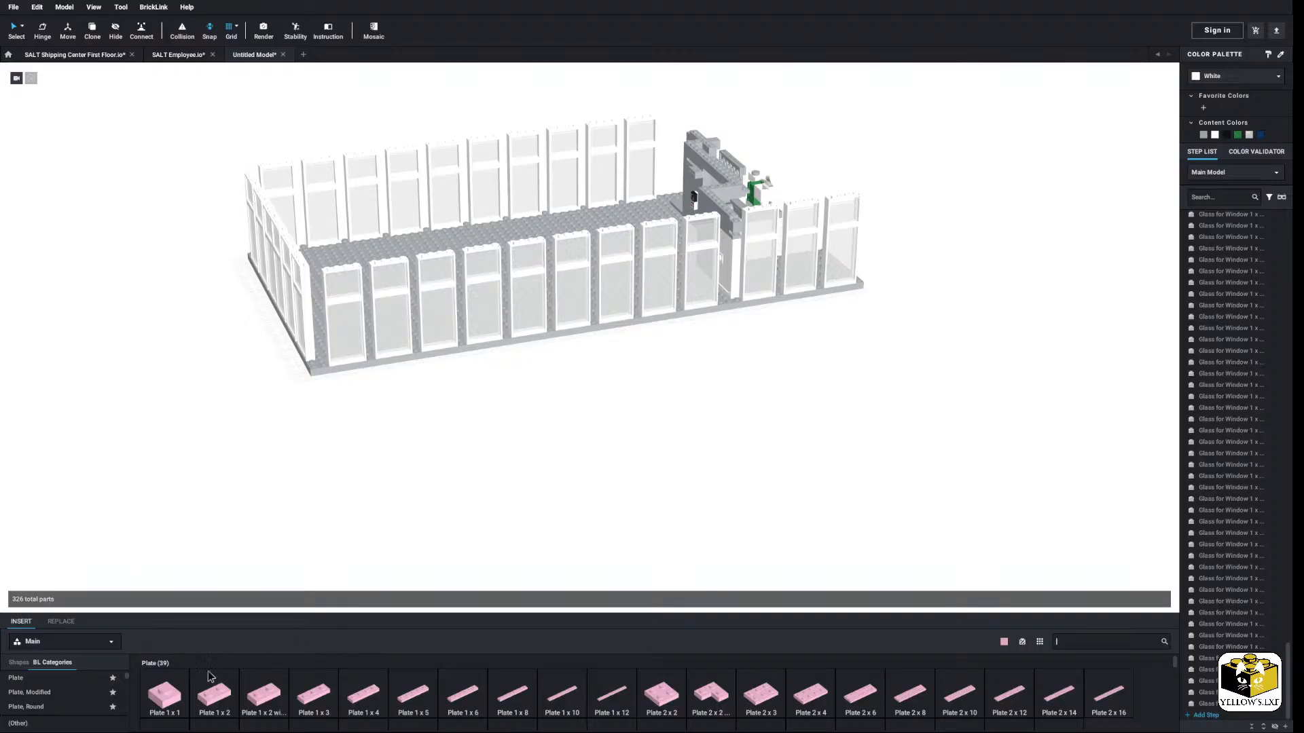
click(74, 679)
scroll(77, 686, down, 5)
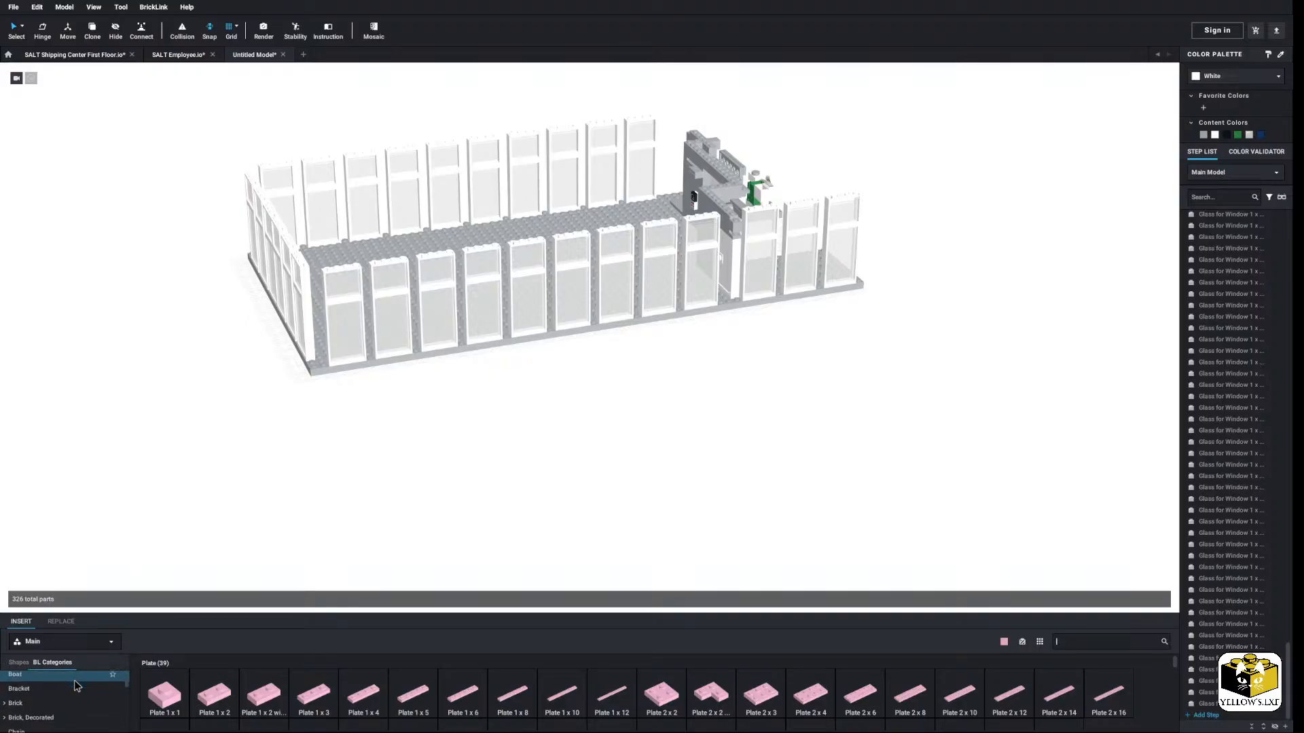
scroll(77, 686, down, 15)
scroll(75, 687, down, 5)
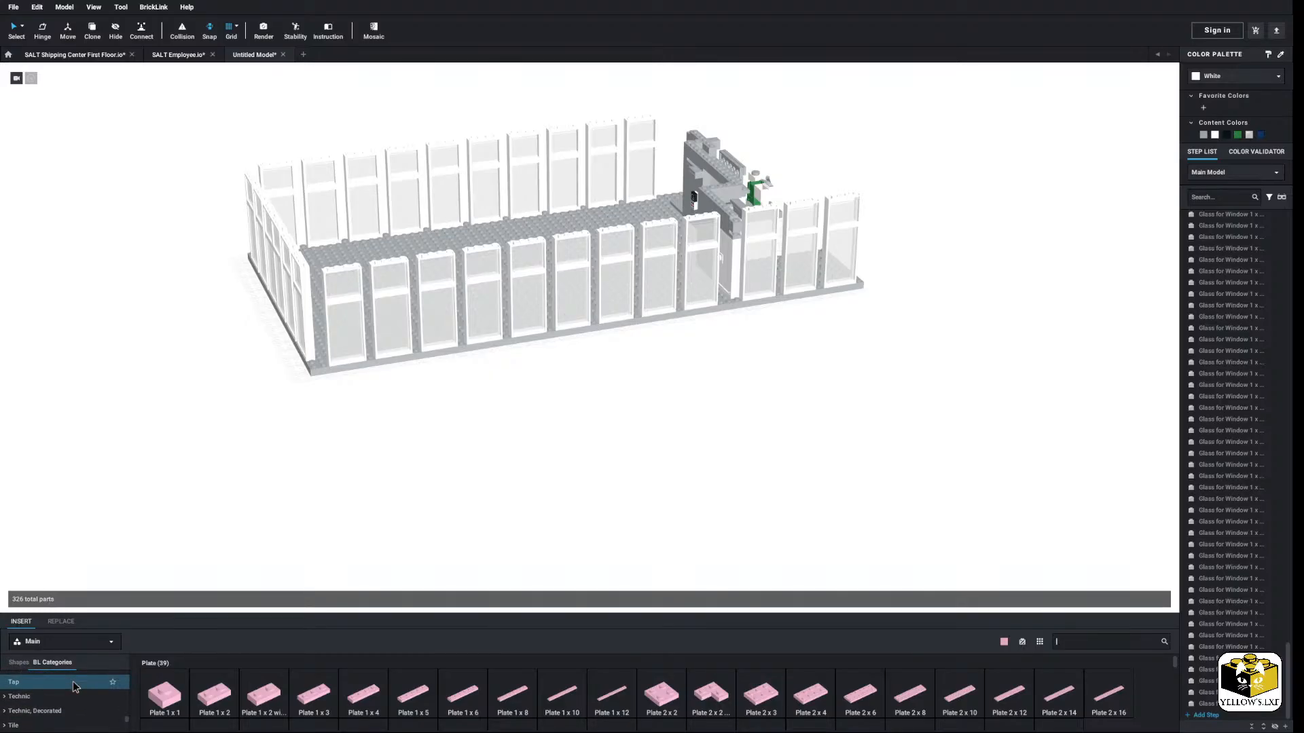
click(21, 694)
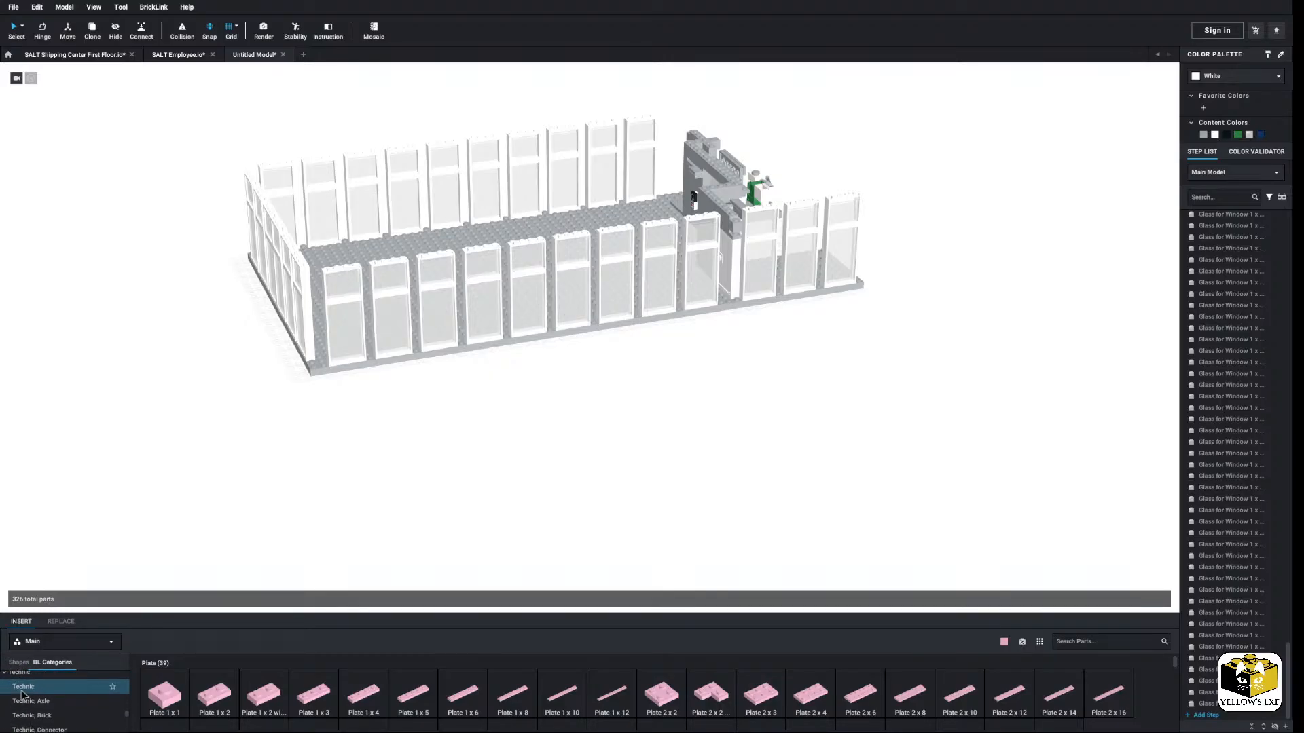
scroll(27, 693, down, 5)
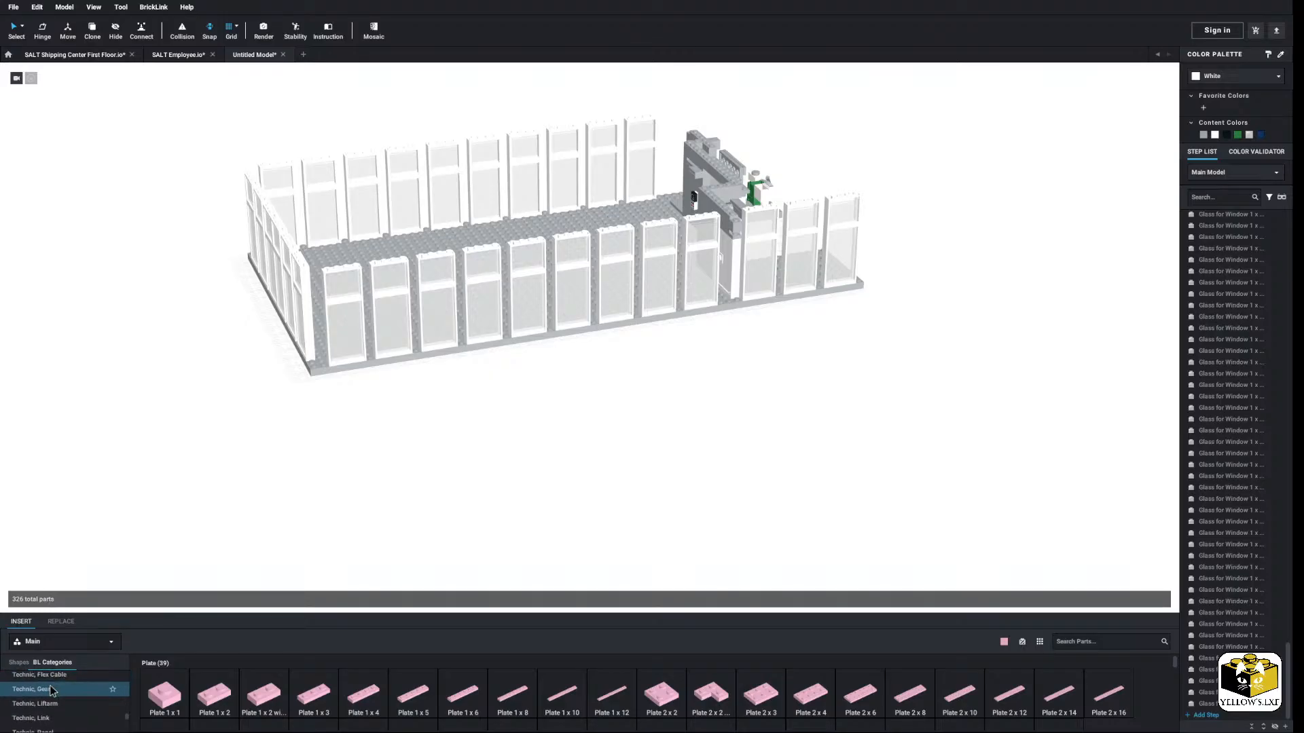
scroll(51, 690, down, 2)
scroll(53, 693, up, 6)
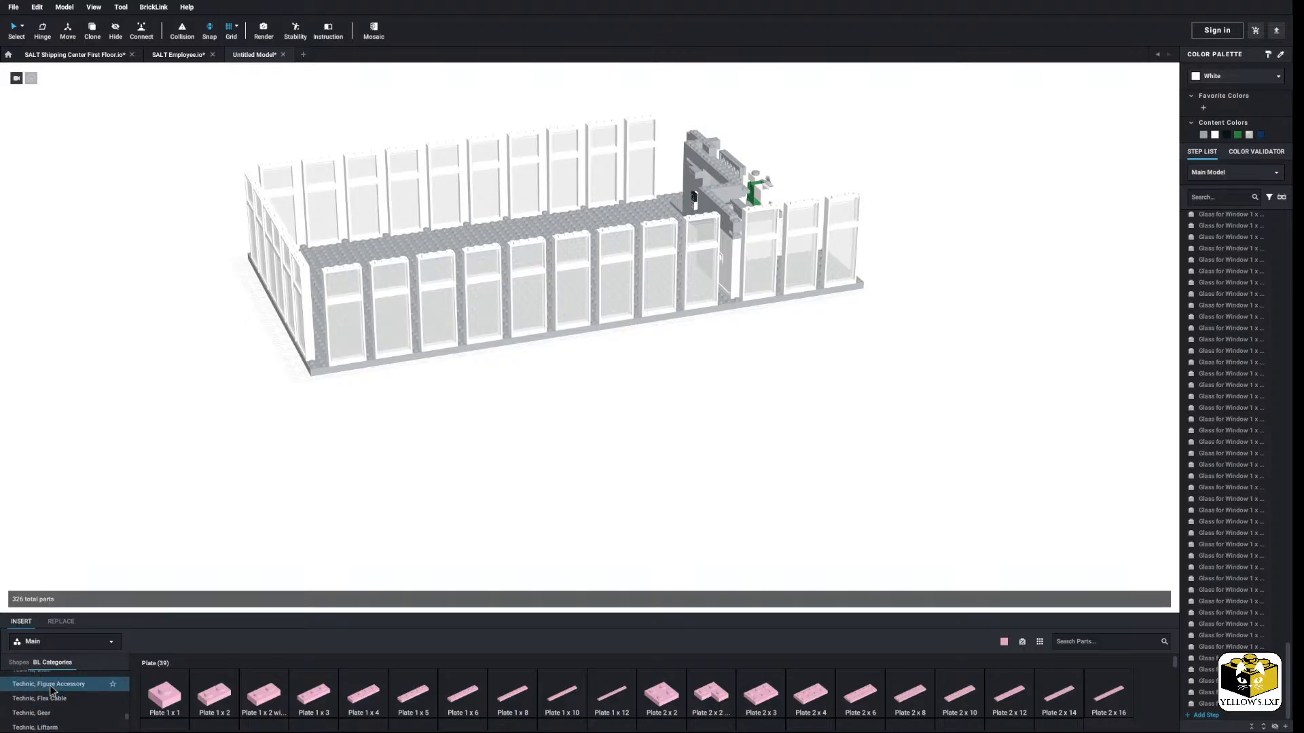
click(57, 692)
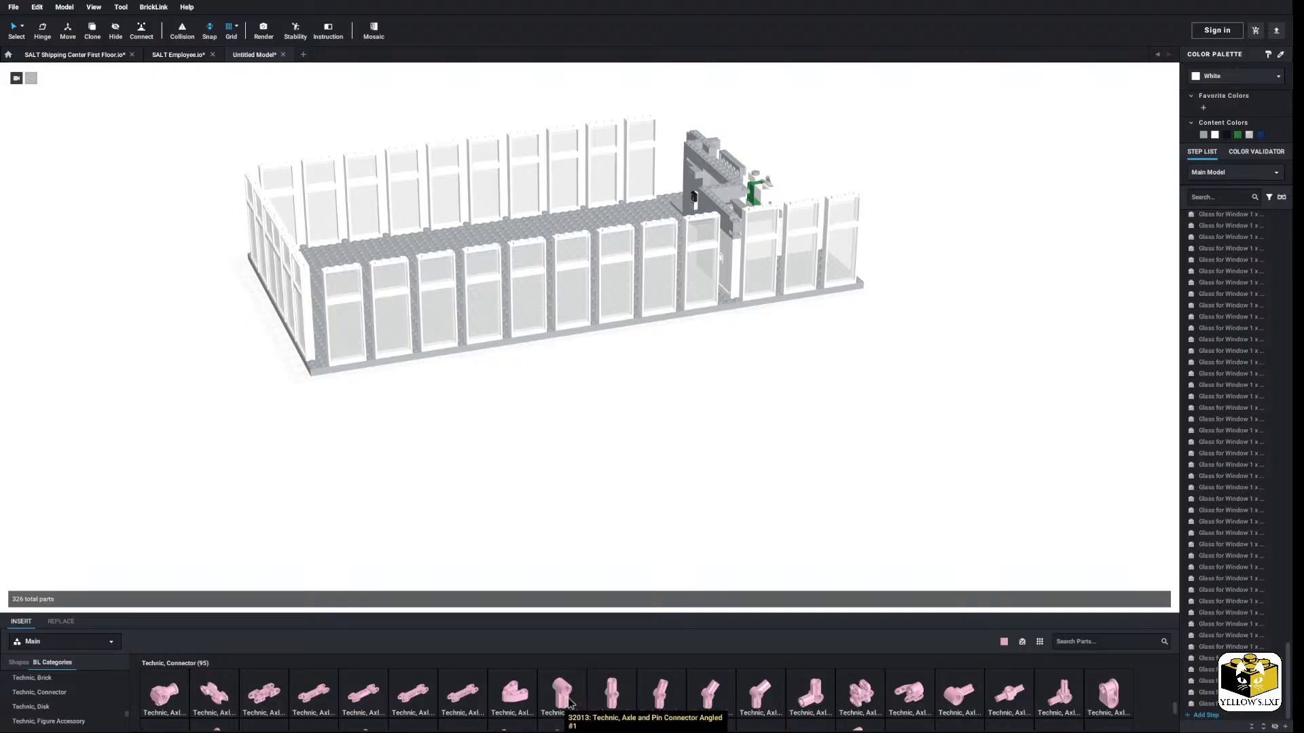
Step: Add a Technic, Axle and Pin Connector Triple on the empty ground beside the building
scroll(766, 696, down, 1)
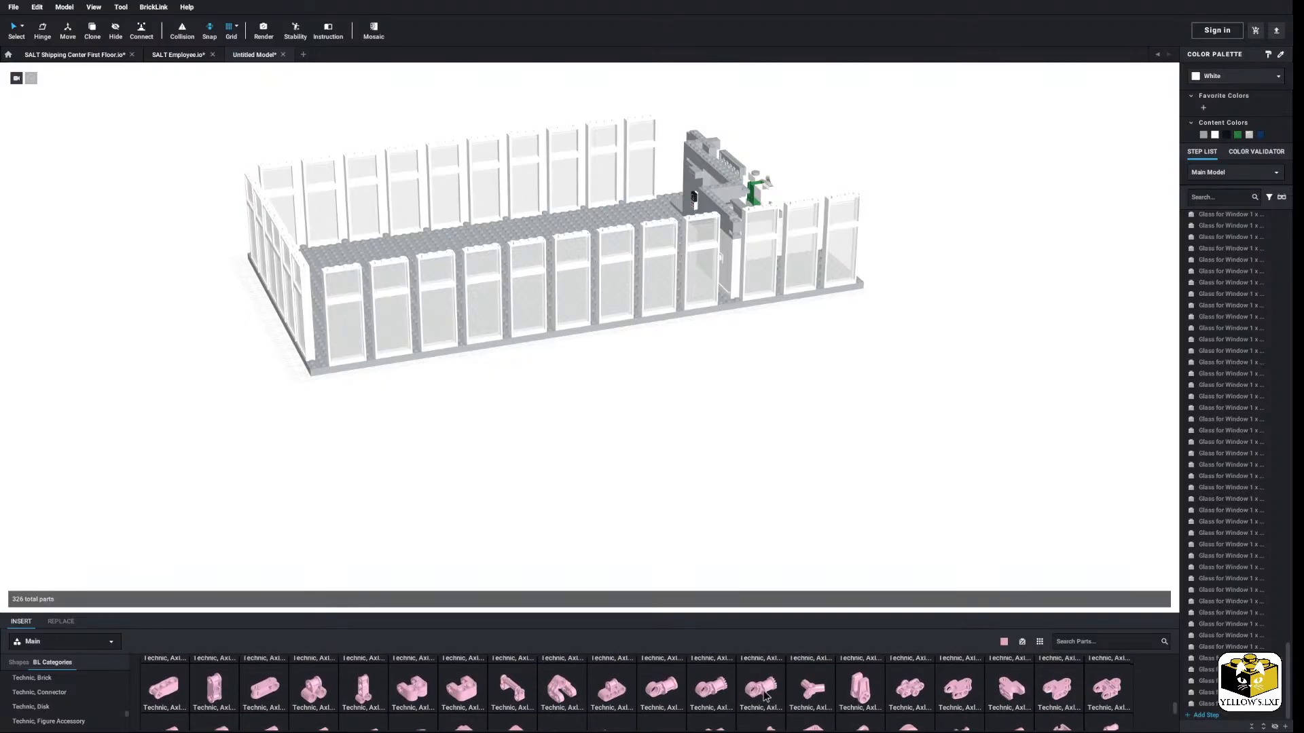
drag(810, 690, 557, 474)
click(674, 530)
mouse_move(674, 530)
middle_down()
mouse_move(669, 503)
mouse_move(661, 539)
middle_up()
scroll(664, 514, up, 6)
scroll(754, 718, up, 1)
scroll(754, 718, up, 1)
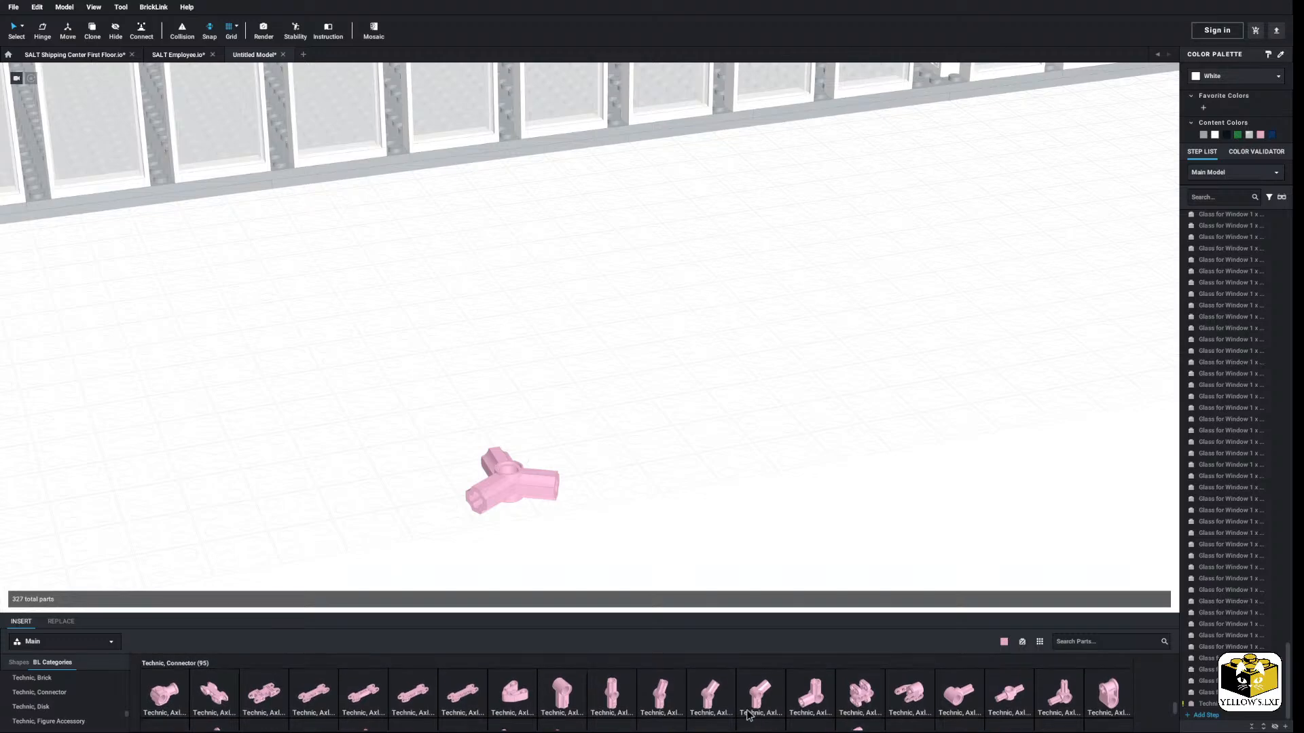
Step: Add a Technic, Axle and Pin Connector Angled #5 - 112.5 degrees next to the triple connector
drag(778, 714, 608, 478)
click(658, 524)
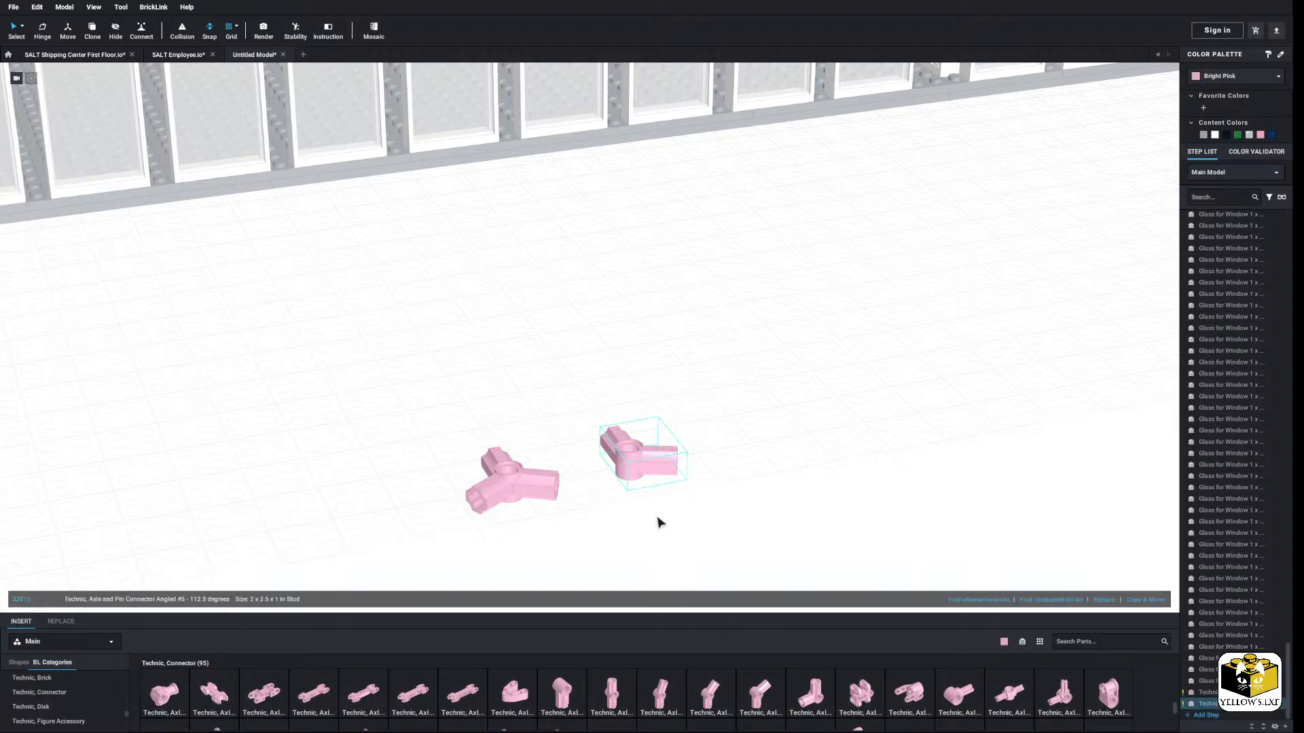
right_drag(658, 524, 656, 411)
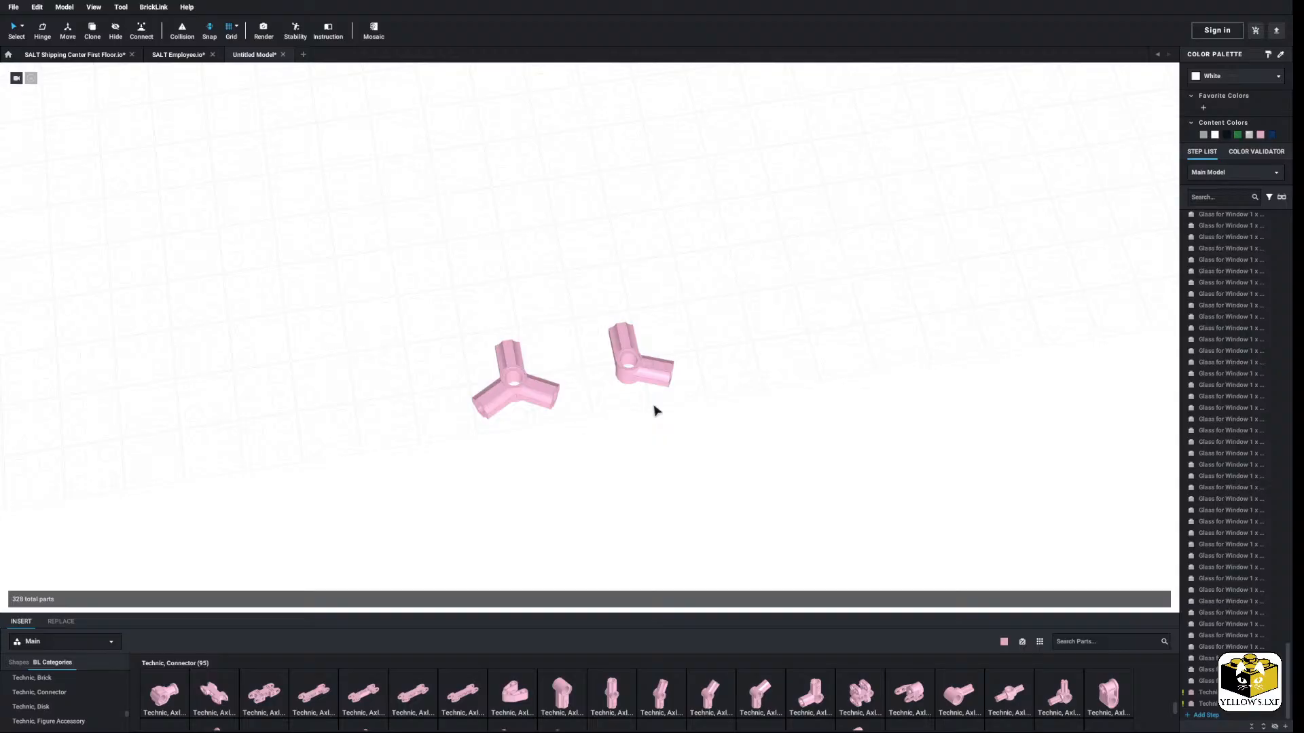
Step: Rotate the triple connector by two rotation steps and move the angled connector farther away from it
click(507, 392)
key(Right)
key(Right)
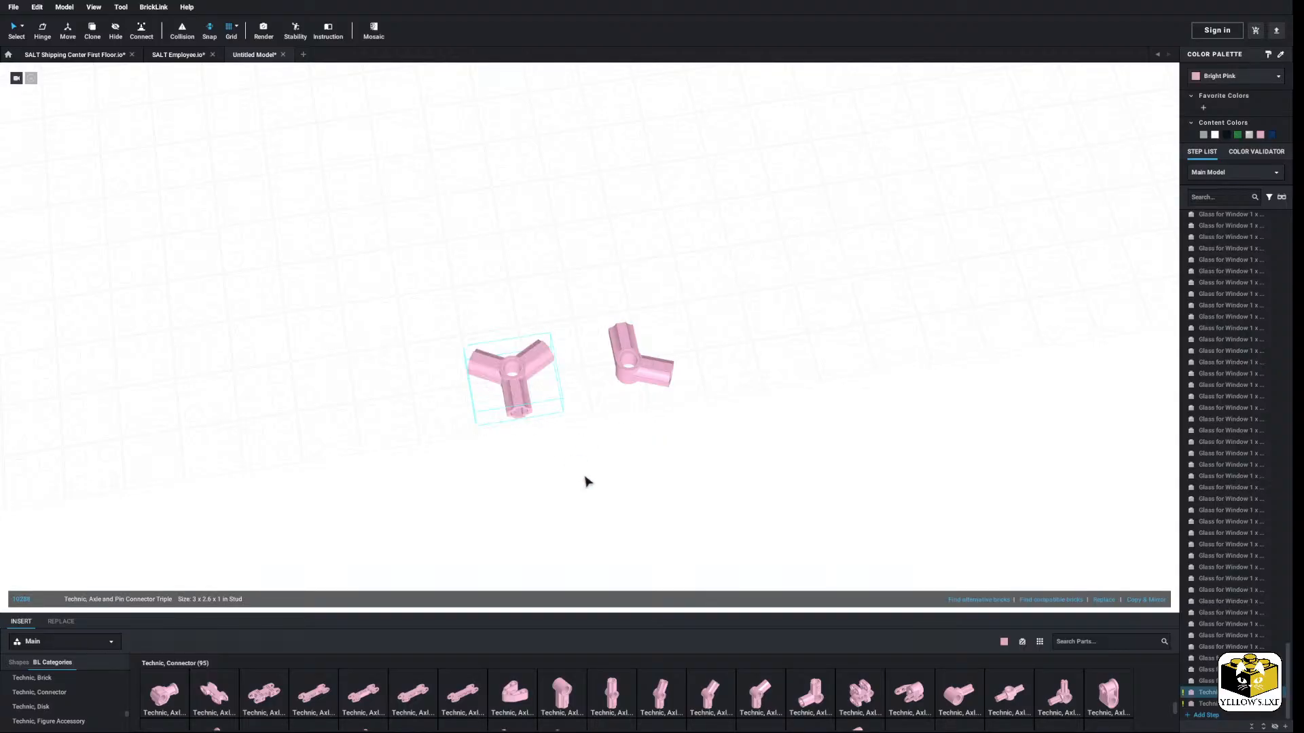
click(586, 478)
drag(625, 369, 705, 330)
click(668, 442)
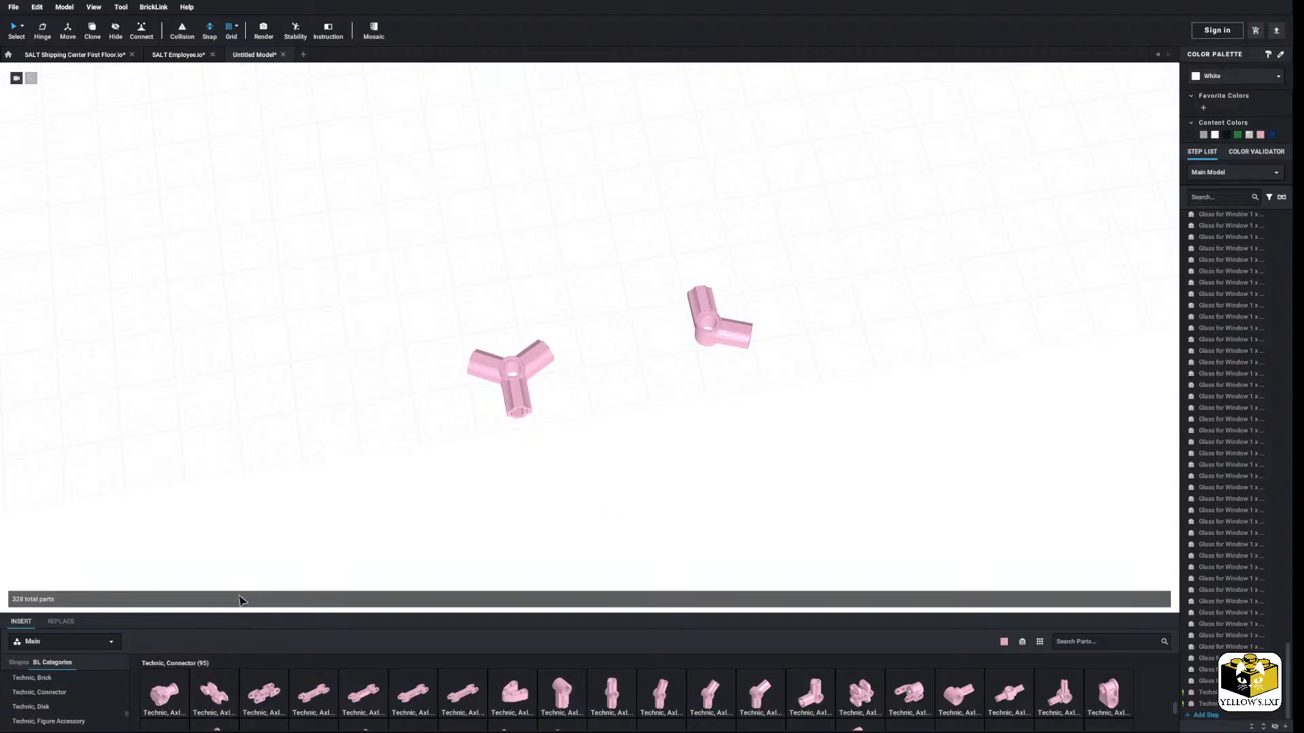
Step: Insert a Technic, Axle 4L from the Technic, Axle category into one arm of the triple connector
scroll(75, 679, down, 1)
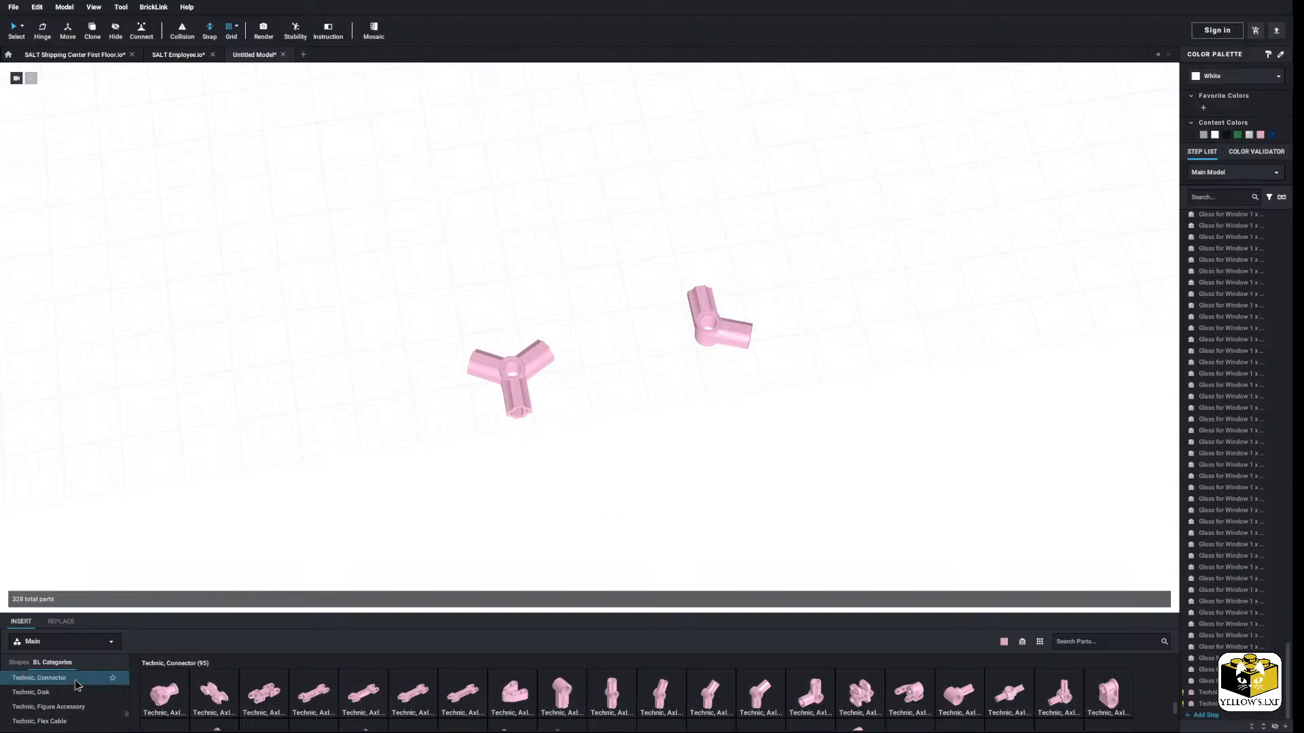
scroll(75, 679, up, 3)
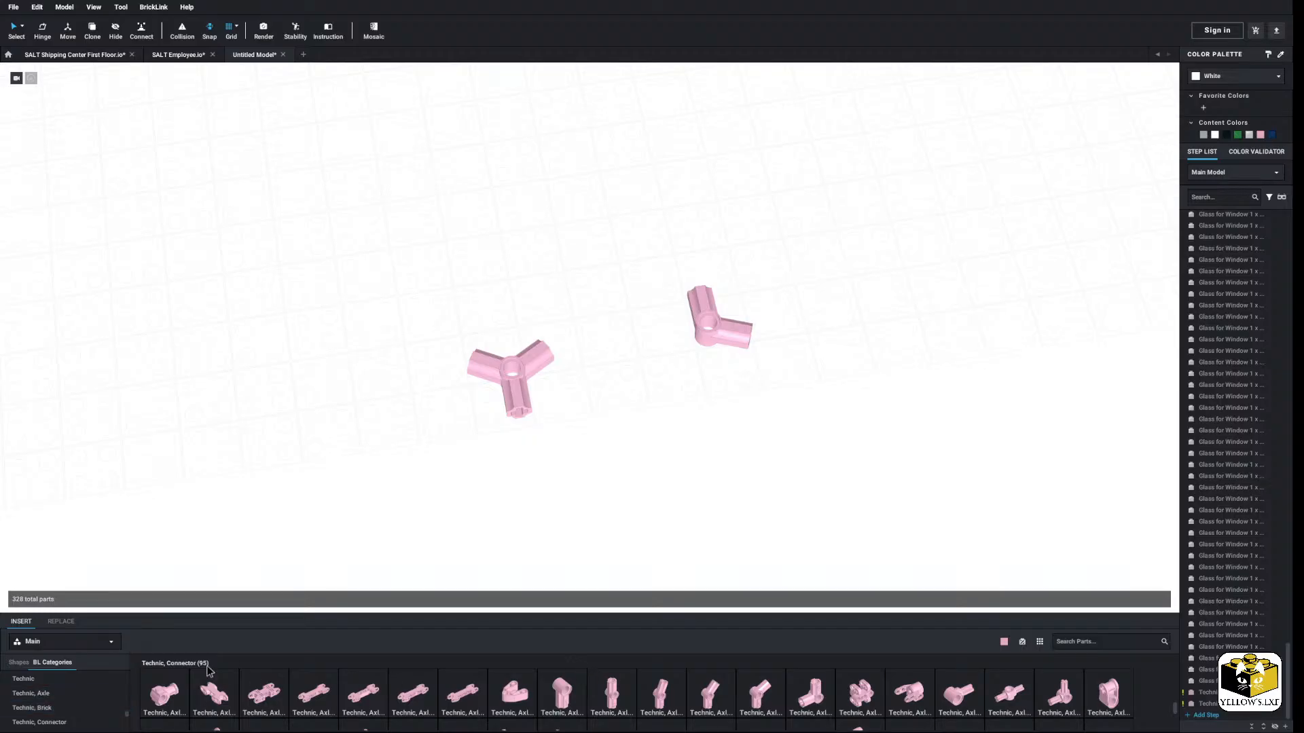
click(68, 693)
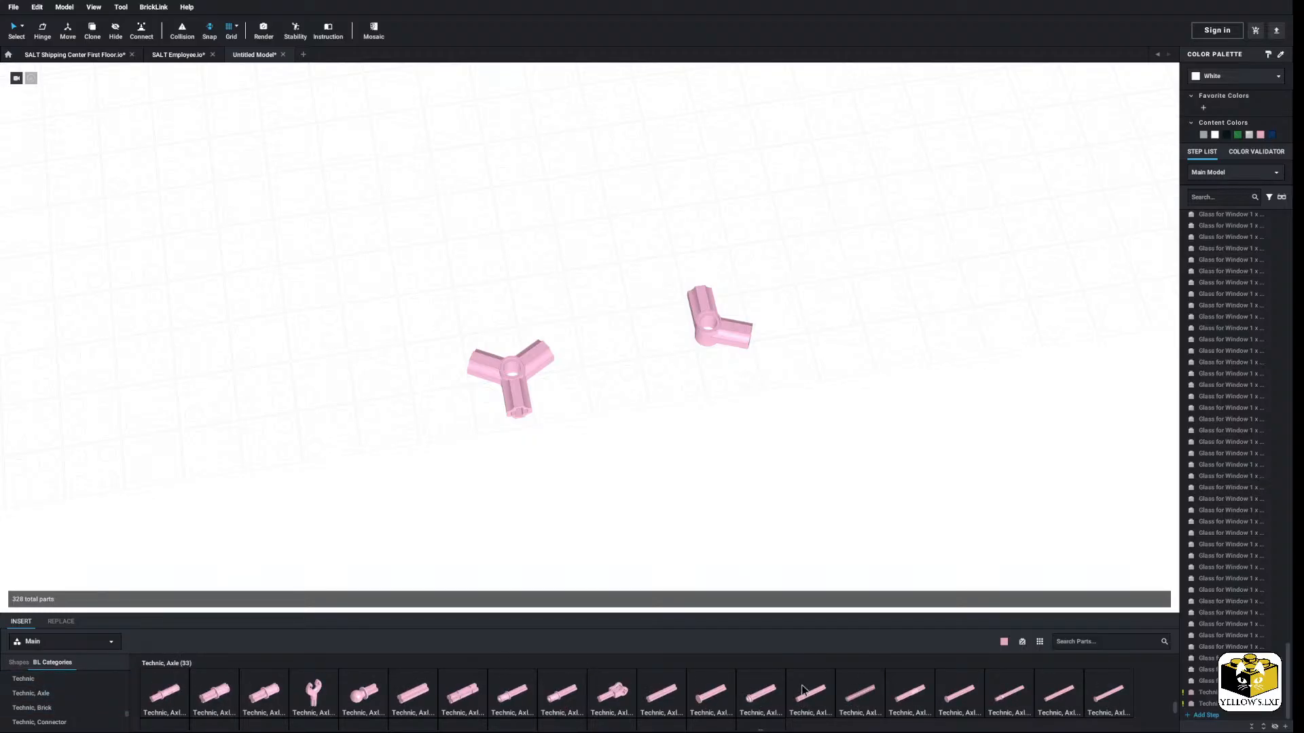
drag(810, 692, 570, 339)
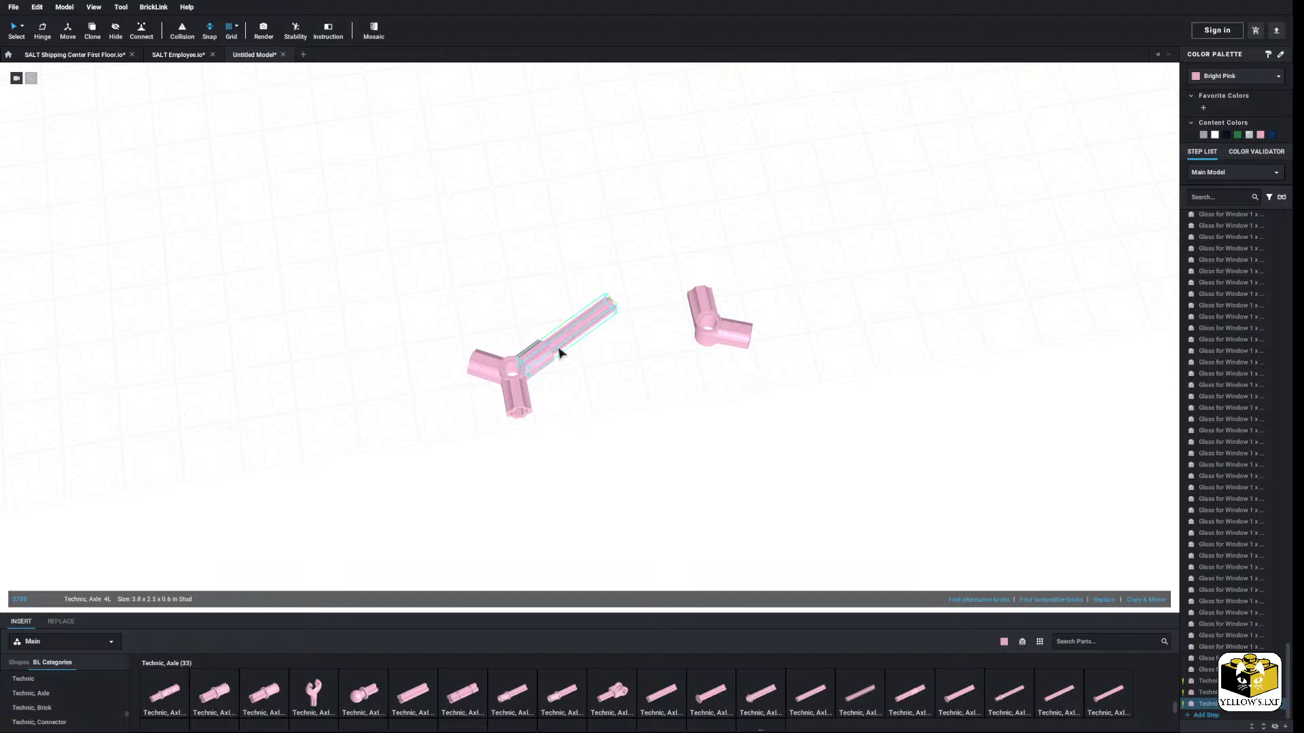
right_click(567, 346)
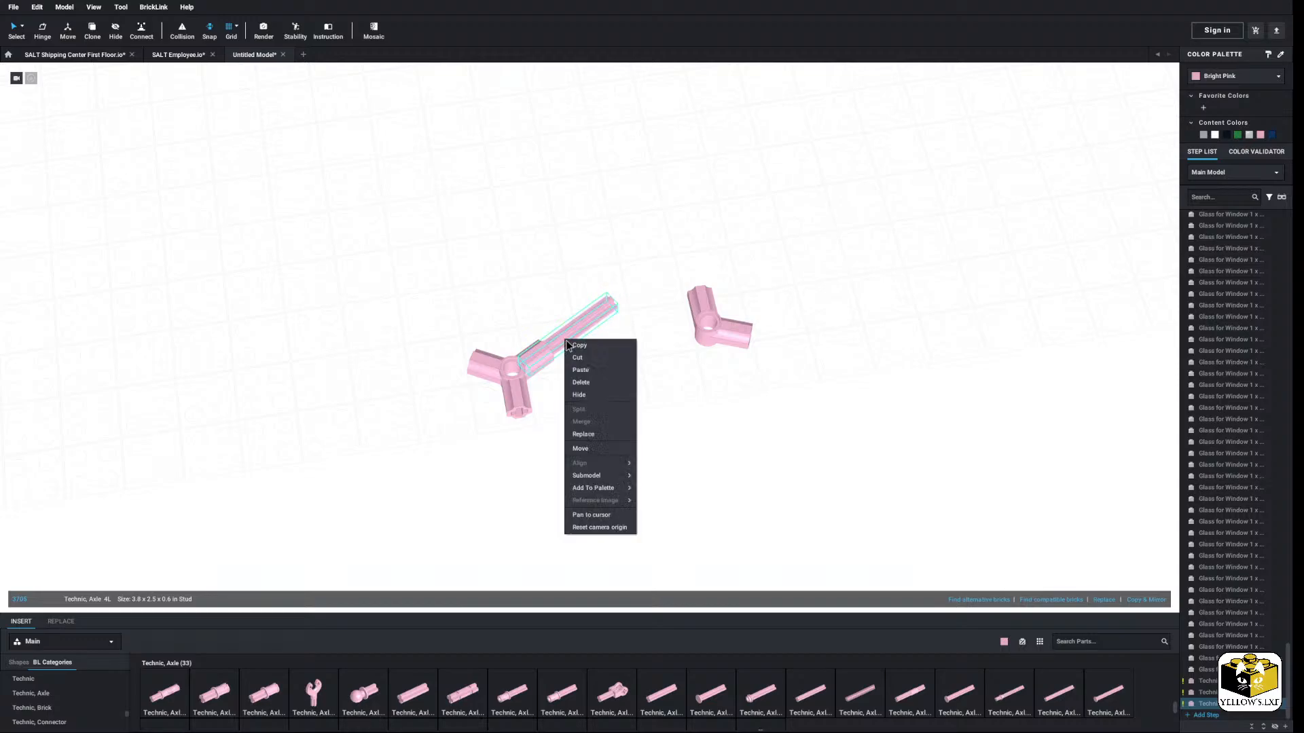
click(585, 349)
right_click(627, 374)
click(648, 402)
key(Right)
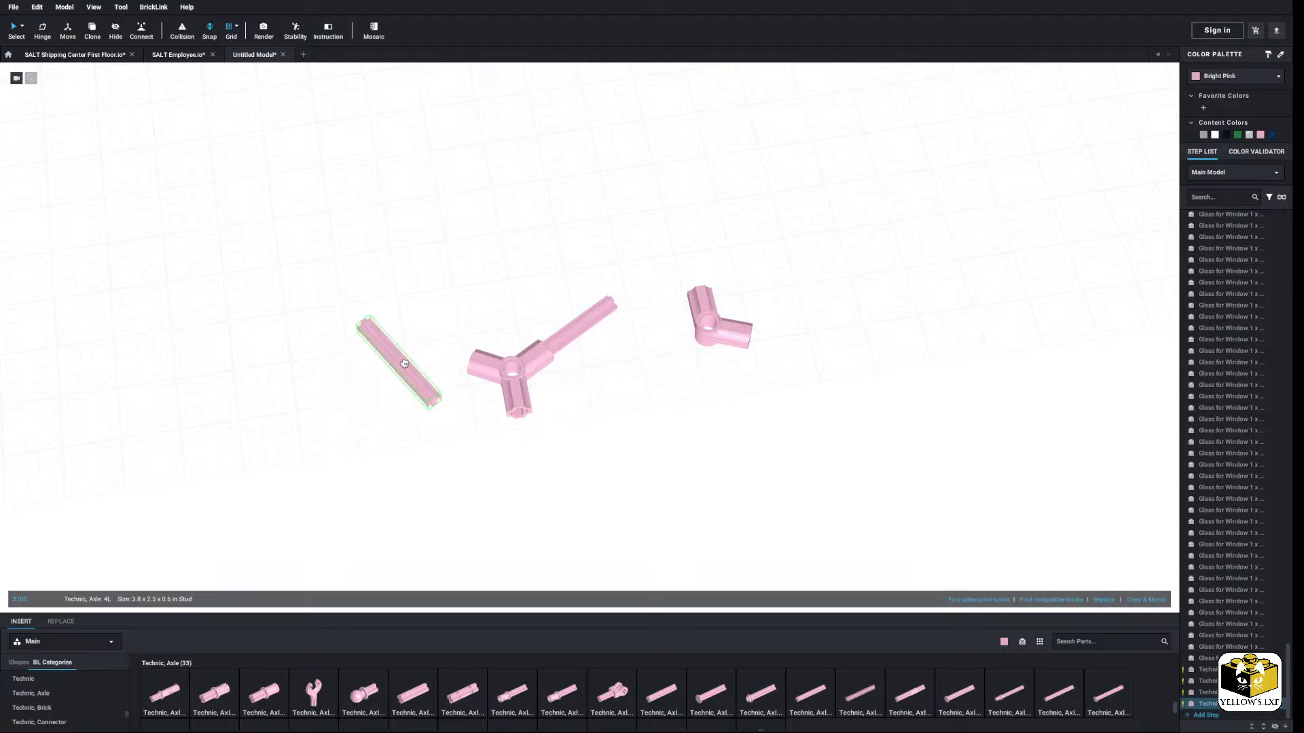
click(382, 371)
right_click(380, 370)
click(415, 412)
Step: Copy the triple connector with its axle and attach the copy, rotated, to the free end of the axle
drag(421, 309, 569, 446)
right_click(530, 365)
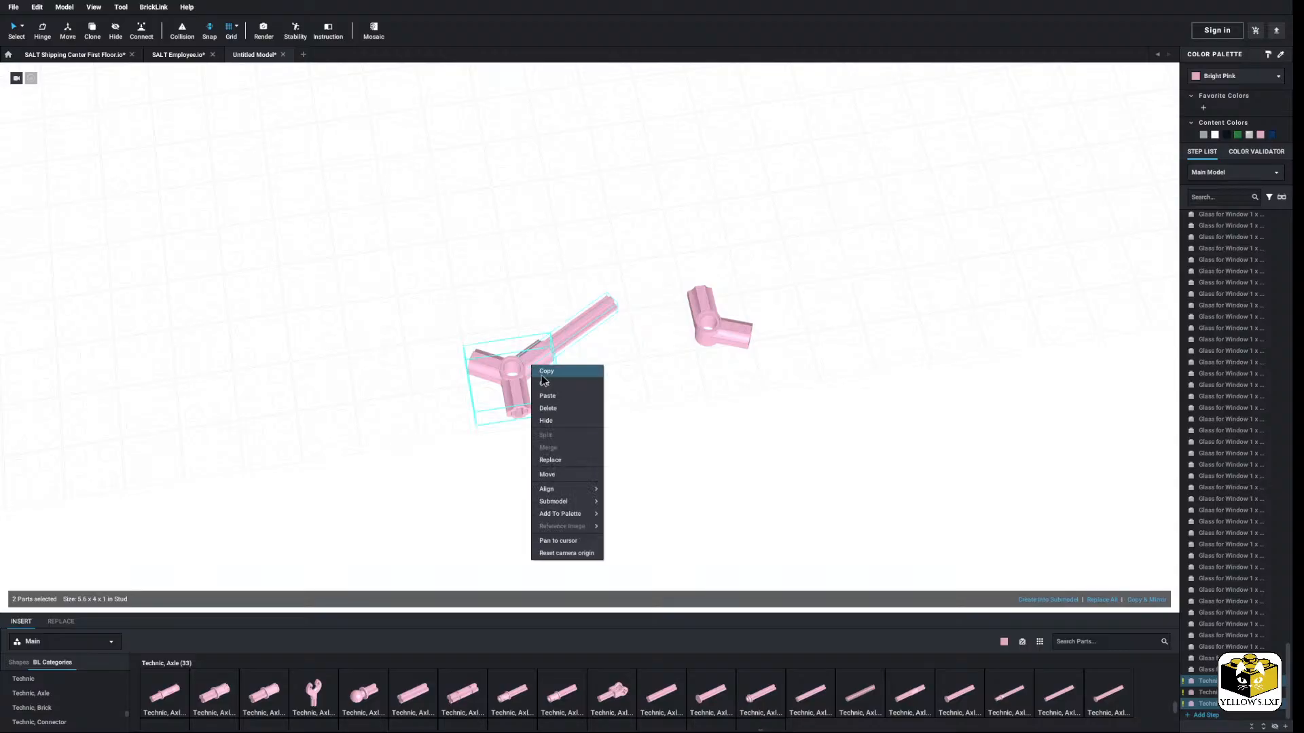
click(542, 371)
right_click(612, 374)
click(628, 406)
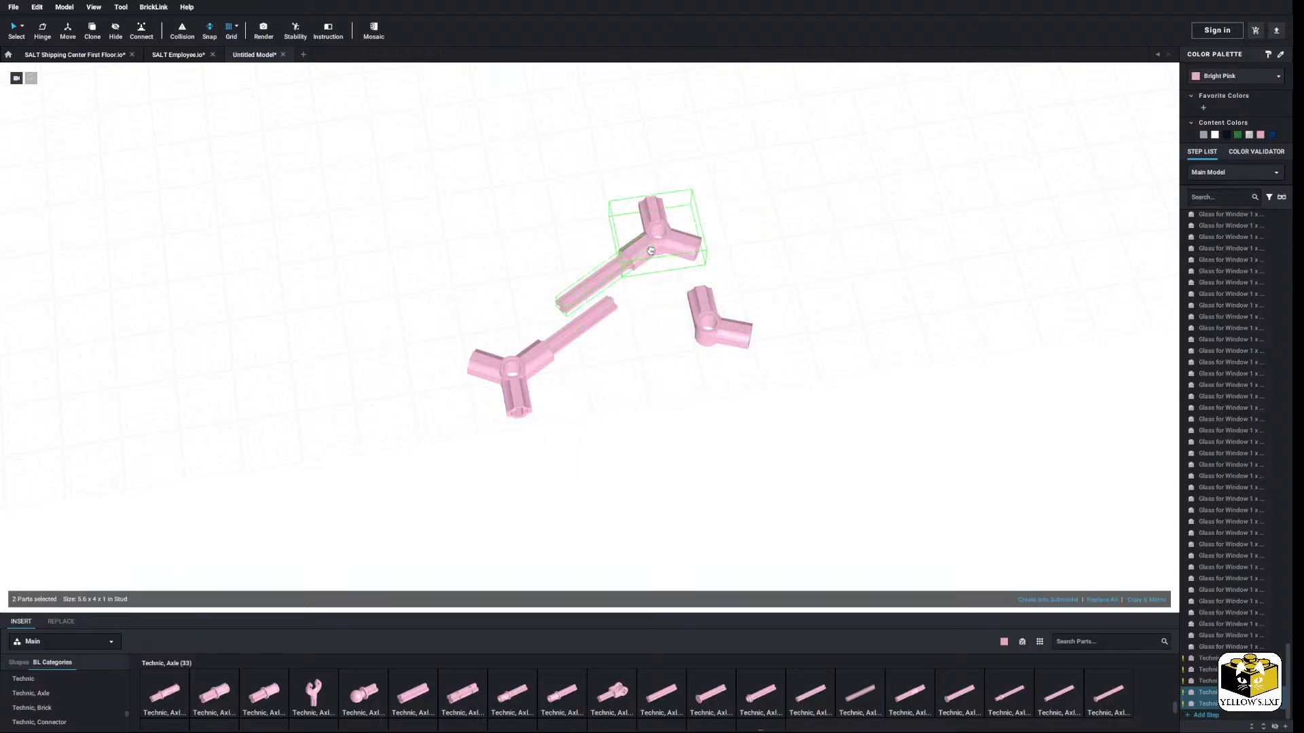
click(493, 243)
Step: Duplicate the four-part connector and axle chain and join the rotated copy to the chain's free axle
drag(373, 178, 638, 442)
right_click(625, 293)
click(647, 314)
key(ctrl+z)
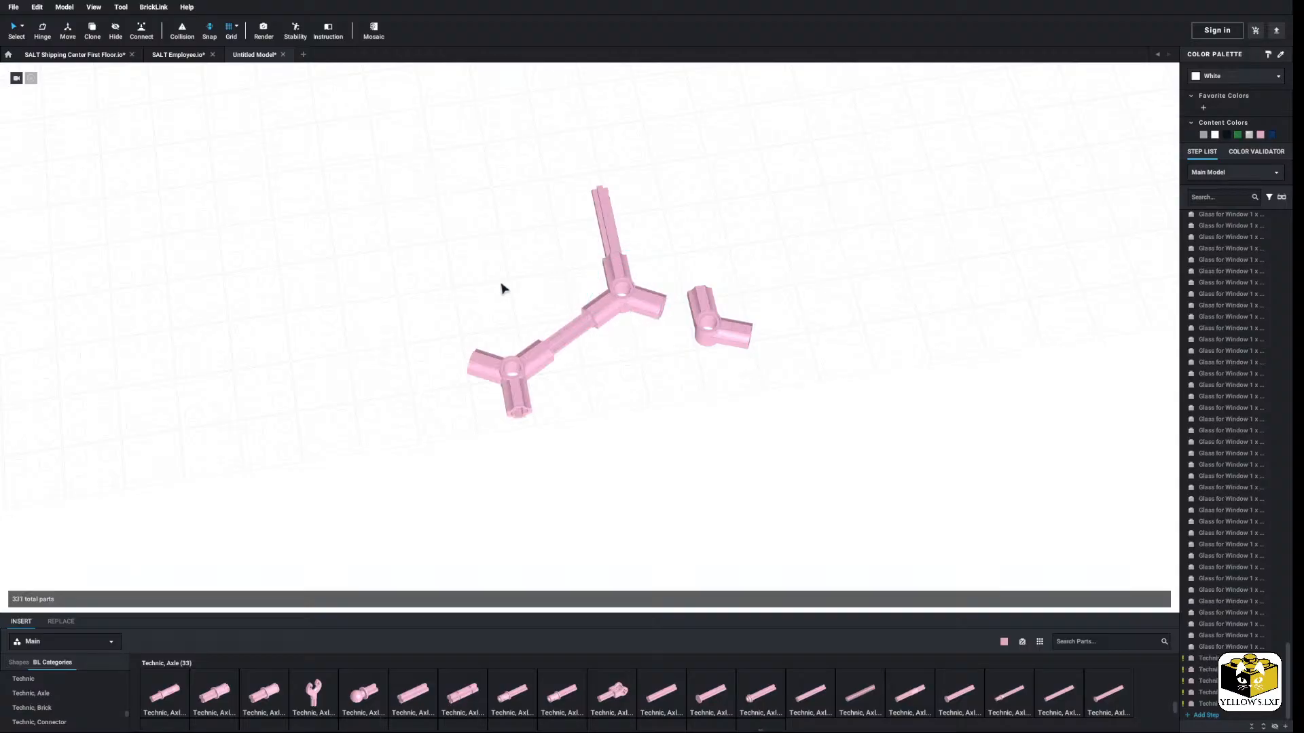
right_click(482, 266)
click(506, 288)
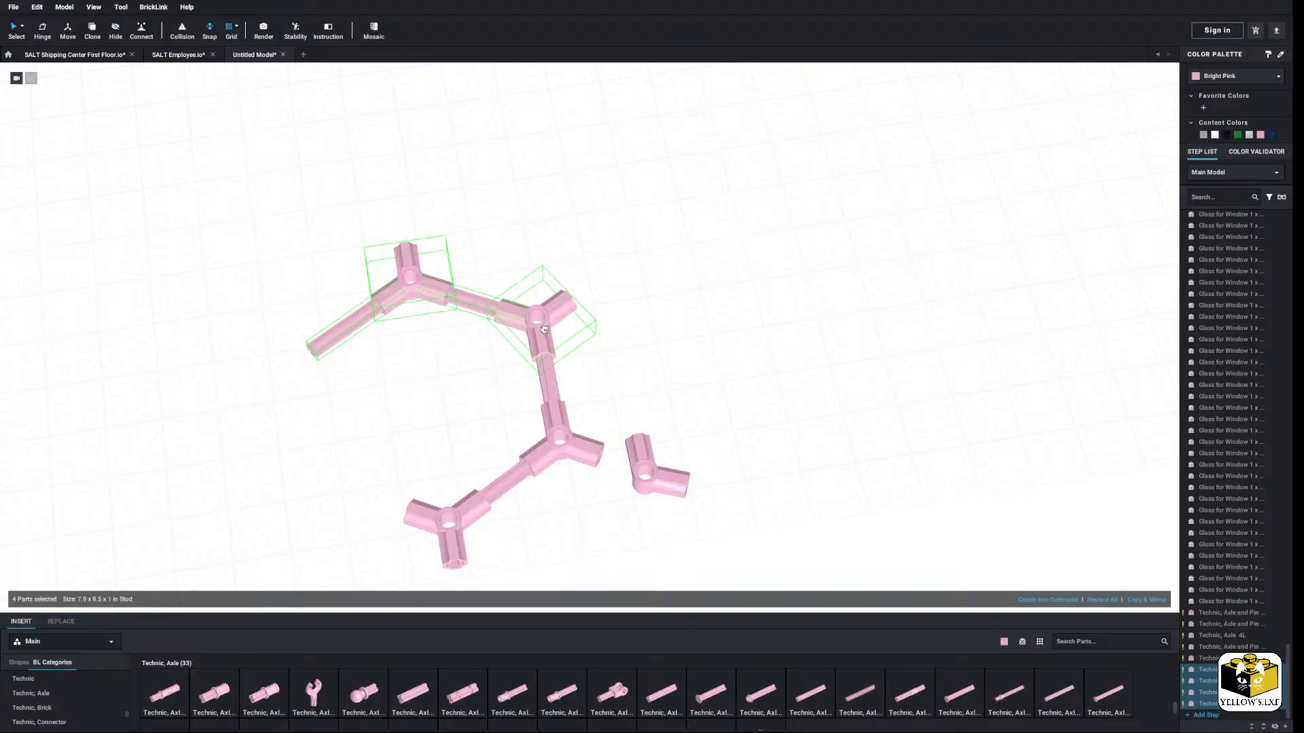
click(486, 349)
Step: Paste another copy of the four-part connector and axle chain and place it in the open side of the hexagonal ring
middle_drag(275, 442, 463, 367)
right_click(416, 363)
click(440, 391)
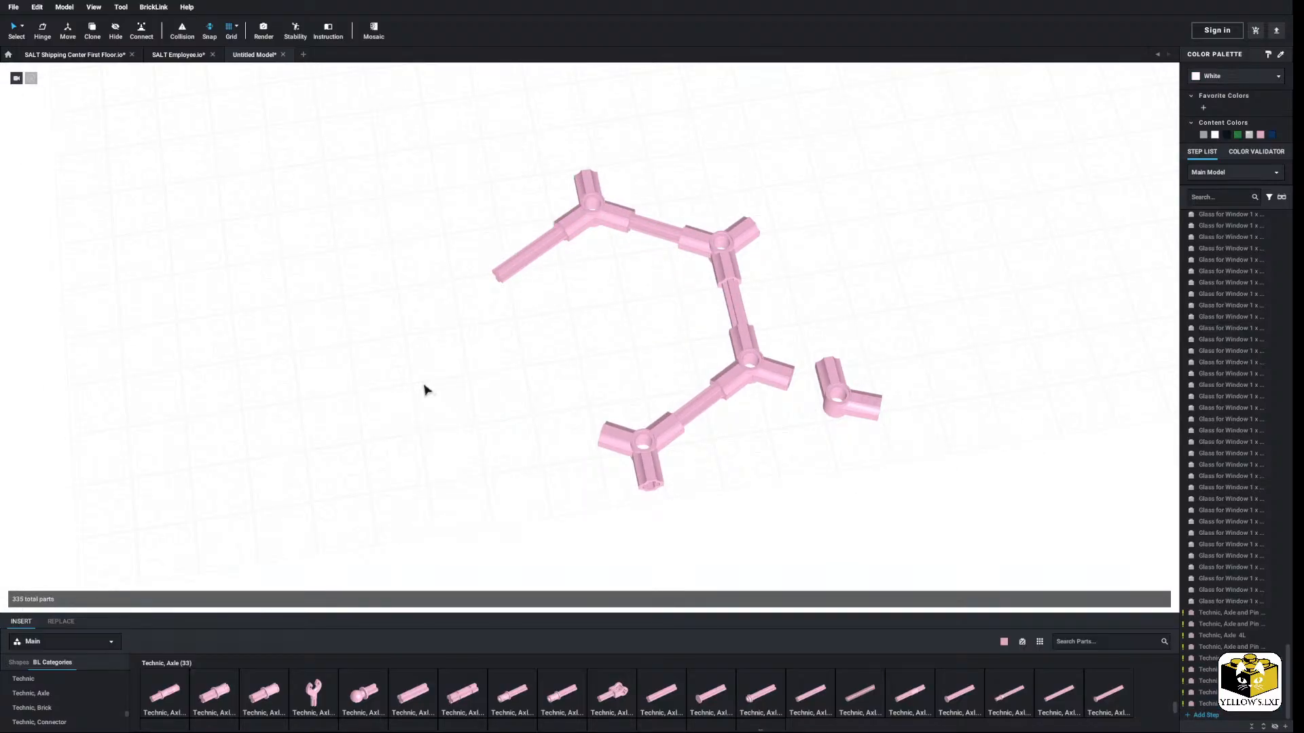
right_click(423, 385)
click(447, 415)
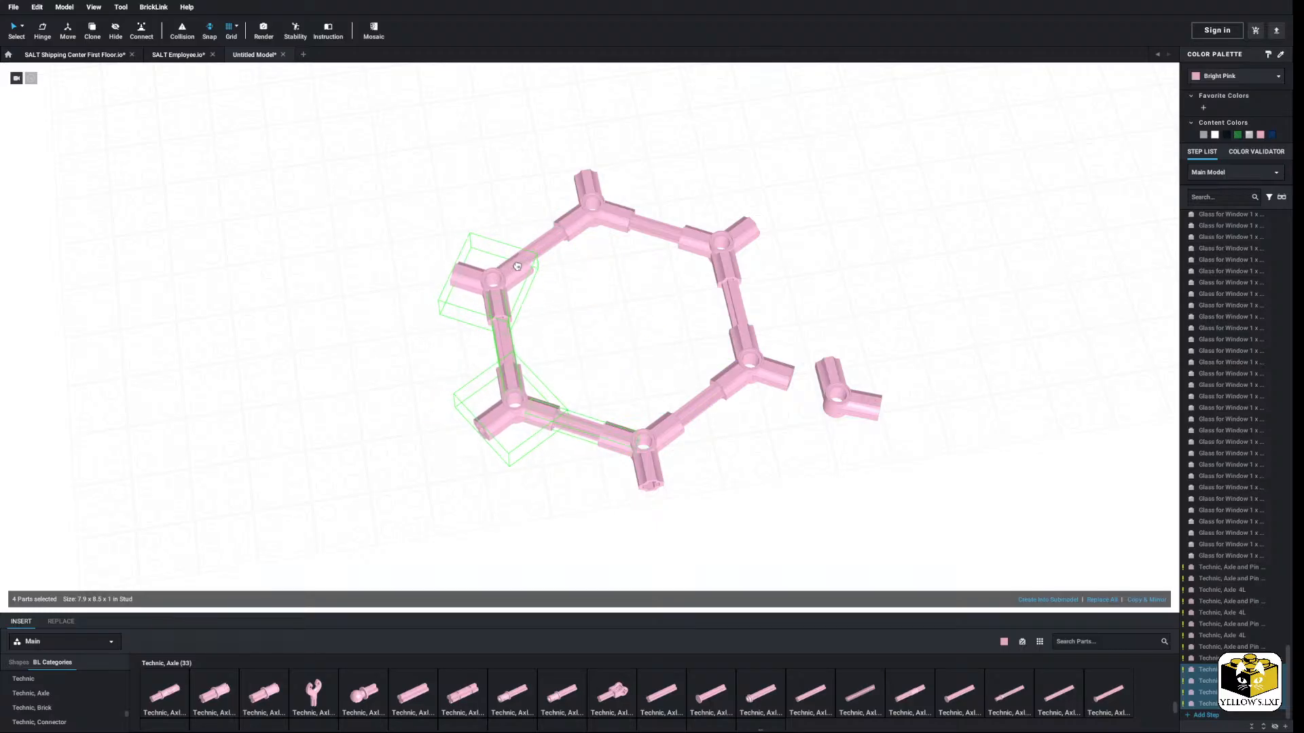
click(357, 316)
Step: Separate the pasted chain's end axle, attach its two joined connectors to the ring's free axle, and fit the loose axle into the last gap
drag(512, 404, 469, 489)
drag(409, 270, 285, 432)
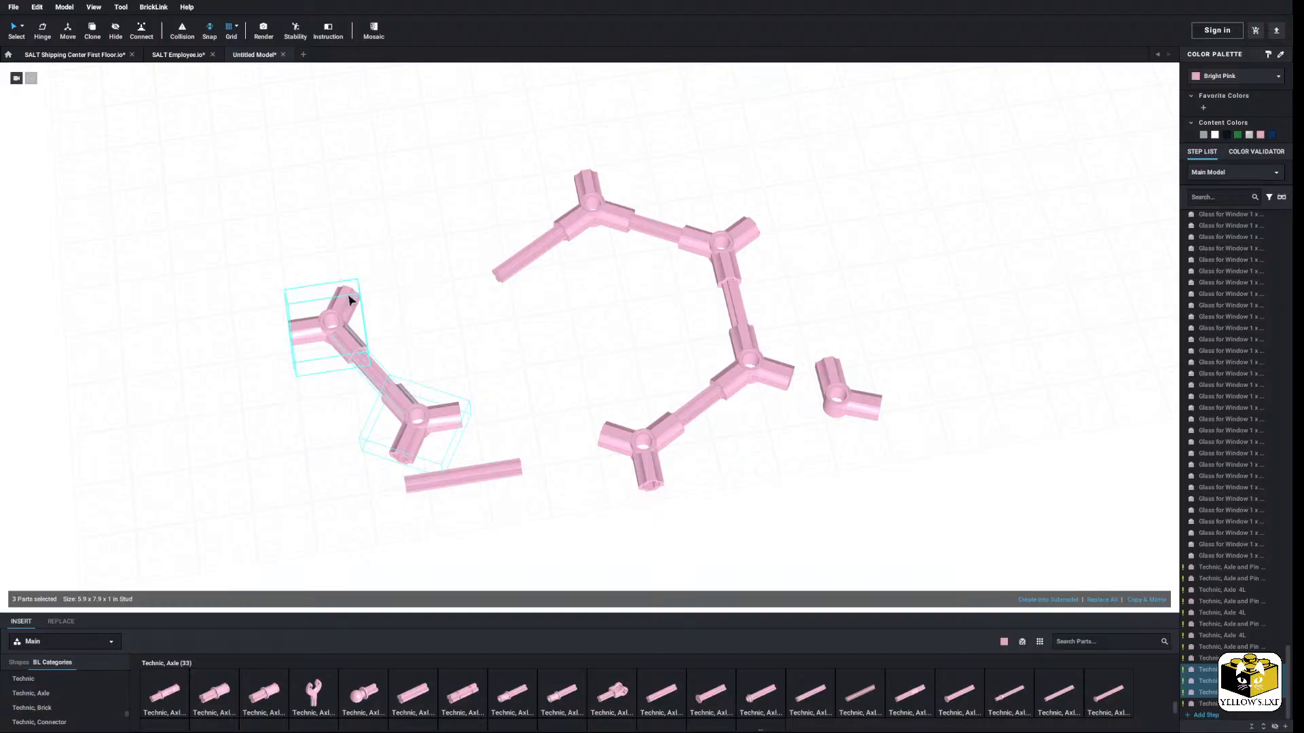
drag(350, 299, 519, 263)
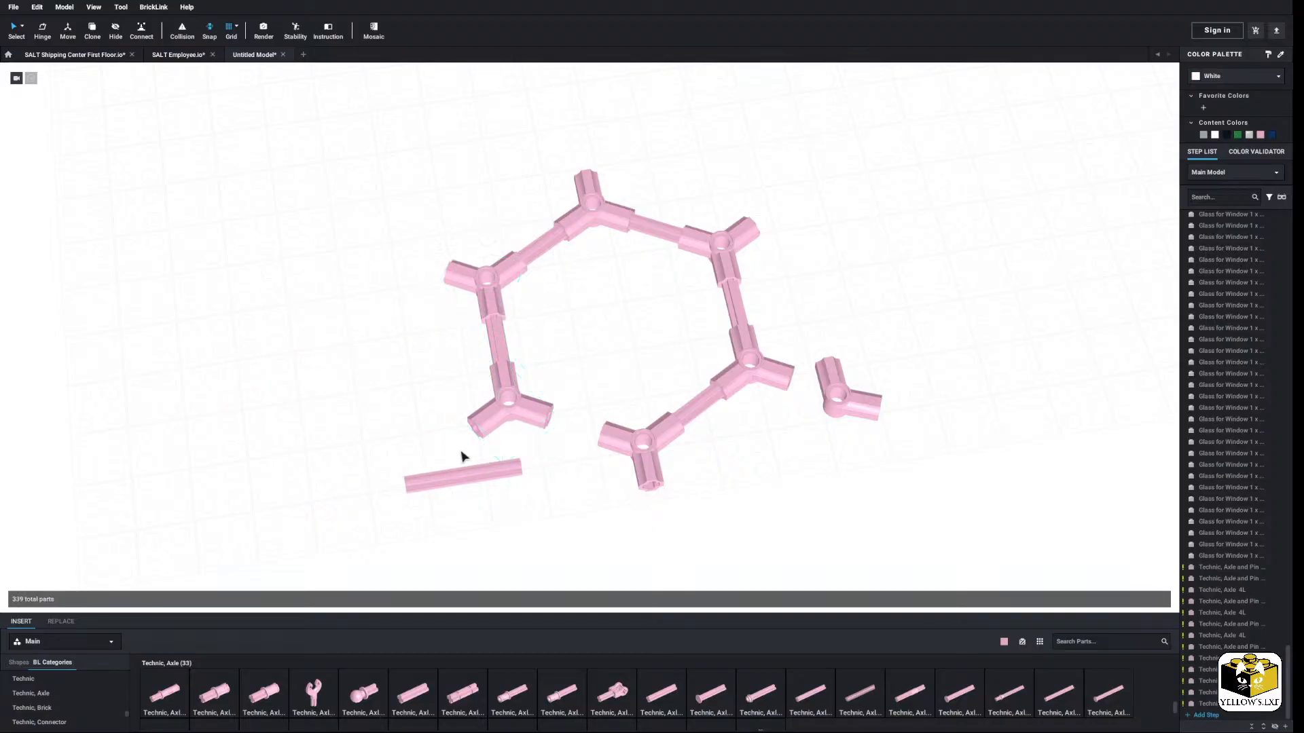
drag(461, 475, 586, 442)
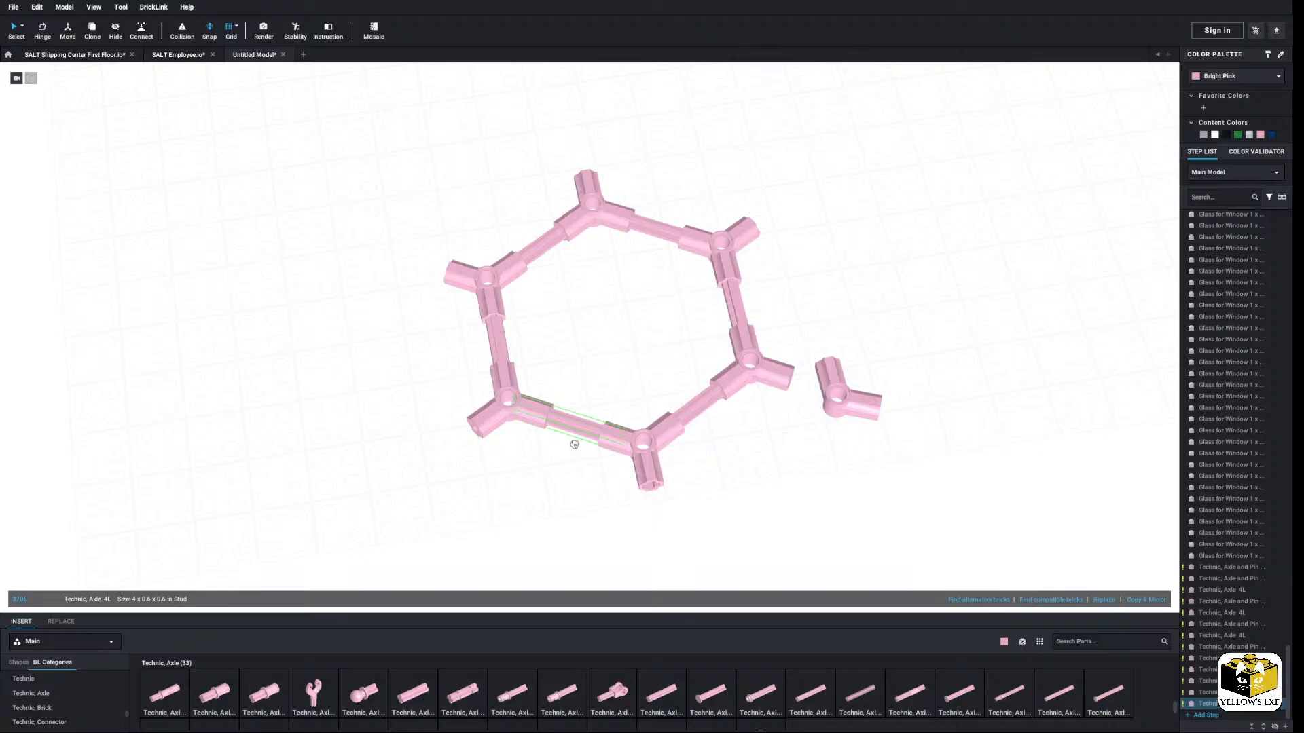
click(541, 470)
Step: Select the complete 12-part hexagonal ring and move it across the grid, clear of the loose angled connector
scroll(541, 470, down, 4)
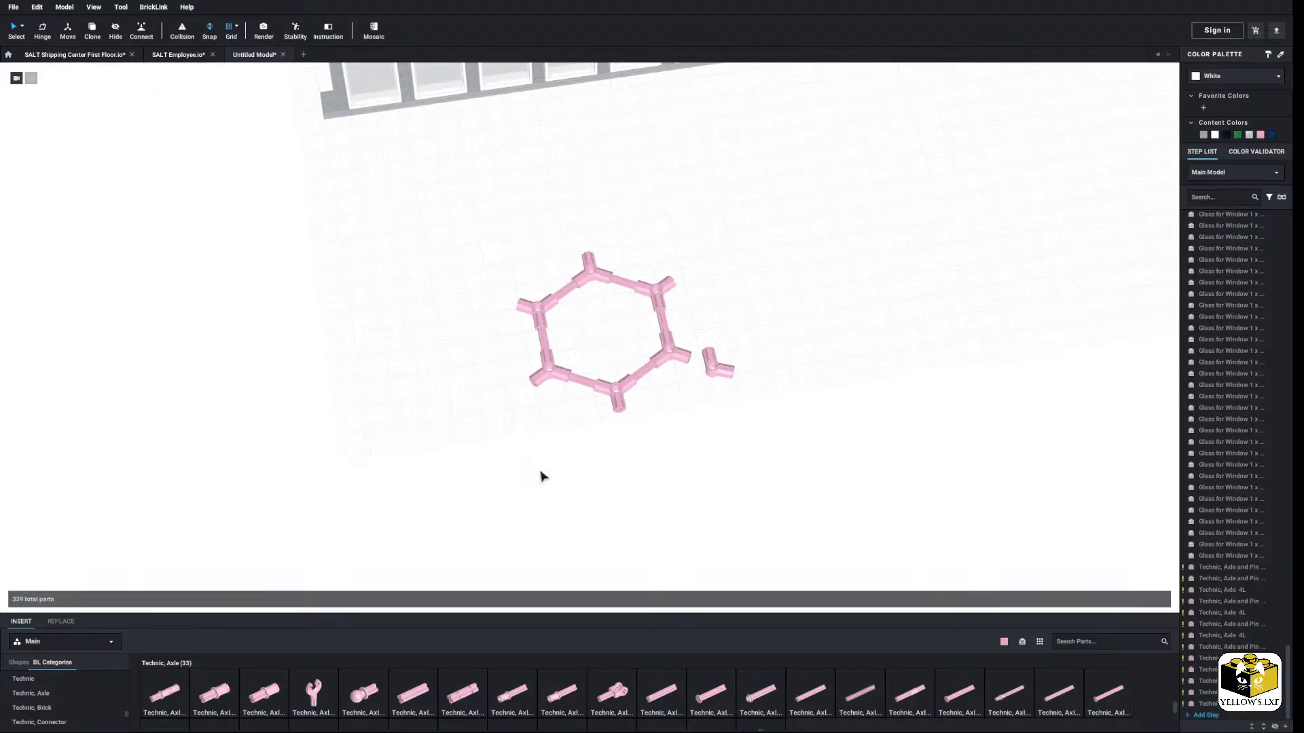
right_drag(541, 470, 483, 466)
scroll(484, 465, down, 2)
middle_drag(483, 466, 494, 443)
drag(478, 312, 618, 445)
drag(606, 399, 518, 353)
right_drag(518, 353, 532, 372)
scroll(532, 373, up, 5)
drag(511, 385, 529, 424)
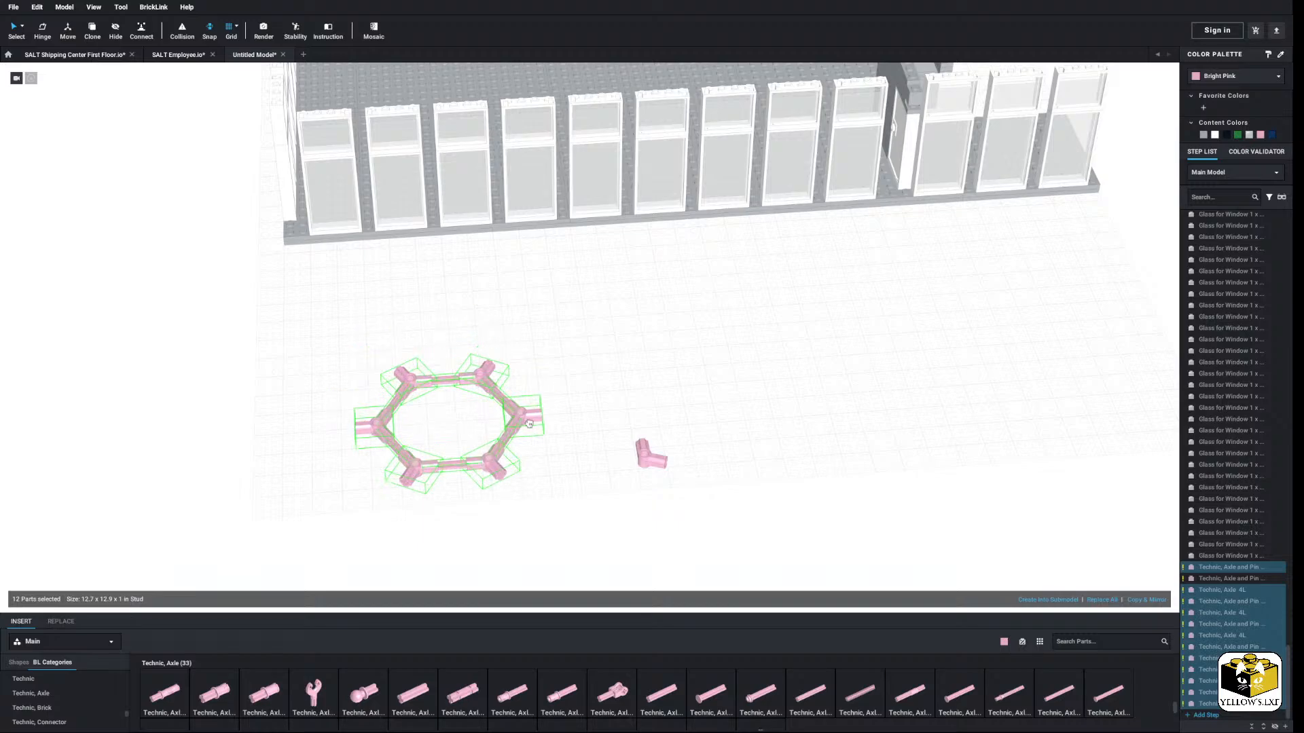
click(611, 385)
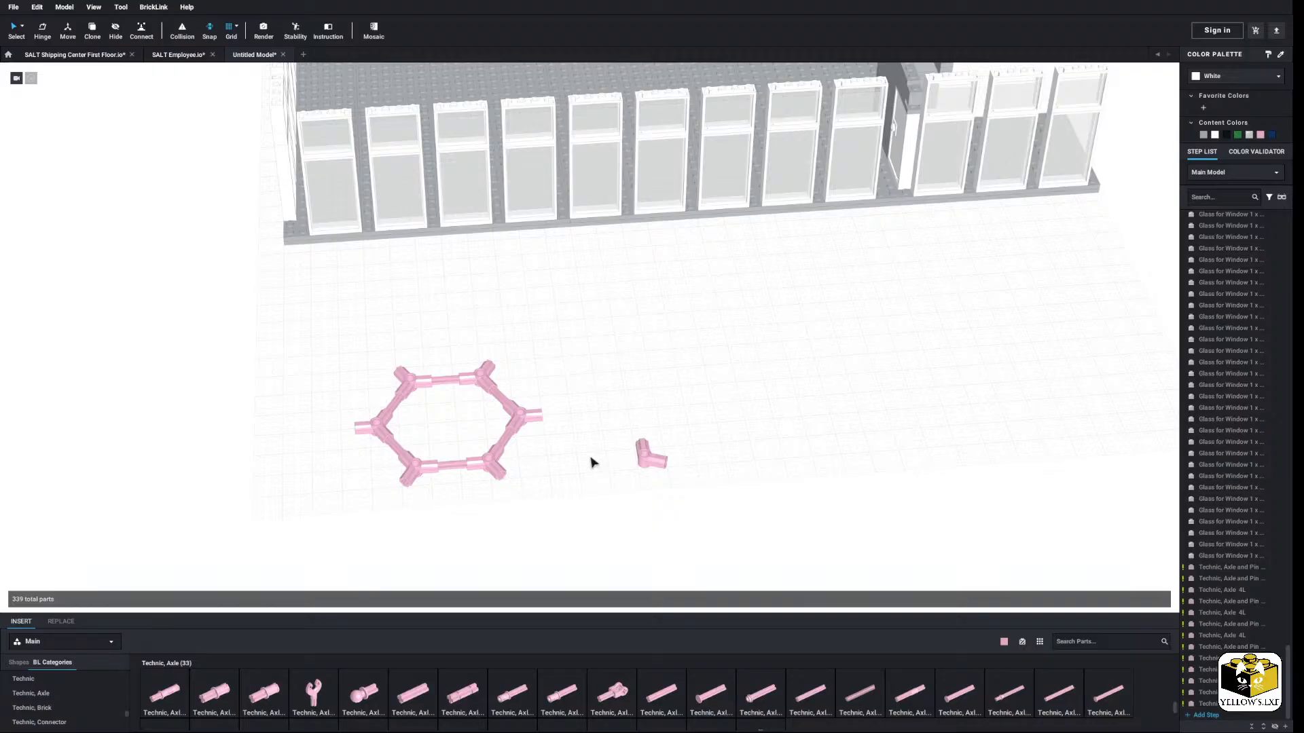
right_drag(591, 463, 587, 432)
drag(585, 265, 383, 449)
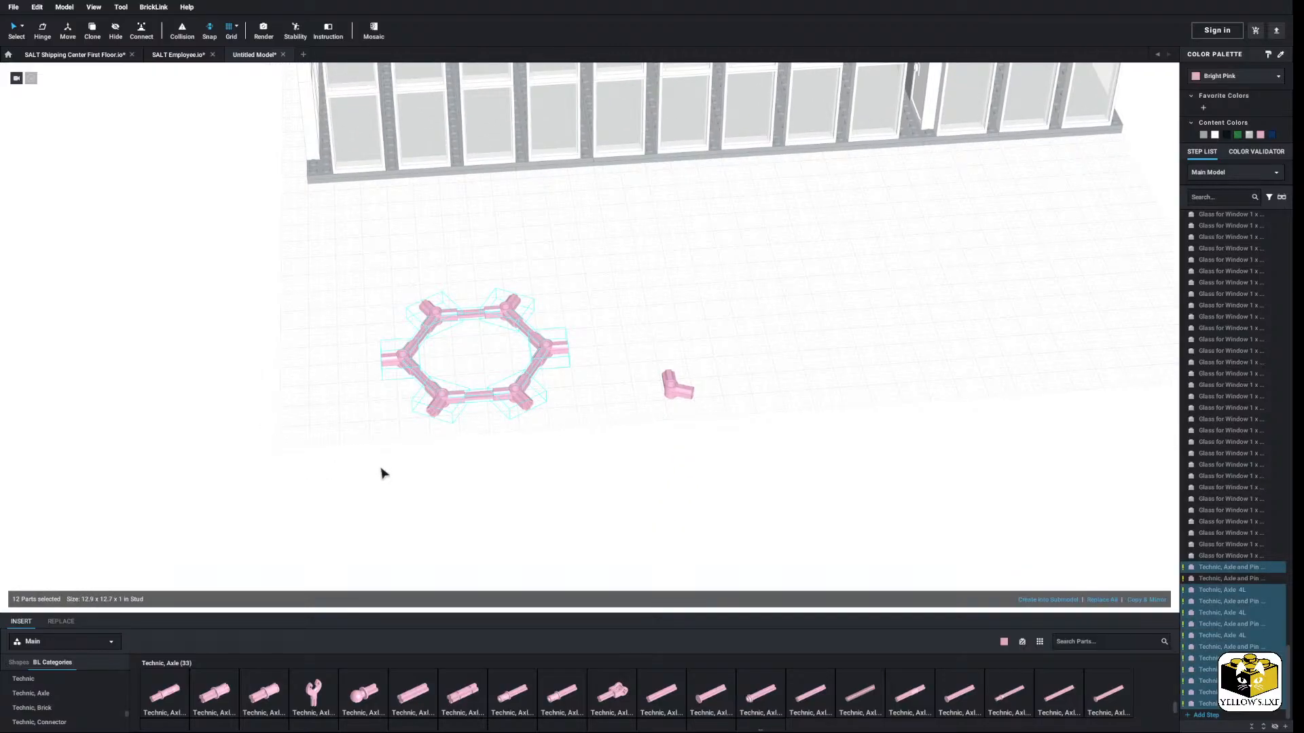
click(382, 471)
drag(570, 268, 351, 470)
click(353, 470)
middle_drag(352, 470, 377, 460)
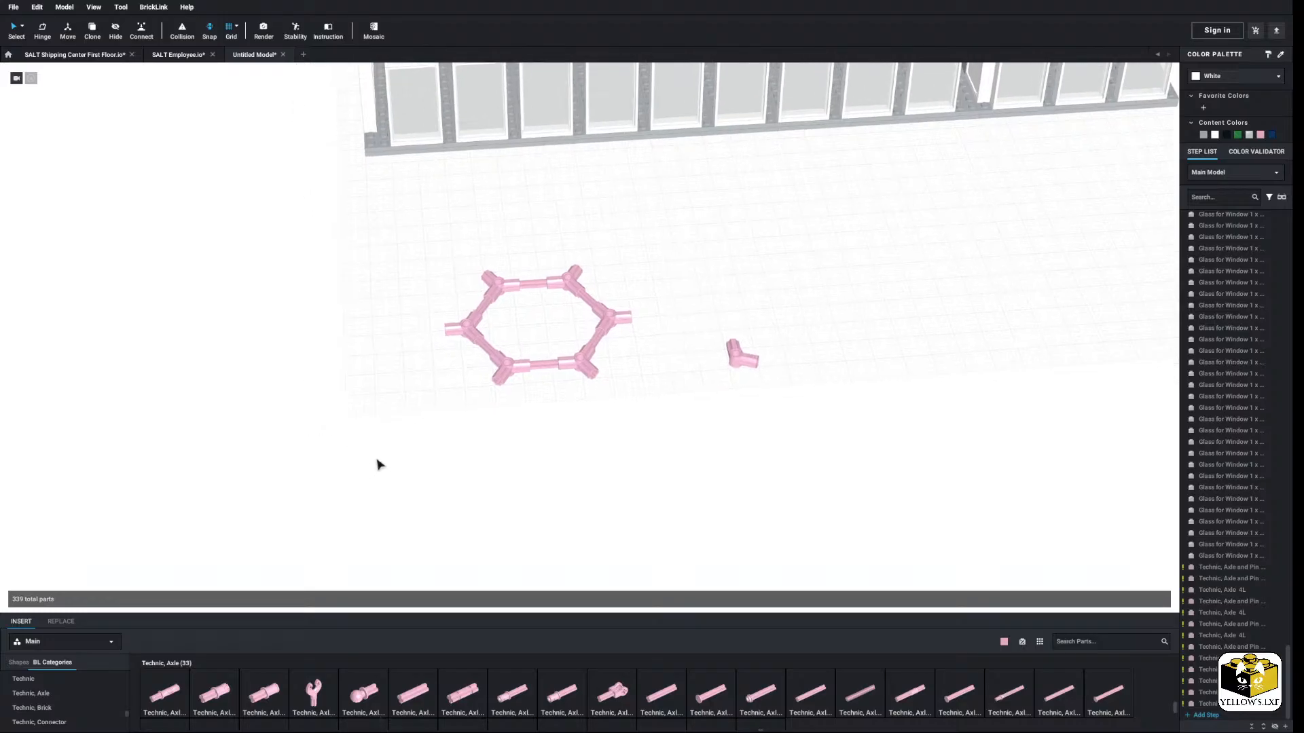
Step: Delete the two triple connectors at the ends of the ring's side farthest from the building
scroll(378, 465, up, 5)
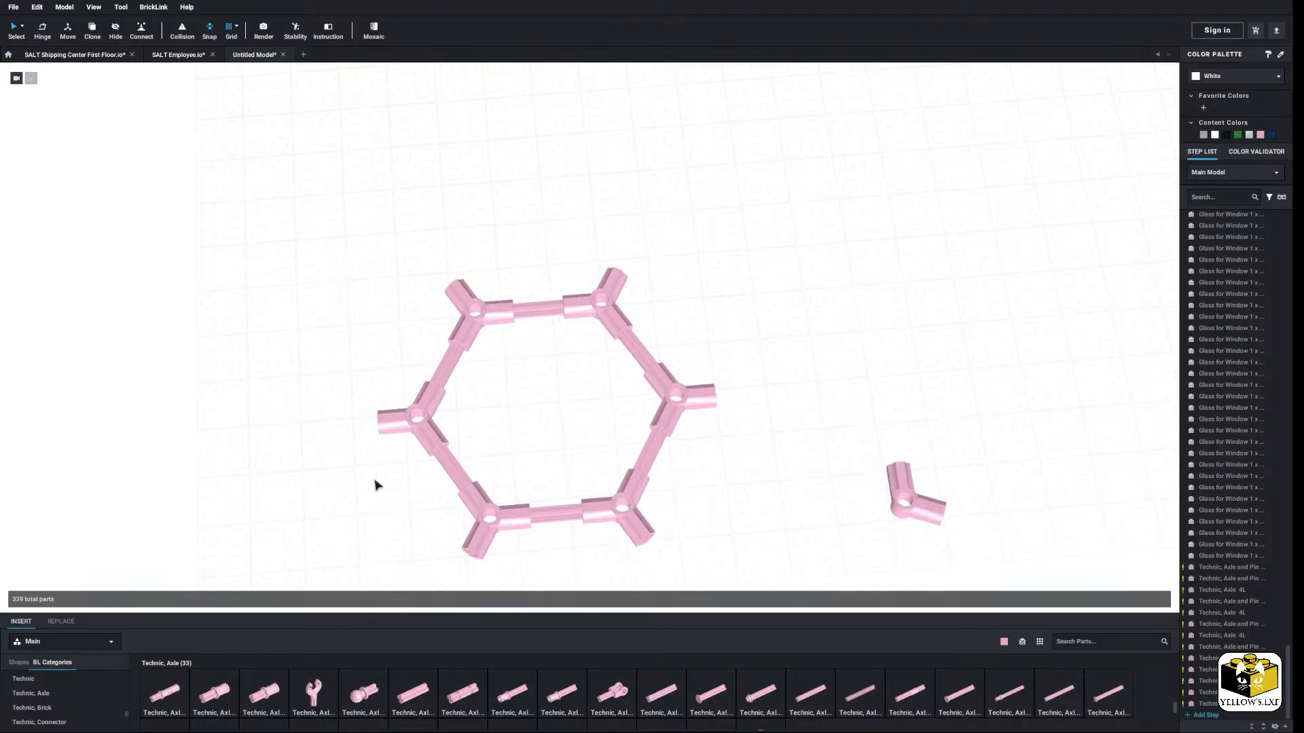
scroll(380, 479, up, 2)
click(497, 485)
right_click(516, 485)
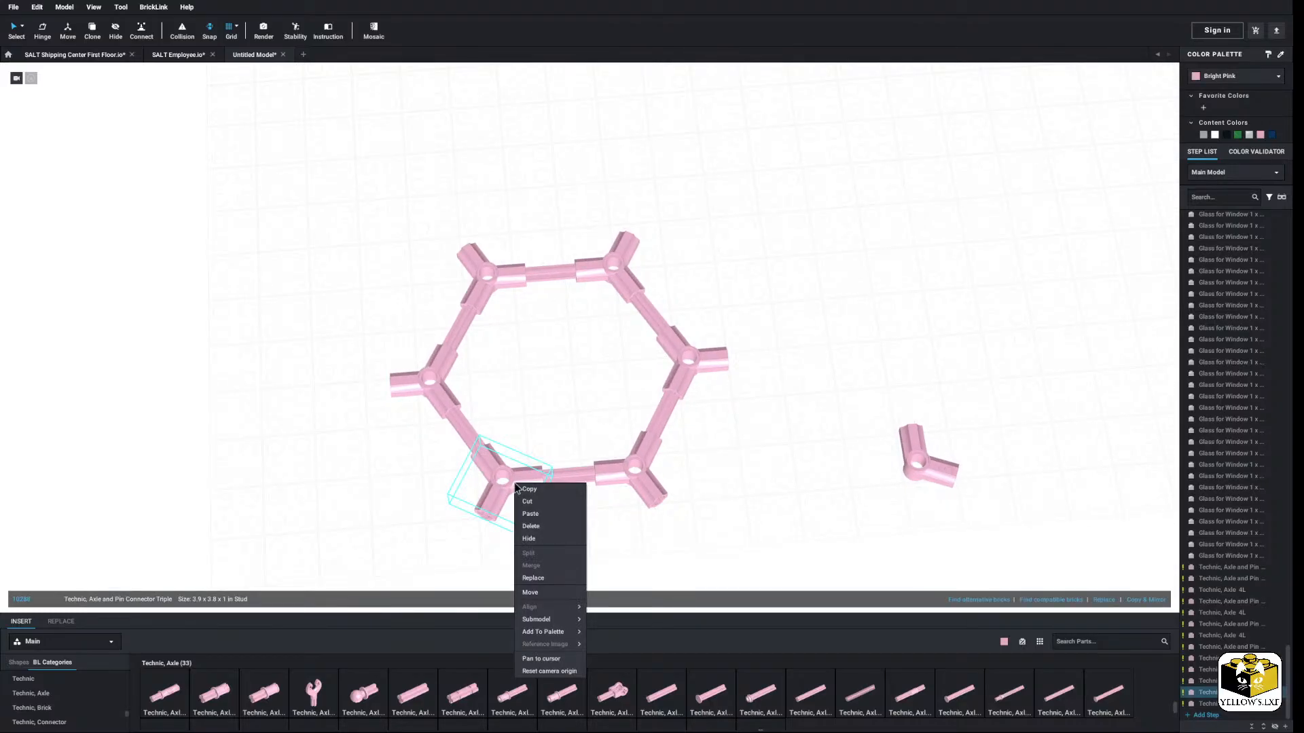
click(543, 527)
click(635, 469)
right_click(651, 478)
click(686, 521)
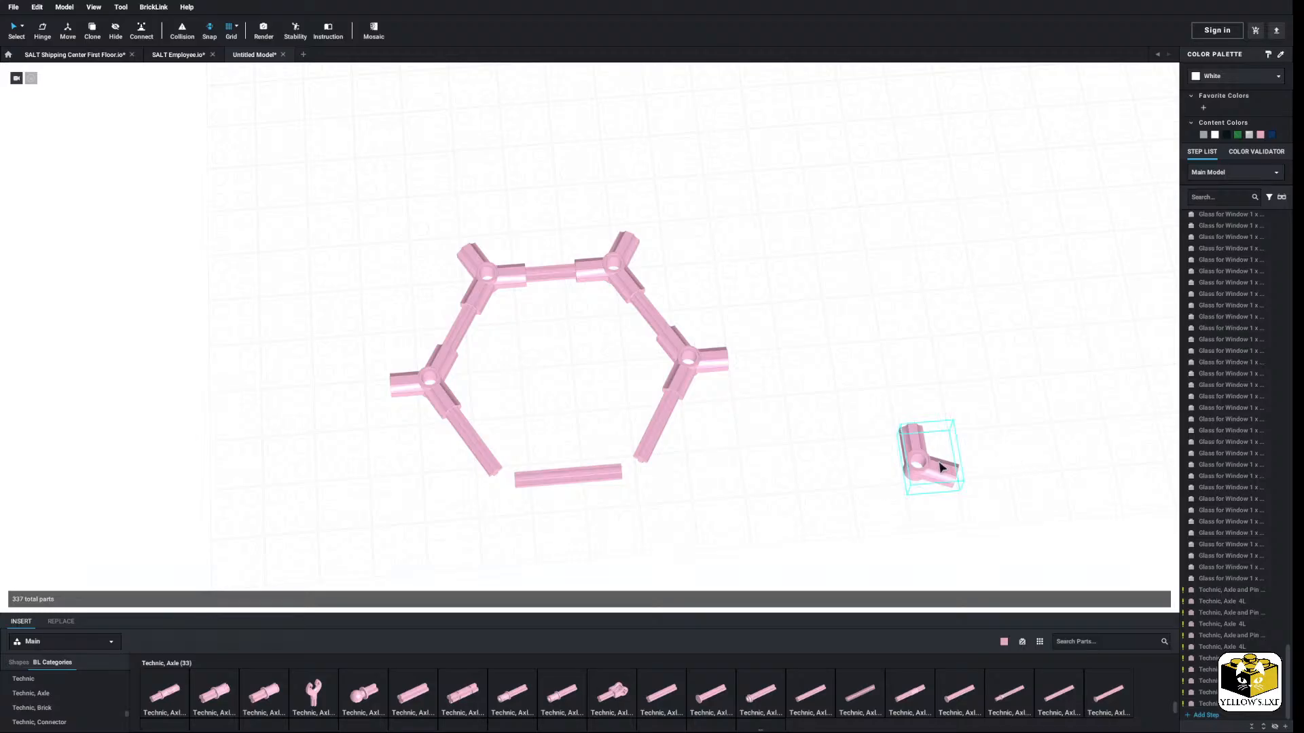
Step: Move the loose angled connector beside the ring's open corner, on the side opposite to where it was
drag(942, 467, 311, 524)
click(518, 541)
scroll(524, 529, up, 3)
click(421, 529)
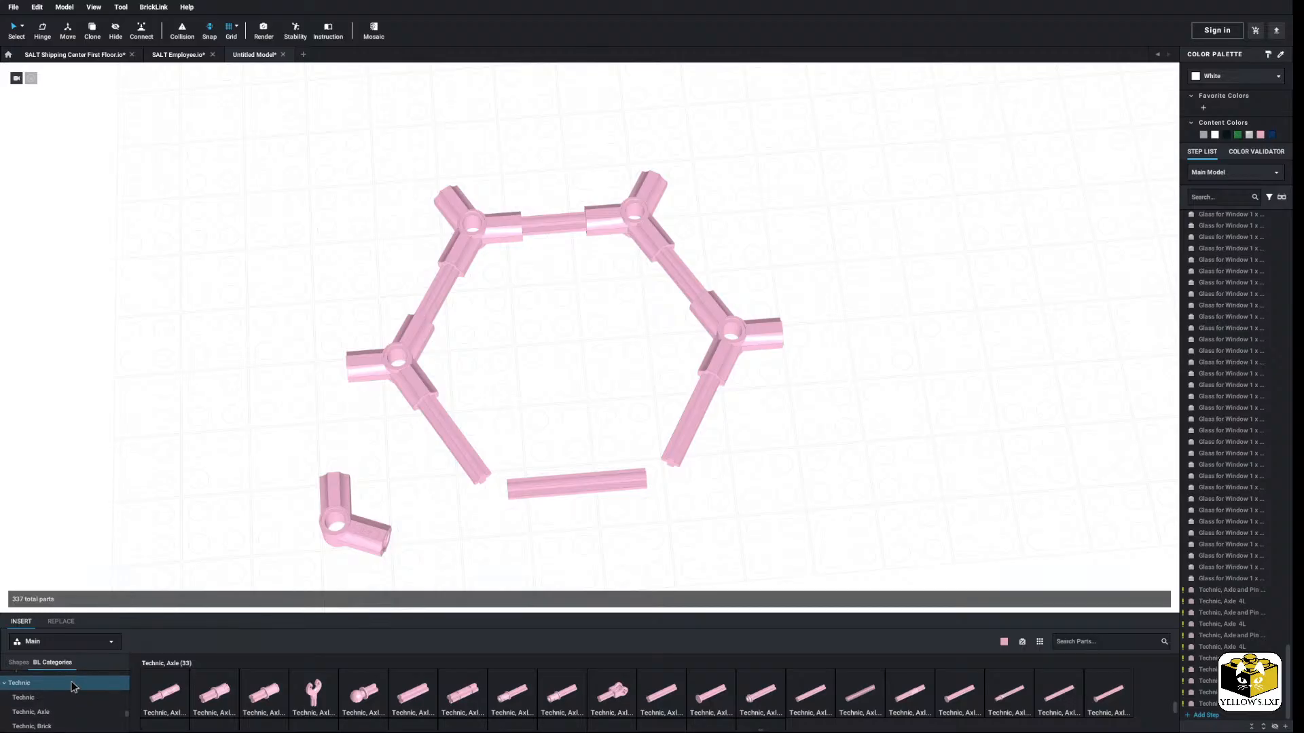
Step: Insert a wider-angled two-arm connector from the Technic, Connector category beside the ring
click(40, 723)
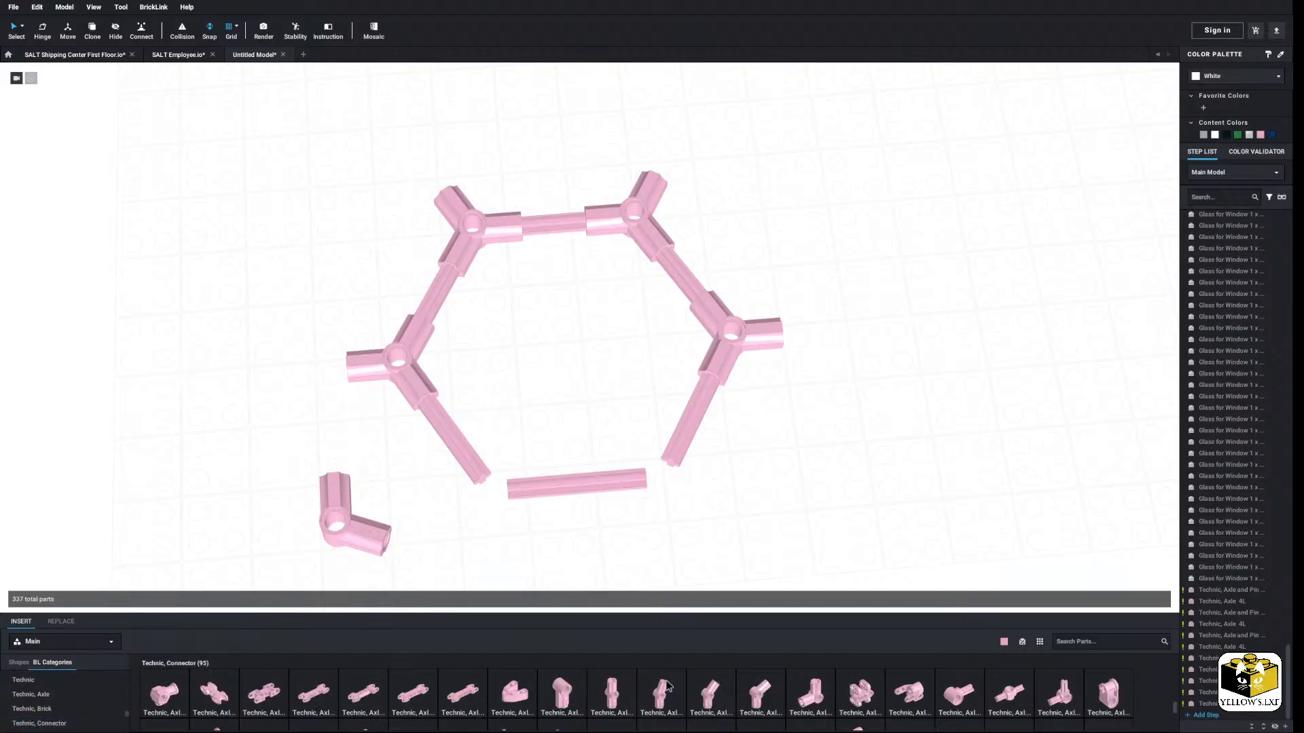
drag(721, 700, 859, 486)
click(754, 567)
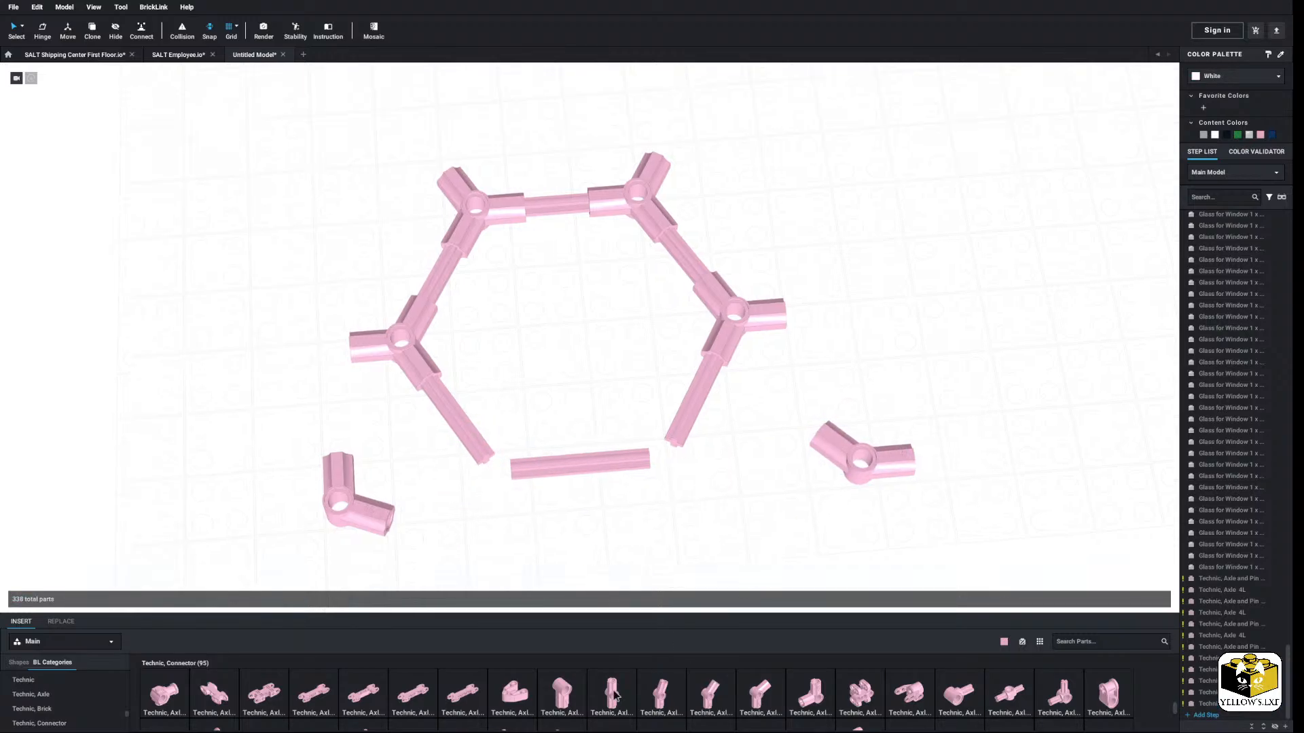
Step: Insert two single-arm round-hole Technic connectors to join the right slanted axle to the detached axle at the open corner
scroll(523, 702, down, 2)
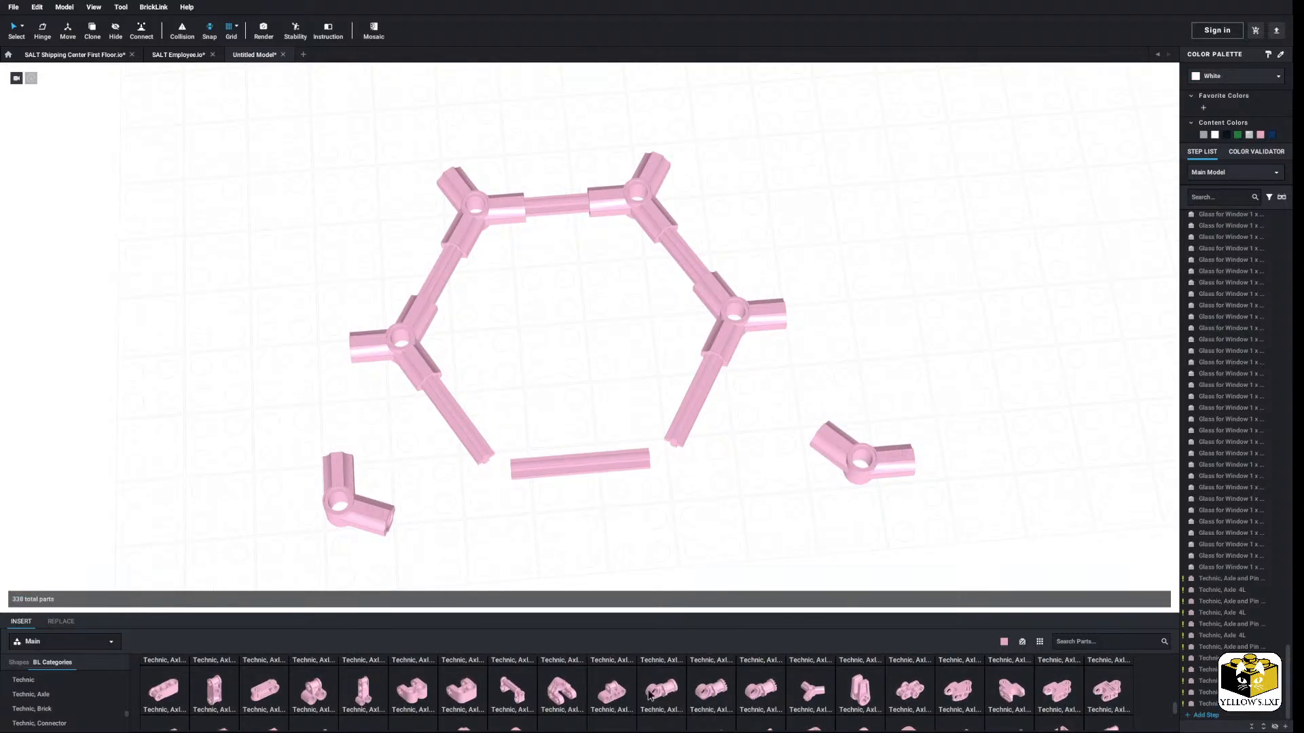
drag(649, 694, 694, 428)
click(744, 488)
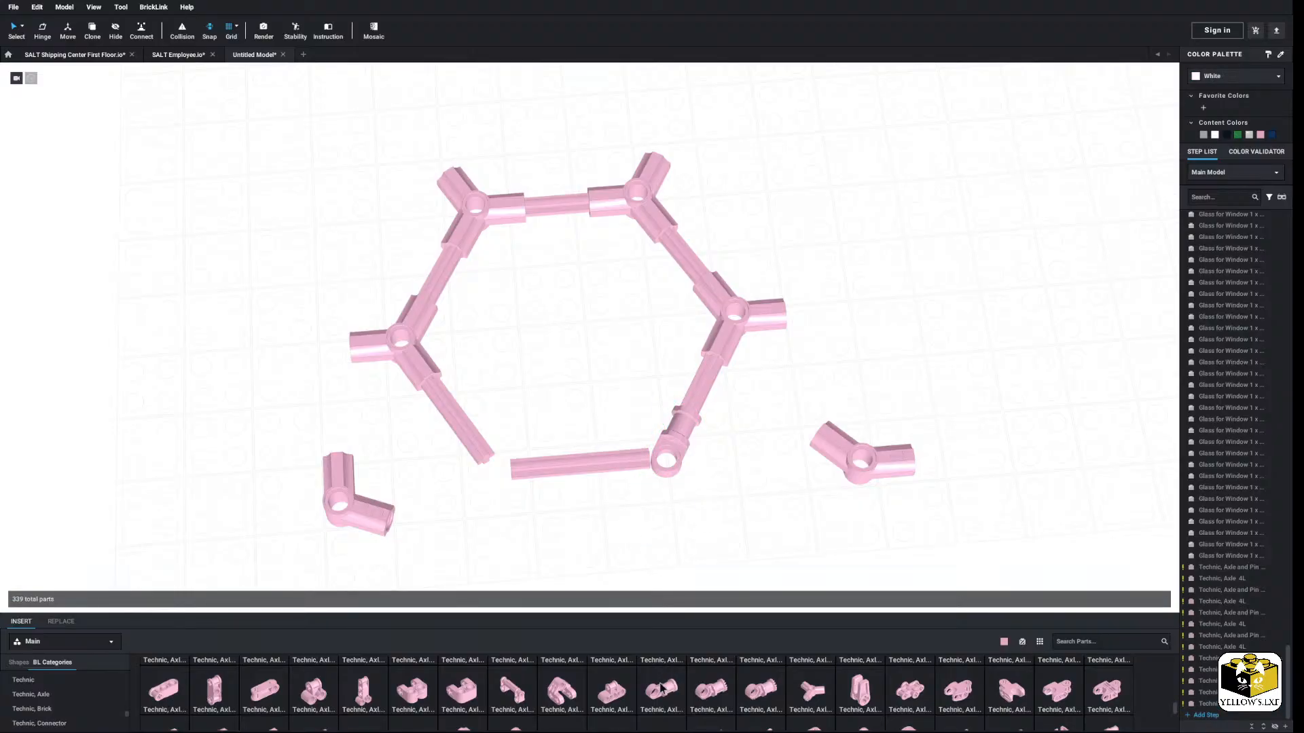
drag(662, 689, 639, 471)
click(730, 490)
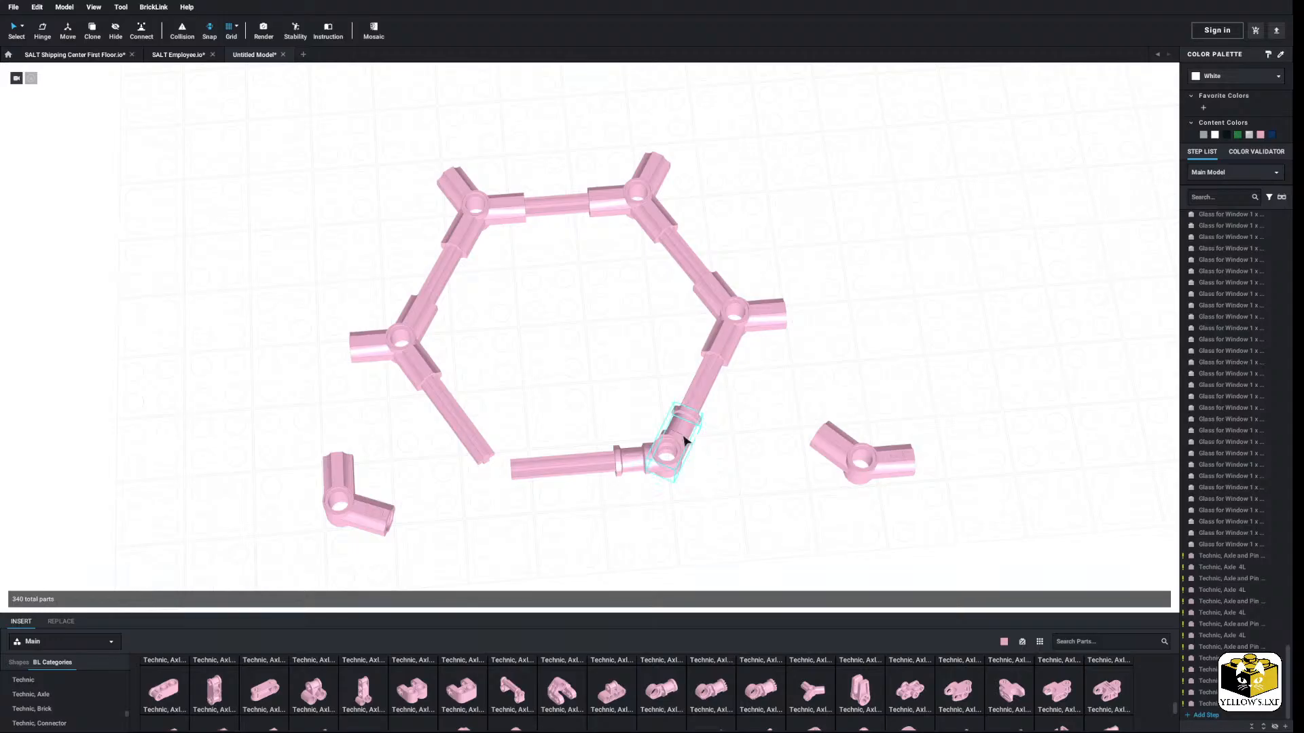
Step: Copy the two-connector corner joint and attach the copy at the opposite open corner to close the ring
right_click(674, 464)
right_click(724, 478)
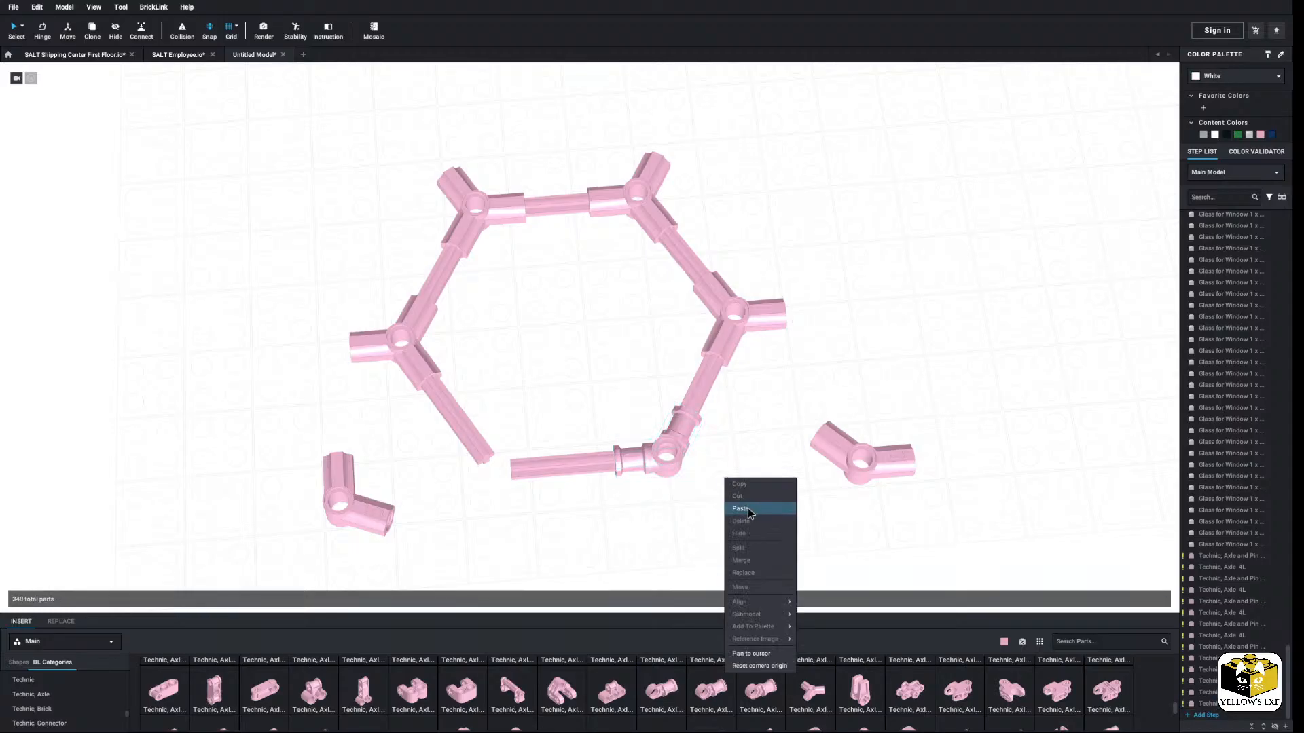
click(743, 509)
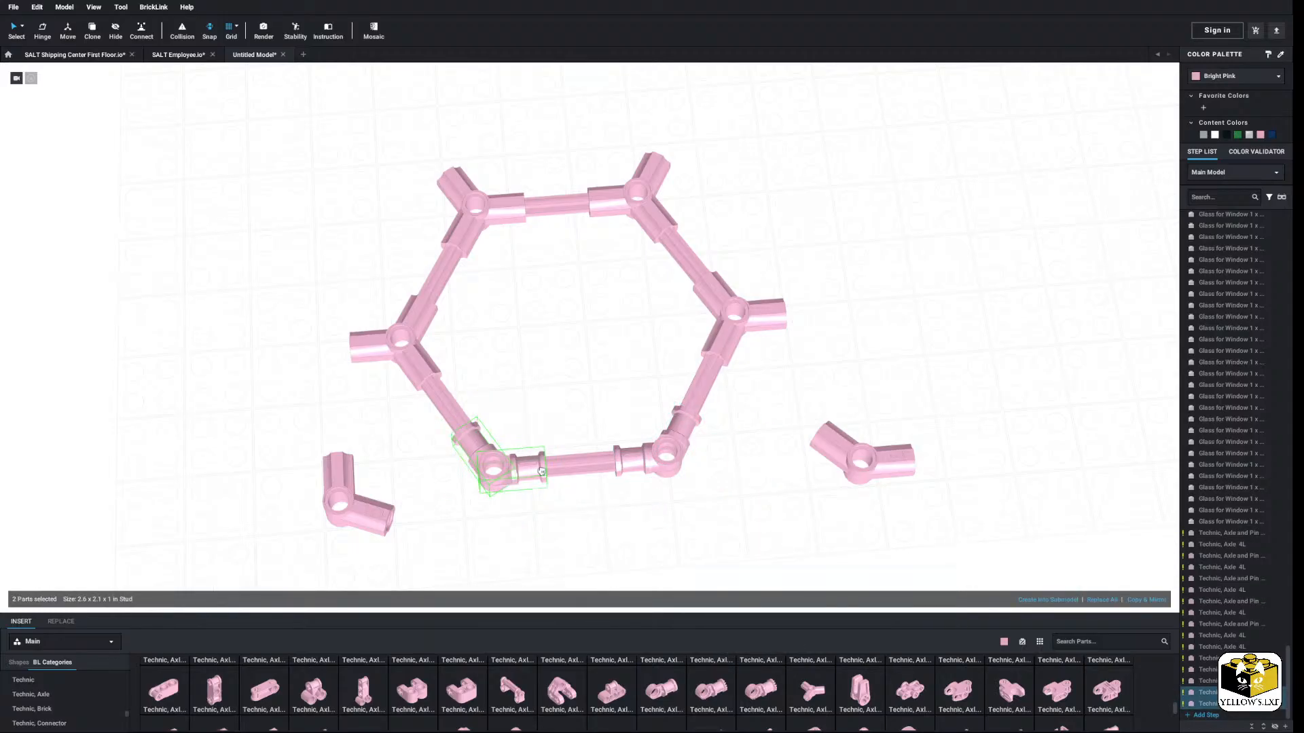
click(591, 509)
Step: Move both loose angled connectors well away from the ring, placing them next to each other
scroll(533, 500, down, 3)
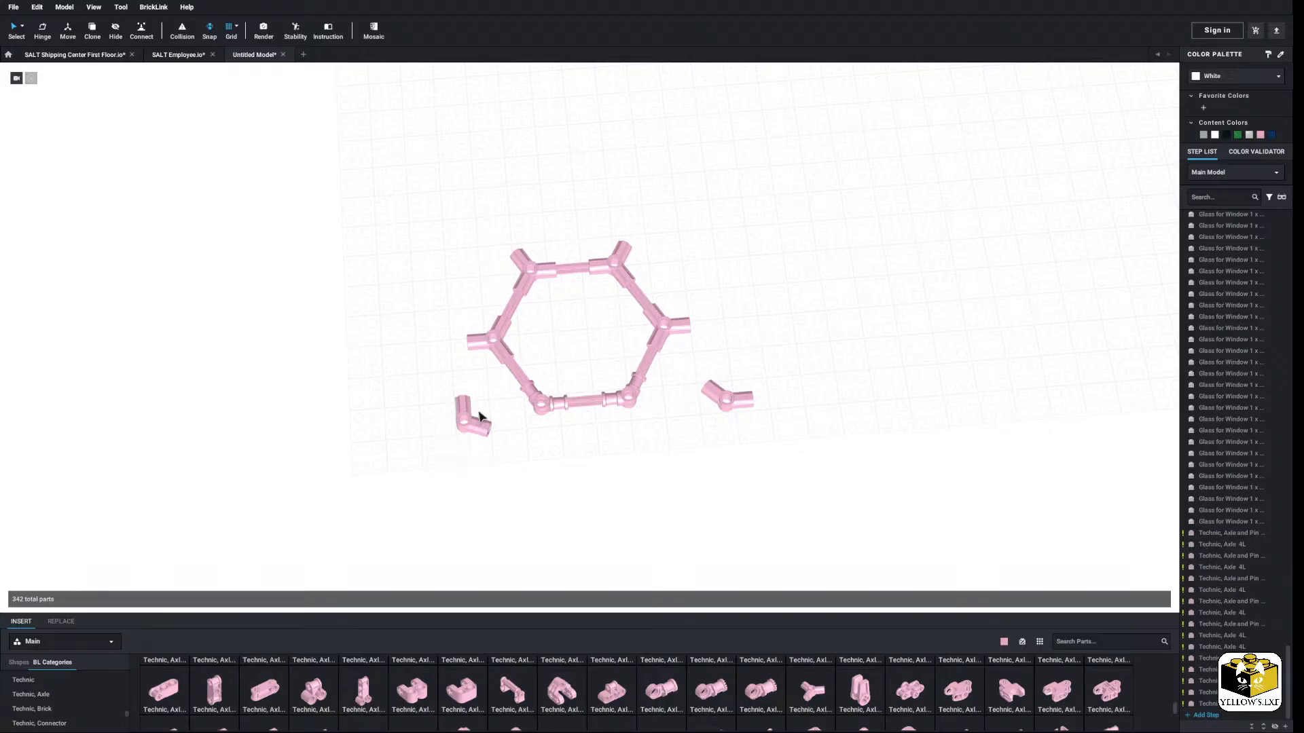
drag(484, 433, 918, 410)
drag(730, 401, 895, 440)
click(682, 186)
Step: Select all 14 parts of the hexagonal ring and recolor them Black
drag(682, 186, 418, 458)
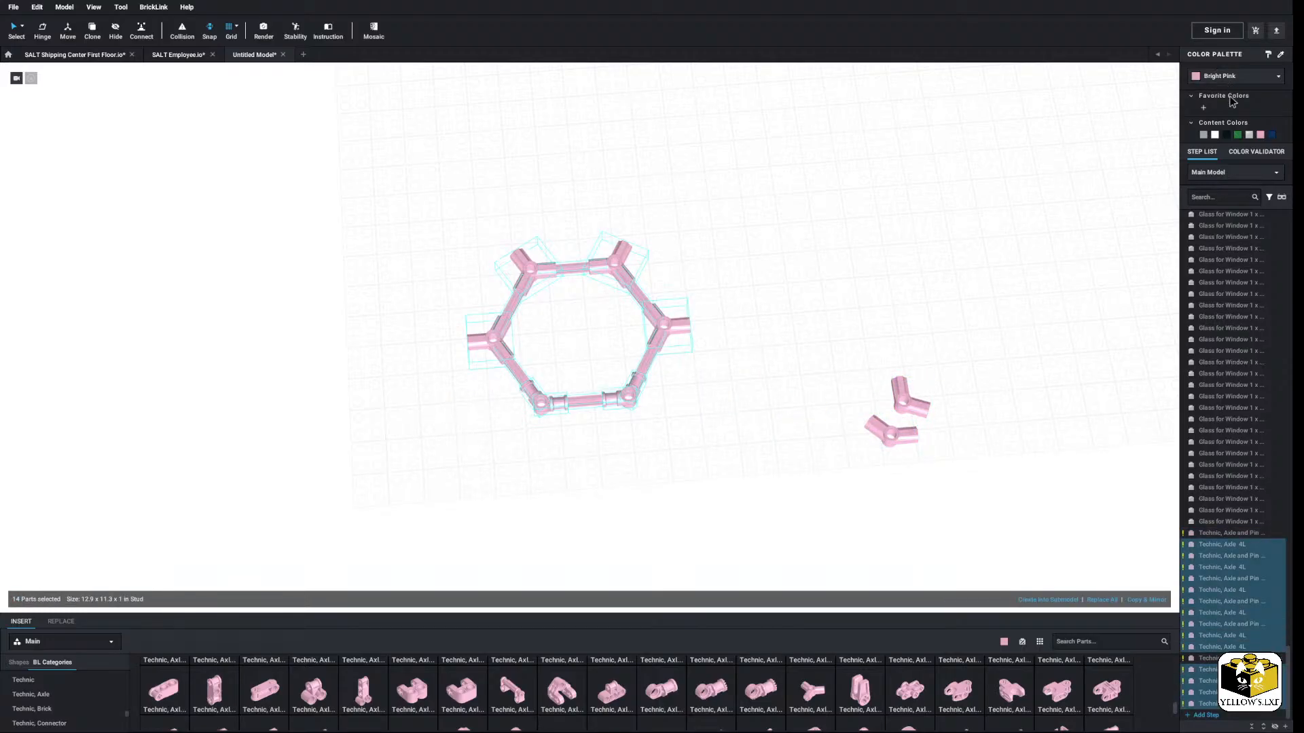
click(1227, 135)
click(871, 273)
Step: Insert two Technic, Liftarm Thick 1 x 1 (Spacer) parts from the Technic, Liftarm category onto the lower left axle of the ring
scroll(737, 478, up, 3)
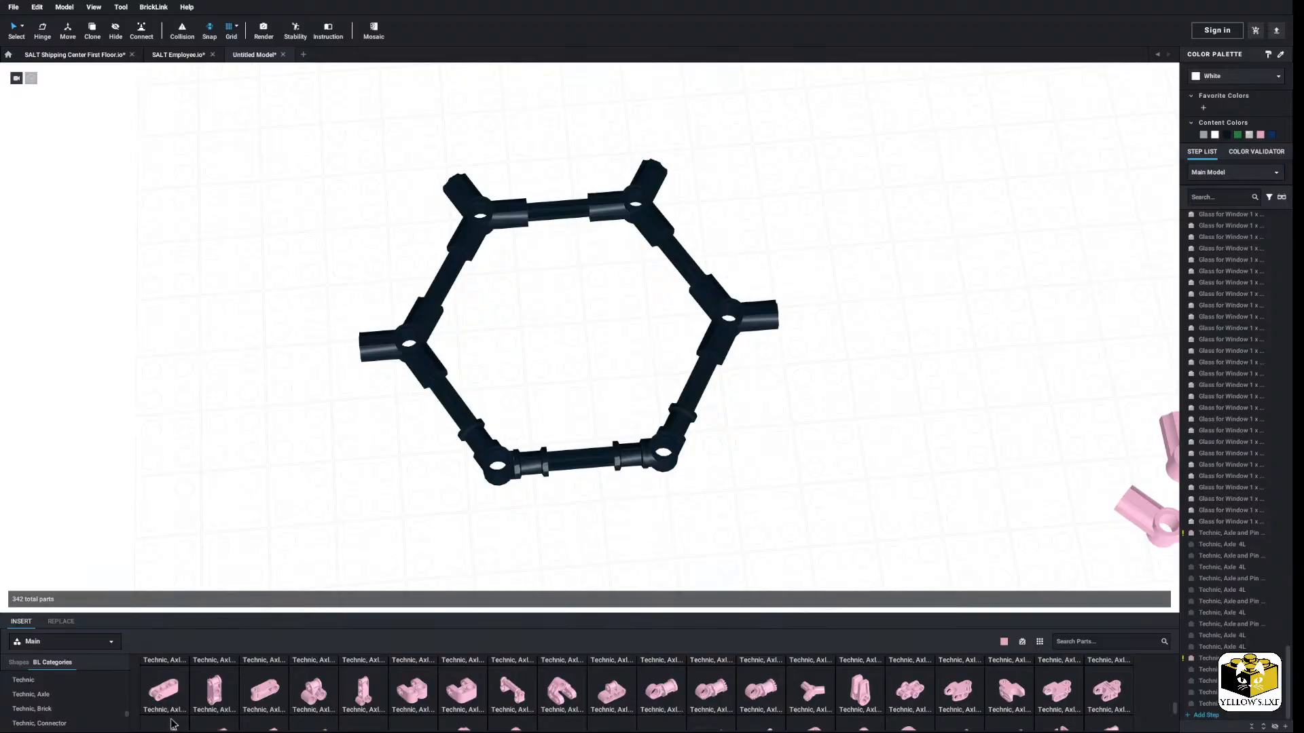
scroll(70, 706, down, 5)
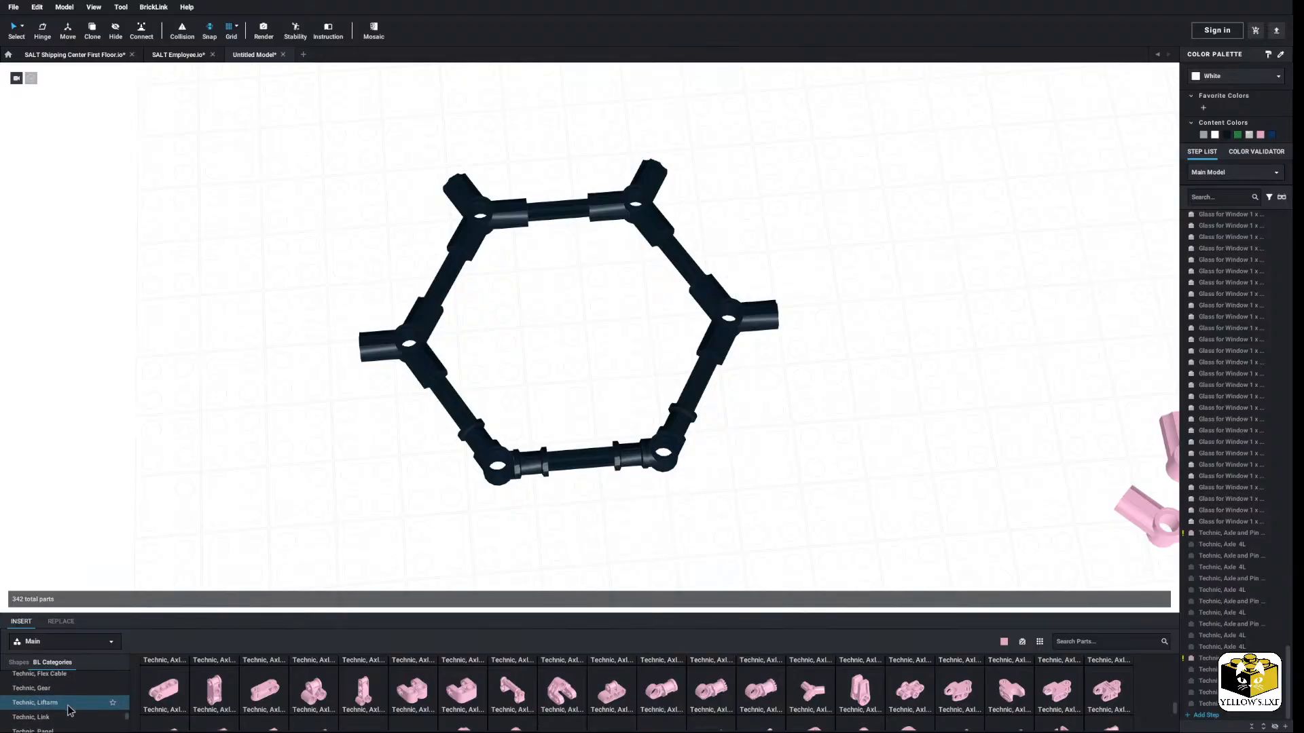
click(70, 706)
drag(175, 700, 442, 398)
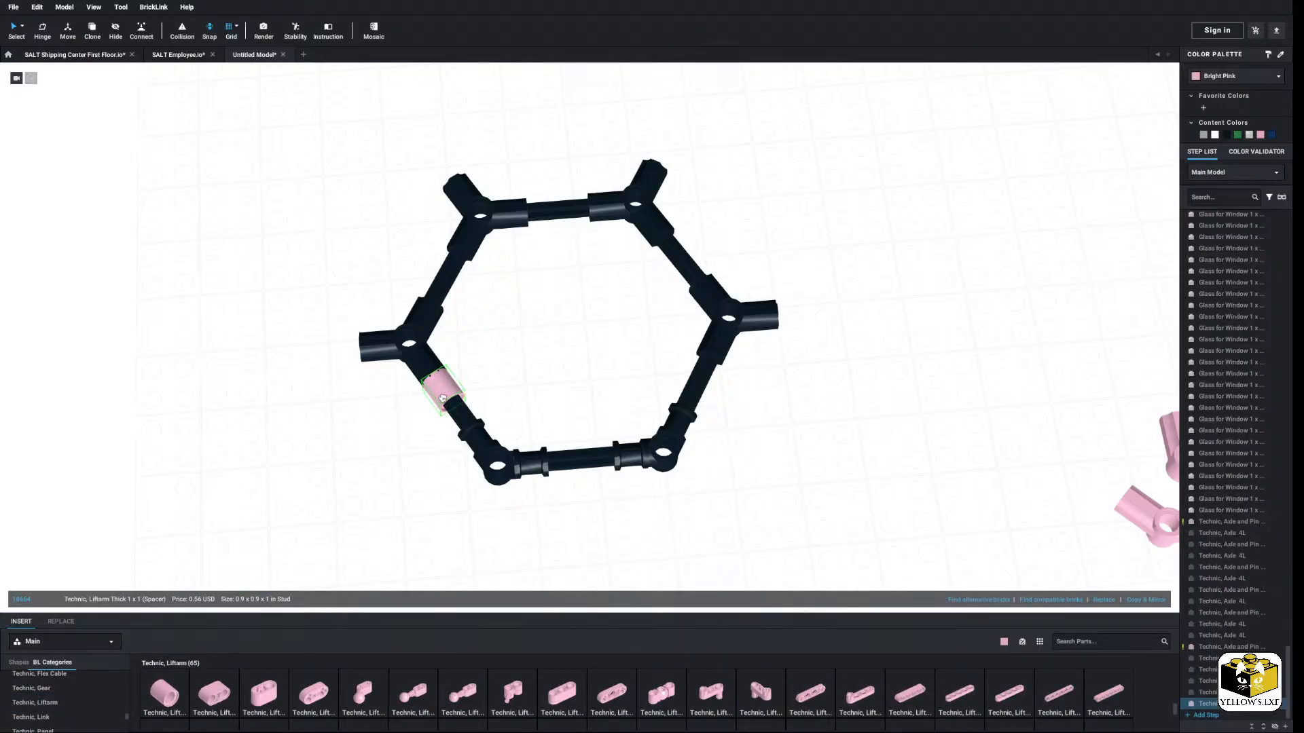
drag(164, 701, 466, 420)
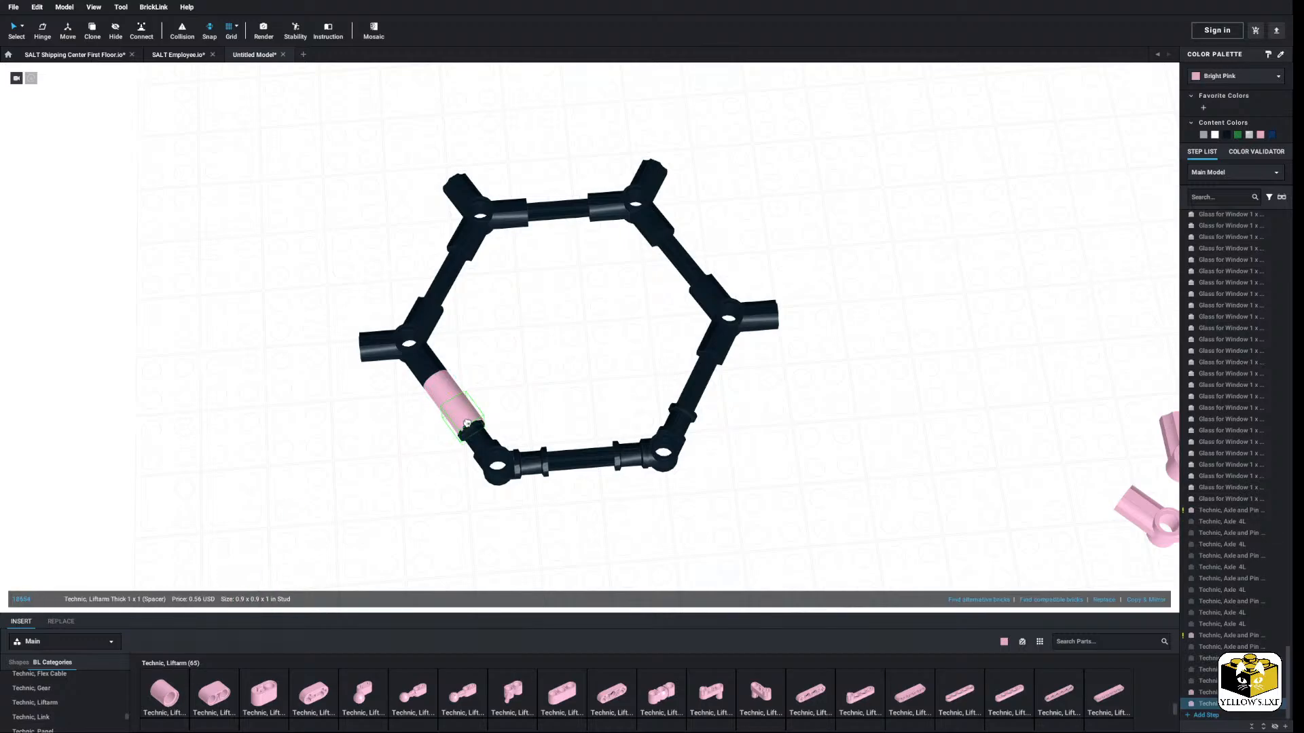
click(502, 409)
Step: Select the two round-hole connectors at the corner beside the spacers and shift them slightly along the axle
scroll(479, 441, up, 3)
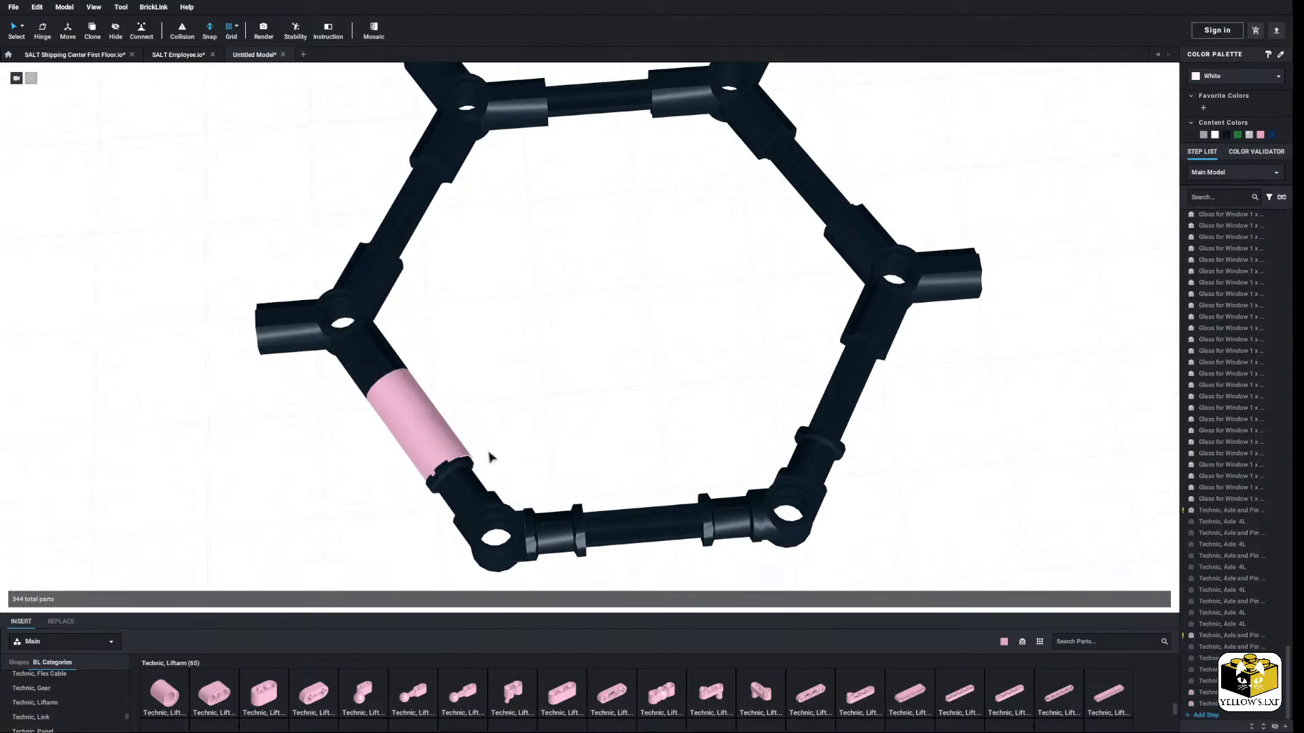
click(478, 508)
ctrl+click(547, 536)
mouse_move(547, 536)
mouse_down()
mouse_move(524, 584)
mouse_move(550, 537)
mouse_up()
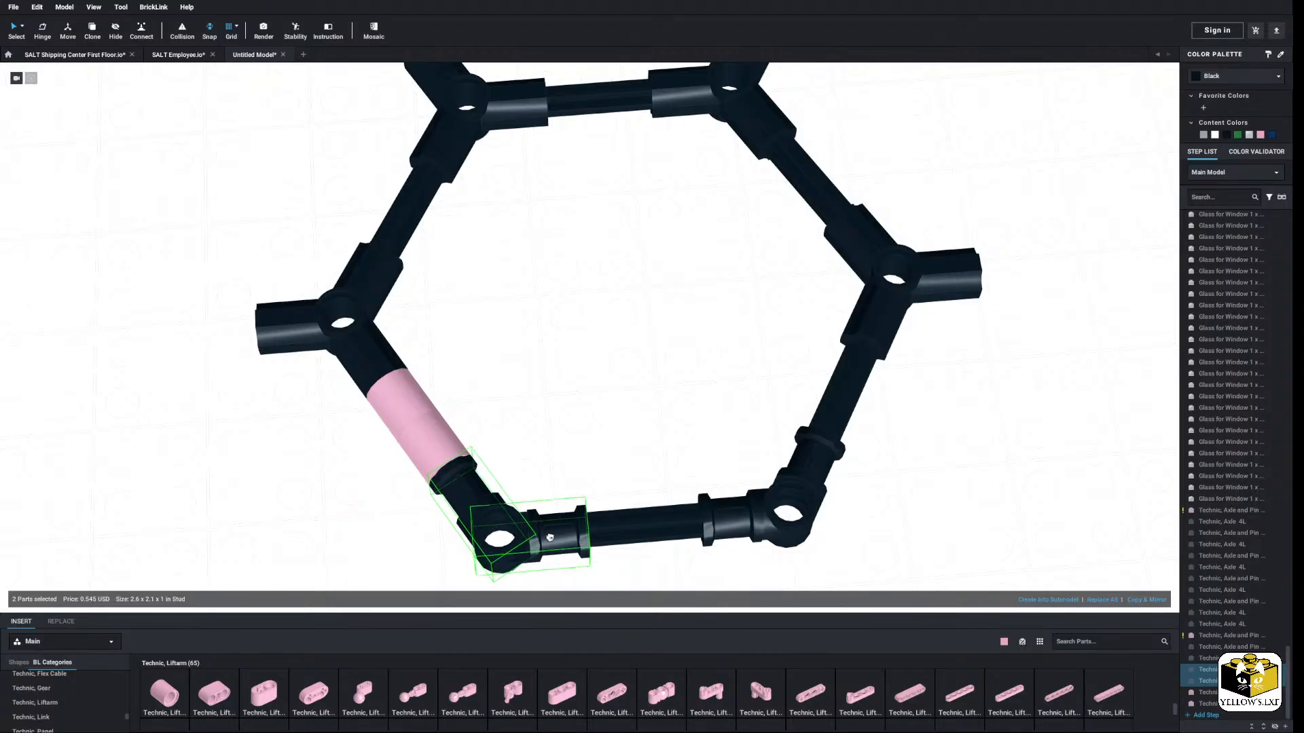
click(568, 483)
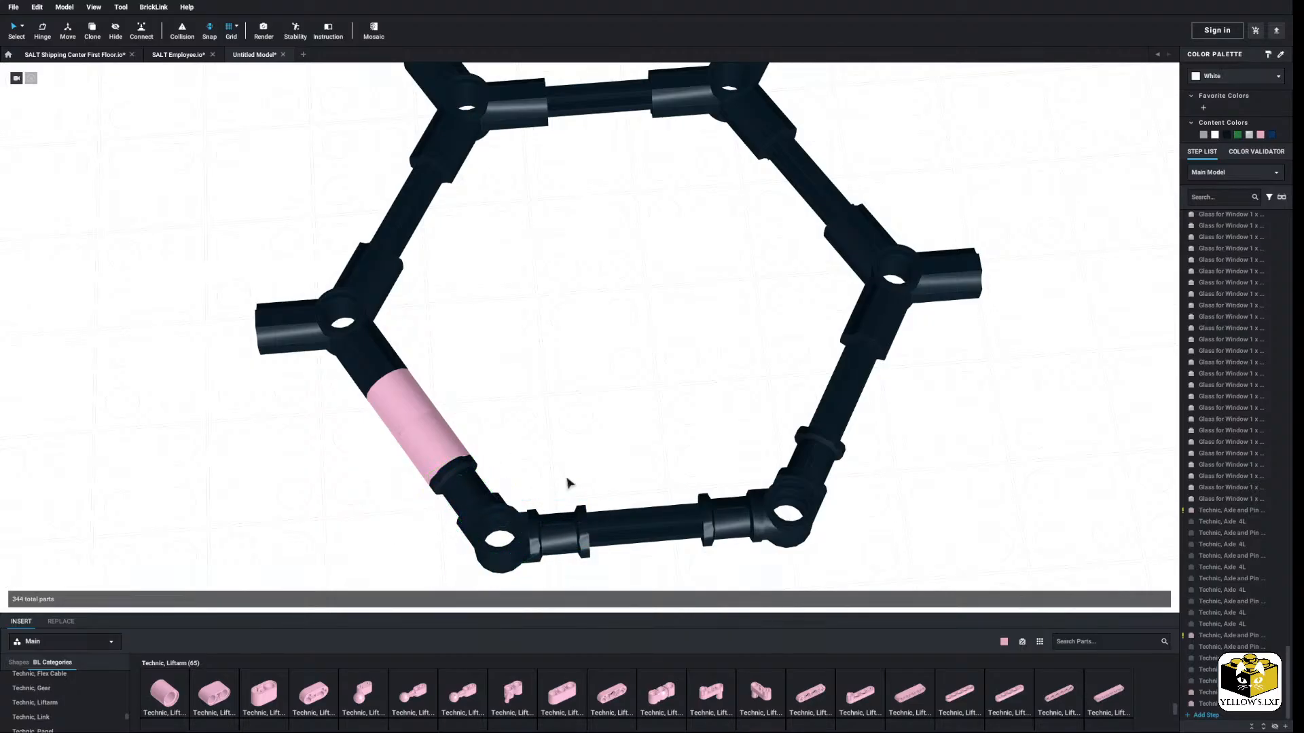
Step: Copy the pair of pink spacers and paste it onto the ring's bottom axle between the two round-hole corner joints
right_click(418, 408)
click(567, 407)
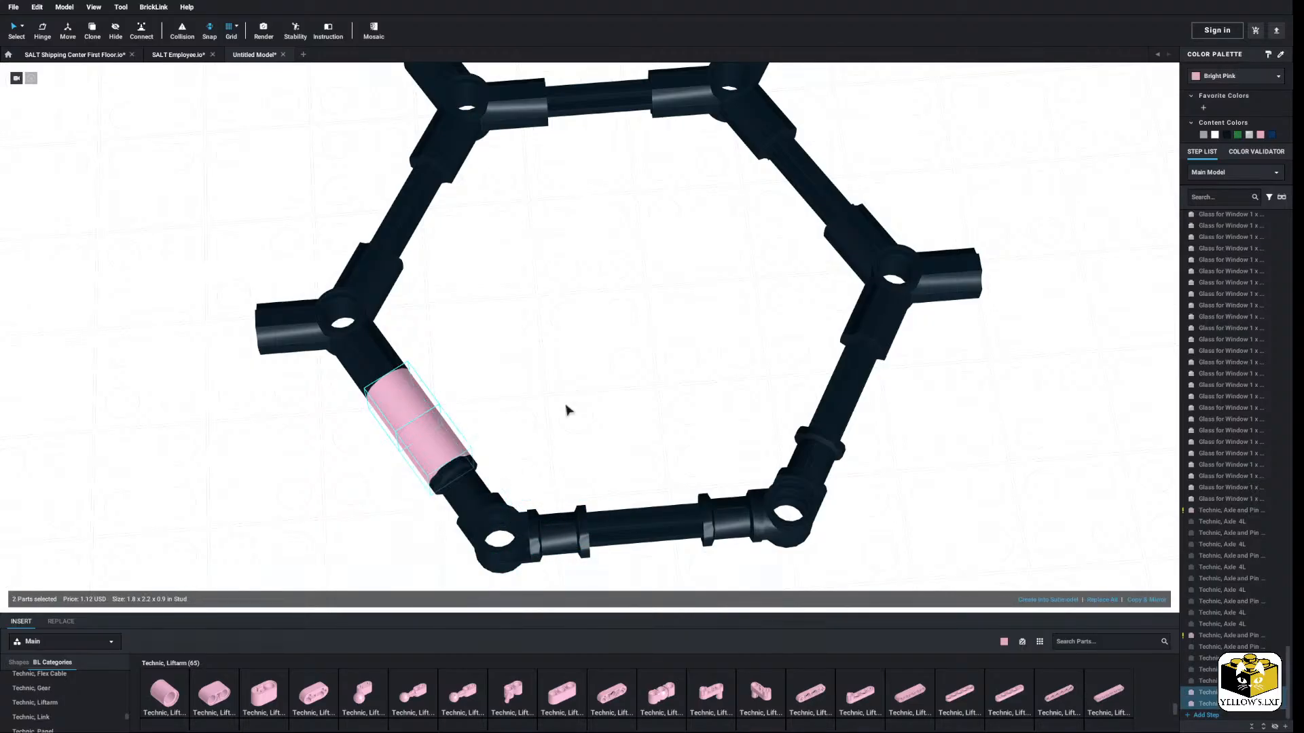
right_click(609, 398)
click(625, 428)
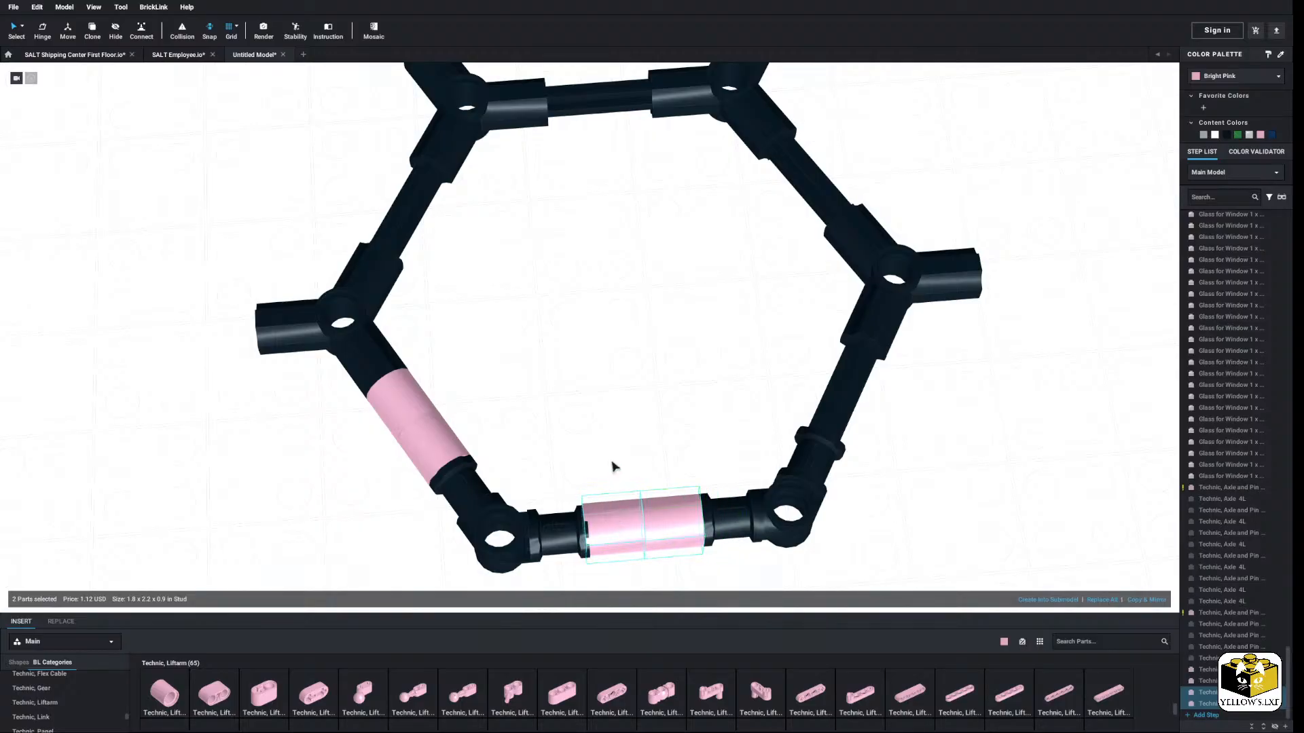
Step: Paste another pair of spacers onto the lower right axle of the ring
right_click(538, 457)
click(555, 488)
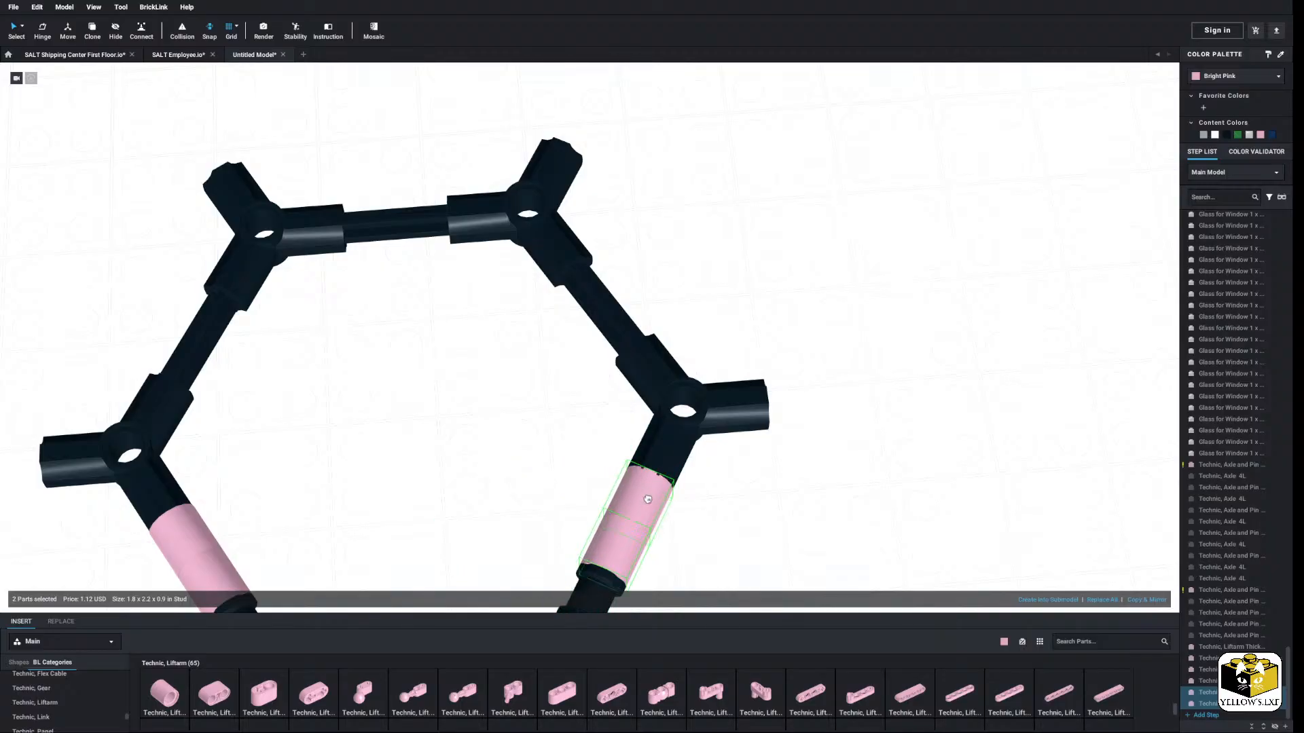
click(647, 500)
click(521, 466)
Step: Paste another pair of spacers onto the upper right axle of the ring, between its two triple connectors
middle_drag(503, 327, 518, 468)
right_click(516, 466)
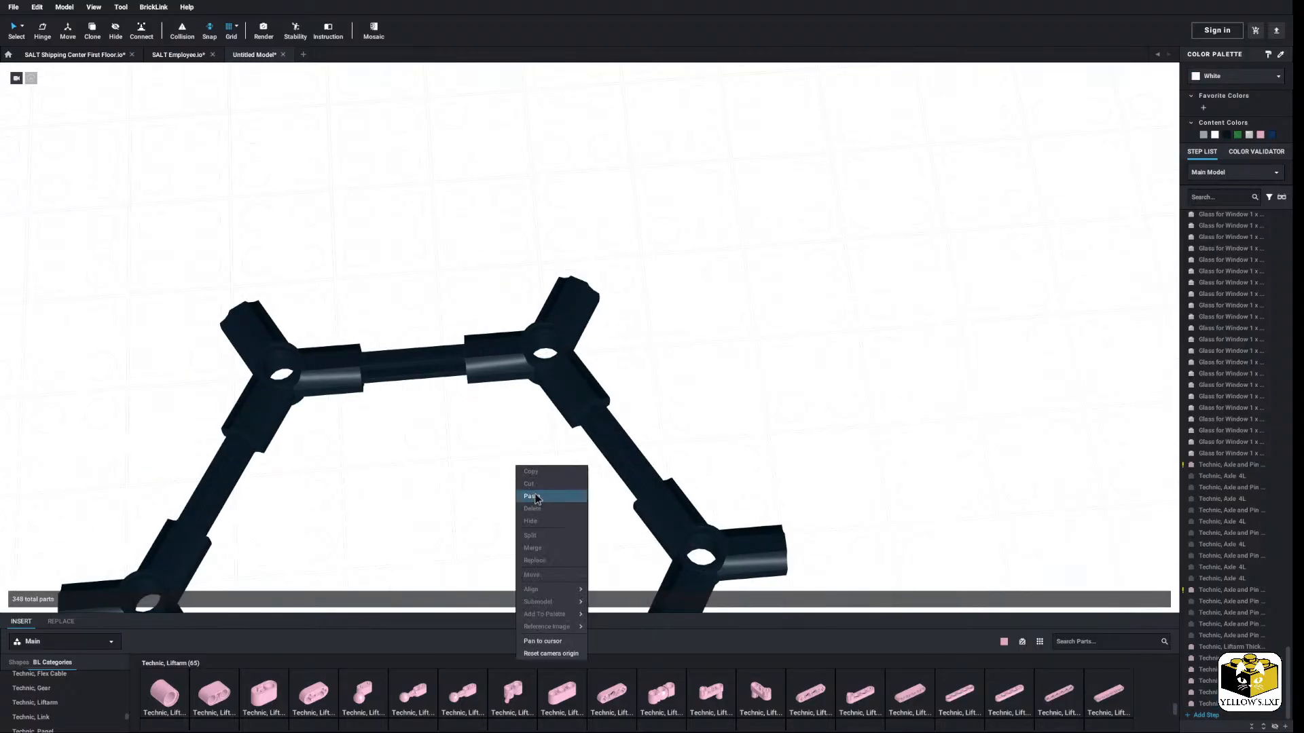
click(533, 496)
right_click(529, 492)
click(545, 520)
right_click(531, 500)
click(555, 532)
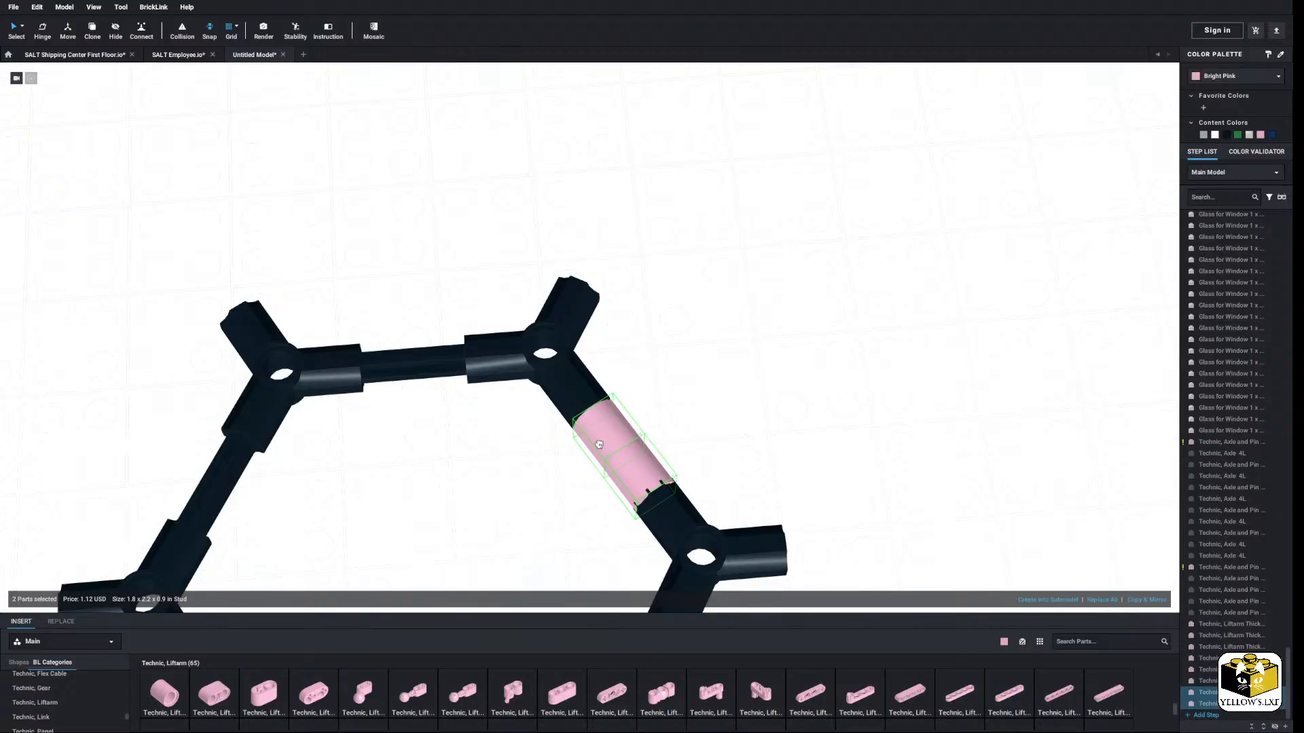
Step: Place the spacer pair on the upper right axle and paste another pair onto the ring's top axle
click(598, 444)
middle_drag(496, 457, 680, 488)
right_click(552, 464)
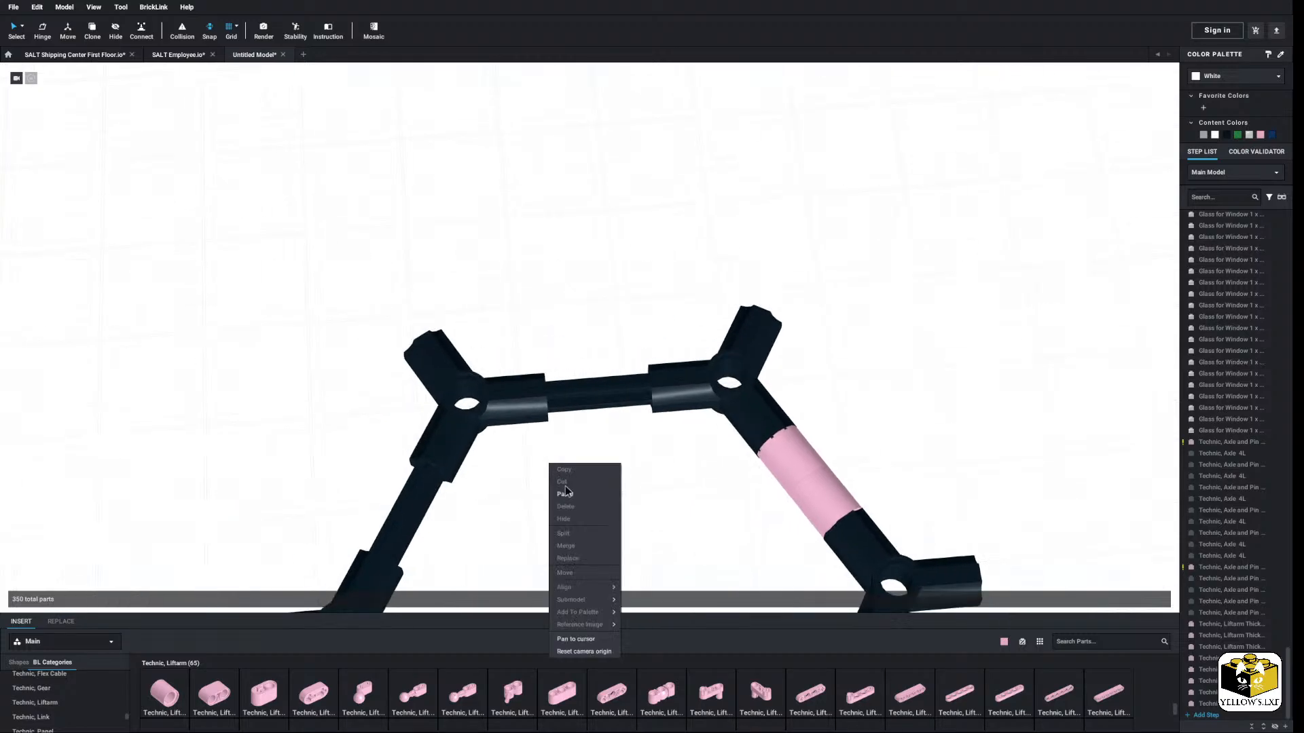
click(565, 487)
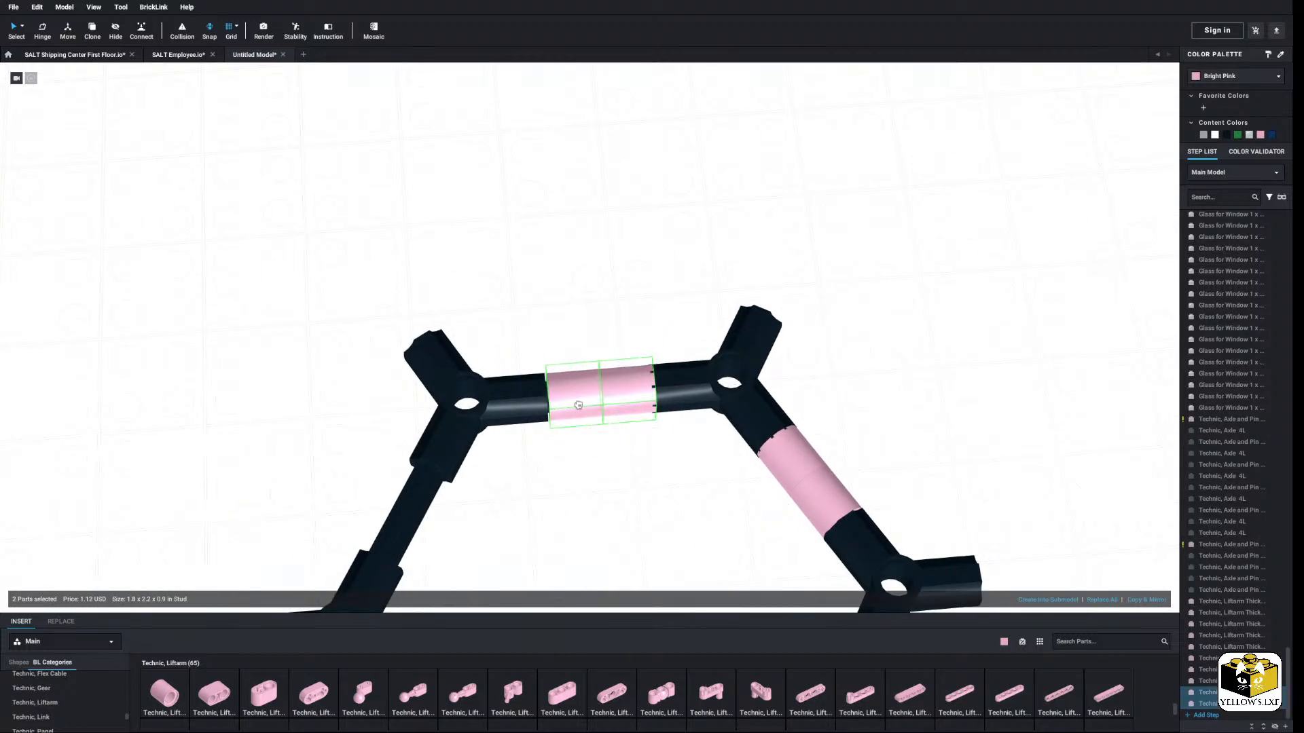
click(573, 407)
Step: Paste another pair of pink spacers onto the upper left axle of the ring
middle_drag(573, 407, 619, 437)
right_click(618, 436)
click(632, 458)
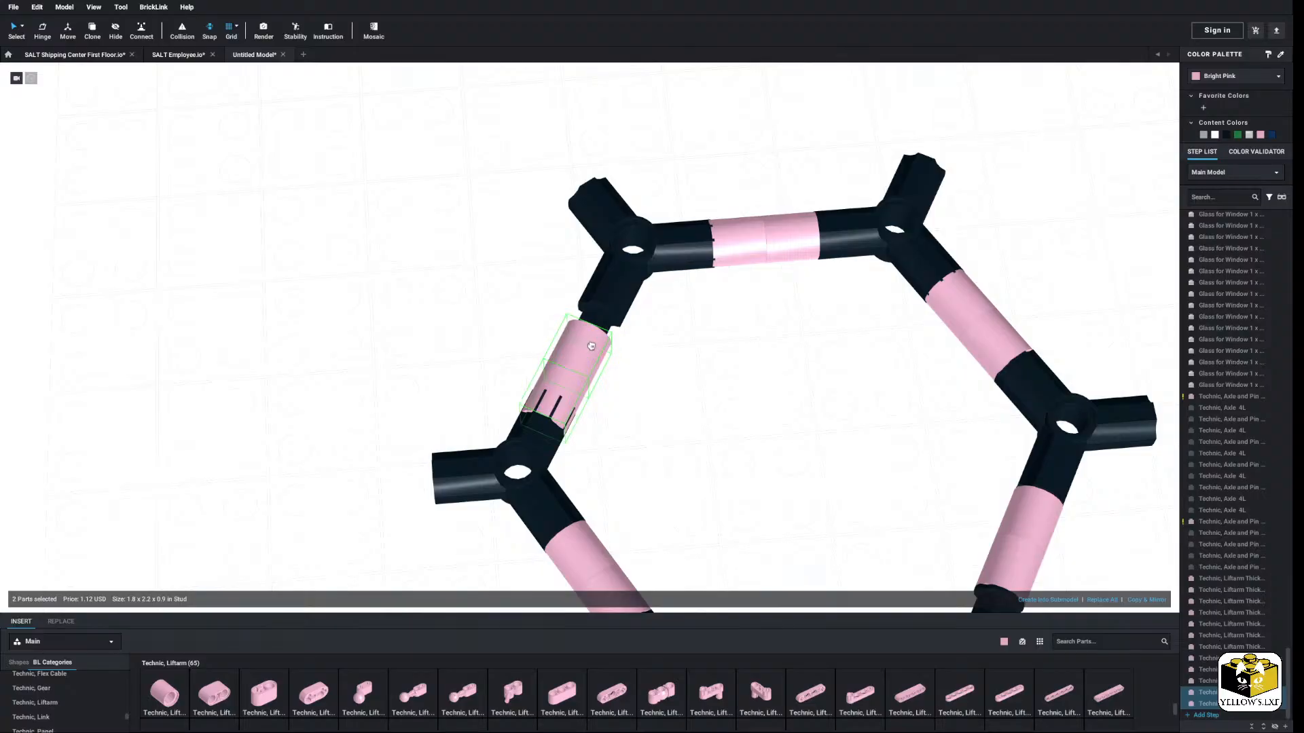
click(704, 402)
Step: Try recoloring the whole hexagonal ring black, including the pink spacers, and undo the color change
scroll(704, 402, down, 5)
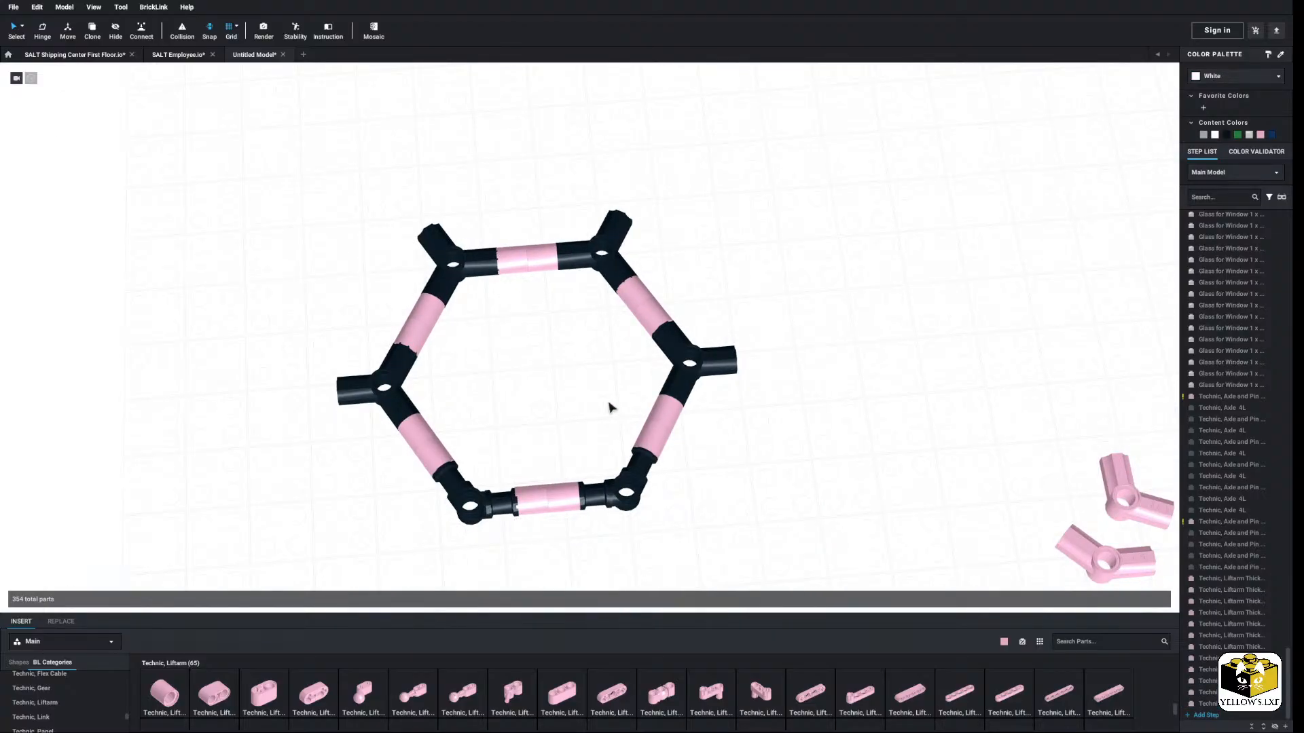
scroll(554, 415, down, 5)
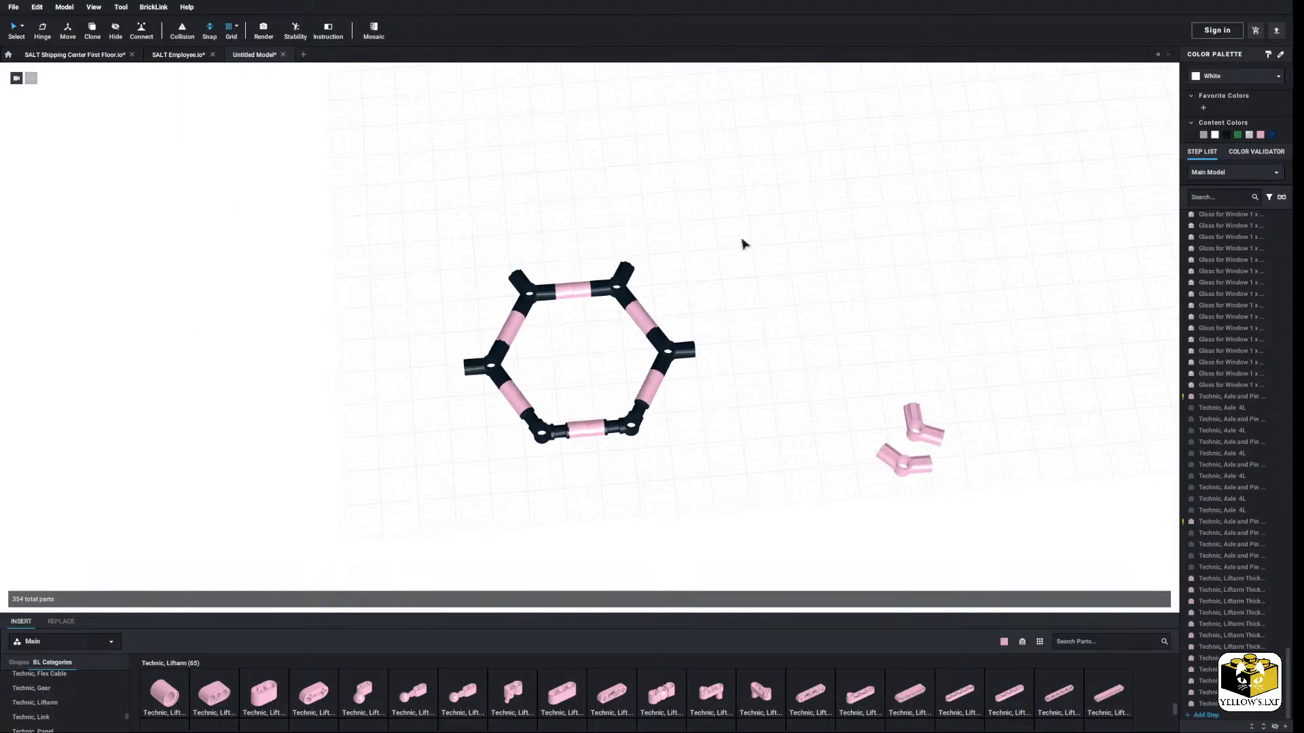
drag(728, 235, 382, 511)
click(1226, 134)
scroll(716, 474, down, 5)
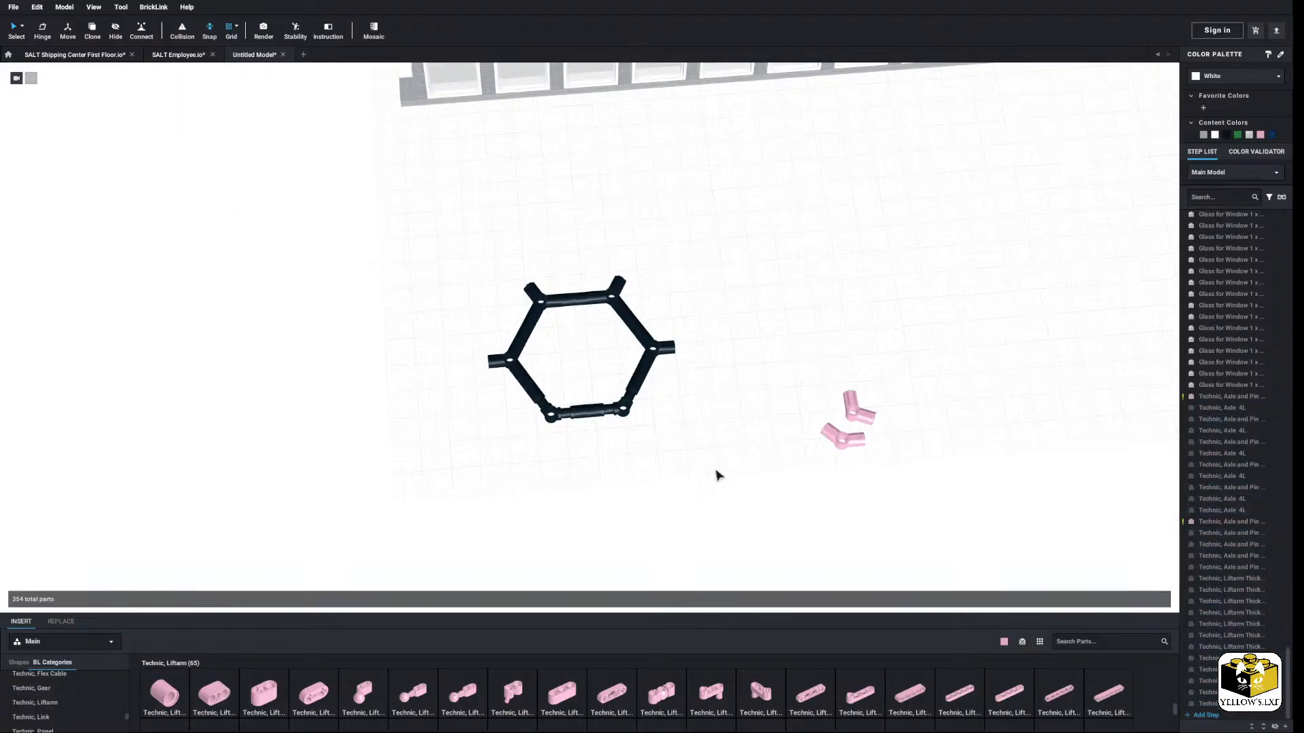
drag(684, 253, 428, 445)
scroll(449, 443, up, 6)
scroll(451, 442, up, 5)
click(584, 411)
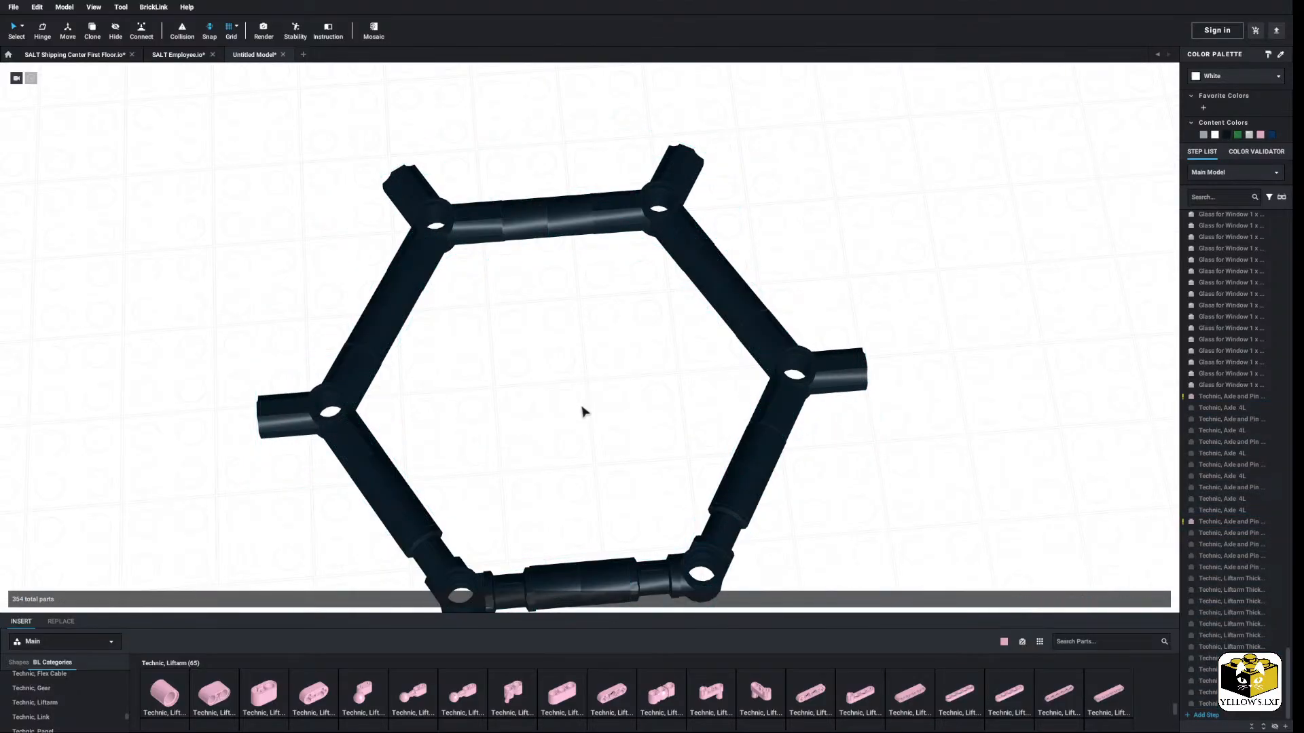
key(ctrl+z)
Step: Select the left part of the ring and pull it away from the right part
scroll(600, 368, down, 3)
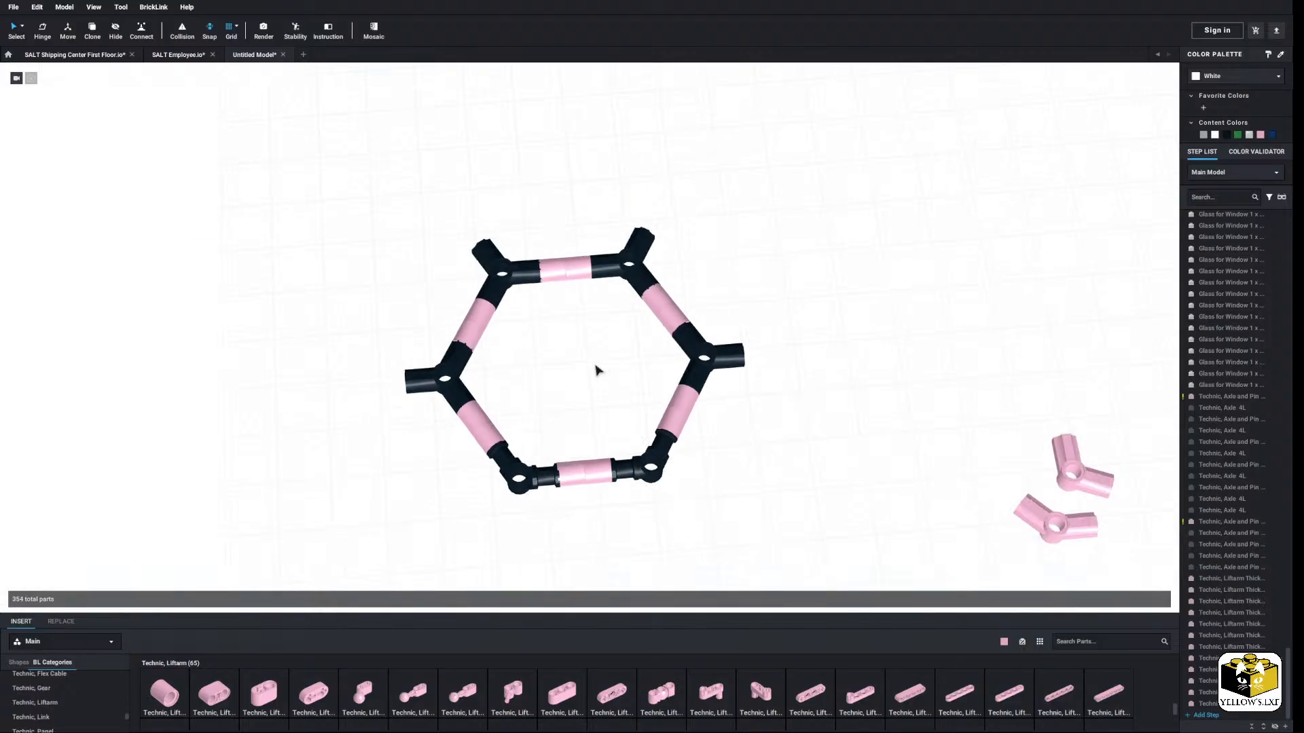
scroll(517, 402, up, 1)
drag(307, 192, 602, 523)
drag(588, 491, 416, 487)
click(544, 364)
scroll(545, 366, up, 3)
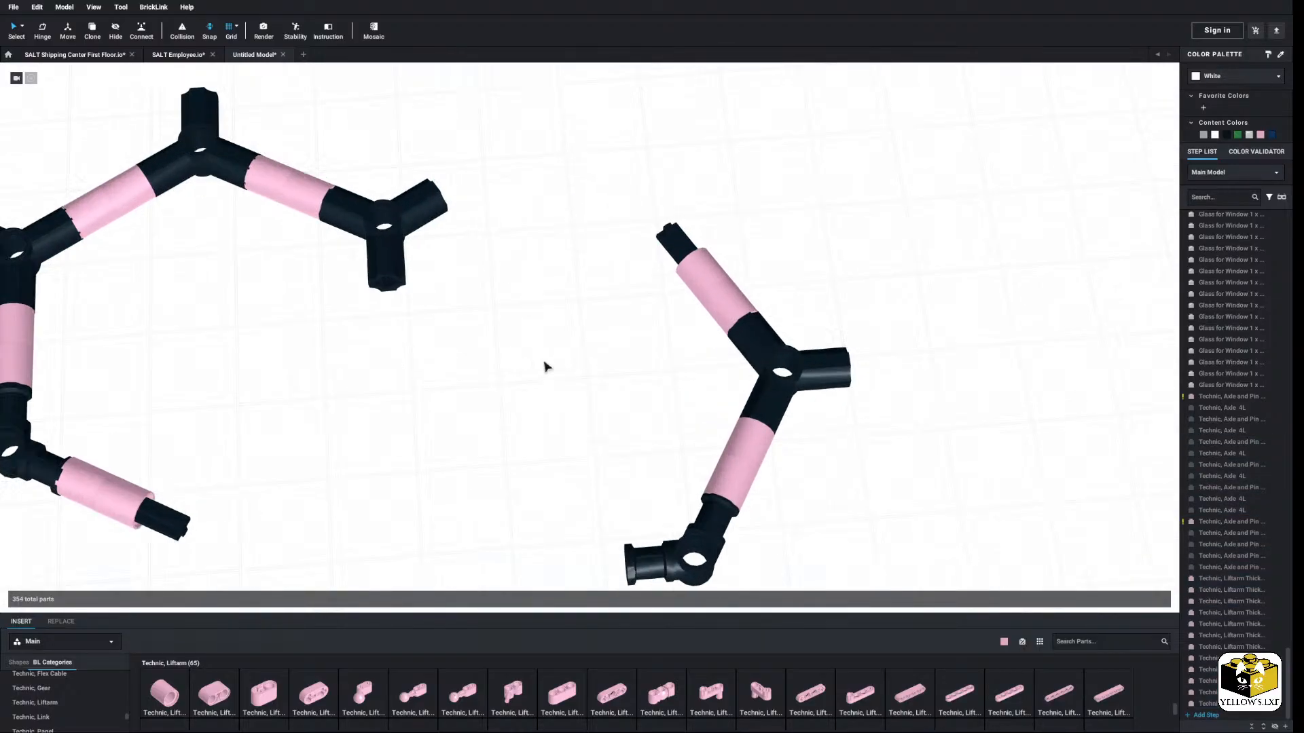
Step: Try refitting the two round-hole corner connectors against the spacers on the right part's lower axle
click(705, 532)
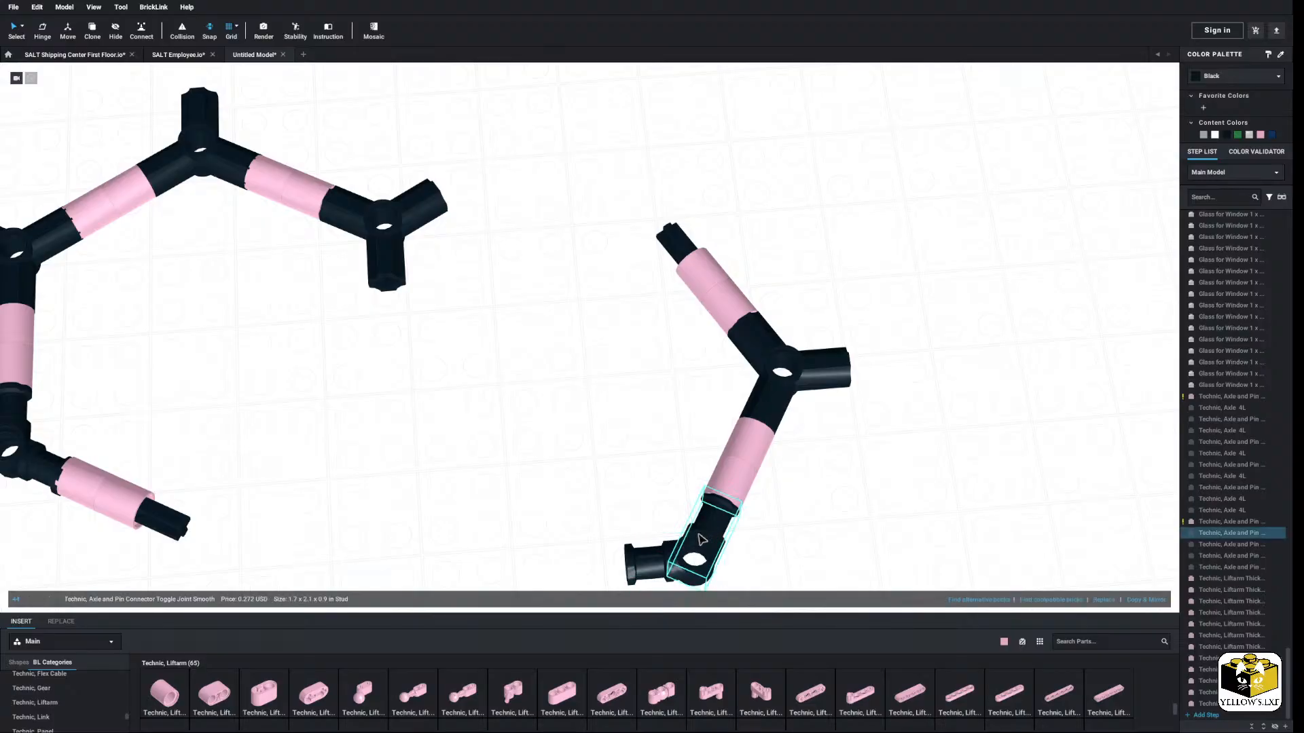
ctrl+click(679, 548)
mouse_move(710, 520)
mouse_down()
mouse_move(669, 577)
mouse_move(706, 523)
mouse_move(726, 521)
mouse_up()
right_drag(726, 521, 601, 500)
middle_drag(601, 500, 638, 527)
scroll(638, 527, up, 3)
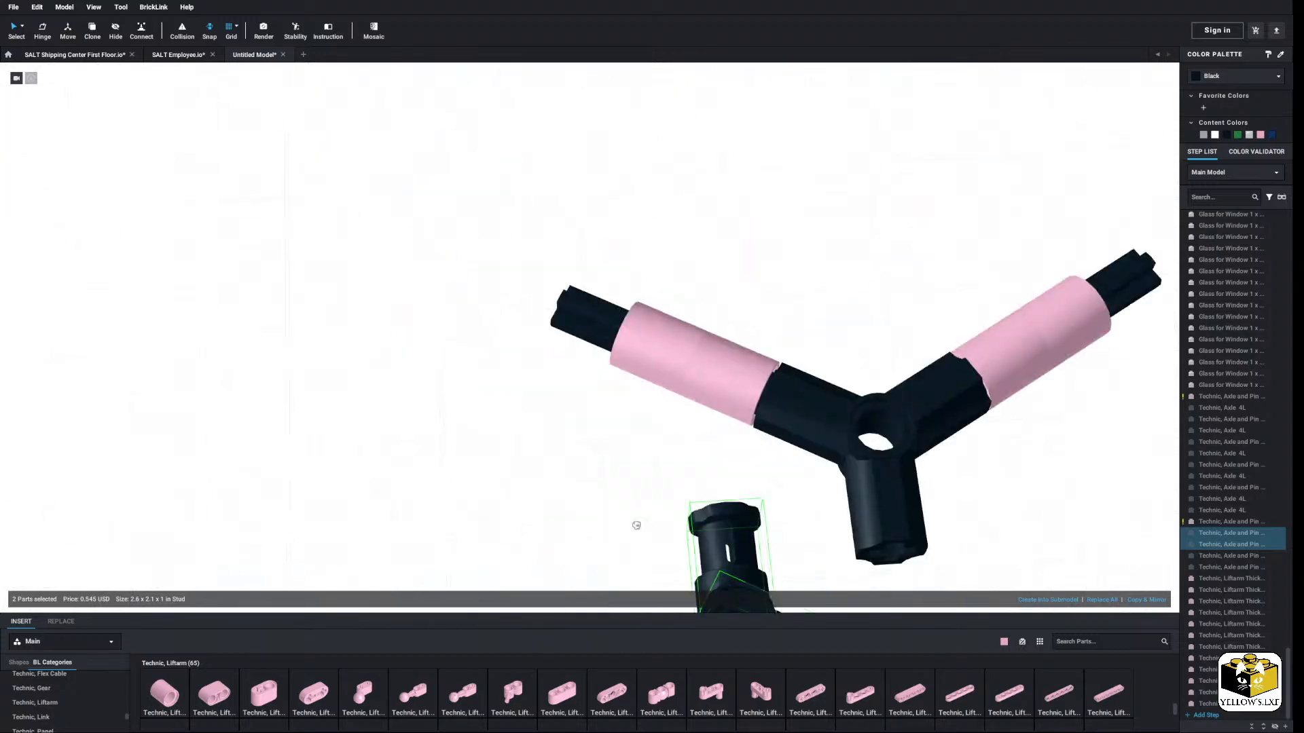
drag(638, 527, 631, 374)
right_drag(630, 374, 632, 463)
scroll(632, 462, up, 5)
middle_drag(632, 463, 514, 496)
drag(460, 312, 466, 312)
click(538, 408)
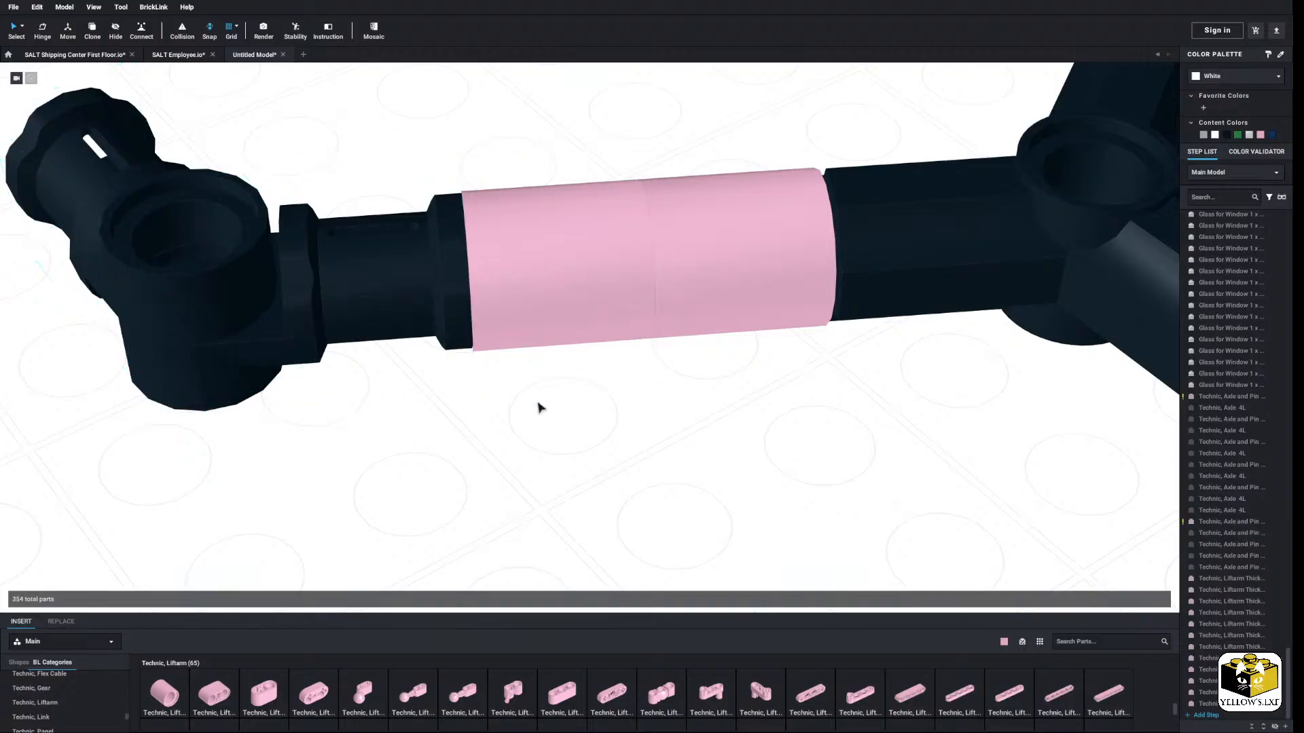
Step: Pull the spacer pair and the two round-hole corner connectors off the right part's lower axle
scroll(538, 407, down, 8)
scroll(537, 408, up, 3)
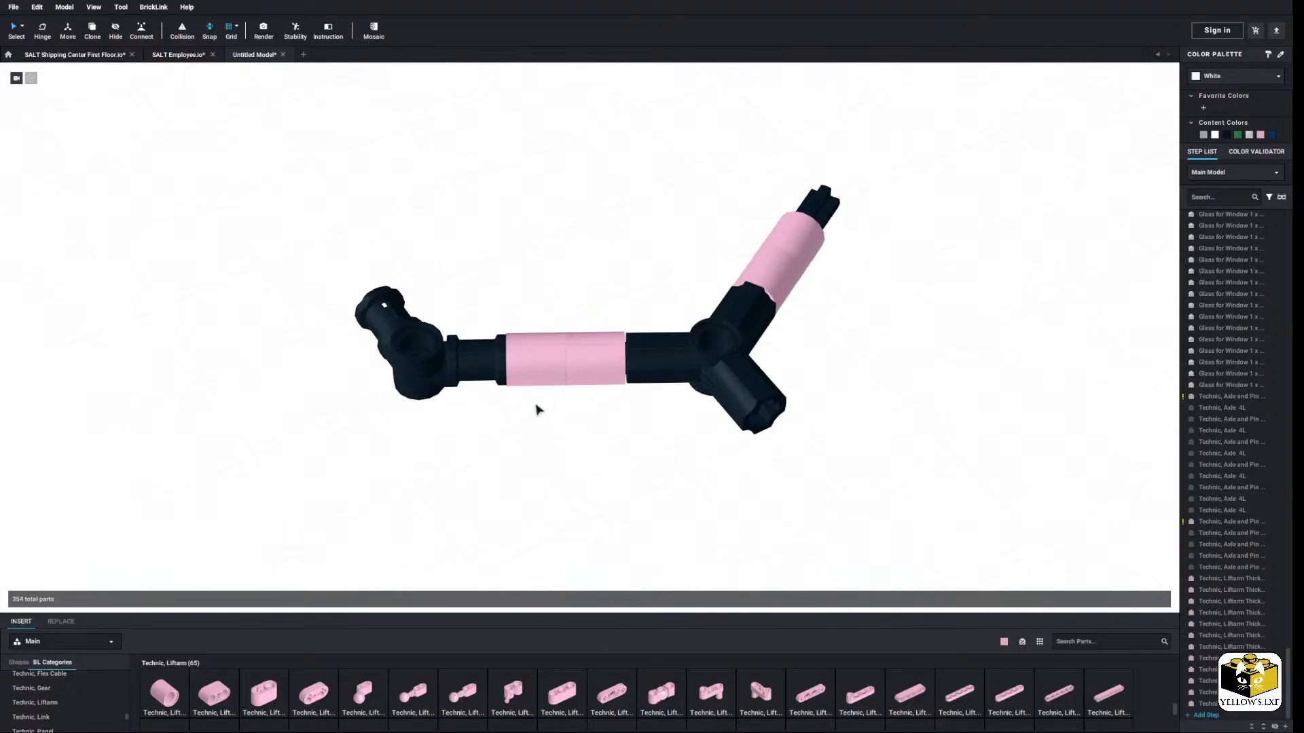
click(597, 361)
drag(598, 361, 526, 247)
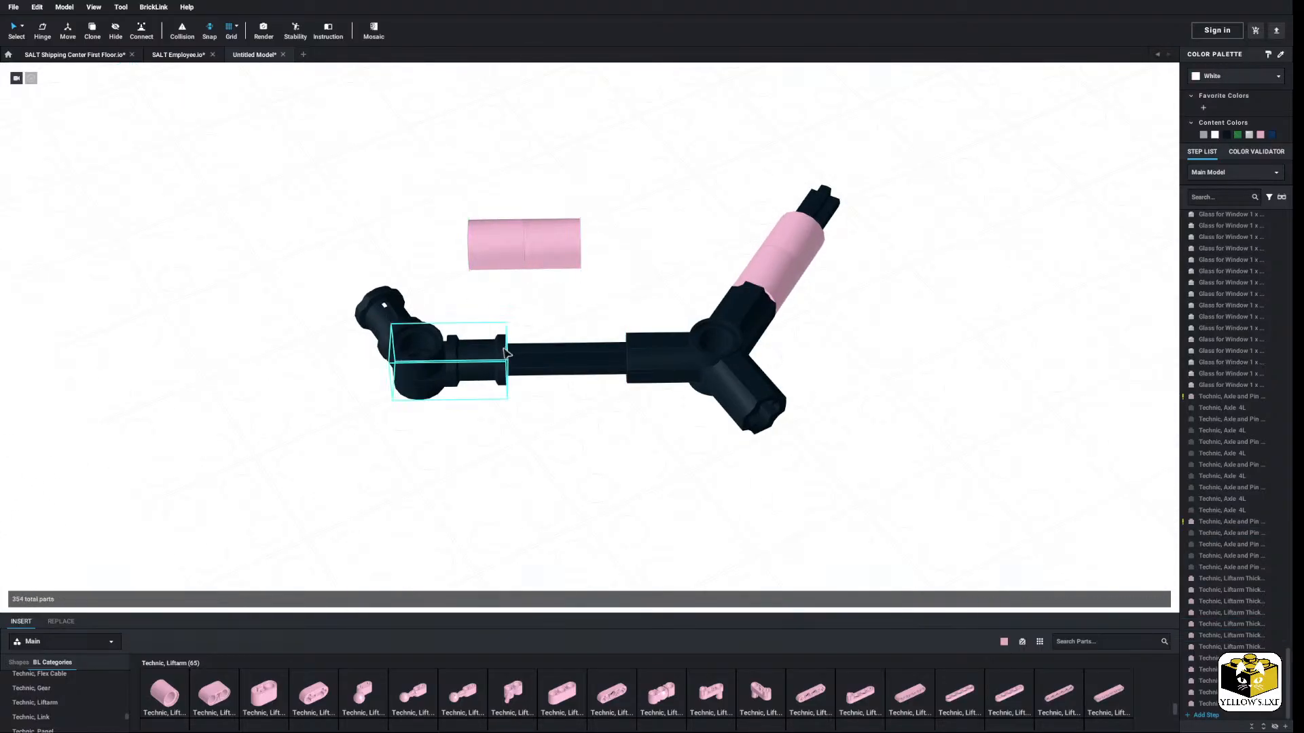
click(402, 334)
drag(402, 334, 272, 298)
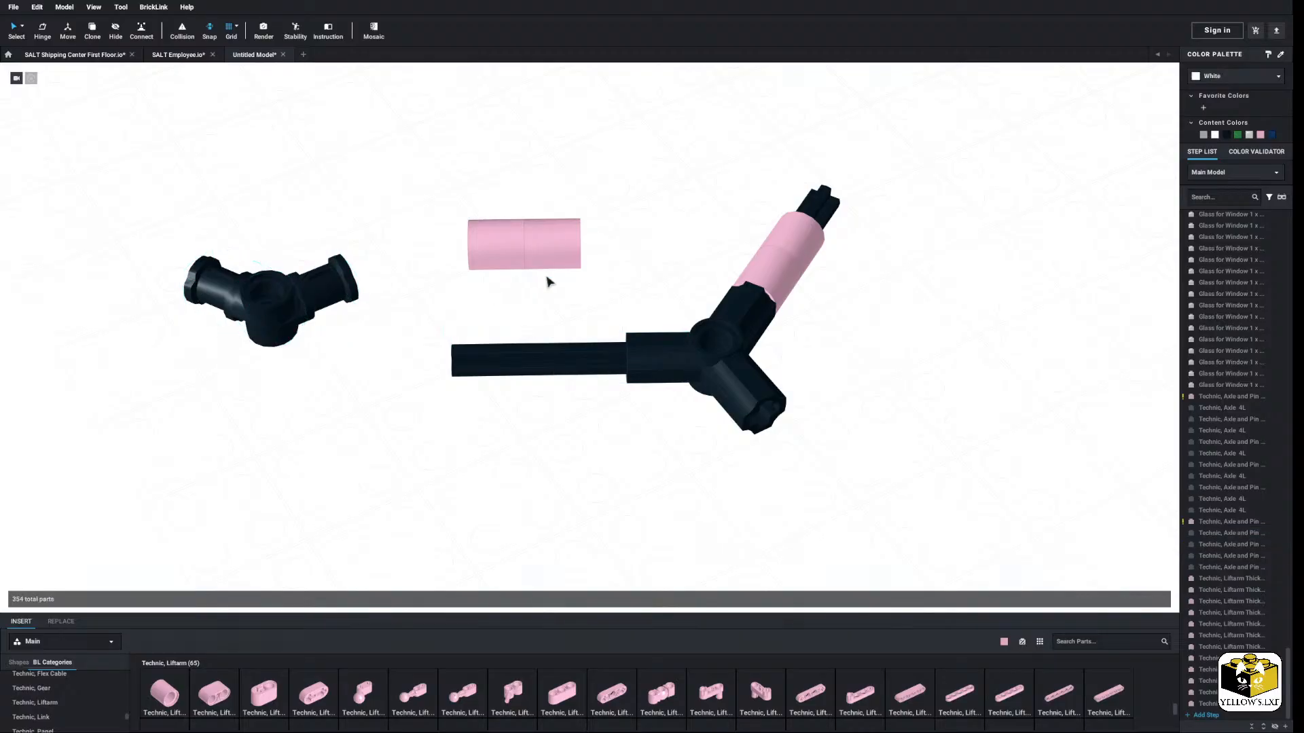
Step: Detach the bare Axle 4L from the triple connector and reattach it using the Connect tool
click(650, 378)
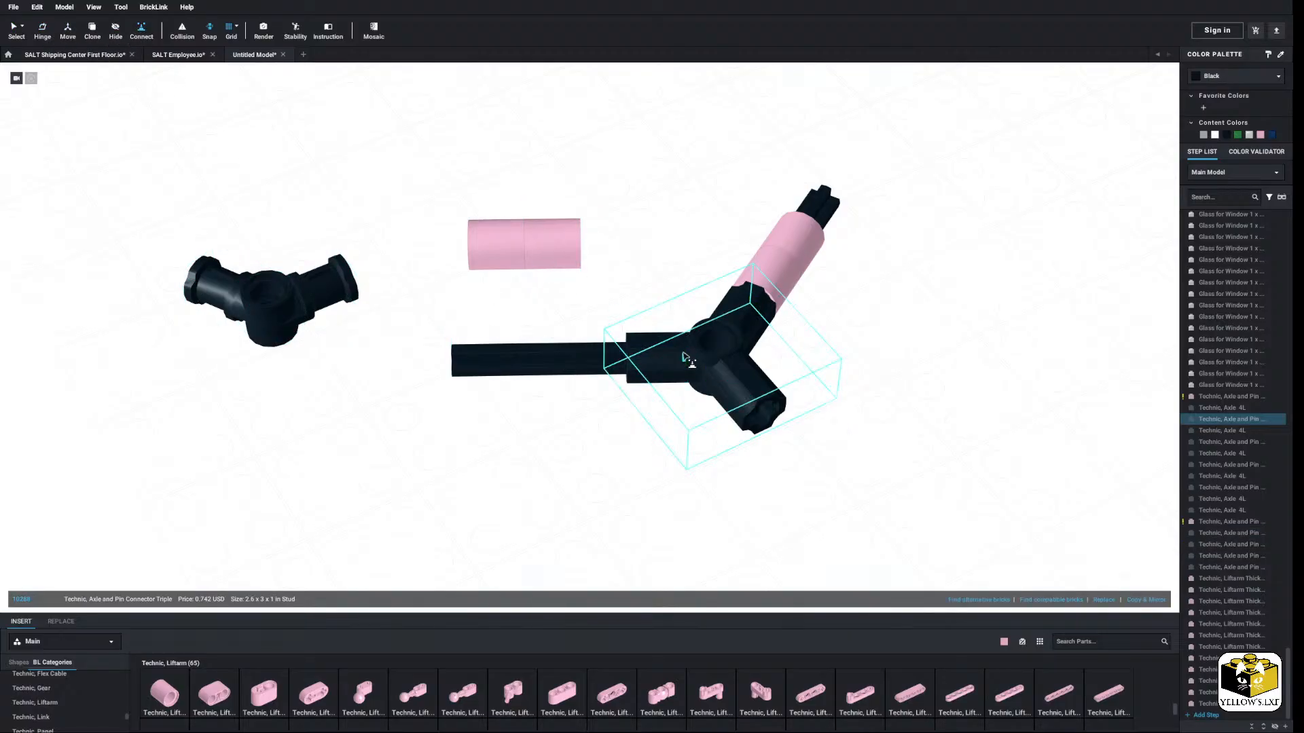
click(259, 186)
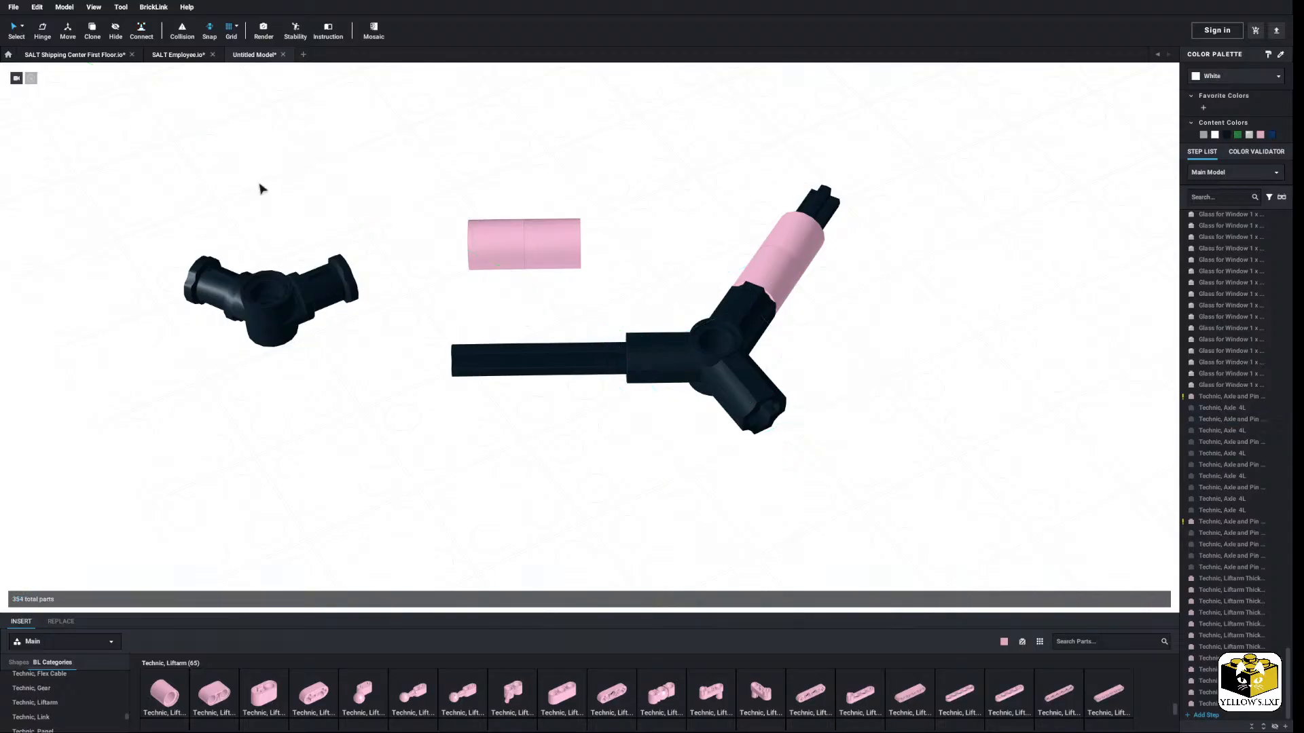
drag(558, 373, 410, 347)
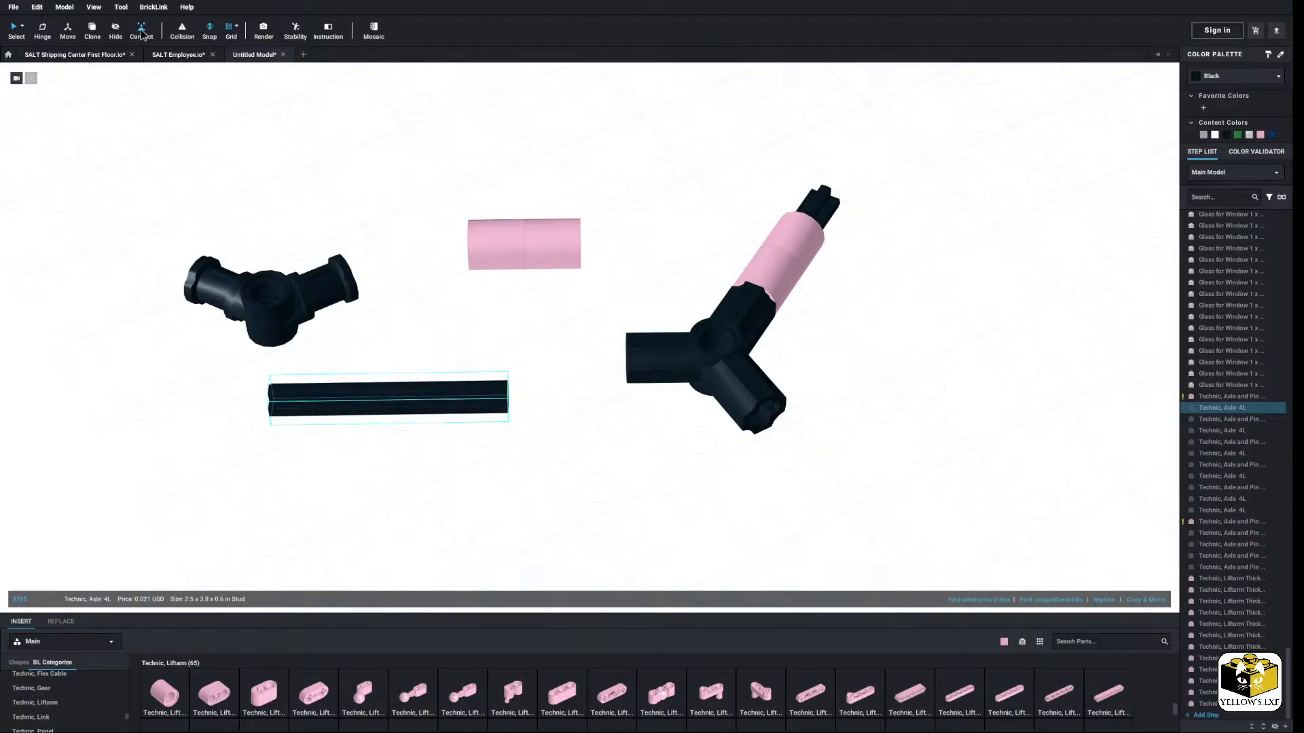
drag(510, 402, 642, 412)
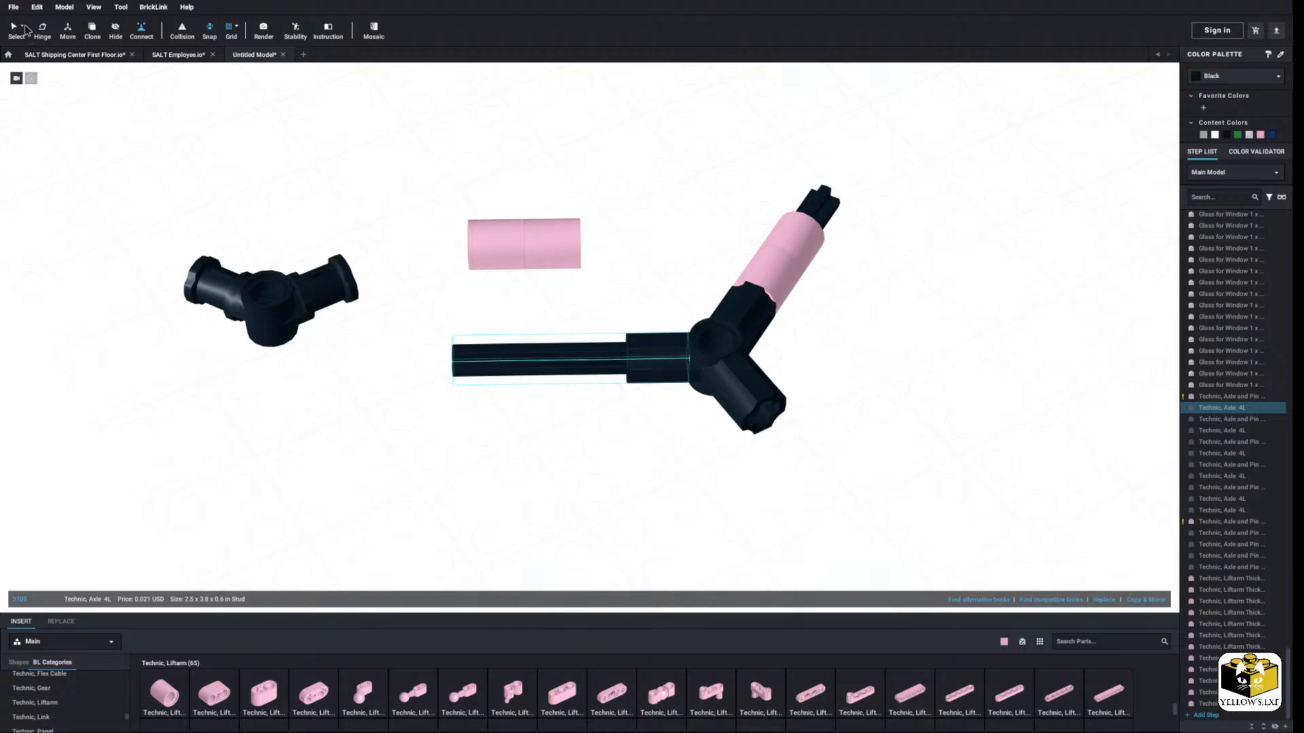
Step: Select the loose pair of pink spacers and connect it onto the bare axle
click(574, 180)
drag(417, 175, 588, 282)
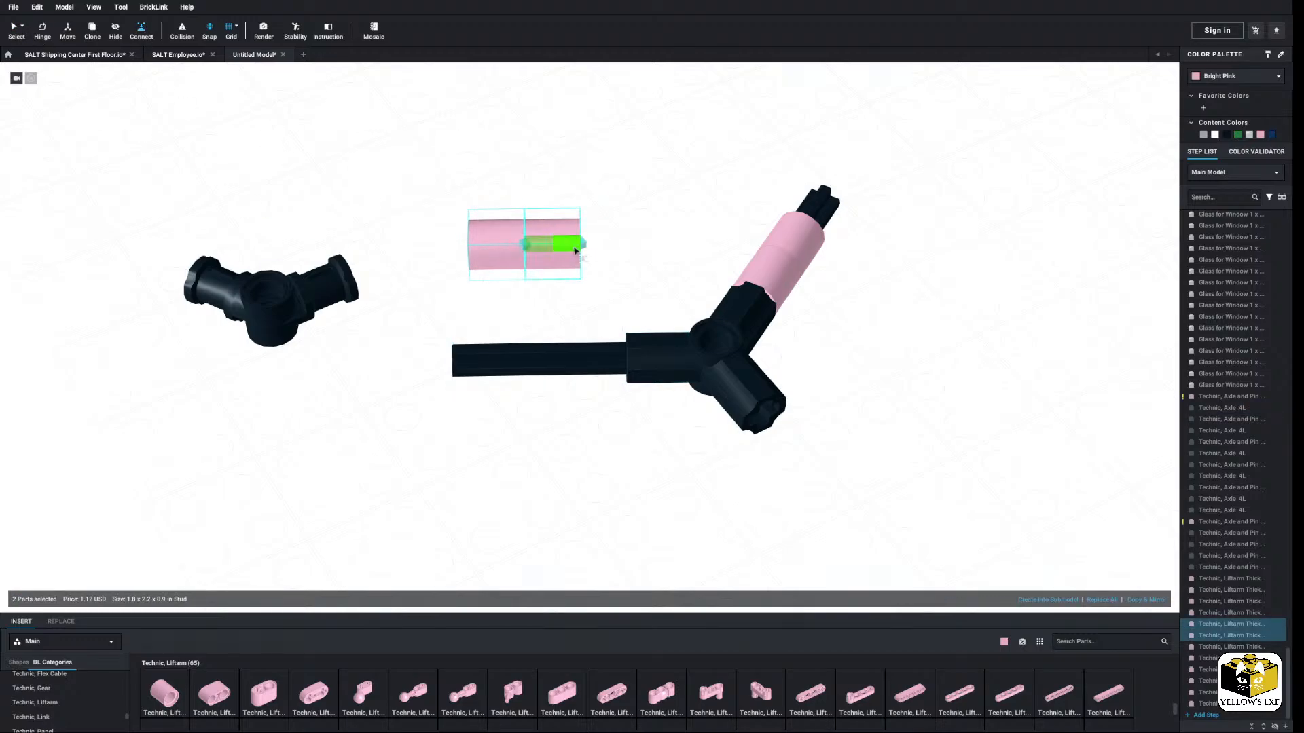
drag(573, 252, 618, 370)
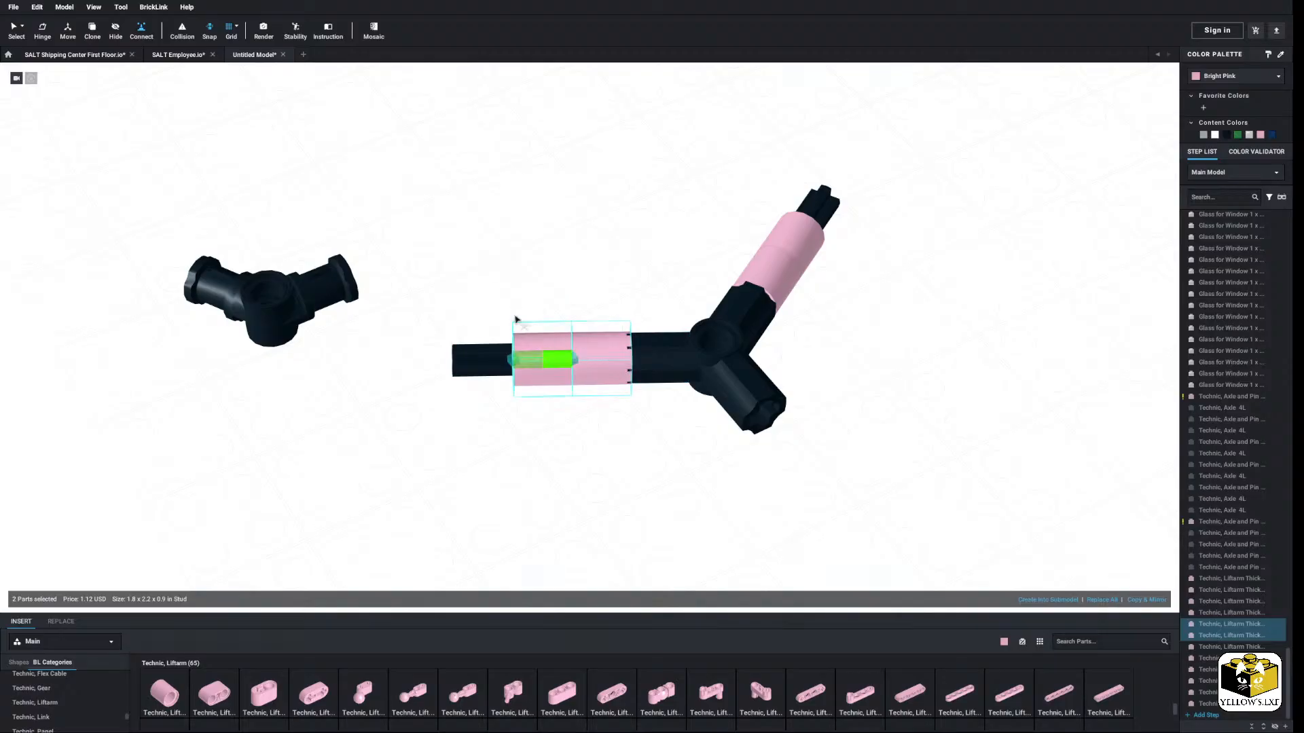
Step: Move the spacer pair slightly along the axle until it sits flush against the triple connector
click(68, 31)
scroll(588, 370, up, 3)
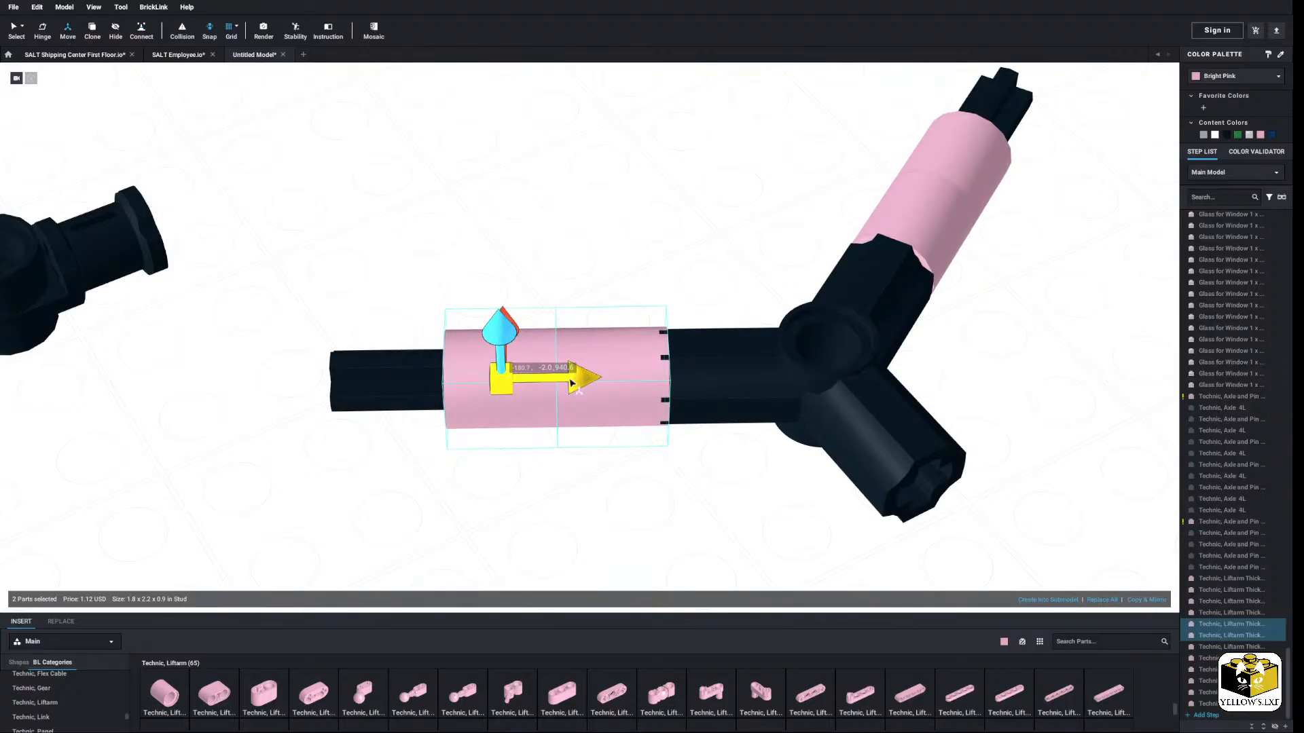
drag(572, 384, 567, 385)
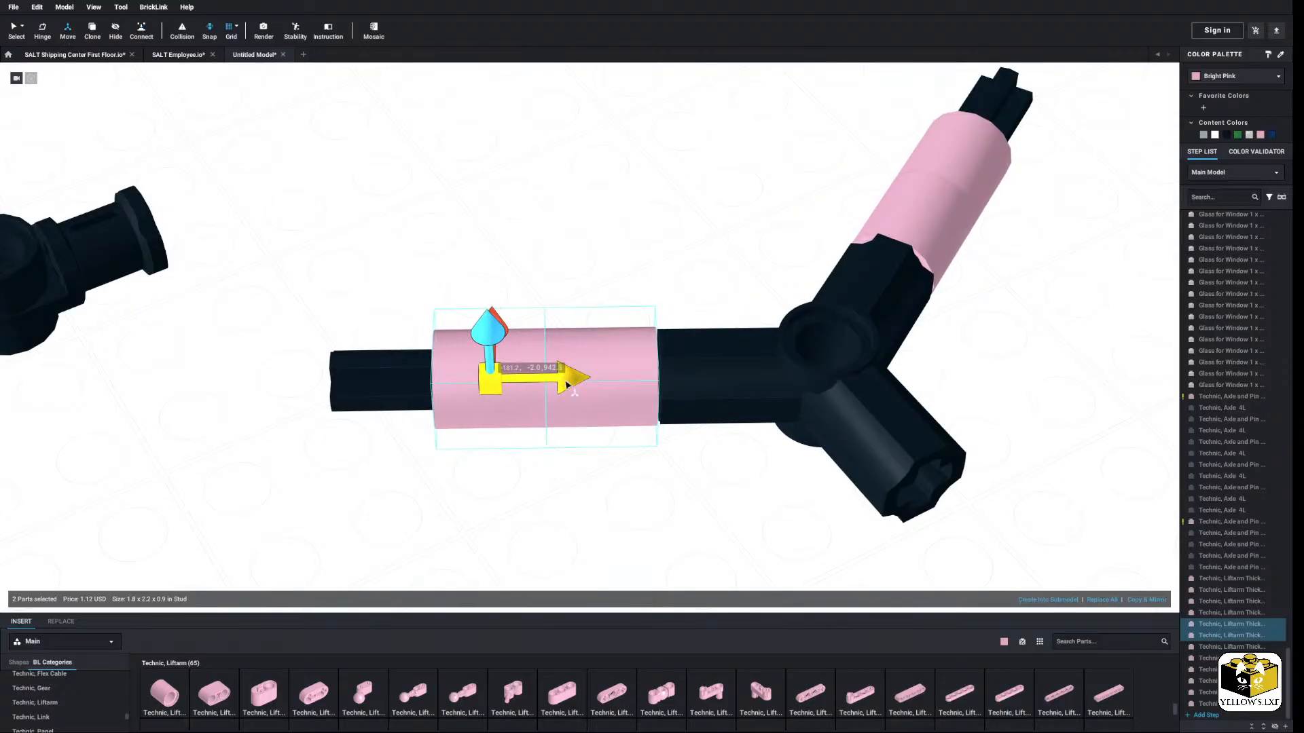
click(12, 27)
click(353, 241)
right_drag(443, 347, 449, 356)
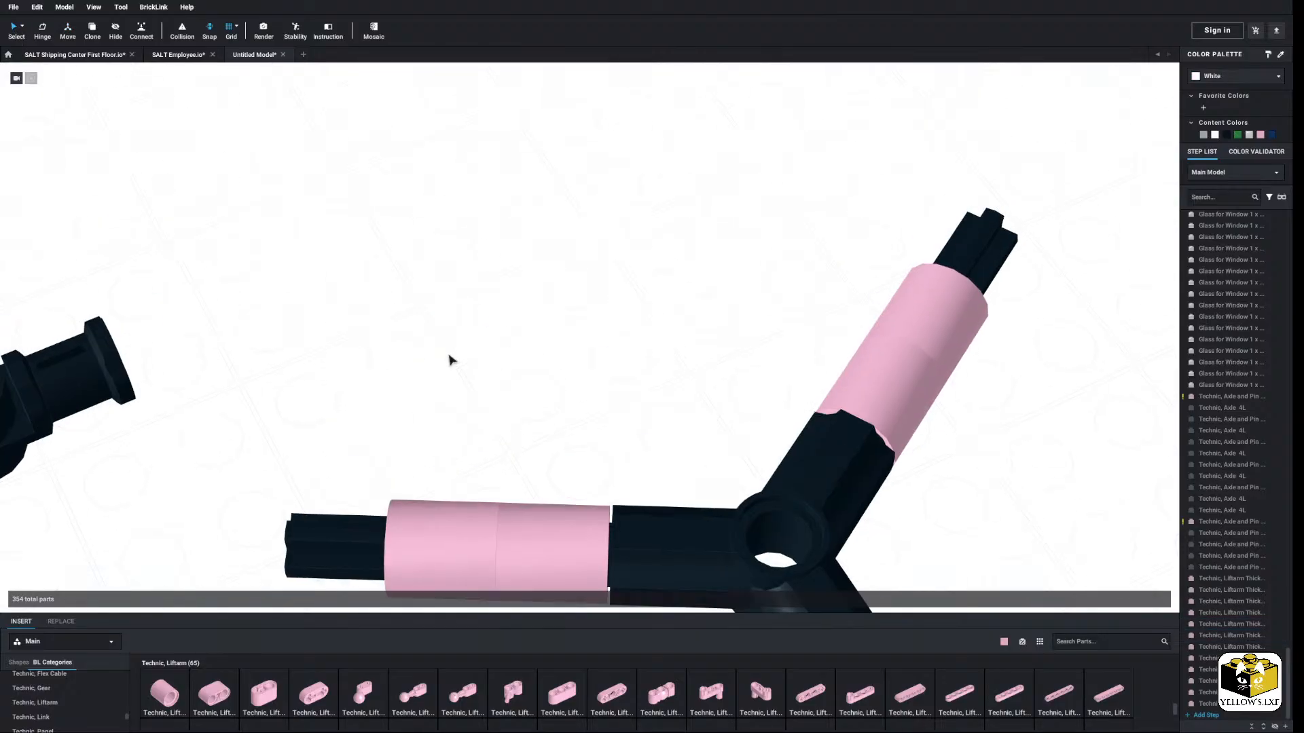
Step: Attach the pair of round-hole corner connectors to the axle end, against the spacers
click(632, 532)
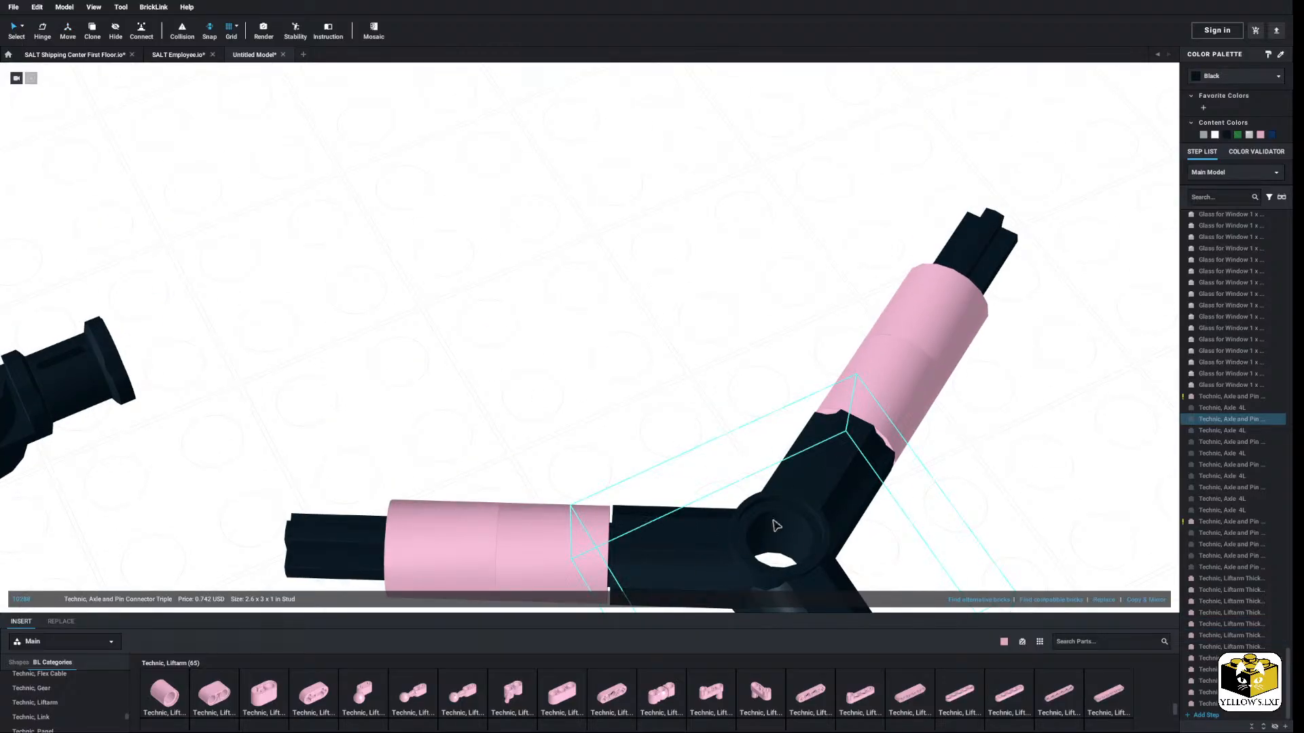
scroll(777, 525, down, 3)
click(372, 292)
scroll(372, 292, down, 2)
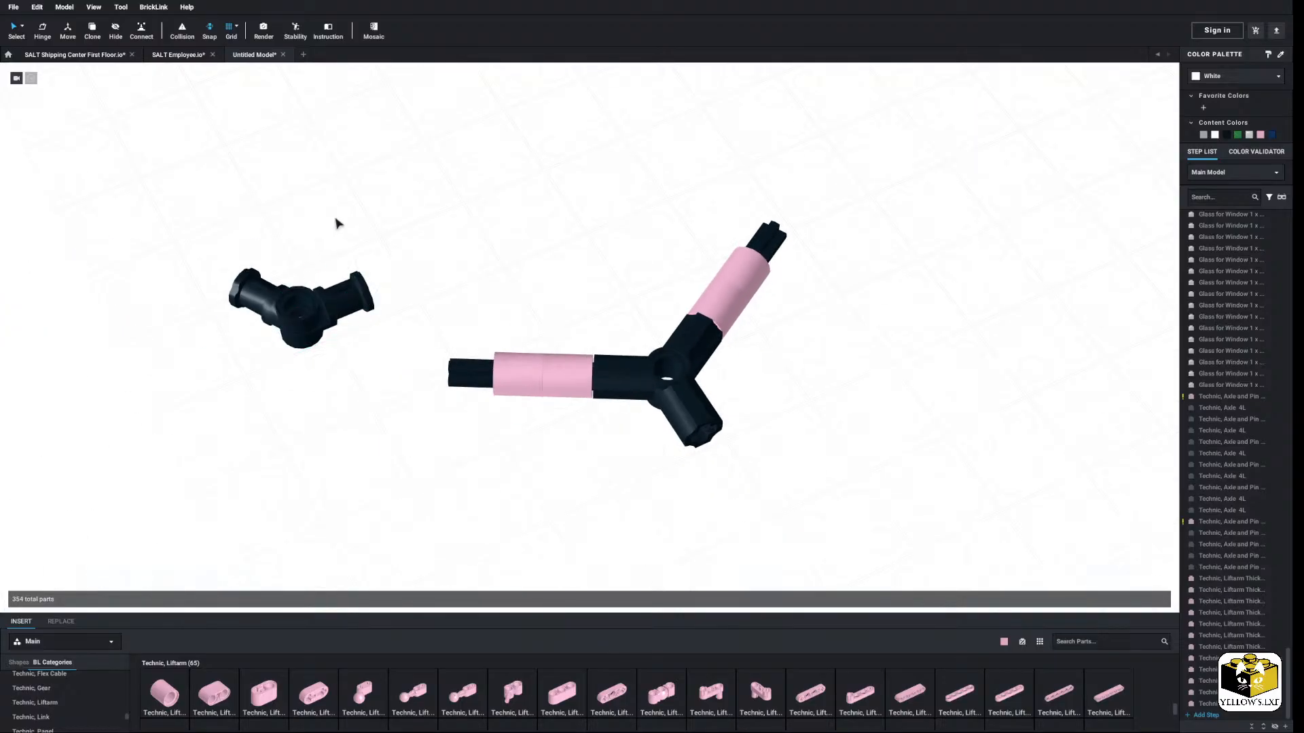
drag(306, 309, 494, 378)
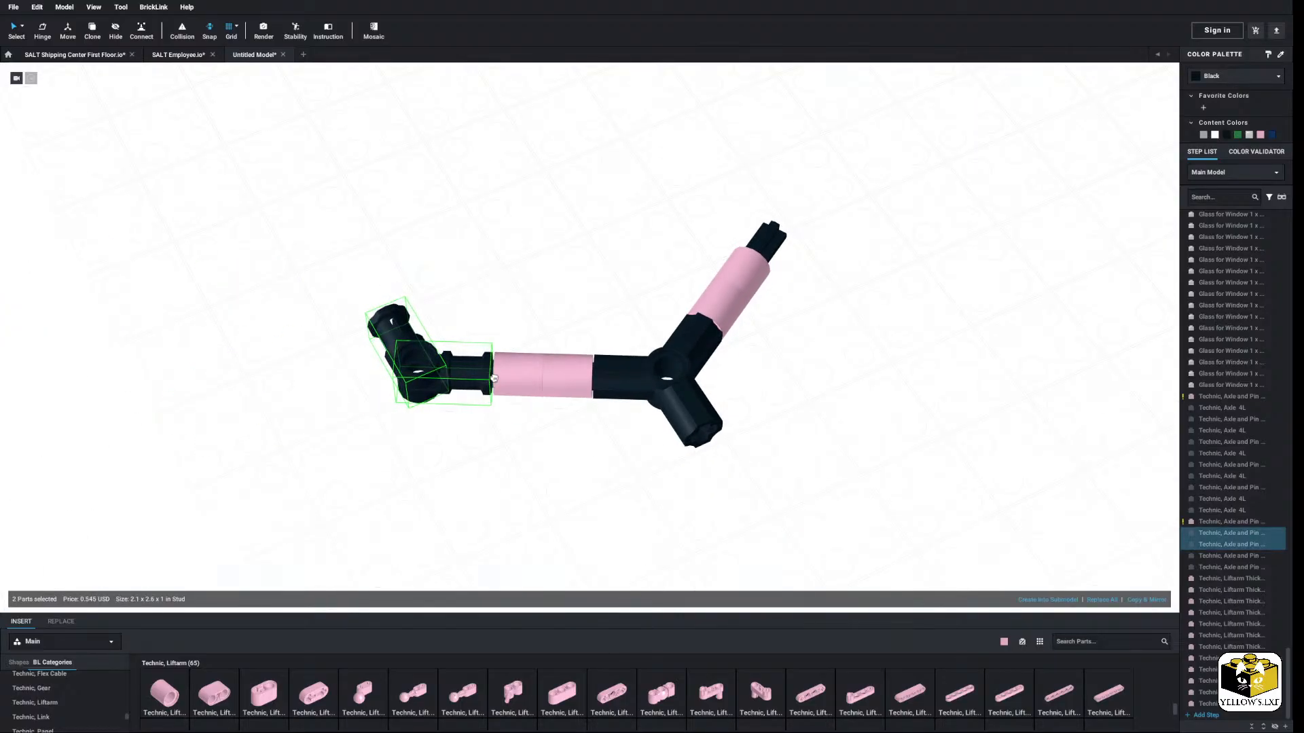
click(506, 297)
Step: Select the whole right part of the ring and join it to the left part, adjusting its fit
scroll(507, 297, down, 3)
right_drag(508, 298, 531, 320)
click(769, 298)
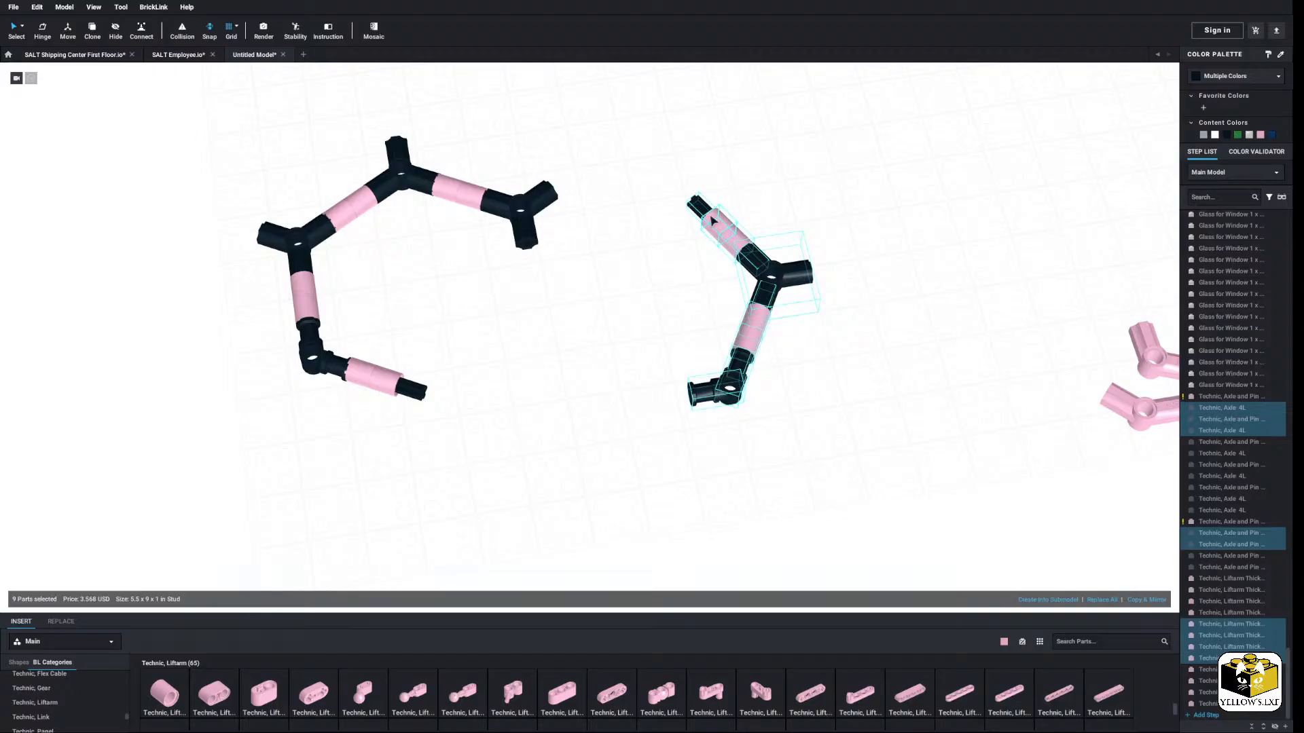
drag(713, 221, 513, 247)
scroll(608, 360, up, 5)
drag(759, 415, 741, 415)
click(616, 451)
scroll(598, 433, down, 6)
Step: Select the whole closed ring and move it to clear space on the grid
drag(758, 210, 331, 558)
drag(514, 467, 598, 449)
click(705, 291)
drag(732, 238, 288, 553)
drag(493, 329, 749, 386)
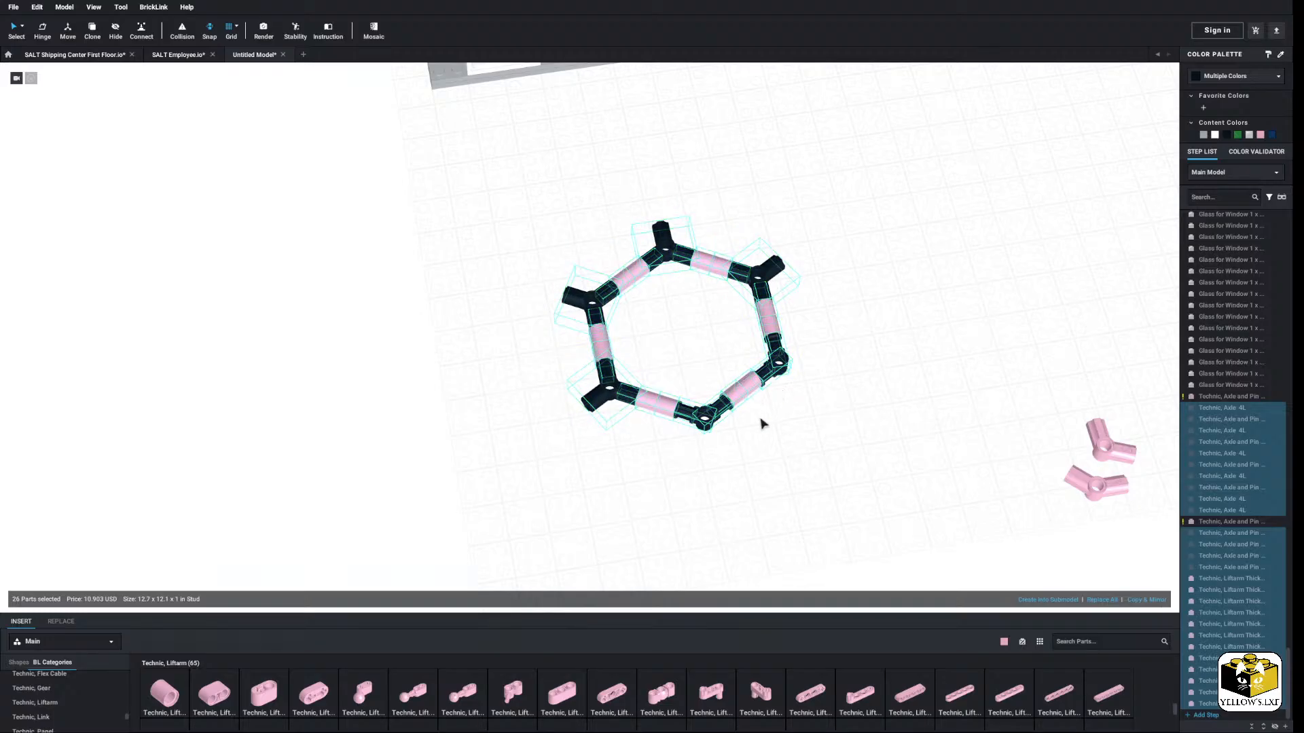
right_drag(761, 424, 760, 430)
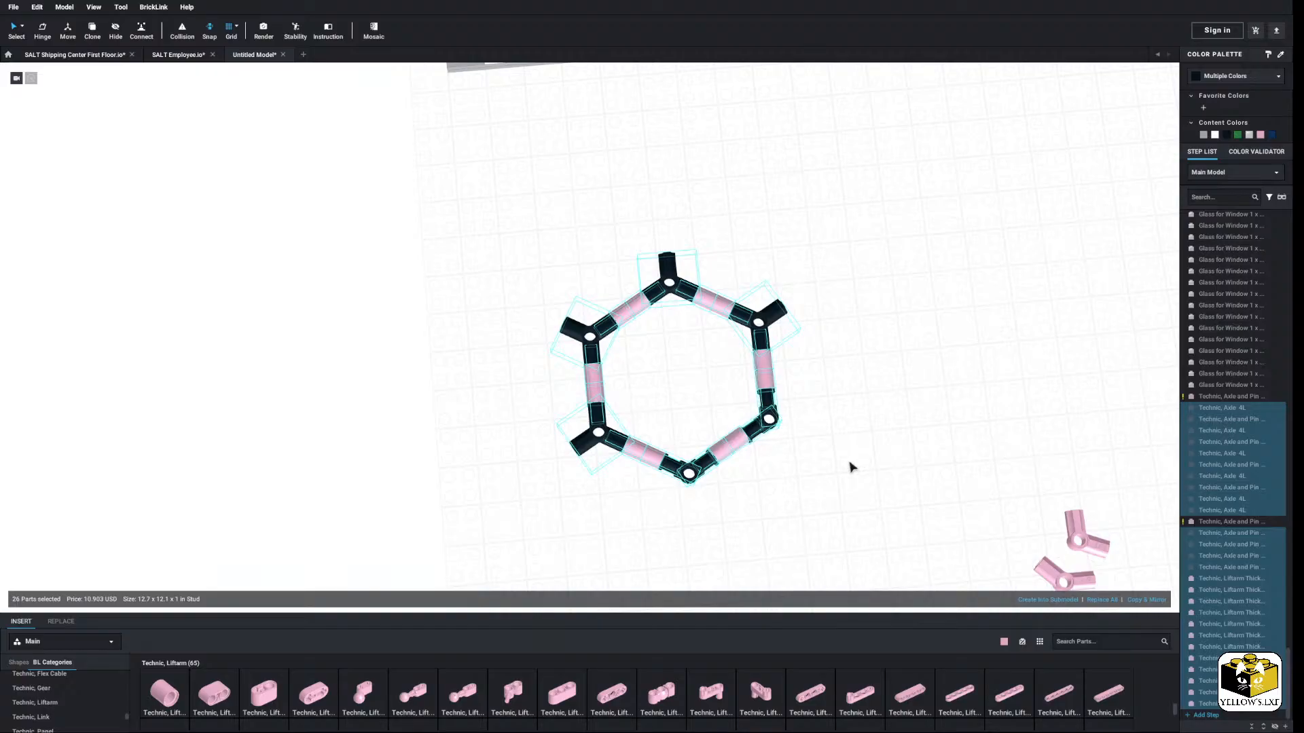
Step: Rotate the whole ring in its plane with the Hinge tool to about 120 degrees, its top axle parallel to the grid
right_drag(758, 506, 745, 500)
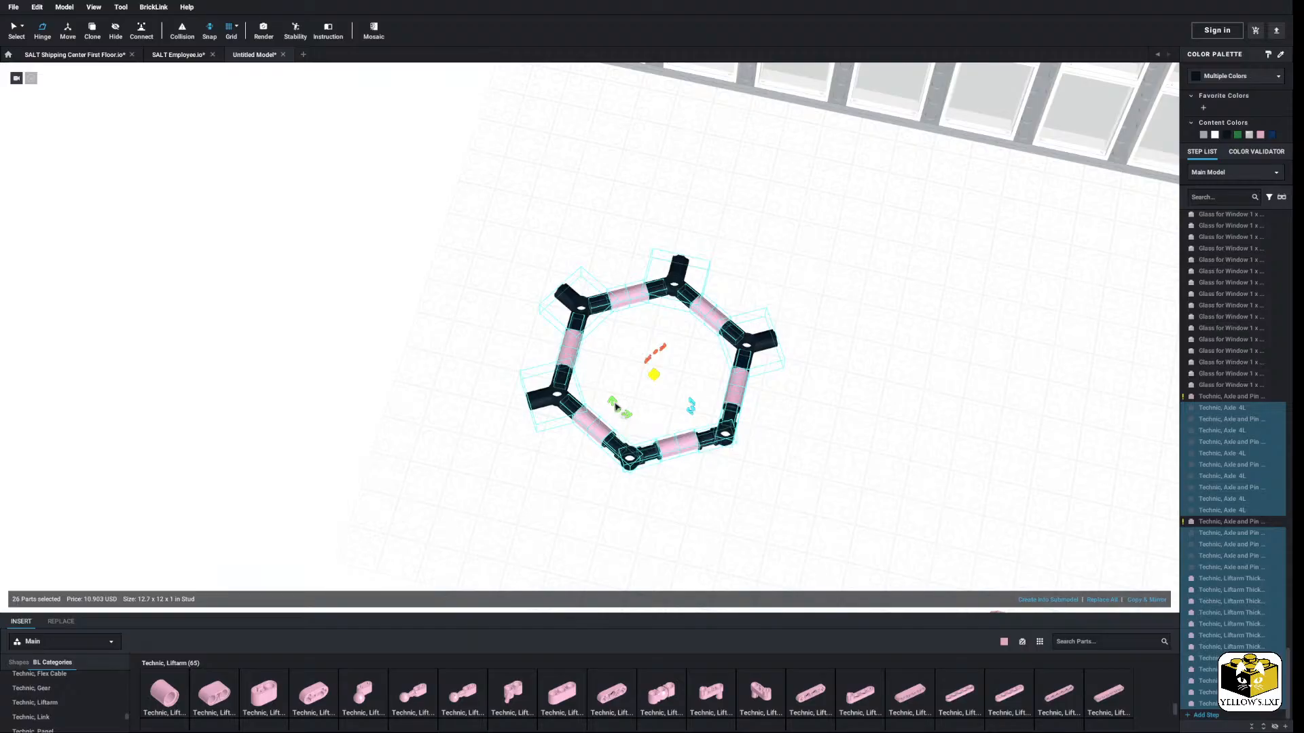
drag(611, 402, 611, 380)
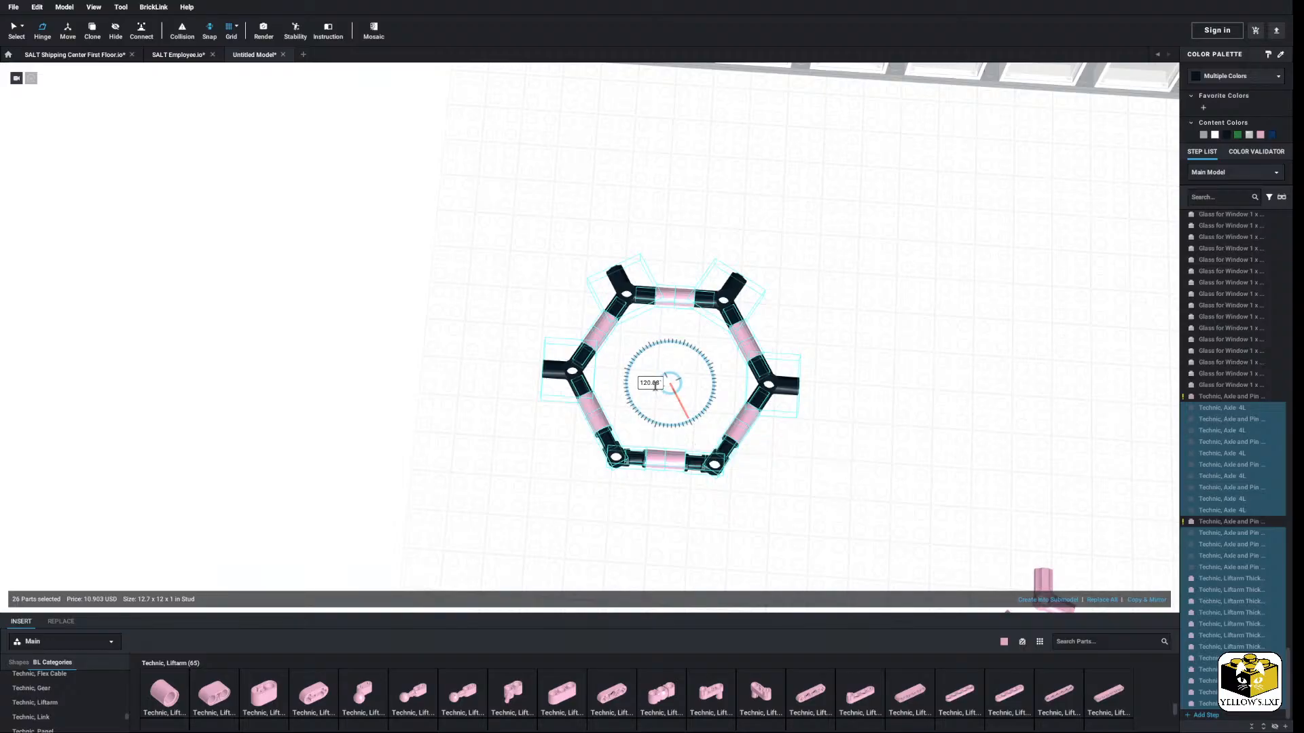
key(Tab)
click(15, 31)
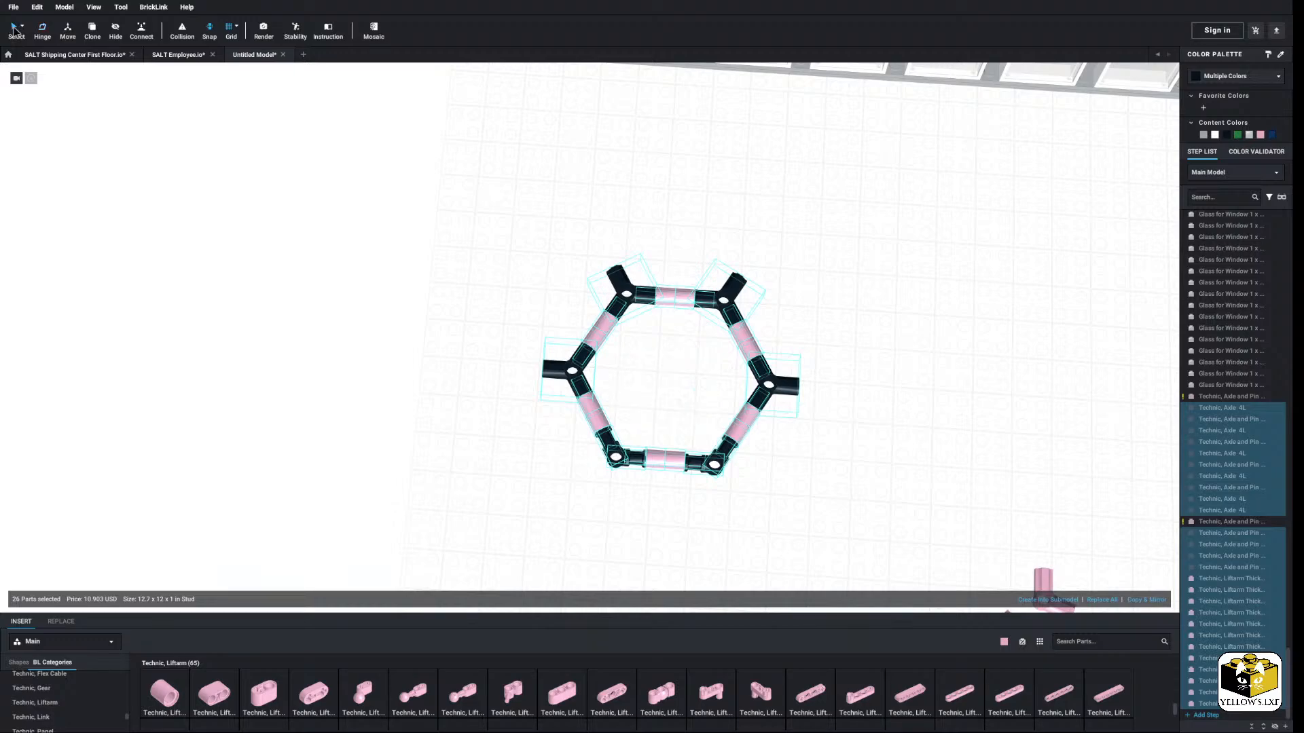
Step: Select all parts of the ring and recolor them black
click(444, 366)
drag(485, 222, 843, 421)
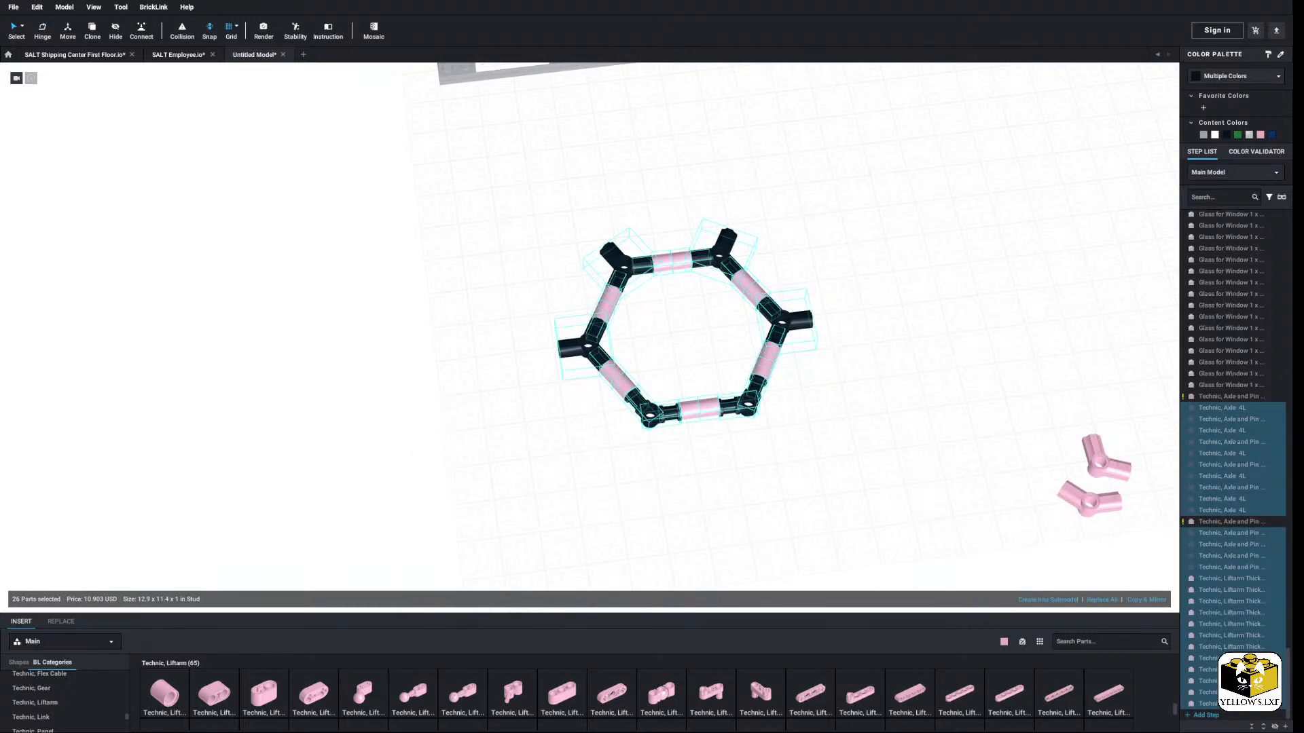
click(1225, 136)
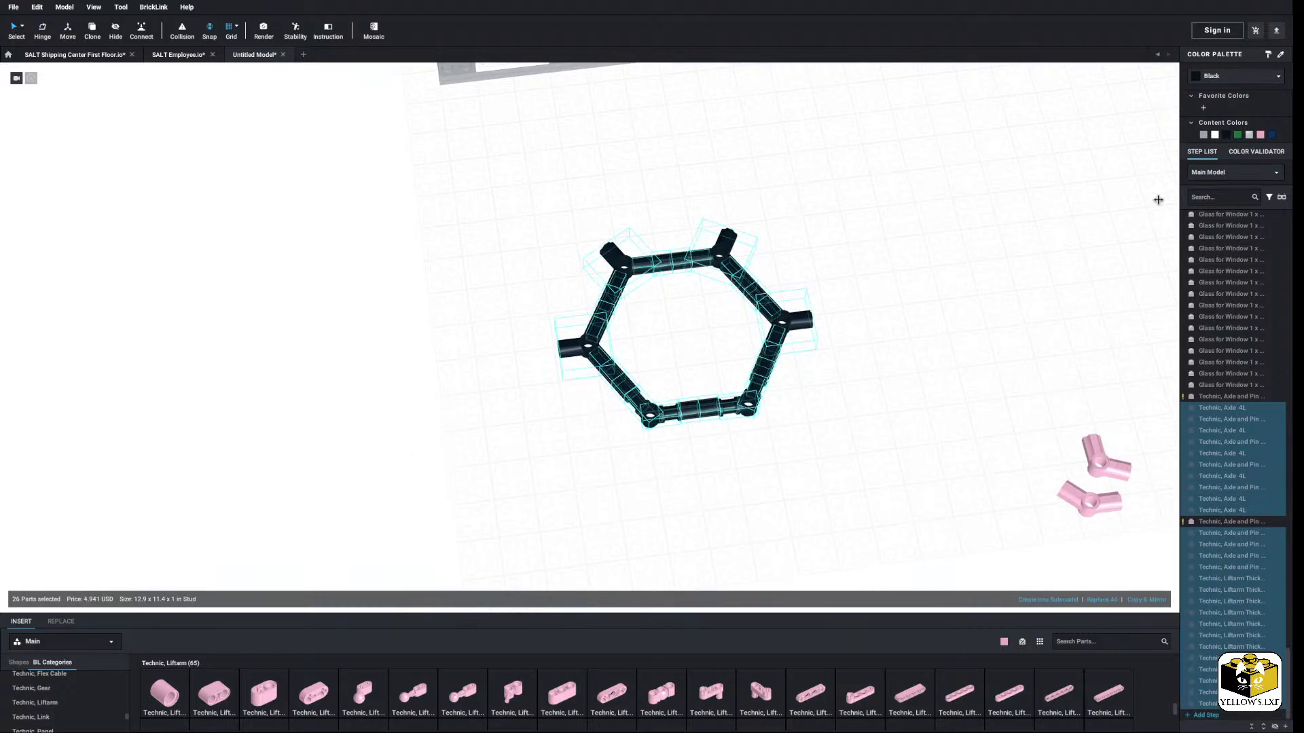
Step: Take the two spacers off the black ring's bottom axle and set them aside below the ring
click(1144, 198)
scroll(457, 468, up, 5)
right_drag(457, 469, 387, 484)
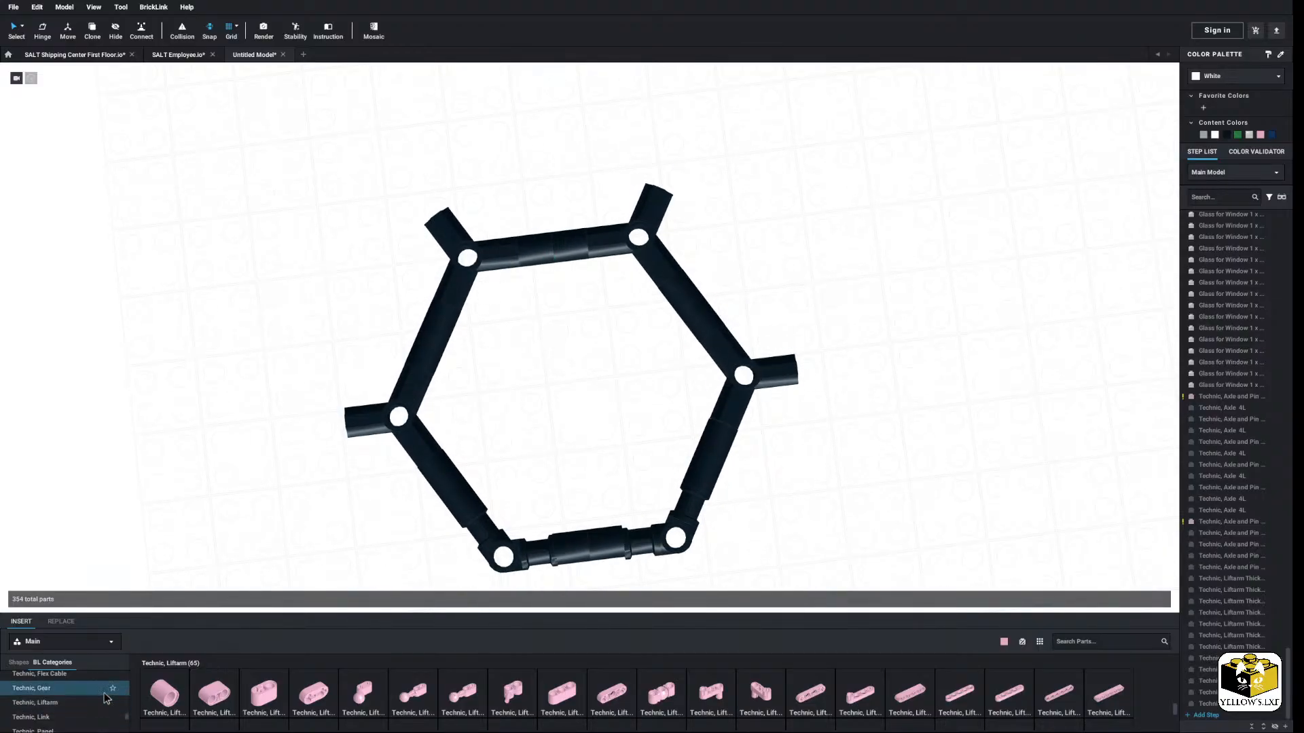
scroll(90, 697, up, 2)
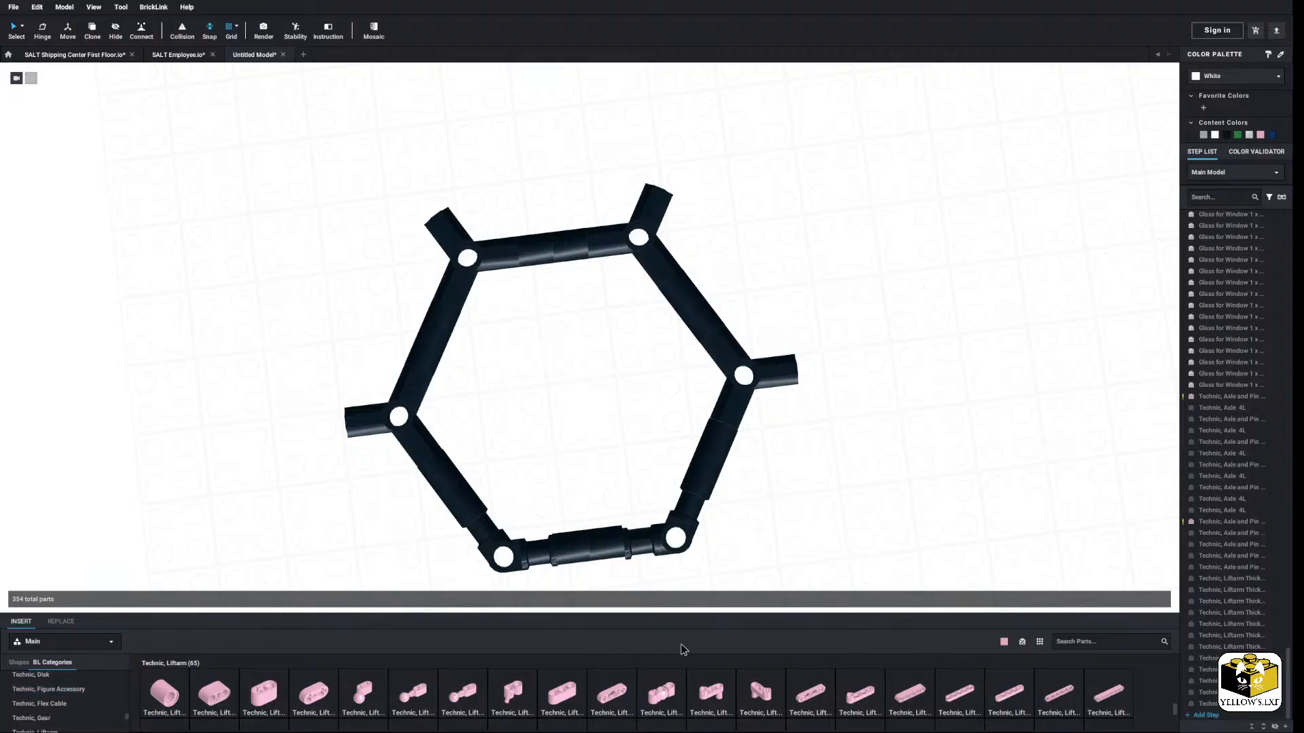
scroll(761, 562, up, 4)
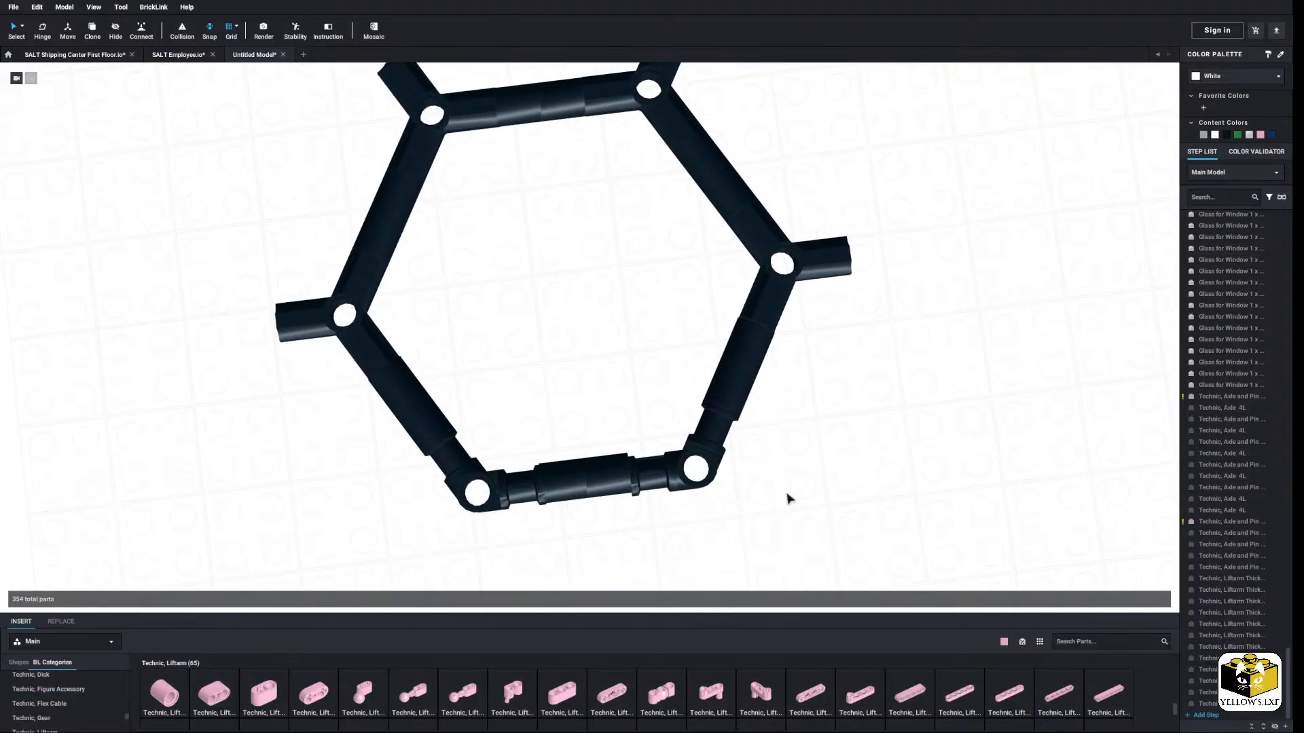
middle_drag(518, 444, 524, 374)
click(620, 426)
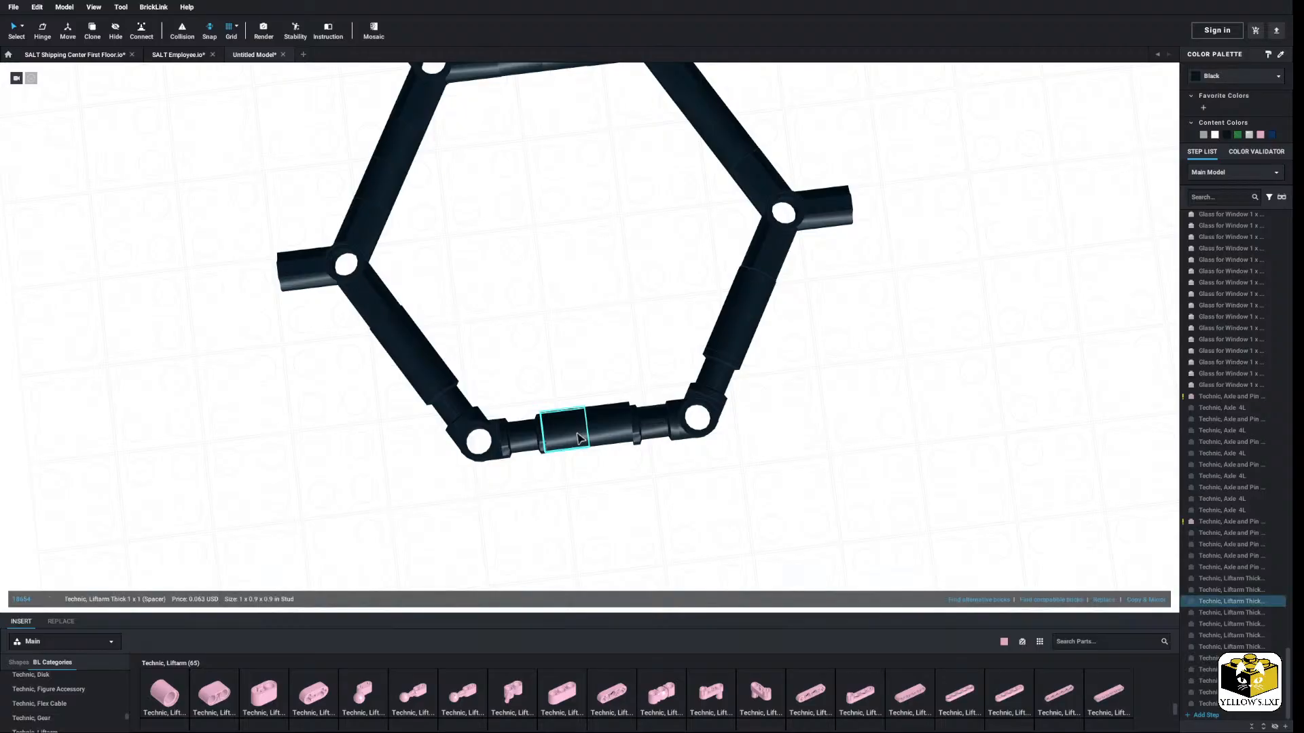
drag(620, 426, 651, 533)
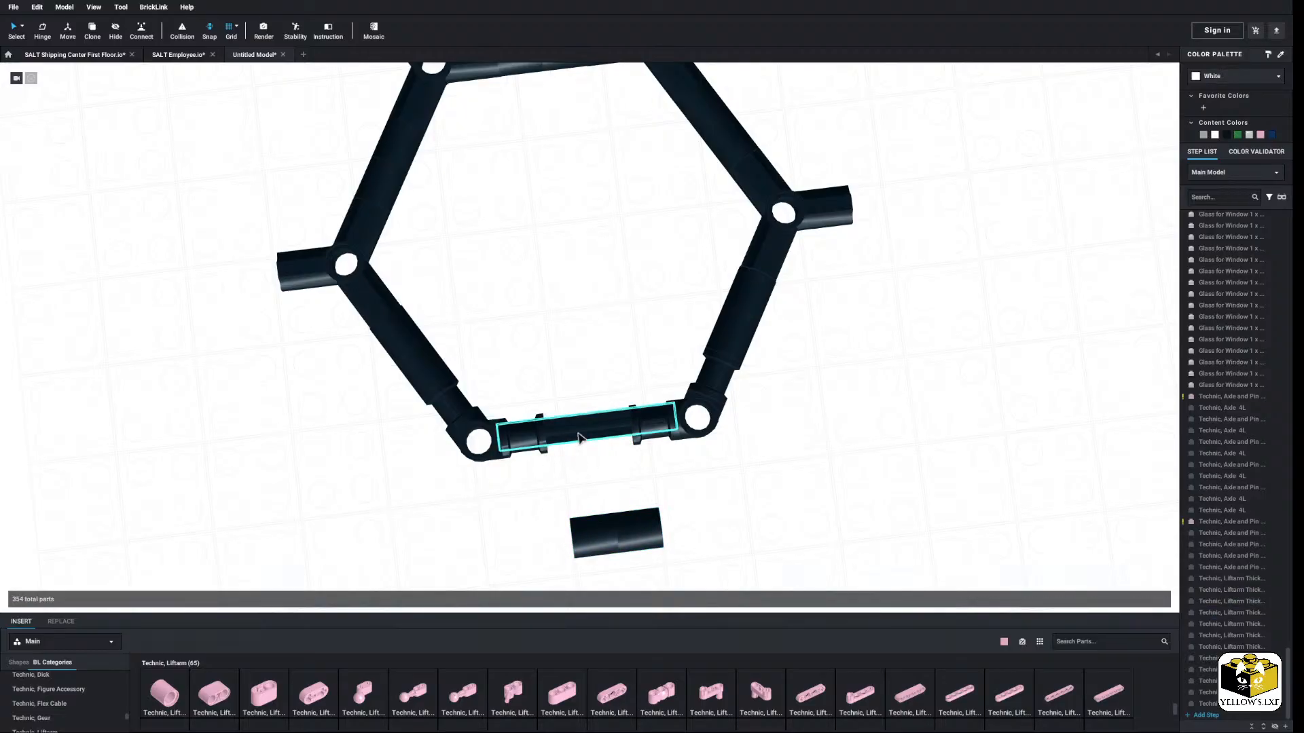
Step: Select the bottom axle with both connectors of the bottom-left joint and nudge them together slightly along the ring
click(542, 445)
shift+click(467, 427)
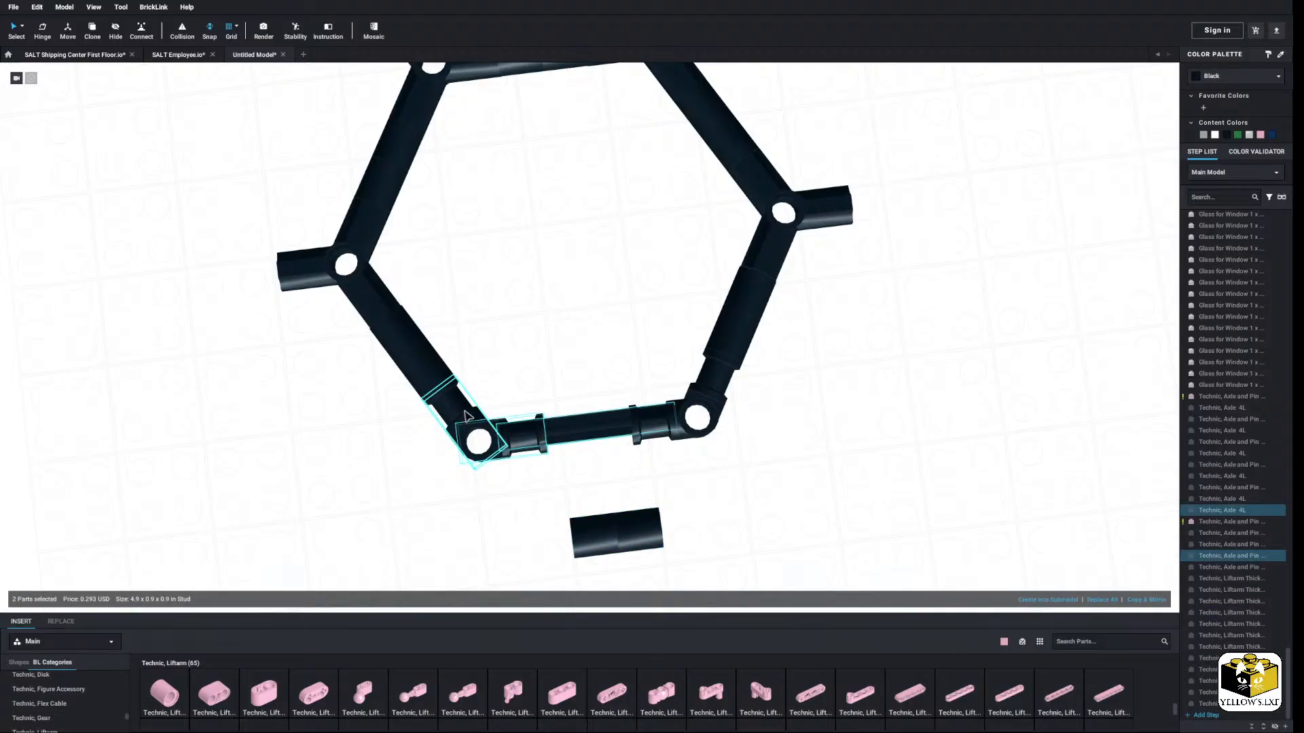
shift+click(468, 415)
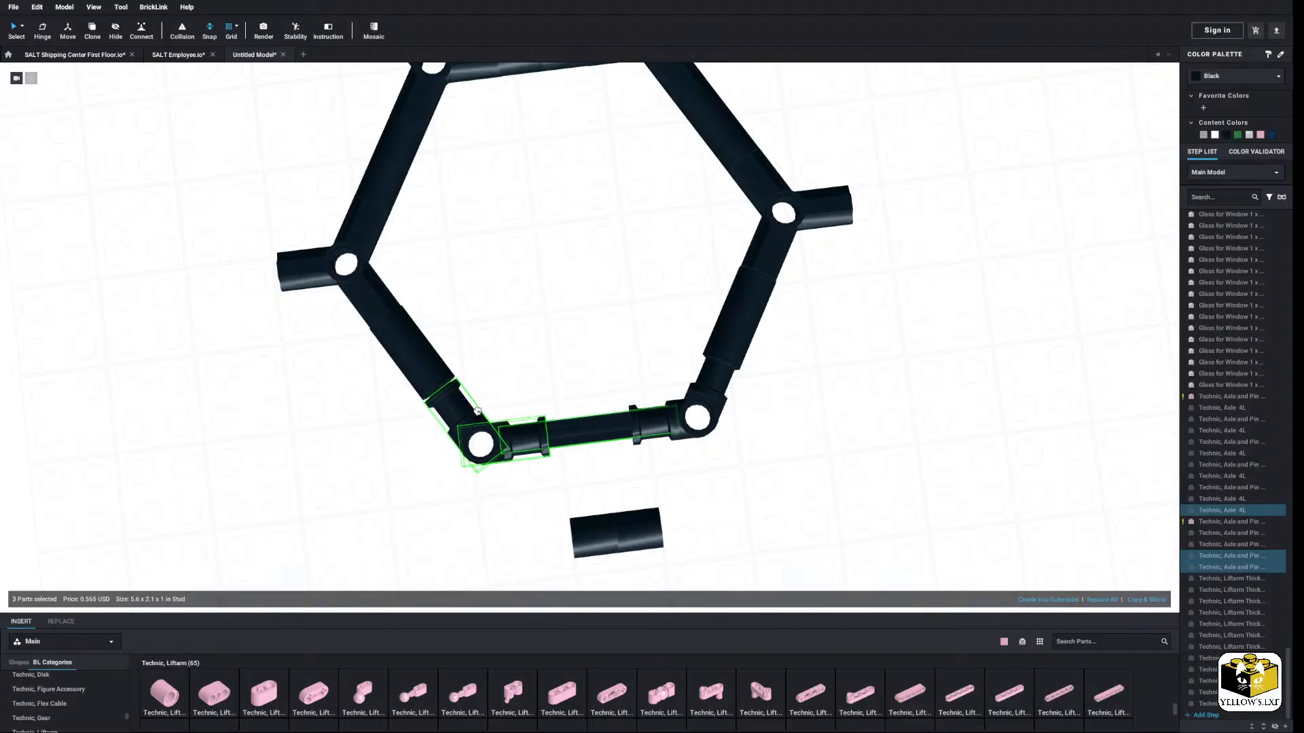
click(512, 369)
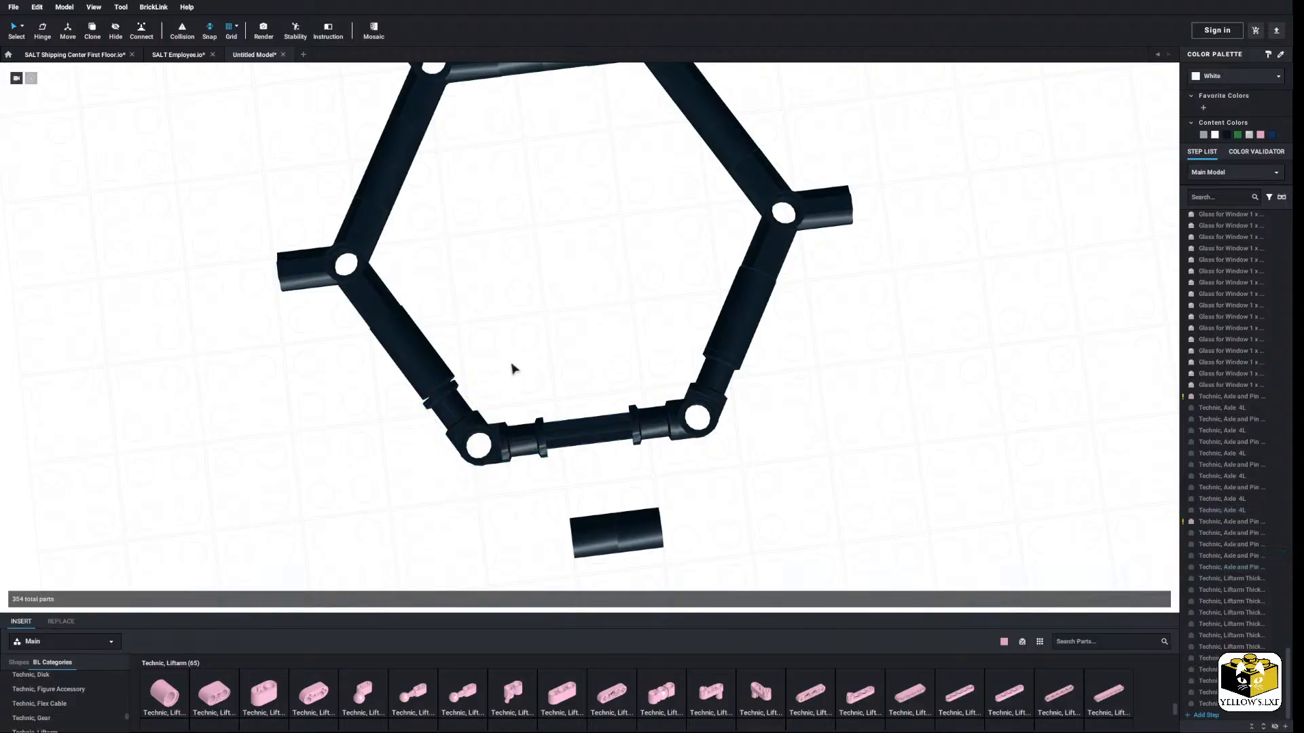
Step: Pull the bare Axle 4L out of the ring's bottom side and reattach its end to the bottom-right joint with the Connect tool
drag(615, 432, 565, 512)
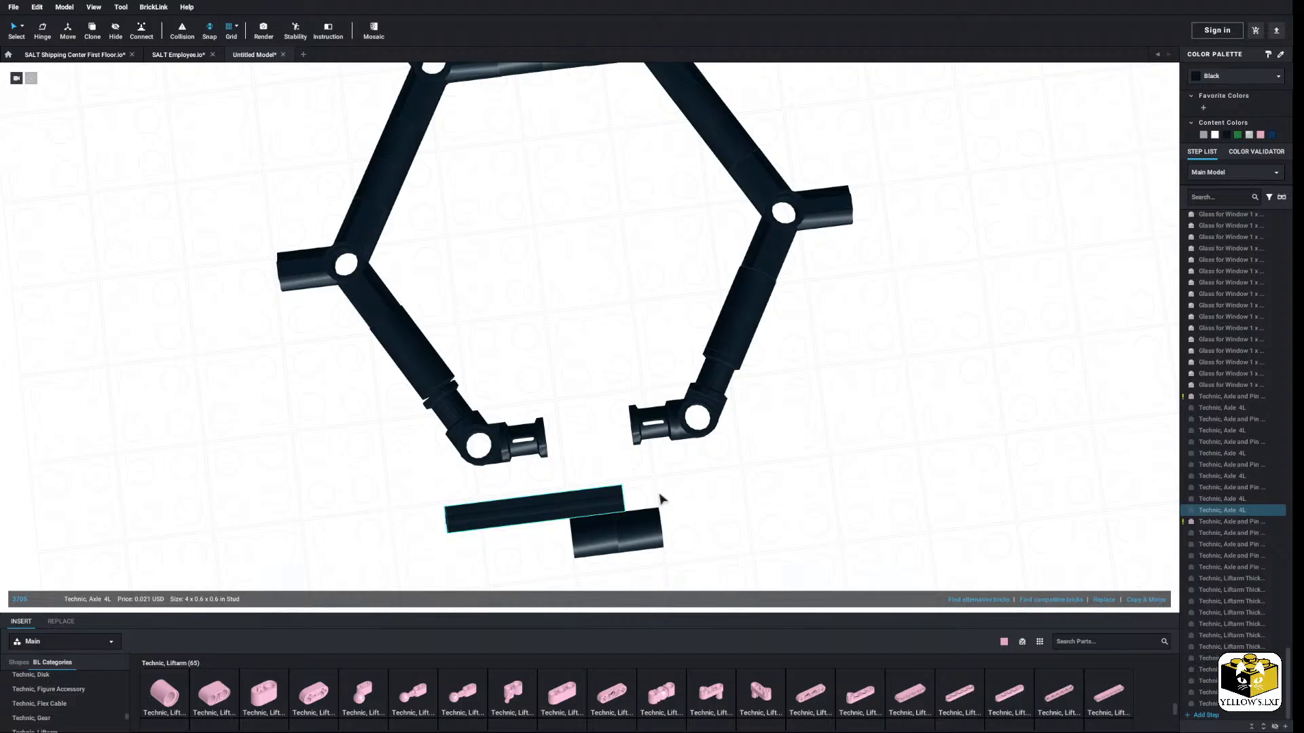
click(142, 30)
click(620, 501)
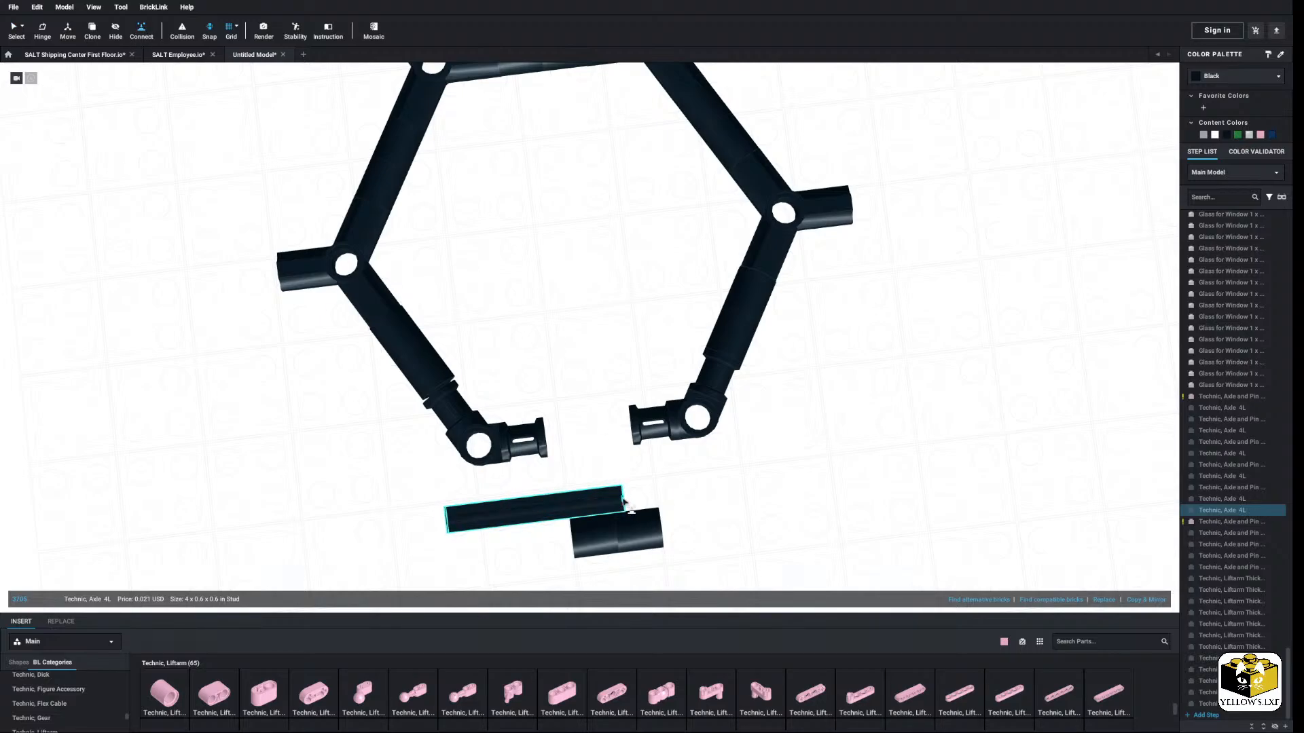
click(676, 424)
click(506, 450)
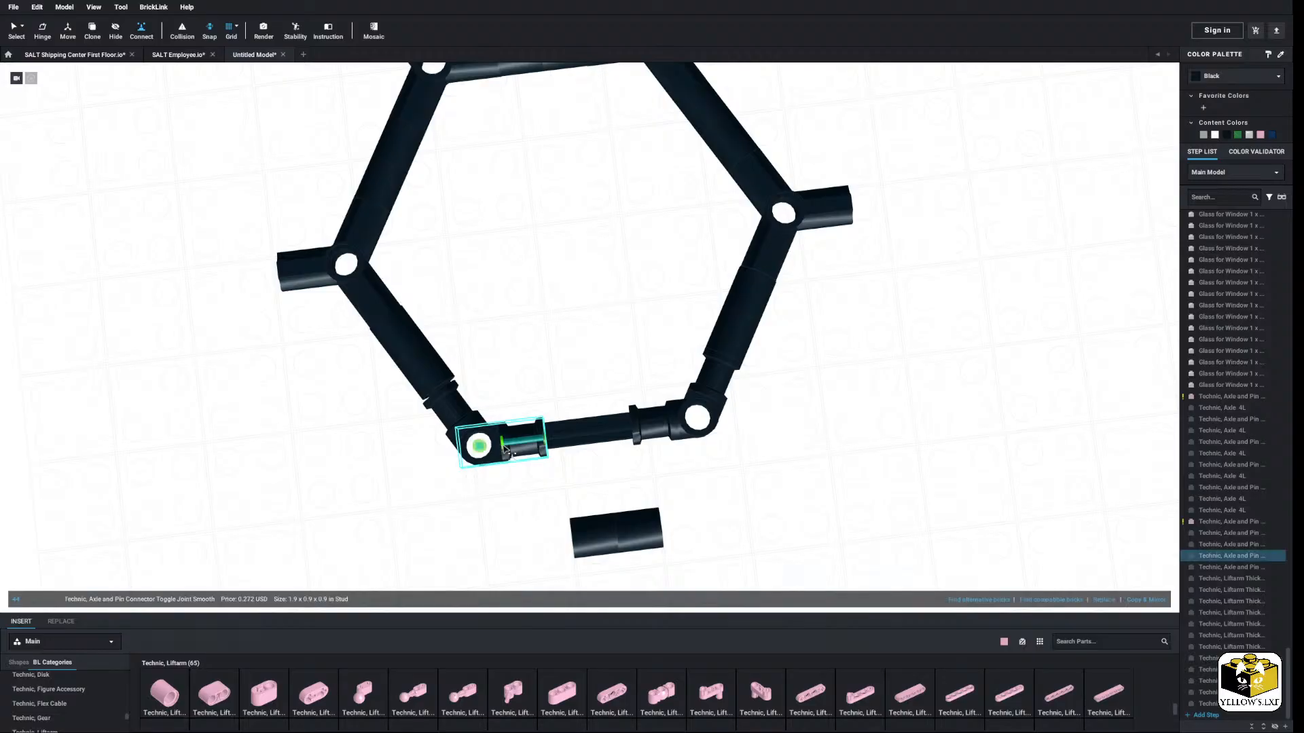
scroll(517, 361, up, 3)
click(518, 358)
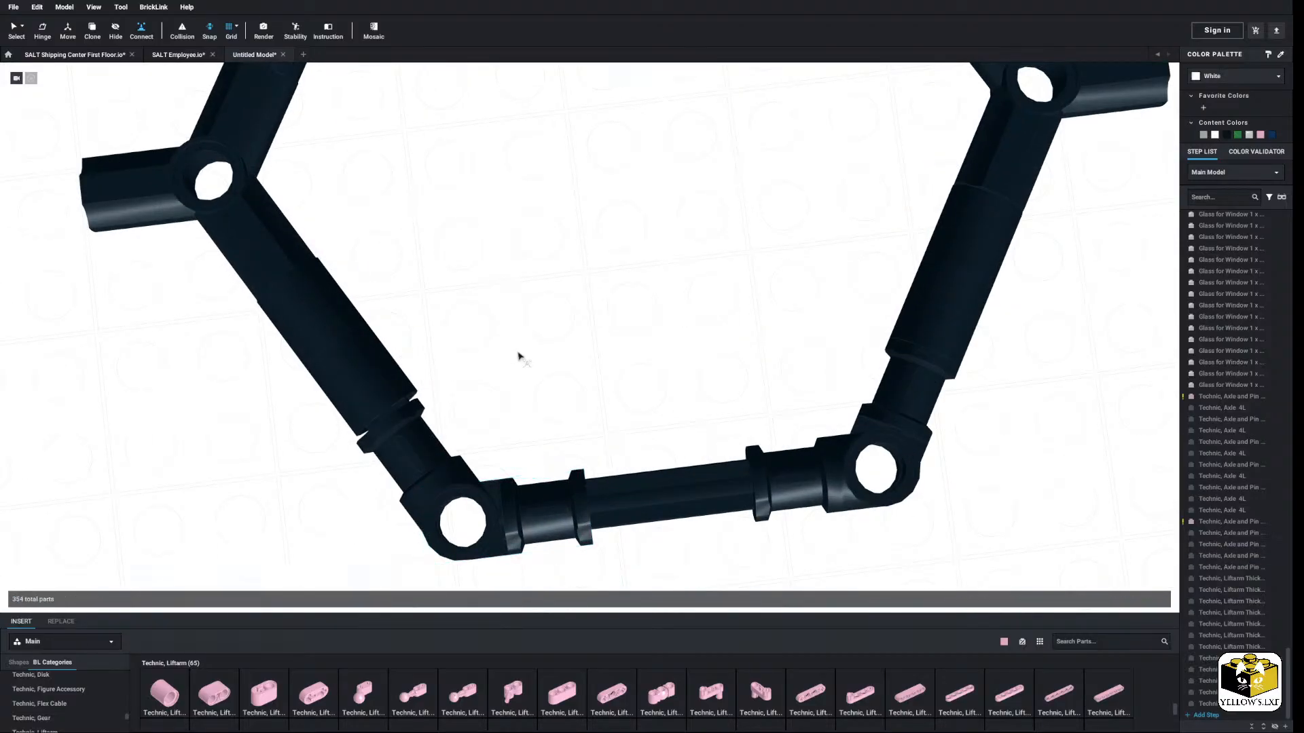
scroll(518, 345, down, 3)
middle_drag(518, 344, 509, 420)
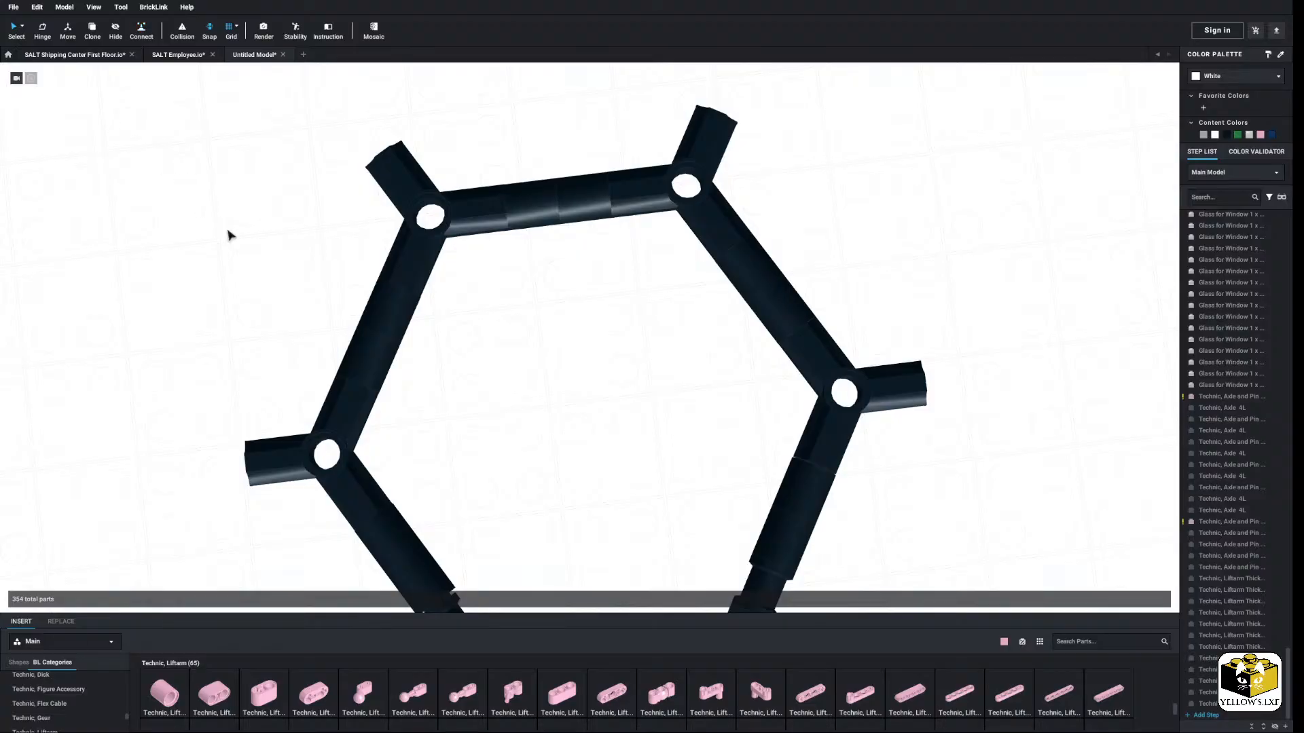
Step: Select the left half of the ring and detach it, placing it in clear space beside the right half
scroll(316, 176, down, 3)
drag(321, 179, 515, 550)
scroll(553, 370, up, 3)
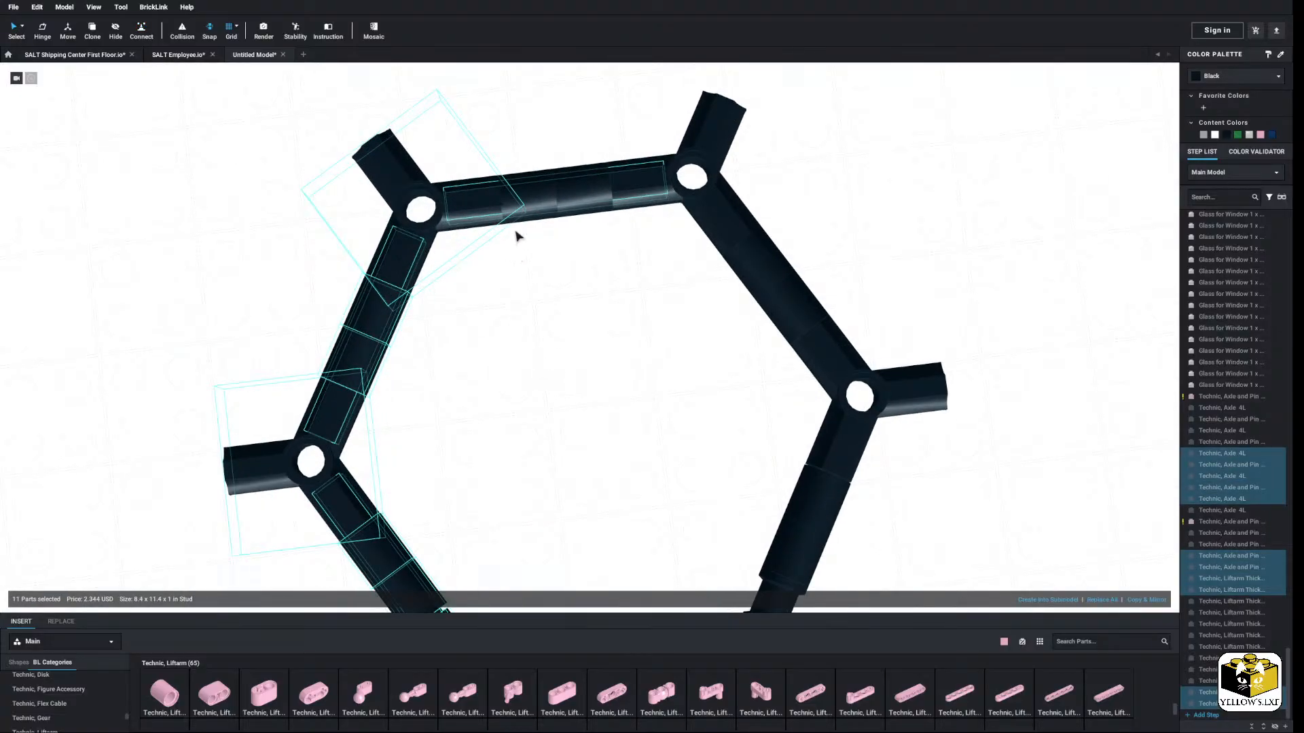
drag(487, 204, 284, 279)
click(360, 276)
drag(390, 319, 570, 204)
click(335, 210)
scroll(378, 192, down, 3)
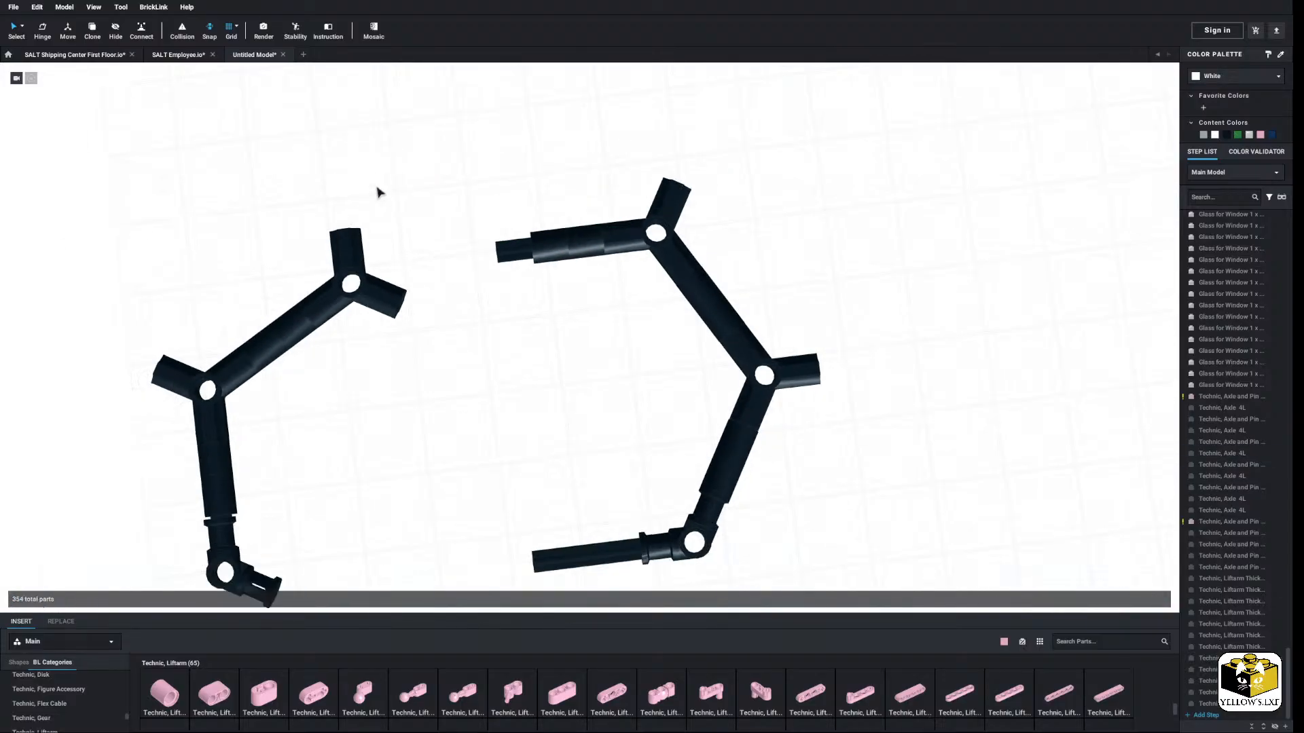
Step: Try to attach the whole detached left half to the right half's top axle, and undo the move
drag(402, 187, 79, 600)
drag(381, 304, 498, 262)
key(ctrl+z)
scroll(498, 262, up, 4)
scroll(297, 259, down, 4)
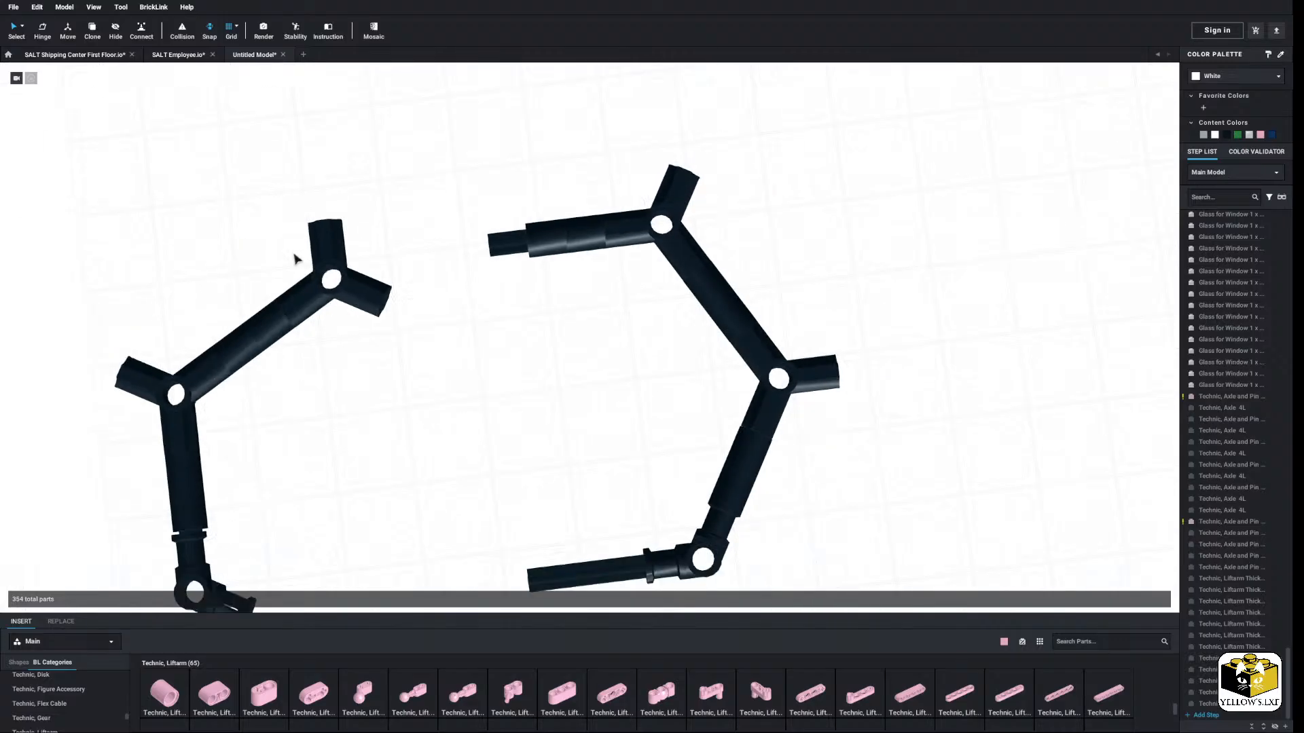
Step: Attach the detached half's upper triple connector to the top axle, and fit the spacer-filled axle into that connector's lower arm
drag(324, 261, 504, 246)
click(446, 340)
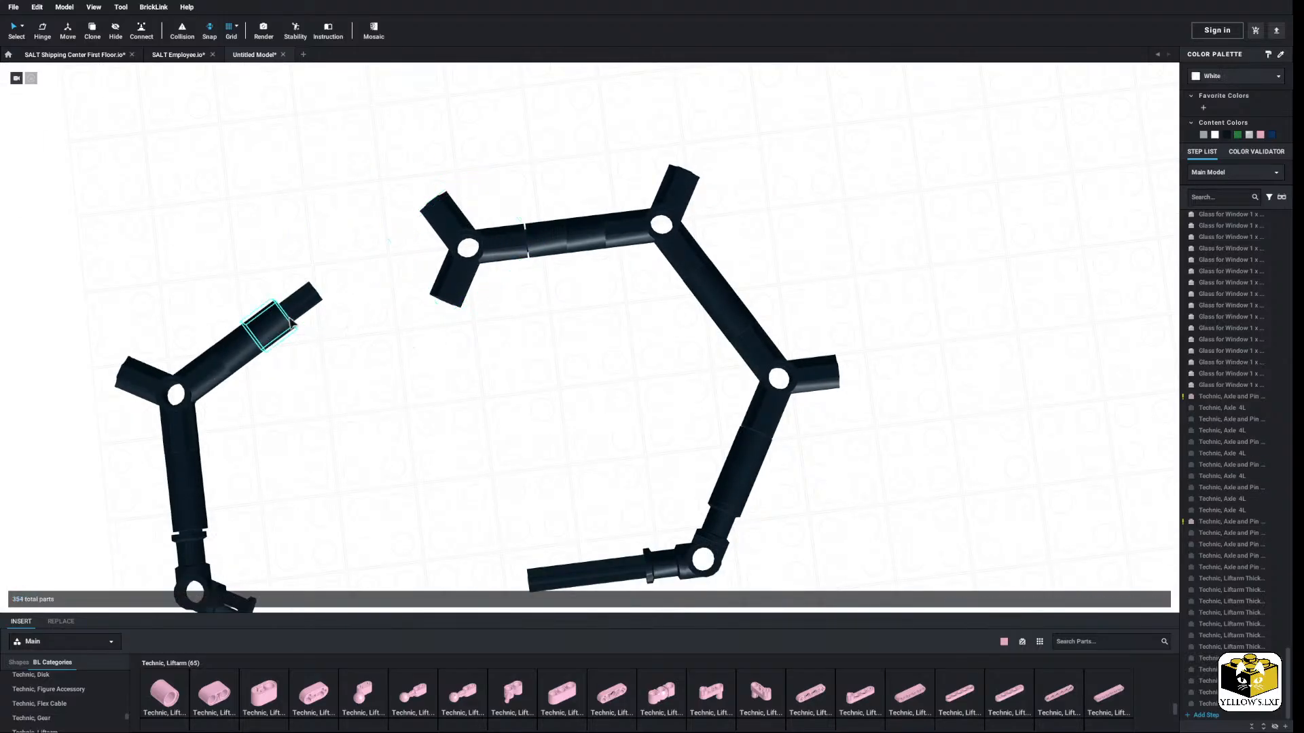
drag(334, 263, 446, 323)
click(318, 352)
middle_drag(291, 419, 329, 315)
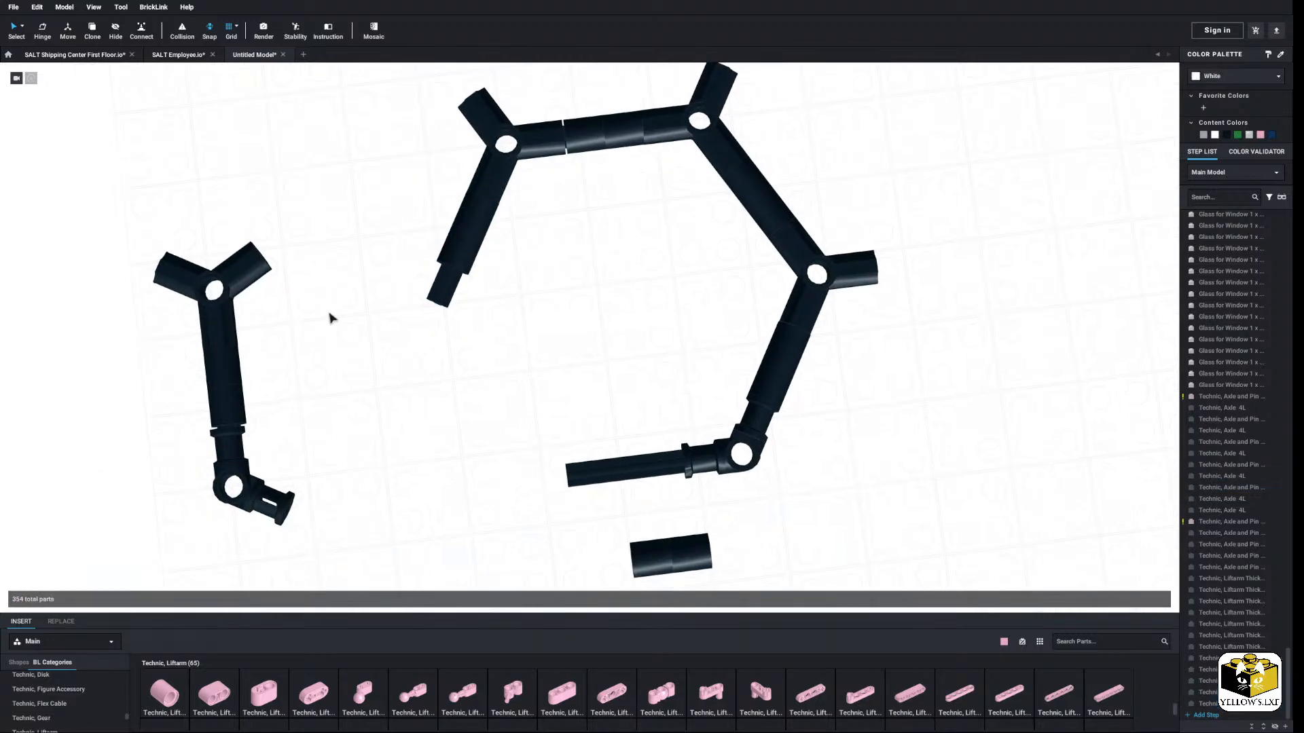
Step: Attach the remaining detached triple connector to the end of the upper-left axle and adjust its fit
drag(260, 260, 443, 294)
click(367, 292)
scroll(364, 293, up, 3)
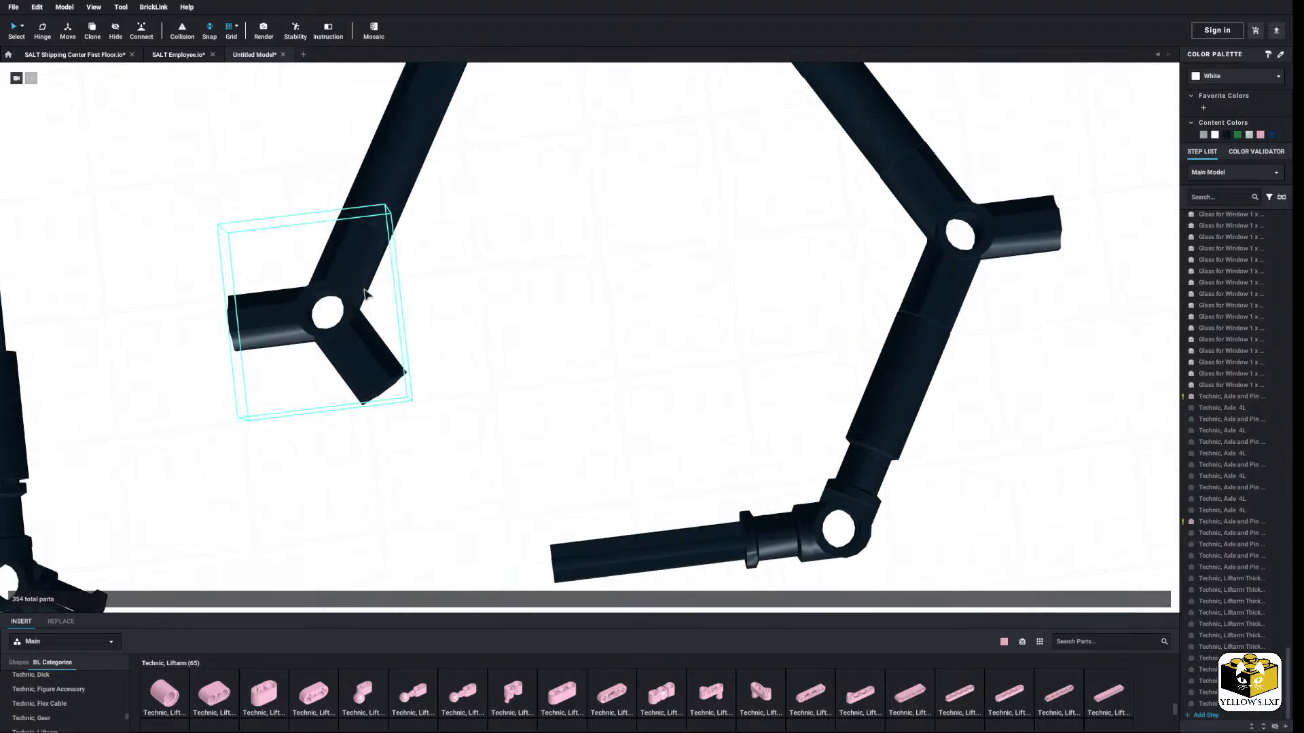
click(372, 246)
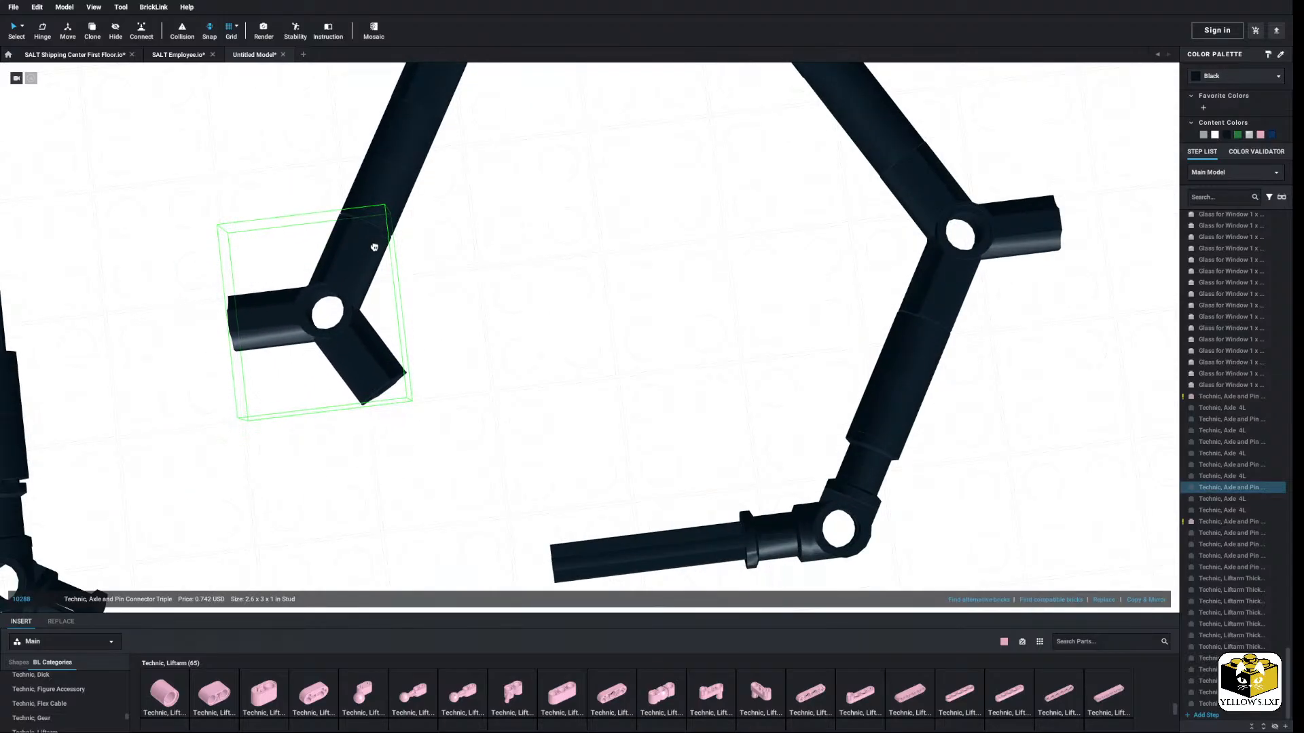
drag(375, 247, 376, 245)
scroll(489, 320, down, 5)
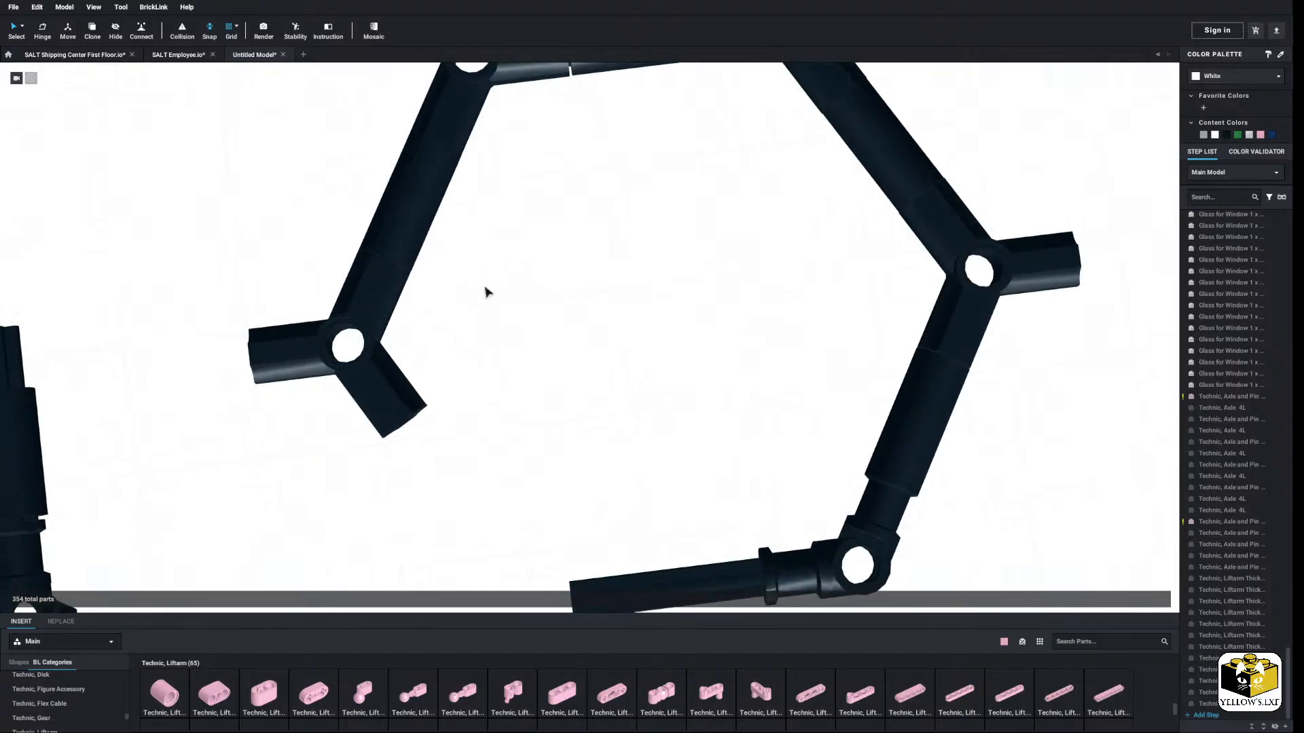
Step: Select the detached axle with its two spacers and attach it to the left triple connector's lower arm
drag(295, 275, 147, 588)
click(266, 360)
middle_drag(266, 360, 257, 345)
drag(257, 345, 173, 425)
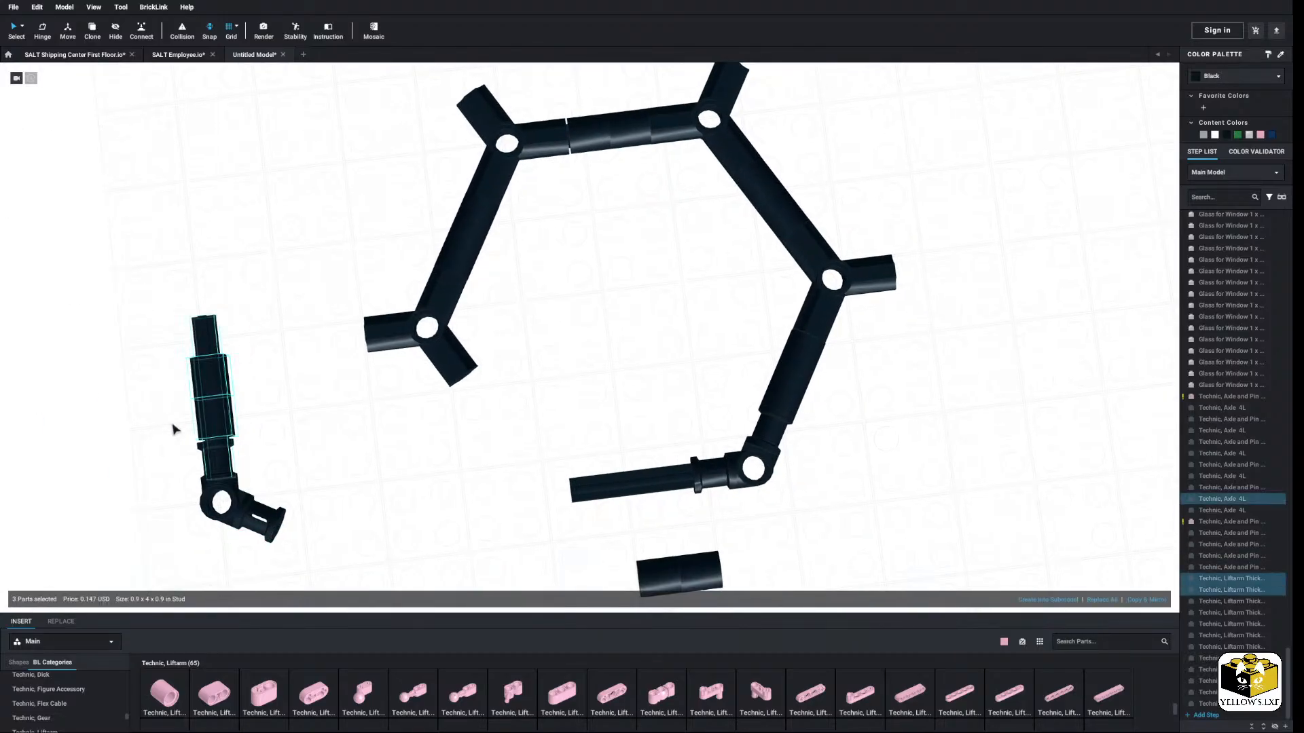
drag(258, 287, 216, 379)
drag(243, 316, 478, 388)
click(561, 387)
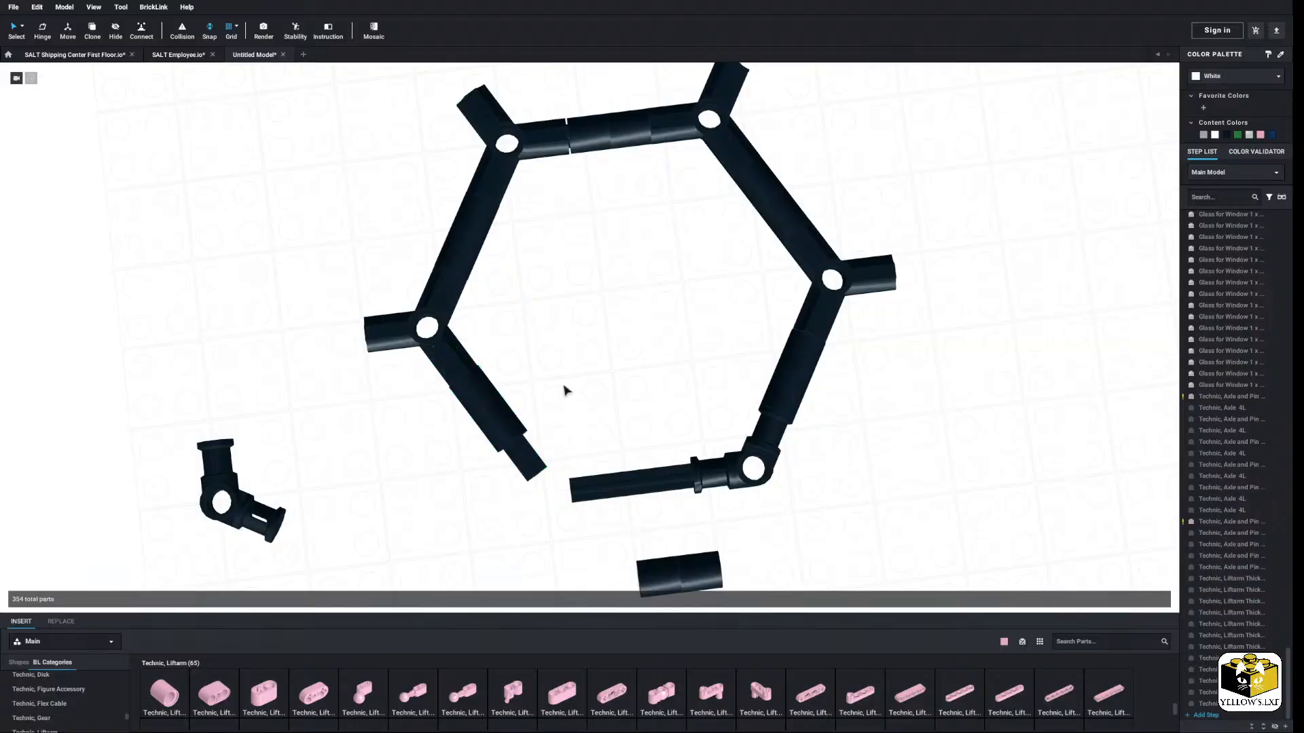
Step: Select the detached two-part toggle joint and fit it between the lower-left and bottom axles to close the ring
drag(316, 408, 159, 572)
drag(217, 457, 537, 439)
click(602, 448)
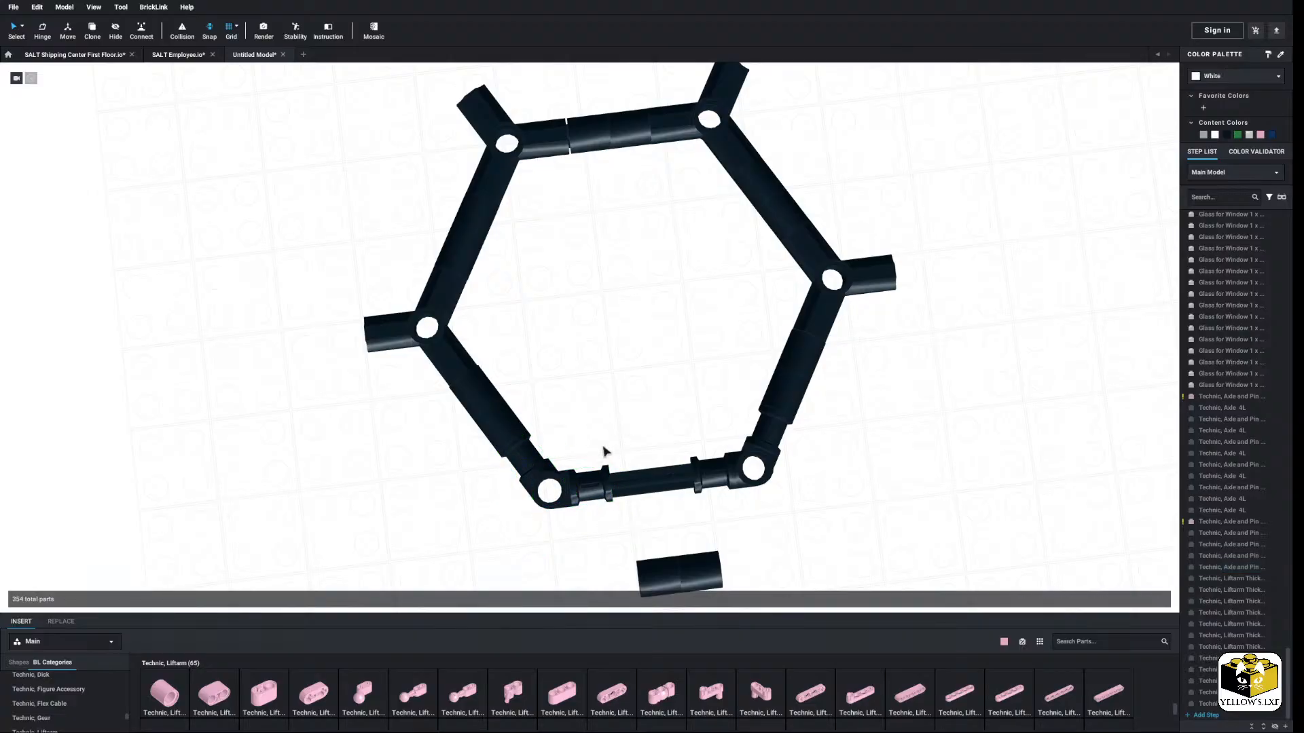
Step: Select the two loose spacers and put them back on the ring's bottom axle
middle_drag(572, 548, 539, 509)
drag(651, 441, 516, 496)
drag(589, 471, 544, 396)
click(522, 451)
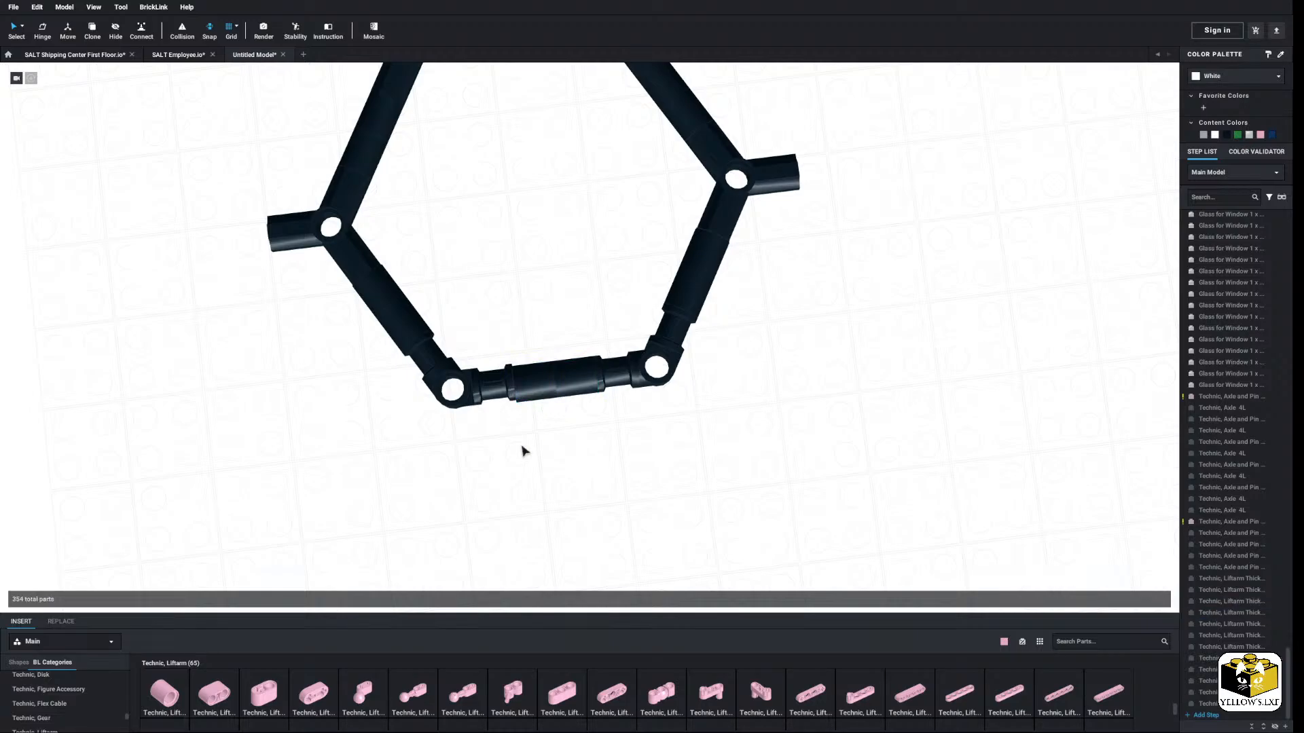
Step: Select both connectors of the bottom-left toggle joint and nudge them to adjust their fit
click(448, 373)
ctrl+click(468, 385)
mouse_move(448, 373)
mouse_down()
mouse_move(458, 388)
mouse_move(449, 375)
mouse_up()
click(530, 324)
scroll(527, 326, down, 5)
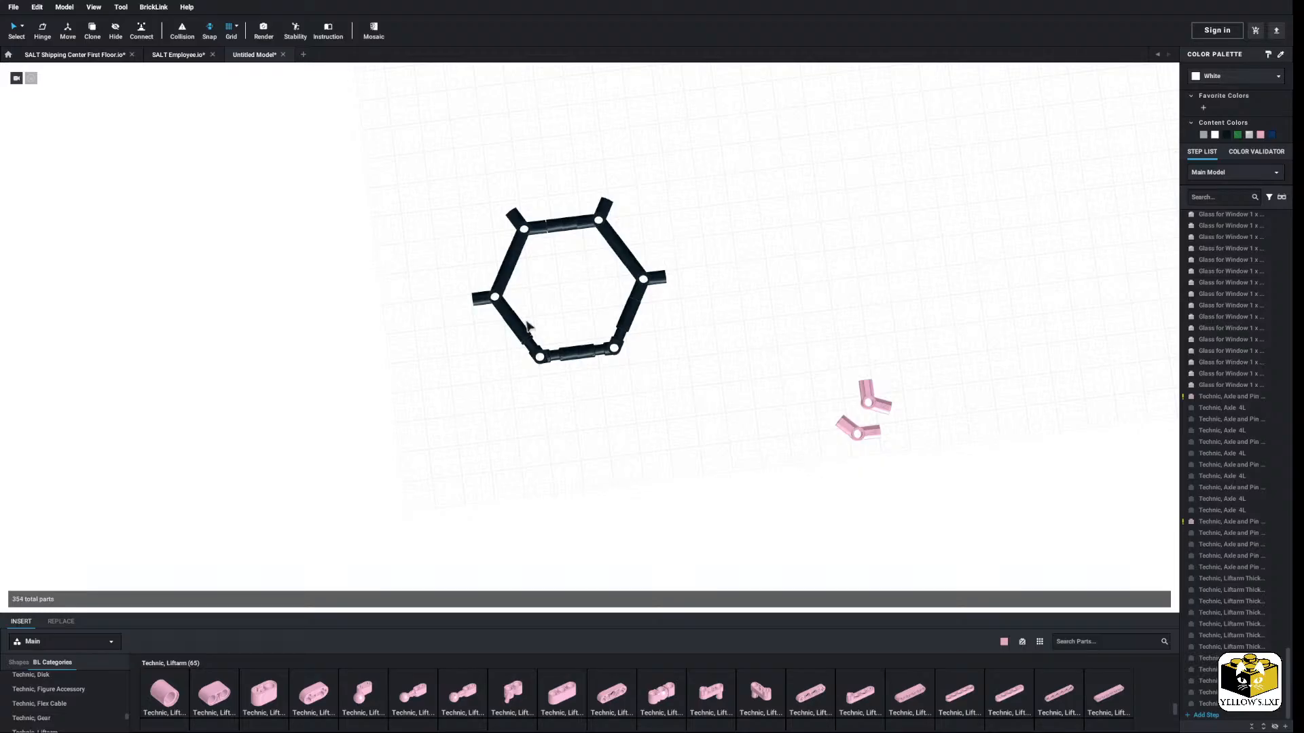
Step: Browse the Technic, Pin parts and the other part categories, and examine the closed ring beside the building
middle_drag(527, 353, 542, 382)
right_drag(502, 408, 501, 398)
scroll(501, 399, up, 5)
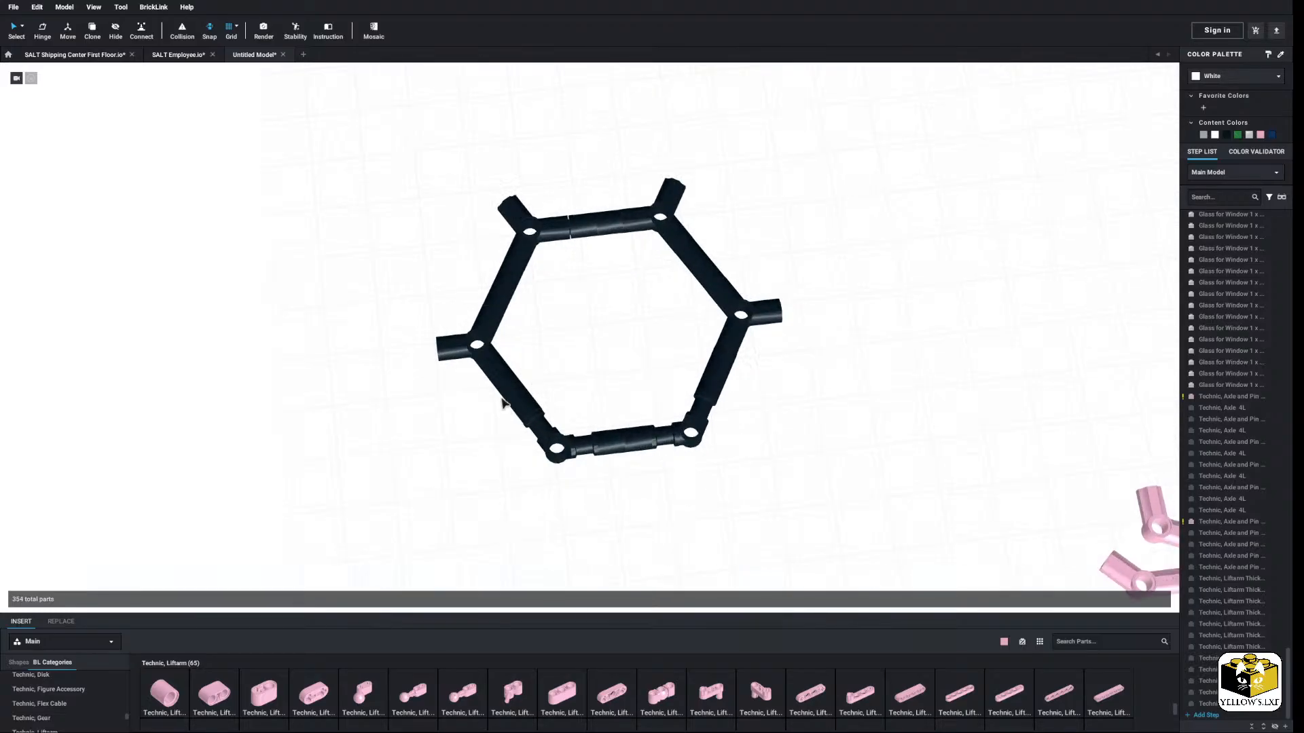
scroll(48, 700, down, 3)
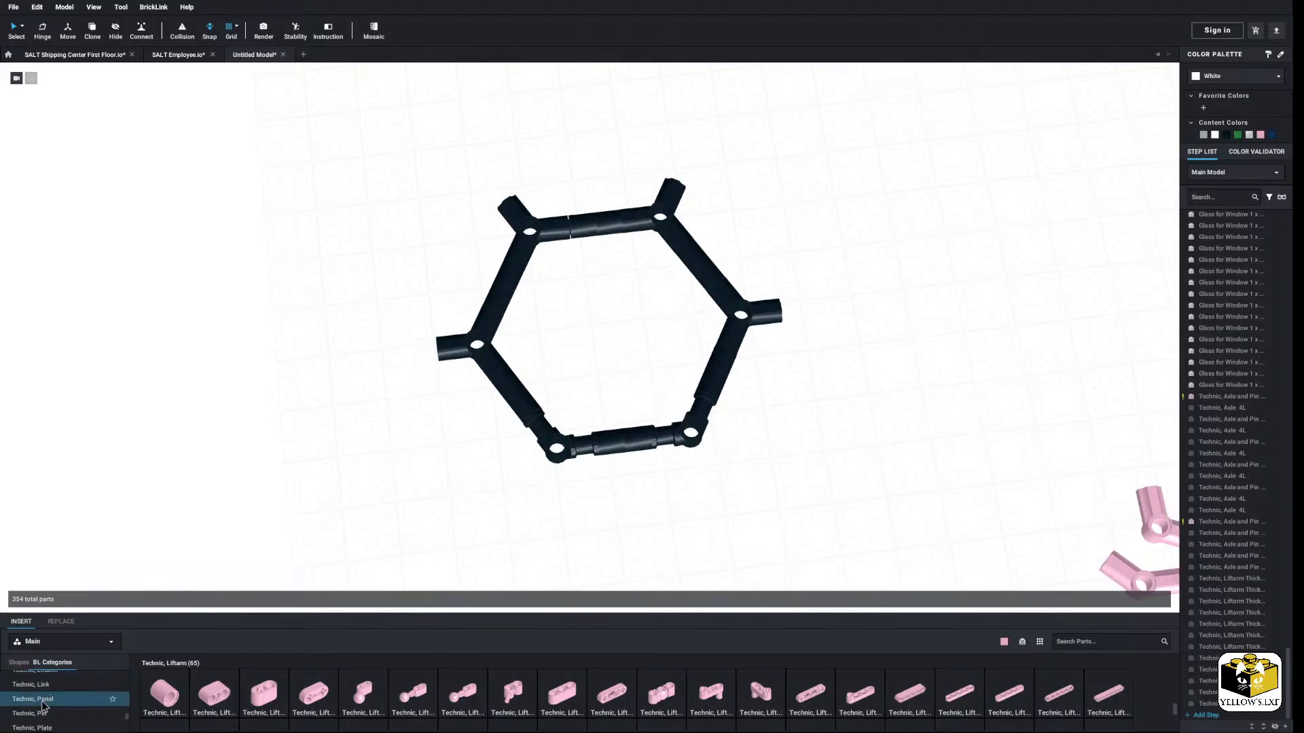
click(41, 714)
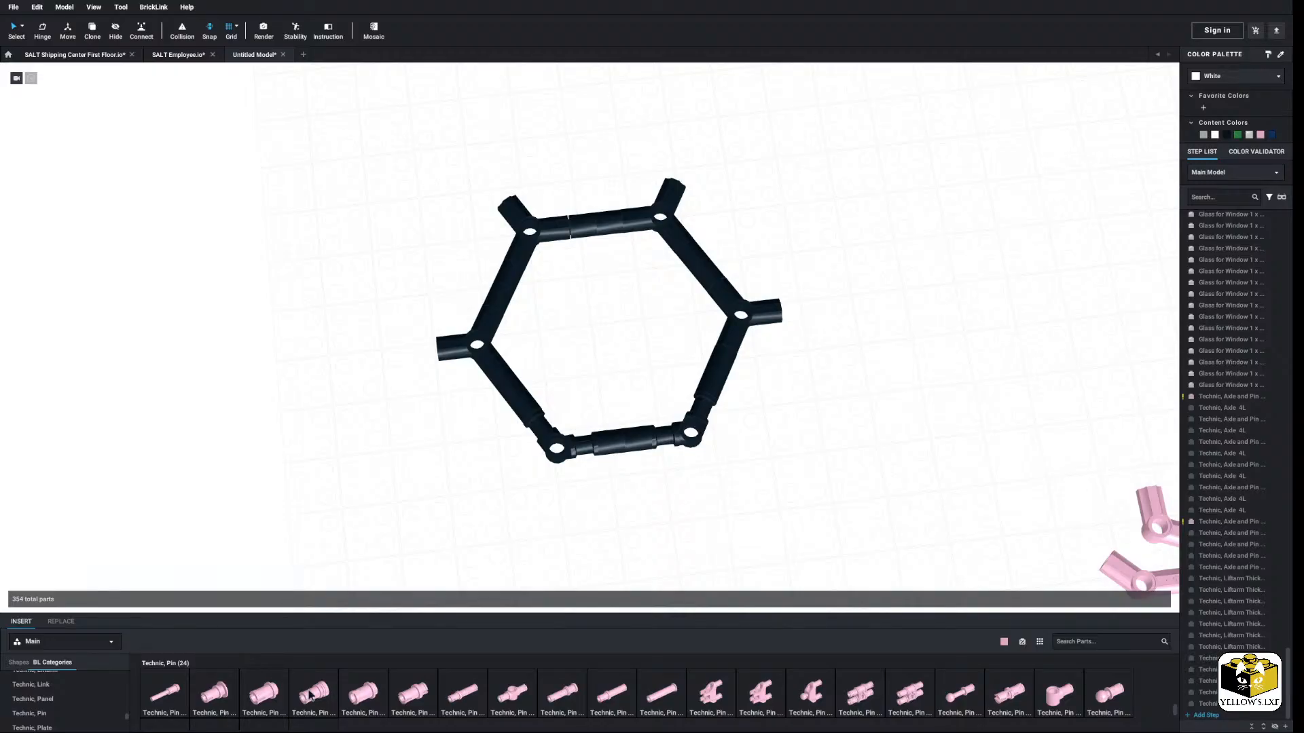
scroll(309, 694, down, 2)
scroll(340, 698, up, 2)
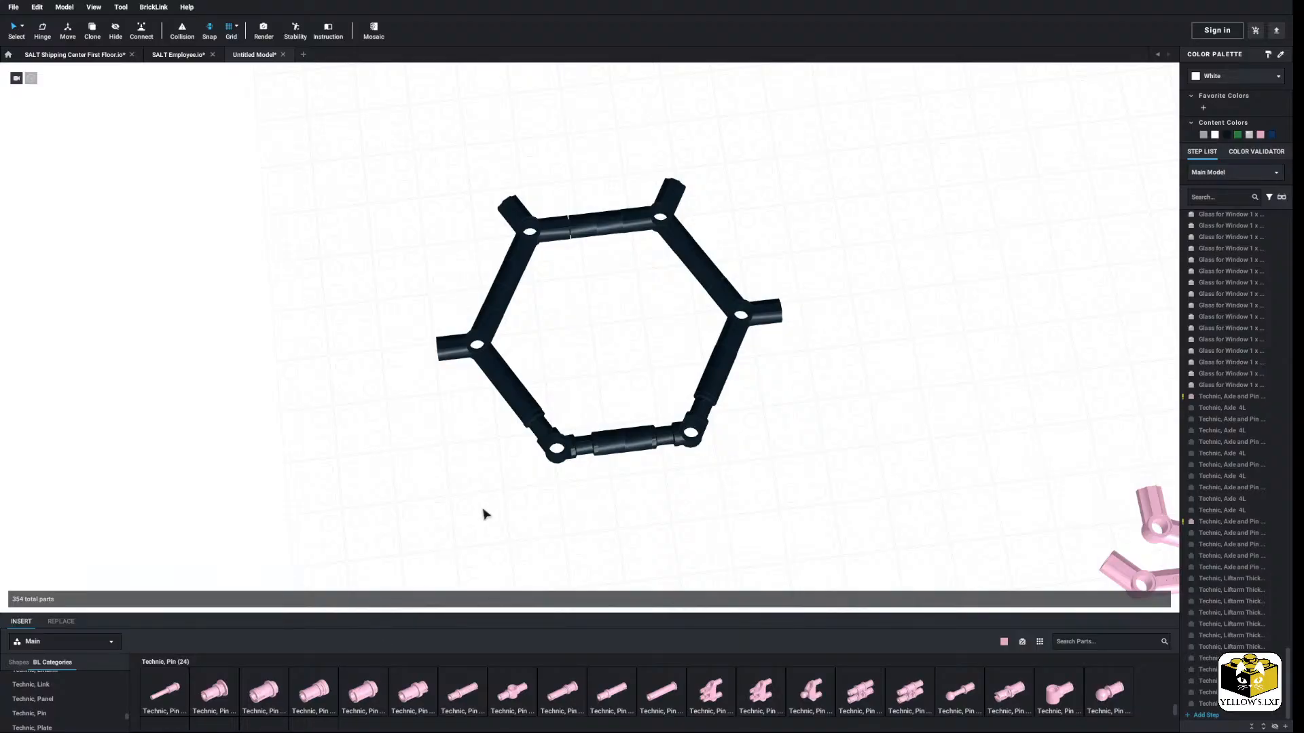
right_drag(483, 509, 447, 523)
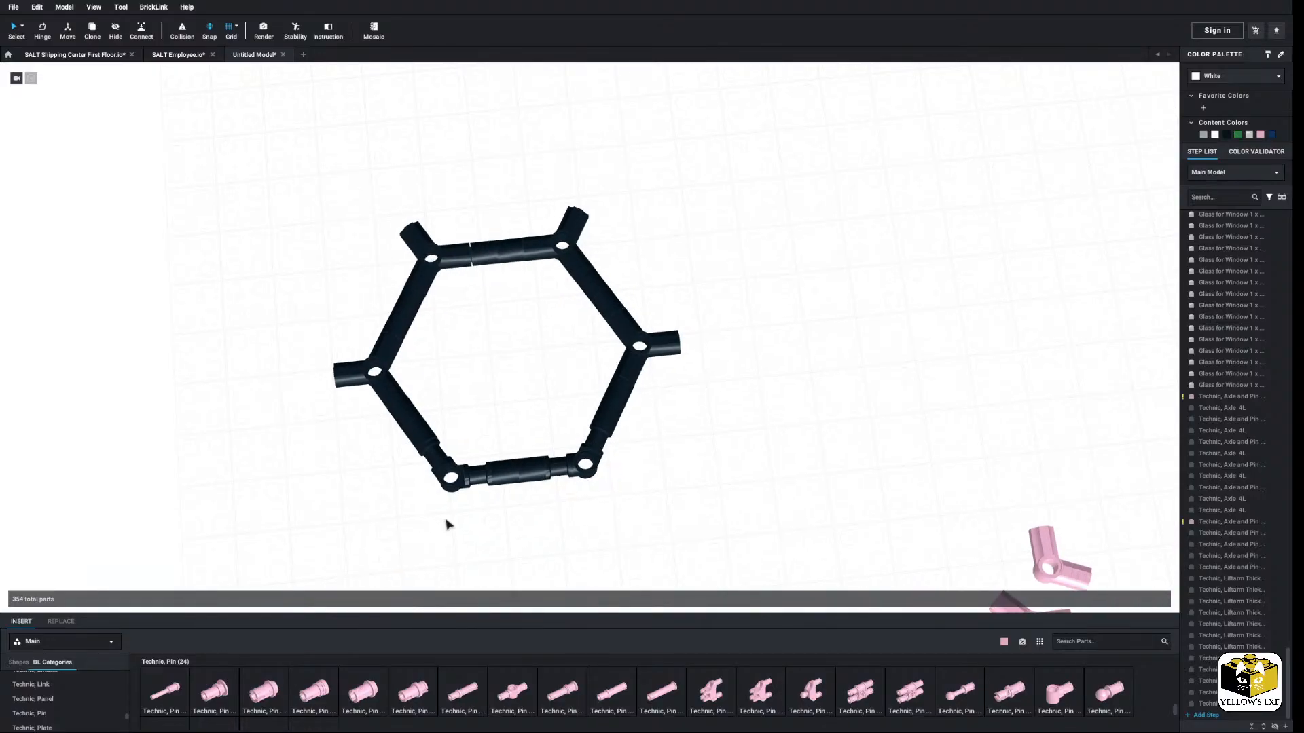
scroll(57, 701, up, 5)
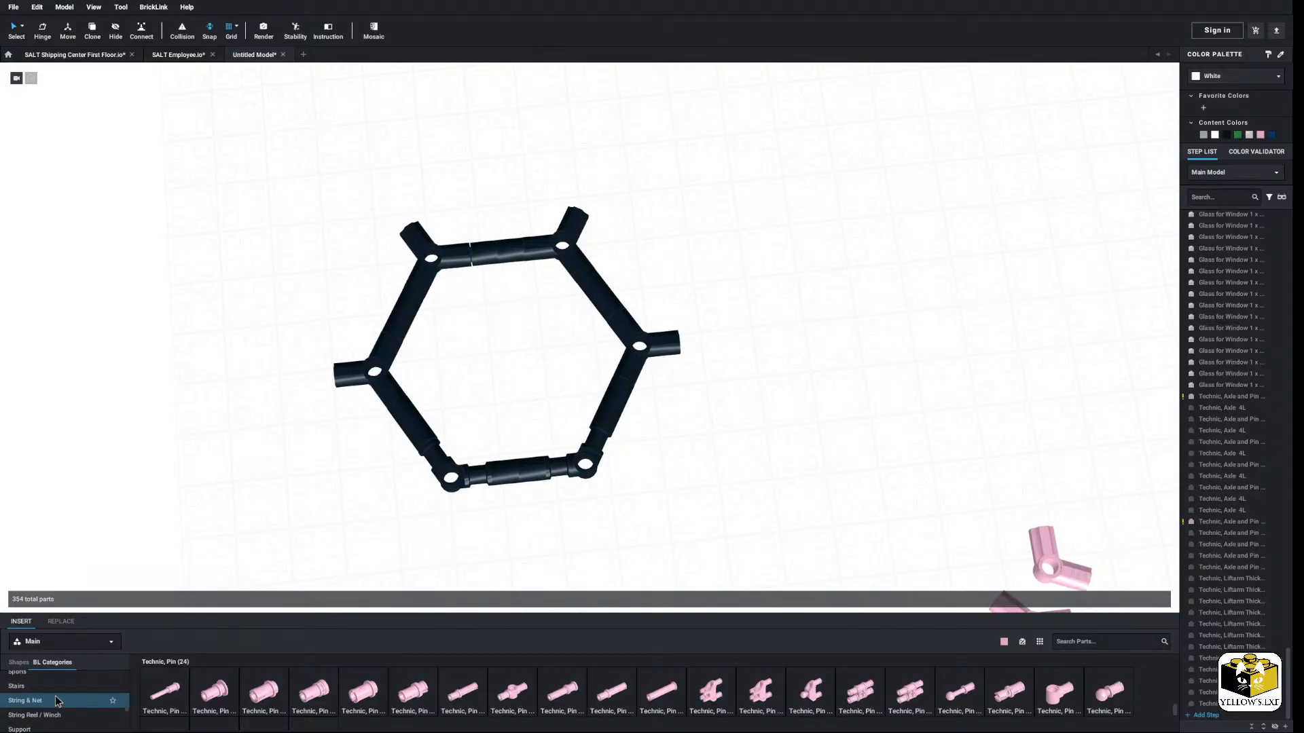
scroll(57, 700, up, 5)
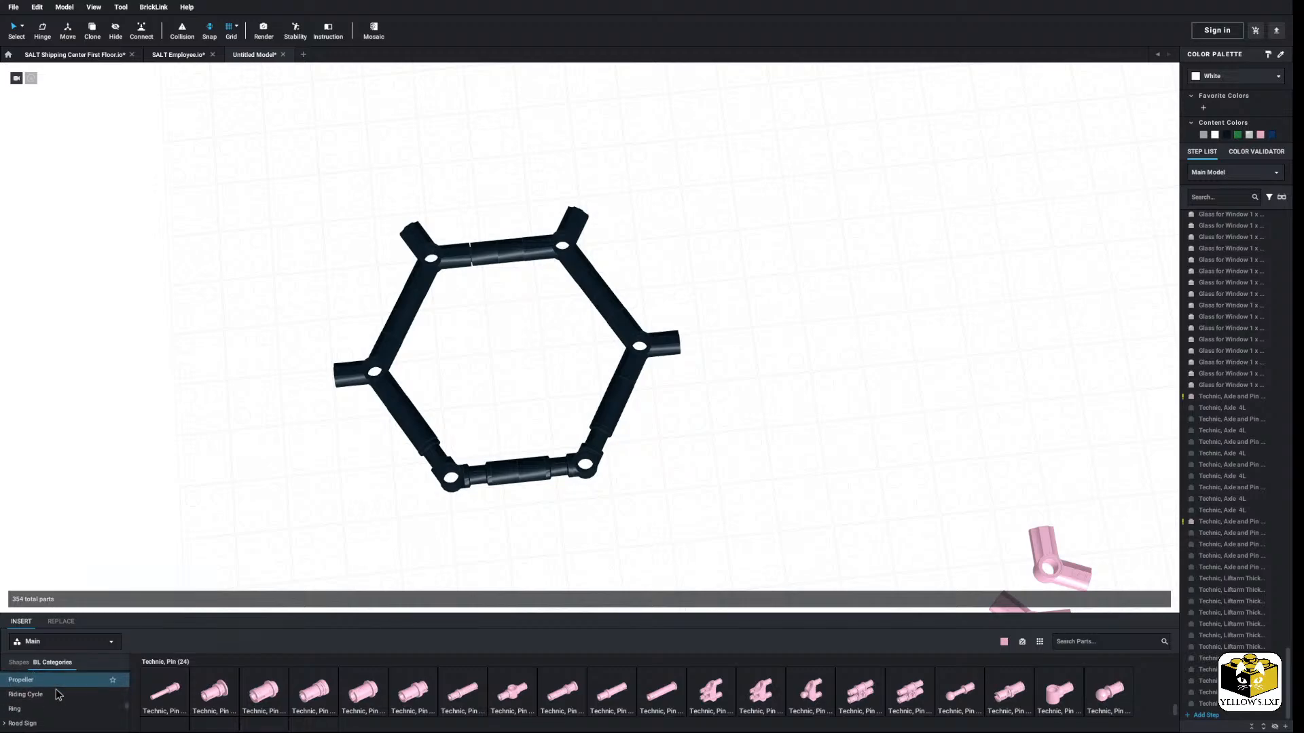
scroll(57, 694, down, 2)
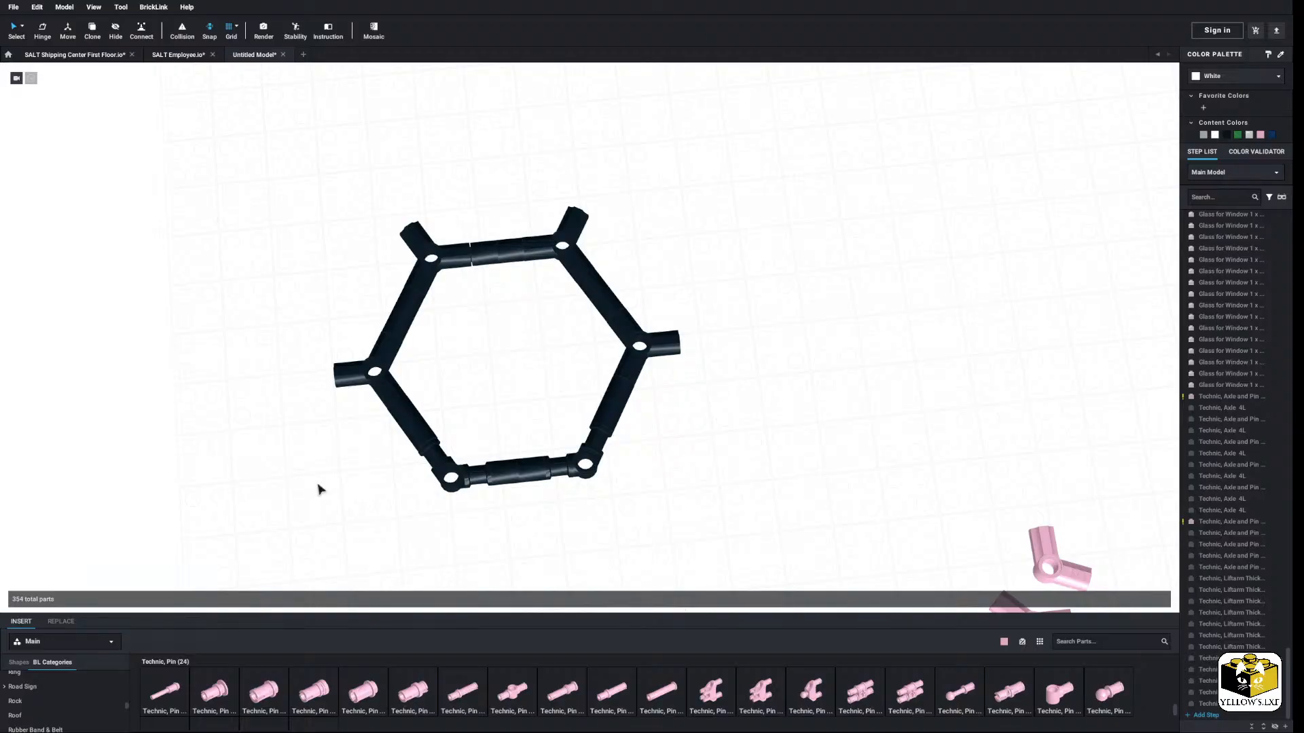
scroll(352, 485, down, 10)
right_drag(330, 486, 339, 470)
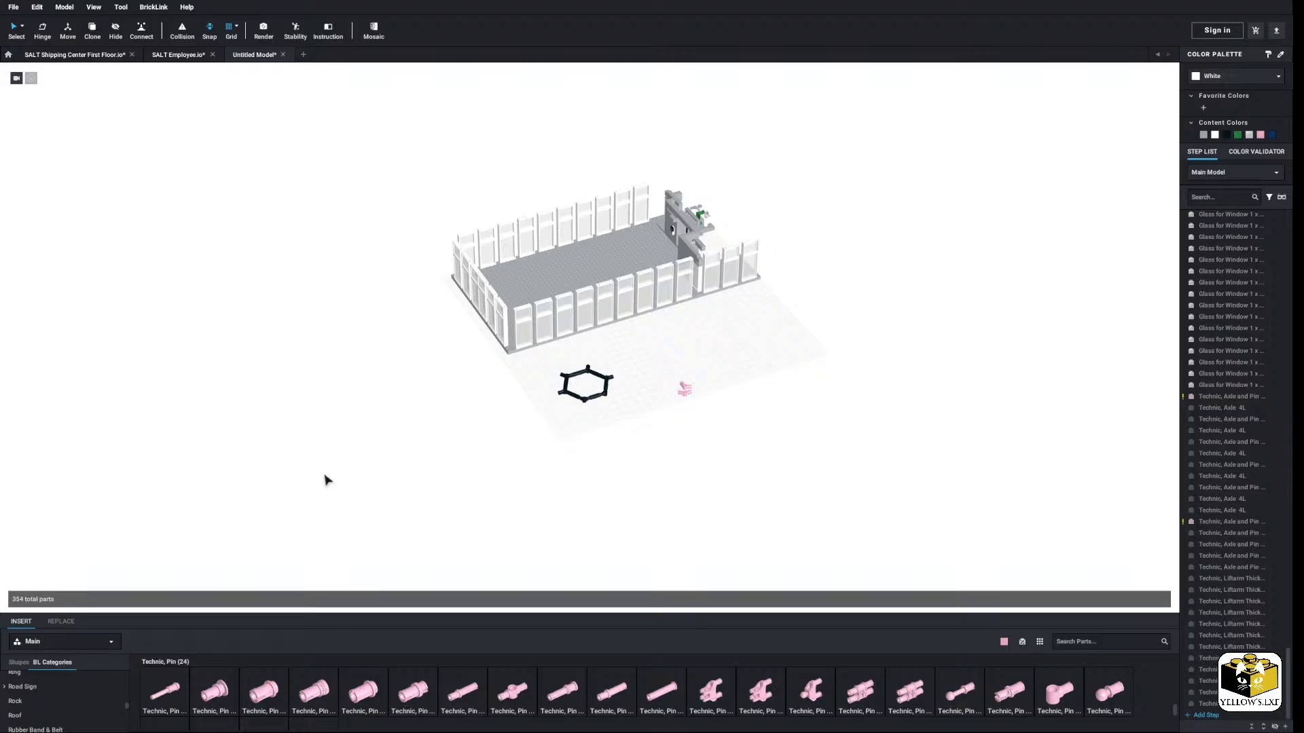
Step: Examine the black hexagonal ring from directly above, checking its corner joints, axles and spacers
scroll(387, 452, up, 6)
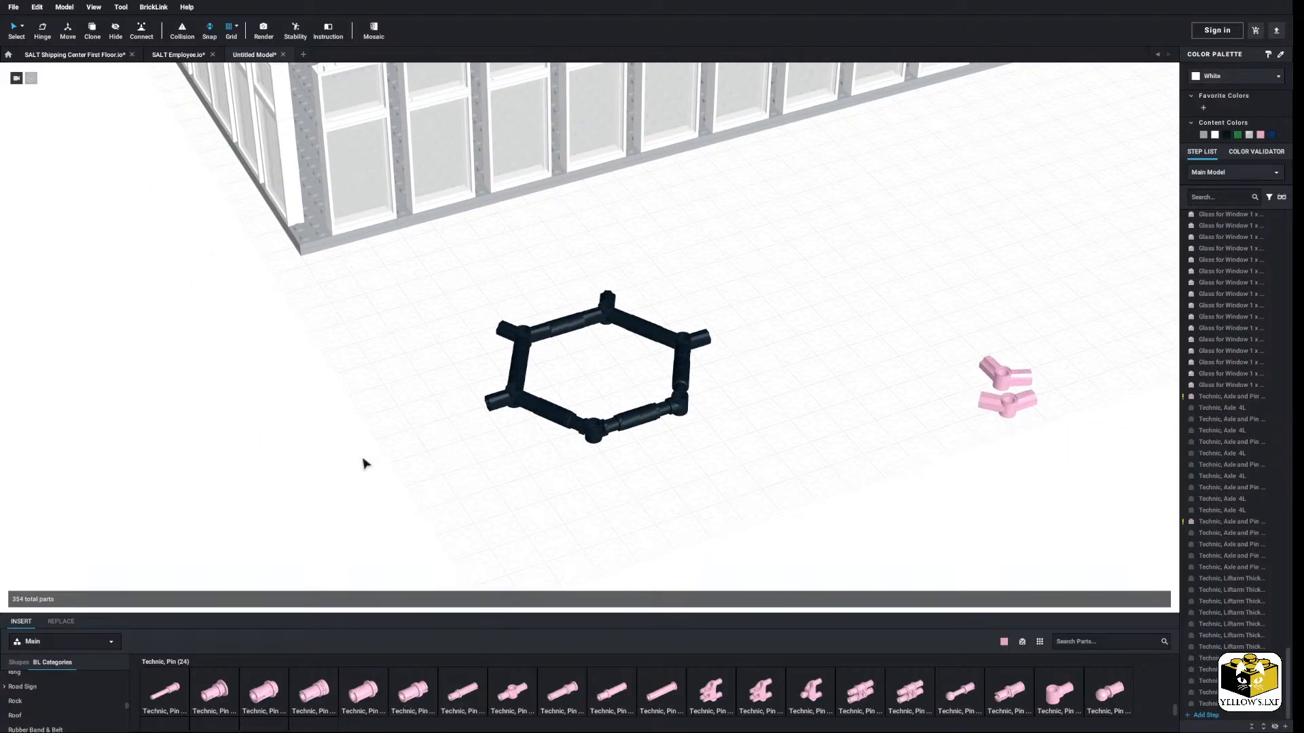
right_drag(363, 463, 355, 468)
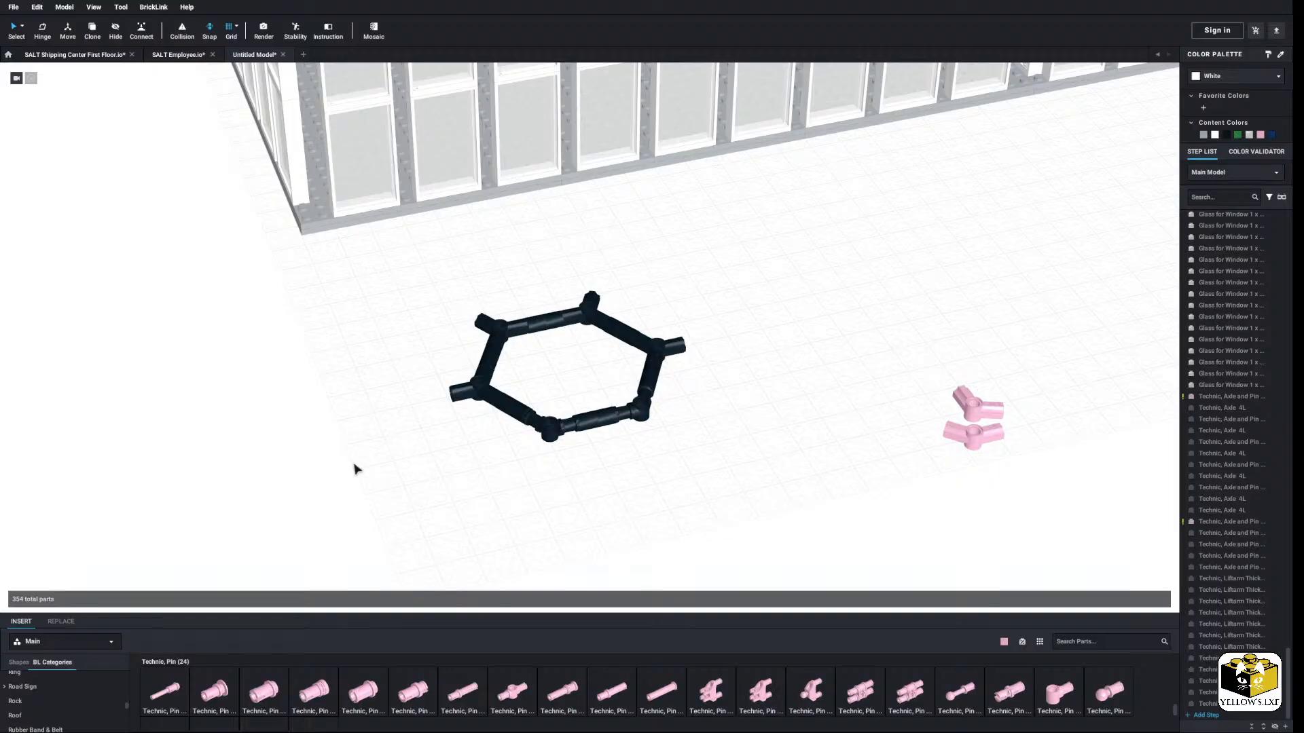
right_drag(377, 401, 364, 430)
middle_drag(365, 430, 364, 406)
scroll(364, 406, up, 4)
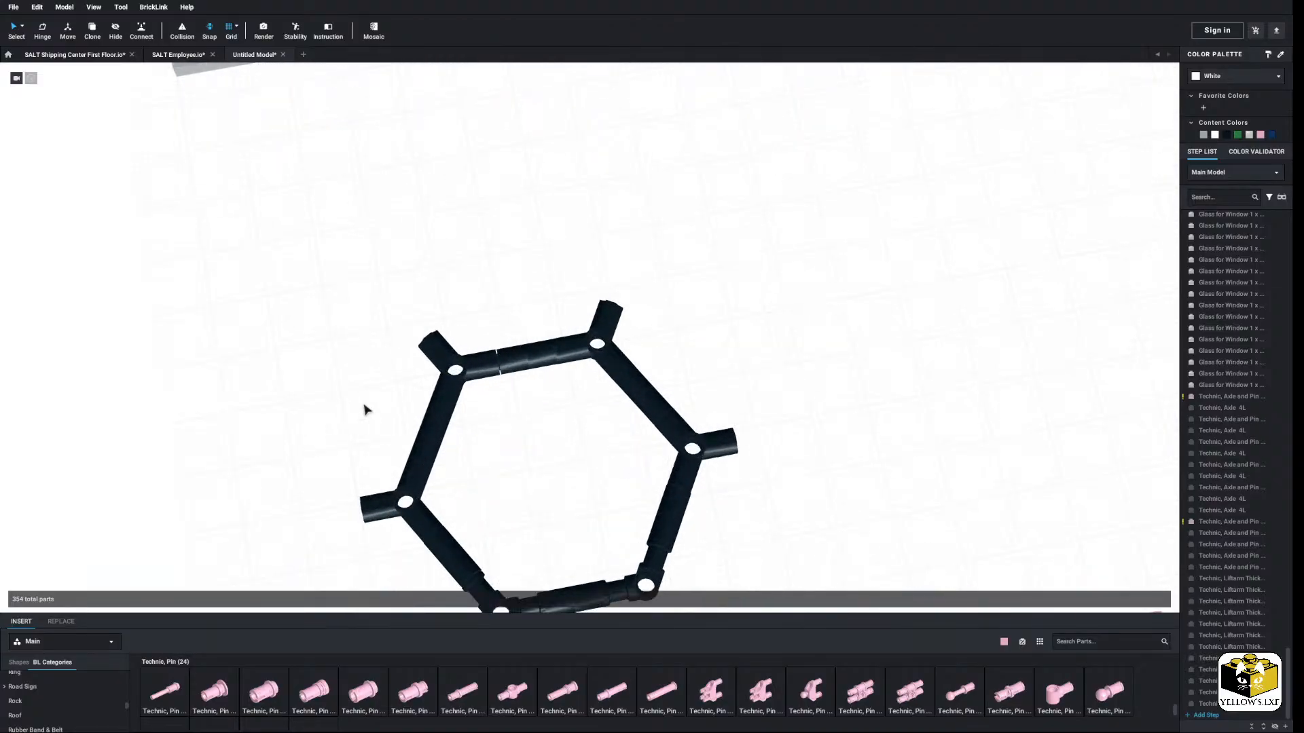
right_drag(364, 406, 341, 425)
middle_drag(340, 427, 376, 382)
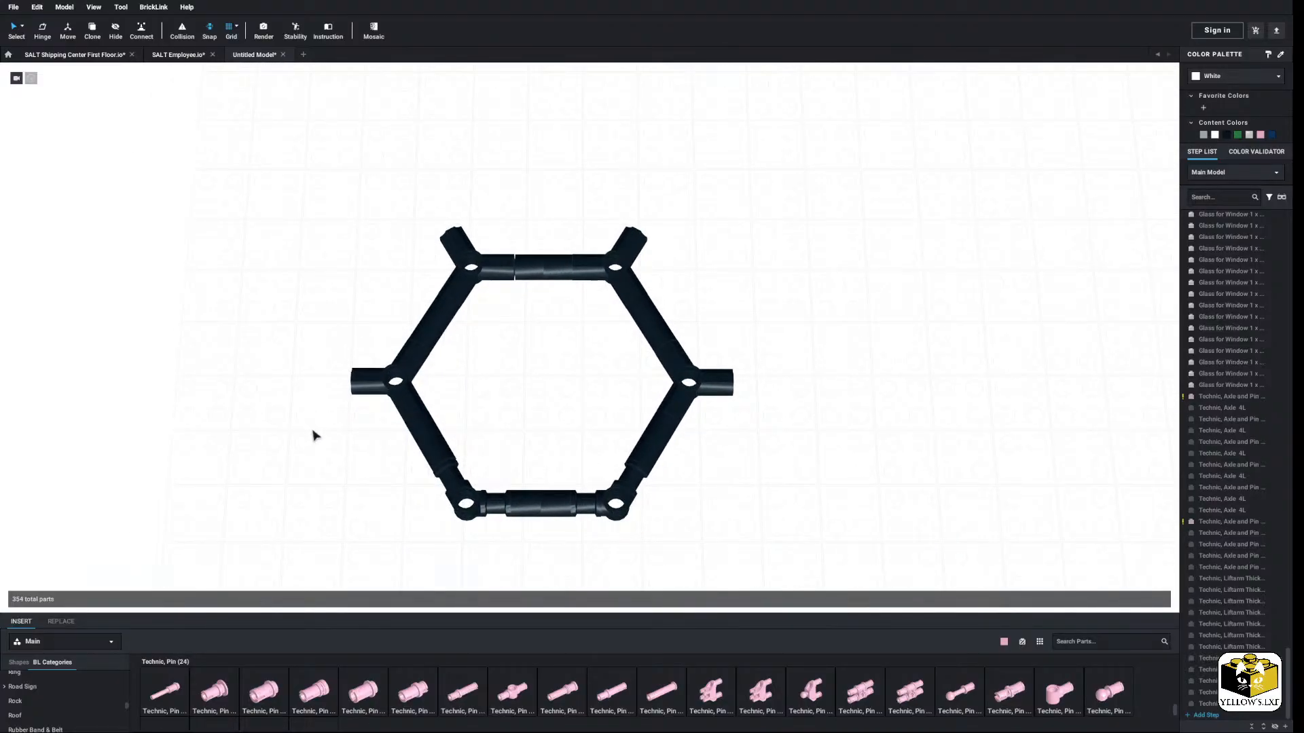
scroll(322, 479, up, 1)
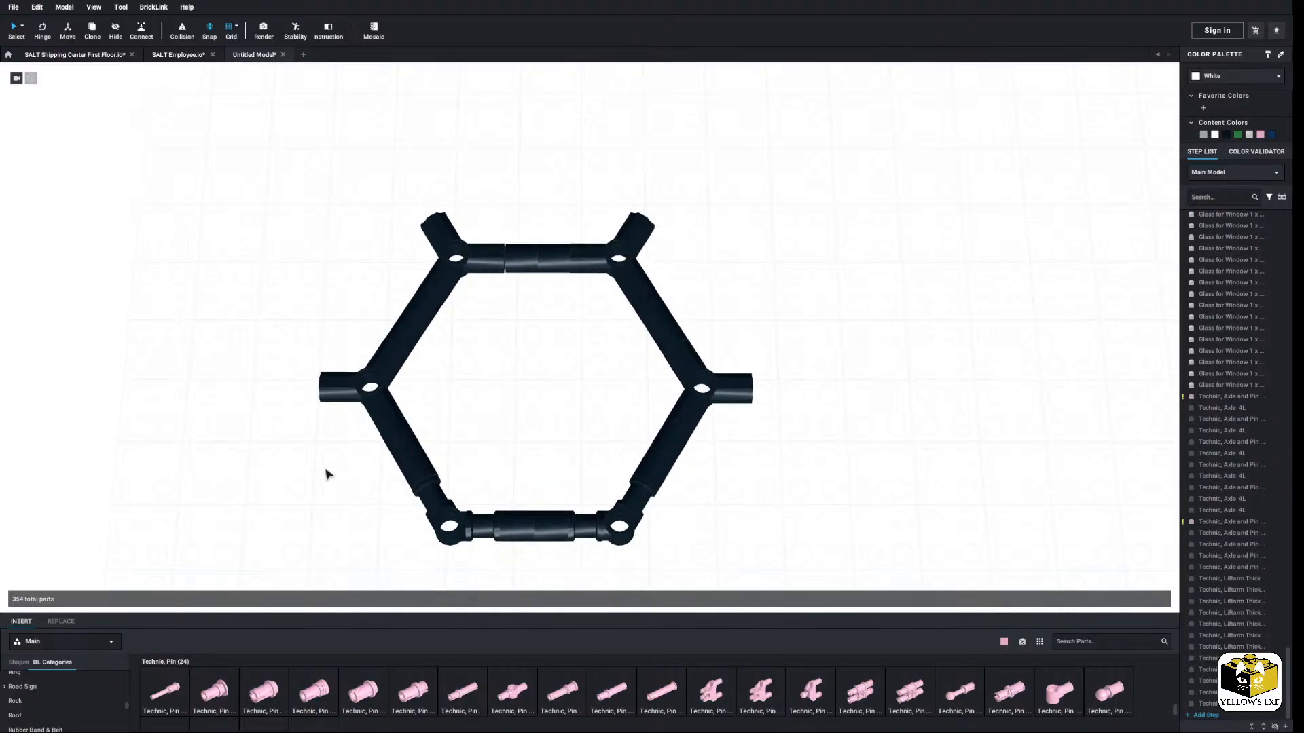
middle_drag(323, 474, 338, 455)
right_drag(338, 455, 338, 461)
middle_drag(331, 454, 333, 430)
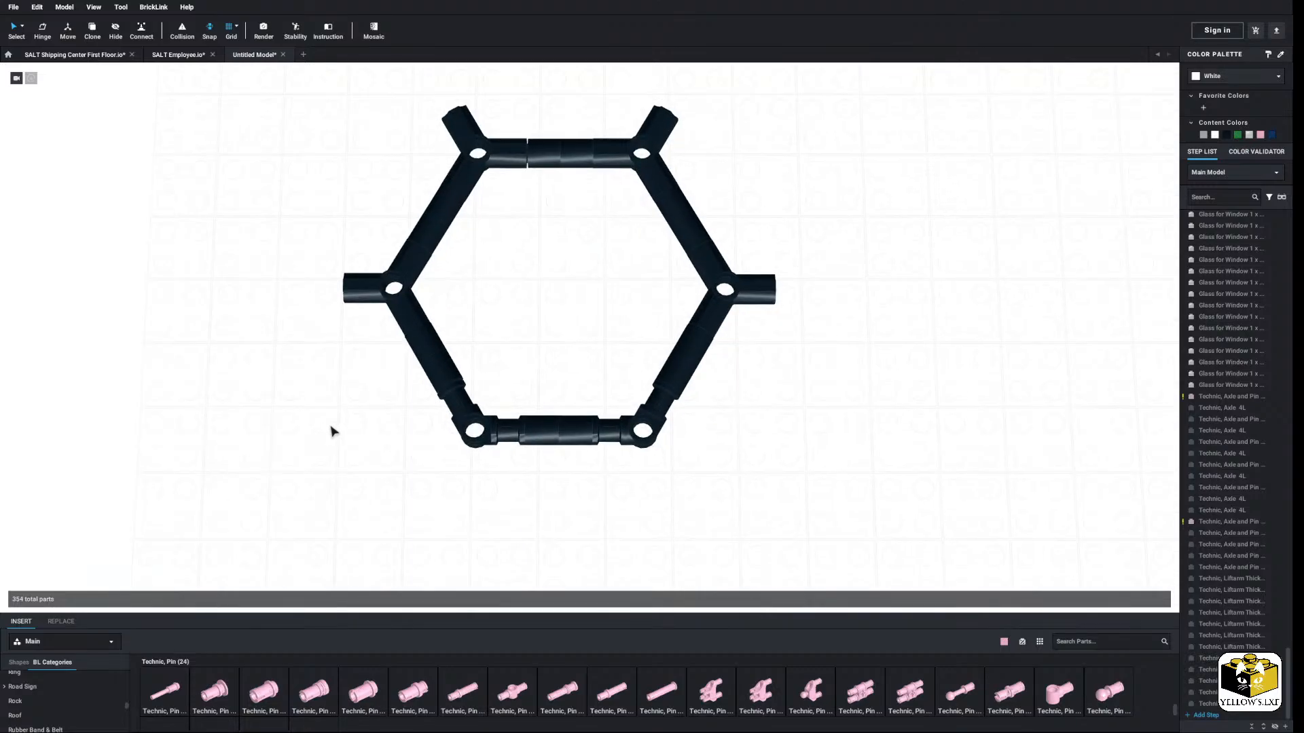
right_drag(325, 426, 327, 430)
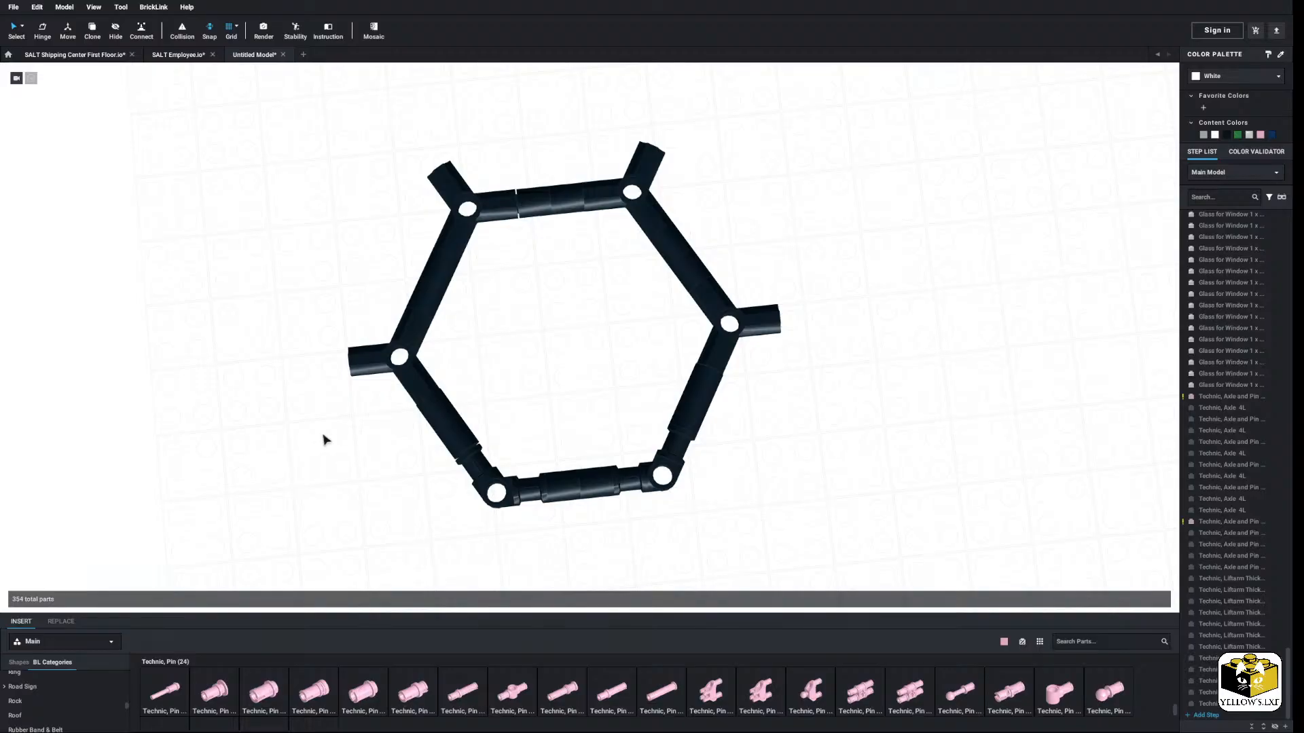
Step: Switch to the SALT Employee model and examine the three minifigures' uniforms from the front and back
click(165, 60)
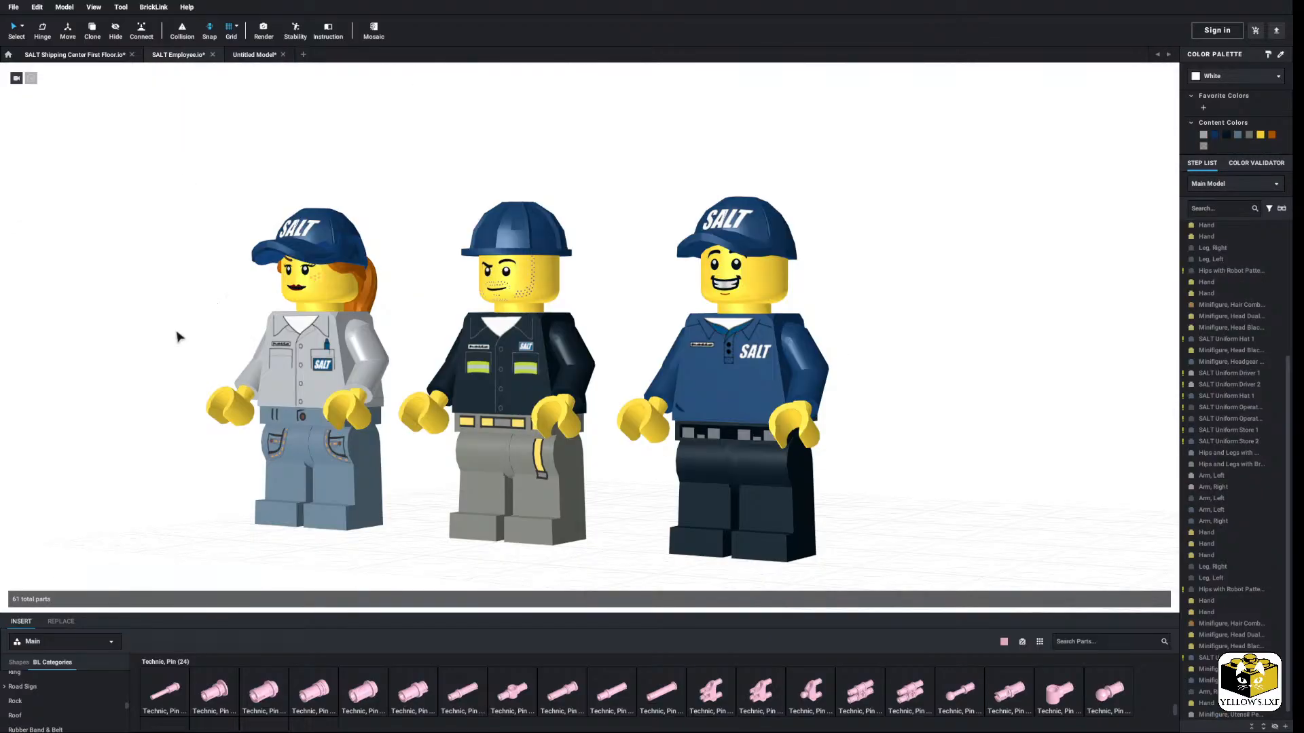
middle_drag(156, 390, 174, 385)
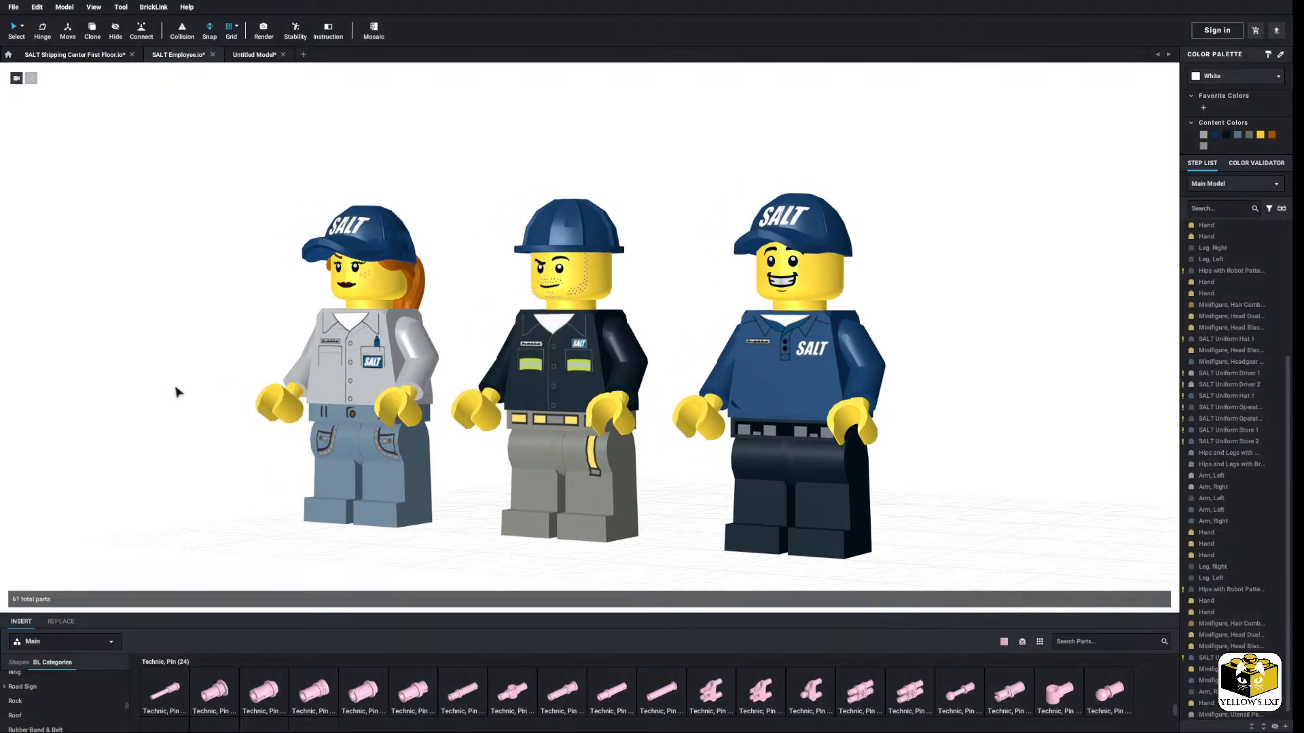
right_drag(175, 391, 262, 399)
scroll(262, 399, up, 5)
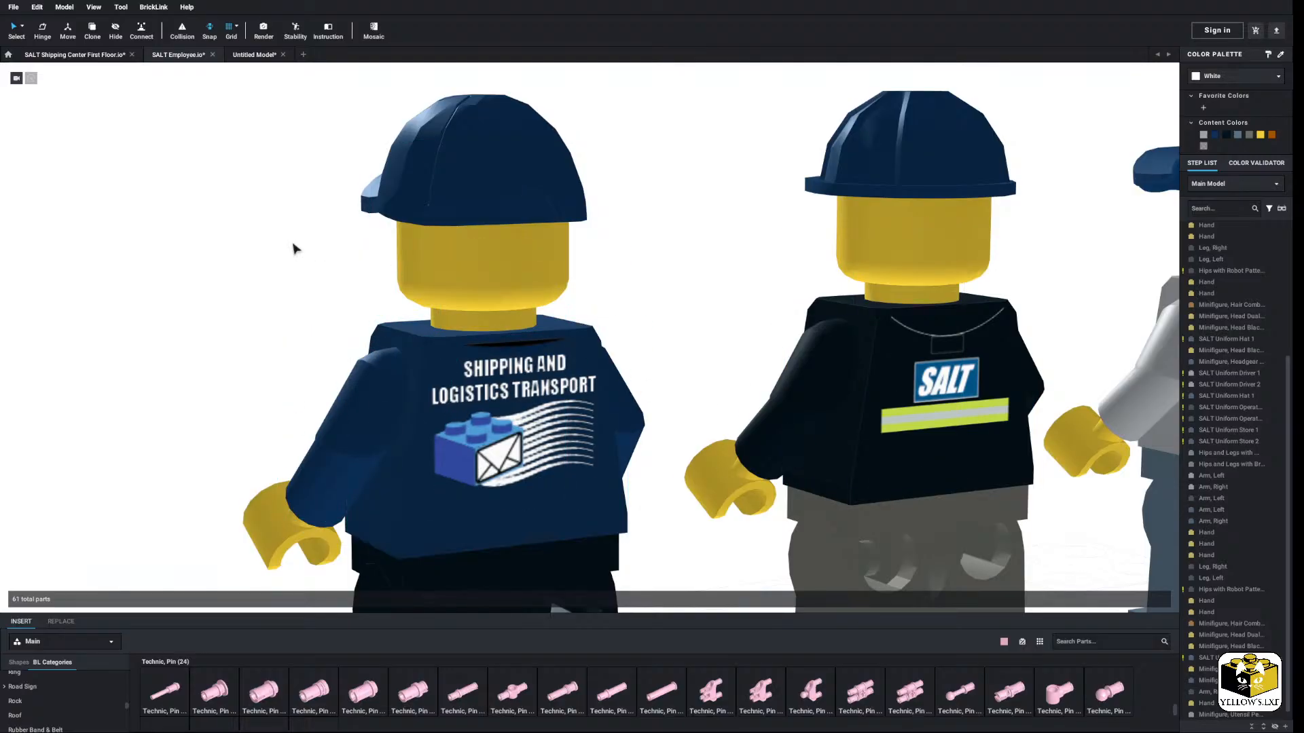
scroll(297, 342, down, 5)
right_drag(297, 343, 382, 352)
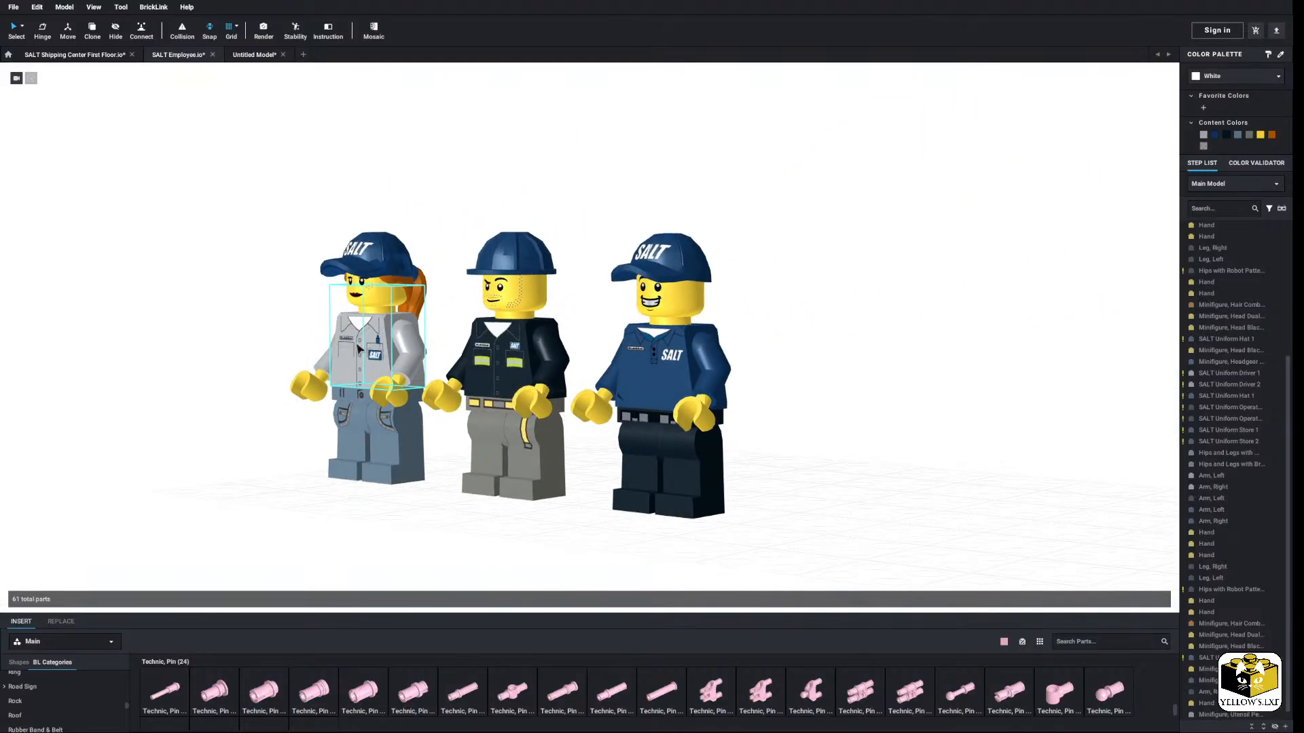
scroll(340, 367, up, 3)
scroll(227, 377, up, 5)
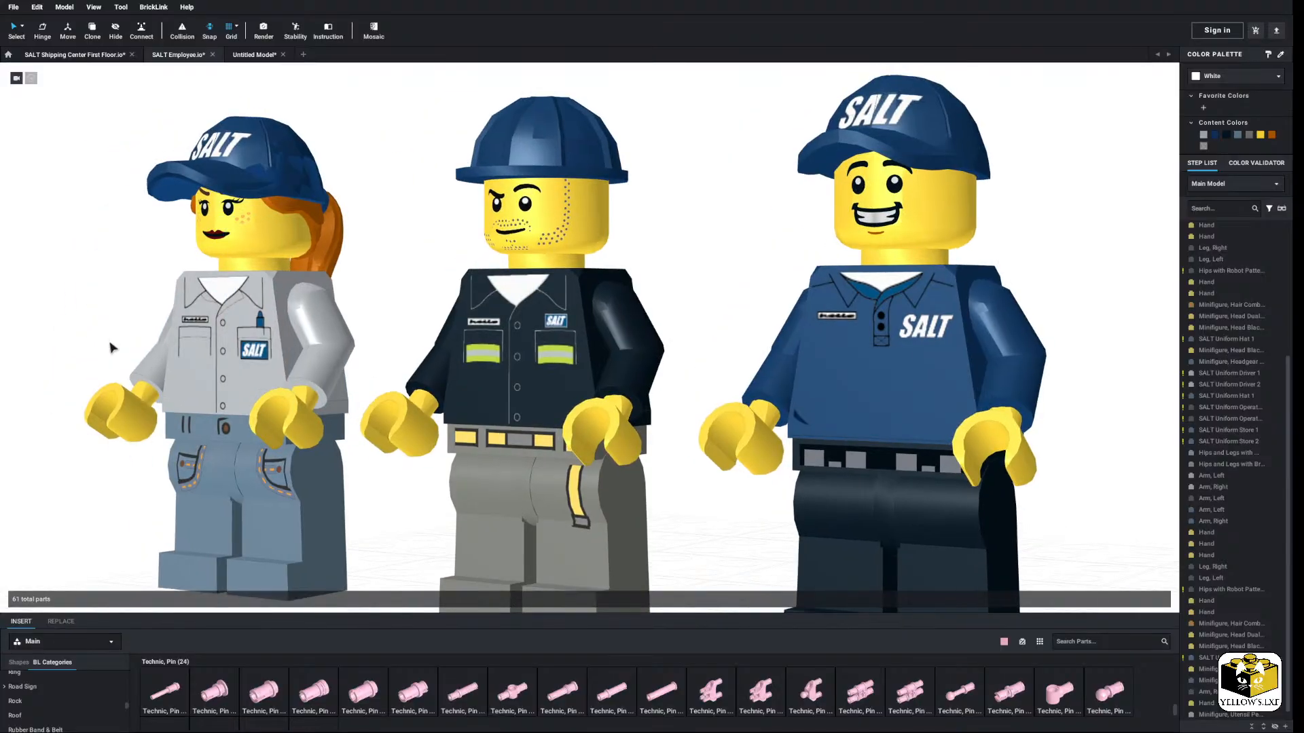
scroll(112, 336, down, 2)
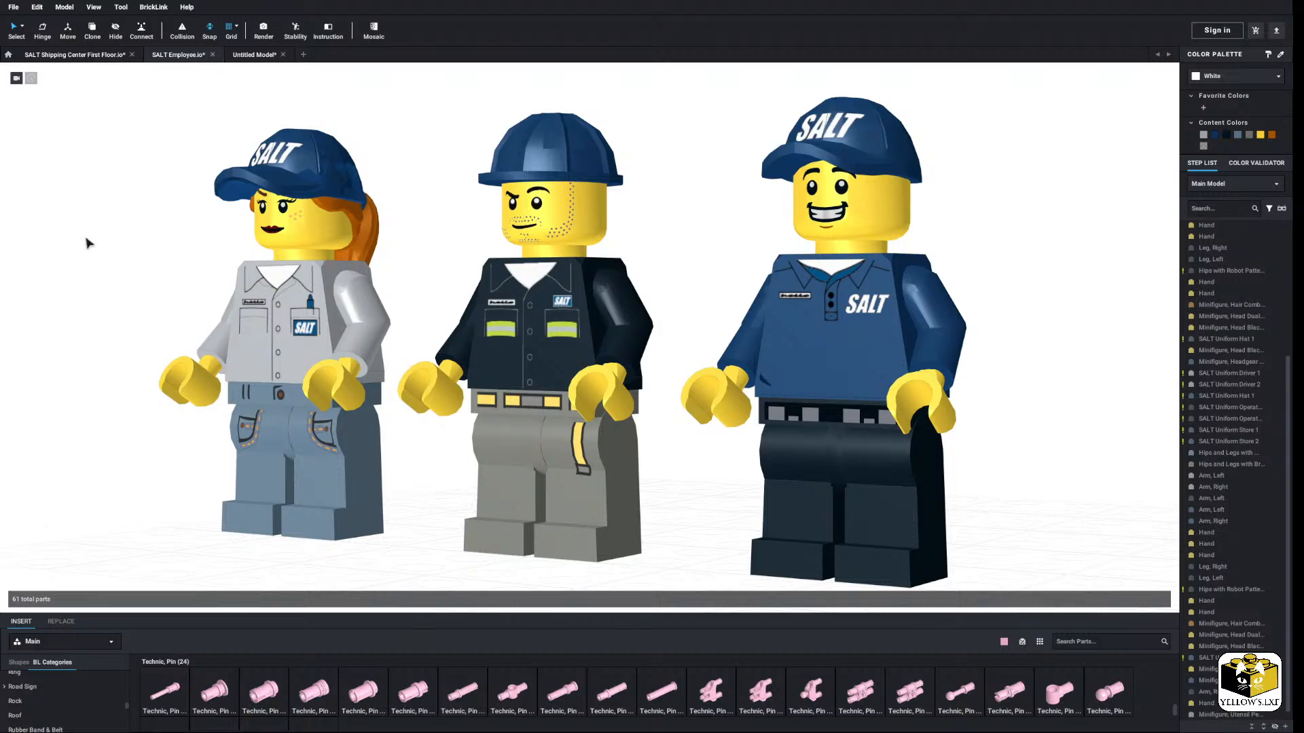
Step: Open the recent file SALT Sprinter Van.io and examine the logo and slogan tile on the van's side
click(13, 7)
mouse_move(39, 47)
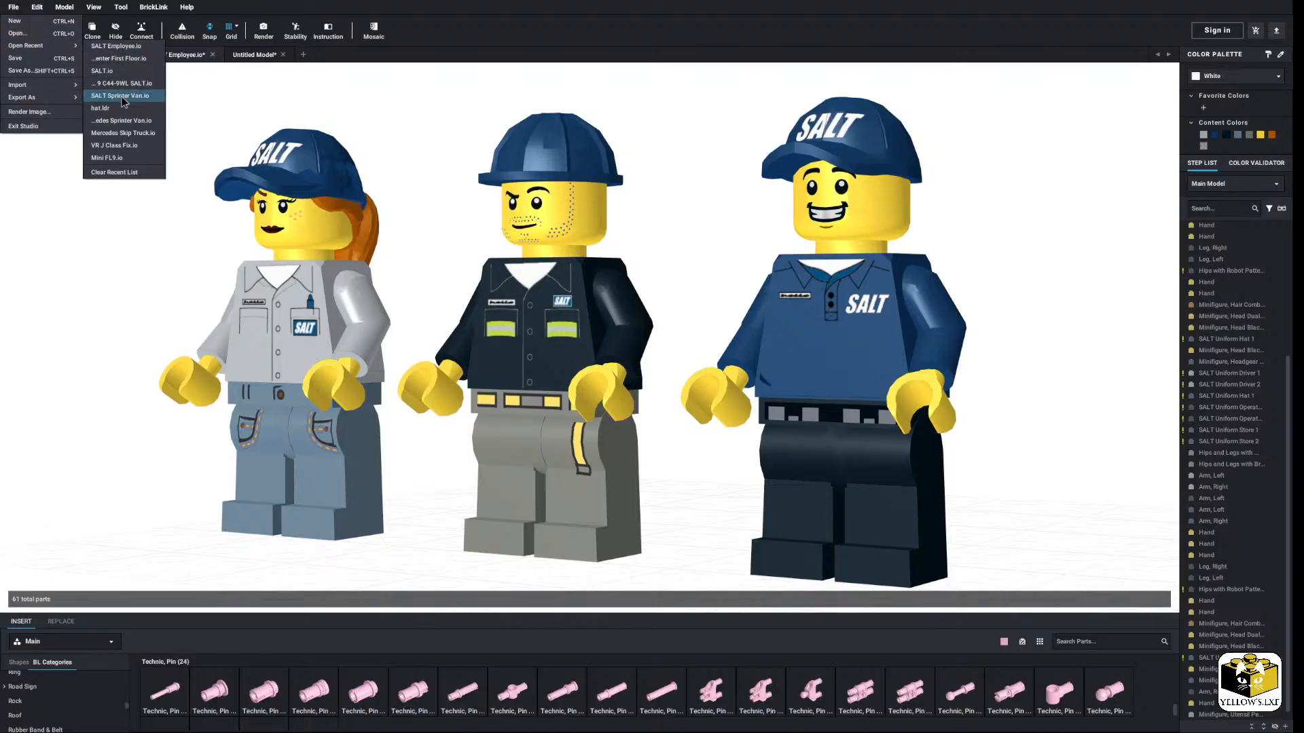
click(119, 58)
scroll(312, 317, up, 10)
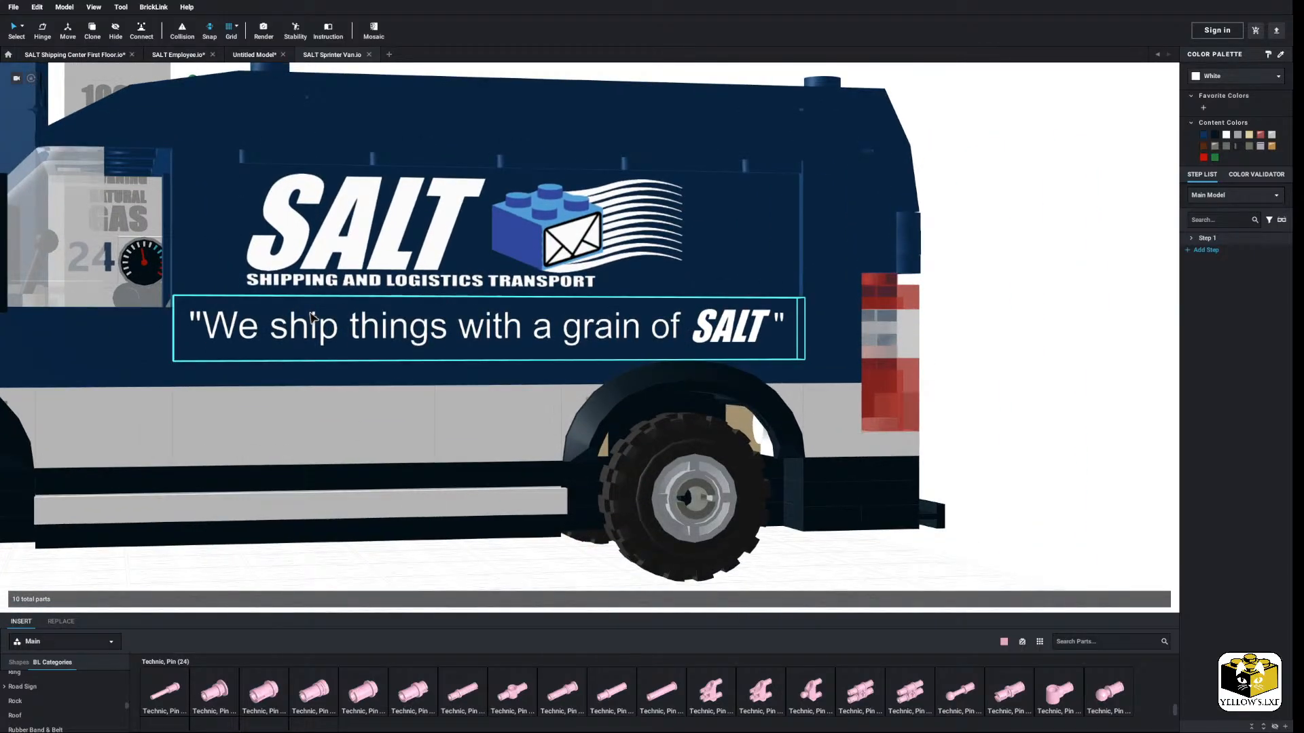
click(311, 317)
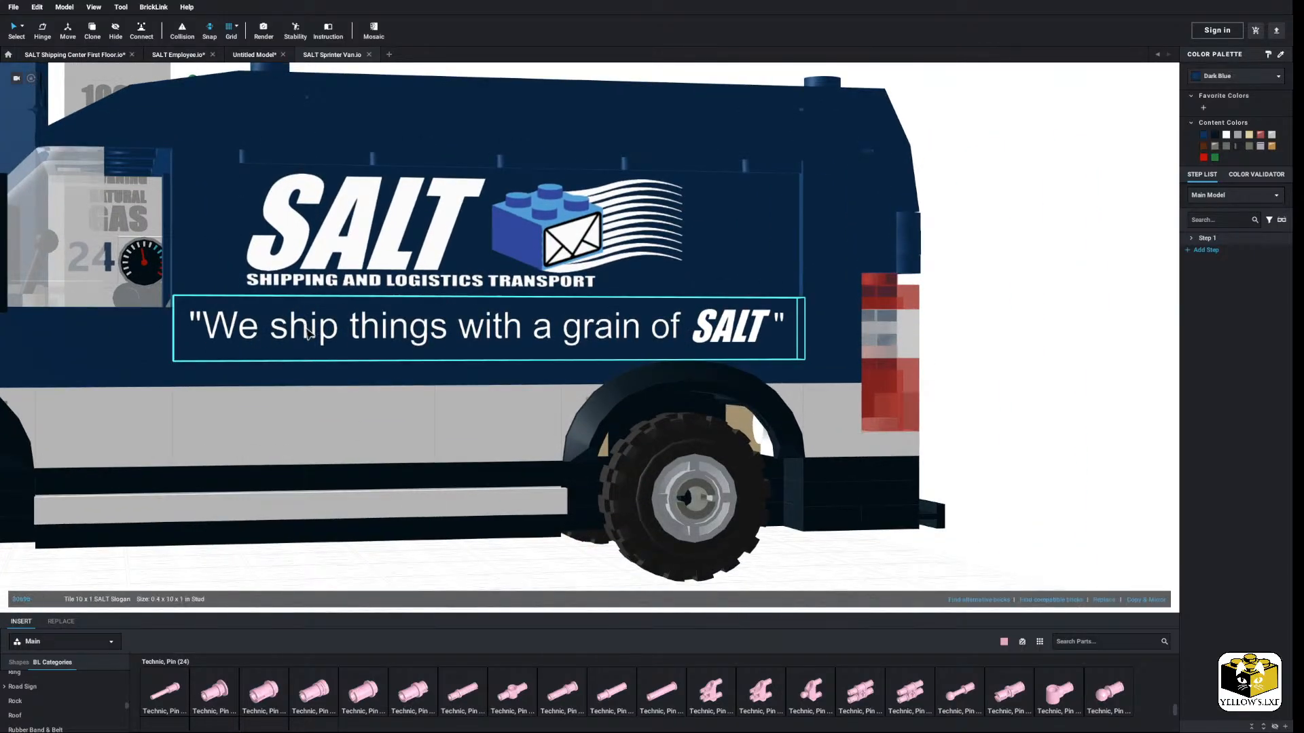
click(442, 572)
scroll(442, 572, down, 5)
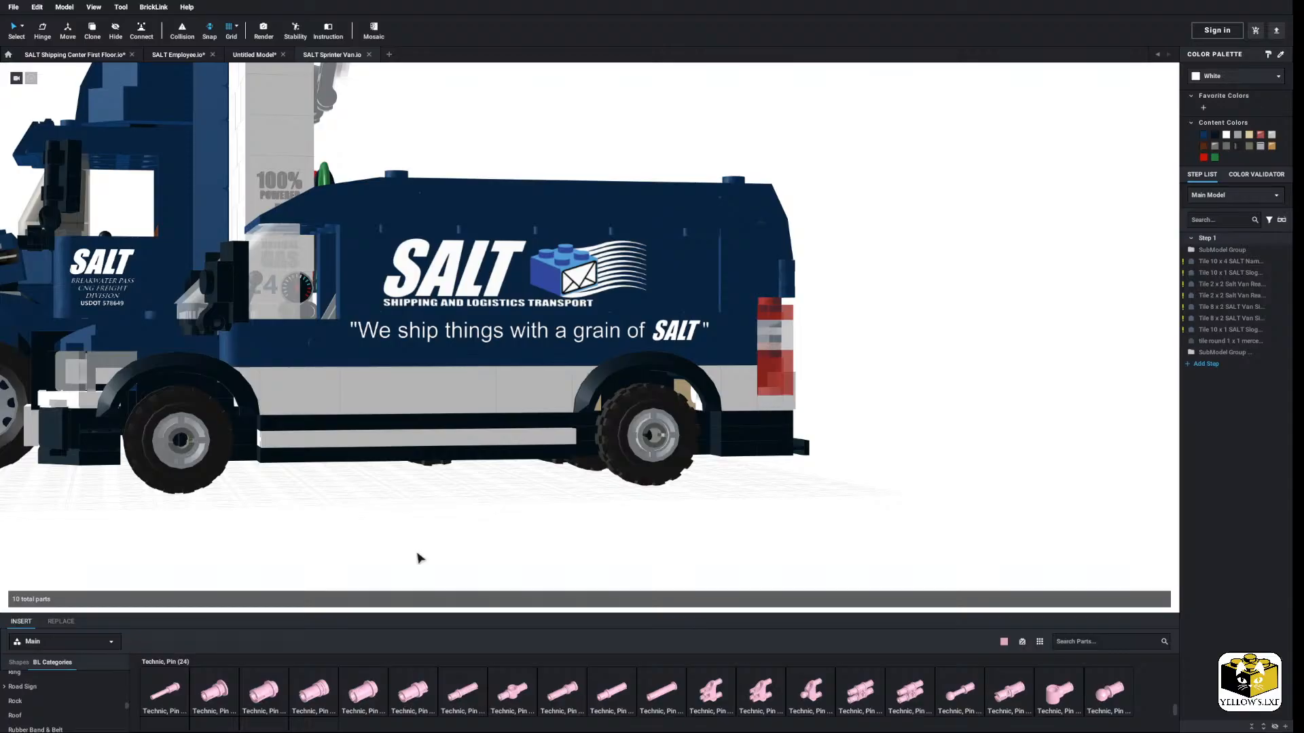
scroll(390, 541, down, 2)
scroll(393, 544, up, 6)
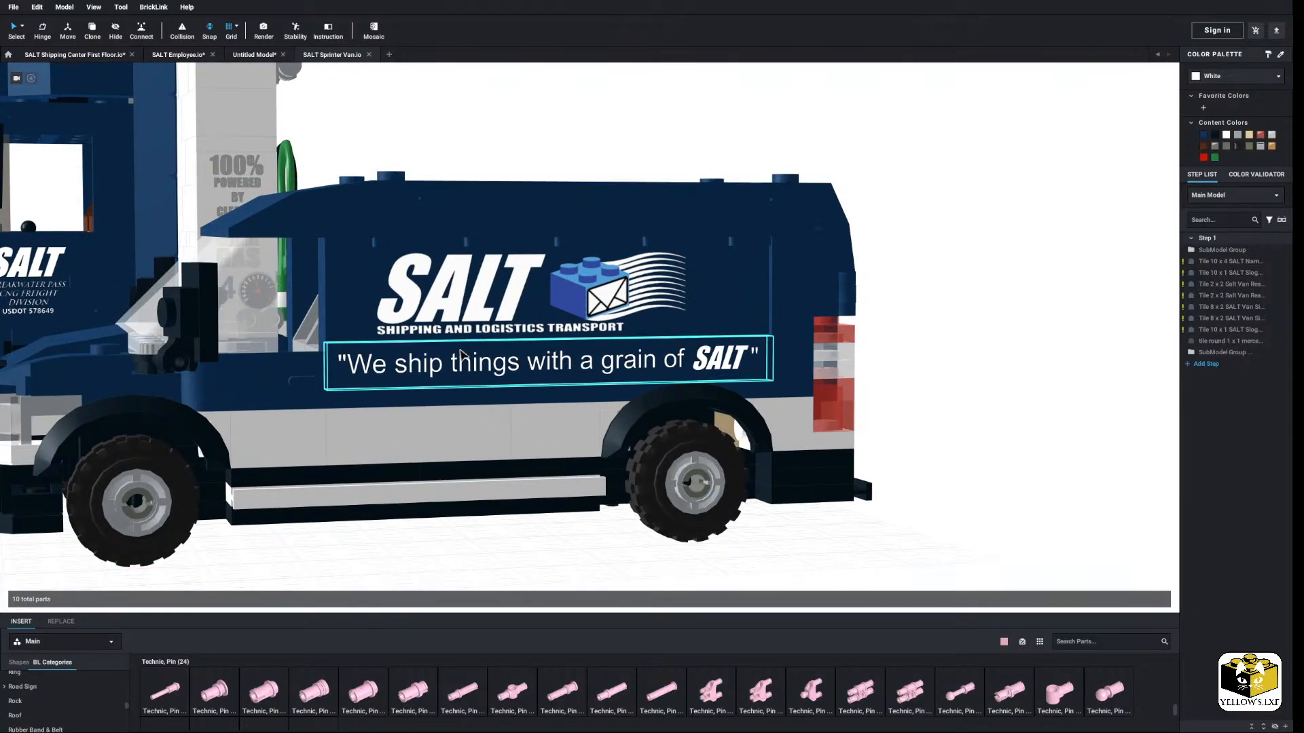
click(460, 355)
click(401, 530)
scroll(401, 531, down, 2)
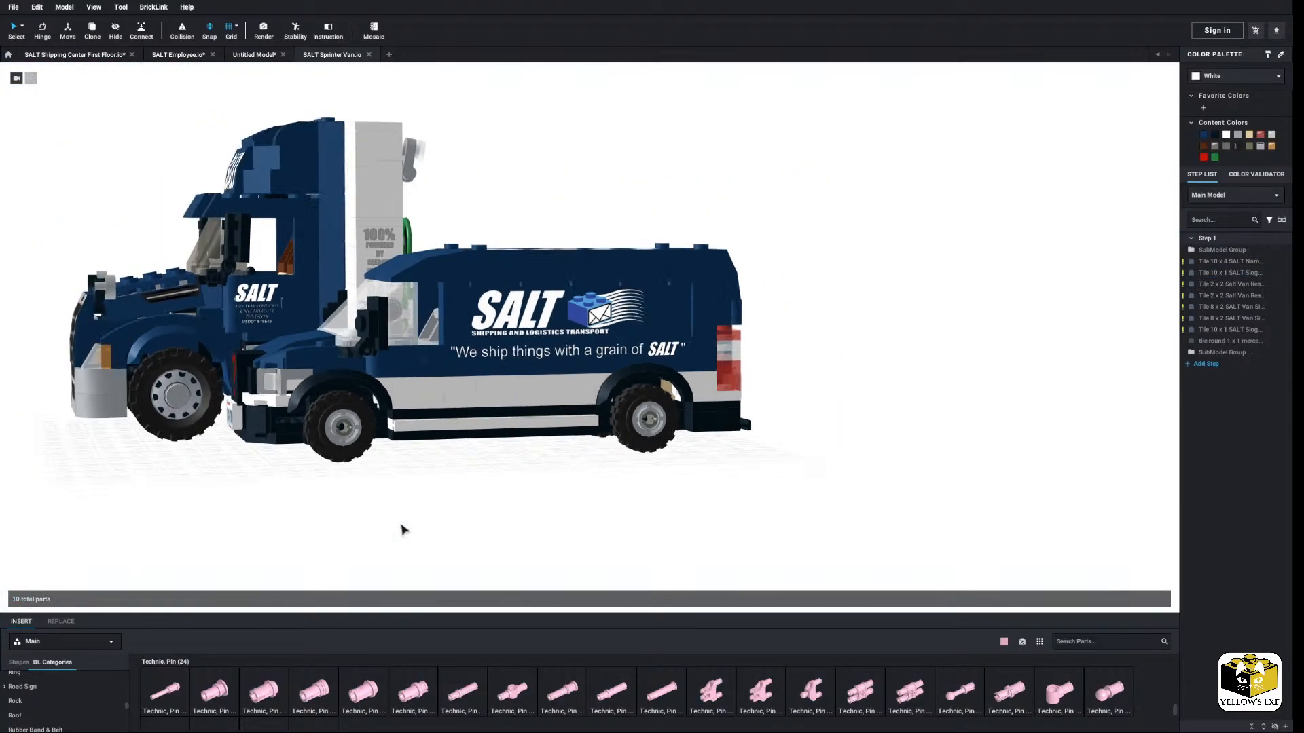
Step: Return to the untitled building model and examine the hexagonal ring and its interior from above
click(243, 55)
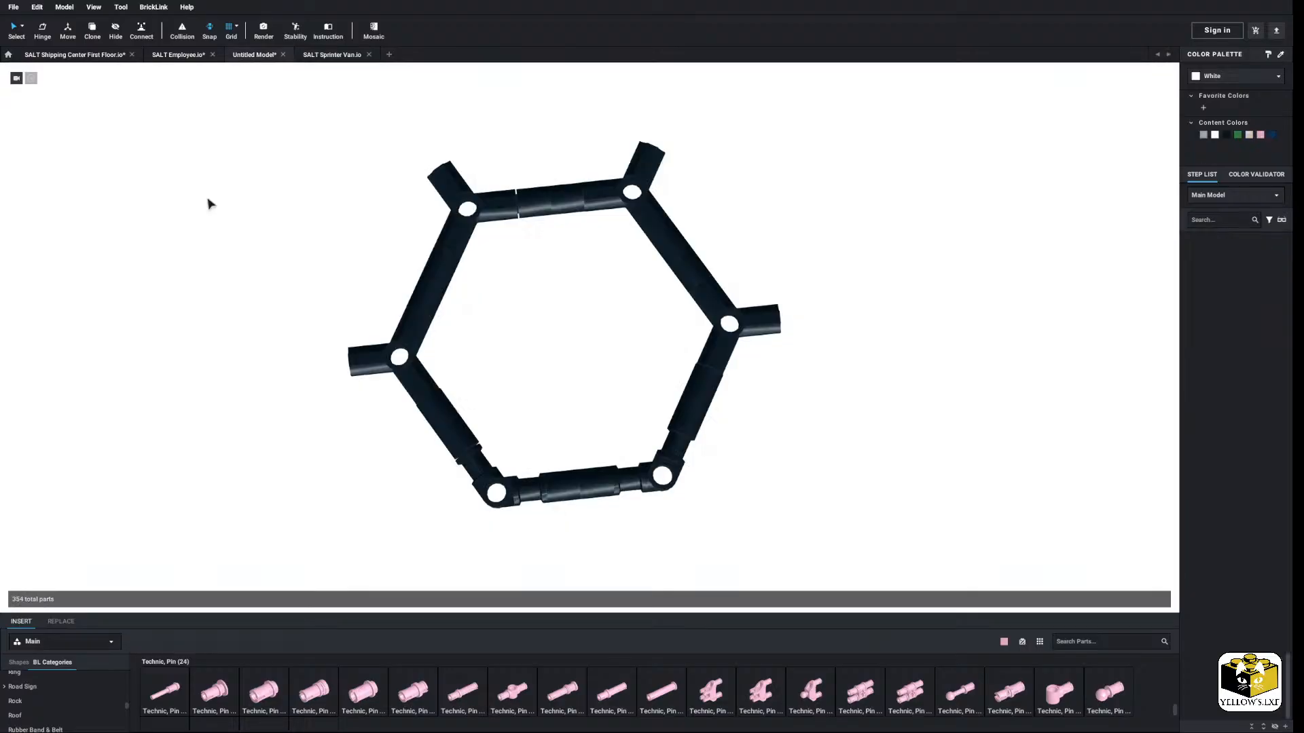
scroll(238, 325, up, 1)
right_drag(236, 333, 227, 335)
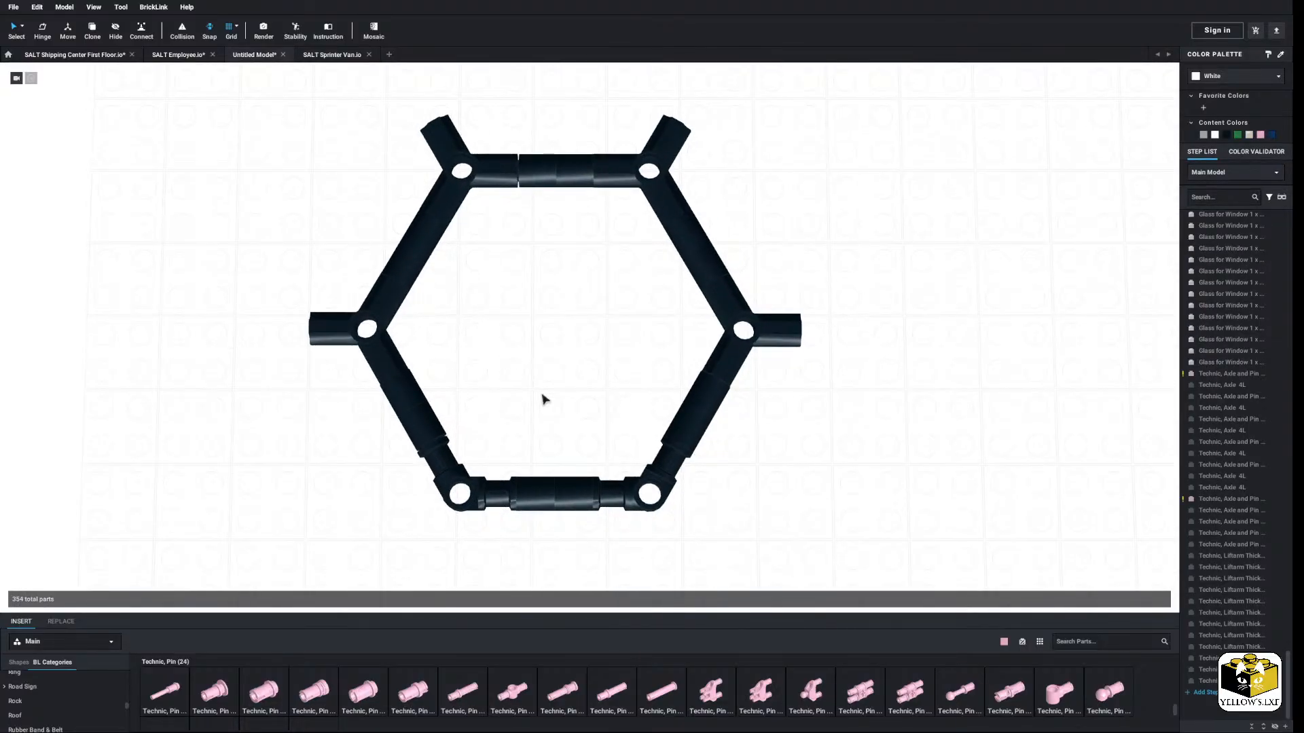
middle_drag(532, 399, 530, 390)
right_drag(529, 391, 528, 392)
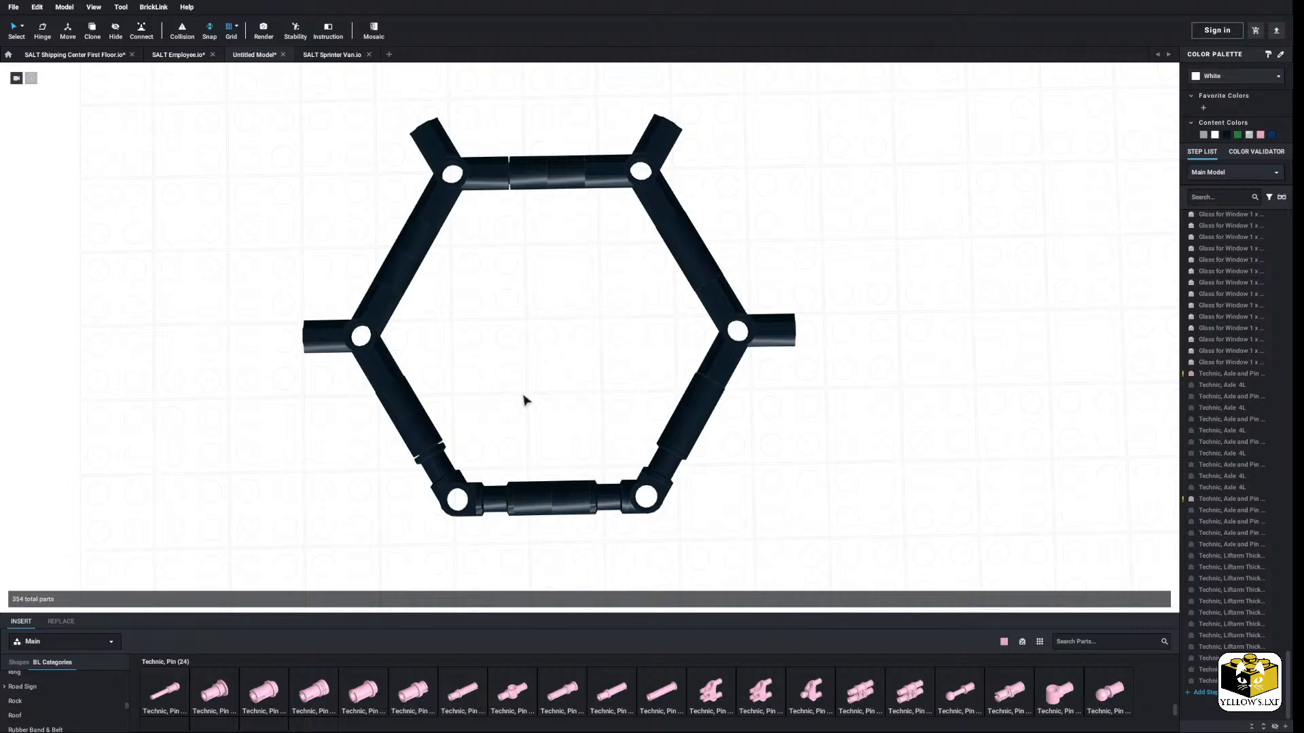
mouse_move(523, 395)
middle_down()
mouse_move(530, 382)
mouse_move(546, 389)
middle_up()
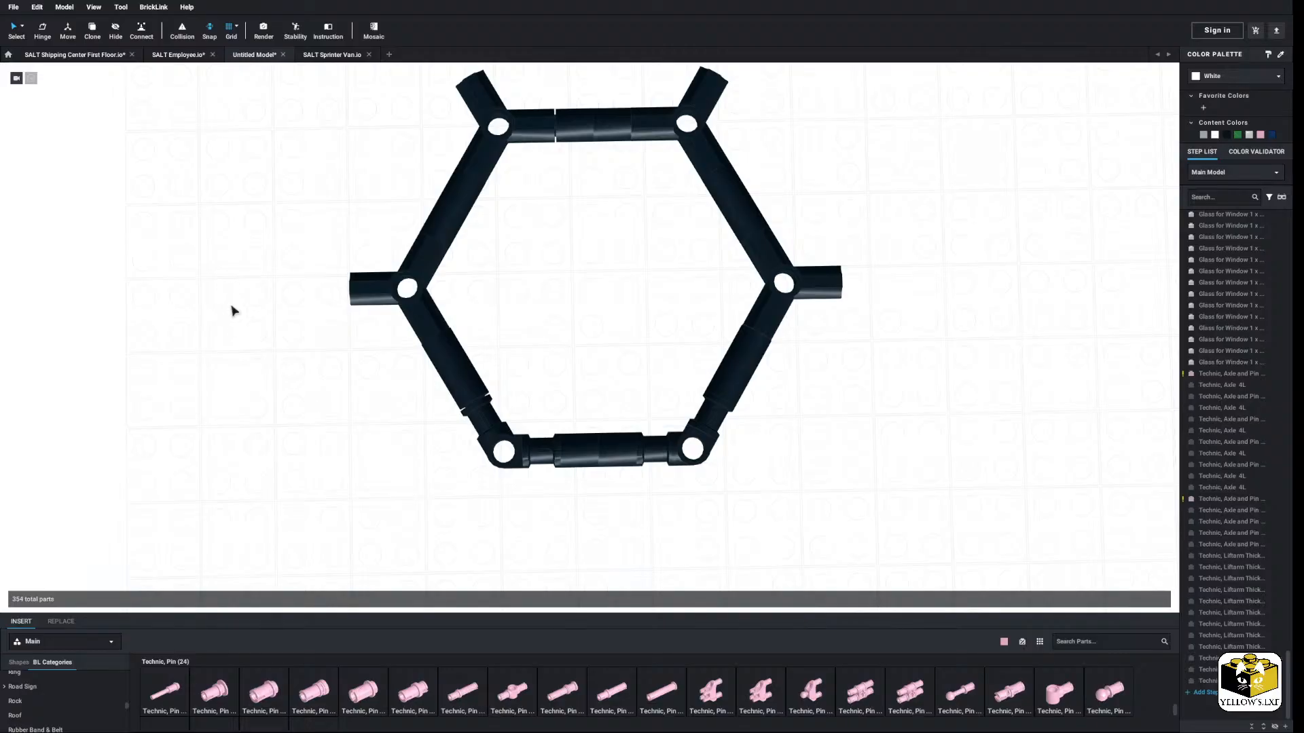
middle_drag(227, 314, 213, 316)
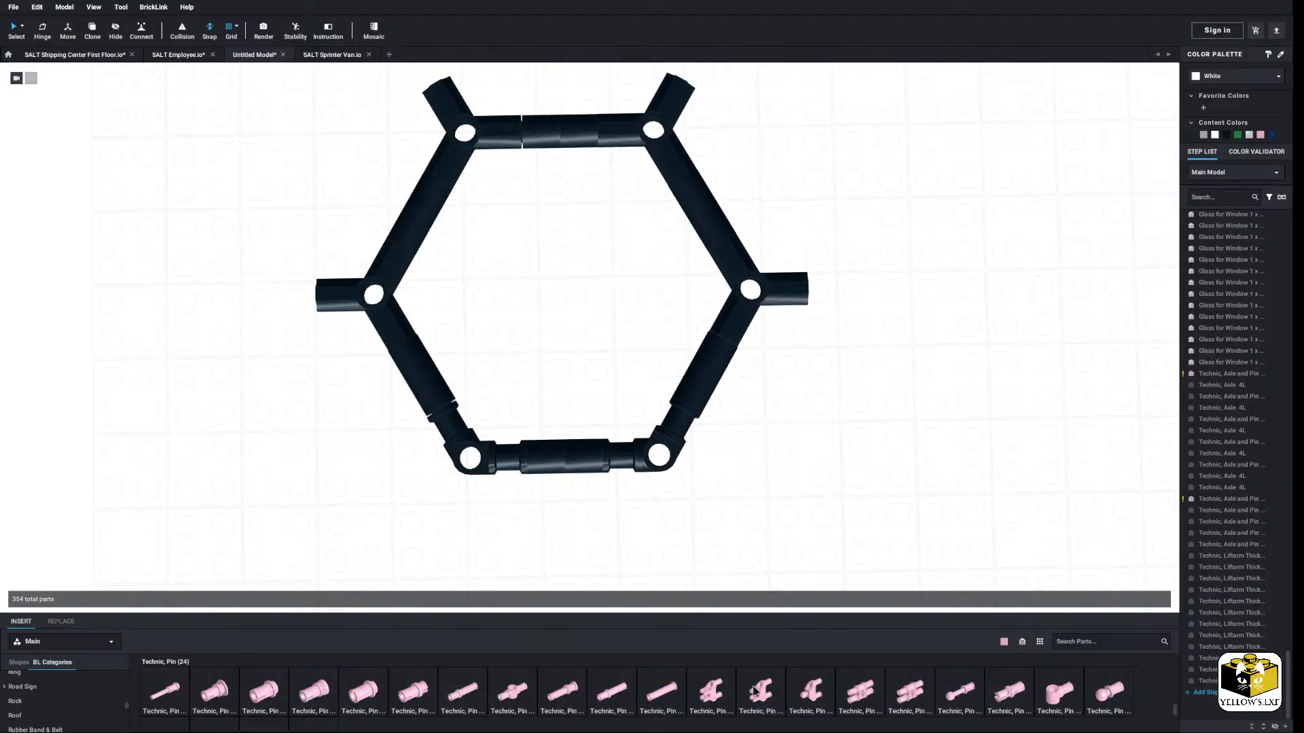
Step: Browse the remaining Technic parts and show the Slope category in the parts library
scroll(752, 692, down, 1)
scroll(752, 691, down, 1)
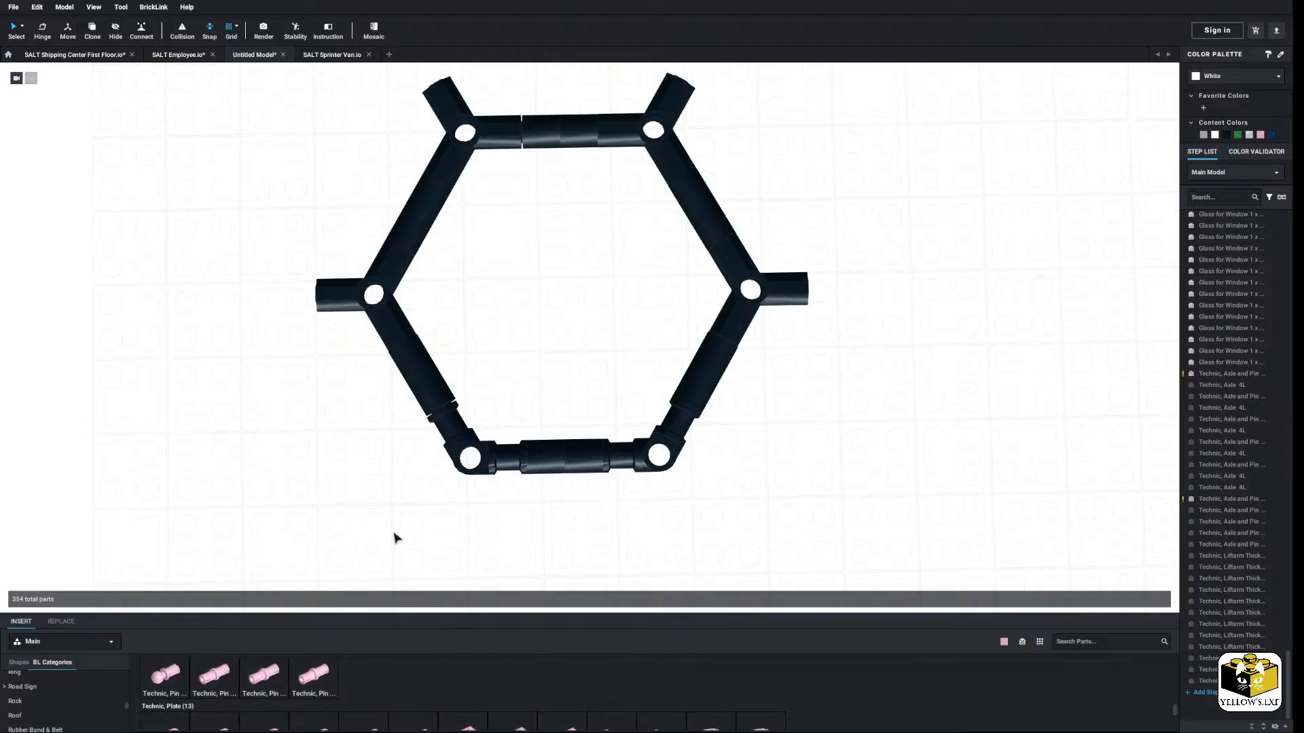
middle_drag(344, 503, 340, 489)
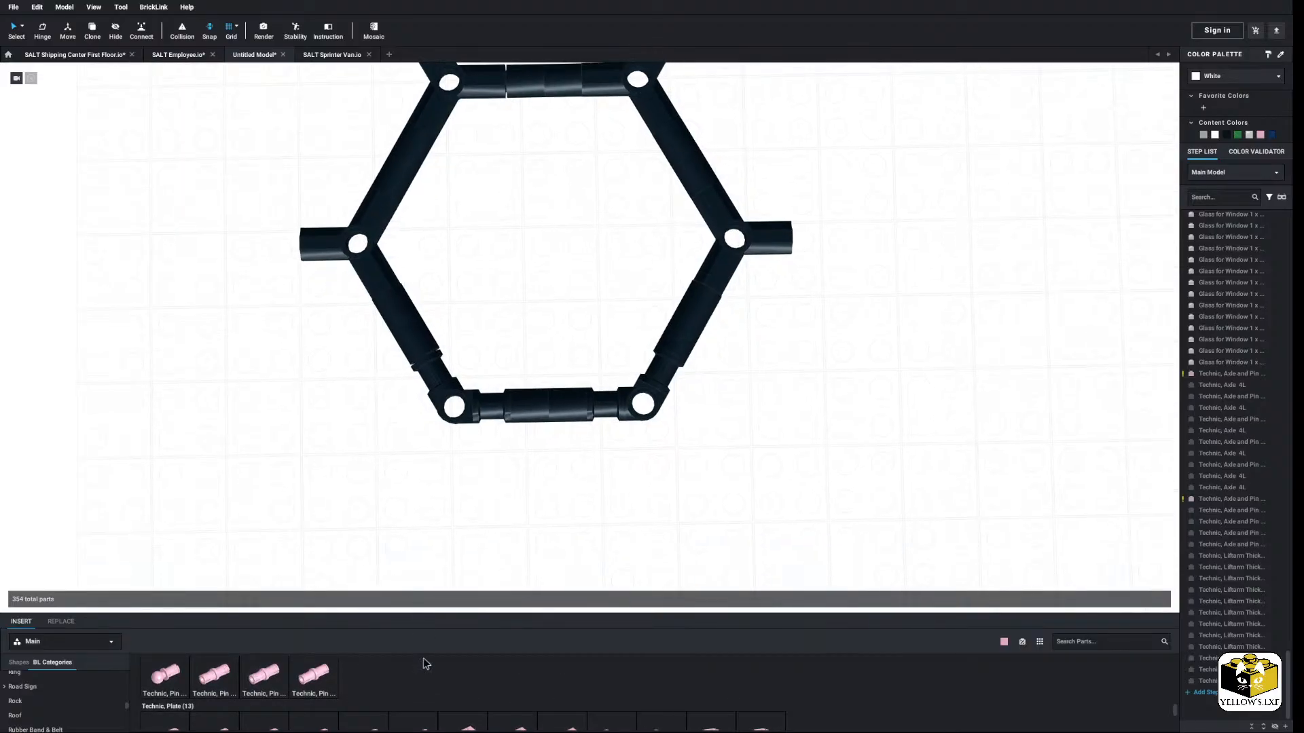
scroll(422, 660, down, 2)
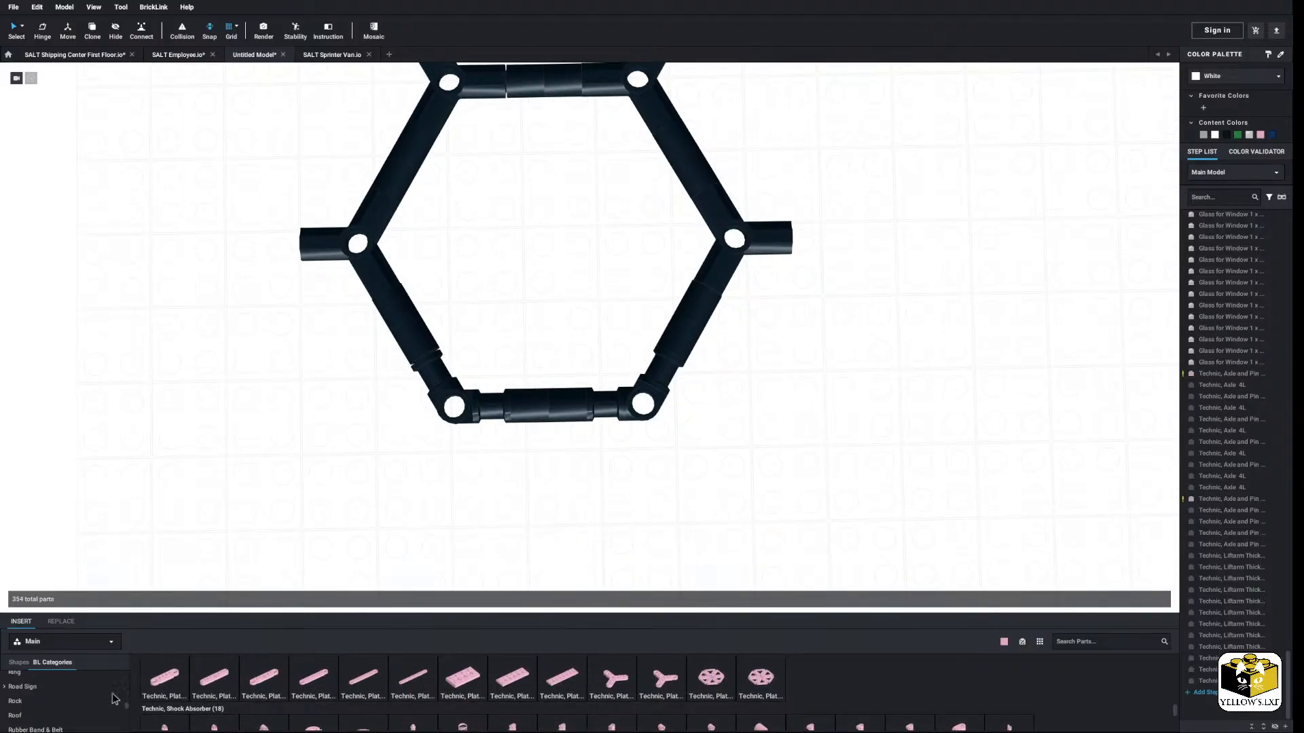
scroll(47, 689, up, 1)
scroll(49, 690, down, 3)
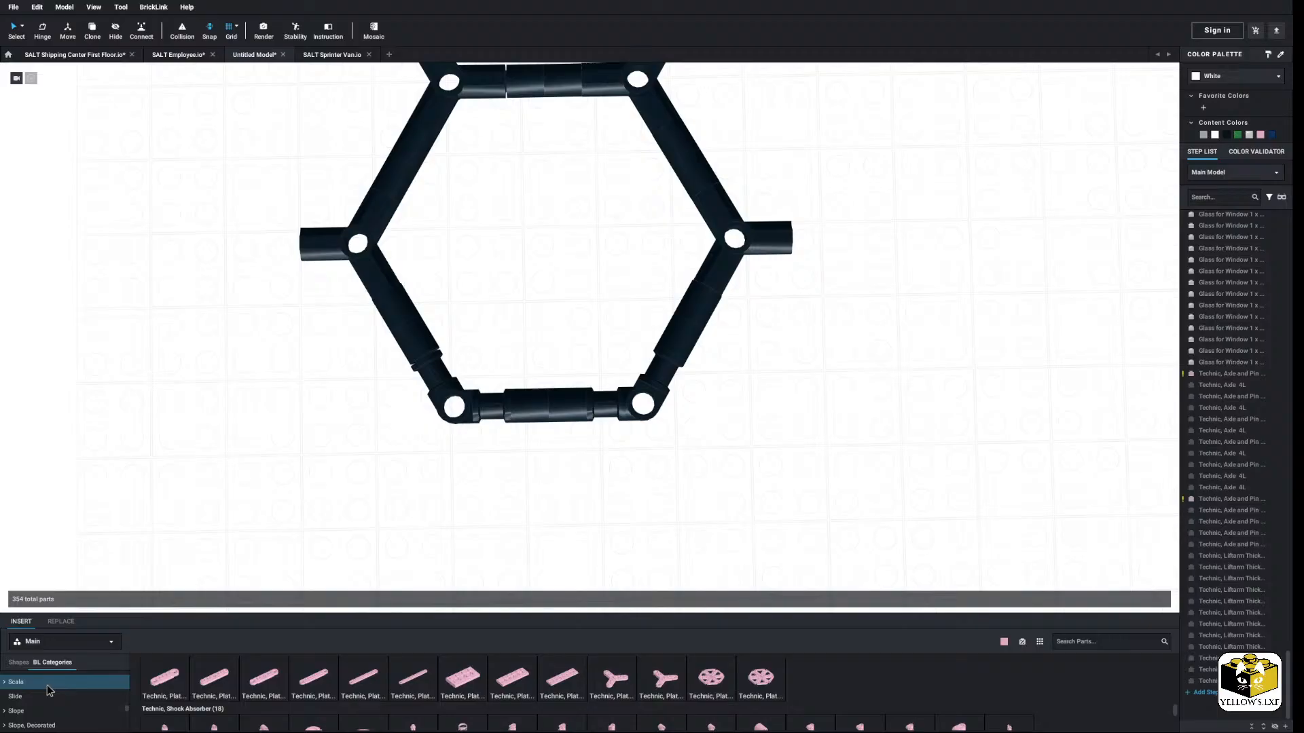
click(21, 710)
Step: Insert a bright pink Slope 30 1 x 1 x 2/3 inside the ring's left corner, rotated so its incline follows the upper-left side
click(164, 693)
middle_drag(467, 252, 464, 348)
key(Up)
key(Right)
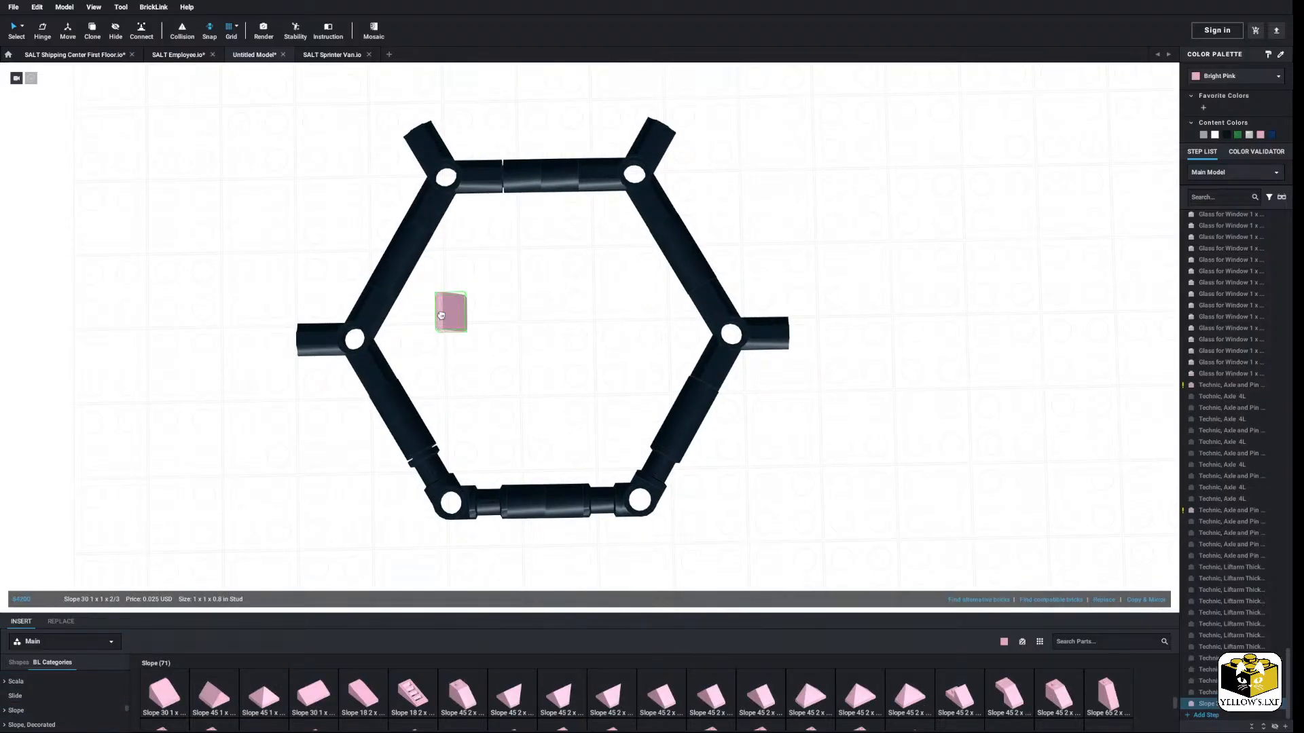
key(Right)
key(Up)
key(Up)
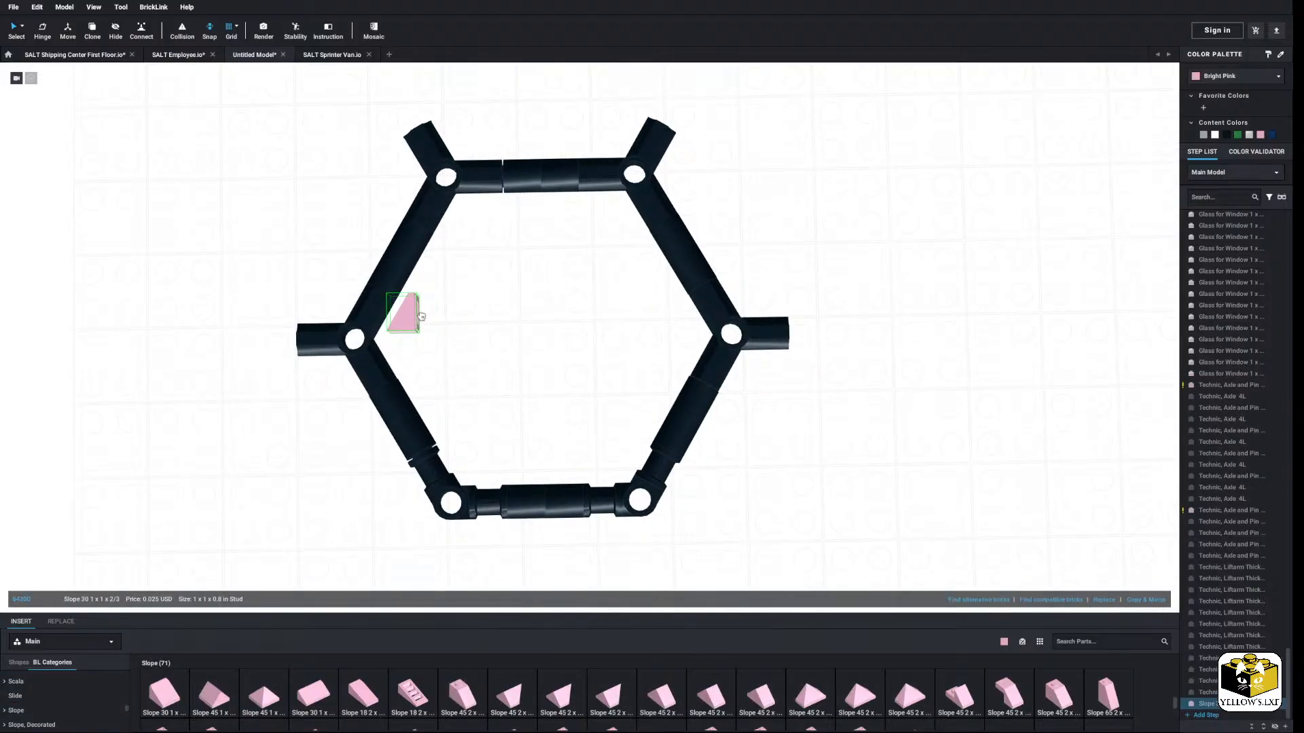
click(408, 318)
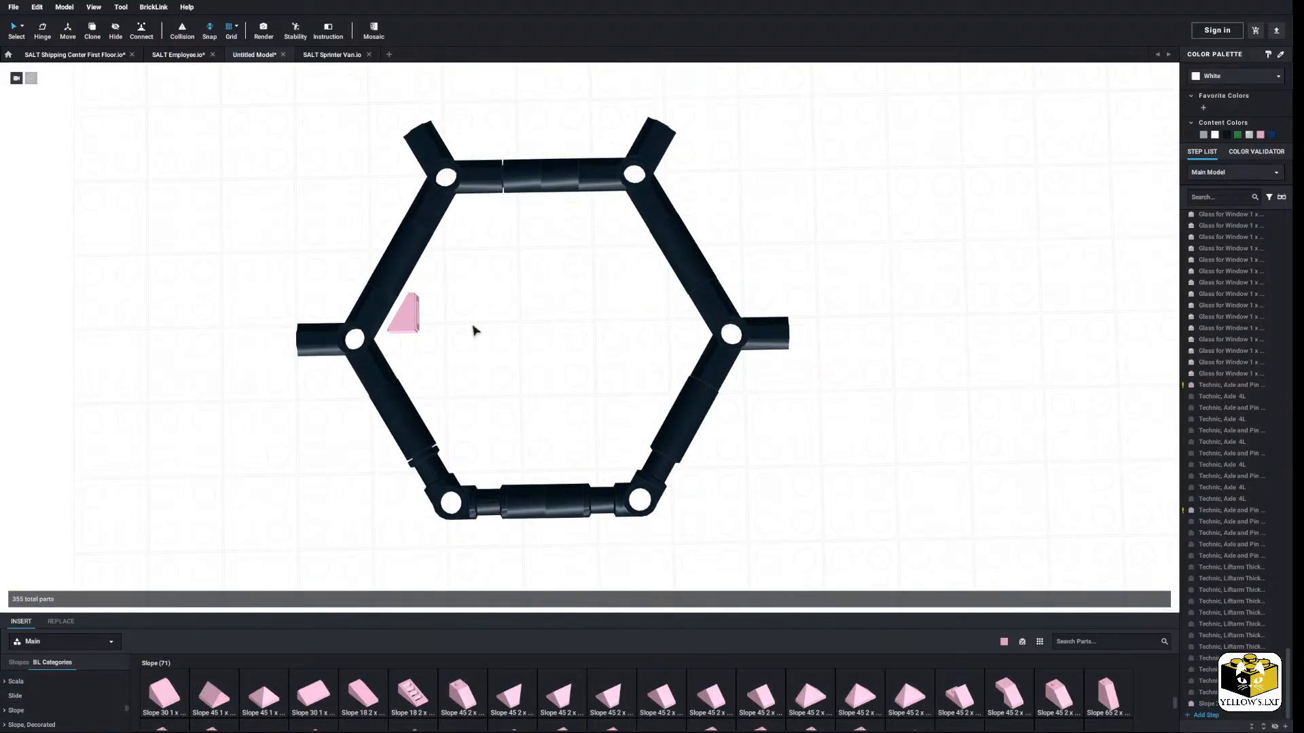
Step: Duplicate the pink slope twice and place the copies in a stepped diagonal row along the ring's upper-left side
right_click(413, 333)
click(425, 335)
key(ctrl+v)
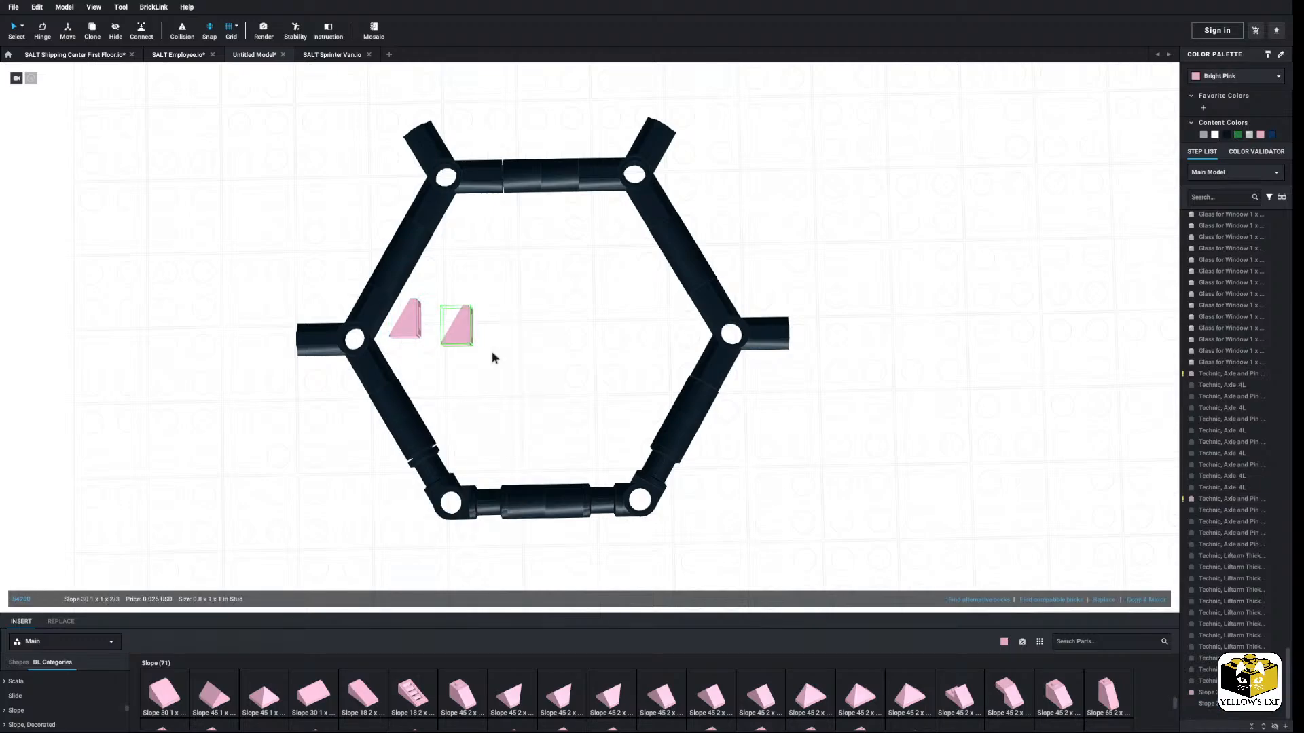
click(442, 283)
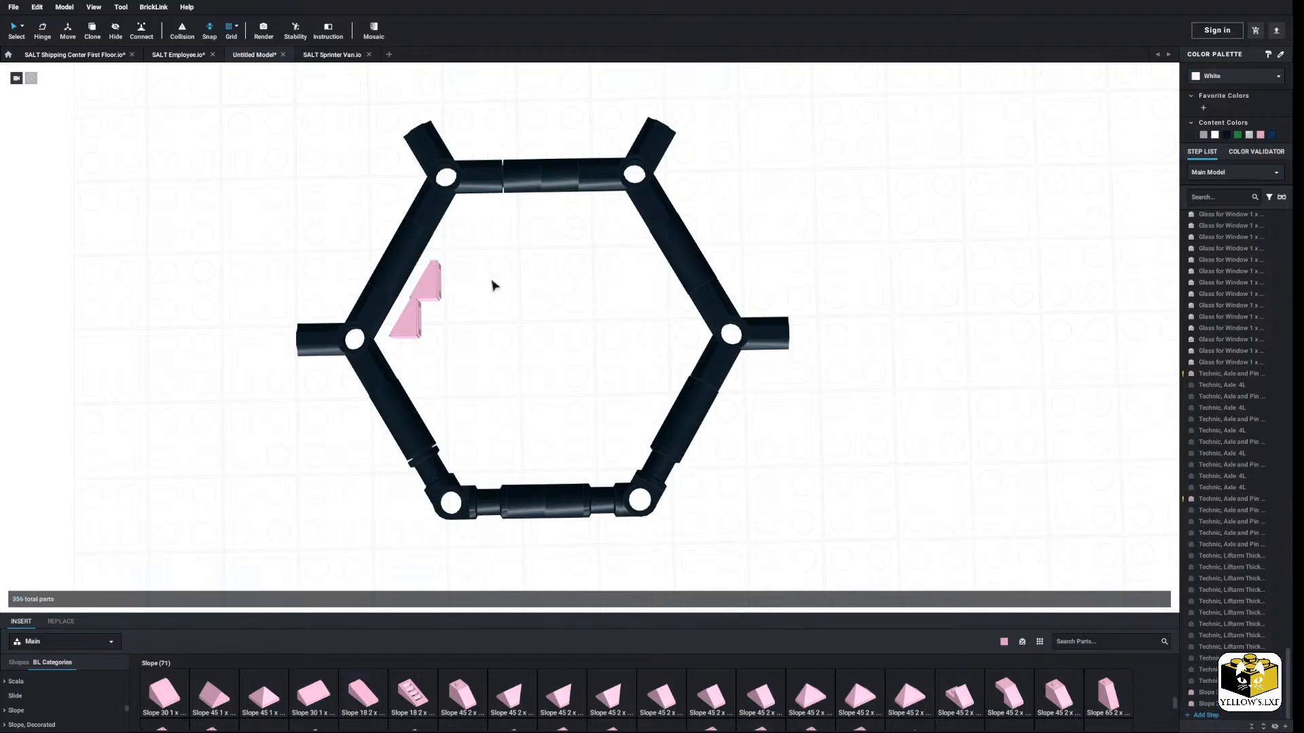
right_click(493, 284)
click(524, 312)
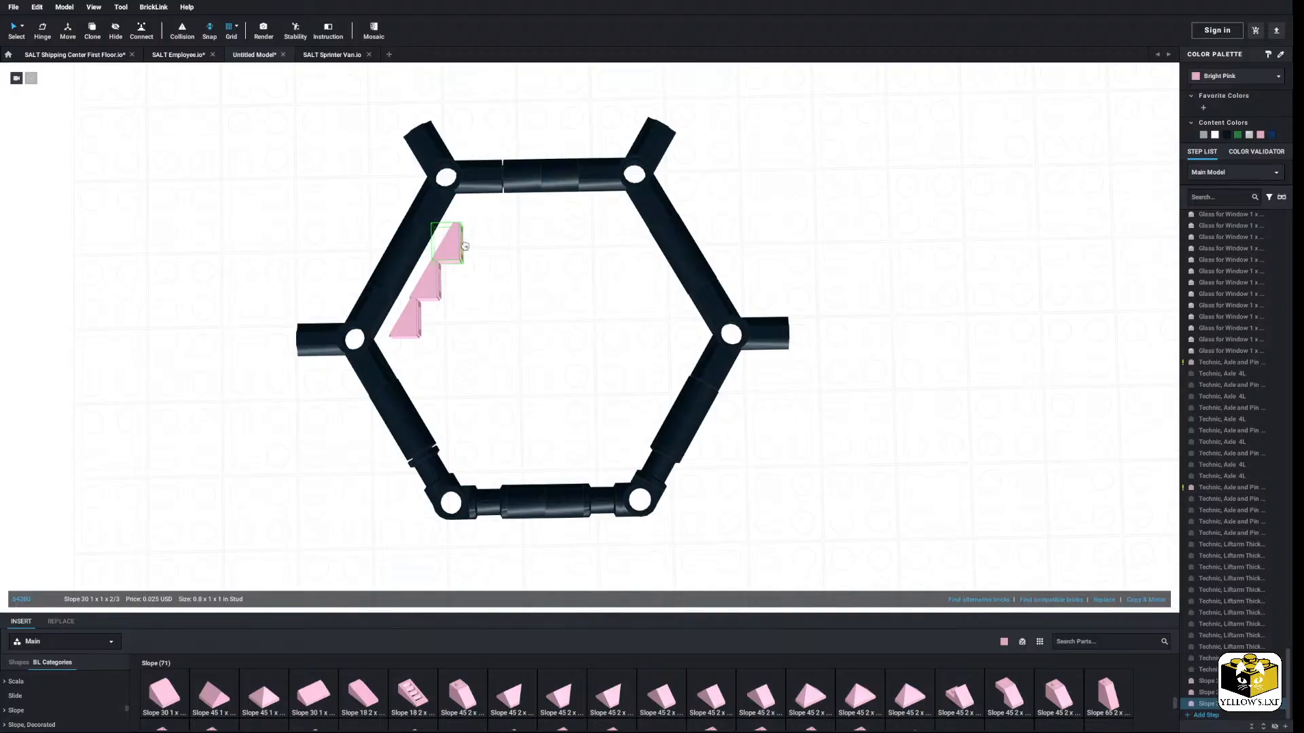
click(463, 244)
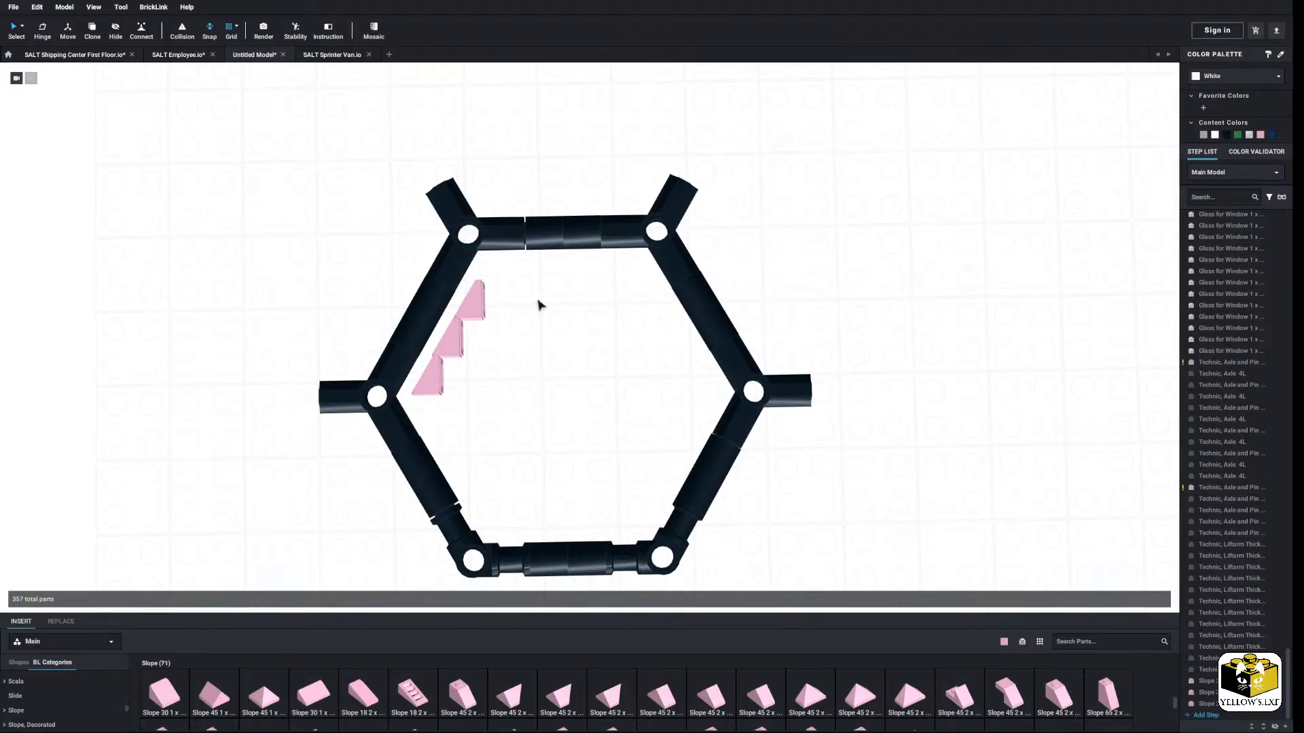
Step: Duplicate the pink slope three times, flipped, and place the copies in a stepped diagonal row along the ring's lower-left side
right_click(541, 299)
click(558, 329)
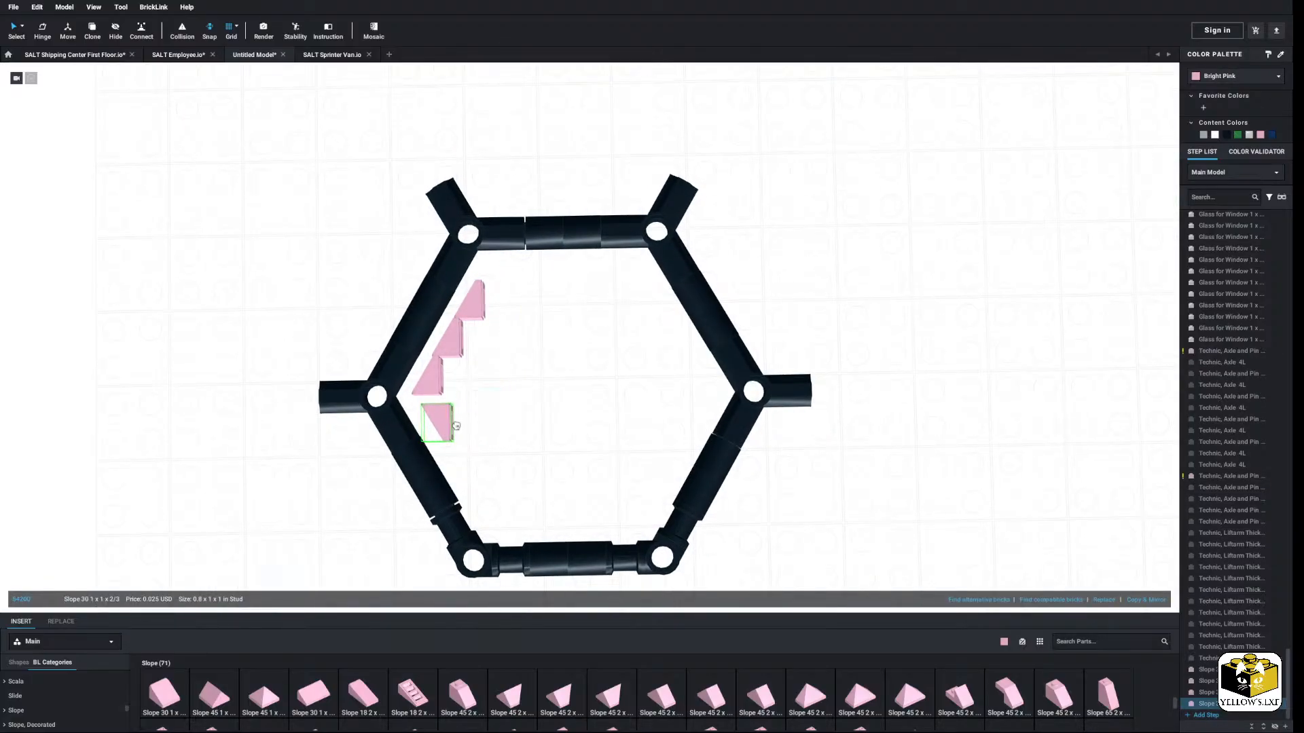
click(447, 415)
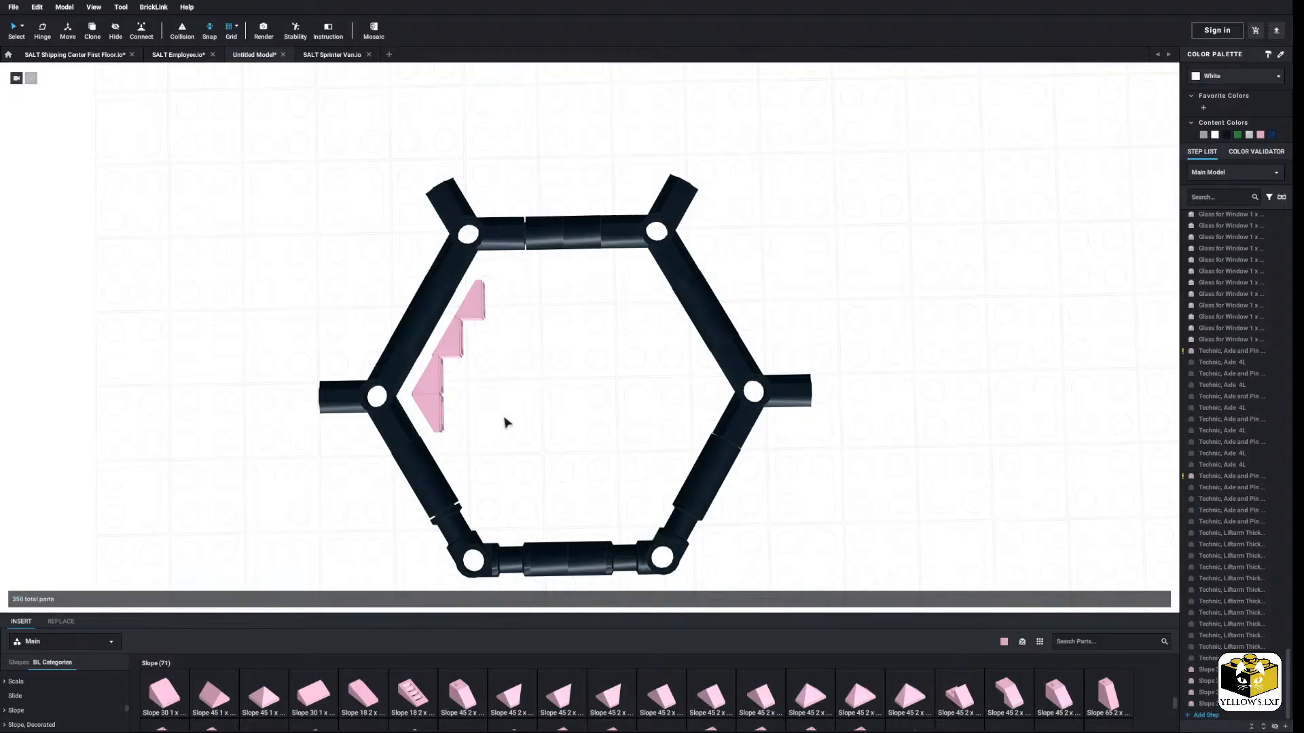
right_click(504, 417)
click(533, 446)
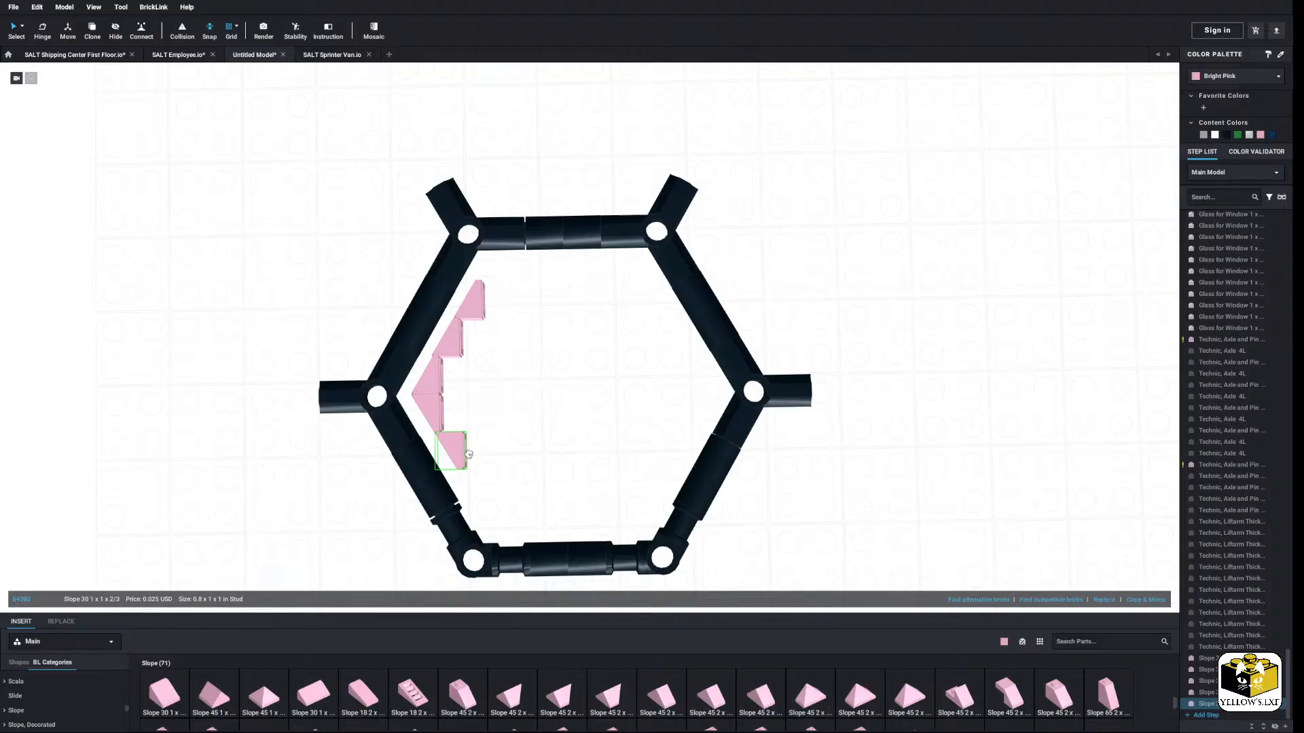
click(468, 453)
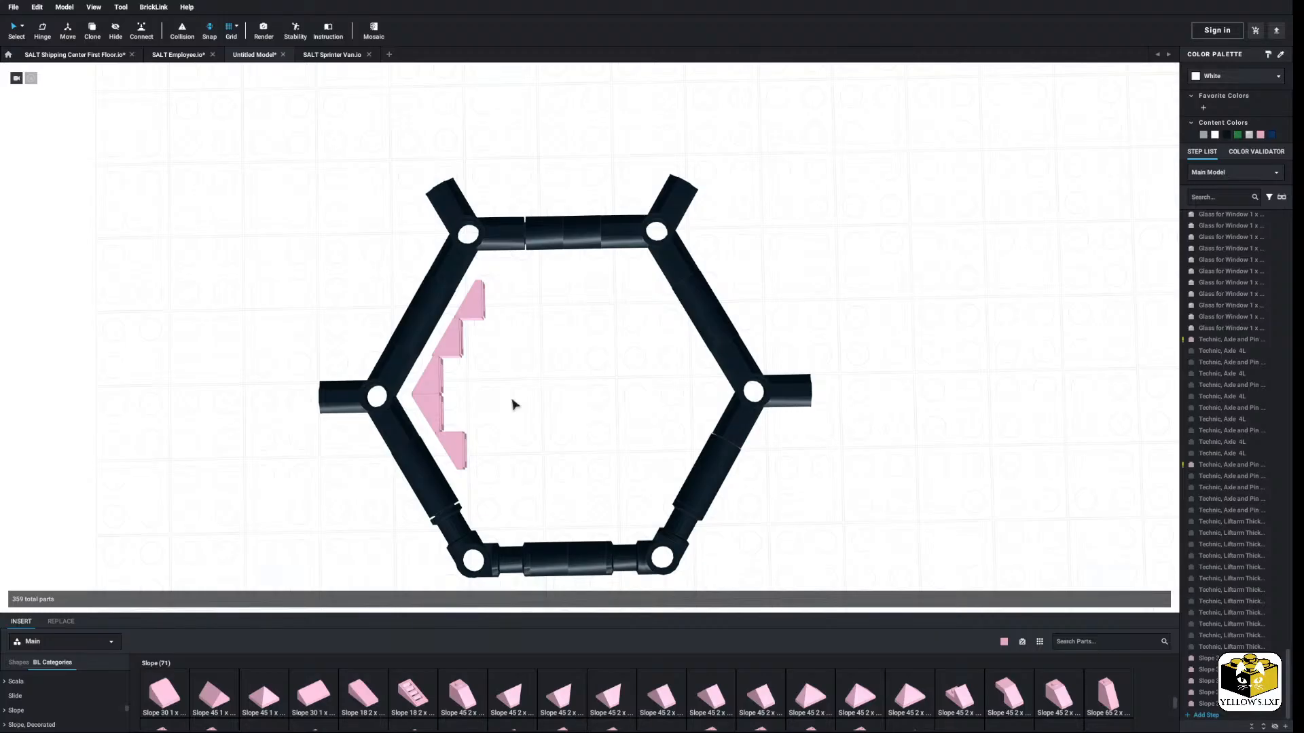
right_click(457, 443)
right_click(511, 440)
click(527, 469)
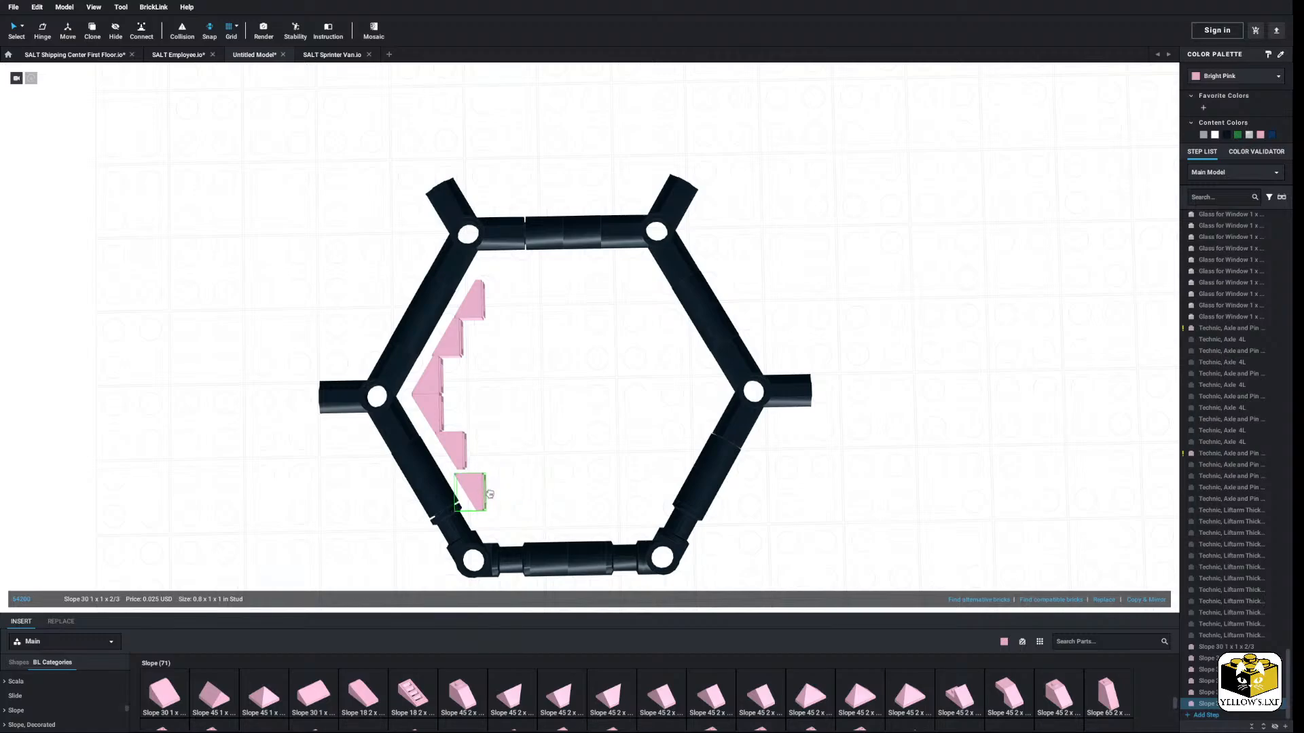
click(517, 463)
middle_drag(517, 459, 504, 447)
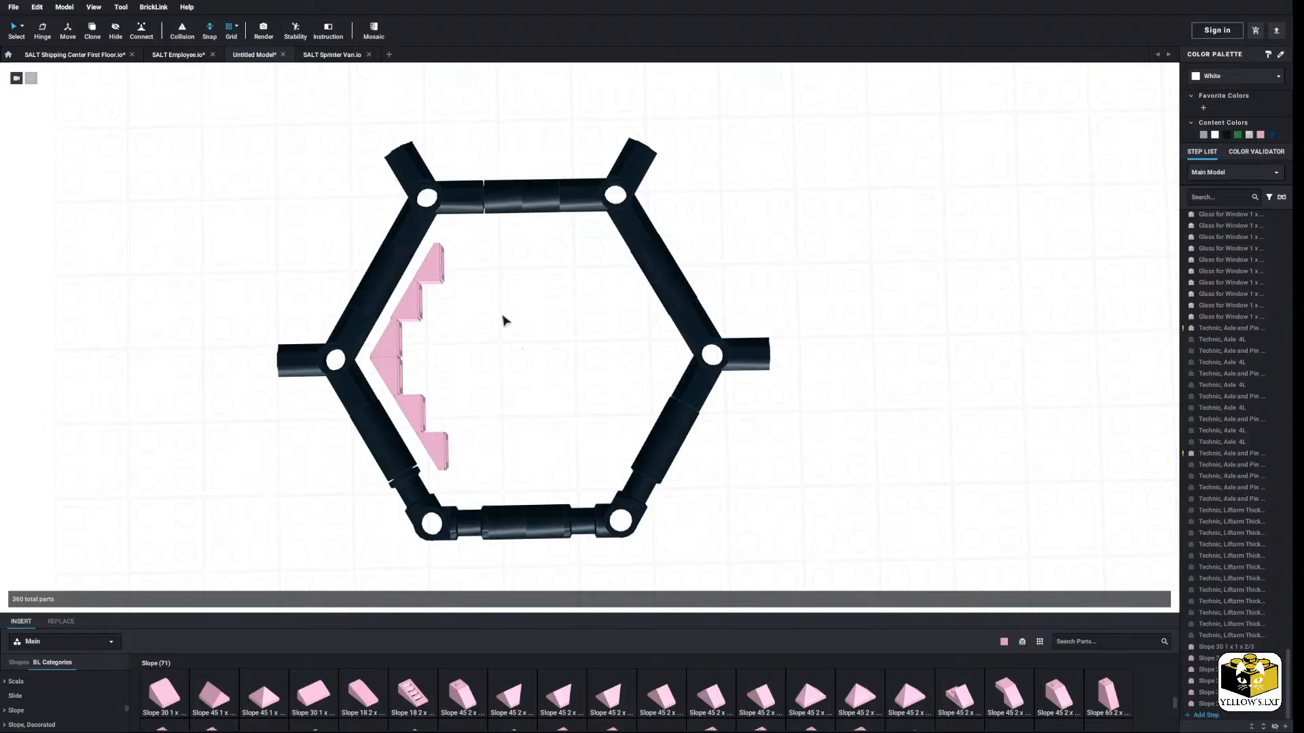
middle_drag(503, 319, 541, 319)
mouse_move(542, 319)
right_down()
mouse_move(545, 292)
mouse_move(568, 326)
mouse_move(568, 292)
mouse_move(556, 349)
mouse_move(563, 327)
right_up()
scroll(407, 468, up, 1)
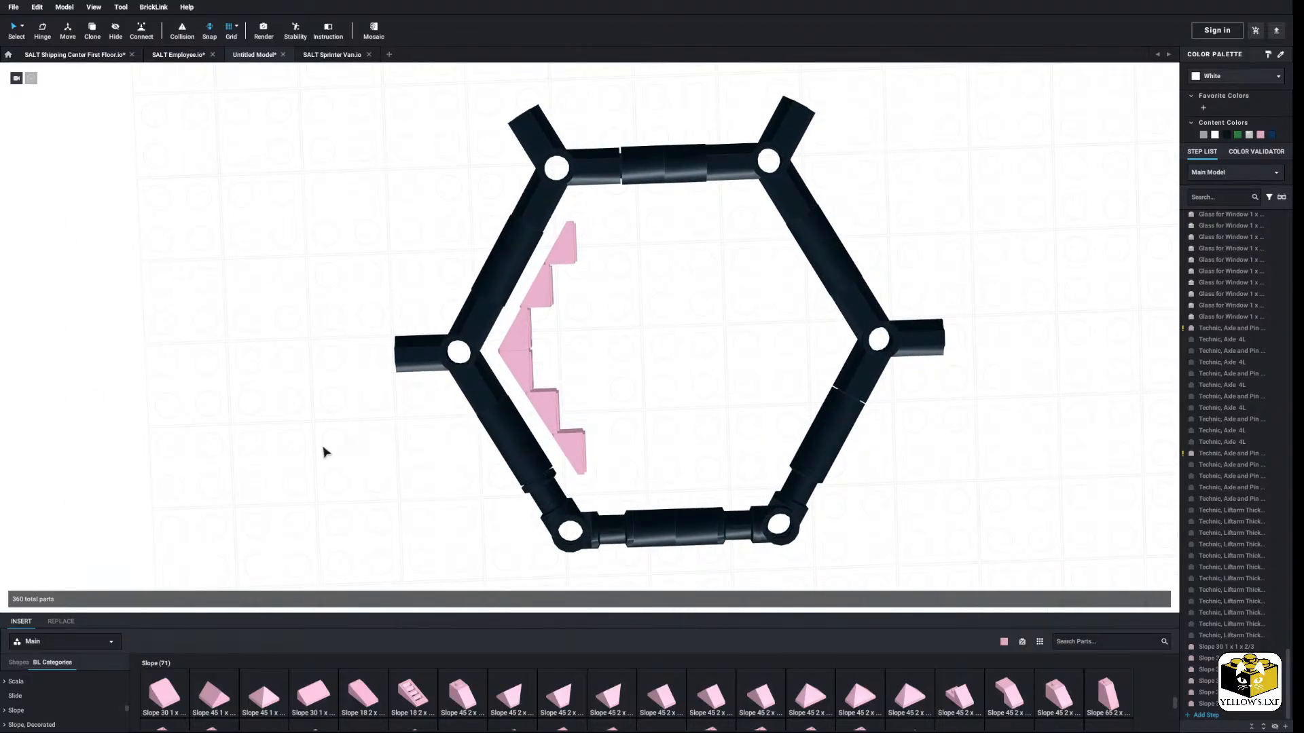
middle_drag(323, 447, 290, 459)
click(512, 292)
ctrl+click(487, 334)
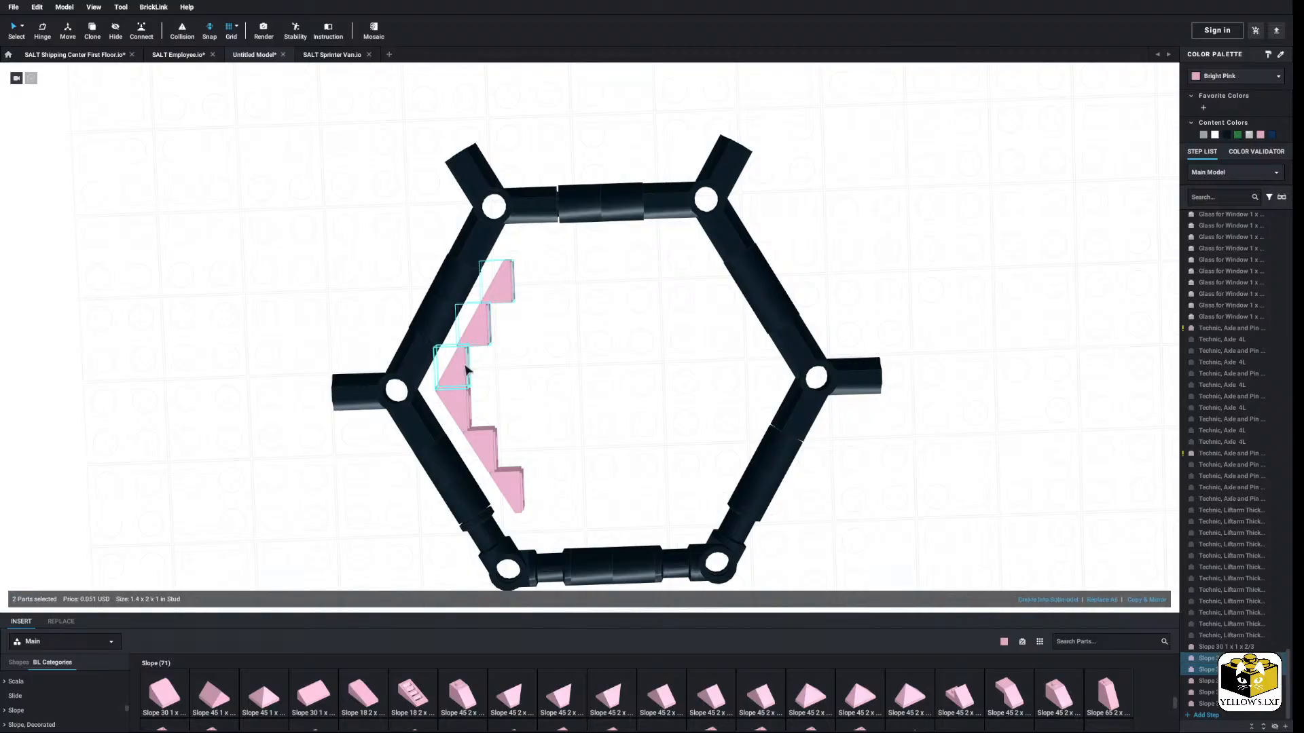
ctrl+click(466, 370)
ctrl+click(465, 409)
ctrl+click(488, 446)
ctrl+click(508, 476)
click(569, 414)
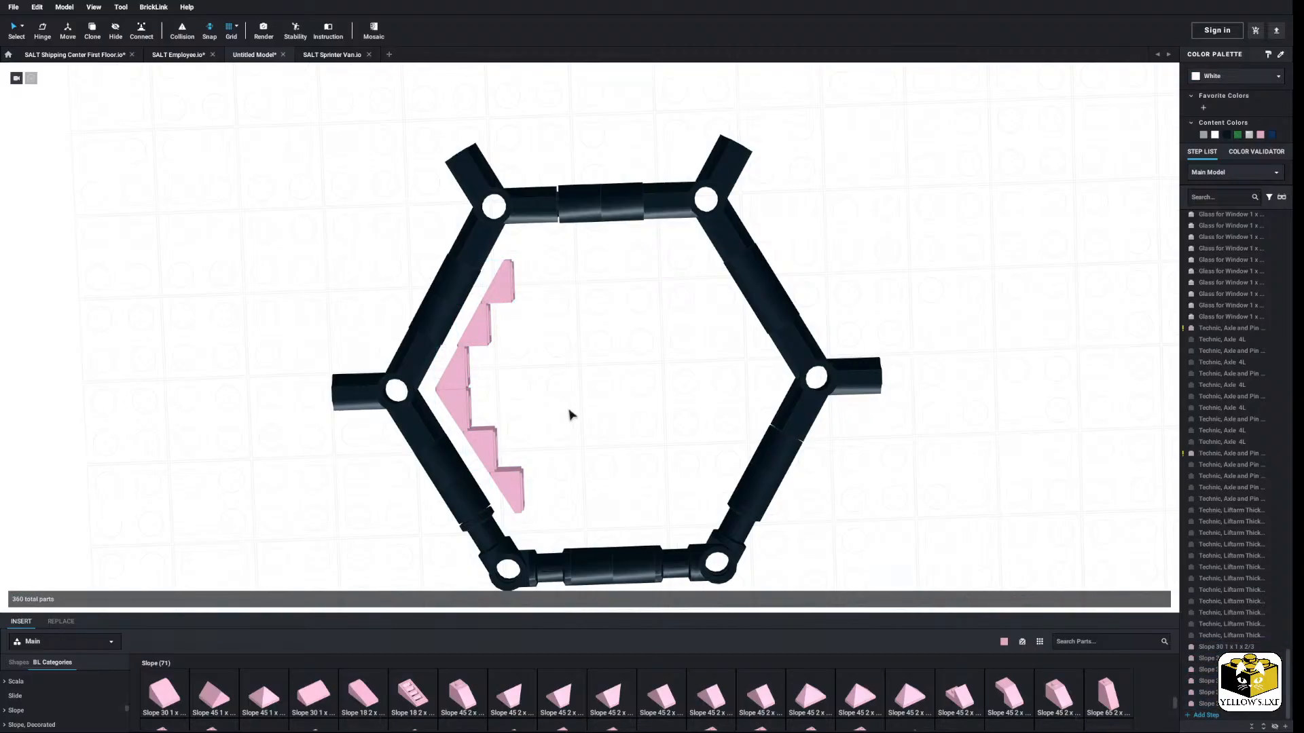
Step: Copy and mirror all six pink slopes and place the mirrored set along the ring's right inner side
middle_drag(569, 414, 559, 410)
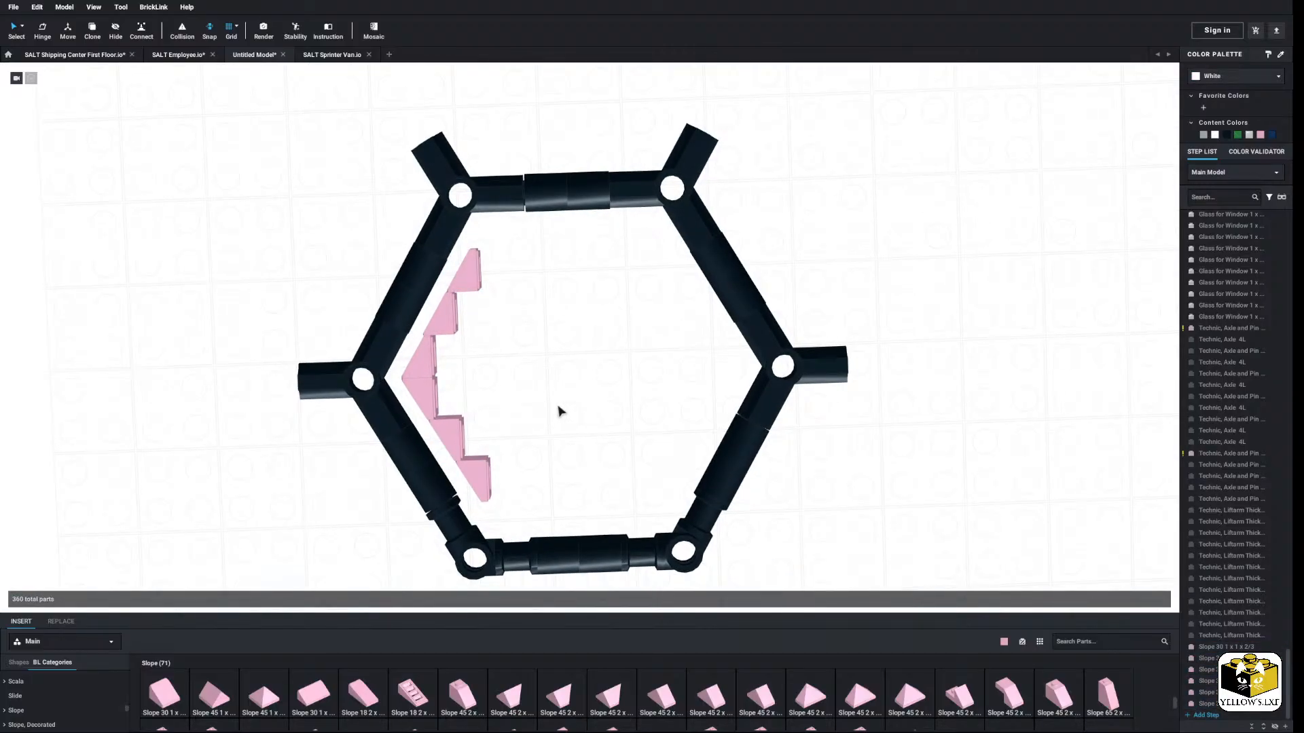
click(468, 272)
ctrl+click(442, 313)
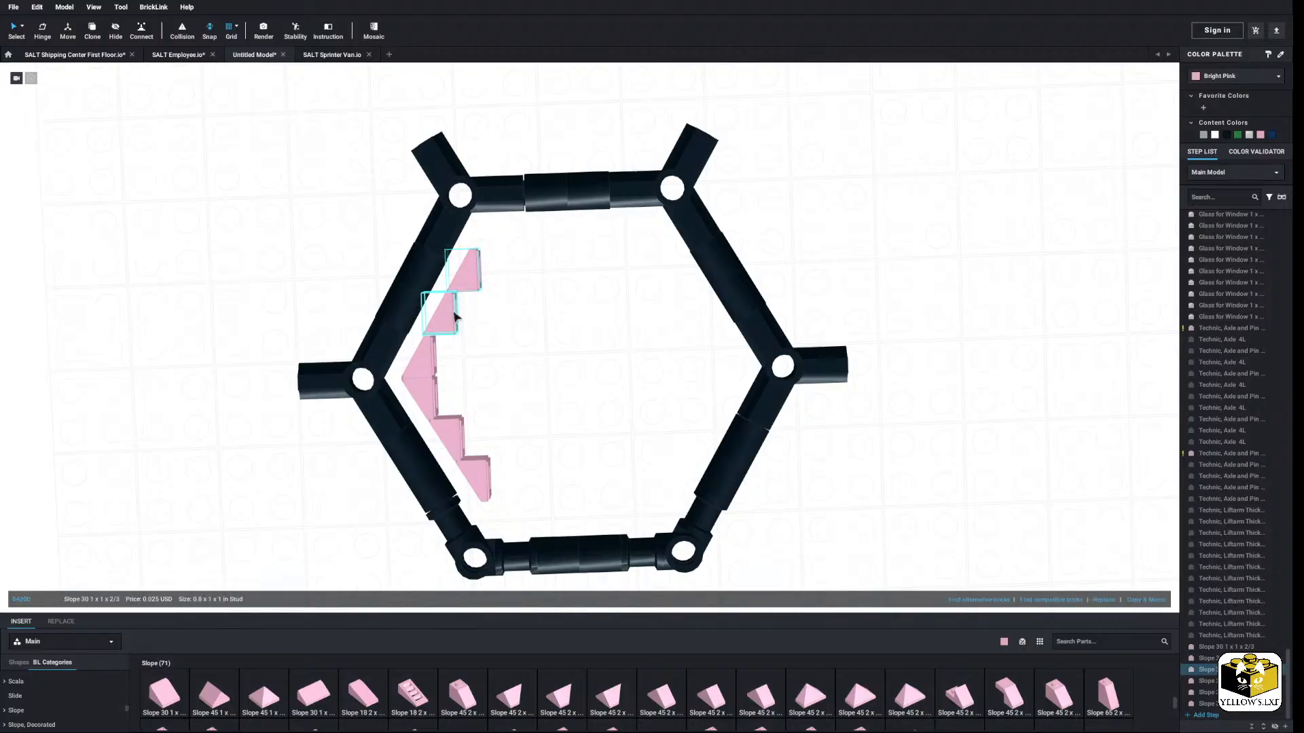
ctrl+click(418, 360)
ctrl+click(454, 443)
ctrl+click(454, 443)
ctrl+click(474, 488)
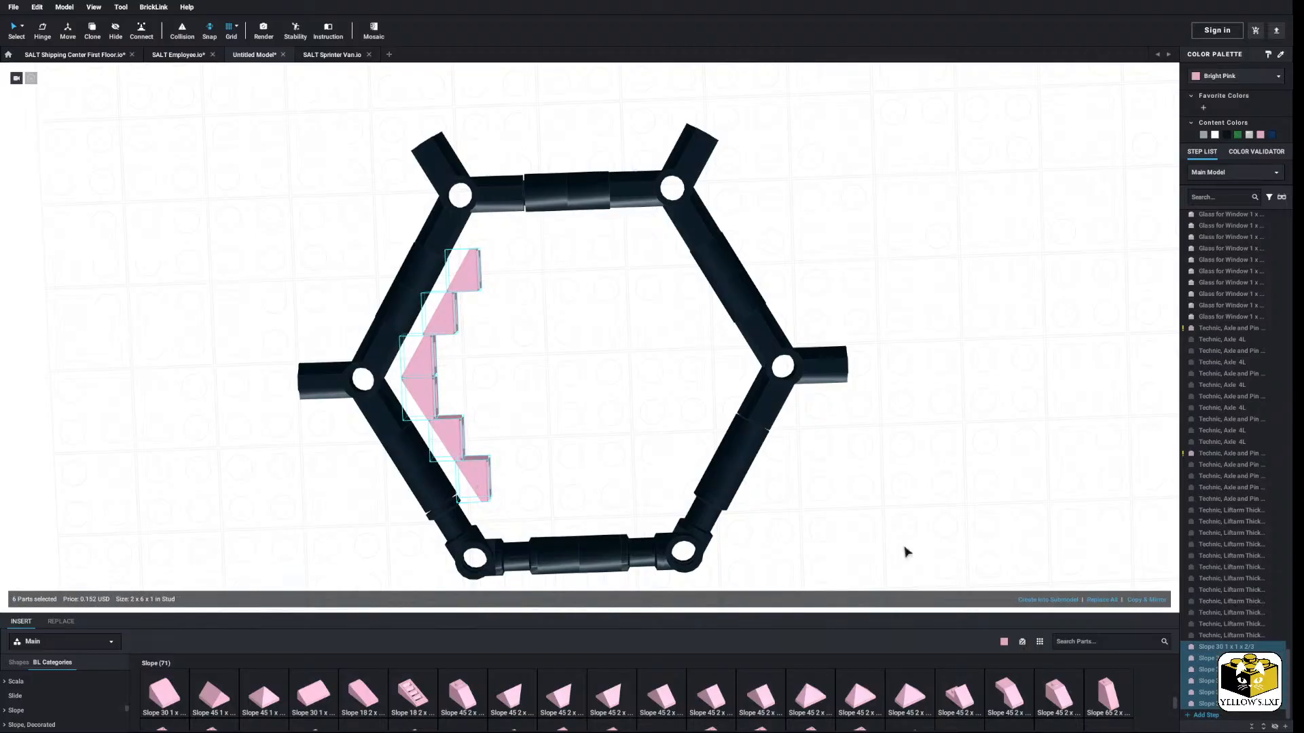
click(1156, 600)
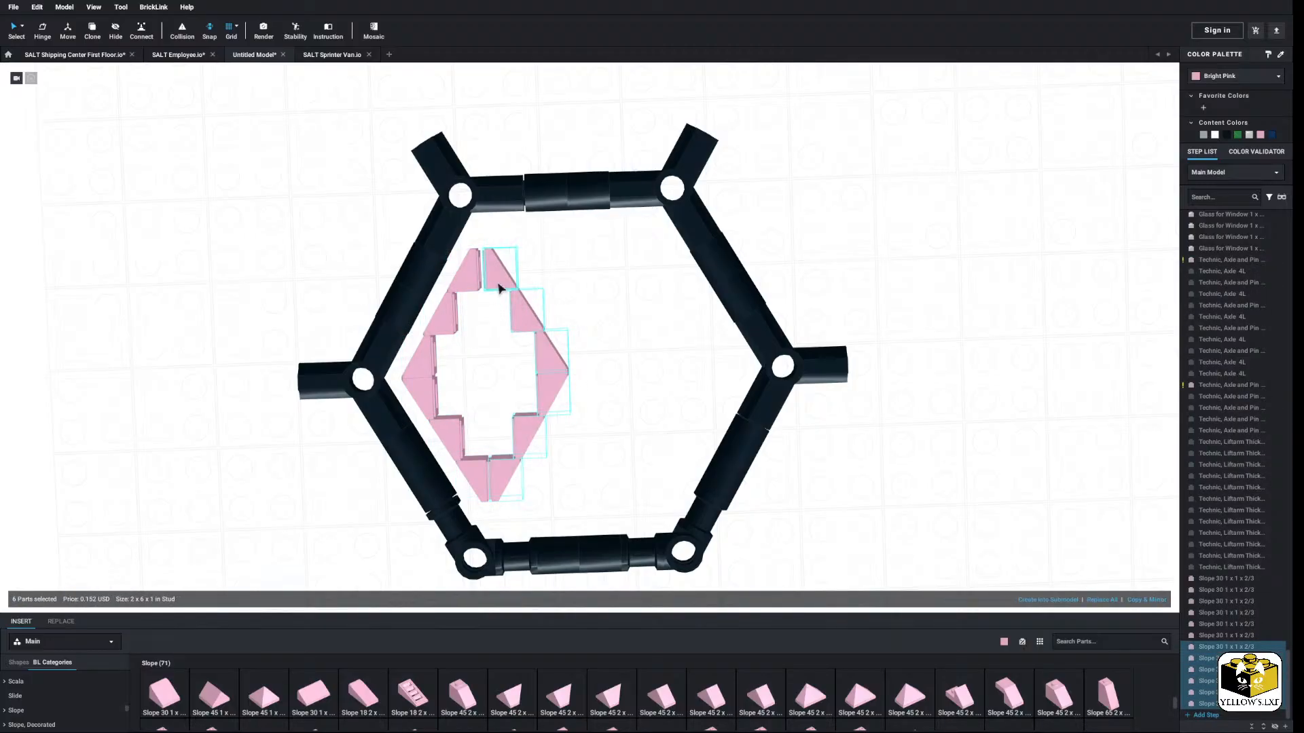
drag(500, 285, 666, 276)
click(549, 407)
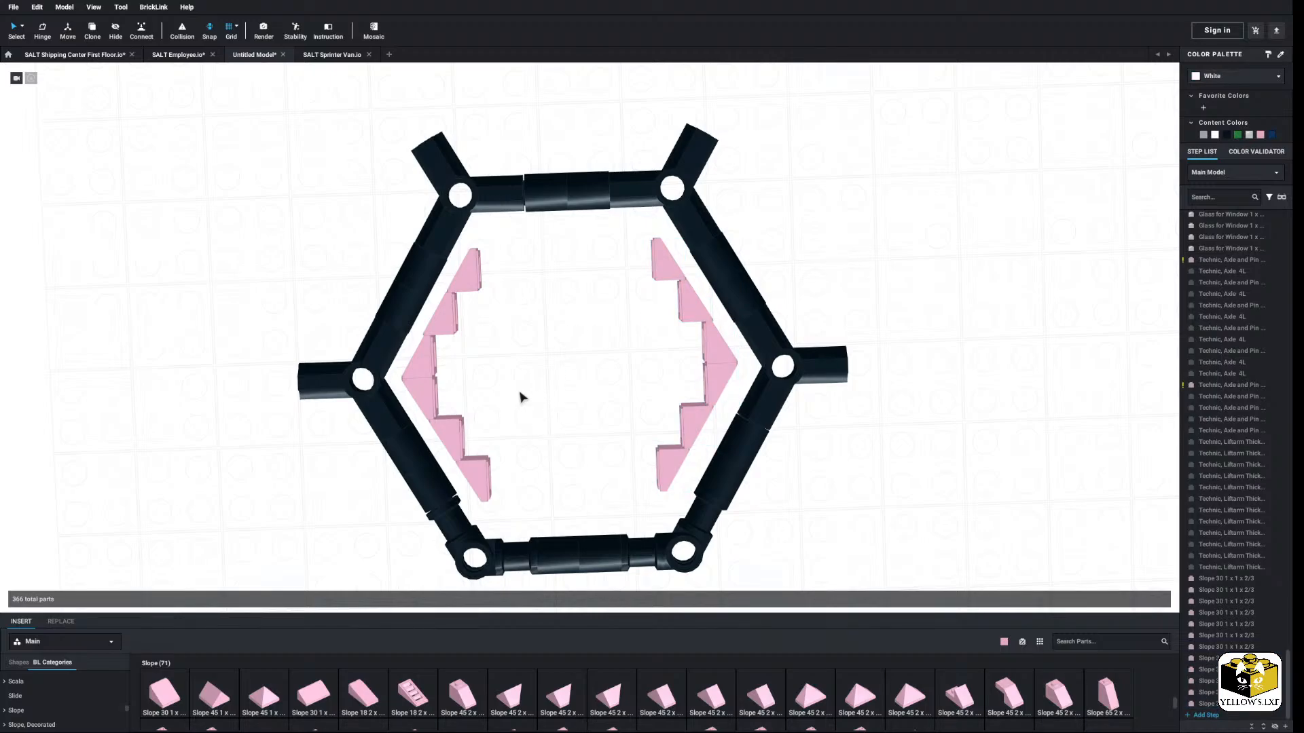
Step: Try extending the left slope row with a duplicate slope at the ring's upper-left corner
middle_drag(526, 383, 528, 371)
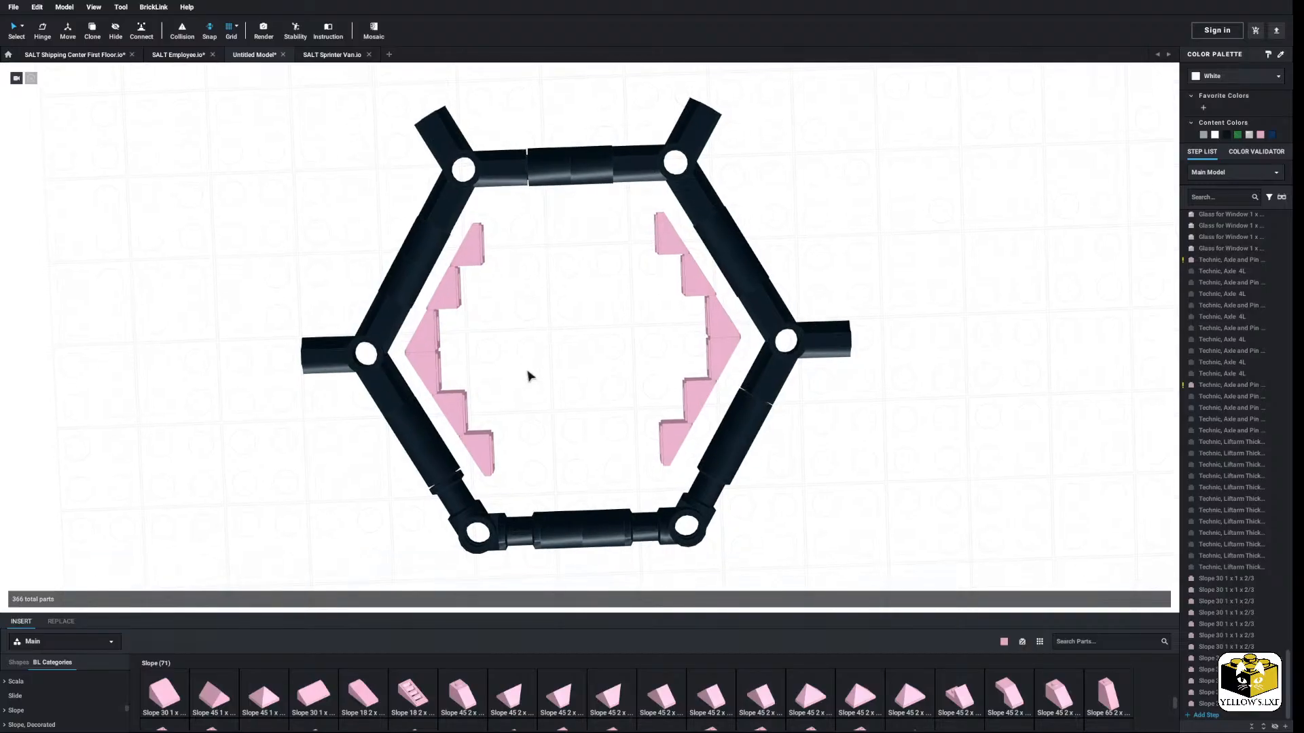
right_drag(529, 371, 525, 393)
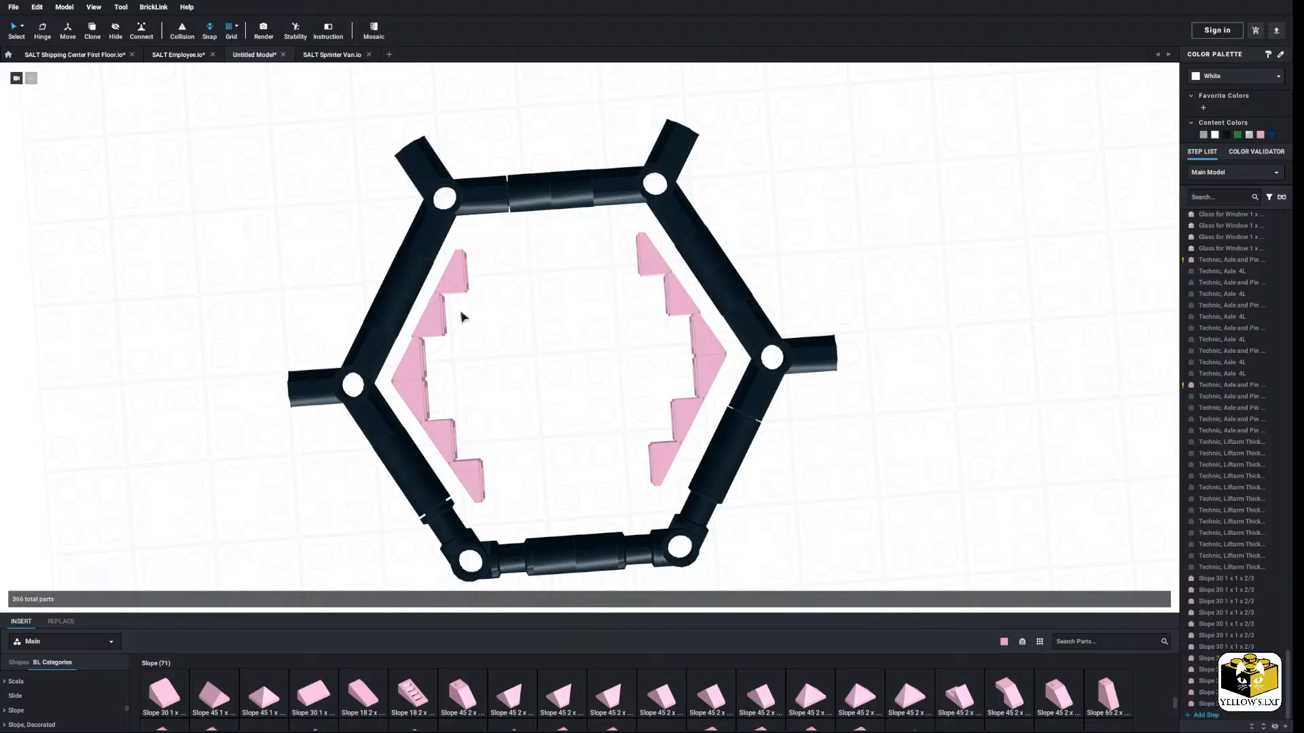
right_click(457, 291)
right_click(516, 288)
click(533, 319)
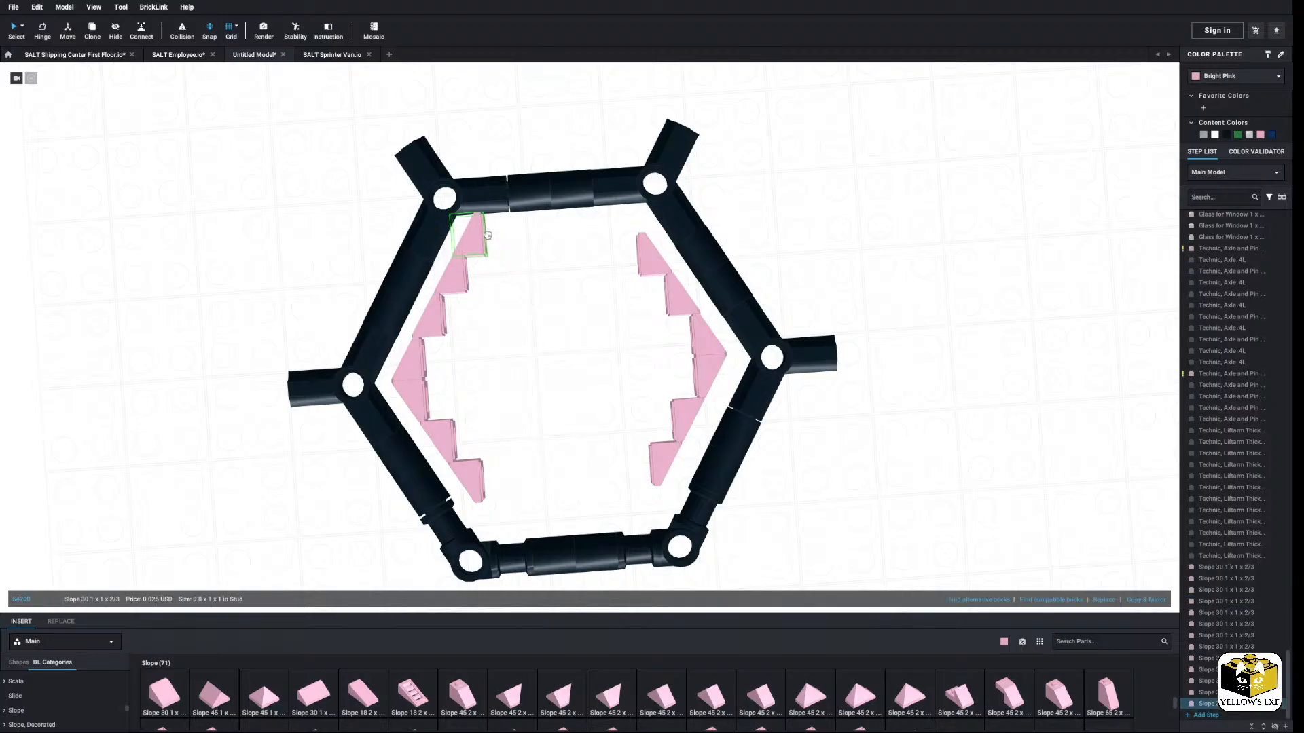
click(492, 231)
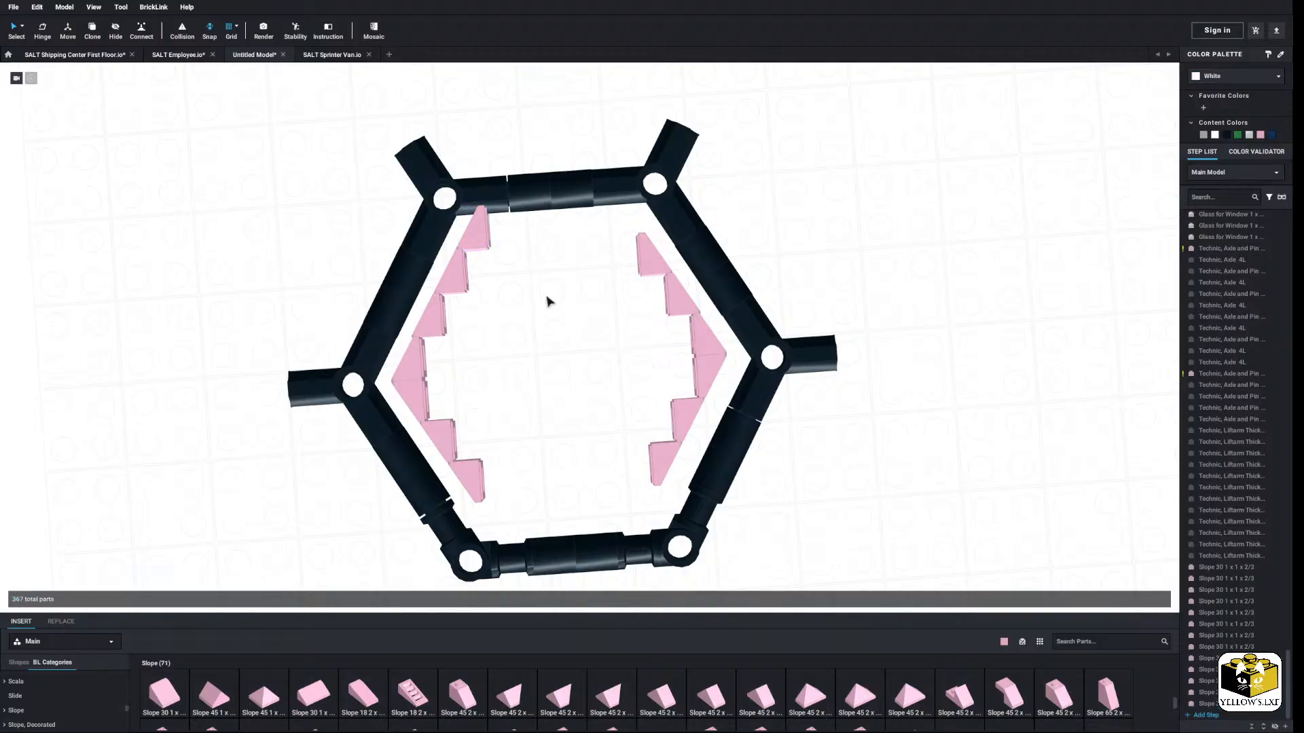
Step: Delete the extra pink slope at the ring's upper-left corner
right_drag(545, 300, 544, 306)
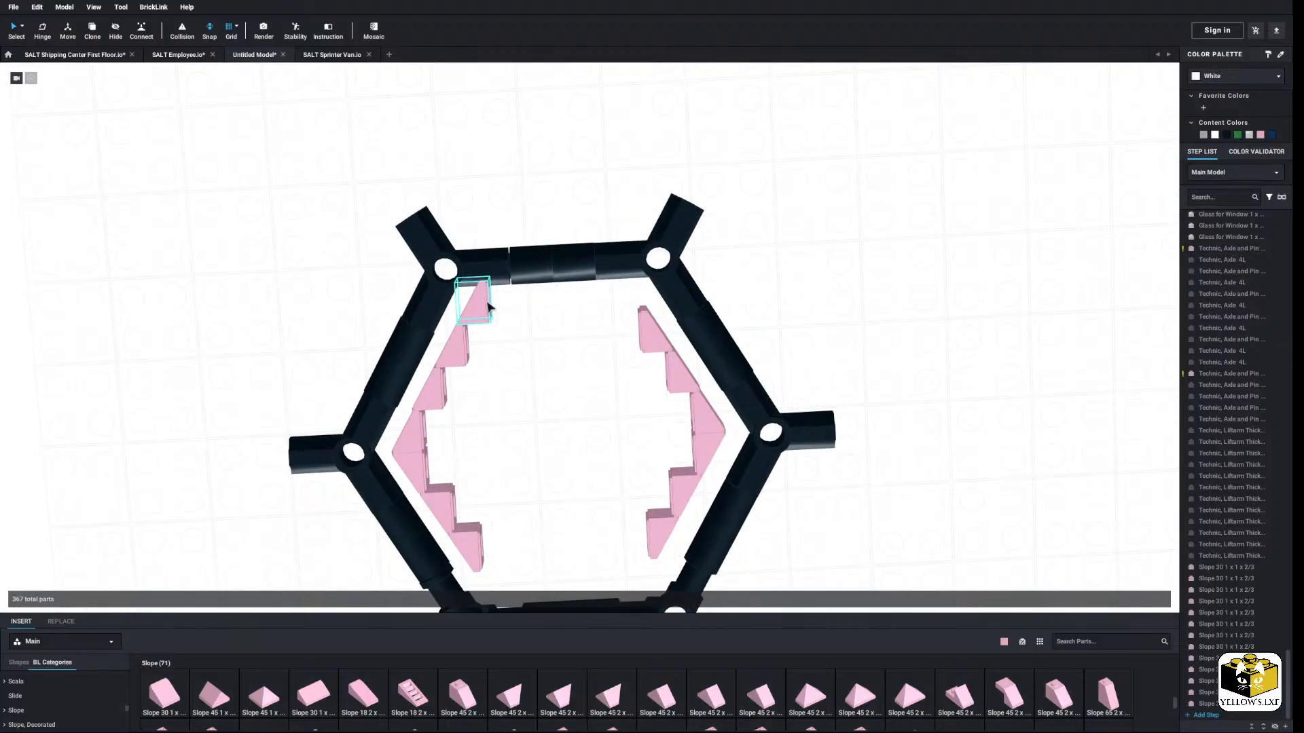
right_click(488, 307)
click(554, 339)
mouse_move(559, 451)
right_down()
mouse_move(552, 422)
mouse_move(540, 442)
right_up()
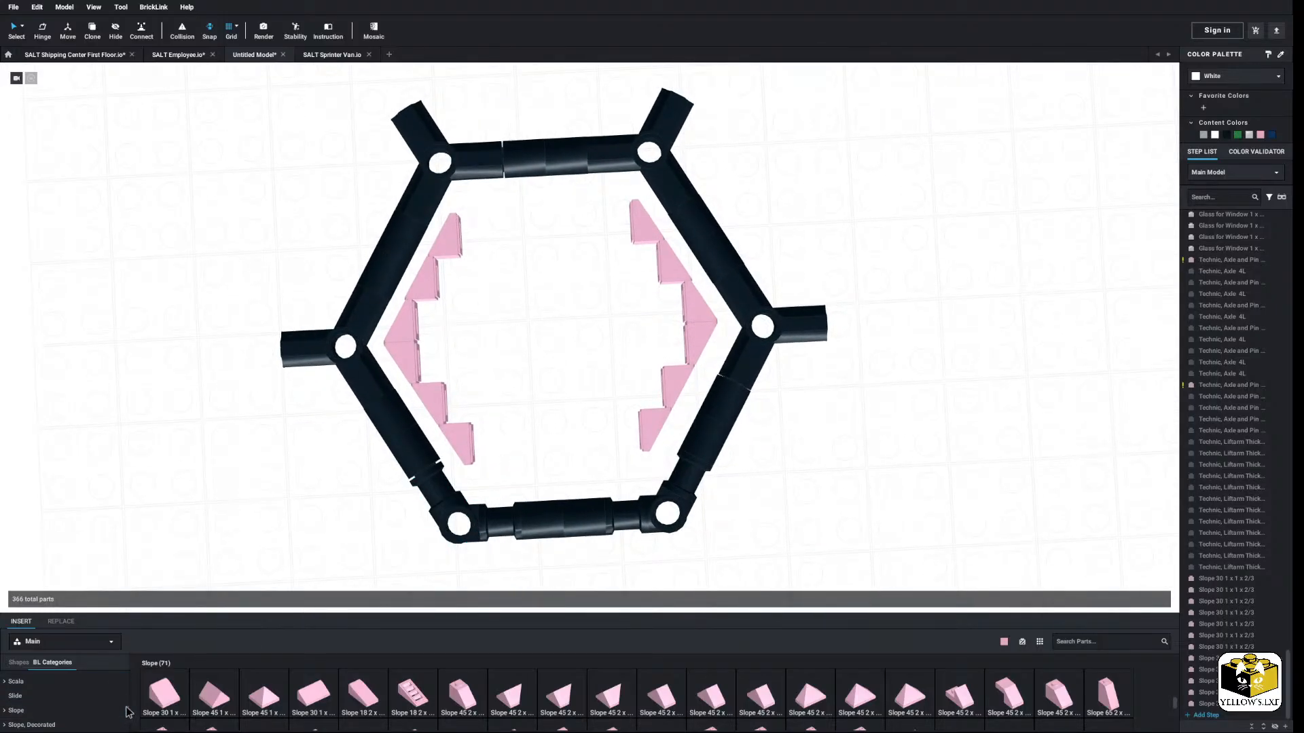
Step: Insert three bright pink Brick 1 x 1 parts between the two uppermost slopes, one beside the left slope and two beside the right
scroll(46, 692, up, 15)
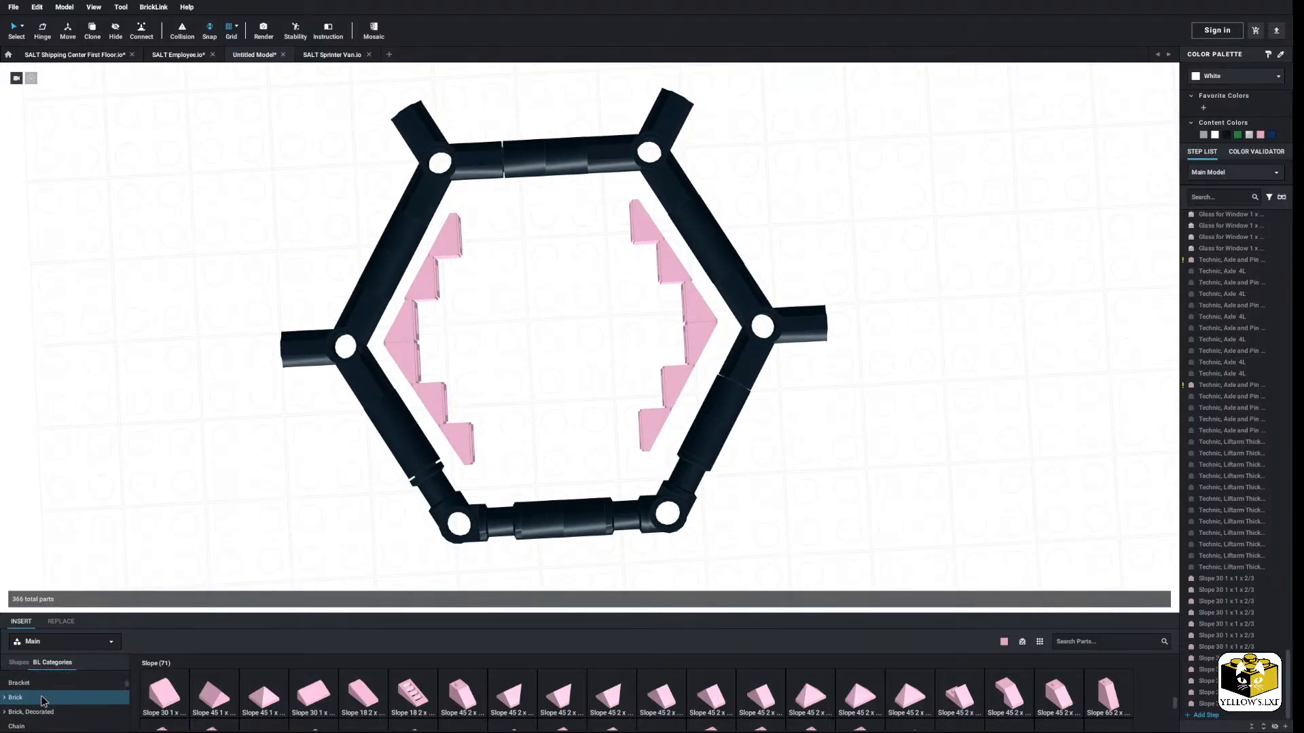
click(42, 698)
drag(173, 699, 638, 221)
key(Right)
click(640, 221)
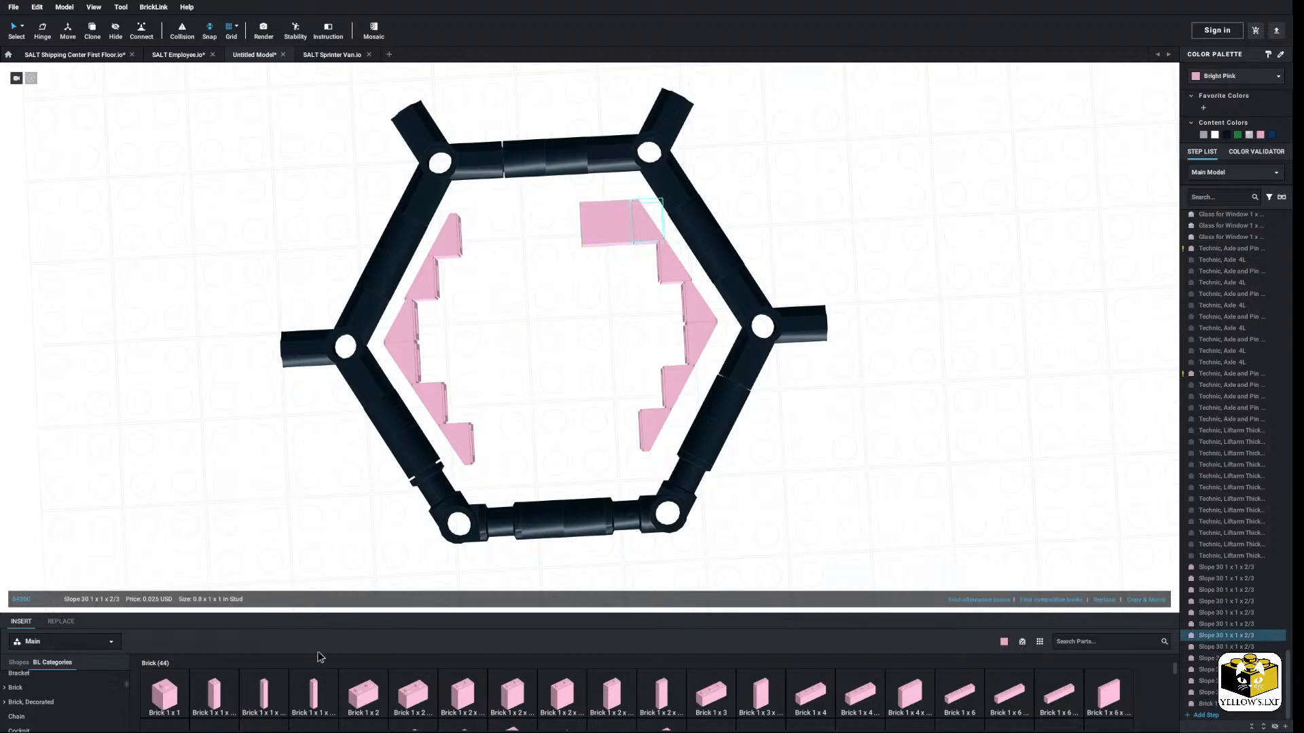
click(157, 699)
drag(173, 704, 484, 233)
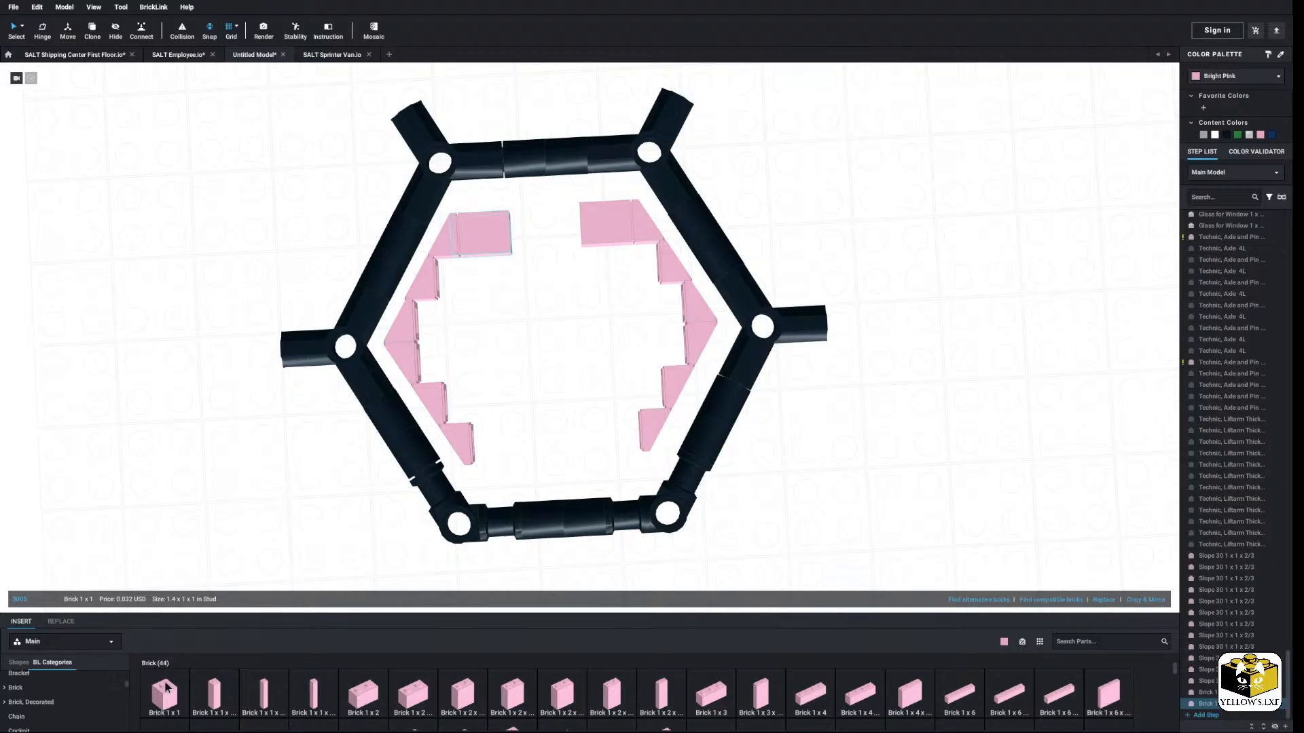
drag(166, 688, 557, 228)
click(500, 376)
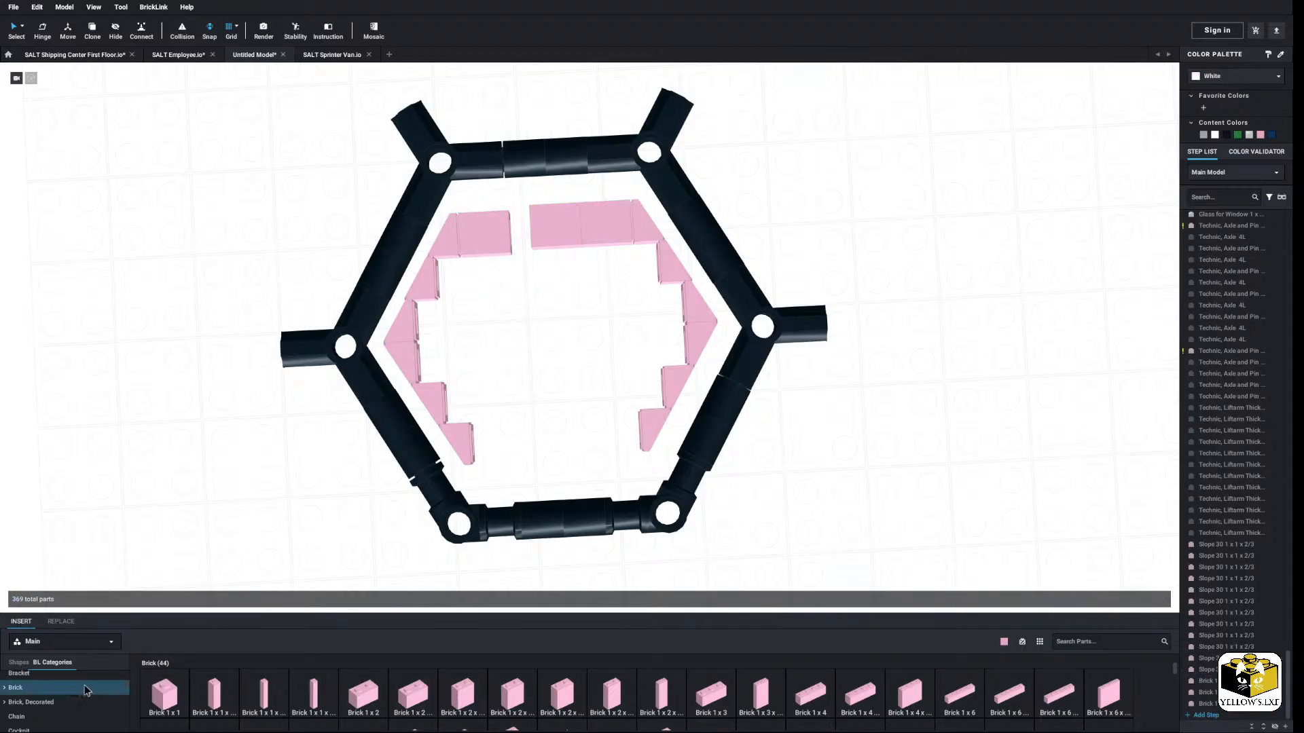
Step: Insert a bright pink Plate 1 x 1 against the side of the left brick in the upper row
scroll(85, 690, down, 6)
click(35, 692)
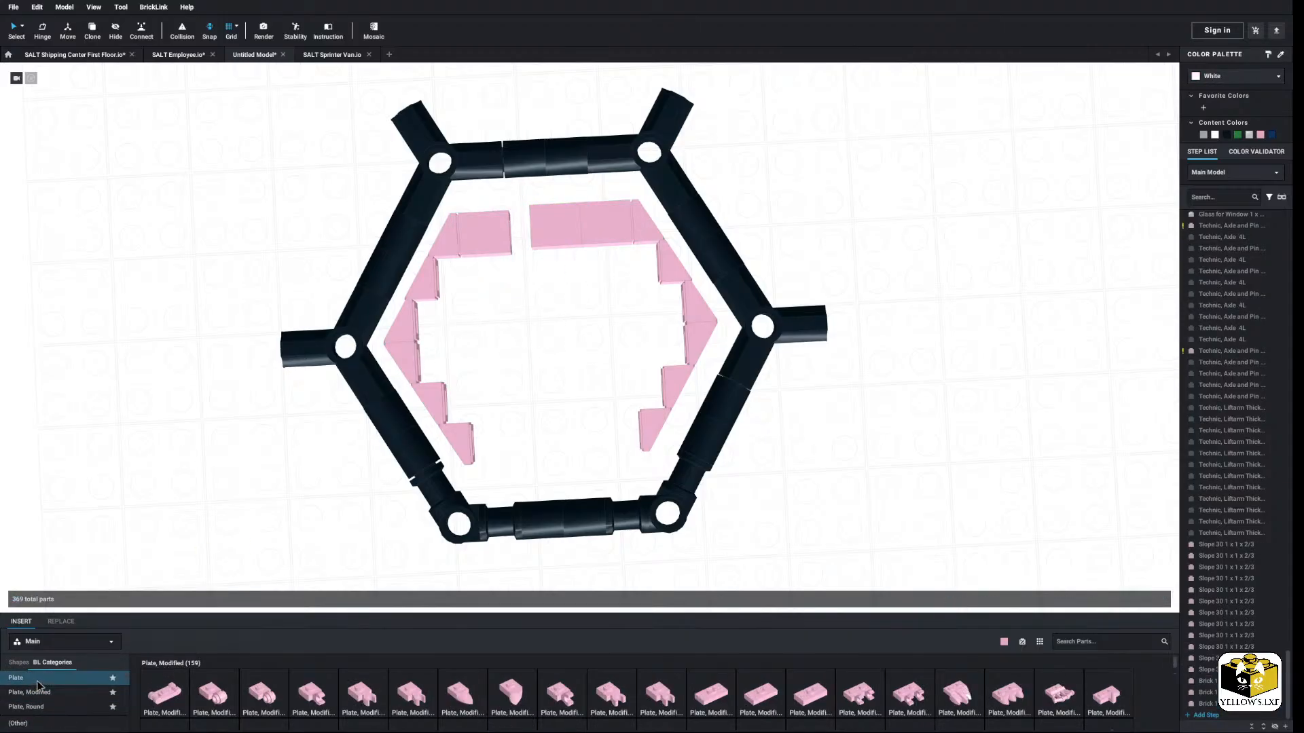
click(36, 679)
drag(165, 692, 531, 256)
click(550, 309)
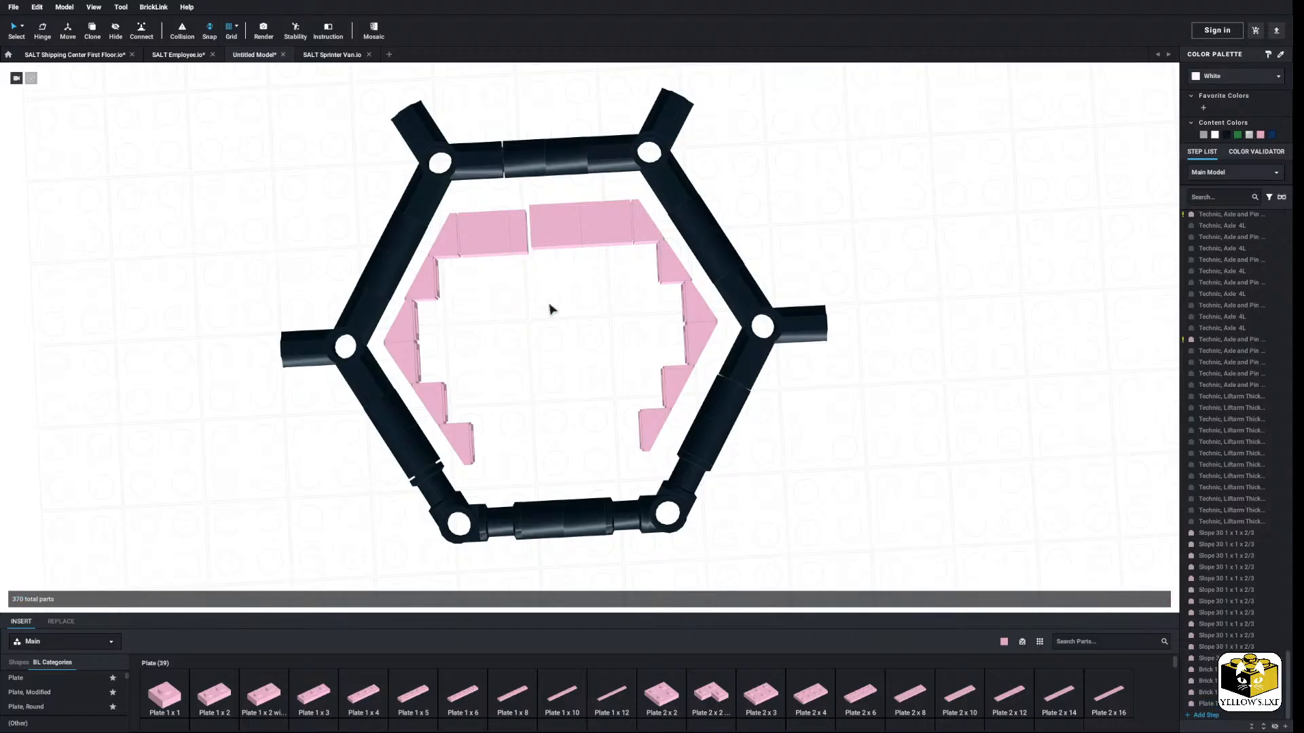
Step: Move the two right-hand bricks and six right-hand slopes together against the plate to close the upper row's gap
click(555, 233)
ctrl+click(606, 230)
ctrl+click(644, 233)
ctrl+click(673, 267)
ctrl+click(696, 307)
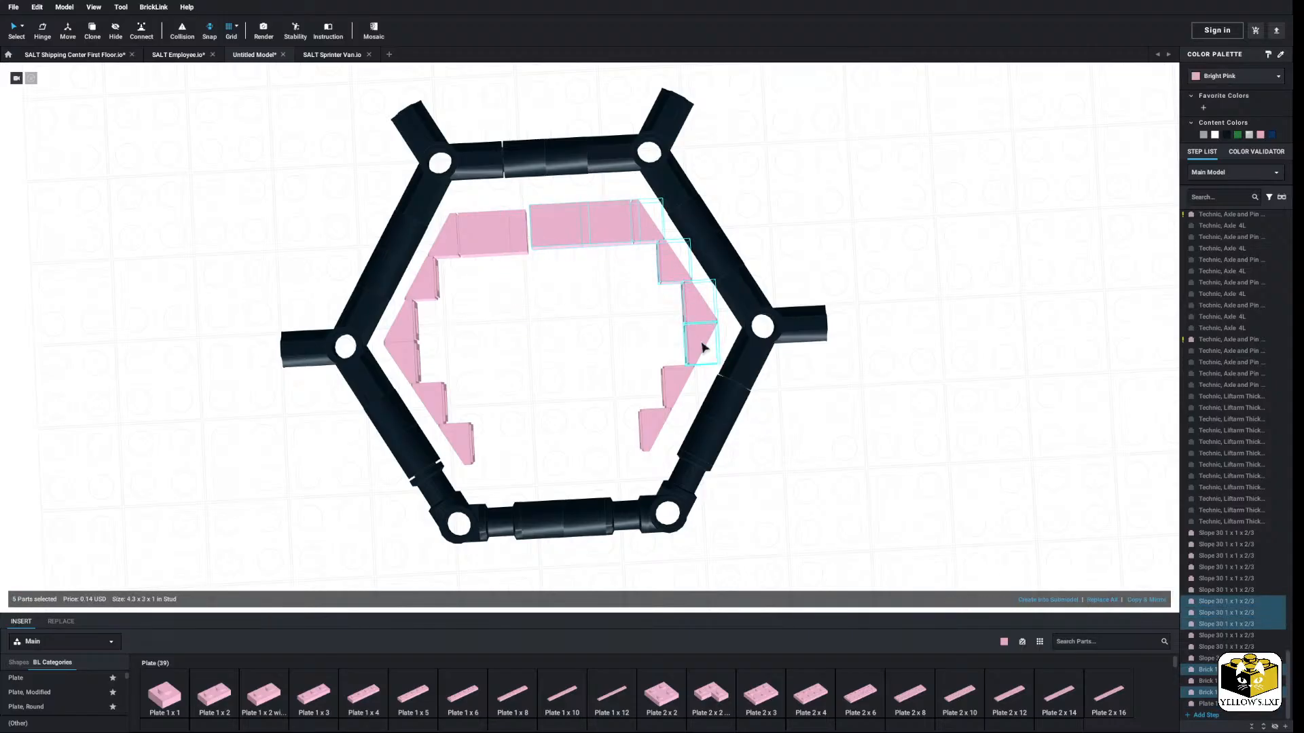
ctrl+click(703, 348)
ctrl+click(675, 387)
ctrl+click(664, 428)
mouse_move(560, 228)
mouse_down()
mouse_move(570, 238)
mouse_move(560, 228)
mouse_up()
click(513, 329)
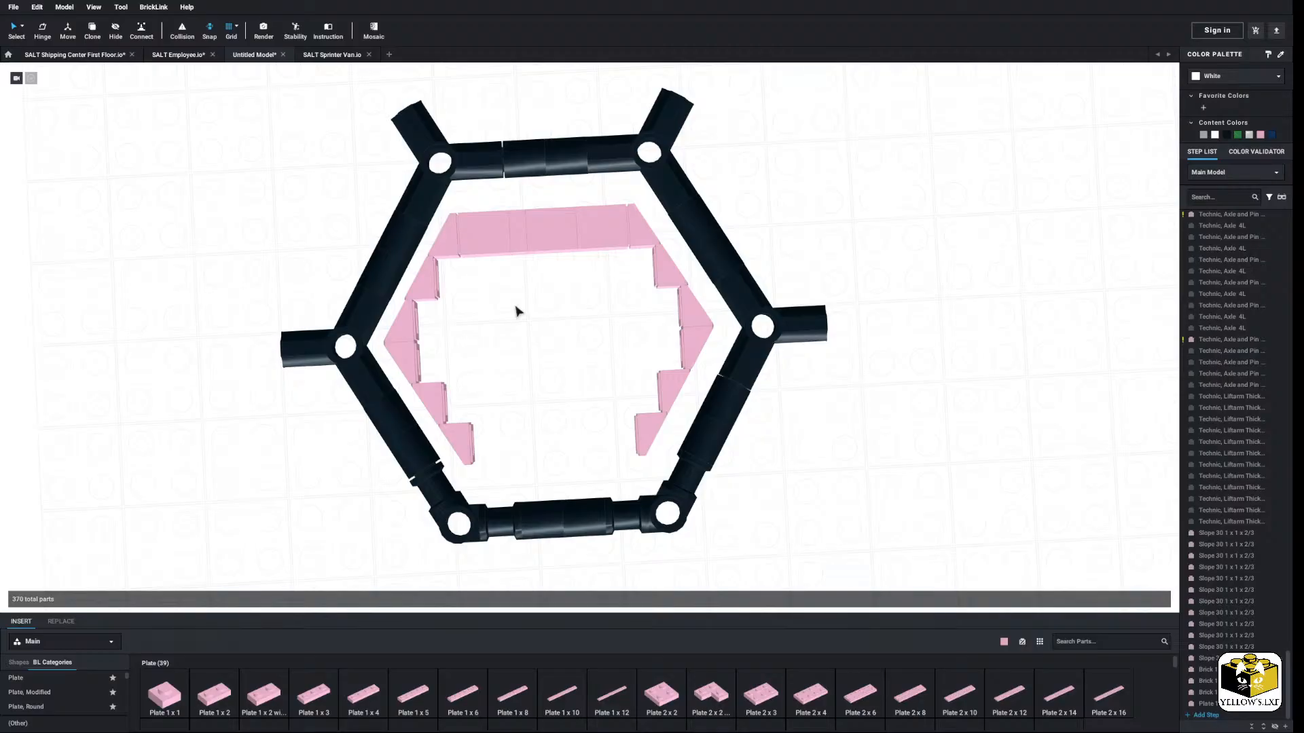
Step: Expand the Brick category in the parts library and show its plain Brick parts
click(799, 325)
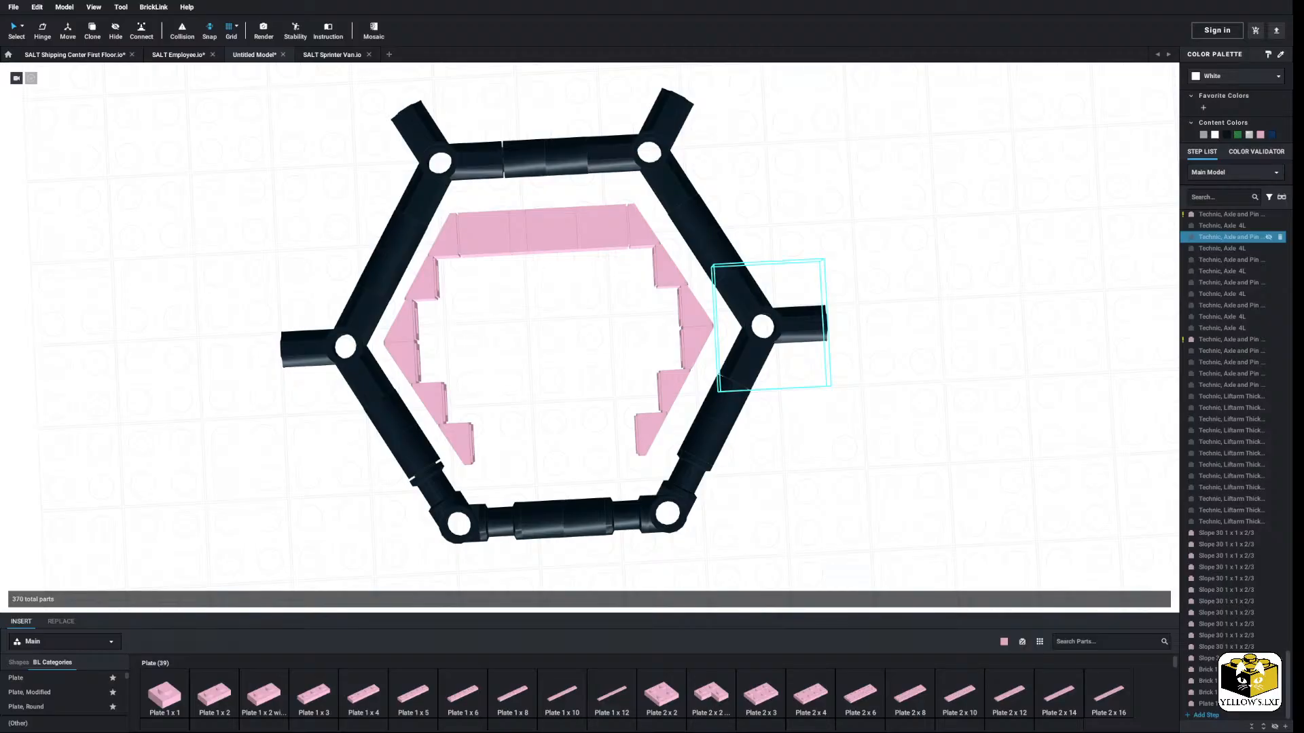
click(757, 402)
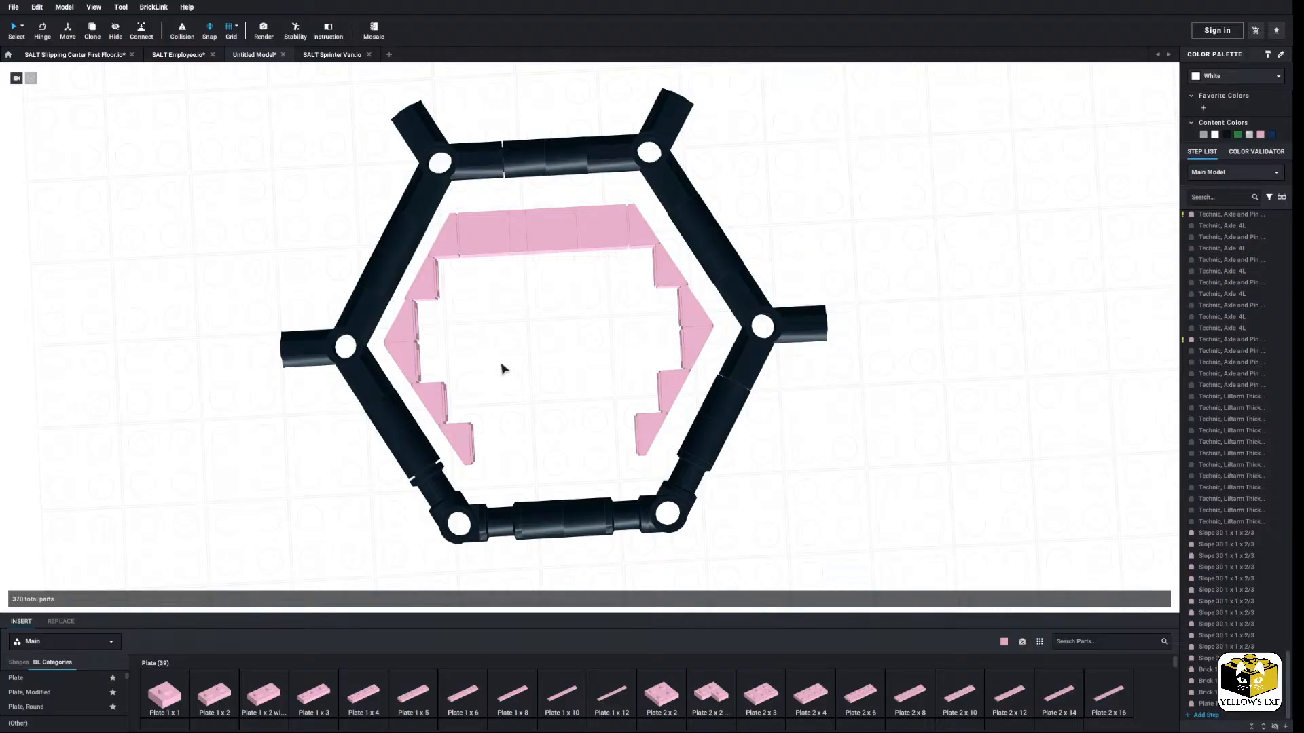
scroll(503, 367, up, 5)
scroll(533, 373, up, 3)
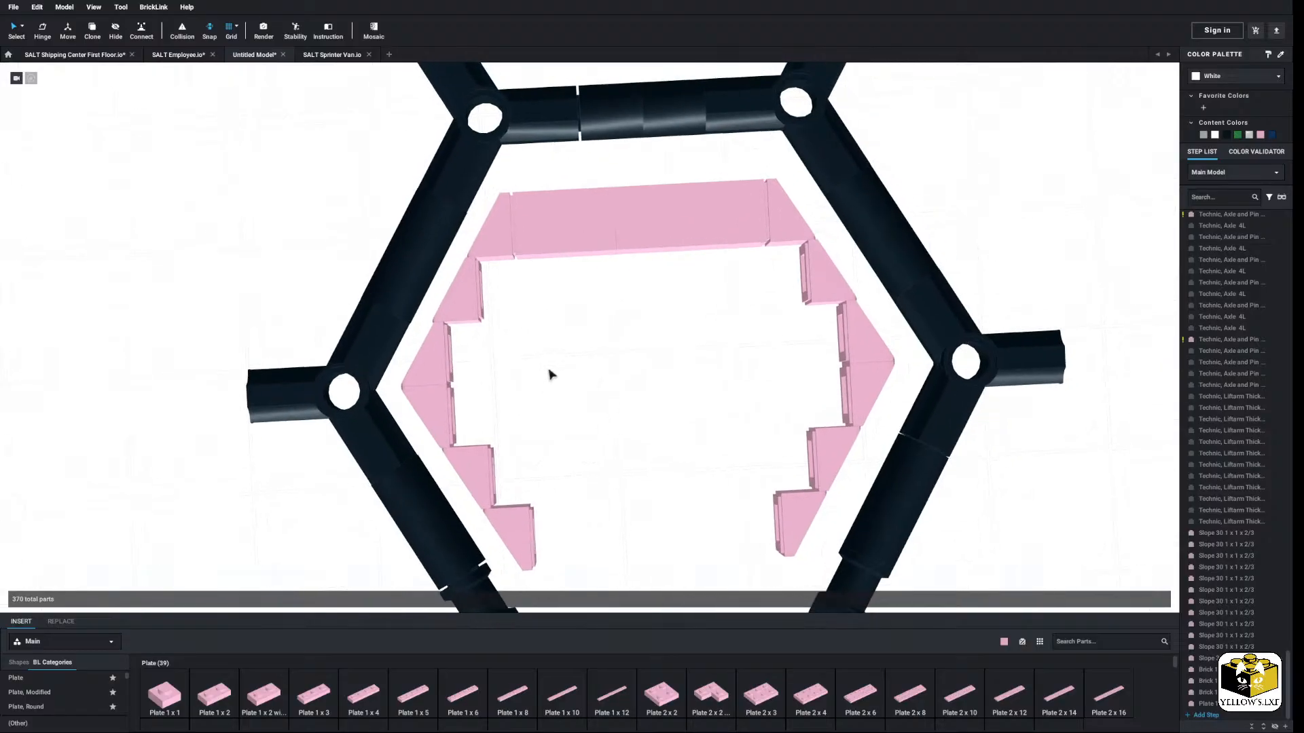
scroll(57, 704, down, 1)
scroll(54, 700, down, 4)
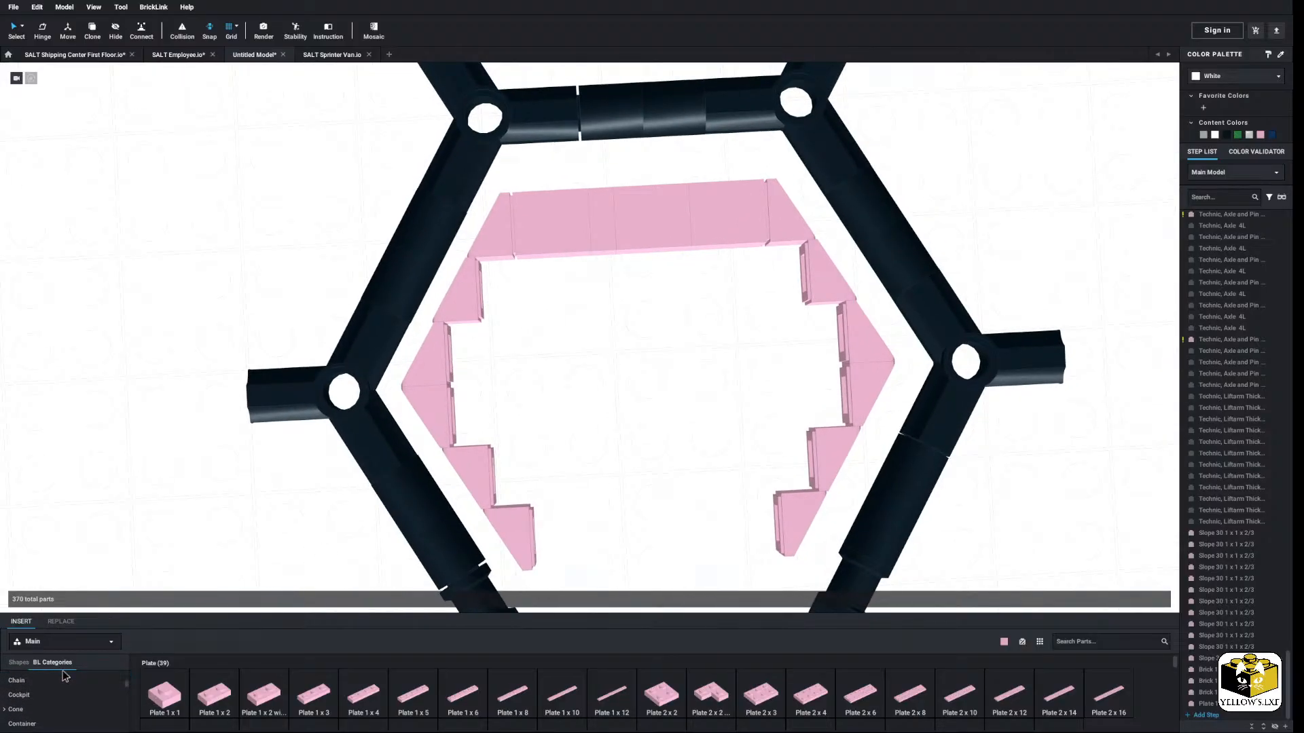
scroll(63, 690, down, 1)
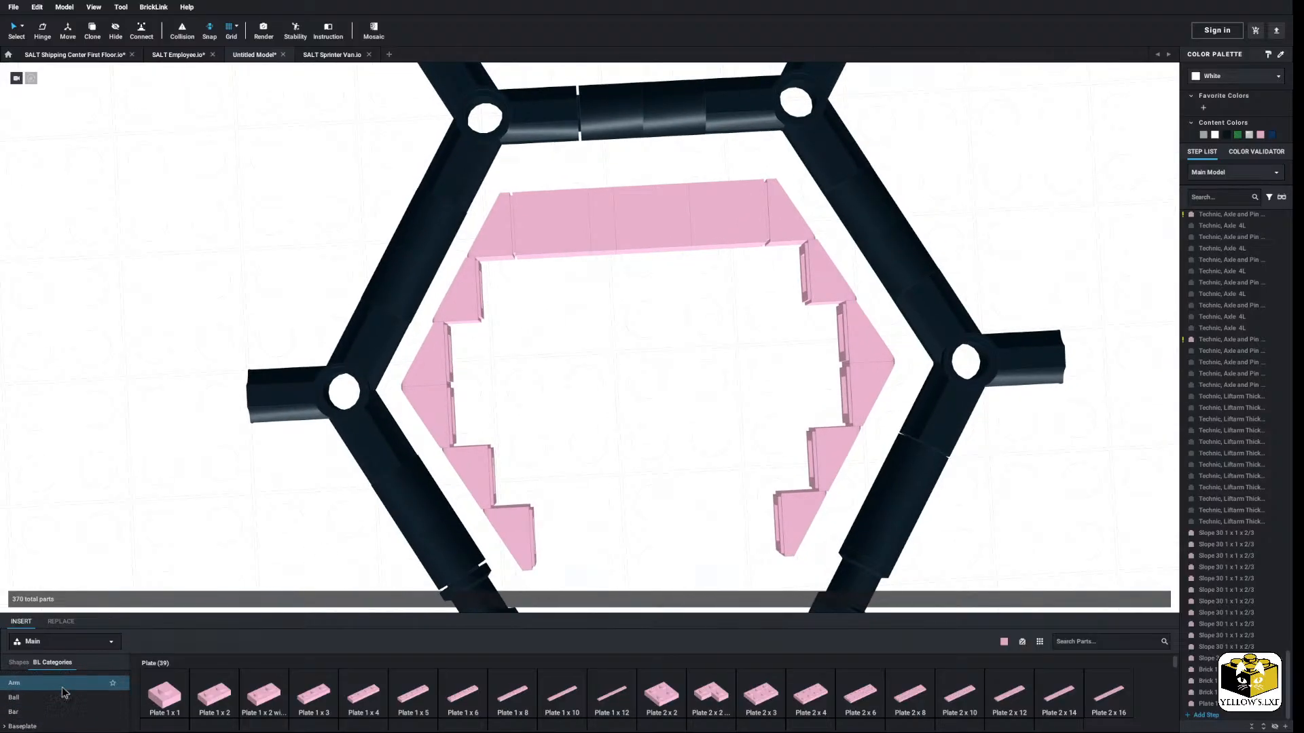
scroll(73, 687, down, 2)
scroll(72, 687, up, 2)
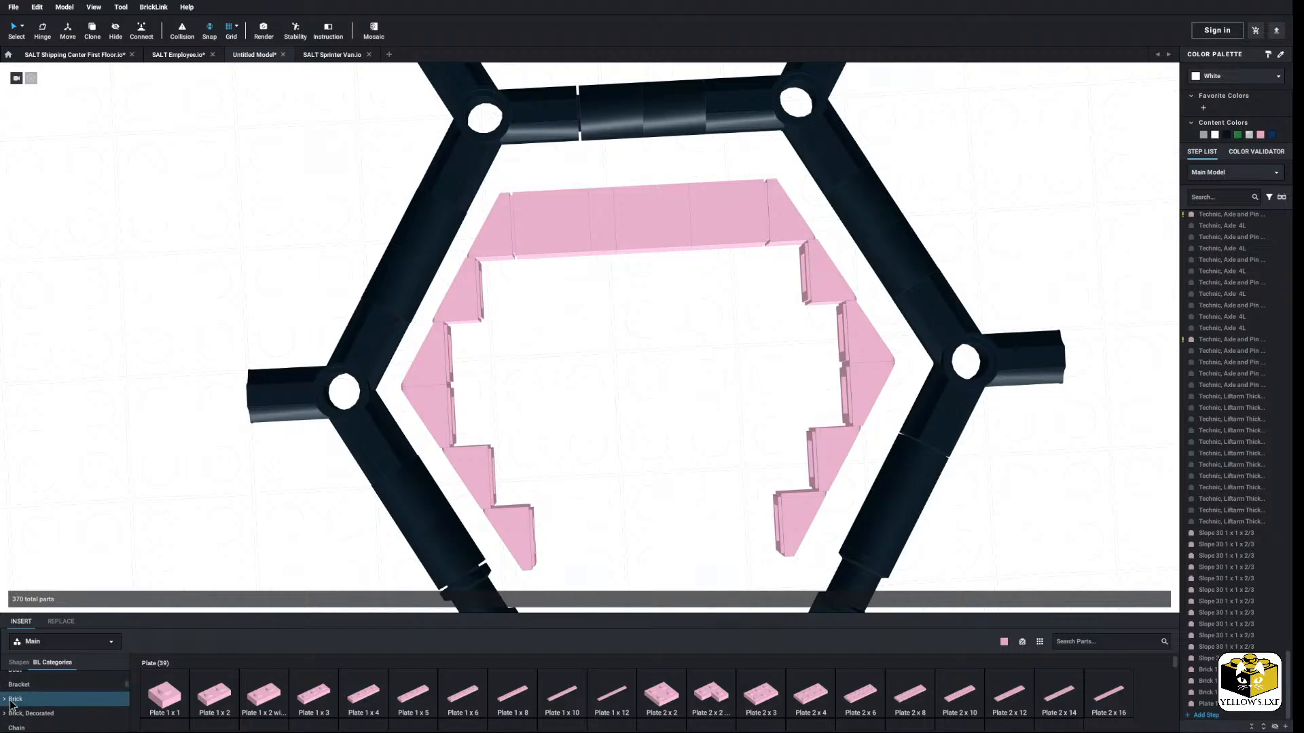
click(5, 700)
scroll(53, 695, down, 2)
click(47, 685)
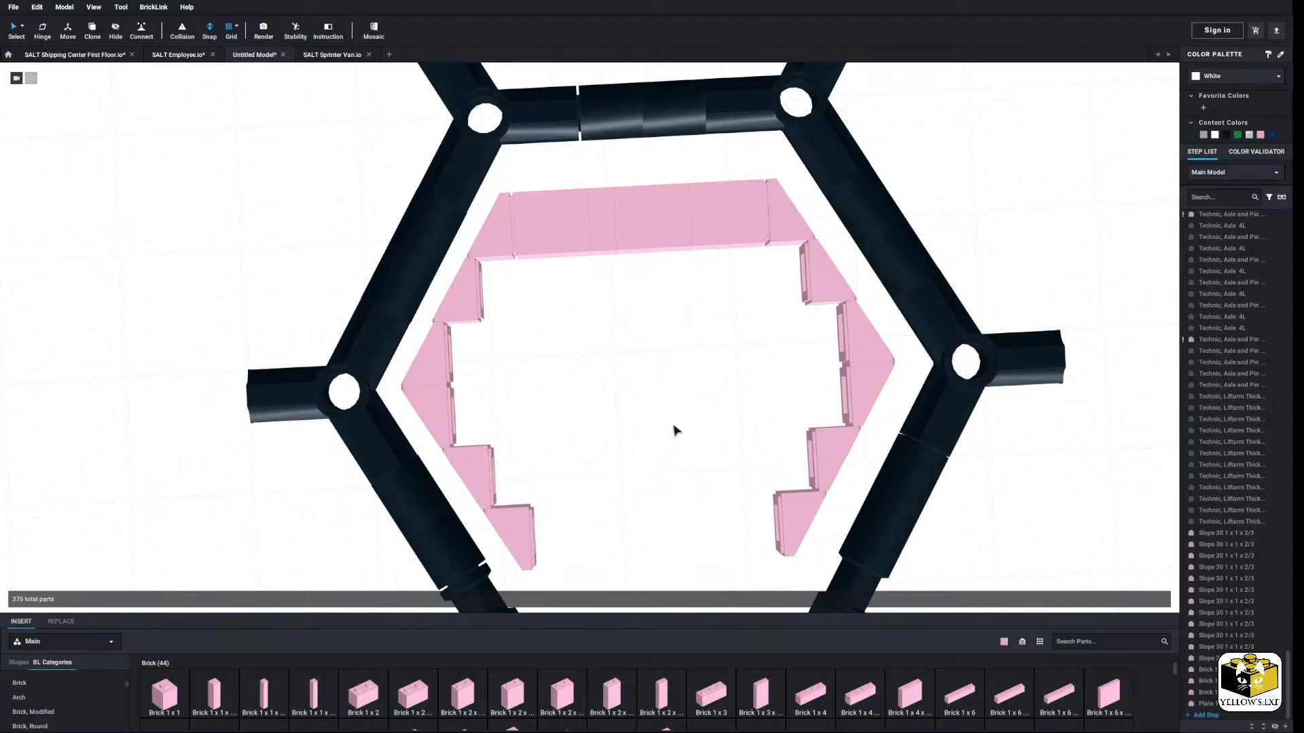
Step: Examine the pink lining and the open space inside the black hexagonal ring from several views
right_drag(666, 389, 623, 369)
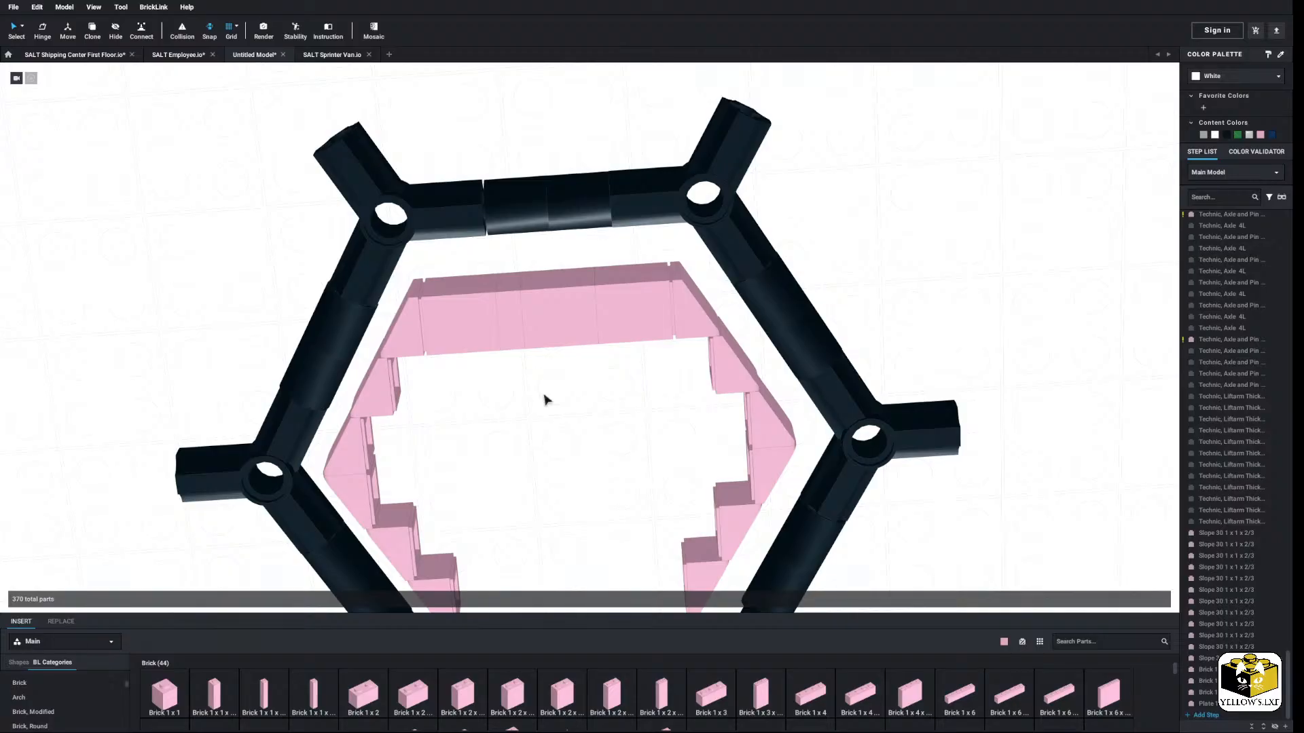
middle_drag(523, 421, 524, 412)
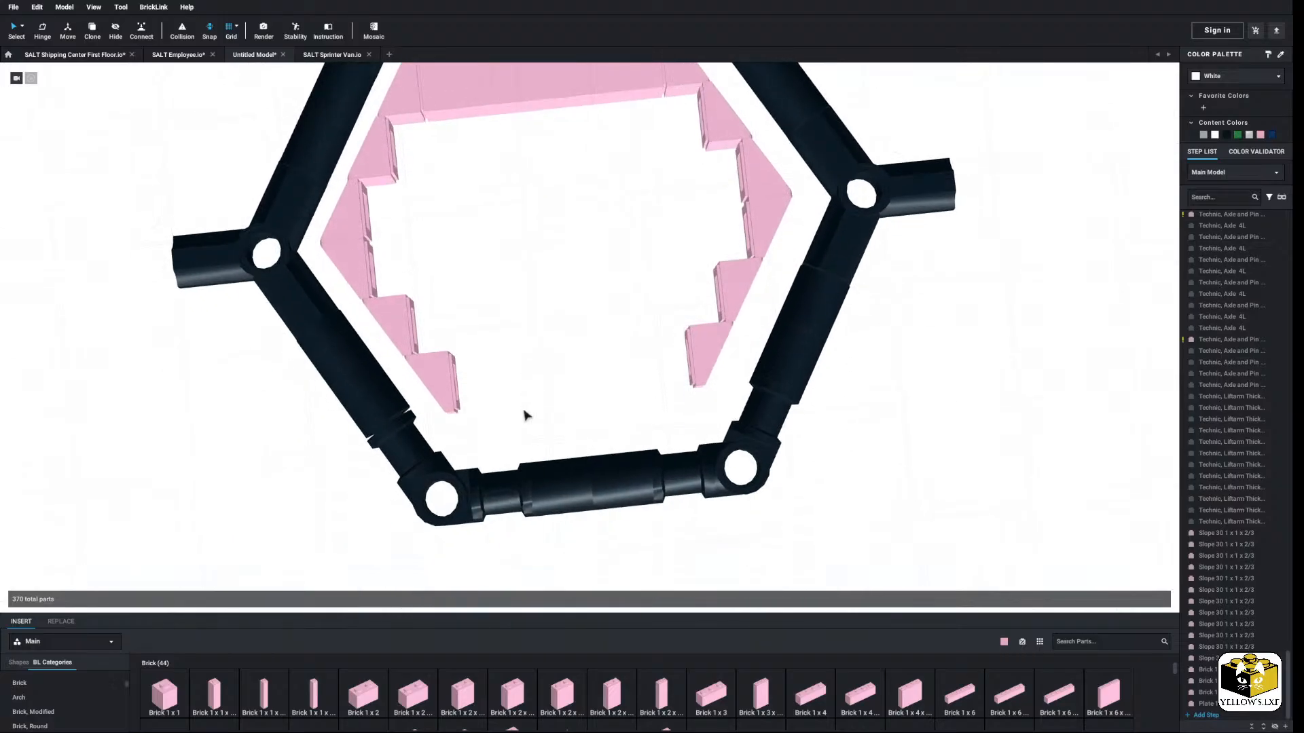
middle_drag(535, 343, 527, 411)
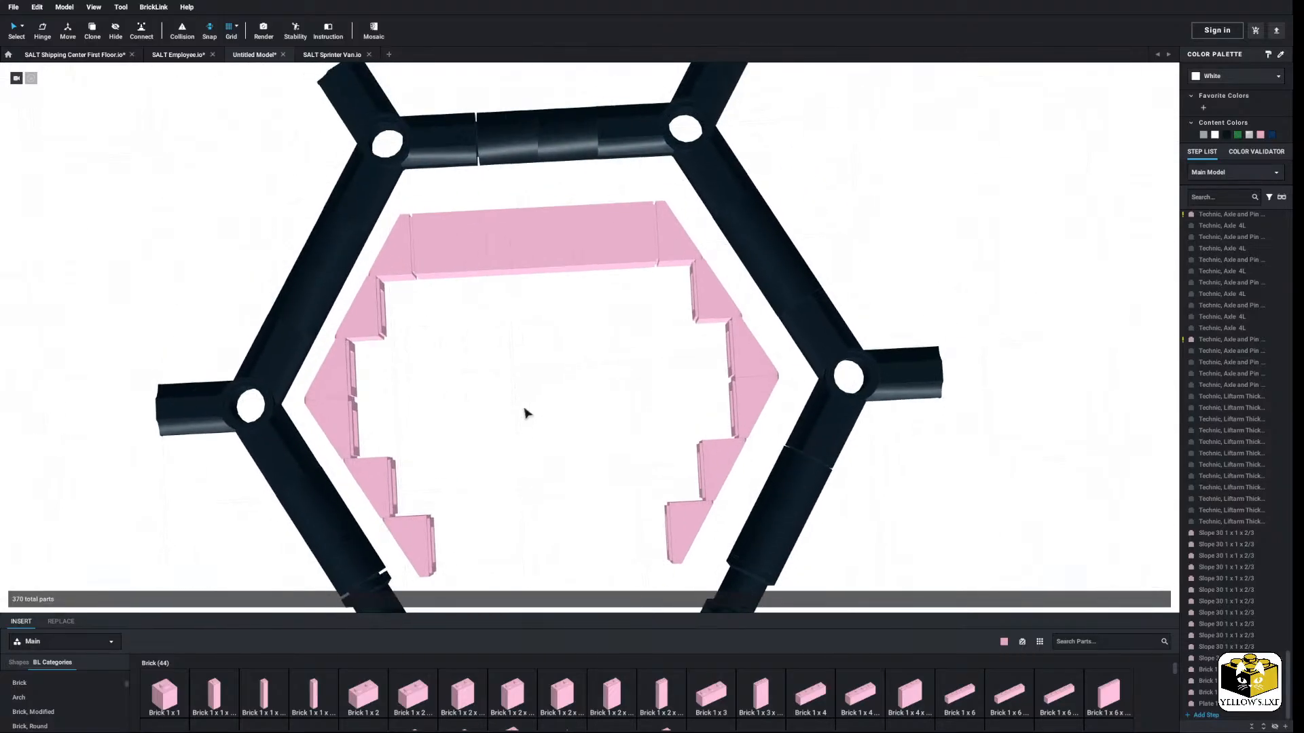
scroll(510, 396, down, 5)
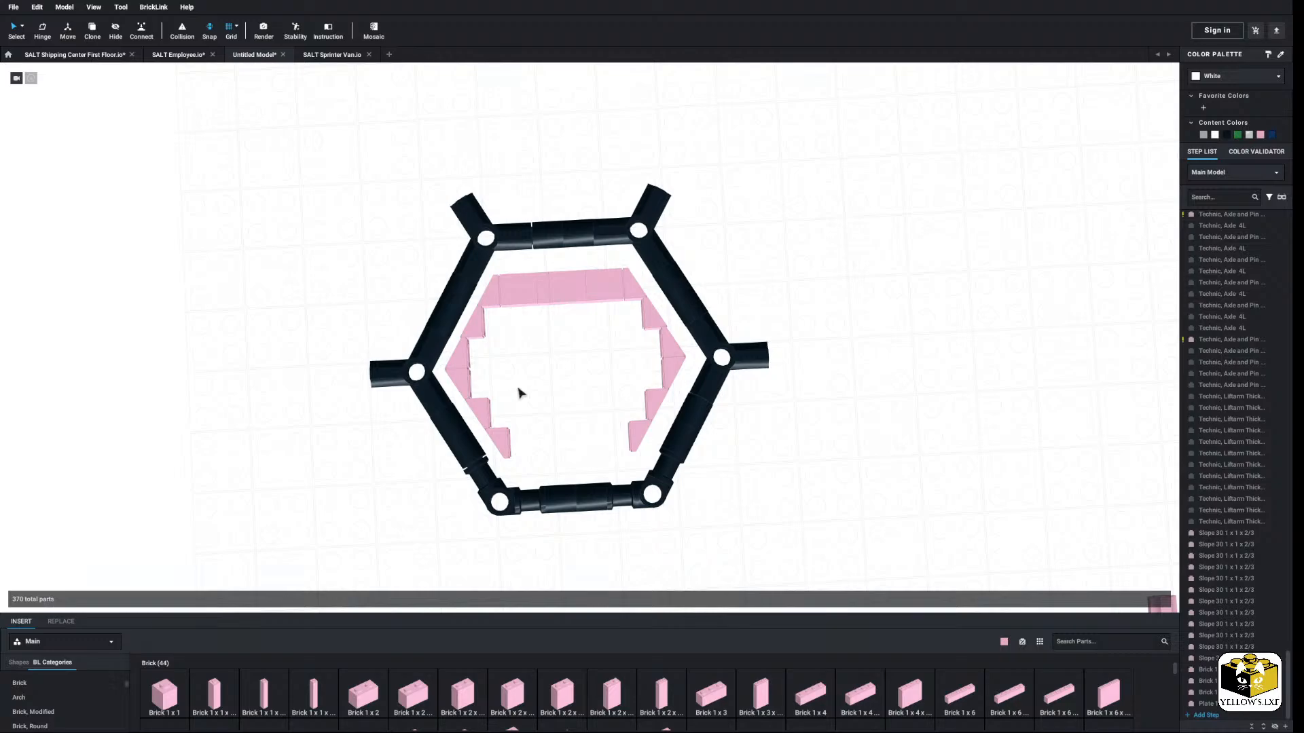
scroll(551, 430, up, 1)
scroll(552, 430, up, 1)
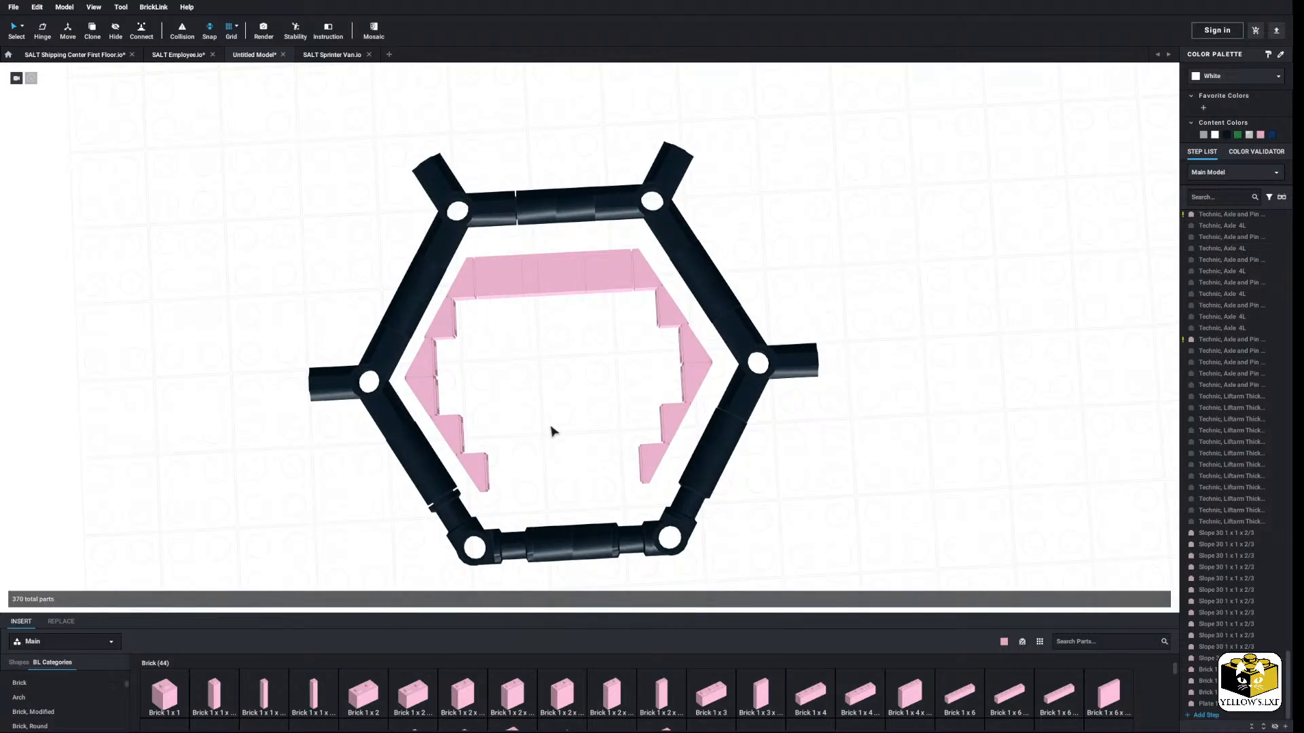
scroll(551, 430, up, 1)
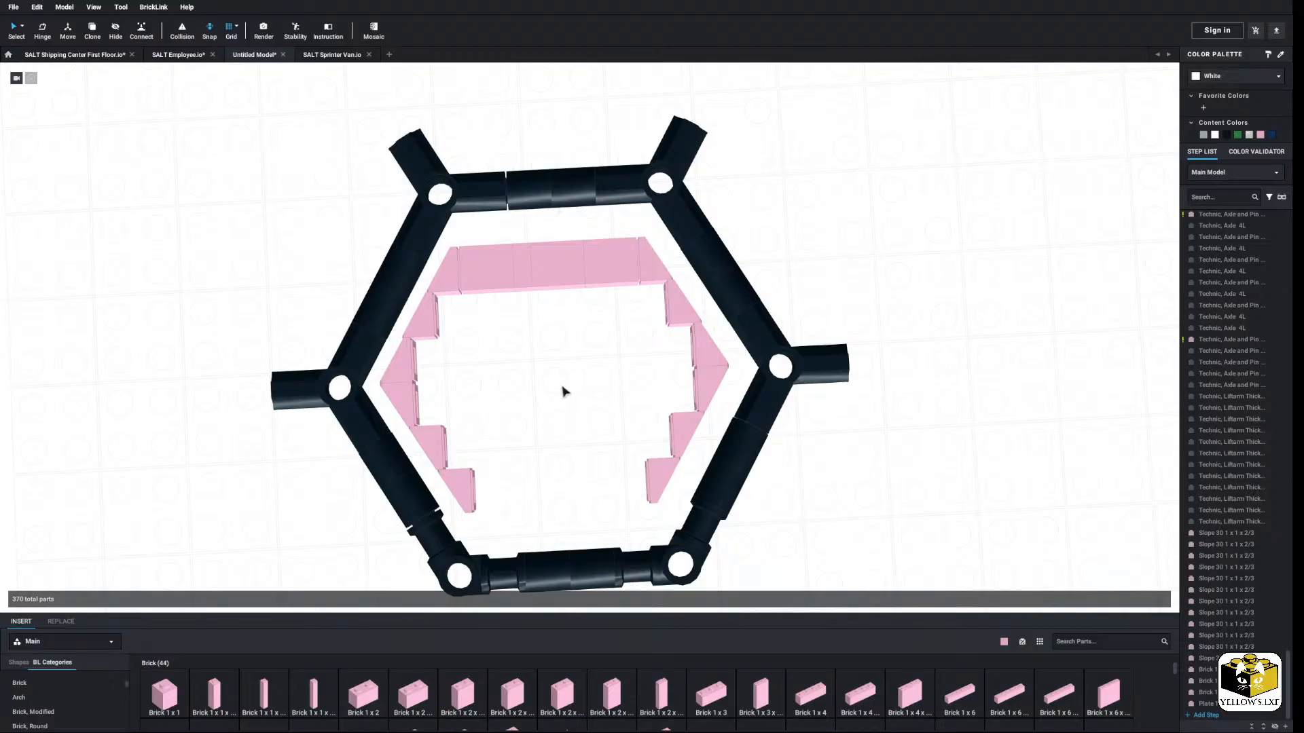
mouse_move(562, 387)
right_down()
mouse_move(559, 403)
mouse_move(558, 393)
right_up()
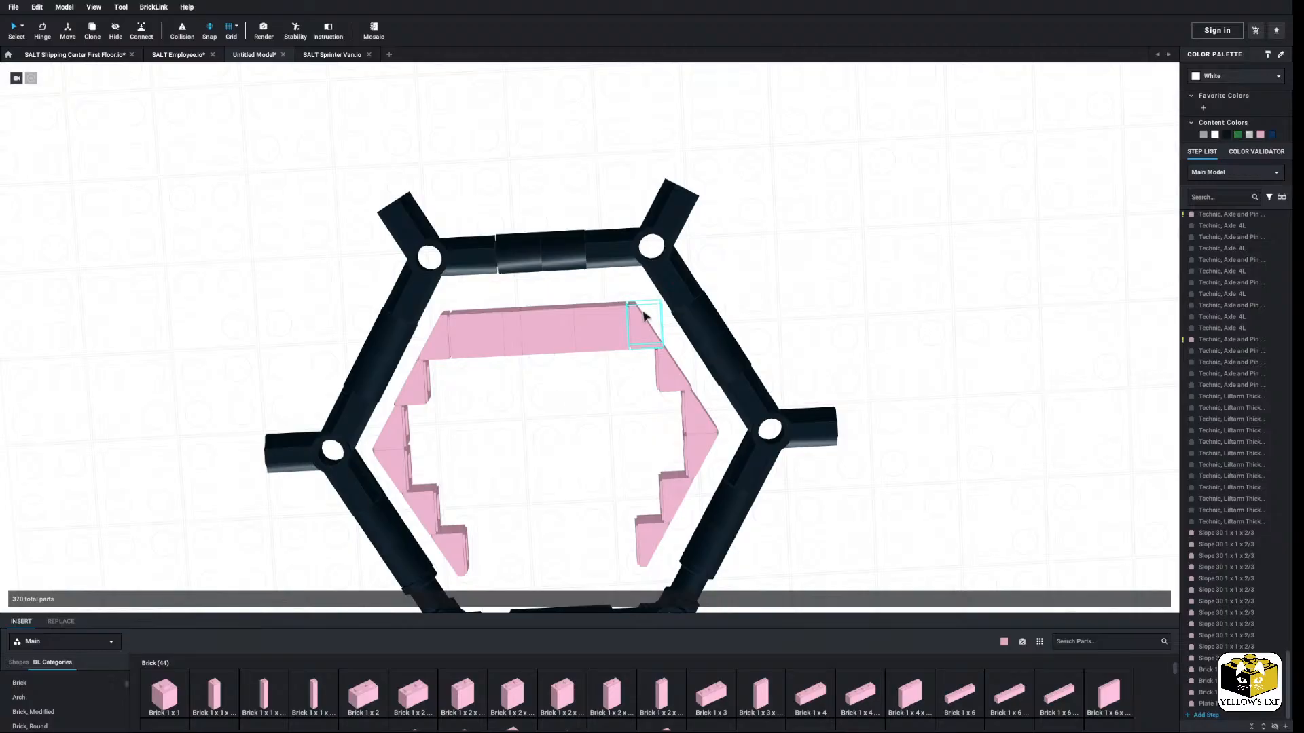
Step: Select the six parts of the lining's upper row to check the row's overall size
drag(643, 303, 450, 347)
click(452, 358)
click(437, 345)
ctrl+click(474, 341)
ctrl+click(510, 338)
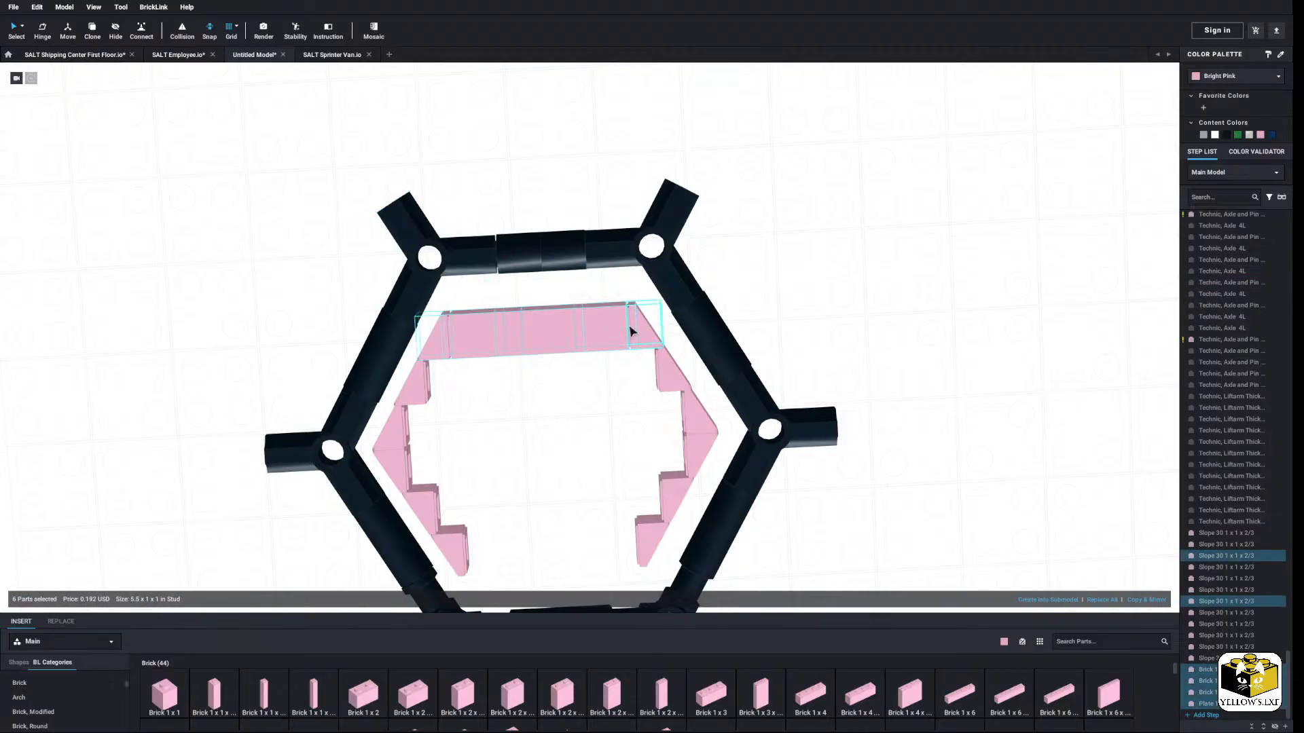
click(561, 434)
Step: Insert two bright pink Brick 1 x 1 parts in the middle row, one against the upper slope on each side
scroll(569, 426, up, 3)
right_drag(569, 420, 556, 445)
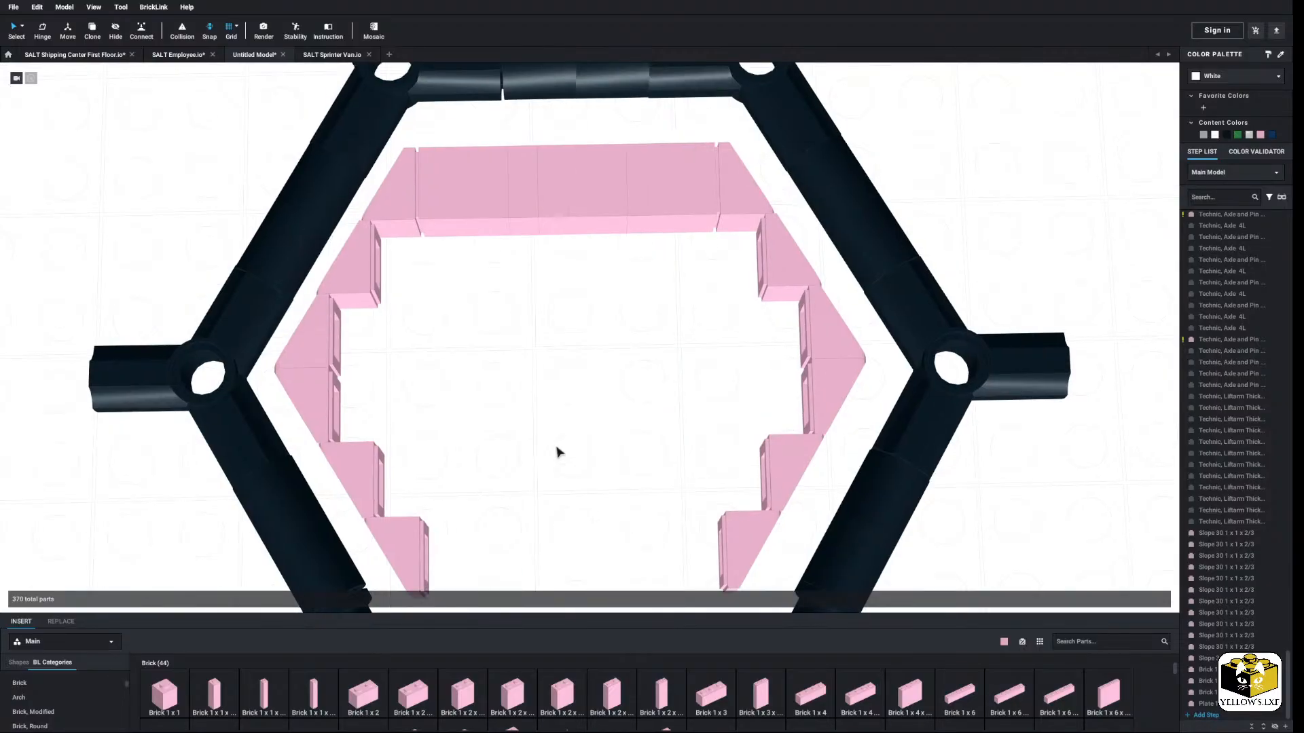
mouse_move(550, 420)
middle_down()
mouse_move(544, 445)
mouse_move(535, 437)
middle_up()
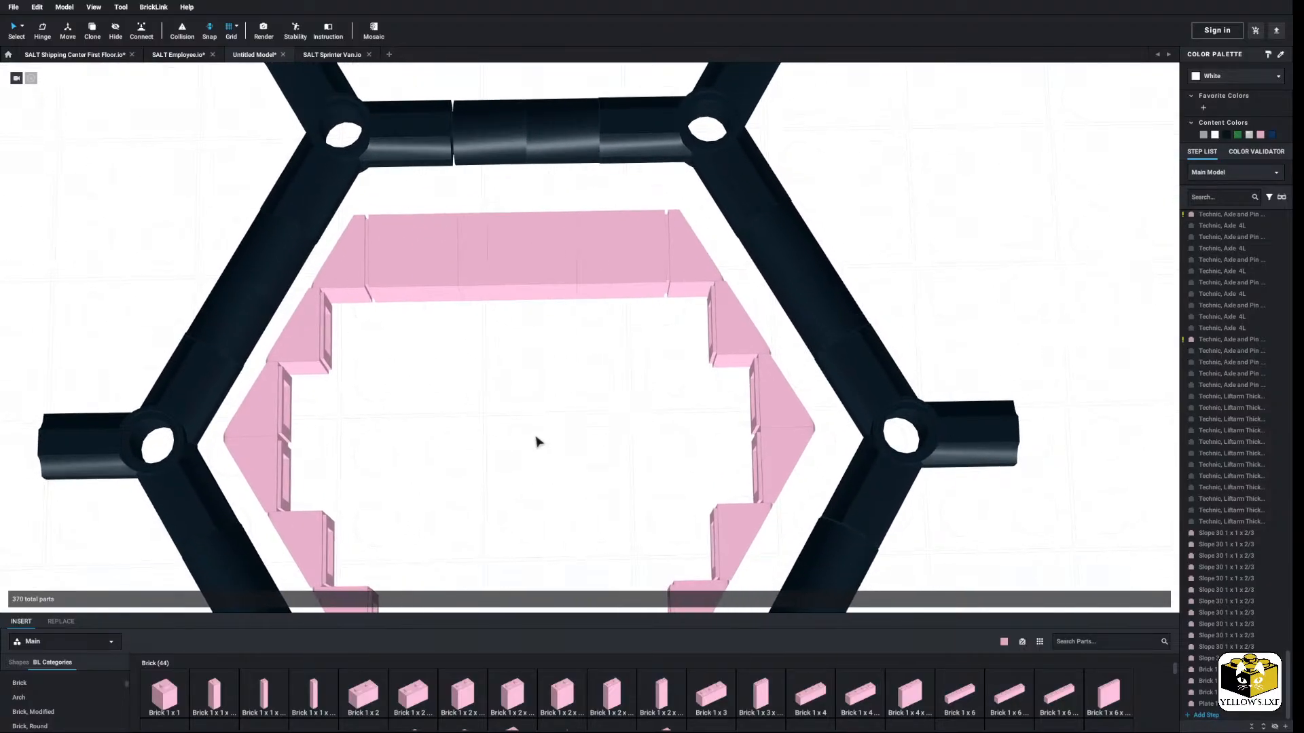
scroll(58, 698, up, 2)
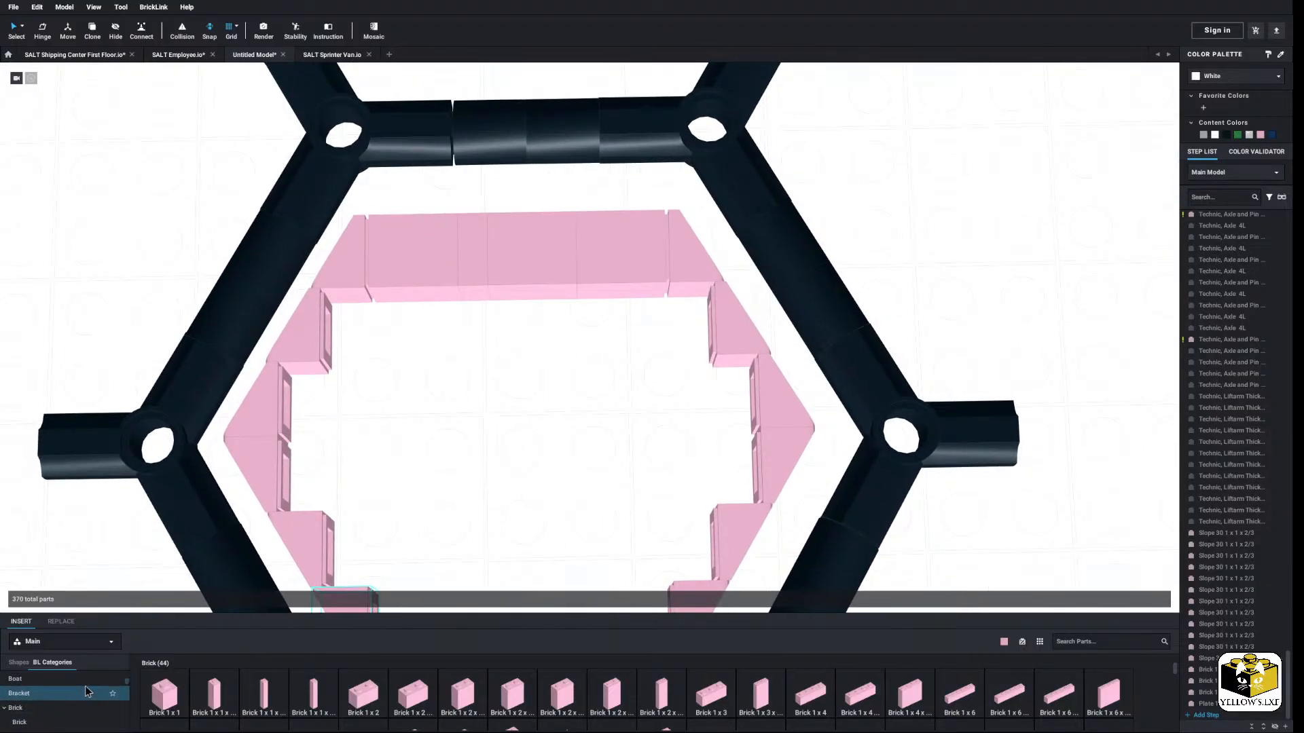
click(21, 682)
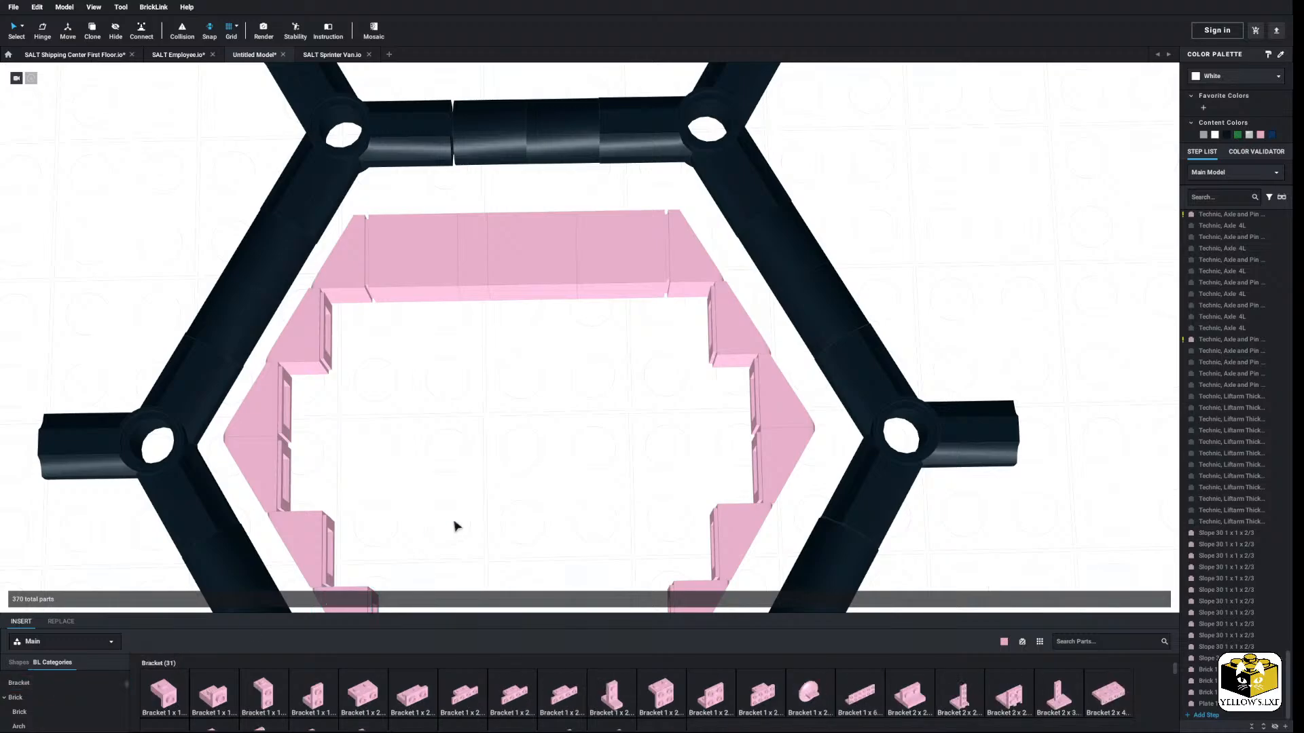
click(13, 697)
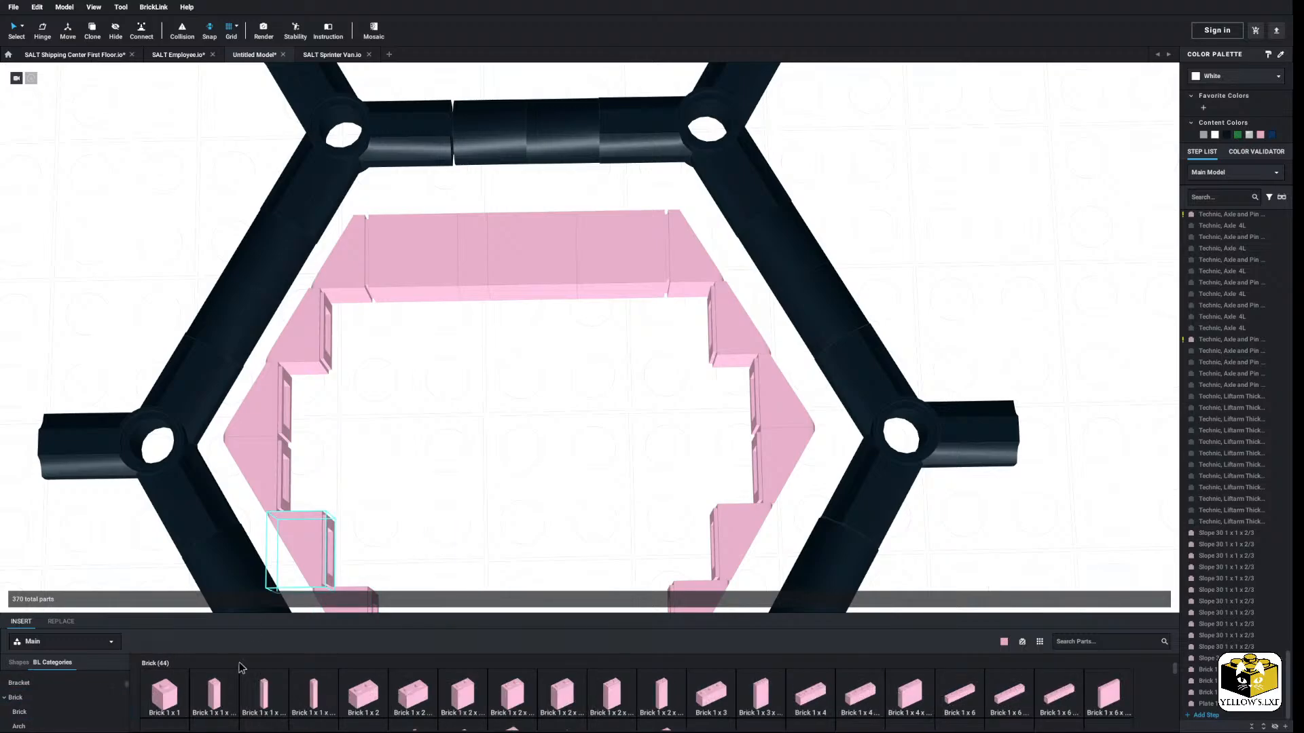
click(164, 693)
key(Left)
key(Left)
click(297, 406)
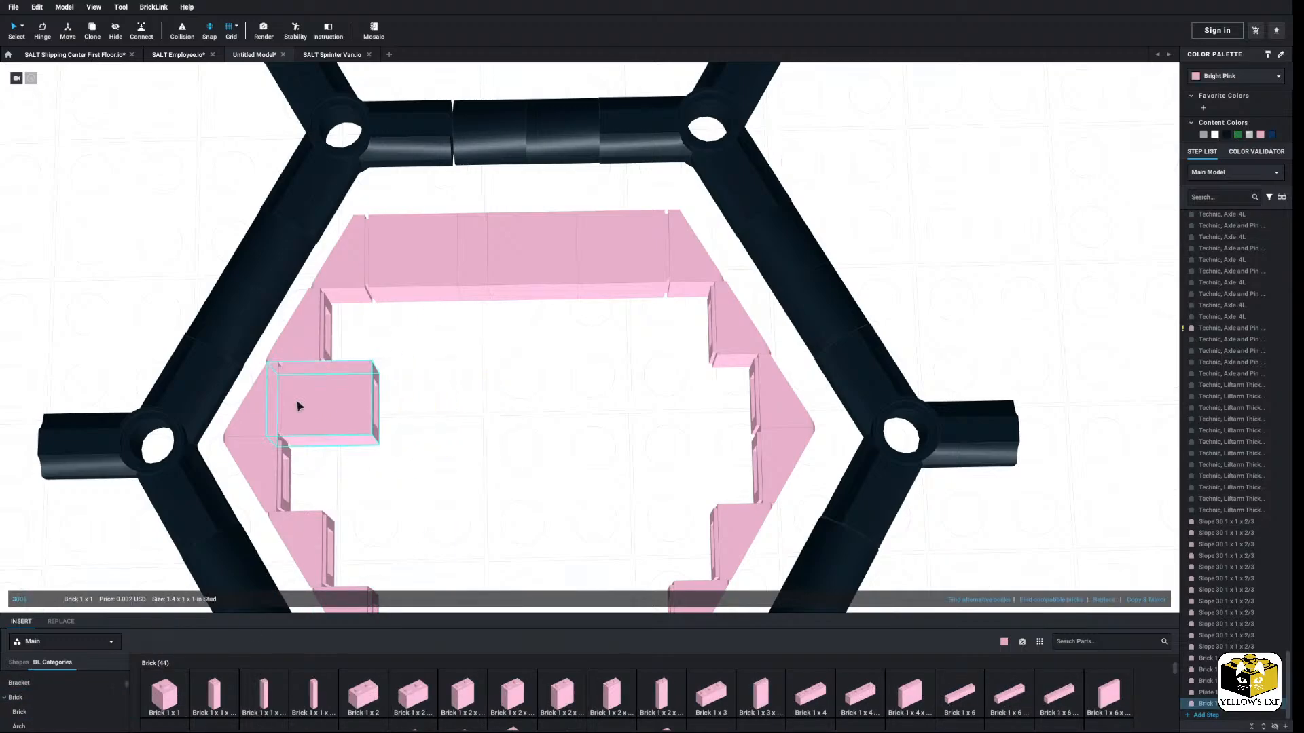
click(493, 408)
middle_drag(494, 401, 428, 466)
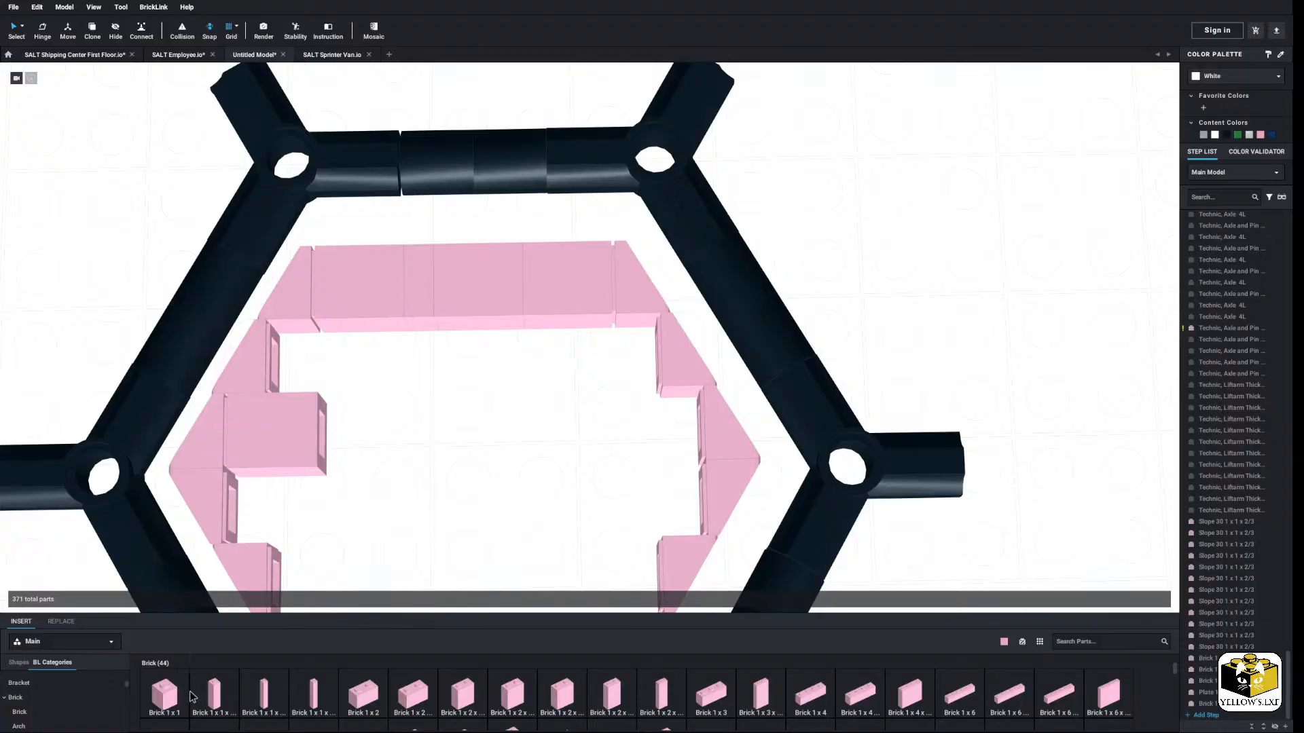
click(170, 694)
click(690, 433)
click(690, 433)
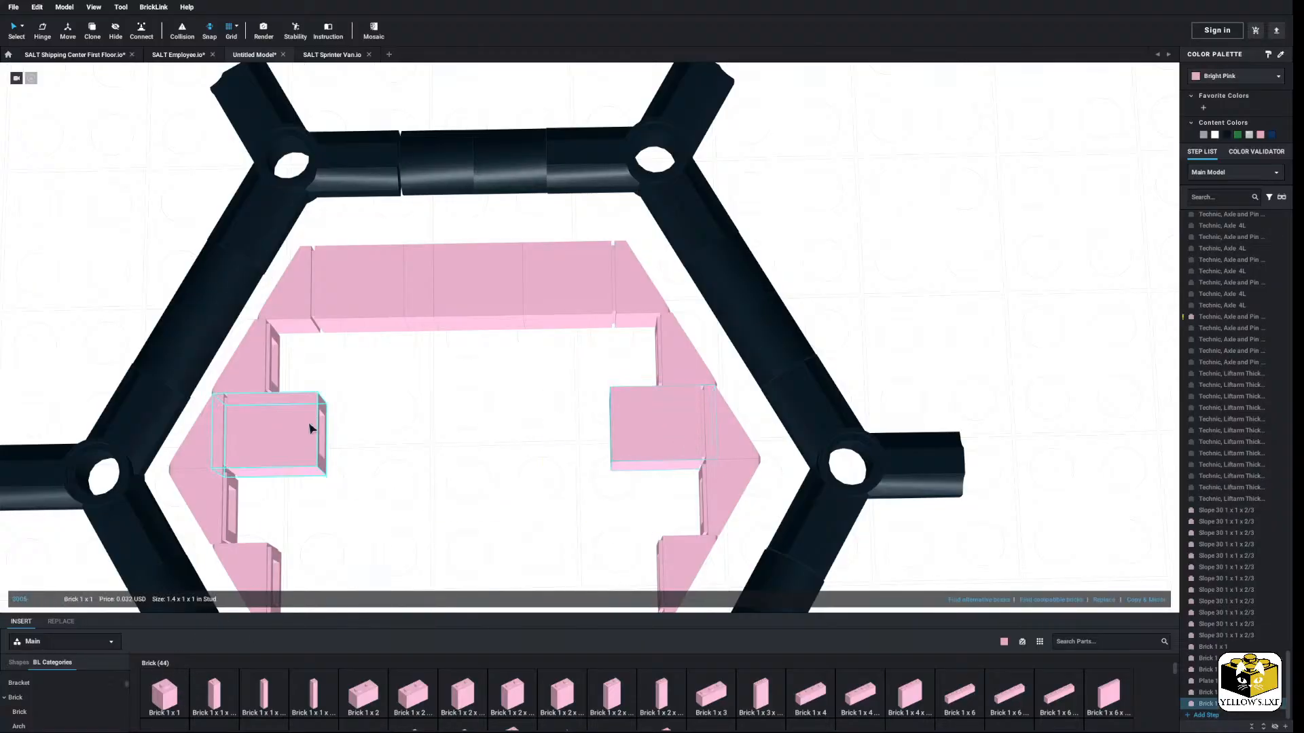
Step: Delete the two Brick 1 x 1 parts from the middle row
ctrl+click(309, 426)
right_click(309, 425)
click(336, 467)
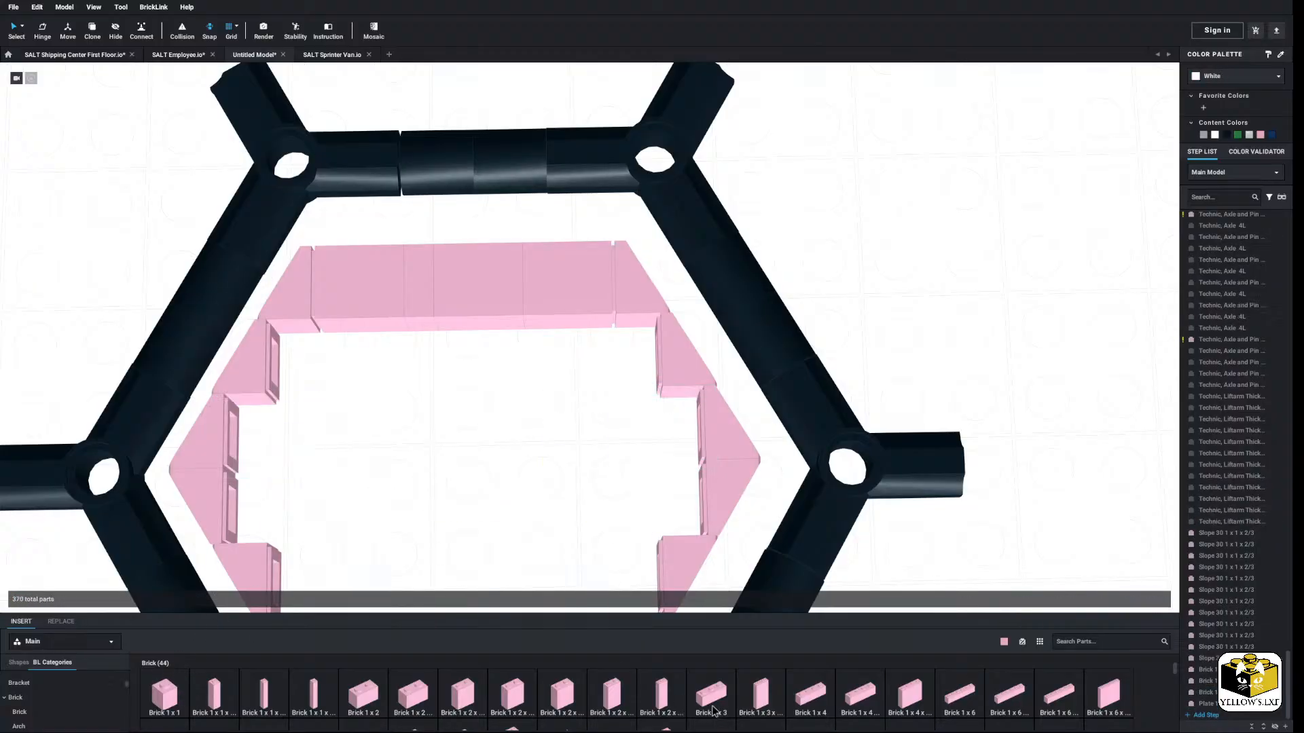
Step: Insert a bright pink Brick 1 x 2 on each side of the middle row, each spanning its pair of slopes
click(348, 703)
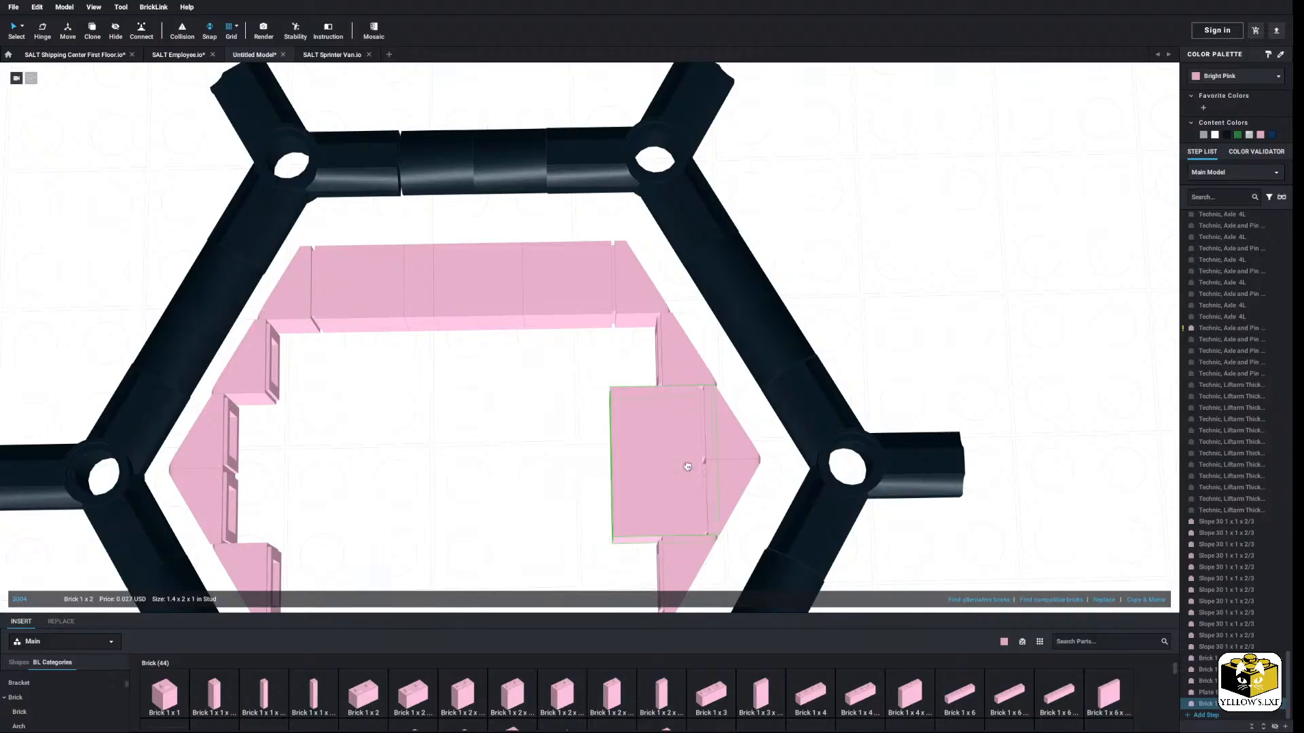
click(706, 465)
click(556, 481)
middle_drag(556, 481, 628, 436)
click(360, 703)
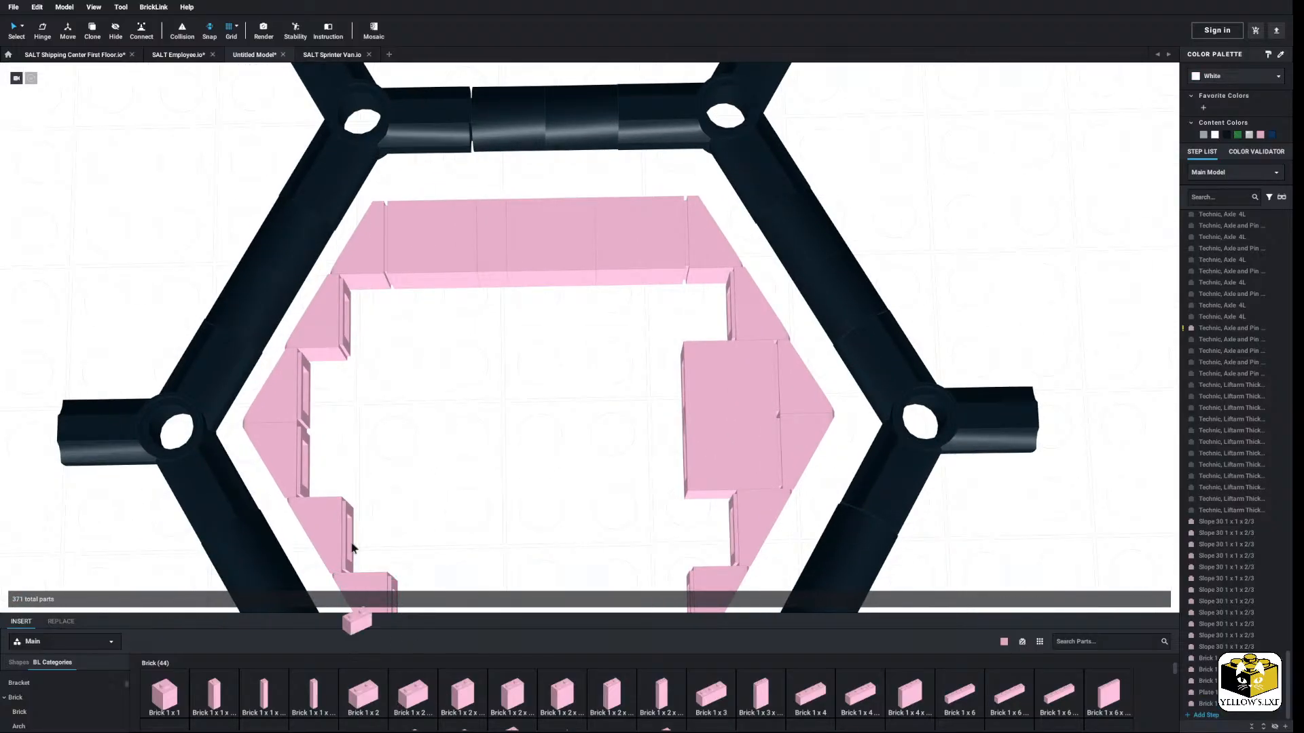
click(314, 435)
click(470, 394)
middle_drag(522, 413, 444, 383)
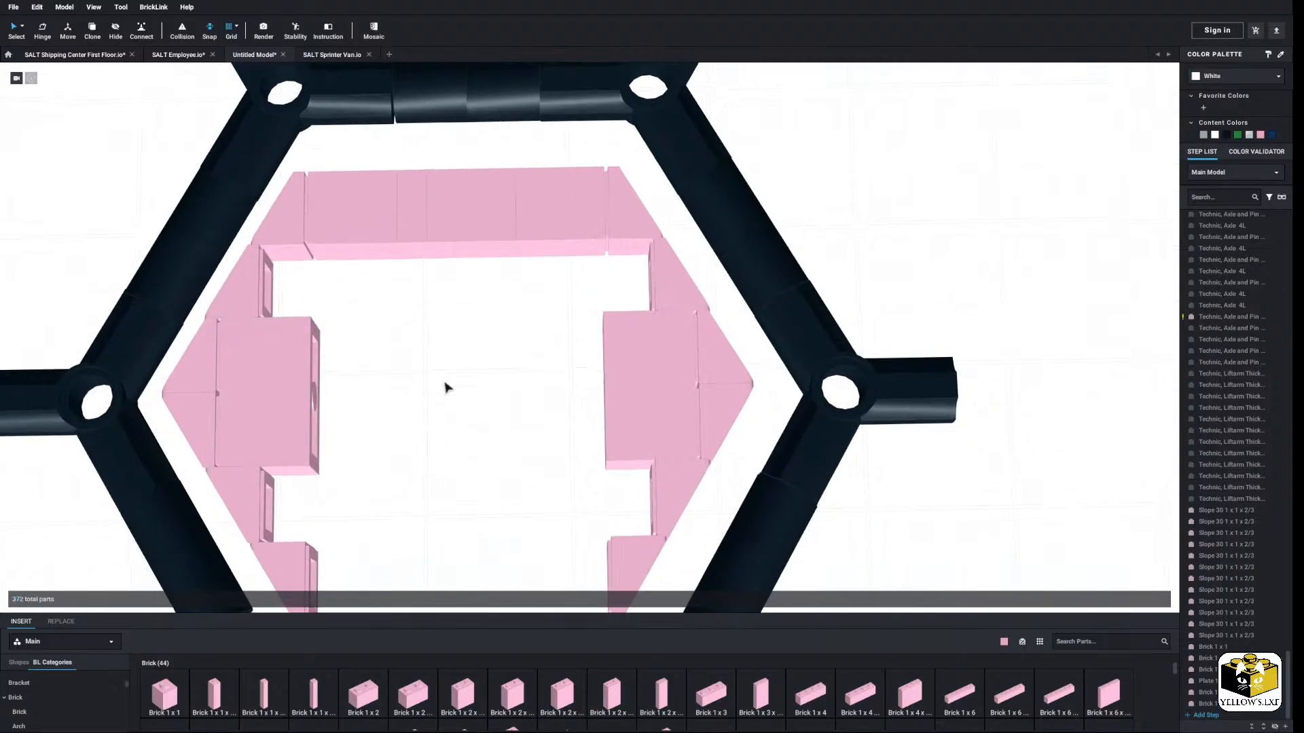
Step: Extend the middle row inward with three more bright pink Brick 1 x 2 parts, one on the left and two on the right
click(369, 708)
click(321, 400)
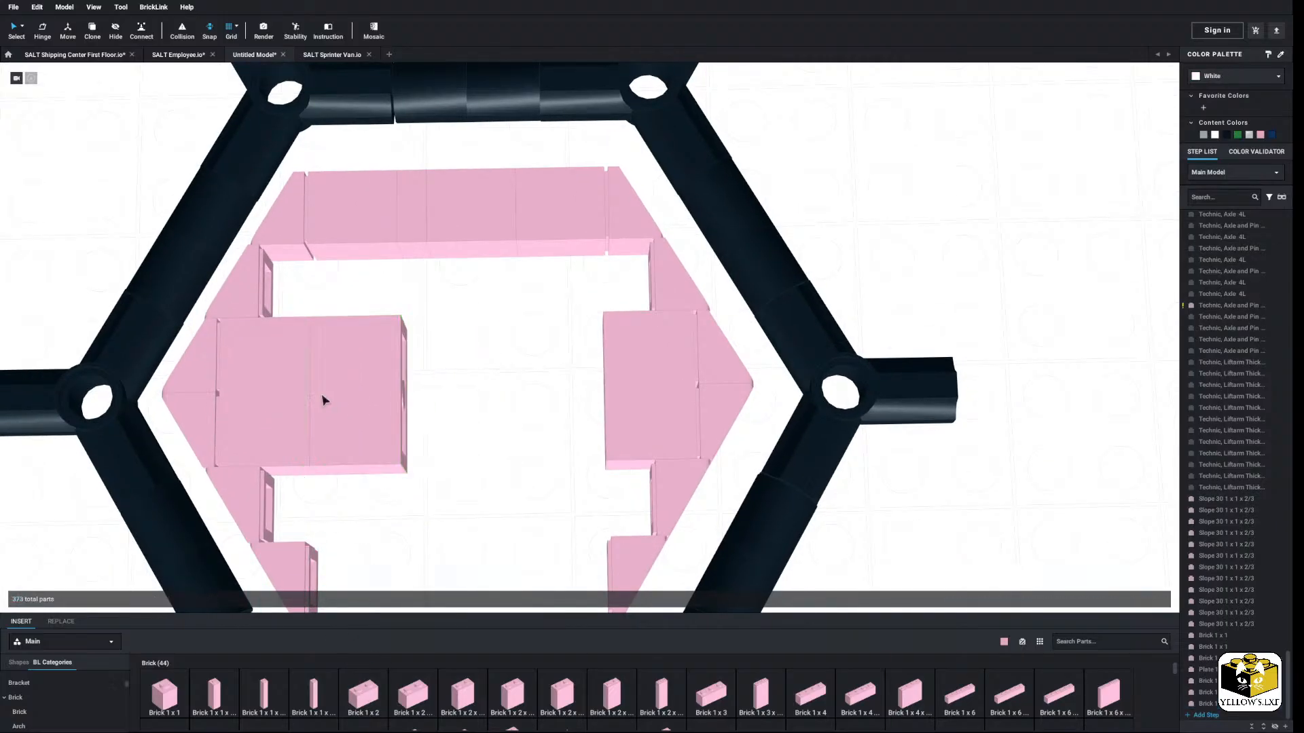
click(557, 343)
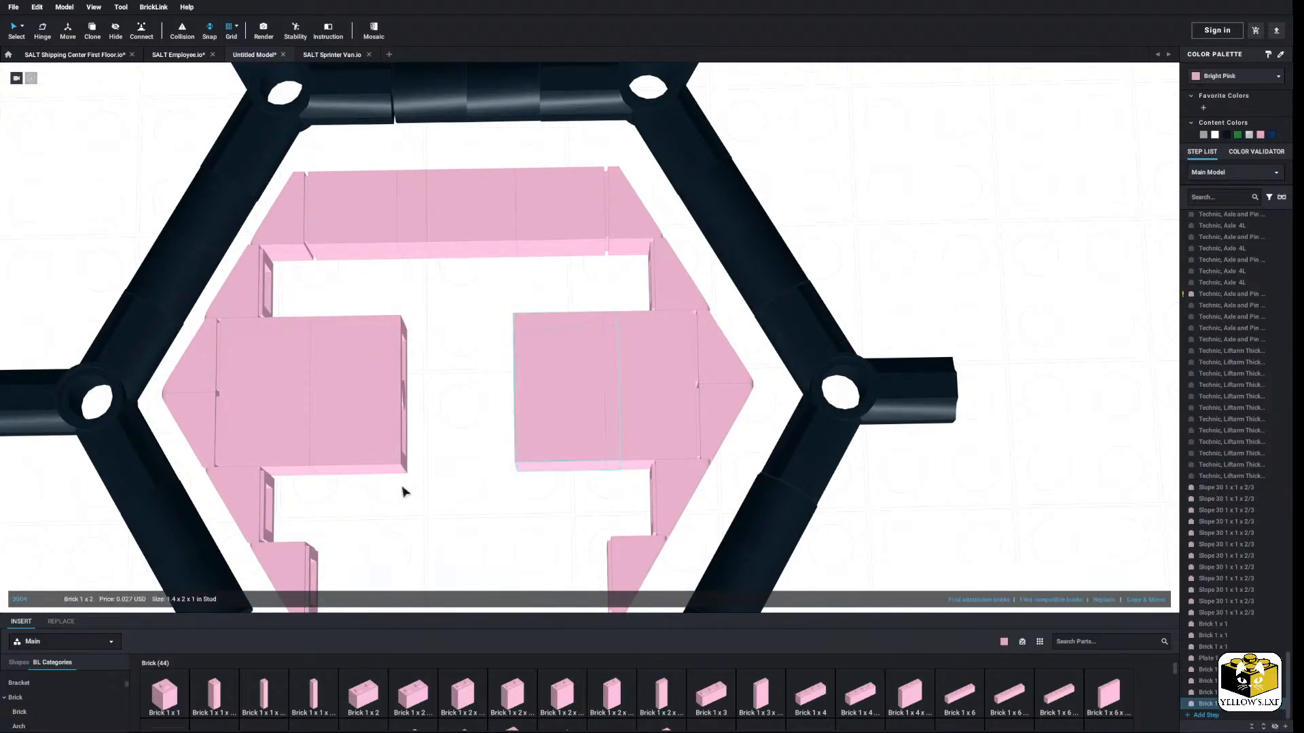
click(363, 696)
click(445, 419)
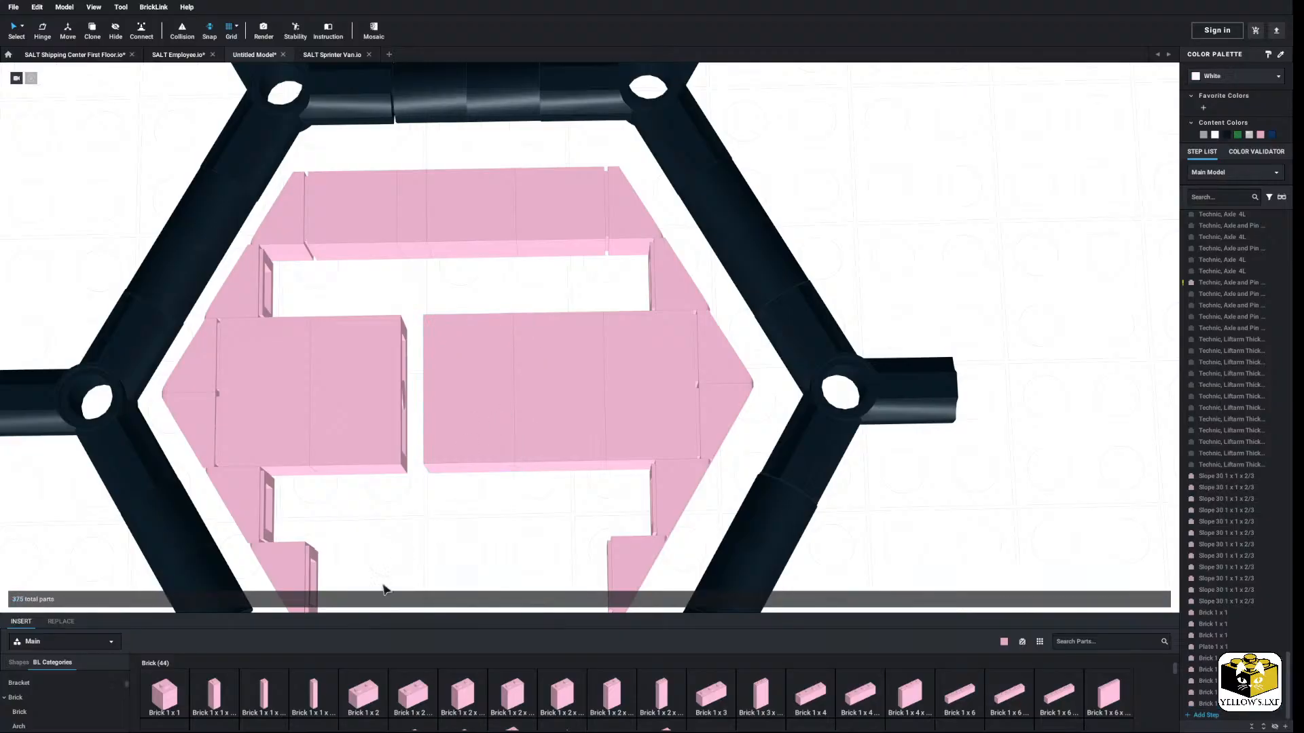
Step: Insert a bright pink Plate 1 x 2 from the Plate category against the left bricks in the middle row's remaining gap
scroll(87, 690, up, 2)
scroll(87, 693, down, 10)
click(68, 679)
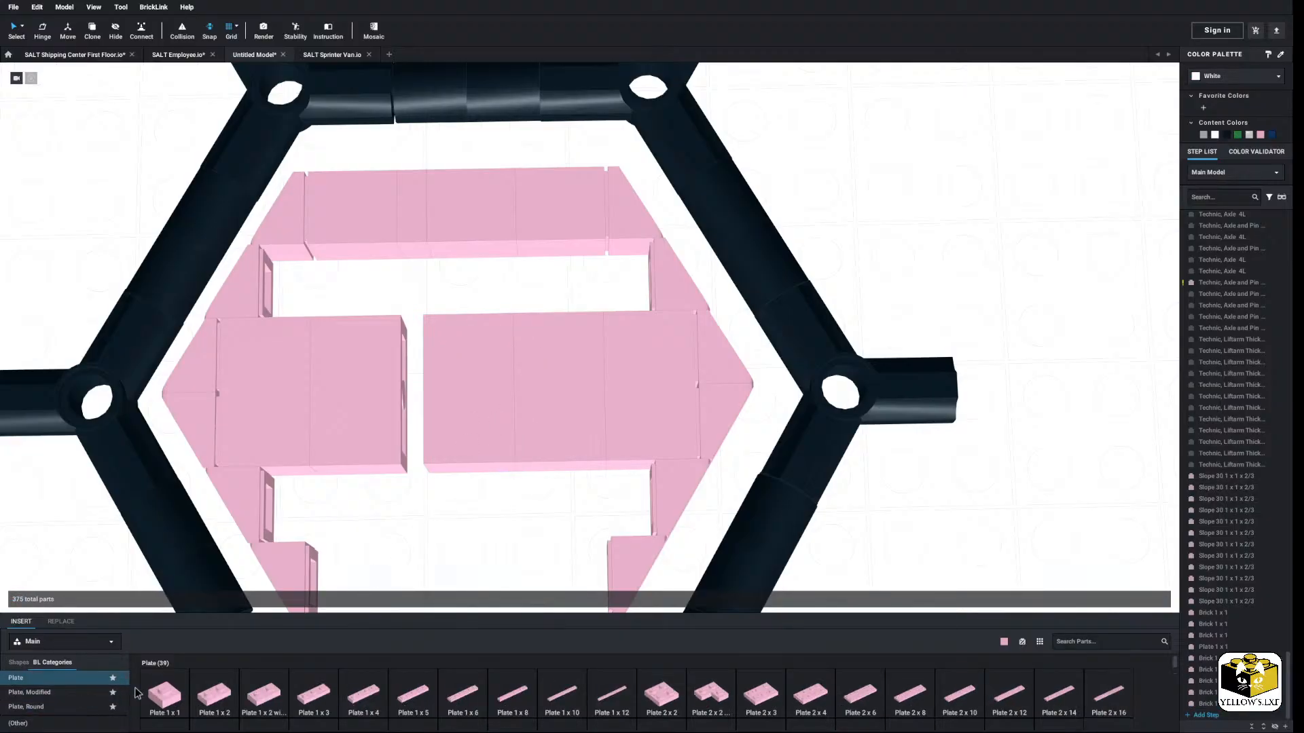
click(212, 697)
click(415, 394)
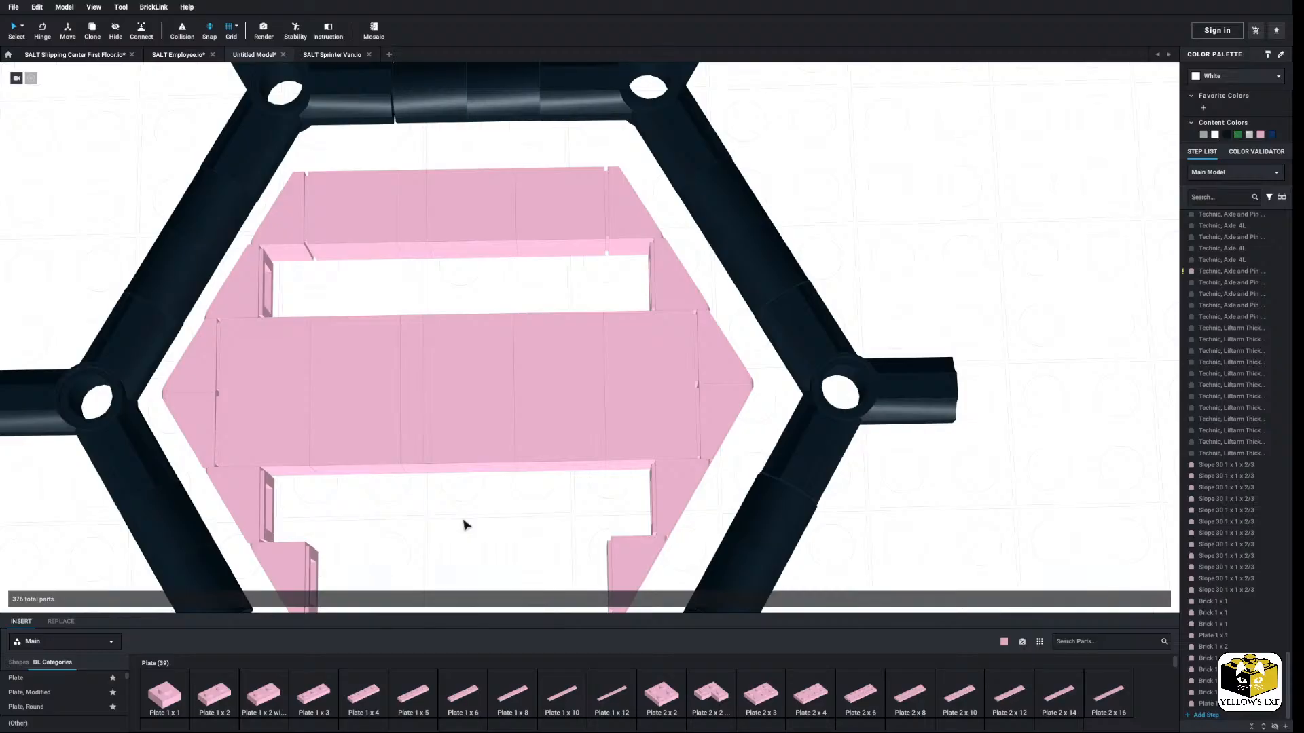
Step: Try to shift the middle row's three right-hand bricks and two right-hand slopes together against the Plate 1 x 2
click(478, 374)
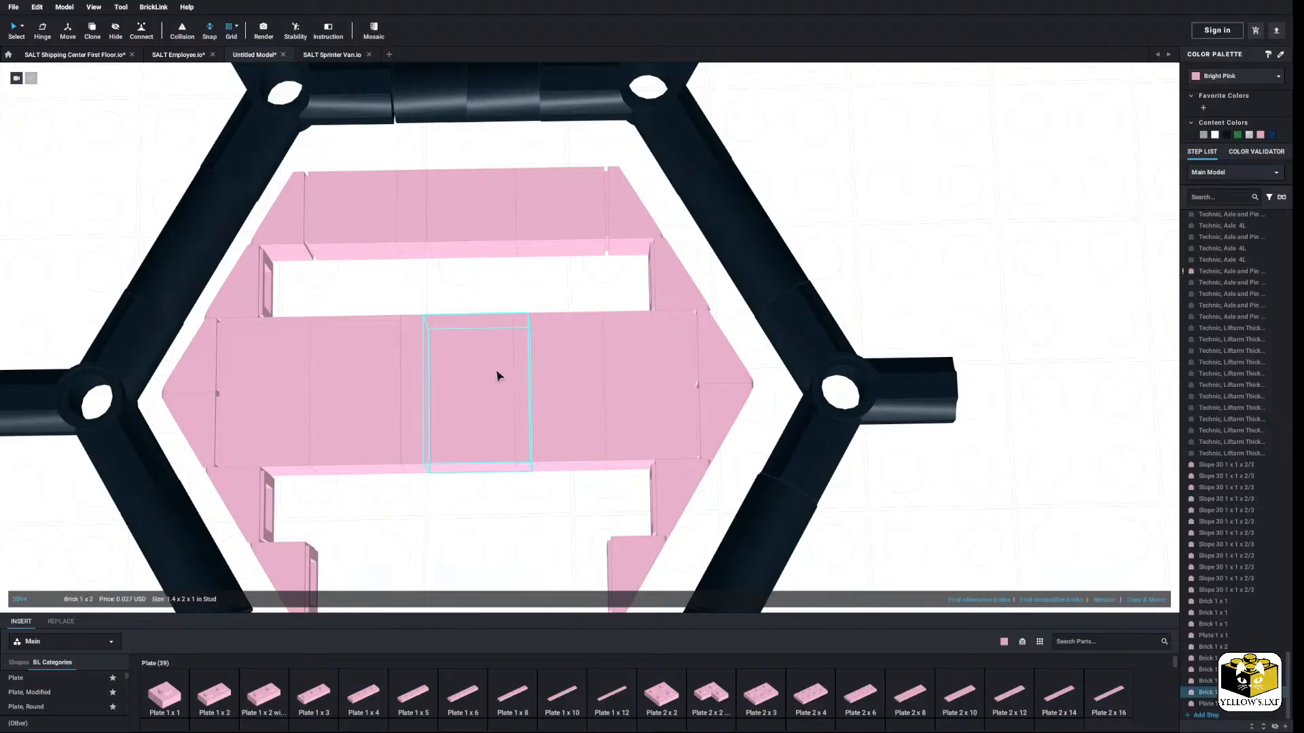
ctrl+click(567, 378)
ctrl+click(657, 382)
ctrl+click(714, 373)
ctrl+click(709, 423)
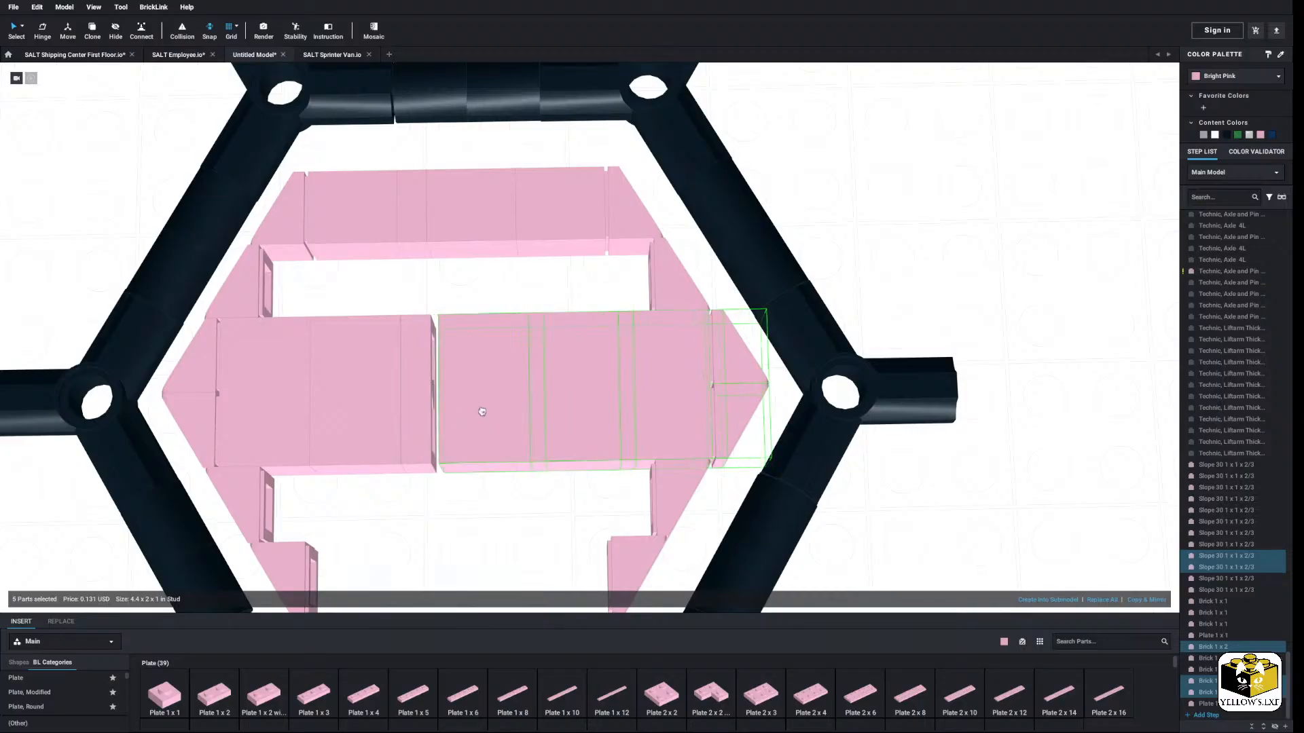
drag(471, 414, 476, 411)
click(442, 527)
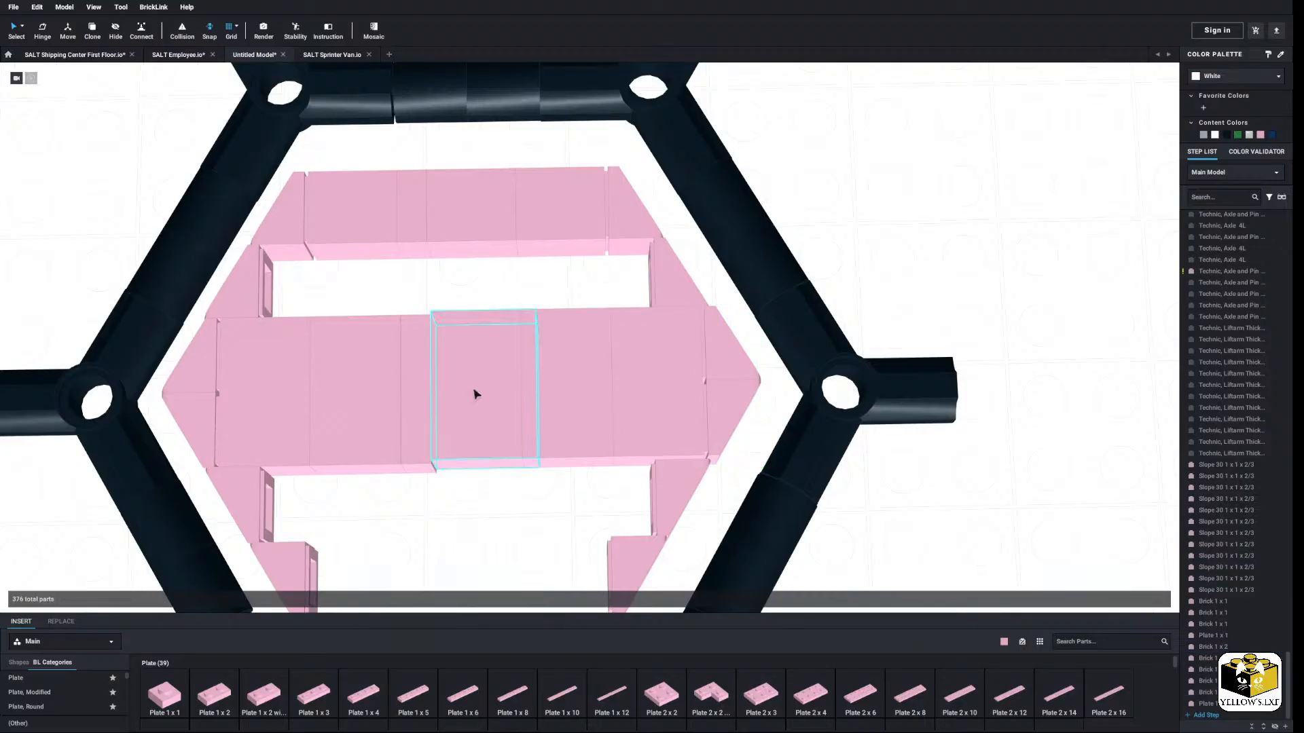
Step: Reselect the middle row's three right-hand bricks and two slopes and align them as a group with the plate
click(469, 448)
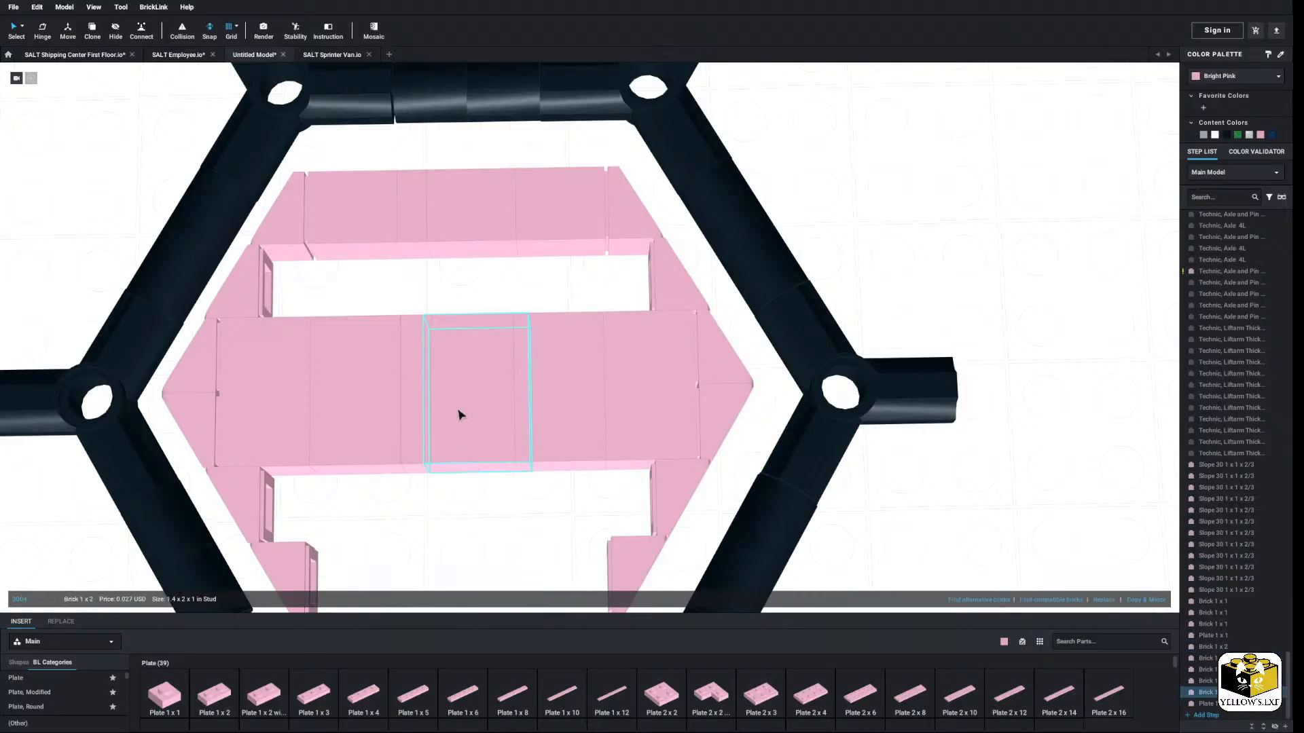
ctrl+click(570, 394)
ctrl+click(679, 374)
ctrl+click(703, 393)
ctrl+click(708, 413)
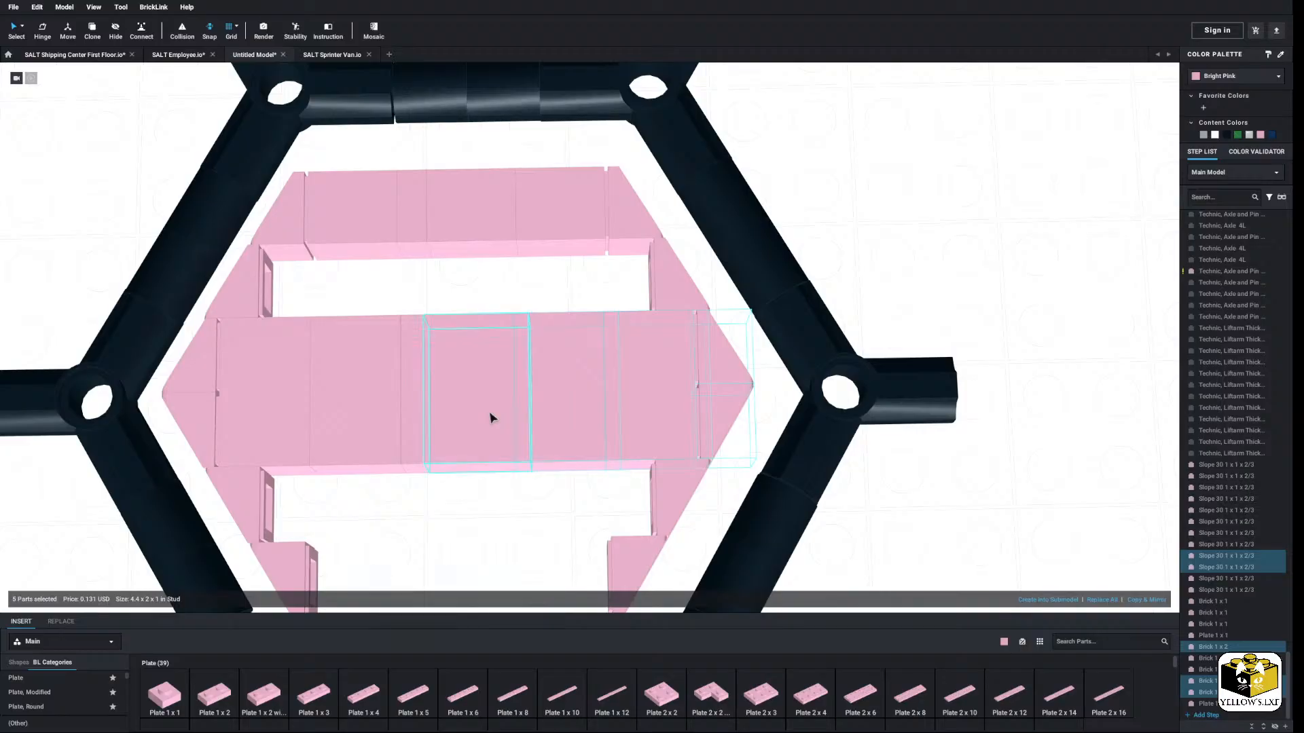
drag(487, 414, 491, 413)
click(469, 524)
Step: Select the parts of the middle row from end to end to check its overall size
scroll(469, 527, down, 5)
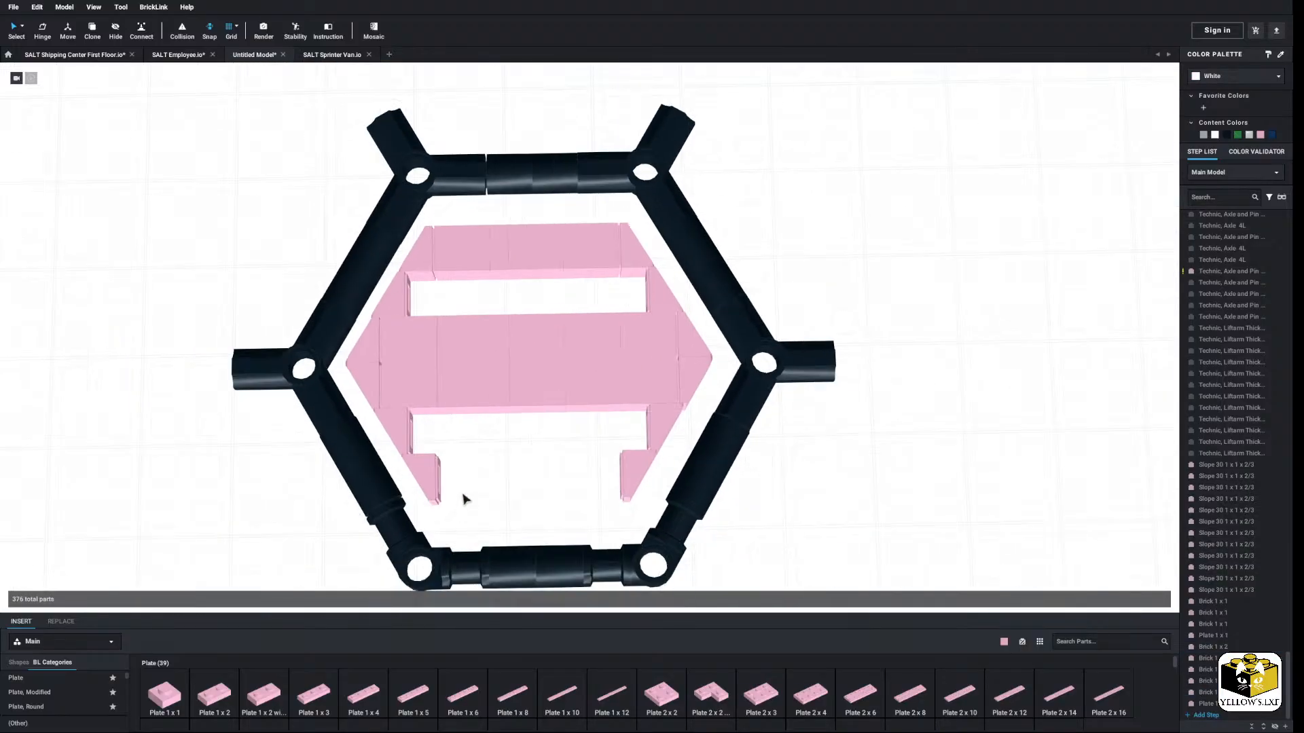
ctrl+click(474, 371)
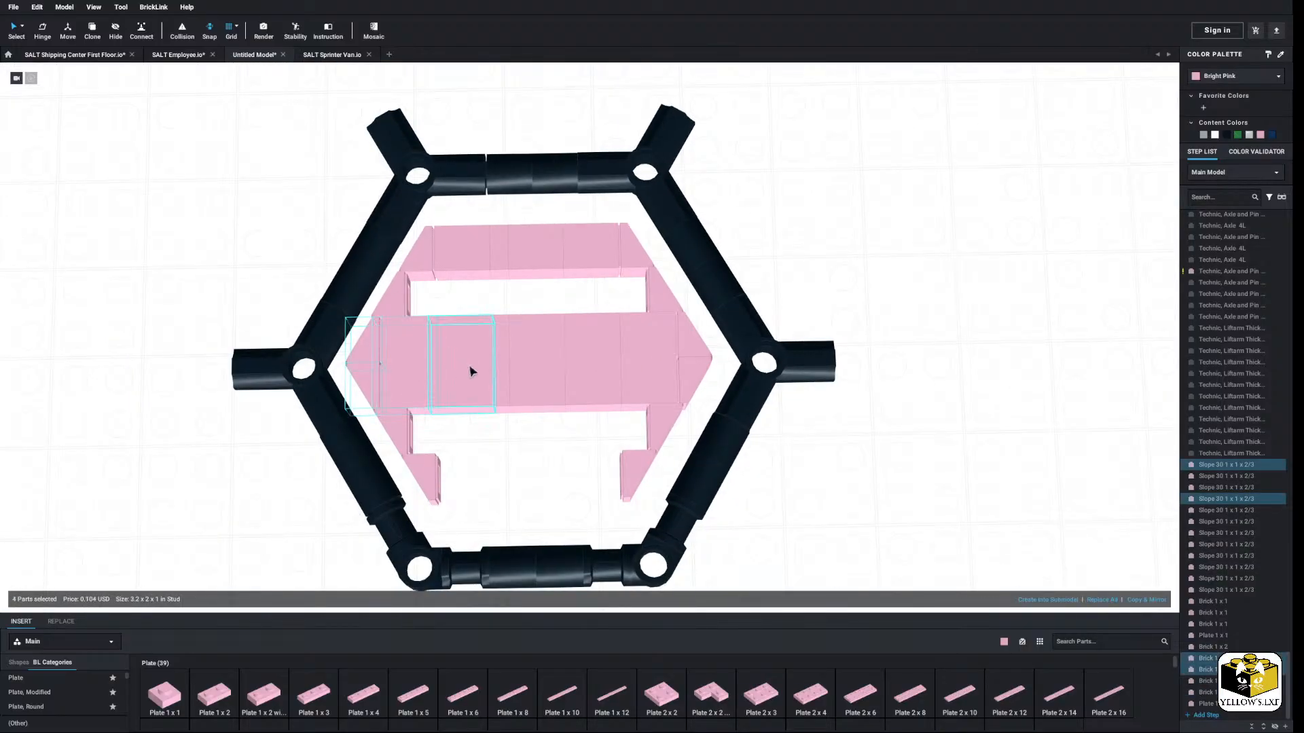
ctrl+click(690, 355)
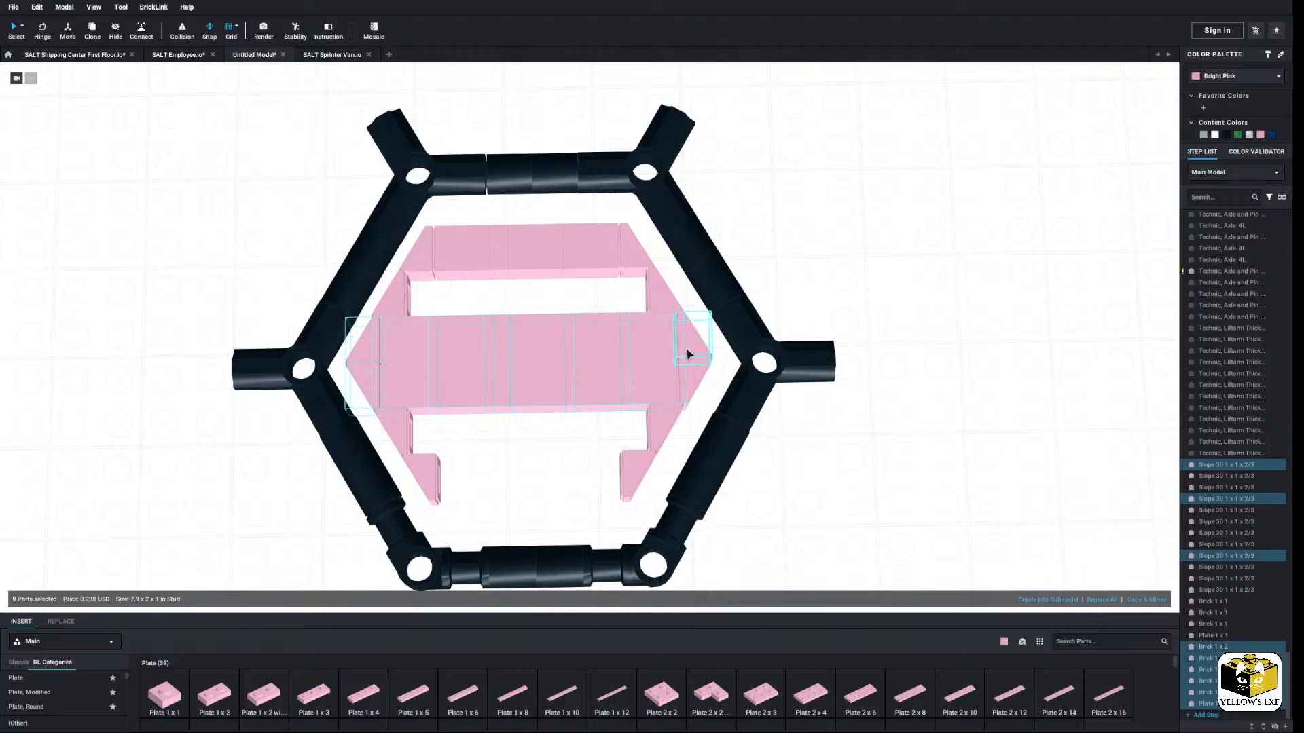
click(498, 464)
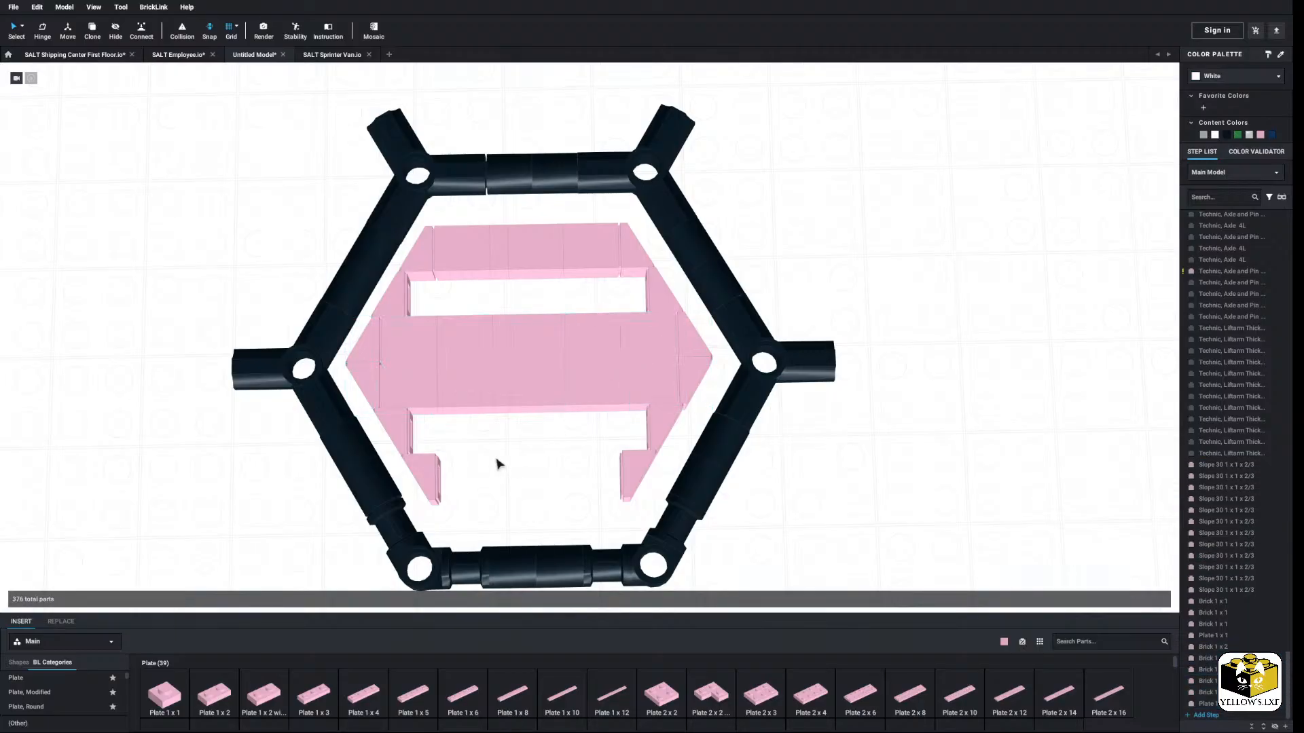
Step: Select all bricks, plates and end slopes of the middle row and move them together outside the ring
click(693, 357)
ctrl+click(557, 367)
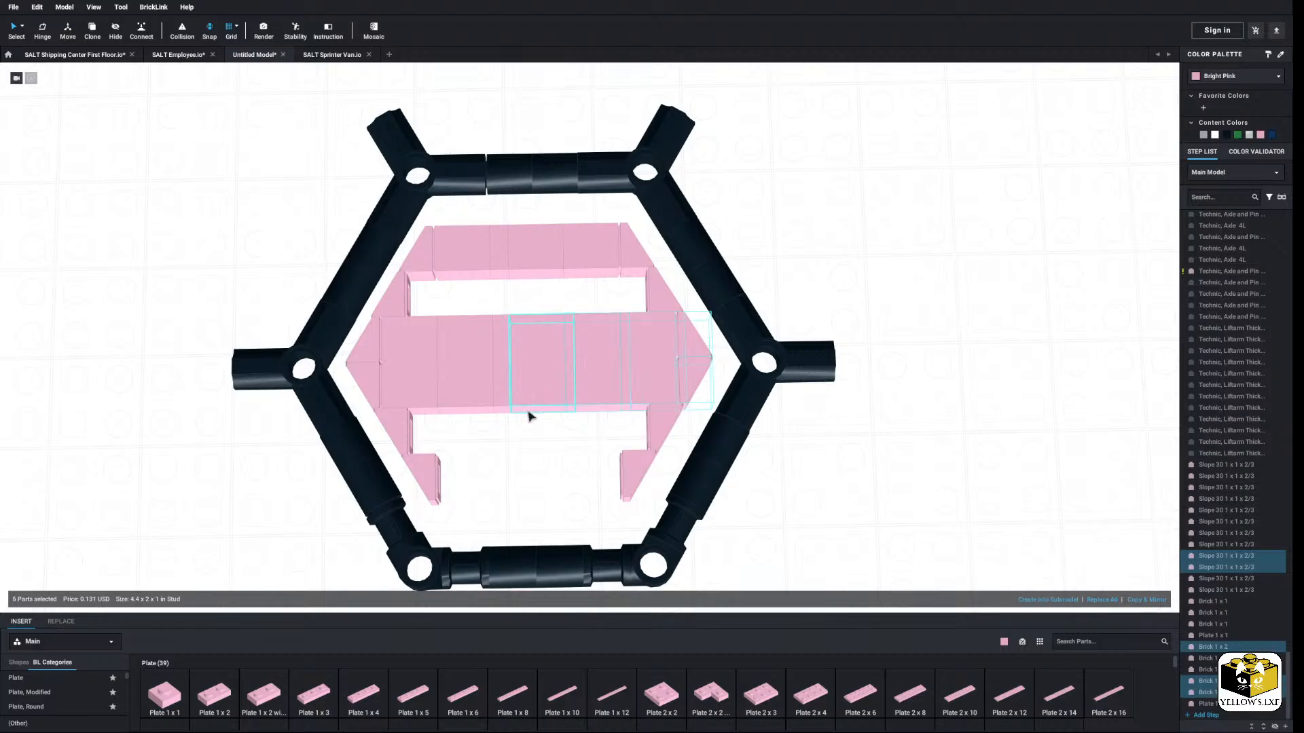
ctrl+click(502, 373)
ctrl+click(421, 375)
ctrl+click(368, 351)
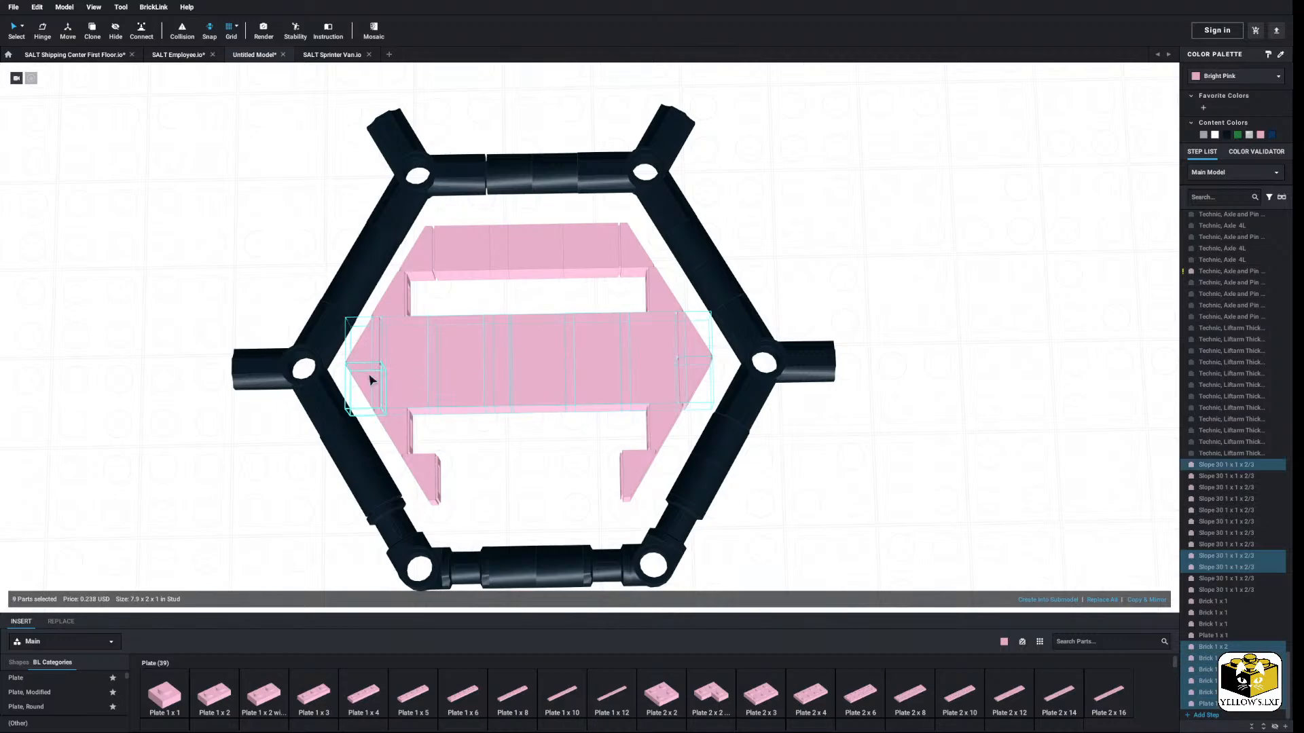
ctrl+click(370, 378)
drag(450, 375, 642, 381)
click(639, 472)
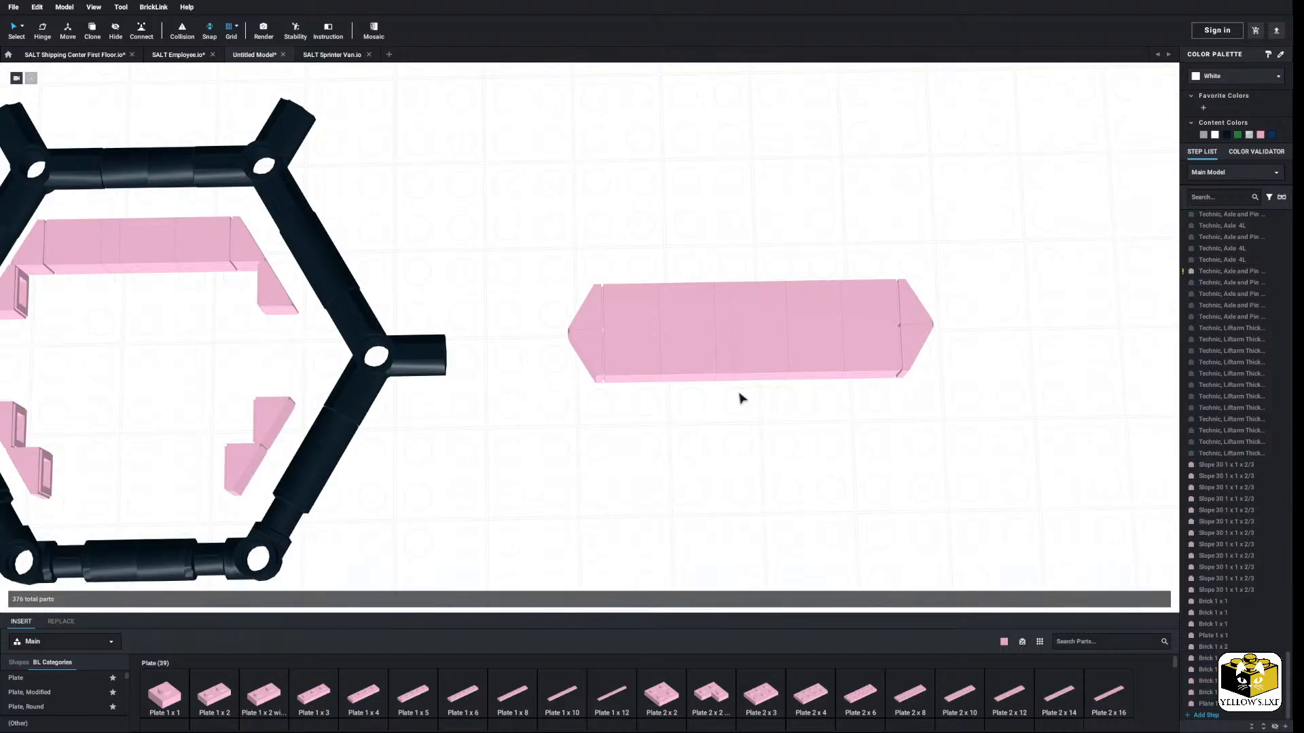
Step: Pull the two parts at the middle of the detached row out and set them above it
middle_drag(741, 399, 581, 425)
click(609, 359)
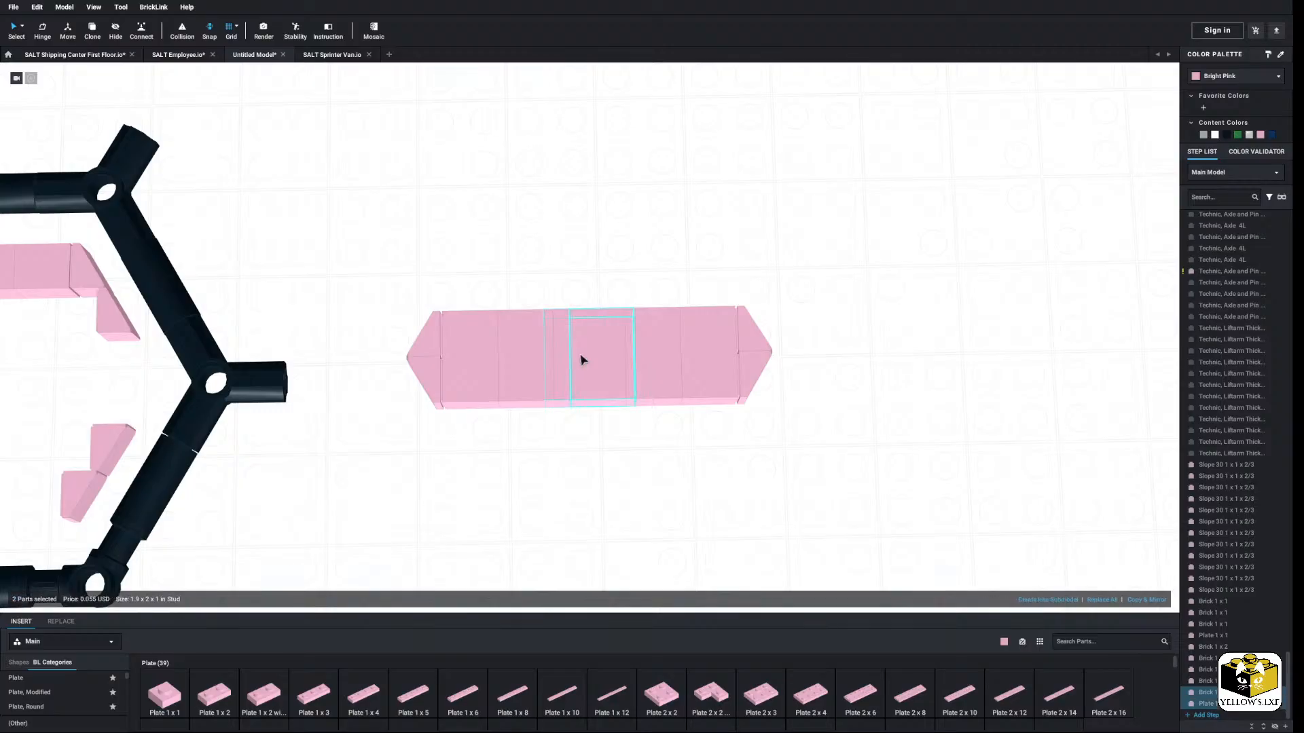
drag(581, 360, 540, 203)
click(408, 497)
Step: Insert a bright pink Brick, Modified 1 x 1 x 1 2/3 with Studs on Side and rotate it to lie in line with the row
scroll(75, 697, down, 2)
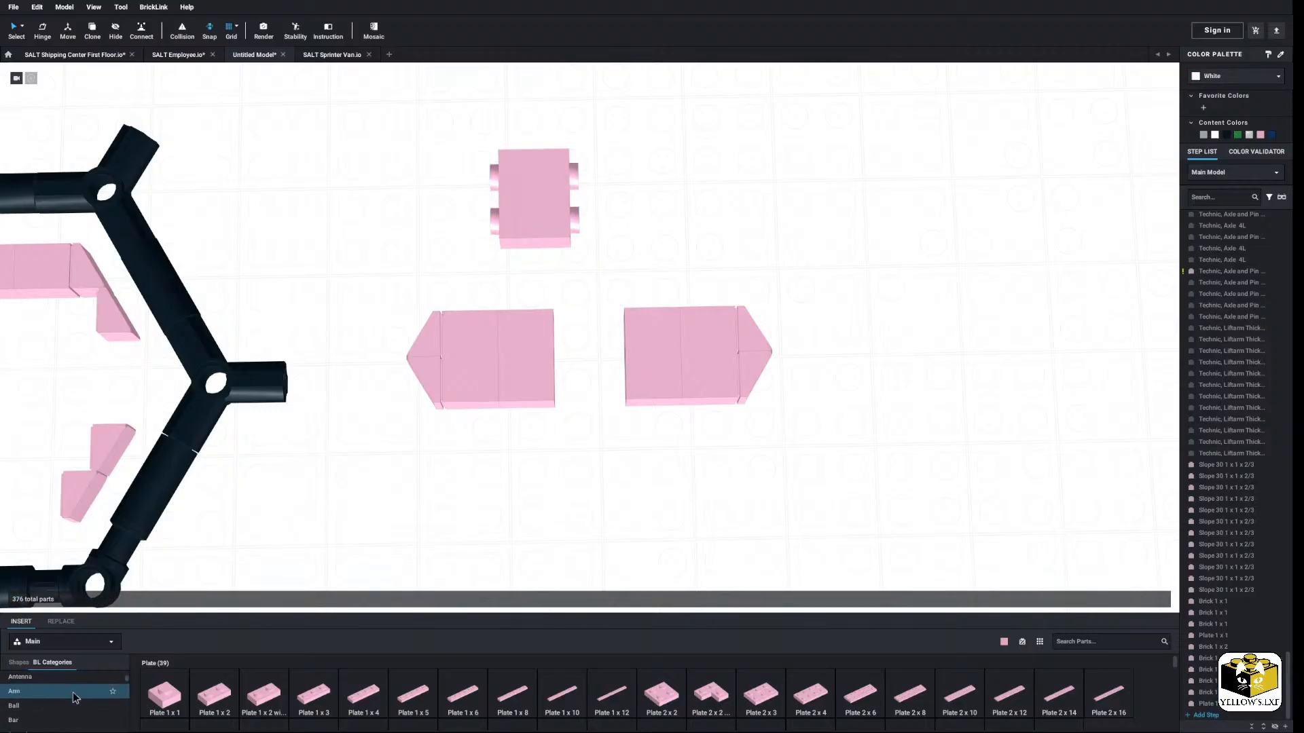
click(34, 711)
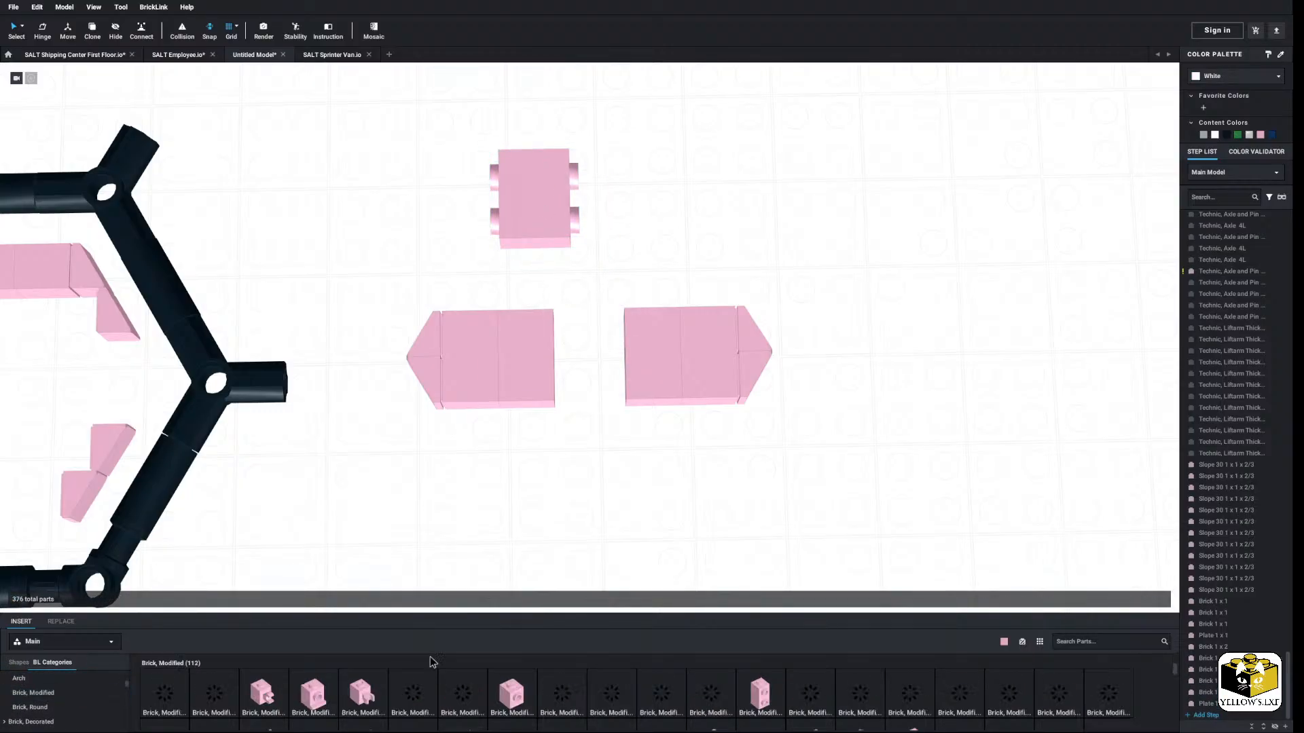
scroll(721, 703, down, 1)
scroll(637, 701, up, 1)
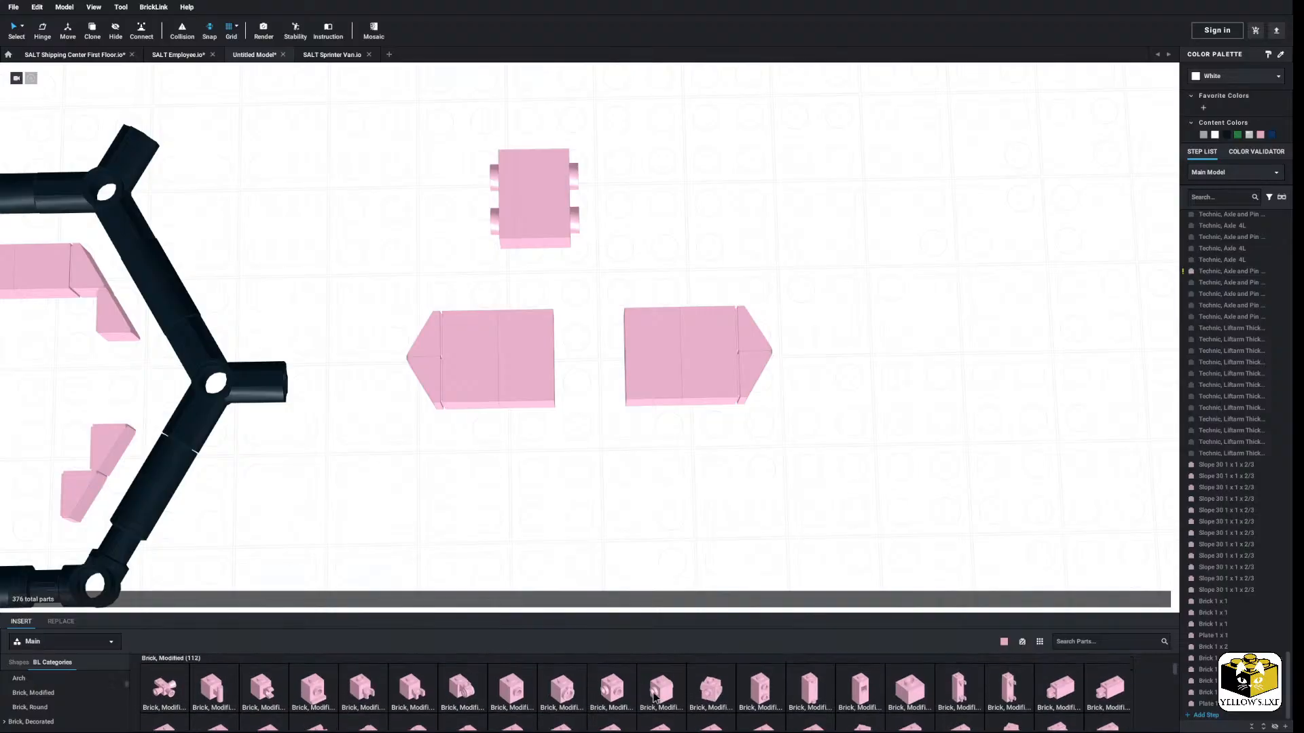
drag(767, 690, 619, 303)
key(Left)
key(Up)
key(Left)
key(Up)
key(Left)
key(Up)
key(Up)
key(Up)
key(Left)
key(Left)
key(Left)
click(671, 270)
Step: Move the innermost brick of the row's right half aside and put the modified brick in its place
drag(600, 384, 637, 179)
click(644, 267)
drag(645, 353, 776, 203)
drag(624, 191, 636, 394)
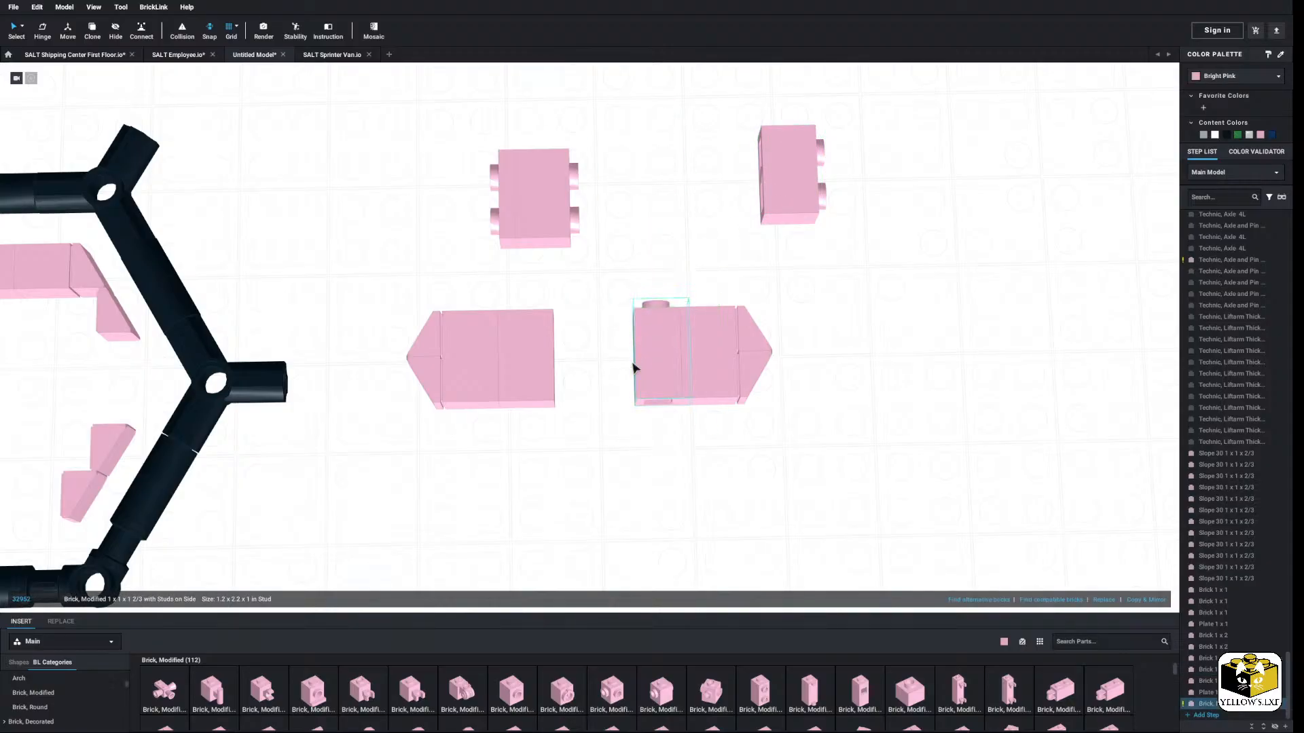
Step: Copy the modified brick and paste the duplicate against the inner end of the row's left half
right_click(640, 356)
right_click(614, 271)
click(629, 293)
right_click(628, 294)
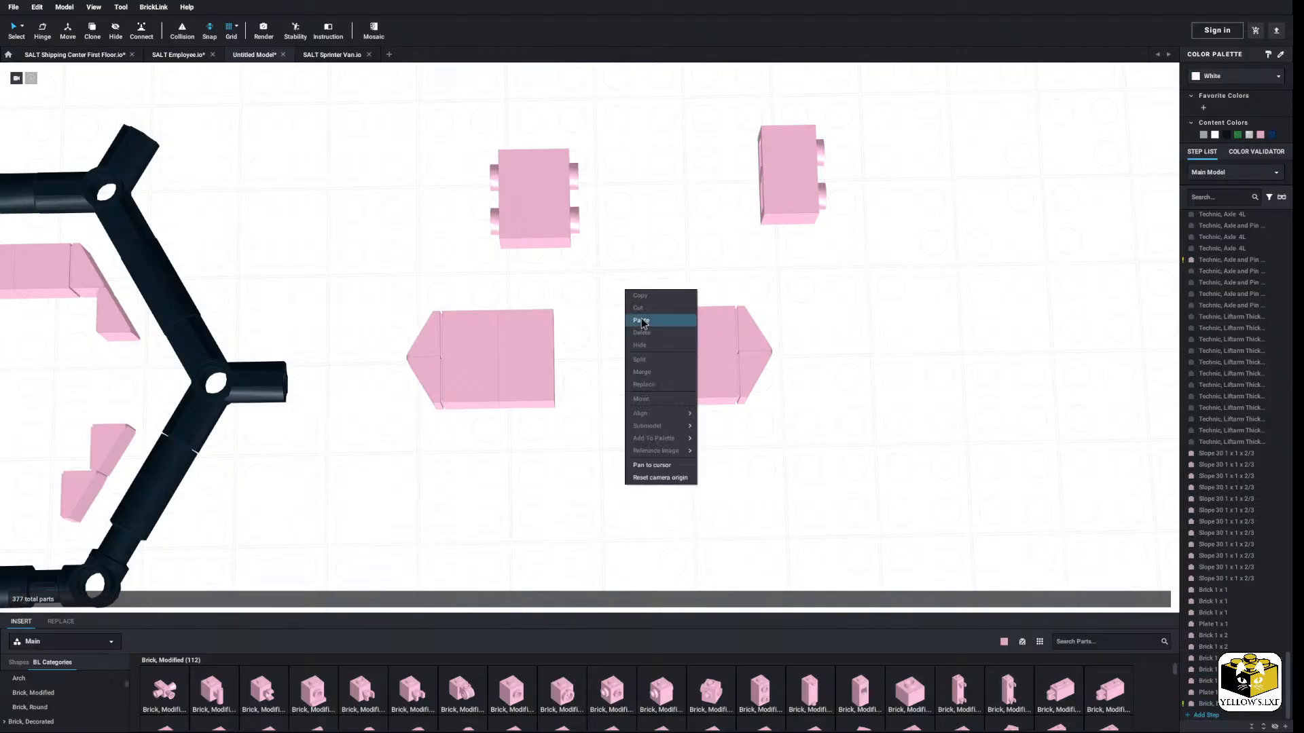
click(640, 320)
click(581, 327)
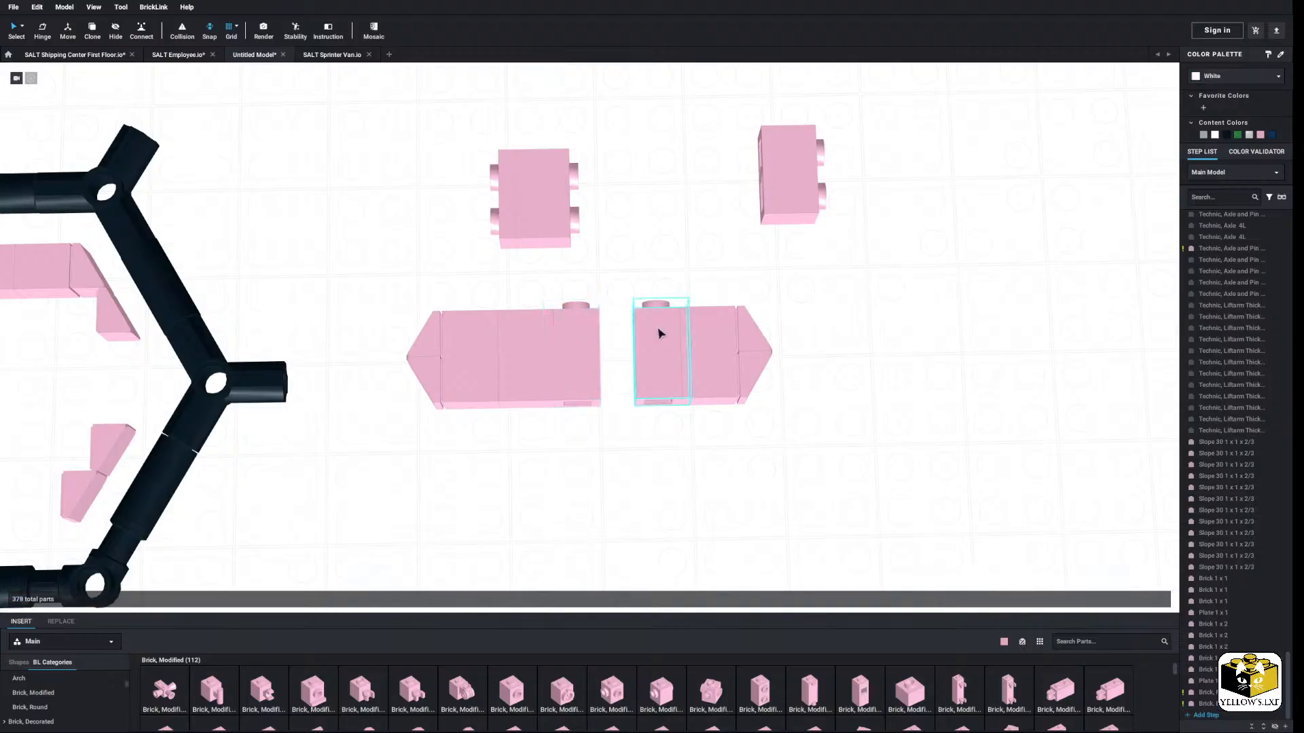
Step: Take the modified brick off the row's right half and attach the loose Plate 1 x 2 there instead
drag(661, 332, 621, 195)
drag(511, 235, 671, 357)
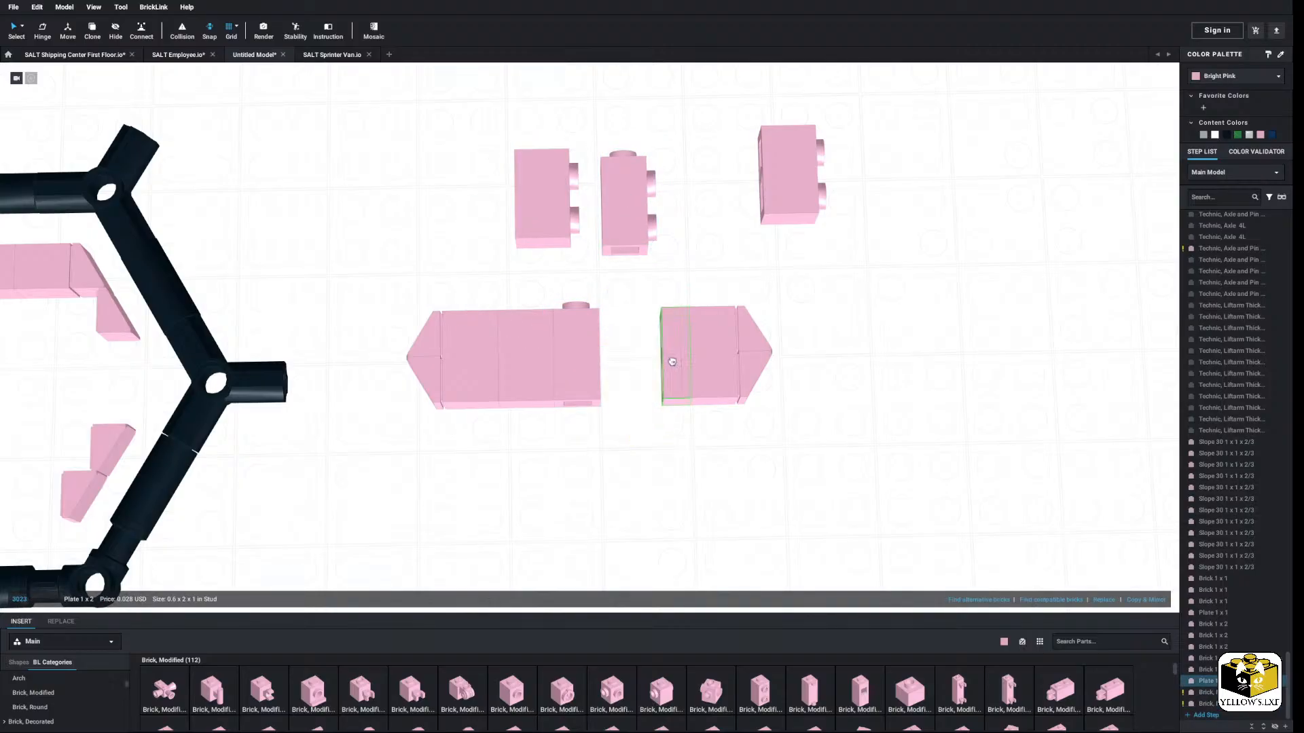
click(658, 242)
mouse_move(633, 221)
mouse_down()
mouse_move(649, 360)
mouse_move(632, 195)
mouse_up()
Step: Duplicate the Plate 1 x 2 on the row's right half and fill the remaining gap with the loose modified brick
right_click(673, 339)
click(686, 347)
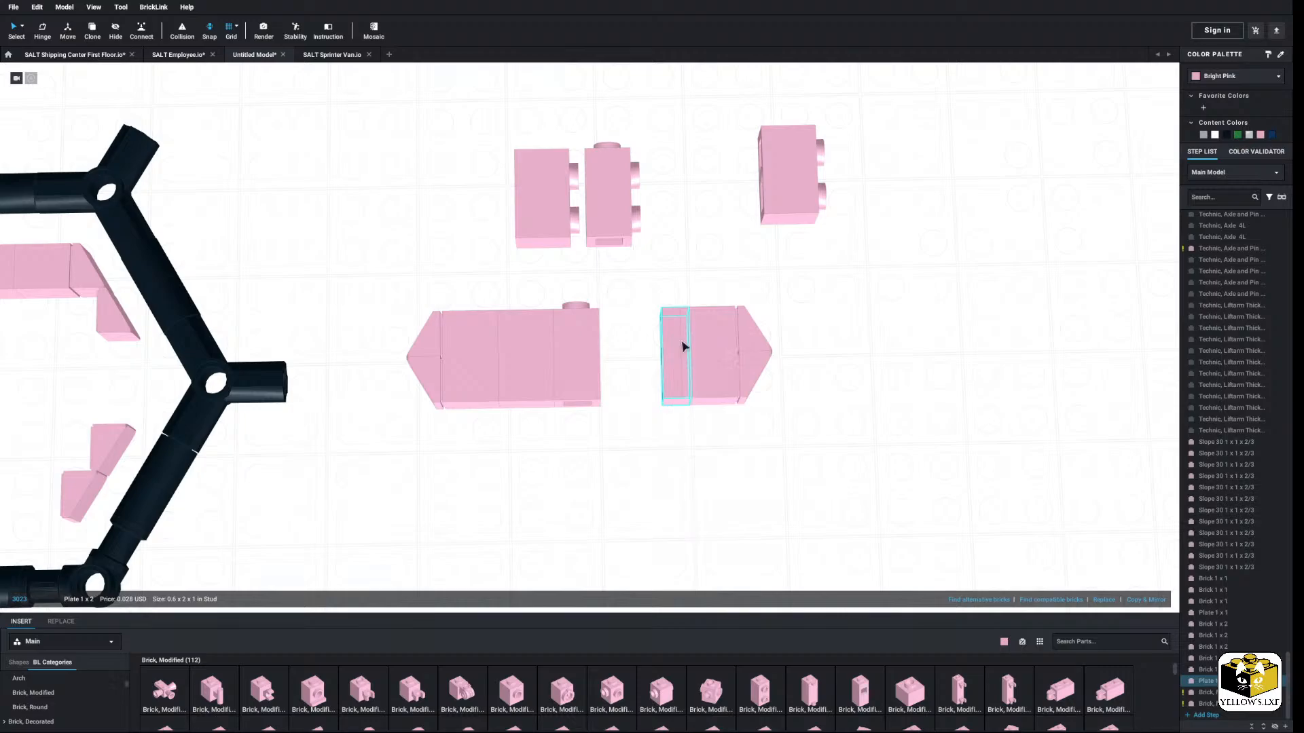
right_click(703, 255)
click(727, 285)
click(660, 366)
click(631, 286)
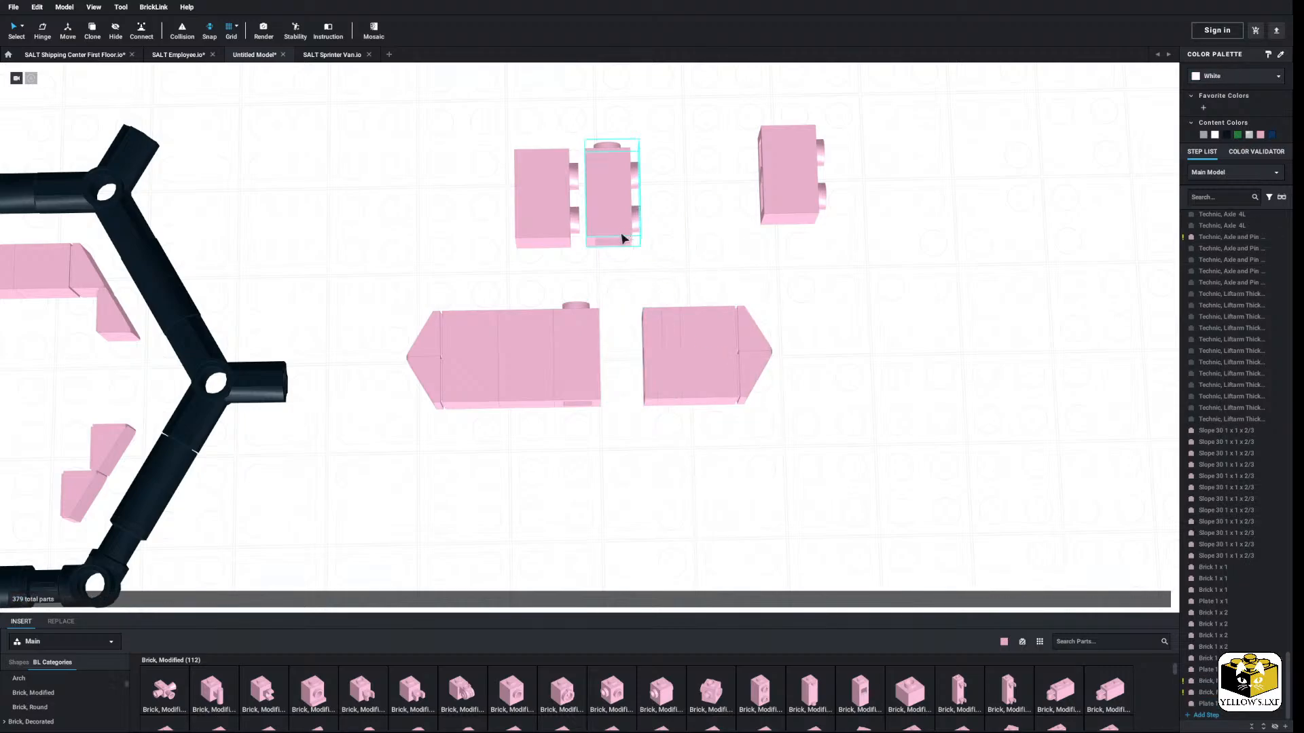
drag(622, 236, 633, 393)
click(608, 201)
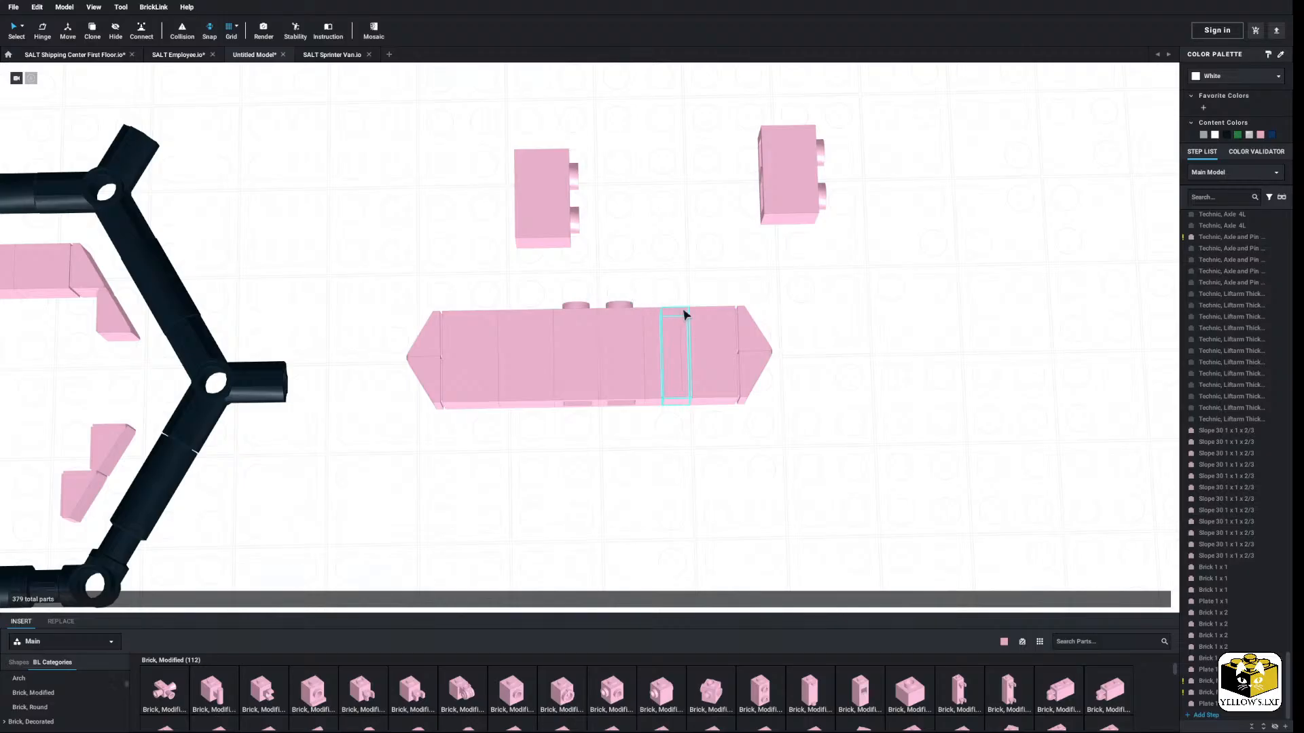
Step: Delete all bricks and plates between the detached row's end slopes, plus the two spare bricks above it
drag(695, 284, 490, 440)
right_click(489, 361)
click(527, 407)
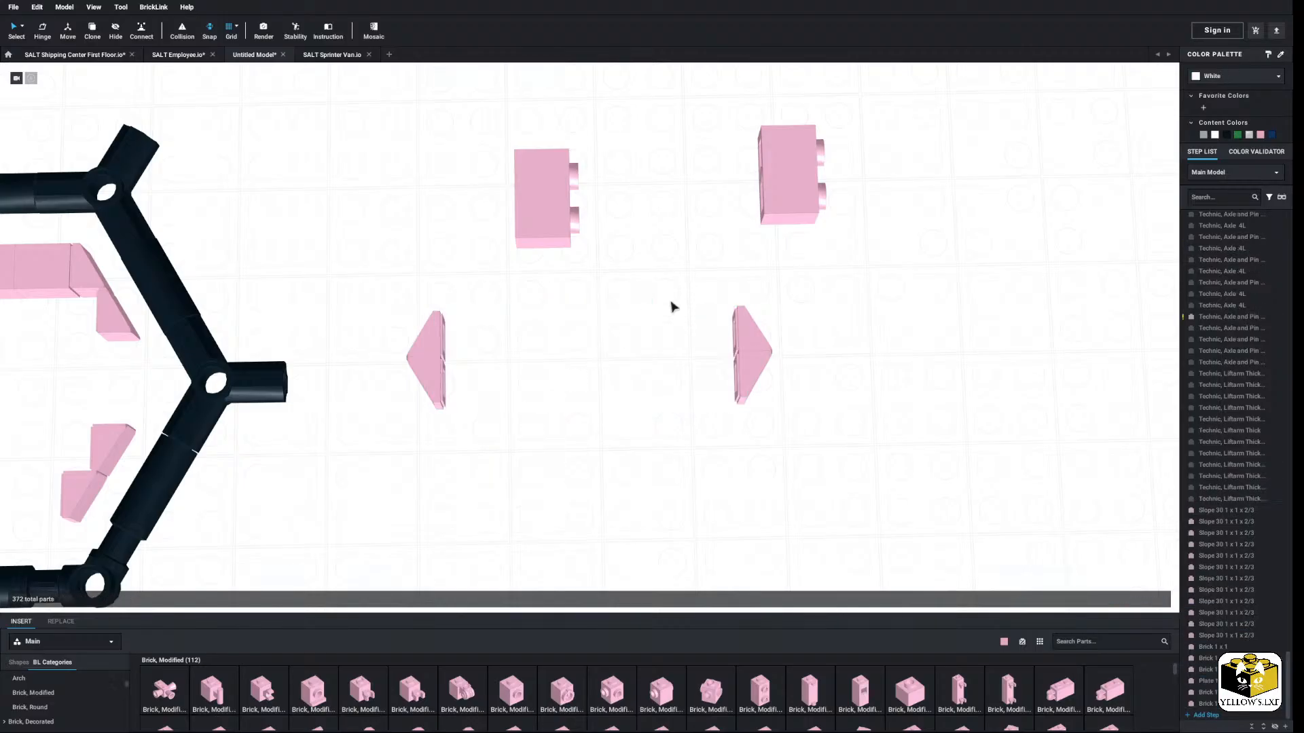
scroll(669, 303, down, 3)
drag(770, 197, 518, 277)
right_click(540, 247)
click(585, 294)
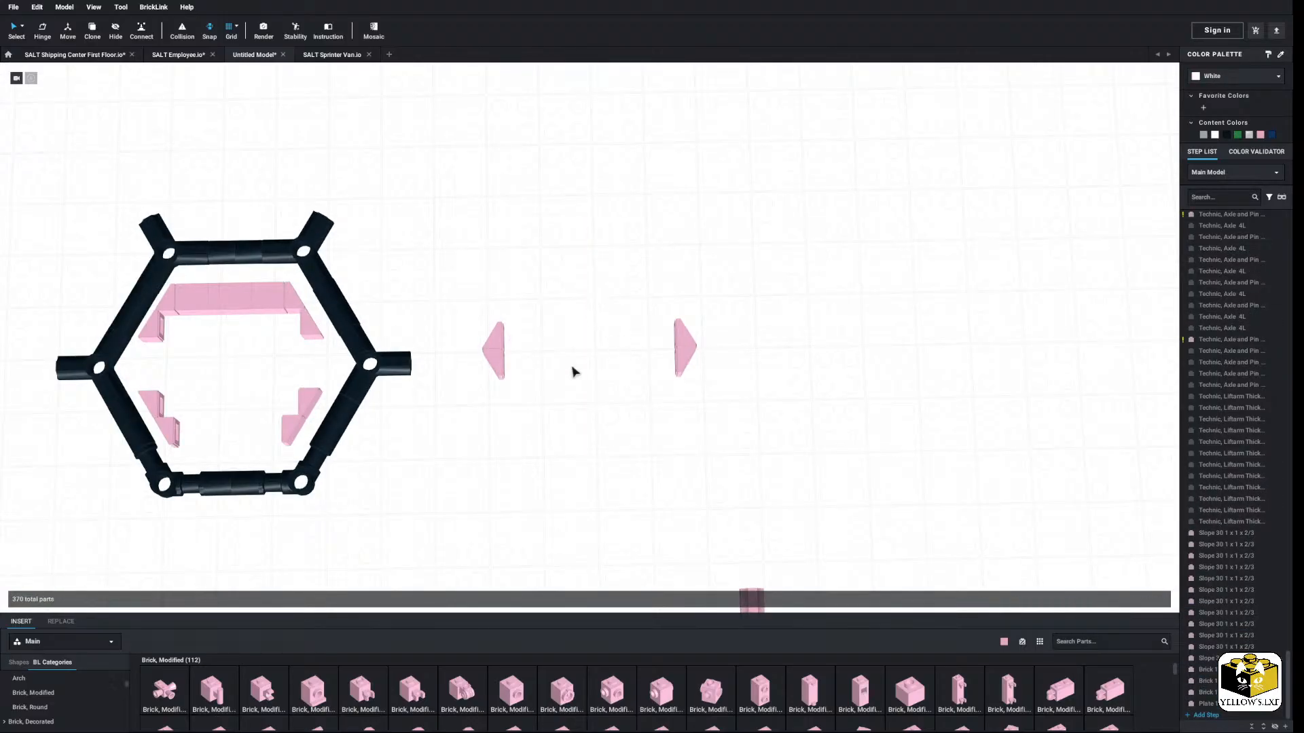
Step: Delete the four pink slopes in the lower corners inside the ring
scroll(493, 437, up, 2)
drag(382, 445, 213, 480)
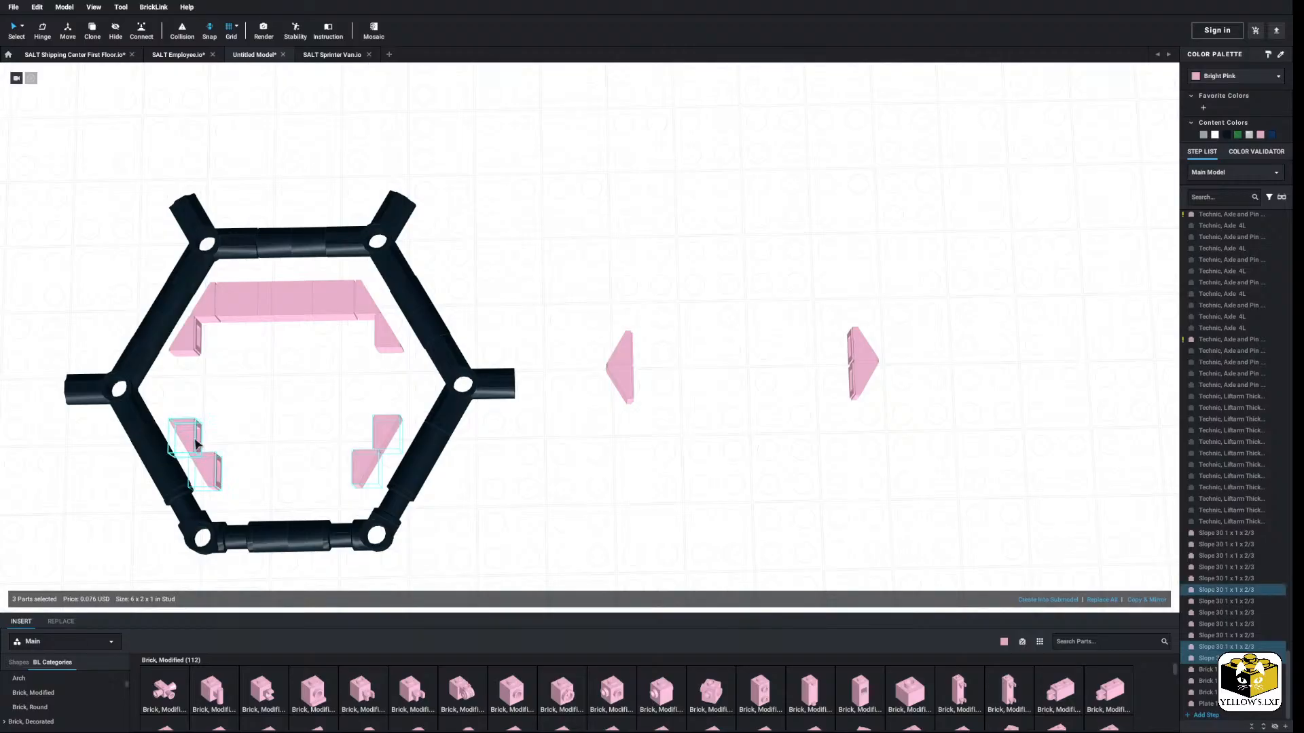
right_click(192, 439)
click(234, 486)
Step: Select the upper row's slopes, bricks and plates inside the ring and delete them
click(196, 339)
ctrl+click(206, 313)
ctrl+click(254, 309)
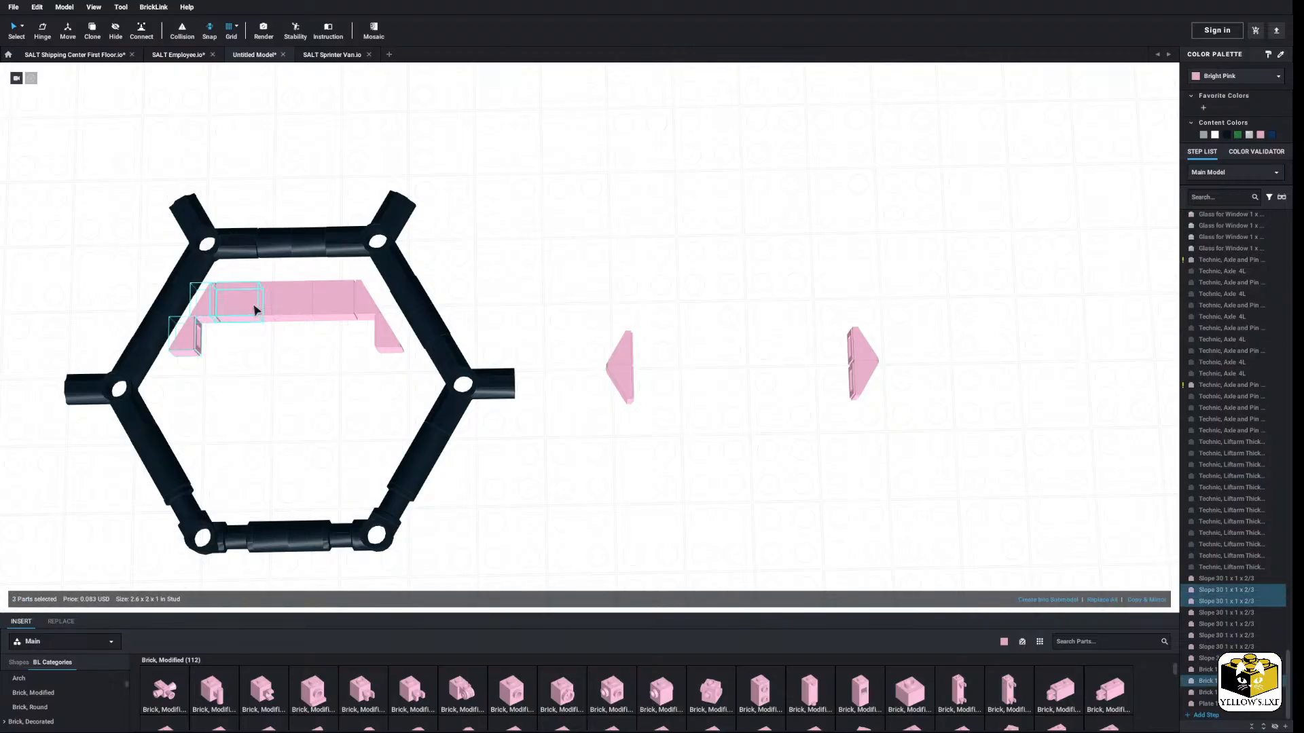
ctrl+click(371, 309)
ctrl+click(393, 338)
right_click(394, 336)
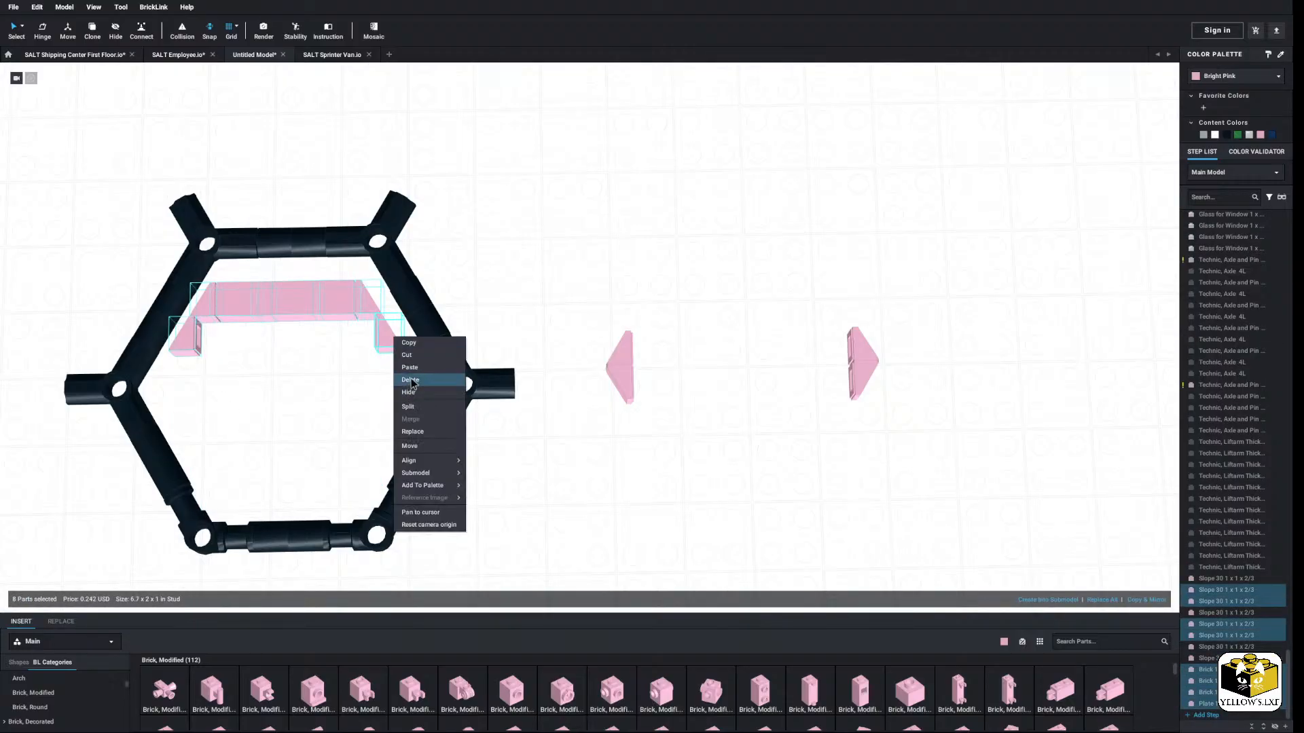
click(443, 383)
right_click(394, 344)
click(420, 392)
Step: Insert a bright pink Bracket 1 x 1 - 1 x 1 Inverted from the Bracket category between the two remaining slope pairs
middle_drag(815, 465, 602, 428)
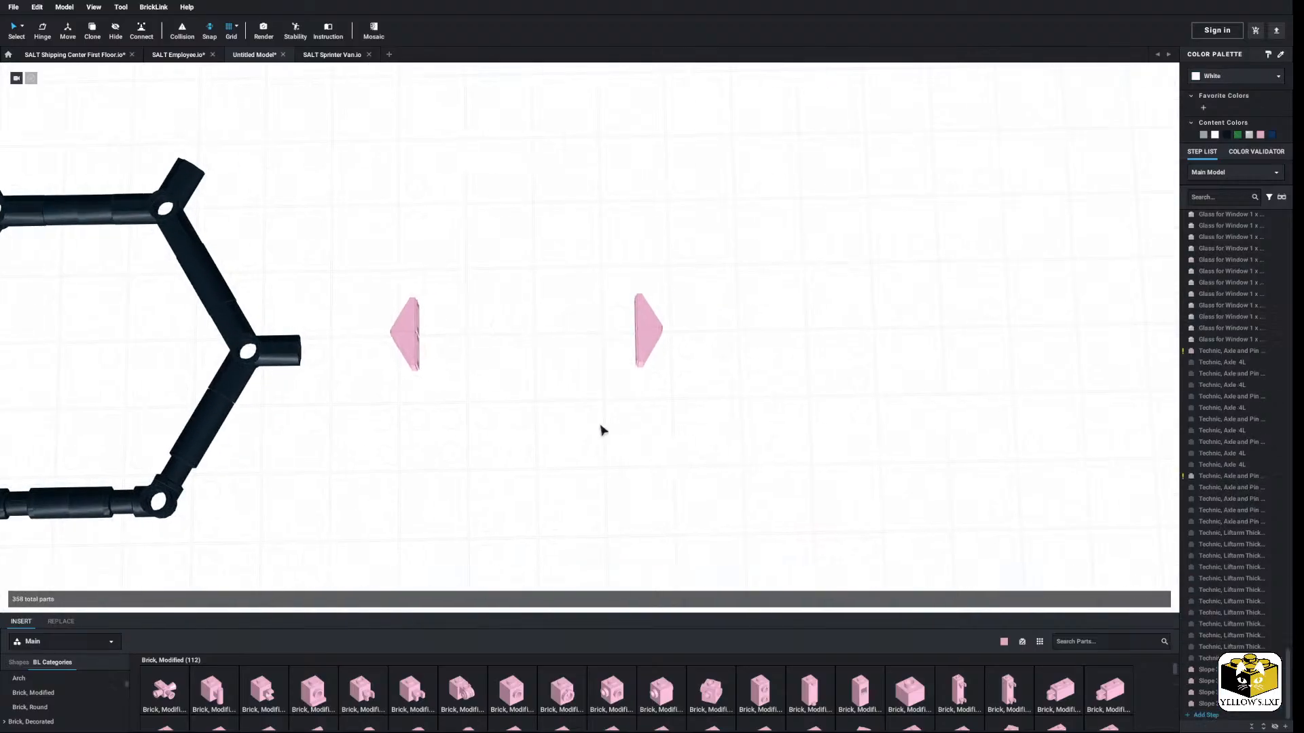
scroll(602, 429, up, 4)
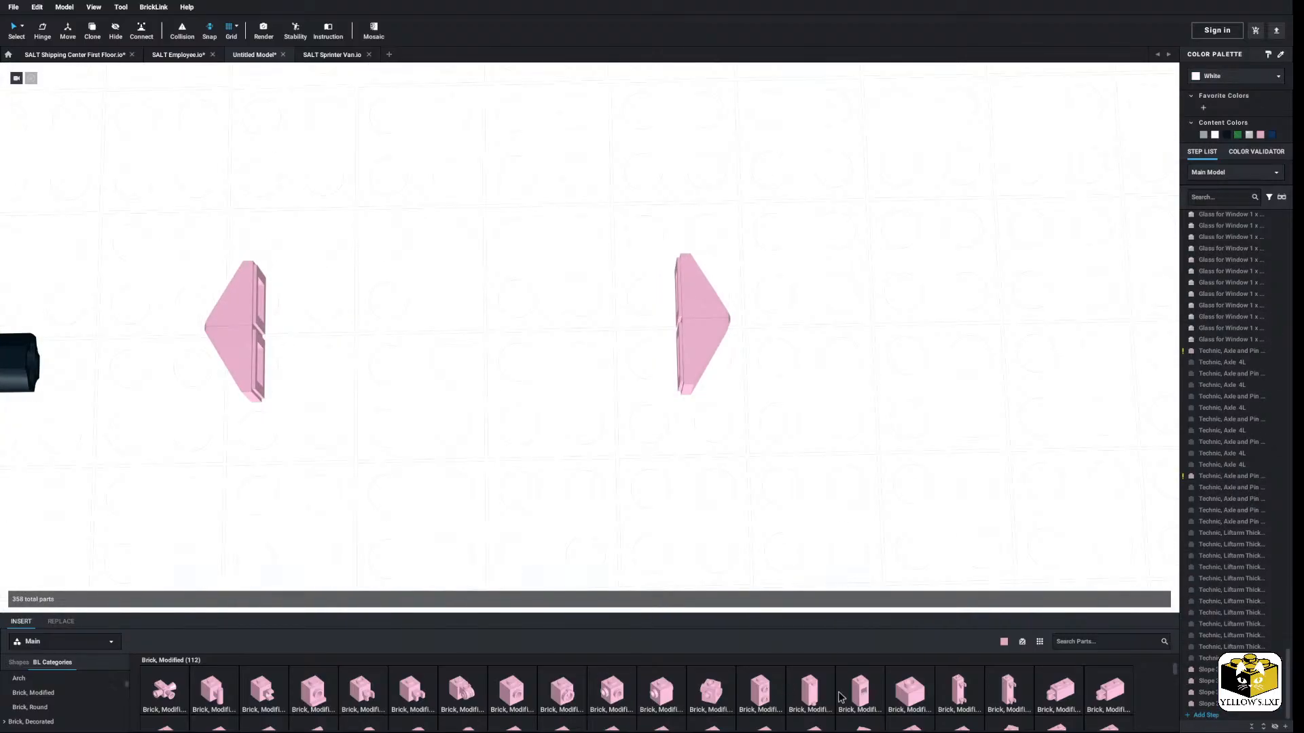
scroll(841, 697, down, 2)
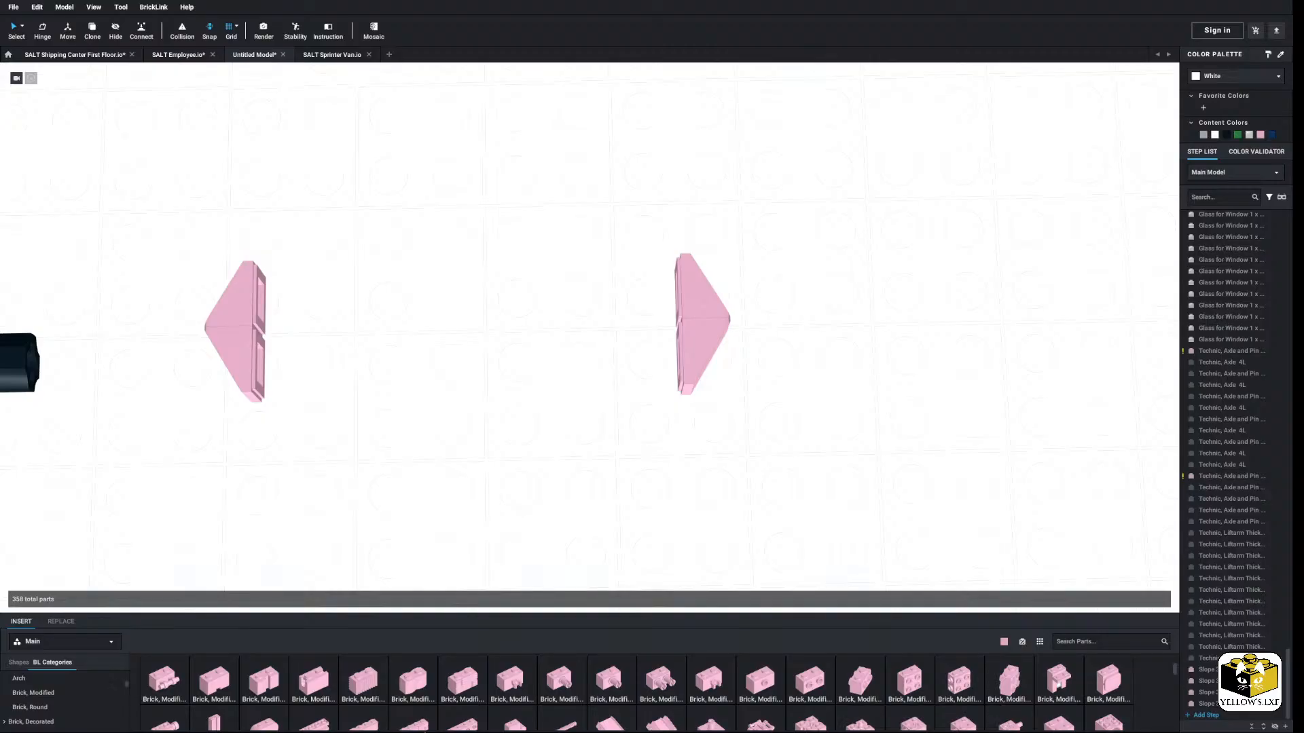
scroll(135, 686, up, 2)
scroll(75, 709, up, 3)
scroll(56, 693, down, 1)
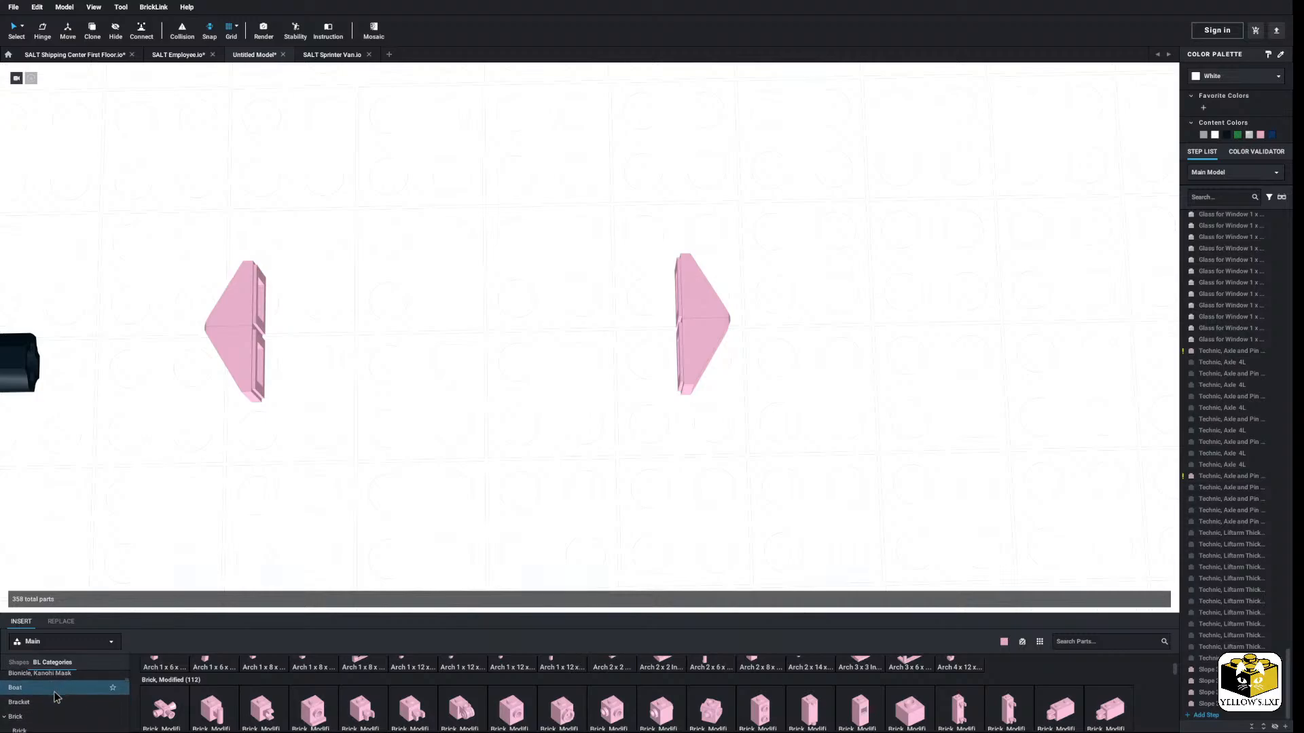
click(56, 699)
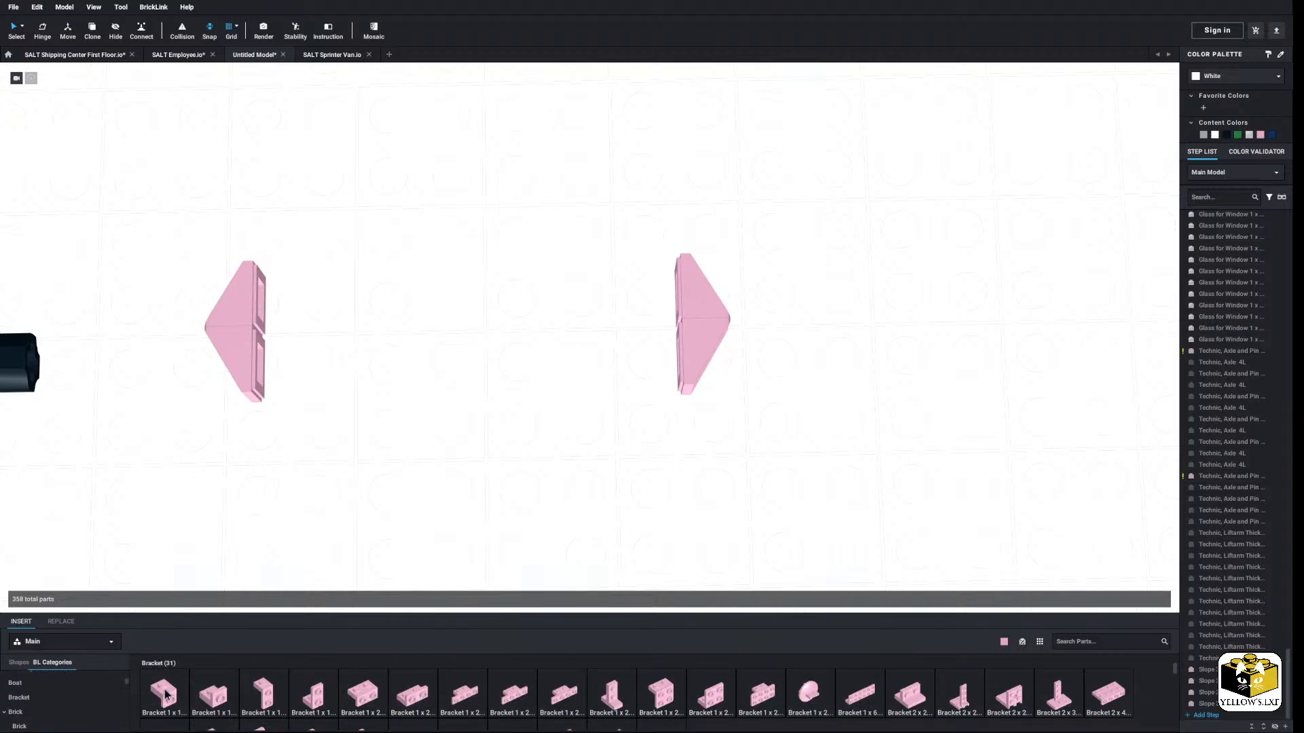
drag(197, 693, 450, 309)
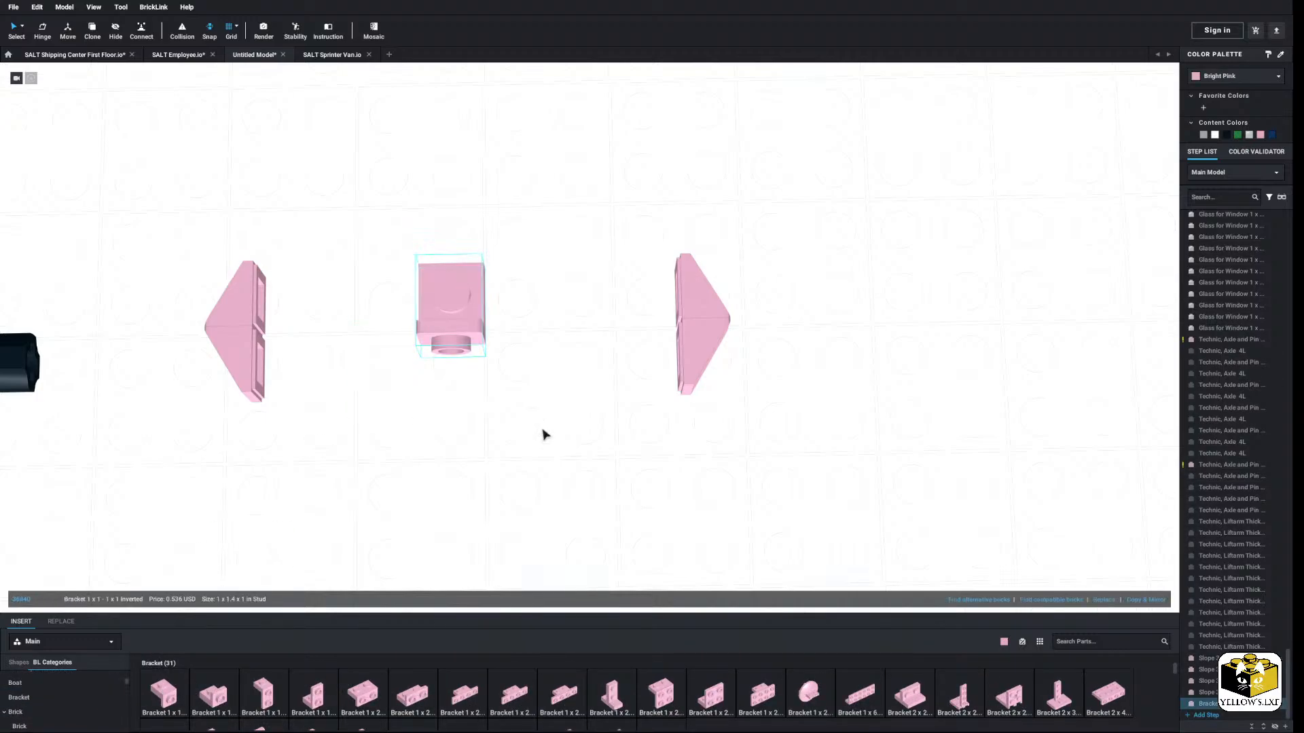
Step: Insert a Plate 1 x 2 on its side against the left slope pair and move the inverted bracket above it
click(85, 714)
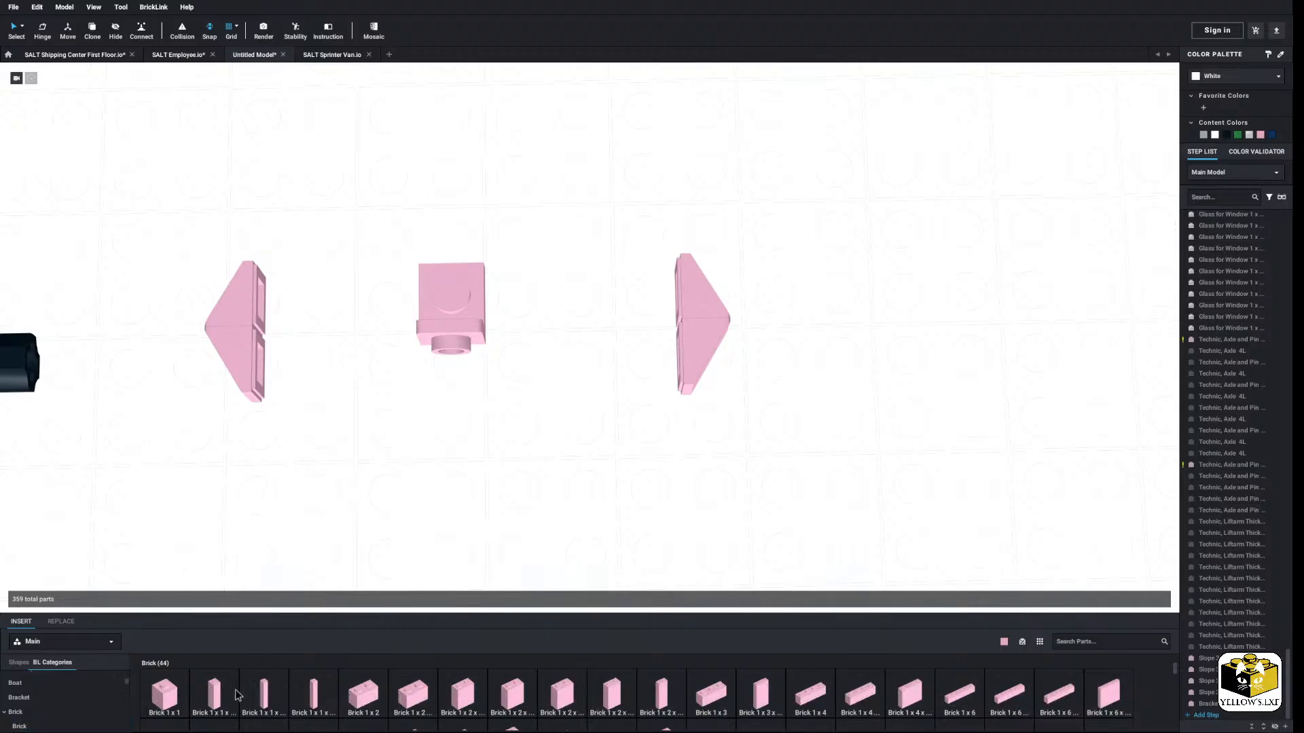
scroll(62, 692, down, 10)
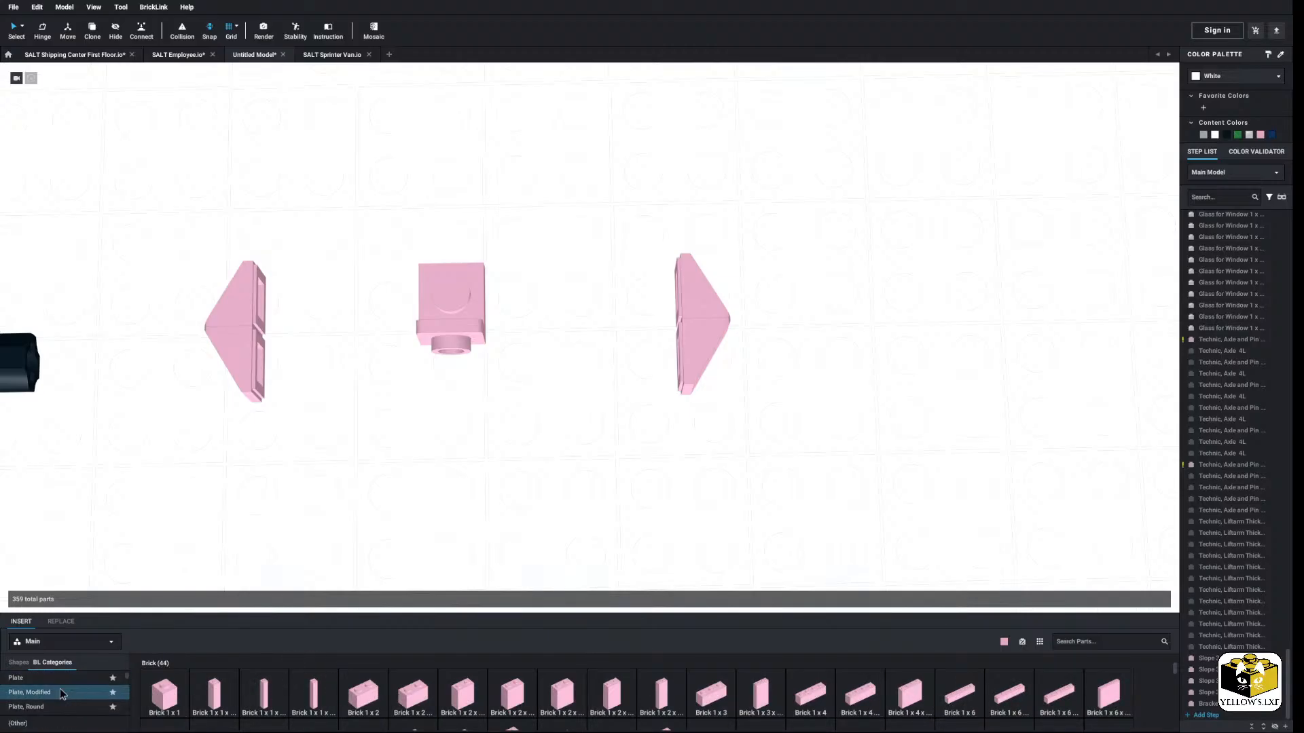
click(56, 678)
drag(207, 700, 272, 337)
key(Up)
key(Left)
scroll(410, 382, down, 3)
drag(503, 316, 469, 237)
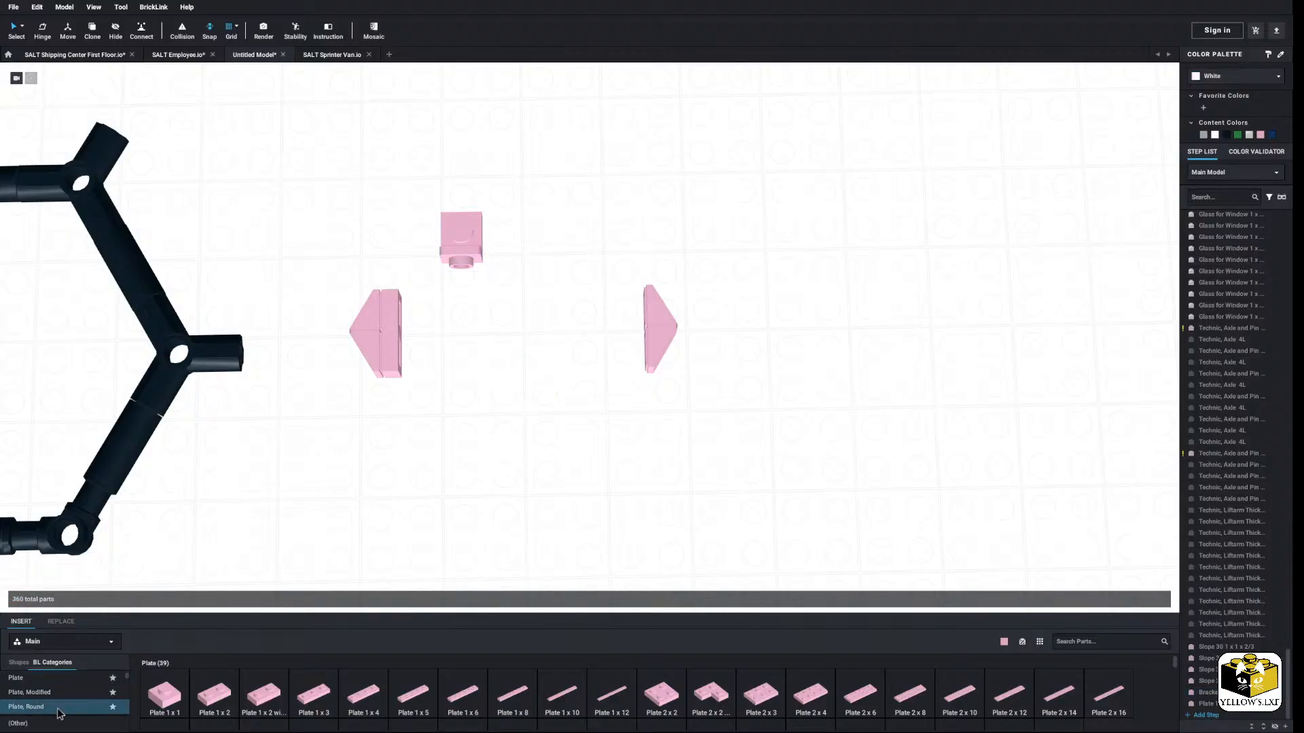
Step: Insert a bright pink Bracket 1 x 1 - 1 x 1 against the upper half of the left Plate 1 x 2
scroll(417, 470, up, 2)
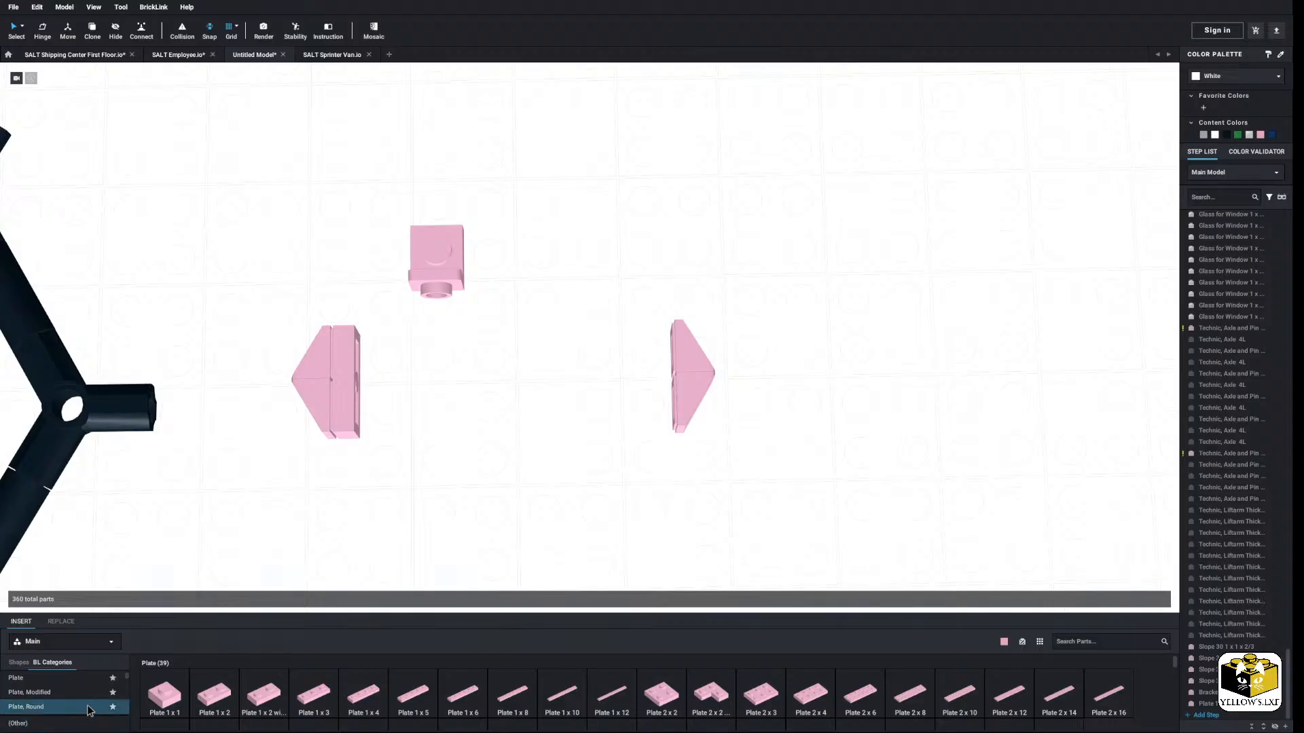
scroll(55, 702, up, 5)
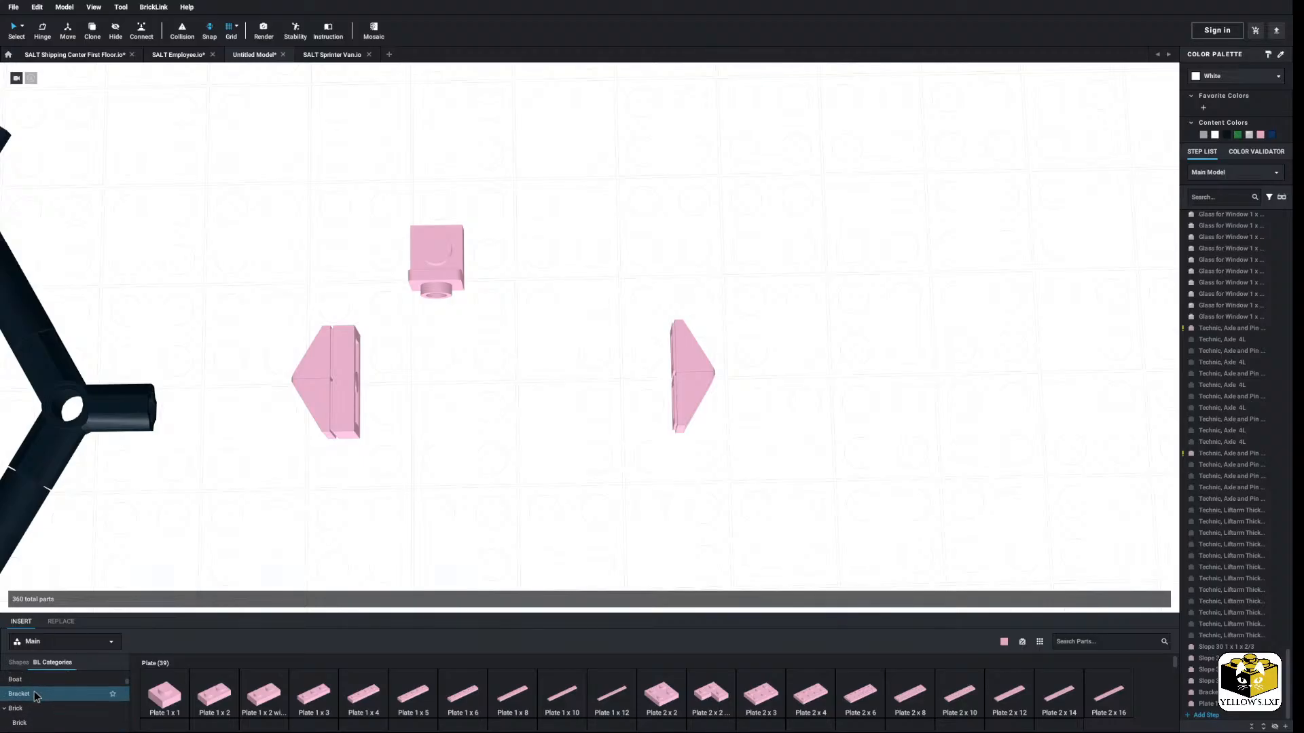
click(47, 696)
click(163, 693)
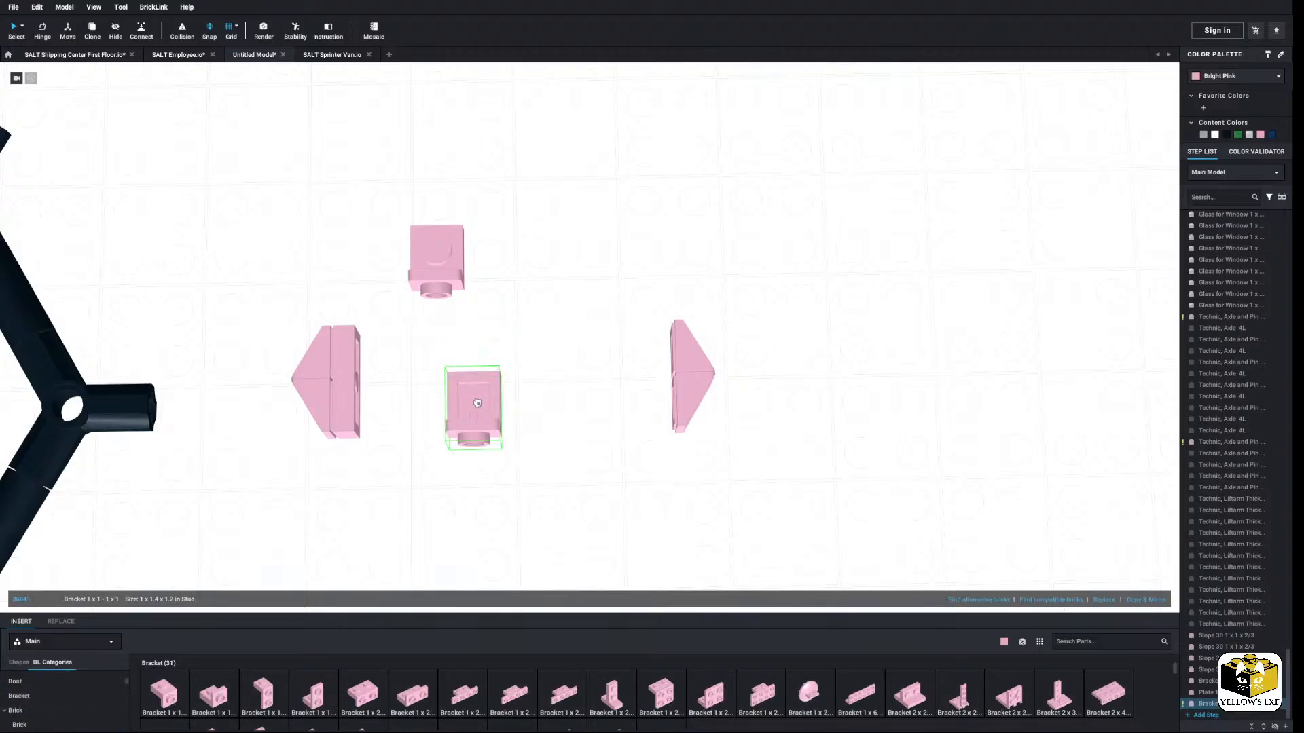
click(401, 367)
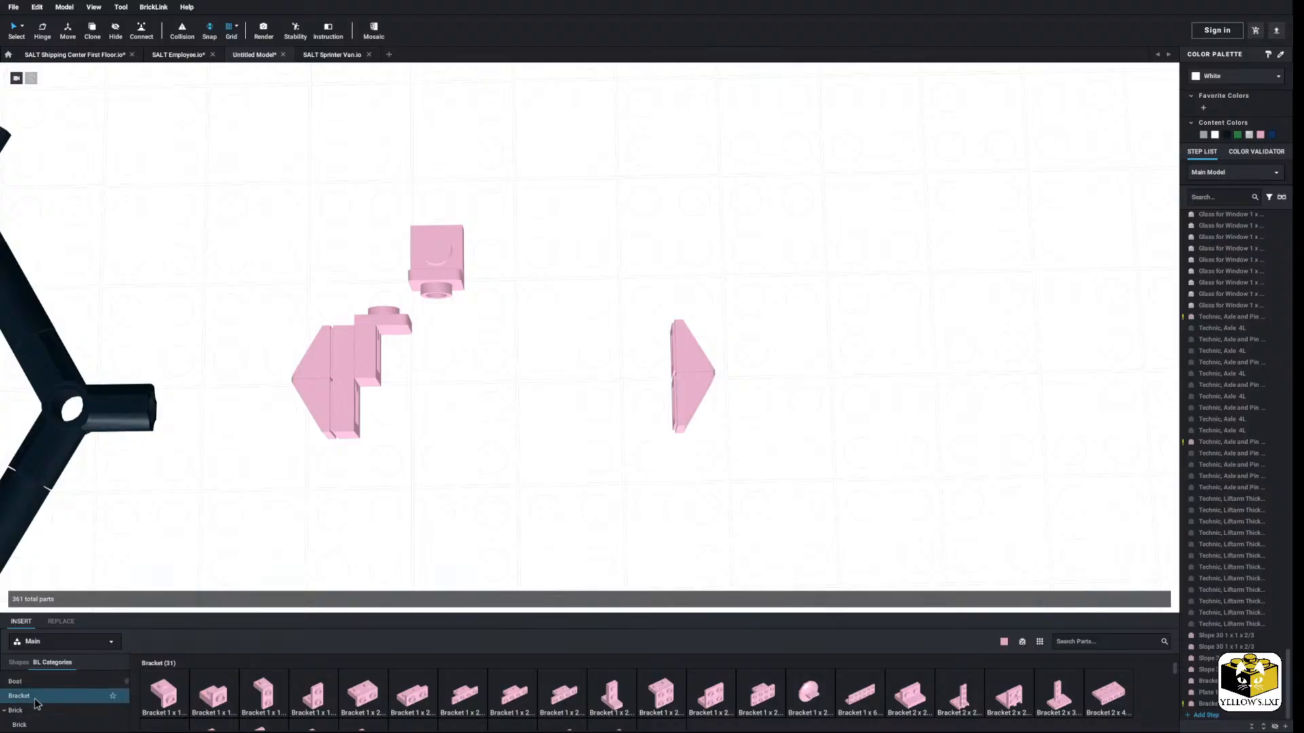
Step: Insert a bright pink Plate 1 x 1 from the Plate category against the bracket on the left slope assembly
scroll(34, 706, down, 3)
scroll(34, 706, down, 15)
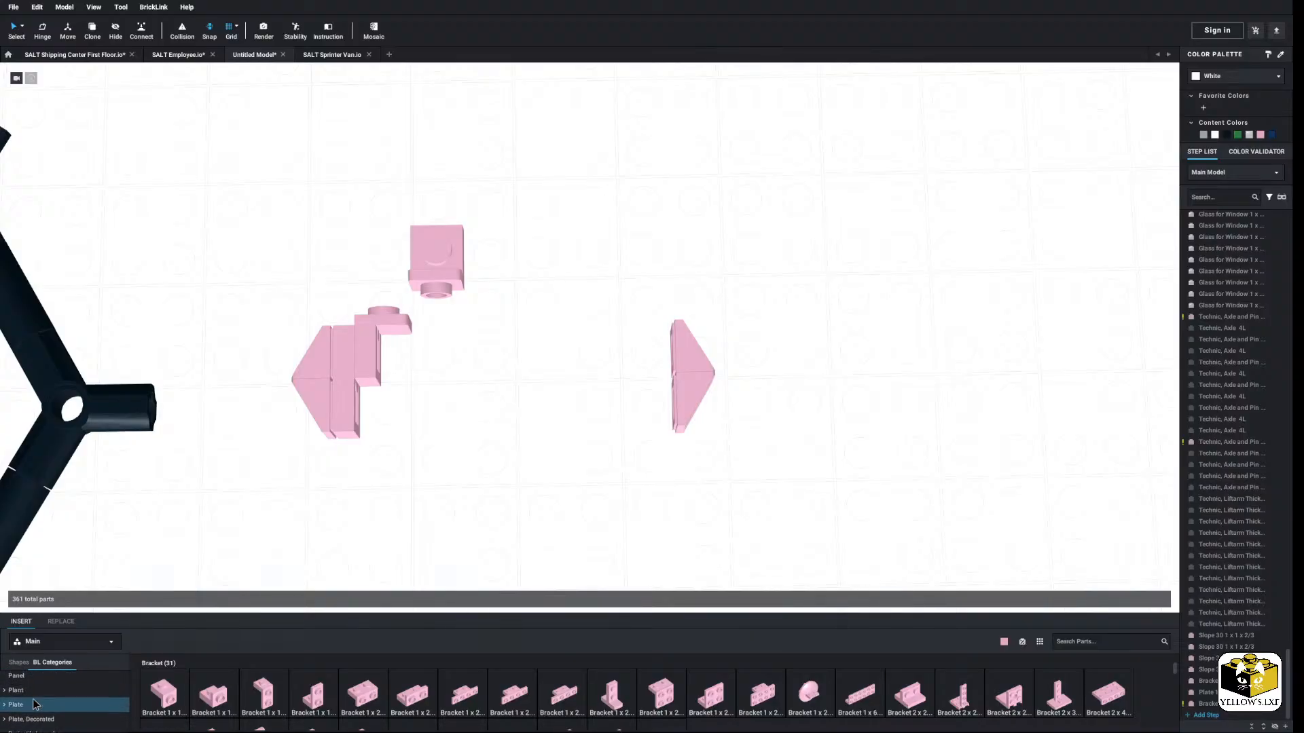
scroll(31, 709, up, 1)
click(21, 715)
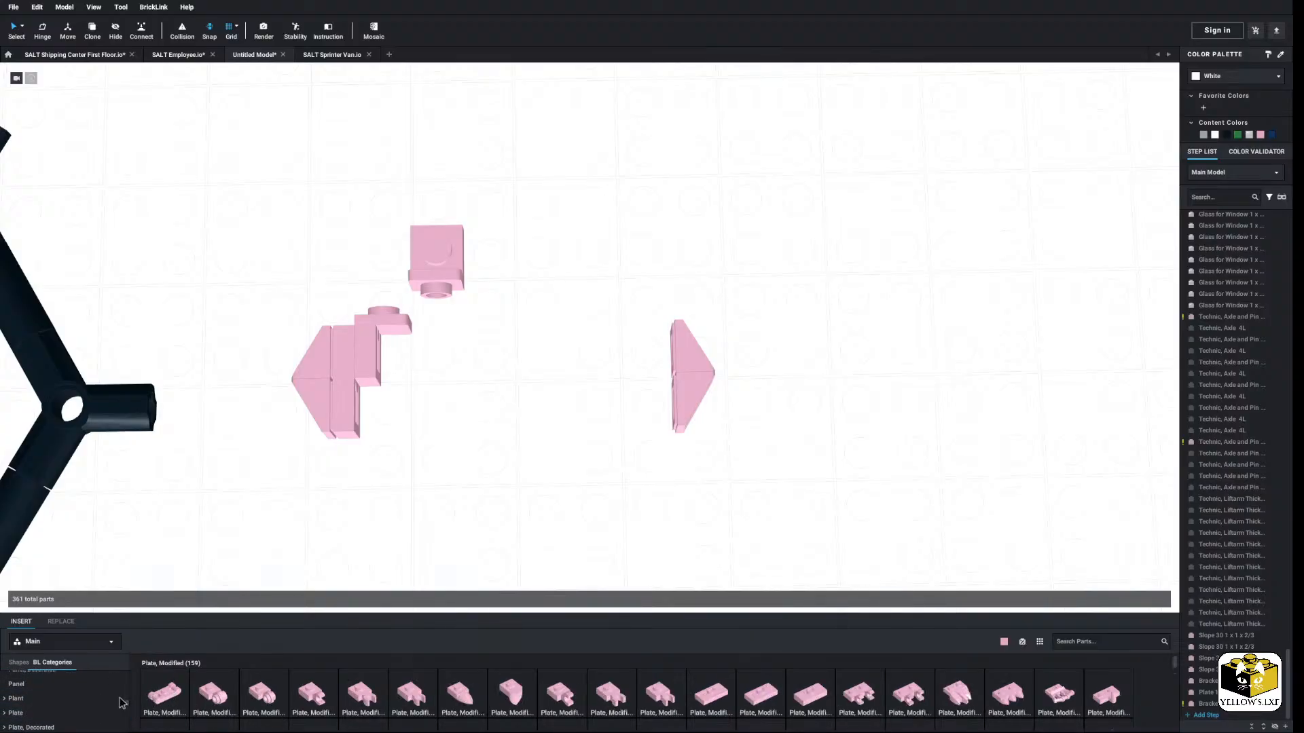
click(6, 713)
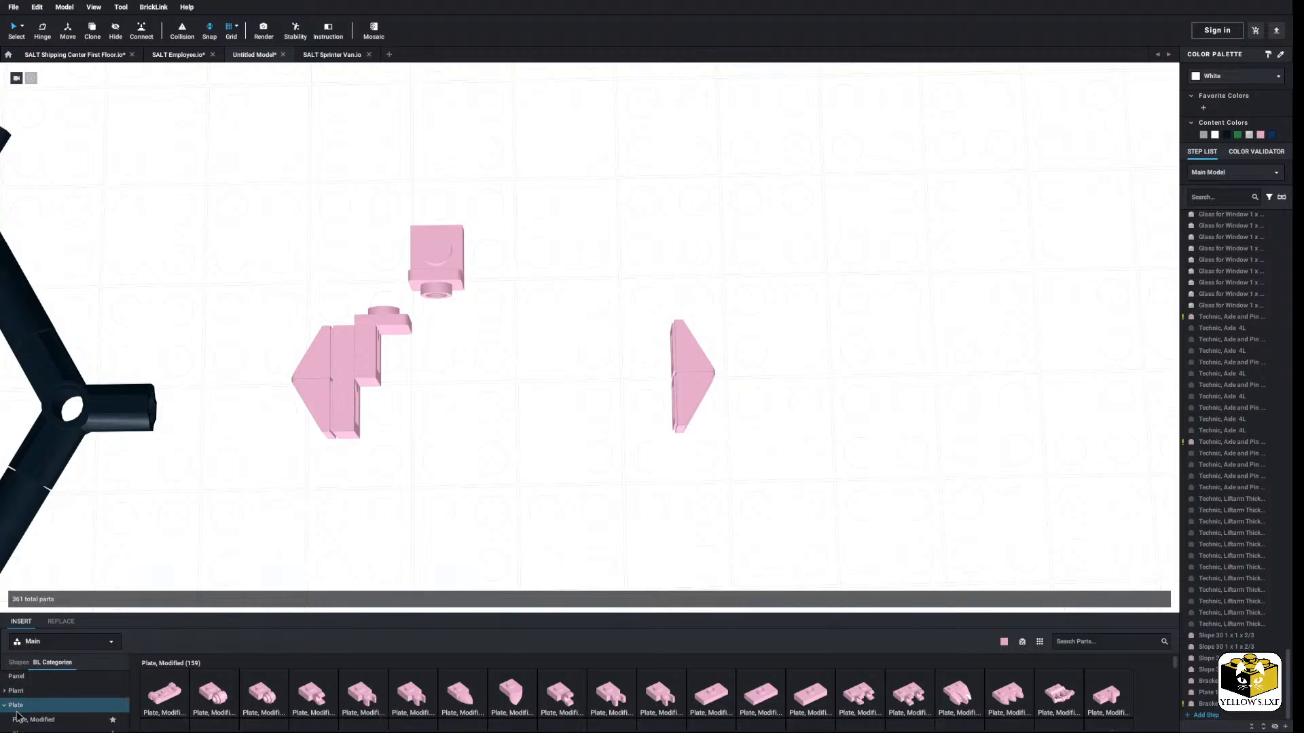
click(30, 714)
drag(157, 703, 384, 299)
Step: Copy the Bracket 1 x 1 - 1 x 1 and attach the copy to the Plate 1 x 1 above it
click(391, 334)
right_click(391, 334)
click(409, 339)
right_click(433, 340)
click(470, 370)
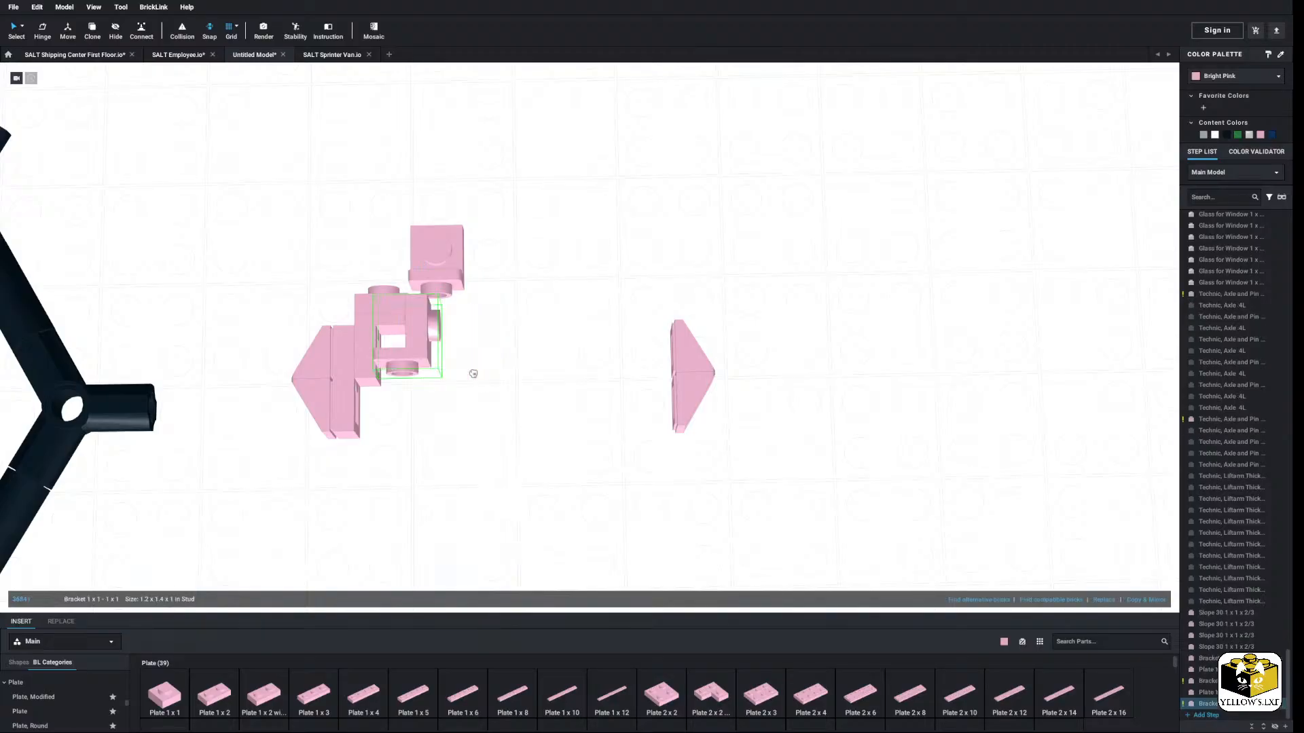
click(381, 301)
Step: Delete the unused inverted bracket and move the bracket assembly away from the left slope pair into the gap
right_click(457, 270)
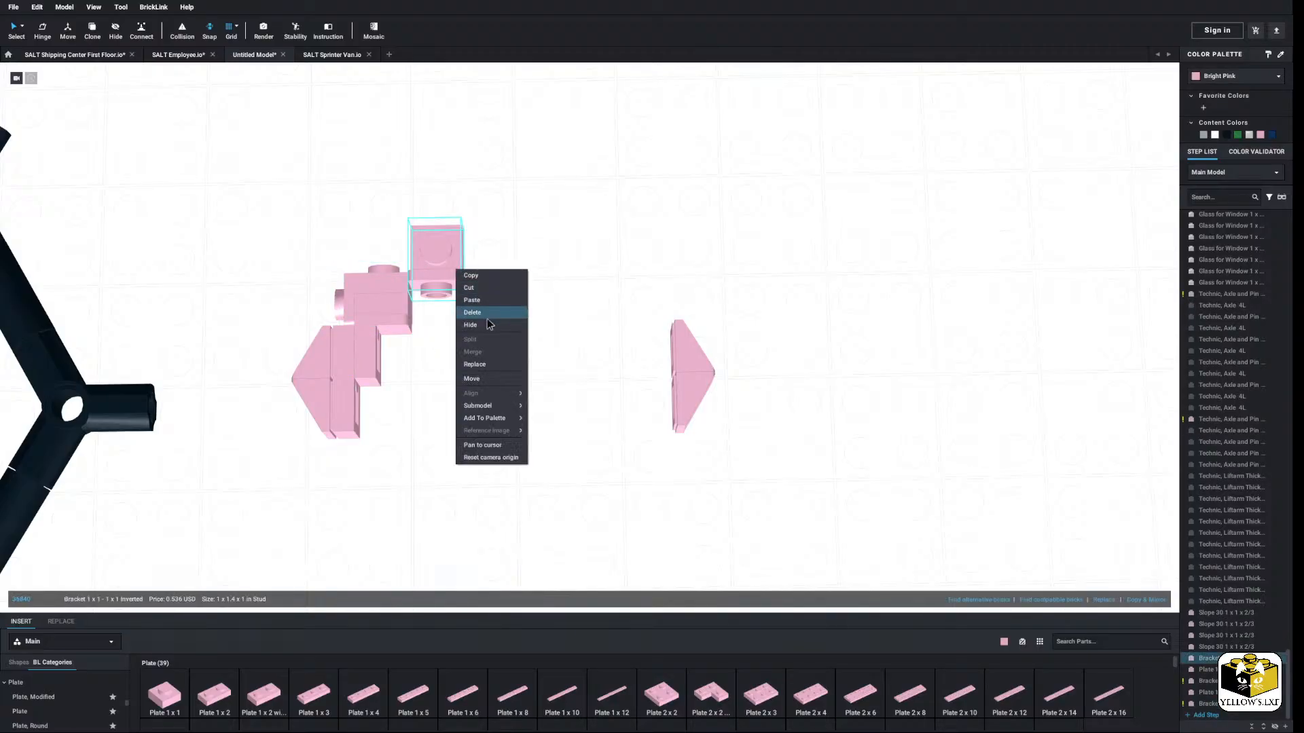
click(483, 312)
click(380, 303)
drag(380, 302, 544, 299)
Step: Replace the Plate 1 x 2 against the left slope pair with a bright pink Brick 1 x 2
click(354, 378)
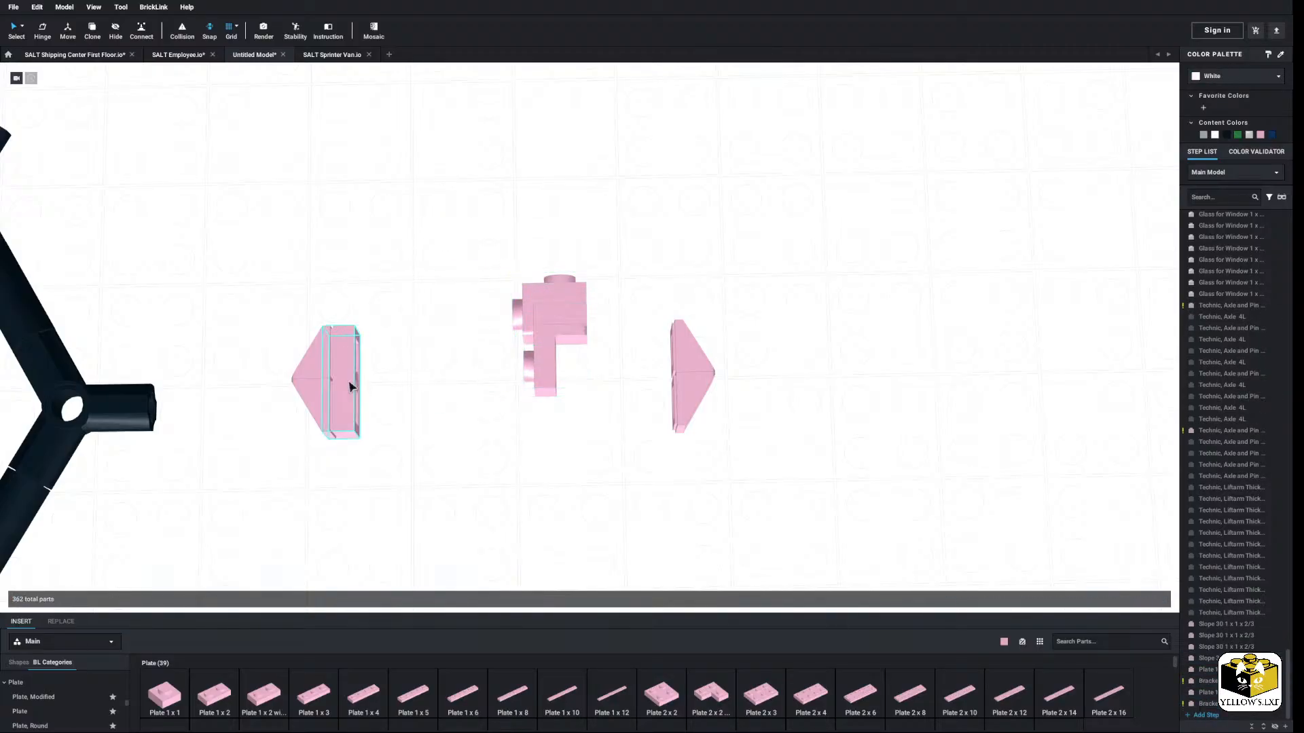
right_click(349, 381)
click(367, 424)
scroll(45, 696, up, 3)
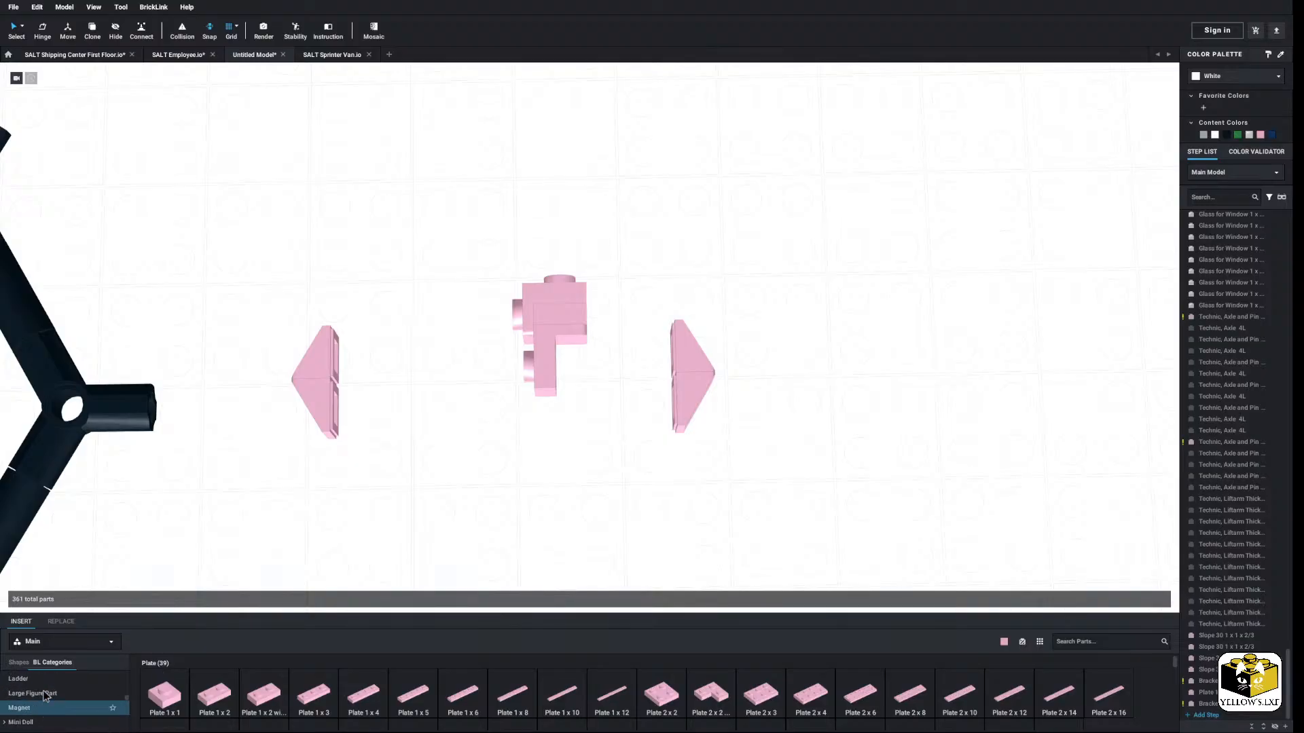
scroll(45, 695, up, 5)
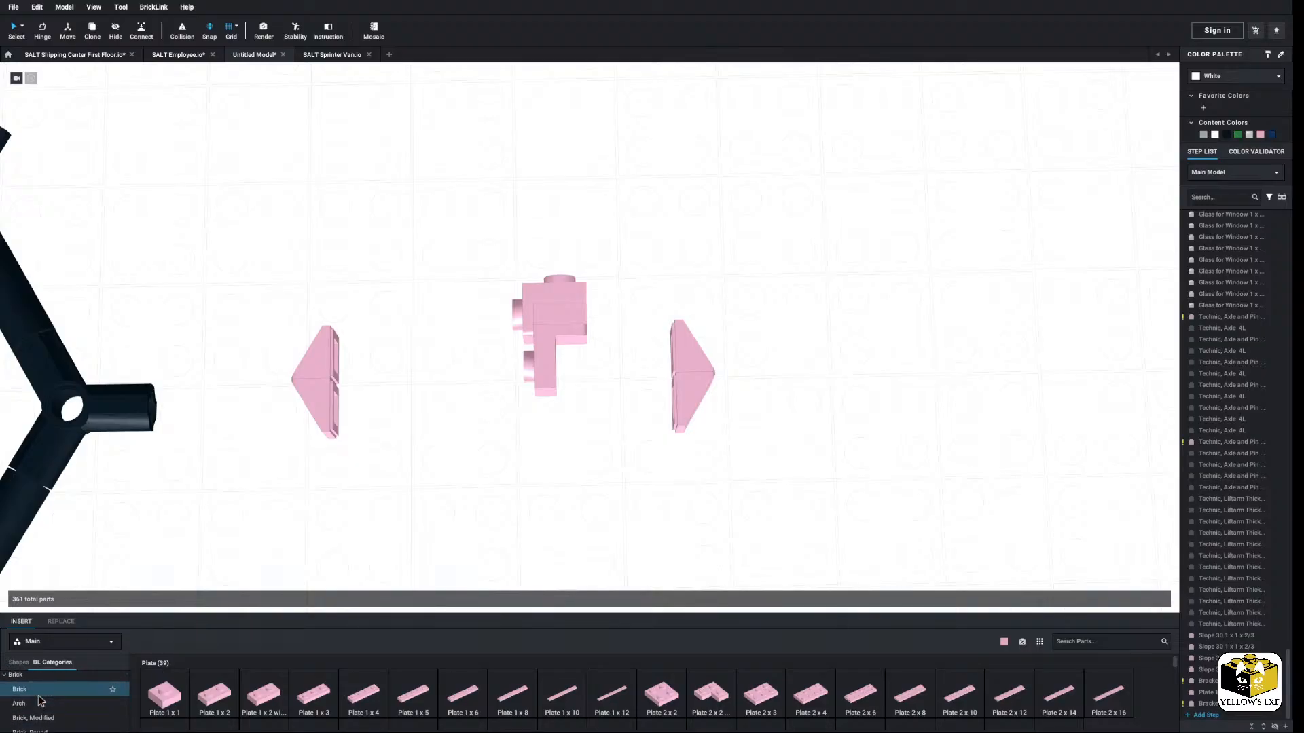
click(38, 692)
drag(347, 680, 347, 385)
Step: Attach the bracket assembly to the upper half of the Brick 1 x 2 and a flipped copy to its lower half
click(526, 356)
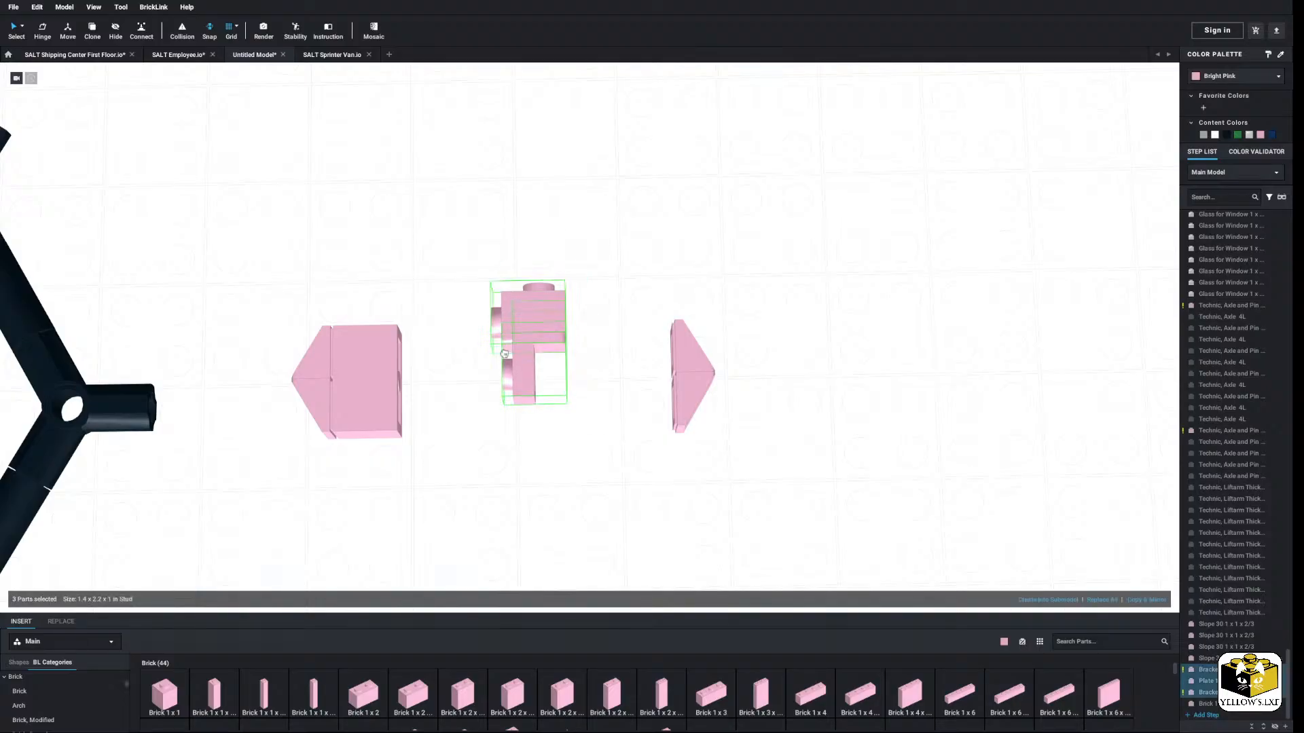
drag(526, 356, 406, 343)
right_click(402, 332)
right_click(460, 335)
click(484, 367)
key(Up)
key(Up)
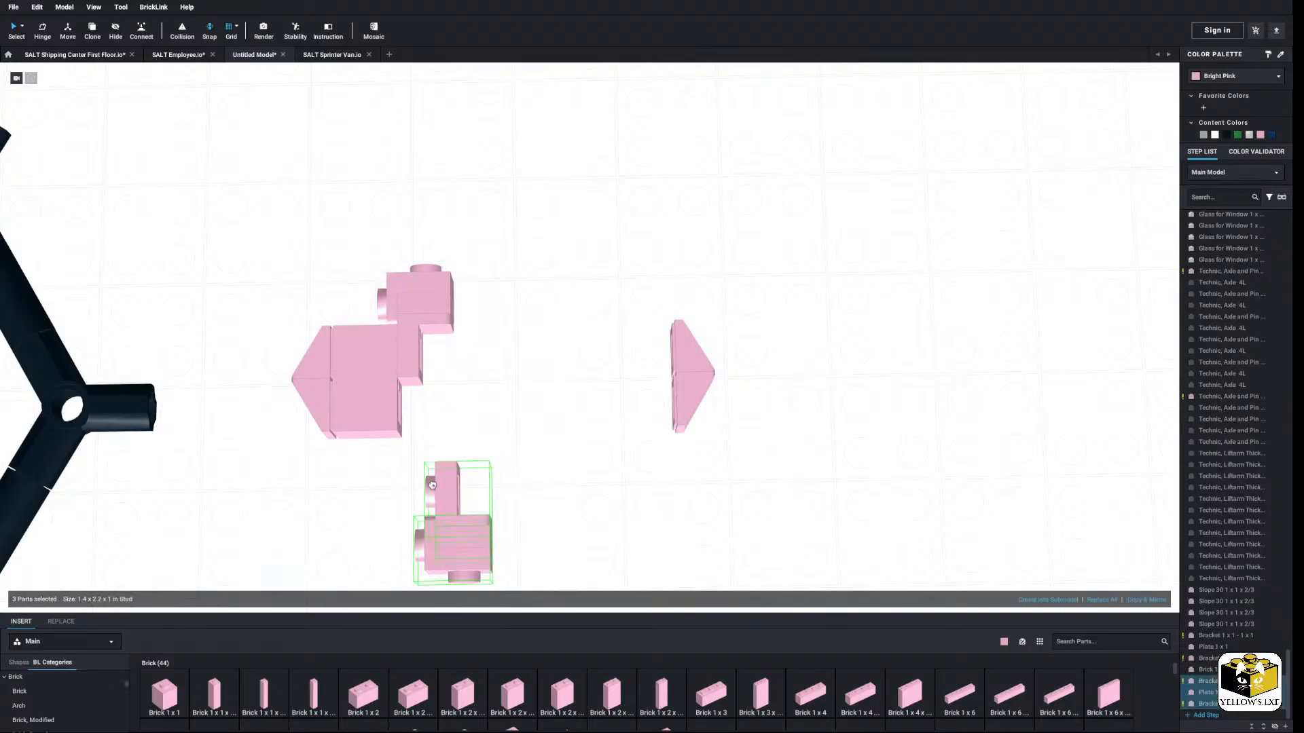
click(406, 411)
click(495, 406)
Step: Insert a Plate 1 x 1 onto the left-facing stud of both the upper and the lower bracket assembly
middle_drag(295, 427, 490, 413)
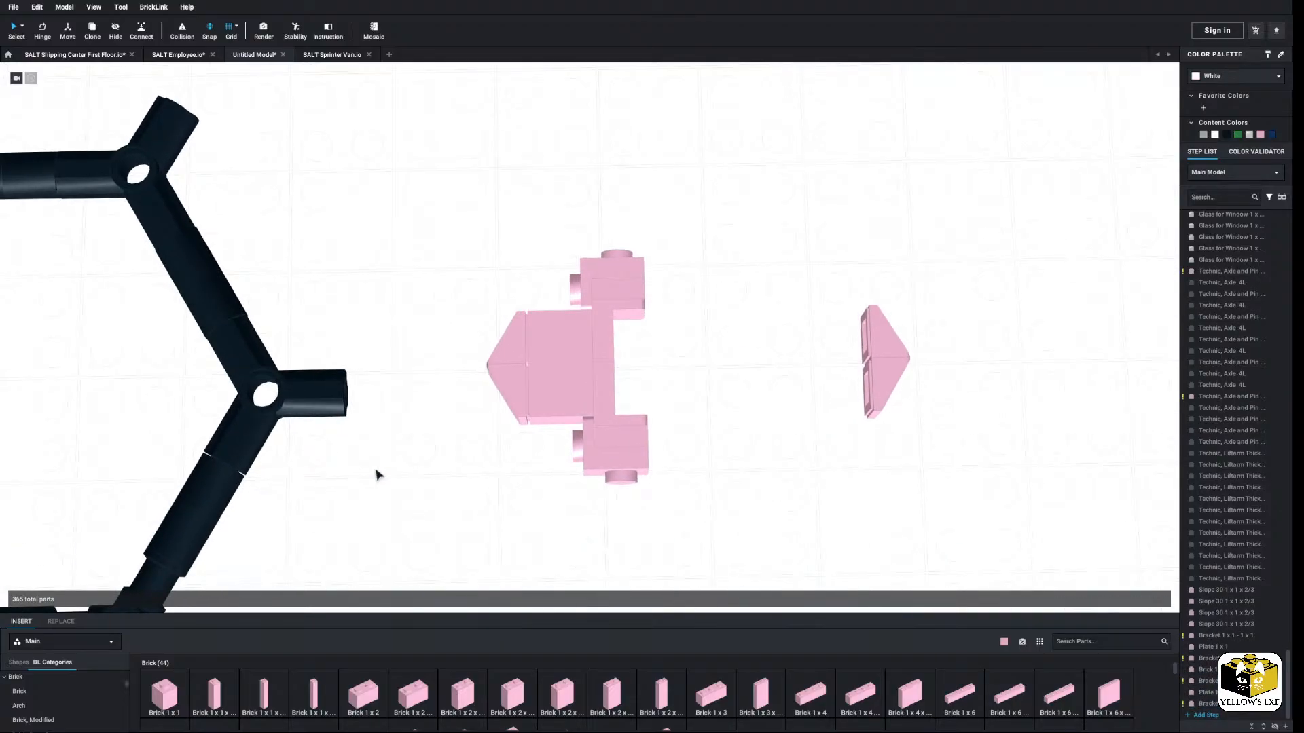
scroll(57, 681, up, 5)
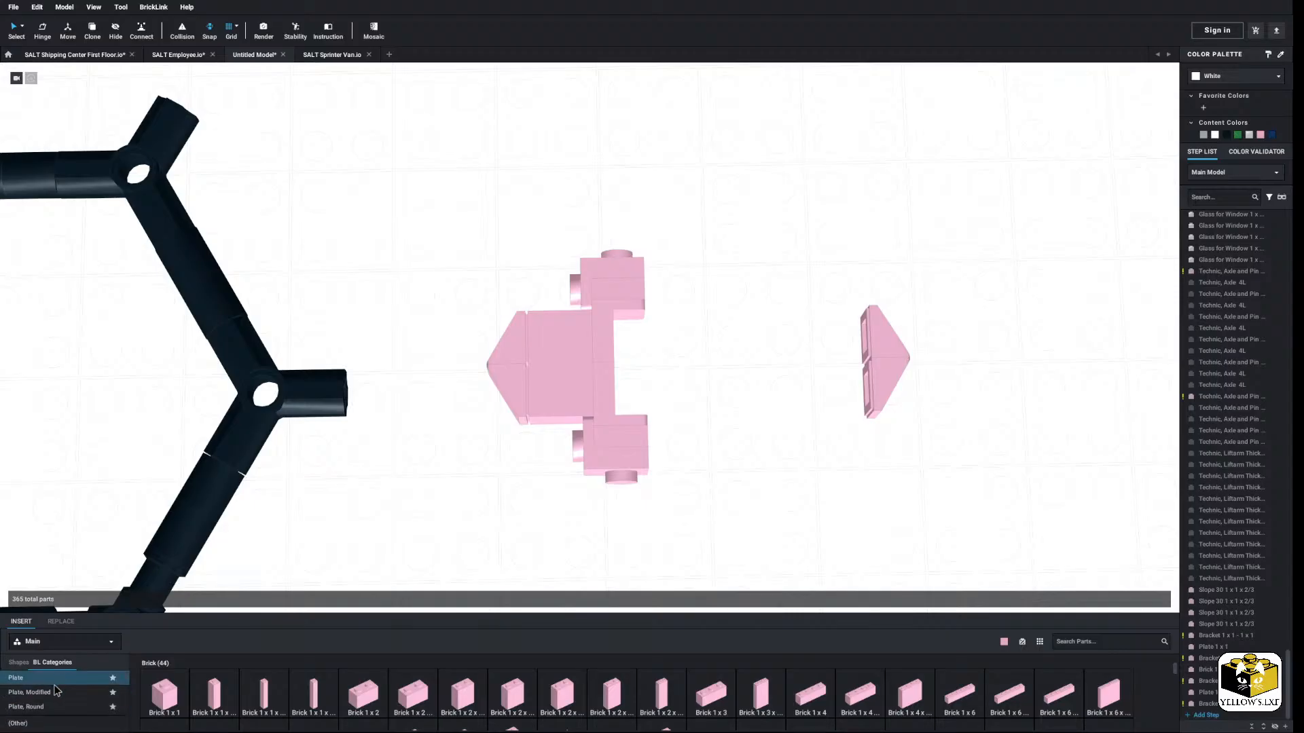
click(54, 684)
drag(181, 697, 560, 295)
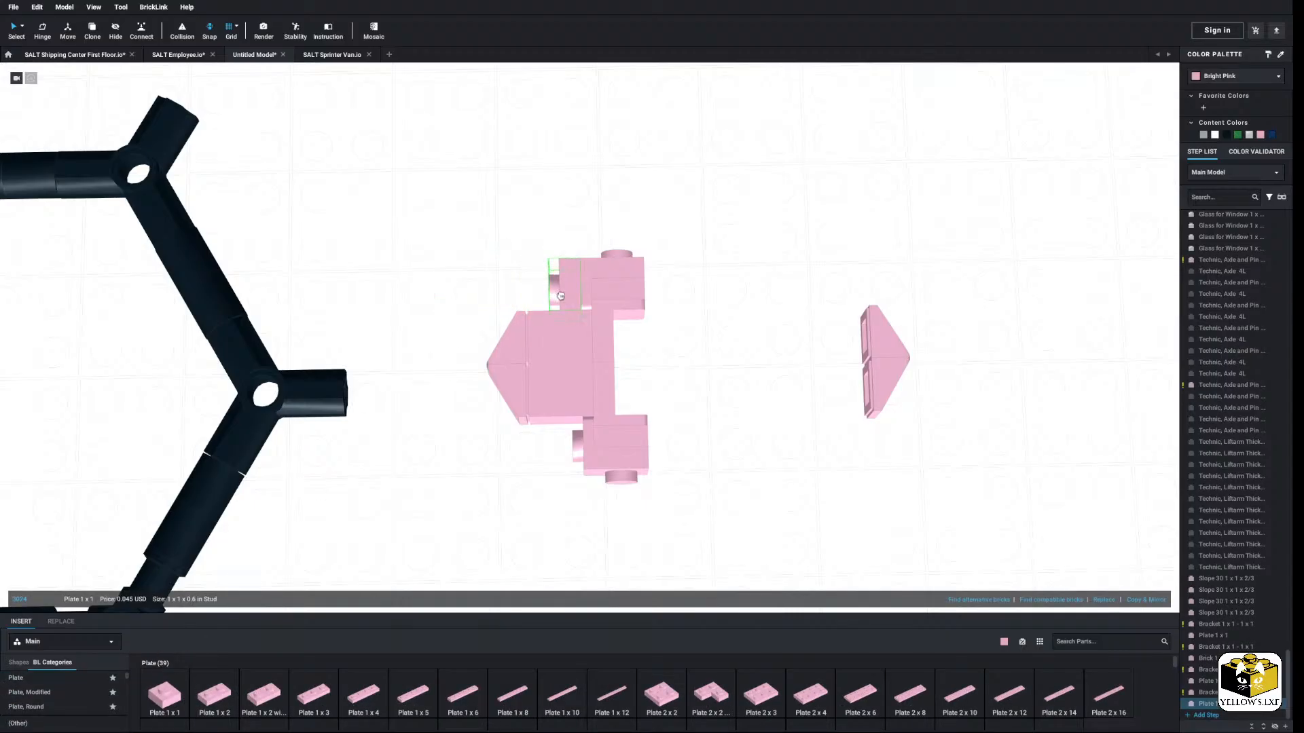
drag(180, 703, 559, 450)
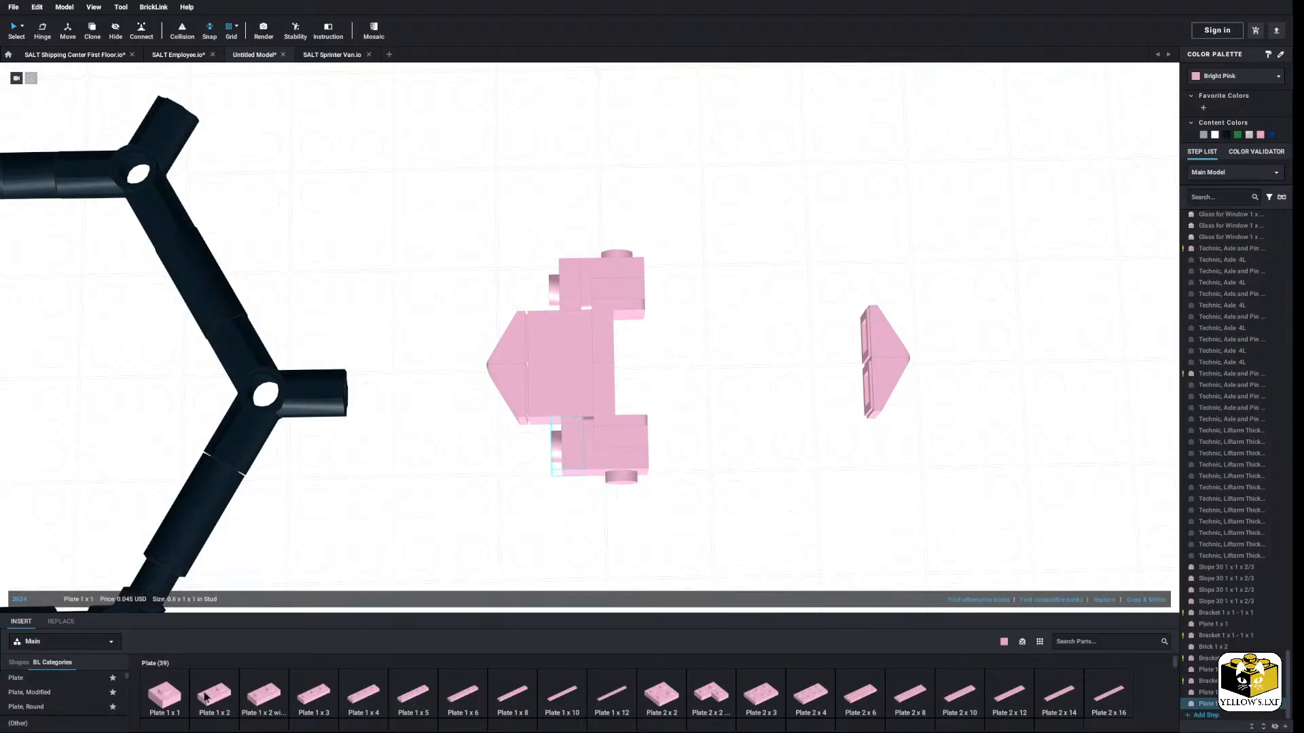
drag(166, 706, 550, 450)
right_click(541, 460)
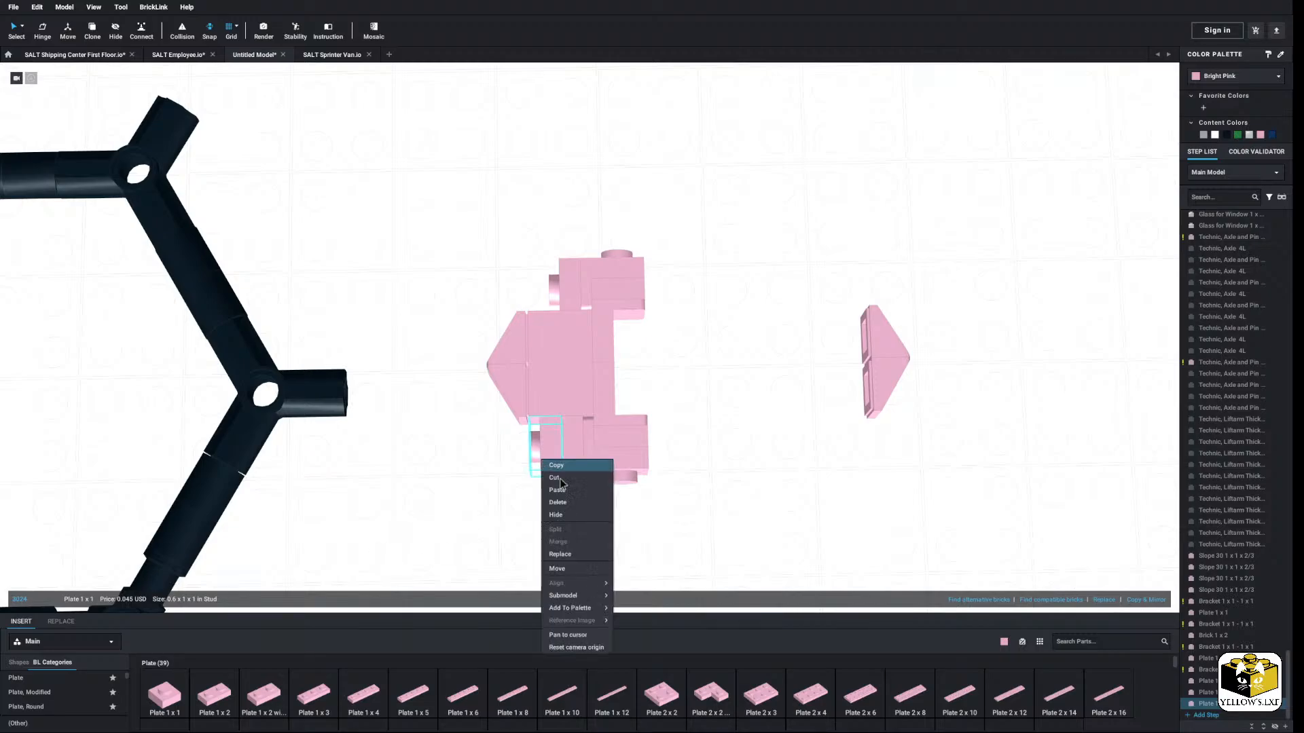
click(554, 478)
Step: Copy the Slope 30 1 x 1 x 2/3 and place copies on the left studs of the lower and upper Plate 1 x 1
right_click(508, 396)
click(734, 384)
right_click(754, 378)
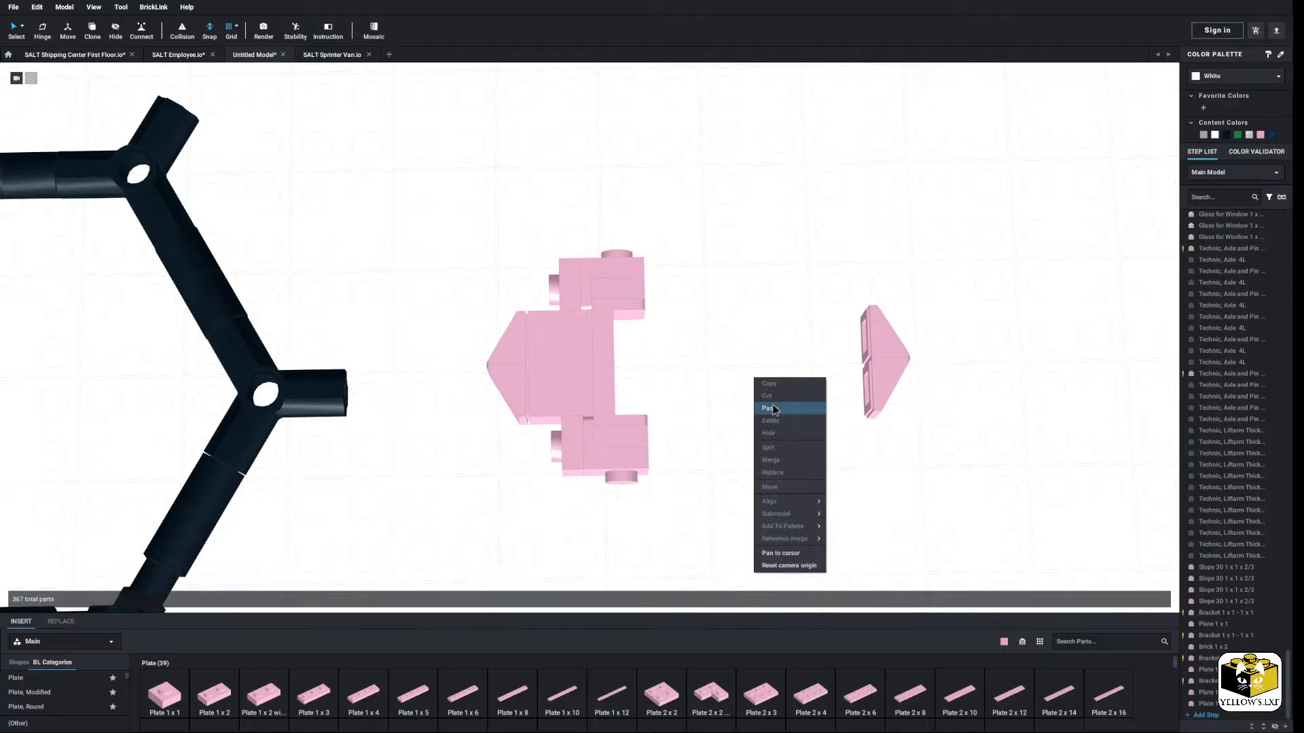
click(775, 409)
click(554, 446)
right_click(699, 370)
click(717, 401)
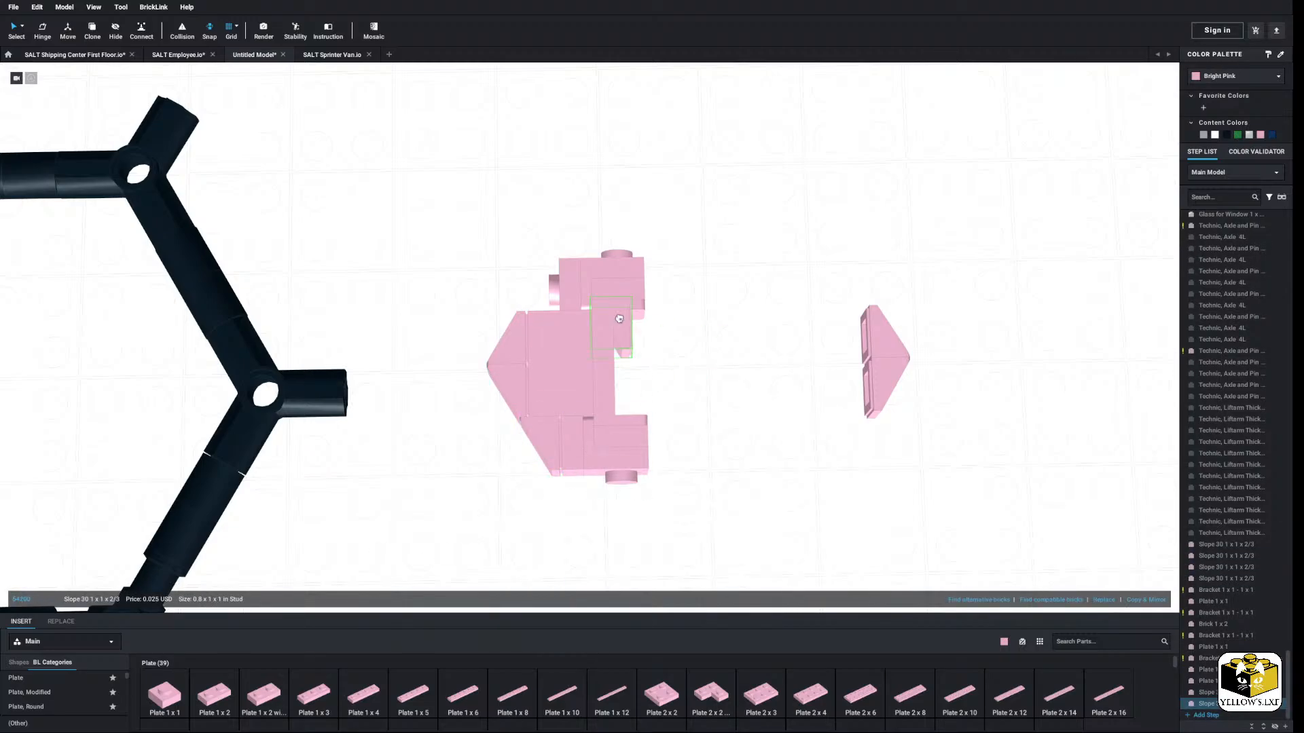
click(549, 288)
Step: Delete the old slope pair standing alone on the right
click(874, 371)
right_click(875, 370)
click(903, 409)
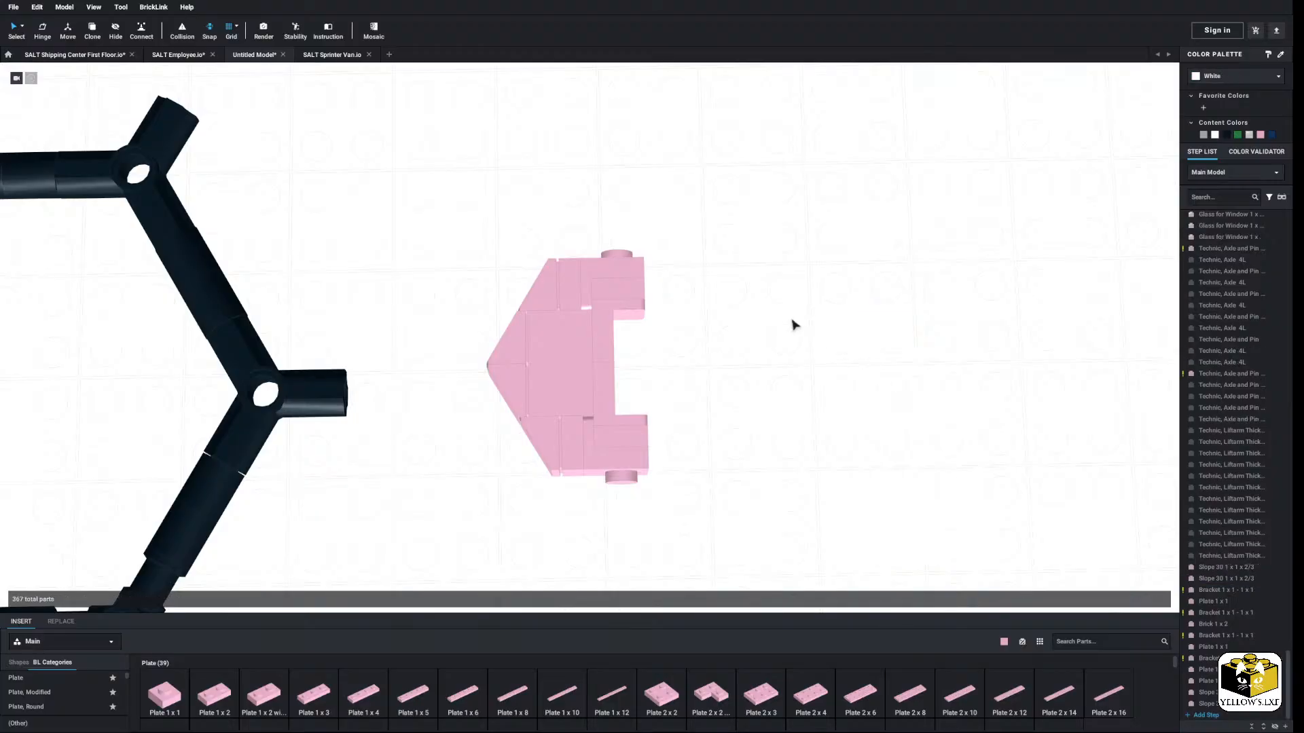
Step: Select the whole left half and place a mirrored copy of it to the right
middle_drag(205, 306, 21, 273)
drag(596, 192, 355, 532)
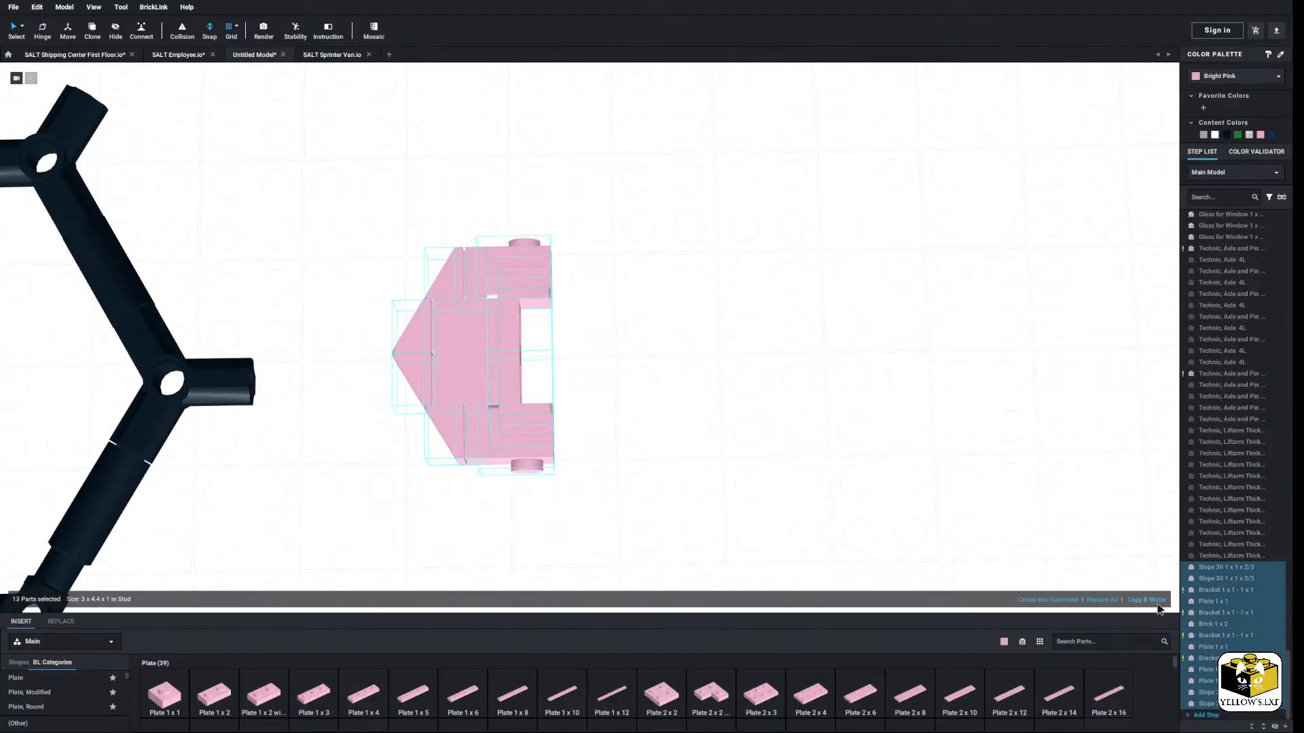
click(1163, 602)
drag(655, 400, 898, 395)
click(697, 364)
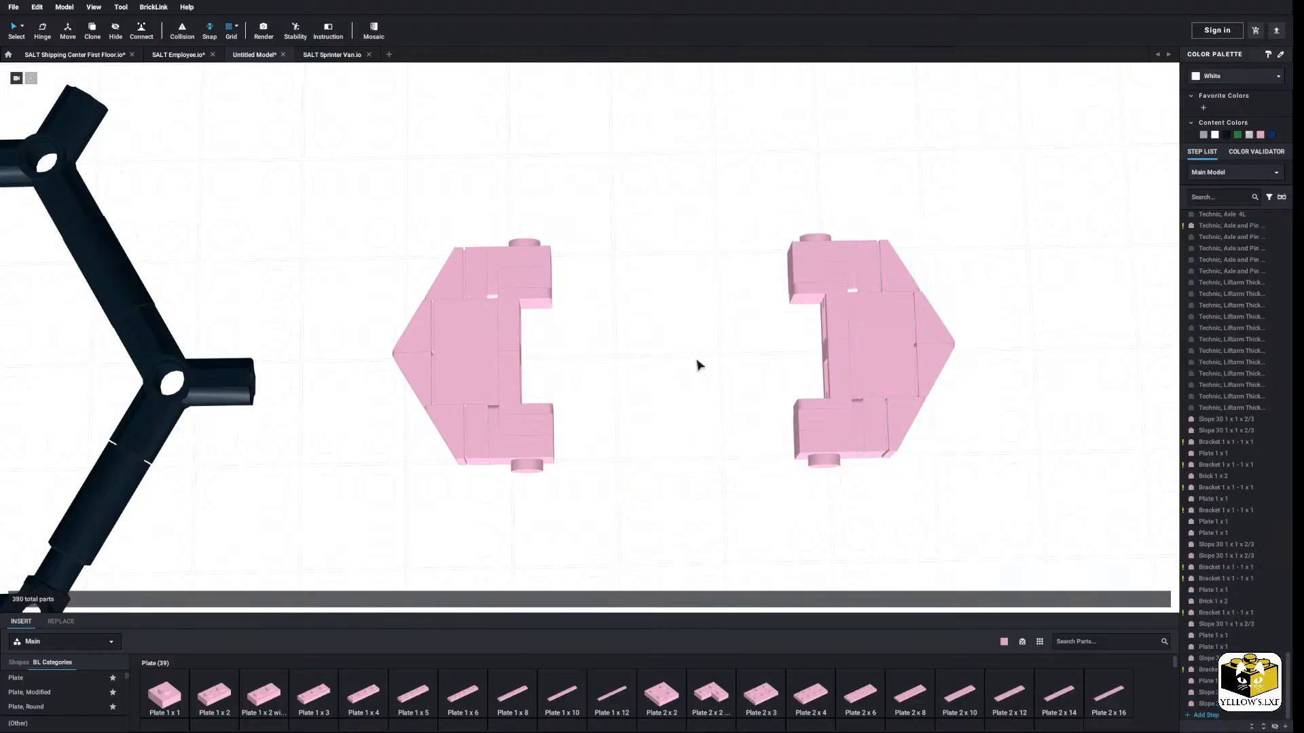
Step: Insert a Technic, Brick 1 x 1 with Hole on the left half's top stud, its own stud facing left
middle_drag(697, 363, 682, 397)
scroll(70, 710, down, 8)
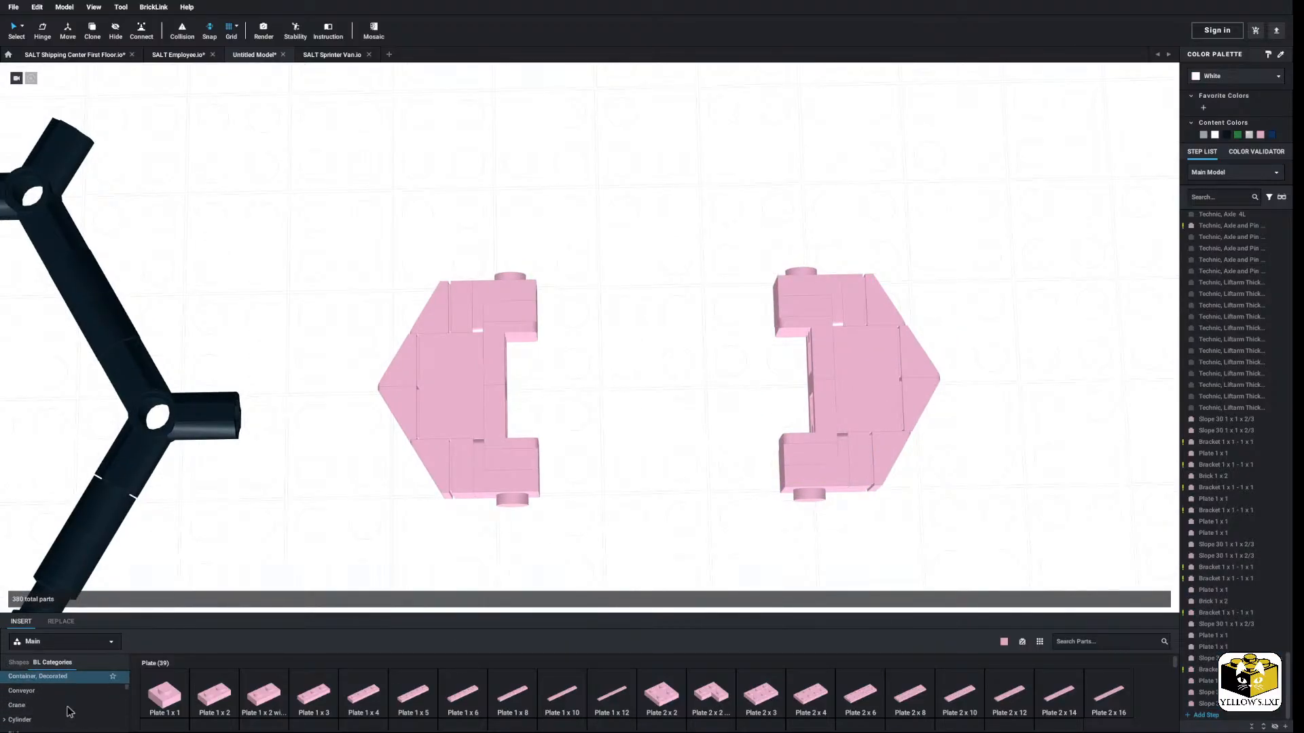
scroll(67, 708, down, 10)
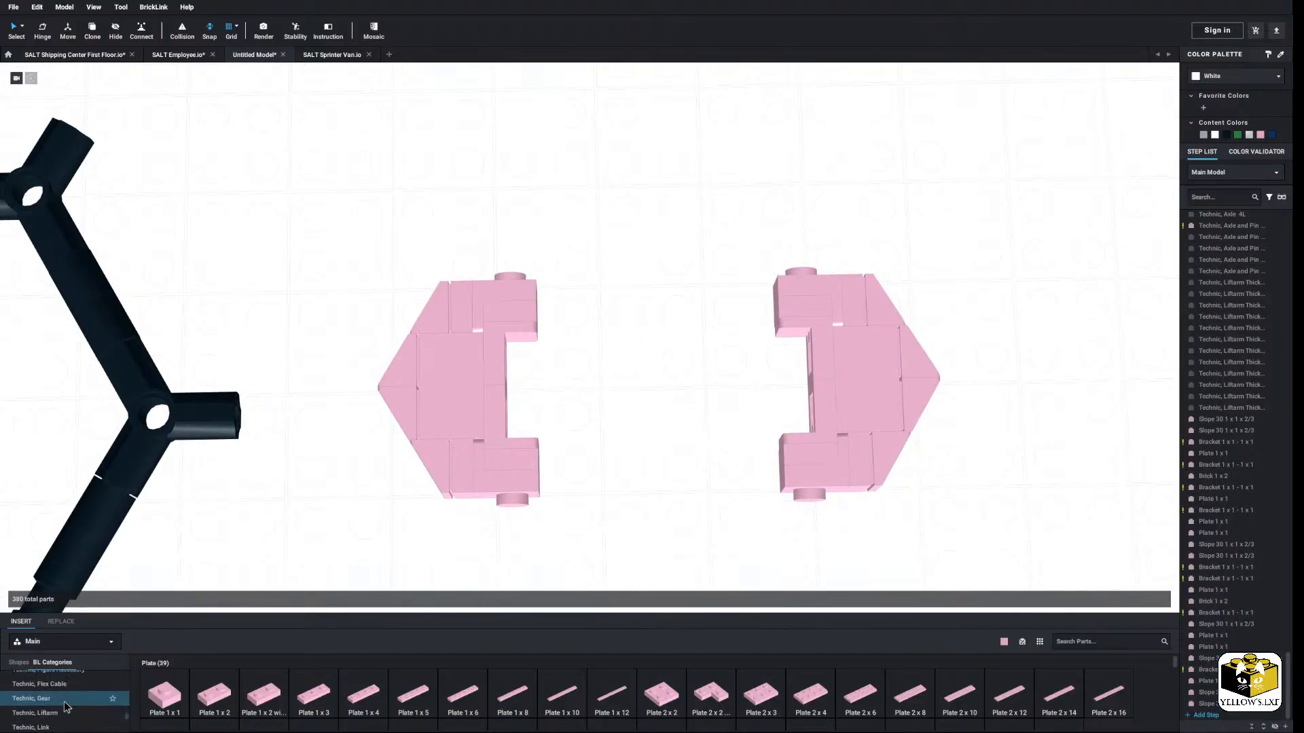
click(41, 687)
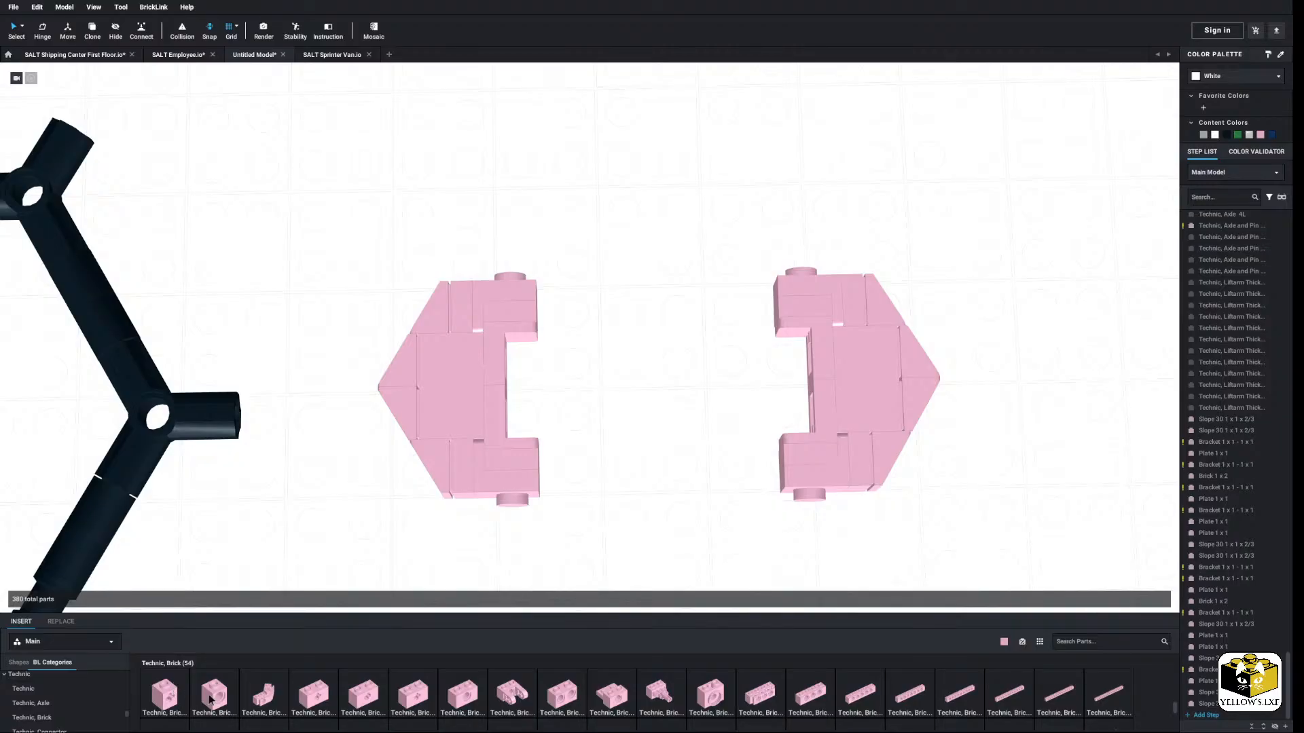
drag(210, 699, 513, 258)
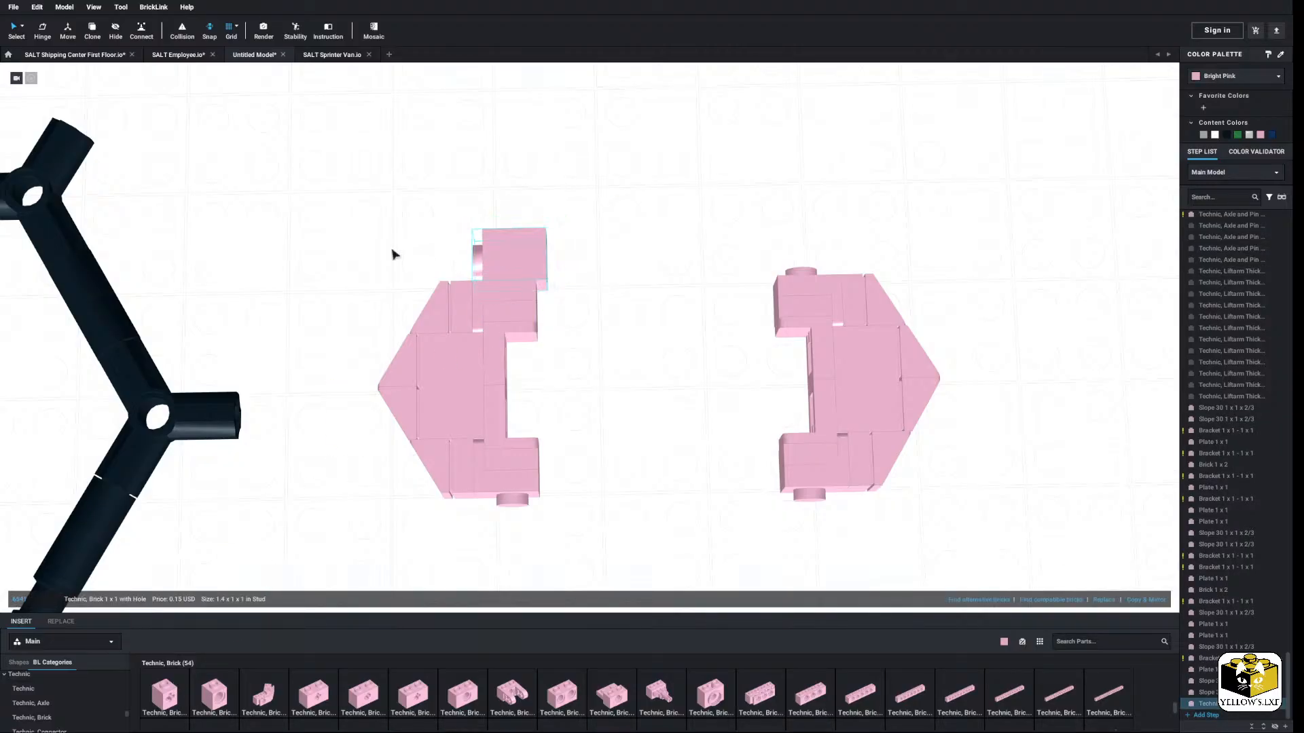
click(372, 250)
Step: Copy an upper slope of the left half and attach the copy to the Technic brick's left-facing stud
right_click(439, 294)
click(452, 314)
right_click(388, 268)
click(408, 299)
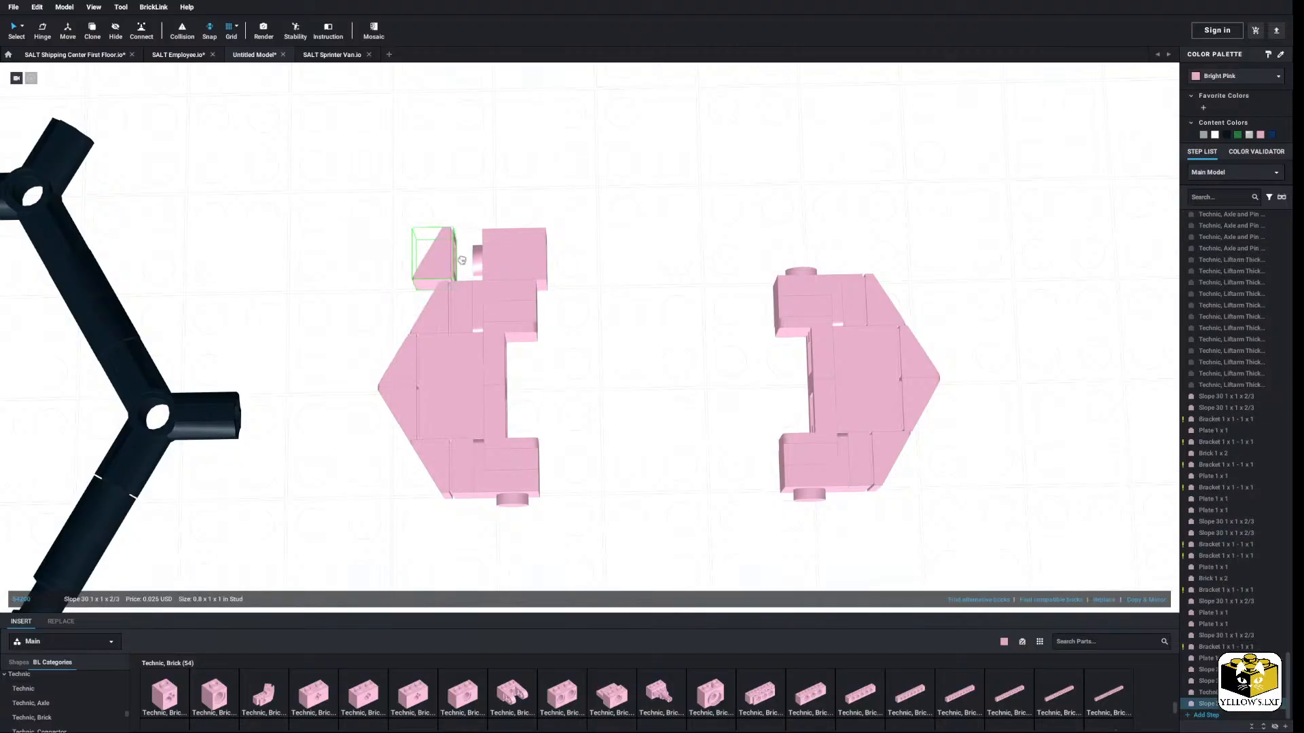
click(491, 269)
Step: Select the outdated mirrored half on the right and delete it
drag(1065, 197, 698, 569)
right_click(879, 364)
click(911, 406)
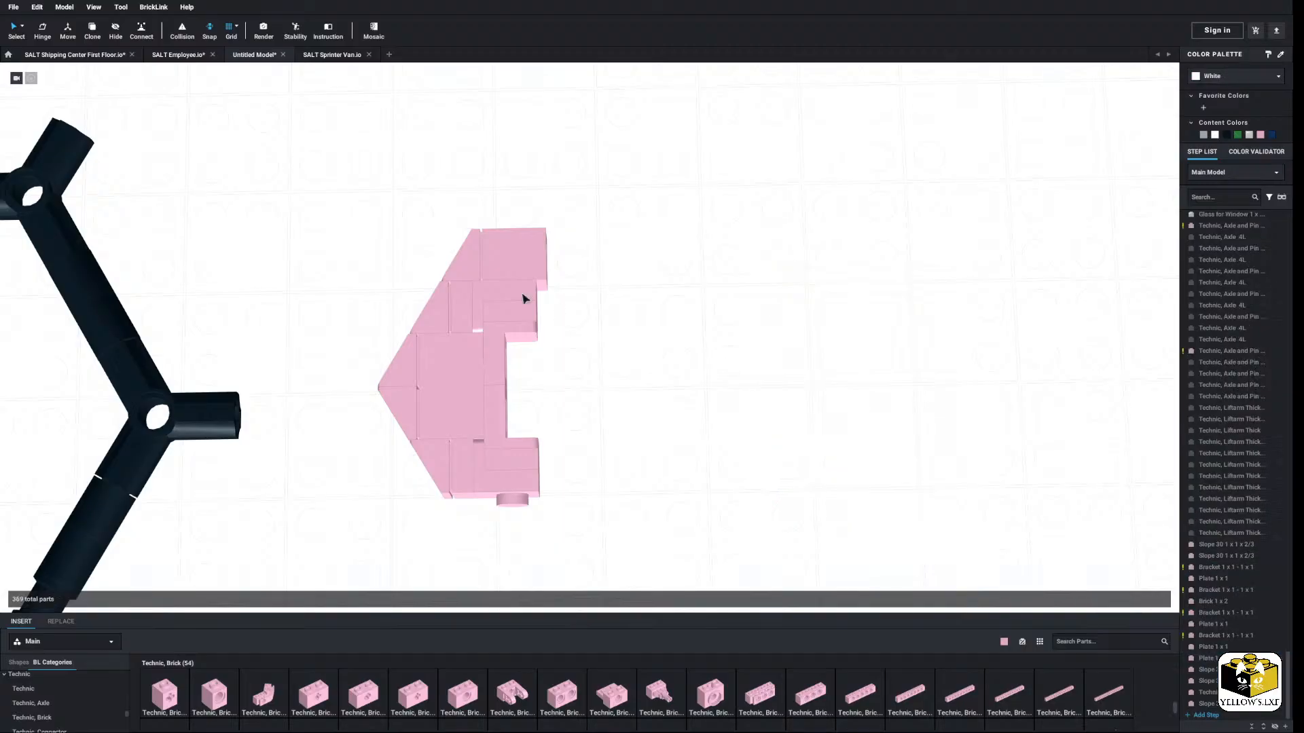
Step: Copy the Technic brick with its slope and attach the copy to the bottom stud of the left half
click(491, 266)
right_click(460, 265)
click(477, 273)
right_click(715, 297)
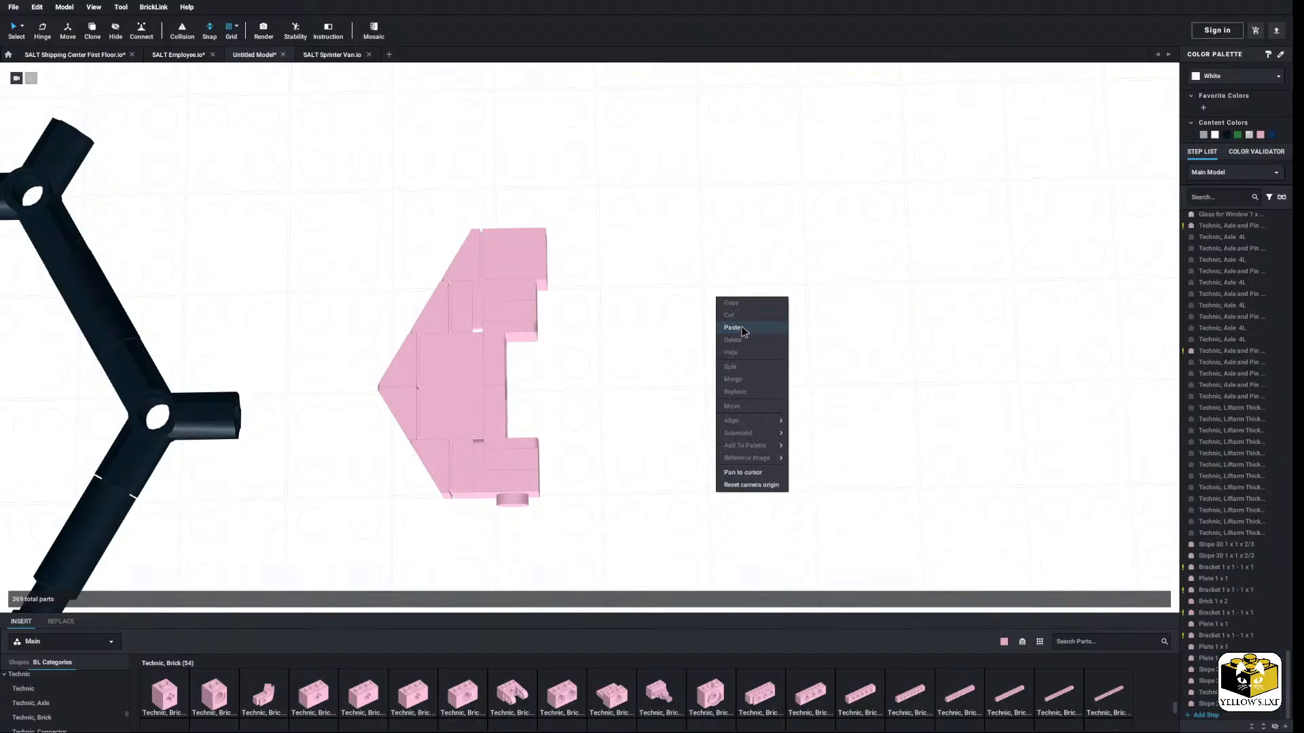
click(741, 328)
click(476, 524)
Step: Select the extended left half with both Technic bricks and place a mirrored copy of it to the right
right_drag(596, 471, 569, 347)
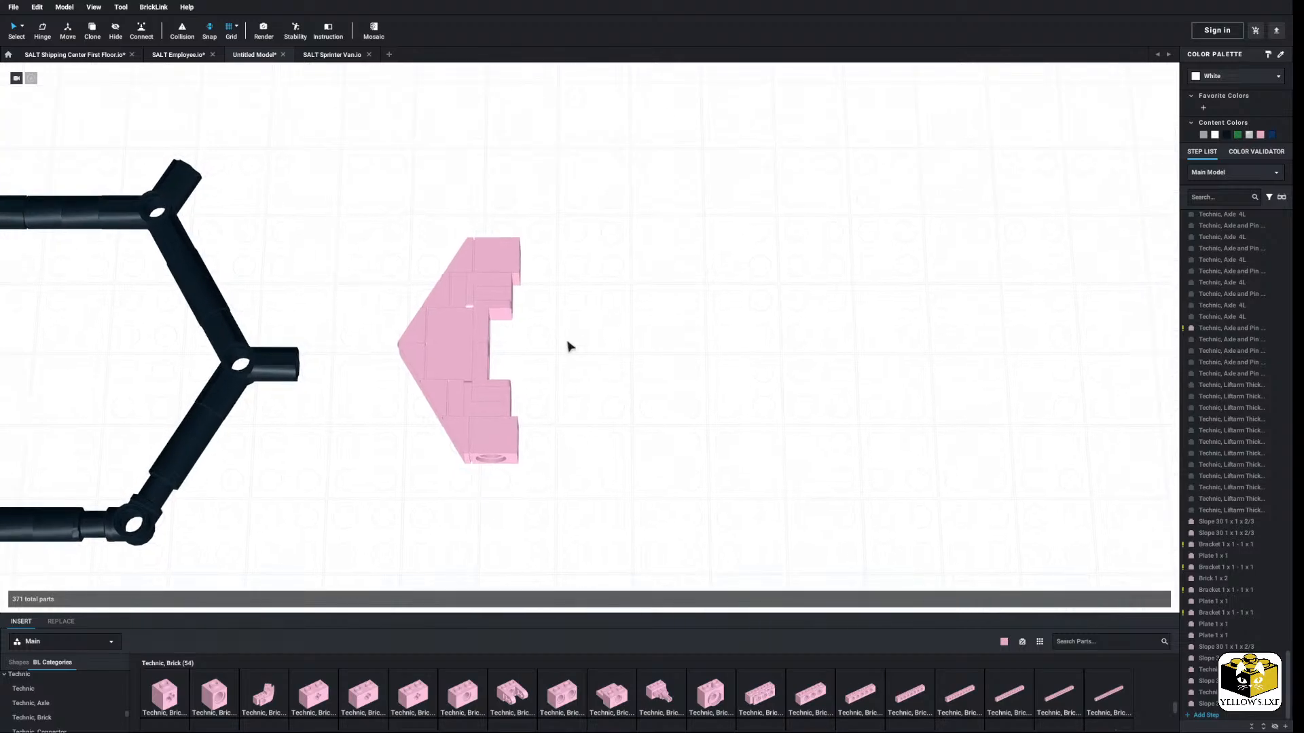
drag(573, 199, 401, 504)
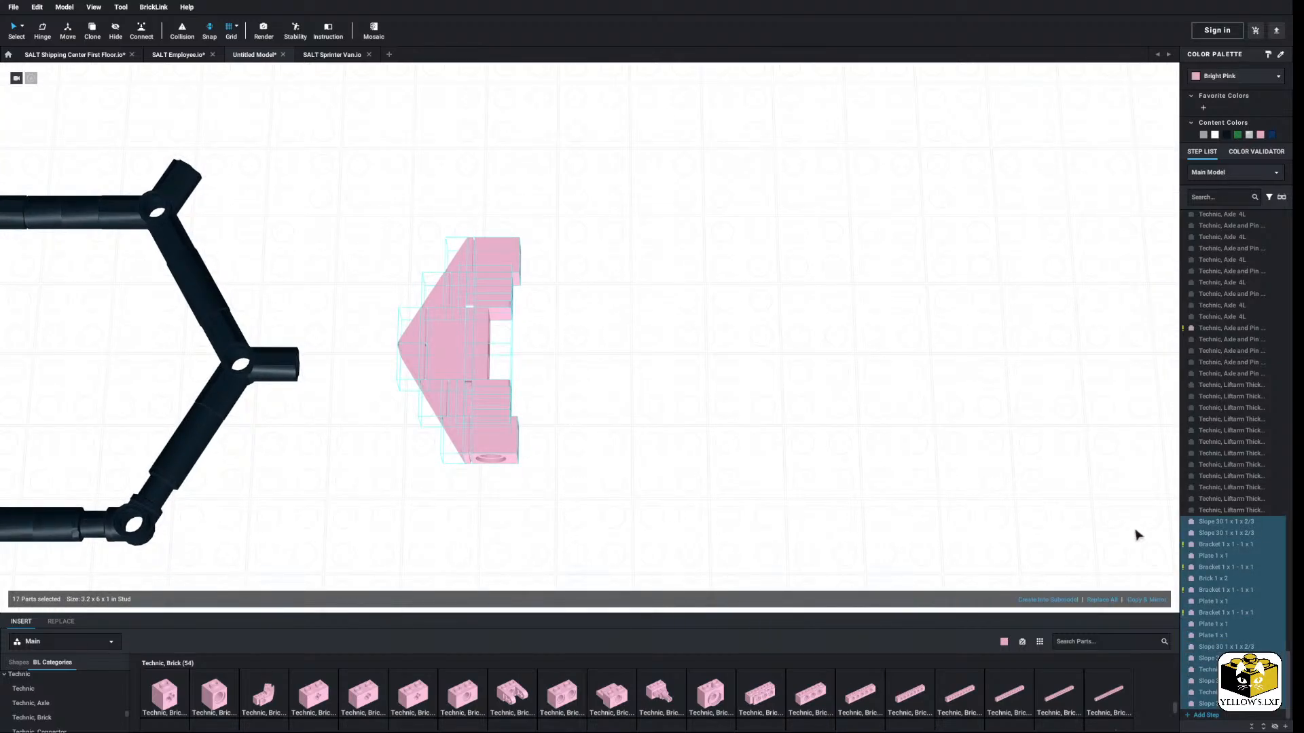
click(1151, 599)
drag(599, 385, 799, 388)
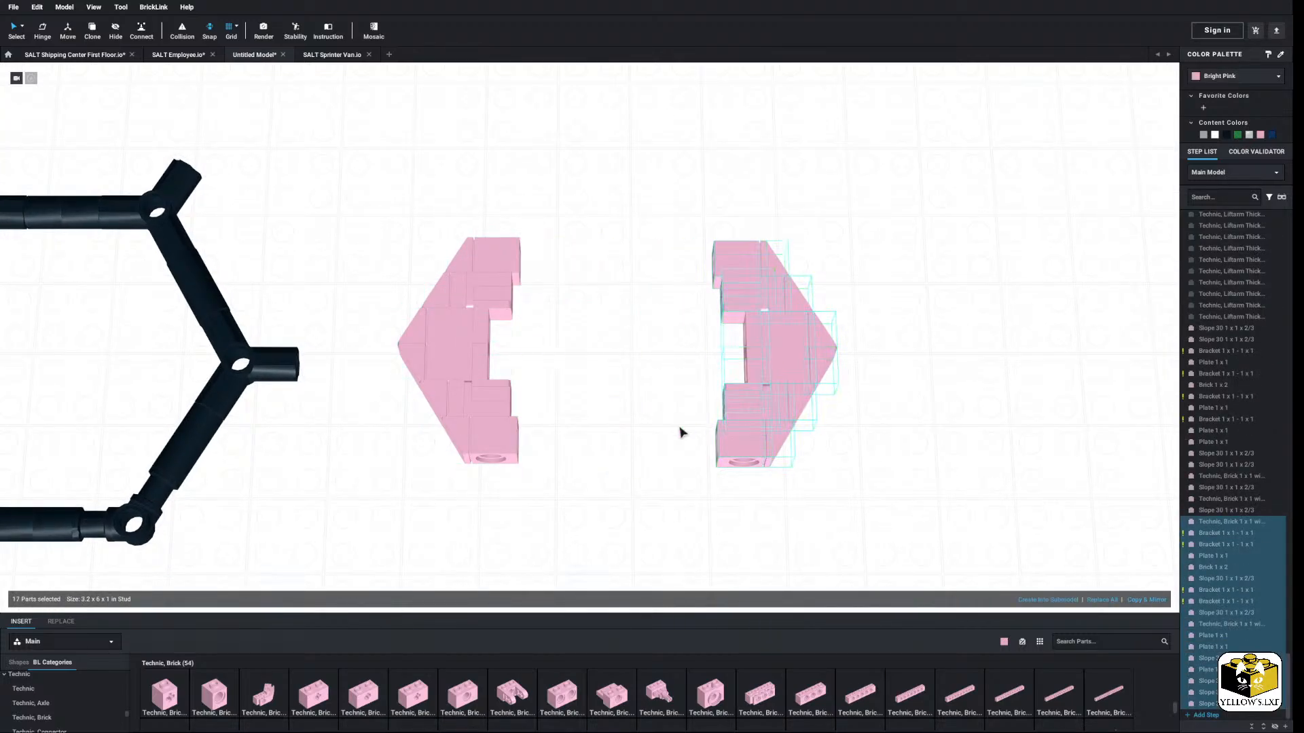
click(679, 431)
Step: Try fitting the mirrored half against the left half to close the hexagon, and undo the move
middle_drag(631, 394, 617, 415)
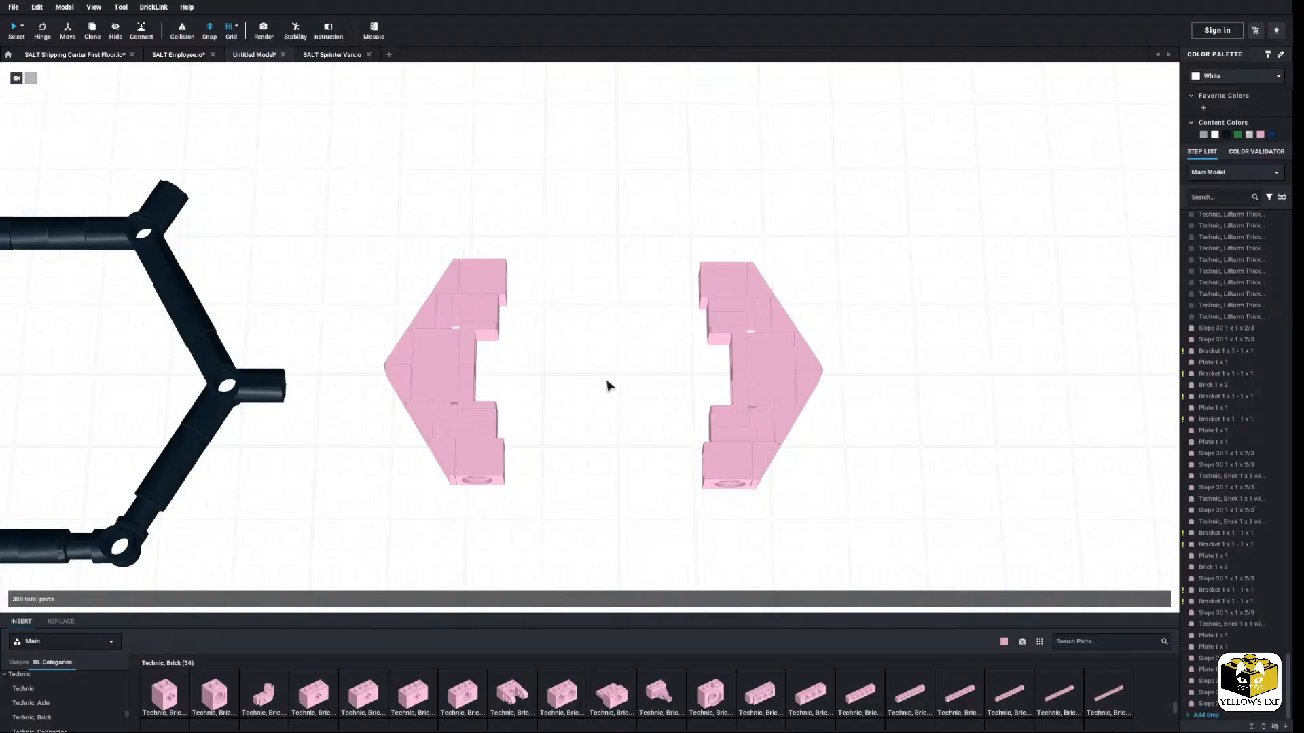
drag(821, 345, 686, 495)
drag(770, 428, 573, 424)
click(715, 427)
middle_drag(716, 427, 808, 411)
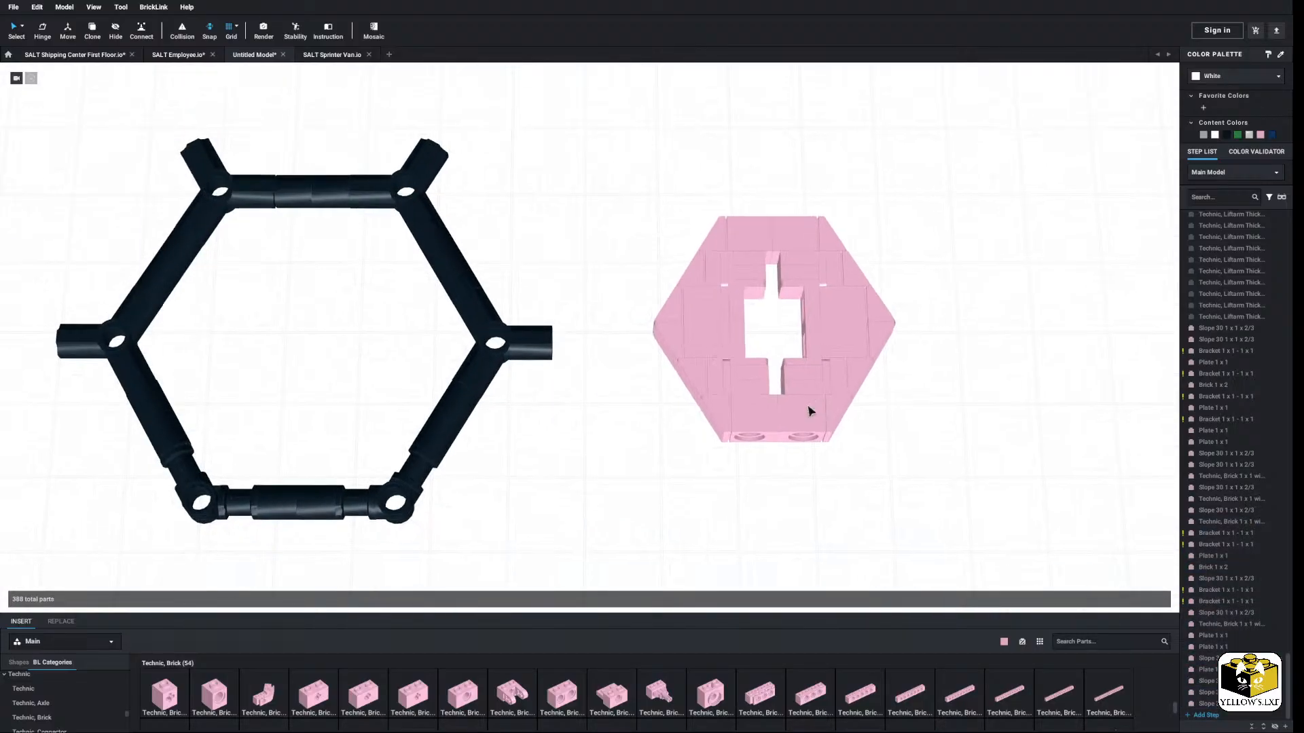
drag(953, 198, 803, 421)
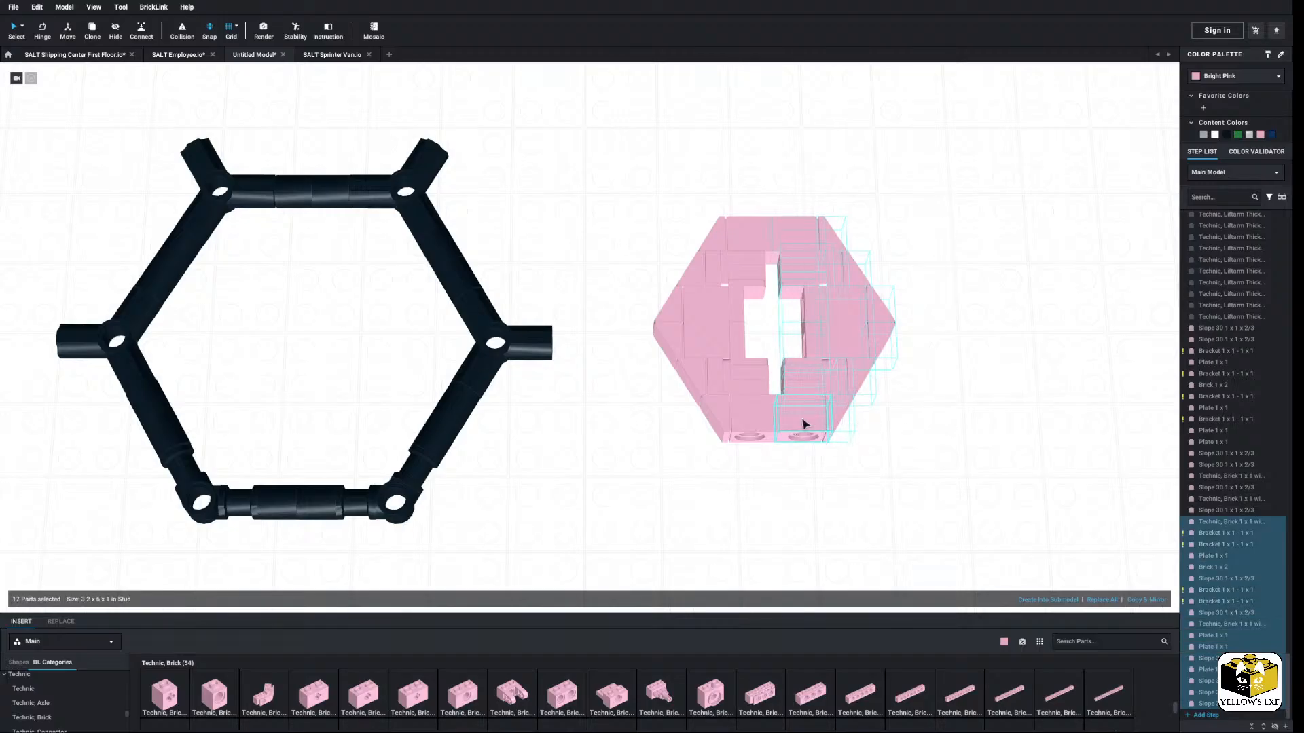
middle_drag(803, 422, 637, 435)
key(ctrl+z)
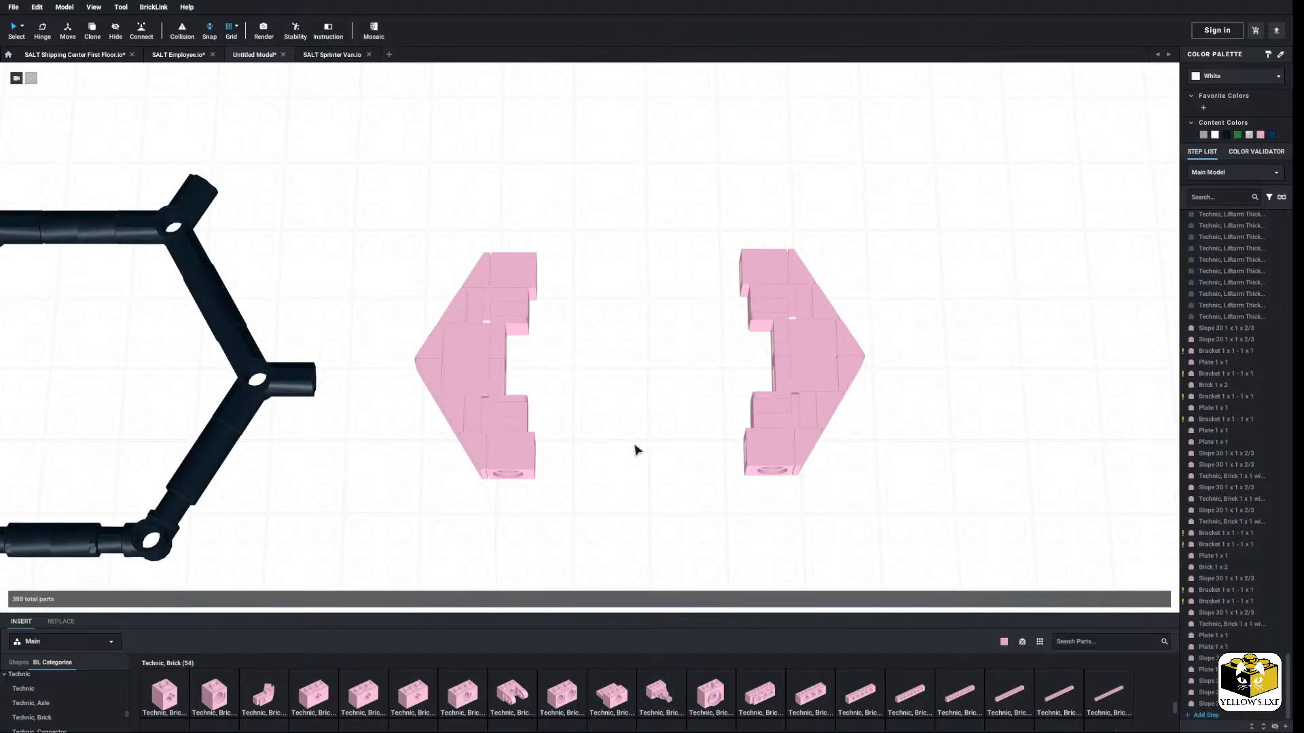
Step: Copy a 1 x 1 plate of the pink left half and attach copies to its top and bottom inner ends
right_click(526, 306)
click(537, 313)
right_click(590, 311)
click(626, 345)
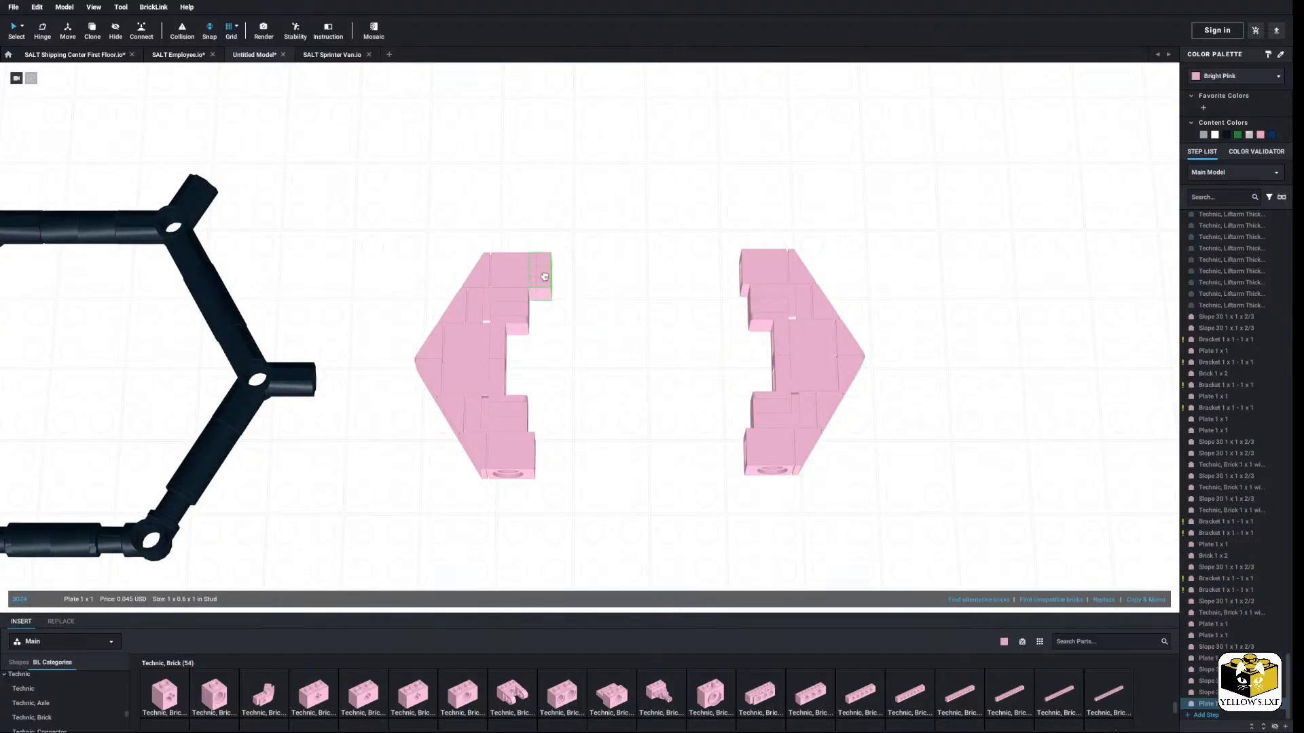
click(545, 276)
key(ctrl+v)
click(540, 453)
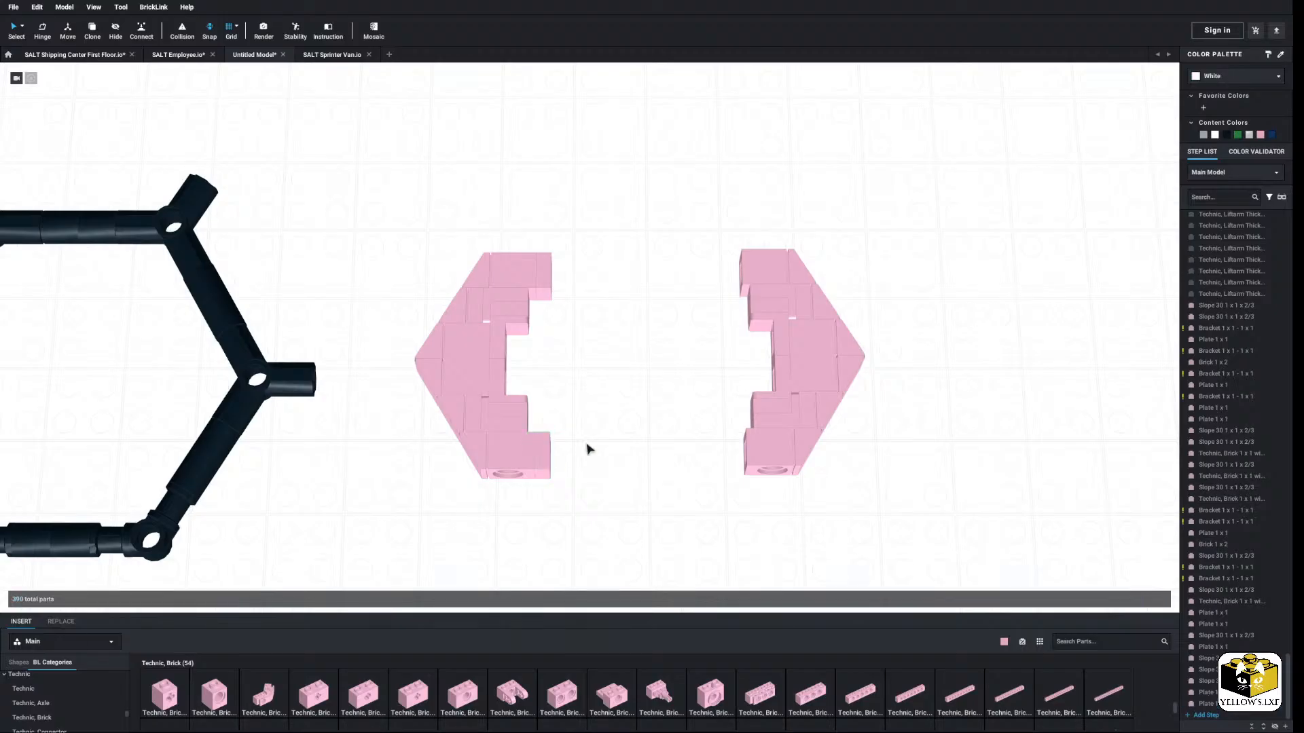
Step: Paste further 1 x 1 plates onto the bottom and top inner ends of the mirrored right half
right_click(605, 451)
click(638, 483)
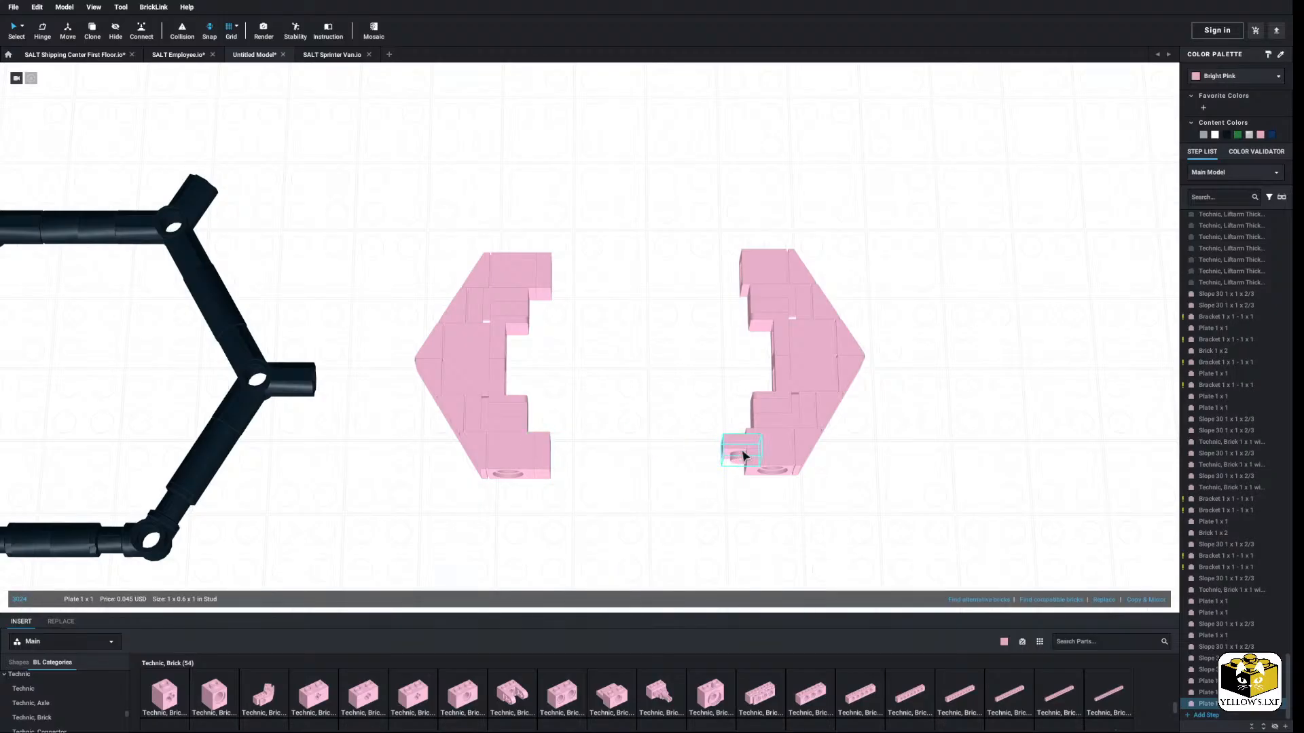
click(740, 452)
right_click(676, 443)
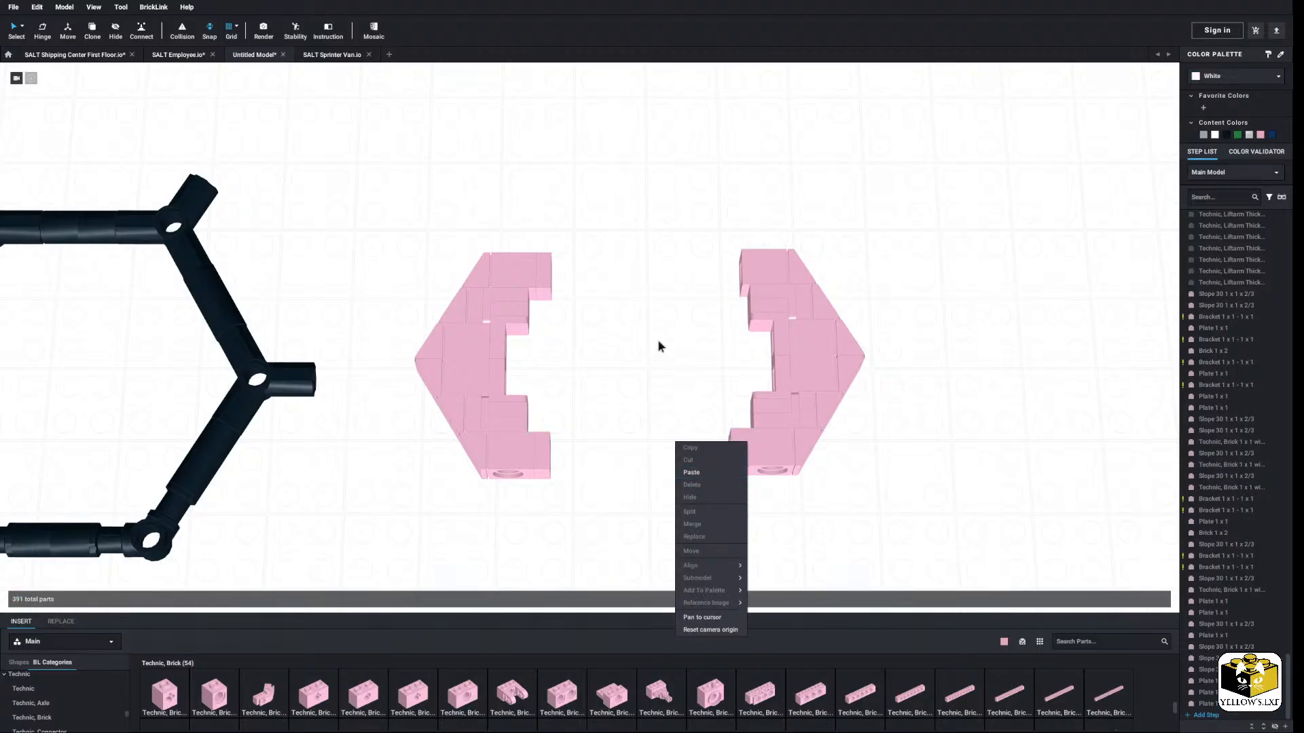
click(695, 470)
right_click(704, 439)
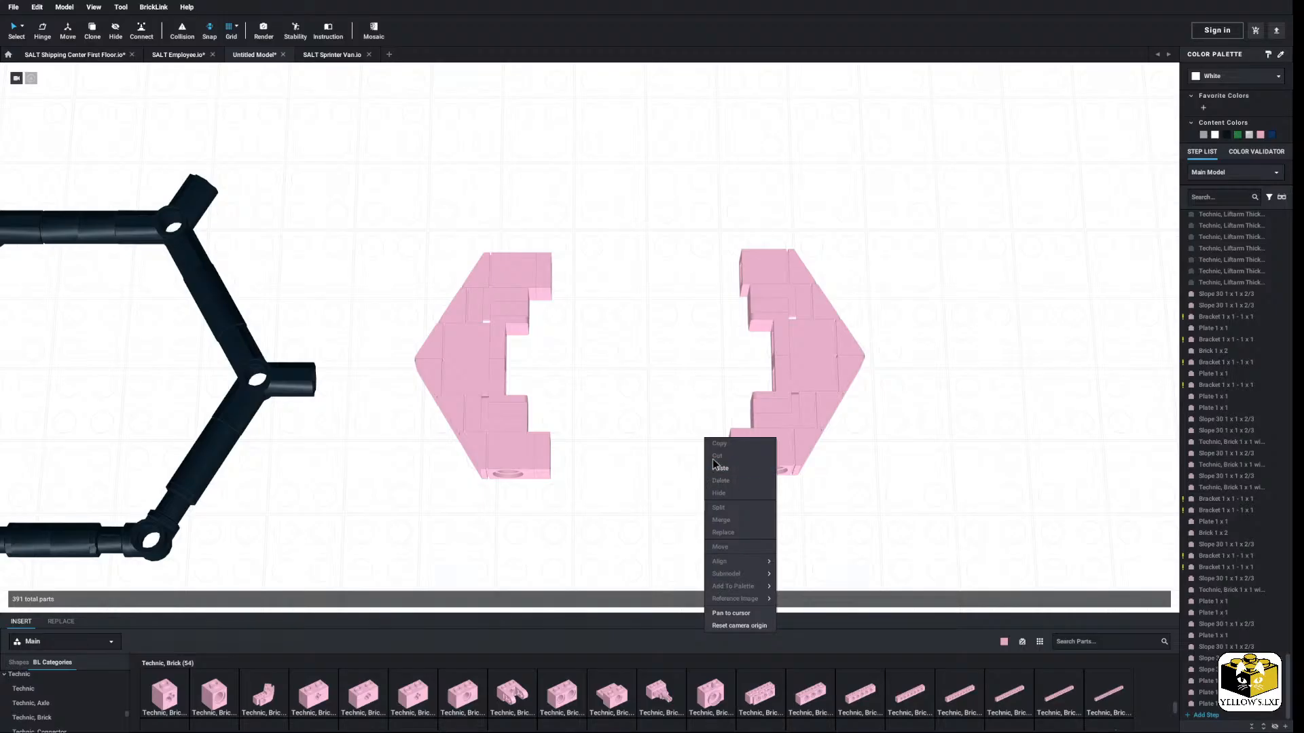
right_drag(703, 427, 693, 433)
right_click(698, 452)
click(708, 482)
key(Right)
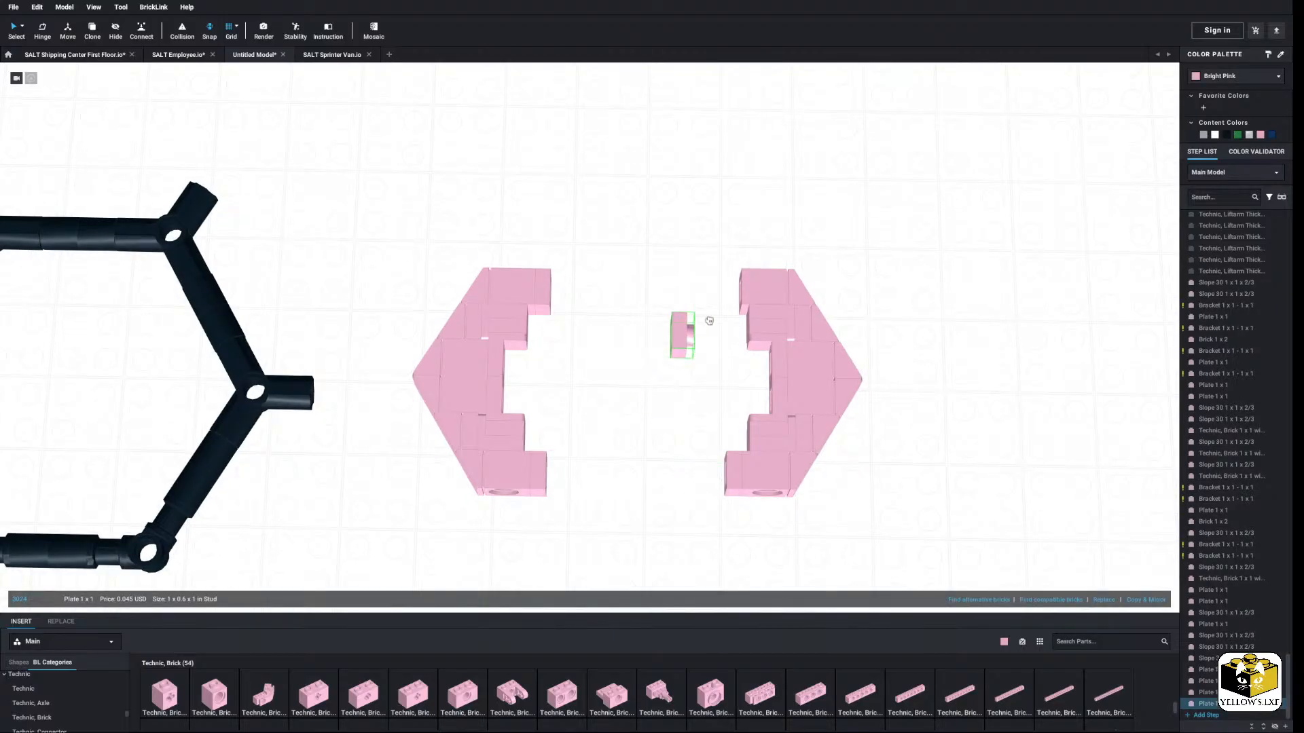
Step: Select the mirrored right half and move it against the left half to close the pink hexagon
drag(900, 262, 689, 572)
drag(766, 458, 592, 457)
click(685, 473)
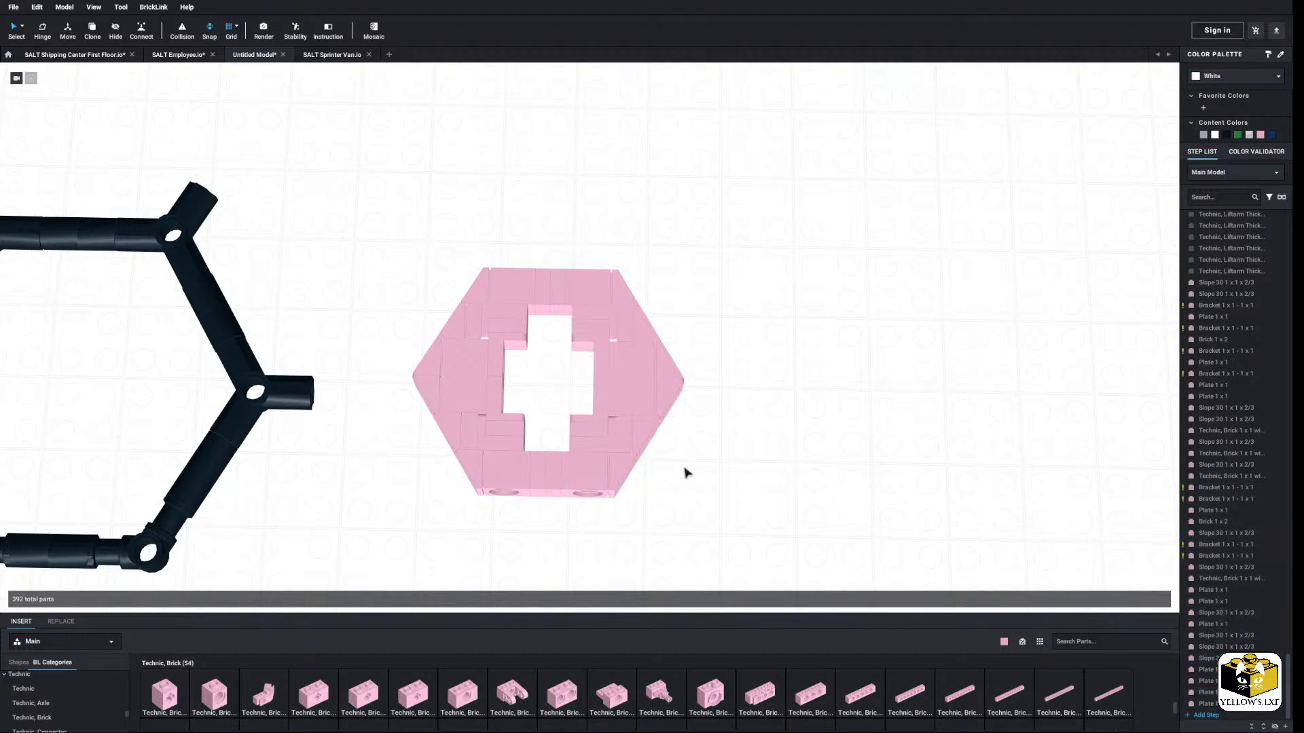
Step: Delete the left half's two added 1 x 1 plates and move the right half in to close the gap
click(549, 292)
ctrl+click(542, 472)
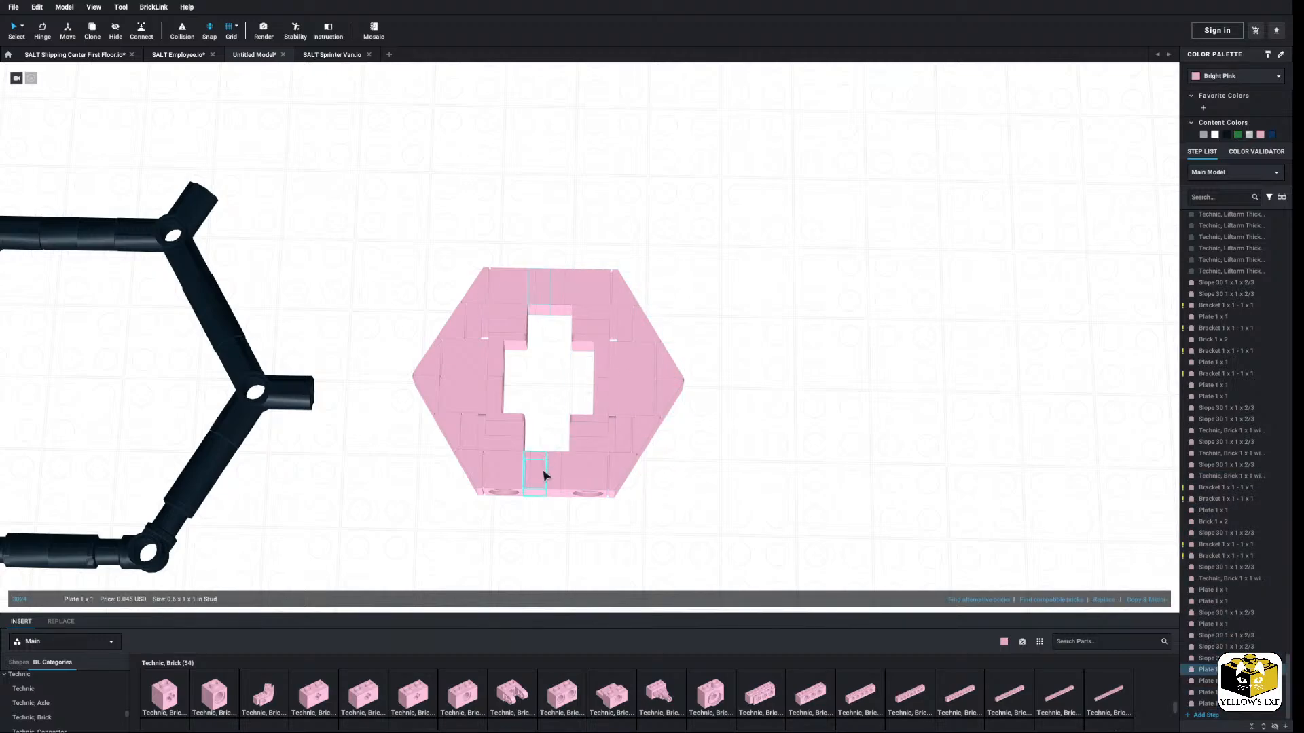
right_click(542, 471)
click(561, 515)
drag(746, 234, 549, 552)
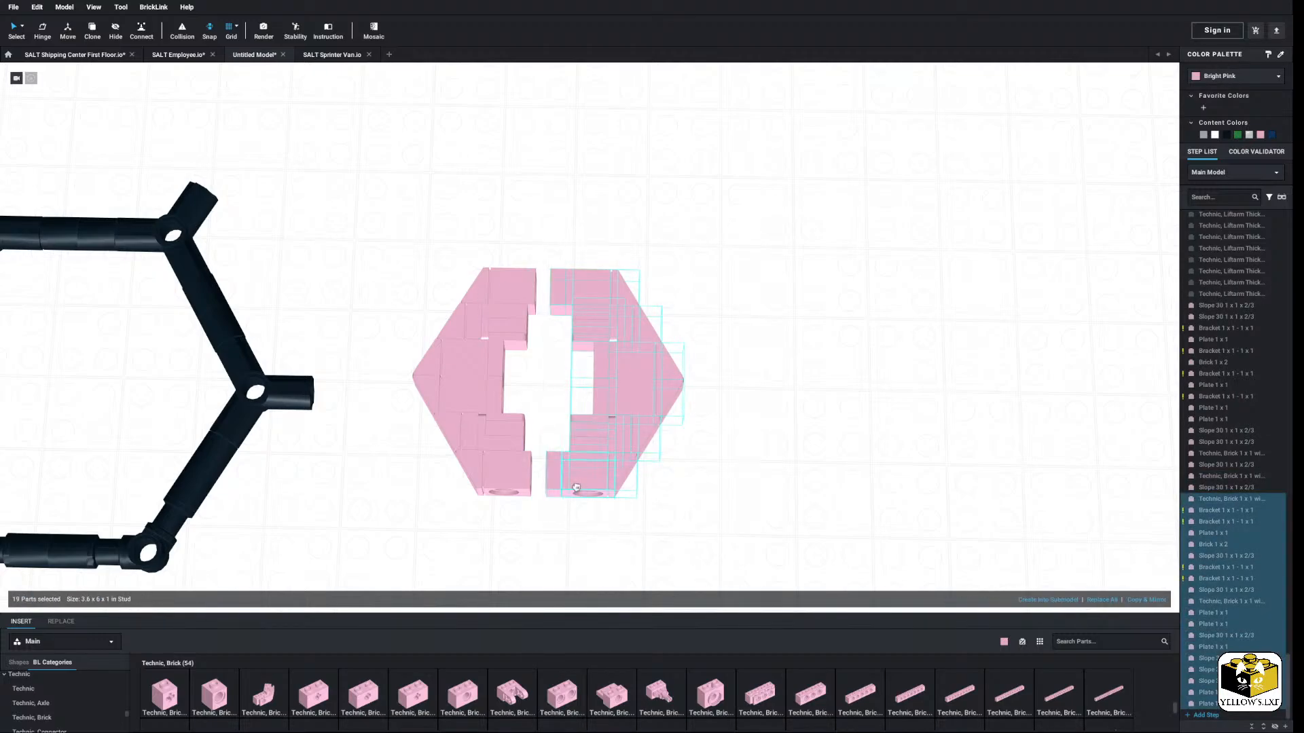
drag(576, 485, 563, 482)
click(629, 538)
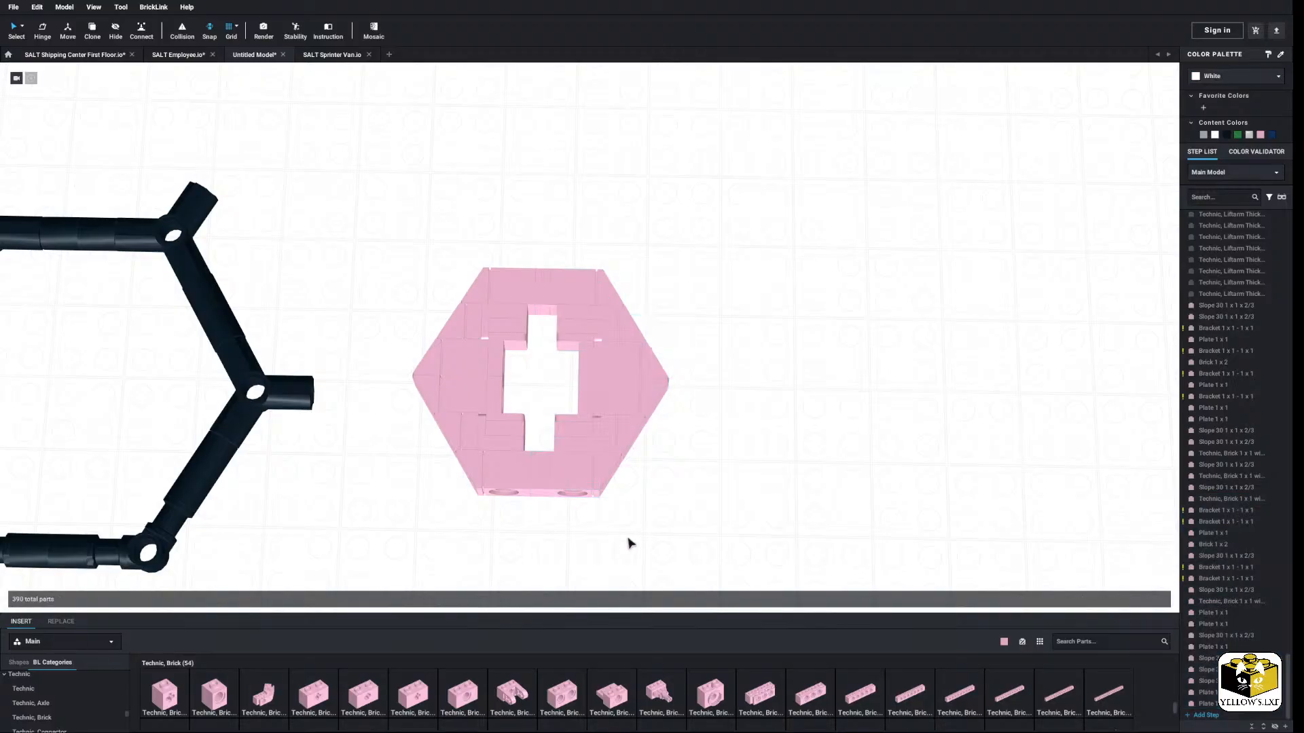
Step: Select the whole pink hexagon, test its fit inside the black ring, and move it back outside
scroll(629, 538, down, 3)
drag(724, 259, 468, 551)
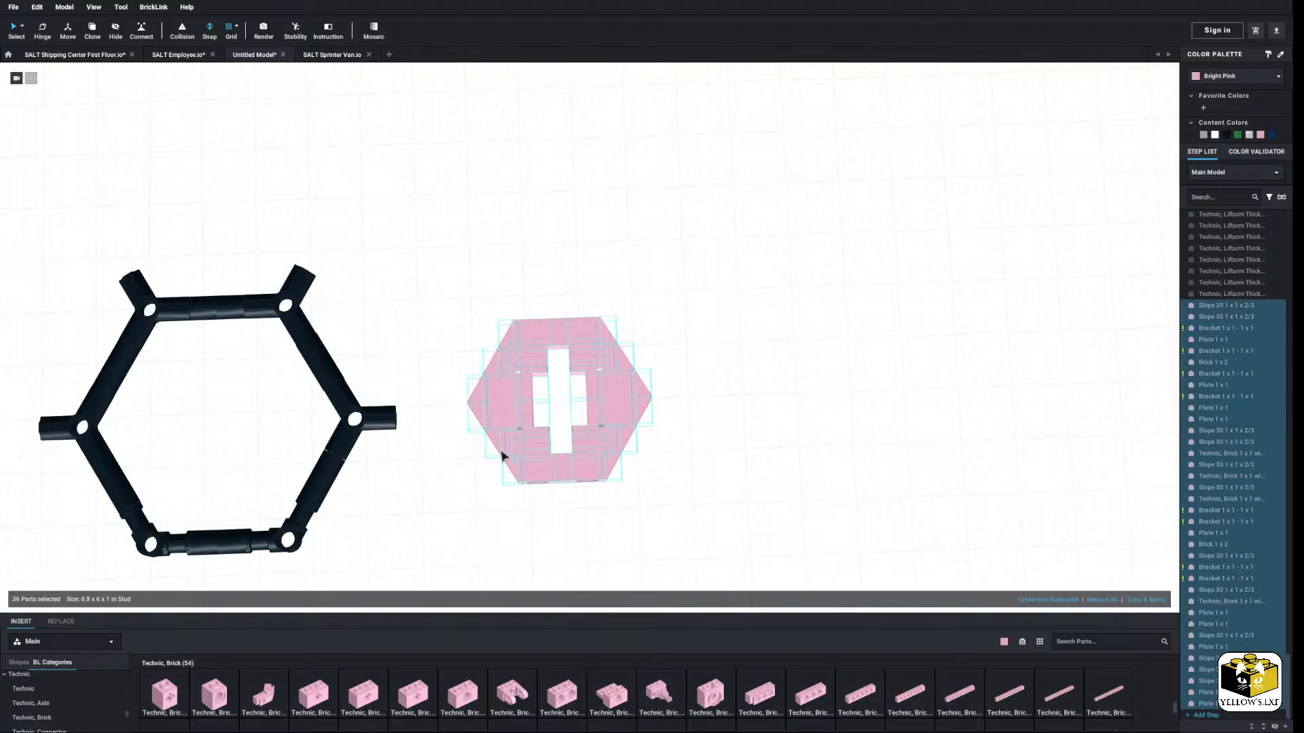
drag(515, 419, 602, 430)
middle_drag(602, 429, 805, 396)
drag(601, 429, 377, 411)
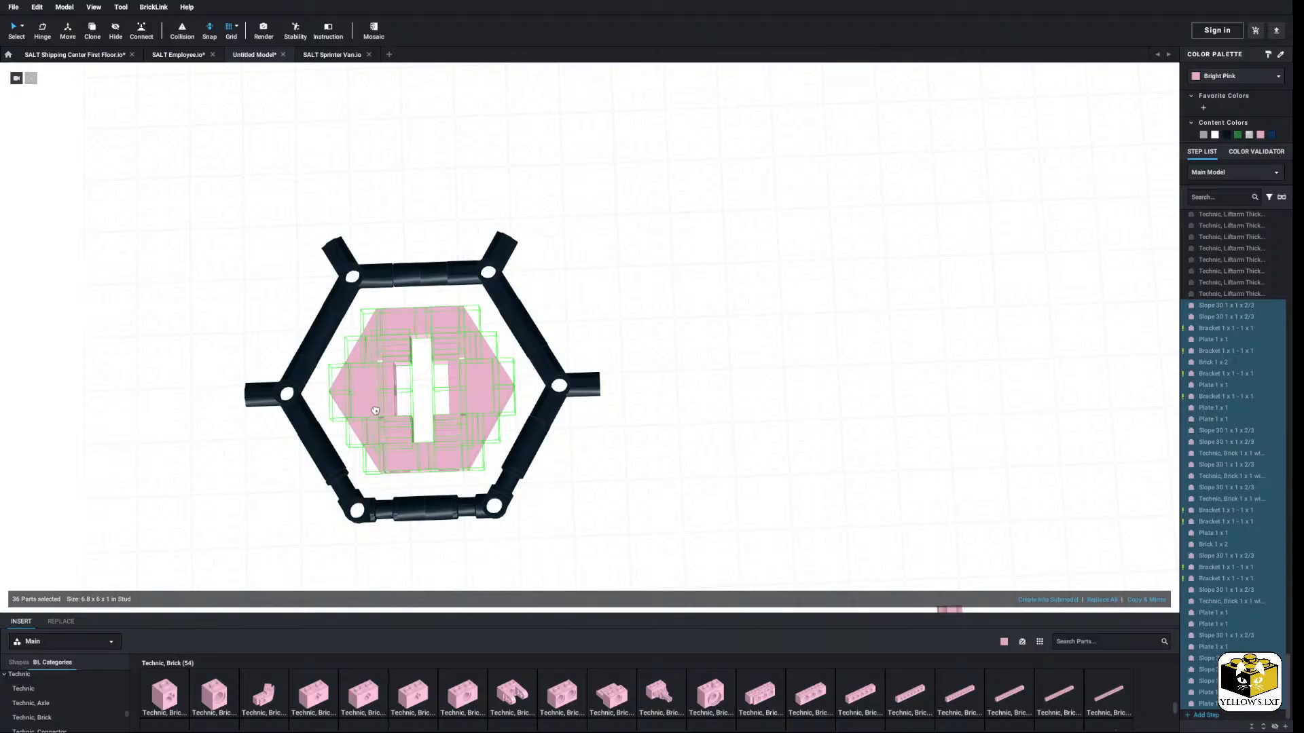
drag(375, 410, 374, 412)
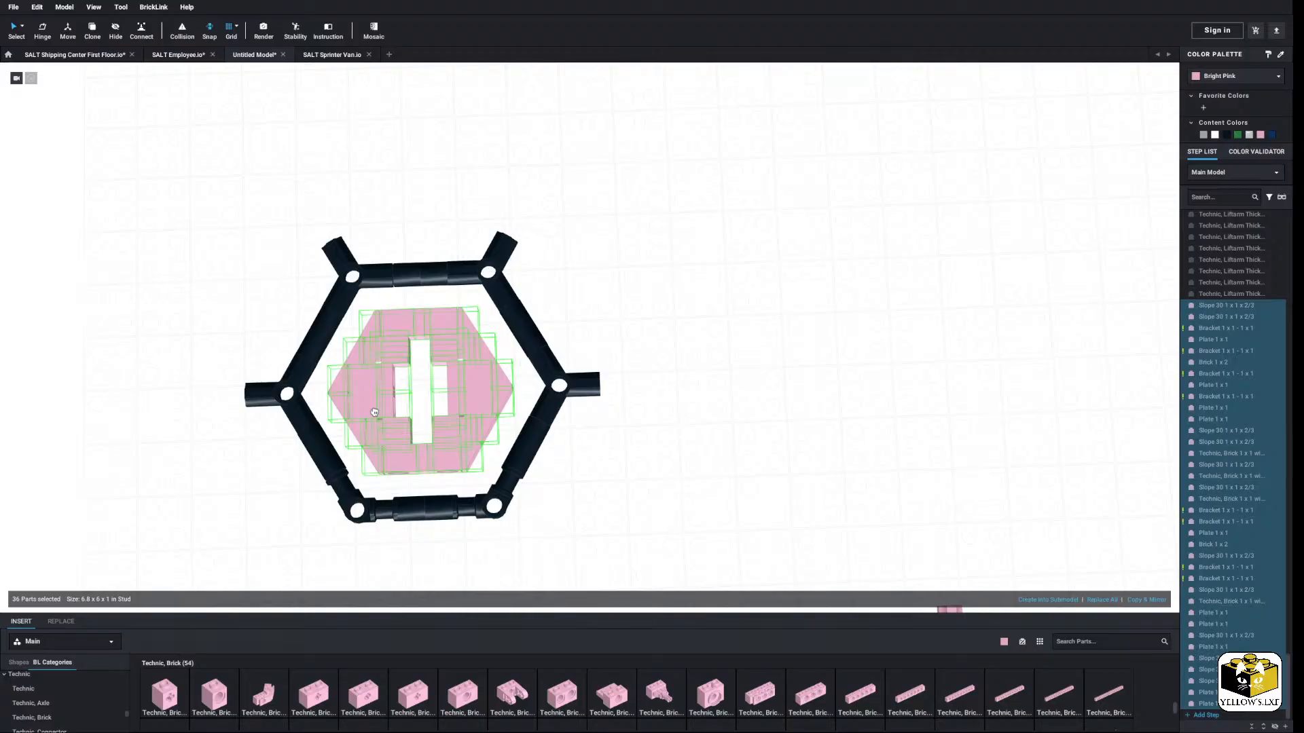
drag(374, 413, 645, 490)
click(642, 500)
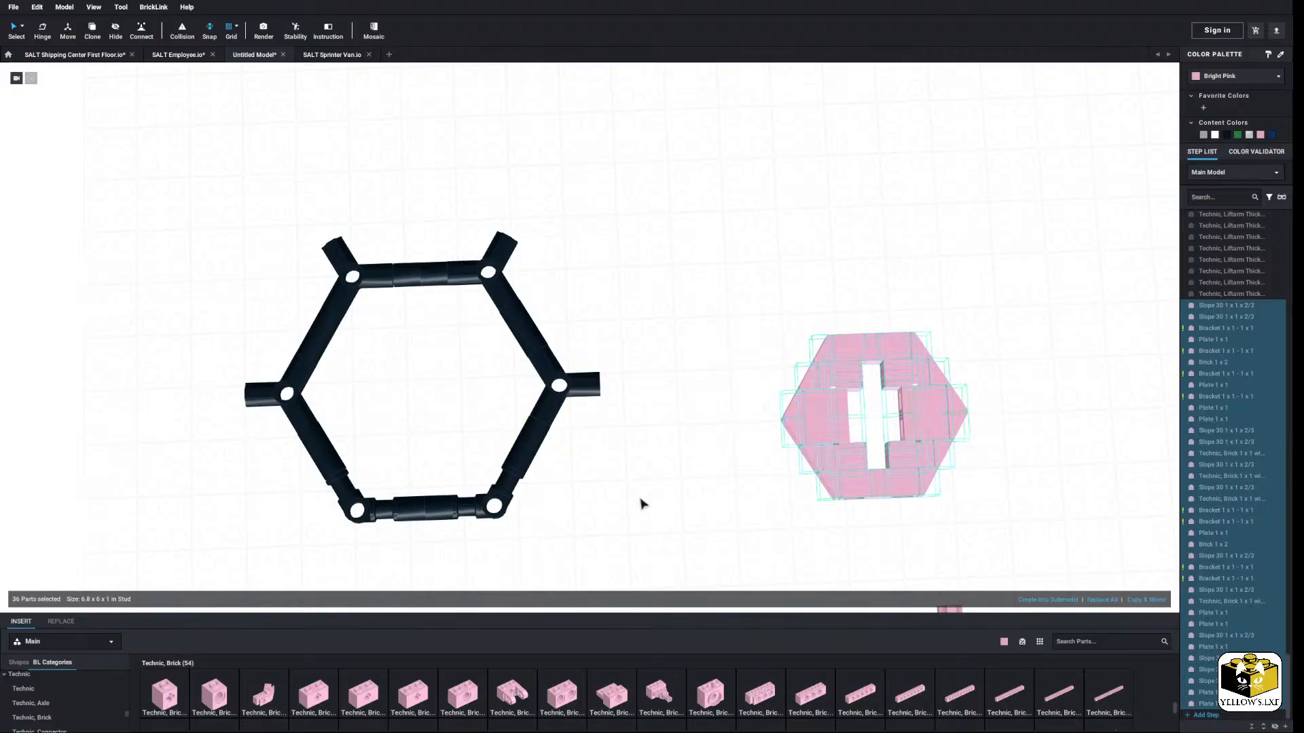
Step: Select the left half of the black Technic ring and pull it away from the right half
scroll(679, 482, up, 3)
scroll(340, 338, down, 5)
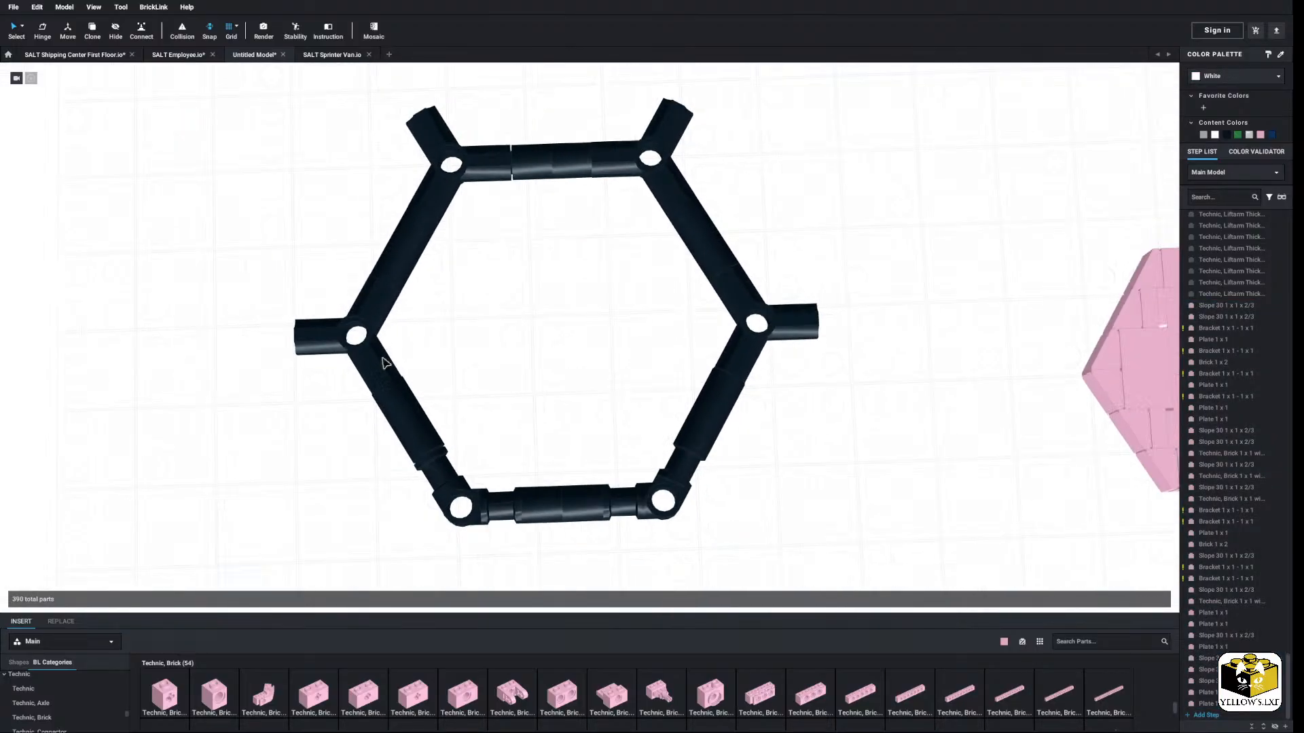
drag(365, 125, 562, 495)
drag(543, 448, 279, 441)
click(530, 378)
scroll(489, 387, up, 5)
scroll(447, 398, down, 5)
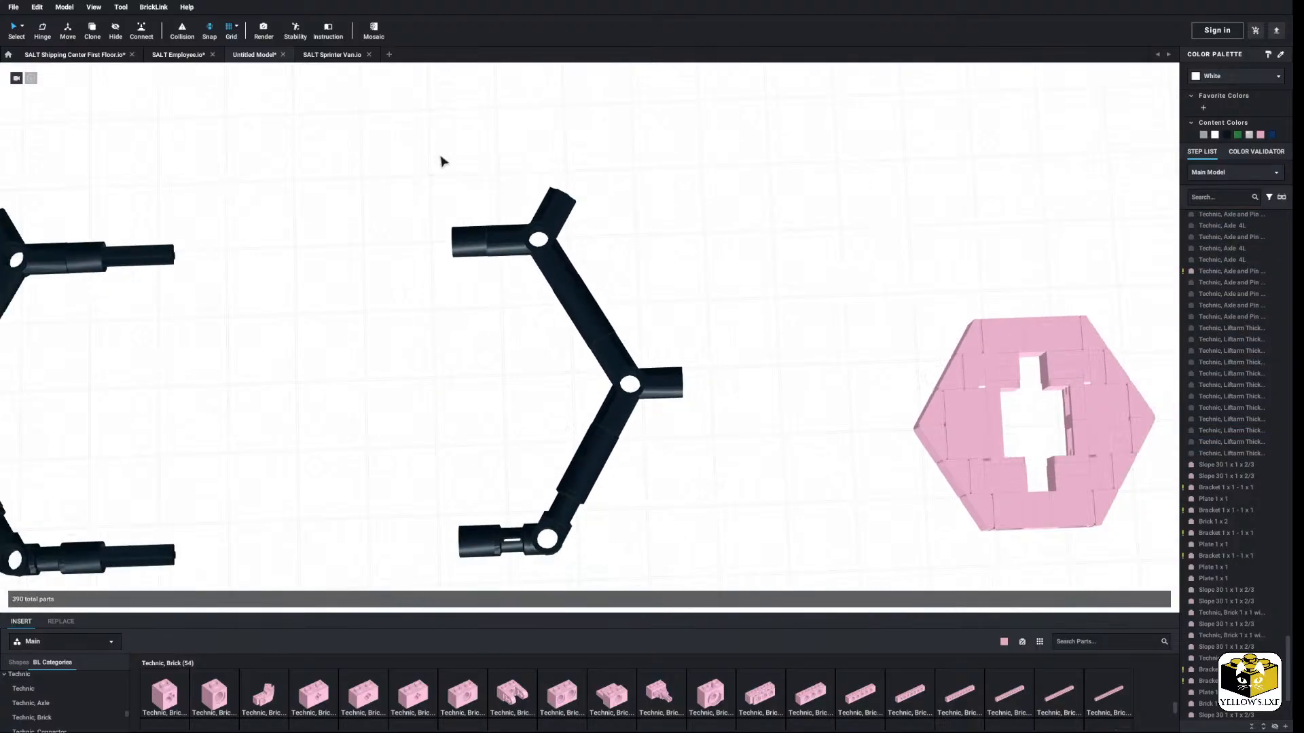
Step: Detach the upper corner section and the lower corner connector assembly from the ring's right half
drag(442, 154, 384, 216)
click(384, 216)
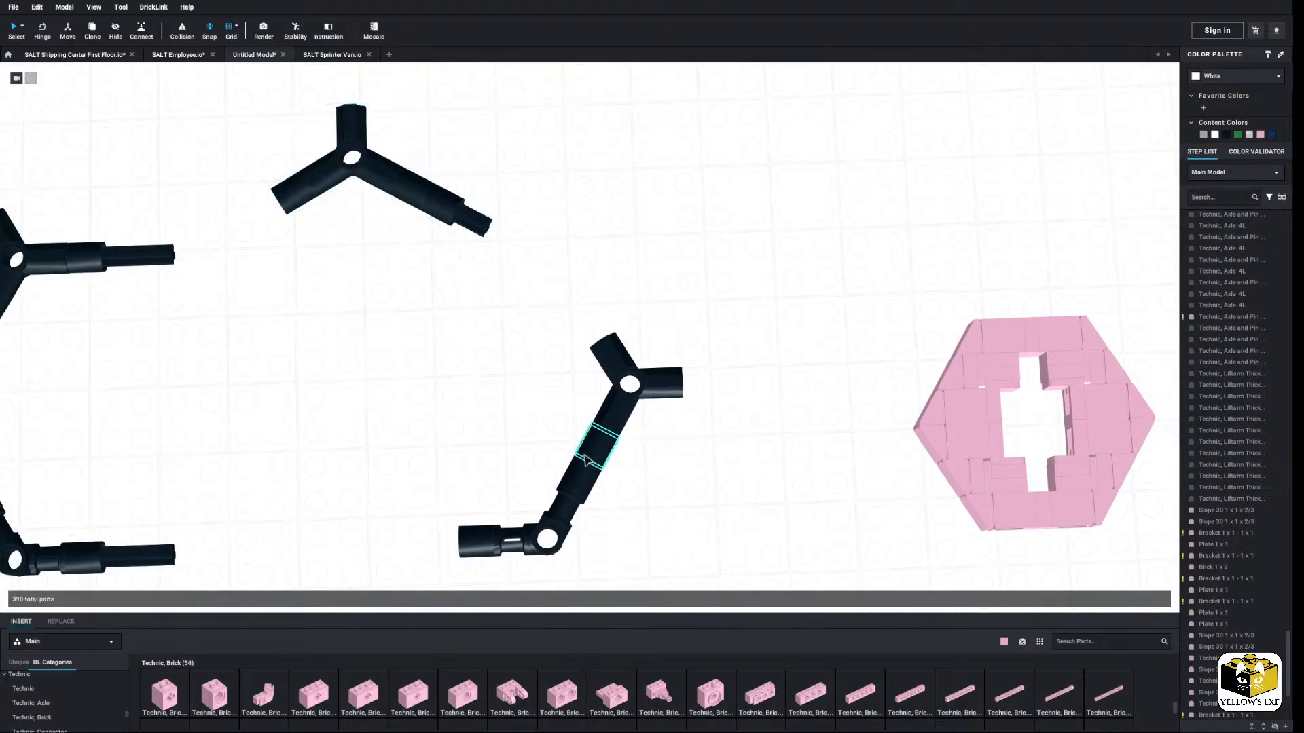
click(569, 523)
shift+click(466, 548)
drag(563, 523, 384, 528)
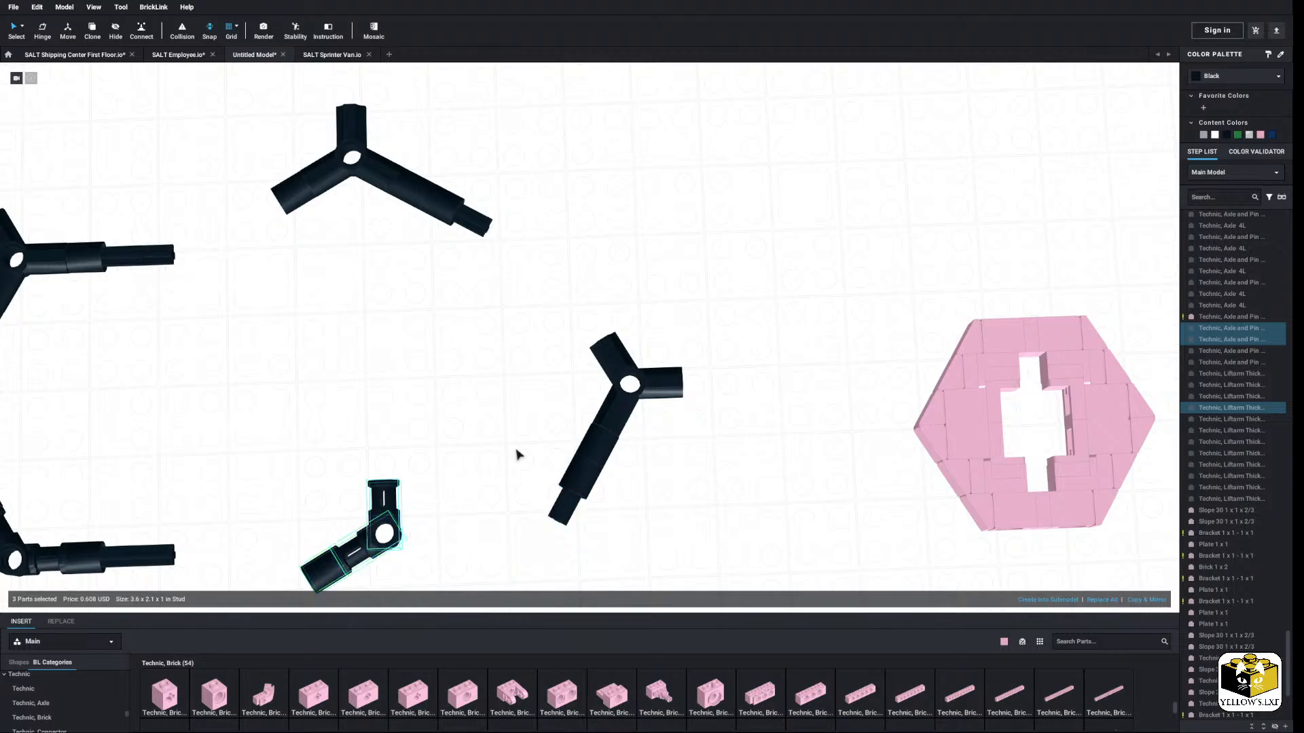
click(518, 454)
Step: Pull the cylindrical connector off the exposed axle of the remaining three-way connector and set it aside
middle_drag(518, 454, 504, 333)
scroll(521, 401, up, 4)
drag(552, 367, 791, 428)
click(513, 516)
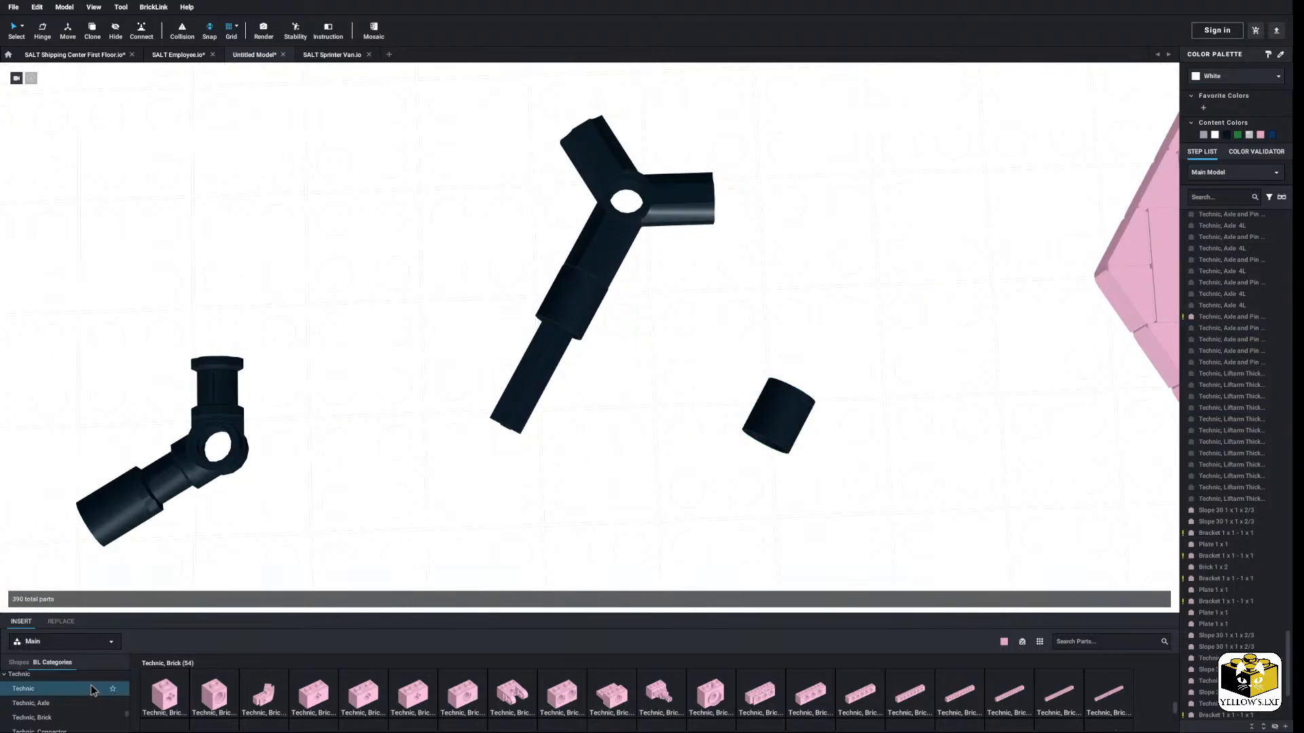
Step: Try a Technic Bush 1/2 Smooth coloured black beside the axle, and delete it
scroll(93, 690, down, 1)
click(69, 705)
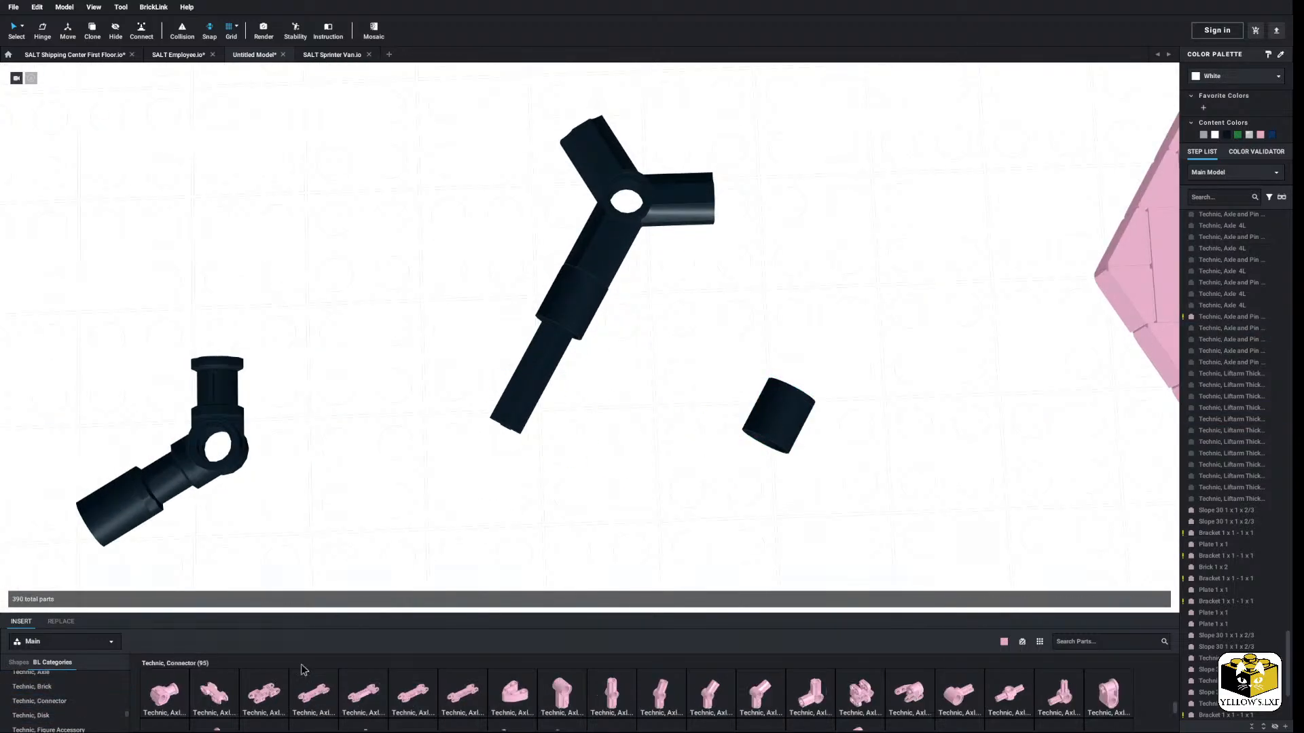
scroll(304, 668, down, 1)
scroll(82, 694, up, 2)
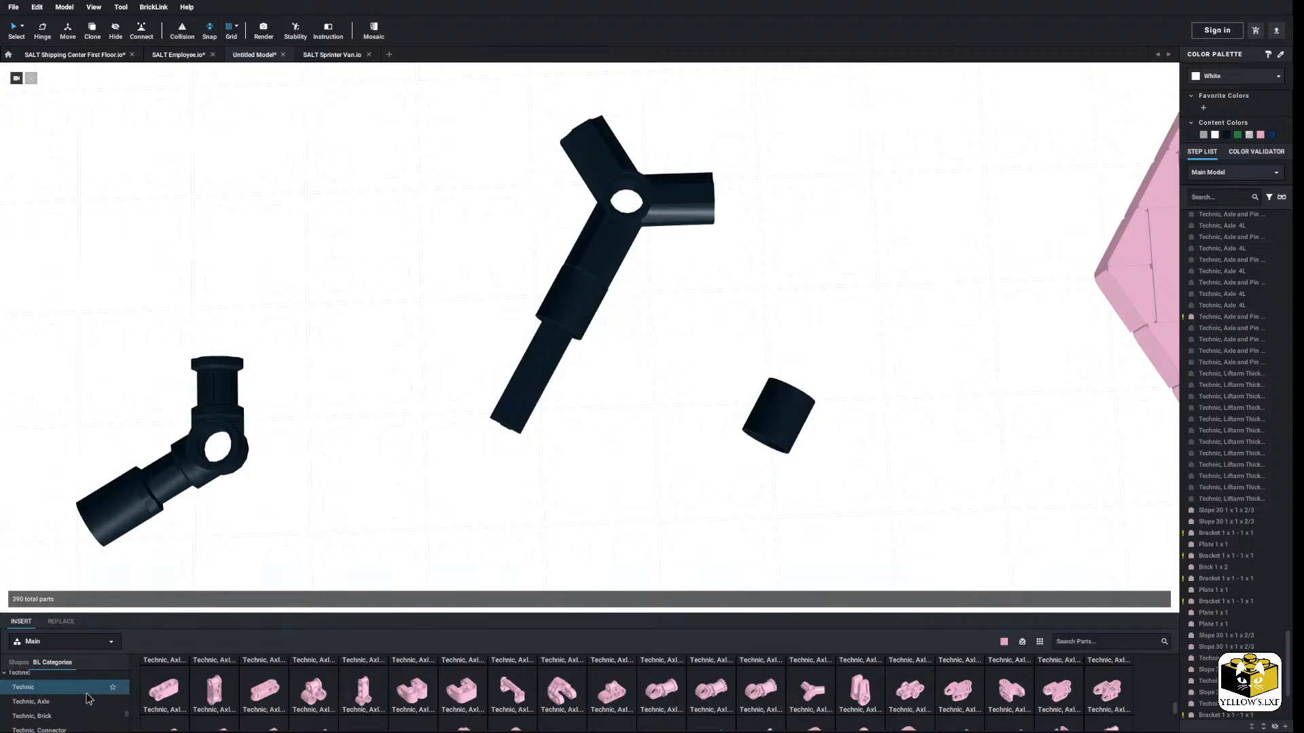
click(72, 692)
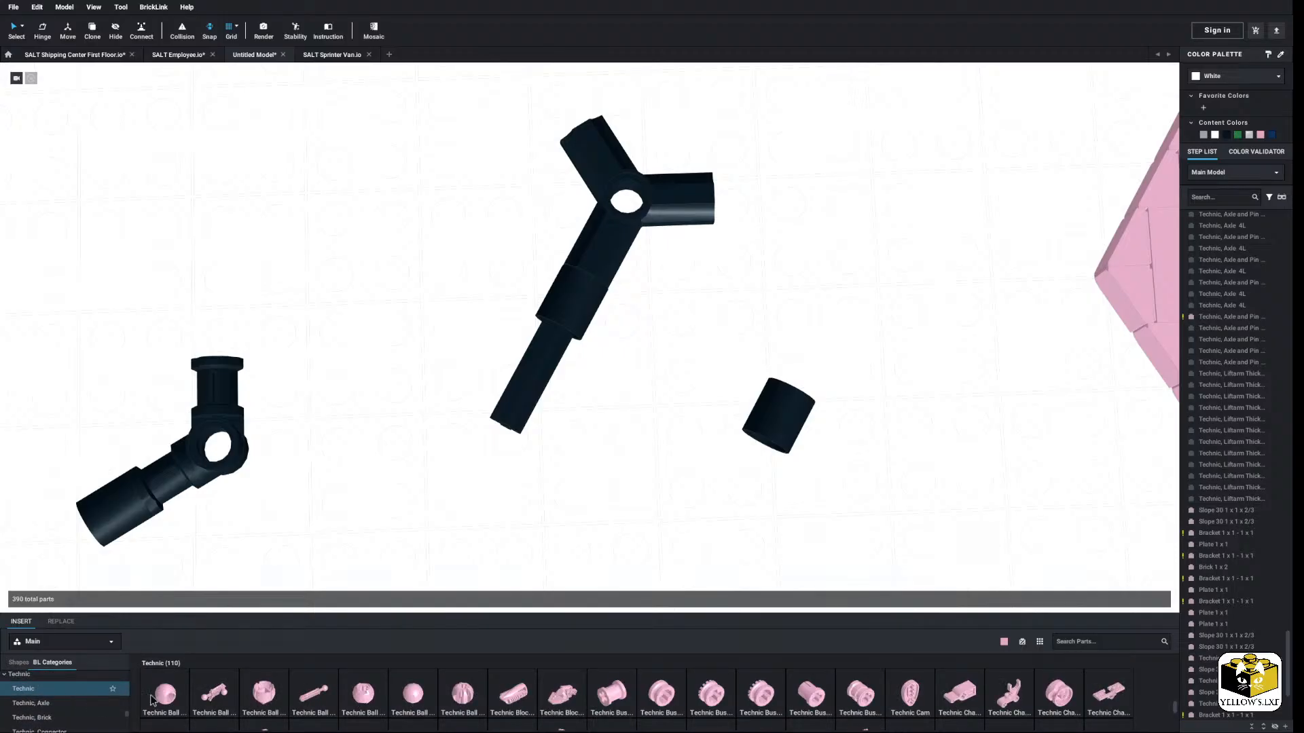
click(656, 691)
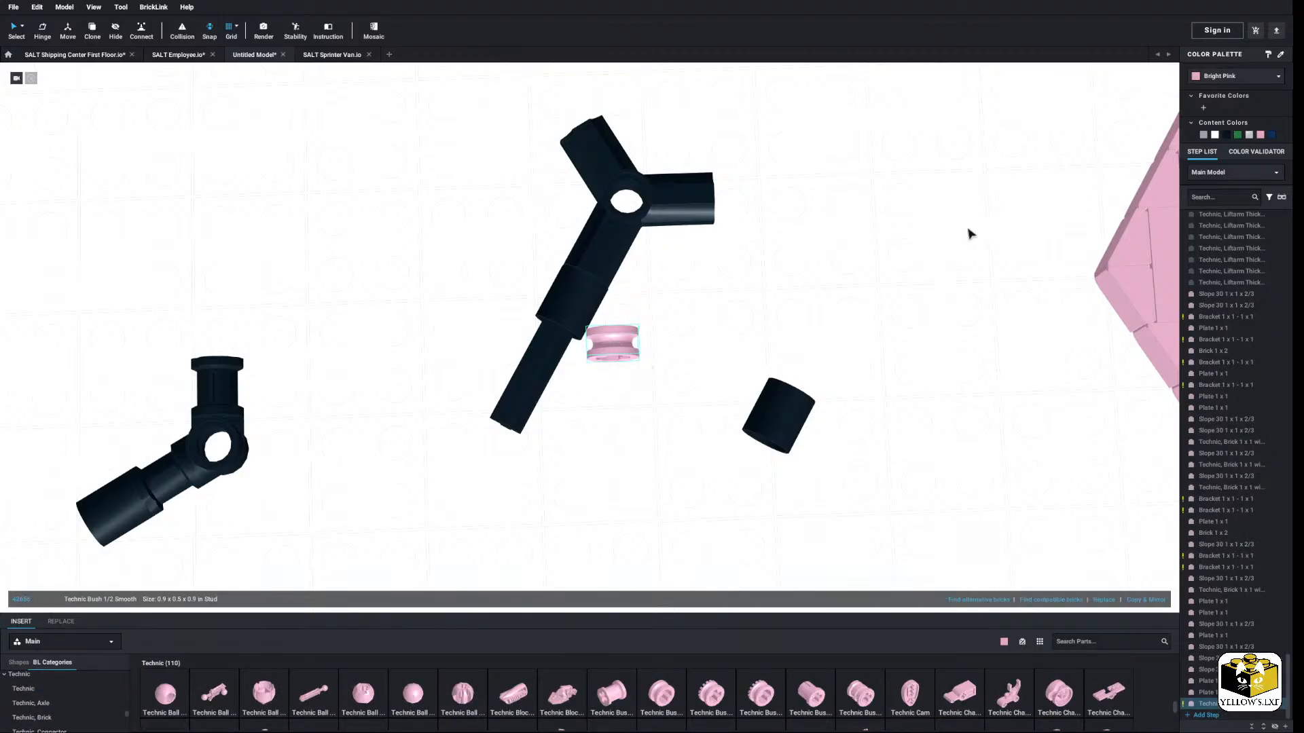
click(1236, 76)
click(1223, 106)
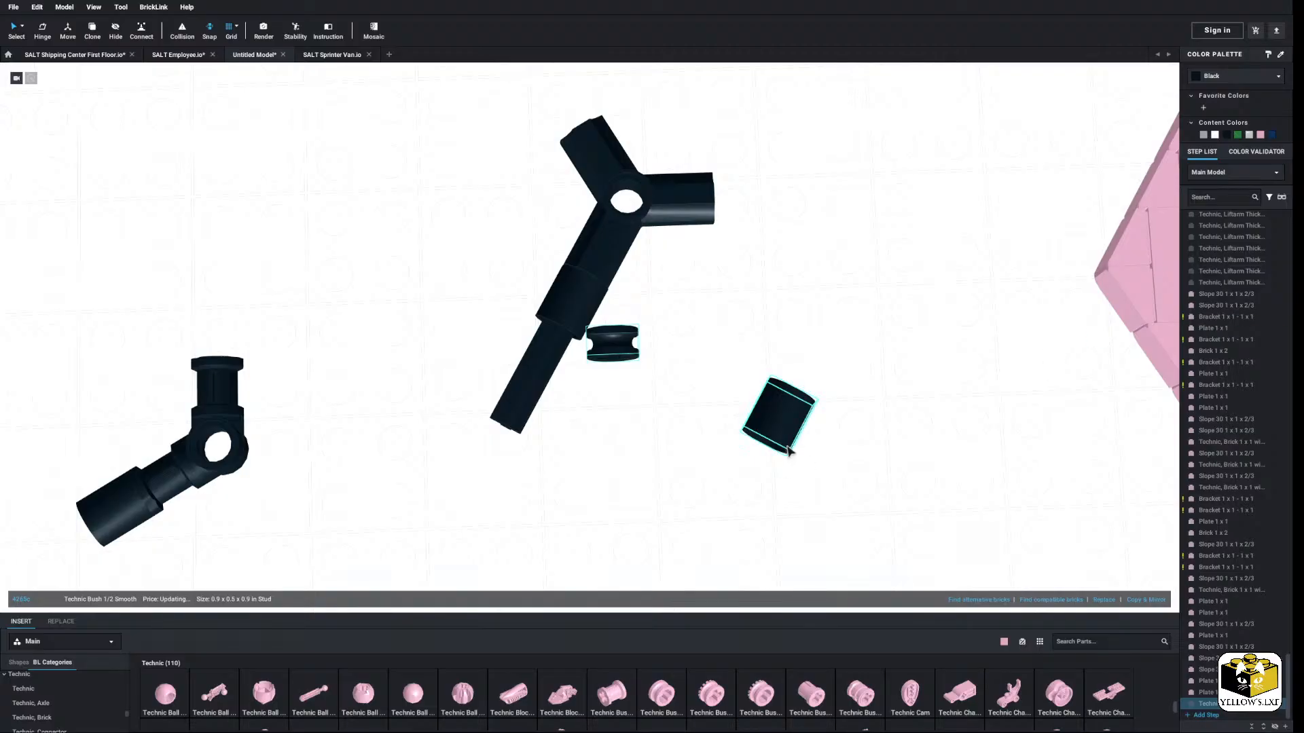
right_click(632, 352)
click(638, 388)
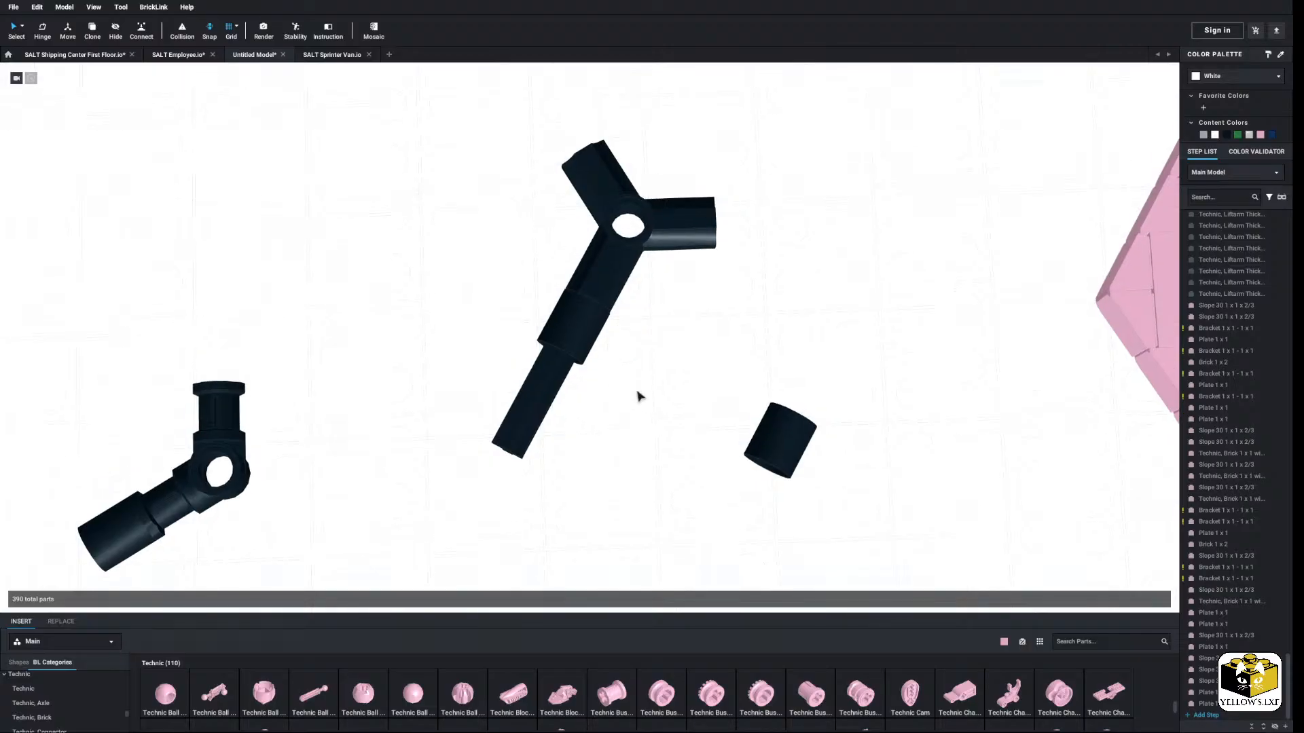
Step: Find the Technic liftarms and place a Liftarm Thin 1 x 2 - Axle Holes on the exposed axle
scroll(569, 708, down, 3)
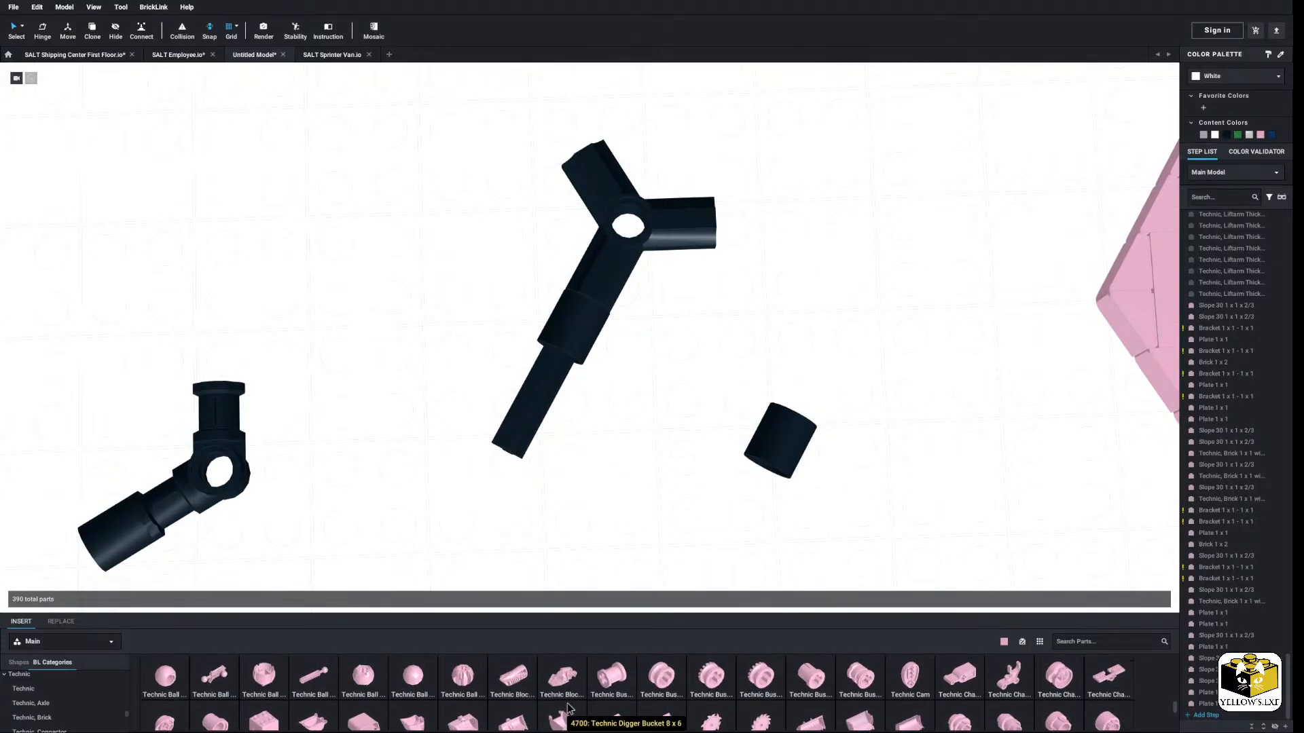
scroll(569, 708, down, 6)
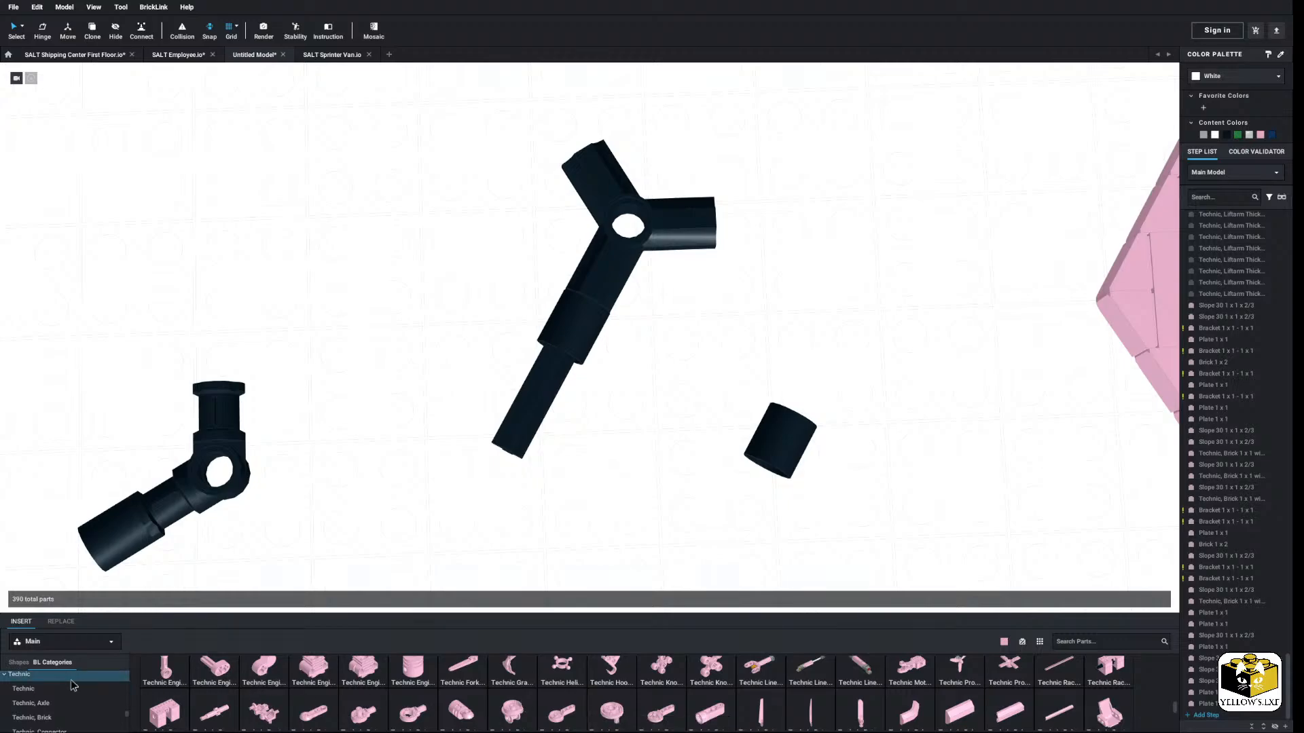
scroll(71, 706, down, 1)
scroll(71, 706, up, 2)
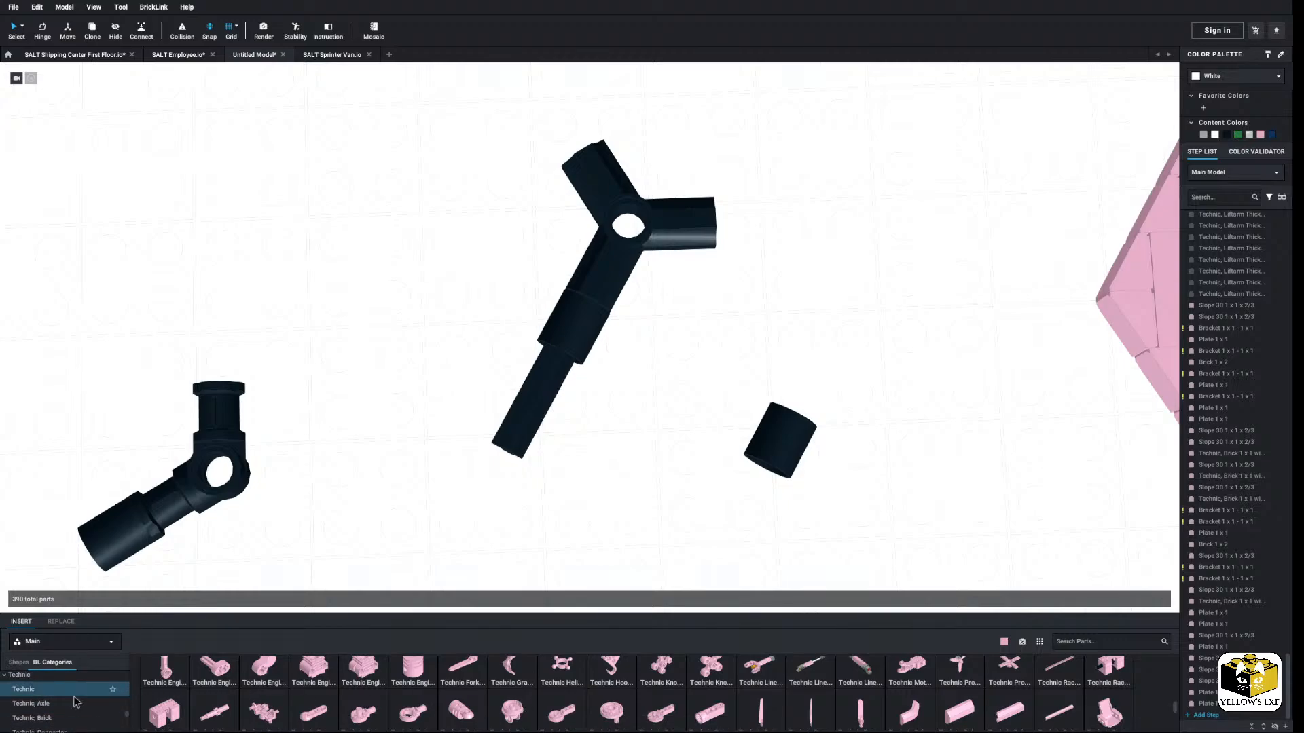
click(55, 689)
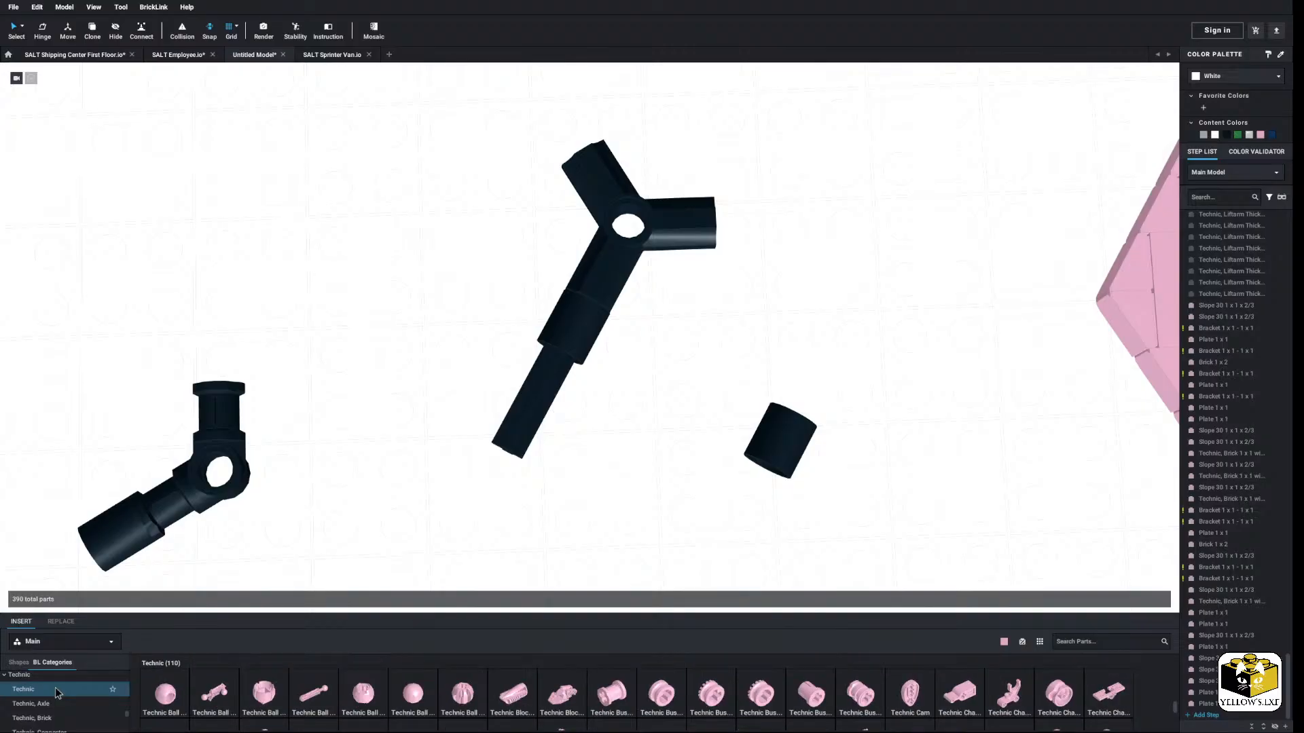
scroll(60, 685, down, 5)
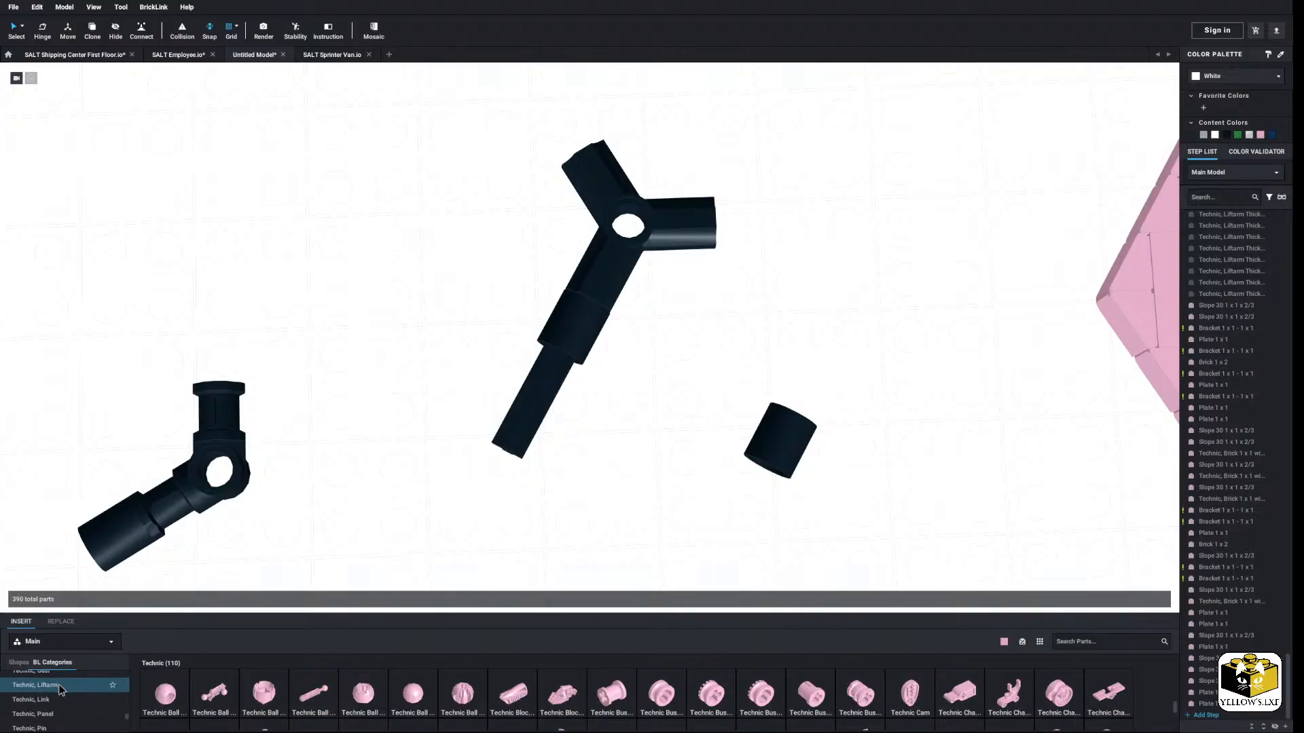
click(60, 685)
drag(304, 701, 576, 392)
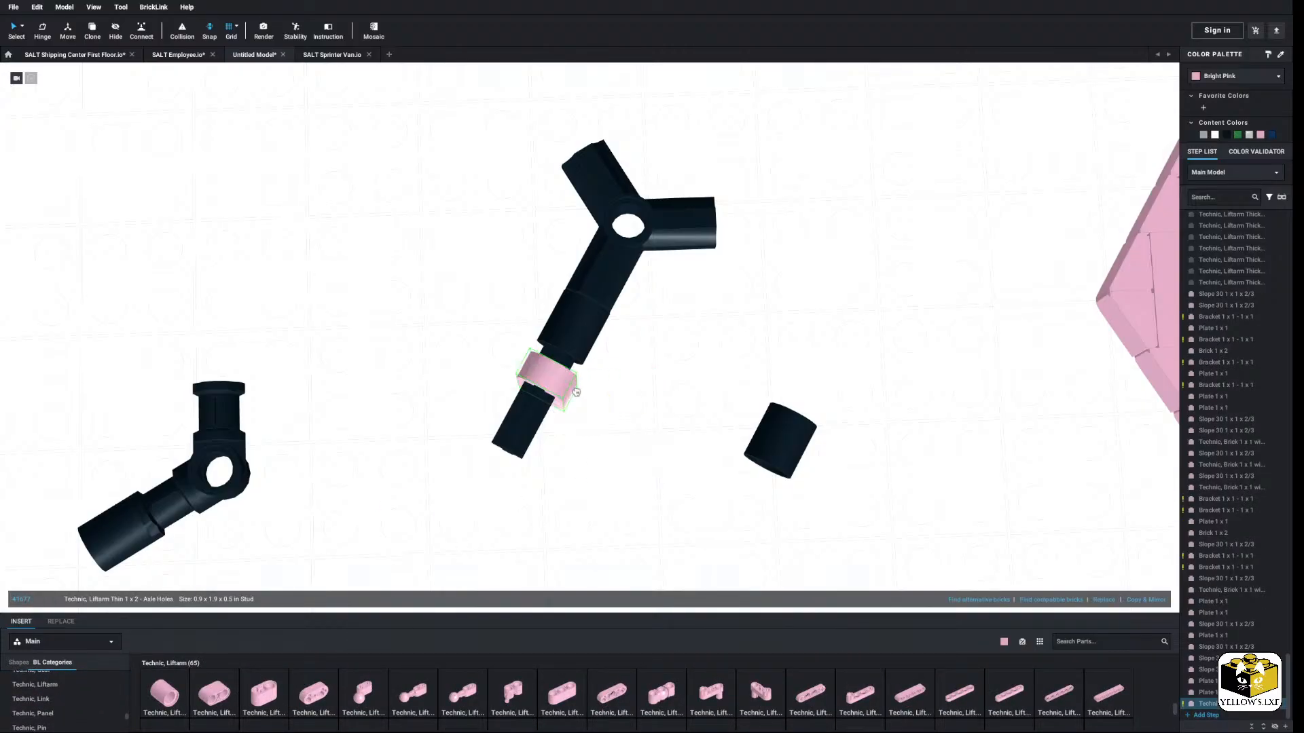
click(632, 415)
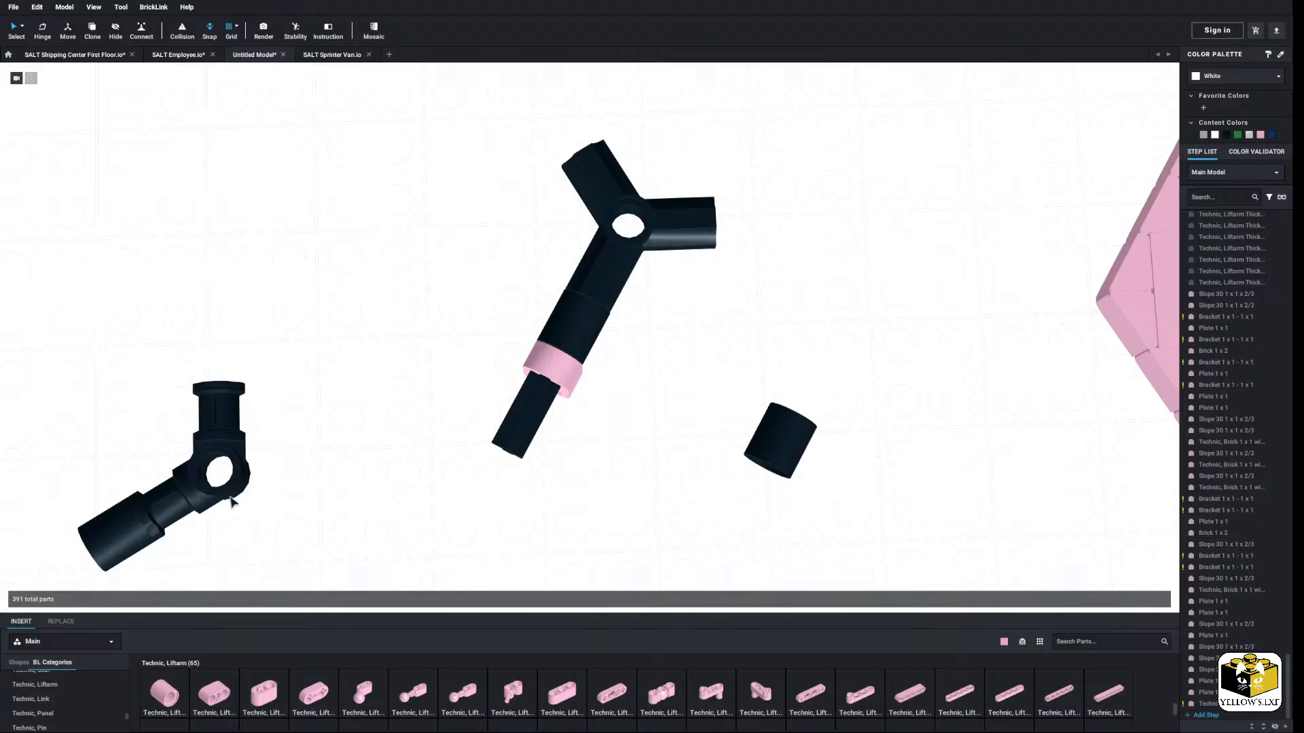
Step: Put the cylindrical connector back on the axle behind the pink liftarm and adjust the Axle 4L lengthwise
drag(799, 453, 536, 423)
mouse_move(544, 414)
right_down()
mouse_move(608, 507)
mouse_move(544, 431)
right_up()
click(545, 372)
drag(545, 372, 536, 374)
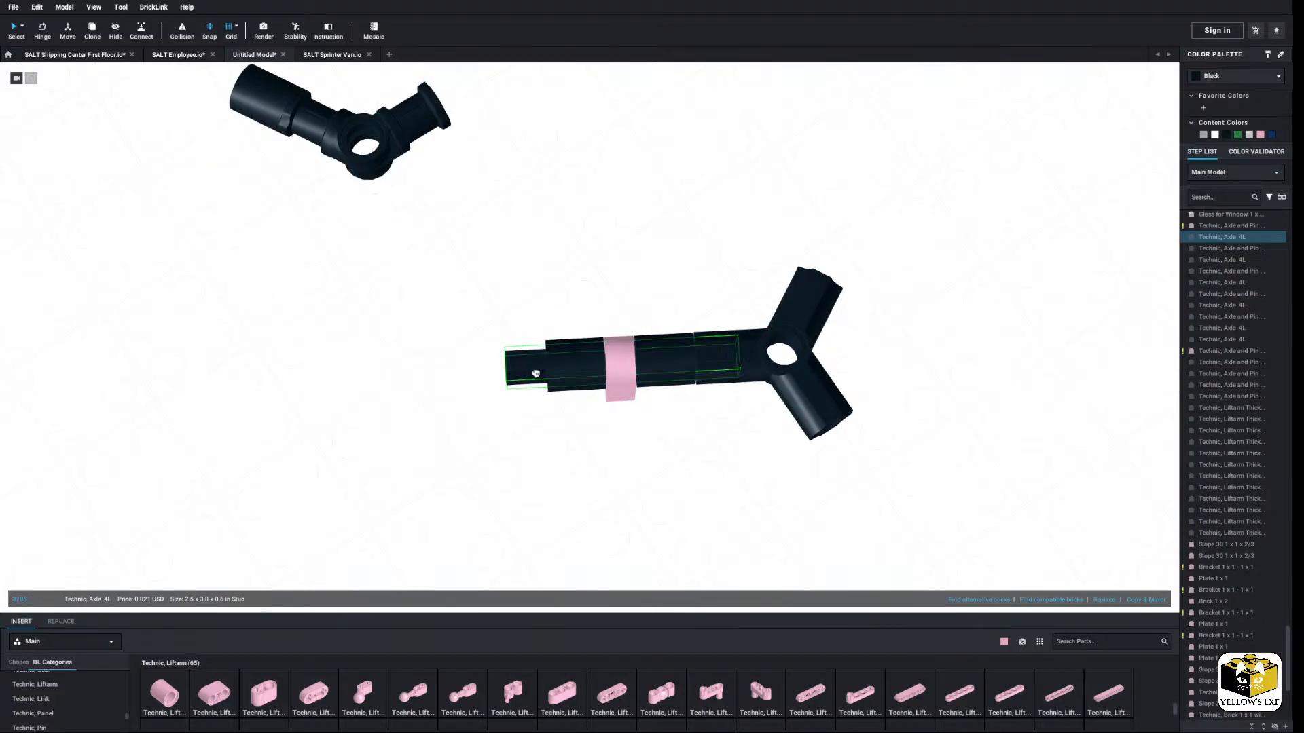
click(504, 481)
Step: Reattach the lower corner connector assembly to the end of the axle carrying the pink liftarm
right_drag(505, 483, 495, 264)
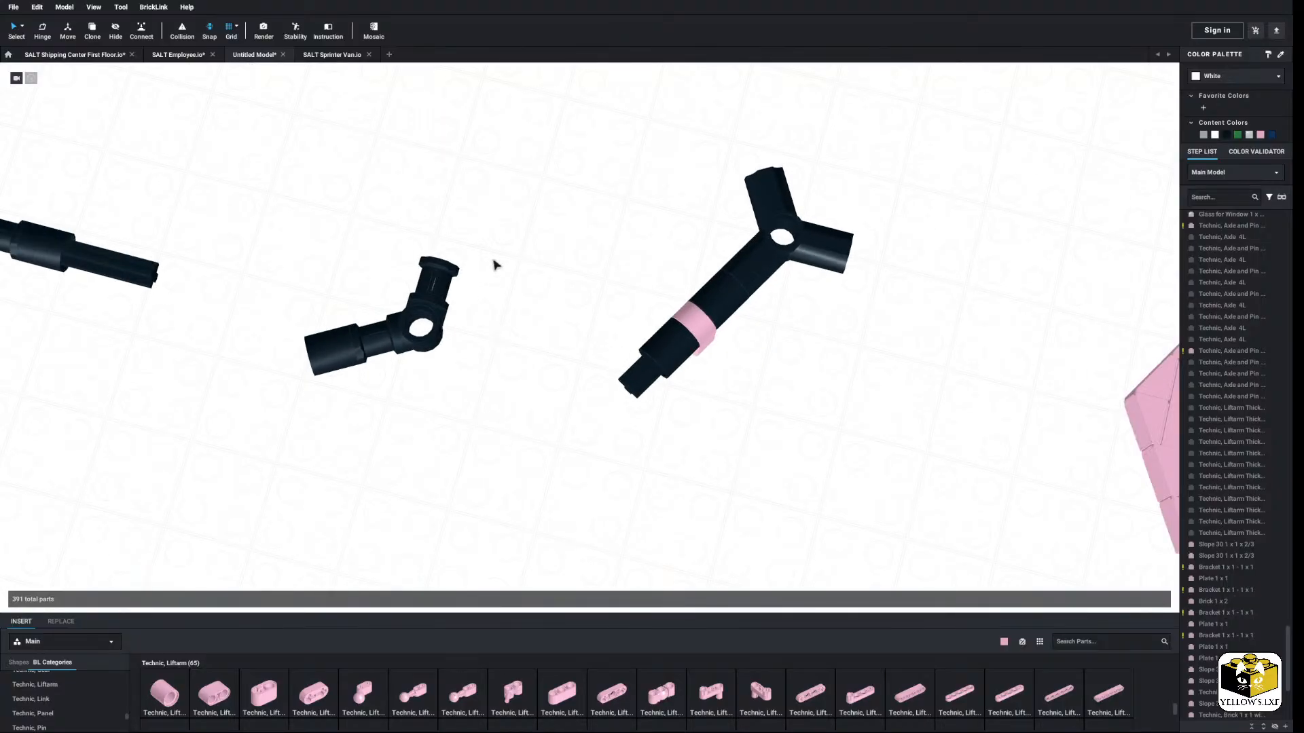
drag(502, 233, 656, 381)
click(649, 452)
right_drag(648, 453, 614, 462)
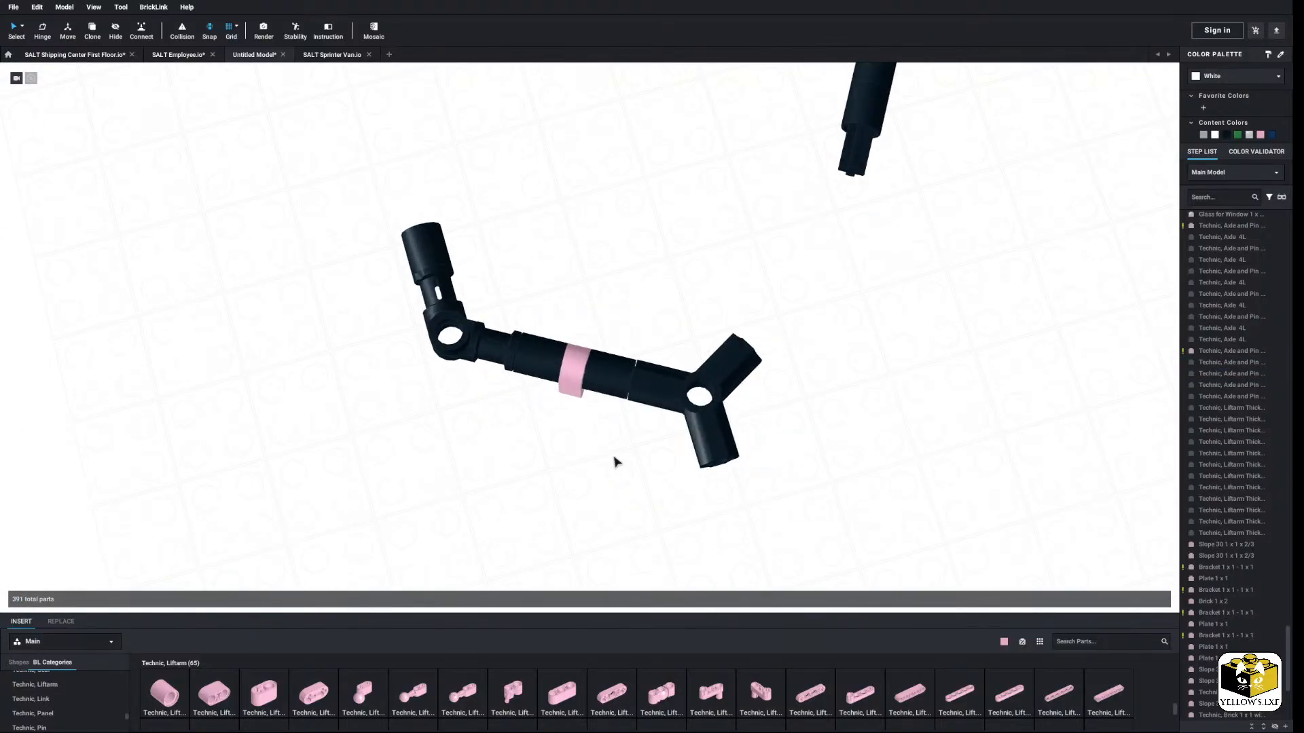
Step: Recolour the pink Technic Liftarm Thin 1 x 2 on the axle to black
click(573, 396)
right_drag(573, 397, 582, 411)
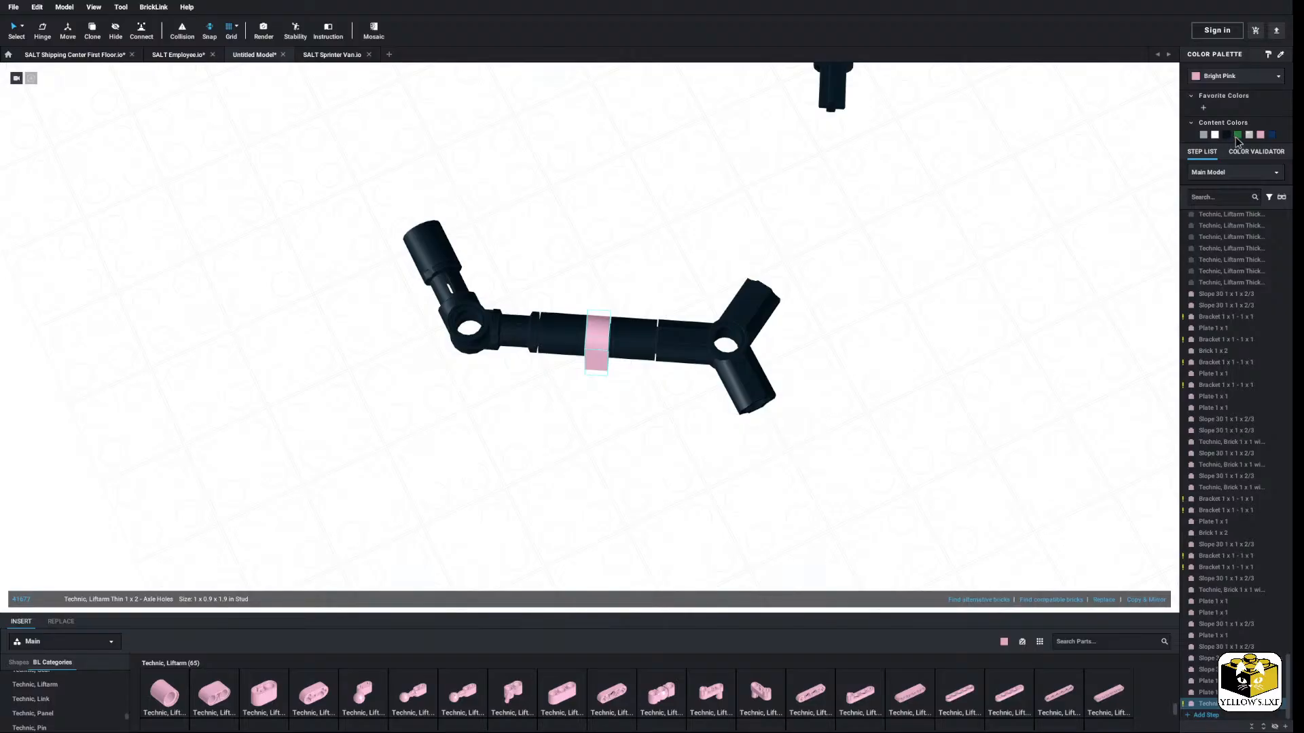
click(1078, 277)
scroll(680, 488, down, 5)
right_drag(679, 488, 715, 507)
scroll(714, 507, up, 3)
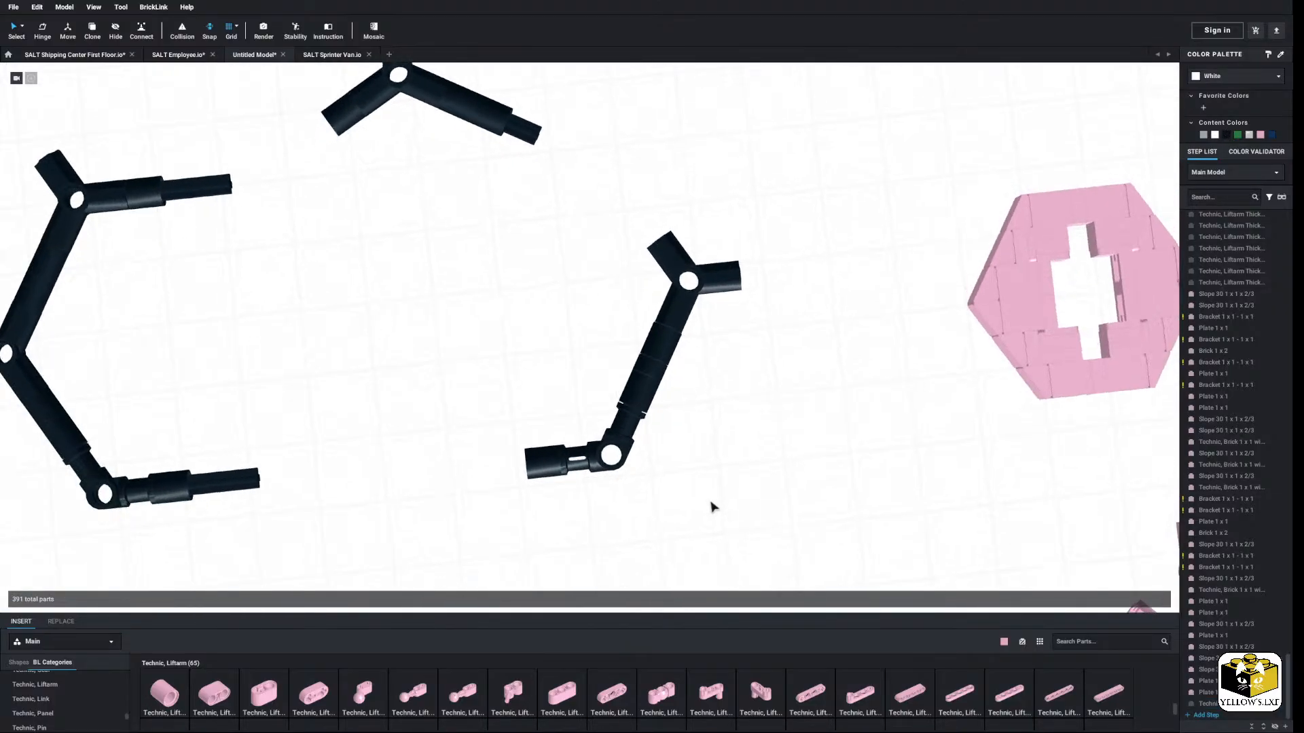
Step: Delete the old black ring segments and loose liftarms, keeping only the side that carries the thin liftarm
scroll(540, 506, down, 5)
drag(316, 522, 616, 201)
right_click(597, 211)
click(629, 259)
right_click(624, 245)
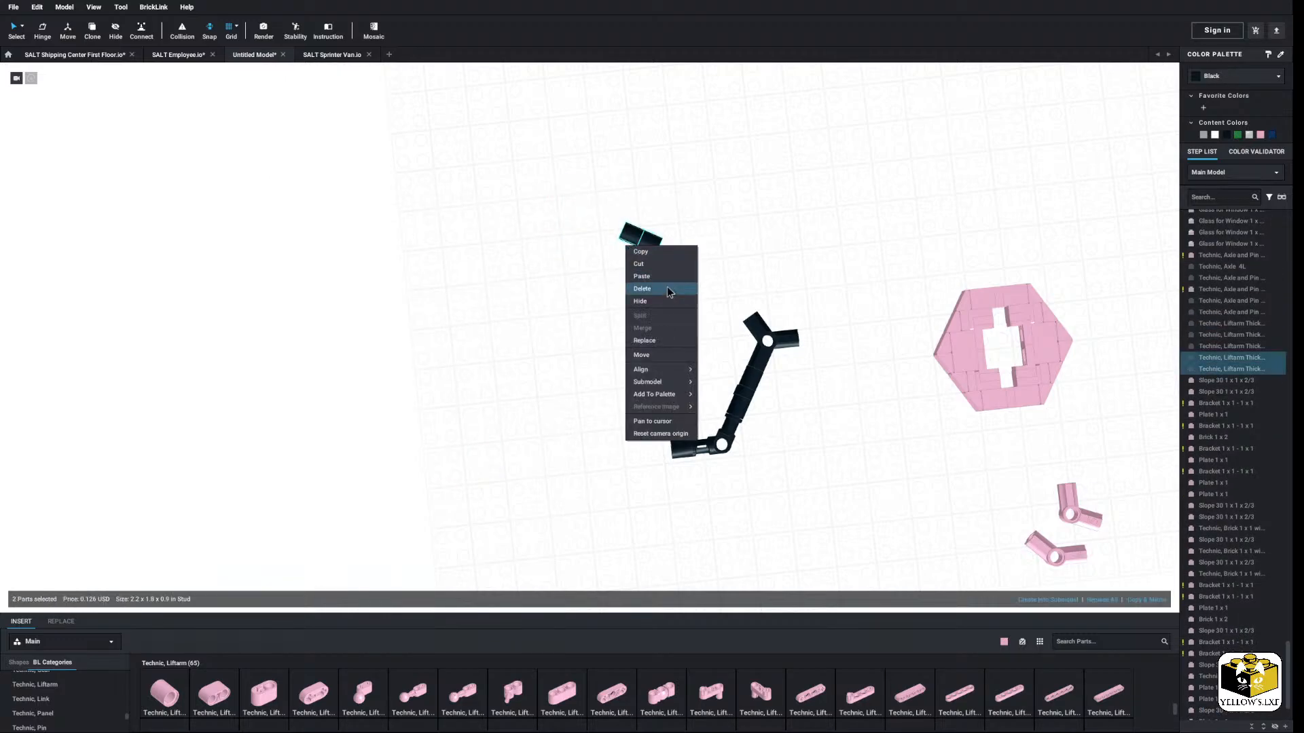
click(649, 294)
scroll(645, 436, up, 3)
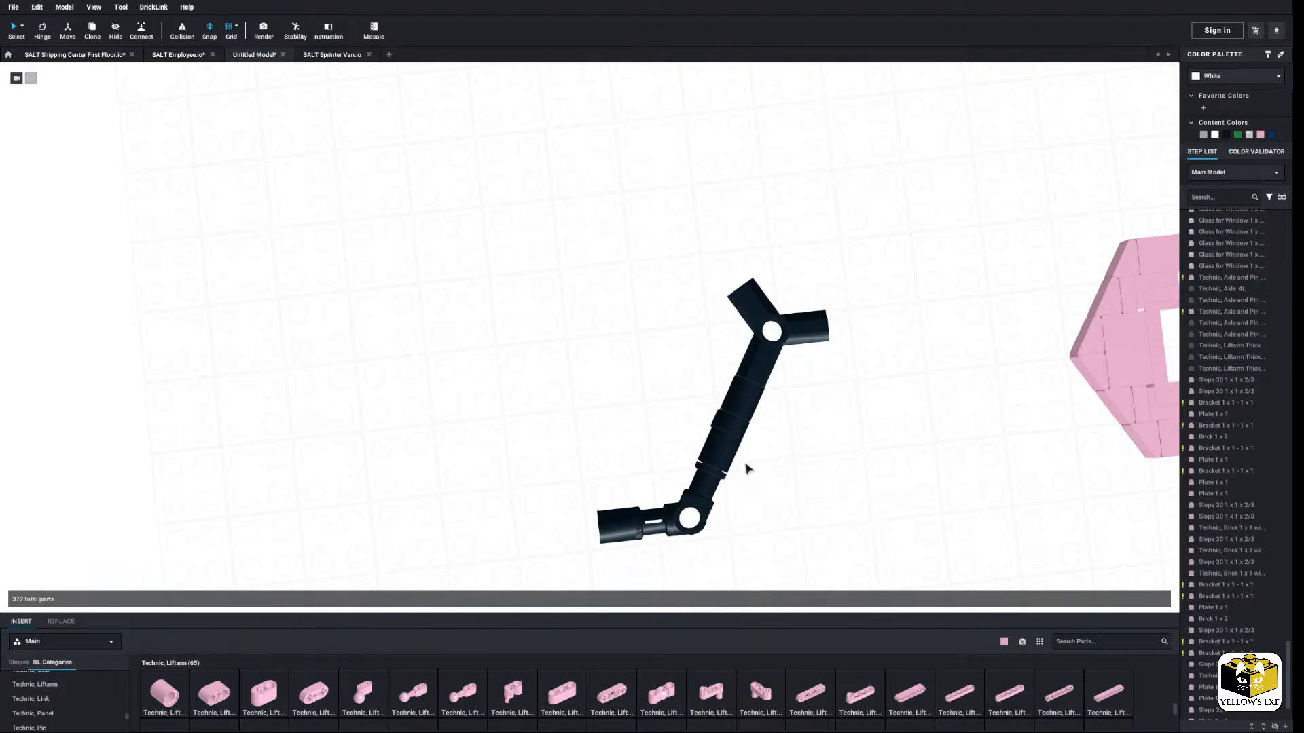
Step: Select the three-part lower corner connector assembly and slide it against the spacer on the side's axle
click(708, 506)
scroll(703, 476, up, 3)
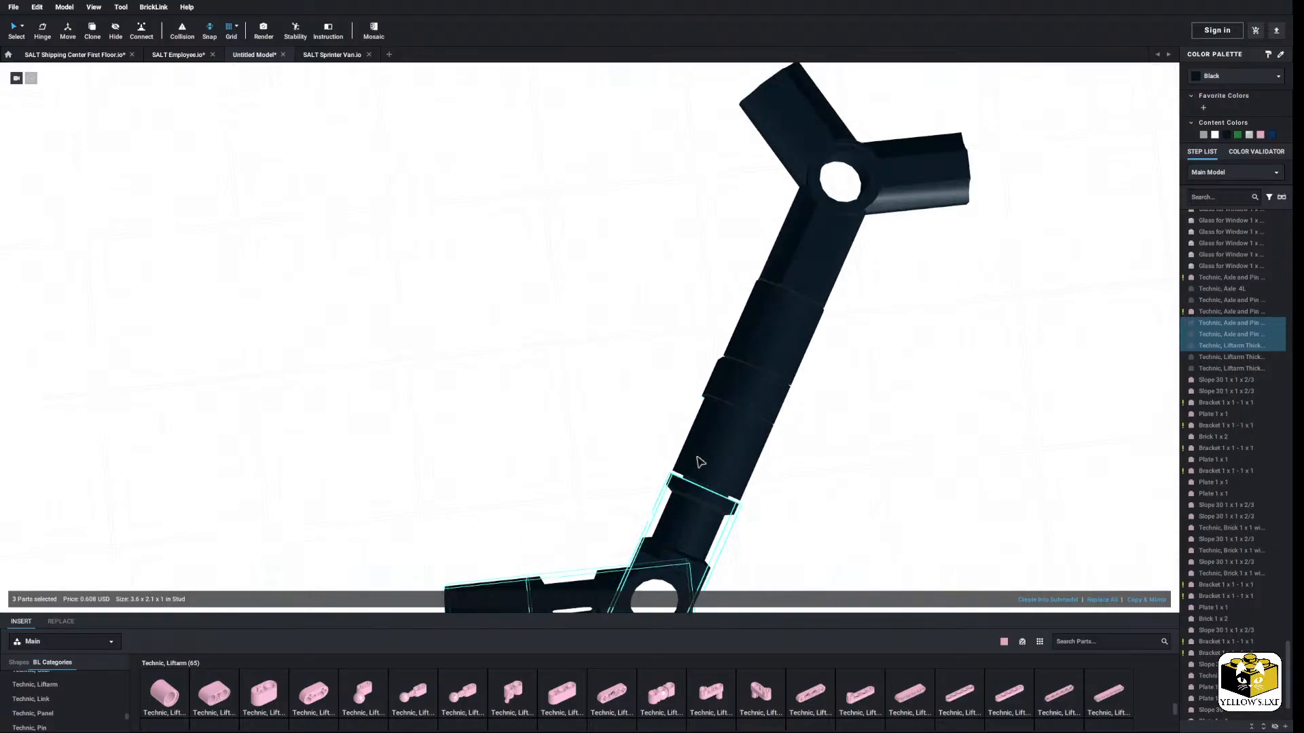
drag(703, 501, 704, 496)
click(592, 459)
scroll(590, 459, down, 4)
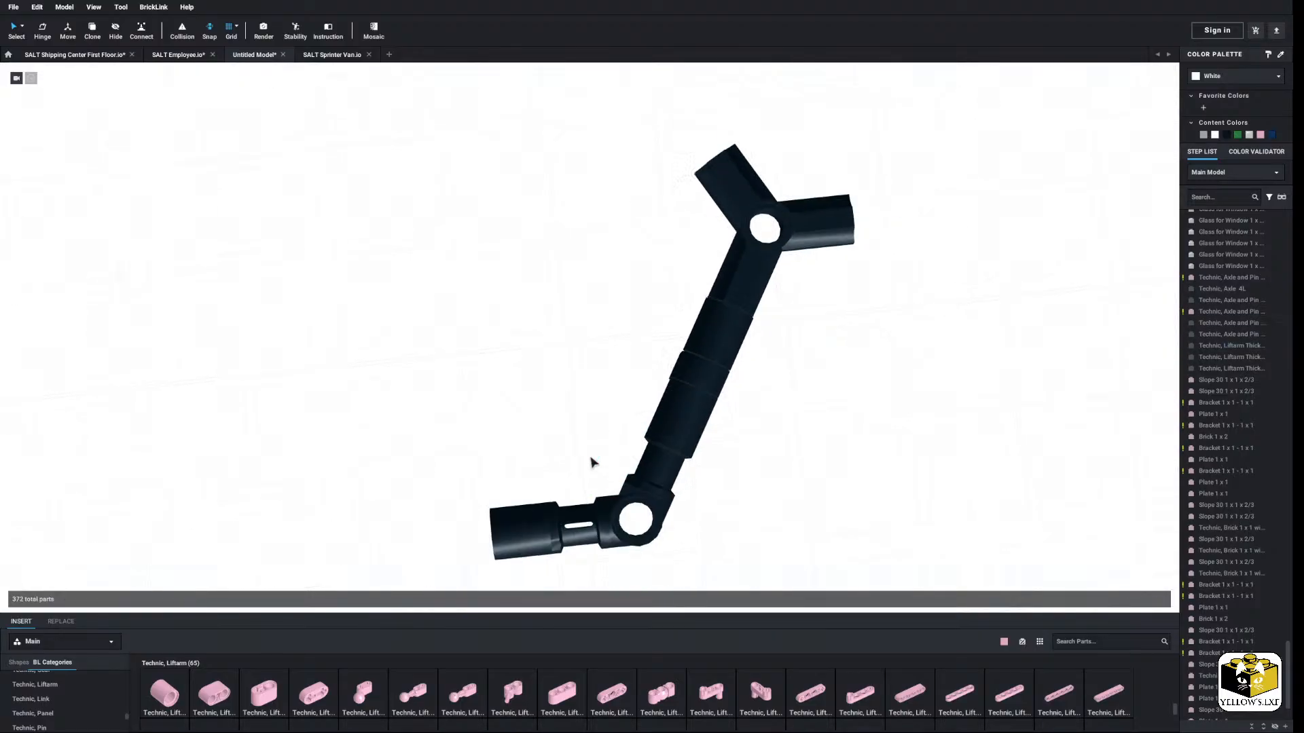
Step: Slide the nearest spacer and the thin 1 x 2 liftarm along the axle to sit flush against the three-way connector
middle_drag(688, 388, 650, 459)
right_drag(657, 479, 567, 527)
scroll(573, 515, up, 5)
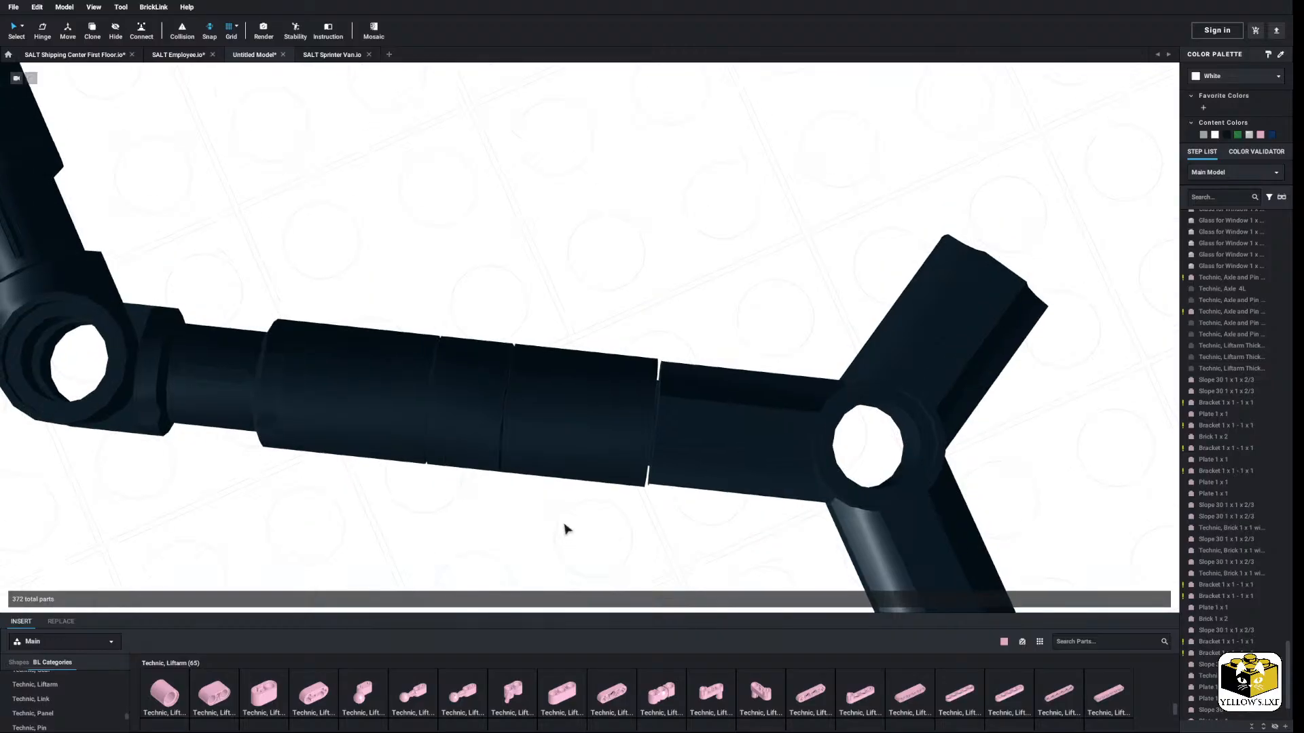
click(568, 450)
click(602, 242)
mouse_move(602, 243)
middle_down()
mouse_move(579, 241)
mouse_move(618, 243)
middle_up()
click(588, 398)
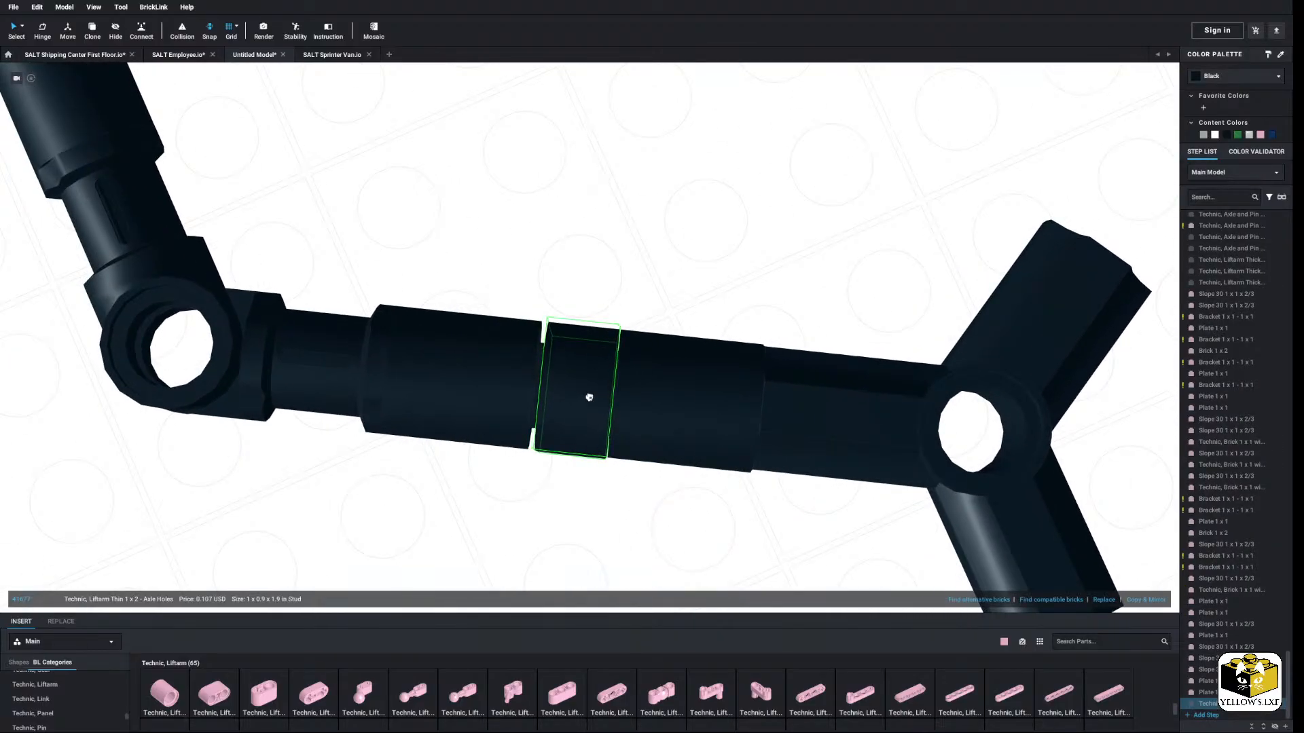
click(585, 370)
click(620, 294)
Step: Slide the remaining Liftarm Thick 1 x 1 (Spacer) along the axle against the thin liftarm
middle_drag(594, 316, 600, 315)
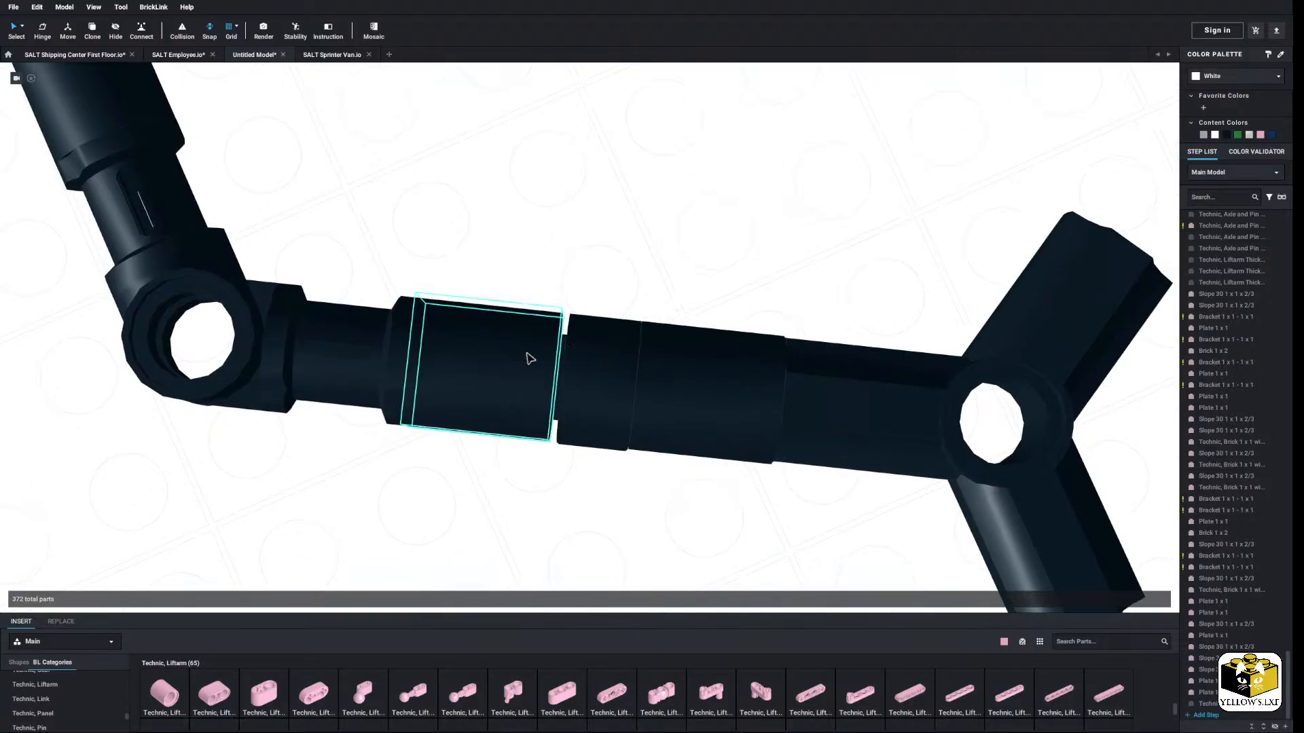
right_drag(528, 358, 534, 357)
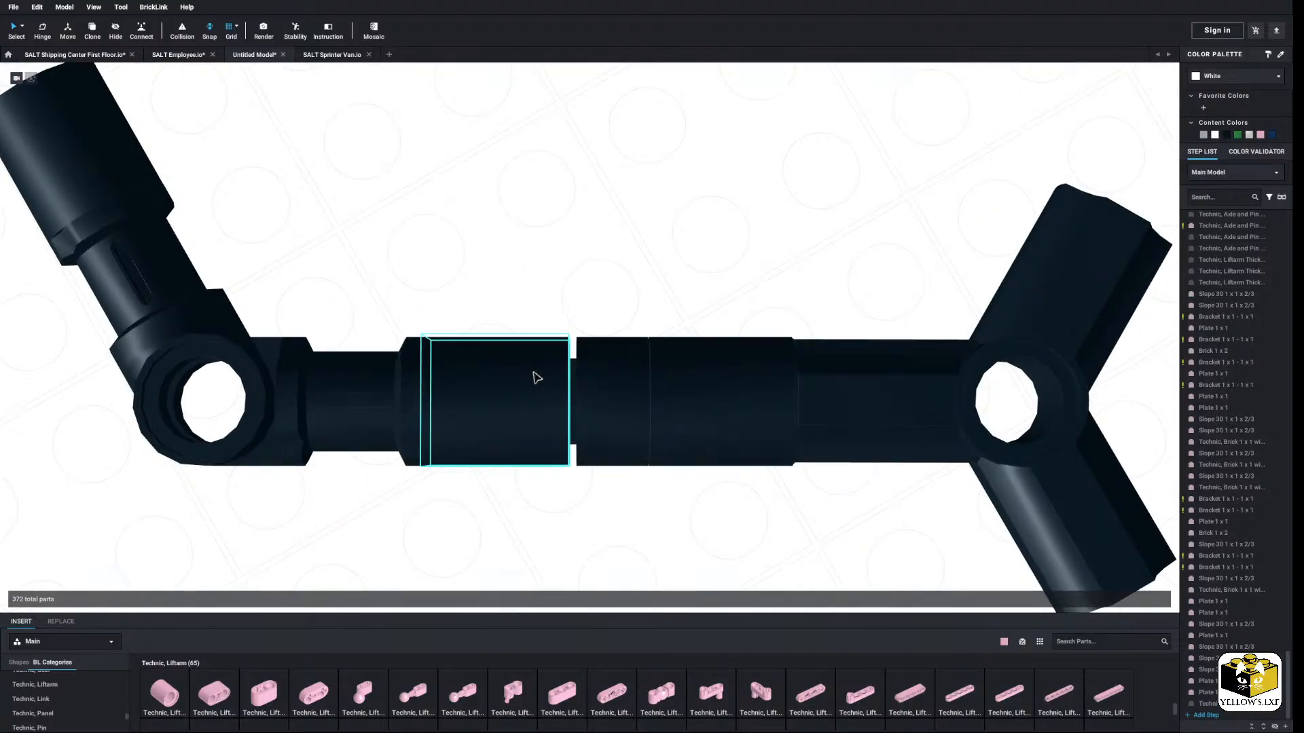
middle_drag(536, 378, 625, 372)
click(619, 374)
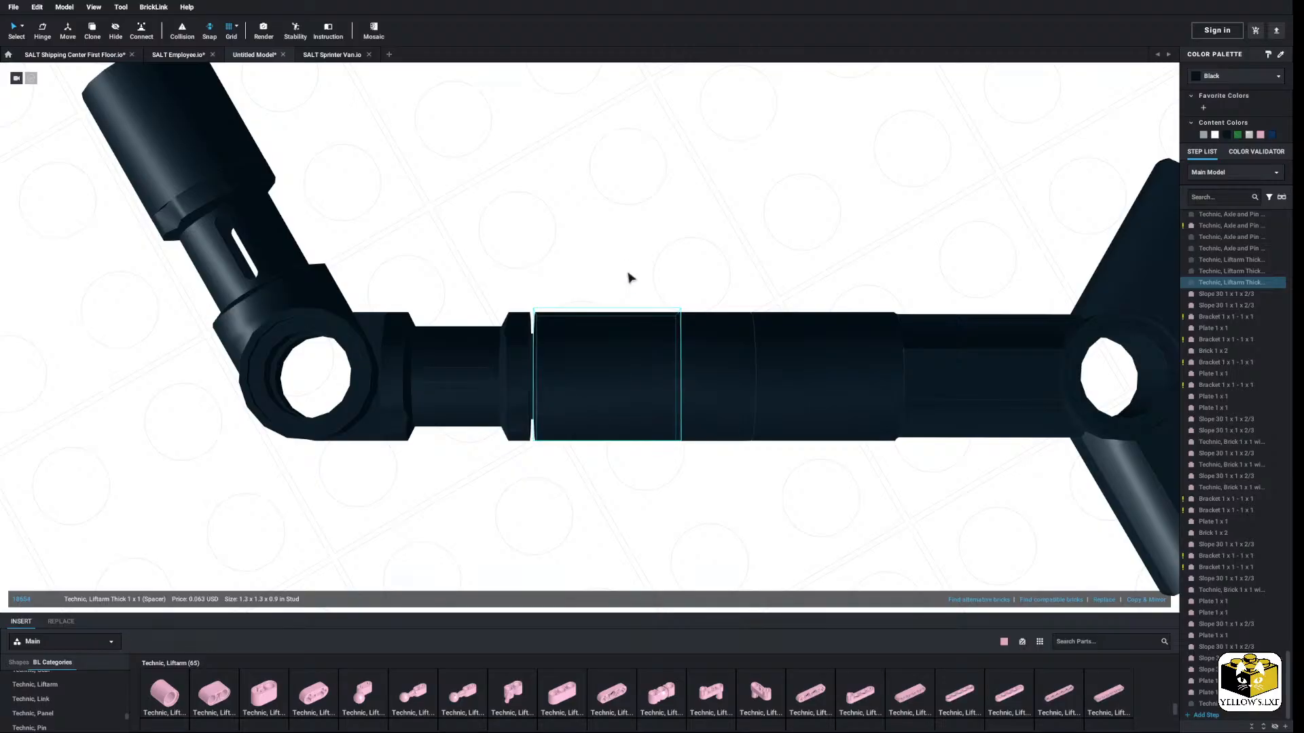
click(628, 273)
middle_drag(628, 273, 664, 294)
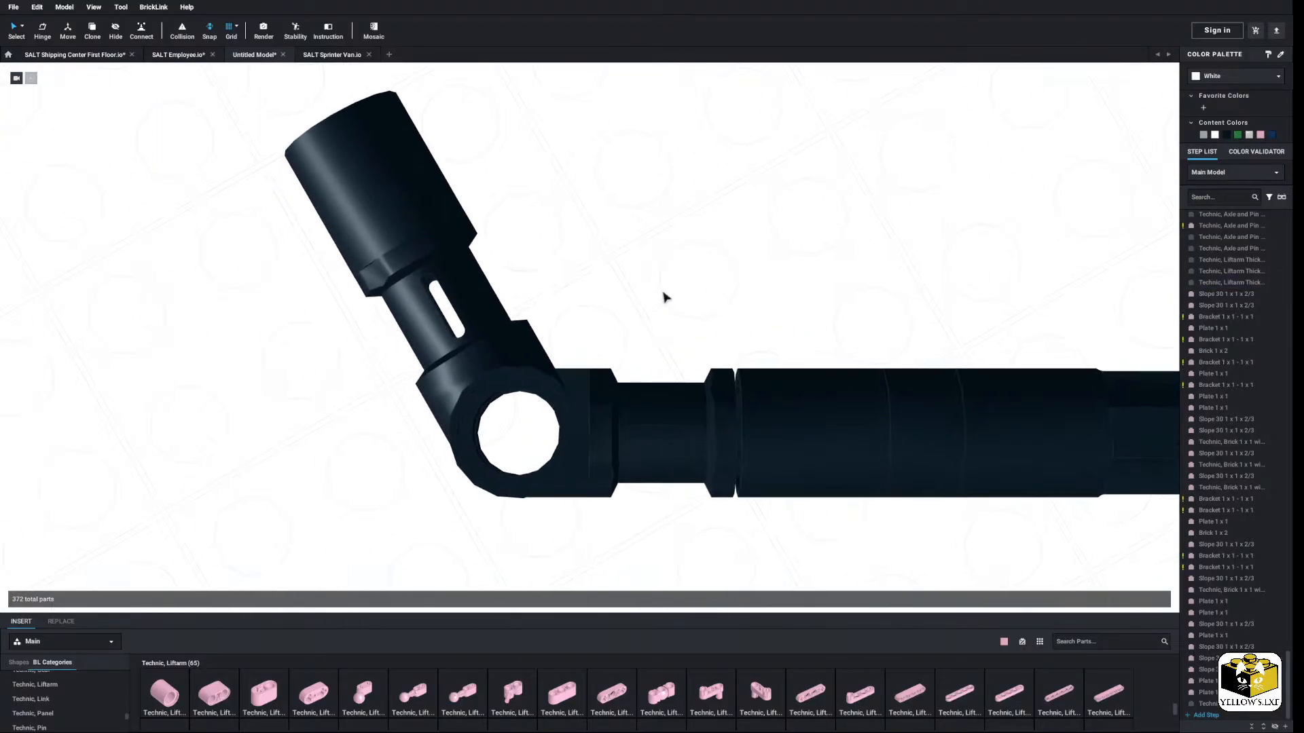
Step: Select both corner connectors and their end spacer, and slide them together against the spacer on the axle
click(631, 390)
middle_drag(632, 389, 629, 401)
ctrl+click(475, 370)
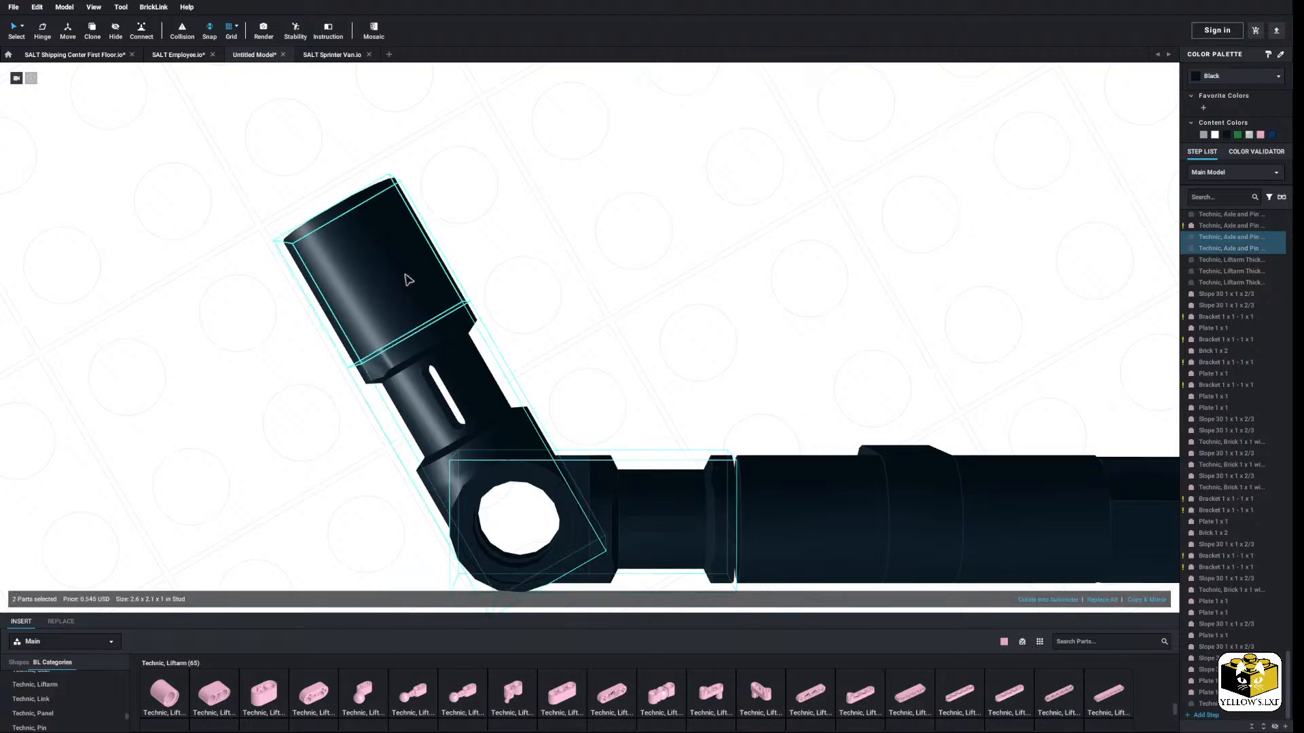
ctrl+click(407, 282)
middle_drag(516, 382, 443, 289)
middle_drag(601, 411, 529, 348)
drag(568, 367, 585, 326)
click(657, 256)
Step: Copy the five-part side with its three-way connector and attach the copy to the original connector's upper arm
scroll(659, 257, down, 6)
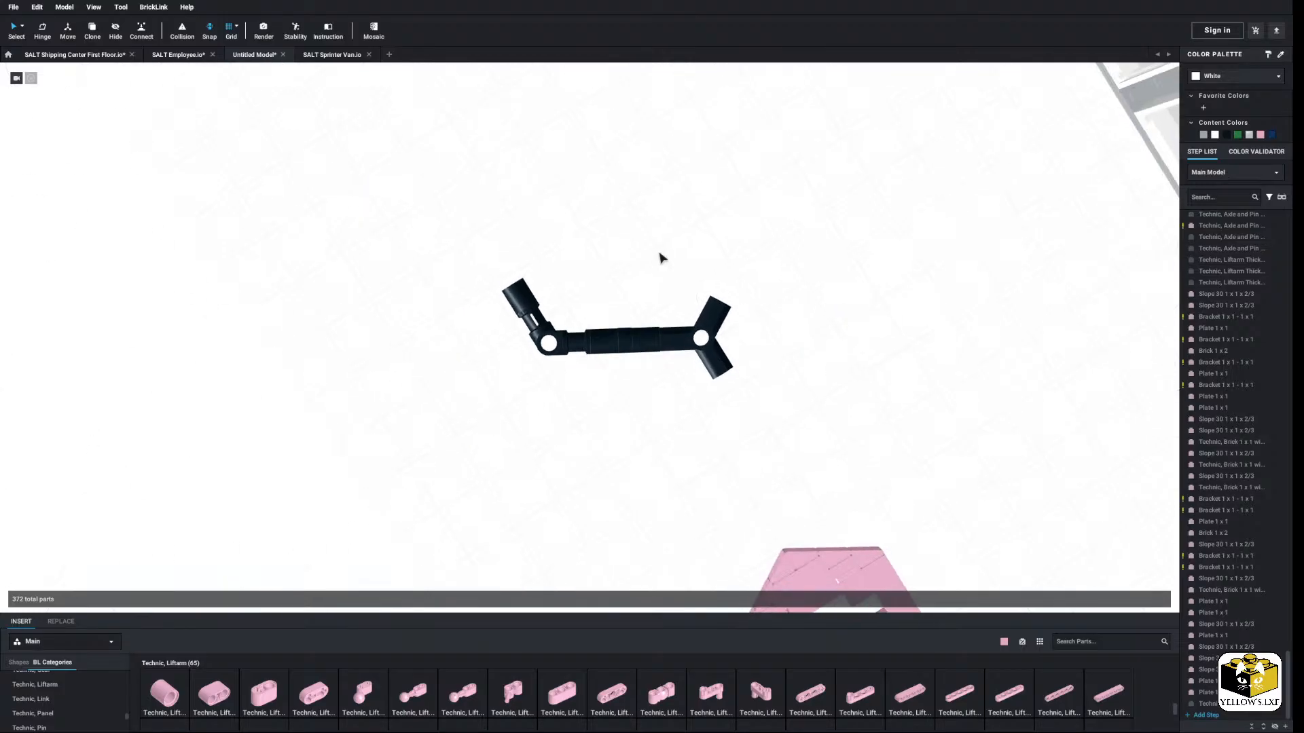
right_drag(661, 259, 681, 265)
middle_drag(681, 265, 698, 334)
right_drag(693, 347, 576, 534)
drag(531, 504, 650, 353)
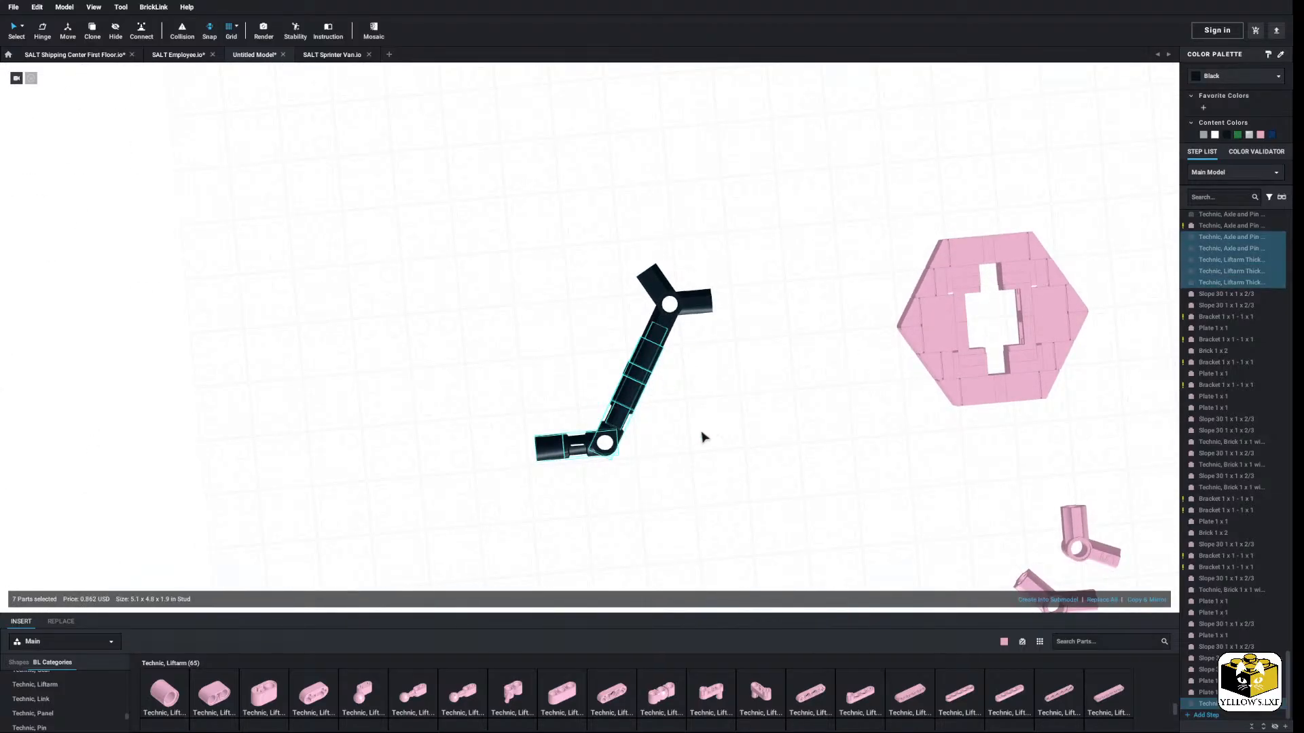
drag(732, 224, 618, 380)
right_click(628, 387)
click(636, 392)
right_click(703, 387)
click(719, 417)
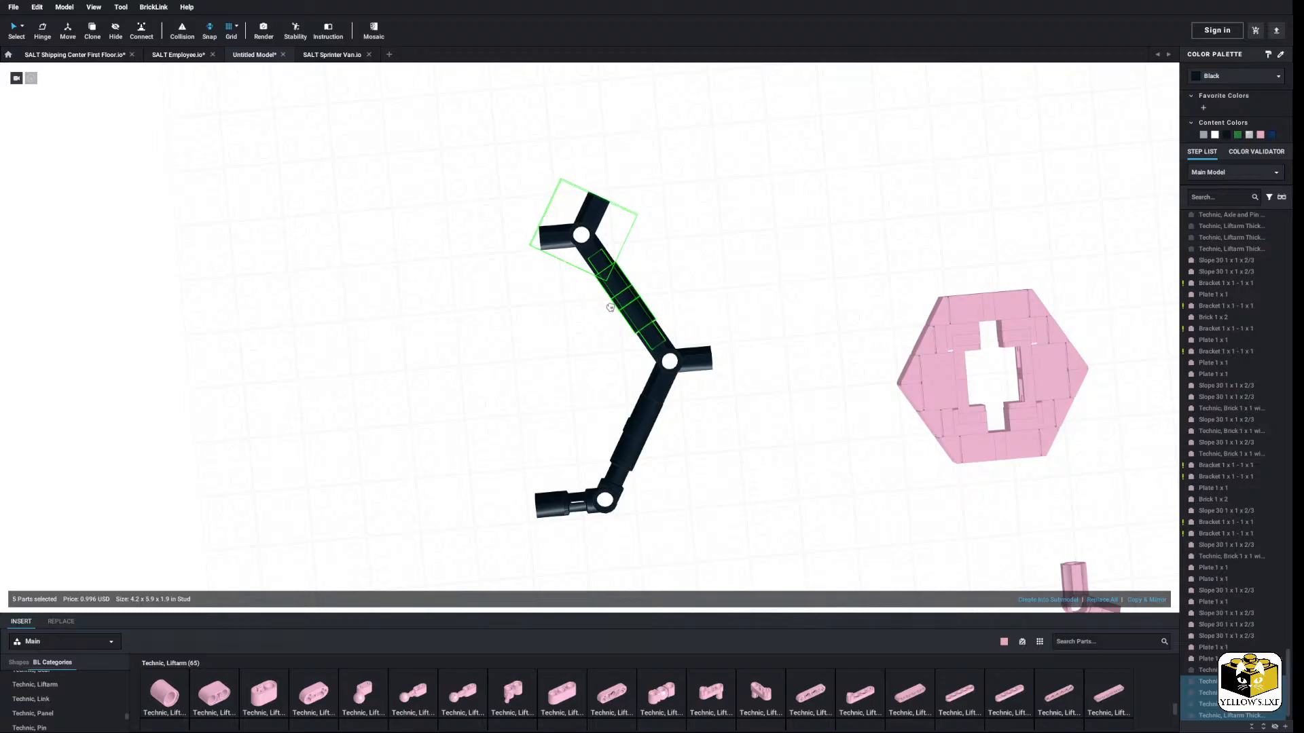
click(709, 283)
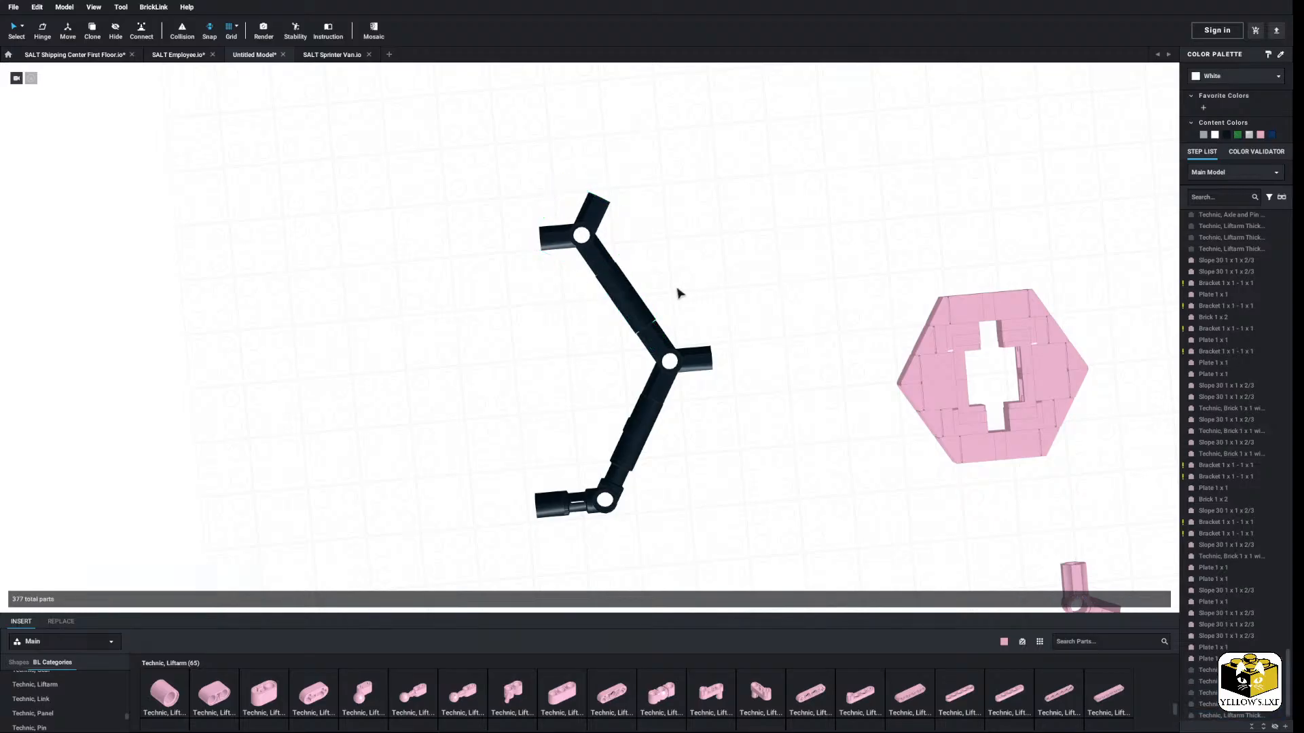
Step: Select the copied five-part side and slide it along its axle to close the gap at the shared three-way connector
scroll(541, 212, up, 5)
scroll(502, 177, down, 3)
middle_drag(499, 172, 497, 182)
drag(490, 155, 642, 320)
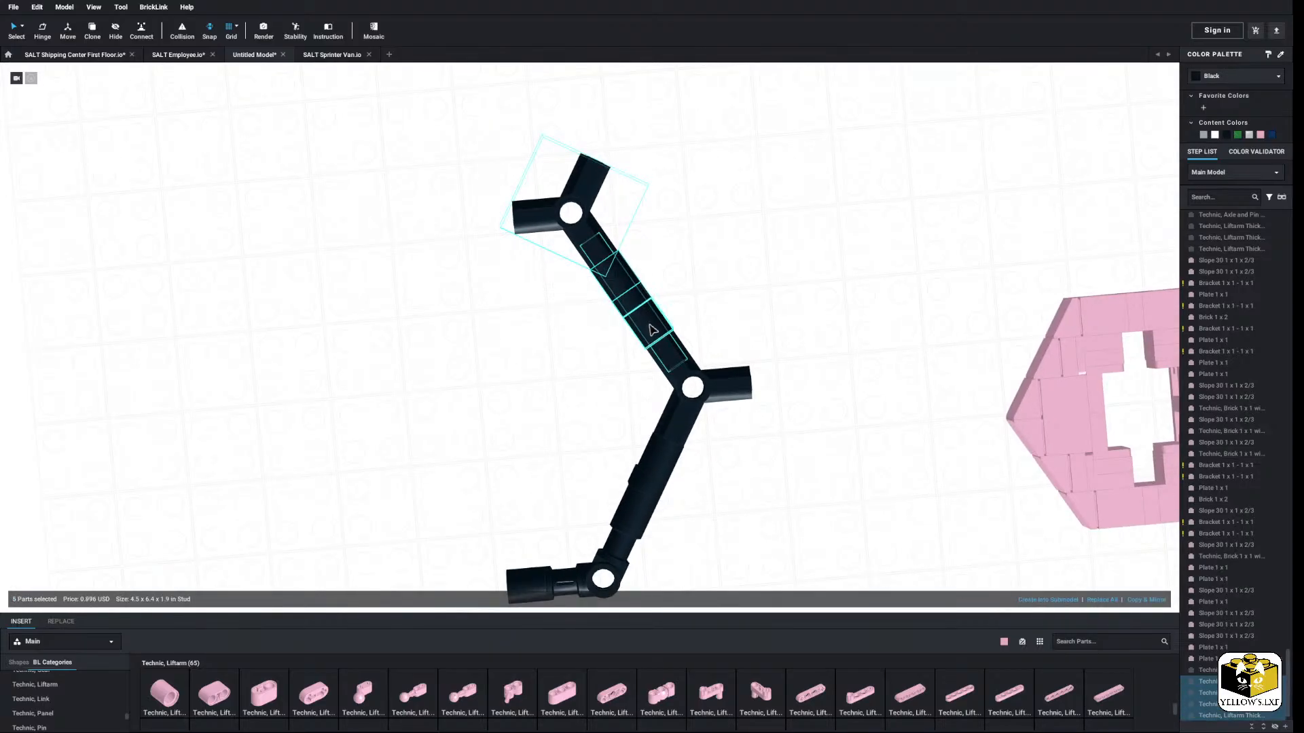
scroll(648, 329, up, 3)
middle_drag(672, 330, 599, 327)
drag(599, 327, 599, 327)
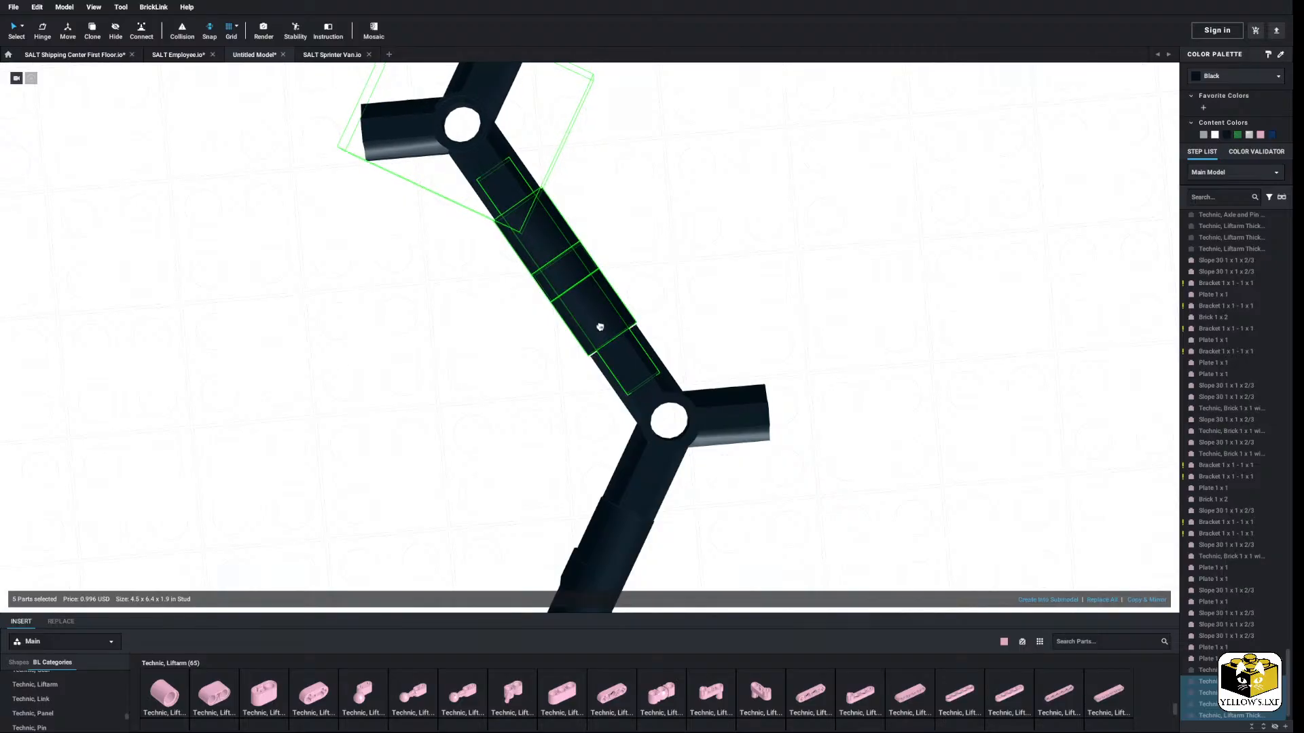
click(705, 301)
scroll(629, 305, down, 4)
drag(426, 134, 604, 322)
scroll(591, 320, up, 4)
click(730, 304)
scroll(729, 305, down, 4)
scroll(729, 304, up, 8)
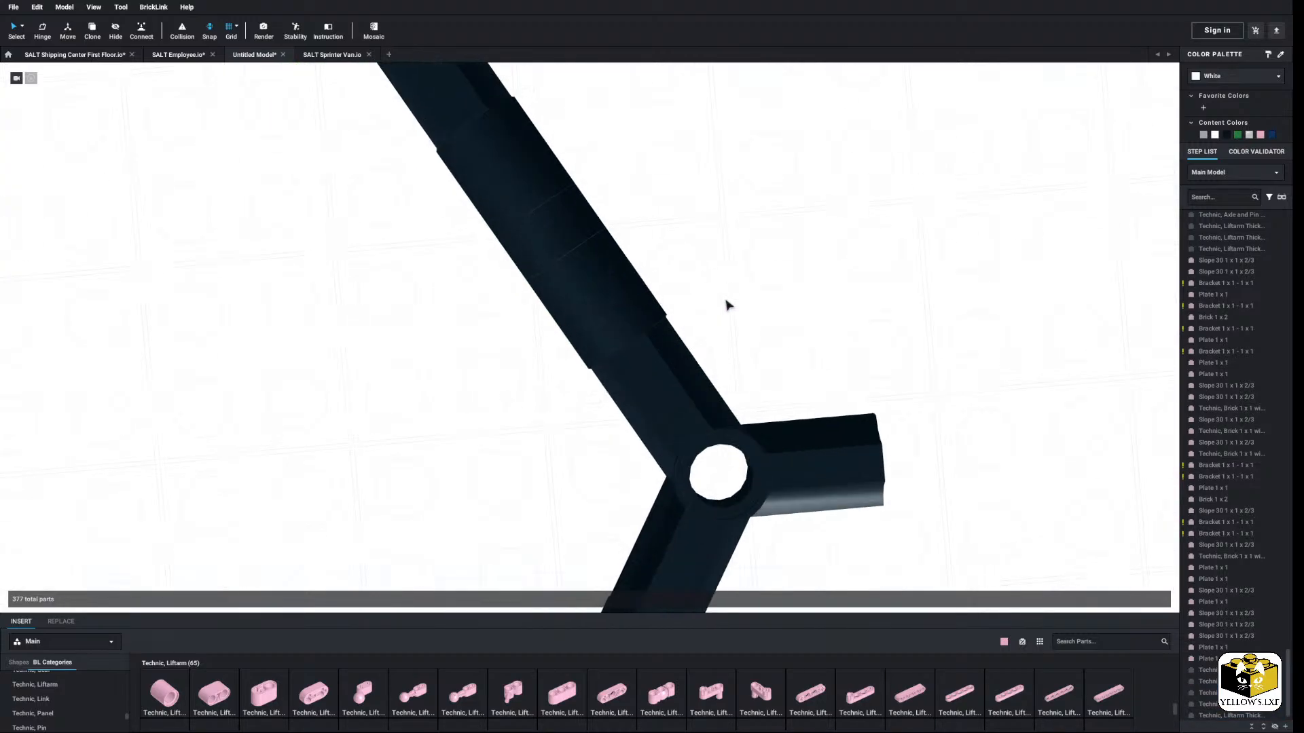
scroll(729, 305, down, 6)
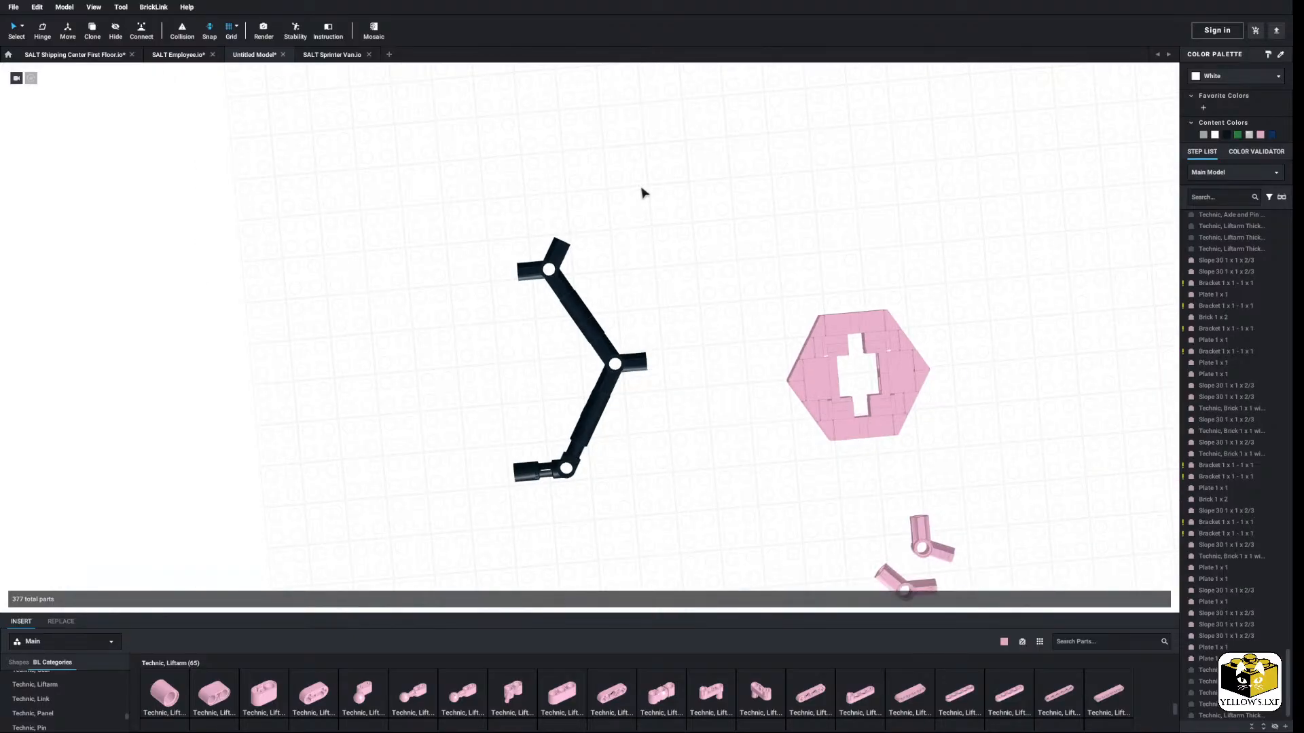
Step: Copy the ten parts of the two finished sides, rotate the copy and attach it to the uppermost three-way connector
drag(640, 189, 496, 434)
right_click(585, 434)
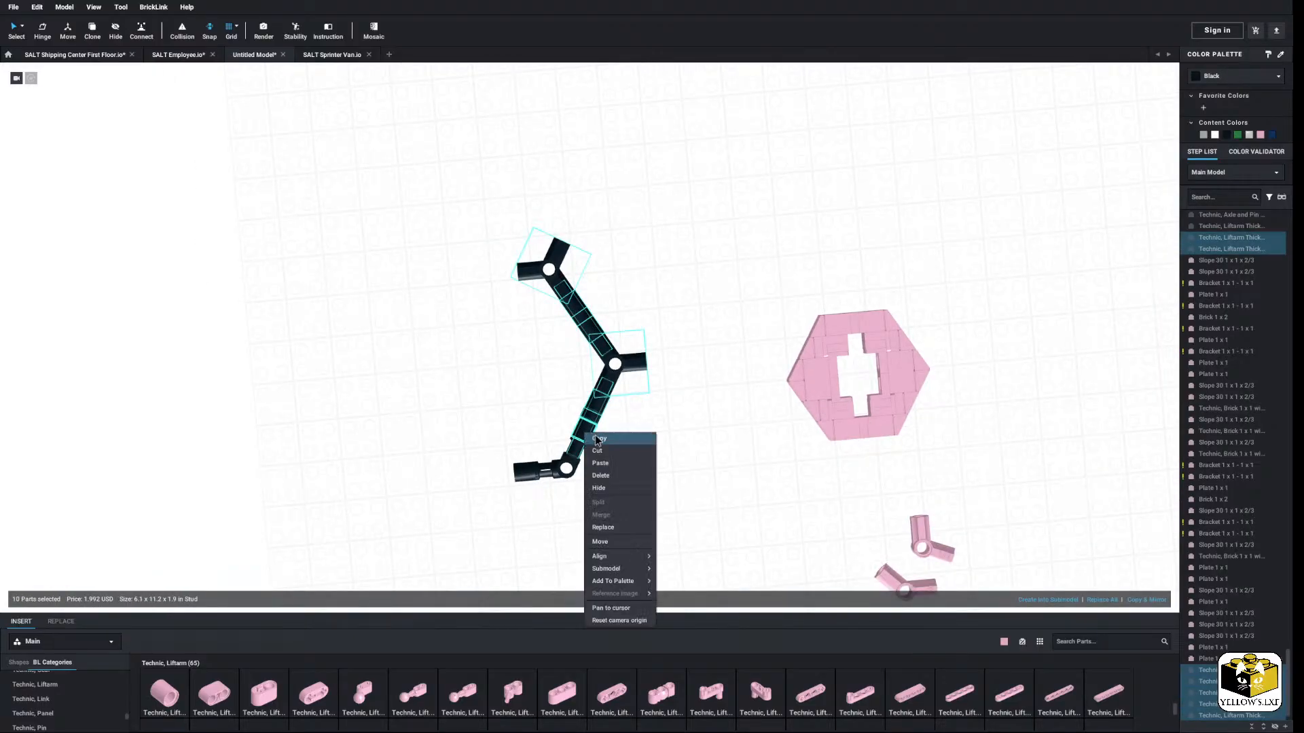
click(597, 452)
right_click(435, 366)
click(444, 399)
key(Right)
key(Right)
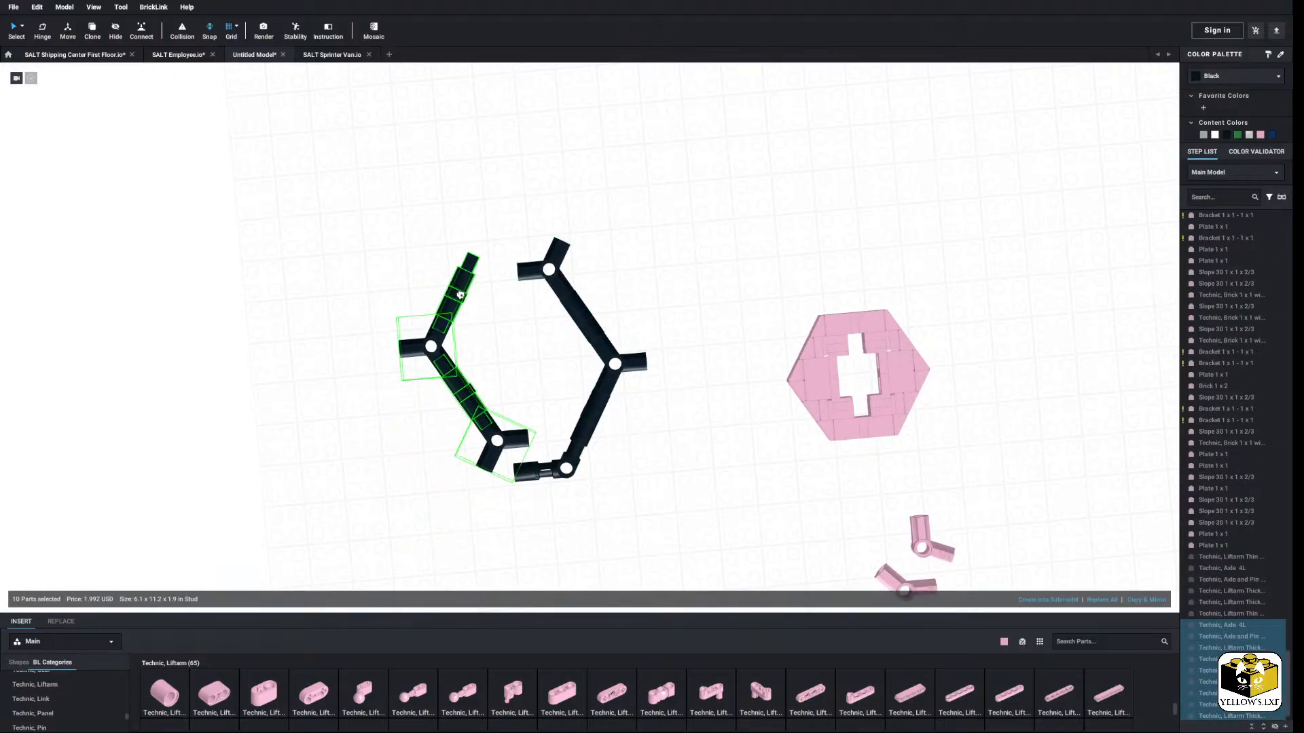
key(Right)
key(Right)
key(Right)
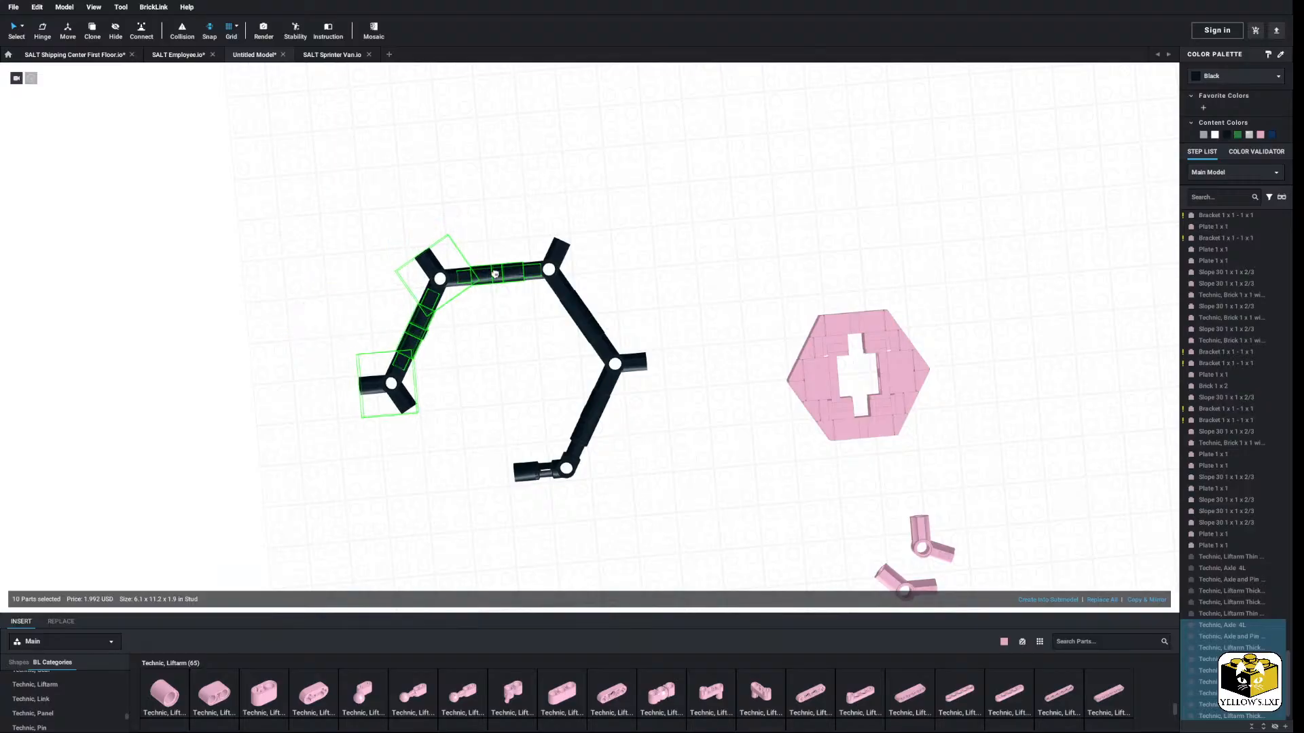
click(488, 277)
Step: Select the copied ten-part section and slide it flush against the ring's upper three-way connector
scroll(500, 299, up, 5)
middle_drag(349, 122, 485, 349)
drag(484, 350, 513, 372)
scroll(506, 285, up, 5)
scroll(536, 279, down, 2)
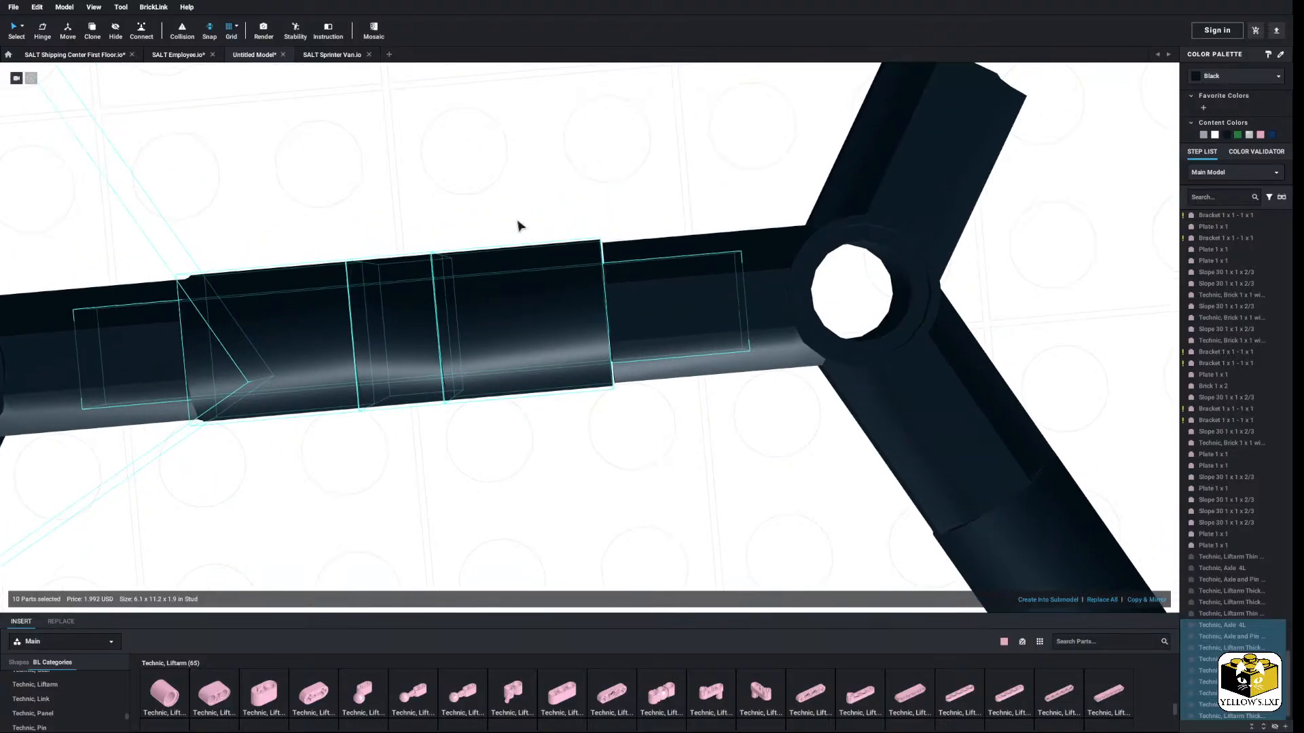
click(457, 216)
scroll(387, 245, down, 6)
drag(247, 184, 516, 524)
scroll(573, 455, up, 3)
scroll(576, 459, up, 3)
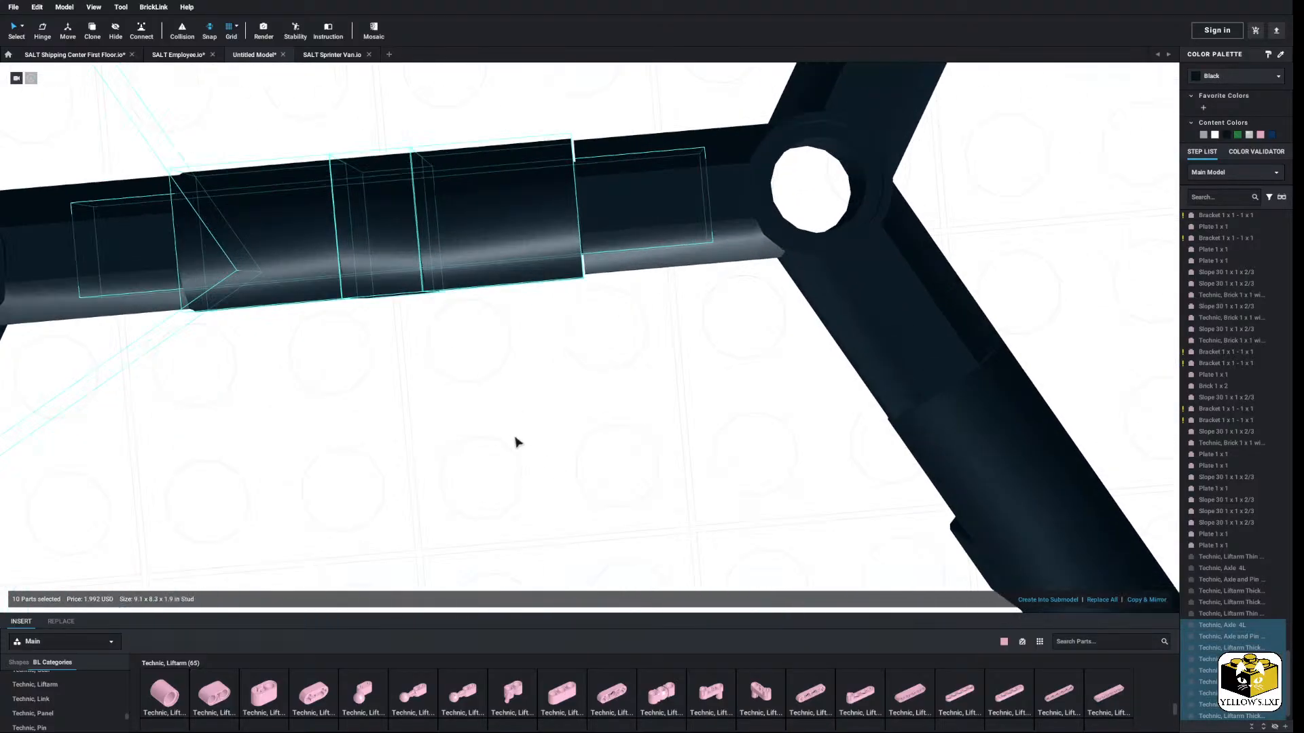
middle_drag(518, 442, 564, 482)
mouse_move(657, 440)
mouse_down()
mouse_move(621, 446)
mouse_move(661, 449)
mouse_up()
click(626, 316)
scroll(622, 317, down, 8)
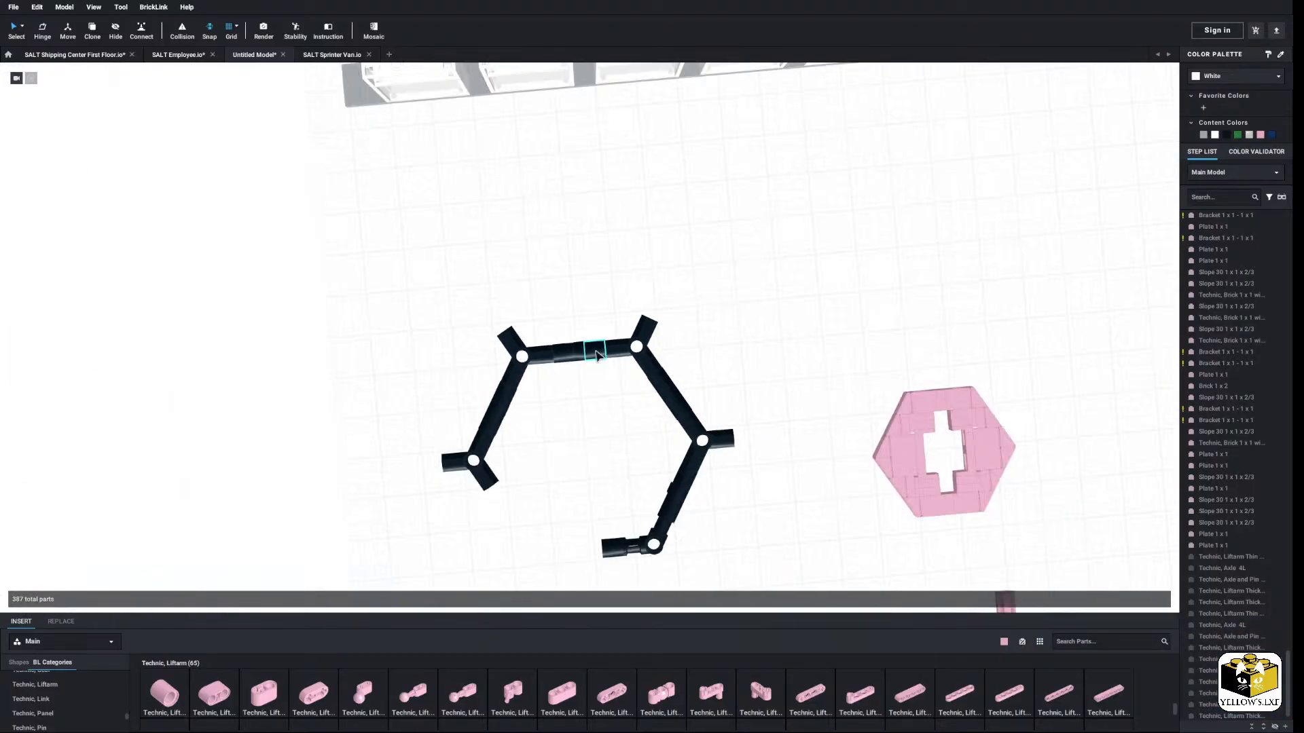
Step: Mirror a copy of the seven-part lower side and corner assembly, and attach it to the open arm across the ring
middle_drag(595, 350, 526, 298)
scroll(599, 309, up, 3)
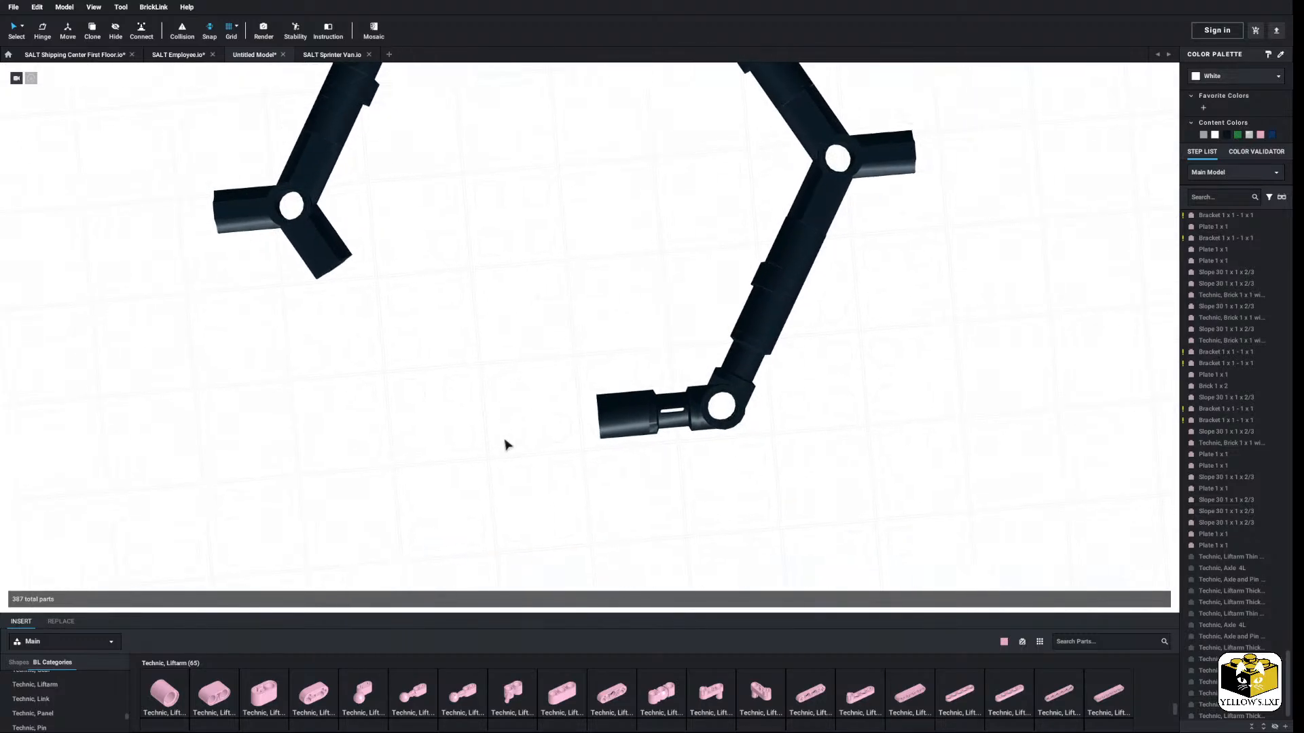
drag(528, 458, 298, 266)
click(1149, 599)
scroll(380, 343, up, 1)
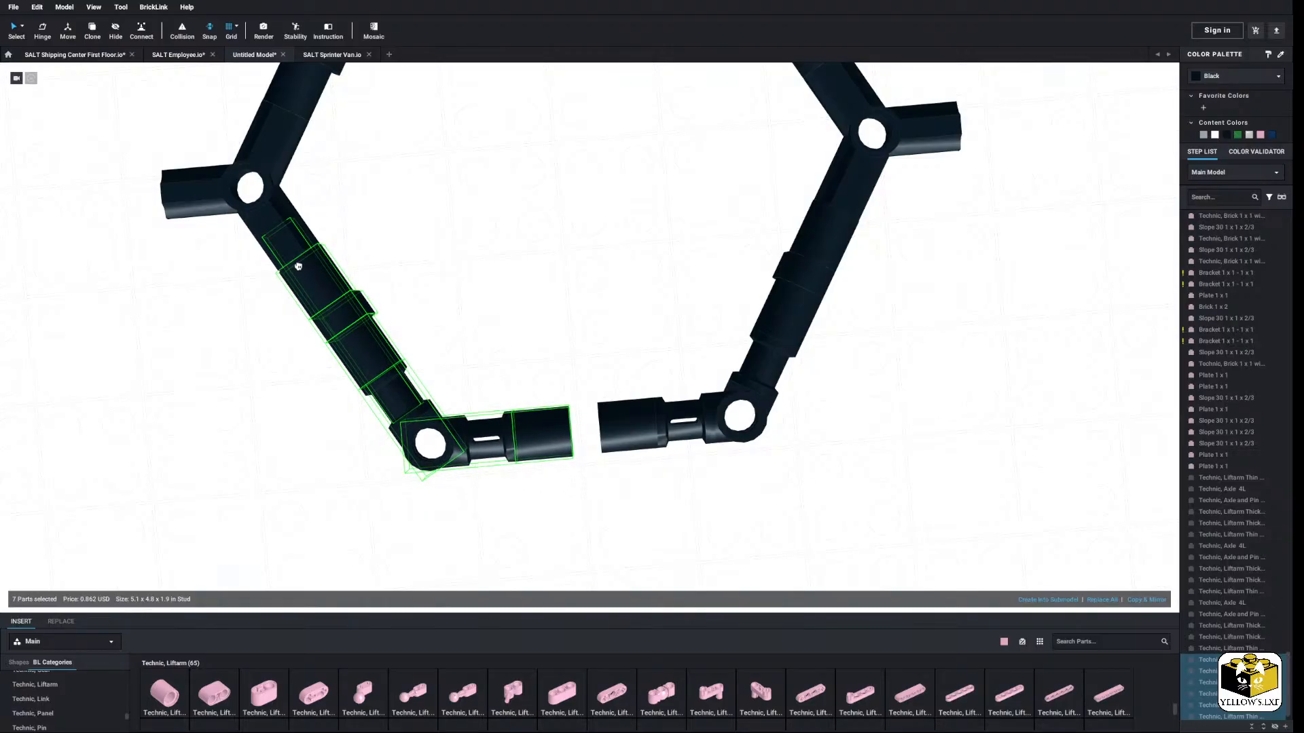
click(461, 260)
middle_drag(461, 259, 565, 274)
scroll(565, 274, up, 2)
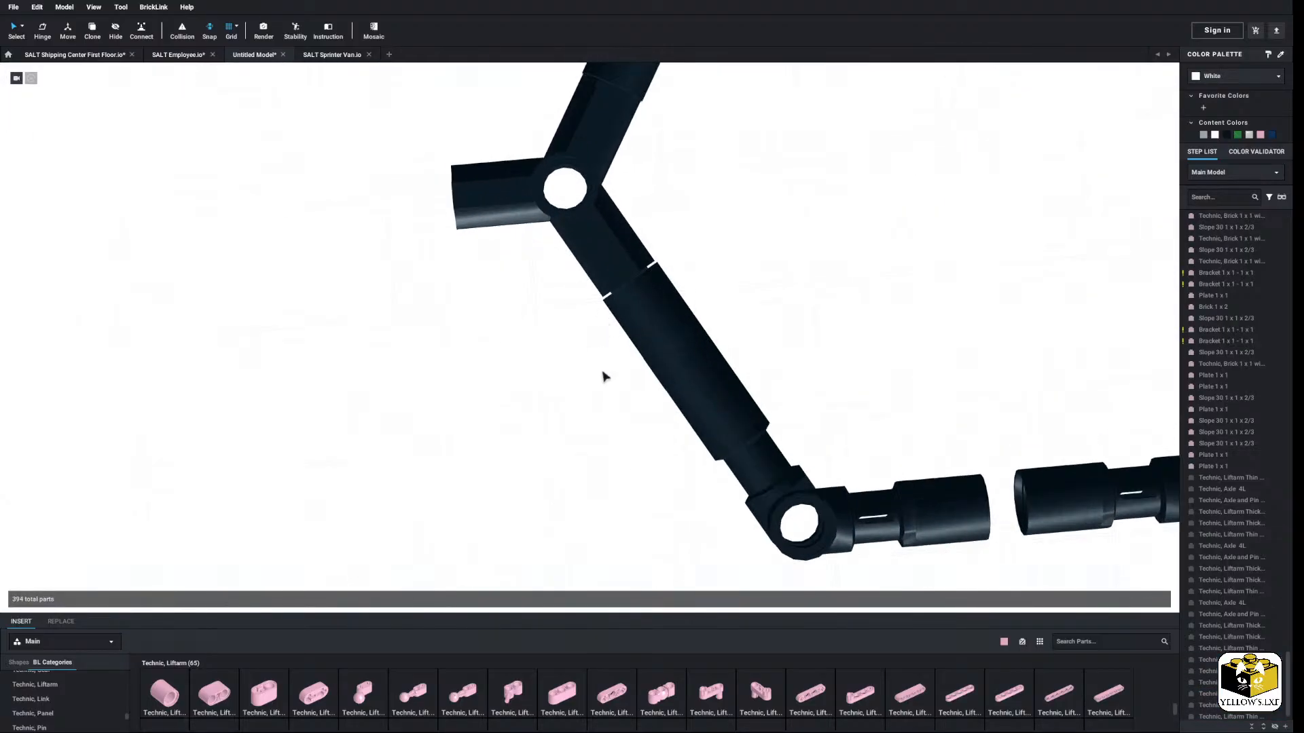
Step: Select the seven-part lower side and corner of the black hexagonal frame and shift them slightly to align with the adjoining connector
drag(666, 572, 958, 352)
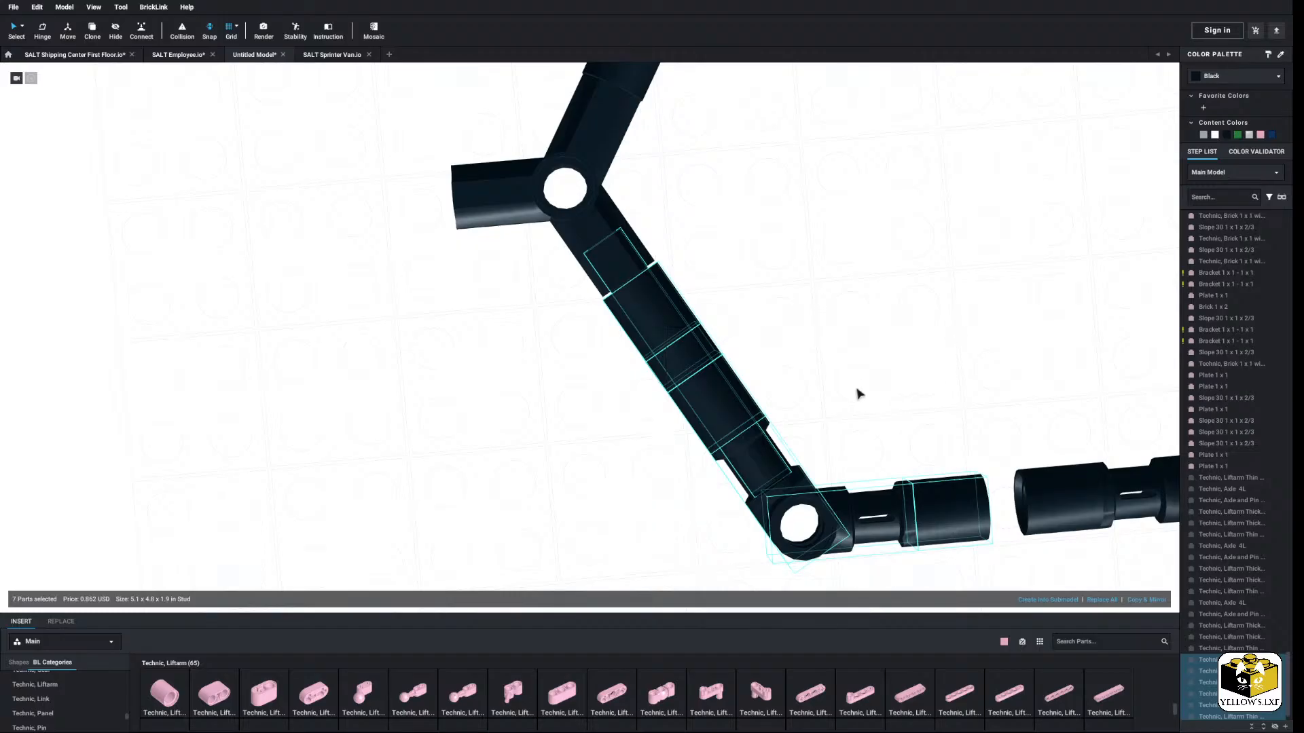
scroll(857, 394, up, 8)
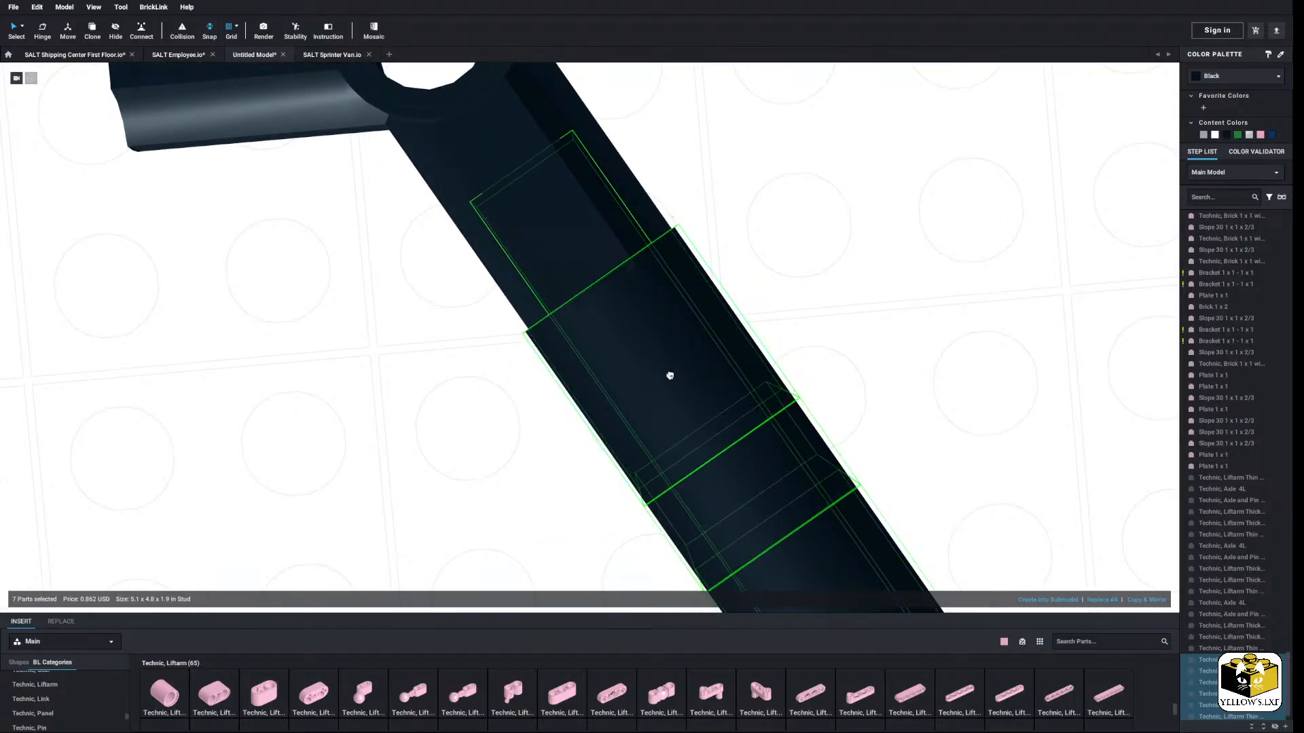
drag(670, 376, 672, 385)
click(838, 375)
scroll(838, 375, down, 5)
middle_drag(838, 376, 706, 307)
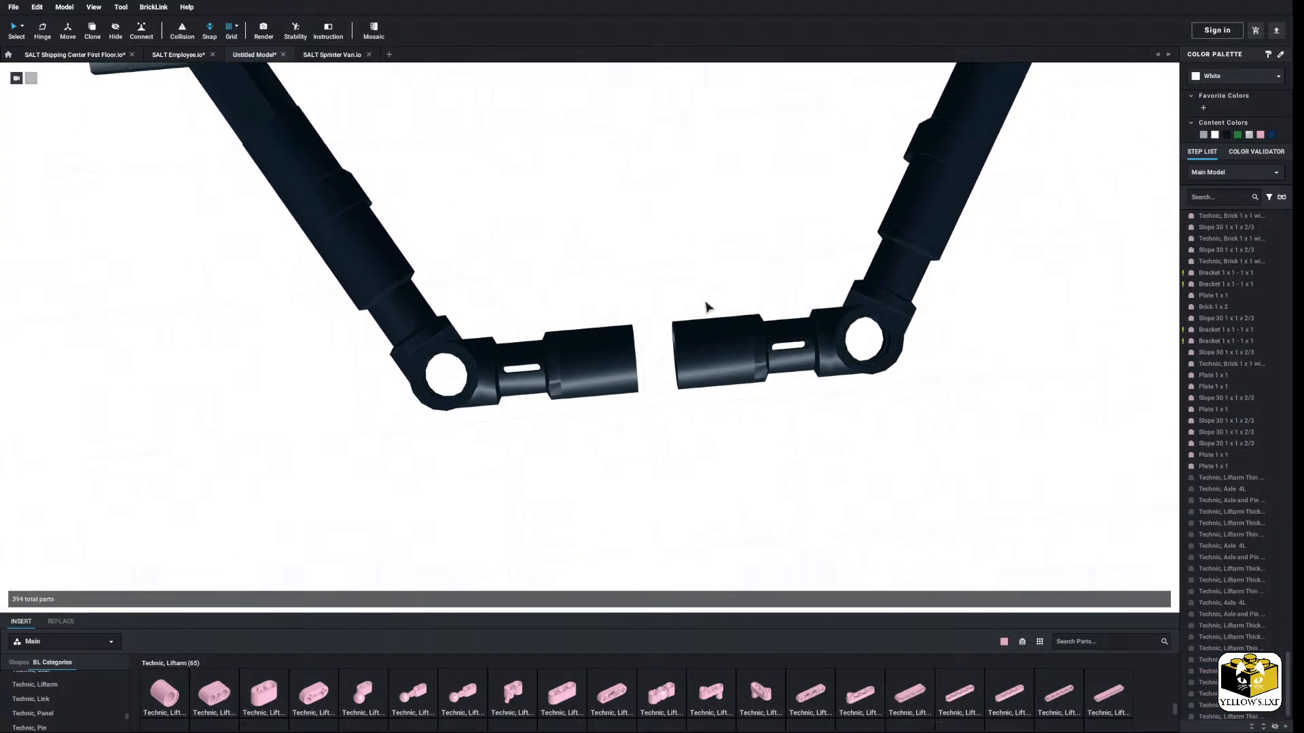
Step: Delete the two facing end liftarms on the open bottom side of the black frame
click(616, 349)
ctrl+click(713, 340)
right_click(715, 339)
click(735, 384)
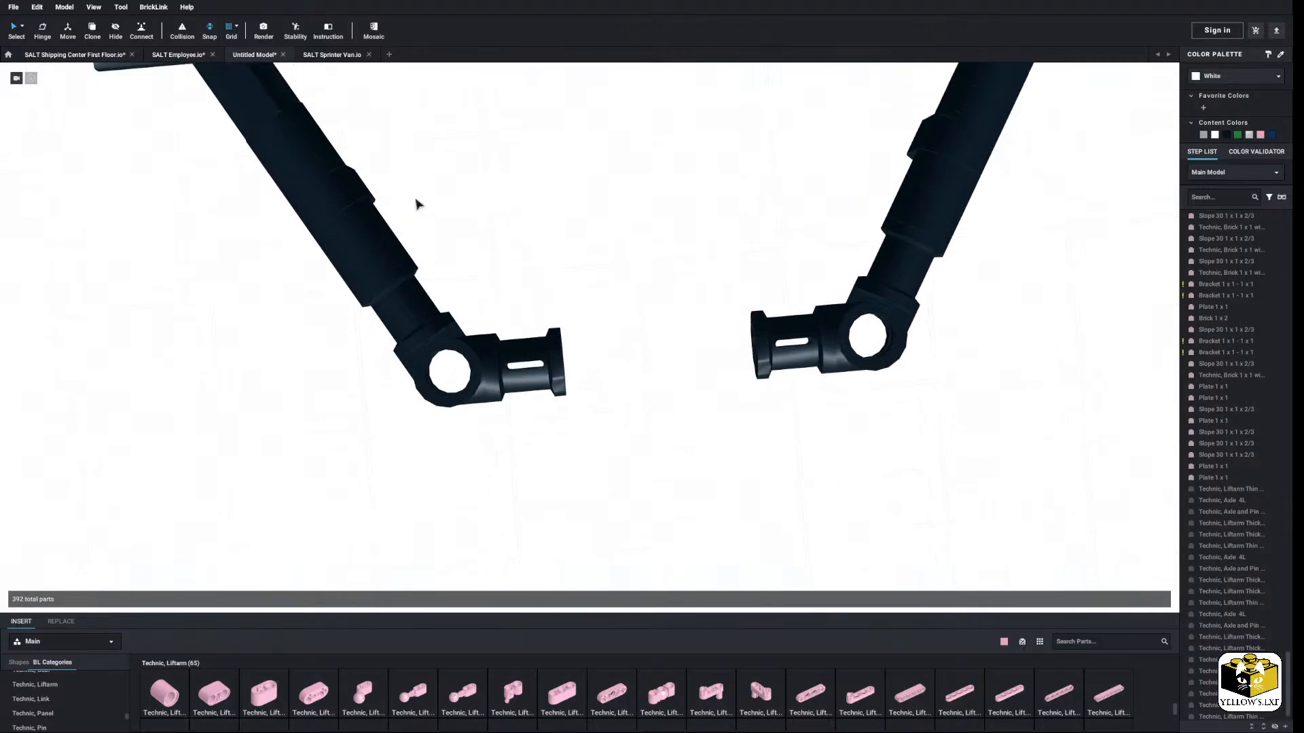
Step: Copy the four-part middle section of the frame's lower-left side and place the copy between the two bottom connectors
click(342, 203)
right_click(335, 202)
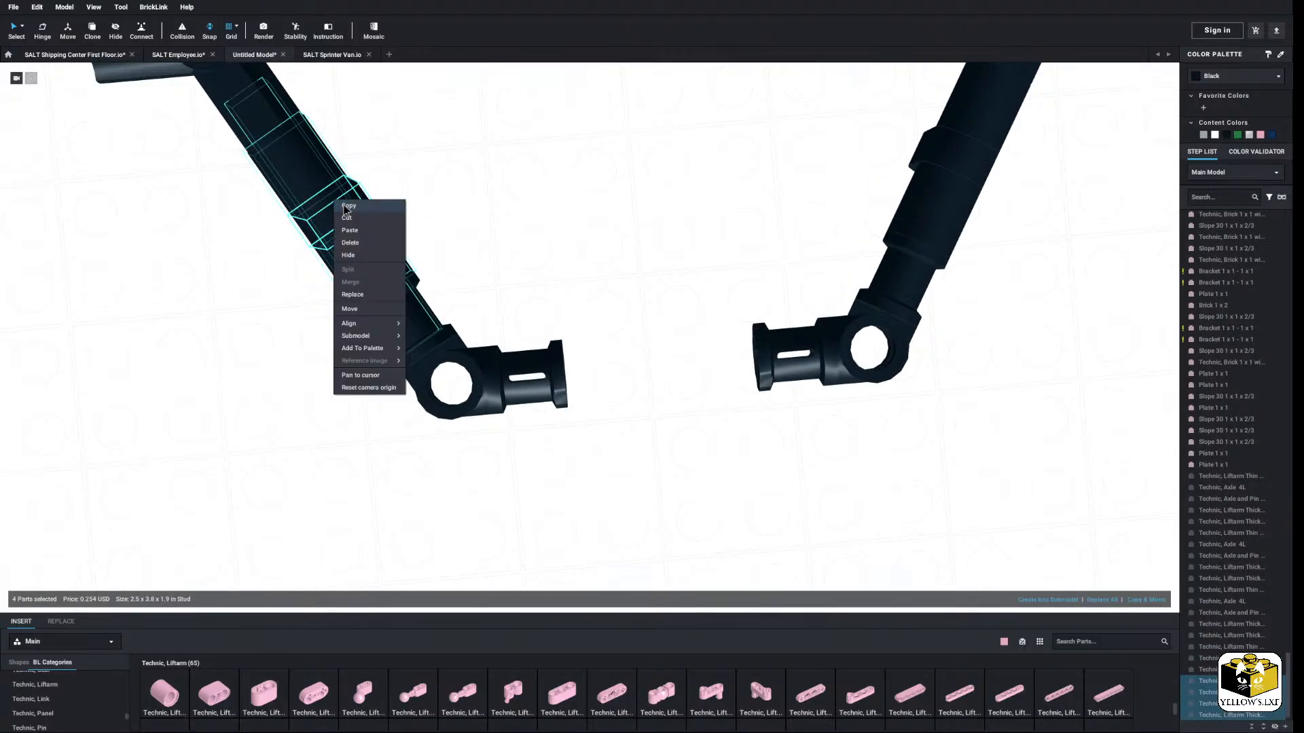
click(347, 205)
right_click(486, 199)
click(495, 229)
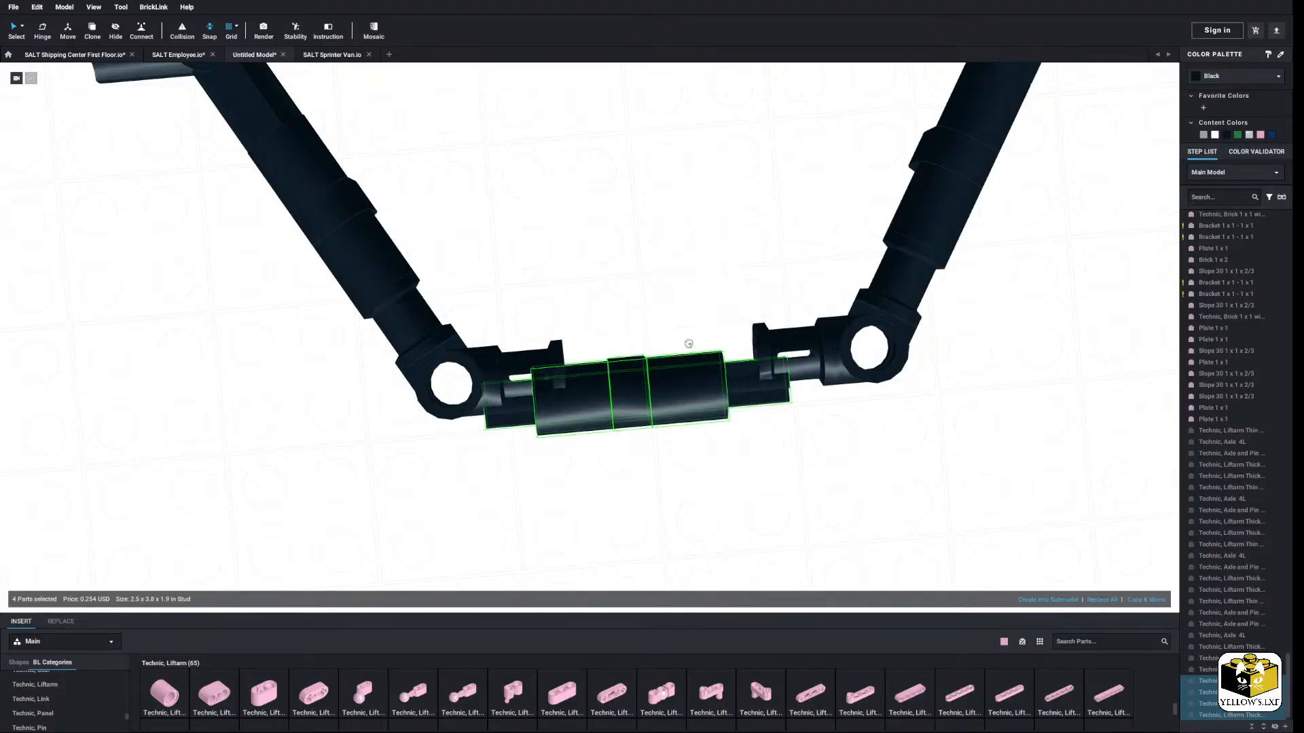
drag(681, 392, 717, 374)
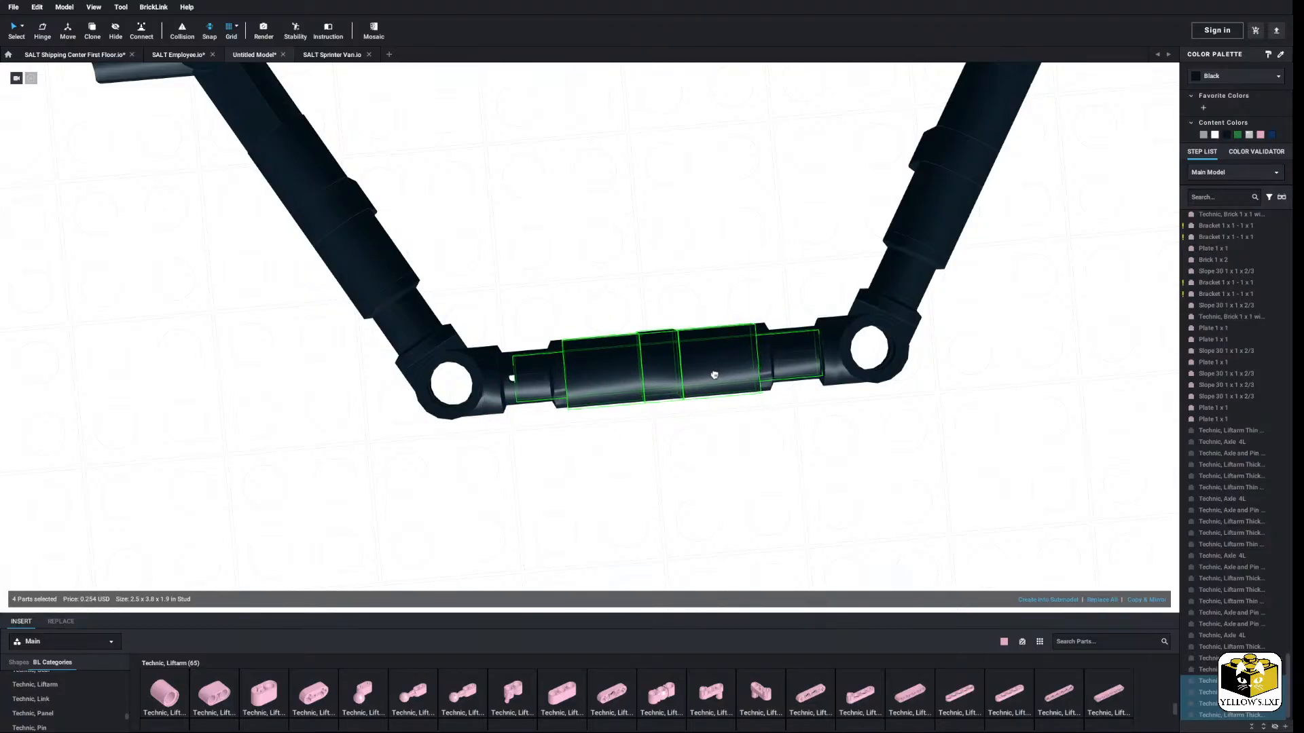
click(669, 281)
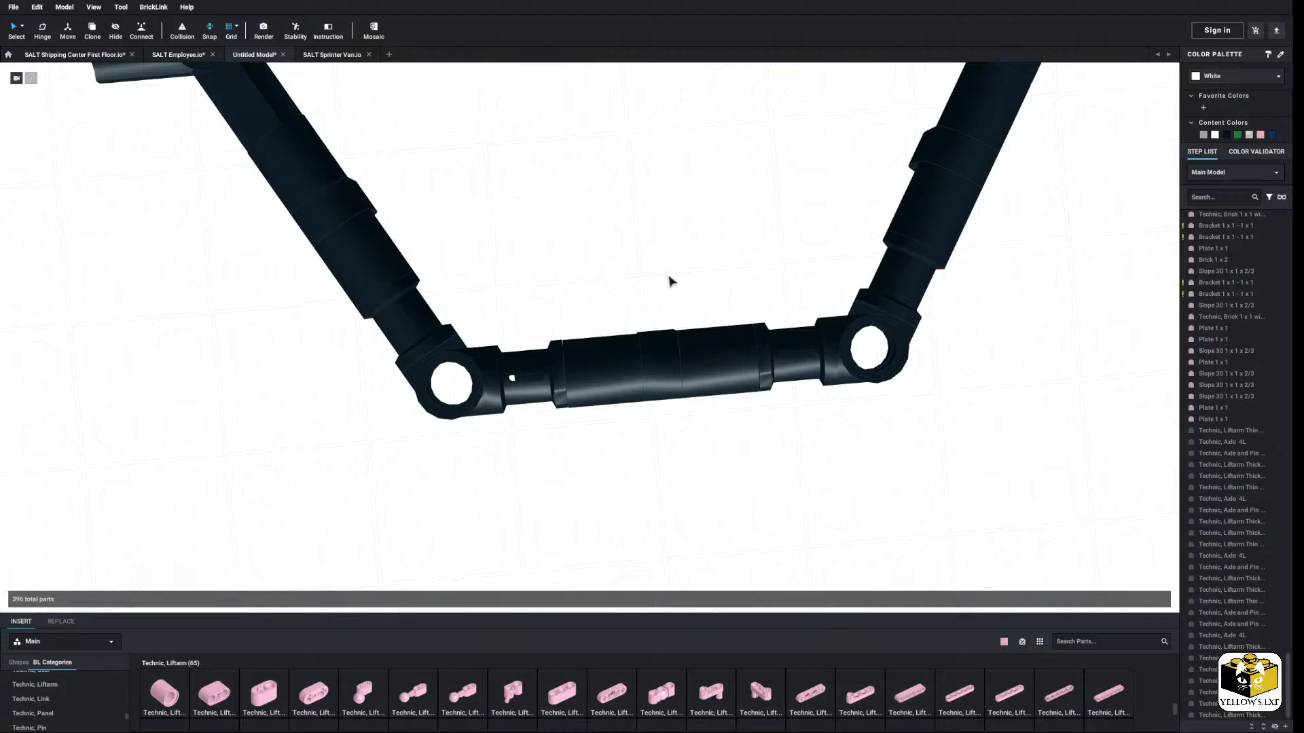
Step: Move the whole pink hexagon slightly closer to the black frame
scroll(669, 281, down, 5)
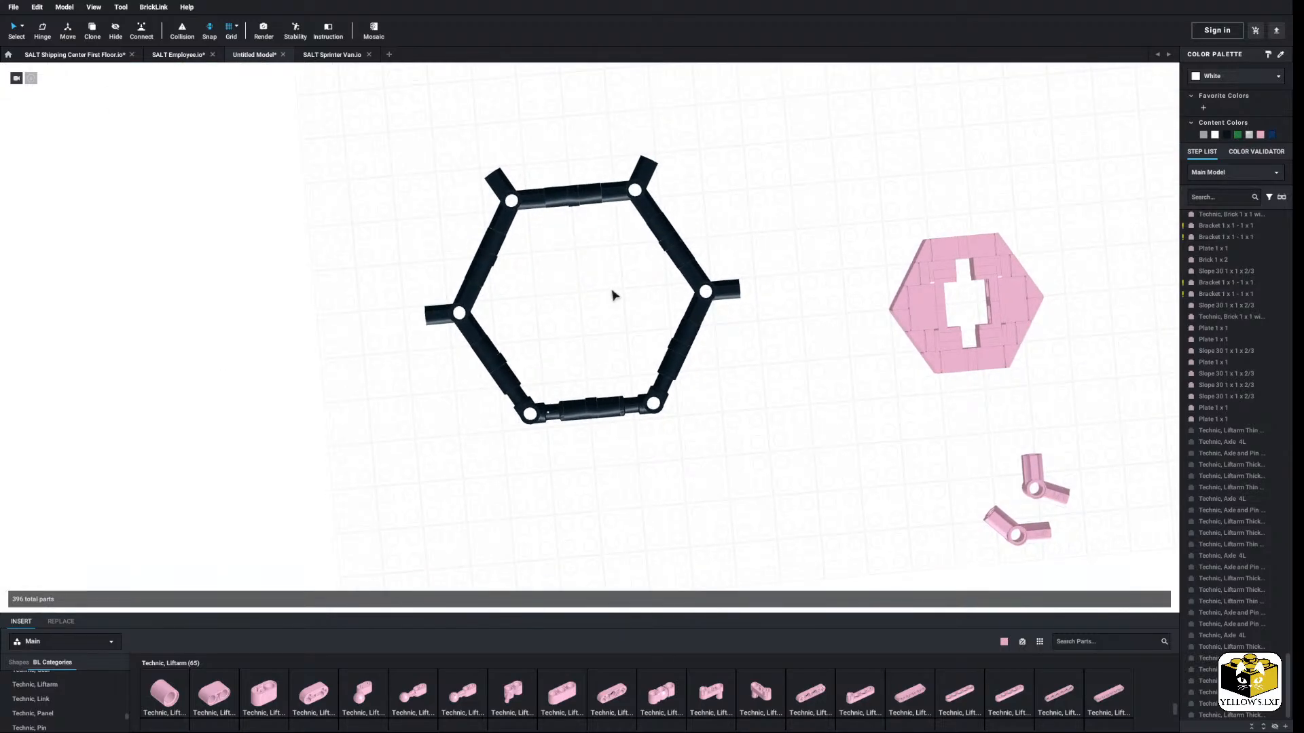
drag(1119, 183, 873, 399)
drag(948, 318, 920, 318)
click(885, 354)
Step: Delete the right half of the pink hexagon
middle_drag(885, 355, 614, 396)
right_drag(614, 396, 620, 382)
scroll(620, 382, up, 3)
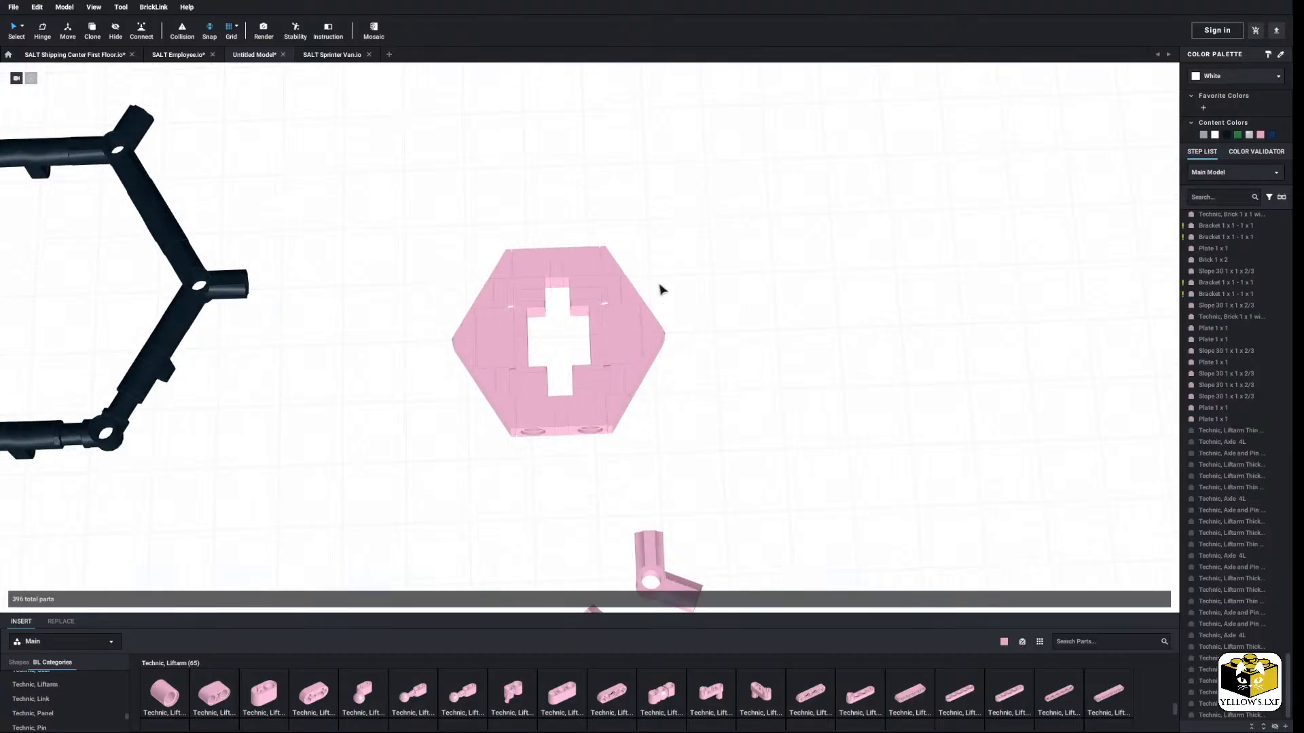
drag(686, 199, 557, 447)
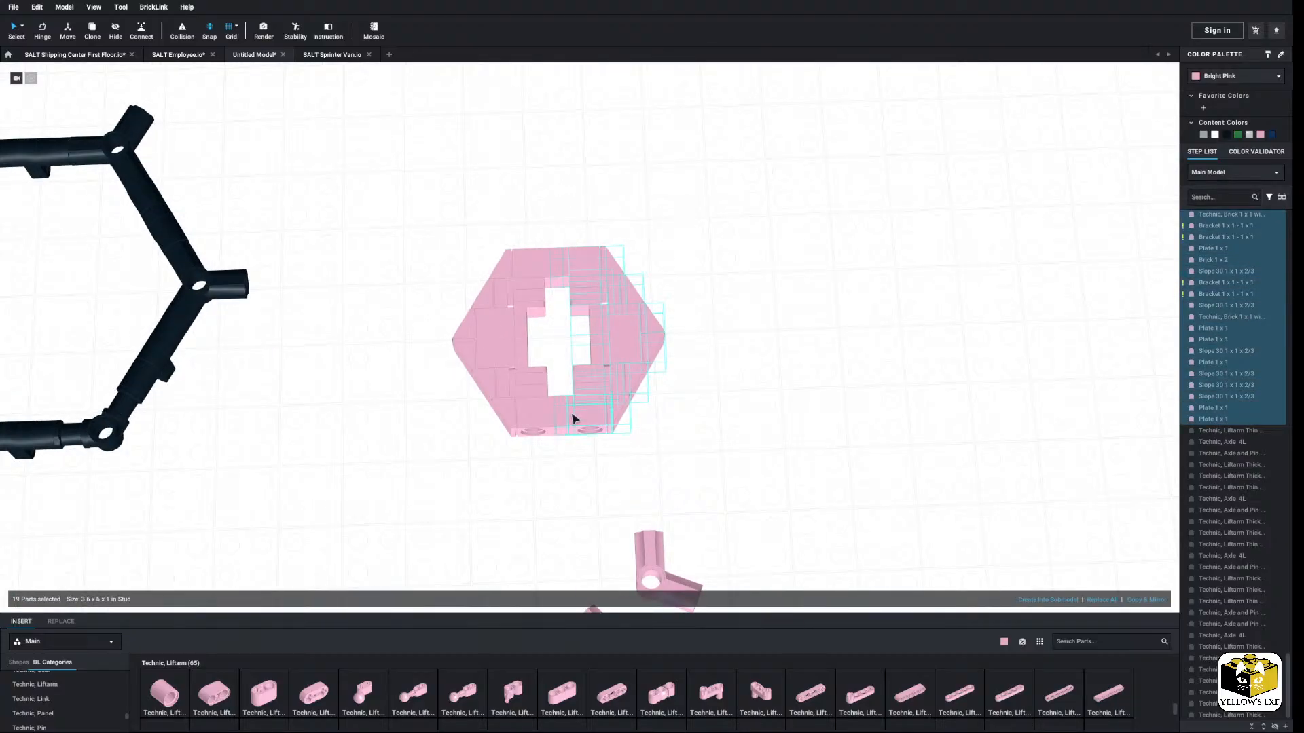
right_click(572, 415)
click(606, 458)
mouse_move(603, 457)
middle_down()
mouse_move(612, 416)
mouse_move(609, 470)
middle_up()
scroll(612, 416, up, 3)
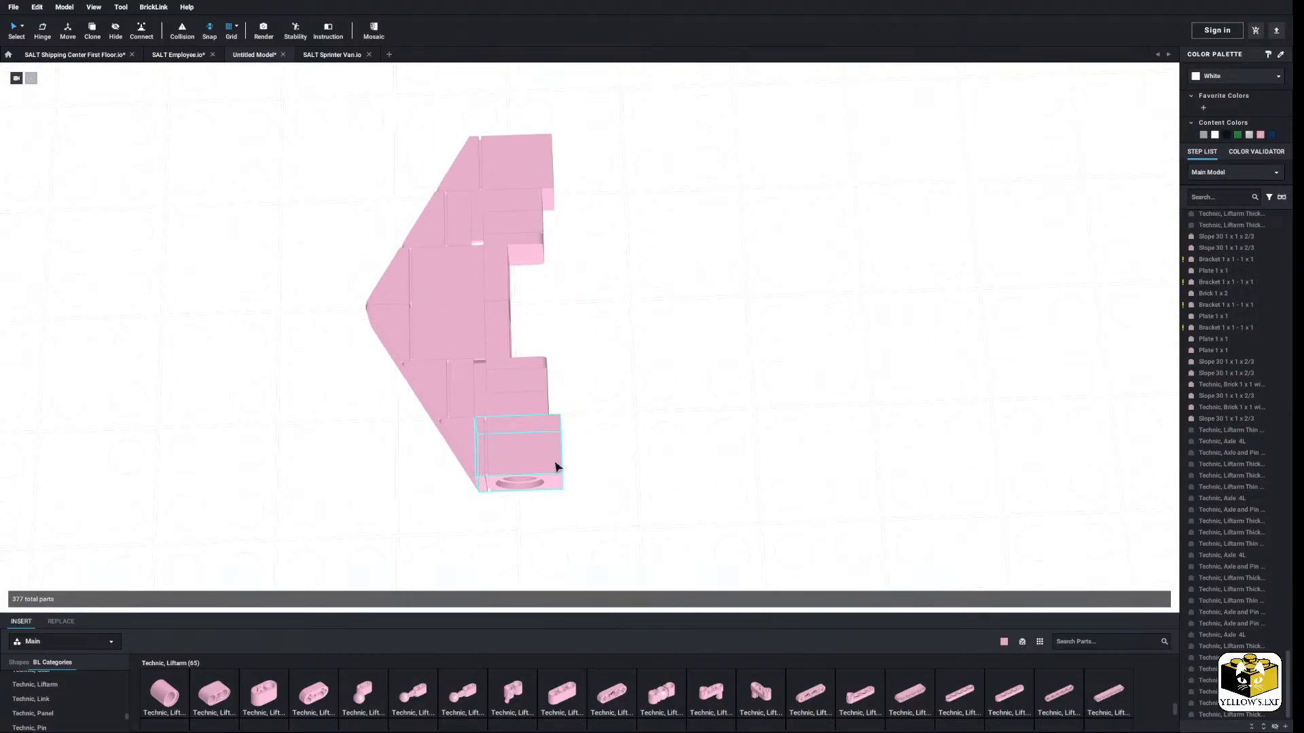
Step: Browse the part library's category list and open the Bracket category
scroll(111, 671, down, 6)
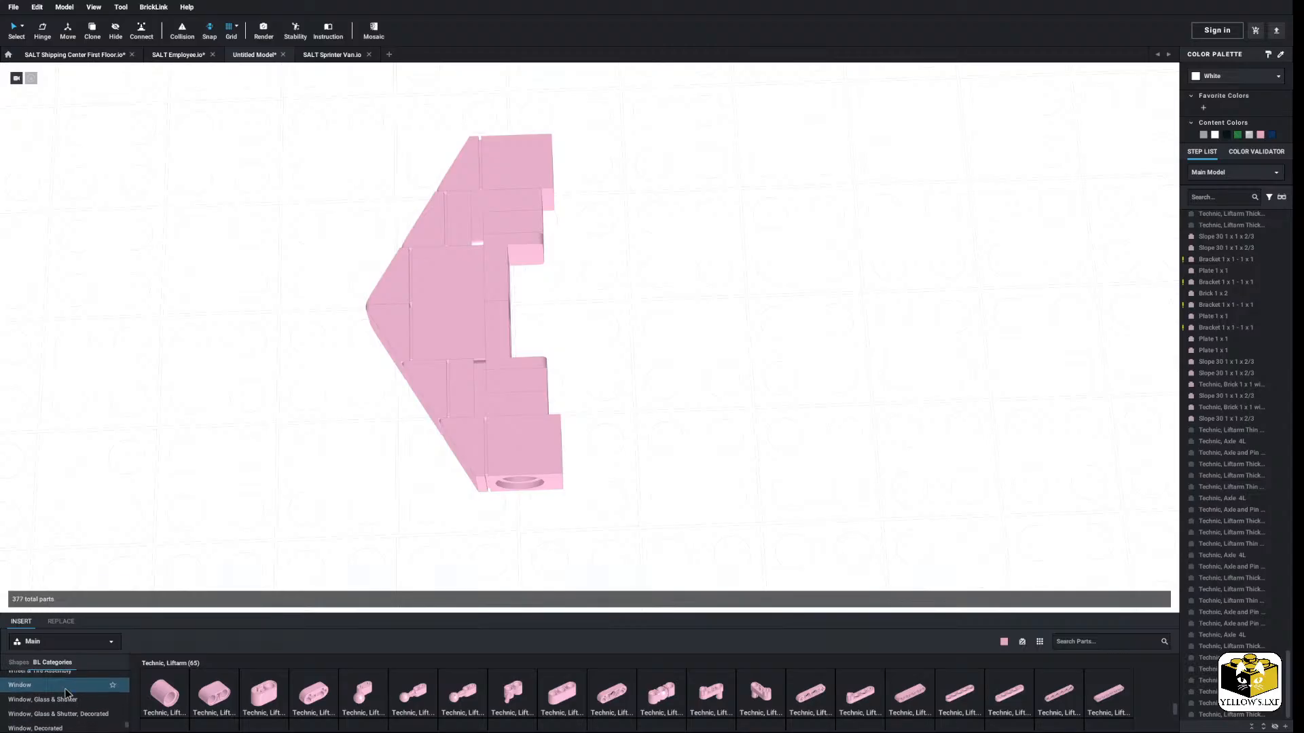
scroll(66, 694, up, 5)
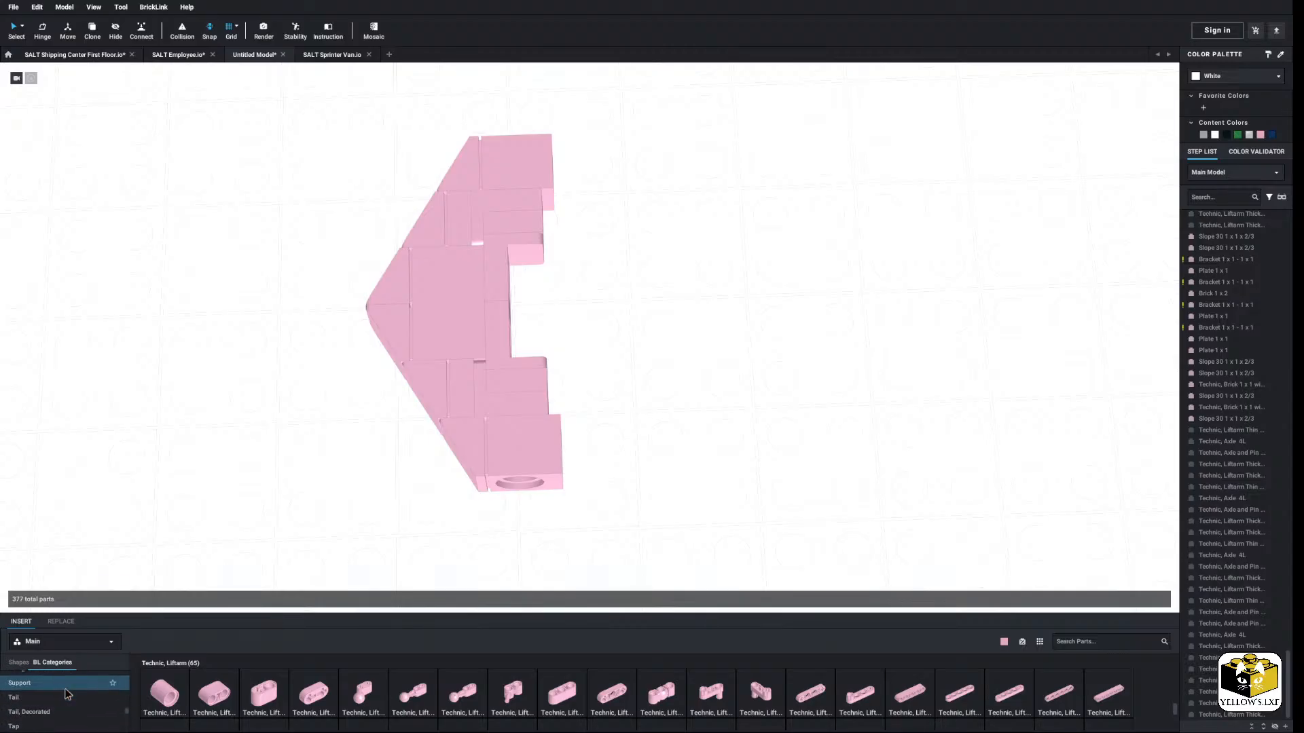
scroll(66, 694, up, 10)
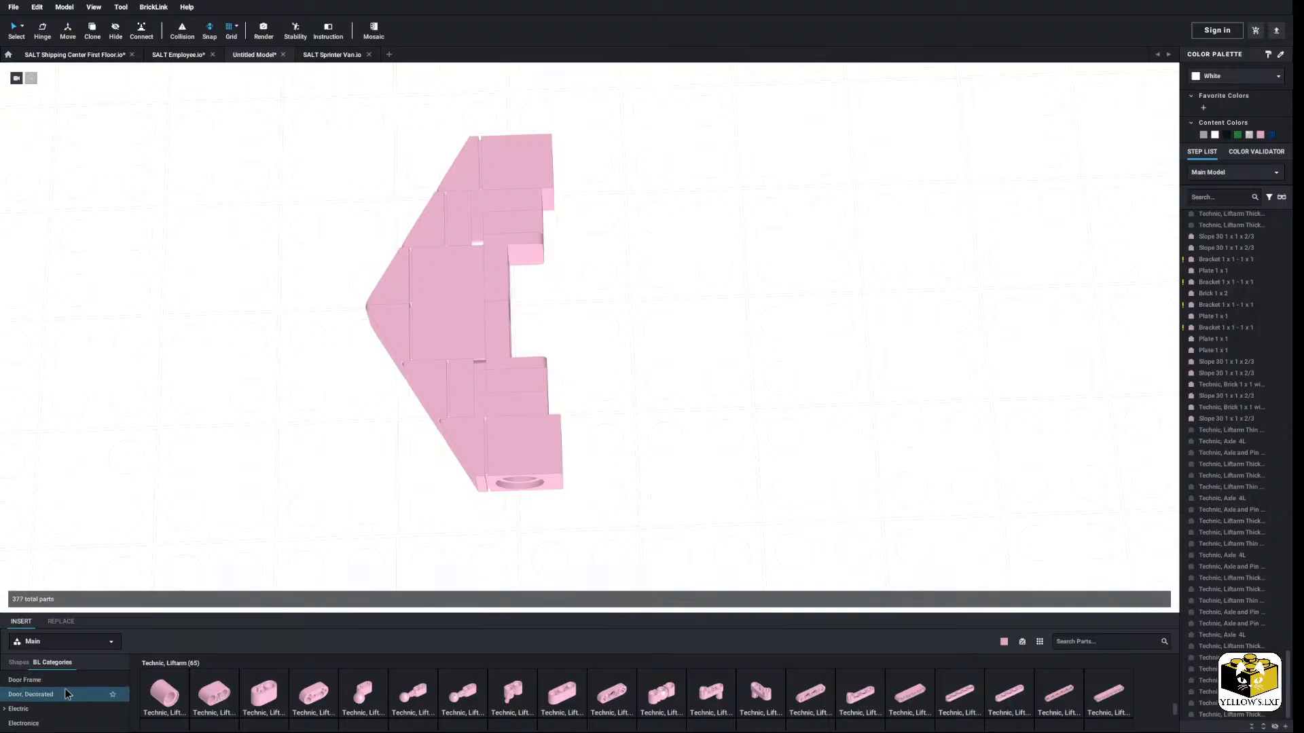
scroll(66, 694, up, 5)
scroll(165, 521, down, 4)
middle_drag(165, 521, 266, 524)
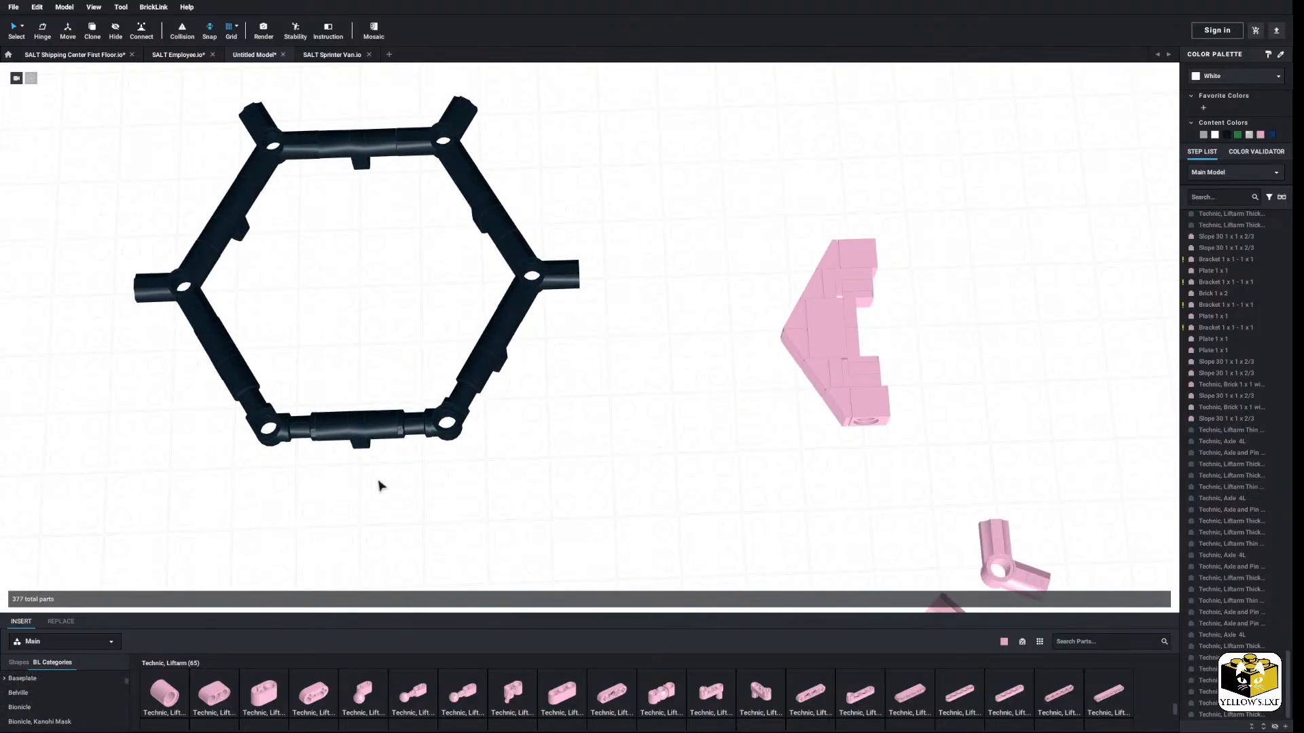
middle_drag(468, 408, 333, 429)
right_drag(332, 429, 323, 471)
scroll(337, 454, up, 4)
middle_drag(337, 453, 320, 422)
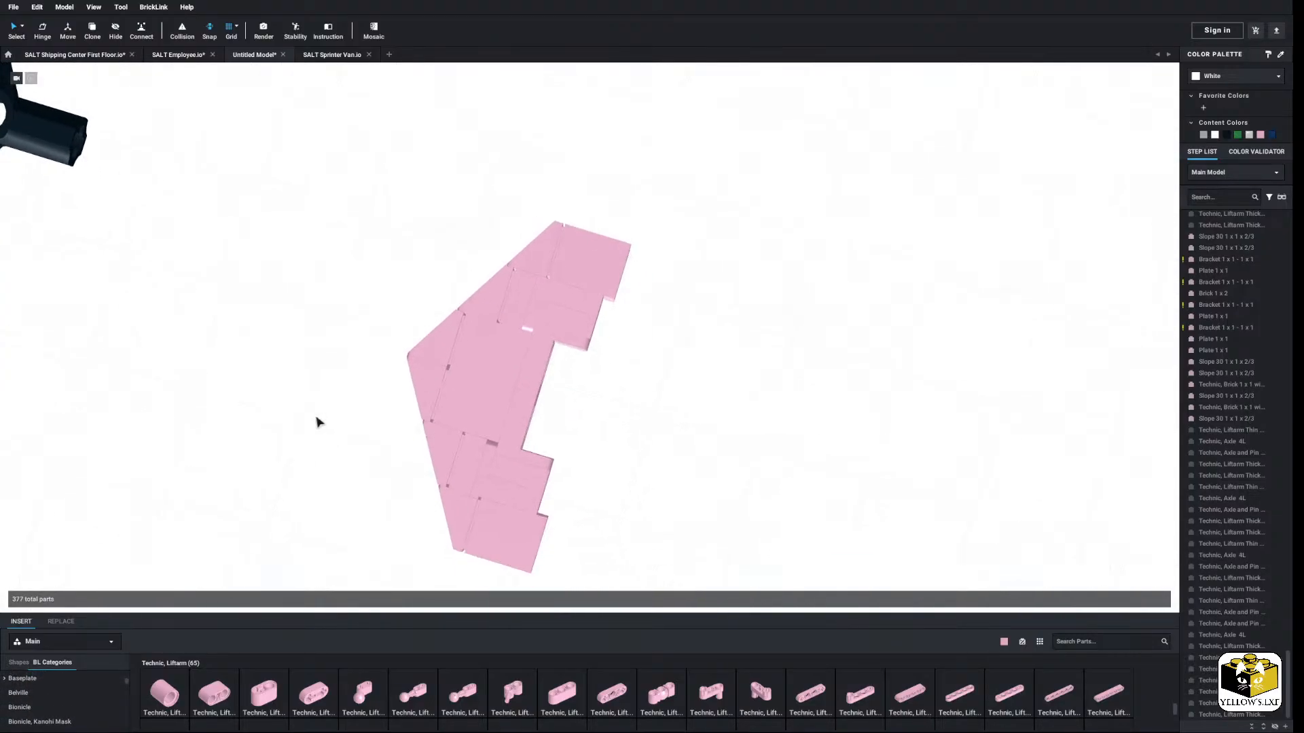
scroll(72, 700, up, 3)
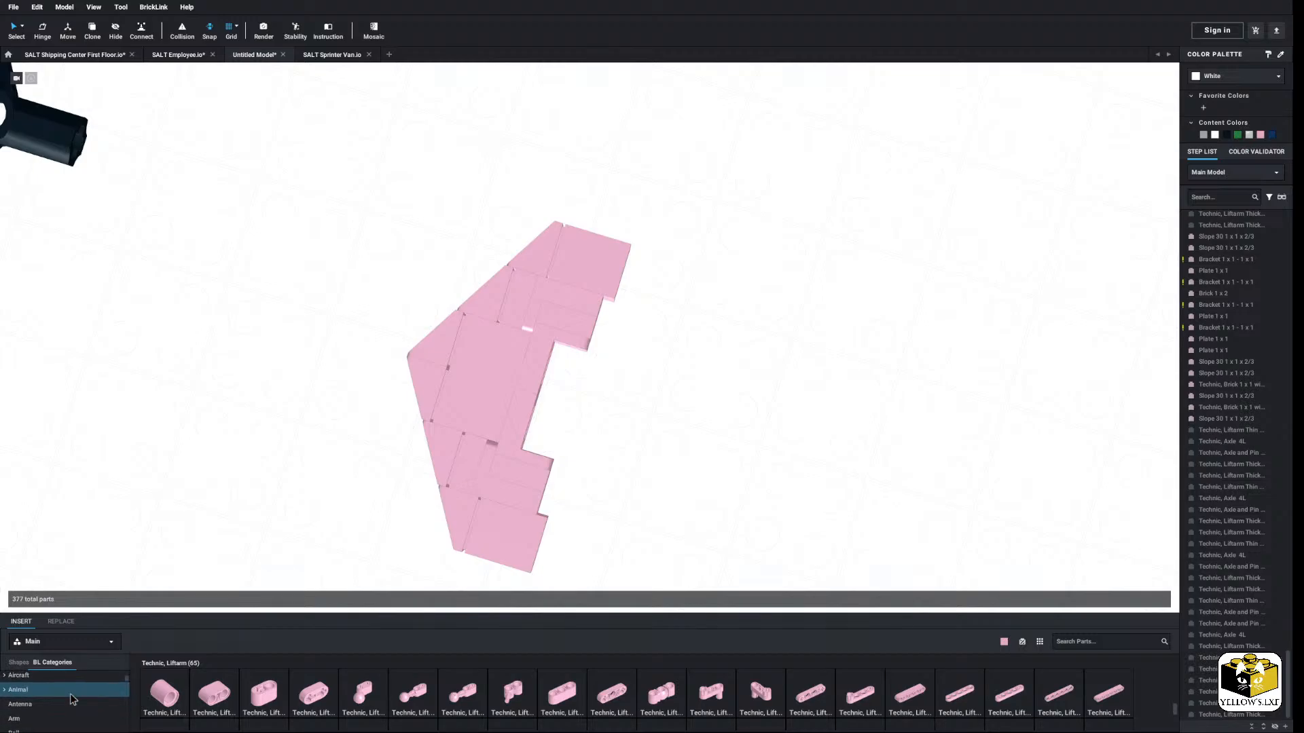
scroll(73, 699, down, 4)
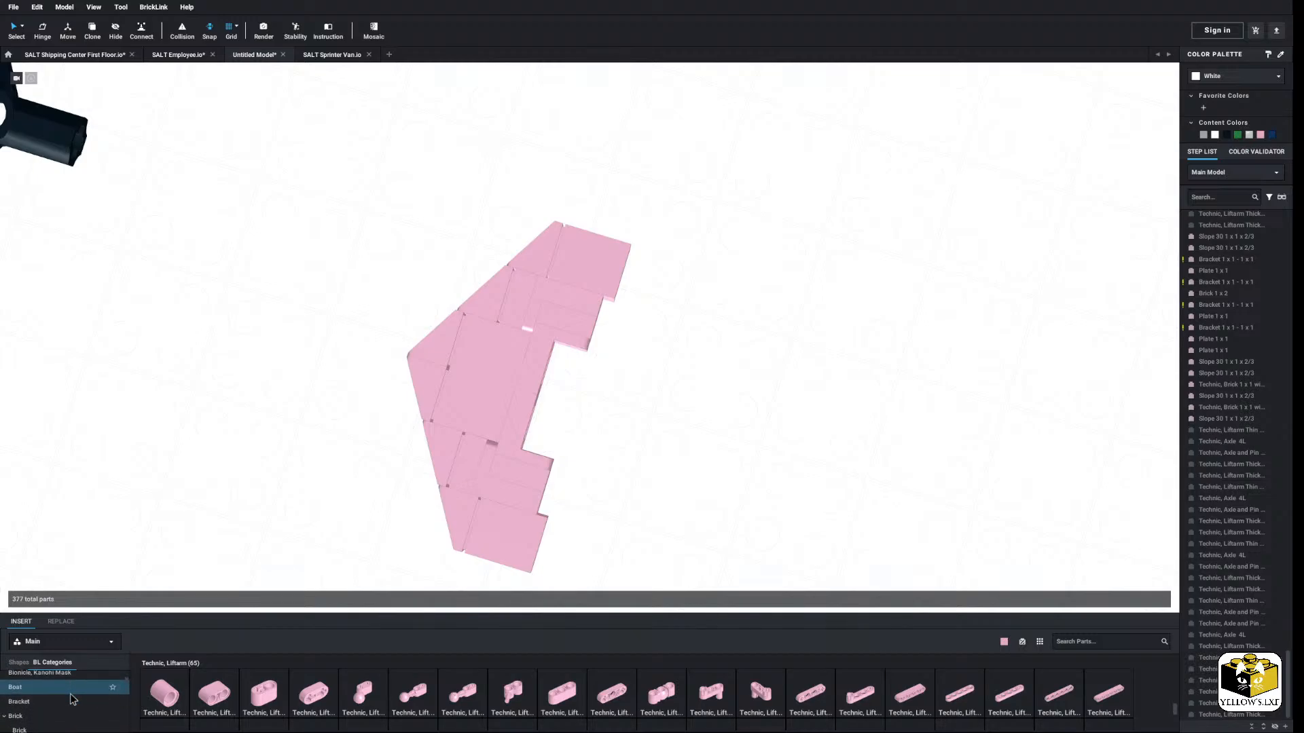
click(72, 701)
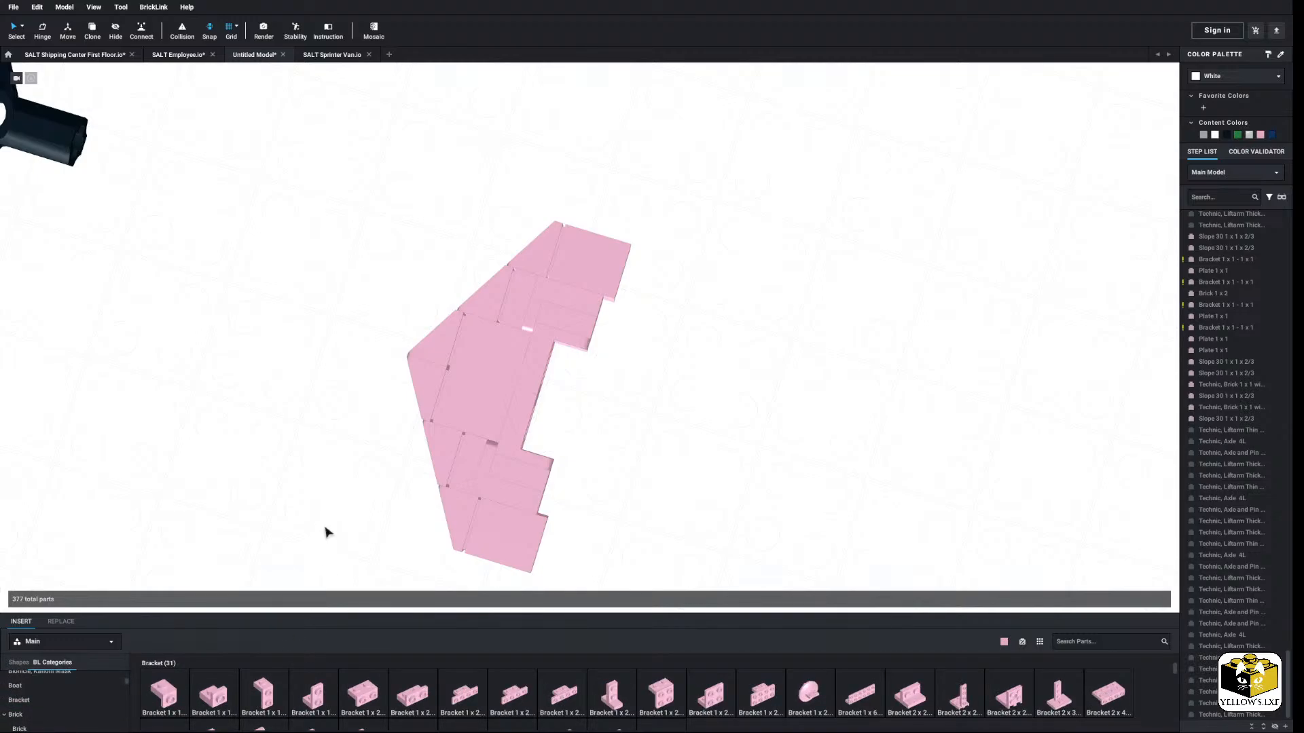
Step: Add a pink Bracket 1 x 1 - 1 x 1 at the upper end of the half hexagon
right_drag(325, 527, 333, 506)
middle_drag(333, 506, 276, 545)
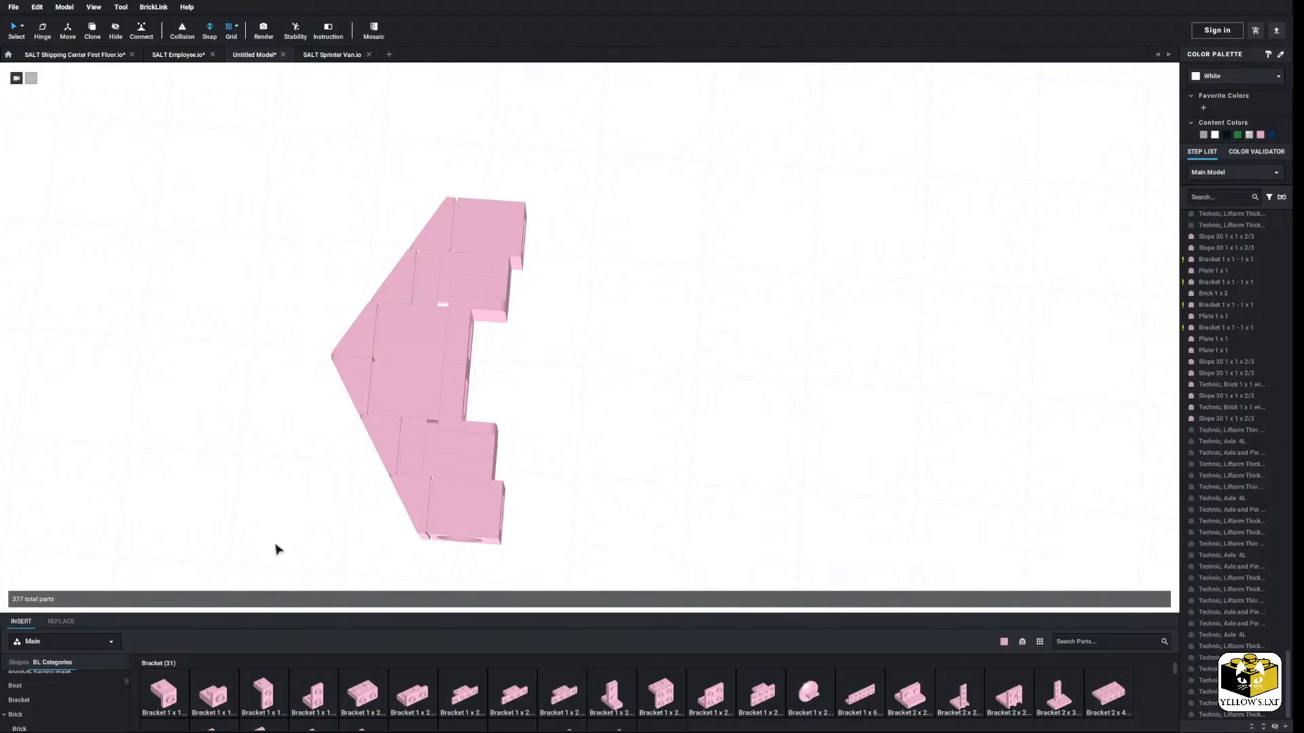
middle_drag(216, 490, 191, 594)
drag(169, 698, 540, 292)
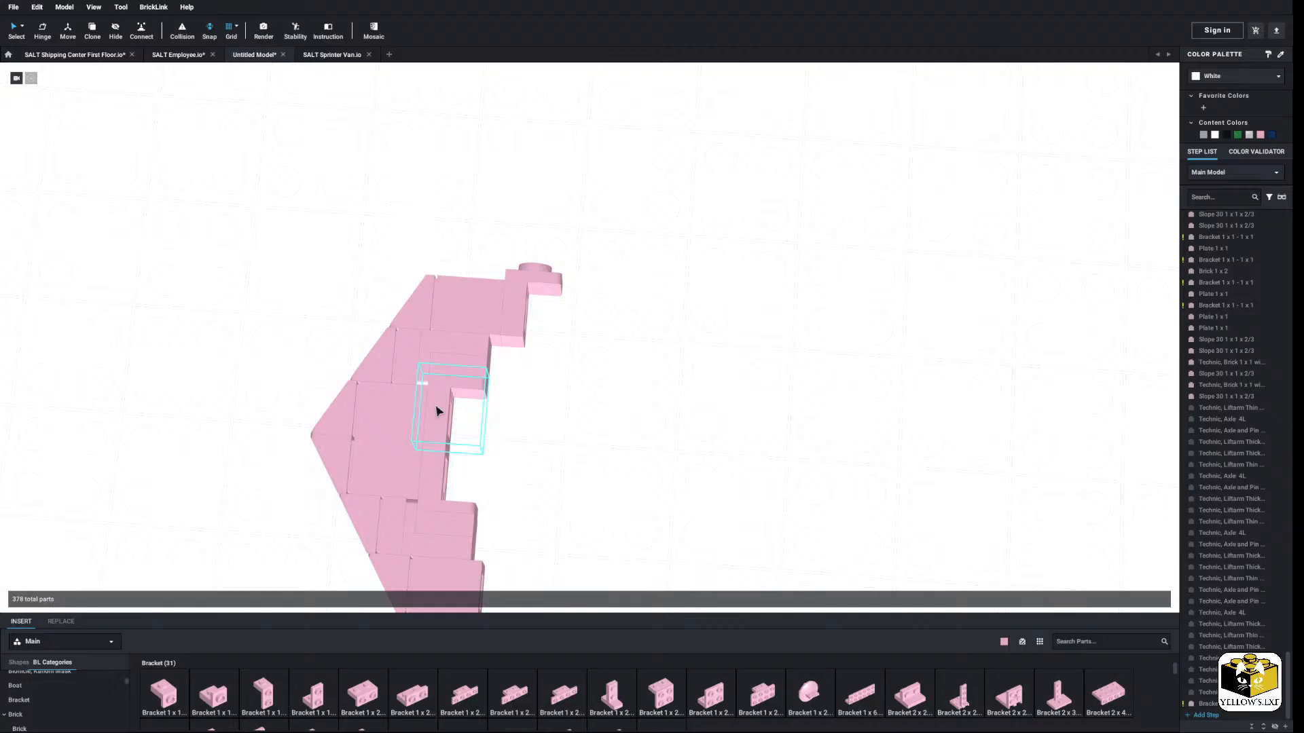
Step: Stack a copied Plate 1 x 1 and another Bracket 1 x 1 - 1 x 1 onto the added bracket
right_click(450, 369)
click(556, 375)
right_click(556, 375)
click(610, 408)
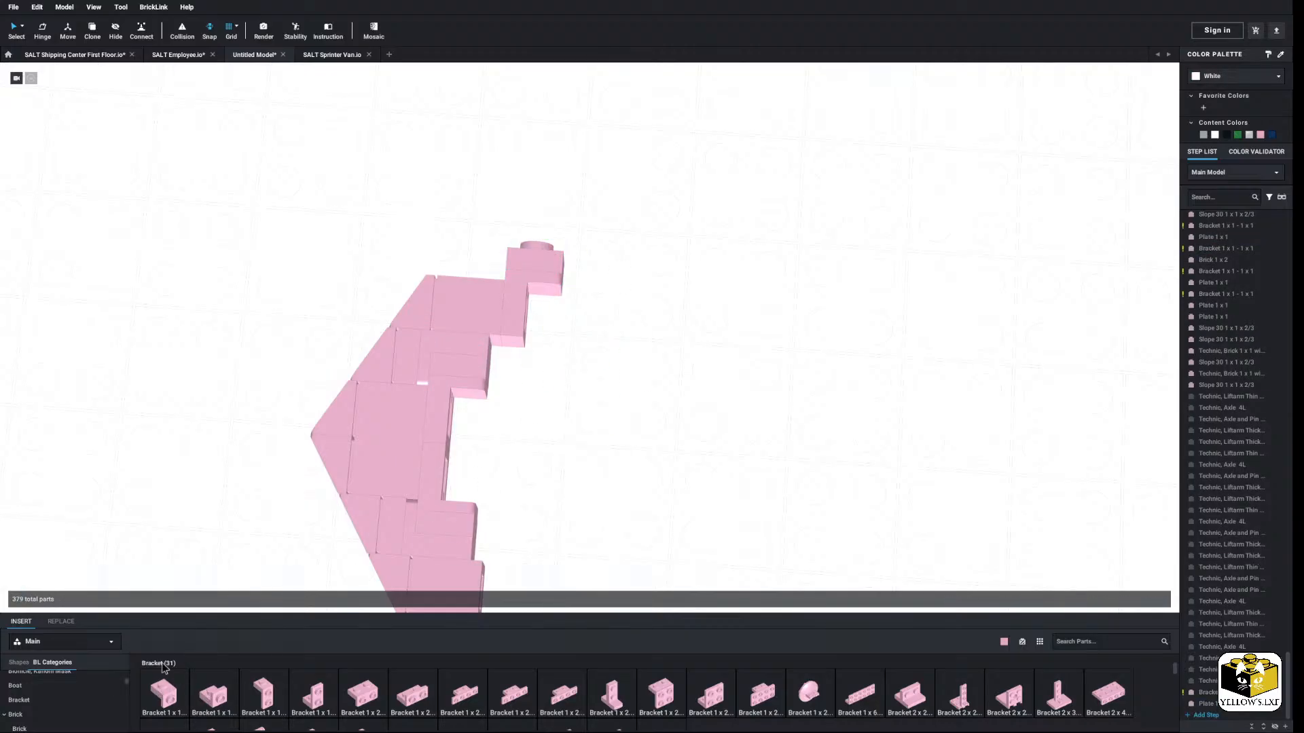
click(547, 252)
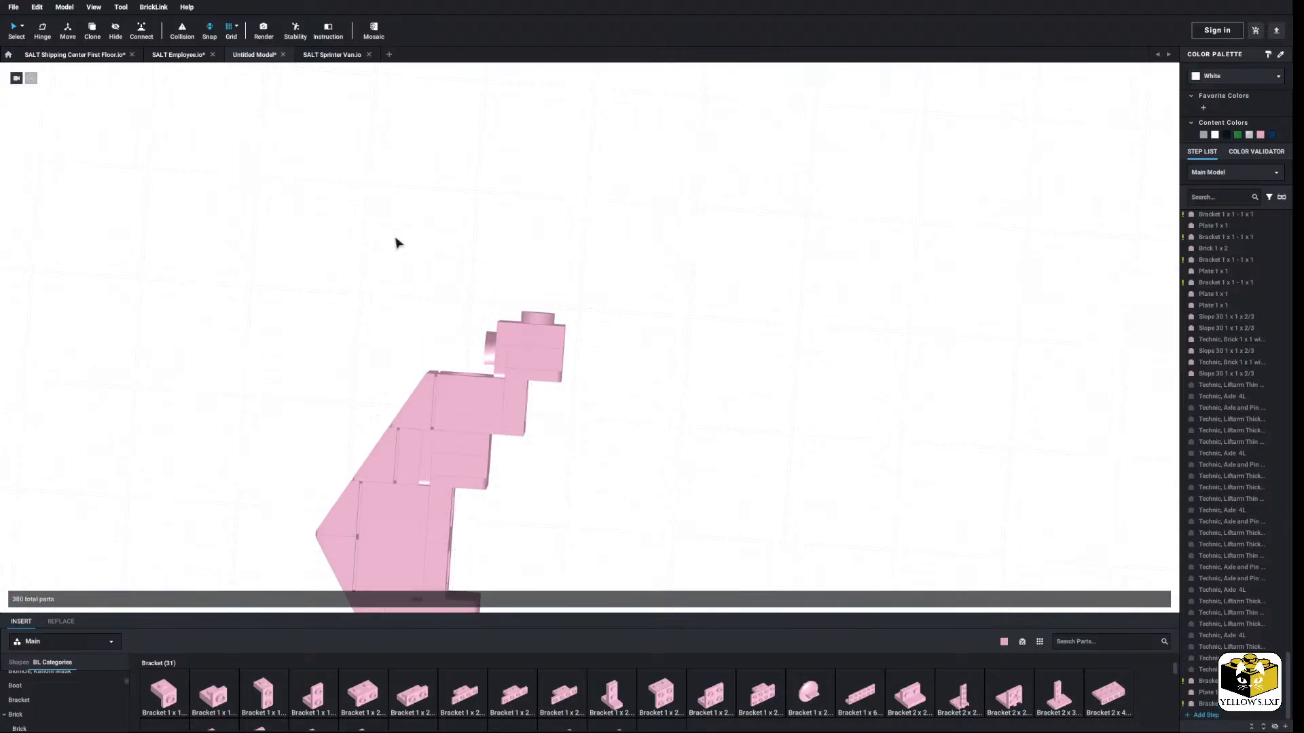
Step: Delete the two brackets and the plate added at the upper end of the half hexagon
right_drag(396, 239, 399, 236)
middle_drag(380, 255, 386, 245)
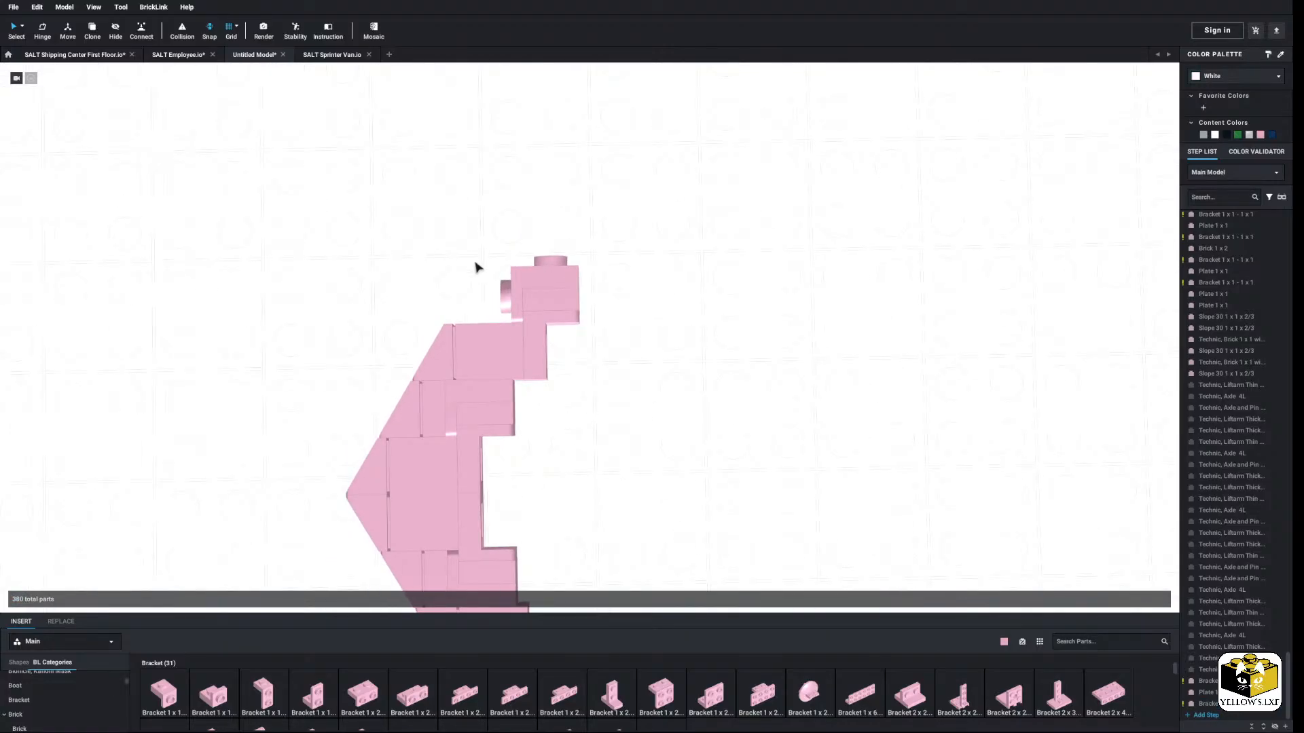
right_click(540, 292)
click(563, 302)
key(ctrl+z)
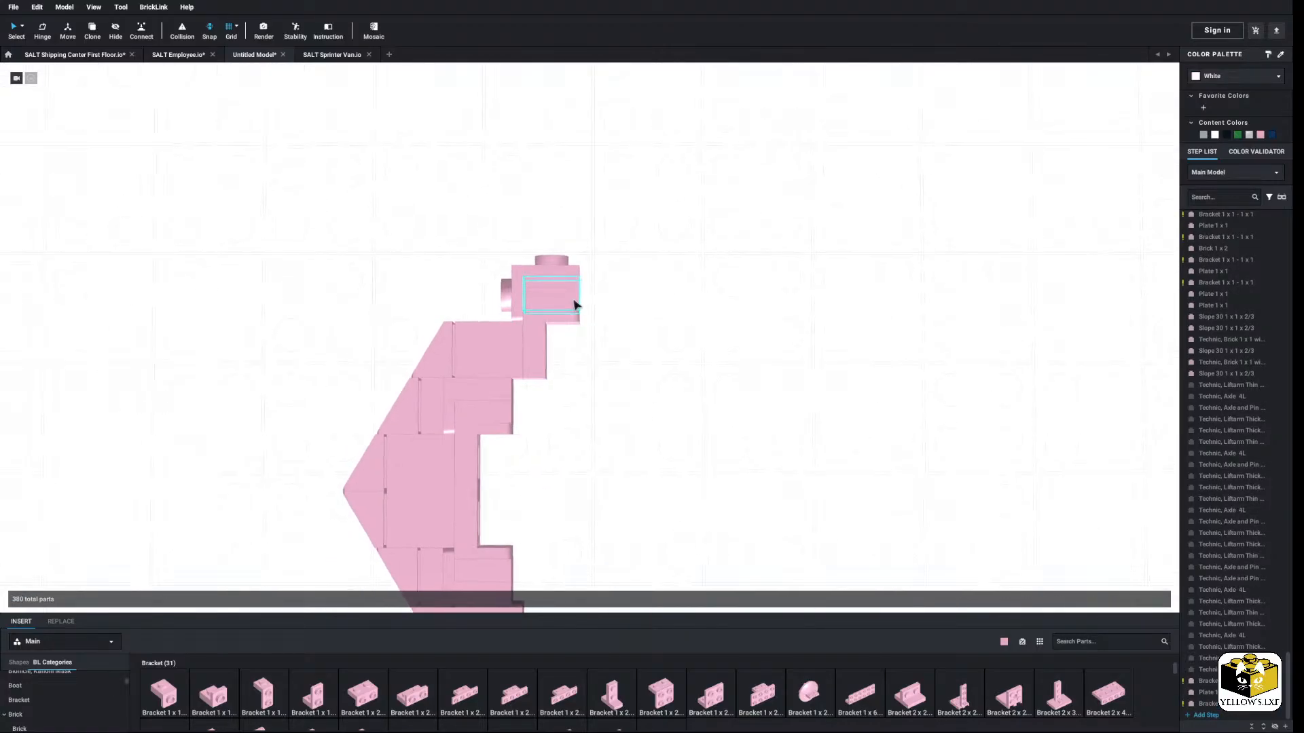
right_click(543, 293)
click(566, 305)
right_click(625, 305)
click(608, 320)
drag(572, 240, 527, 303)
right_click(539, 296)
click(565, 343)
Step: Split the Brick 1 x 2 in the middle of the half hexagon into separate bricks
middle_drag(558, 350, 590, 323)
right_click(452, 450)
click(478, 520)
click(683, 464)
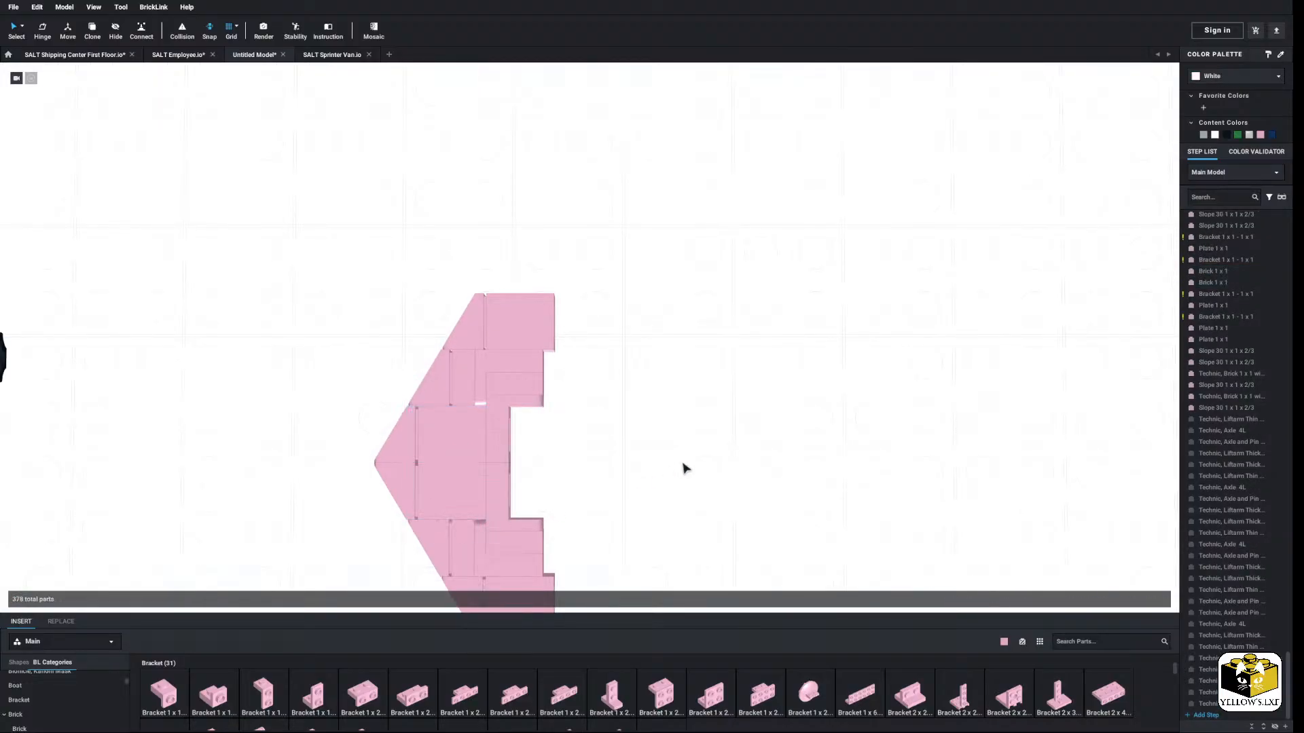
Step: Move the upper part of the half hexagon upward to separate it from the lower part
drag(627, 228, 355, 443)
drag(450, 450, 451, 353)
click(468, 454)
middle_drag(468, 456, 544, 412)
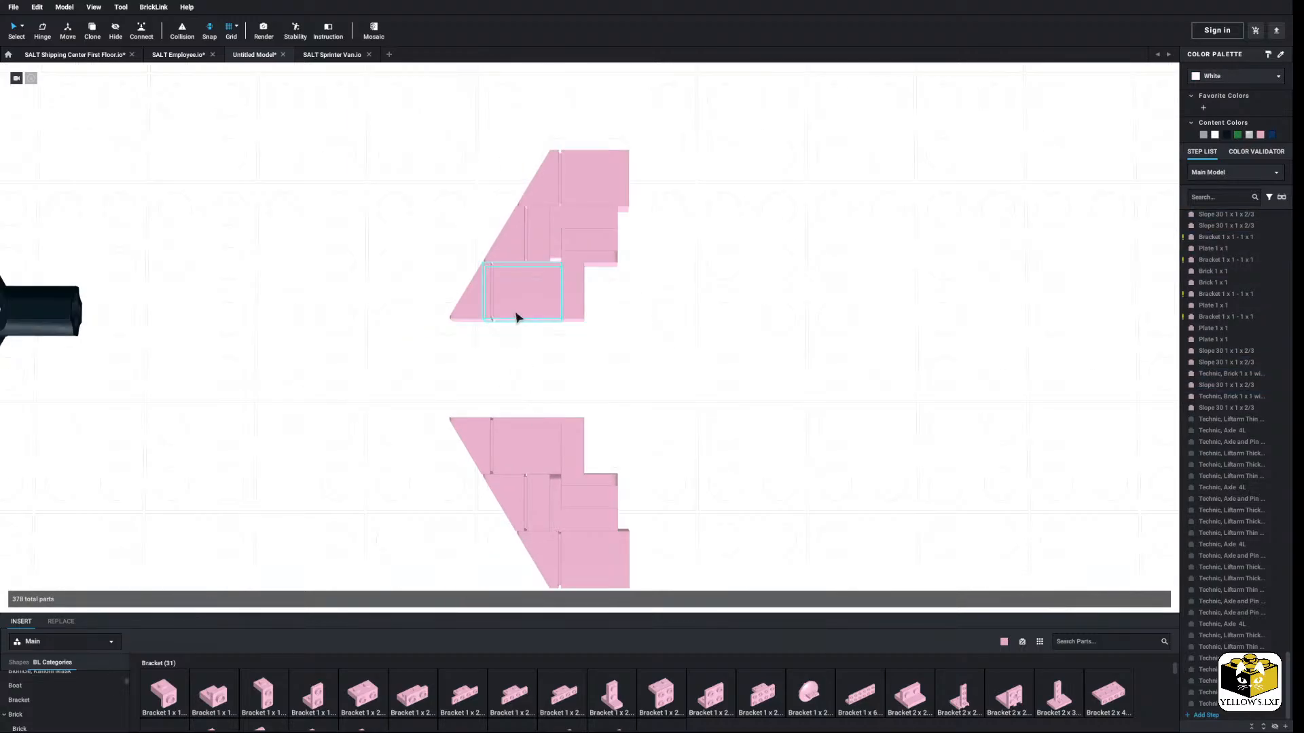
click(517, 317)
shift+click(527, 434)
right_click(531, 457)
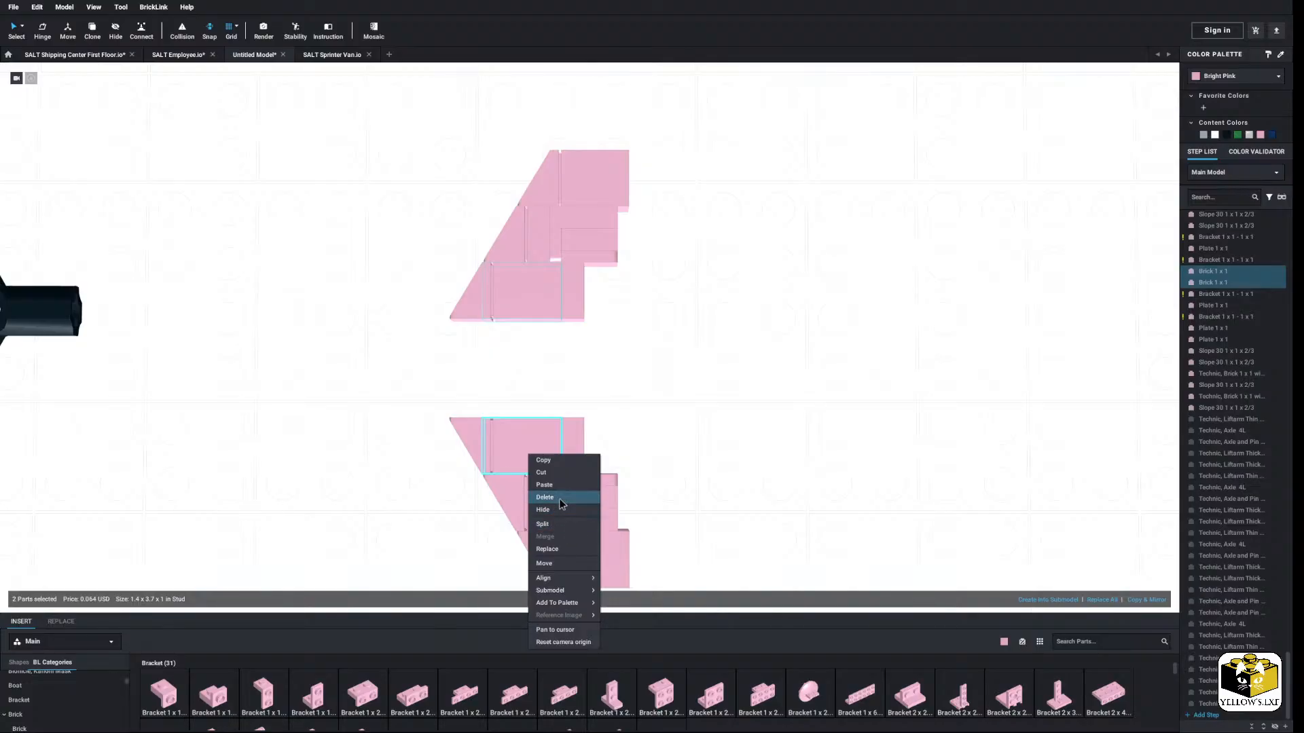
click(749, 366)
Step: Delete the upper part's Brick 1 x 1 beside the gap and fill its place with a copy of the top Technic brick
right_click(540, 312)
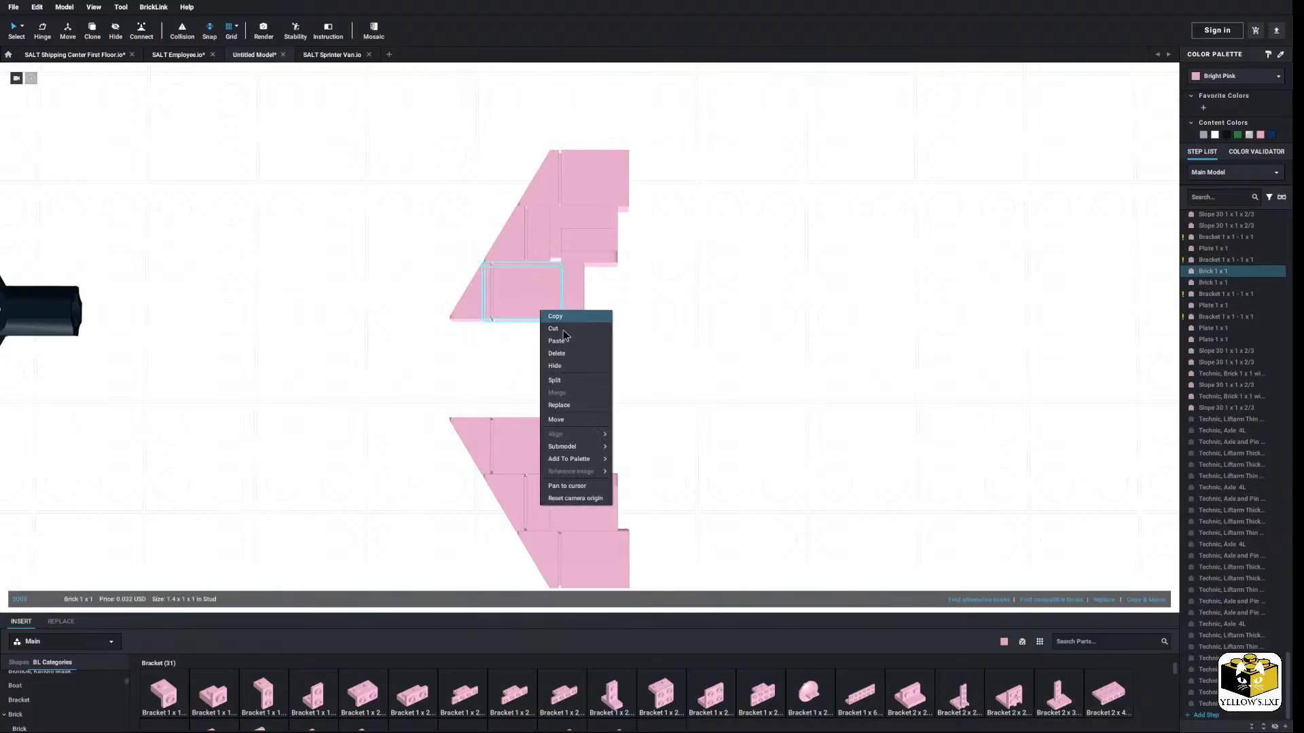
click(576, 355)
right_click(596, 187)
click(608, 193)
right_click(718, 199)
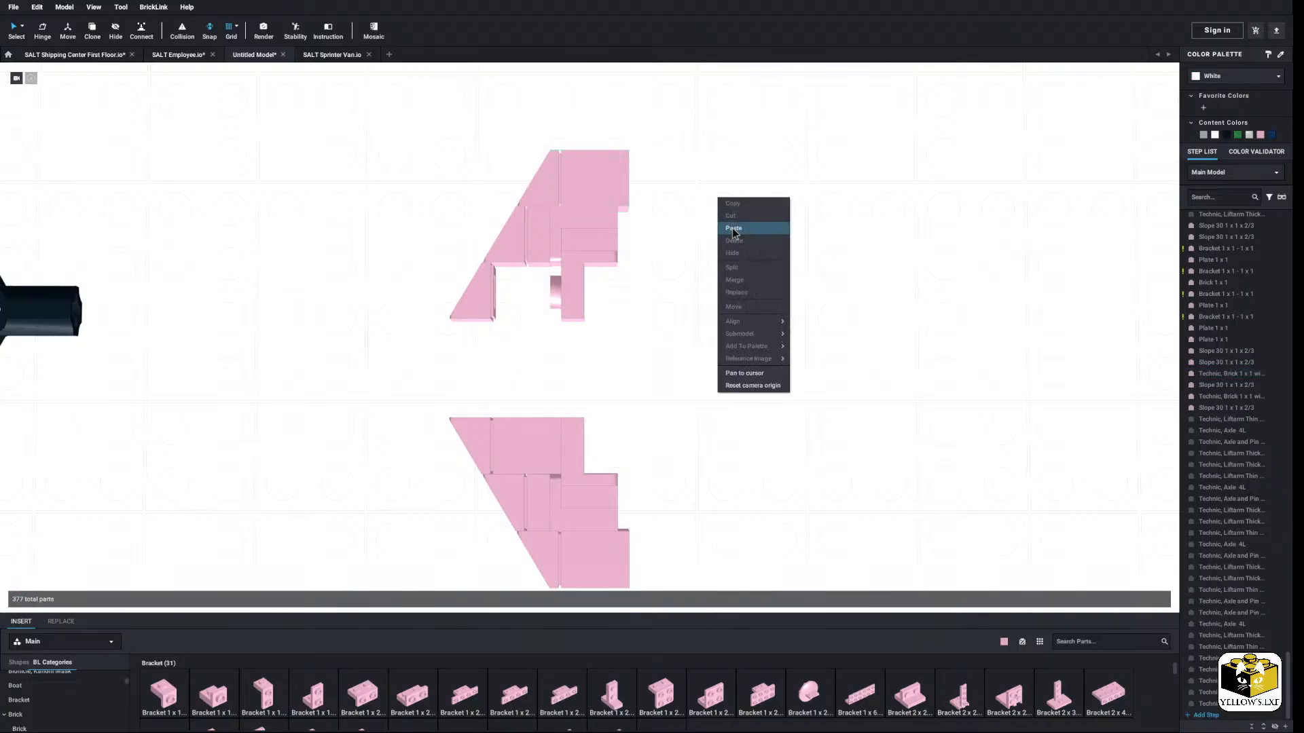
click(733, 229)
click(524, 292)
Step: Replace the lower part's Brick 1 x 1 with a Brick, Modified 1 x 1 with Stud on Side, its side stud facing the gap
click(509, 449)
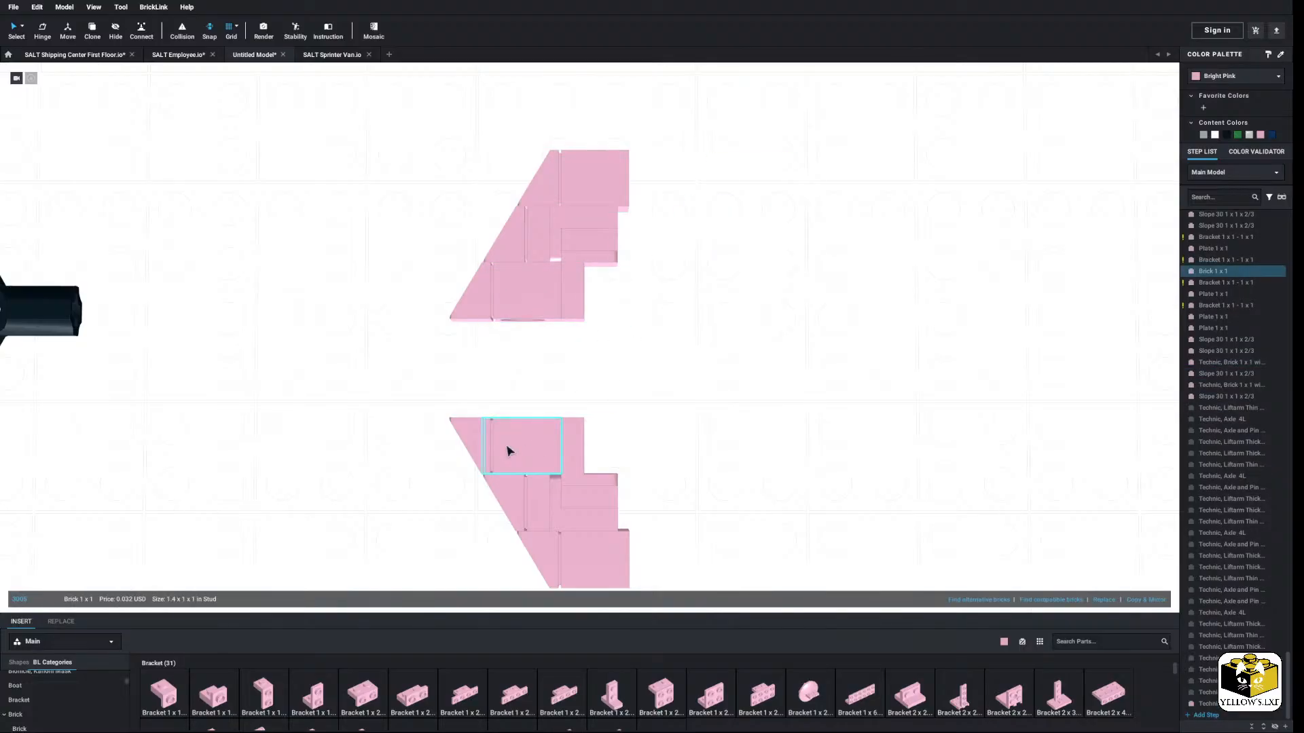
click(1104, 601)
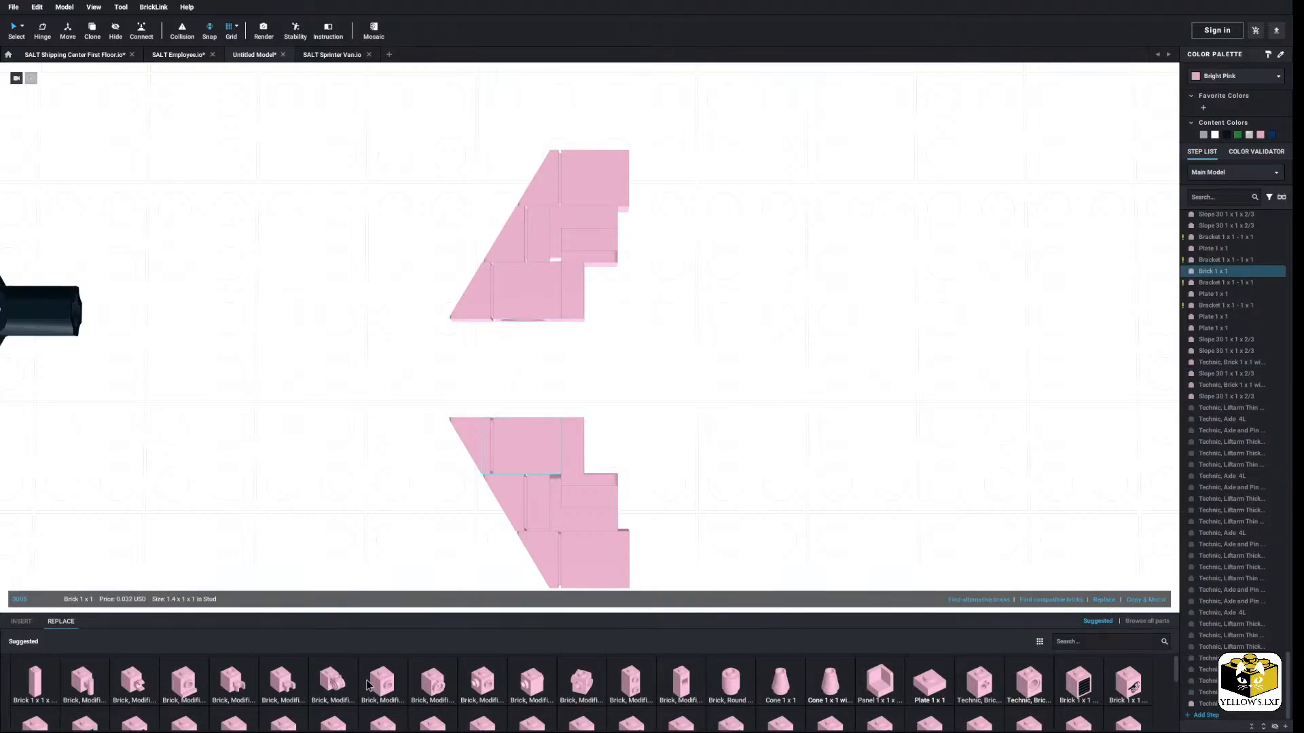
click(438, 483)
click(496, 445)
key(Up)
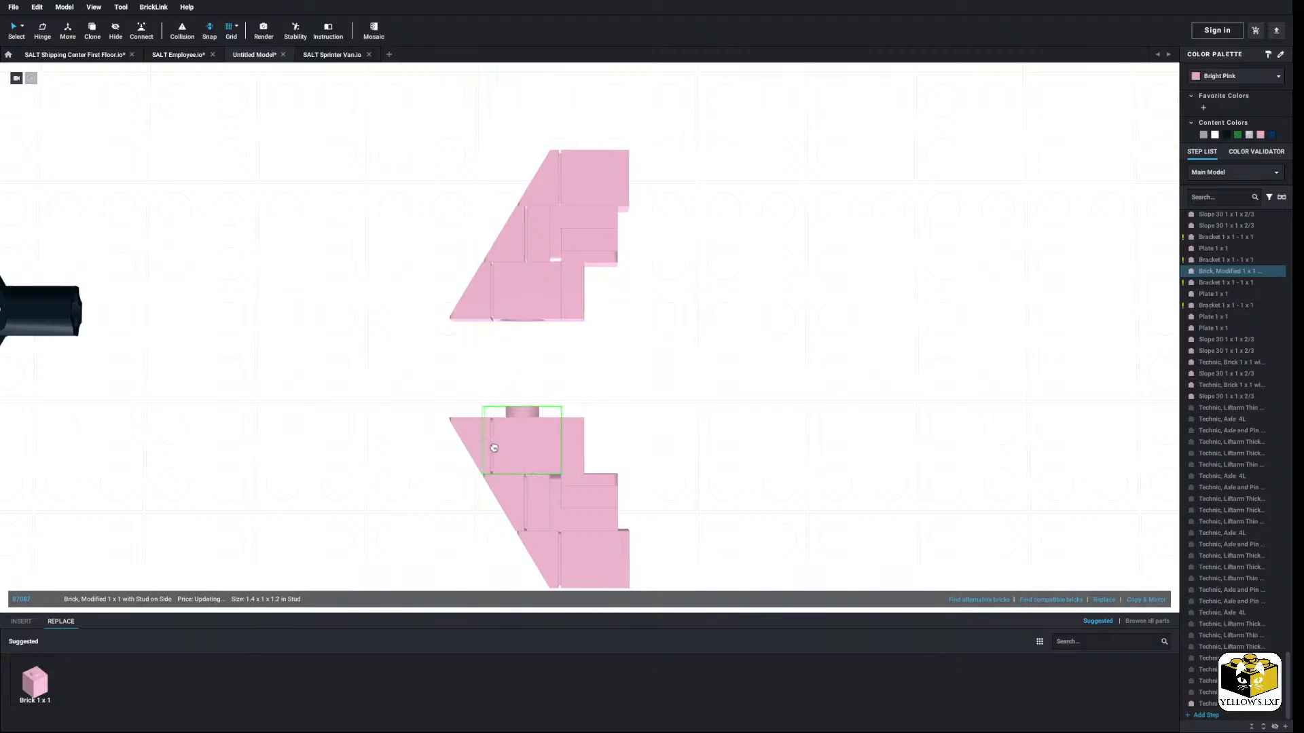
click(601, 445)
Step: Copy the lower part's Bracket 1 x 1 - 1 x 1 and attach the copy to the upper part's Technic brick, facing the gap
right_click(574, 466)
click(588, 480)
right_click(655, 433)
click(672, 460)
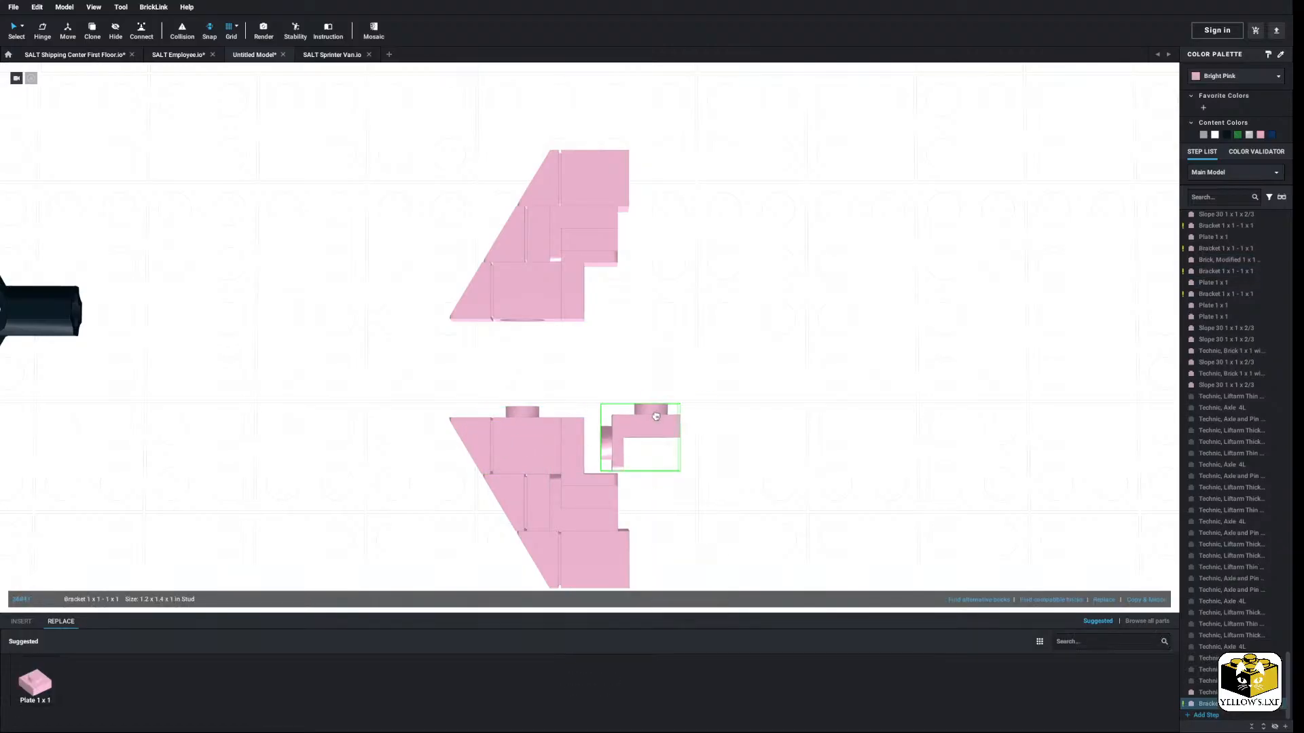
click(527, 333)
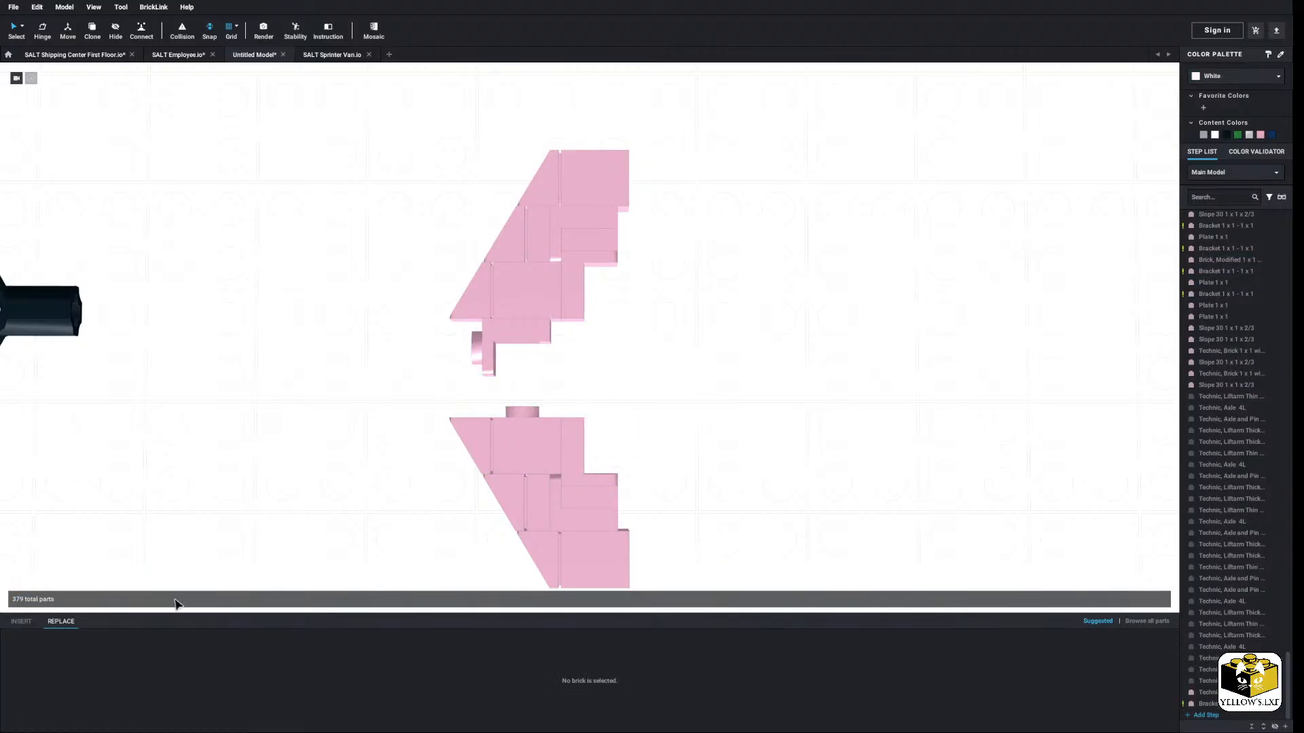
click(22, 621)
click(168, 696)
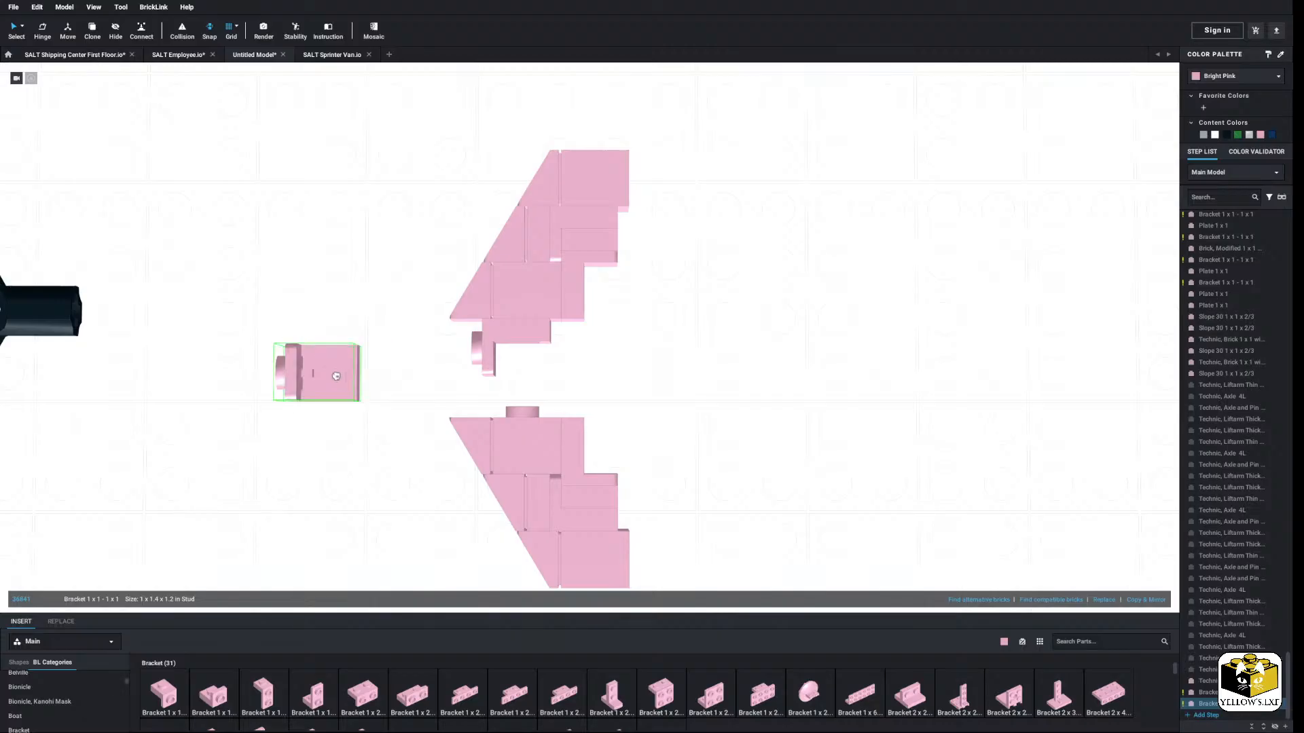
click(724, 392)
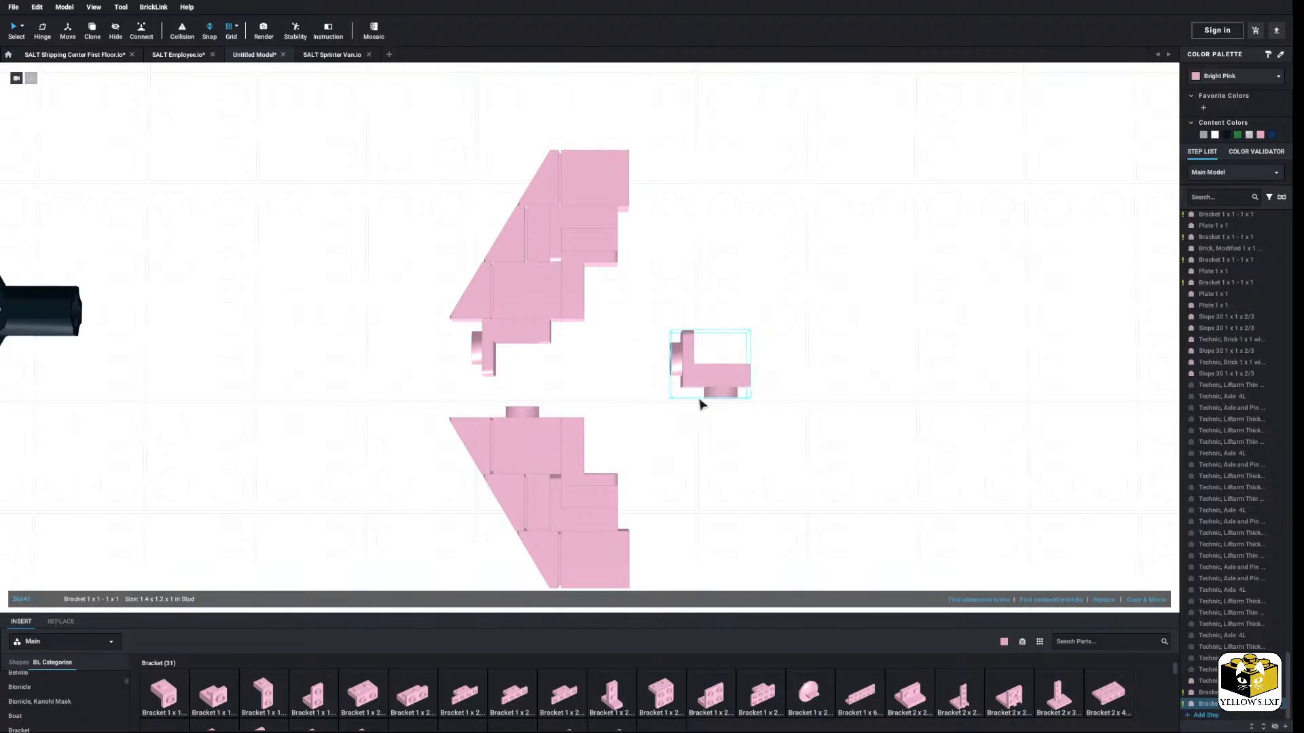
right_click(711, 364)
click(730, 428)
Step: Attach a Bracket 1 x 1 - 1 x 1 Inverted to the lower part's side stud and shift the lower part away from the upper one
click(224, 693)
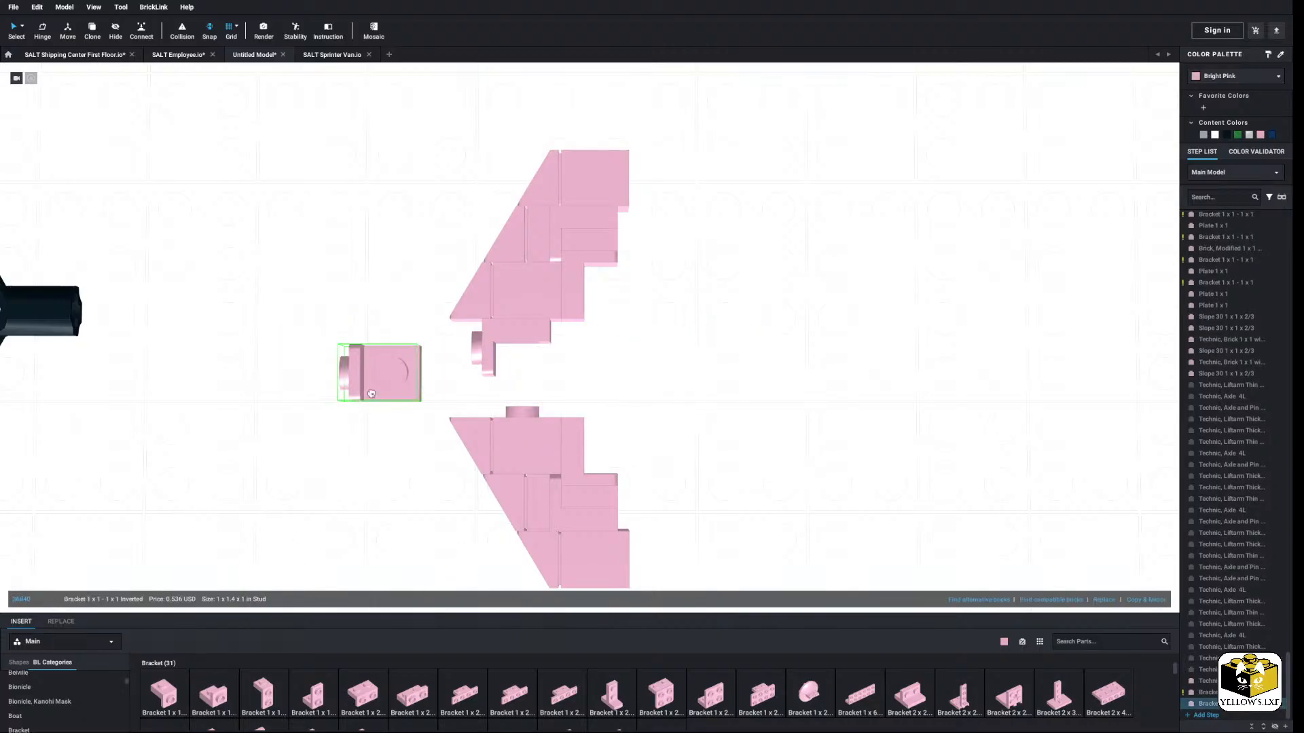
click(524, 408)
drag(637, 553, 489, 383)
drag(548, 419, 562, 456)
Step: Insert a Brick 1 x 1 from the Brick category onto the upper part's bracket in the gap
click(268, 683)
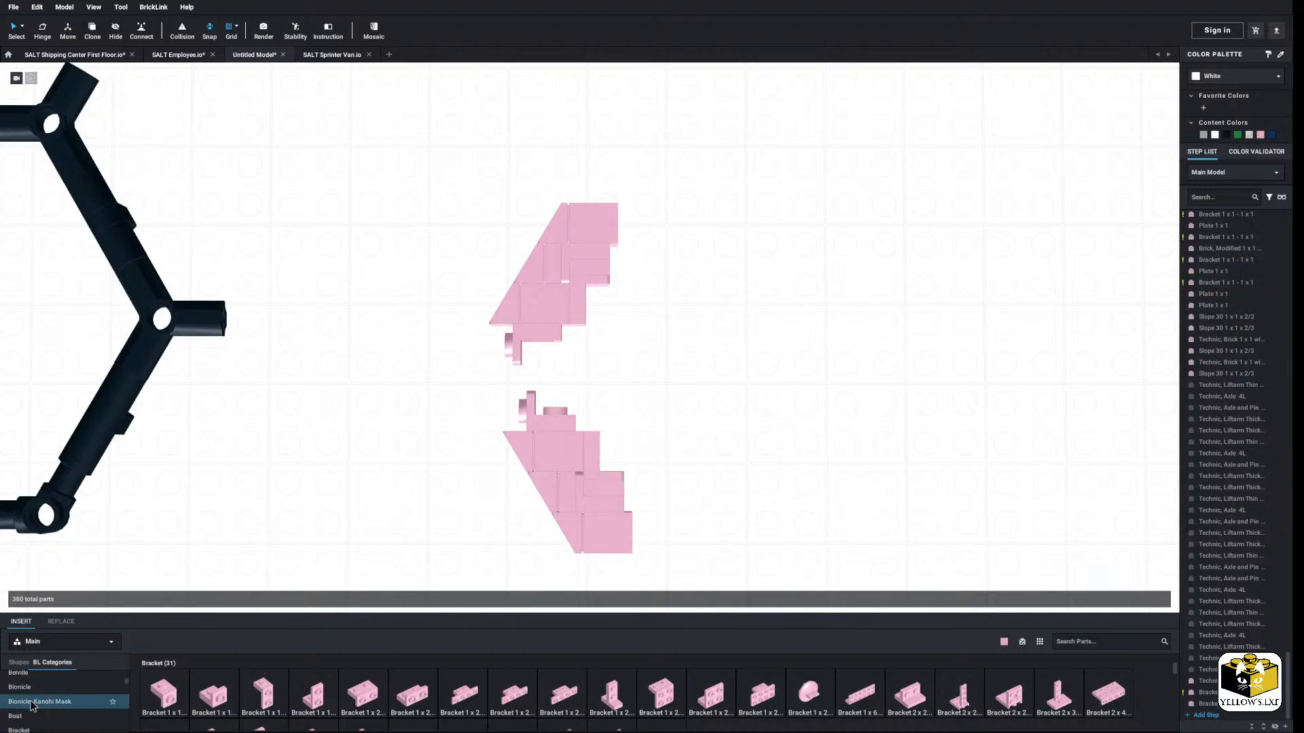
scroll(41, 701, up, 2)
scroll(41, 703, down, 3)
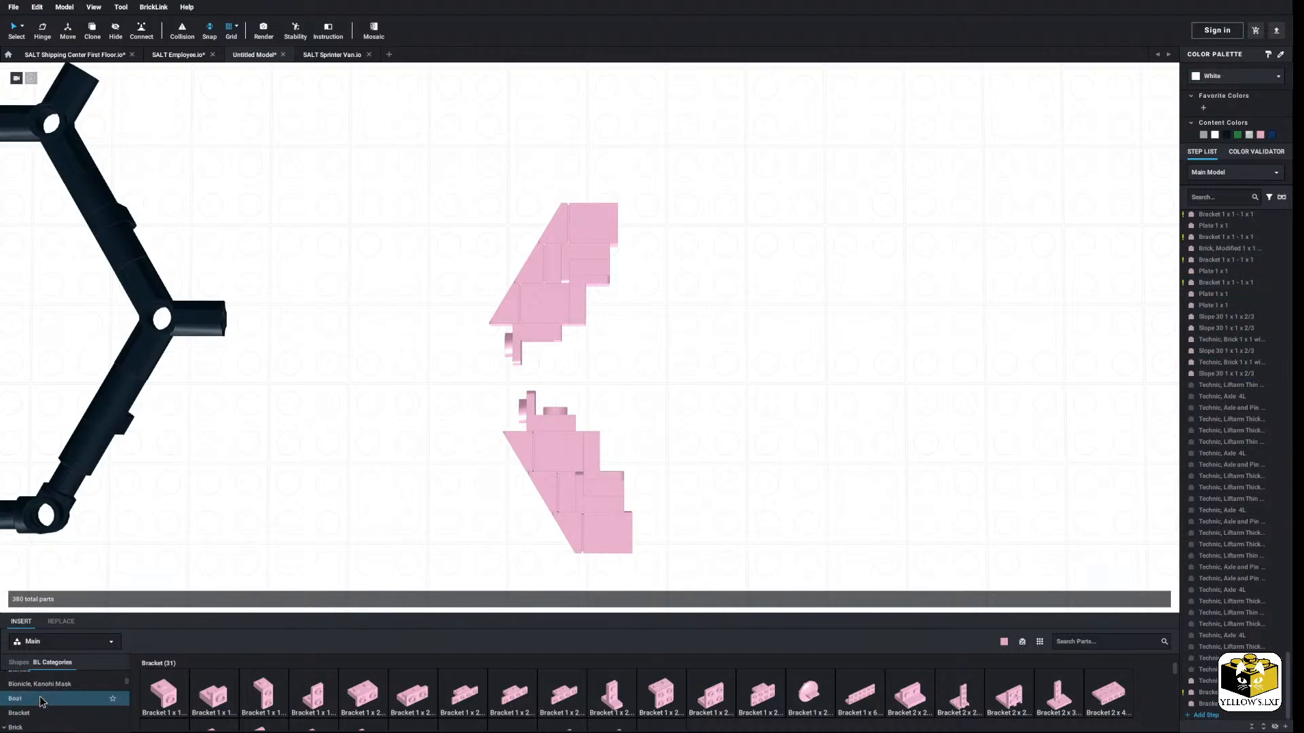
click(34, 711)
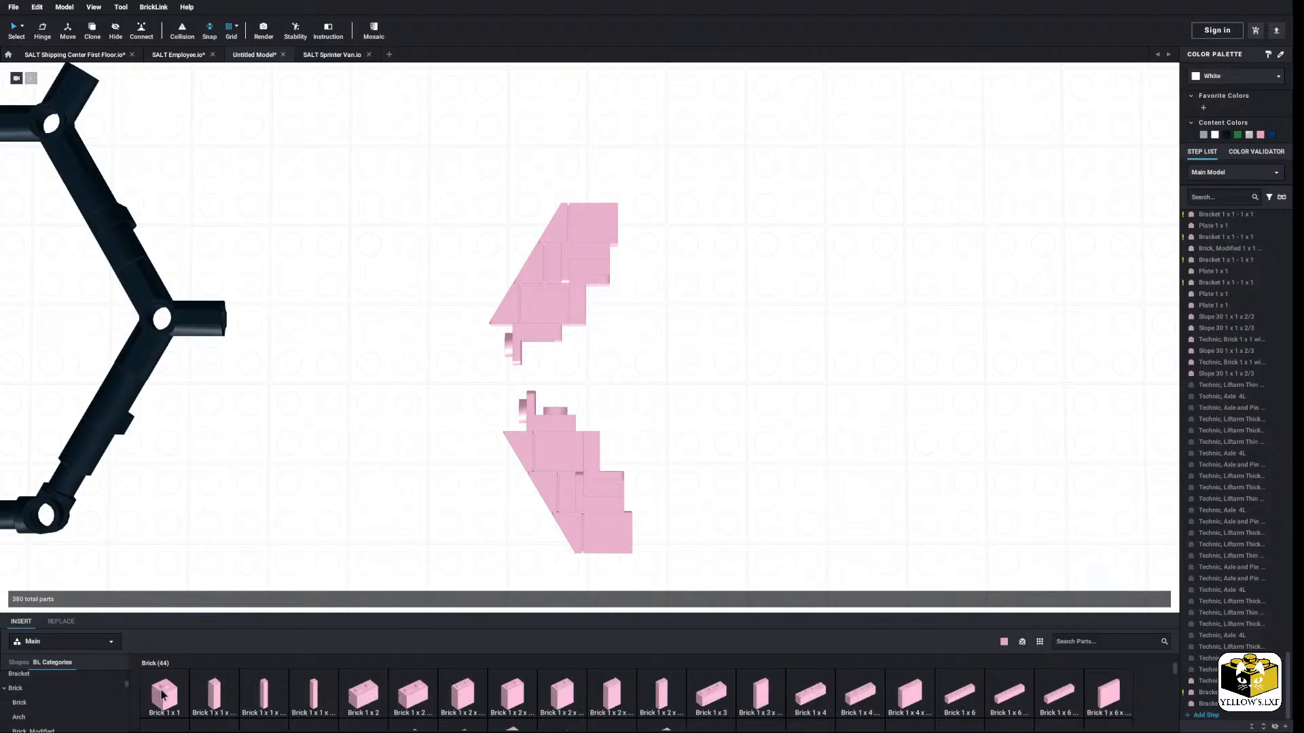
drag(164, 694, 543, 367)
Step: Move the whole lower part up against the upper part to close the gap in the half hexagon
drag(688, 406, 507, 574)
drag(570, 440, 555, 413)
click(642, 414)
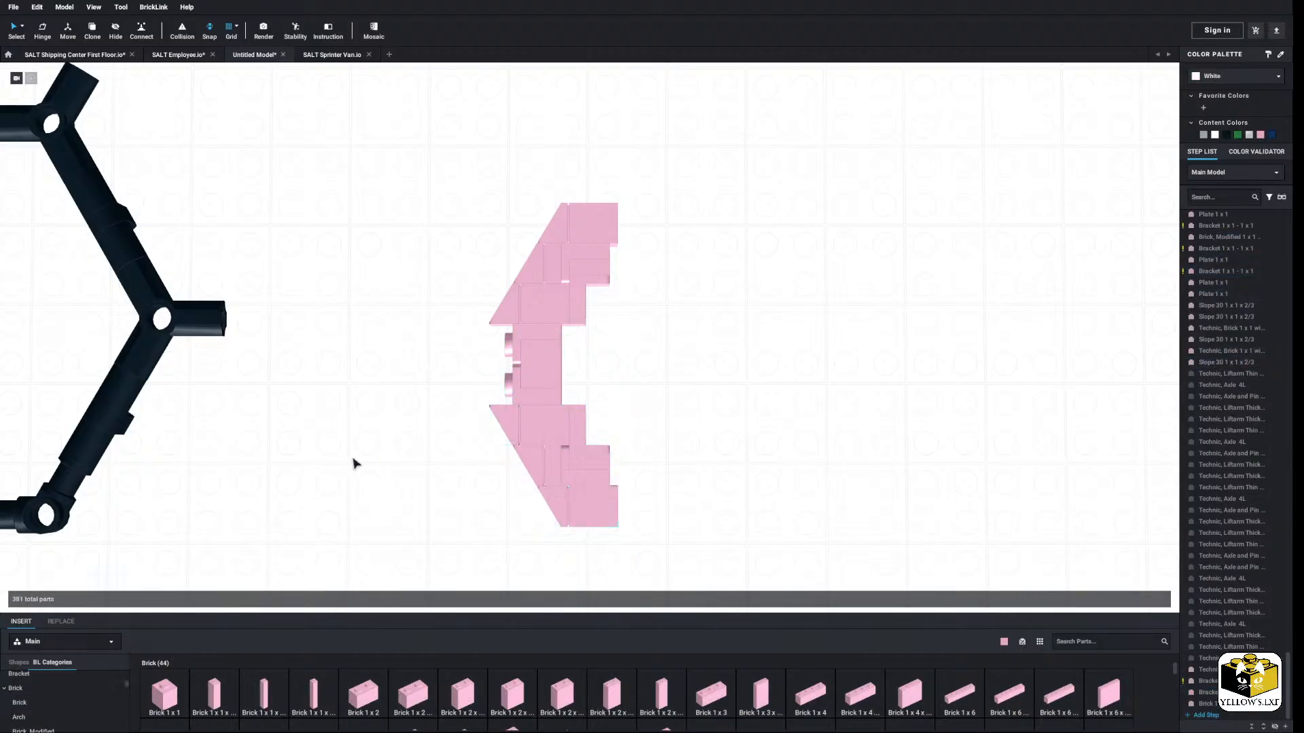
Step: Insert a Plate 1 x 2 from the Plate category across the two outward-facing bracket studs, with its studs facing outward
scroll(355, 468, up, 3)
scroll(80, 671, down, 3)
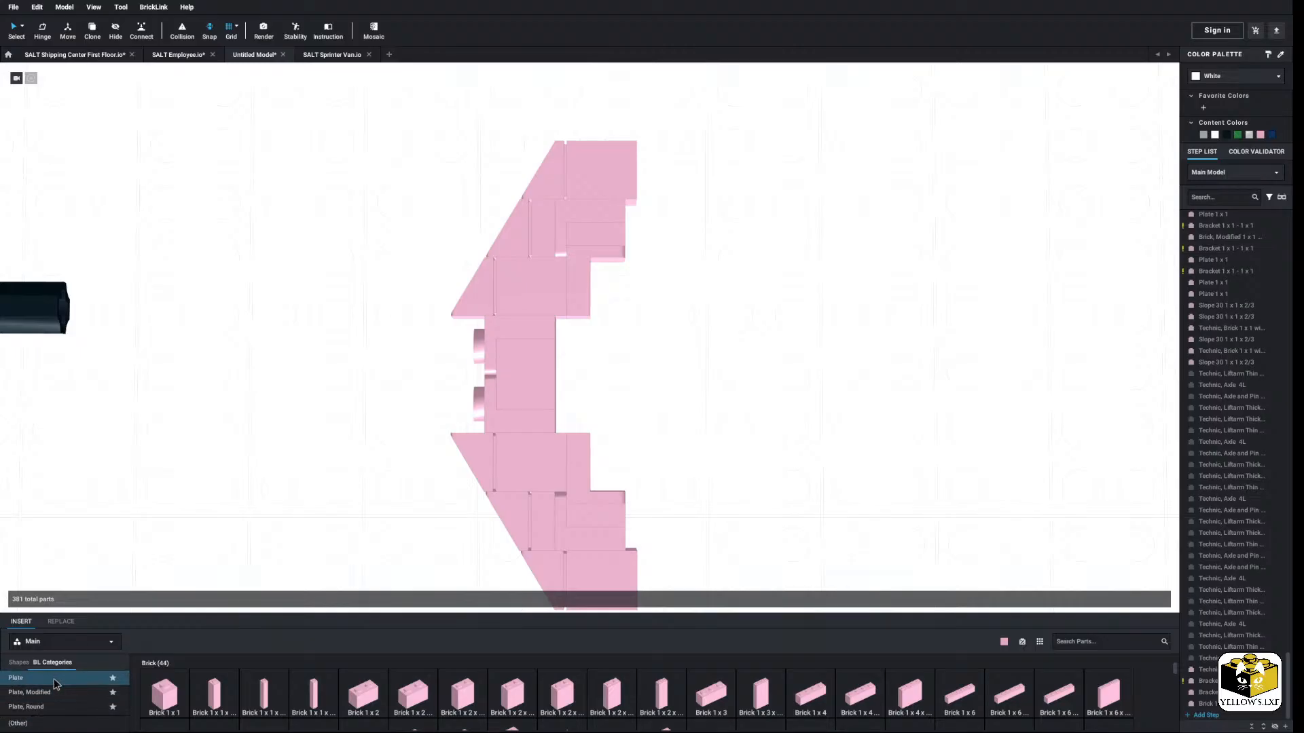
click(54, 678)
drag(214, 694, 468, 375)
key(Right)
key(Right)
key(Right)
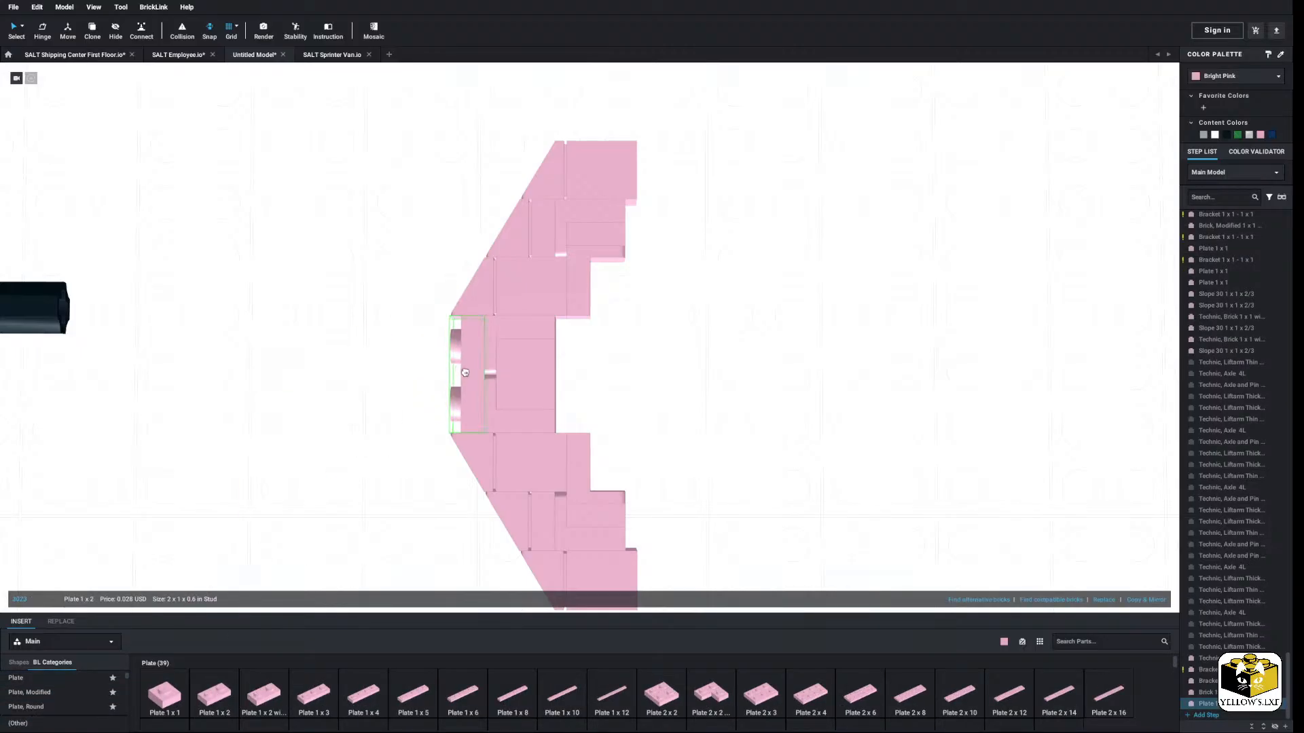
click(698, 347)
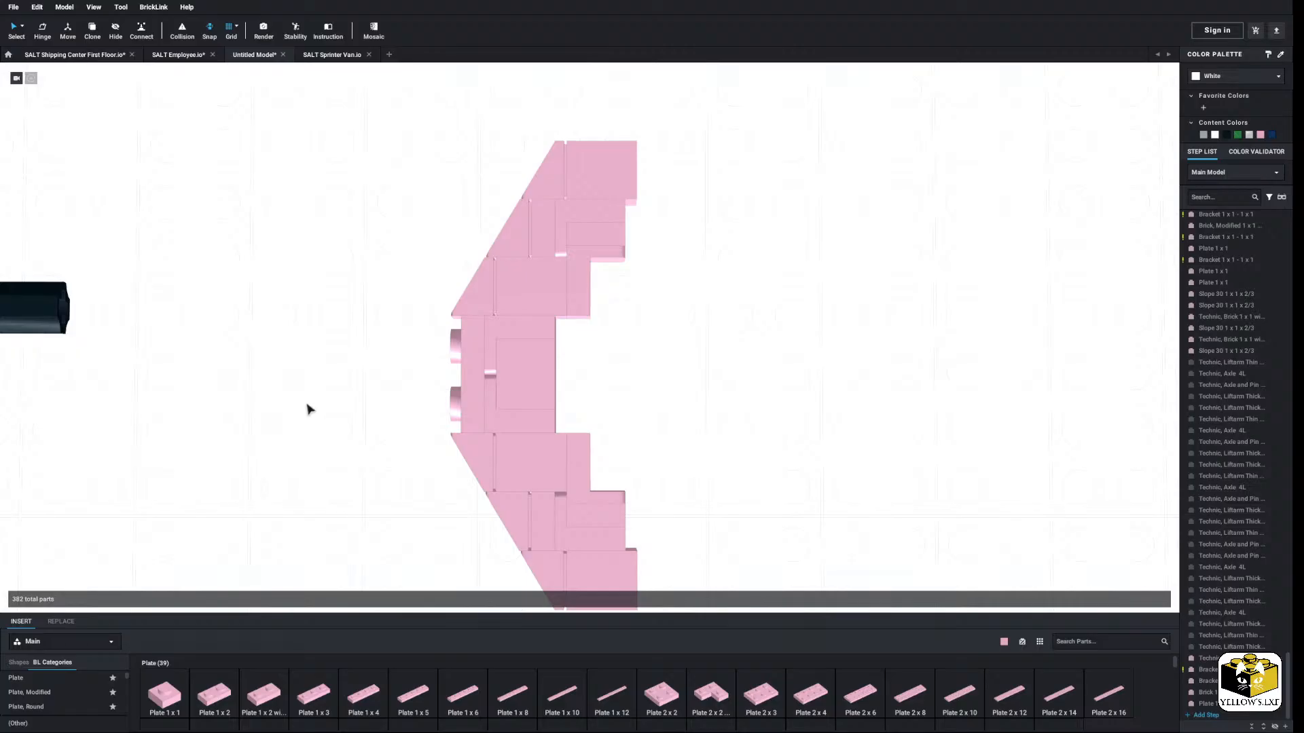
Step: Place two copies of the Slope 30 1 x 1 x 2/3 on the Plate 1 x 2, oriented to form the hexagon's outer point
right_click(480, 280)
click(493, 285)
right_click(715, 323)
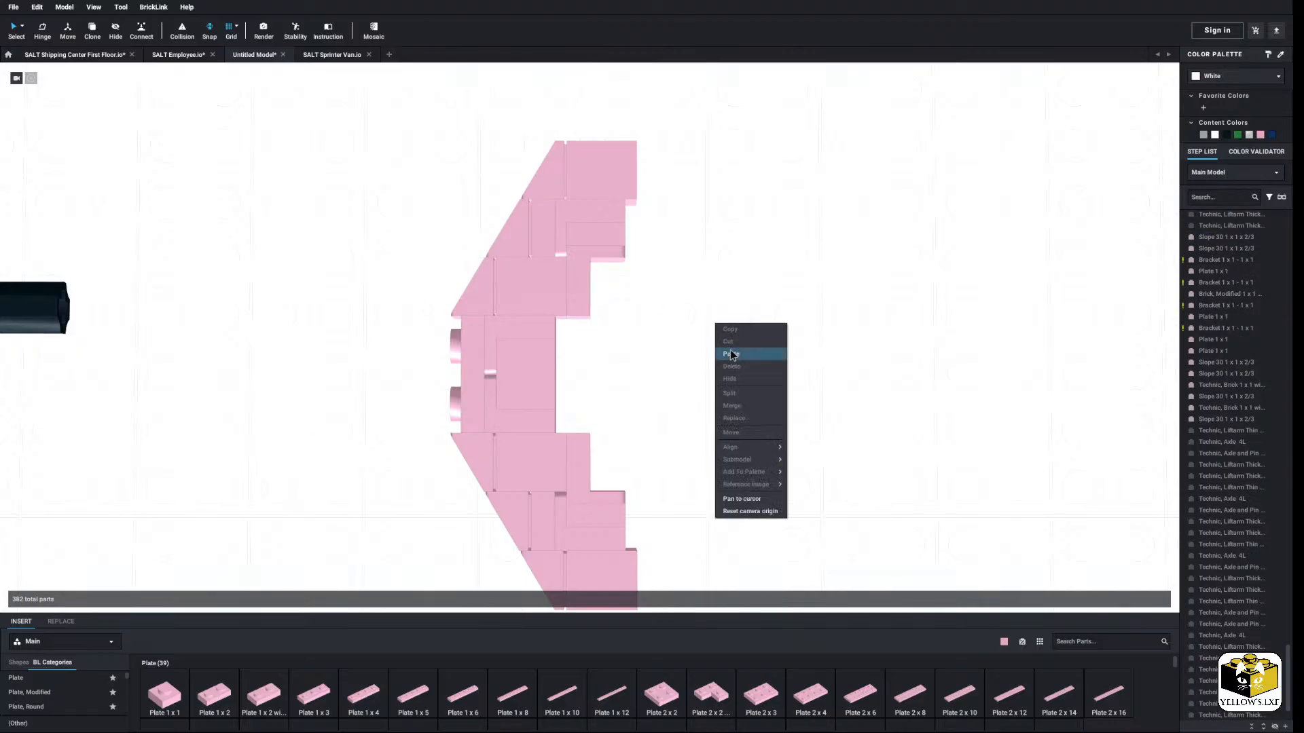
click(732, 355)
click(448, 352)
right_click(400, 336)
click(413, 369)
key(Up)
key(Up)
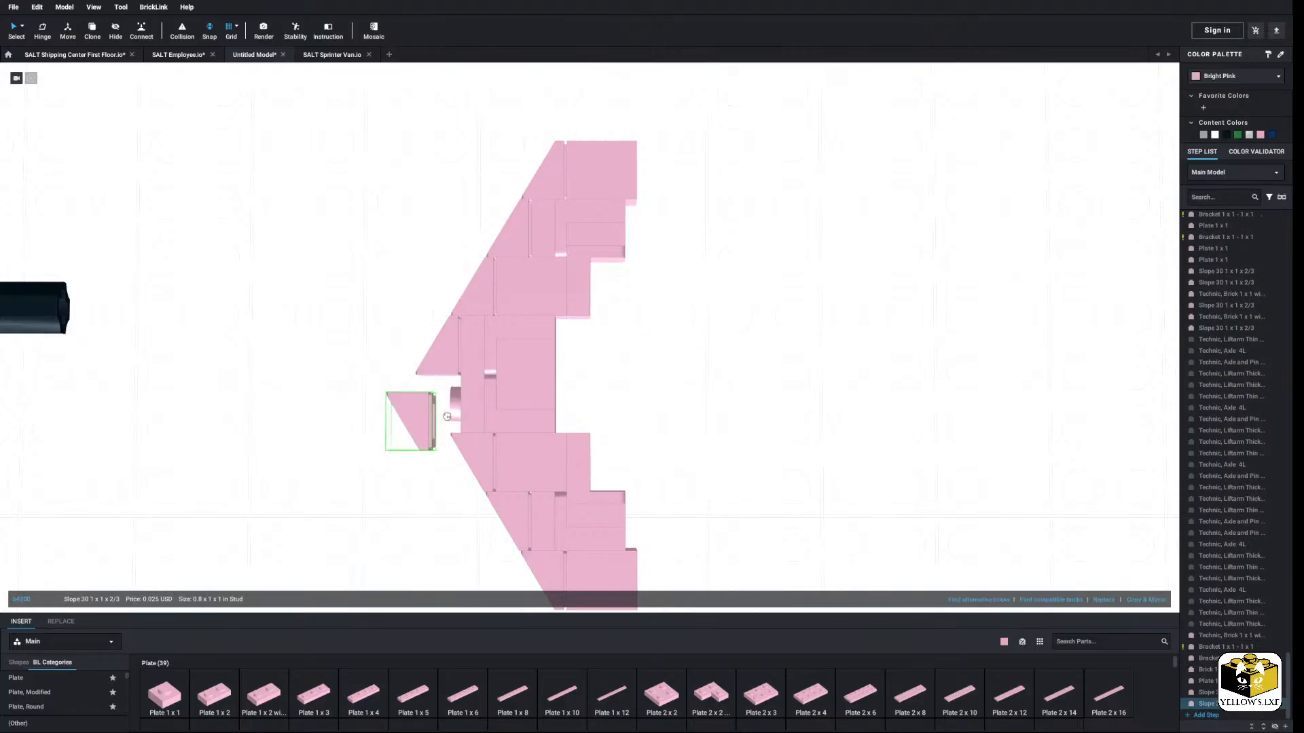
click(458, 412)
click(371, 399)
Step: Copy and mirror the complete half hexagon and place the mirrored half opposite the original
scroll(371, 399, down, 4)
drag(609, 379, 499, 519)
click(1146, 600)
drag(625, 474, 775, 464)
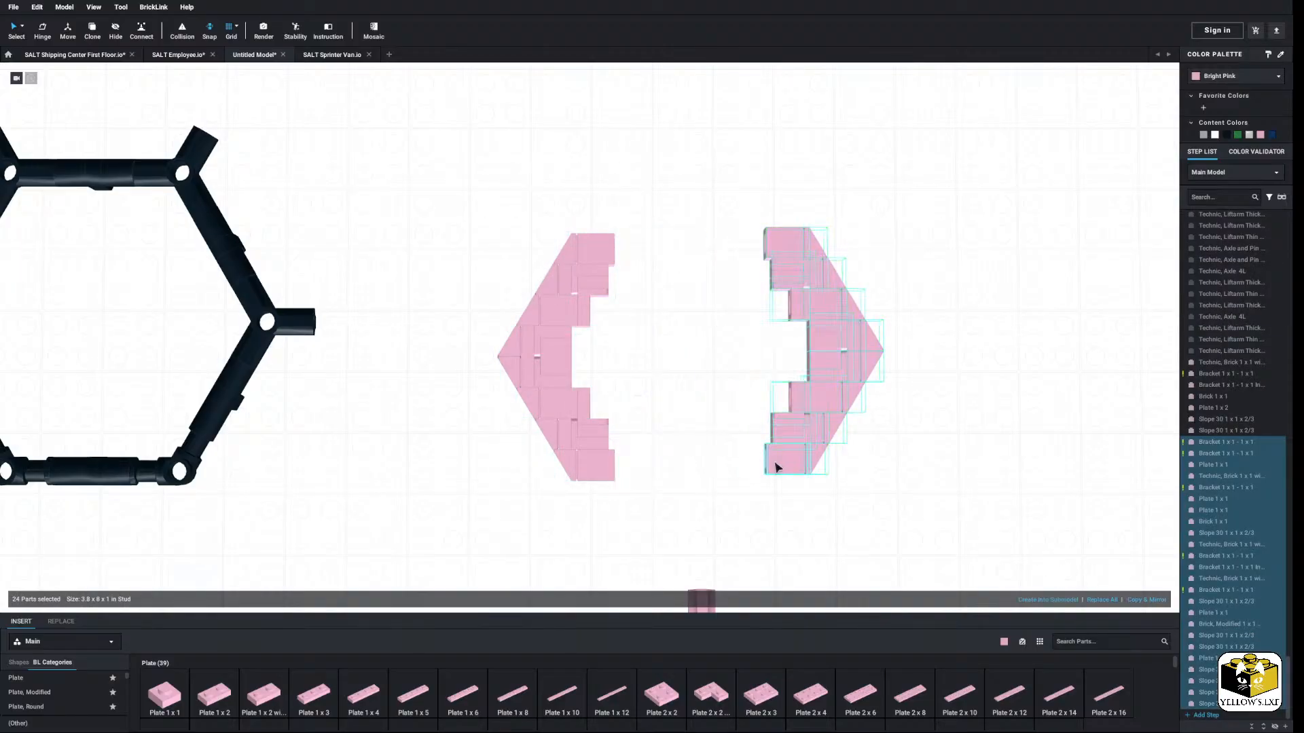
click(674, 388)
Step: Add a Plate 1 x 1 to the upper and lower inner ends of both hexagon halves
drag(148, 714, 708, 289)
drag(156, 695, 766, 470)
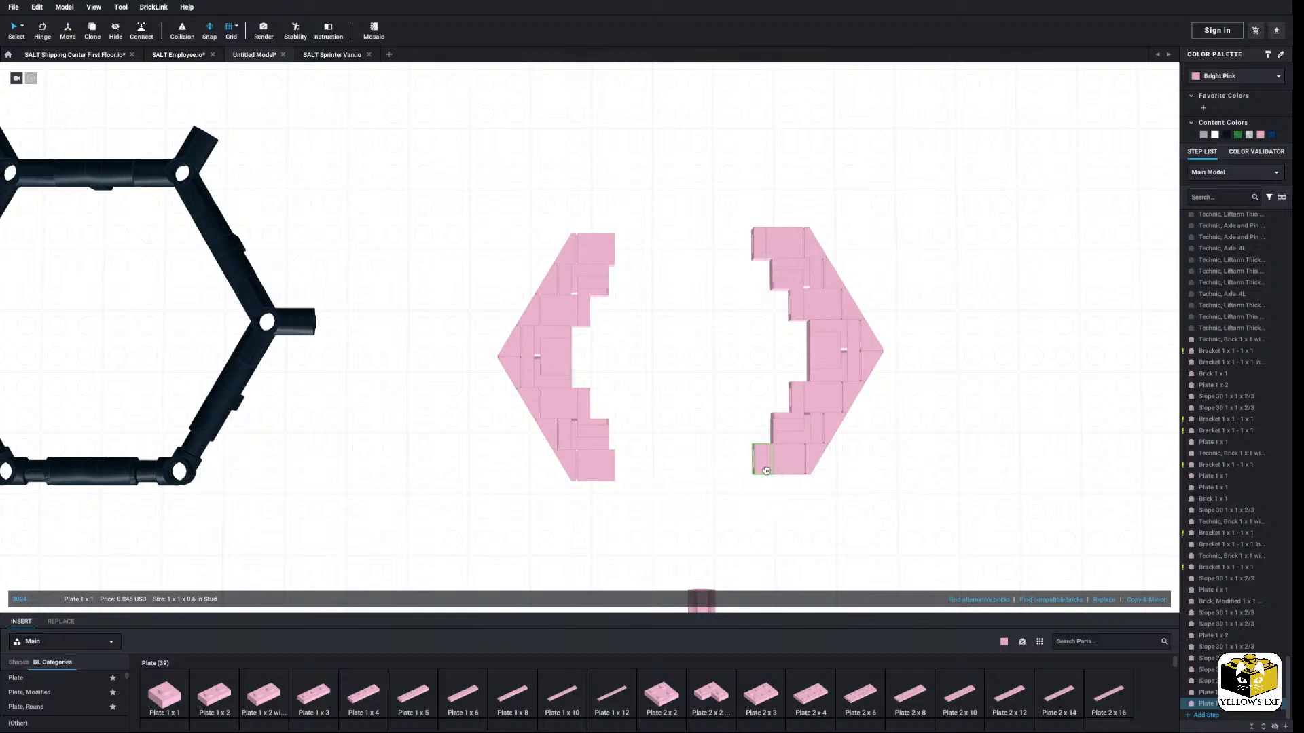
drag(143, 700, 628, 258)
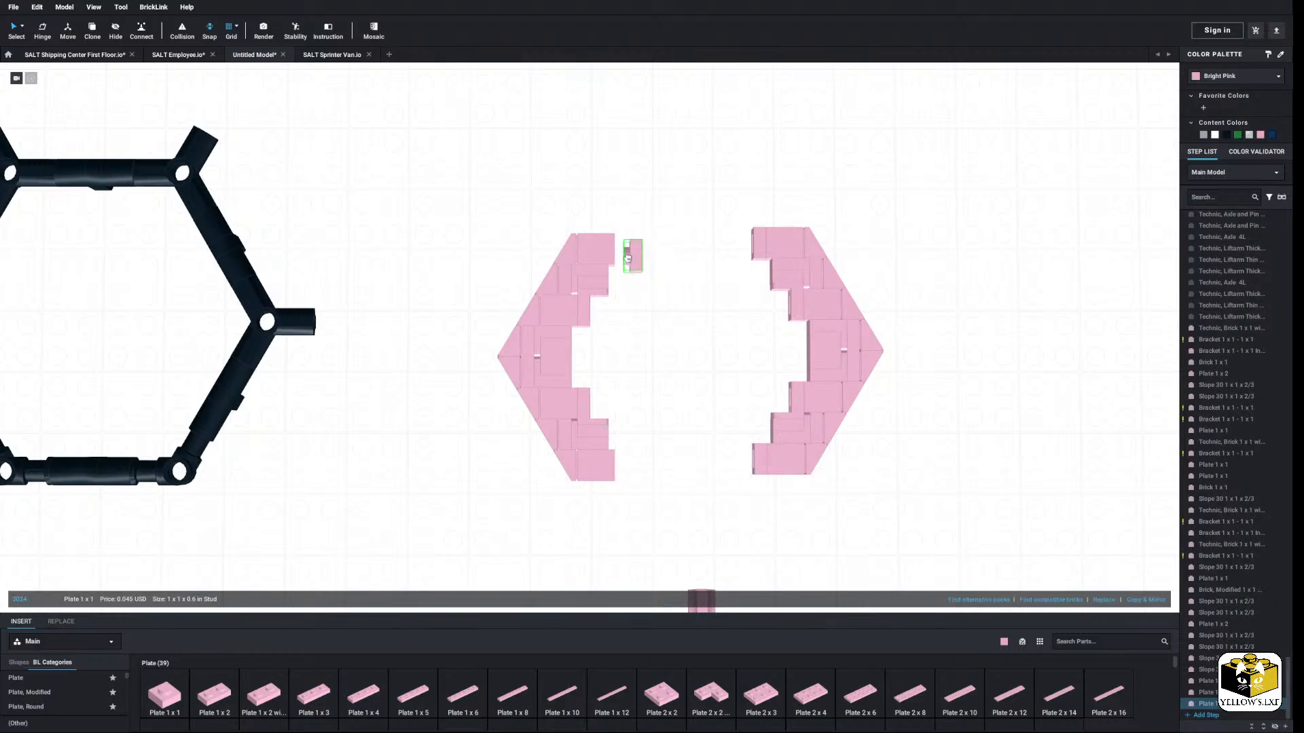
drag(164, 694, 645, 473)
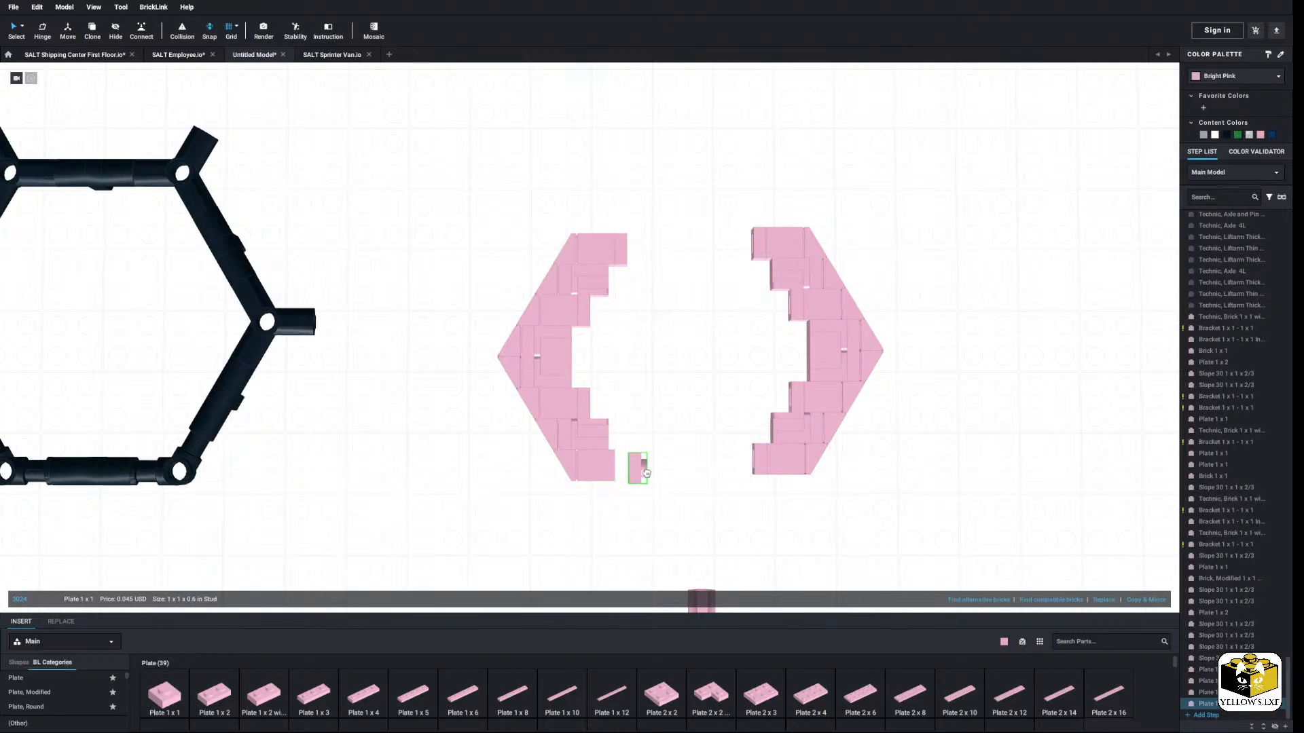
Step: Move the mirrored half farther away and add copies of the two Plate 1 x 1 end pieces to both halves
drag(943, 175, 911, 438)
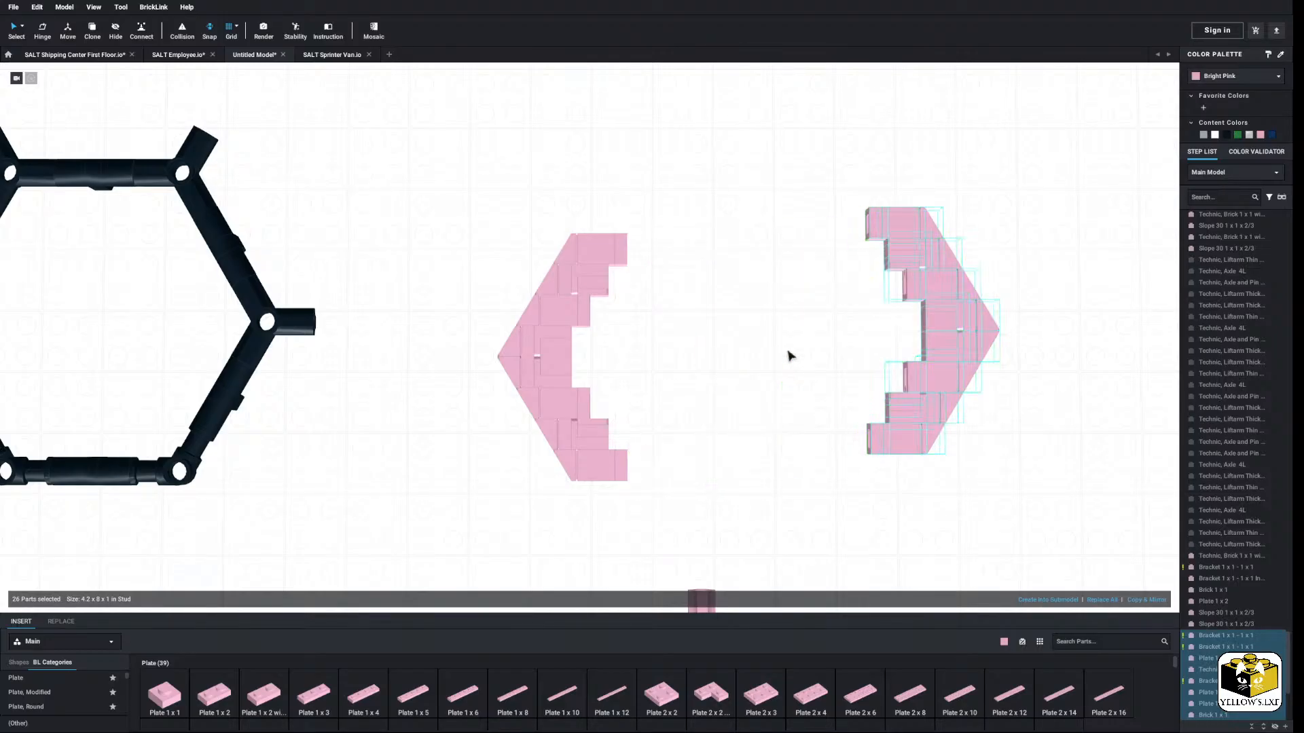
click(784, 350)
click(624, 255)
ctrl+click(624, 473)
right_click(623, 474)
click(638, 490)
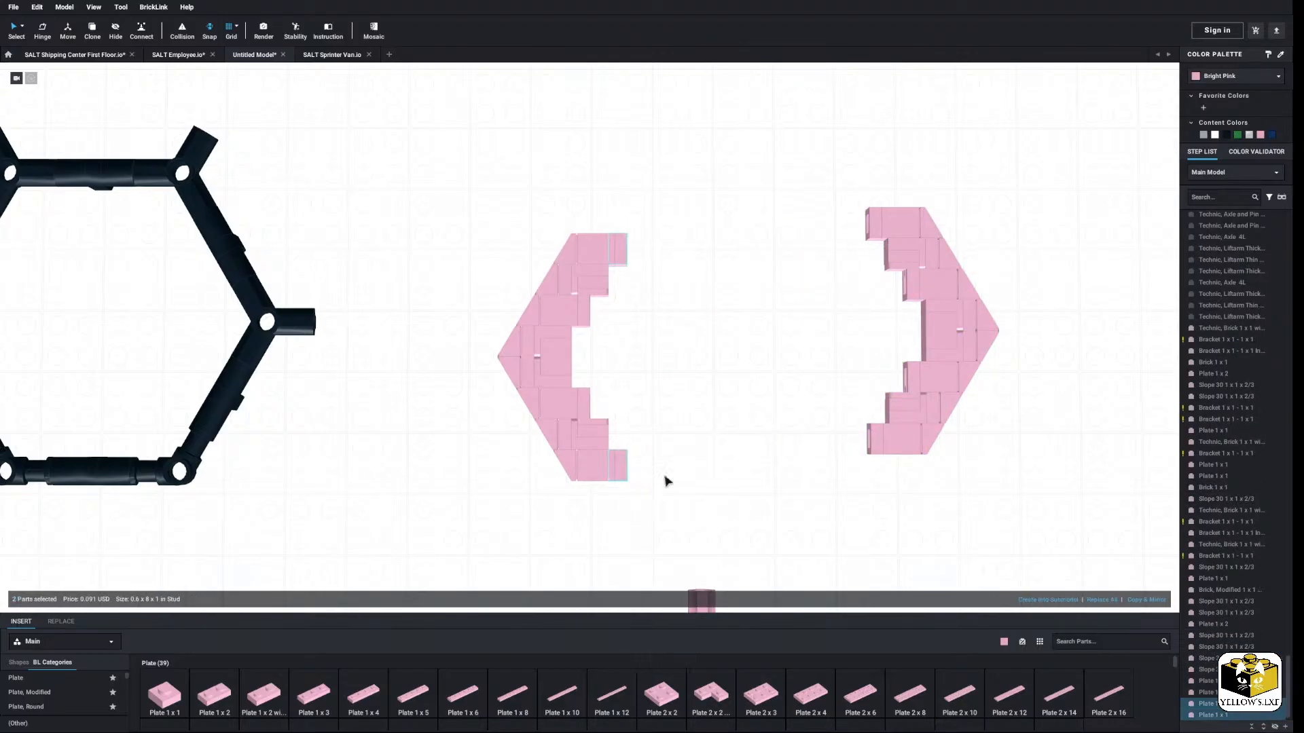
right_click(681, 469)
click(697, 497)
click(639, 252)
right_click(727, 269)
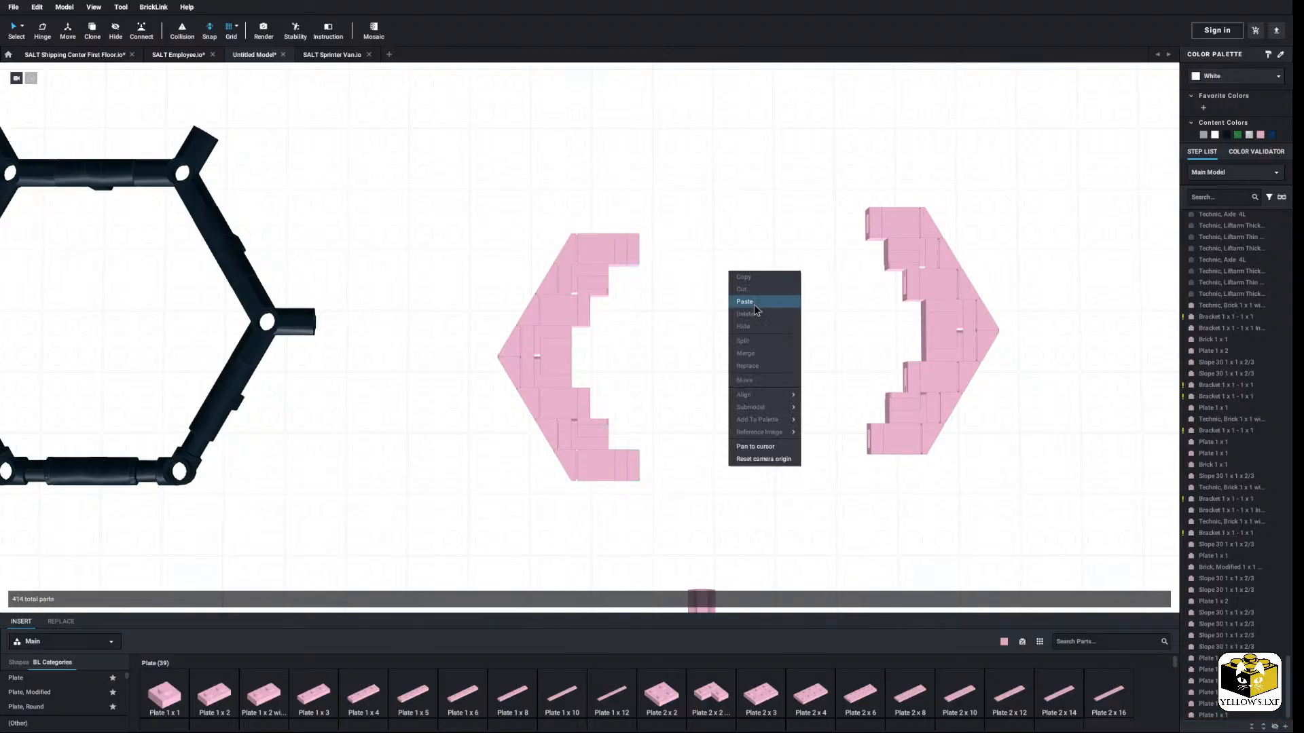
click(754, 304)
click(864, 454)
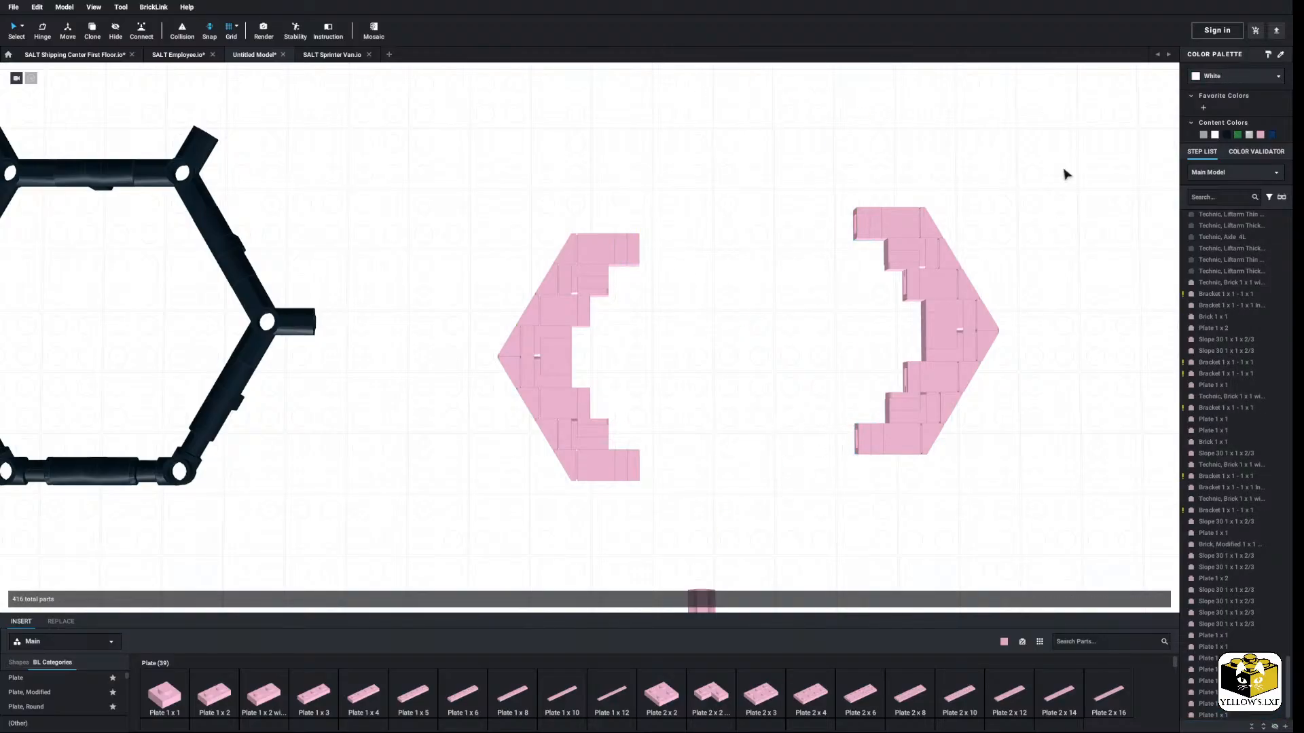
Step: Move the mirrored half against the original half to close the hexagonal ring
drag(1066, 169, 766, 517)
drag(885, 445, 670, 469)
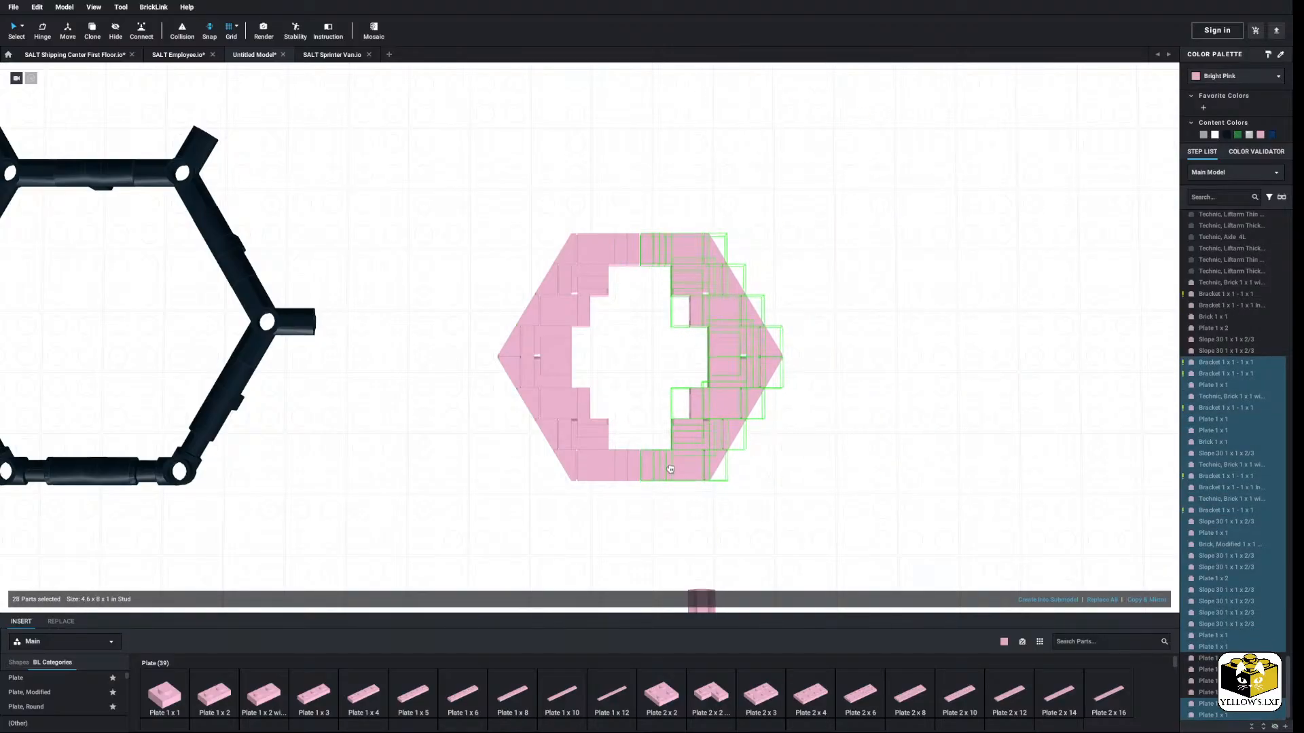
click(664, 538)
Step: Insert a Plate 1 x 5 beside the pink hexagon's upper-right side and rotate it parallel to that side
scroll(632, 523, down, 3)
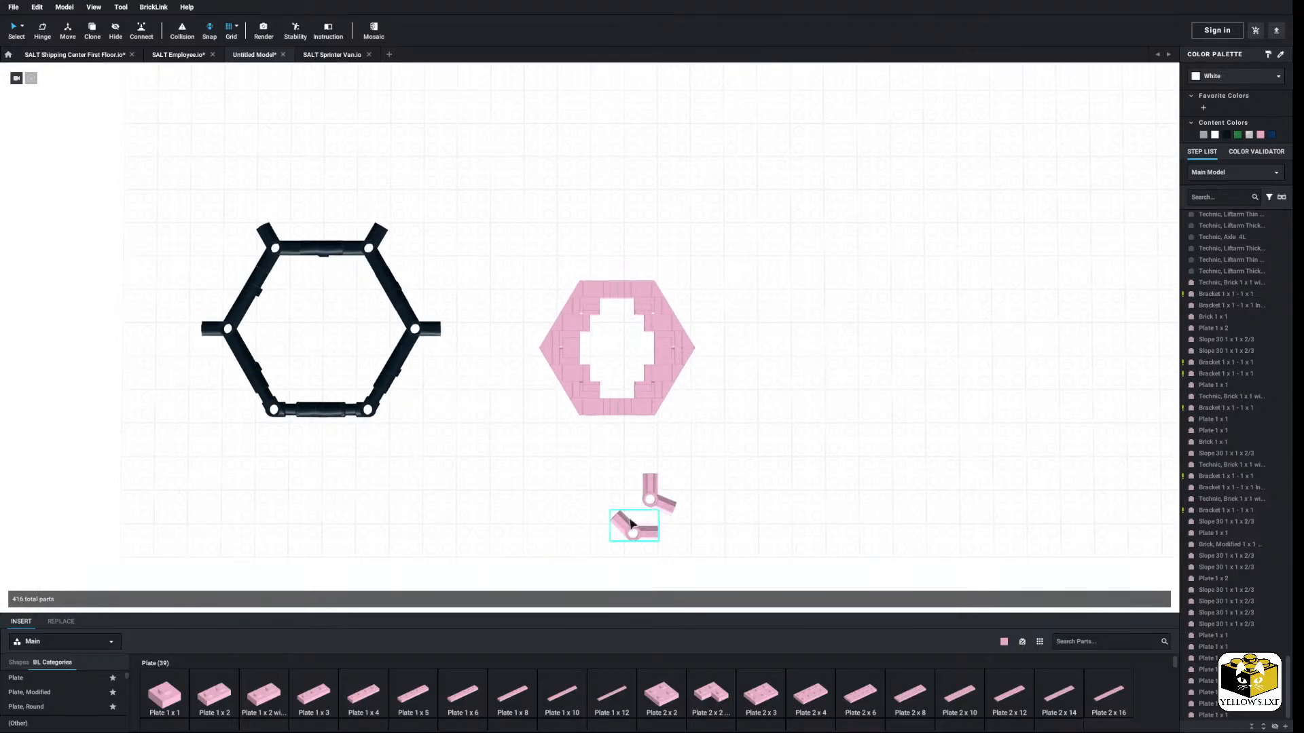
scroll(744, 251, up, 4)
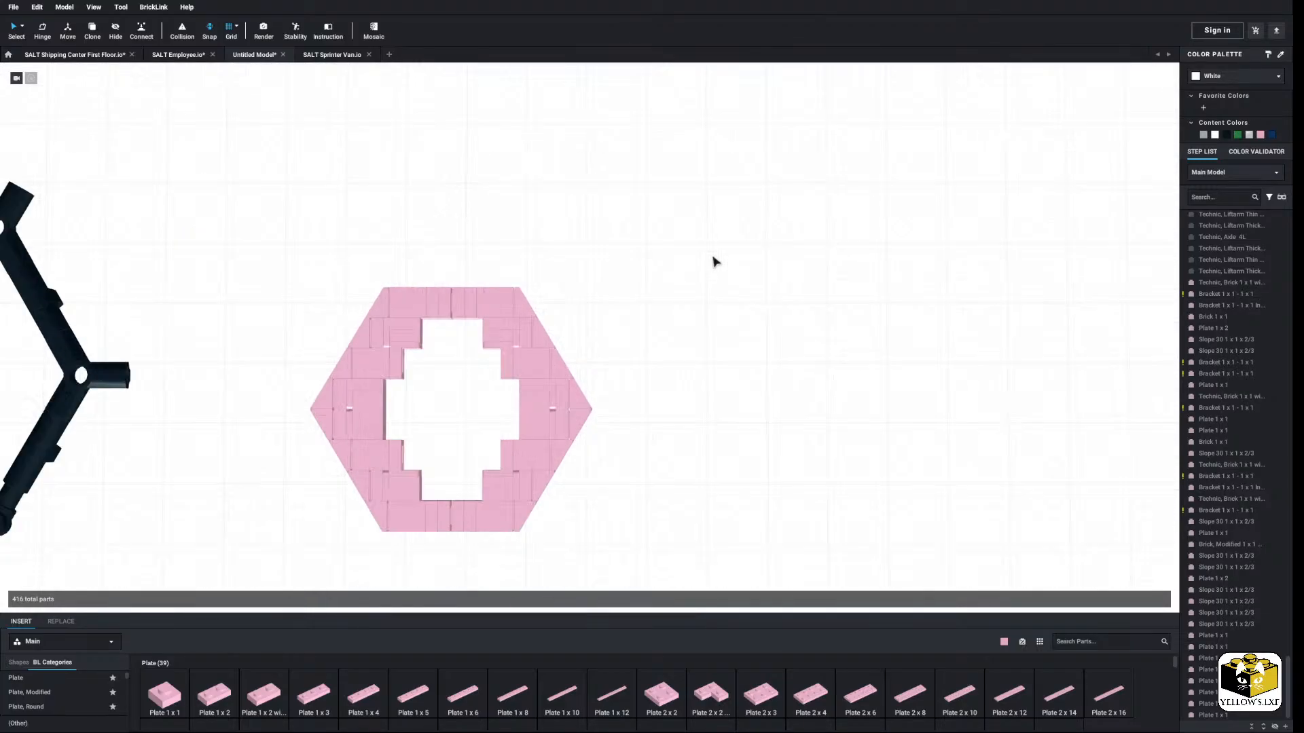
drag(430, 691, 573, 338)
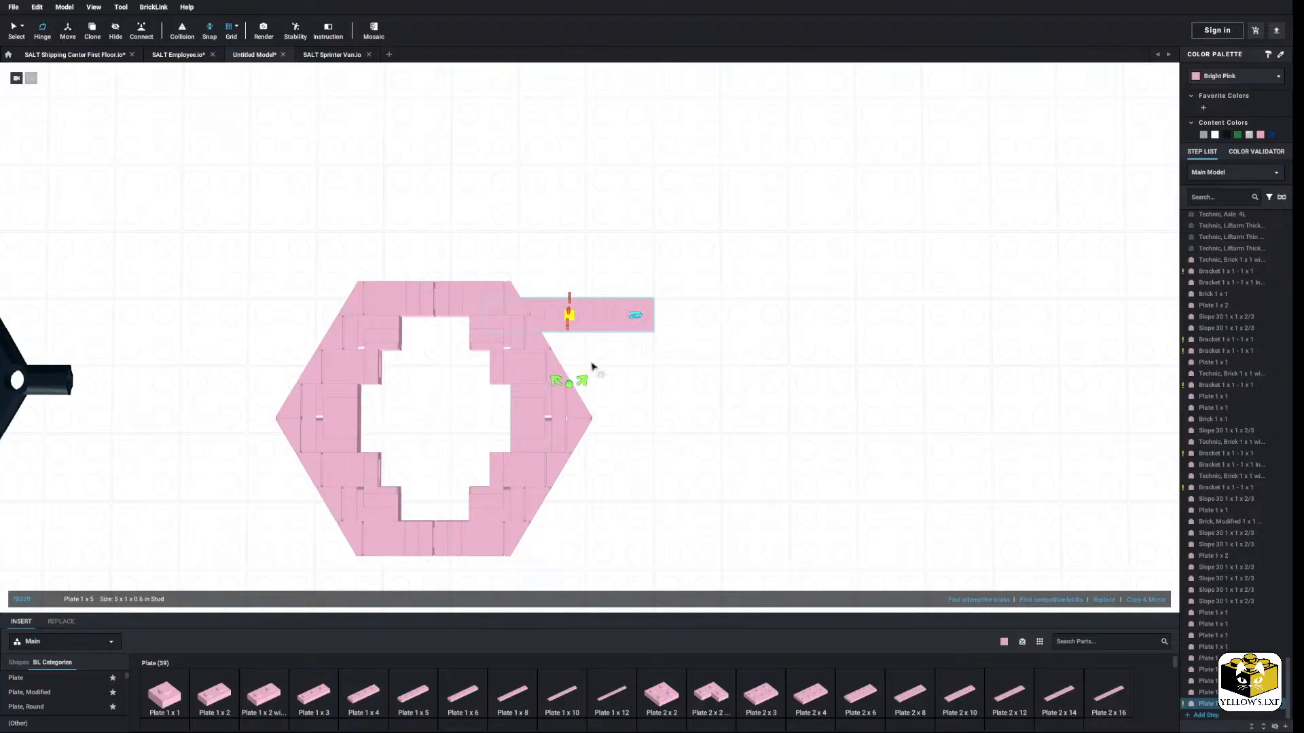
drag(586, 384, 516, 368)
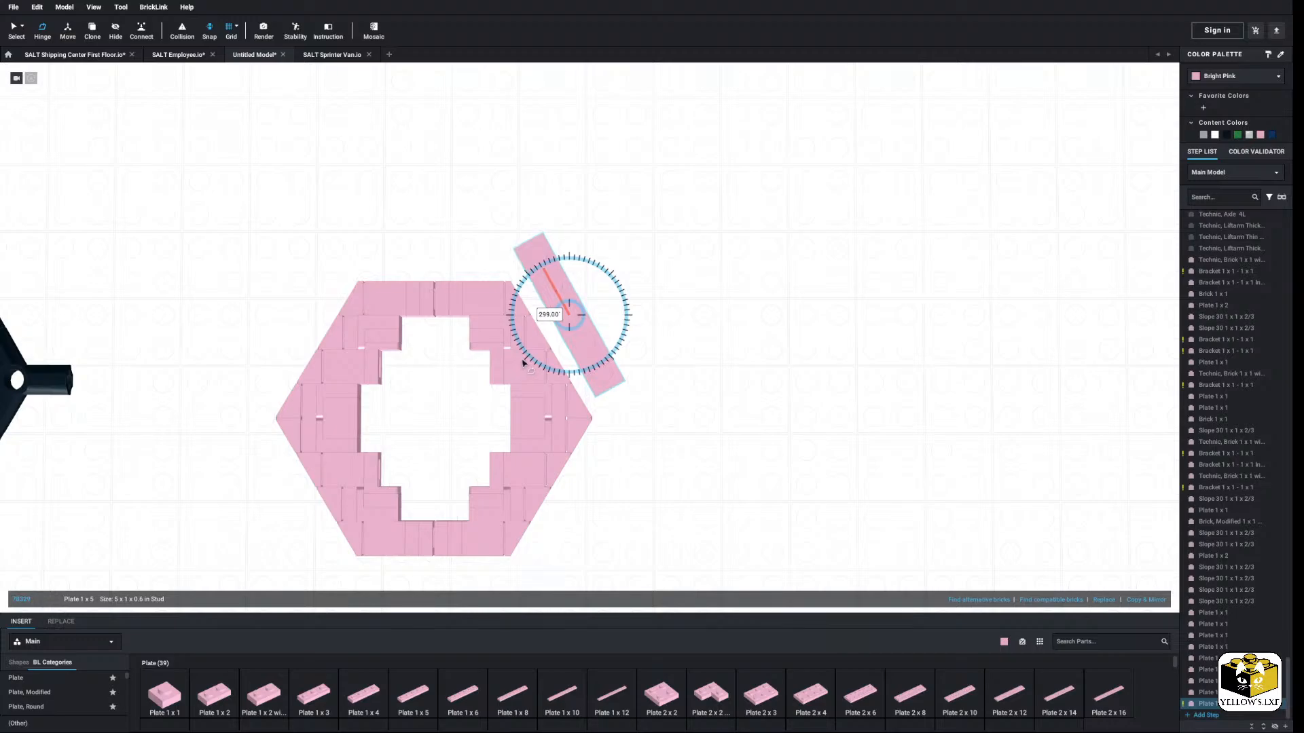
click(143, 68)
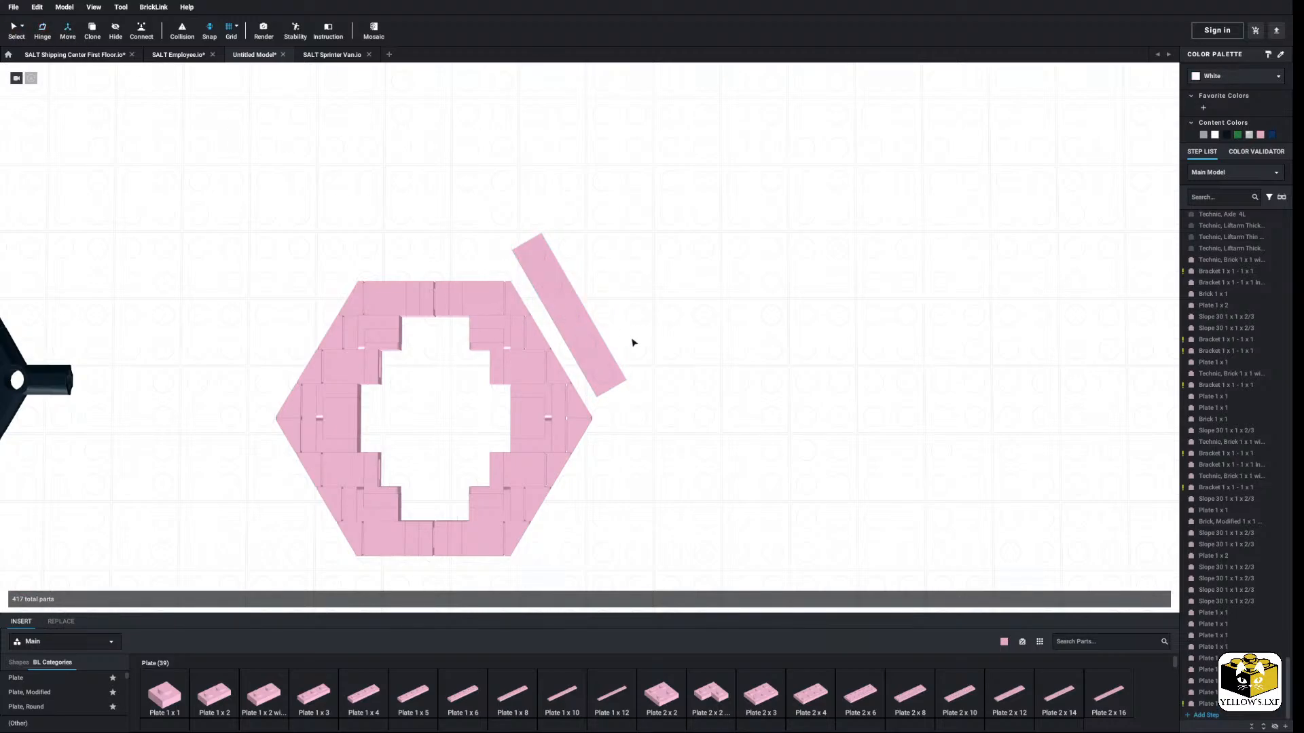
Step: Move the angled Plate 1 x 5 against the hexagon's upper-right side to compare their lengths
click(591, 374)
drag(553, 290, 533, 352)
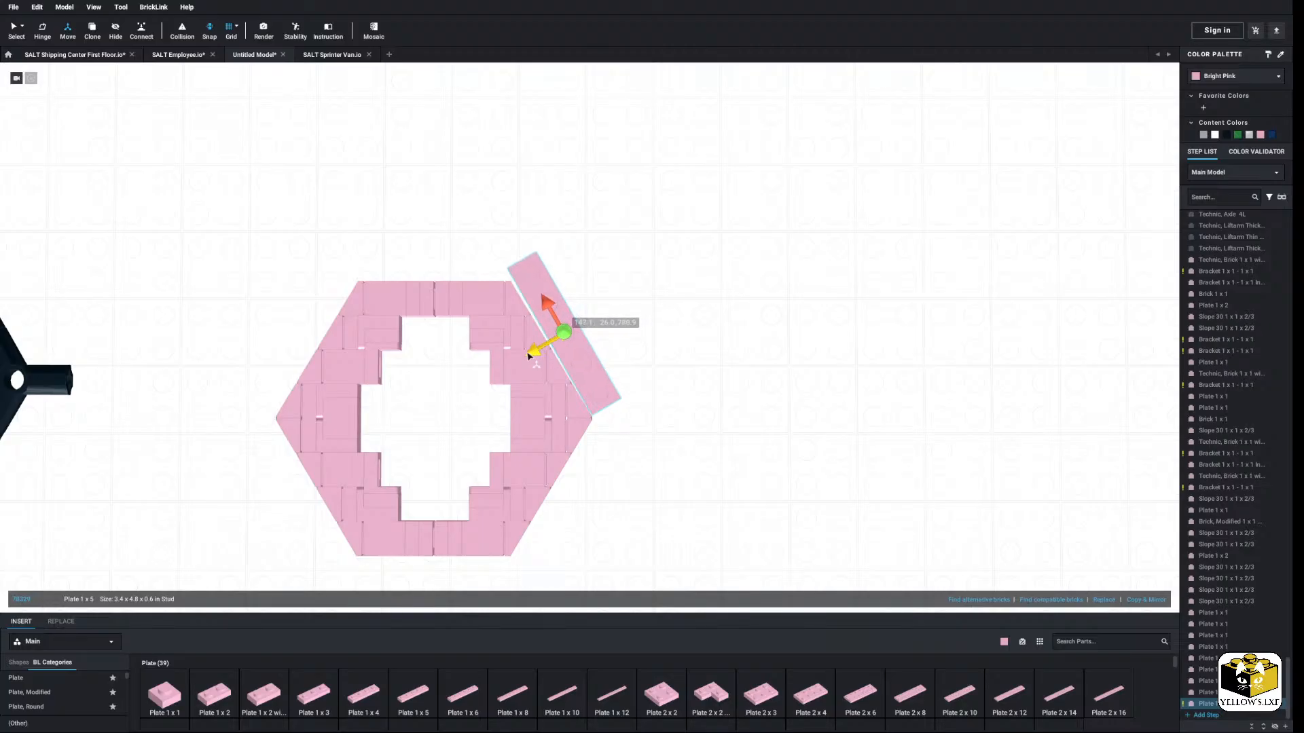
click(686, 361)
Step: Insert a second Plate 1 x 5 and move it against the hexagon's top side to compare their lengths
middle_drag(651, 367, 677, 451)
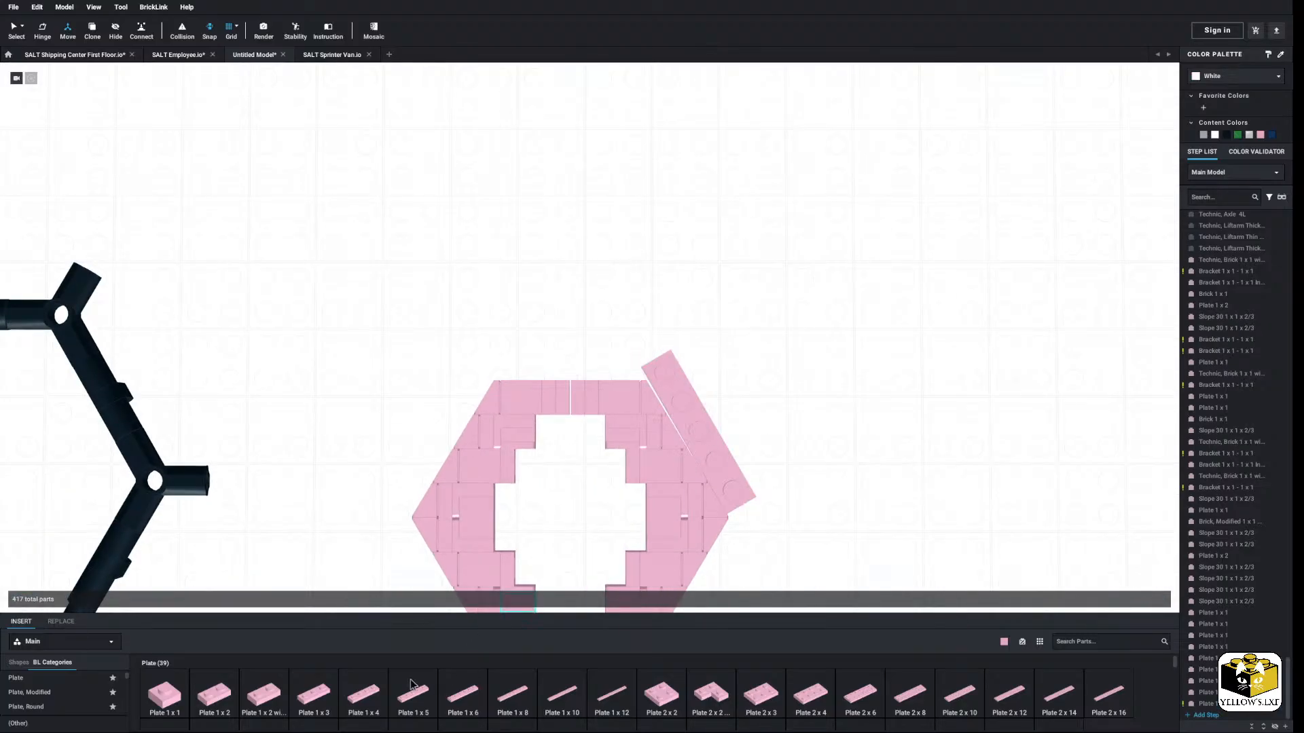
drag(411, 684, 556, 361)
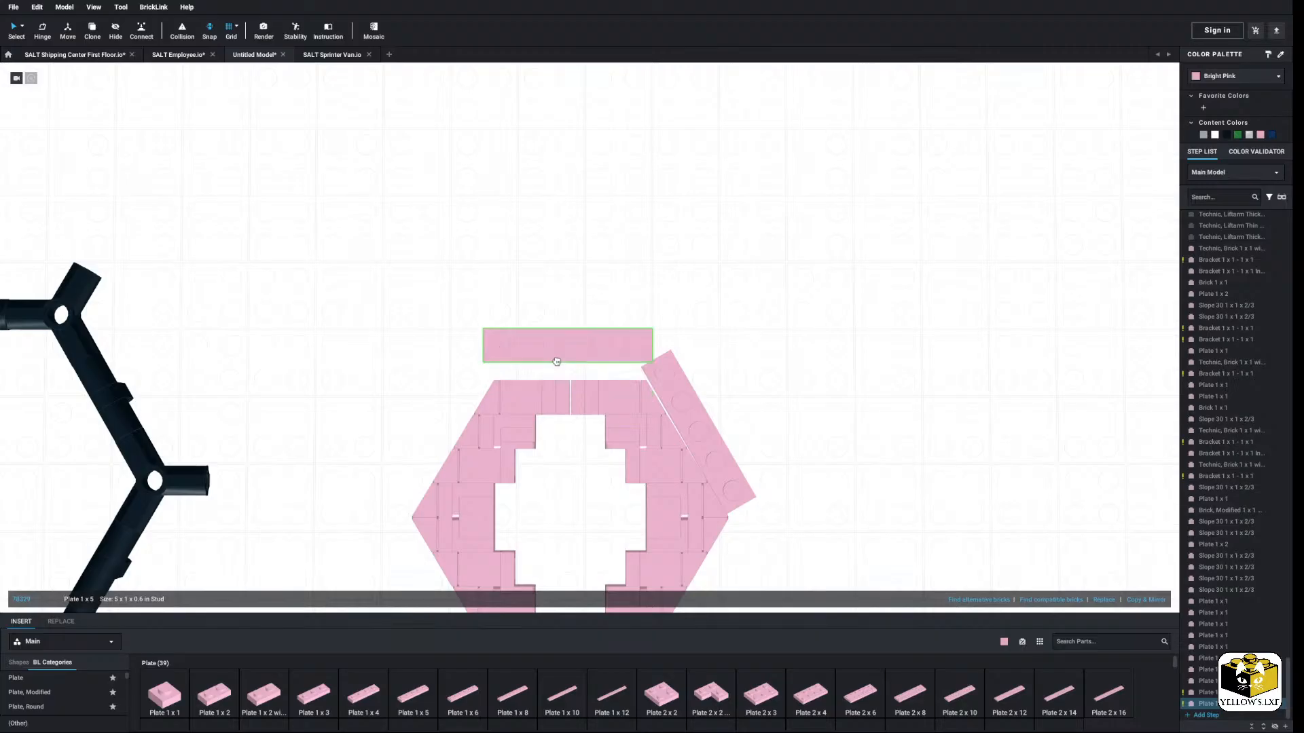
click(66, 31)
drag(569, 384, 523, 376)
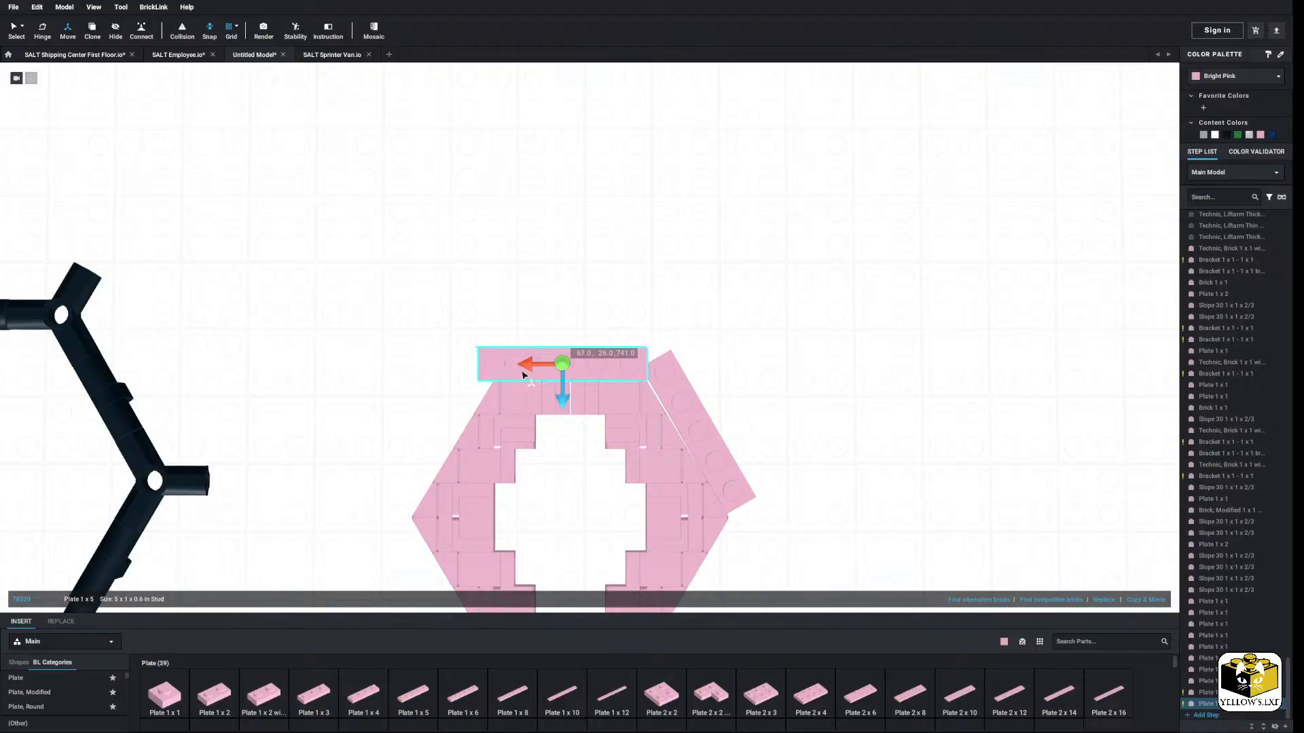
click(20, 31)
Step: Delete both Plate 1 x 5 comparison pieces from the hexagon's sides
click(280, 232)
click(597, 378)
ctrl+click(656, 378)
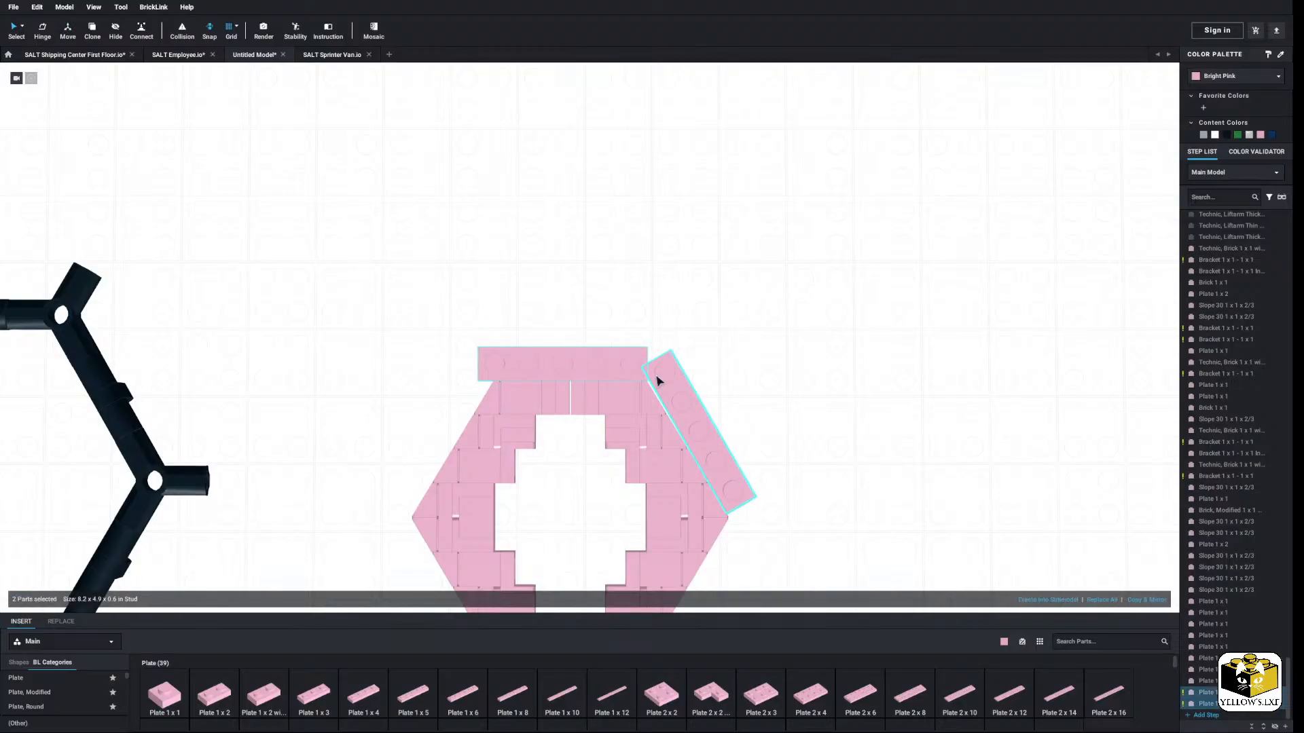
right_click(657, 378)
click(688, 418)
middle_drag(561, 475, 532, 392)
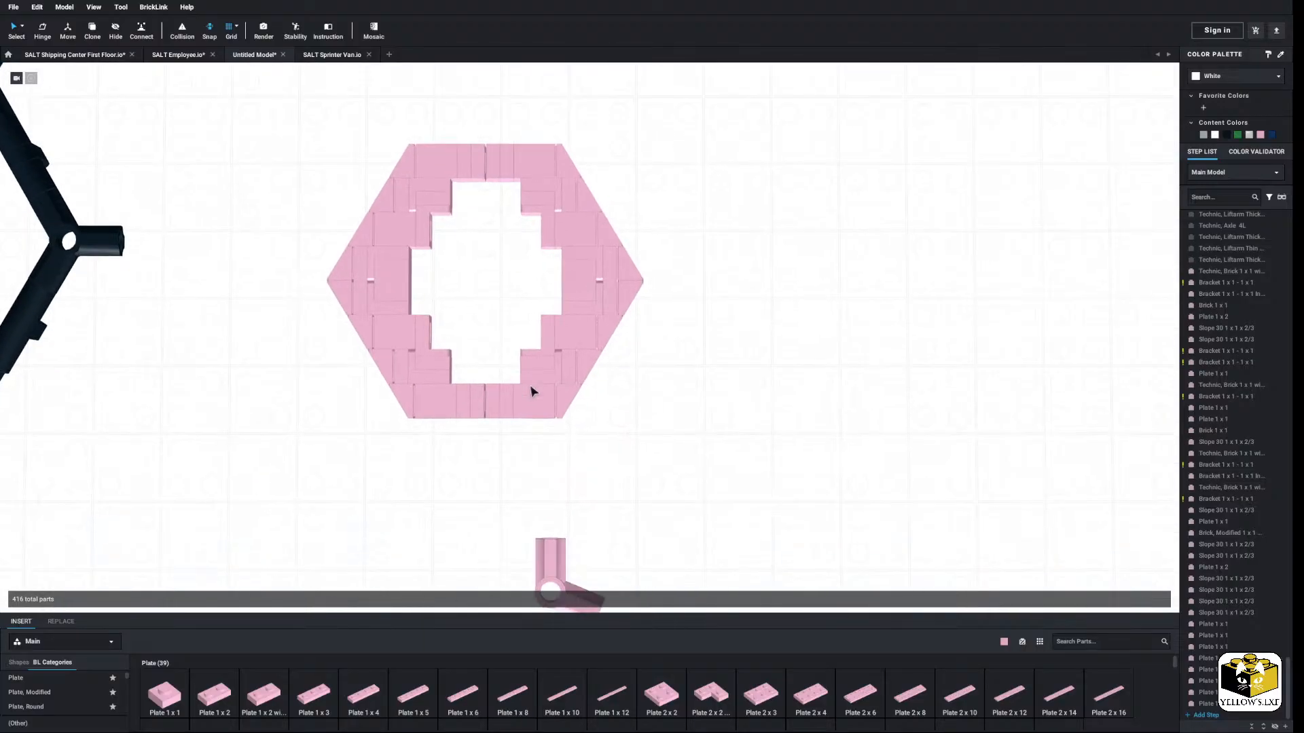
middle_drag(479, 358, 517, 401)
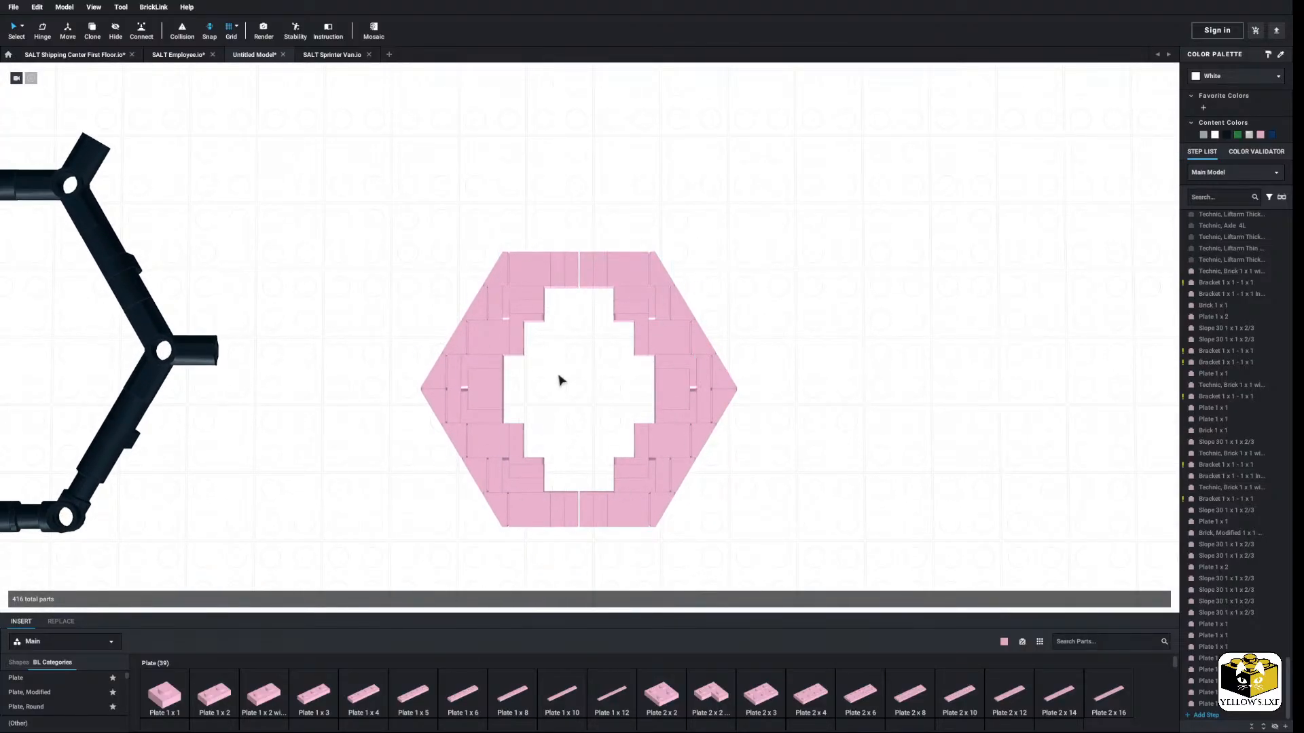
Step: Move the right half of the pink hexagon away from the left half, leaving a wide gap between them
scroll(559, 379, up, 2)
scroll(789, 186, down, 3)
drag(786, 181, 750, 469)
click(632, 352)
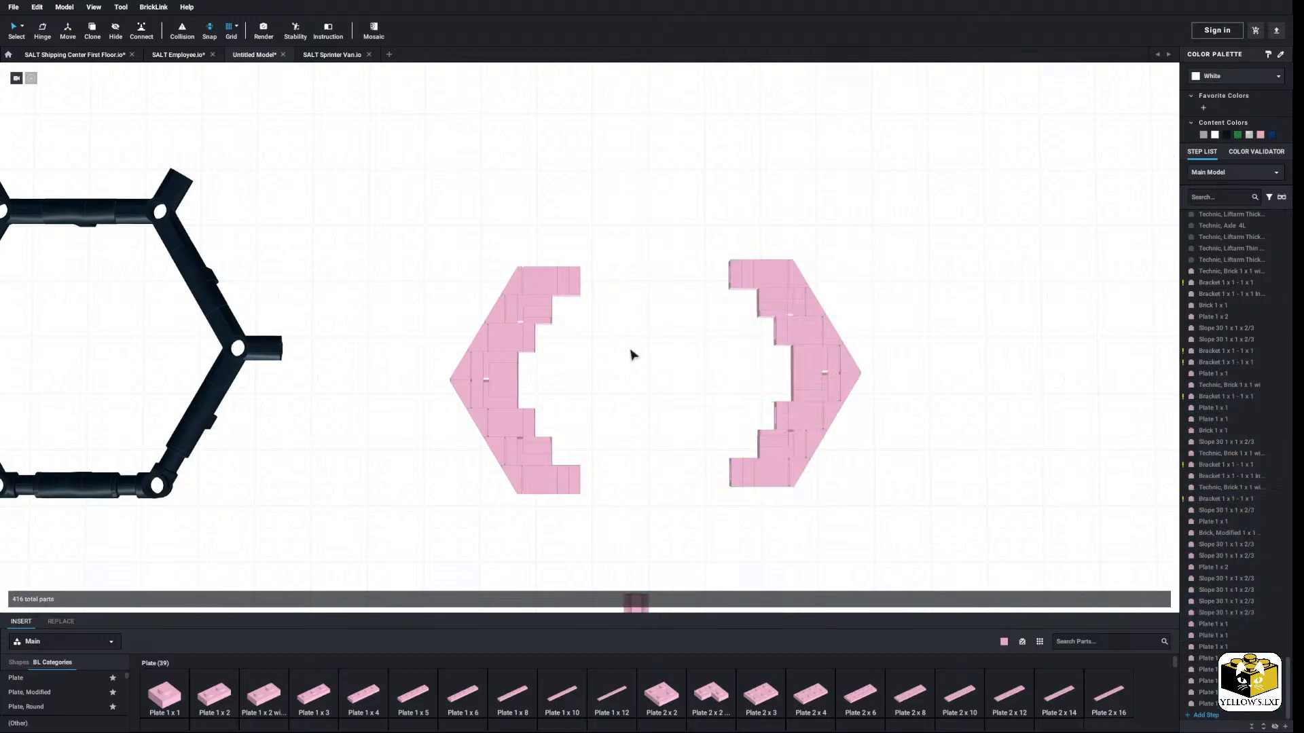
middle_drag(632, 353, 690, 340)
scroll(755, 355, up, 4)
scroll(758, 360, down, 2)
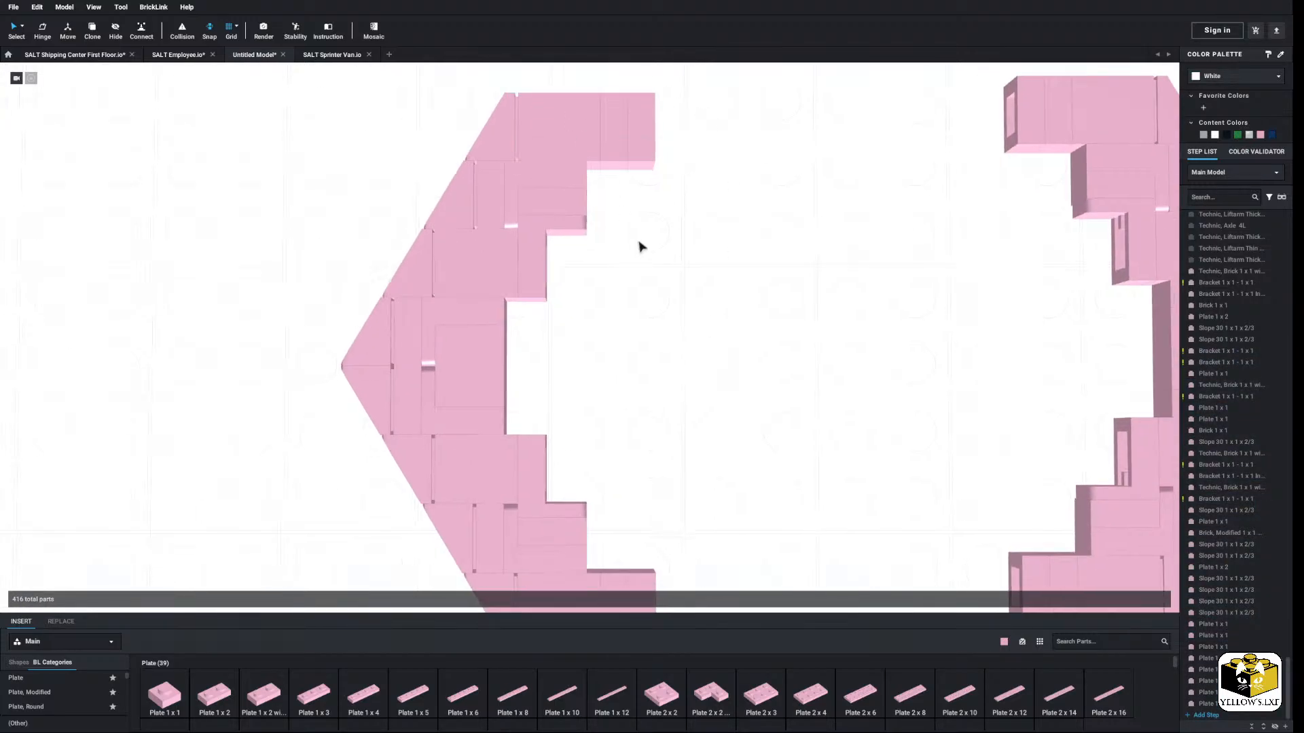
Step: Delete the entire right half of the pink hexagon
drag(507, 436, 592, 510)
scroll(758, 335, down, 3)
drag(1026, 139, 778, 560)
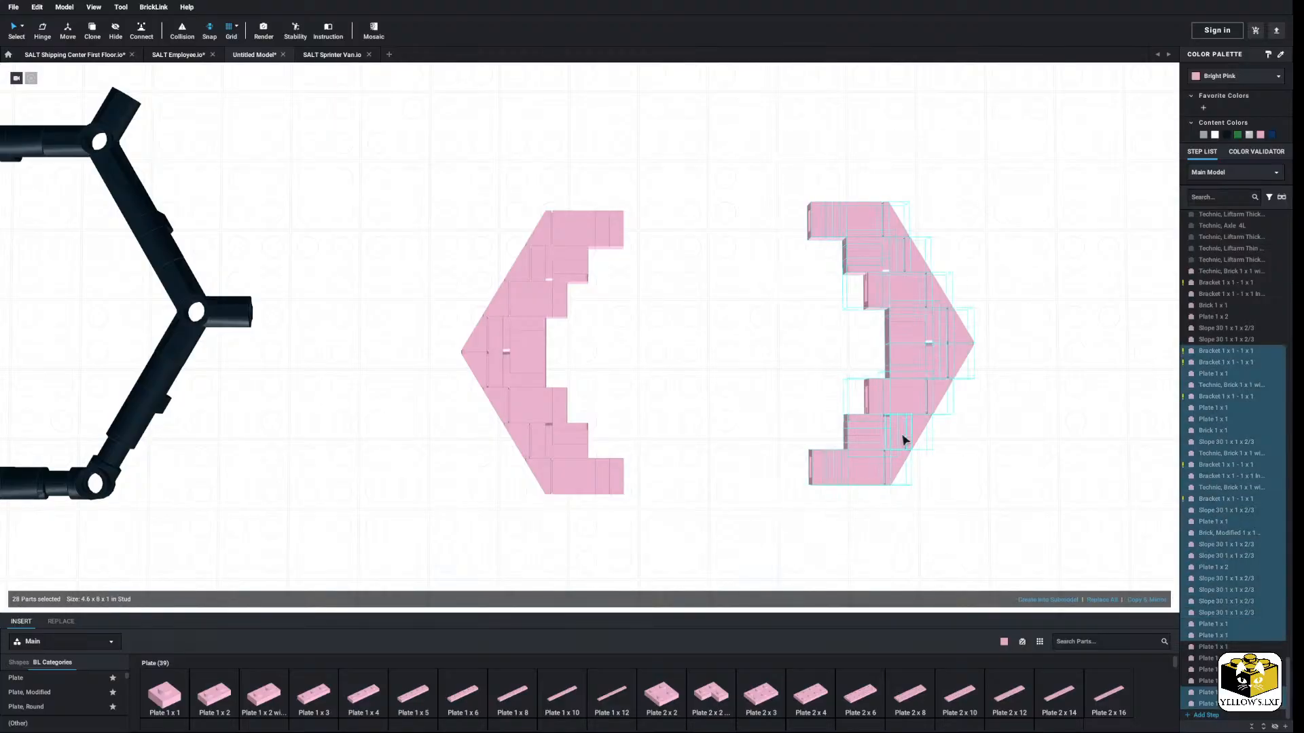
right_click(903, 435)
click(917, 484)
Step: Delete the four 1 x 1 plates at the remaining half's two arm ends and bridge the ends with a Plate 1 x 8
scroll(686, 401, up, 1)
mouse_move(686, 401)
right_down()
mouse_move(707, 419)
mouse_move(669, 417)
right_up()
middle_drag(669, 417, 688, 428)
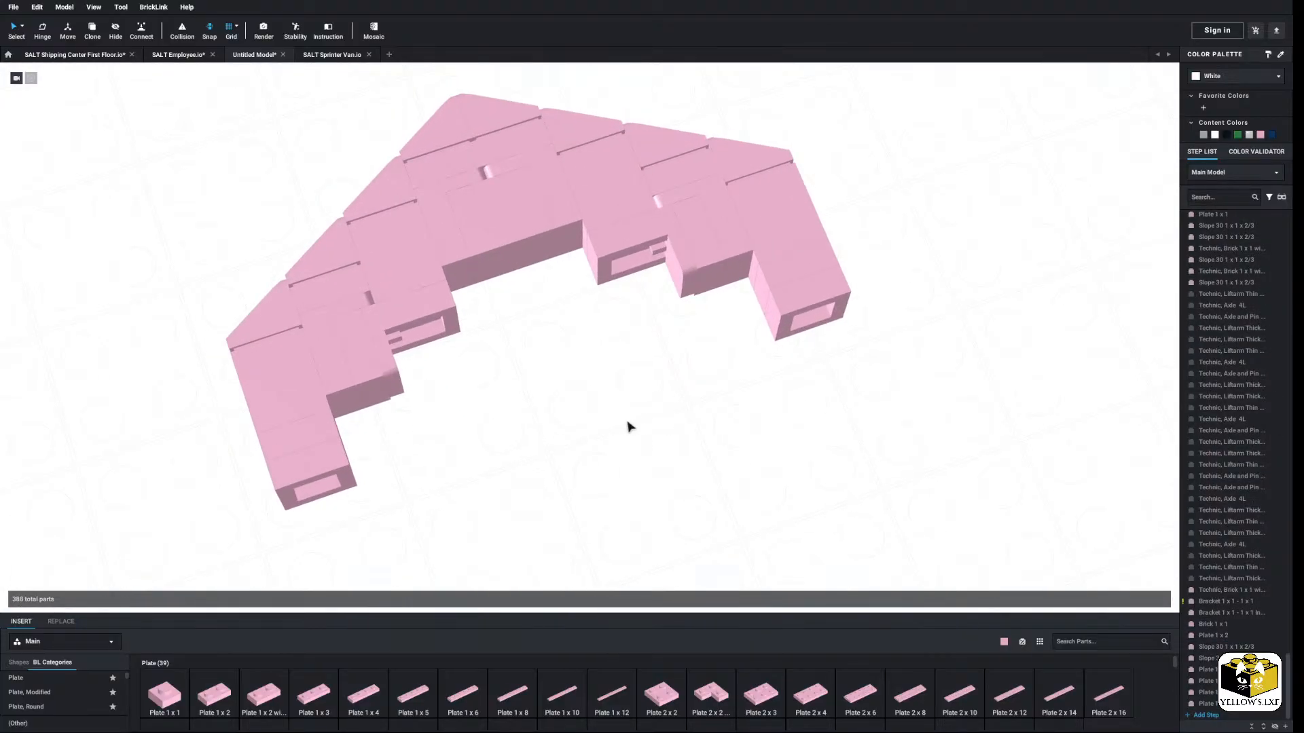
click(302, 432)
ctrl+click(314, 457)
ctrl+click(777, 301)
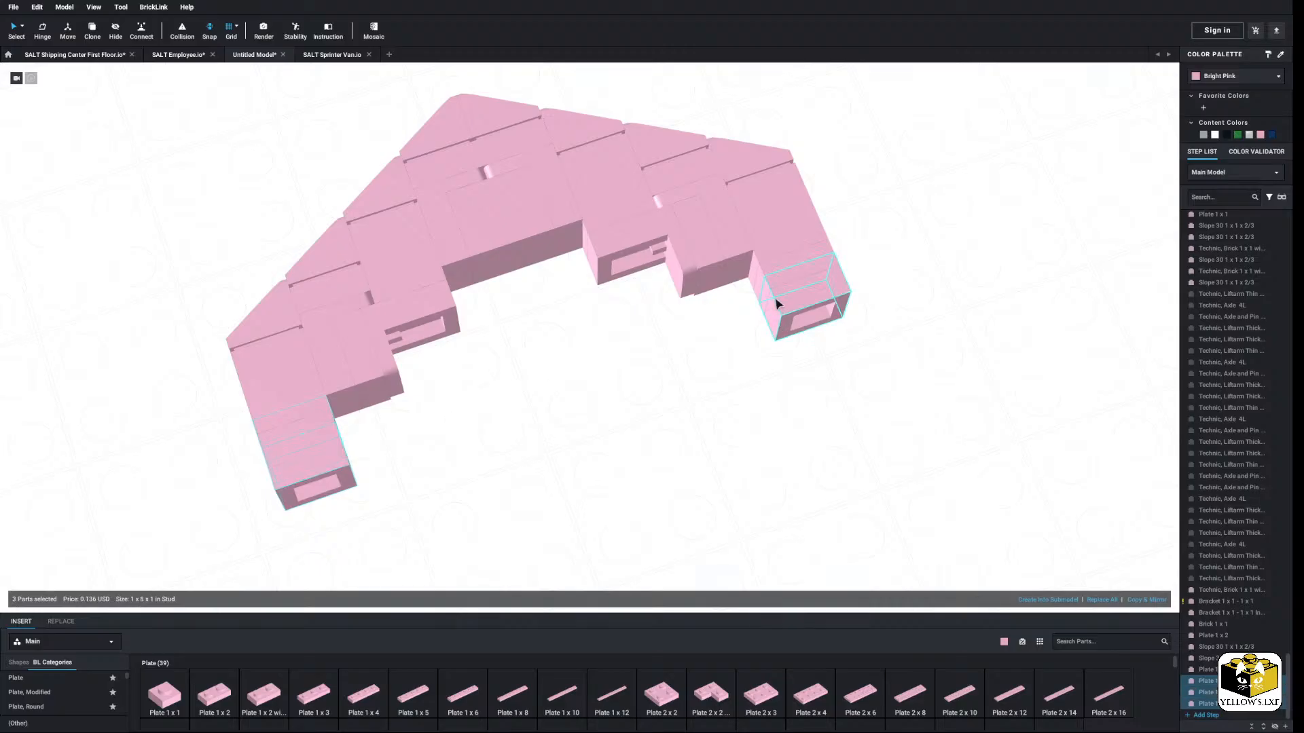
ctrl+click(777, 300)
right_click(807, 318)
click(836, 369)
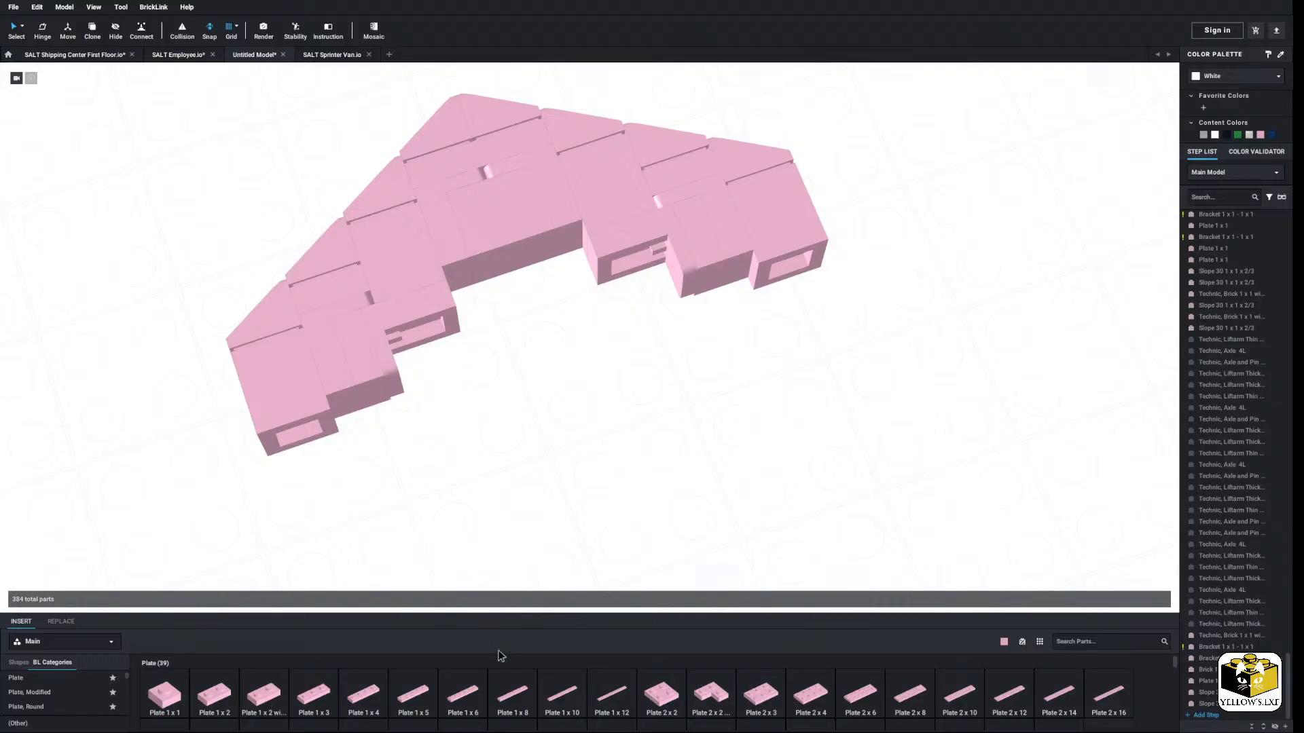
drag(514, 703, 552, 367)
click(655, 439)
Step: Insert the thin and thick back wall Minifigure Neck Brackets with Back Stud from the Minifigure, Body Wear category beside the panel
scroll(62, 685, down, 5)
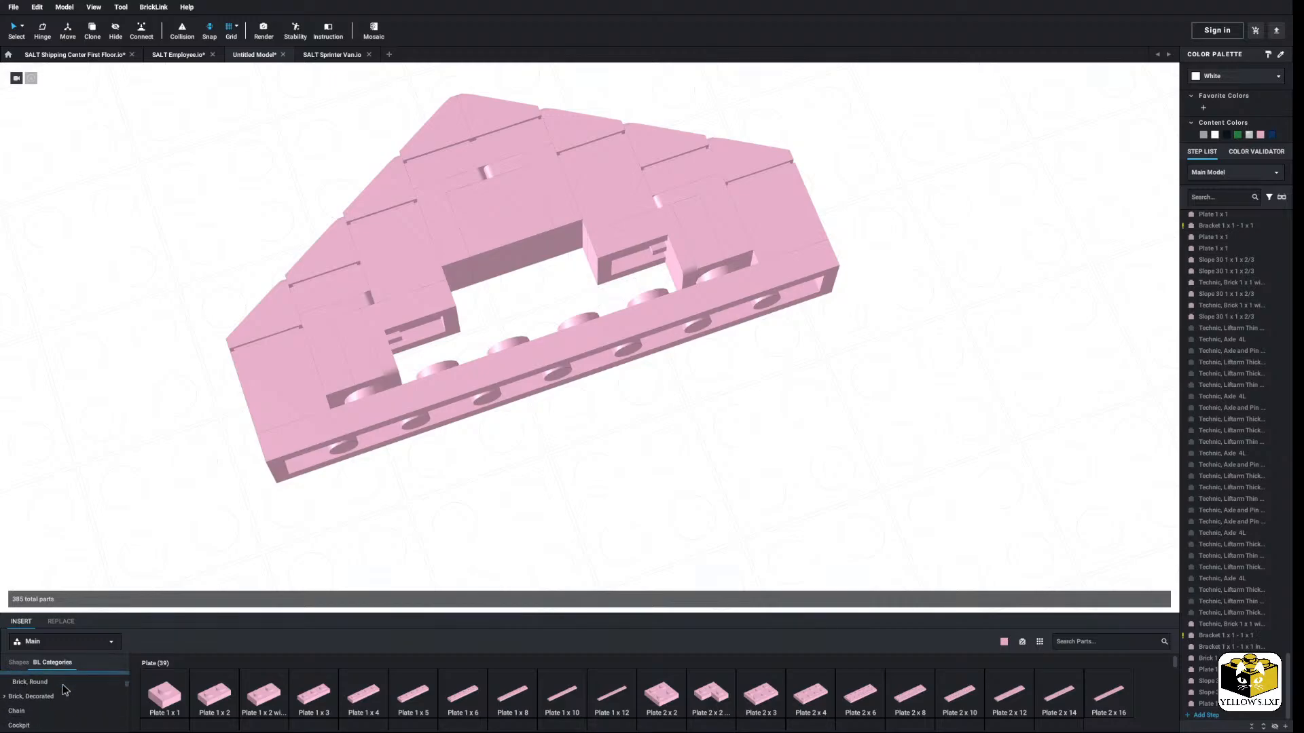
scroll(63, 684, down, 5)
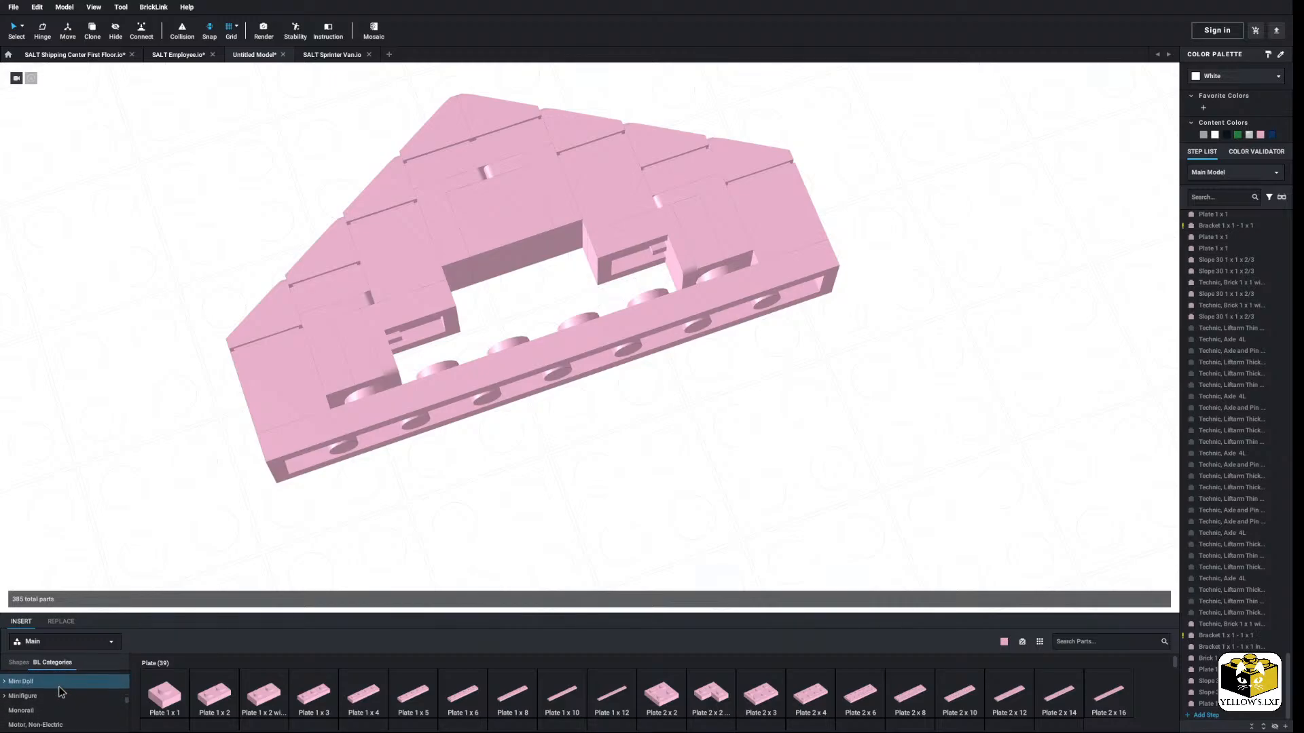
click(5, 681)
scroll(40, 693, down, 4)
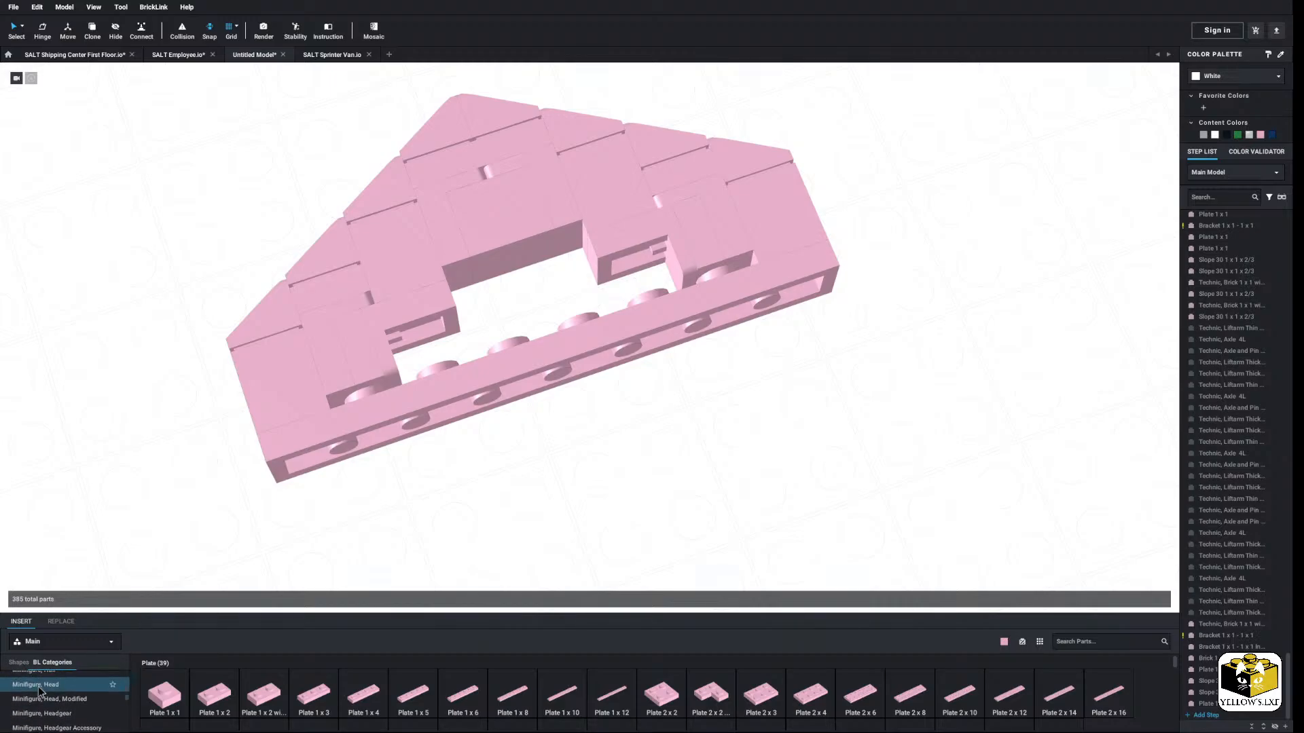
scroll(96, 699, up, 3)
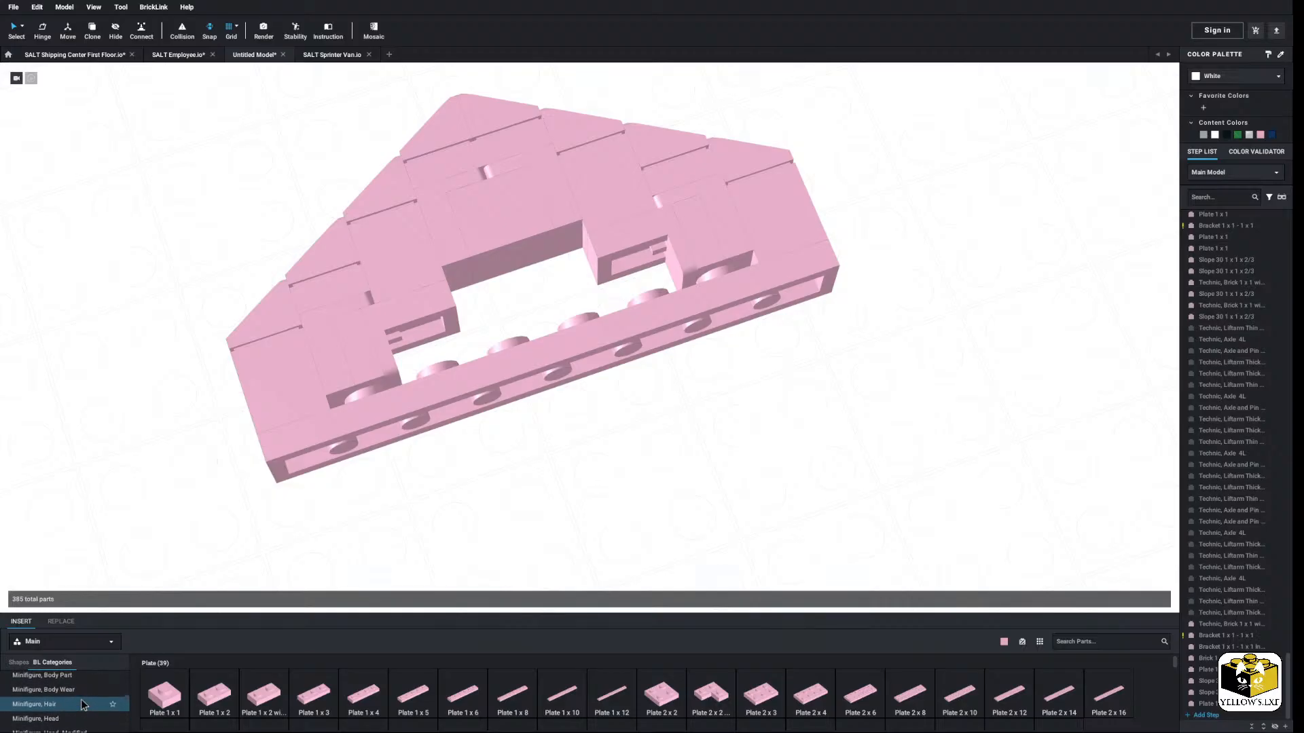
click(68, 691)
scroll(601, 687, down, 1)
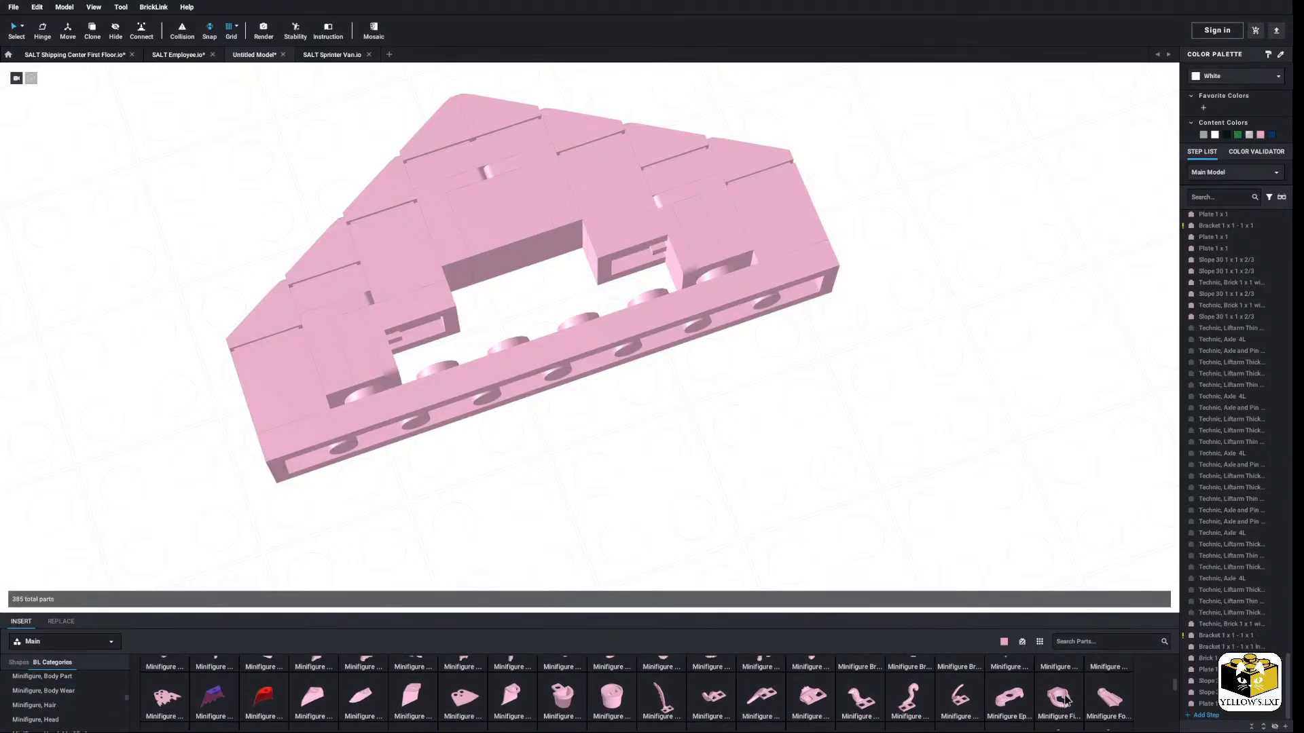
drag(1061, 698, 969, 440)
drag(1106, 690, 967, 272)
Step: Check which colors are available for the thick and thin back wall neck brackets
click(944, 440)
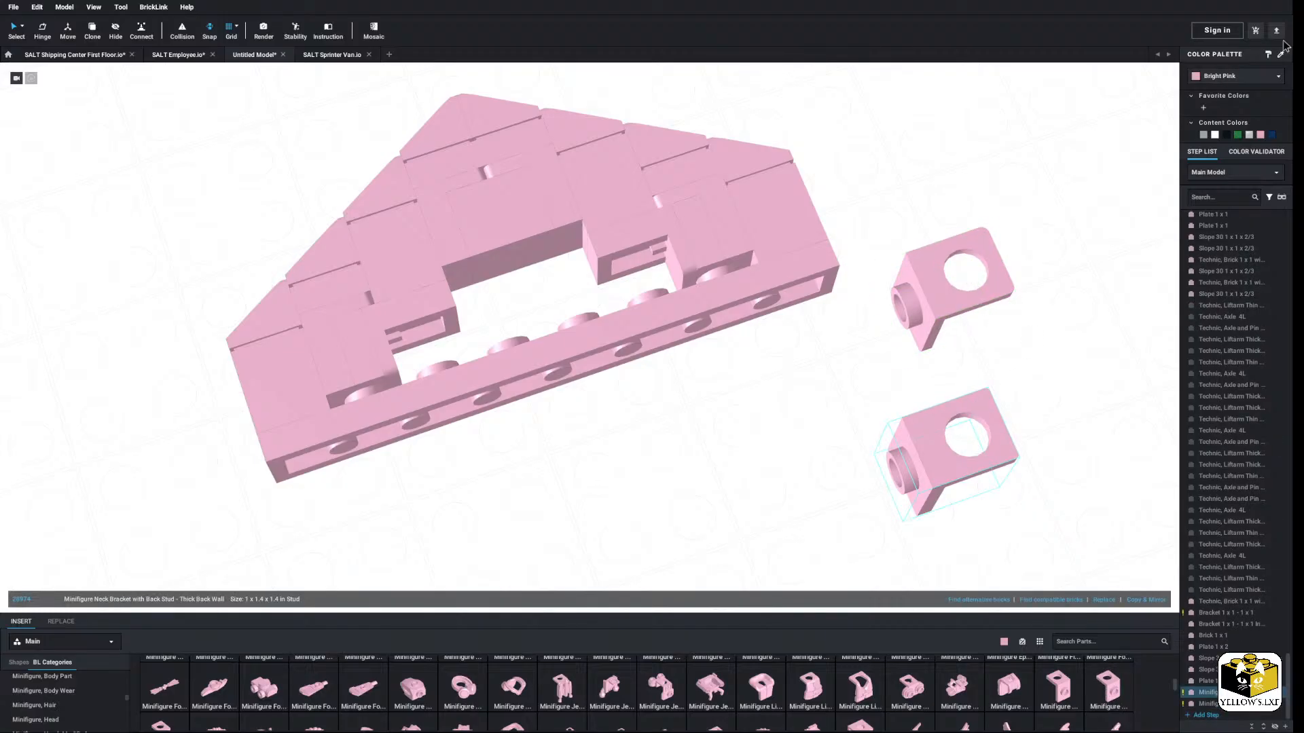
click(1245, 80)
click(1075, 223)
click(933, 298)
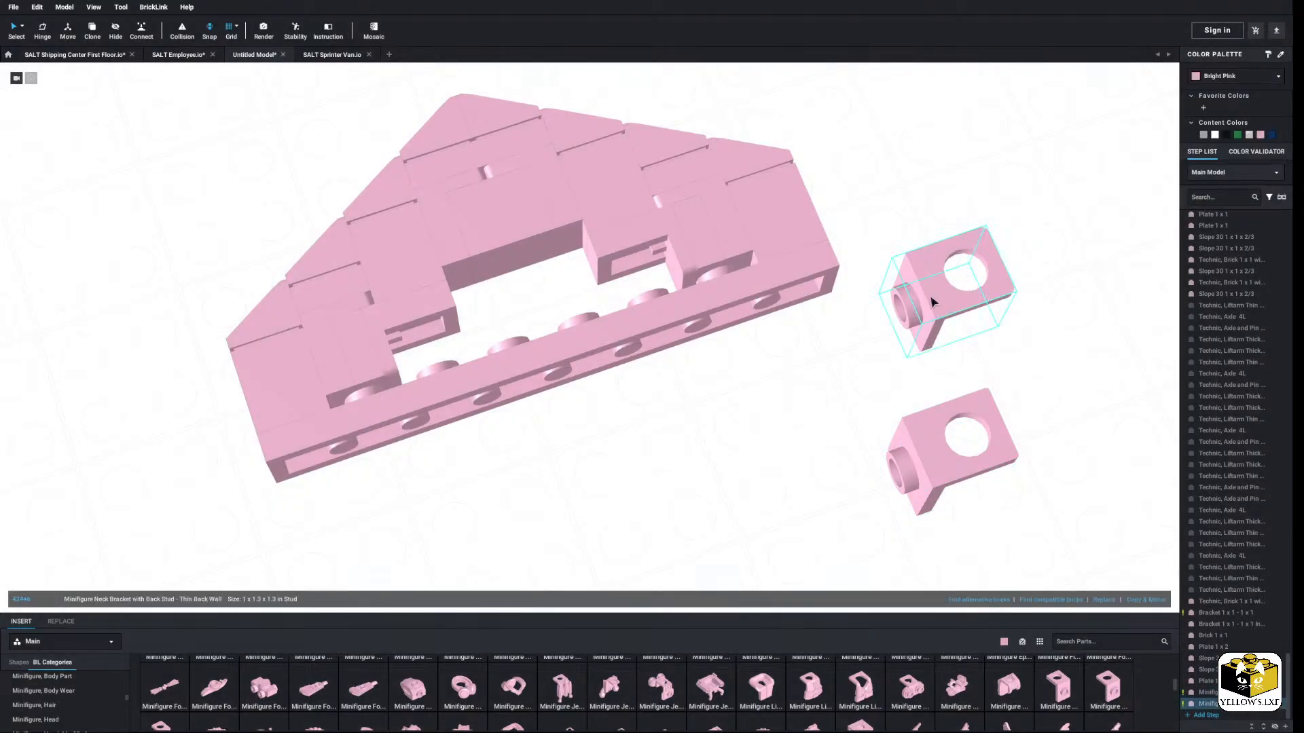
click(1246, 81)
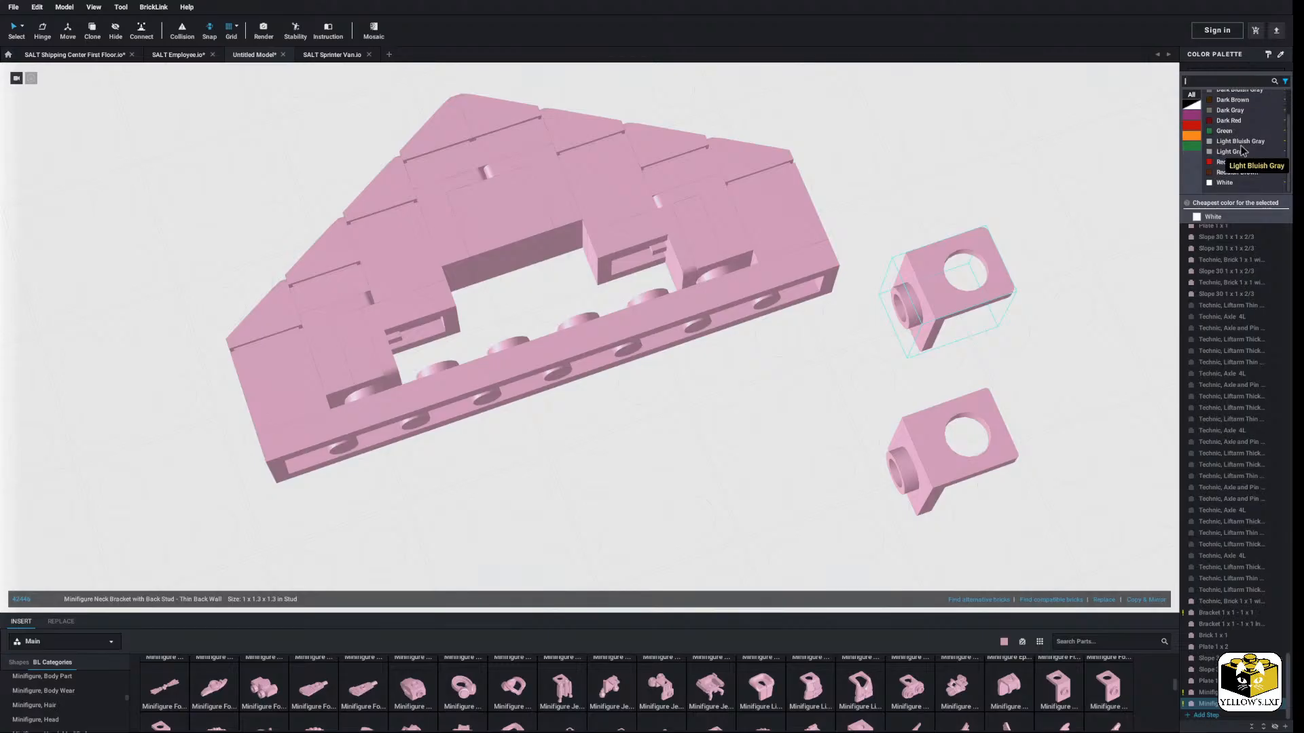
scroll(1242, 148, up, 2)
click(1112, 163)
Step: Delete both minifigure neck brackets beside the panel
right_click(967, 291)
click(988, 333)
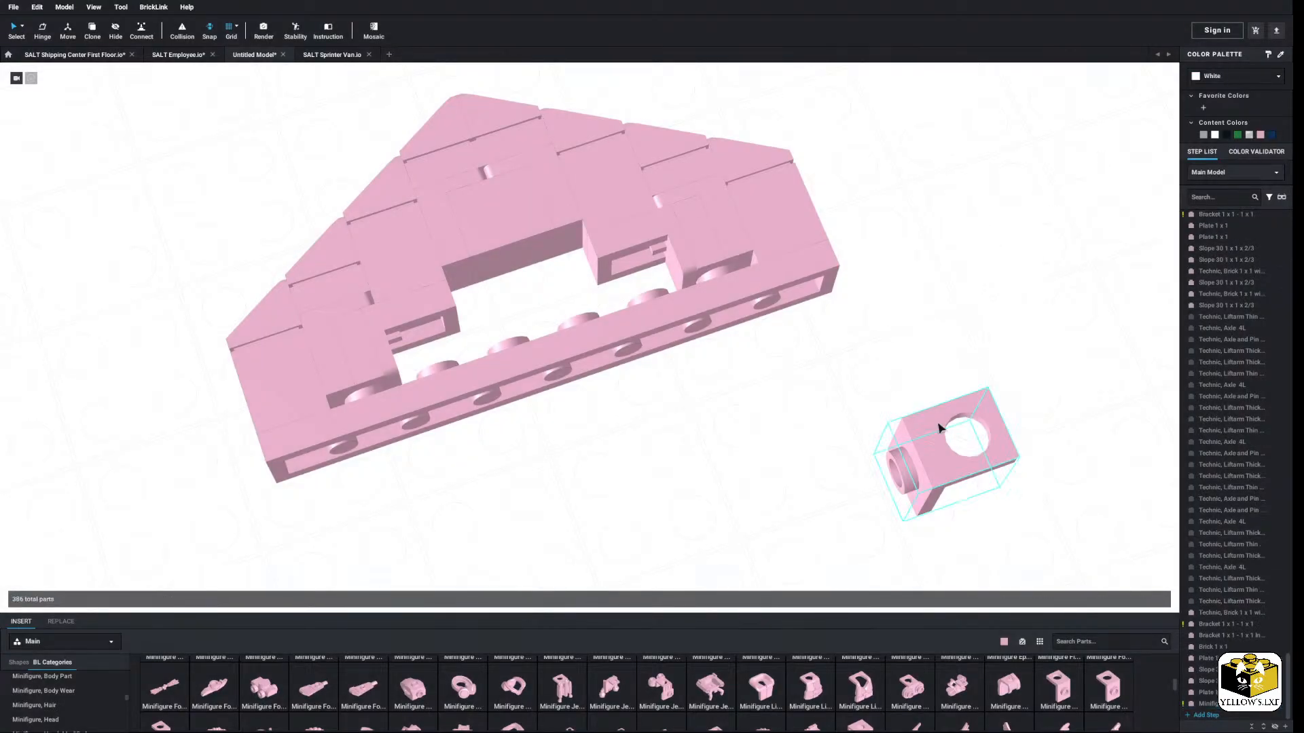
right_click(932, 427)
click(955, 471)
Step: Split the Plate 1 x 8 bridging the arm ends into separate 1 x 1 plates
middle_drag(736, 390, 791, 411)
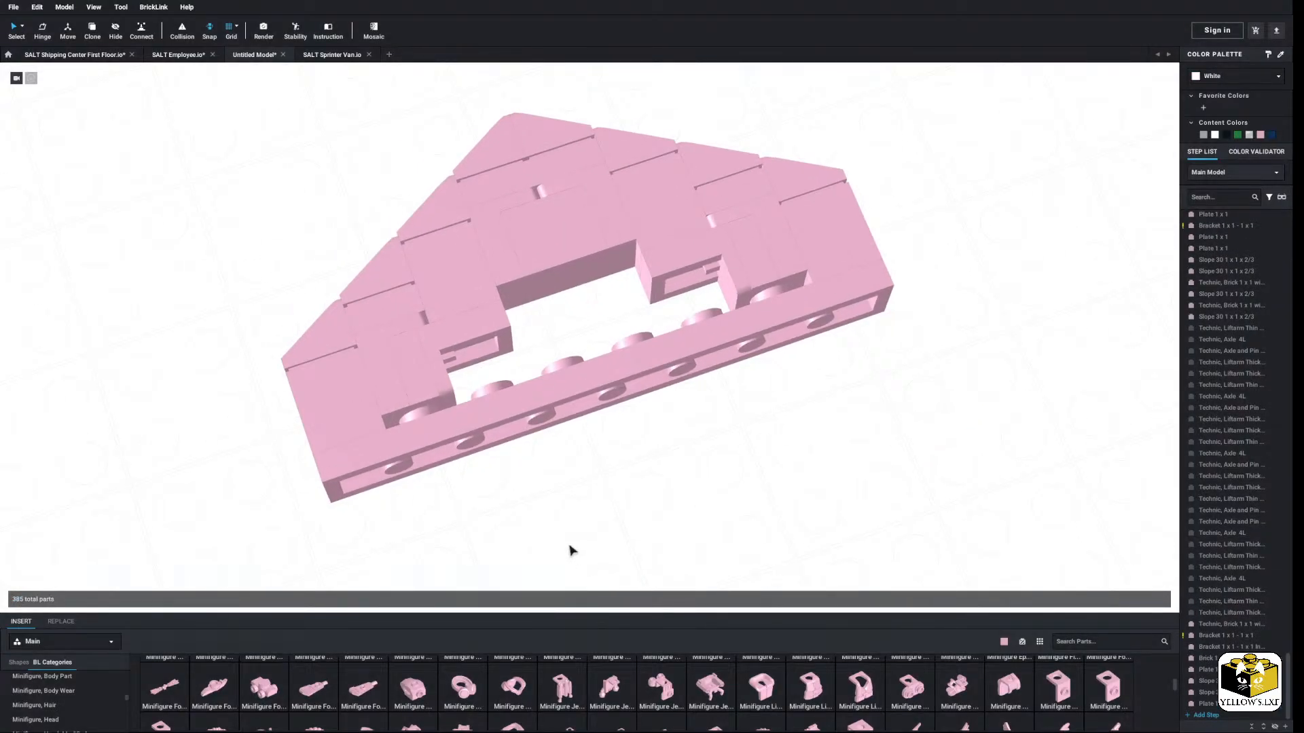
middle_drag(556, 536, 582, 469)
scroll(582, 468, down, 2)
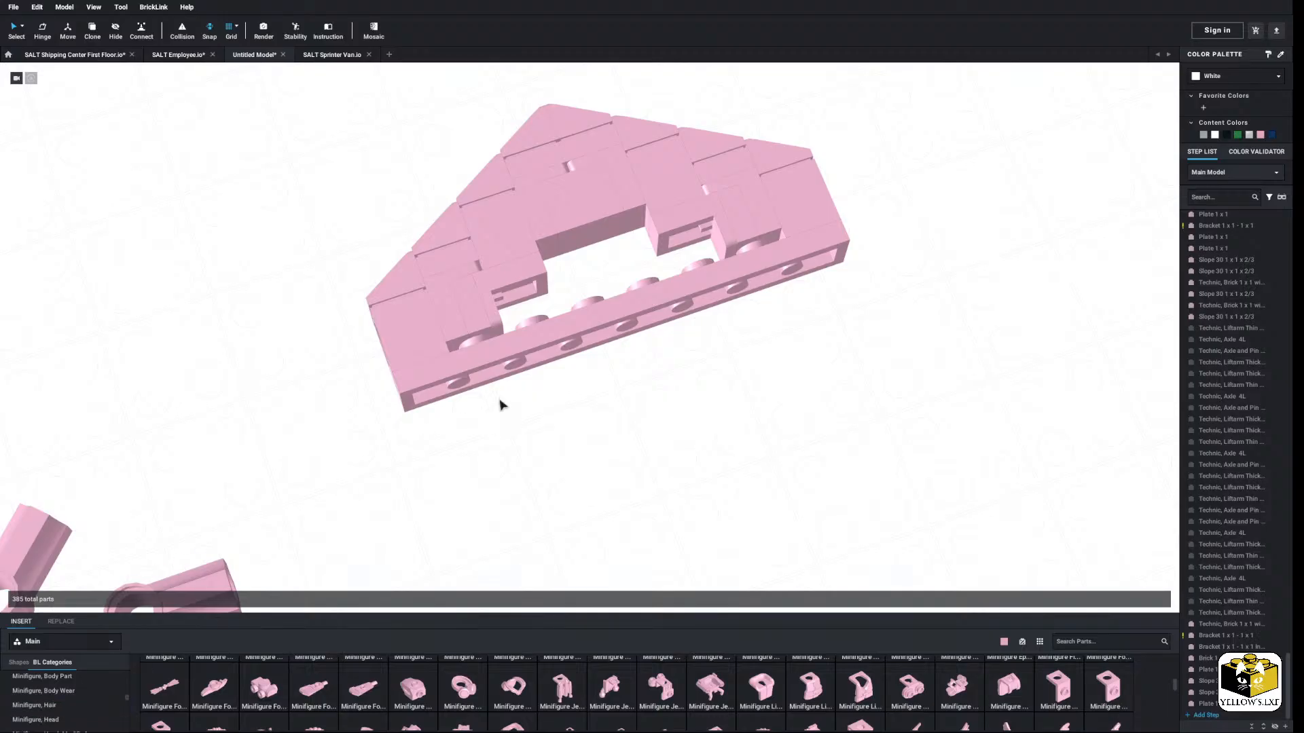
right_click(500, 368)
click(533, 436)
click(574, 422)
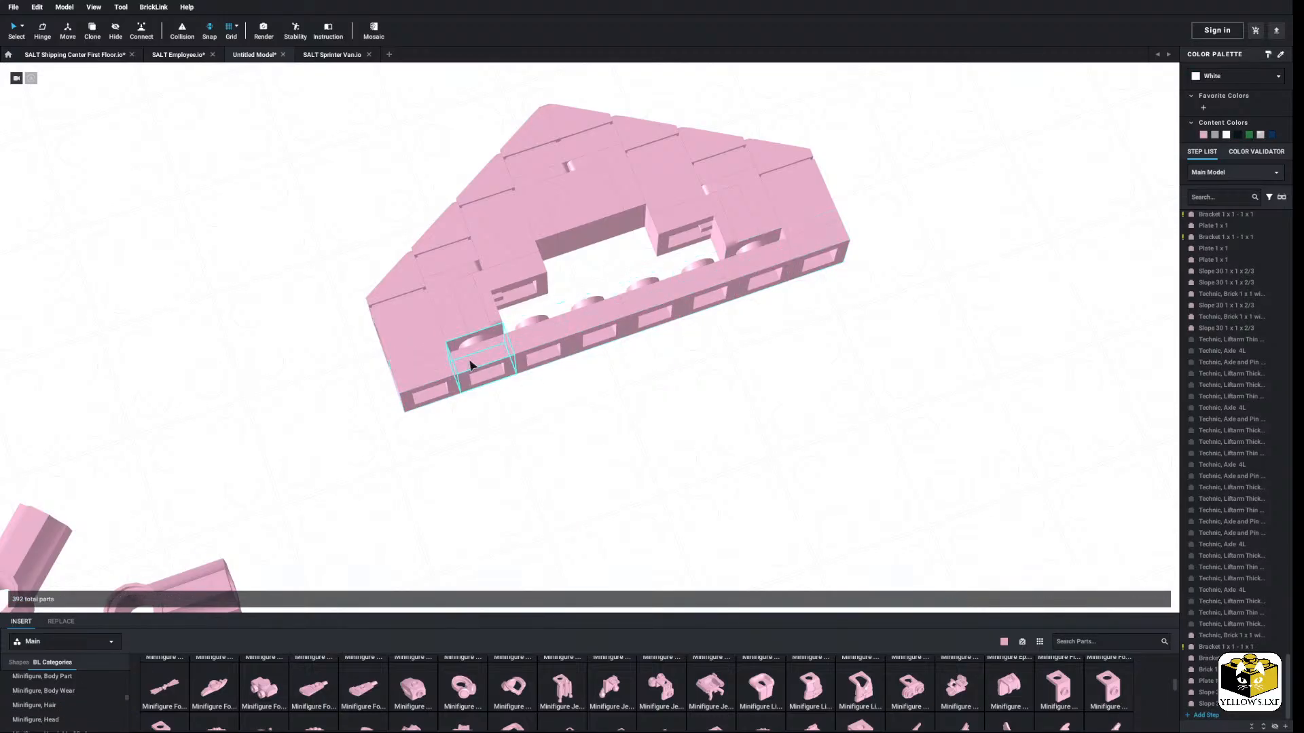
Step: Delete the six middle 1 x 1 plates of the bridge, keeping one plate at each arm end
click(474, 366)
ctrl+click(540, 343)
ctrl+click(649, 307)
ctrl+click(710, 275)
ctrl+click(759, 258)
right_click(762, 264)
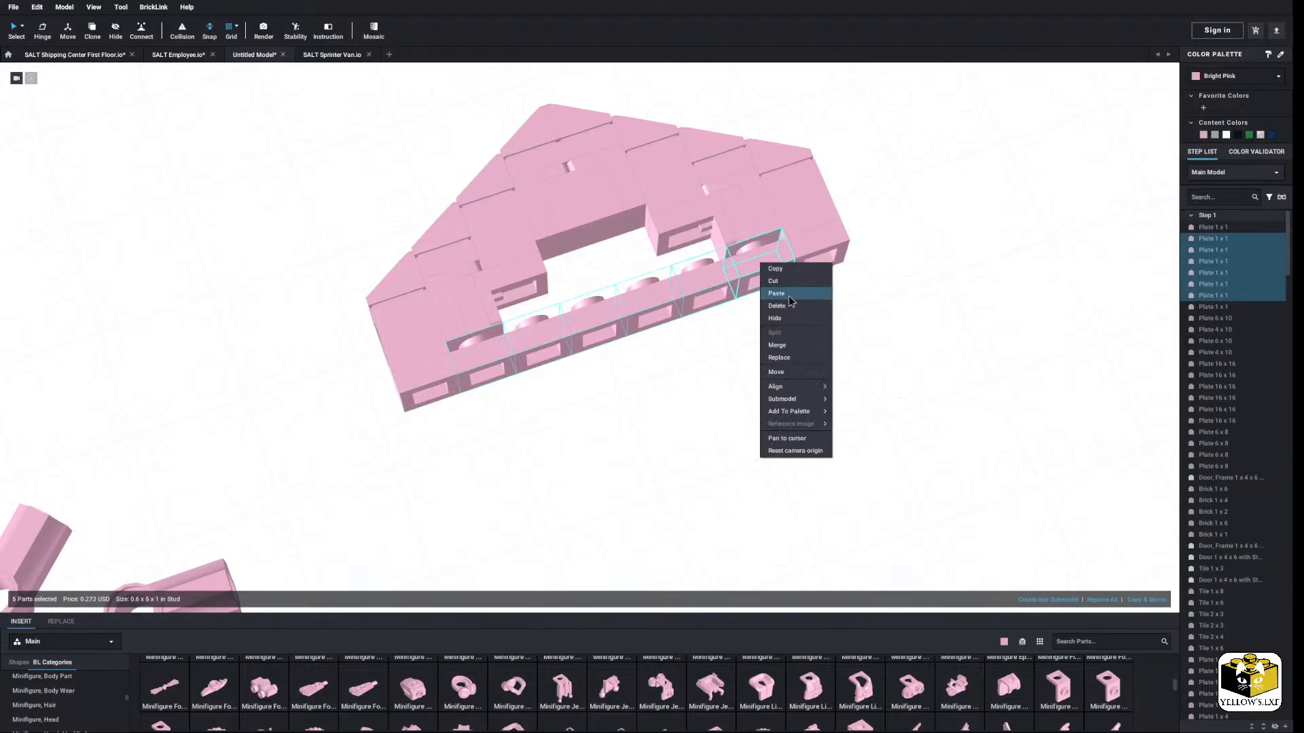
click(776, 305)
Step: Copy the two outer 1 x 1 end plates and paste them so each arm is one plate longer
click(822, 265)
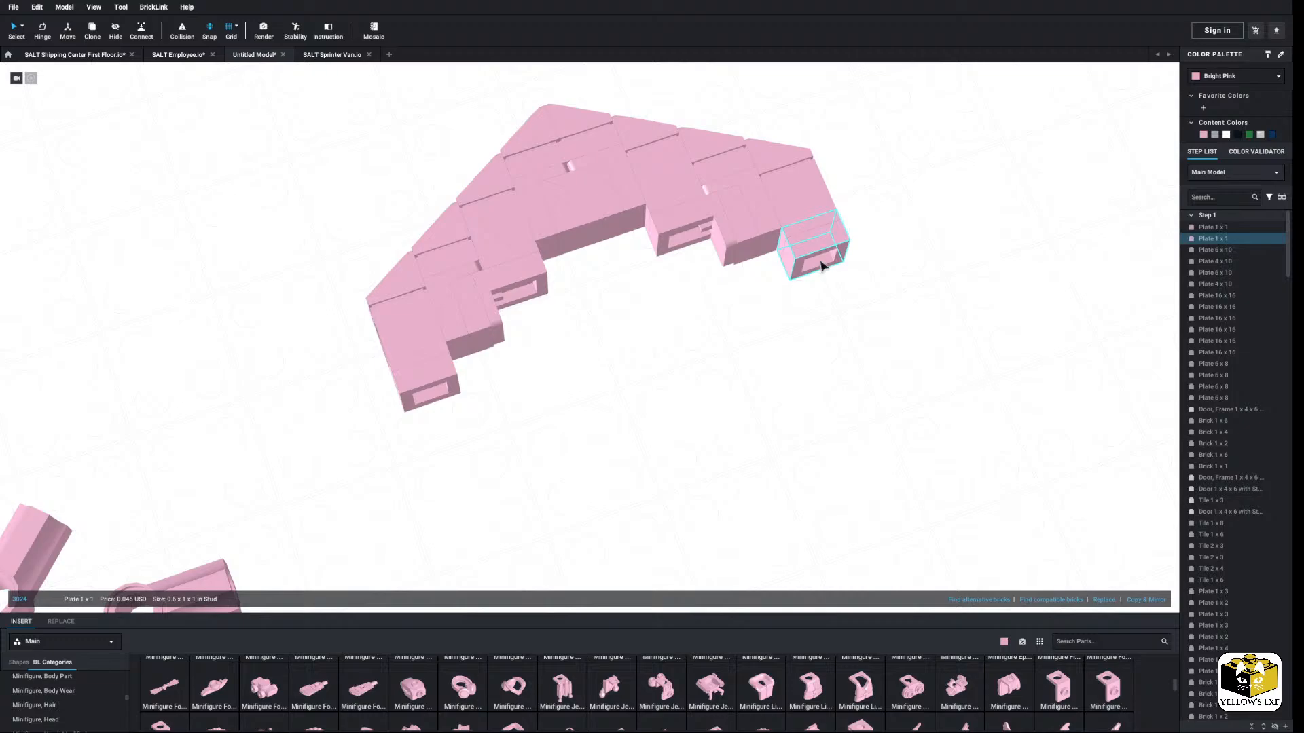
ctrl+click(424, 394)
right_click(424, 392)
click(455, 402)
click(643, 380)
right_click(642, 378)
click(658, 413)
right_click(643, 393)
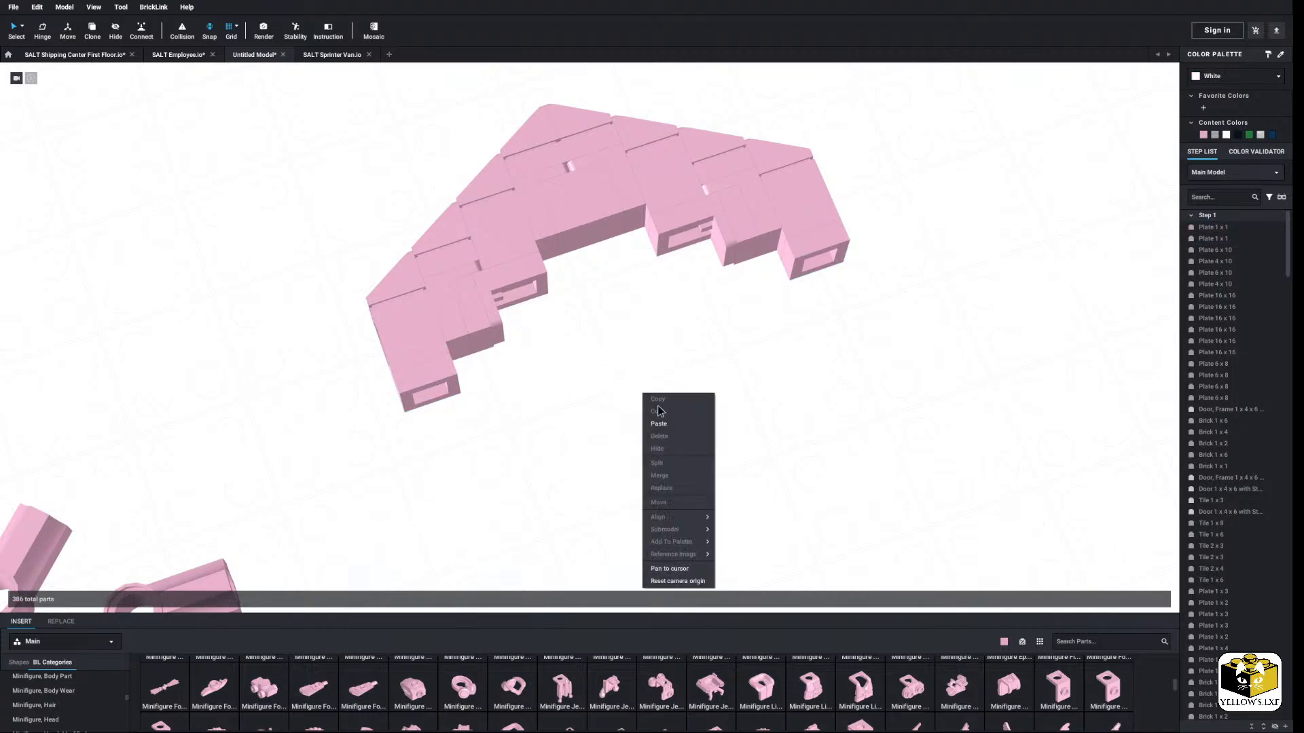
click(659, 424)
click(440, 399)
Step: Delete the 1 x 1 piece on the left arm's inner side and insert a longer Plate 1 x 2 in its place
middle_drag(540, 374, 552, 390)
scroll(527, 421, up, 3)
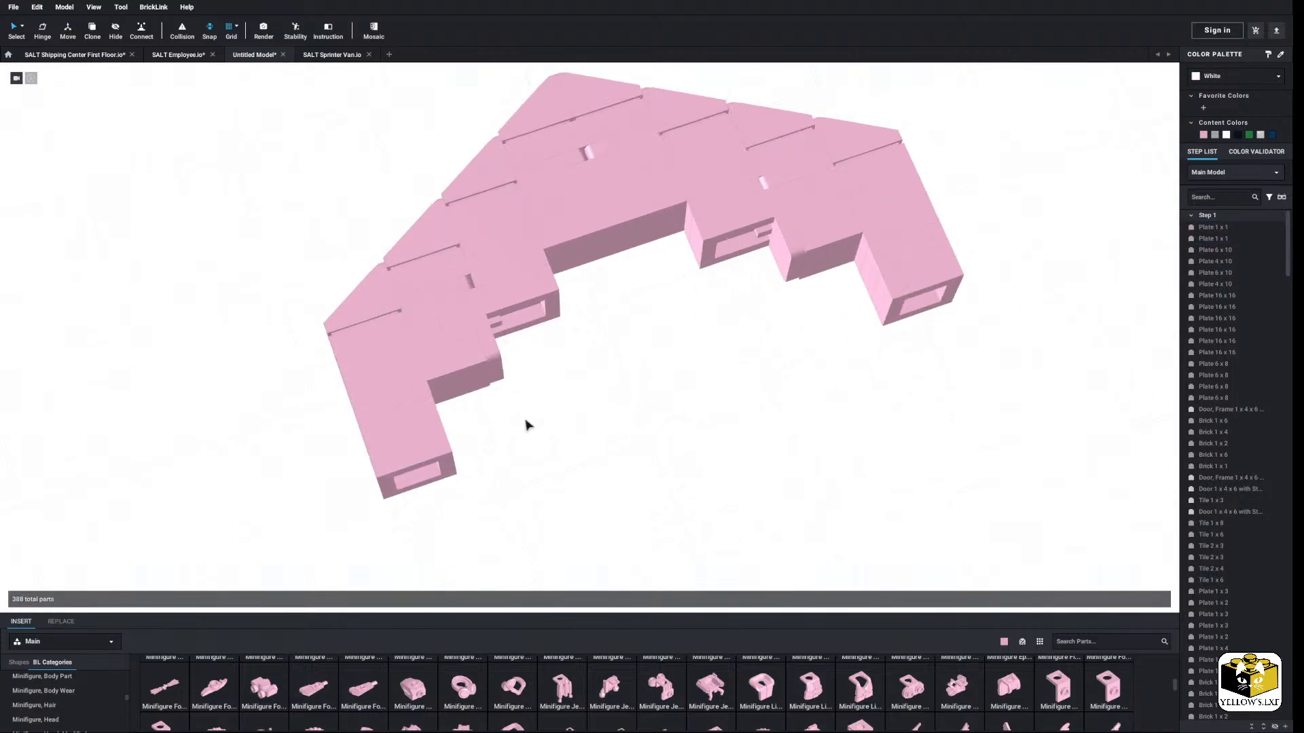
right_click(459, 370)
click(475, 423)
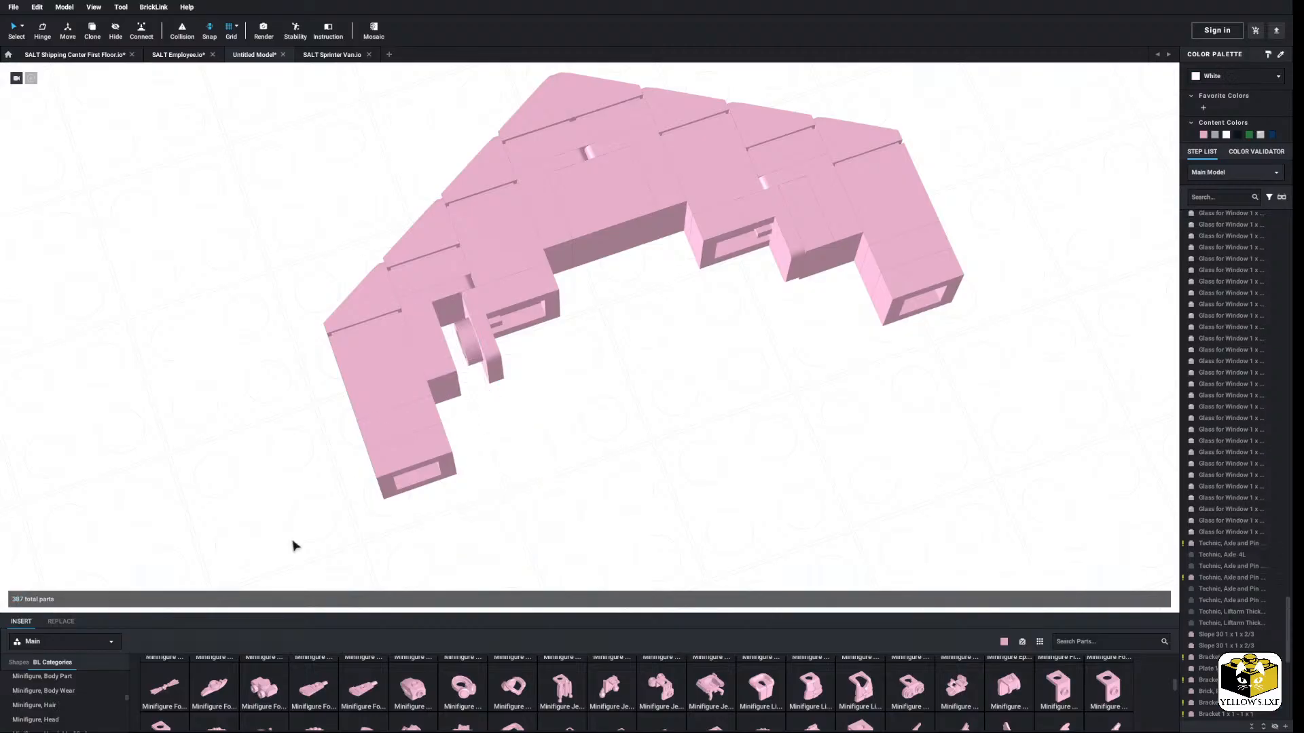
scroll(62, 693, up, 10)
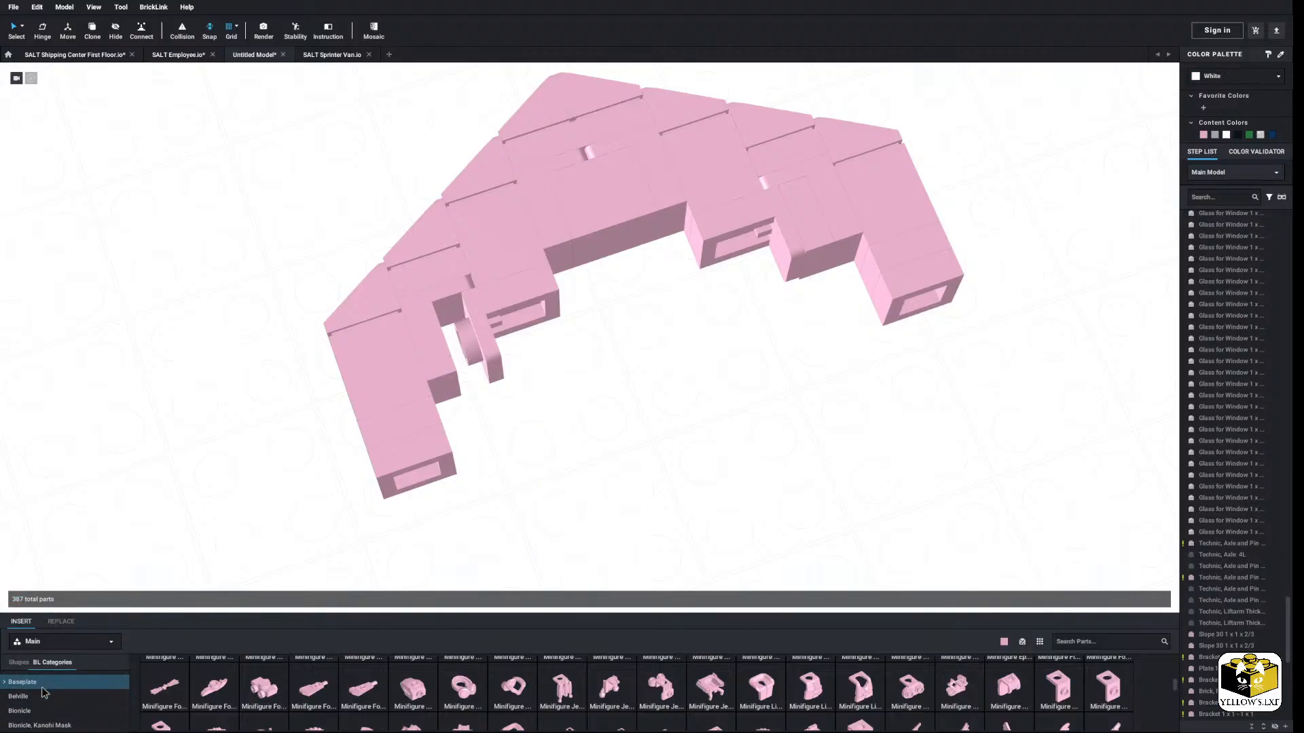
scroll(42, 687, down, 10)
click(40, 682)
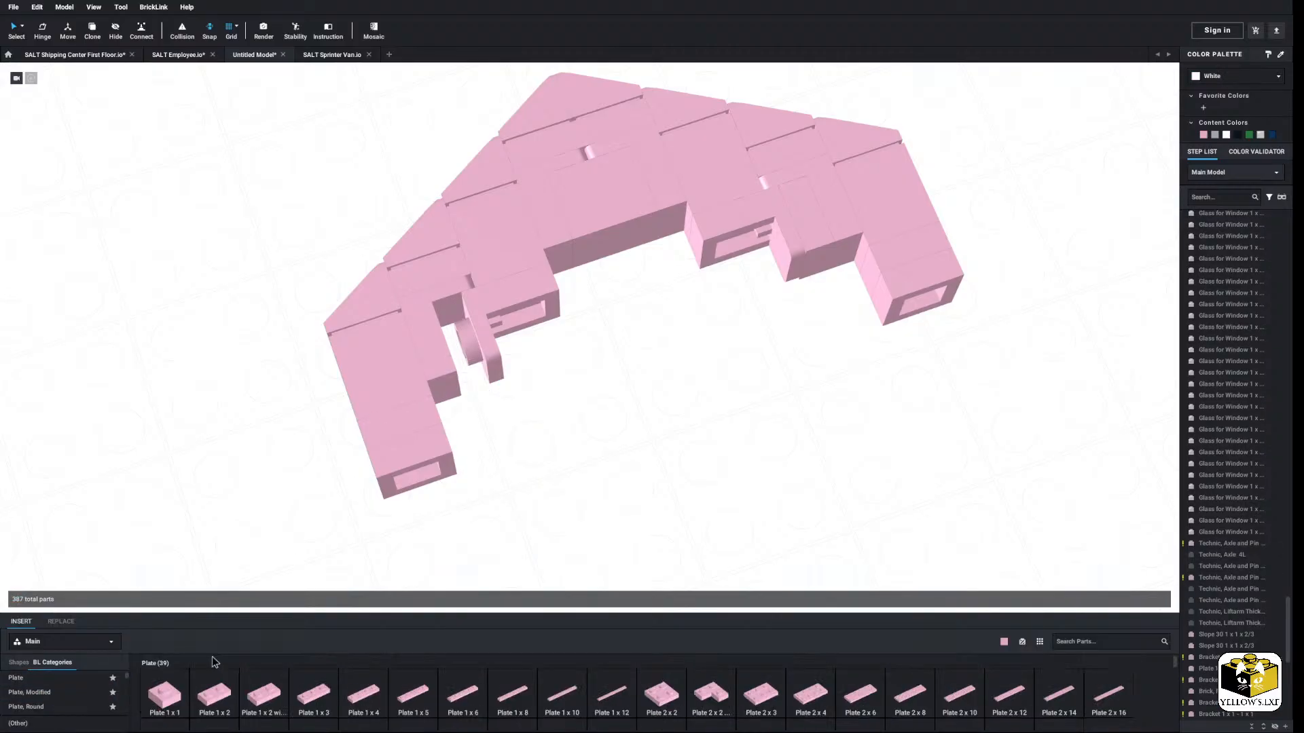
drag(250, 688, 478, 381)
click(567, 457)
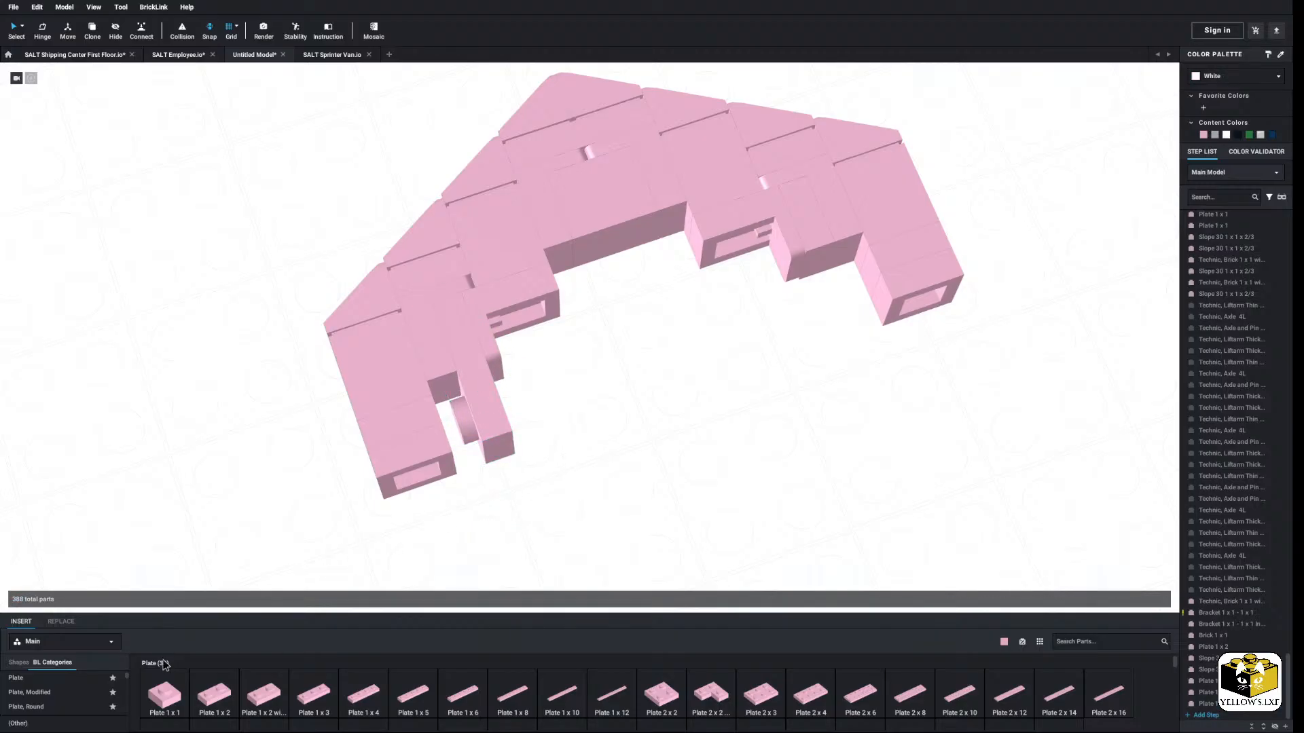
Step: Insert a Tile 1 x 1 from the Tile category to fill the gap beside the left arm's new Plate 1 x 2
scroll(75, 690, up, 10)
scroll(57, 699, down, 15)
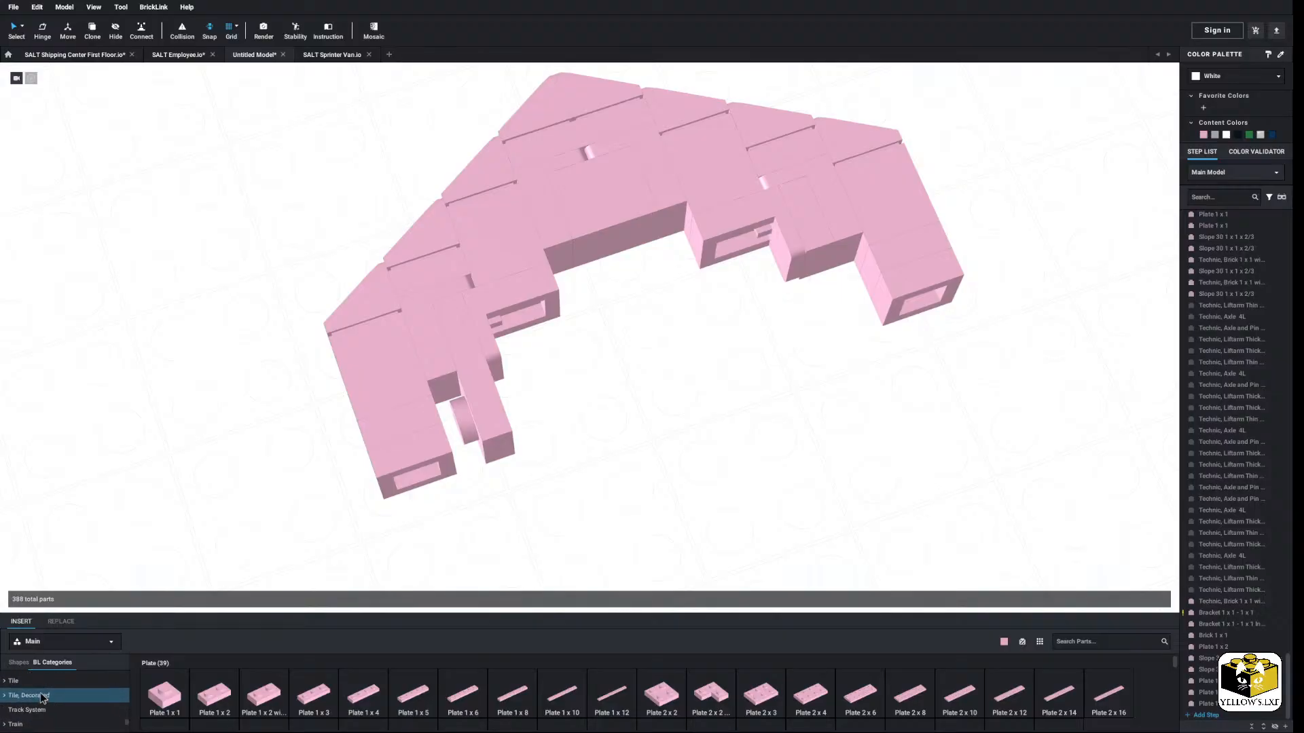
click(80, 690)
click(7, 687)
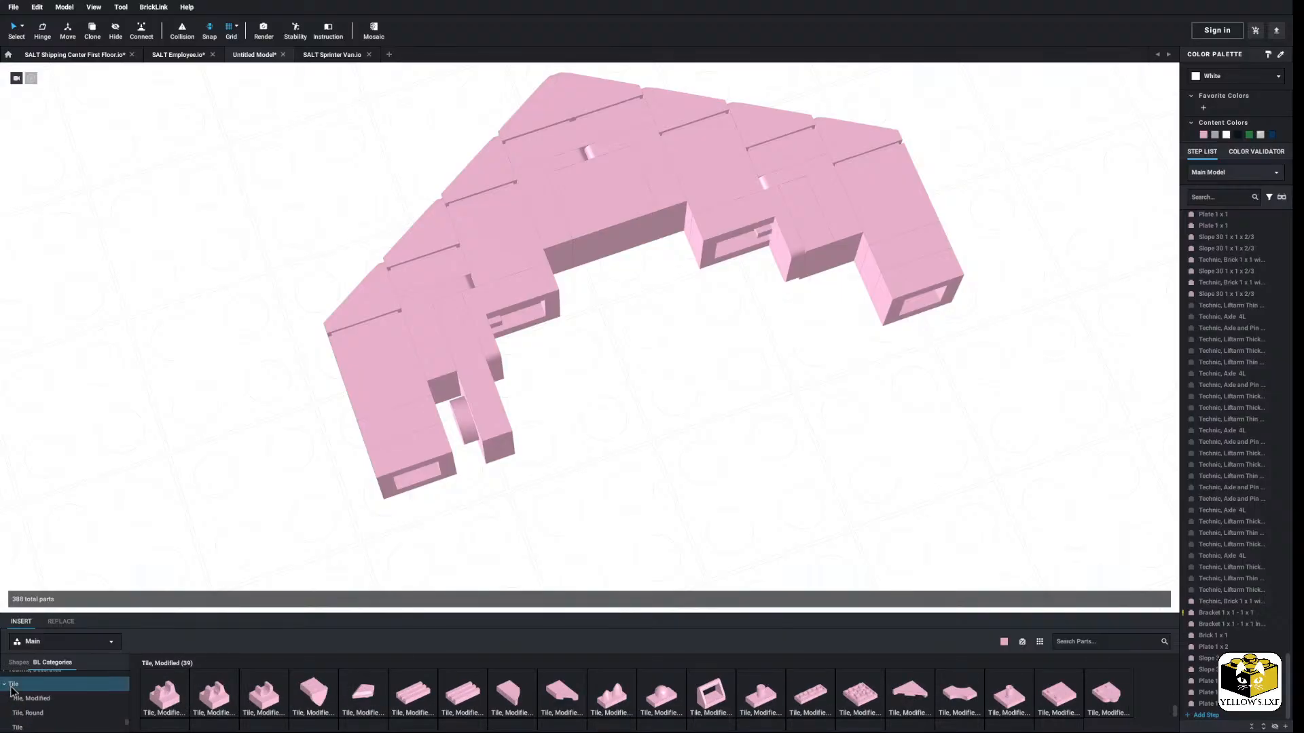
drag(165, 696, 476, 455)
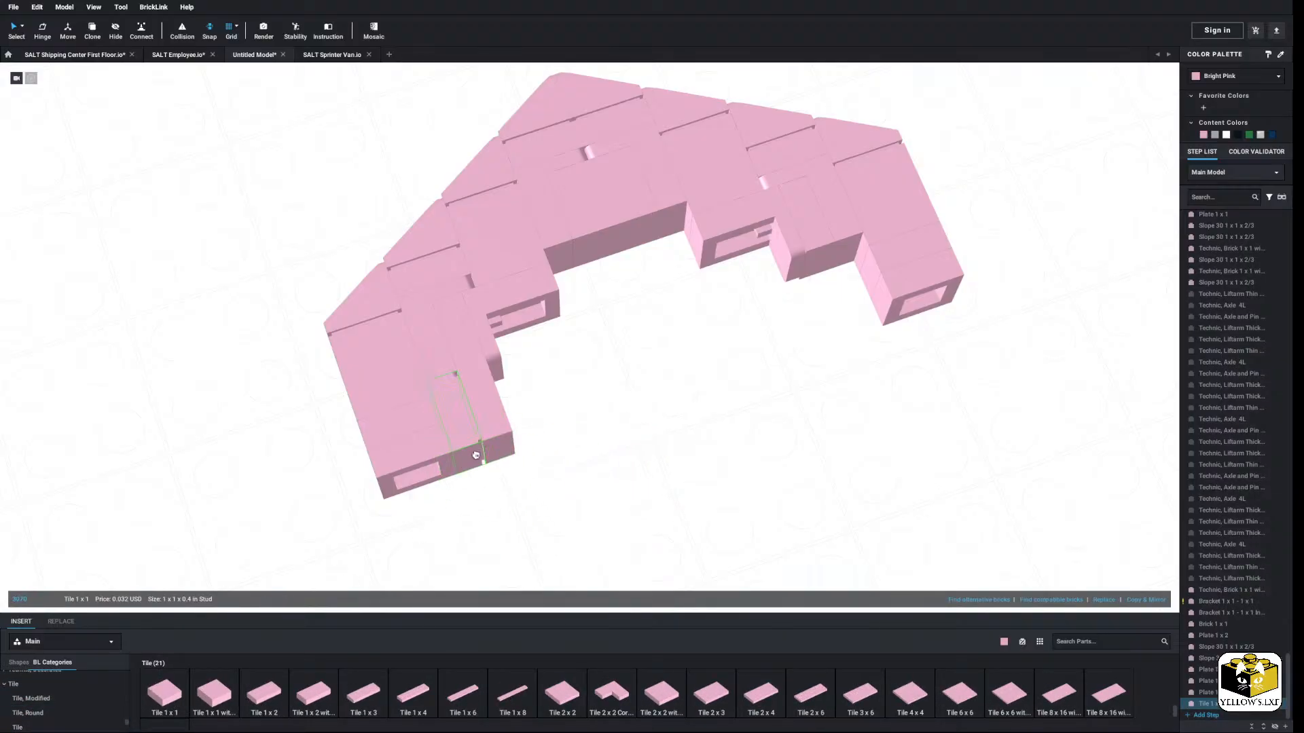
click(831, 346)
Step: Delete the matching inner piece in the right arm and paste a copy of the left arm's plate and tile there
right_click(821, 237)
click(844, 278)
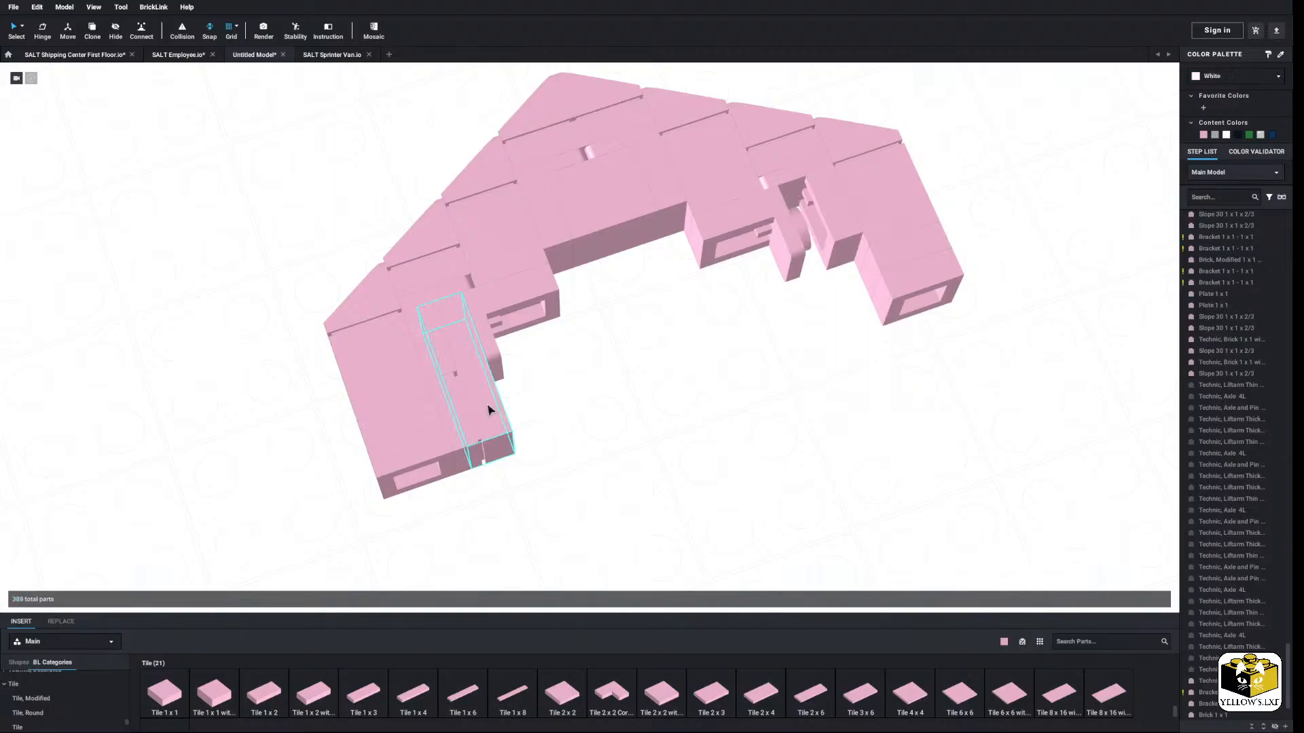
click(487, 408)
ctrl+click(457, 426)
key(ctrl+c)
key(ctrl+v)
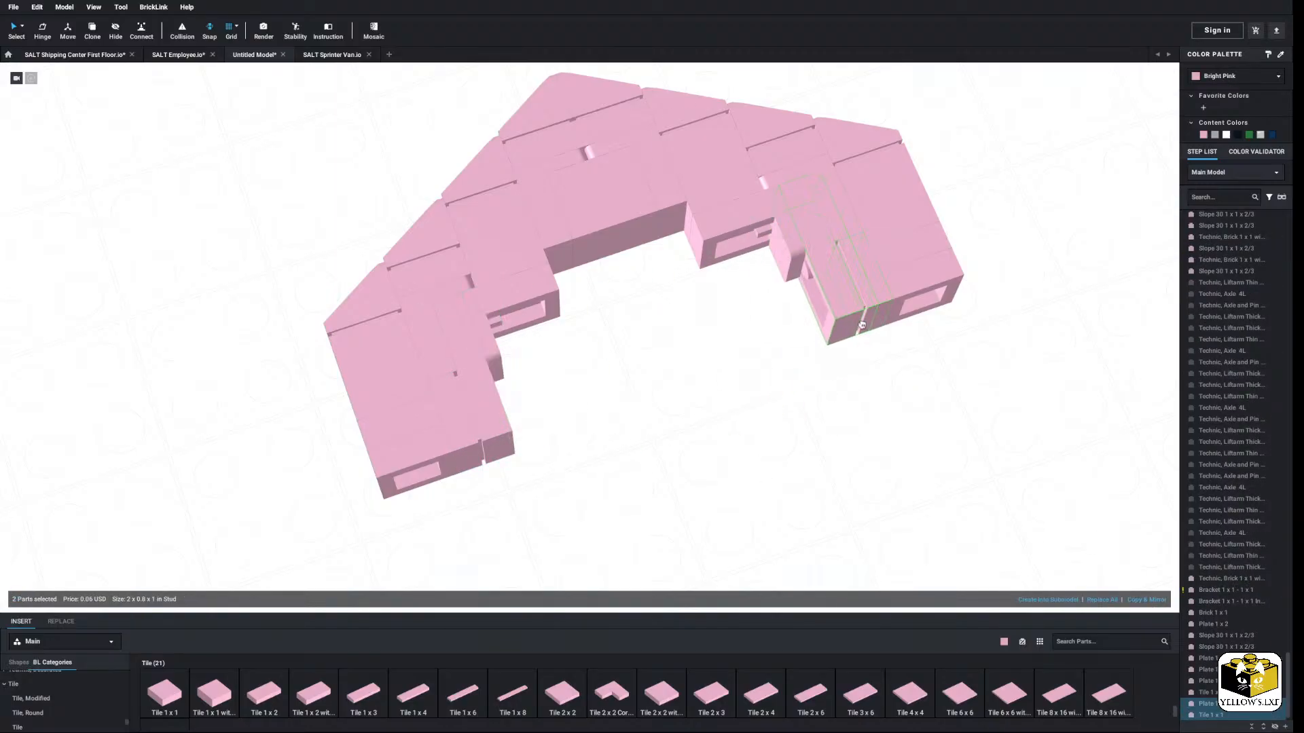
click(858, 289)
click(704, 430)
Step: Delete the two brackets at the inner corners of the left and right arms
right_drag(703, 430, 666, 455)
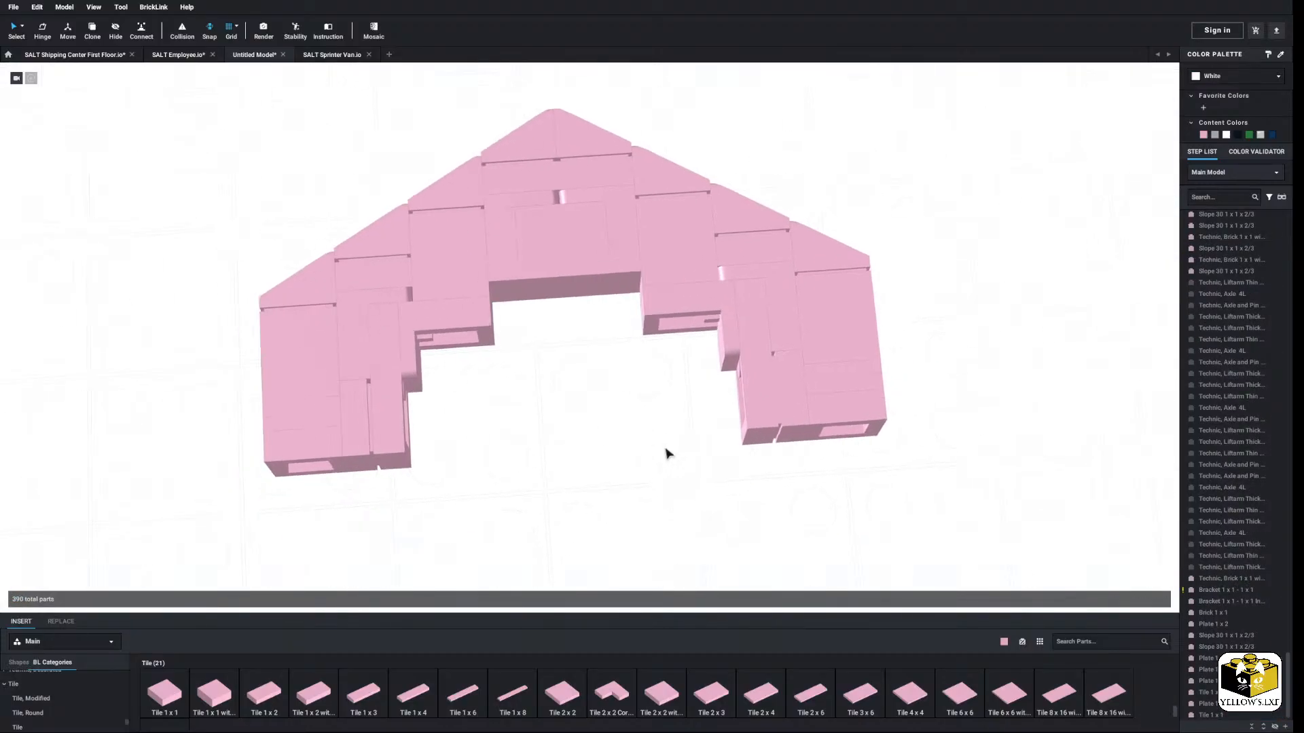
click(441, 317)
ctrl+click(650, 314)
right_click(650, 314)
click(674, 358)
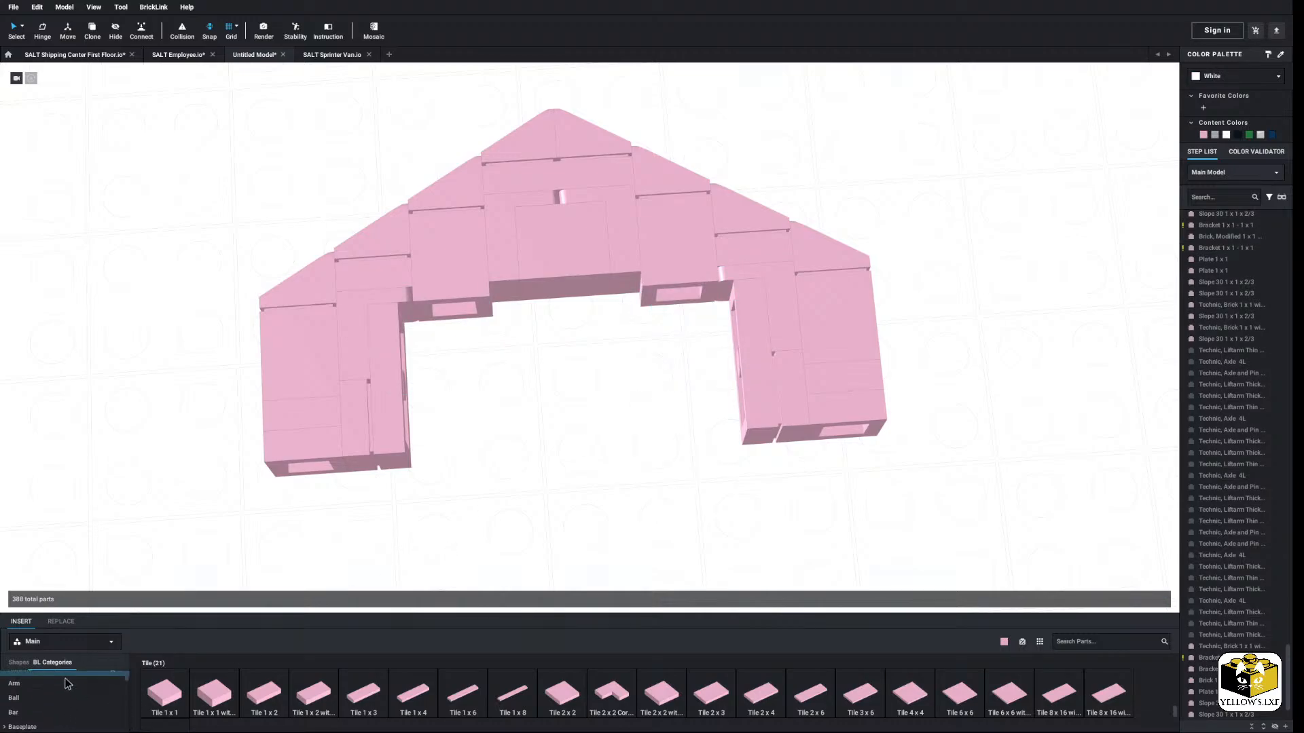
Step: Insert a Bracket 1 x 1 - 1 x 2 from the Bracket category at the left arm's inner corner
scroll(67, 683, down, 3)
click(20, 726)
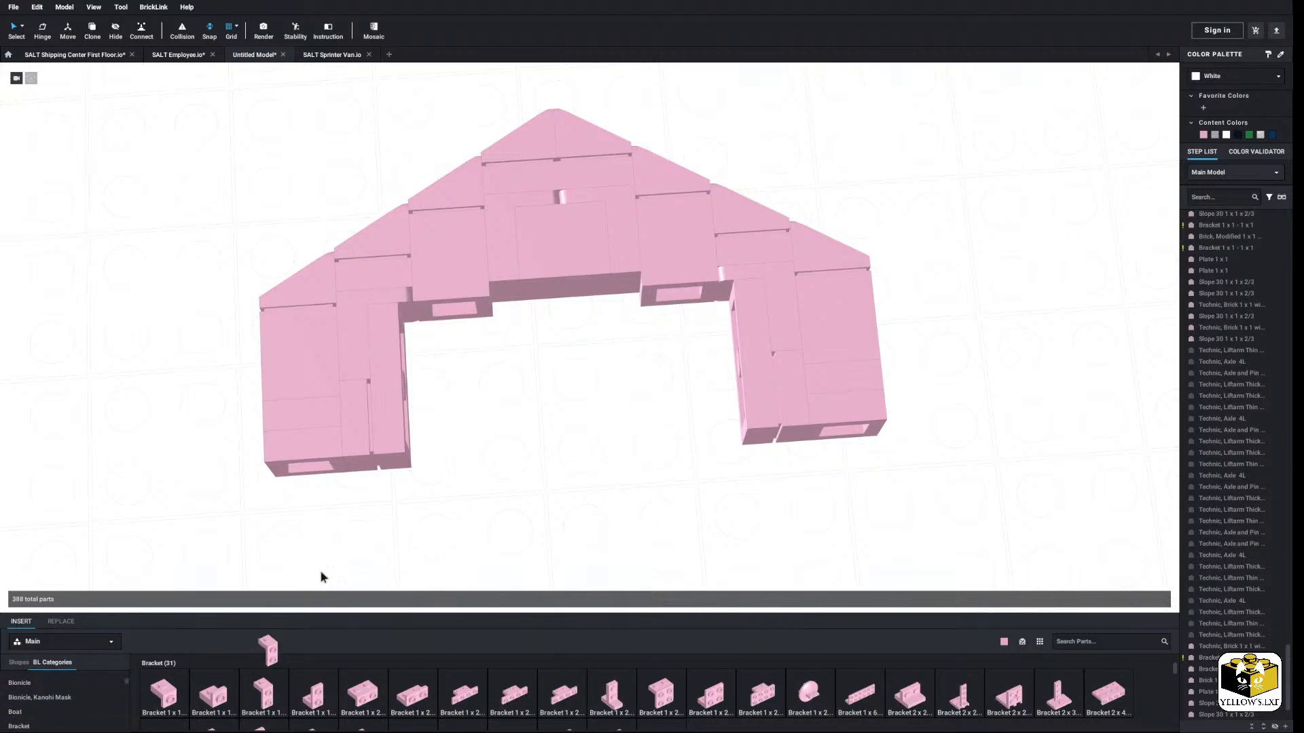
drag(321, 578, 448, 337)
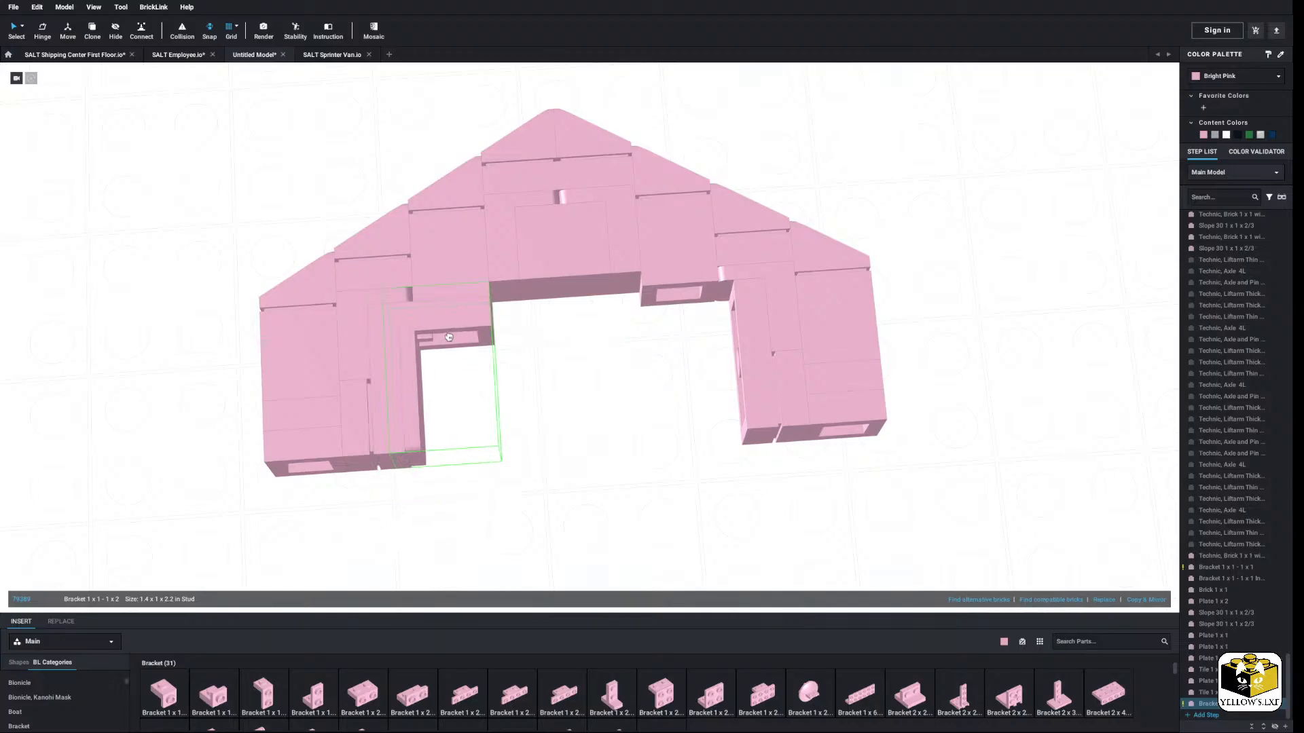
Step: Add a matching Bracket 1 x 1 - 1 x 2 at the right arm's inner corner and recolor the whole half hexagon Dark Blue
drag(263, 696, 690, 339)
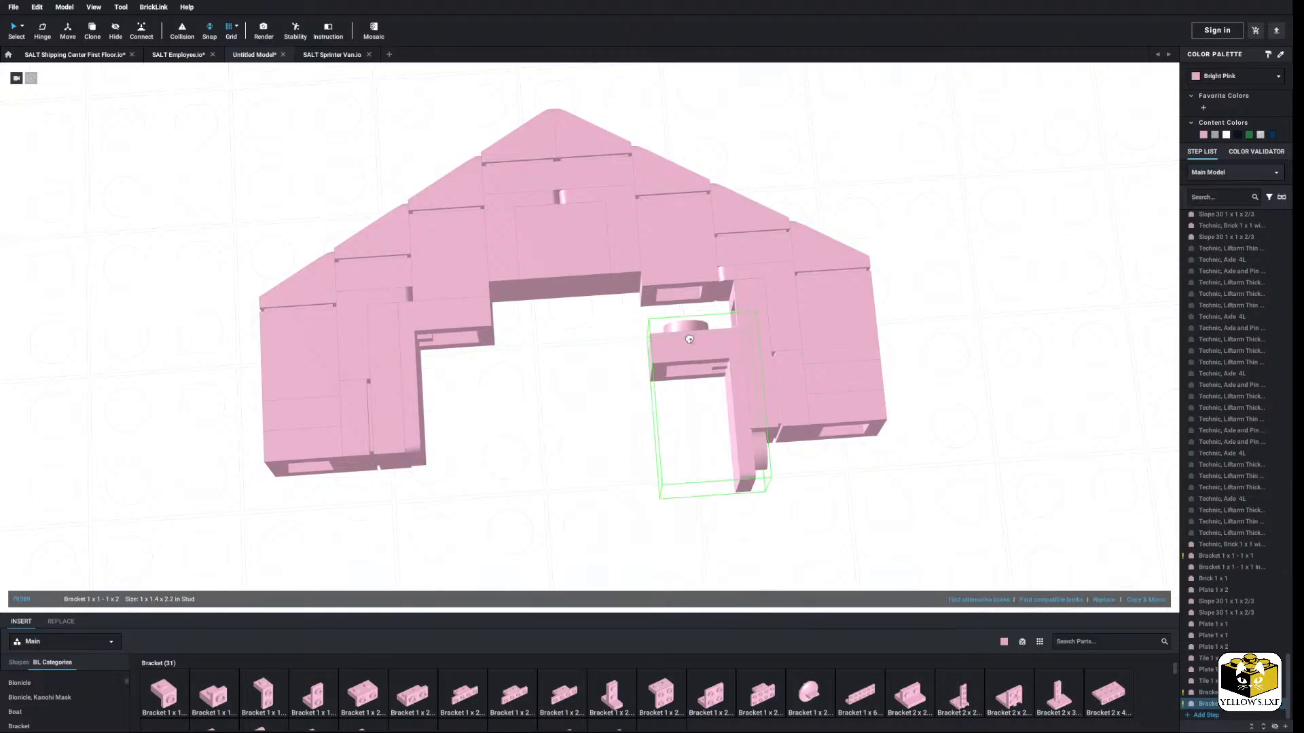
scroll(573, 471, down, 5)
drag(824, 177, 425, 442)
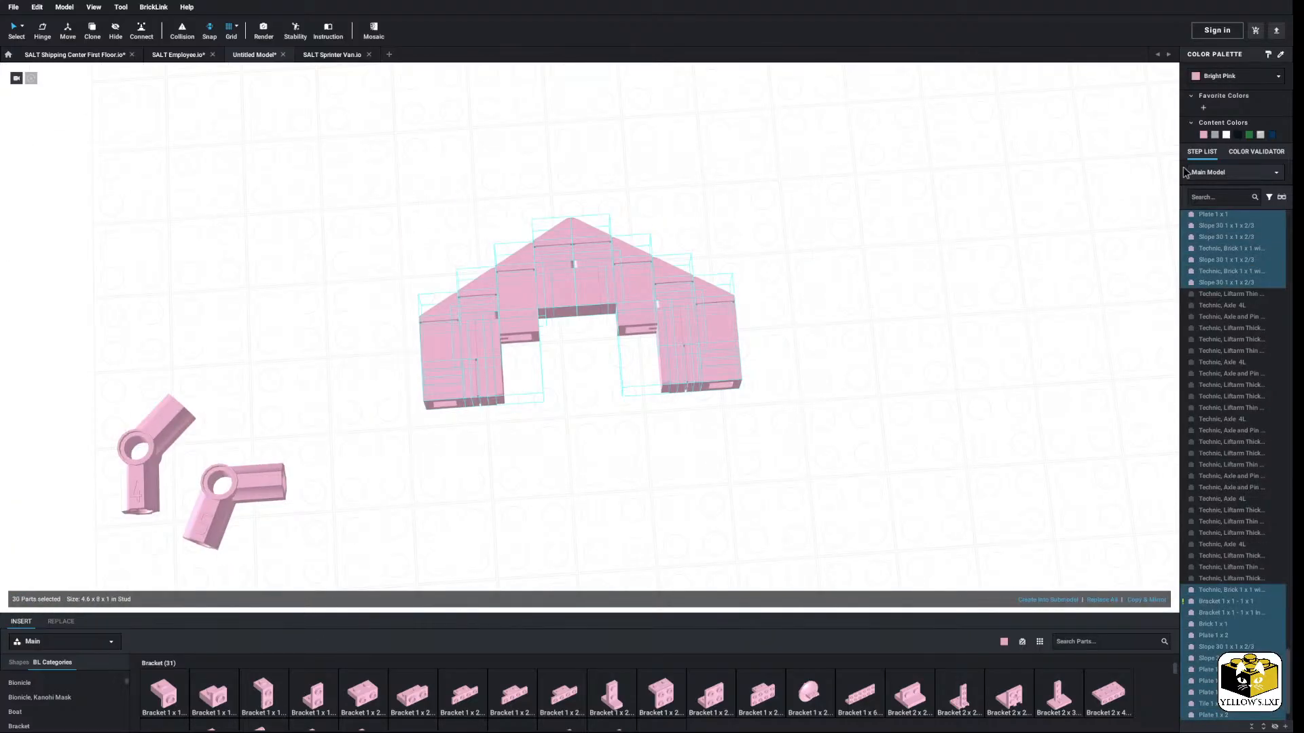
click(1272, 135)
click(936, 383)
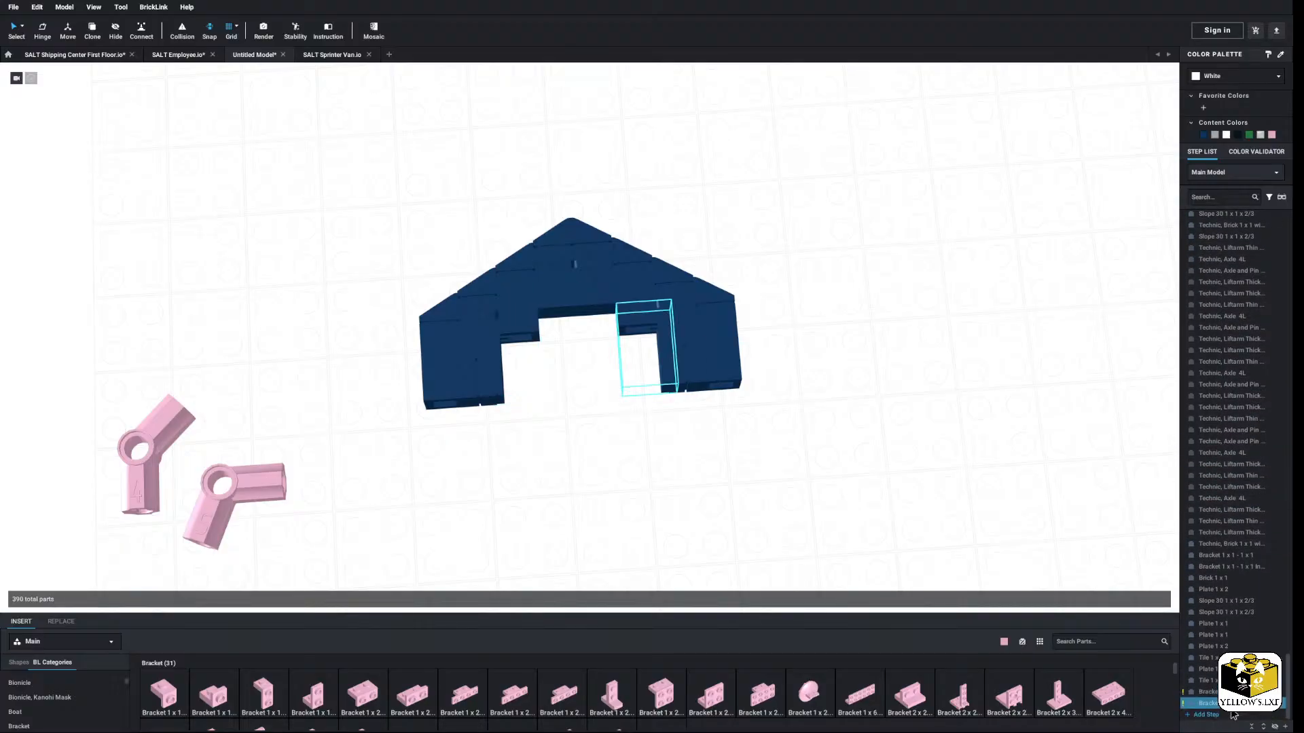
Step: Replace the 1 x 2 brackets at both inner corners with Bracket 1 x 1 - 1 x 1 parts
scroll(862, 544, up, 4)
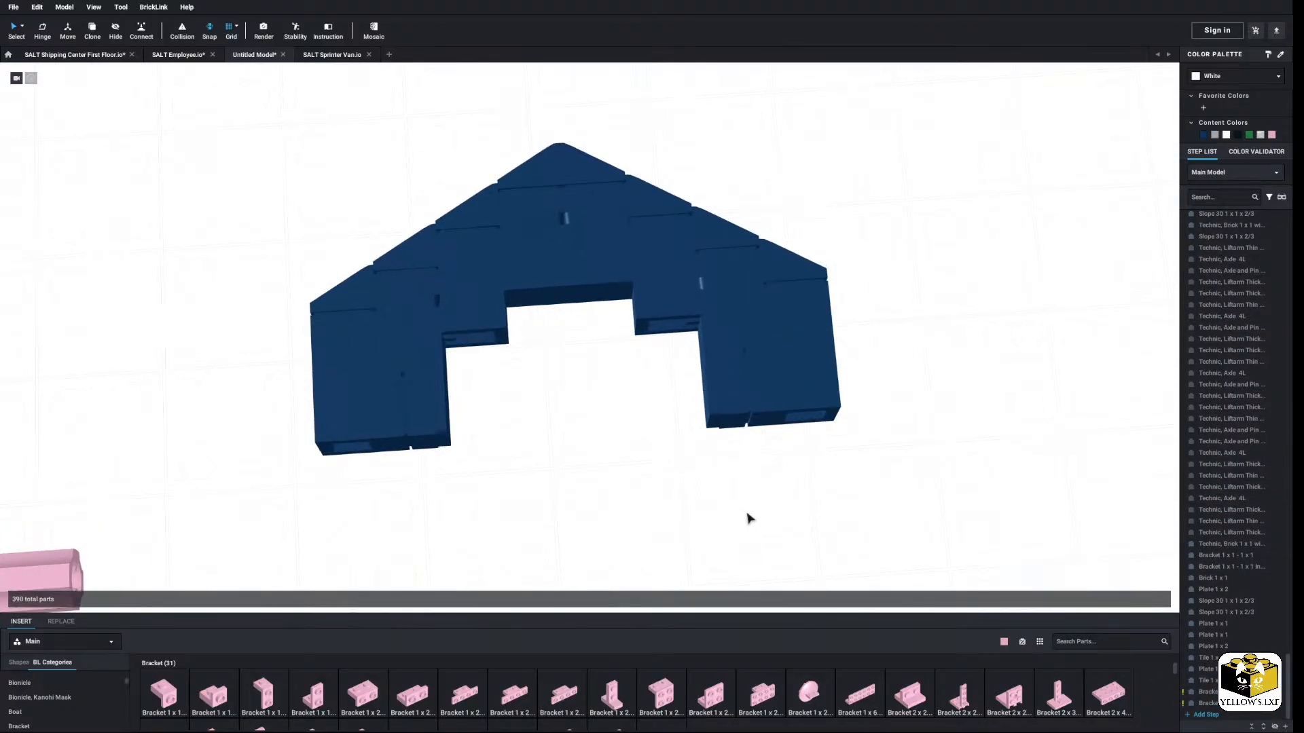
click(679, 324)
ctrl+click(475, 319)
right_click(466, 343)
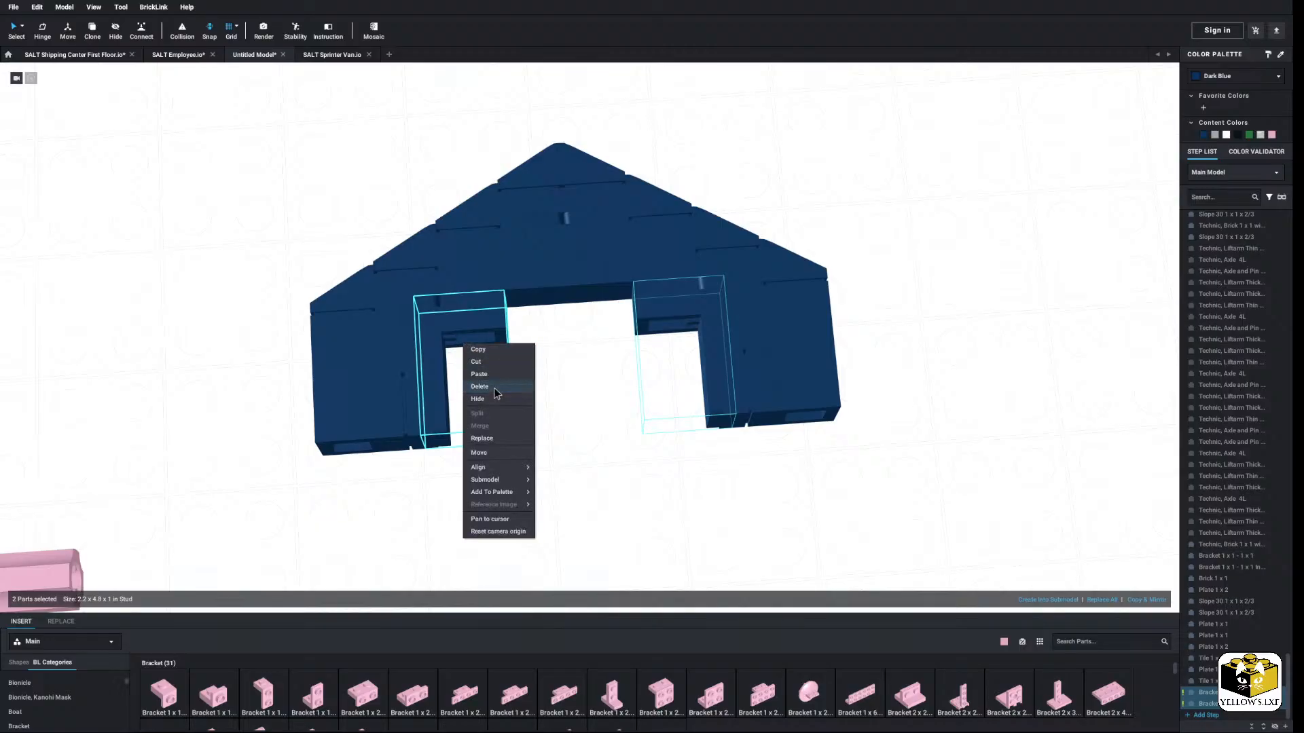
click(489, 386)
drag(173, 693, 469, 319)
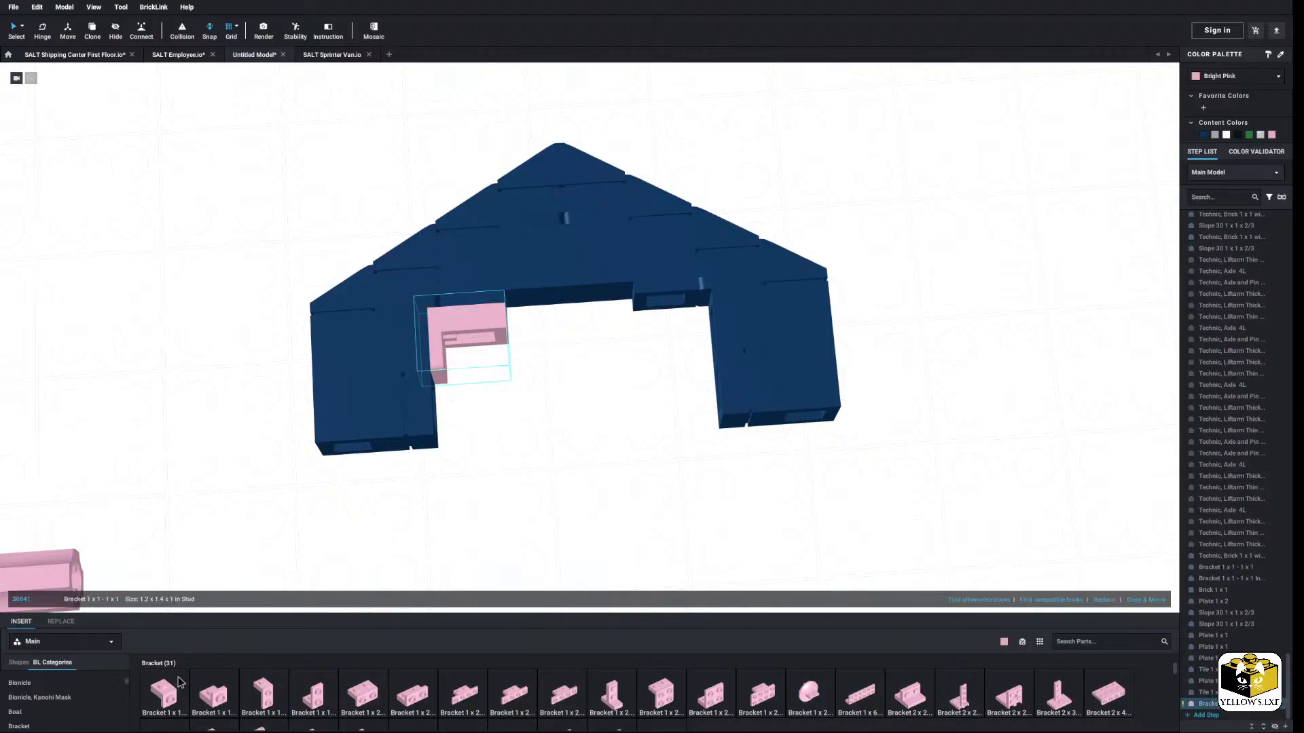
drag(173, 693, 676, 309)
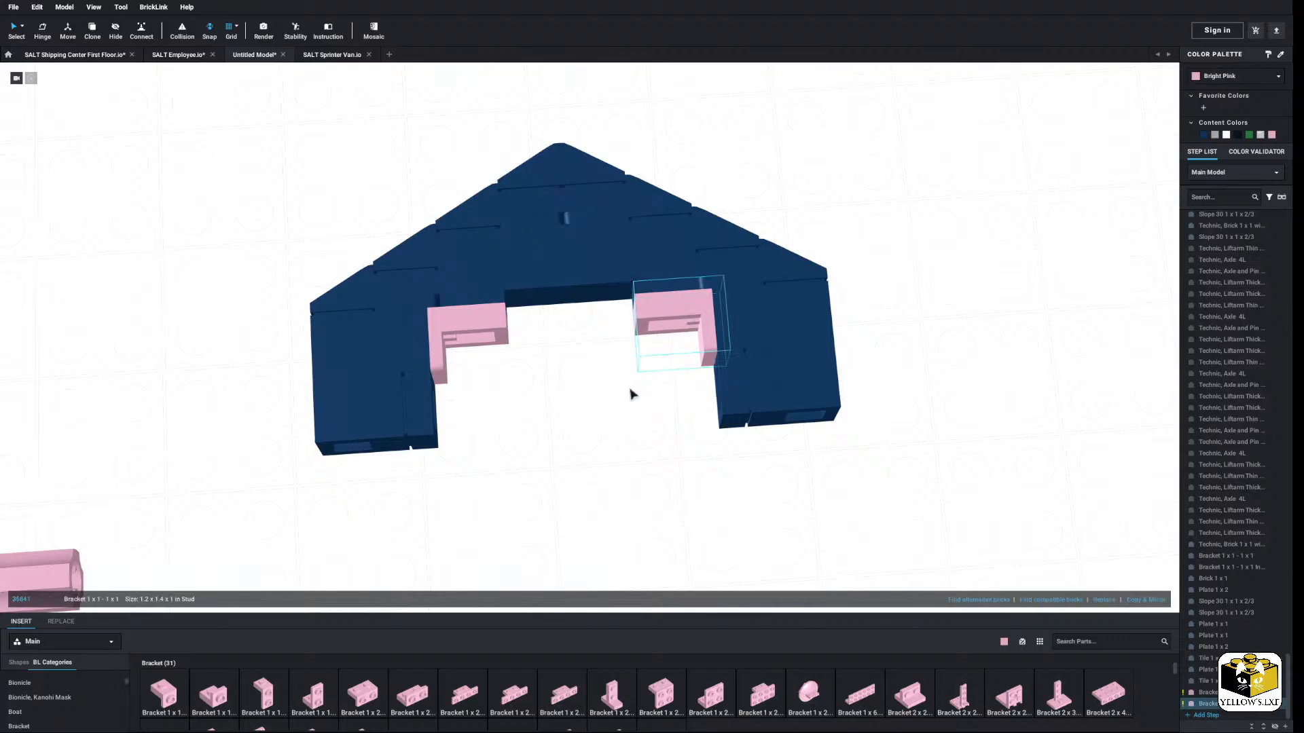
click(630, 392)
Step: Recolor the two new inner-corner brackets Dark Blue
scroll(1211, 363, up, 5)
scroll(1210, 363, up, 5)
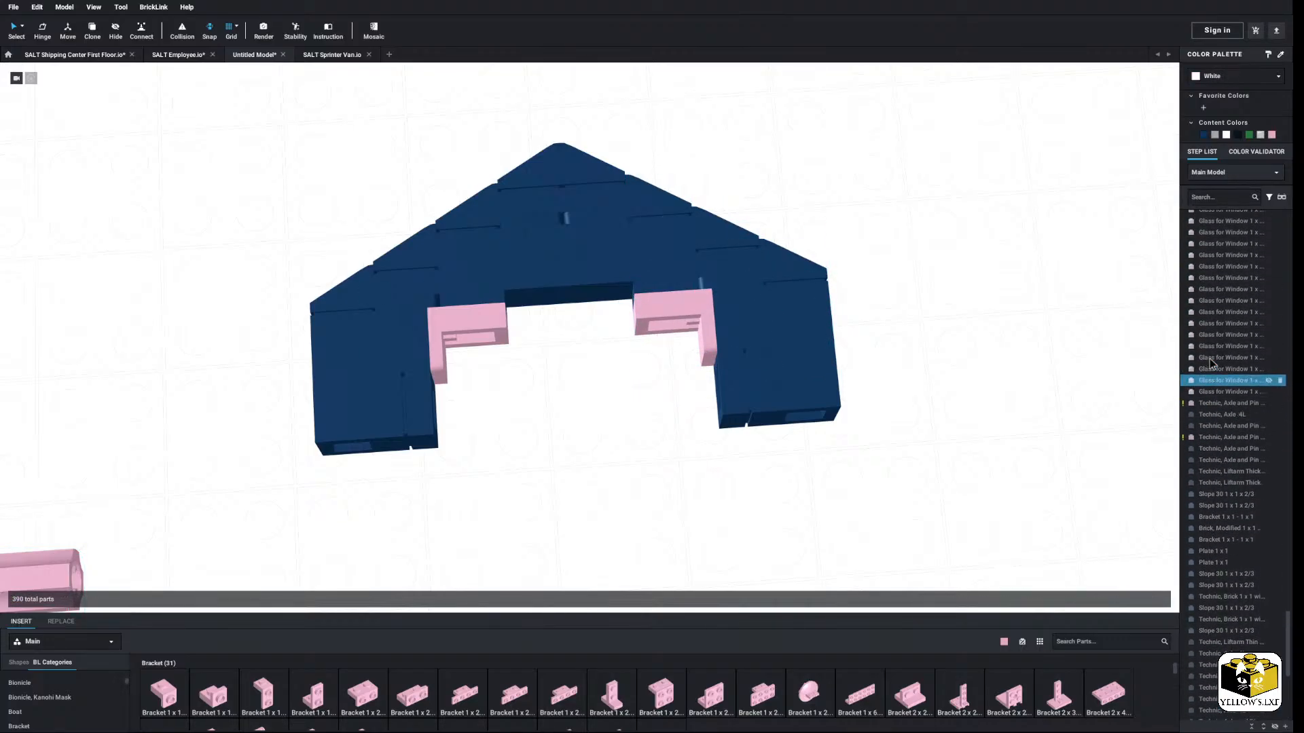
scroll(1209, 359, down, 6)
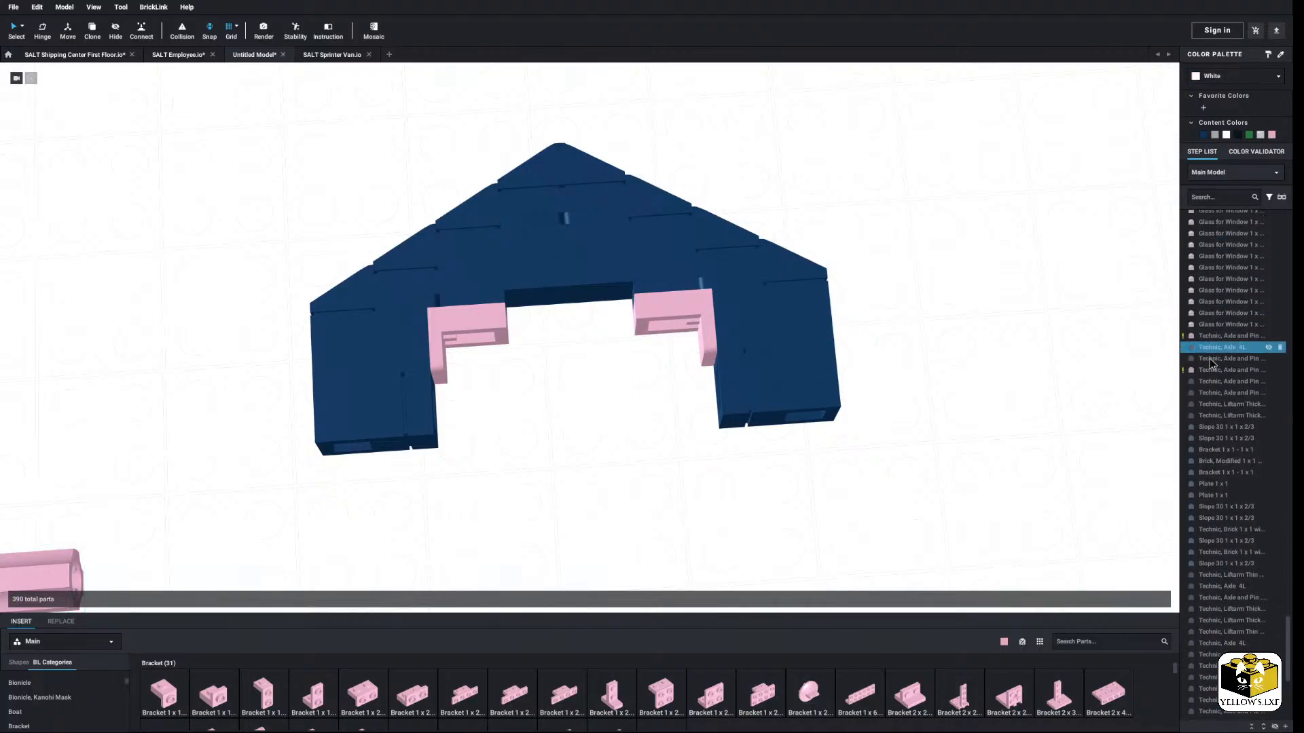
scroll(760, 512, down, 3)
scroll(759, 513, up, 4)
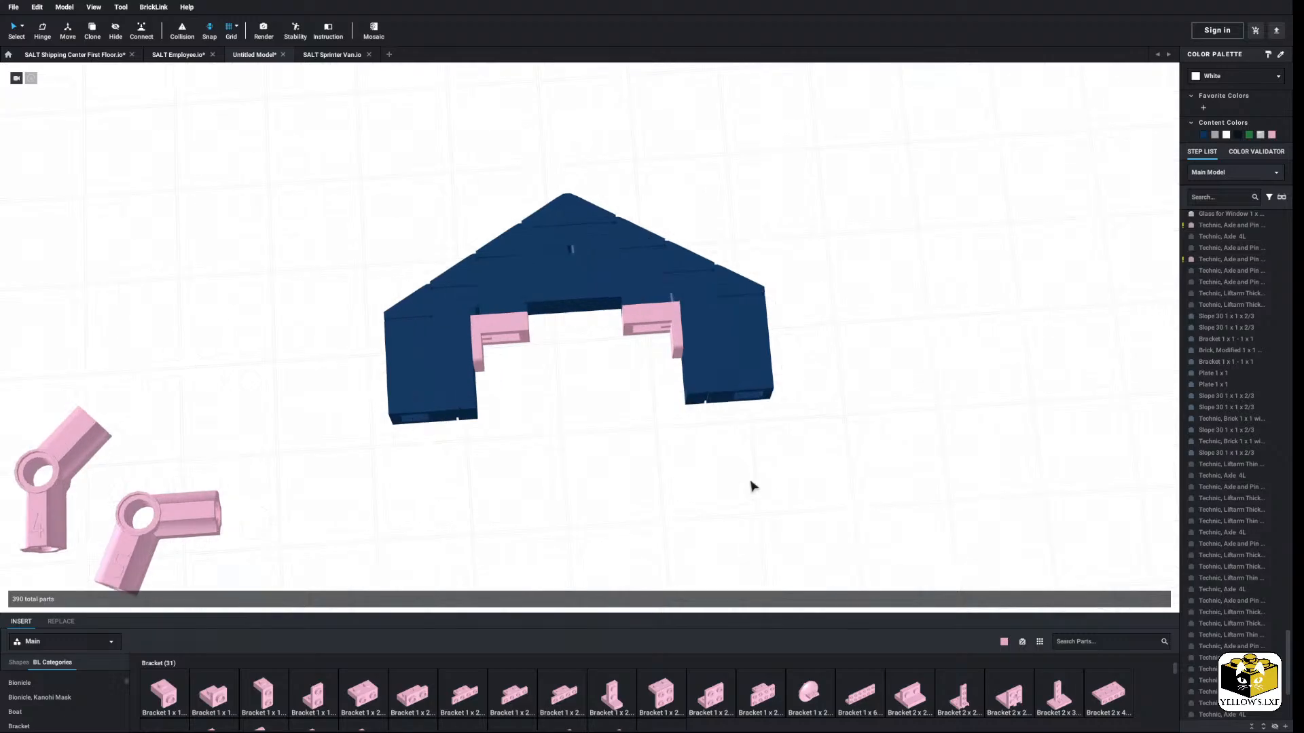
click(637, 326)
ctrl+click(520, 332)
click(1204, 136)
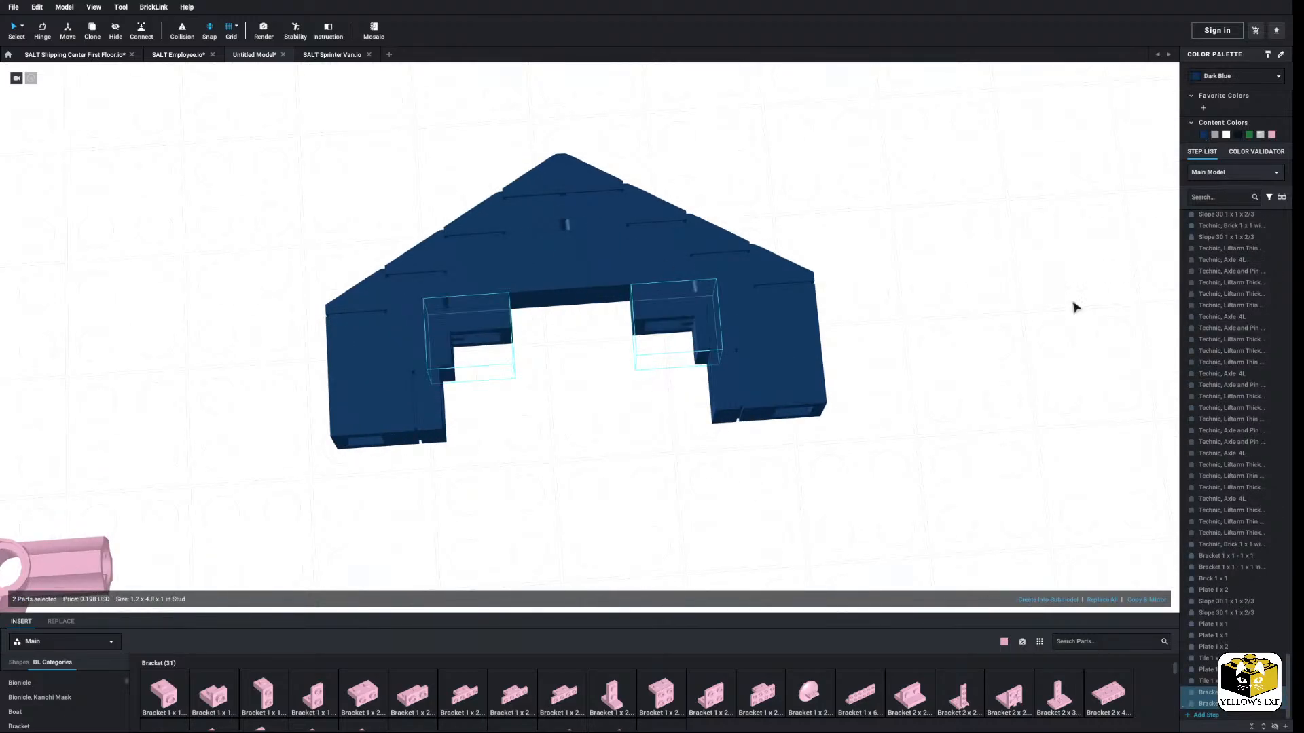
click(1073, 304)
Step: Insert a Bracket 1 x 1 - 1 x 1 Inverted at the inner end of each arm and color both Dark Blue
click(219, 707)
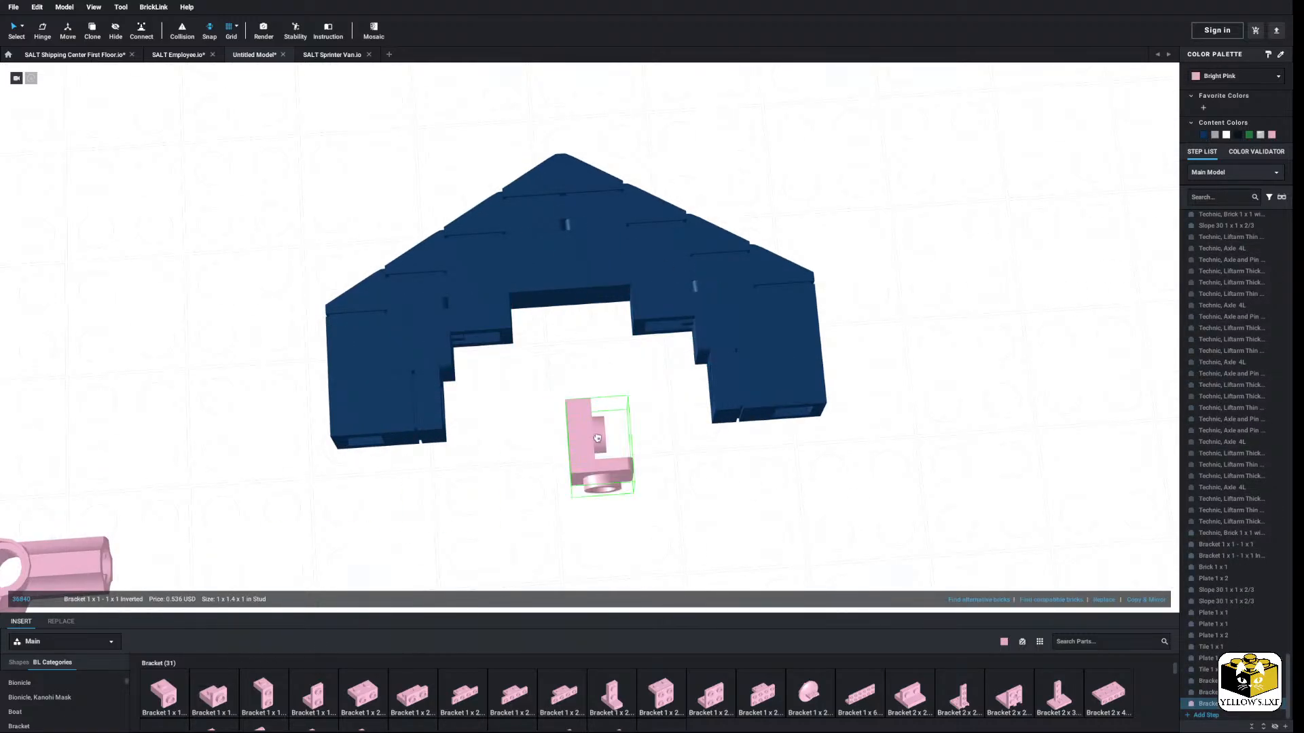
click(490, 402)
click(219, 706)
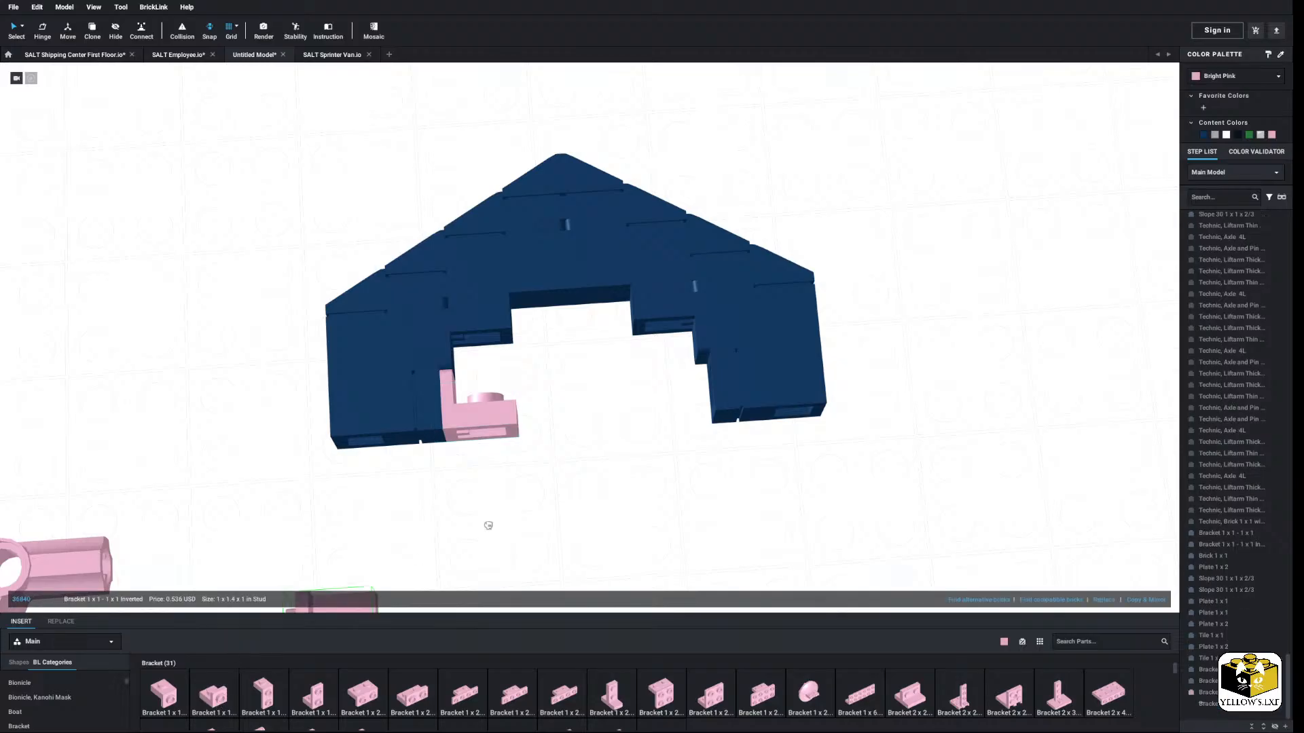
click(669, 402)
ctrl+click(487, 412)
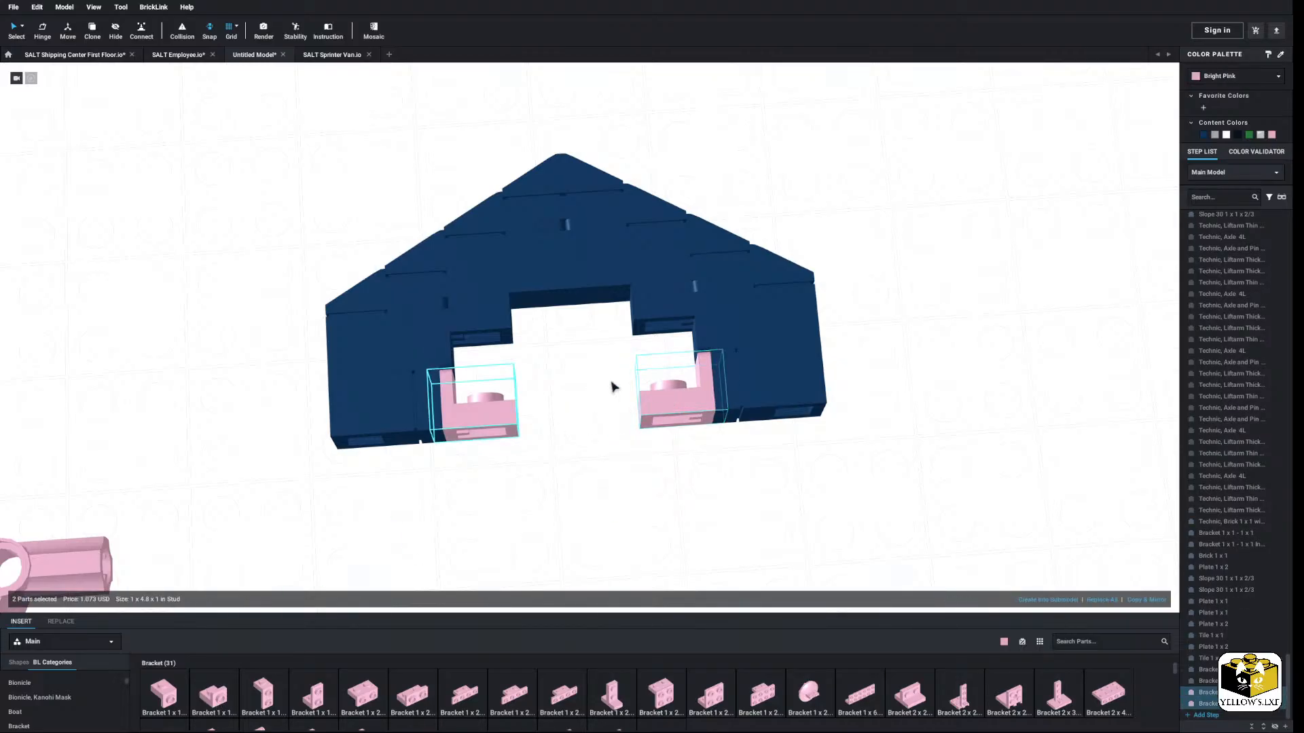
click(1203, 135)
click(1115, 413)
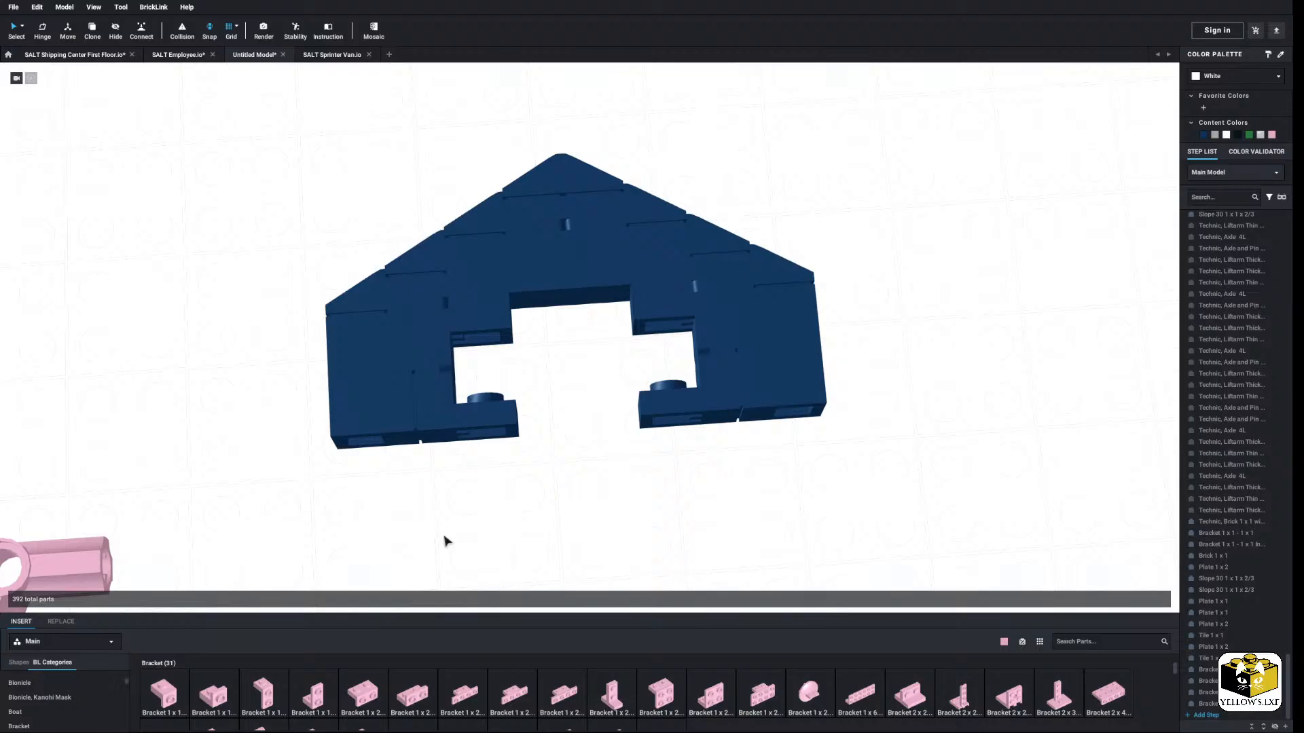
Step: Delete the Brick 1 x 1 at the inner center and insert a Brick 1 x 2 from the Brick category in its place
scroll(507, 511, up, 5)
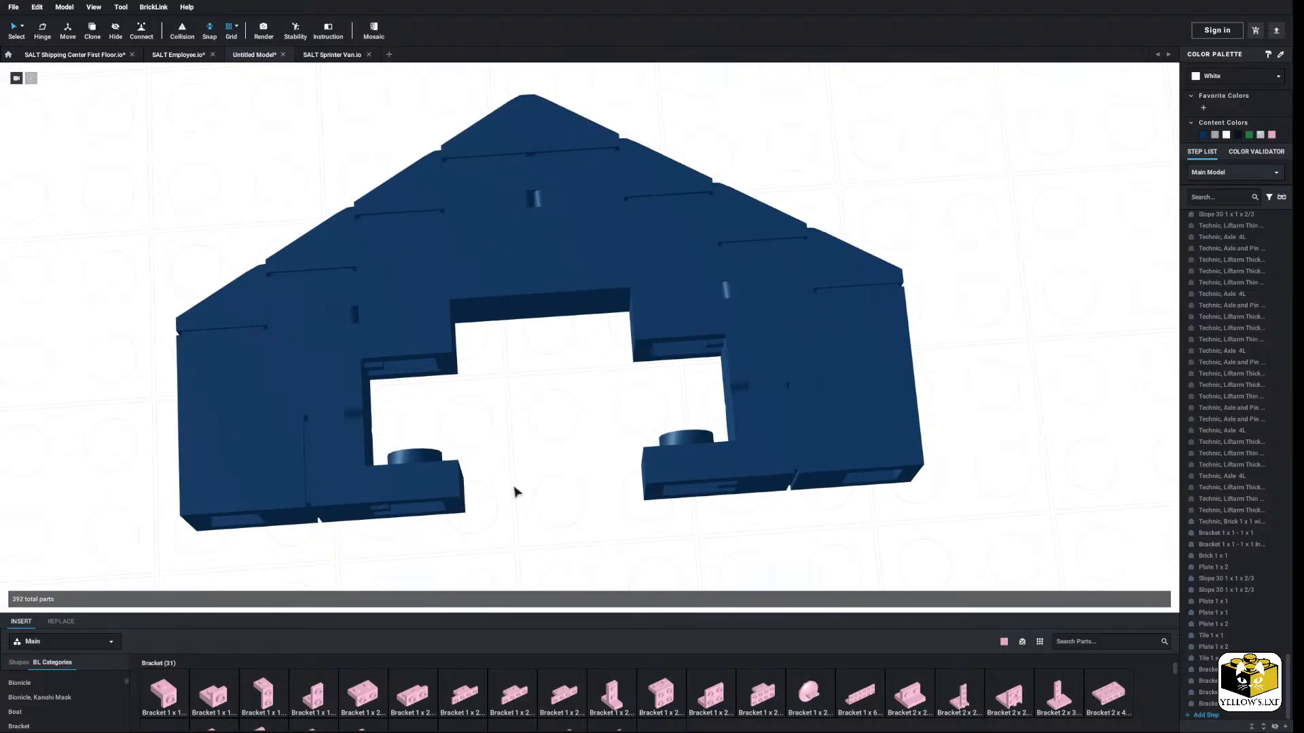
click(493, 310)
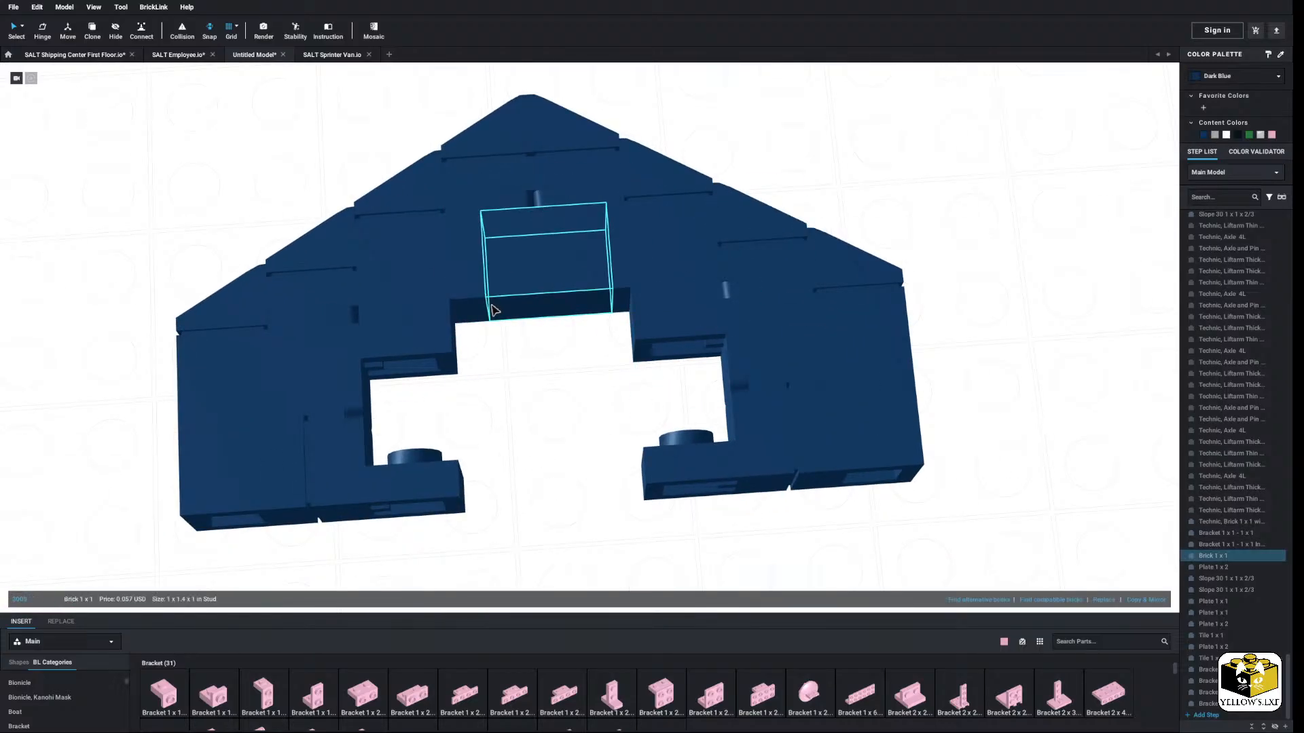
right_click(493, 310)
click(514, 345)
scroll(42, 686, down, 10)
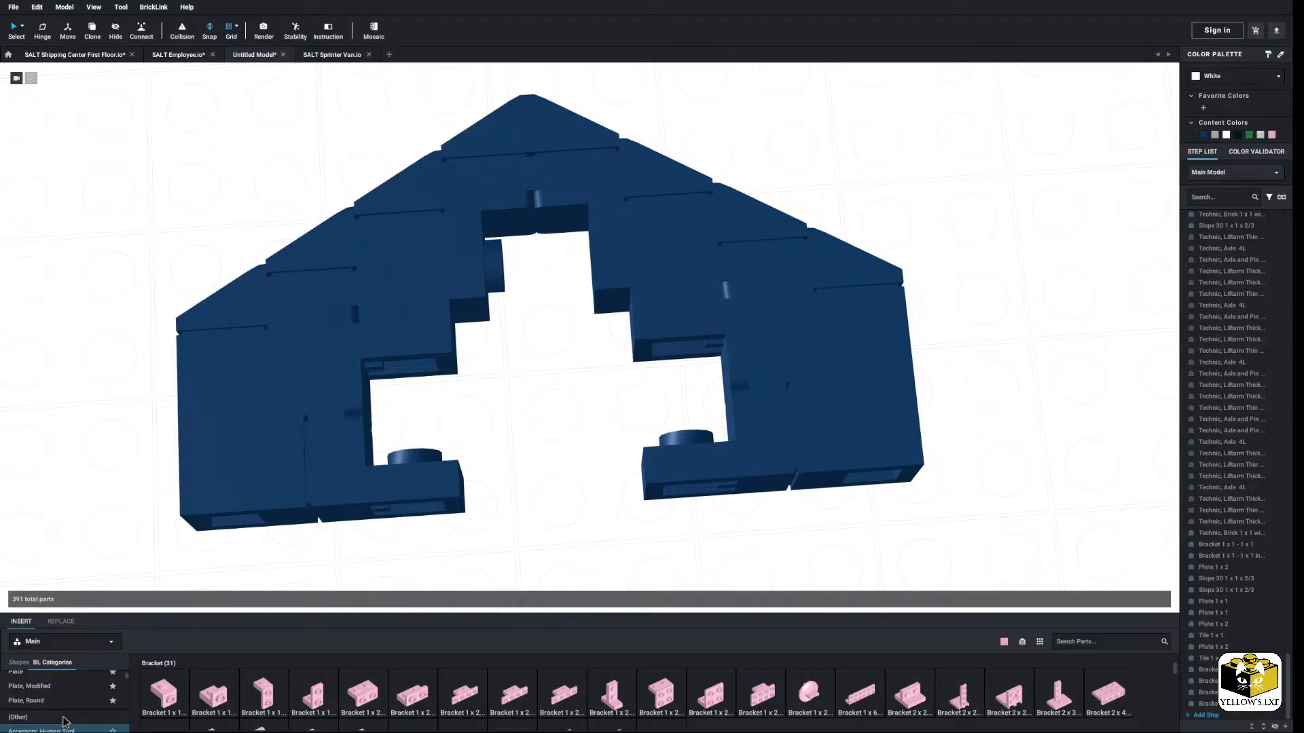
click(42, 677)
scroll(61, 696, up, 3)
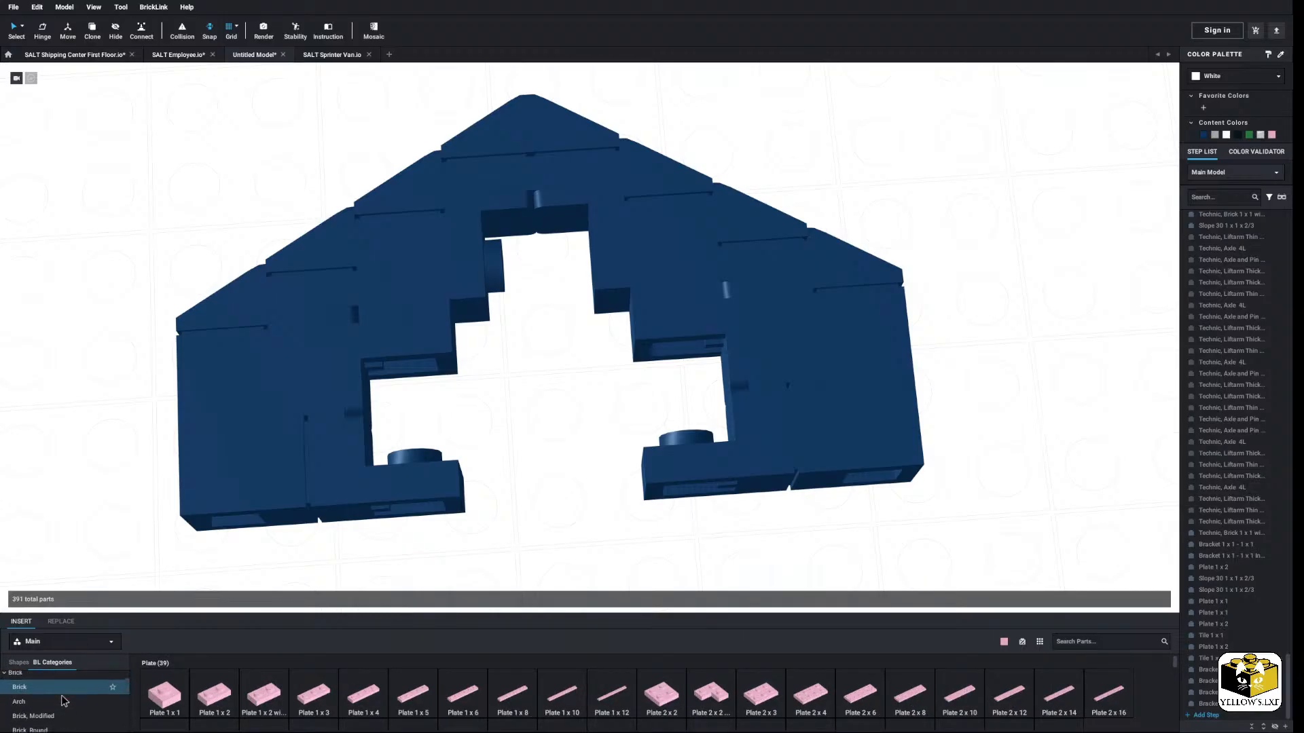
click(55, 701)
click(363, 694)
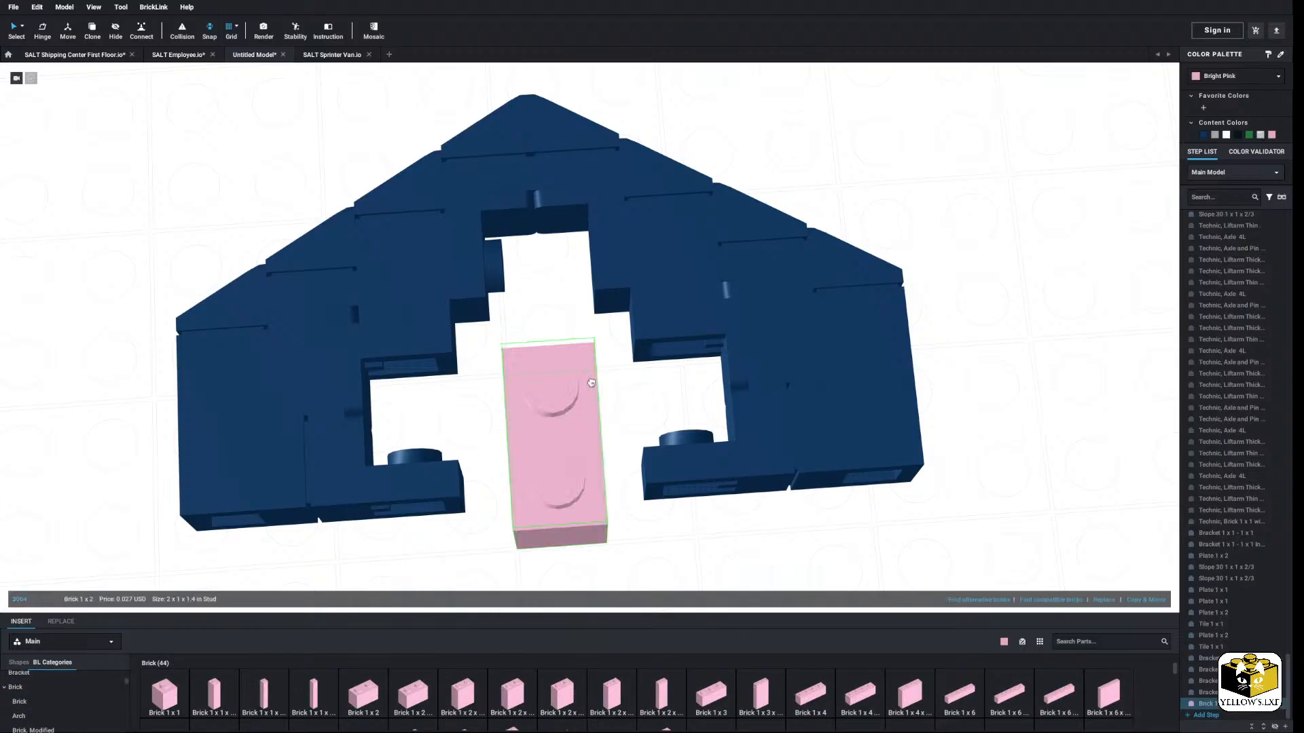
click(554, 454)
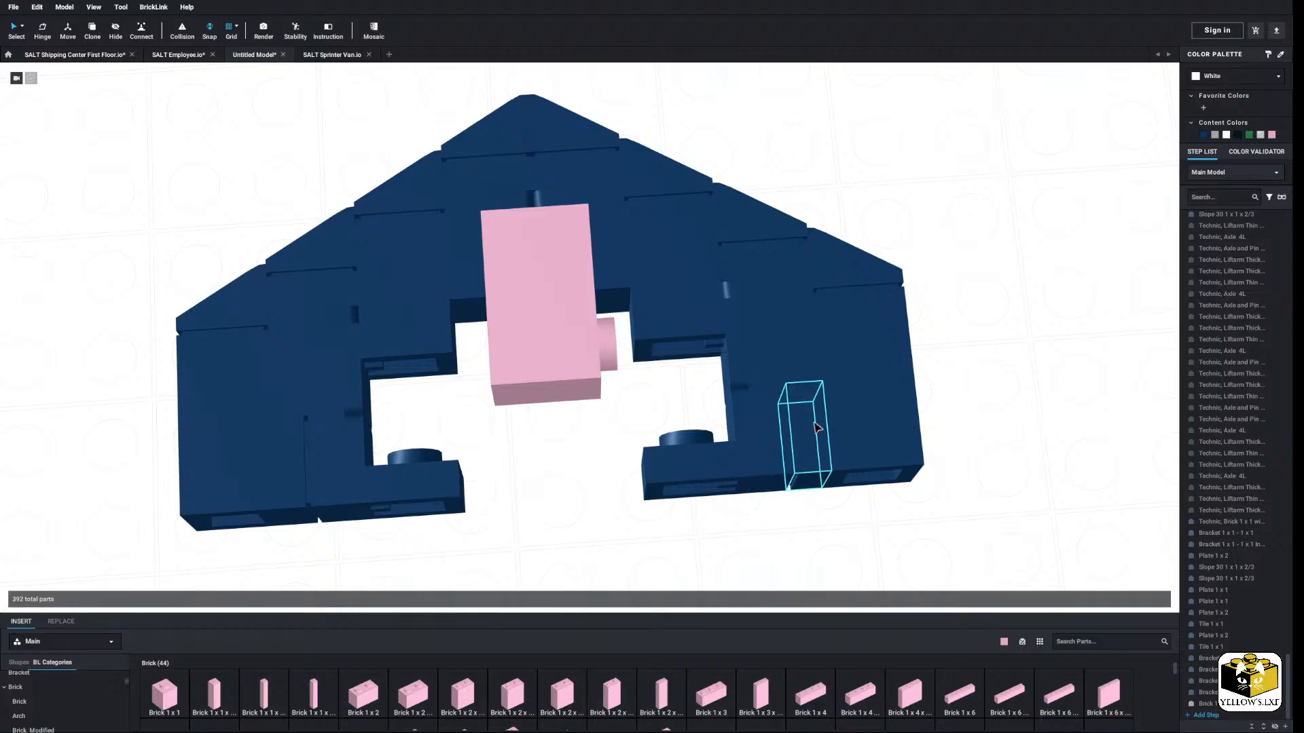
Step: Paste a copy of the Tile 1 x 1 on the center brick's right side and a copied Plate 1 x 1 on its left side
right_click(817, 427)
click(825, 430)
right_click(934, 372)
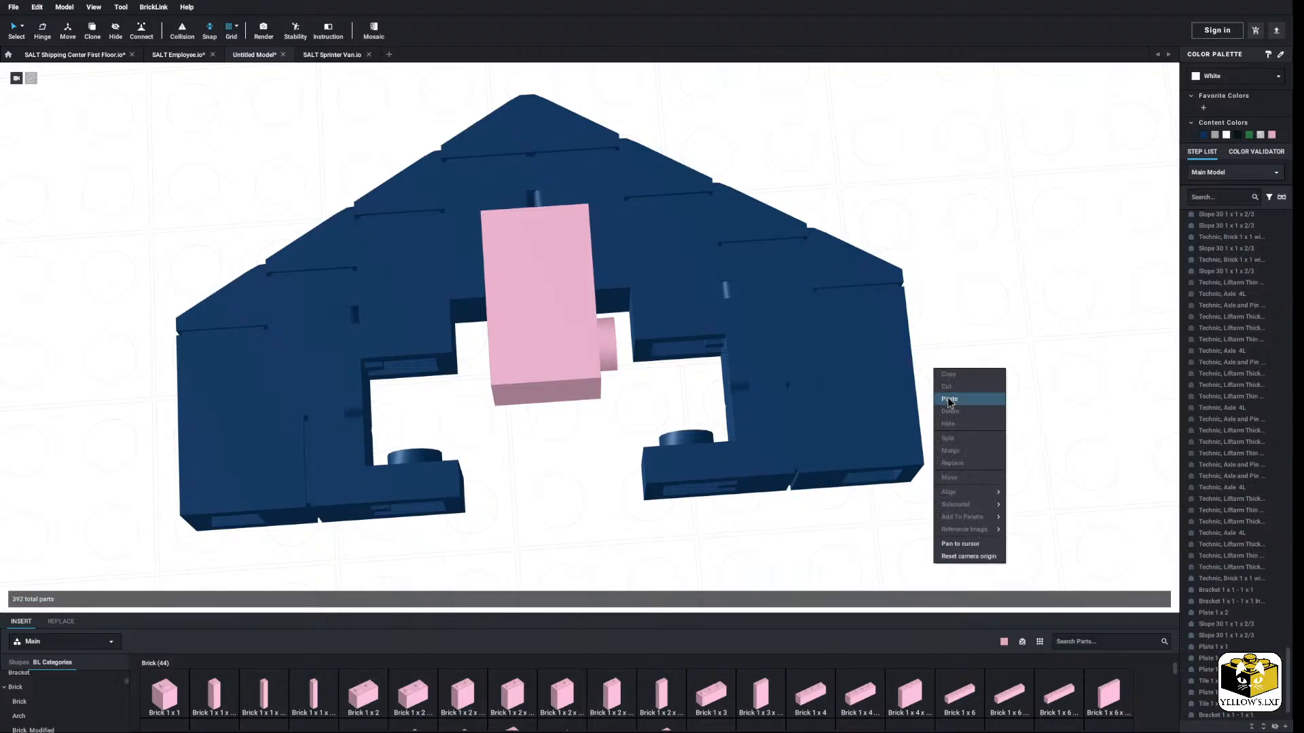
click(950, 400)
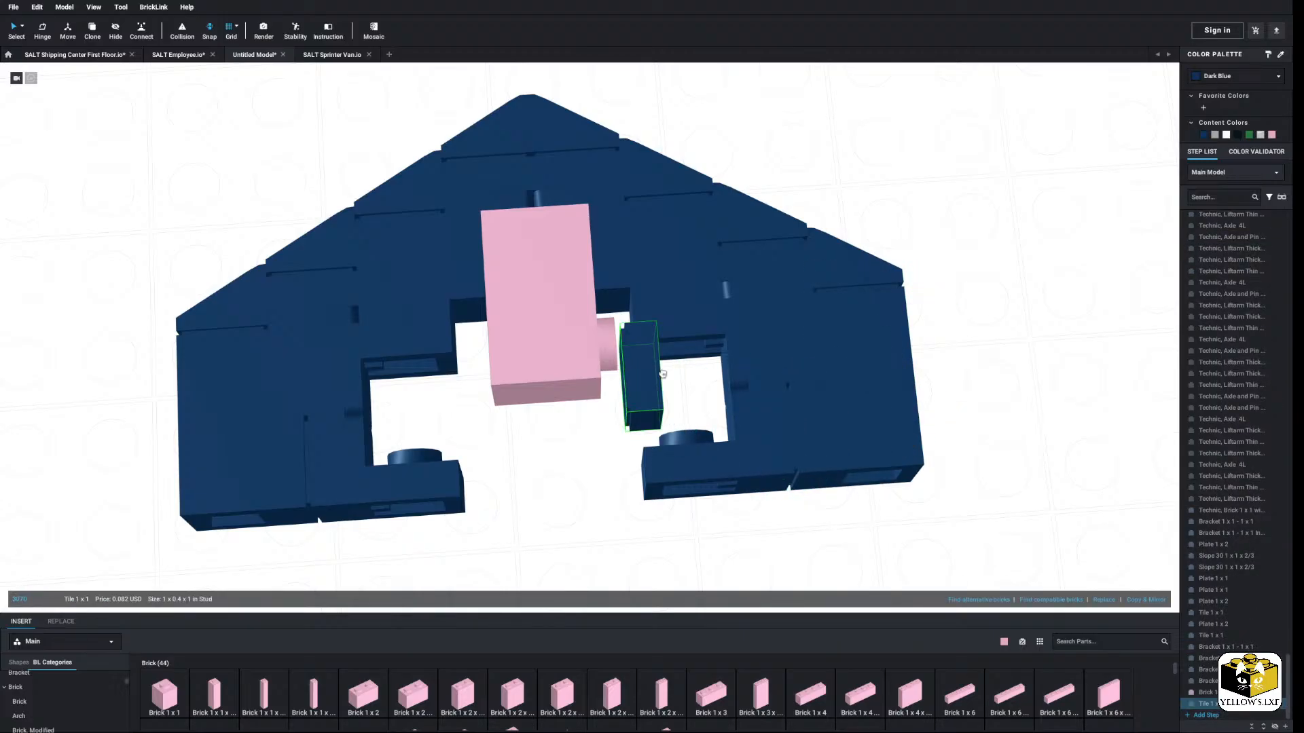
right_click(889, 459)
click(899, 465)
right_click(999, 427)
click(1012, 455)
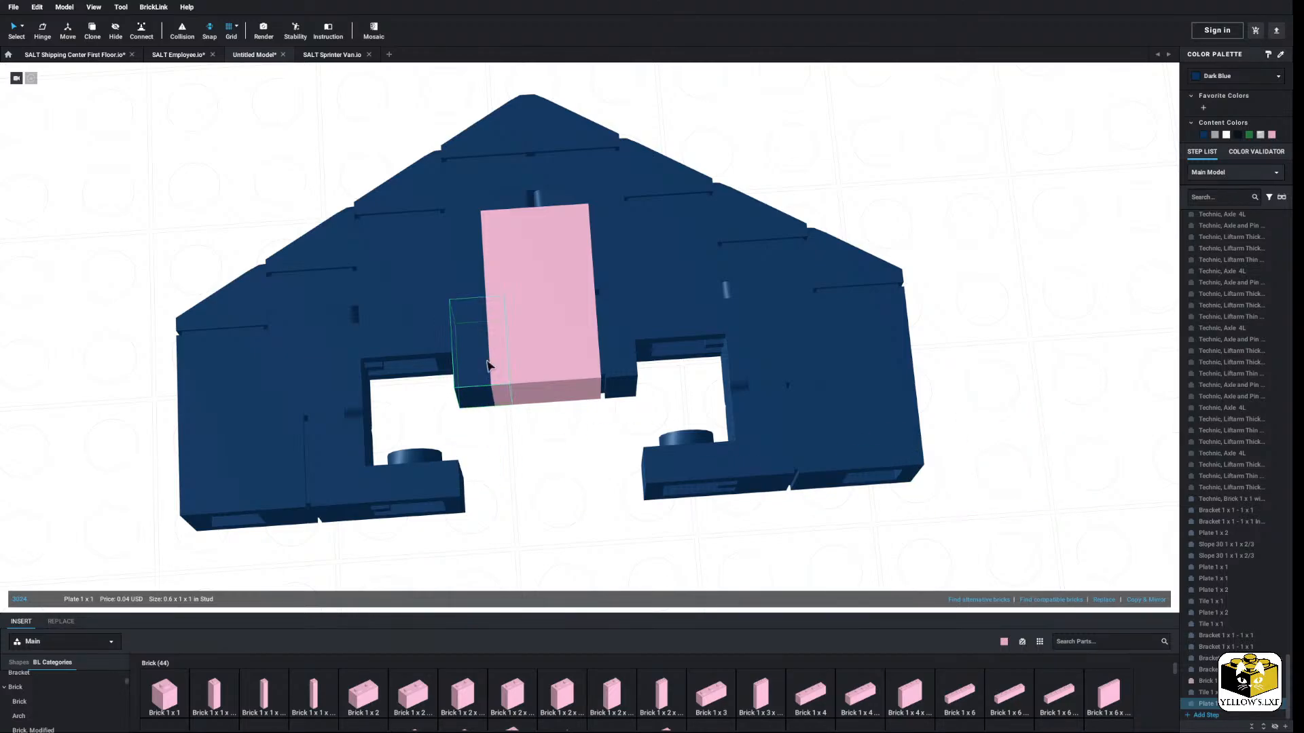
Step: Recolor the center Brick 1 x 2 Dark Blue
click(552, 364)
click(1204, 135)
click(1091, 249)
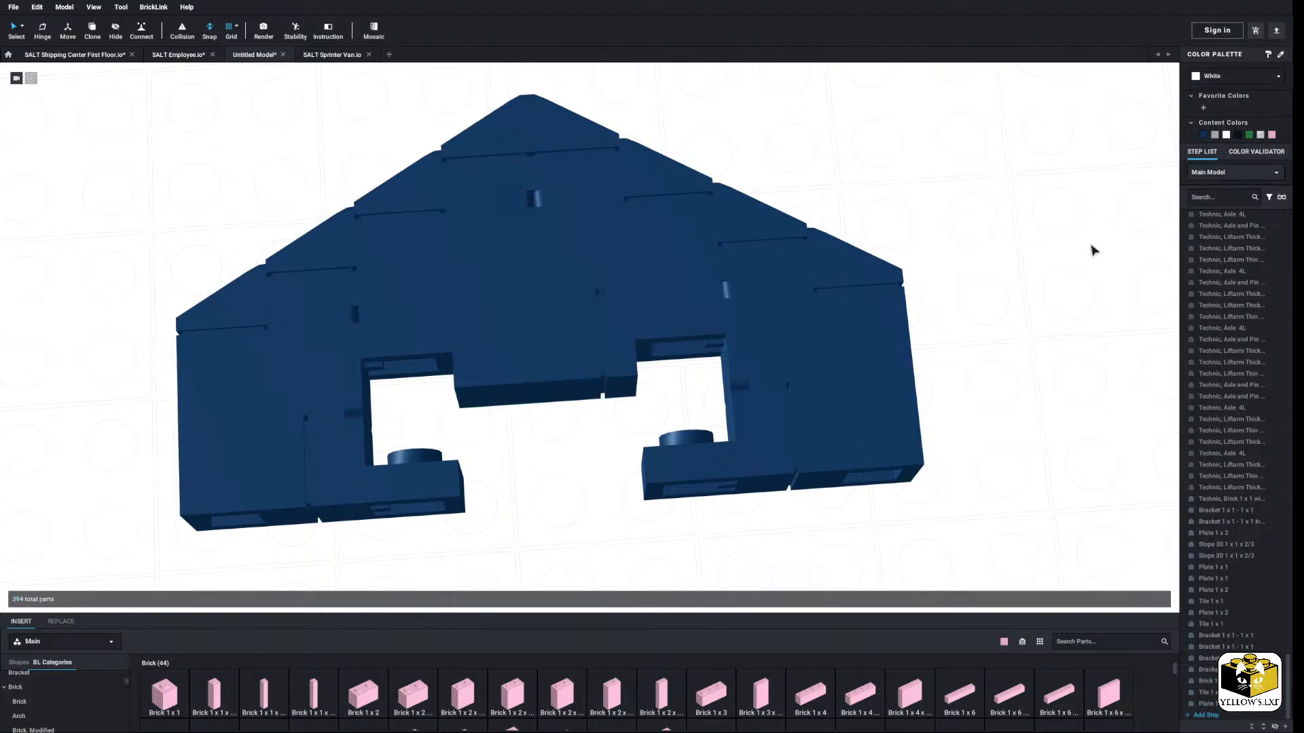
Step: Insert a Plate, Modified 1 x 4 with 2 Studs without Groove beside the right arm and color it Dark Blue
scroll(1066, 271, down, 5)
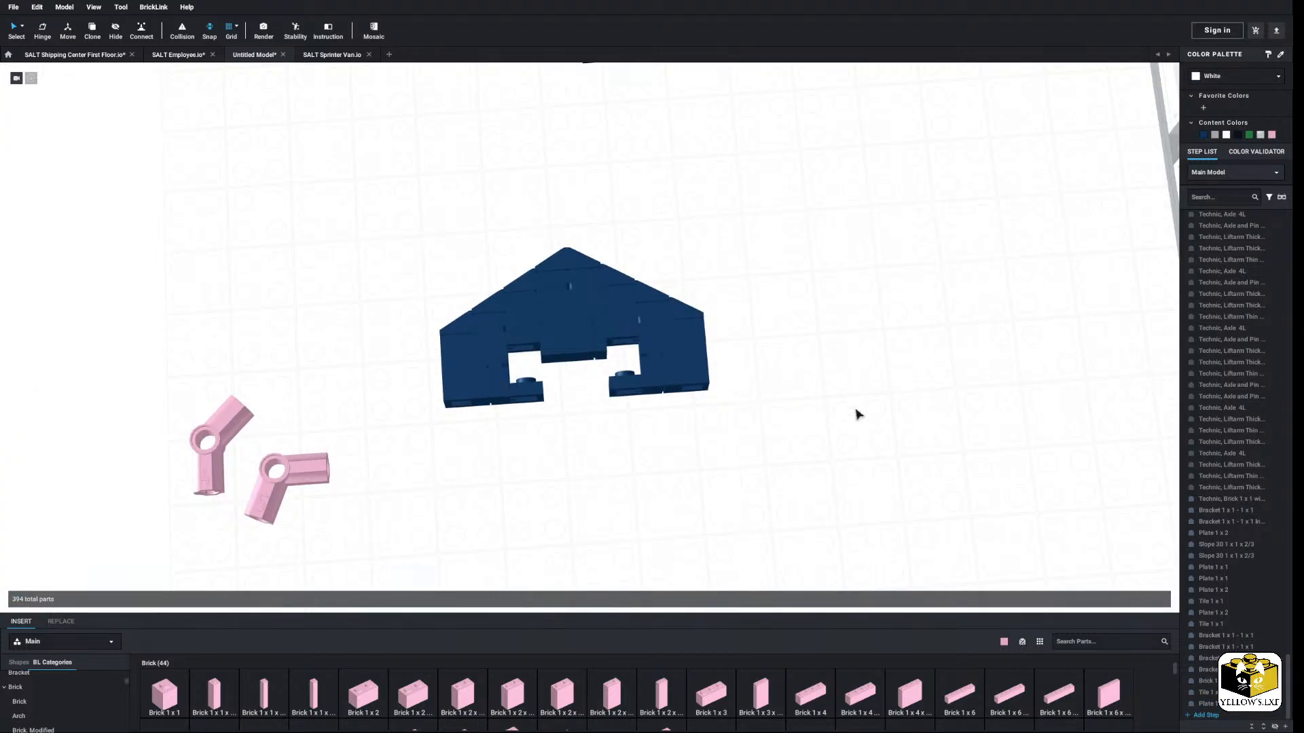
scroll(588, 455, up, 4)
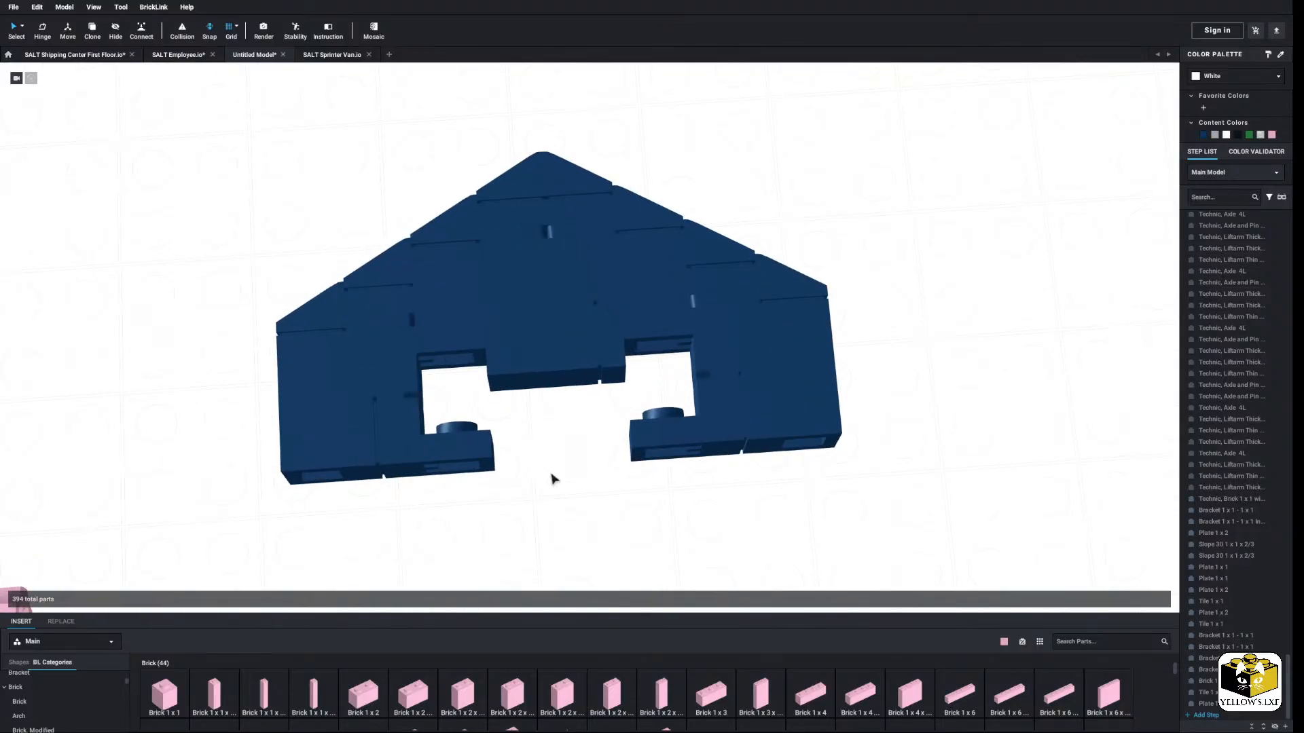
scroll(46, 701, down, 10)
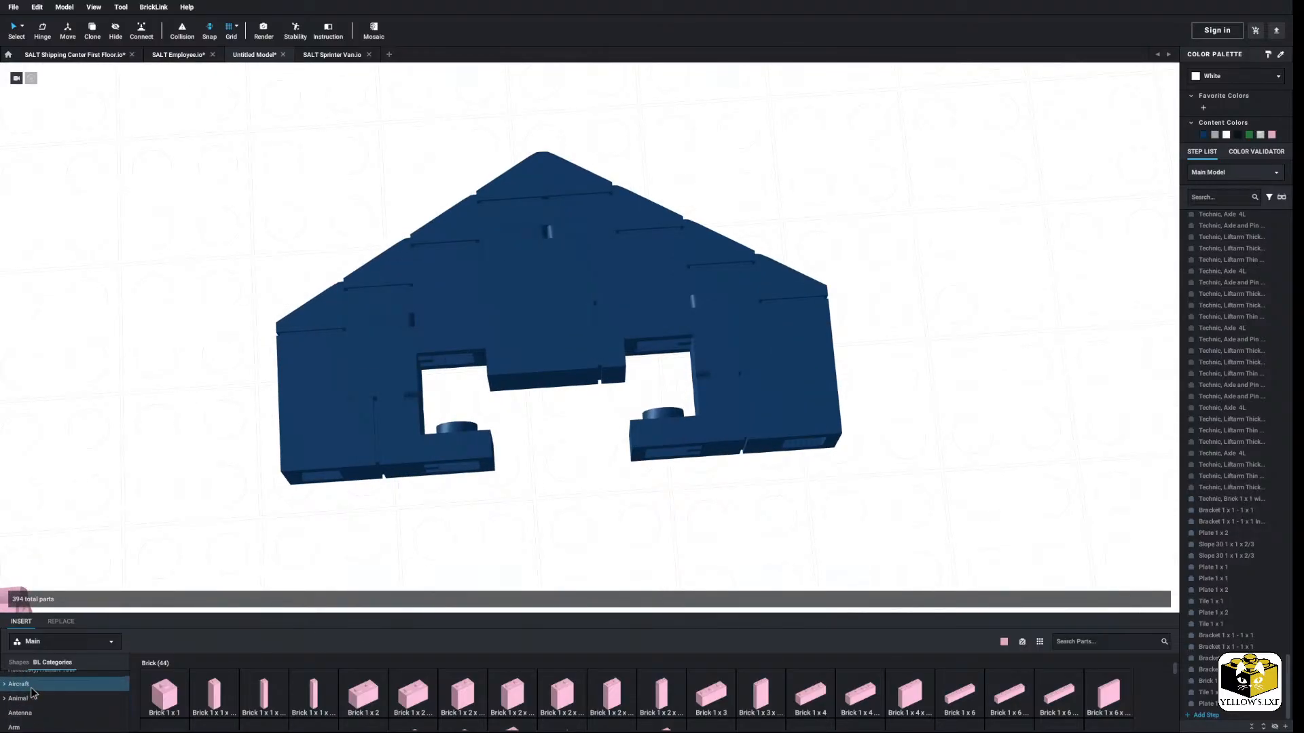
click(45, 693)
scroll(852, 681, down, 3)
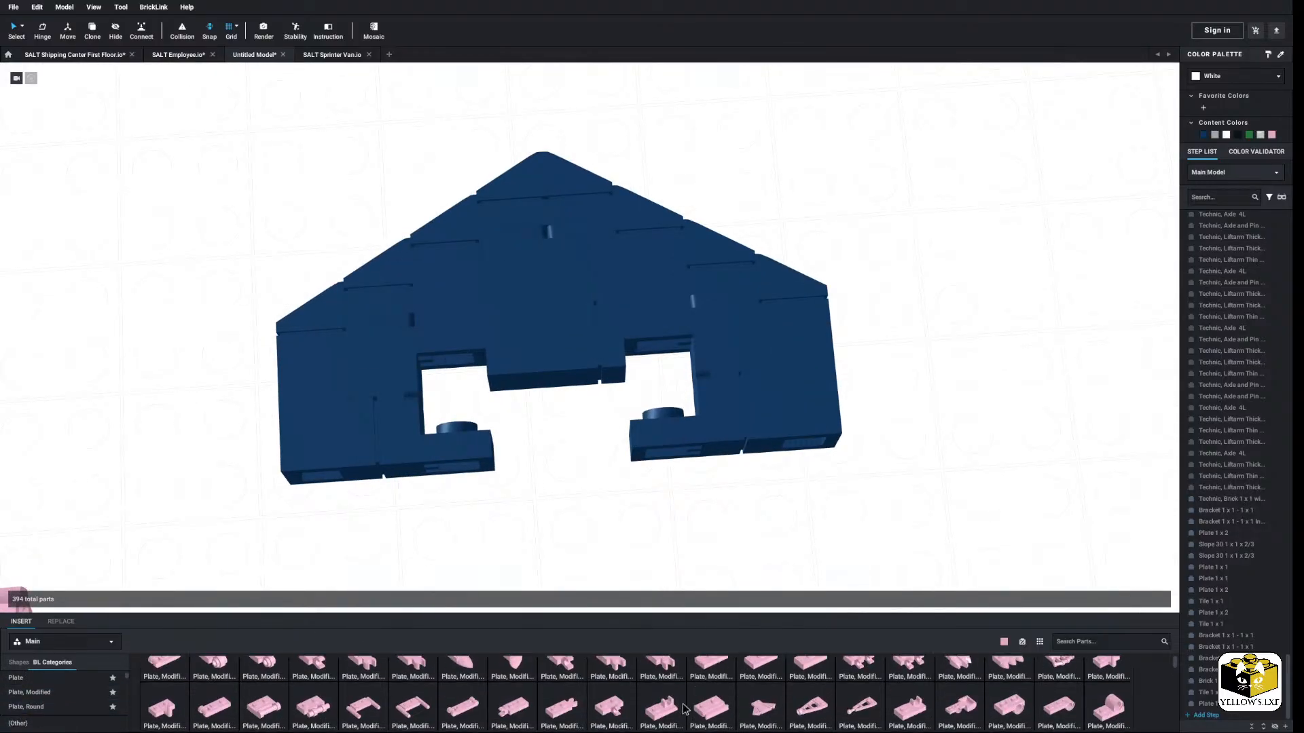
click(852, 681)
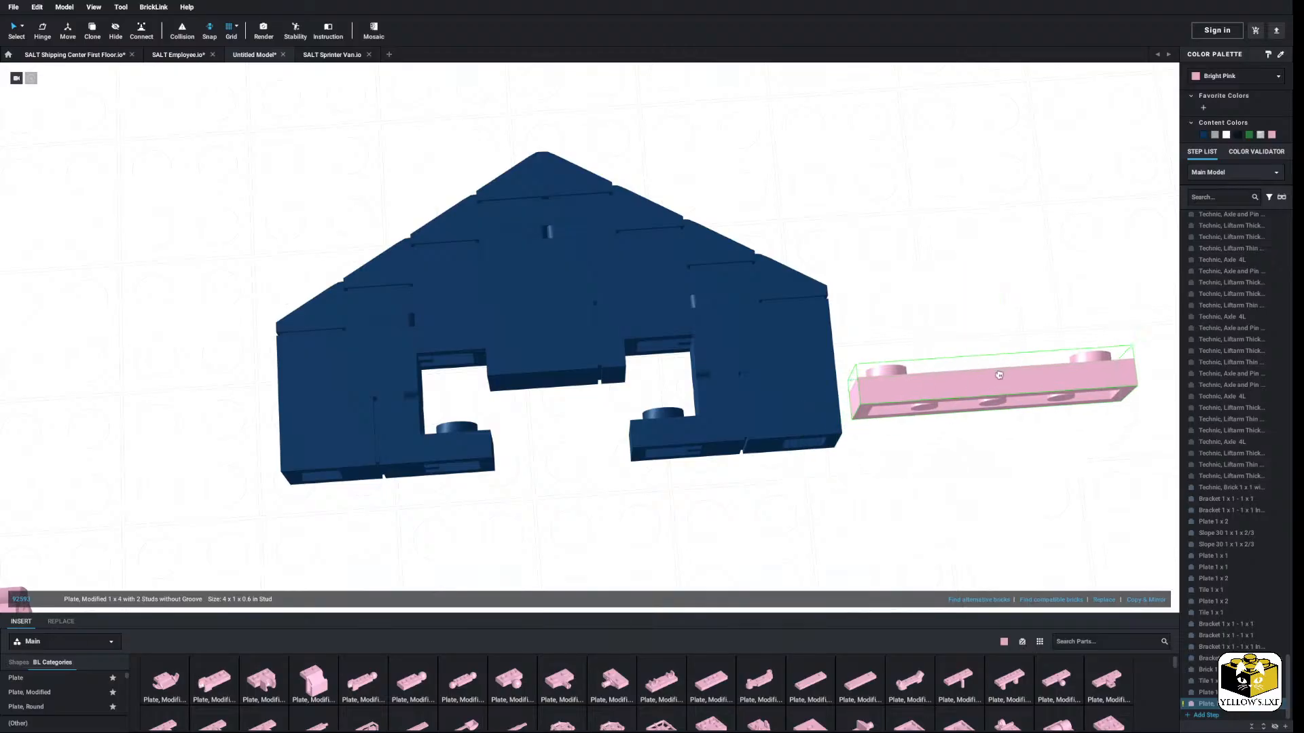
key(Down)
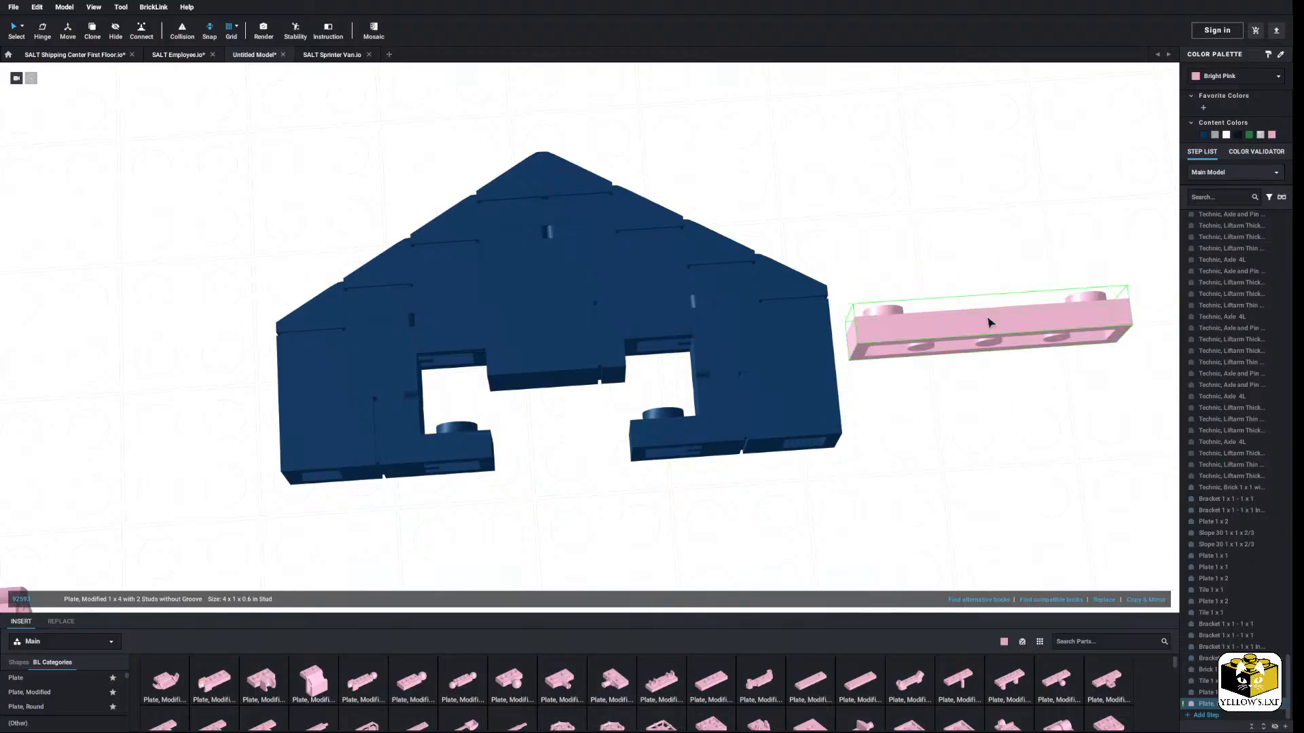
click(1225, 78)
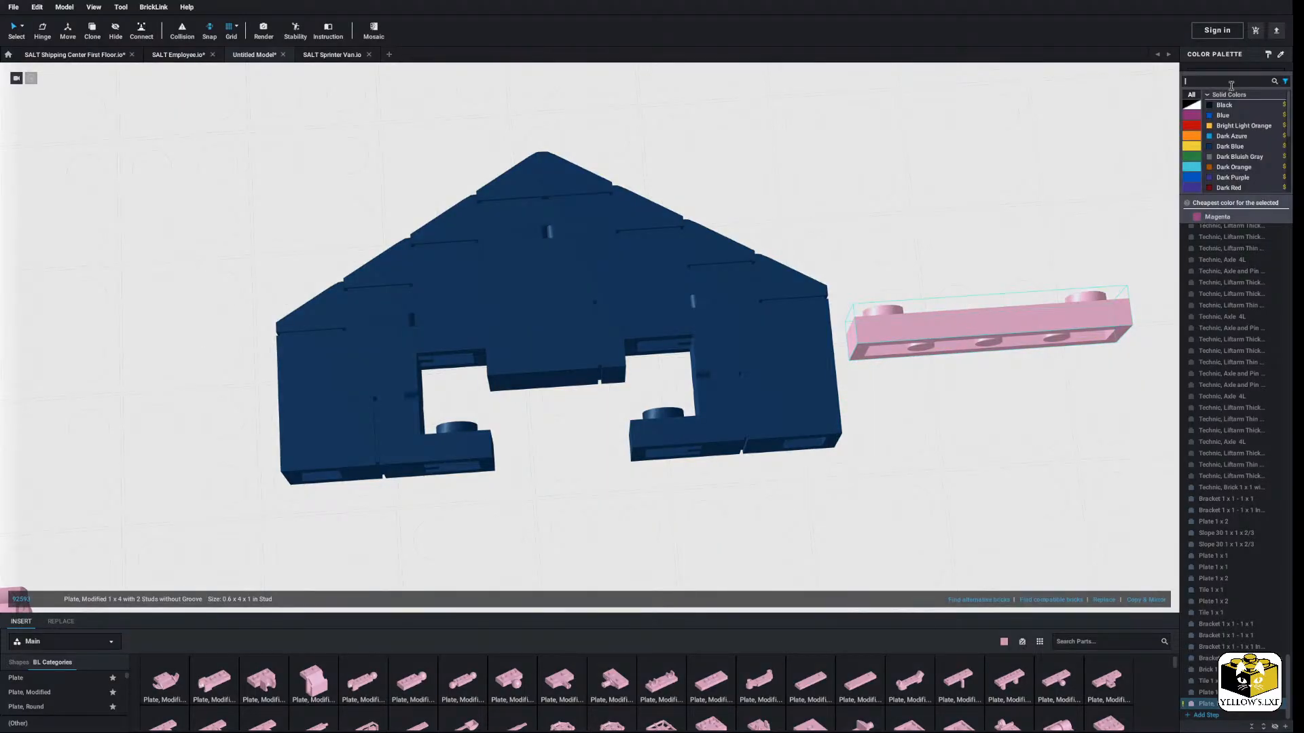
click(1230, 146)
click(1008, 276)
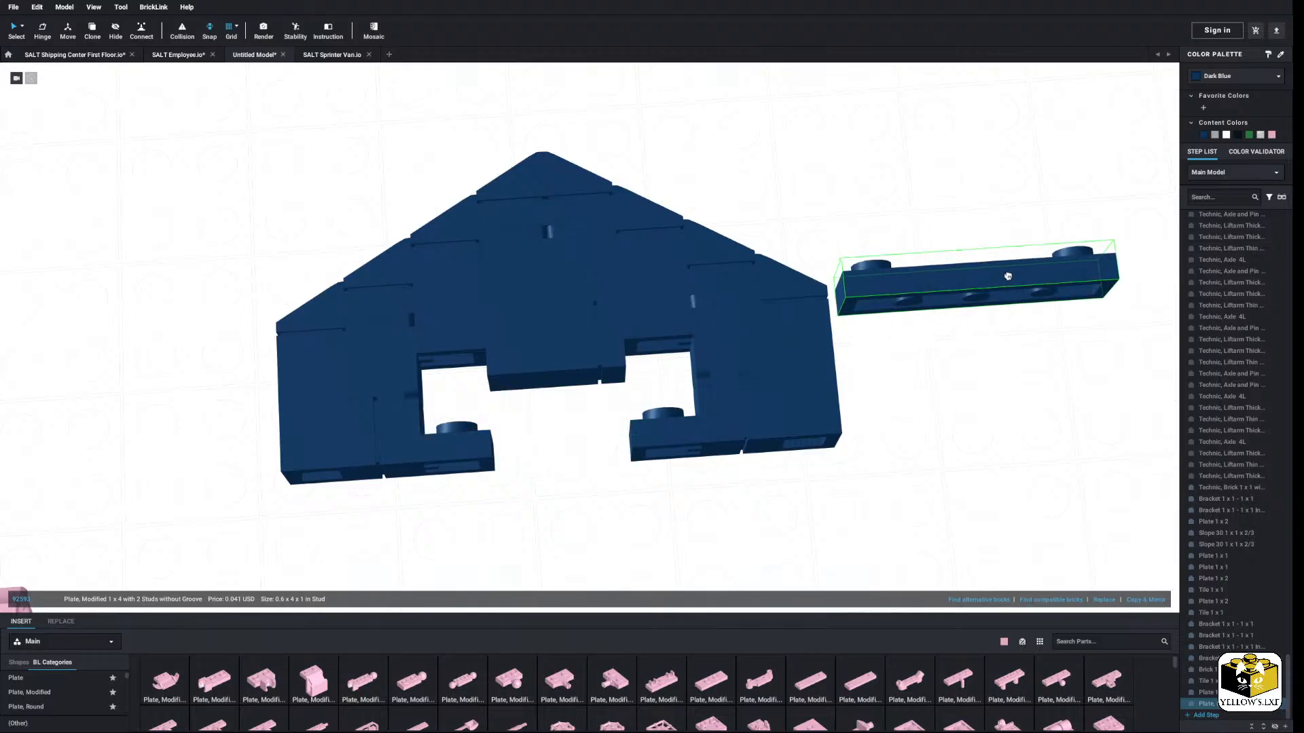
click(986, 374)
Step: Insert a Plate 1 x 4 from the Plate category across the opening between the two arms' inner brackets
click(54, 678)
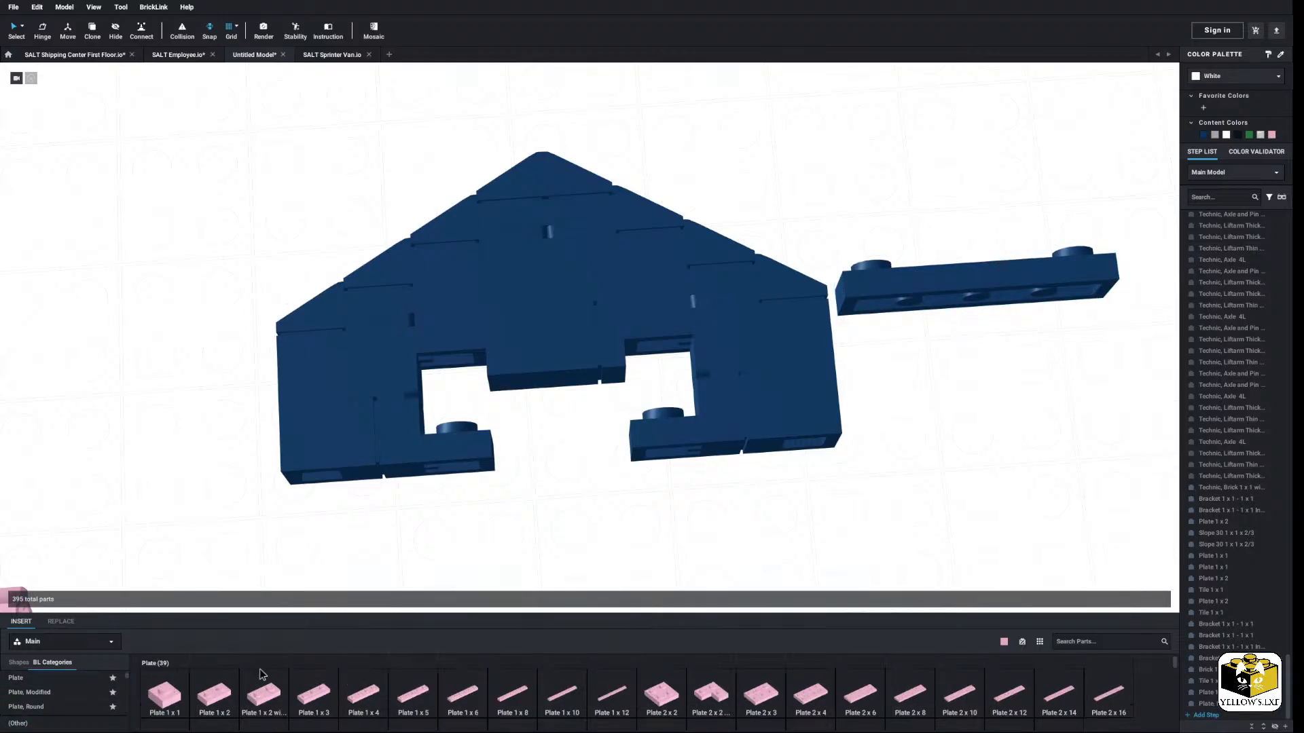
click(353, 703)
click(564, 407)
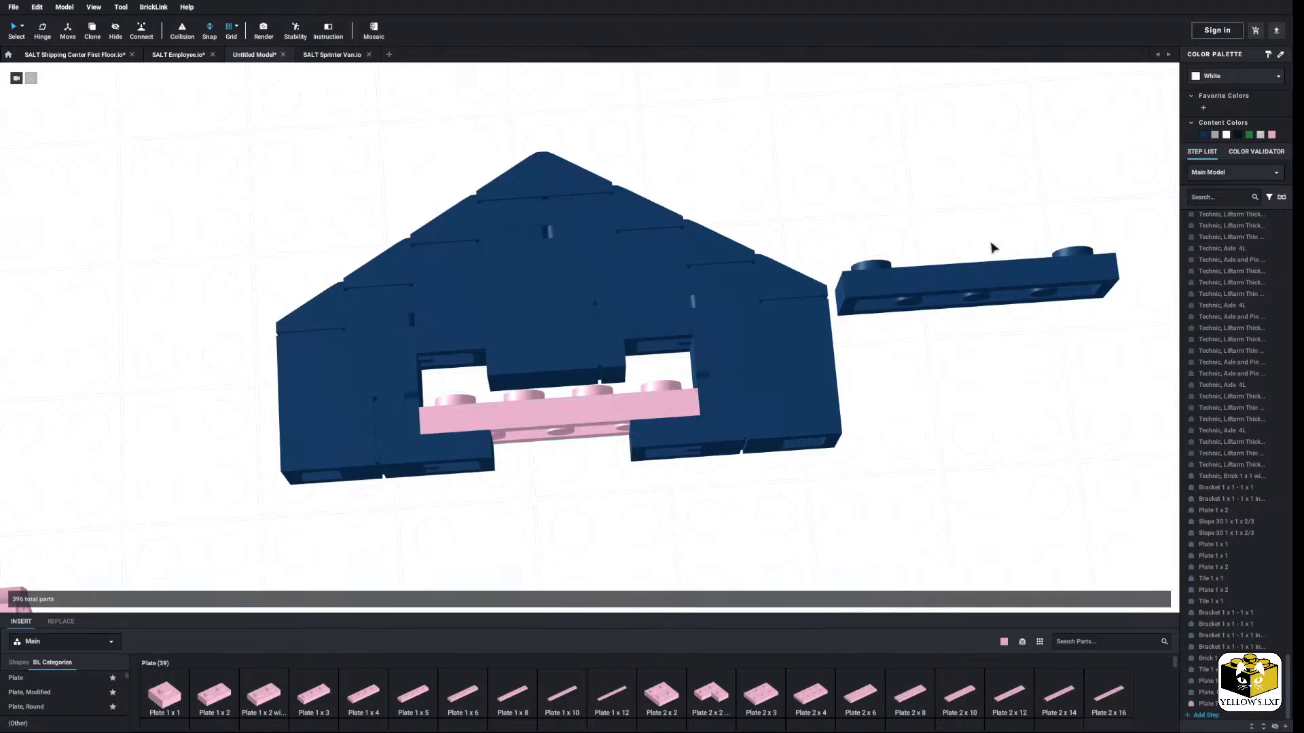
Step: Move the Dark Blue Plate, Modified 1 x 4 with 2 Studs onto the Plate 1 x 4 across the opening
click(863, 318)
drag(863, 318, 582, 387)
click(471, 573)
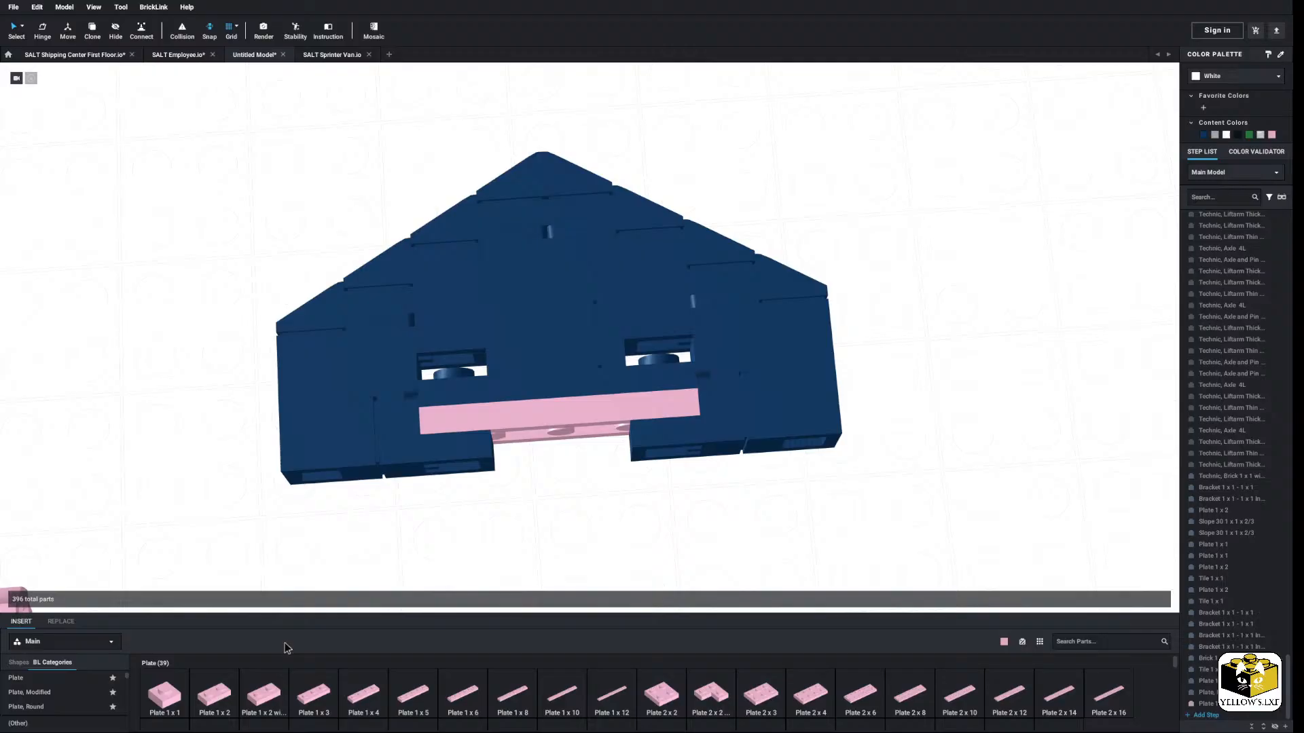
Step: Fill the bottom center gap with a Plate 1 x 2 and both side gaps with Plates 1 x 1, and color the pink plates Dark Blue
click(199, 703)
click(561, 445)
click(165, 694)
click(444, 383)
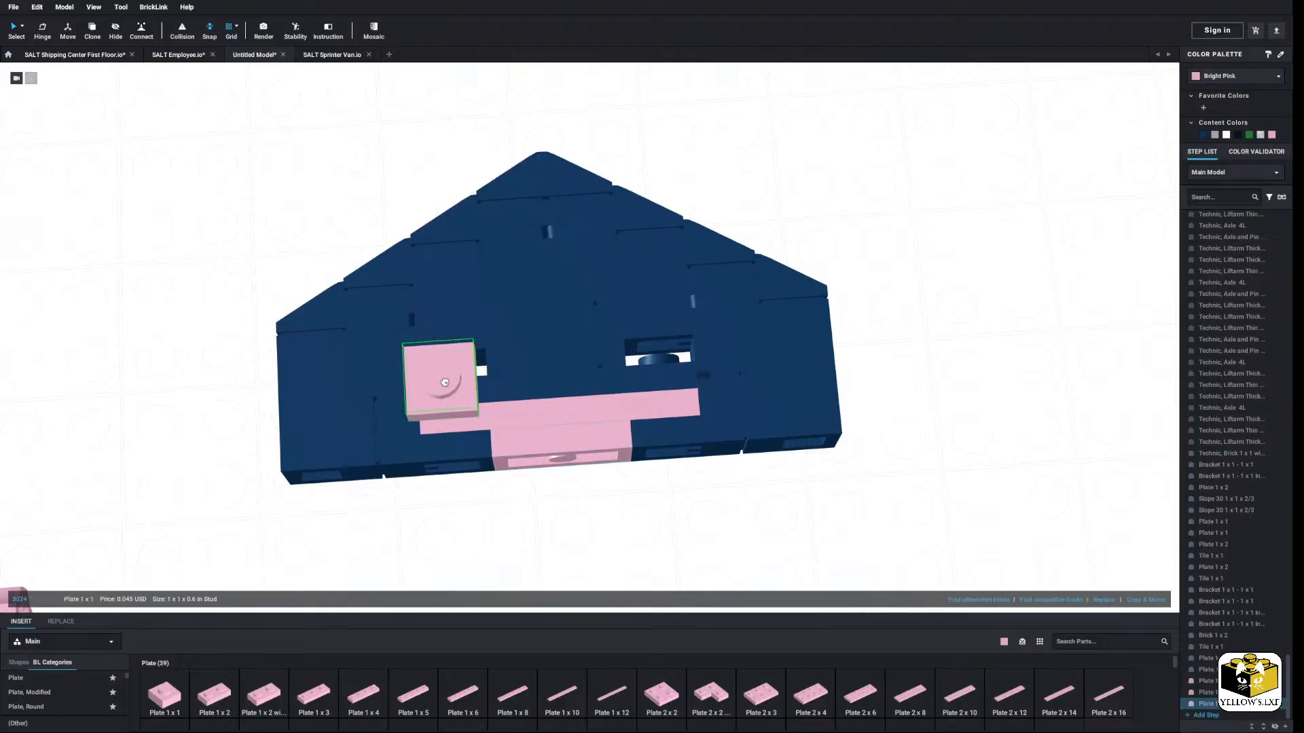
click(453, 375)
click(157, 698)
click(658, 355)
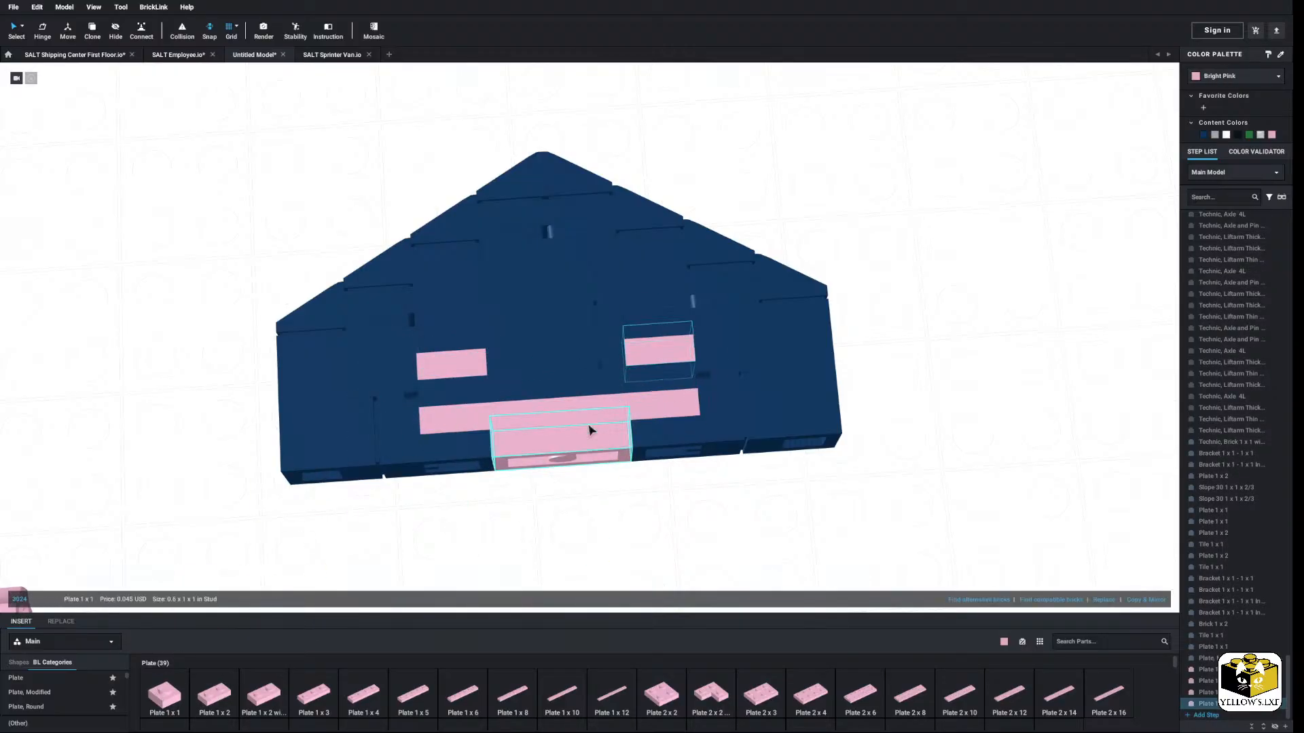
ctrl+click(590, 428)
ctrl+click(571, 416)
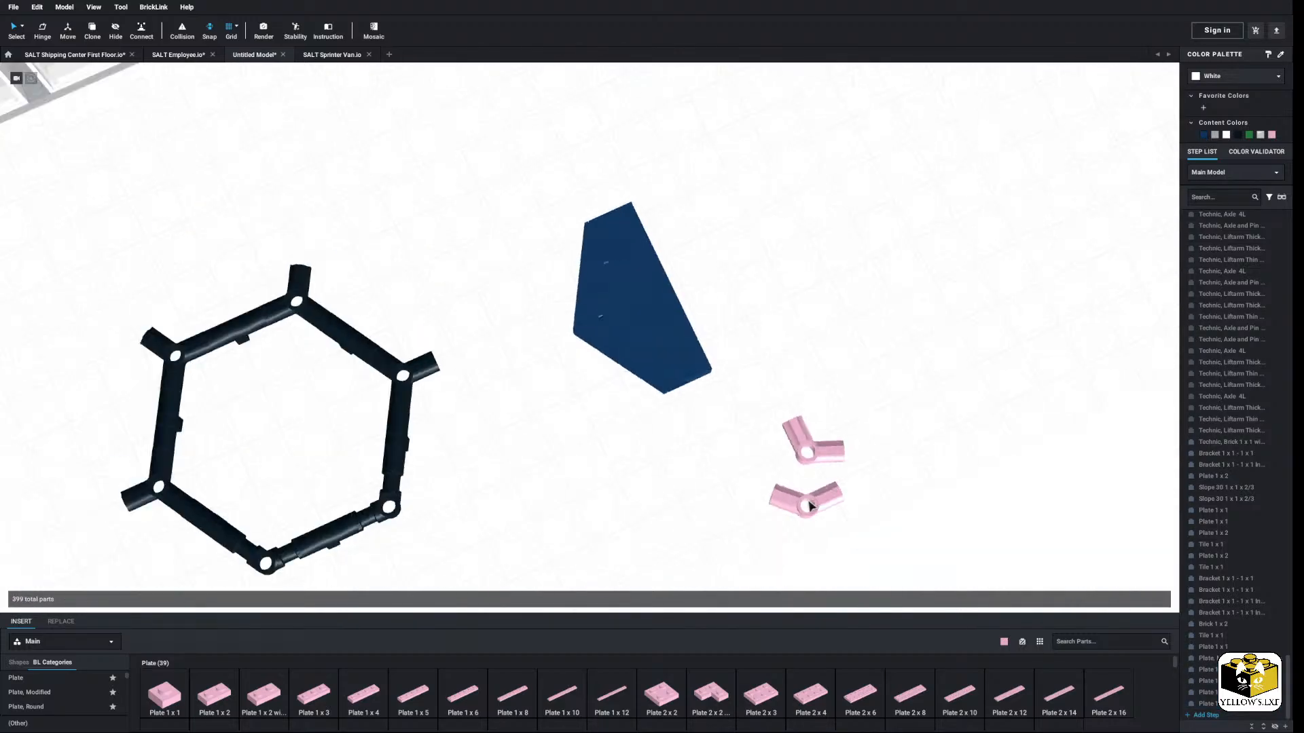
Step: Create a mirrored copy of the complete Dark Blue half against its flat edge to form a full hexagon
right_drag(810, 506, 720, 289)
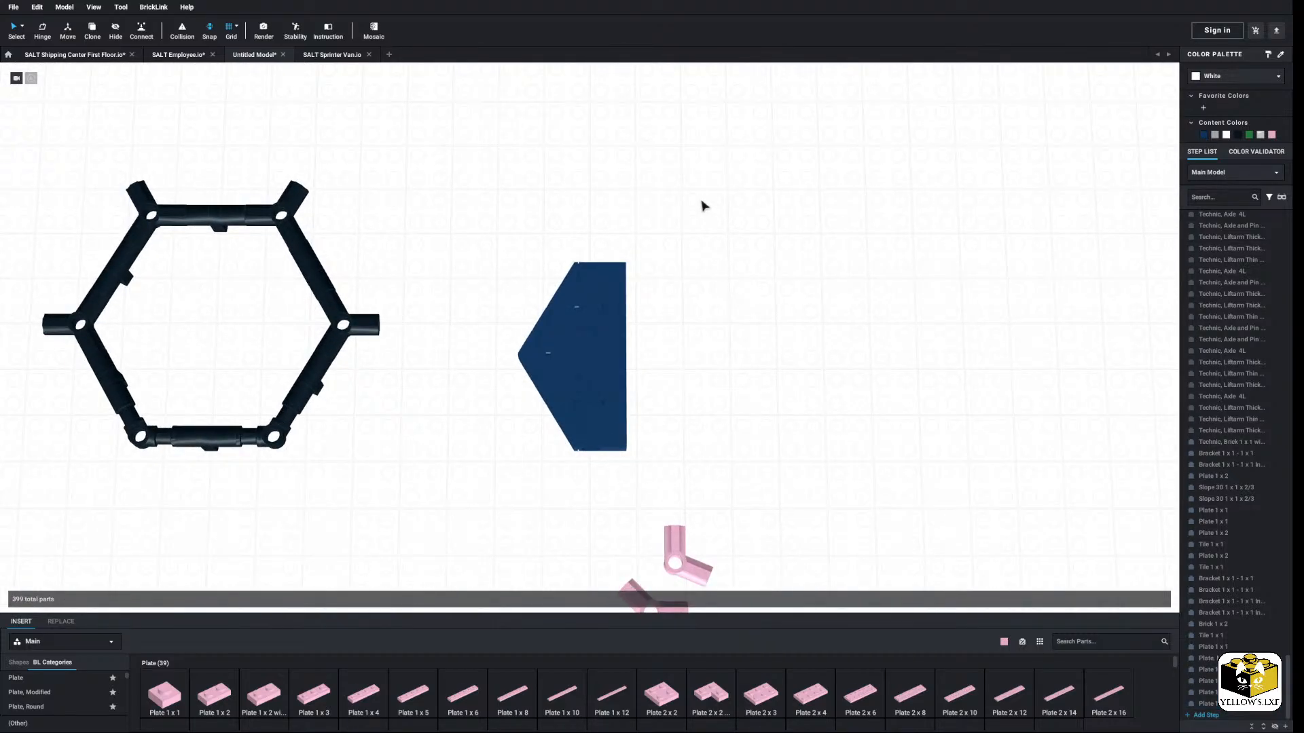
drag(703, 205, 498, 520)
click(1146, 599)
scroll(736, 451, up, 3)
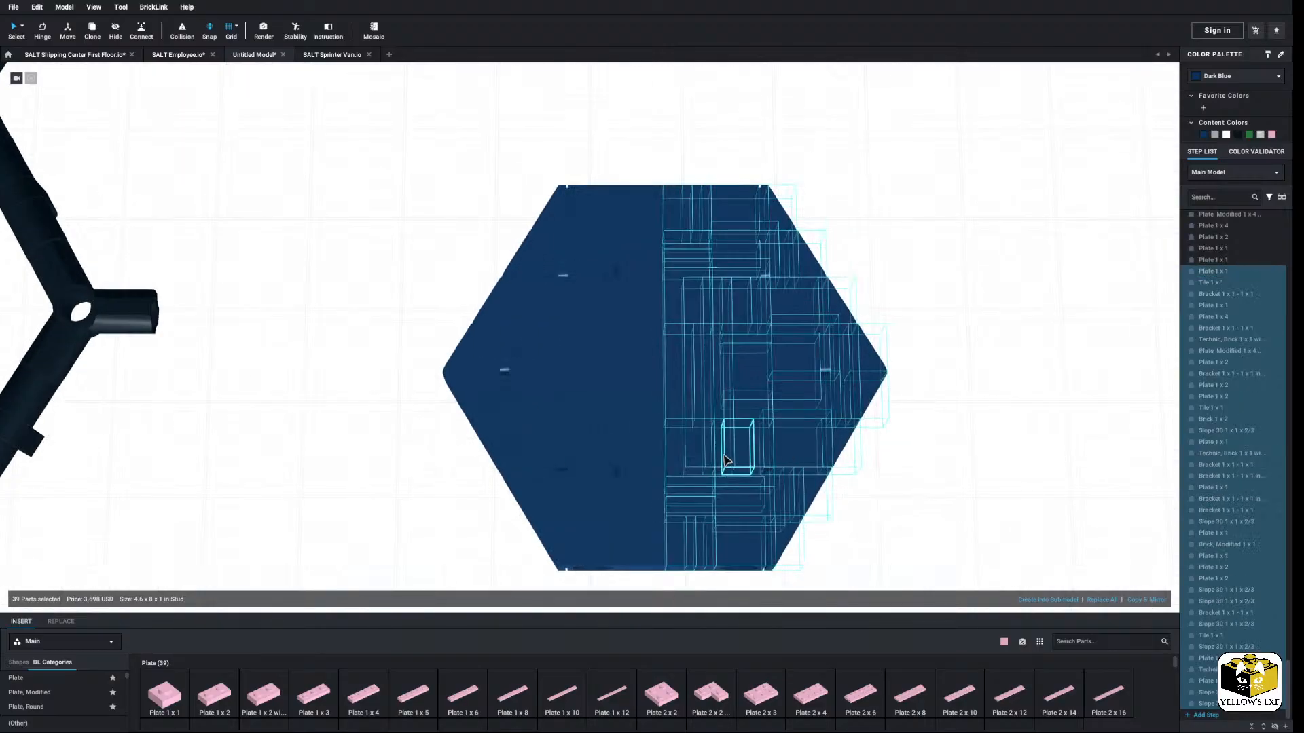
middle_drag(747, 462, 687, 468)
scroll(653, 454, down, 1)
scroll(655, 457, down, 1)
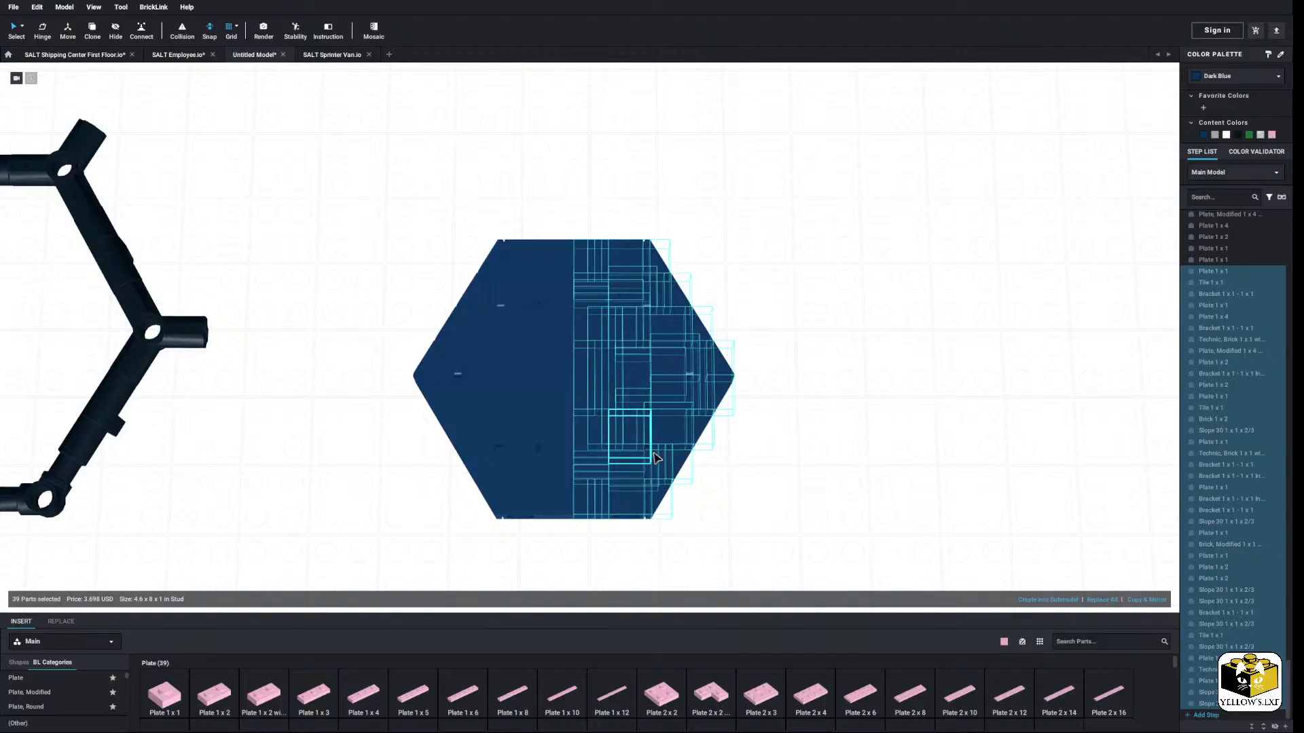
Step: Pull the mirrored half away from the original and delete it
drag(657, 459, 715, 450)
right_click(716, 448)
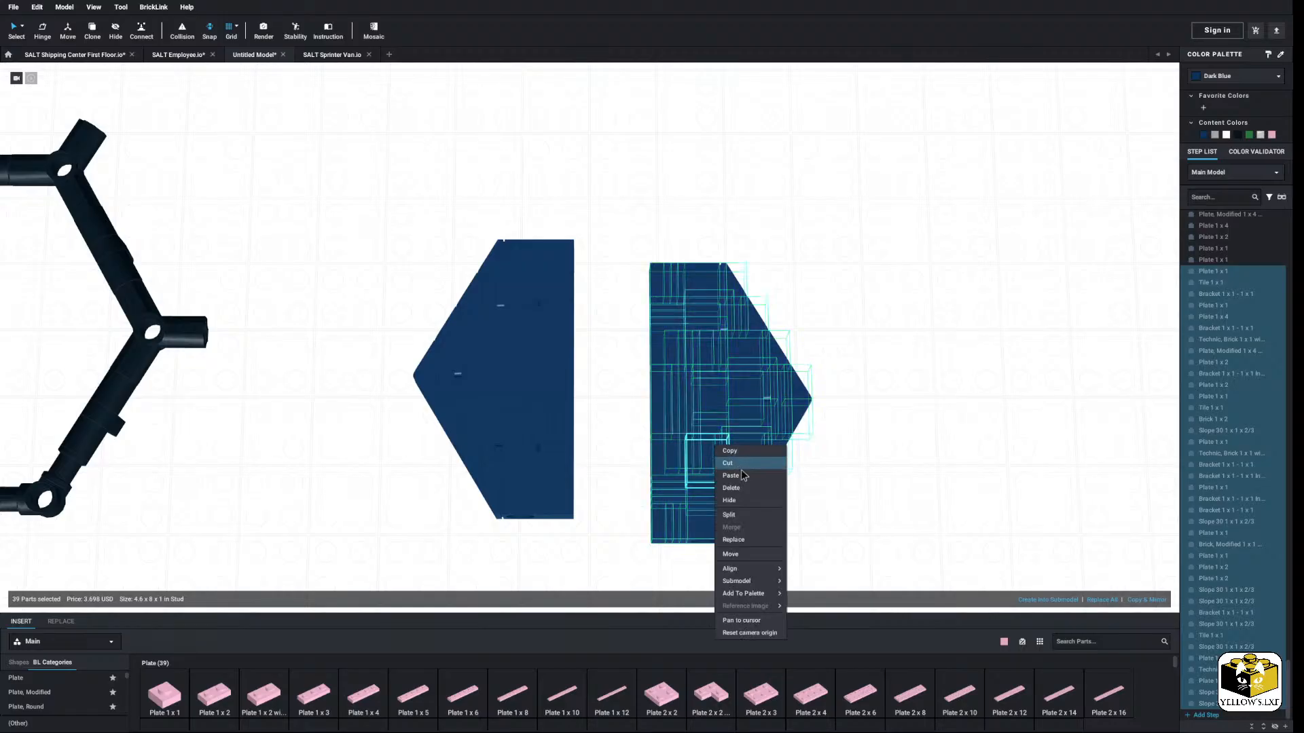
click(743, 489)
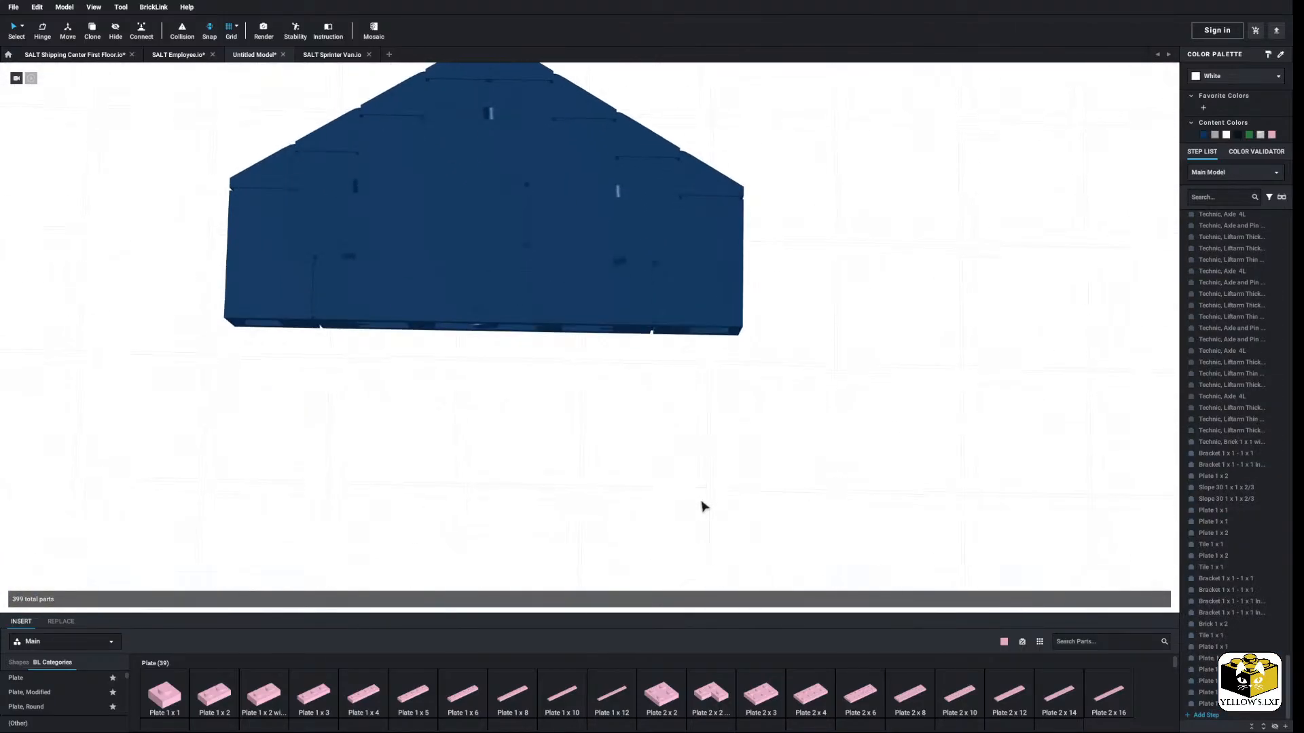
Step: Select the plates, tiles and inverted brackets along the half's flat edge and pull them off as a group just below it
right_drag(702, 501, 680, 505)
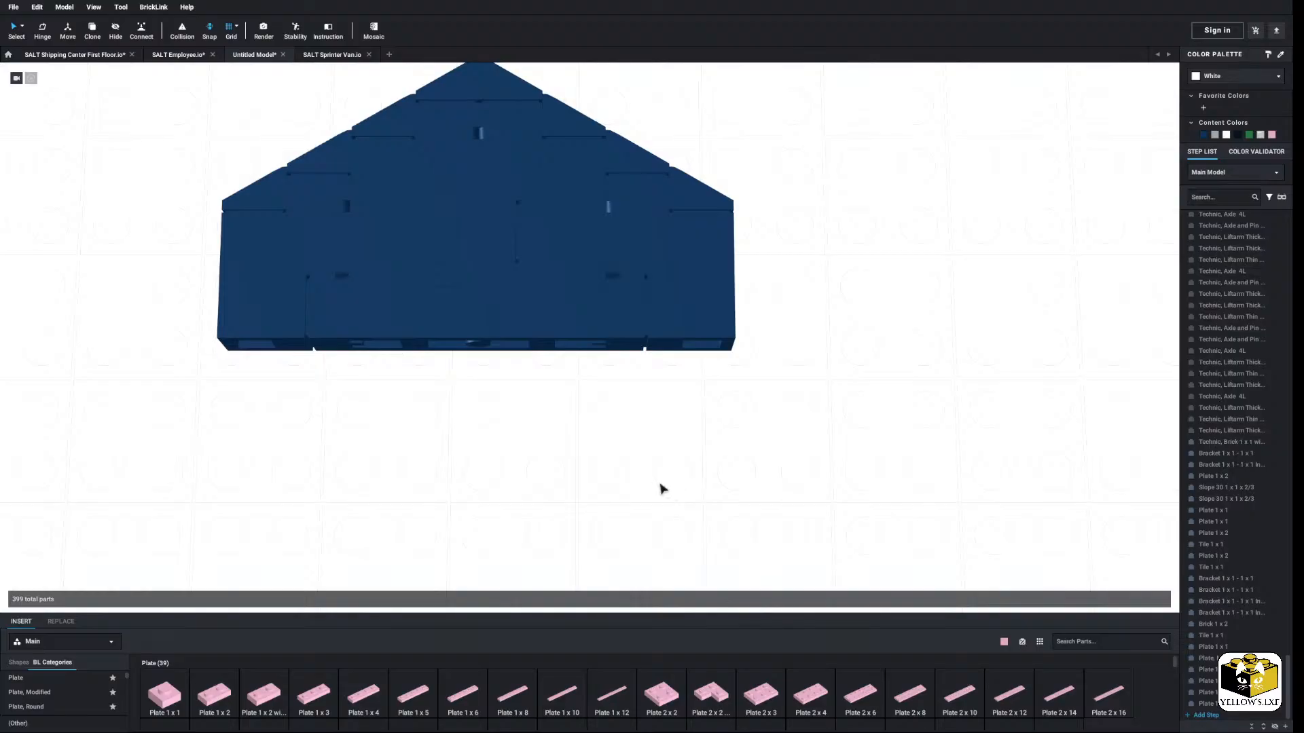
middle_drag(624, 471, 625, 485)
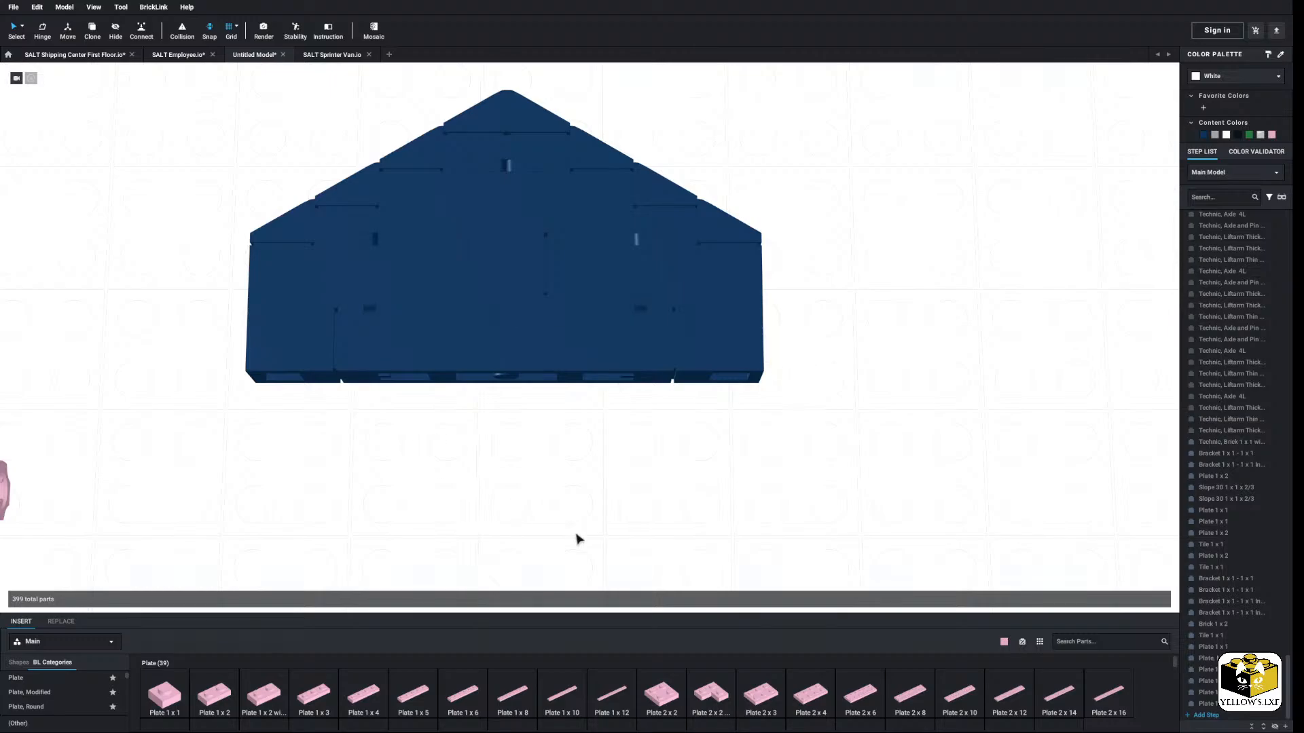
right_drag(576, 540, 578, 511)
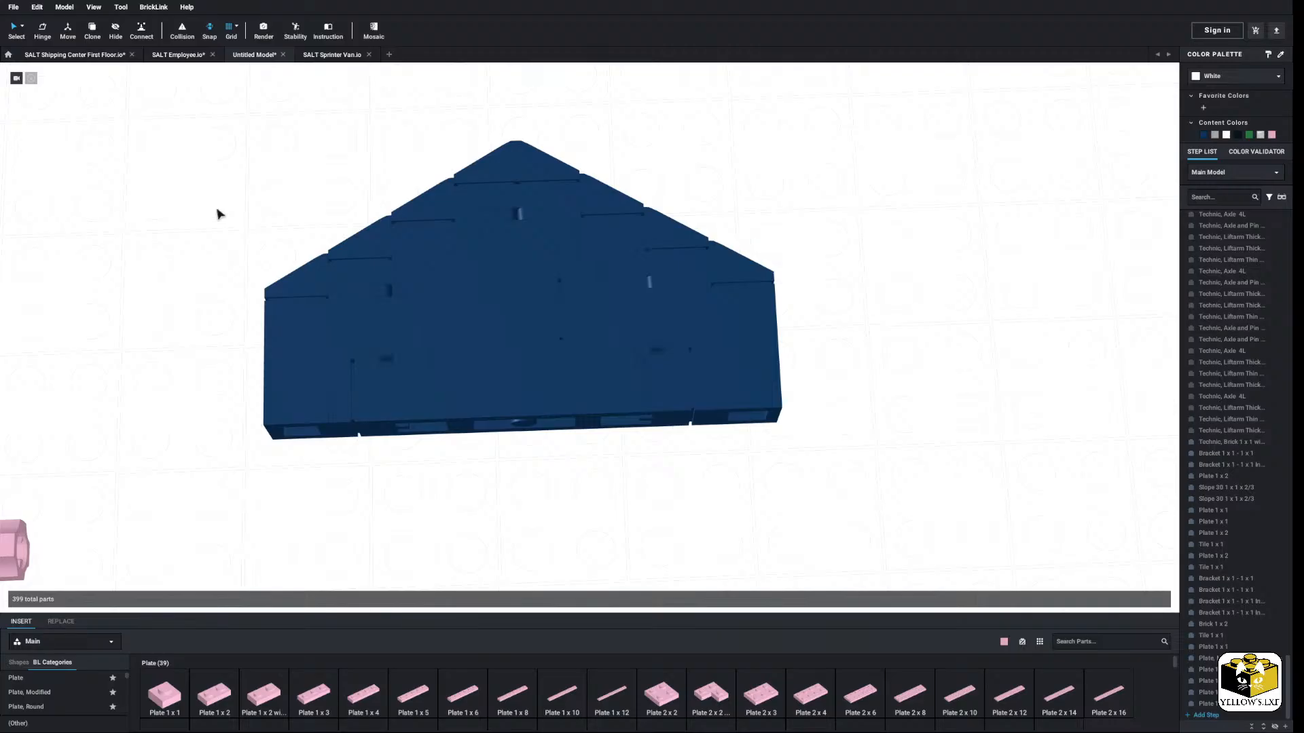
click(305, 425)
ctrl+click(423, 420)
ctrl+click(522, 416)
ctrl+click(577, 414)
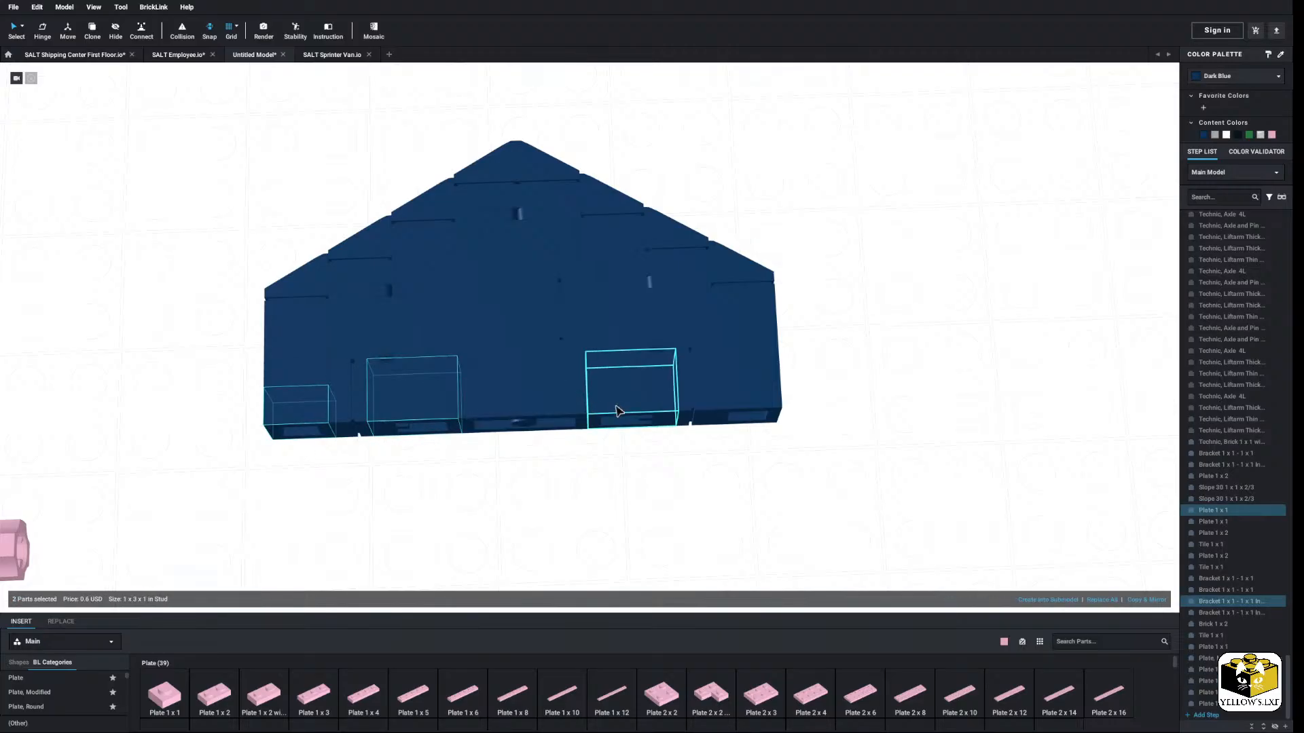
ctrl+click(618, 412)
ctrl+click(569, 417)
ctrl+click(682, 412)
ctrl+click(709, 408)
ctrl+click(740, 411)
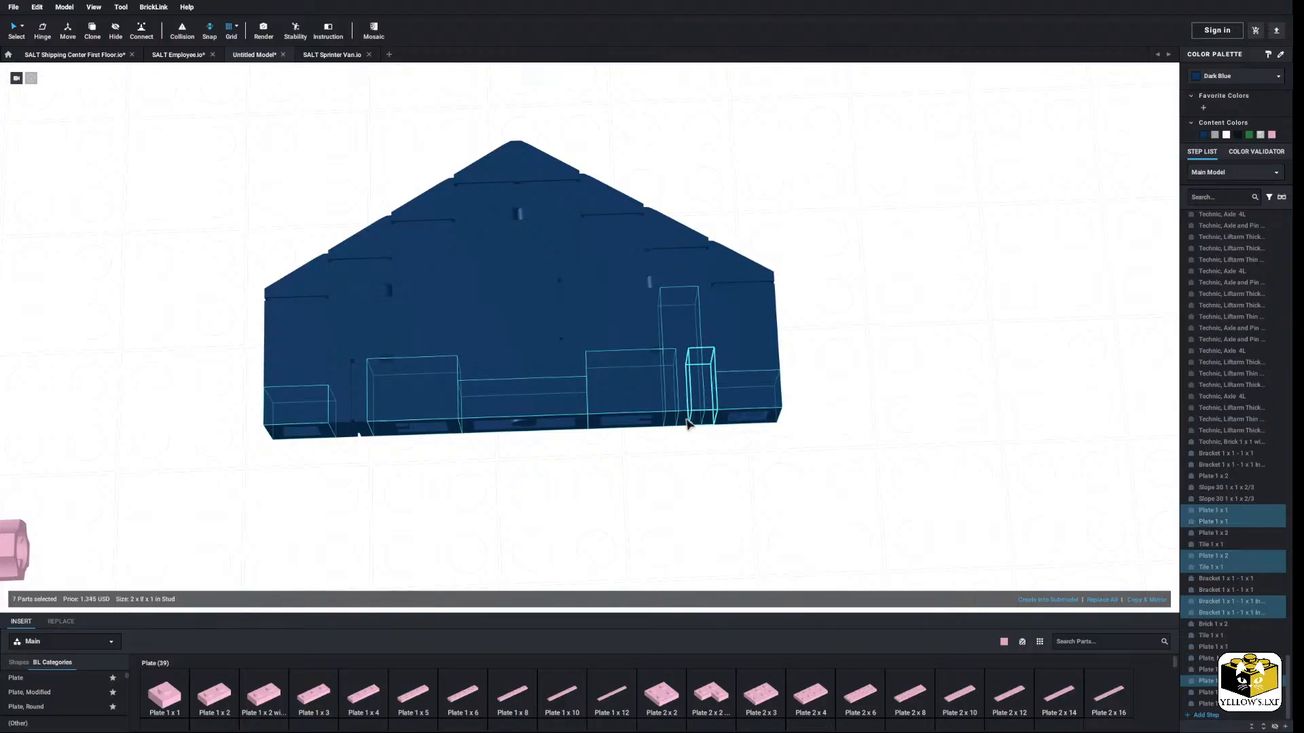
ctrl+click(362, 423)
ctrl+click(347, 423)
drag(425, 415, 449, 564)
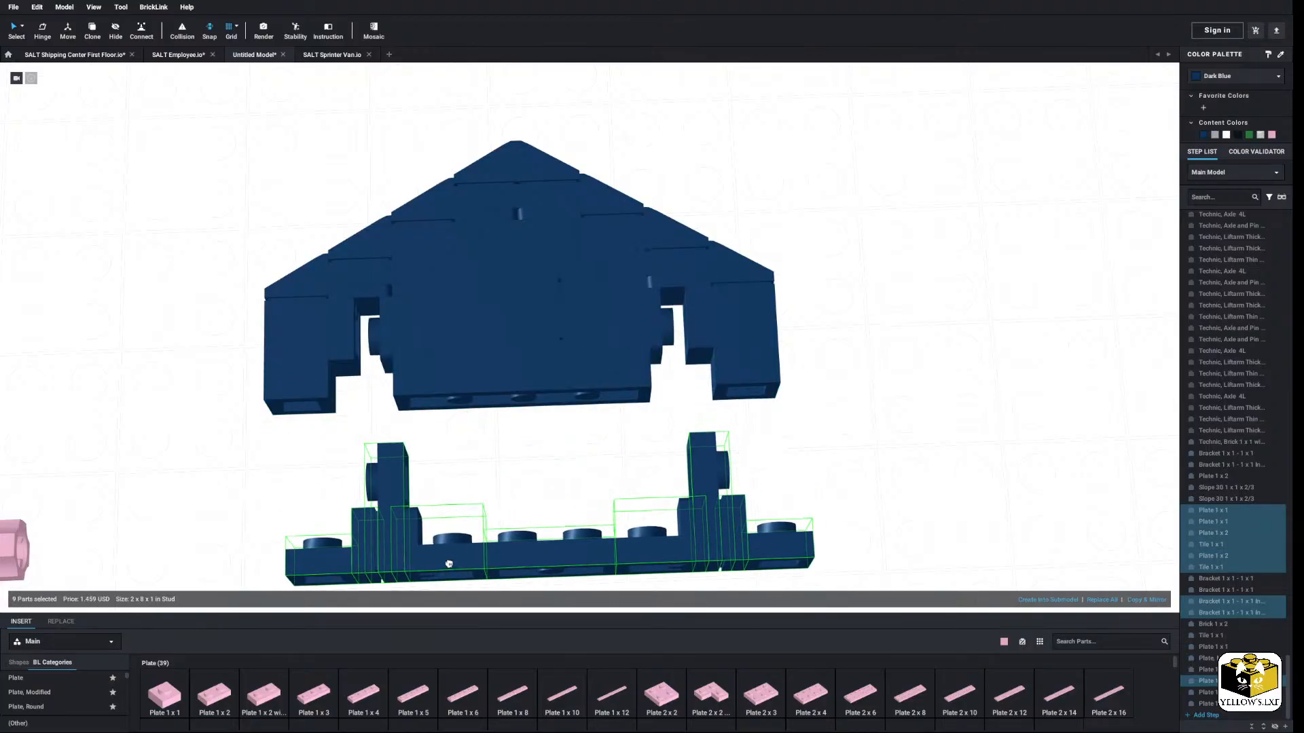
click(492, 478)
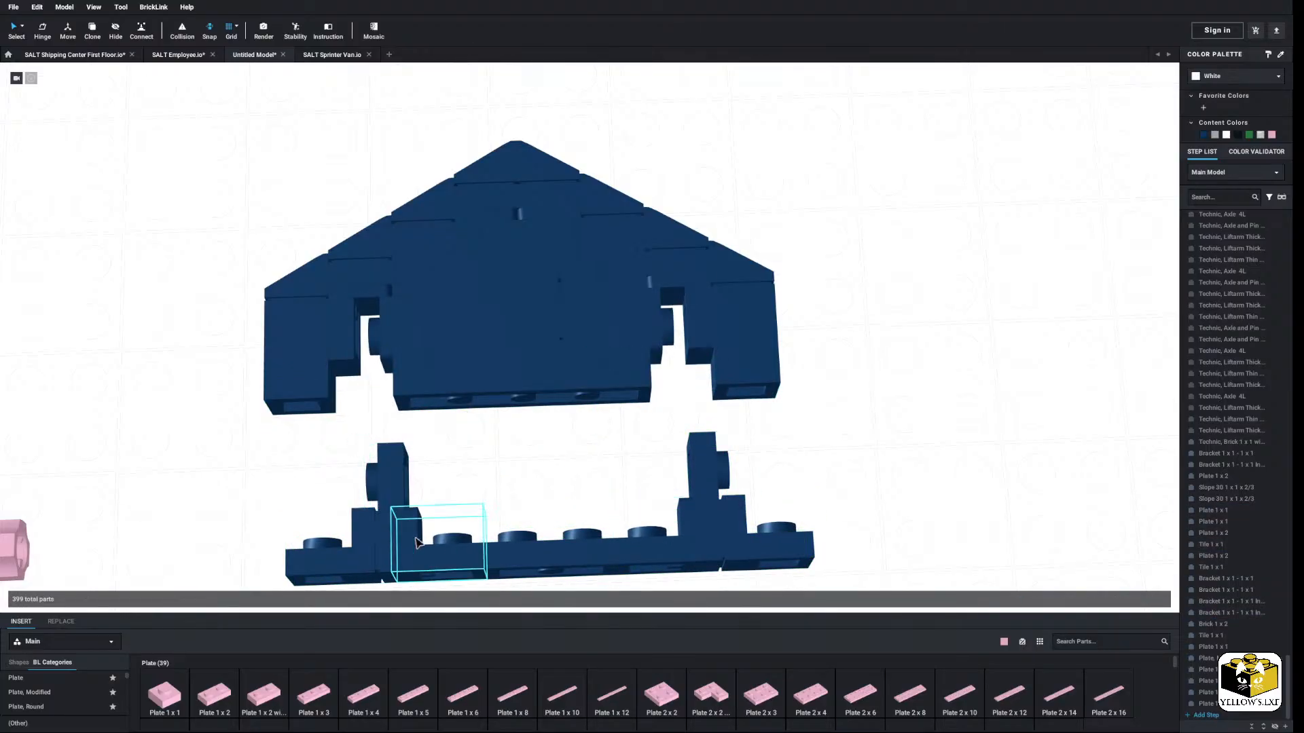
Step: Move the Plate 1 x 1 from each end of the detached strip into the gaps beside the half's center section
drag(308, 554, 370, 355)
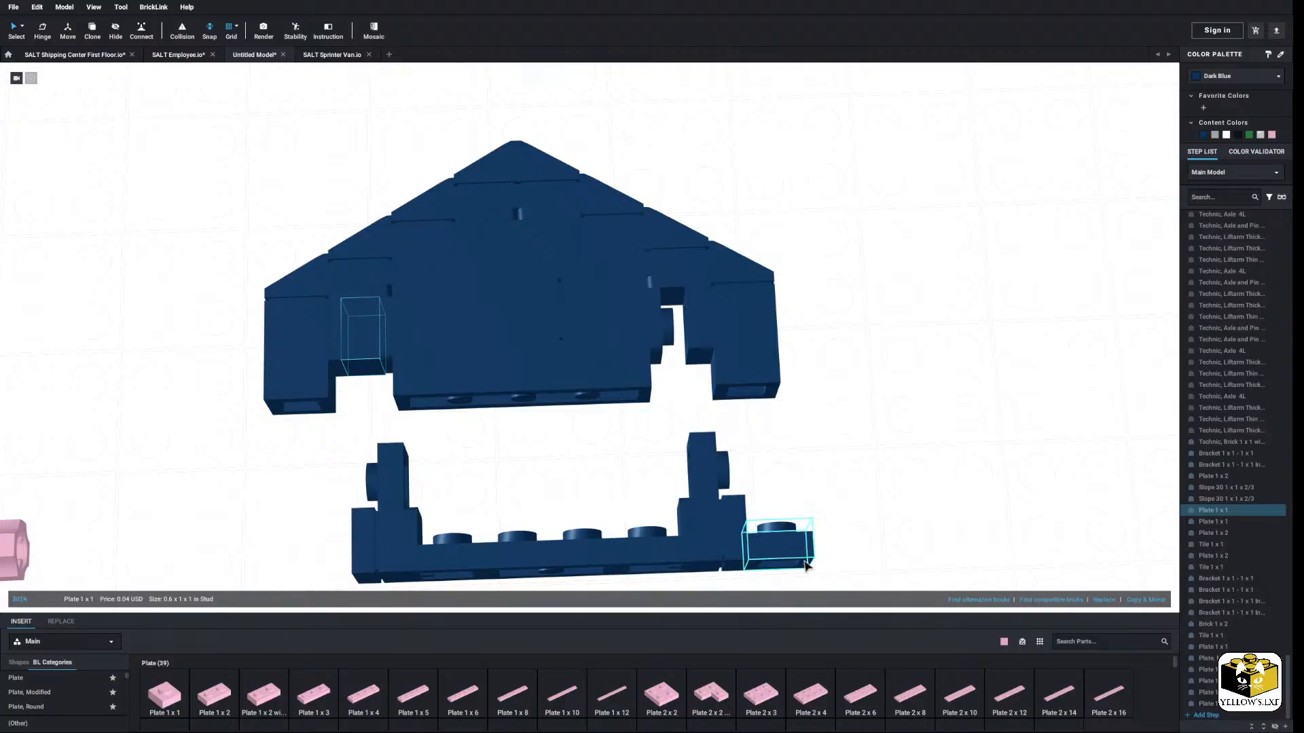
drag(781, 538, 679, 323)
click(847, 508)
Step: Select the rest of the detached strip and set it aside to the right of the half
middle_drag(804, 518, 823, 492)
drag(839, 446, 380, 615)
drag(428, 550, 919, 482)
click(597, 566)
Step: Try a Brick, Modified 1 x 1 with Studs on 2 Sides, Opposite under the center section, check its available colors, and delete it
scroll(81, 677, down, 5)
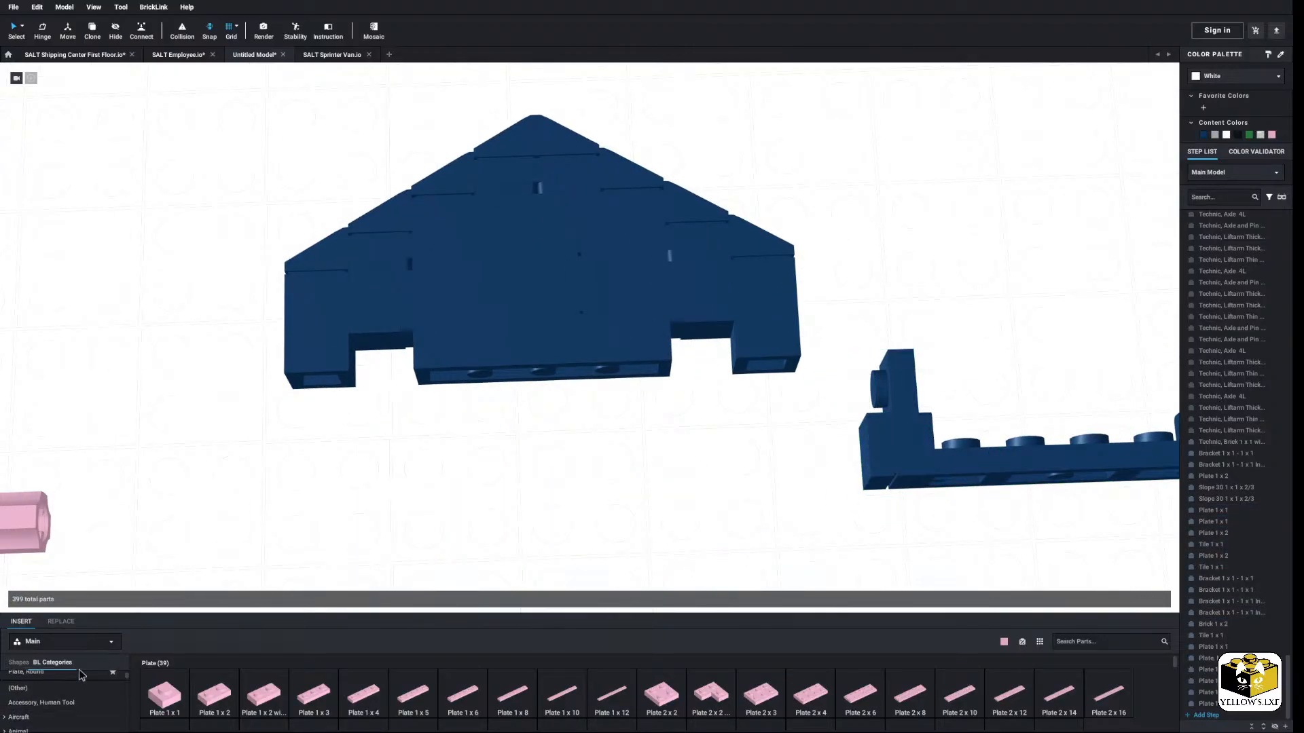
click(73, 695)
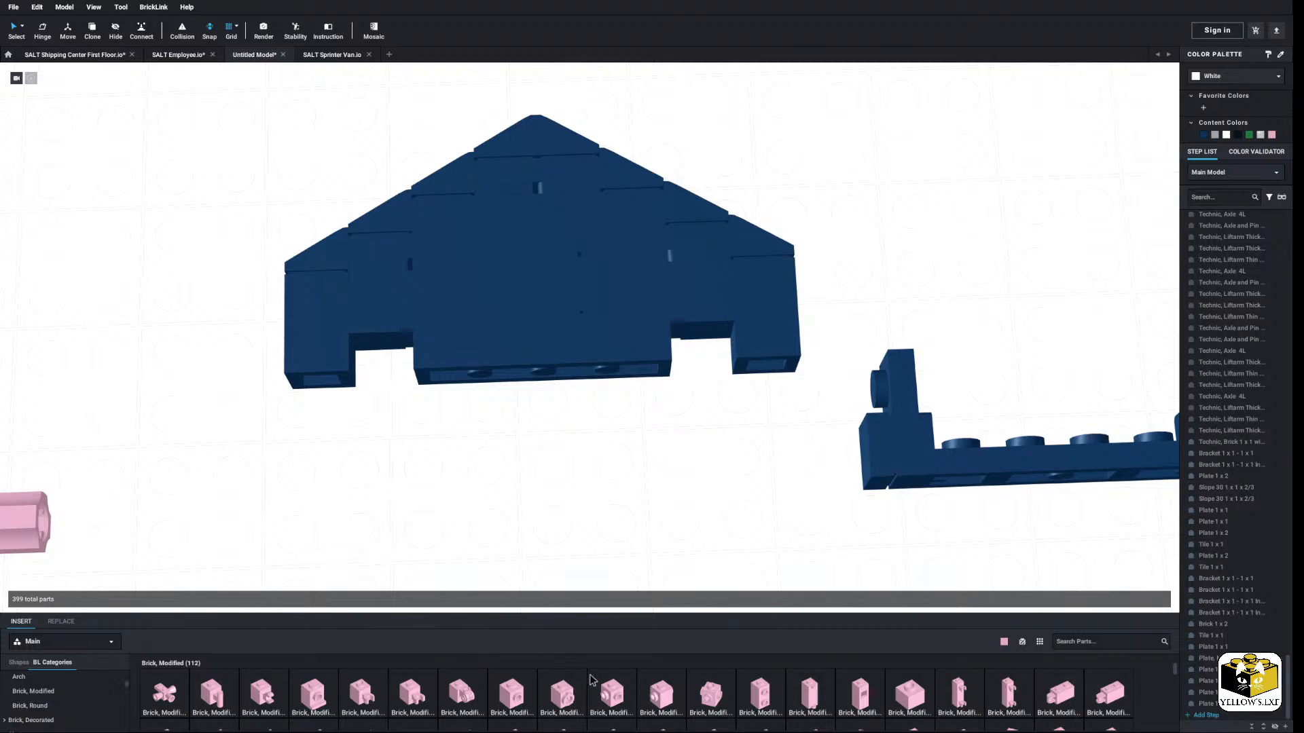
drag(666, 697, 641, 404)
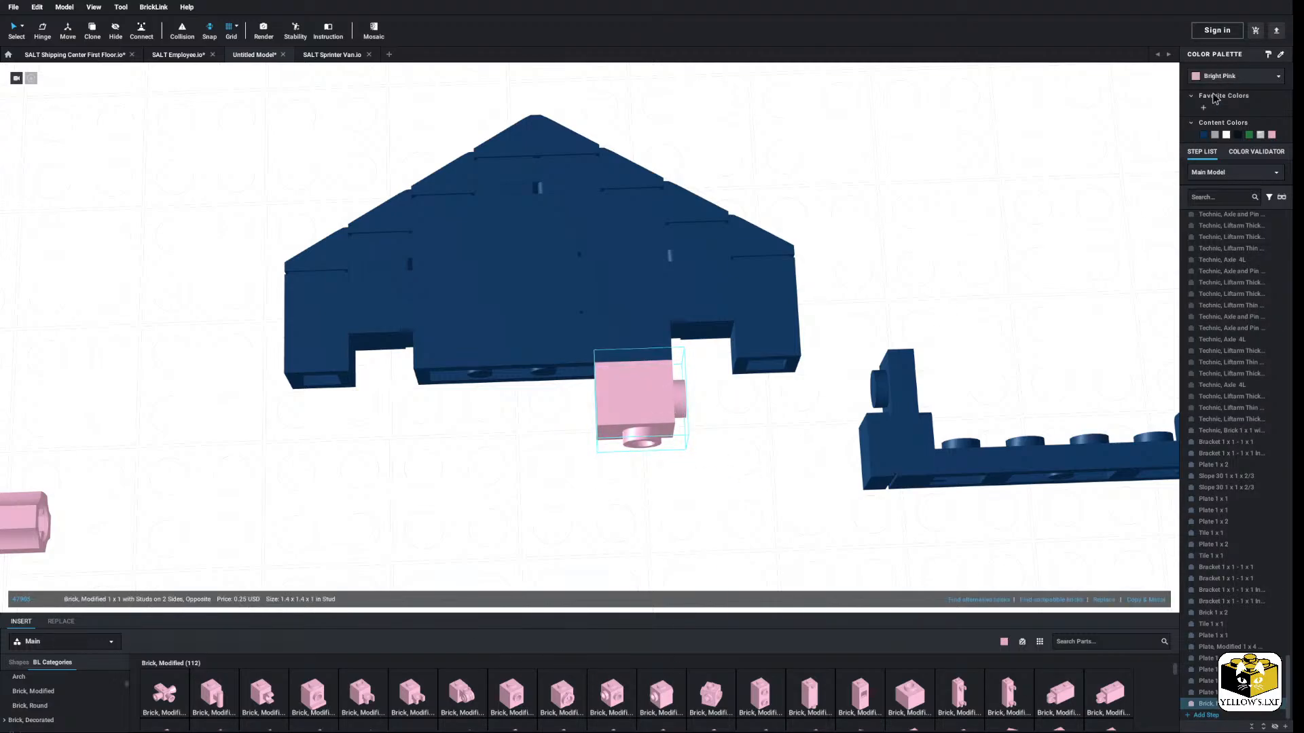
click(1228, 79)
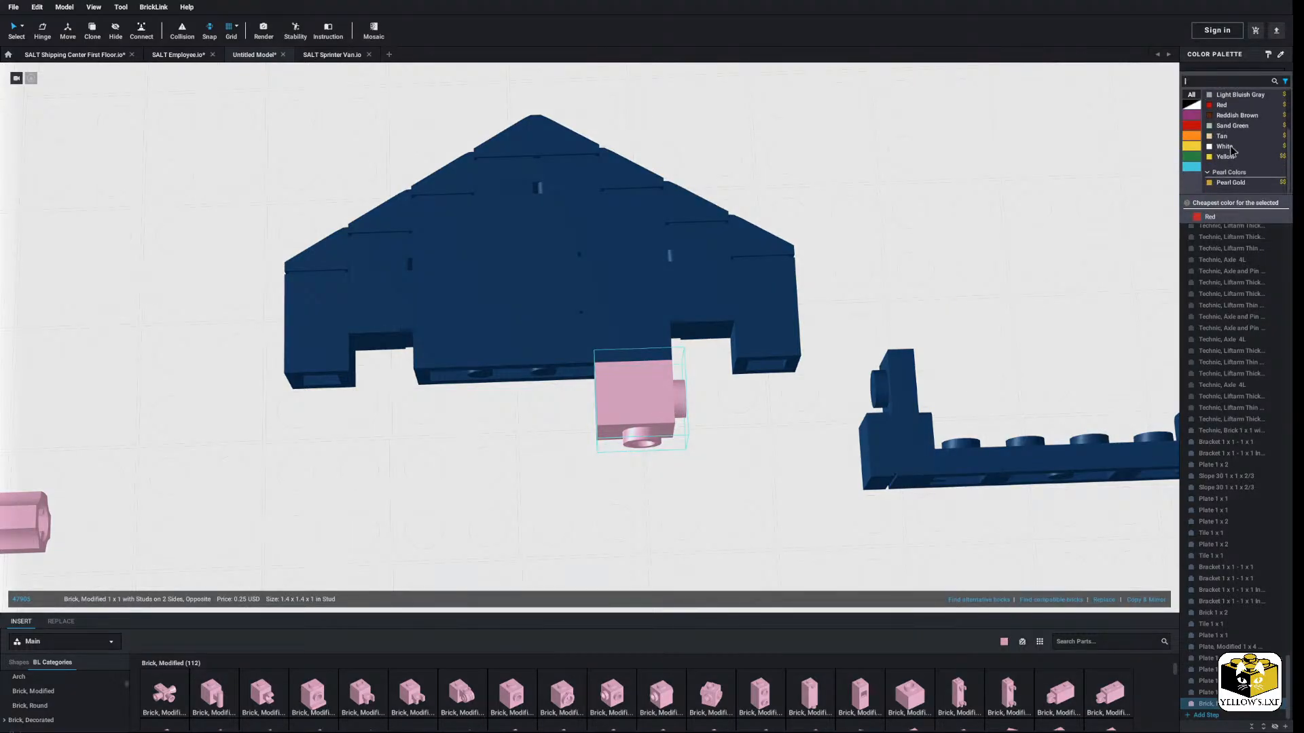
click(934, 230)
right_click(651, 422)
click(667, 466)
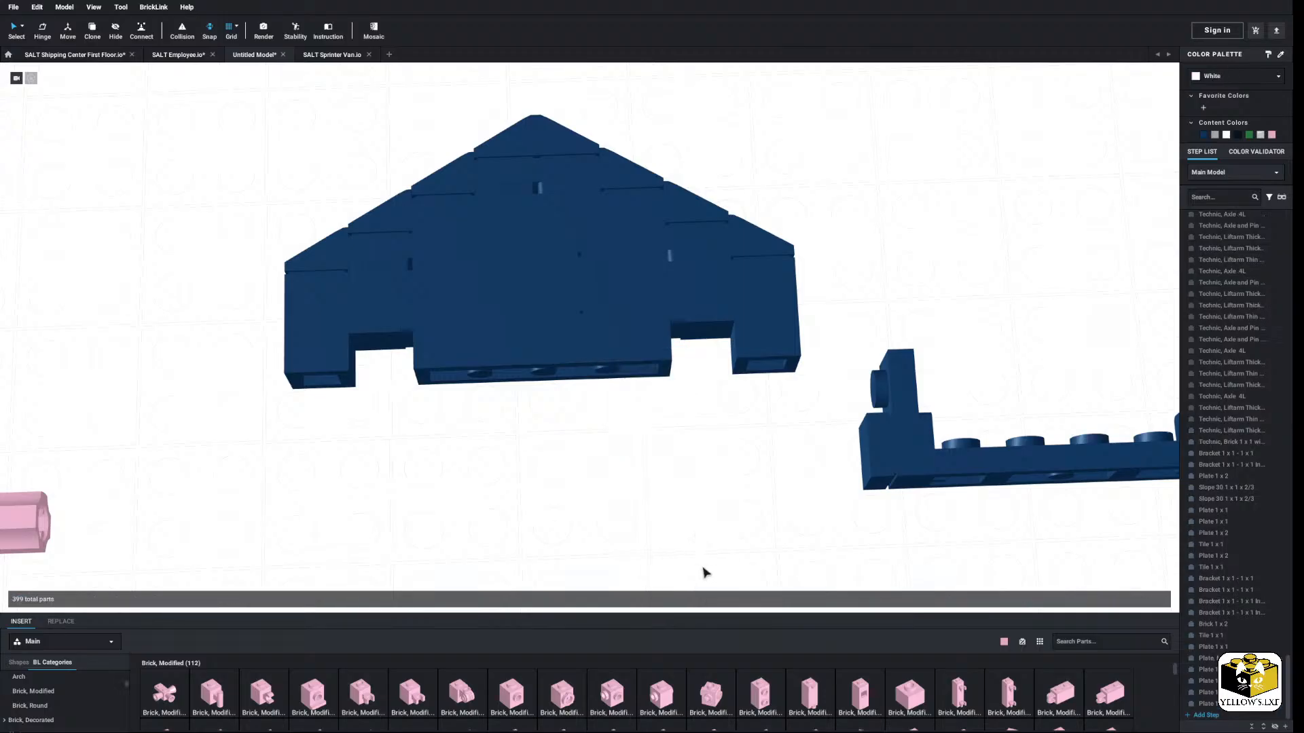
Step: Insert two Brick, Modified 1 x 1 x 1 2/3 with Studs on Side end to end under the center section, top studs facing outward
scroll(804, 699, down, 1)
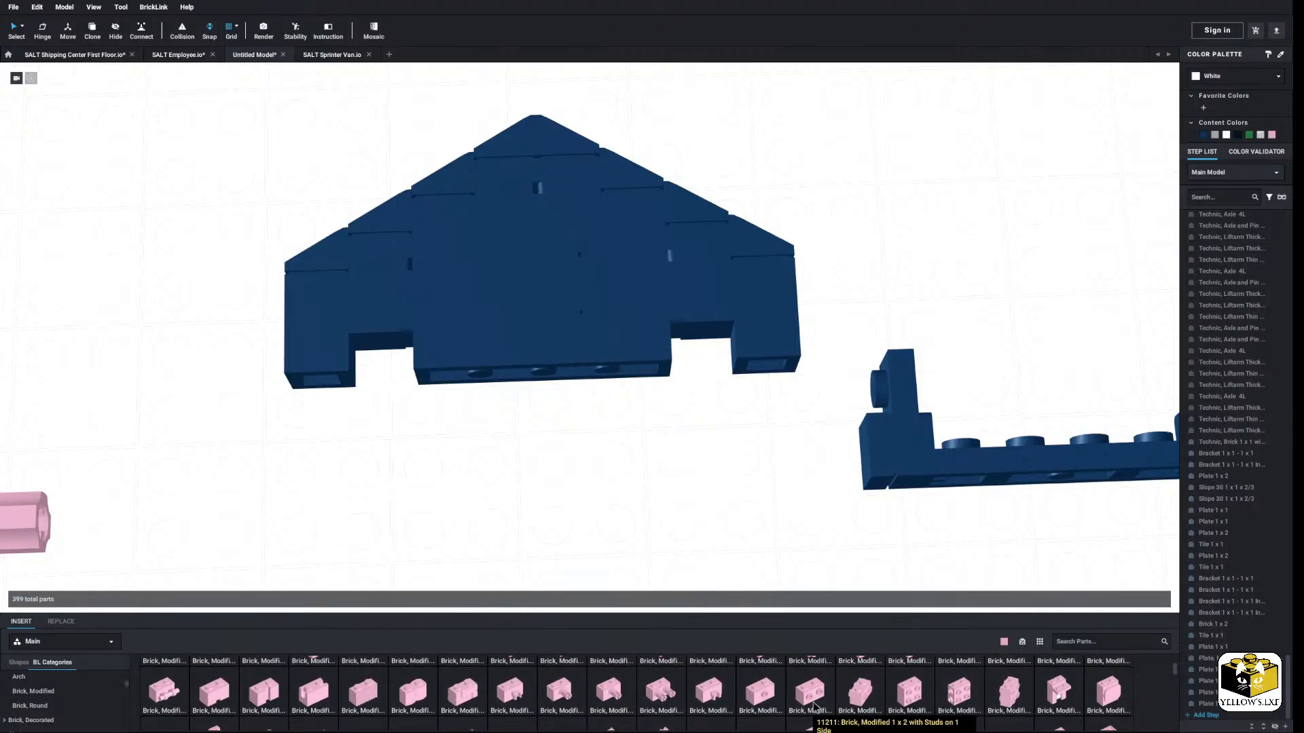
scroll(815, 706, up, 3)
scroll(814, 706, down, 1)
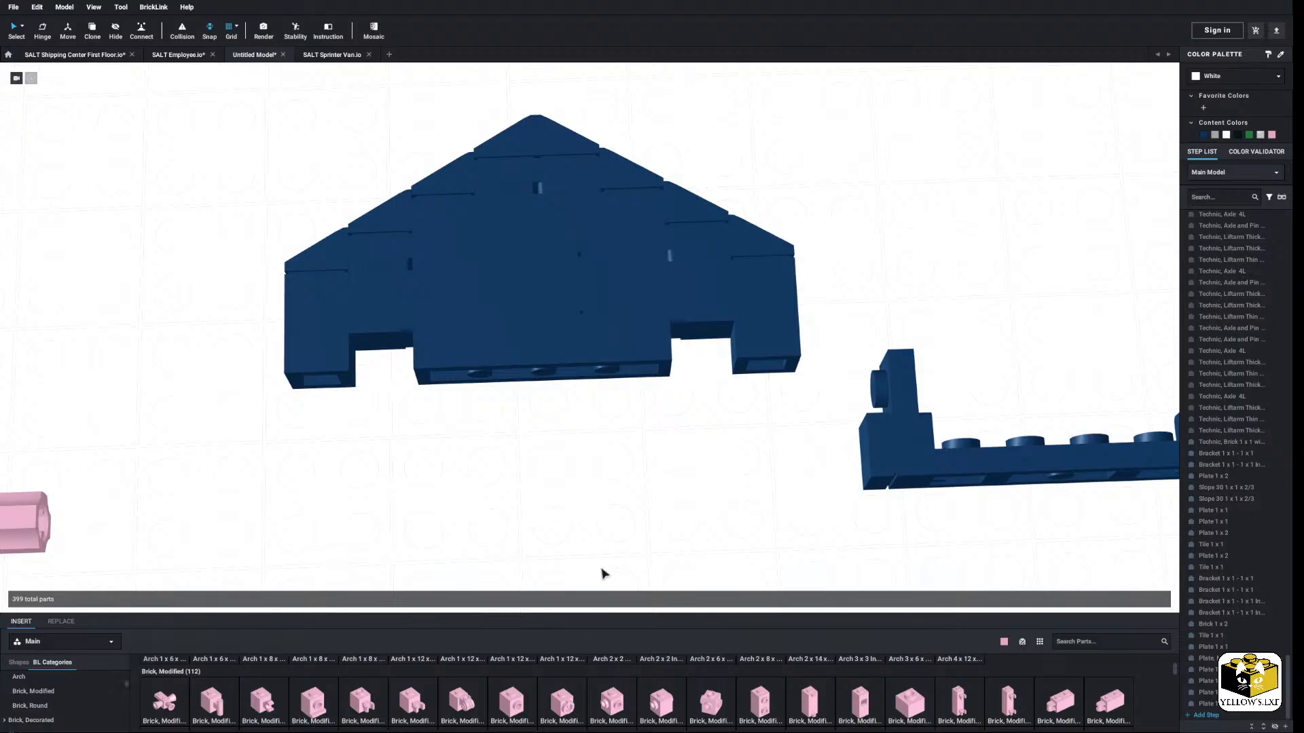
click(769, 701)
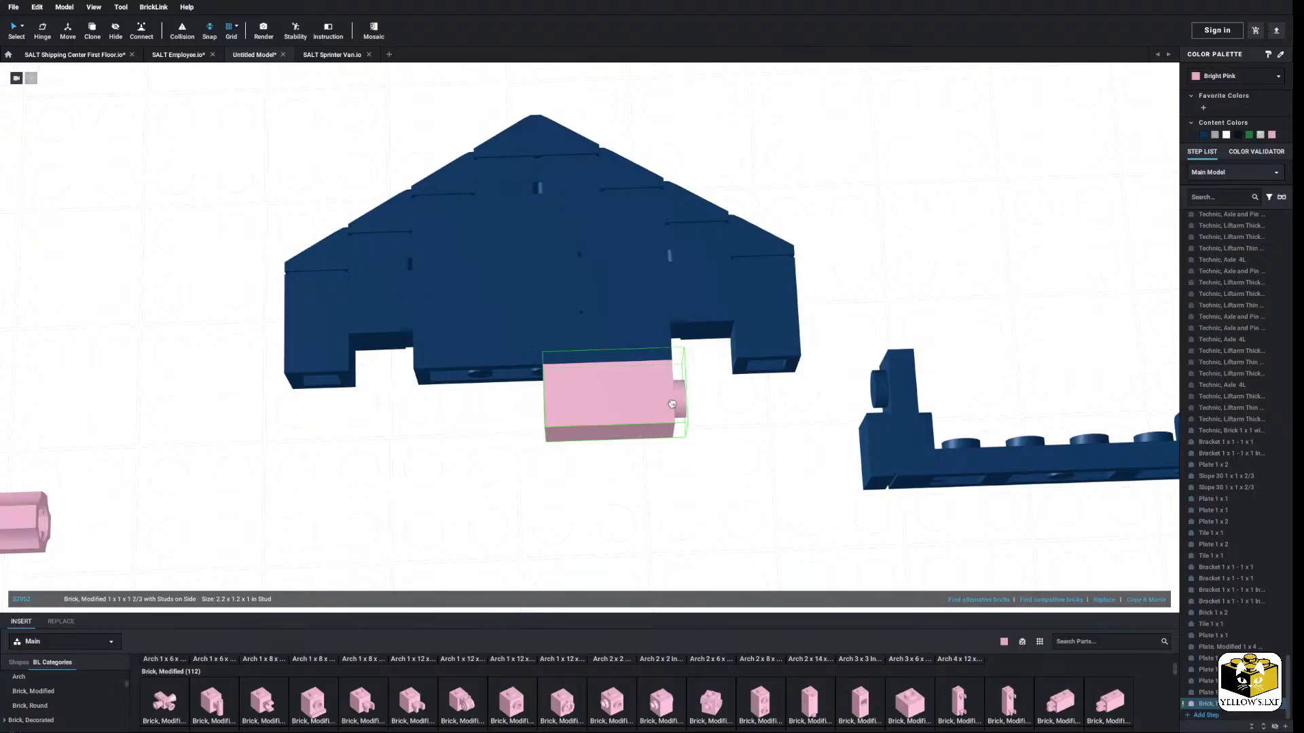
click(670, 405)
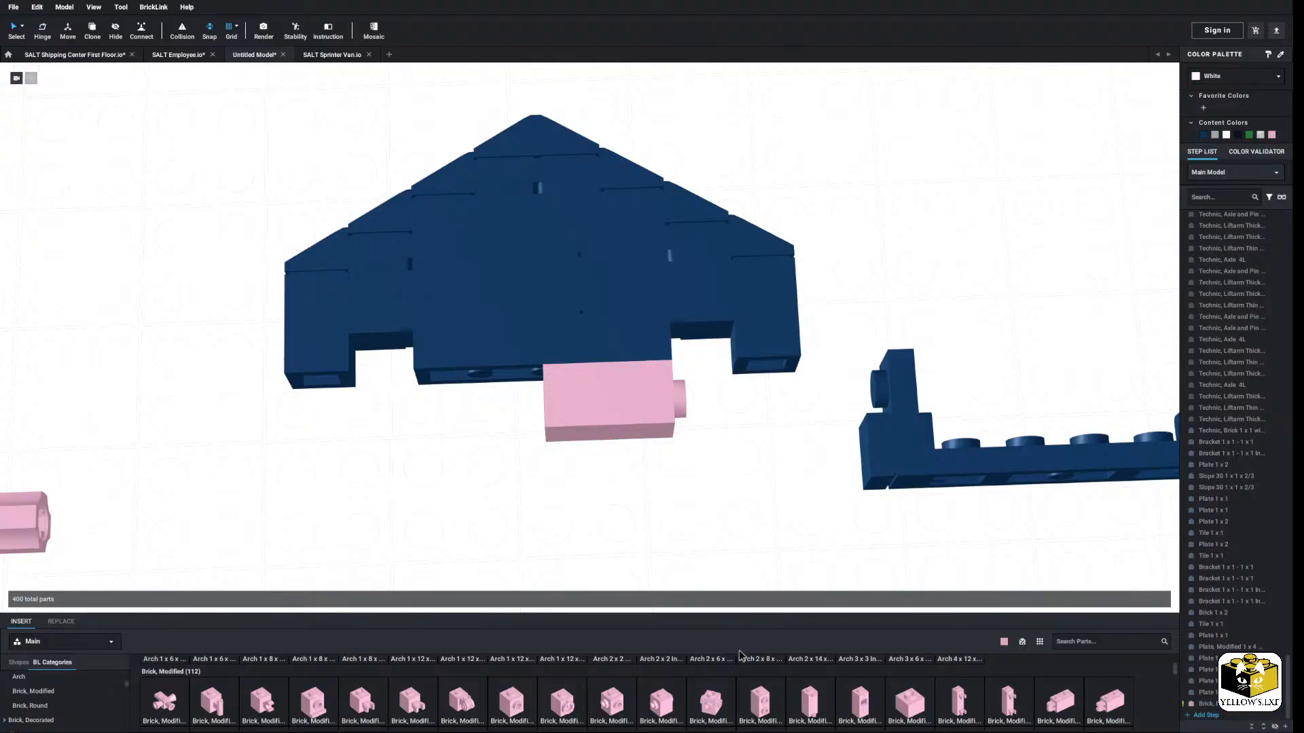
click(768, 713)
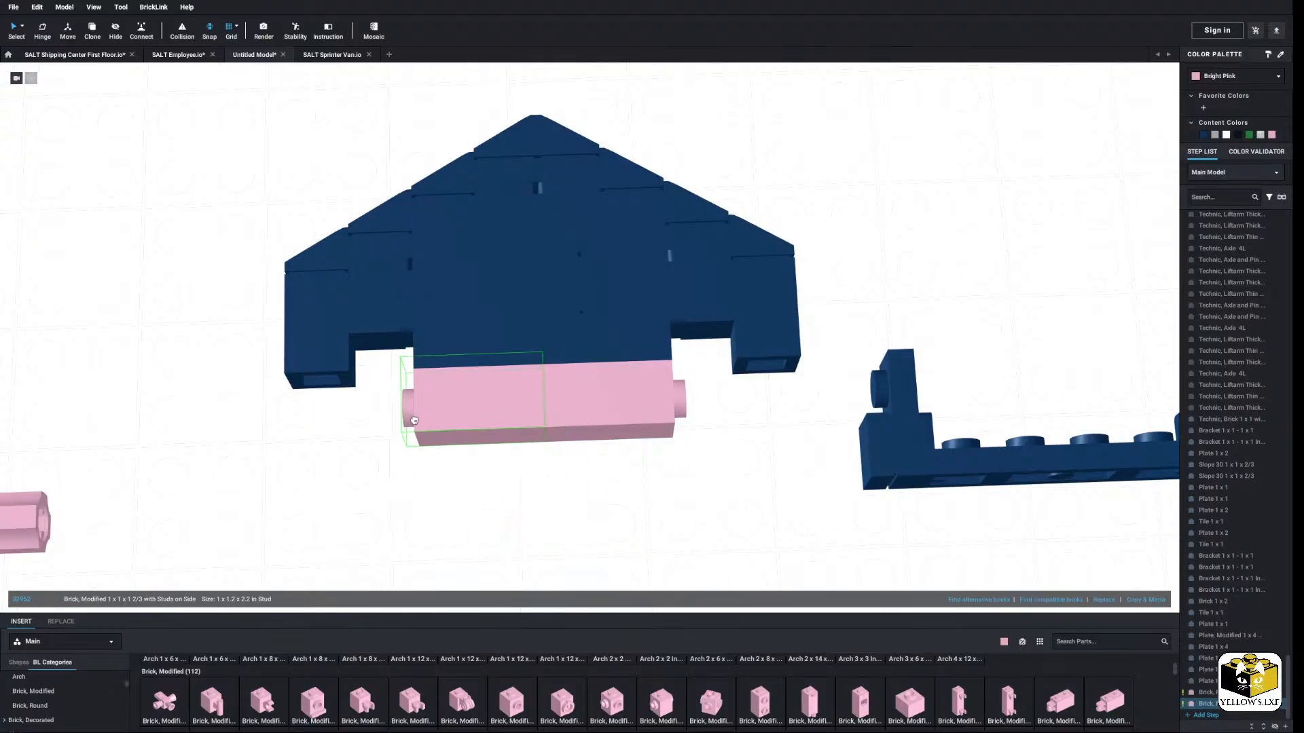
click(415, 421)
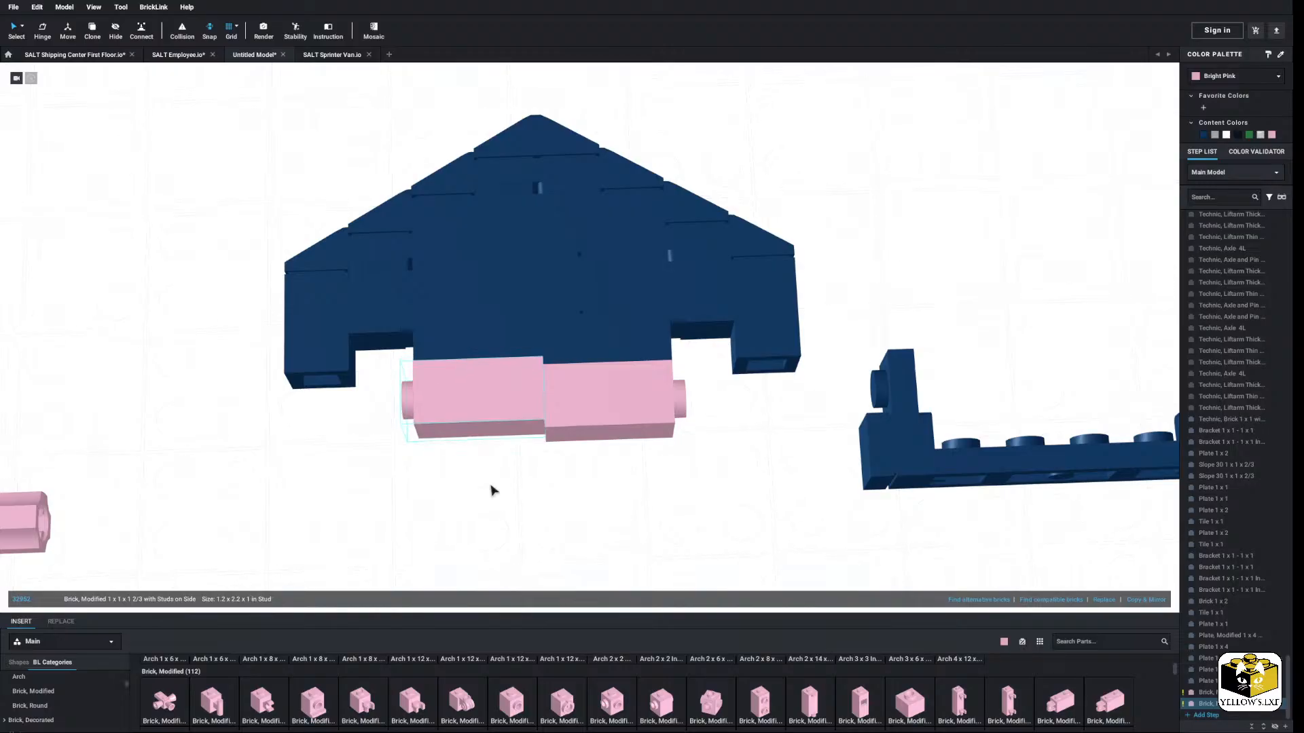
Step: Turn the left pink brick so its side studs point away from the half, and shift it flush with the right brick
key(Down)
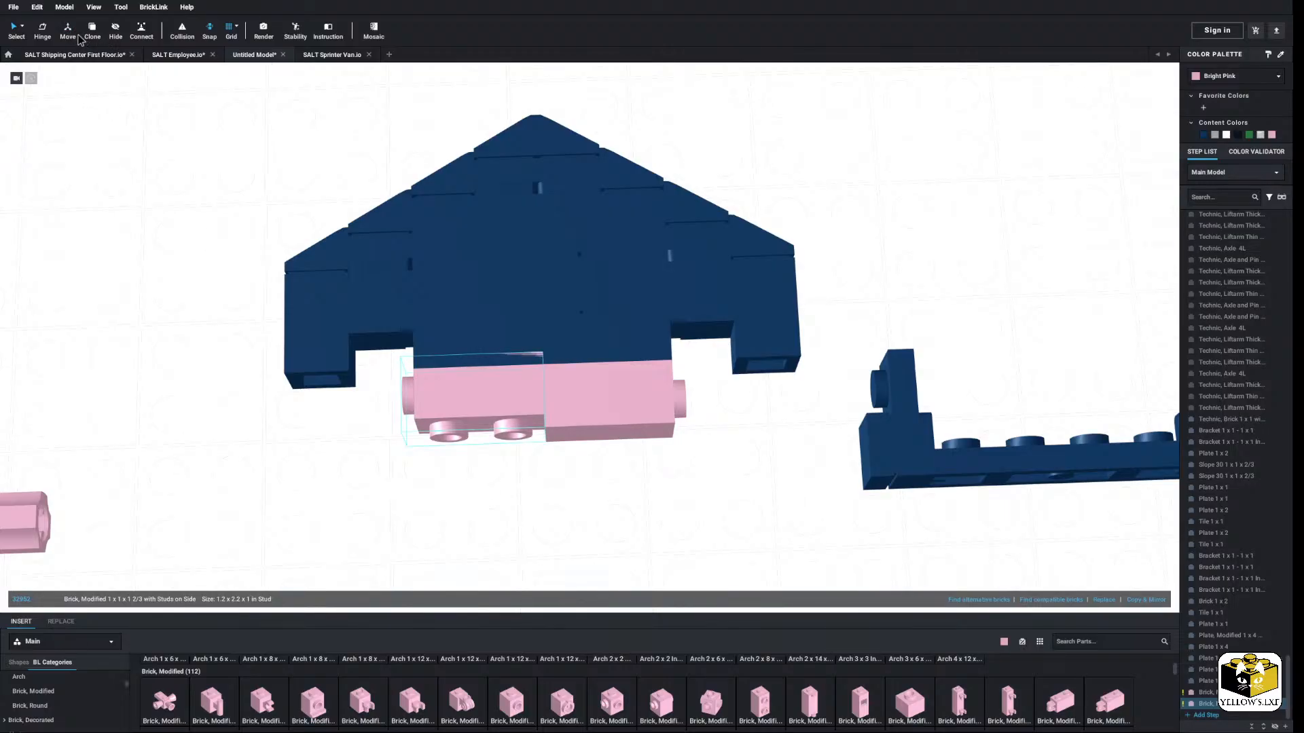
click(79, 36)
scroll(458, 497, up, 2)
drag(440, 483, 442, 500)
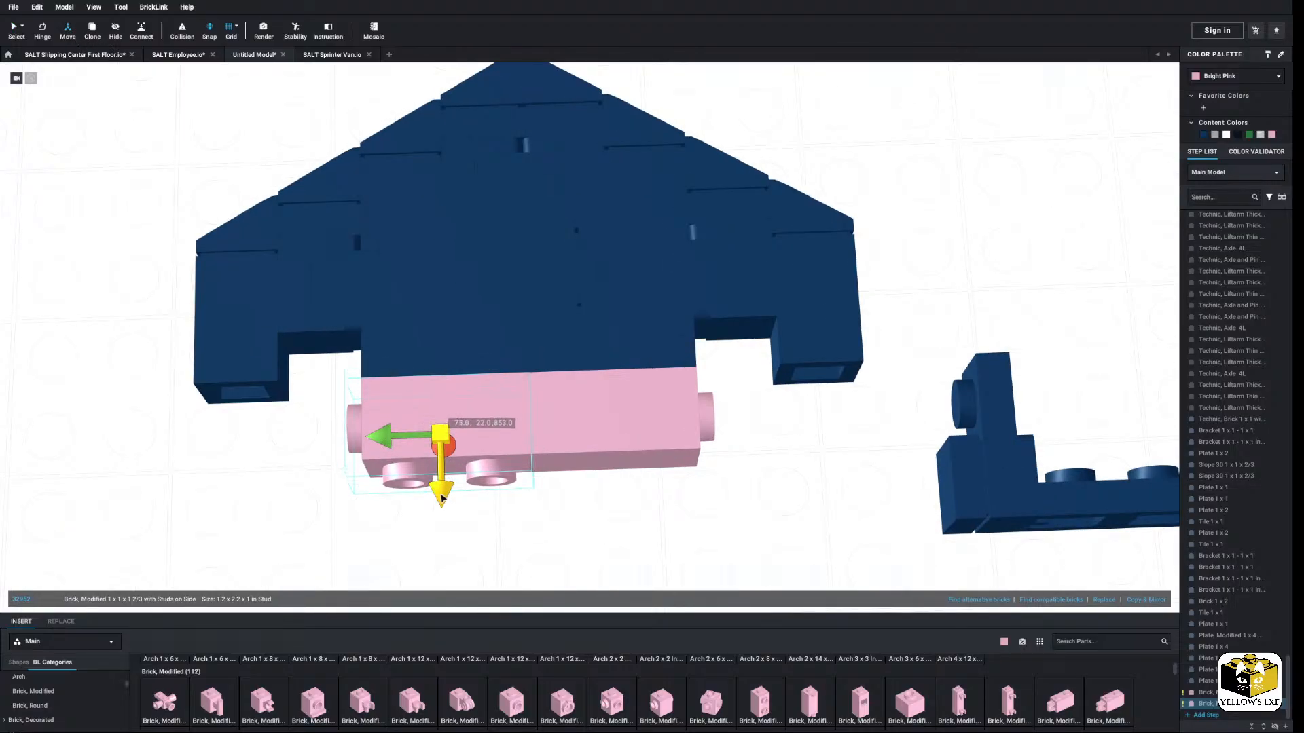
click(113, 217)
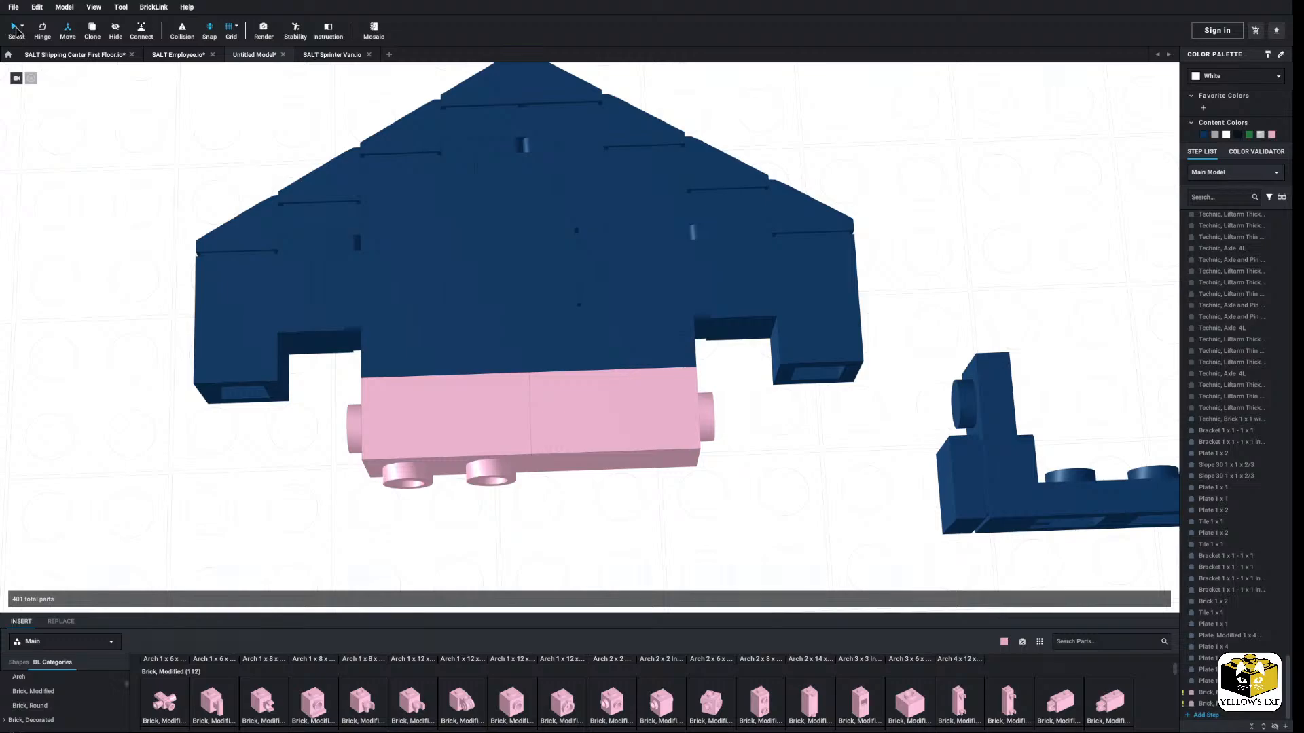
Step: Try an inverted Bracket 1 x 1 - 1 x 1 on the right pink brick's end stud, and undo it along with the left brick's turn
scroll(129, 316, down, 3)
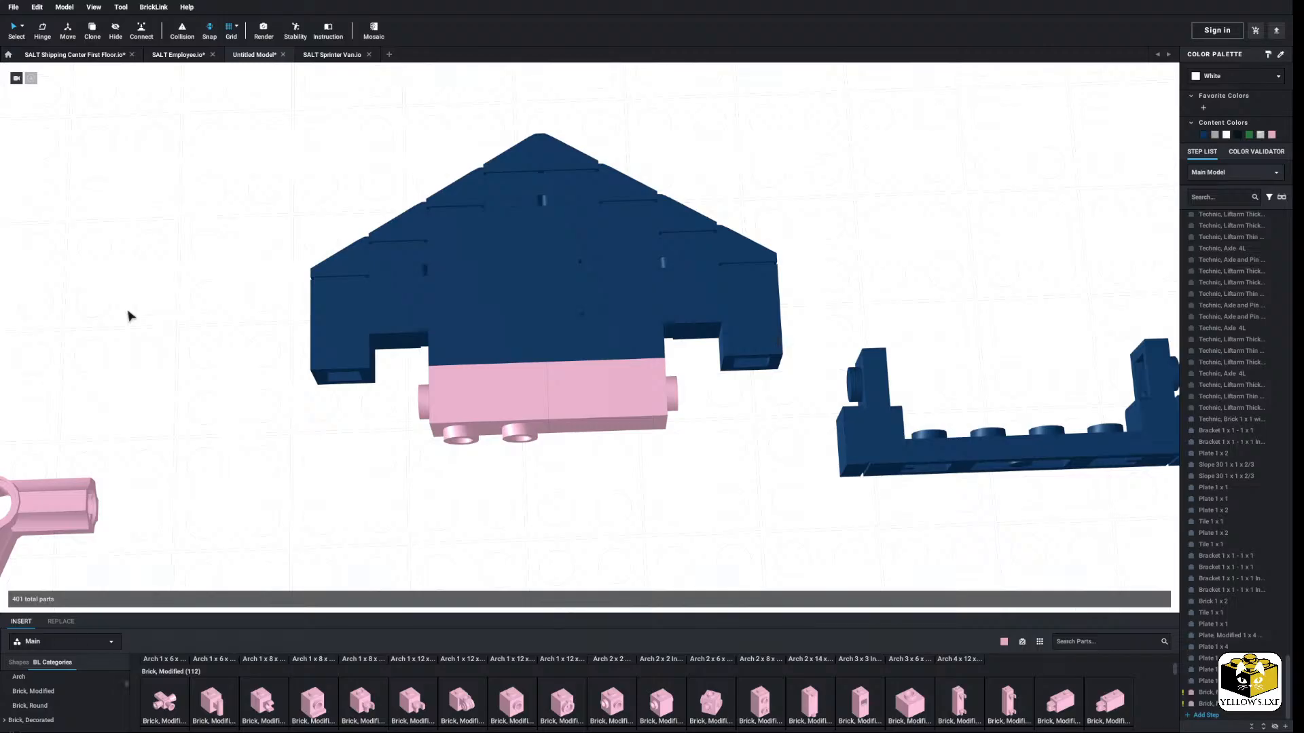
drag(927, 445, 682, 377)
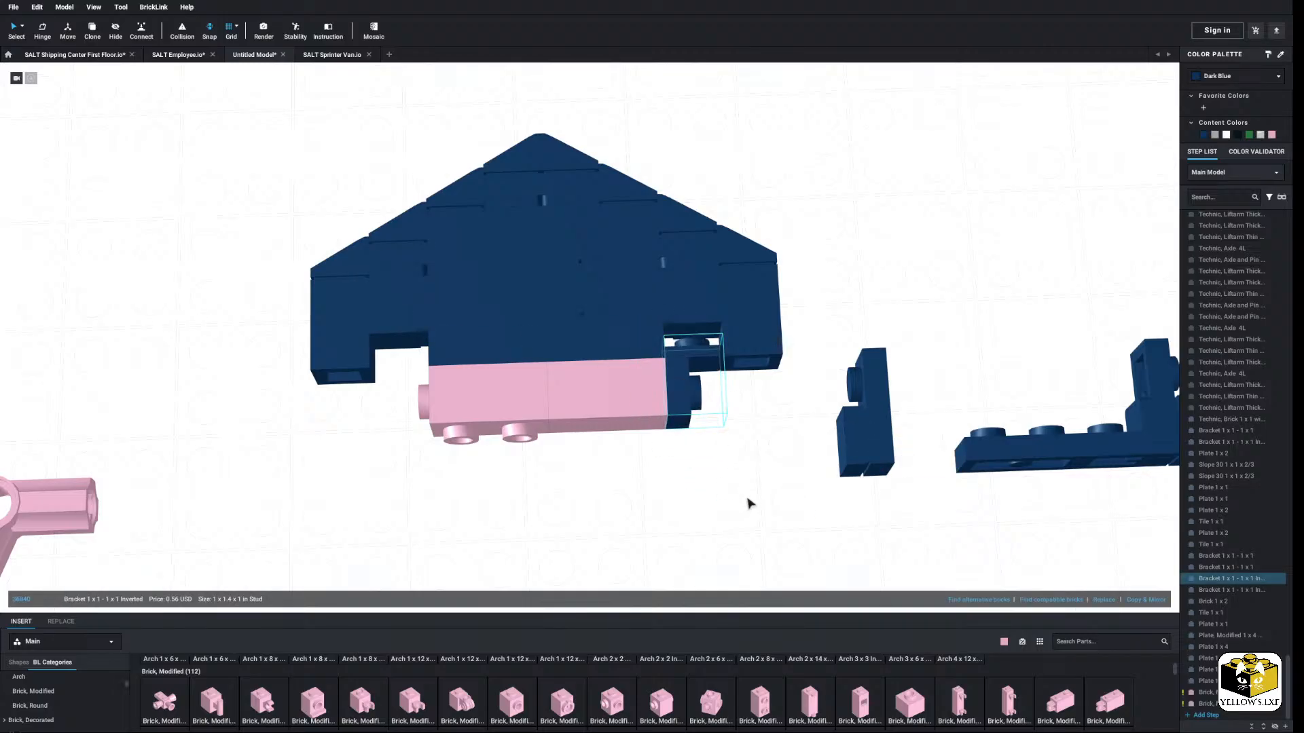
click(747, 503)
right_drag(700, 457, 732, 500)
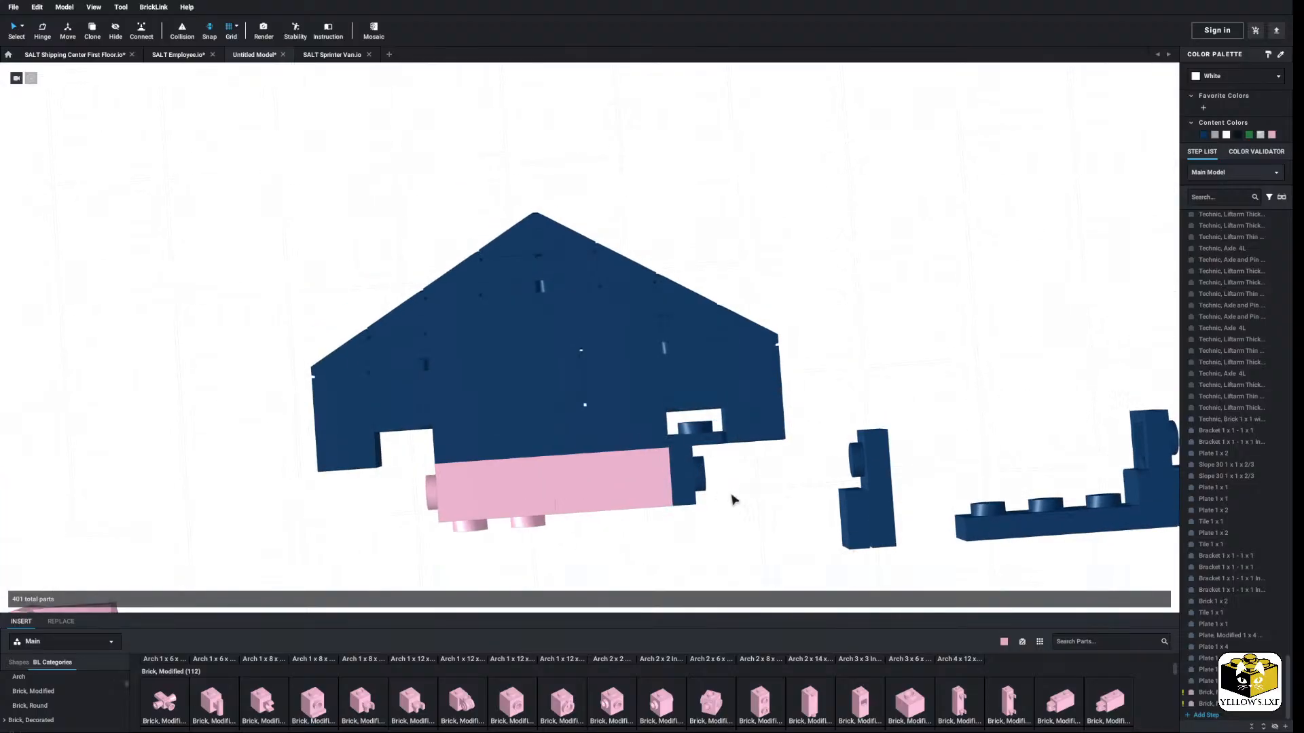
key(ctrl+z)
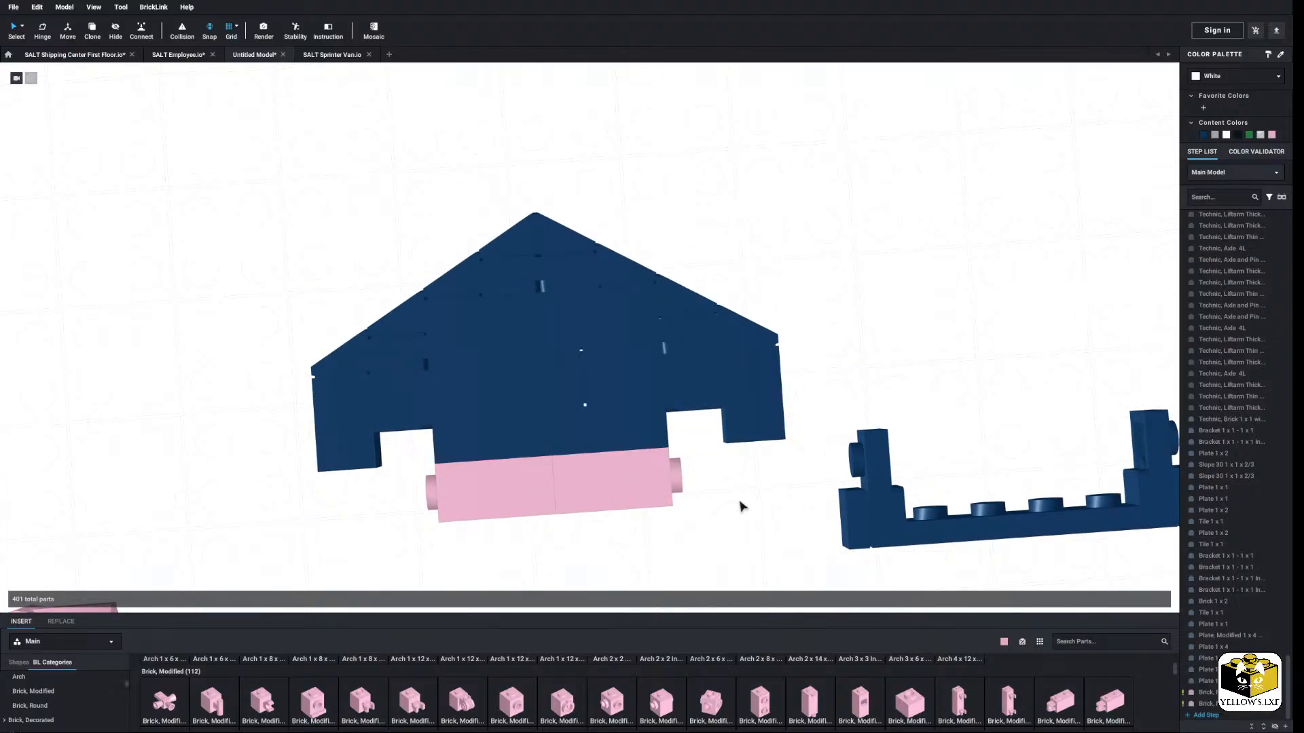
Step: Undo the side-stud bricks and the flat-edge rework until the dark blue half is whole again
key(ctrl+z)
key(ctrl+z)
key(ctrl+z)
key(ctrl+z)
key(ctrl+z)
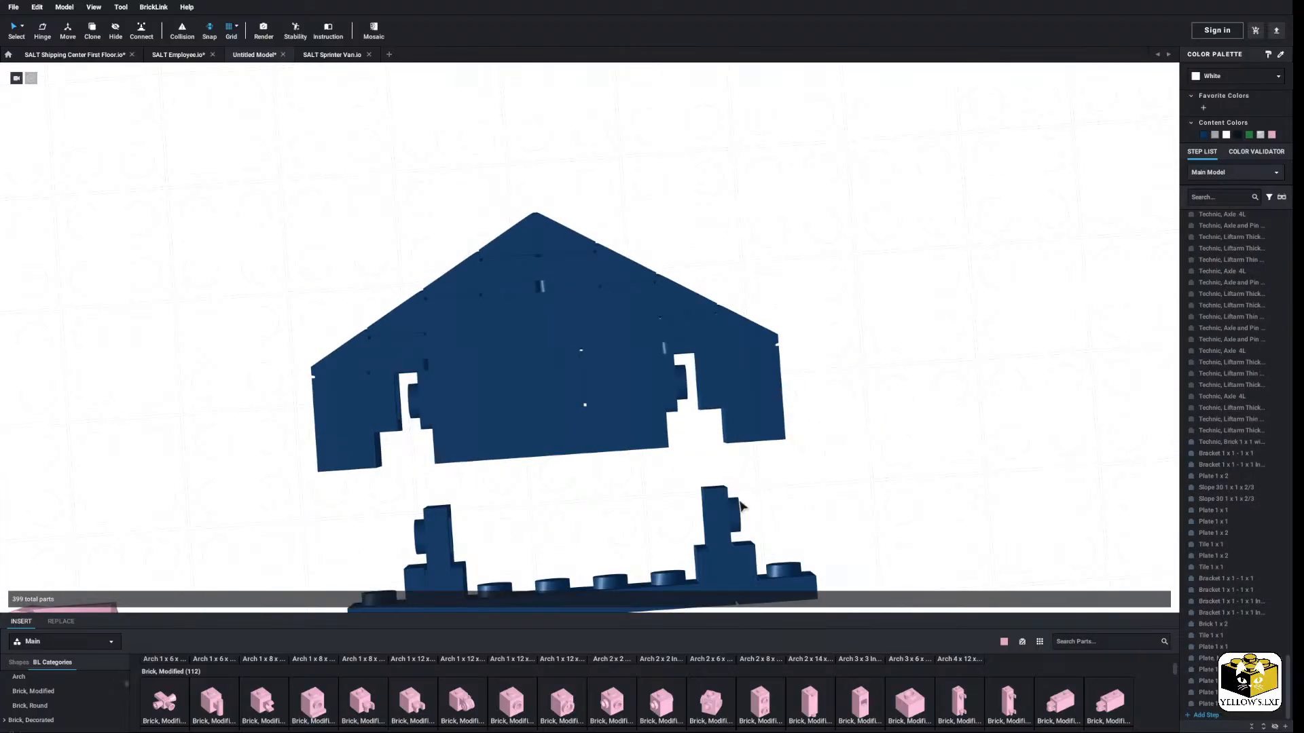
key(ctrl+z)
scroll(741, 503, down, 4)
right_drag(682, 470, 739, 439)
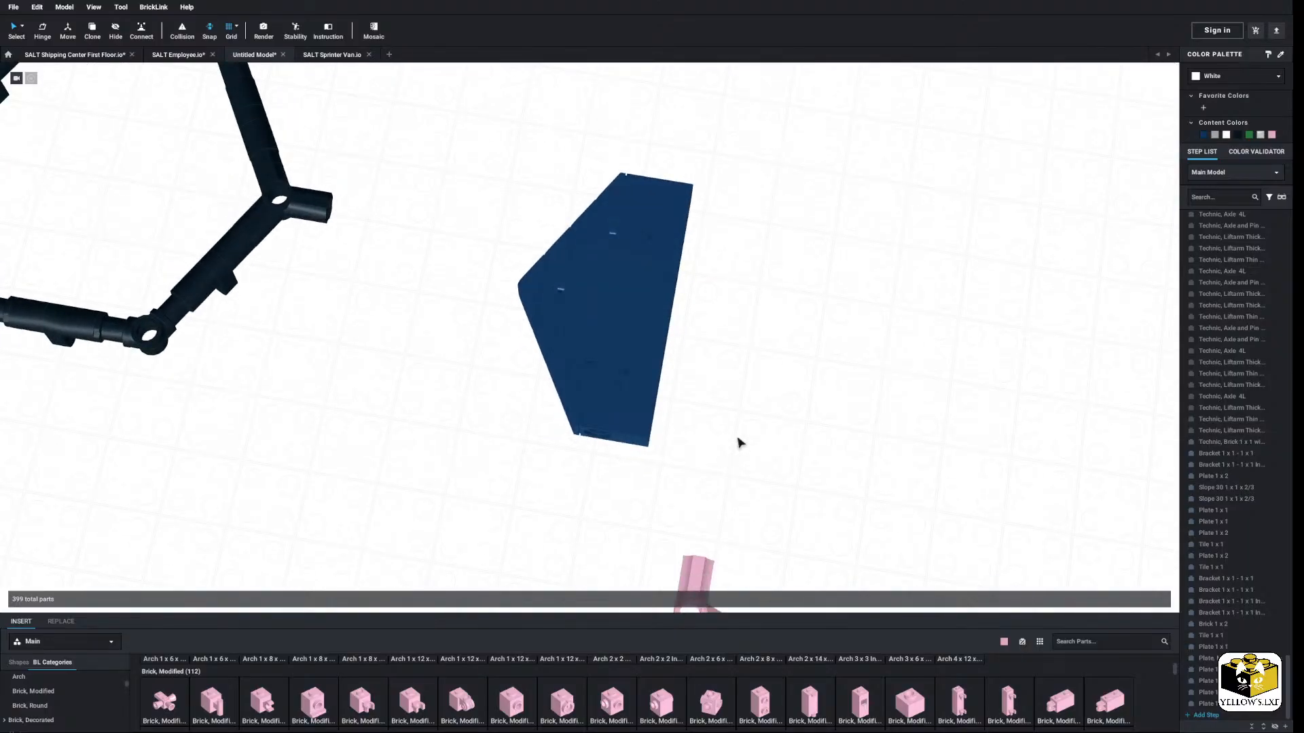
Step: Copy and mirror the complete dark blue half to form a full hexagon
drag(713, 158, 511, 469)
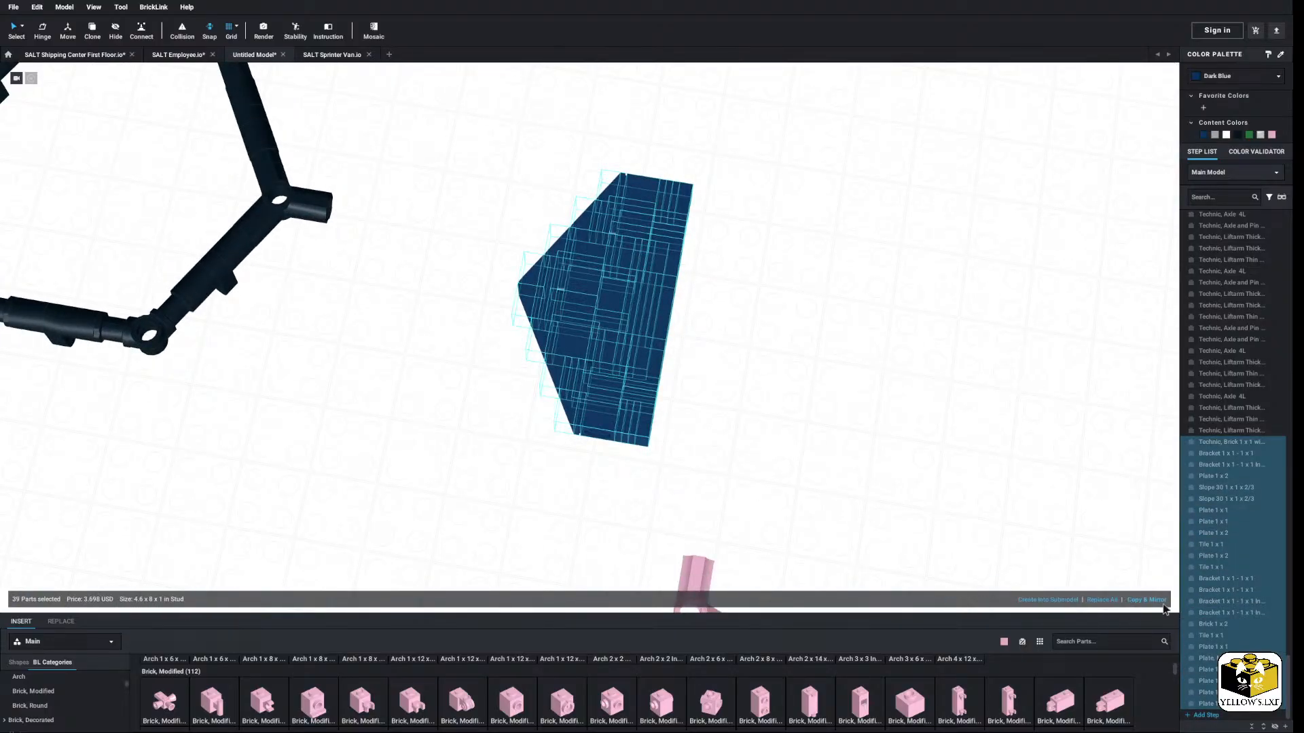
click(1162, 603)
click(883, 520)
scroll(508, 487, down, 3)
mouse_move(508, 487)
right_down()
mouse_move(516, 473)
mouse_move(518, 532)
mouse_move(517, 508)
right_up()
scroll(517, 491, up, 3)
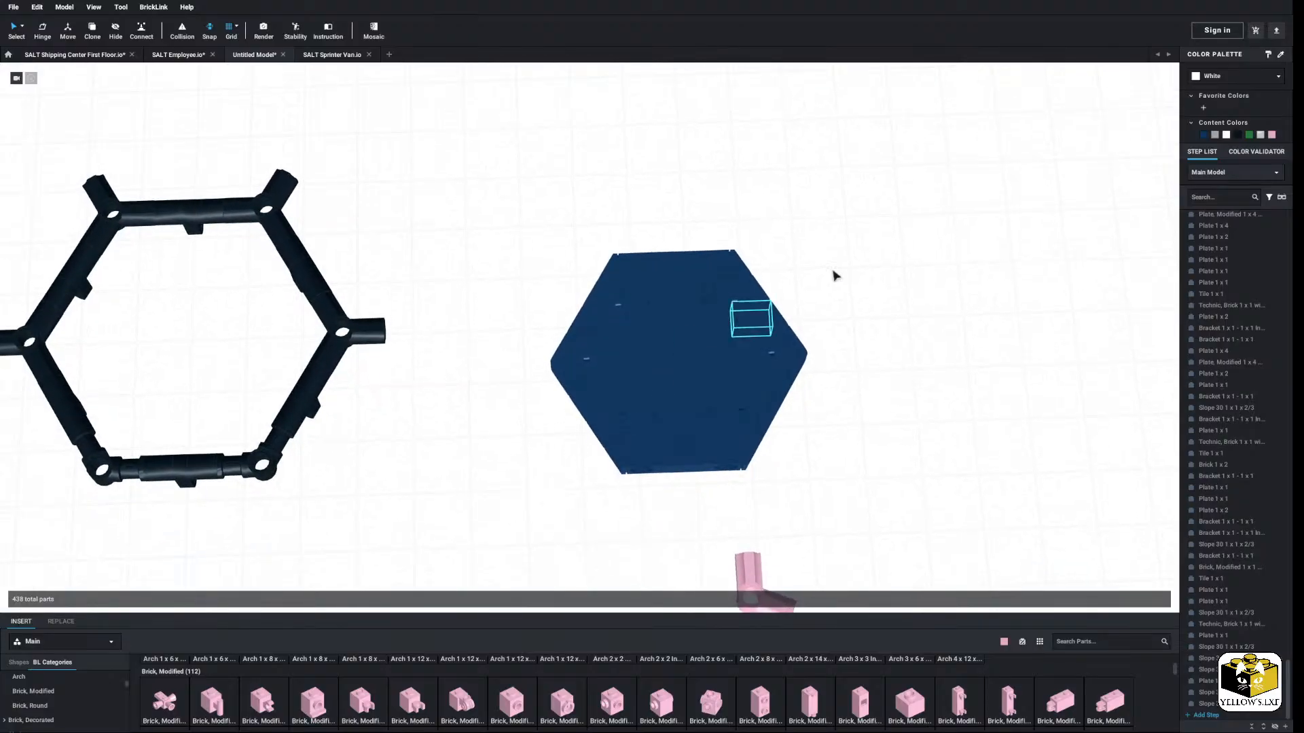
Step: Try the full hexagon inside the black Technic frame, and move it back out beside the frame
drag(881, 196, 490, 490)
drag(647, 453, 456, 421)
middle_drag(456, 422, 770, 449)
drag(769, 449, 474, 464)
right_drag(474, 464, 473, 473)
mouse_move(495, 451)
mouse_down()
mouse_move(501, 466)
mouse_move(509, 457)
mouse_up()
mouse_move(510, 457)
right_down()
mouse_move(464, 435)
mouse_move(498, 440)
mouse_move(510, 457)
right_up()
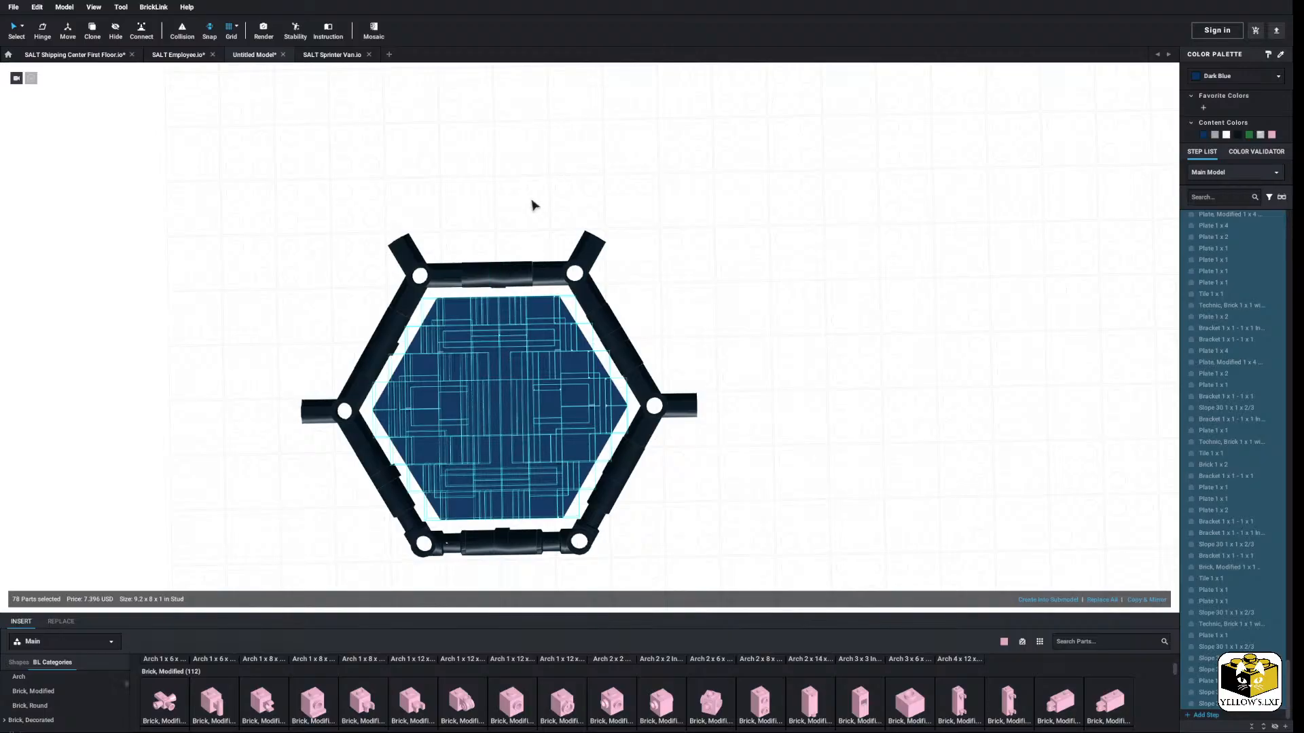
drag(505, 391, 971, 333)
click(712, 261)
Step: Pull the four-part center block out of the hexagon's upper edge, and fit it back into the gap
middle_drag(706, 257, 561, 265)
scroll(629, 262, up, 5)
click(626, 268)
ctrl+click(643, 266)
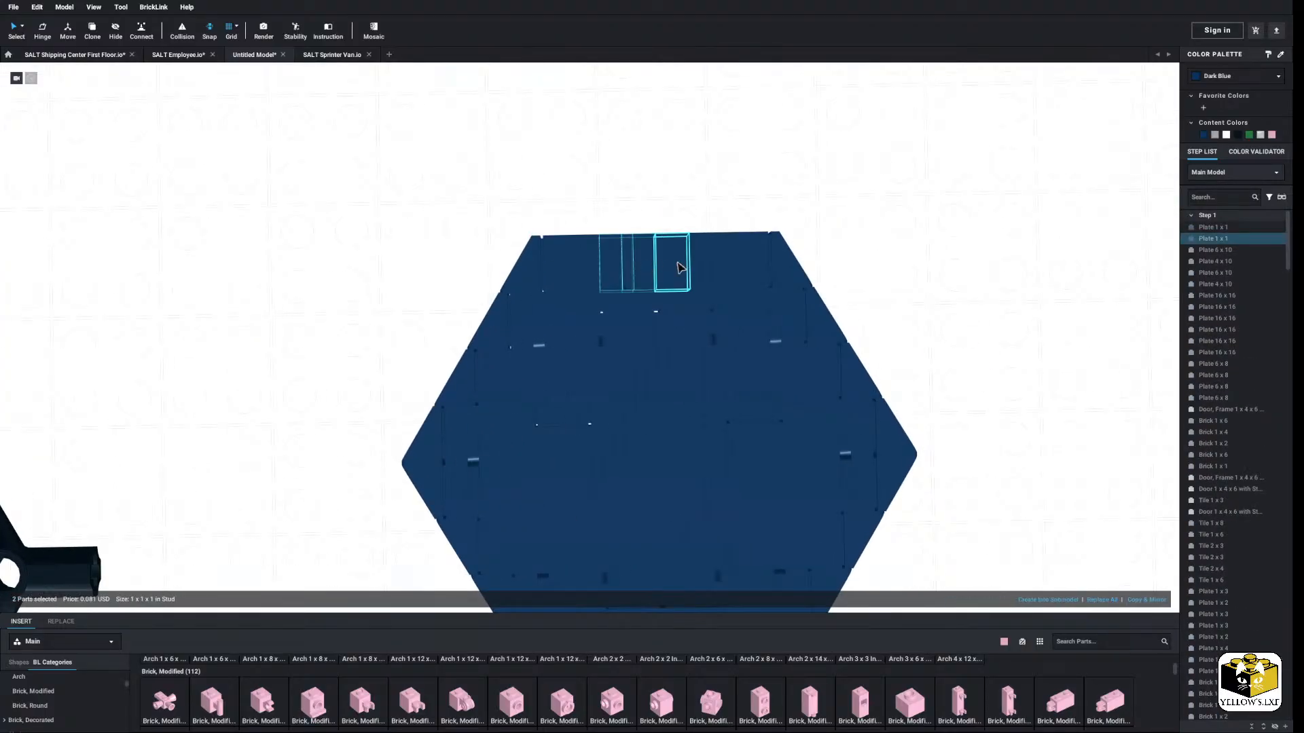
ctrl+click(681, 267)
ctrl+click(693, 265)
drag(692, 265, 570, 159)
click(695, 206)
drag(725, 279, 751, 283)
click(664, 202)
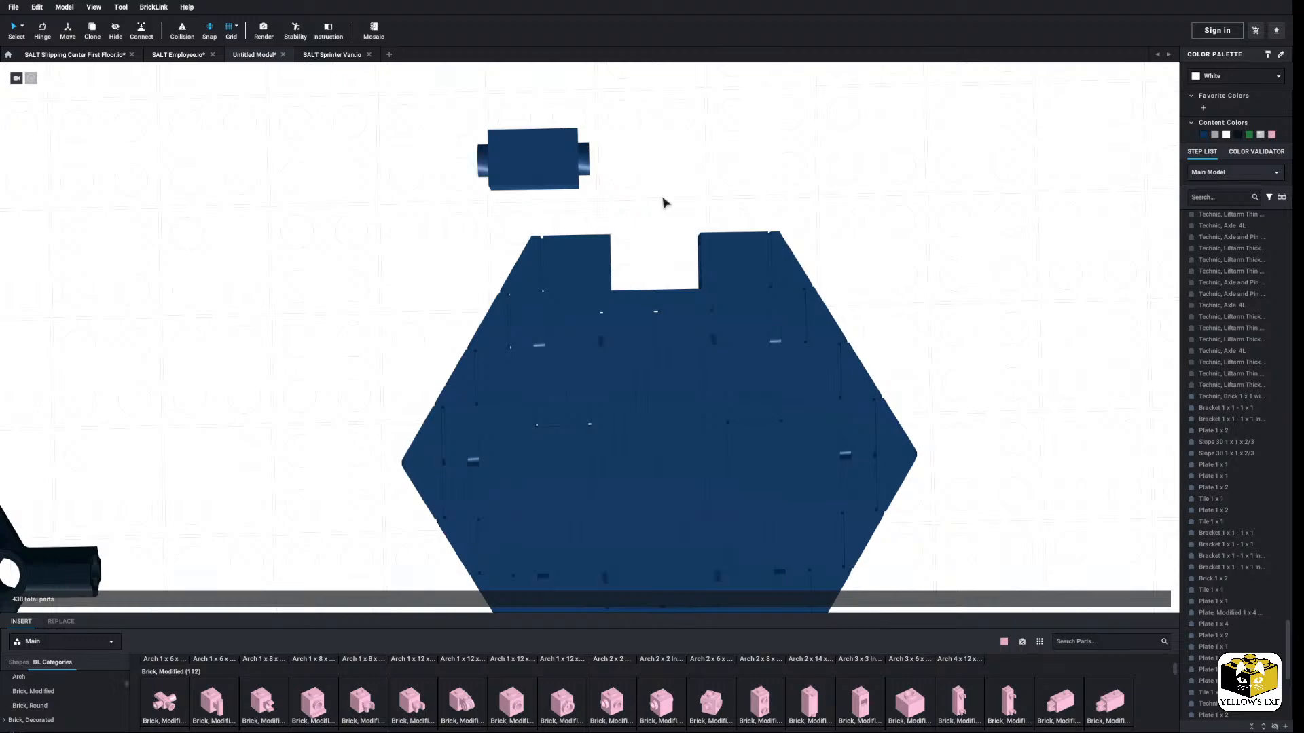
drag(615, 114, 432, 182)
drag(532, 161, 637, 265)
click(400, 222)
scroll(399, 221, down, 2)
scroll(821, 227, down, 3)
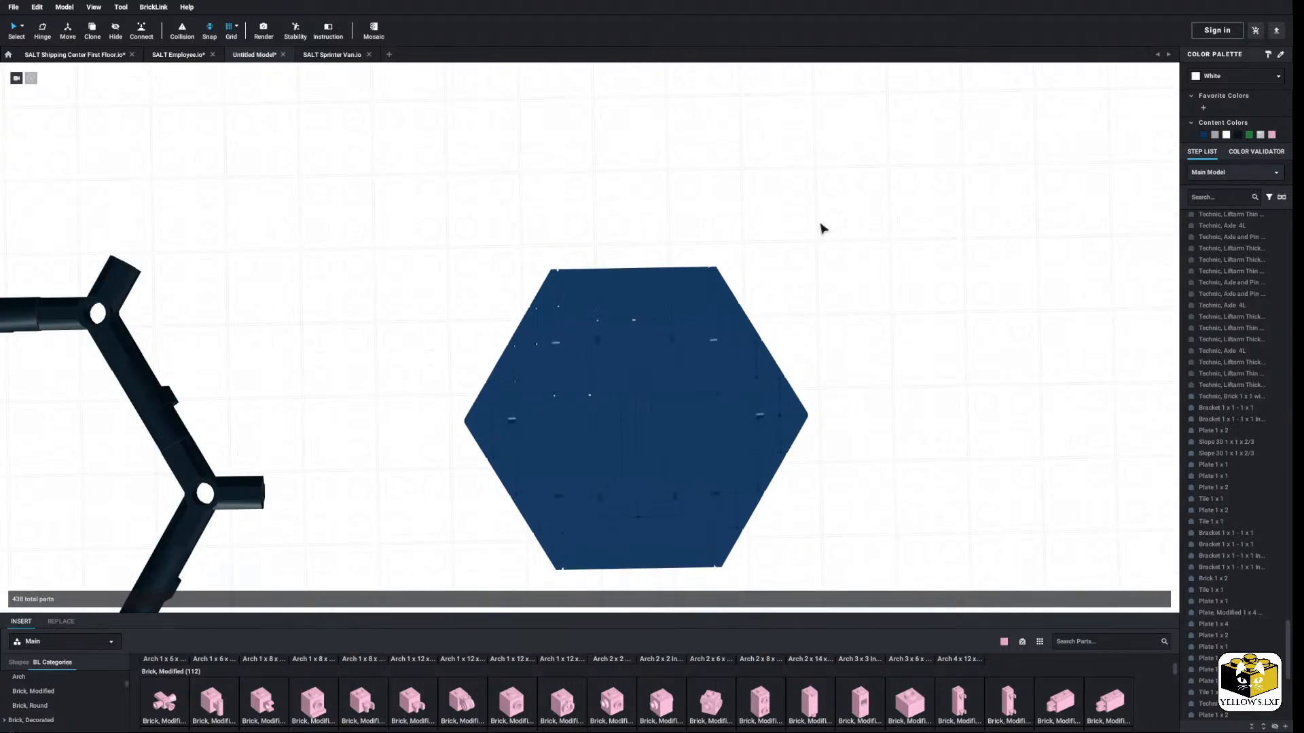
Step: Select the whole dark blue hexagon and center it inside the Technic frame
drag(858, 197, 676, 431)
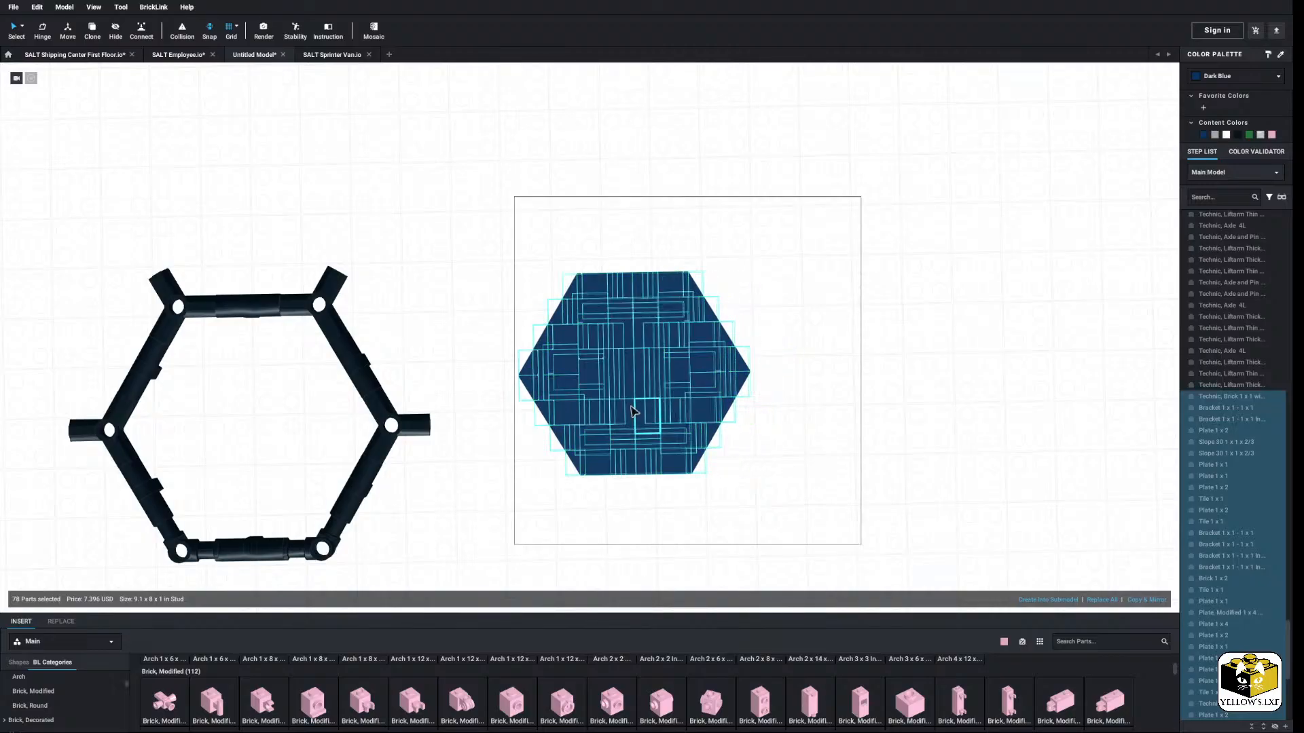
drag(648, 380, 332, 368)
middle_drag(333, 367, 534, 317)
drag(533, 317, 470, 362)
click(618, 323)
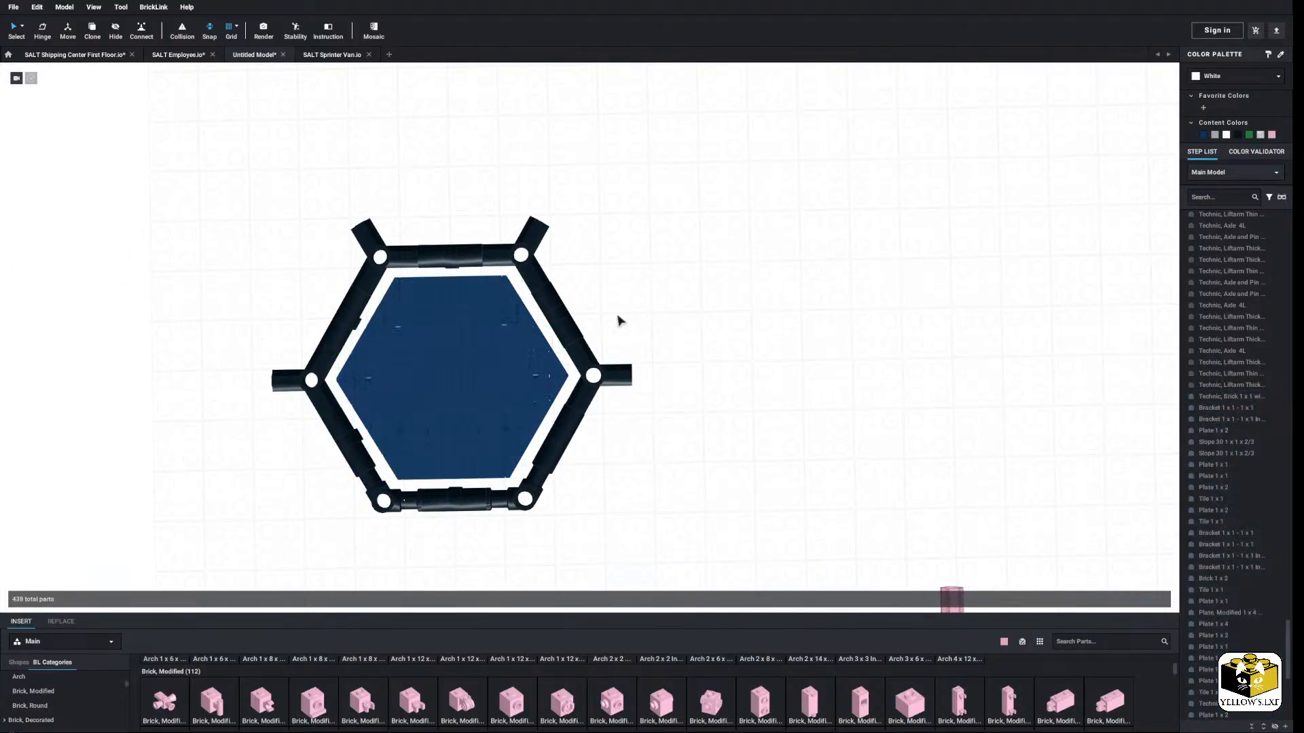
Step: Examine the clearance between the hexagon and the frame's upper side, and undo the hexagon's move into the frame
scroll(590, 337, up, 5)
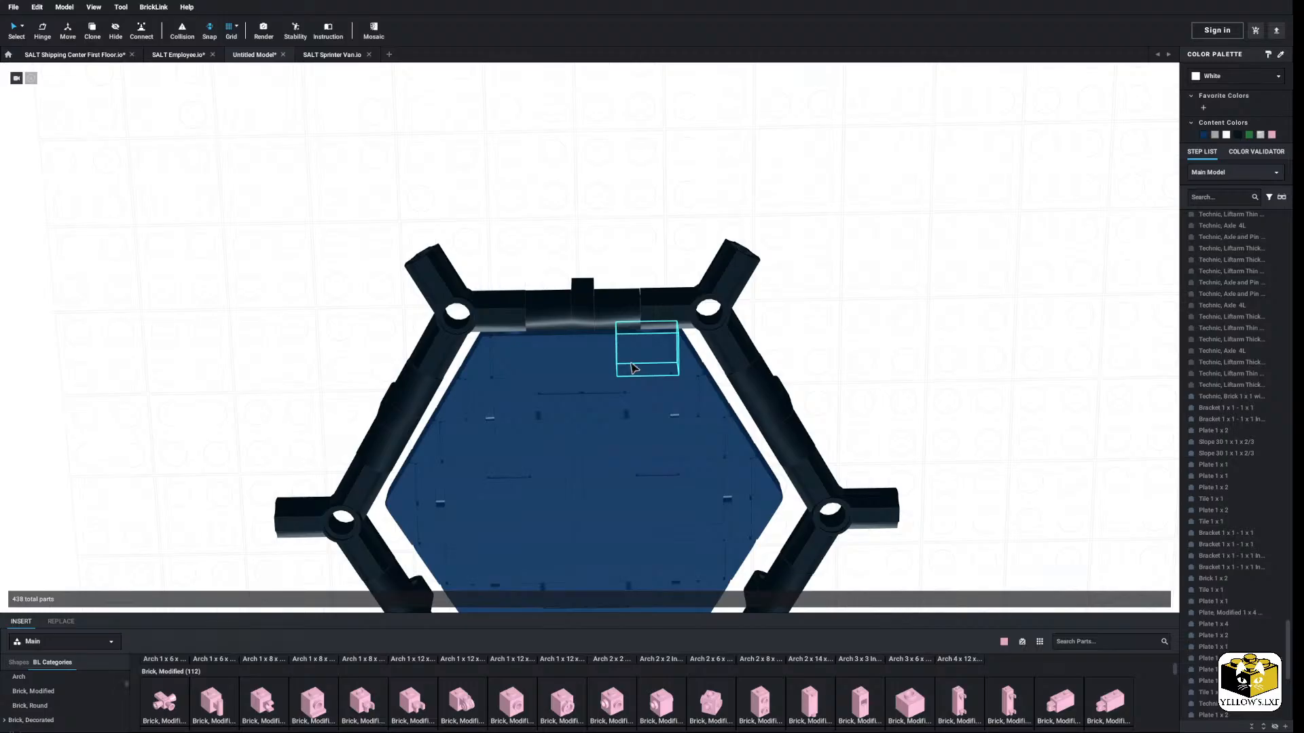
scroll(621, 360, up, 5)
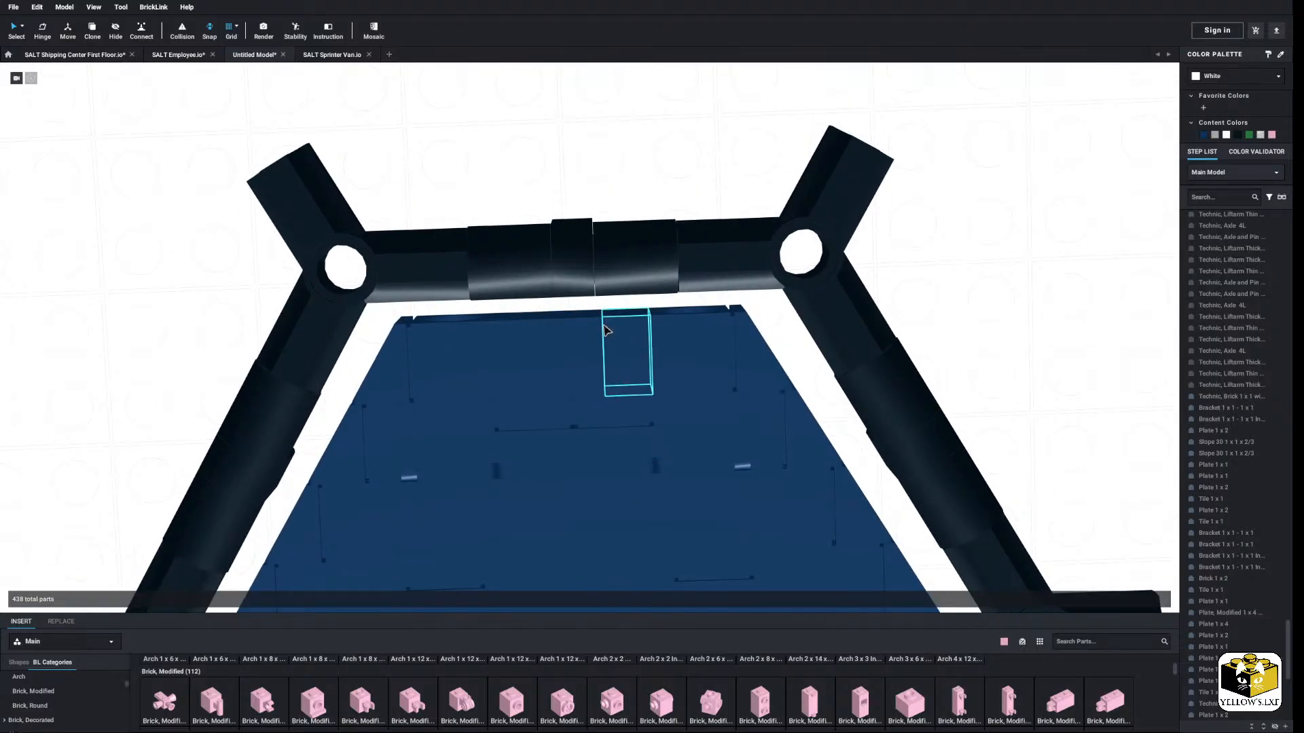
click(527, 262)
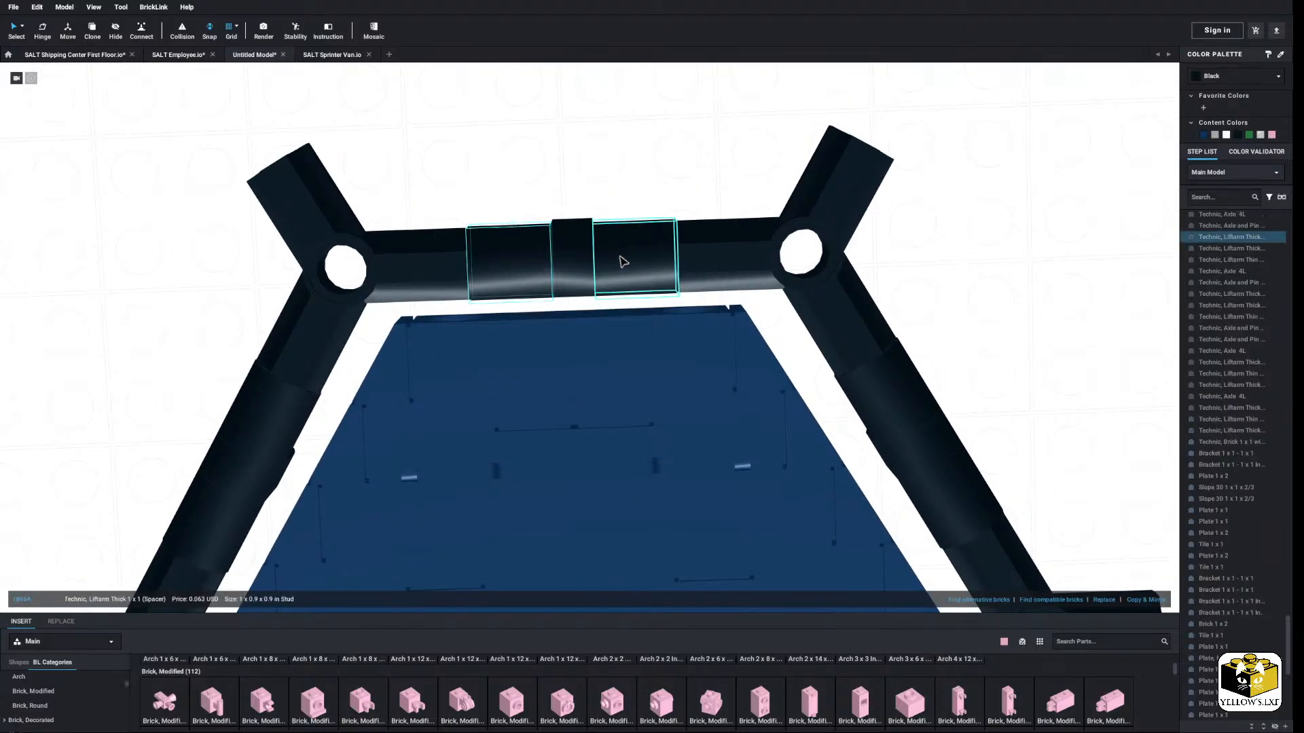
click(606, 188)
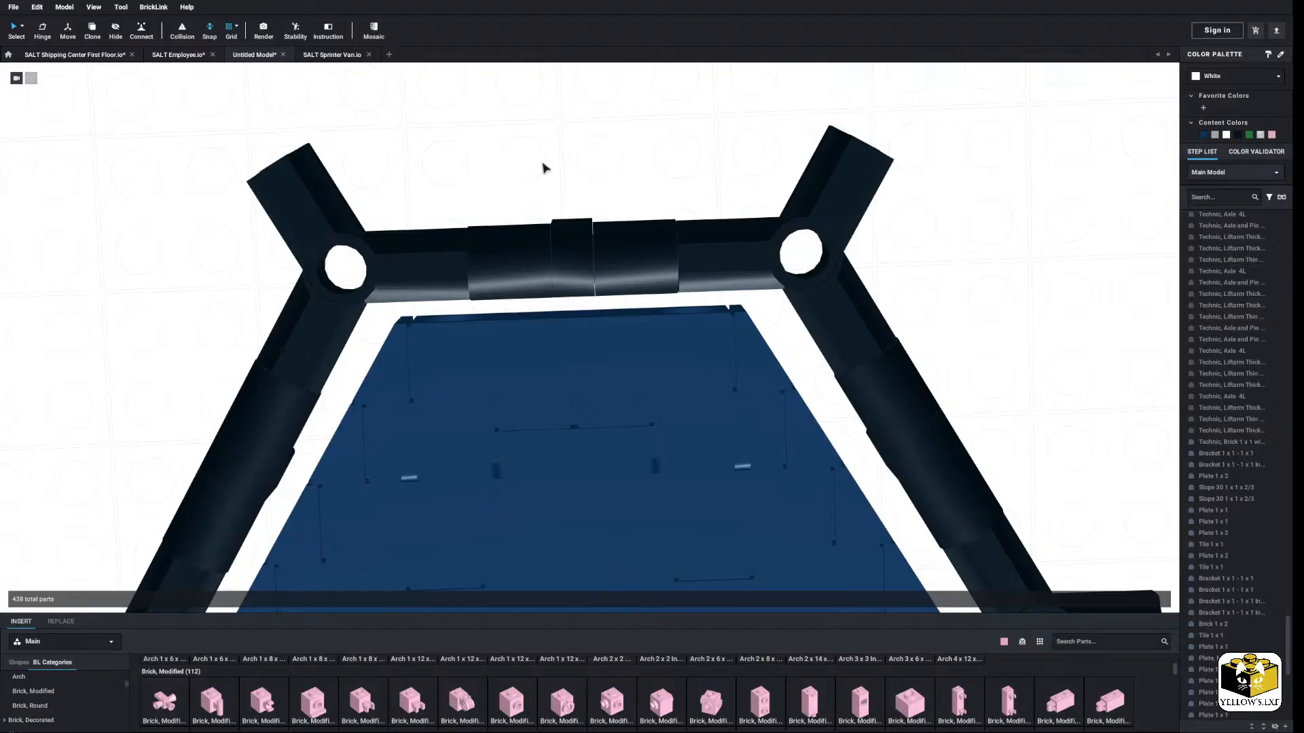
scroll(569, 225, down, 5)
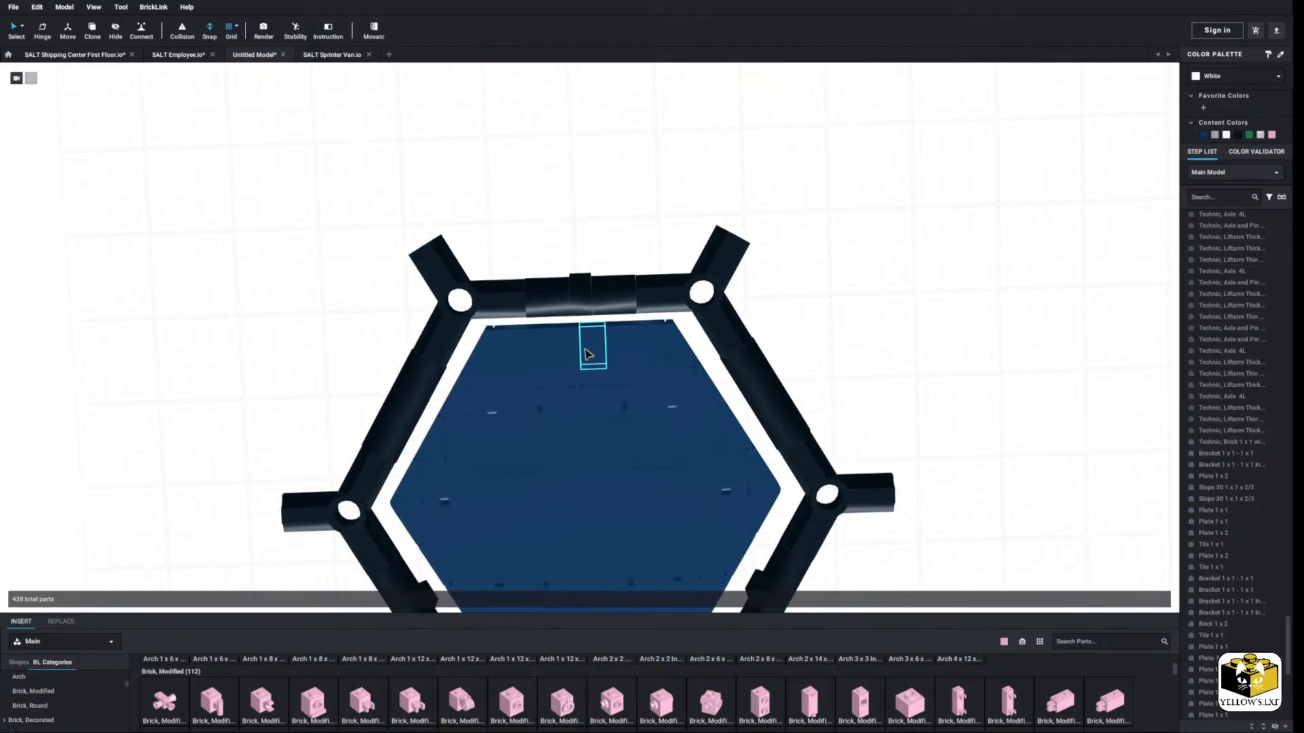
right_drag(584, 289, 573, 303)
scroll(652, 326, down, 5)
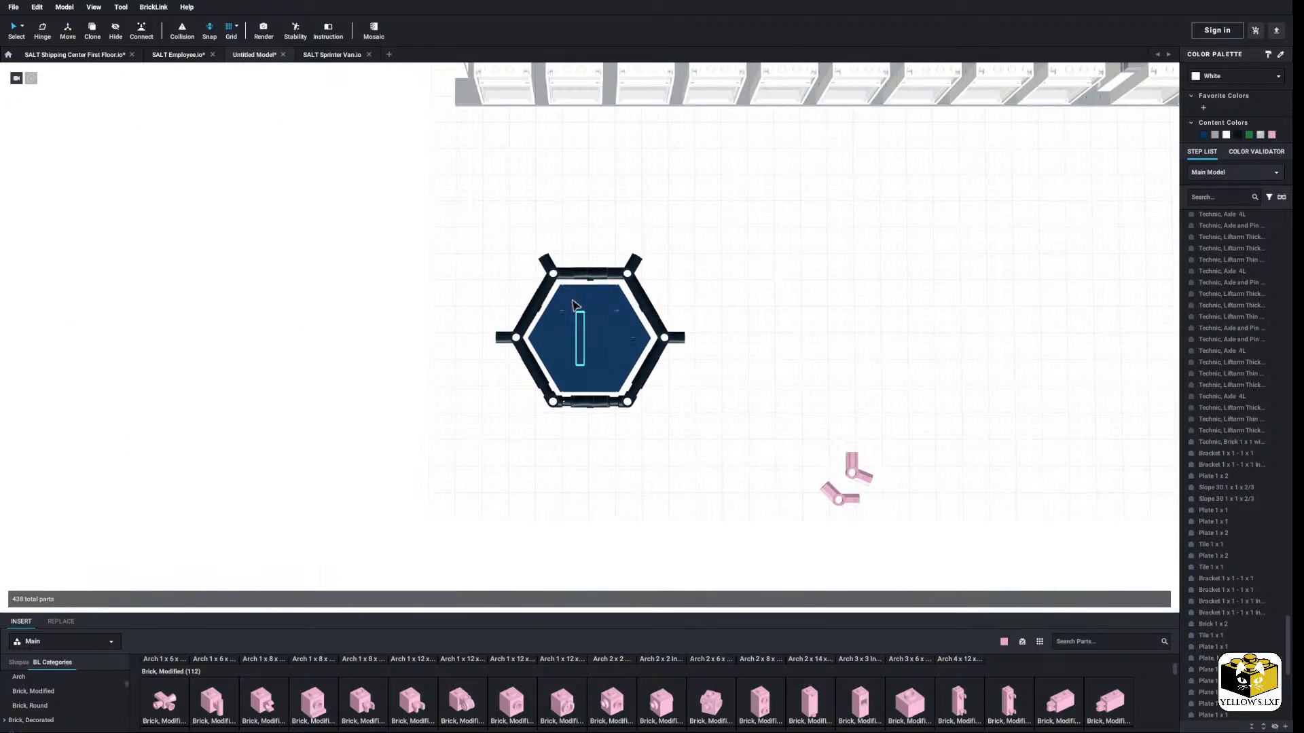
scroll(734, 409, up, 3)
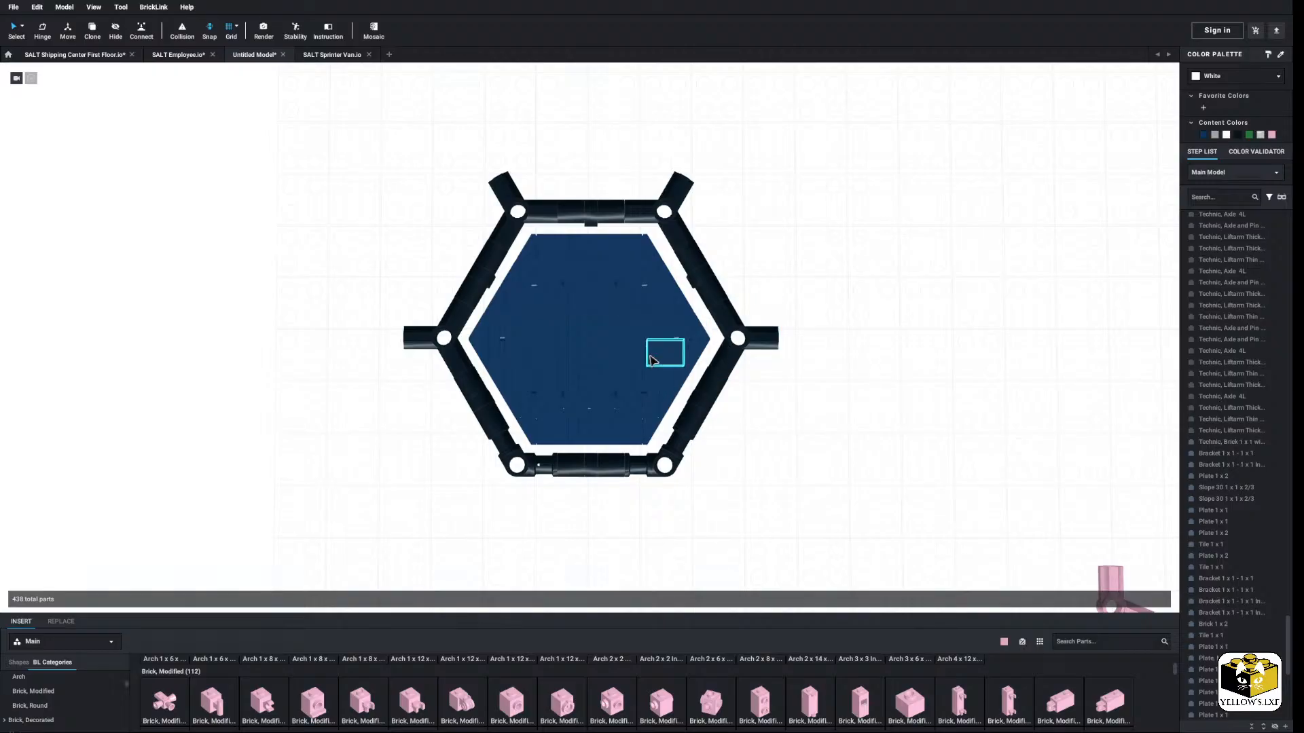
key(ctrl+z)
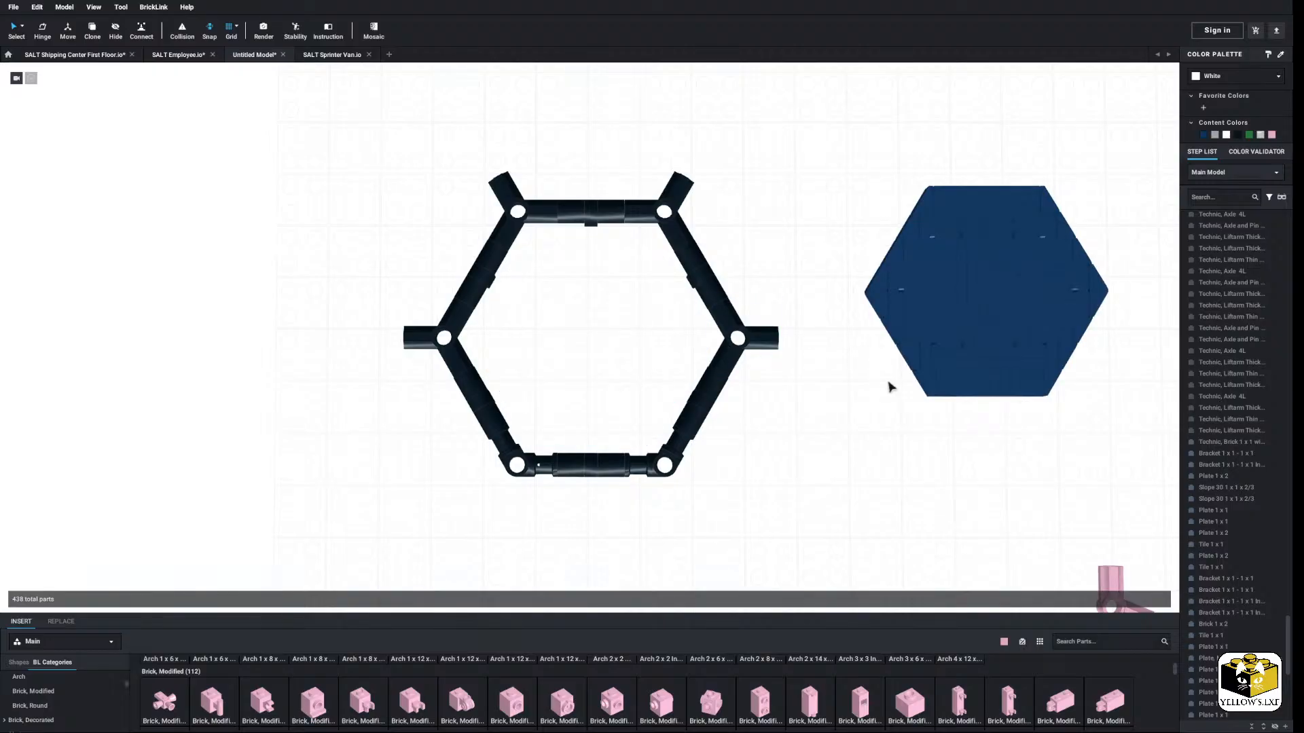
Step: Recolor the whole hexagon Bright Pink
middle_drag(887, 381, 710, 394)
right_drag(673, 394, 681, 373)
scroll(682, 408, up, 5)
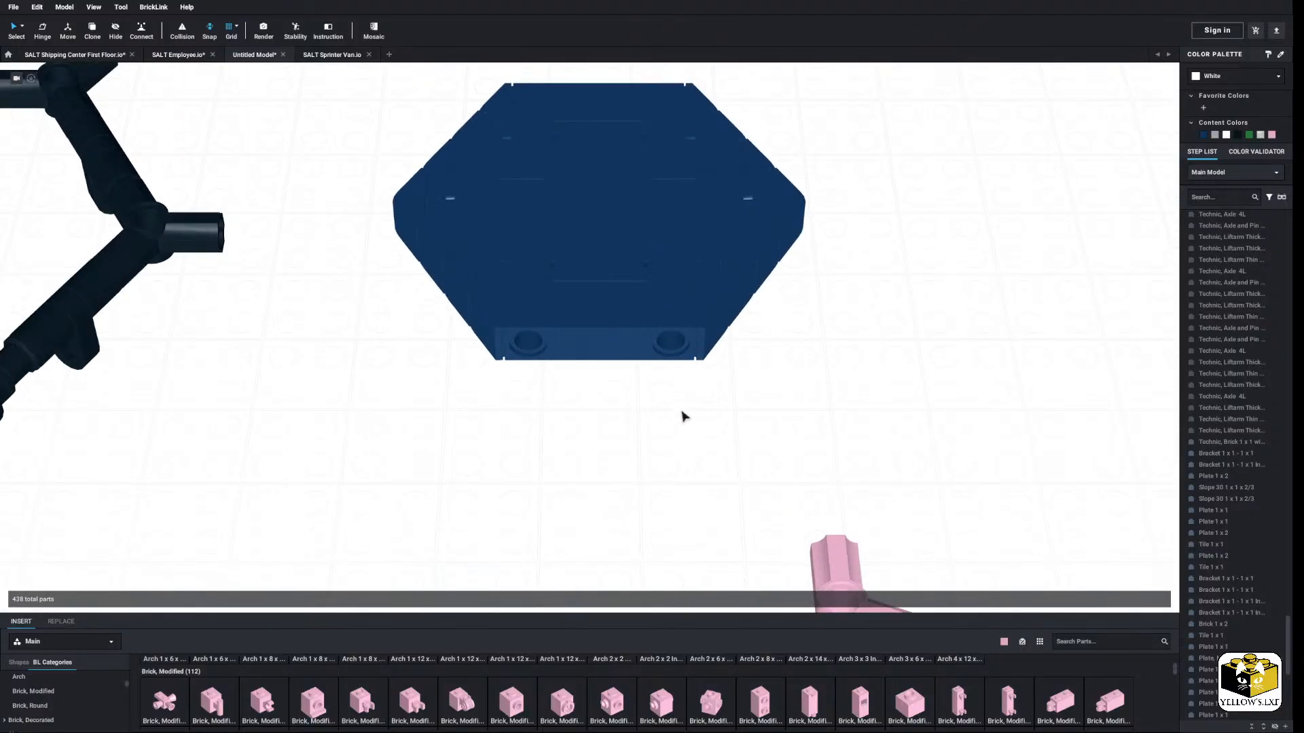
middle_drag(657, 406, 651, 415)
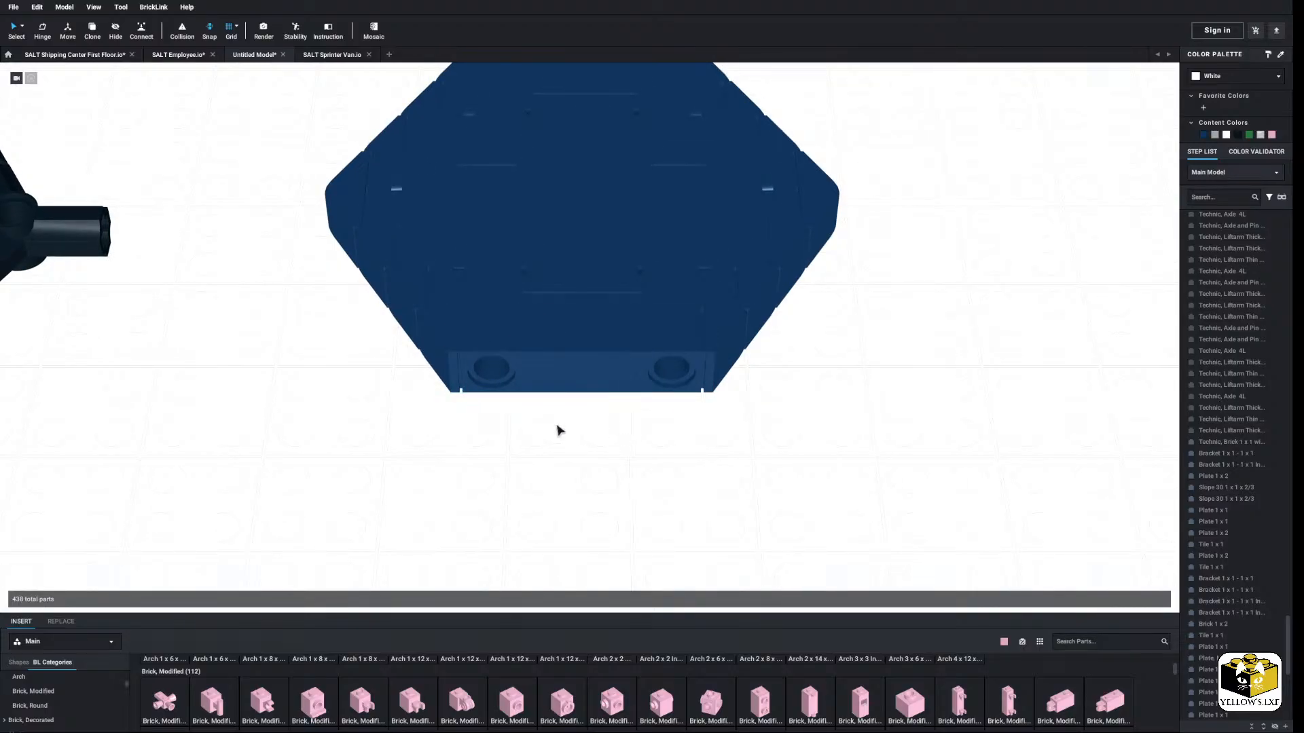
mouse_move(555, 426)
right_down()
mouse_move(527, 455)
mouse_move(501, 454)
mouse_move(553, 446)
right_up()
scroll(559, 437, down, 5)
scroll(552, 465, up, 5)
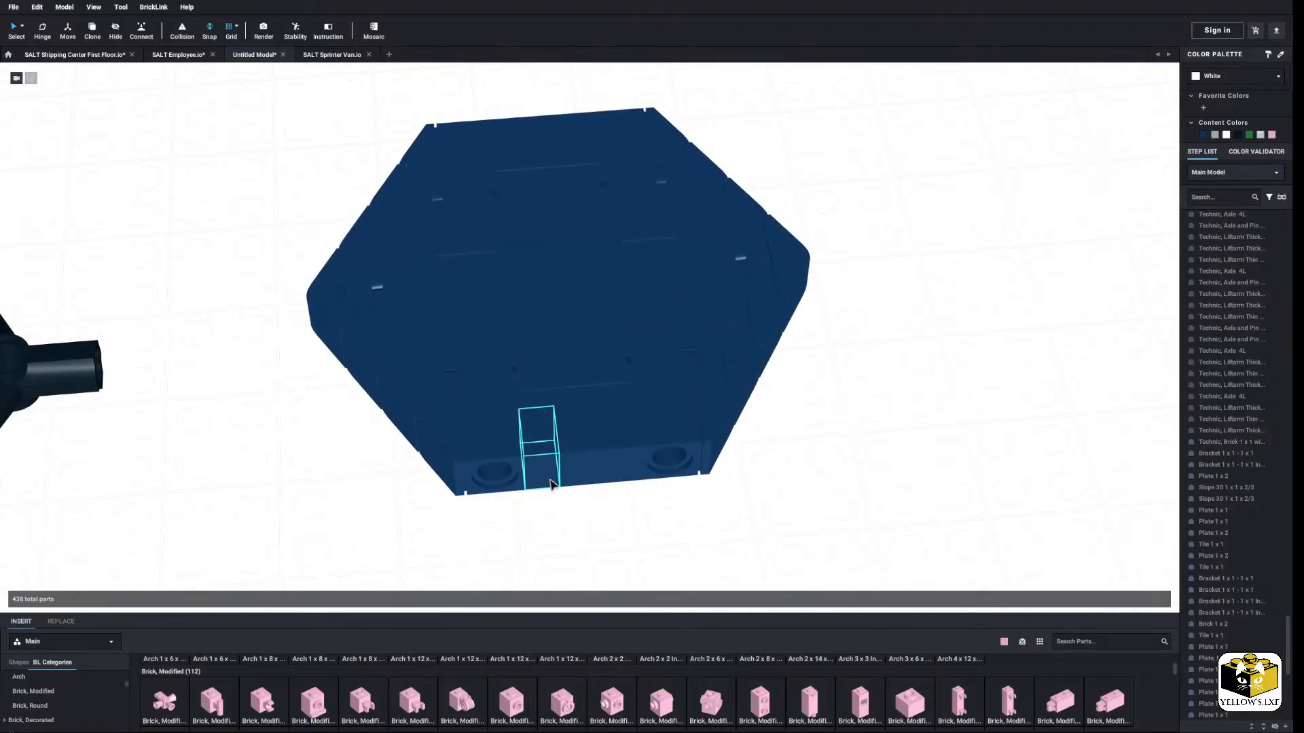
scroll(550, 483, down, 3)
drag(764, 140, 394, 457)
click(1272, 134)
click(1007, 407)
scroll(762, 475, up, 3)
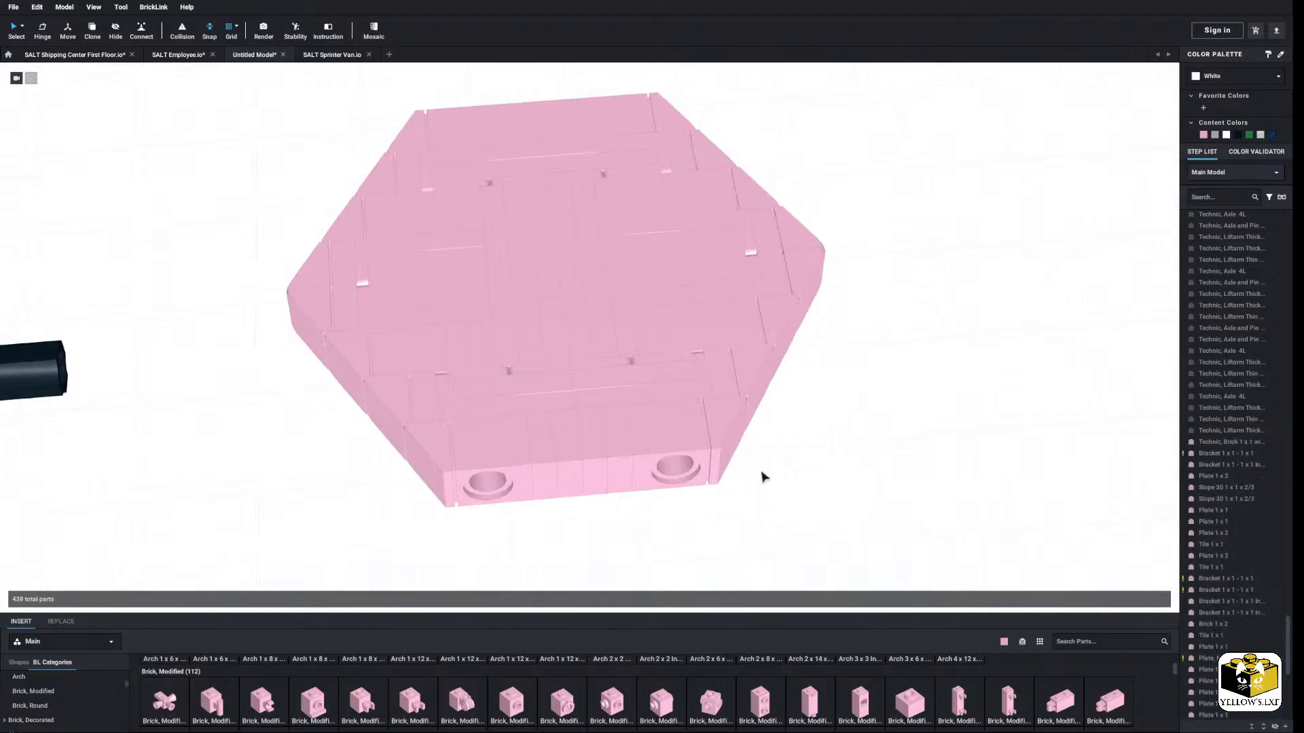
Step: Take the two center spacer blocks and both Technic bricks out of the lower edge, joining each brick to its spacer's inner side
drag(585, 457, 855, 503)
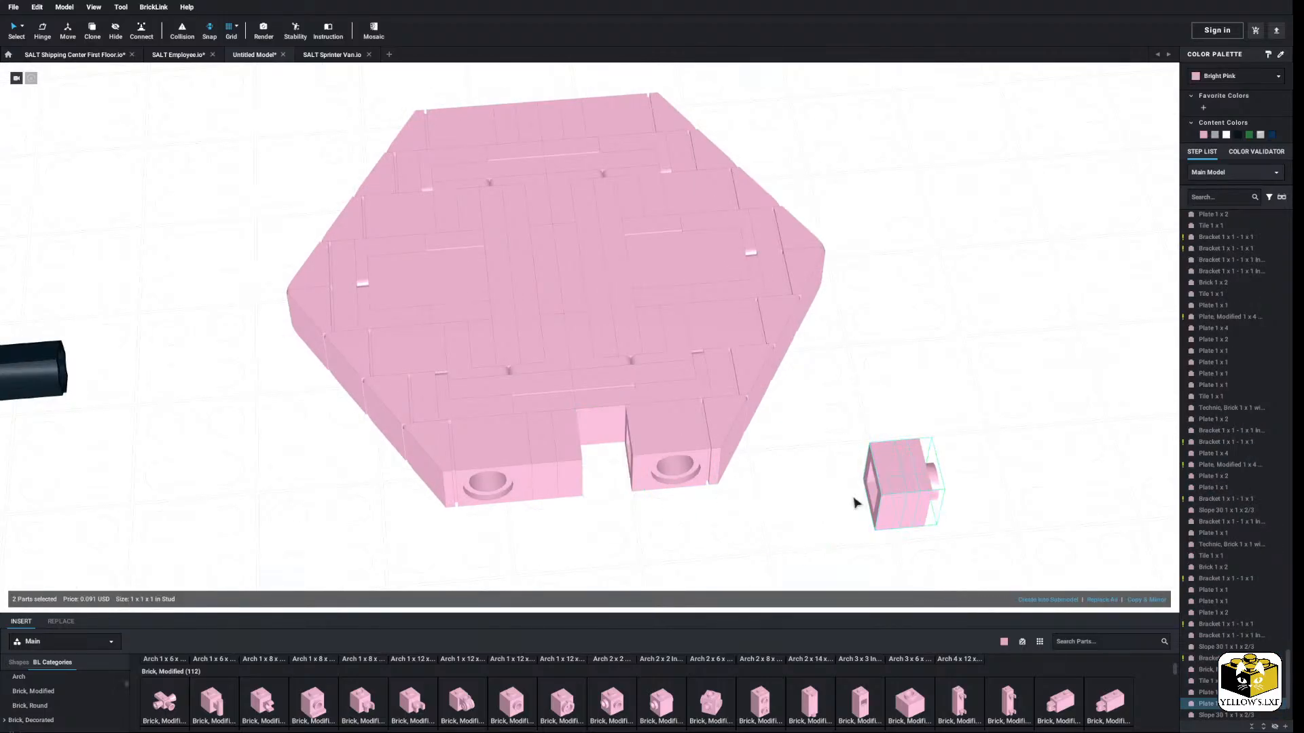
click(550, 466)
drag(550, 466, 416, 555)
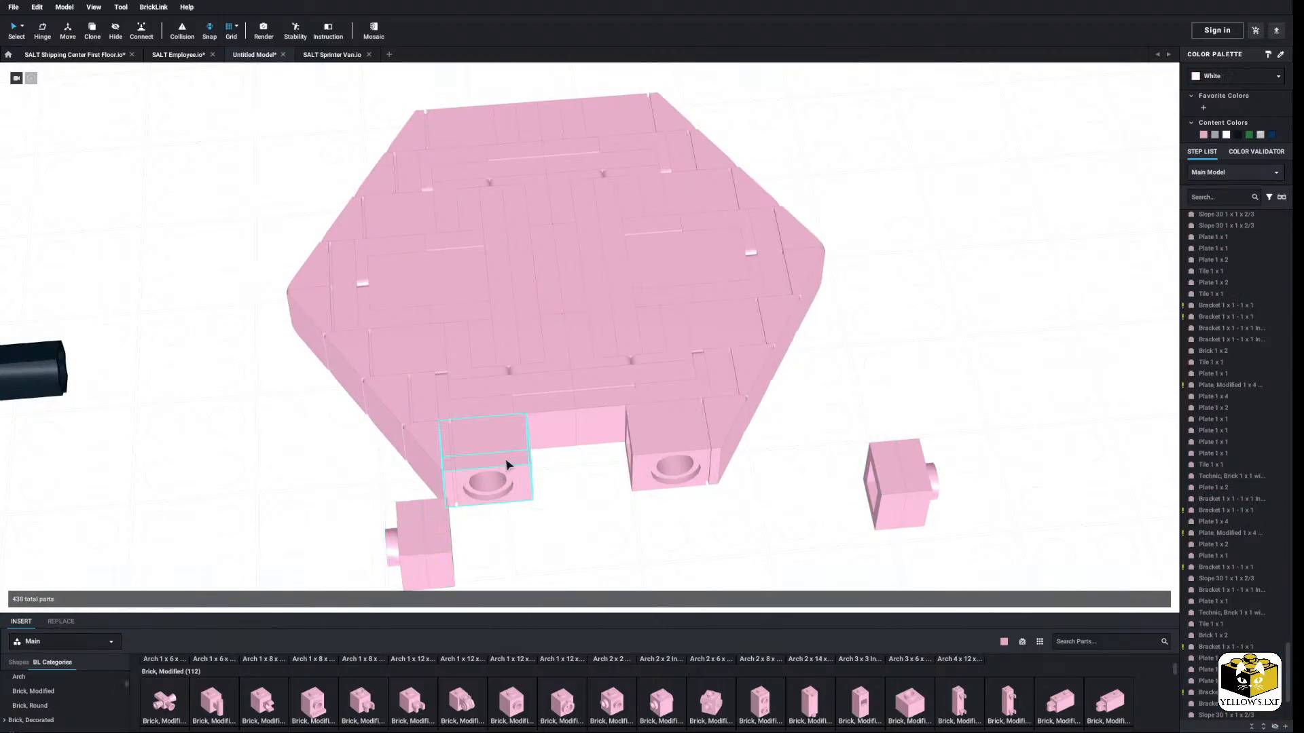
drag(507, 466, 496, 556)
drag(668, 468, 841, 513)
click(1044, 457)
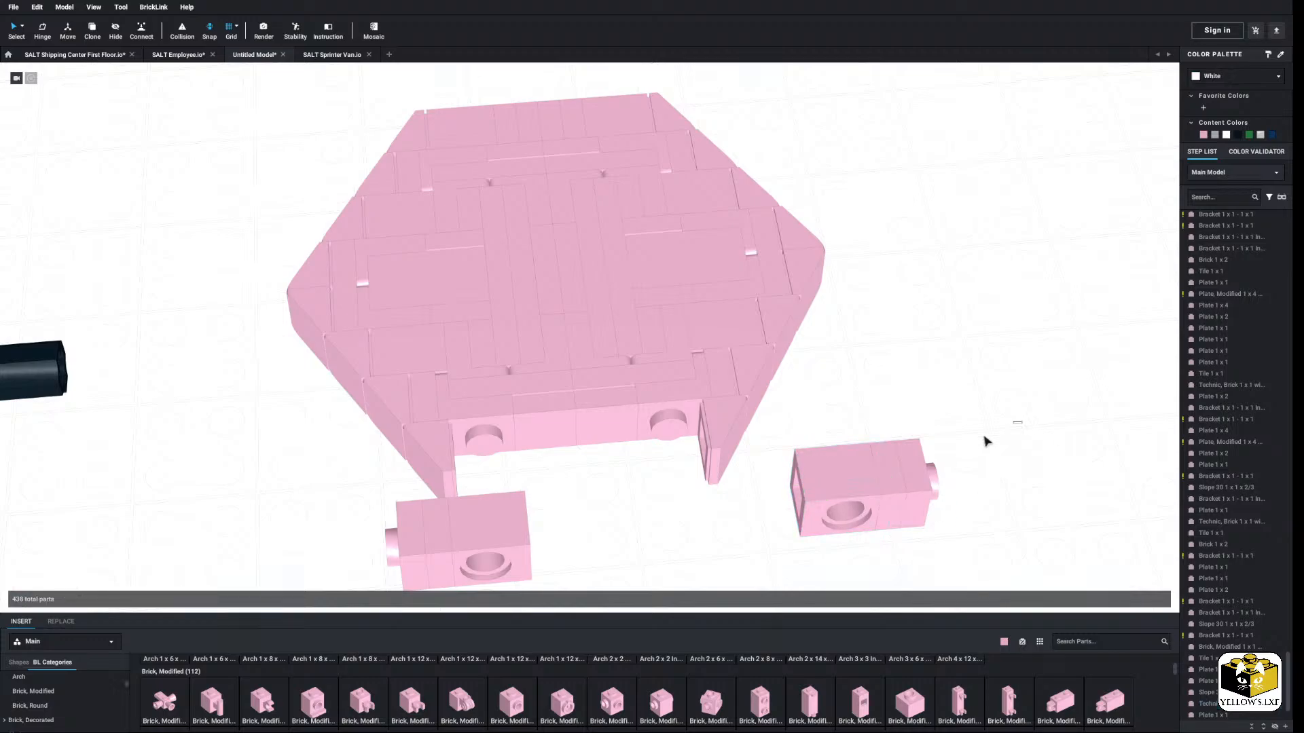
Step: Fit both rearranged assemblies back into the hexagon's lower edge, with the Technic bricks side by side at the center
drag(985, 438, 835, 536)
drag(887, 501, 693, 463)
click(614, 526)
drag(551, 540, 484, 455)
click(554, 546)
middle_drag(534, 545, 539, 522)
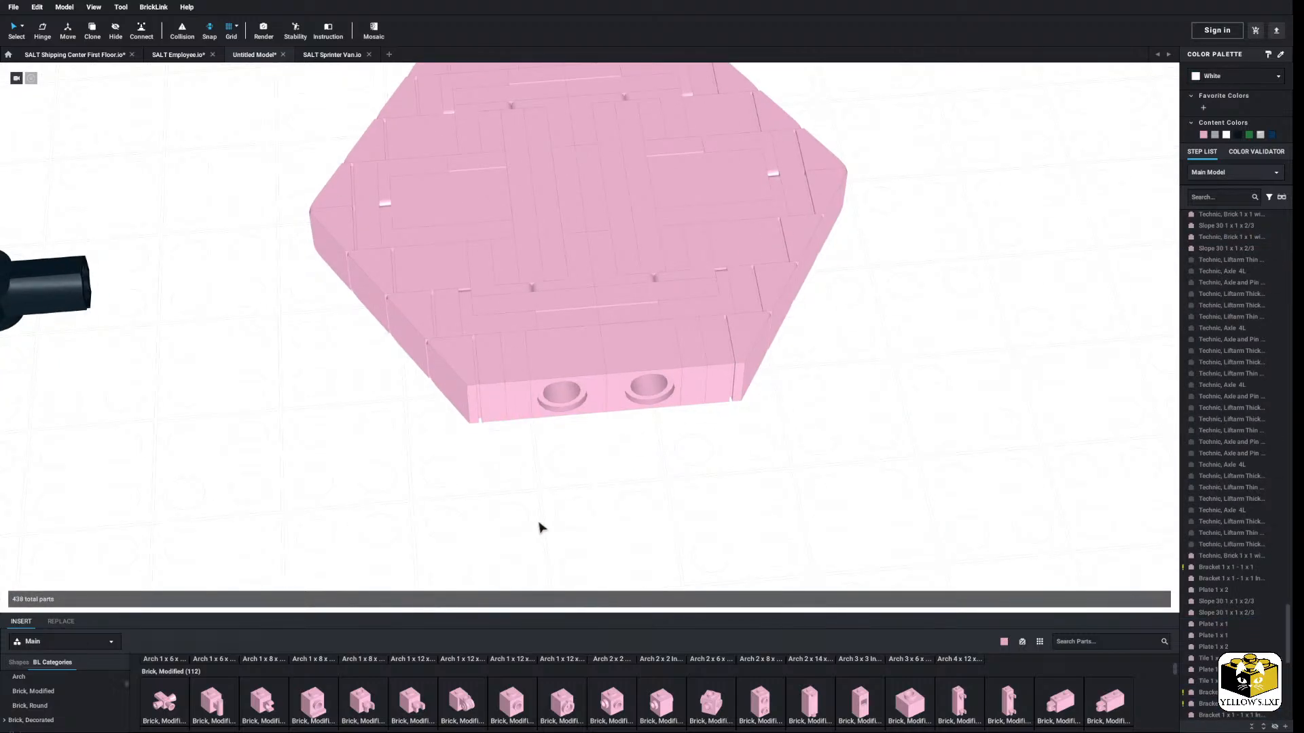
Step: Insert a Technic, Pin with Friction Ridges and Pin Hole into the left Technic brick's hole
scroll(539, 529, down, 5)
scroll(88, 698, down, 8)
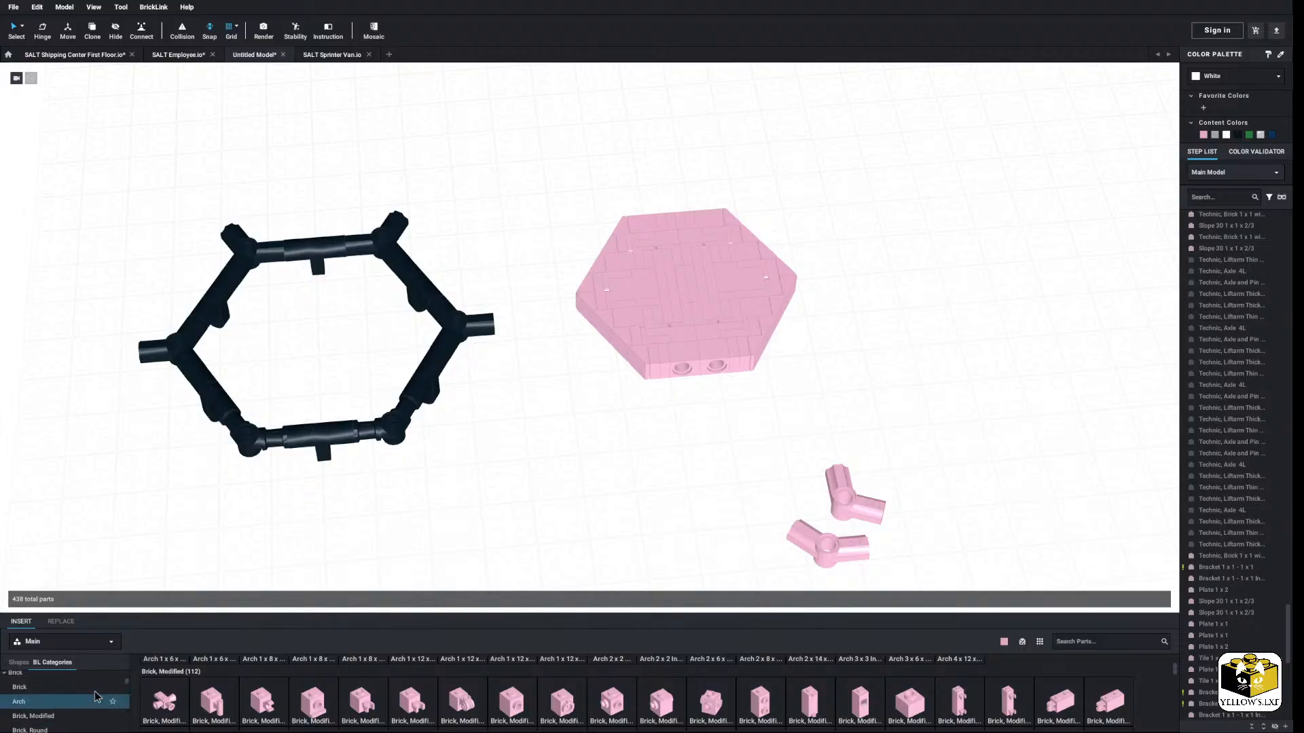
scroll(88, 699, down, 6)
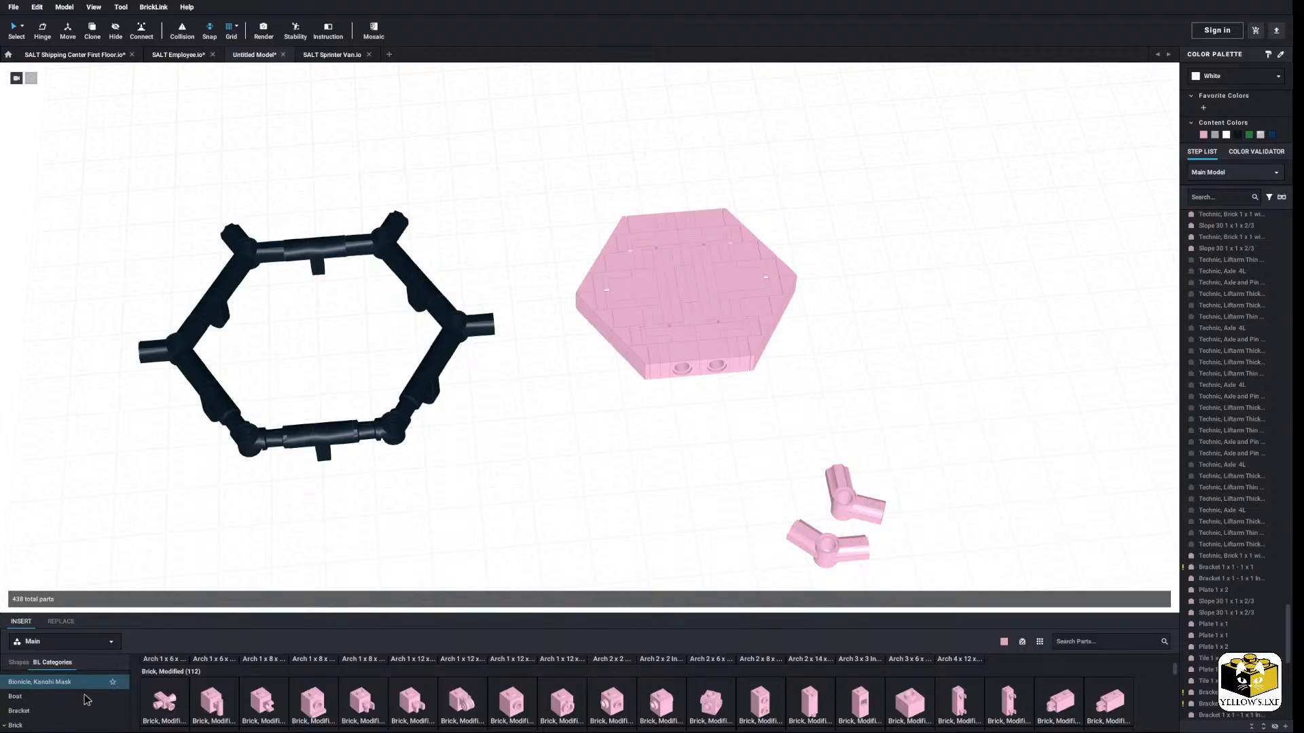
scroll(86, 700, down, 10)
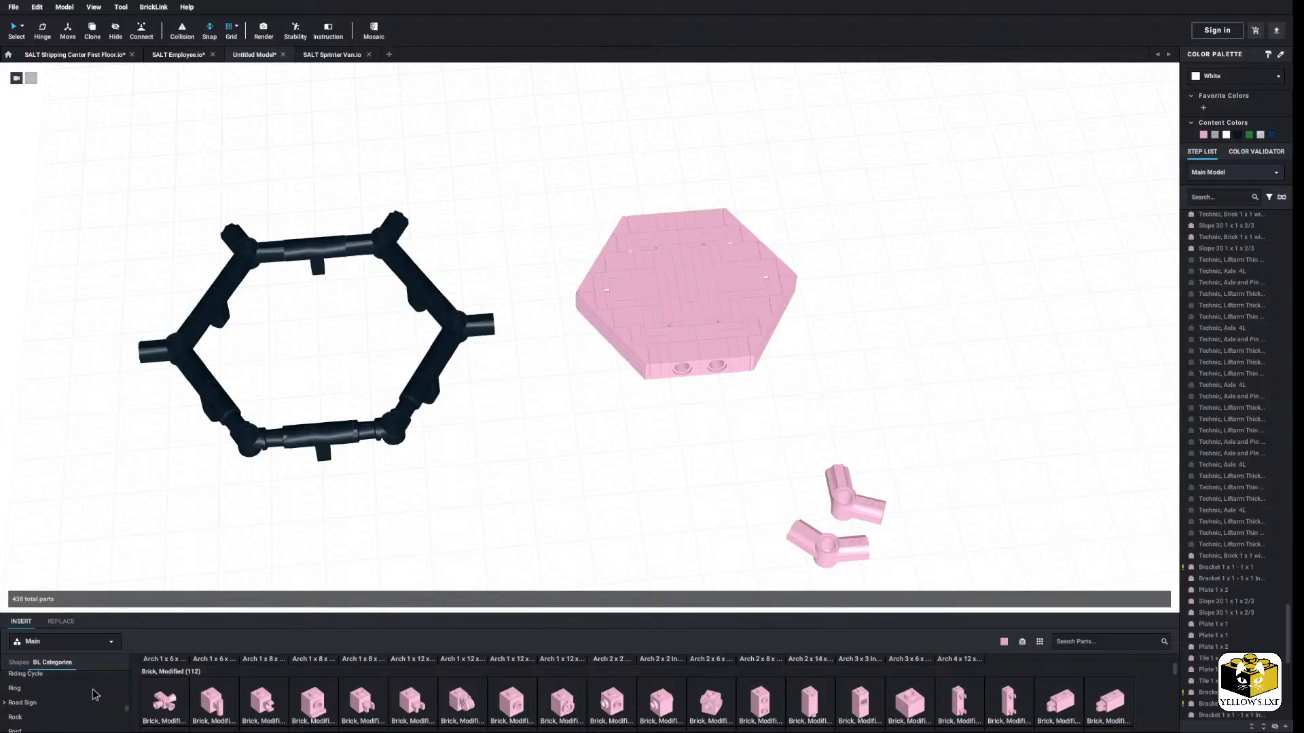
scroll(68, 699, down, 3)
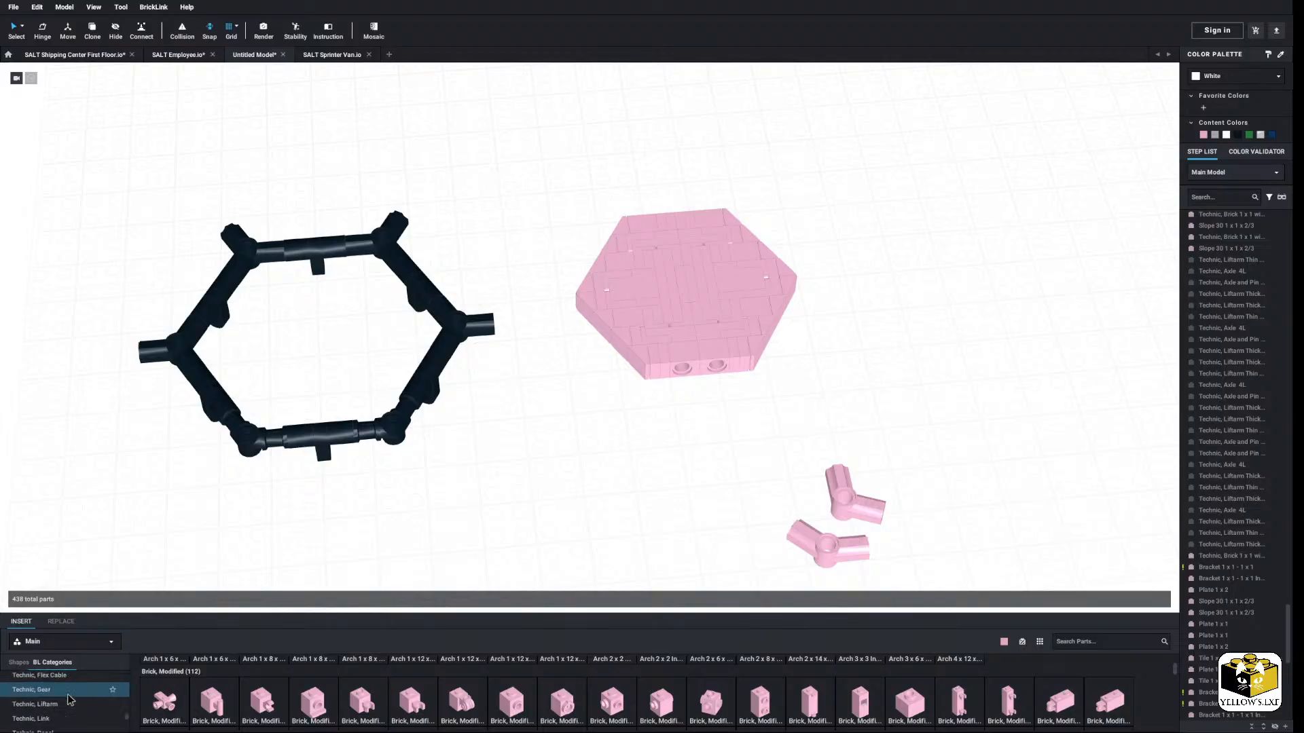
click(68, 699)
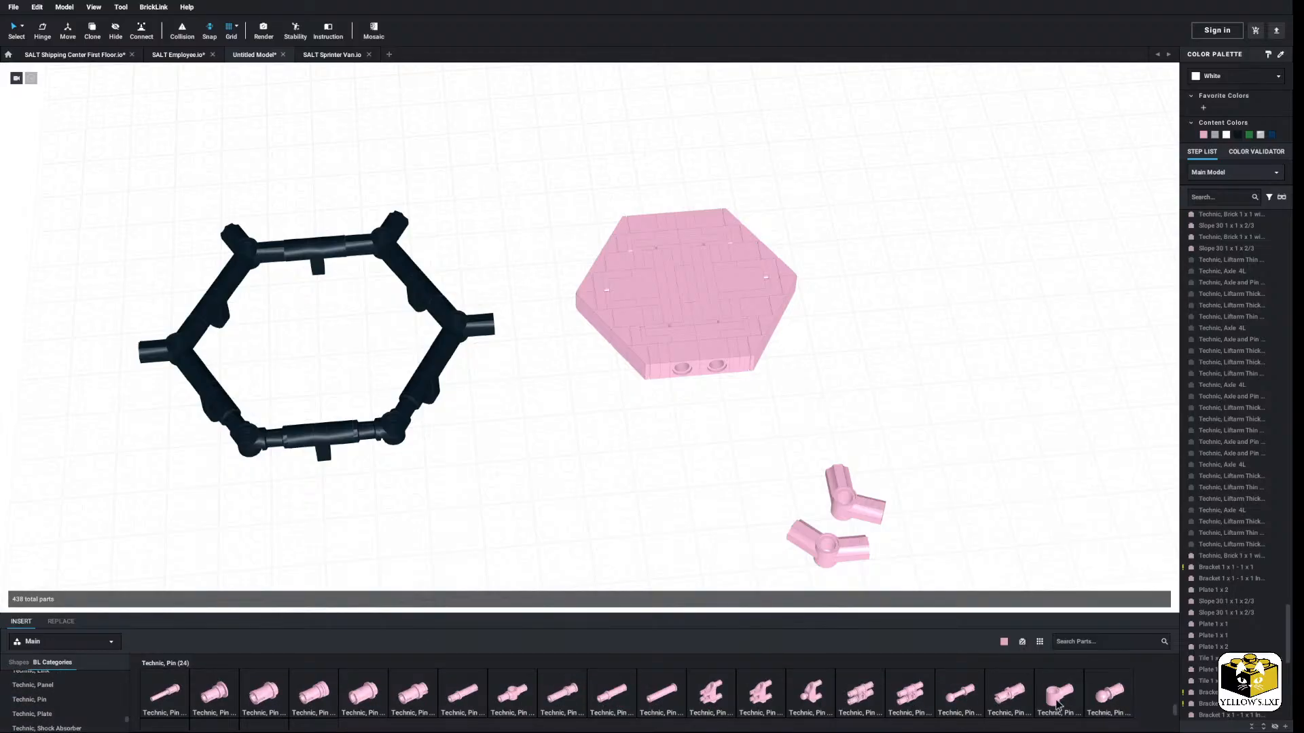
click(1058, 706)
click(687, 390)
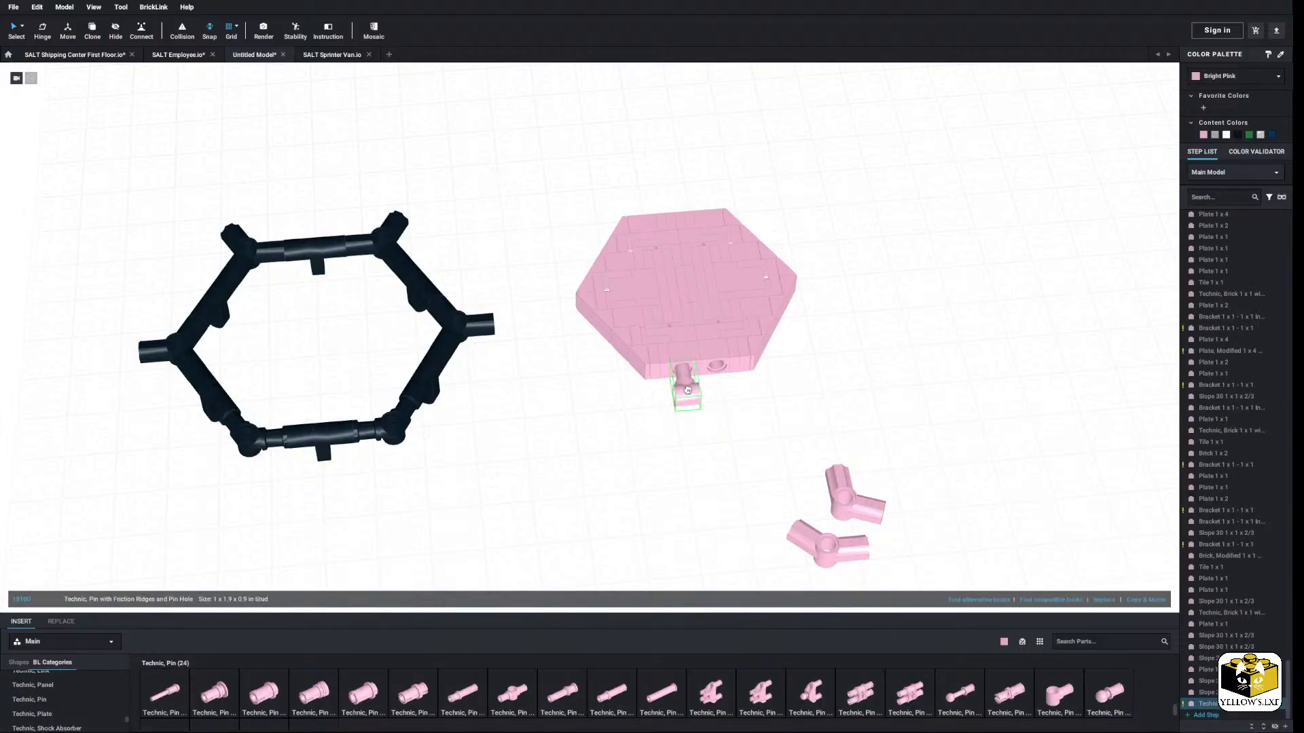
drag(687, 391, 687, 386)
Step: Insert a second Technic, Pin with Friction Ridges and Pin Hole into the right Technic brick's hole
click(1095, 673)
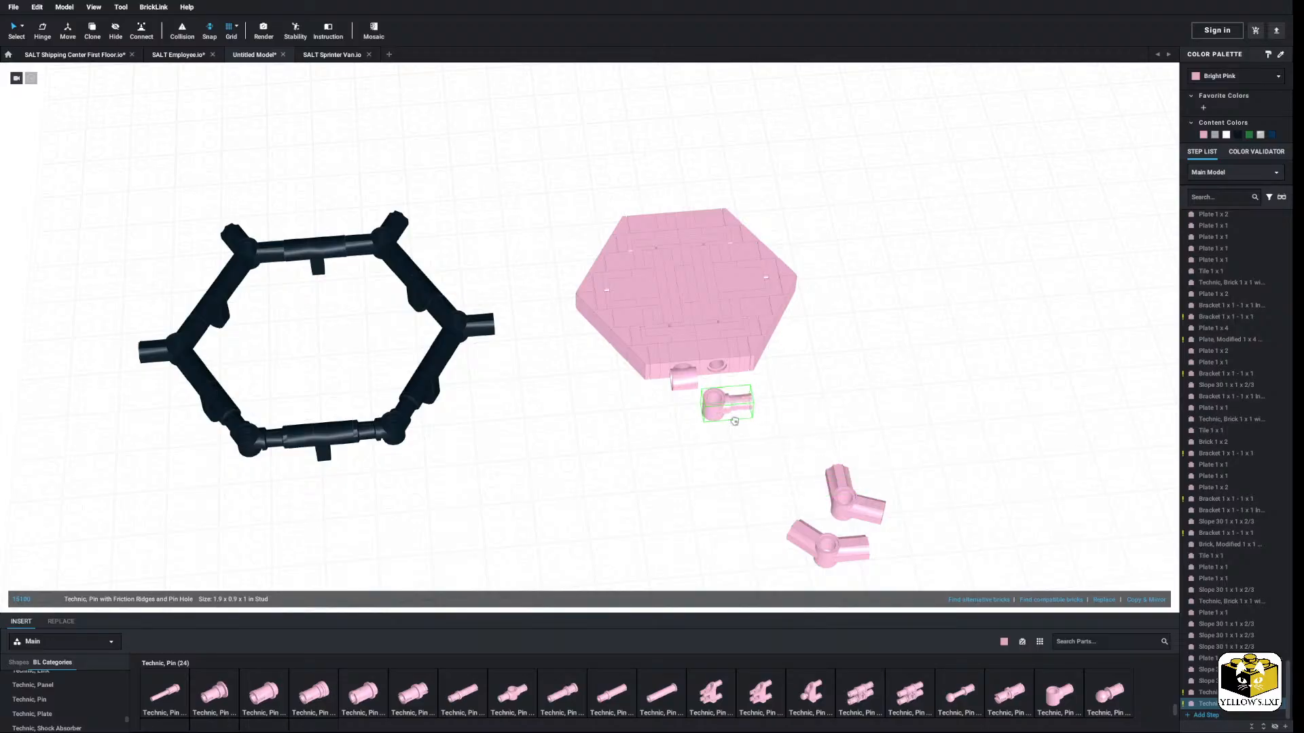
click(713, 380)
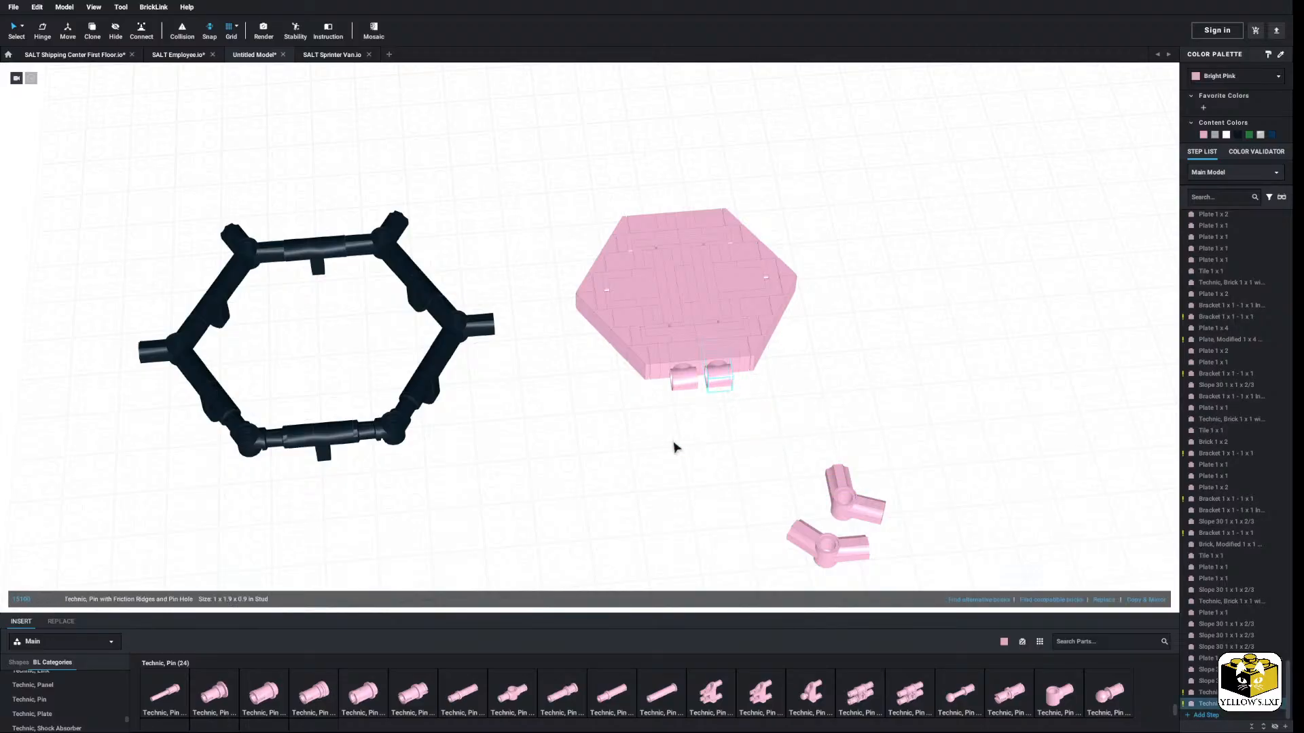
scroll(669, 448, up, 5)
scroll(620, 438, up, 3)
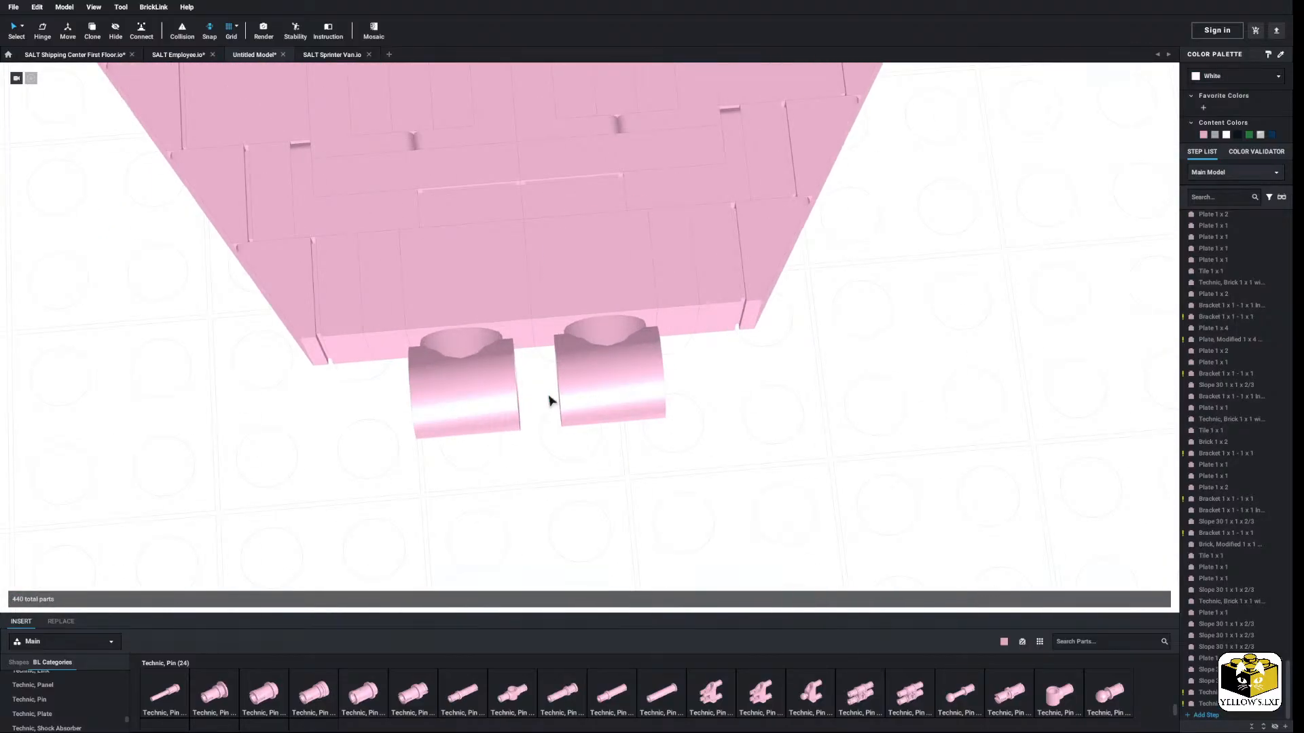
Step: Insert a two-hole Technic liftarm with axle holes beside the two pins at the hexagon's lower edge
scroll(68, 700, up, 5)
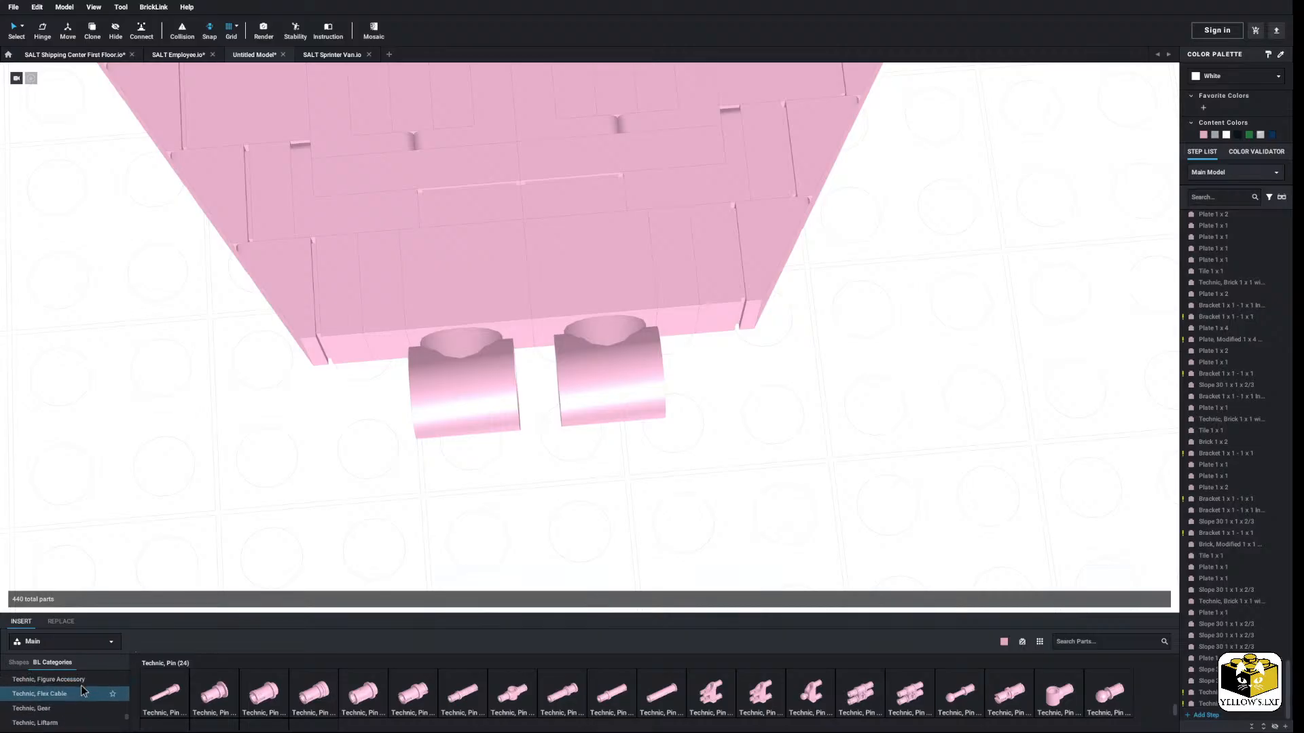
click(35, 722)
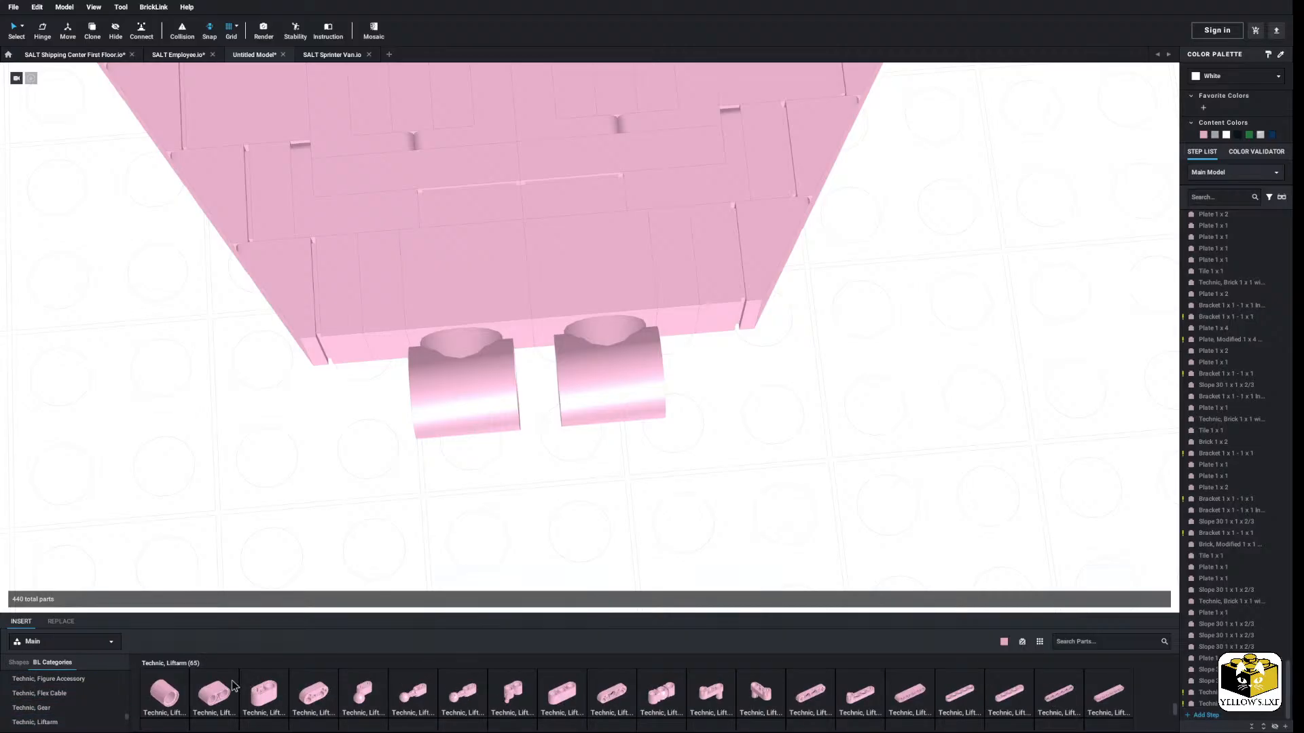
click(794, 407)
Step: Run a Technic axle through both pin holes and fit the liftarm onto it between the pins
scroll(68, 699, up, 3)
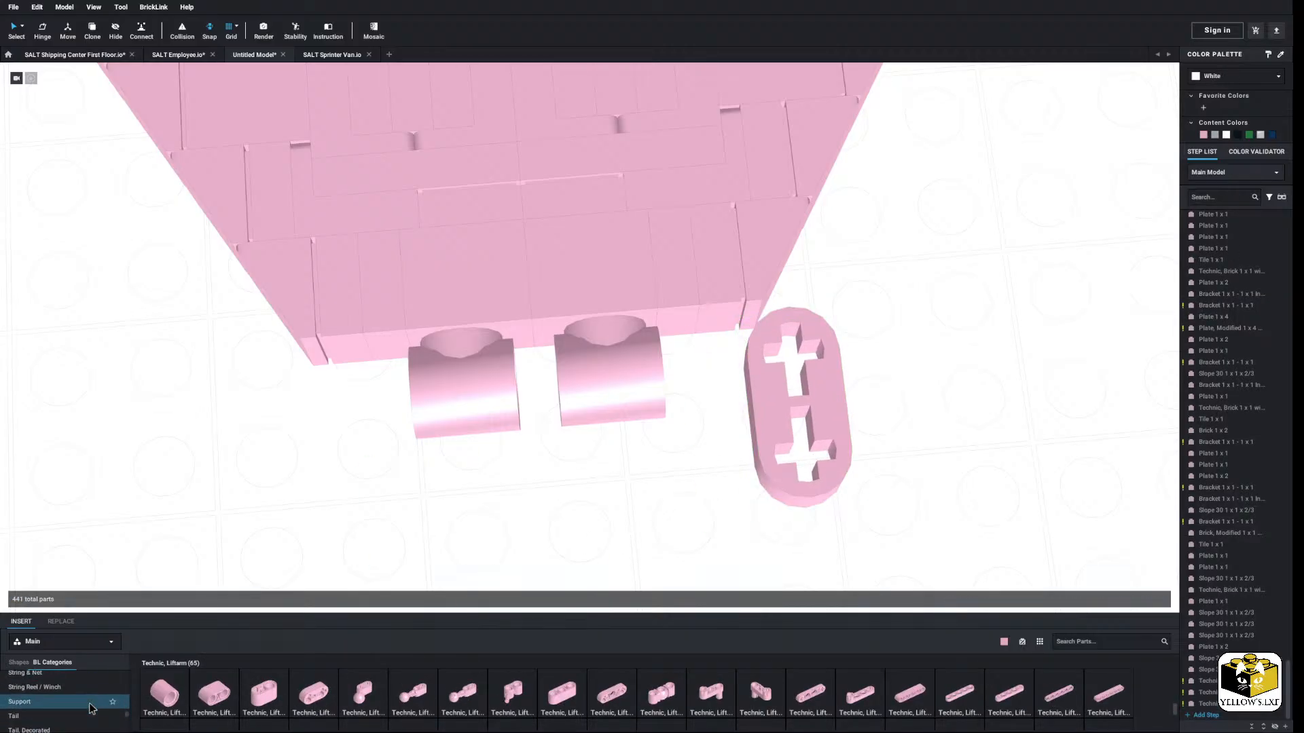
click(71, 712)
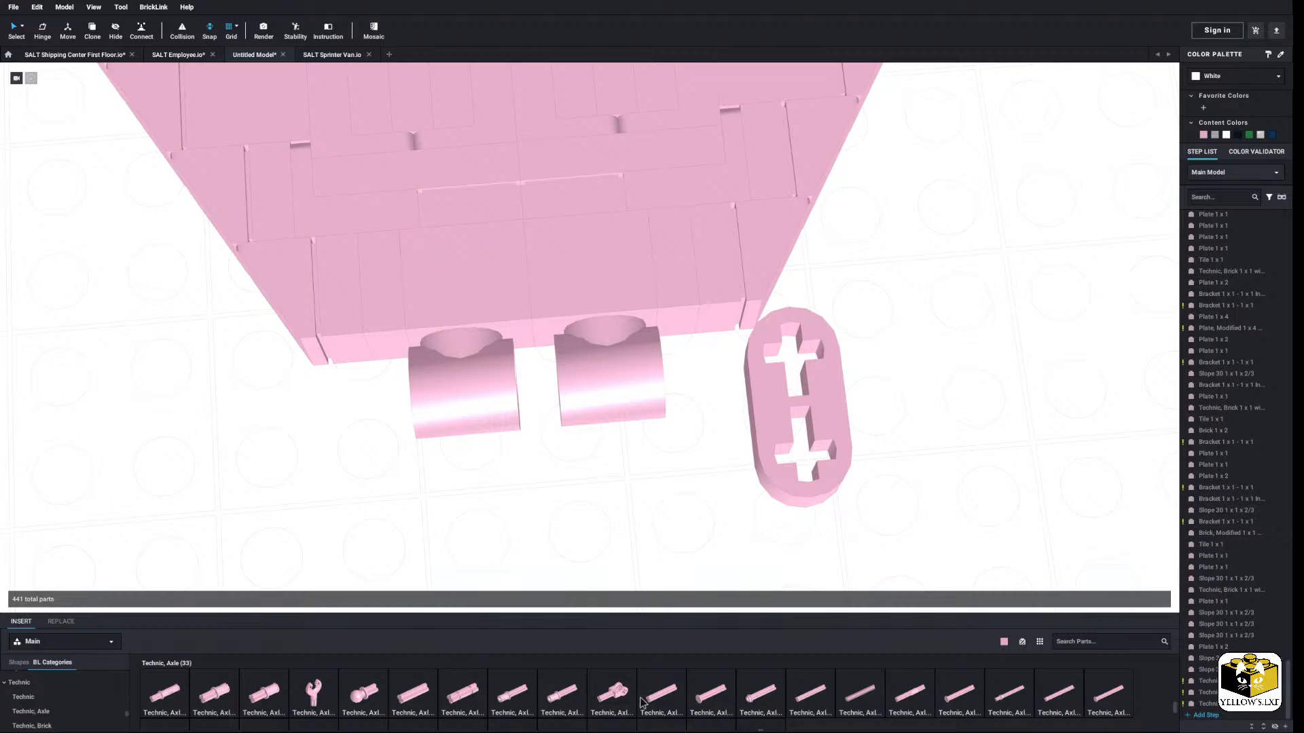
drag(544, 513, 520, 381)
drag(798, 408, 538, 398)
click(675, 528)
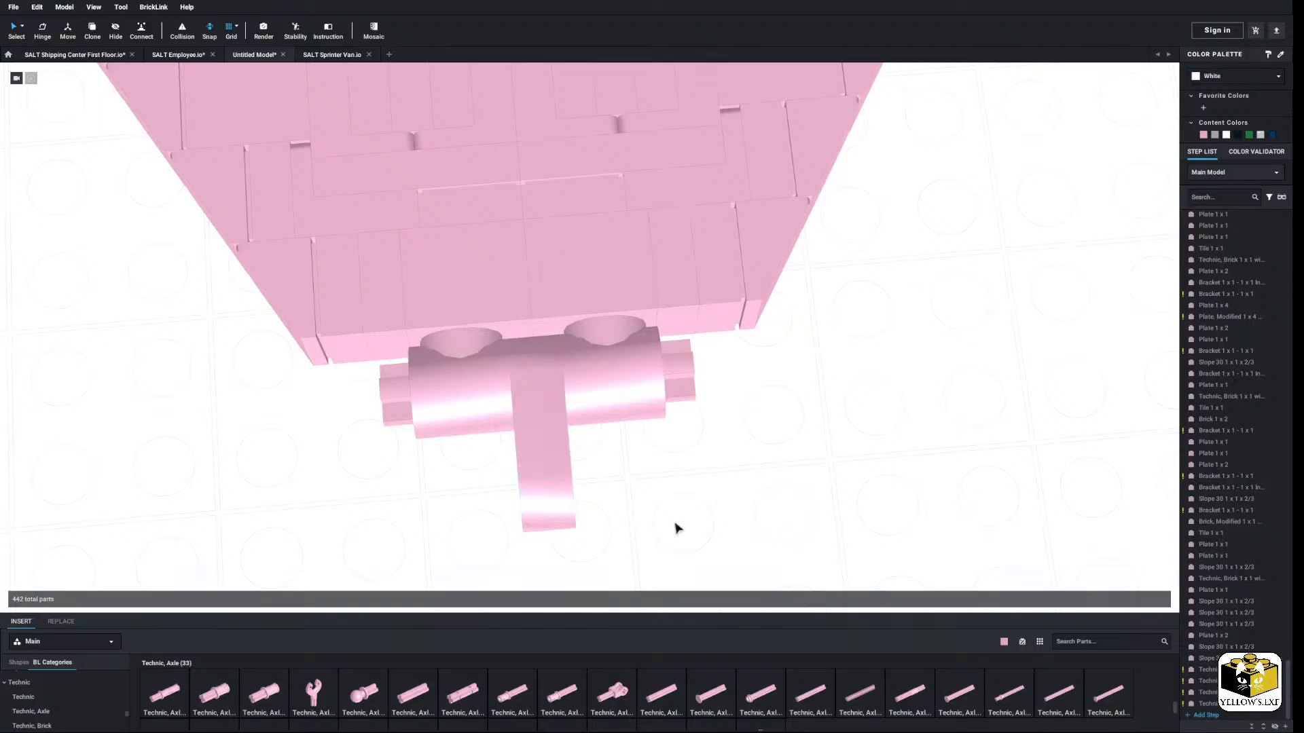
Step: Delete the liftarm from the axle between the two pins
right_click(568, 460)
click(590, 495)
scroll(547, 530, down, 3)
right_drag(547, 530, 526, 470)
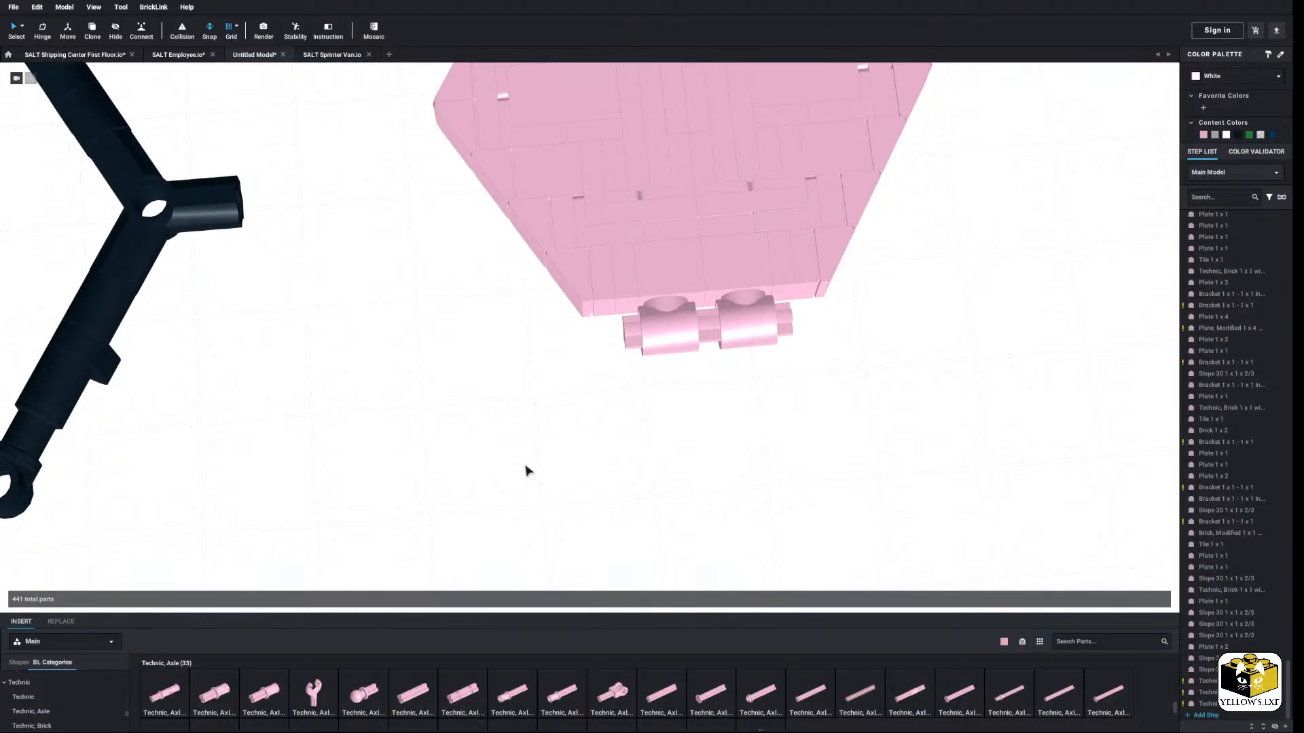
Step: Undo the axle, liftarm, pin and lower-edge rearrangement edits, back to the Technic bricks at the edge's outer ends
key(ctrl+z)
key(ctrl+z)
key(ctrl+z)
key(ctrl+z)
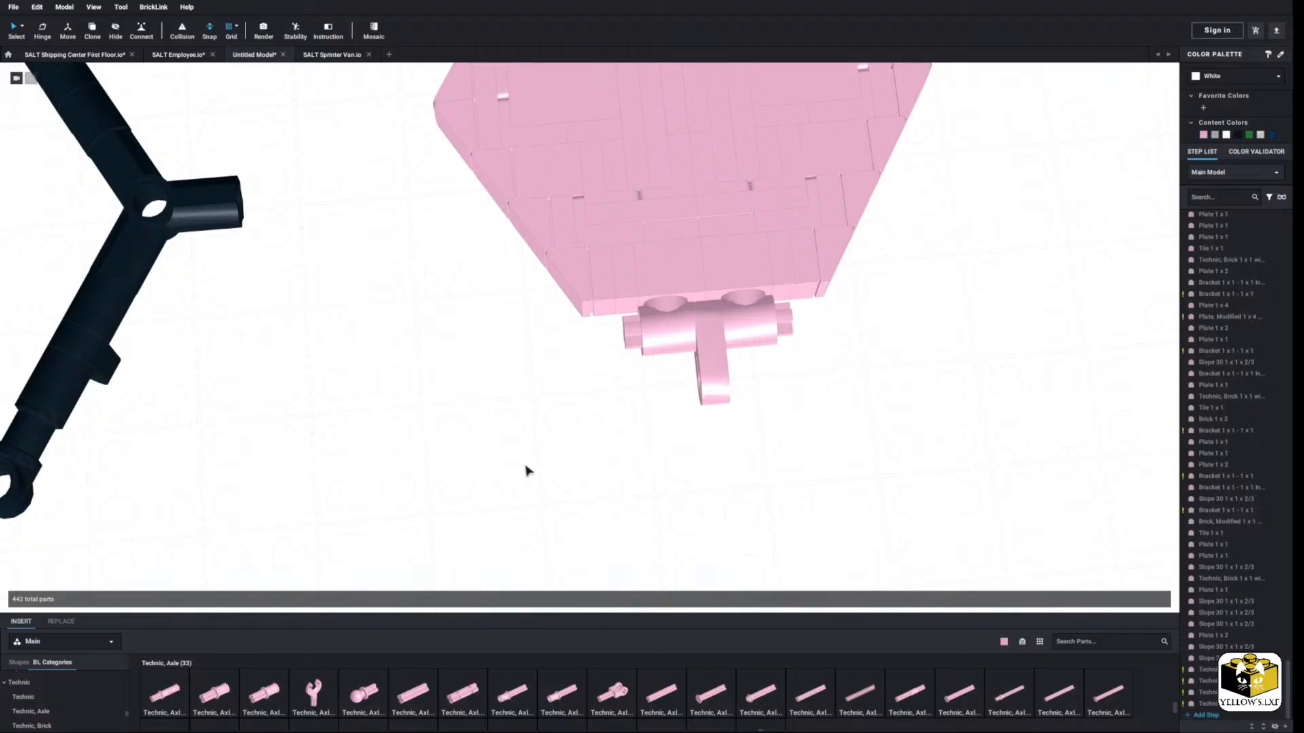
key(ctrl+z)
right_click(526, 470)
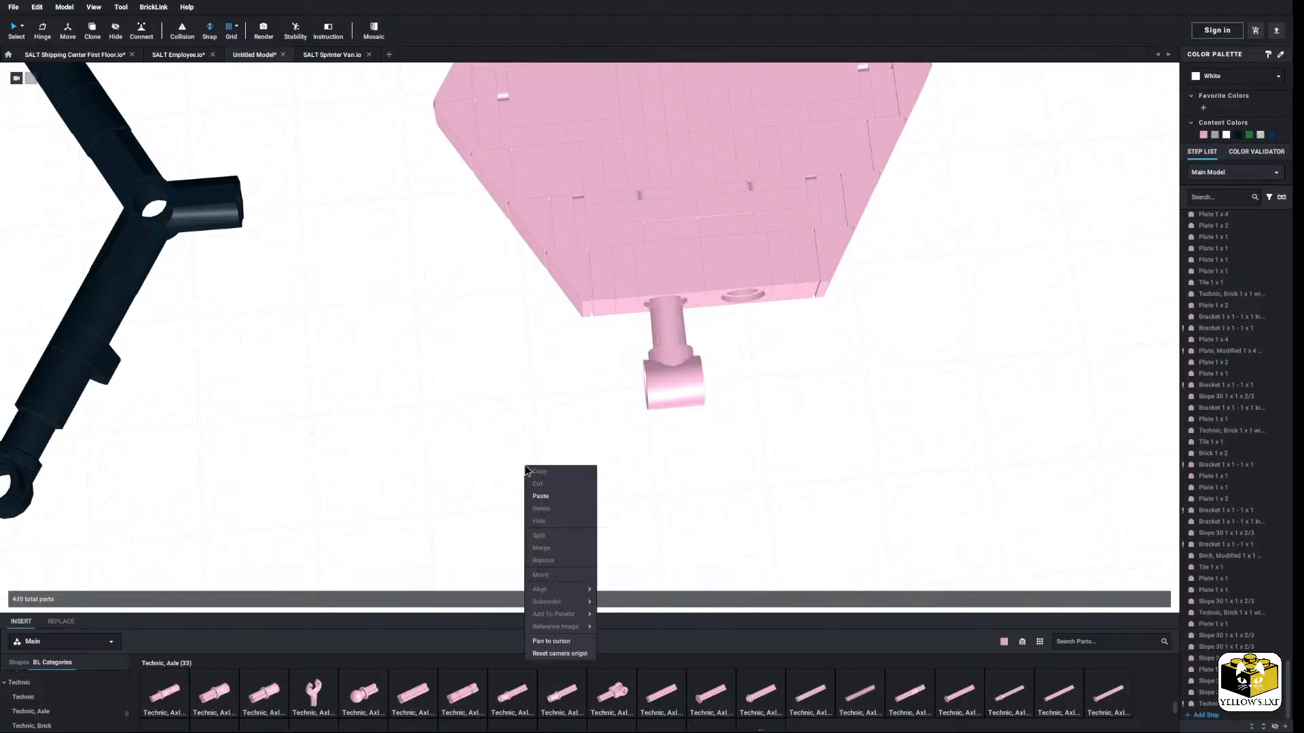
key(ctrl+z)
key(ctrl+z)
key(ctrl+z)
key(ctrl+z)
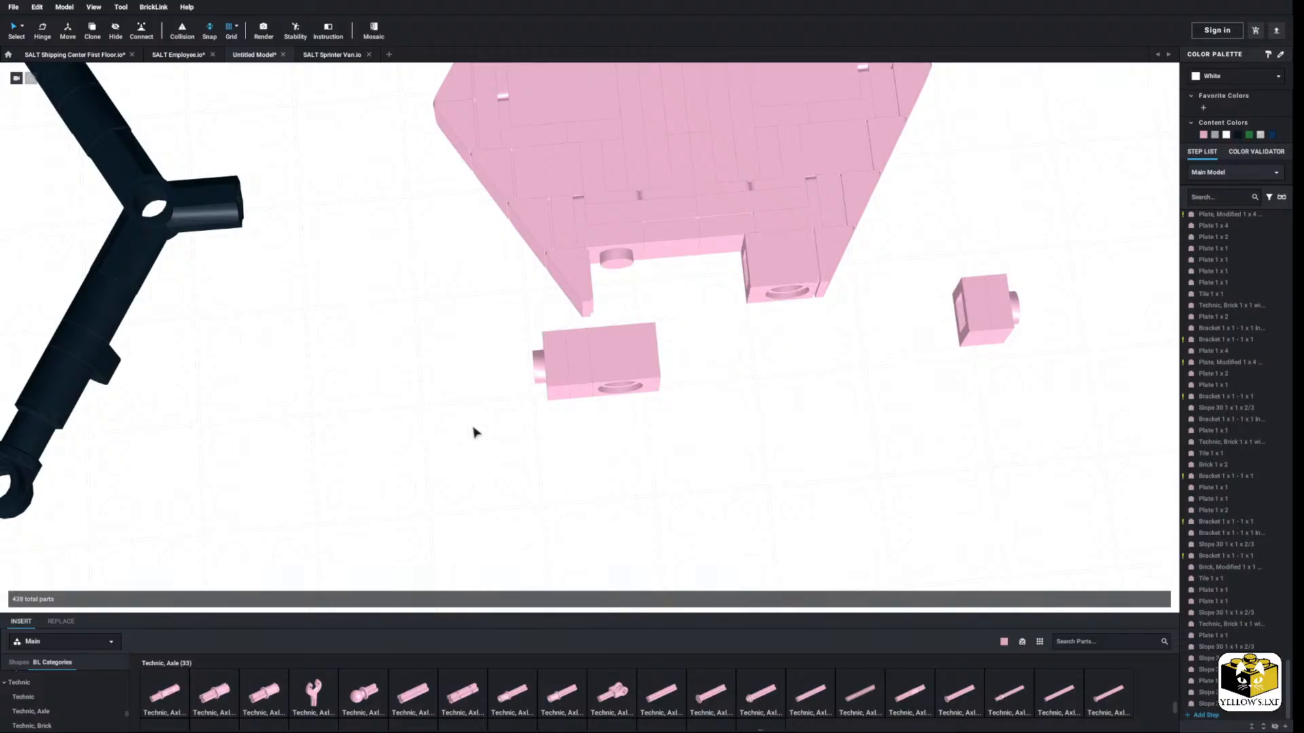
scroll(473, 432, down, 10)
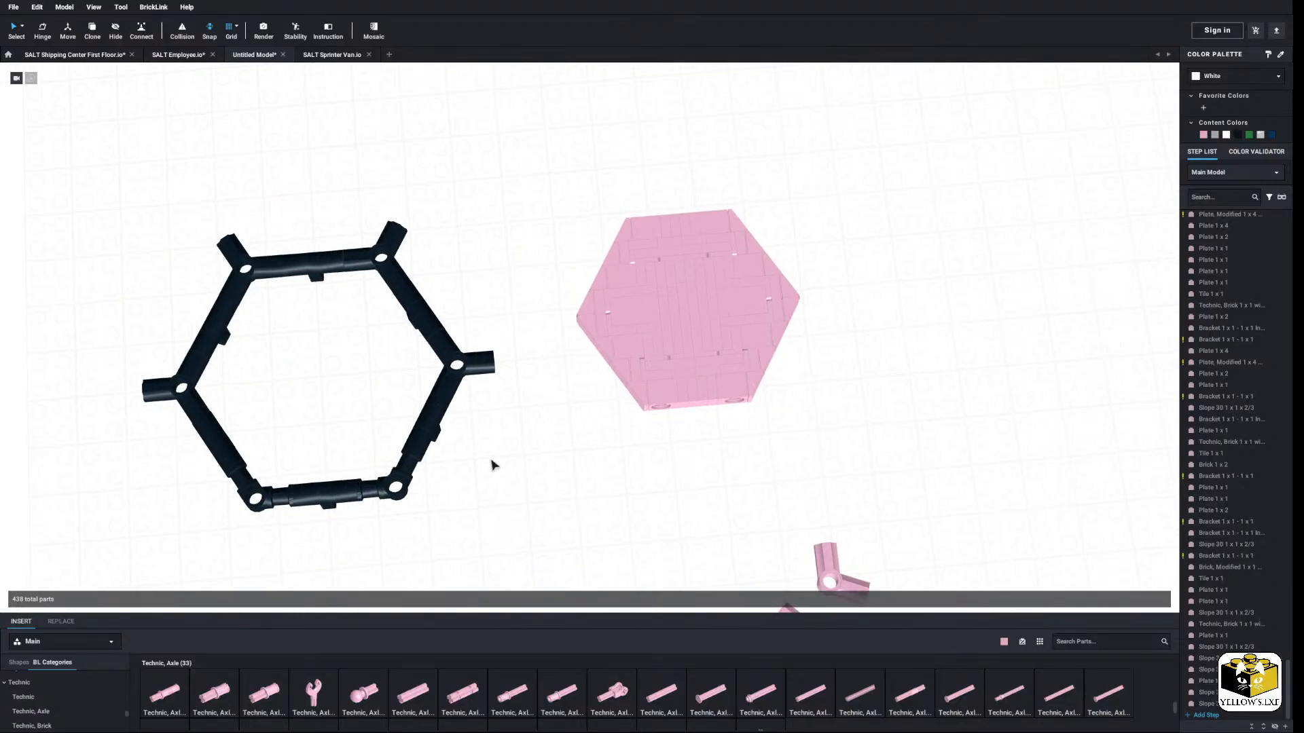
scroll(486, 467, up, 5)
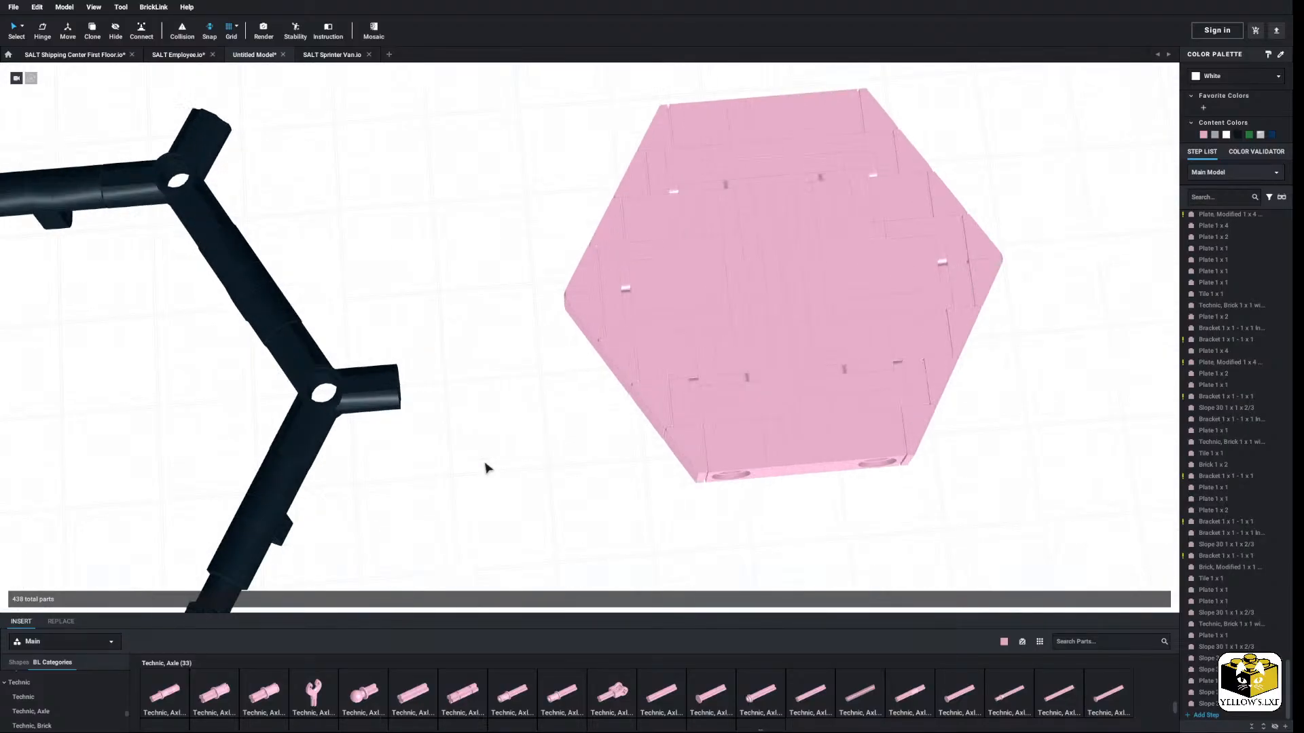
Step: Pull the center spacer block out of the hexagon's lower edge, fill the gap with a copied Technic, Brick 1 x 1 with Hole, and set the spacer aside
click(515, 377)
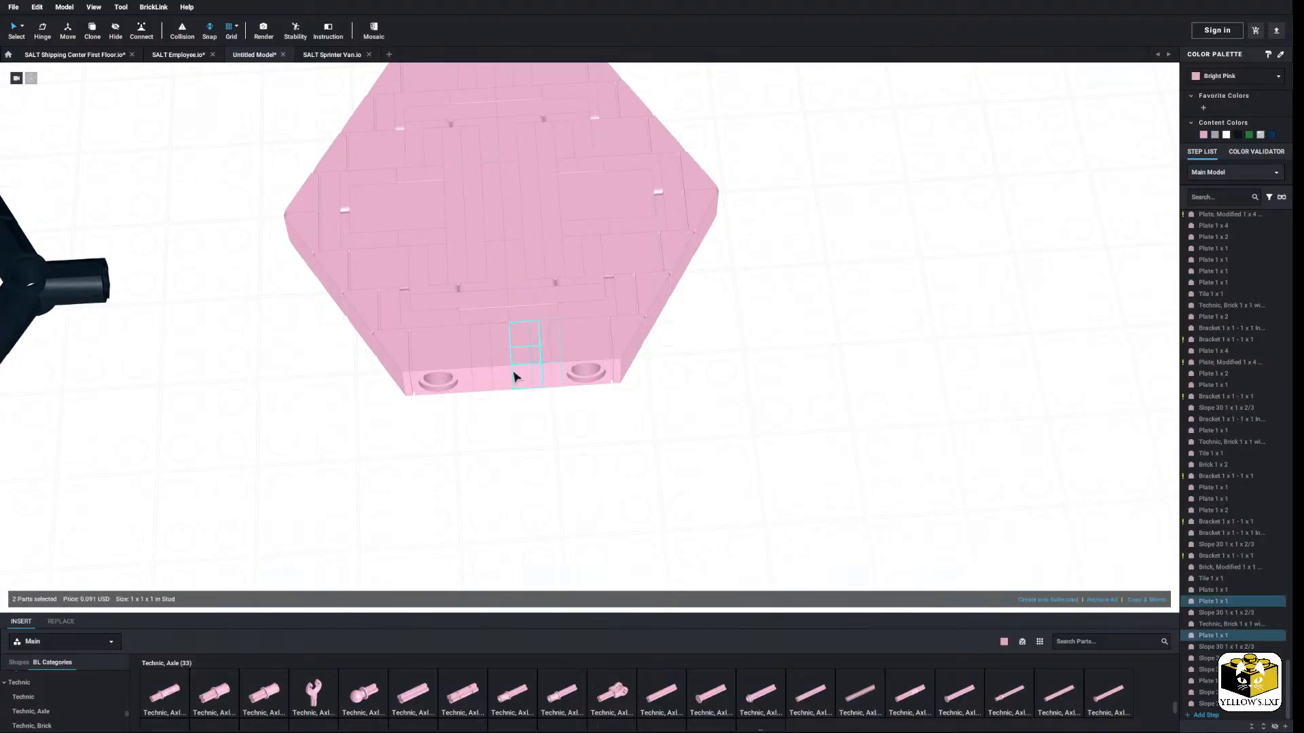
drag(513, 377, 573, 497)
right_click(582, 372)
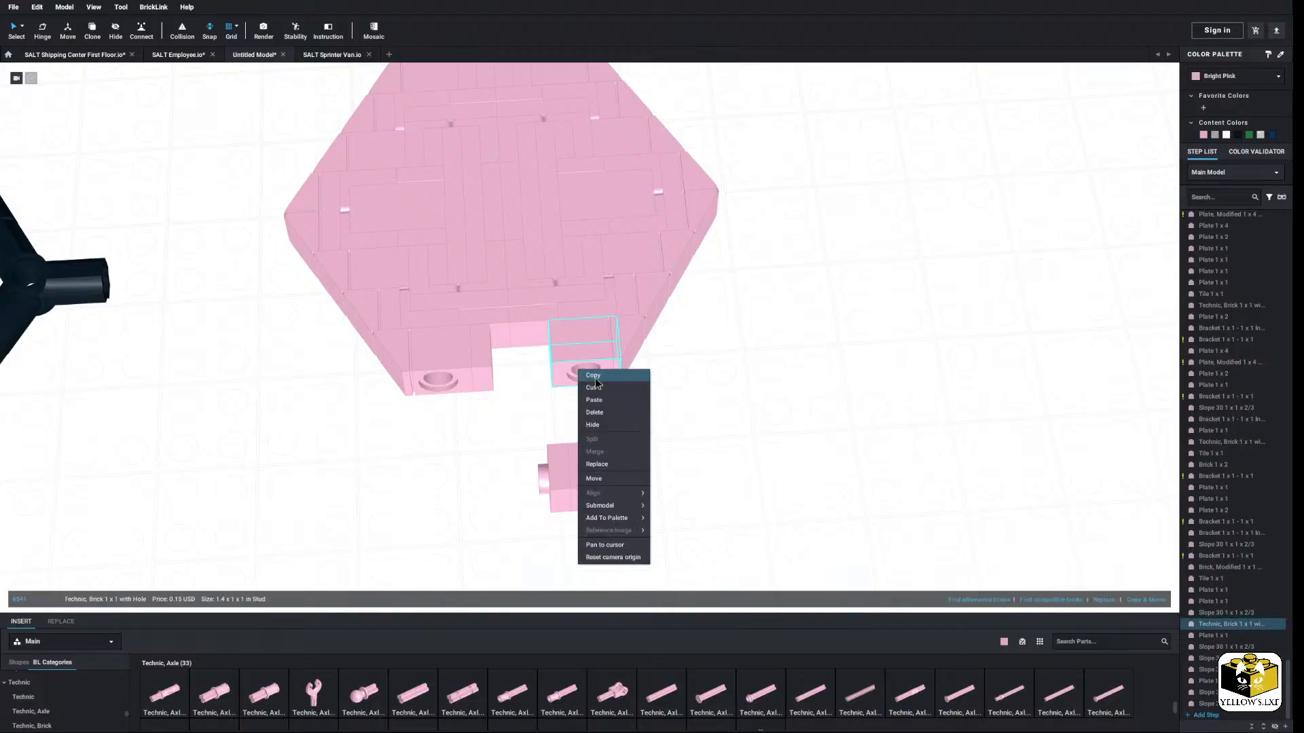
right_click(672, 391)
click(685, 420)
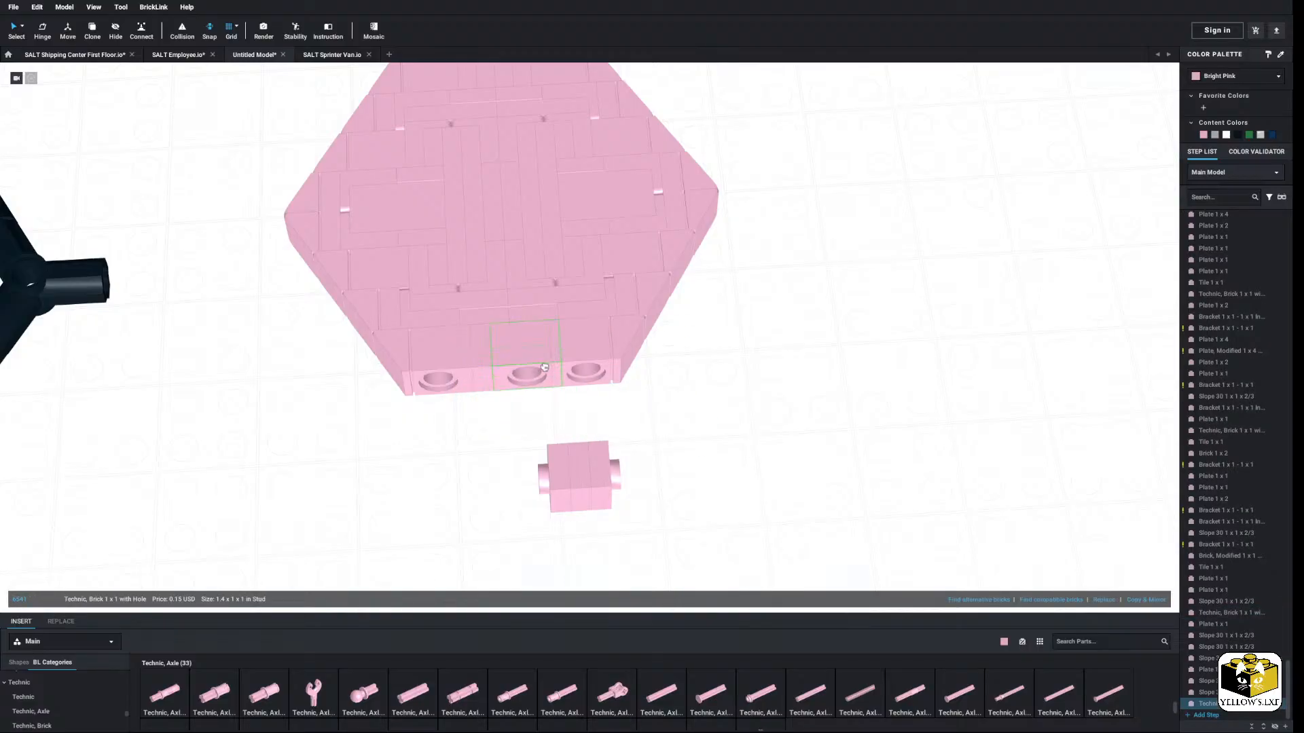
click(523, 358)
click(657, 455)
drag(654, 432, 929, 414)
click(712, 452)
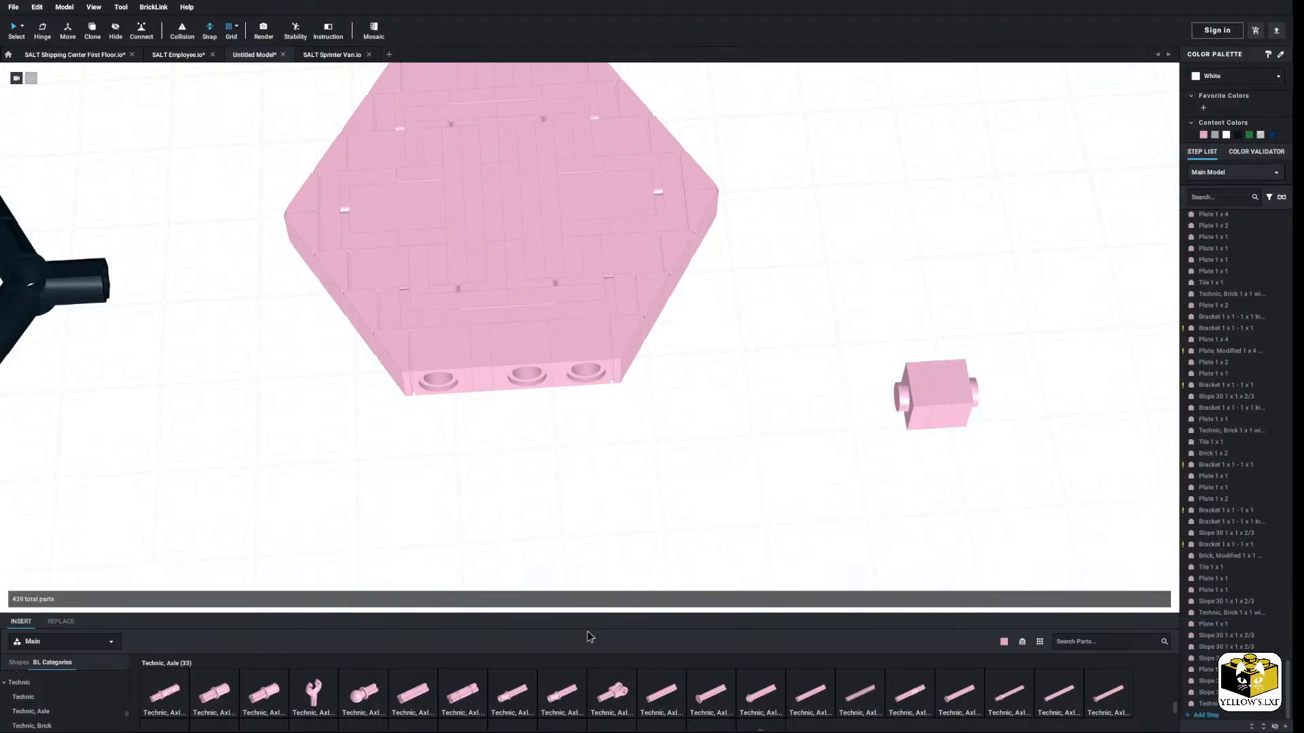
Step: Insert a Technic pin with a pin hole into the center Technic brick of the lower edge
scroll(461, 703, down, 3)
scroll(462, 704, up, 5)
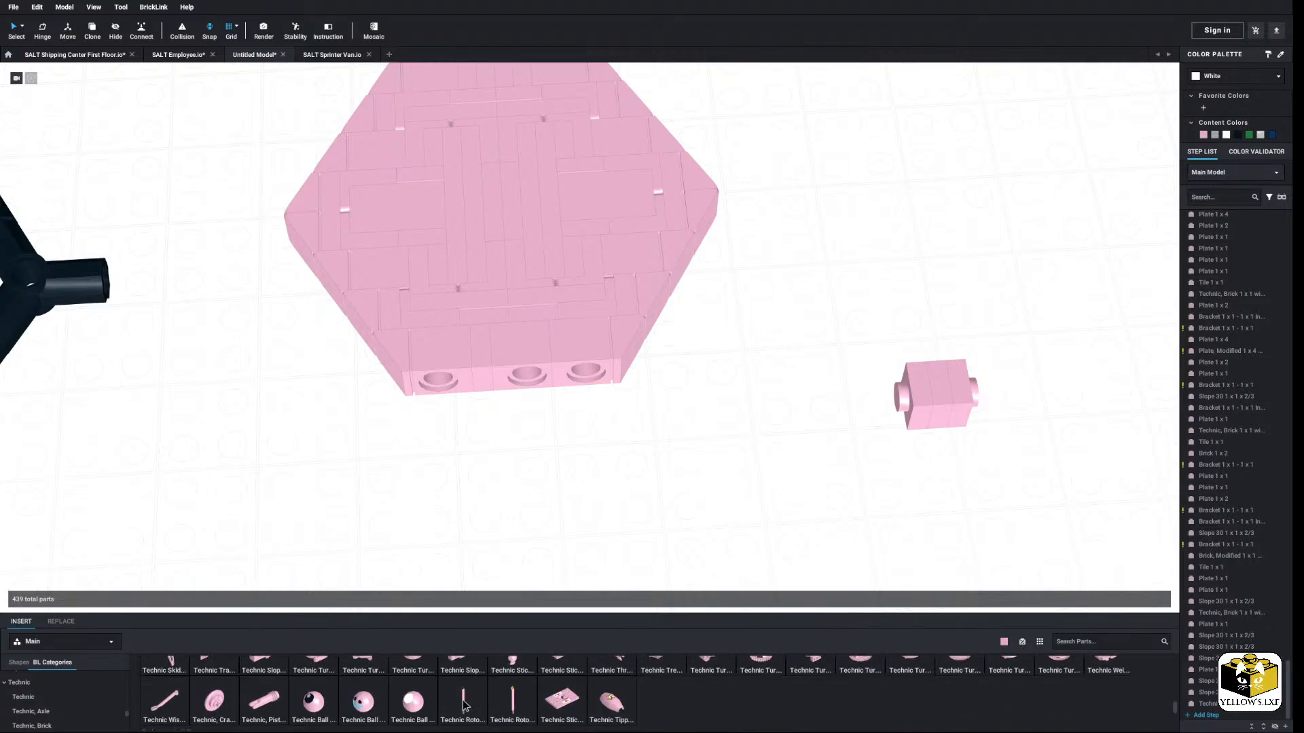
scroll(463, 706, down, 3)
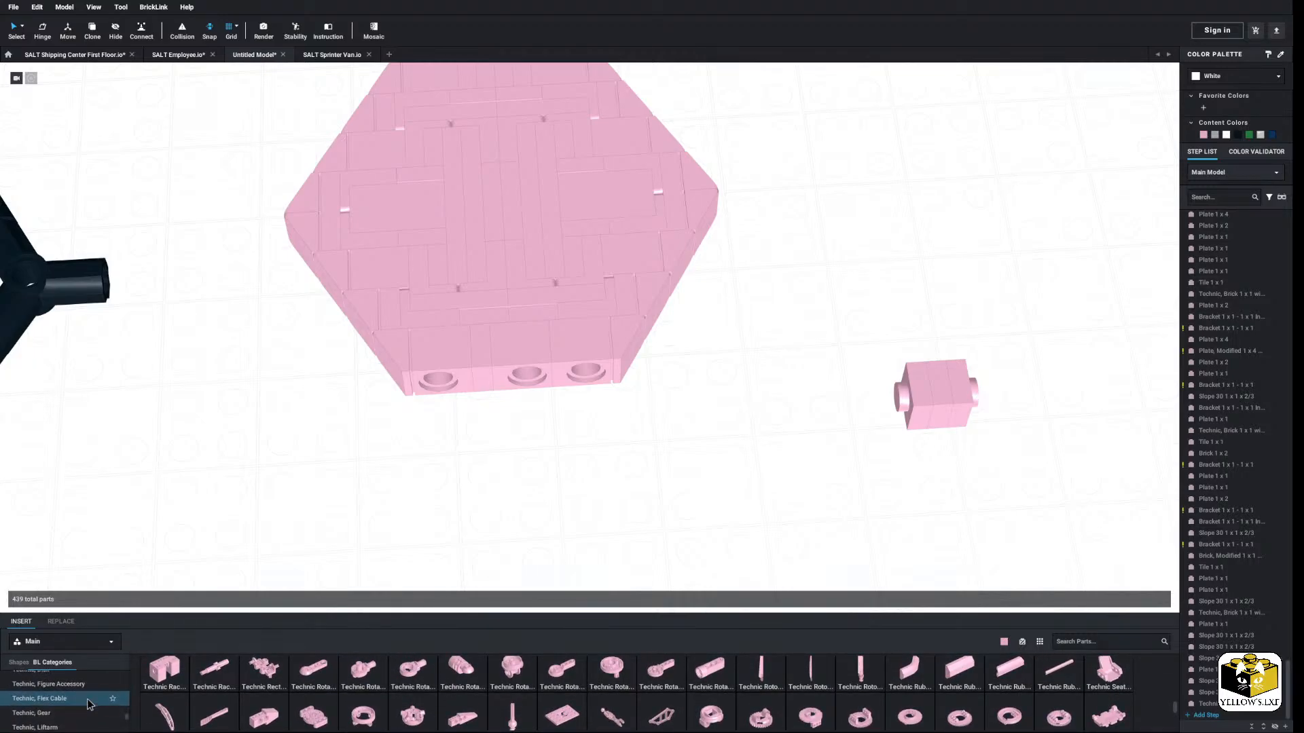
scroll(72, 721, down, 2)
click(68, 681)
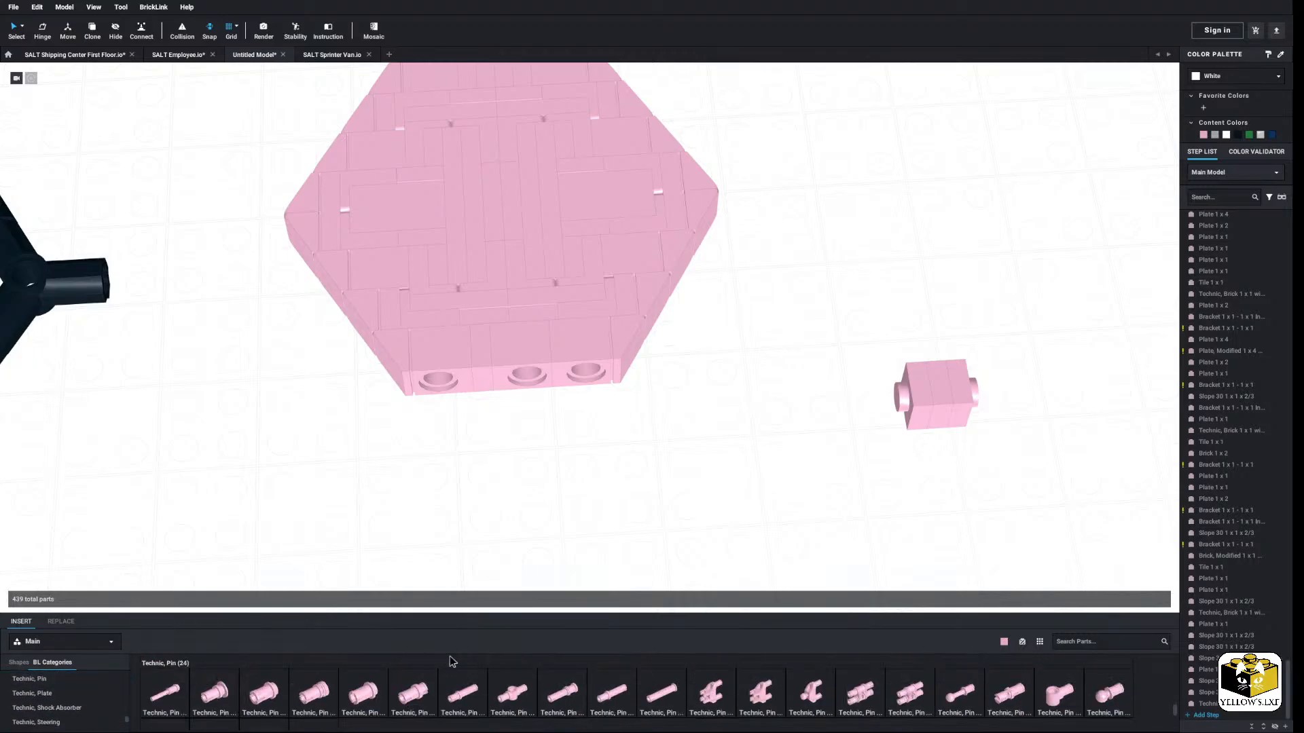
drag(1014, 677, 528, 402)
scroll(700, 326, down, 3)
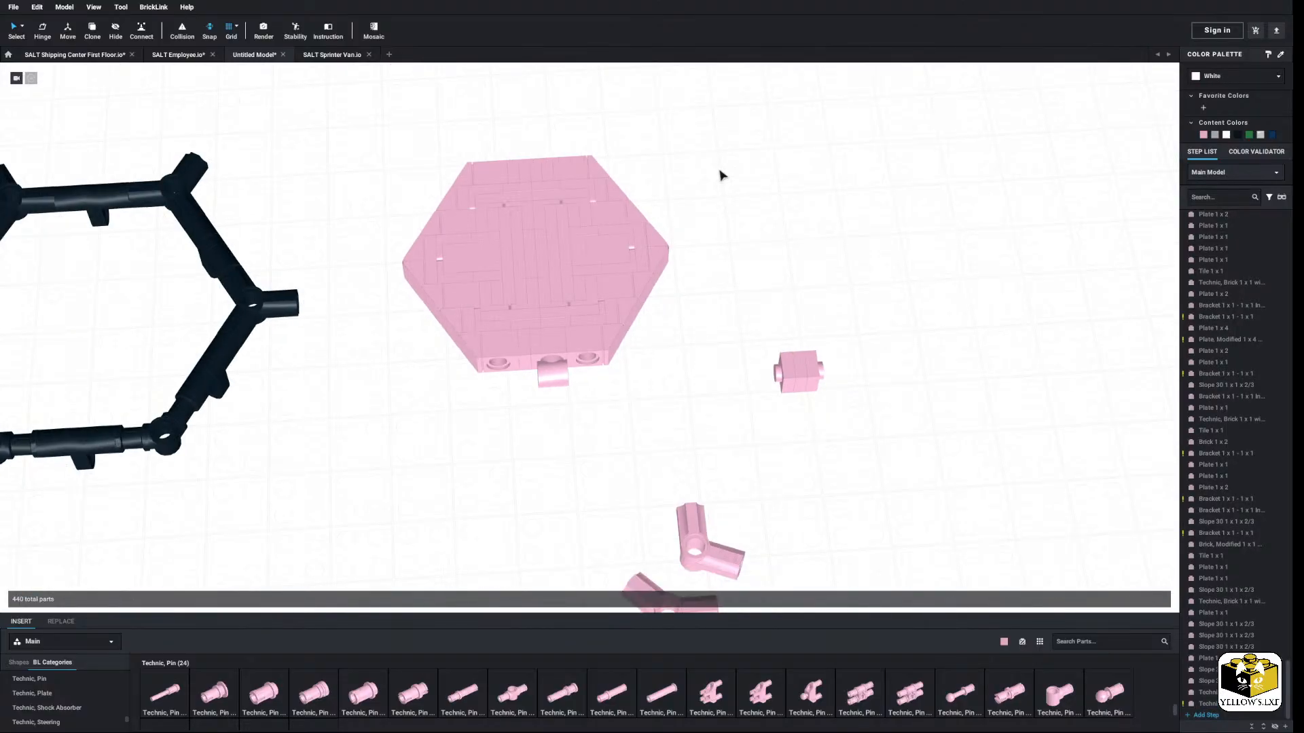
Step: Move the whole hexagon with its pin into the black Technic frame and inspect the fit at the lower frame bar
drag(705, 113, 406, 377)
drag(539, 387, 525, 422)
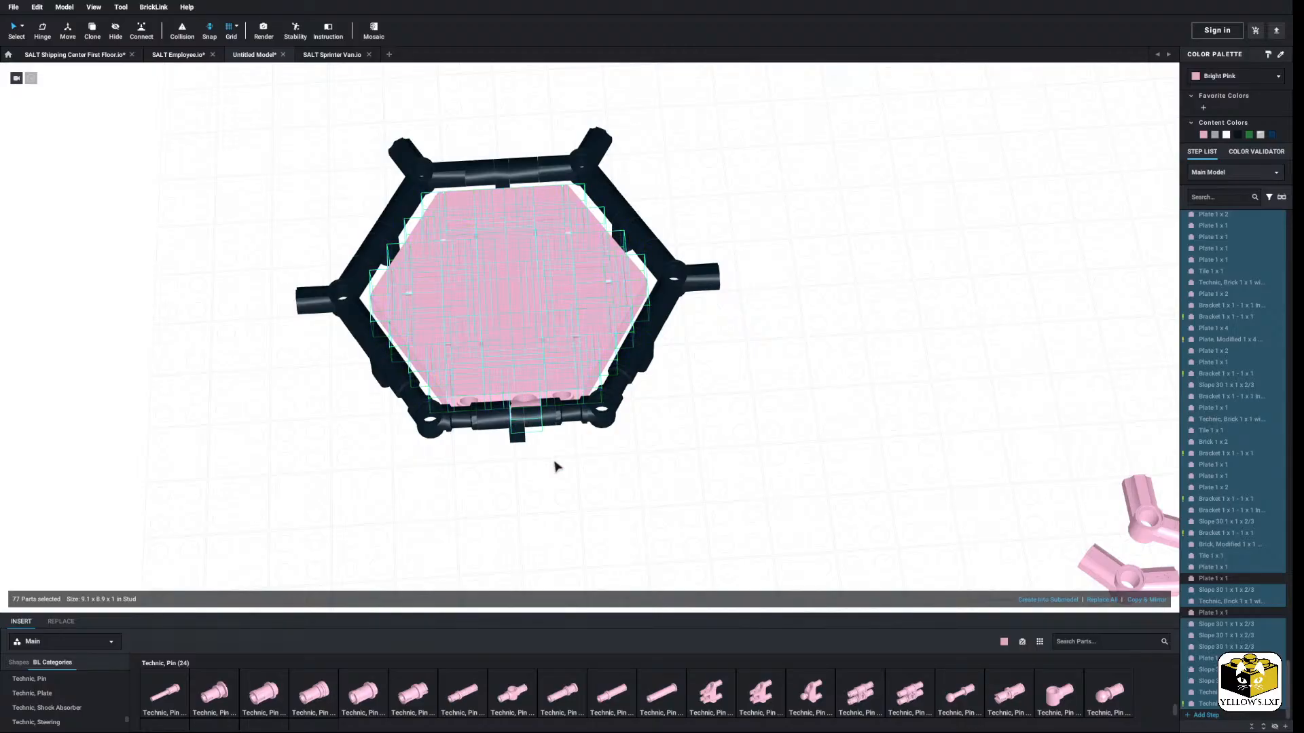
scroll(585, 521, up, 3)
scroll(643, 509, up, 5)
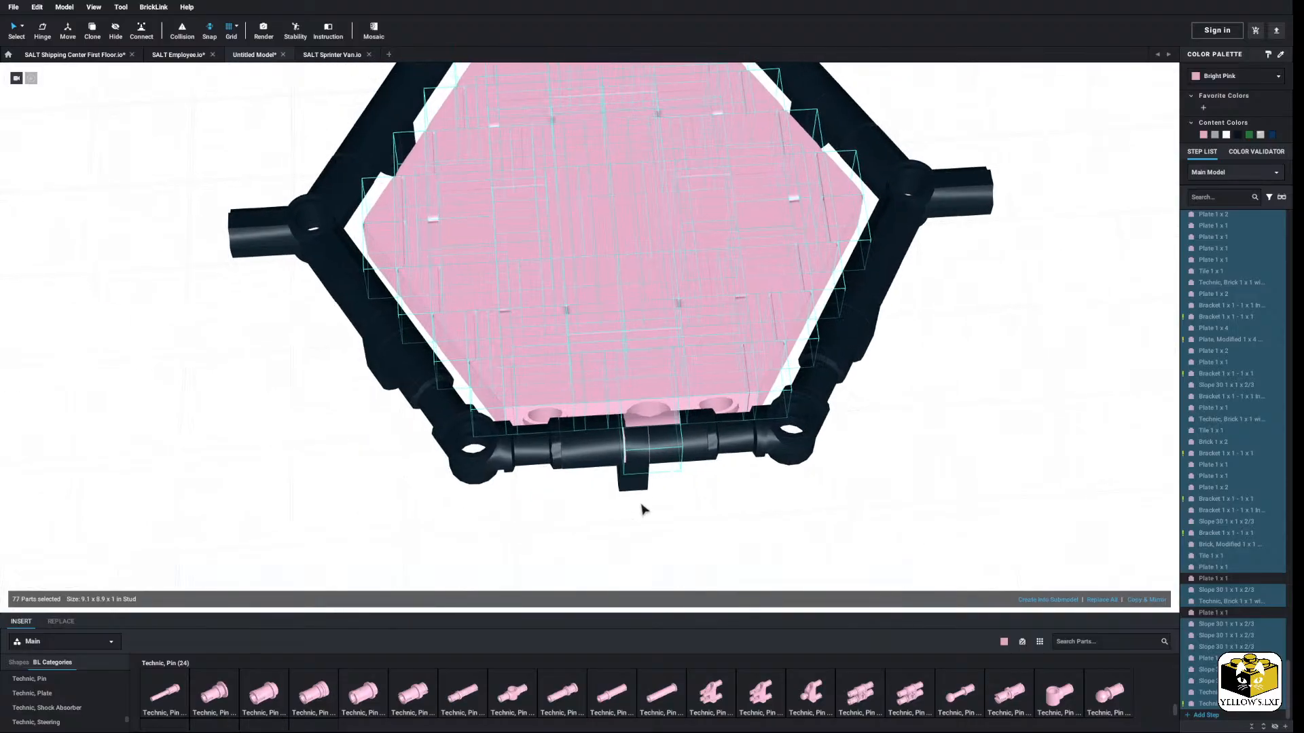
drag(691, 471, 683, 475)
scroll(657, 478, down, 4)
right_drag(657, 478, 652, 492)
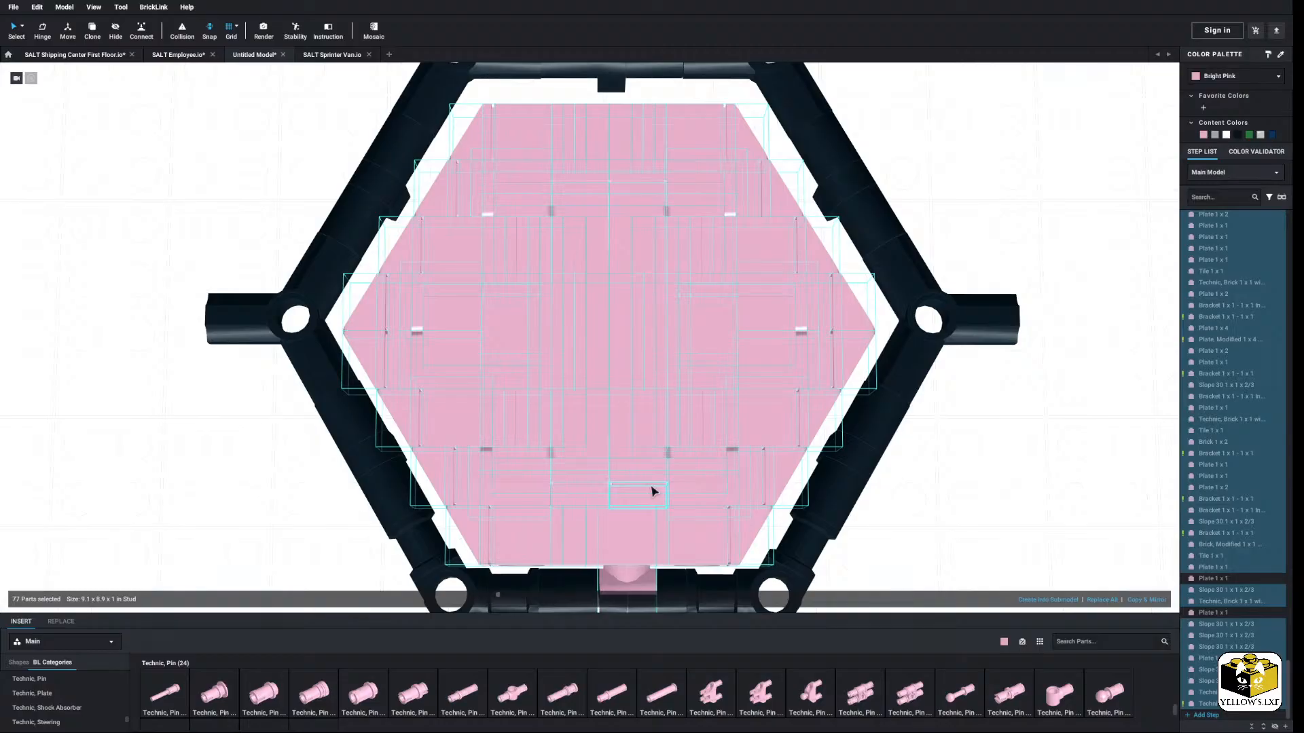
Step: Move the hexagon back out of the black frame into the open space beside it
drag(631, 595, 597, 504)
middle_drag(802, 513, 597, 503)
drag(597, 503, 777, 506)
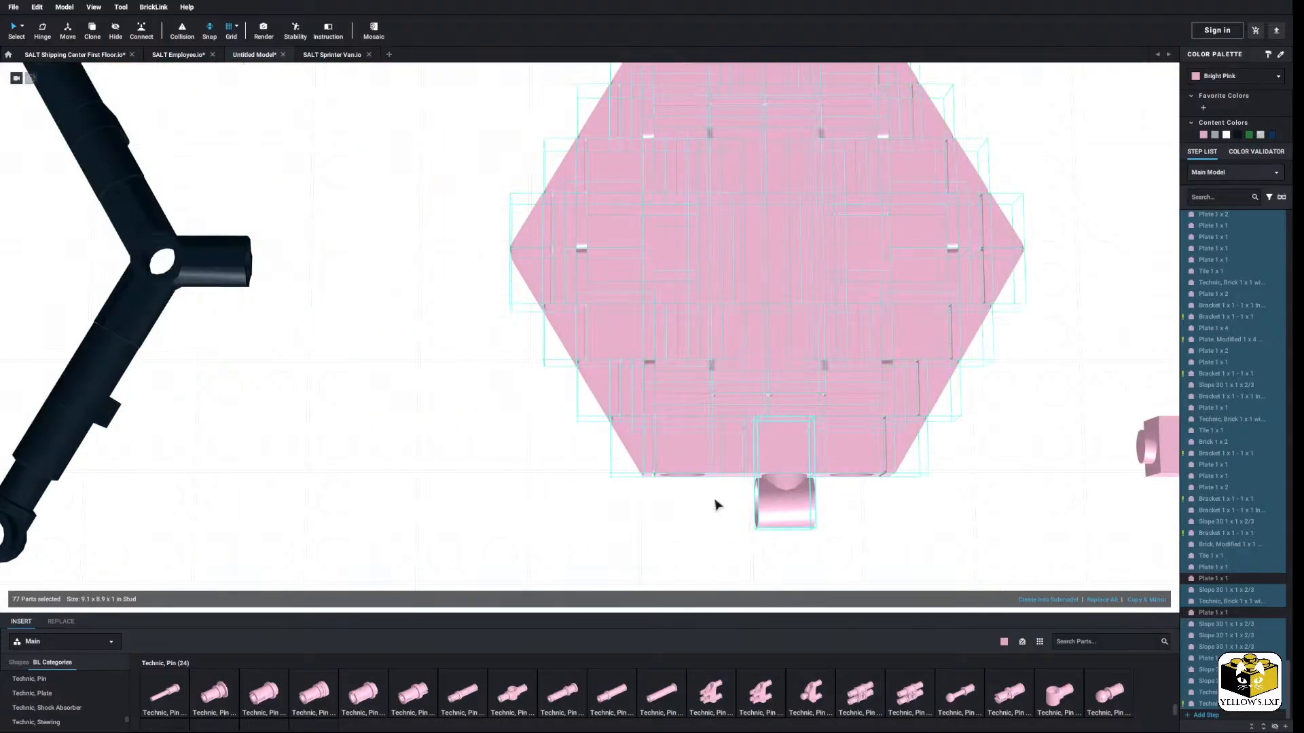
click(583, 497)
middle_drag(582, 496, 520, 531)
middle_drag(457, 428, 441, 447)
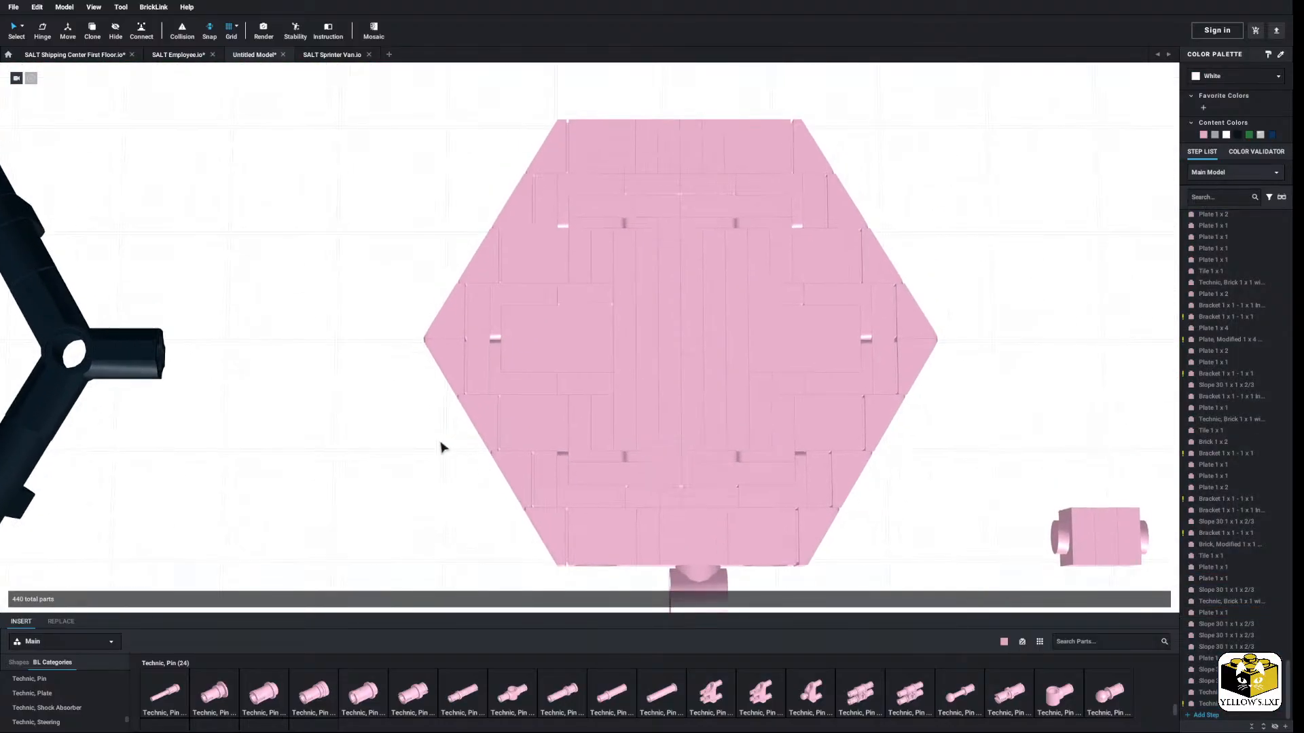
Step: Merge the two adjoining Plate 1 x 2 parts in the hexagon's upper row into one Plate 1 x 4
right_drag(428, 454, 426, 373)
scroll(426, 372, up, 3)
middle_drag(426, 373, 382, 417)
click(600, 314)
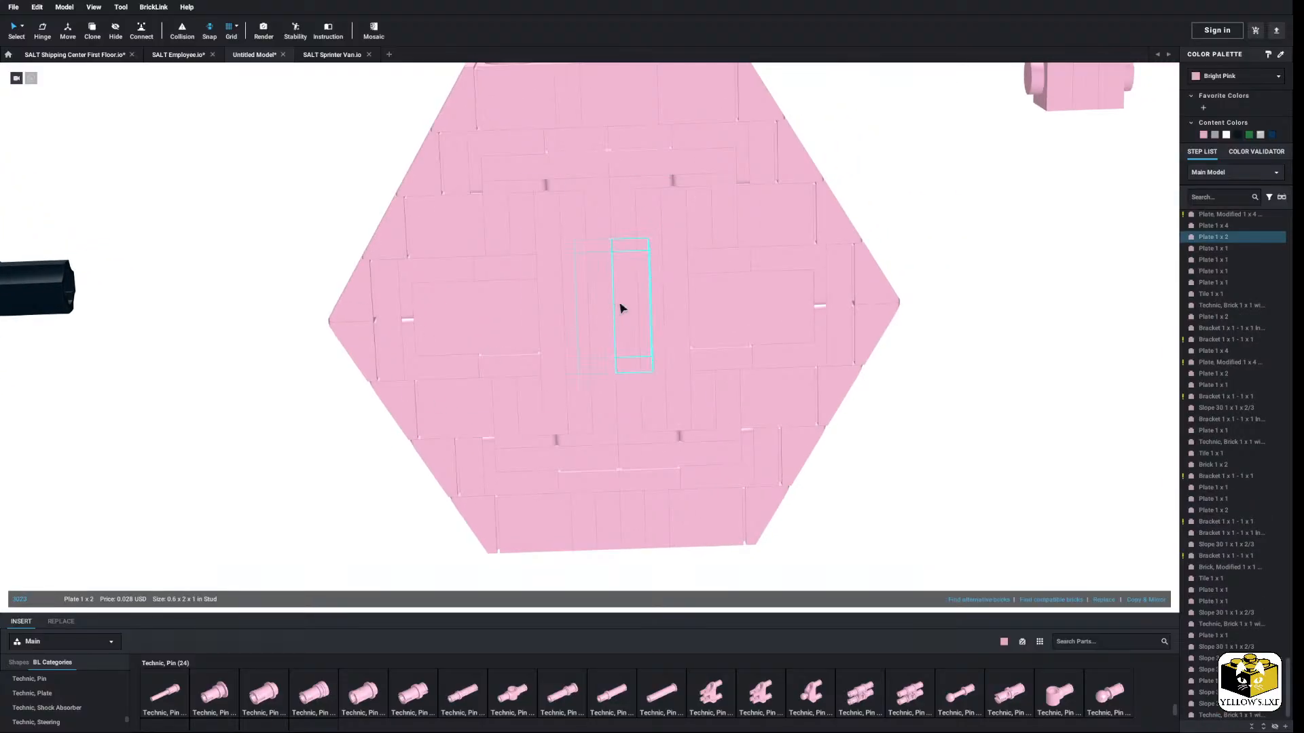
drag(622, 309, 637, 167)
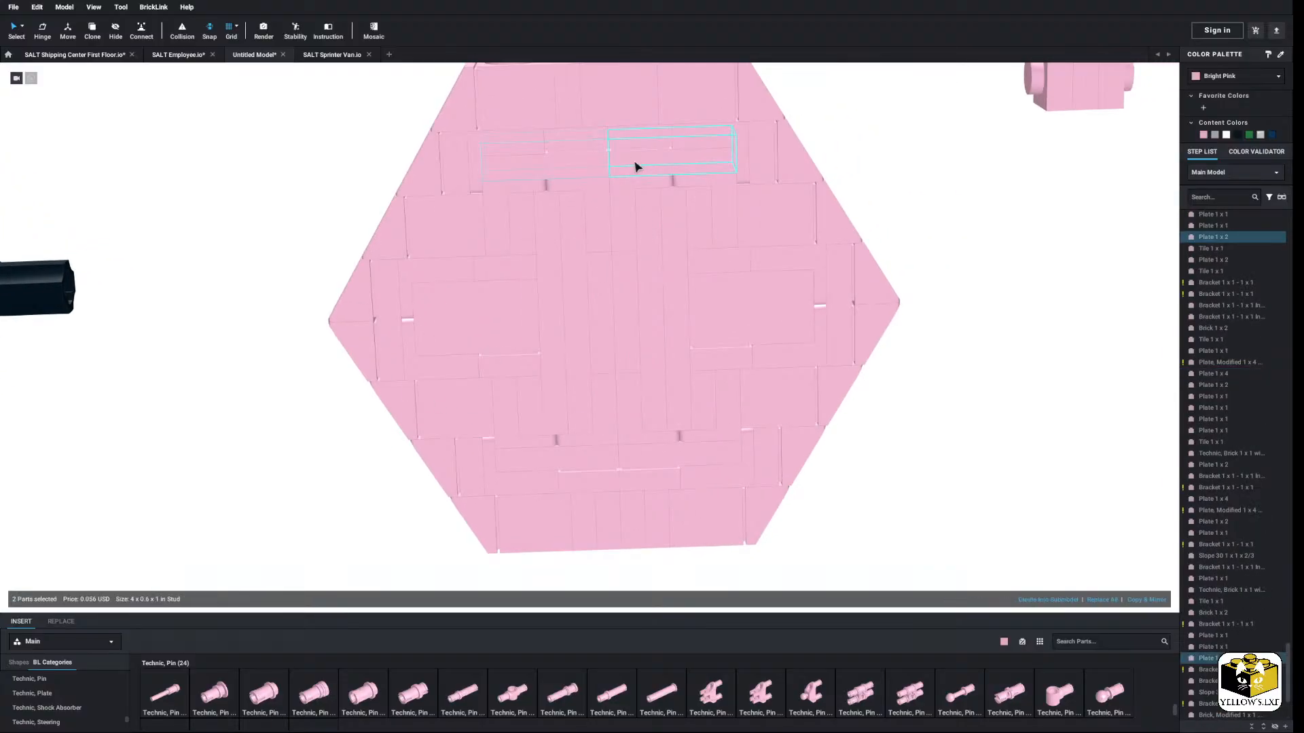
right_click(637, 167)
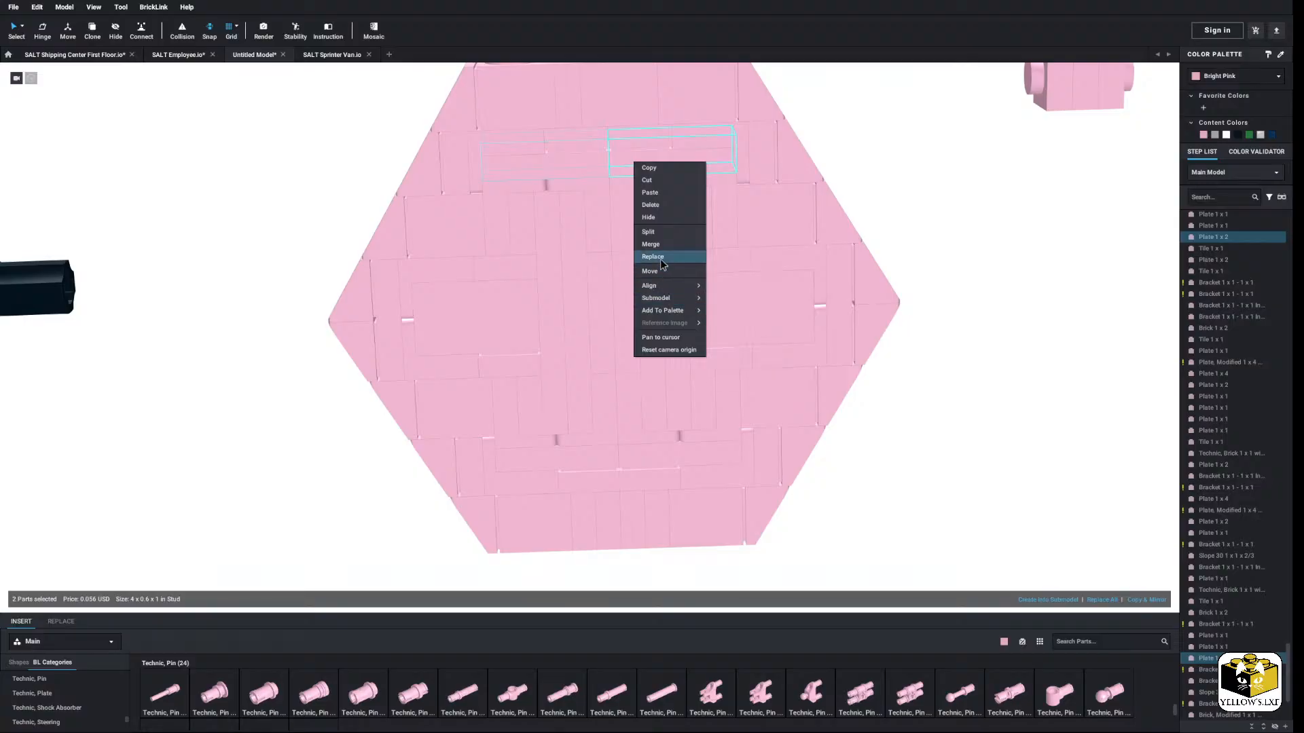
click(943, 258)
right_click(689, 157)
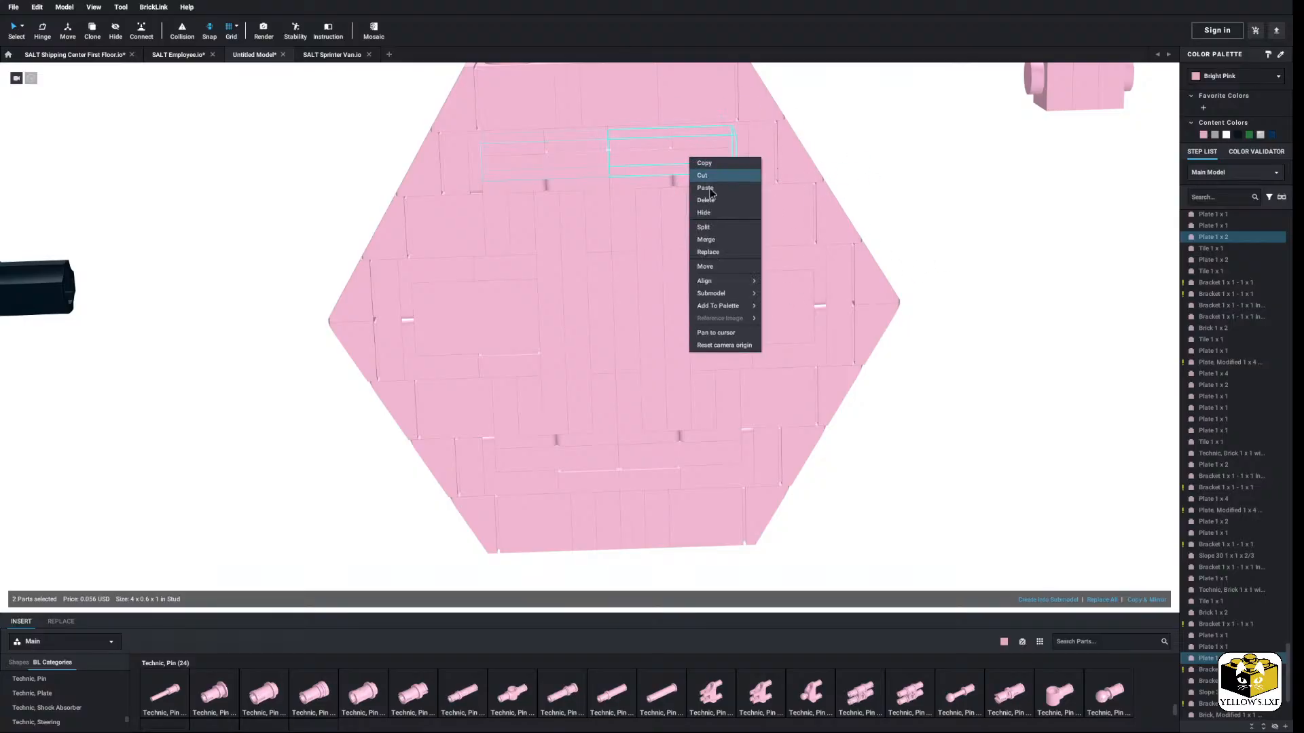
click(737, 242)
Step: Merge the two adjoining Tile 1 x 1 parts in the hexagon's upper row into one Tile 1 x 2
click(606, 146)
right_click(578, 144)
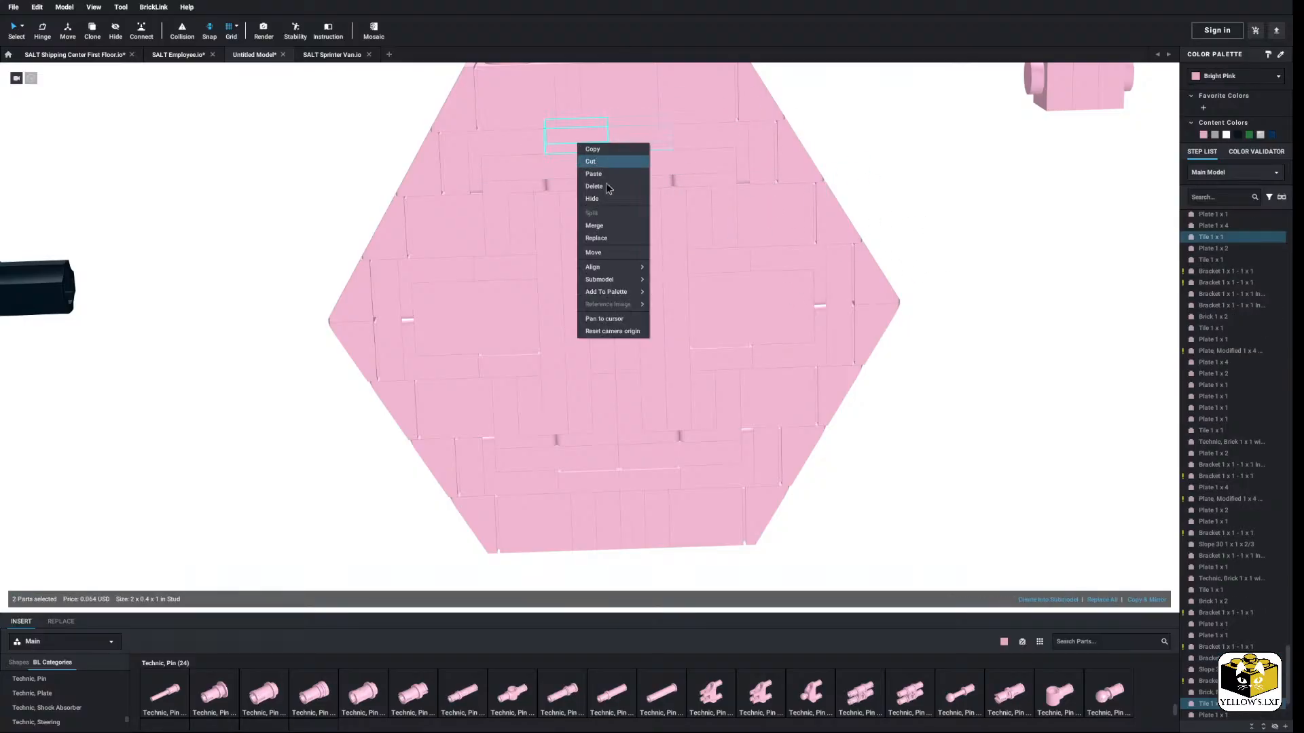
click(613, 225)
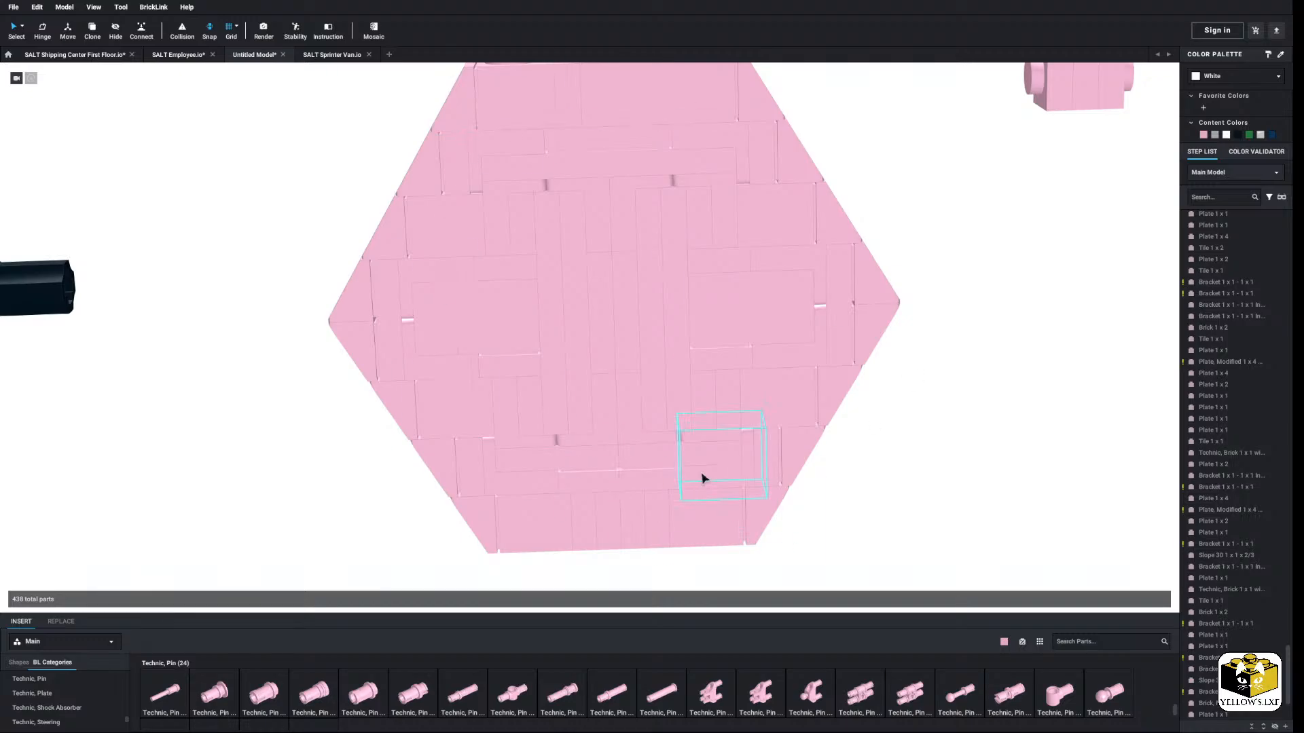
Step: Merge the matching lower-row parts: the two Plate 1 x 2 into a Plate 1 x 4, and the two Tile 1 x 1 into a Tile 1 x 2
click(629, 458)
ctrl+right_click(592, 460)
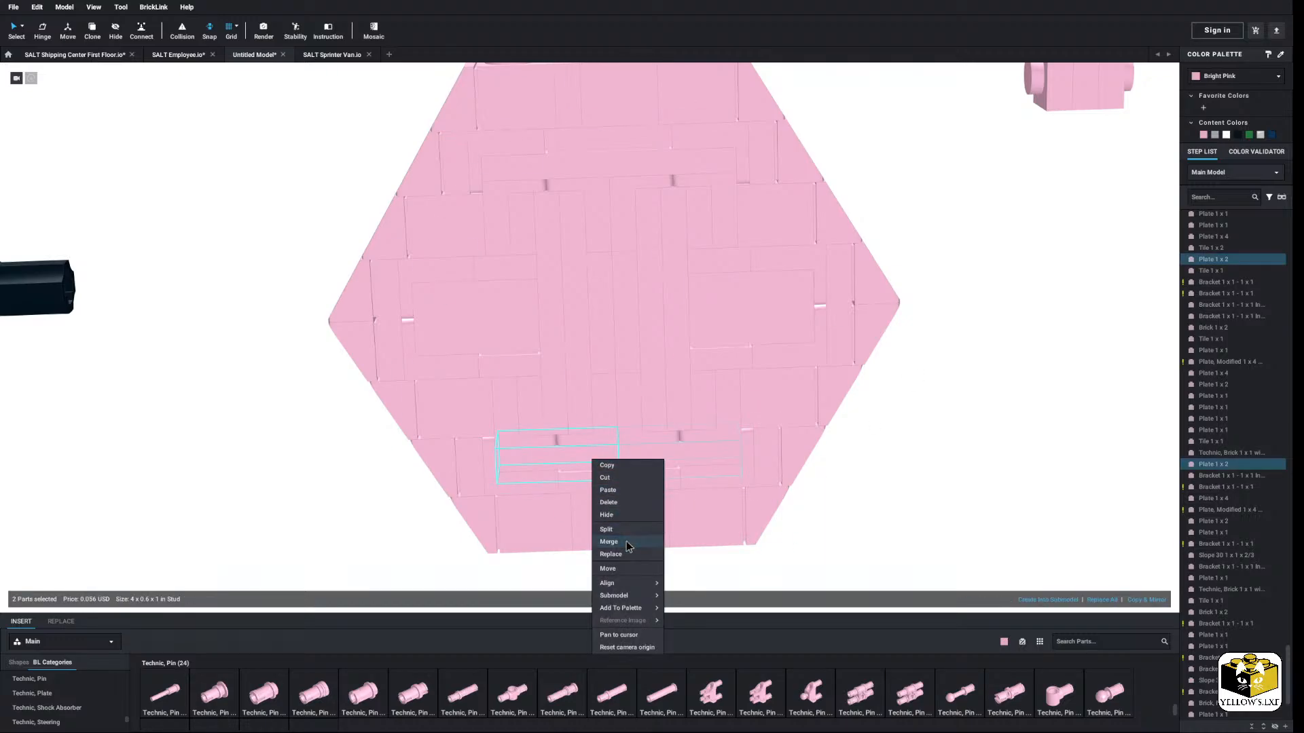
click(626, 543)
click(595, 483)
ctrl+click(635, 478)
right_click(634, 477)
click(673, 559)
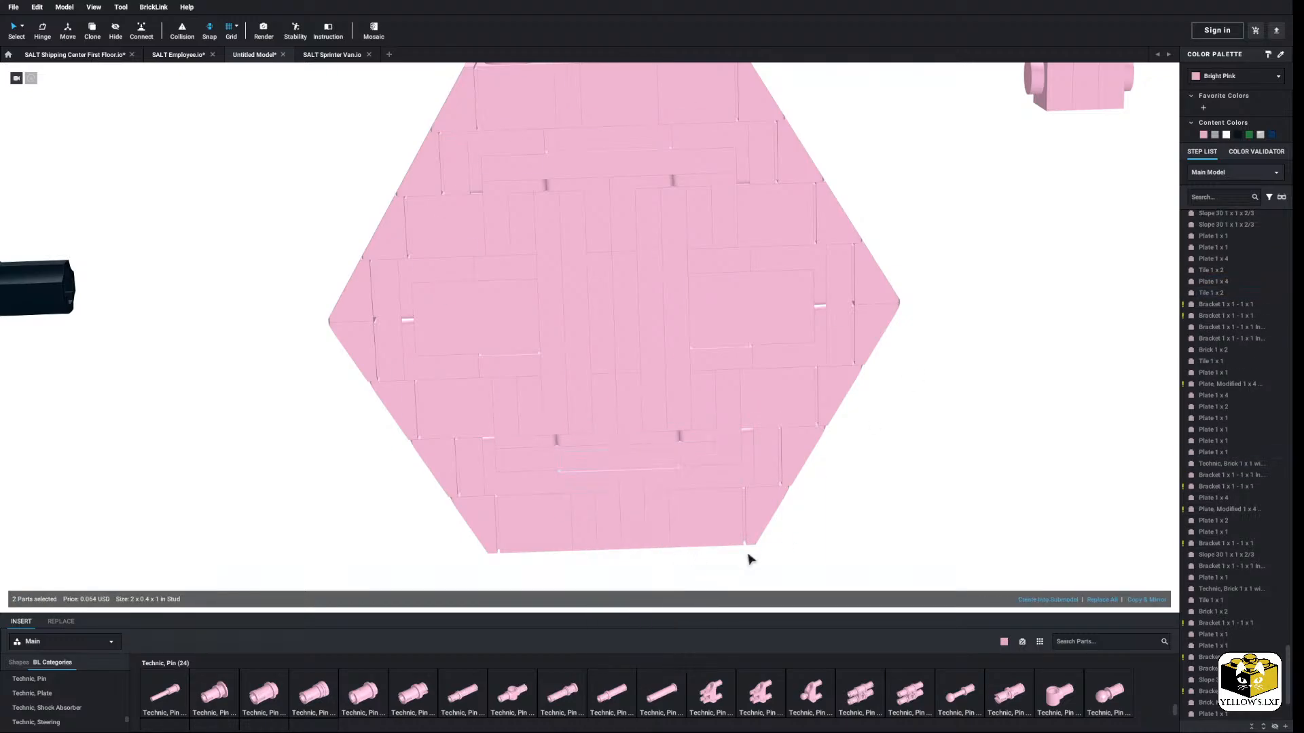
Step: Pull the pin out of the center Technic brick and set it aside below the hexagon
right_drag(739, 381, 689, 414)
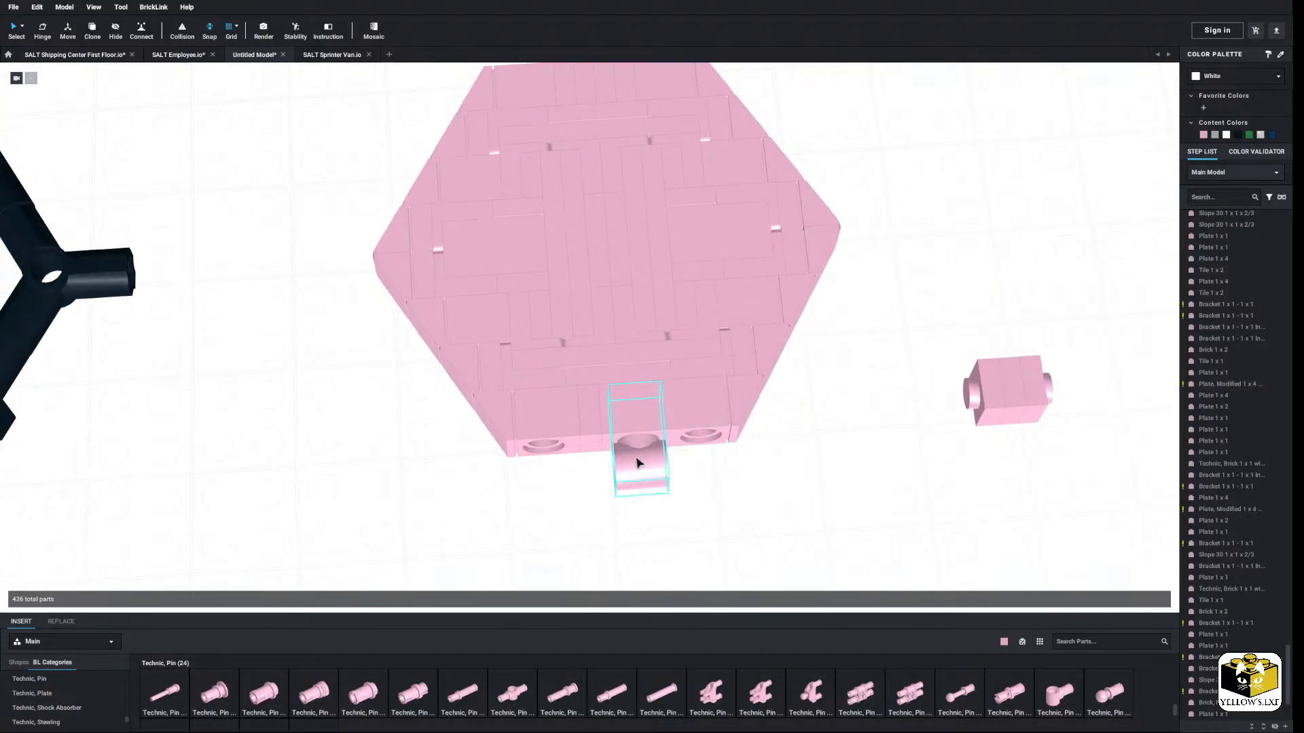
drag(637, 462, 851, 545)
click(660, 545)
Step: Add a Technic, Liftarm Thin 1 x 3 - Axle Holes across the loose pin below the hexagon
middle_drag(552, 580, 500, 604)
scroll(80, 700, up, 2)
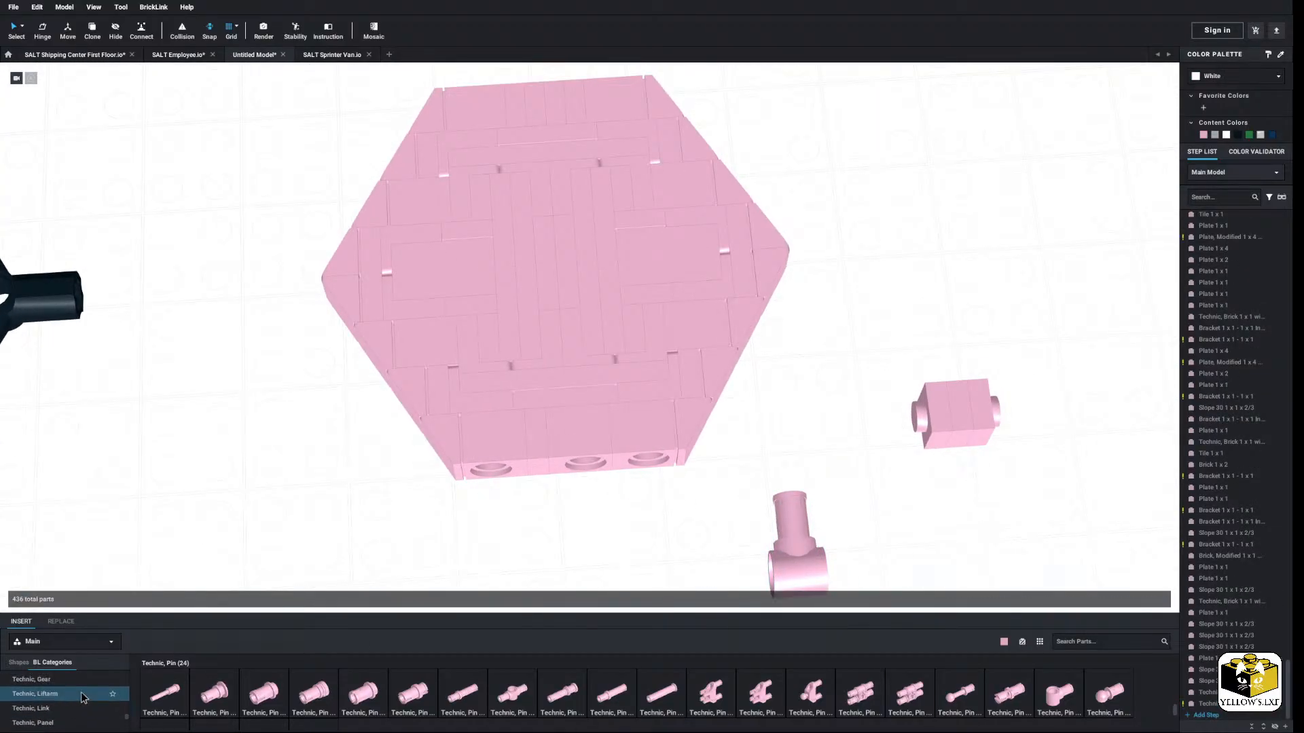
scroll(82, 698, up, 3)
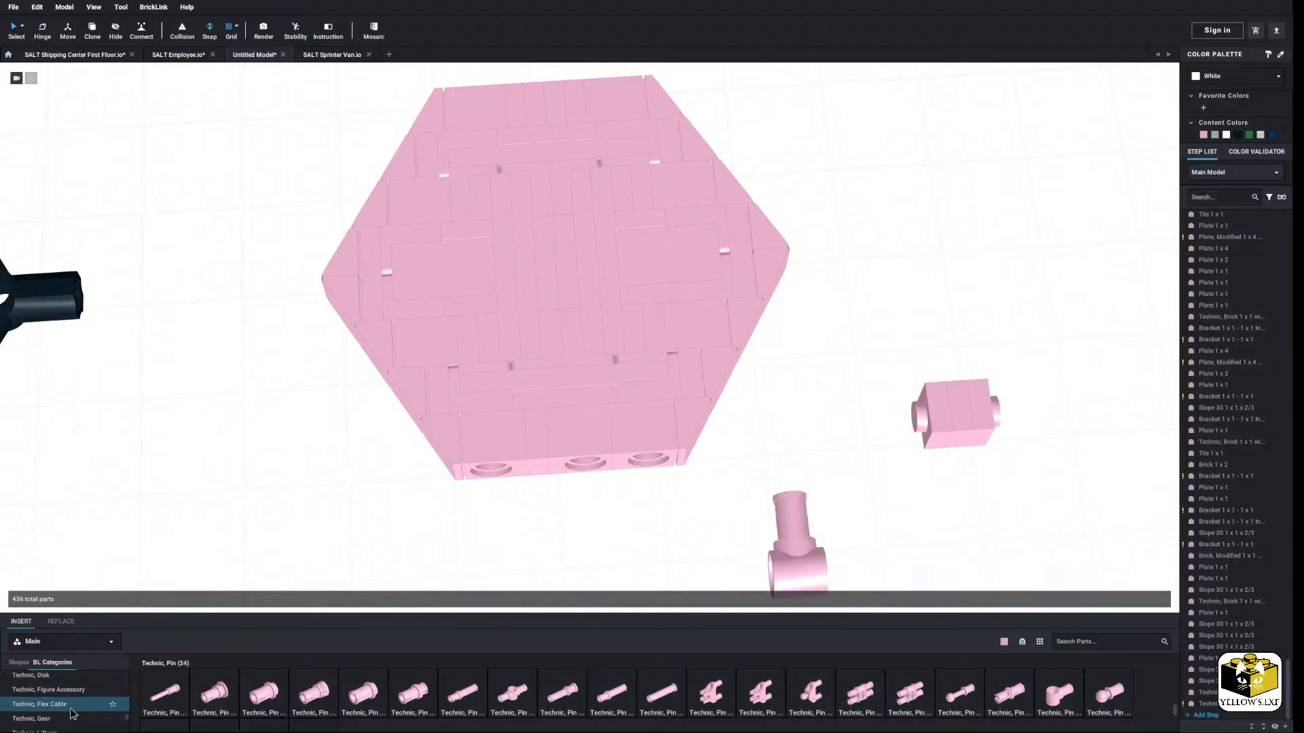
click(73, 728)
drag(611, 698, 754, 531)
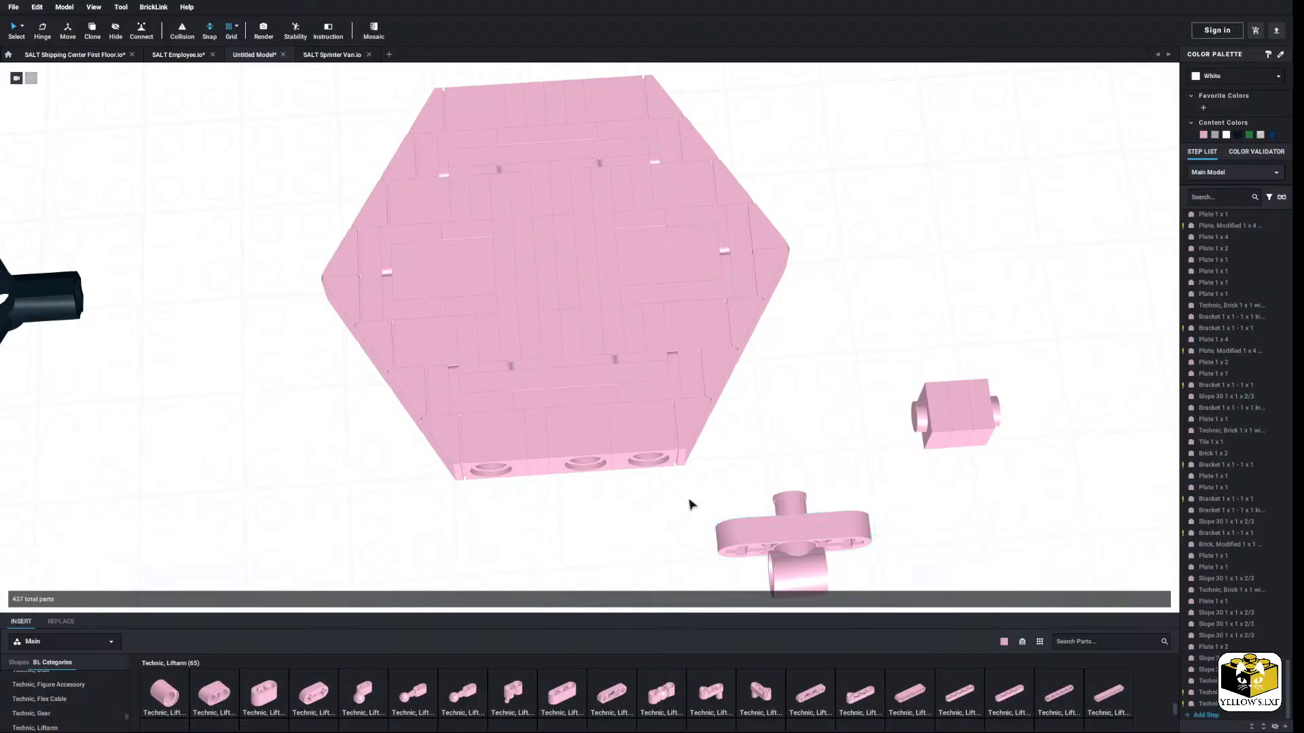
Step: Delete the stacked Plate 1 x 1 parts at the center of the hexagon's upper edge
middle_drag(693, 504, 693, 527)
click(549, 182)
ctrl+click(559, 186)
right_drag(558, 187, 547, 204)
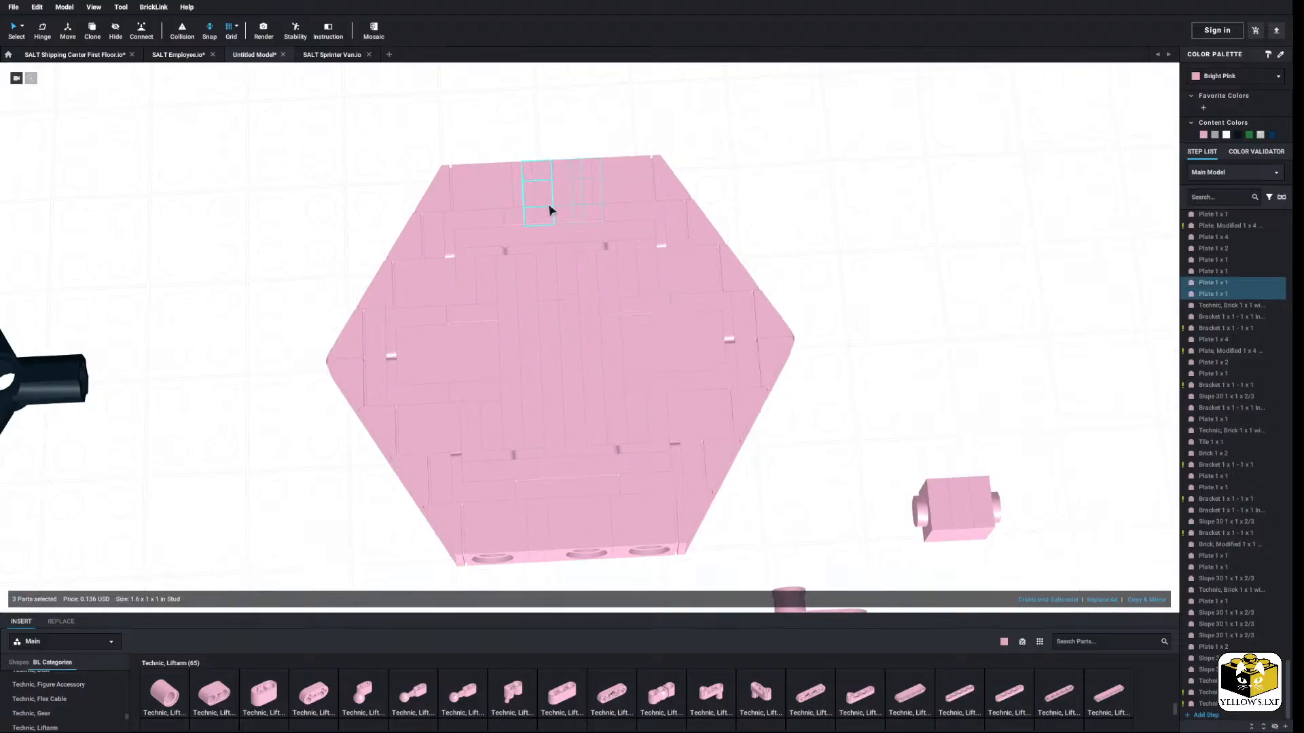
right_click(560, 191)
click(579, 232)
Step: Copy the center Technic brick of the hexagon's lower edge into the gap in its upper edge
scroll(590, 310, down, 3)
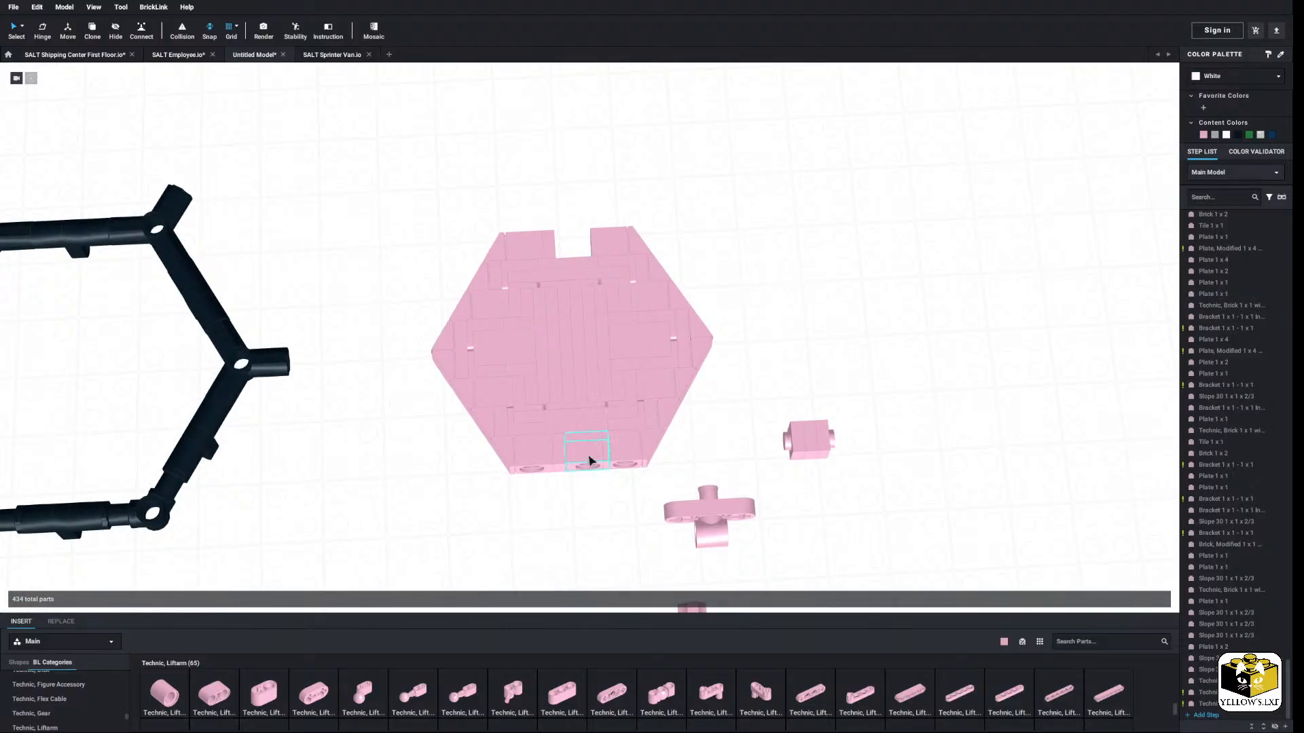
click(589, 461)
right_click(585, 455)
click(600, 471)
right_click(715, 427)
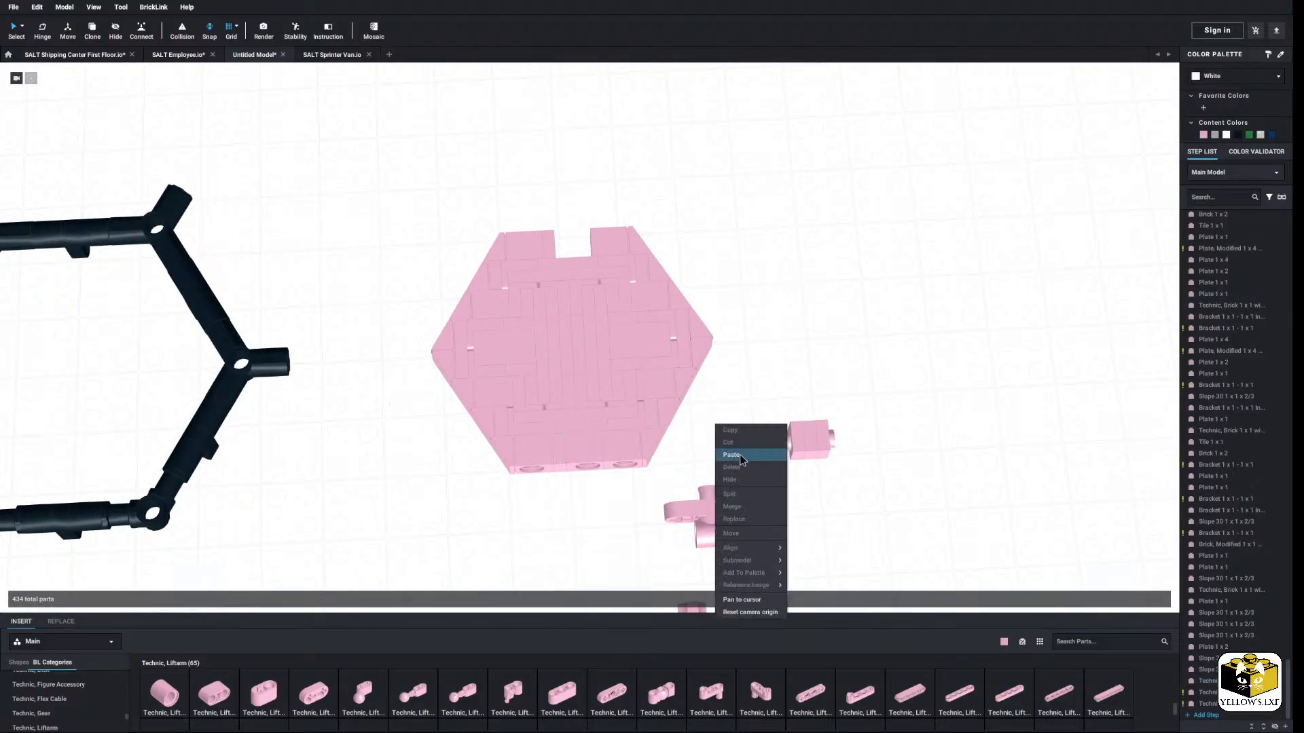
click(740, 455)
click(587, 245)
click(745, 450)
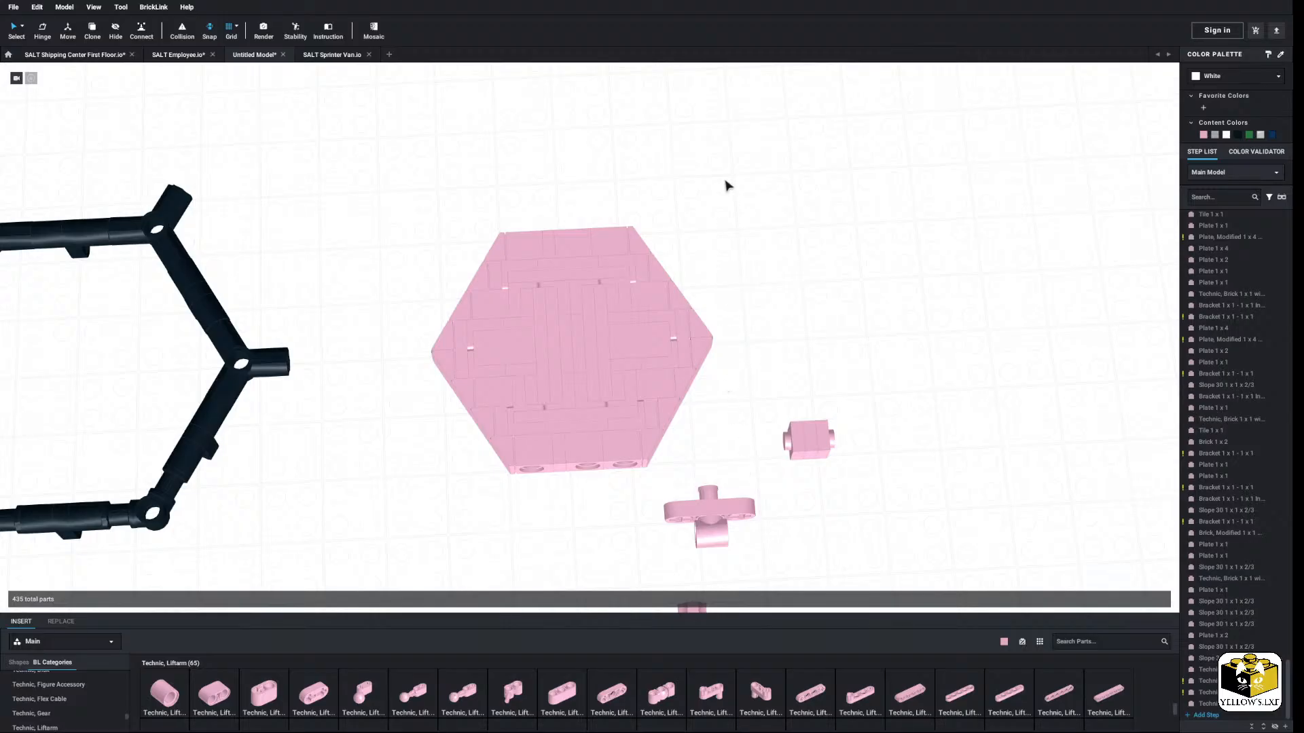
Step: Recolor the whole hexagon Dark Blue and turn its parts into a submodel
drag(726, 185, 444, 479)
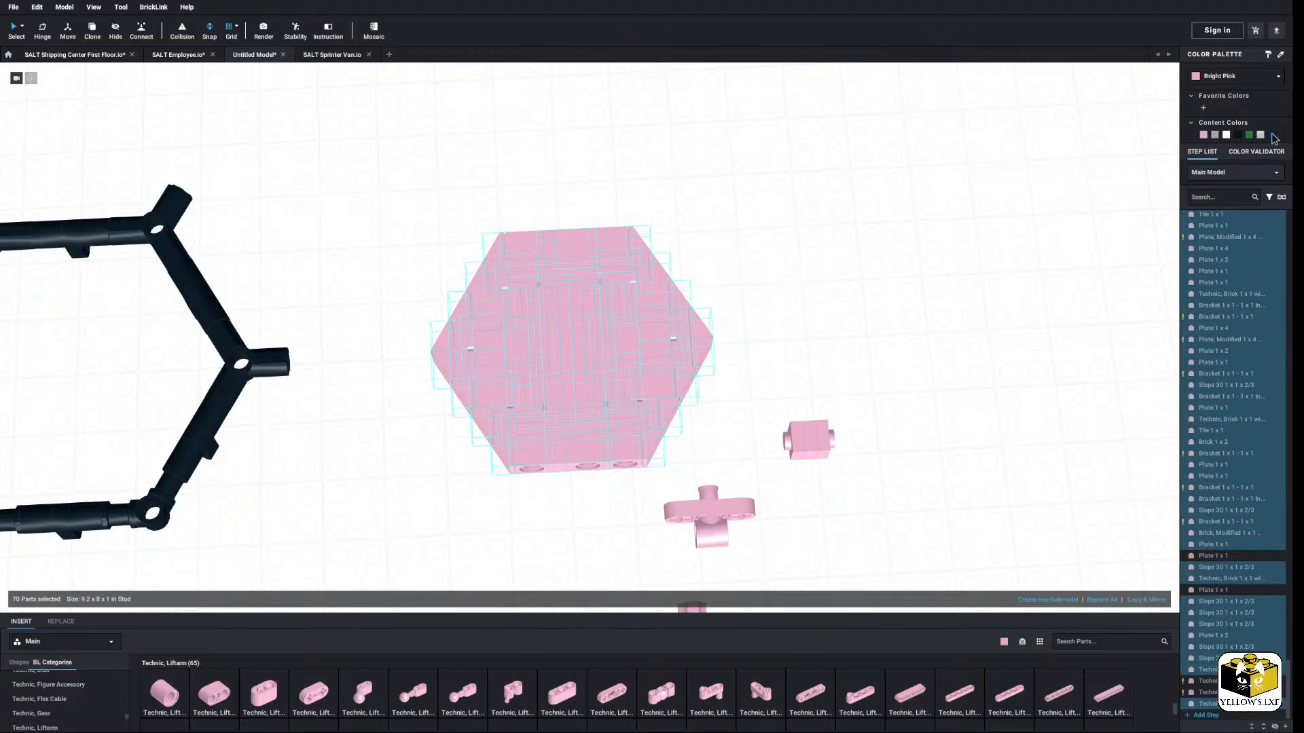
click(1273, 135)
right_click(594, 353)
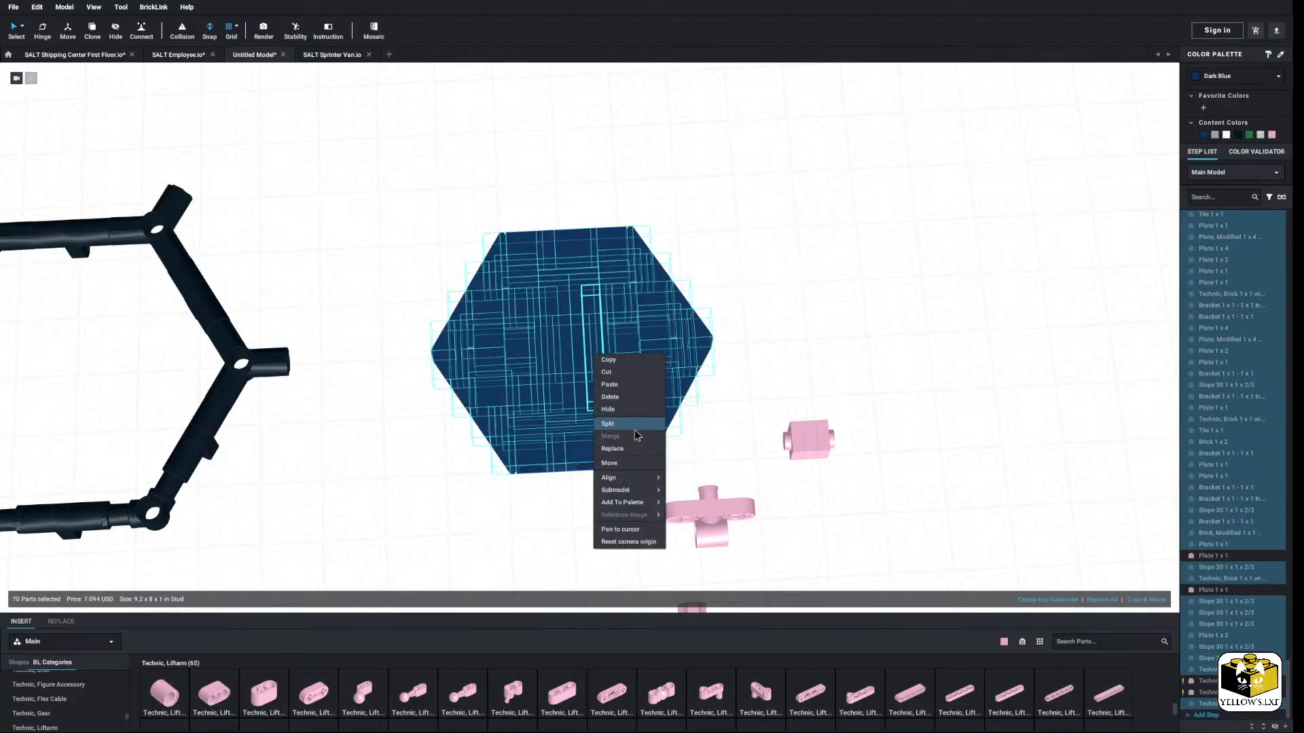
click(1066, 602)
click(721, 397)
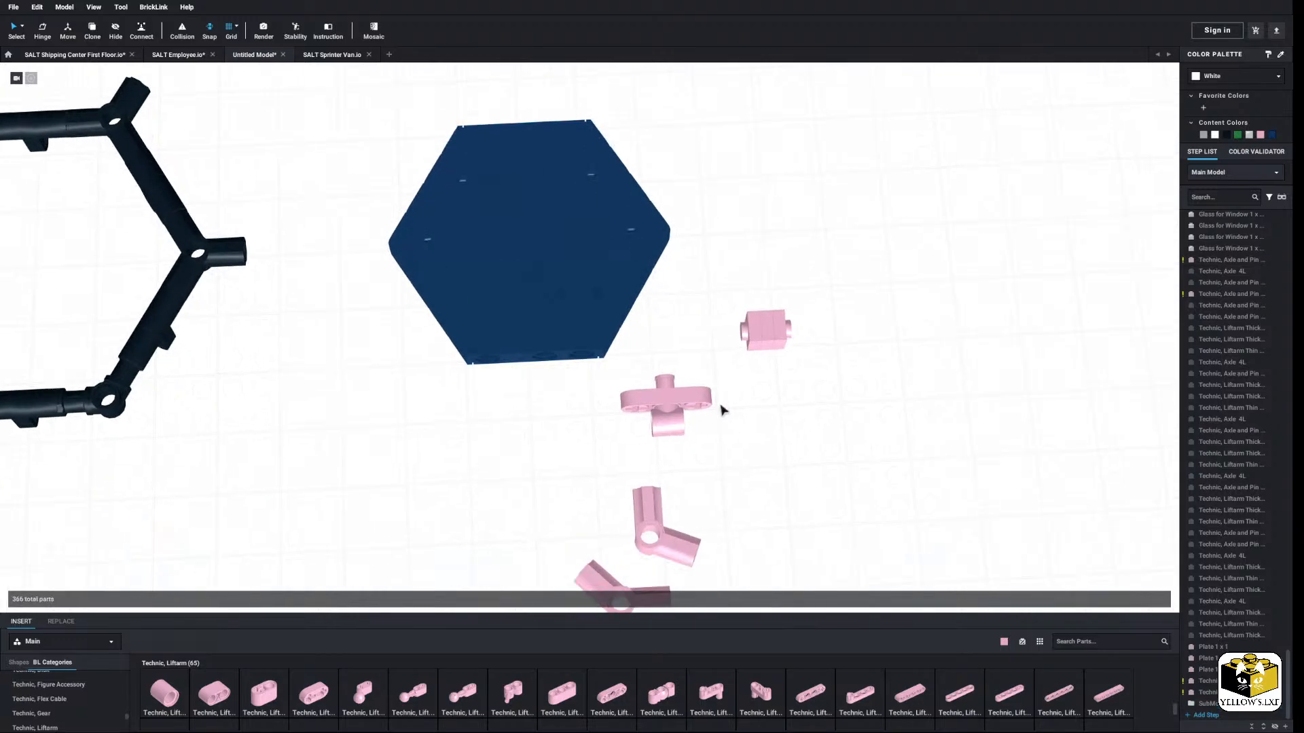
Step: Insert the pin with its thin liftarm into the center hole of the hexagon's lower edge
scroll(723, 410, up, 2)
drag(715, 424, 490, 431)
scroll(520, 438, up, 3)
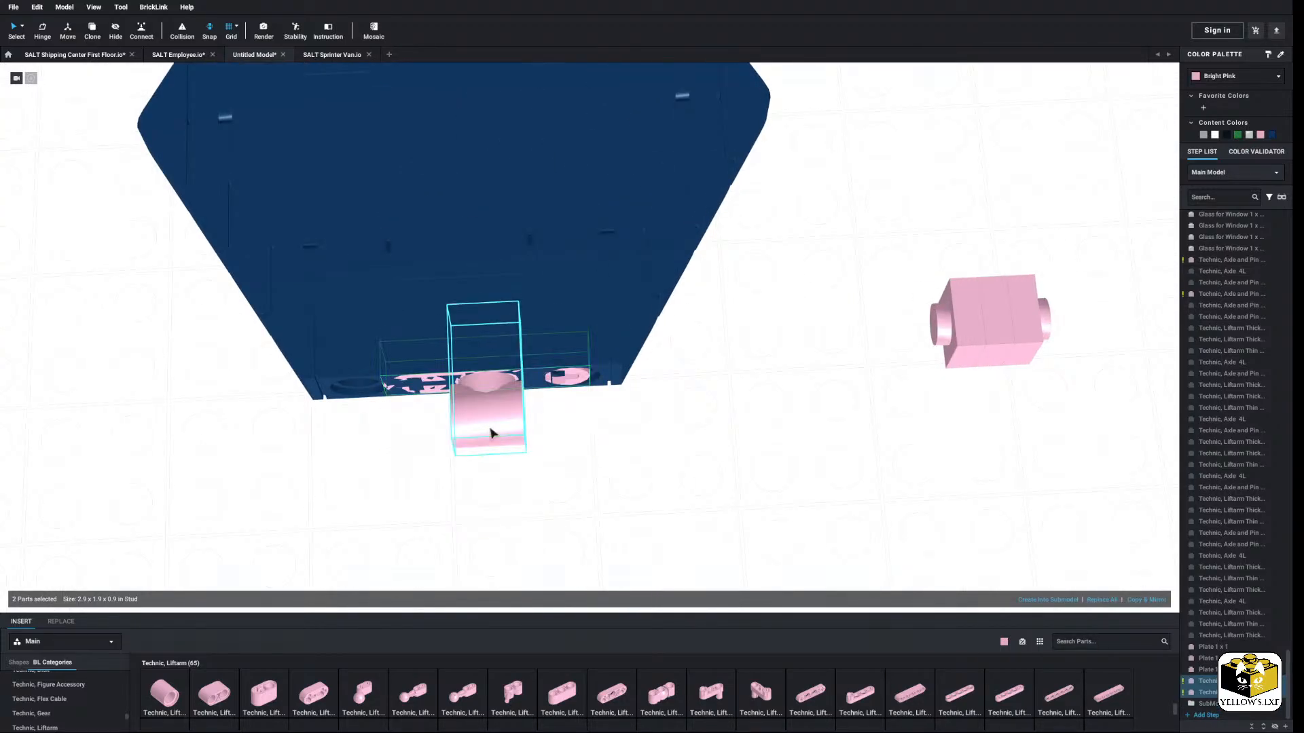
Step: Move the pin and liftarm outward until the liftarm sits just outside the hexagon's lower edge
click(69, 30)
middle_drag(226, 274, 285, 212)
right_drag(286, 212, 238, 238)
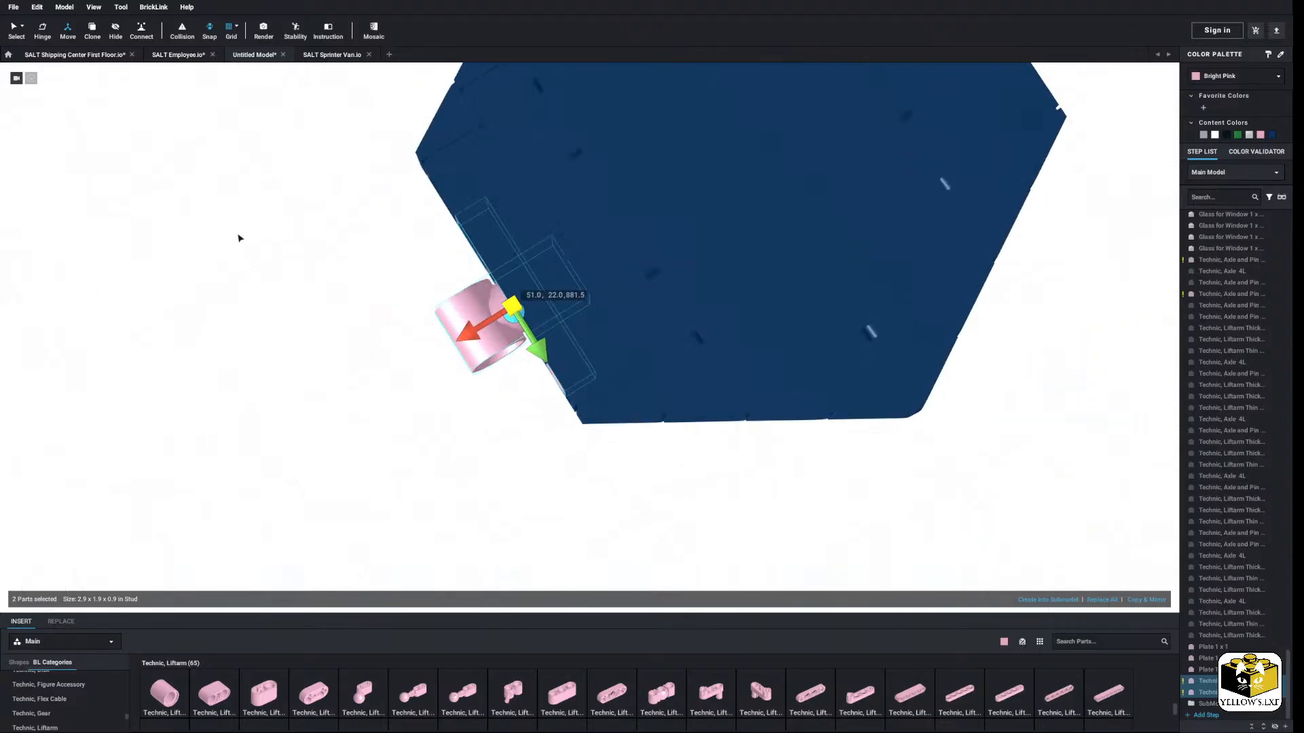
scroll(276, 367, up, 3)
scroll(306, 437, up, 4)
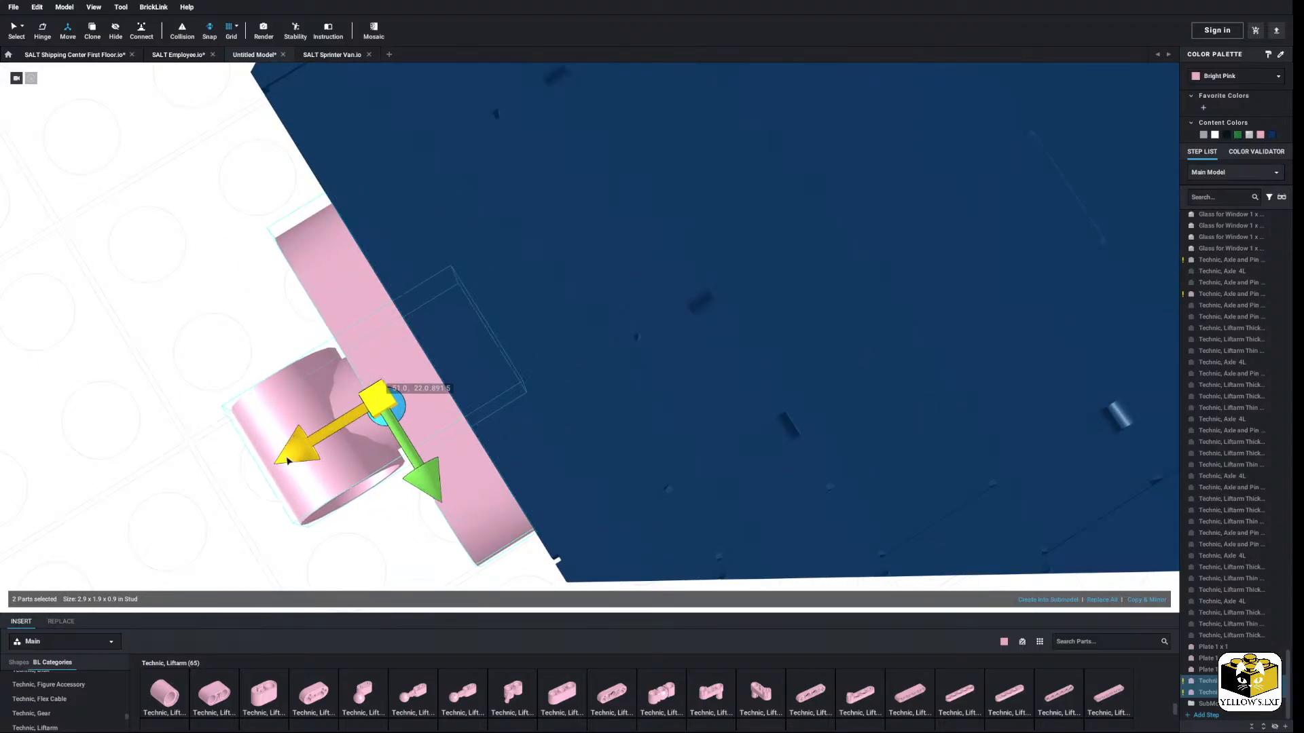
click(213, 242)
Step: Copy the pin and thin liftarm and place the copy in the center hole of the hexagon's opposite edge
scroll(213, 242, down, 5)
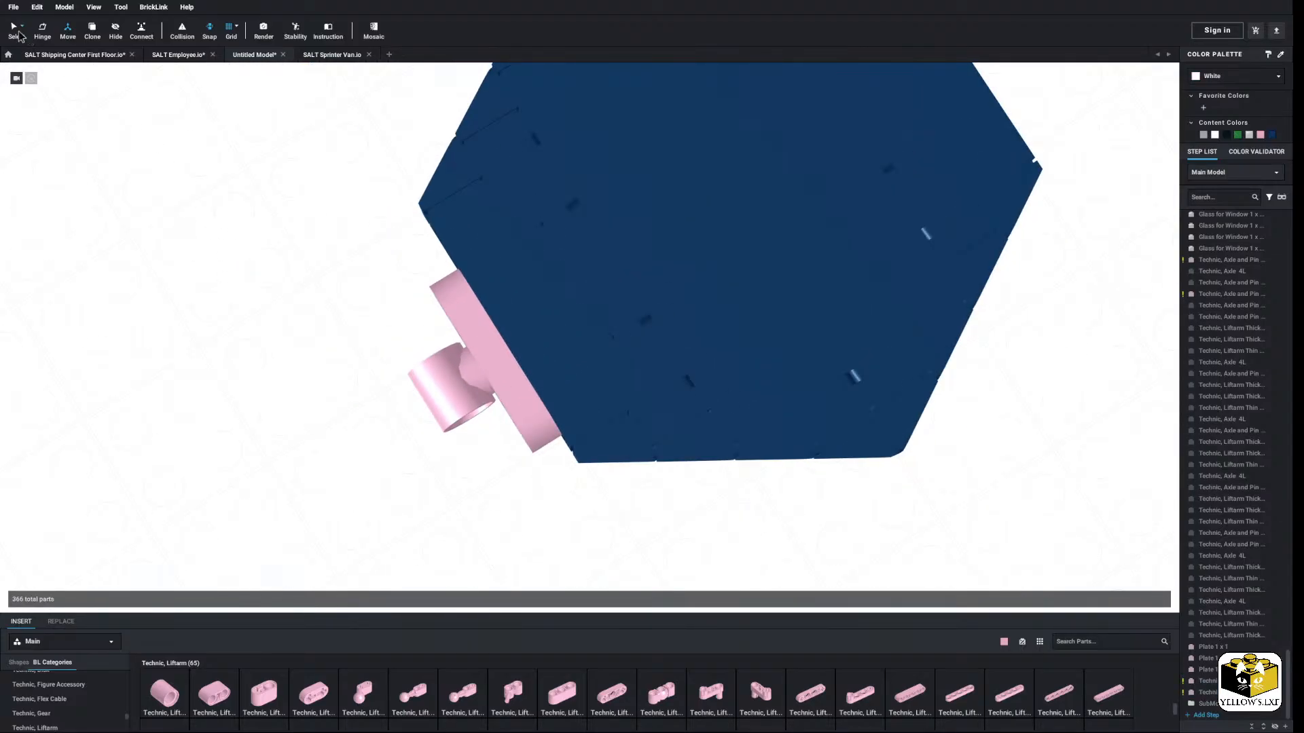
scroll(238, 254, down, 3)
click(525, 362)
ctrl+click(495, 372)
right_click(494, 371)
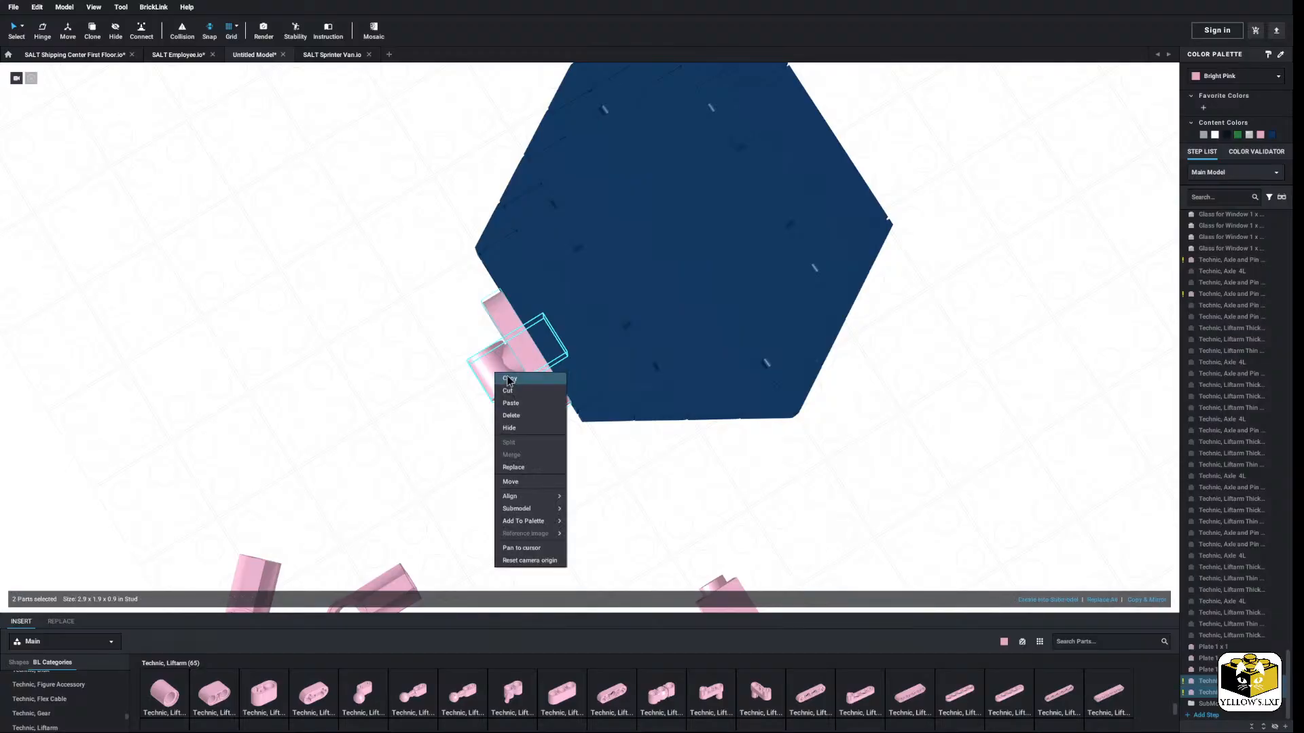
click(506, 378)
right_click(407, 384)
click(422, 414)
right_drag(390, 409, 302, 360)
scroll(554, 422, up, 3)
click(556, 421)
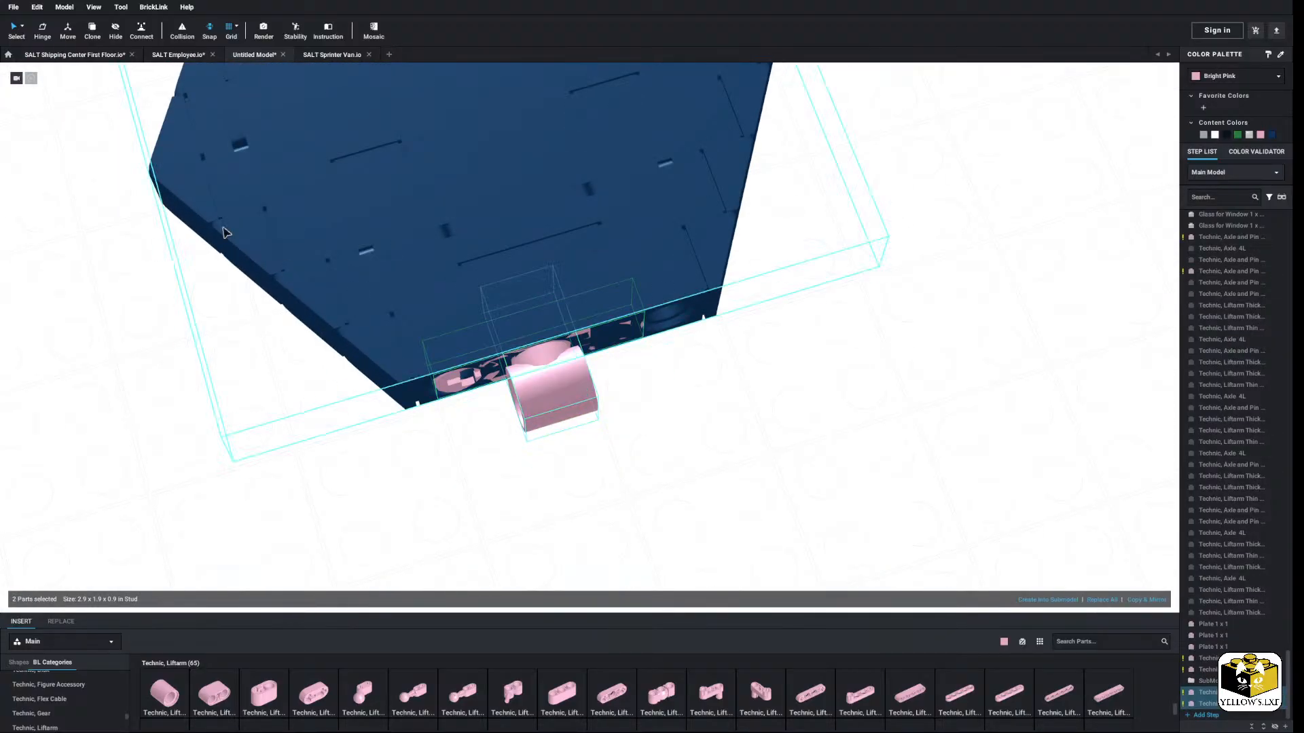
Step: Move the copied pin and liftarm outward so the liftarm rests against the outside of the hexagon
click(72, 35)
right_drag(170, 194, 631, 368)
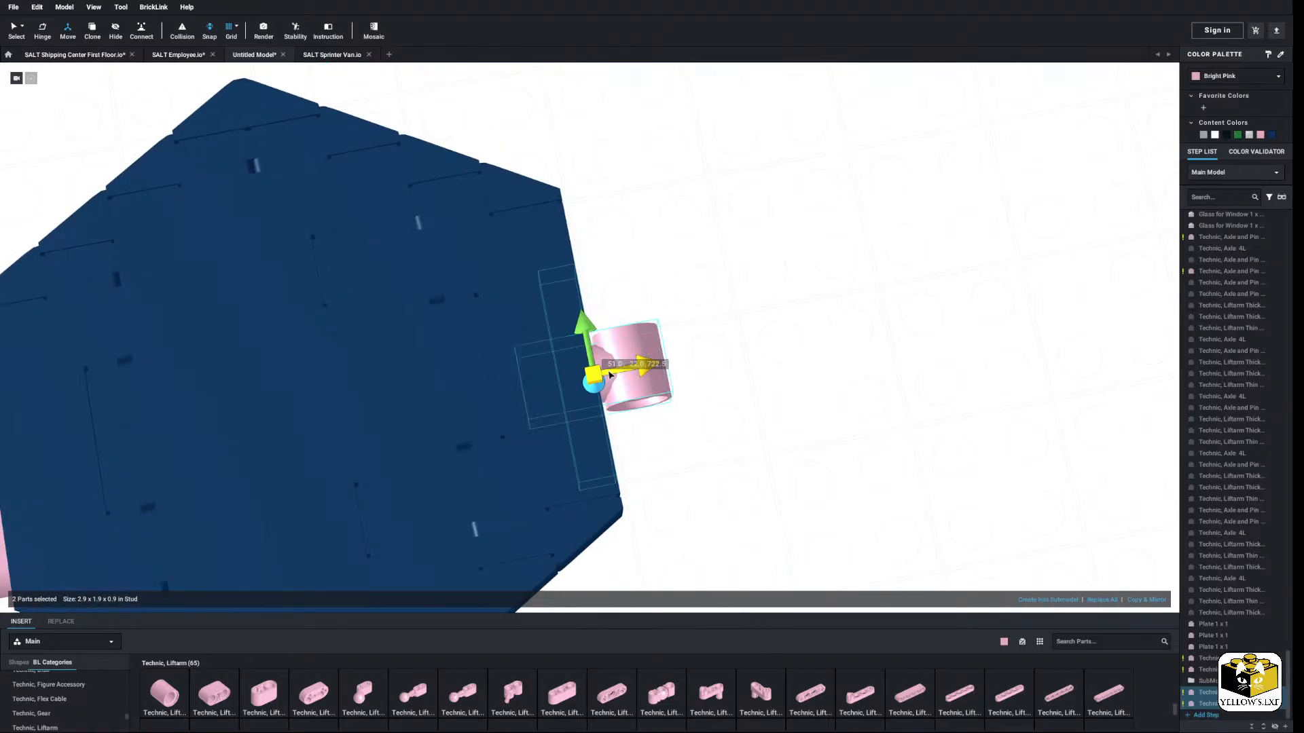
drag(631, 368, 651, 361)
click(667, 267)
Step: Delete the two thin liftarms used as spacers, keeping both pins in the hexagon
scroll(666, 268, down, 5)
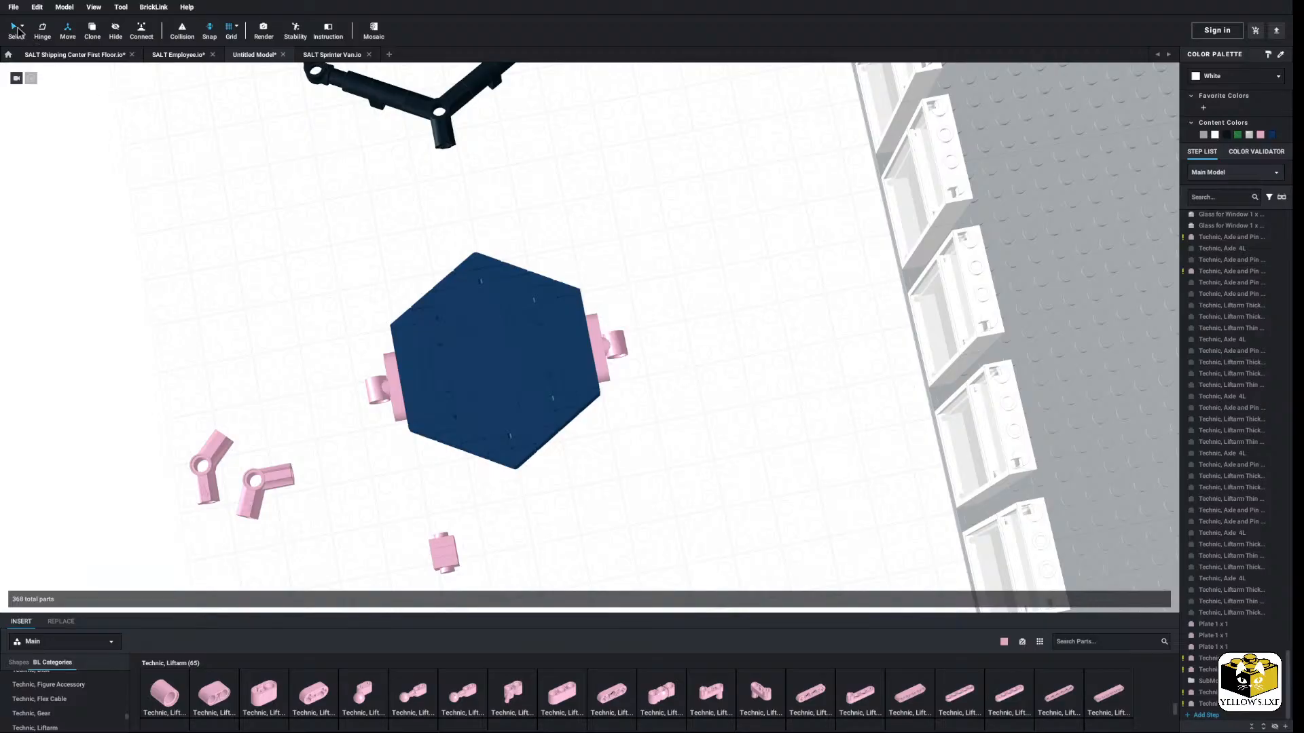
click(394, 406)
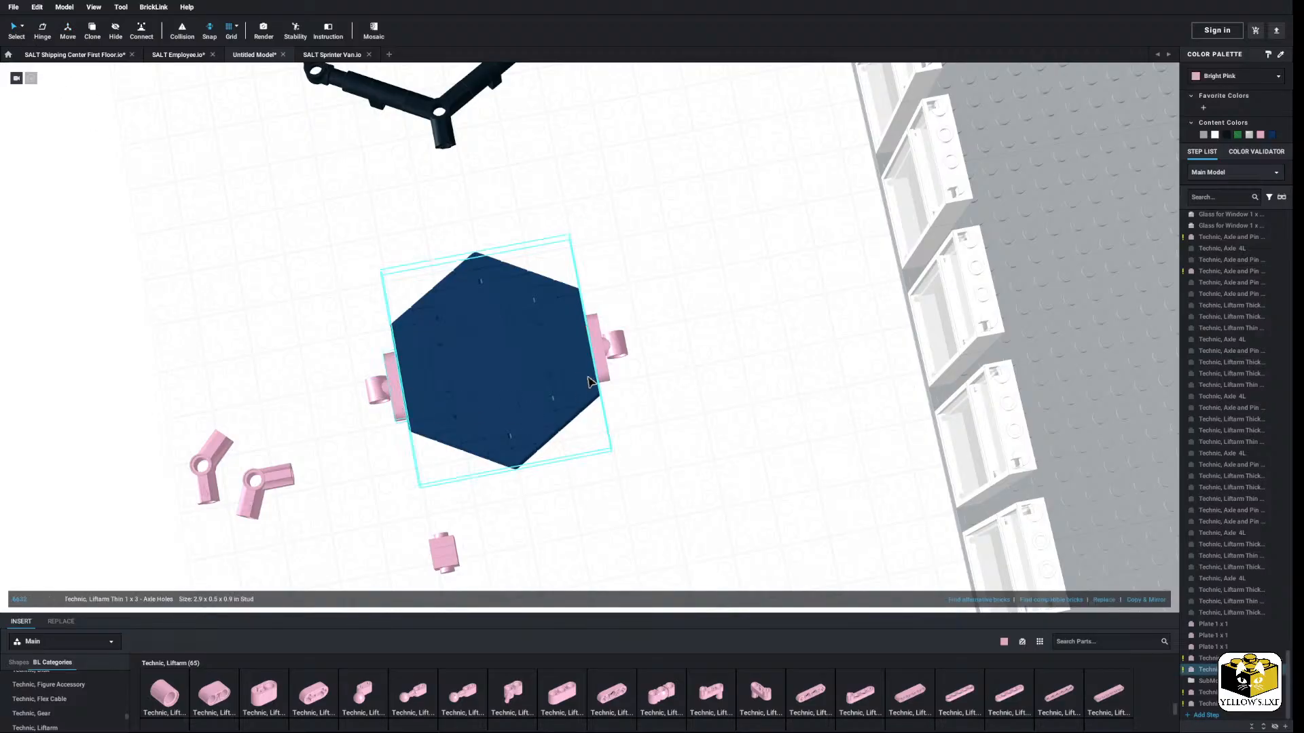
right_click(598, 364)
click(642, 410)
Step: Delete the leftover pink block and the two angled connectors lying beside the hexagon
middle_drag(560, 477, 615, 396)
drag(588, 446, 492, 477)
right_click(512, 459)
click(530, 506)
drag(324, 340, 297, 440)
click(319, 413)
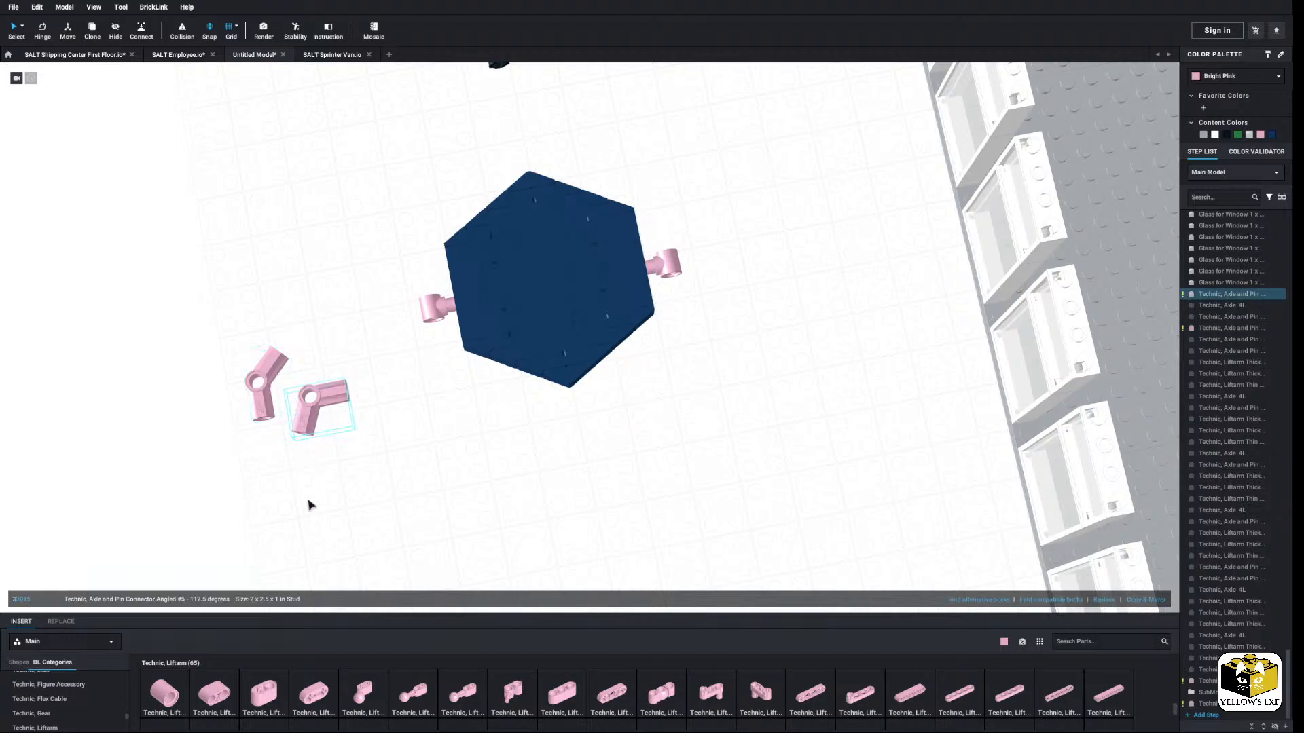
drag(328, 317, 265, 385)
right_click(265, 384)
click(282, 427)
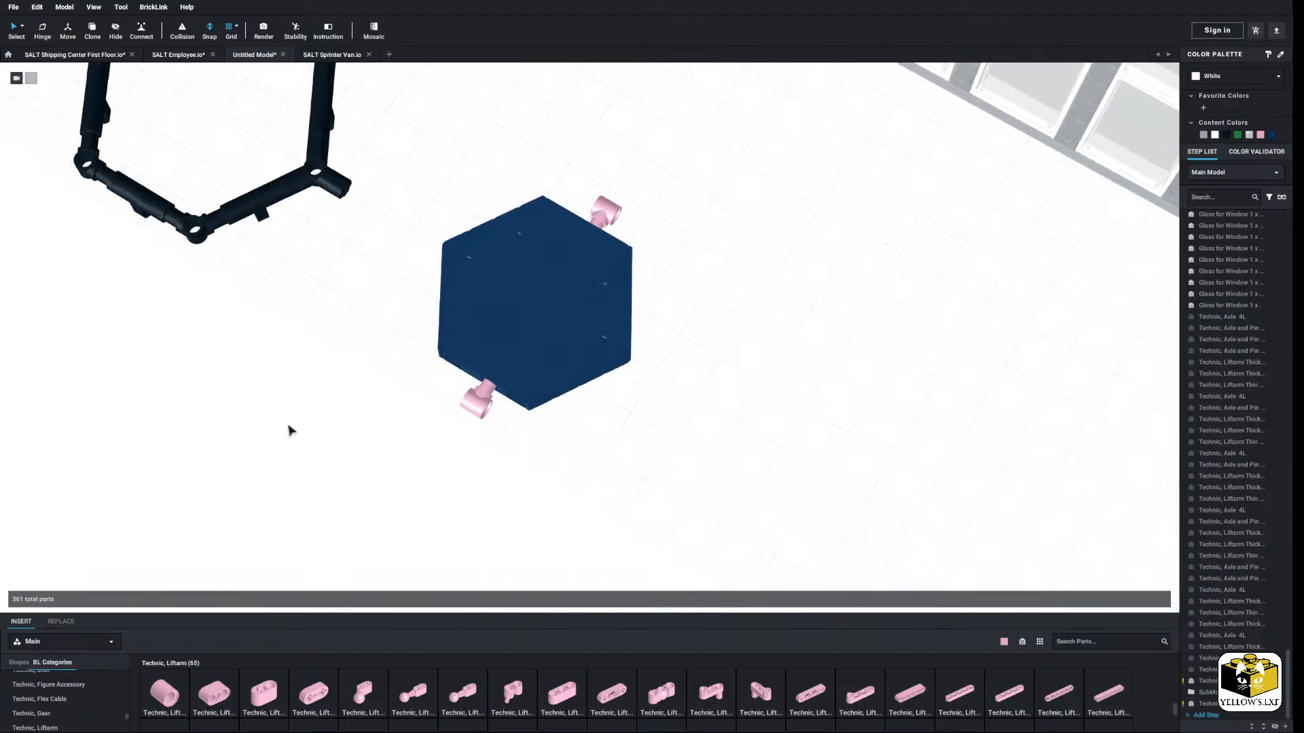
Step: Delete the part covering the axle next to the thin liftarm on the frame's upper and lower sides
middle_drag(190, 292, 533, 306)
scroll(533, 306, up, 4)
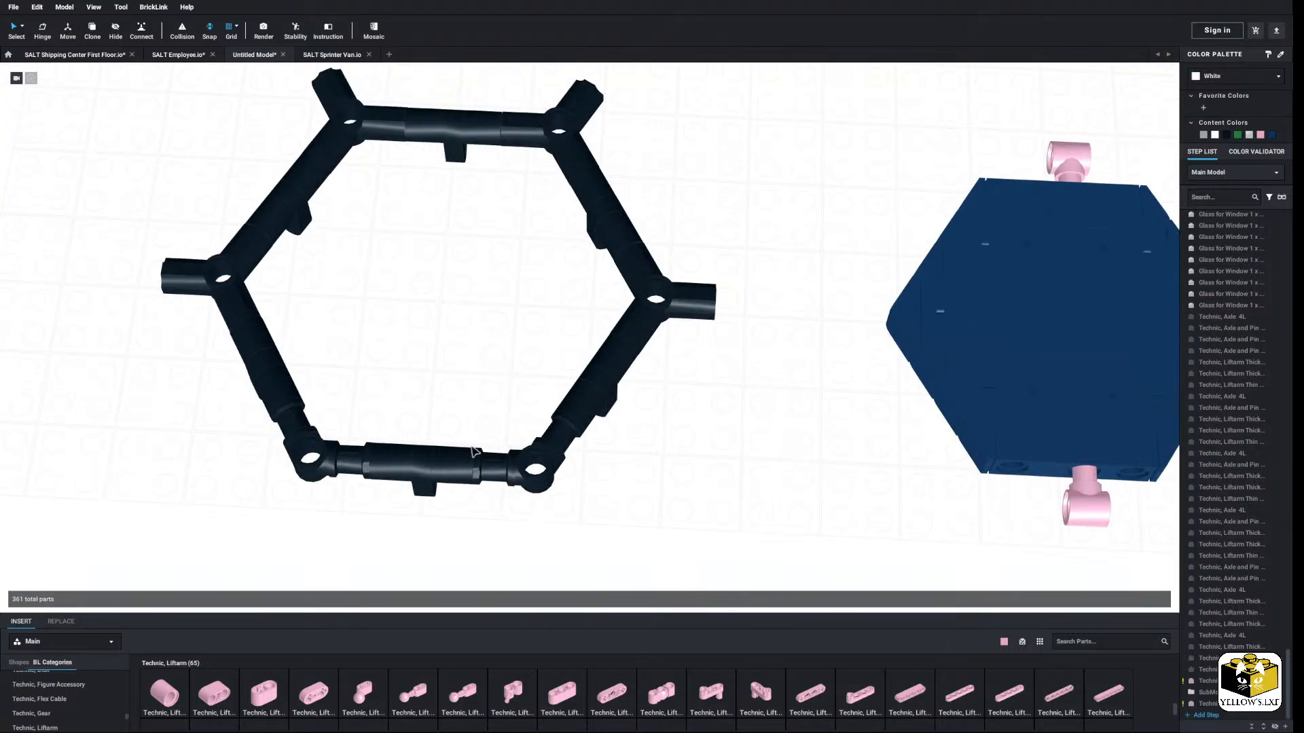
click(458, 462)
ctrl+click(480, 134)
right_click(481, 136)
click(502, 185)
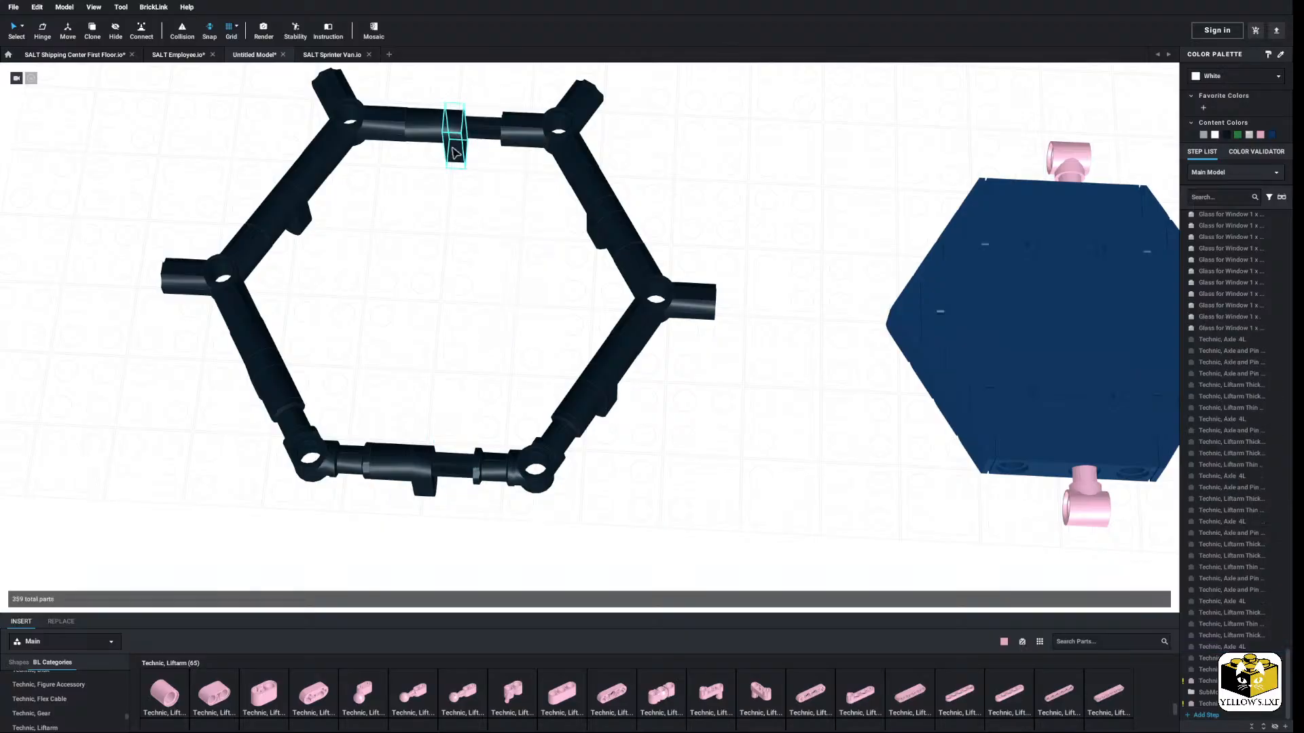
Step: Slide the upper and lower thin liftarms along their axles against the connectors at the adjoining corners
scroll(422, 468, up, 6)
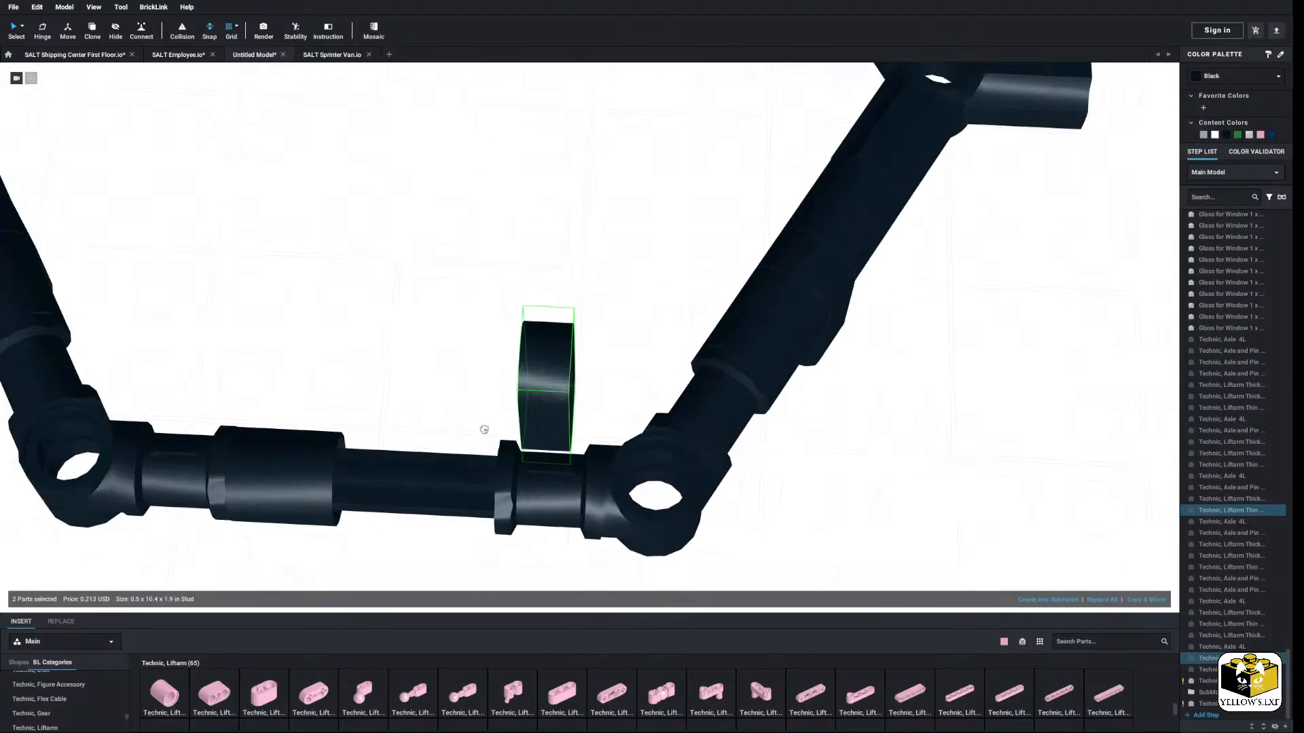
drag(423, 557, 428, 555)
click(477, 382)
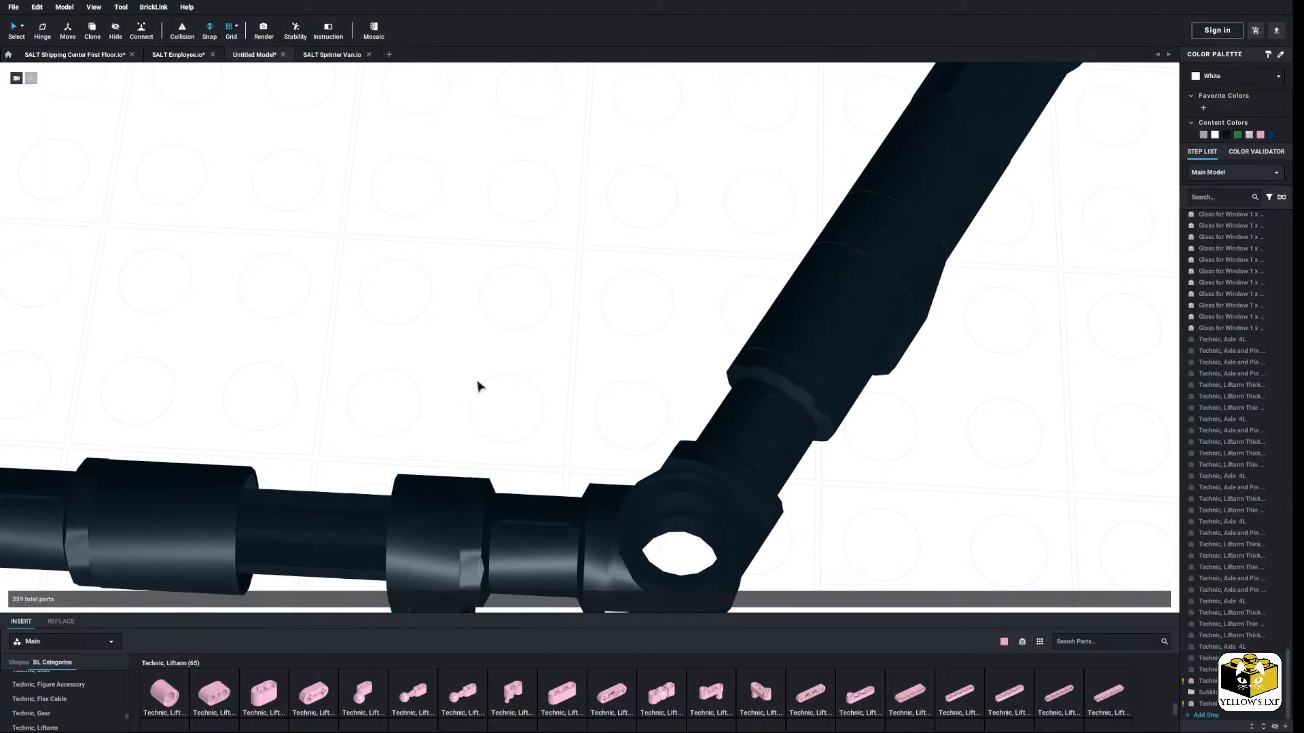
Step: Recolor both pins on the hexagon Black
scroll(478, 382, down, 6)
middle_drag(446, 346, 359, 407)
click(846, 281)
middle_drag(832, 537, 750, 330)
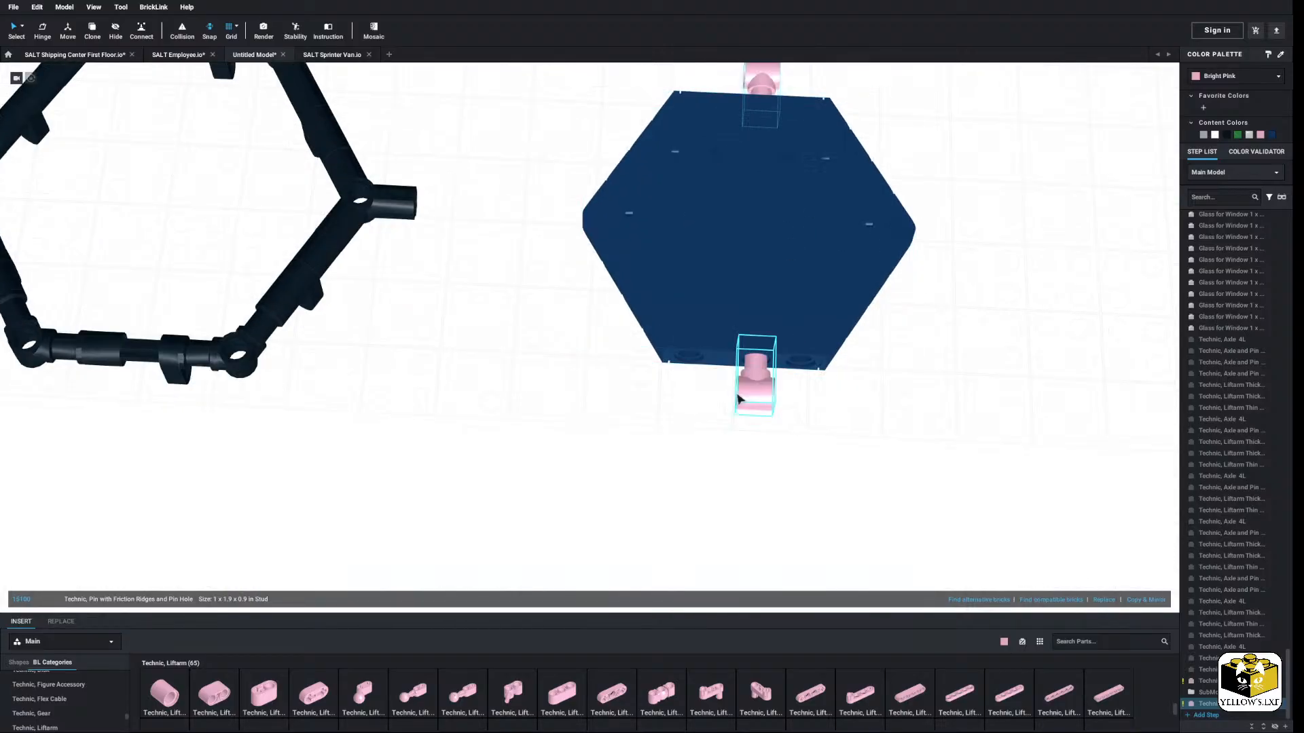
ctrl+click(743, 399)
click(1226, 134)
Step: Move the hexagon together with its two pins into the Technic frame, seating the lower pin on the lower axle
scroll(1021, 216, down, 3)
drag(853, 116, 849, 335)
middle_drag(742, 347, 1022, 329)
scroll(828, 326, up, 4)
drag(850, 334, 669, 317)
click(635, 376)
Step: Move the hexagon submodel and its upper pin 2 units toward the frame's lower side
scroll(638, 373, down, 6)
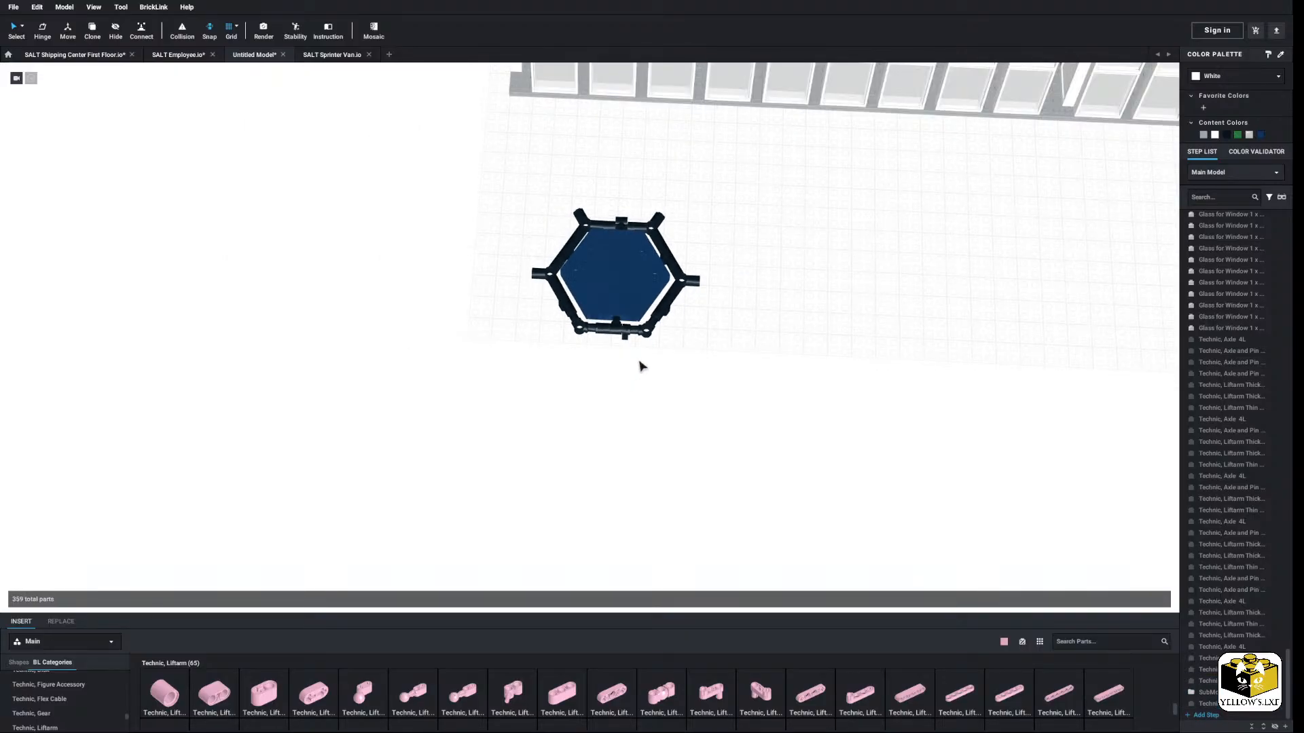
right_drag(640, 366, 736, 394)
scroll(820, 396, up, 4)
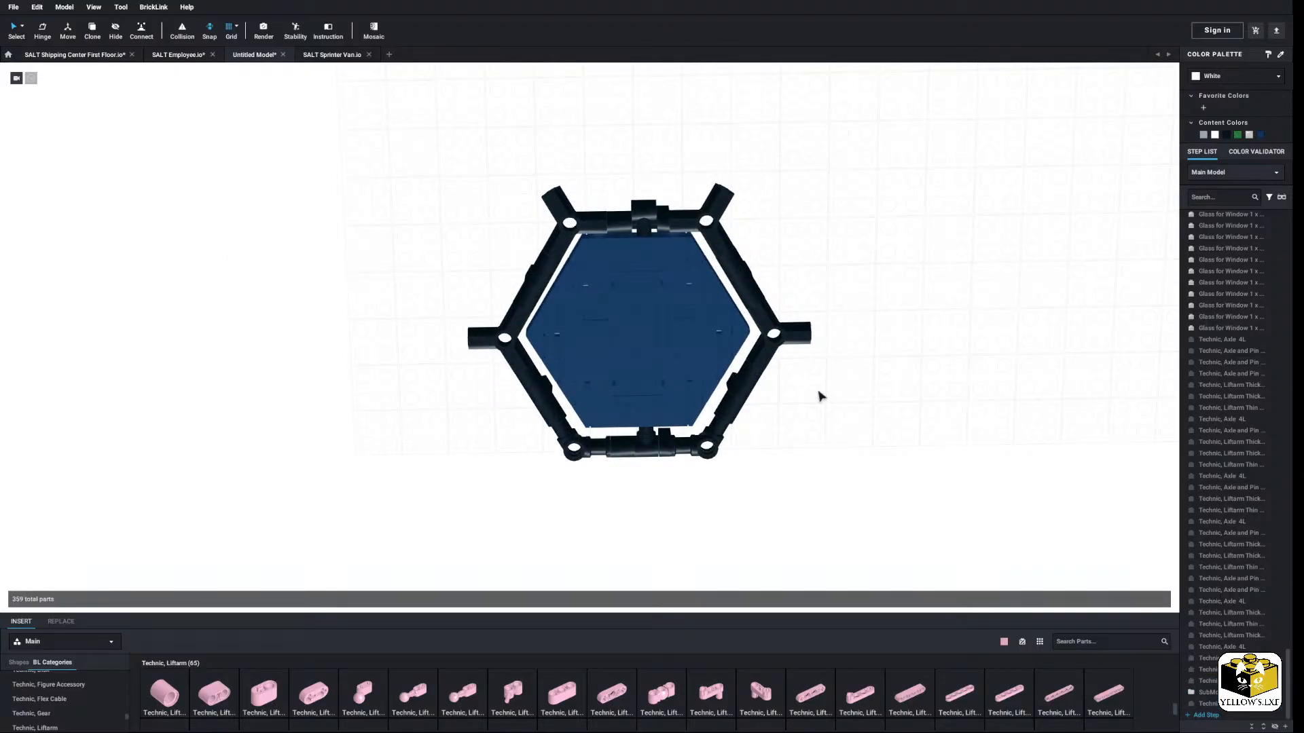
right_drag(820, 396, 800, 405)
scroll(614, 326, up, 3)
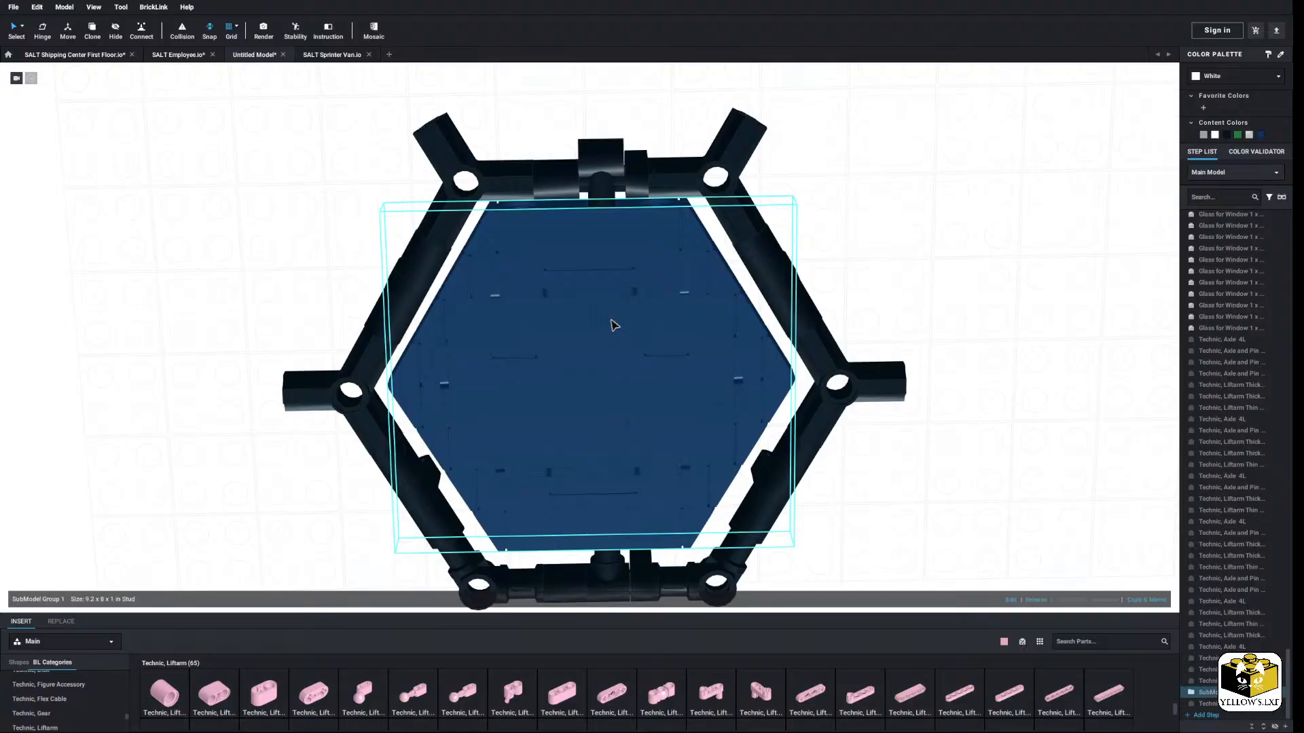
right_drag(601, 185, 588, 185)
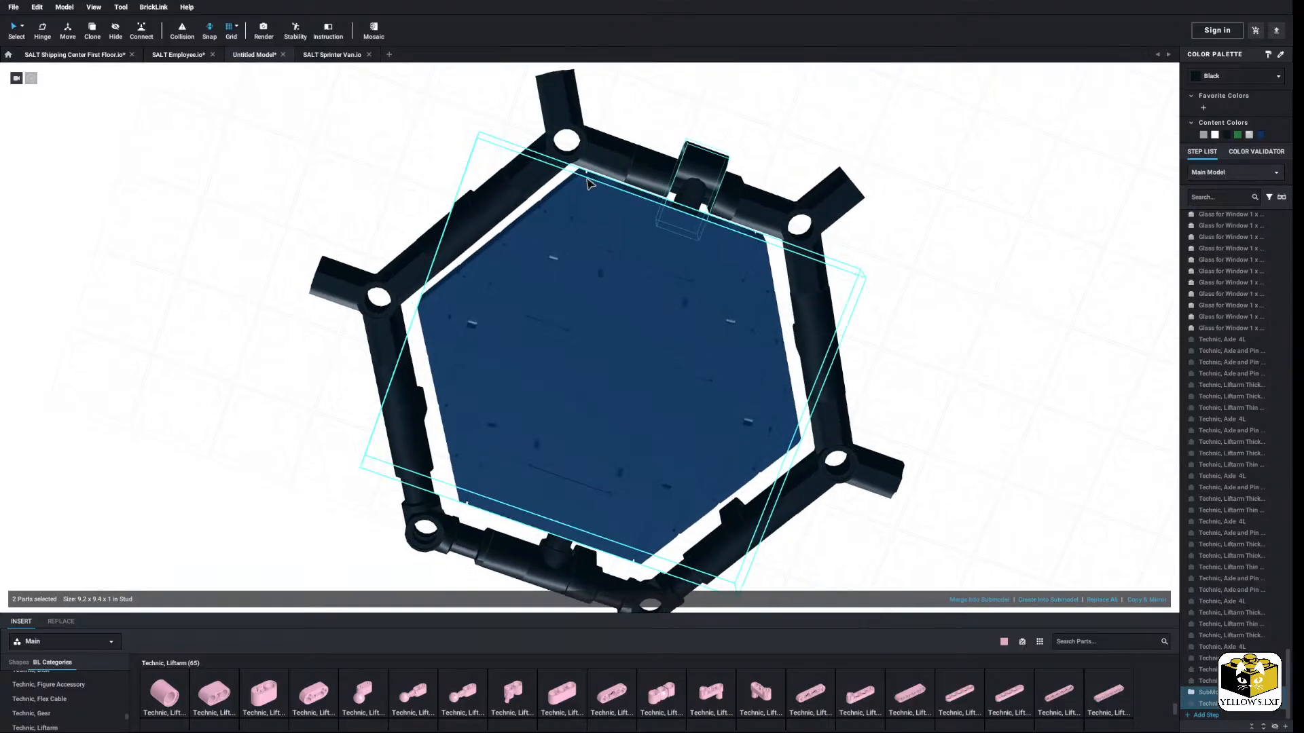
click(68, 31)
scroll(605, 394, up, 3)
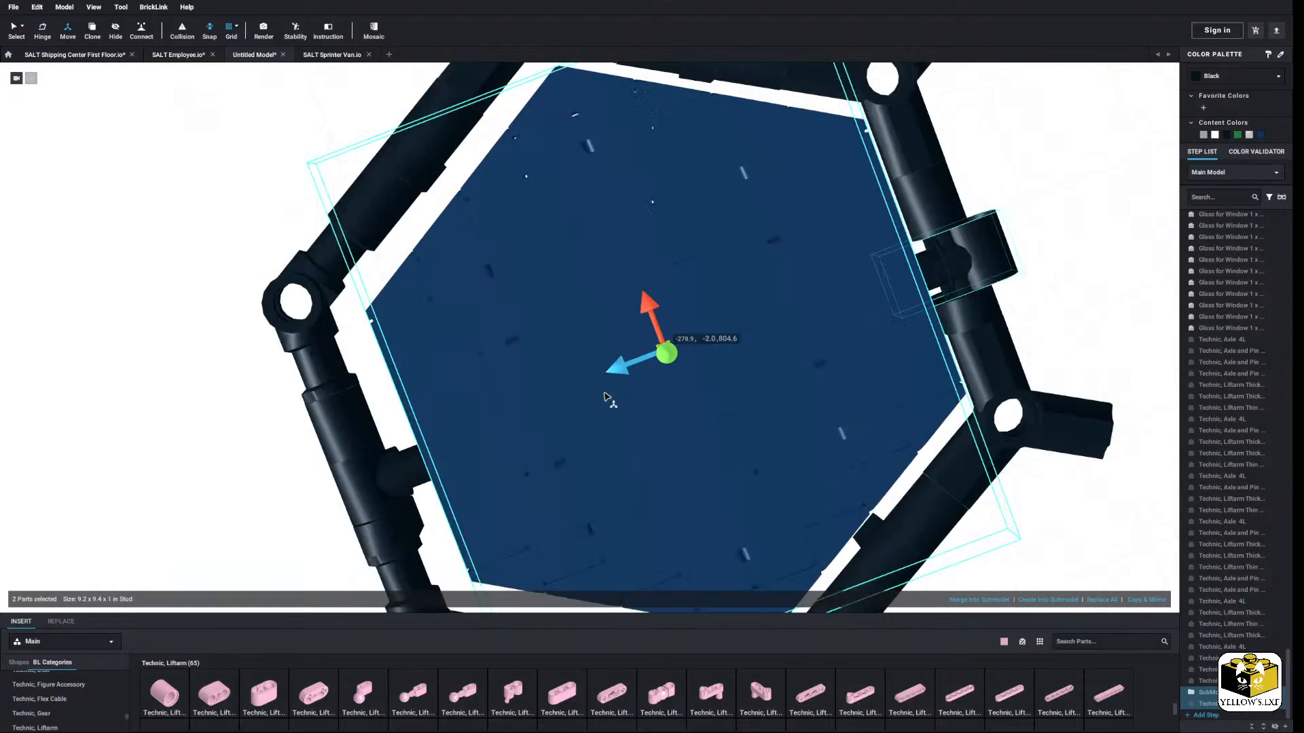
drag(613, 378, 611, 379)
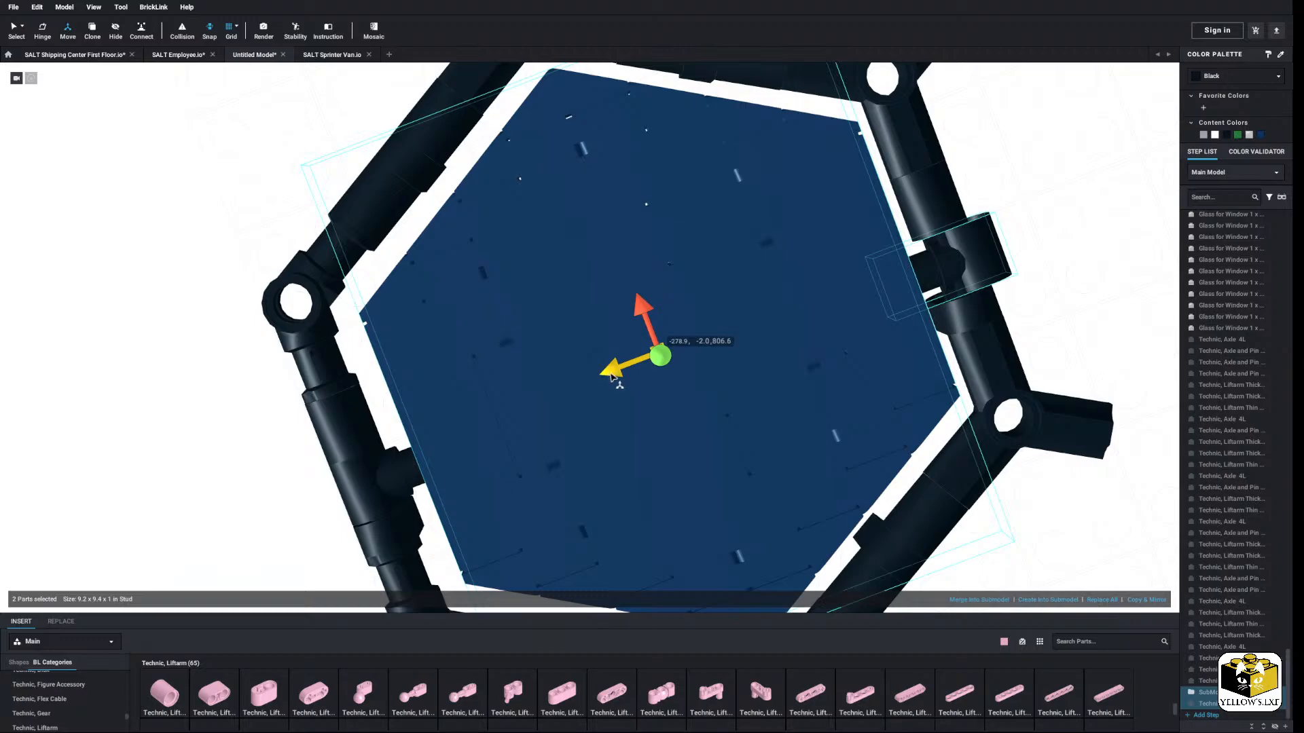
Step: Nudge the hexagon submodel in two small moves toward the frame's lower side to center it between the opposite axles
click(964, 262)
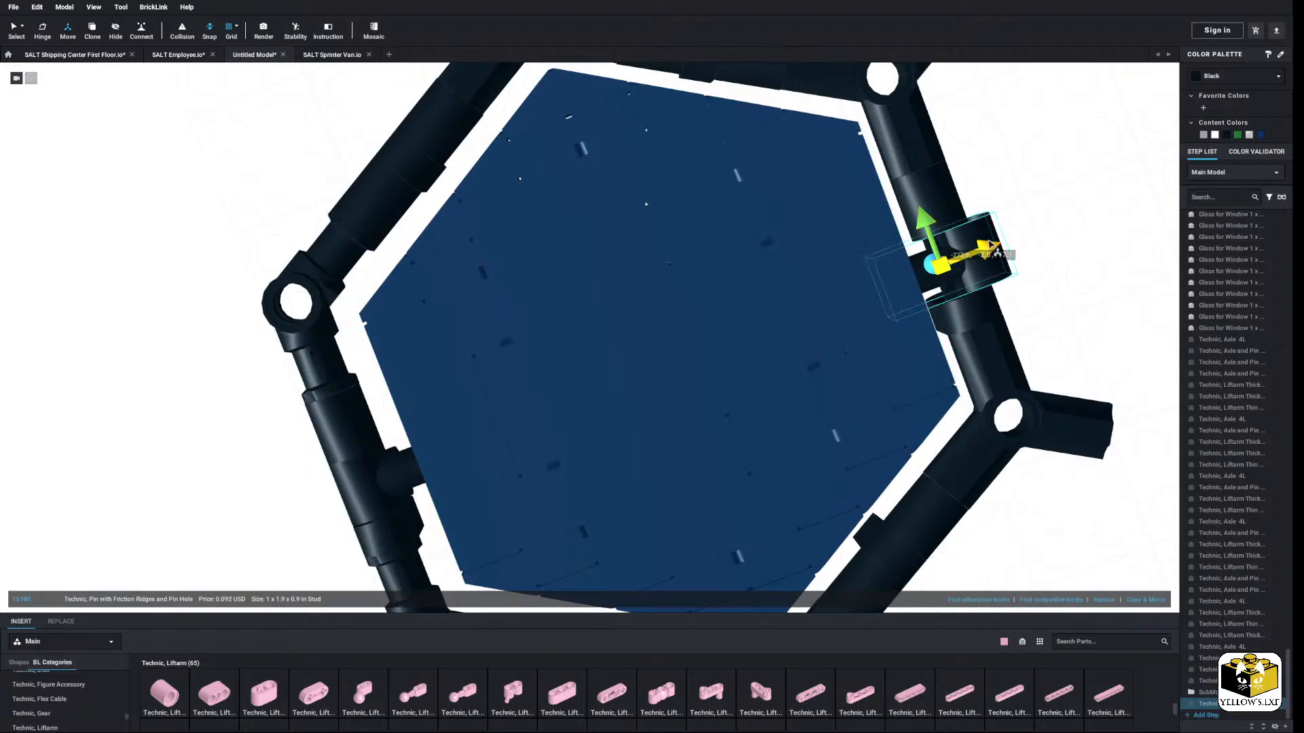
click(791, 332)
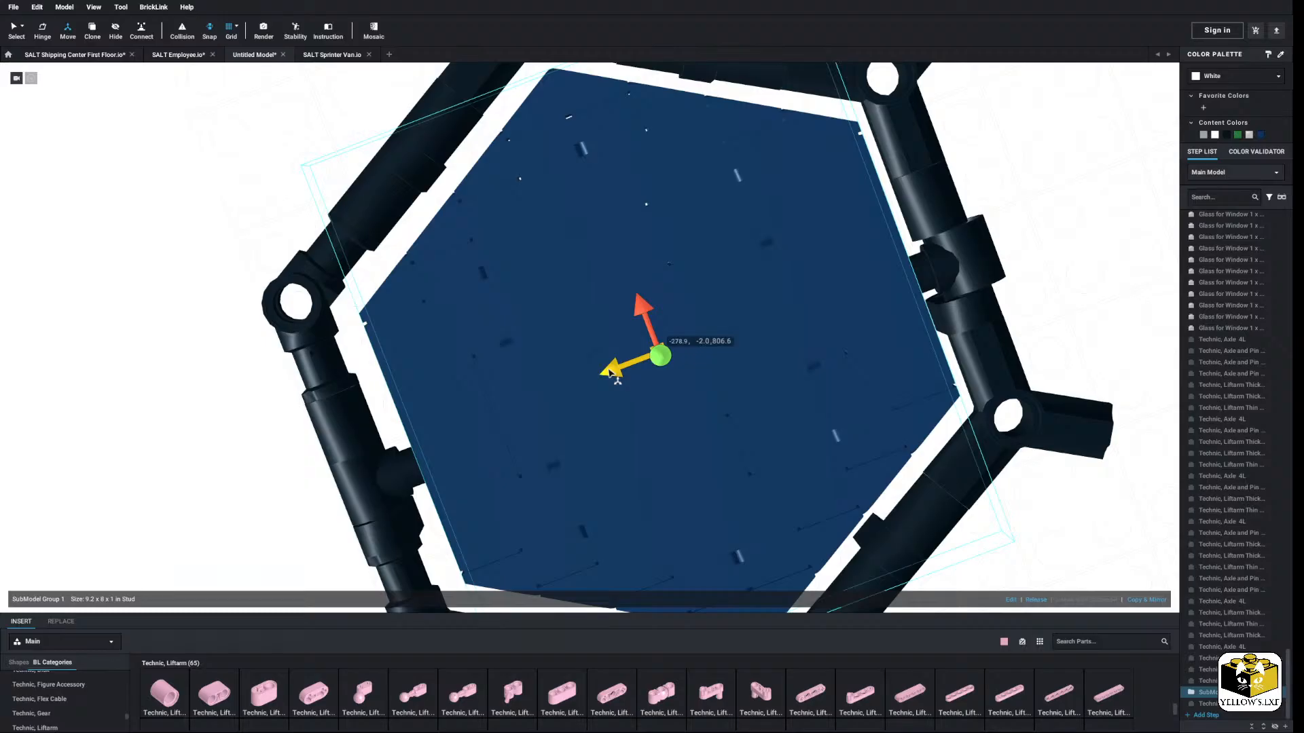
drag(614, 375, 609, 378)
click(936, 275)
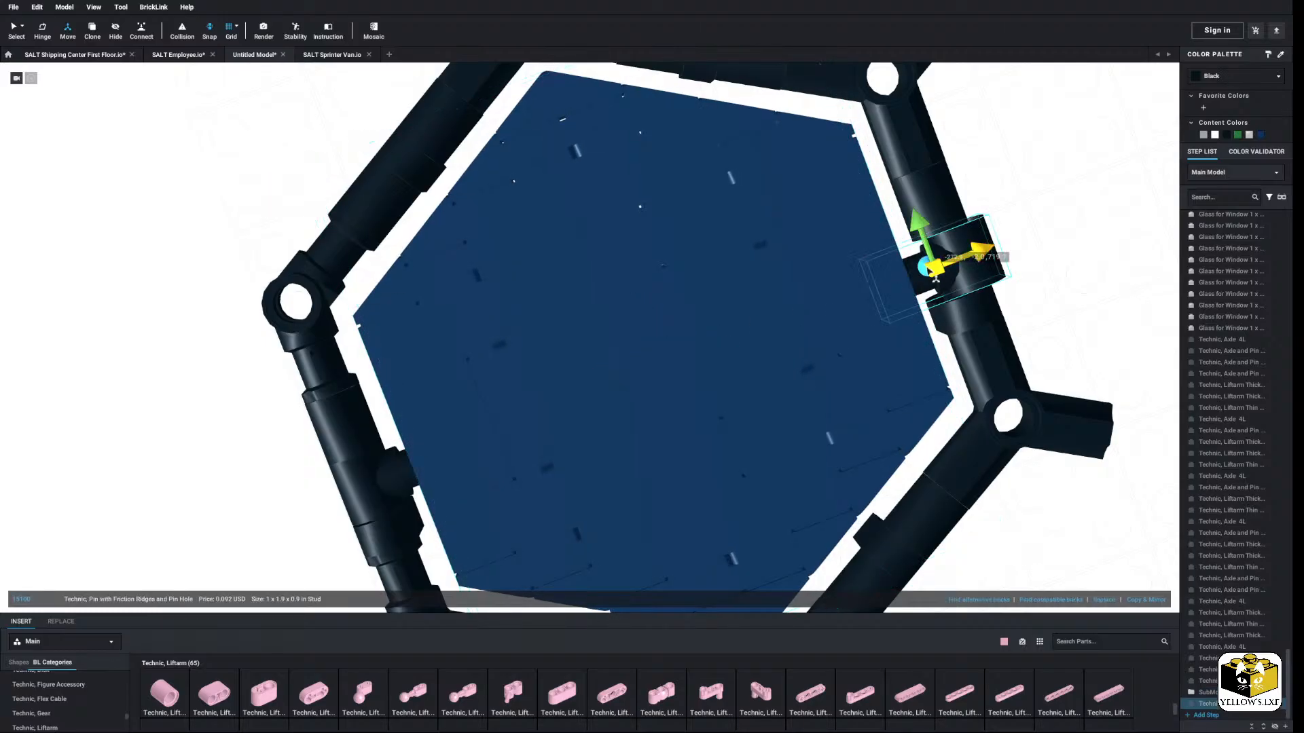
click(746, 332)
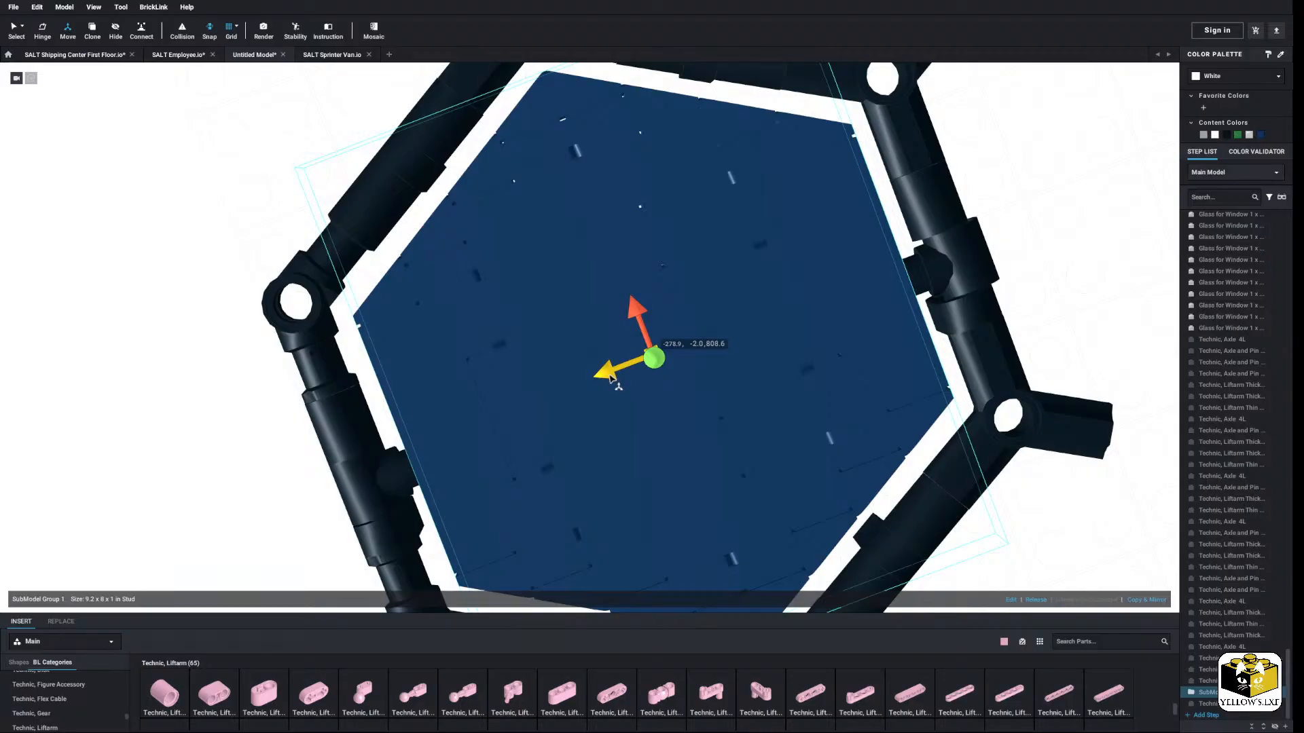
drag(611, 378, 609, 381)
Step: Slide the upper pin with pin hole toward the hexagon so its hole sits centered on the frame's axle
click(961, 301)
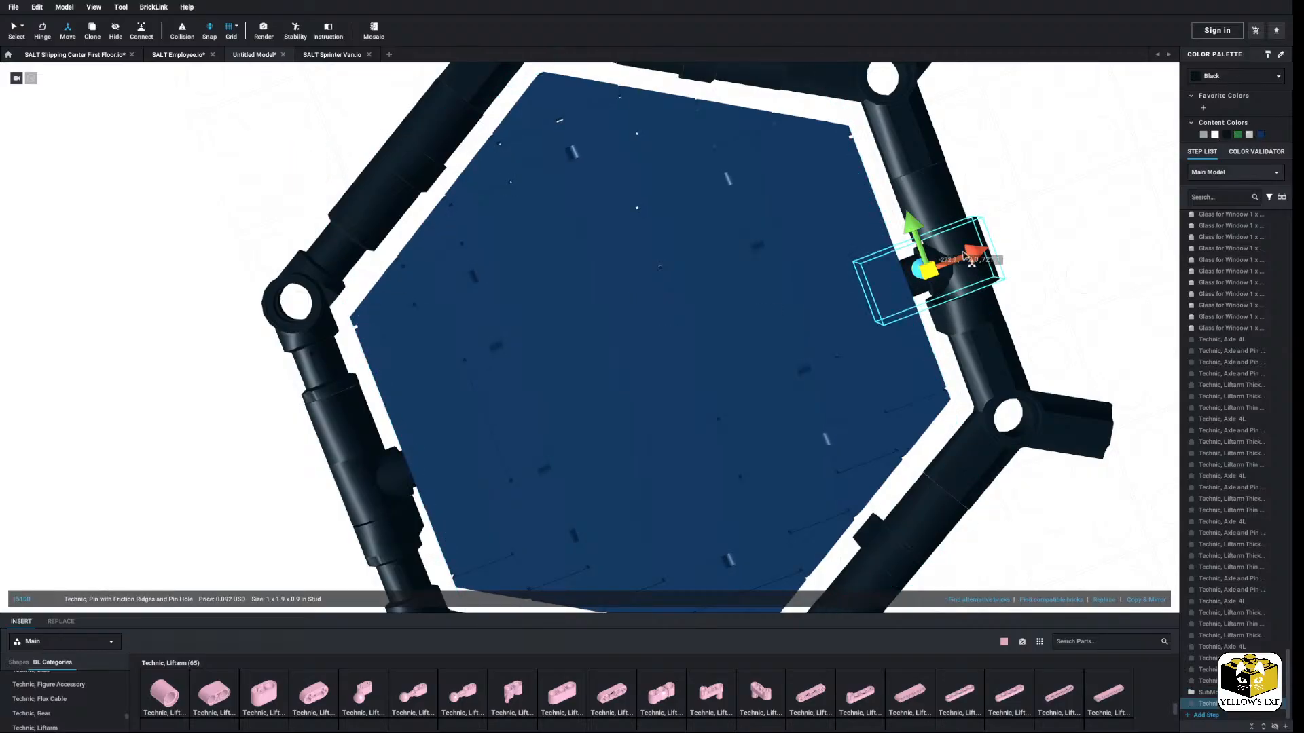
drag(971, 261, 966, 263)
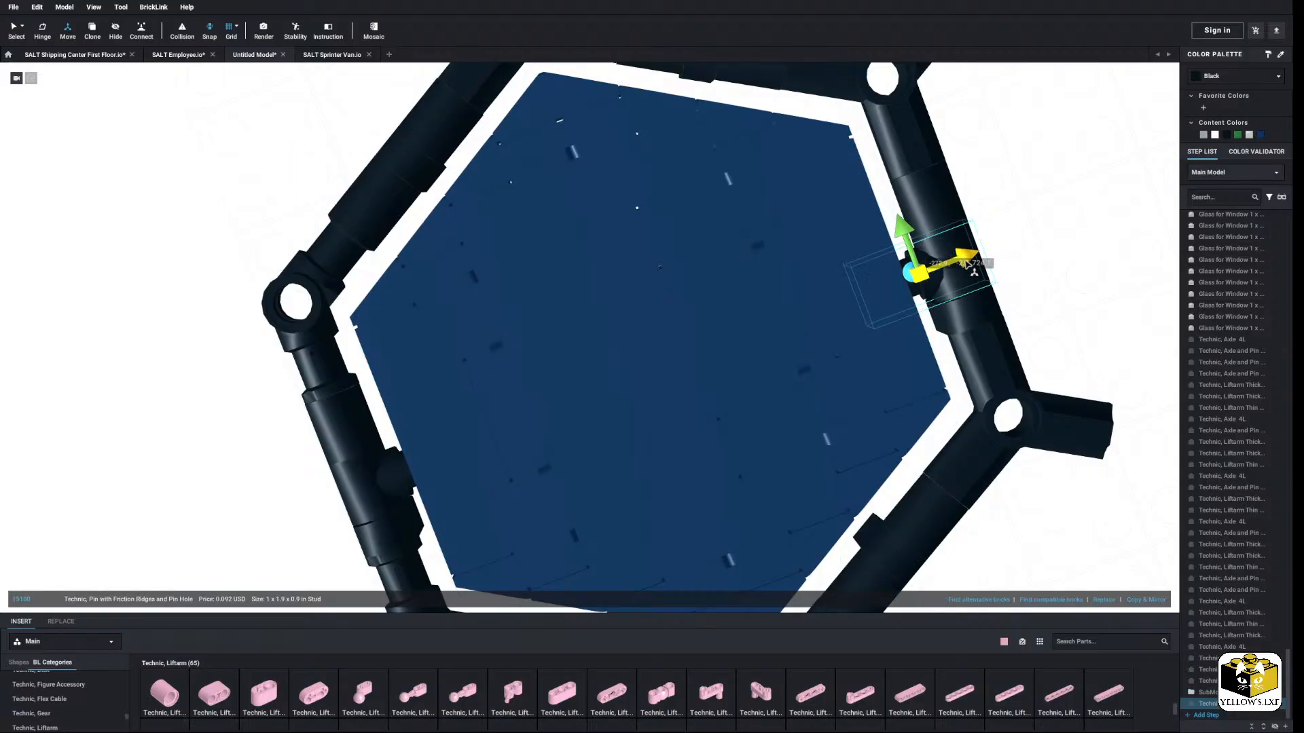
click(1064, 247)
right_drag(1064, 247, 1054, 245)
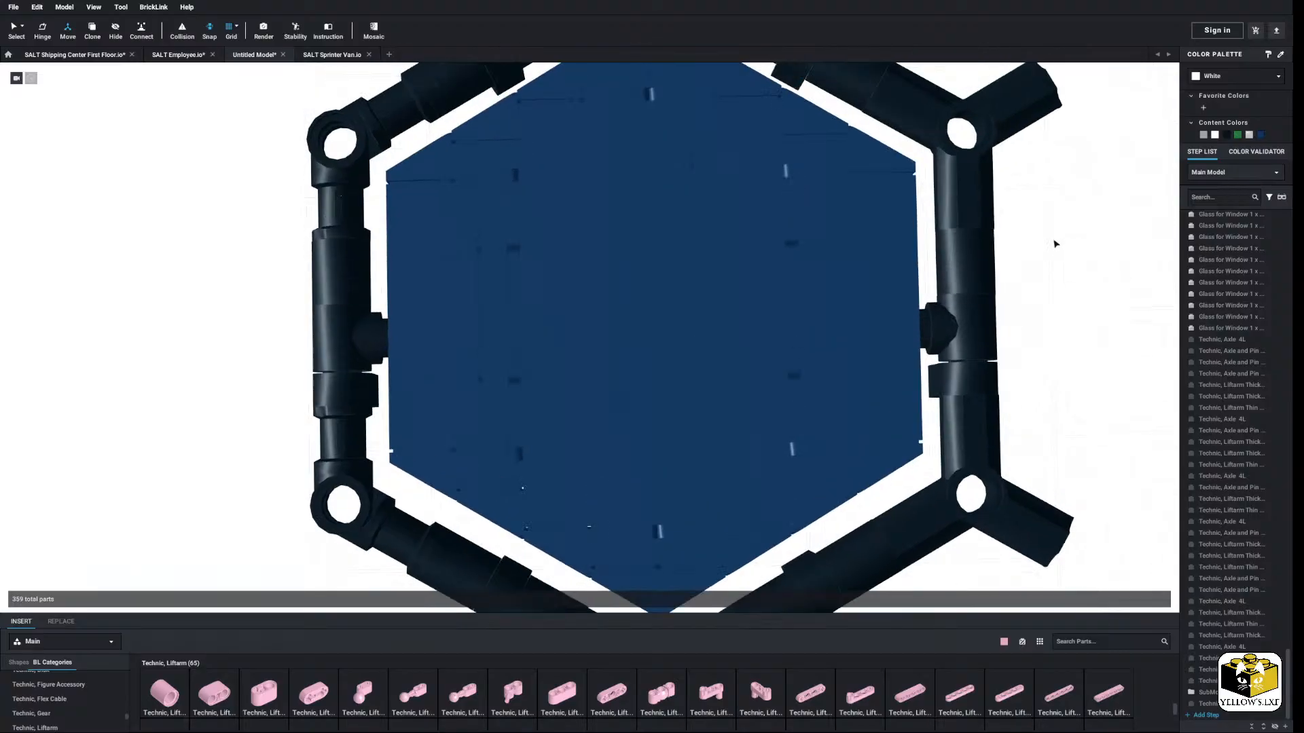
middle_drag(1042, 254, 957, 269)
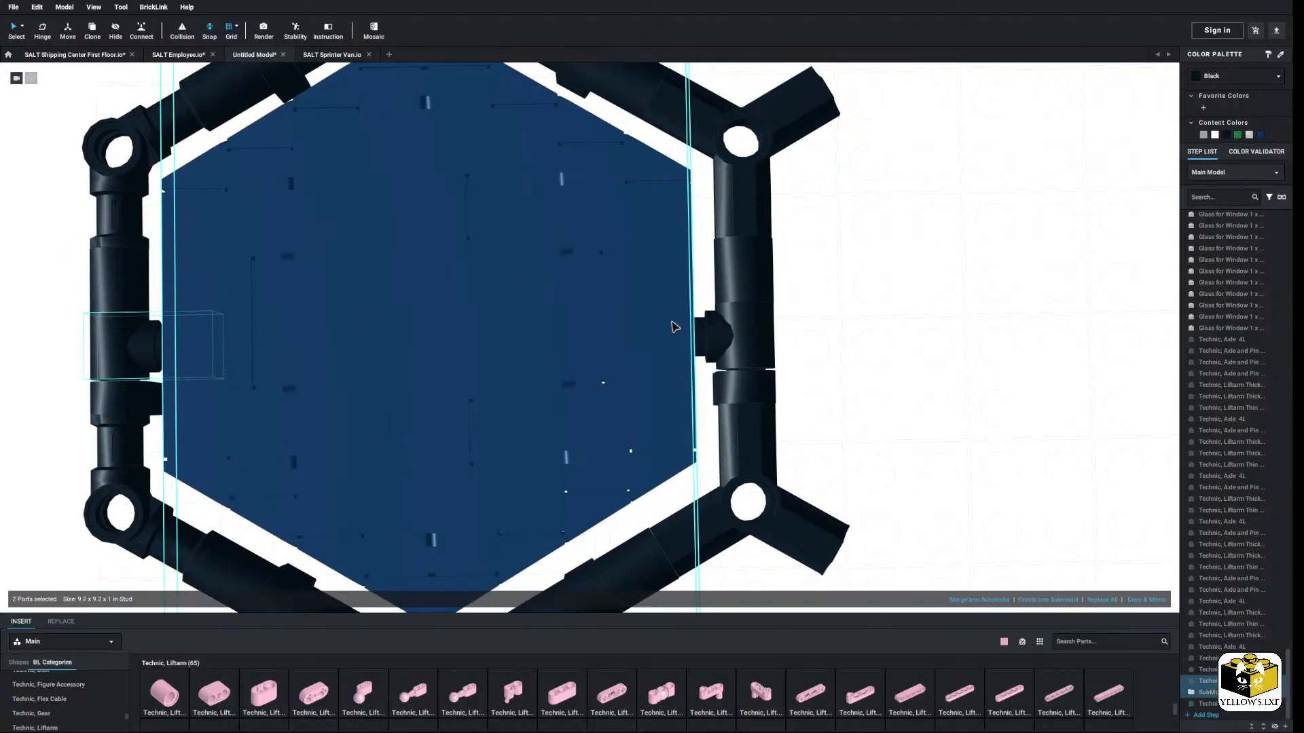
shift+click(754, 330)
drag(760, 330, 764, 327)
click(859, 346)
Step: Examine the finished hexagon frame from several angles and its size relative to the building
scroll(777, 357, down, 3)
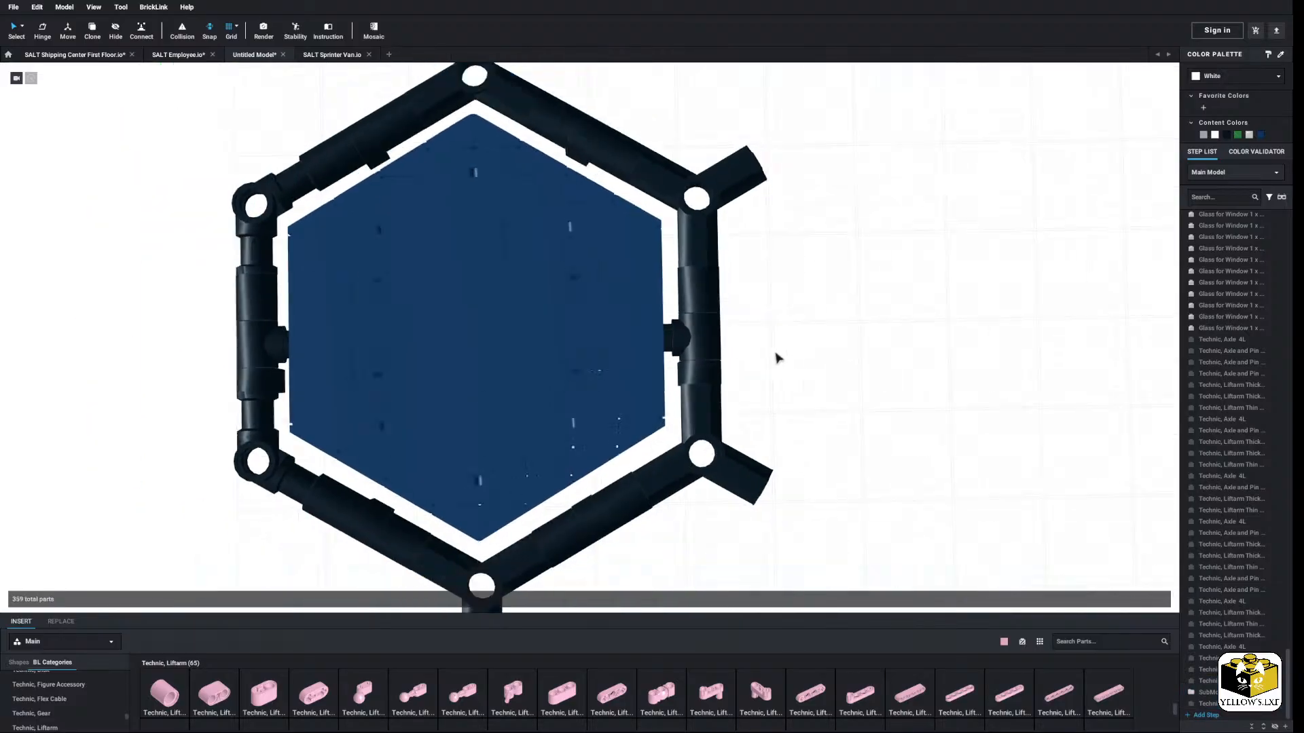
right_drag(777, 357, 827, 327)
mouse_move(826, 324)
middle_down()
mouse_move(796, 332)
mouse_move(817, 337)
middle_up()
scroll(815, 358, down, 4)
scroll(781, 396, down, 6)
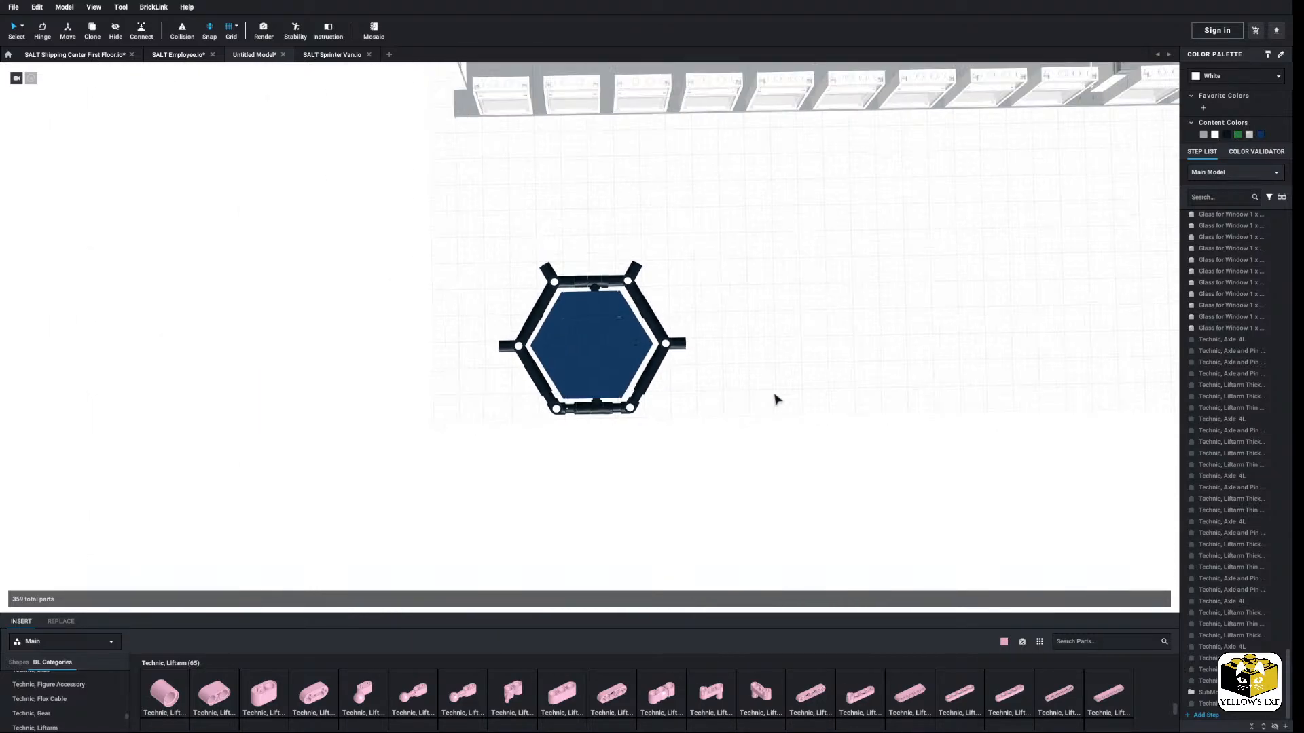
scroll(716, 340, up, 6)
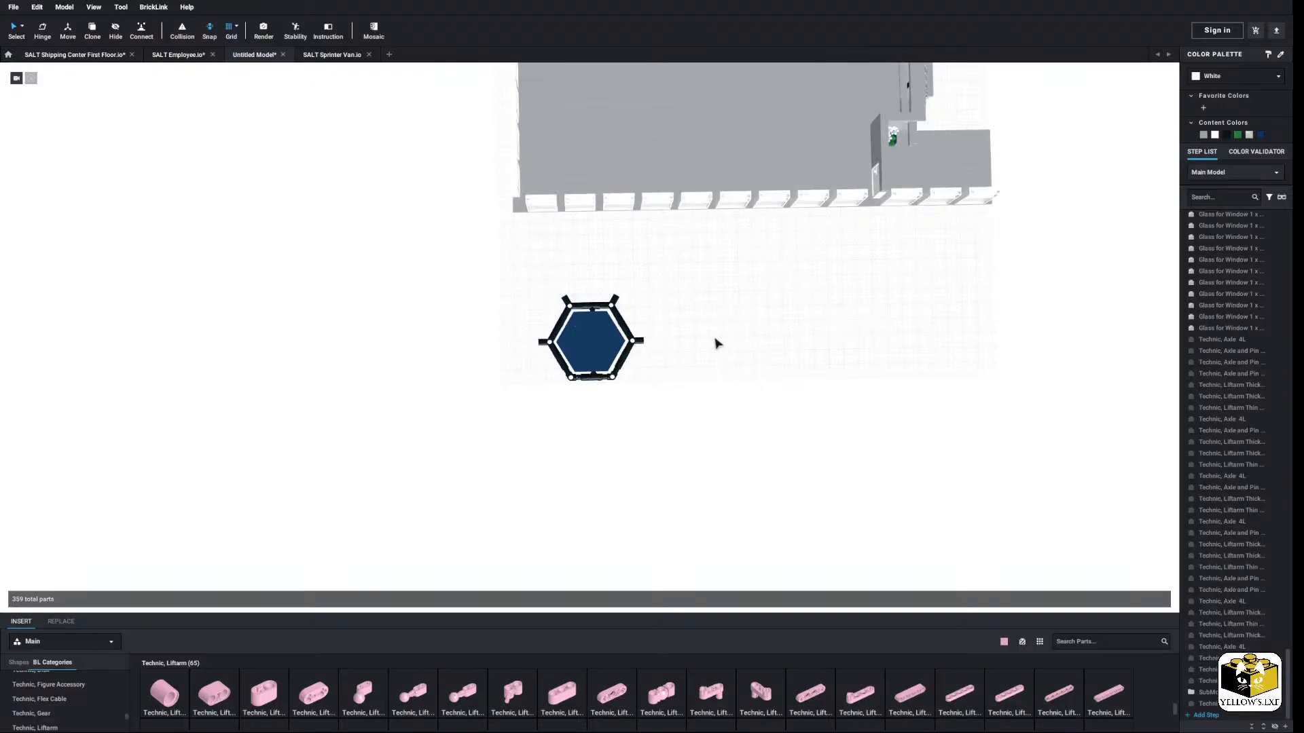
mouse_move(719, 326)
right_down()
mouse_move(722, 295)
mouse_move(721, 326)
right_up()
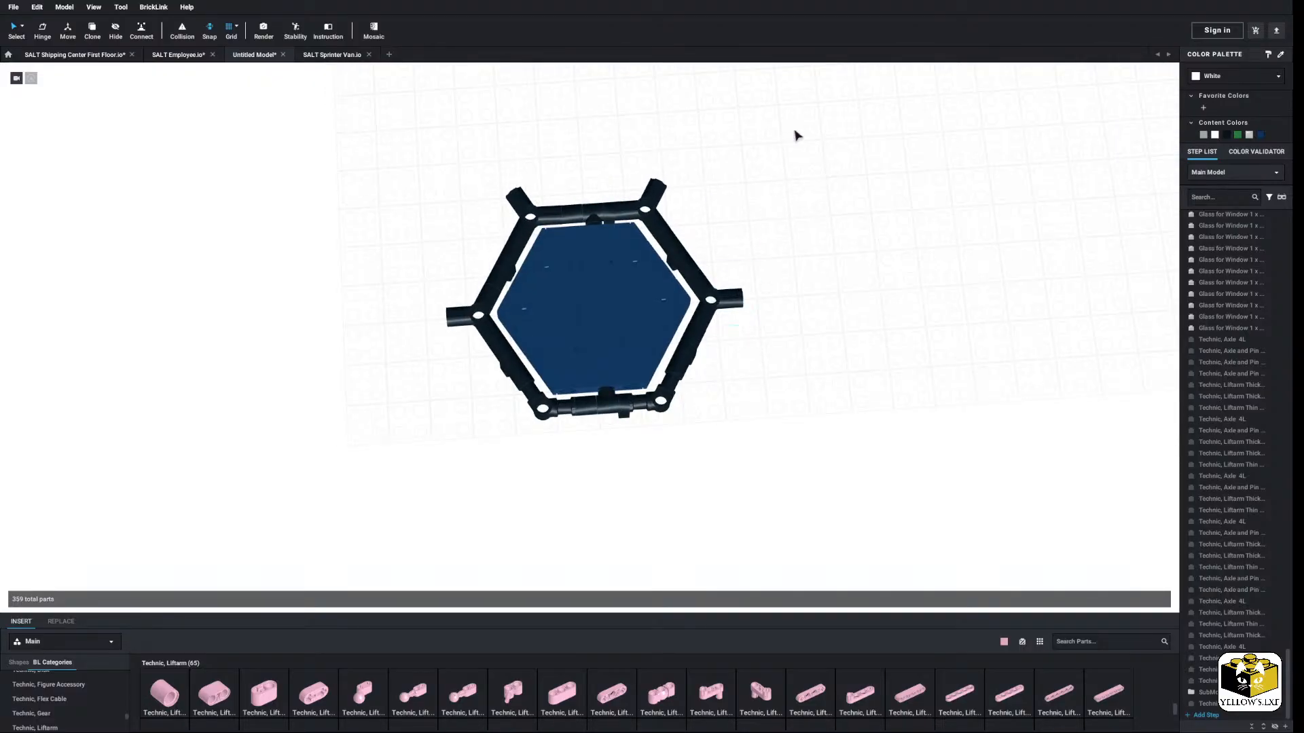
drag(796, 131, 396, 491)
right_drag(396, 492, 419, 414)
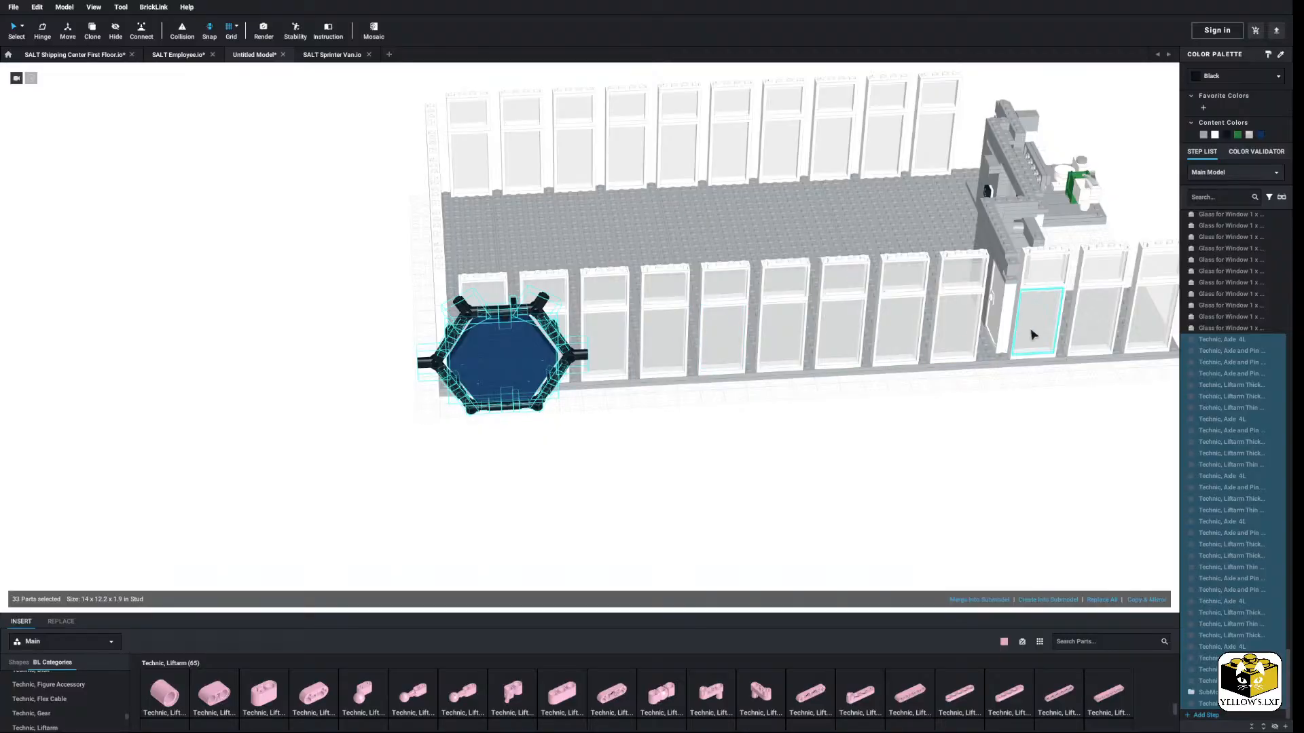
right_drag(535, 384, 679, 414)
click(713, 490)
scroll(700, 455, up, 3)
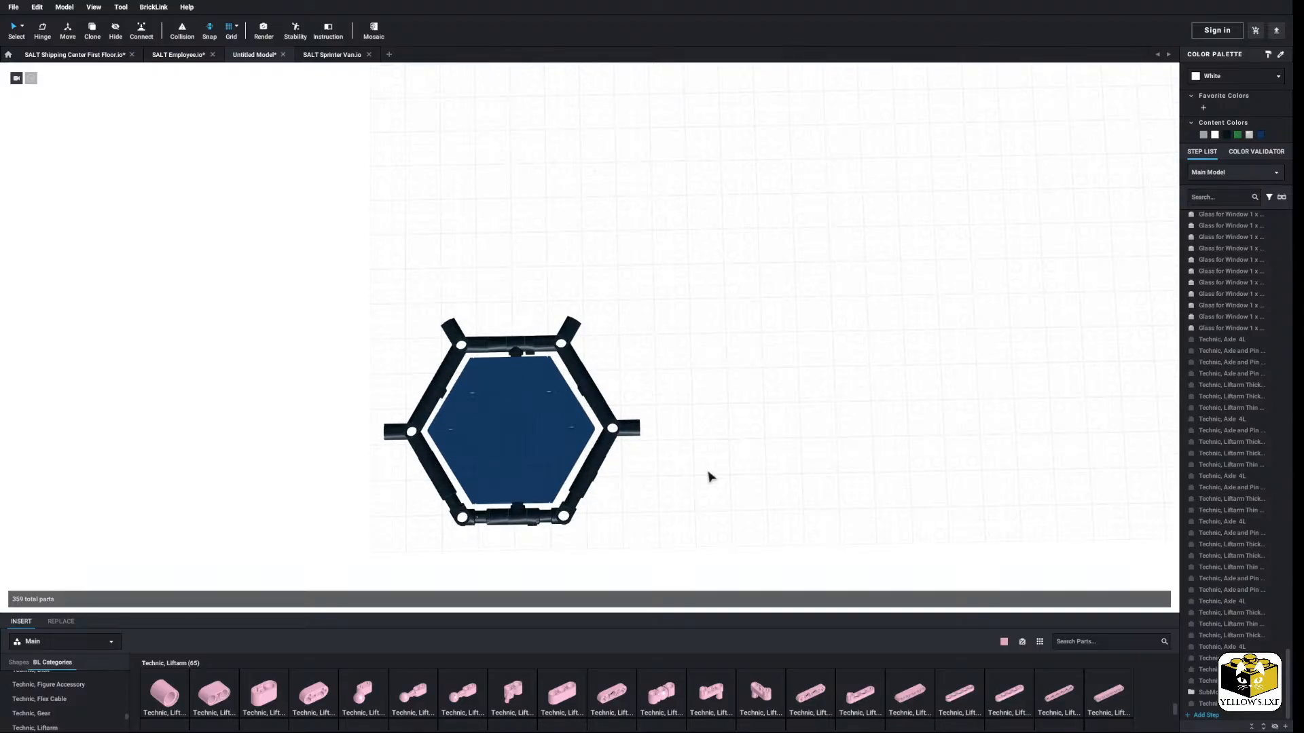
middle_drag(706, 471, 683, 442)
Step: Copy the whole hexagon frame with its blue panel and paste the duplicate beside the original
drag(685, 175, 272, 556)
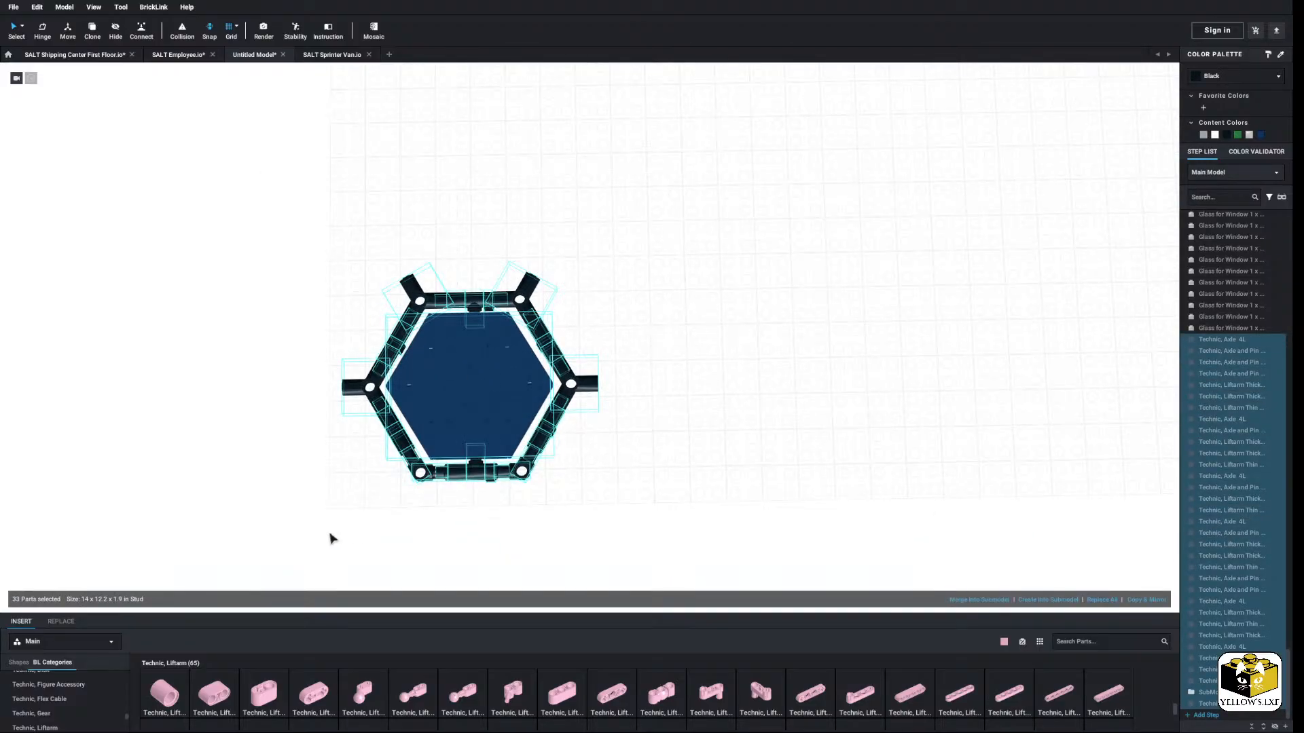
right_click(498, 404)
click(699, 387)
right_click(724, 414)
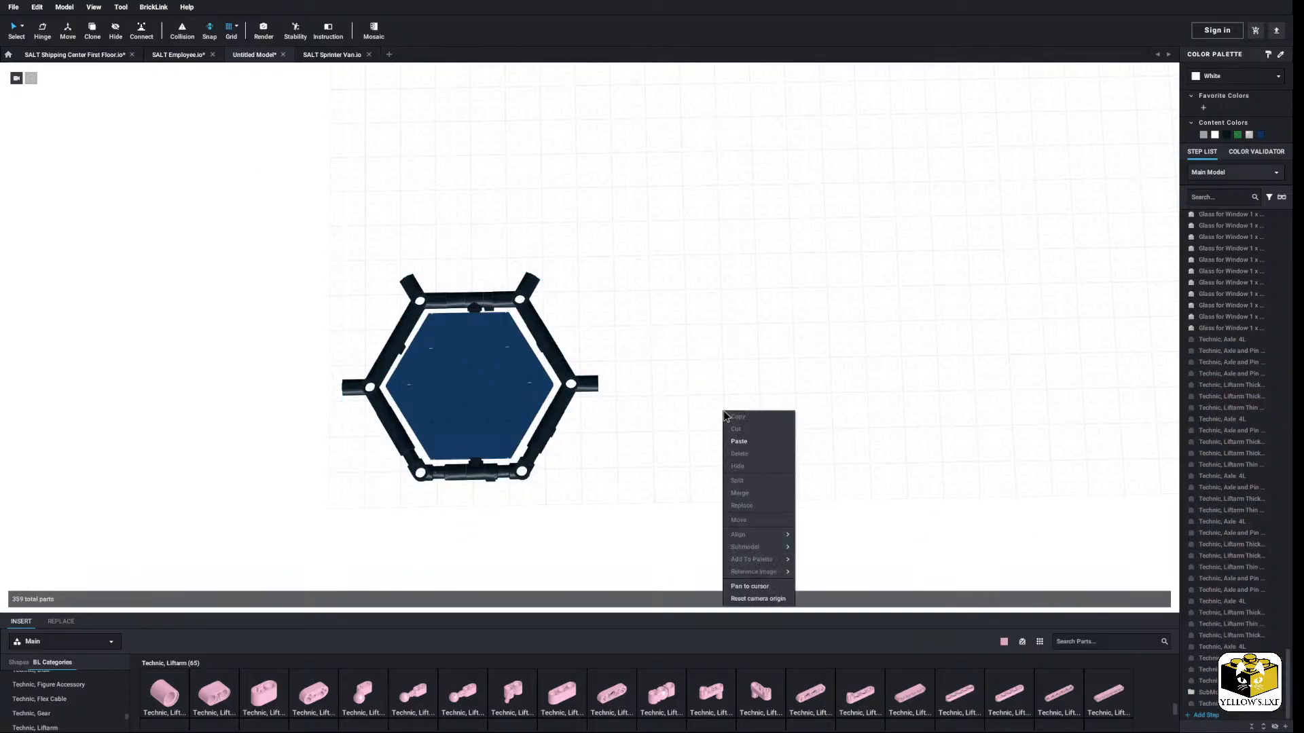
click(743, 442)
click(666, 457)
Step: Try recoloring the hexagon submodel White, and undo the color change
scroll(646, 437, up, 5)
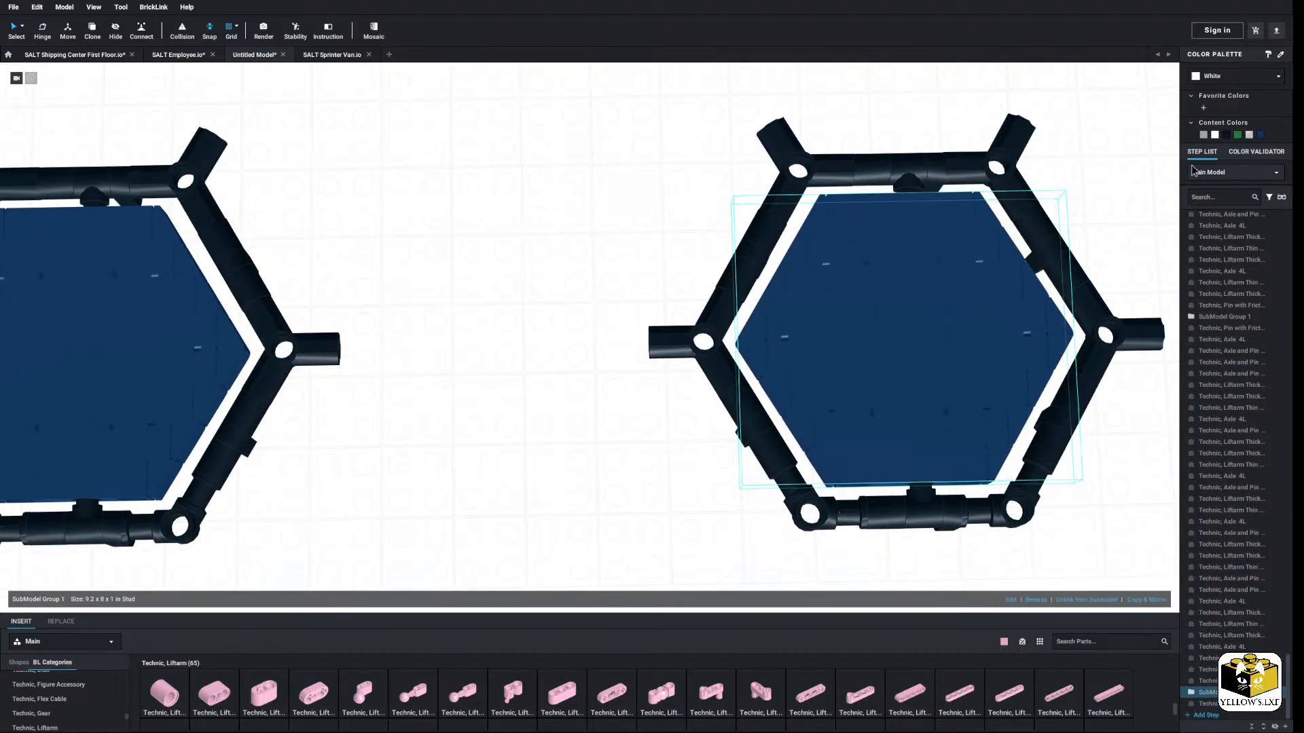
click(1215, 135)
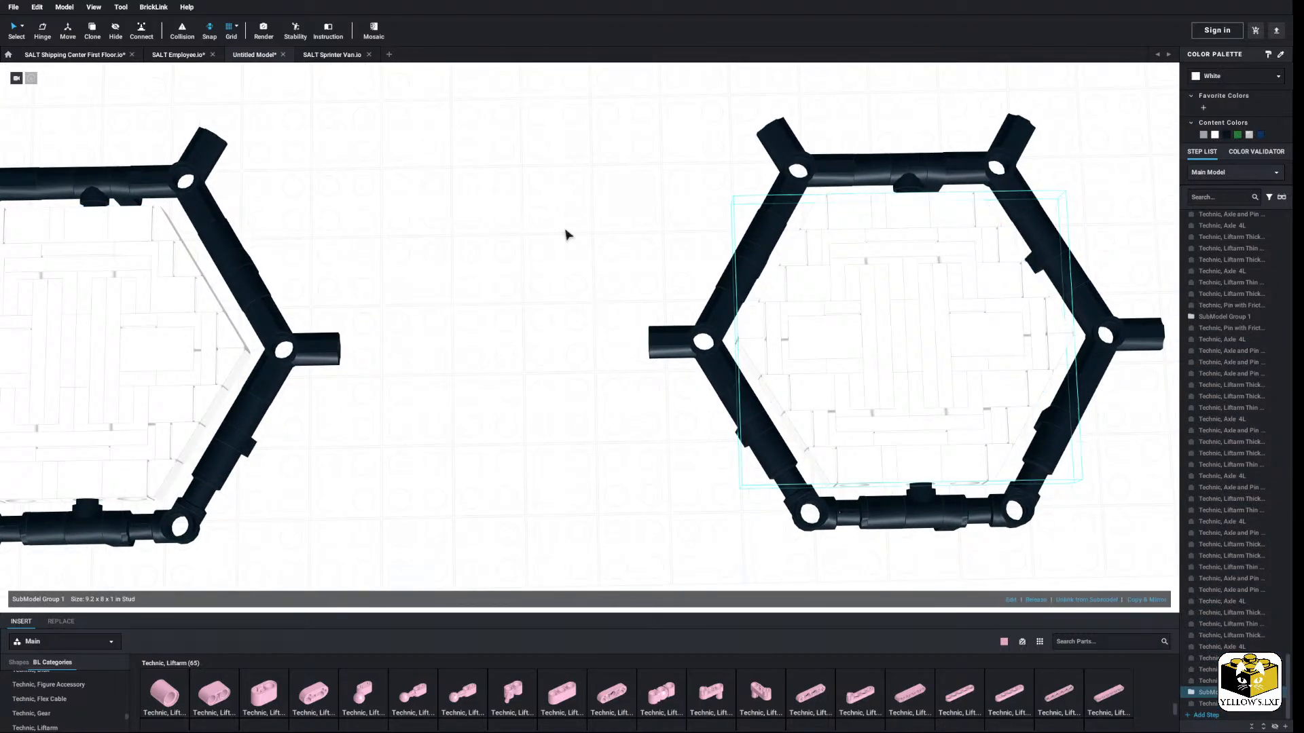
key(ctrl+z)
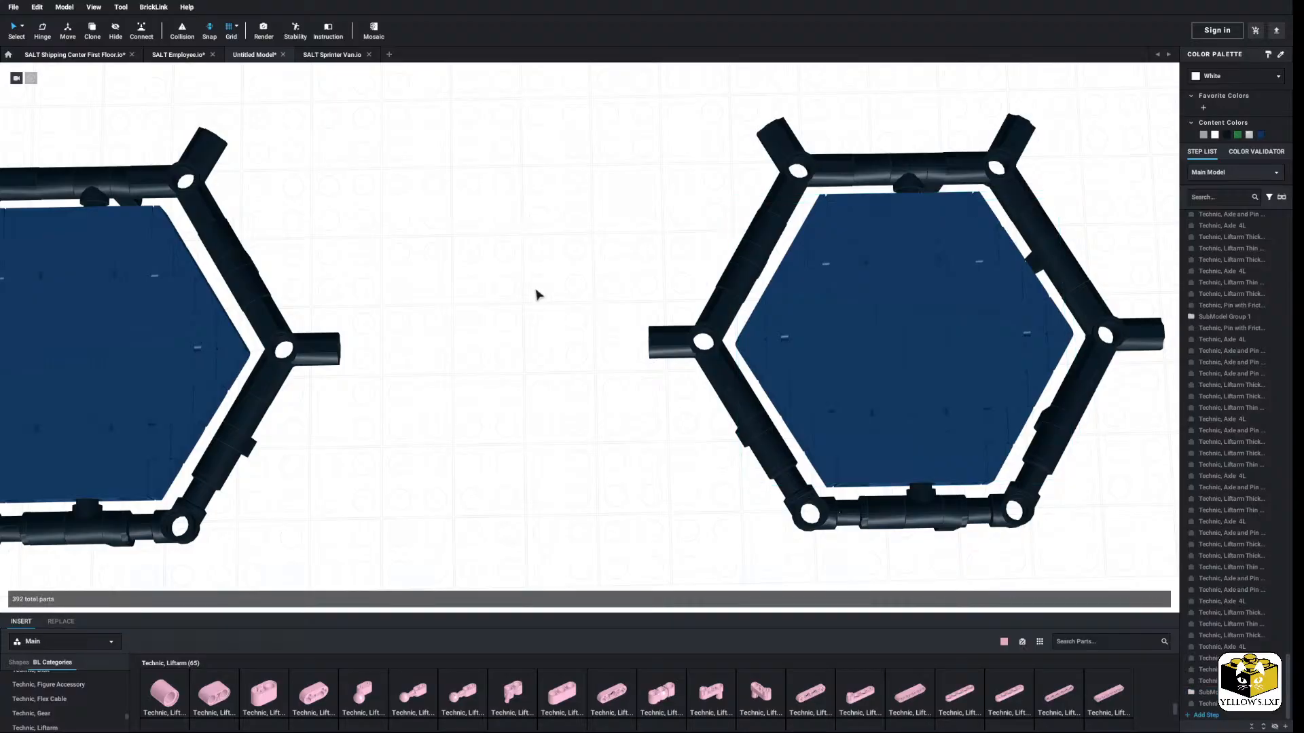
Step: Copy the axle and three liftarms from the side of the first frame facing the duplicate, and paste them between the frames
click(241, 288)
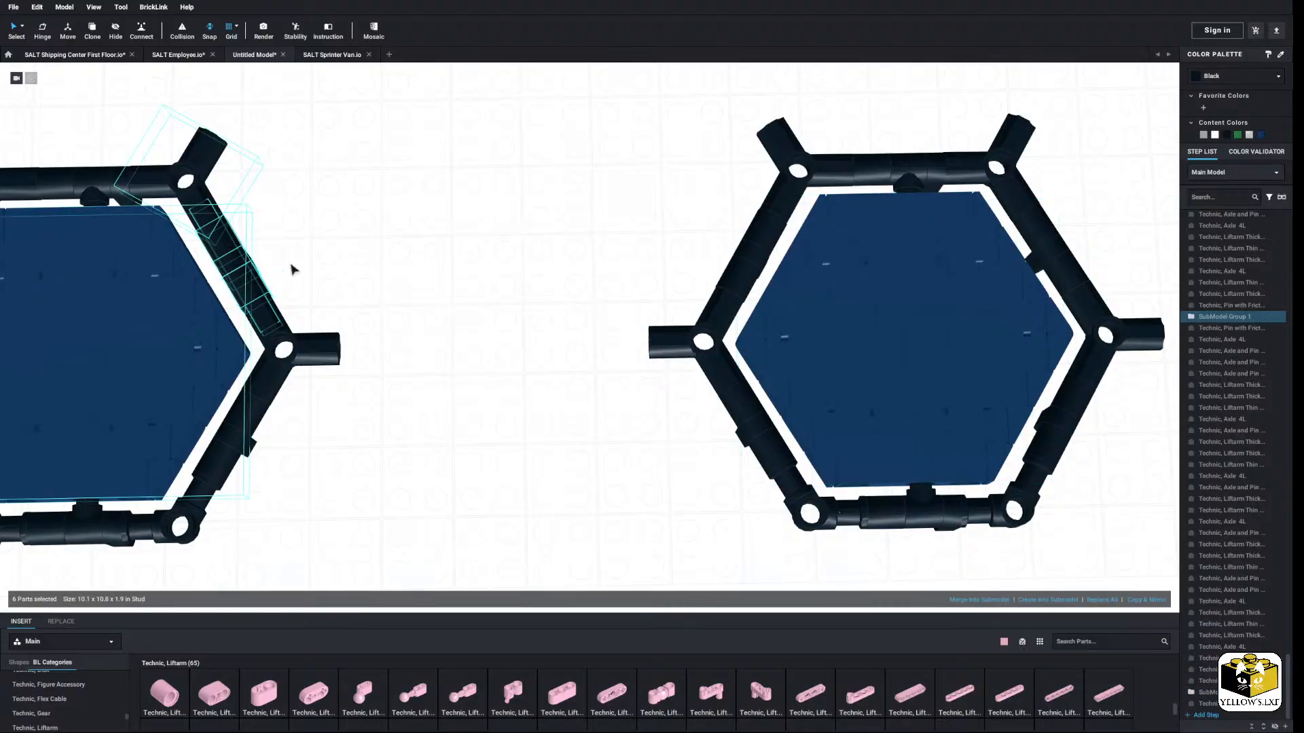
click(294, 270)
click(253, 288)
ctrl+click(238, 264)
ctrl+click(223, 239)
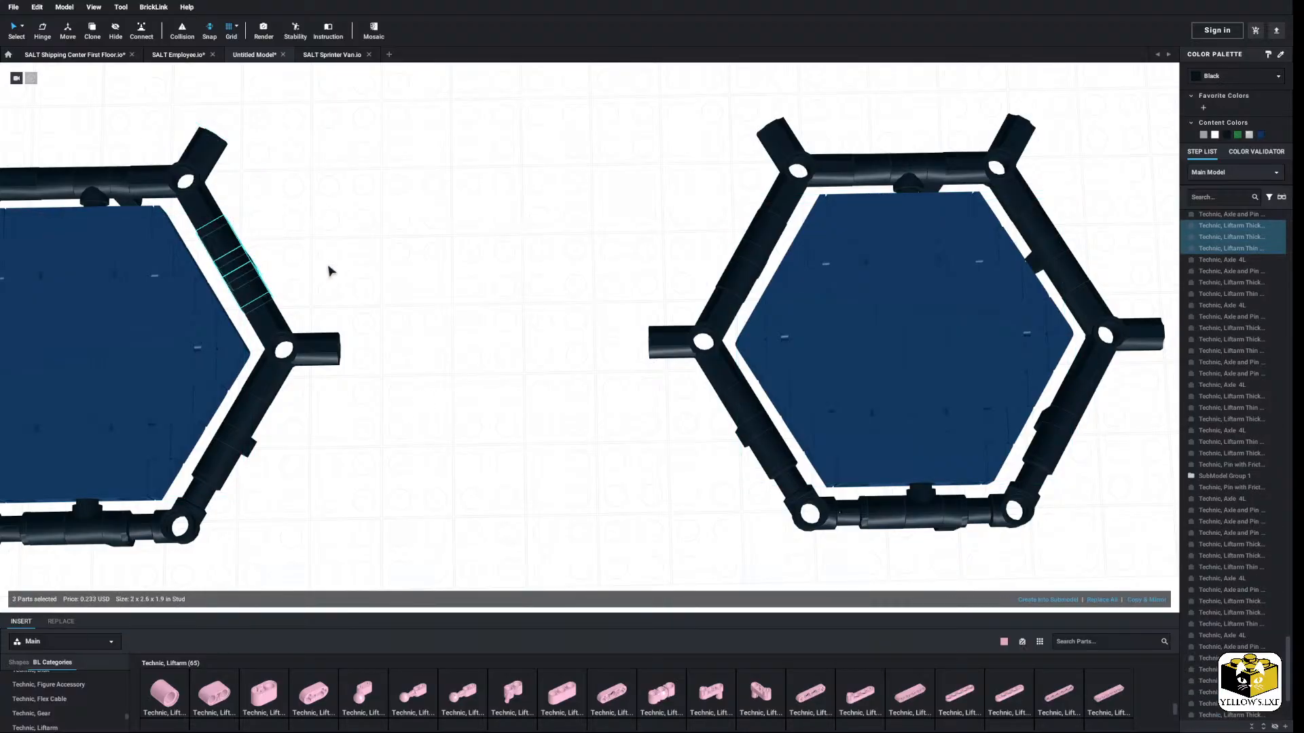
ctrl+click(233, 277)
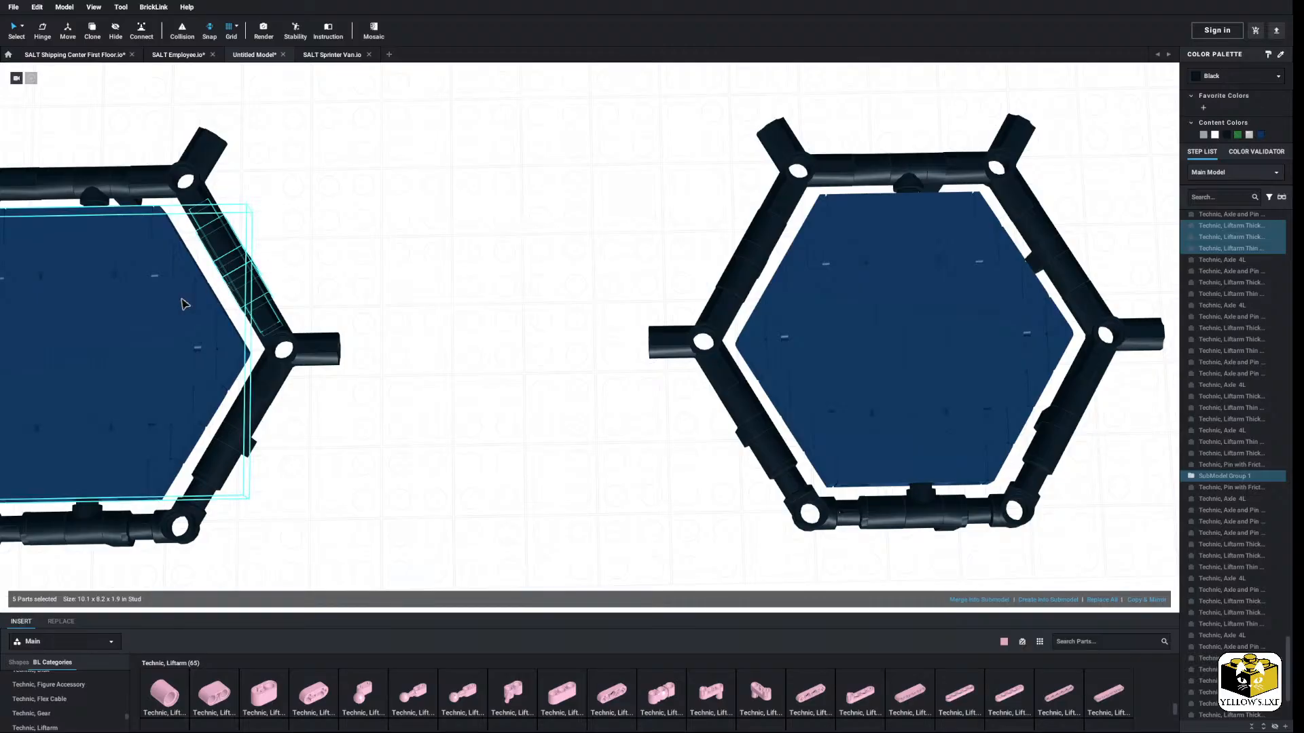
ctrl+click(181, 300)
right_click(251, 278)
click(267, 285)
right_click(355, 280)
click(374, 306)
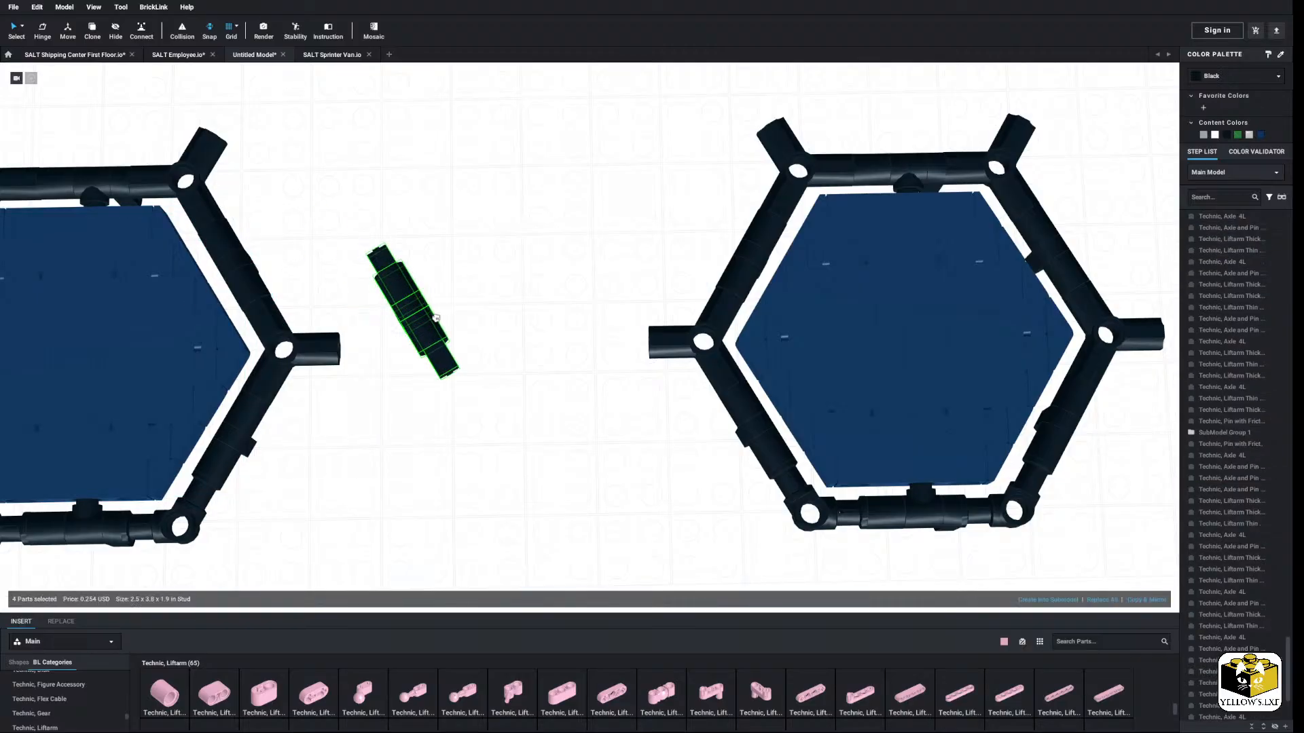
Step: Attach the pasted axle and liftarm assembly to the first frame's outward connector facing the second frame
scroll(536, 360, up, 3)
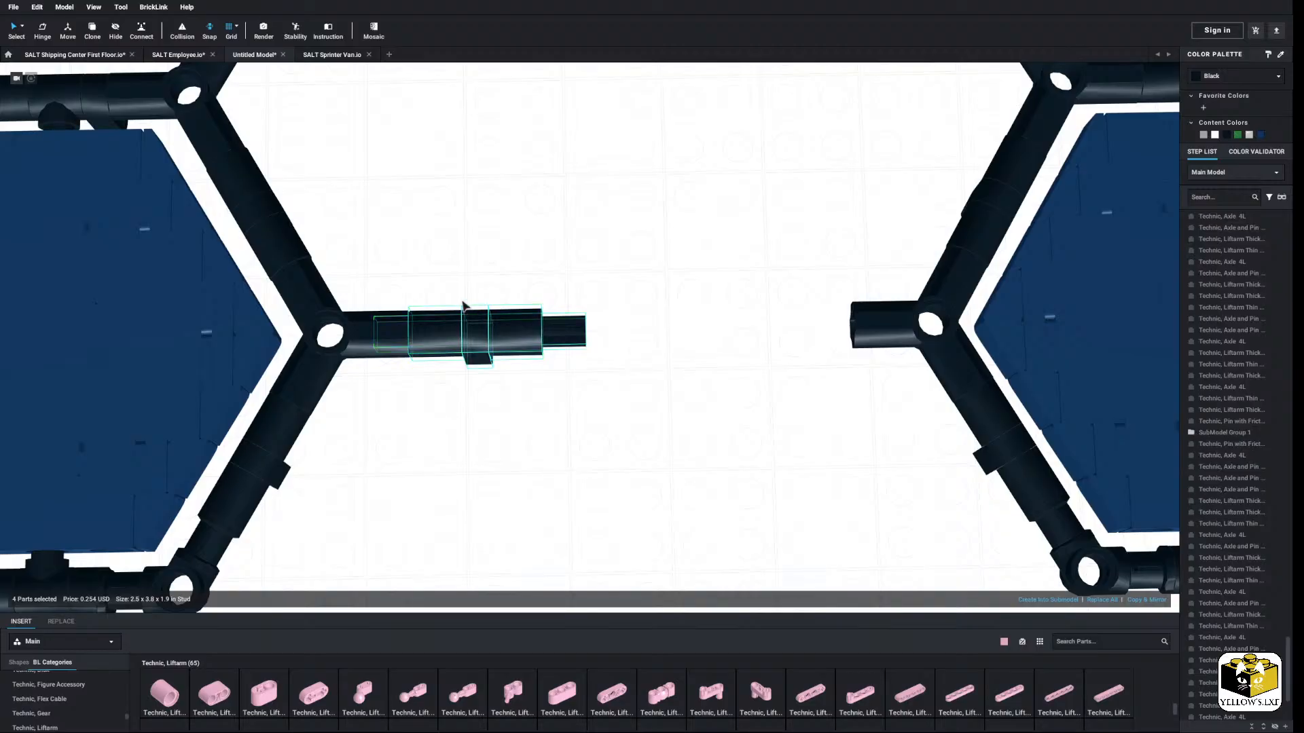
click(463, 305)
click(449, 336)
scroll(476, 404, up, 5)
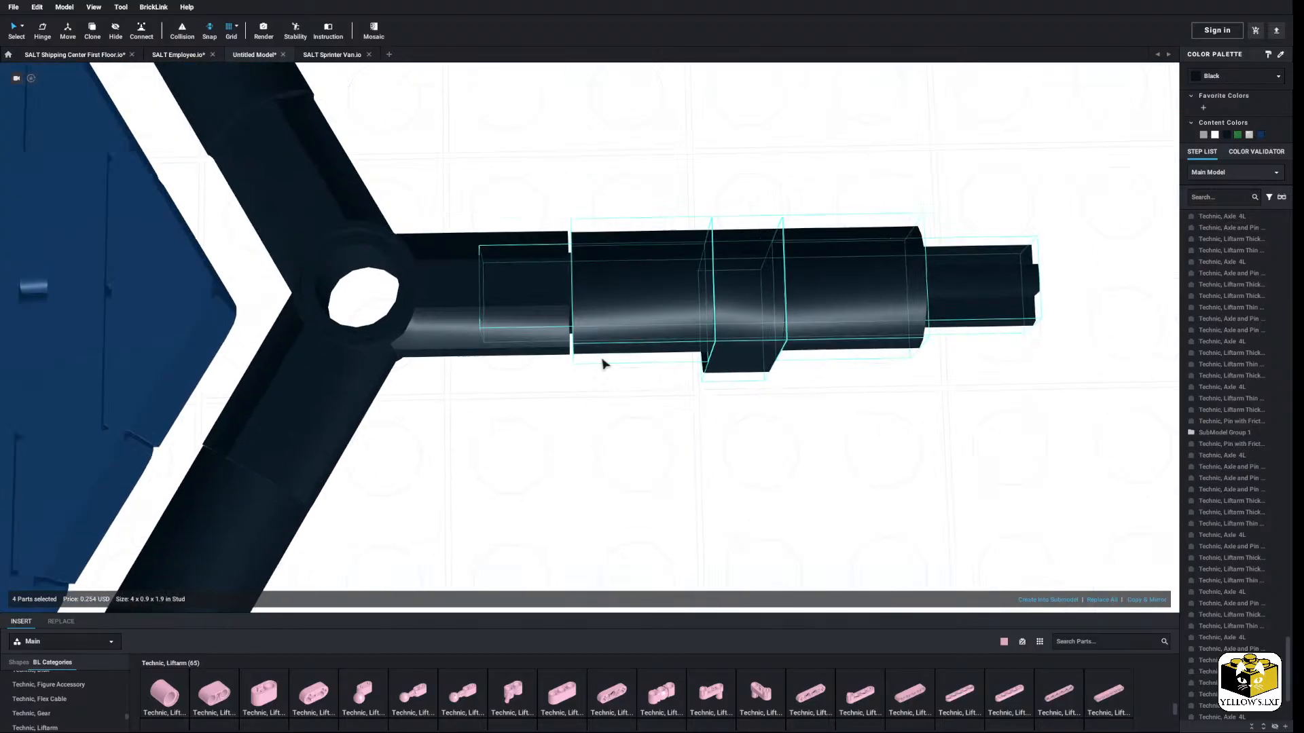
drag(601, 363, 626, 331)
Step: Move the entire second hexagon frame so its outward connector fits onto the free end of the linking axle
scroll(649, 396, down, 6)
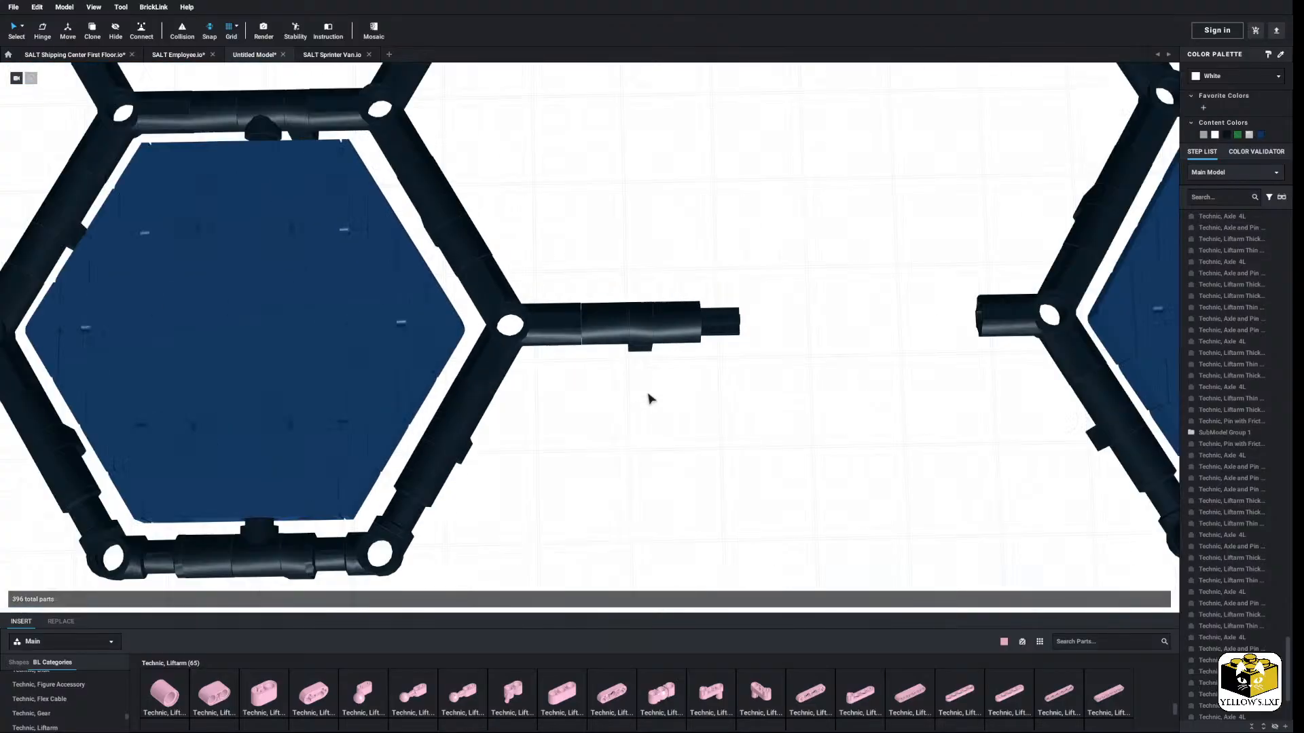
drag(1040, 156, 583, 486)
scroll(583, 486, up, 5)
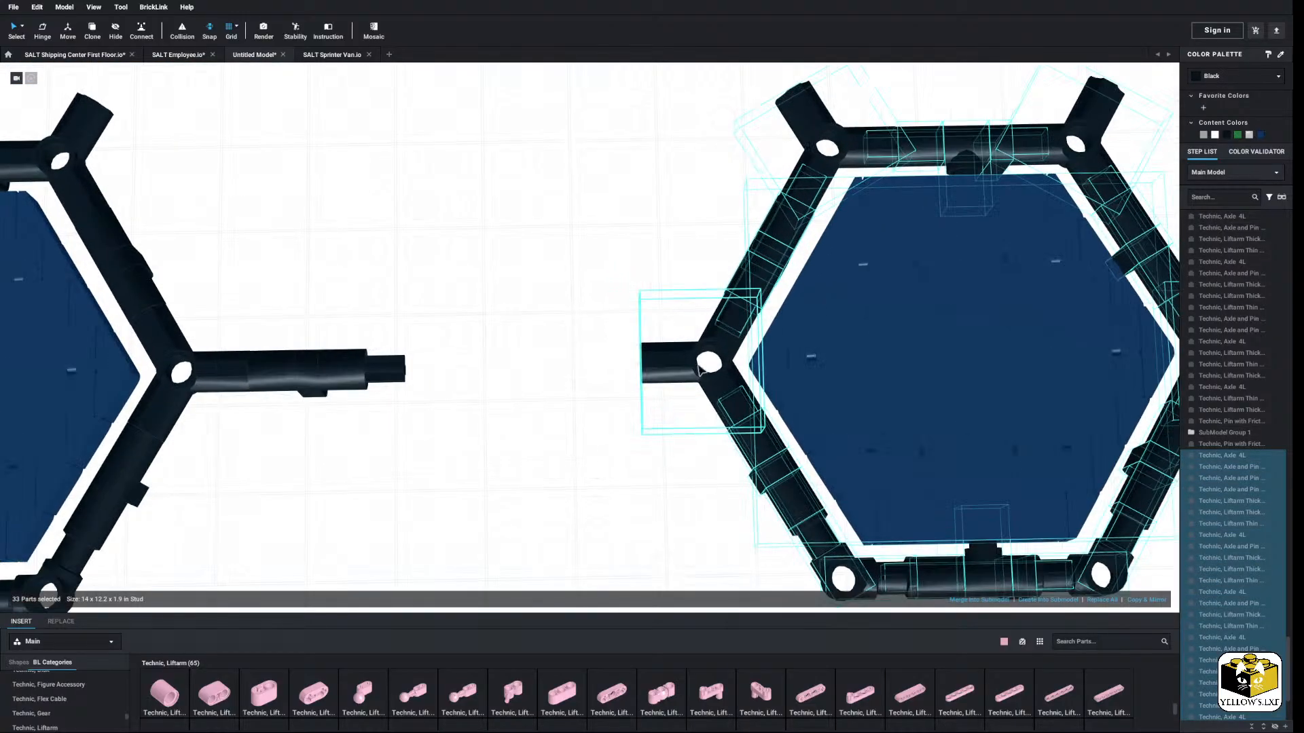
drag(699, 372, 574, 381)
middle_drag(574, 381, 672, 381)
scroll(672, 381, up, 3)
drag(1047, 385, 824, 379)
scroll(640, 465, down, 6)
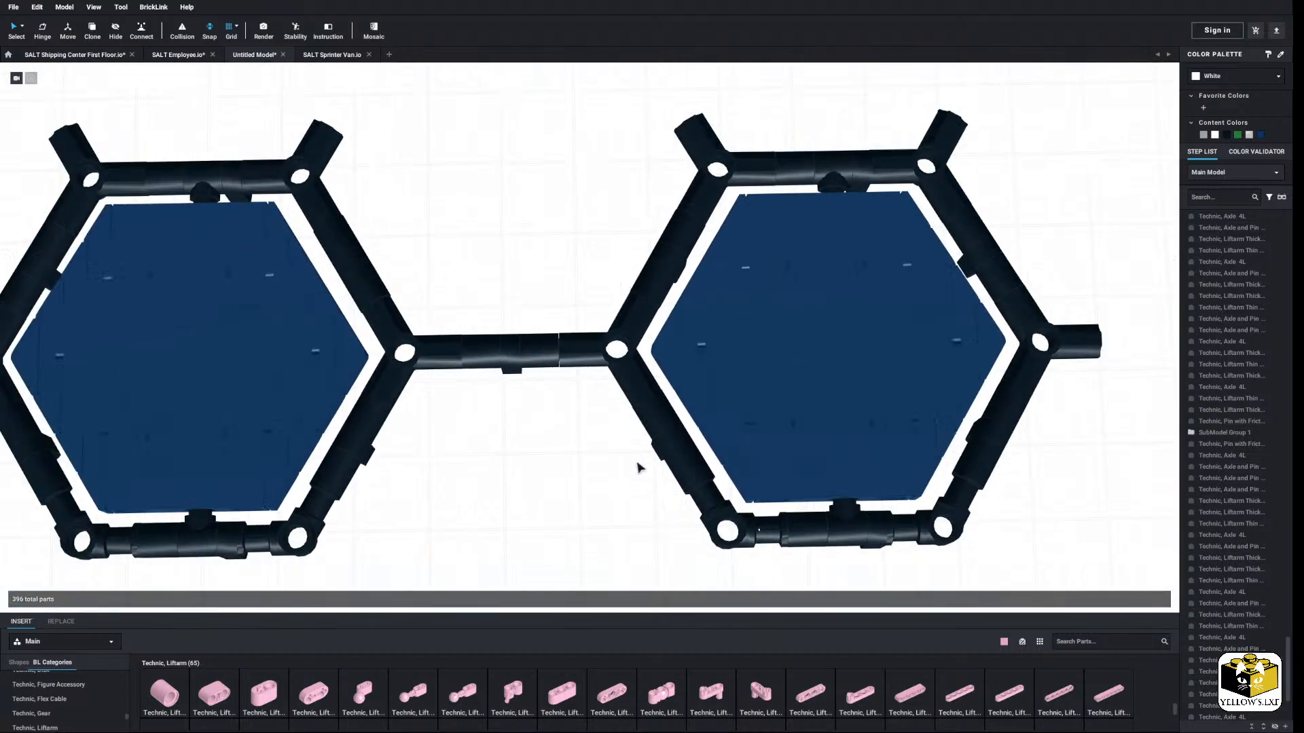
Step: Place a Technic Pin 1/2 with Friction Ridges from the Technic, Pin category just below the first frame's lower corner connector
middle_drag(595, 456, 595, 430)
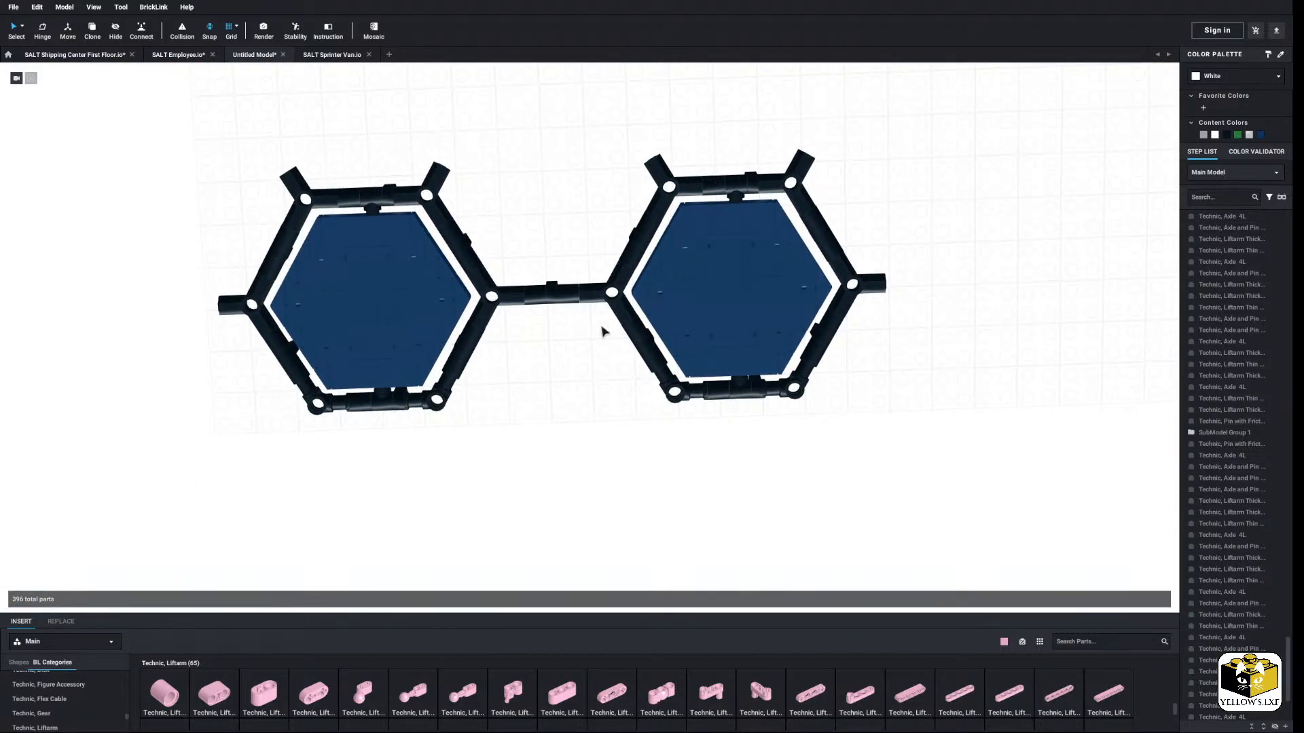
right_drag(454, 408, 379, 322)
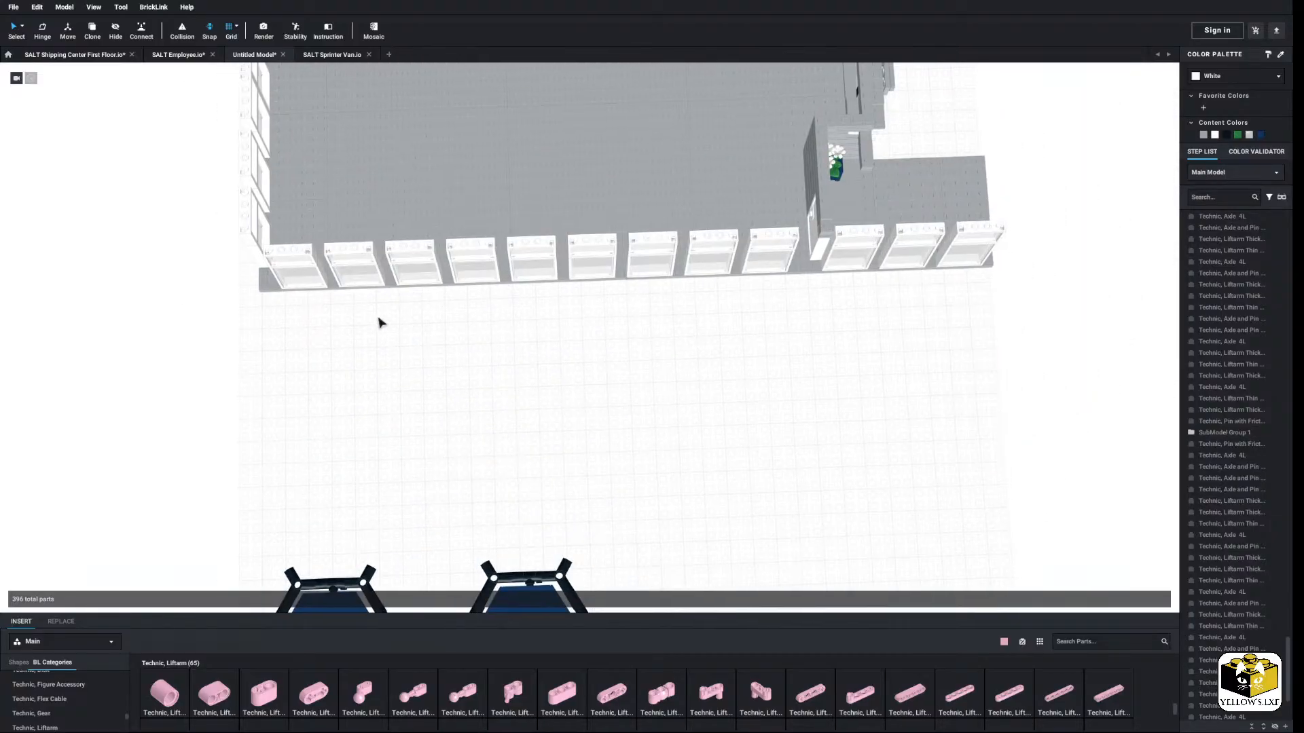
middle_drag(379, 405, 500, 255)
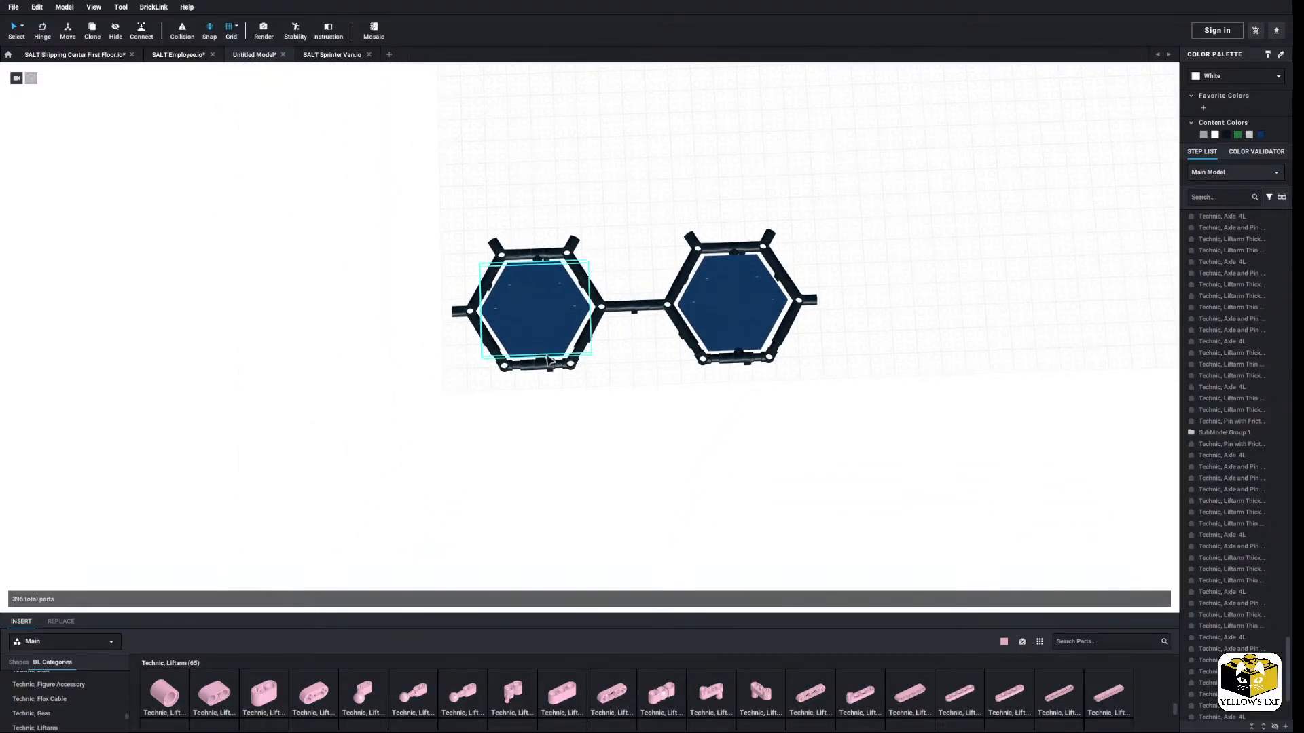
scroll(574, 380, up, 6)
right_drag(582, 397, 613, 405)
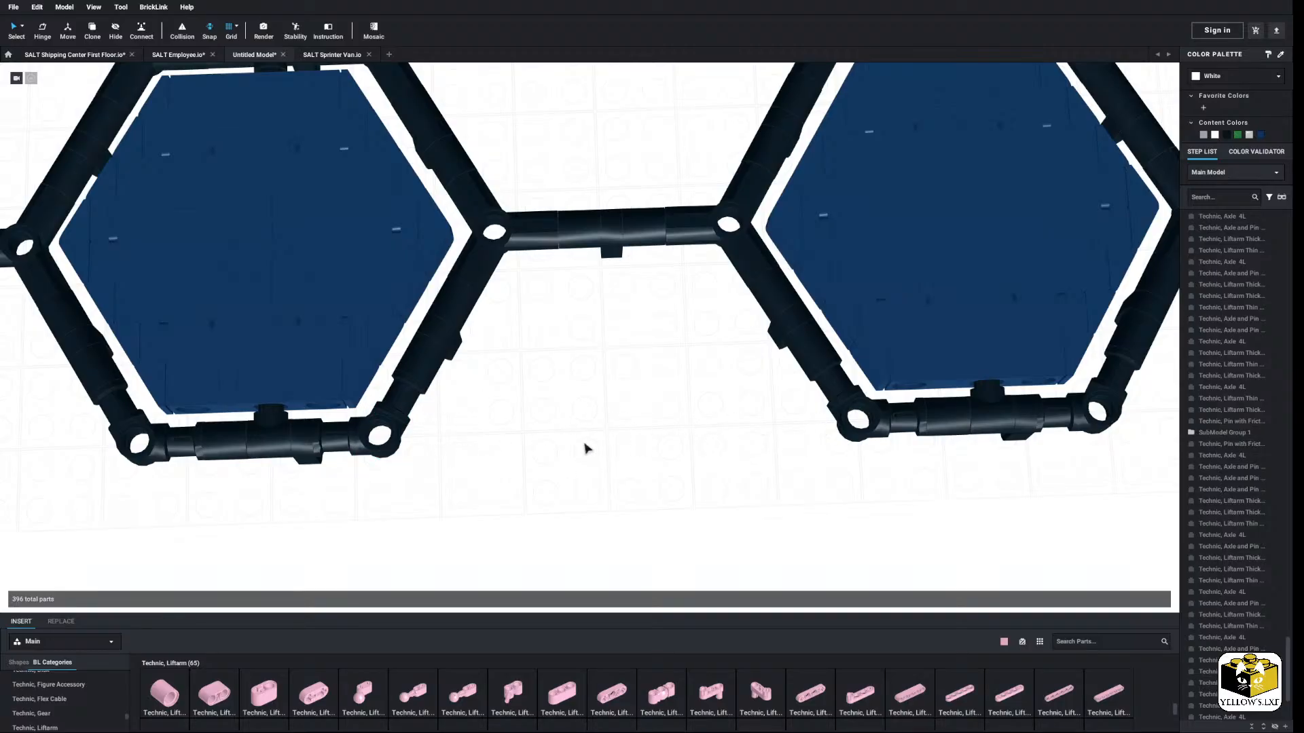
right_drag(560, 430, 435, 523)
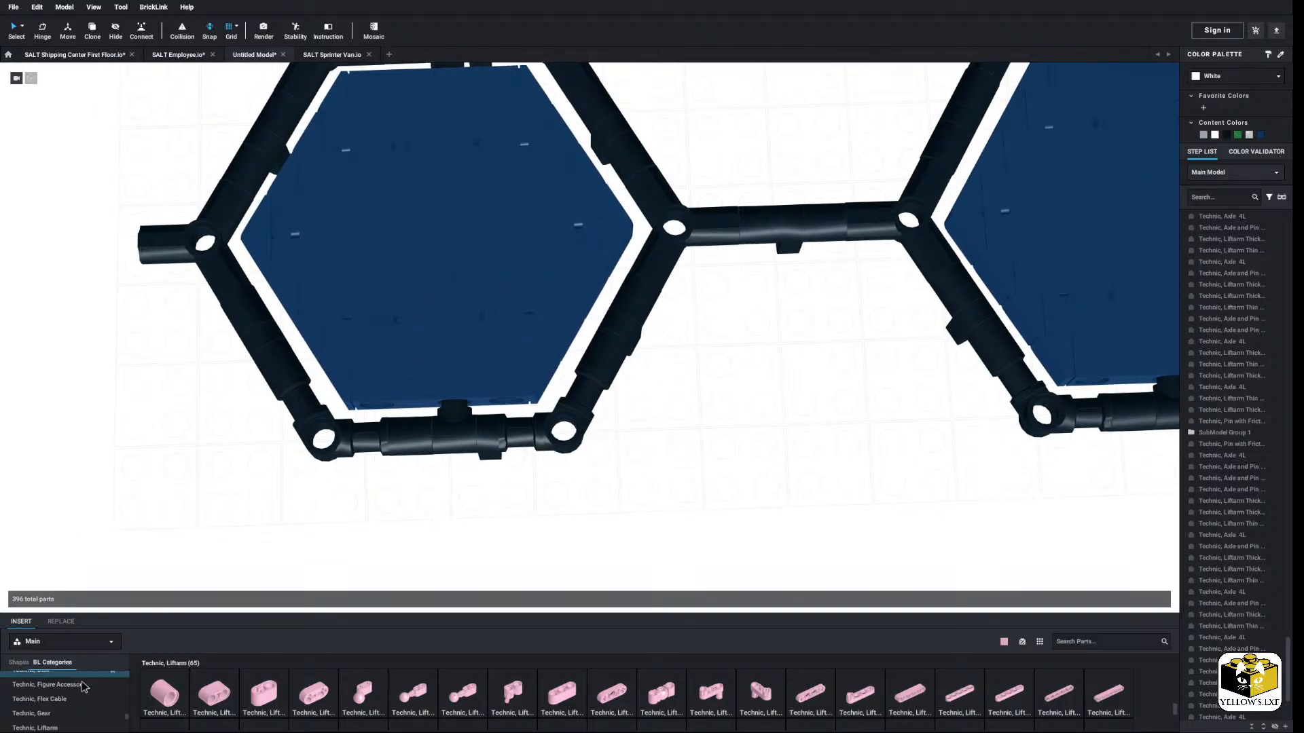
scroll(74, 692, down, 3)
click(29, 709)
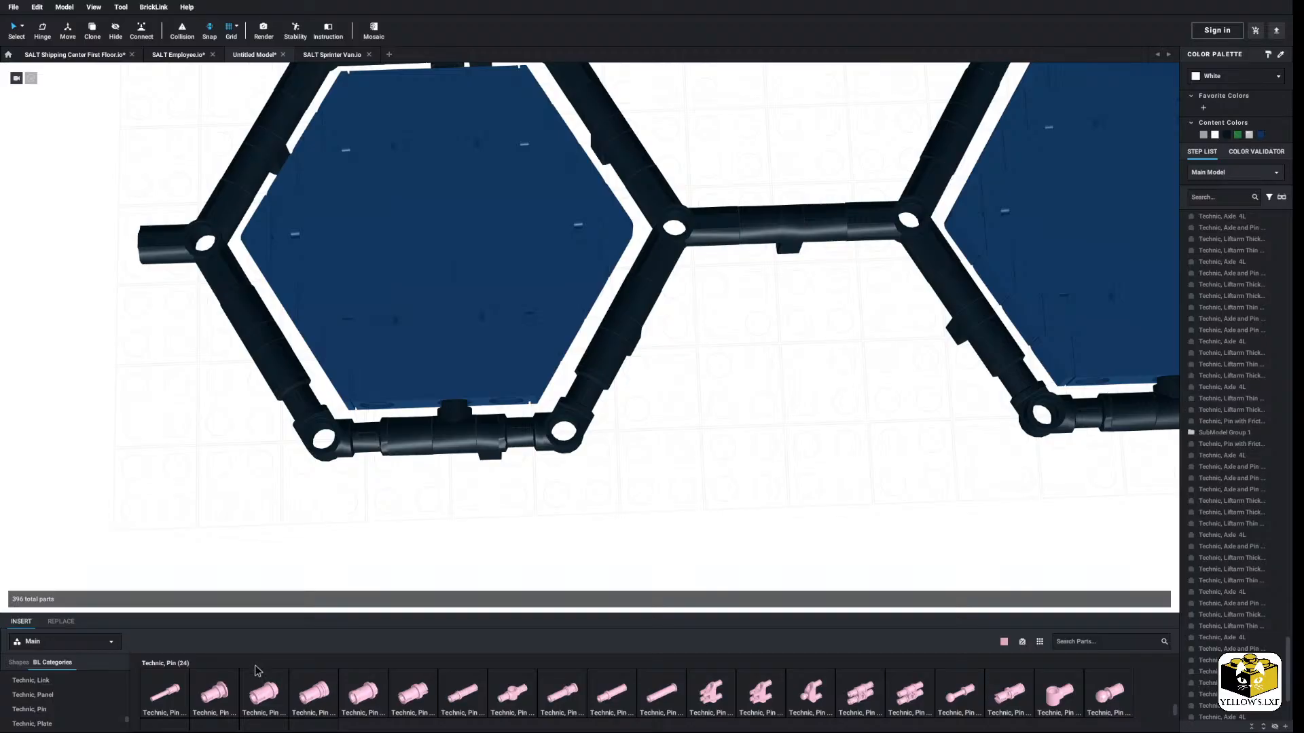
drag(265, 698, 305, 520)
click(304, 520)
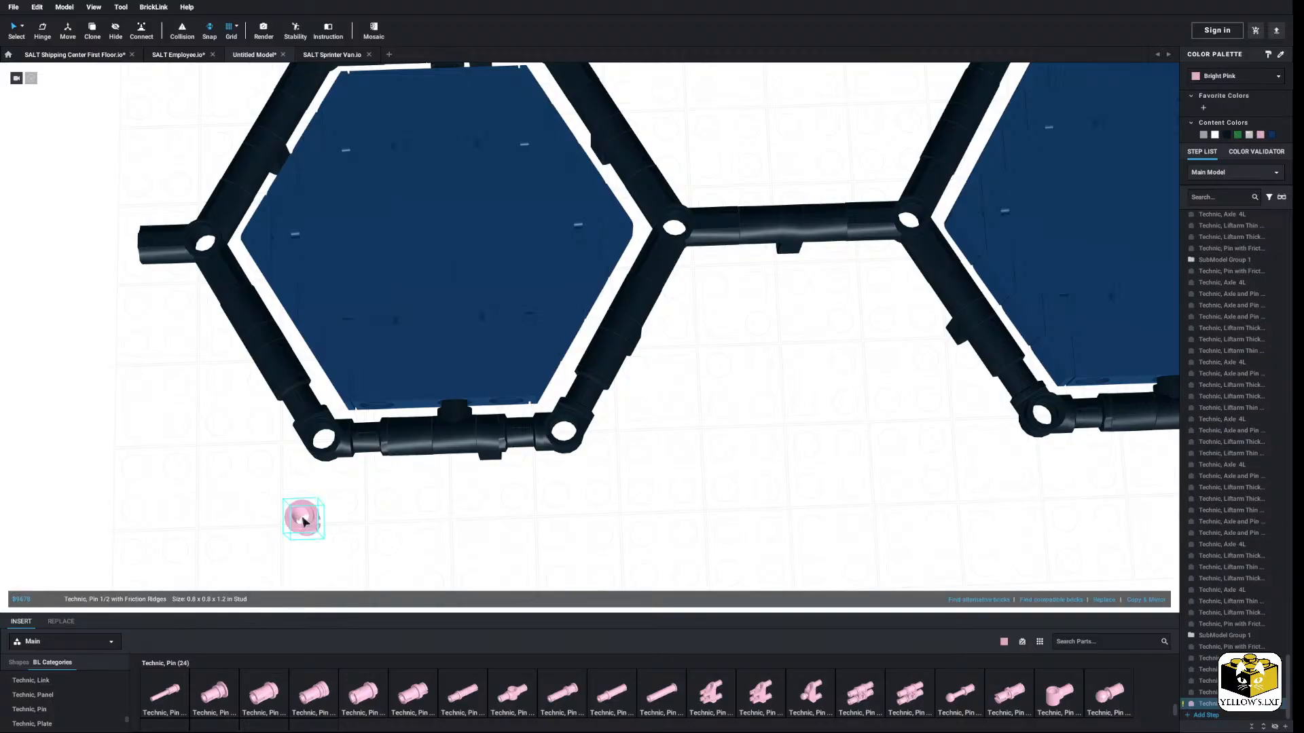
Step: Replace the loose half pin with a Pin with Friction Ridges and Tow Ball with Squared Pin Hole, fitted into the first frame's lower corner connector
right_drag(340, 558, 341, 564)
right_click(314, 534)
click(340, 567)
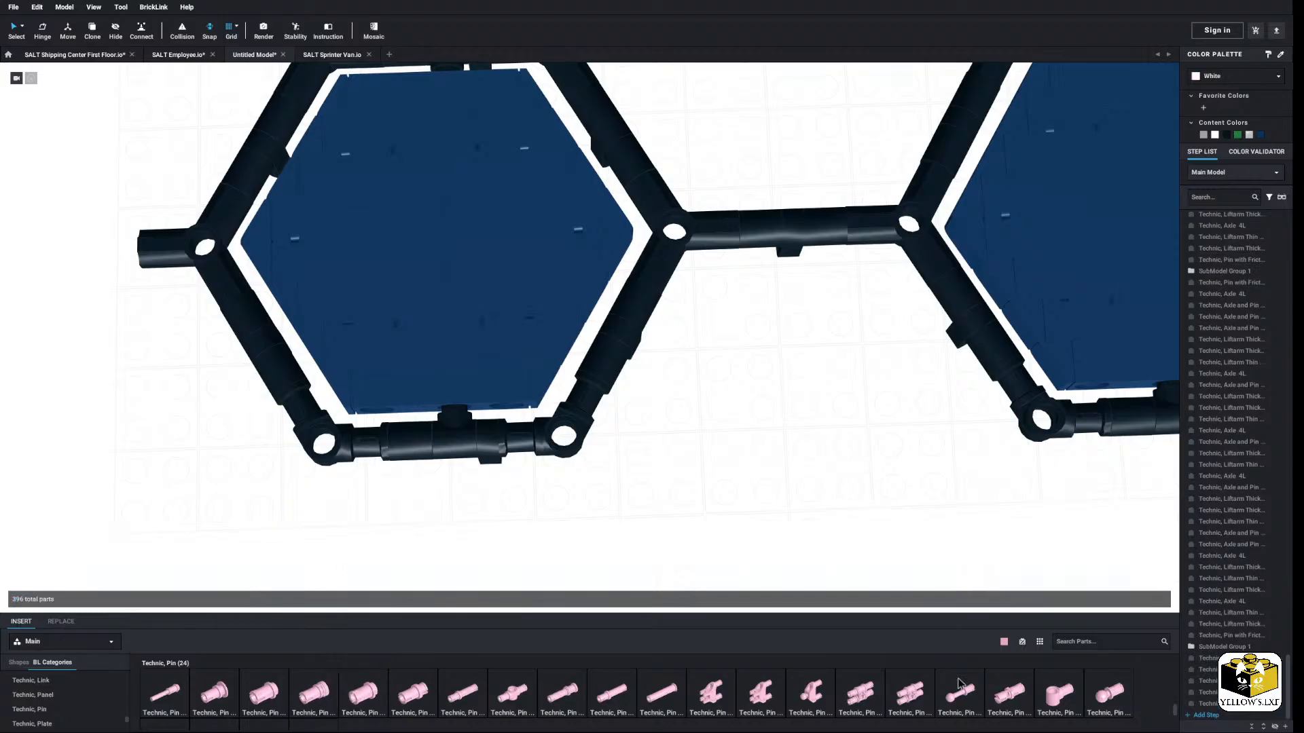
scroll(608, 696, down, 2)
scroll(272, 686, down, 1)
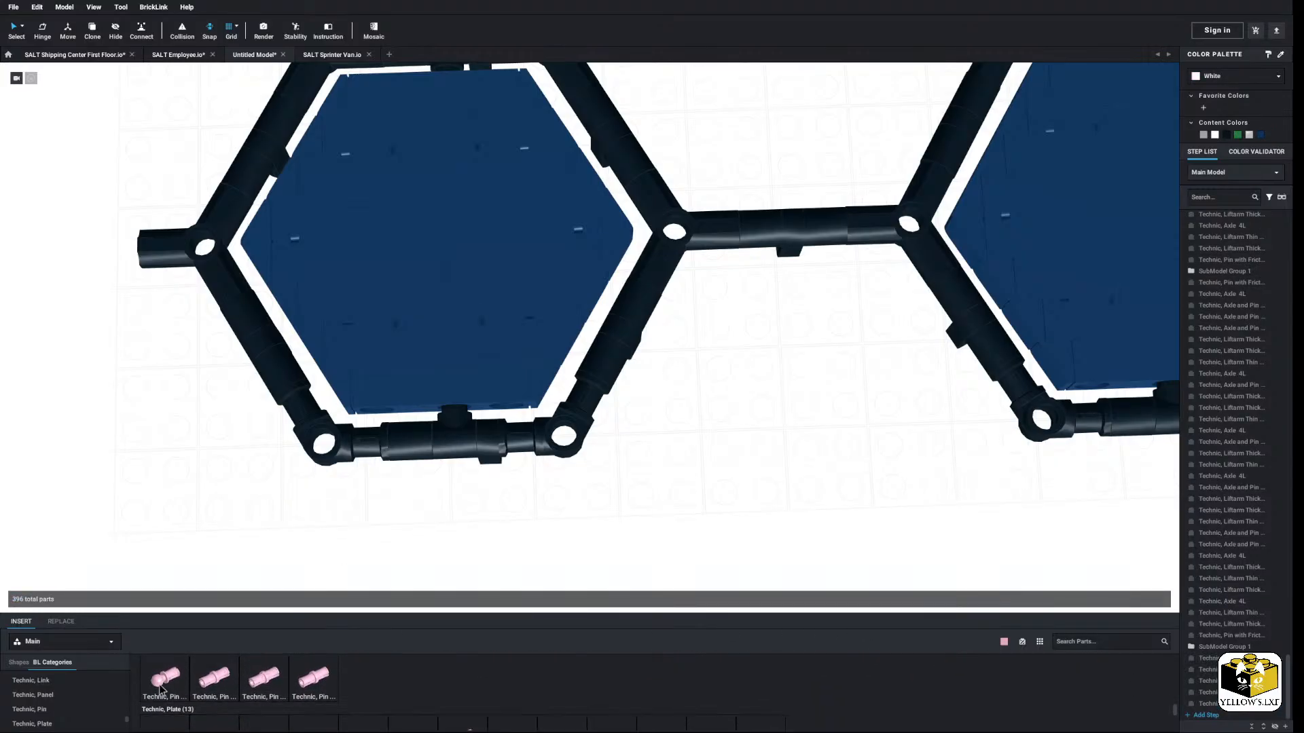
drag(158, 685, 330, 459)
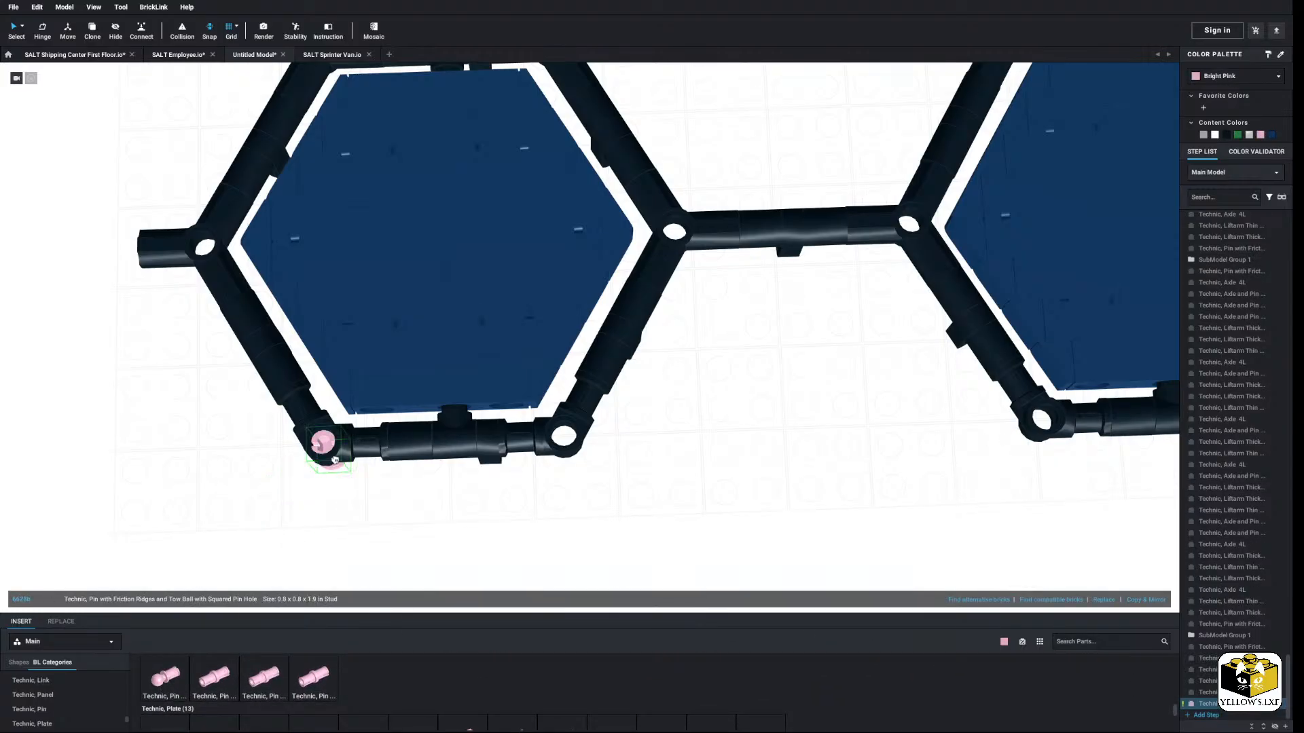
mouse_move(330, 459)
right_down()
mouse_move(343, 524)
mouse_move(335, 470)
right_up()
click(316, 426)
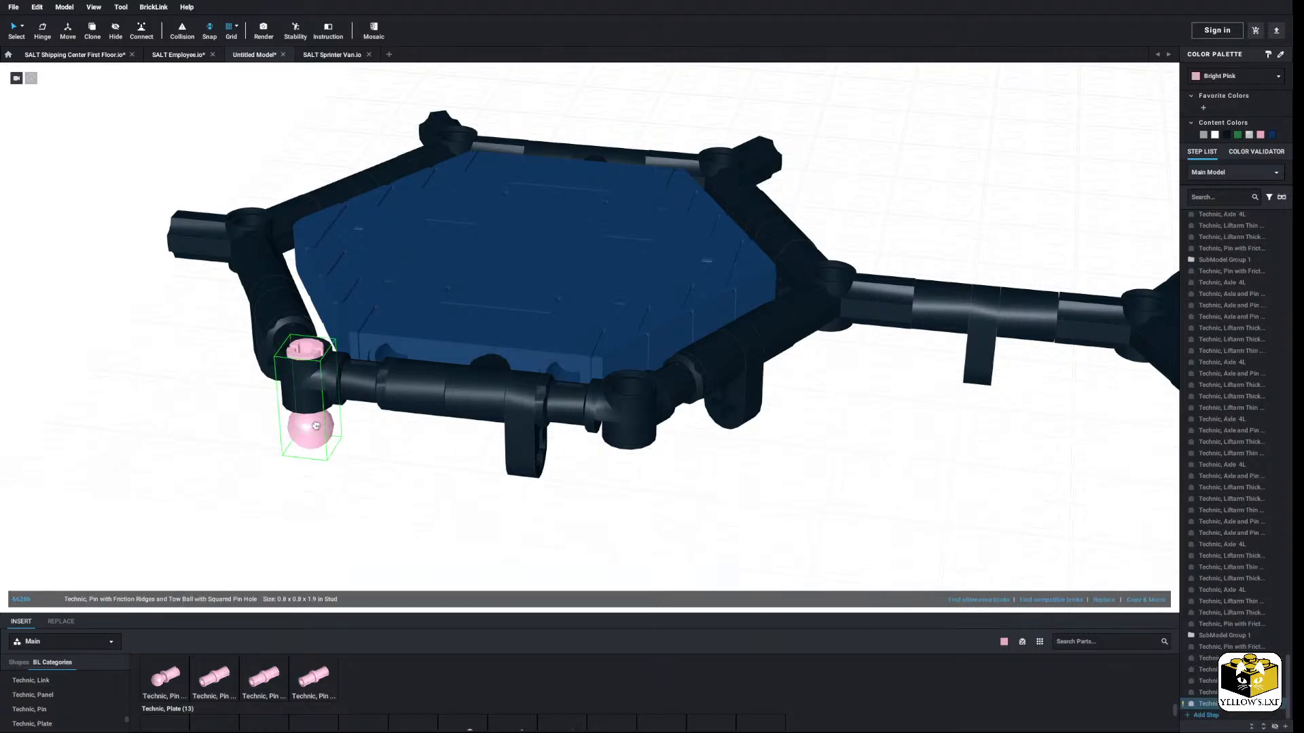
Step: Copy the tow ball pin into the first frame's neighbouring lower corner connector and colour both pins black
right_click(313, 432)
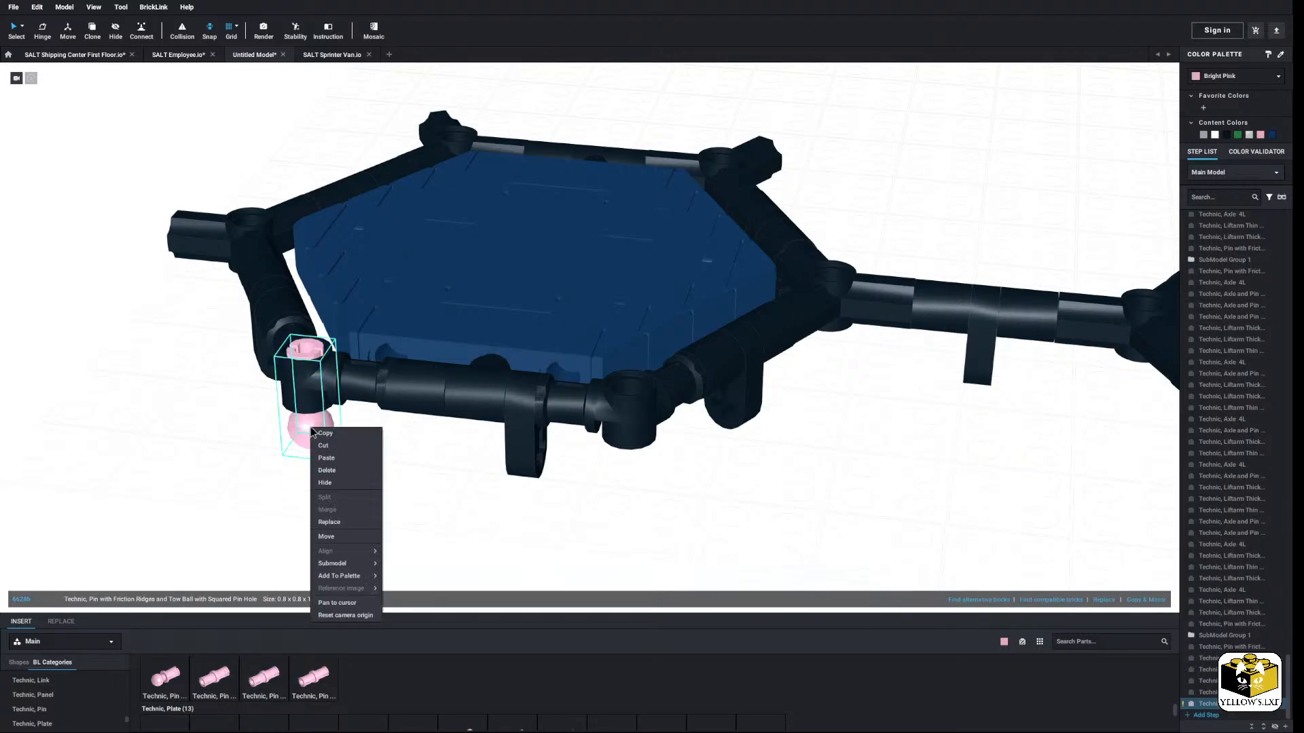
click(325, 433)
right_click(284, 457)
click(297, 487)
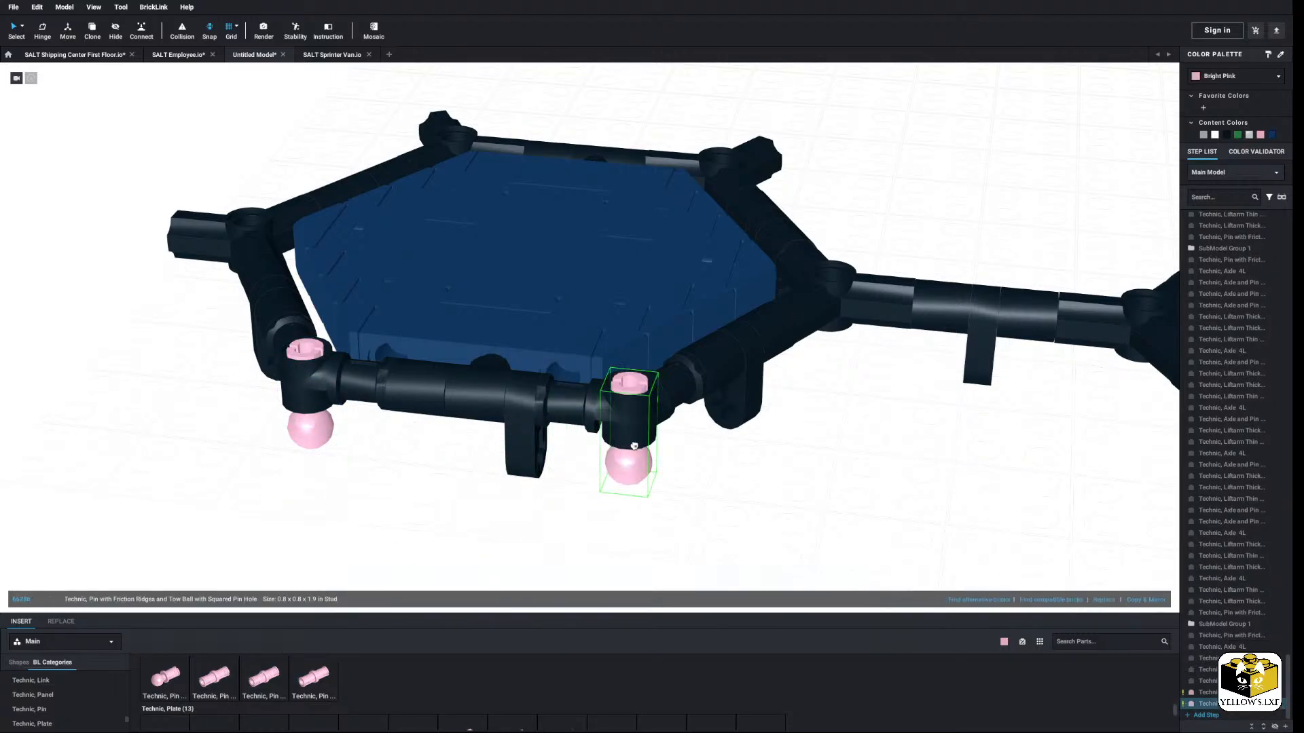
click(640, 462)
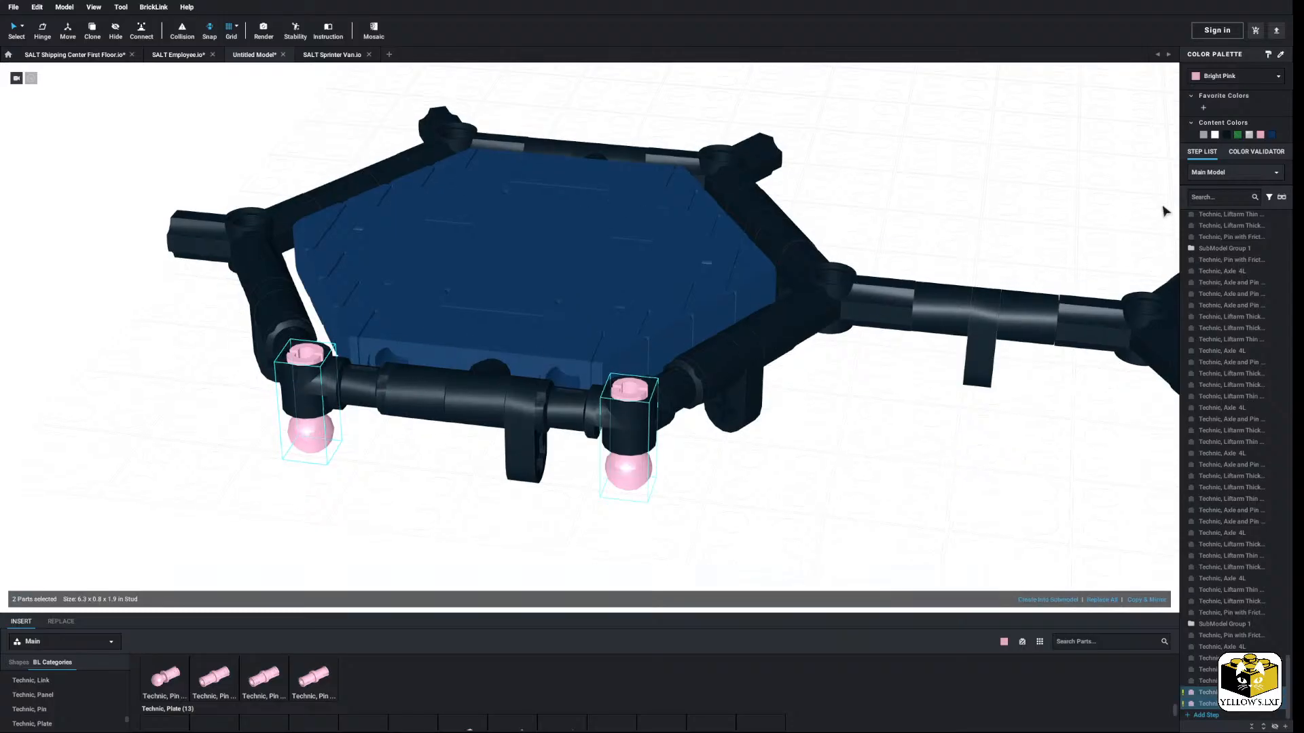
click(1227, 135)
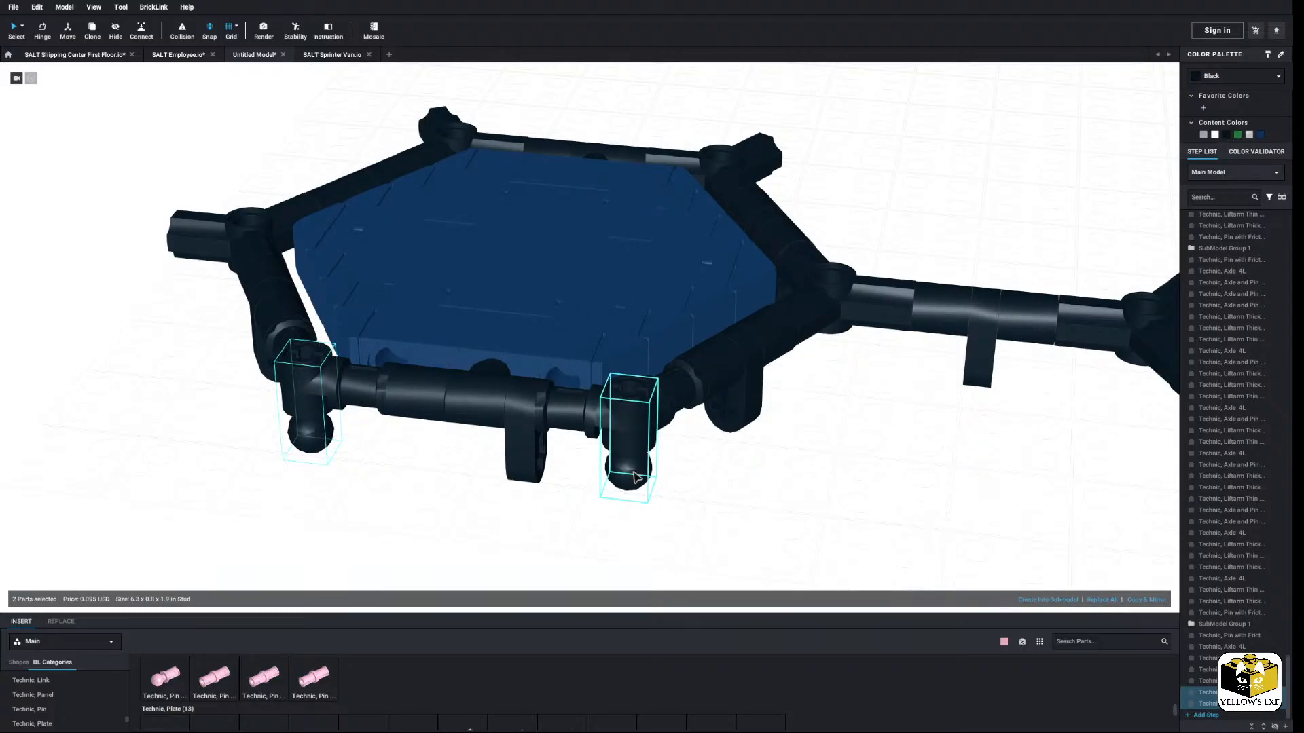
click(795, 484)
Step: Copy a black tow ball pin and paste it into the first frame's corner connector that holds the linking axle
scroll(772, 490, down, 4)
mouse_move(771, 492)
right_down()
mouse_move(779, 515)
mouse_move(773, 490)
right_up()
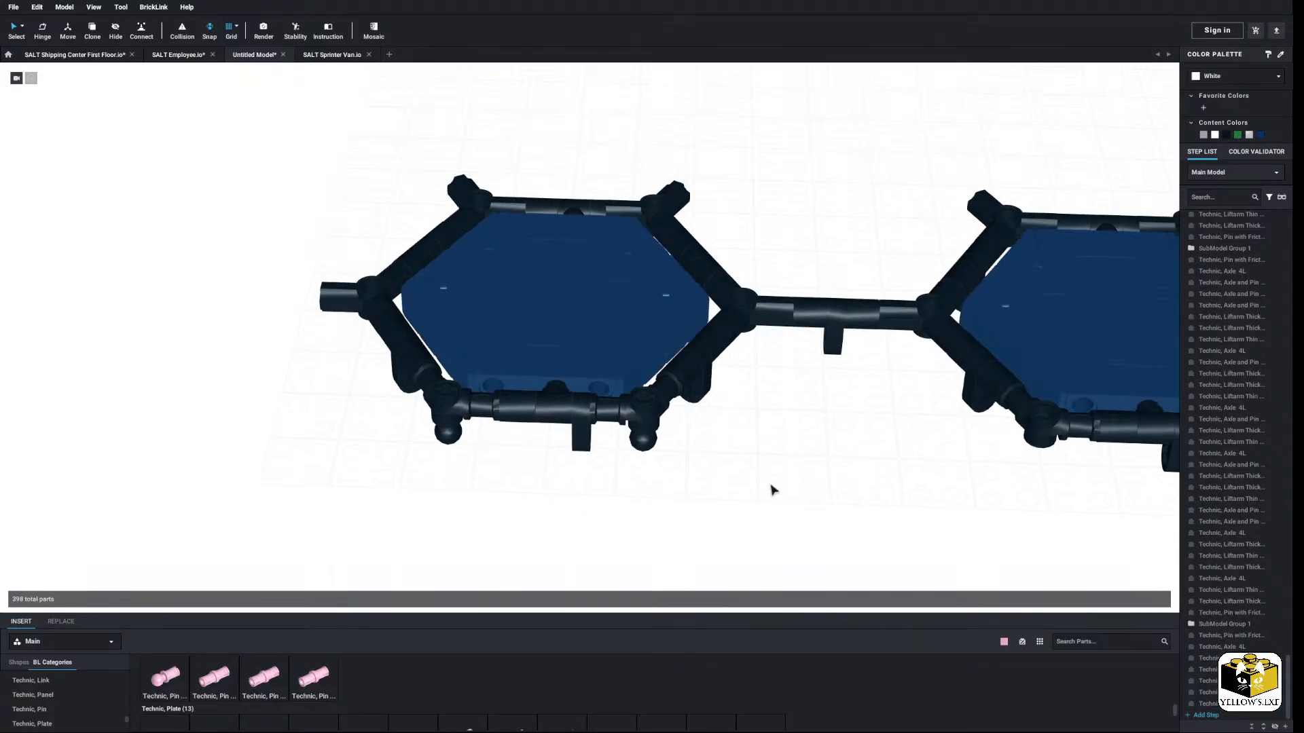
right_click(648, 447)
right_drag(648, 447, 780, 410)
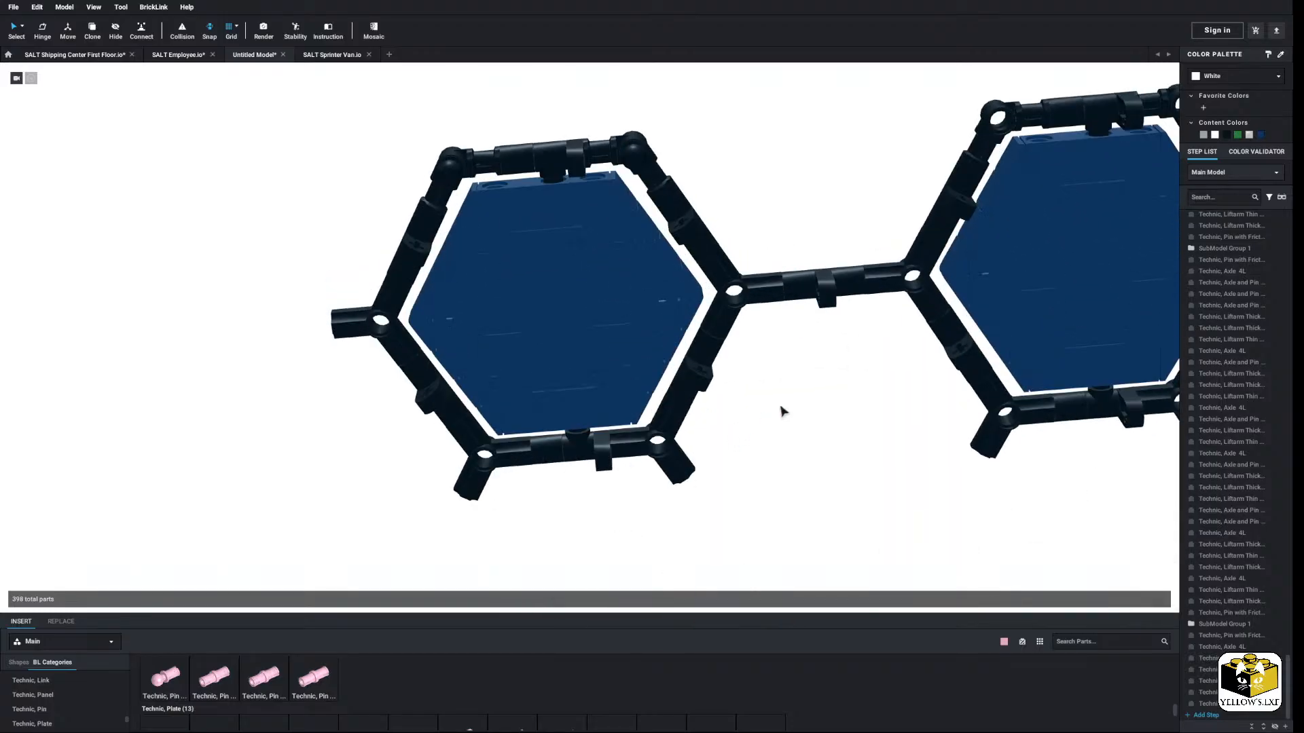
right_click(780, 408)
click(795, 437)
click(739, 298)
click(769, 323)
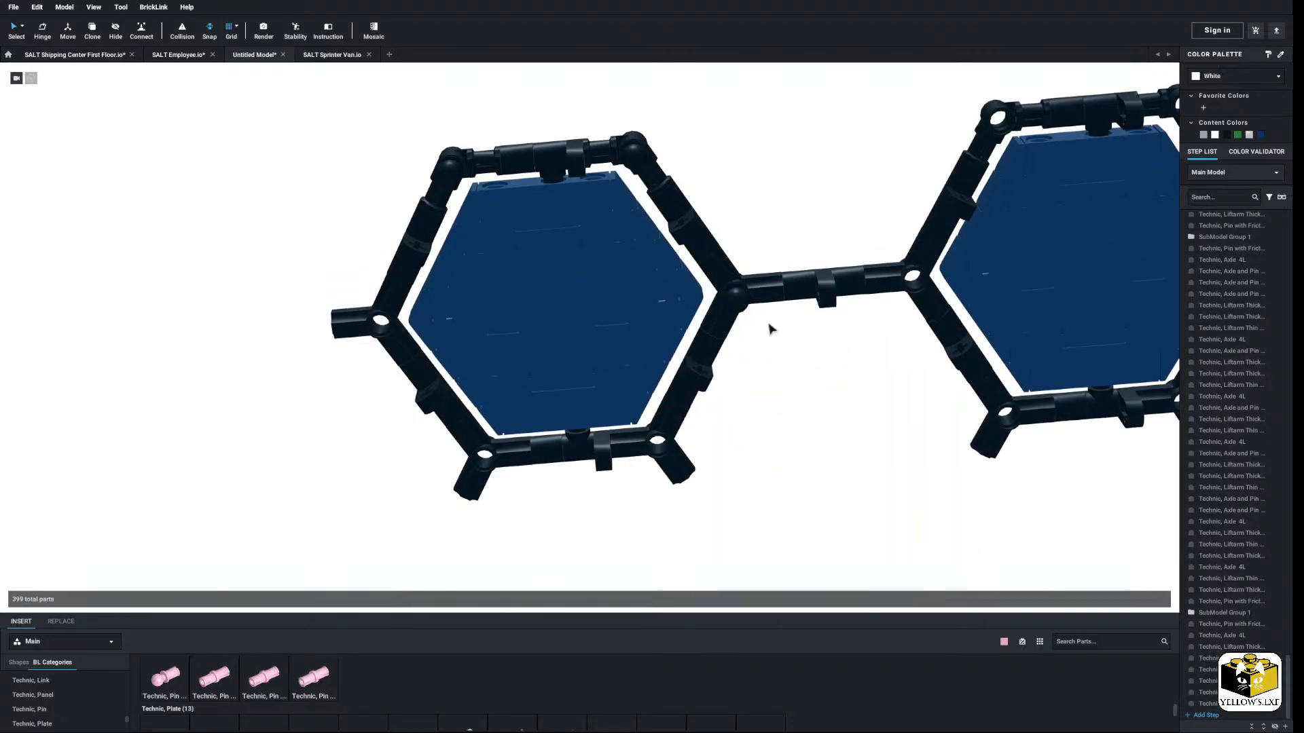
Step: Paste black tow ball pins into the three remaining empty corner connectors of the first frame
right_click(769, 322)
click(788, 349)
right_click(776, 354)
click(790, 385)
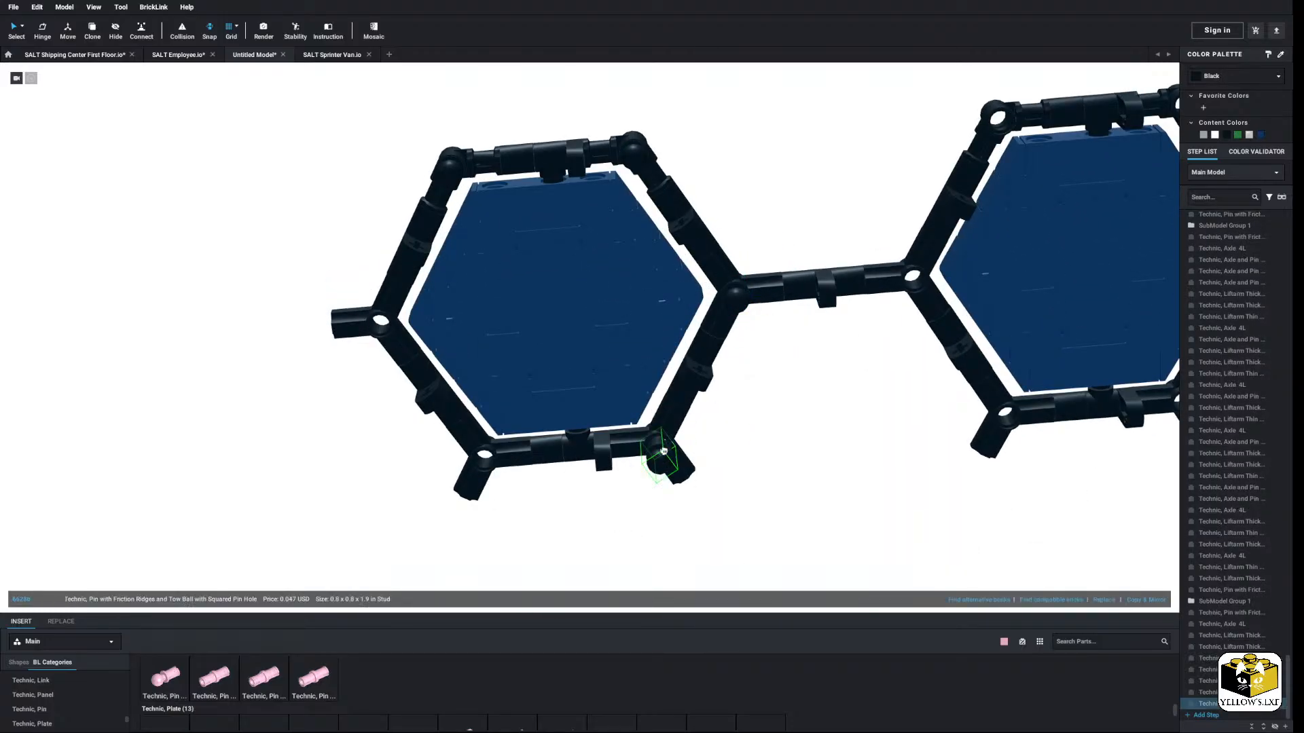
click(663, 437)
right_click(796, 442)
click(815, 467)
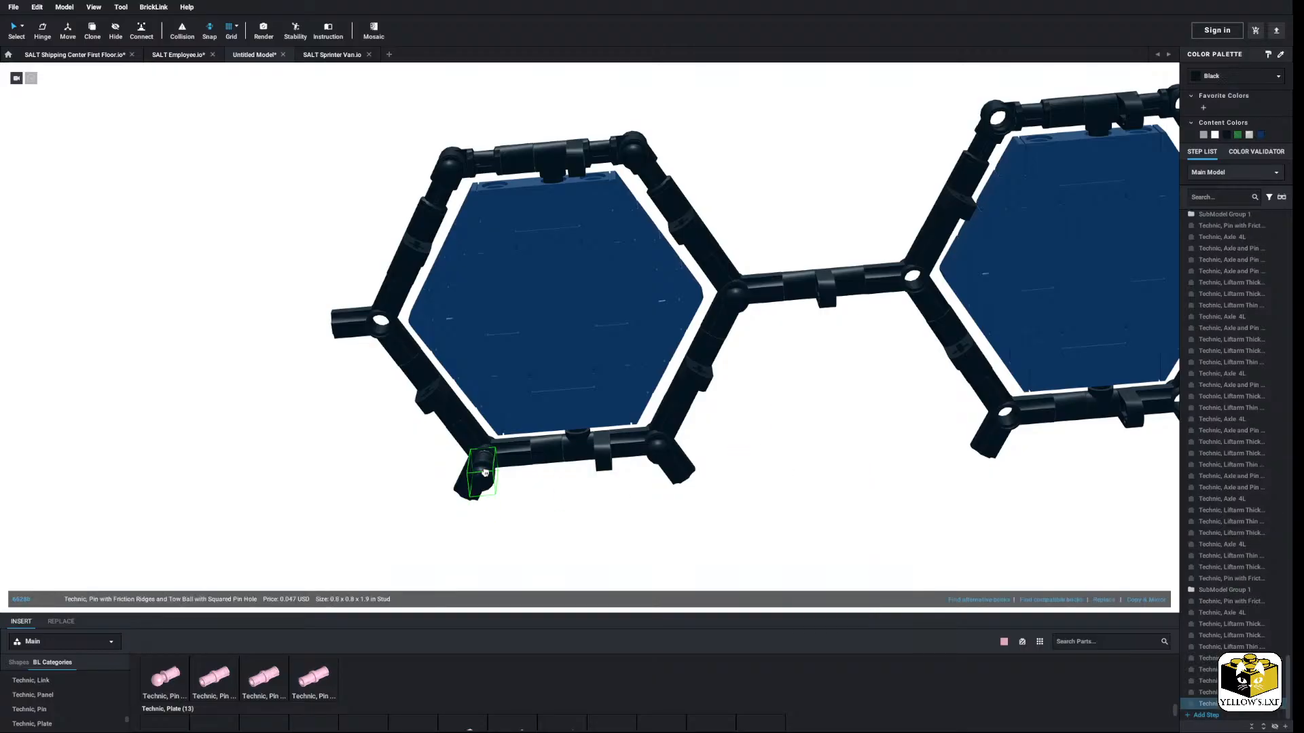
click(487, 464)
right_click(345, 462)
click(366, 489)
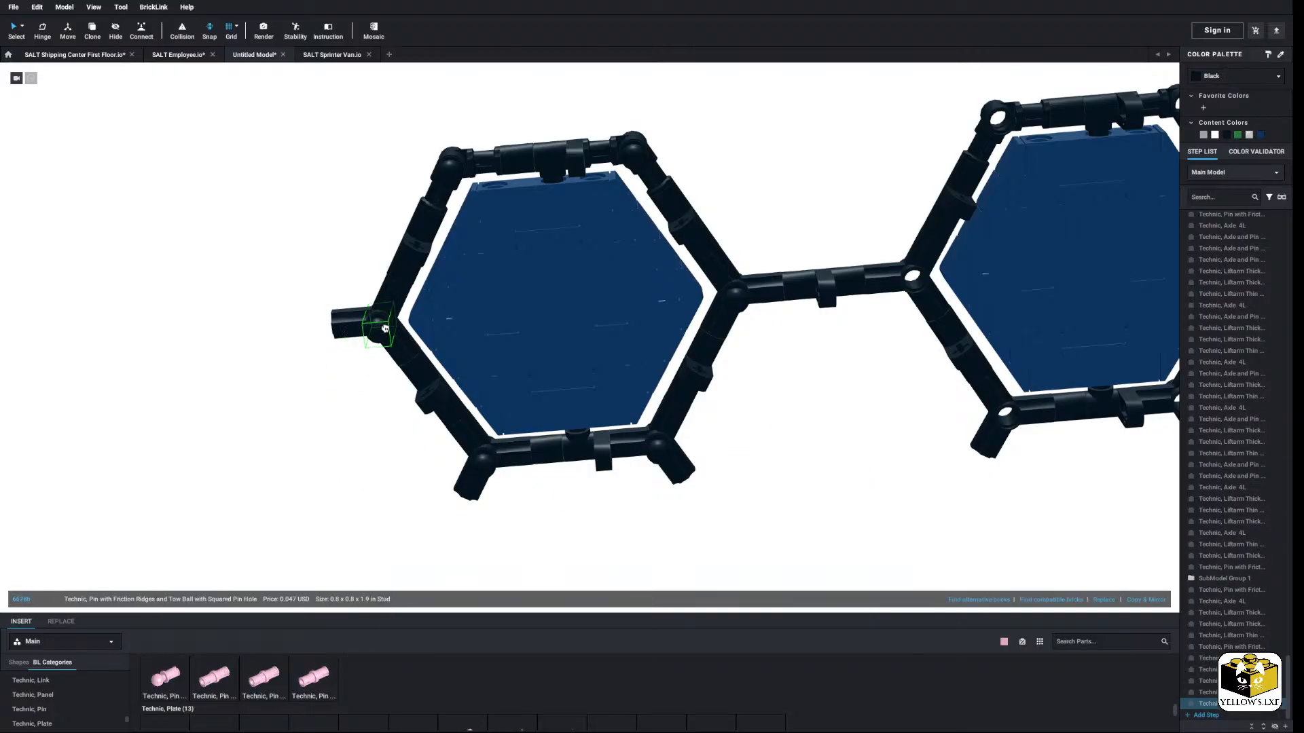
click(378, 319)
Step: Paste tow ball pins into the second frame's connector on the linking axle and the adjacent corner connector with an outward stub
middle_drag(742, 409, 557, 449)
right_click(621, 411)
click(651, 443)
click(686, 318)
right_click(640, 401)
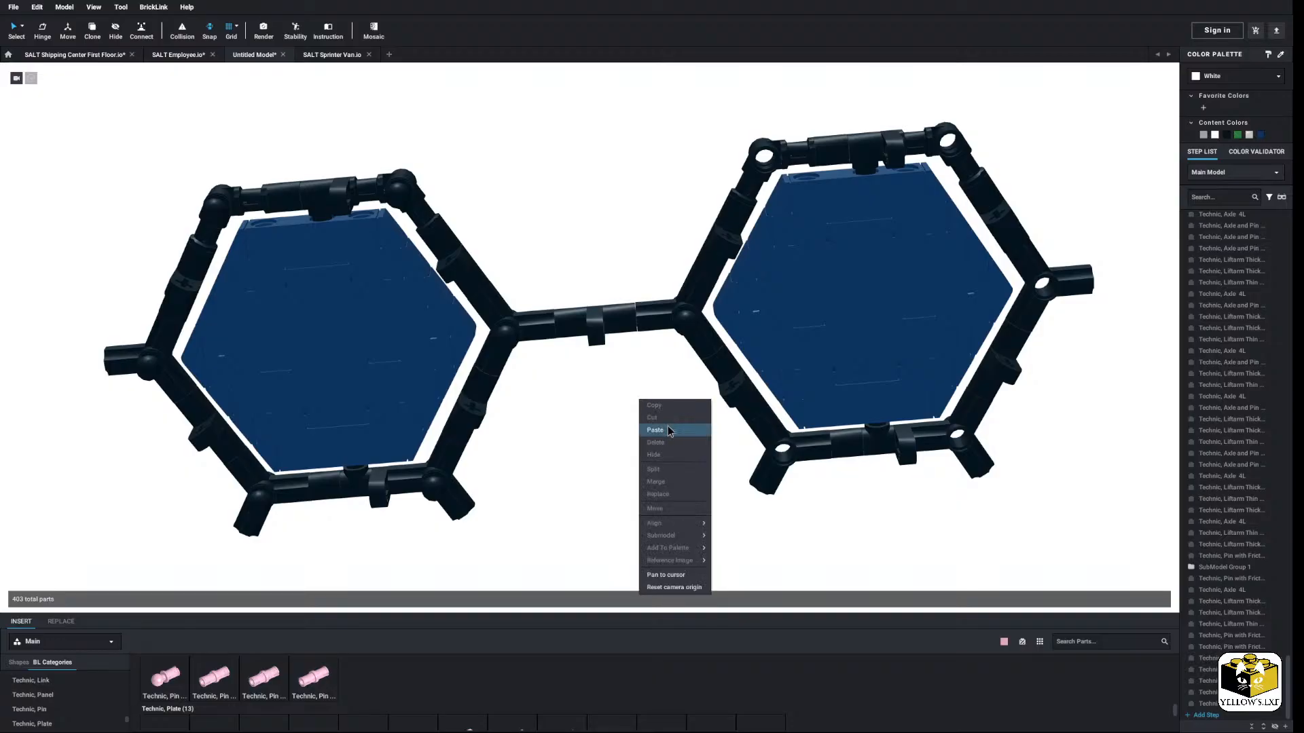
click(668, 431)
middle_drag(660, 432, 490, 446)
click(622, 474)
Step: Paste three more tow ball pins into the second frame's corner connectors, continuing around its far side
right_click(500, 463)
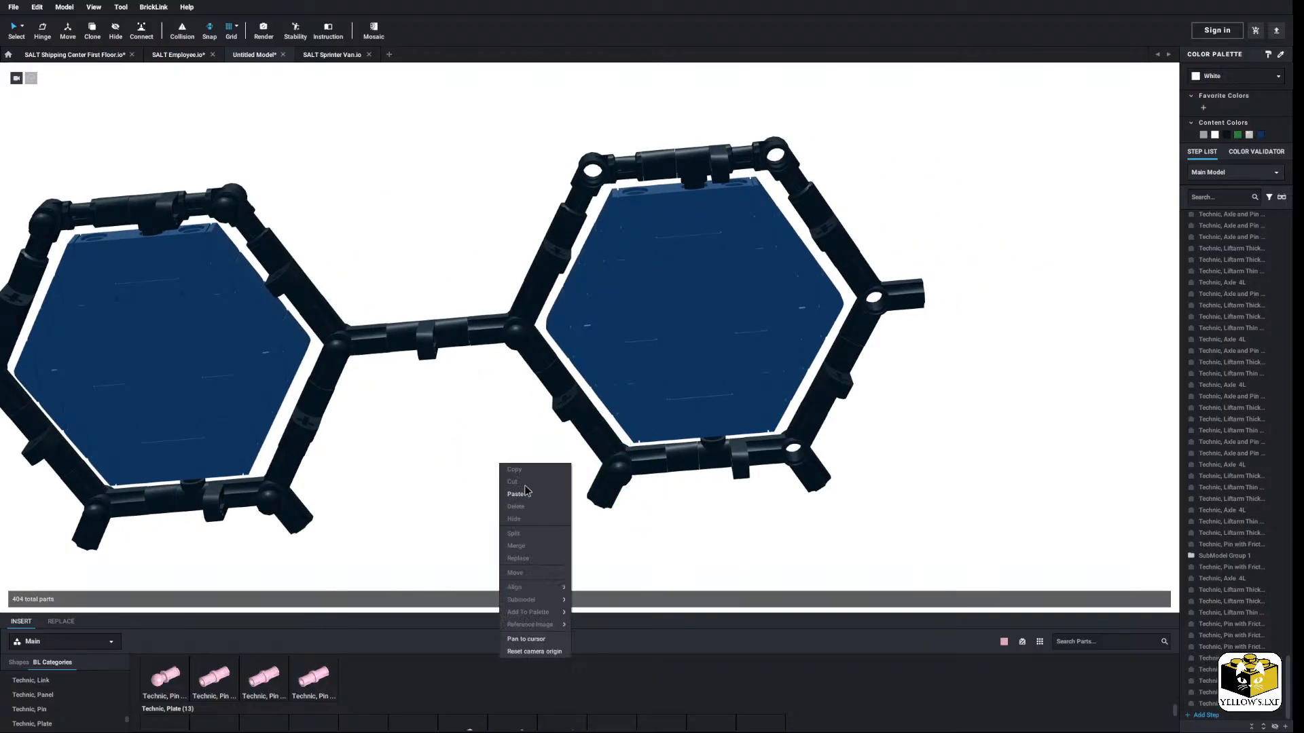
click(525, 493)
click(801, 451)
right_click(889, 447)
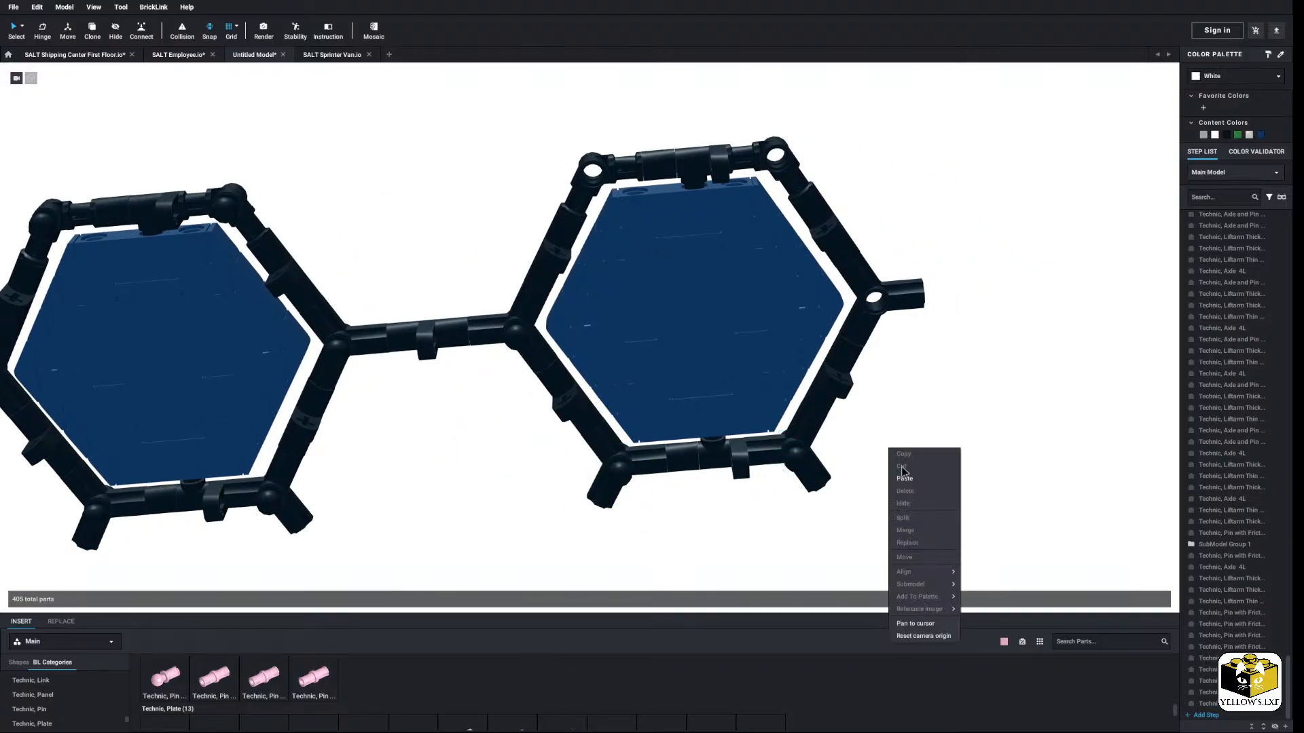
click(917, 479)
click(874, 302)
right_click(946, 256)
click(973, 288)
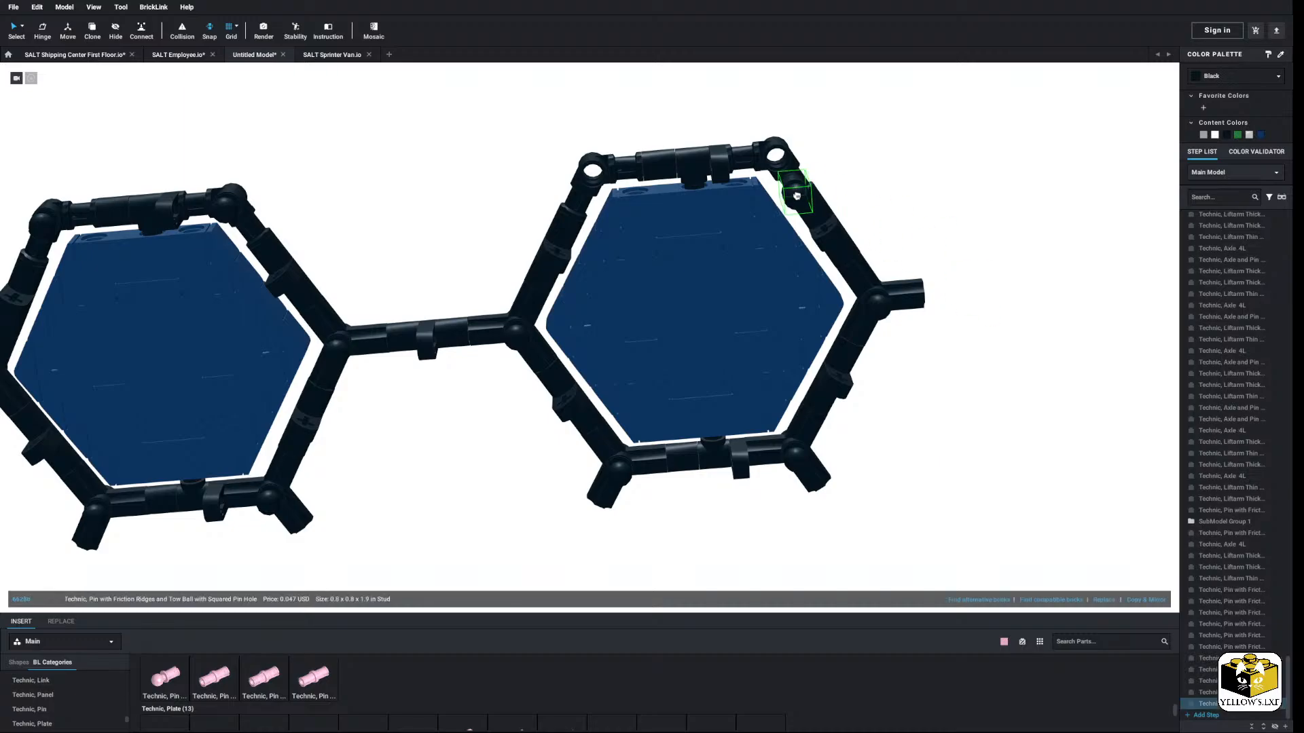
click(790, 163)
click(884, 243)
Step: Inspect the two linked hexagon frames, their corner pins and panel attachments from above and below
scroll(872, 470, down, 3)
right_drag(848, 461, 829, 539)
middle_drag(633, 574, 858, 598)
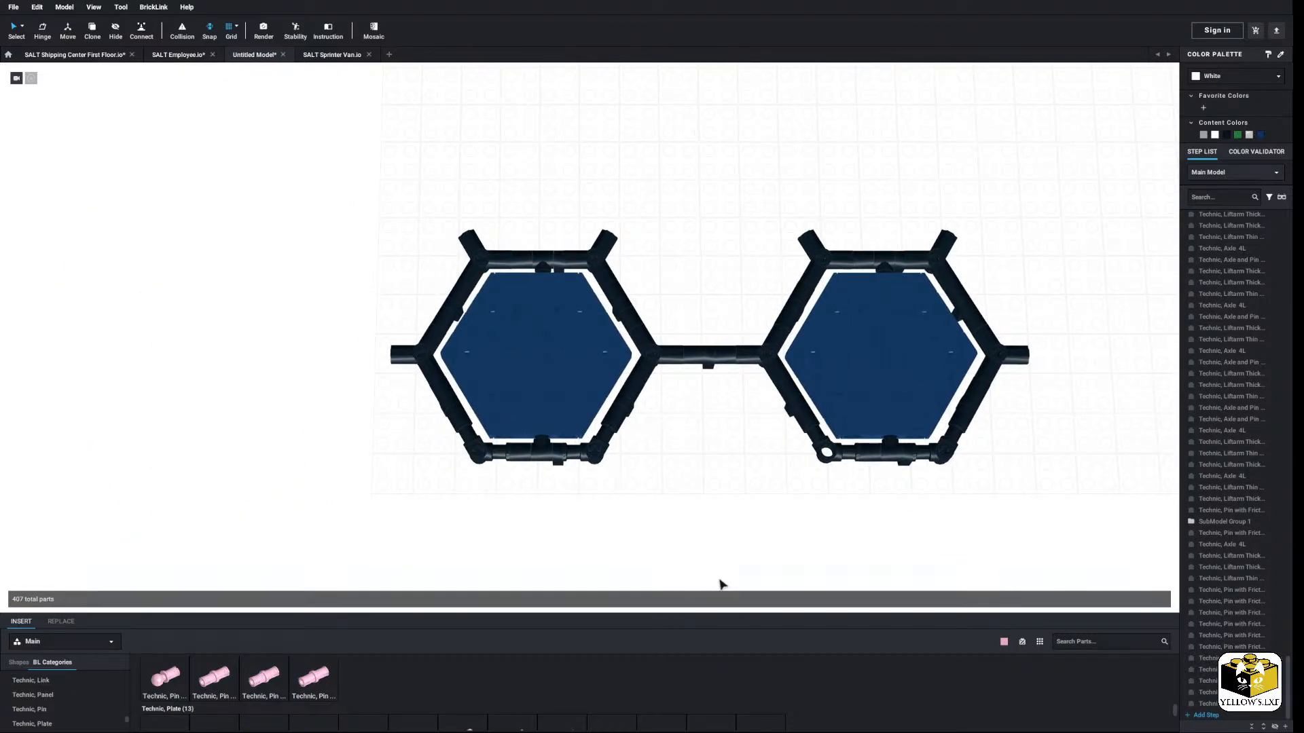
scroll(720, 583, up, 3)
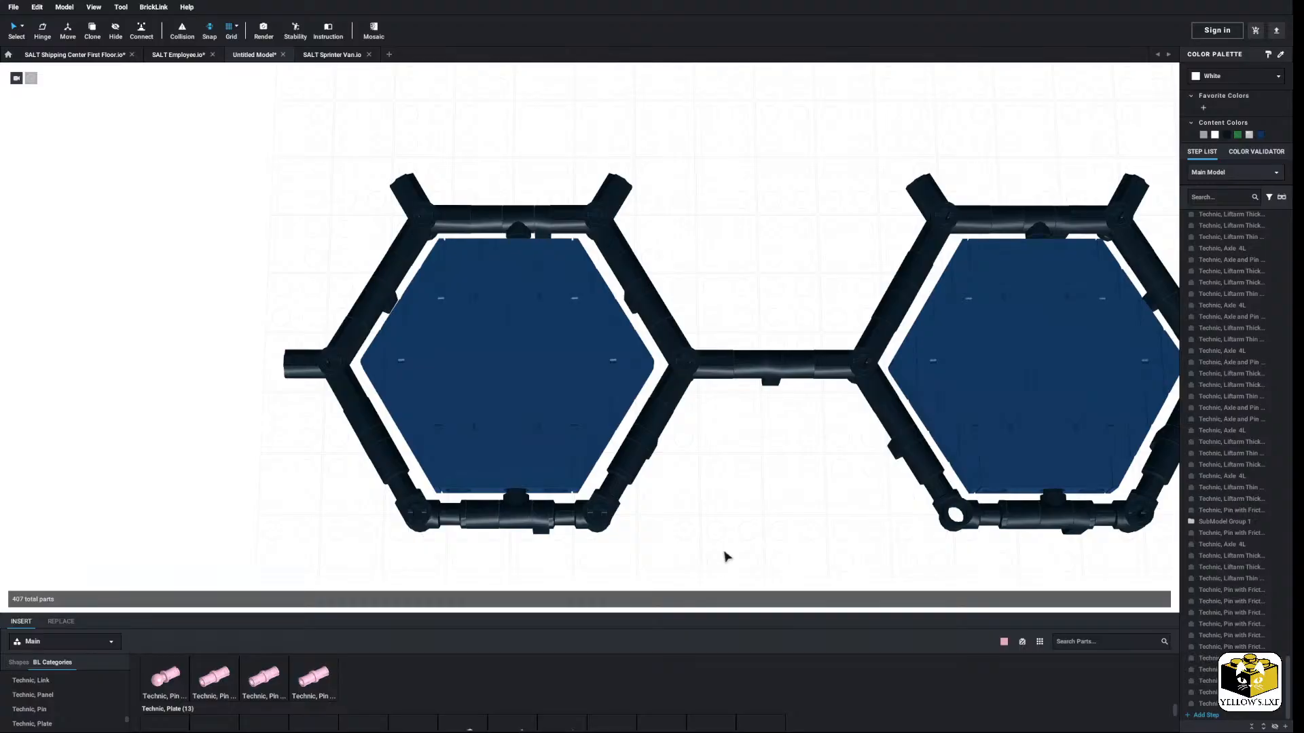
mouse_move(727, 556)
middle_down()
mouse_move(709, 551)
mouse_move(723, 552)
middle_up()
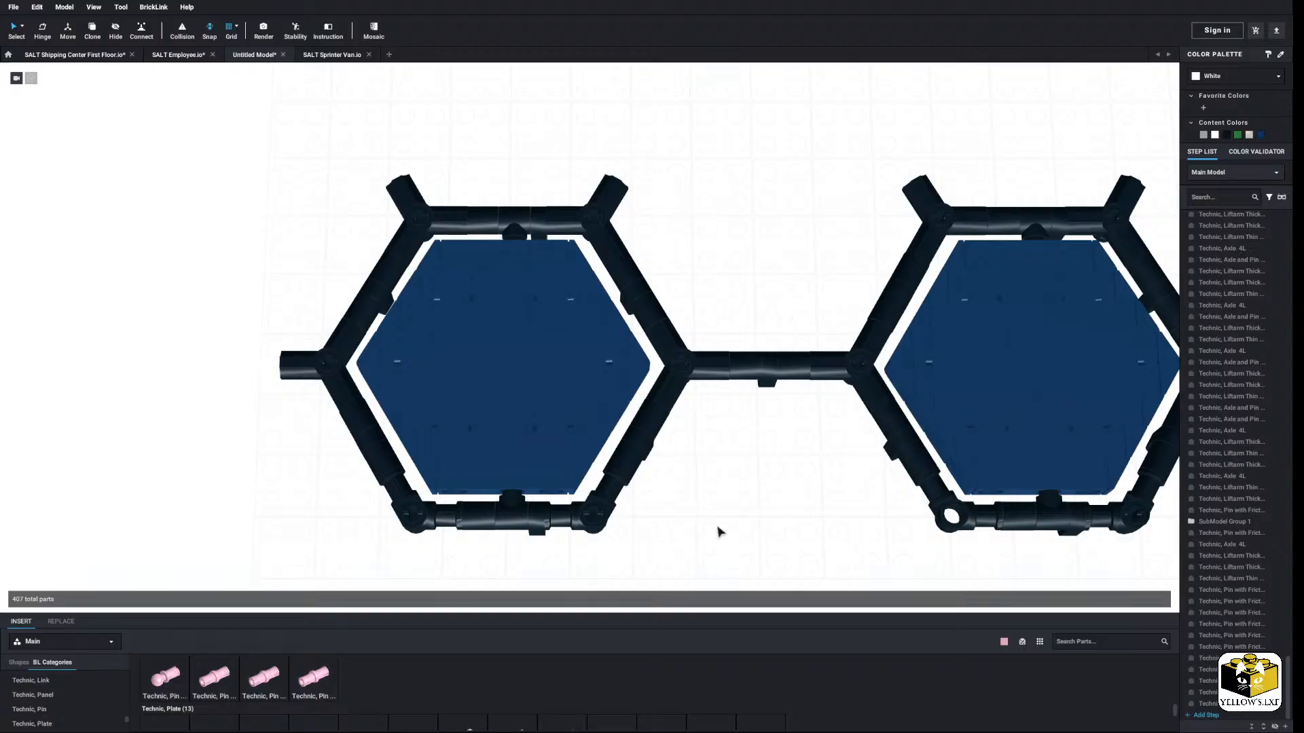
right_drag(704, 505, 701, 419)
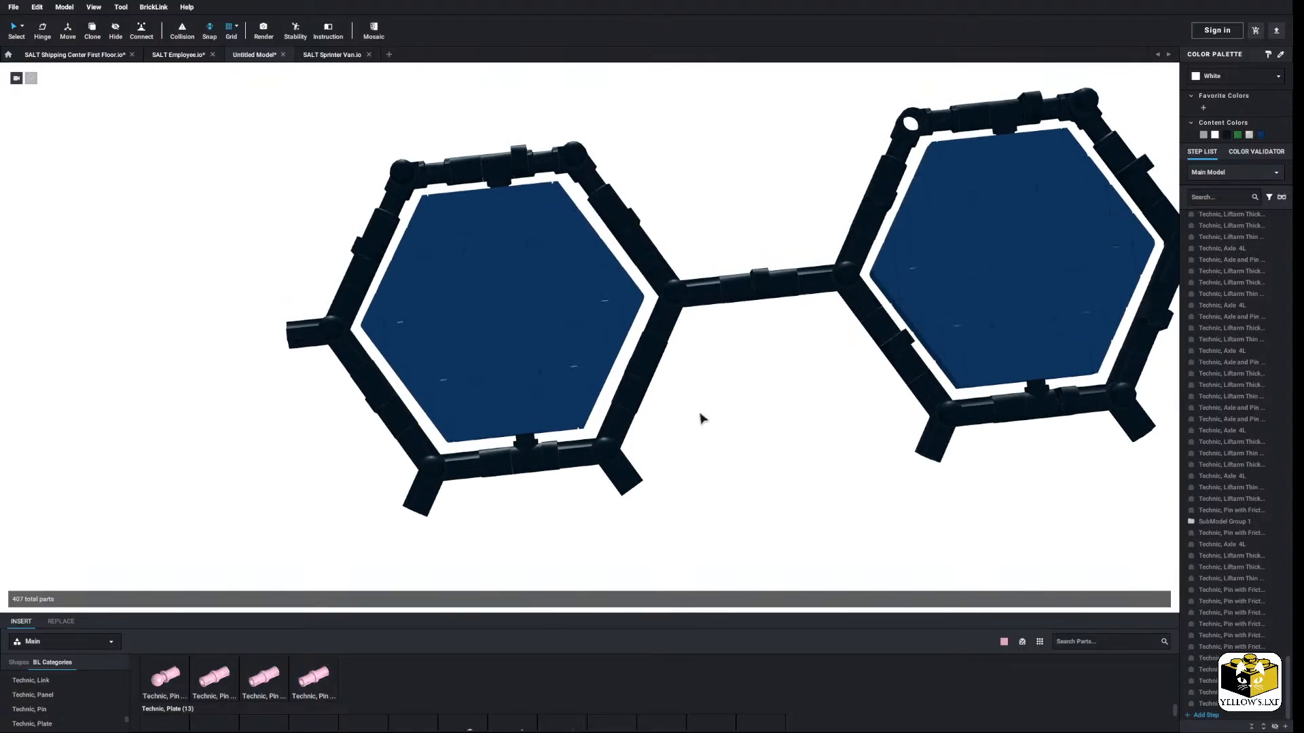
scroll(299, 451, up, 5)
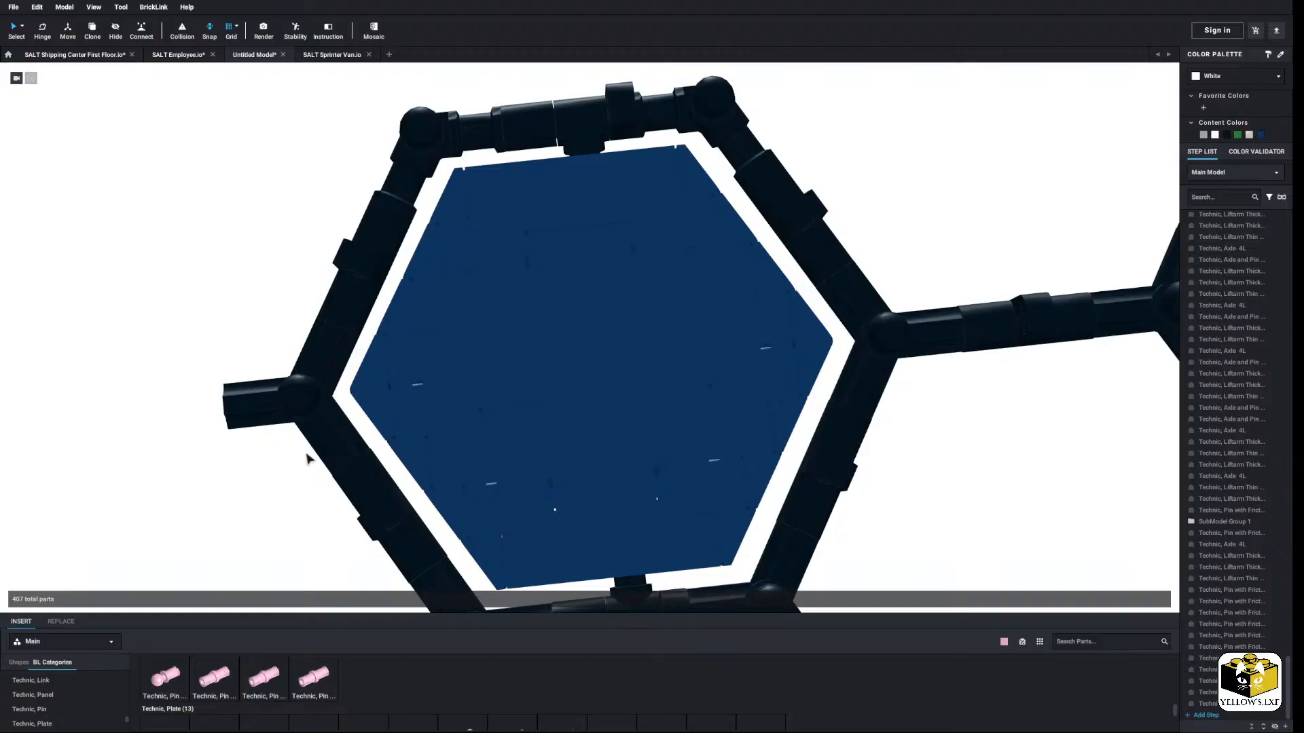
click(610, 405)
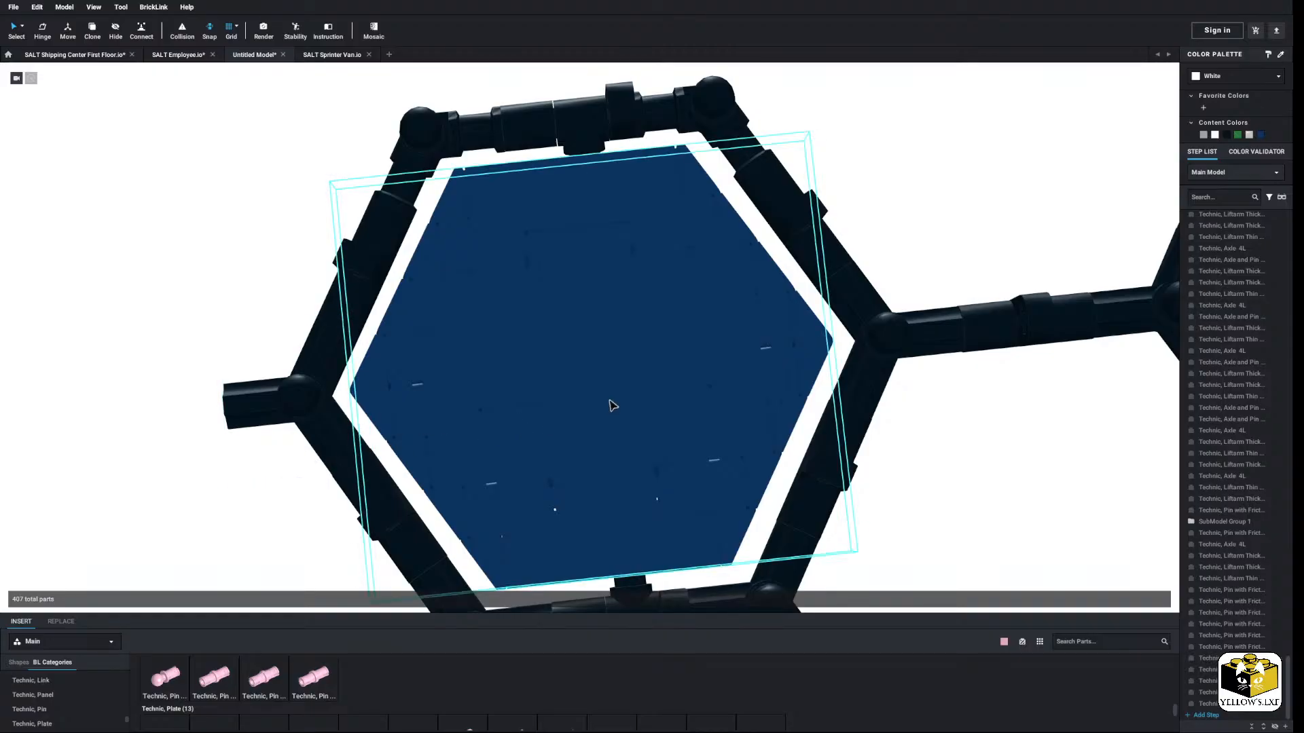
scroll(665, 415, down, 3)
click(777, 439)
middle_drag(777, 440, 759, 445)
right_drag(759, 439, 697, 496)
scroll(766, 506, up, 3)
scroll(770, 508, down, 3)
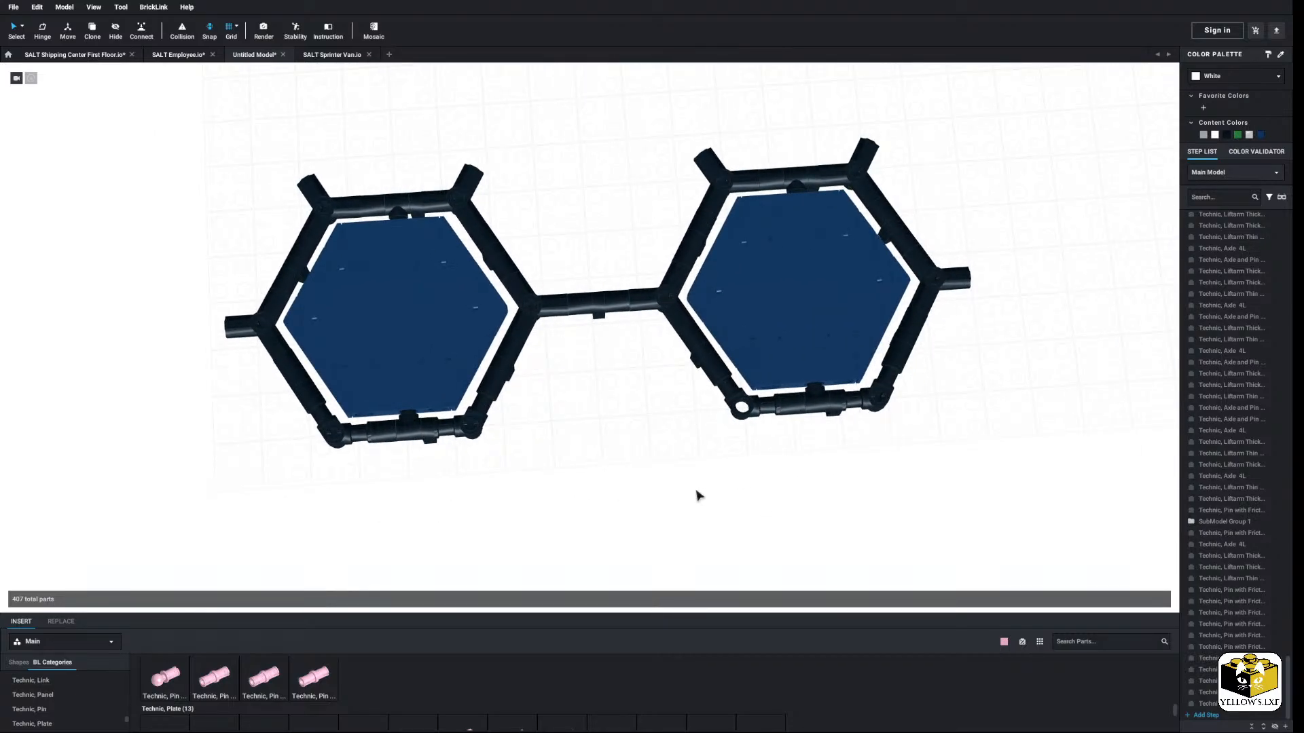
Step: Delete the entire second hexagon frame together with its panel and the linking axle assembly
drag(1001, 123, 585, 483)
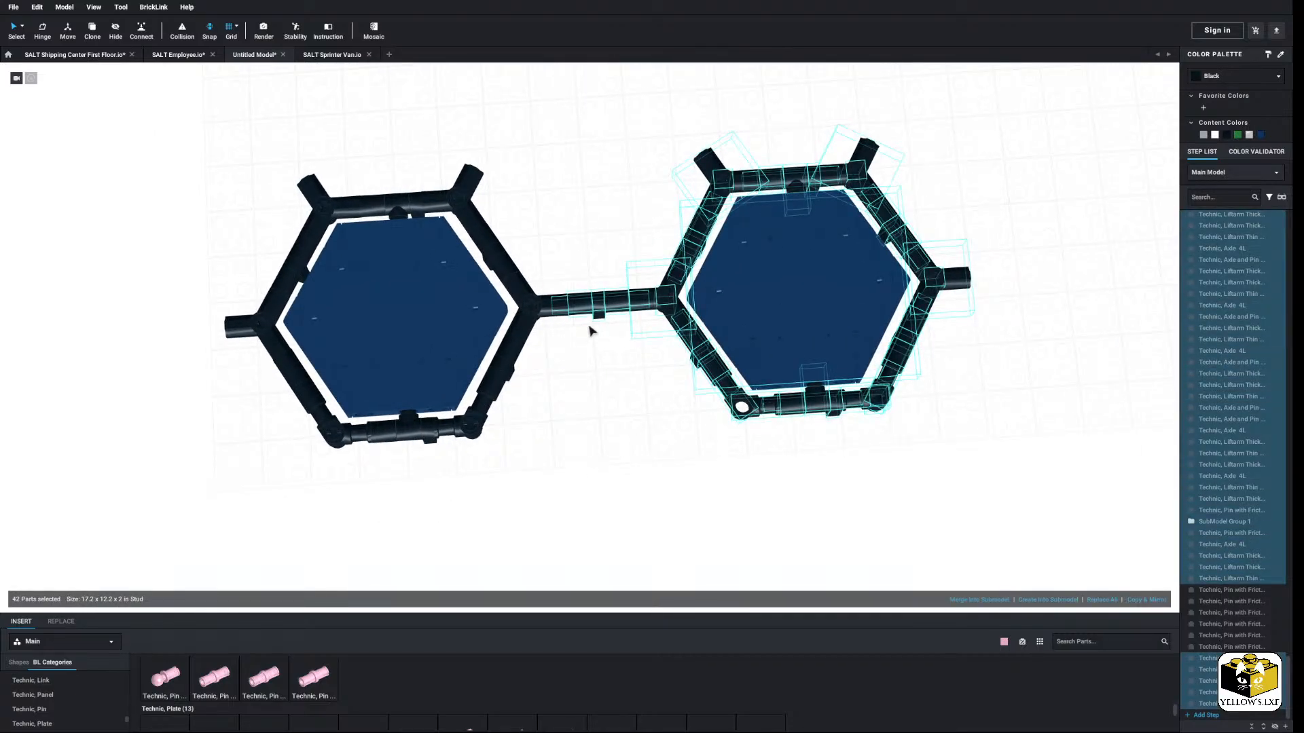
right_click(588, 311)
click(633, 352)
Step: Delete the Pins with Friction Ridges and Pin Hole from the two opposite frame sides that hold the panel
middle_drag(401, 325, 725, 373)
scroll(725, 373, up, 3)
right_drag(726, 374, 707, 379)
click(804, 313)
middle_drag(805, 314, 740, 258)
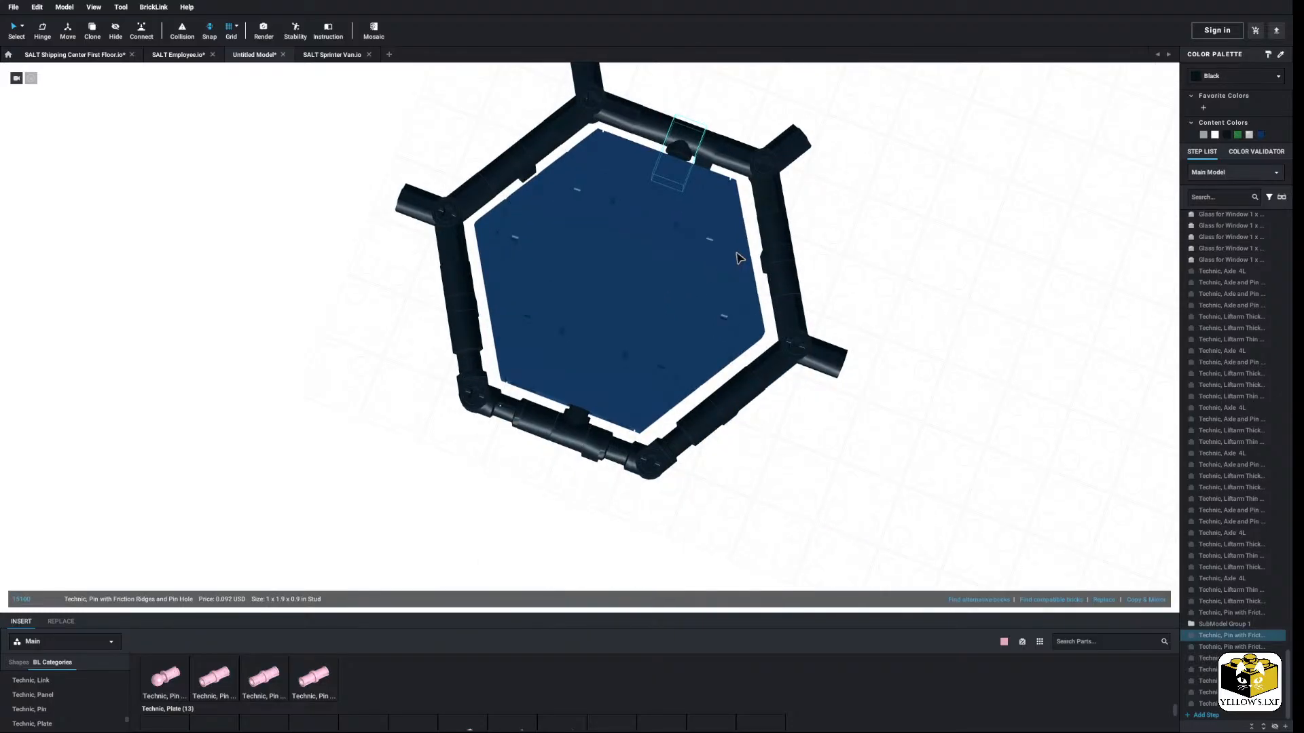
right_click(570, 433)
click(596, 461)
Step: Shift the two Liftarm Thin 1 x 2 pieces on those opposite sides along their axles, up against the neighbouring spacers
click(596, 453)
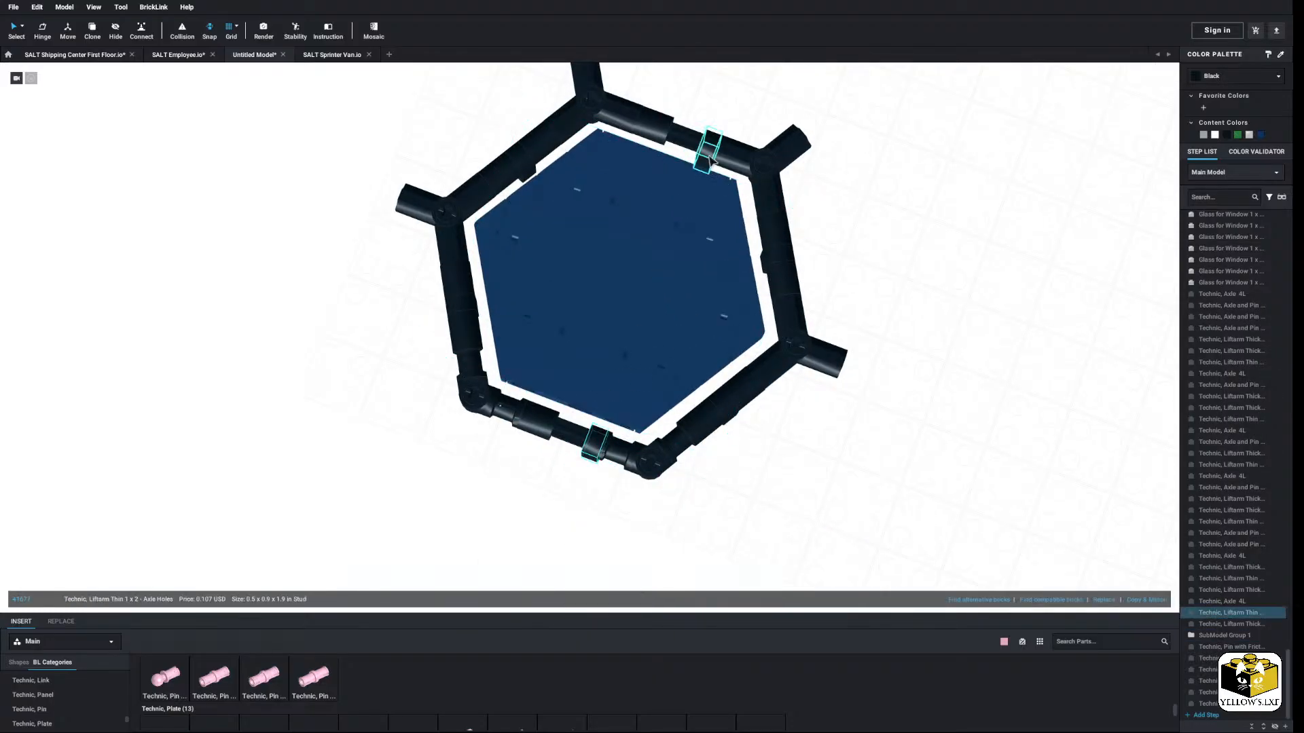
ctrl+click(705, 151)
right_drag(706, 151, 721, 151)
scroll(691, 483, up, 3)
drag(650, 525, 591, 530)
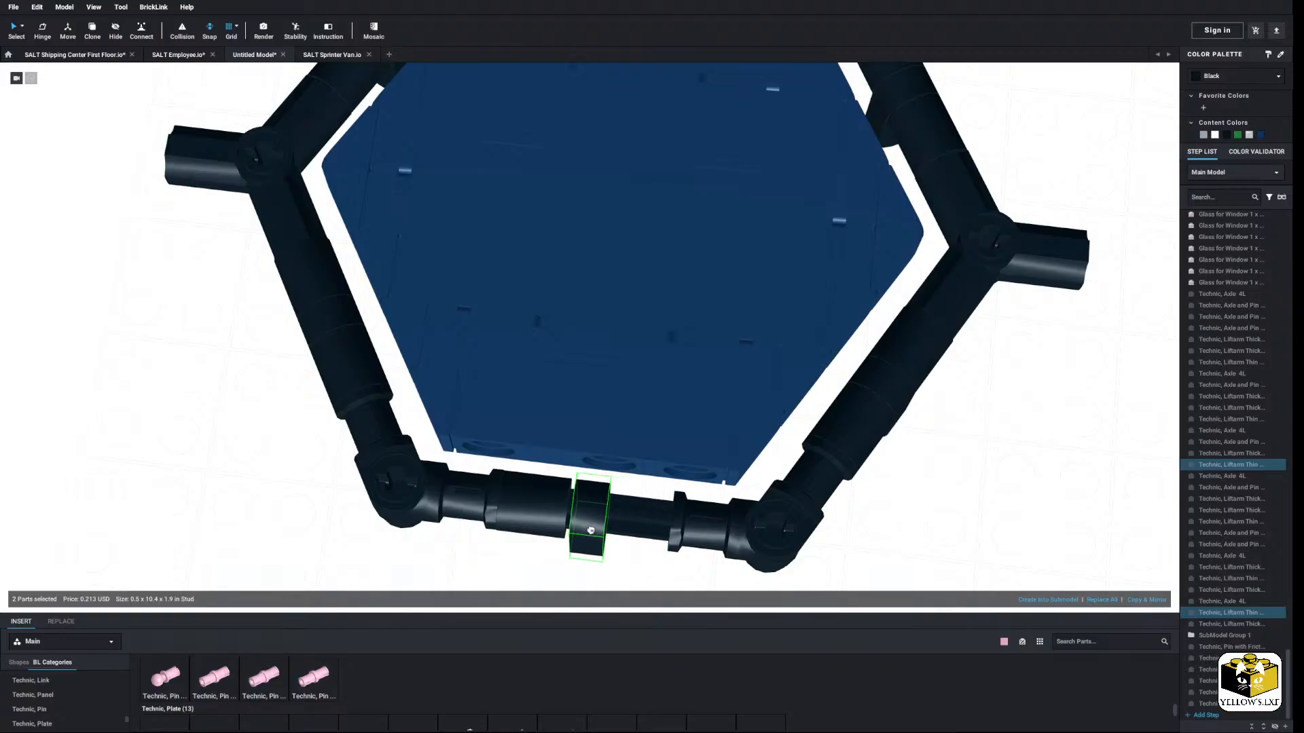
Step: Copy the two Liftarm Thick 1 x 1 spacers beside the thin liftarms and paste them into the open axle gaps
click(538, 499)
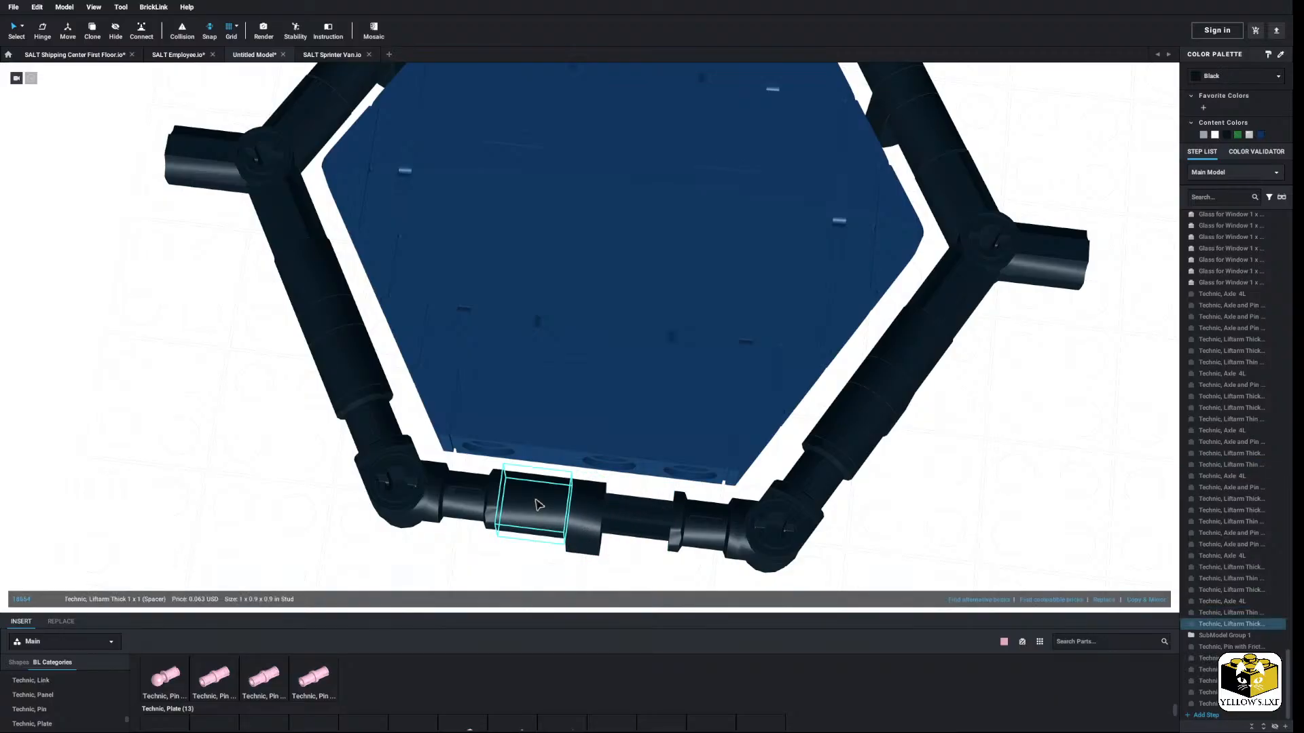
scroll(587, 323, down, 3)
middle_drag(603, 146, 597, 171)
ctrl+click(592, 122)
right_click(592, 122)
click(610, 140)
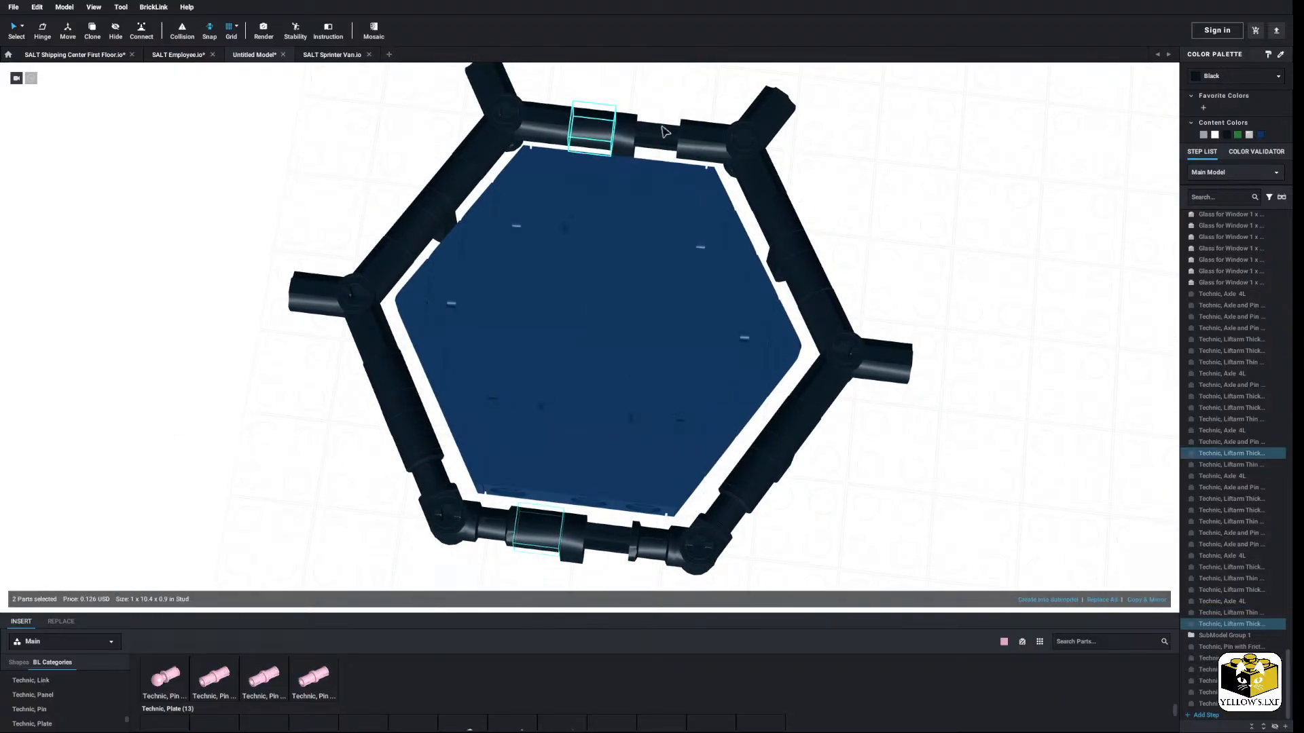
click(866, 163)
right_click(866, 163)
click(885, 195)
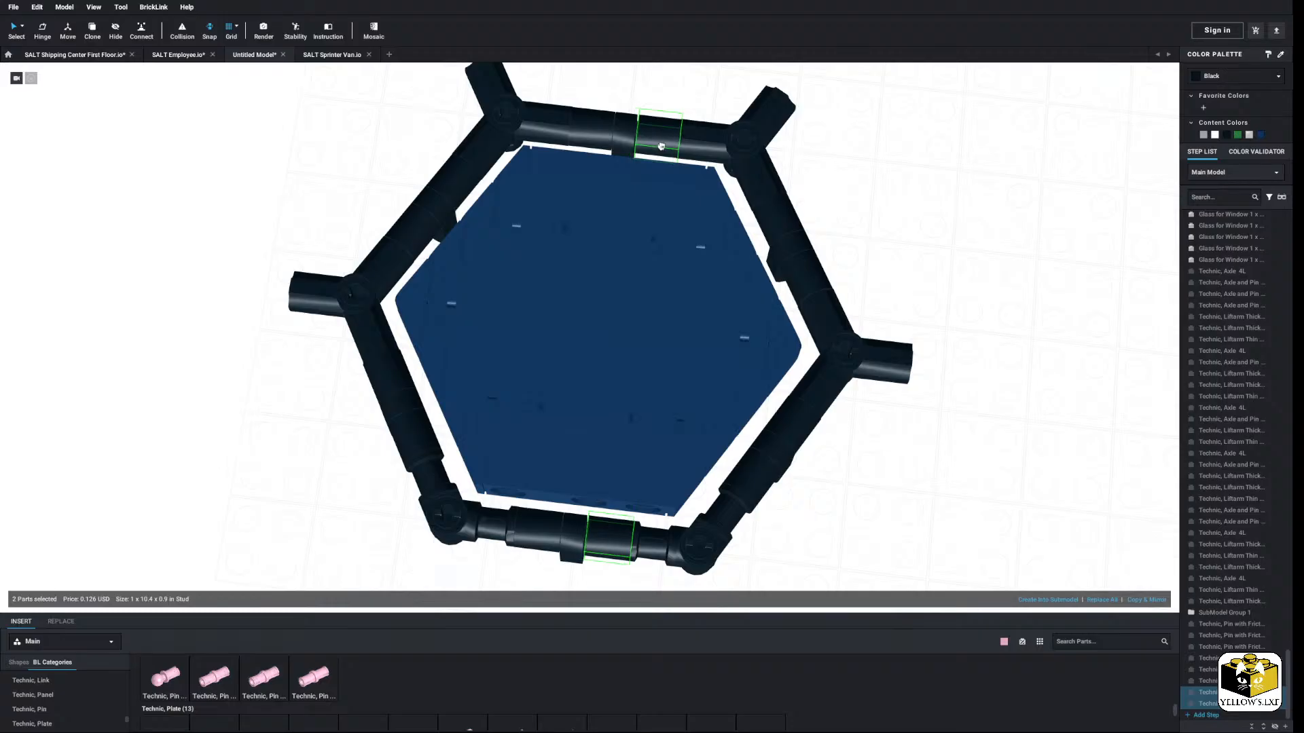
click(659, 147)
click(669, 97)
Step: Replace the two Technic 1 x 1 bricks on opposite edges of the dark blue panel with Brick 1 x 1
scroll(792, 231, down, 3)
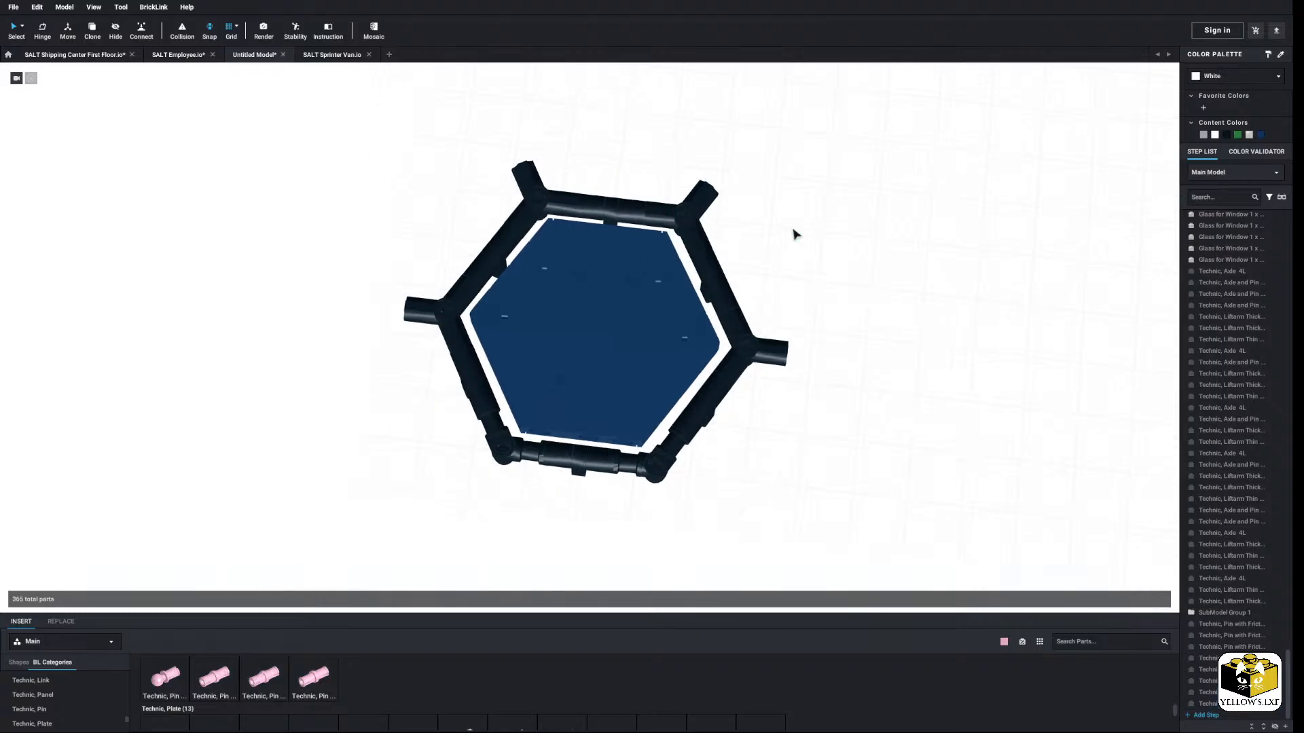
right_drag(792, 231, 793, 158)
scroll(817, 282, up, 3)
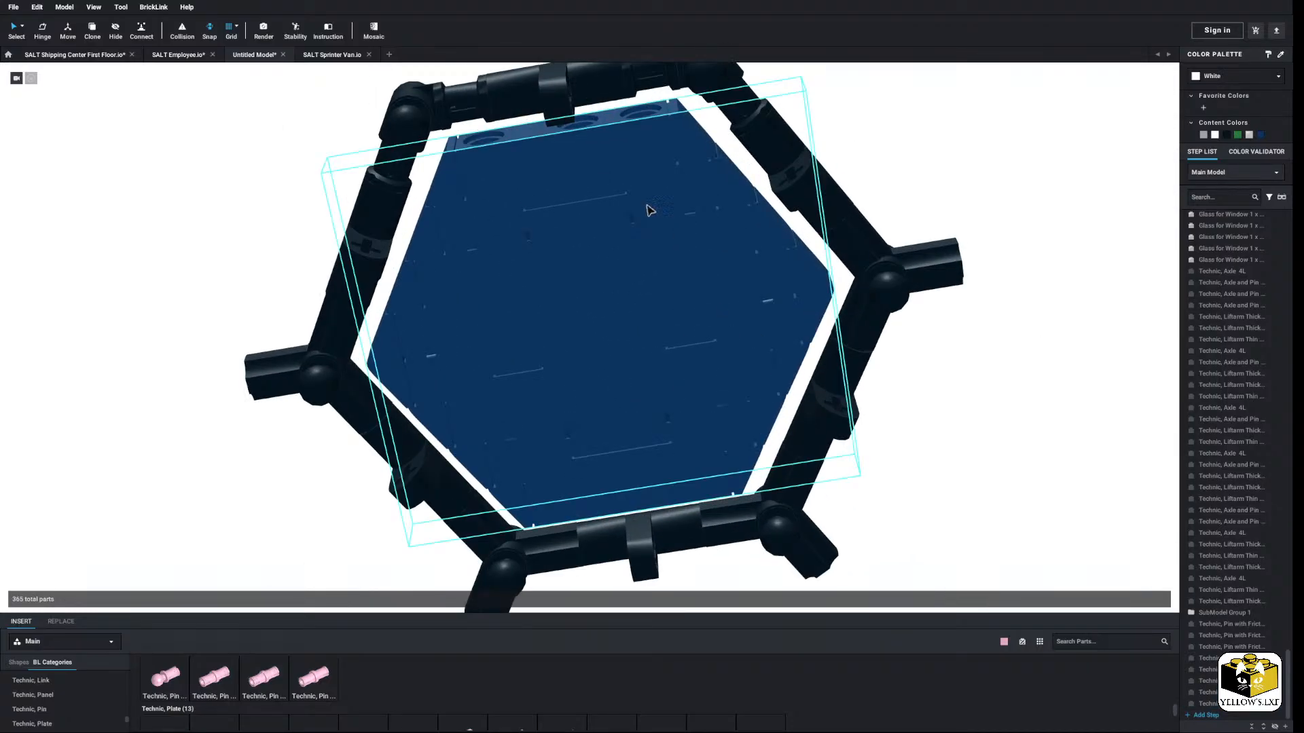
double_click(577, 148)
ctrl+click(642, 478)
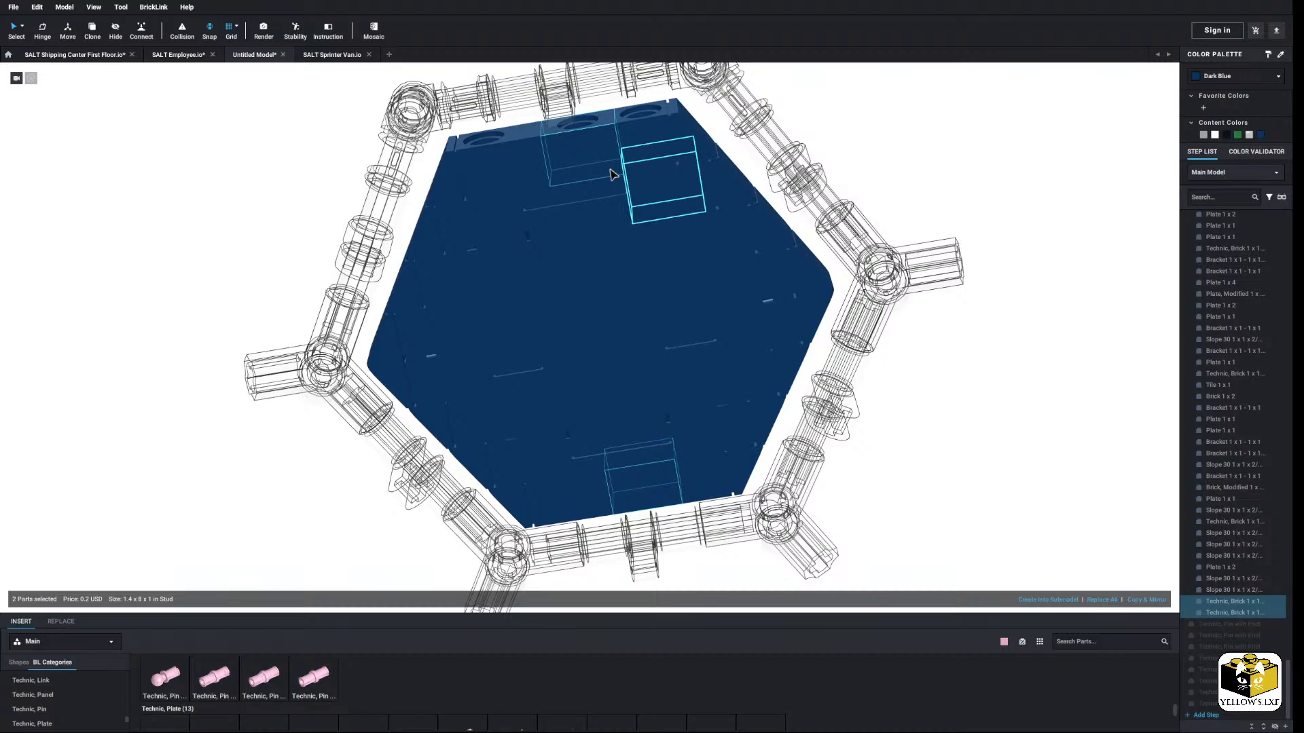
click(1099, 600)
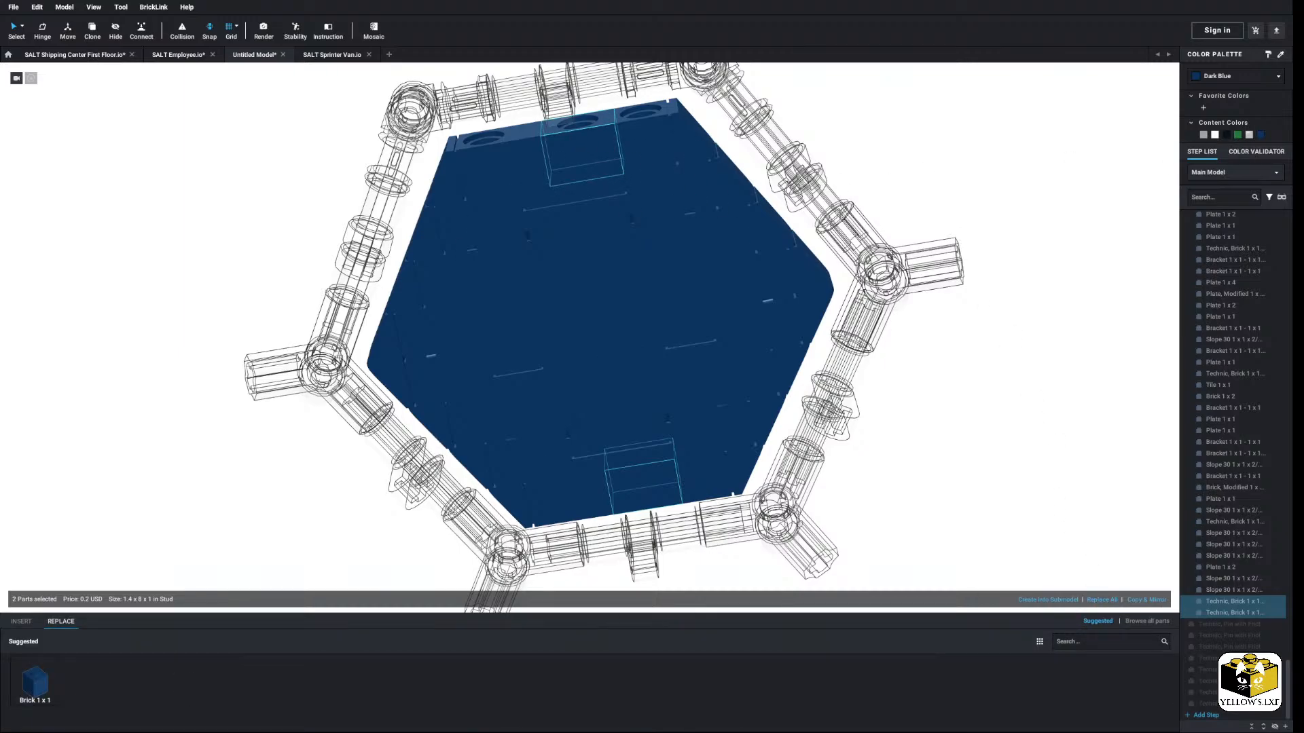
click(45, 690)
click(185, 382)
scroll(180, 385, down, 6)
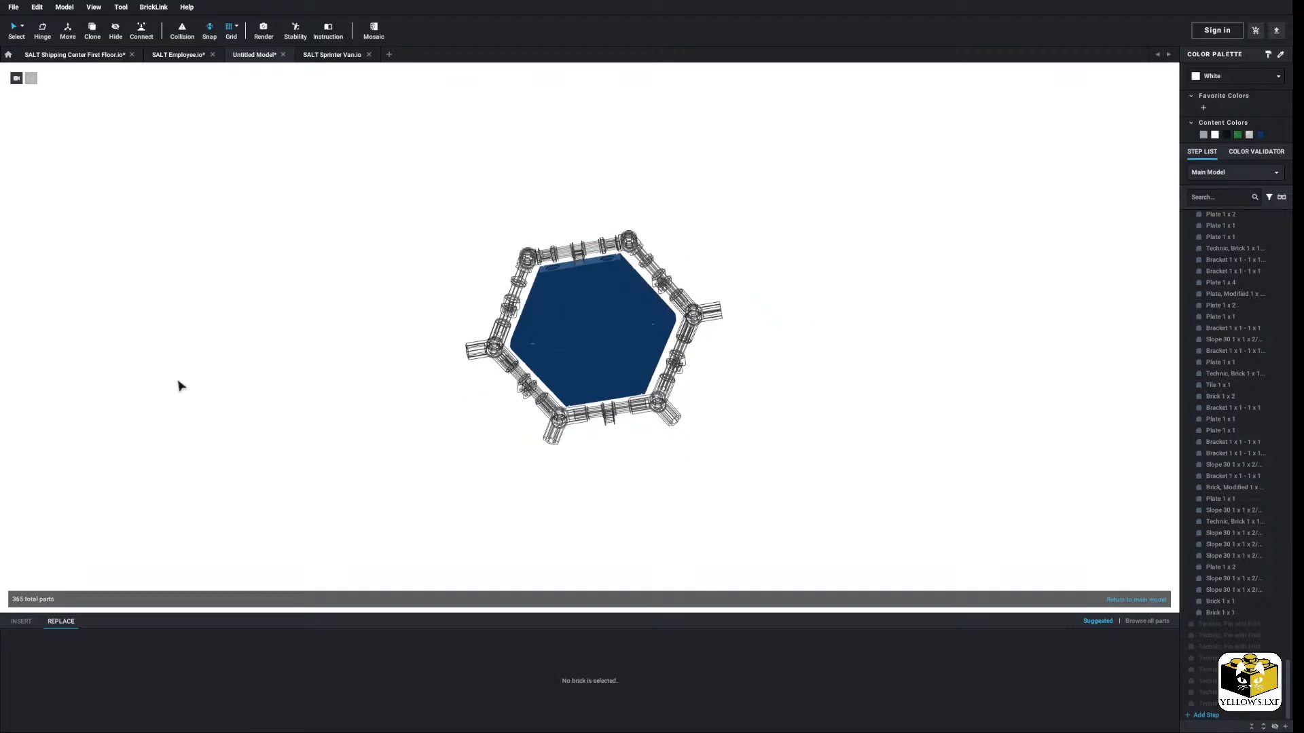
right_drag(179, 385, 270, 330)
double_click(240, 400)
Step: Delete the two tow ball pins from the opposite corners of the frame that have the outward axle connectors
scroll(251, 411, up, 5)
scroll(265, 329, up, 5)
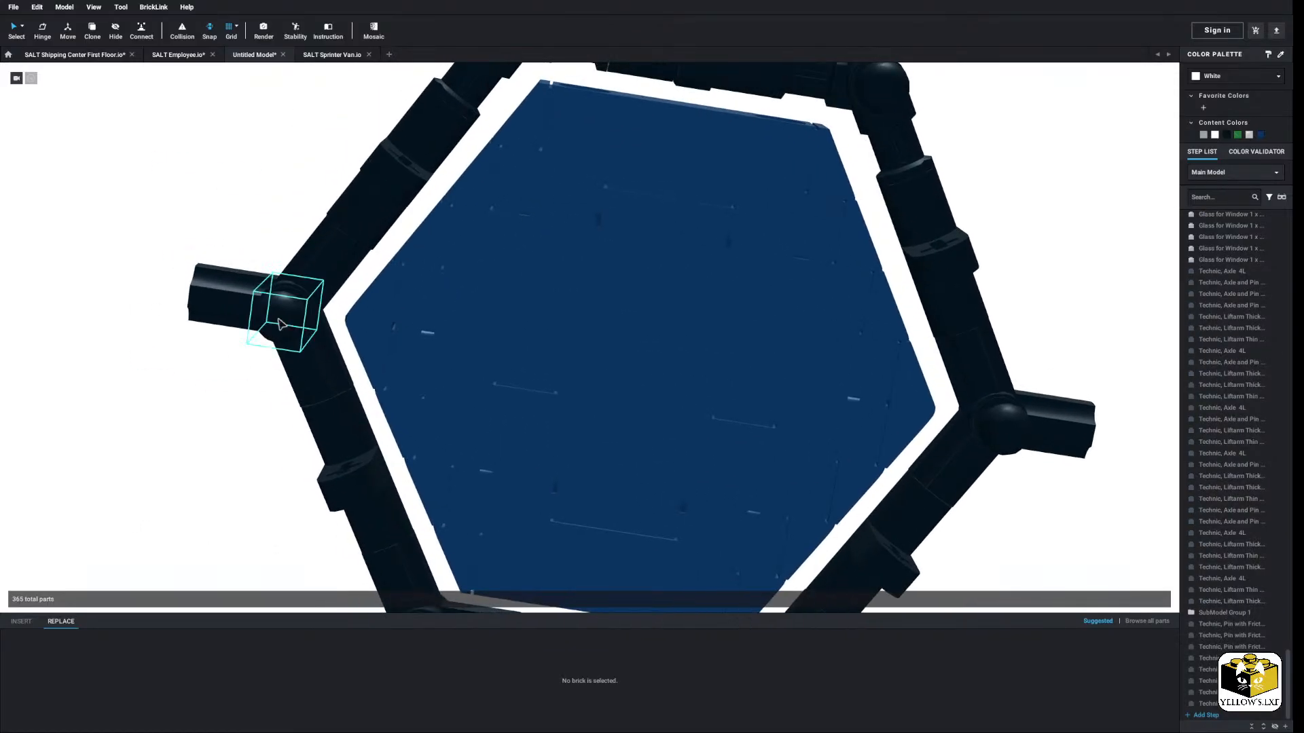
click(1019, 436)
right_drag(377, 307, 384, 334)
click(384, 335)
right_click(872, 397)
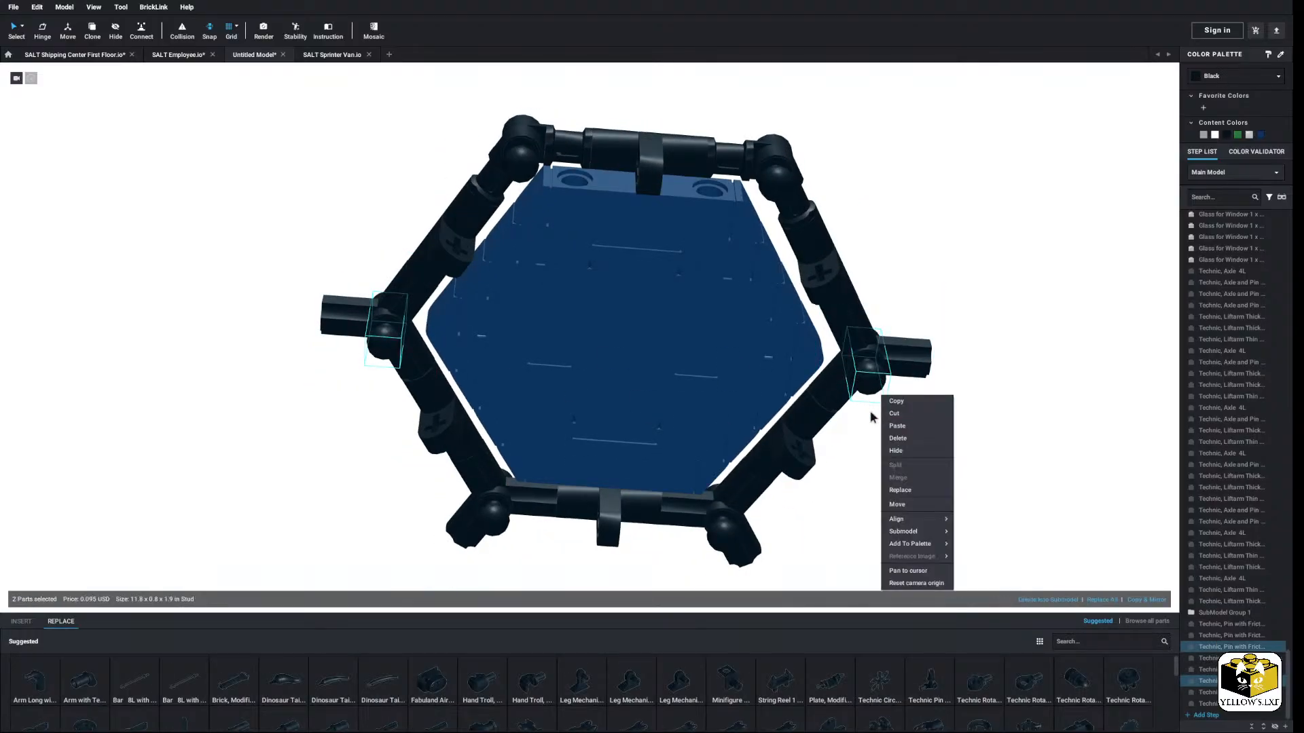
click(896, 425)
Step: Try a Plate, Round 1 x 1 on one emptied corner hole and remove it again
click(21, 622)
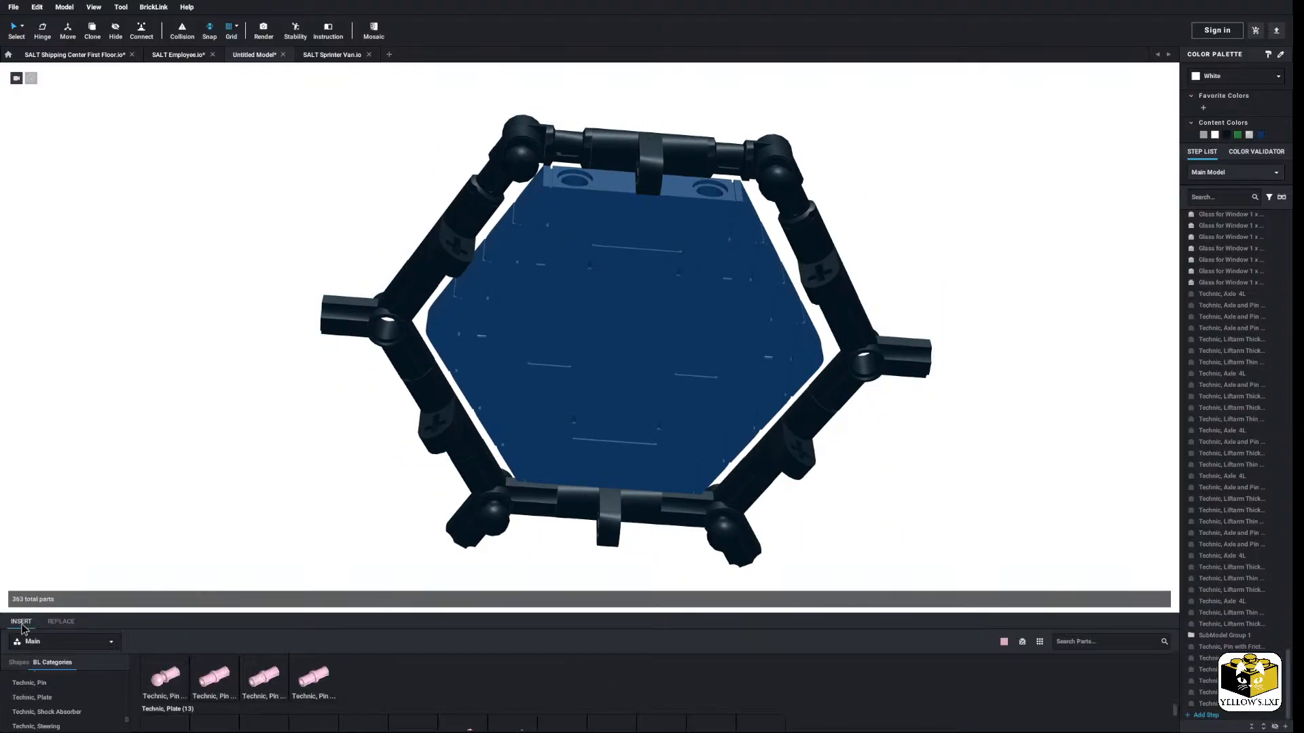
click(27, 707)
drag(171, 699, 311, 340)
scroll(250, 506, up, 3)
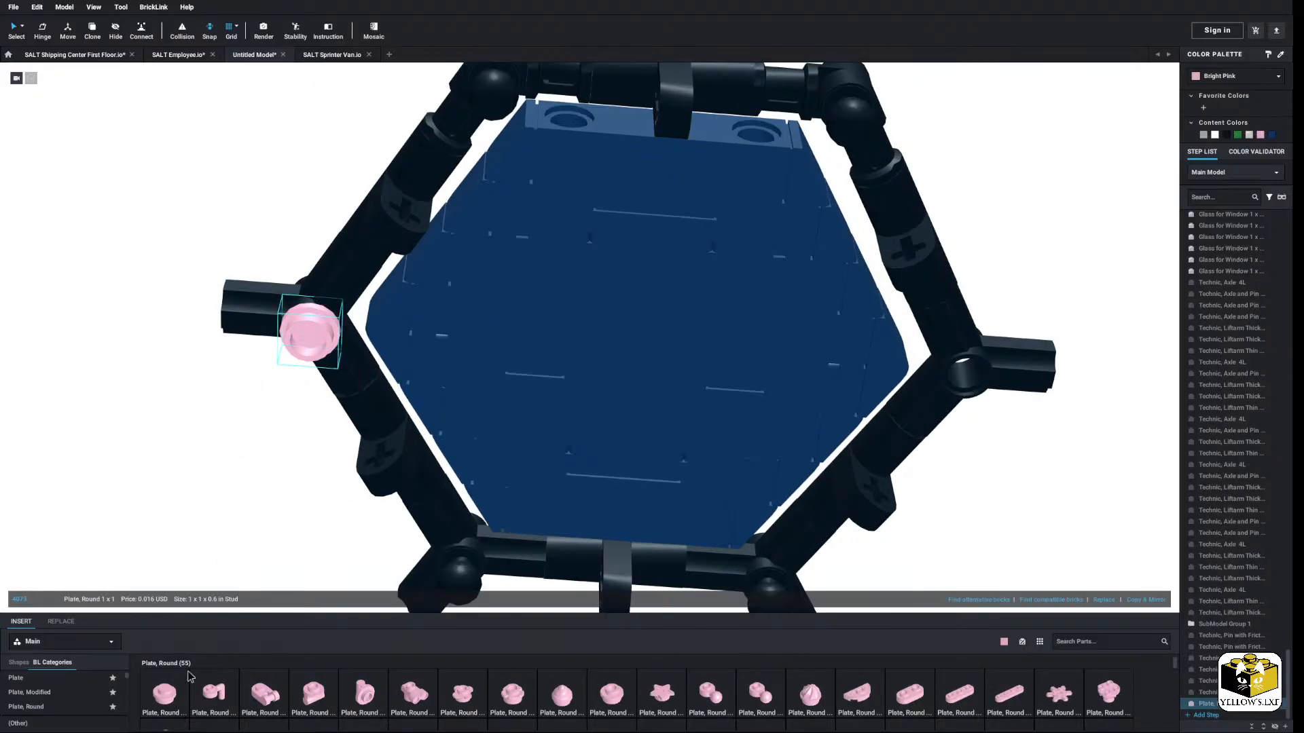
right_click(313, 348)
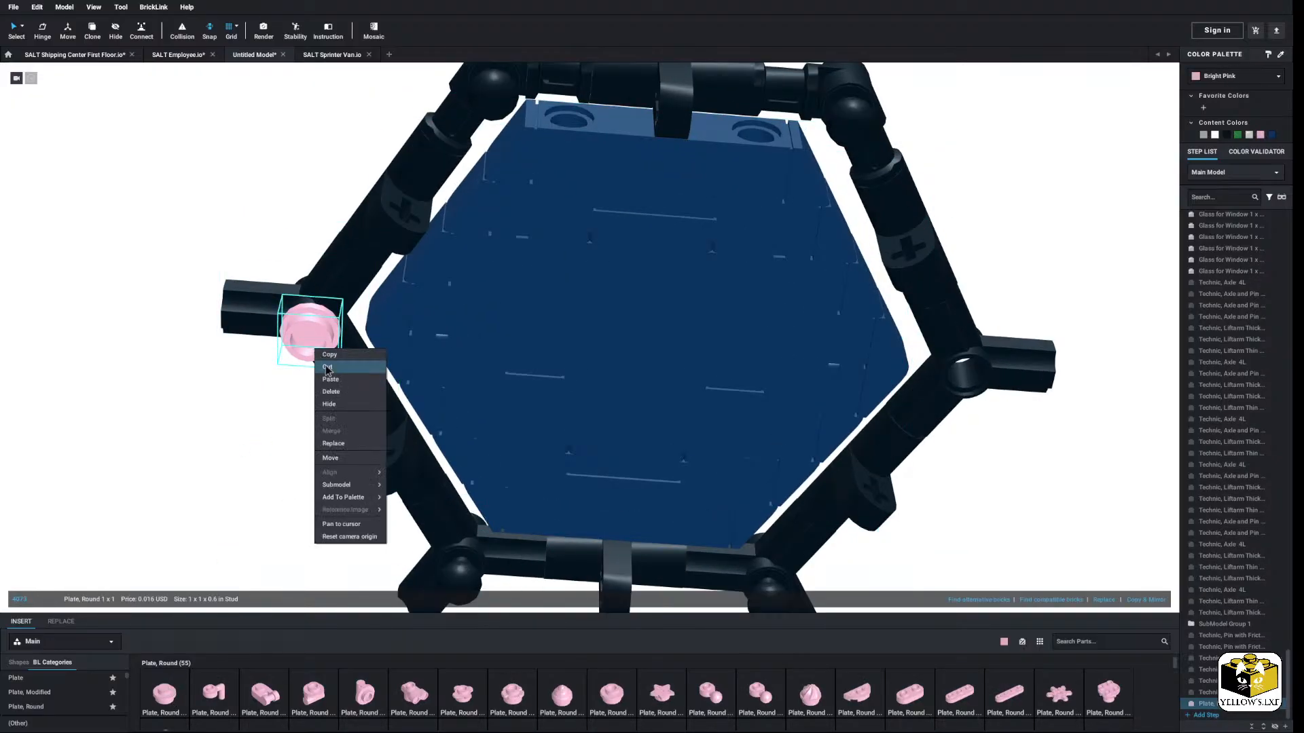
click(338, 393)
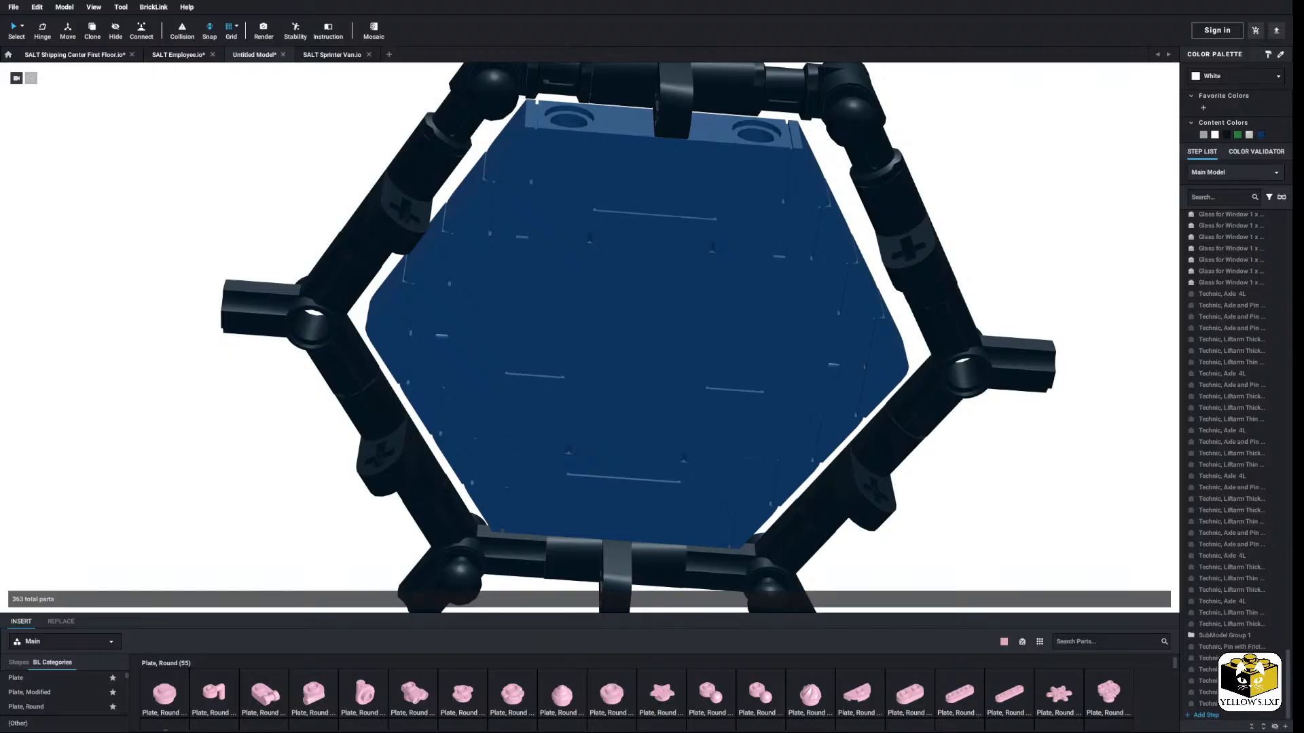
Step: Try a Bar 1L with 1 x 1 Round Plate with Hollow Stud on the emptied corner and delete it
middle_drag(176, 513, 115, 542)
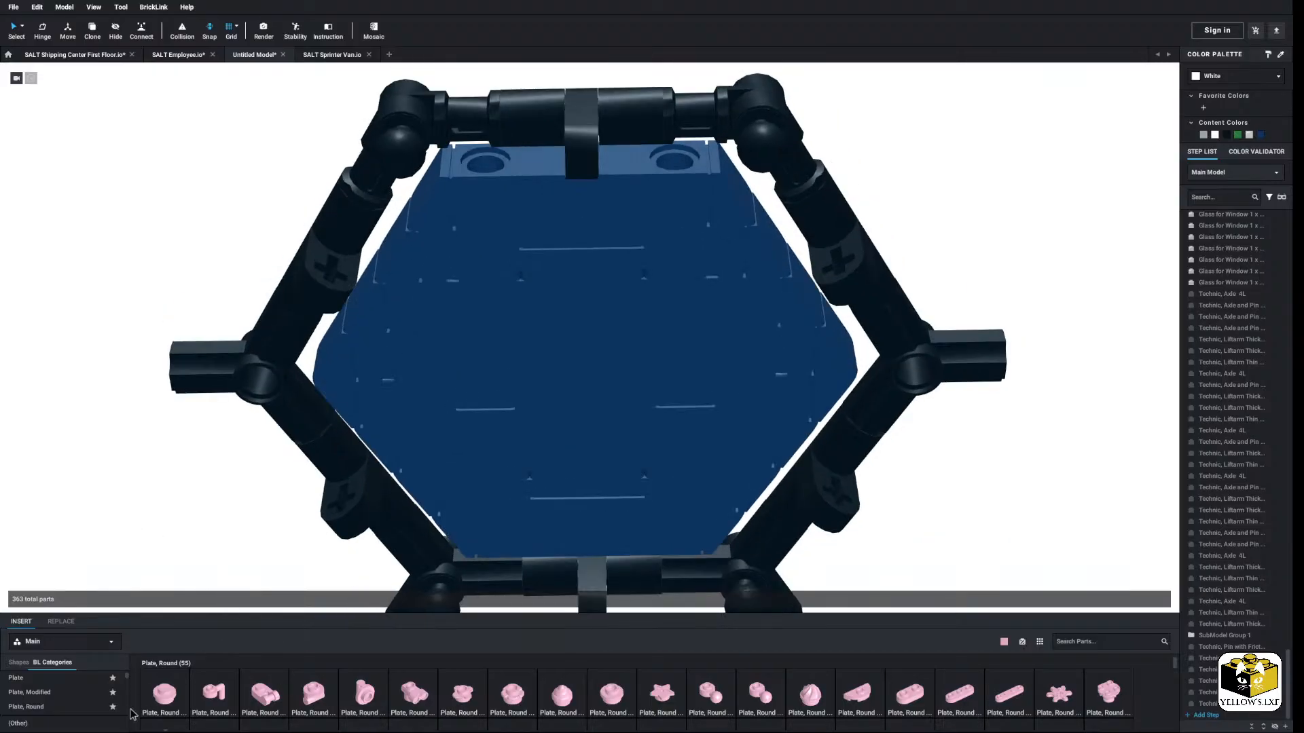
scroll(51, 707, up, 10)
click(52, 728)
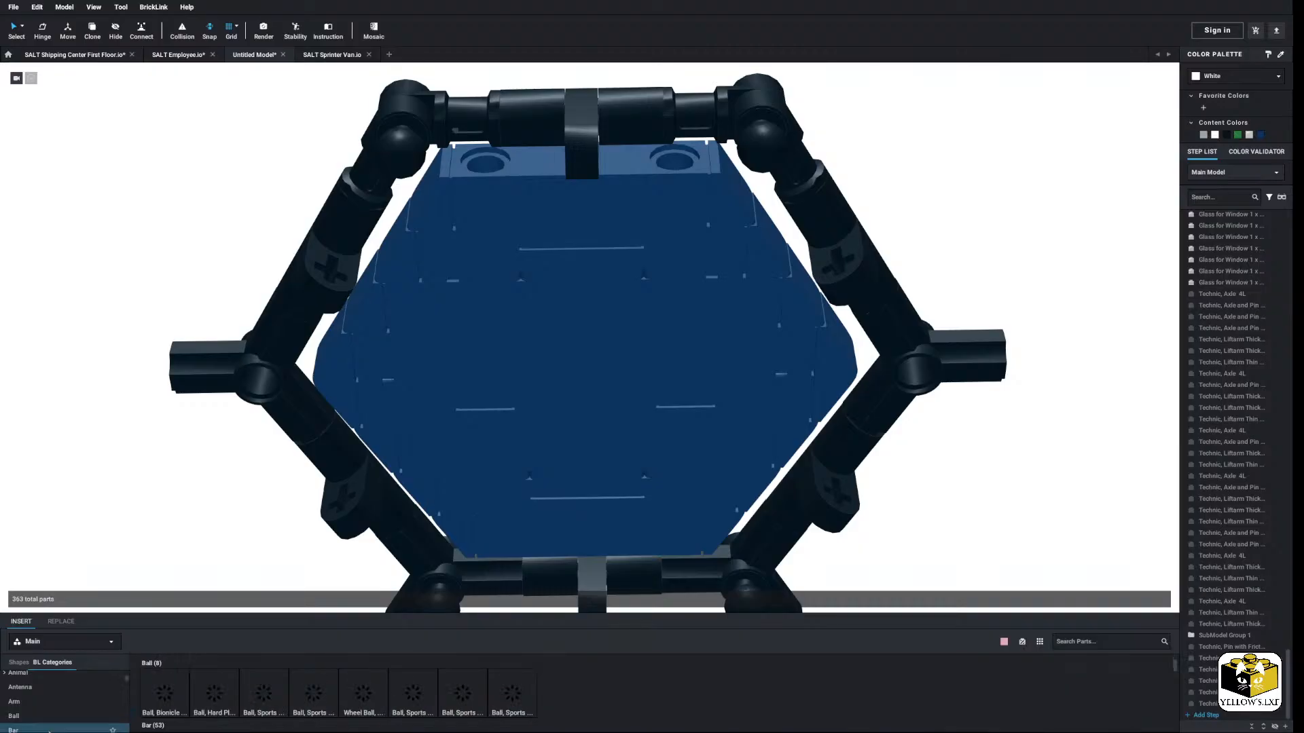
drag(163, 689, 257, 381)
right_drag(214, 466, 231, 373)
right_click(253, 319)
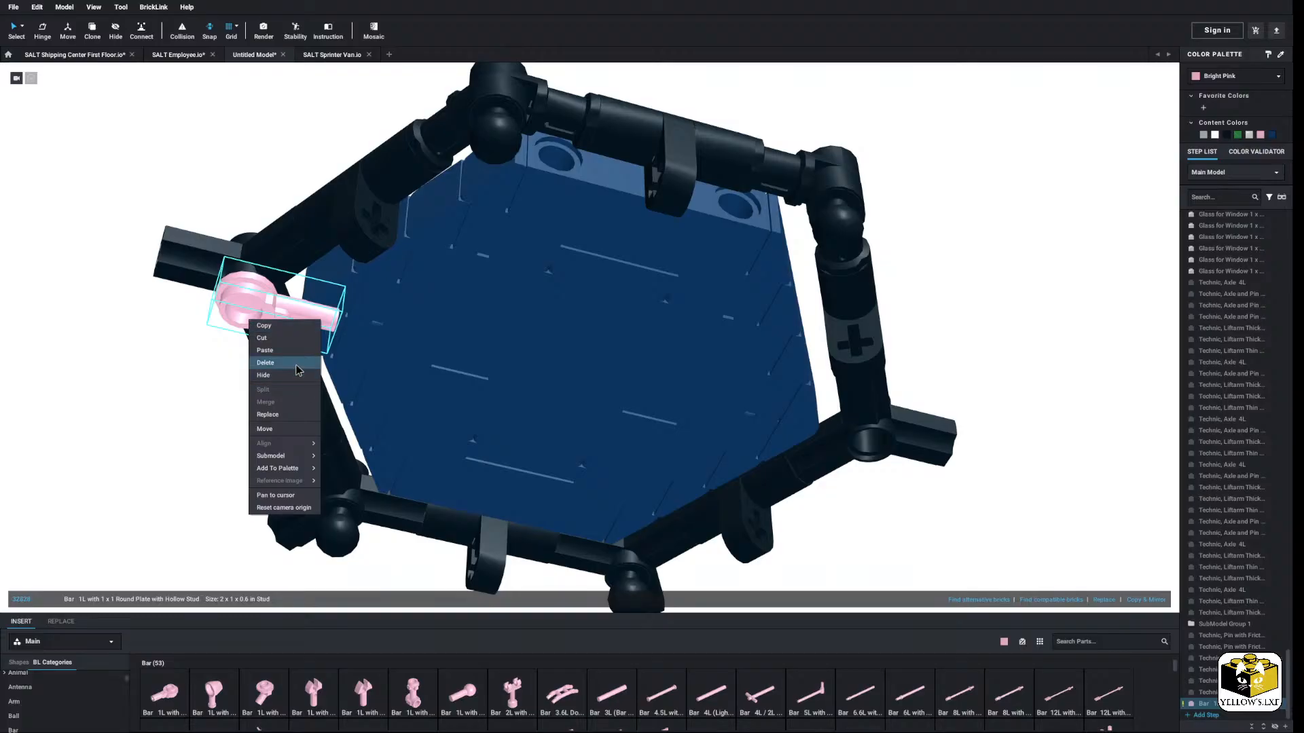
click(271, 365)
Step: Place a Plate, Round 1 x 1 on each of the two emptied corner holes and color both black
scroll(77, 689, down, 1)
scroll(76, 689, down, 10)
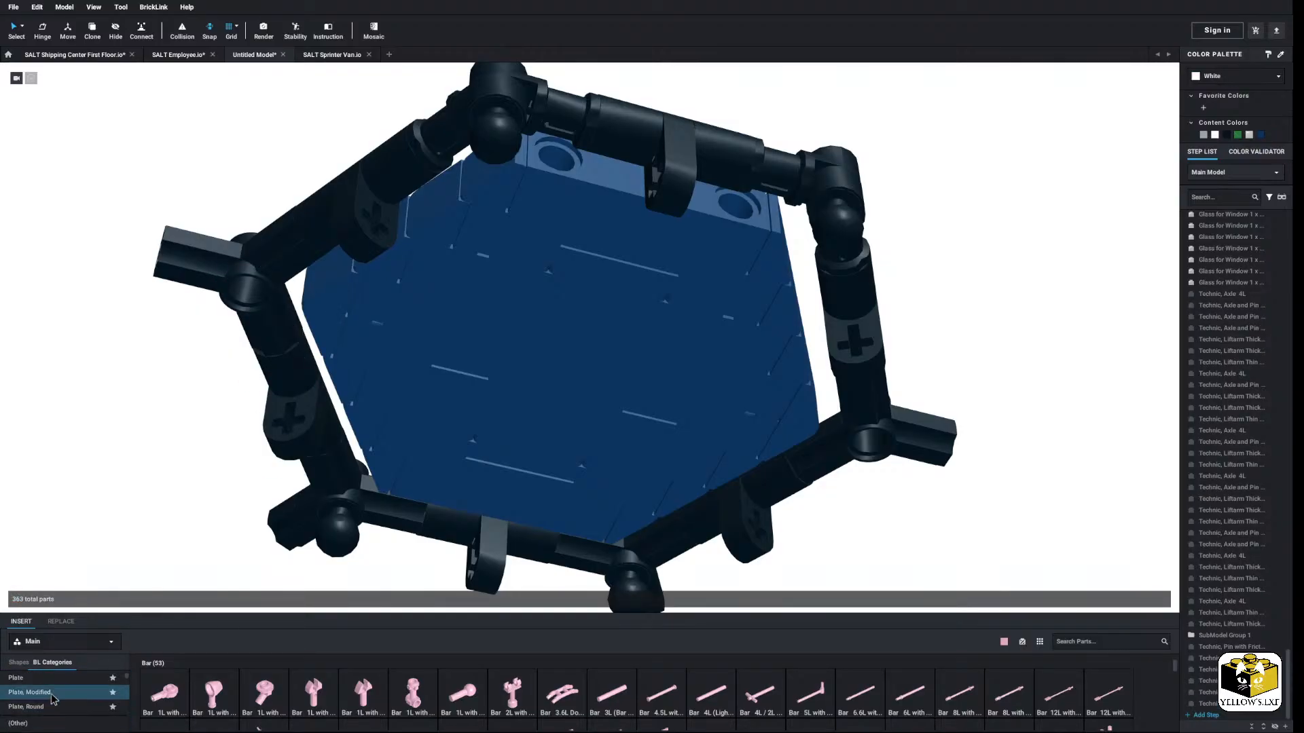
click(87, 704)
drag(168, 700, 253, 292)
drag(165, 686, 876, 443)
mouse_move(876, 449)
right_down()
mouse_move(854, 534)
mouse_move(879, 446)
right_up()
right_click(864, 430)
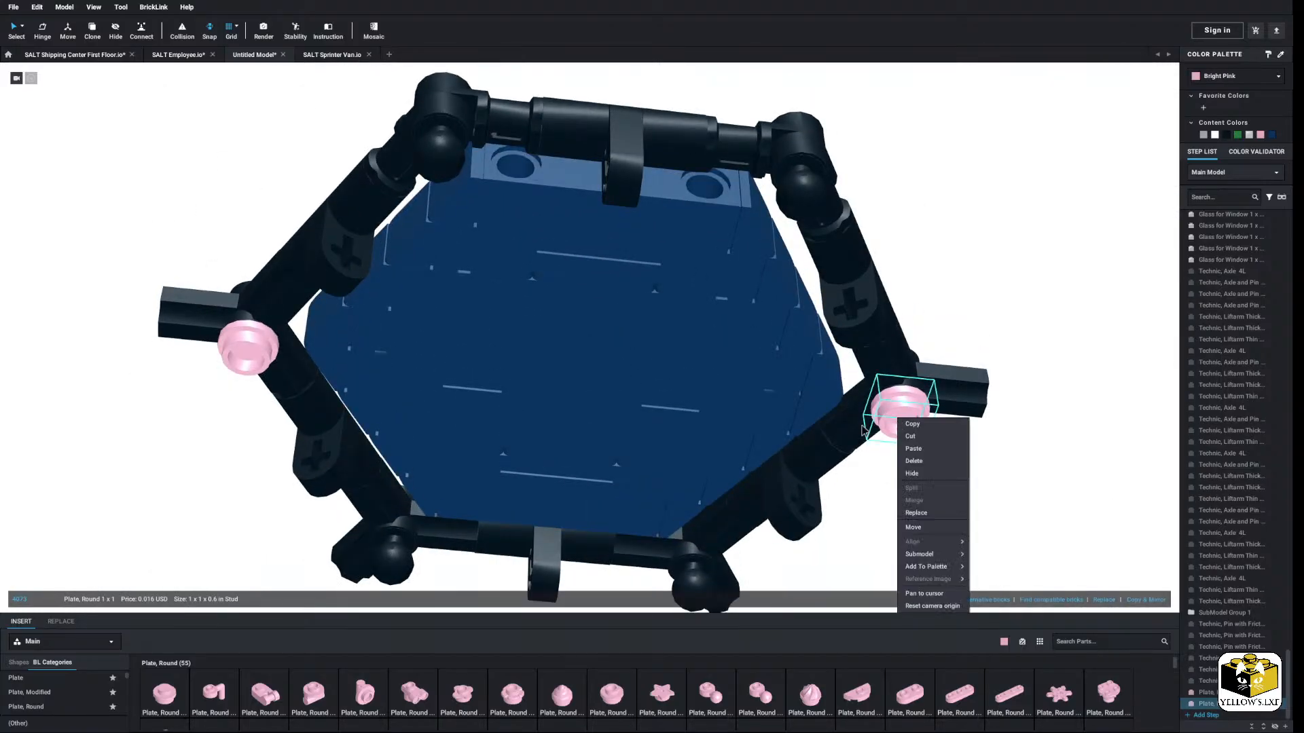
click(242, 385)
ctrl+click(246, 347)
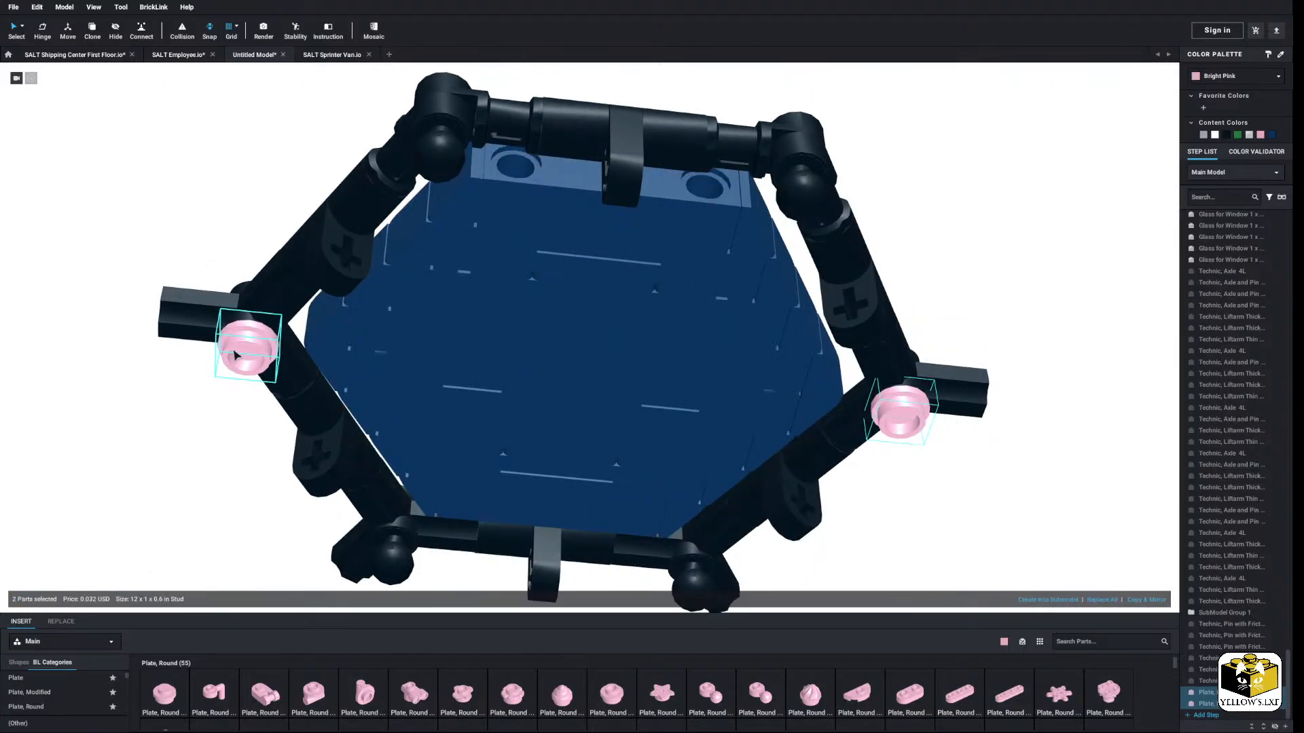
click(1227, 135)
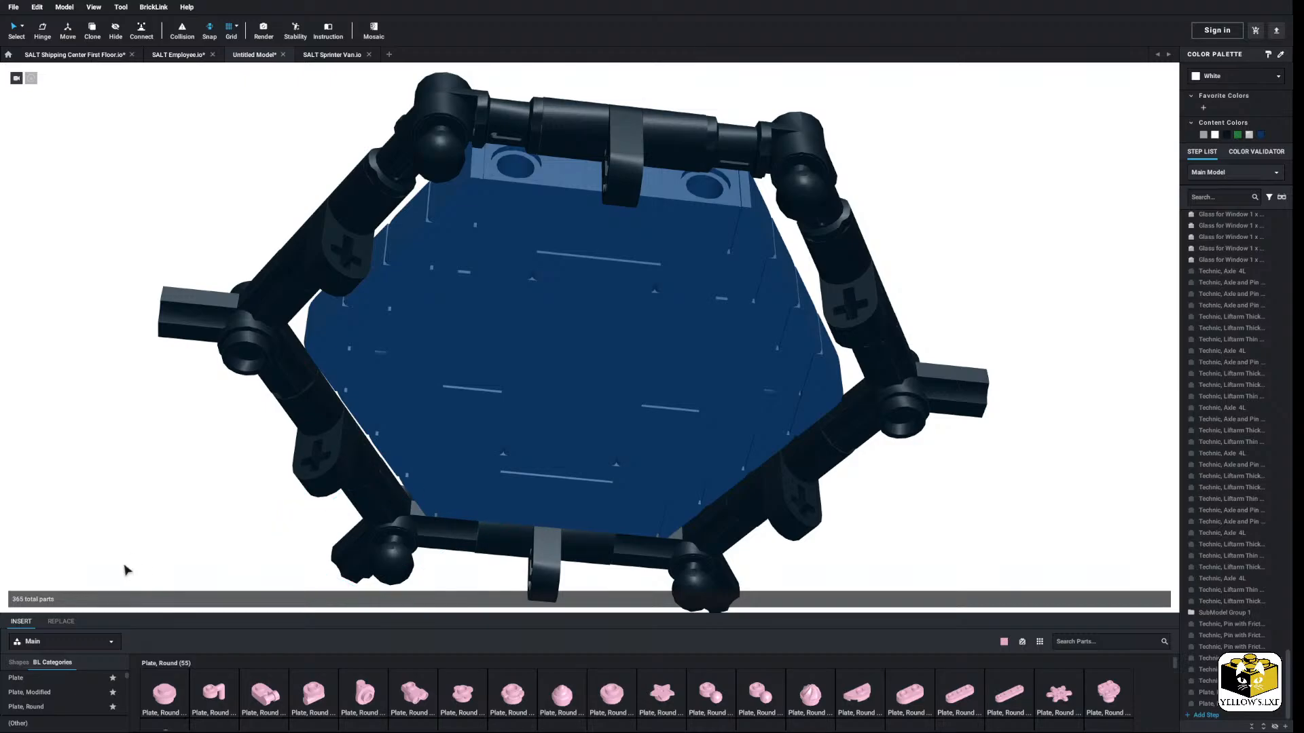
Step: Try a Technic Pin 1/2 without Friction Ridges beside the frame, check its available colors and delete it
scroll(162, 516, down, 3)
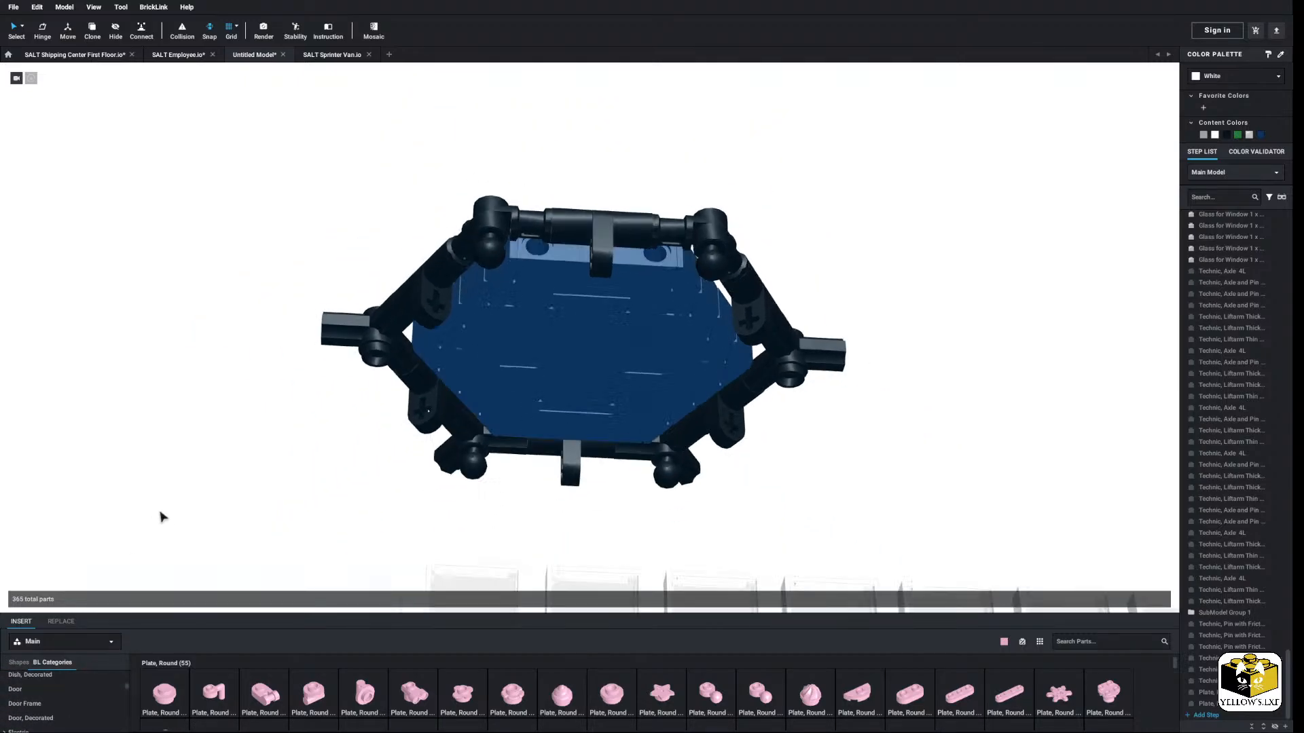
right_drag(162, 516, 150, 605)
scroll(79, 699, down, 15)
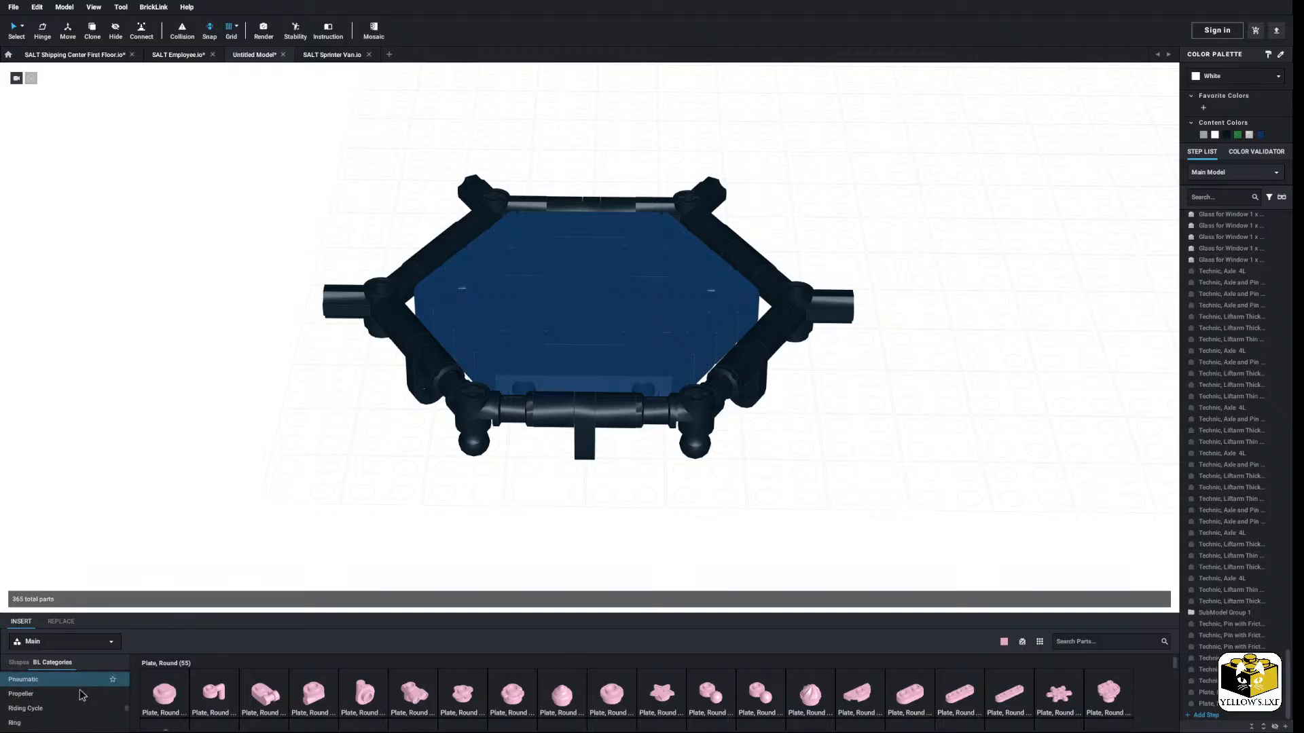
scroll(80, 695, down, 10)
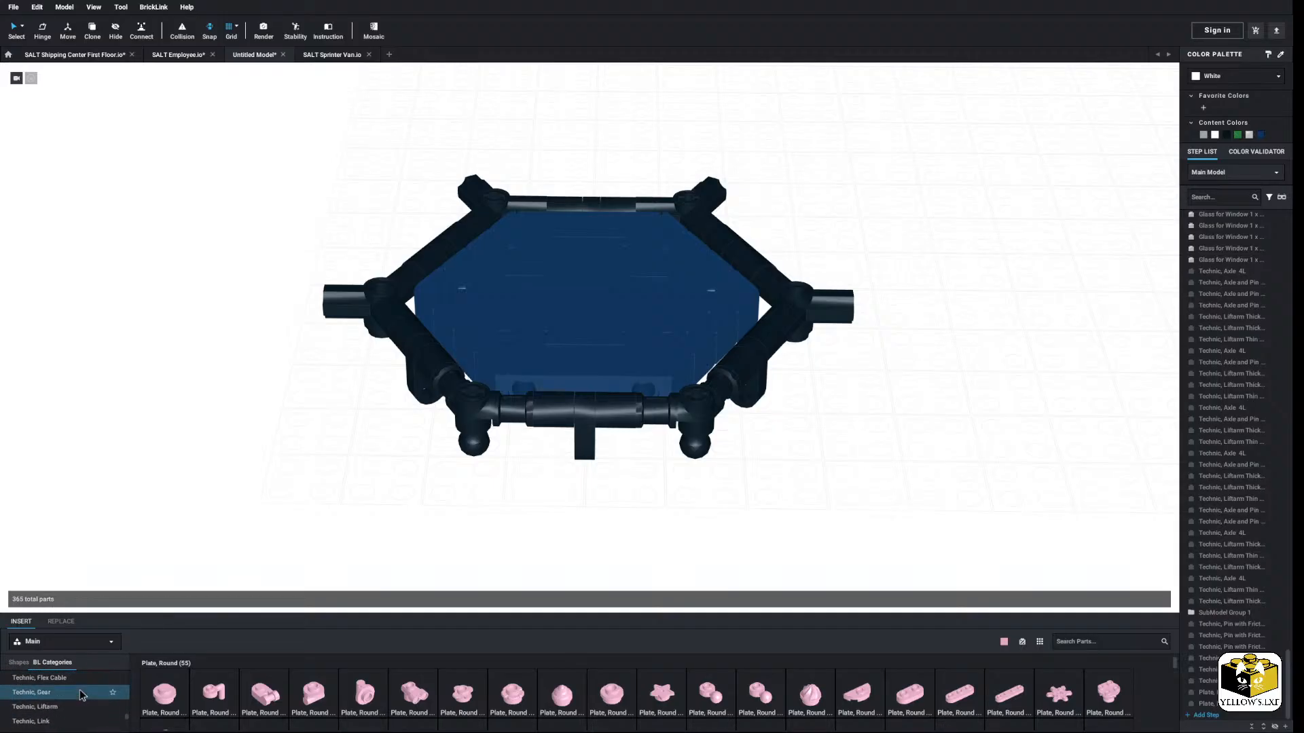
scroll(80, 695, down, 2)
click(78, 722)
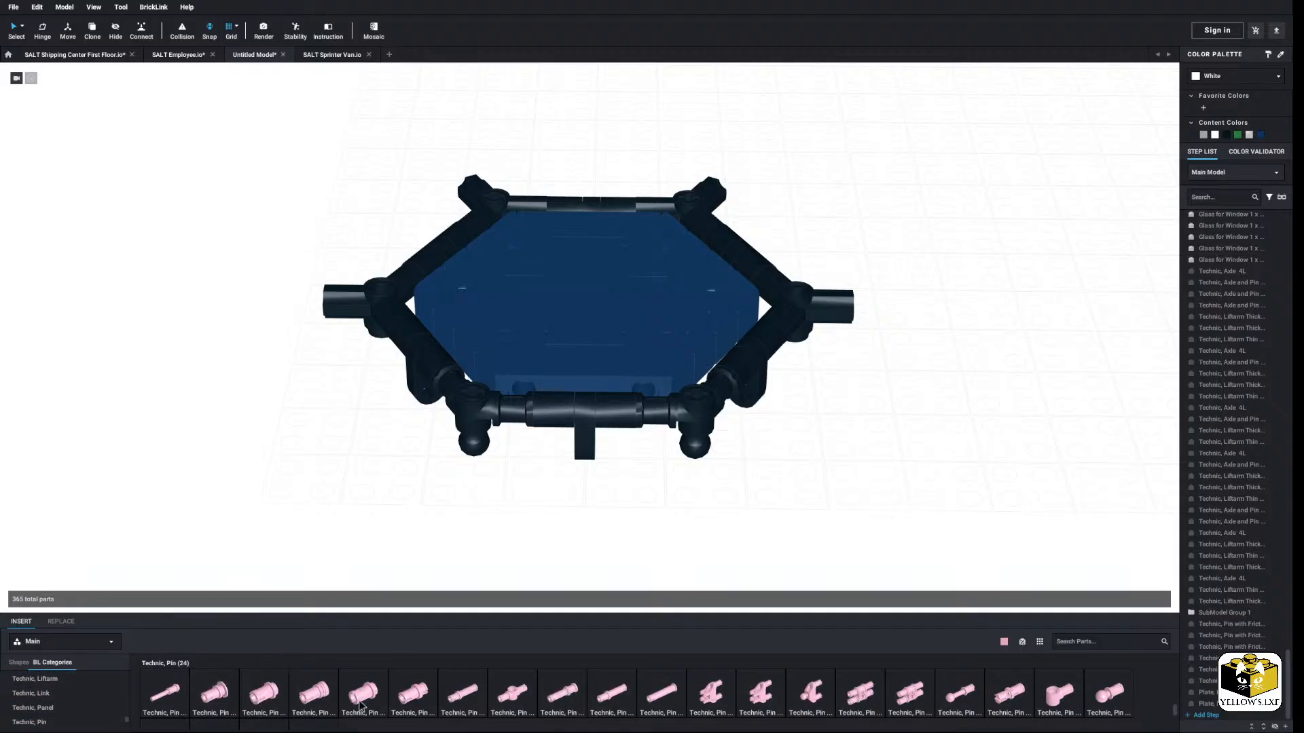
drag(367, 709, 250, 450)
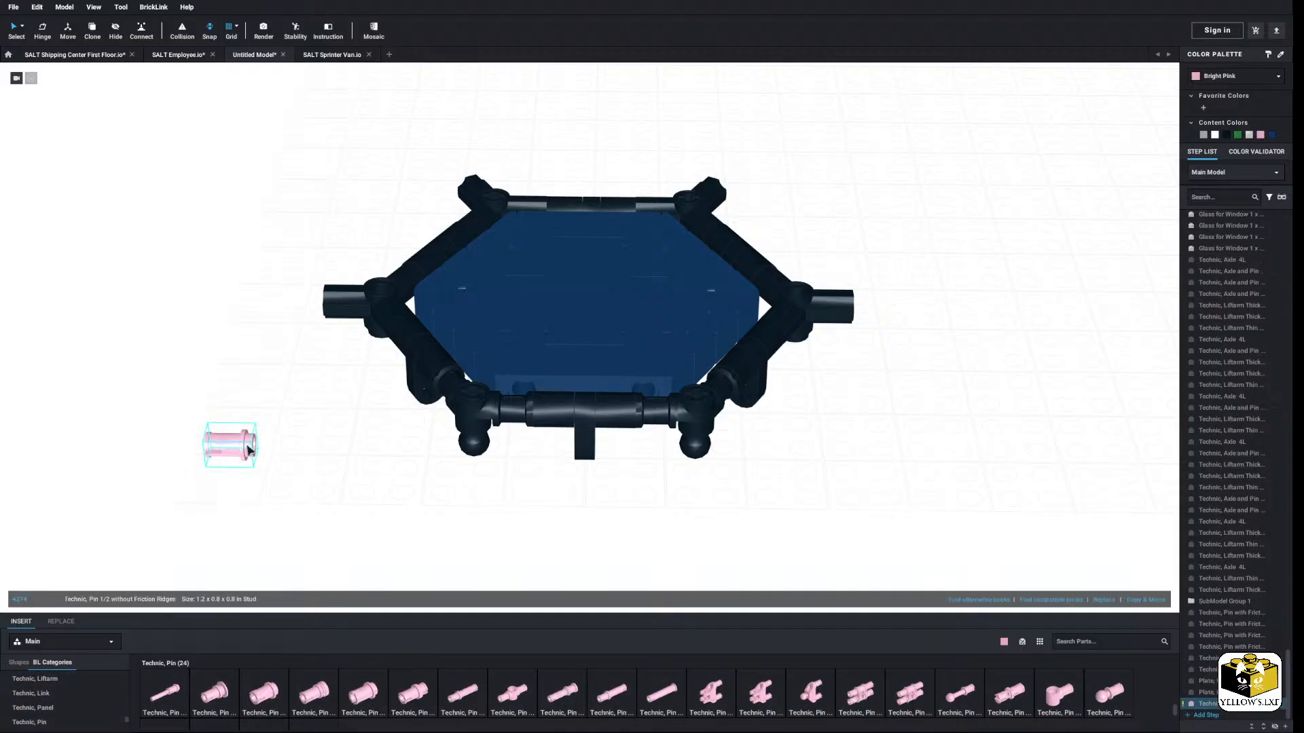
click(1211, 77)
click(403, 512)
right_click(252, 452)
click(308, 532)
Step: Place a Technic Pin 1/2 with Friction Ridges beside the frame and color it Dark Bluish Gray
drag(271, 677, 207, 346)
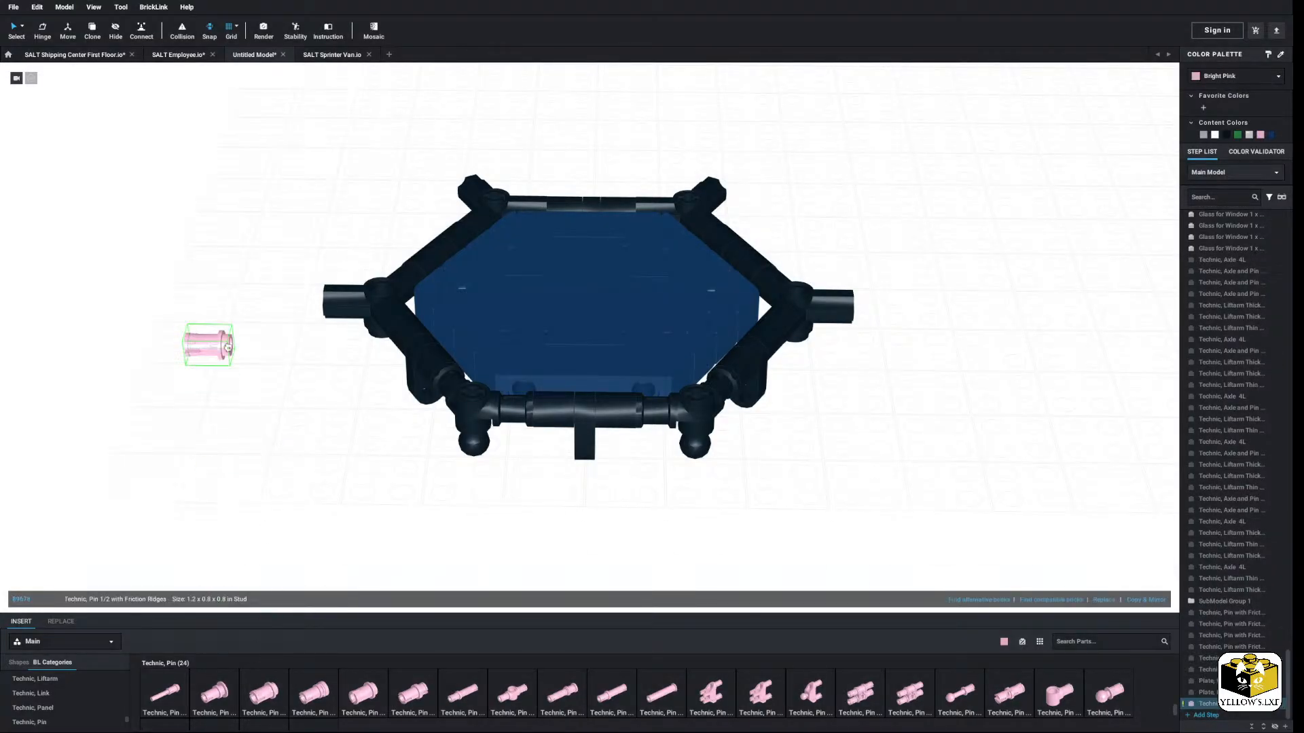
click(1234, 80)
click(1239, 105)
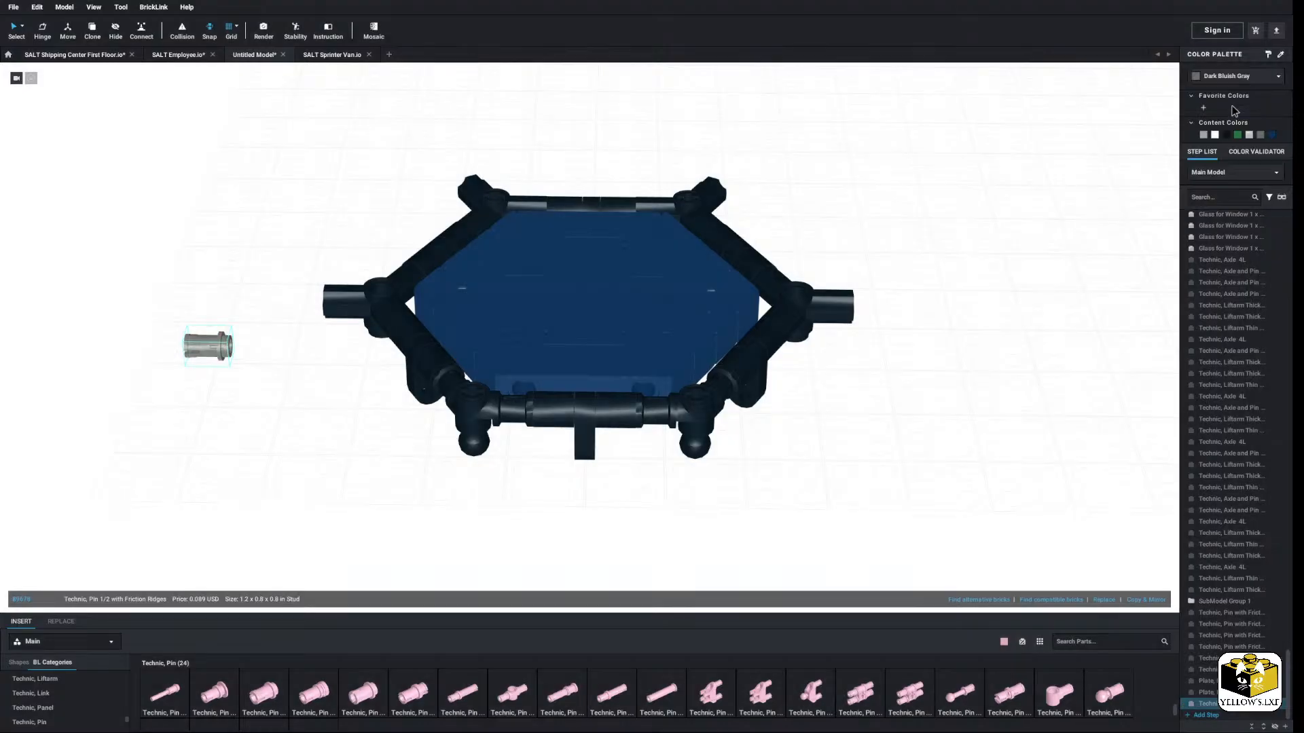
click(343, 436)
Step: Delete the black round plates and tow ball pins from all six corners of the frame
right_drag(344, 437, 300, 340)
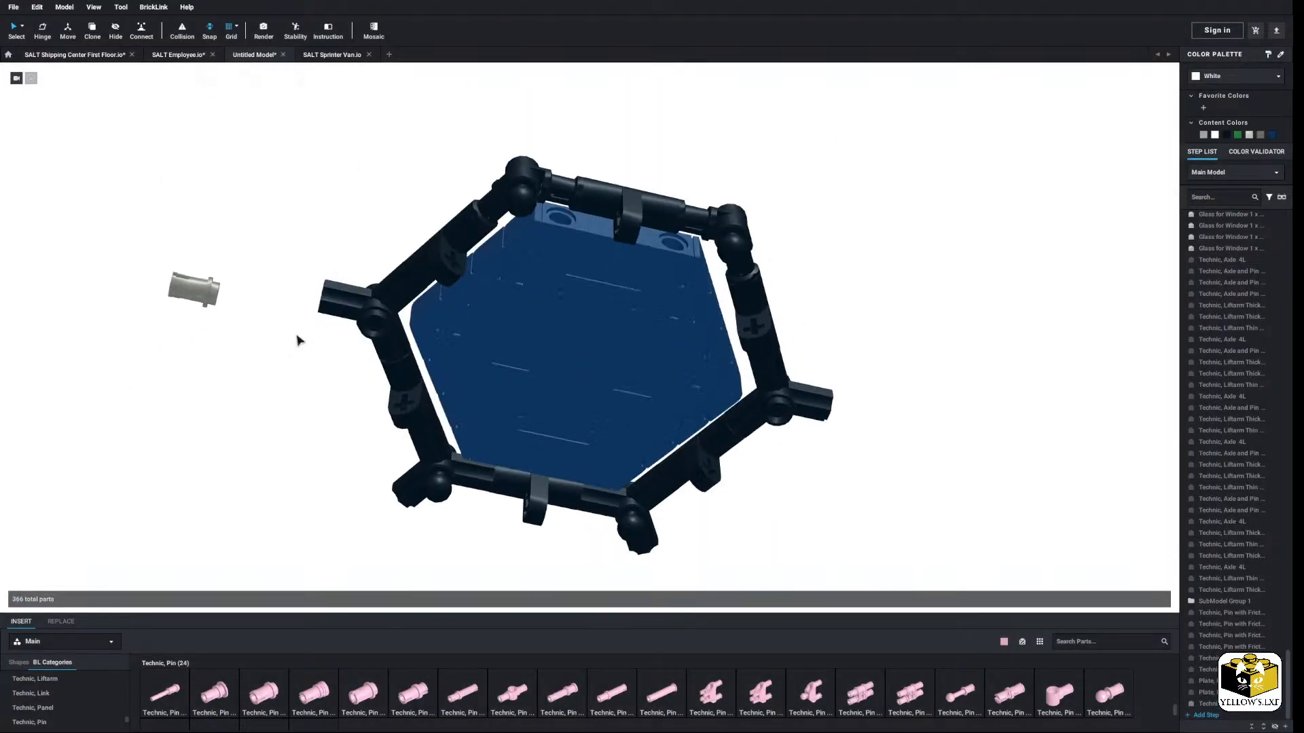
click(374, 318)
shift+click(533, 197)
shift+click(730, 235)
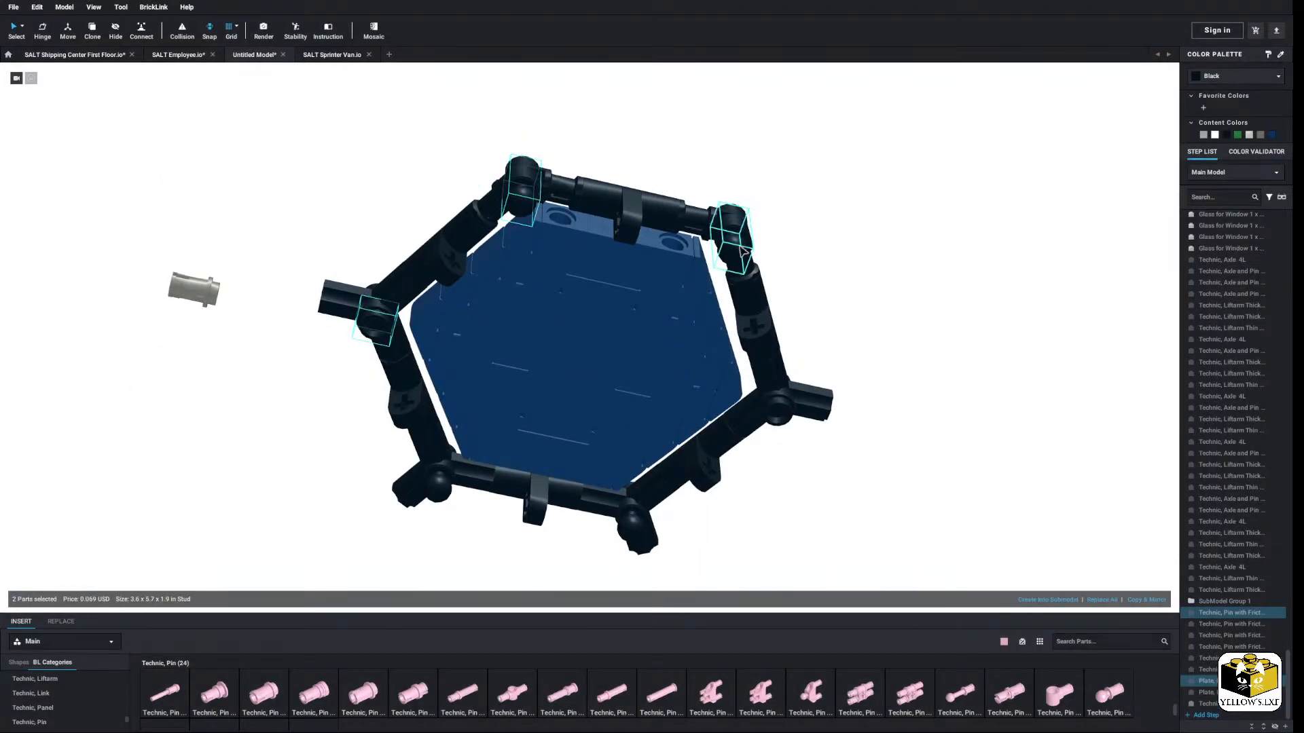
shift+click(777, 406)
shift+click(632, 529)
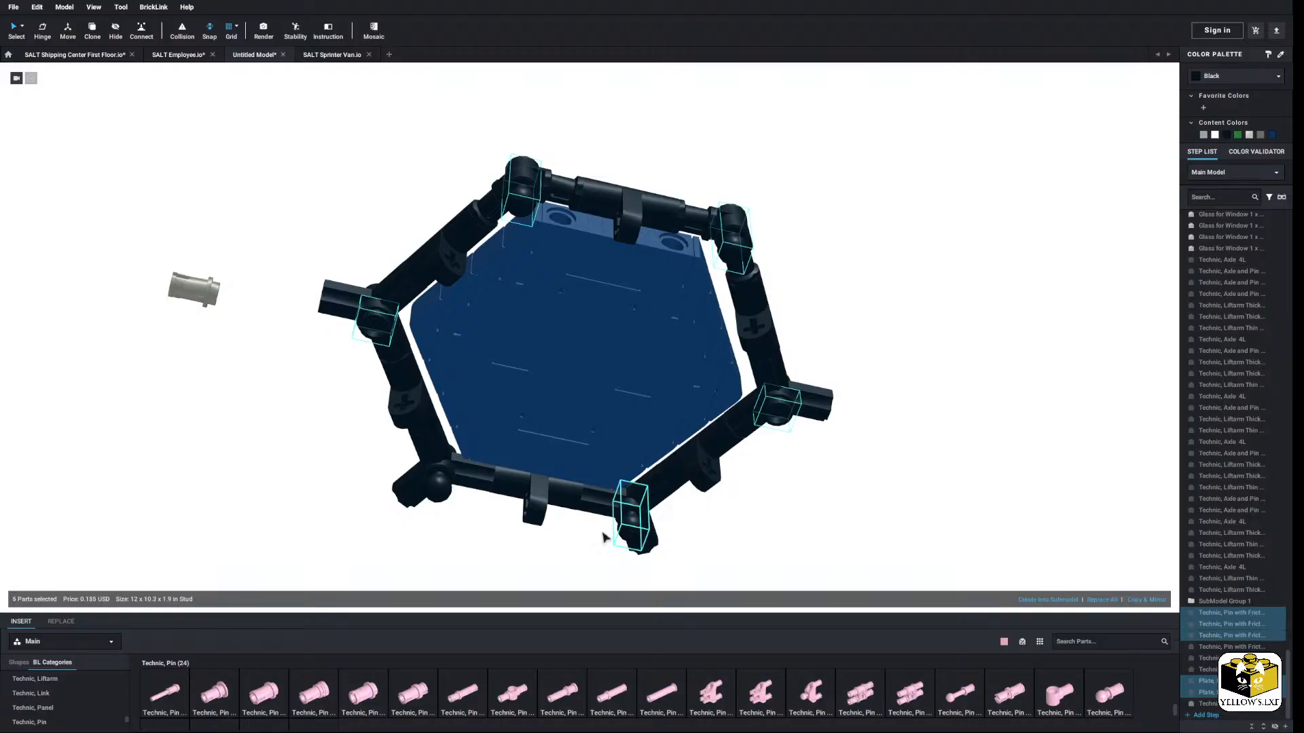
shift+click(439, 487)
right_click(439, 487)
click(465, 531)
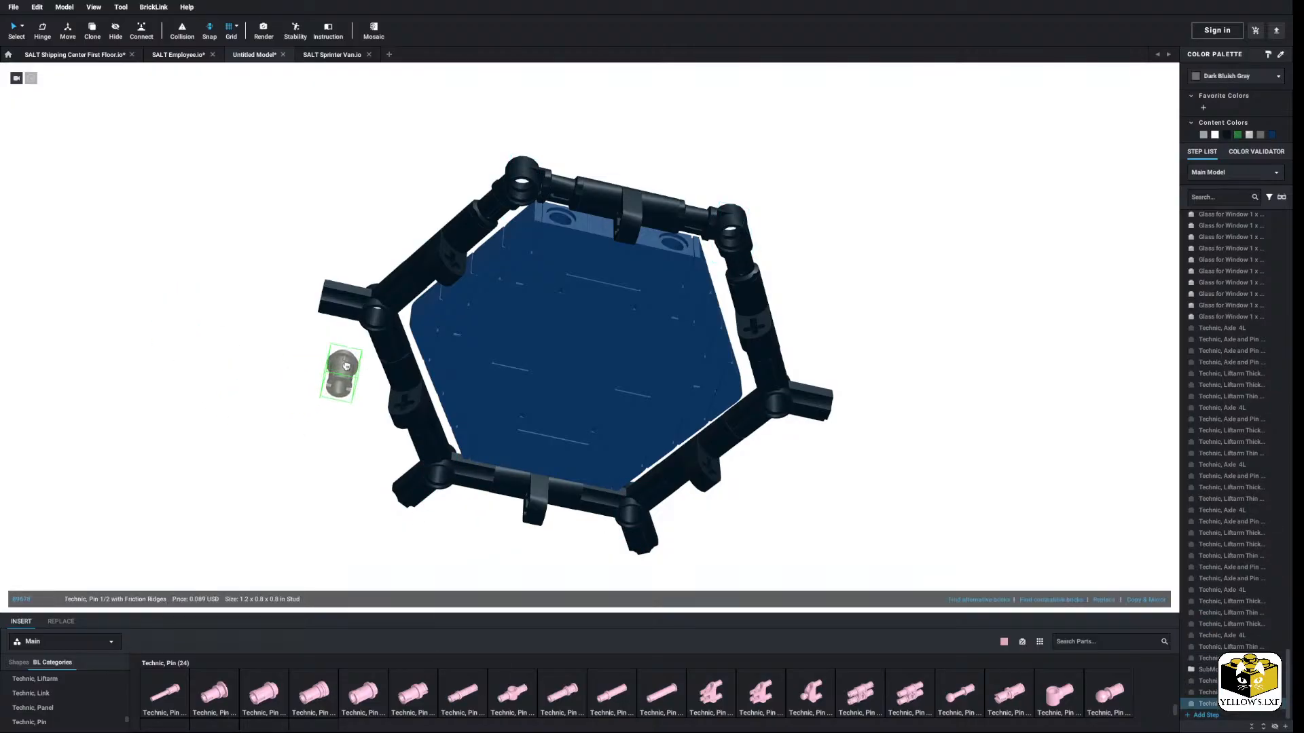
Step: Fit the Dark Bluish Gray half pin into one empty corner hole and paste a copy into the neighbouring corner
click(376, 318)
right_click(322, 373)
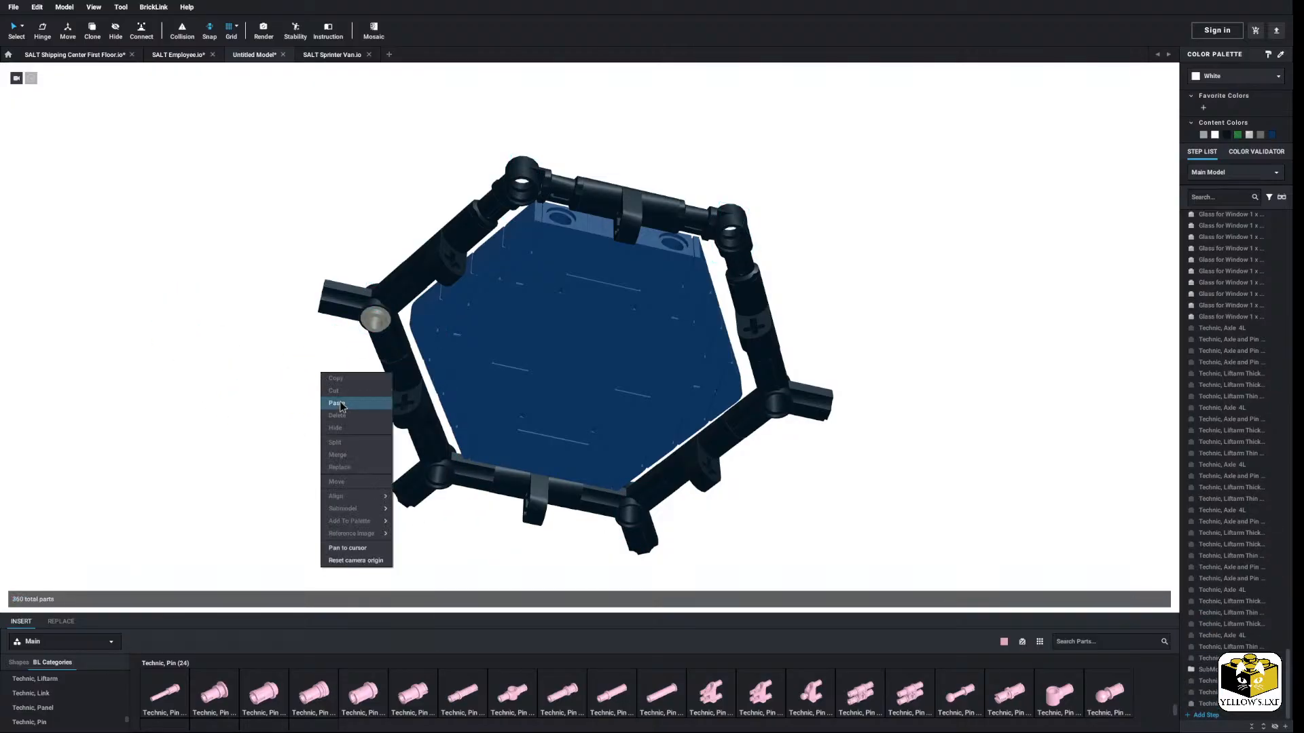
click(335, 406)
click(522, 192)
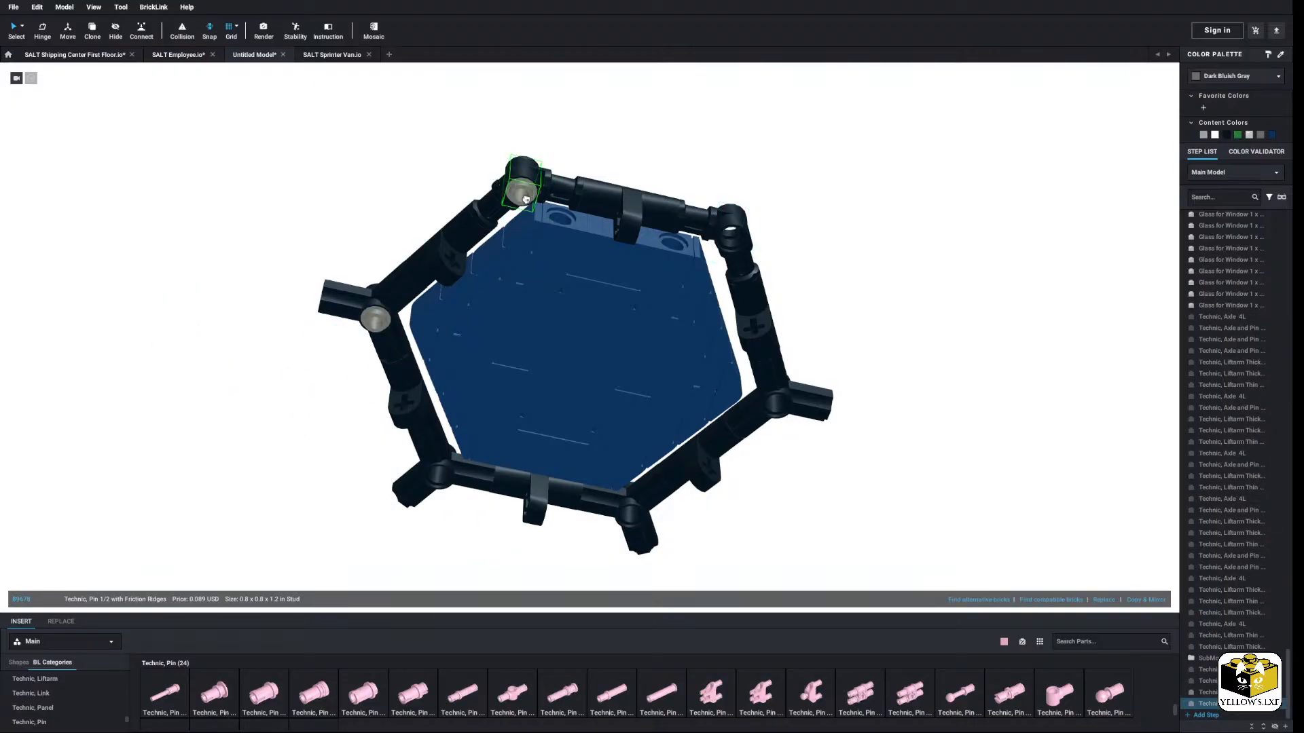
Step: Copy the two fitted half pins together and paste the pair for the next empty corners
shift+click(377, 325)
right_click(377, 325)
click(393, 332)
right_click(286, 377)
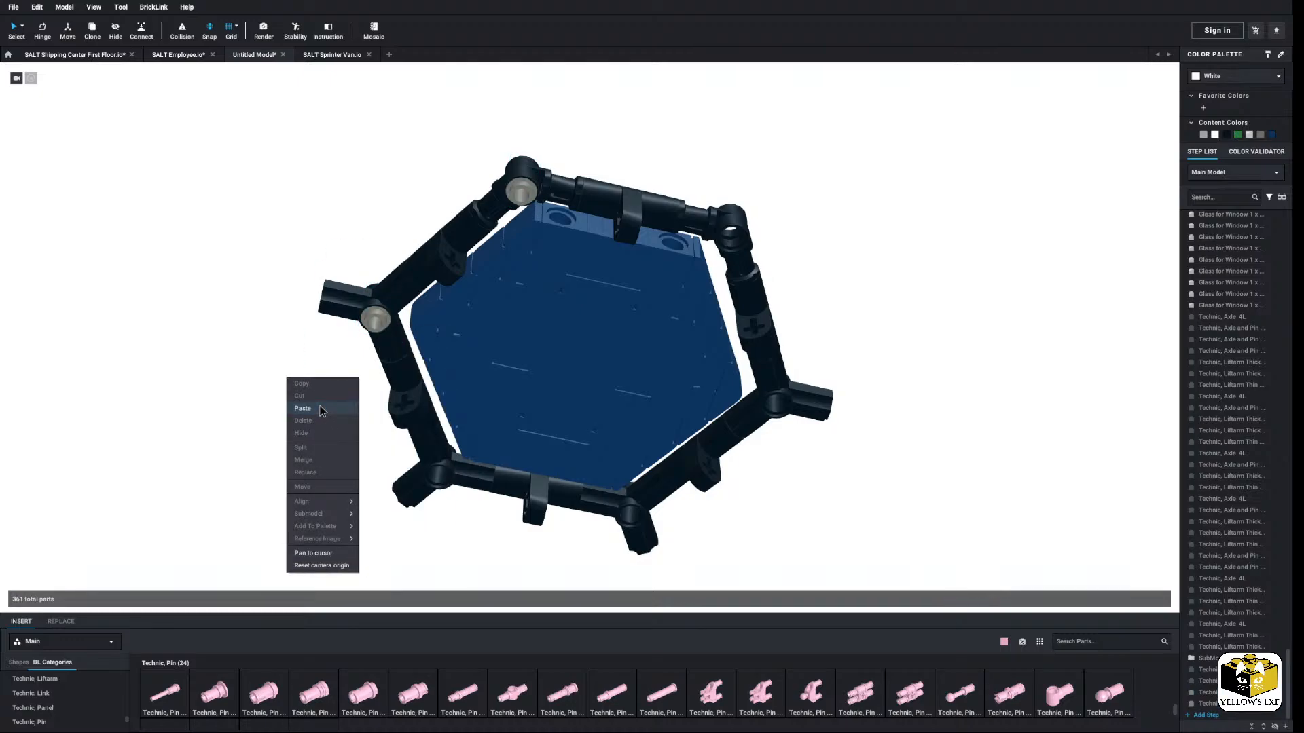
Step: Paste four copies of the Technic, Pin 1/2 into the remaining corner joints of the hexagonal frame
click(303, 408)
click(597, 533)
right_click(442, 521)
click(458, 551)
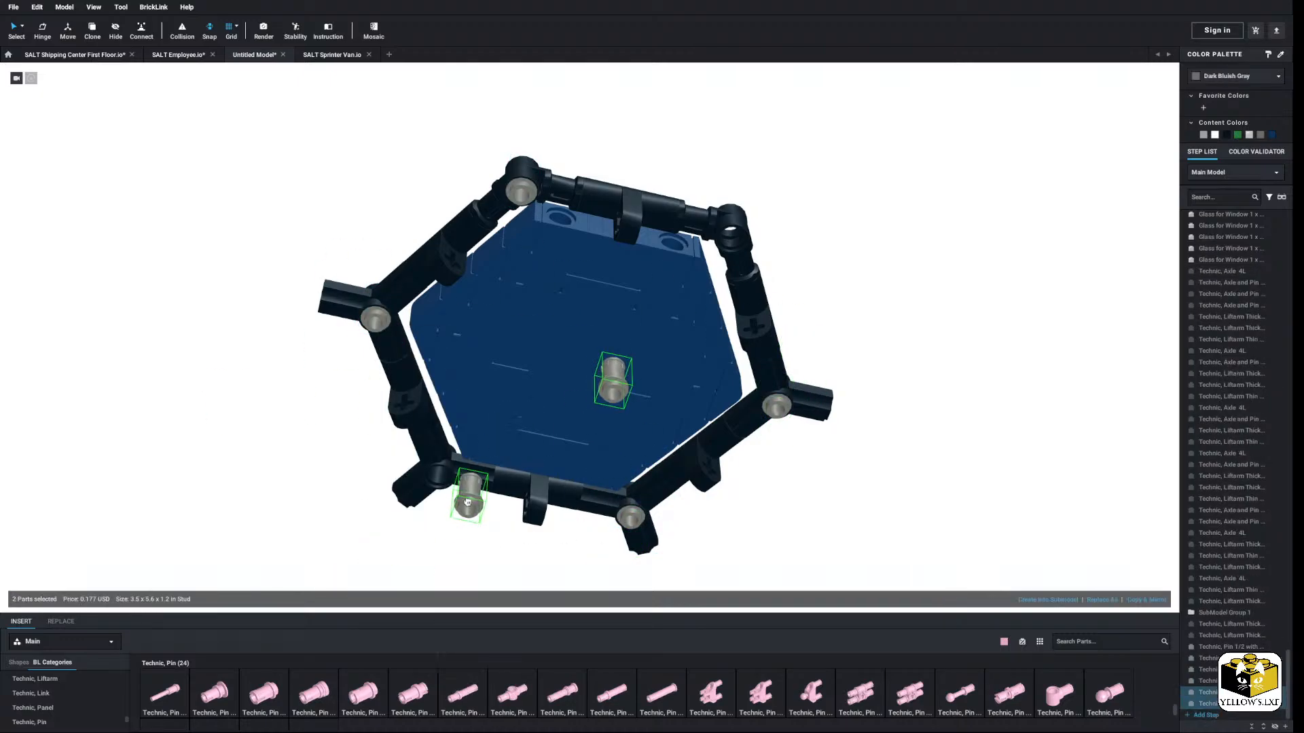
click(508, 419)
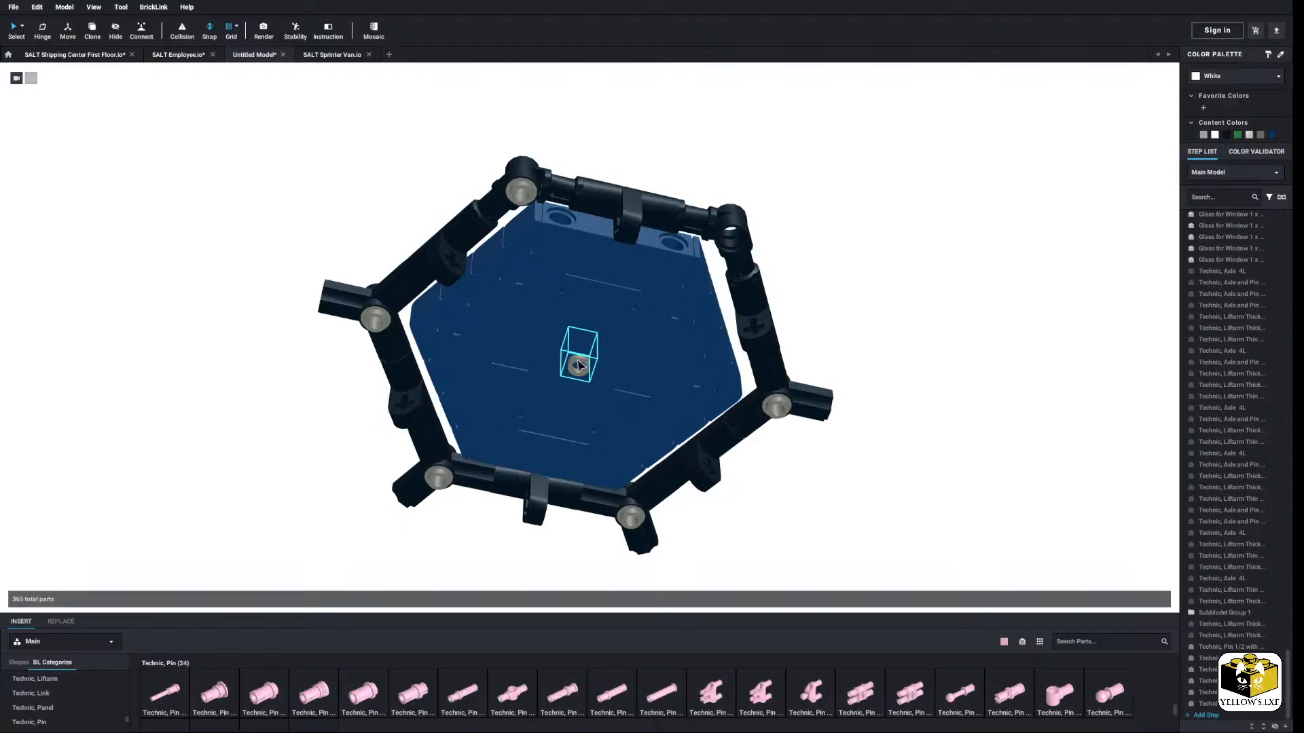
drag(579, 368, 738, 226)
click(857, 257)
Step: Place a Tile, Modified 1 x 1 with Open O Clip on each of two opposite corner pins of the frame
scroll(827, 279, down, 5)
right_drag(827, 279, 808, 301)
scroll(804, 366, up, 4)
scroll(591, 366, up, 3)
scroll(80, 704, down, 2)
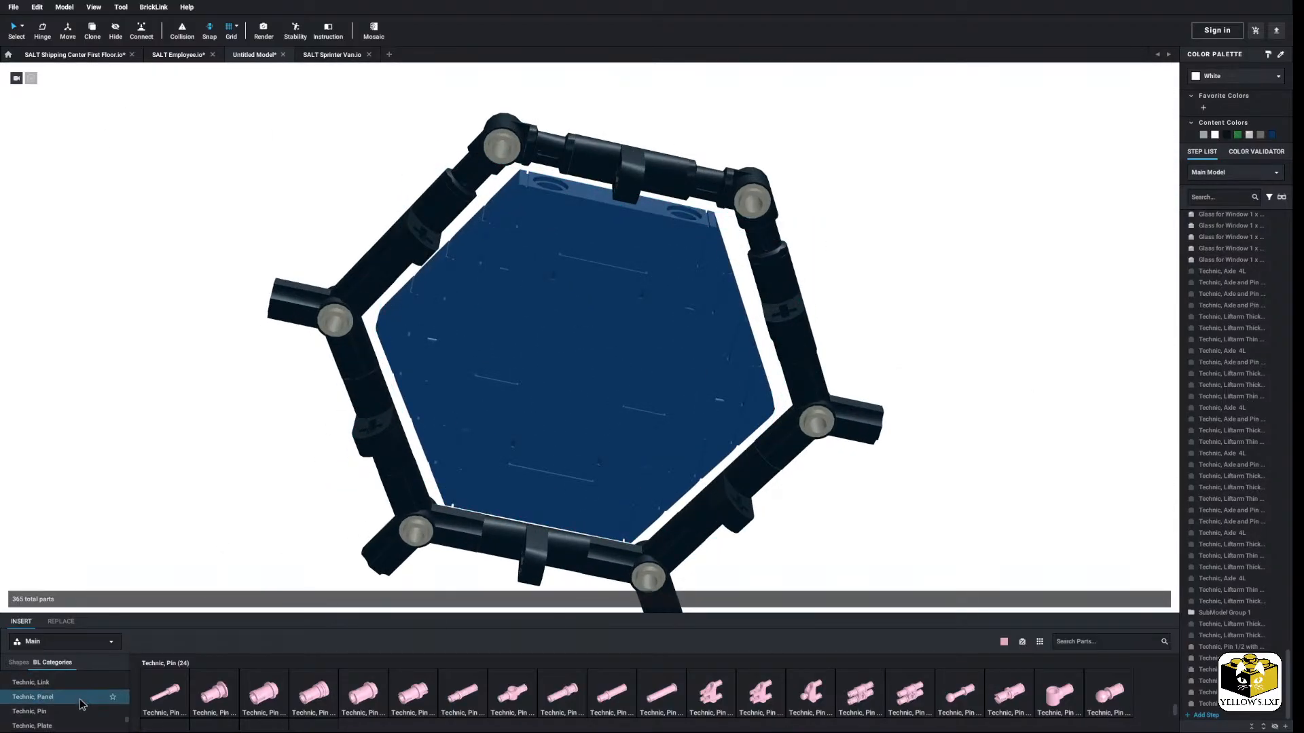
scroll(81, 704, up, 4)
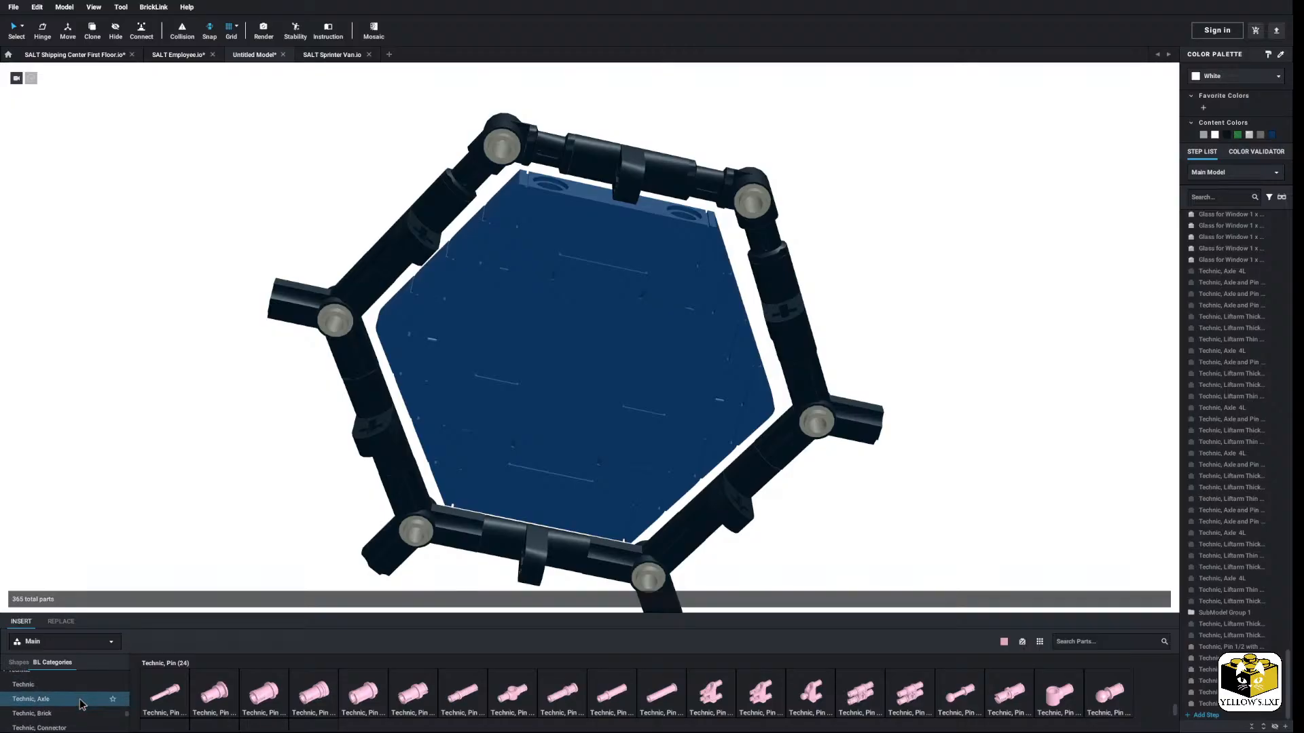
scroll(80, 705, up, 5)
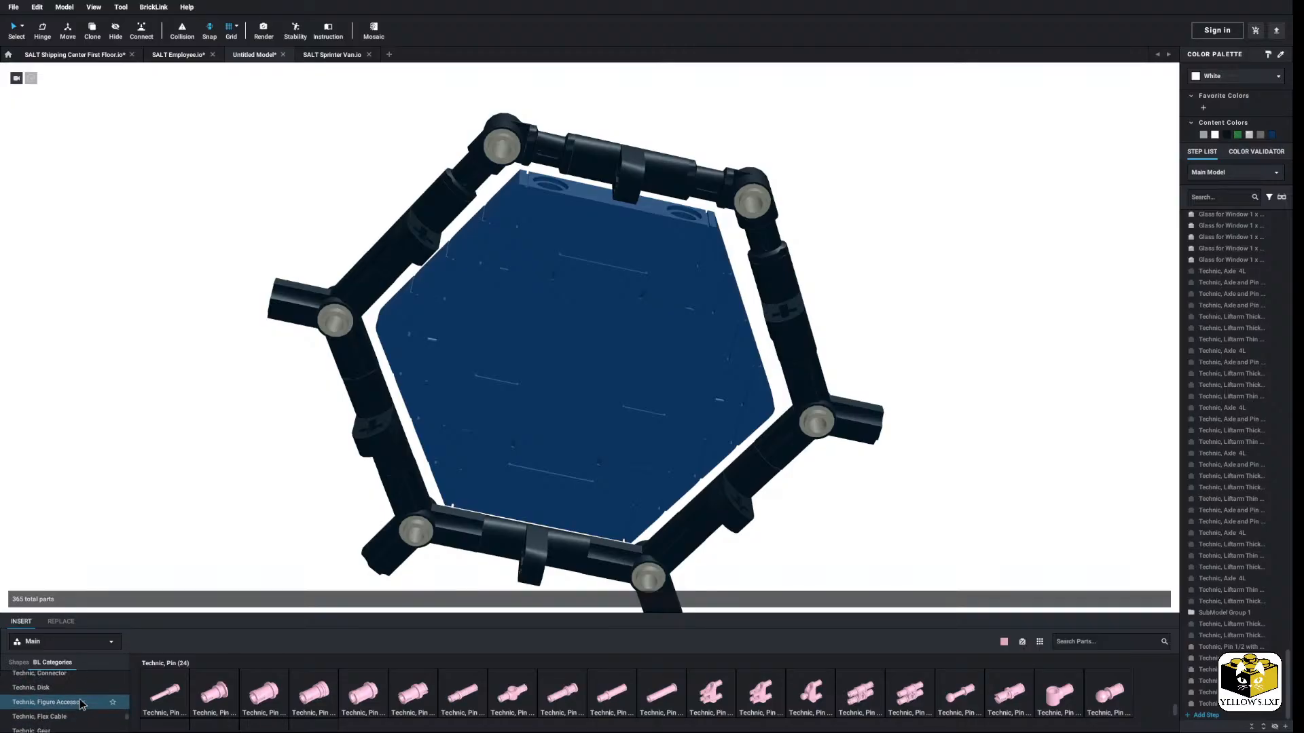
scroll(80, 704, down, 6)
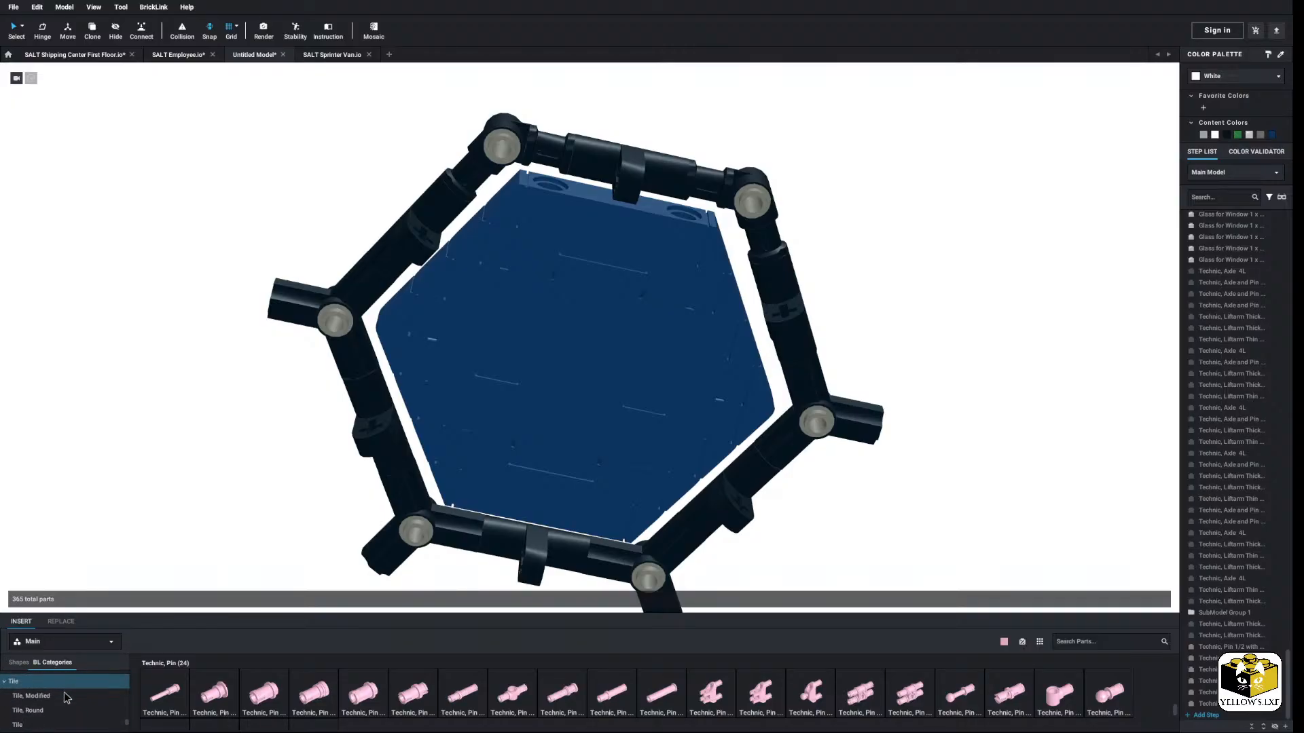
scroll(56, 684, up, 1)
click(31, 698)
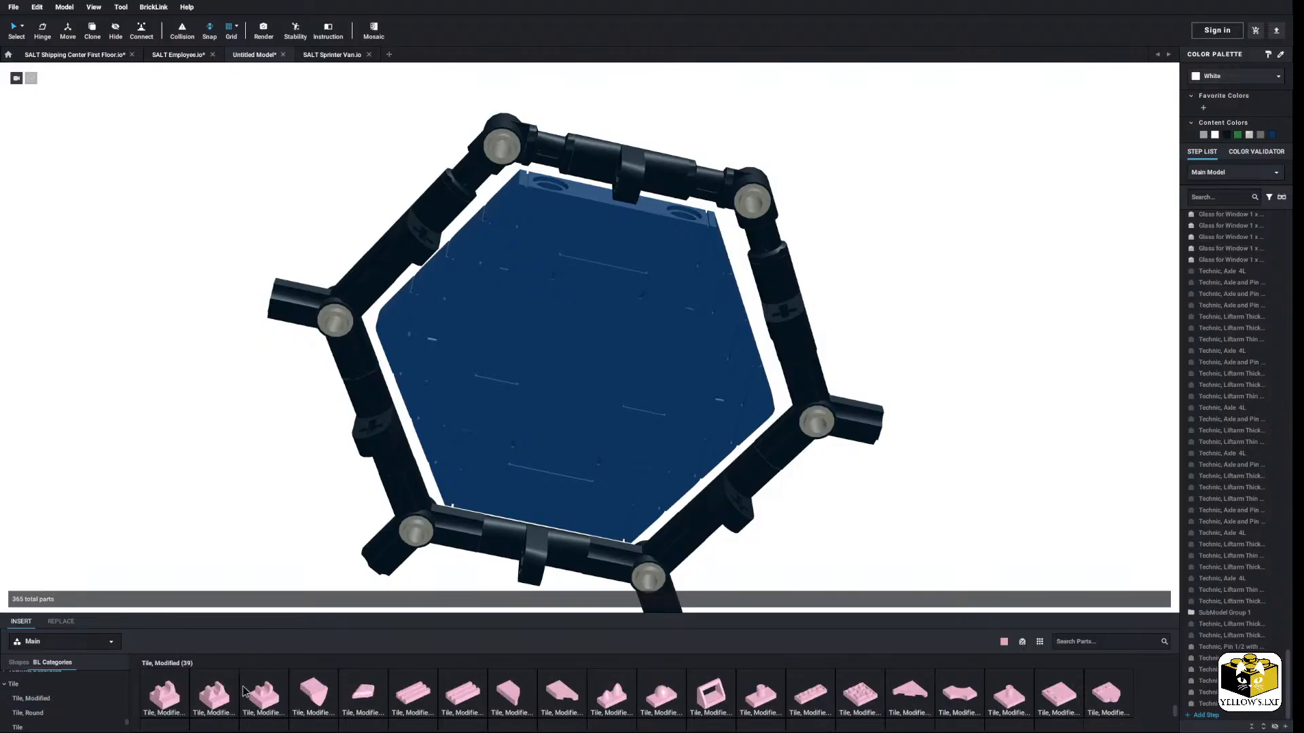
drag(242, 686, 306, 378)
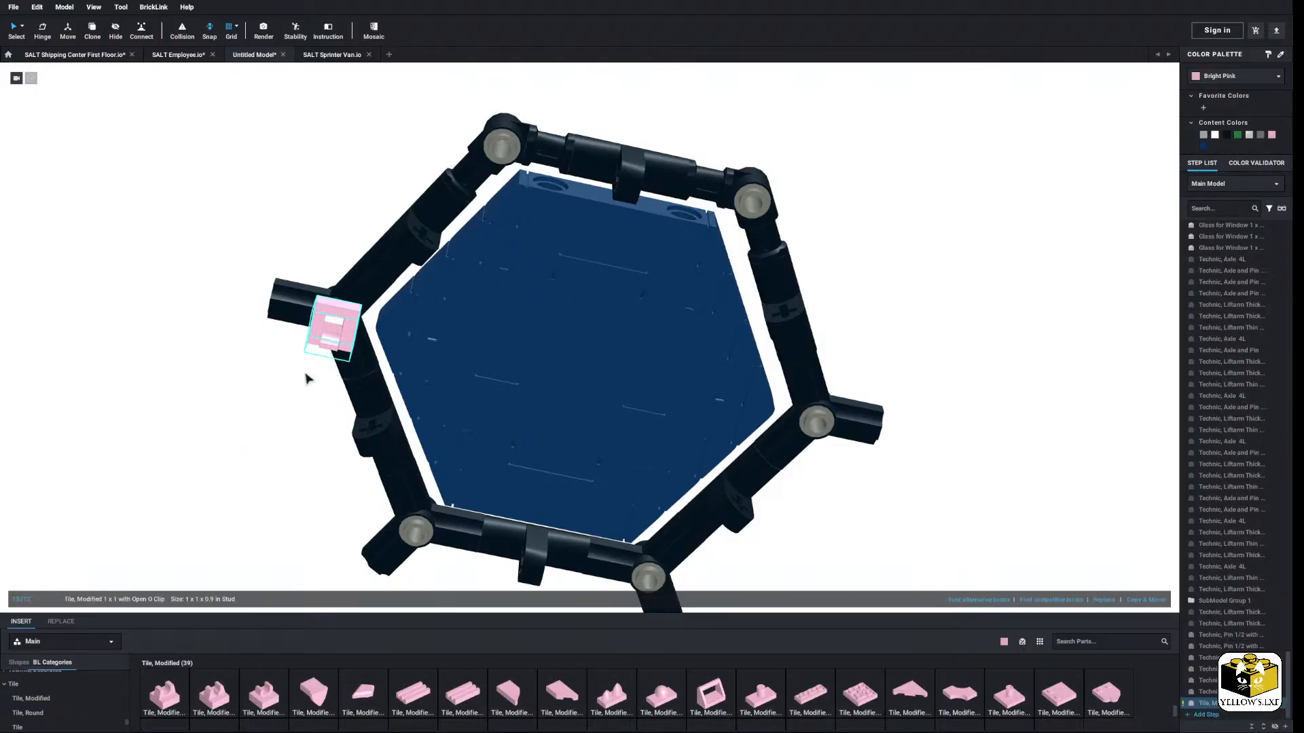
drag(274, 703, 800, 434)
Step: Recolor both open O clip tiles black
ctrl+click(332, 324)
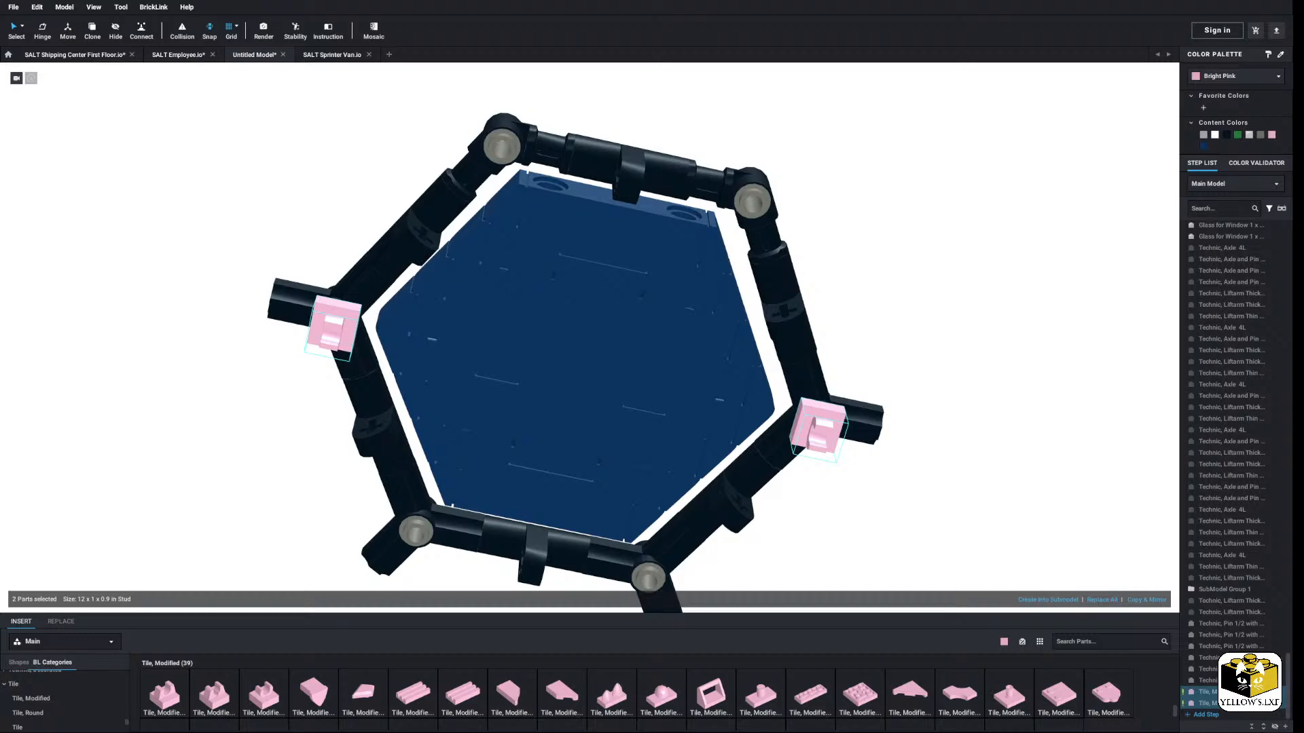
click(1223, 136)
key(Escape)
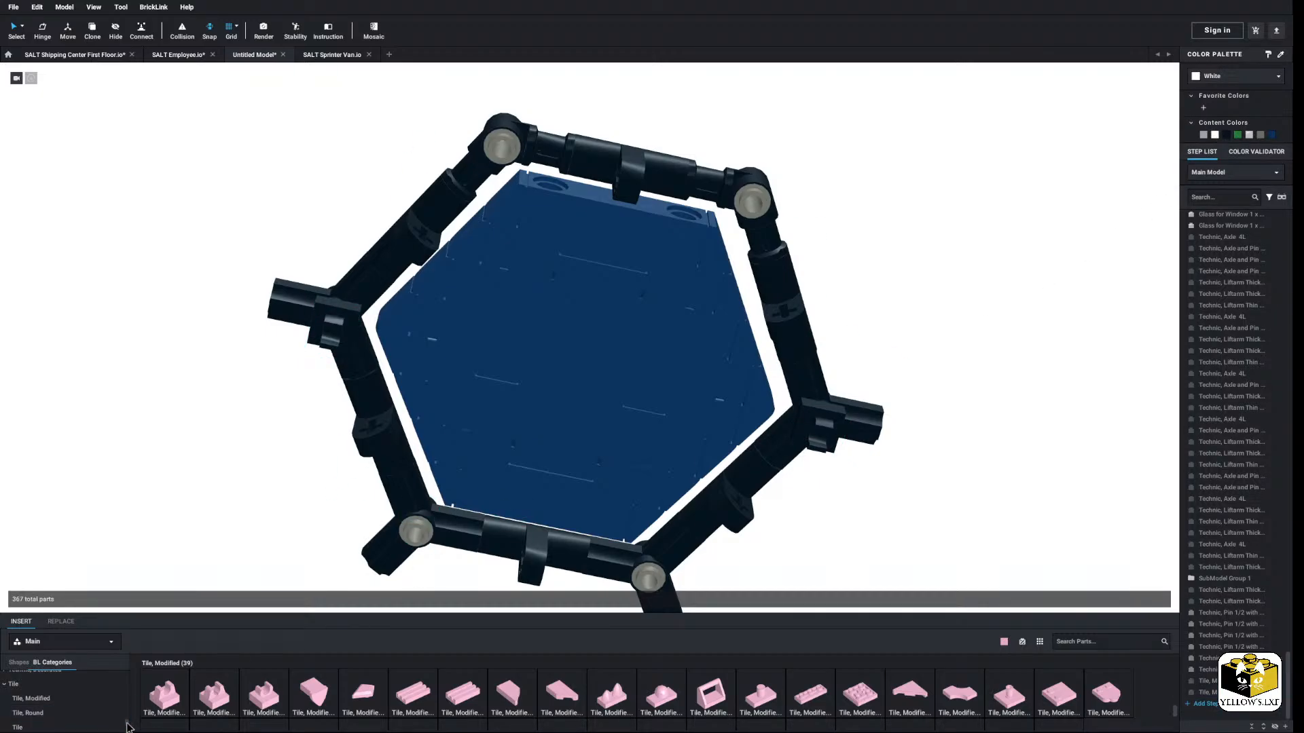
Step: Attach a Bar 4L (Lightsaber Blade / Wand) to each corner clip, pointing inward across the hexagonal panel
scroll(127, 724, up, 10)
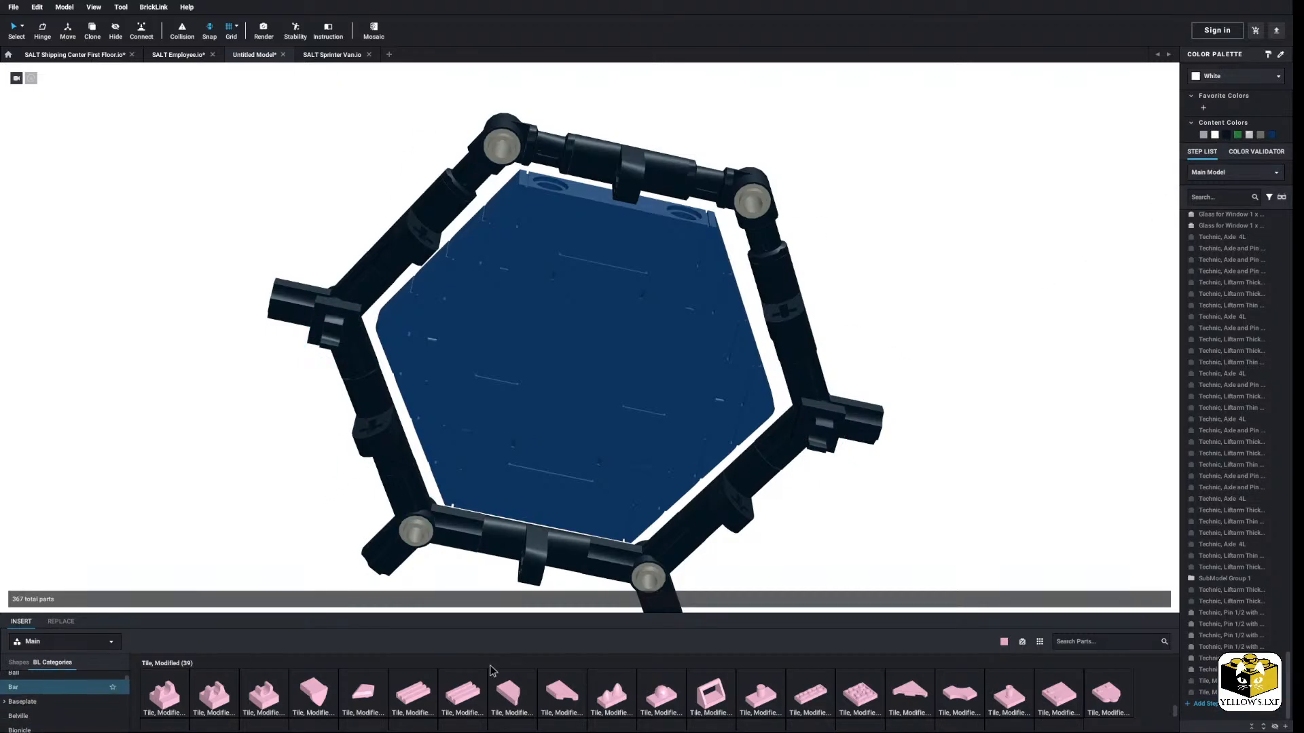
drag(716, 708, 317, 337)
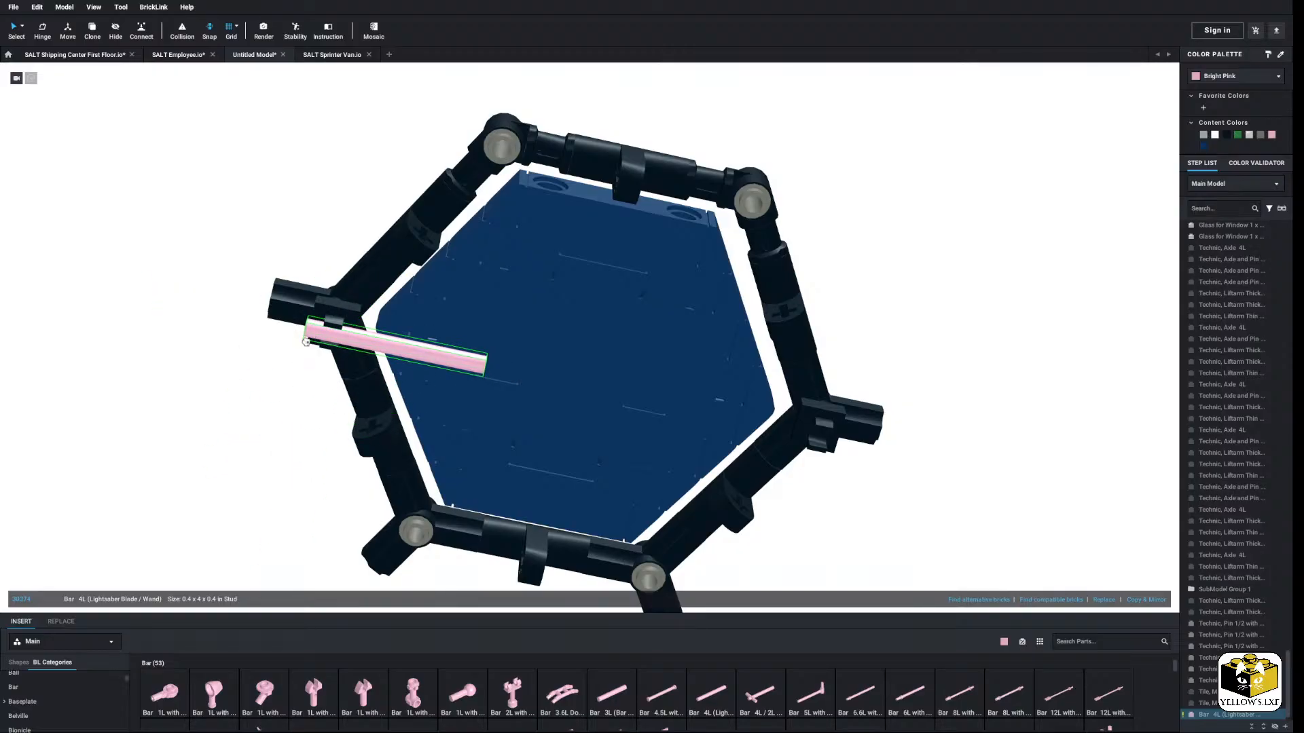
click(305, 344)
drag(722, 706, 838, 282)
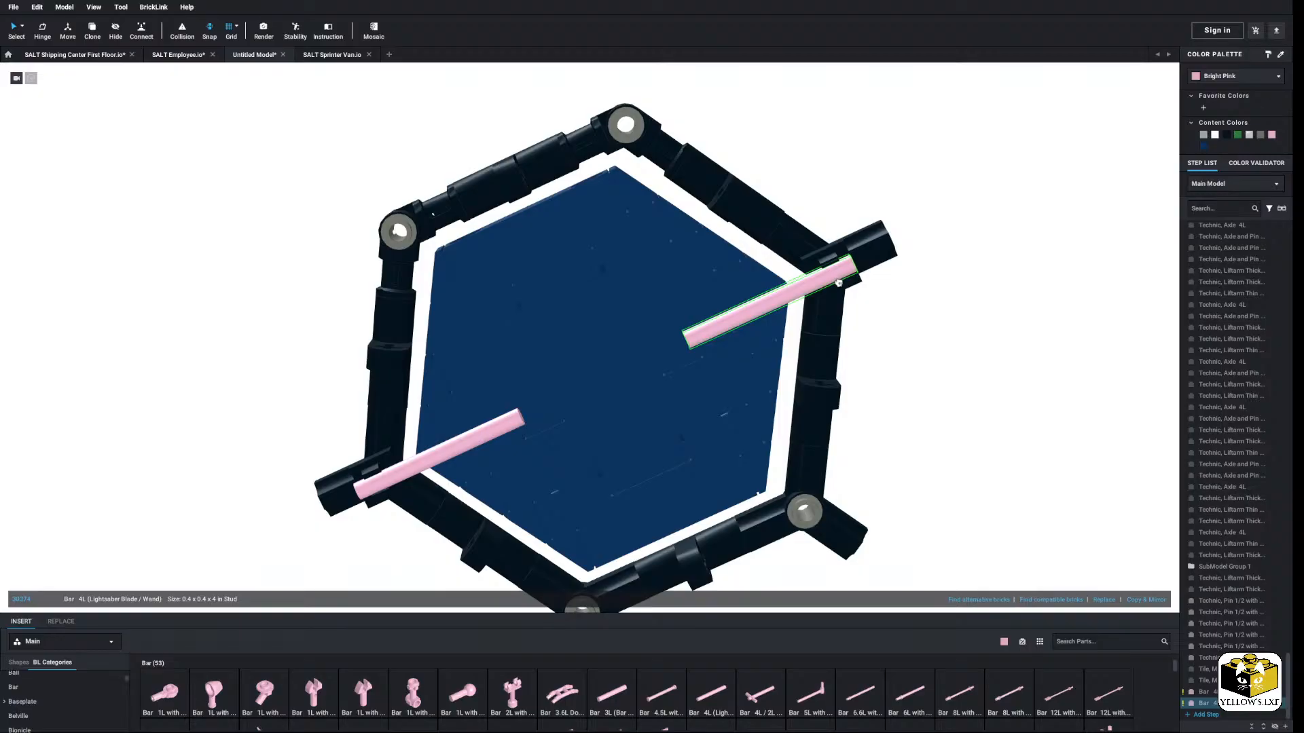
click(914, 345)
right_drag(914, 345, 883, 367)
Step: Recolor both 4L bars in a clear transparent color
click(732, 350)
ctrl+click(495, 420)
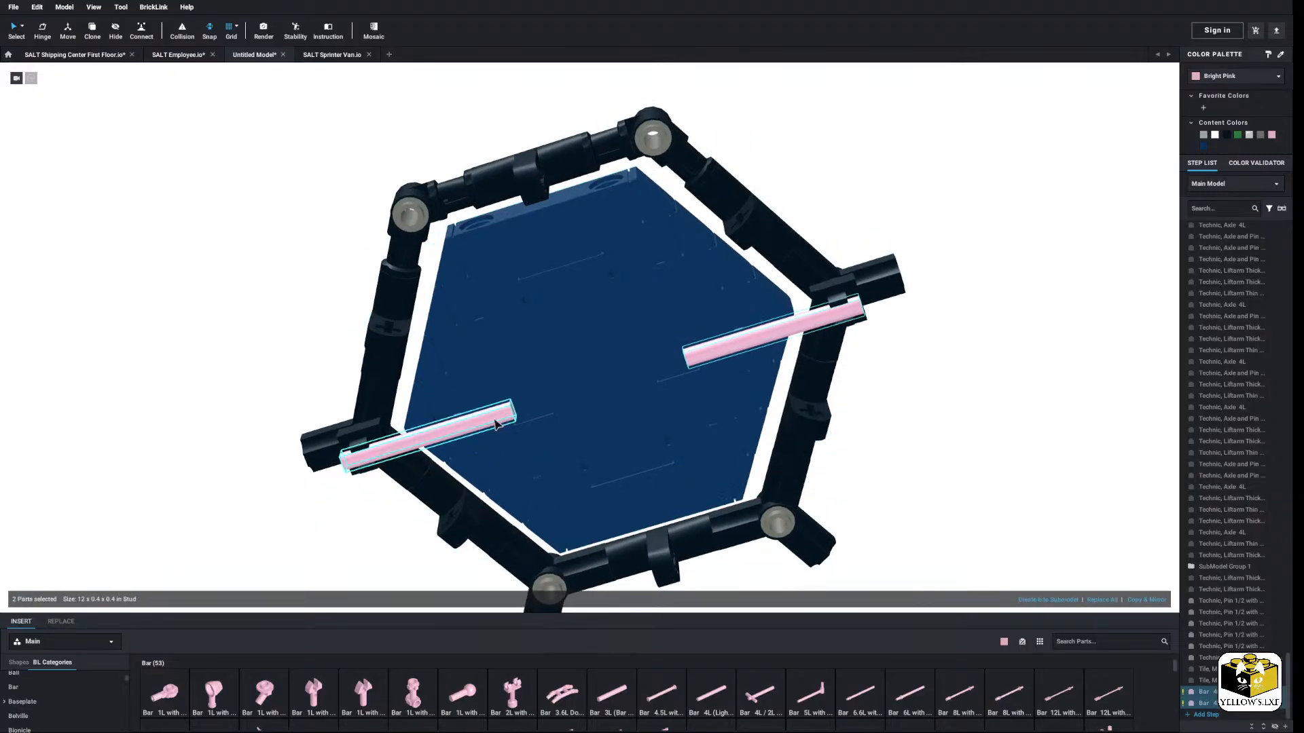
click(1235, 78)
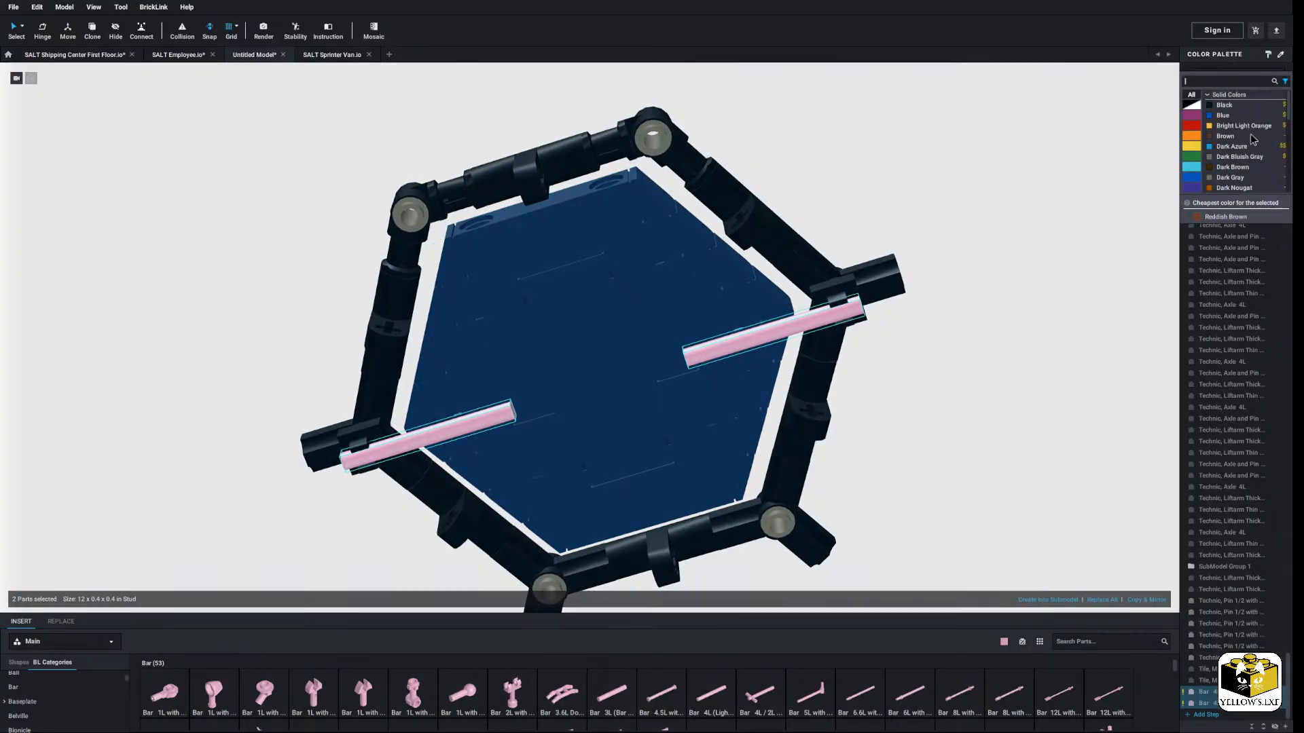
scroll(1239, 161, down, 10)
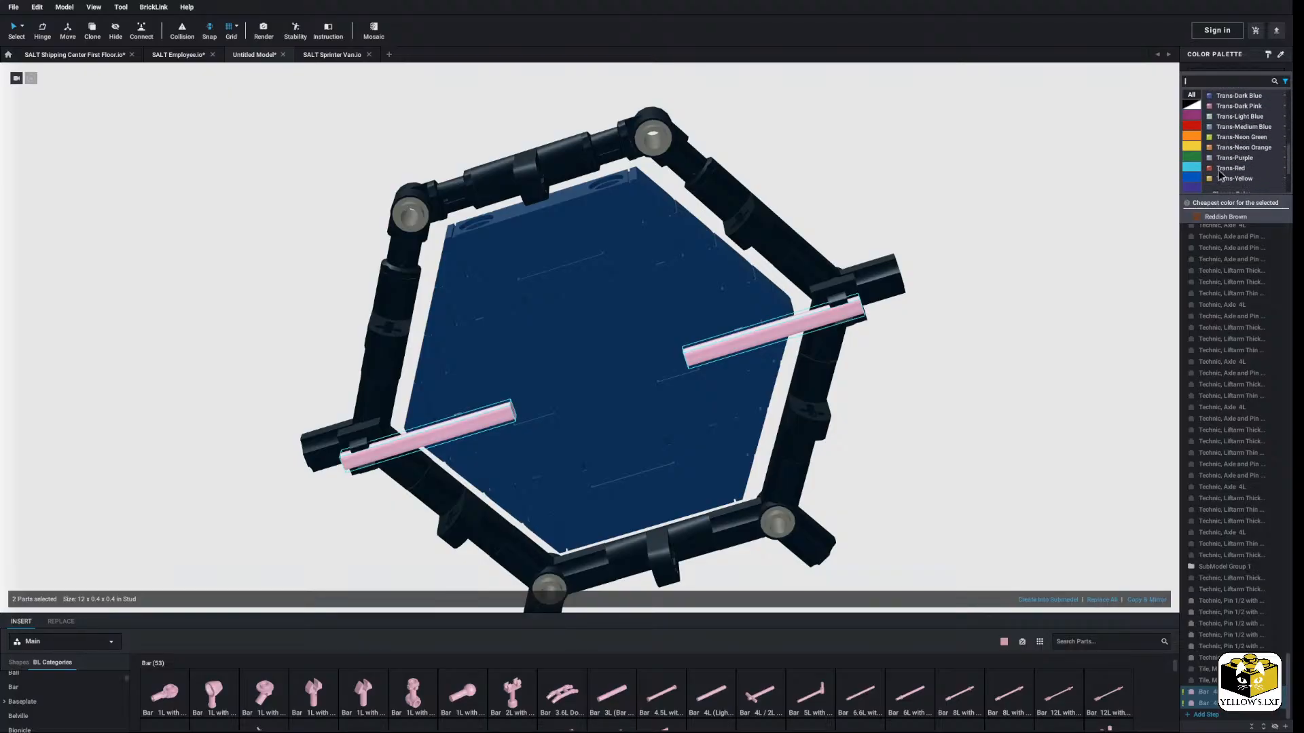
click(1242, 127)
click(965, 238)
Step: Examine how the clipped bars line up with the hexagonal panel and look through the Plate, Modified parts for a connecting piece
scroll(951, 242, down, 3)
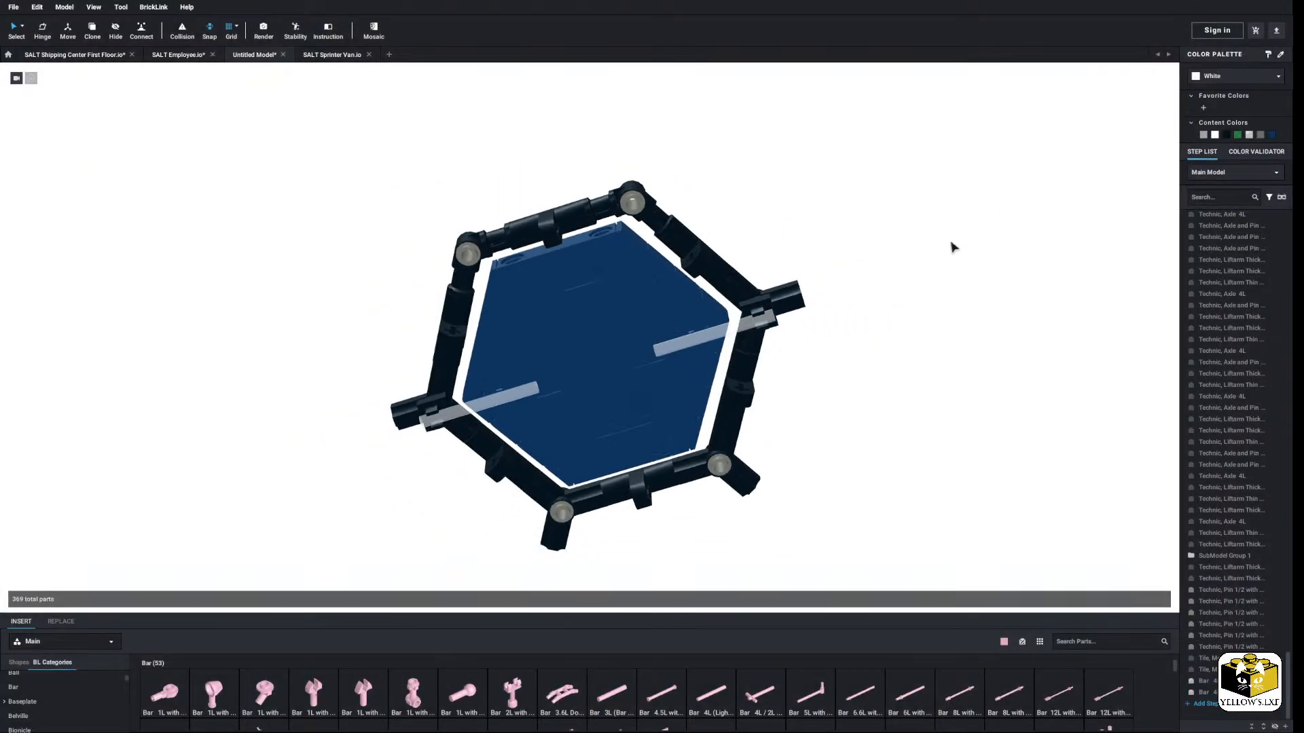
mouse_move(950, 242)
right_down()
mouse_move(965, 333)
mouse_move(960, 236)
right_up()
scroll(978, 273, up, 3)
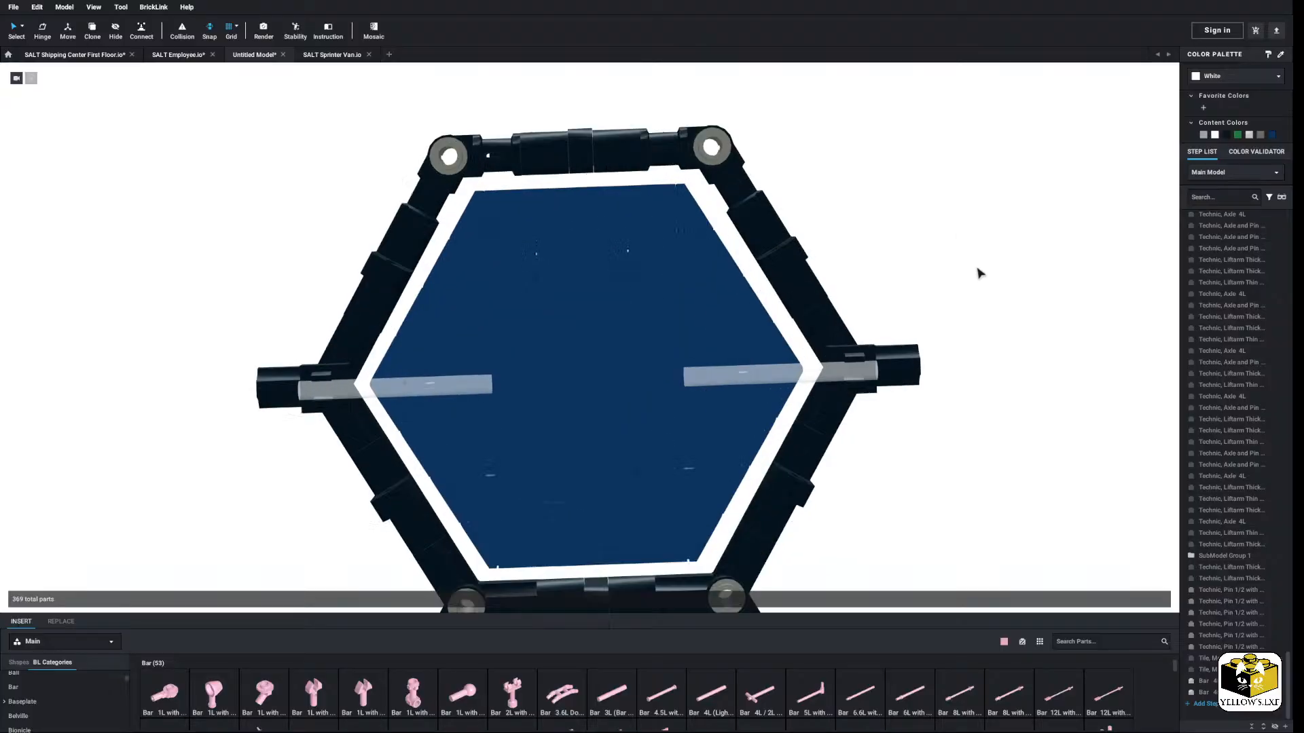
scroll(980, 274, up, 2)
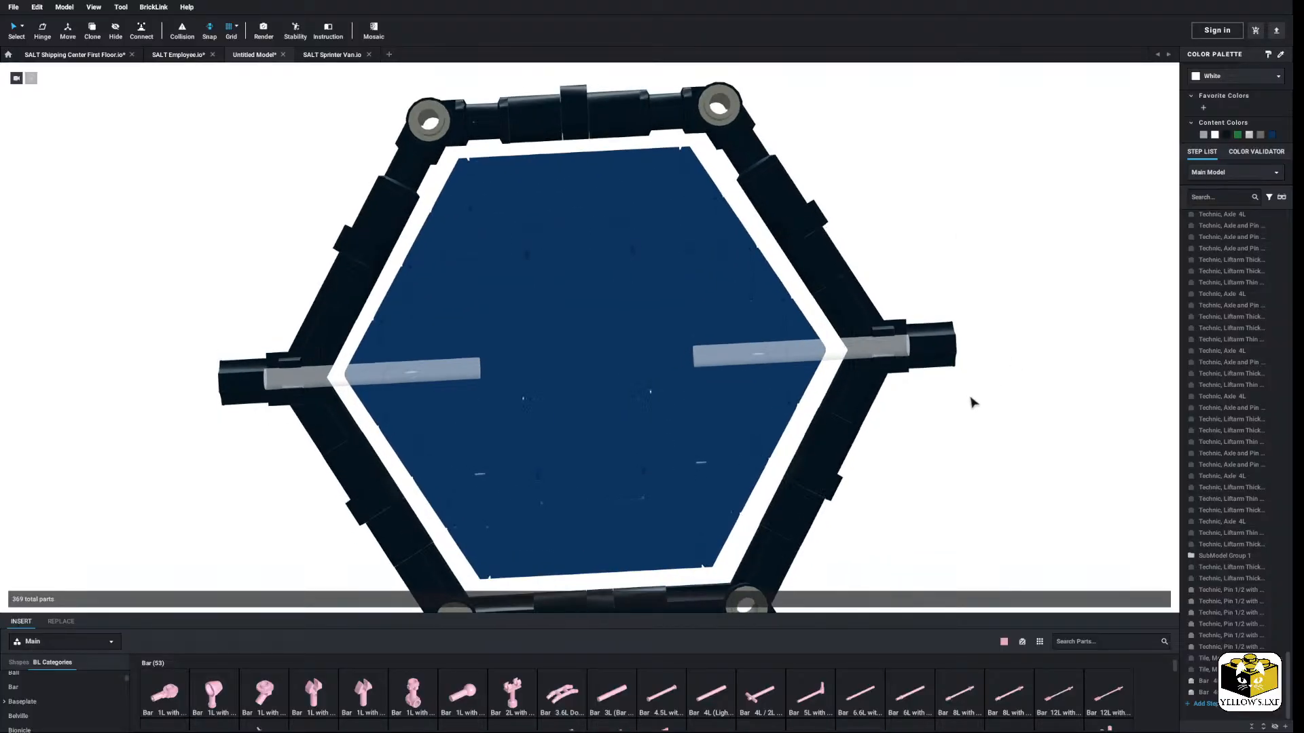
scroll(972, 401, up, 5)
mouse_move(698, 383)
middle_down()
mouse_move(658, 389)
mouse_move(679, 386)
middle_up()
mouse_move(679, 386)
right_down()
mouse_move(673, 413)
mouse_move(675, 376)
mouse_move(671, 403)
right_up()
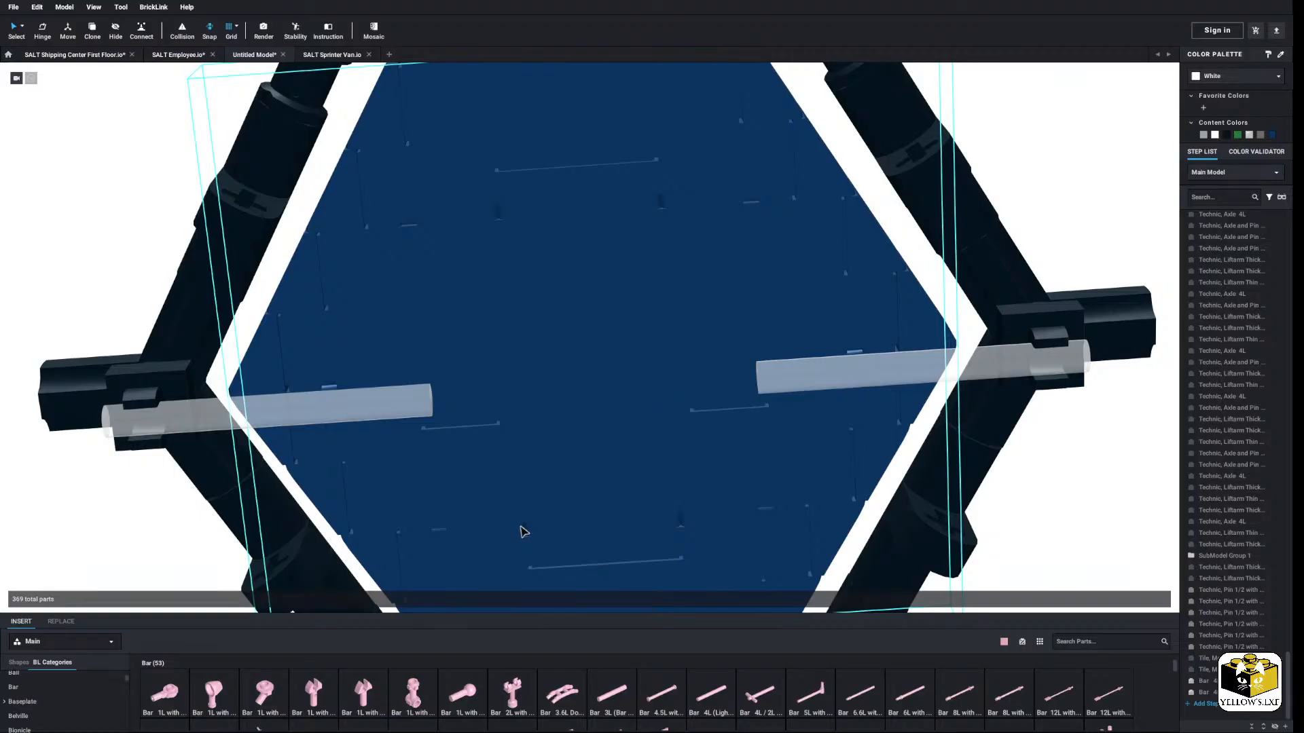
scroll(84, 699, up, 5)
click(83, 697)
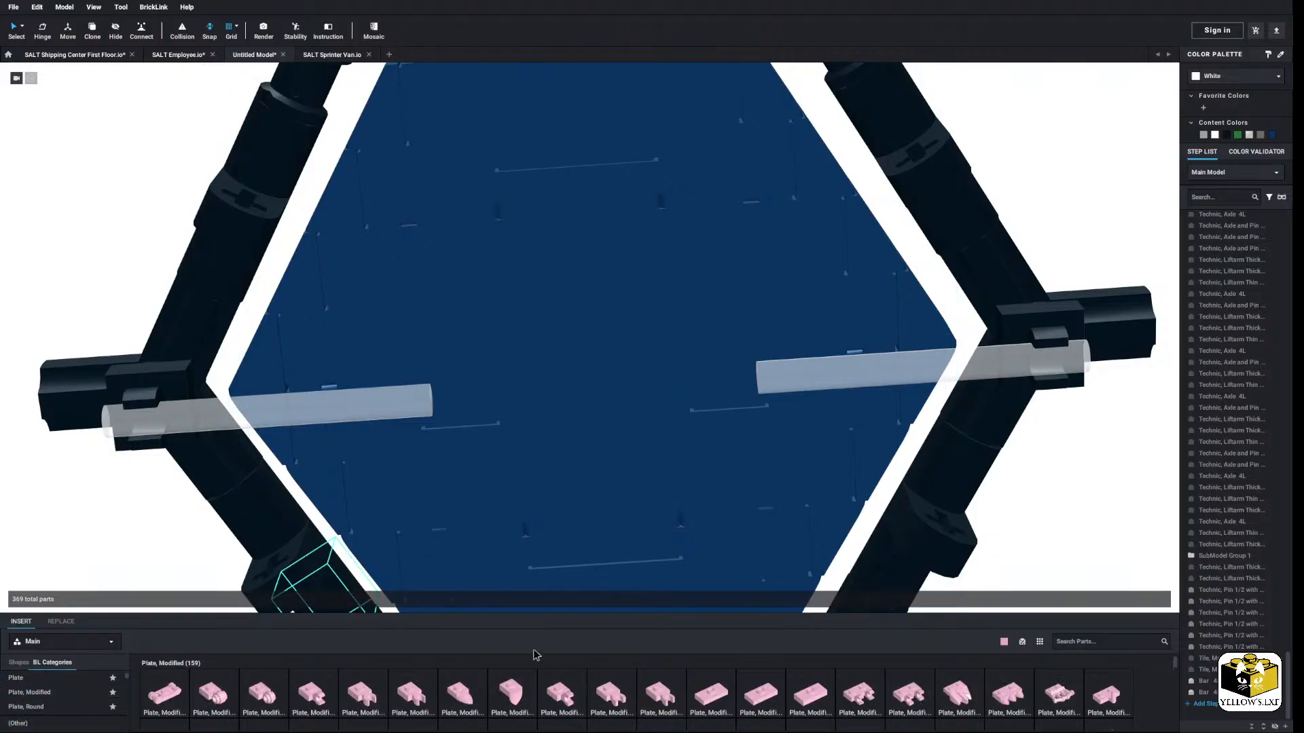
scroll(657, 691, down, 1)
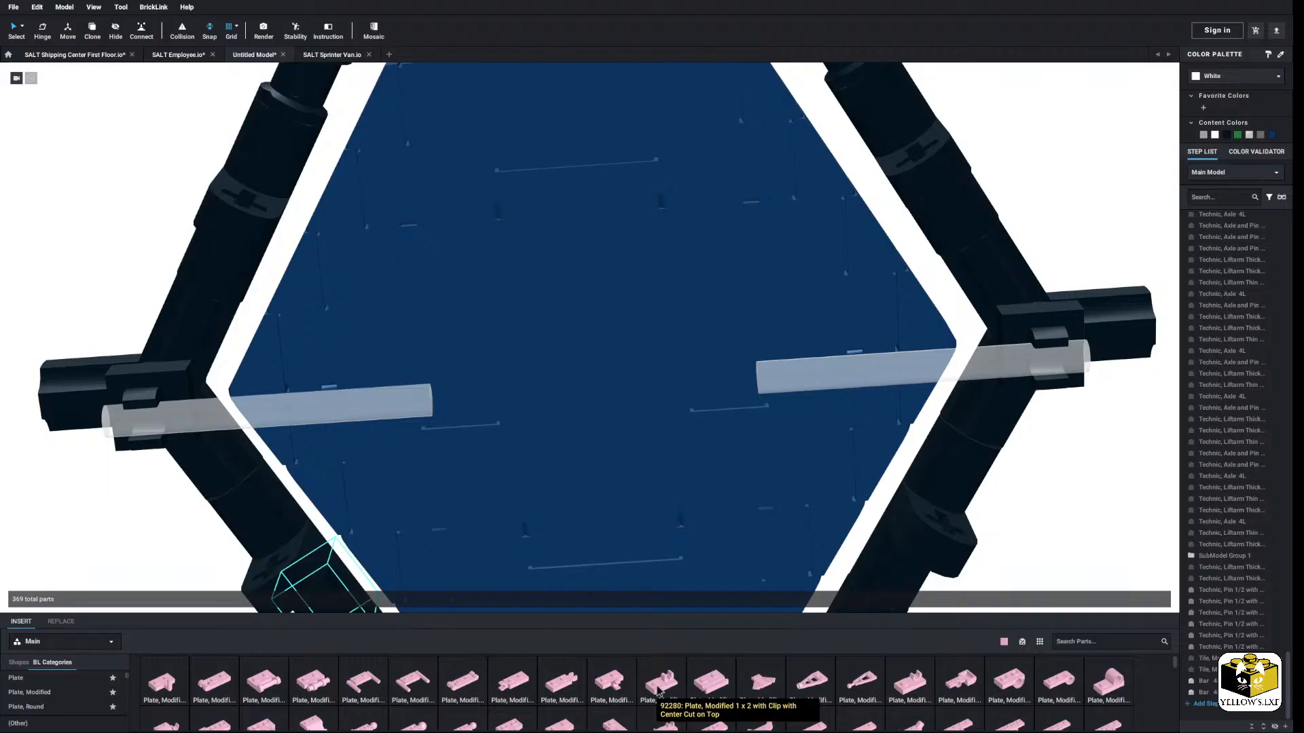
scroll(657, 691, down, 2)
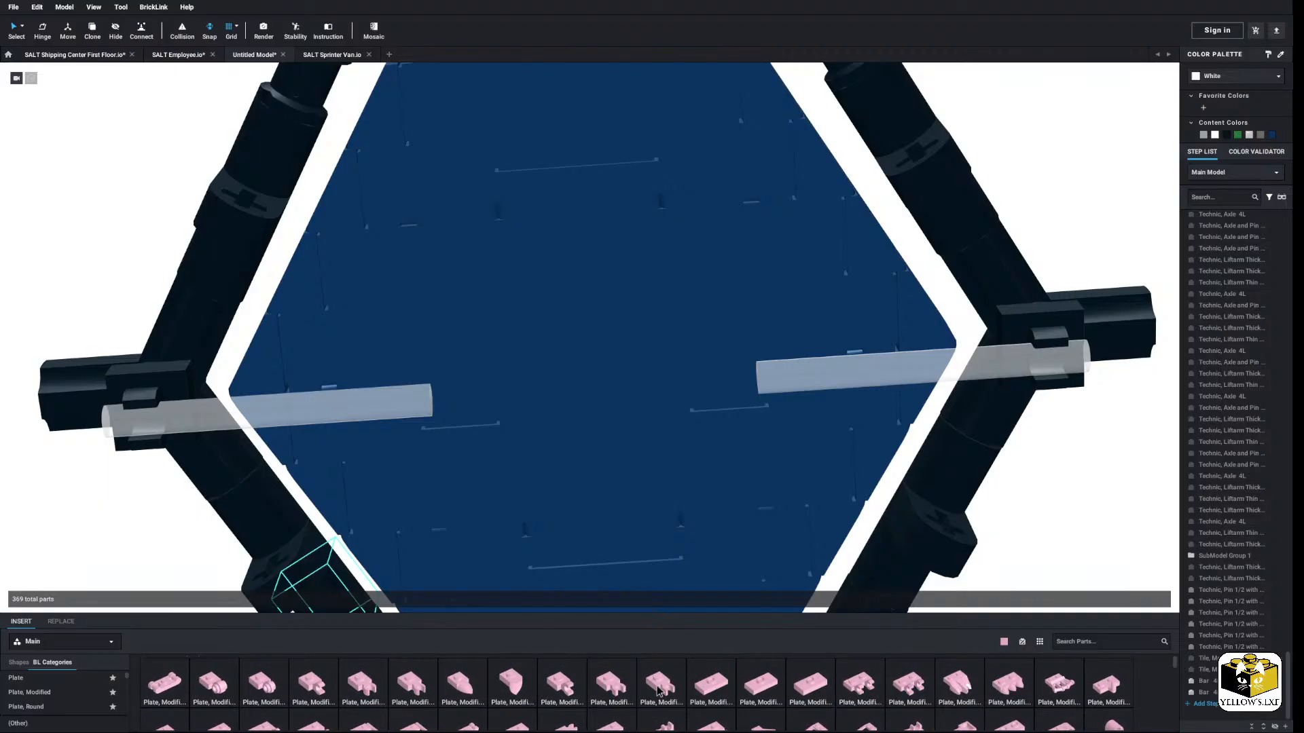
scroll(658, 691, down, 1)
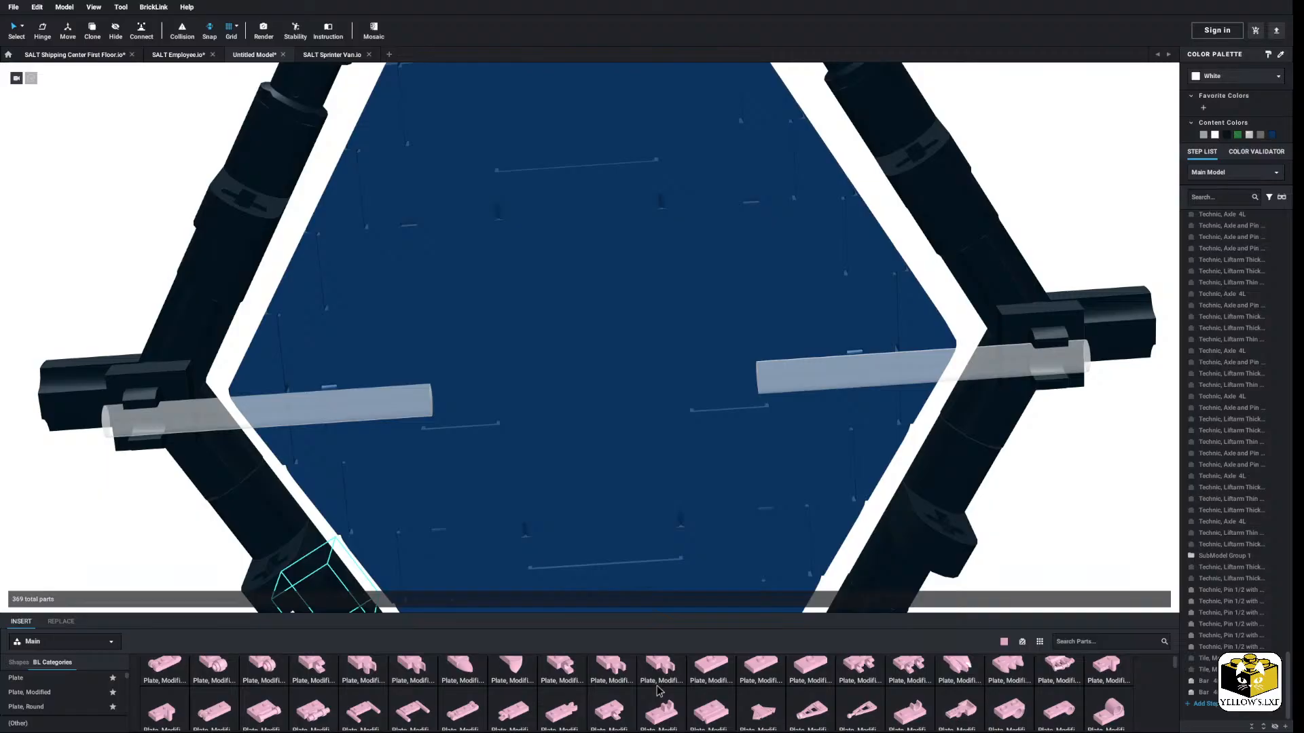
right_drag(641, 550, 636, 566)
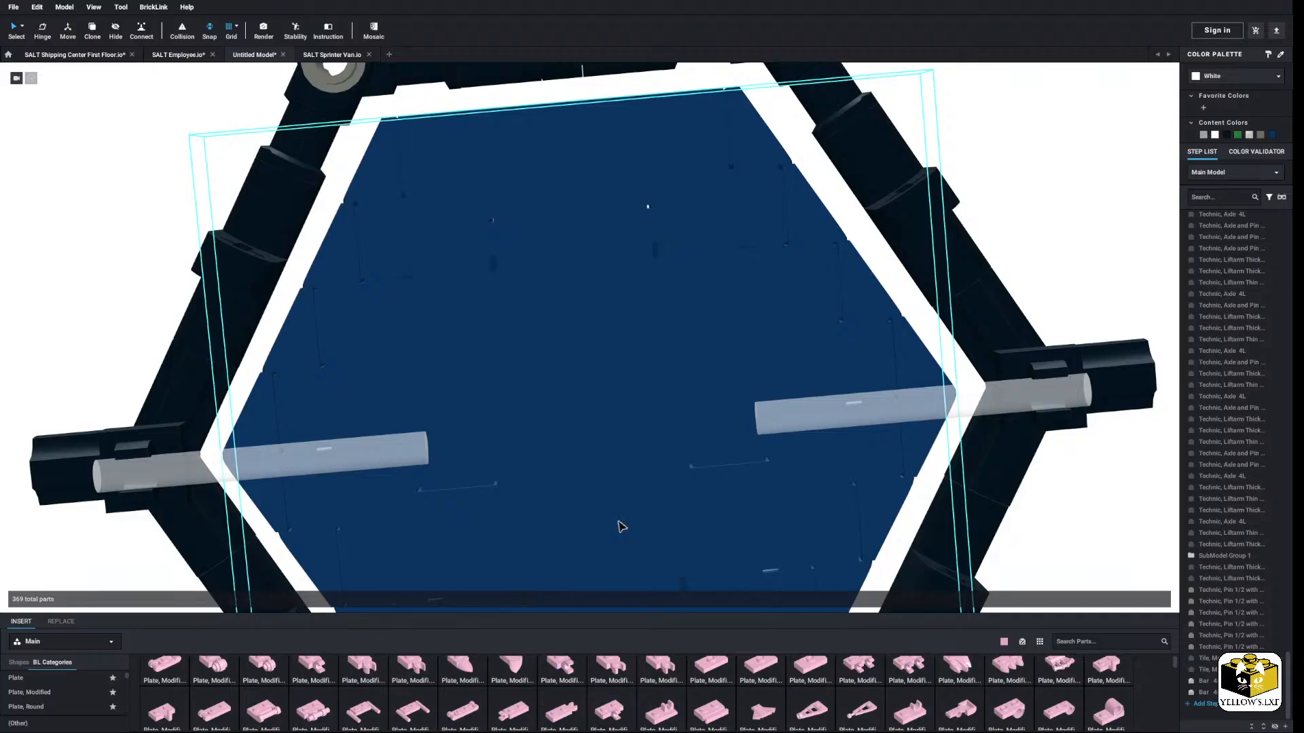
scroll(613, 433, down, 6)
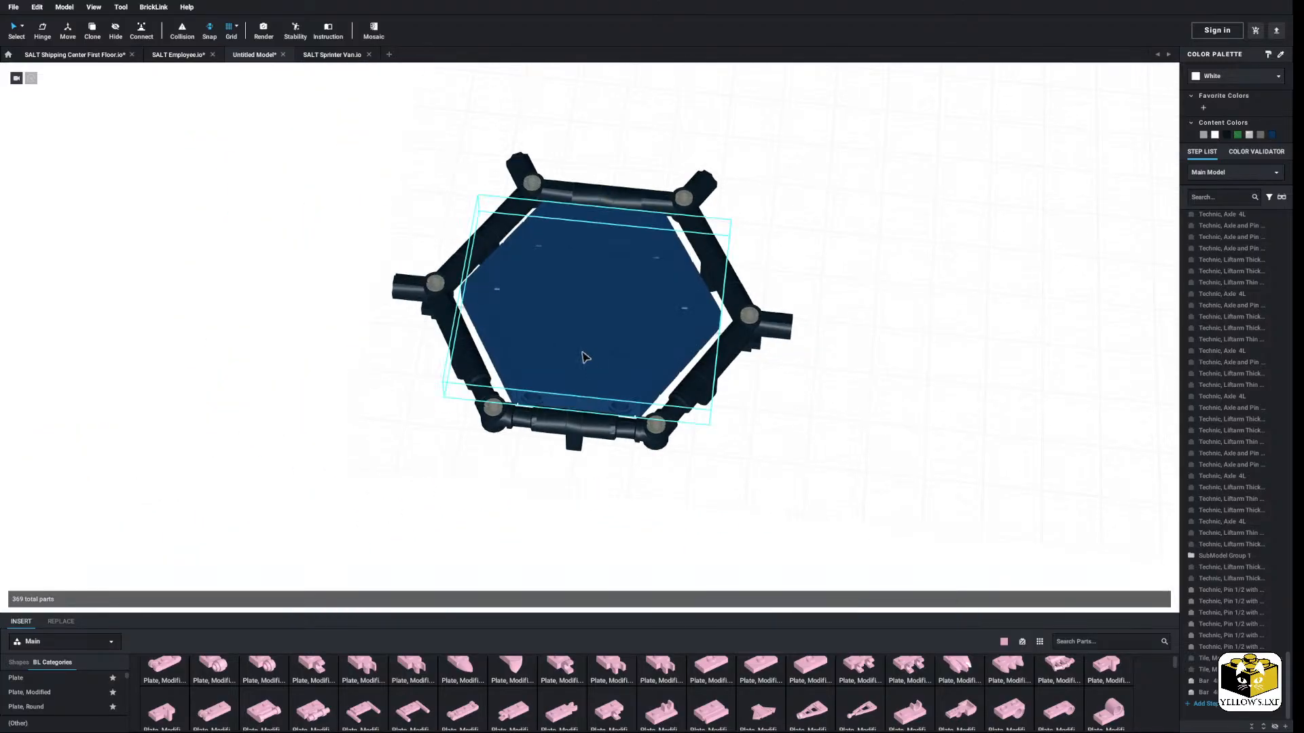
Step: Move the blue hexagonal panel submodel out of the frame to the empty area beside it
drag(584, 355, 971, 398)
middle_drag(971, 398, 639, 410)
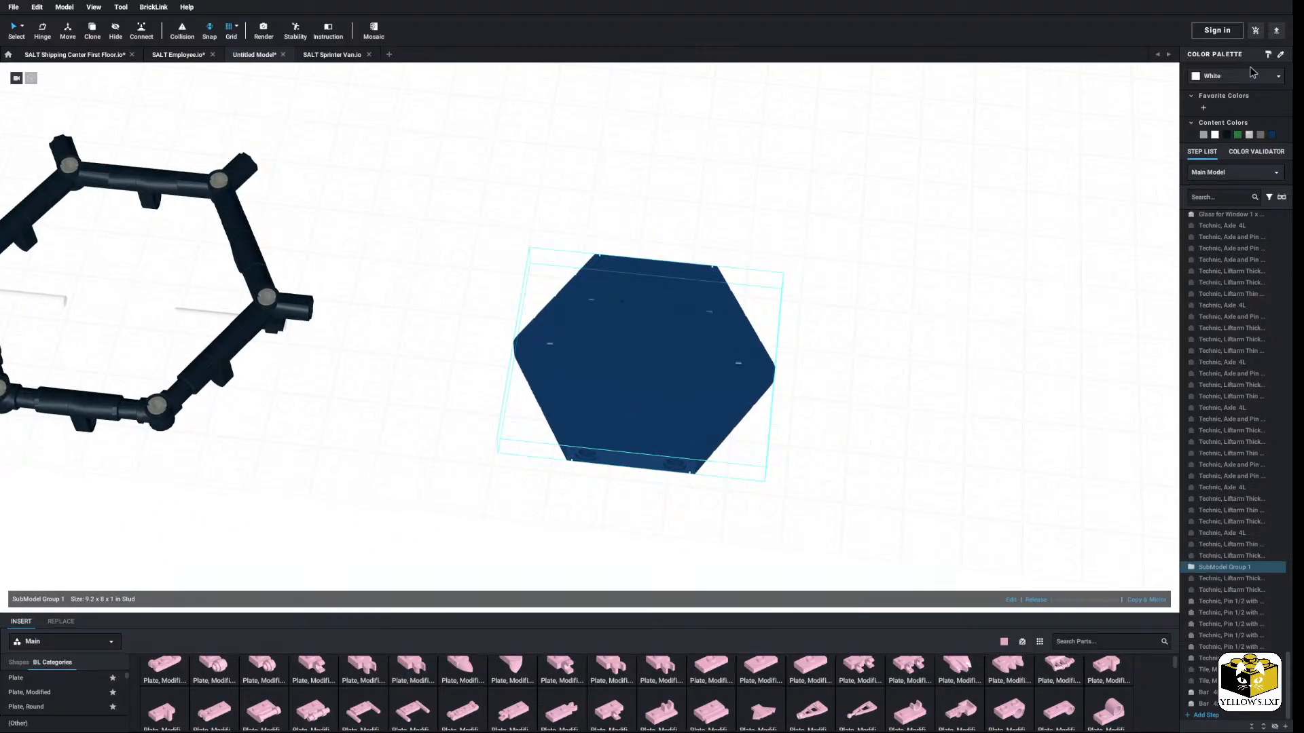
click(1027, 262)
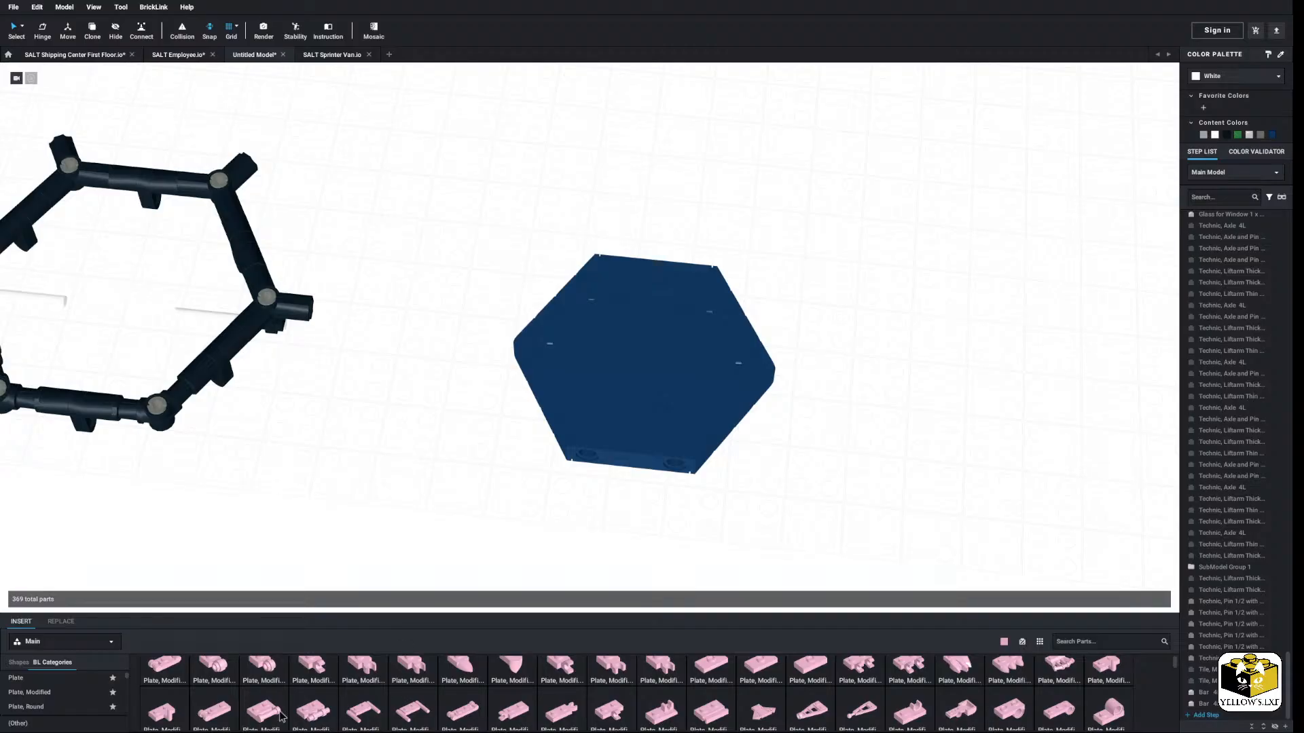
Step: Add a modified 1 x 2 plate beside the hexagonal panel and recolor the panel submodel Bright Pink
drag(231, 713, 798, 482)
drag(802, 188, 447, 557)
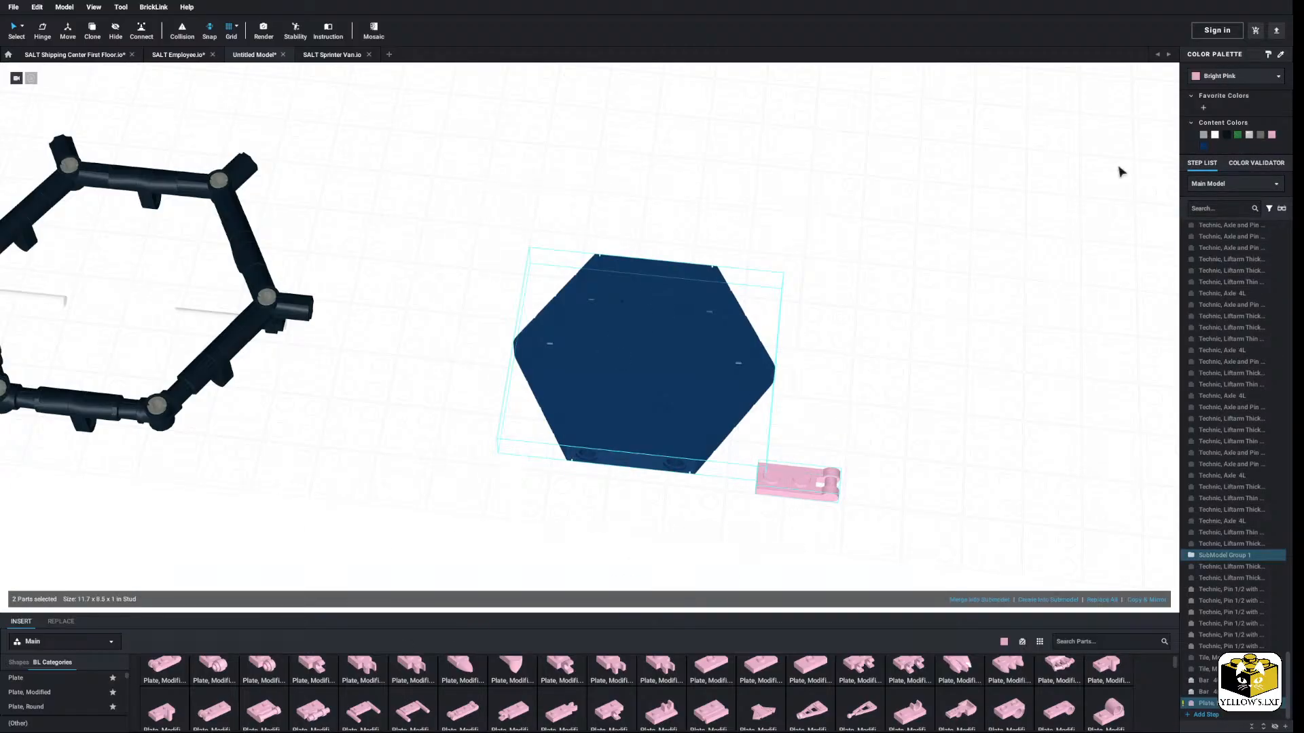
click(1272, 135)
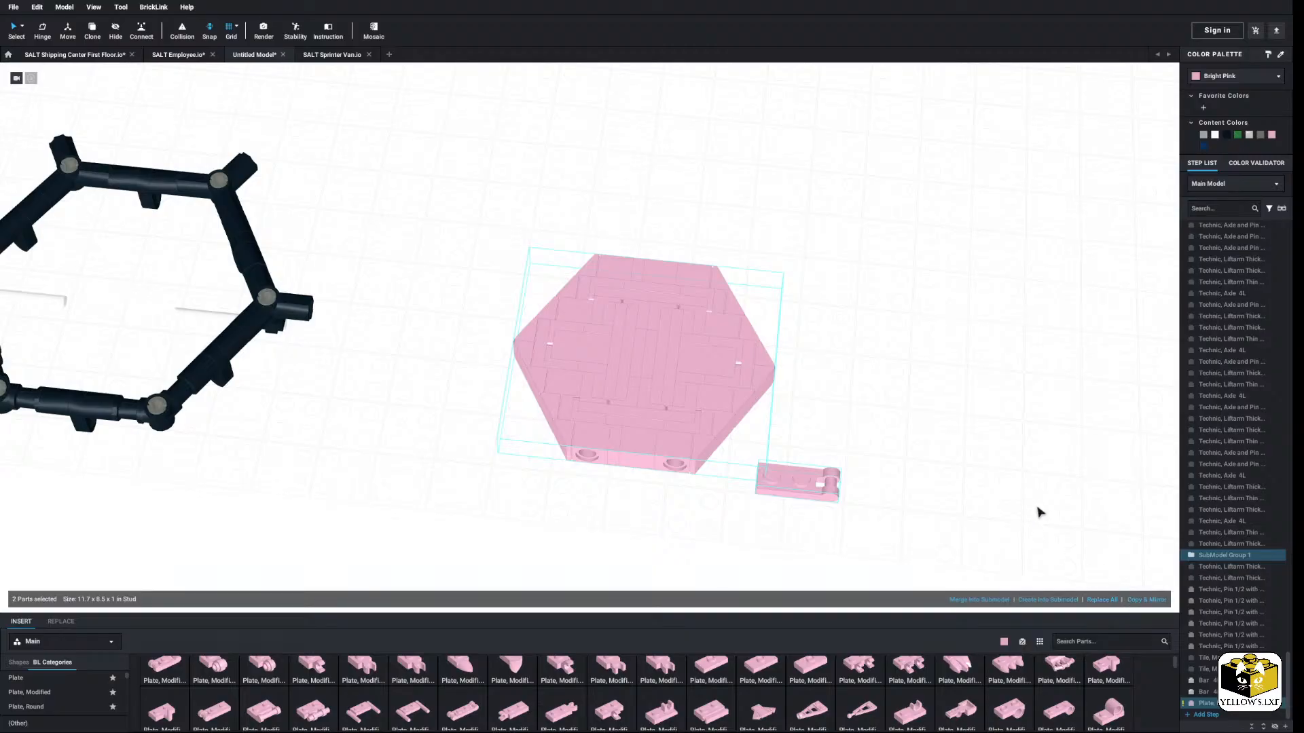
Step: Release the hexagonal panel submodel into individual parts and move the modified 1 x 2 plate away from it
click(676, 372)
click(1033, 600)
click(781, 463)
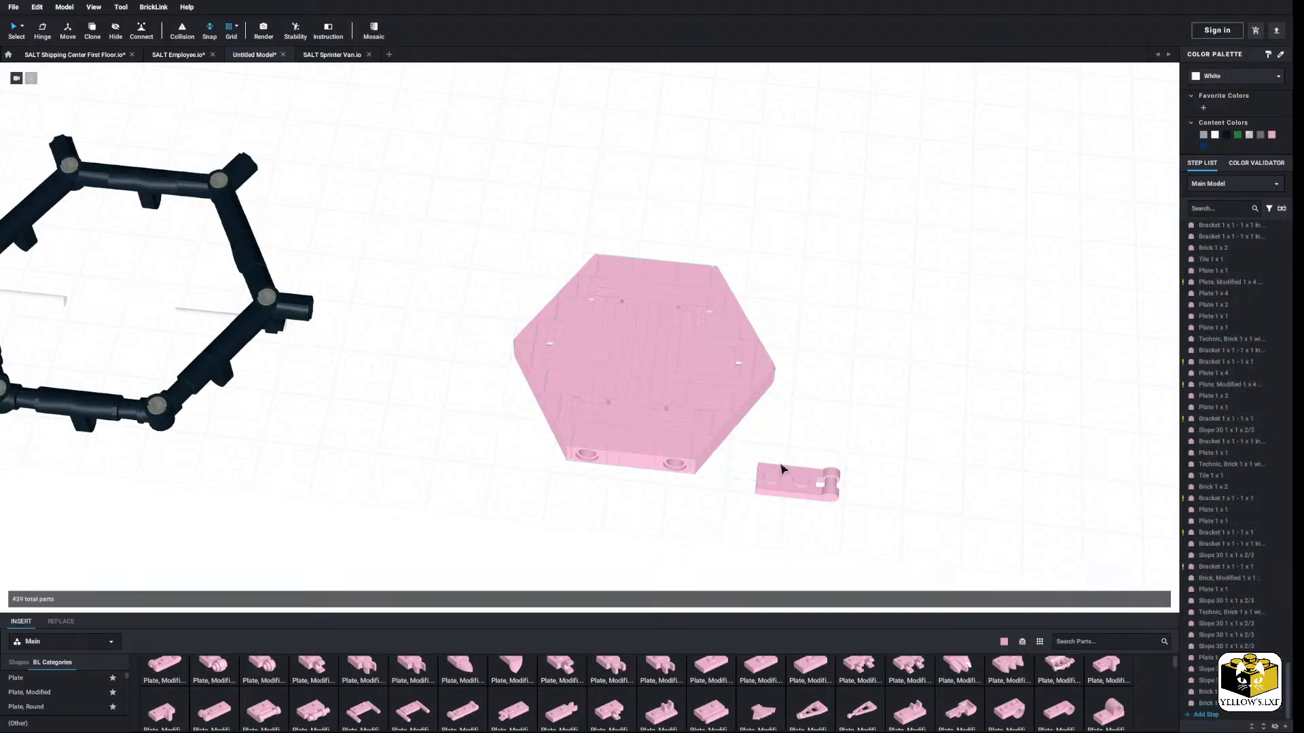
drag(798, 478, 1009, 448)
click(836, 440)
right_drag(836, 441, 838, 447)
scroll(883, 428, up, 5)
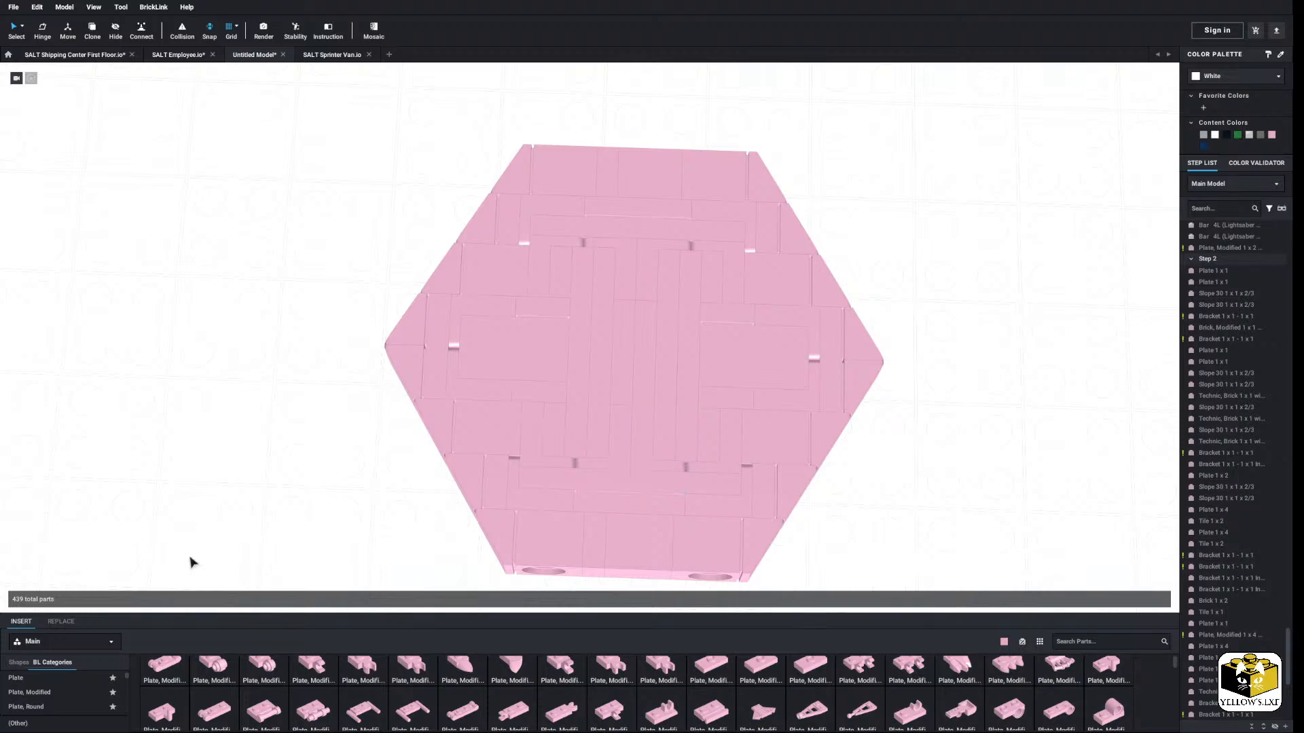
scroll(114, 700, down, 2)
scroll(104, 696, up, 5)
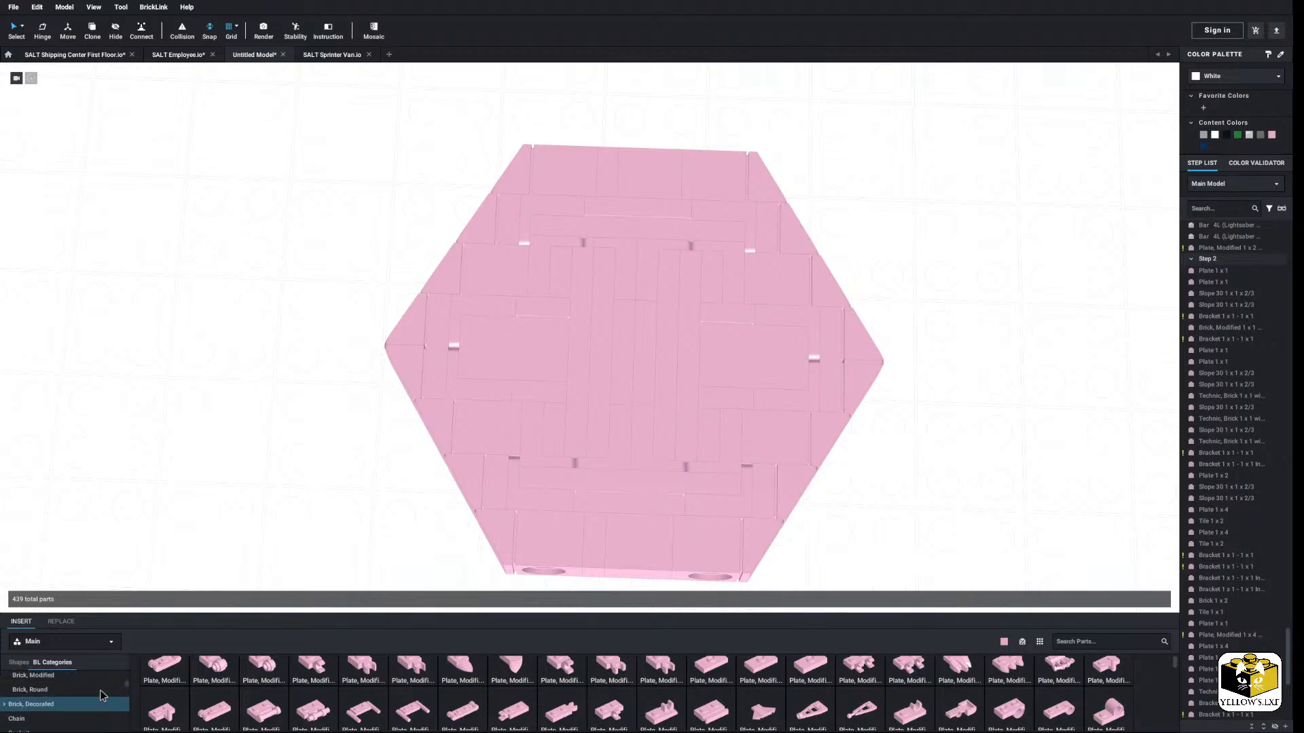
click(34, 709)
scroll(588, 686, down, 1)
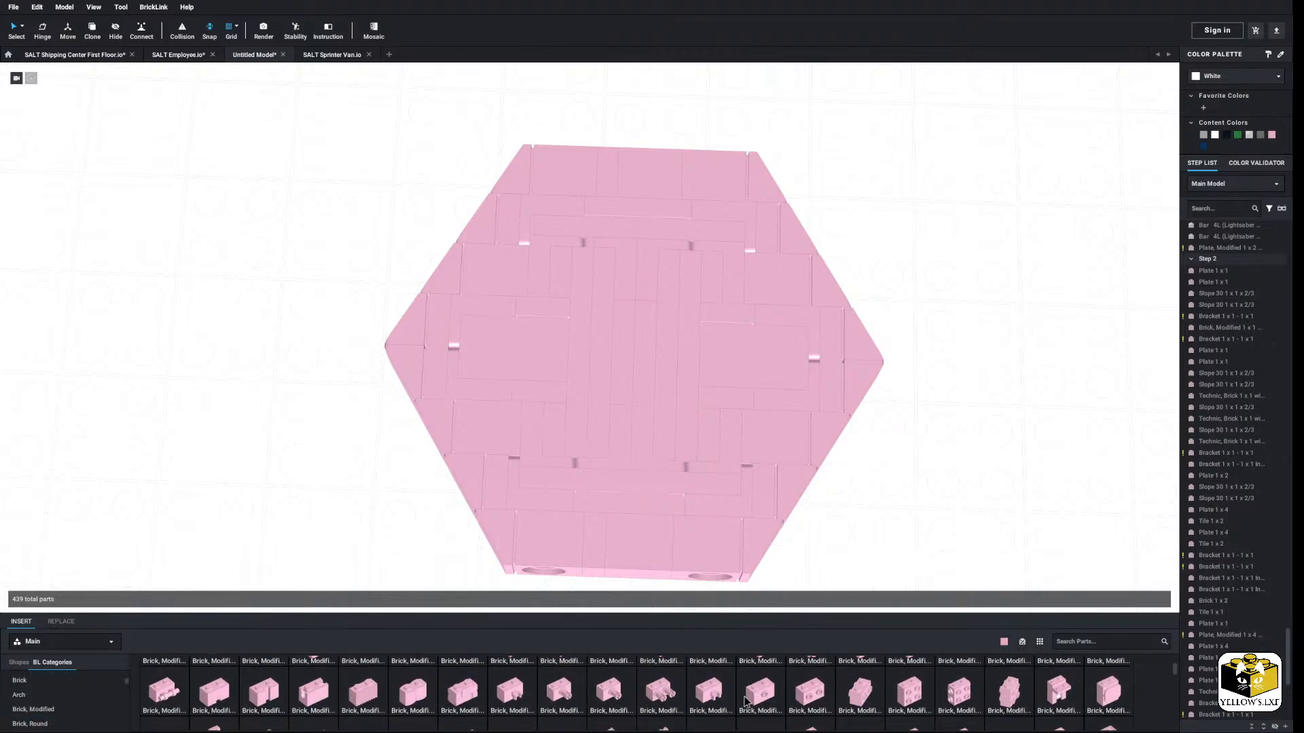
click(746, 696)
click(1230, 79)
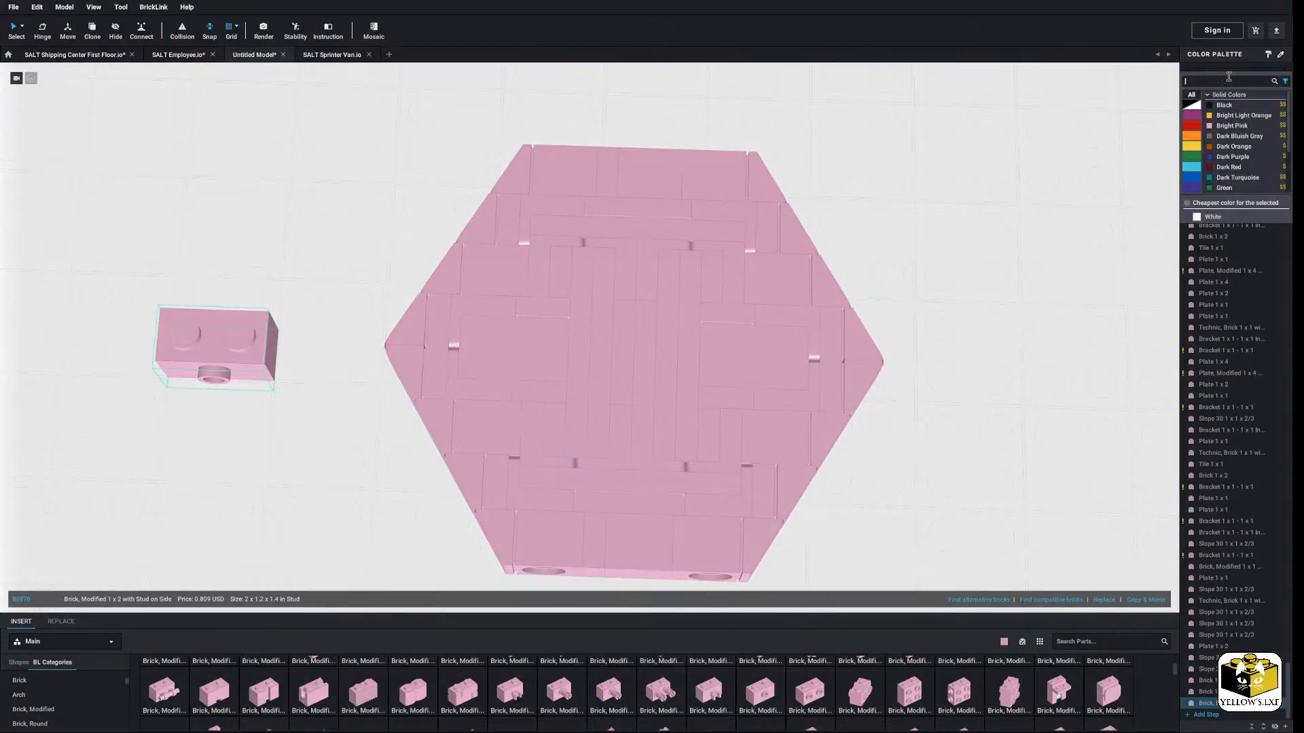
scroll(1240, 158, down, 3)
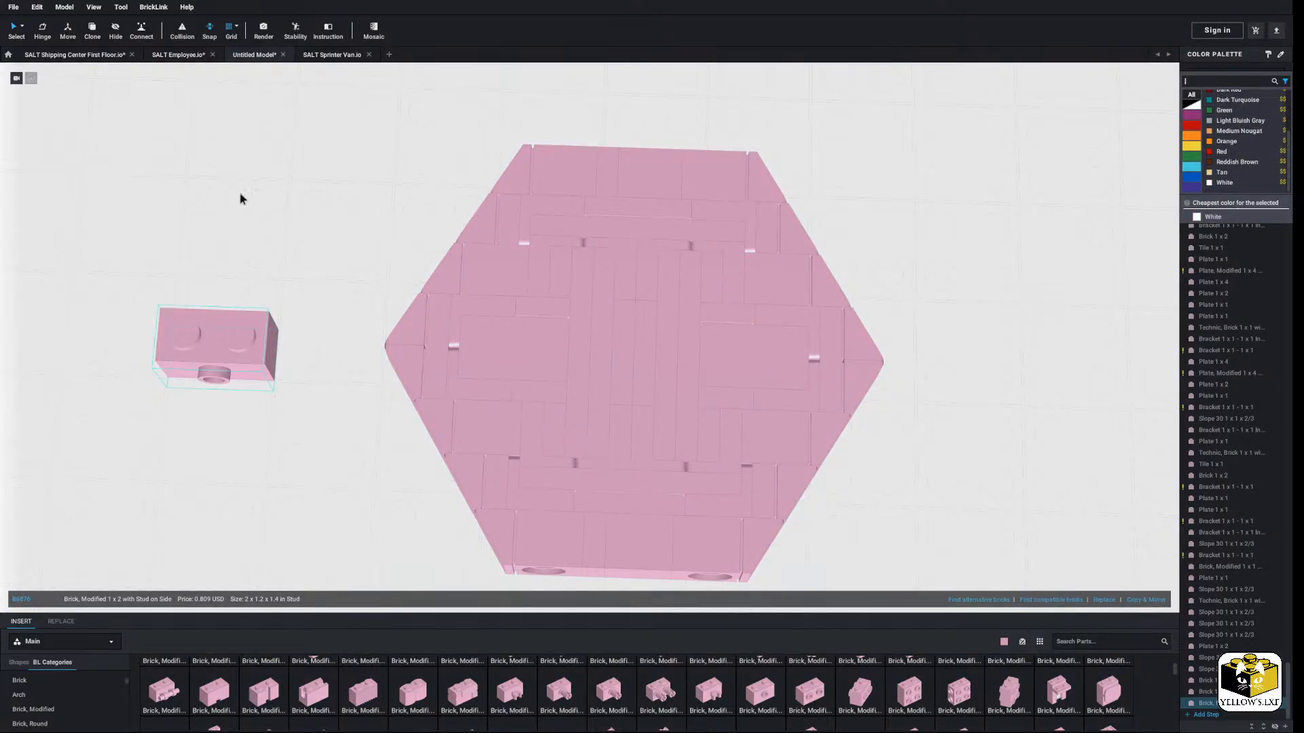
click(246, 361)
right_click(245, 351)
click(289, 397)
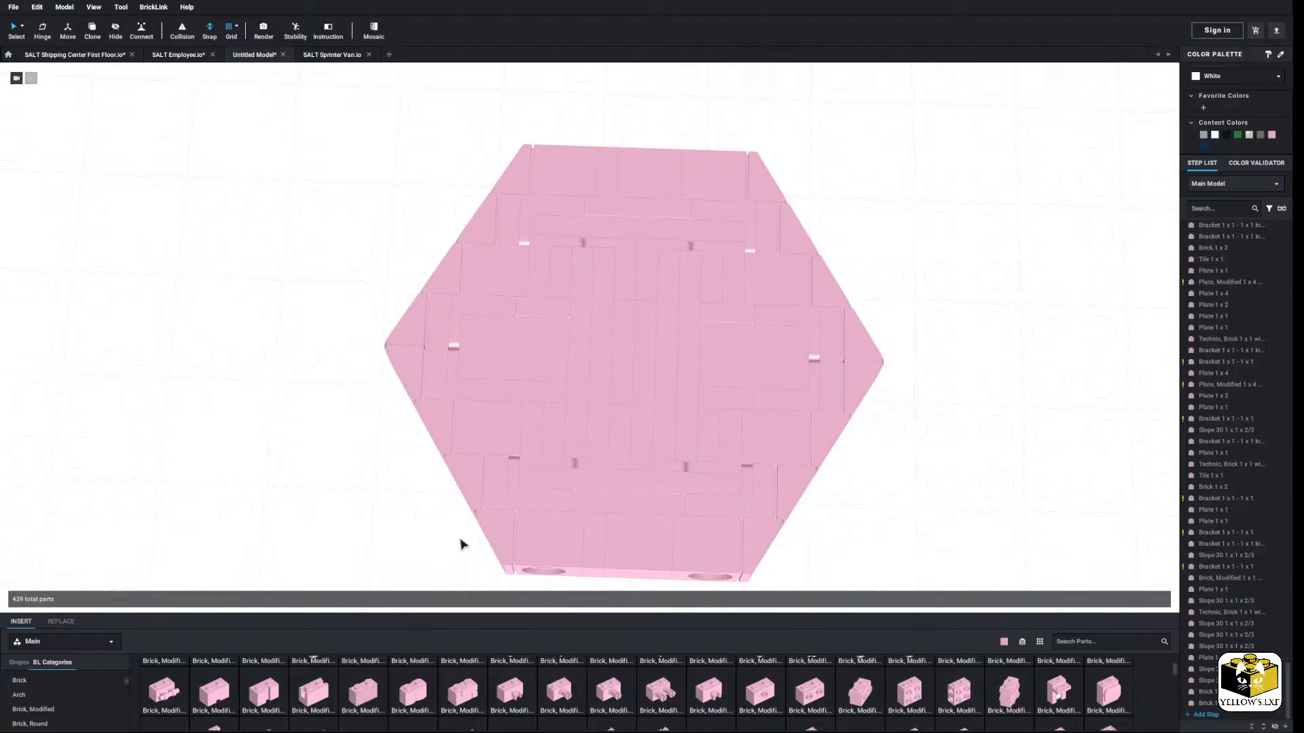
Step: Delete the two 1 x 2 plates beside the hexagonal panel's opposite side corners
right_drag(460, 544, 460, 460)
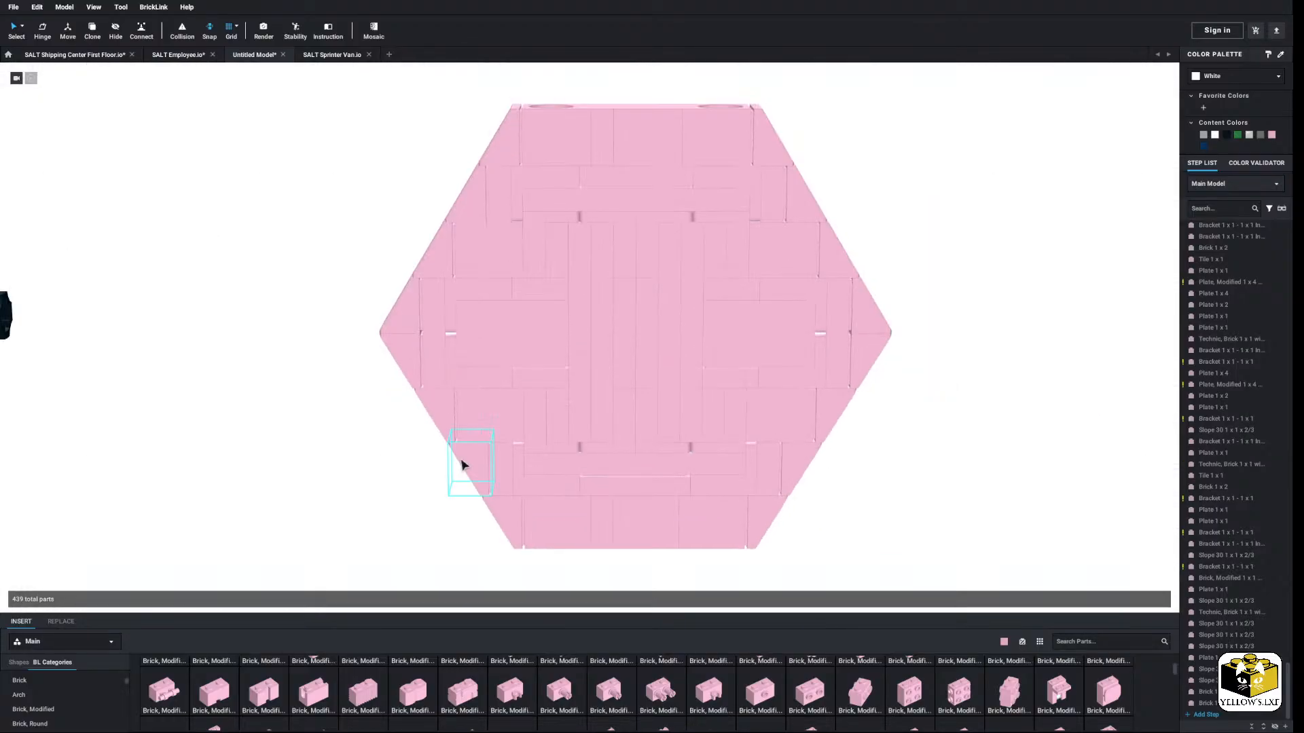
click(430, 337)
ctrl+click(836, 343)
right_click(839, 345)
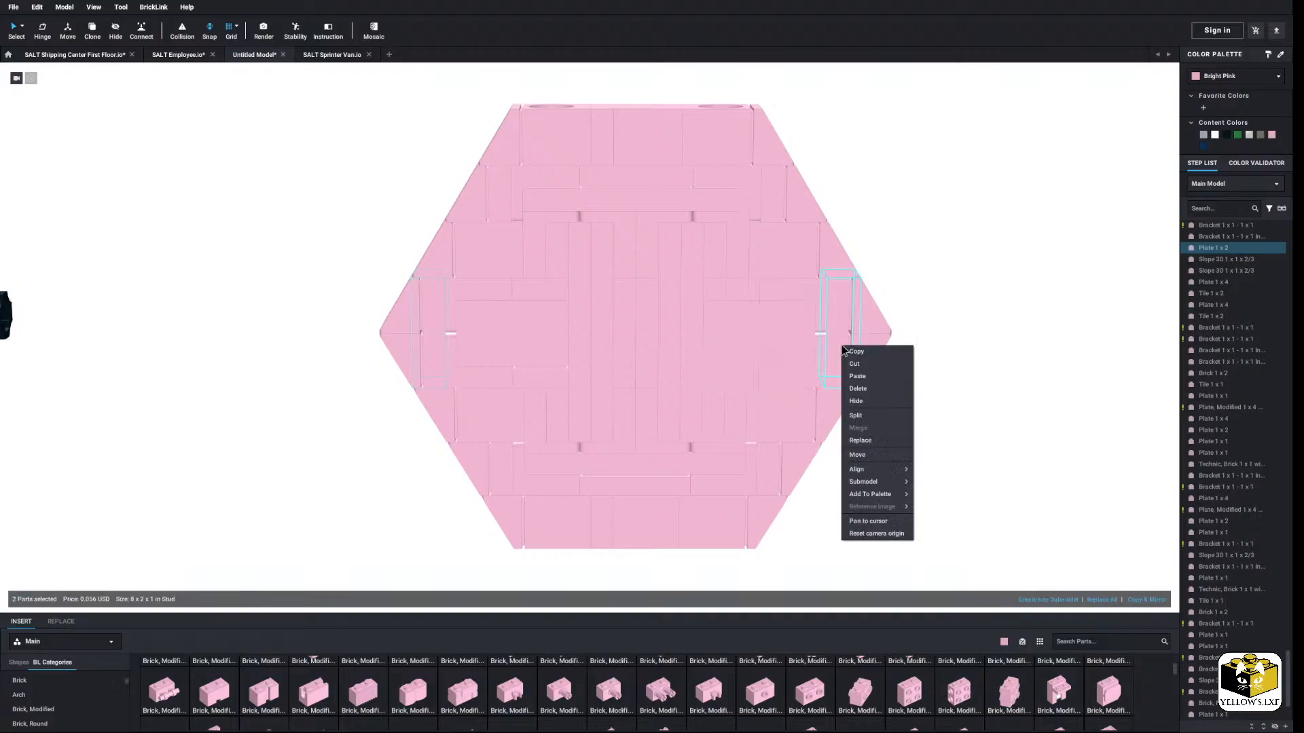
click(854, 386)
Step: Add a Bracket 1 x 2 - 1 x 2, rotate it and fit it into the opening near the panel's left corner
scroll(72, 687, up, 2)
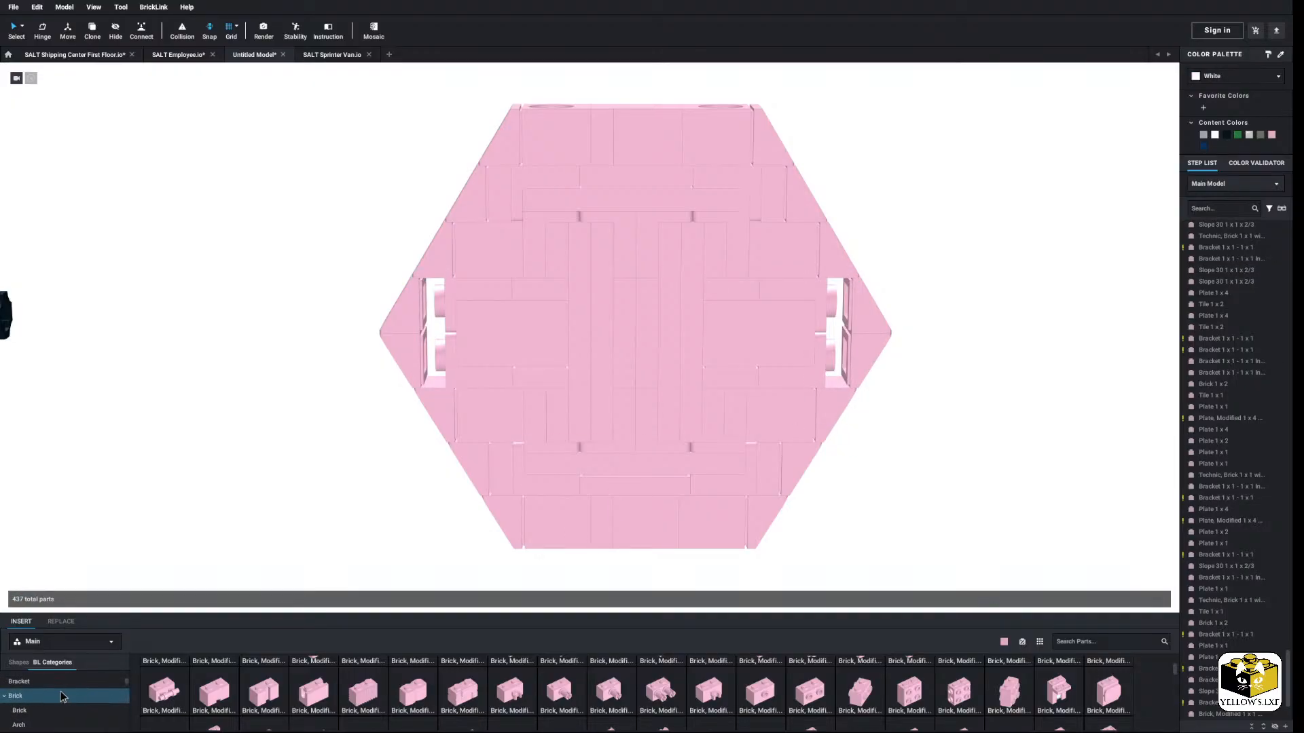
click(59, 683)
click(365, 707)
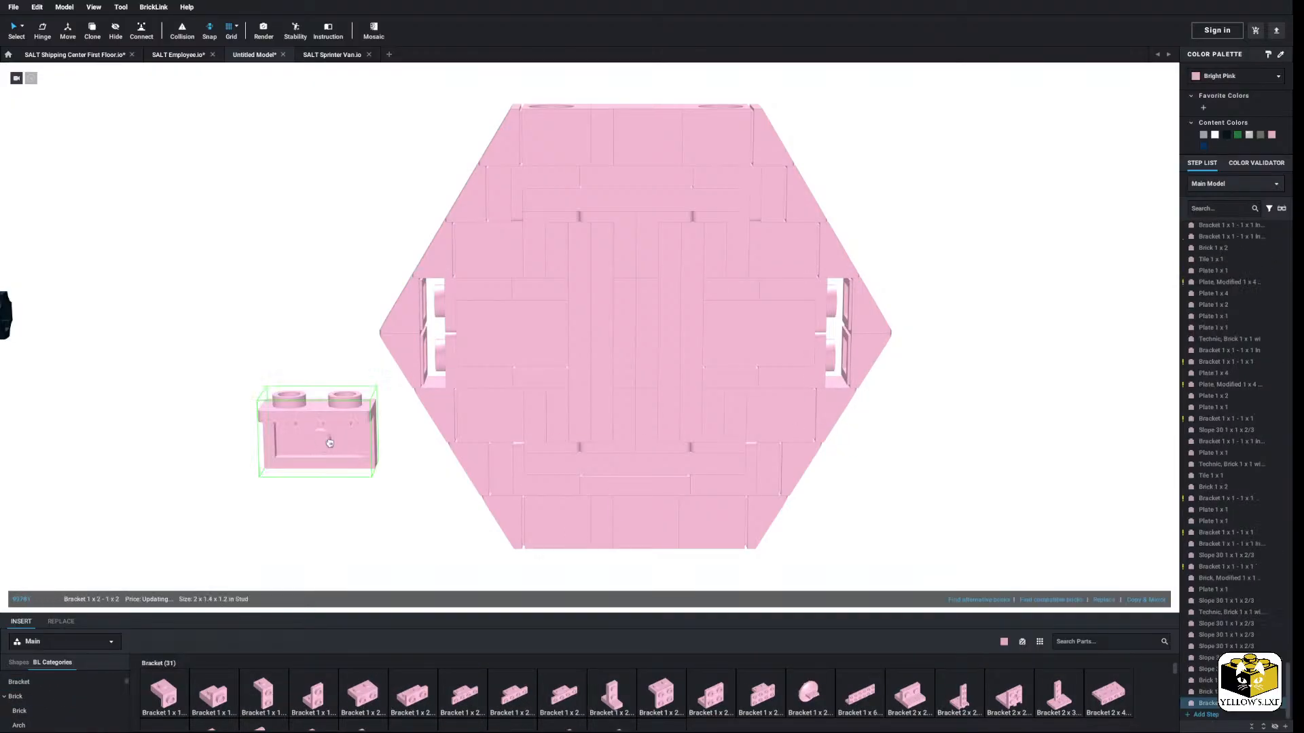
key(Right)
key(Up)
key(Right)
key(Up)
click(416, 332)
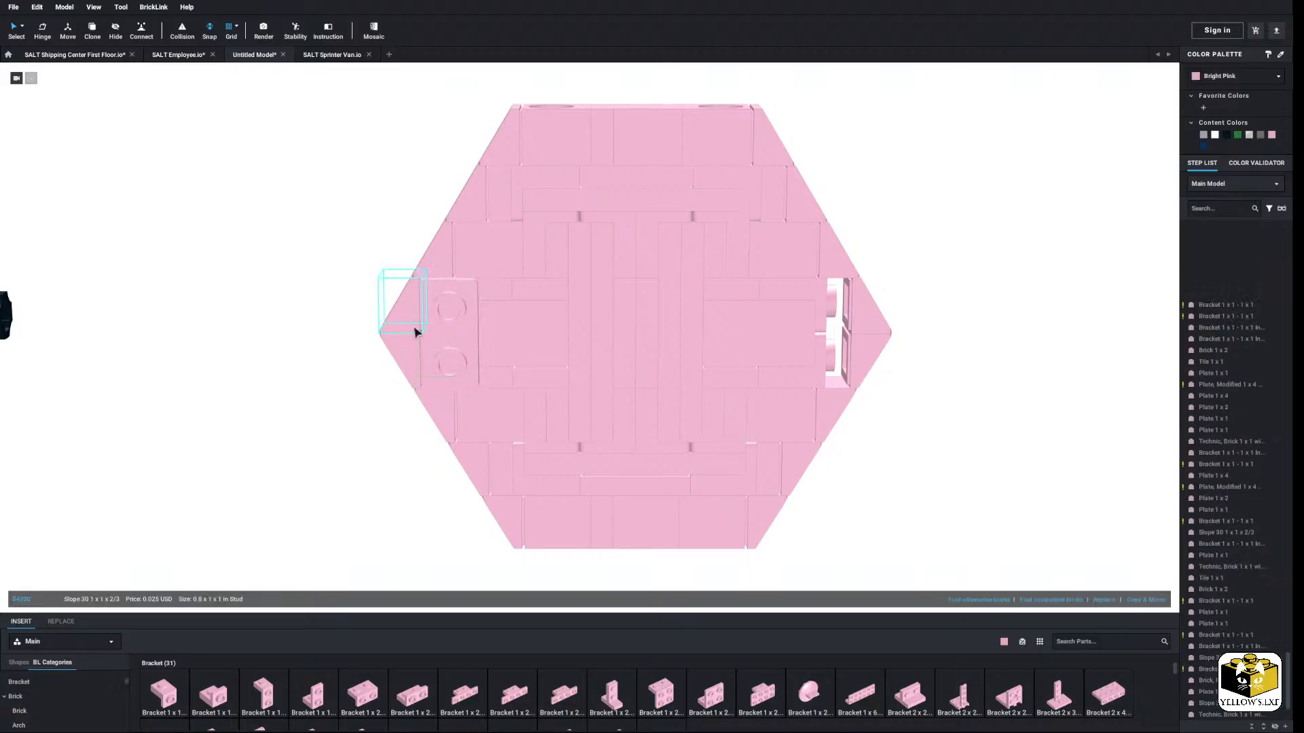
Step: Fit a second Bracket 1 x 2 - 1 x 2, mirrored in orientation, into the opening near the panel's right corner
click(376, 702)
key(Right)
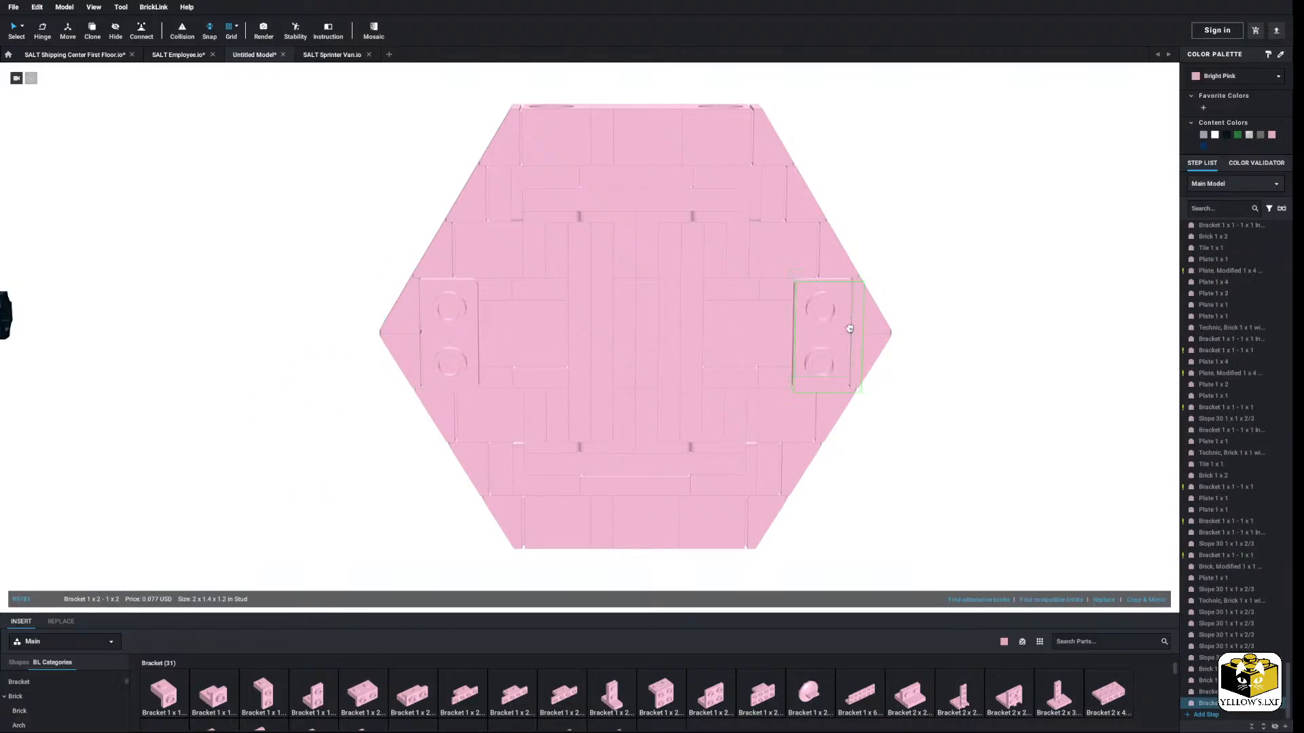
click(850, 329)
ctrl+click(460, 329)
click(1005, 318)
Step: Place a modified 1 x 2 jumper plate with one stud on each of the panel's two brackets
scroll(75, 710, down, 5)
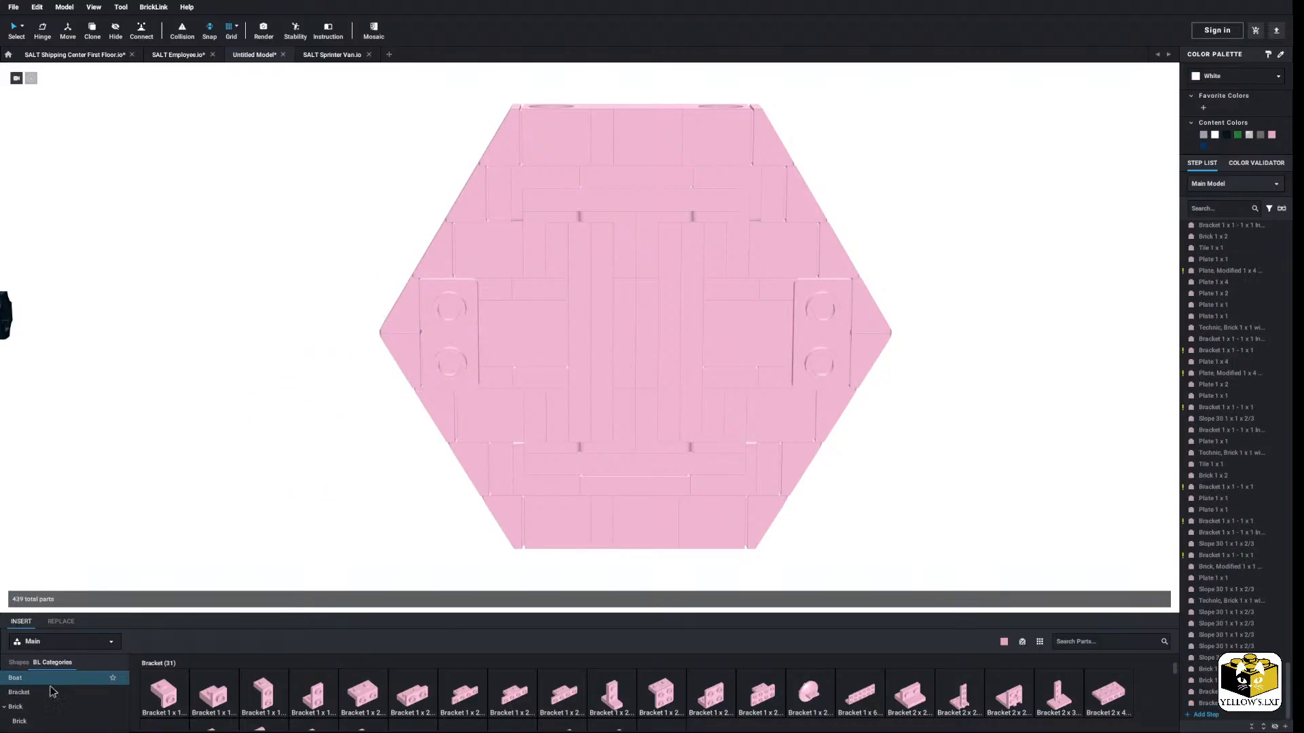
click(54, 694)
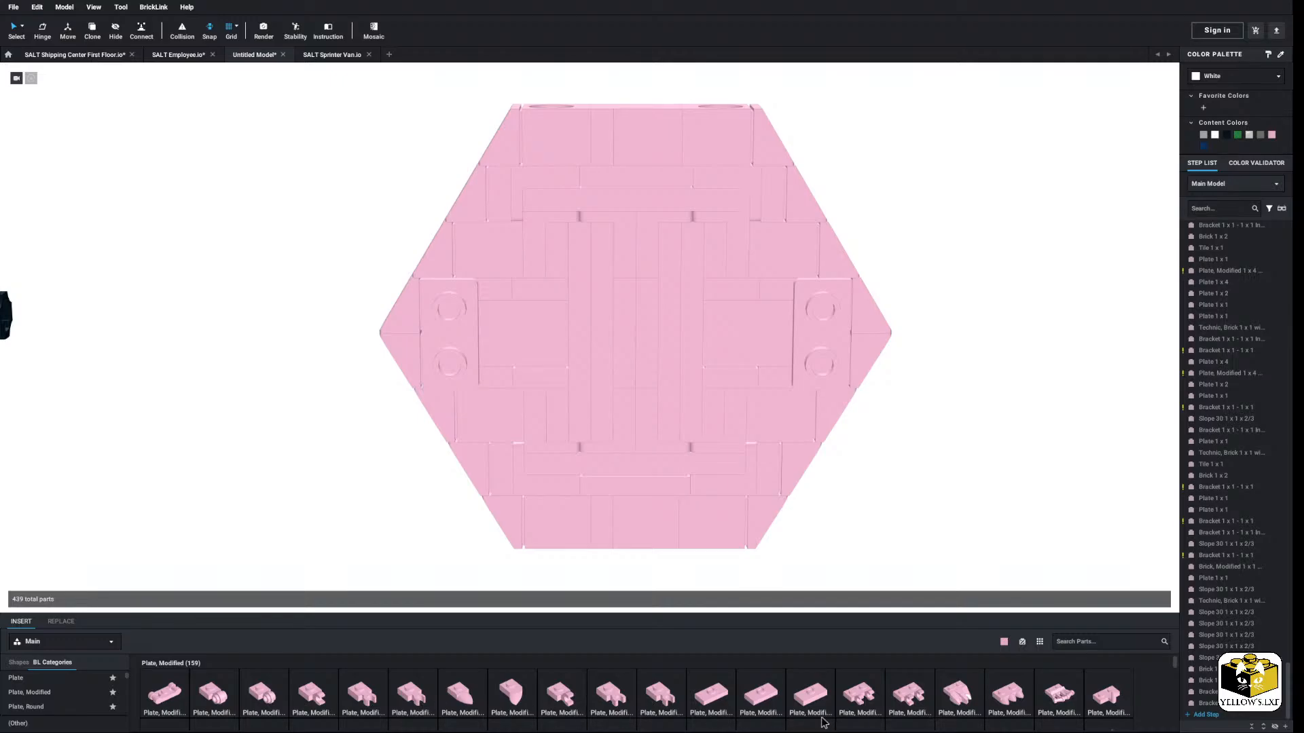
drag(775, 702, 455, 346)
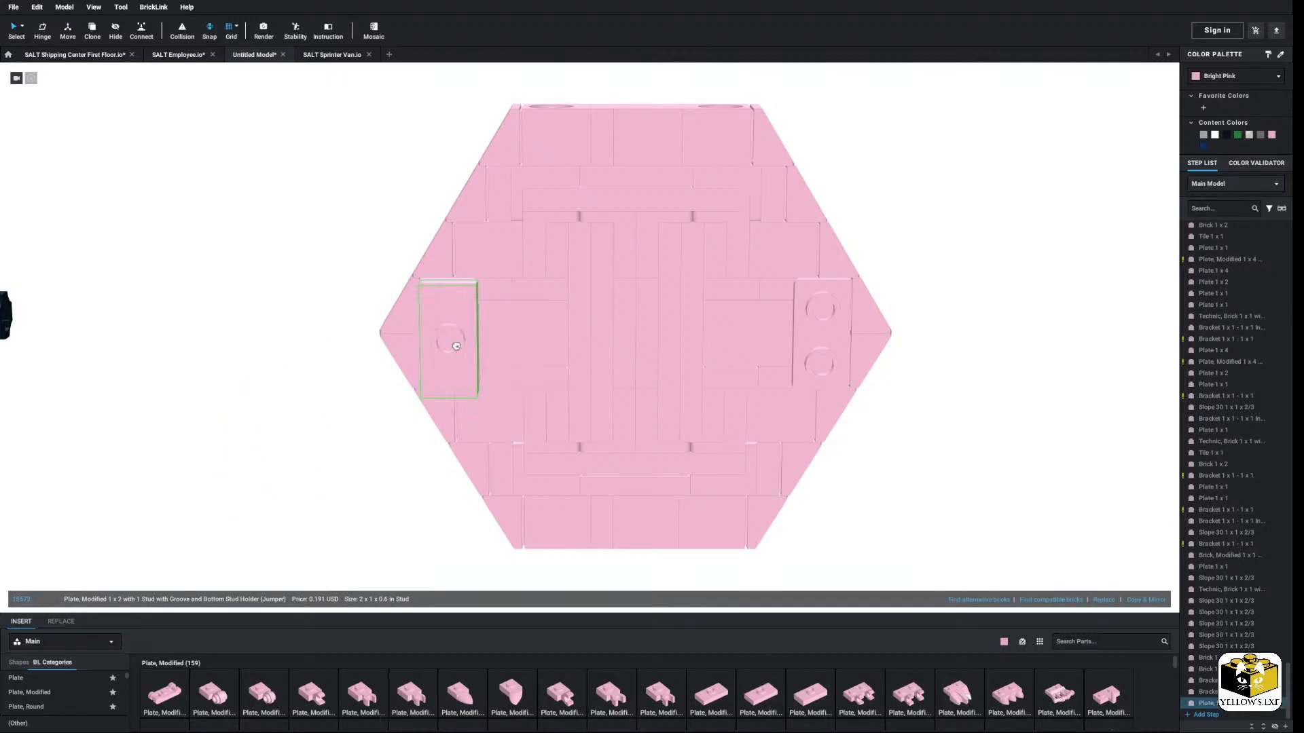
drag(765, 696, 815, 345)
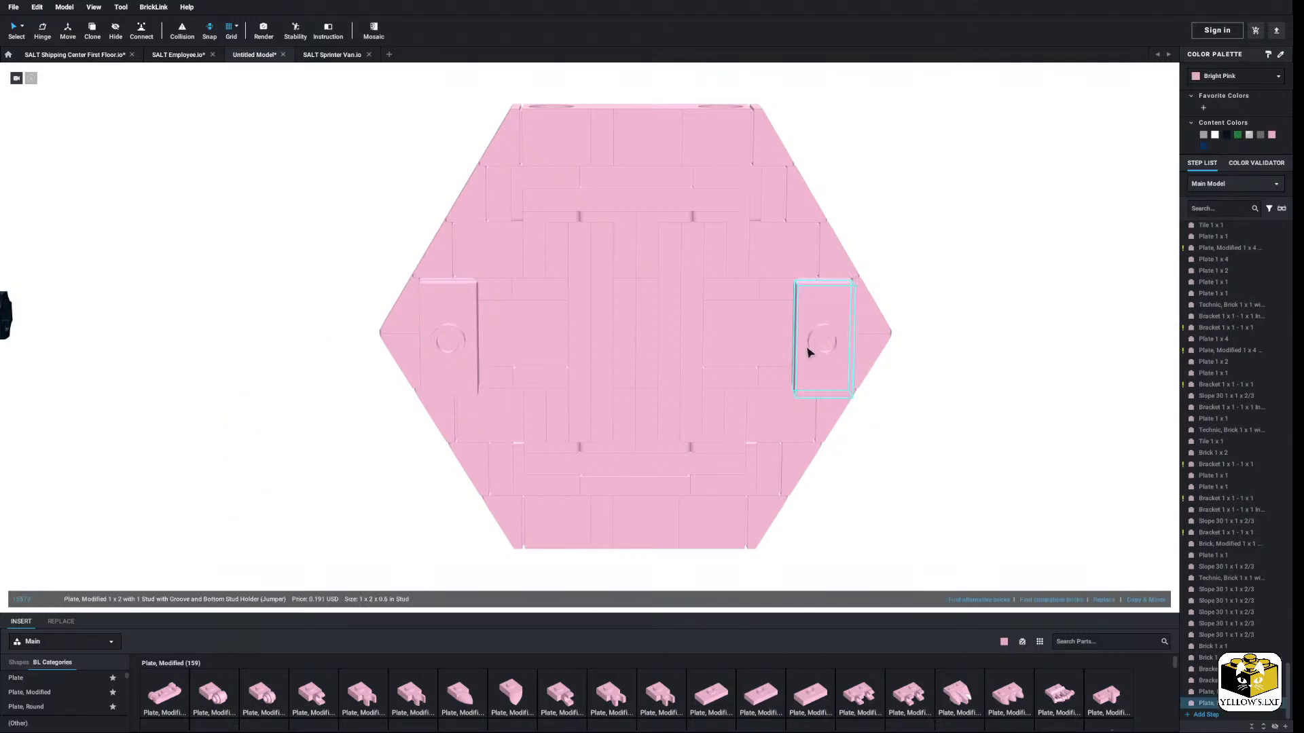
Step: Copy the black 1 x 1 tile with open O clip from the frame's corner and paste one onto each jumper plate
click(122, 435)
middle_drag(117, 436, 538, 452)
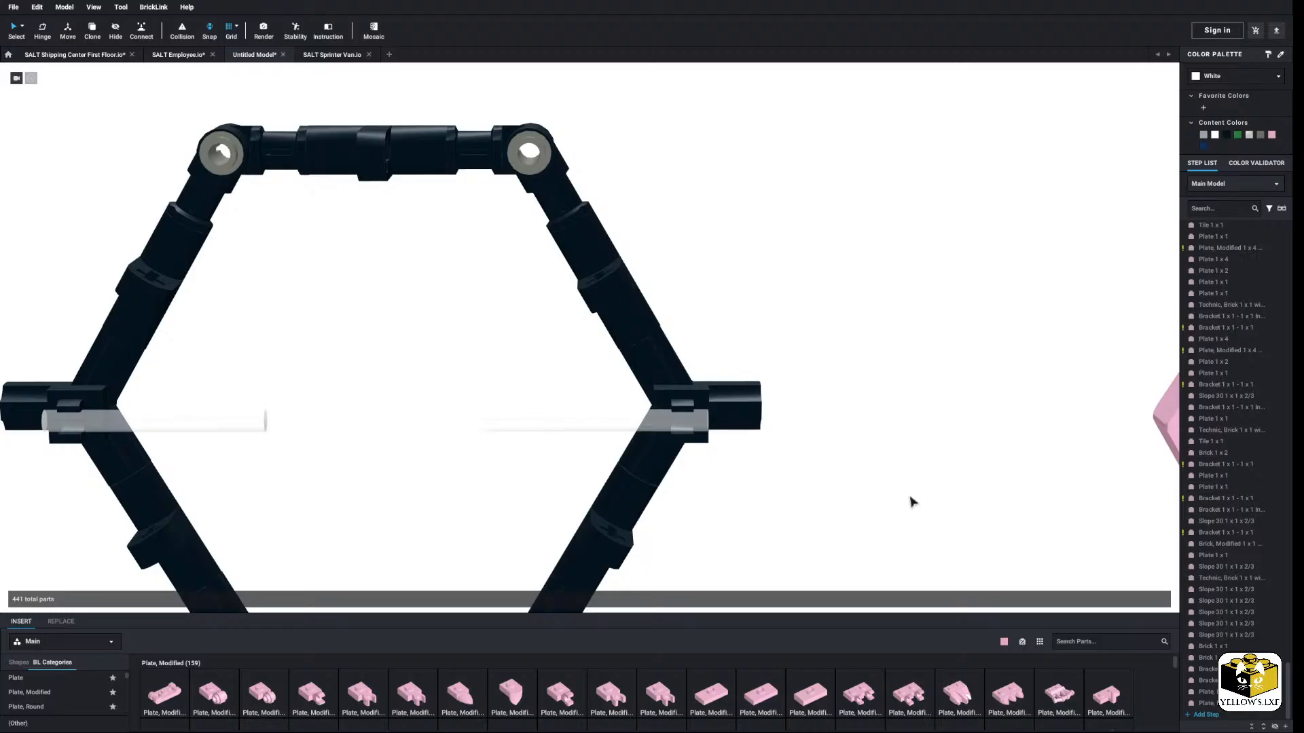
middle_drag(908, 501, 536, 476)
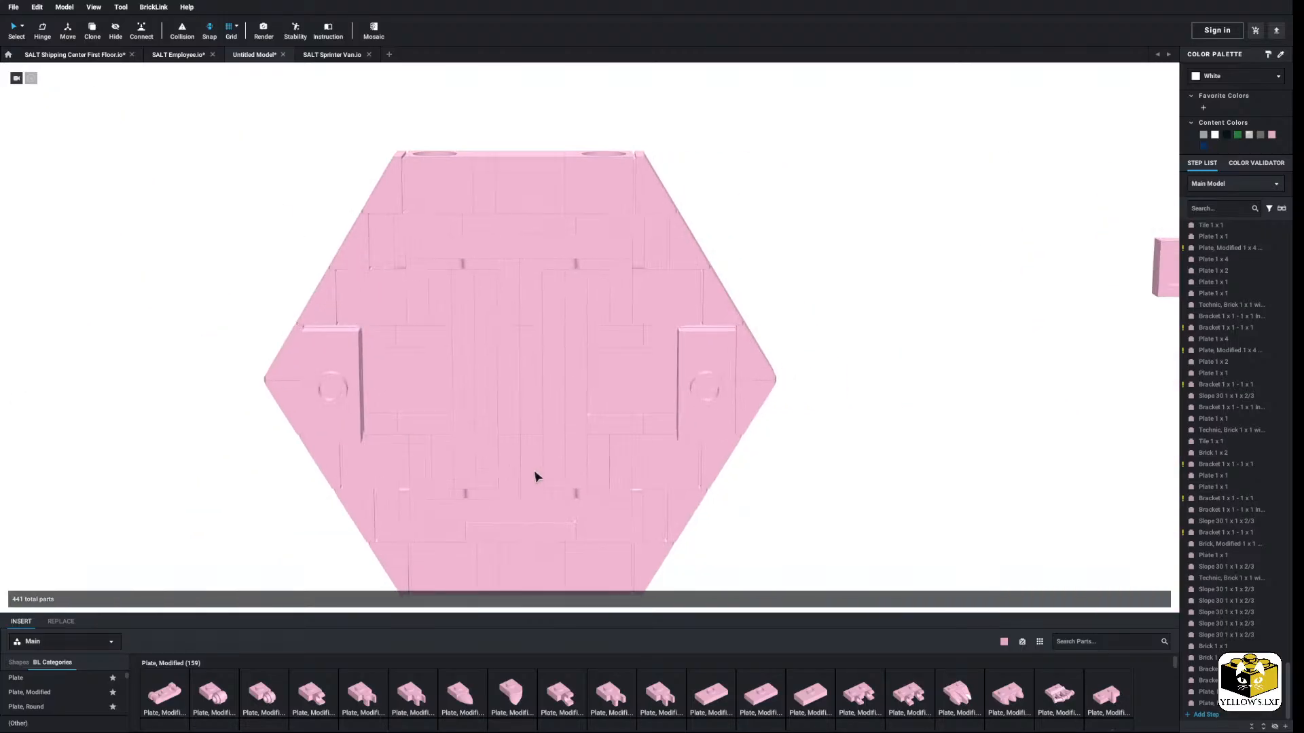
scroll(157, 694, down, 3)
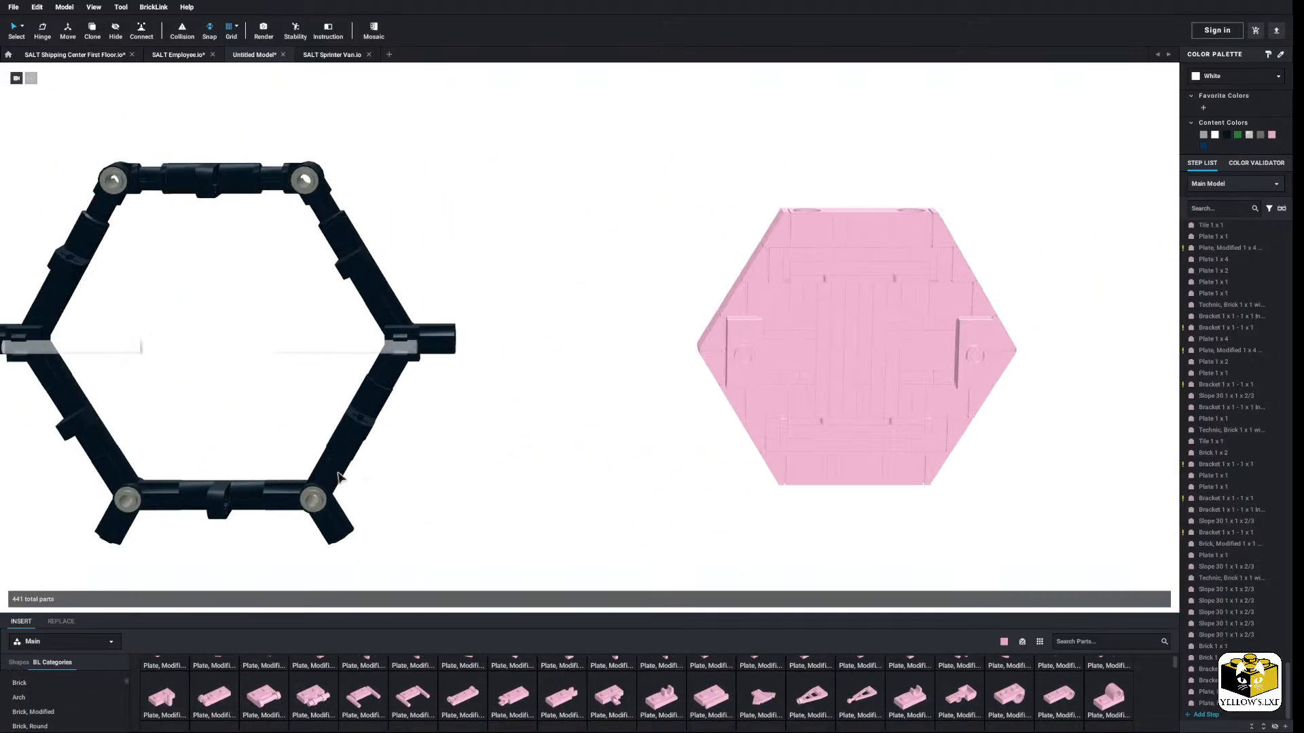
right_click(399, 334)
click(412, 349)
right_click(527, 355)
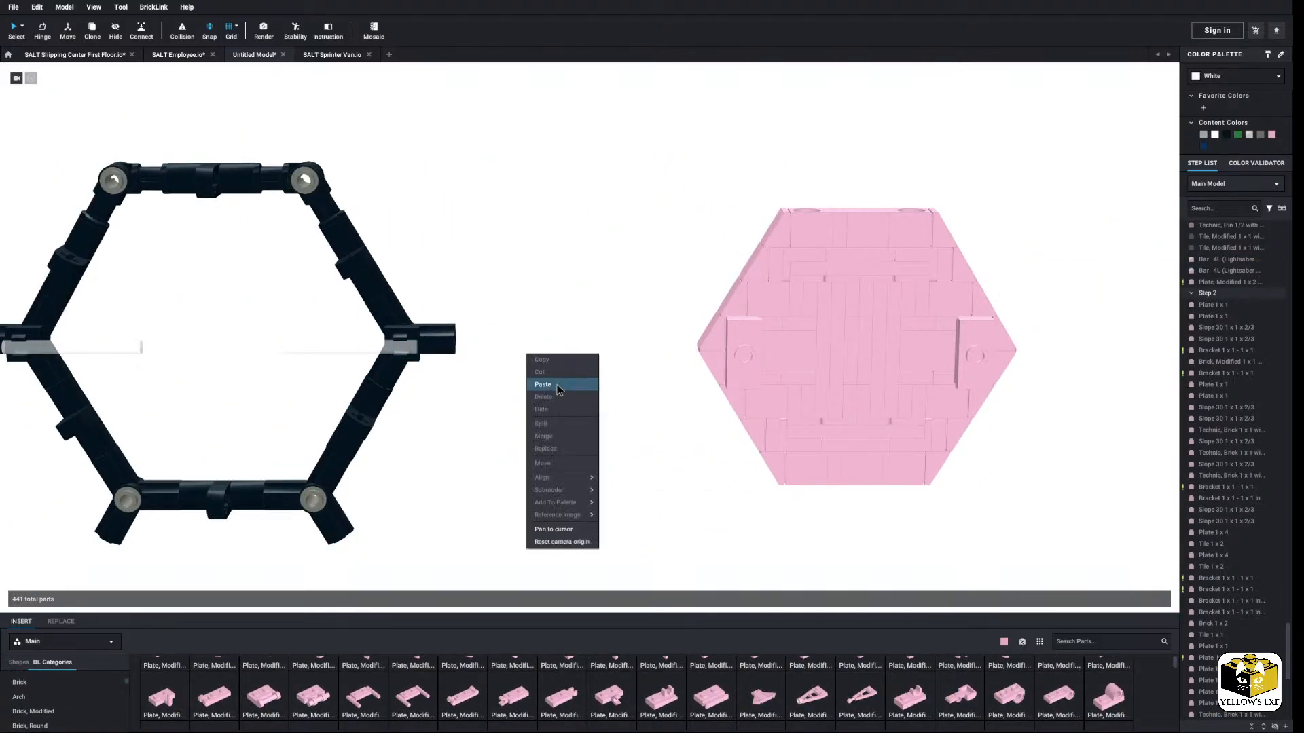
click(559, 386)
click(764, 372)
right_click(597, 411)
click(628, 435)
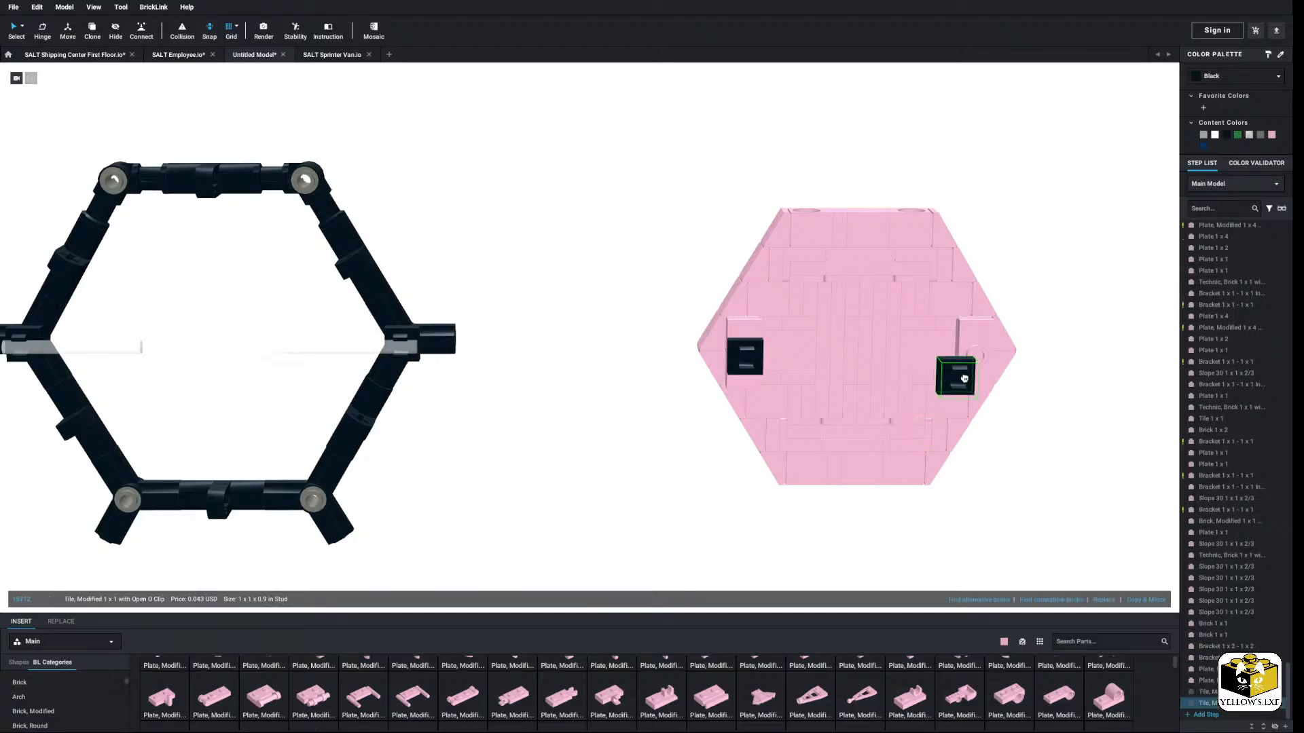
click(961, 370)
Step: Recolor all parts of the hexagonal panel Dark Blue and set its two clip tiles back to Black
scroll(620, 413, down, 3)
drag(613, 209, 873, 520)
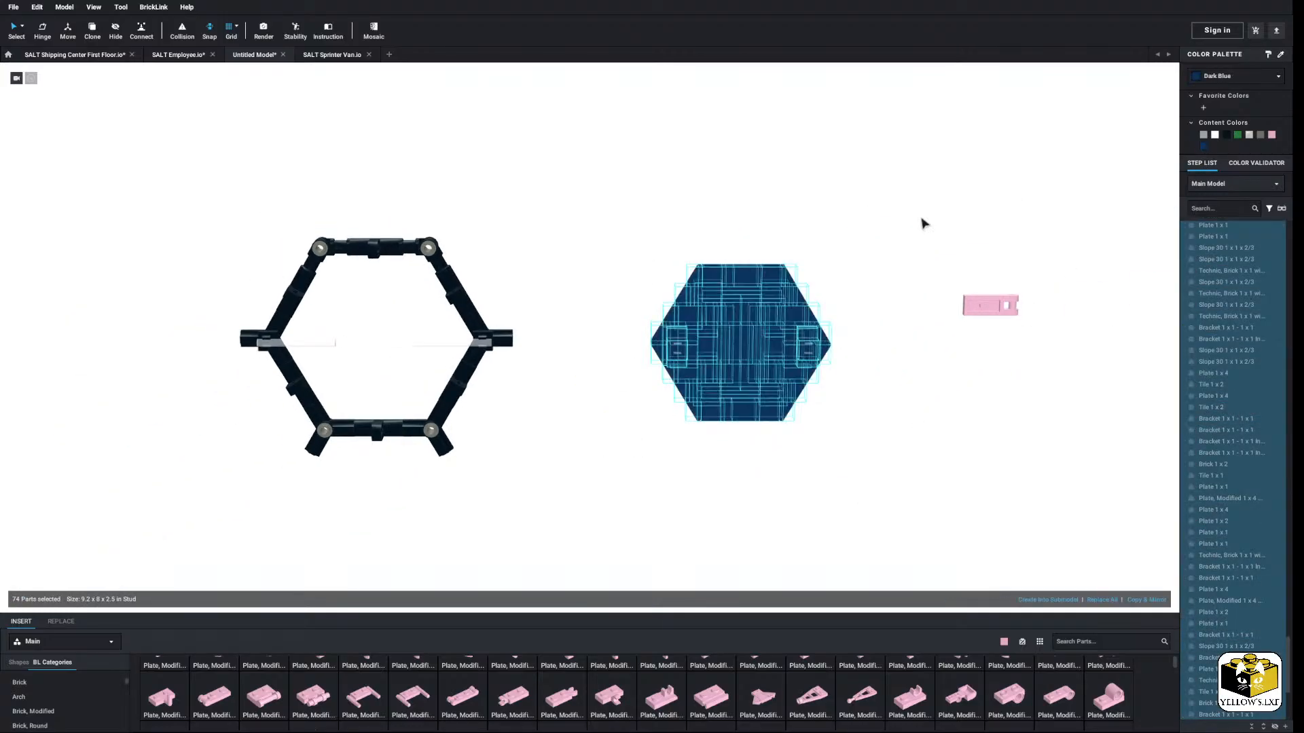
click(805, 352)
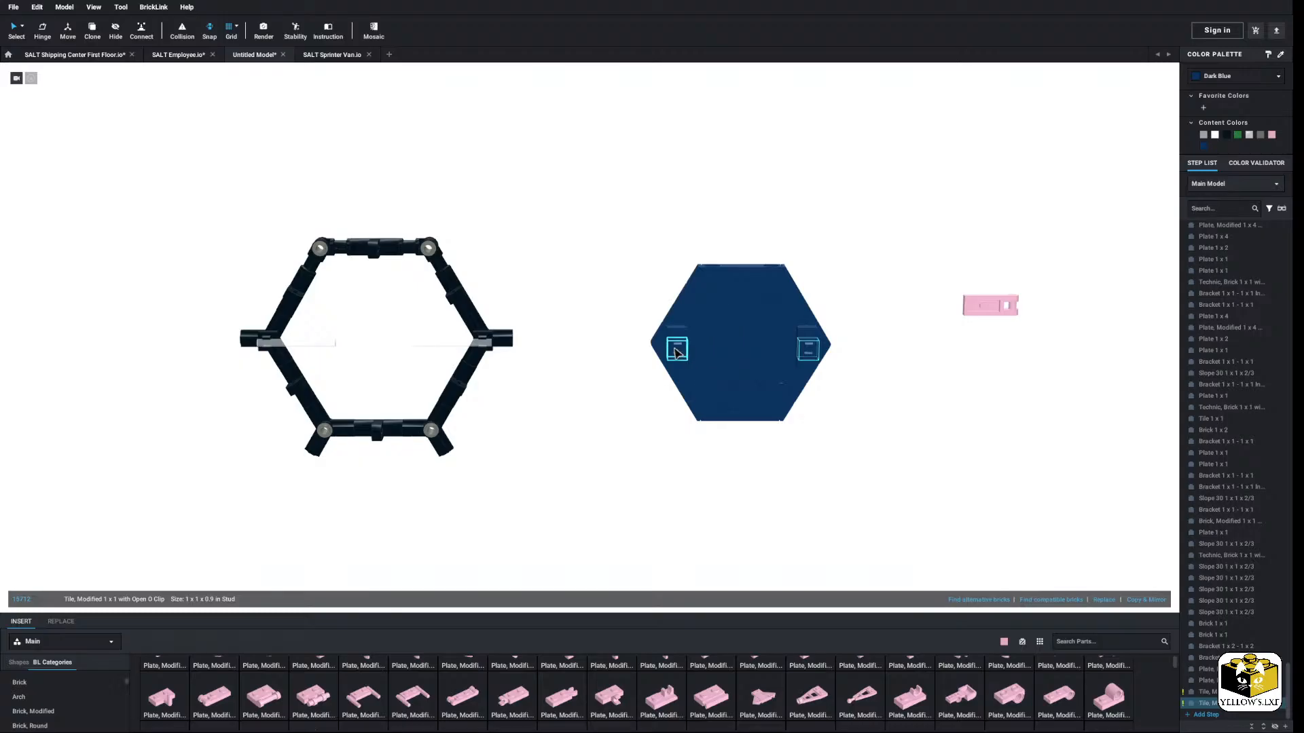
click(935, 213)
Step: Move the complete hexagonal panel into the frame so its clip tiles line up with the two bars
drag(876, 195, 564, 498)
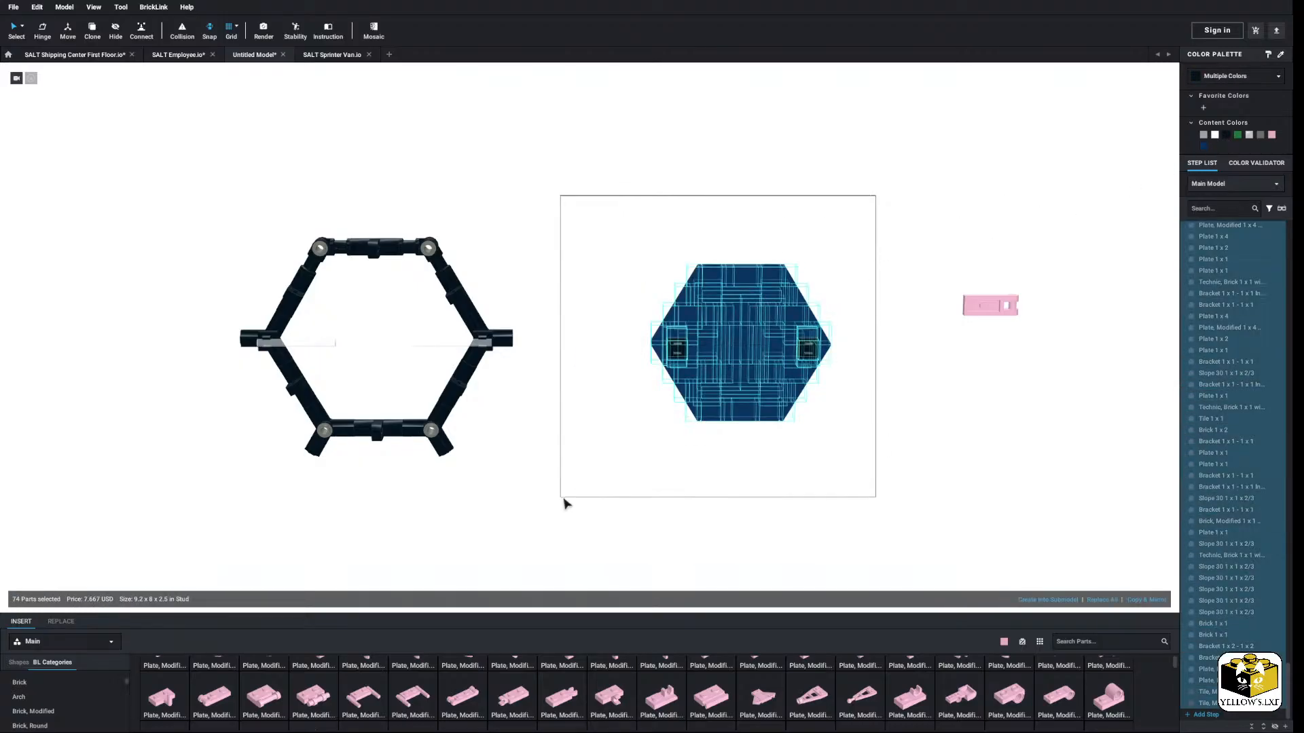
drag(755, 378, 389, 373)
middle_drag(390, 373, 478, 345)
mouse_move(479, 345)
right_down()
mouse_move(497, 382)
mouse_move(477, 415)
mouse_move(466, 387)
mouse_move(489, 360)
right_up()
scroll(521, 394, up, 5)
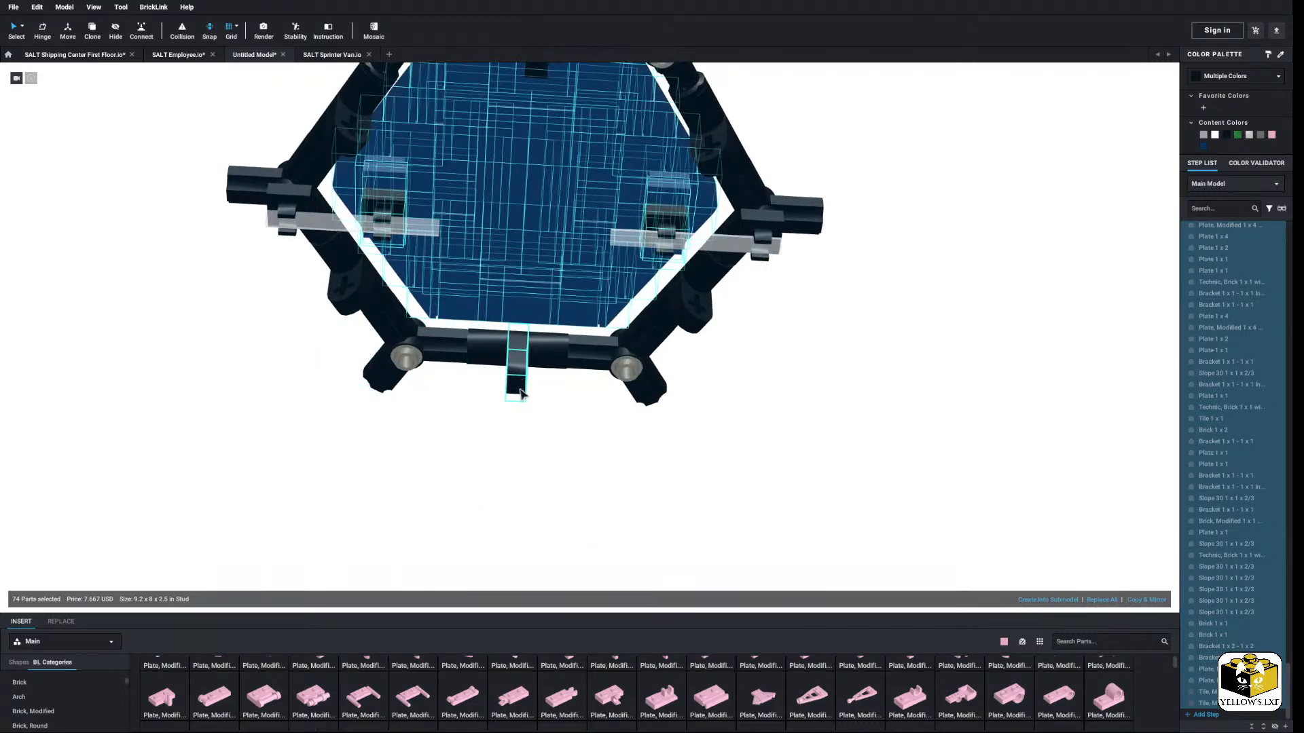
Step: Add both bars and the two frame corner clip tiles to the selection and move them out of the frame with the panel
ctrl+click(421, 228)
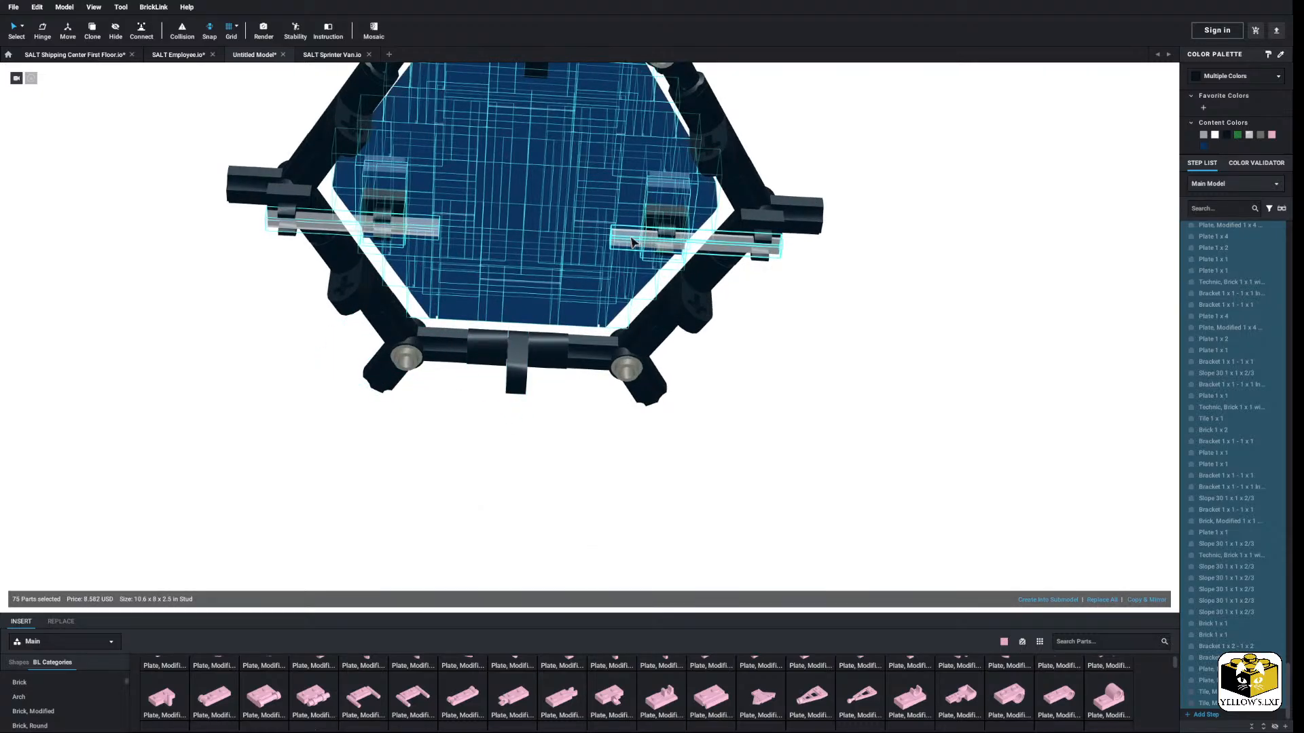
ctrl+click(691, 251)
ctrl+click(759, 220)
ctrl+click(298, 197)
drag(304, 203, 859, 367)
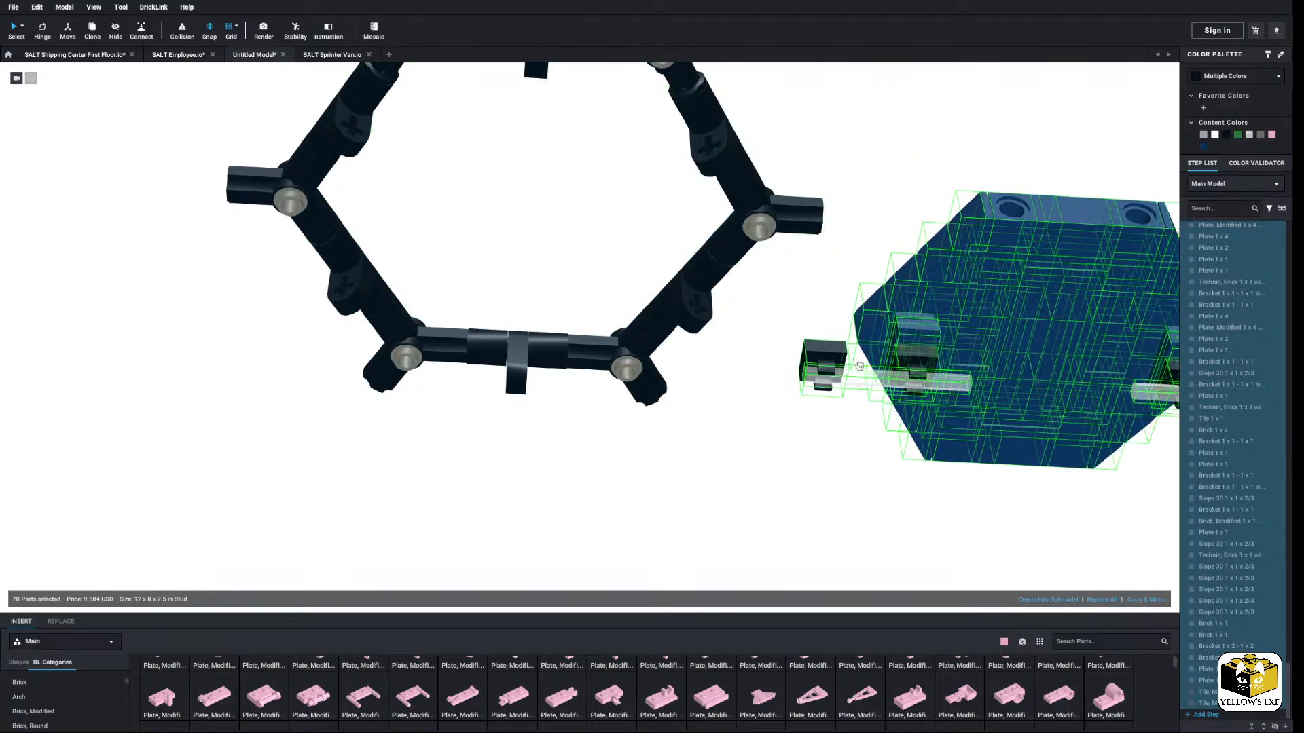
click(620, 480)
Step: Place a Plate 1 x 1 on the pin at each of the frame's two opposite side corners
scroll(49, 692, down, 5)
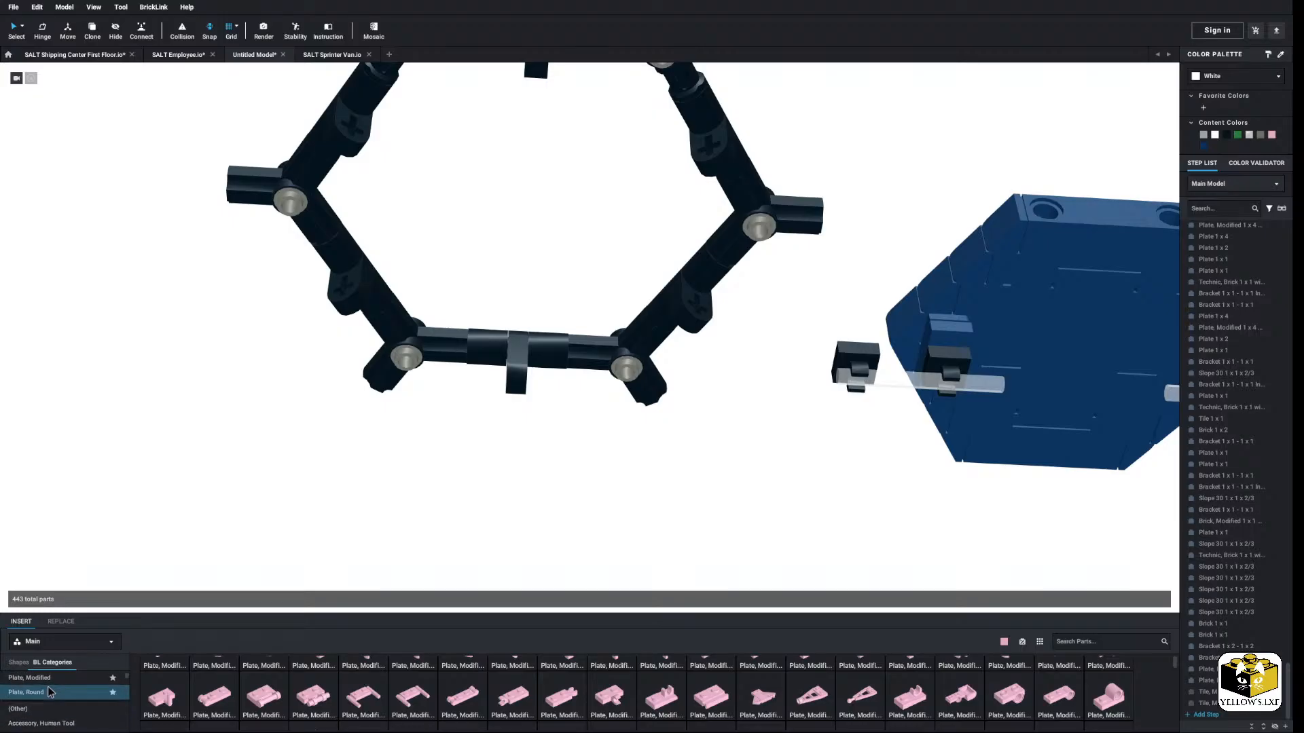
scroll(49, 692, up, 2)
click(21, 678)
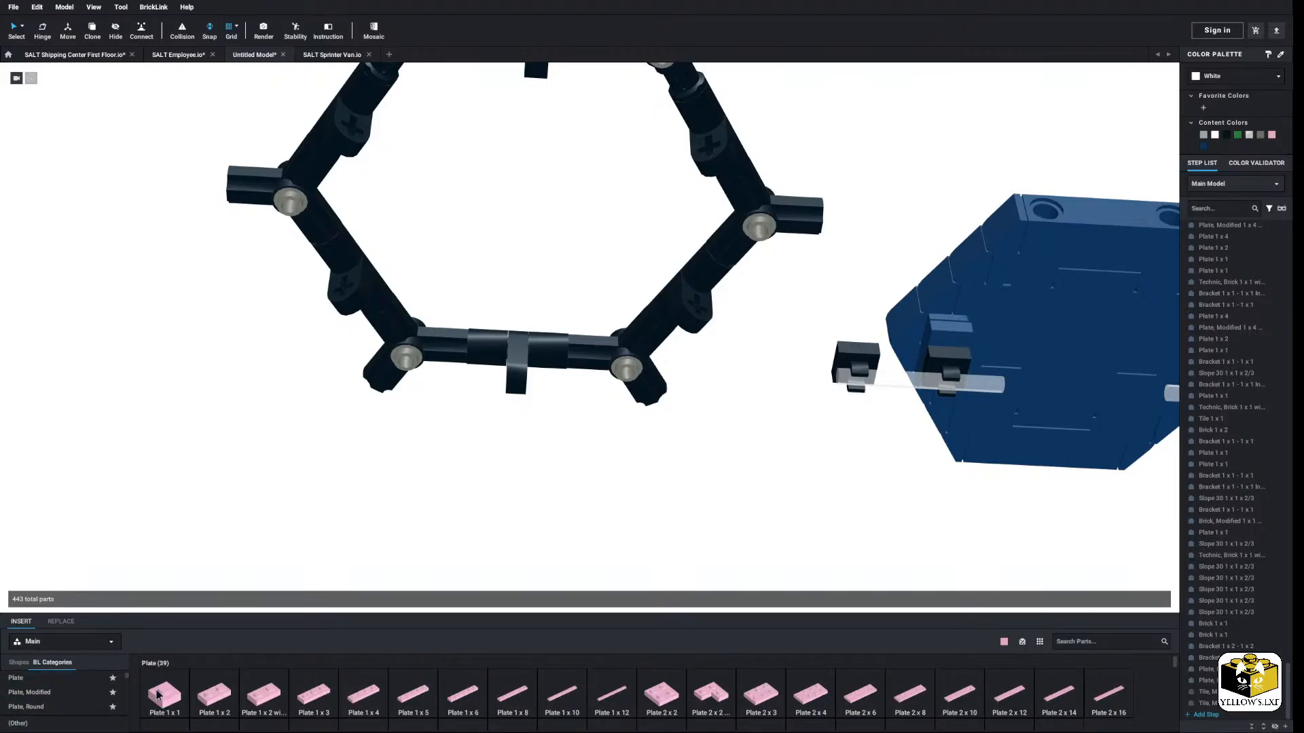
drag(157, 694, 289, 207)
drag(163, 693, 760, 231)
click(716, 429)
Step: Group the hexagonal panel with its two inner clip tiles into a submodel, leaving out the bars and outer clips
middle_drag(826, 381, 553, 463)
scroll(552, 463, down, 3)
right_drag(553, 464, 523, 441)
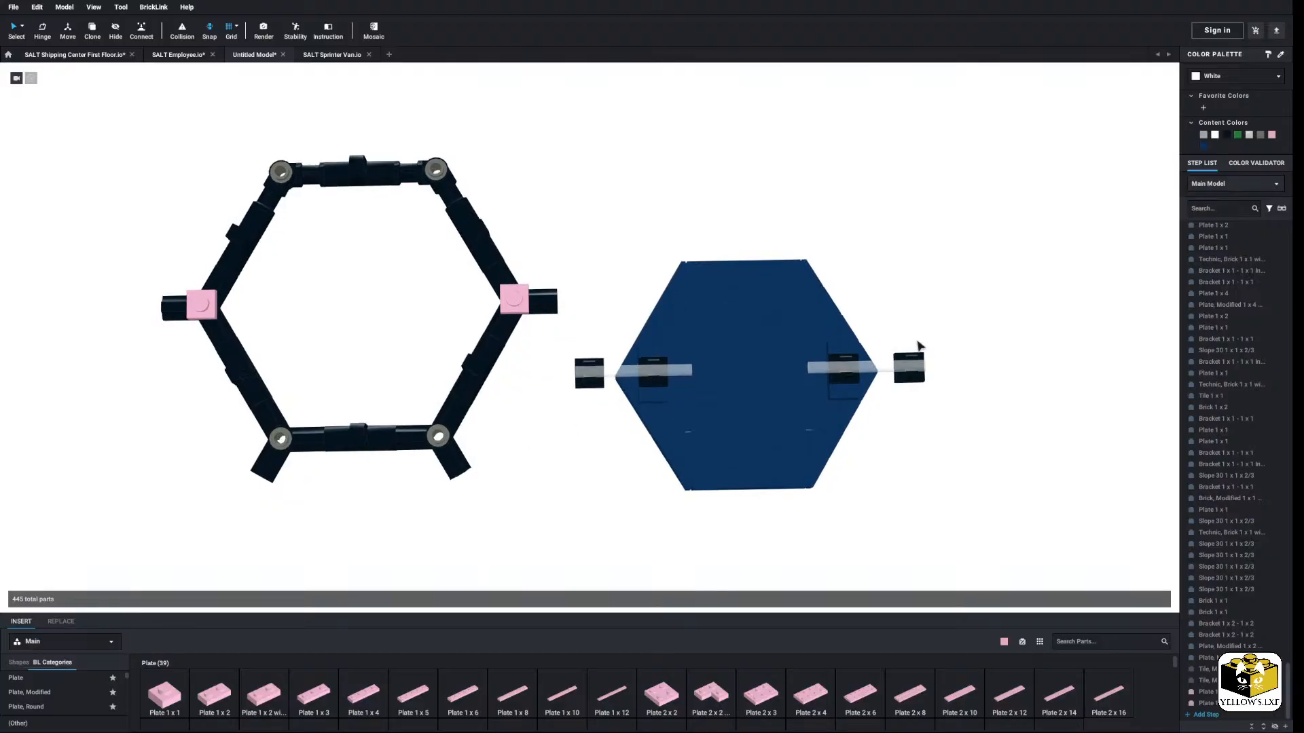
drag(985, 273, 589, 525)
drag(888, 214, 687, 487)
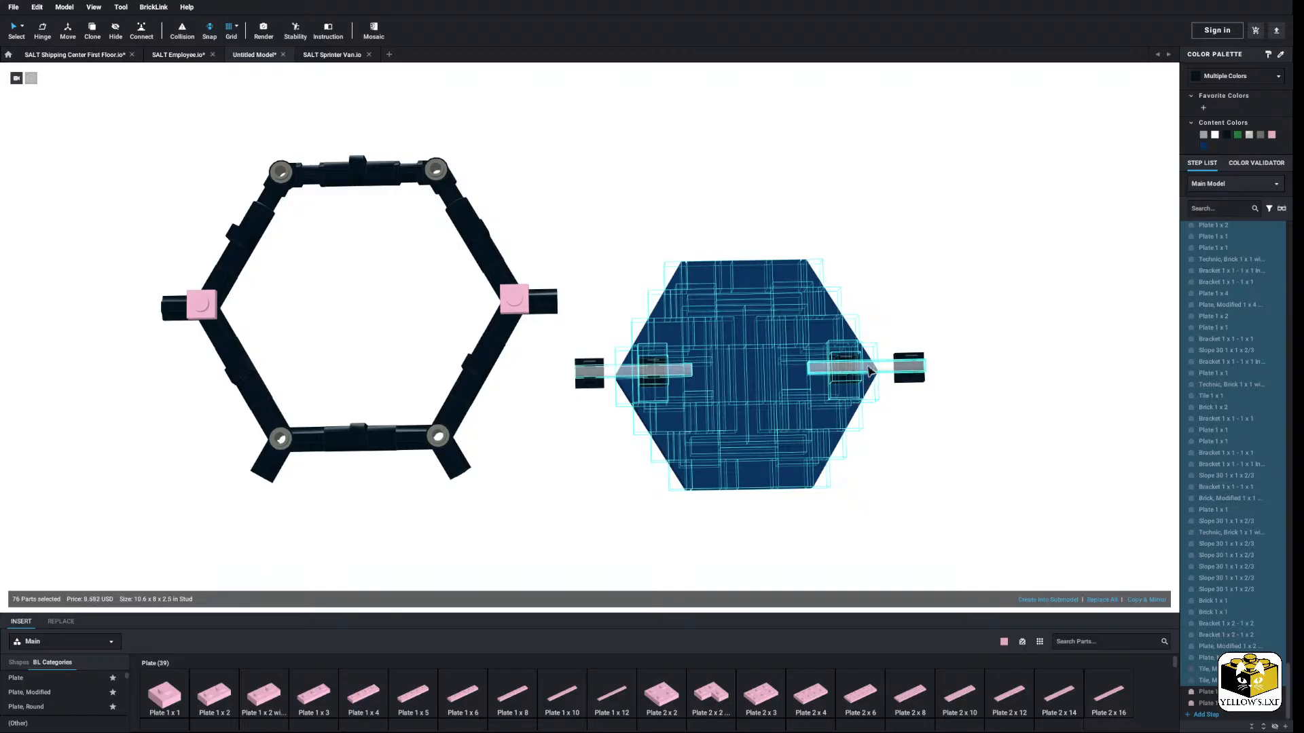
ctrl+click(870, 370)
ctrl+click(642, 375)
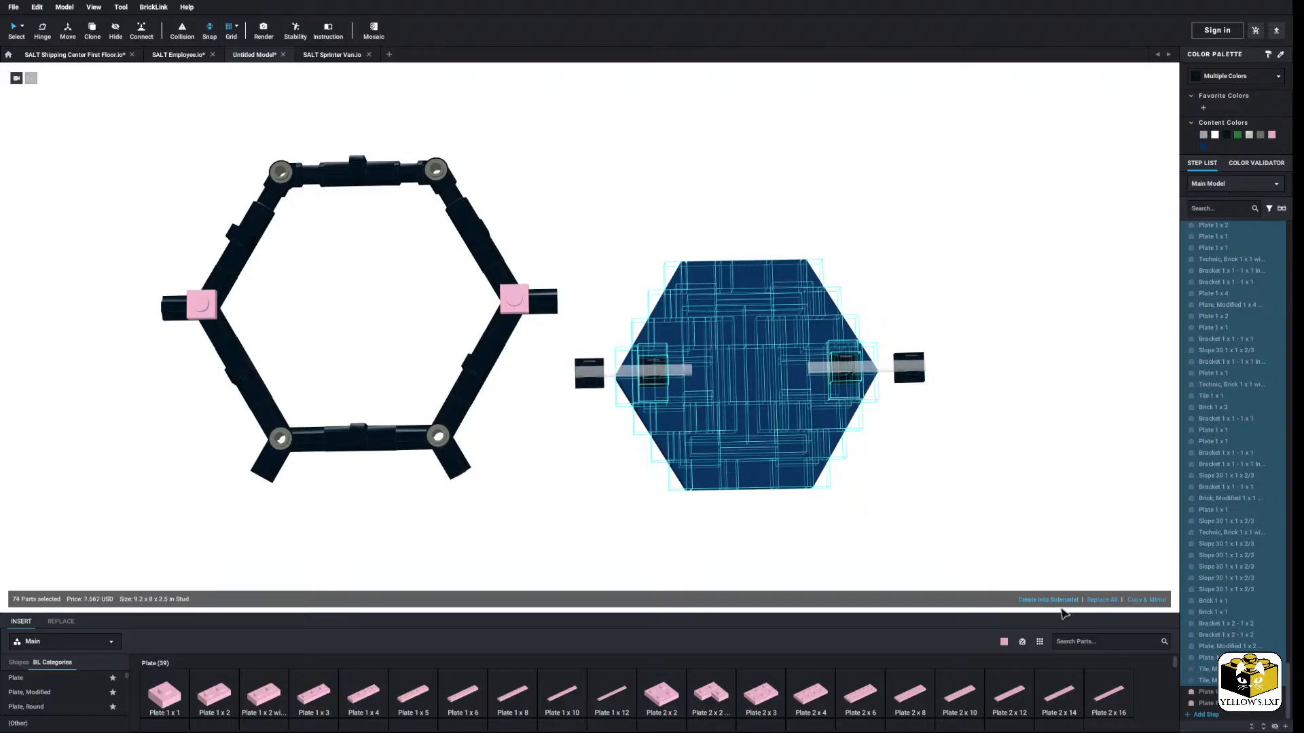
click(1049, 599)
click(724, 395)
Step: Move the panel submodel, bars and outer clip tiles into the frame, attaching the outer clips to the 1 x 1 corner plates
drag(976, 218, 585, 532)
drag(588, 370, 696, 433)
middle_drag(636, 414, 697, 434)
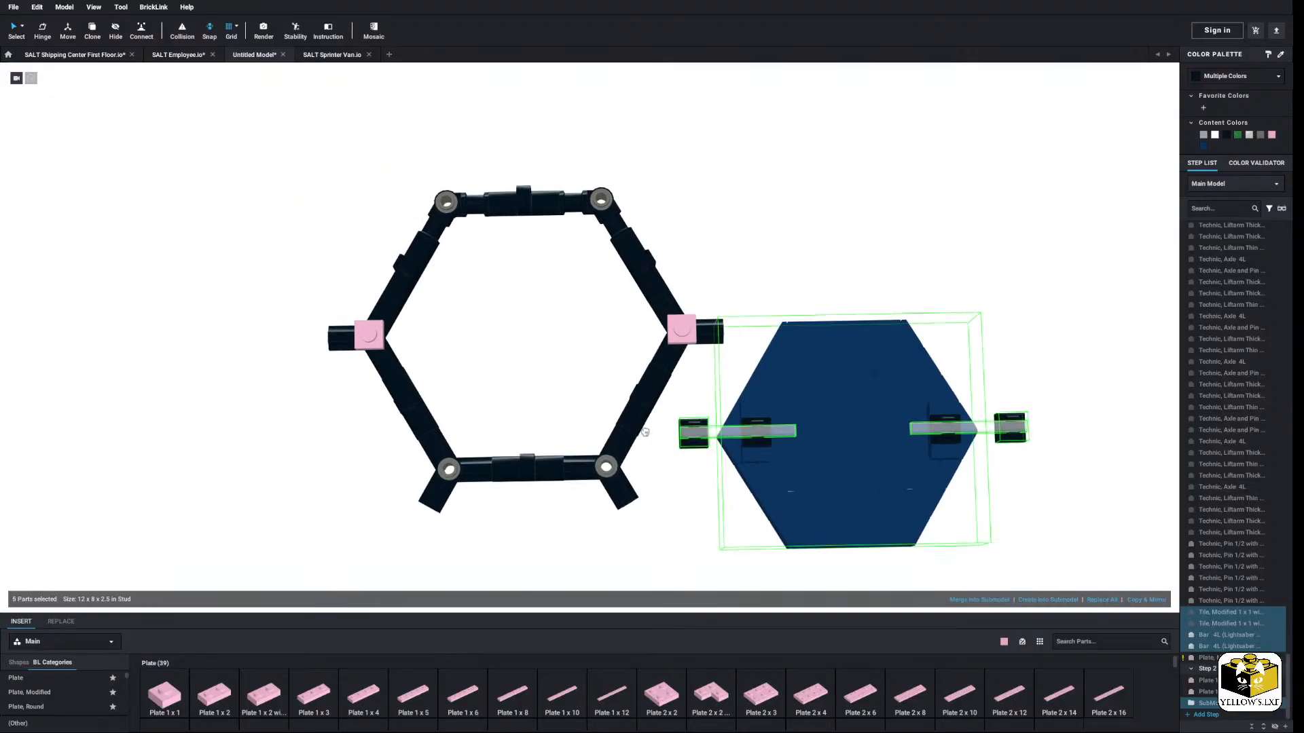
drag(697, 433, 454, 345)
right_drag(697, 433, 679, 354)
drag(454, 344, 375, 324)
click(717, 296)
Step: Recolor the two pink 1 x 1 plates under the frame's opposite side corners black
right_drag(717, 297, 751, 390)
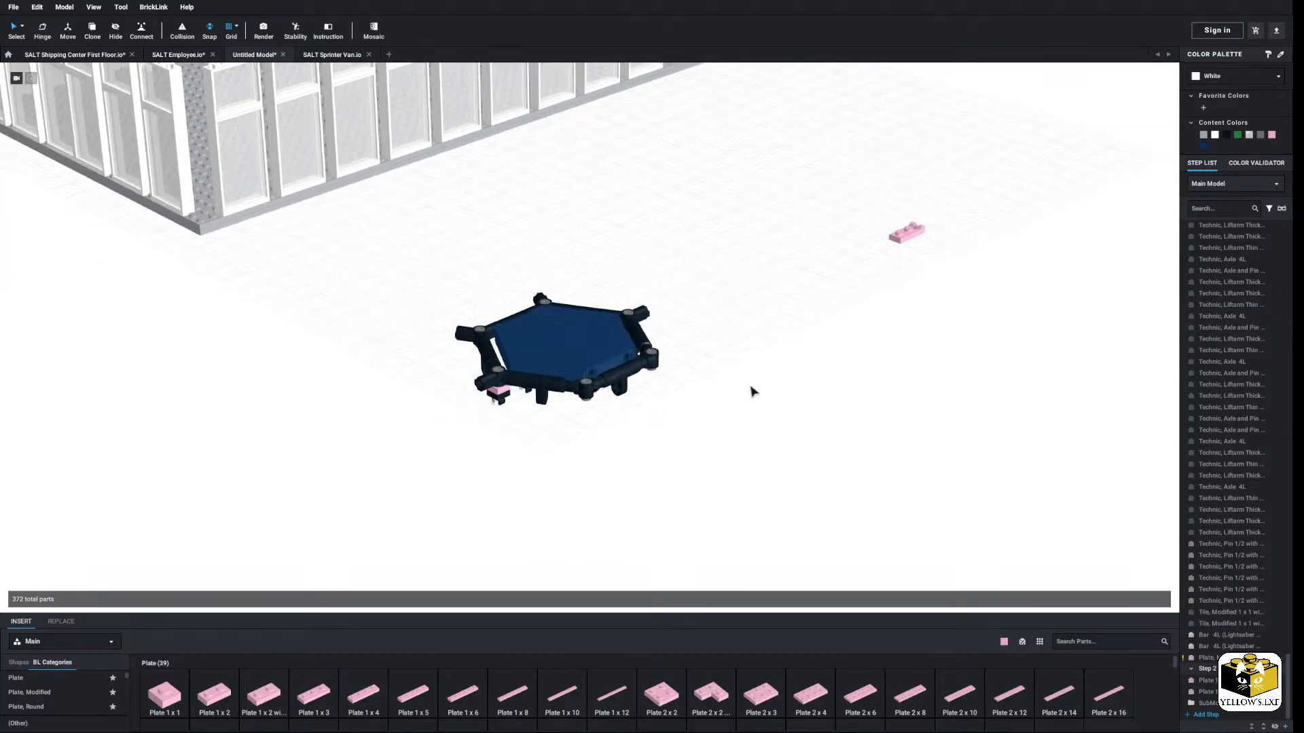
scroll(706, 400, up, 5)
click(399, 454)
right_drag(400, 453, 355, 450)
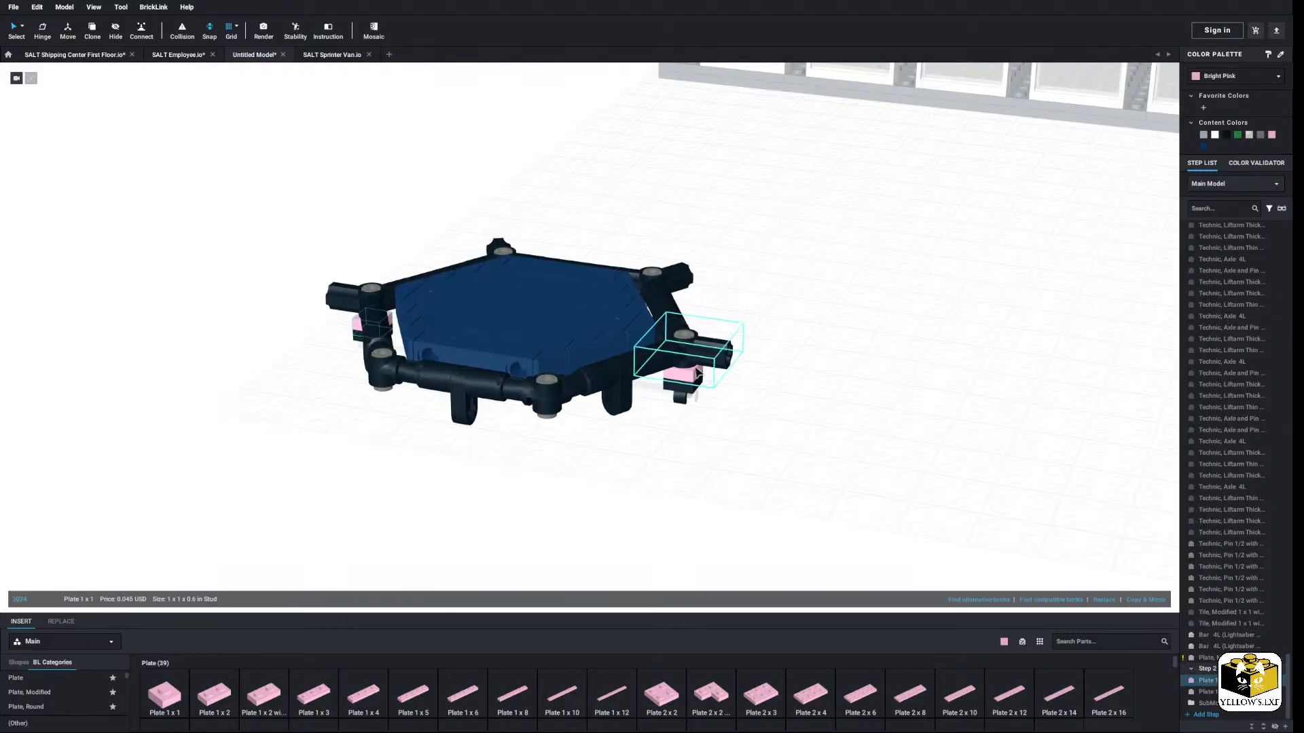
shift+click(681, 374)
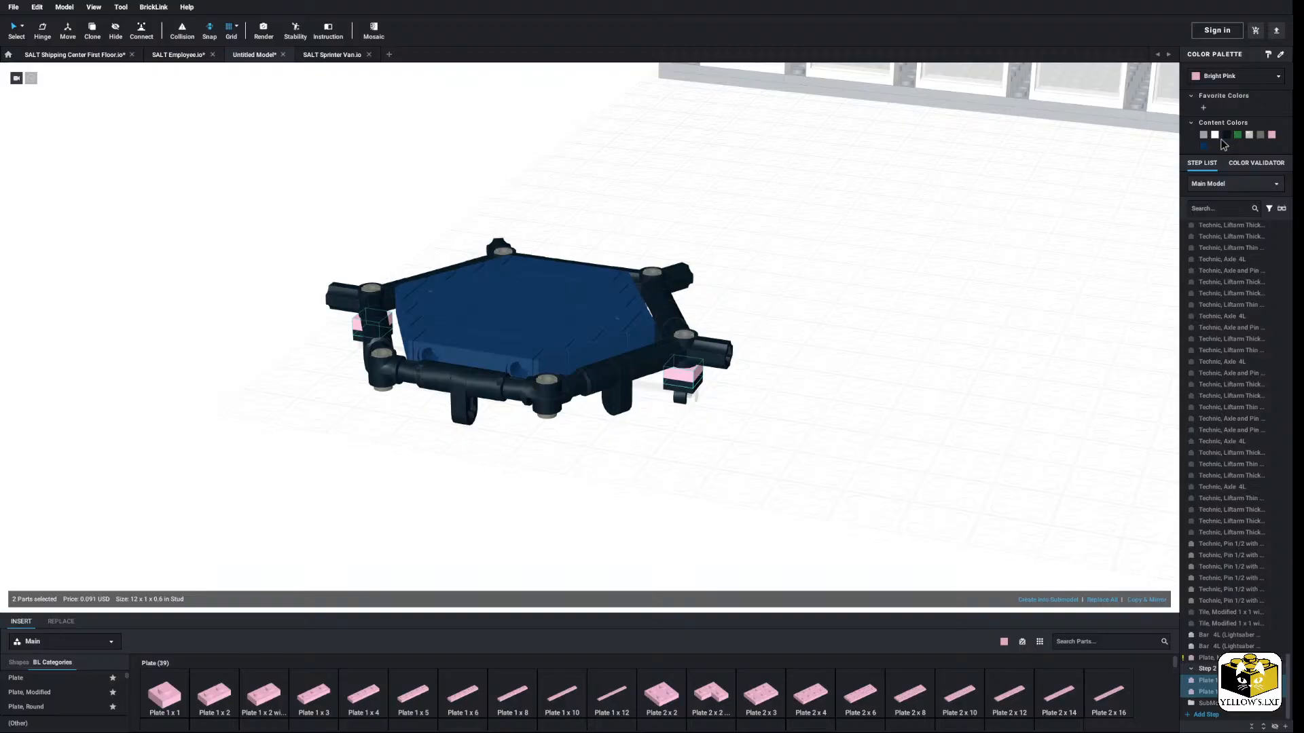
click(974, 383)
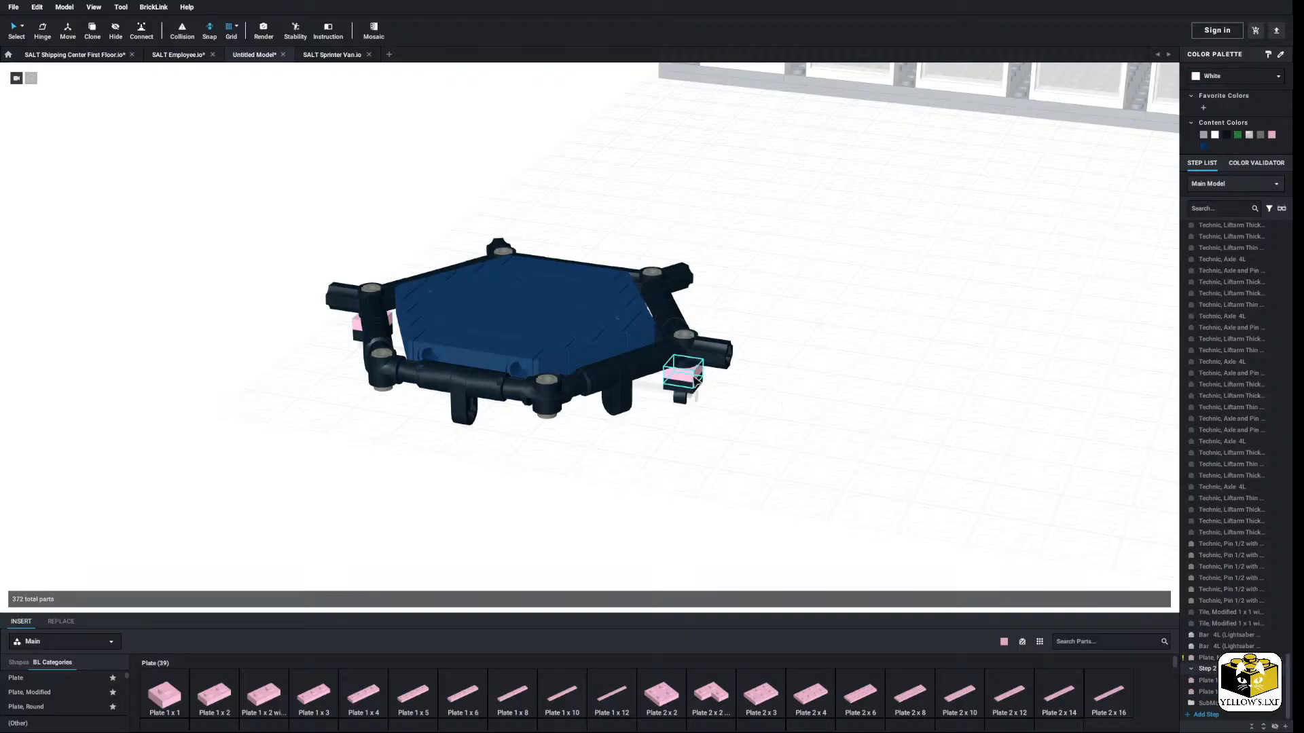
click(682, 373)
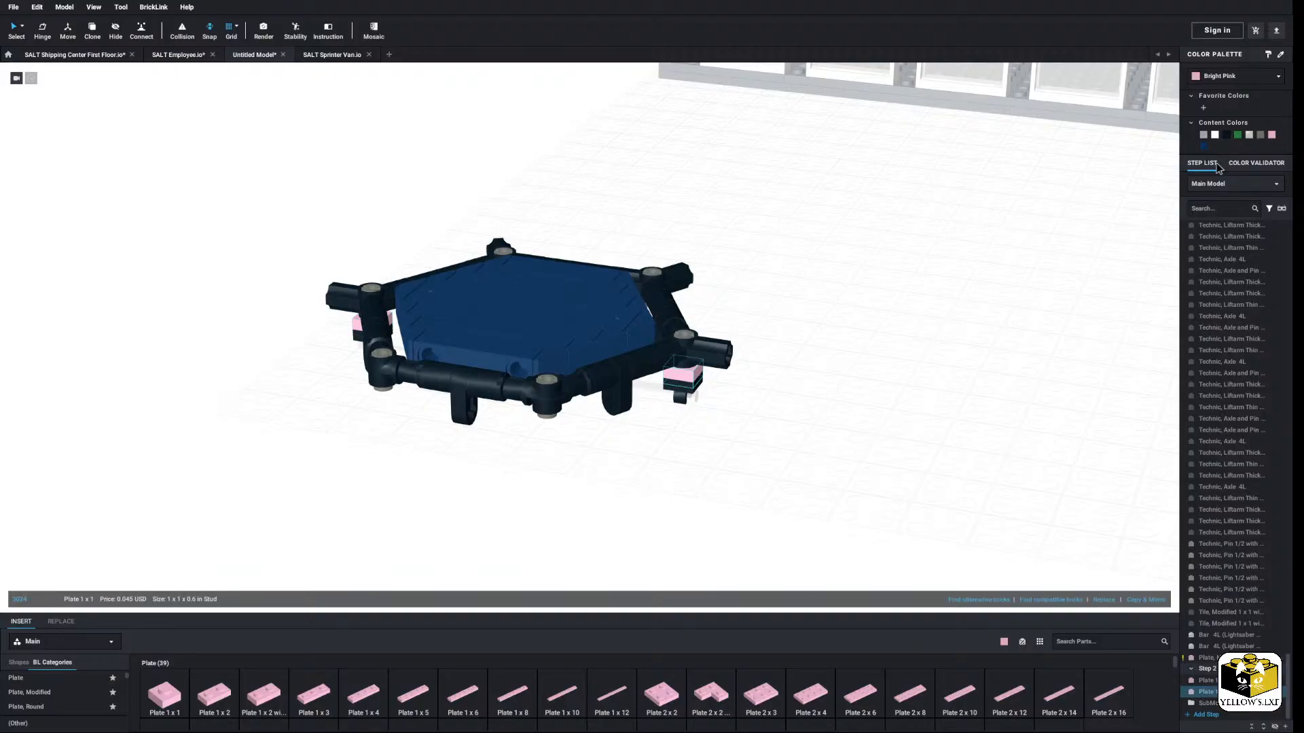
click(813, 381)
click(679, 374)
click(752, 364)
right_drag(741, 366, 655, 385)
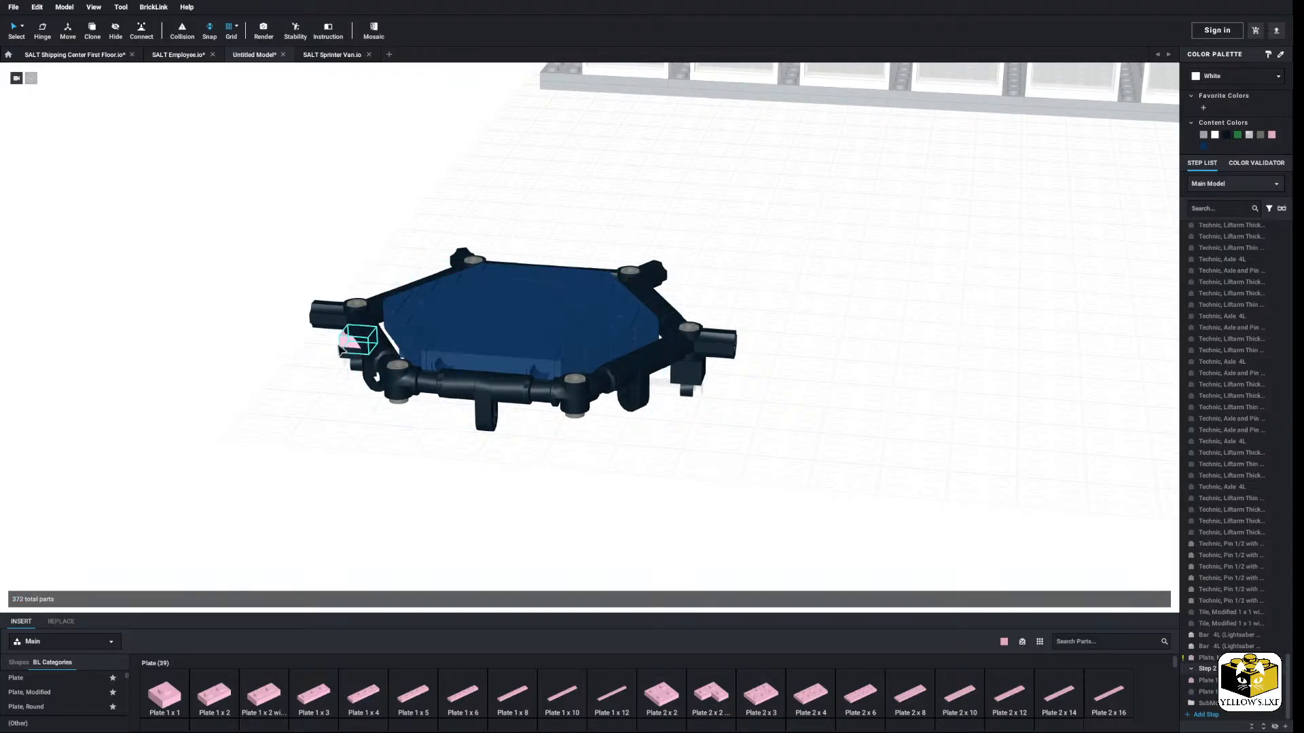
click(346, 344)
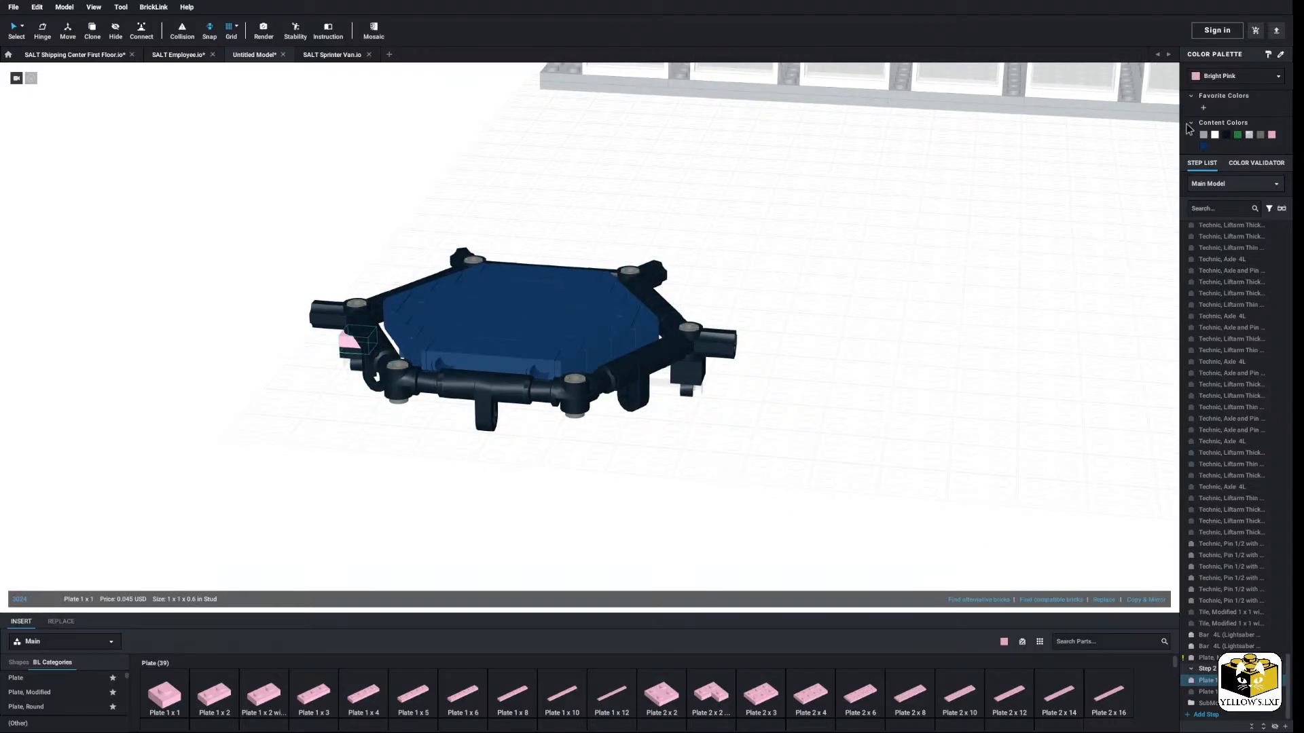
click(1025, 258)
Step: Copy the axle and liftarms of one frame side, leaving out the panel, and attach the copy to the right corner's outward connector
right_drag(1025, 259, 993, 307)
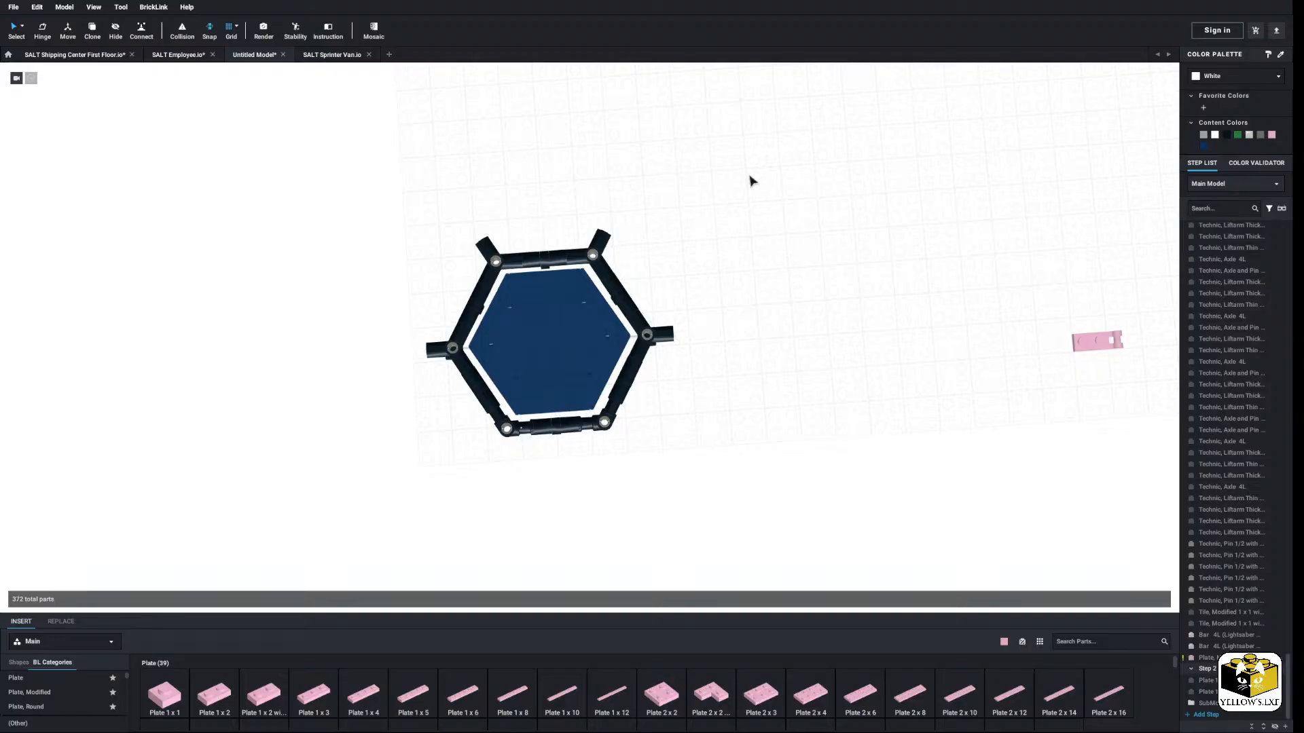
scroll(747, 217, up, 3)
drag(334, 501, 352, 445)
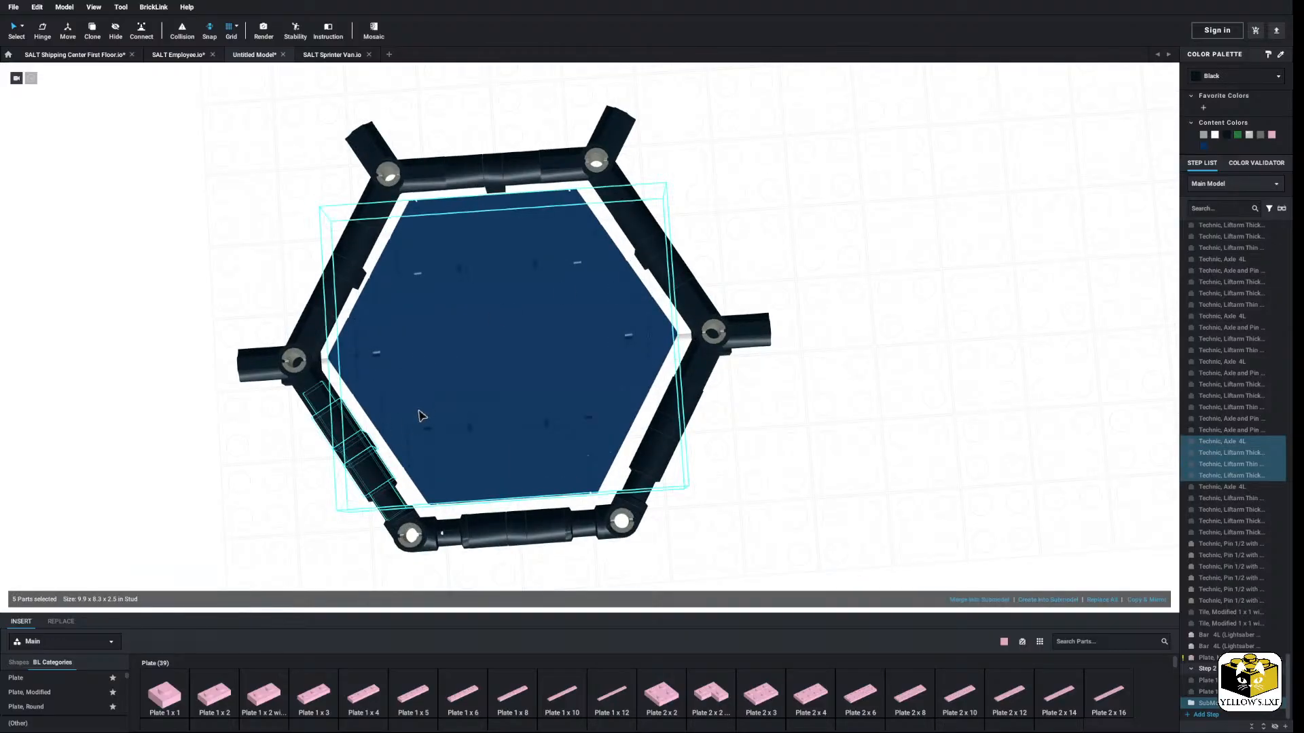
ctrl+click(419, 416)
right_click(361, 449)
click(368, 455)
click(839, 467)
middle_drag(838, 467, 648, 516)
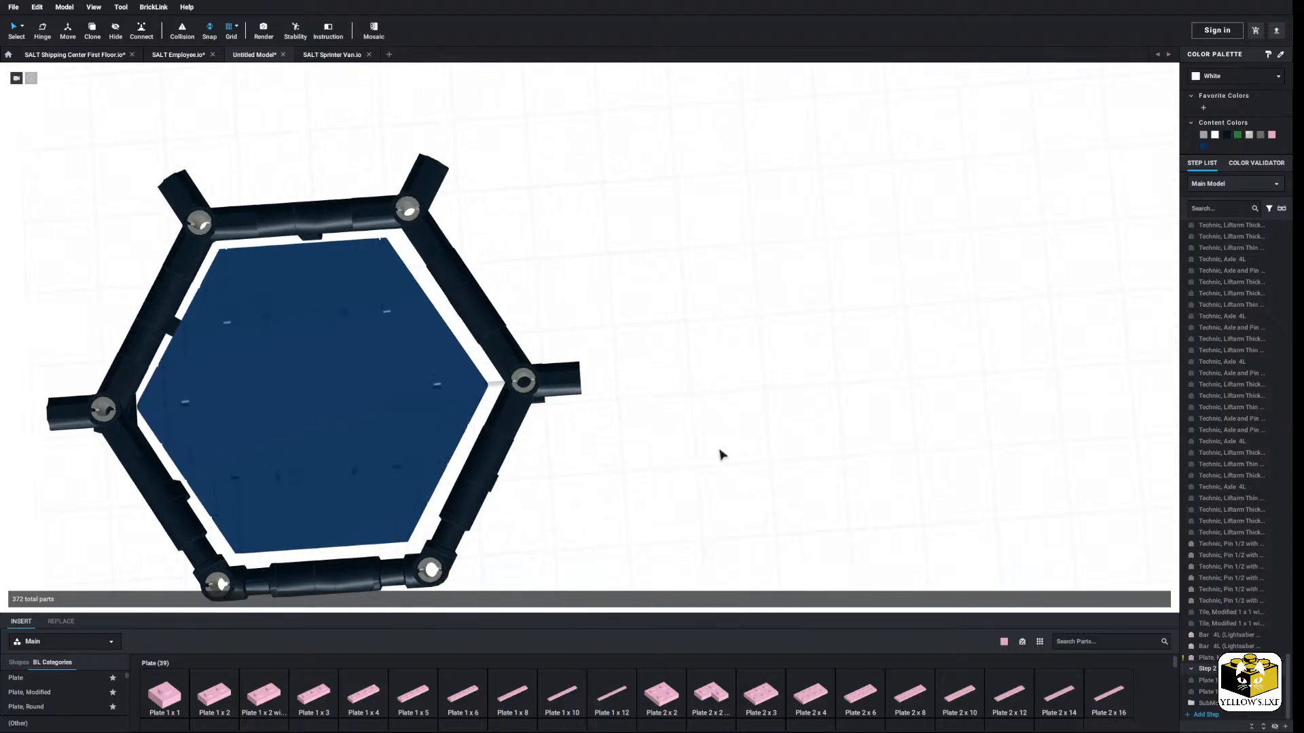
right_click(721, 454)
click(736, 480)
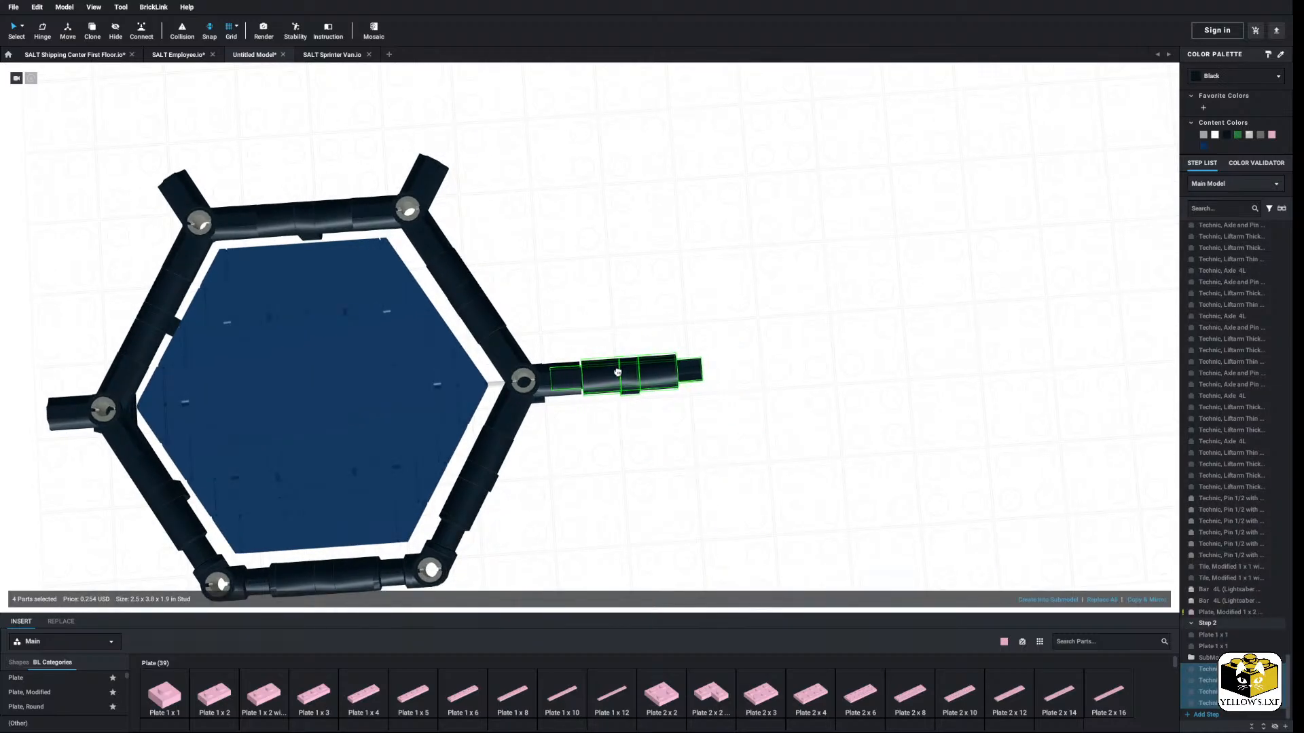
click(620, 367)
Step: Copy the complete hexagon with its panel and connector, and attach the copy to the free end of the connecting bar
scroll(640, 314, down, 3)
drag(687, 184, 204, 582)
right_click(466, 370)
right_click(745, 394)
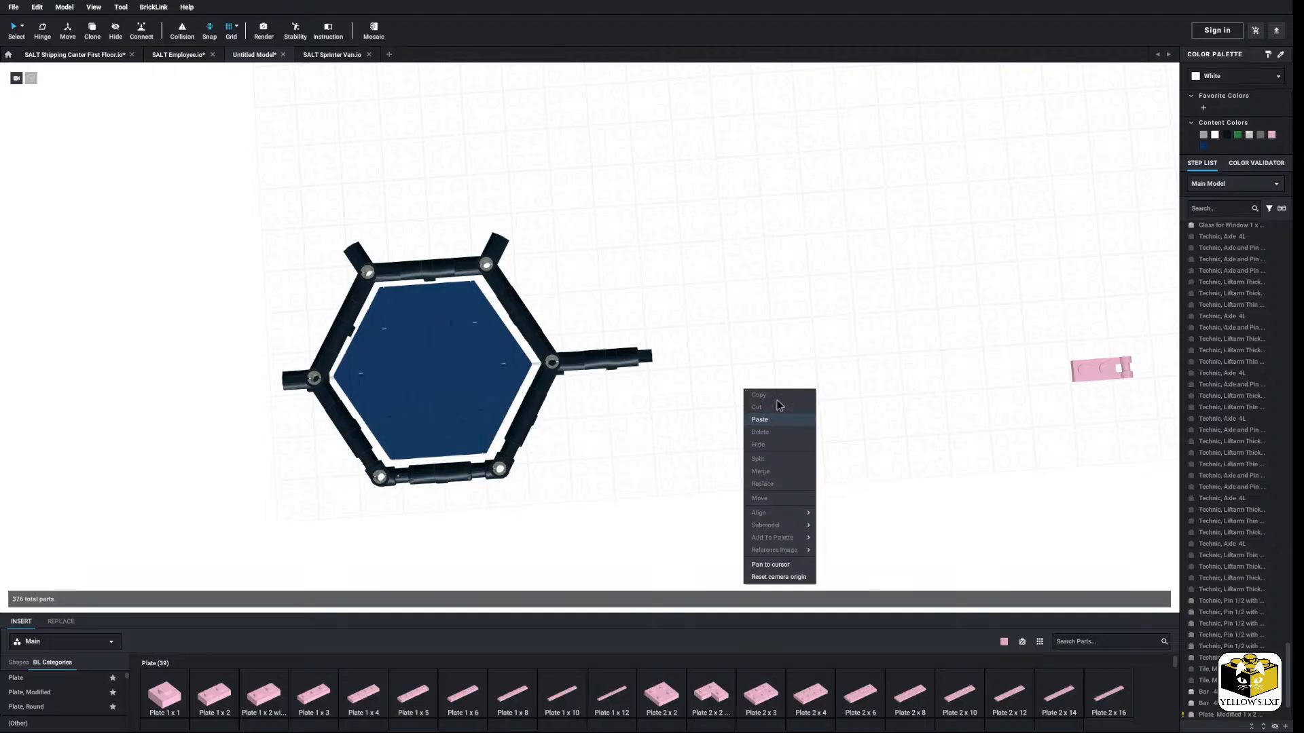
click(759, 420)
click(745, 353)
scroll(745, 353, up, 5)
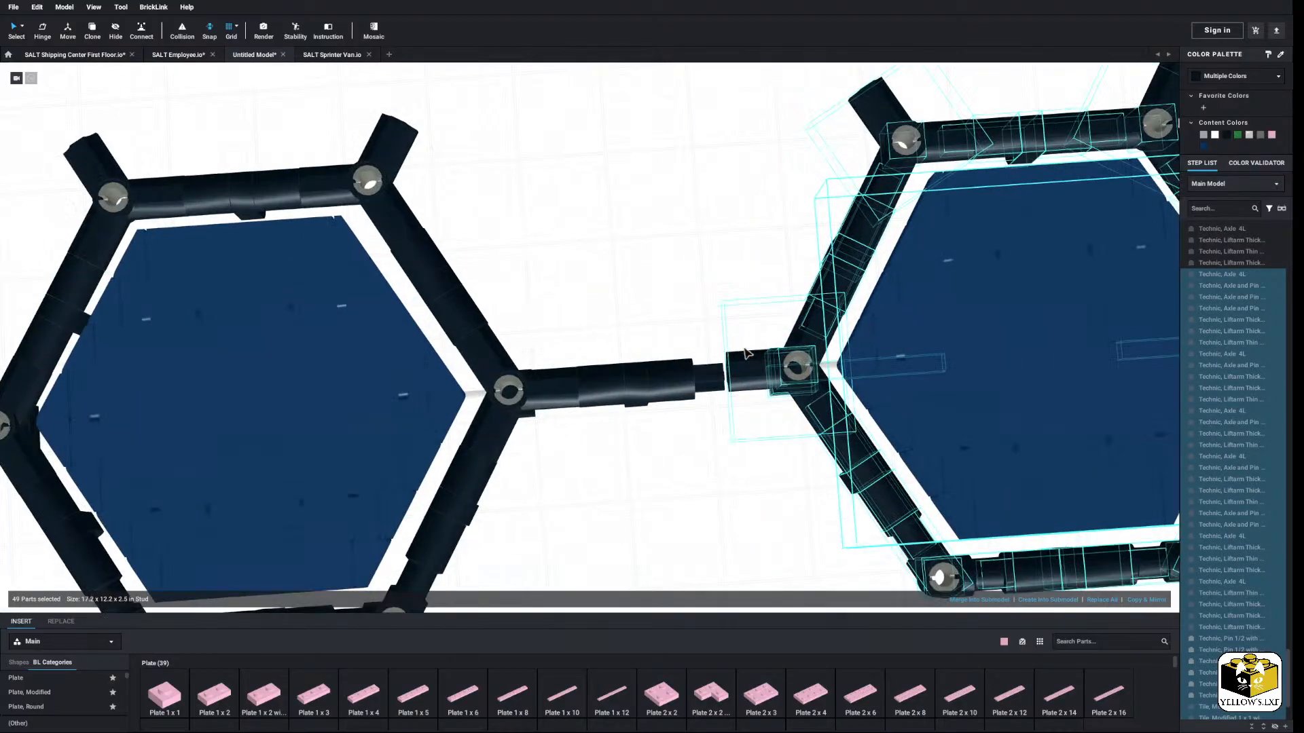
scroll(745, 353, up, 2)
click(761, 450)
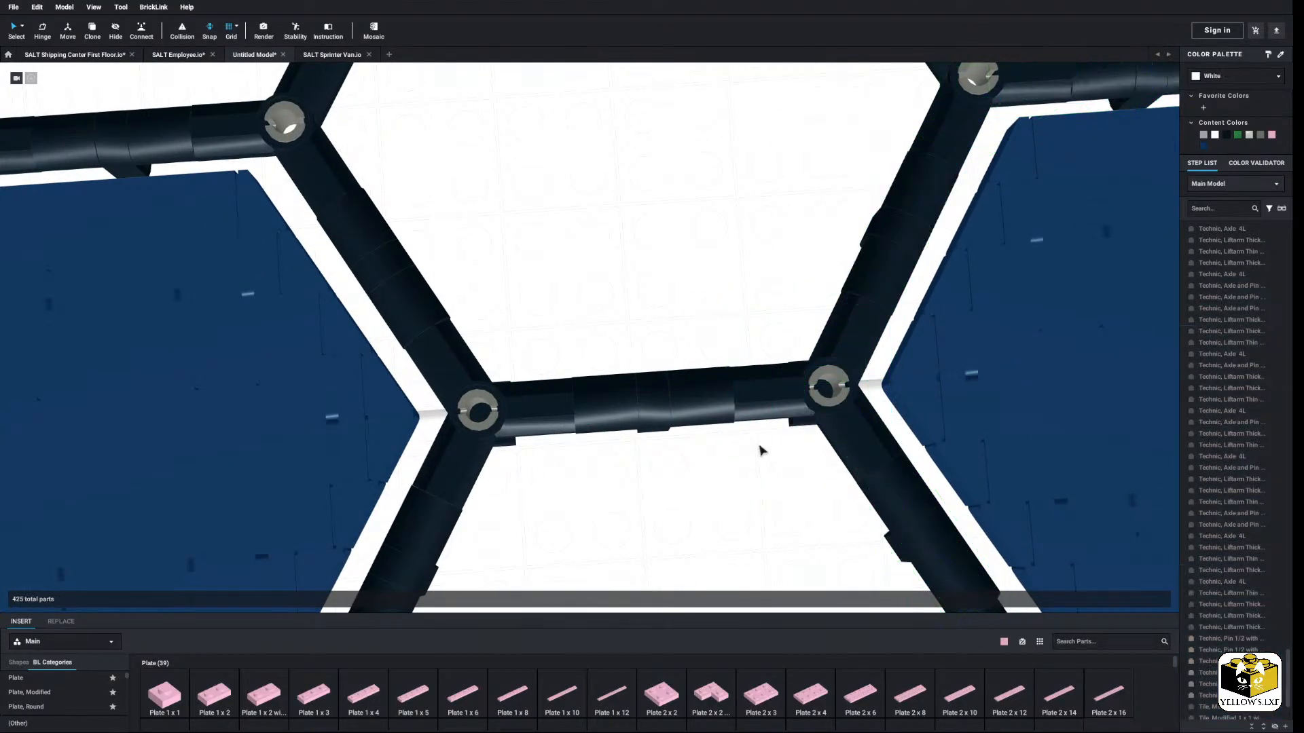
Step: Delete the surplus connecting bar copied onto the second hexagon's right corner
scroll(760, 447, down, 8)
middle_drag(811, 416, 664, 411)
drag(809, 277, 759, 345)
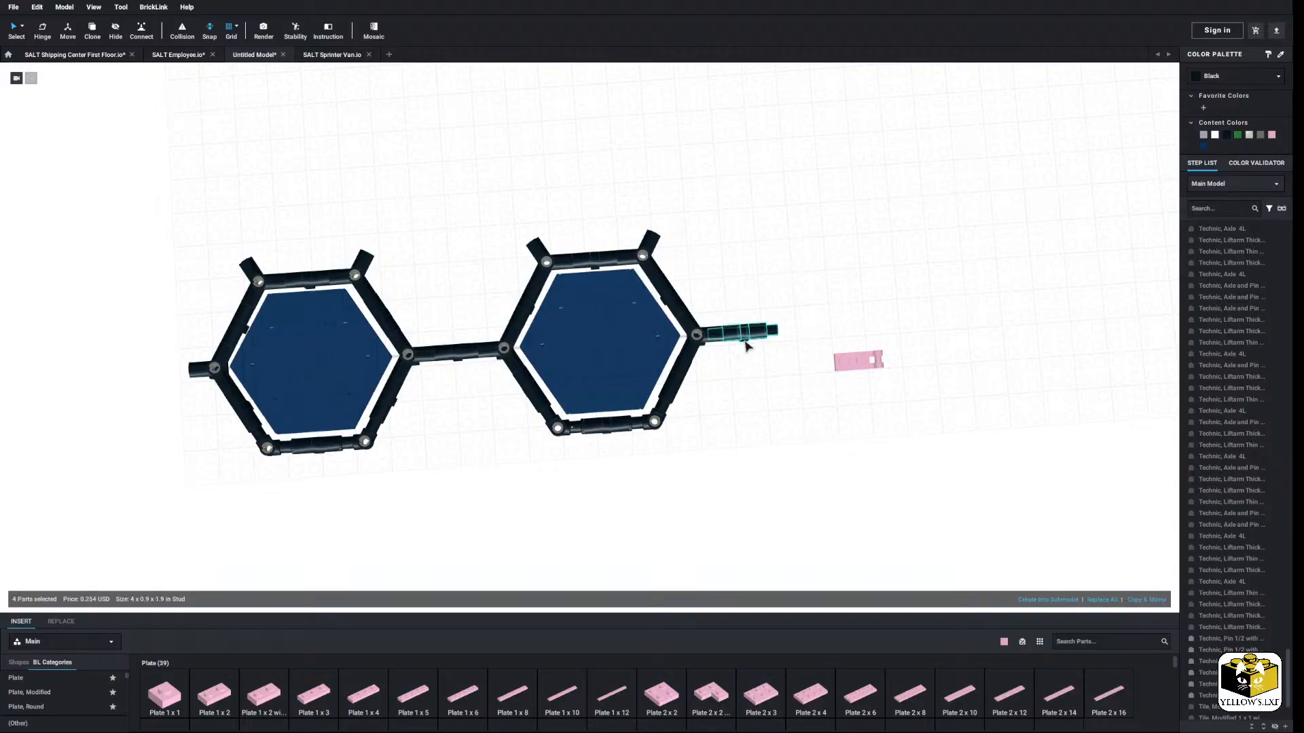
right_click(746, 344)
click(775, 385)
Step: Delete the leftover pink Plate, Modified 1 x 2 with Bar Handle on End beside the hexagons
scroll(776, 334, down, 4)
click(758, 351)
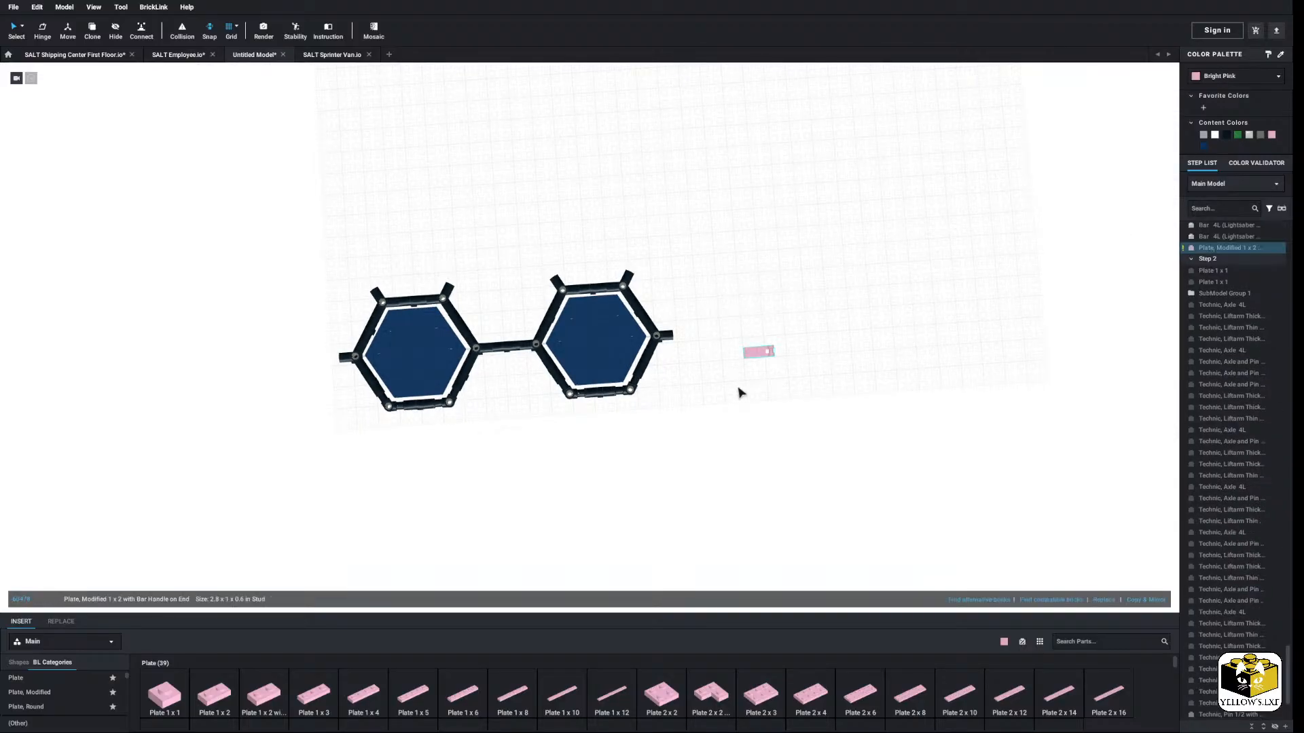
right_click(750, 356)
click(779, 397)
scroll(532, 468, up, 5)
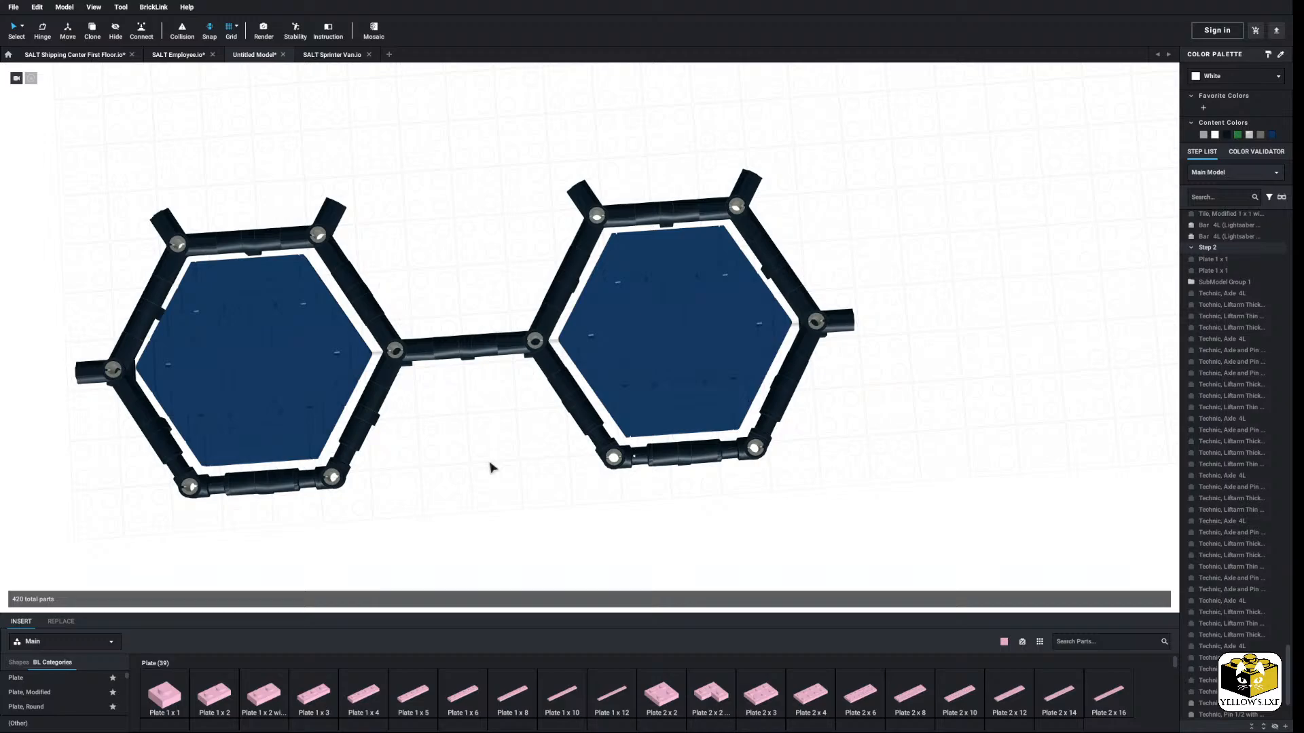
Step: Delete the axle and liftarms bridging the two hexagons
click(666, 297)
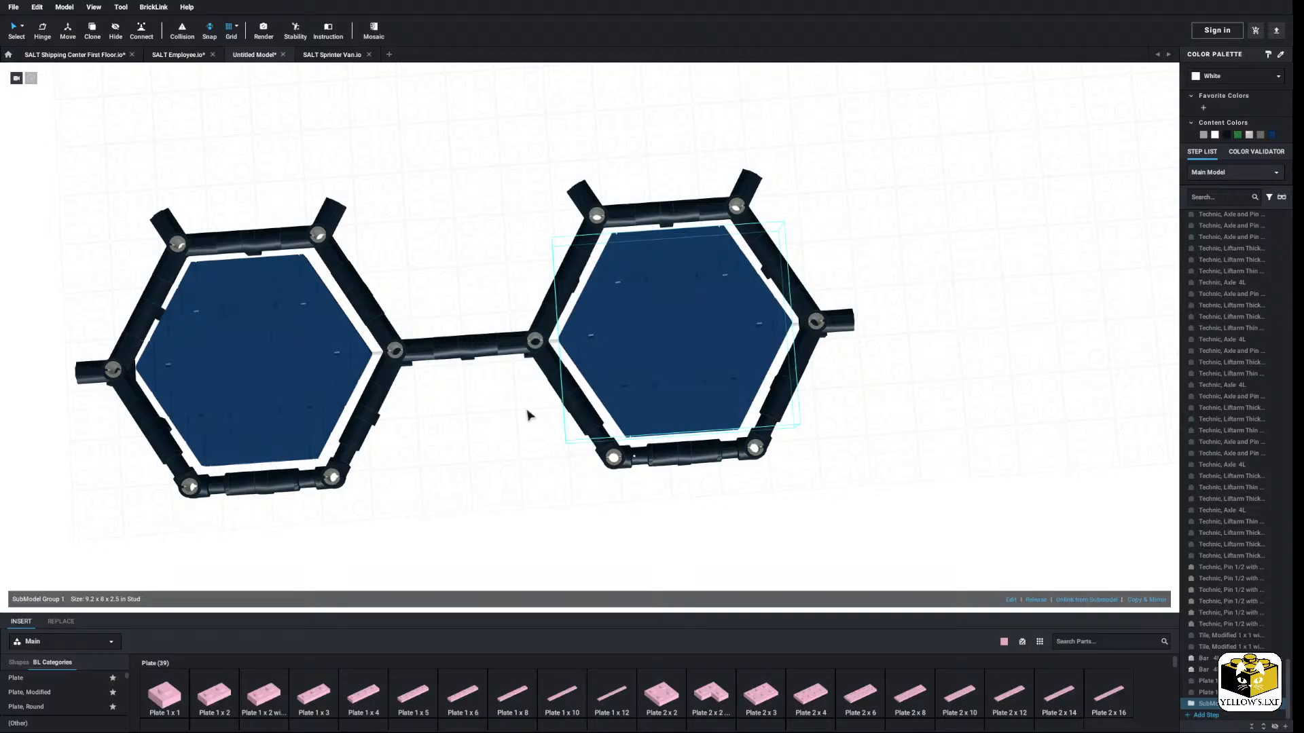
drag(479, 307, 435, 393)
right_click(458, 350)
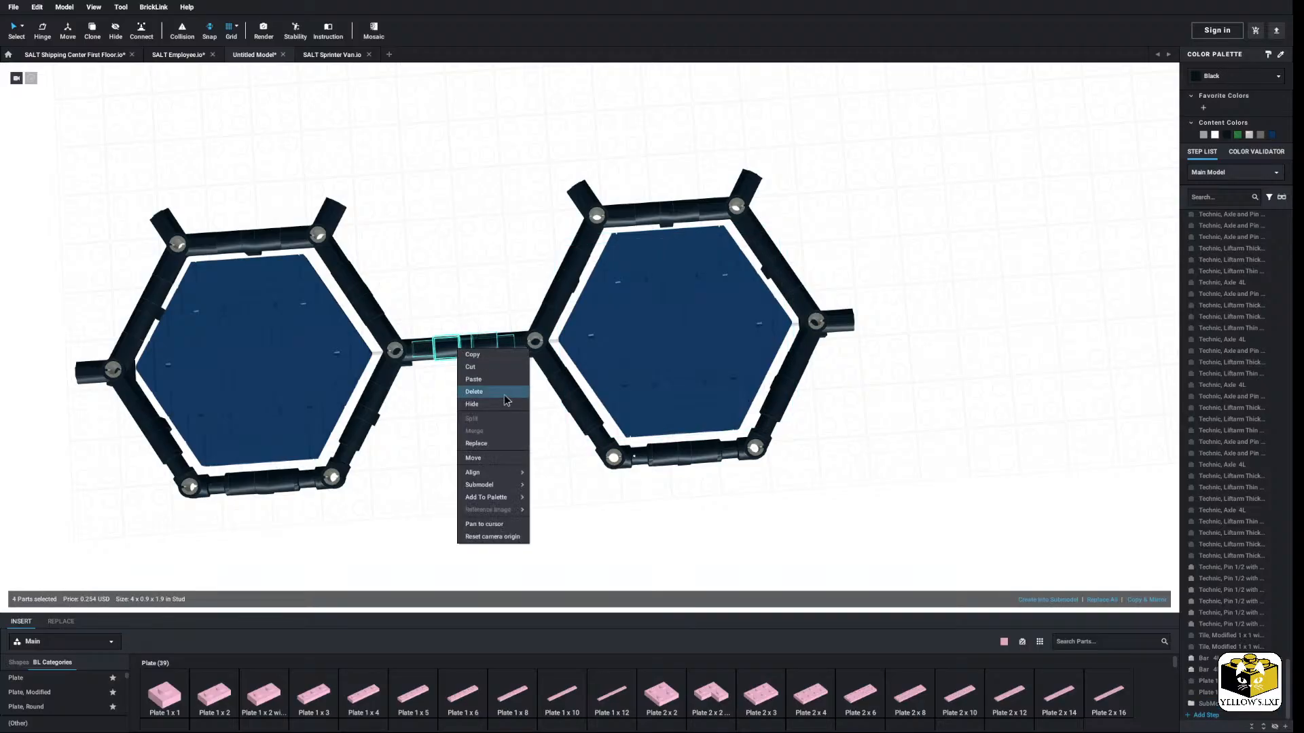
click(502, 396)
Step: Copy the second hexagon's panel together with its upper frame side, and paste them between the two hexagons as bridge and middle panel
click(700, 349)
ctrl+click(648, 213)
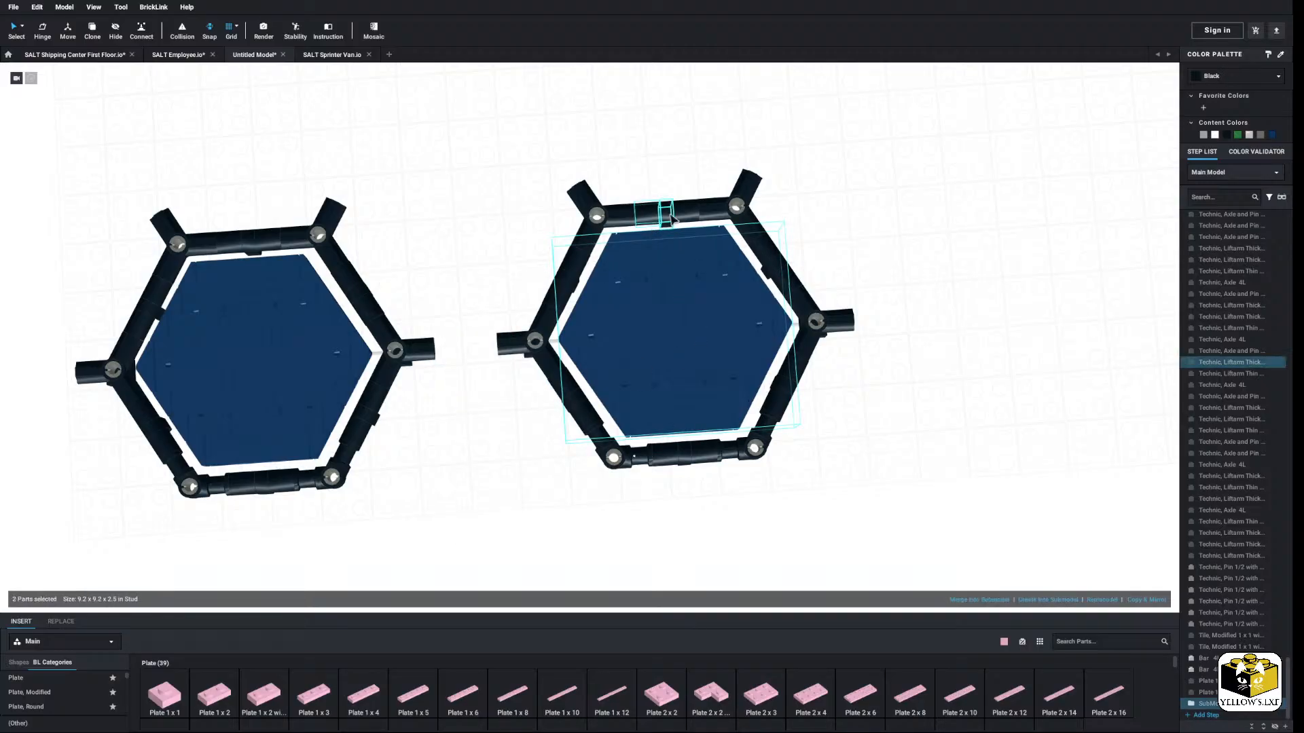
ctrl+click(667, 214)
ctrl+click(668, 212)
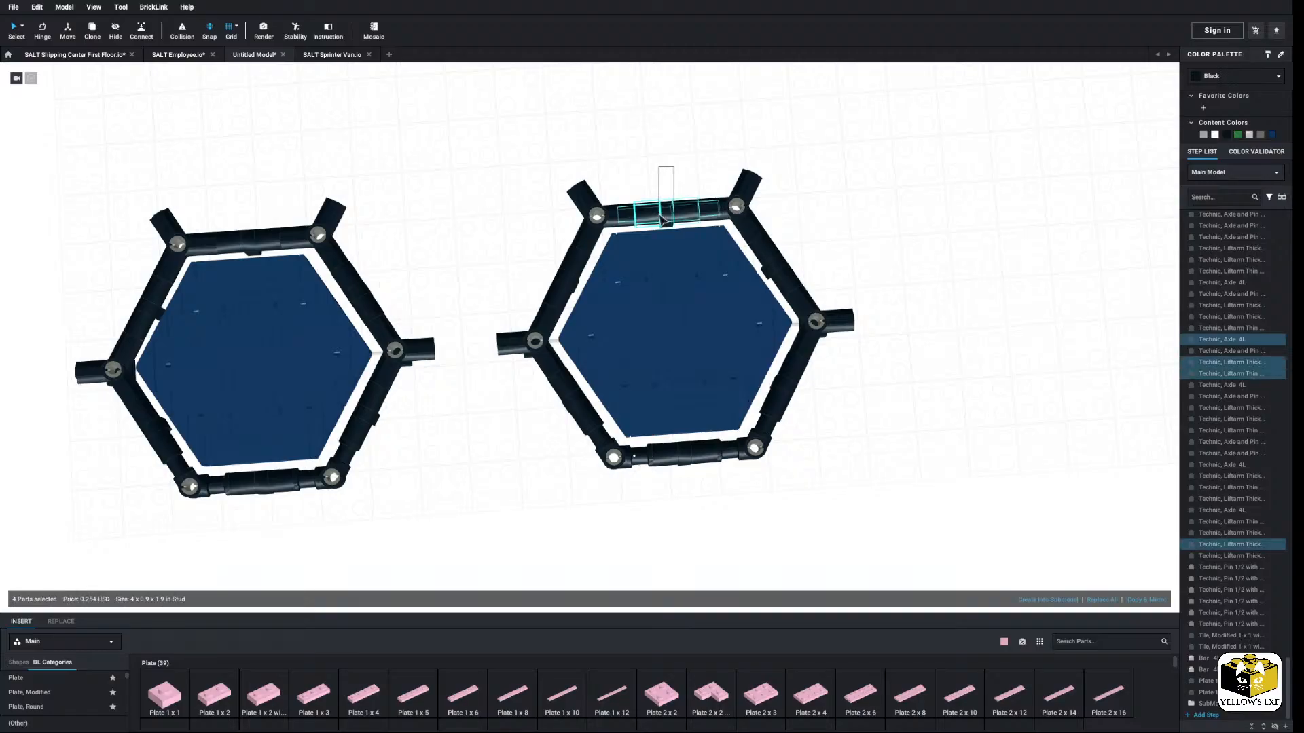
right_click(693, 273)
click(693, 275)
right_click(875, 238)
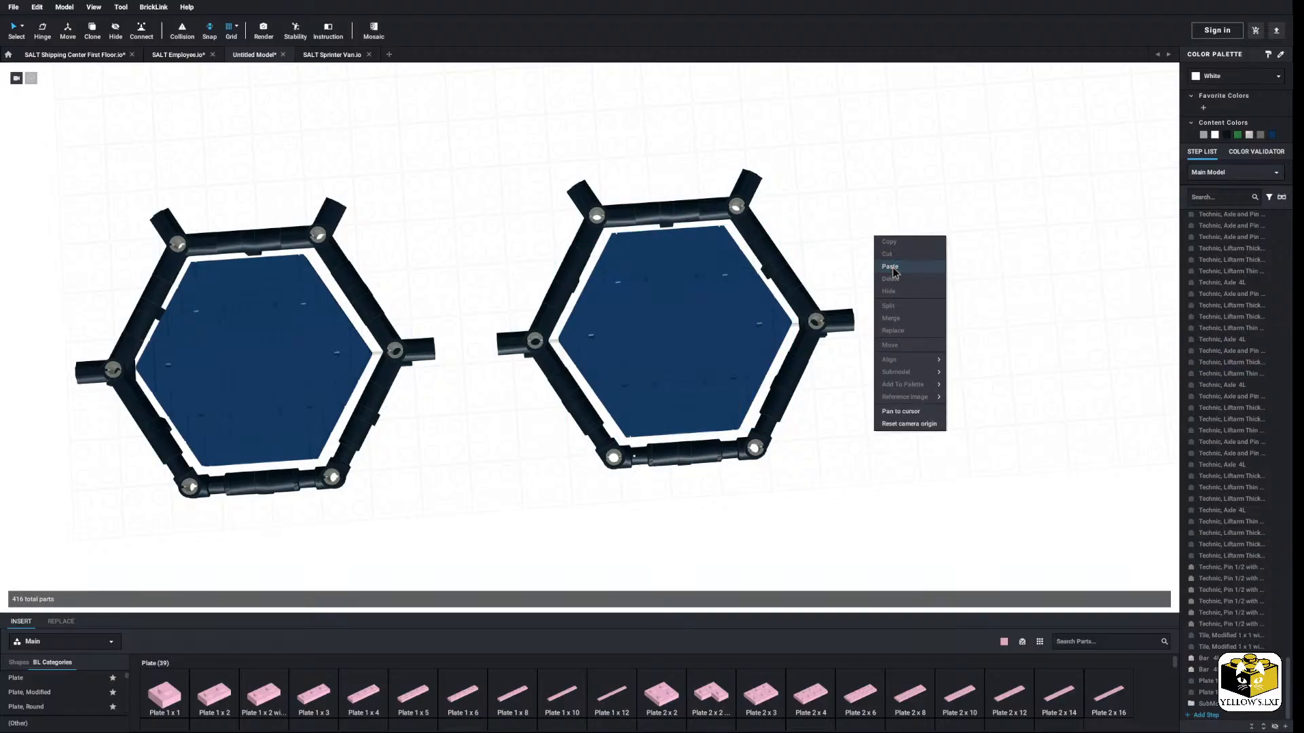
click(894, 268)
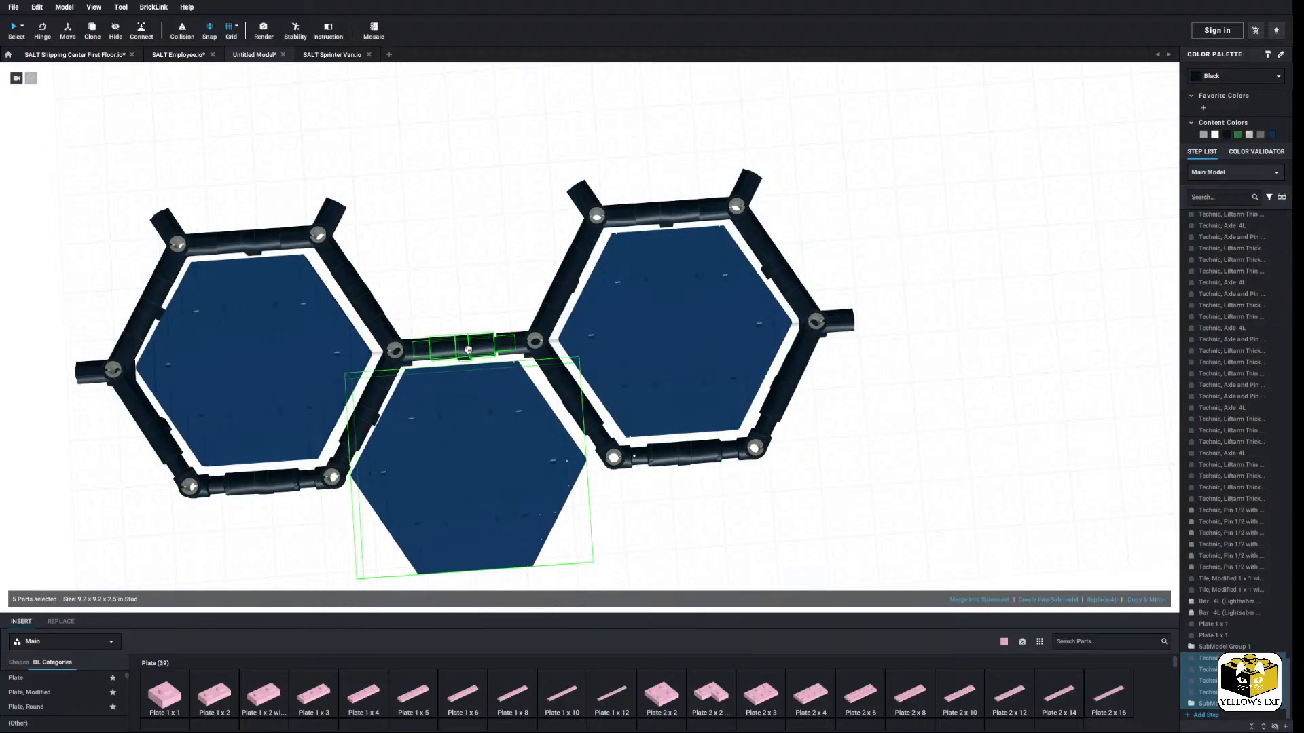
click(464, 327)
Step: Shift the pasted bridge and middle panel slightly so the bridge lines up with the connectors at both ends
middle_drag(444, 307, 488, 293)
drag(581, 285, 552, 407)
scroll(551, 426, up, 2)
scroll(552, 429, up, 5)
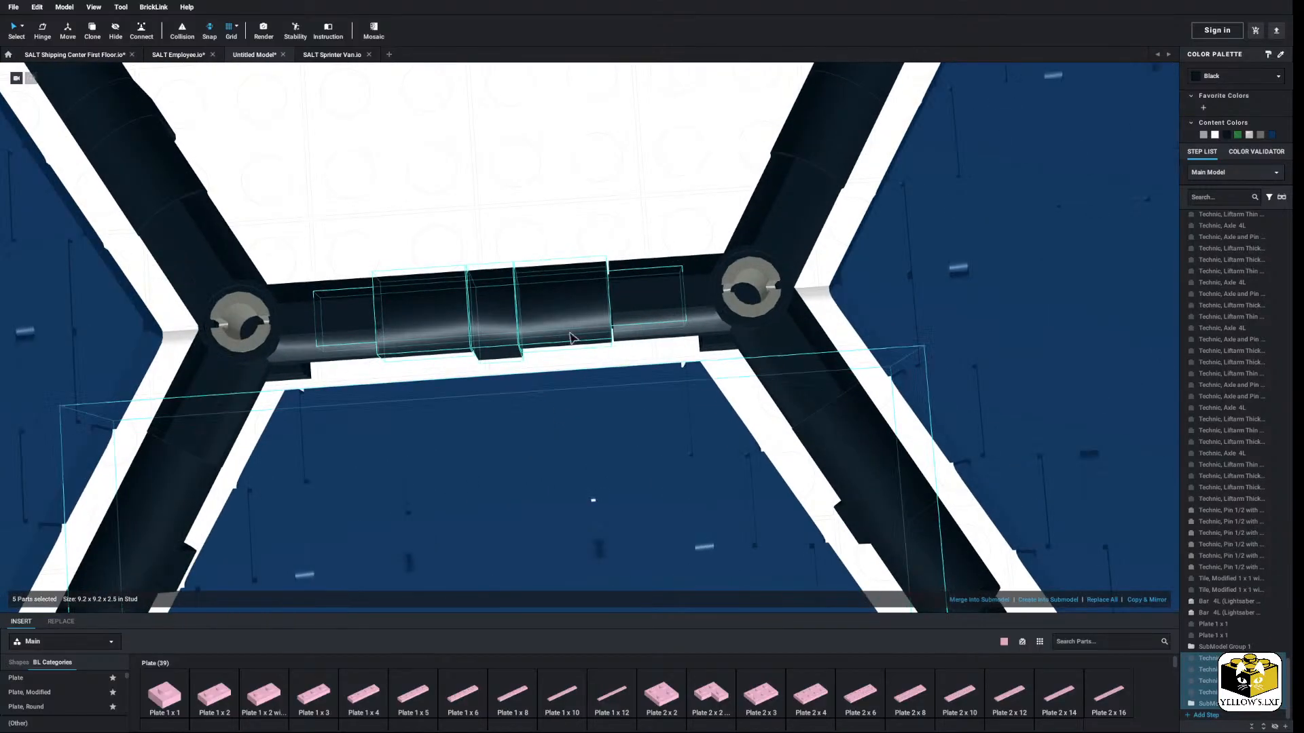
click(468, 221)
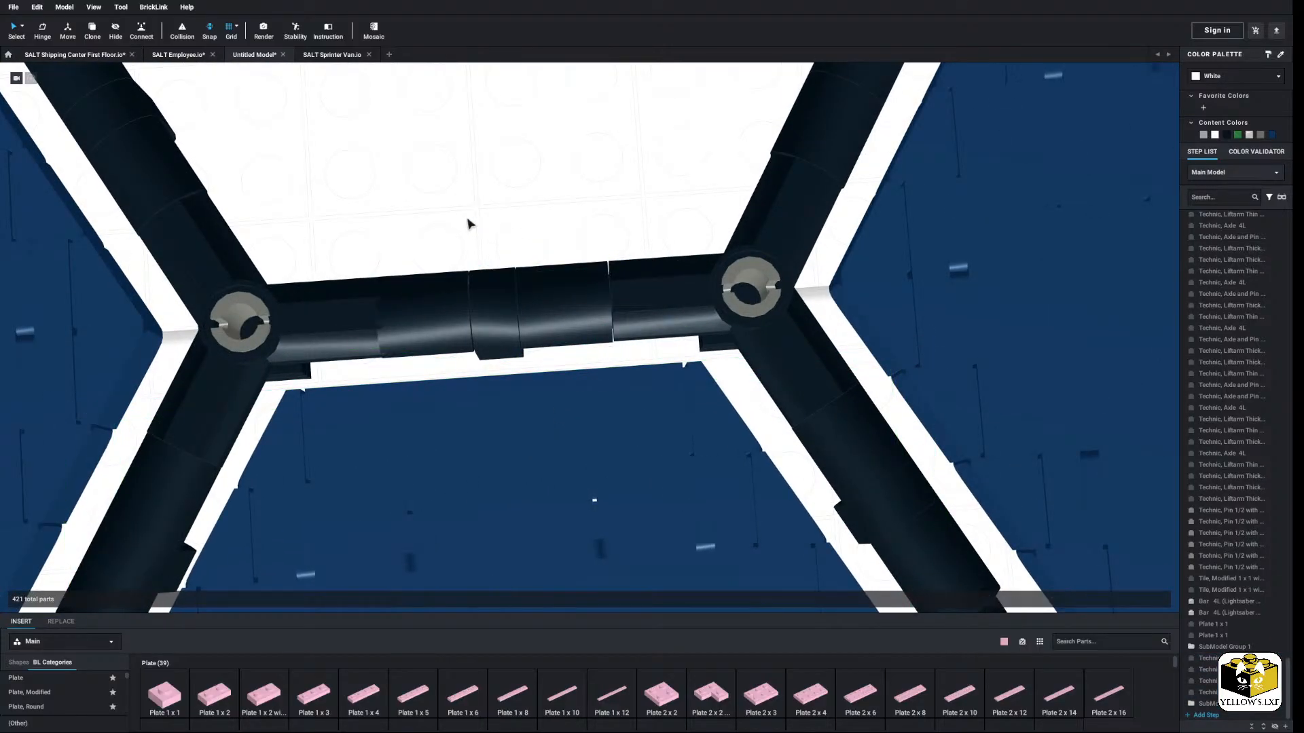
click(558, 283)
drag(560, 284, 563, 283)
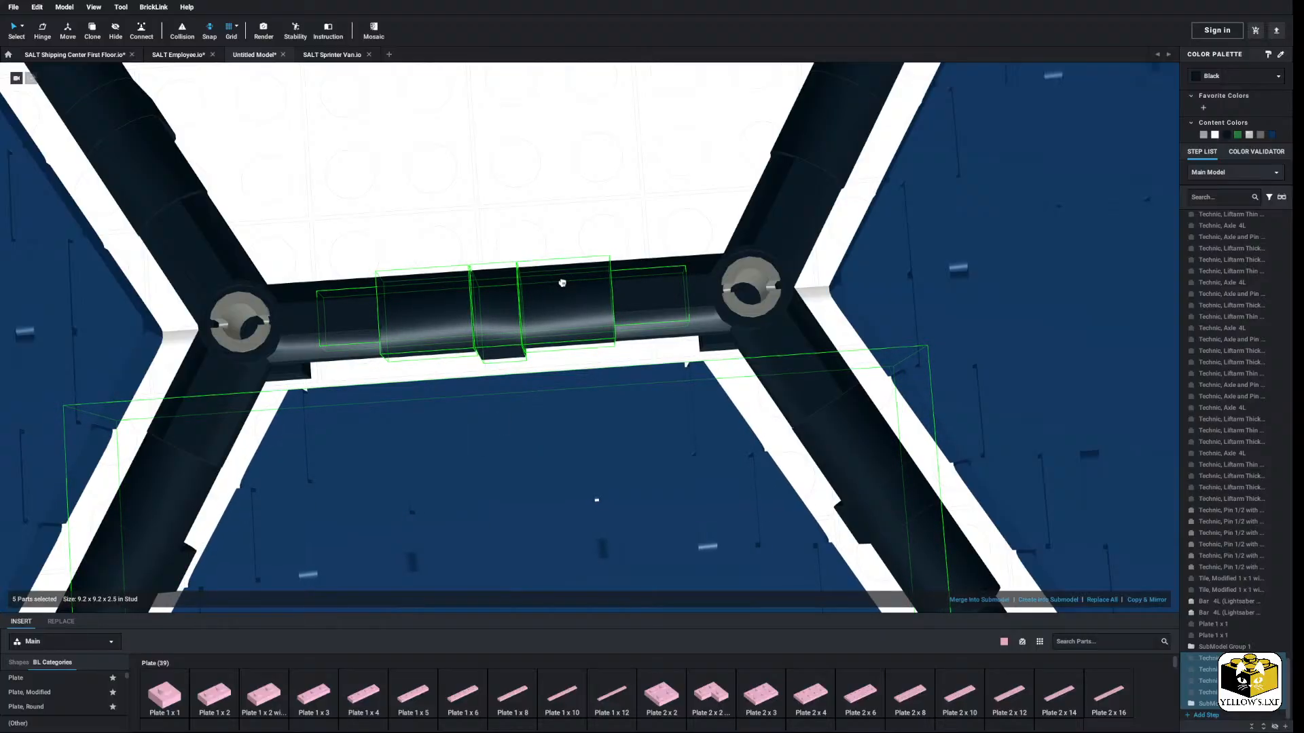
click(535, 211)
scroll(534, 210, down, 10)
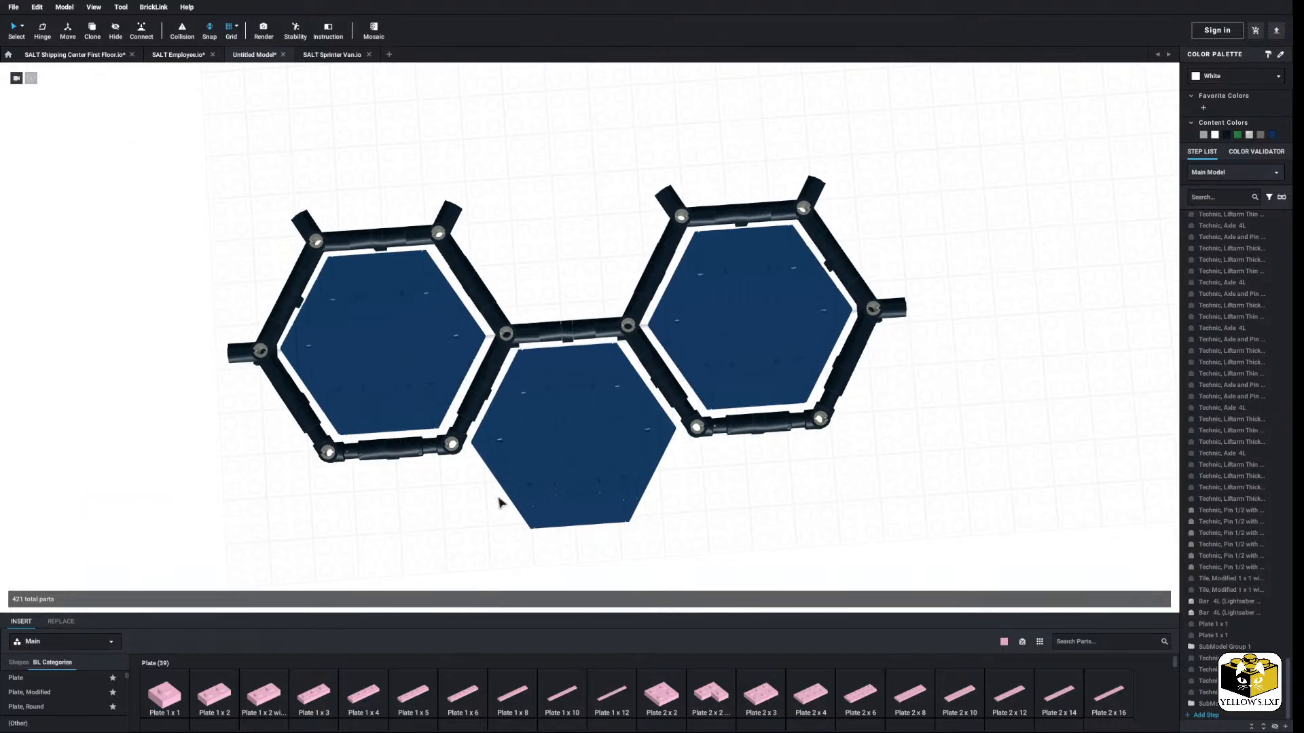
Step: Release the middle panel from its submodel and delete the parts making up its lower half
middle_drag(499, 502, 507, 457)
click(608, 451)
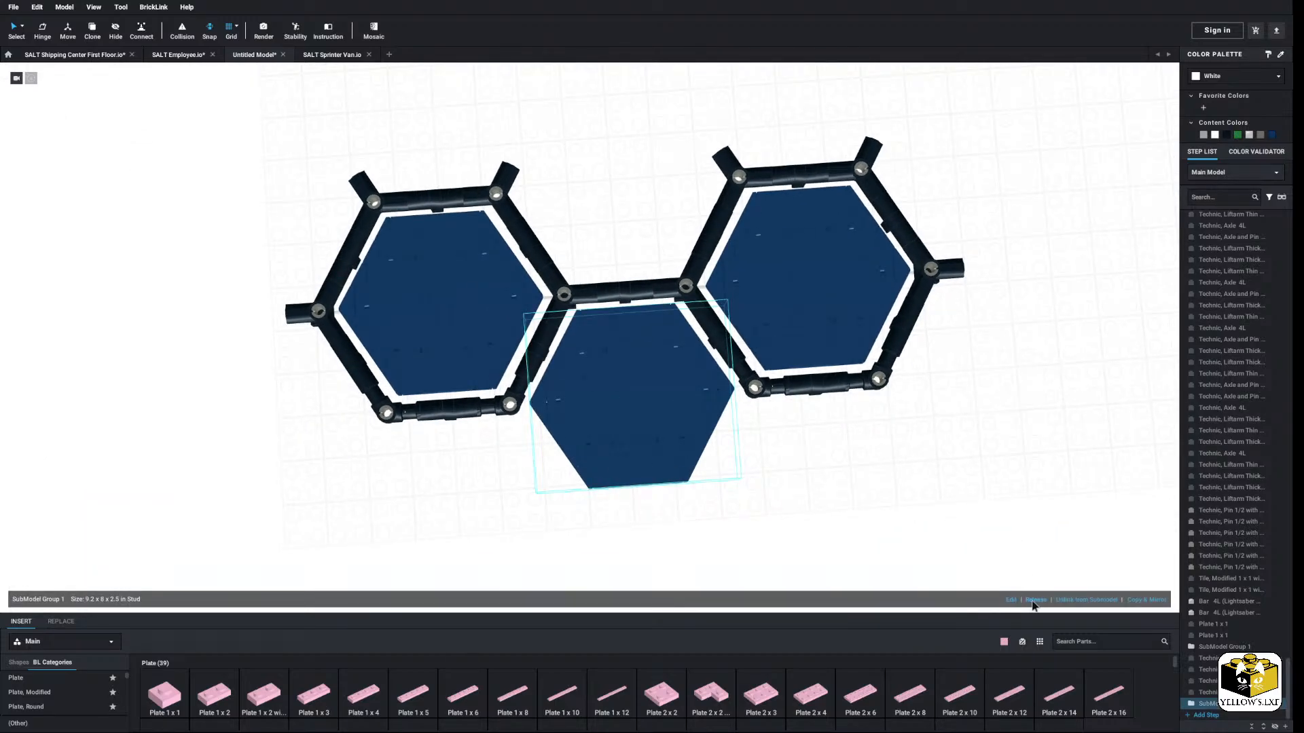
click(1034, 601)
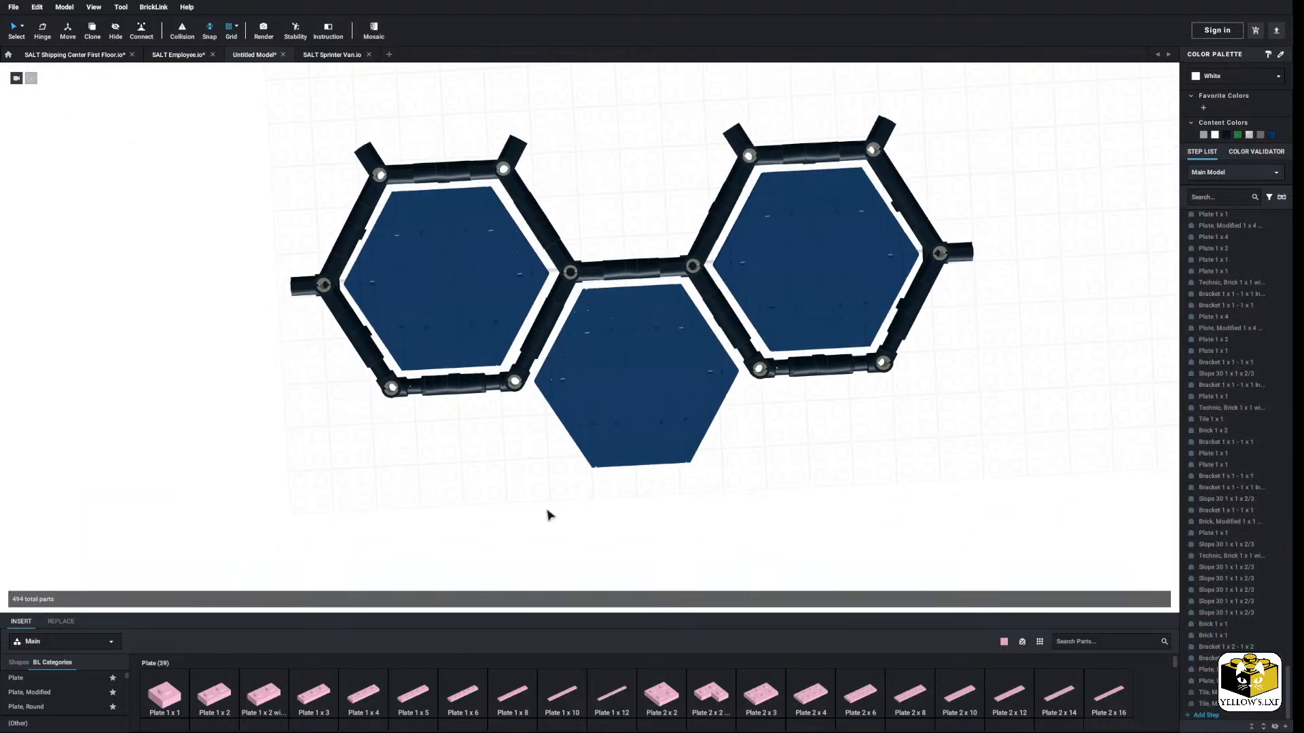
drag(549, 499, 724, 382)
right_click(721, 383)
click(743, 402)
scroll(629, 466, up, 5)
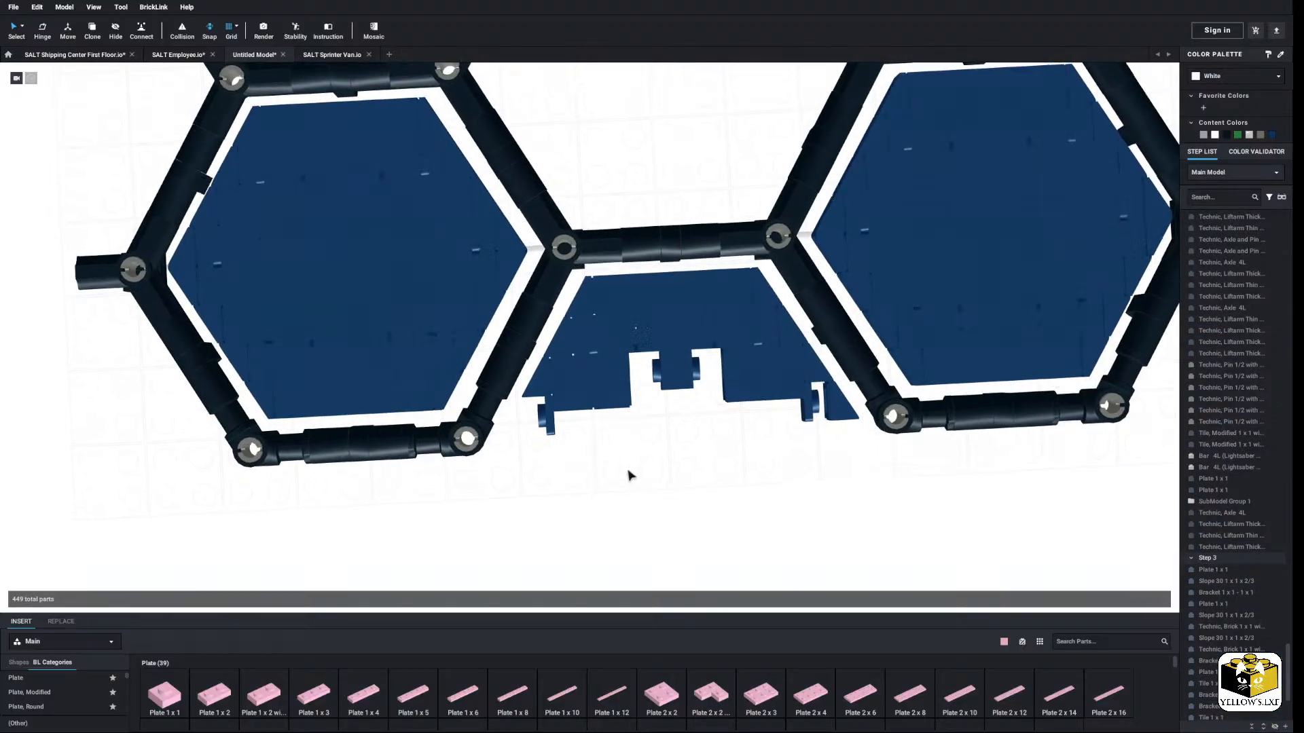
Step: Delete the two leftover brackets and the loose slope piece along the middle panel's cut edge
middle_drag(620, 469, 597, 454)
click(510, 375)
scroll(573, 438, up, 4)
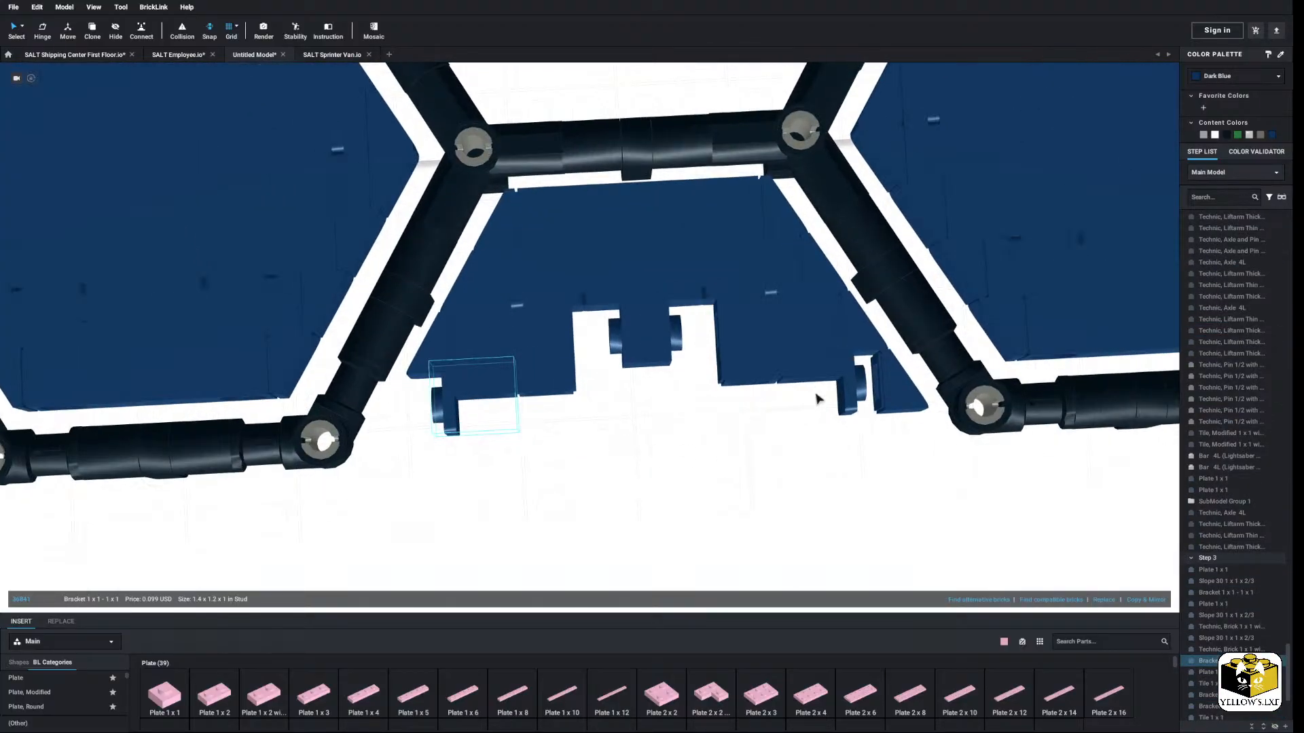
ctrl+click(814, 379)
ctrl+click(877, 406)
right_click(885, 404)
click(895, 441)
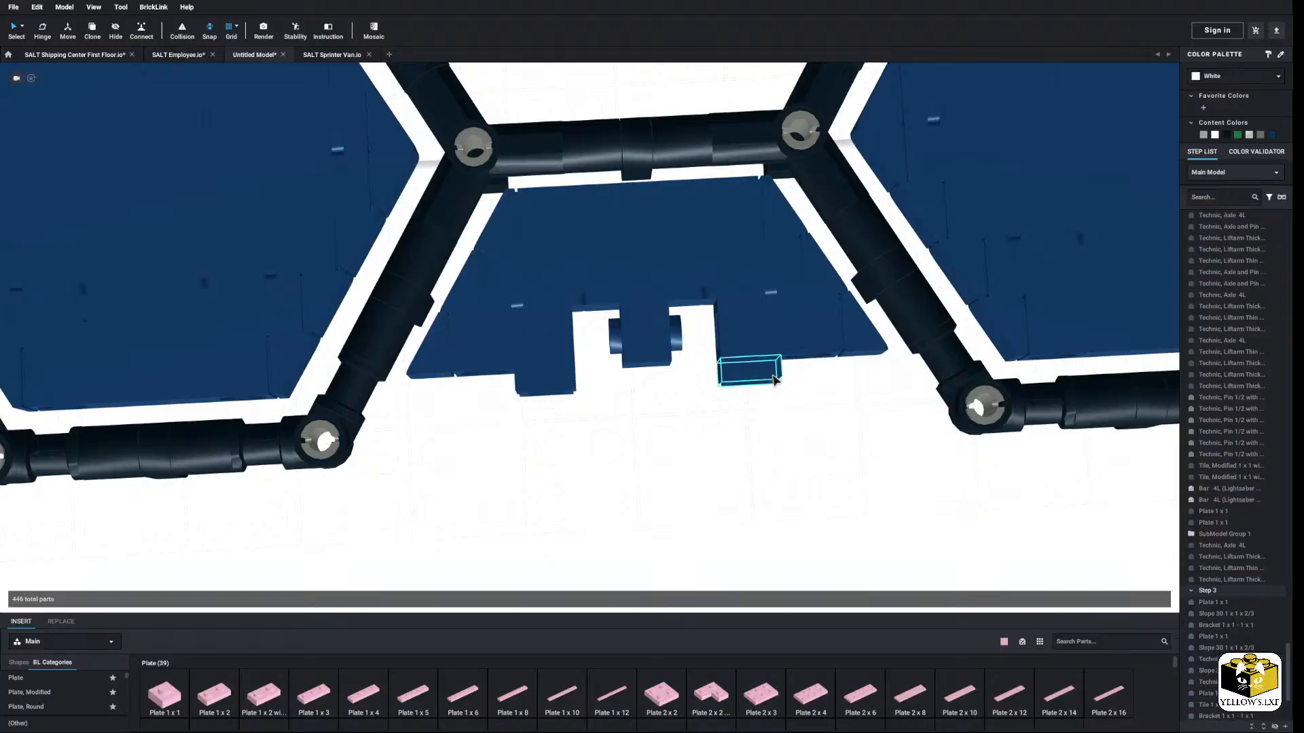
Step: Delete the two parts protruding below the half panel's cut edge and the two 1 x 1 plates flanking its central gap
click(777, 373)
ctrl+click(543, 380)
right_click(560, 387)
click(570, 425)
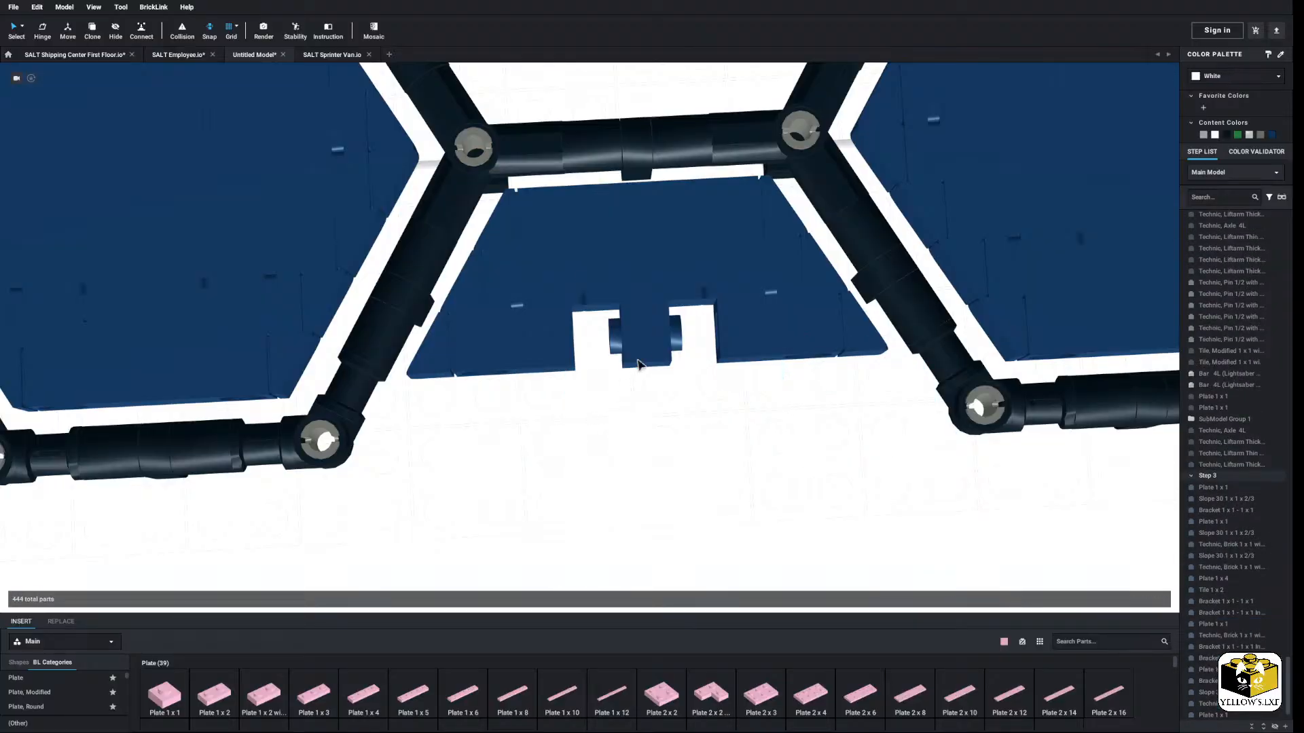
right_click(573, 356)
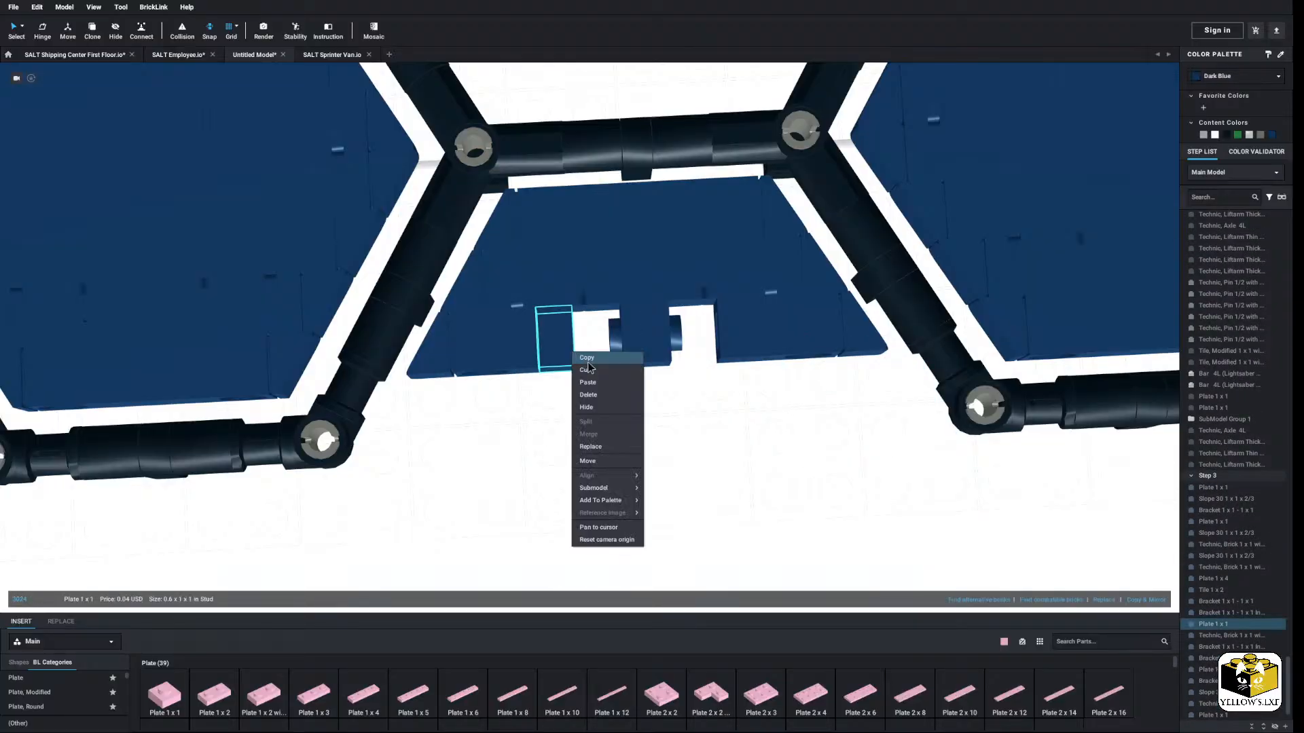
click(597, 393)
right_click(722, 354)
click(743, 398)
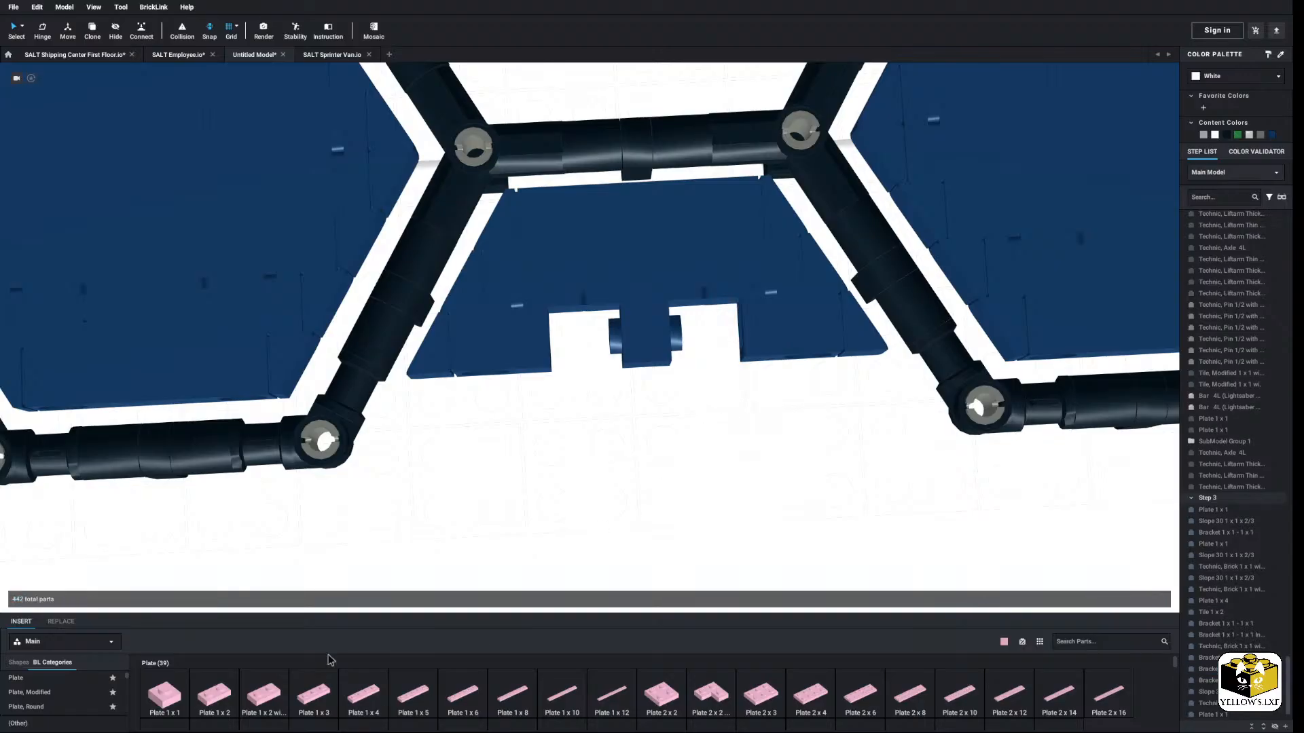
Step: Insert two 1 x 1 bricks from the Brick category into the gaps flanking the centre of the half panel's cut edge
scroll(51, 699, up, 5)
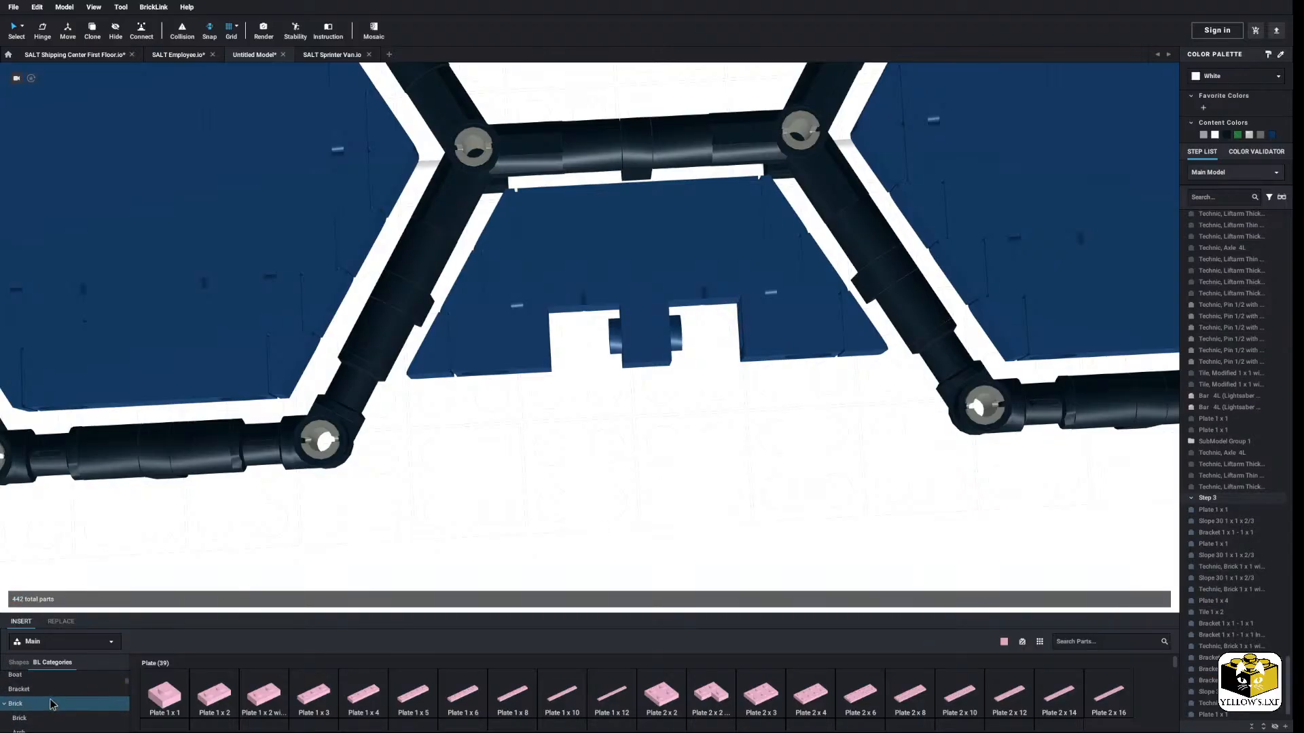
click(51, 696)
click(150, 698)
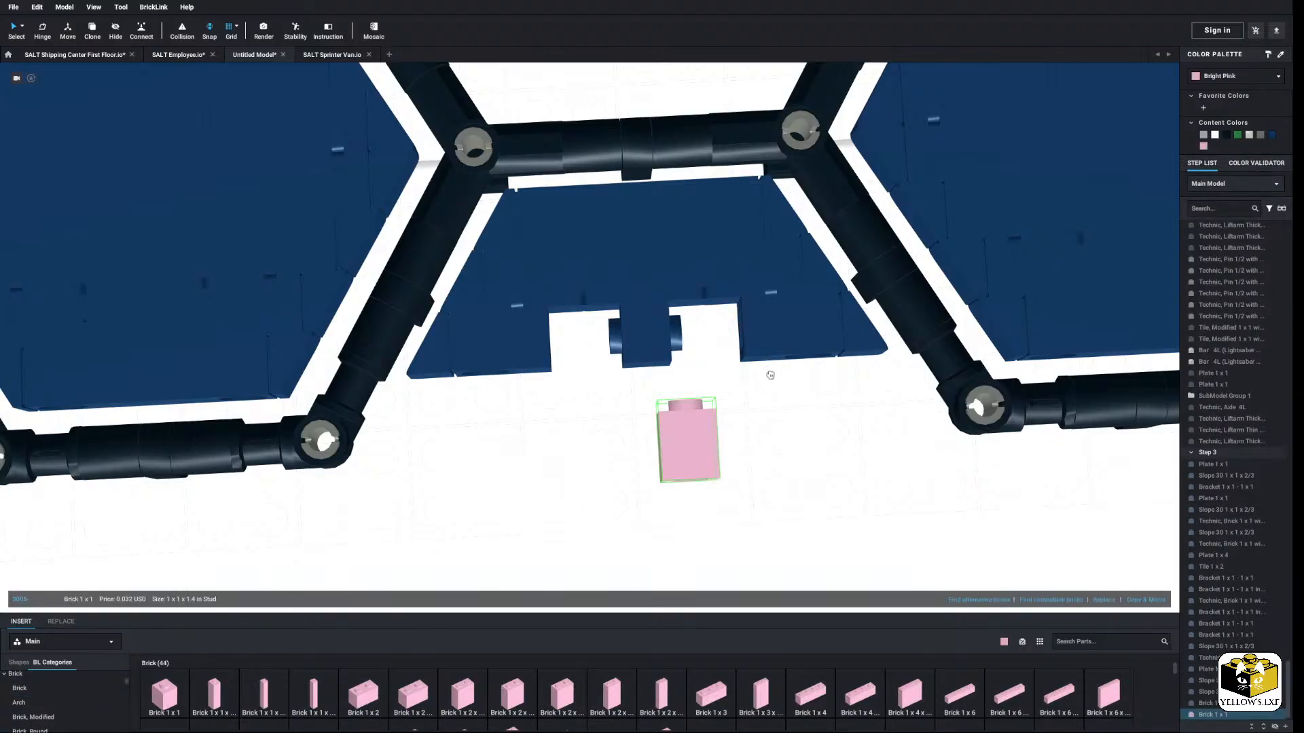
click(707, 309)
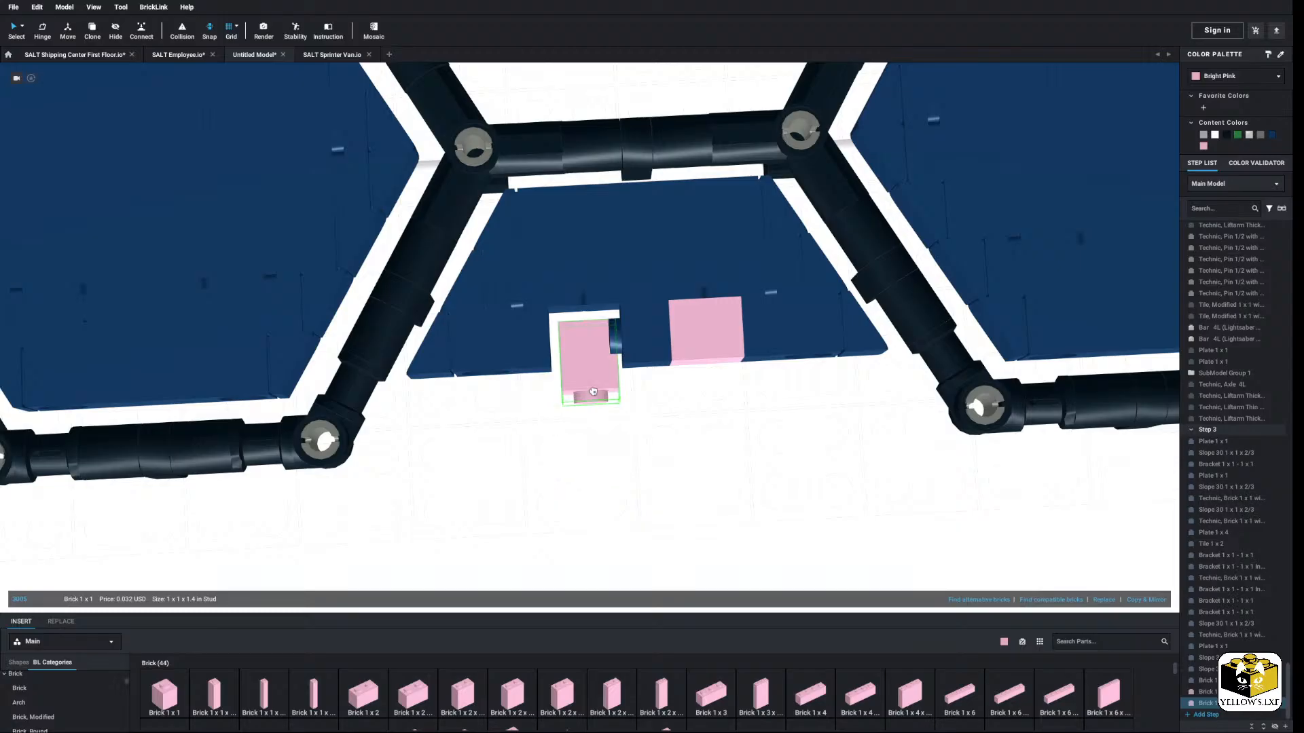
click(577, 364)
Step: Recolour the two new 1 x 1 bricks dark blue to match the panel
ctrl+click(707, 332)
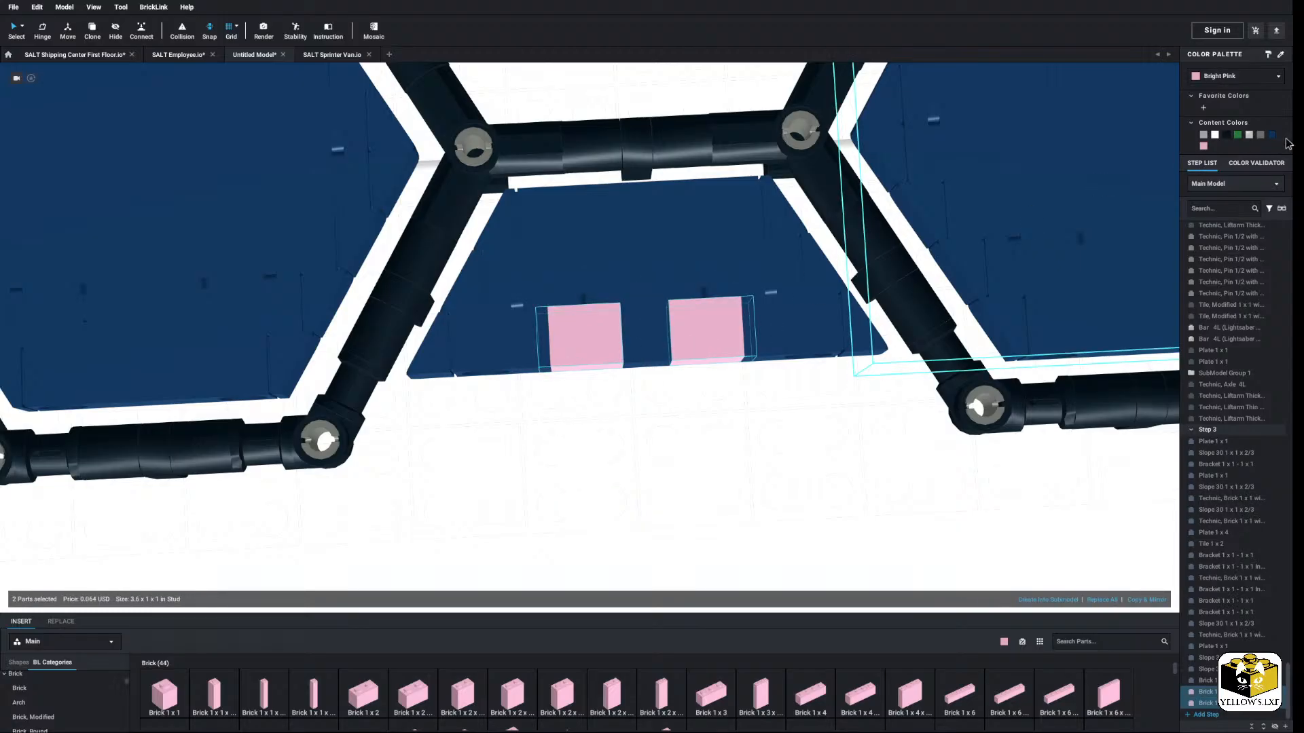
click(1273, 136)
click(687, 429)
scroll(687, 429, down, 5)
right_drag(637, 438, 571, 323)
scroll(59, 686, down, 5)
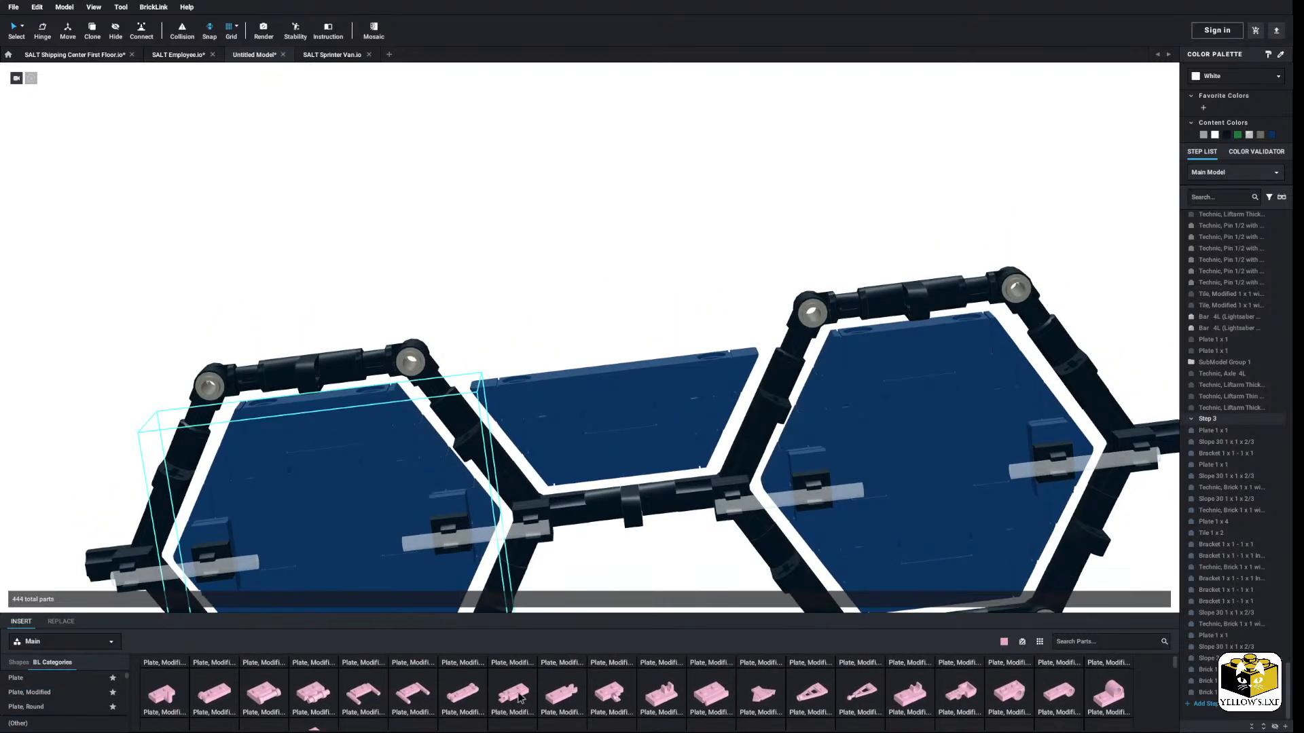
click(38, 682)
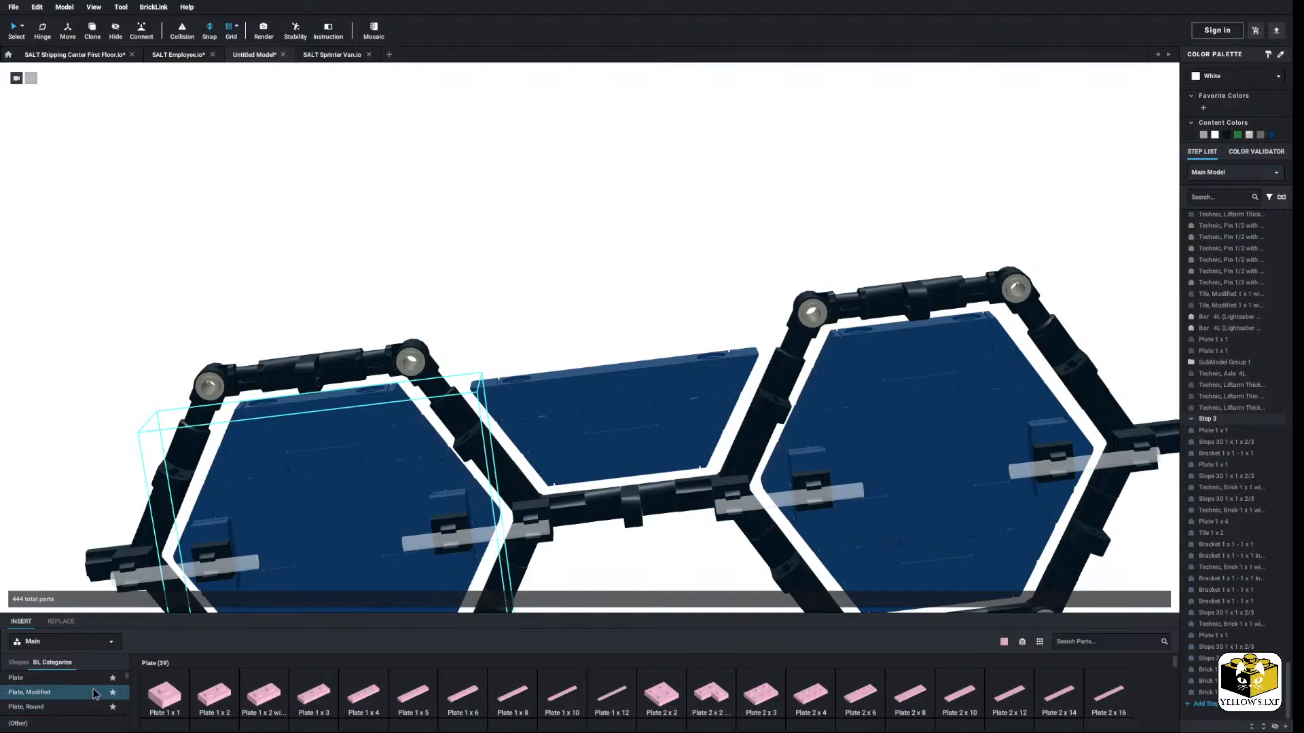
Step: Copy a 1 x 1 open O clip tile with its 4L bar and attach the copy under the left hexagon's corner connector beside the gap
right_drag(564, 394, 564, 451)
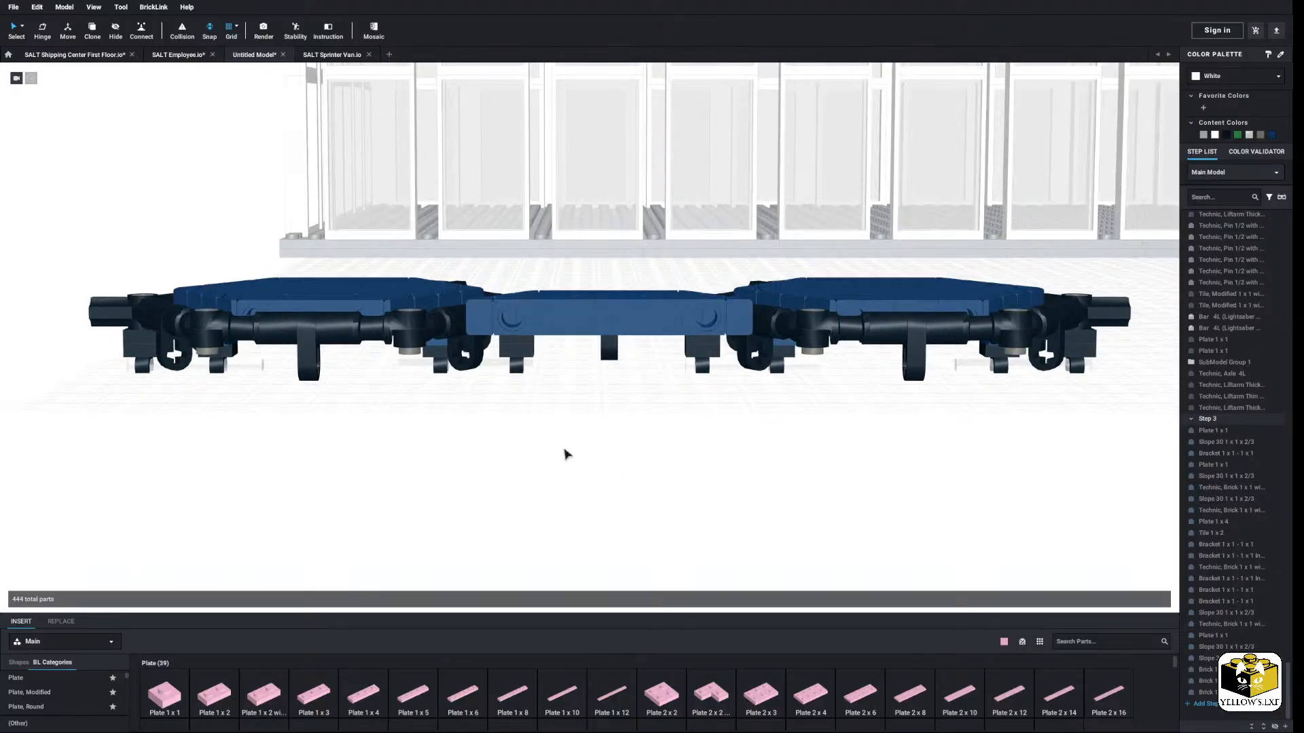
click(451, 370)
click(518, 365)
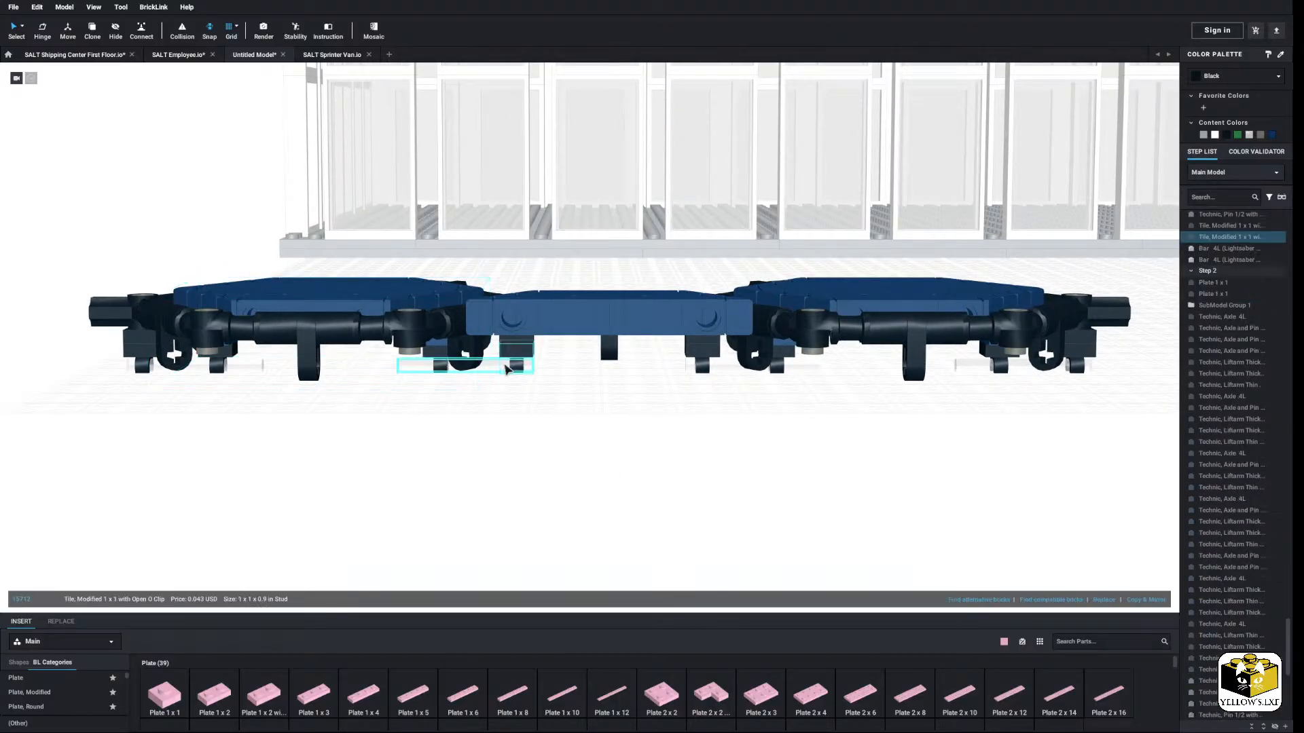
ctrl+click(503, 365)
right_click(504, 364)
click(519, 371)
click(566, 393)
right_click(566, 393)
click(577, 426)
right_drag(577, 426, 594, 478)
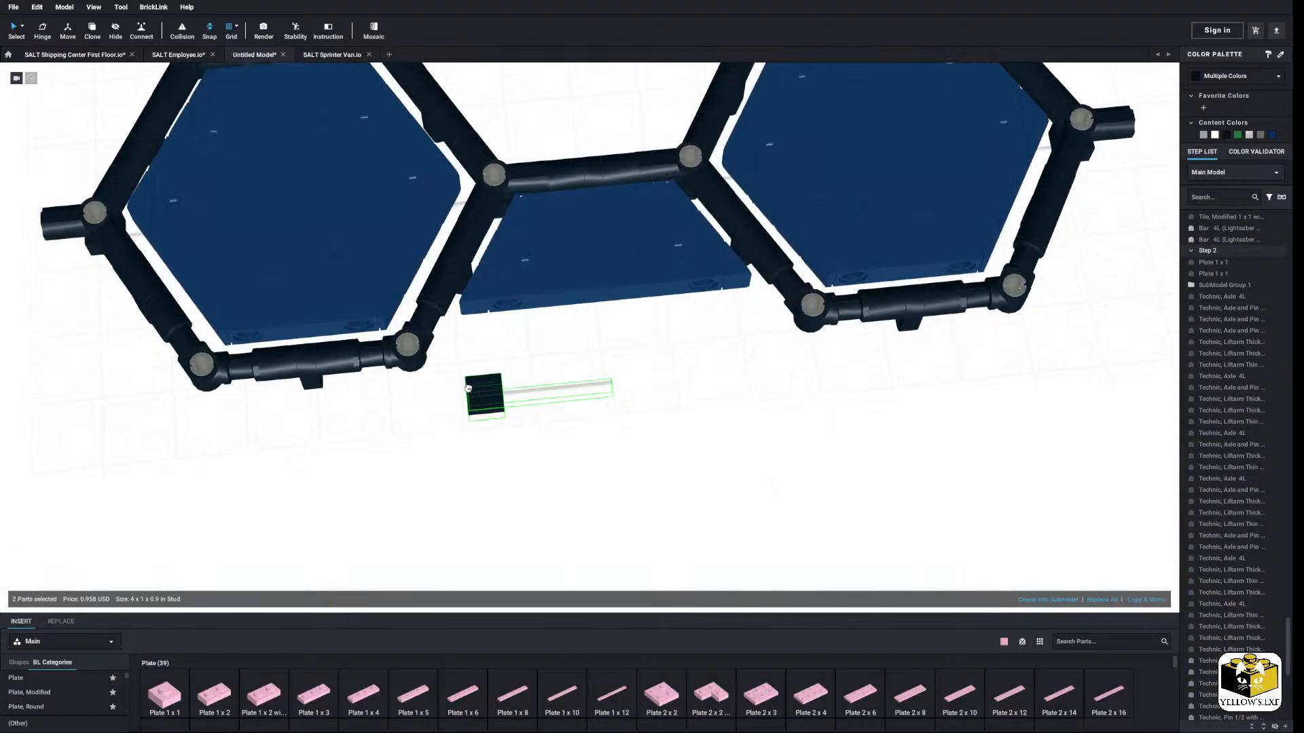
click(582, 419)
Step: Paste a second clip tile with bar under the right hexagon's corner connector beside the gap
right_drag(582, 425, 585, 395)
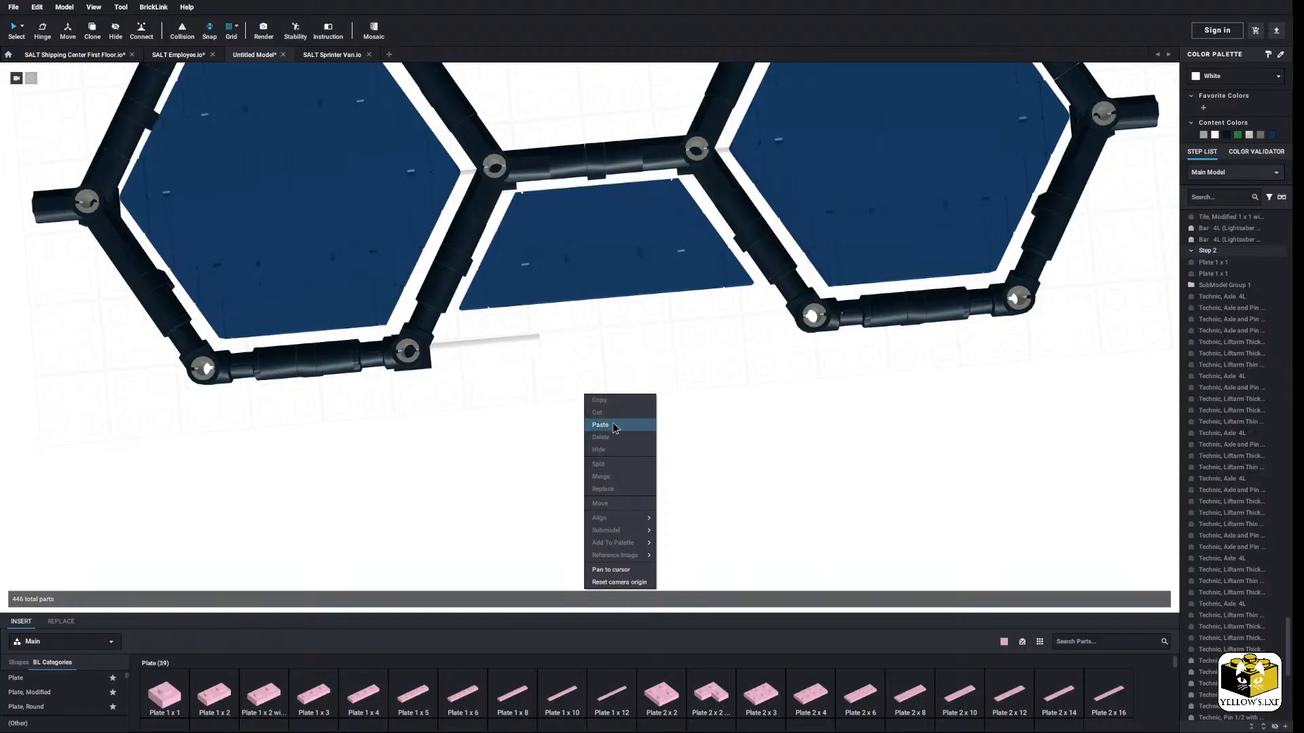
click(601, 424)
click(803, 323)
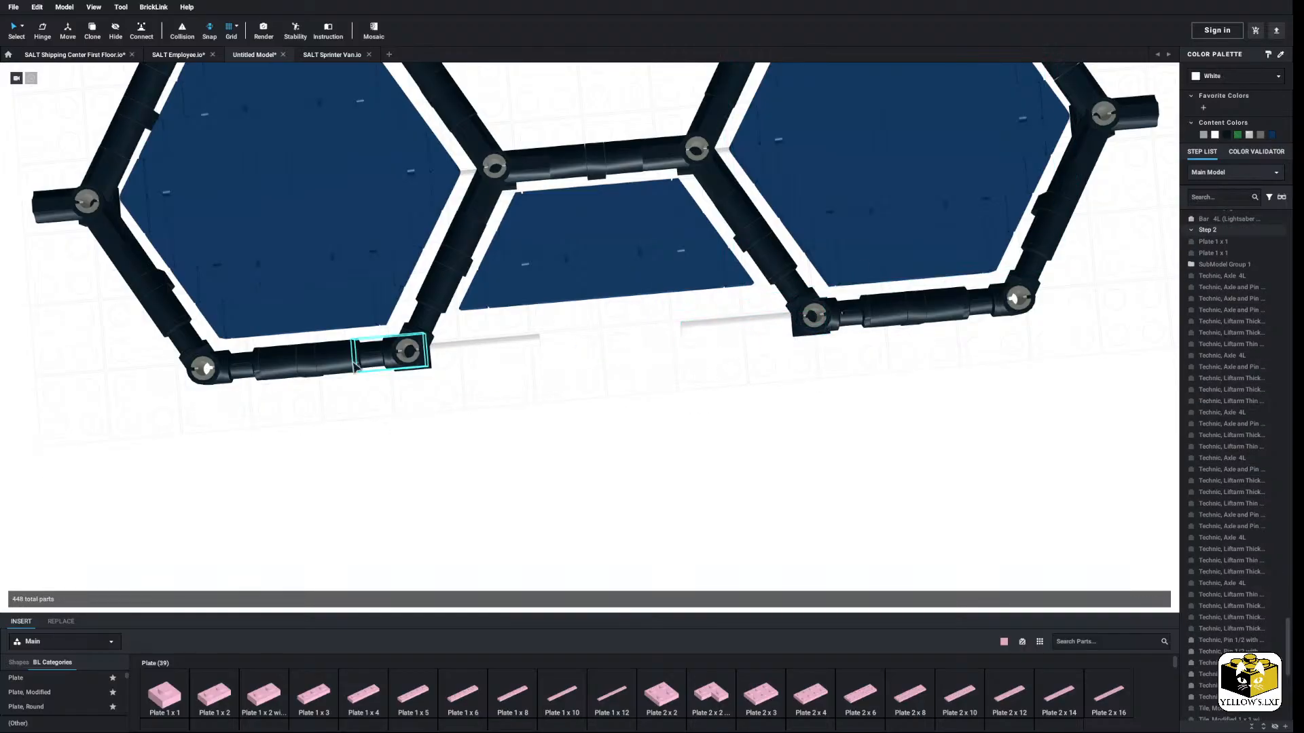
Step: Delete the two pasted clip tiles and their bars from the lower corner connectors
right_drag(584, 418, 598, 387)
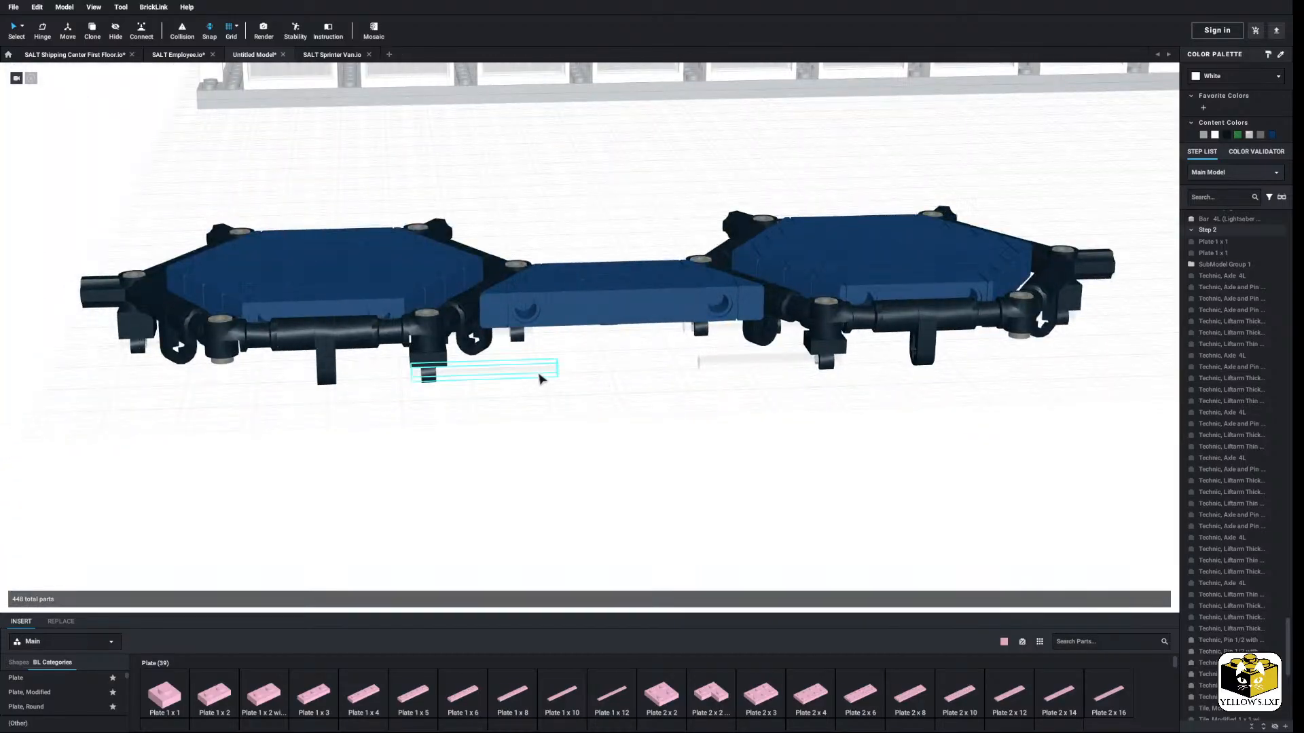
click(462, 383)
right_drag(447, 376, 475, 367)
scroll(657, 490, up, 3)
click(656, 491)
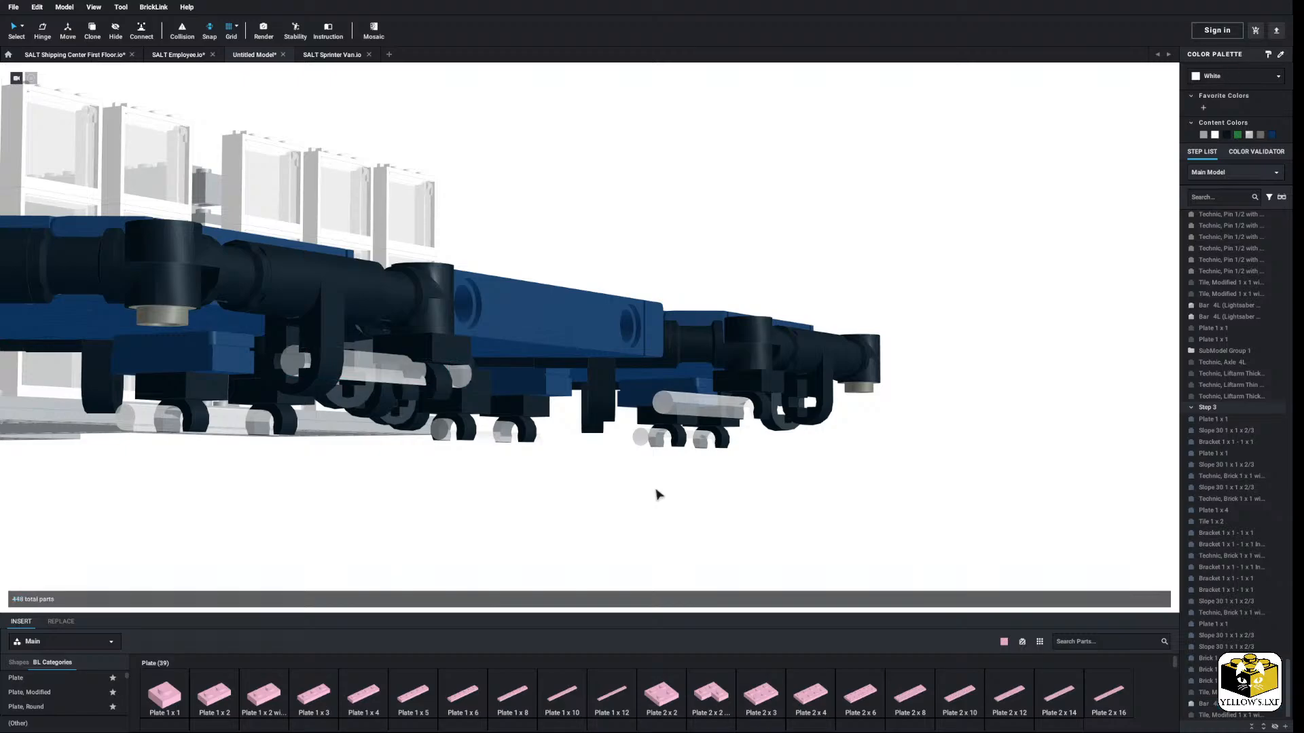
mouse_move(655, 491)
right_down()
mouse_move(637, 516)
mouse_move(633, 498)
right_up()
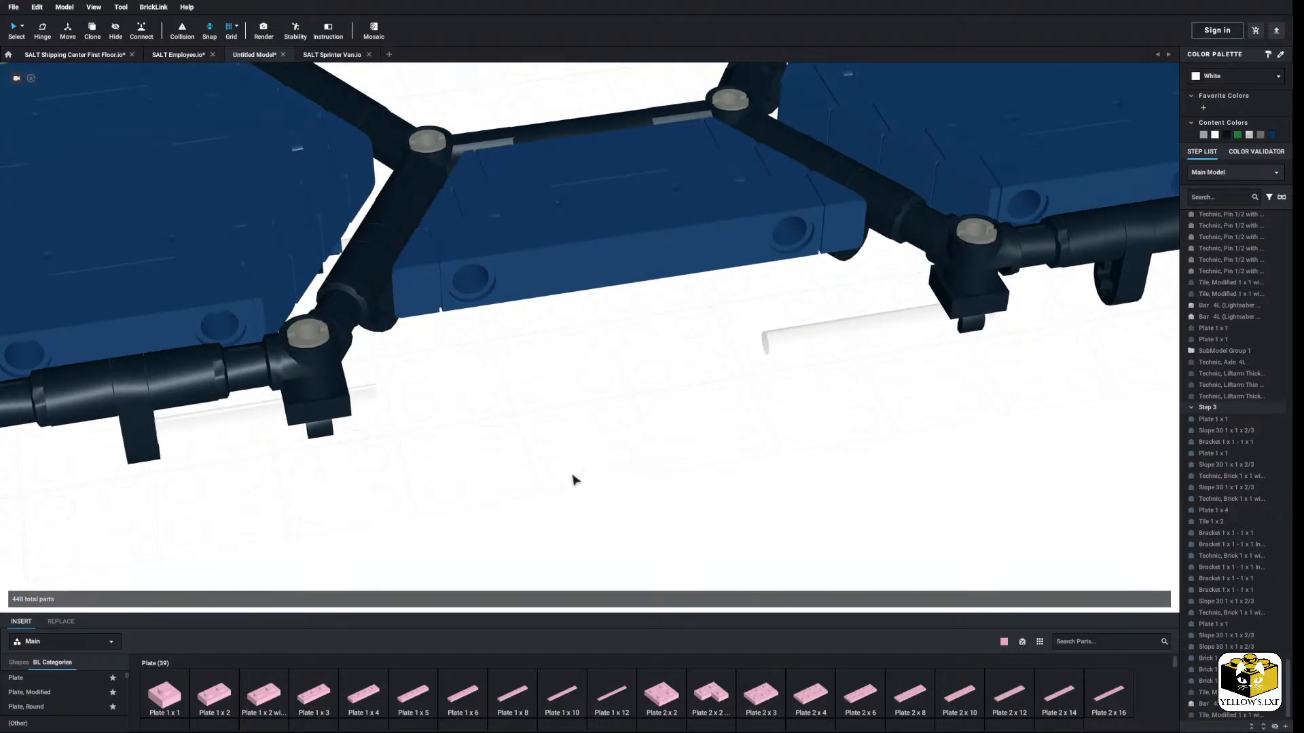
scroll(564, 480, down, 2)
click(475, 397)
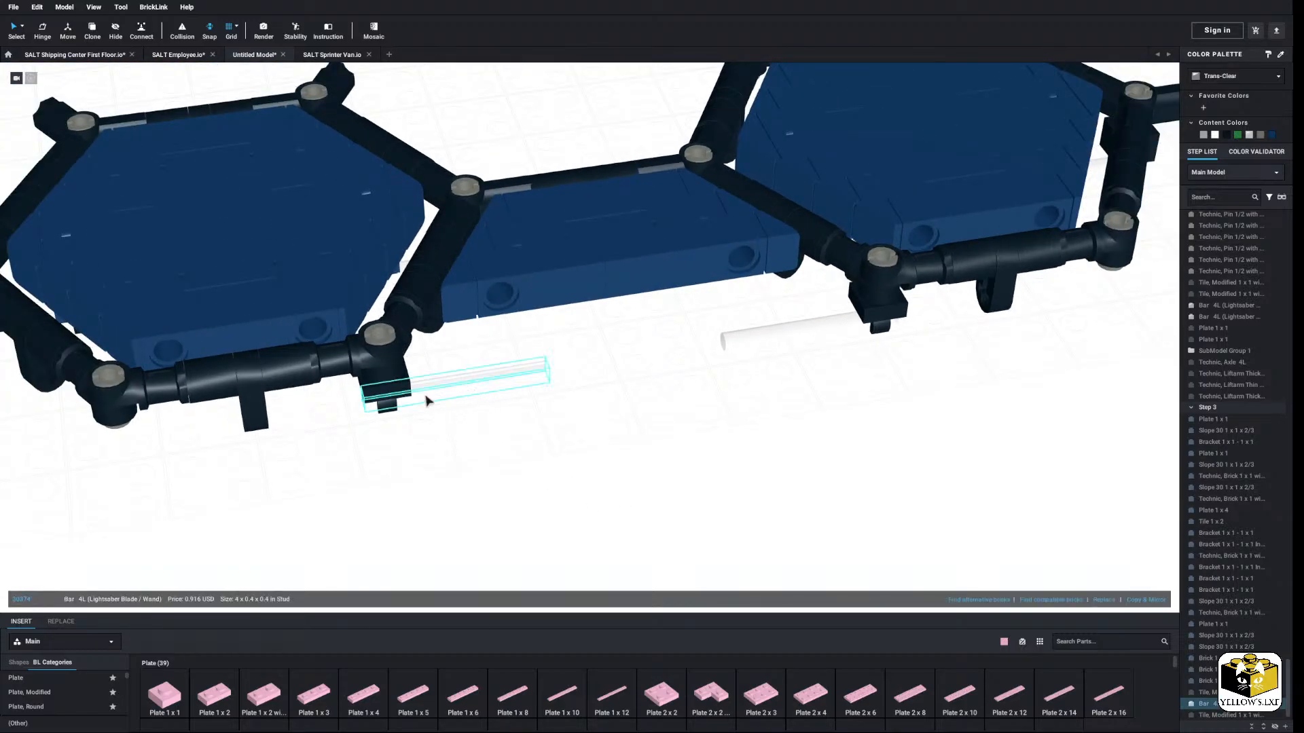
shift+click(857, 309)
right_click(877, 321)
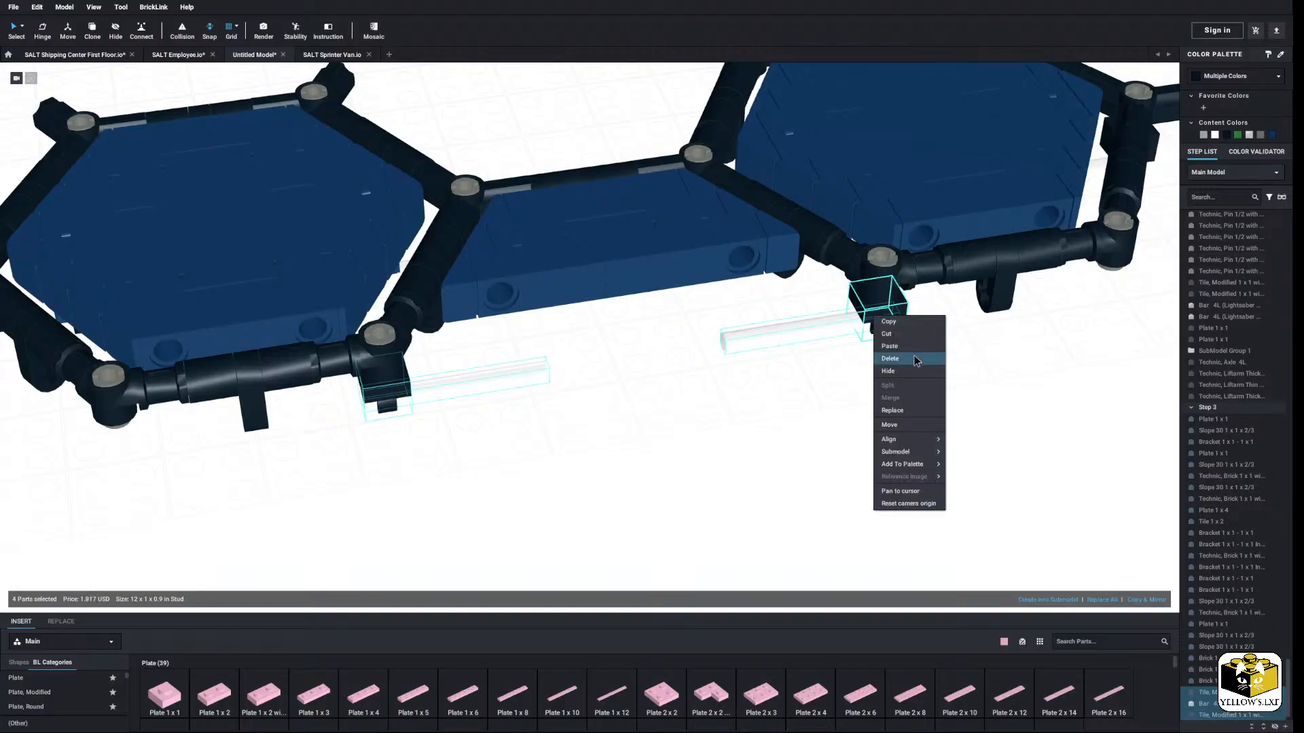
click(903, 358)
Step: Insert a 17L rigid 3 mm hose from the Hose category between the thin liftarms beneath the two hexagons' lower edges
scroll(82, 705, up, 10)
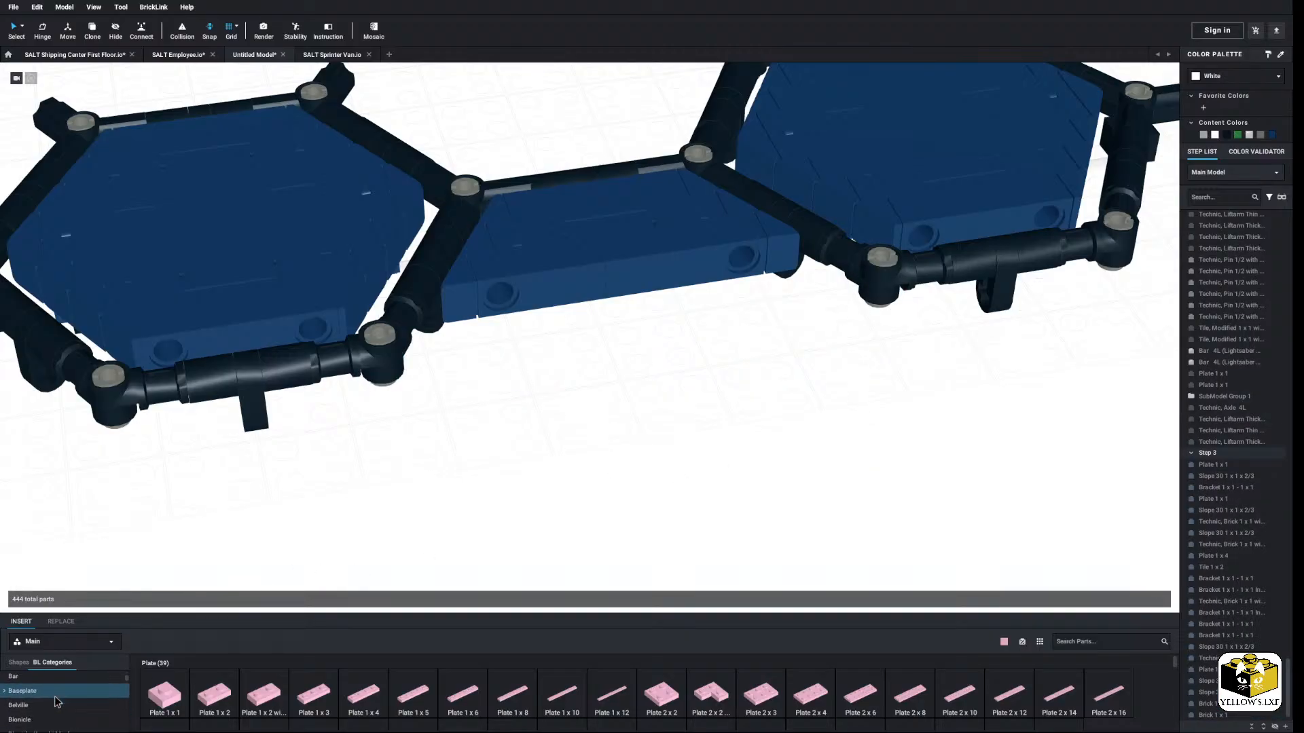
scroll(34, 706, up, 2)
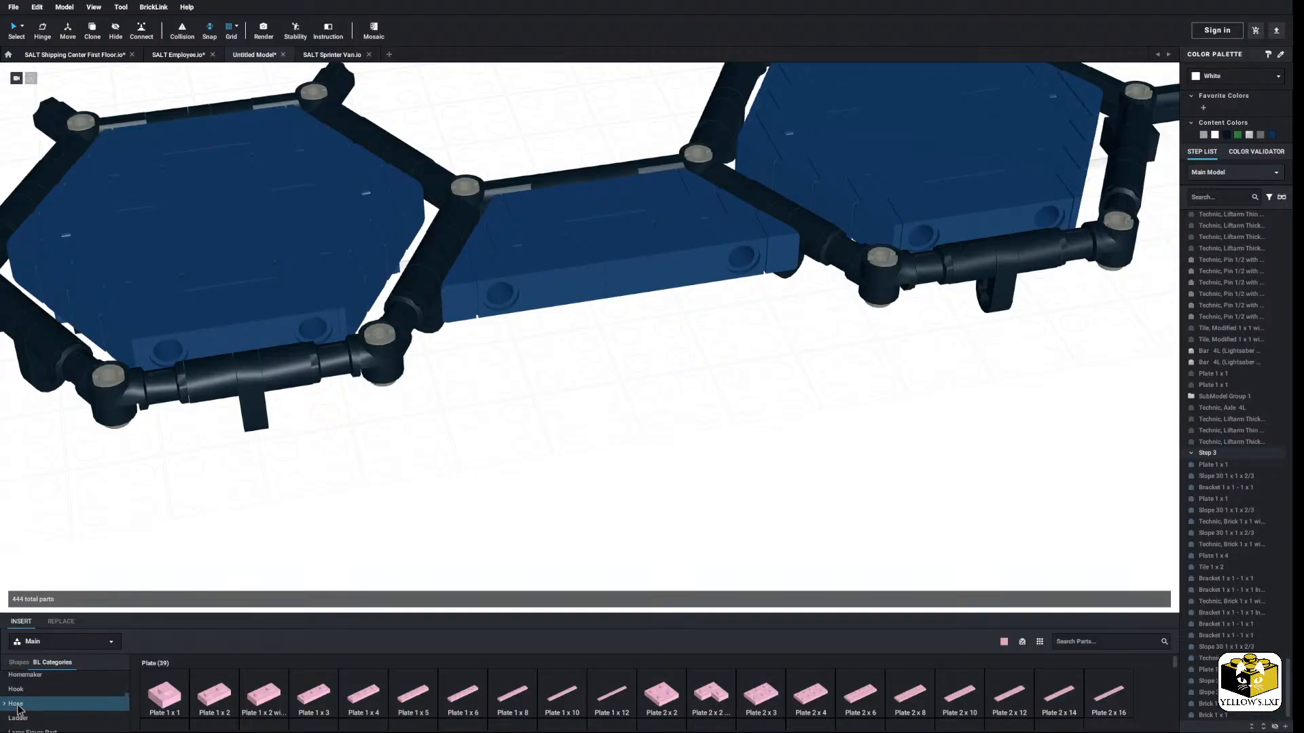
click(67, 722)
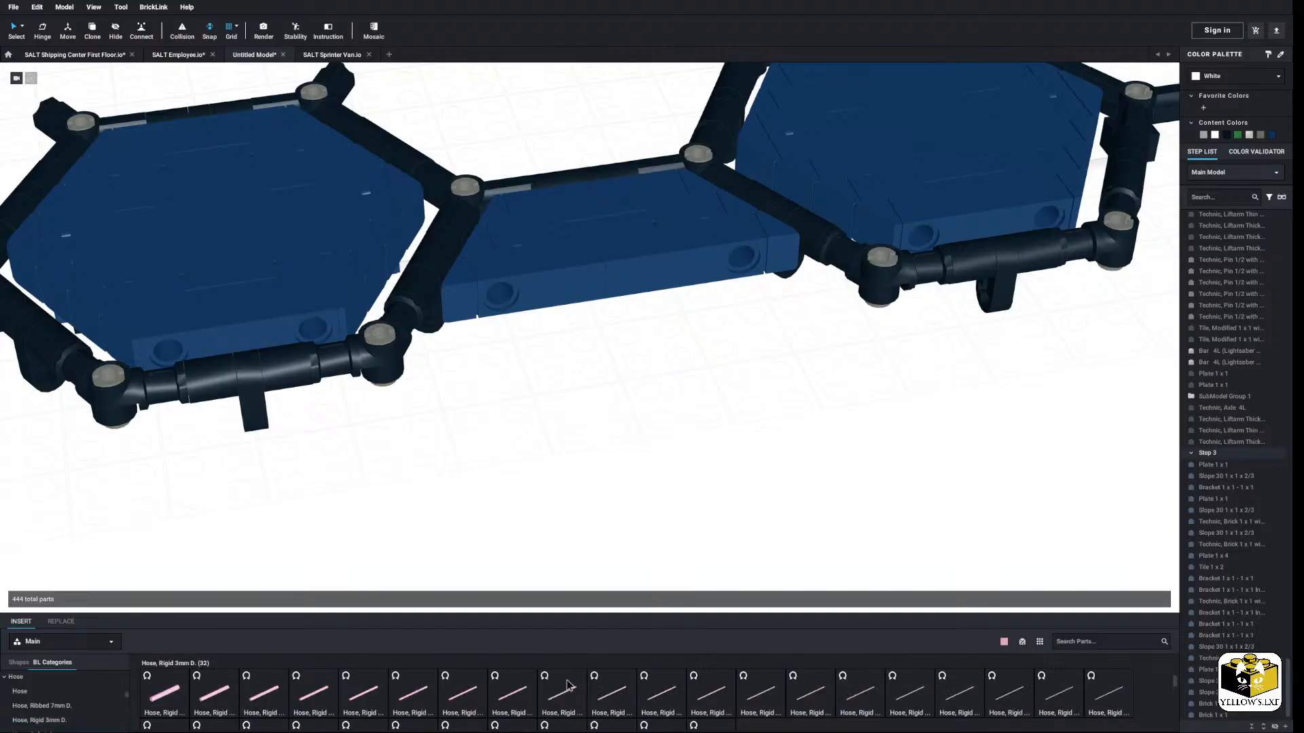
drag(535, 490, 1007, 299)
key(Right)
key(Right)
click(846, 475)
scroll(809, 445, down, 5)
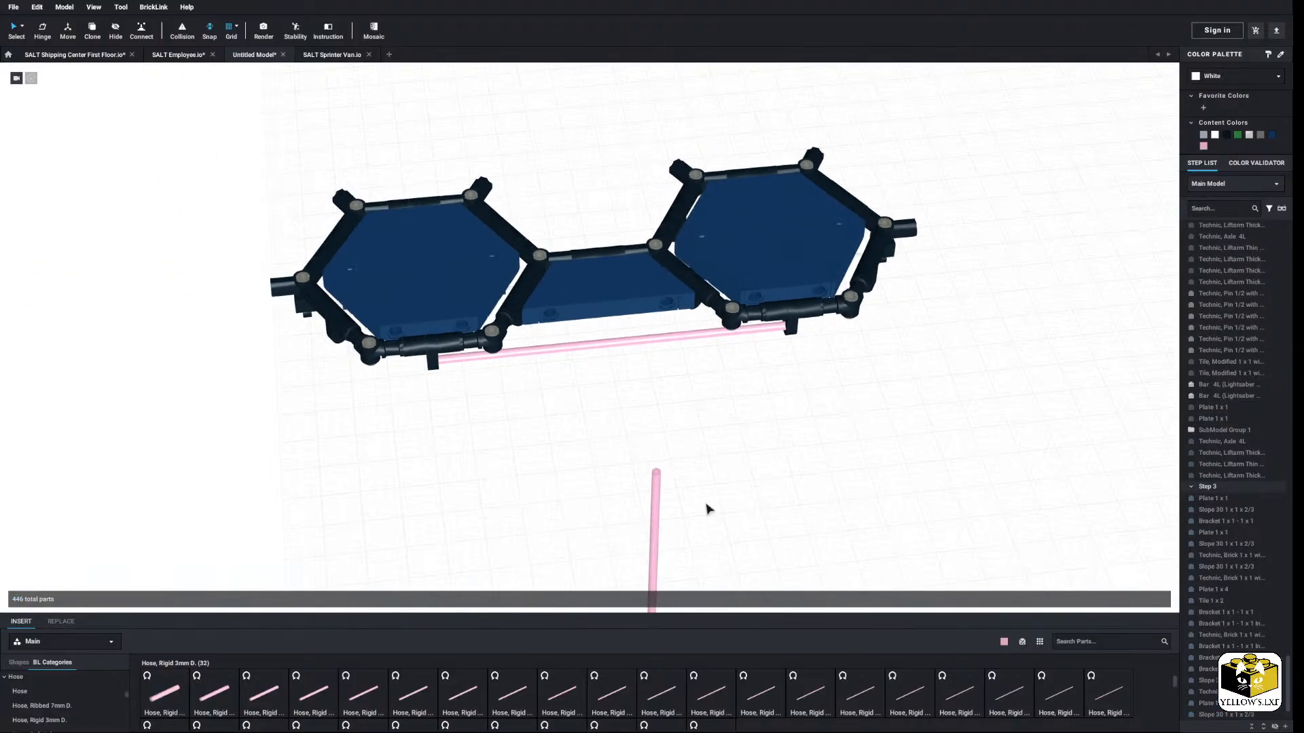
Step: Delete the surplus loose hose lying in front of the frames
click(655, 533)
right_click(642, 523)
click(669, 576)
Step: Recolour the hose spanning the two hexagons black
scroll(597, 360, up, 5)
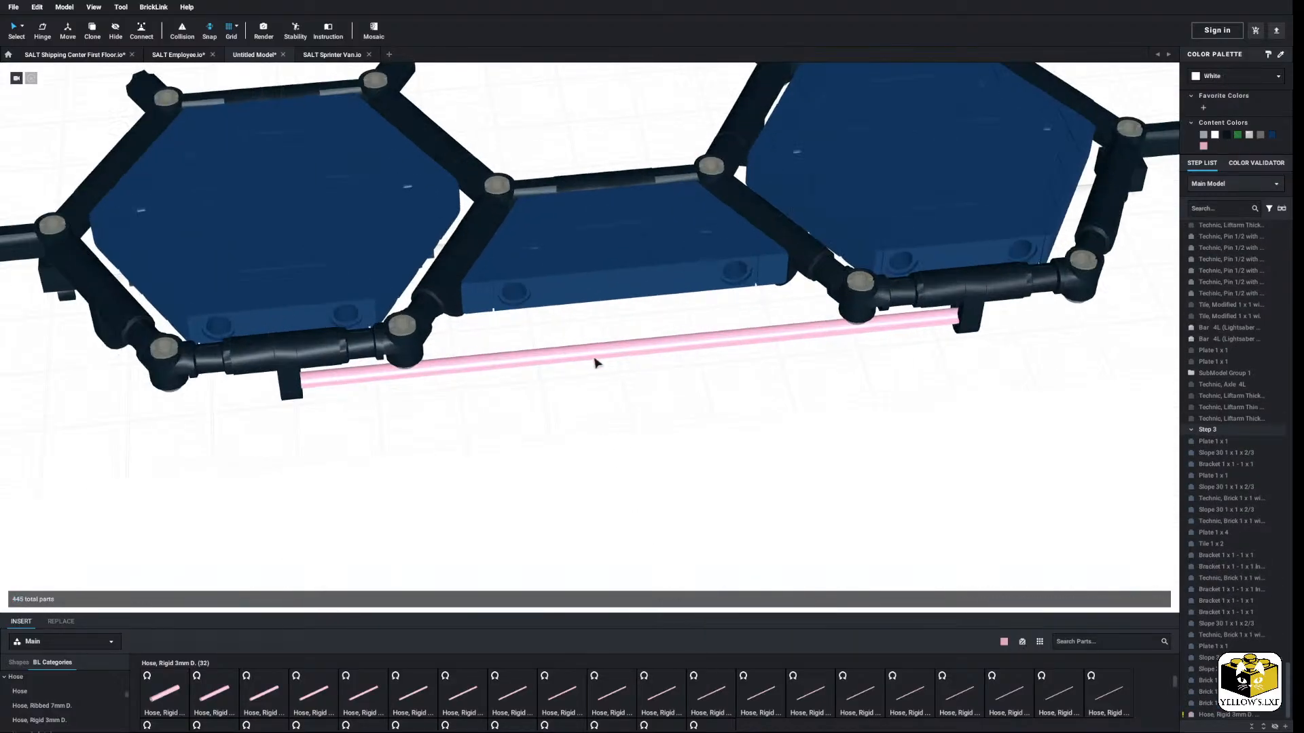
click(604, 370)
click(1209, 76)
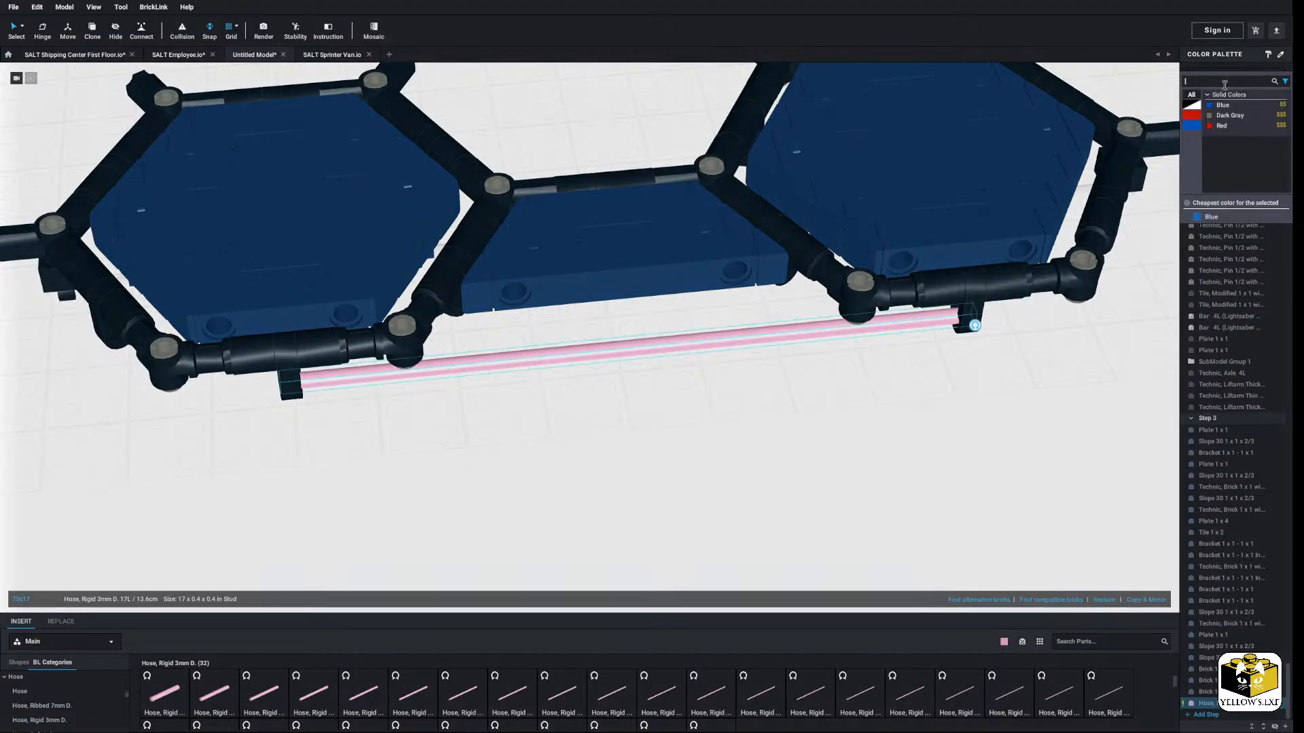
click(1015, 378)
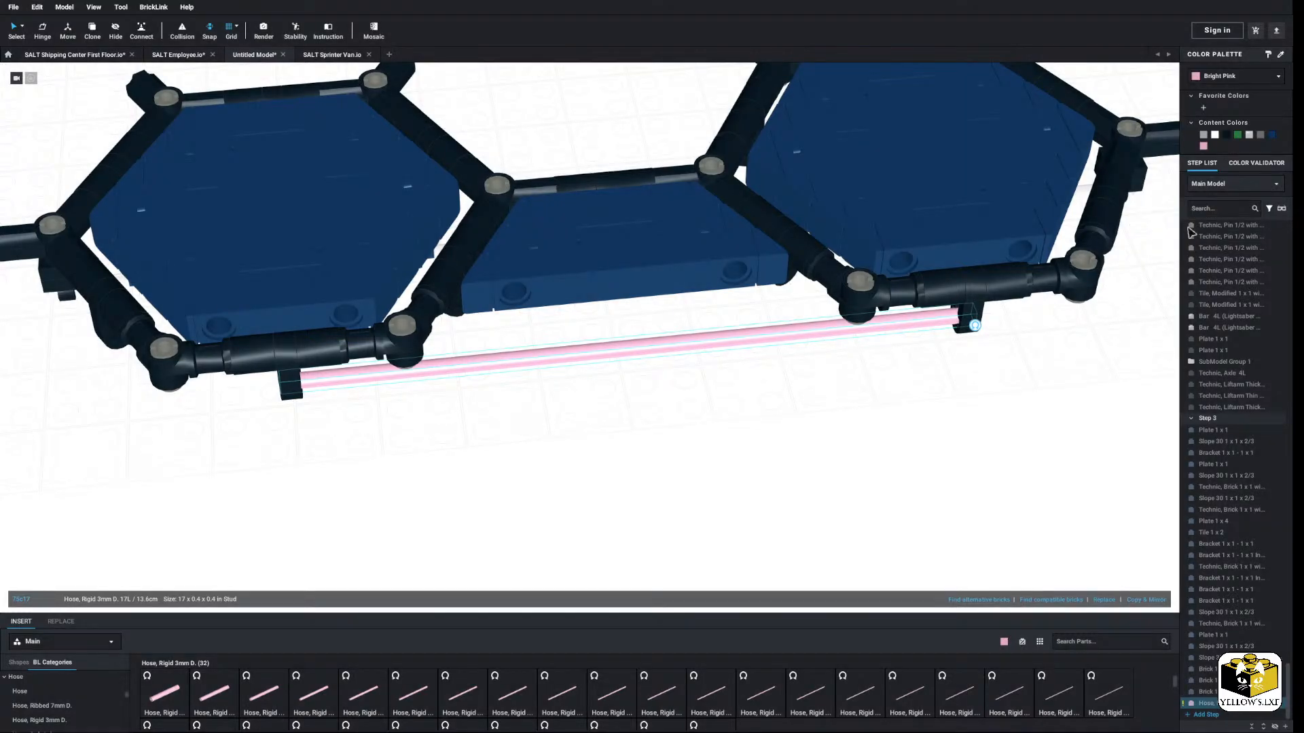
click(1227, 135)
click(923, 376)
Step: Copy the left hexagon's thin 1 x 2 axle-hole liftarm and place the copy on the hose beside that hexagon's corner connector
scroll(707, 433, down, 3)
right_drag(707, 433, 709, 481)
scroll(619, 496, up, 5)
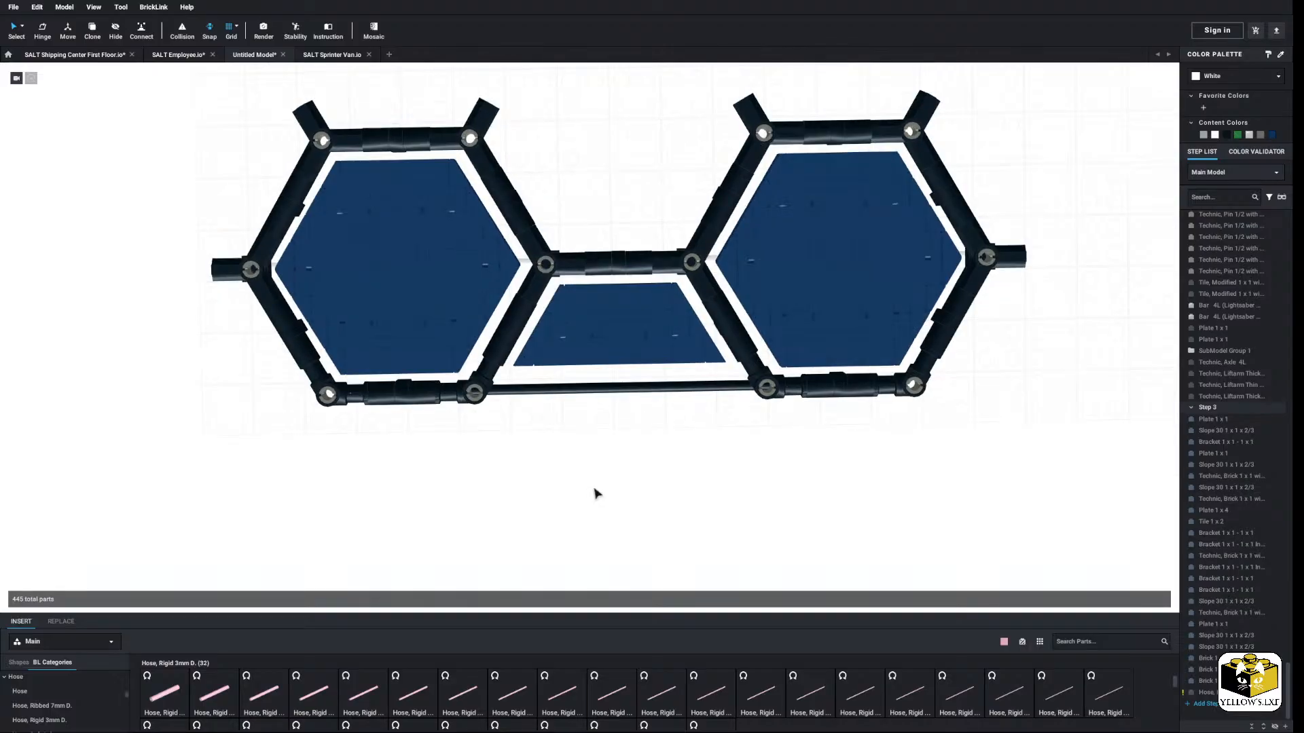
right_drag(585, 512, 575, 490)
right_click(260, 400)
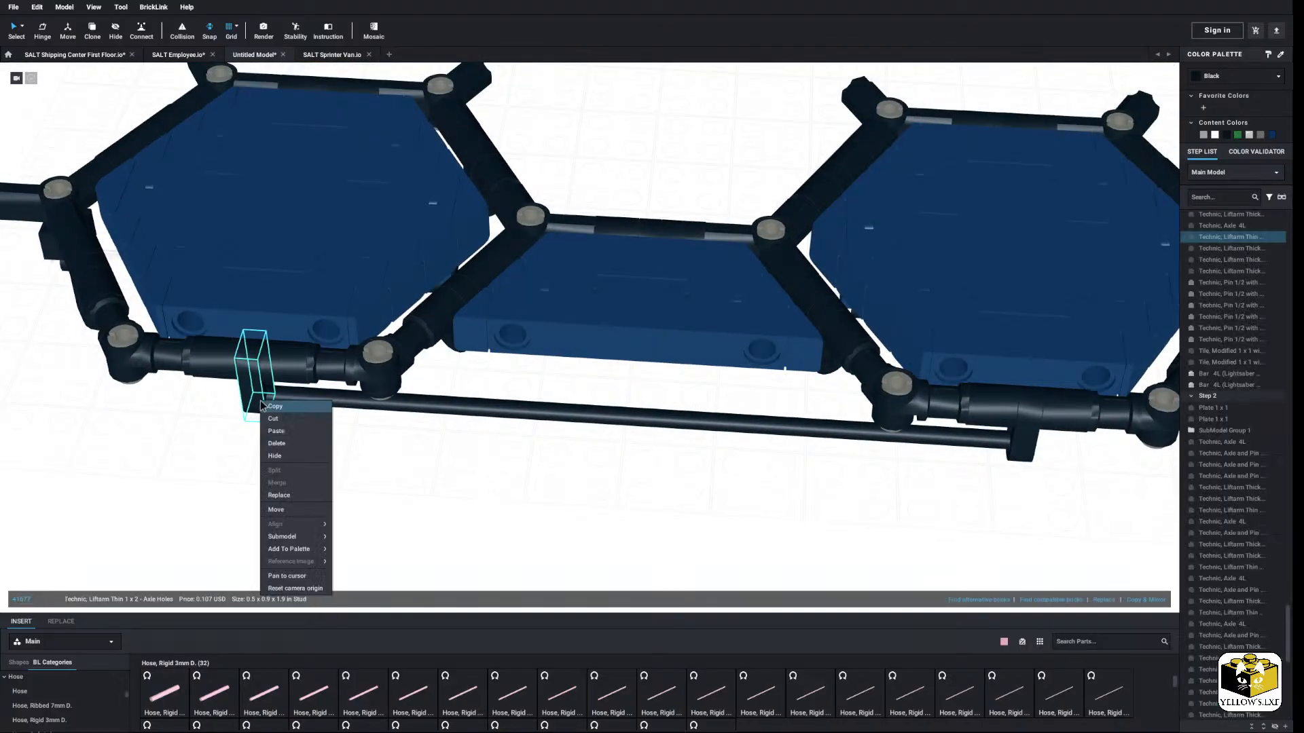
click(274, 410)
right_click(423, 482)
click(440, 513)
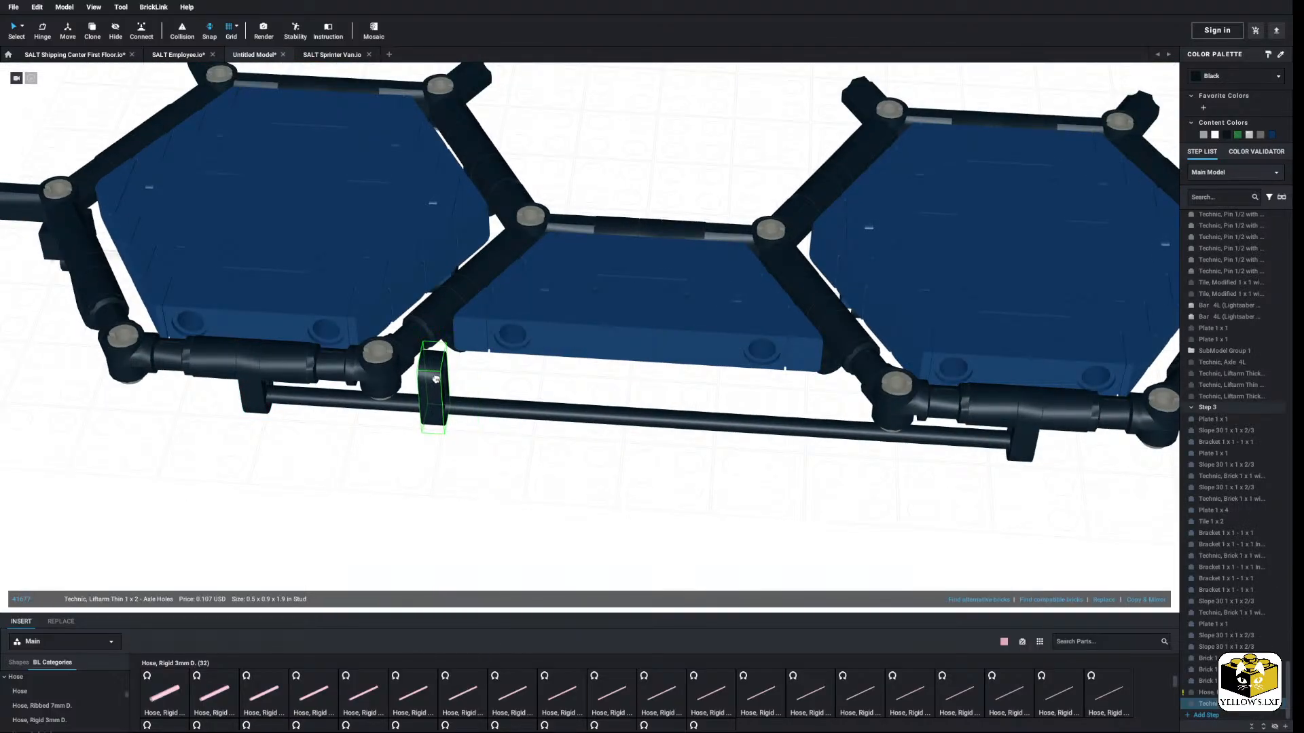
right_drag(424, 383, 437, 445)
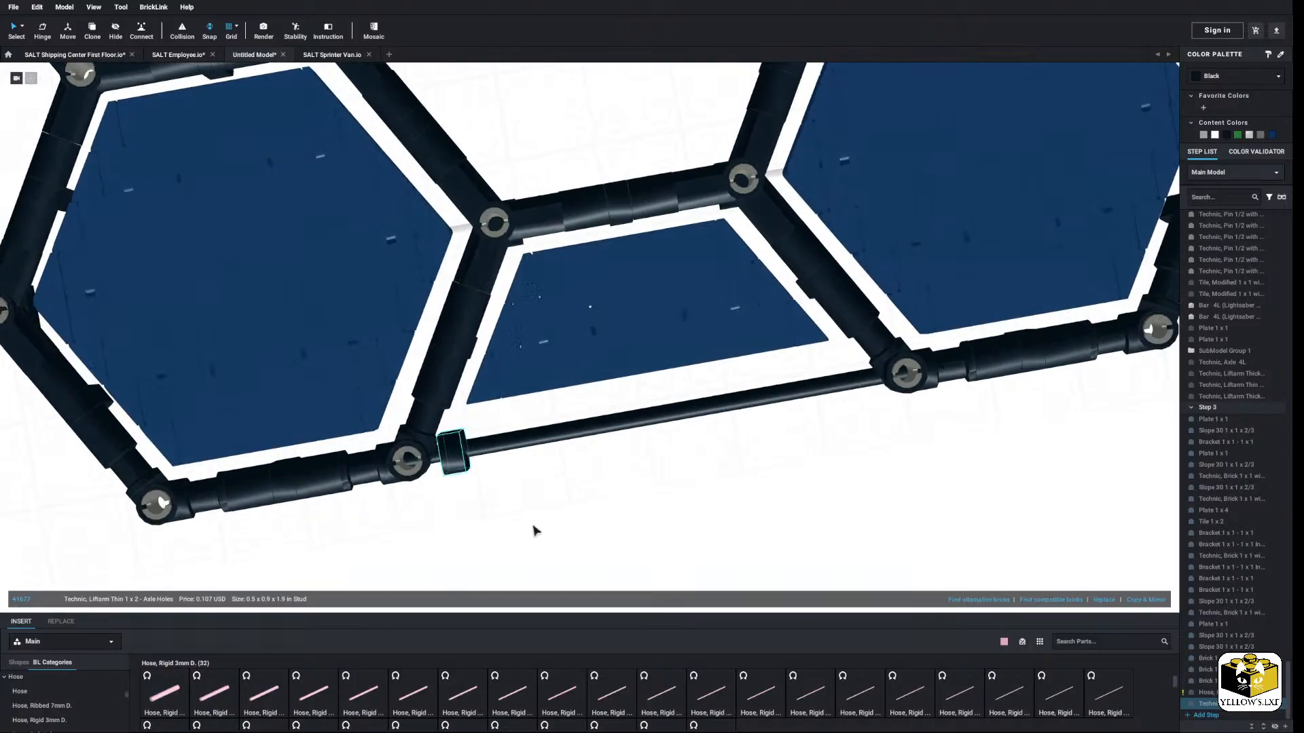
click(533, 527)
Step: Paste another thin 1 x 2 liftarm onto the hose beside the right hexagon's corner connector
right_drag(534, 528, 531, 520)
middle_drag(551, 505, 440, 519)
right_click(519, 502)
click(539, 534)
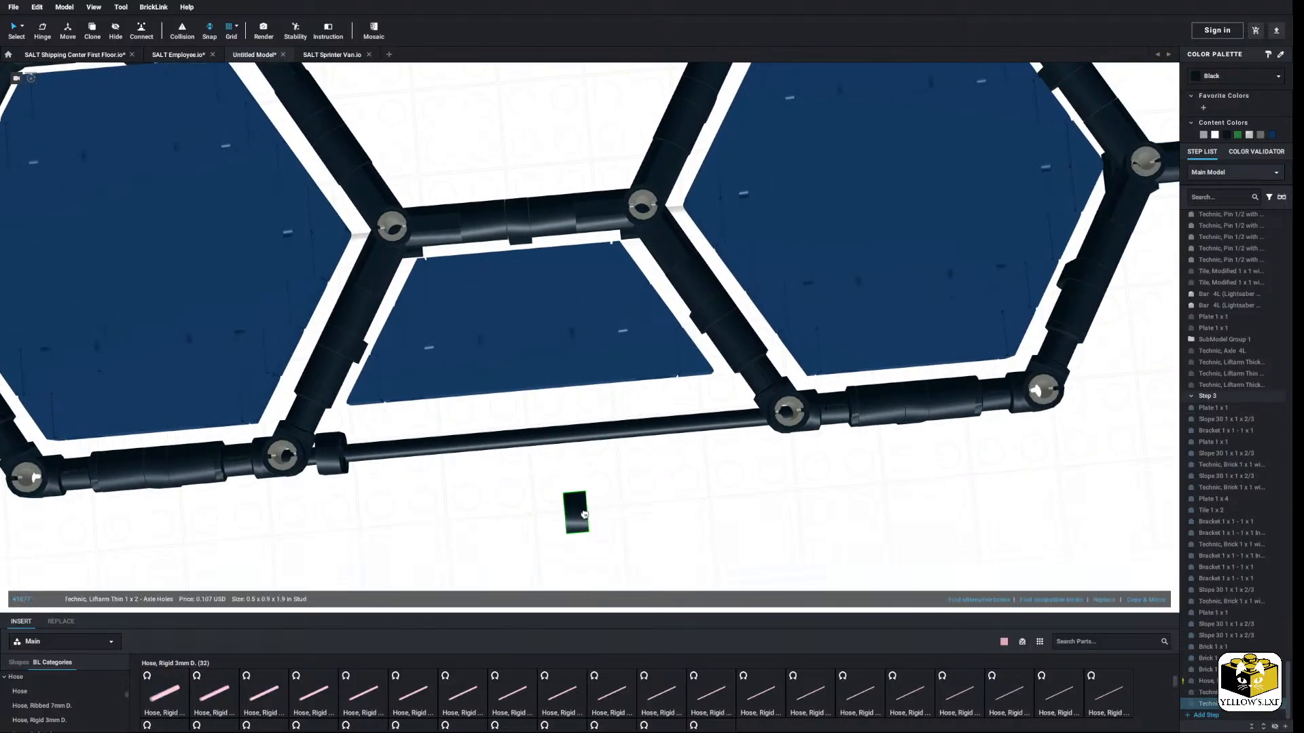
middle_drag(575, 510, 442, 526)
scroll(524, 524, up, 3)
right_drag(524, 524, 521, 496)
click(606, 466)
click(507, 532)
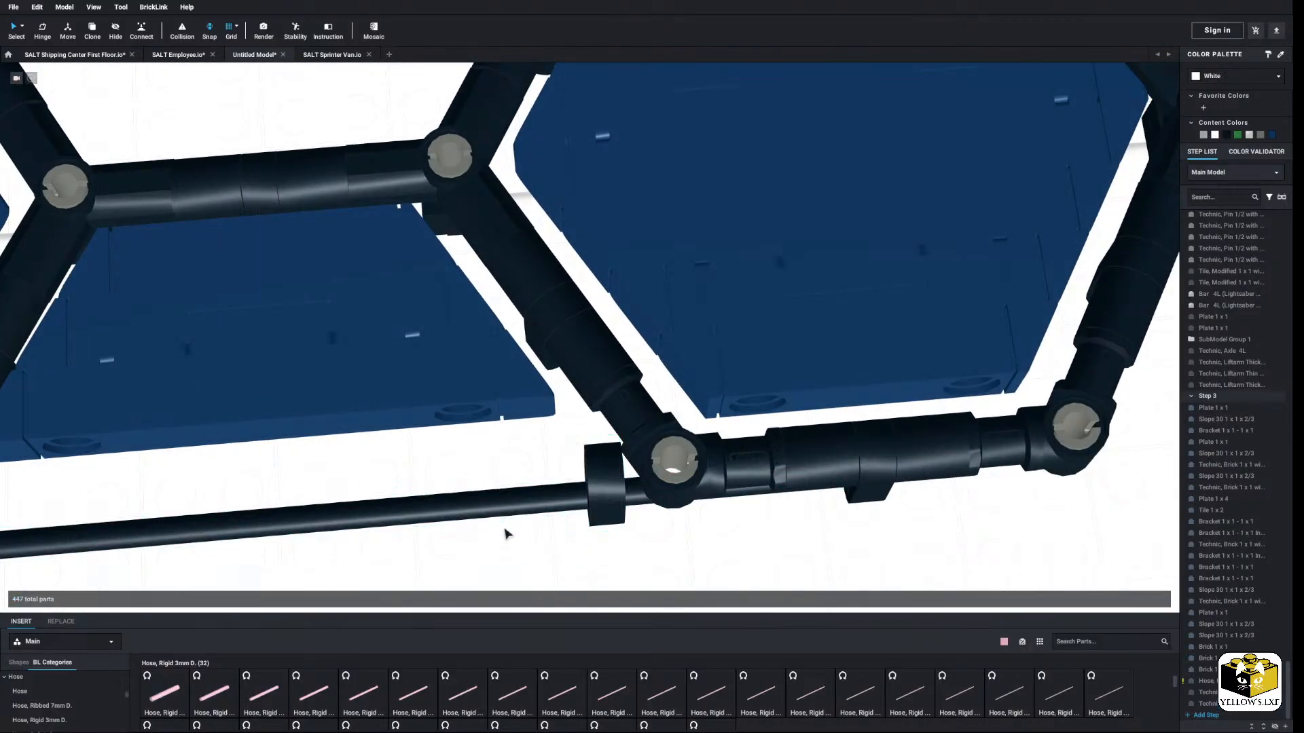
Step: Check the span between the two thin liftarms on the hose by selecting them together
scroll(506, 532, down, 3)
middle_drag(421, 541, 606, 511)
click(402, 440)
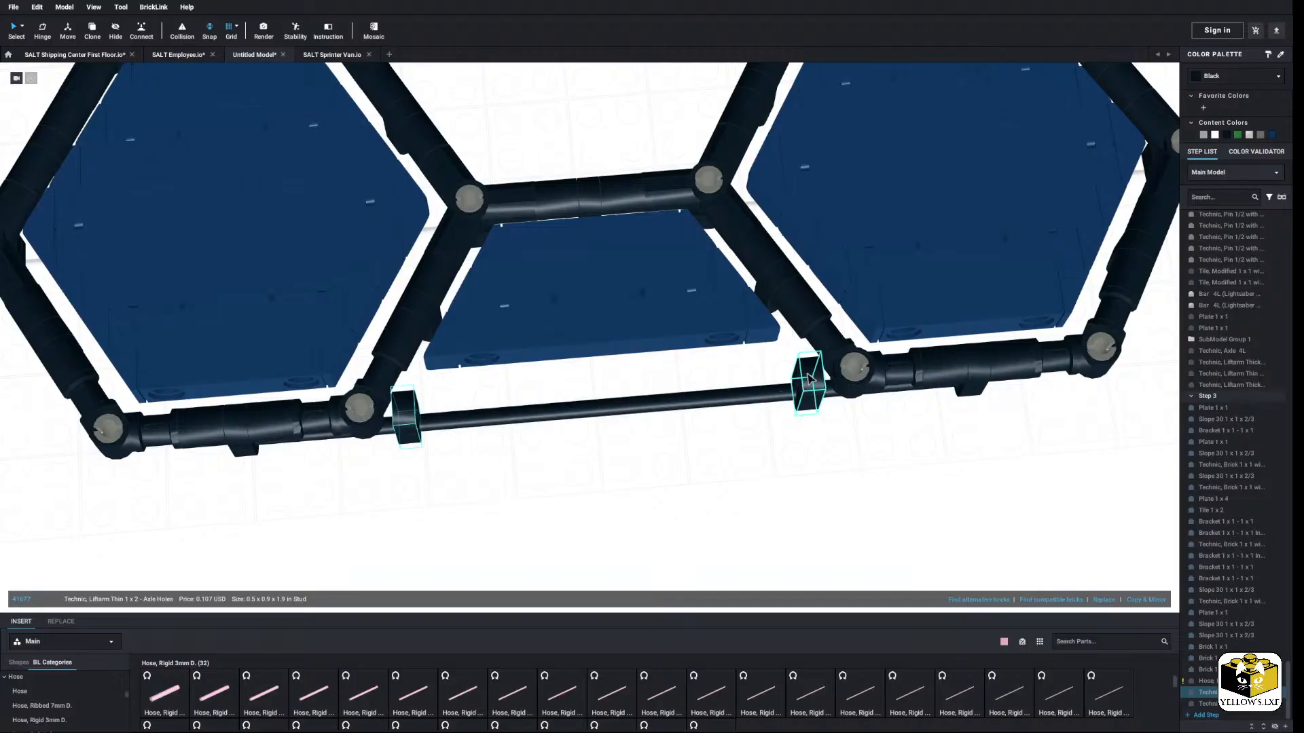
ctrl+click(810, 379)
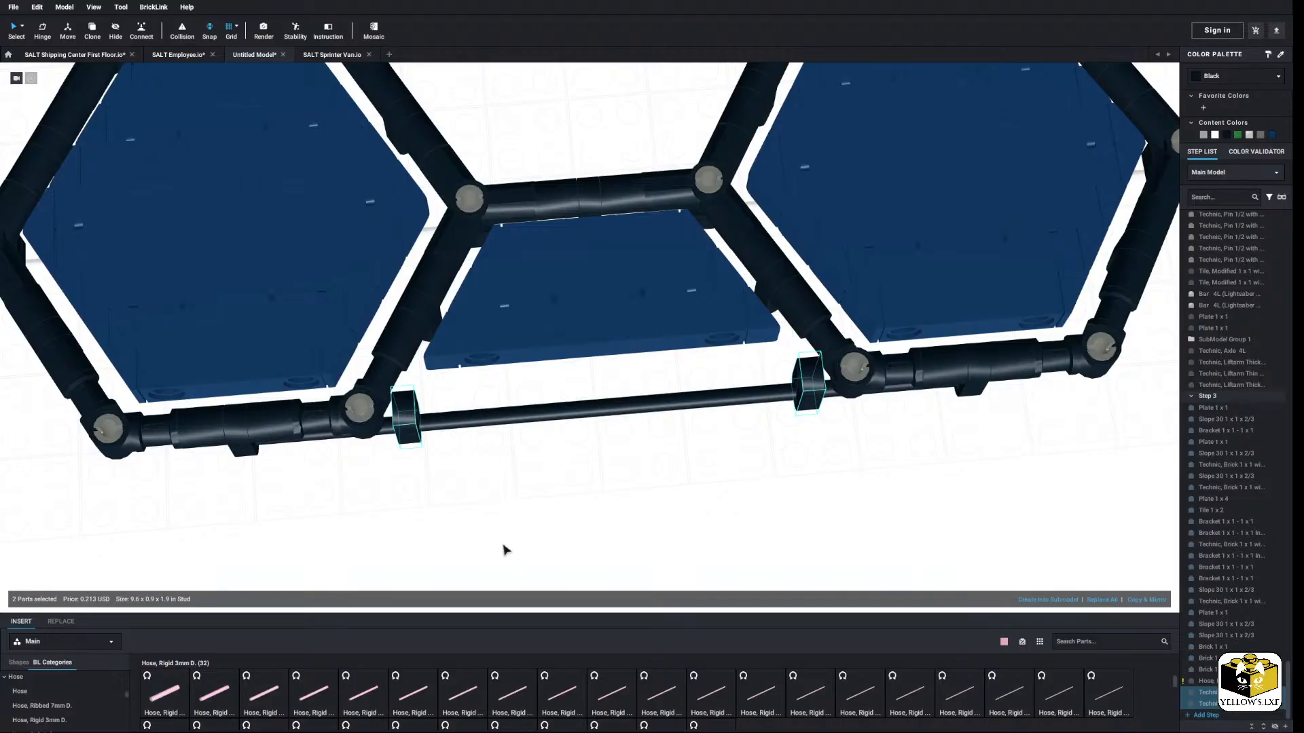
click(504, 545)
Step: Show the Technic, Axle parts in the part library
scroll(68, 690, down, 5)
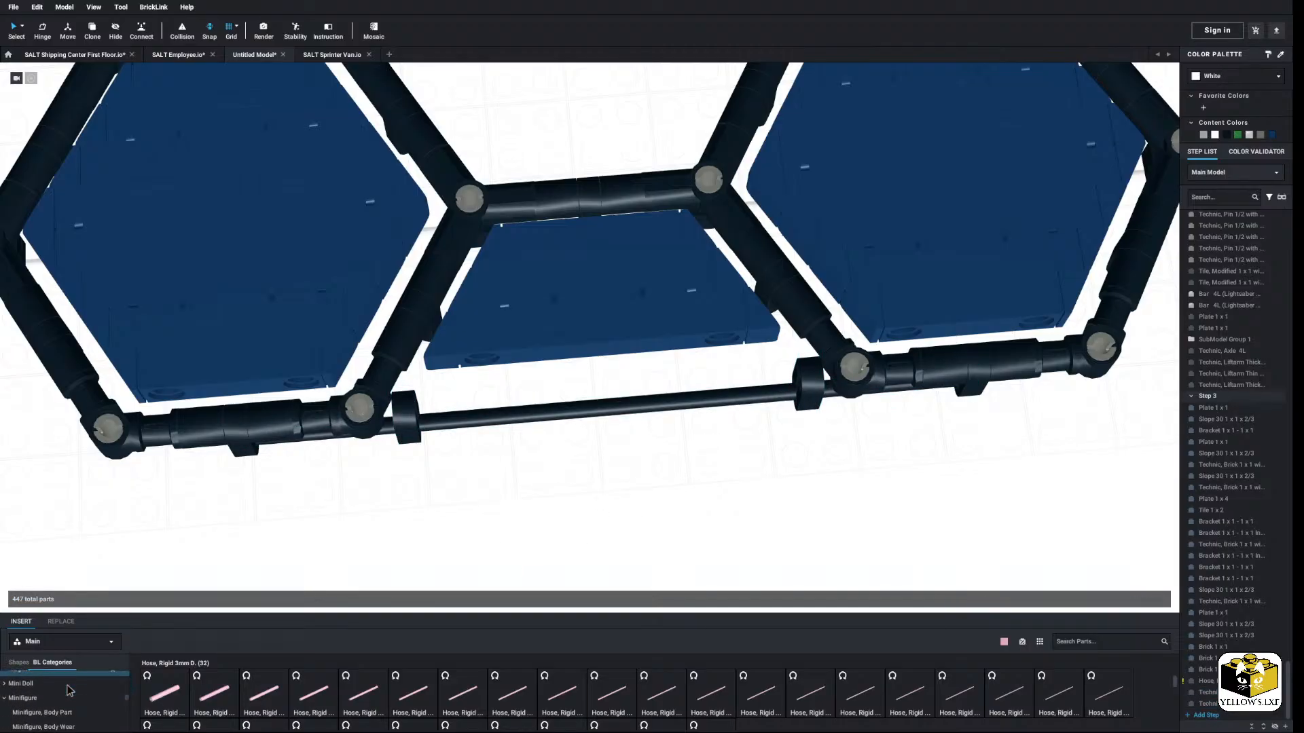
scroll(69, 691, up, 8)
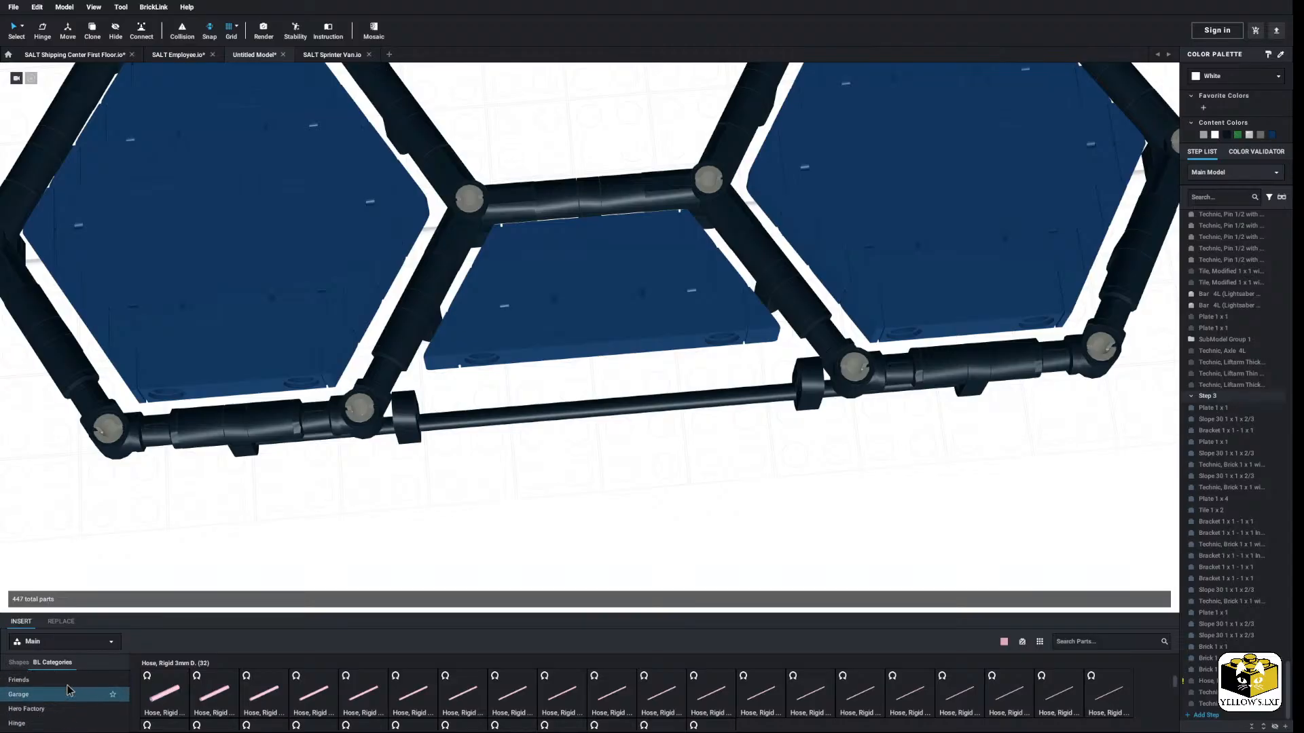
scroll(68, 690, down, 10)
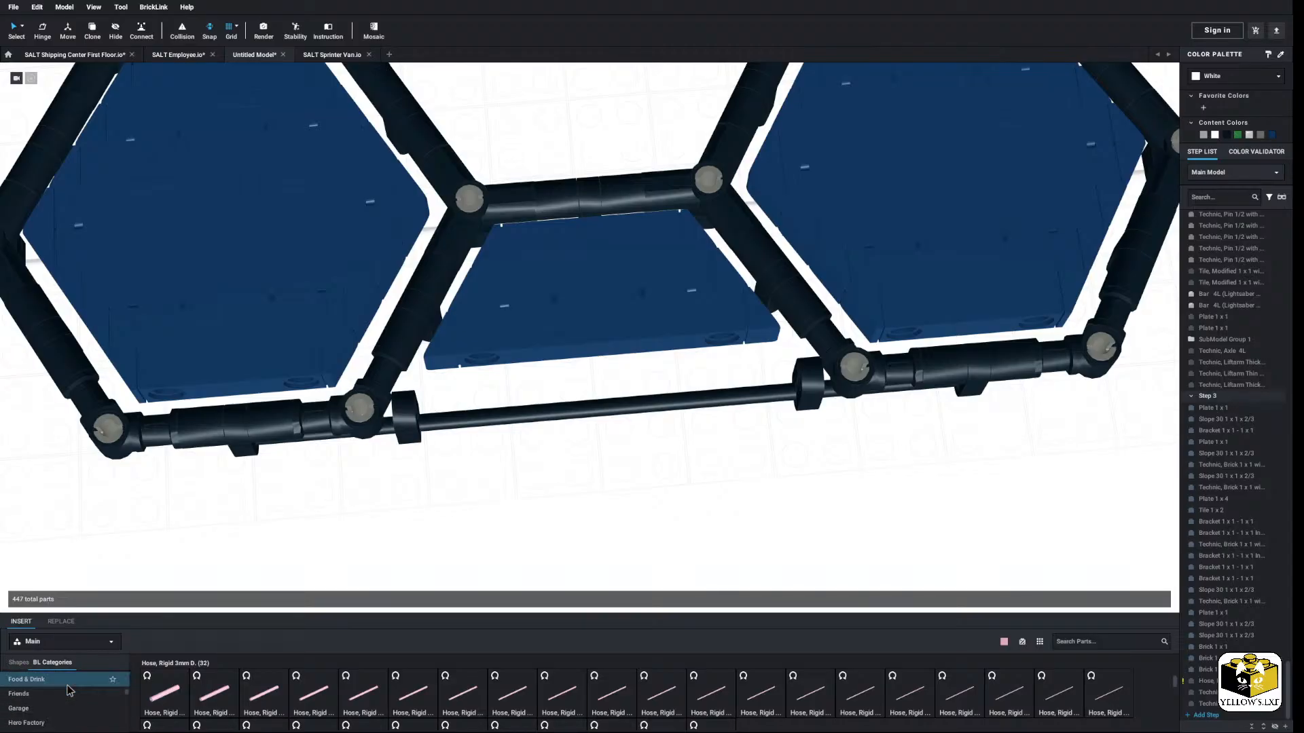
scroll(69, 690, down, 8)
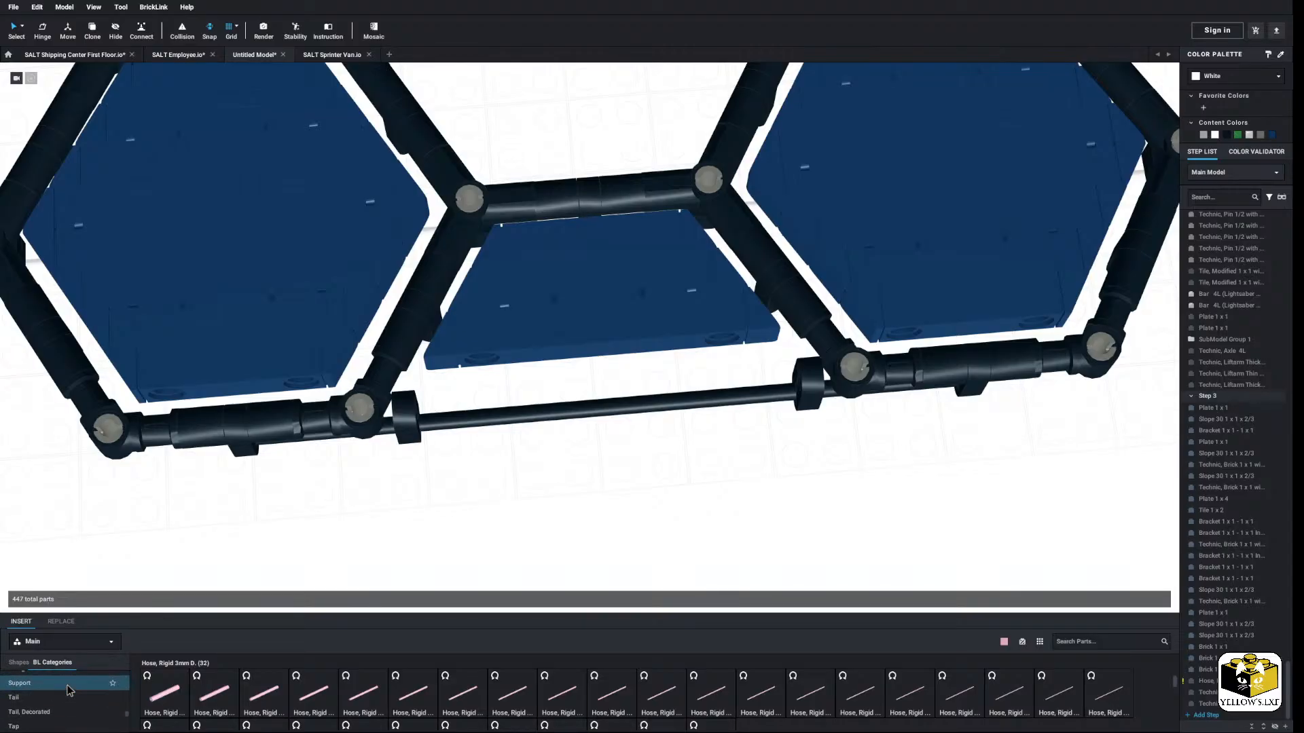
click(68, 693)
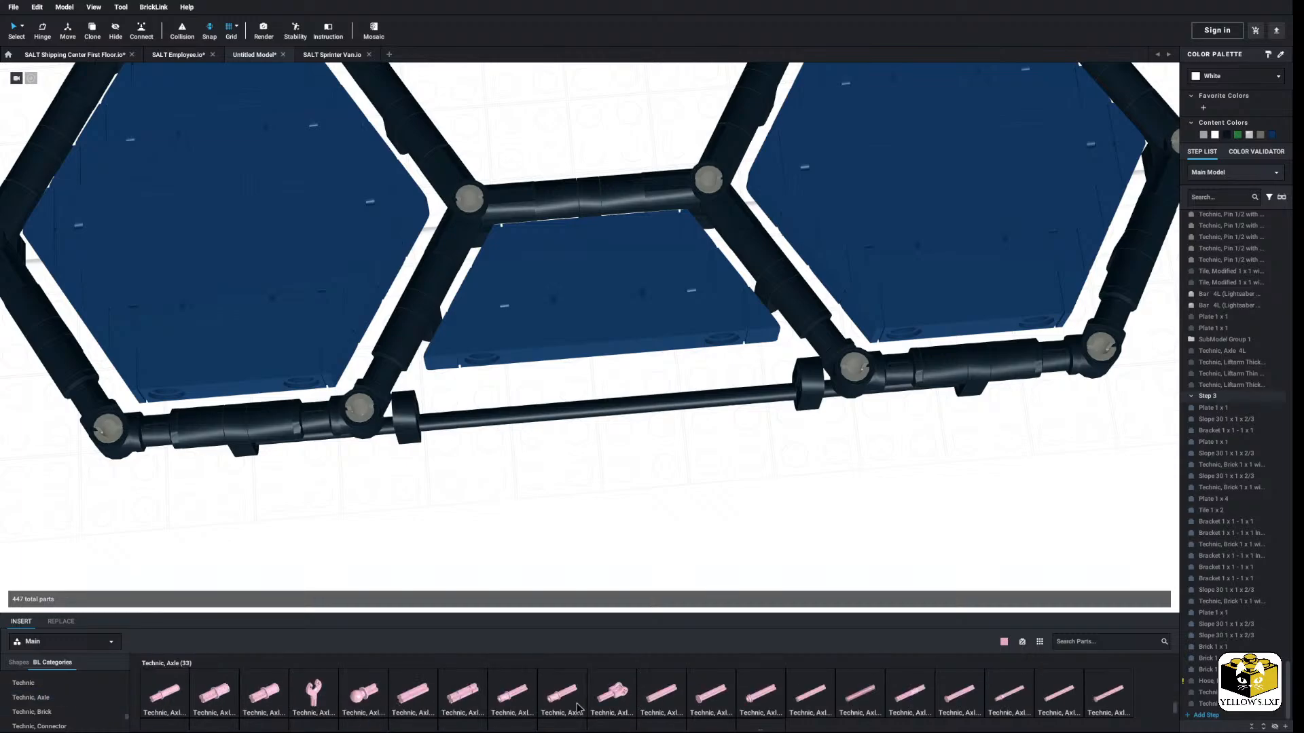
Step: Try the 8L, threaded 10L and 12L Technic axles for the span between the two thin liftarms on the hose
scroll(675, 697, down, 2)
click(172, 678)
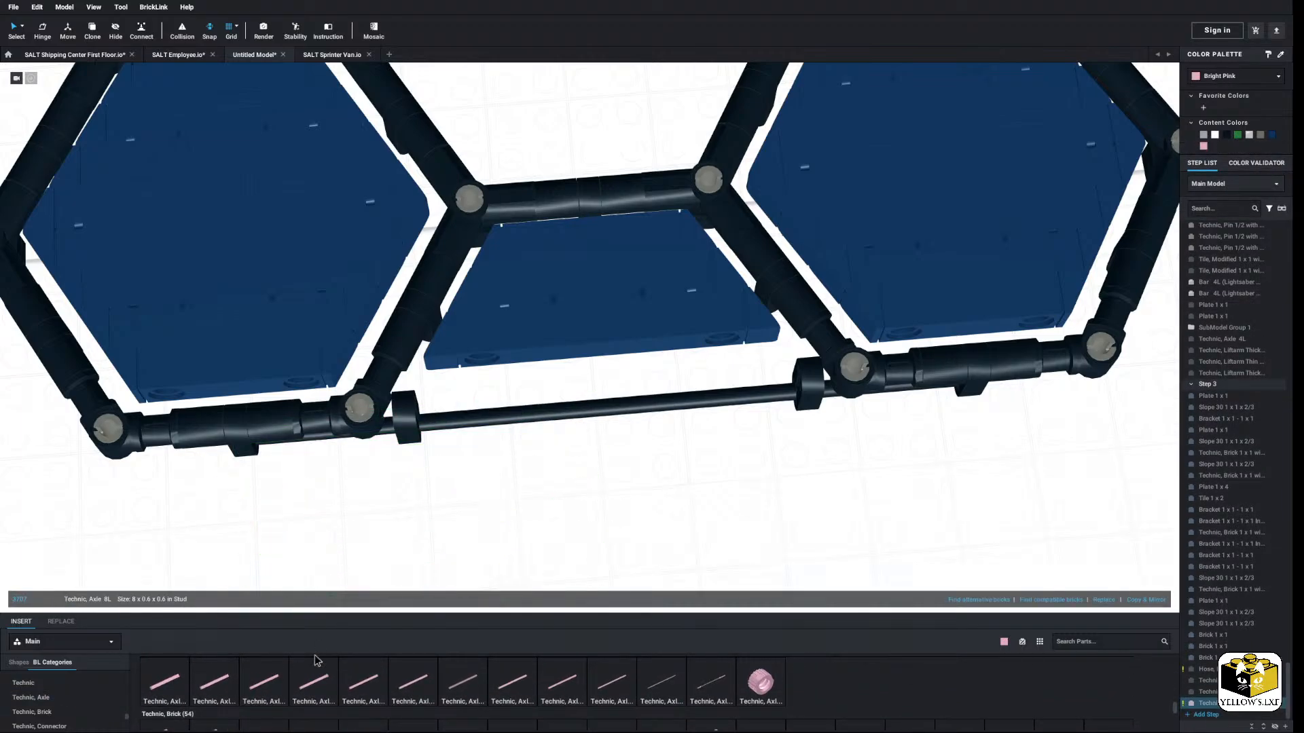
click(435, 481)
drag(434, 481, 433, 694)
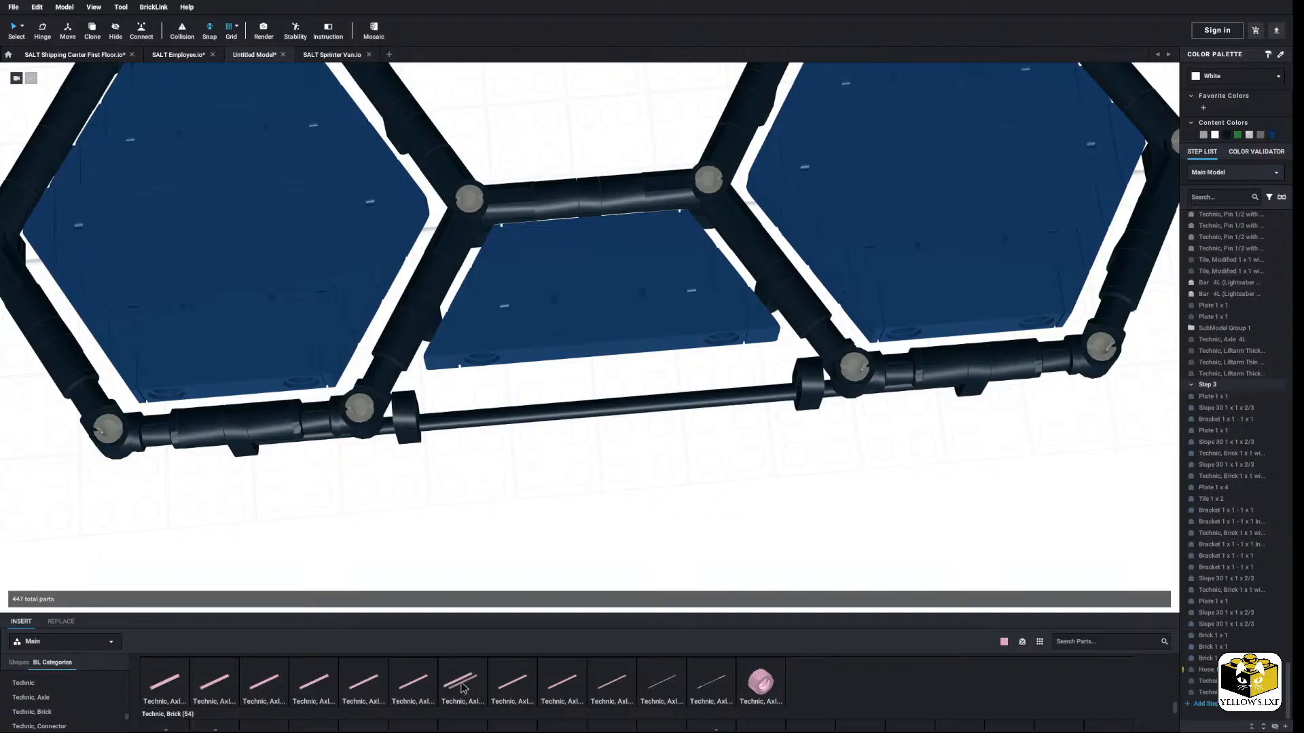
click(462, 684)
key(Right)
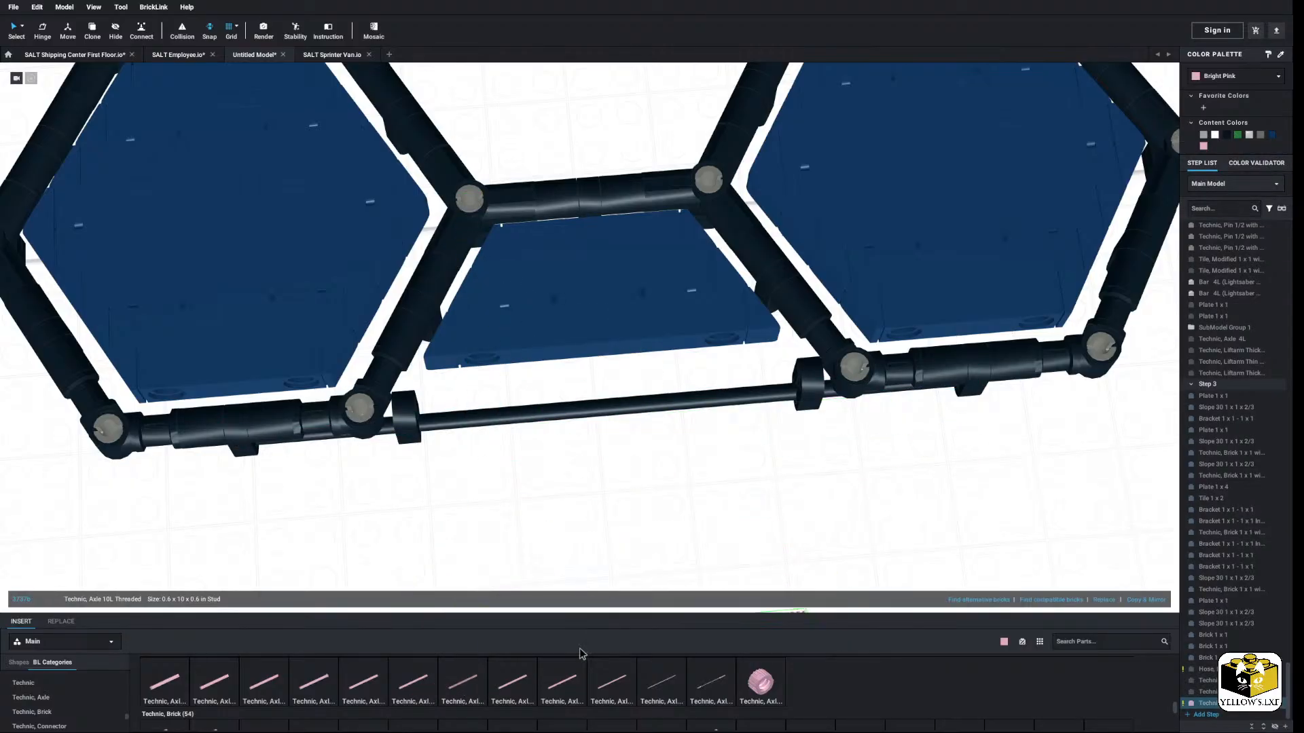
click(562, 683)
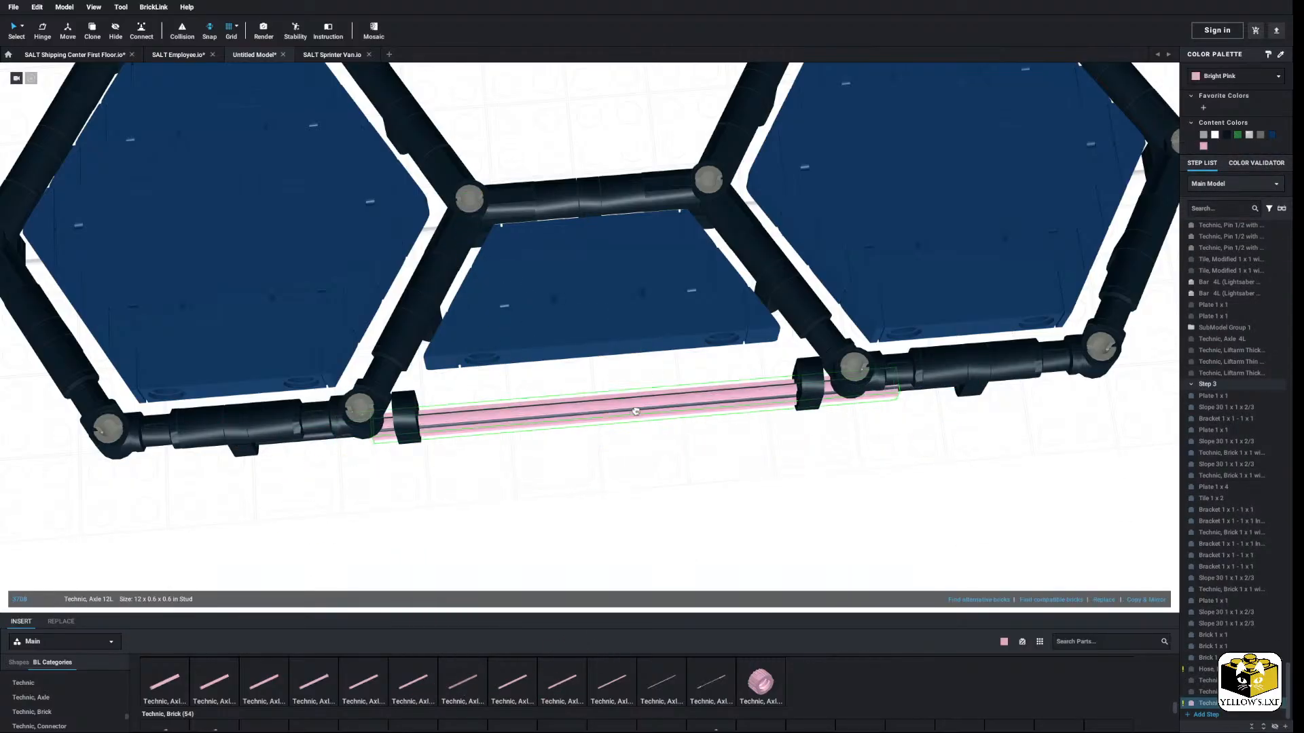
Step: Try a black Technic Axle 10L through the two thin liftarms beside the hose, and delete it
click(474, 684)
click(434, 684)
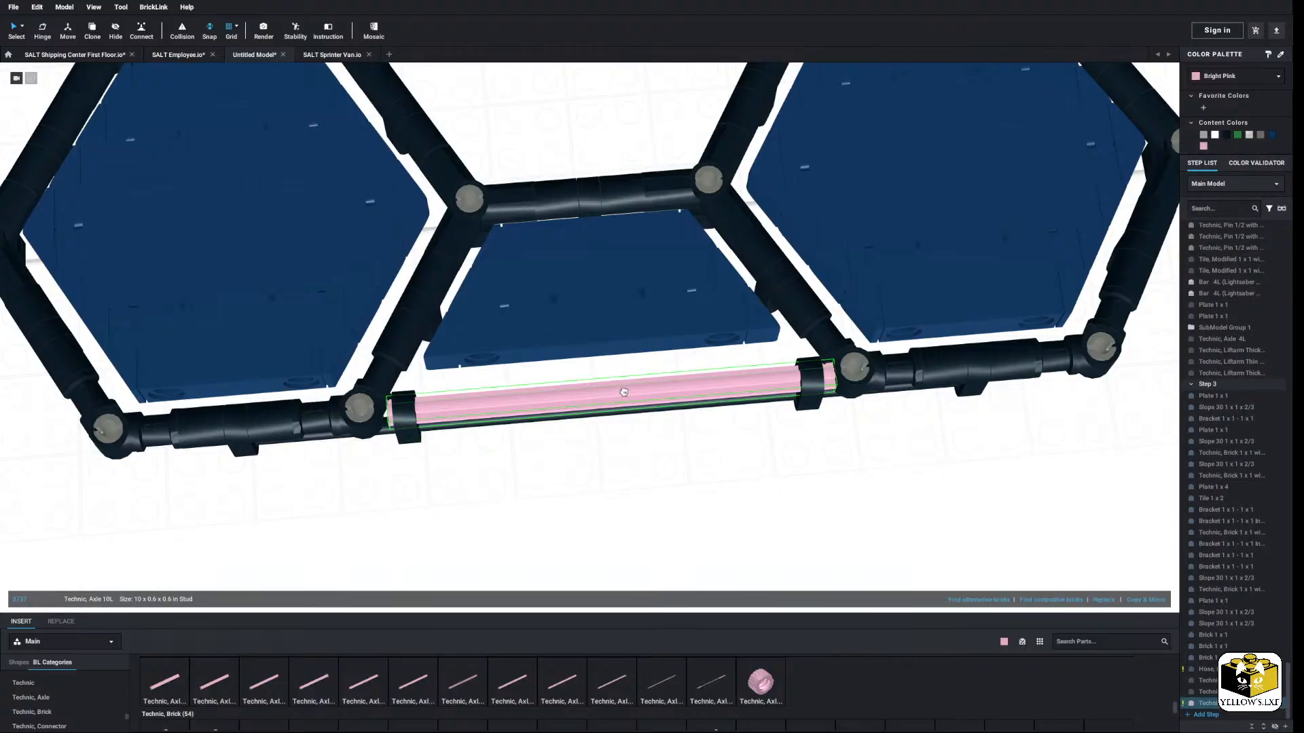
click(621, 392)
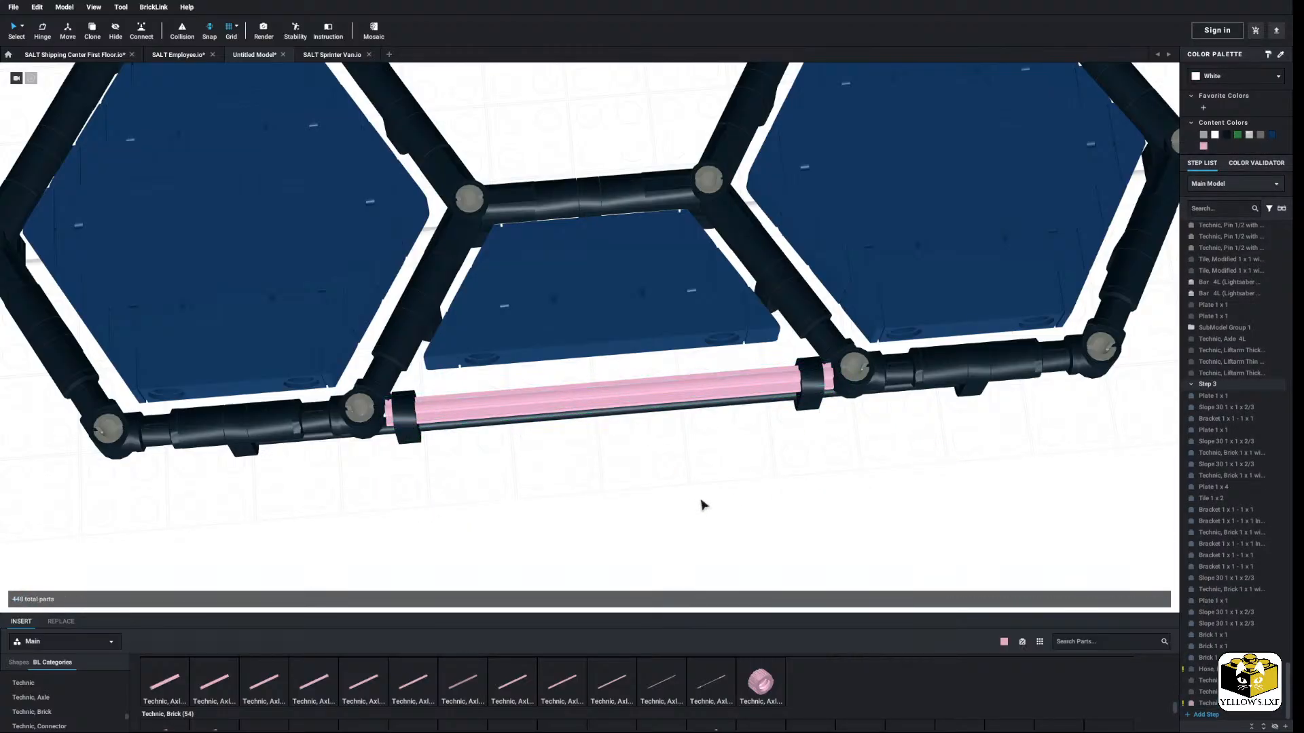
click(1226, 135)
click(973, 543)
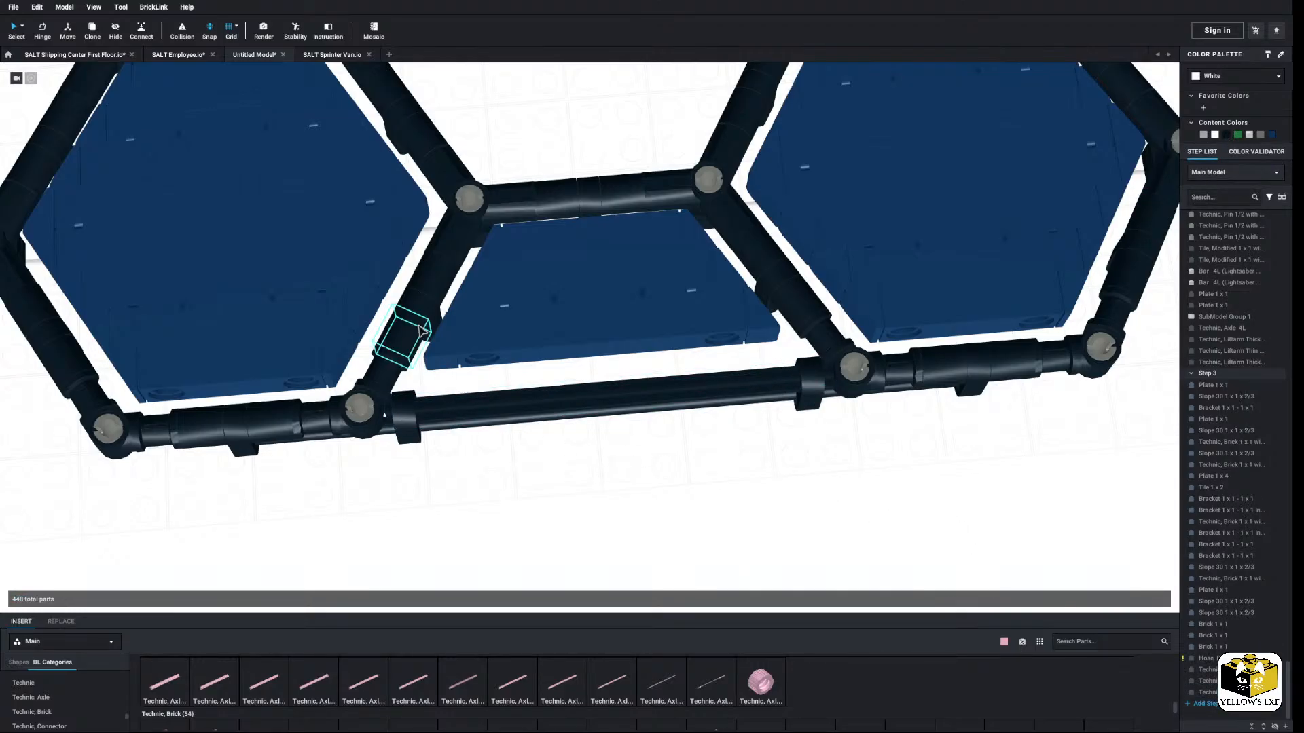
click(485, 409)
right_click(485, 409)
click(498, 557)
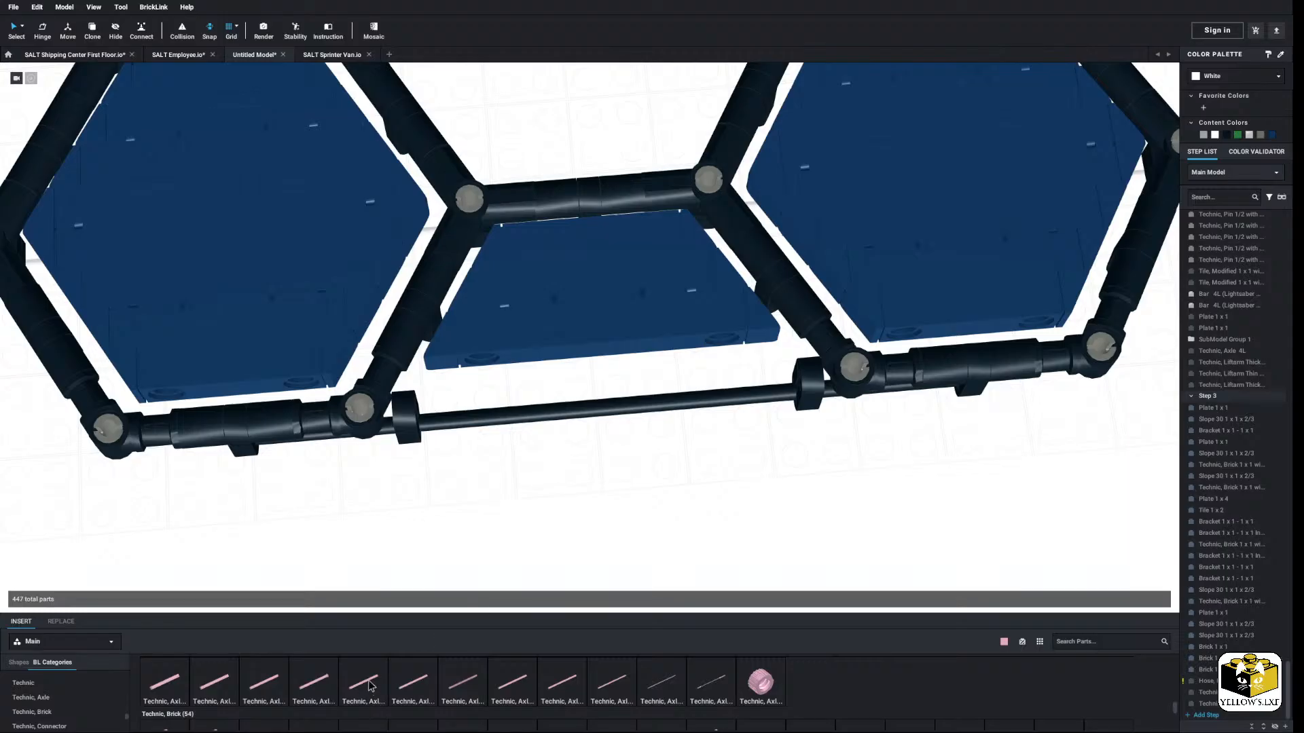
Step: Fit a Technic Axle 9L through the free holes of the two thin liftarms and colour it black
drag(370, 686, 612, 388)
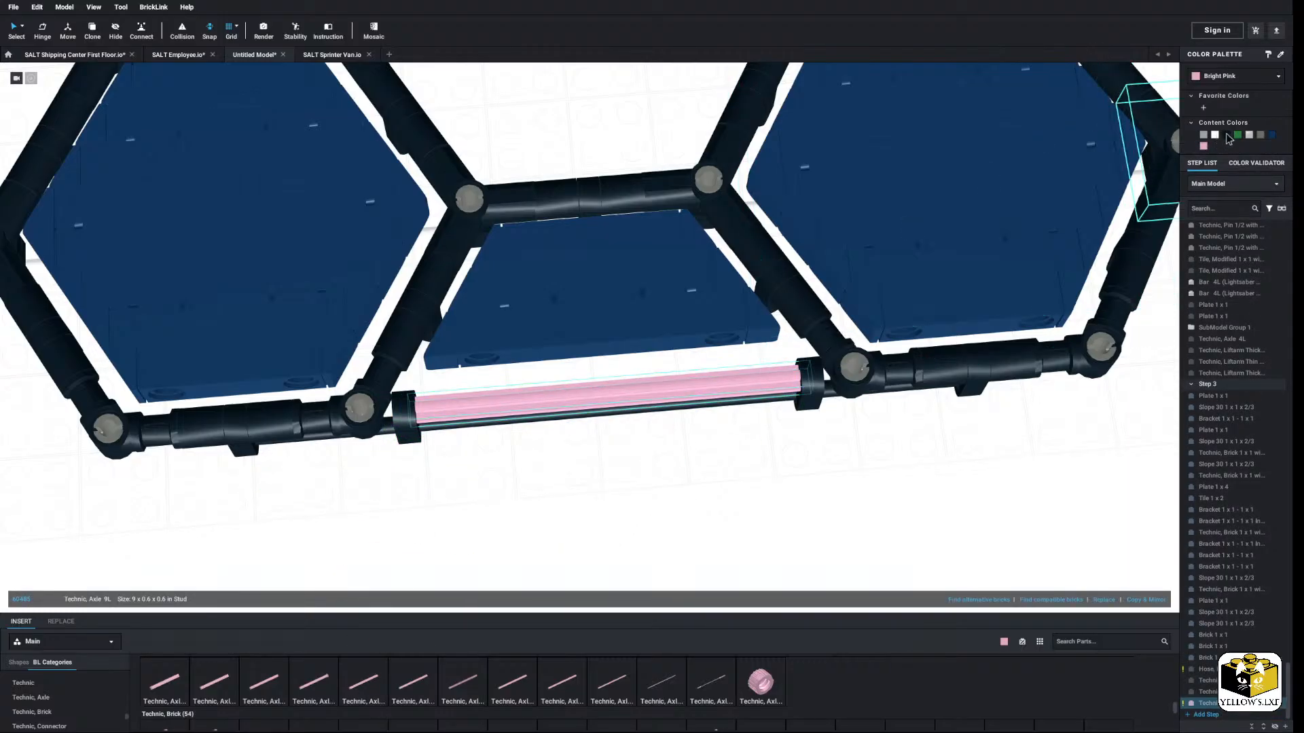
click(936, 473)
Step: Copy a thick 1 x 1 liftarm spacer from the left hexagon's slanted edge and paste it onto the axle beside the left thin liftarm
right_click(416, 335)
right_click(592, 502)
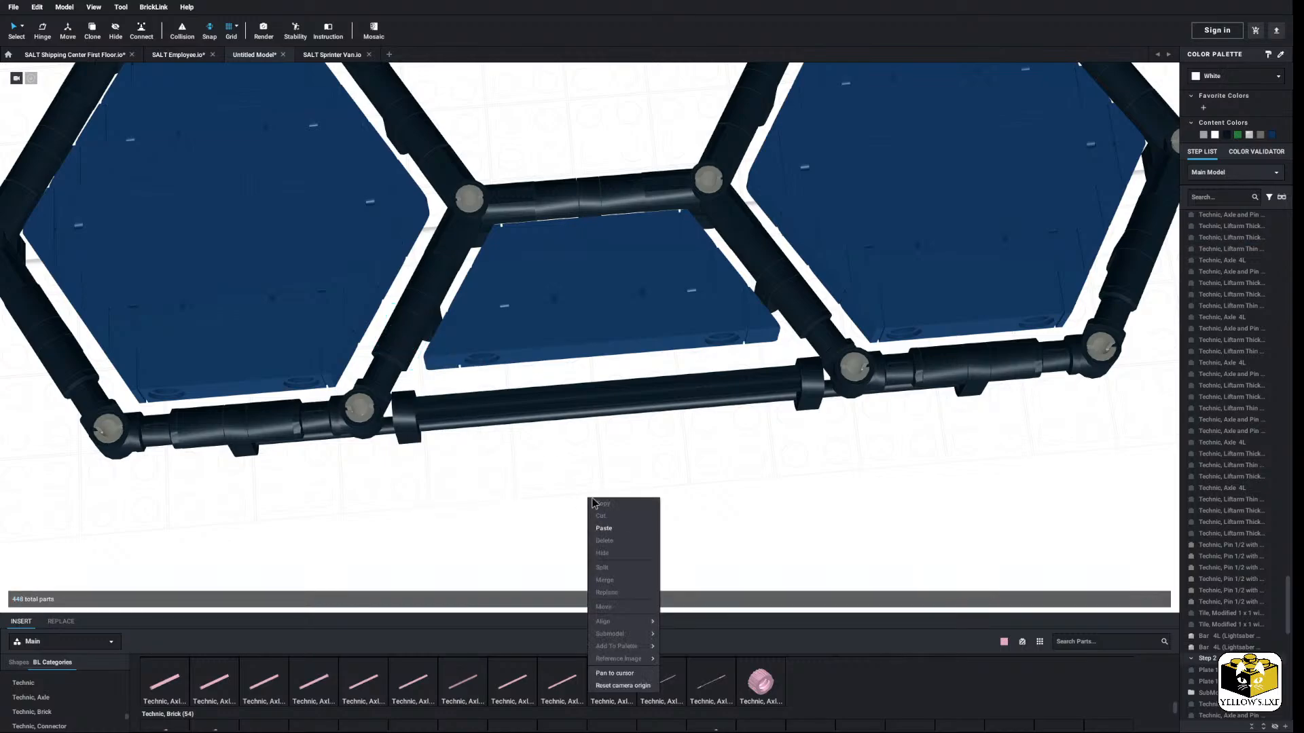
click(611, 530)
scroll(564, 511, up, 3)
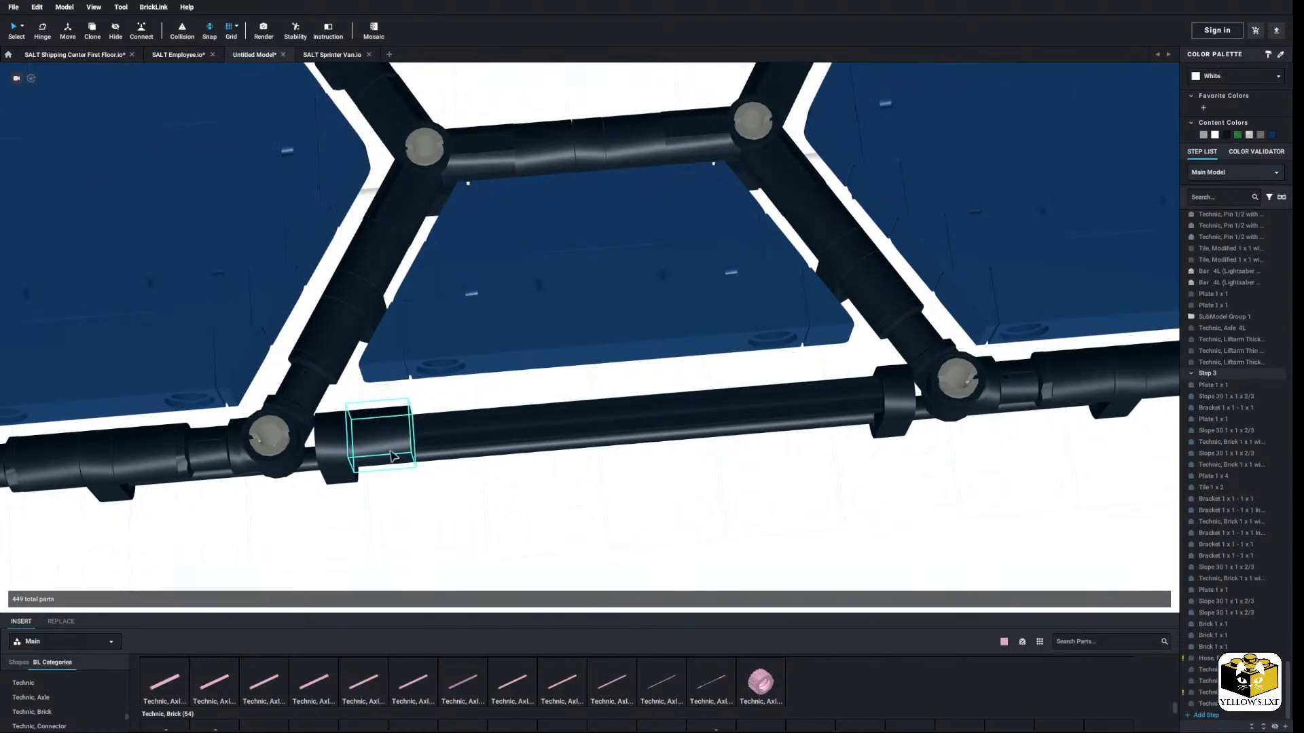
Step: Repeat the thick 1 x 1 spacer along the axle with Copy & Mirror until eight spacers line up towards the right thin liftarm
click(1164, 603)
click(1164, 603)
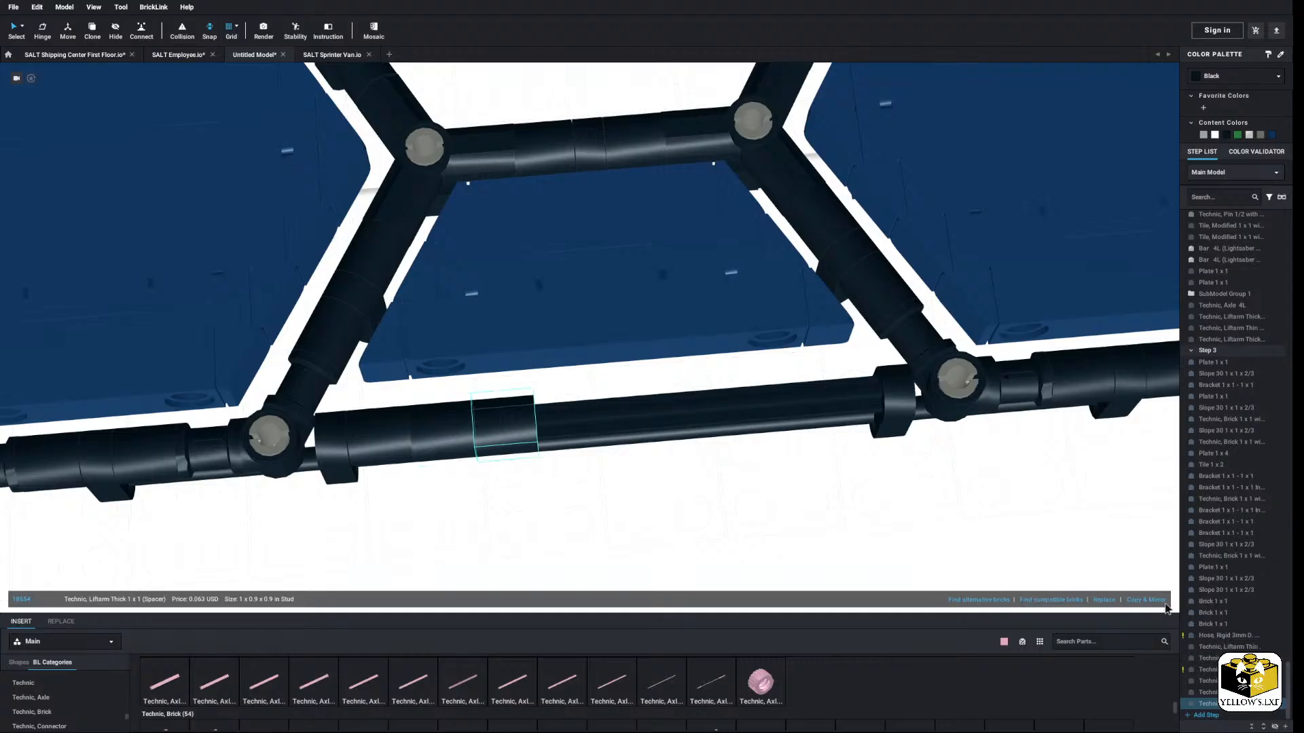
click(1164, 603)
click(1164, 603)
click(1164, 603)
click(1164, 603)
click(1164, 602)
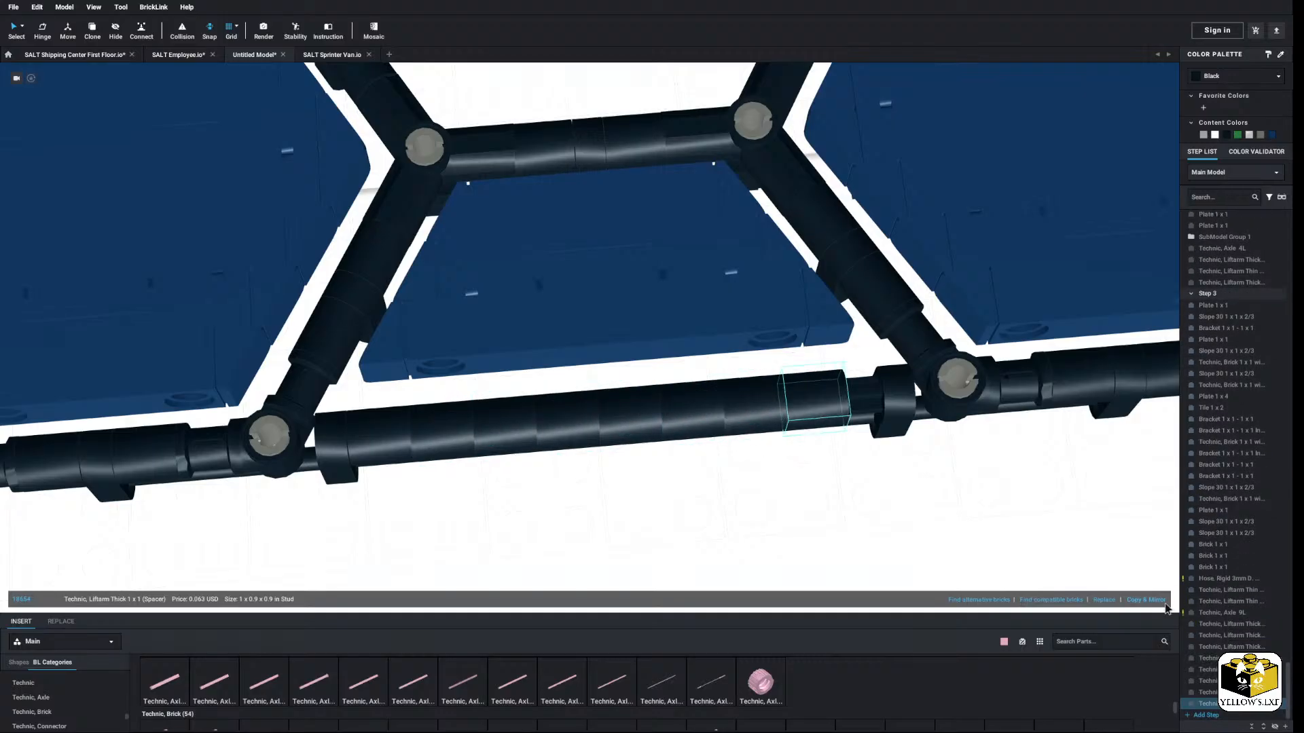
click(1164, 601)
Step: Copy the right thin 1 x 2 axle-hole liftarm and paste the duplicate into the free space below the spacer row
right_click(864, 405)
click(880, 447)
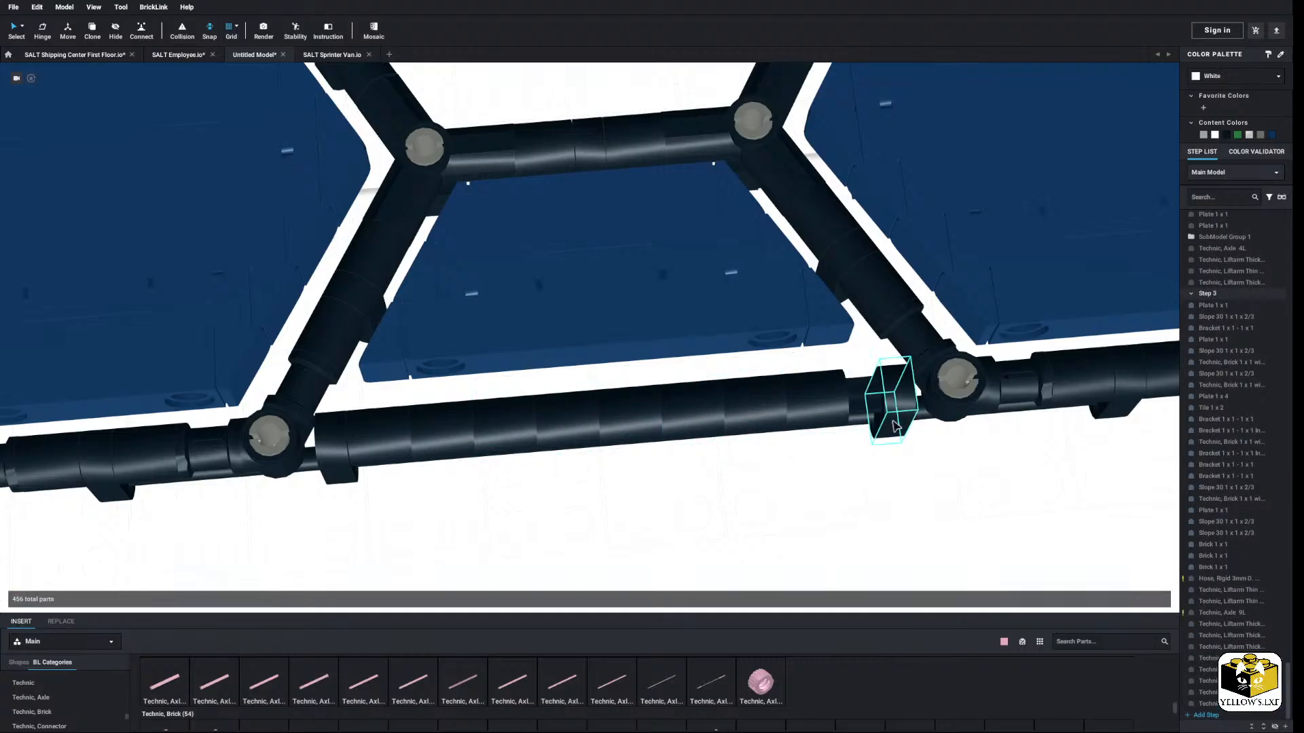
right_click(893, 421)
click(904, 426)
right_click(927, 437)
click(941, 466)
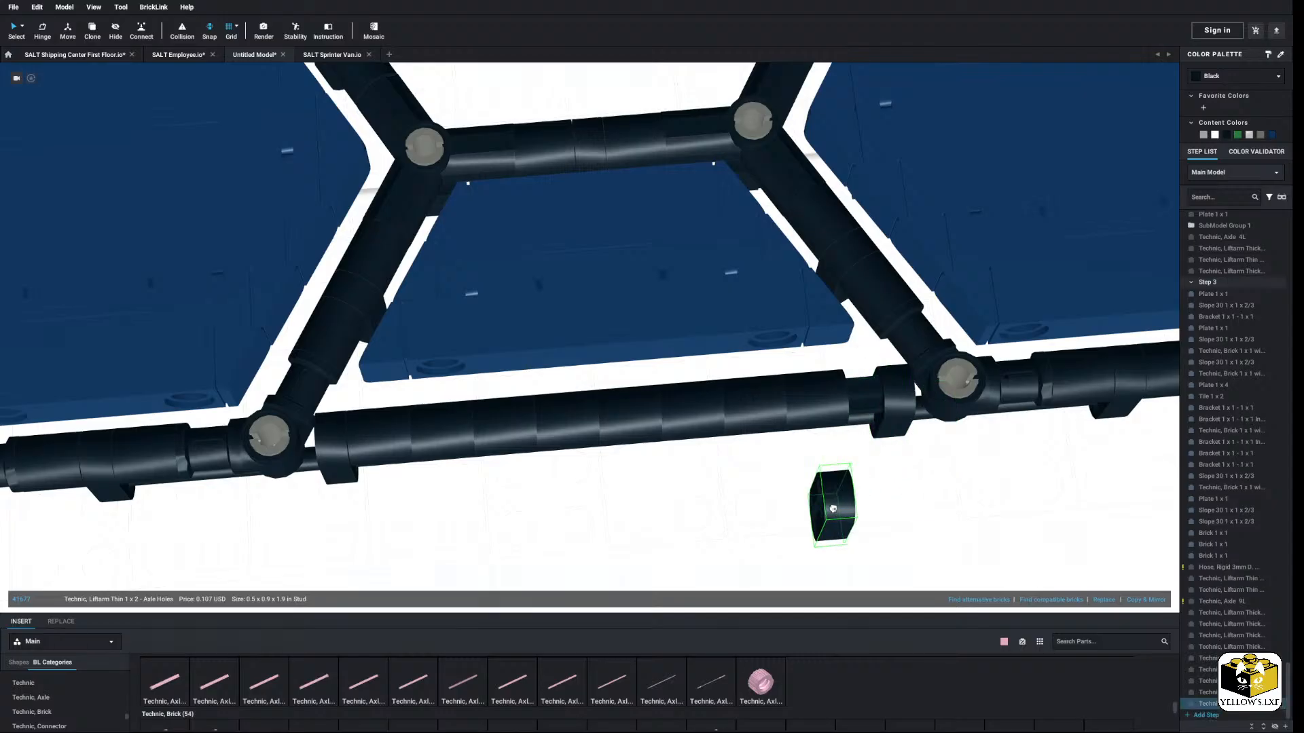
Step: Slide the four right spacers against the right thin liftarm and fit the loose thin liftarm into the gap at the row's centre
click(637, 430)
ctrl+click(710, 418)
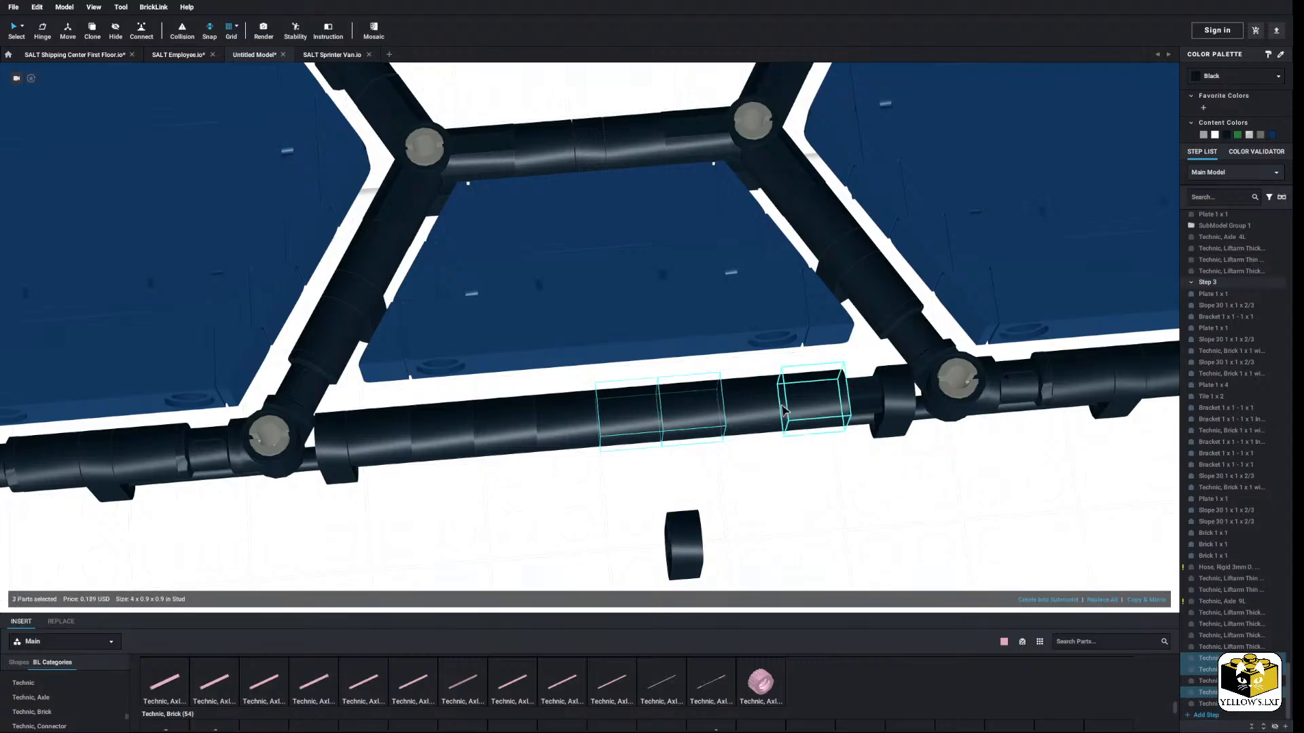
drag(824, 404, 861, 387)
click(840, 508)
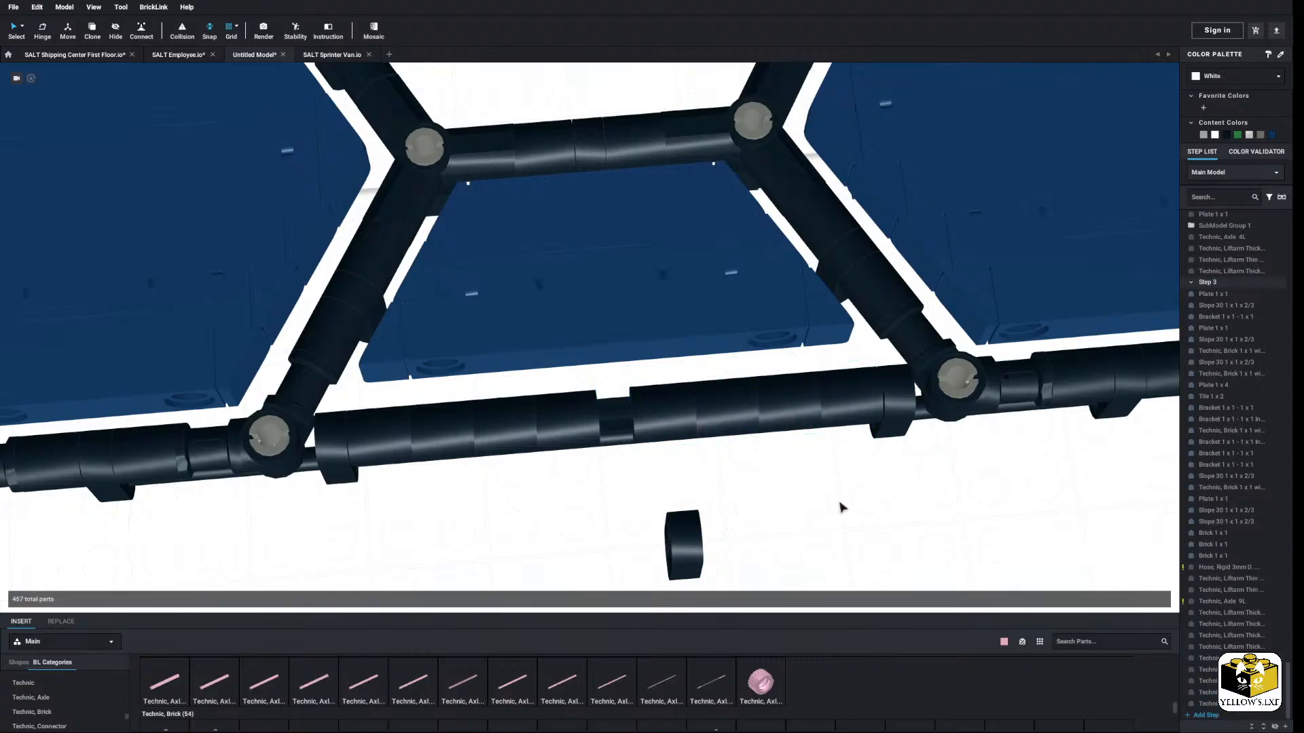
drag(703, 543, 637, 426)
click(675, 518)
Step: Examine the finished hose and spacer edge and the linked hexagon frames from several angles, including their size against the windowed building
scroll(674, 520, down, 10)
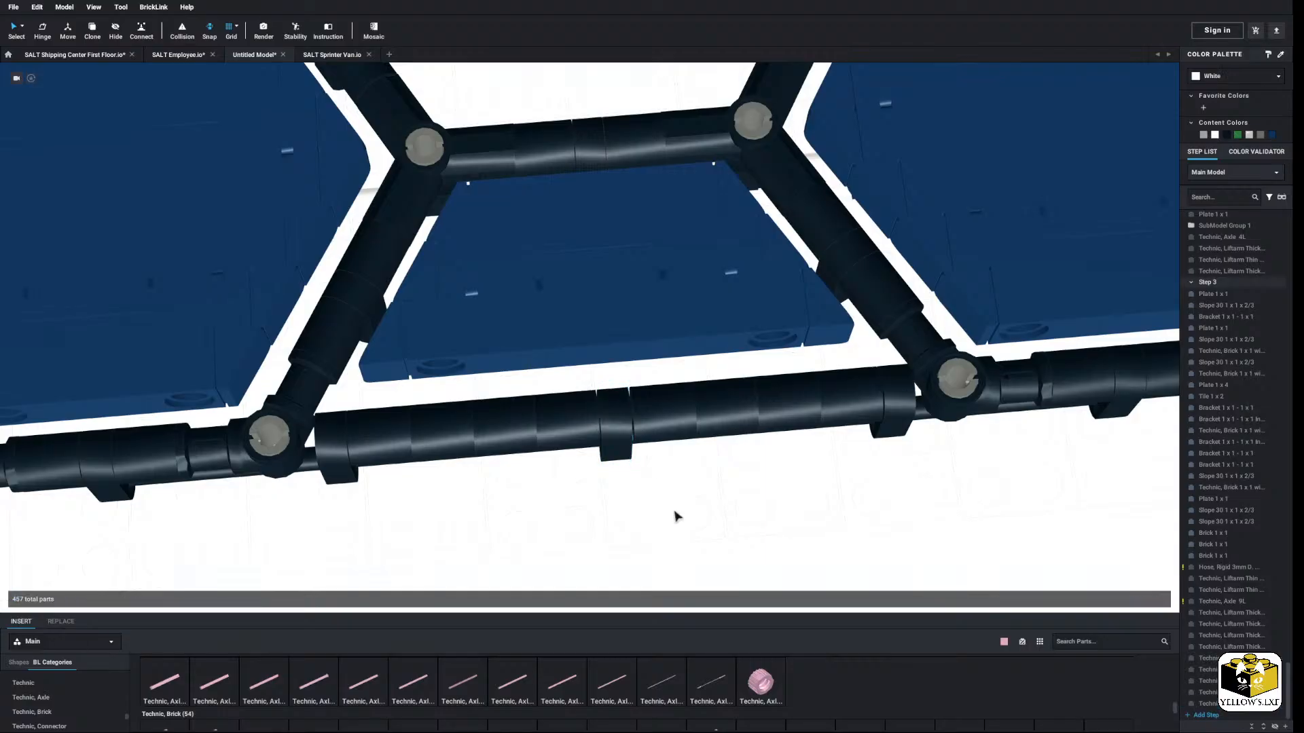
right_drag(671, 523, 673, 522)
scroll(673, 521, up, 5)
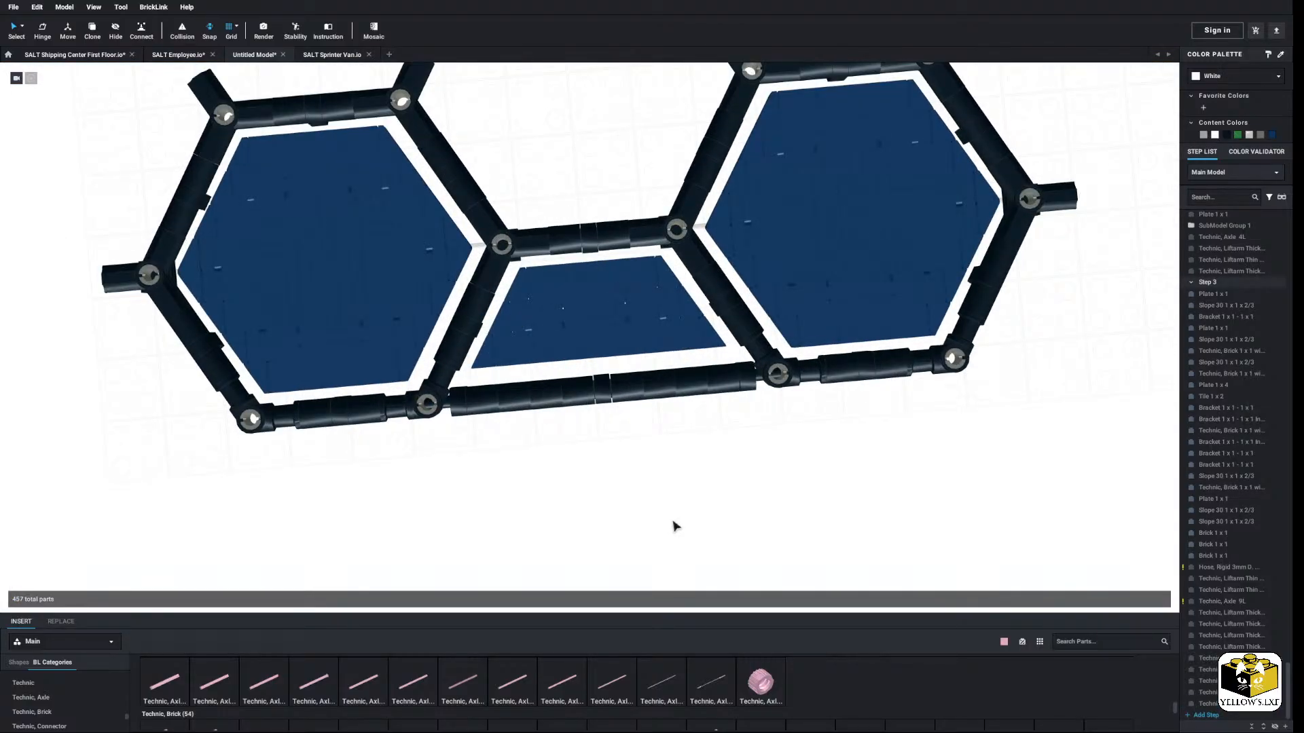
mouse_move(675, 527)
right_down()
mouse_move(677, 510)
mouse_move(677, 528)
right_up()
scroll(683, 517, up, 5)
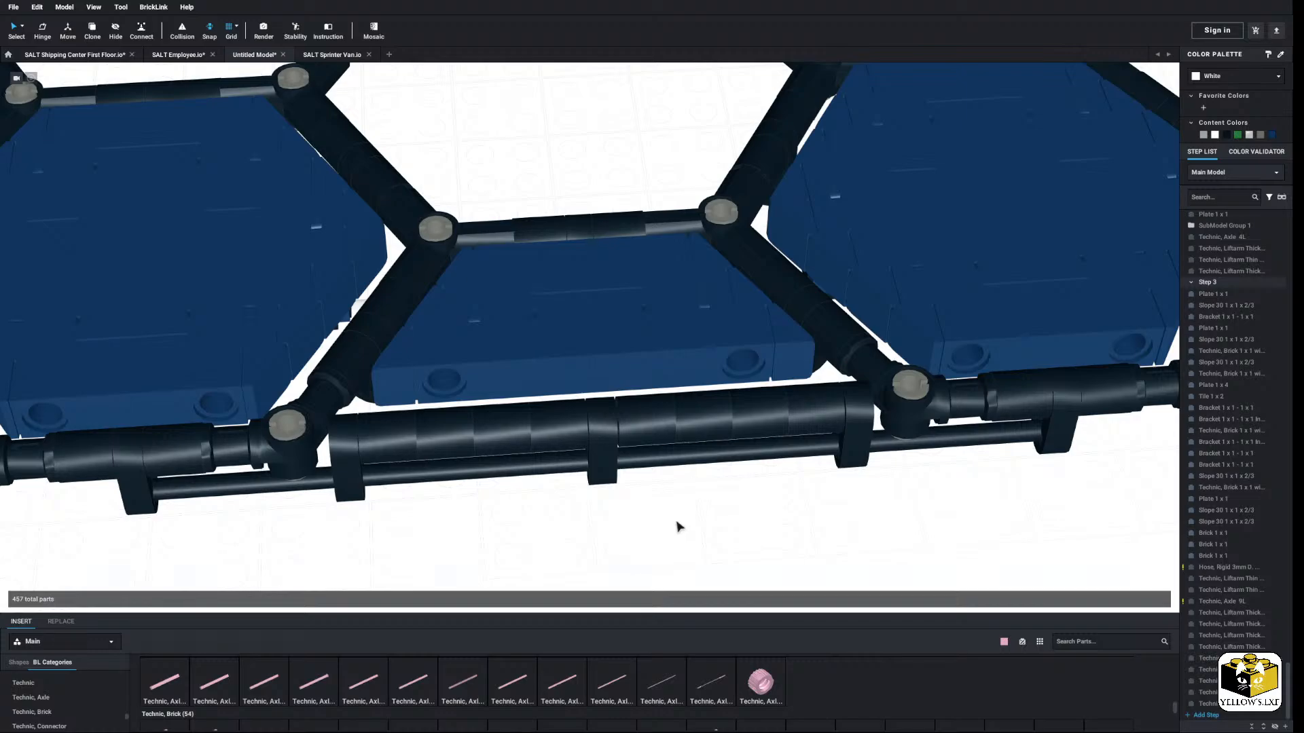
scroll(678, 527, down, 5)
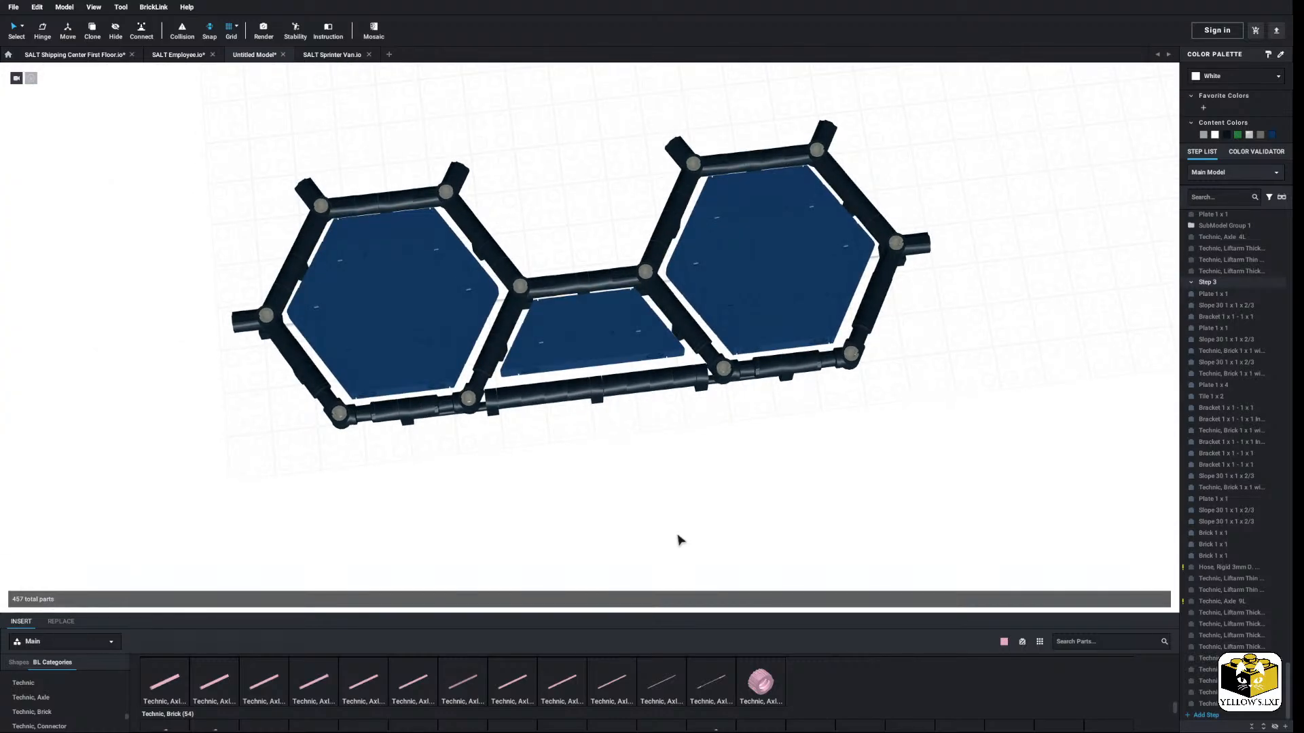
right_drag(681, 540, 676, 479)
right_drag(590, 361, 712, 404)
scroll(603, 352, up, 5)
scroll(603, 428, down, 5)
mouse_move(562, 345)
right_down()
mouse_move(603, 356)
mouse_move(599, 389)
mouse_move(564, 356)
right_up()
middle_drag(562, 343, 558, 385)
scroll(558, 387, down, 4)
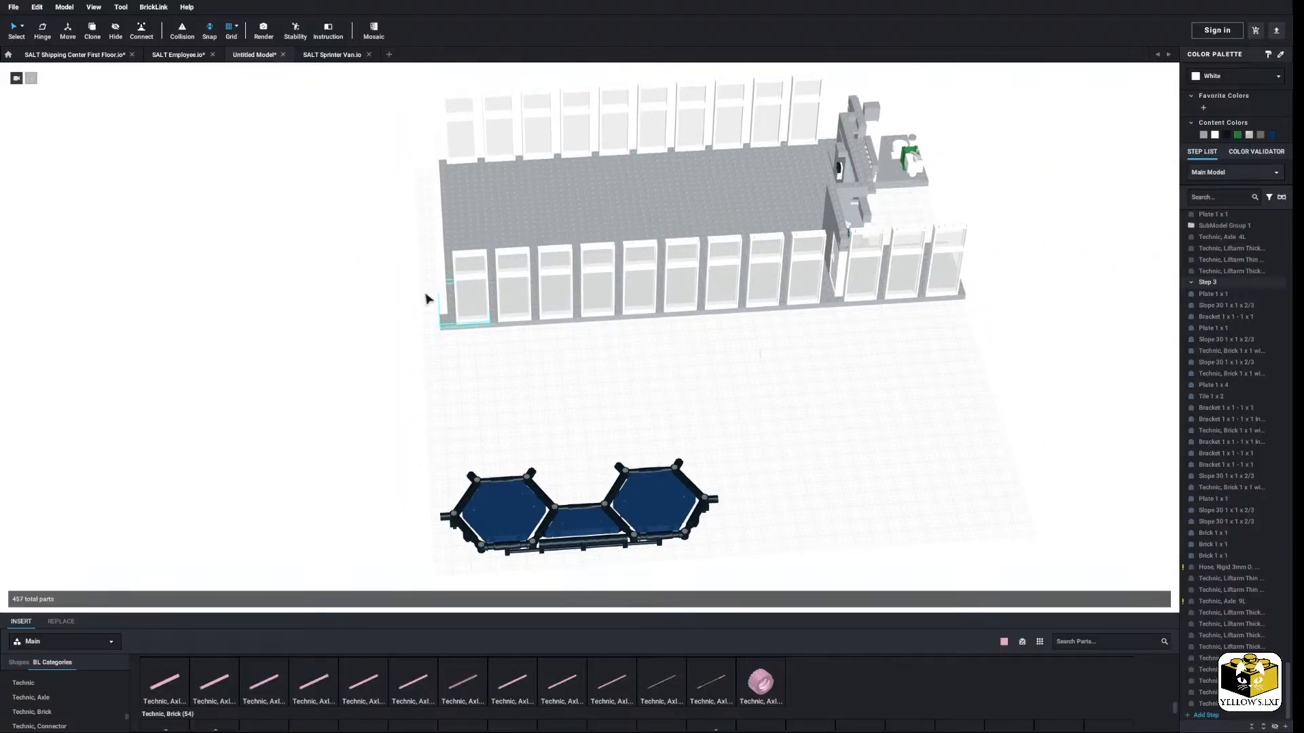
scroll(587, 417, up, 1)
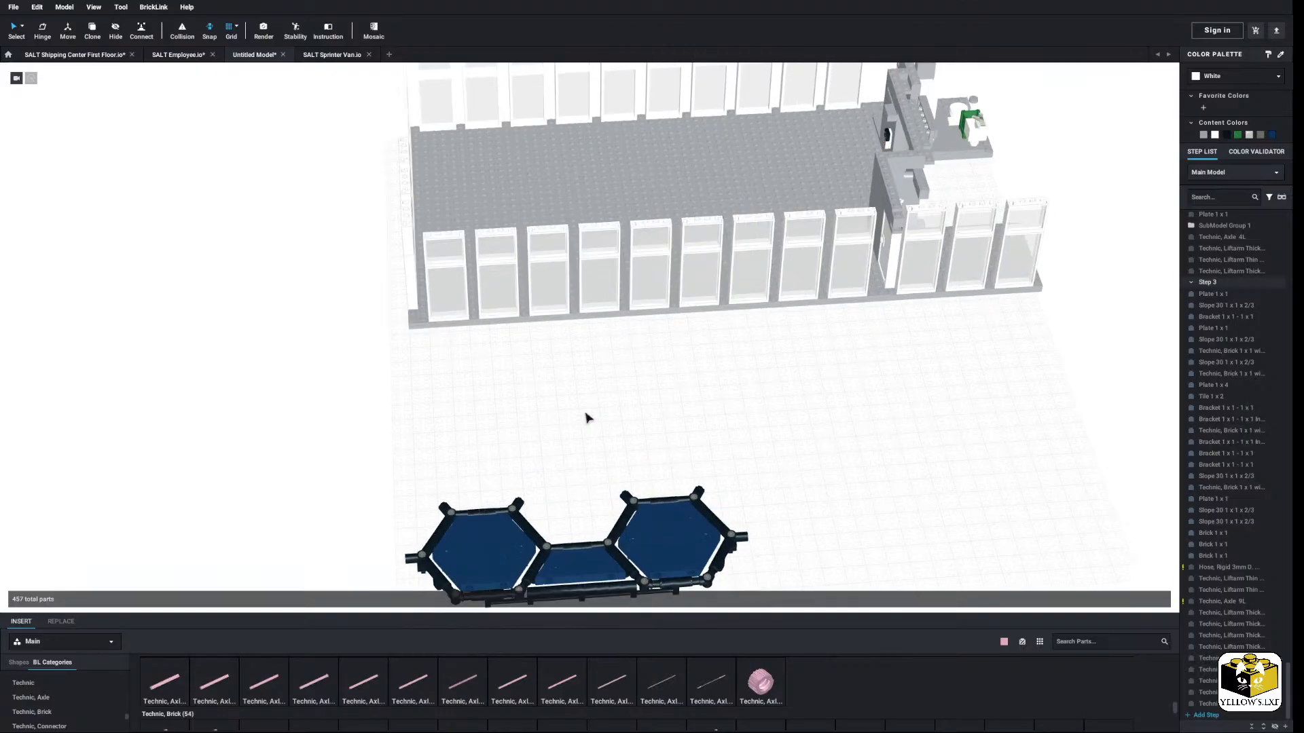
scroll(586, 416, up, 8)
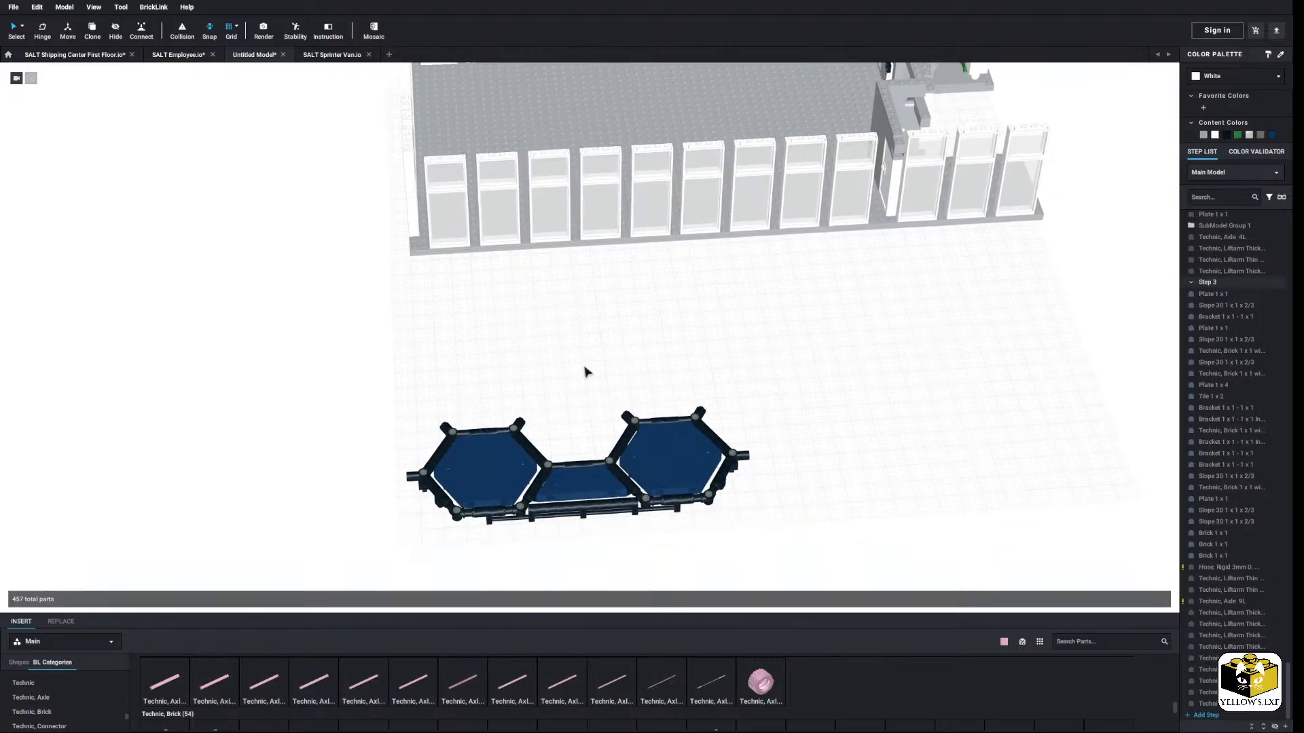
right_drag(550, 332, 557, 384)
scroll(556, 385, down, 4)
scroll(556, 384, down, 2)
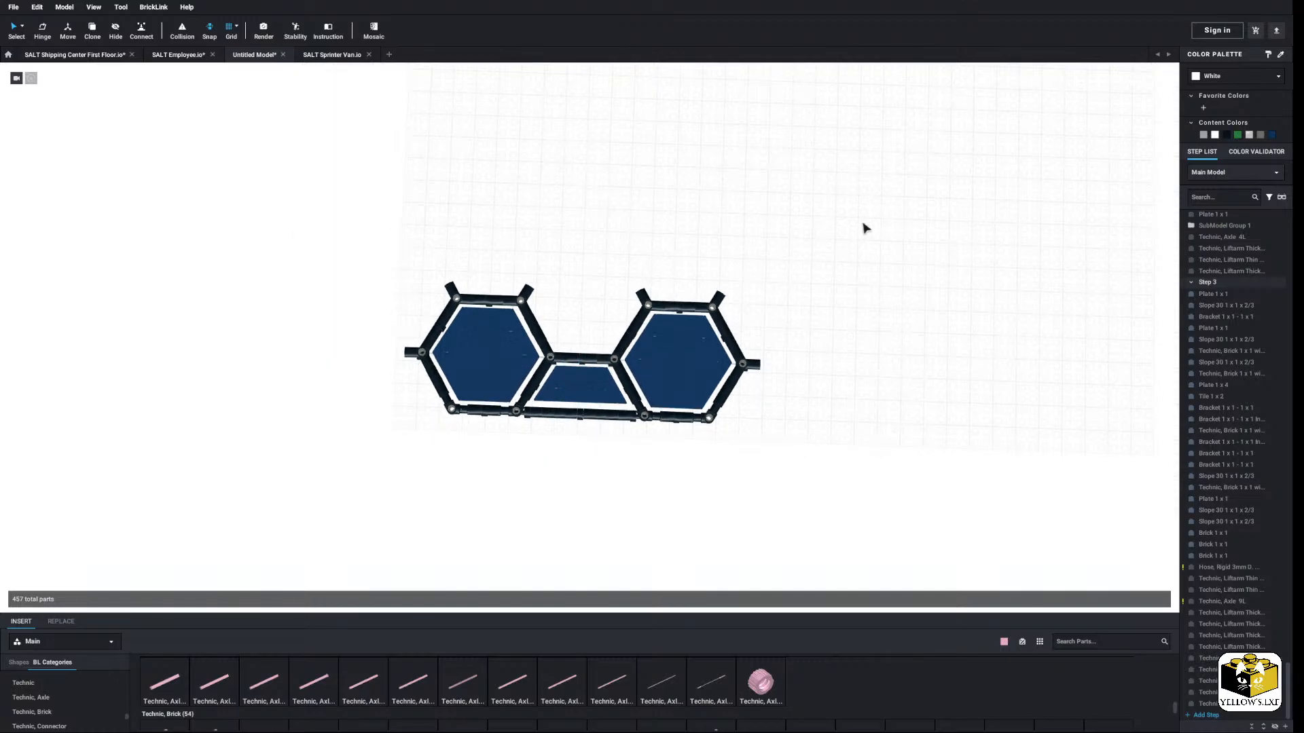
Step: Select all parts of the dark blue half-hexagon panel from its underside and group them into a submodel with the default name
drag(861, 224, 360, 510)
click(599, 336)
right_drag(599, 335, 358, 285)
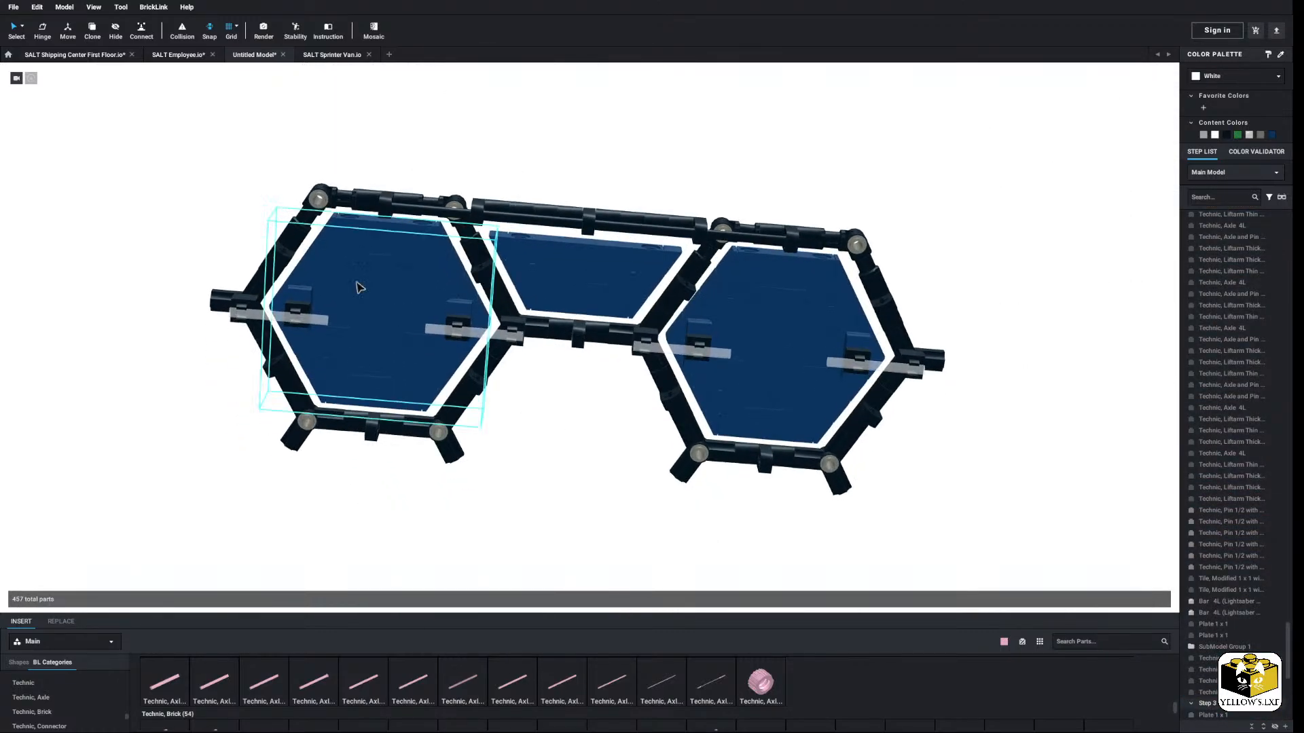
click(23, 27)
click(73, 53)
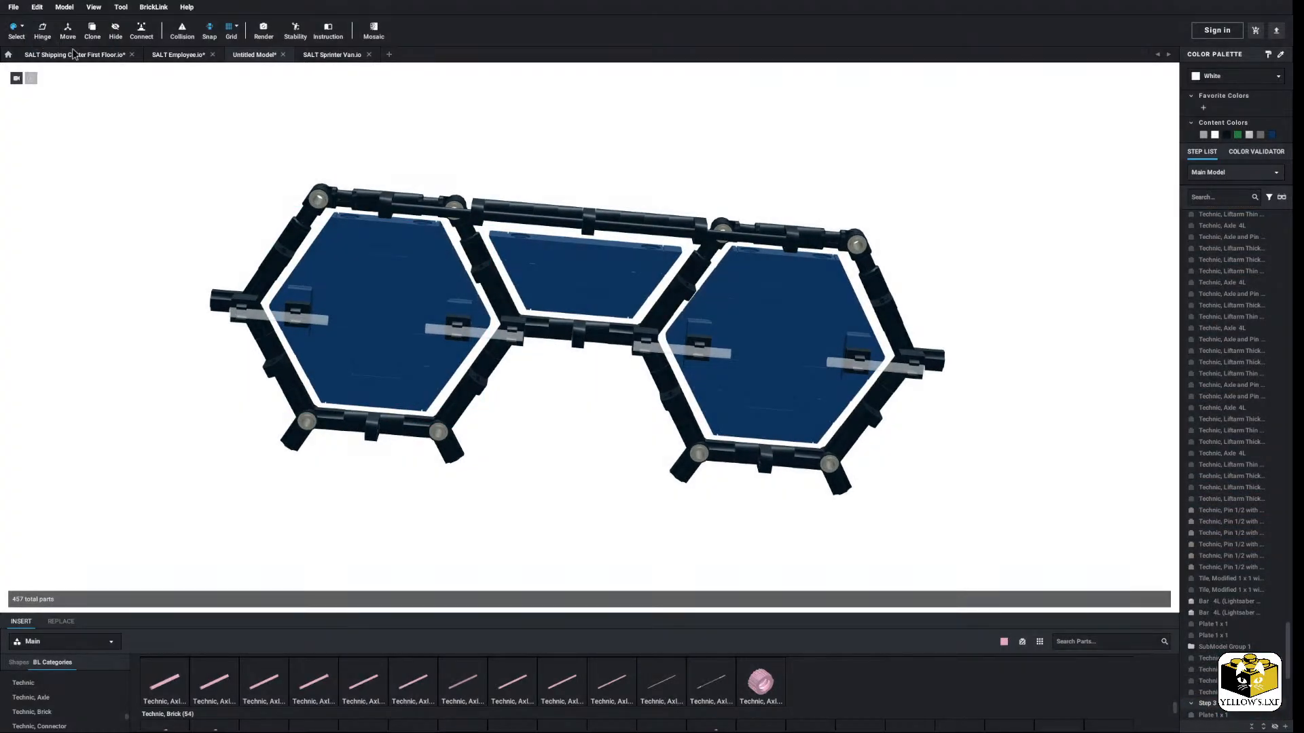
click(22, 27)
click(46, 76)
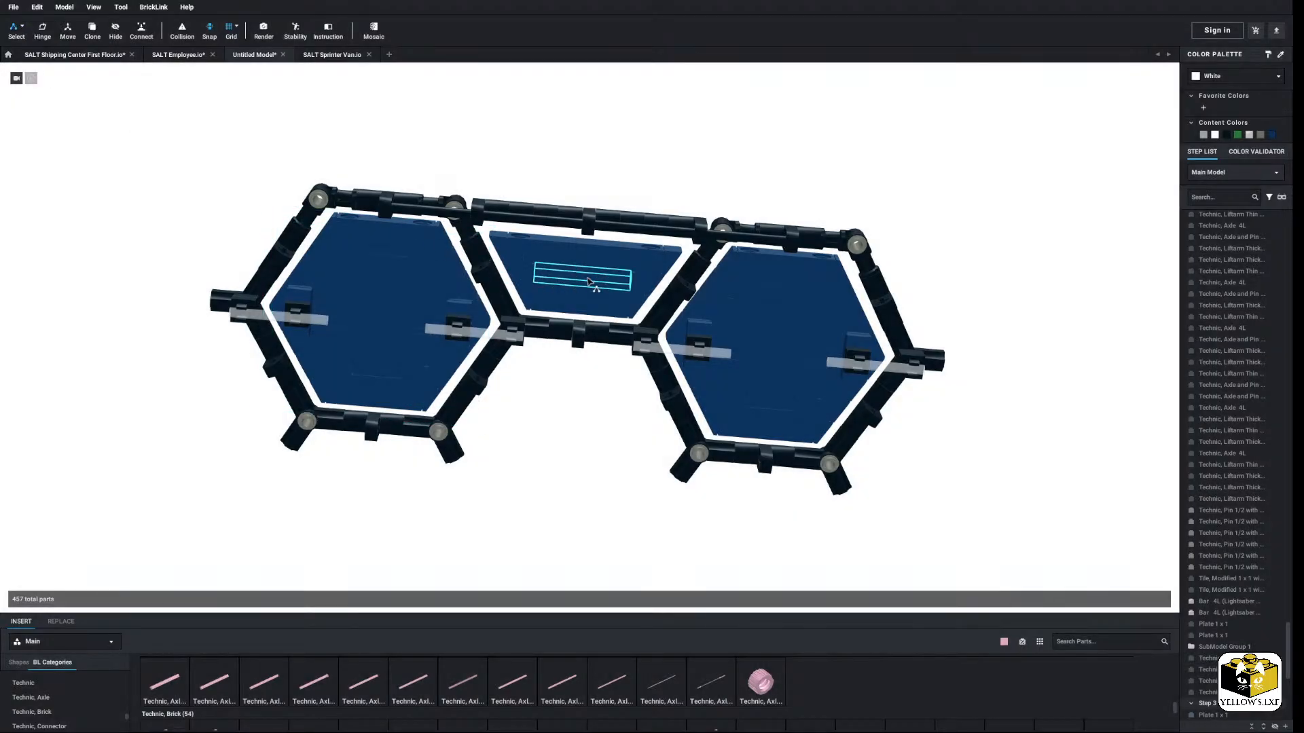
click(583, 276)
click(1050, 599)
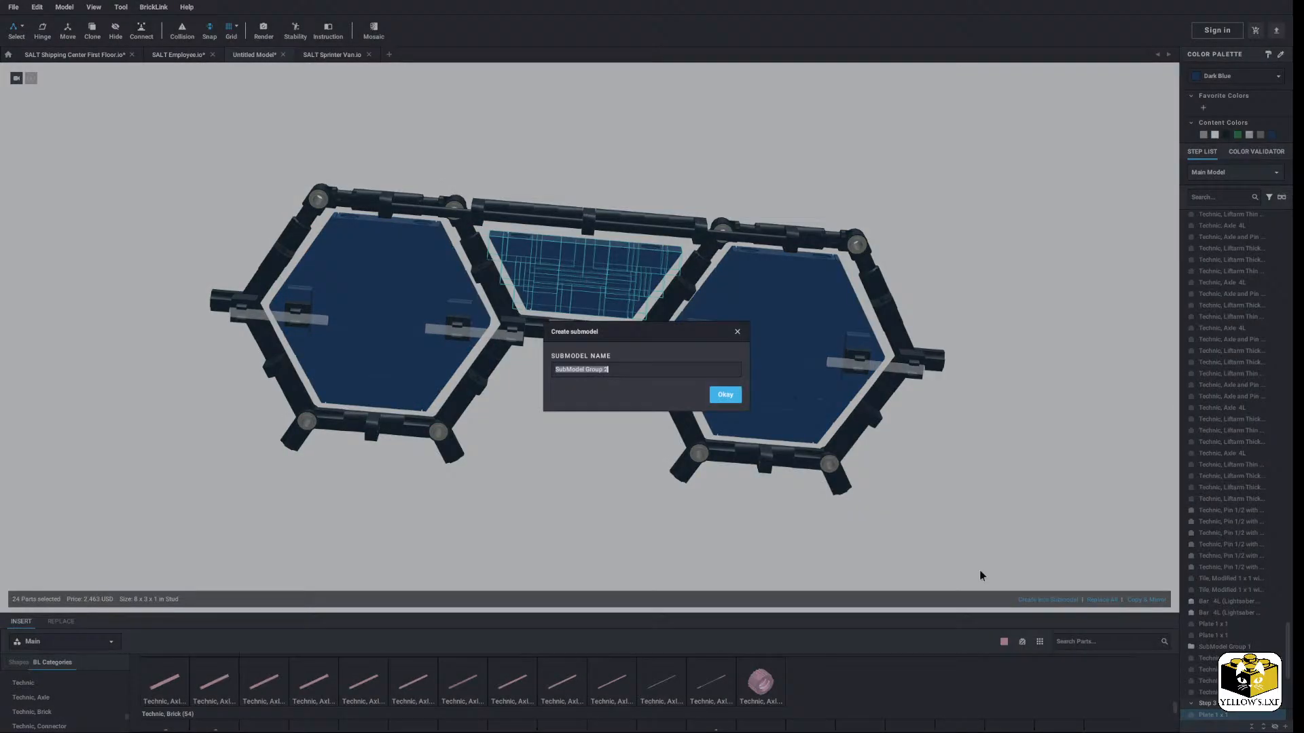
click(726, 397)
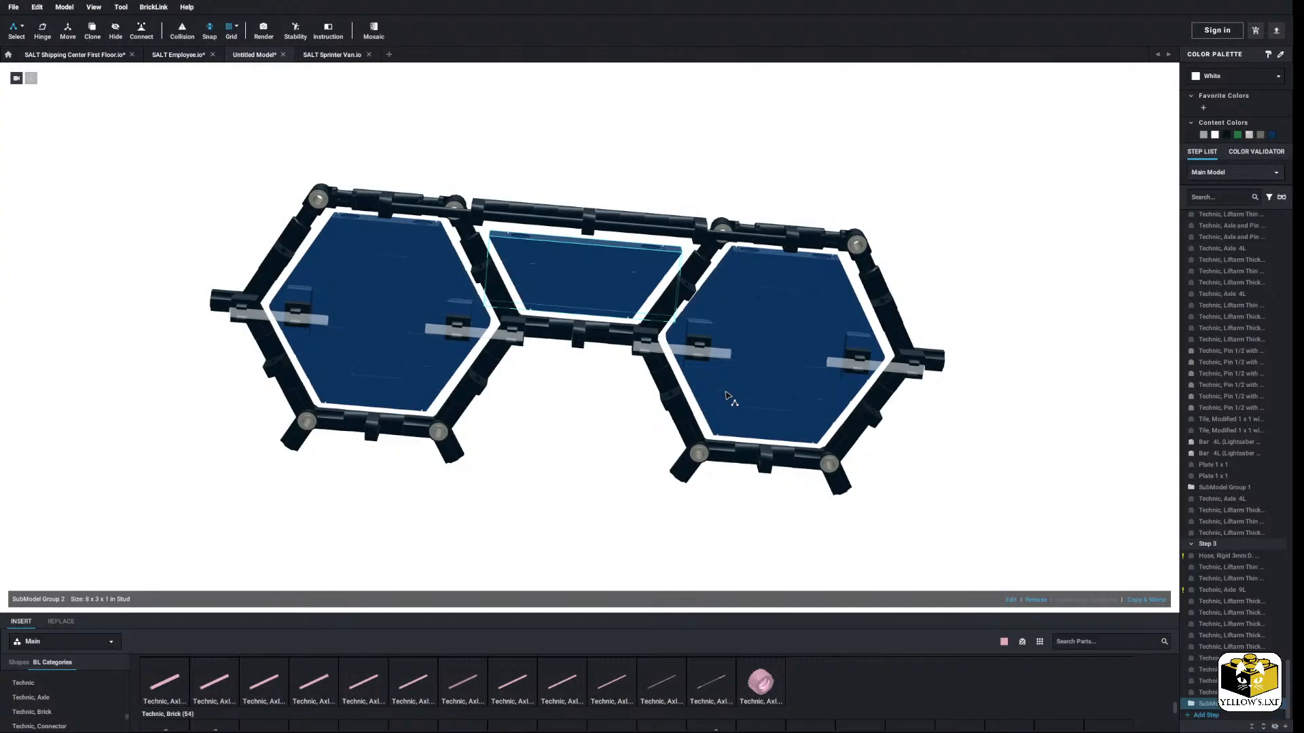
Step: Inside the half-hexagon panel's submodel, replace the two middle 1 x 1 bricks near the outer edge with modified bricks whose studs face the underside
click(23, 30)
click(45, 29)
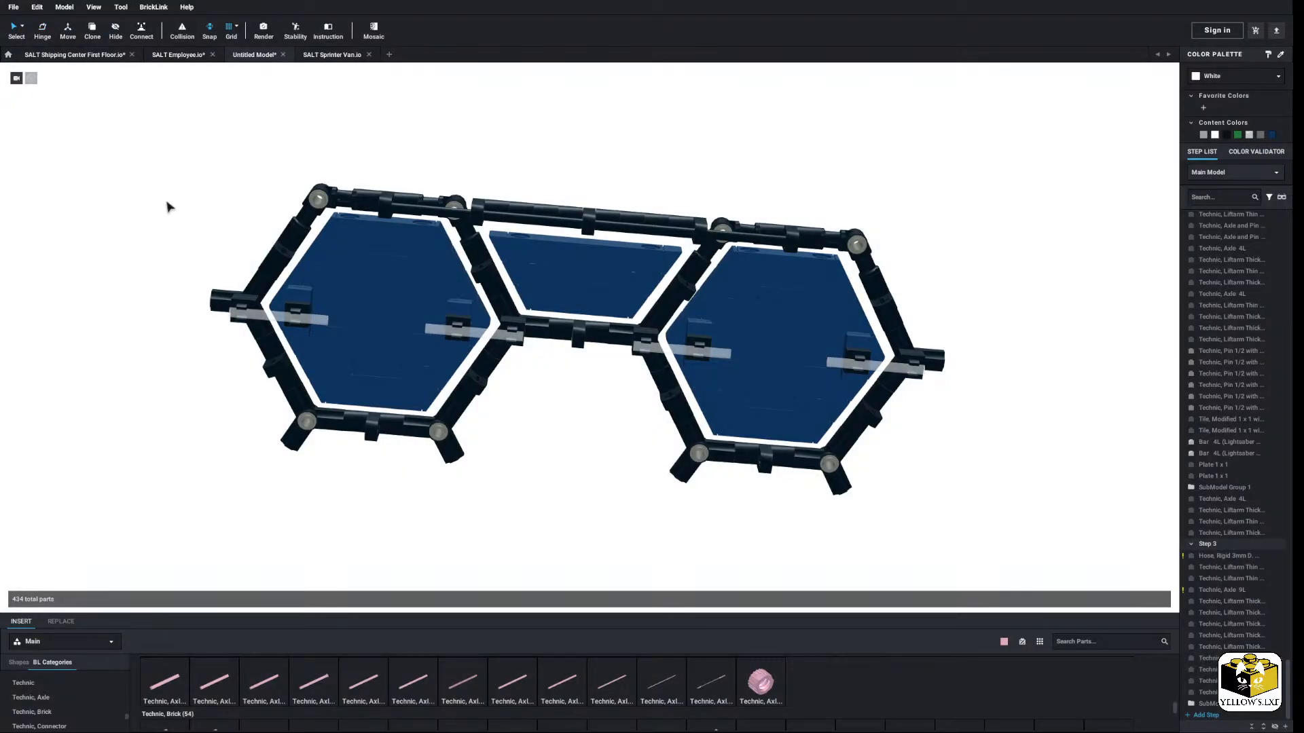
scroll(570, 486, up, 3)
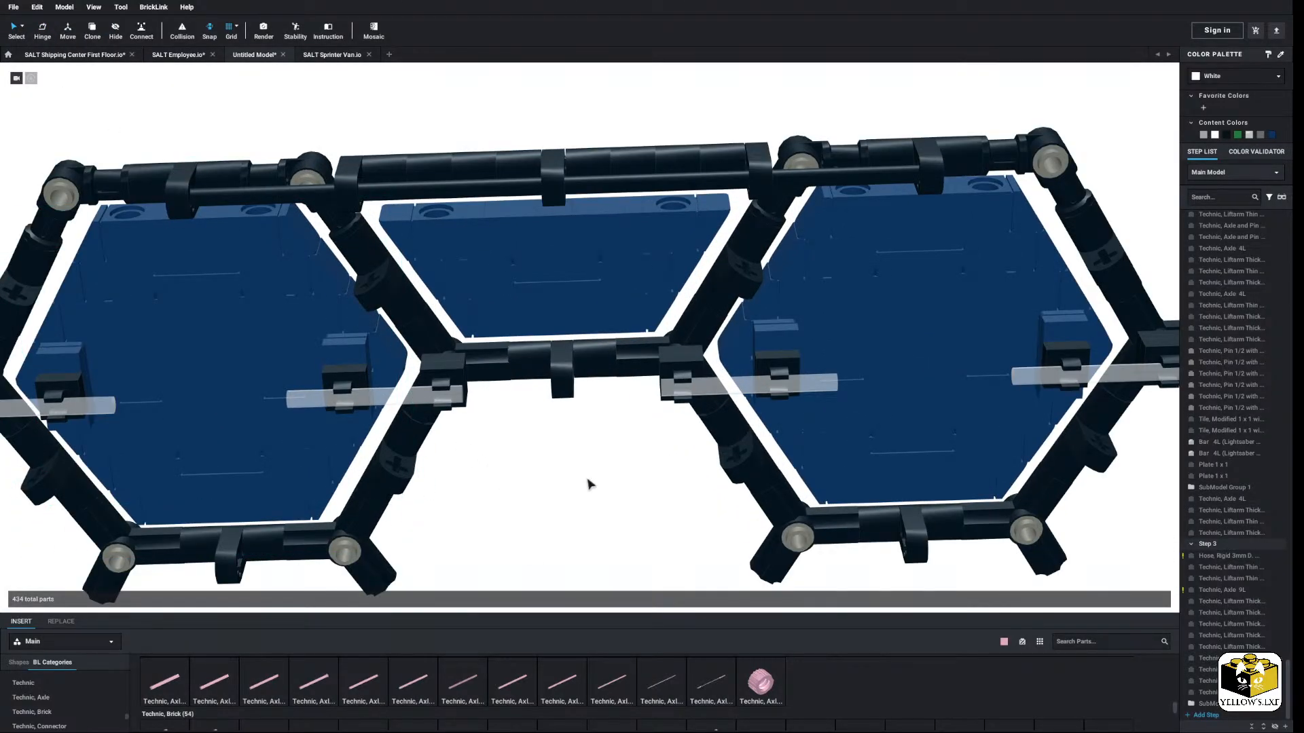
mouse_move(589, 484)
right_down()
mouse_move(588, 473)
mouse_move(579, 512)
mouse_move(579, 489)
mouse_move(579, 500)
right_up()
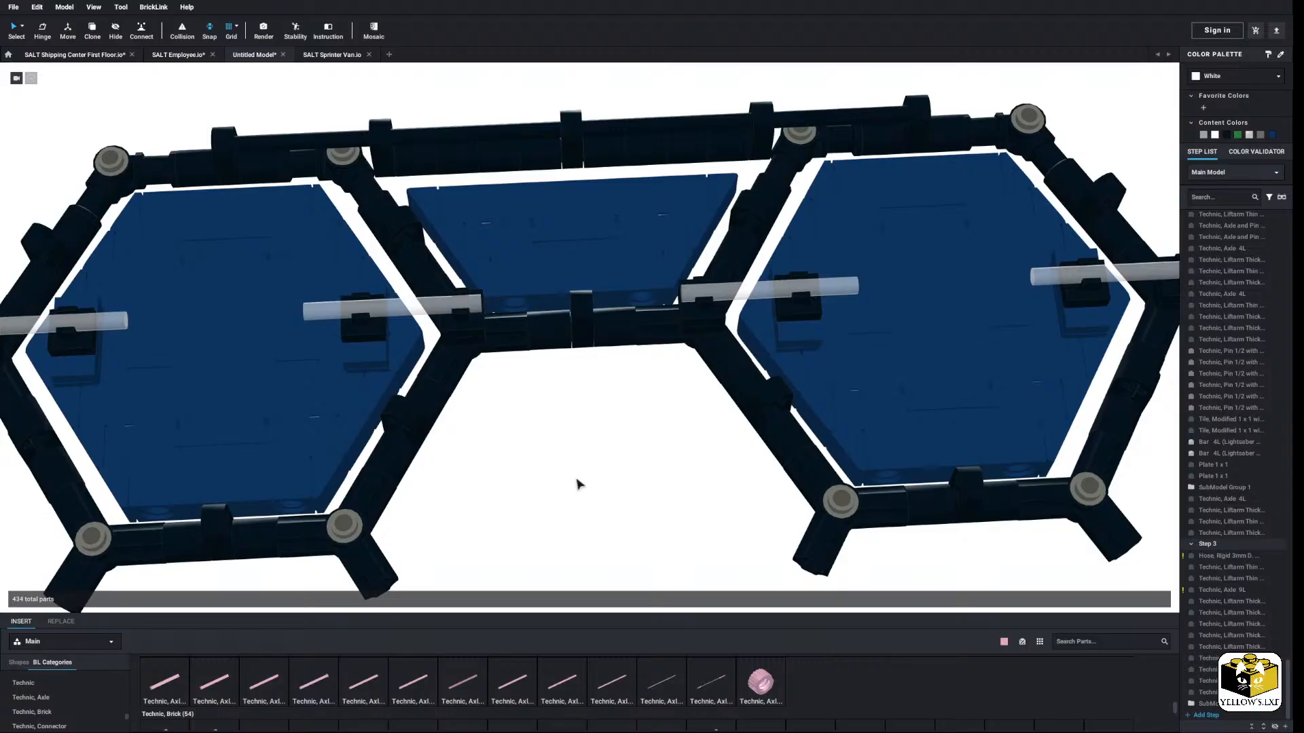
mouse_move(574, 499)
right_down()
mouse_move(573, 486)
mouse_move(578, 505)
right_up()
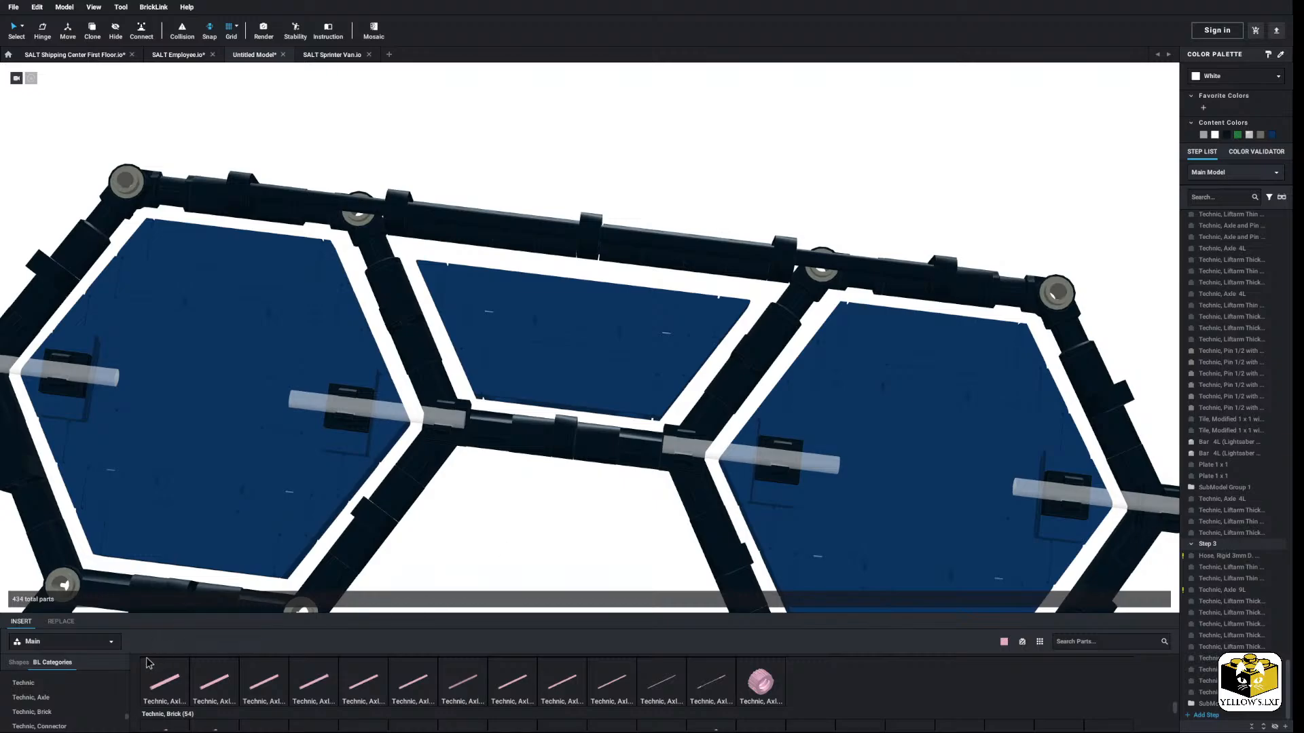
middle_drag(475, 546, 445, 572)
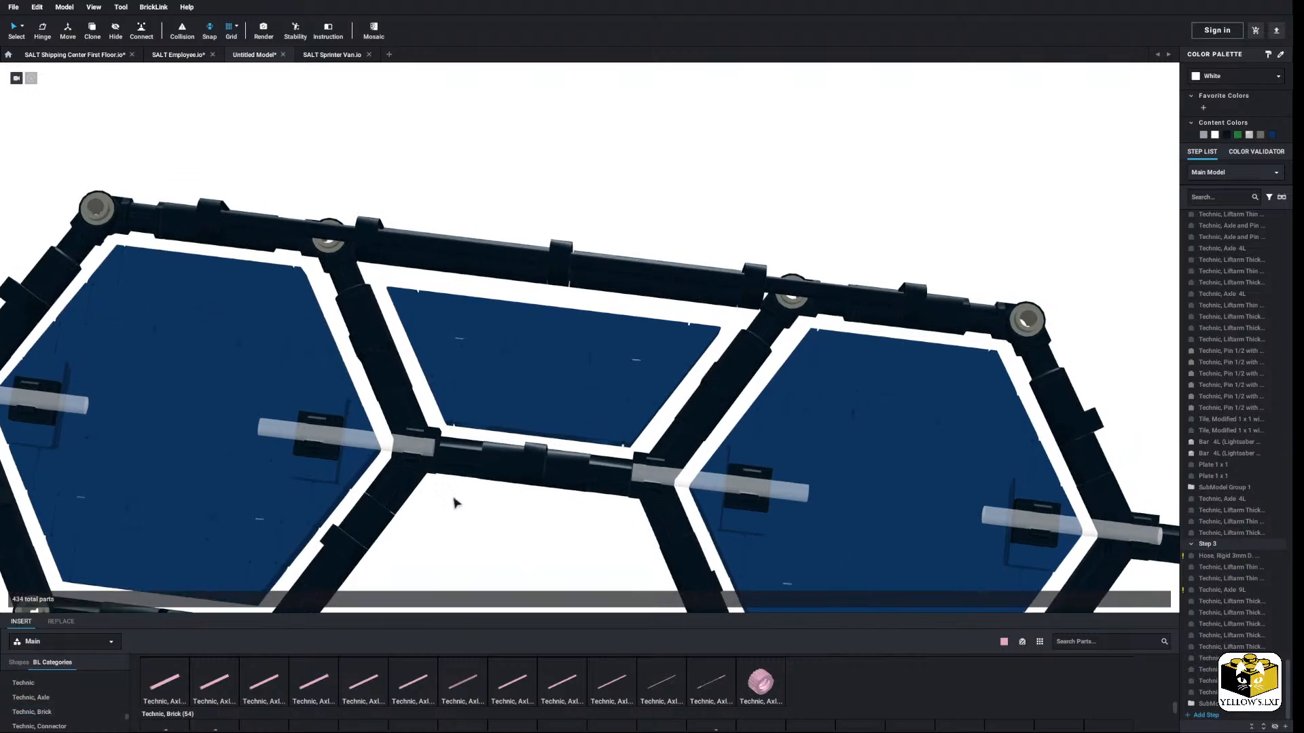
double_click(506, 336)
right_drag(599, 342, 598, 360)
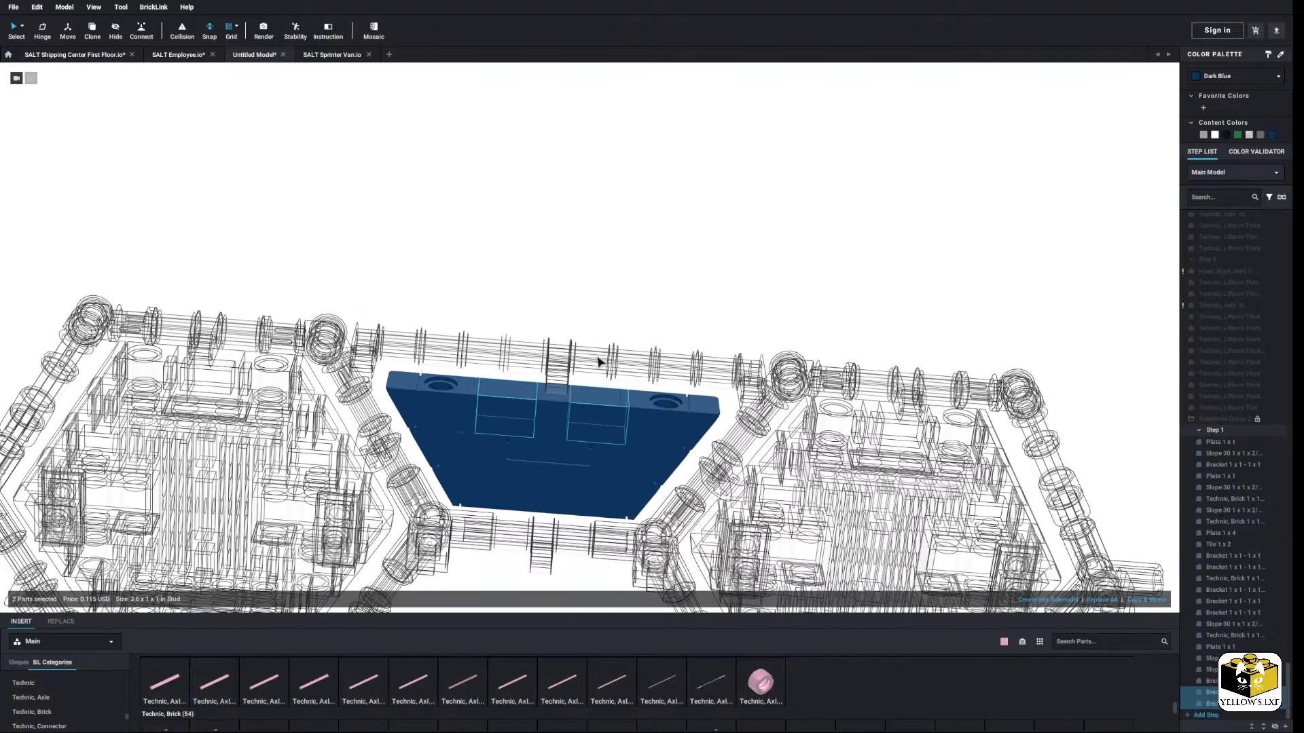
scroll(598, 360, up, 3)
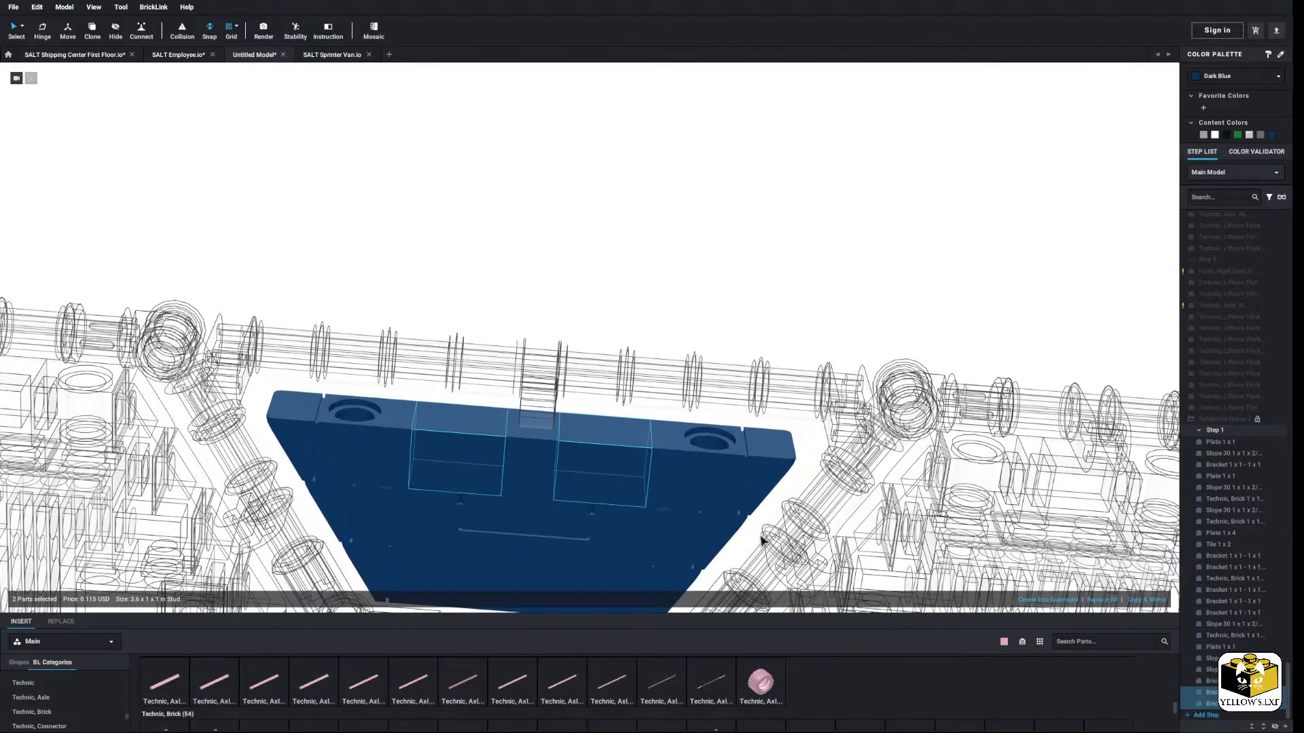
click(1111, 602)
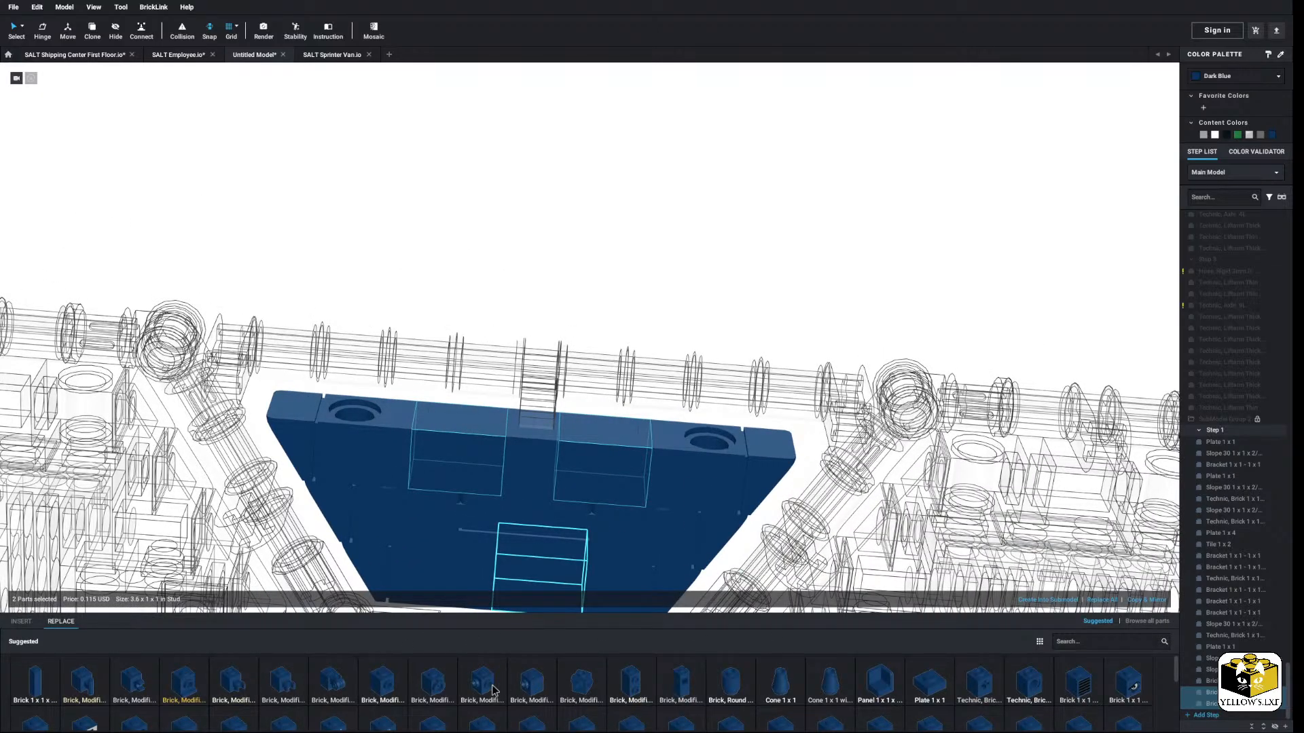
click(384, 685)
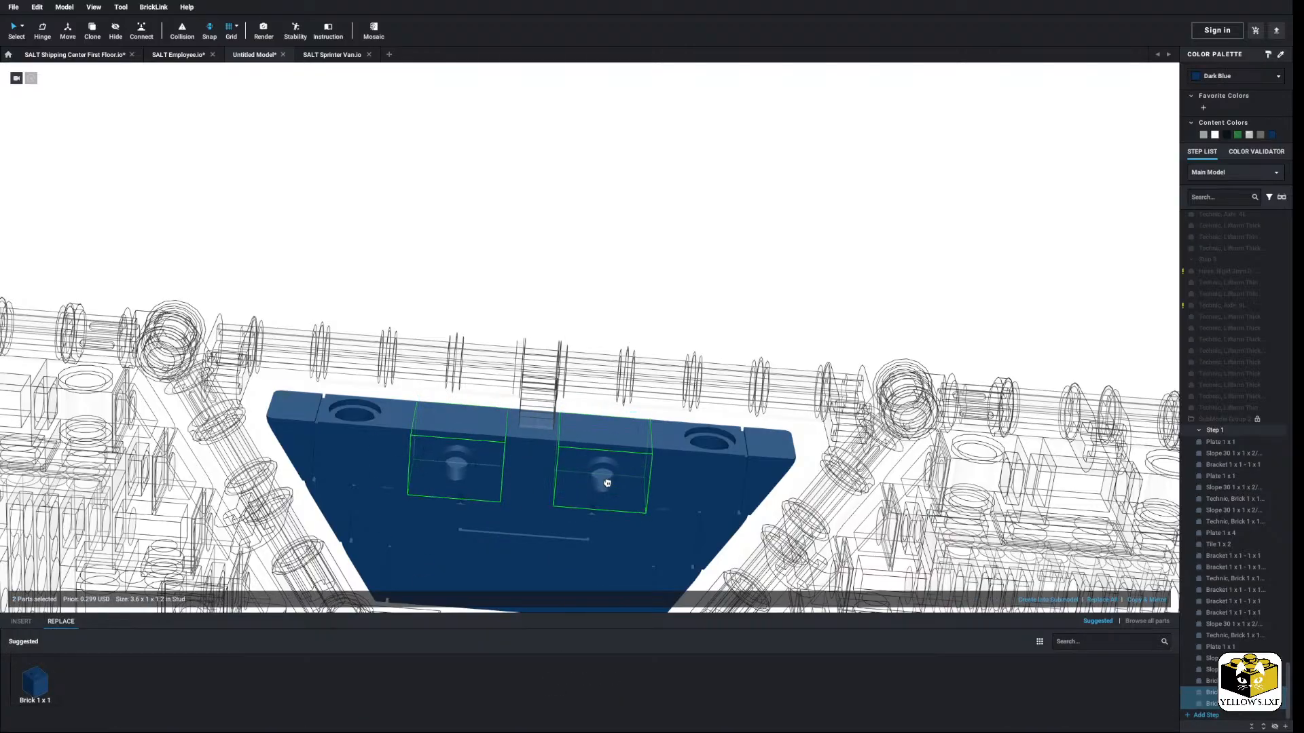
click(598, 327)
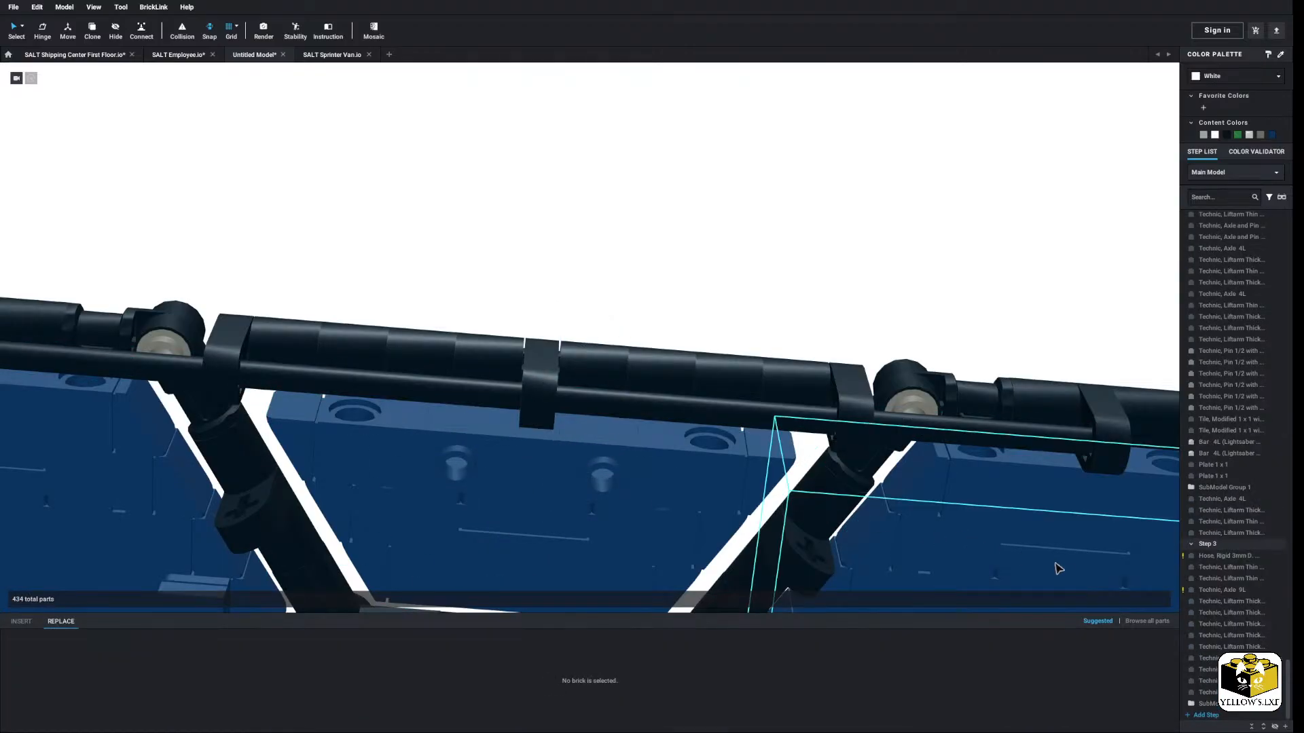
Step: Resolve the unavailable colour of the Technic Axle 9L by replacing black with Light Bluish Gray in the colour validation
scroll(666, 520, down, 3)
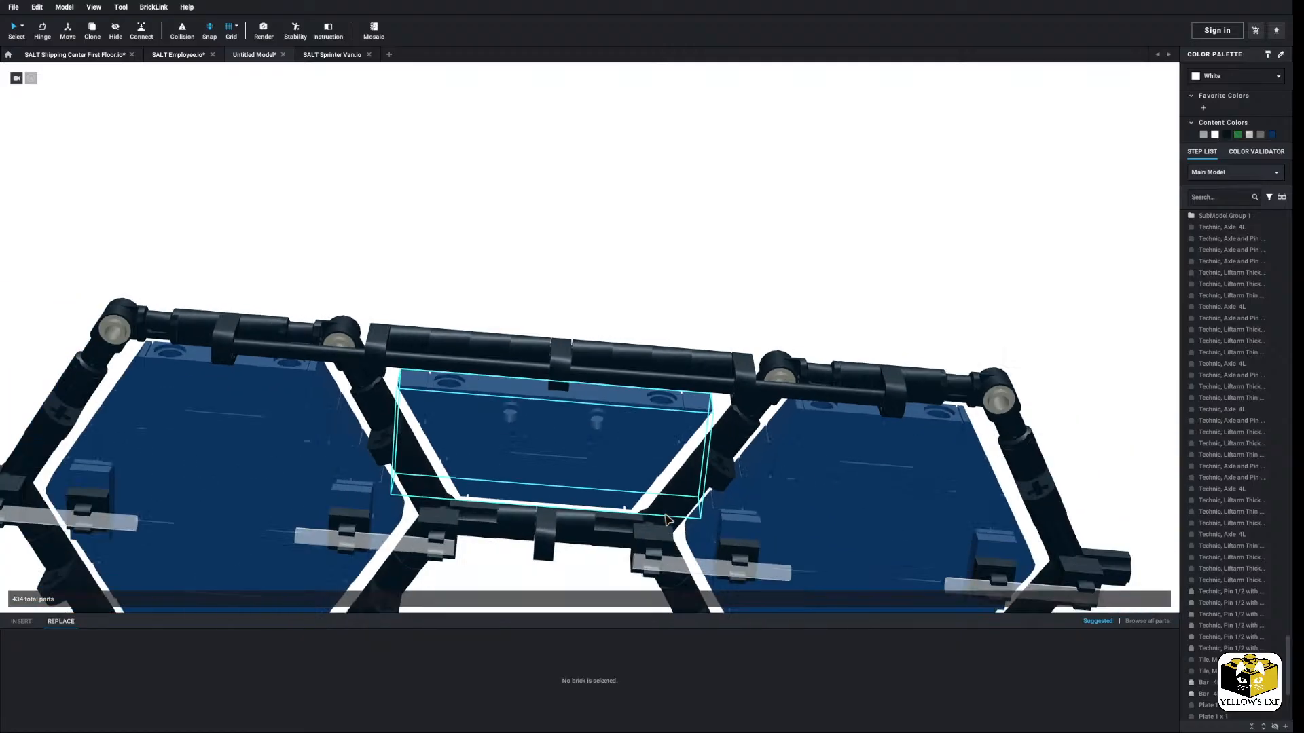
click(1258, 153)
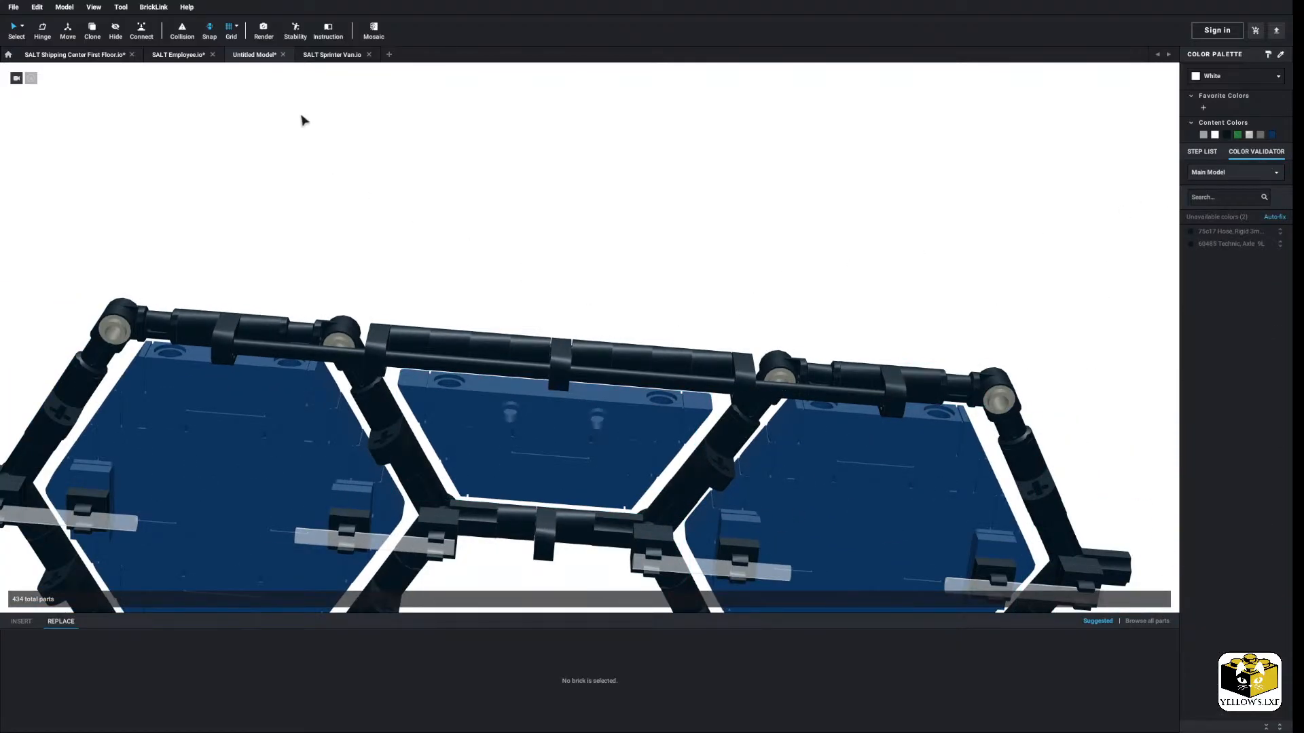
click(1212, 246)
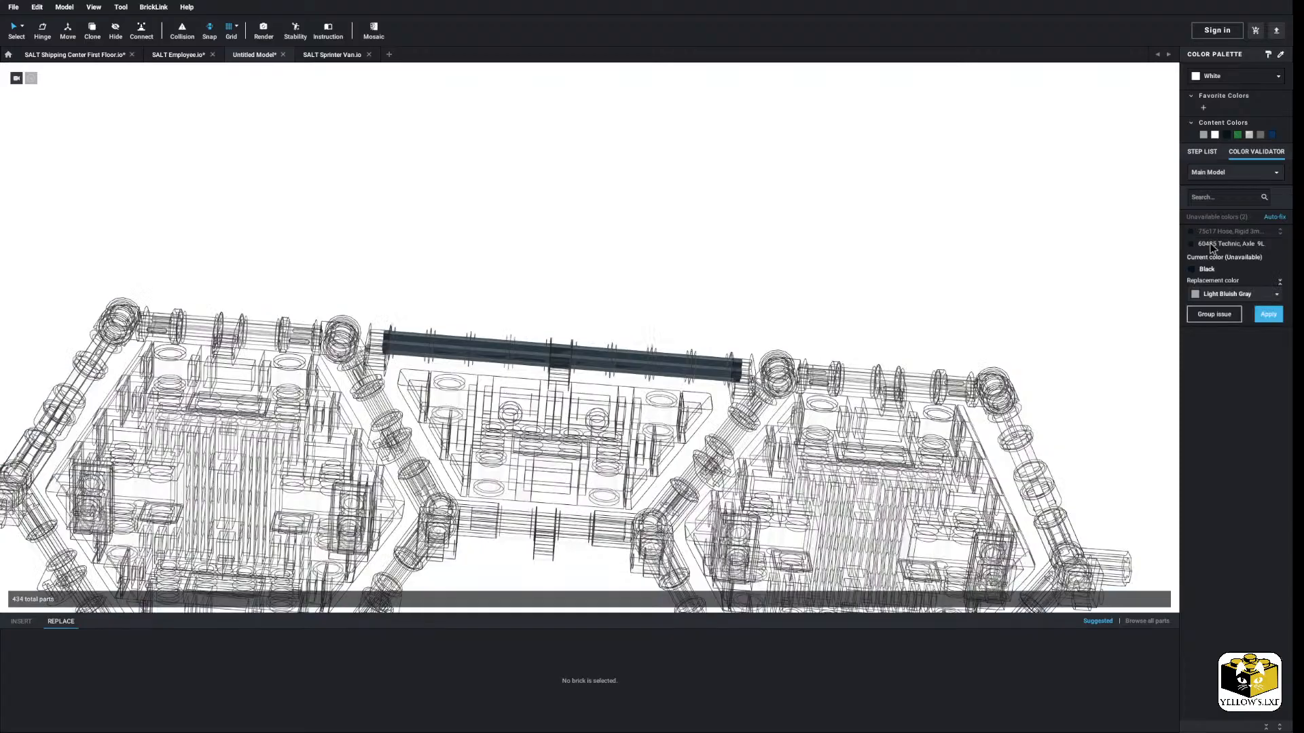
click(1271, 299)
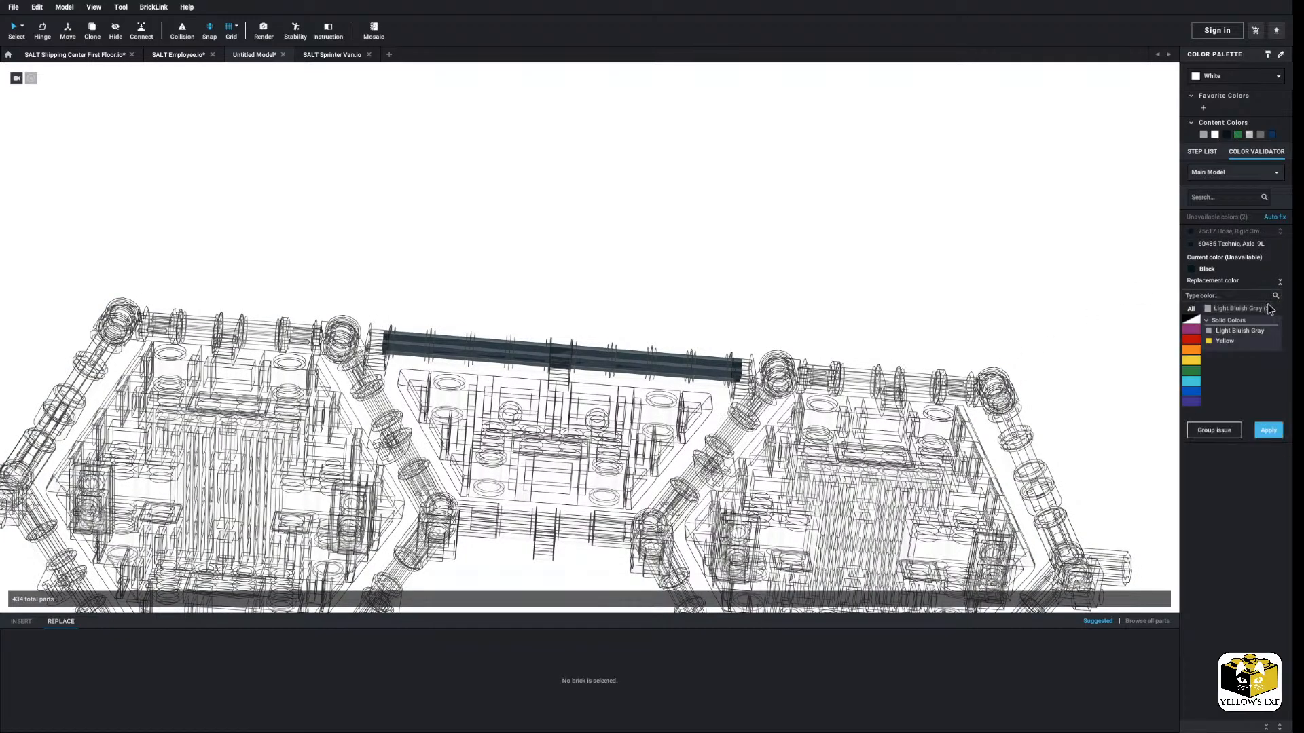
click(1242, 330)
click(1265, 316)
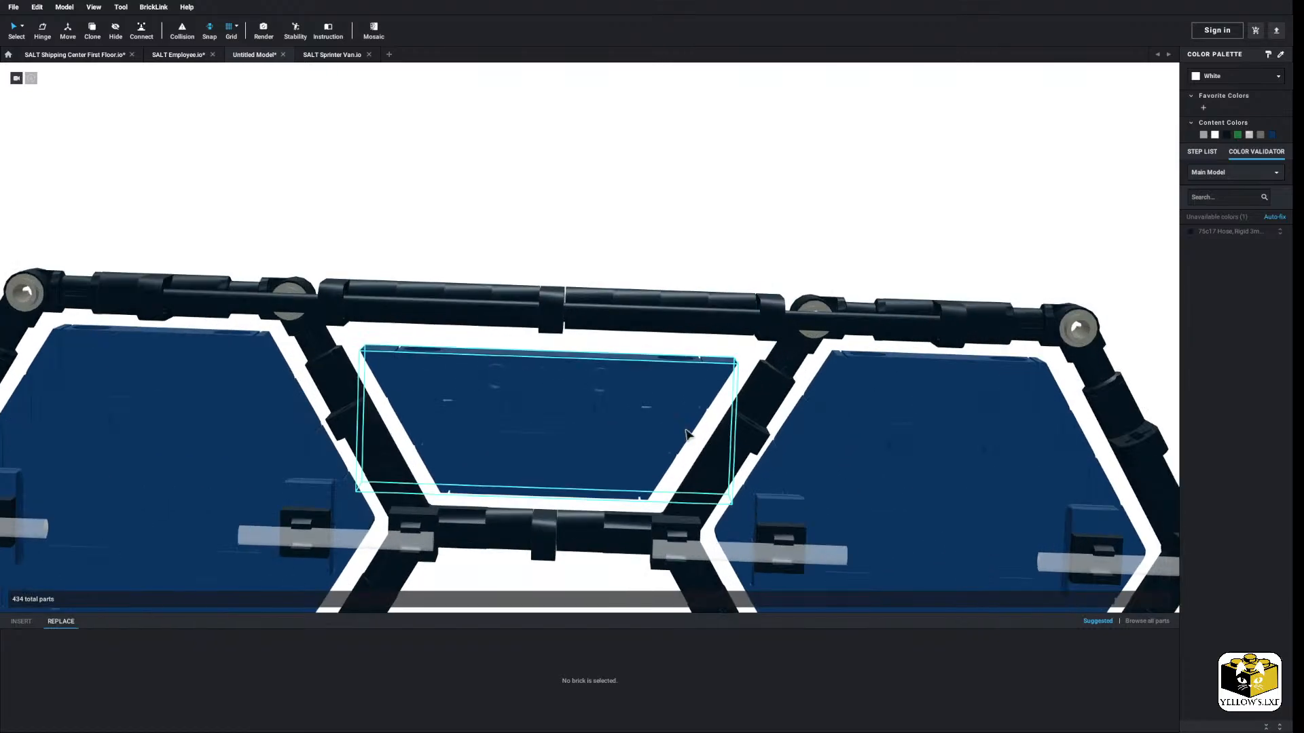
Step: Browse the parts library to the Bar category
click(22, 622)
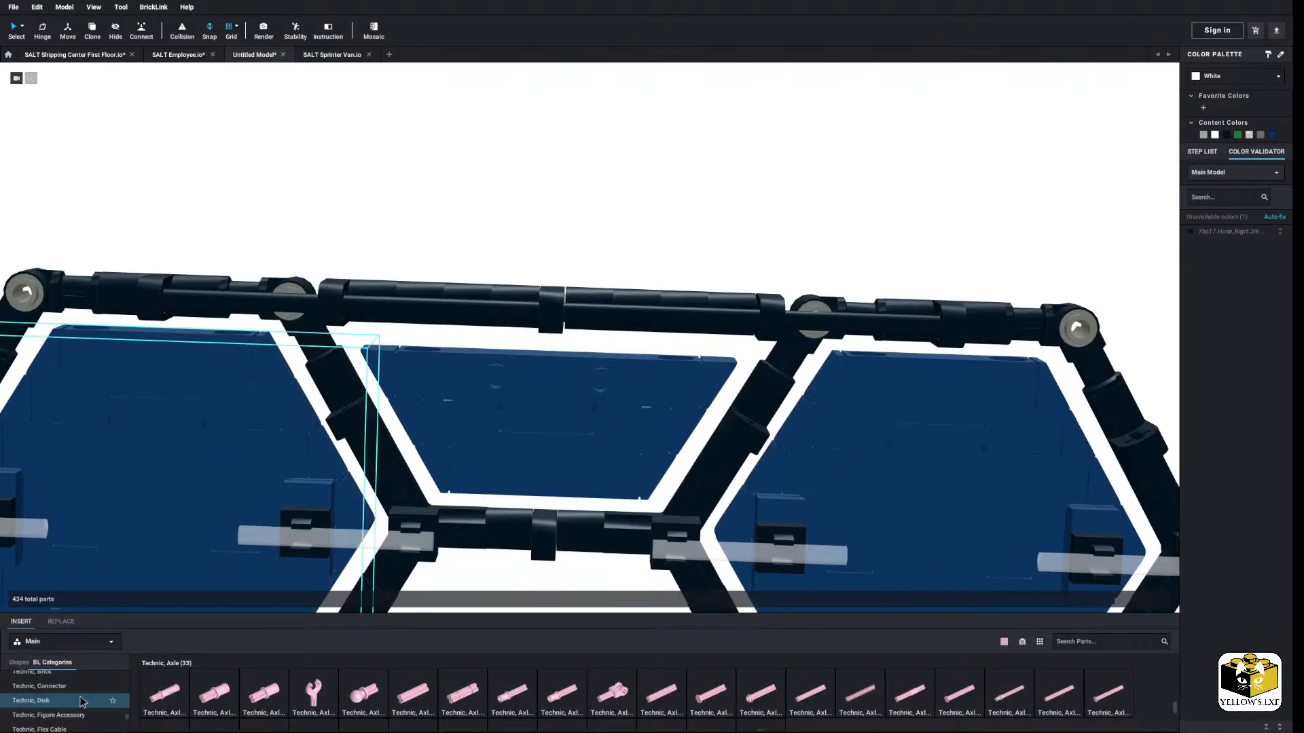
drag(127, 718, 127, 679)
scroll(80, 687, up, 3)
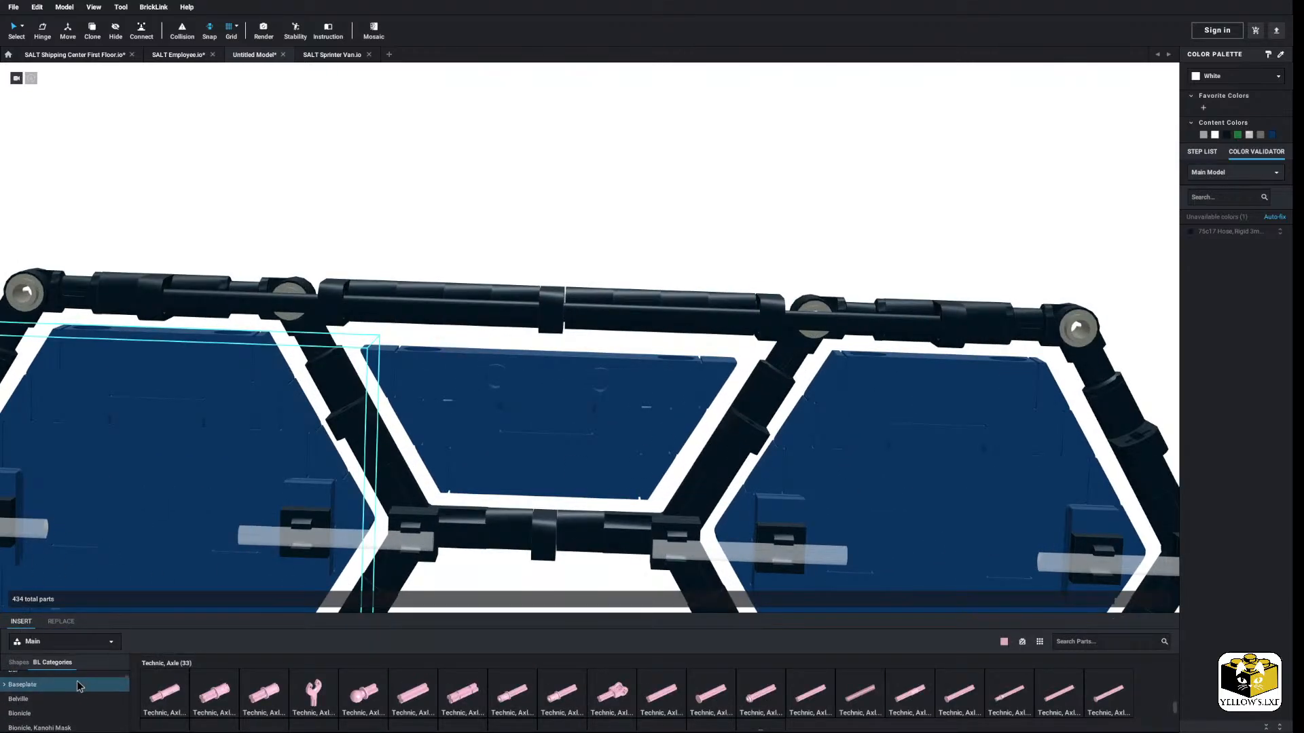
scroll(75, 693, down, 3)
click(70, 700)
scroll(360, 718, down, 3)
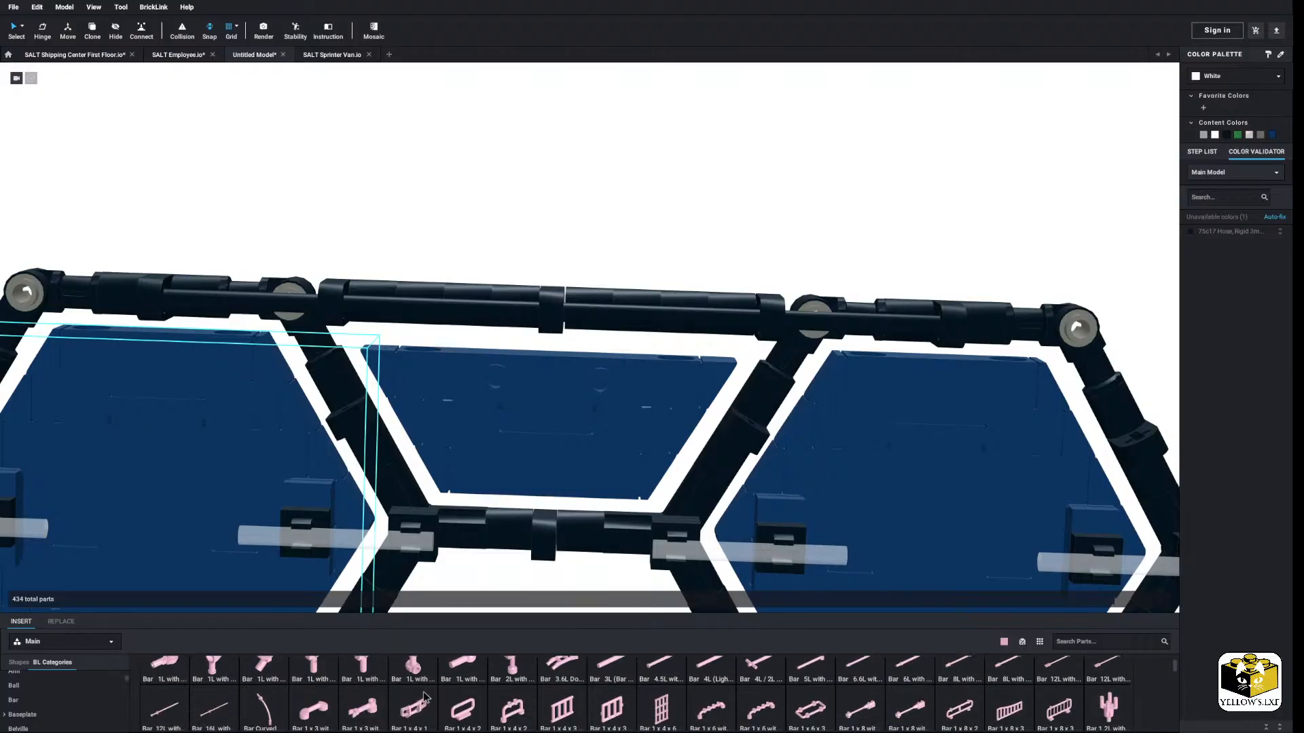
Step: Try fitting a Bar Holder with Clip onto the outer edge above the half-hexagon panel, and delete it
click(562, 688)
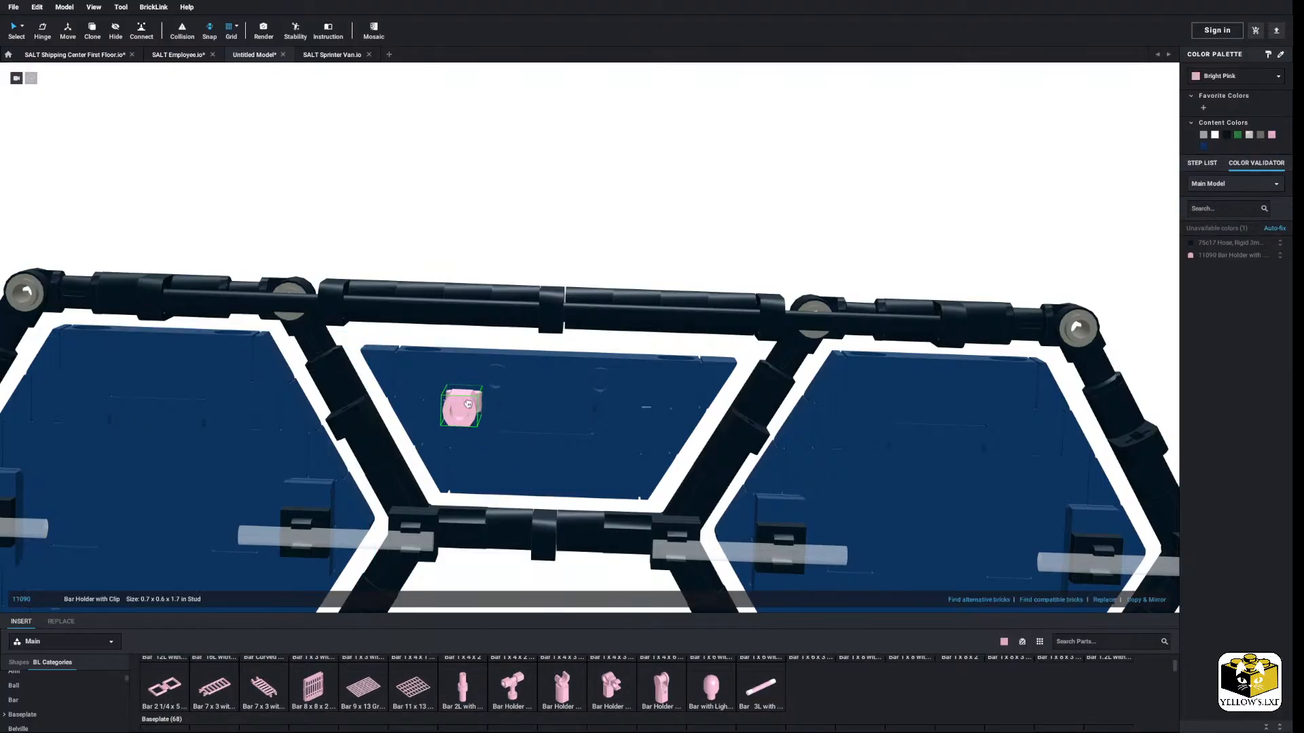
key(Up)
key(Left)
key(Up)
key(Up)
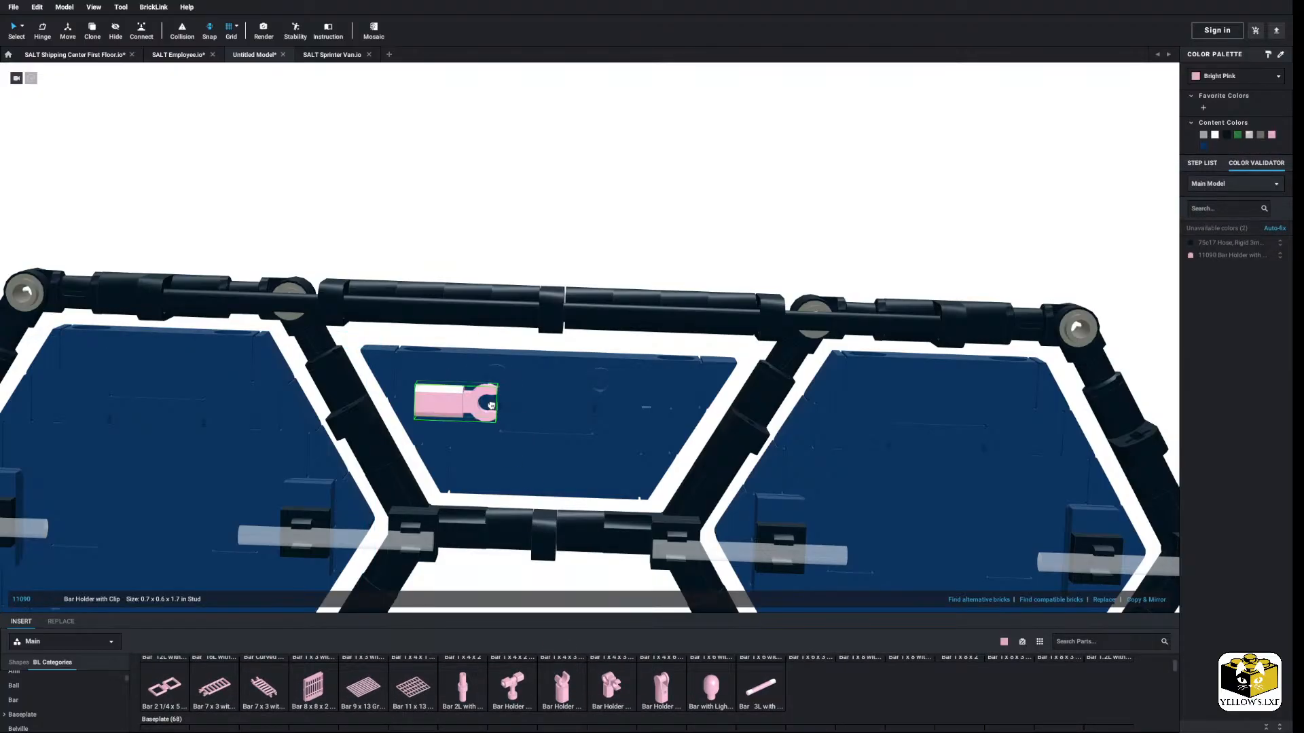
key(Up)
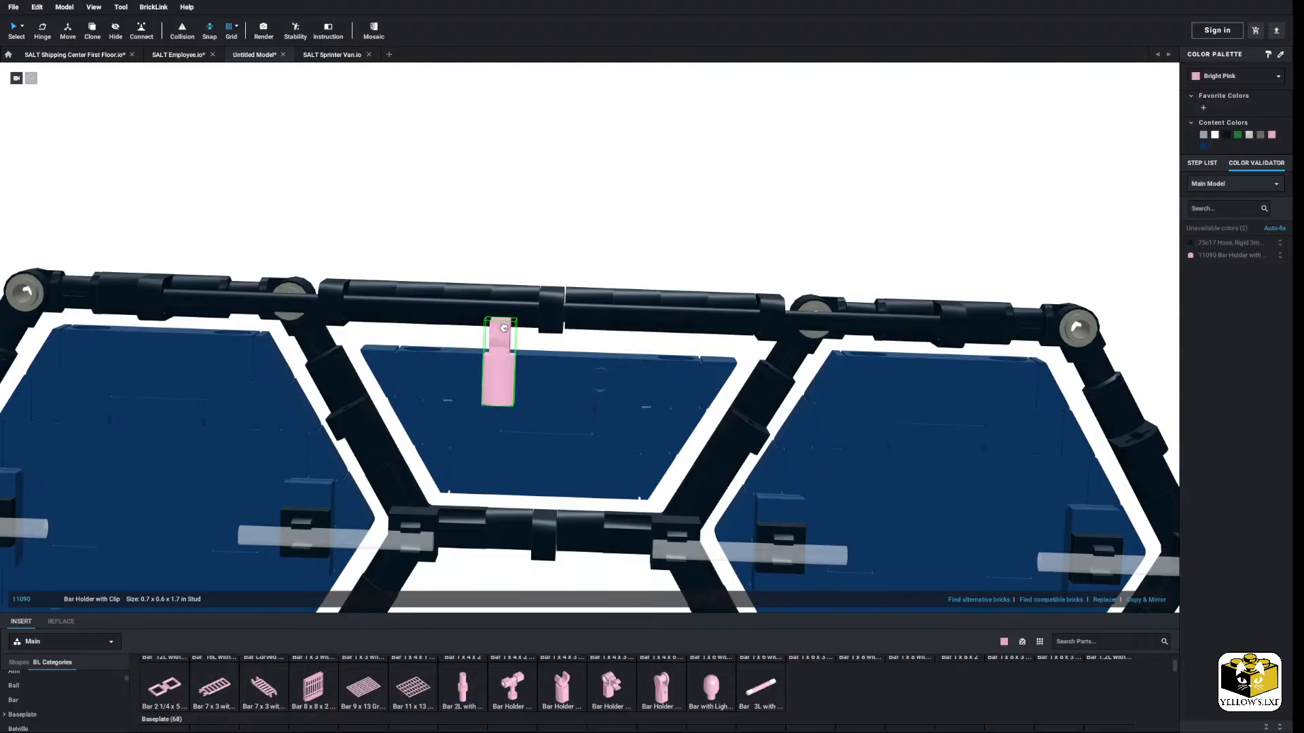
click(499, 299)
right_drag(500, 299, 499, 285)
right_click(486, 264)
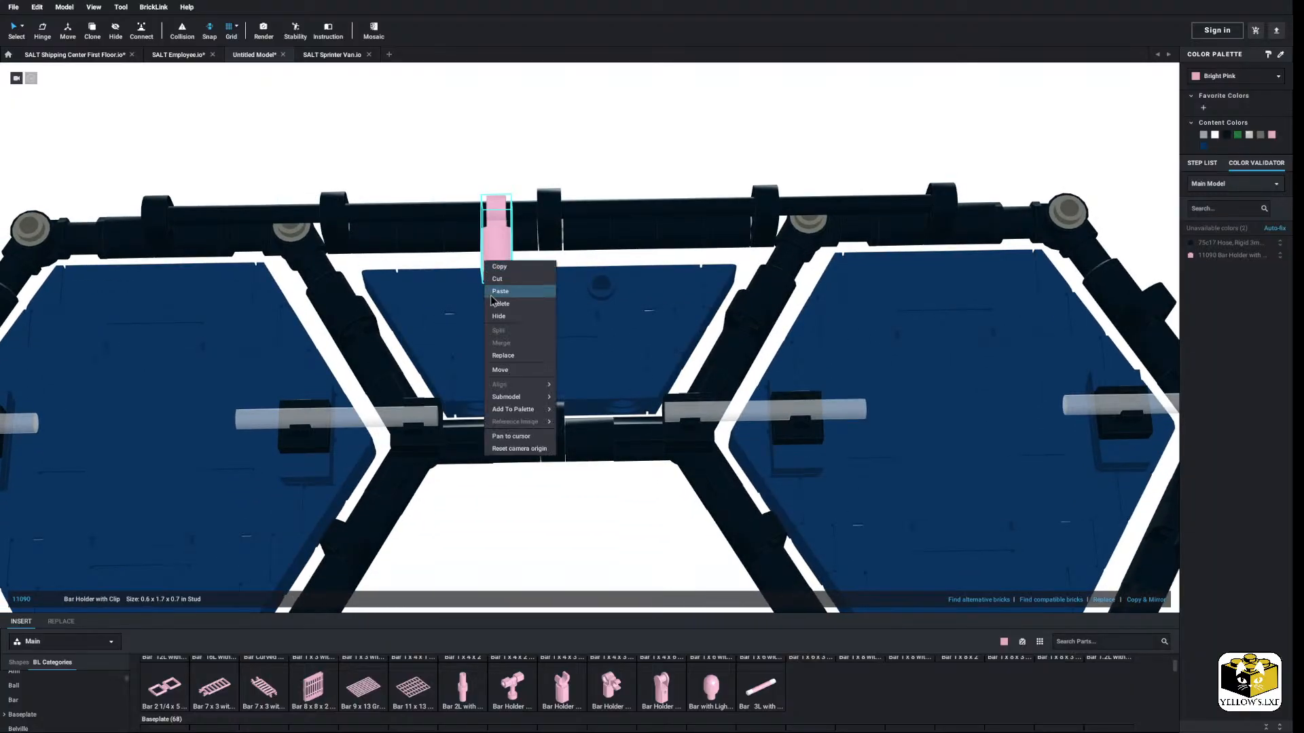
click(508, 292)
Step: Copy a black 1 x 1 tile with open O clip and paste duplicates onto the half-hexagon panel's two underside studs
double_click(806, 434)
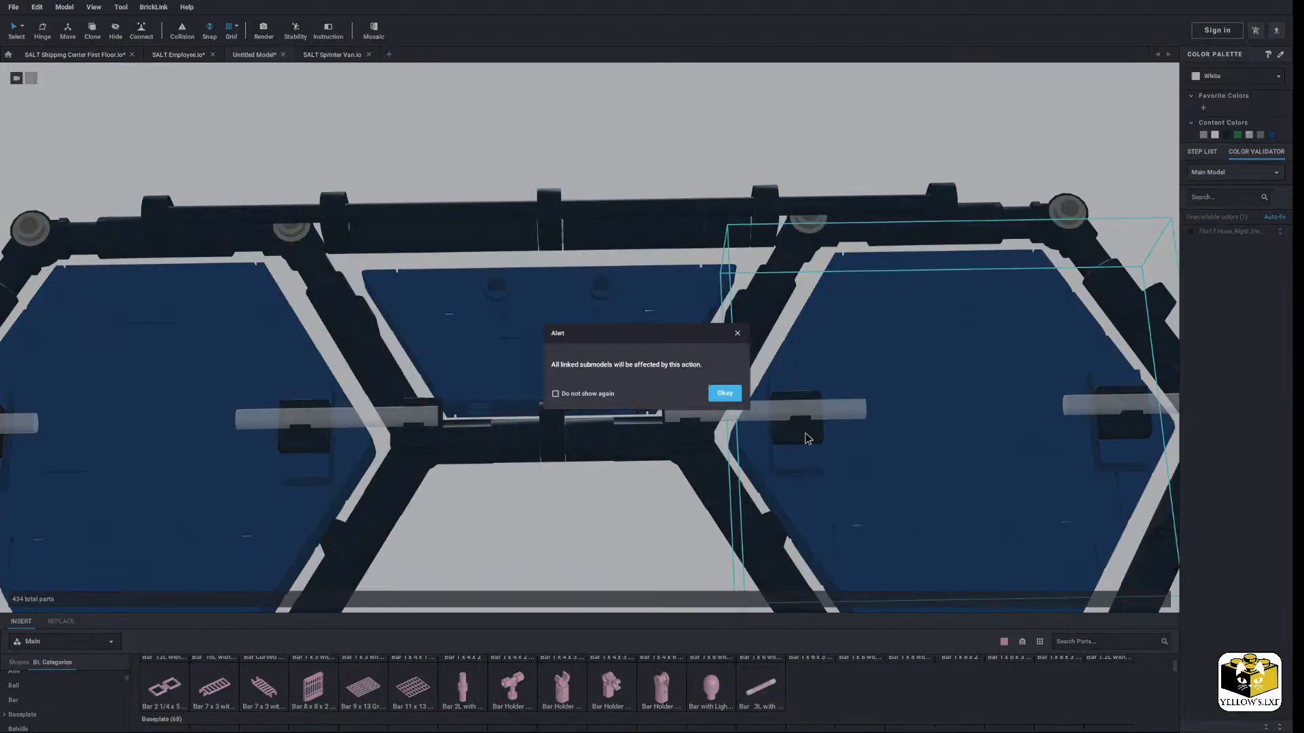
click(738, 334)
right_click(683, 436)
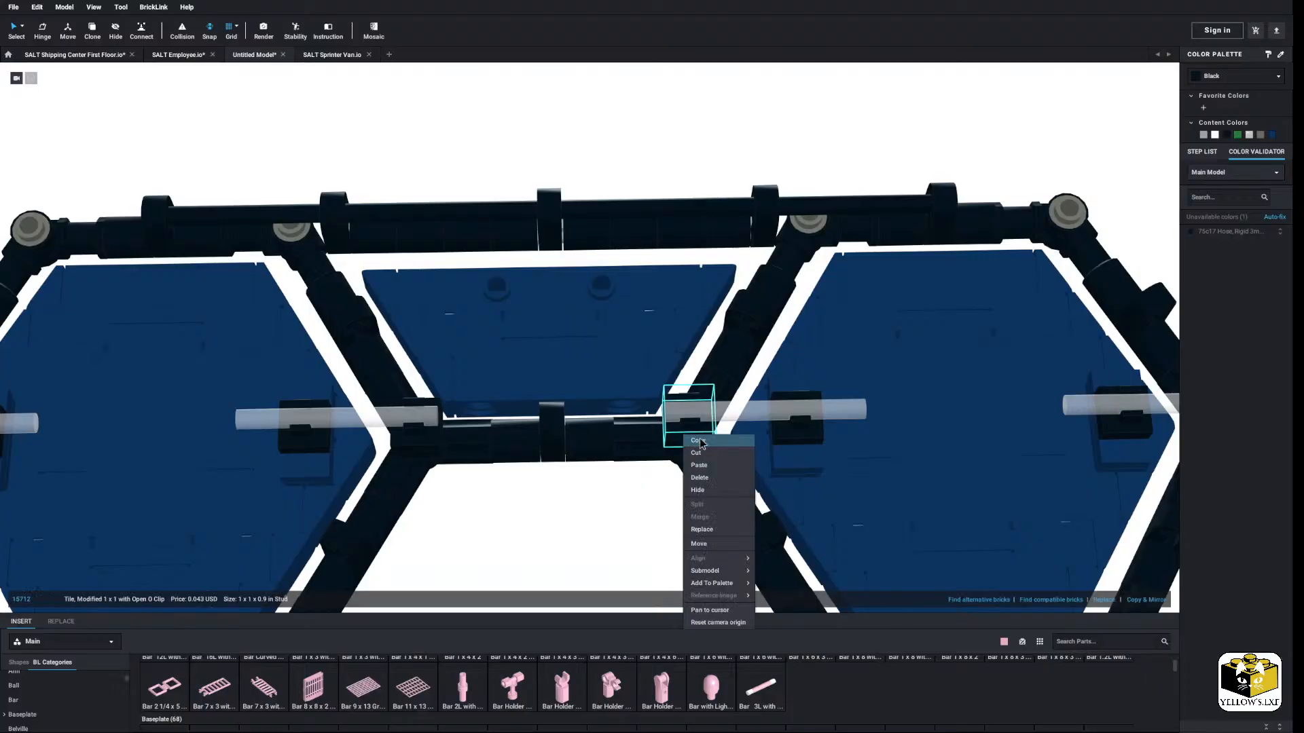
right_click(633, 487)
click(648, 517)
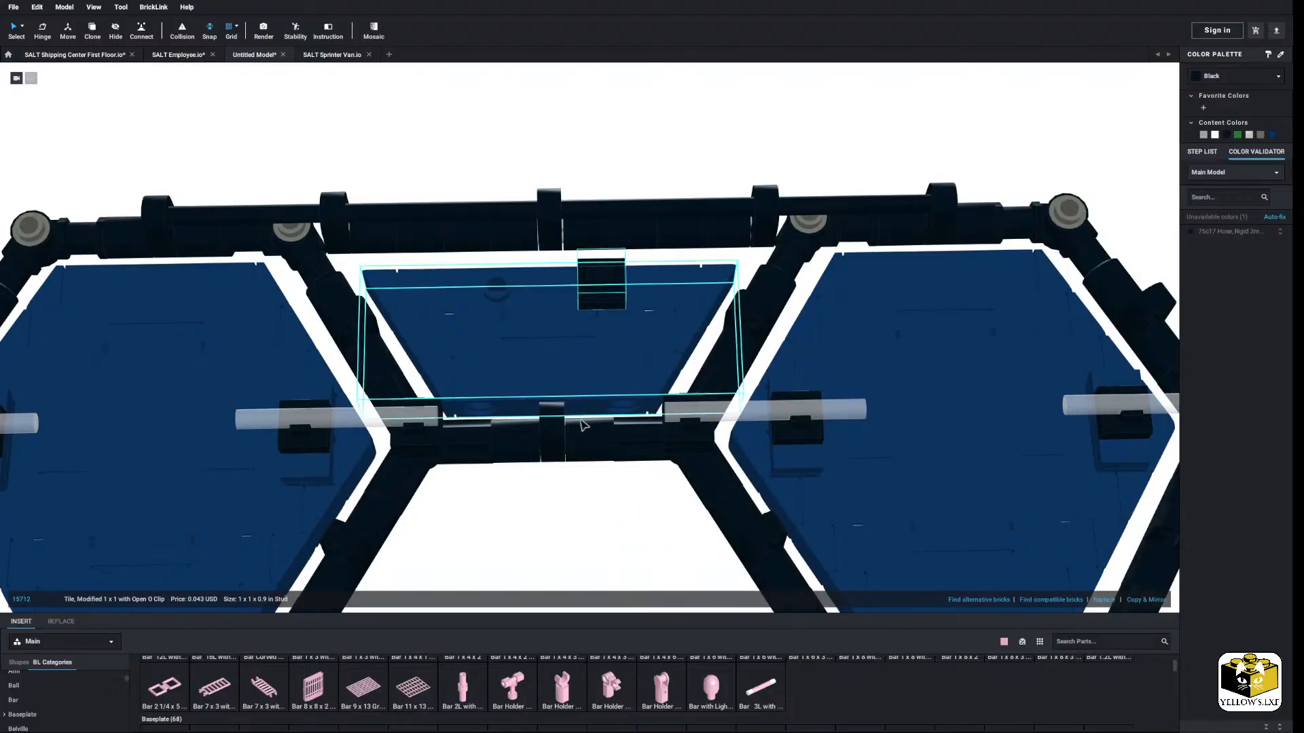
right_click(604, 505)
click(630, 535)
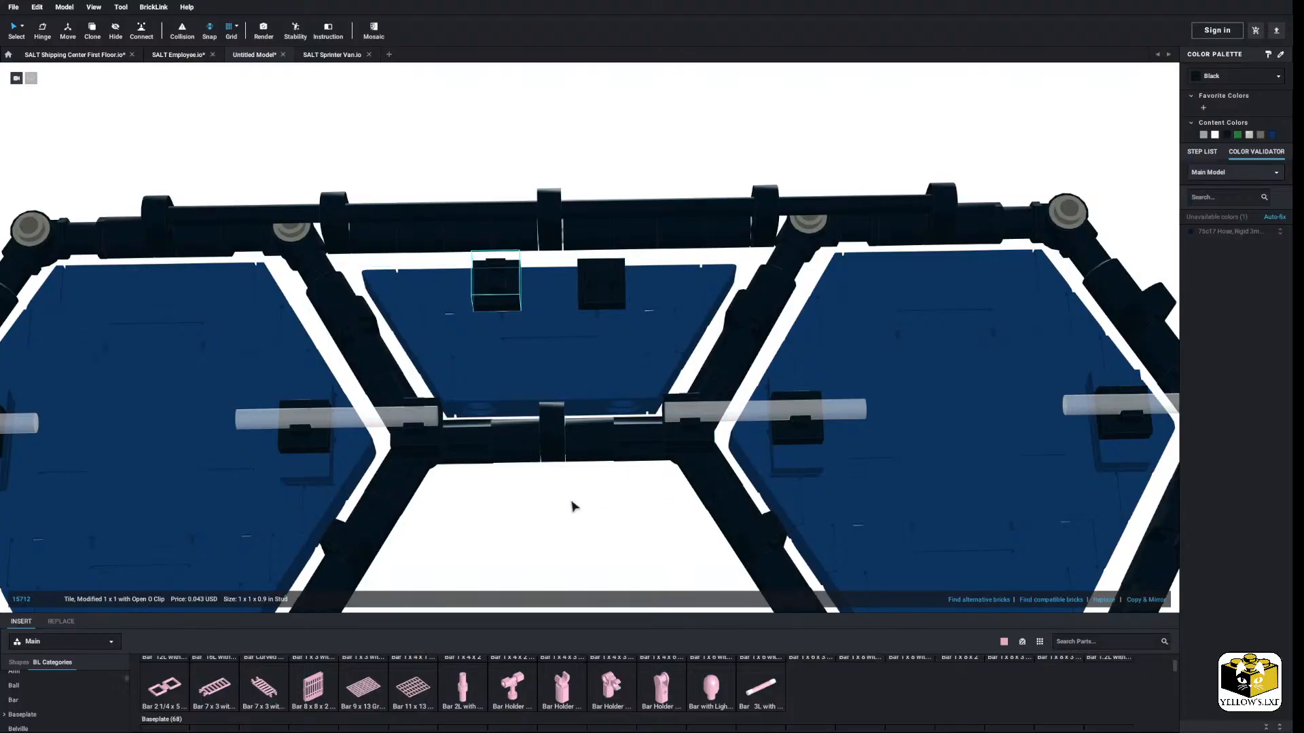
click(566, 522)
Step: Insert a Bar 1L with Clip Mechanical Claw and clip it onto the hose in line with the panel's left O-clip tile
mouse_move(566, 522)
right_down()
mouse_move(566, 488)
mouse_move(582, 534)
mouse_move(564, 518)
right_up()
scroll(566, 487, down, 3)
scroll(566, 488, up, 3)
scroll(384, 653, up, 3)
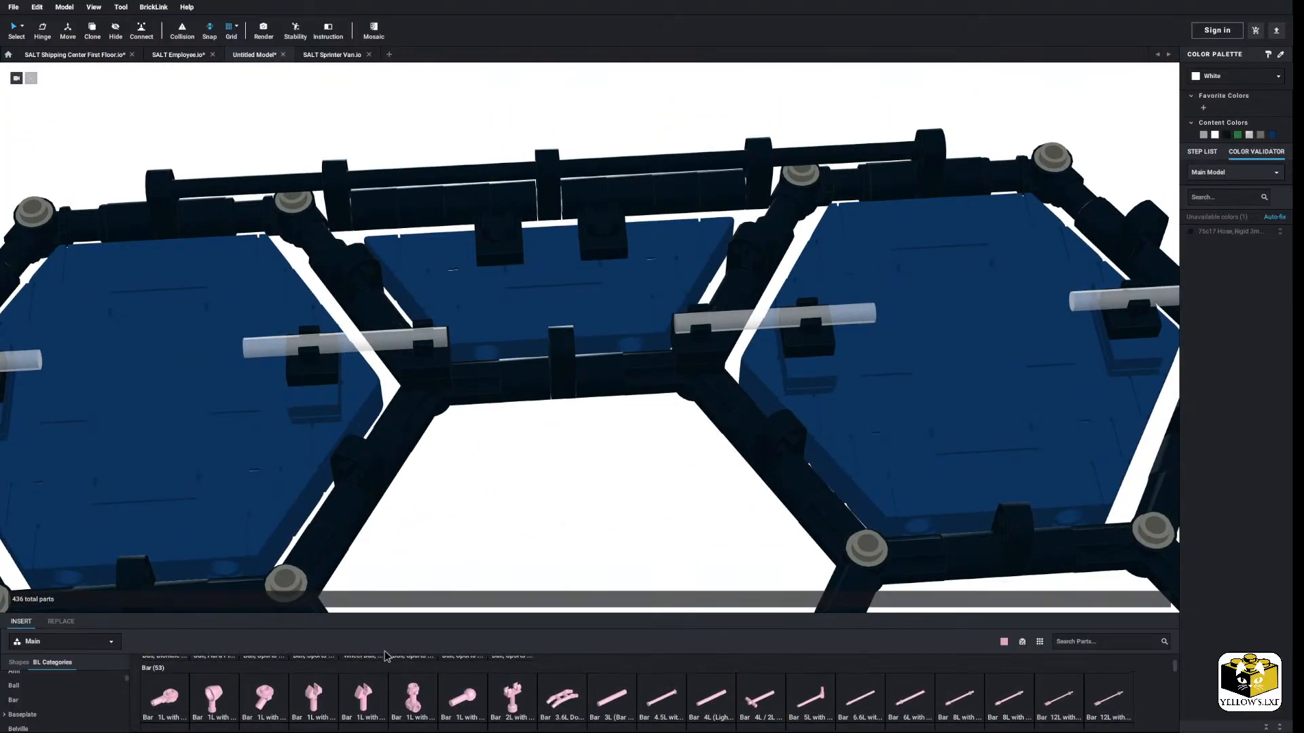
drag(318, 696, 489, 525)
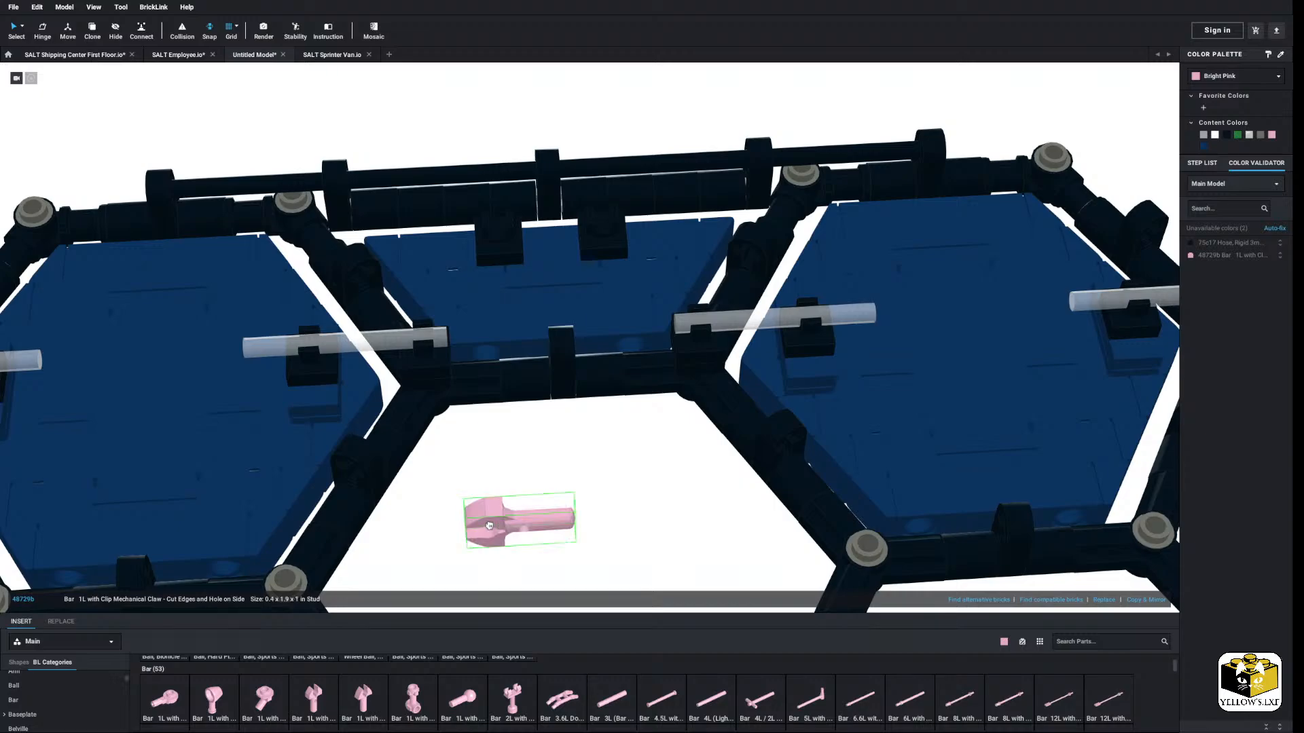
key(Right)
middle_drag(488, 525, 526, 574)
scroll(601, 339, up, 3)
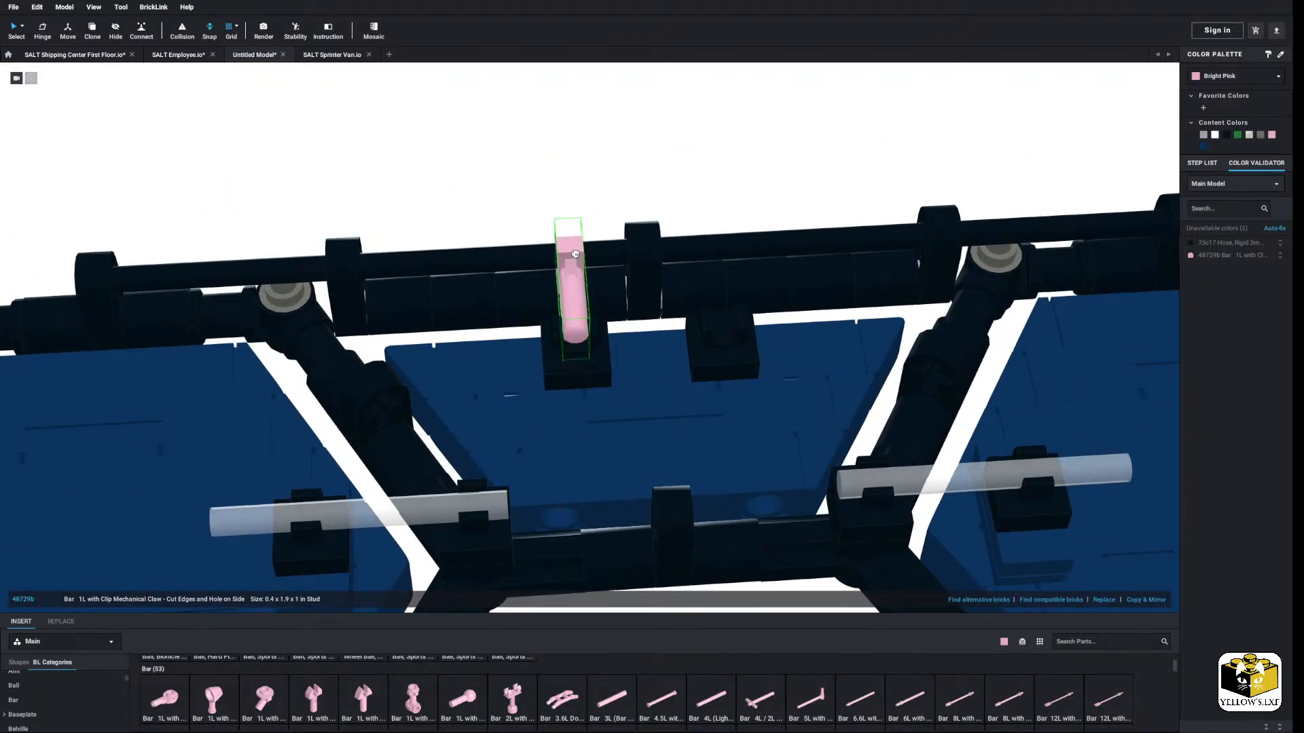
click(575, 245)
Step: Copy the mechanical claw bar and place the duplicate on the hose in line with the panel's second O-clip tile
right_drag(575, 245, 402, 402)
right_click(531, 441)
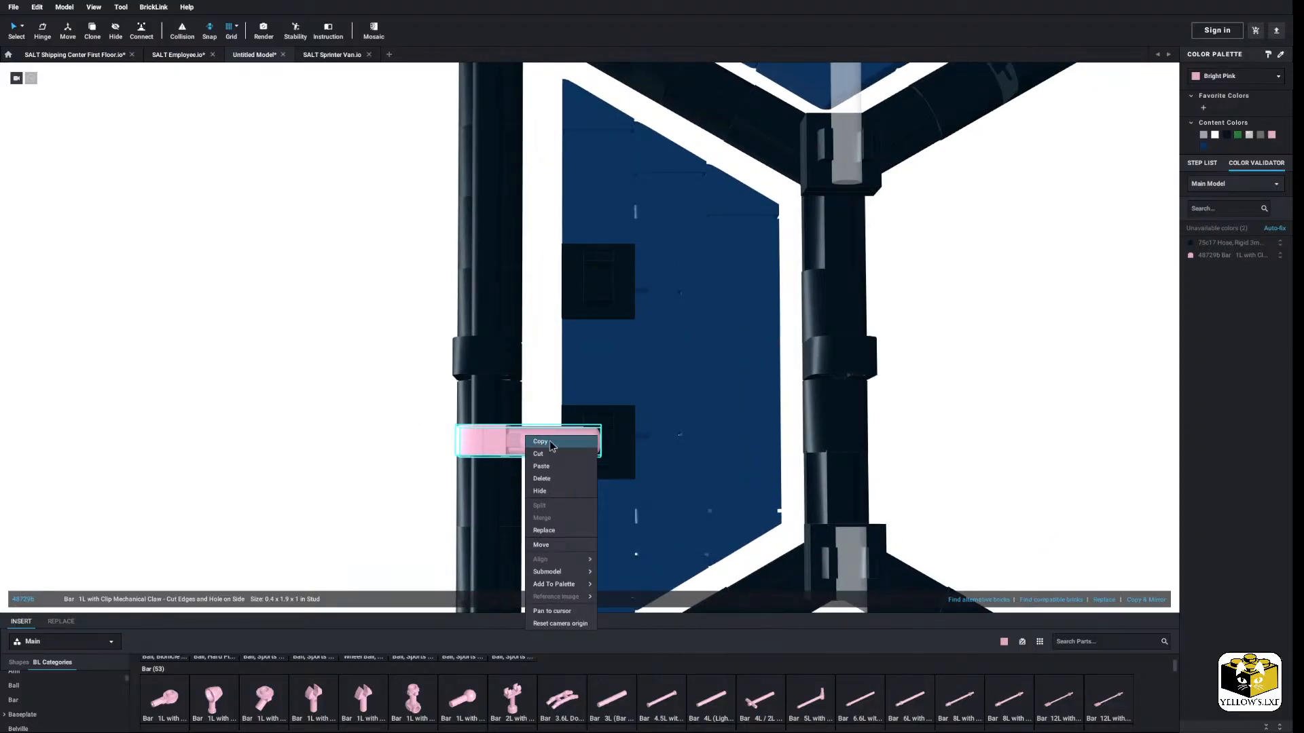
click(552, 443)
right_click(405, 406)
click(416, 437)
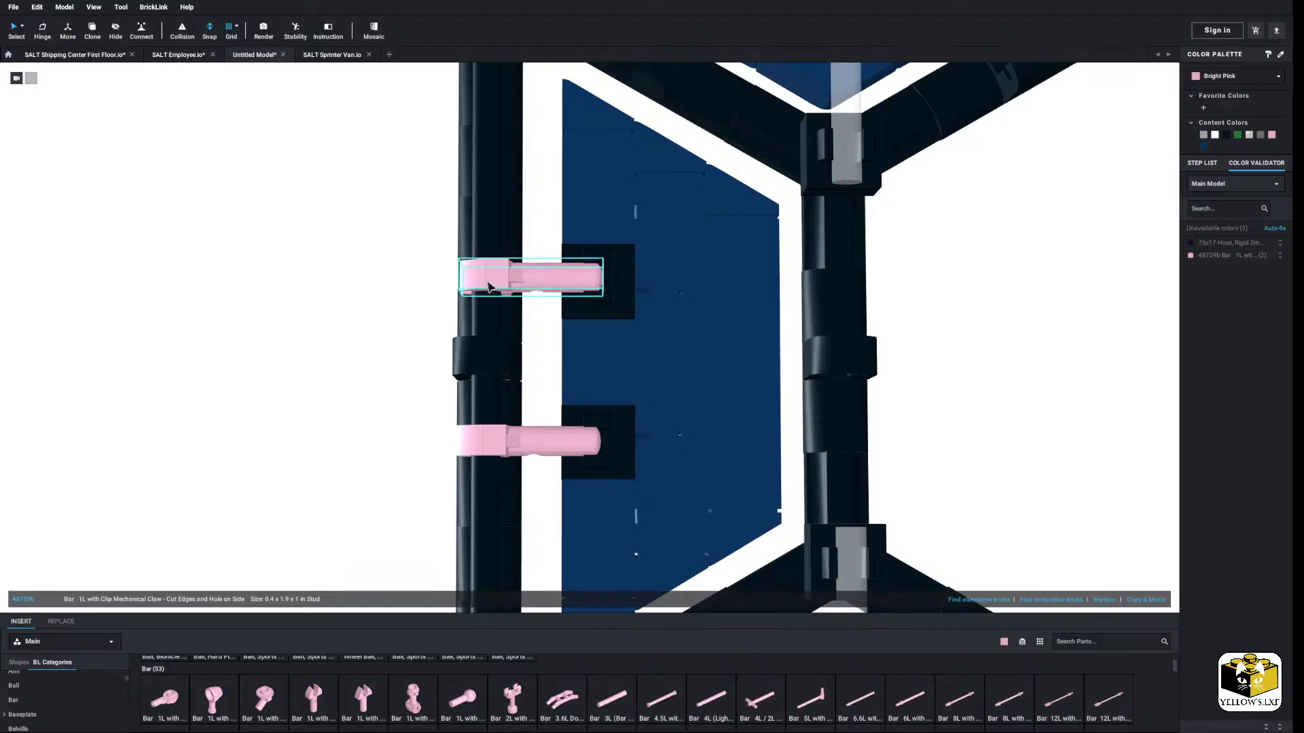
click(402, 360)
Step: Recolour both mechanical claw bars on the hose black
right_drag(401, 360, 410, 330)
click(503, 336)
shift+click(567, 304)
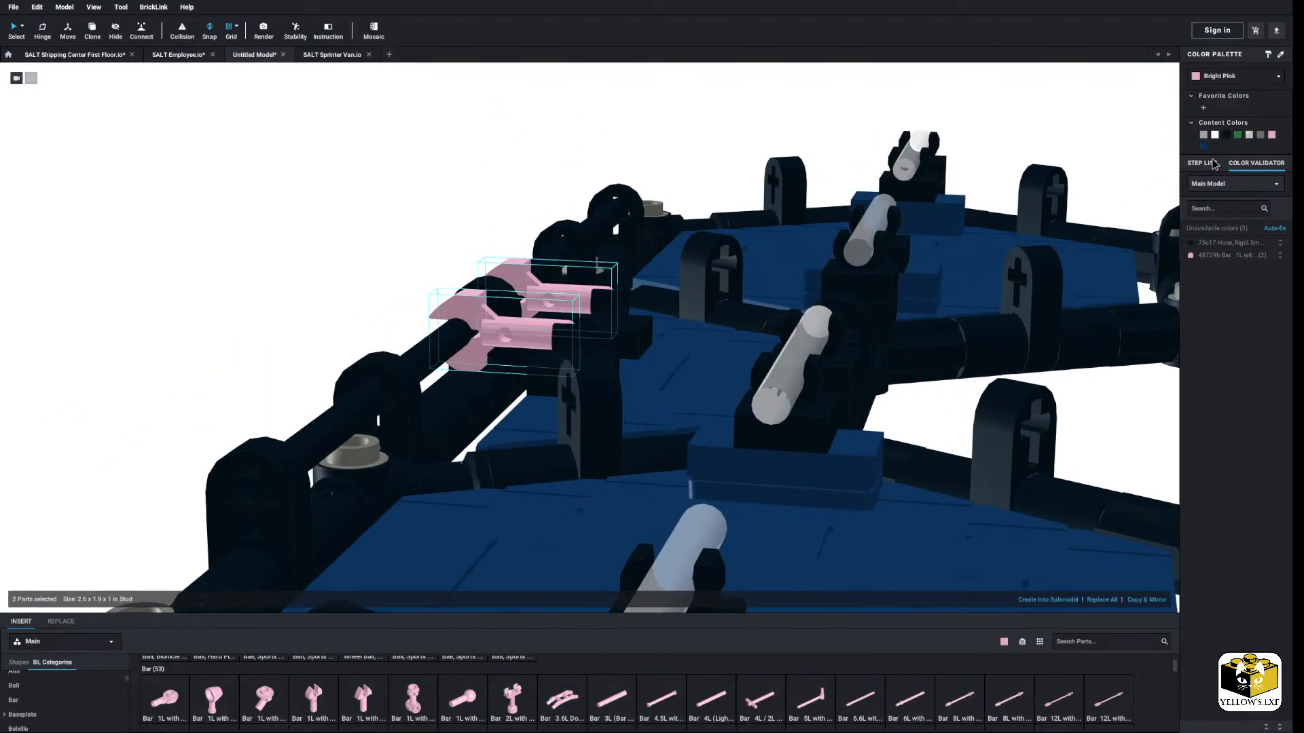
click(1230, 137)
click(285, 196)
Step: Move the half-hexagon panel together with its two O-clip tiles slightly toward the hose edge, and check the linked frames as a whole
mouse_move(286, 196)
right_down()
mouse_move(279, 212)
mouse_move(312, 206)
mouse_move(286, 221)
right_up()
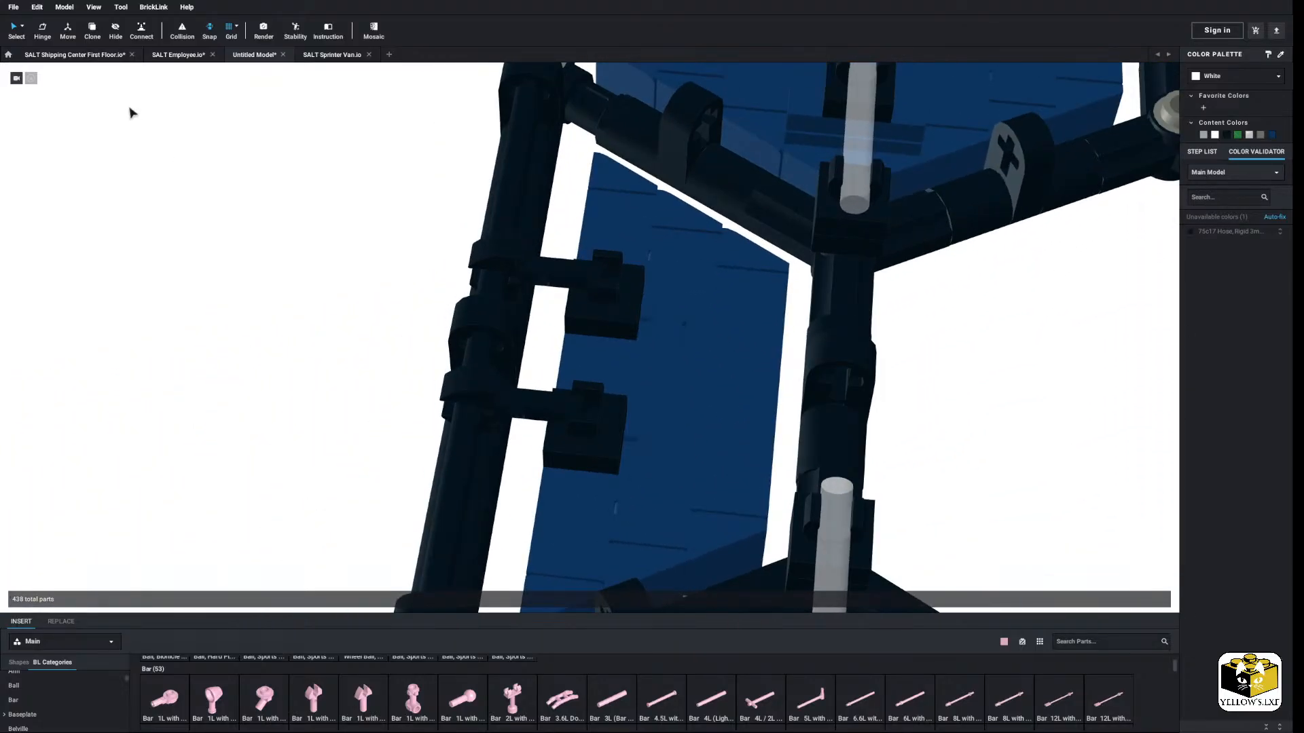
click(675, 367)
shift+click(611, 305)
shift+click(601, 424)
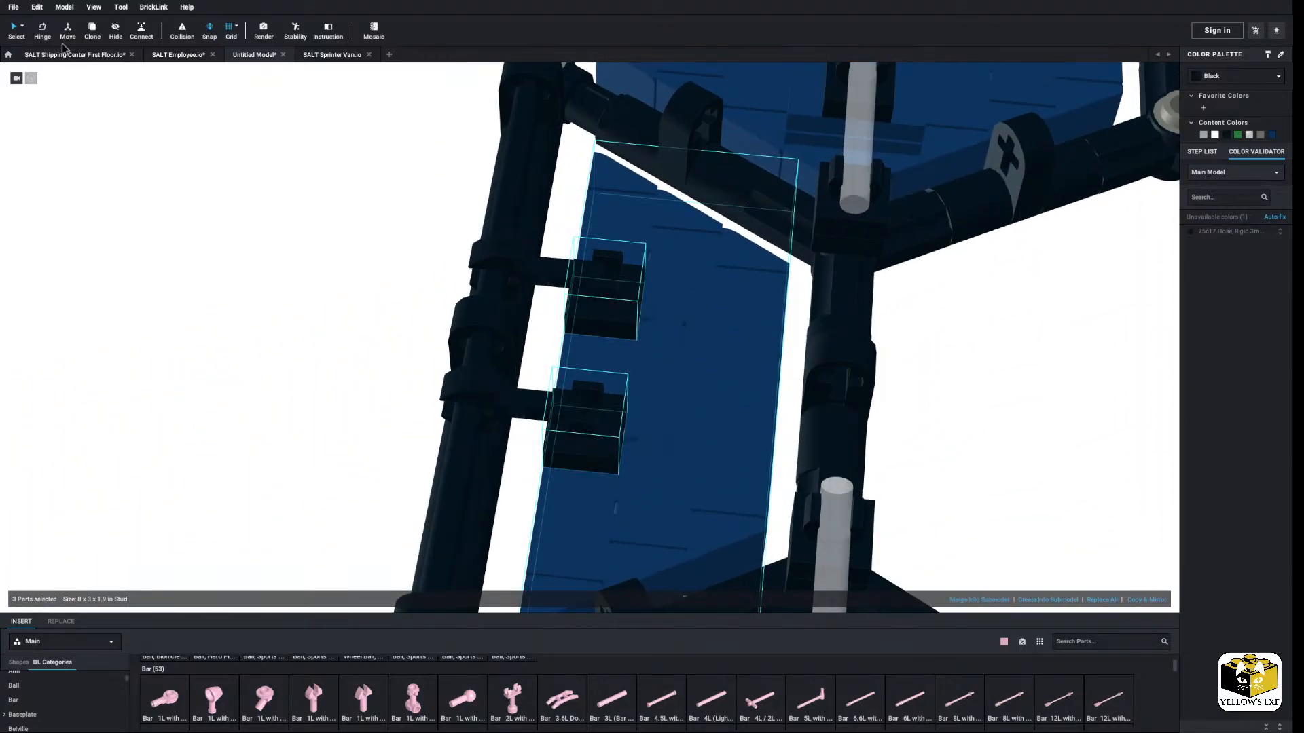
click(67, 32)
drag(624, 399, 613, 400)
click(285, 327)
scroll(286, 328, down, 5)
right_drag(285, 327, 327, 441)
scroll(329, 438, down, 3)
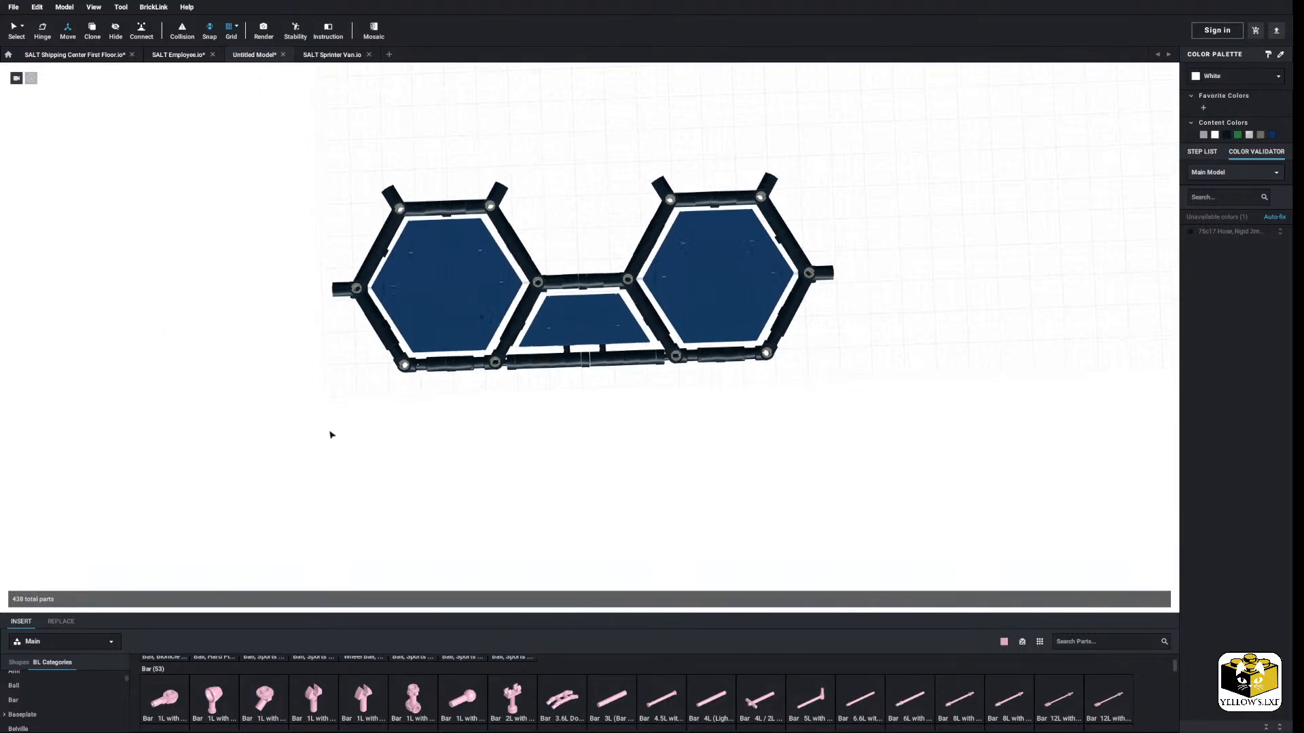
Step: Recolour three of the trans-clear bars behind the two hexagon panels black and check the frames from the front
right_drag(258, 357, 323, 315)
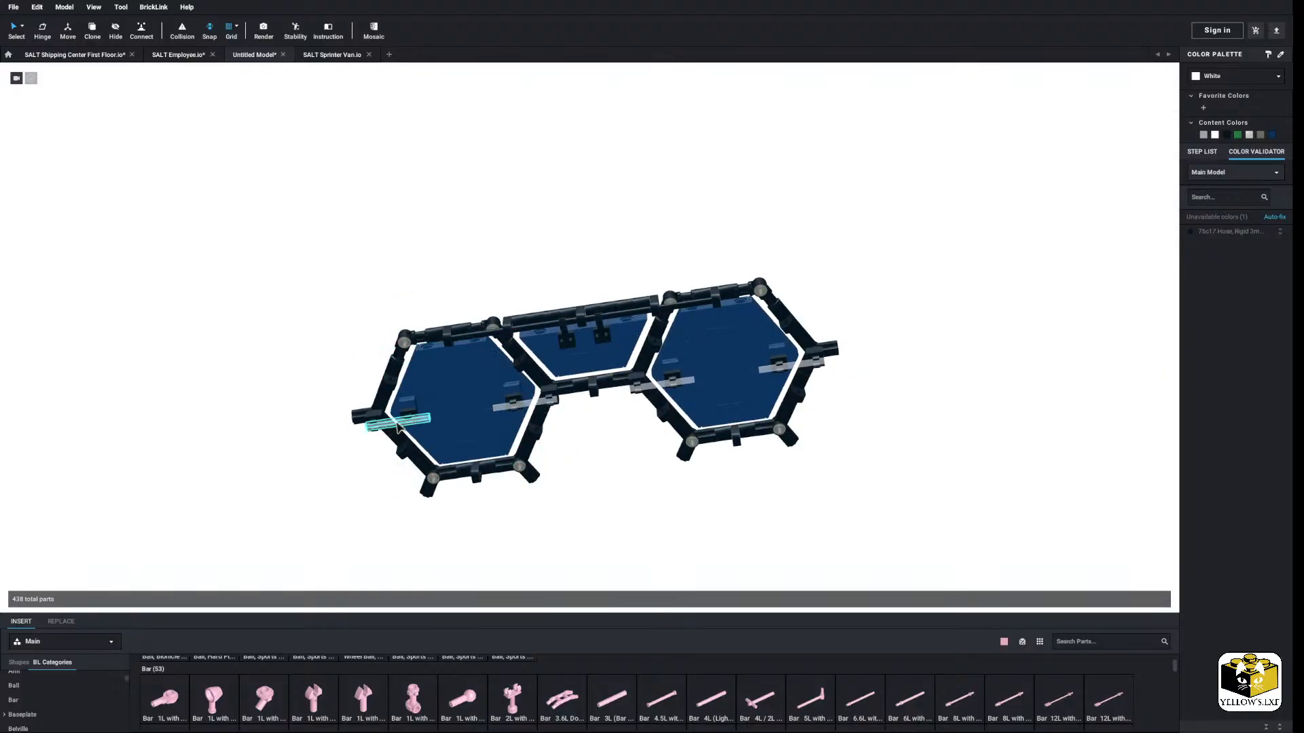
click(798, 367)
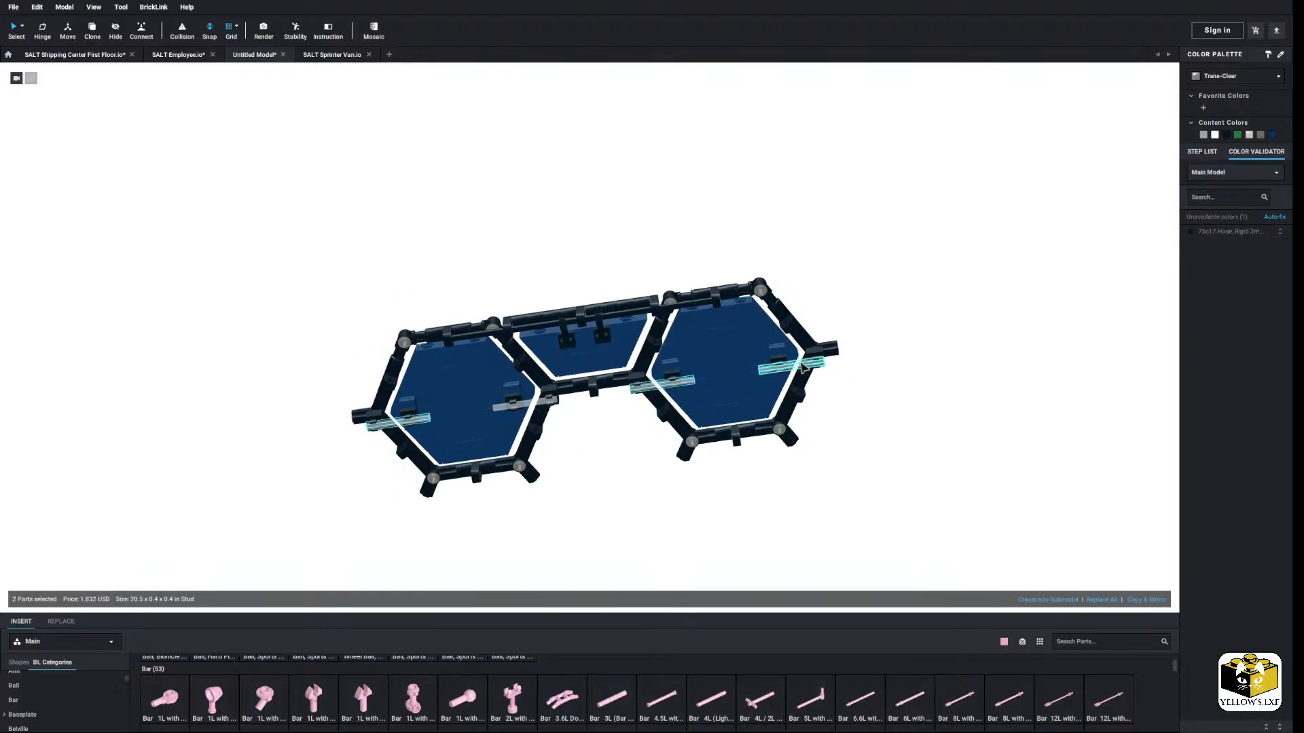
click(1226, 135)
click(991, 370)
scroll(792, 462, down, 4)
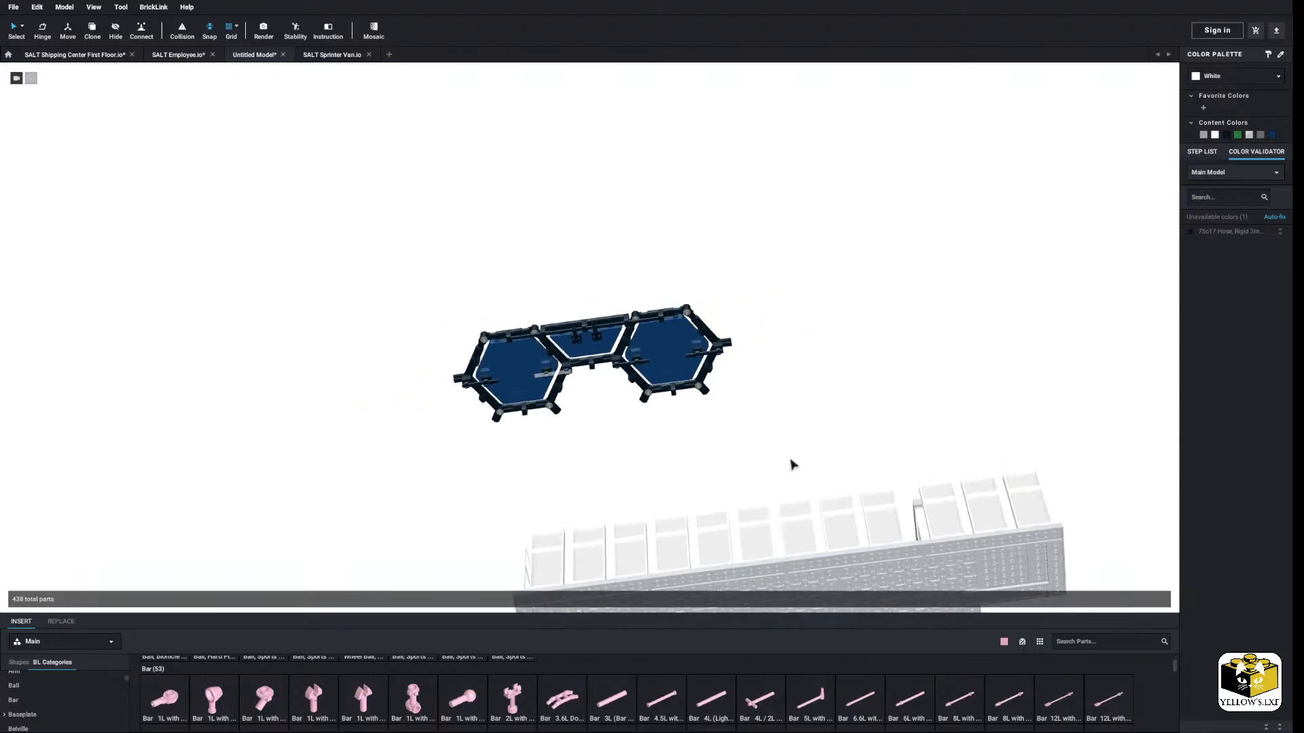
right_drag(792, 462, 803, 539)
scroll(773, 485, up, 4)
scroll(774, 490, up, 5)
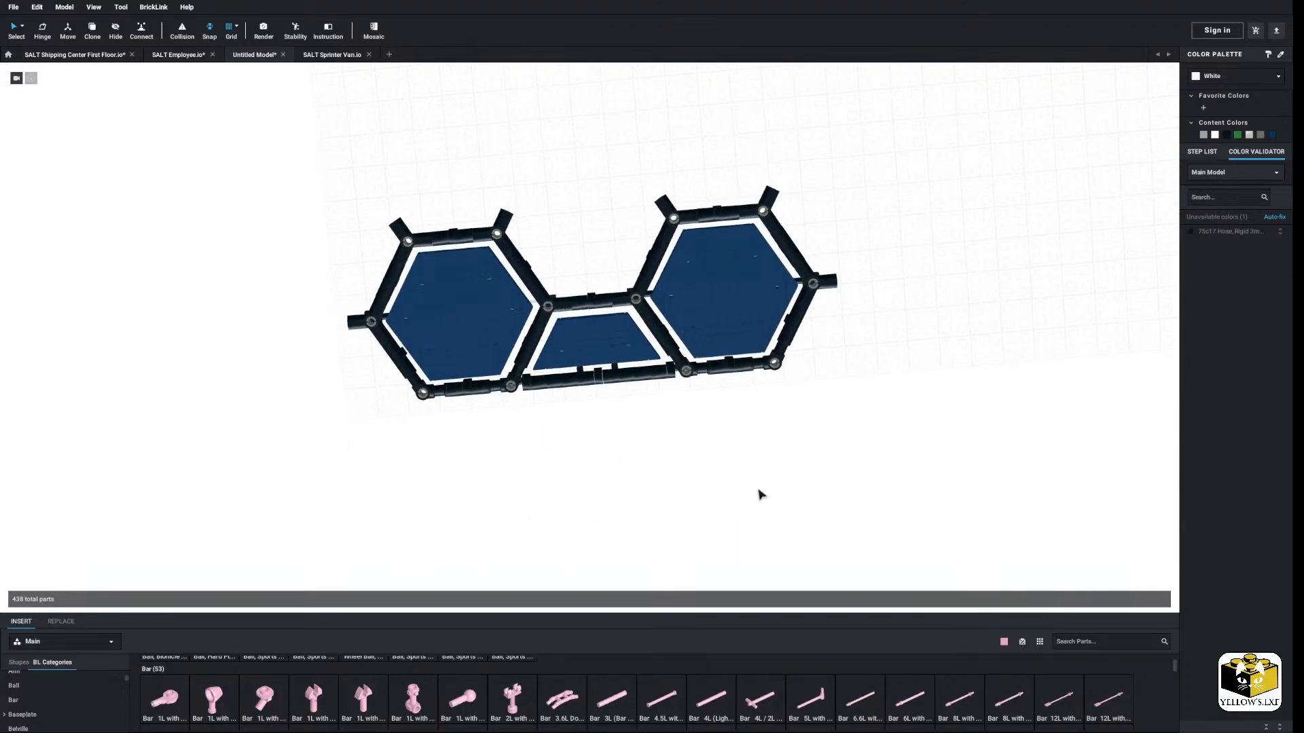
scroll(718, 502, down, 3)
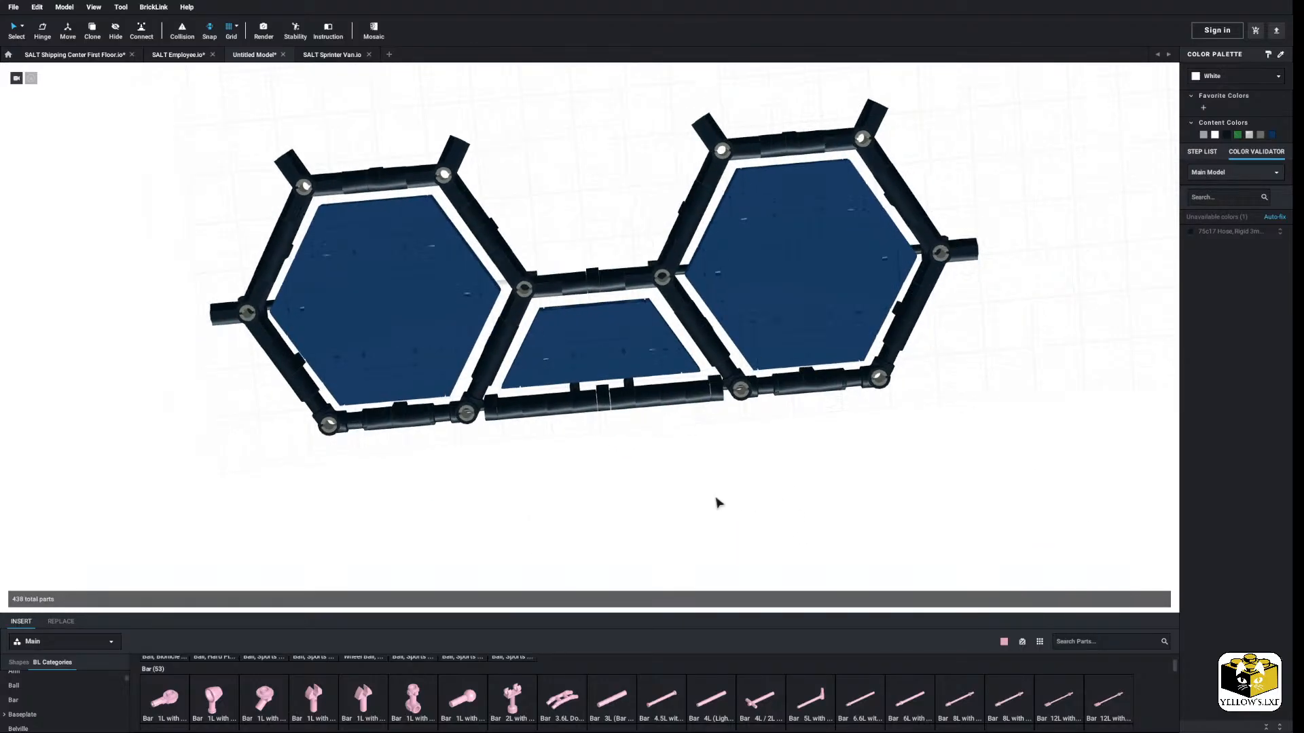
right_drag(715, 501, 747, 512)
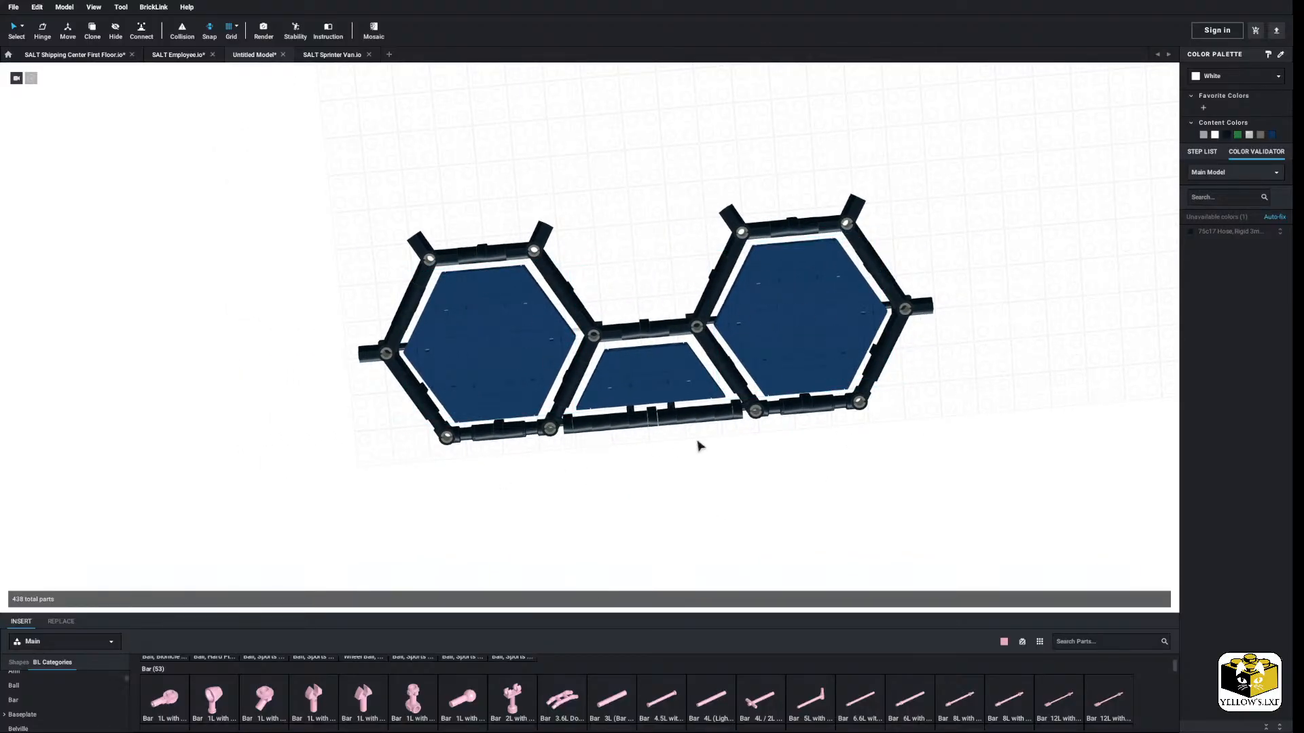
Step: Try standing the whole linked frame assembly upright in front of the building's window wall to judge its fit
middle_drag(698, 441, 623, 453)
drag(899, 170, 156, 568)
scroll(206, 484, down, 3)
middle_drag(225, 463, 256, 510)
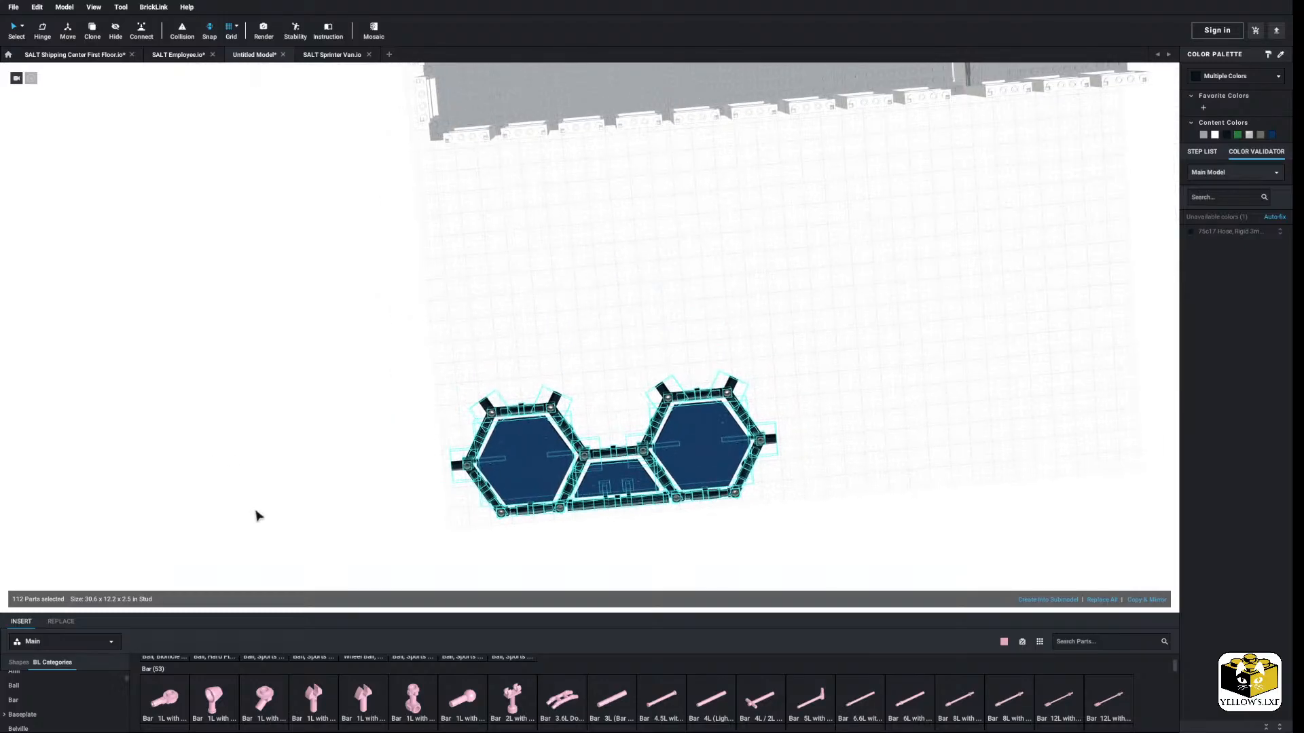
right_drag(256, 512, 326, 455)
drag(520, 390, 512, 288)
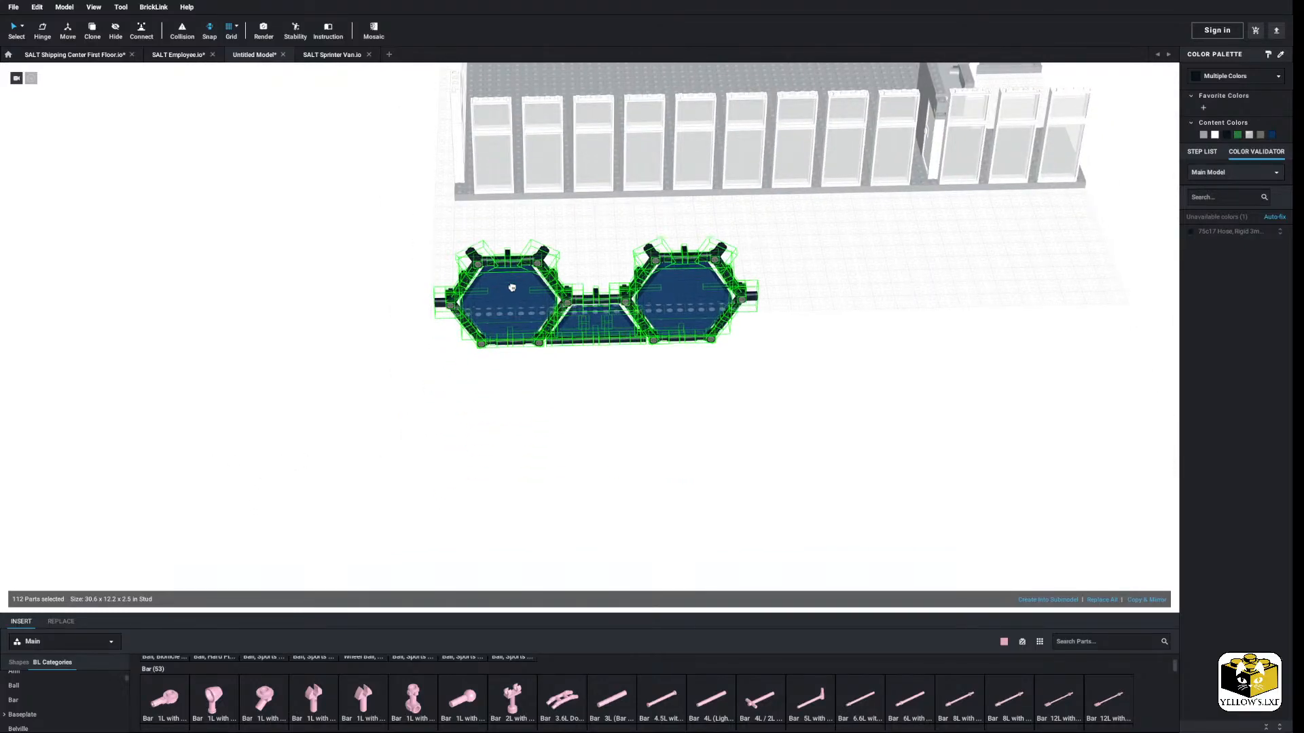
right_drag(512, 288, 500, 149)
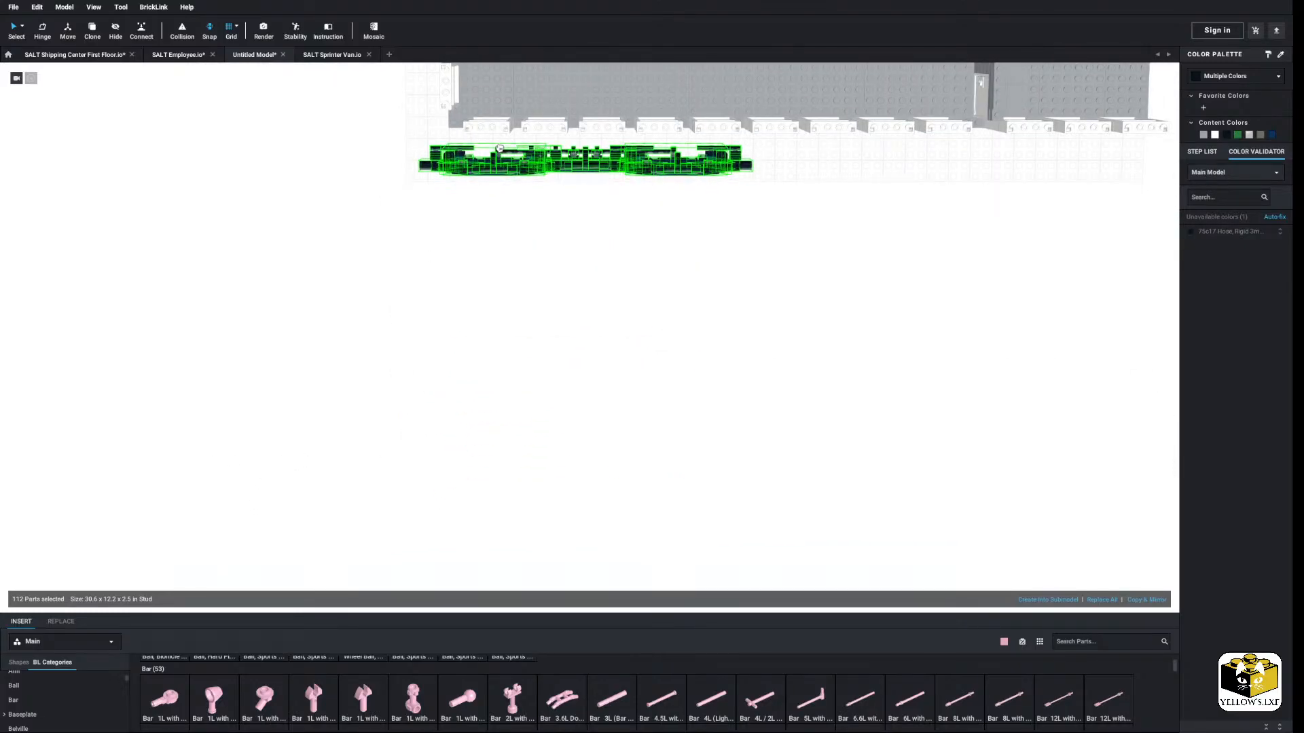
drag(500, 148, 503, 144)
mouse_move(536, 292)
right_down()
mouse_move(563, 265)
mouse_move(516, 279)
mouse_move(550, 268)
mouse_move(536, 291)
mouse_move(577, 267)
mouse_move(542, 271)
right_up()
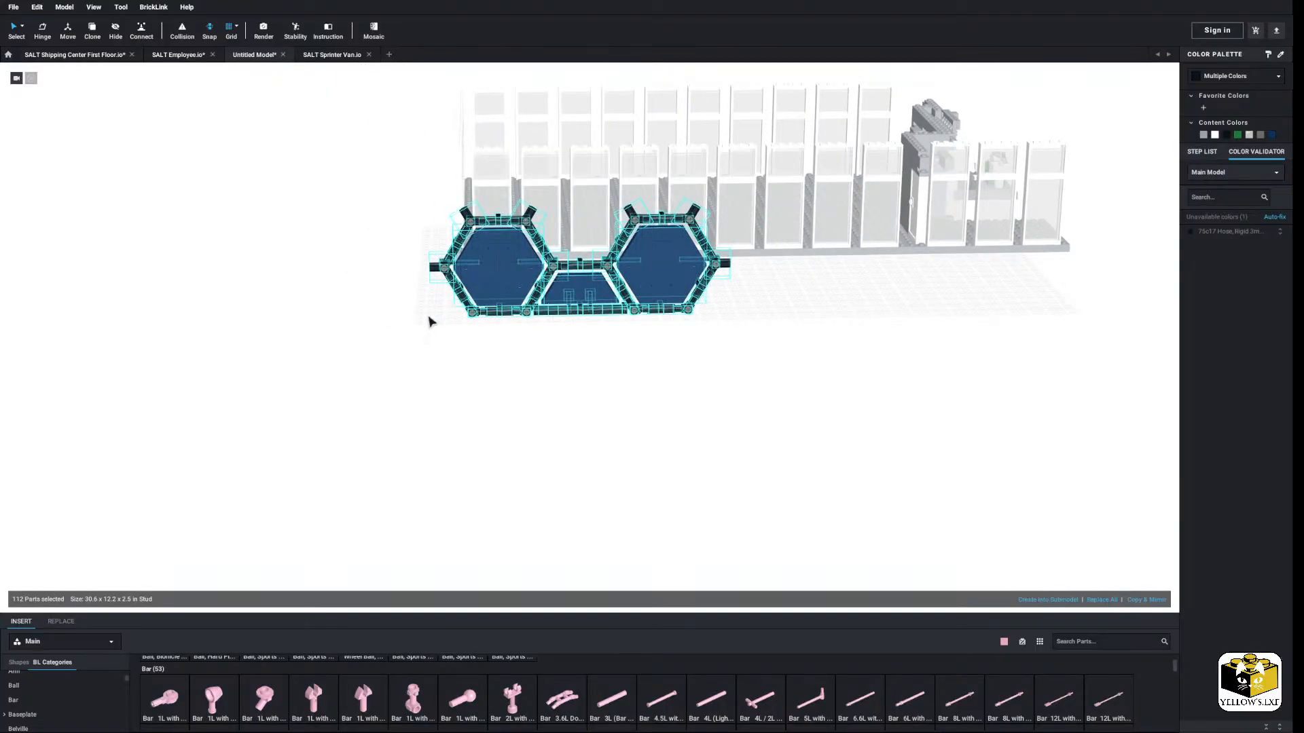
mouse_move(425, 343)
right_down()
mouse_move(425, 358)
mouse_move(425, 340)
right_up()
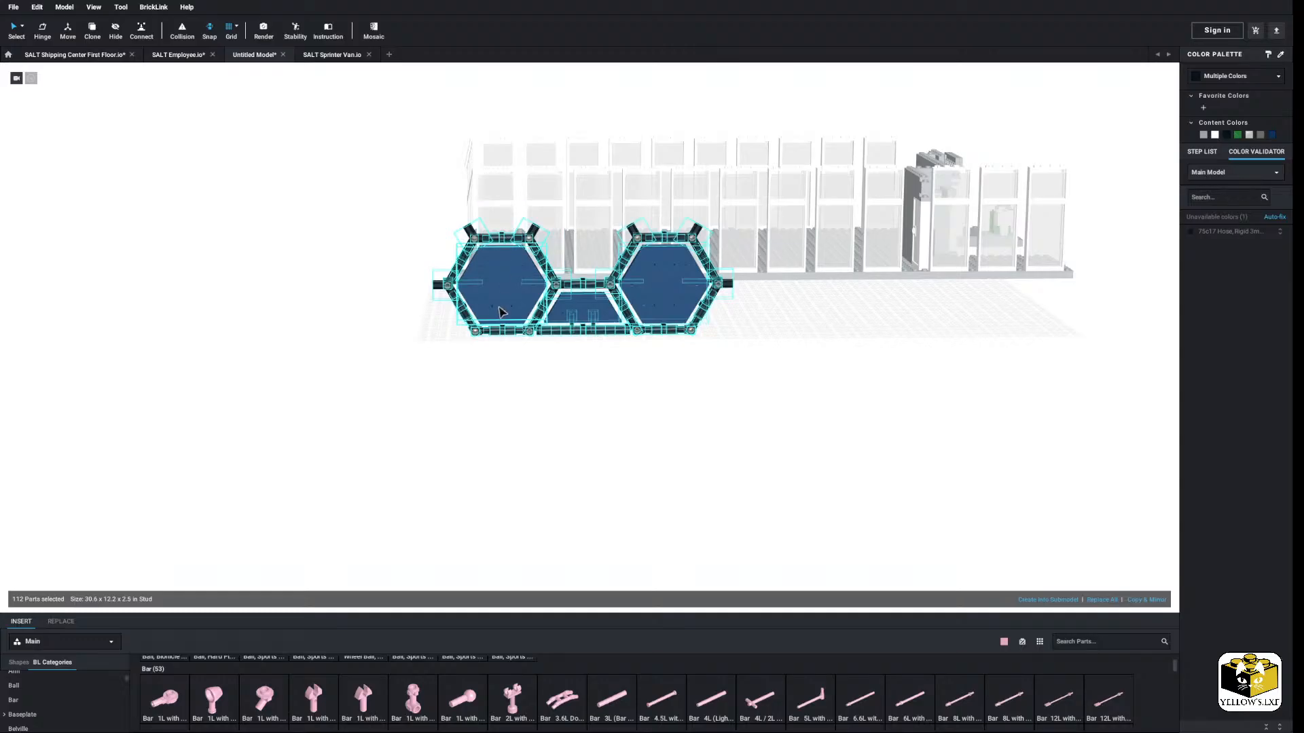
right_drag(501, 344, 504, 369)
right_drag(498, 211, 588, 397)
click(487, 383)
Step: Copy the right hexagon frame with its panel, excluding the half-hexagon panel, and place the duplicate apart from the linked frames
right_drag(488, 383, 422, 357)
middle_drag(421, 354, 412, 318)
scroll(412, 319, up, 3)
middle_drag(514, 353, 465, 376)
drag(744, 131, 502, 443)
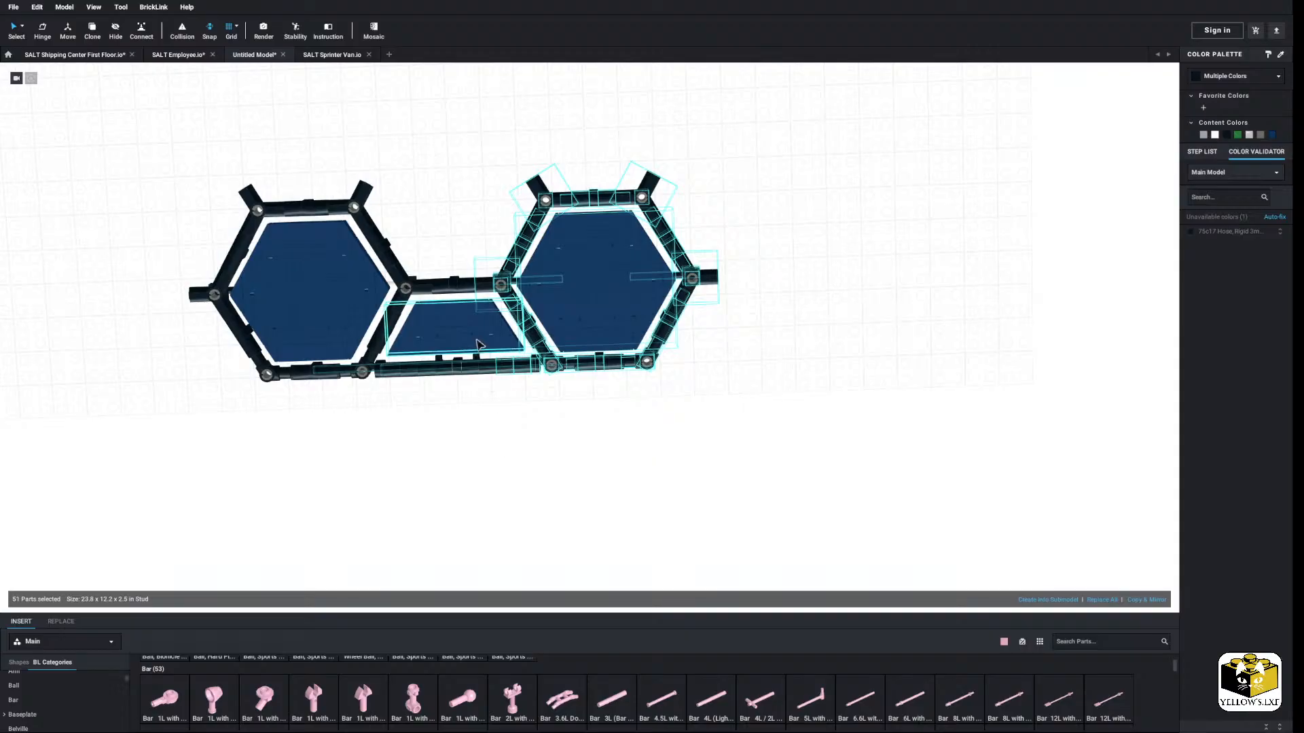
ctrl+click(476, 340)
right_click(573, 322)
click(587, 330)
click(852, 359)
middle_drag(839, 361, 701, 377)
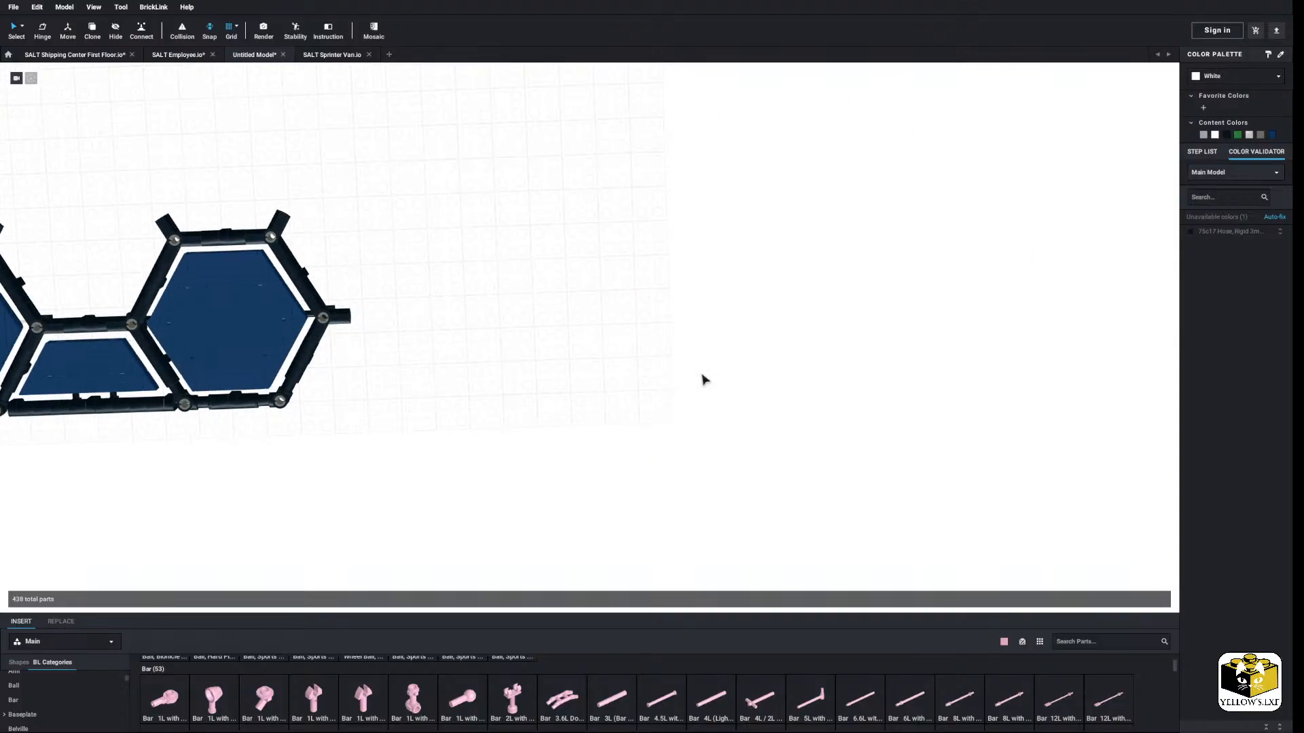
right_click(702, 374)
click(716, 408)
click(602, 387)
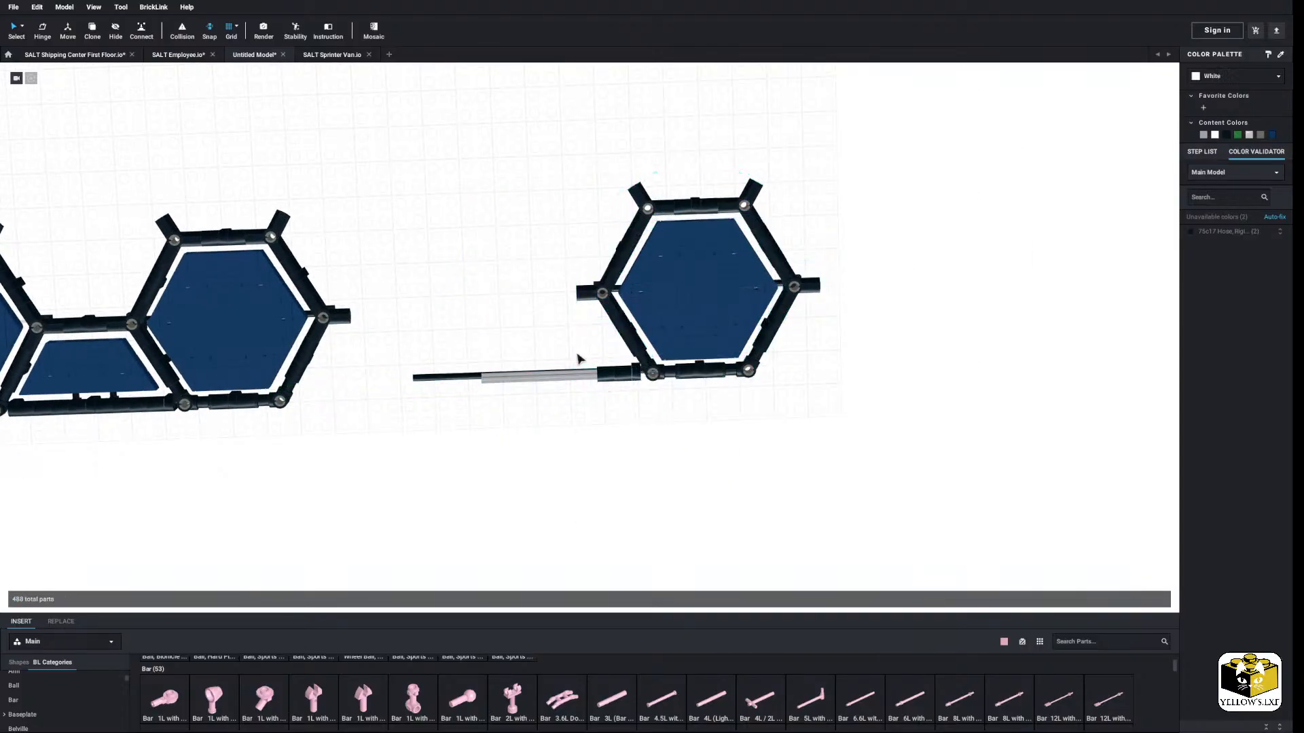
Step: Delete the leftover hose and connector pieces that were copied along with the duplicate hexagon
click(617, 393)
right_click(618, 395)
click(645, 422)
scroll(644, 422, up, 3)
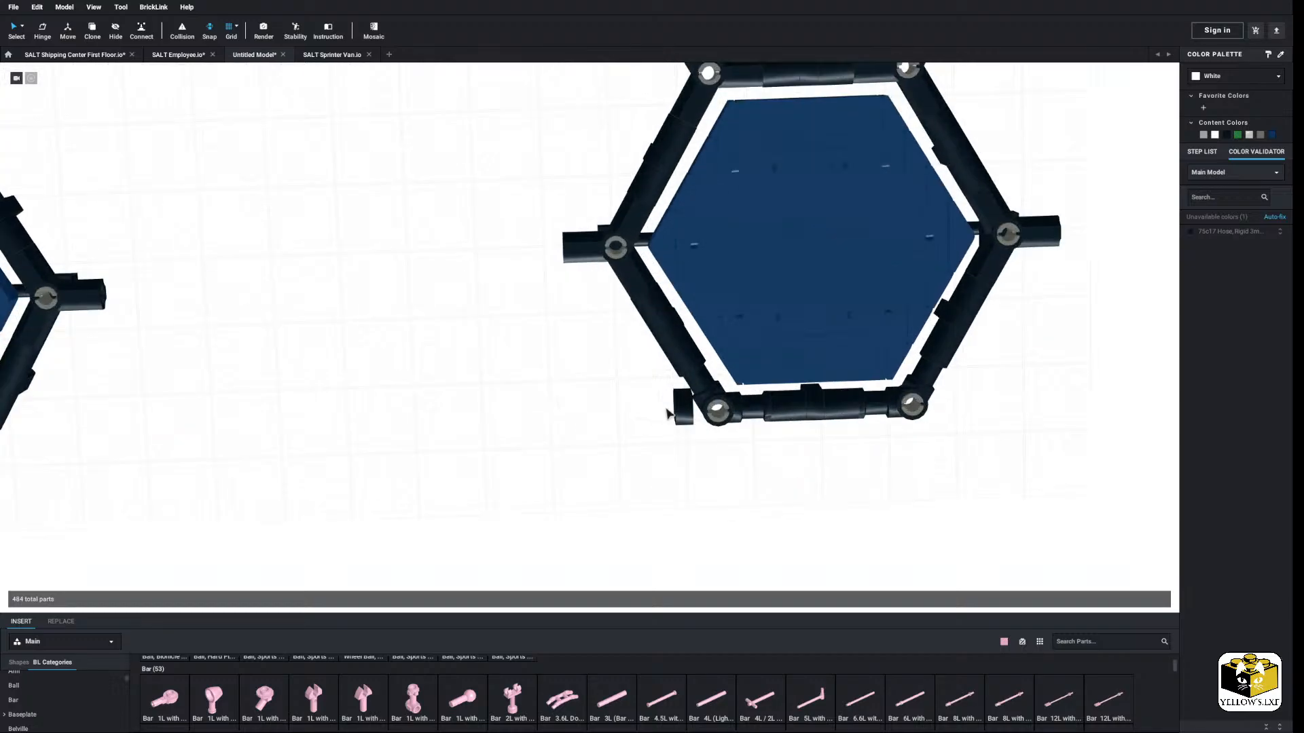
right_click(679, 424)
click(706, 451)
scroll(706, 451, down, 1)
Step: Release the duplicate hexagon's dark blue panel submodel into individual parts
click(732, 320)
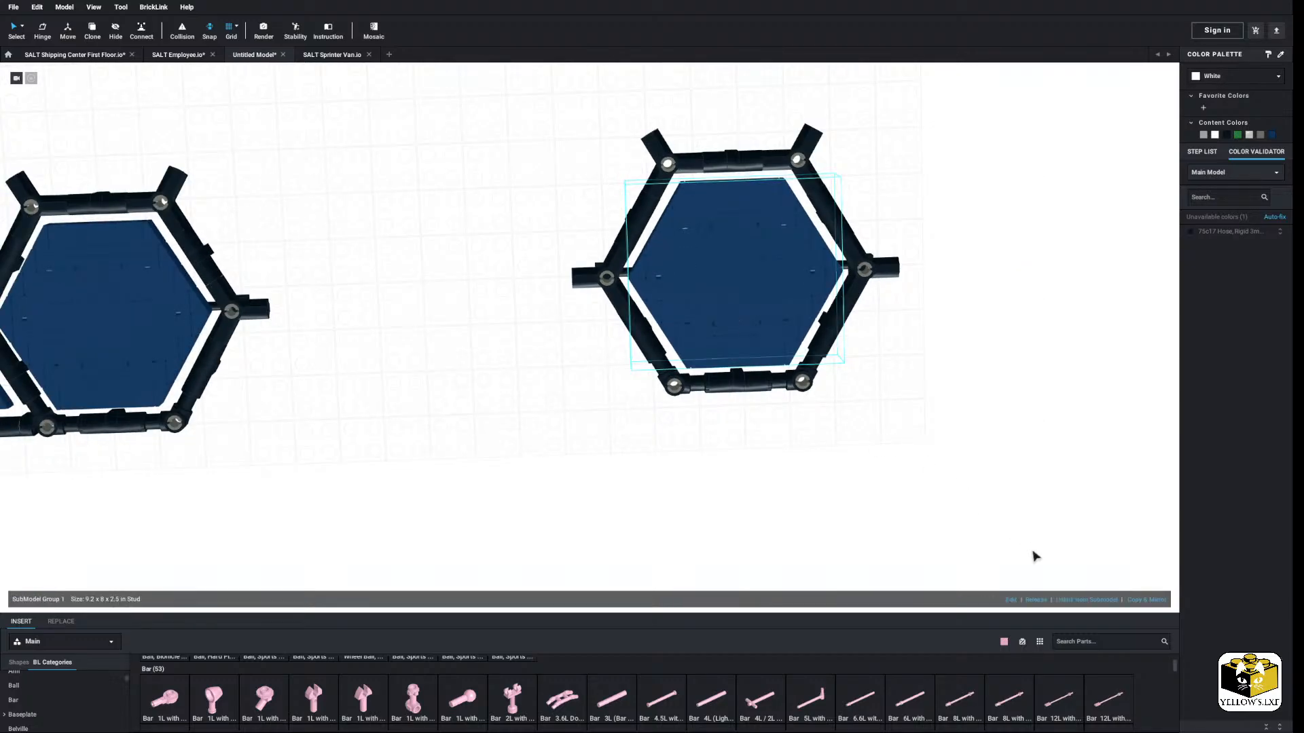
click(1030, 601)
click(921, 523)
middle_drag(921, 523, 822, 546)
right_drag(773, 521, 768, 502)
middle_drag(728, 496, 746, 509)
right_drag(733, 512, 739, 523)
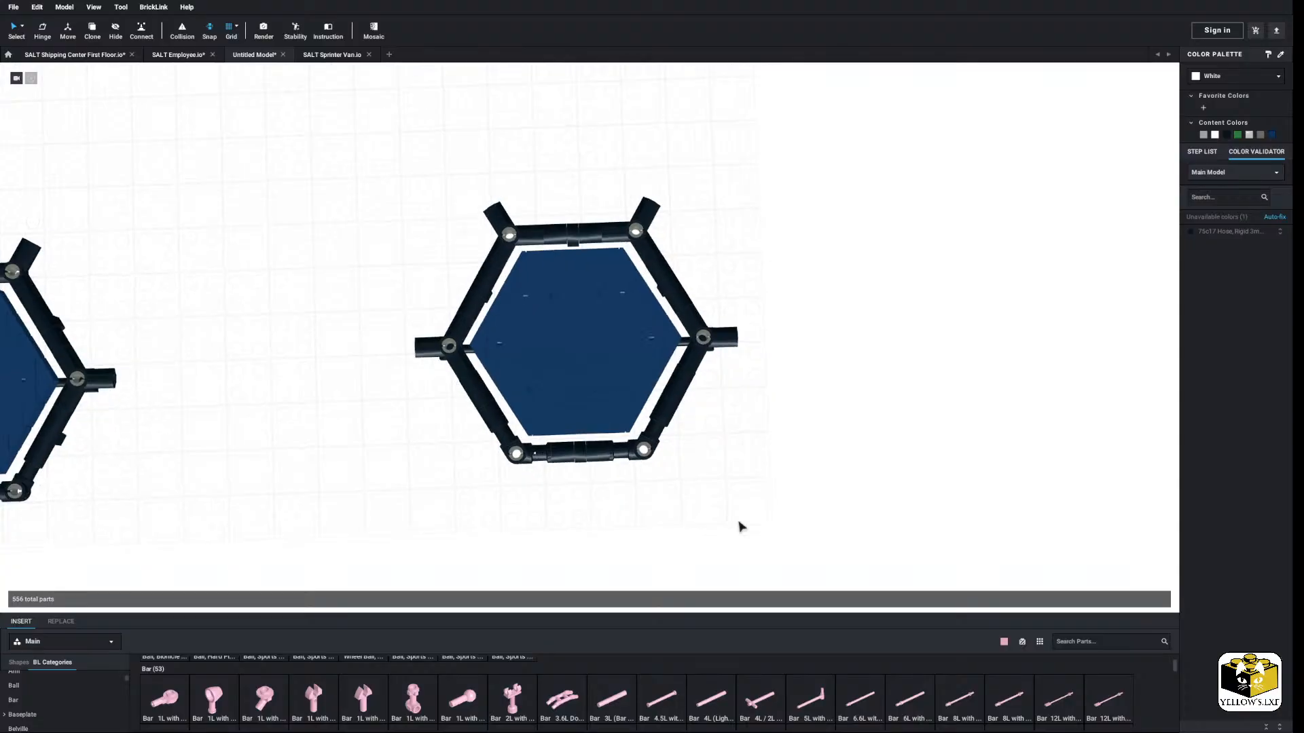
Step: Delete one Technic Liftarm Thick 1 x 1 spacer from each of the duplicate hexagon's upper and lower edges
scroll(739, 521, up, 2)
click(589, 187)
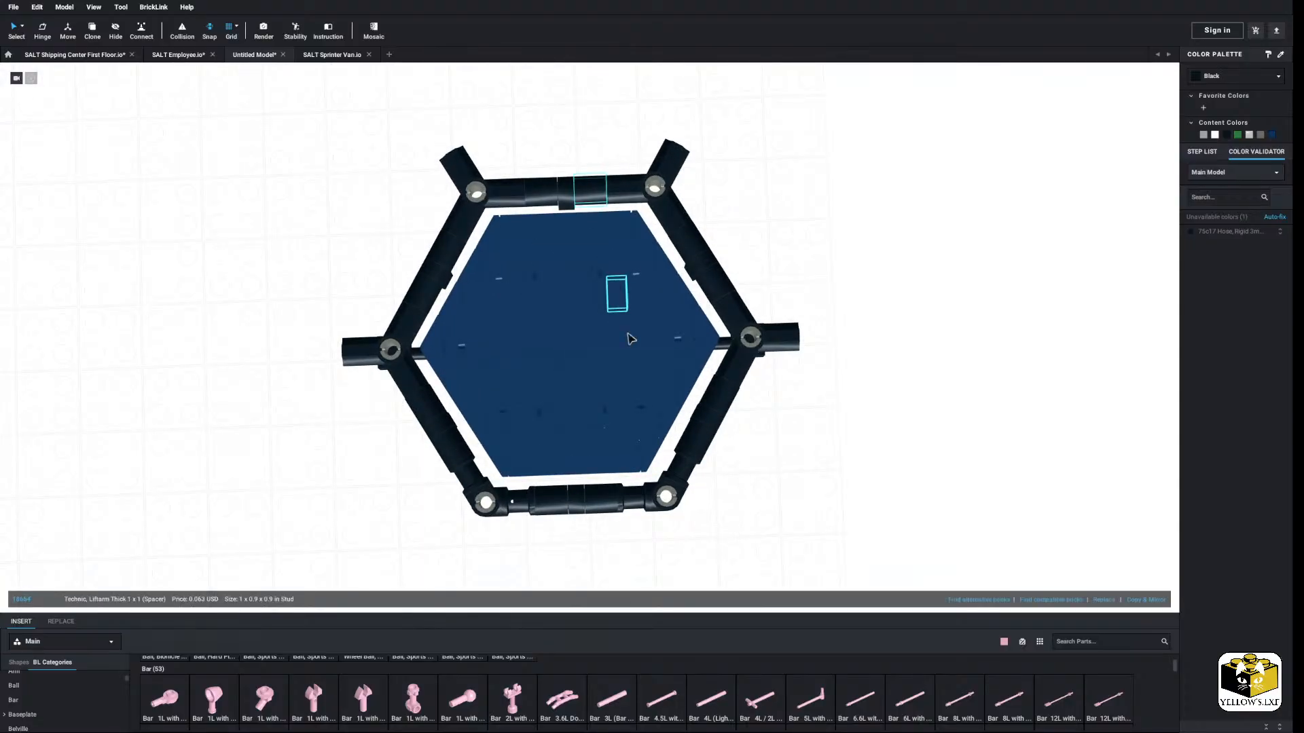
ctrl+click(613, 506)
right_click(613, 506)
click(626, 546)
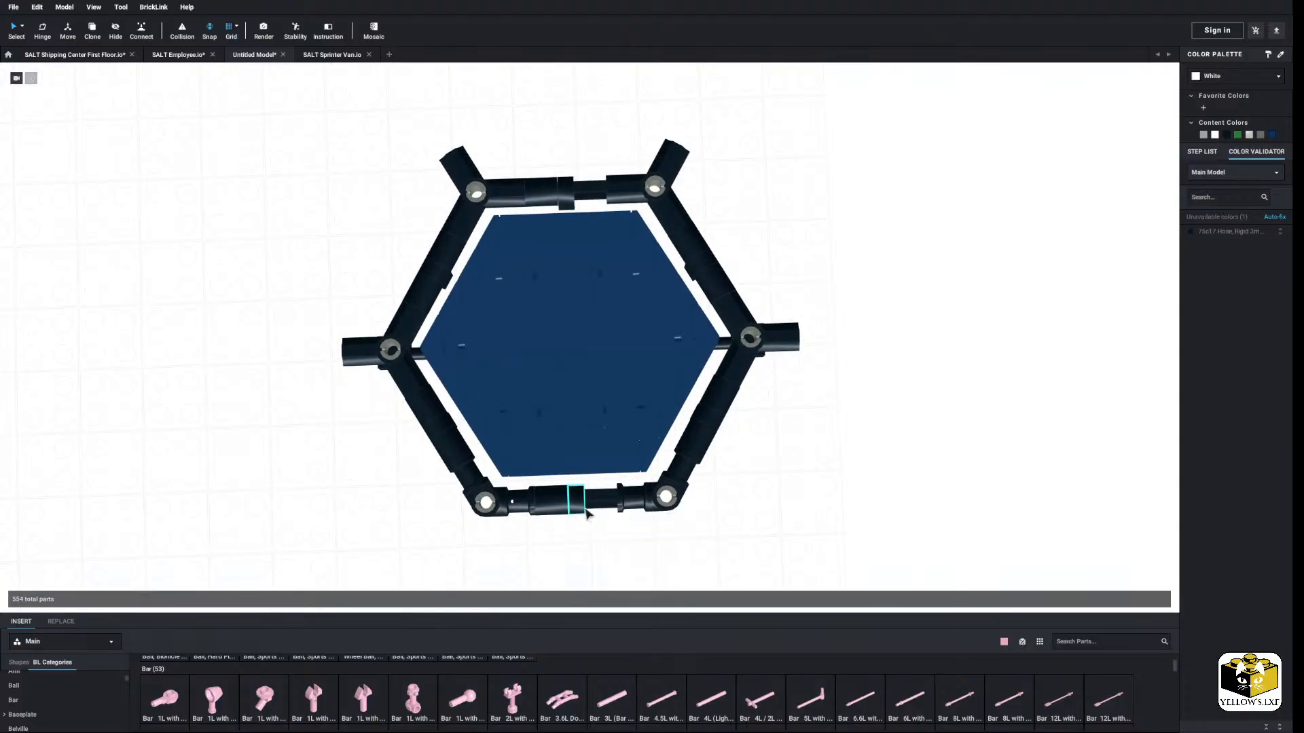
Step: Slide the two centre pieces on the duplicate hexagon's upper and lower edges against the connectors on its right half
drag(569, 195, 588, 196)
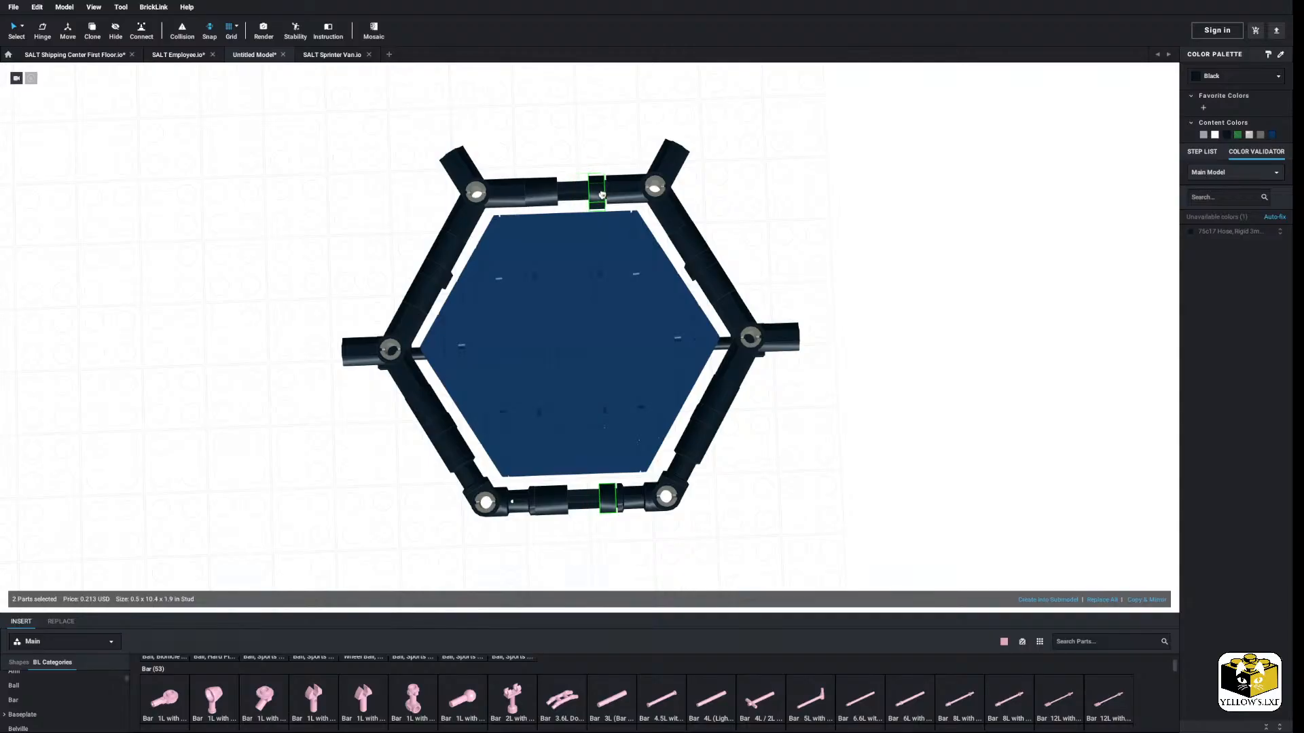
click(568, 163)
scroll(480, 184, down, 4)
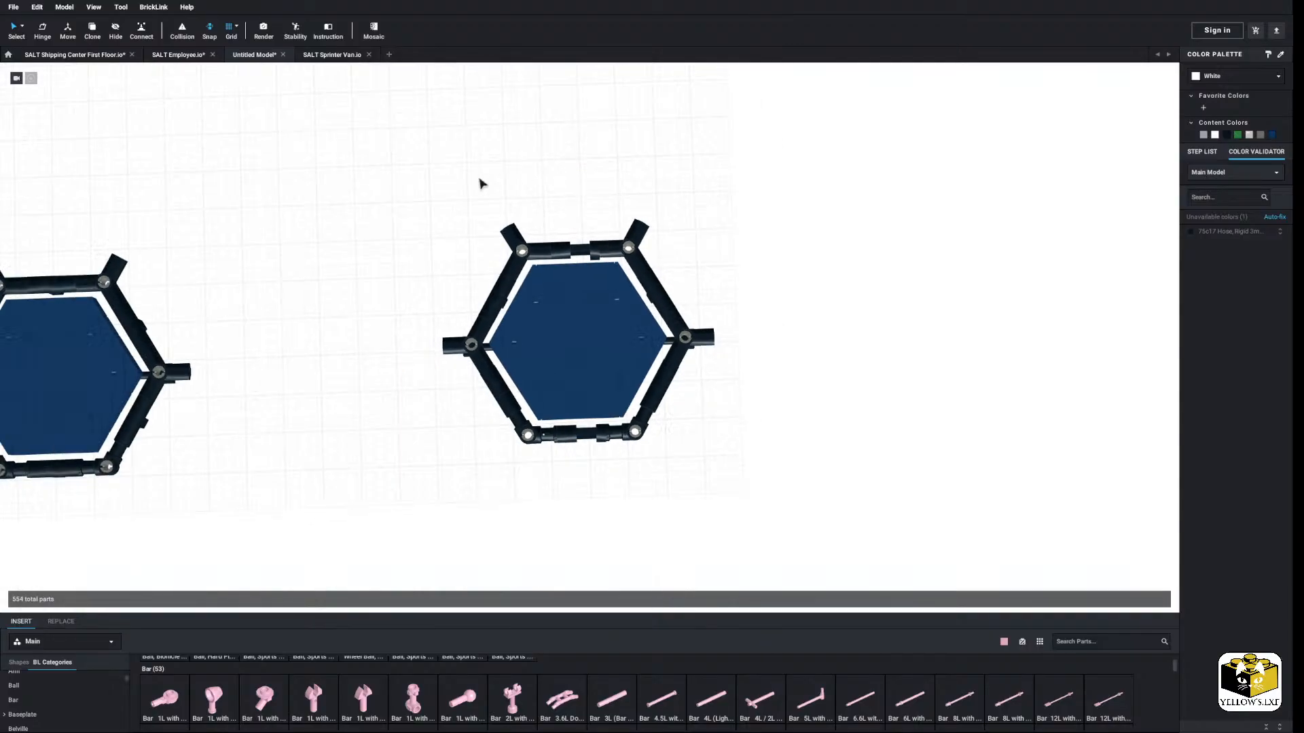
middle_drag(480, 183, 640, 192)
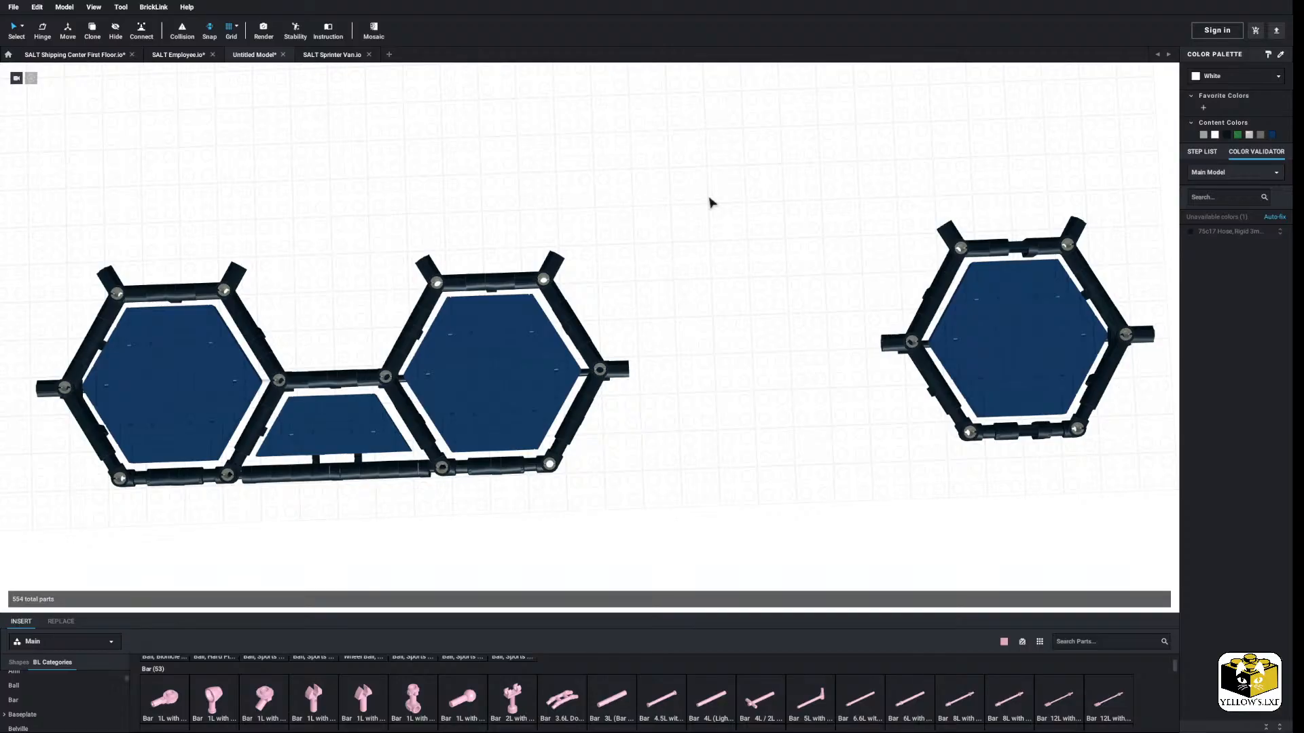
middle_drag(695, 204, 477, 213)
scroll(600, 207, up, 4)
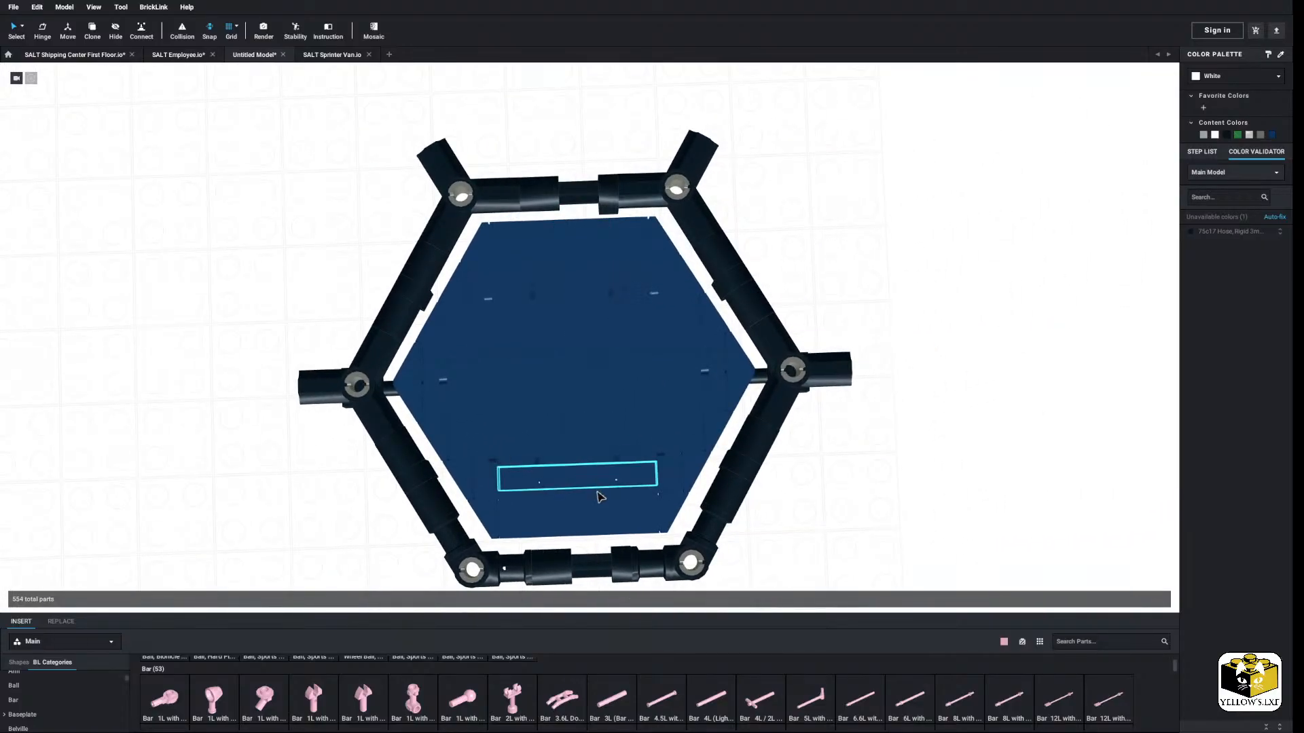
scroll(577, 339, down, 3)
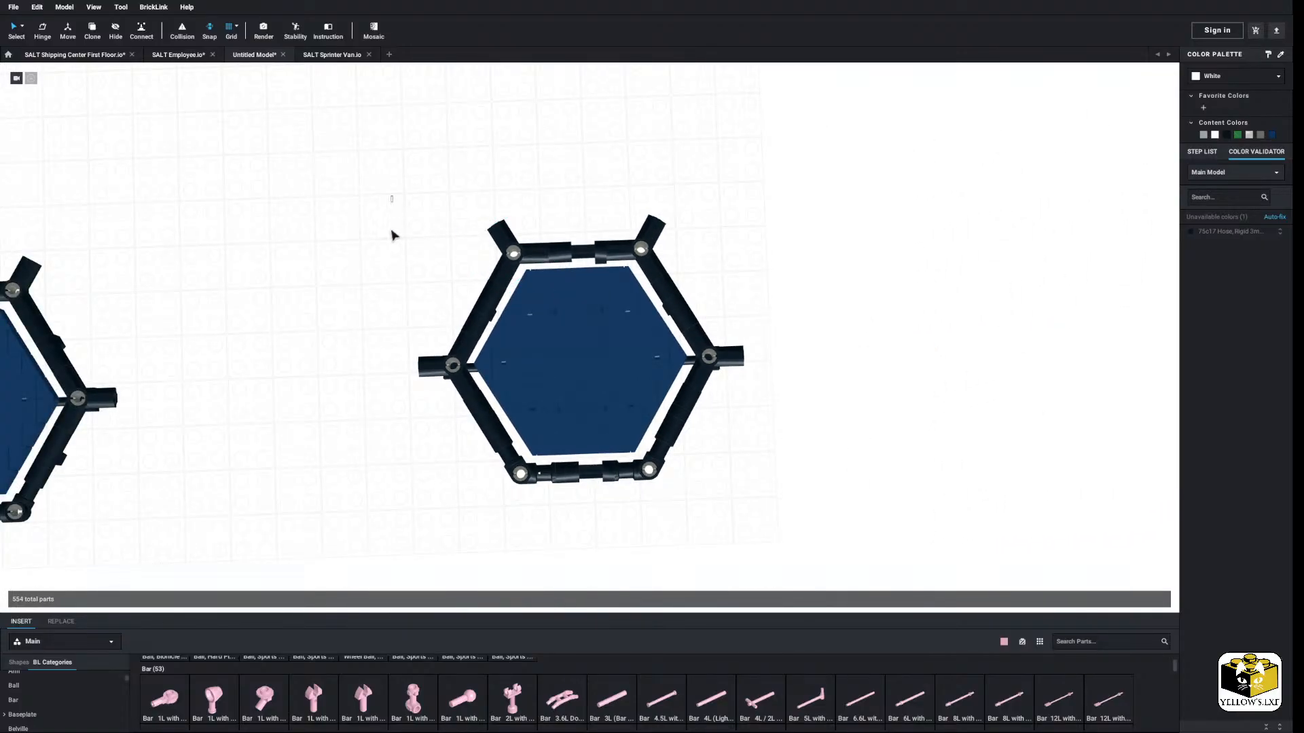
Step: Delete the left half of the duplicate hexagon, including its frame parts and panel parts
drag(393, 196, 561, 528)
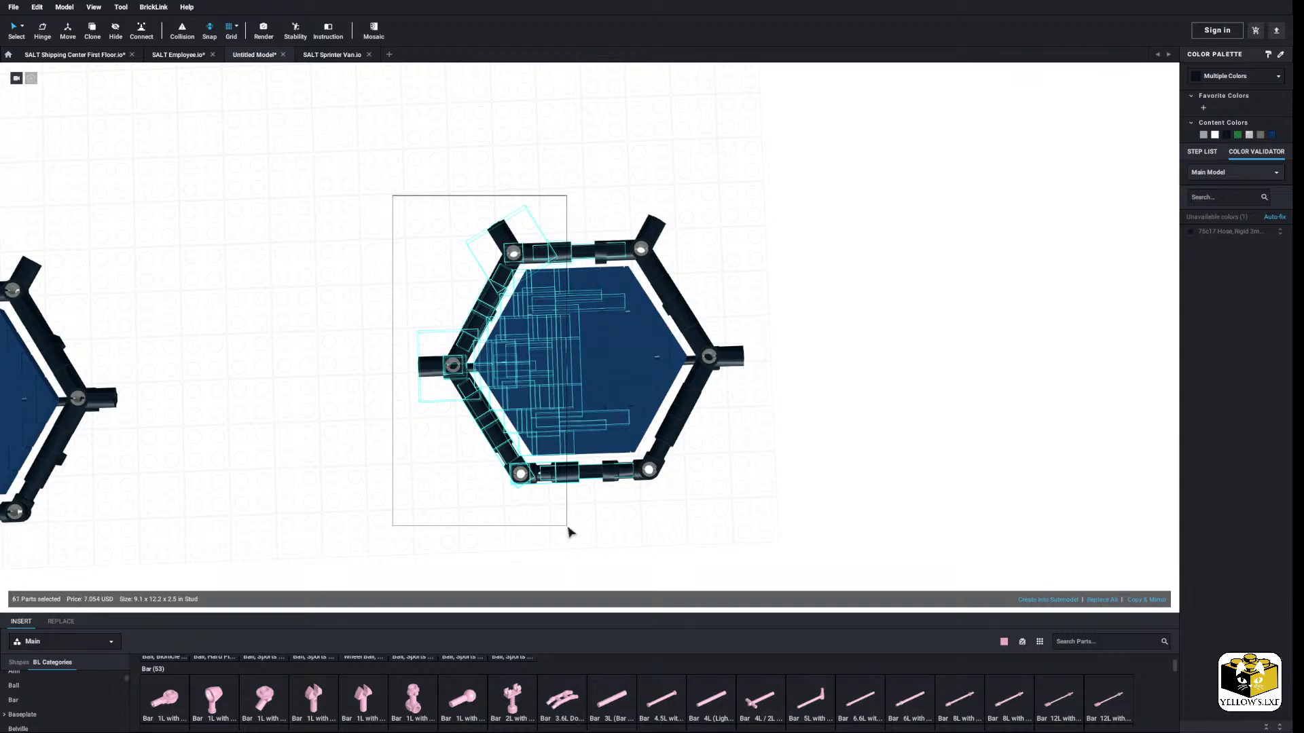
drag(568, 527, 567, 527)
right_click(565, 371)
click(592, 416)
Step: Delete the two dark blue parts protruding from the upper and lower arms of the remaining half panel
scroll(496, 395, up, 4)
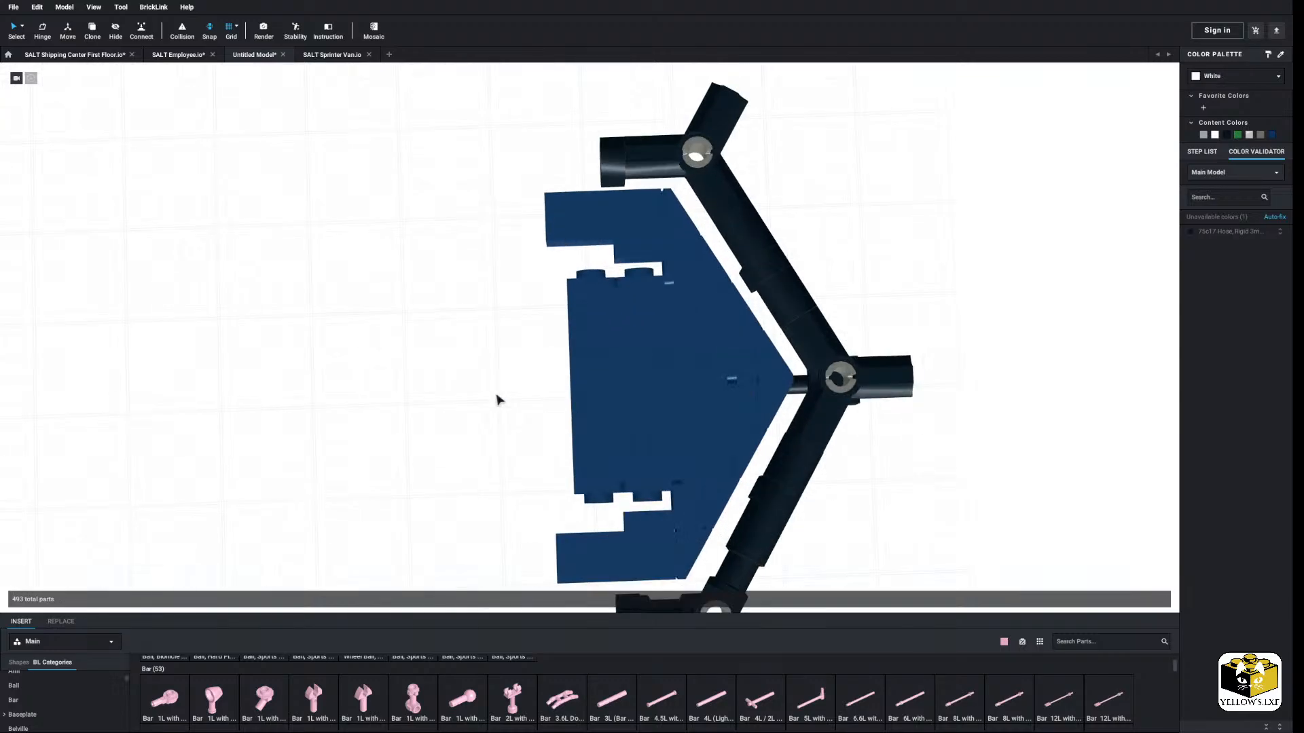
middle_drag(496, 399, 492, 381)
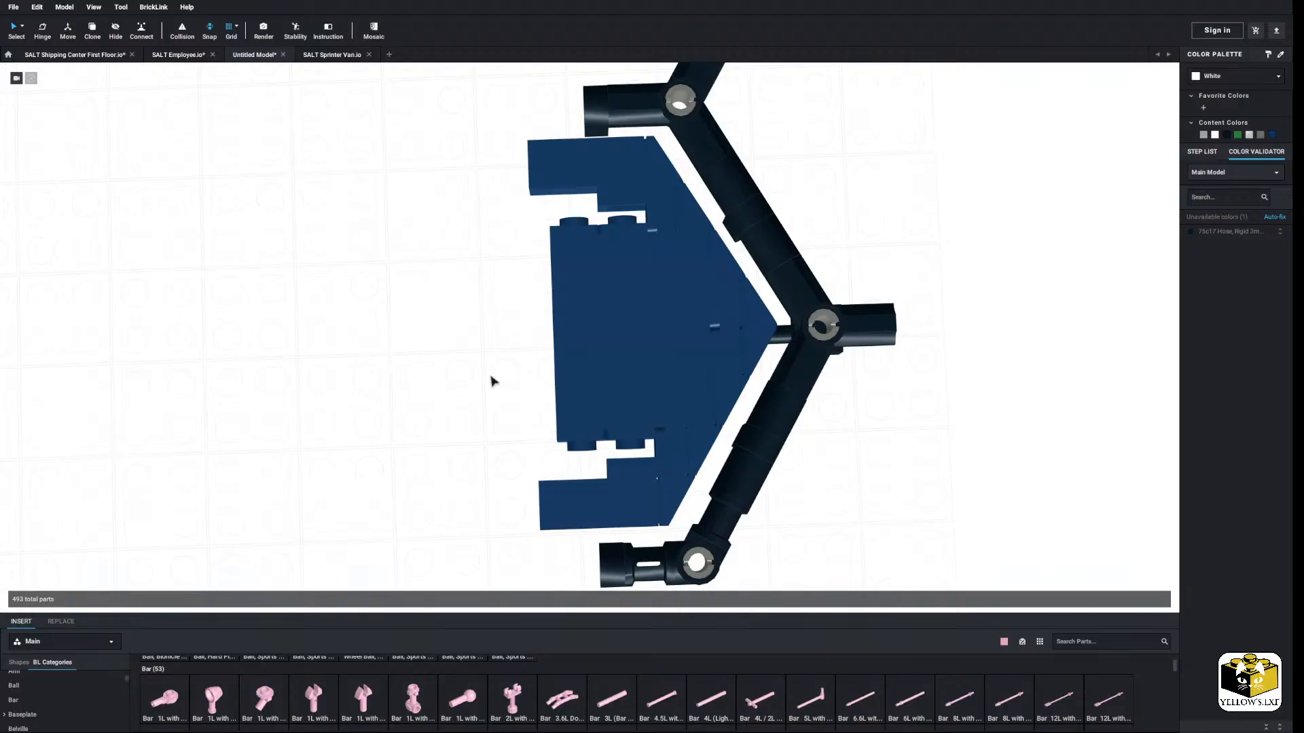
click(556, 499)
right_click(552, 183)
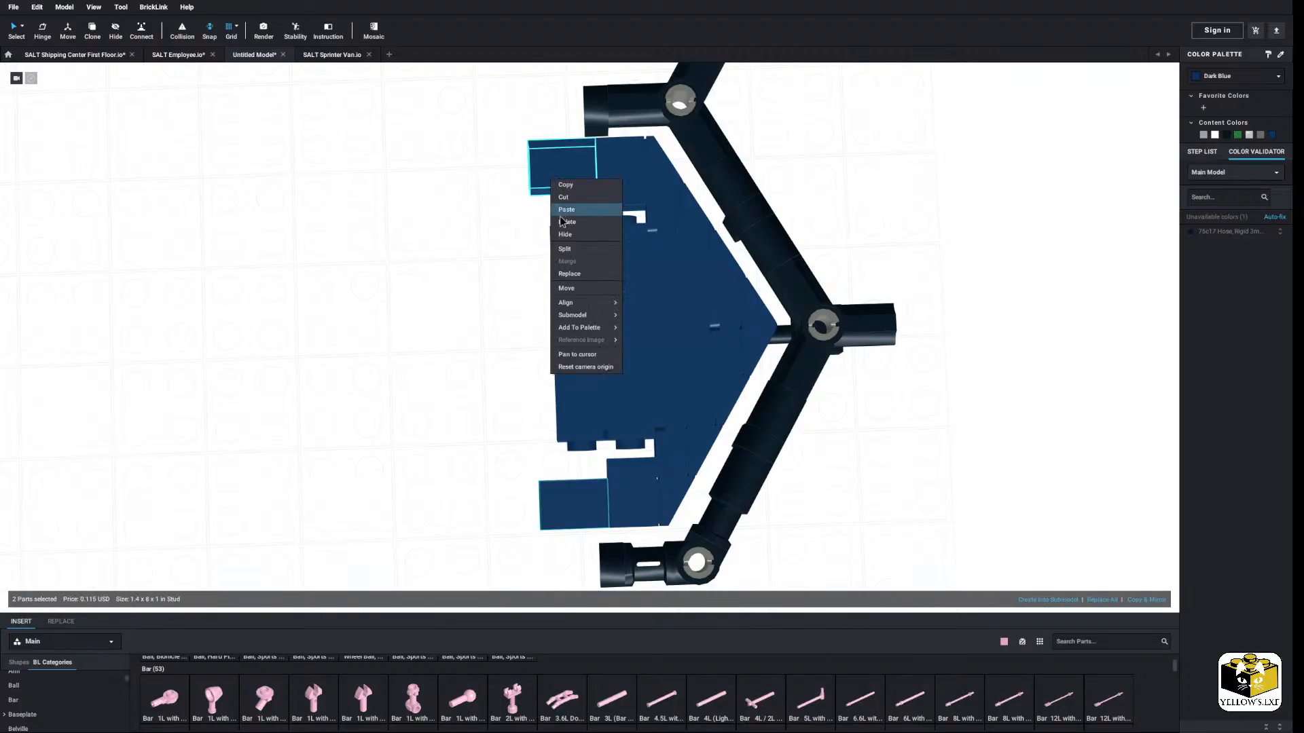
click(581, 224)
Step: Add a Plate 1 x 2 onto the exposed studs at both the upper and lower ends of the panel's central section
middle_drag(480, 239, 464, 282)
scroll(65, 699, down, 10)
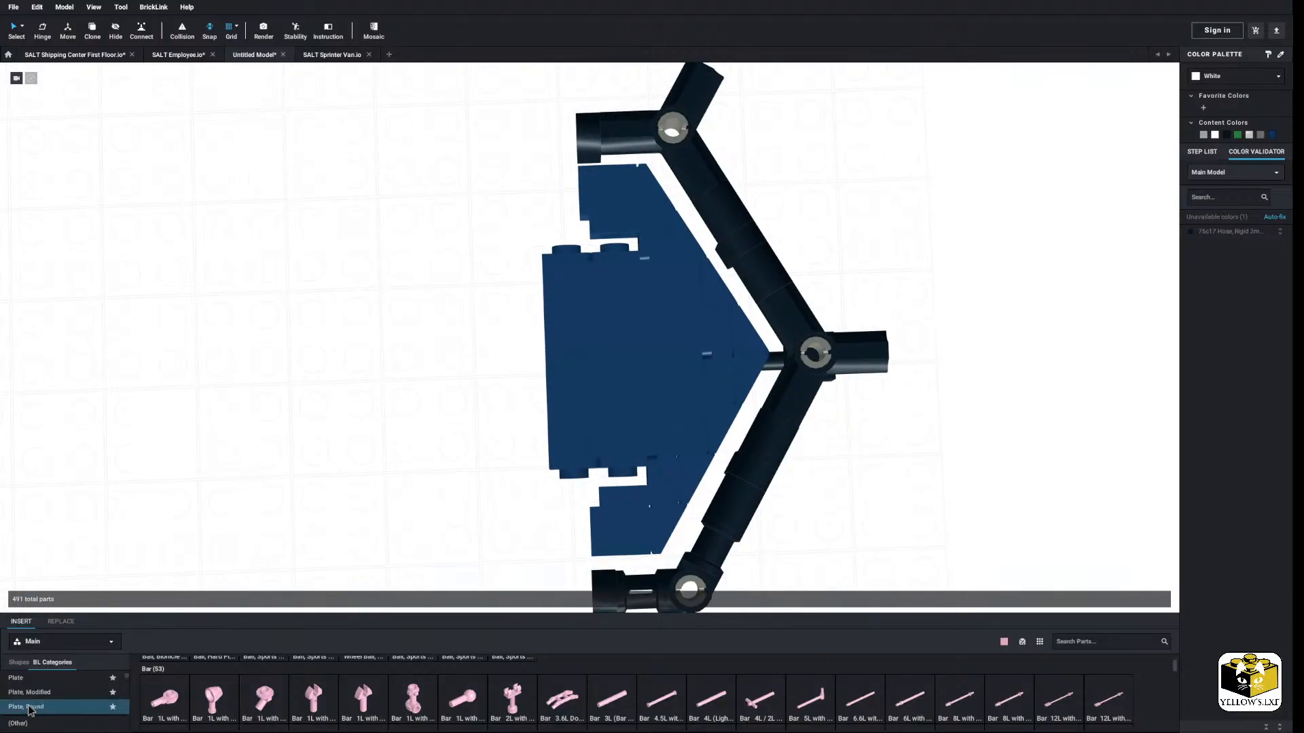
click(28, 679)
drag(286, 563, 589, 236)
drag(210, 693, 596, 484)
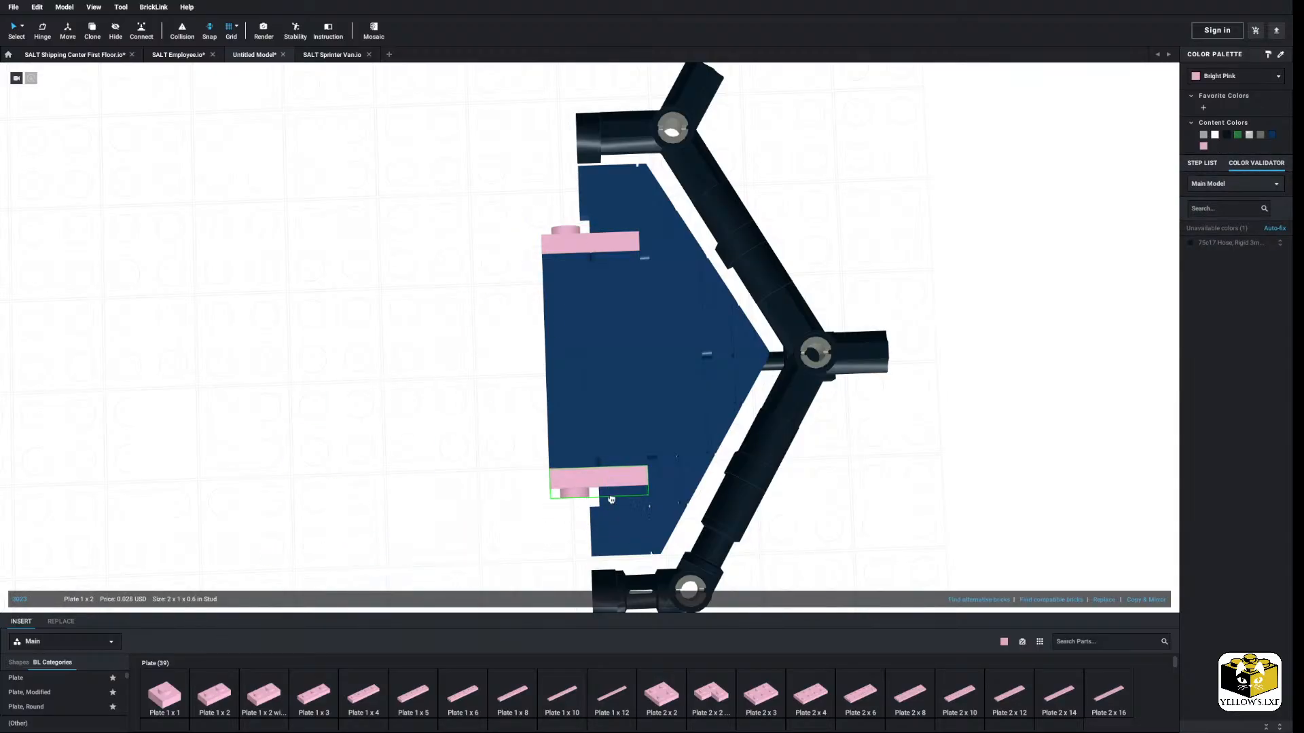
Step: Add two stacked Plate 1 x 1 parts to the open end of the half panel's lower arm
scroll(83, 690, down, 1)
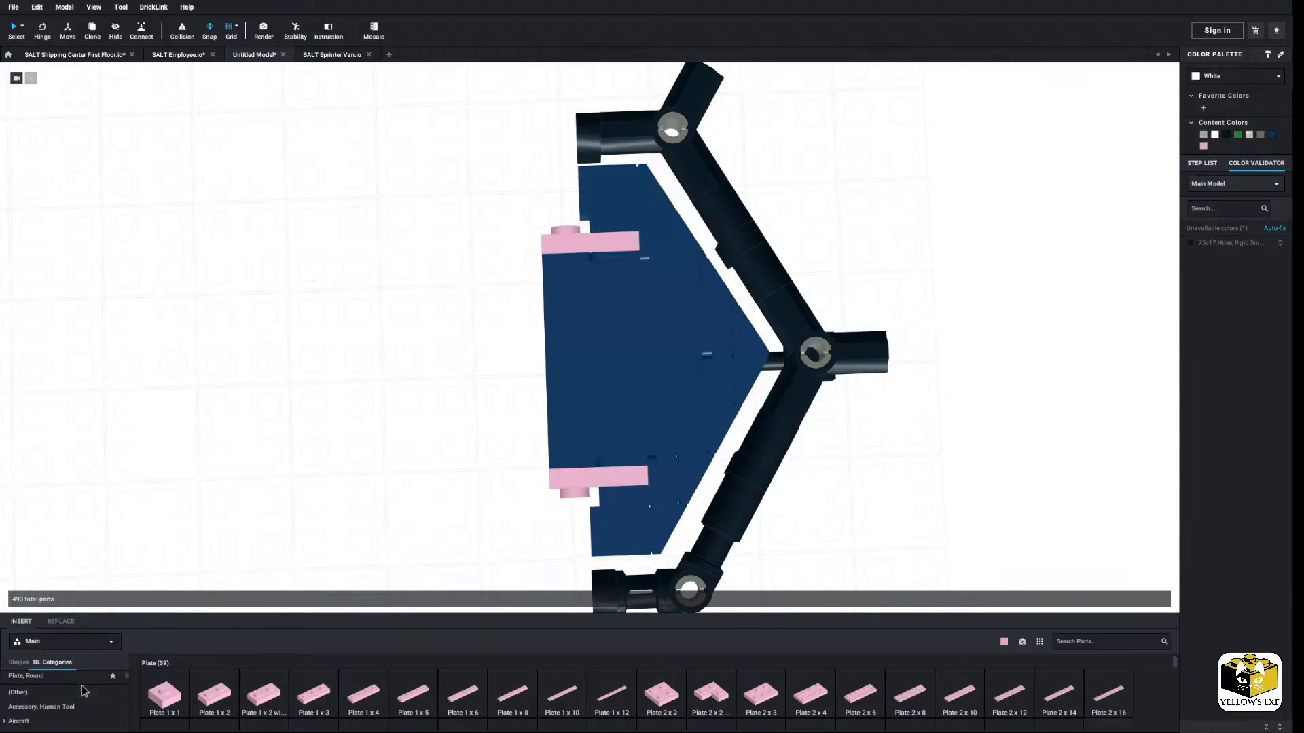
drag(155, 691, 582, 533)
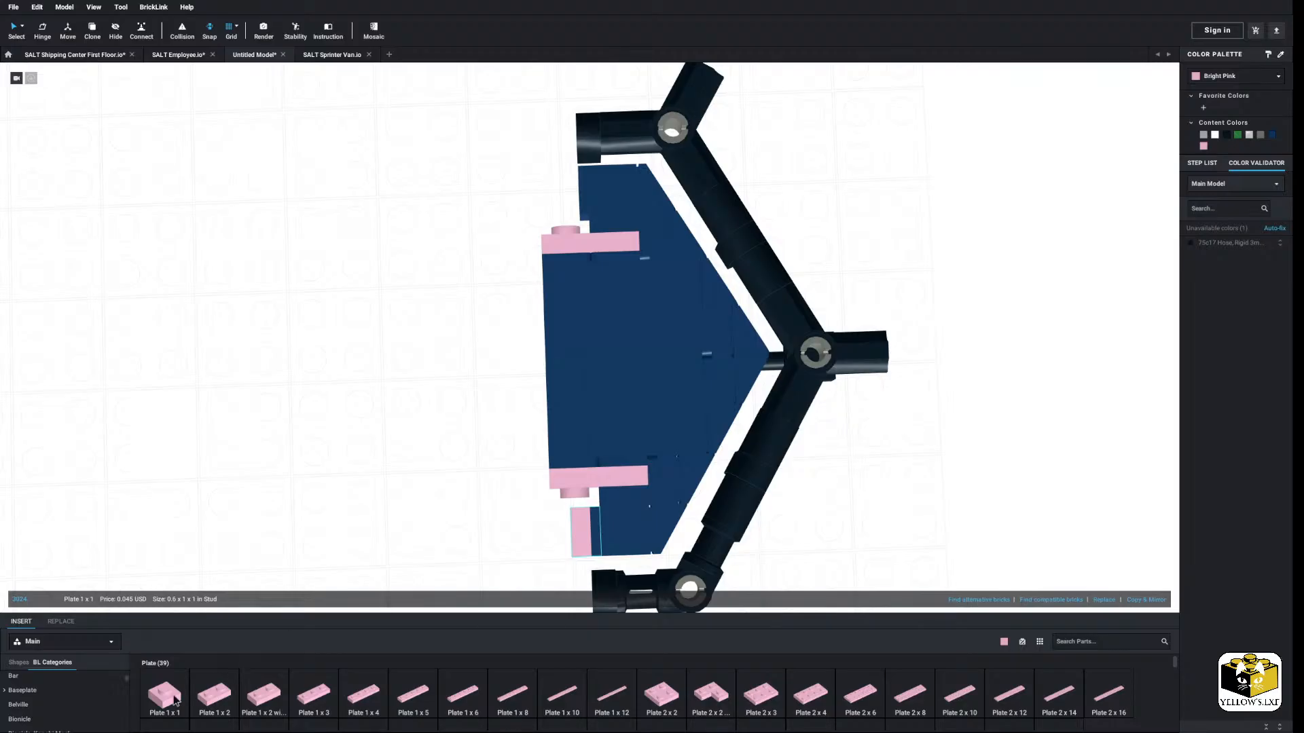
drag(174, 699, 575, 531)
Step: Copy the two stacked 1 x 1 plates and attach the duplicate to the open end of the upper arm
right_click(576, 526)
click(436, 451)
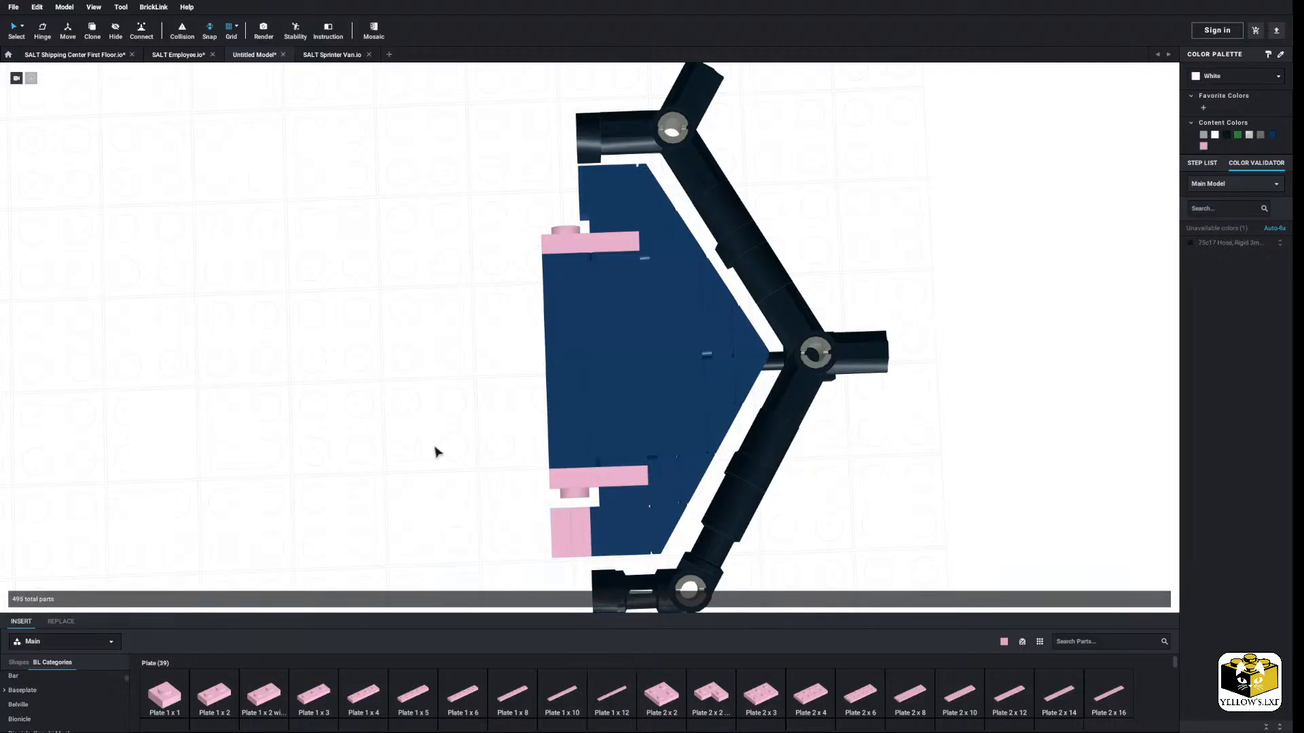
right_click(435, 451)
click(461, 479)
click(553, 197)
click(362, 465)
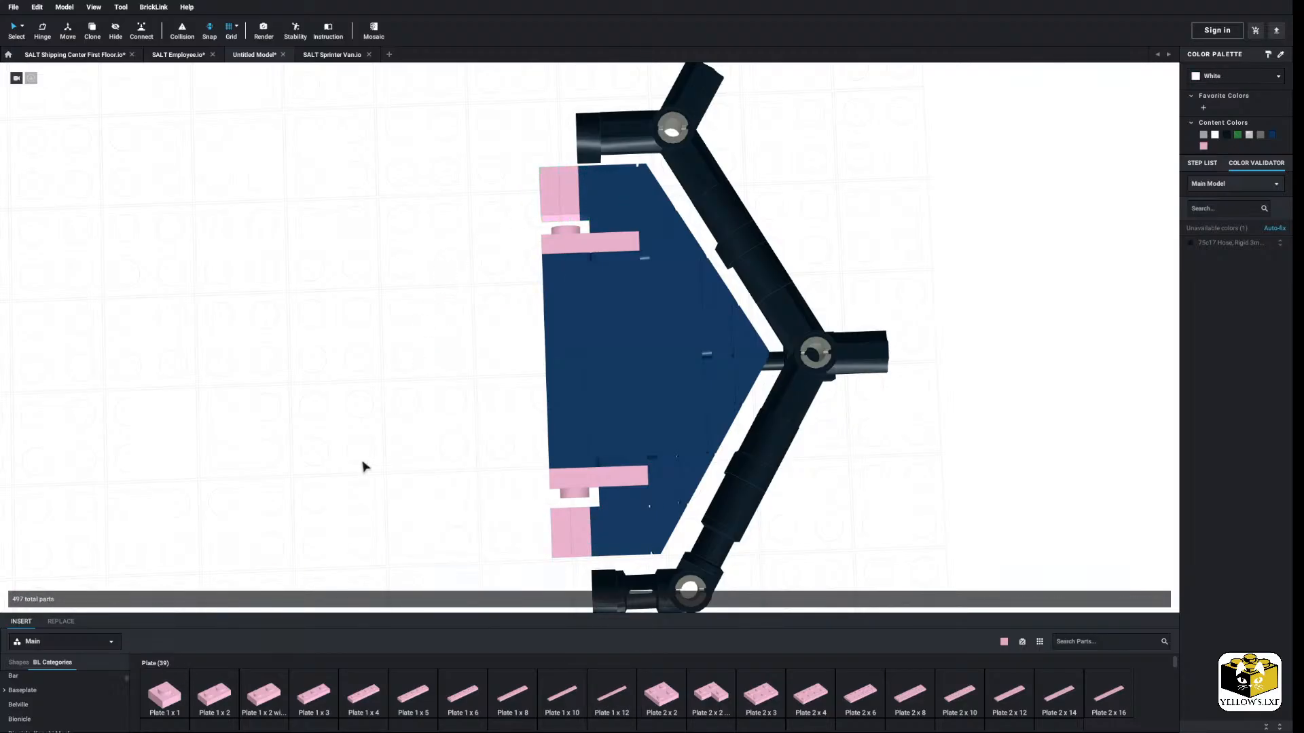
scroll(61, 690, down, 15)
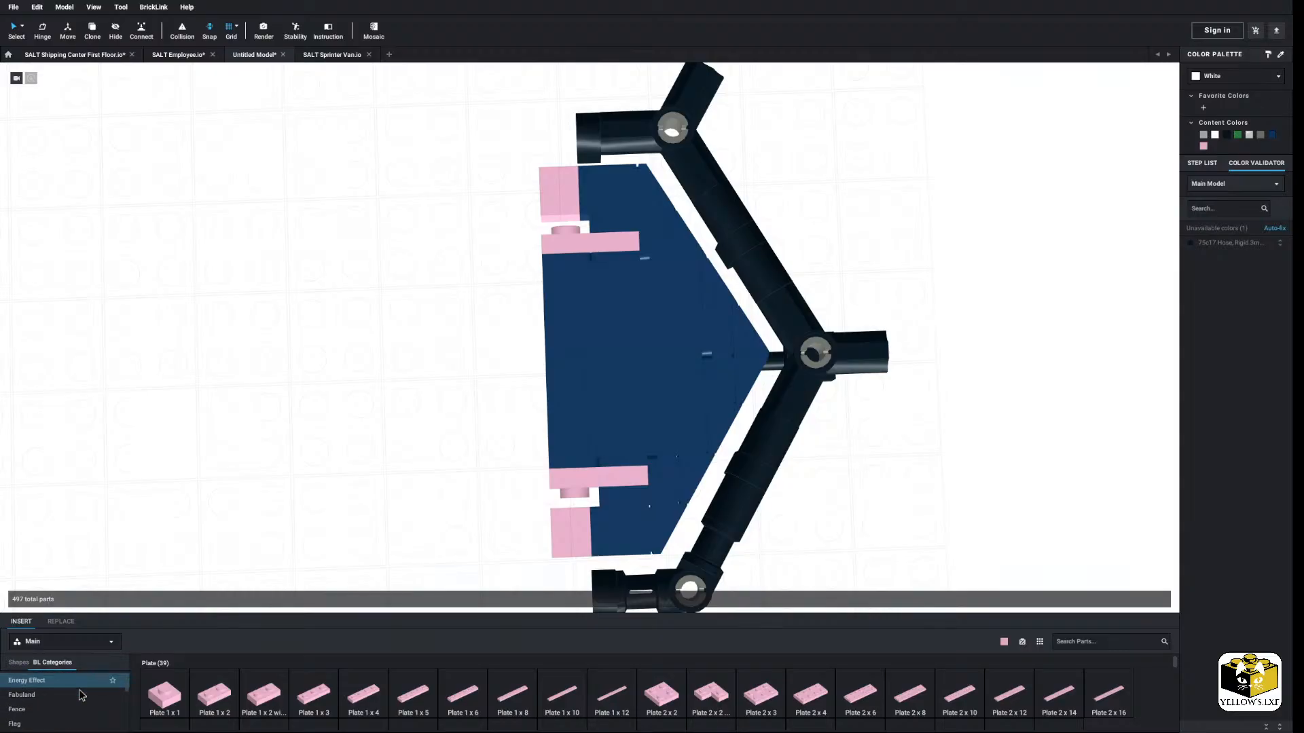
Step: Cover the exposed studs beside the 1 x 2 plates on both arms of the half panel with a Tile 1 x 1 each
scroll(54, 690, down, 20)
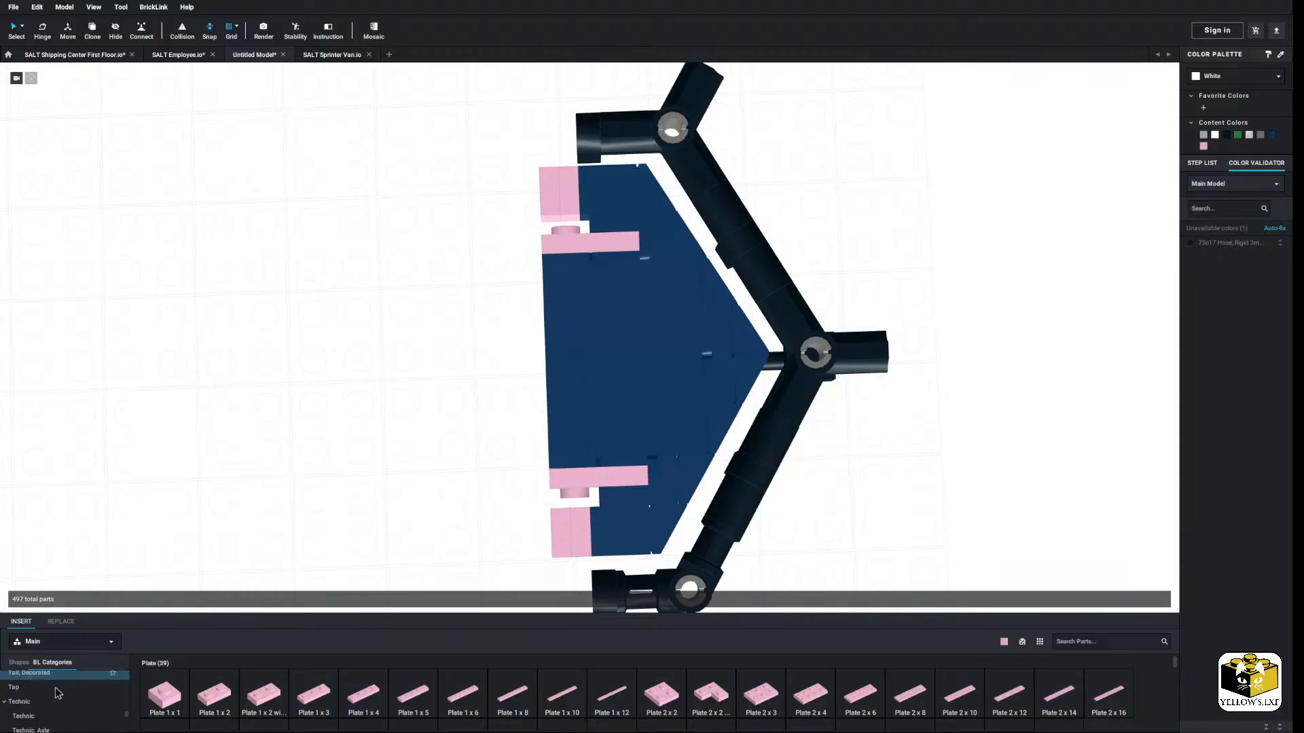
scroll(50, 689, down, 3)
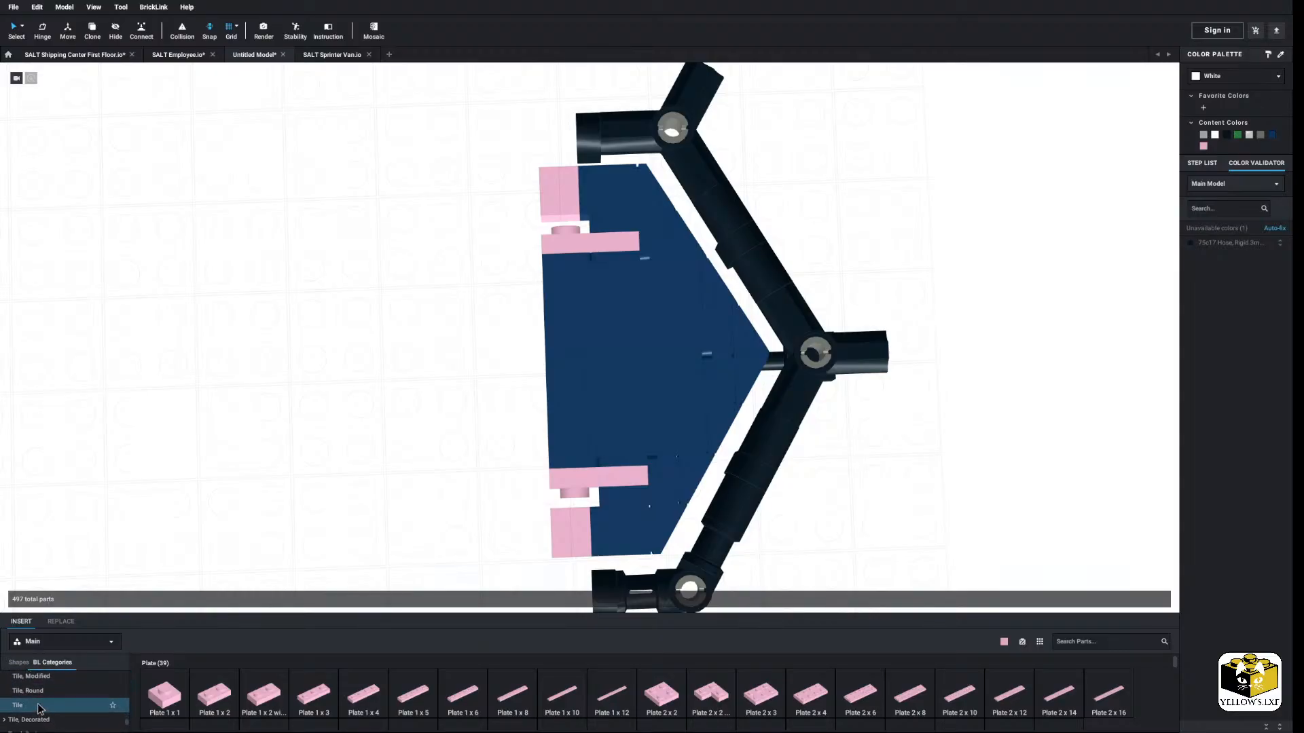
click(28, 699)
click(165, 693)
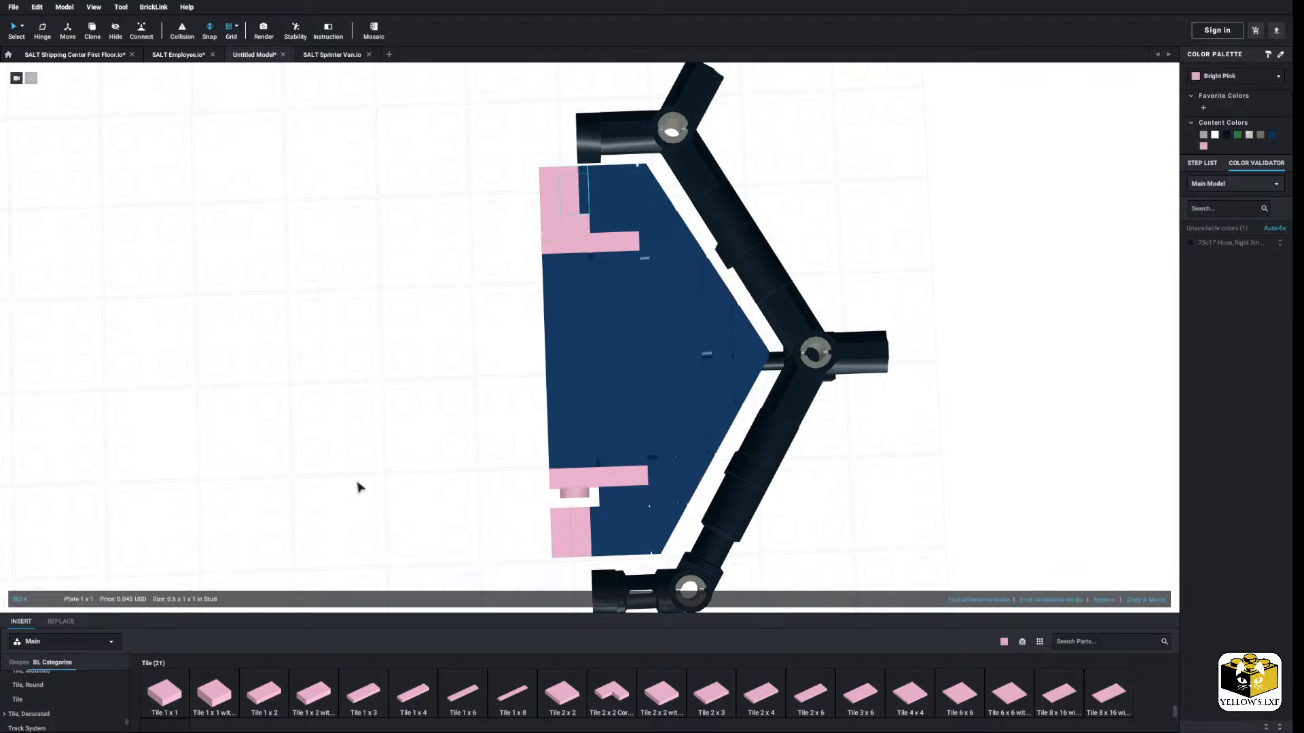
click(574, 498)
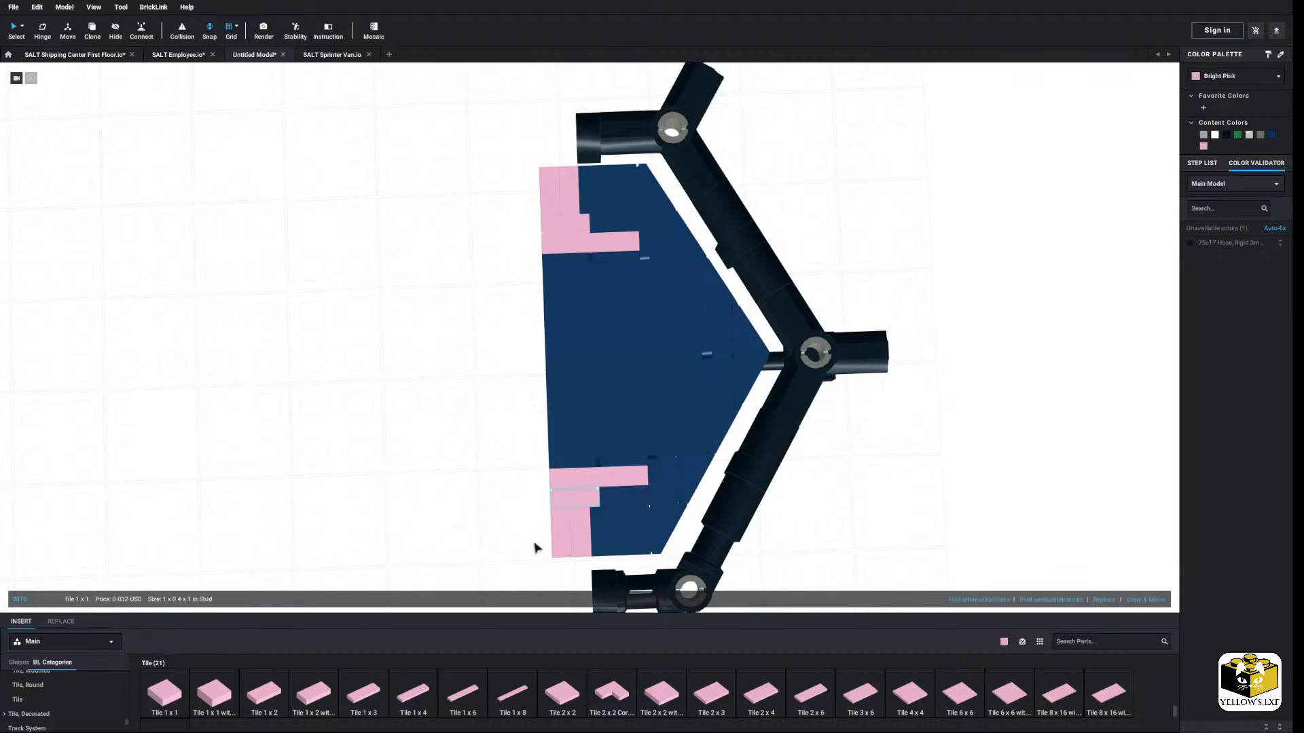
Step: Recolor all the bright pink plates and tiles on the half panel dark blue
drag(567, 503, 582, 491)
ctrl+click(561, 243)
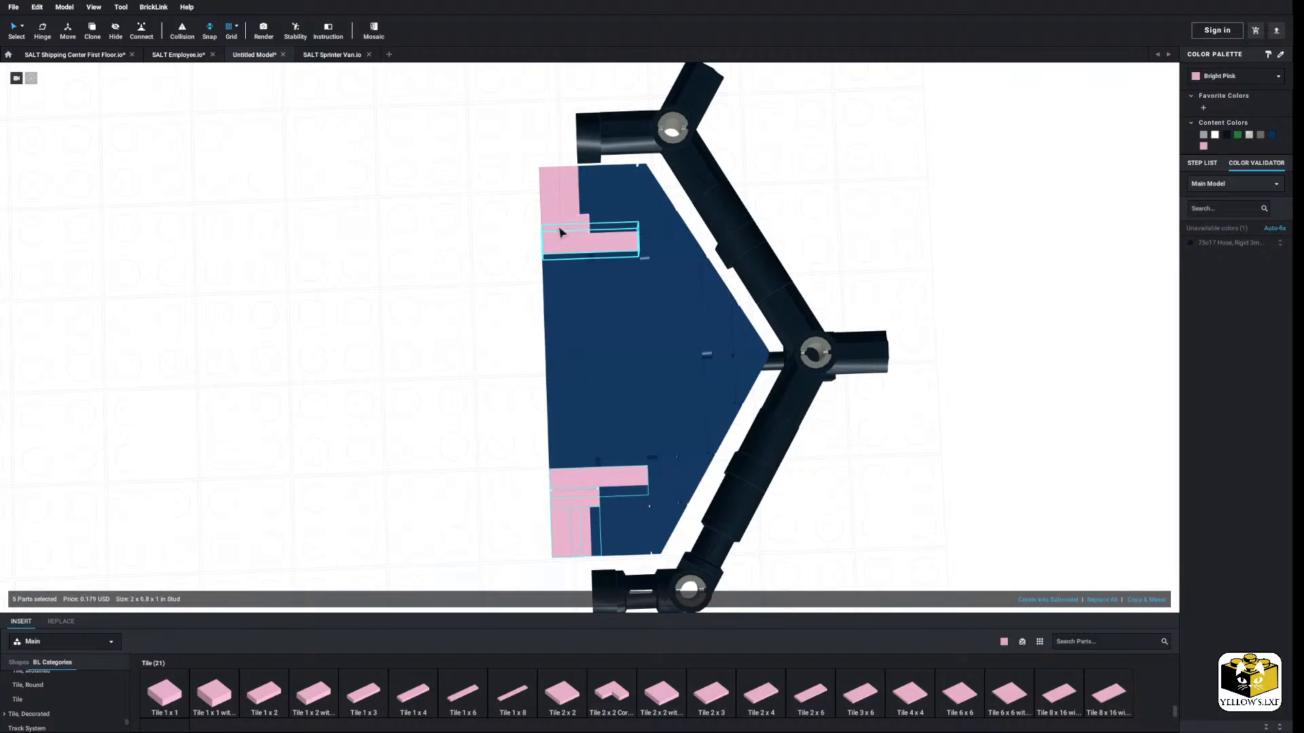
ctrl+click(561, 225)
click(1270, 137)
click(814, 221)
click(547, 203)
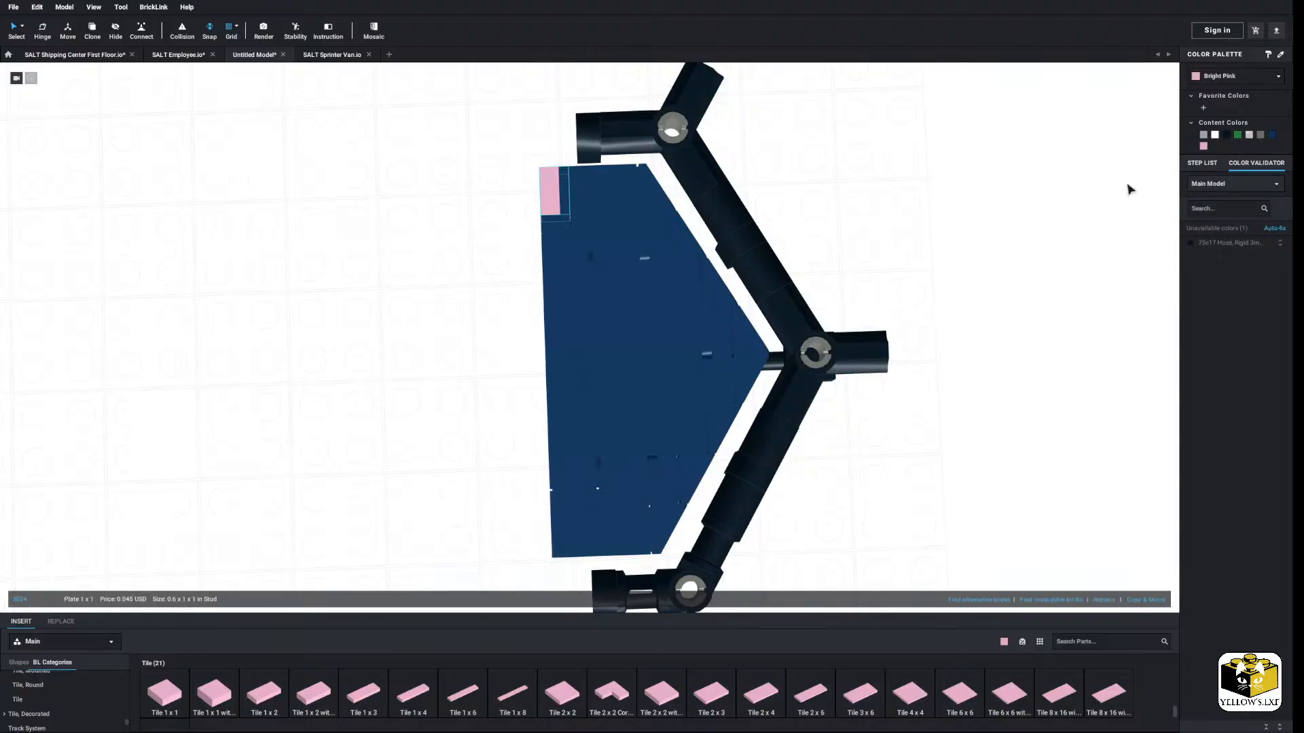
click(1272, 135)
click(440, 341)
Step: Detach the black end rings from the upper and lower frame arms and move them away from the panel's straight side
scroll(435, 339, down, 5)
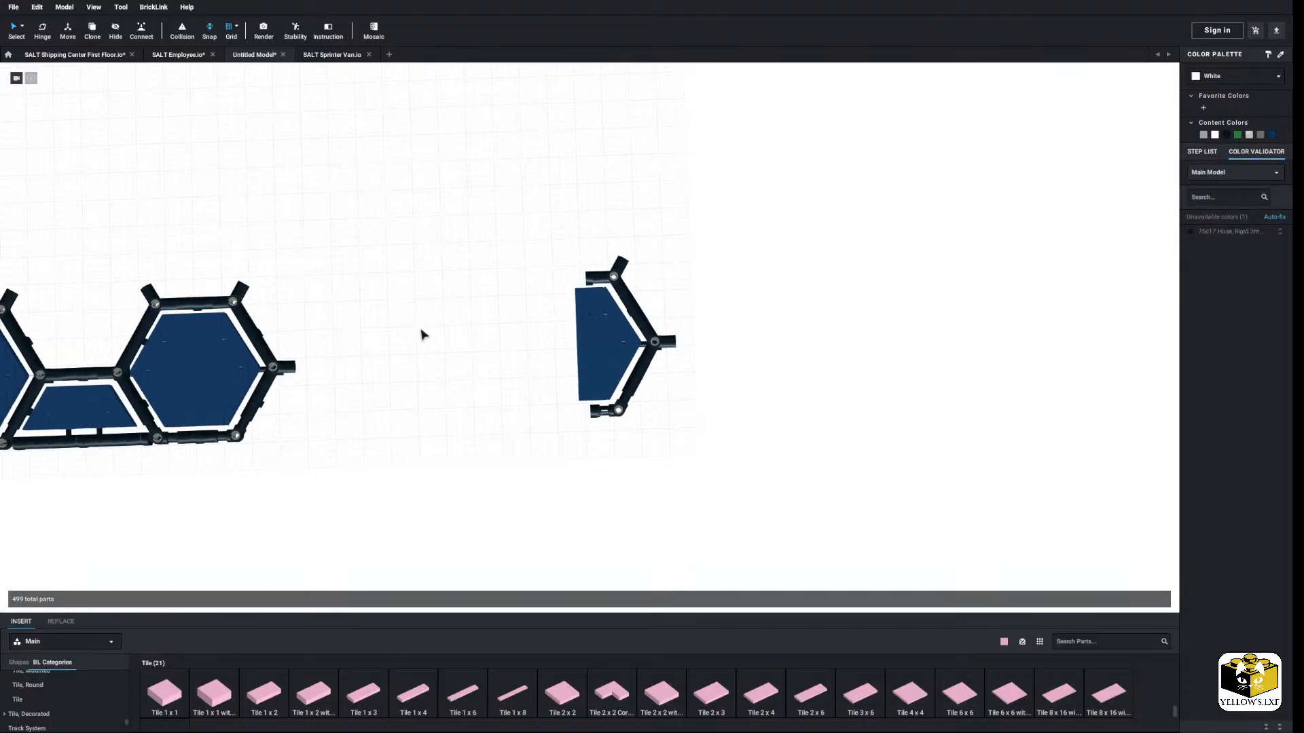
scroll(422, 335, up, 10)
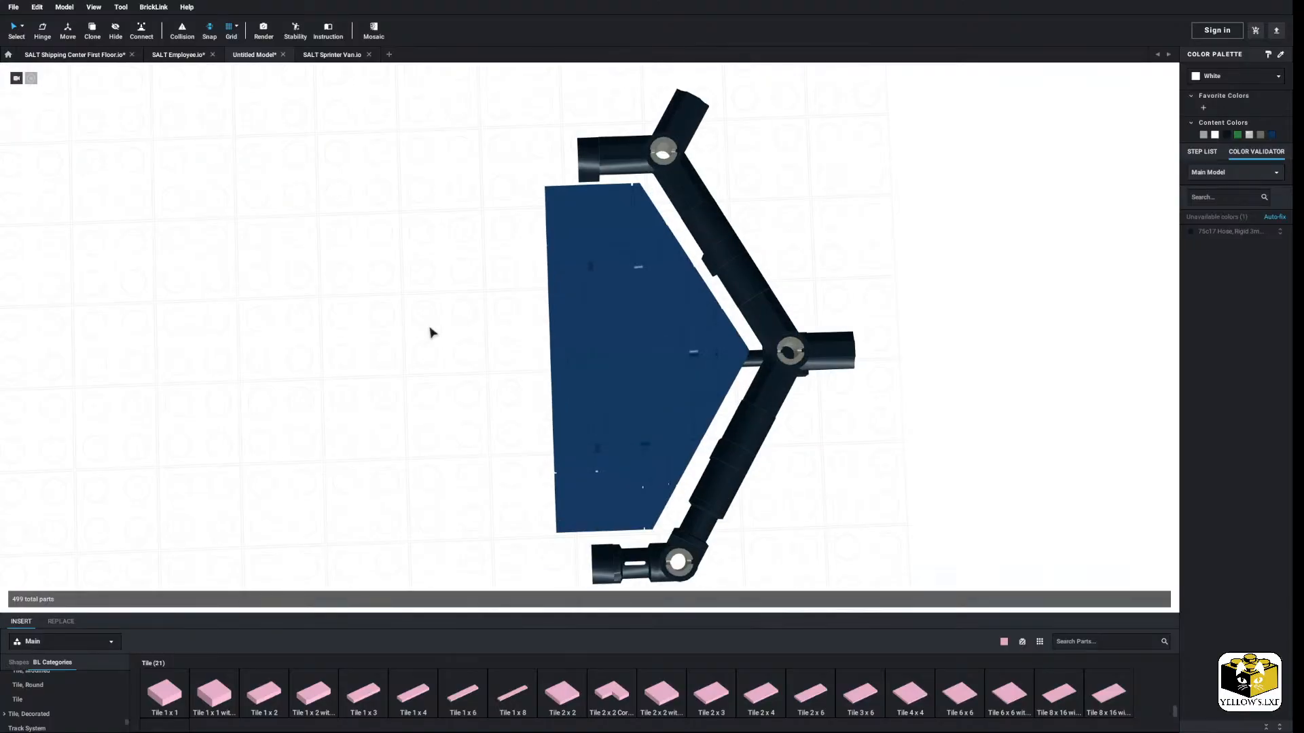
middle_drag(429, 328, 435, 341)
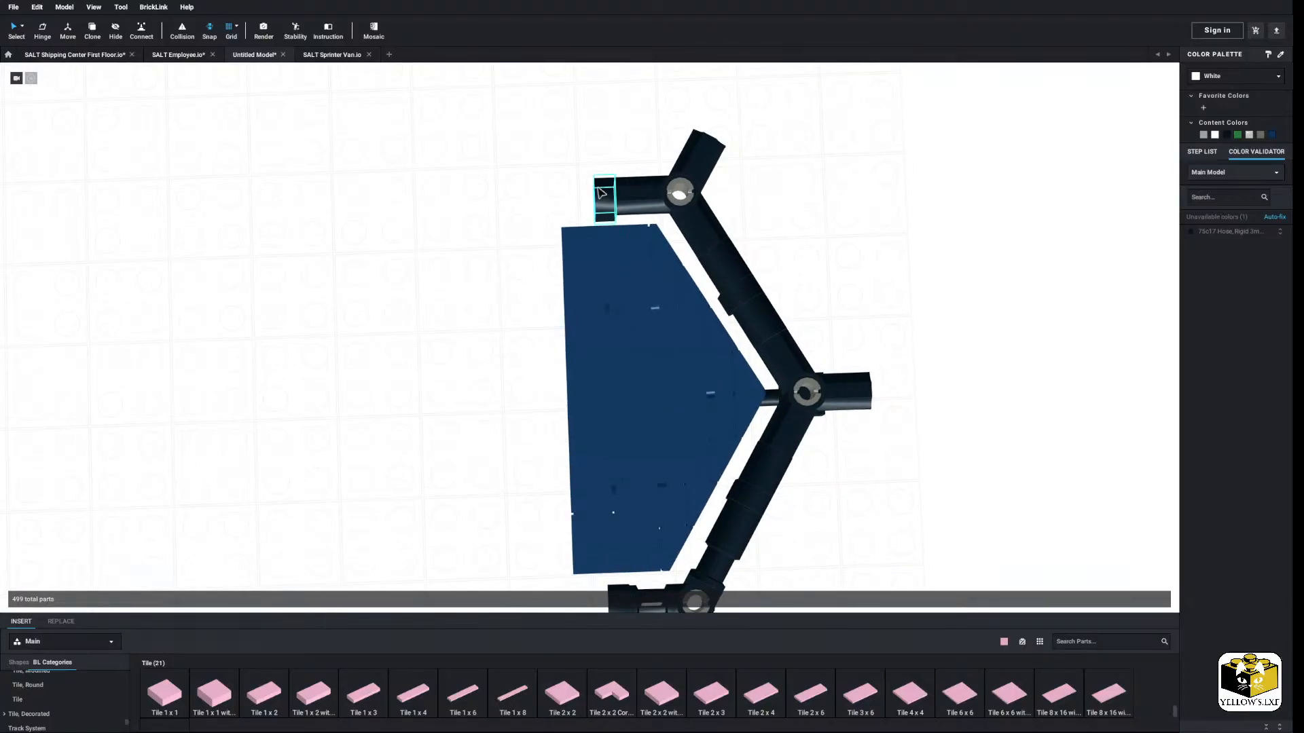
click(614, 600)
drag(619, 600, 323, 485)
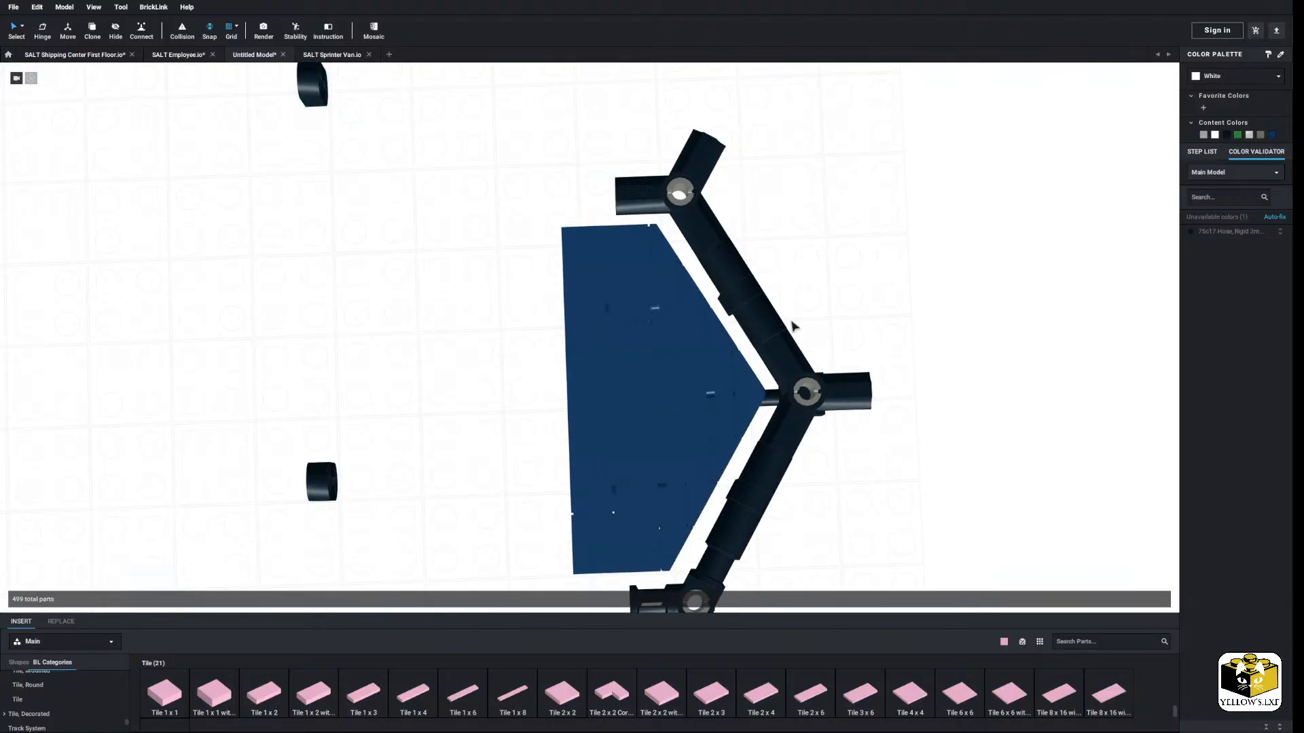
Step: Copy the four connecting parts in the upper diagonal frame arm and attach the duplicate to the open end of the upper horizontal arm
click(741, 279)
drag(808, 251, 739, 306)
right_click(739, 307)
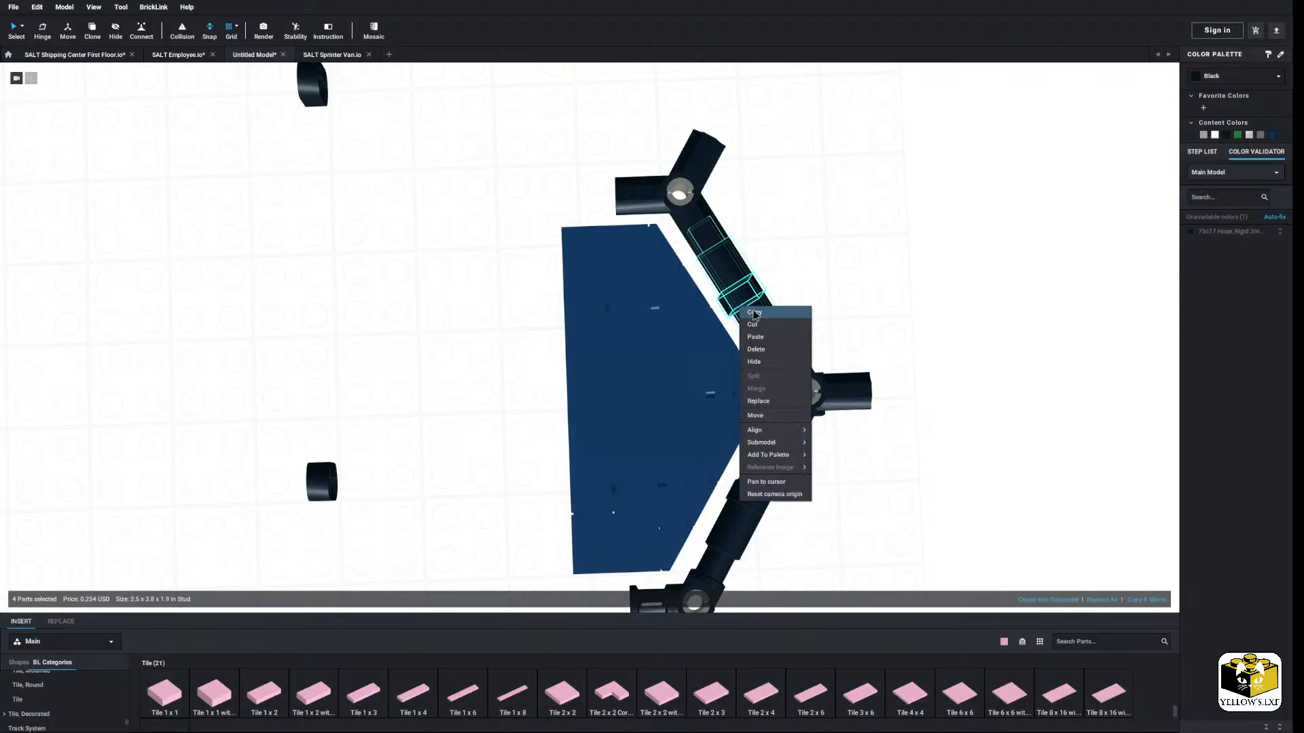
click(751, 313)
right_click(834, 296)
click(850, 328)
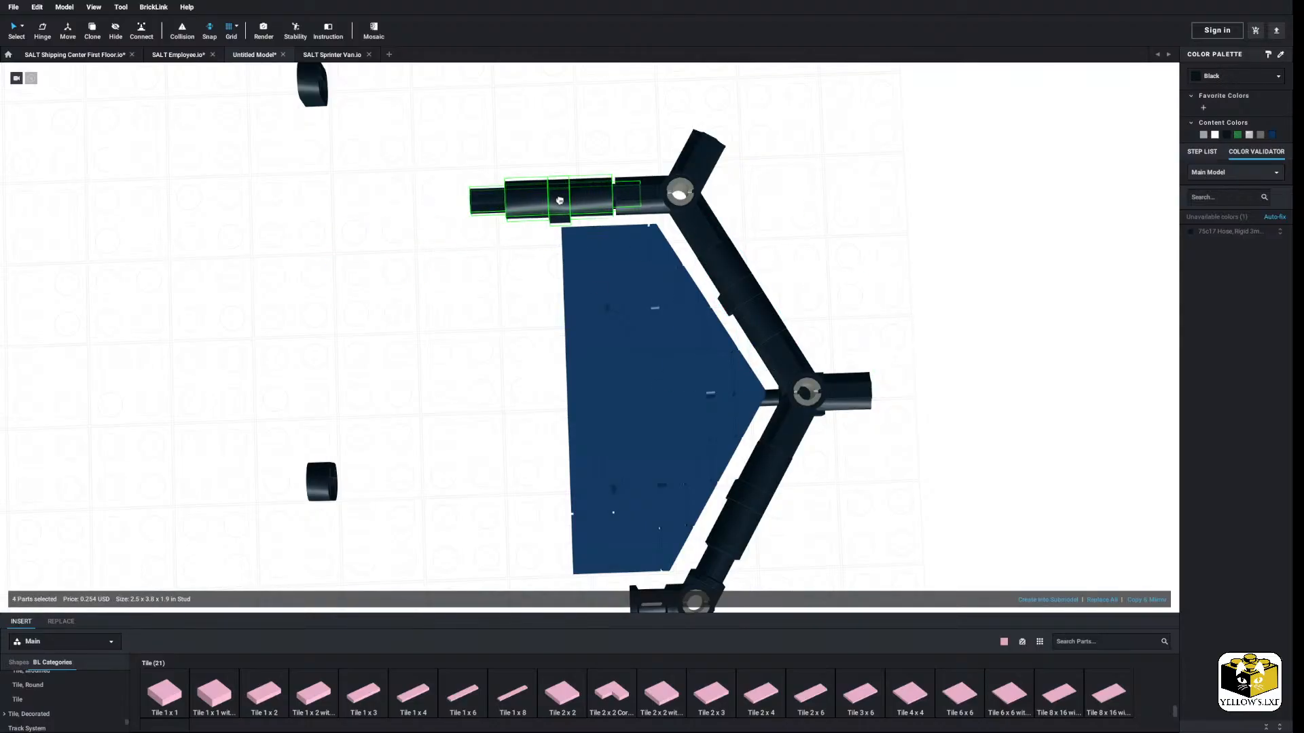
click(474, 245)
Step: Delete the two detached black end rings
scroll(350, 131, down, 3)
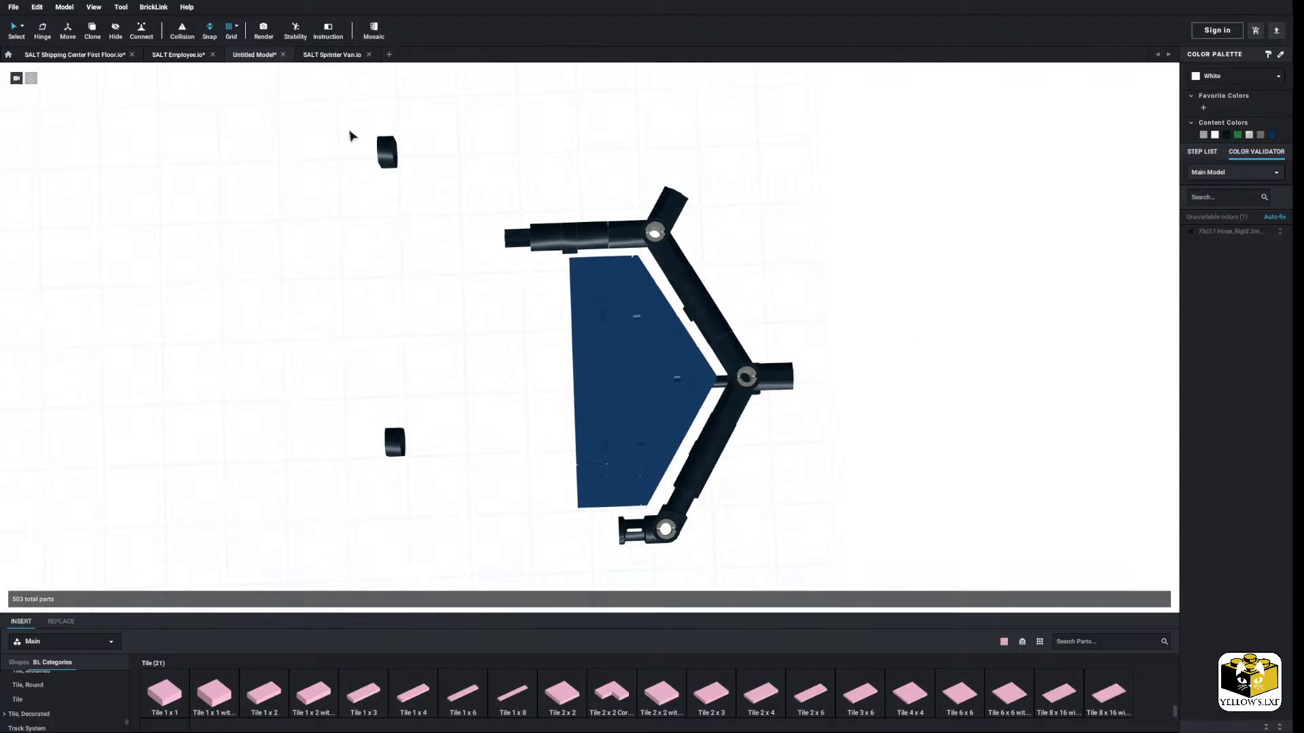
drag(427, 132, 324, 417)
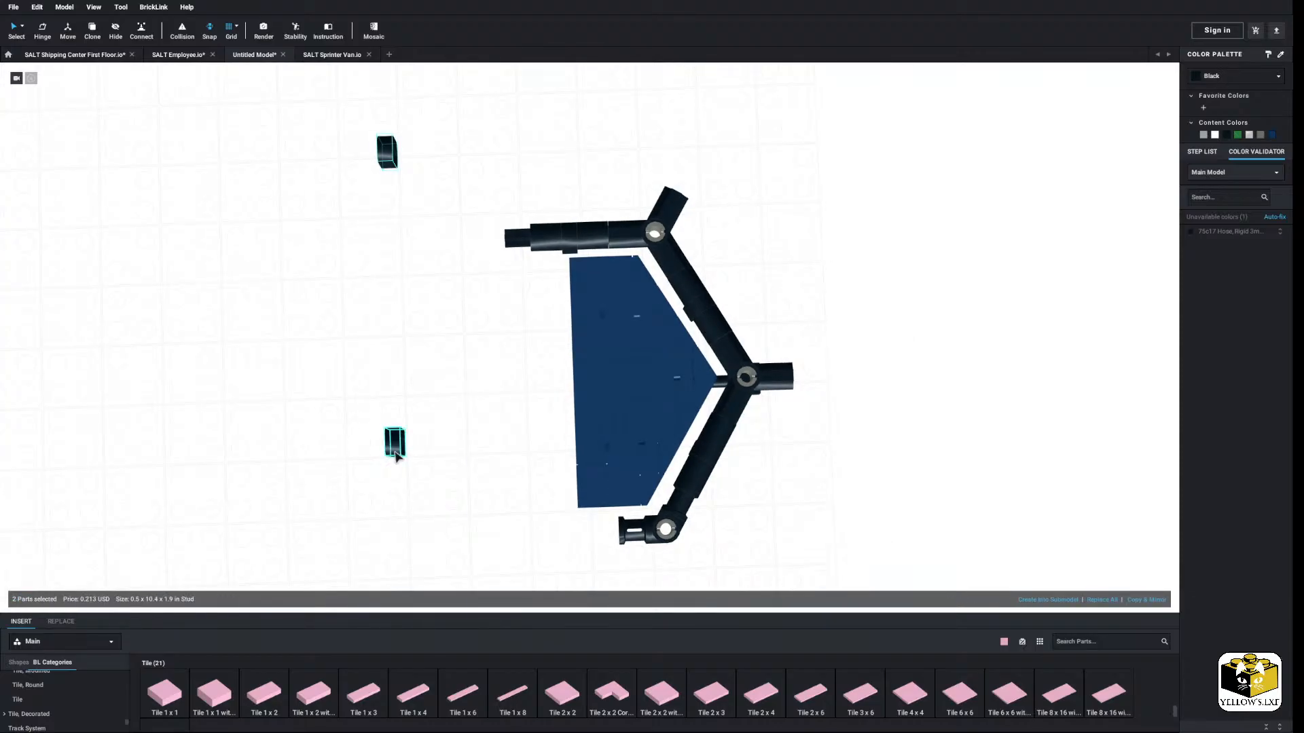
right_click(395, 454)
click(421, 495)
Step: Copy the four connecting parts of the upper horizontal arm and attach the duplicate to the open end of the lower horizontal arm
drag(485, 197, 596, 237)
right_click(597, 236)
click(609, 253)
right_click(463, 316)
click(477, 344)
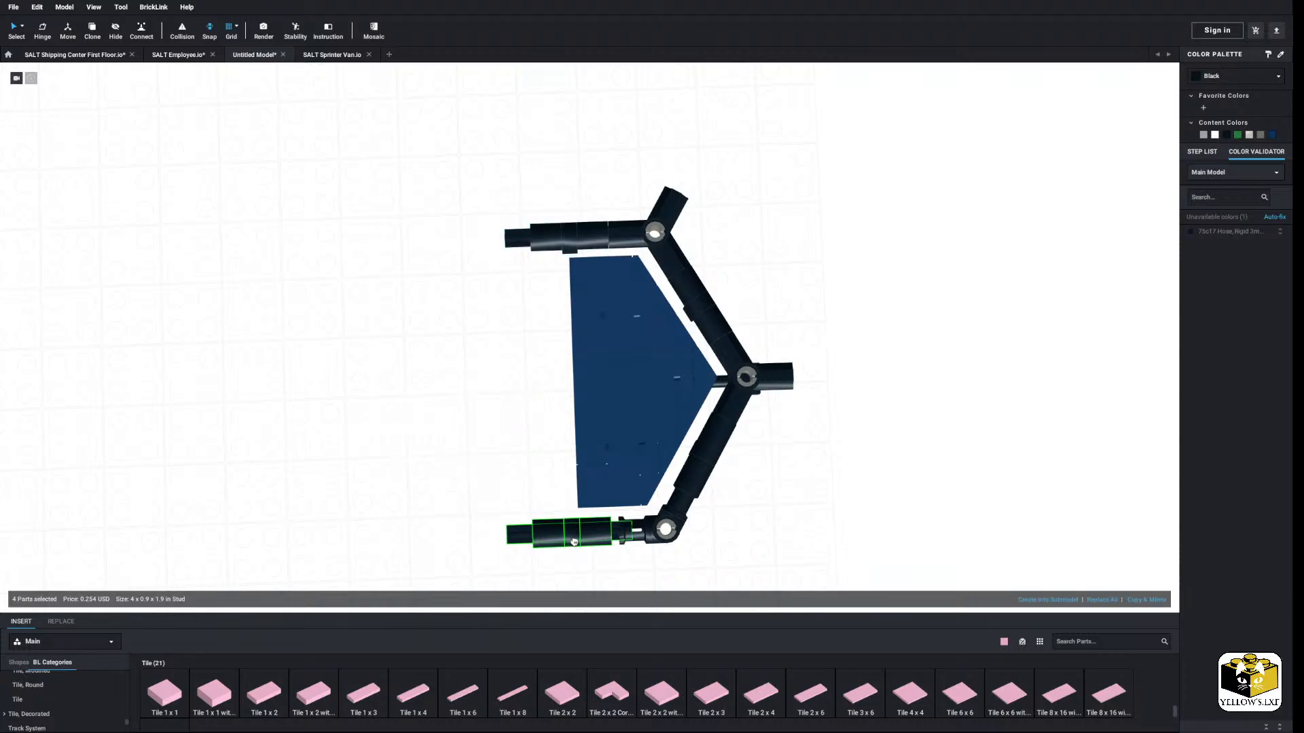
click(577, 541)
middle_drag(489, 555, 516, 467)
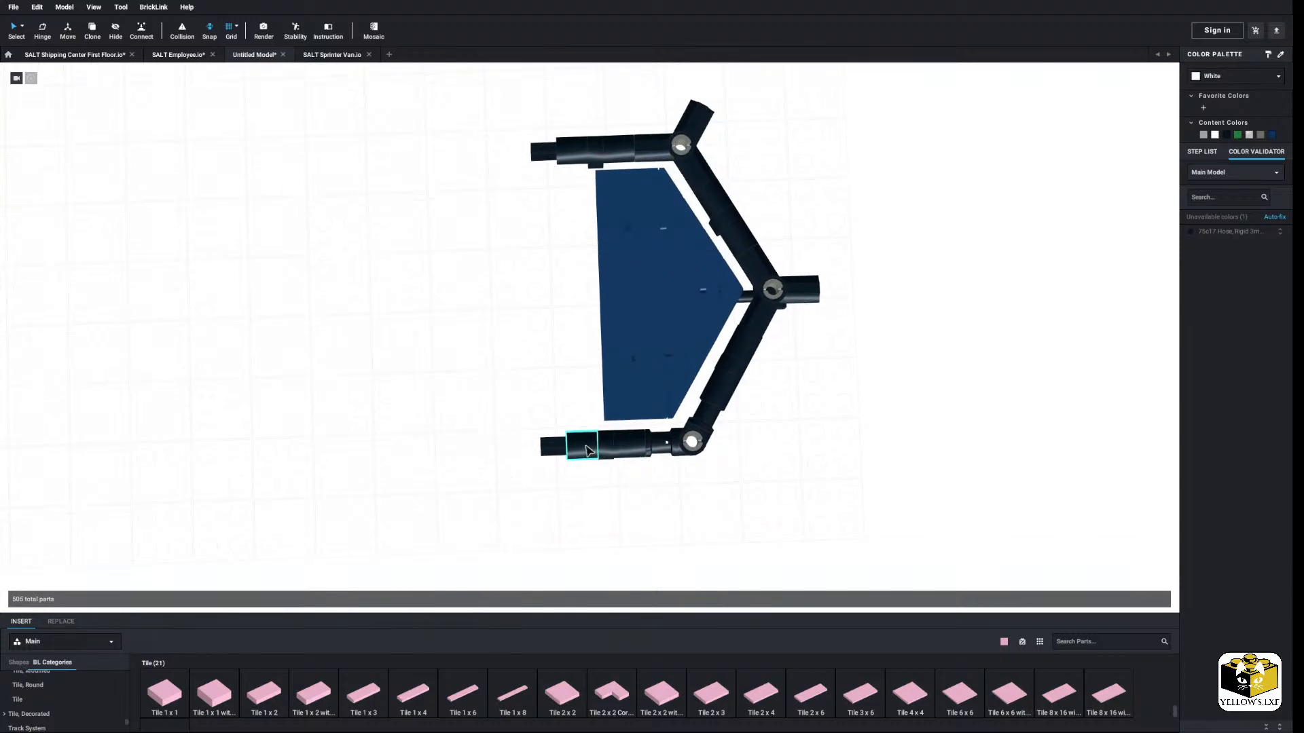
Step: Delete the axle and outermost connector from both horizontal arms, along with the stray pasted copy of the connecting parts
click(581, 451)
ctrl+click(554, 449)
ctrl+click(544, 155)
right_click(543, 156)
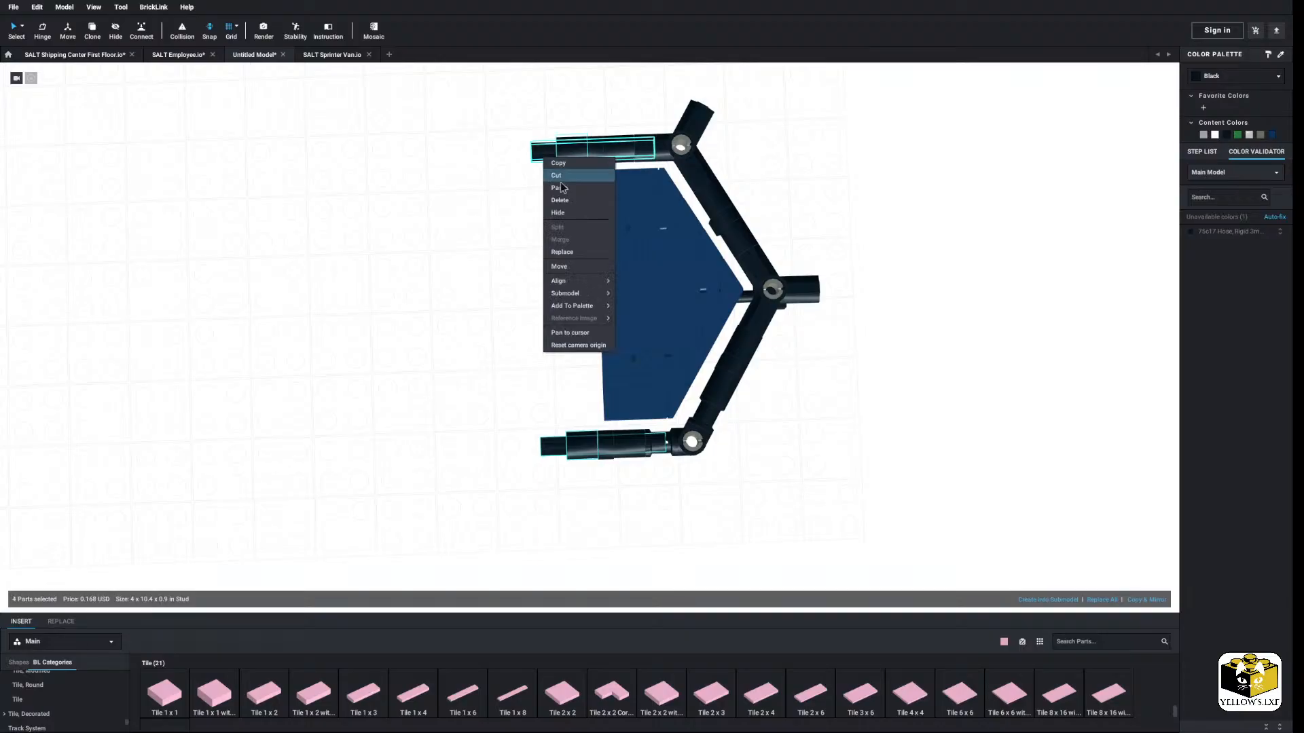
click(567, 188)
click(572, 154)
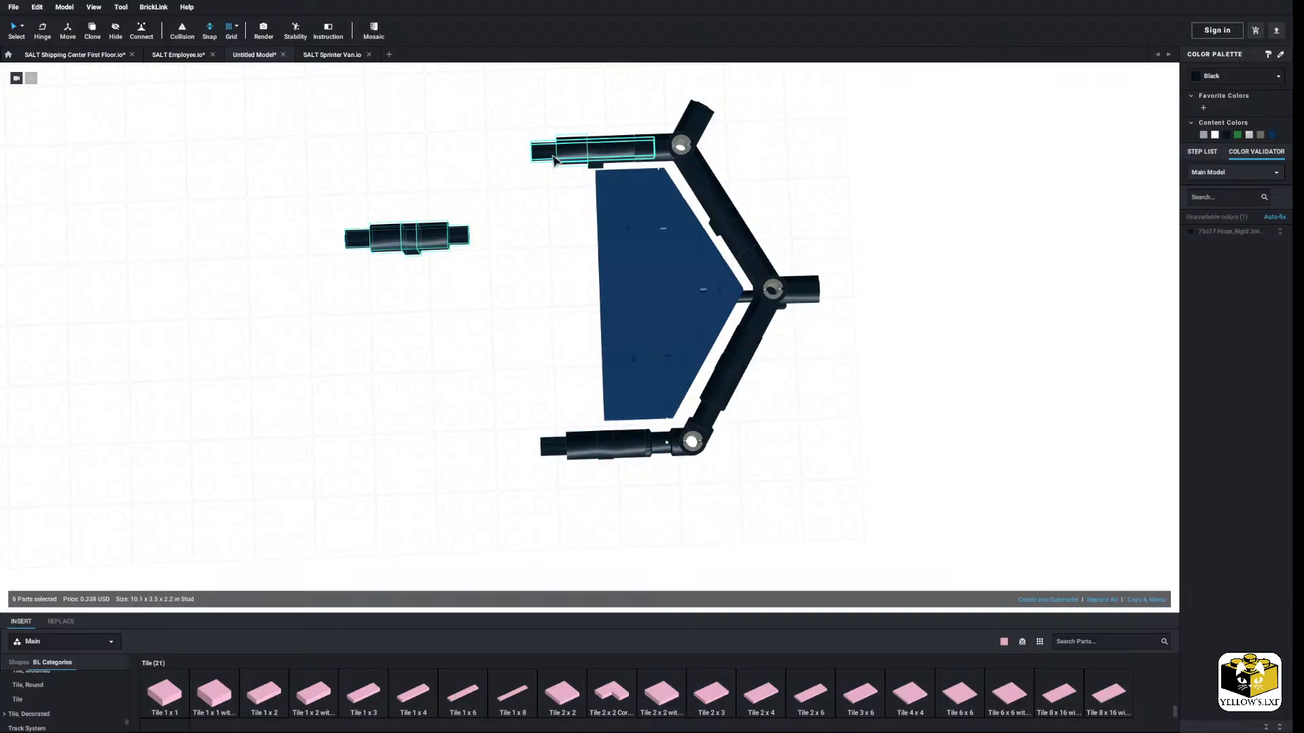
ctrl+click(566, 447)
right_click(563, 448)
click(579, 488)
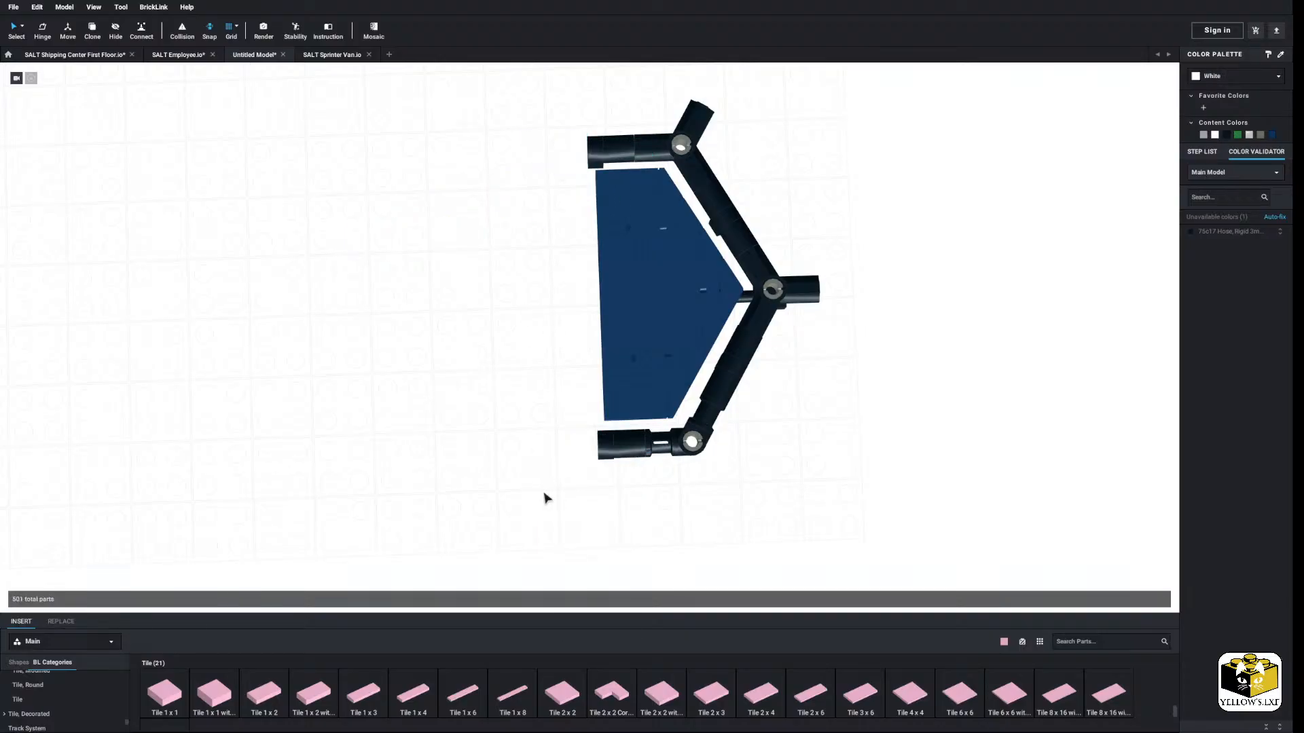
Step: Delete the black connector between the end ring and the corner joint on both horizontal arms
scroll(544, 495, up, 3)
scroll(116, 705, up, 10)
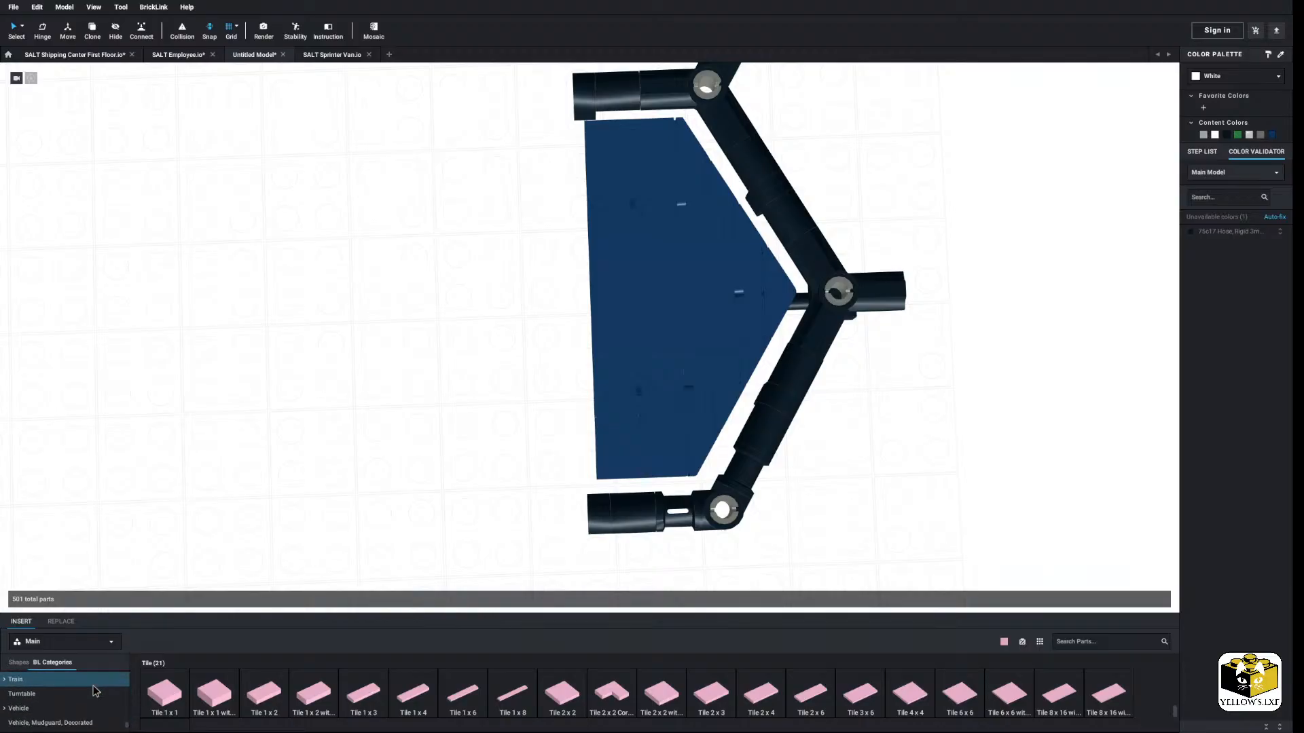
scroll(98, 692, up, 3)
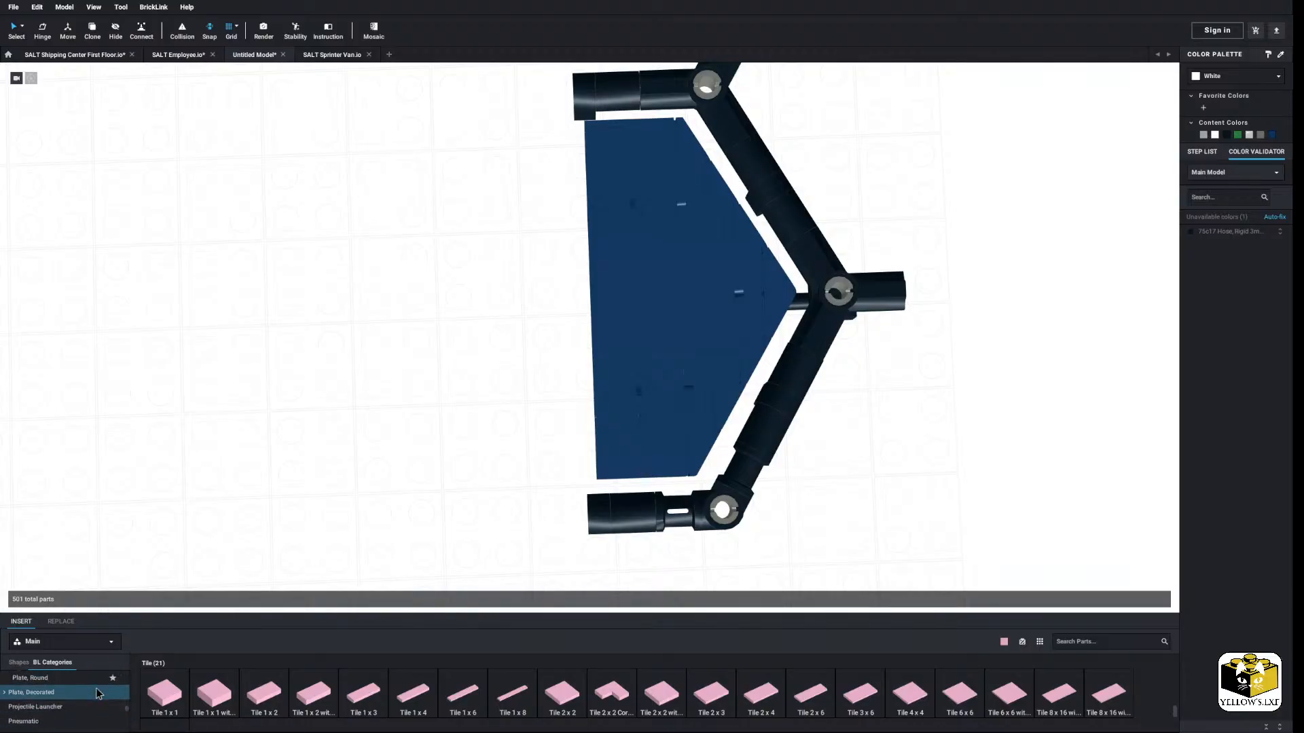
scroll(99, 694, up, 8)
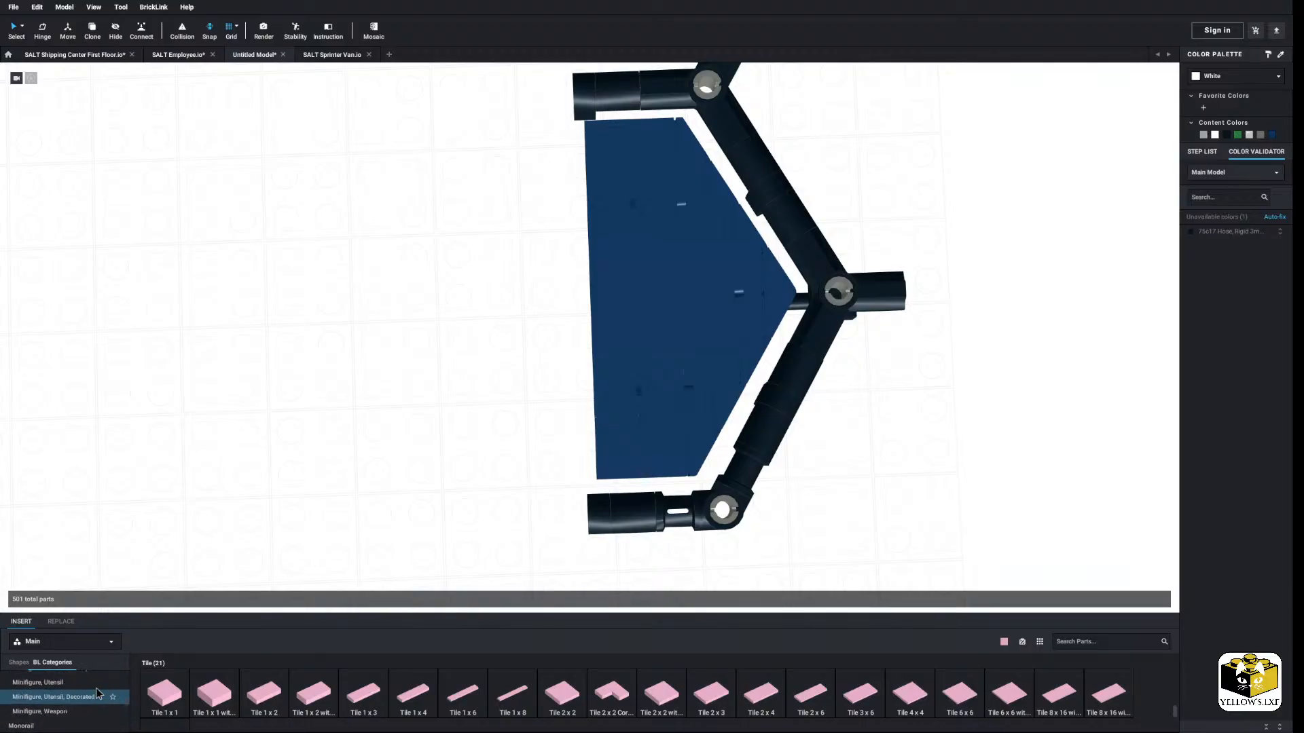
click(636, 512)
scroll(555, 382, down, 3)
ctrl+click(611, 155)
right_click(611, 155)
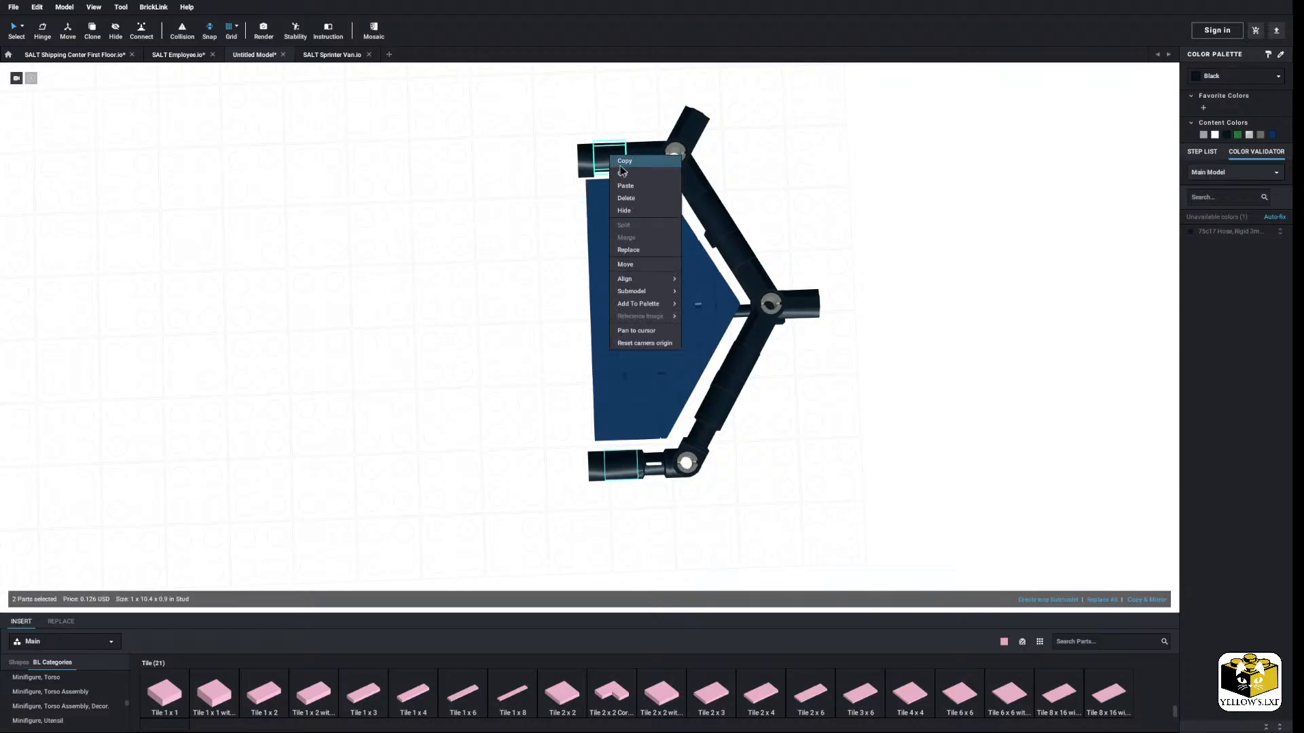
click(635, 199)
Step: Show the Technic, Connector category in the parts library
scroll(81, 685, up, 5)
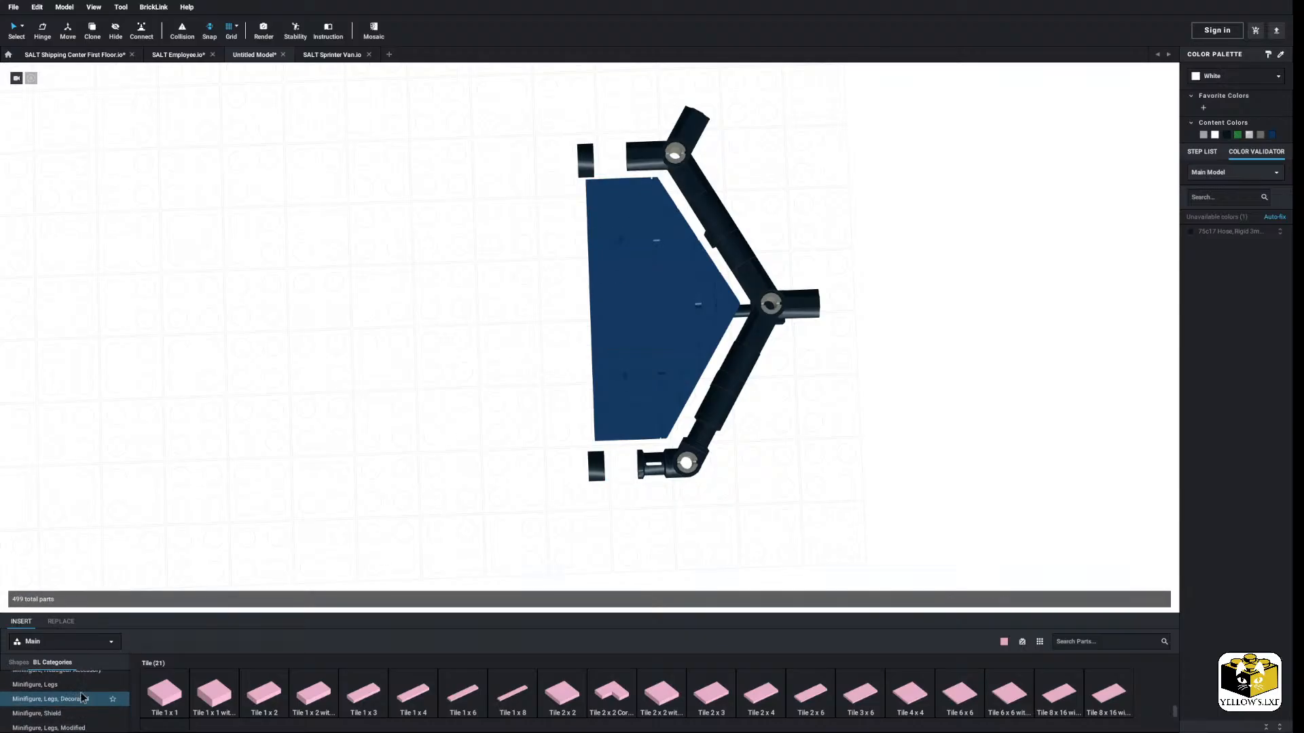
scroll(102, 690, up, 3)
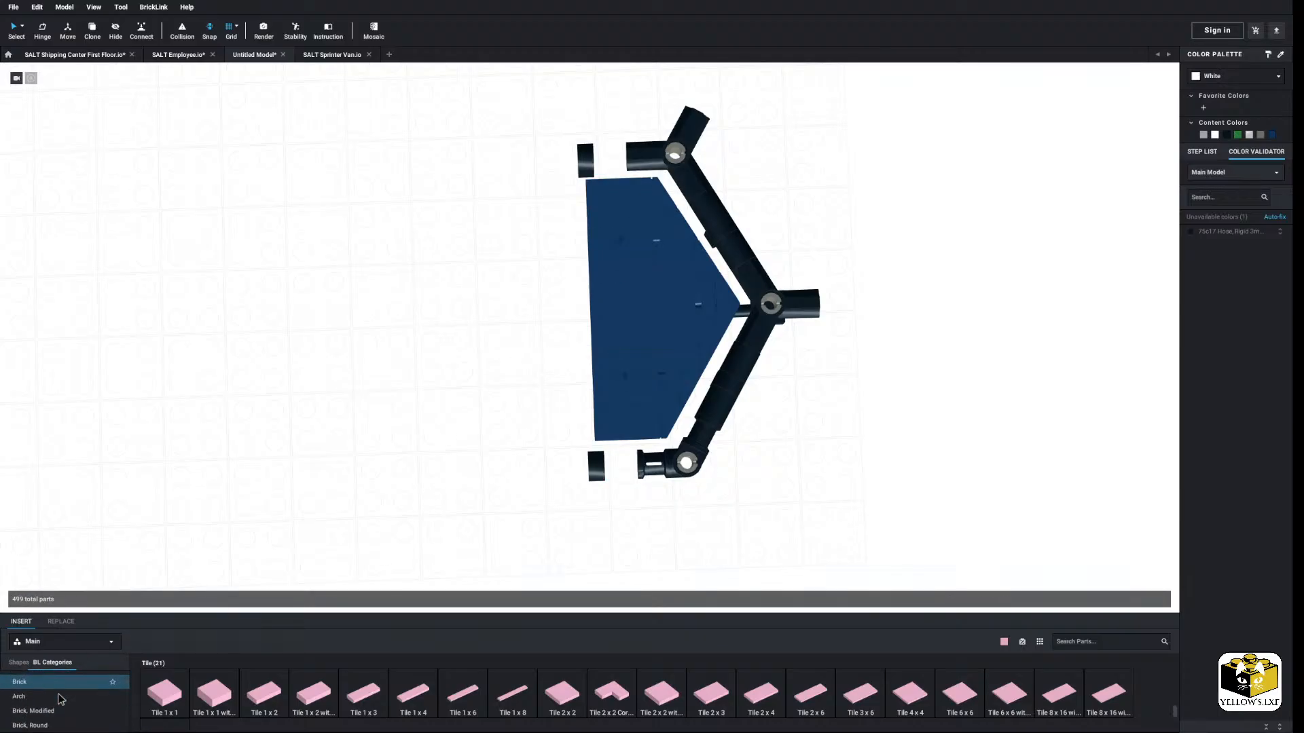
scroll(61, 699, down, 15)
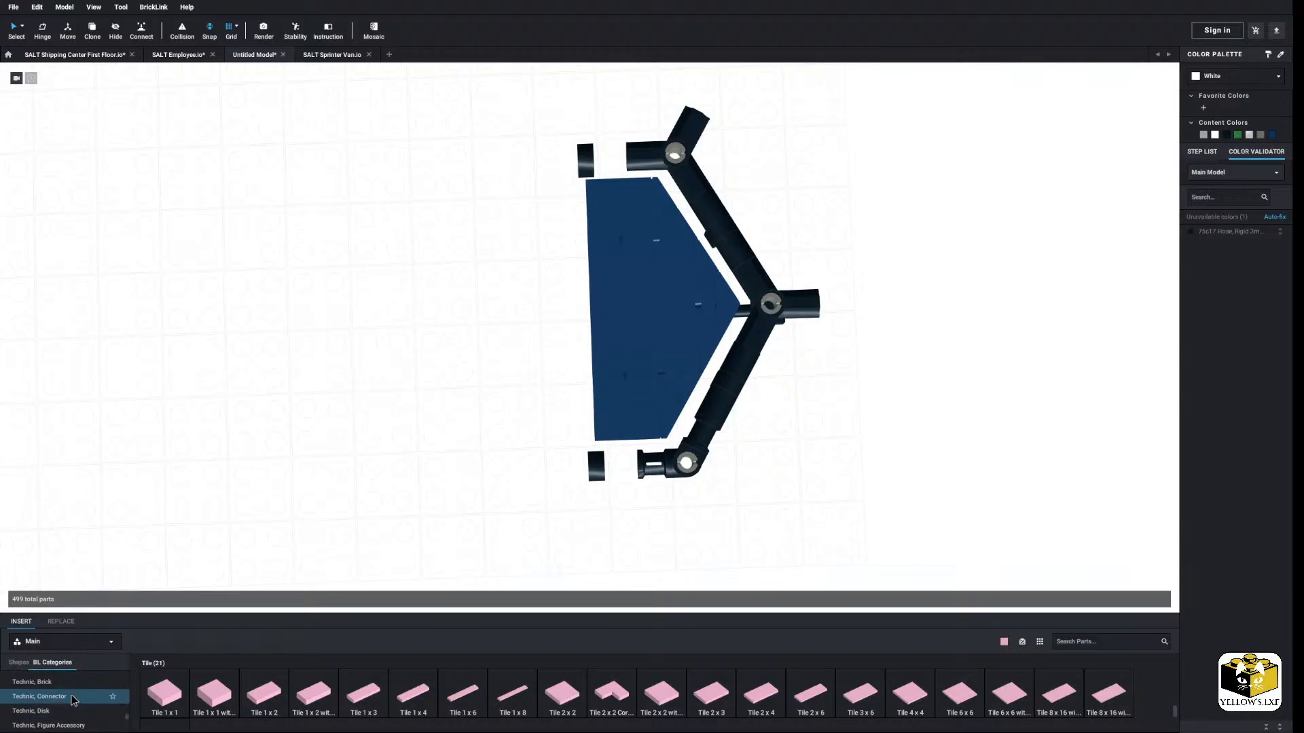
click(74, 699)
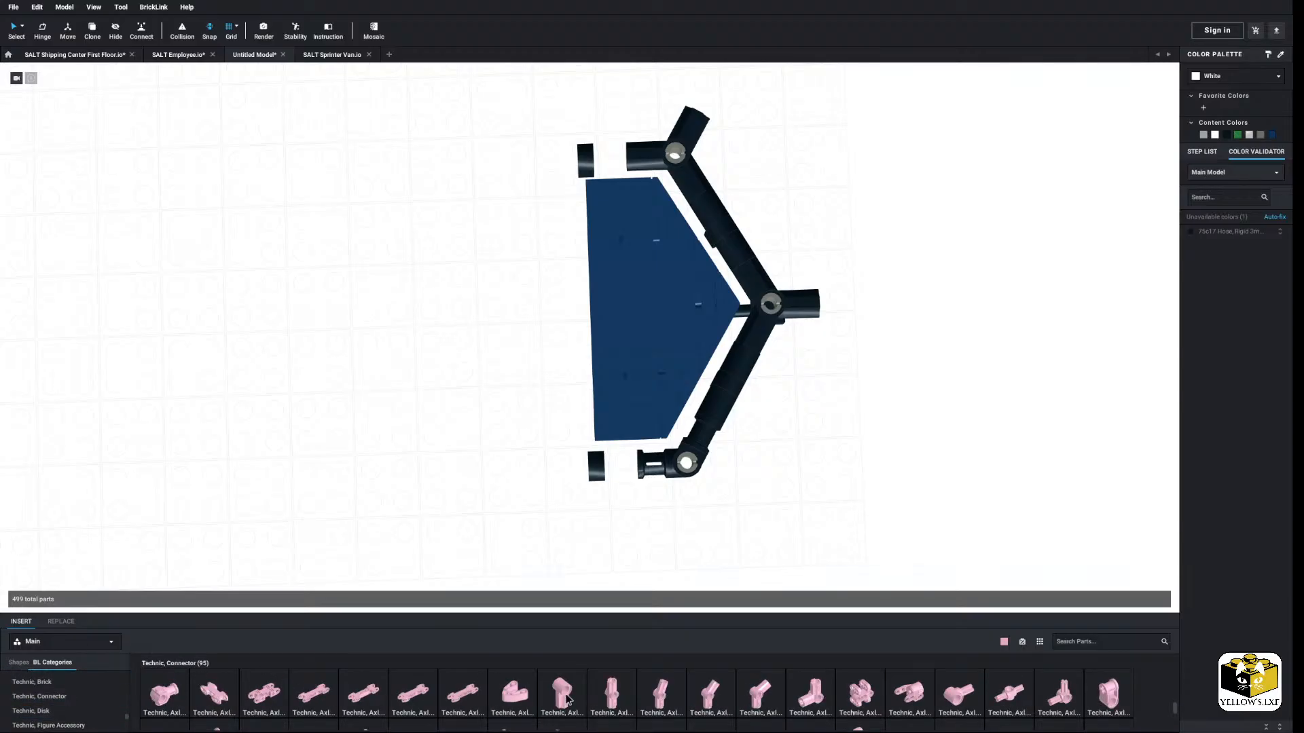
Step: Try a Technic, Axle and Pin Connector Angled #1 beside the lower arm's loose ring and remove it again
scroll(491, 495, up, 3)
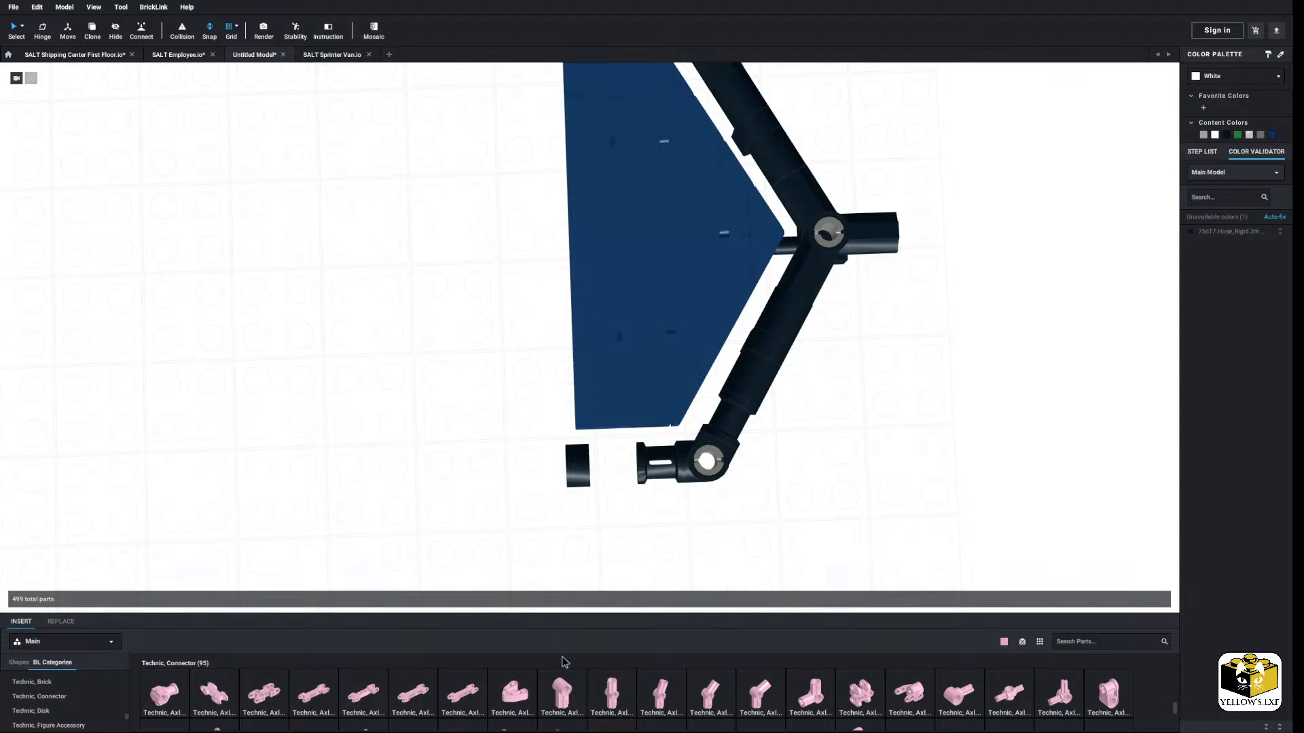
click(568, 694)
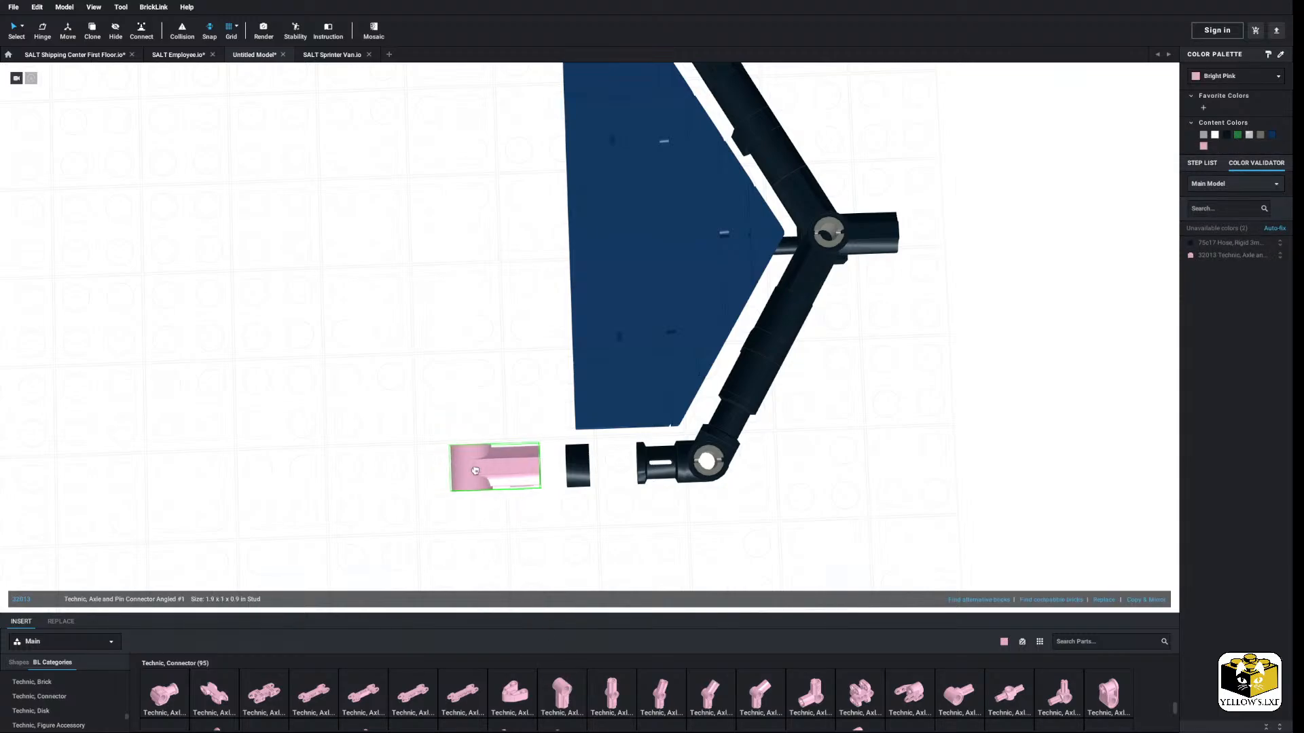
click(474, 394)
mouse_move(474, 395)
middle_down()
mouse_move(482, 447)
mouse_move(473, 377)
middle_up()
scroll(434, 319, down, 2)
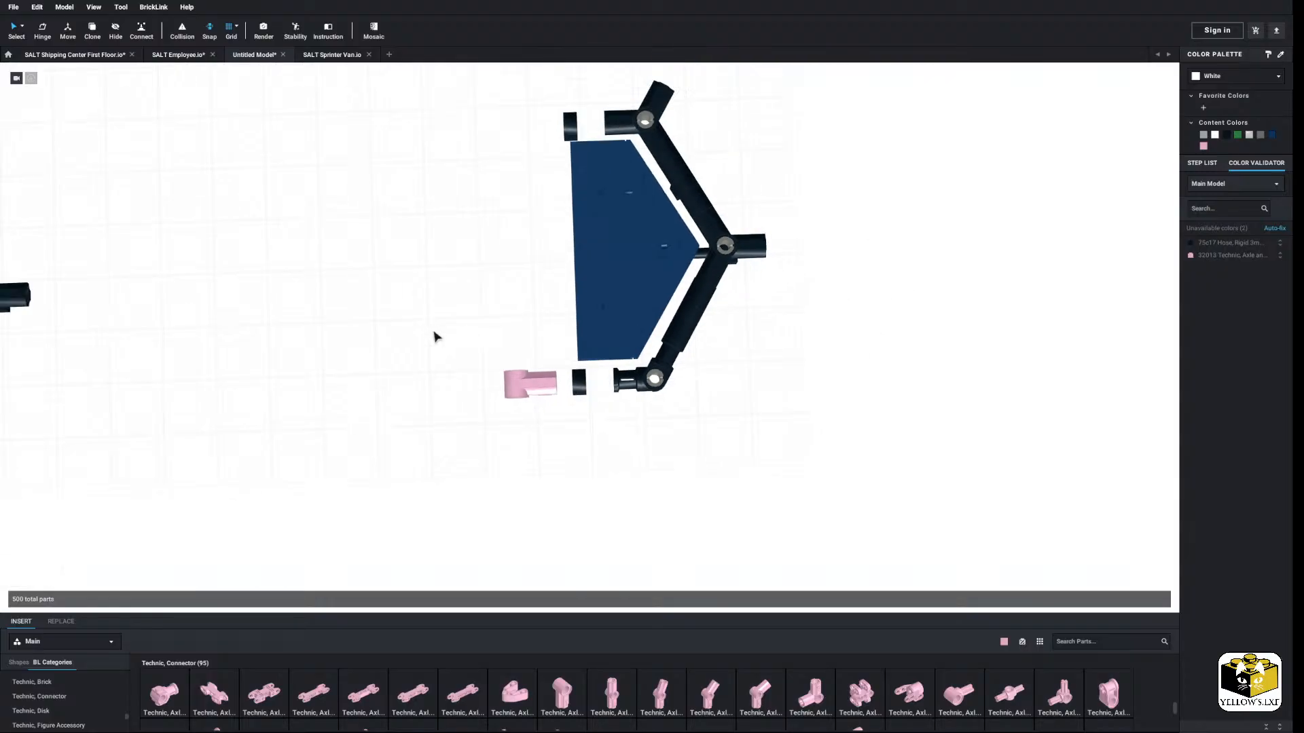
right_click(525, 380)
click(540, 422)
Step: Place a Technic, Axle and Pin Connector Angled #6 - 90 degrees beside the lower arm, rotated so its tube faces the loose ring
click(819, 694)
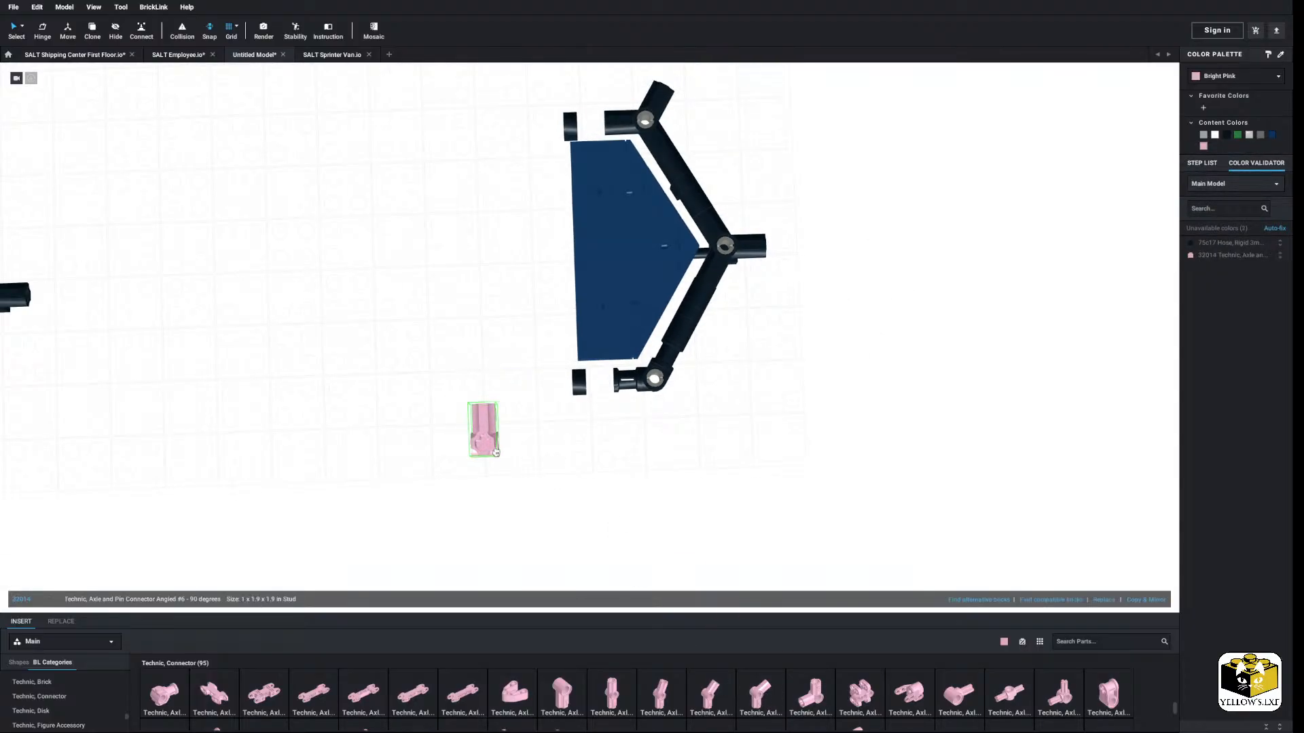
key(Up)
key(Up)
click(499, 419)
click(544, 458)
mouse_move(544, 458)
right_down()
mouse_move(545, 472)
mouse_move(544, 446)
right_up()
scroll(548, 469, down, 2)
middle_drag(551, 473, 473, 473)
scroll(476, 485, up, 4)
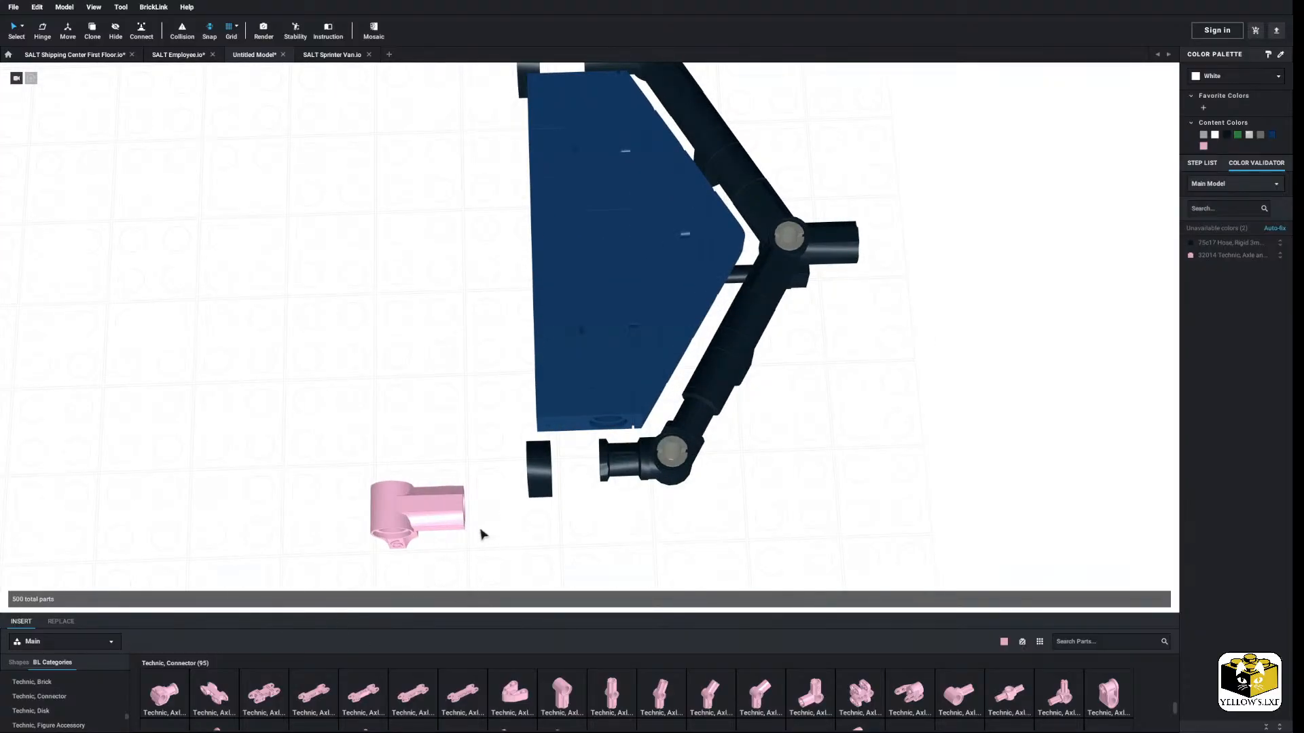
Step: Insert a Technic, Axle 3L from the Technic, Axle category through the loose ring into the lower arm's corner joint
scroll(65, 703, up, 2)
click(65, 699)
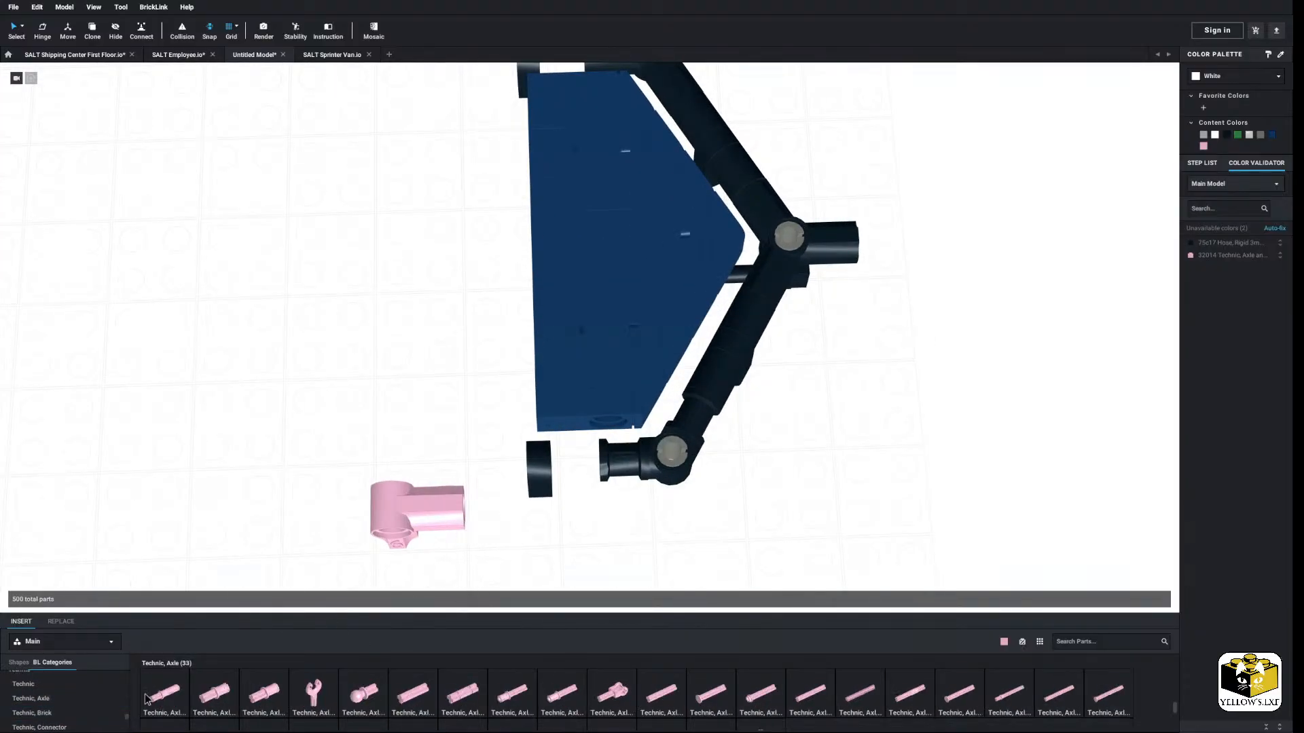
drag(675, 689, 560, 471)
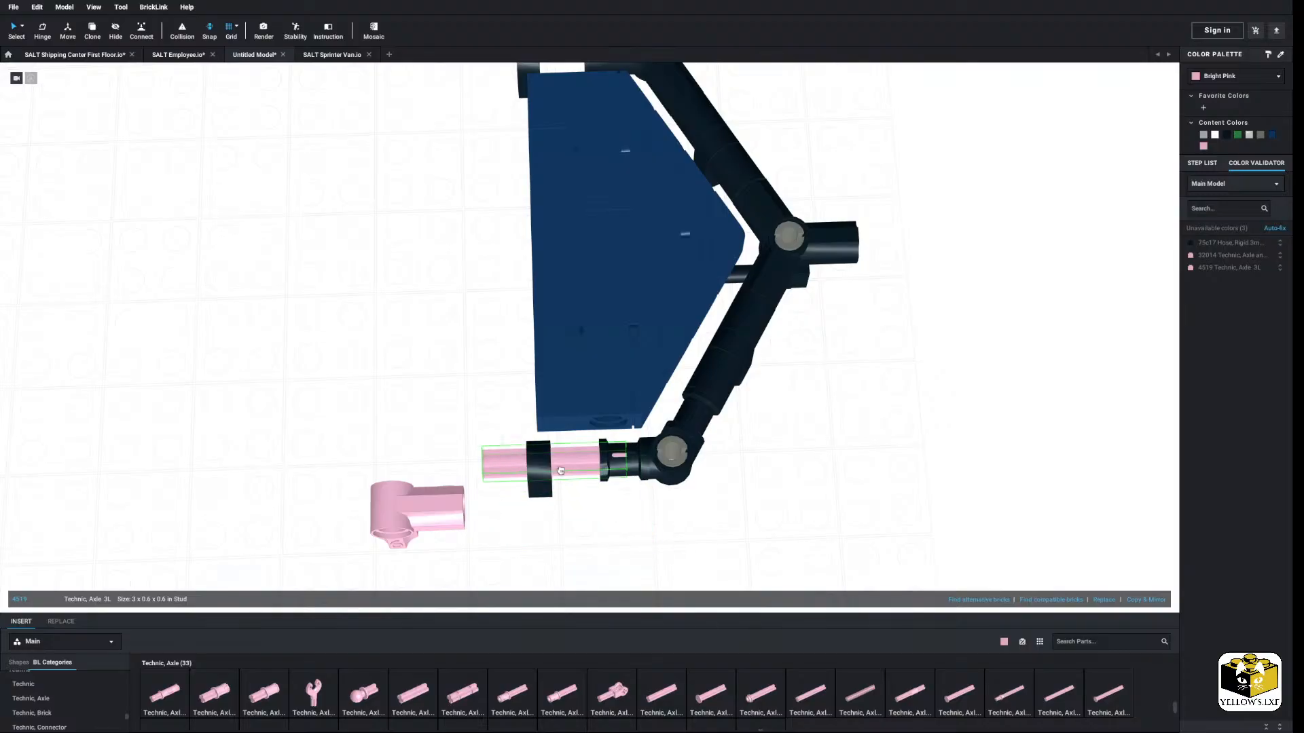
click(605, 518)
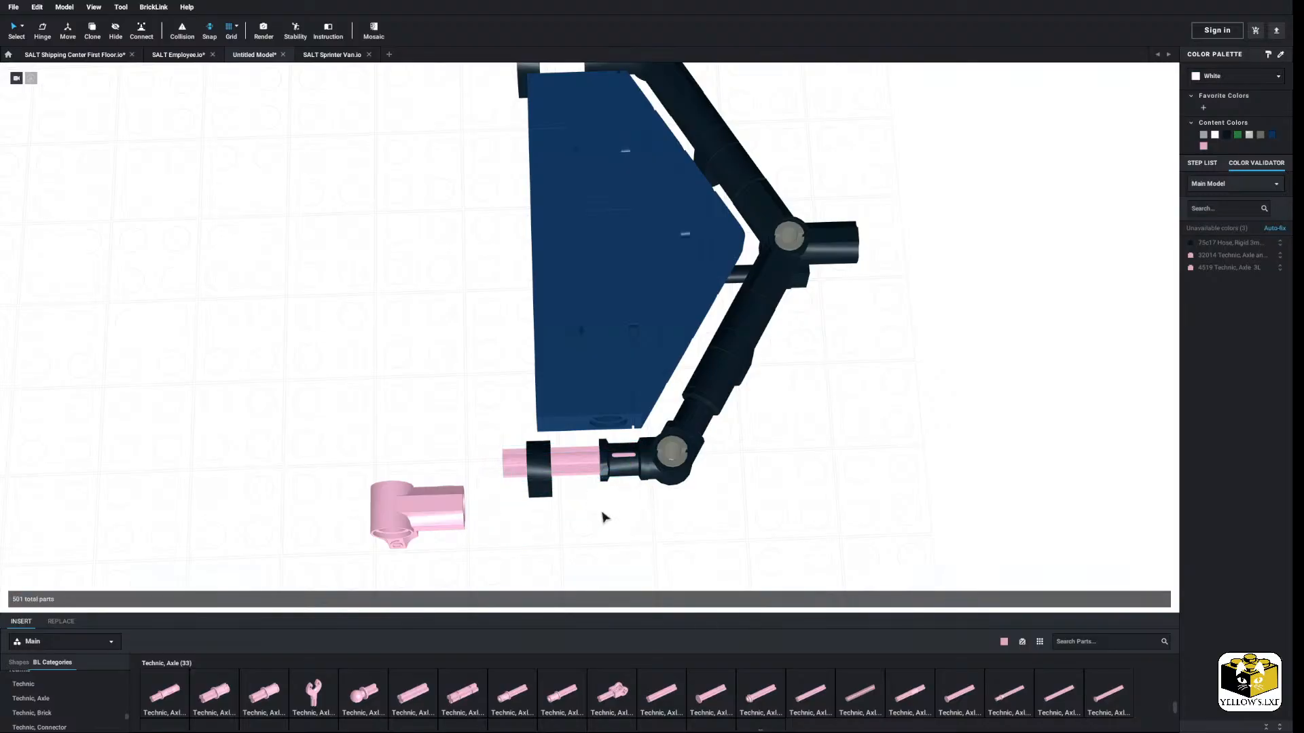
Step: Slide the loose ring against the lower arm's corner joint and delete the Technic, Axle 3L
drag(549, 486, 594, 486)
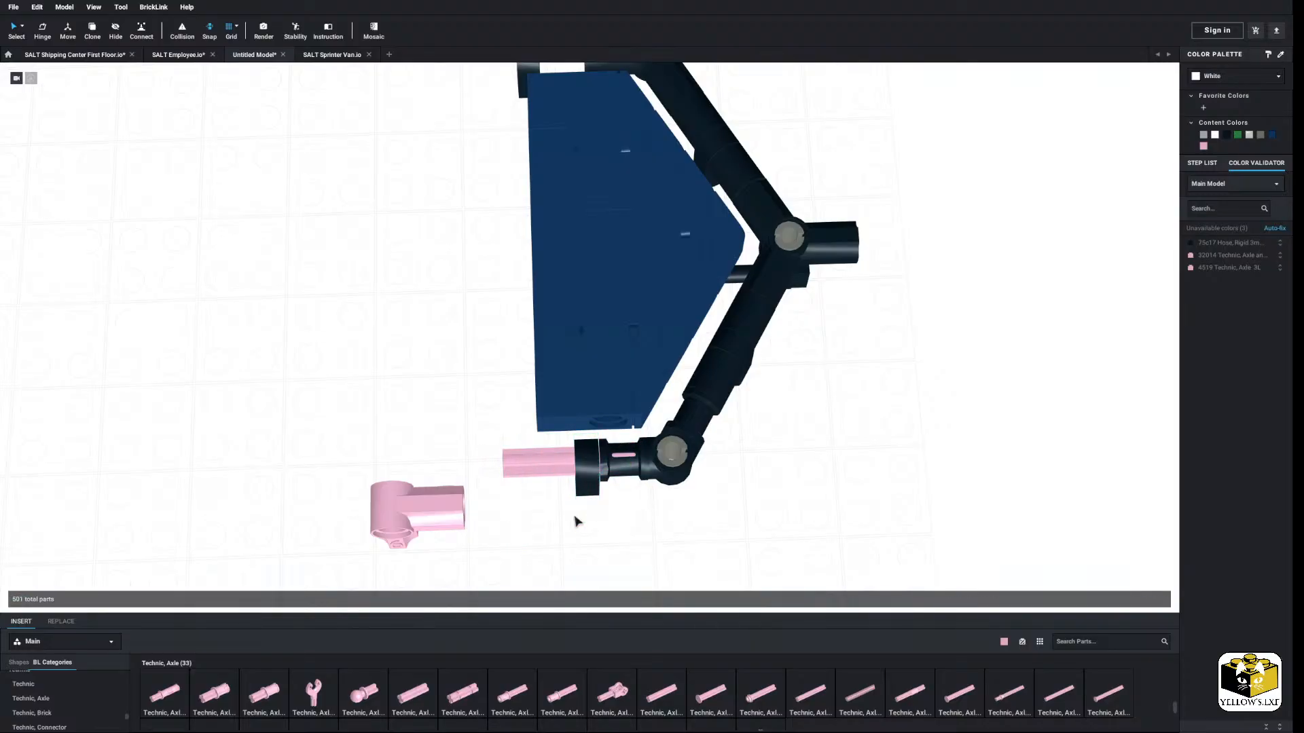
click(554, 468)
right_click(553, 467)
click(577, 504)
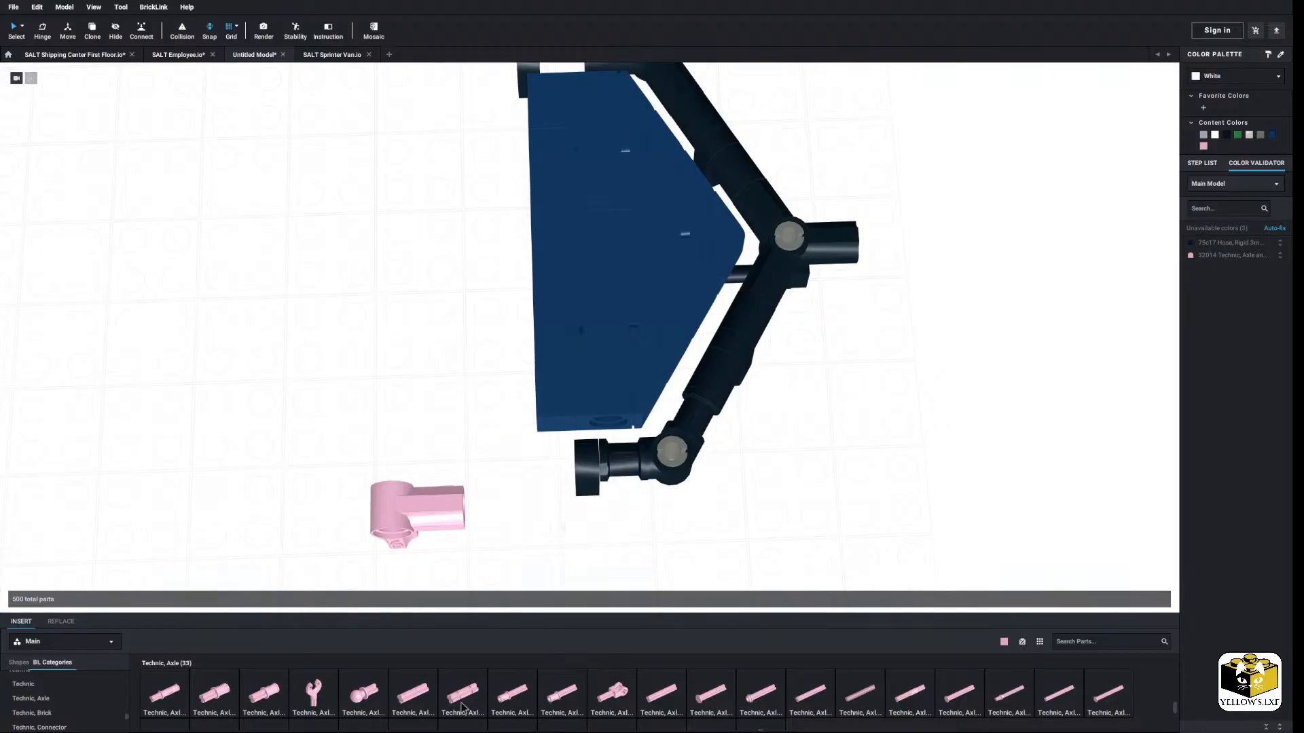
Step: Insert a Technic, Axle 2L Notched through the ring into the lower arm and fit the 90-degree connector onto it
drag(497, 550, 593, 460)
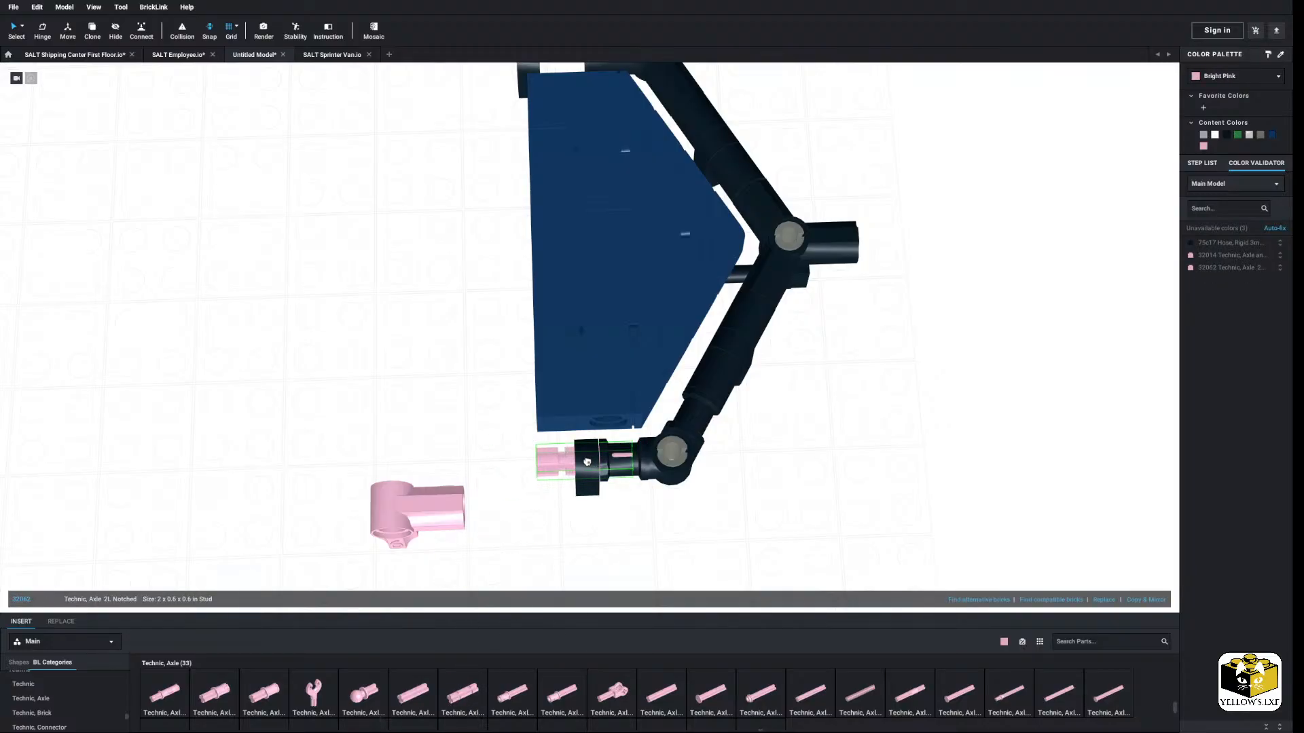
click(582, 464)
drag(466, 517, 564, 479)
click(541, 529)
scroll(542, 529, down, 1)
scroll(468, 510, up, 2)
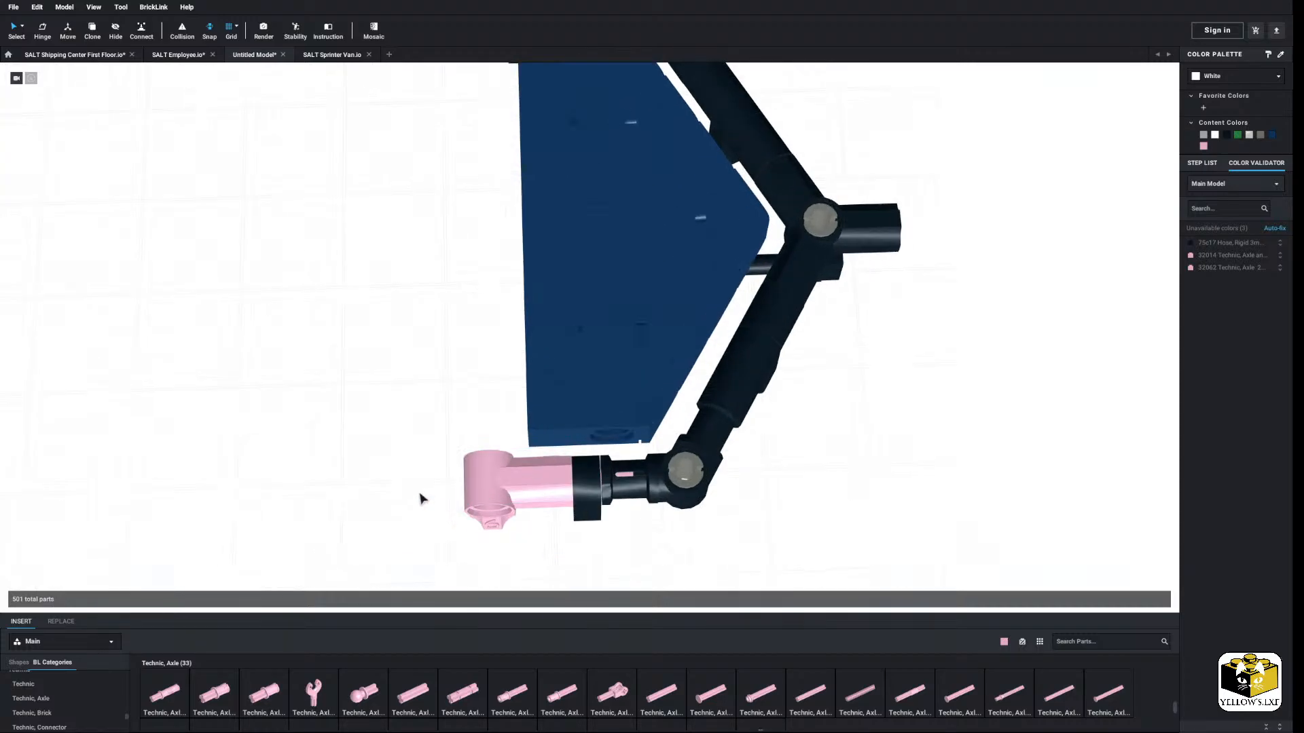
Step: Copy the lower arm's end assembly of 90-degree connector, notched axle and ring
drag(405, 485, 581, 489)
scroll(578, 492, down, 1)
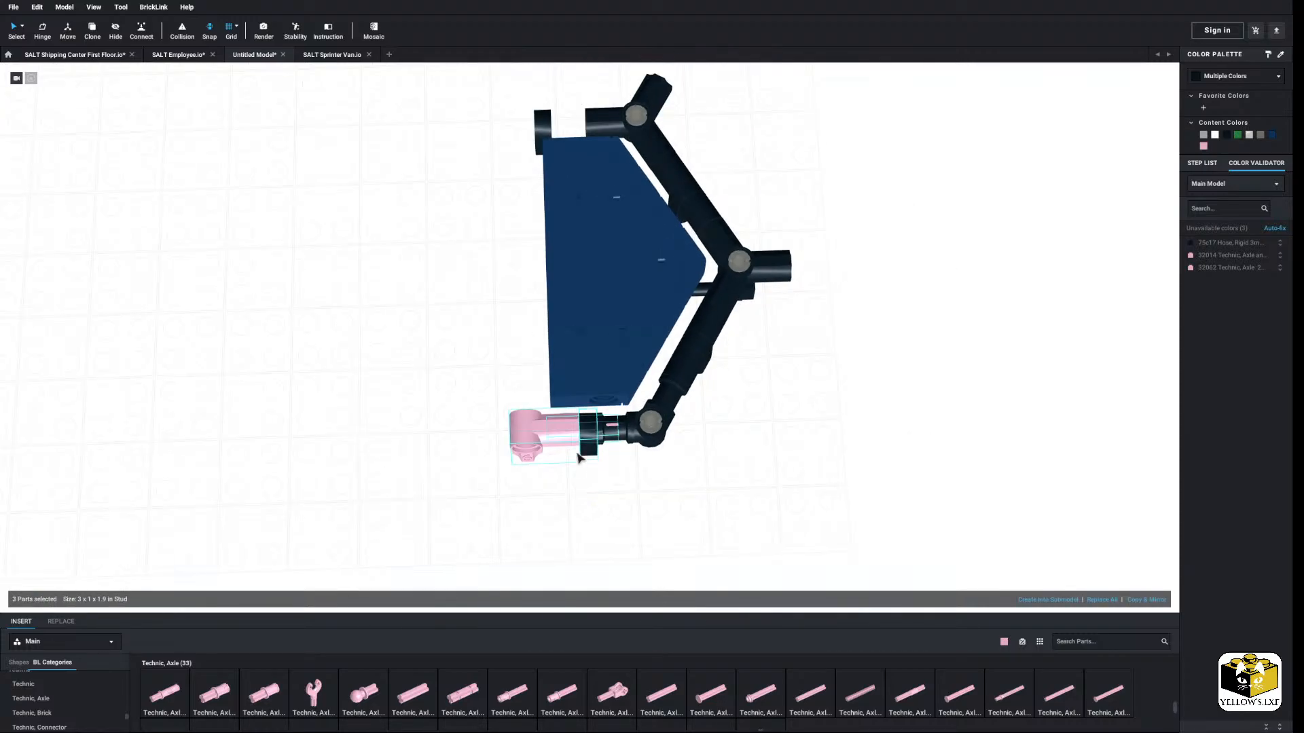
right_click(543, 427)
click(553, 434)
click(466, 352)
Step: Delete the loose ring beside the upper arm and paste the copied end assembly onto that arm's open end
middle_drag(466, 351, 479, 449)
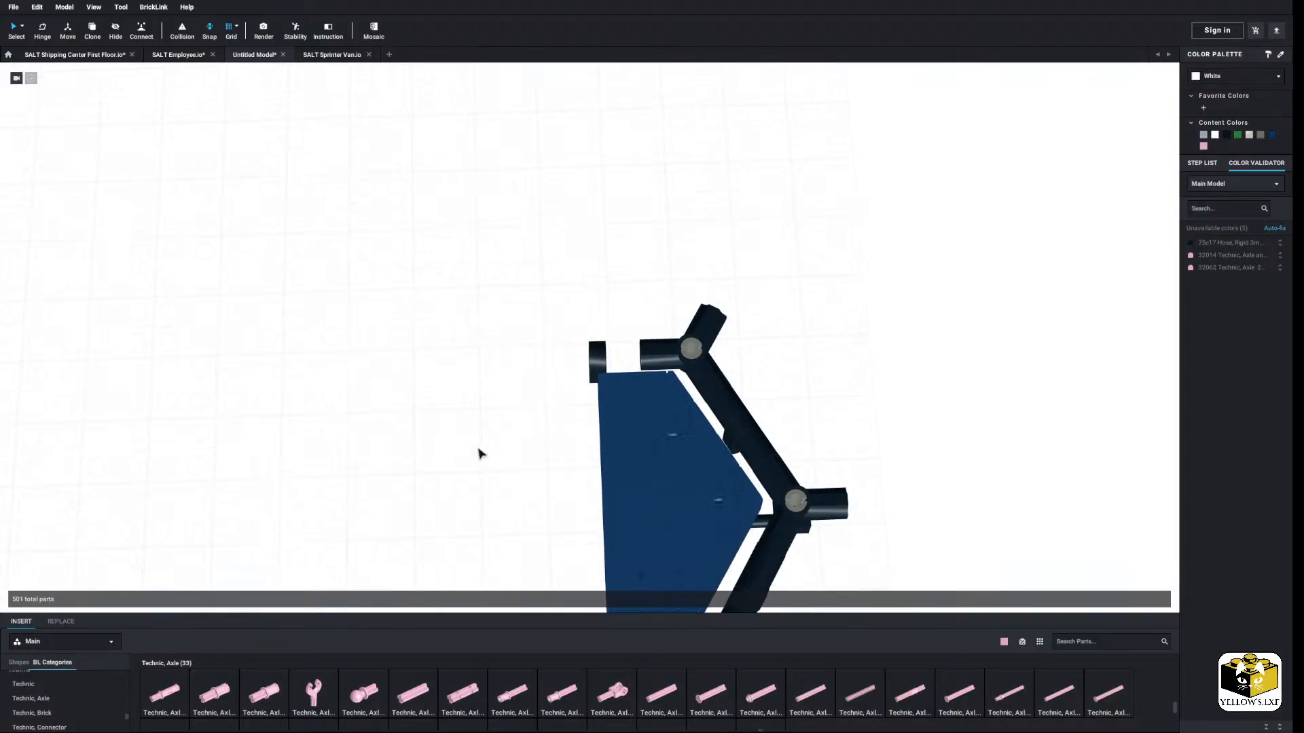
right_click(603, 362)
click(618, 404)
right_click(503, 395)
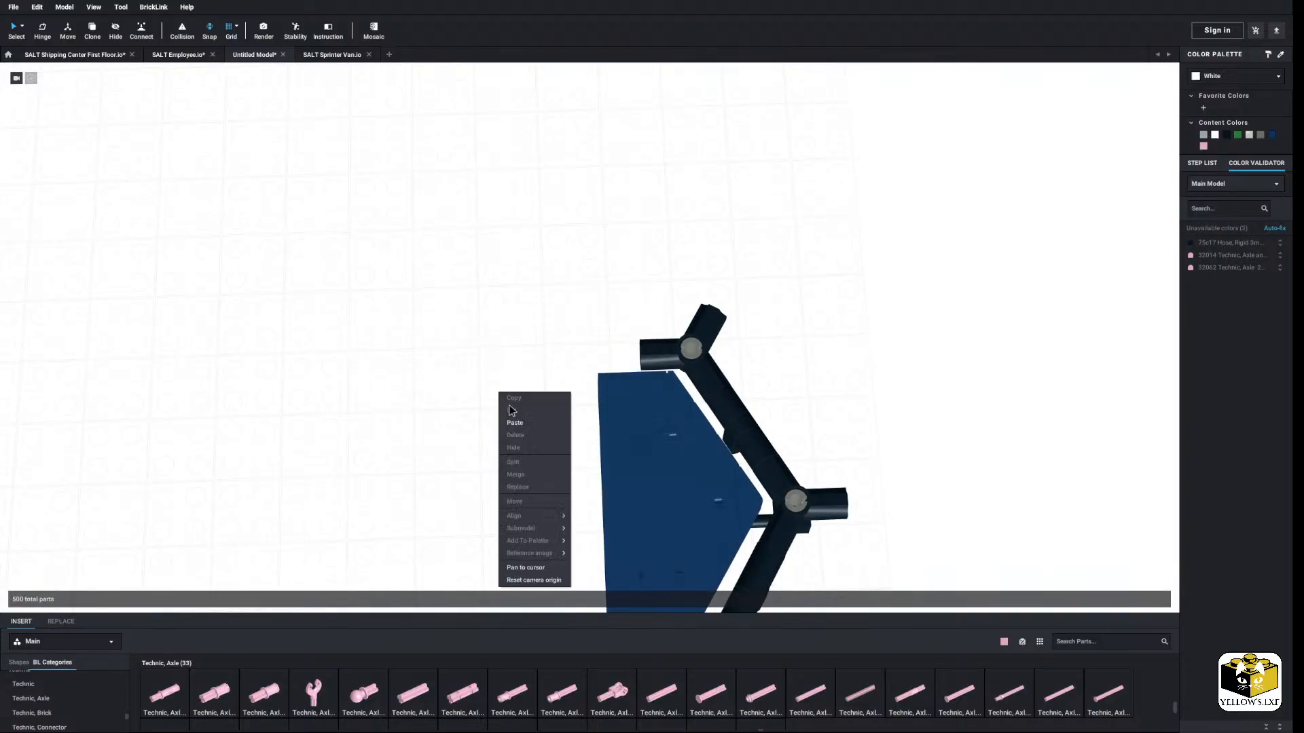
click(518, 424)
scroll(475, 414, up, 2)
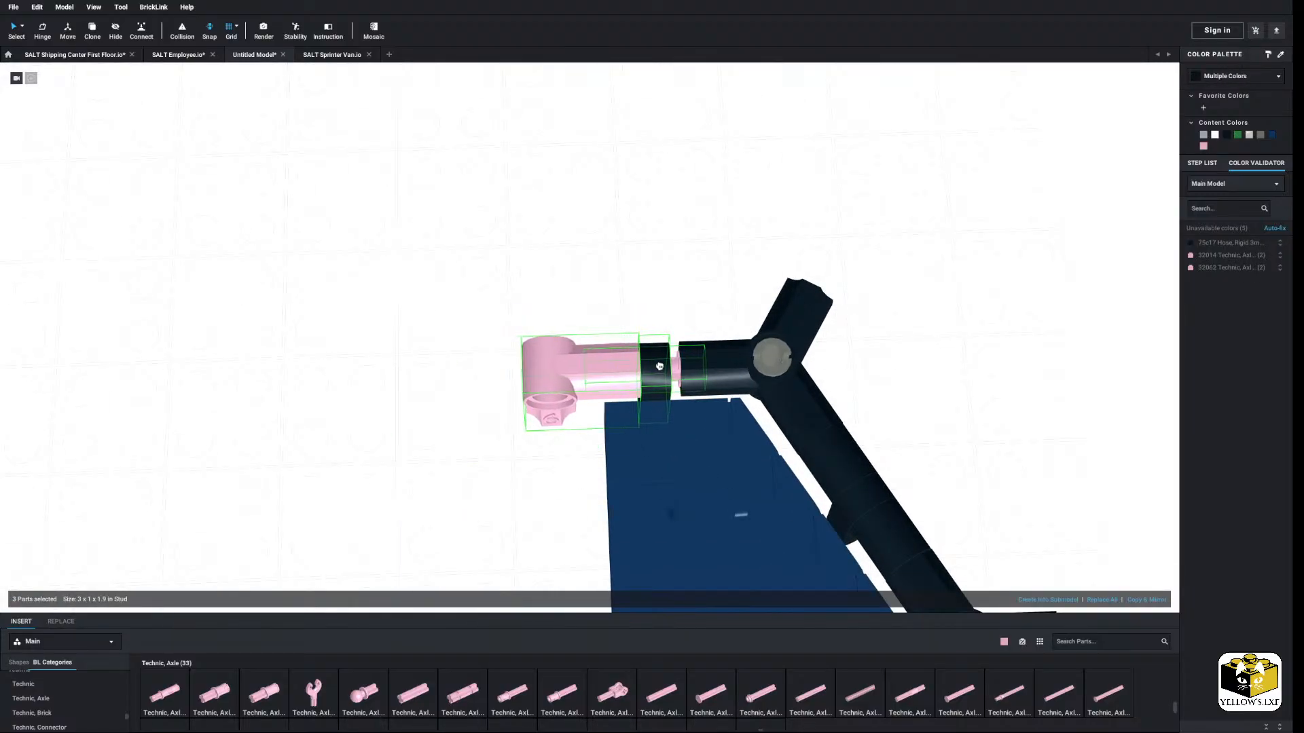
click(668, 365)
scroll(534, 311, down, 5)
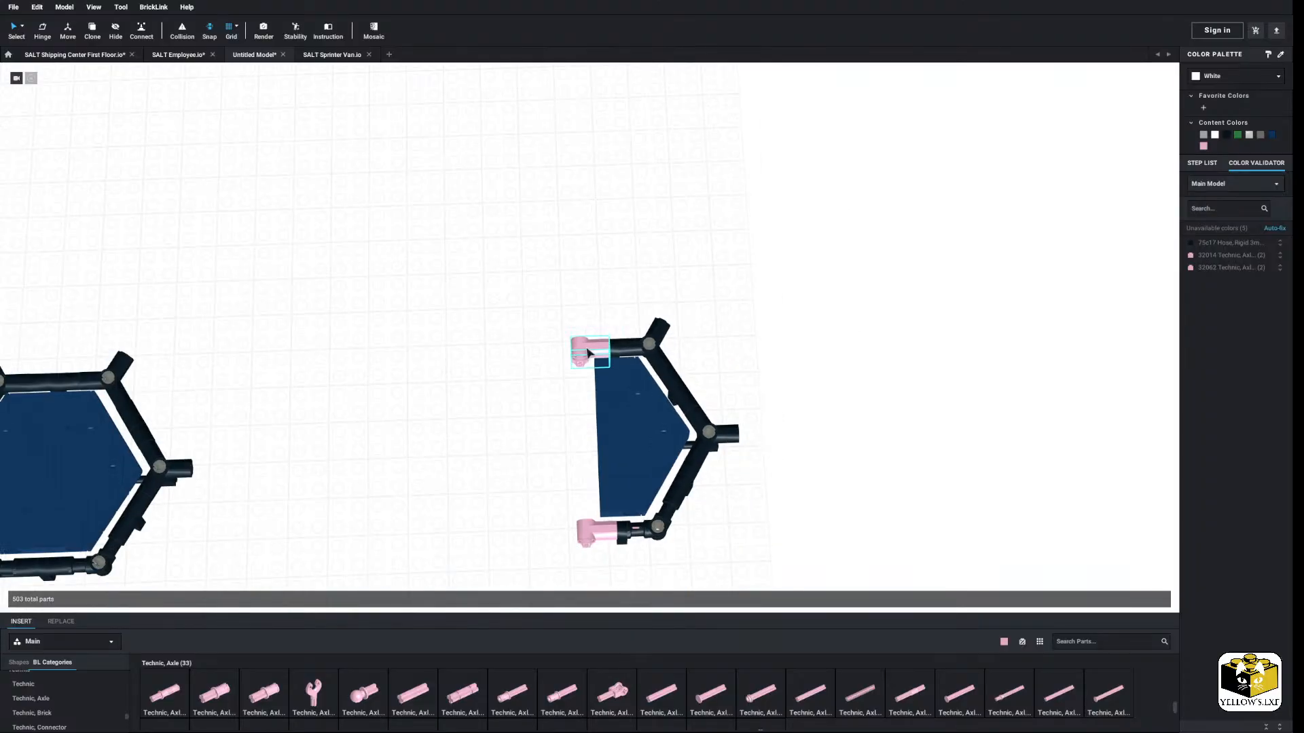
Step: Select all bright pink parts by color, recolor them black, and return to the default selection mode
click(22, 27)
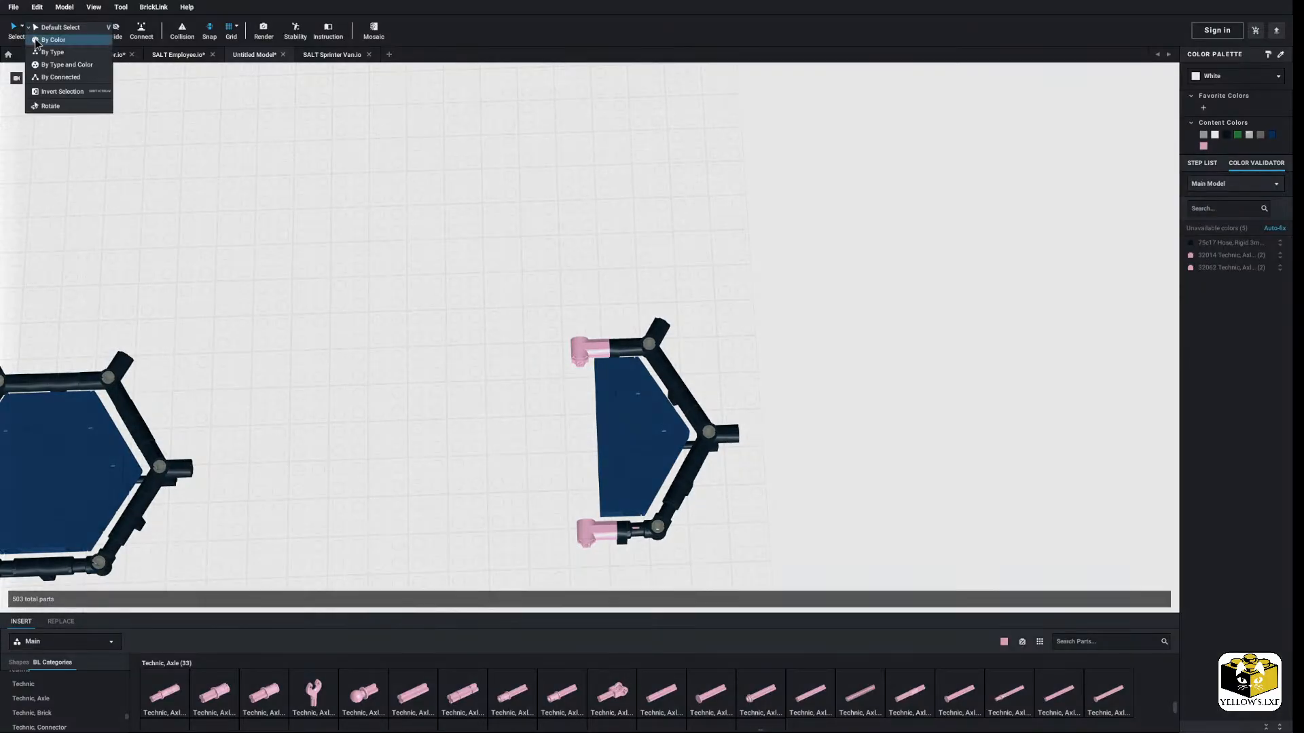
click(43, 40)
click(579, 350)
scroll(584, 354, down, 4)
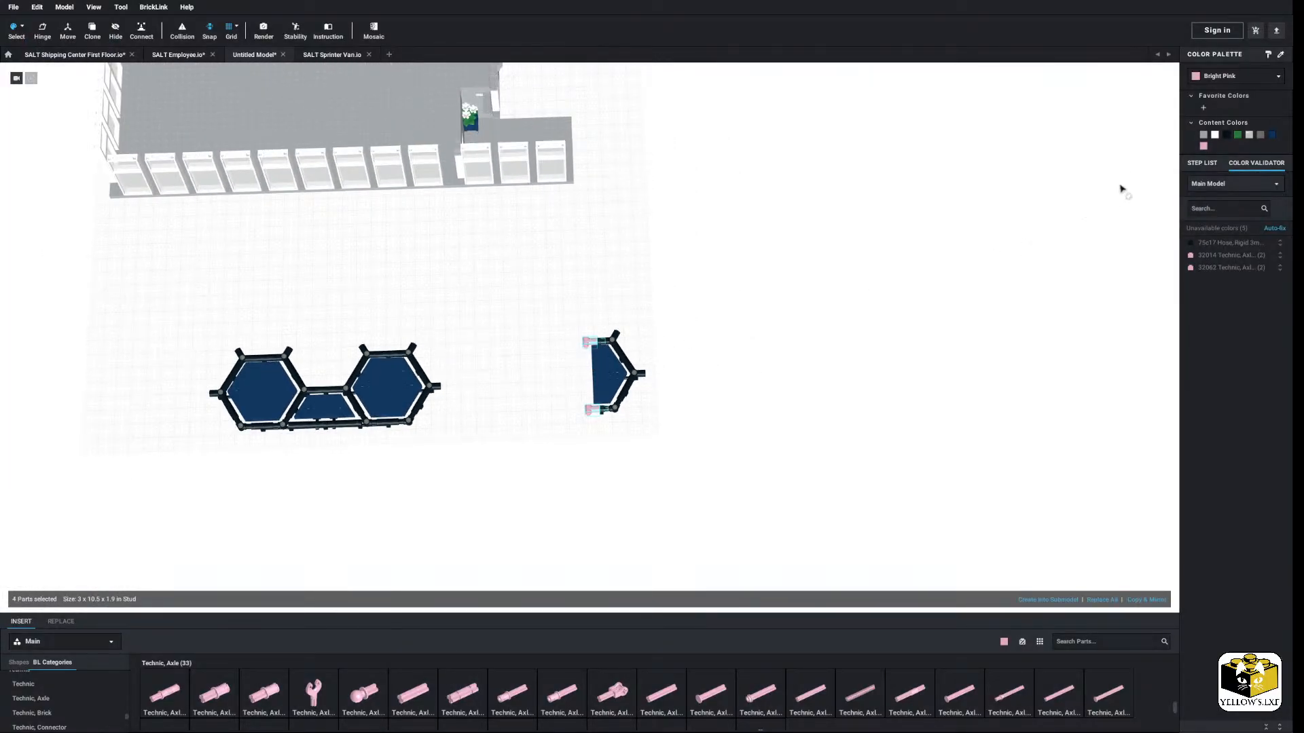
click(1230, 135)
click(910, 398)
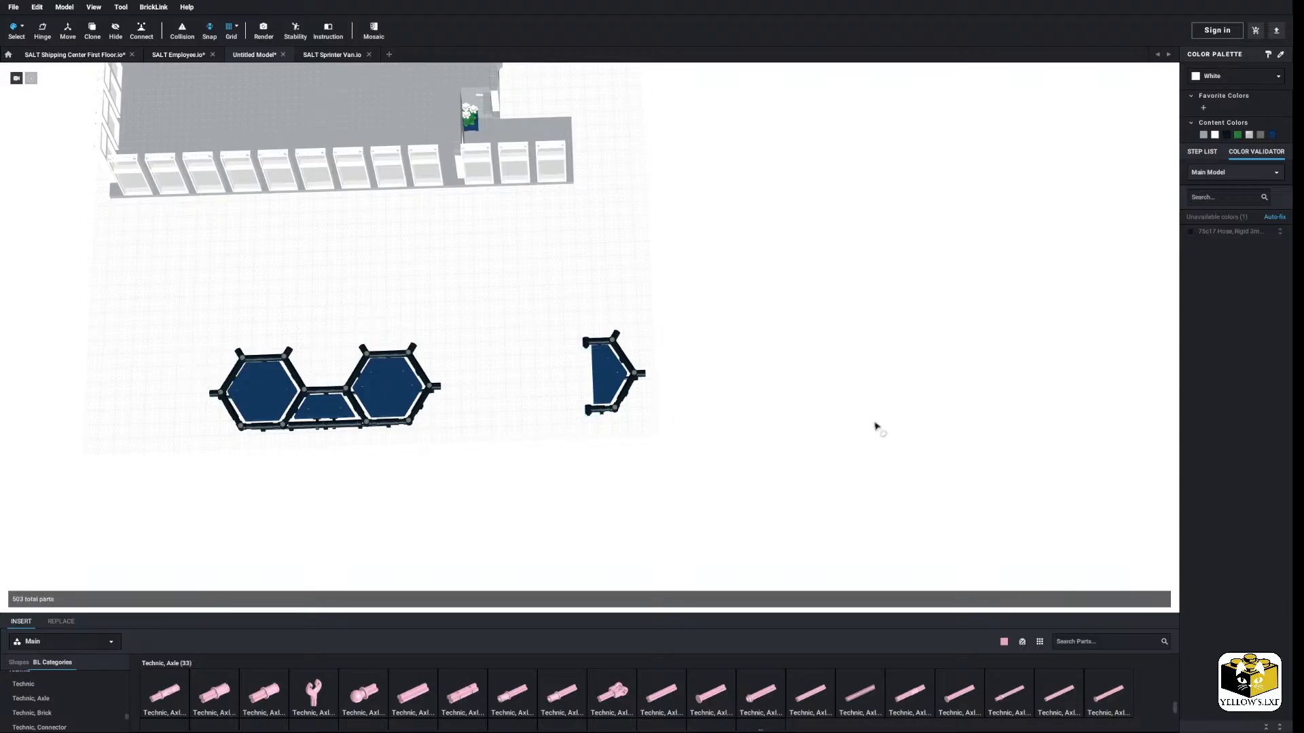
scroll(845, 432, up, 5)
click(21, 27)
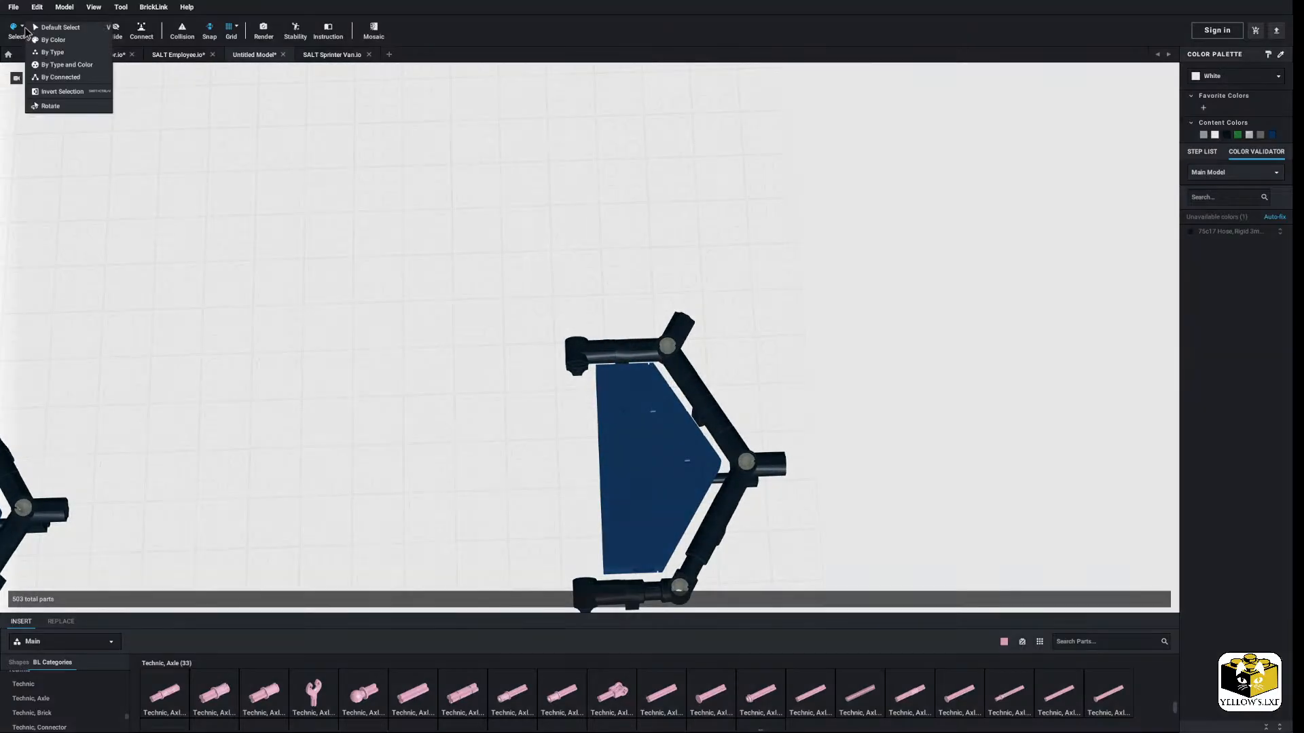
click(43, 34)
Step: Try a Technic, Pin 1/2 from the Technic, Pin category beside the half-hexagon frame and remove it again
scroll(211, 211, down, 3)
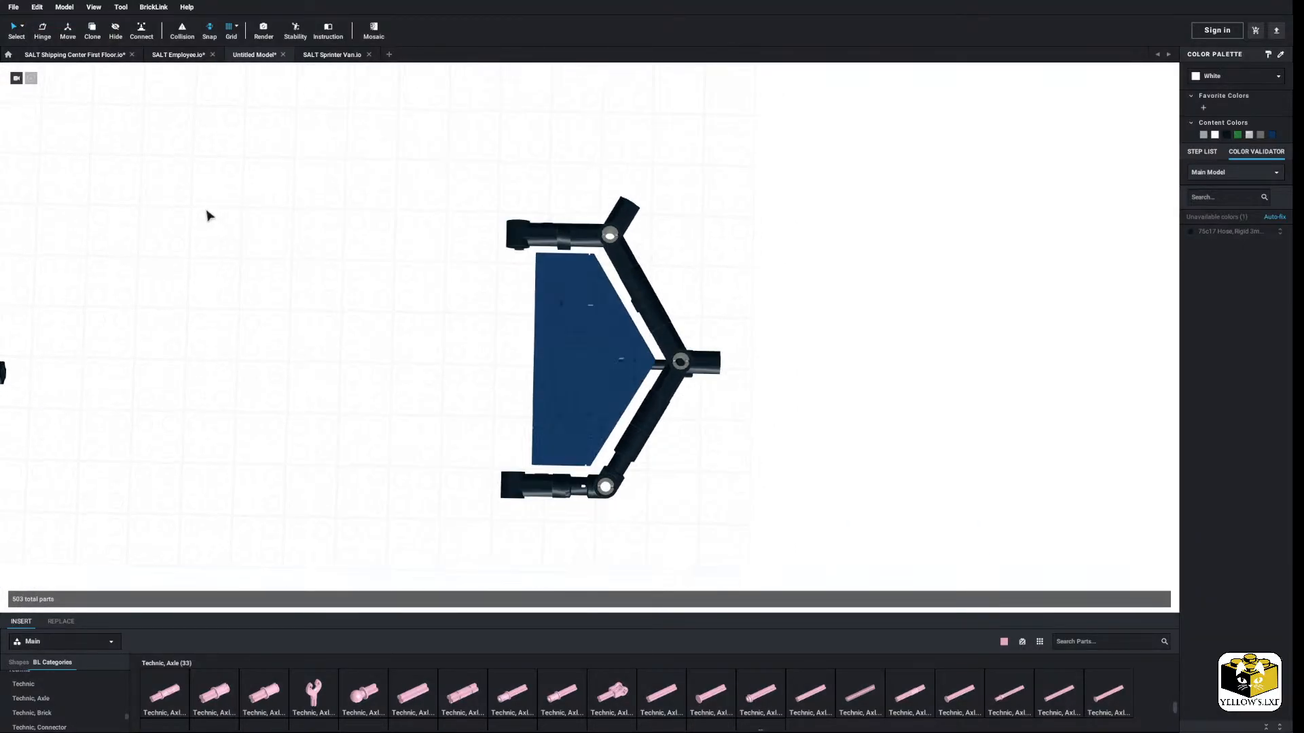
scroll(209, 217, up, 2)
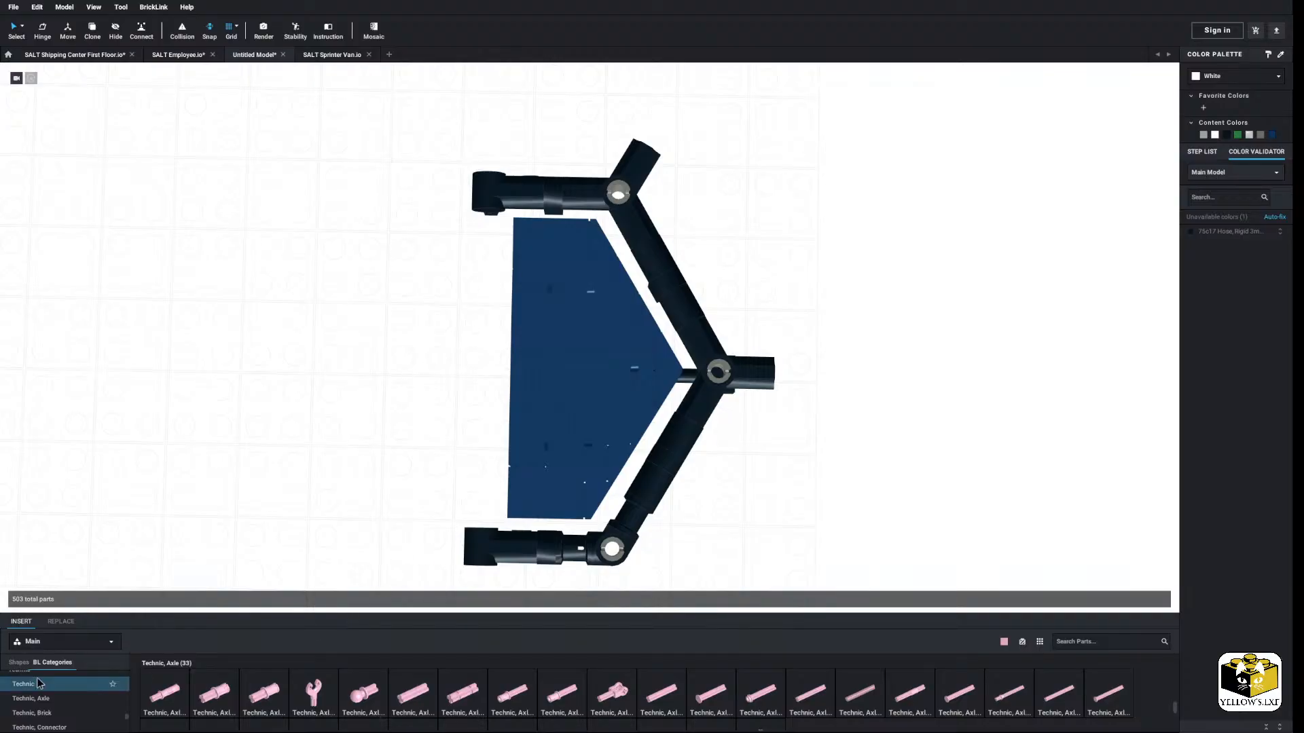
scroll(67, 696, down, 3)
scroll(71, 700, down, 2)
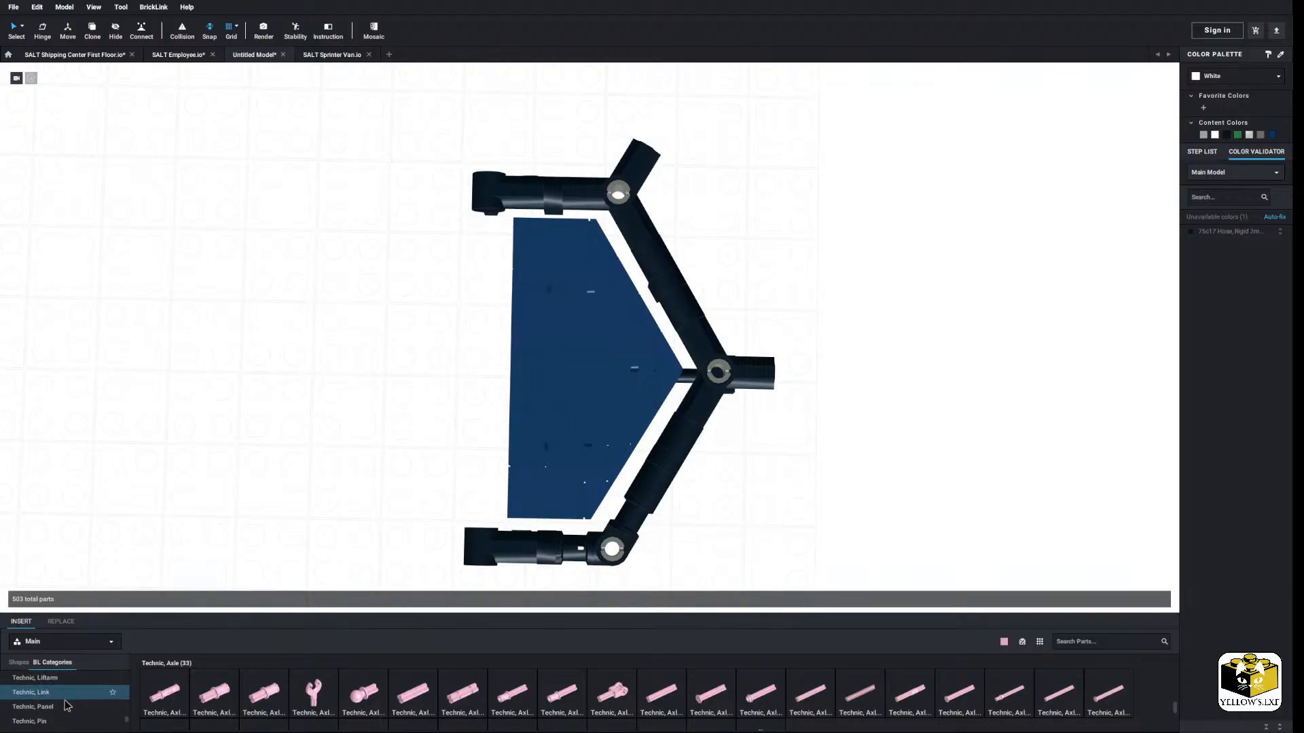
click(30, 719)
drag(190, 697, 343, 414)
mouse_move(293, 506)
right_down()
mouse_move(299, 470)
mouse_move(306, 504)
right_up()
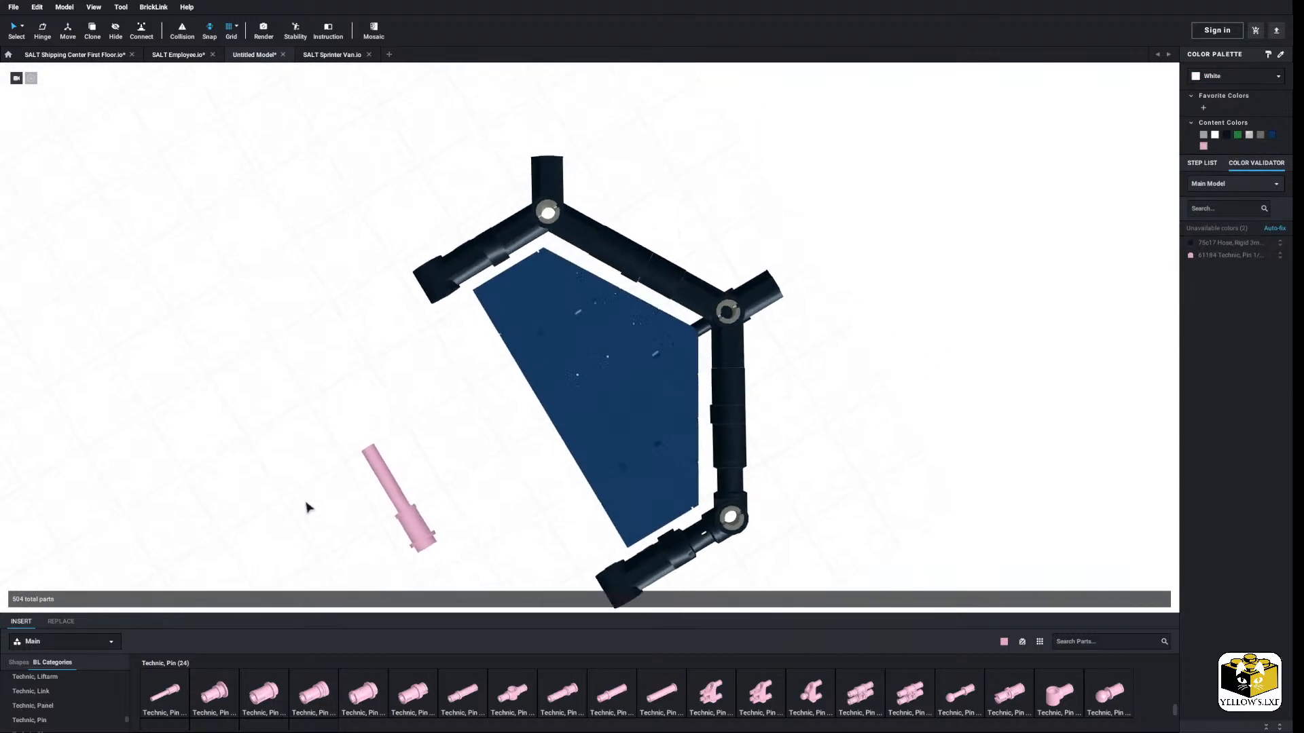
click(401, 503)
right_click(416, 514)
click(435, 561)
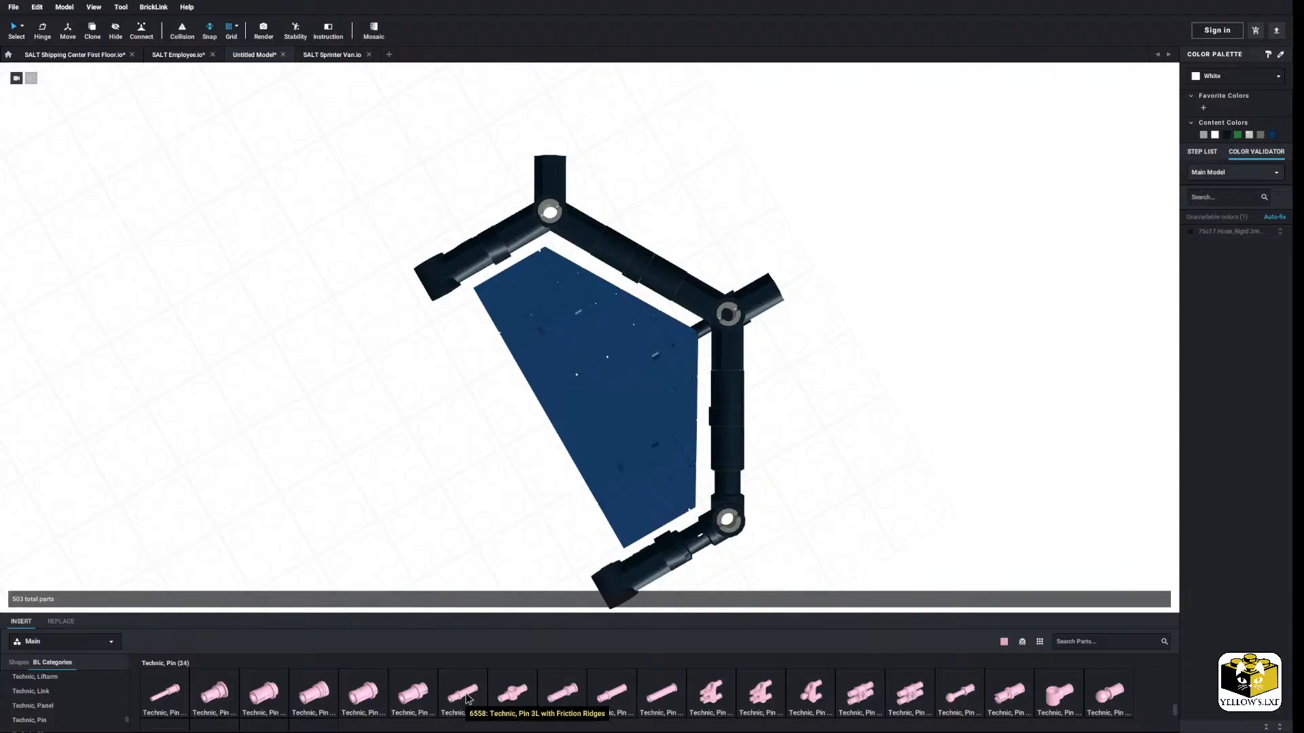
Step: Try a Technic, Pin 3L with Friction Ridges beside the frame's open side and delete it
drag(466, 698, 479, 510)
right_click(478, 509)
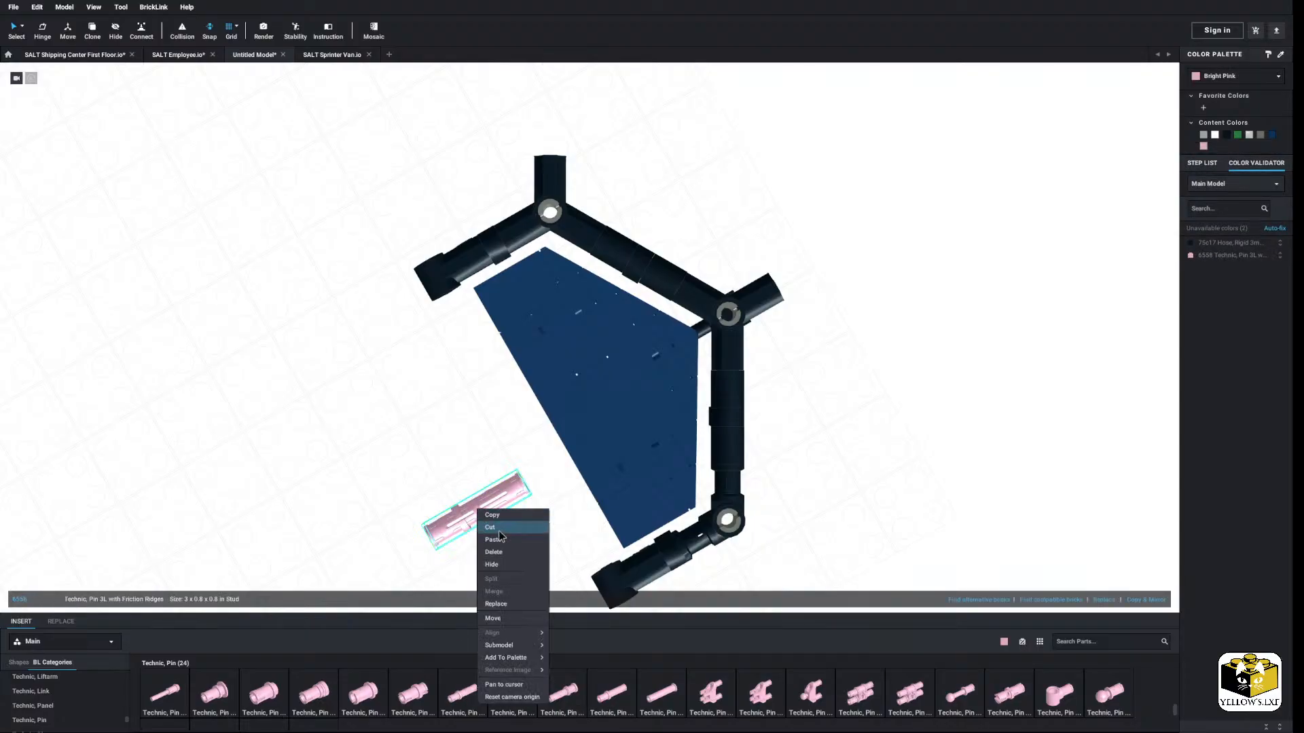
click(502, 557)
Step: Show the longer axles of the Technic, Axle category in the parts library
scroll(707, 723, down, 1)
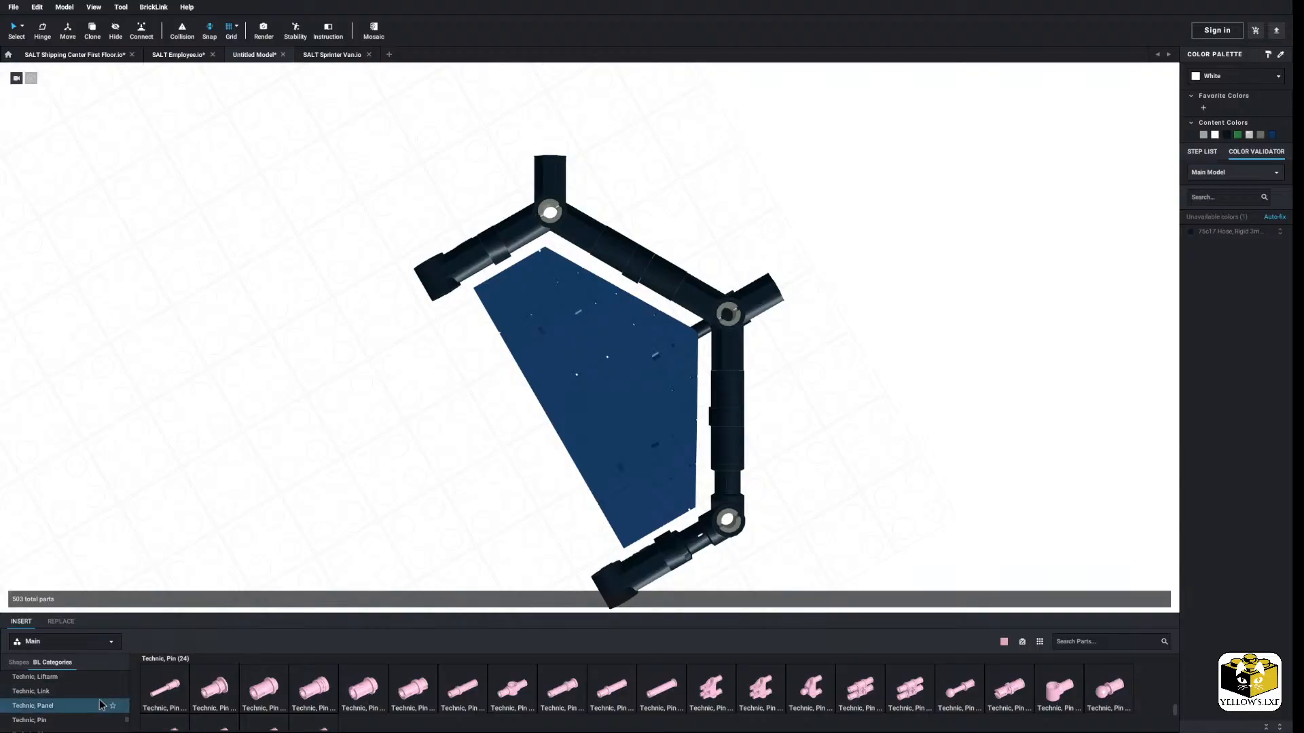
scroll(68, 701, up, 5)
scroll(68, 702, up, 2)
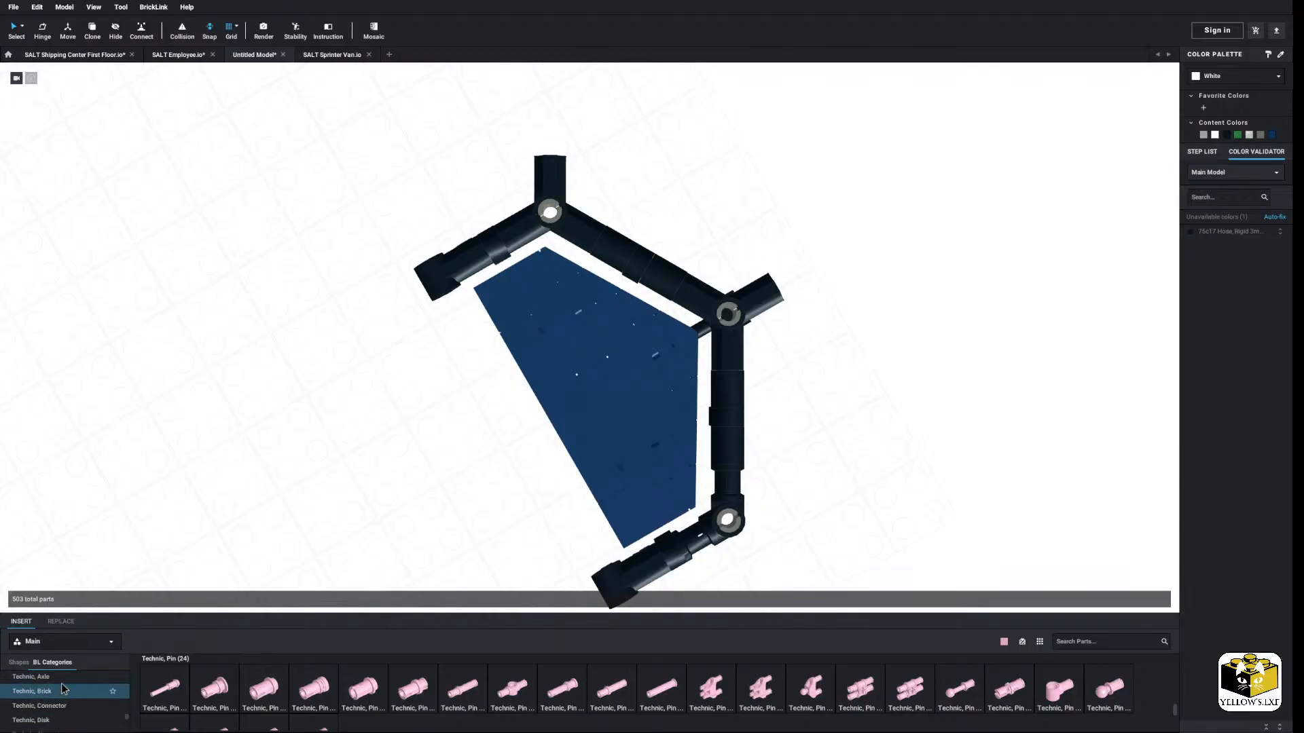
click(31, 697)
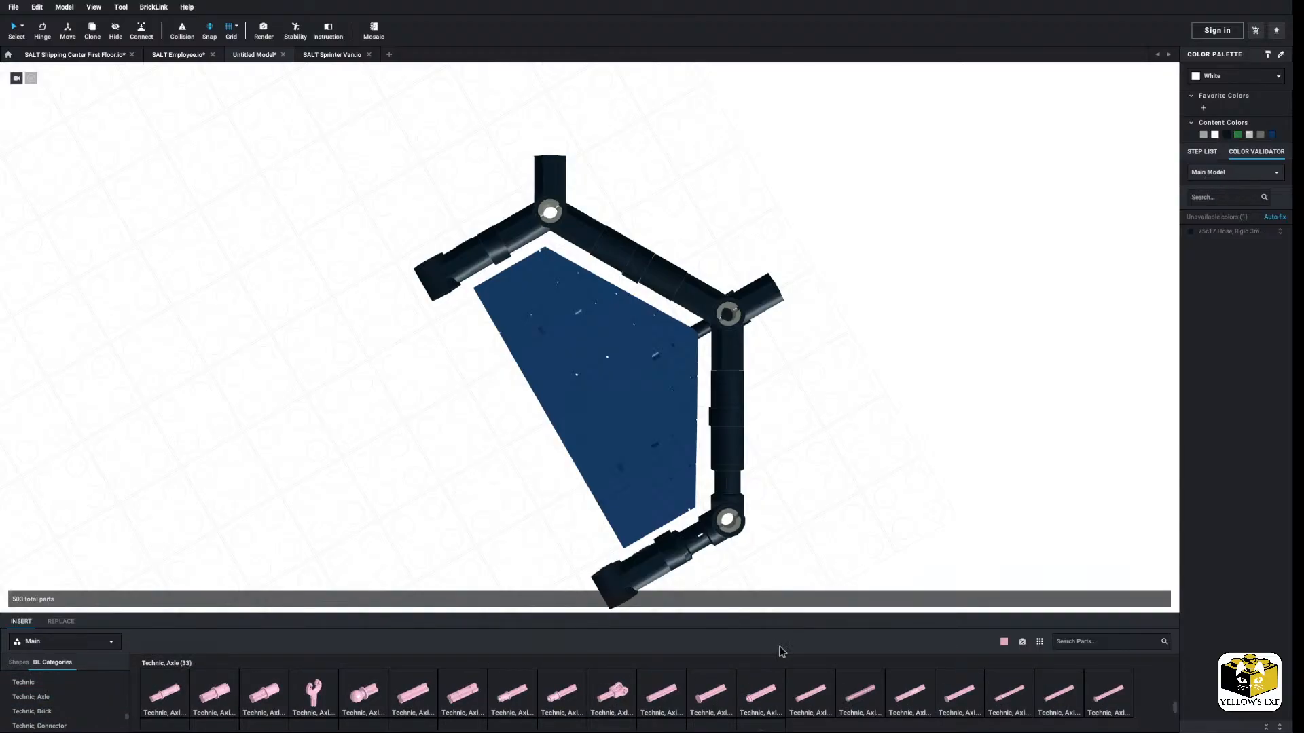
scroll(888, 690, down, 2)
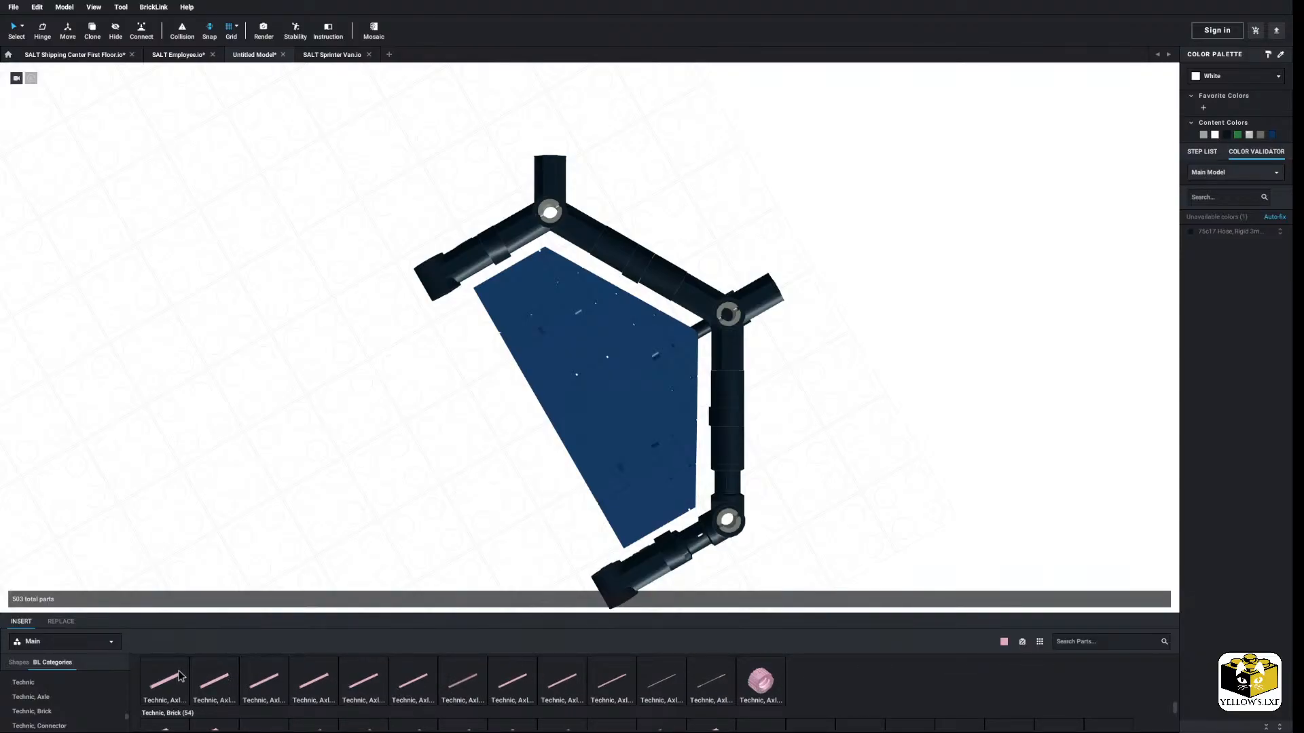
Step: Try a rotated Technic, Axle 8L along the open side, compare it with the span between both end connectors, and delete it
drag(275, 650, 321, 469)
key(Right)
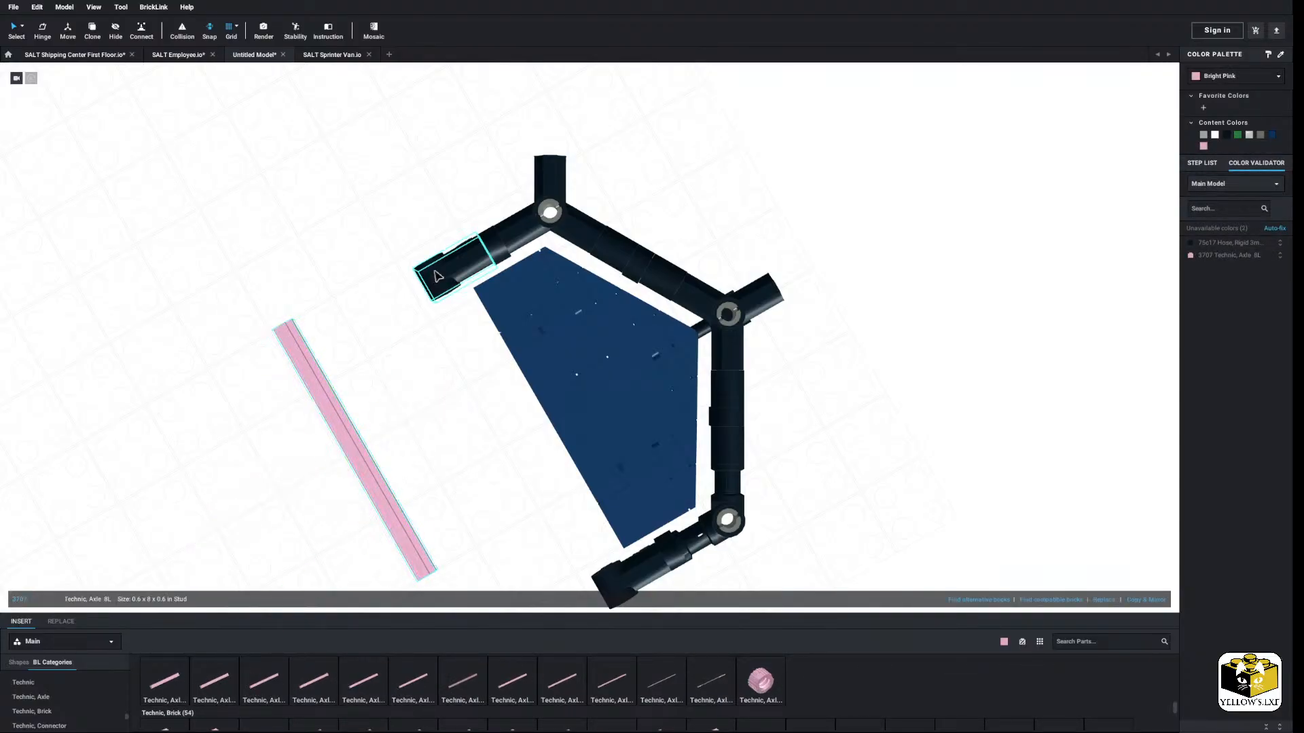
click(440, 271)
ctrl+click(625, 570)
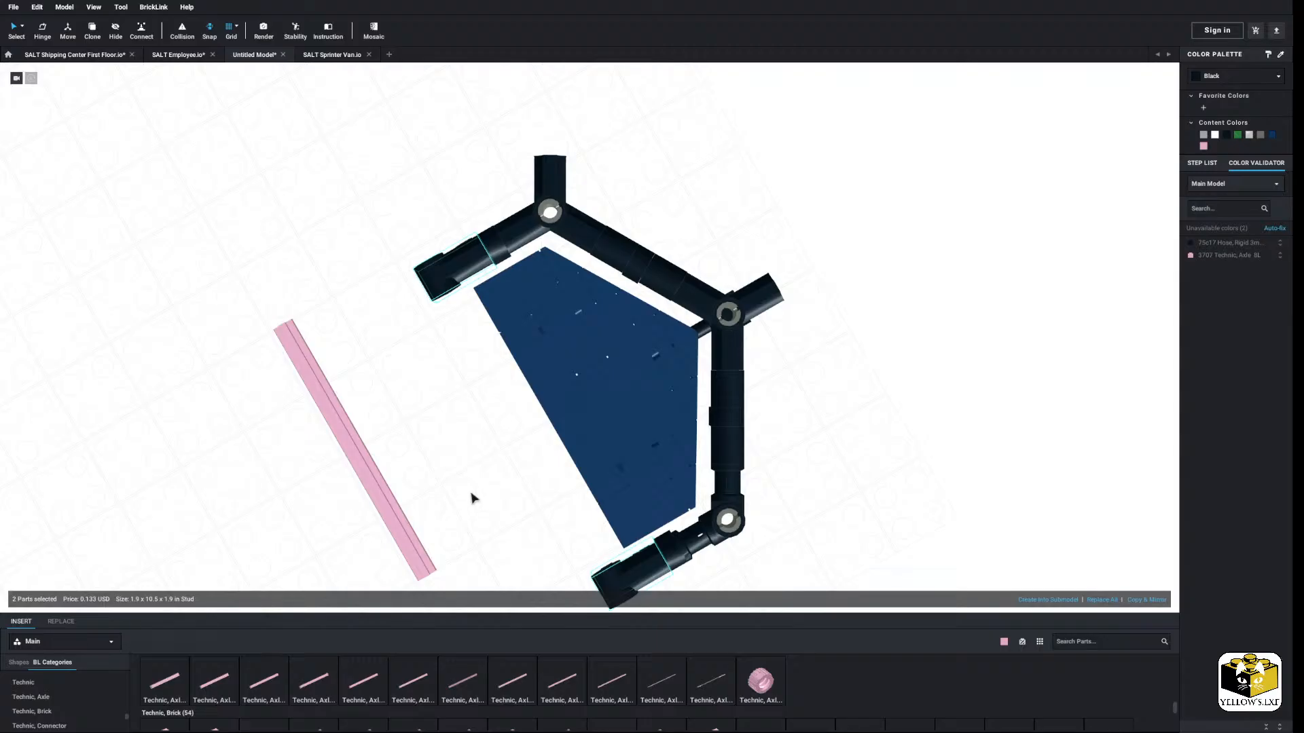
click(384, 524)
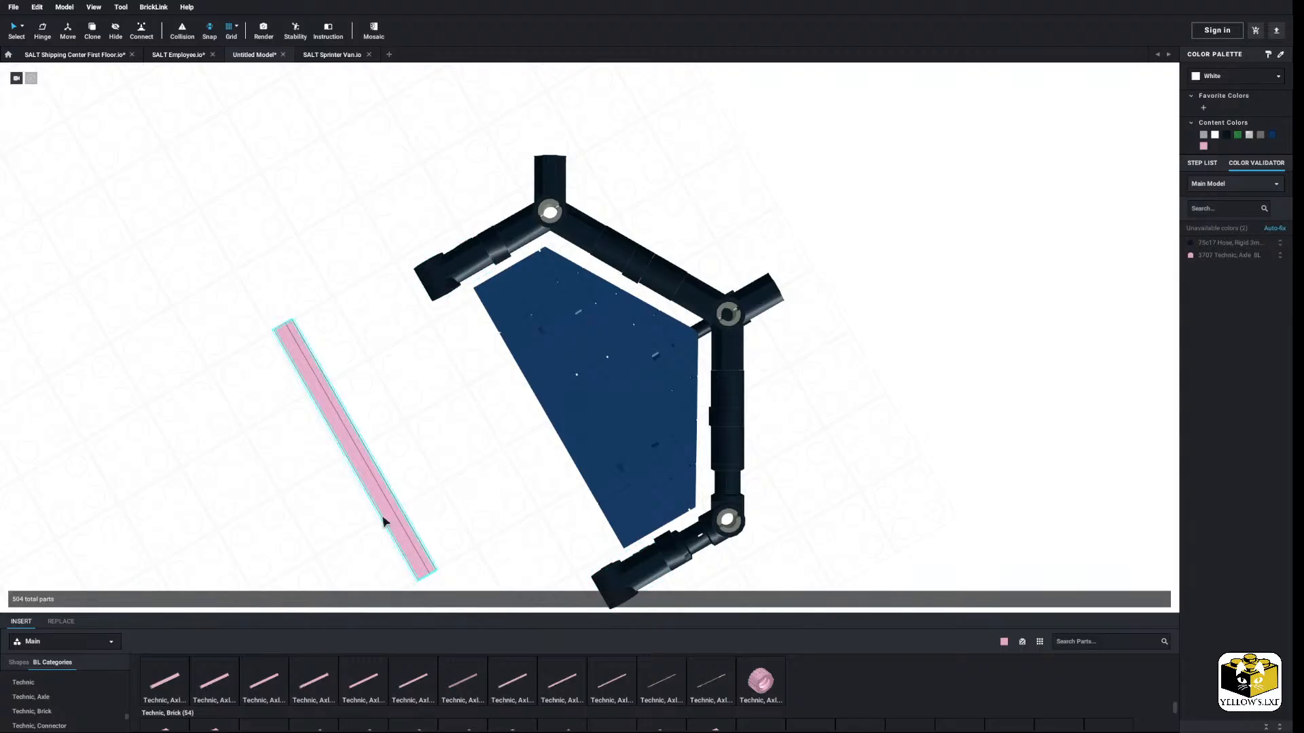
right_click(384, 519)
click(410, 560)
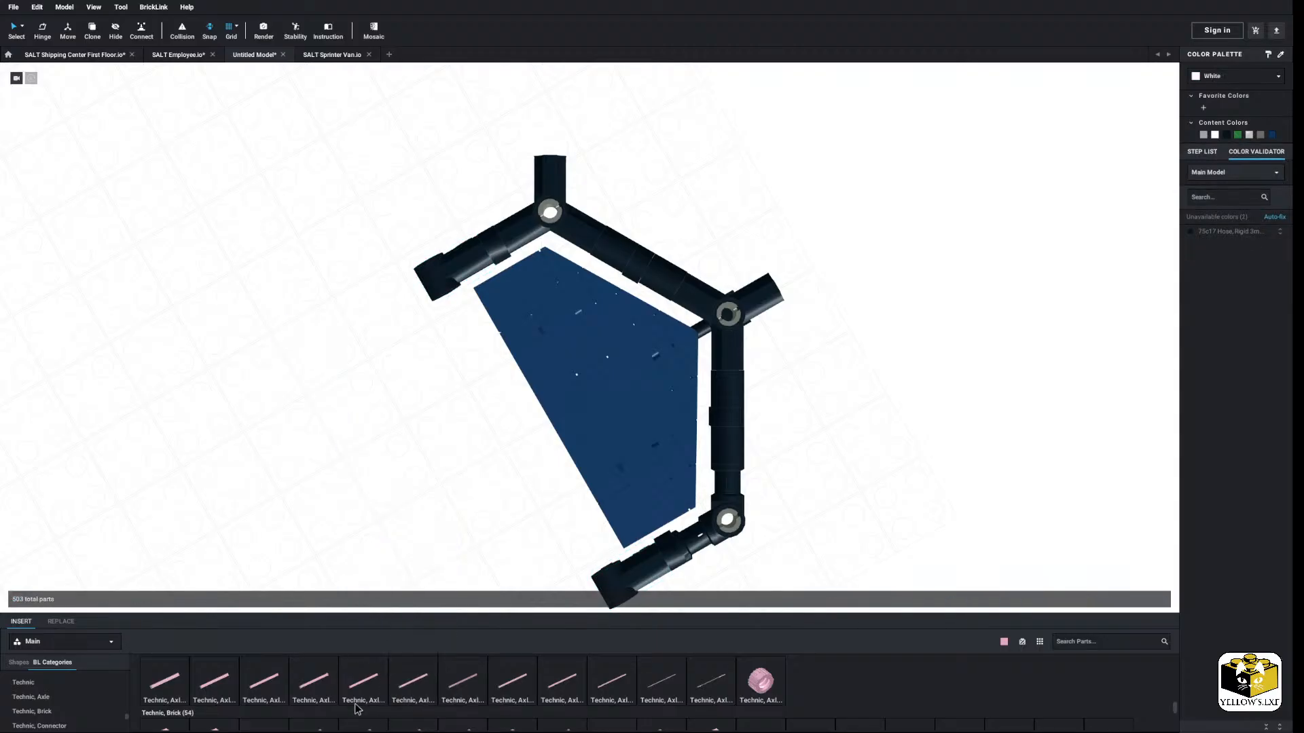
Step: Insert a Technic, Axle 10L between the two end connectors and paste a copy of the upper beam's three-part spacer section beside it
drag(432, 691, 520, 442)
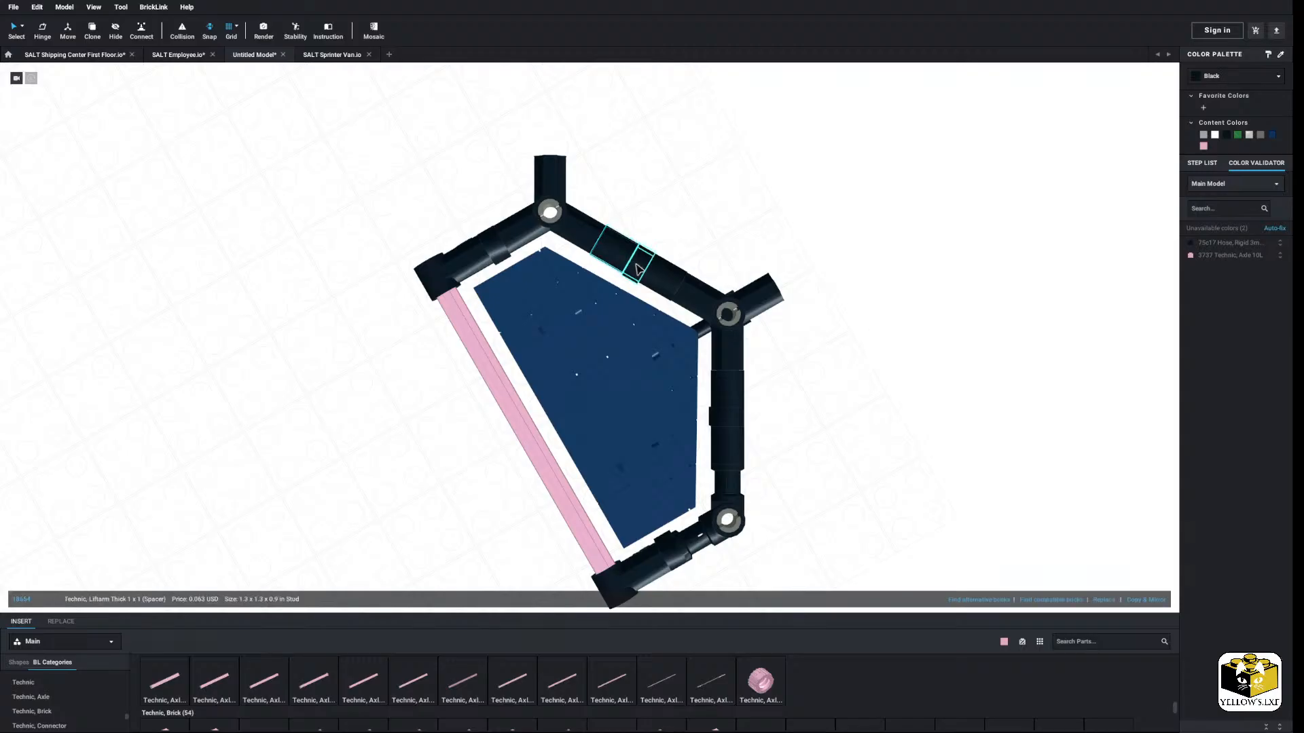
right_click(663, 267)
right_click(708, 255)
click(726, 285)
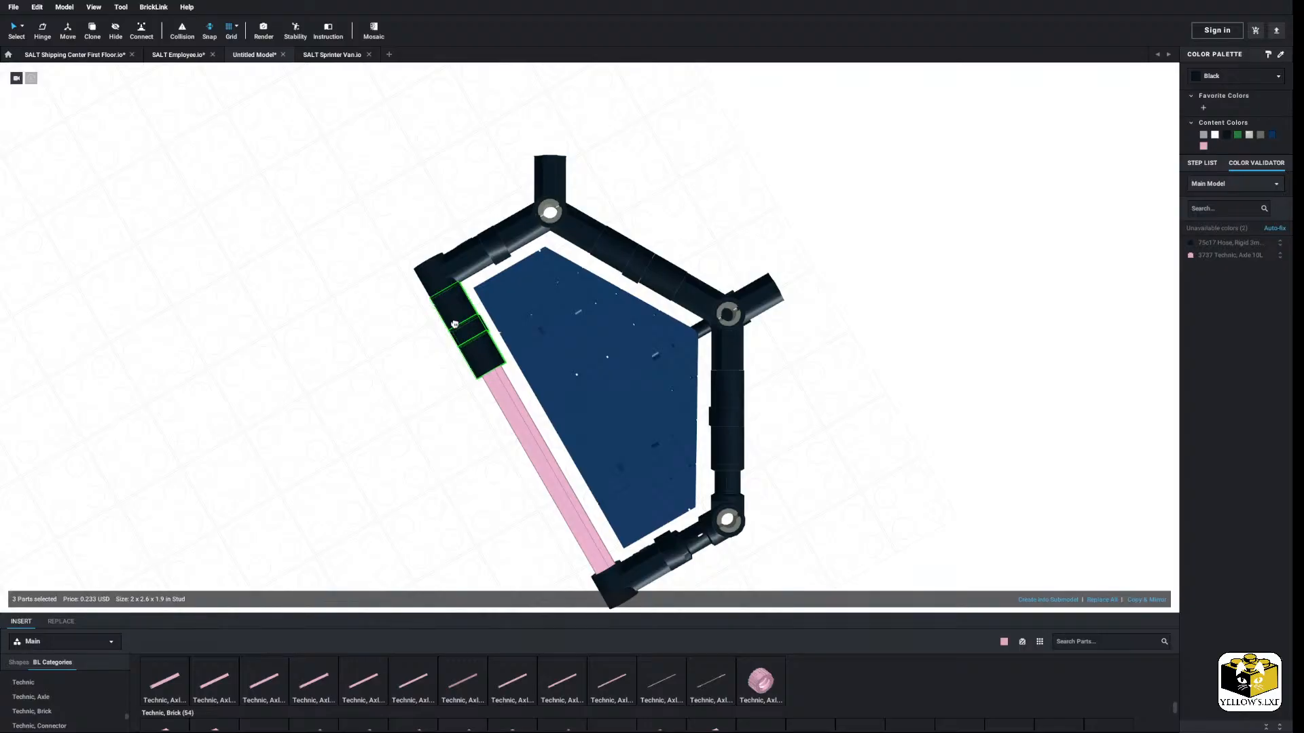
click(364, 360)
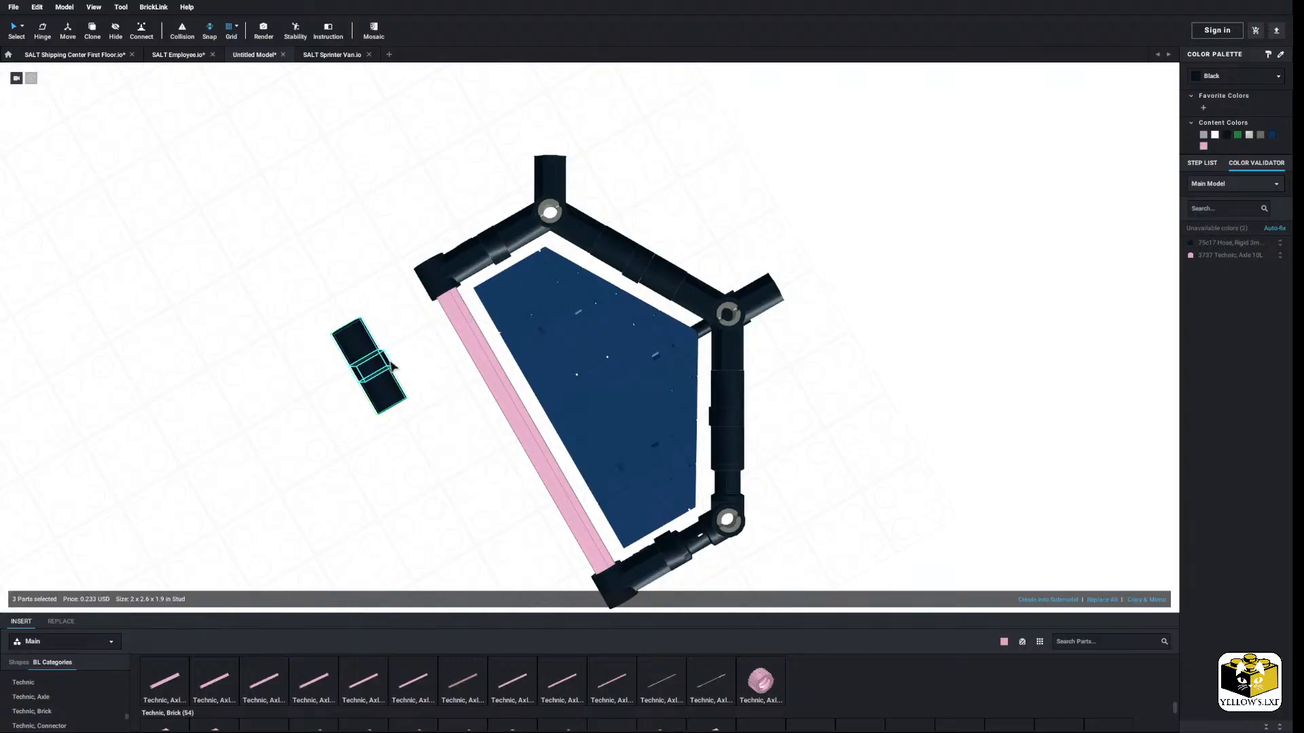
Step: Delete the middle part of the pasted section and slide one 1 x 1 spacer onto the axle against the upper arm's connector
key(Escape)
right_click(375, 358)
click(400, 402)
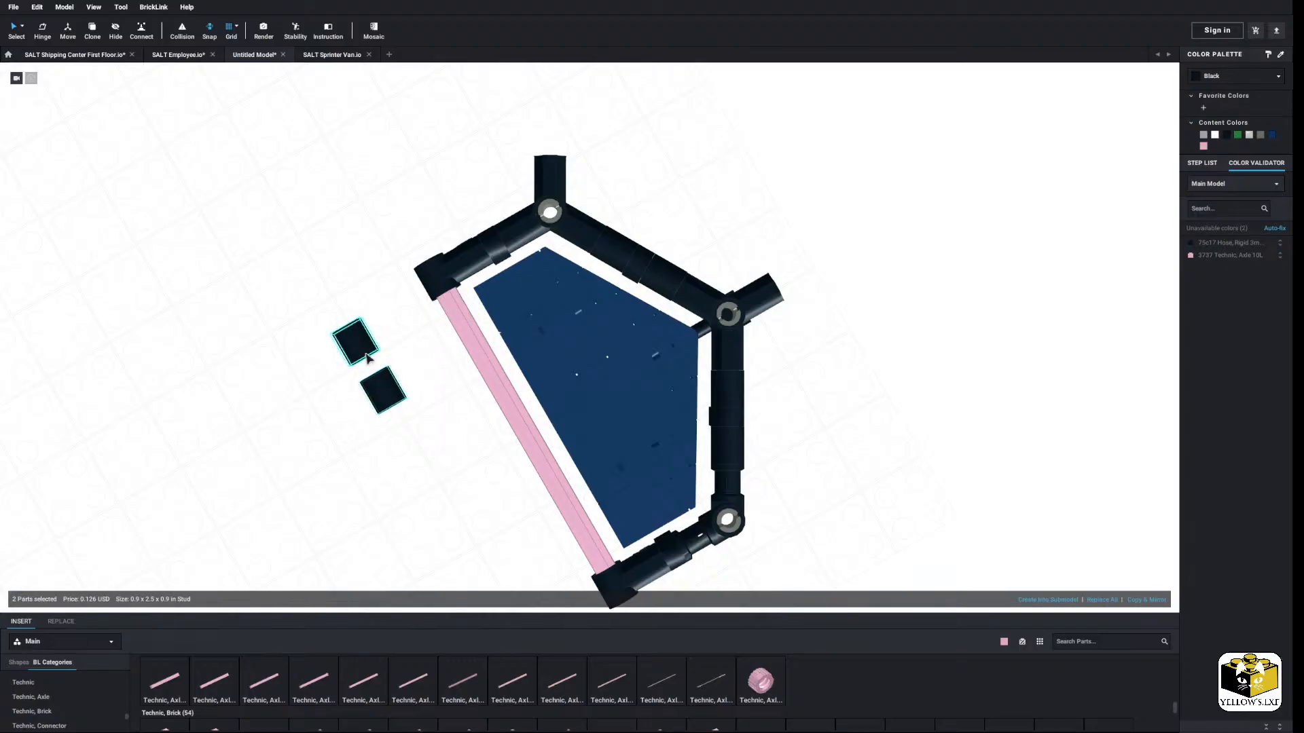
drag(367, 358, 386, 394)
click(428, 357)
Step: Delete the leftover 1 x 1 spacer beside the frame
right_click(385, 393)
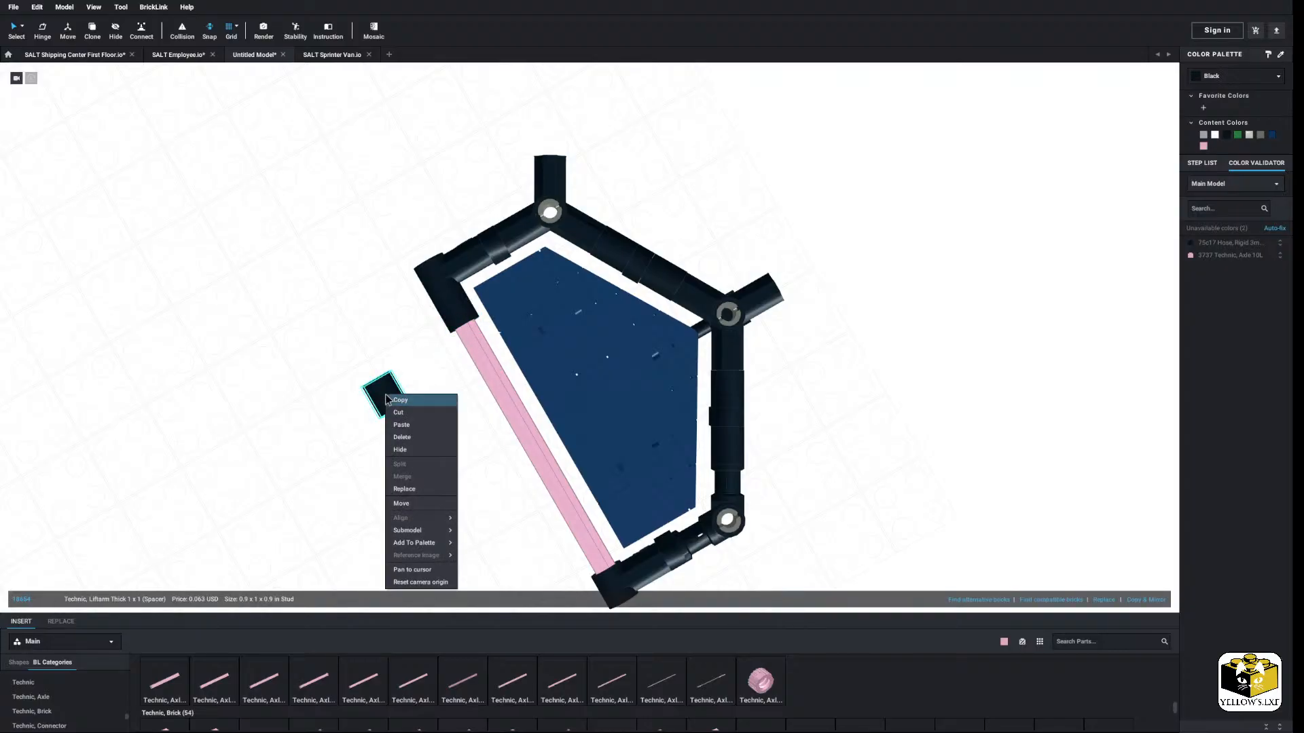
click(407, 450)
click(1151, 80)
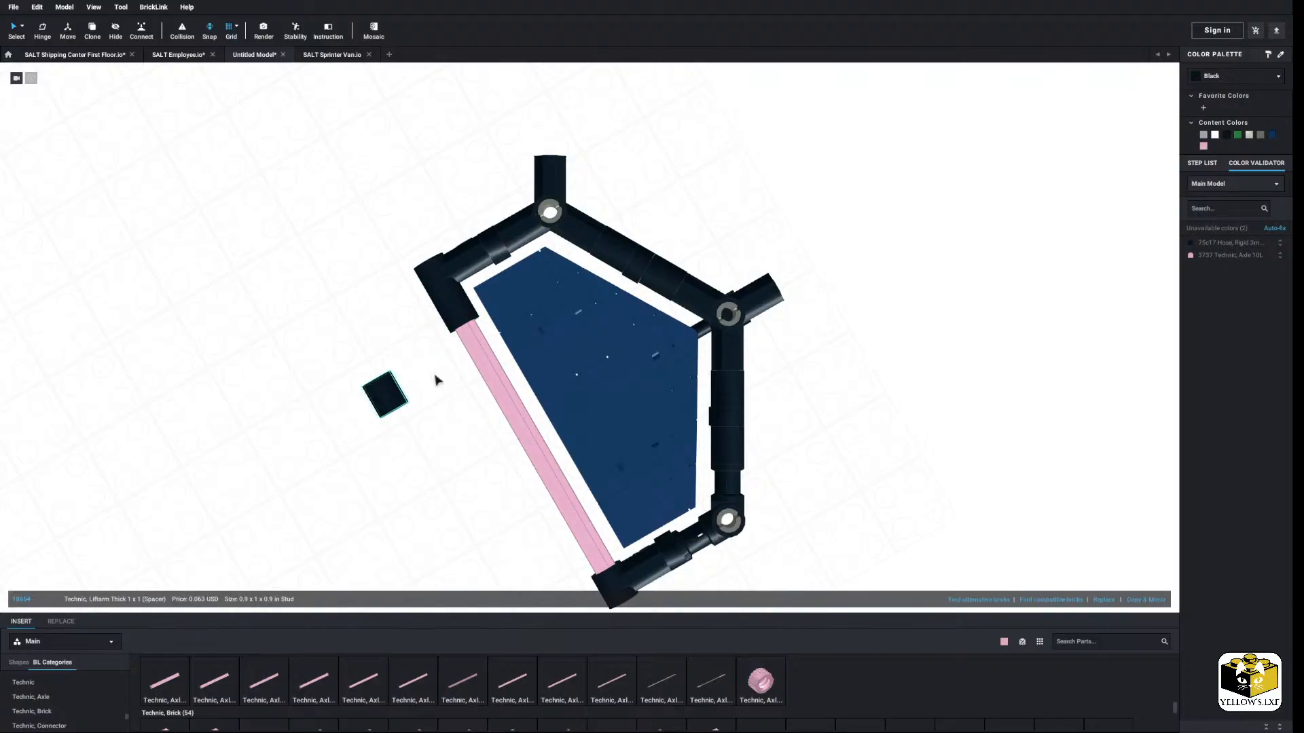
right_click(389, 398)
click(405, 442)
Step: Repeat the black 1 x 1 spacer end to end along the axle until the row reaches the opposite end connector
right_drag(416, 446, 436, 441)
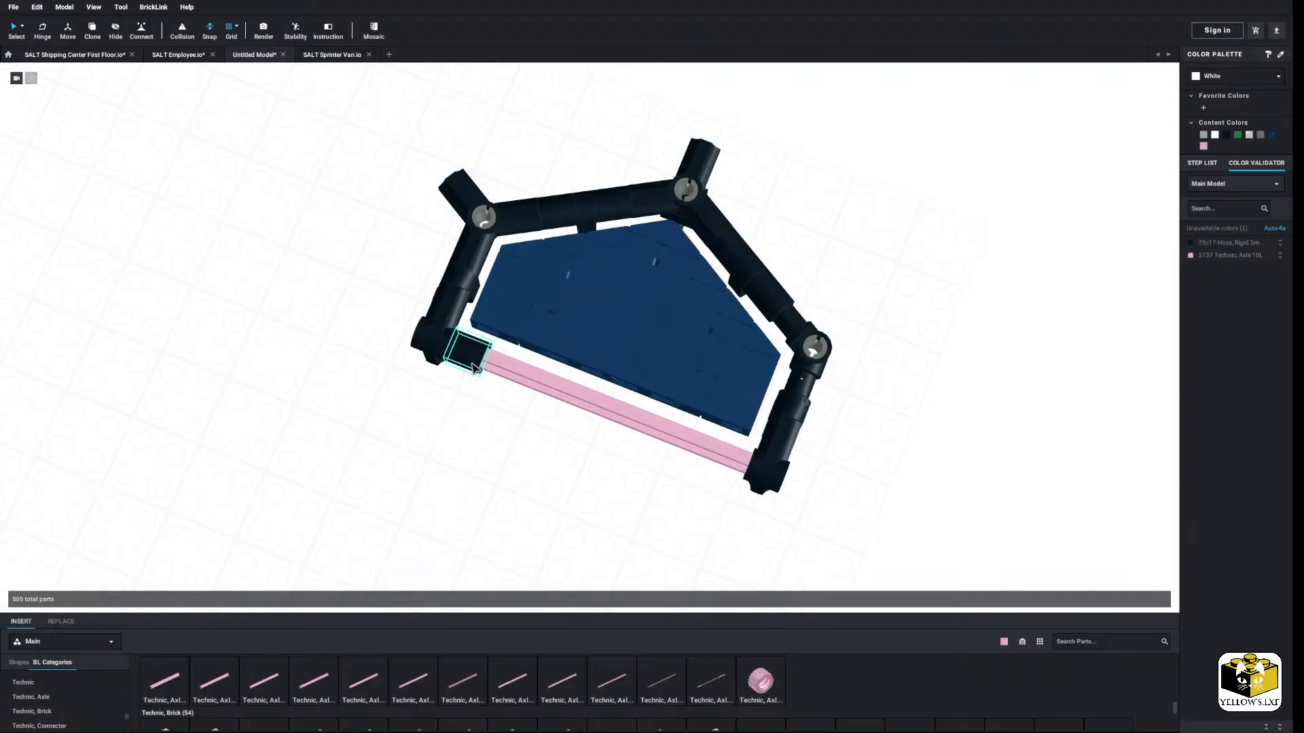
click(474, 368)
right_drag(473, 367, 489, 368)
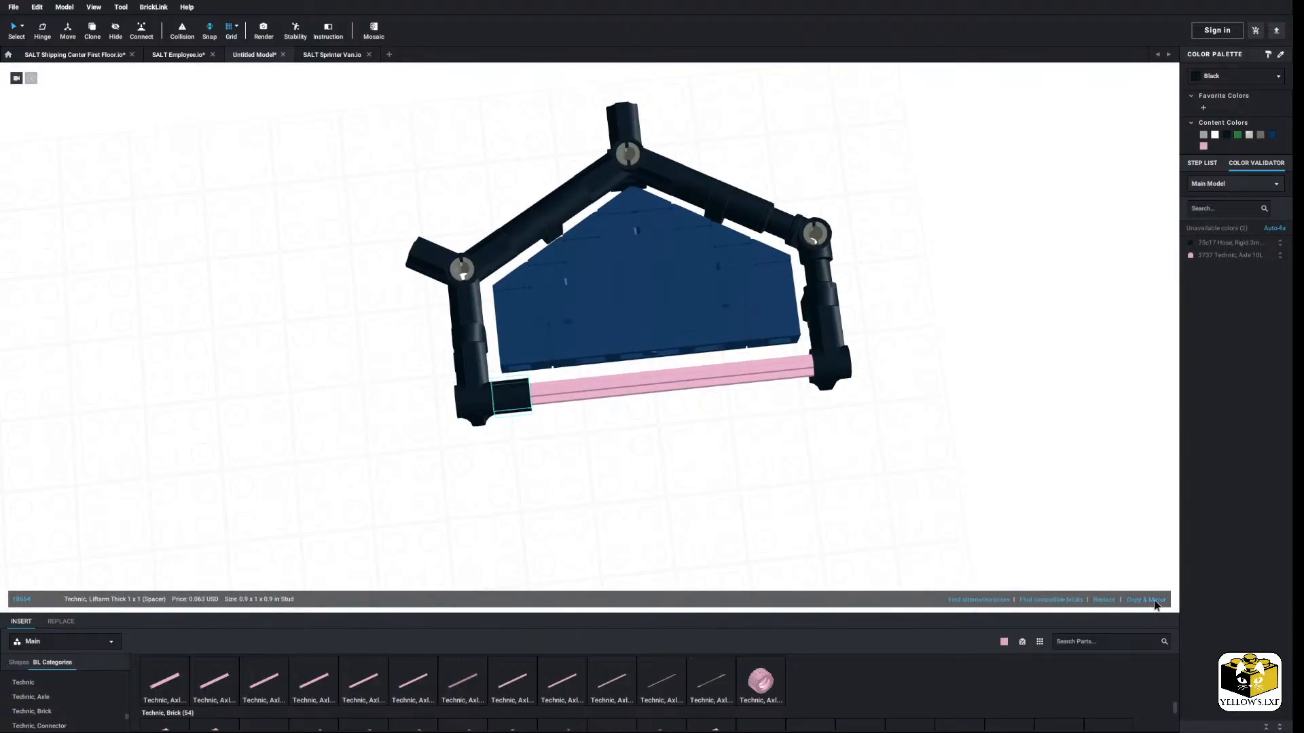
click(1155, 601)
click(1155, 601)
click(1155, 601)
click(1154, 601)
click(1155, 601)
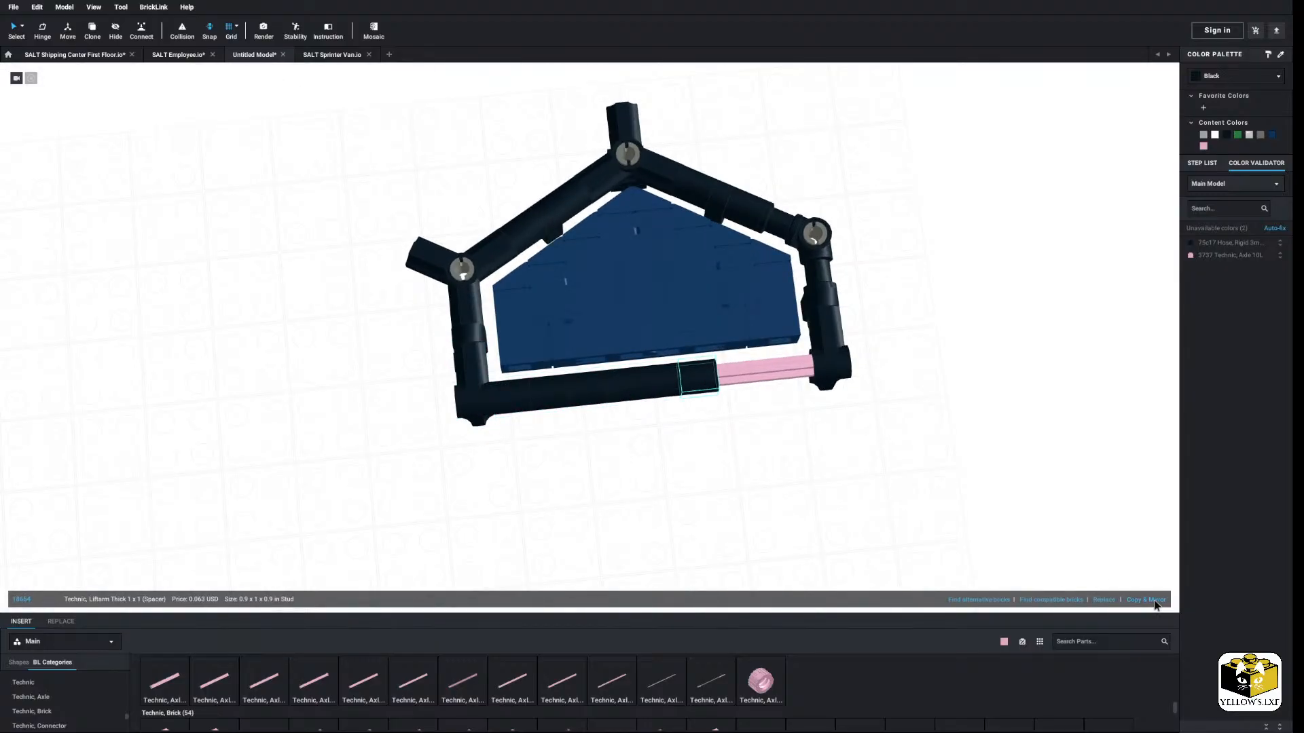
click(1155, 601)
click(1154, 601)
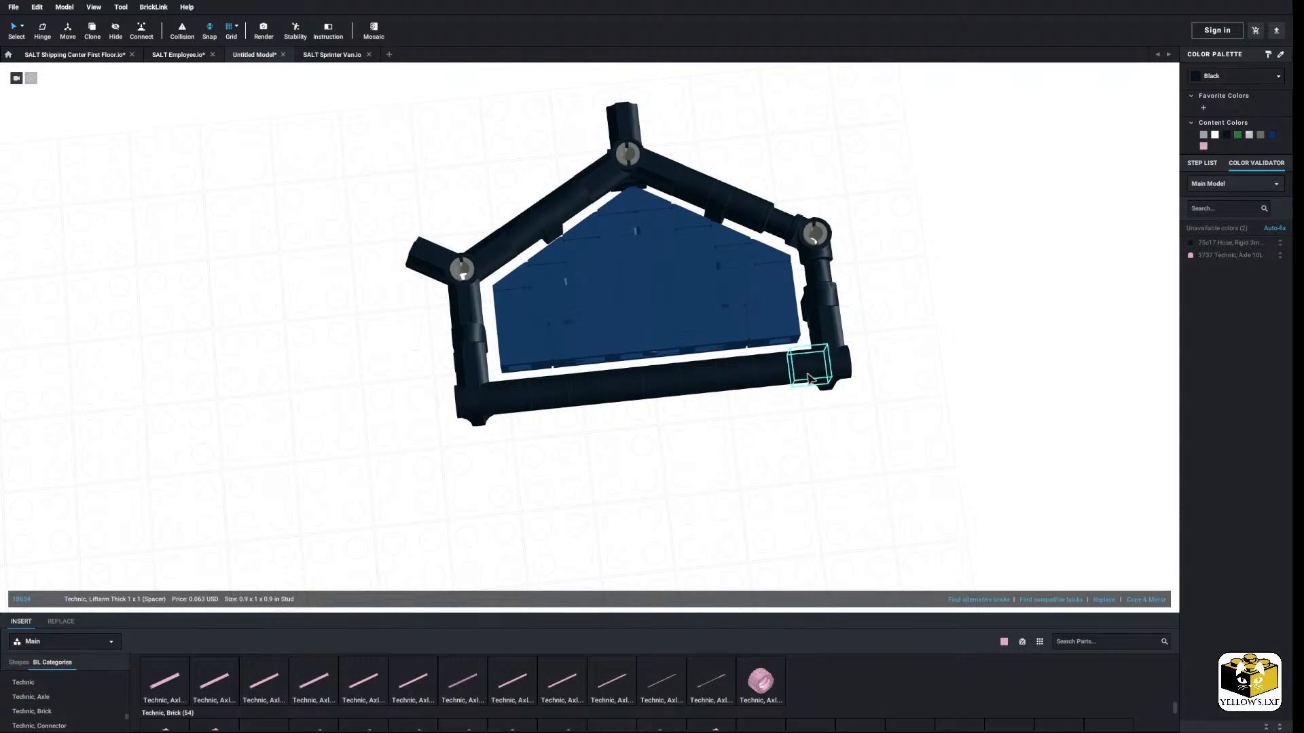
Step: Delete the last spacer overlapping the right end connector and inspect the remaining gap on the axle
right_click(810, 379)
click(814, 428)
scroll(675, 480, up, 5)
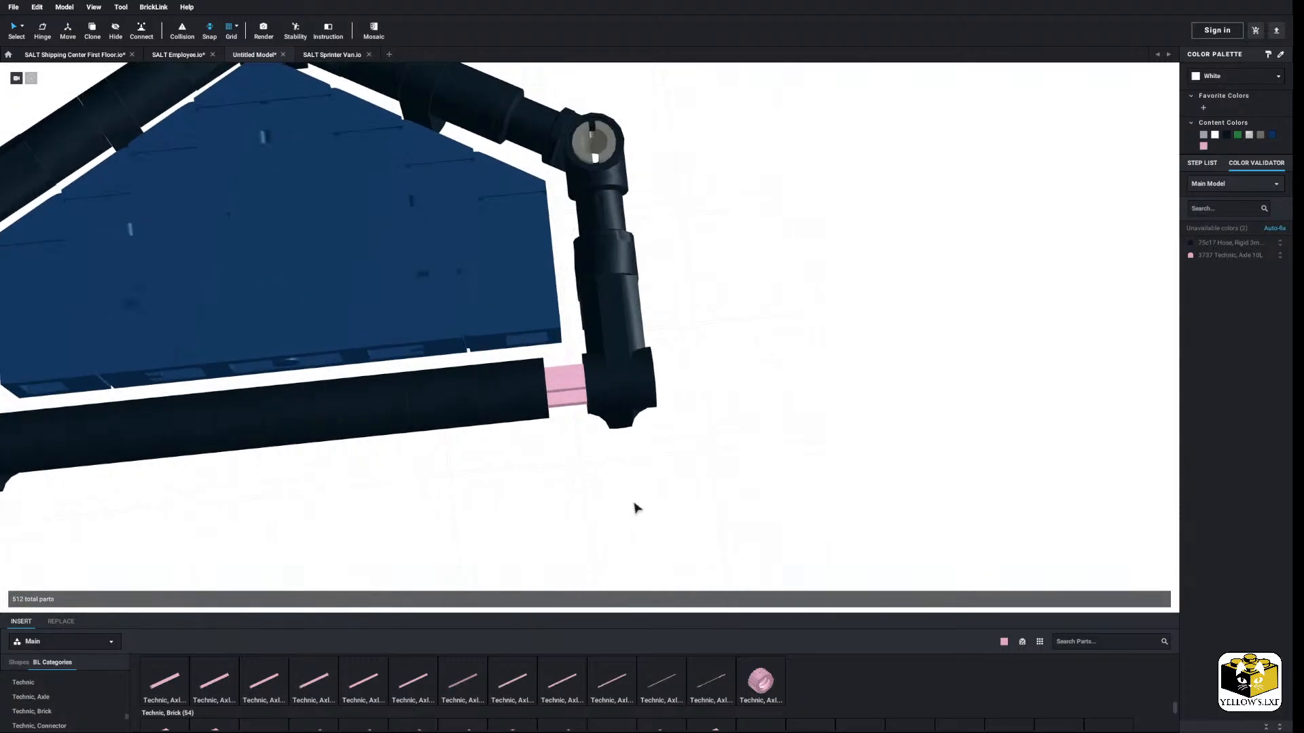
middle_drag(635, 503, 702, 497)
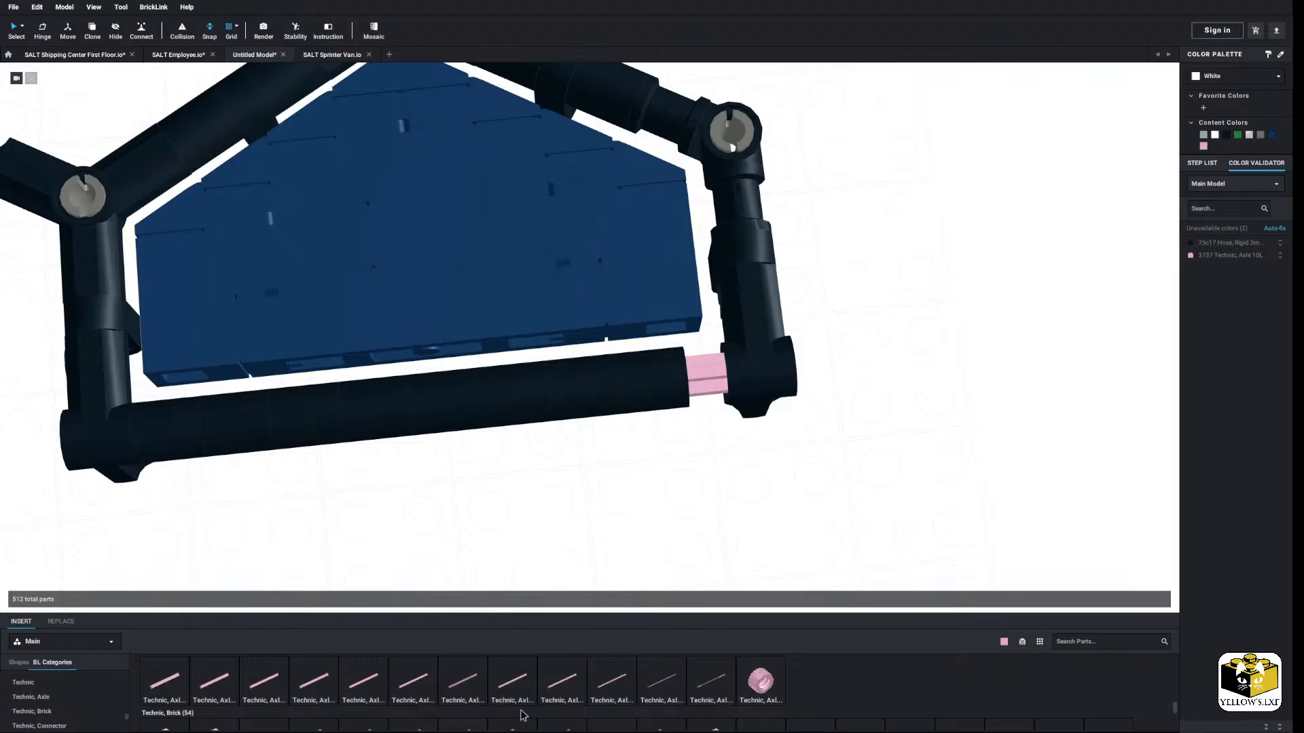
scroll(523, 715, down, 10)
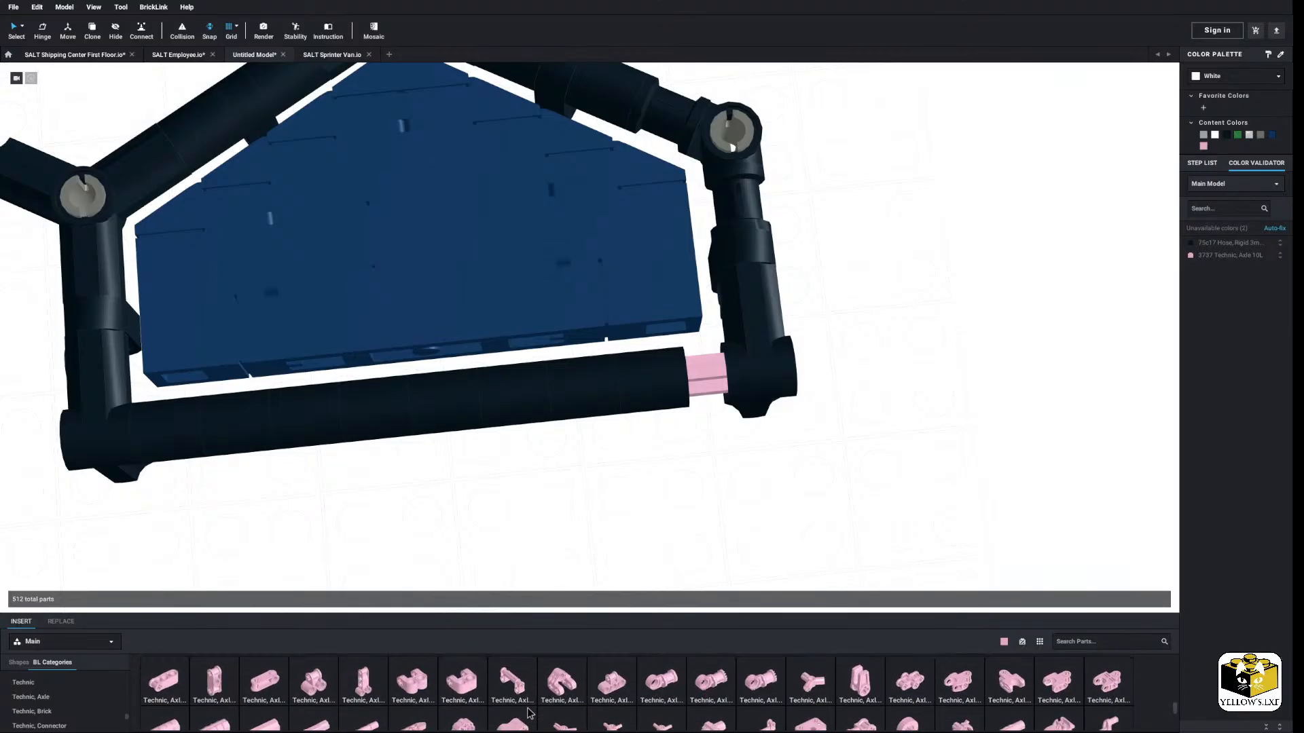
Step: Delete the Technic, Axle 10L together with all the 1 x 1 spacers on it from the frame's open side
click(704, 376)
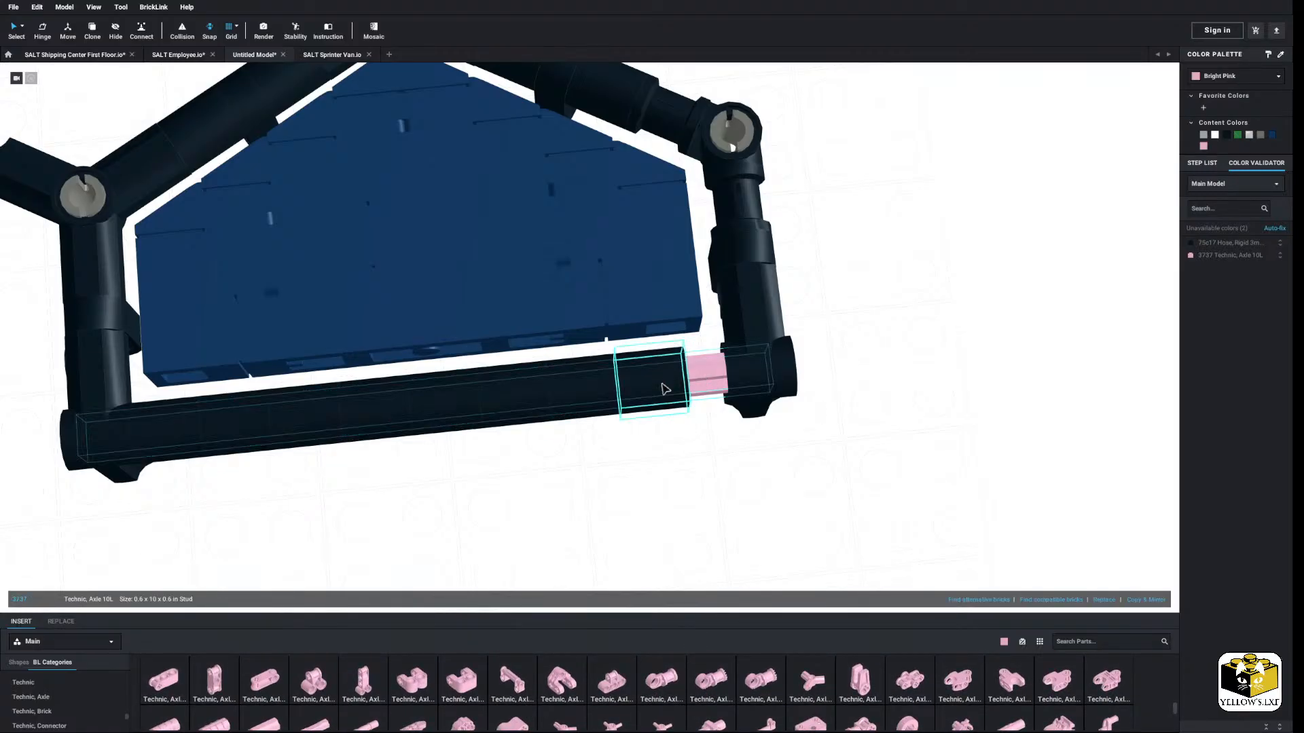
ctrl+click(663, 384)
ctrl+click(582, 395)
ctrl+click(504, 402)
ctrl+click(445, 404)
ctrl+click(377, 410)
ctrl+click(309, 417)
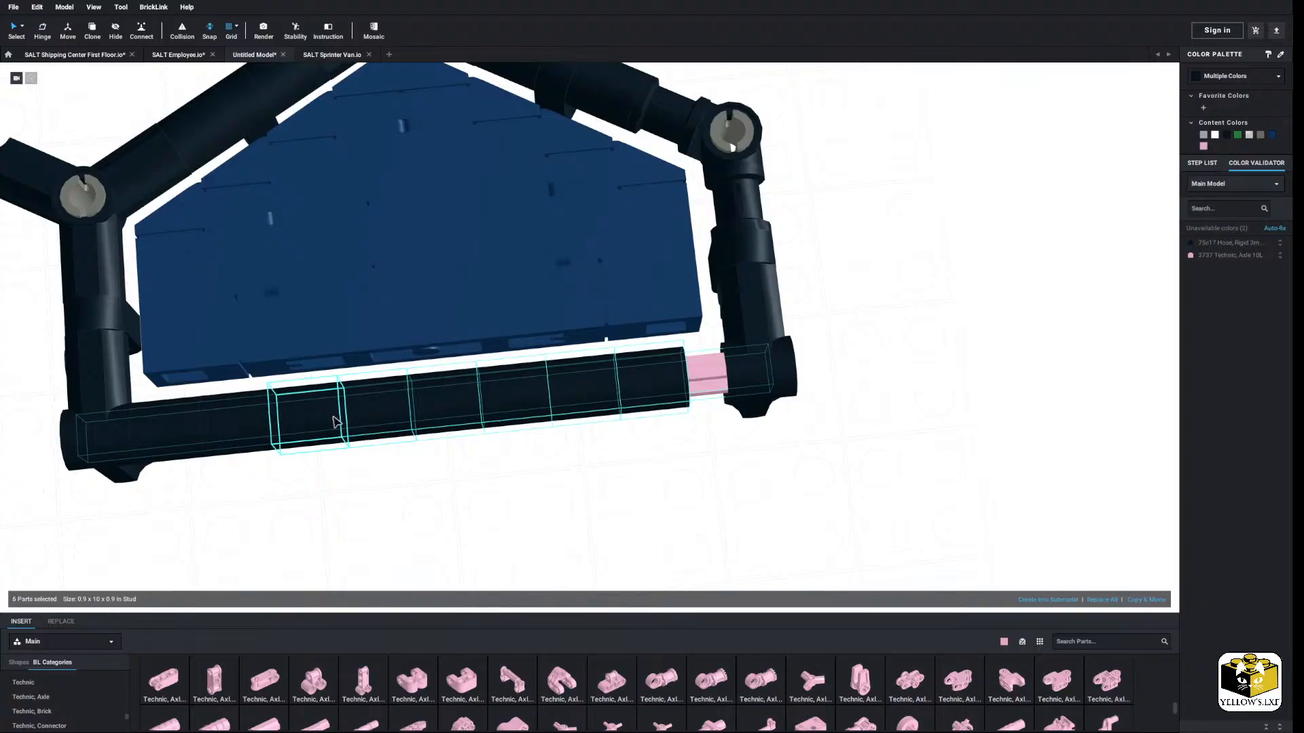
ctrl+click(238, 422)
ctrl+click(194, 427)
right_click(194, 427)
click(223, 469)
Step: Copy the Technic, Pin 1/2 with Friction Ridges from the left joint and fit one copy into each end connector
scroll(235, 467, down, 2)
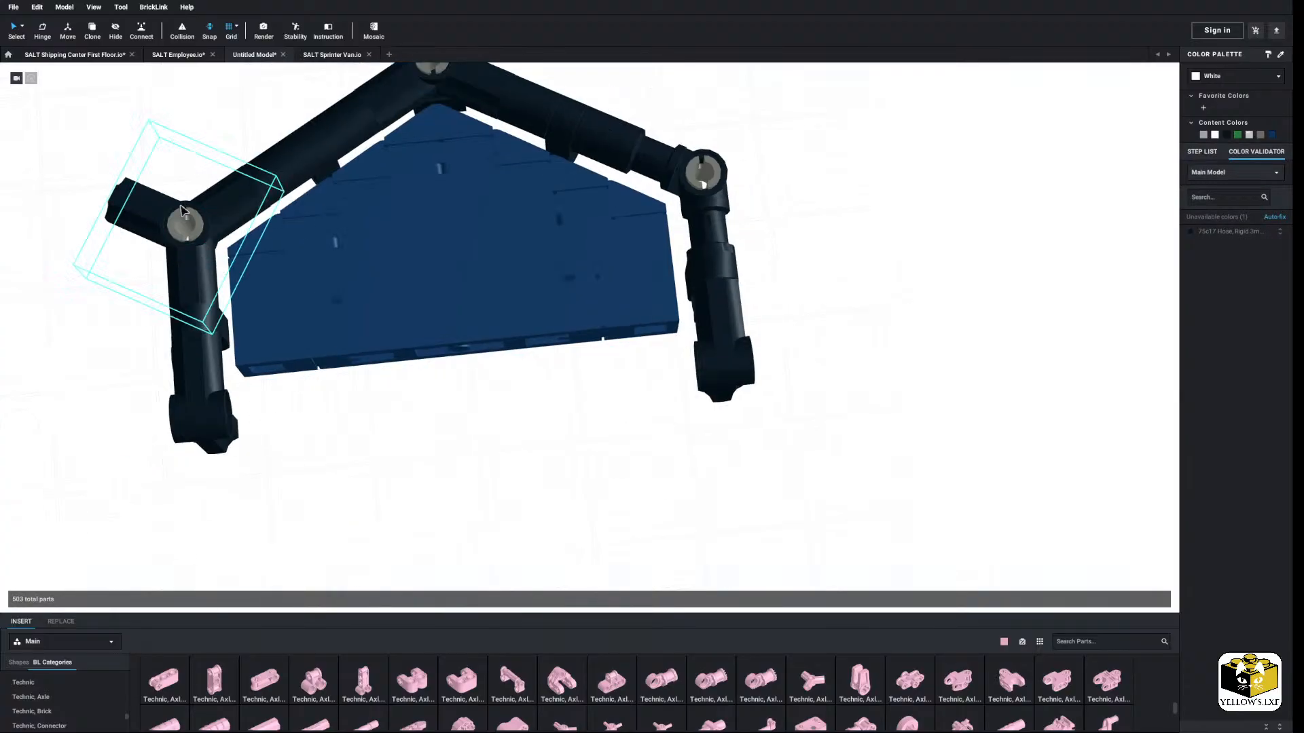
click(186, 224)
right_click(460, 391)
click(495, 422)
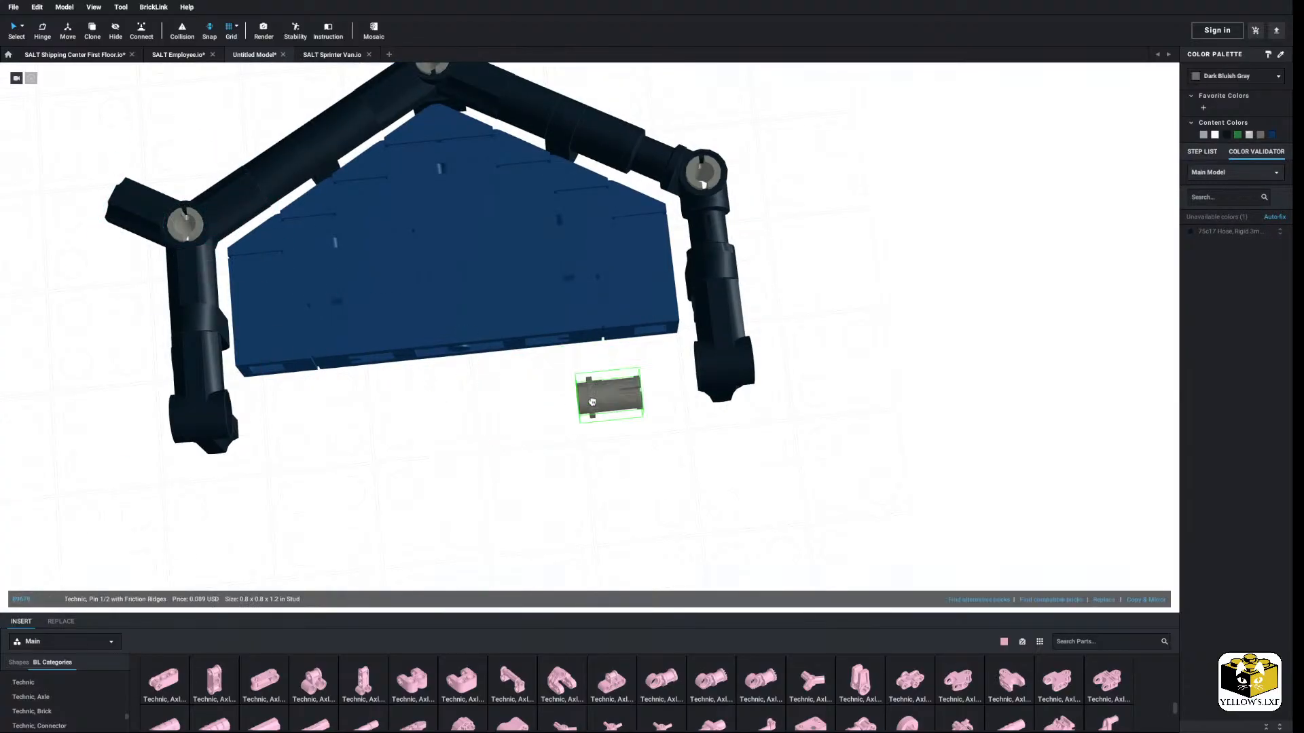
click(685, 370)
right_click(616, 424)
click(657, 455)
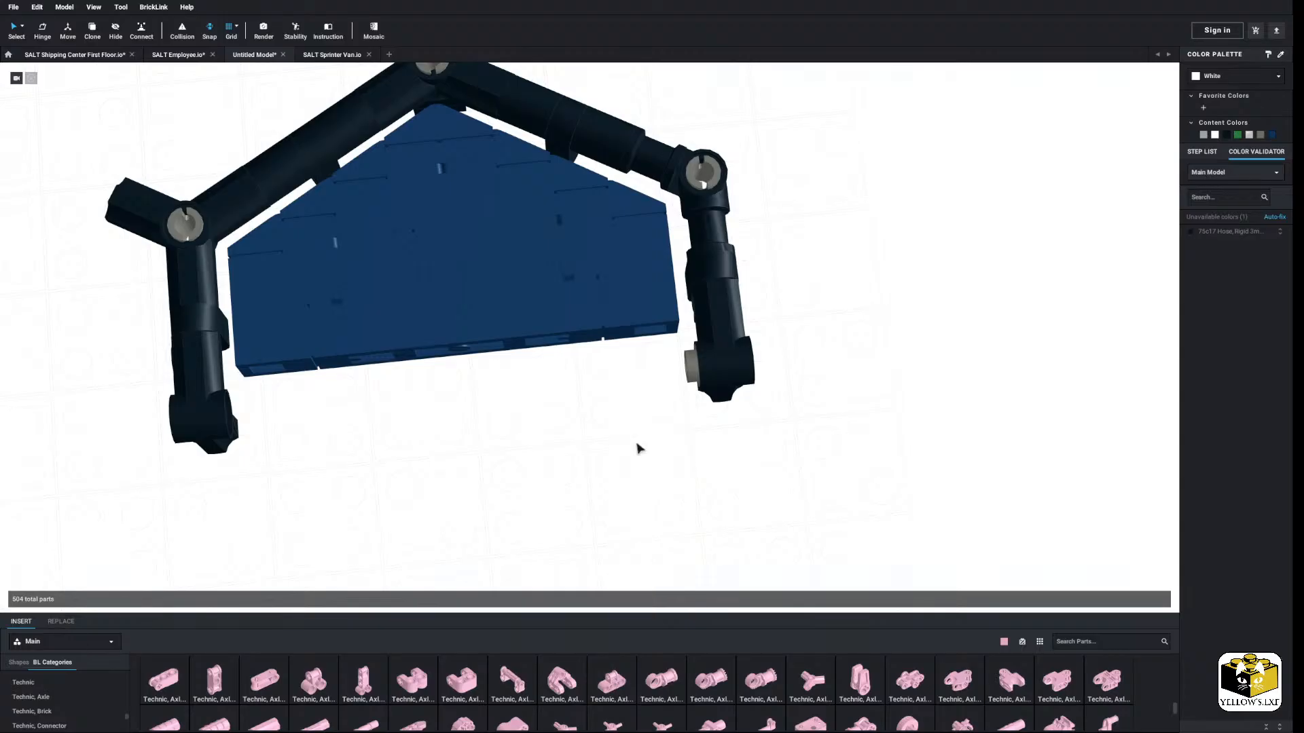
click(169, 421)
click(271, 515)
Step: Insert a Hose, Rigid 3mm D. 10L / 8.0cm across the open side between the two end connectors
scroll(80, 689, down, 2)
scroll(78, 696, up, 15)
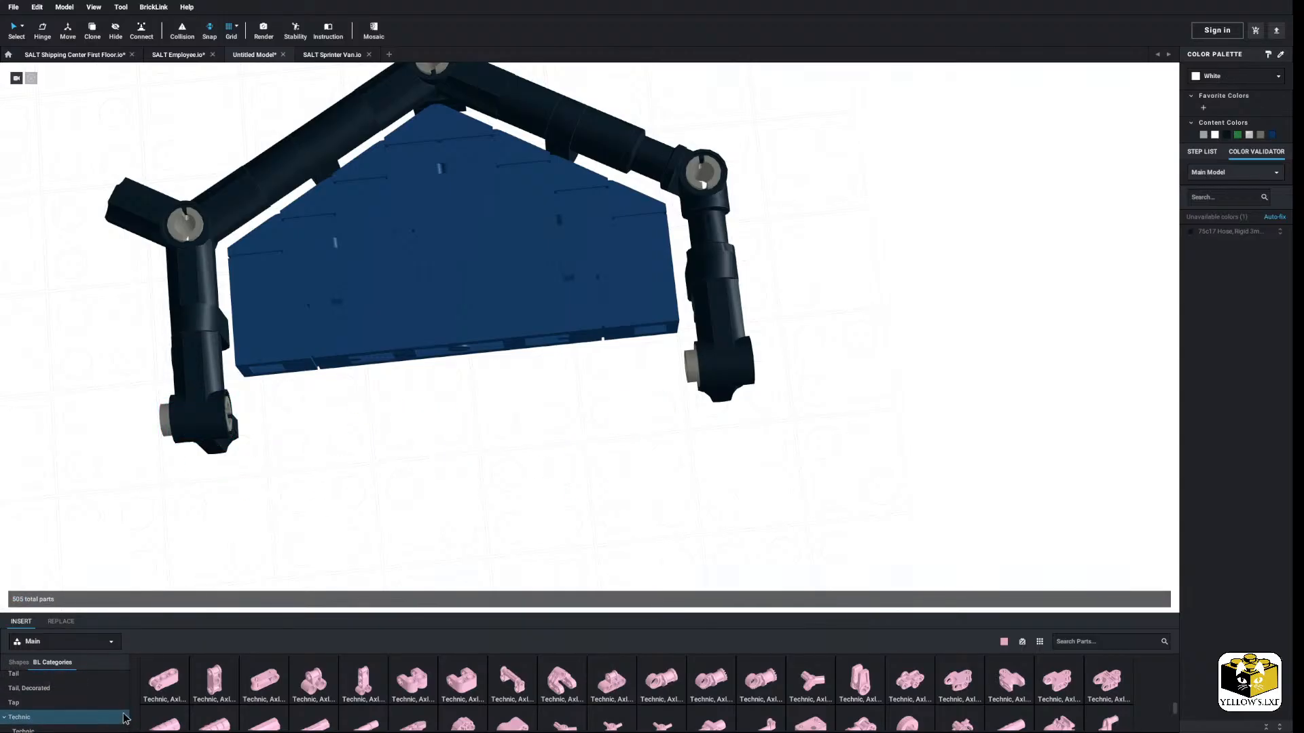
scroll(77, 704, down, 5)
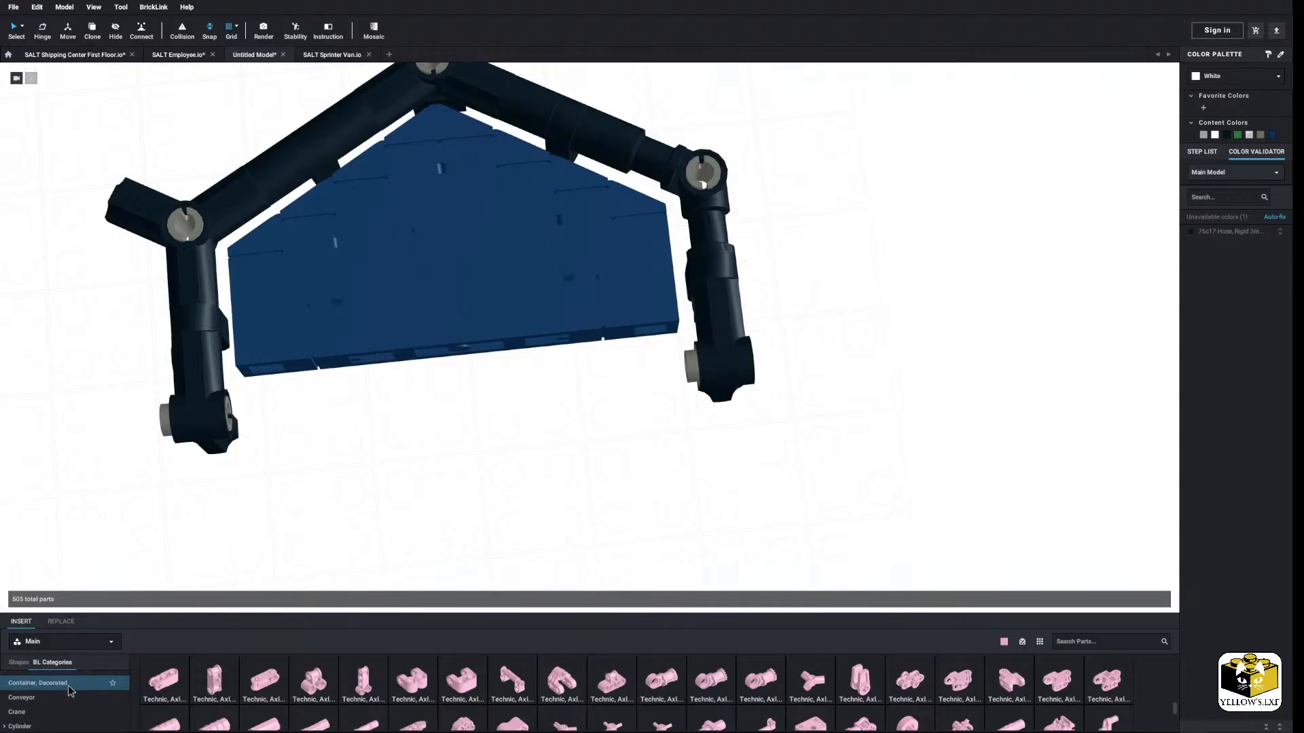
scroll(71, 692, down, 10)
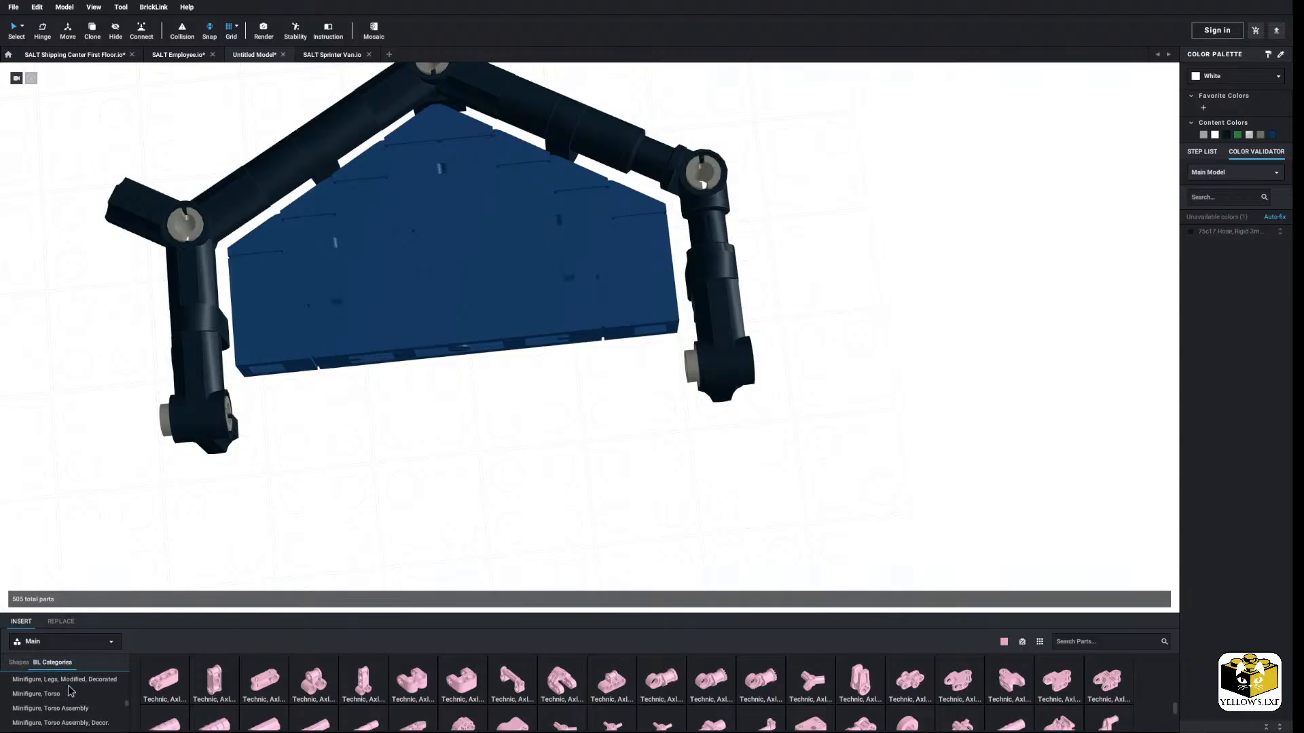
scroll(71, 692, down, 6)
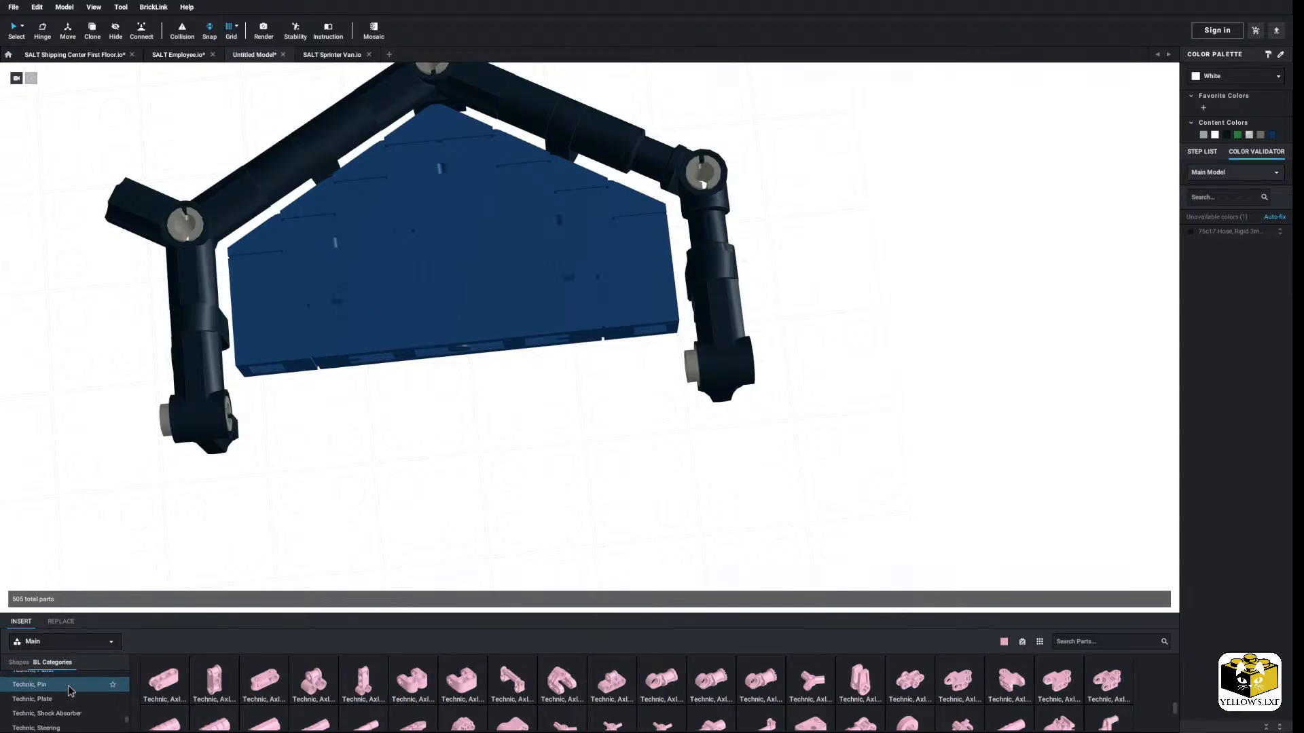
click(30, 707)
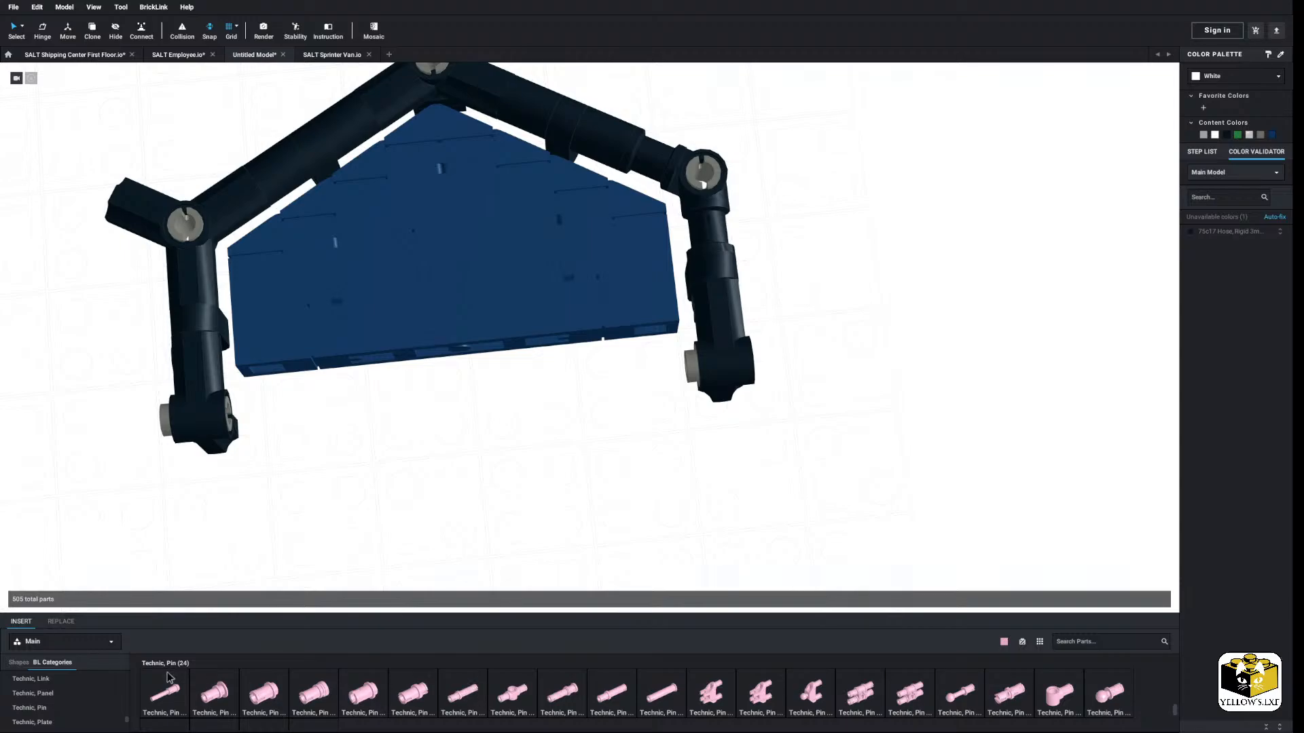
scroll(54, 695, up, 8)
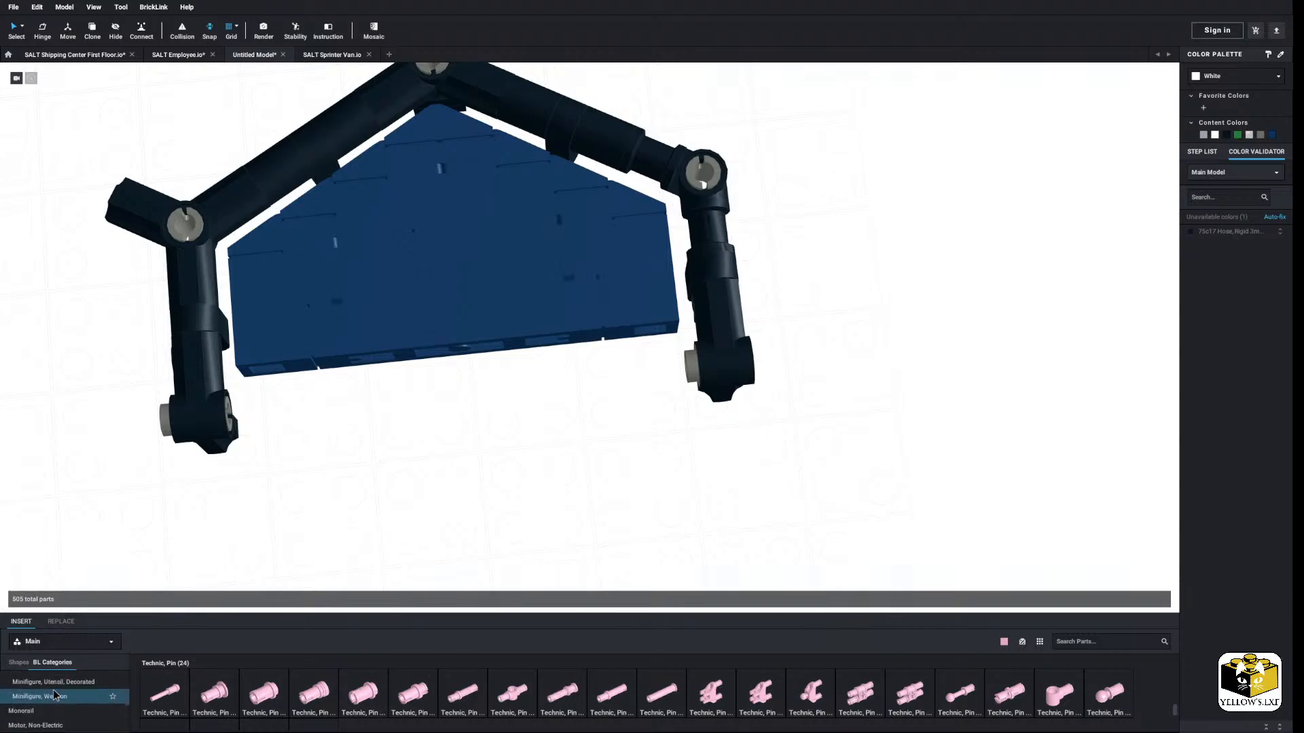
scroll(109, 701, up, 5)
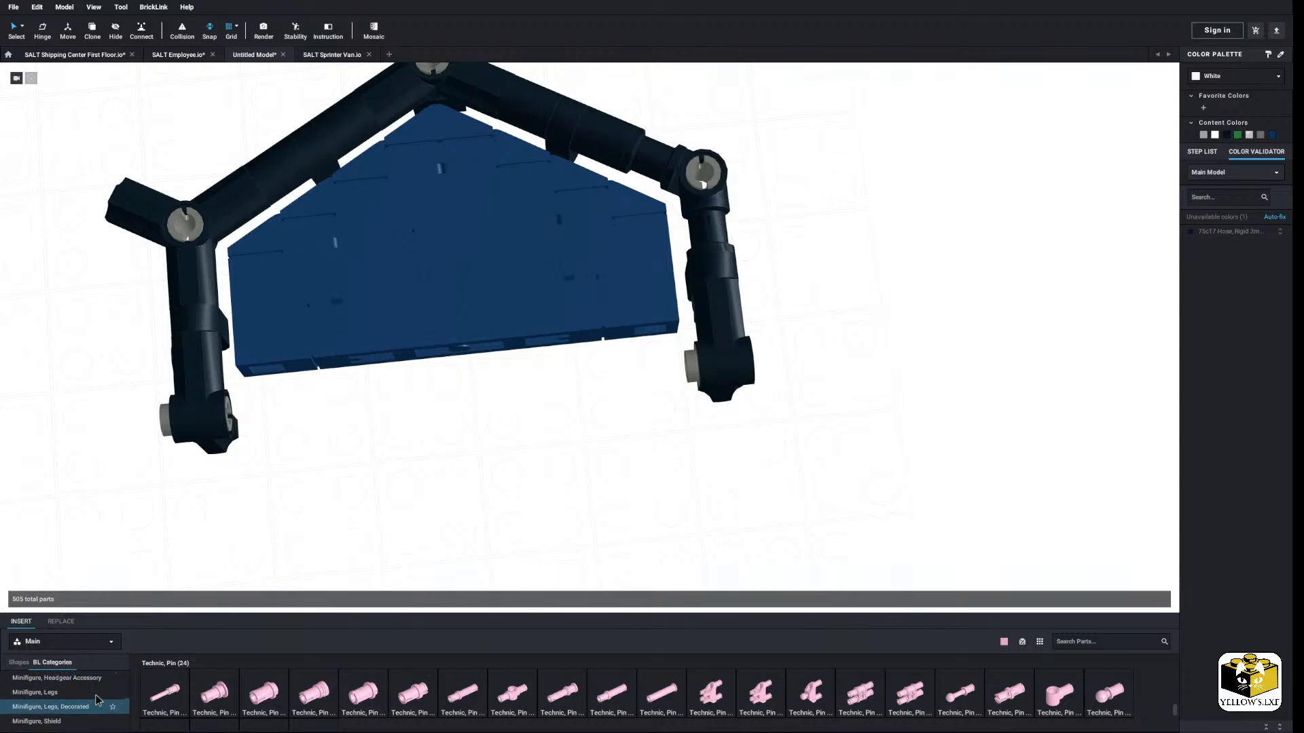
scroll(99, 700, down, 1)
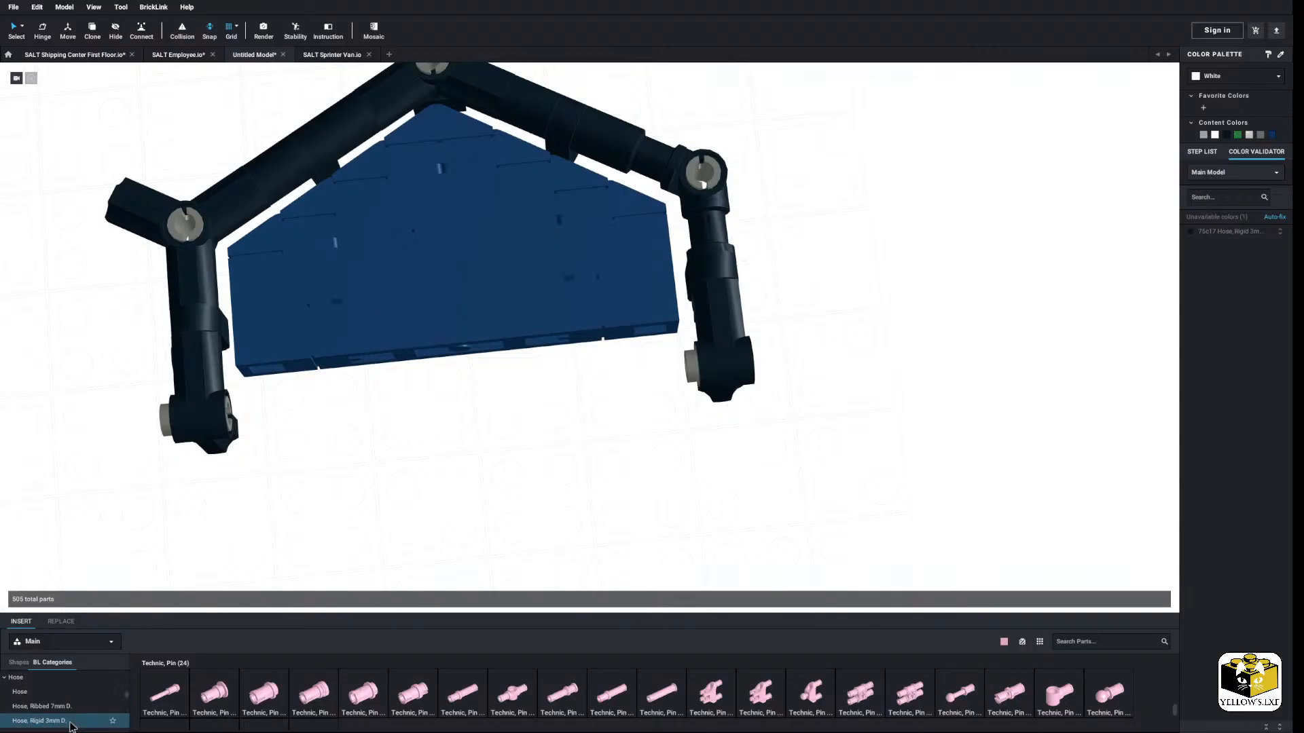
click(39, 720)
drag(536, 702, 683, 378)
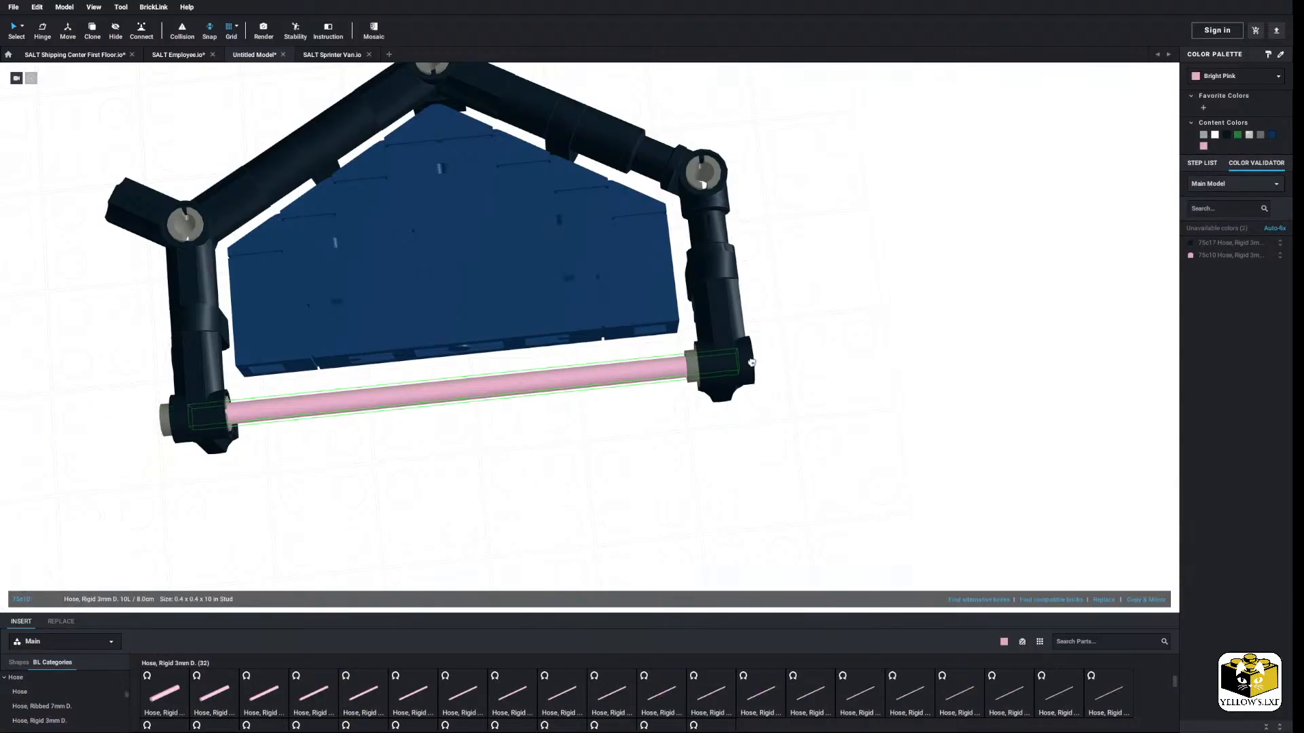
click(747, 365)
click(588, 496)
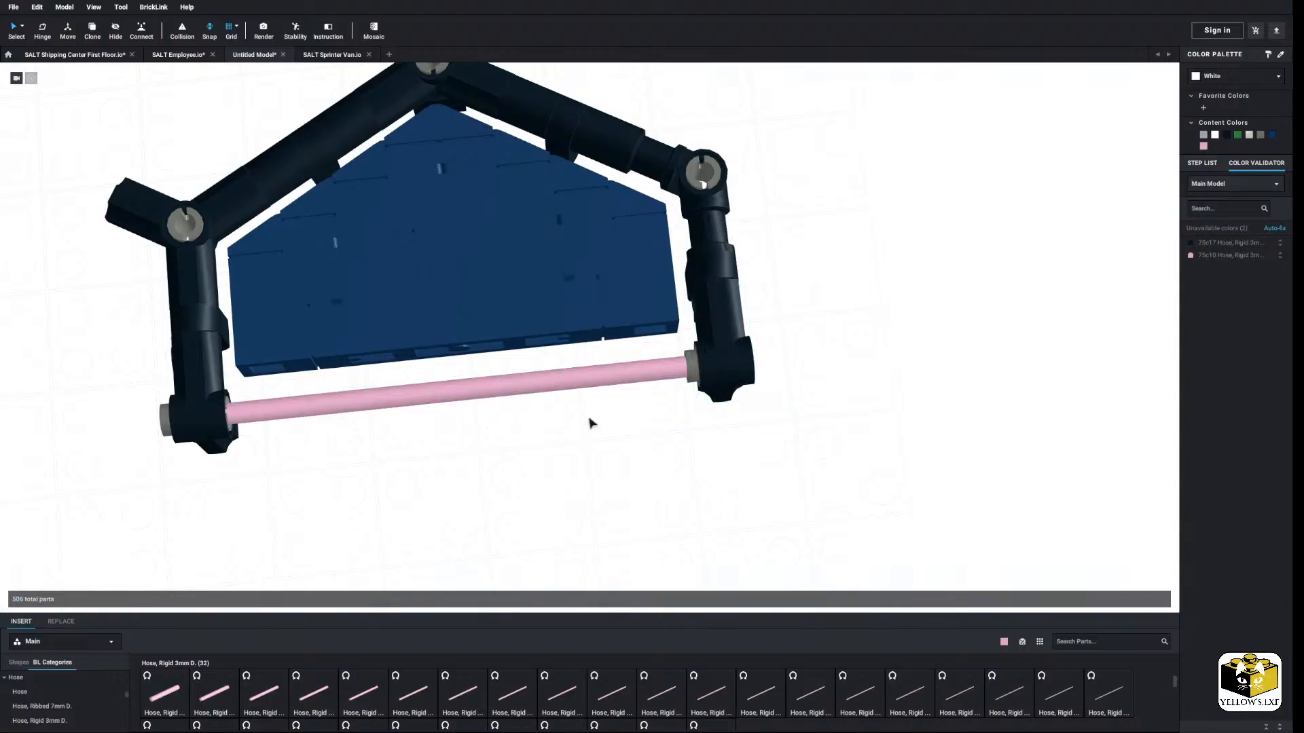
Step: Colour the rigid hose black
click(625, 371)
click(1227, 135)
click(1029, 331)
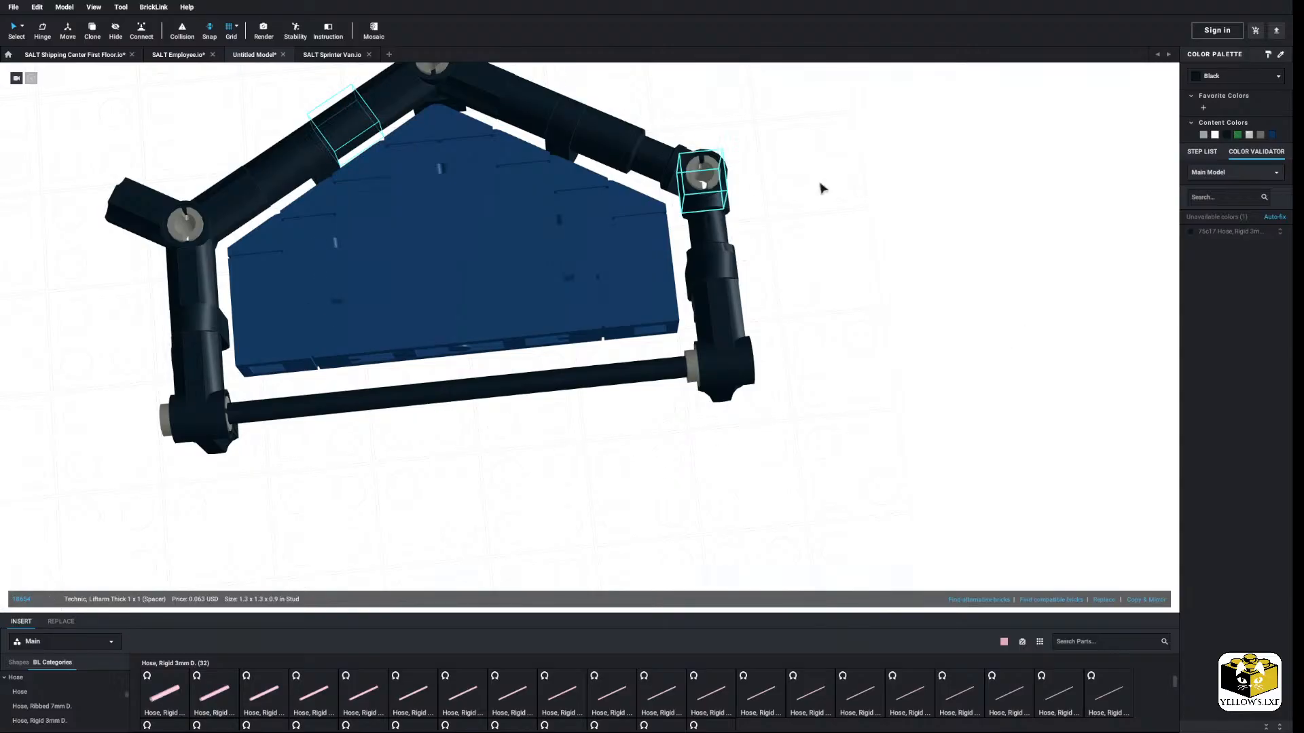
Step: Copy a 1 x 1 spacer from the upper-left beam and slide the hose out through the left connector, clear of the right pin
right_click(872, 197)
click(821, 275)
scroll(62, 690, up, 10)
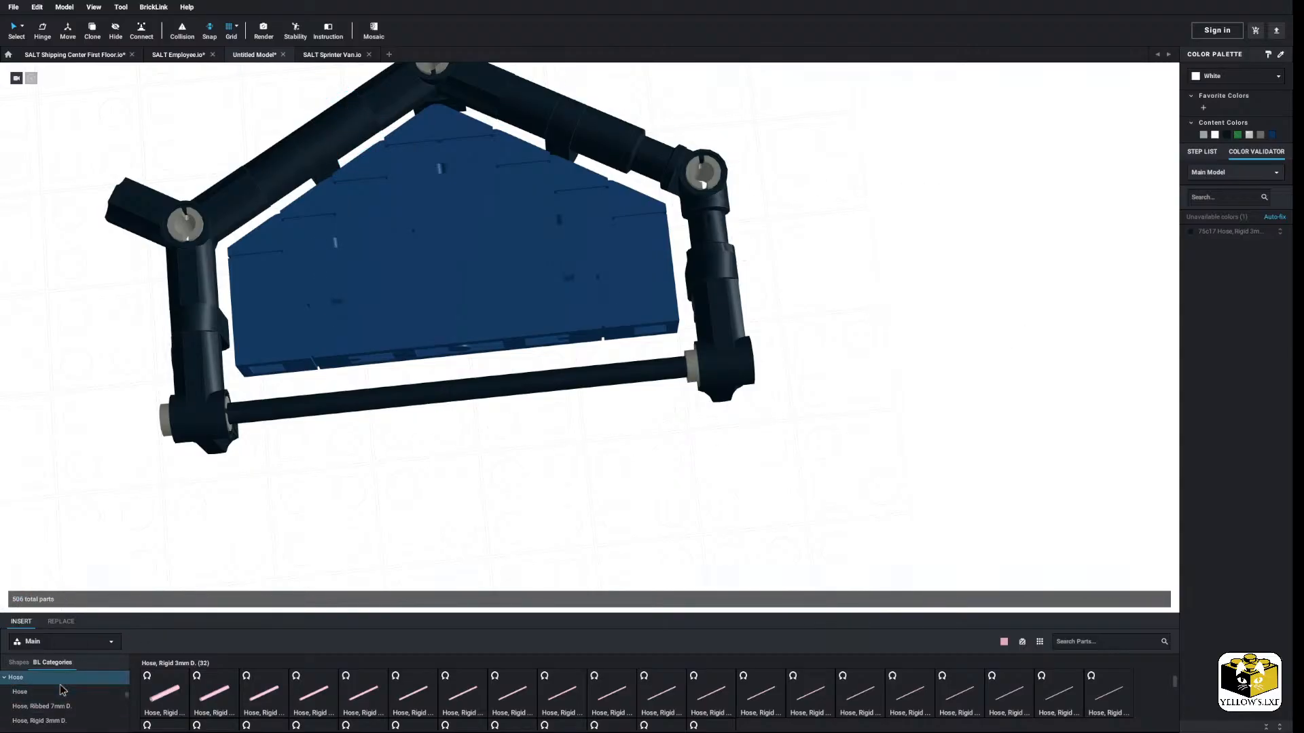
scroll(62, 690, up, 3)
drag(648, 372, 580, 380)
click(588, 435)
Step: Fit a Tile, Round 1 x 1 with Bar and Pin Holder between the hose end and the right end connector and colour it black
scroll(56, 713, down, 20)
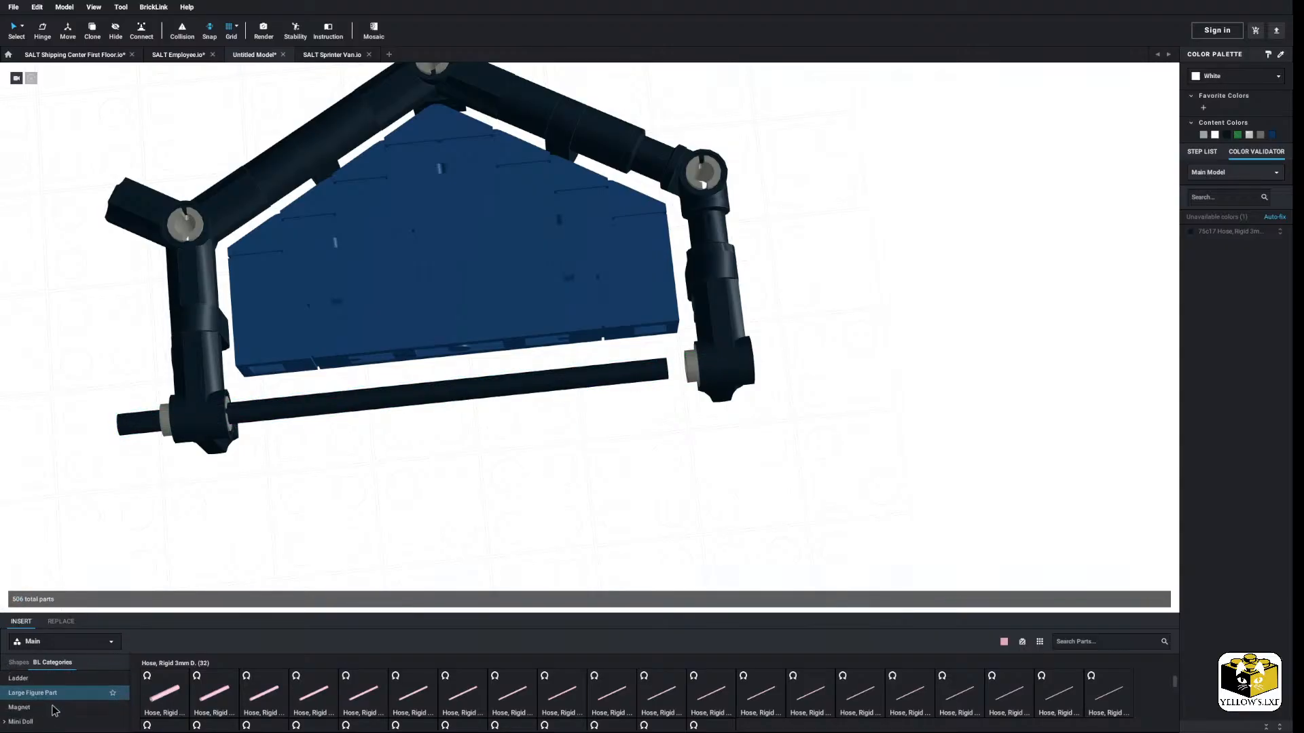
scroll(54, 706, down, 15)
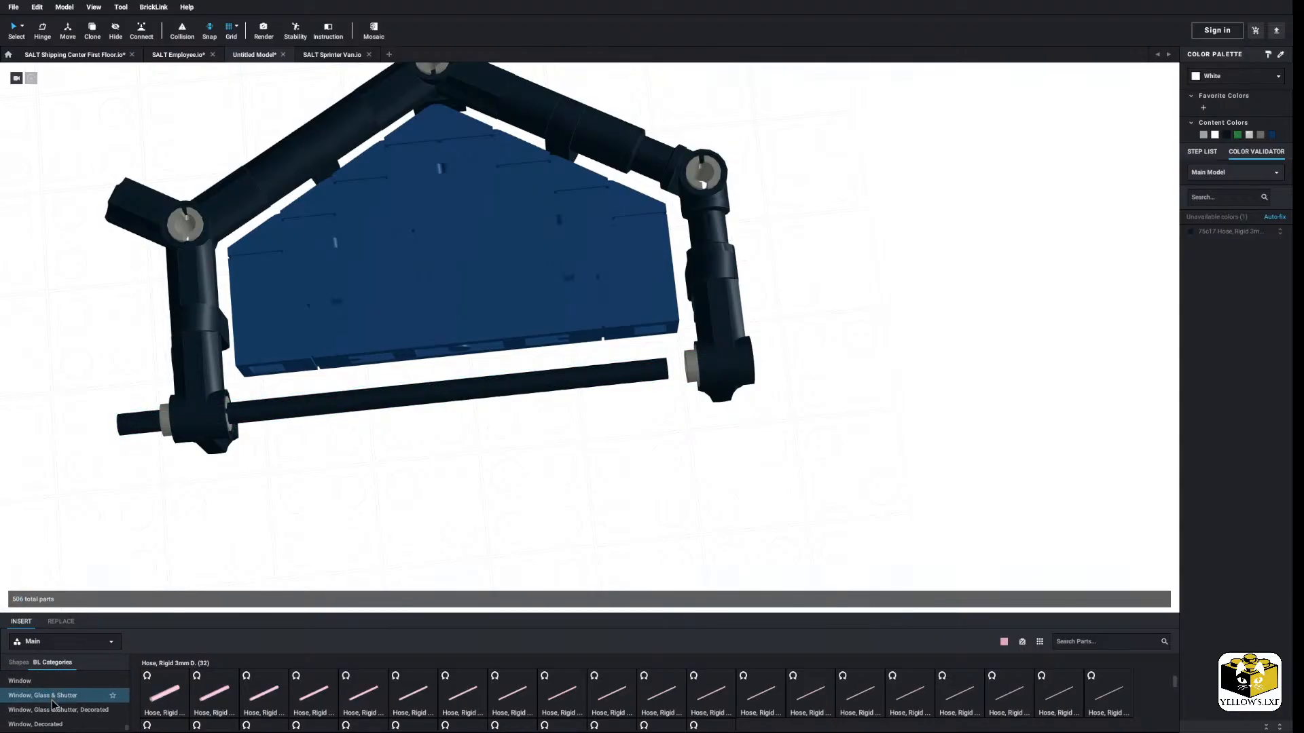
scroll(8, 697, up, 2)
click(27, 689)
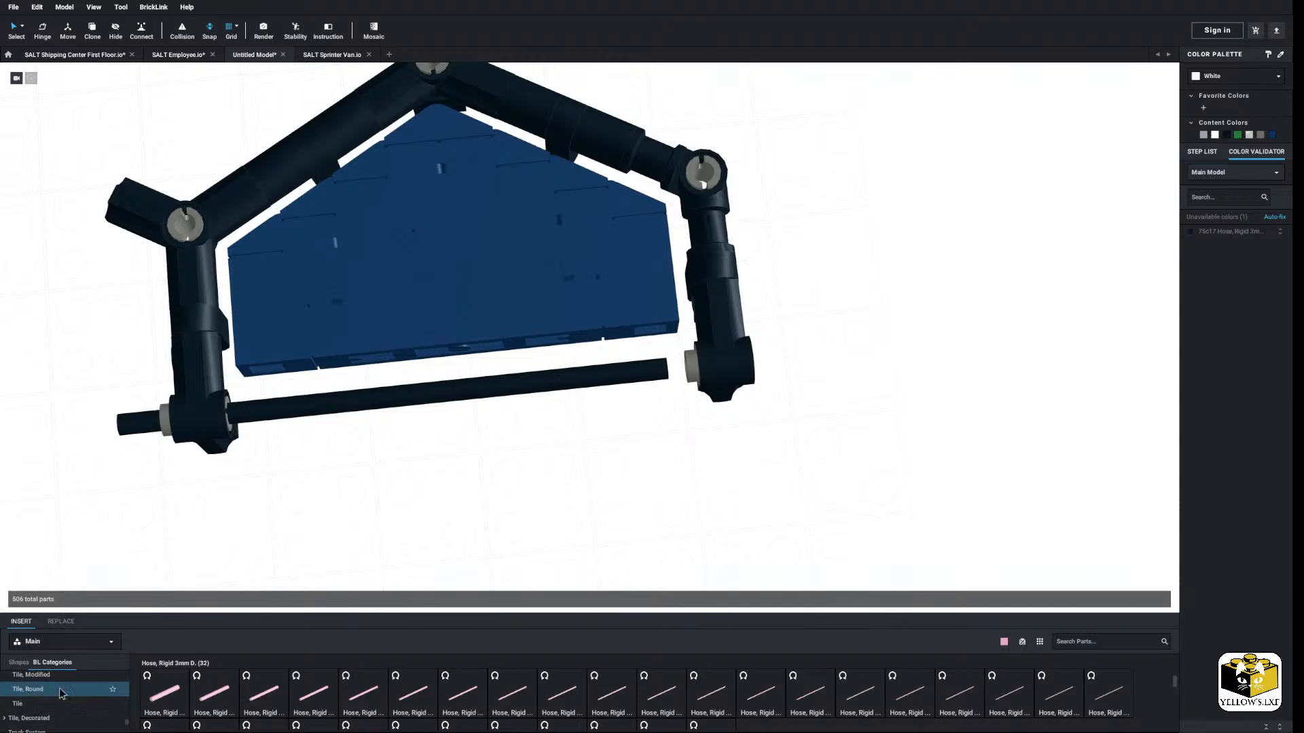
drag(372, 703, 589, 395)
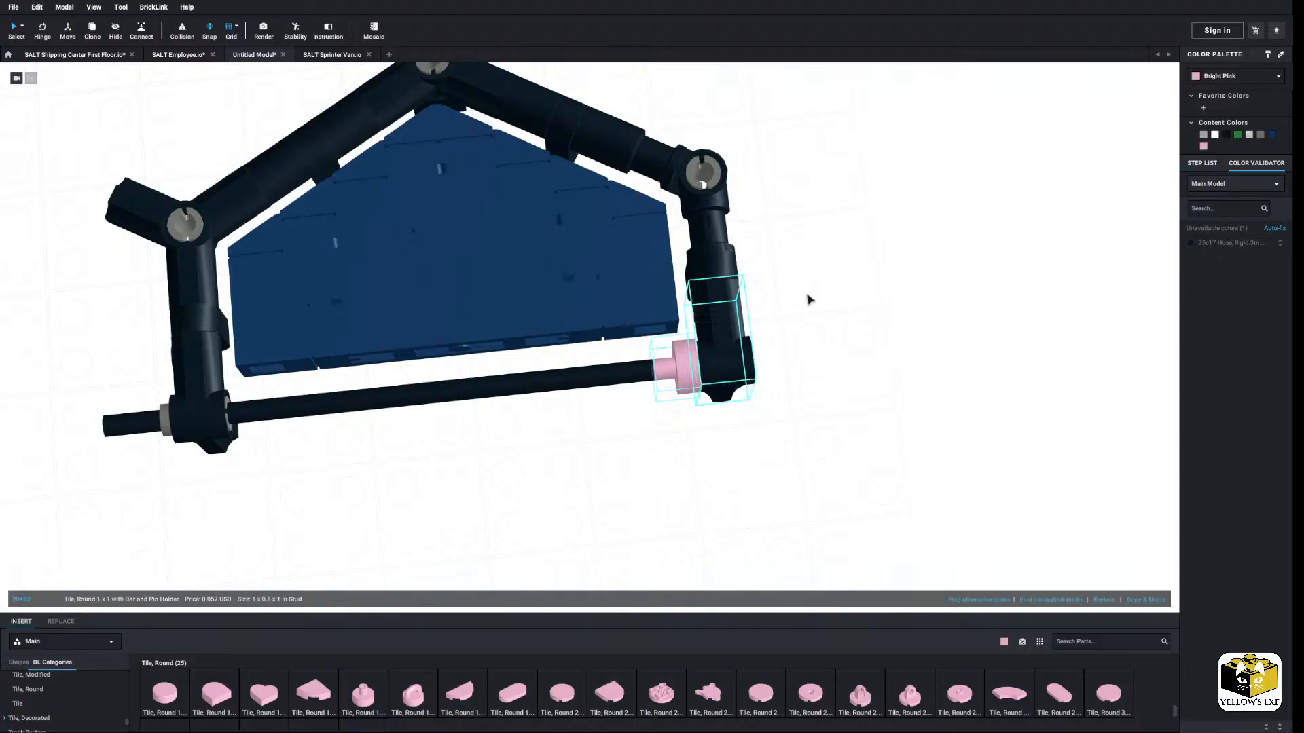
click(675, 375)
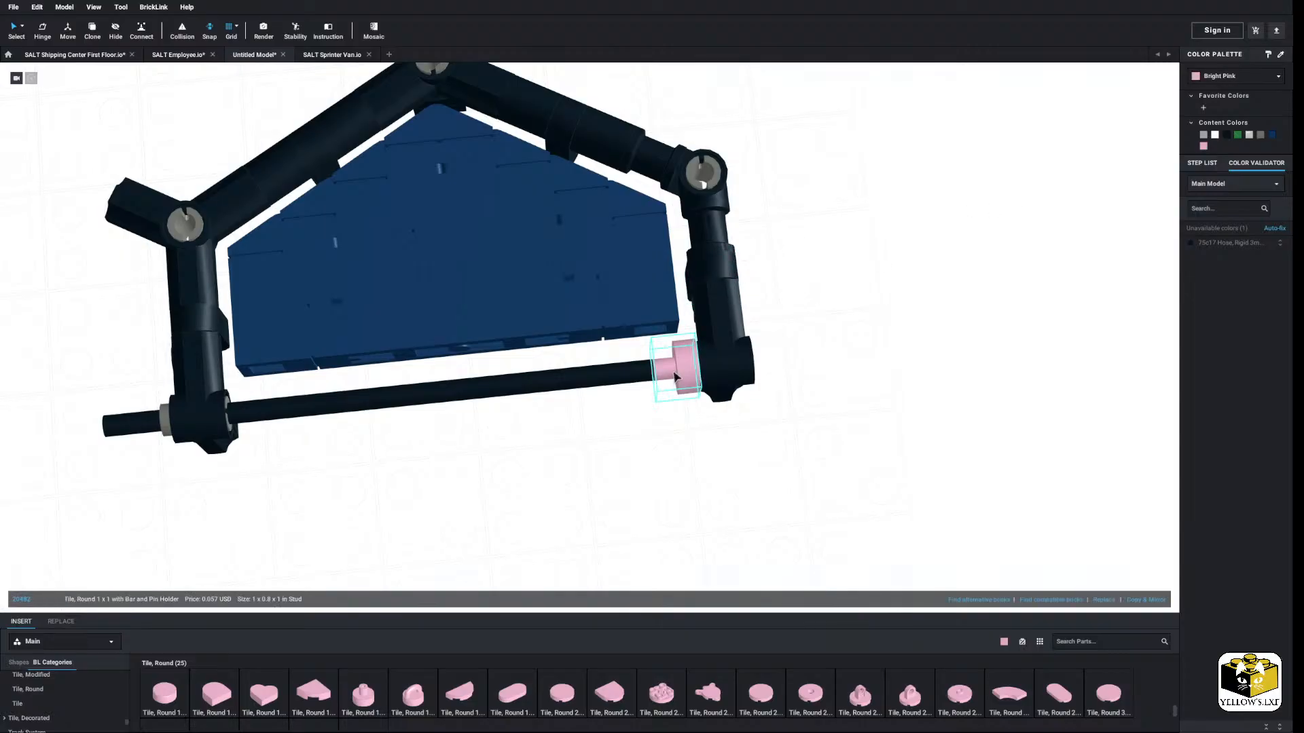
click(1229, 136)
click(561, 405)
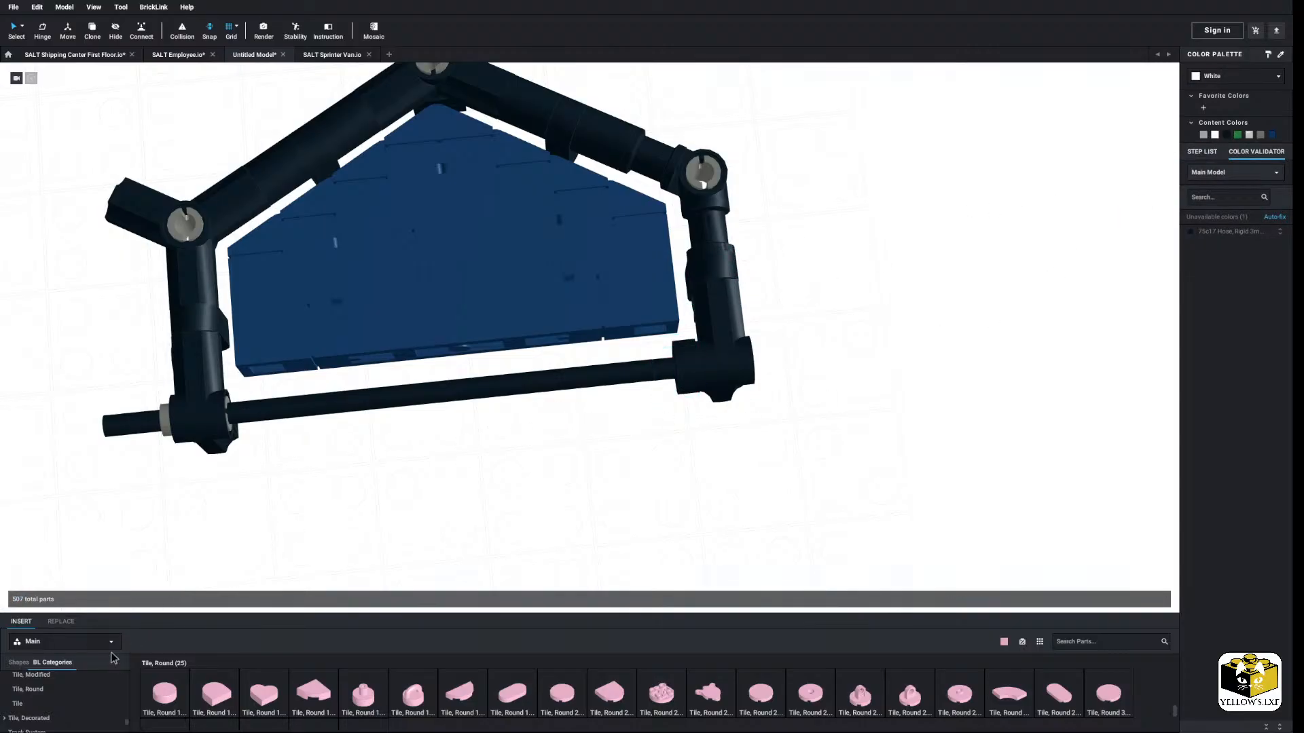
Step: Insert a Technic, Pin with Short Friction Ridges over the hose beside the left end connector
scroll(68, 700, up, 5)
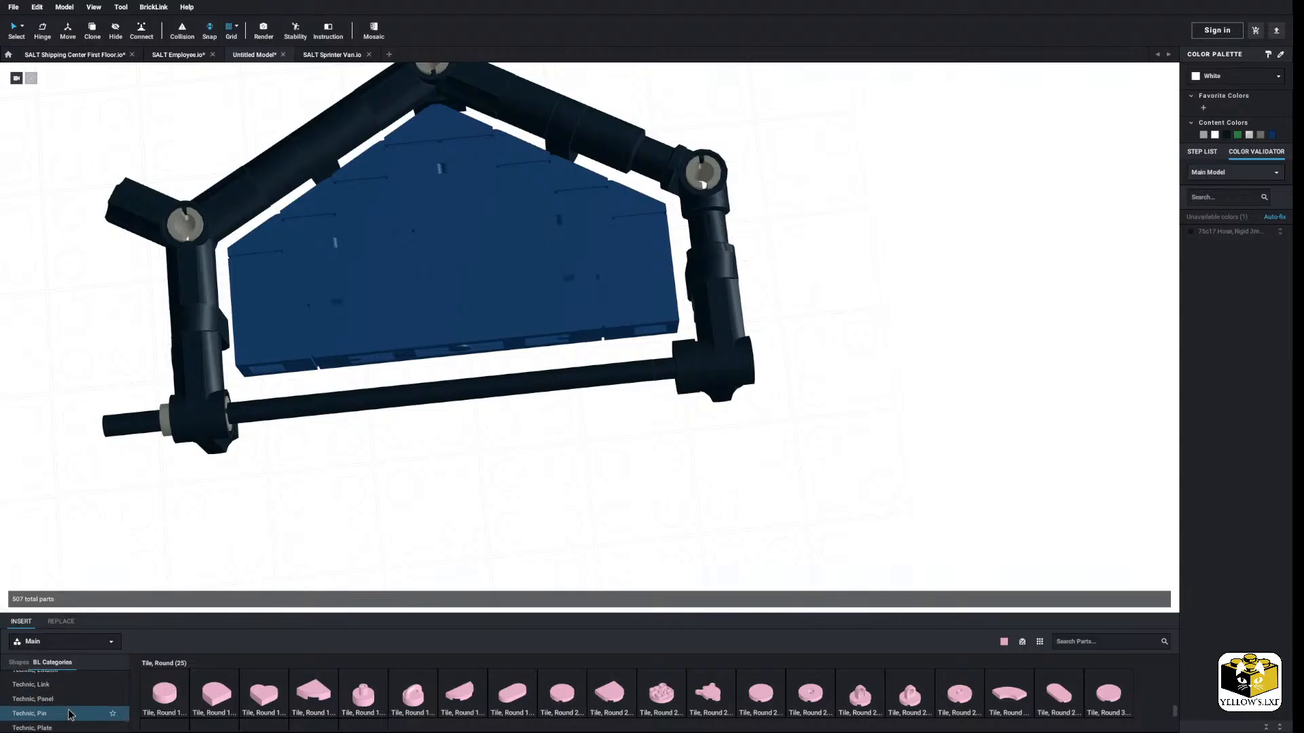
click(71, 714)
scroll(442, 714, down, 2)
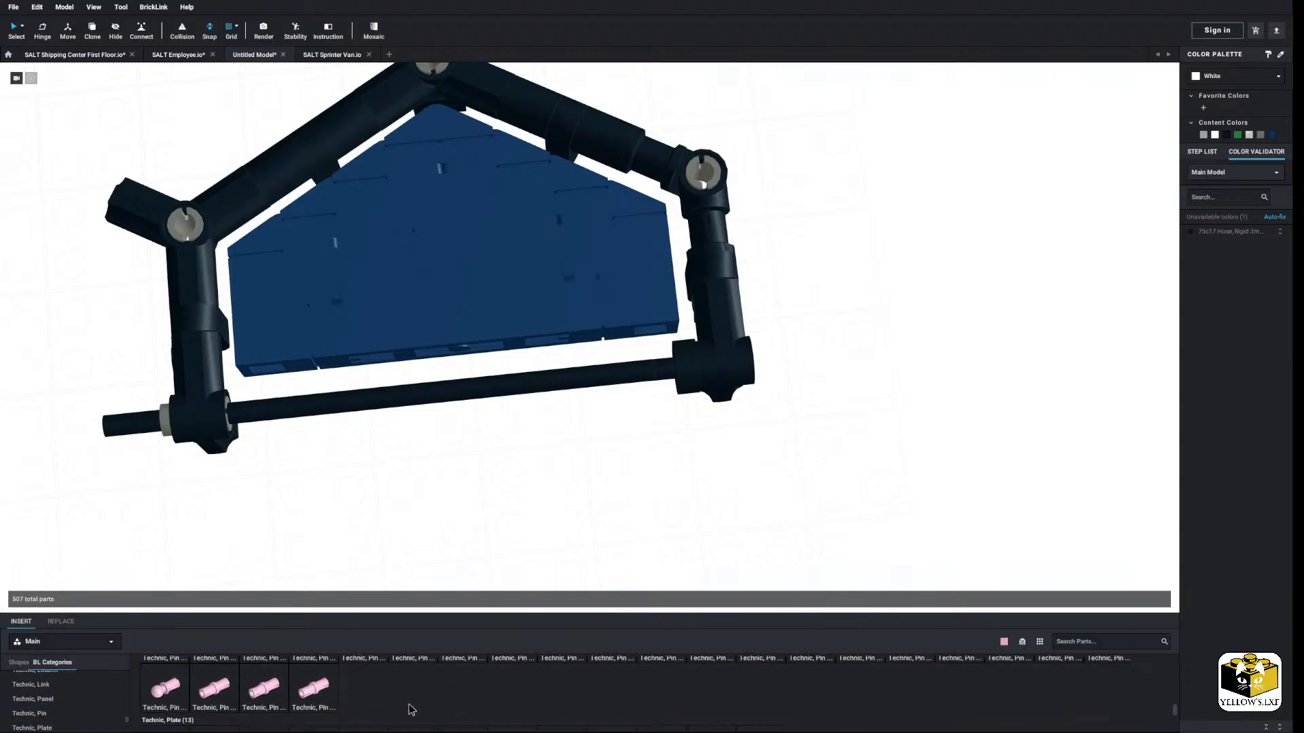
drag(264, 686, 289, 413)
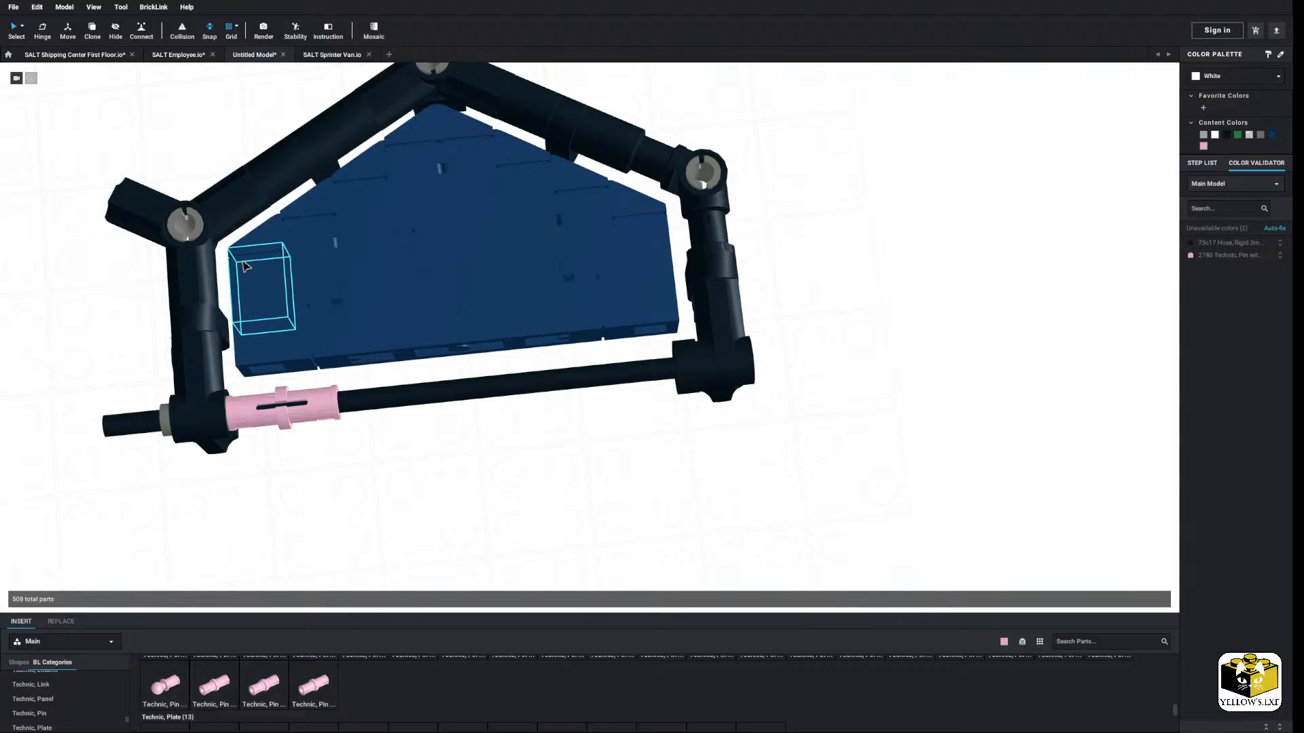
Step: Paste the copied 1 x 1 spacer onto the long pin, against the left end connector
right_click(445, 476)
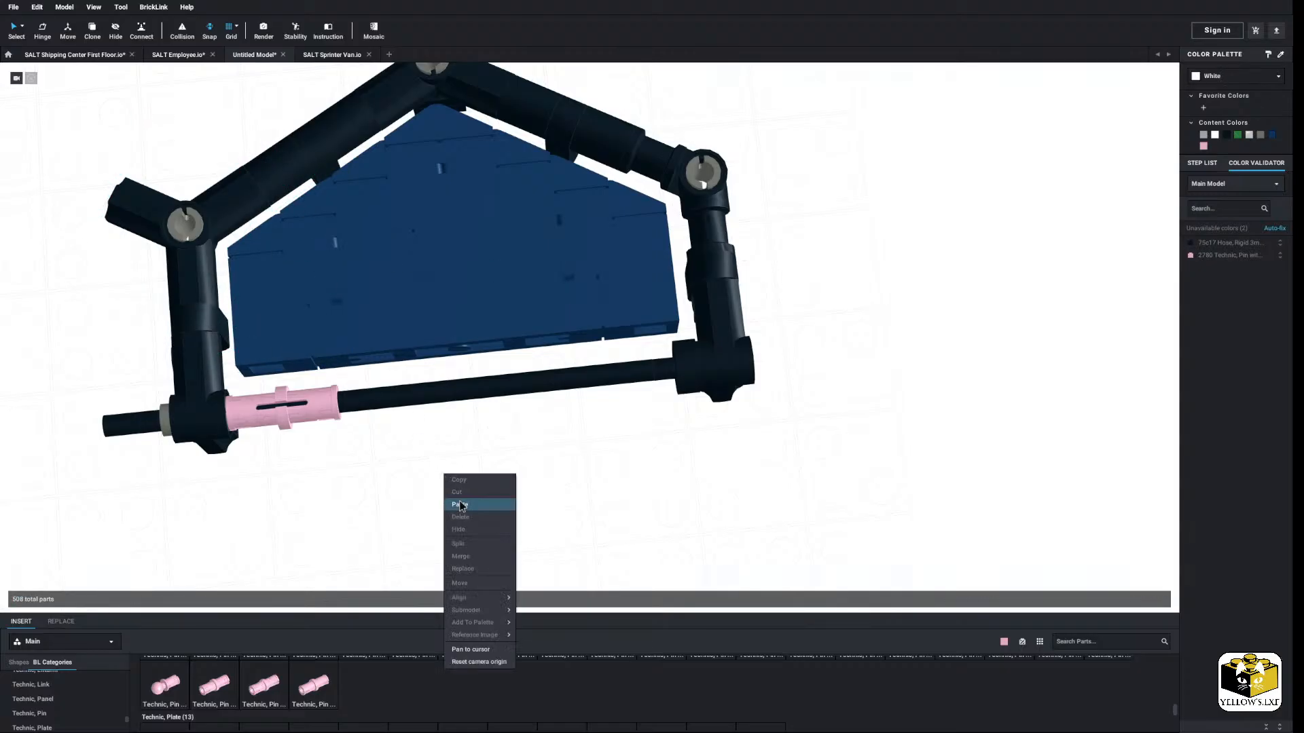
click(469, 502)
click(251, 416)
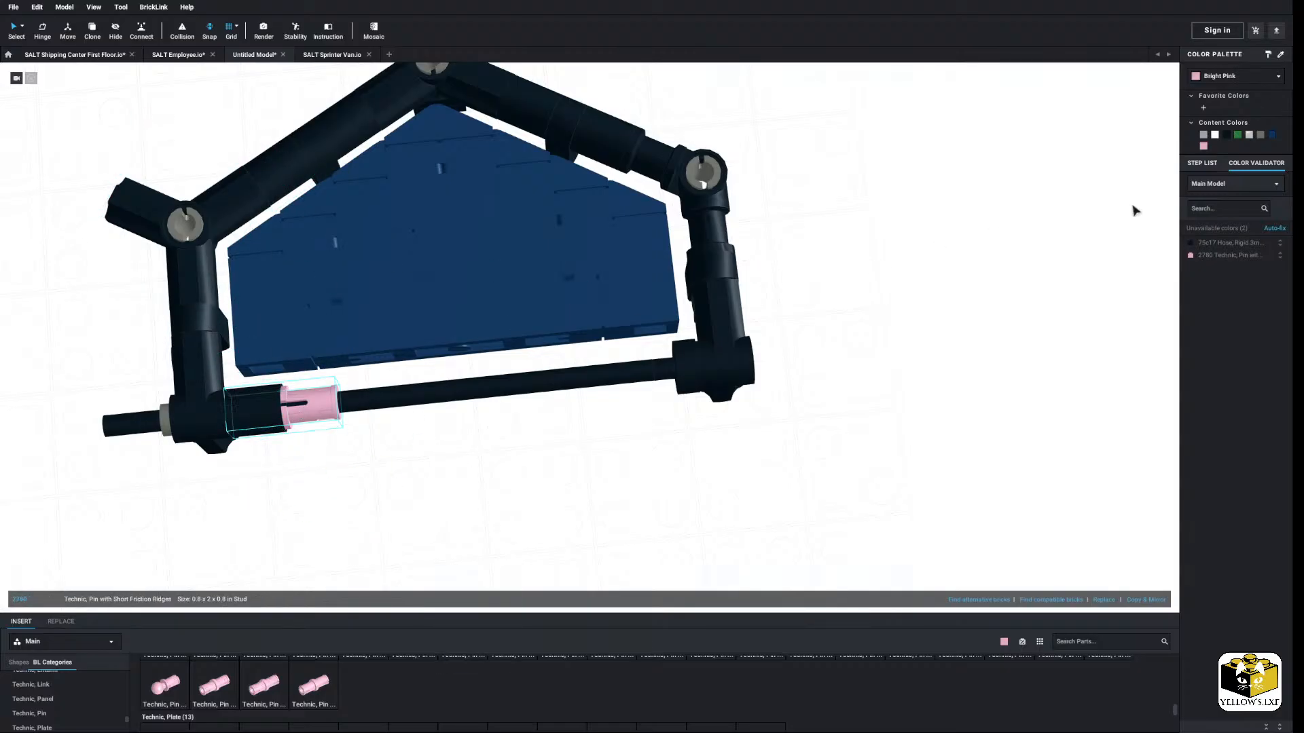
Step: Colour the short friction pin on the hose black and fit a copy of the upper-left beam's 1 x 1 spacer over its free end
click(1227, 134)
right_click(372, 131)
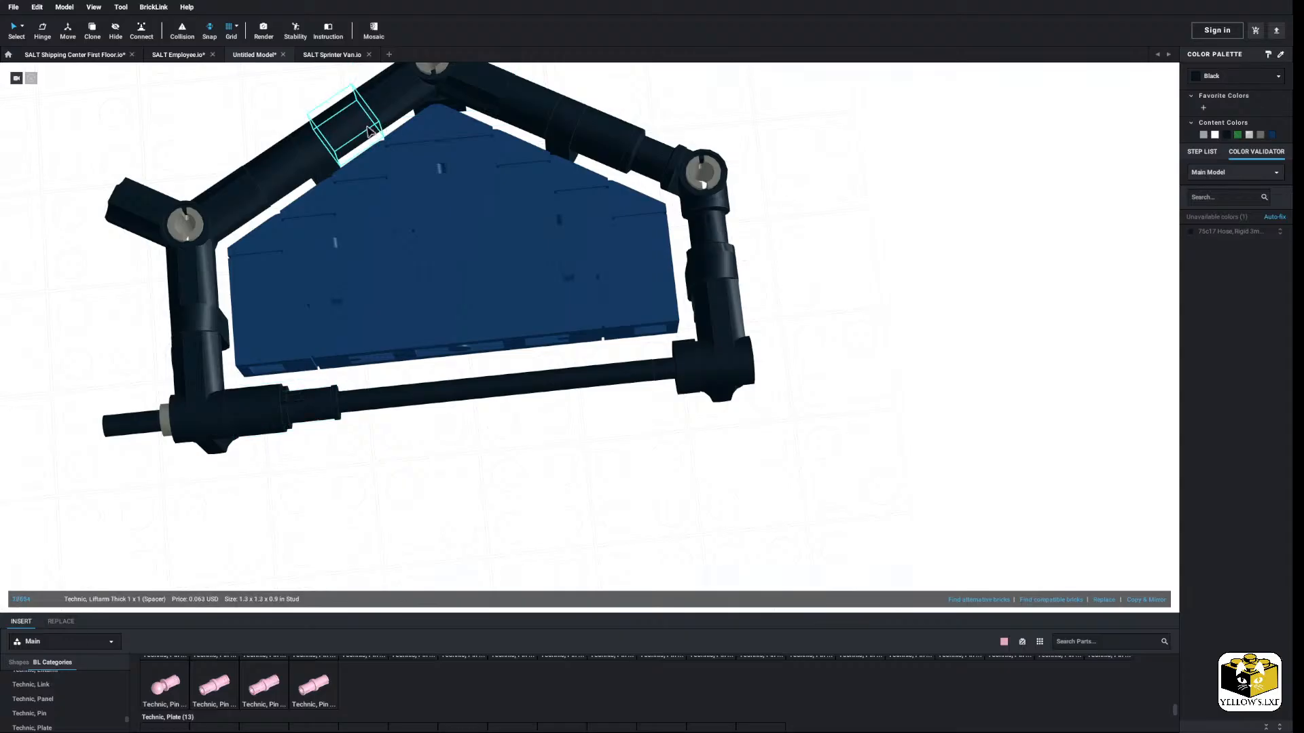
click(380, 133)
right_click(763, 172)
click(791, 204)
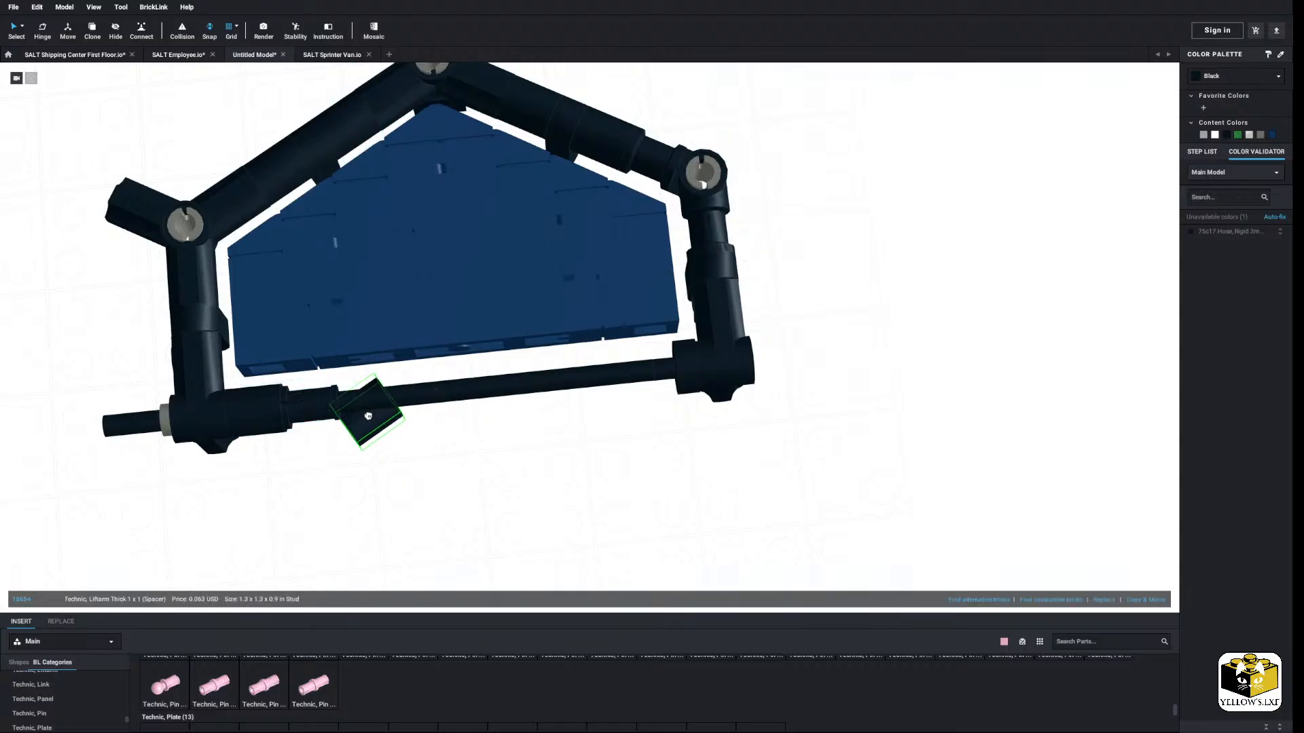
click(307, 406)
click(282, 415)
Step: Duplicate the two spacers and the pin inside them three times along the hose, towards the right end connector
right_drag(283, 423, 258, 408)
ctrl+click(288, 285)
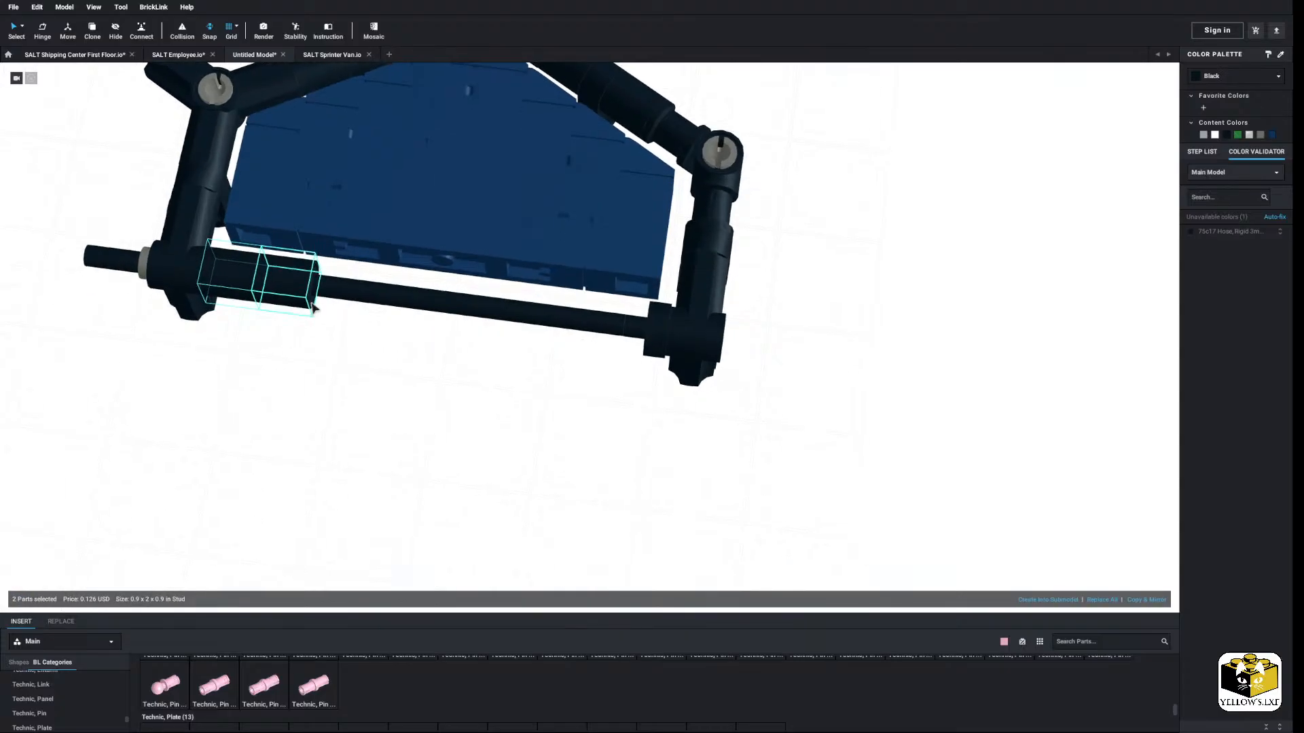
ctrl+click(234, 277)
right_drag(313, 306, 421, 434)
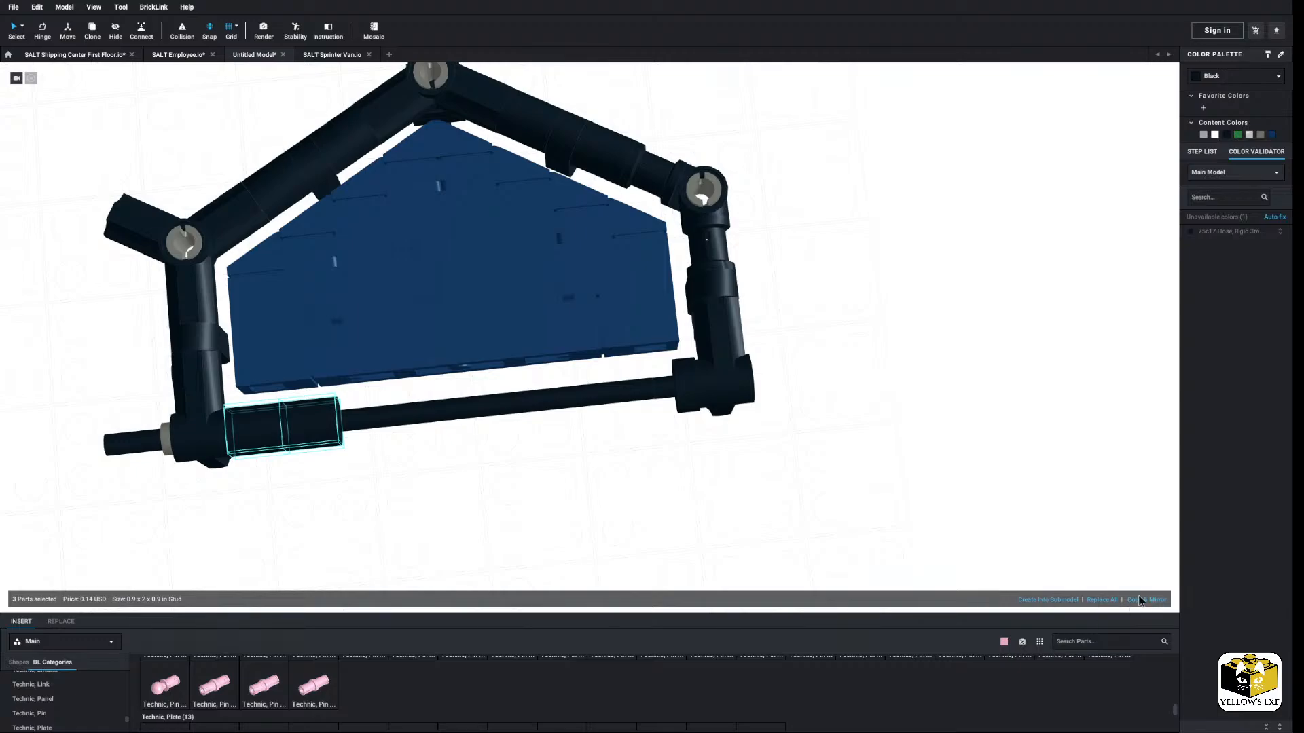
click(1140, 601)
click(1141, 601)
click(1141, 601)
click(818, 558)
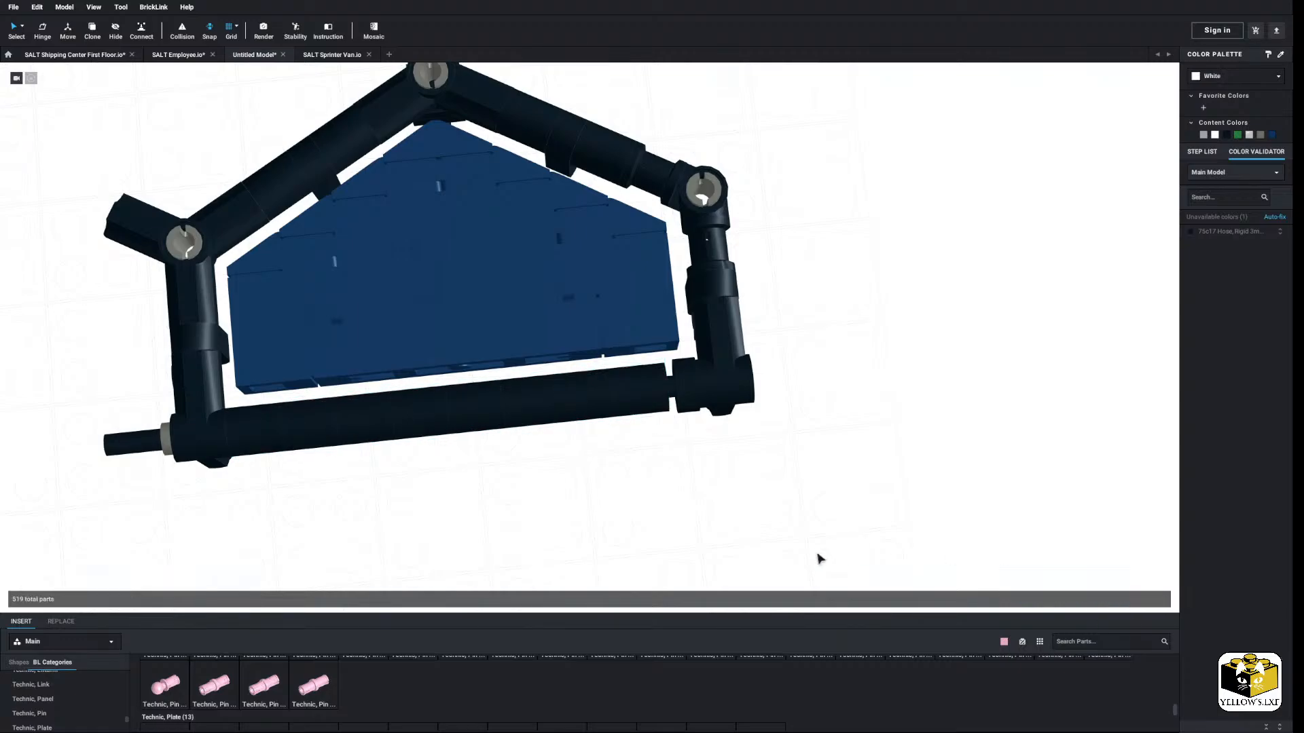
middle_drag(703, 525, 715, 522)
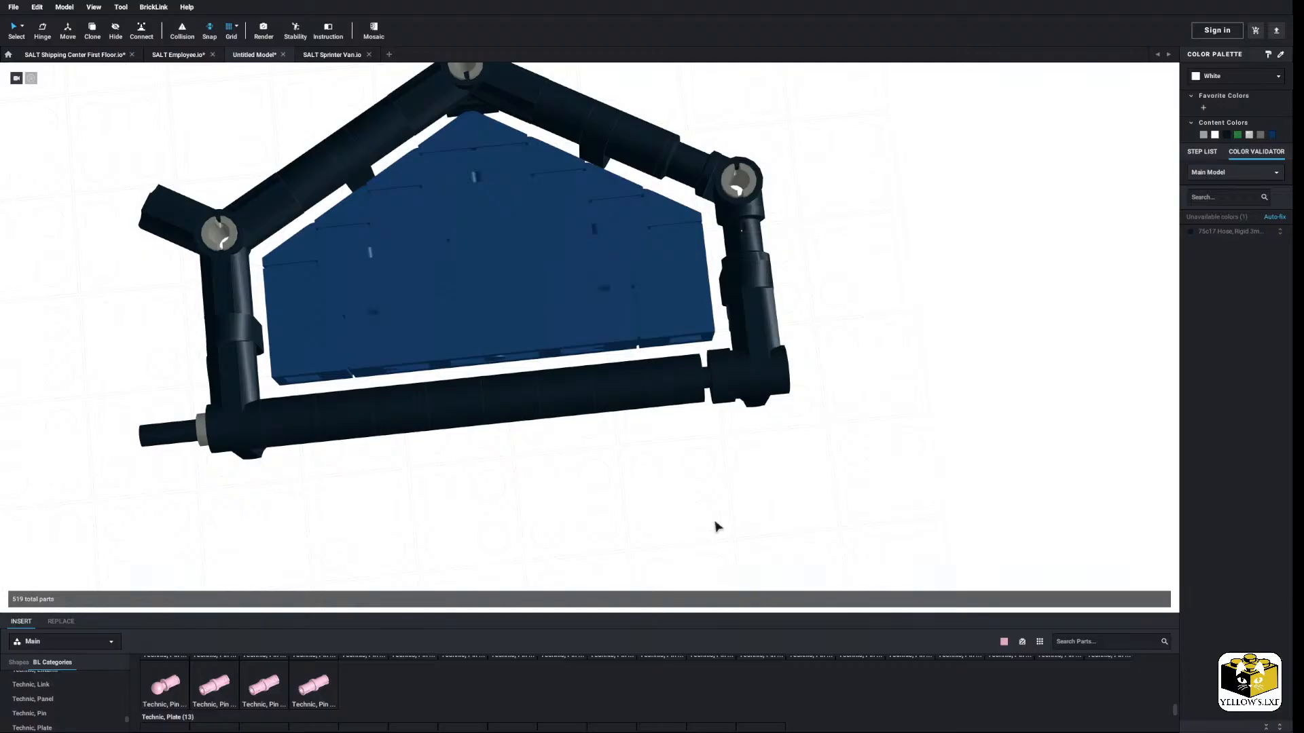
scroll(716, 524, up, 4)
scroll(716, 524, down, 2)
click(674, 426)
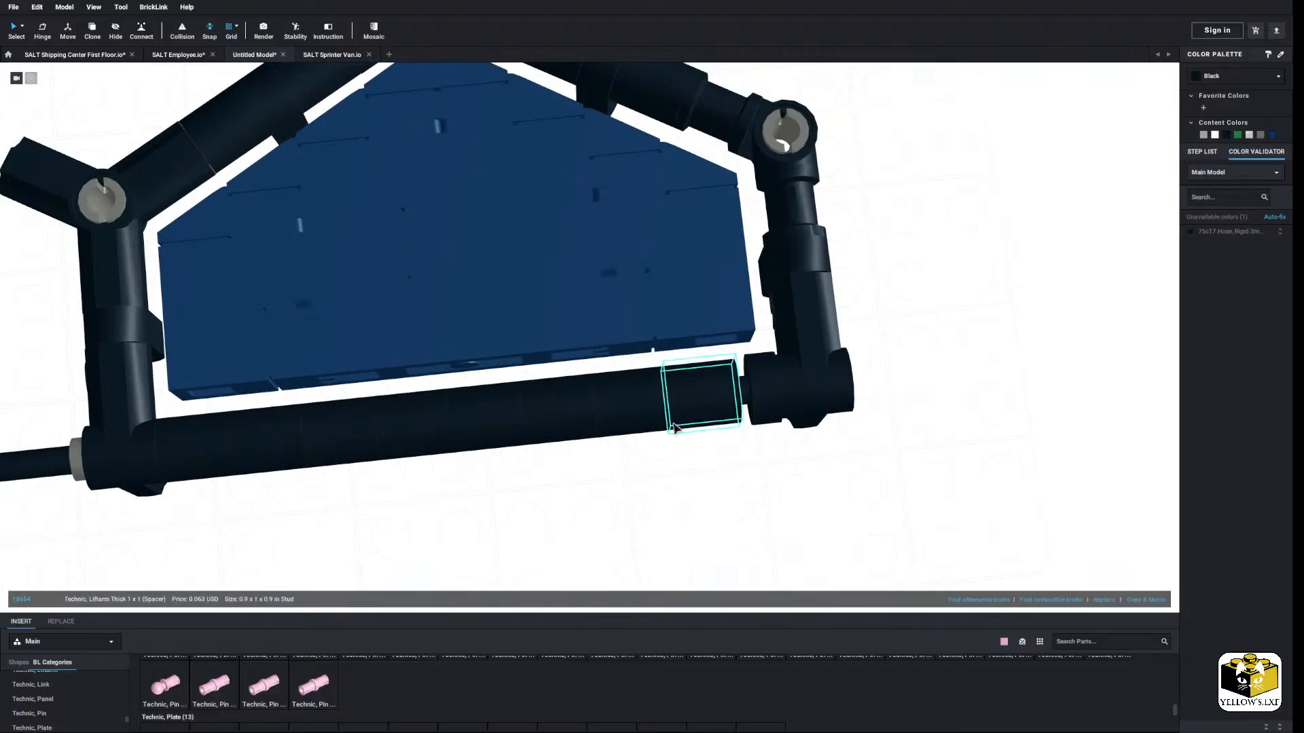
ctrl+click(649, 422)
right_drag(645, 421, 614, 427)
scroll(629, 411, up, 2)
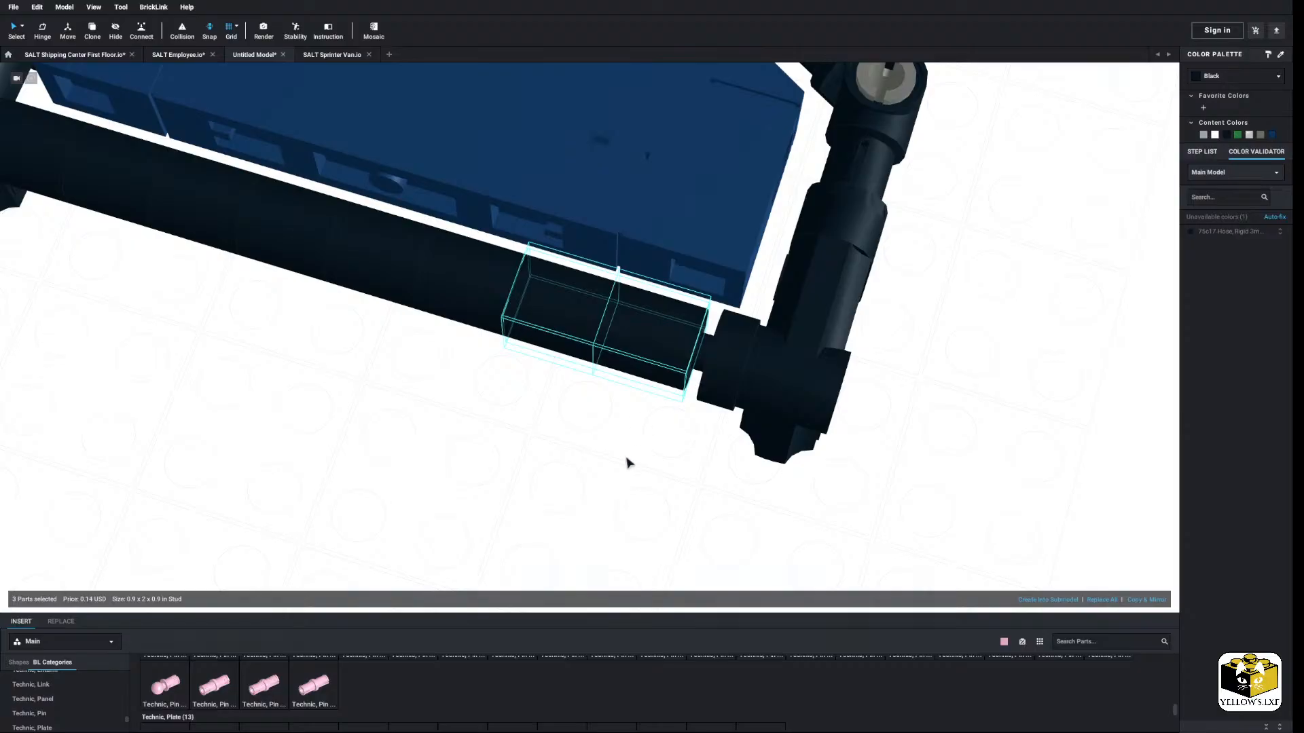
scroll(579, 480, up, 2)
click(70, 32)
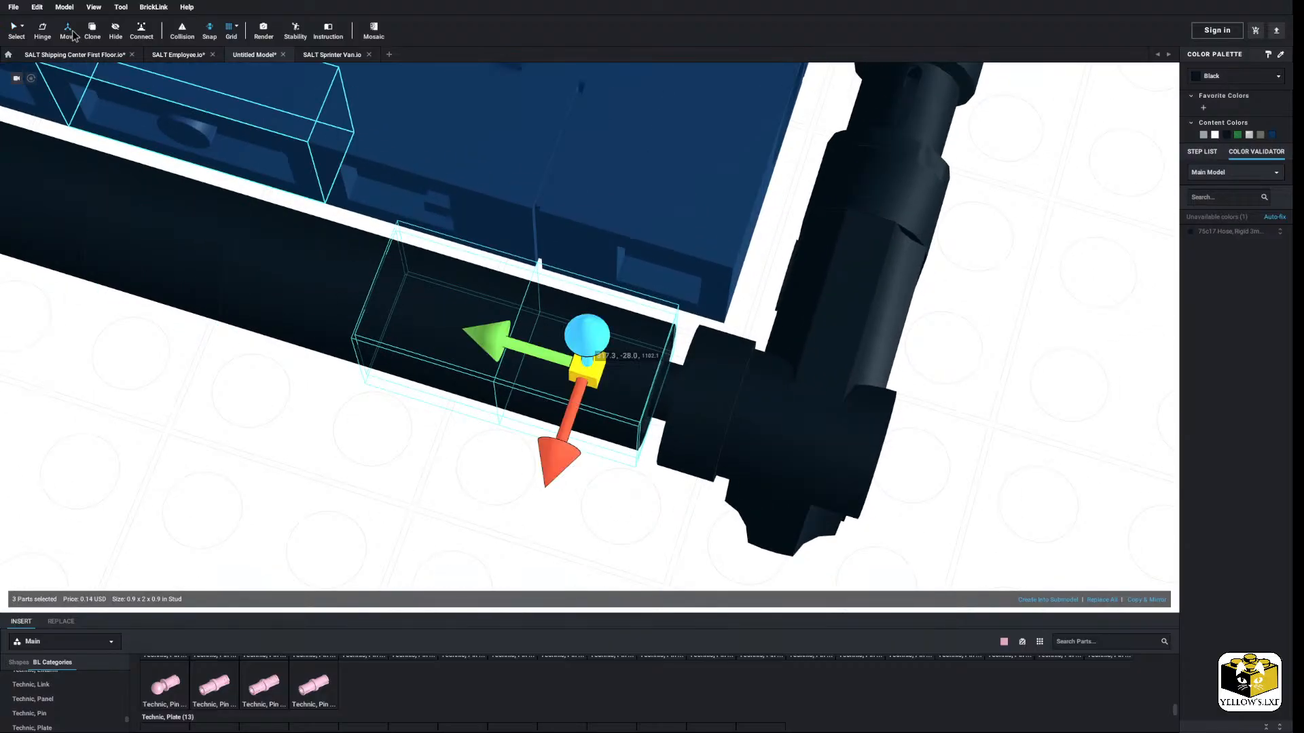
scroll(407, 329, up, 3)
scroll(419, 330, down, 4)
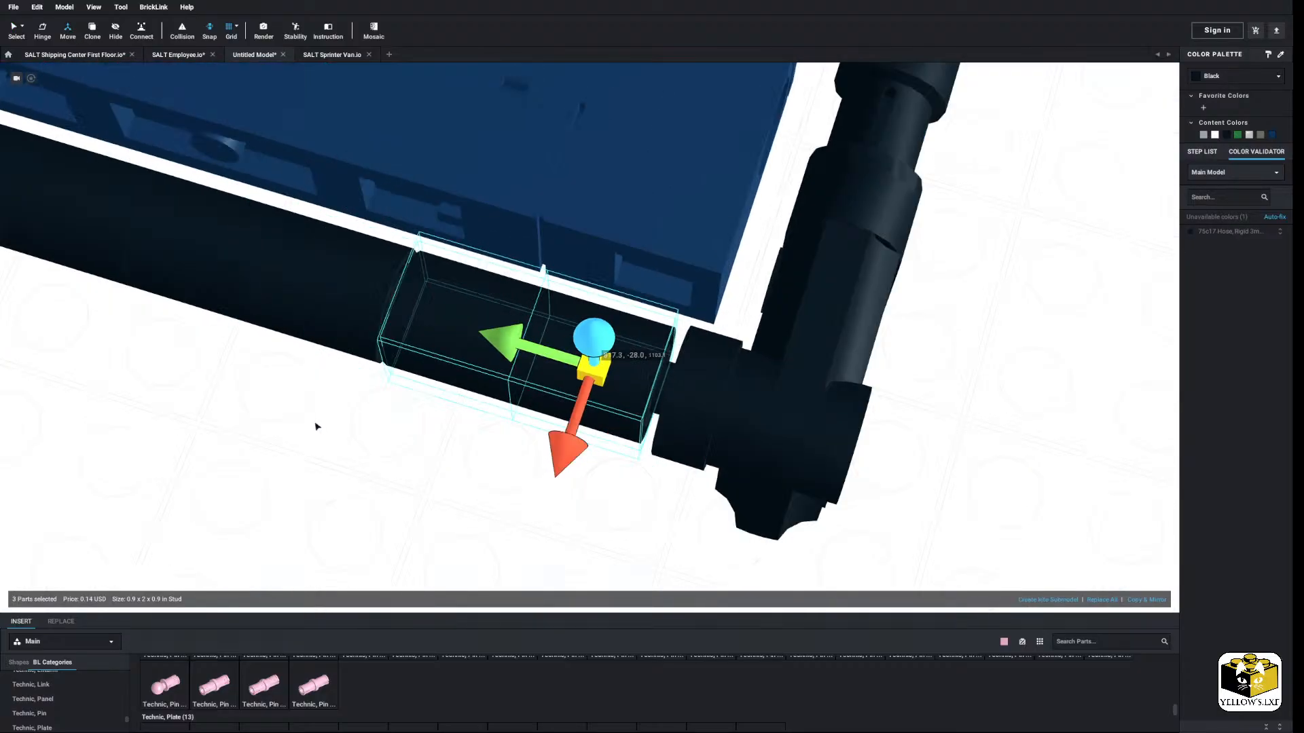
click(303, 430)
scroll(367, 425, up, 3)
scroll(368, 425, down, 3)
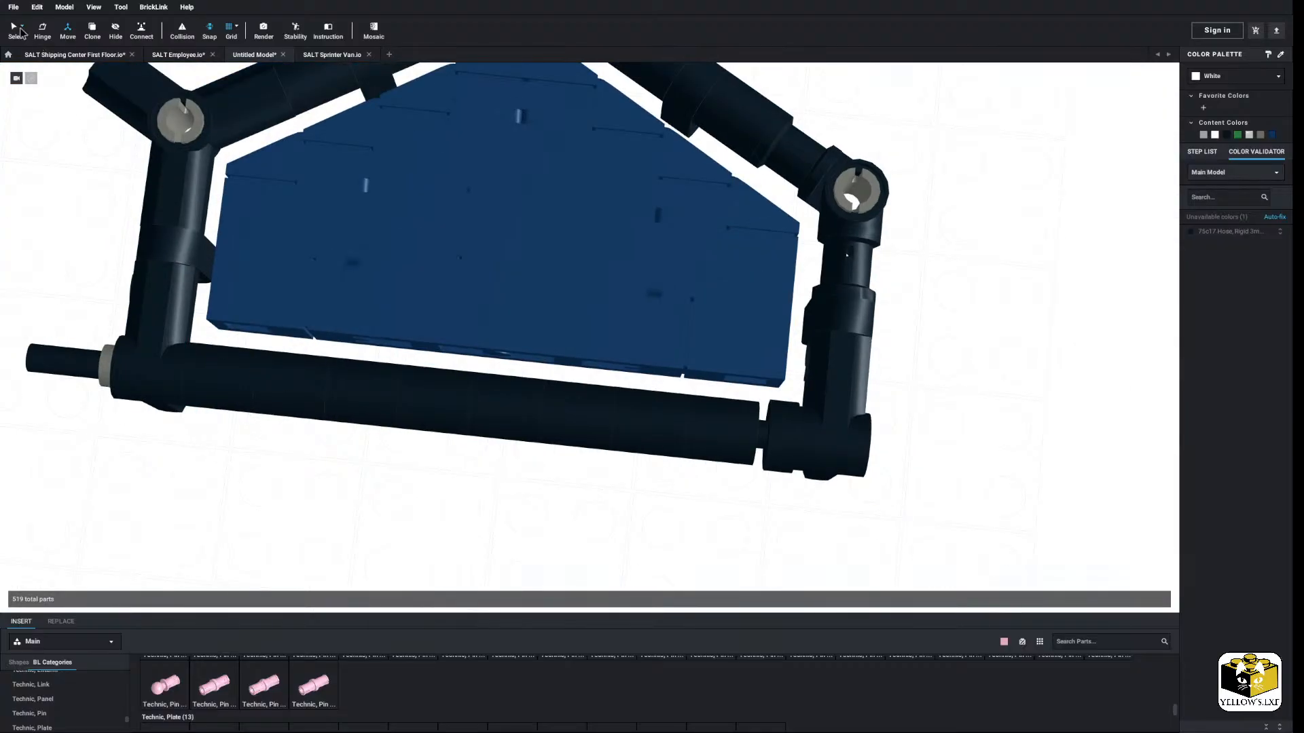
Step: Examine the gap between the last spacer on the hose and the right end connector
scroll(349, 466, up, 4)
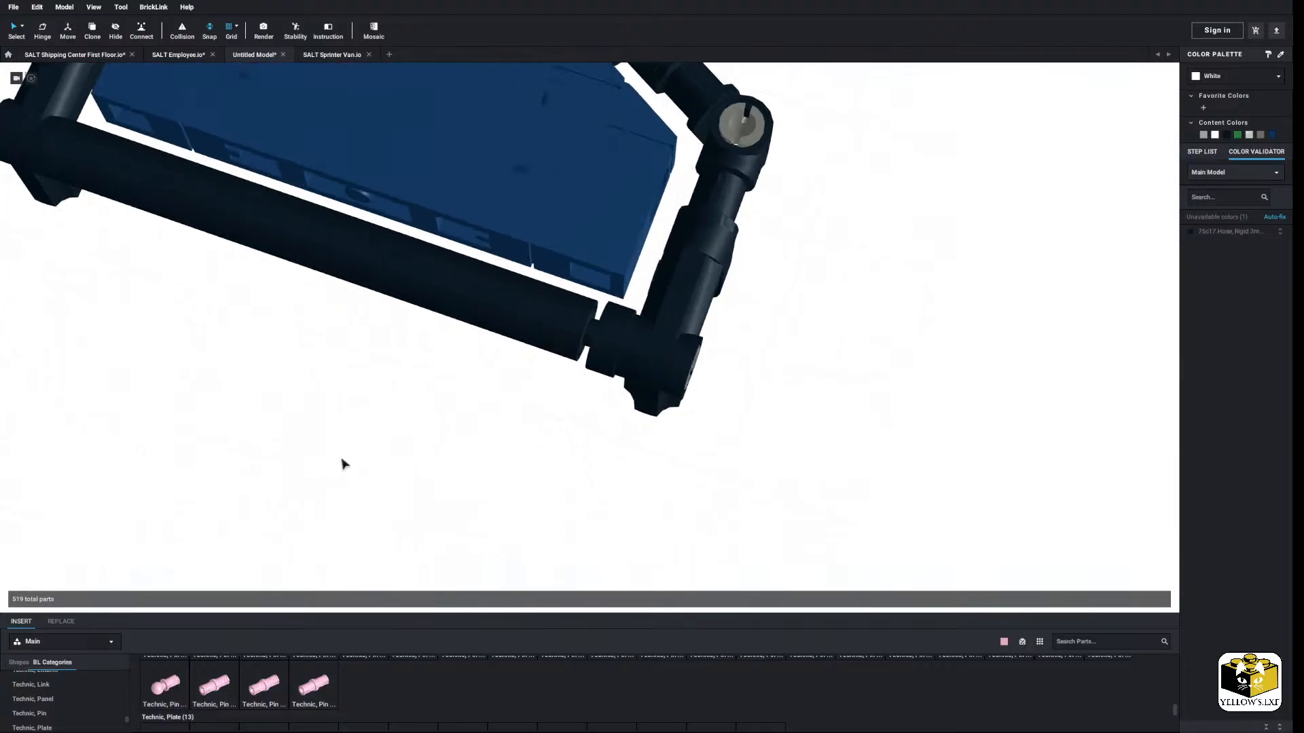
scroll(342, 464, up, 2)
right_drag(326, 471, 334, 472)
scroll(284, 700, up, 2)
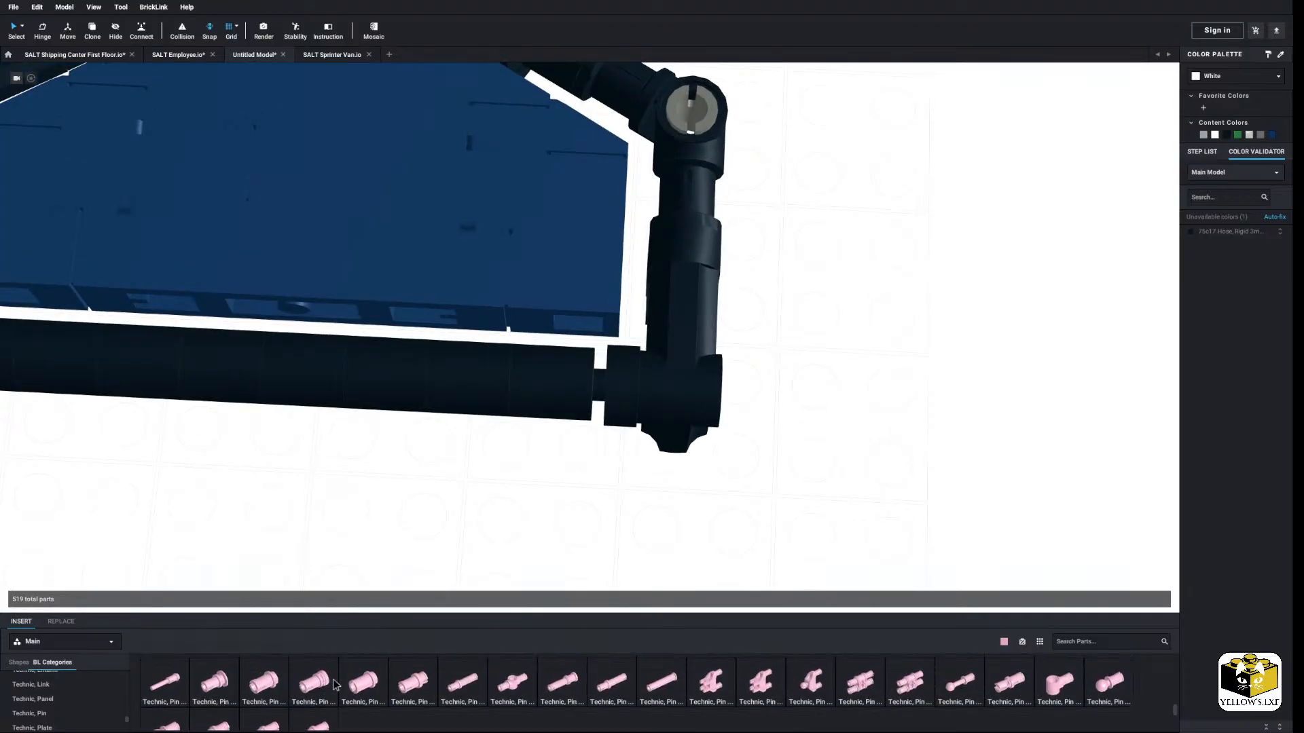
scroll(468, 507, down, 5)
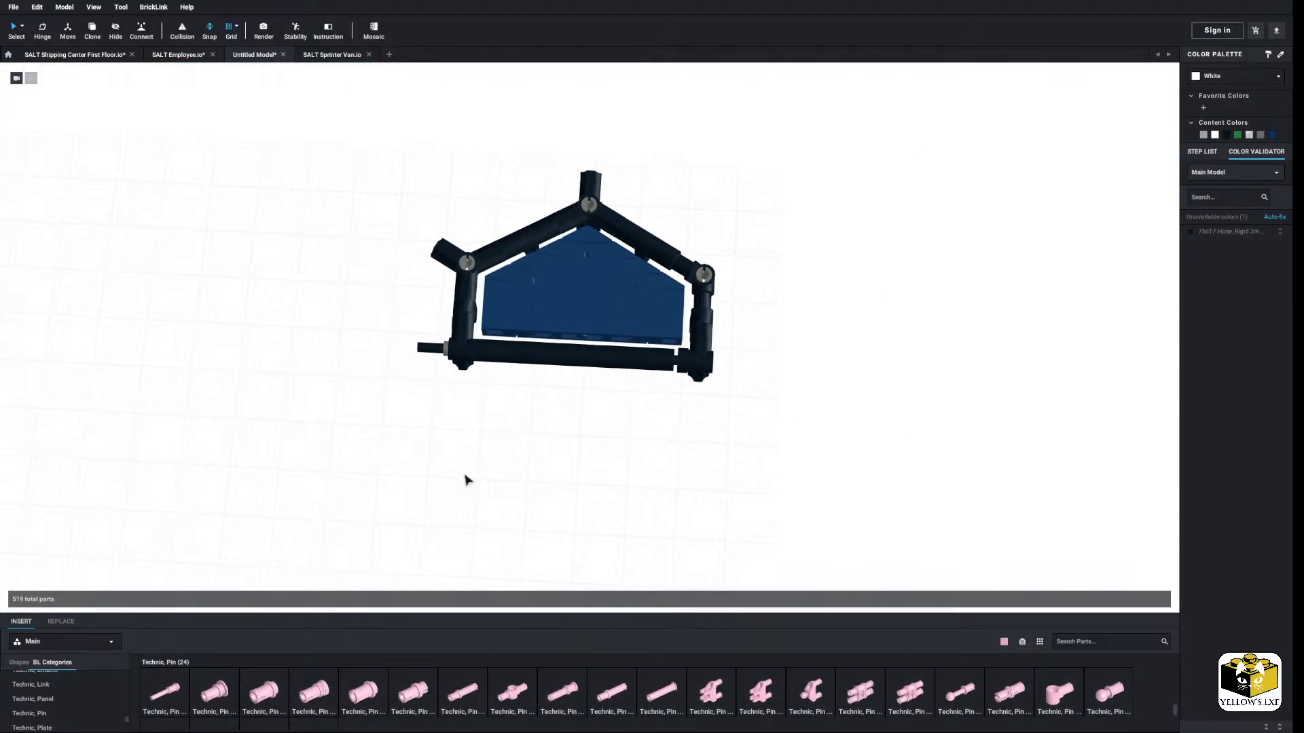
right_drag(462, 480, 415, 495)
scroll(469, 464, up, 5)
scroll(419, 479, up, 5)
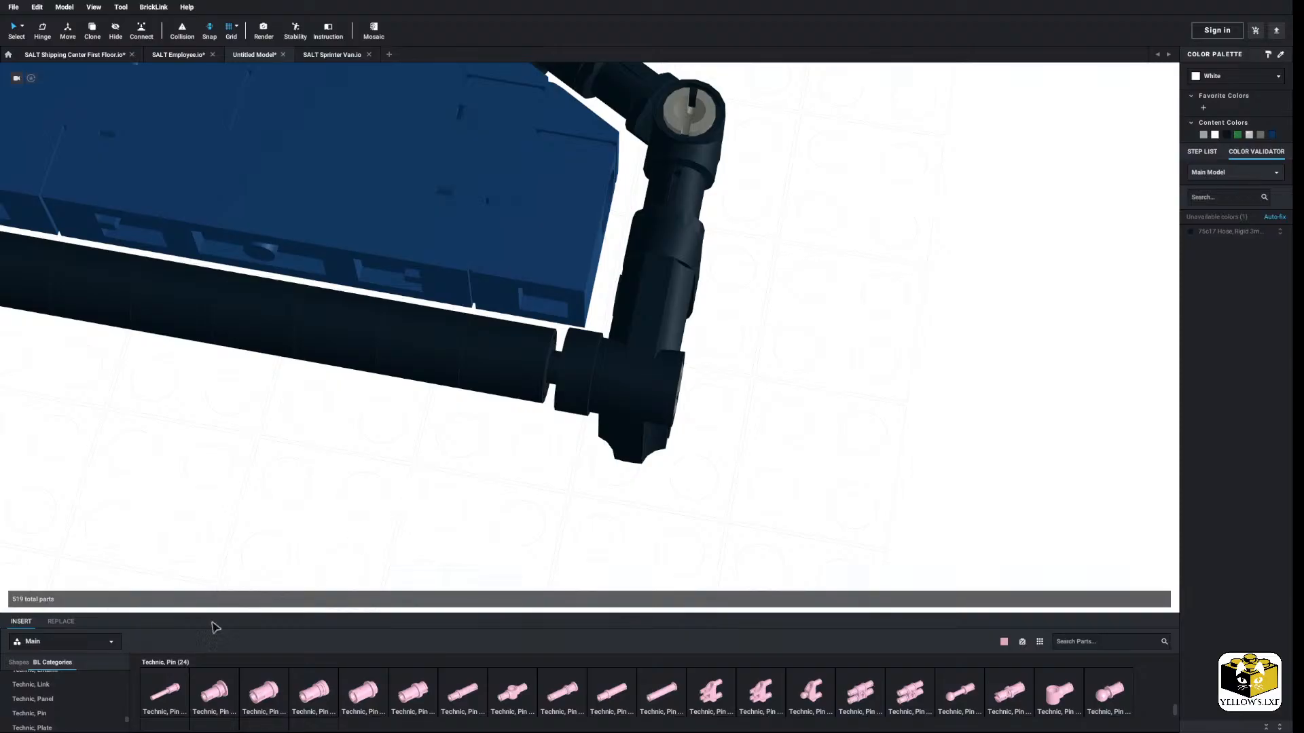
Step: Try a Technic Bush 1/2 Smooth from the Technic category beside the frame, and delete it
scroll(68, 719, up, 5)
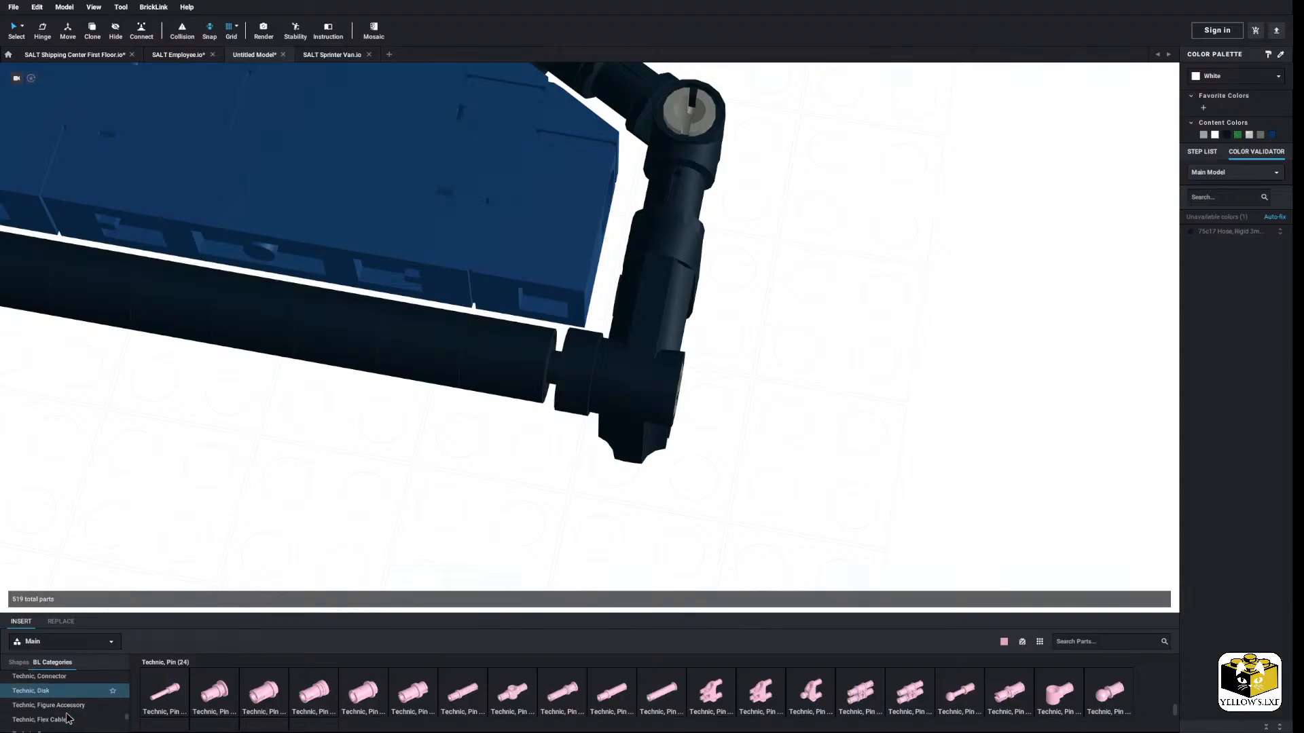
scroll(64, 713, up, 5)
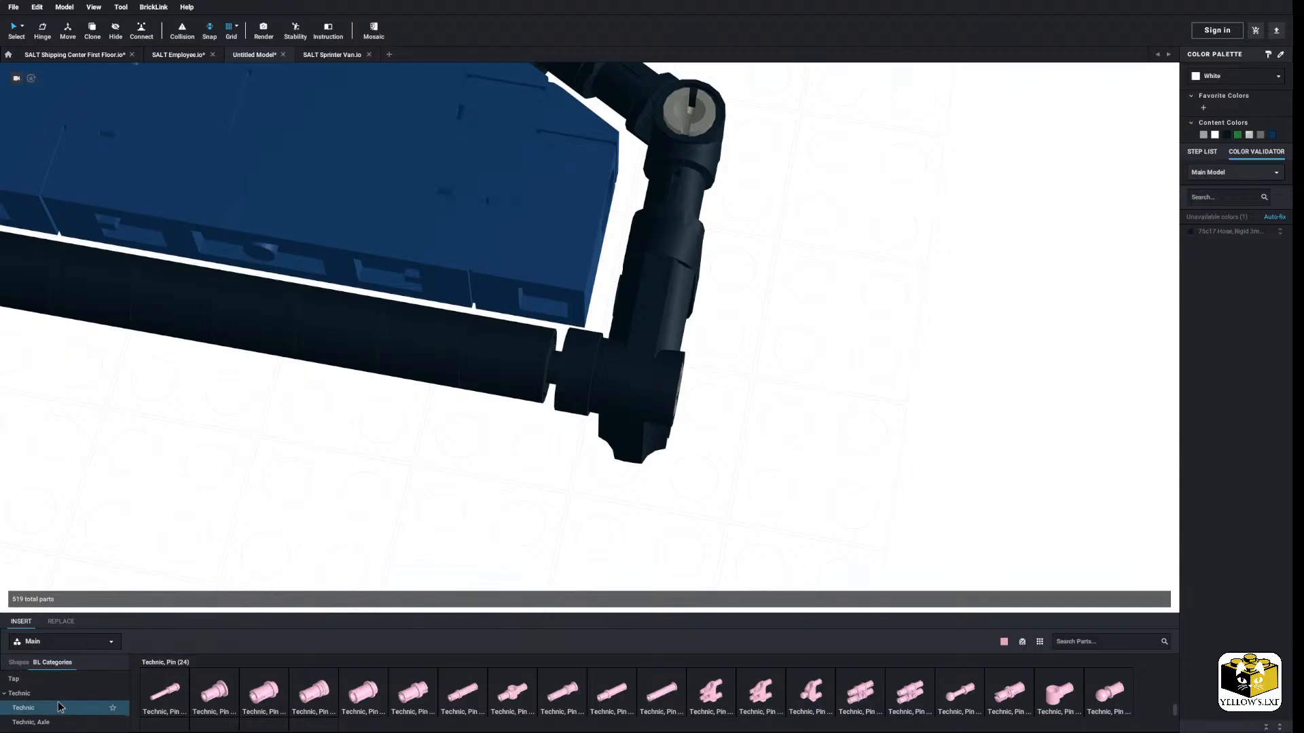
click(60, 707)
click(662, 694)
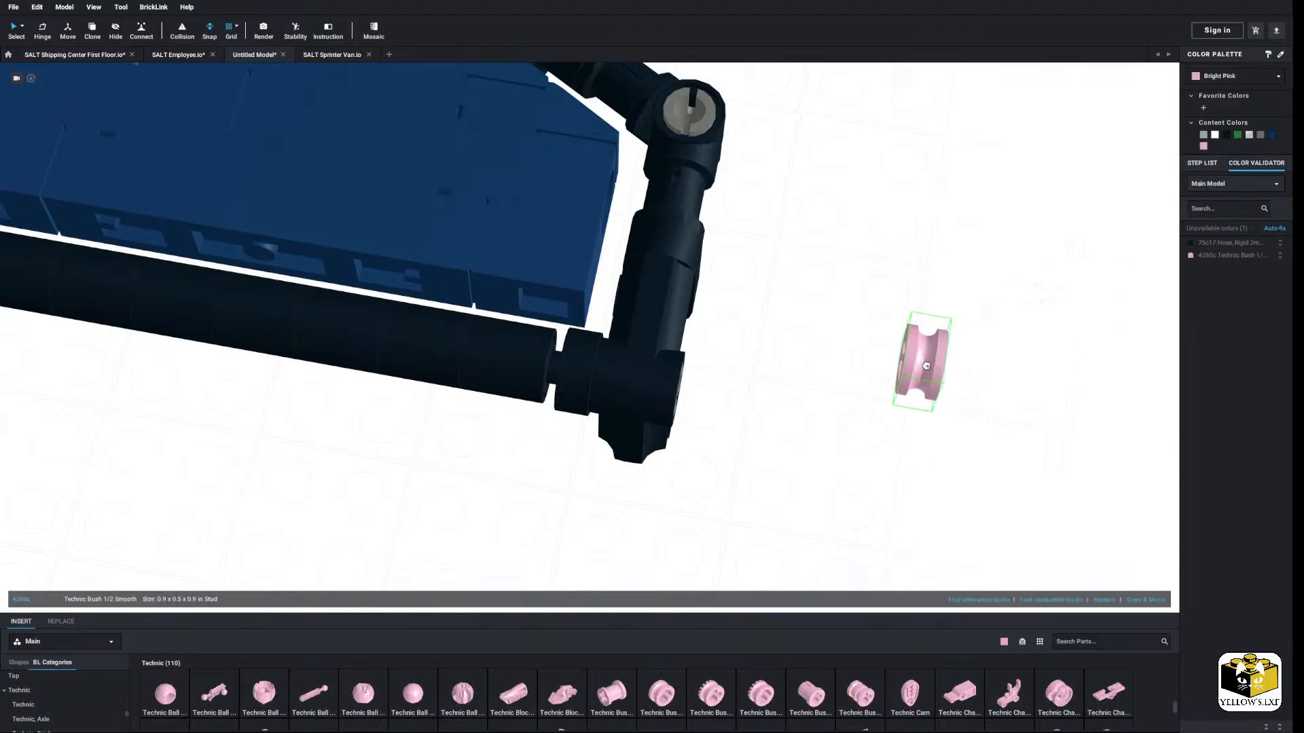
right_drag(910, 390, 895, 377)
right_drag(938, 427, 906, 399)
right_click(910, 399)
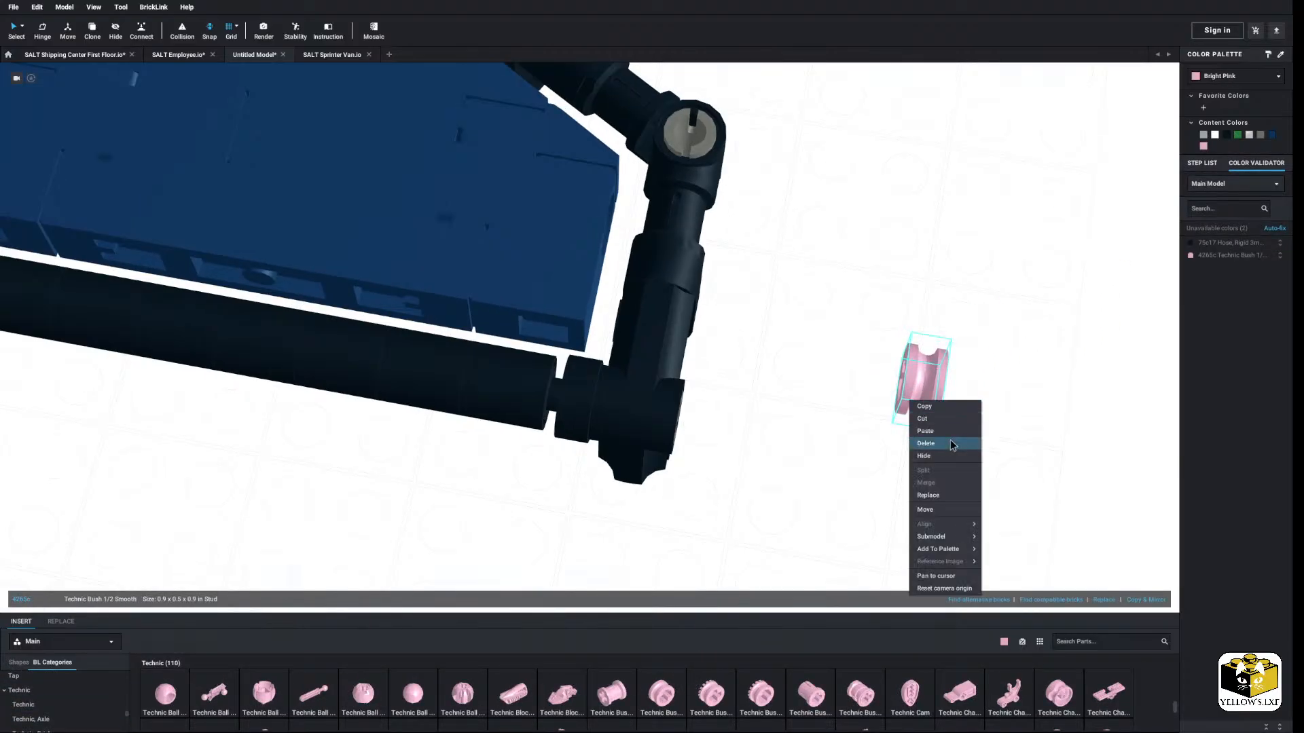
click(952, 443)
Step: Browse the Technic and Tile, Modified parts for a piece to fill the gap on the hose beside the right end connector
scroll(864, 708, down, 2)
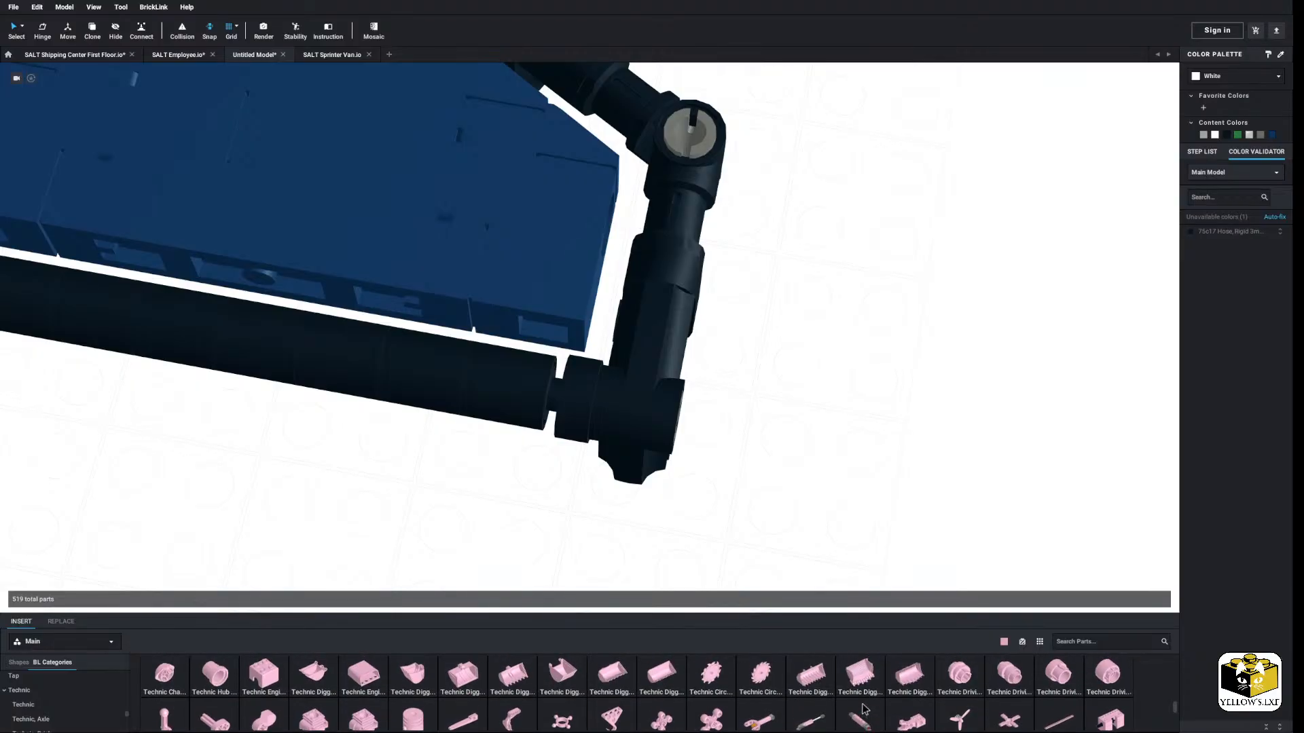
scroll(863, 708, up, 1)
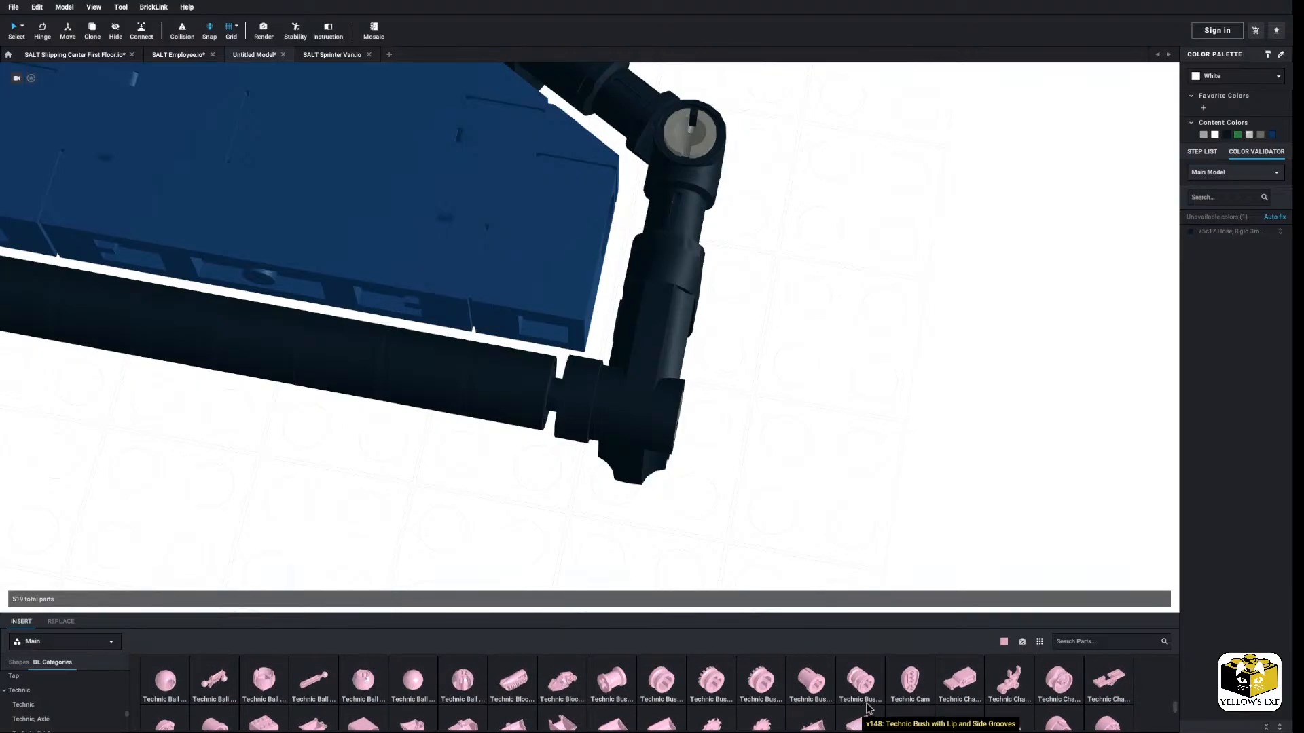
scroll(868, 708, down, 10)
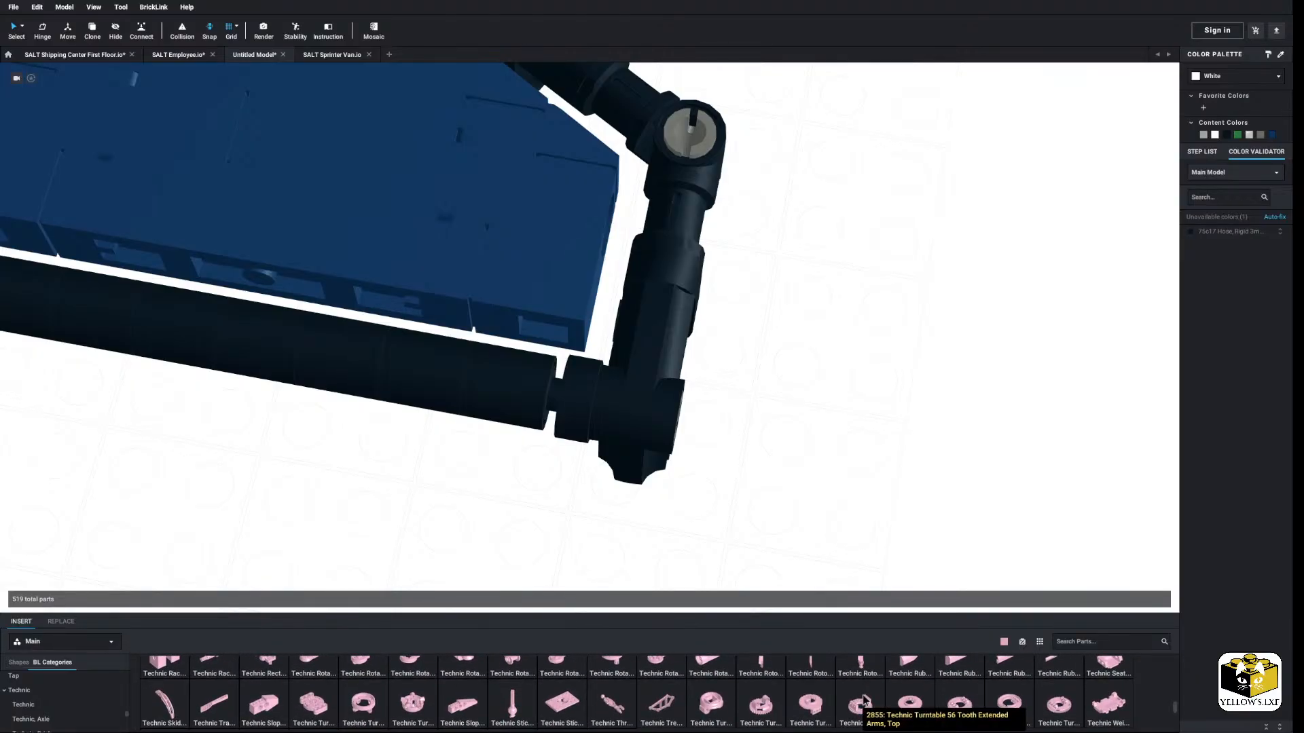
scroll(865, 696, down, 2)
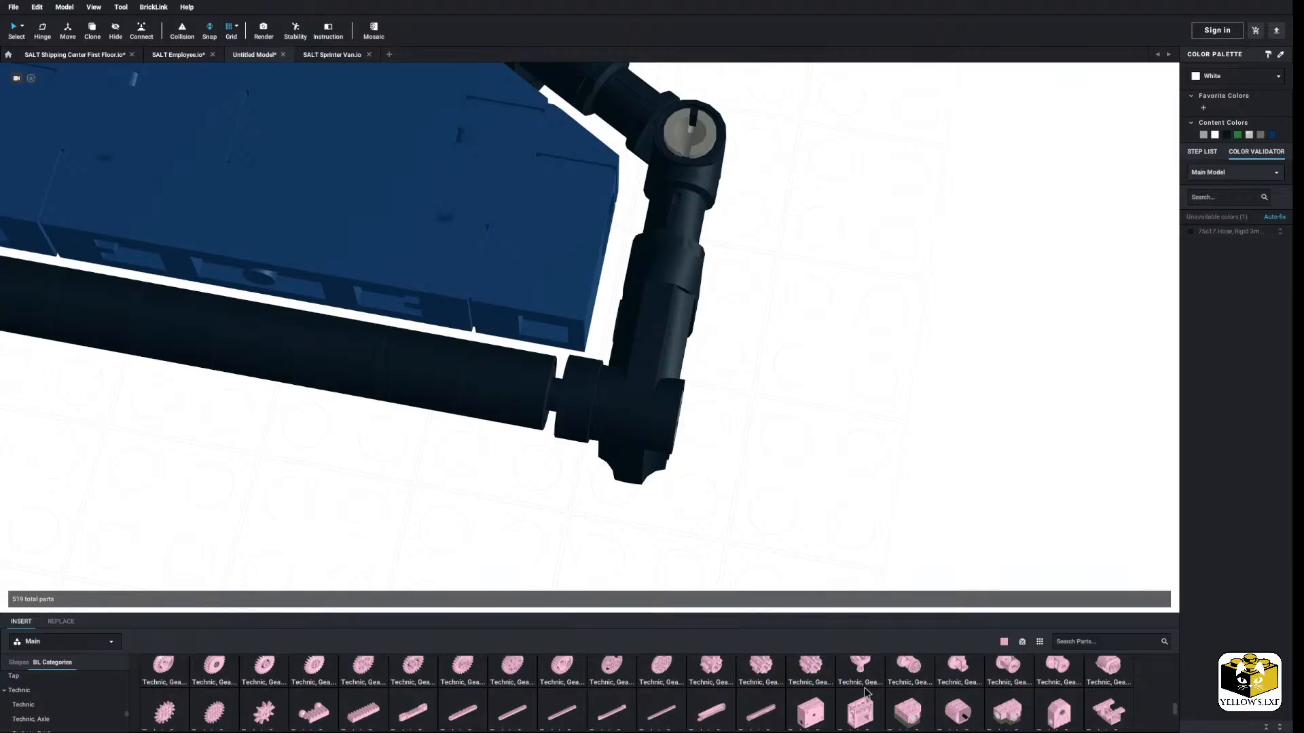
scroll(865, 693, down, 2)
scroll(865, 693, down, 5)
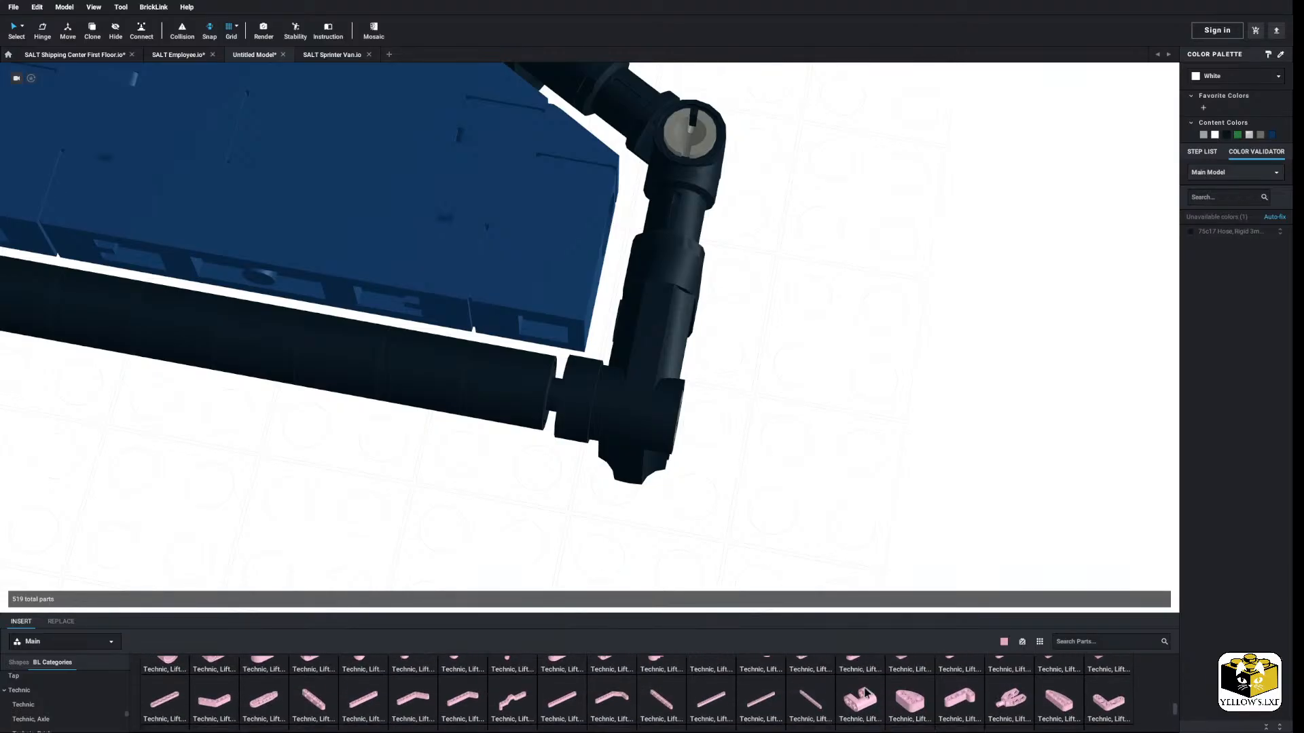
scroll(867, 693, down, 6)
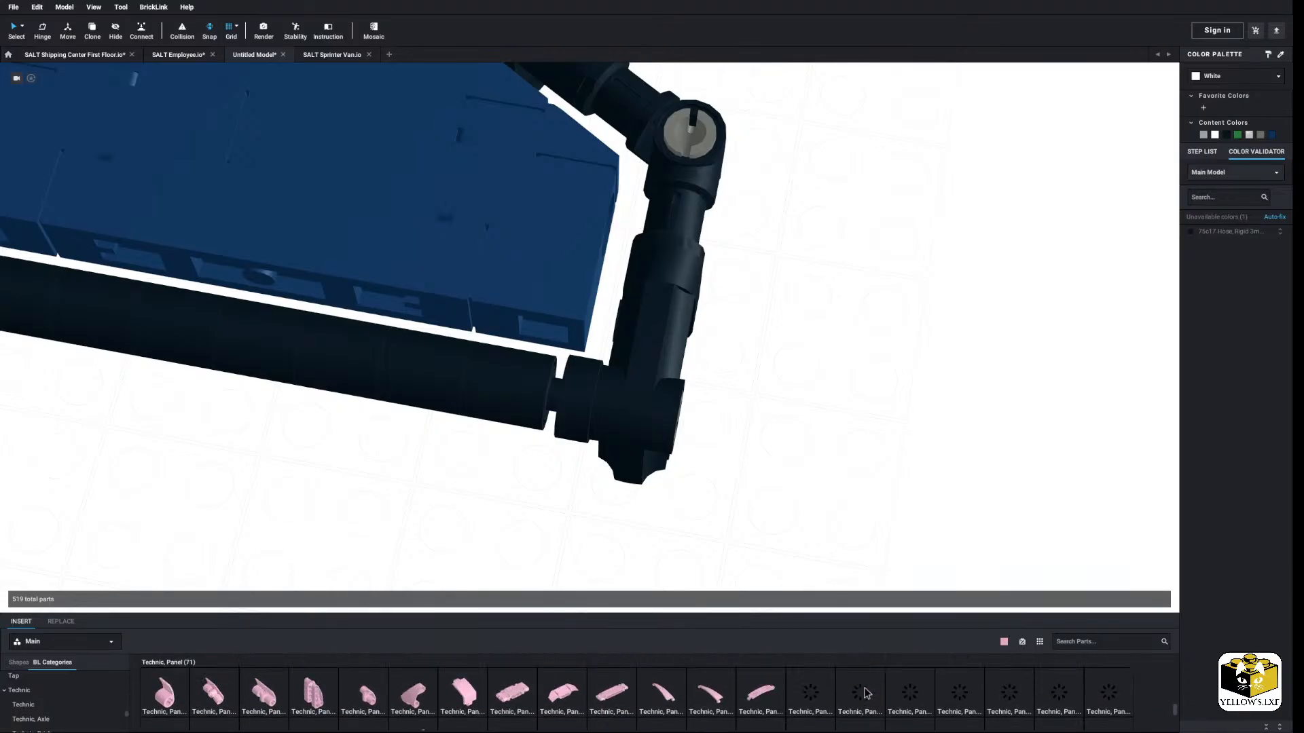
scroll(865, 692, down, 2)
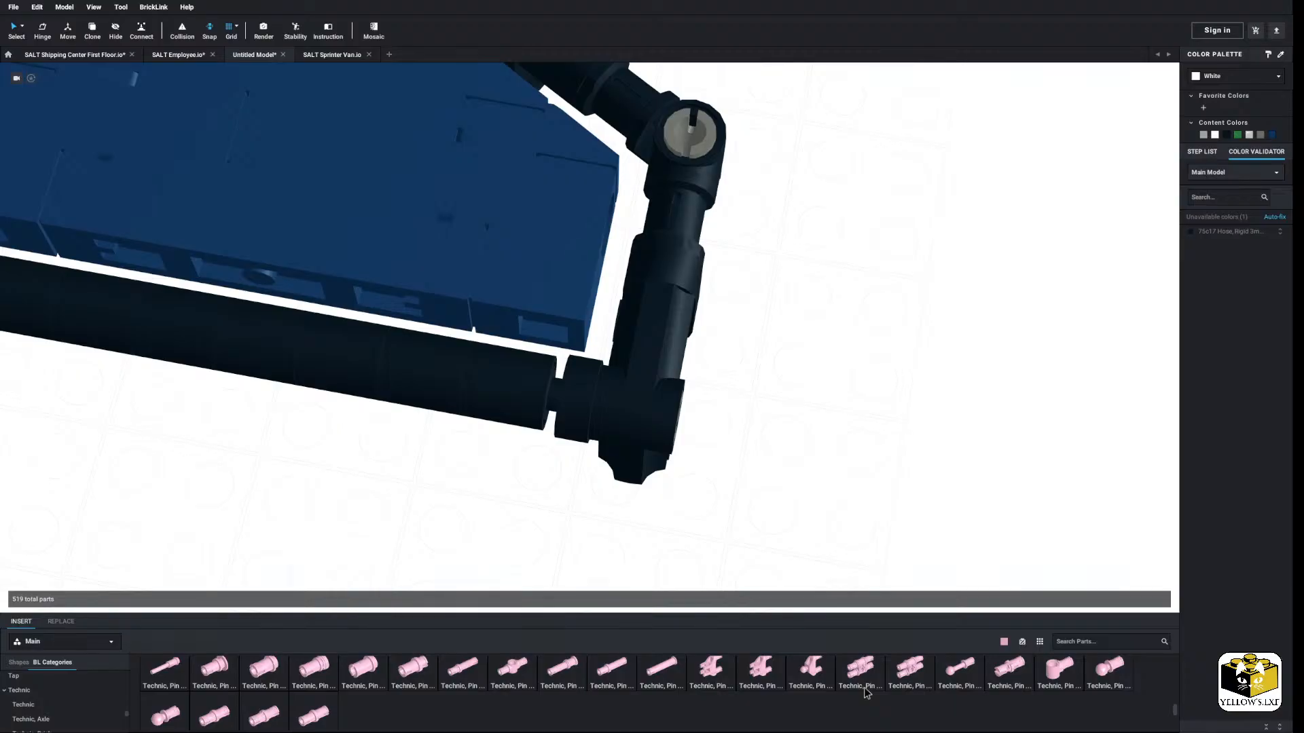
scroll(578, 664, down, 5)
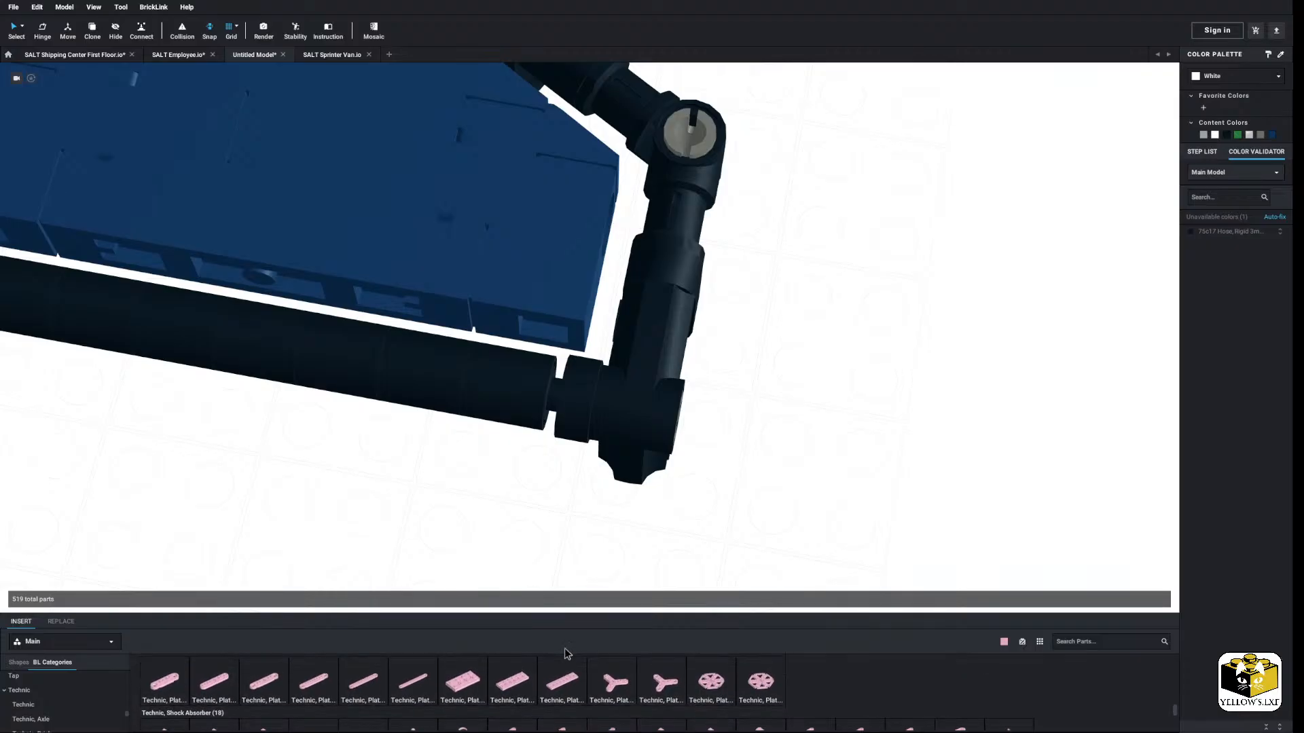
scroll(566, 670, down, 6)
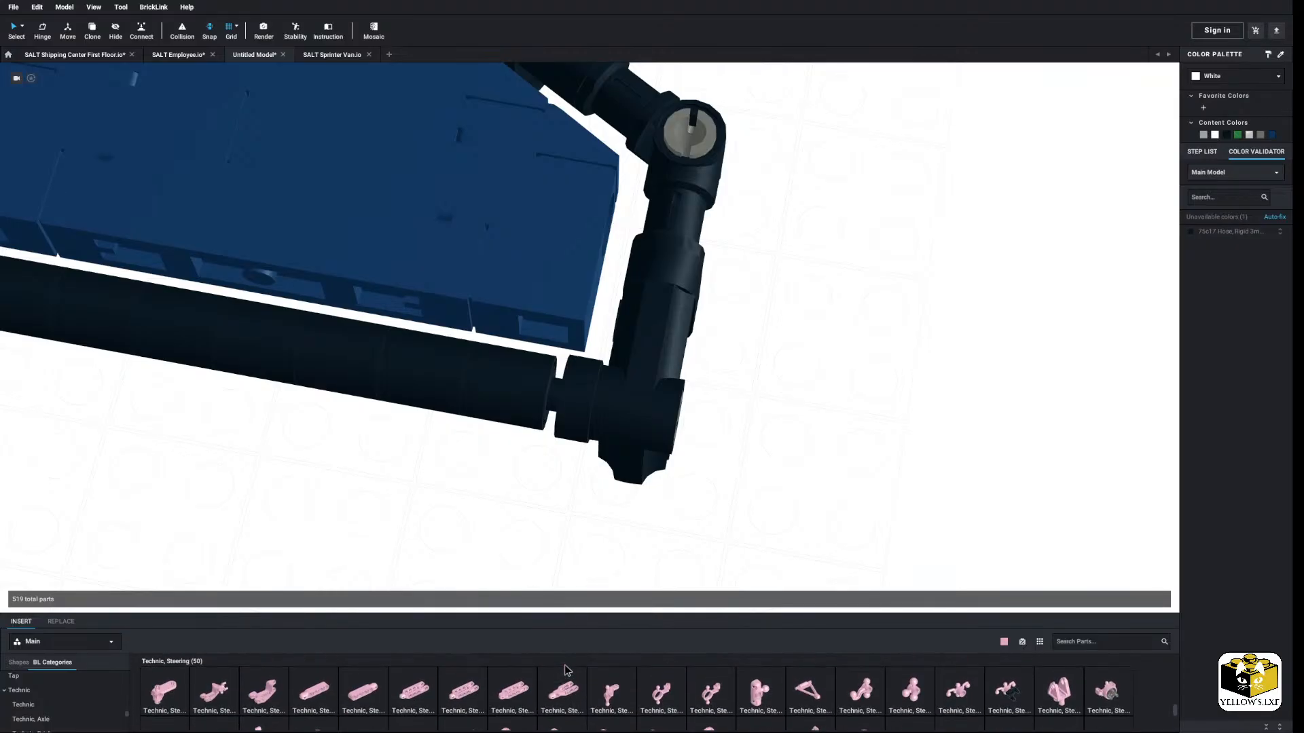
scroll(566, 670, down, 8)
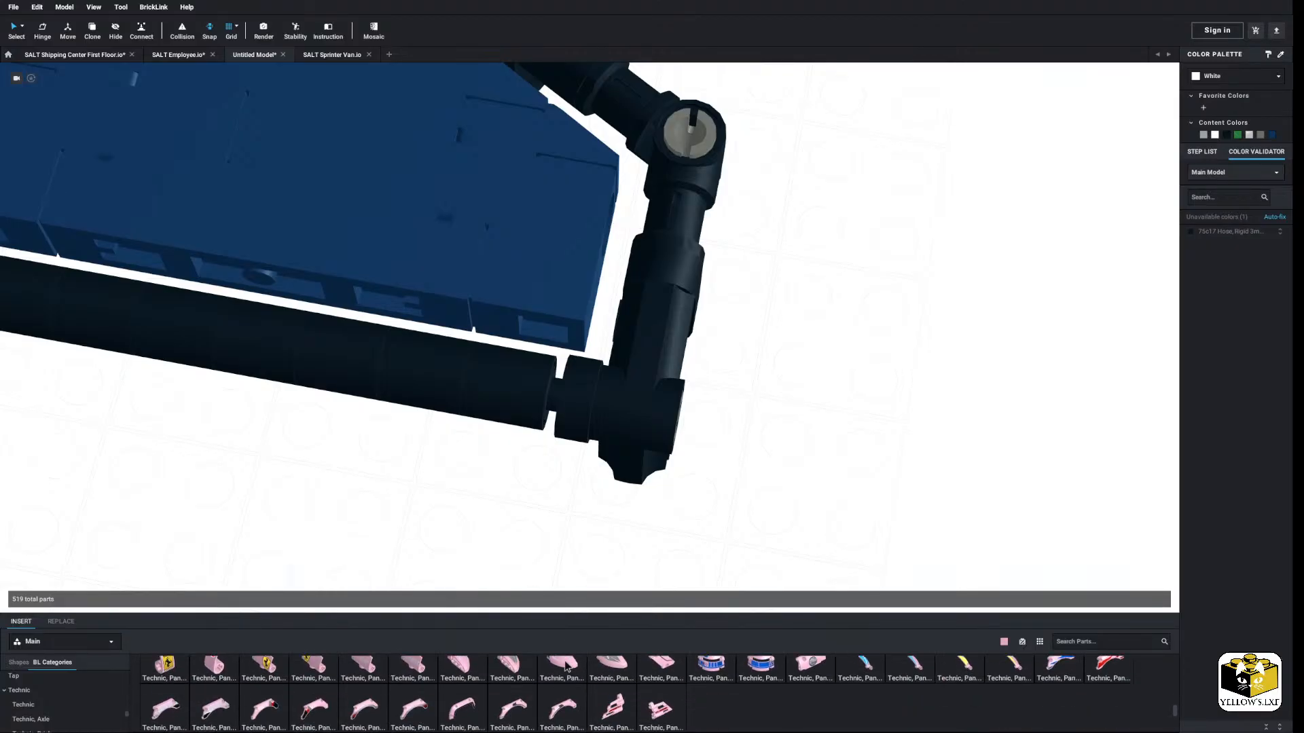
scroll(568, 667, down, 3)
scroll(568, 668, up, 4)
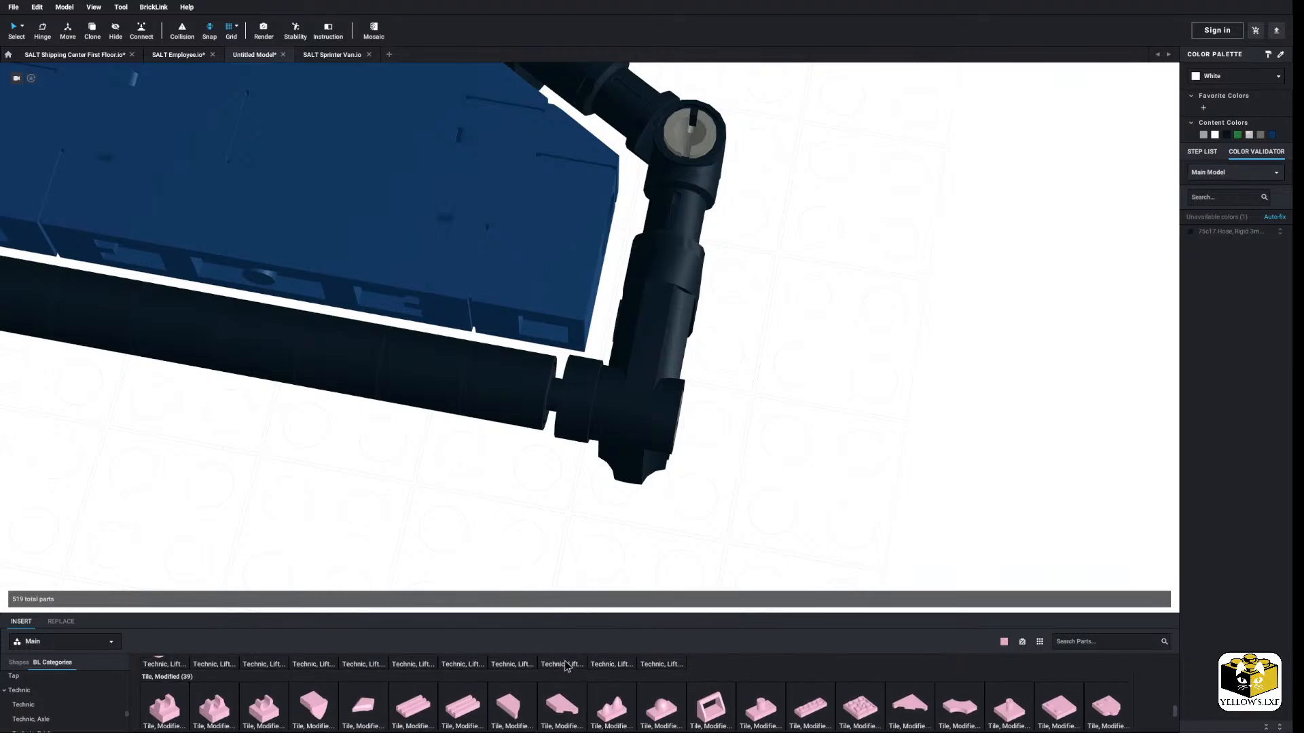
scroll(568, 667, down, 2)
scroll(754, 506, down, 1)
scroll(740, 496, down, 5)
Step: Examine the half-hexagon end piece from the front and back, especially the spacer-covered hose and its end connector
right_drag(725, 489, 613, 522)
scroll(611, 519, down, 3)
middle_drag(288, 351, 611, 349)
drag(1004, 170, 722, 476)
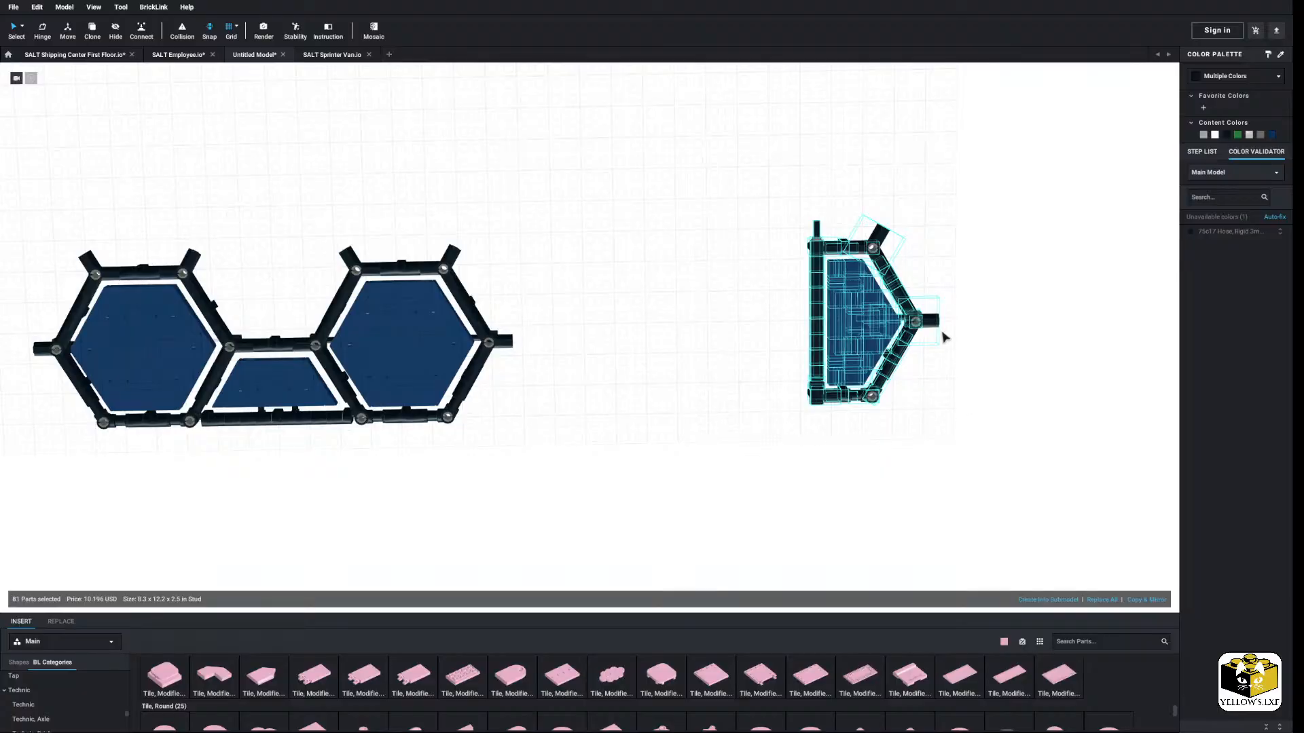
click(970, 404)
right_drag(970, 404, 957, 326)
scroll(957, 327, up, 5)
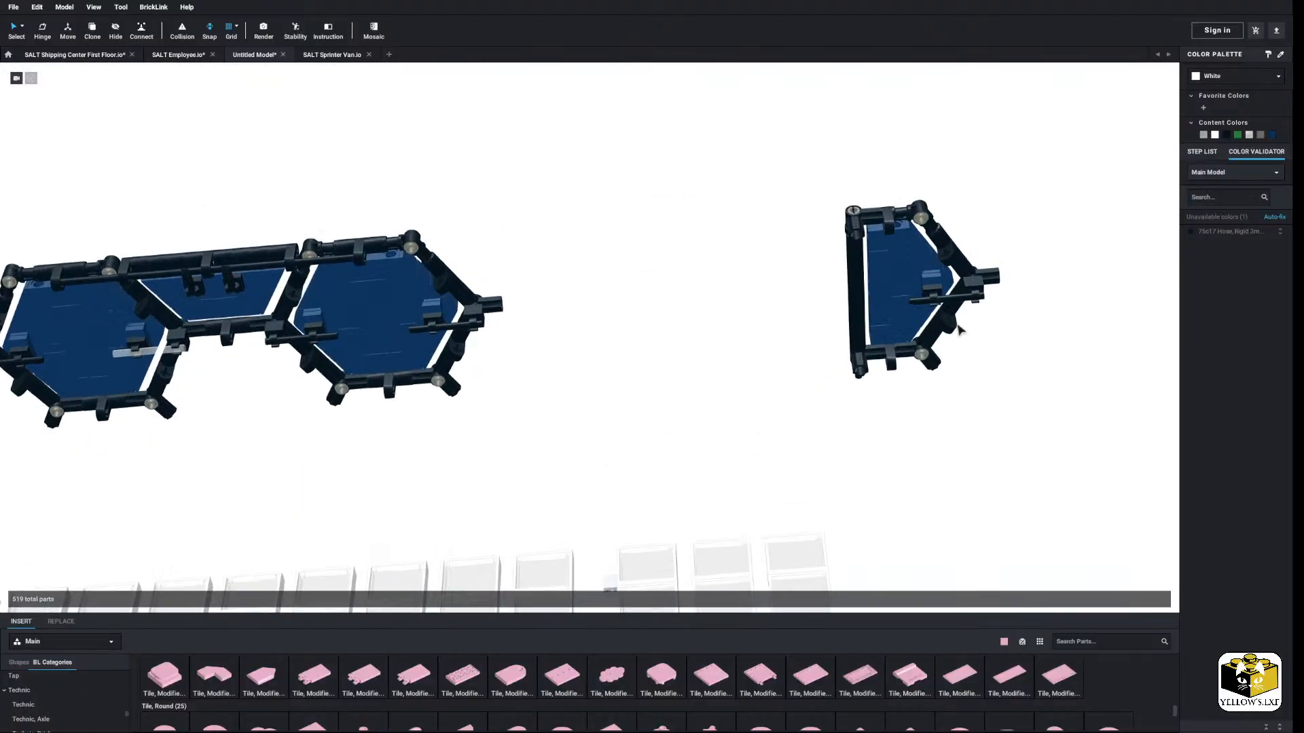
middle_drag(1042, 341, 707, 447)
right_drag(708, 447, 785, 464)
scroll(784, 464, up, 4)
middle_drag(847, 428, 833, 394)
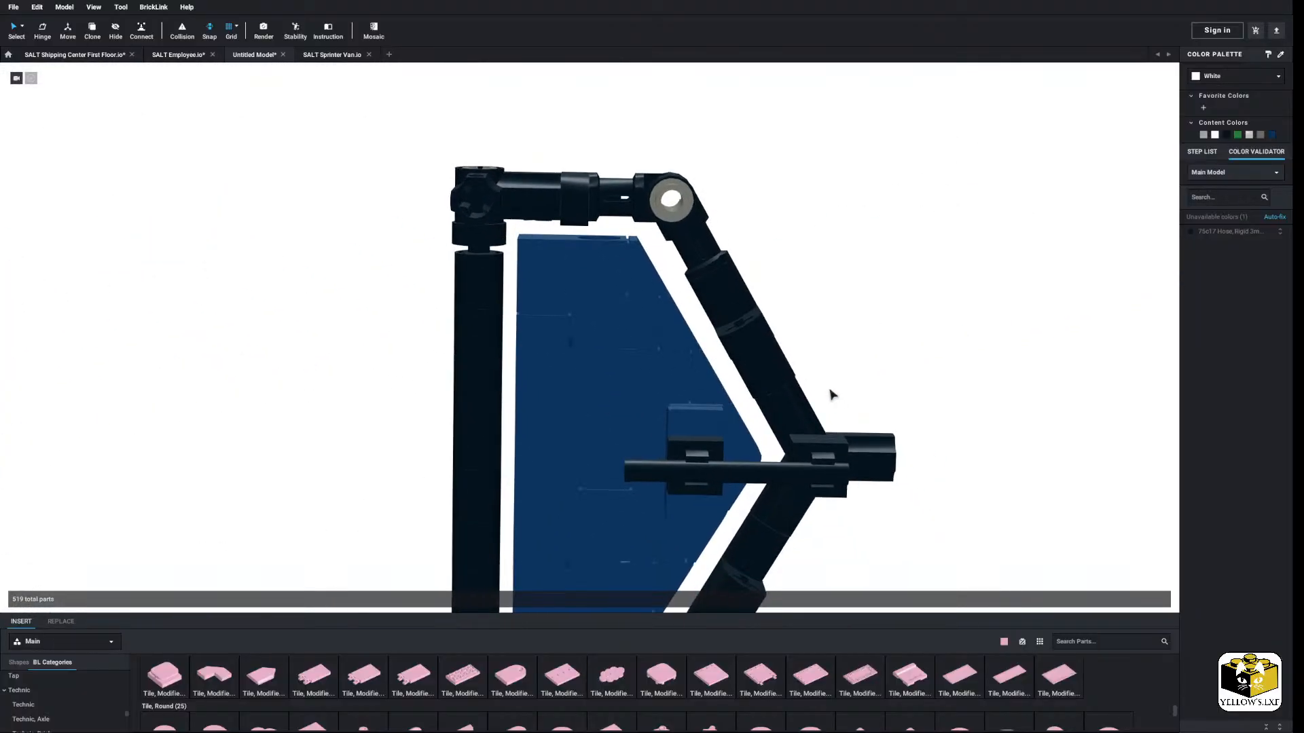
scroll(833, 395, down, 3)
right_drag(840, 450, 835, 413)
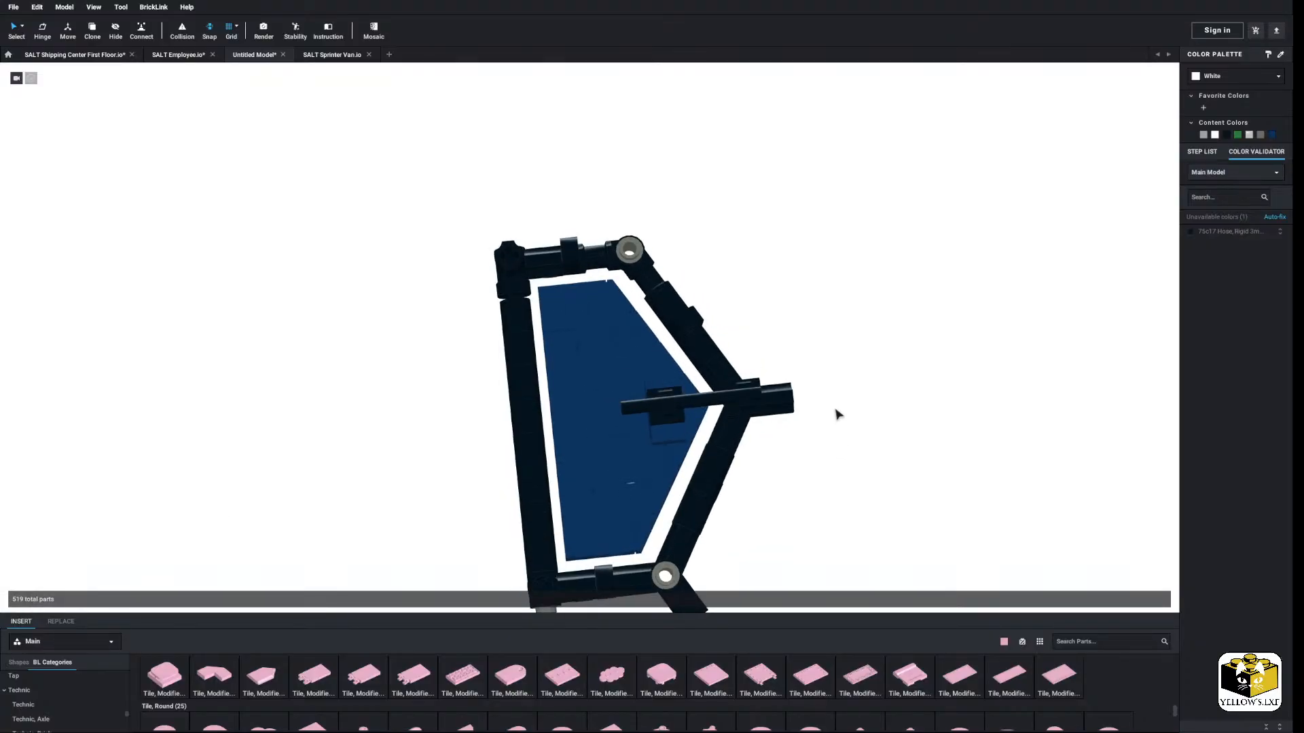
scroll(380, 370, up, 5)
right_drag(394, 367, 392, 379)
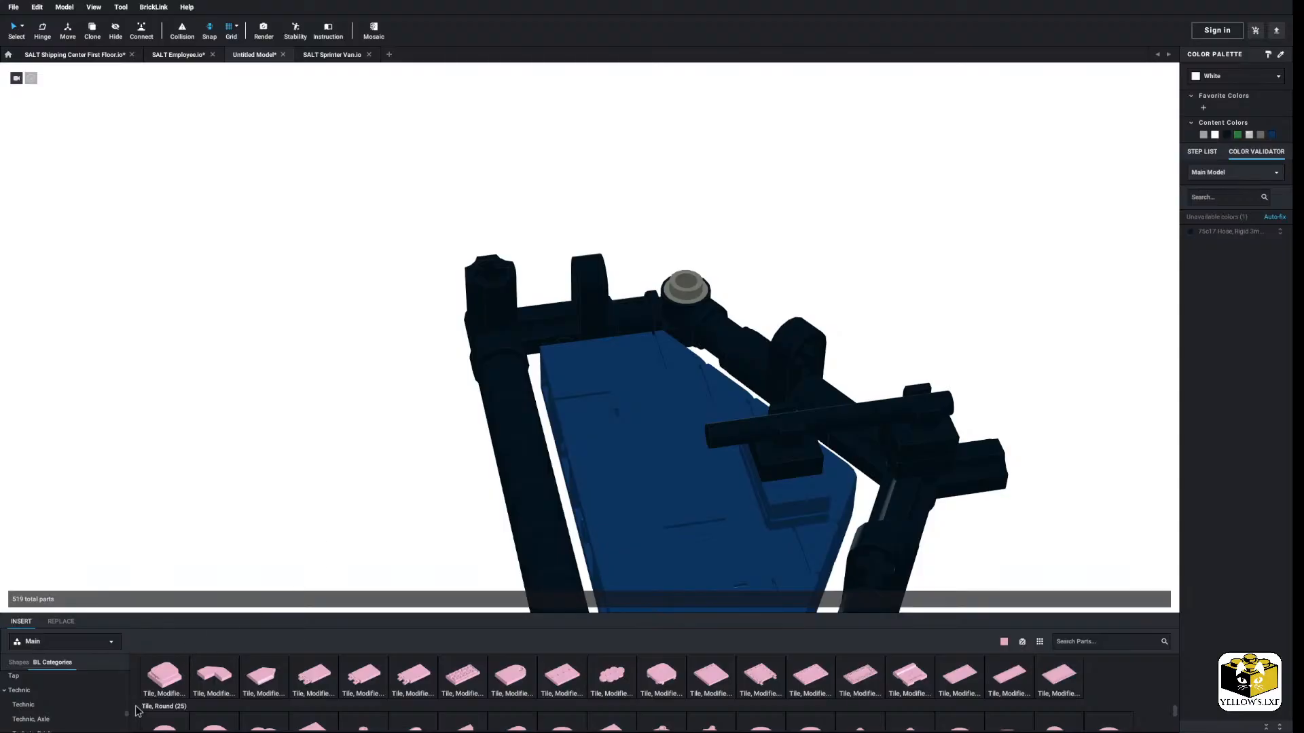
scroll(102, 682, up, 10)
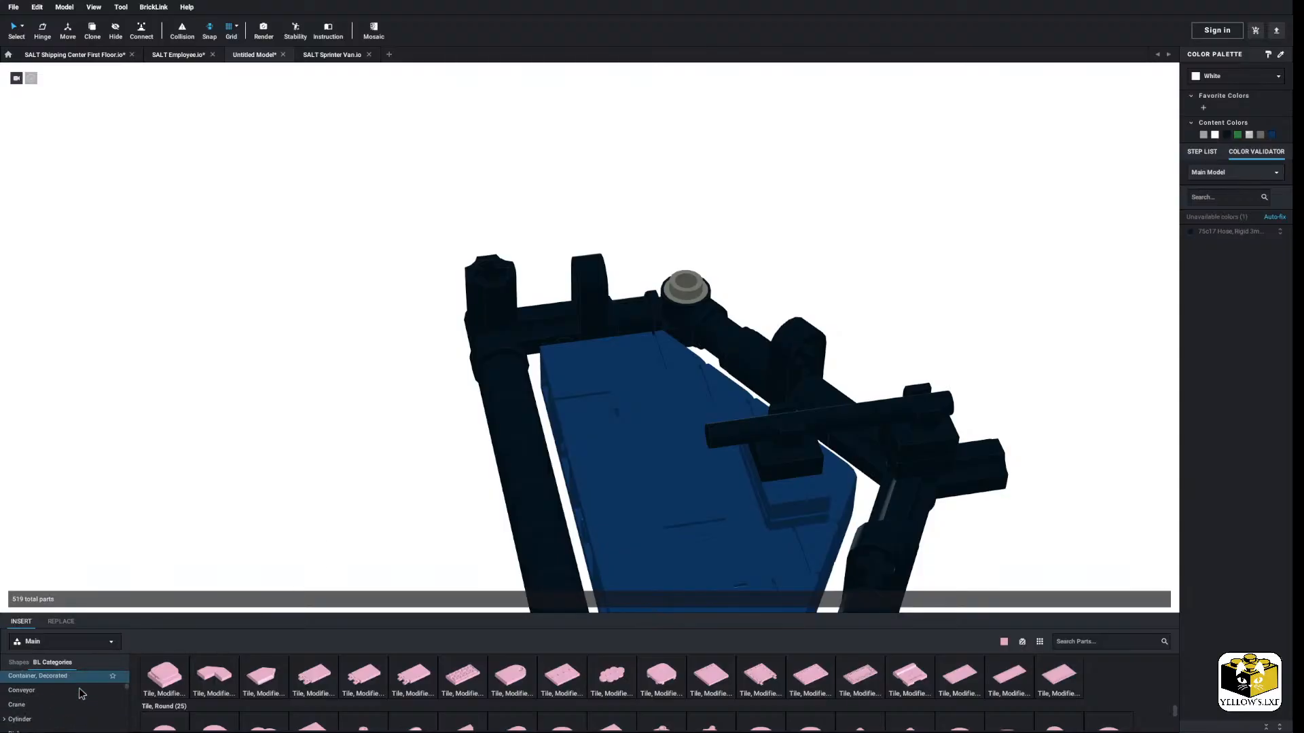
Step: Insert a 3L rigid 3 mm hose through the upright connectors on the panel frame's short side
scroll(63, 682, down, 5)
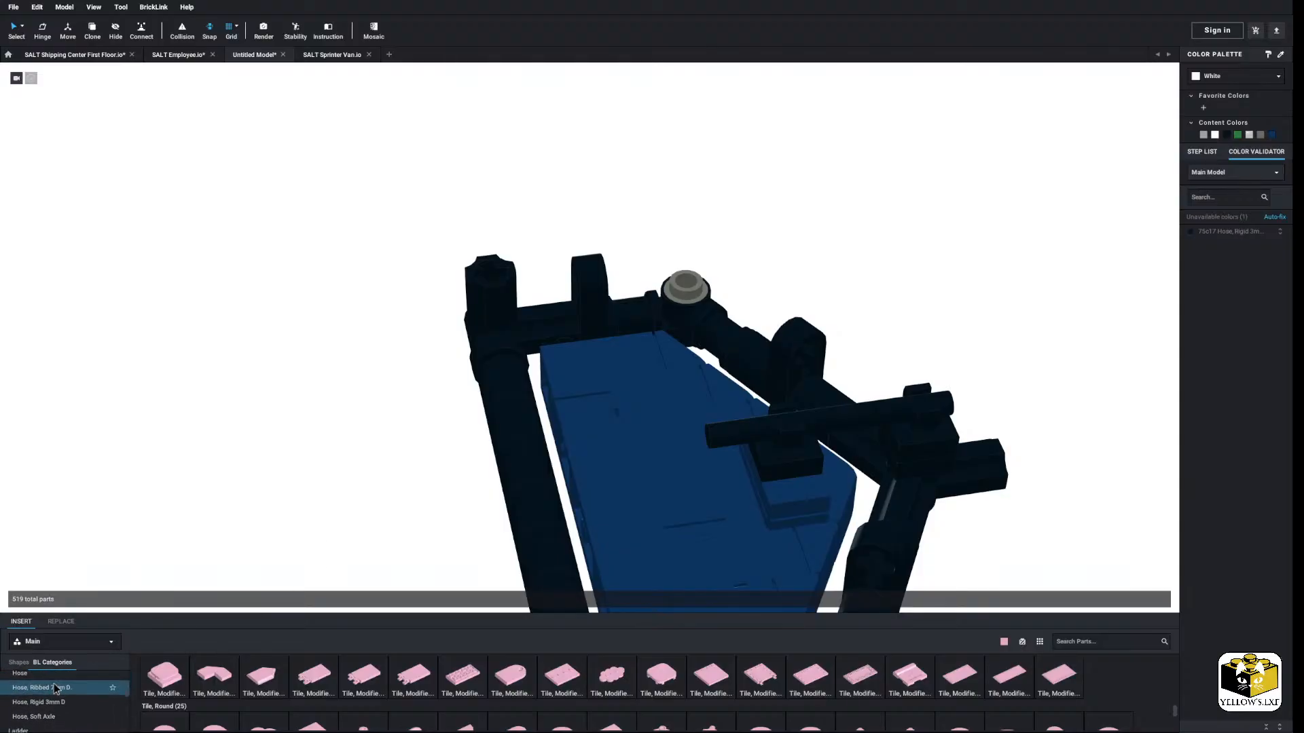
click(55, 702)
drag(184, 692, 518, 294)
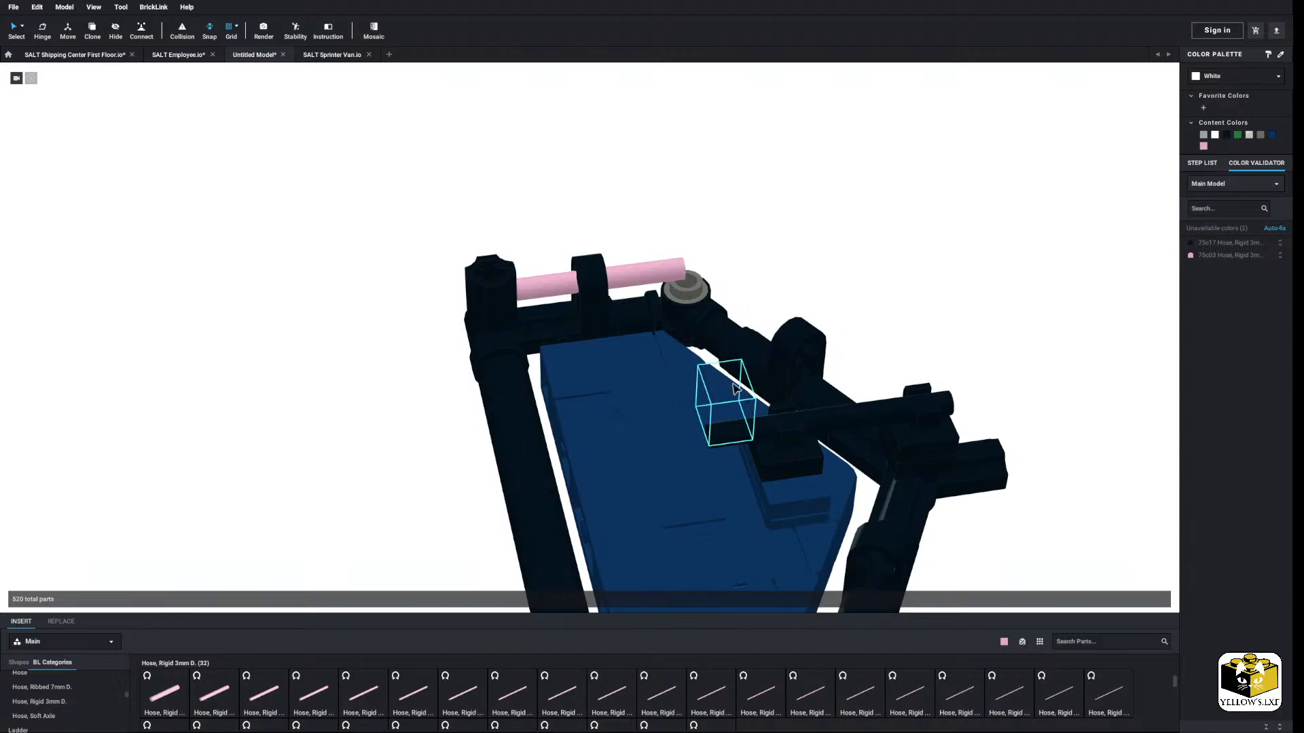
Step: Delete the two 1 x 1 plates in the middle of the blue panel
middle_drag(736, 388, 705, 324)
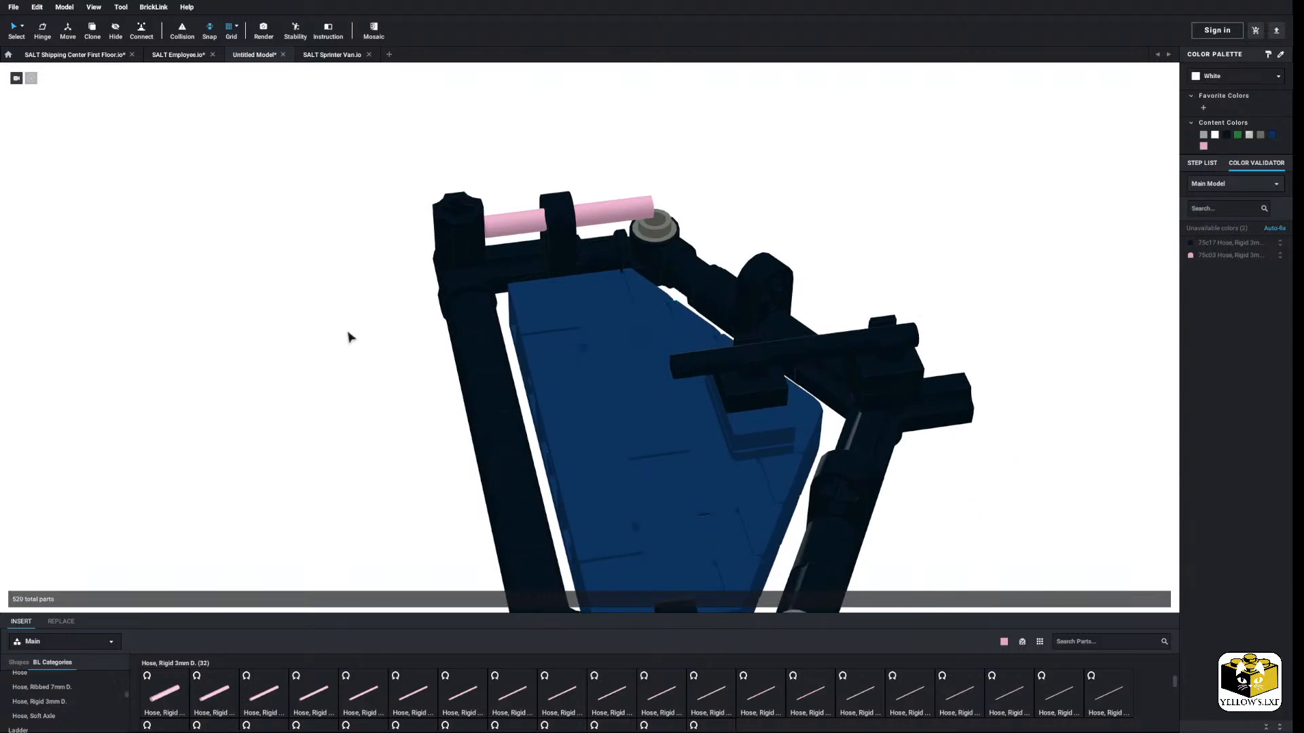
click(554, 320)
scroll(557, 322, down, 2)
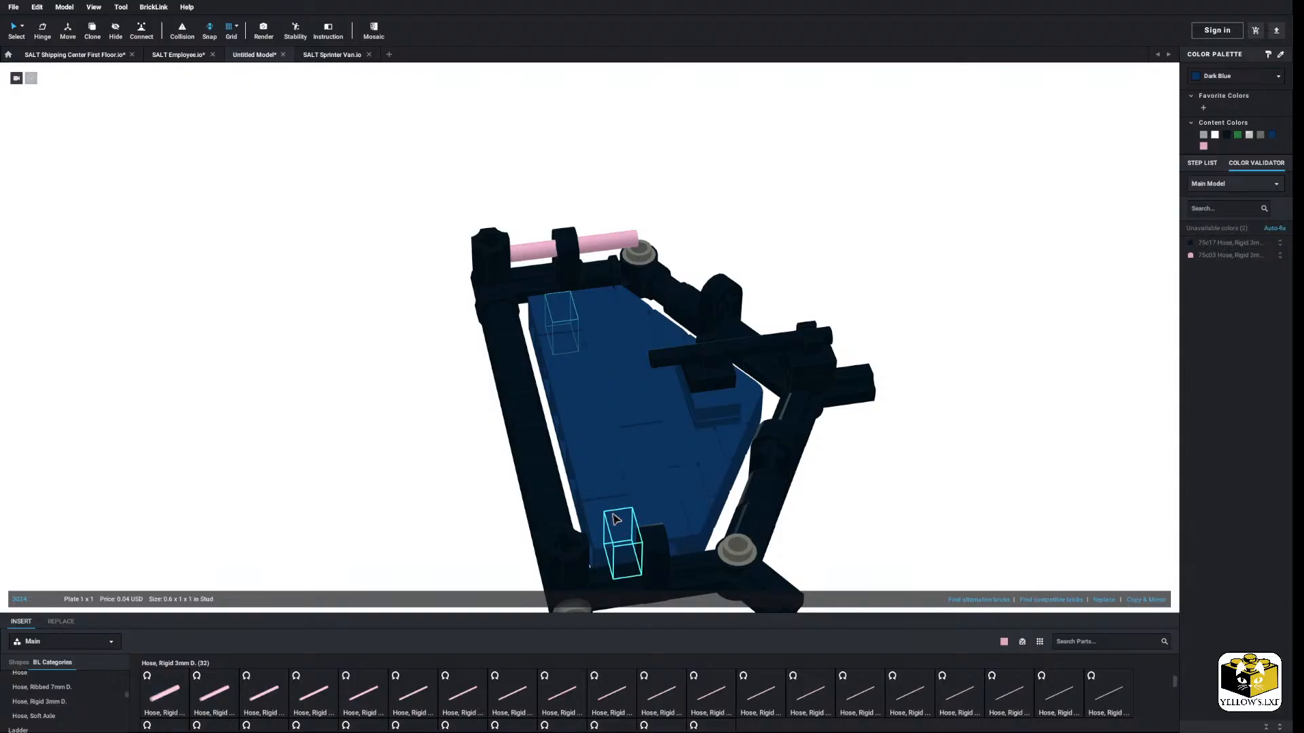
click(639, 465)
ctrl+click(601, 360)
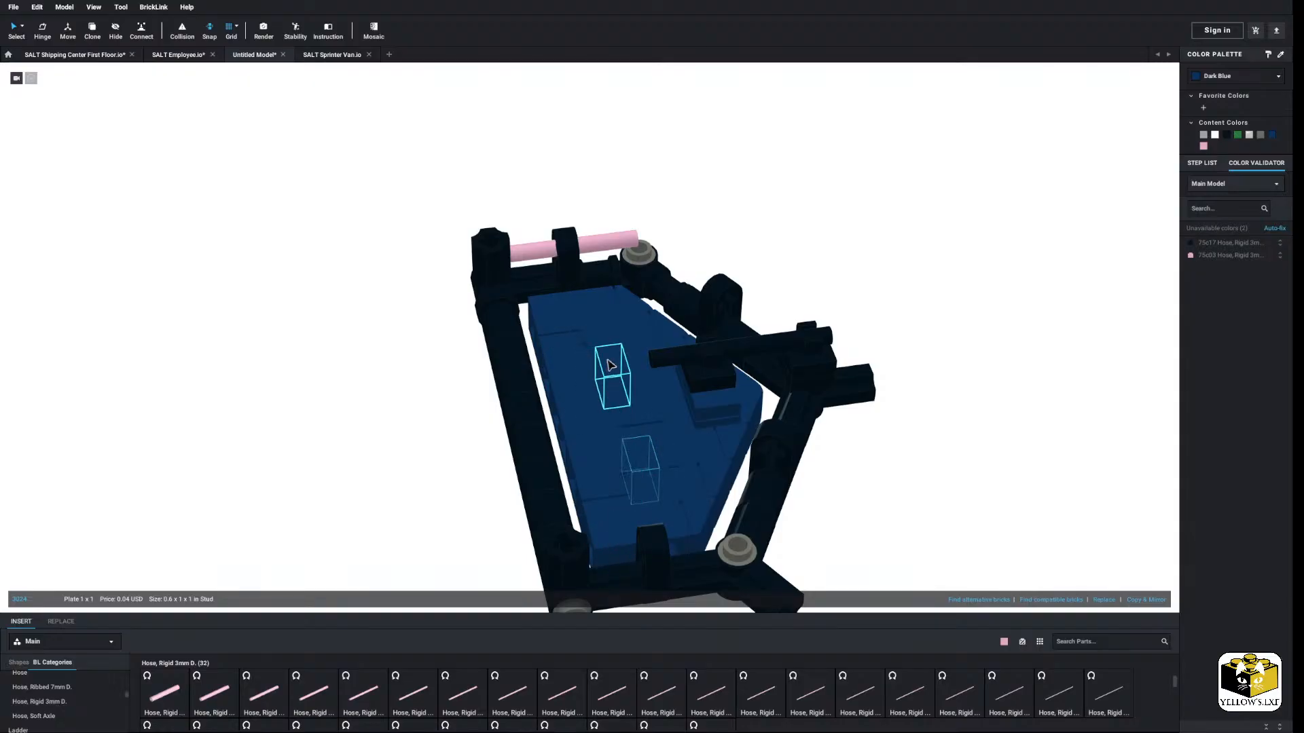
right_click(608, 361)
click(625, 403)
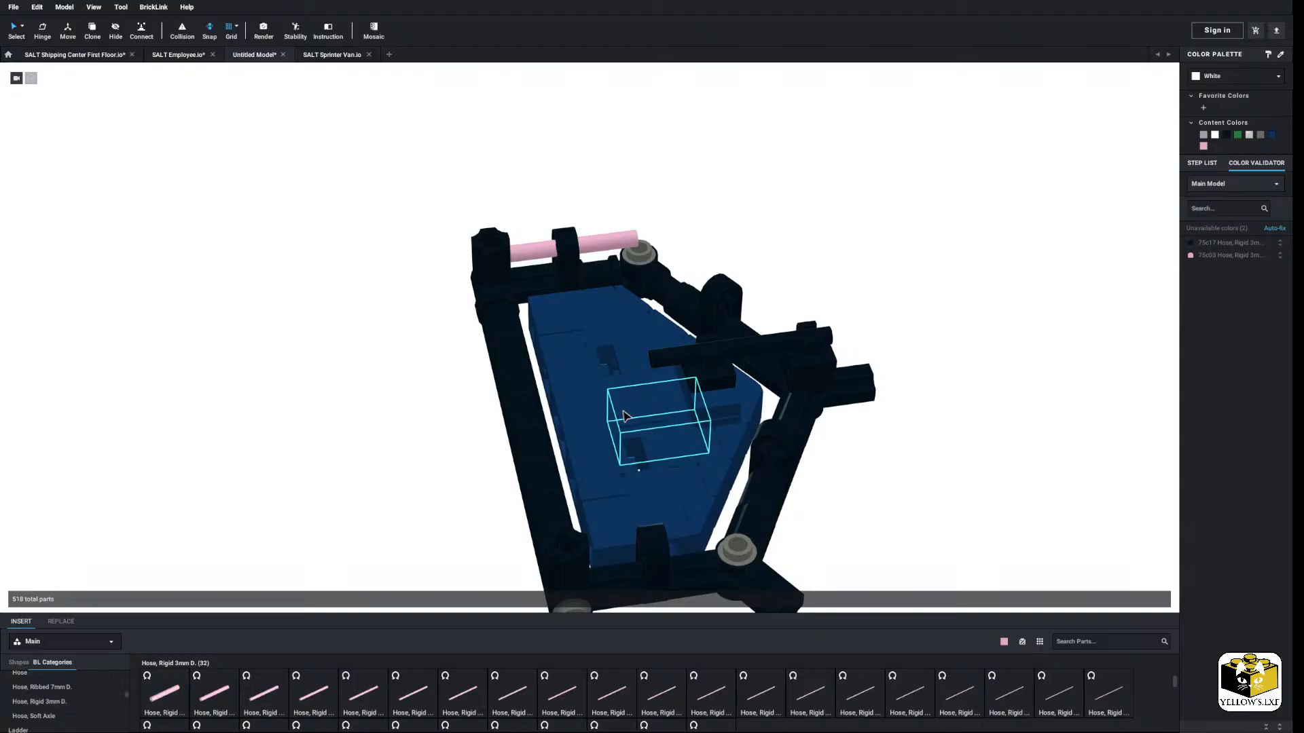
Step: Copy the dark blue inverted 1 x 1 bracket and place copies in the two holes in the panel
click(565, 379)
right_drag(565, 379, 569, 393)
right_click(569, 392)
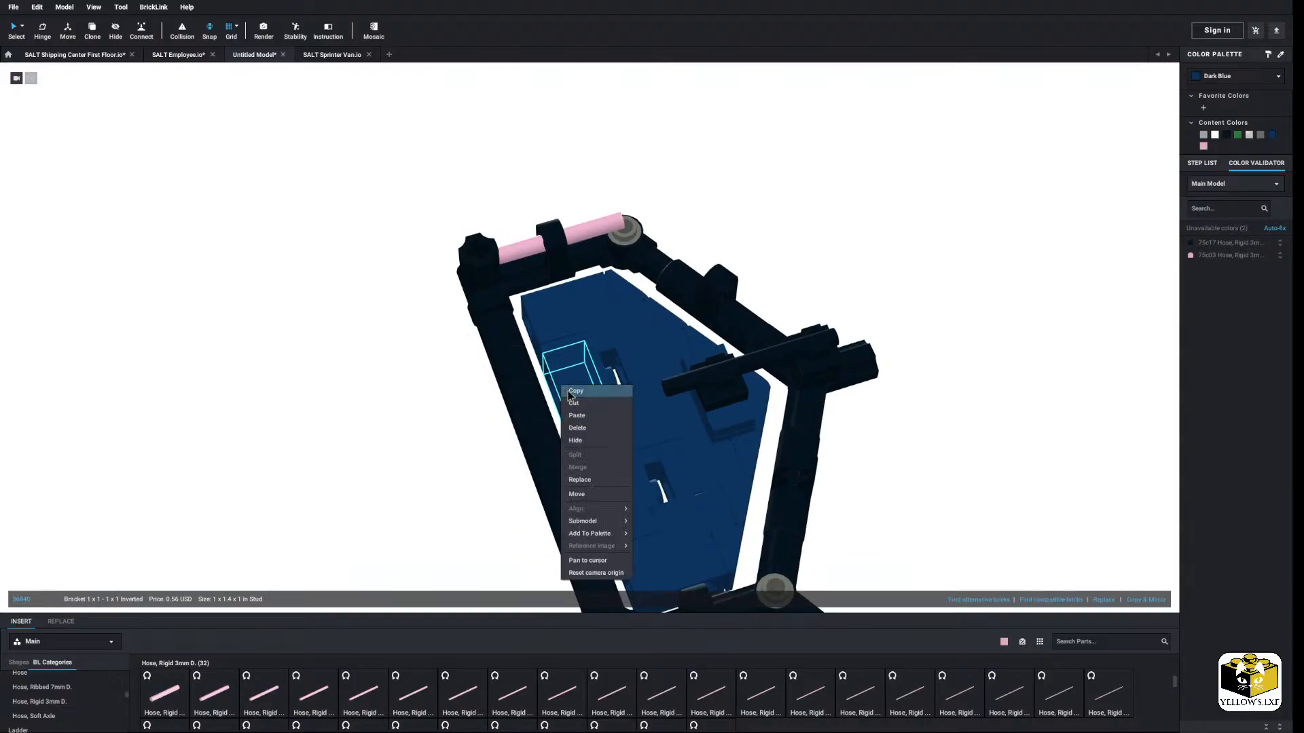
click(574, 391)
right_click(464, 417)
click(476, 445)
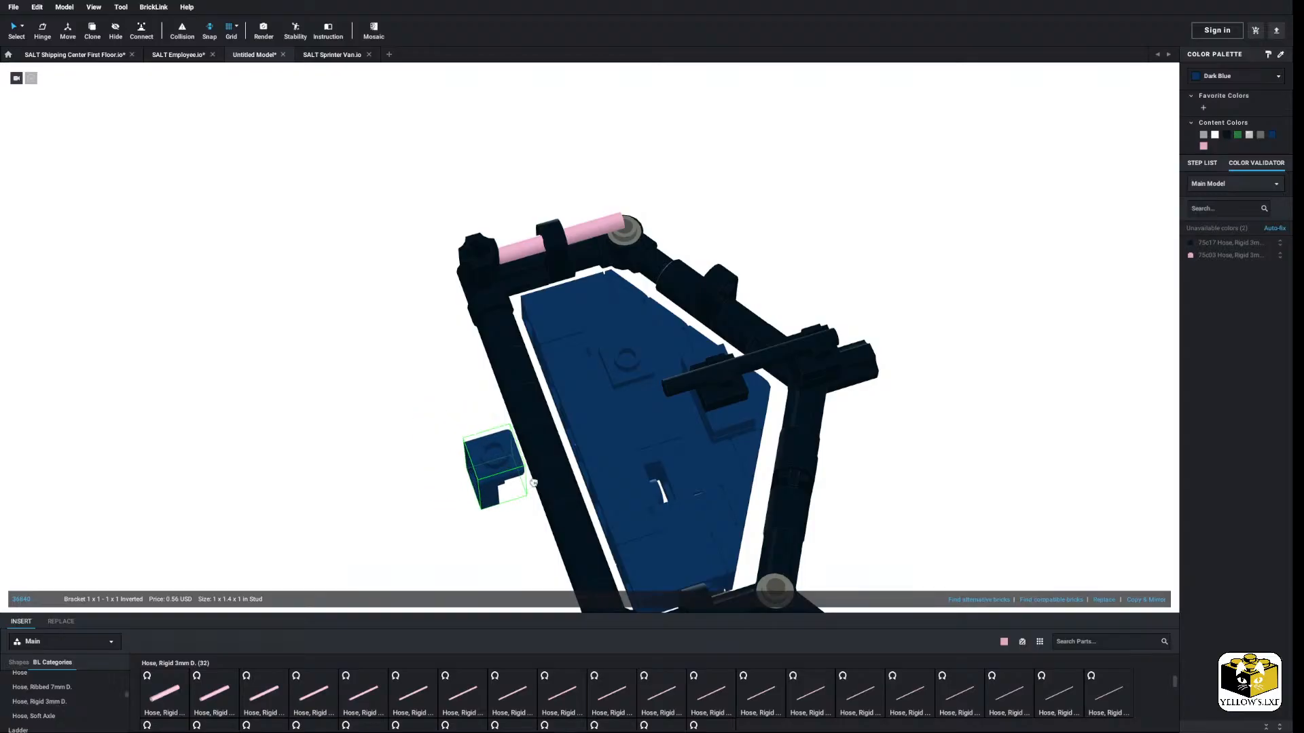
click(669, 483)
click(429, 457)
Step: Delete the pink 3L rigid hose from the frame's short side
scroll(427, 457, down, 3)
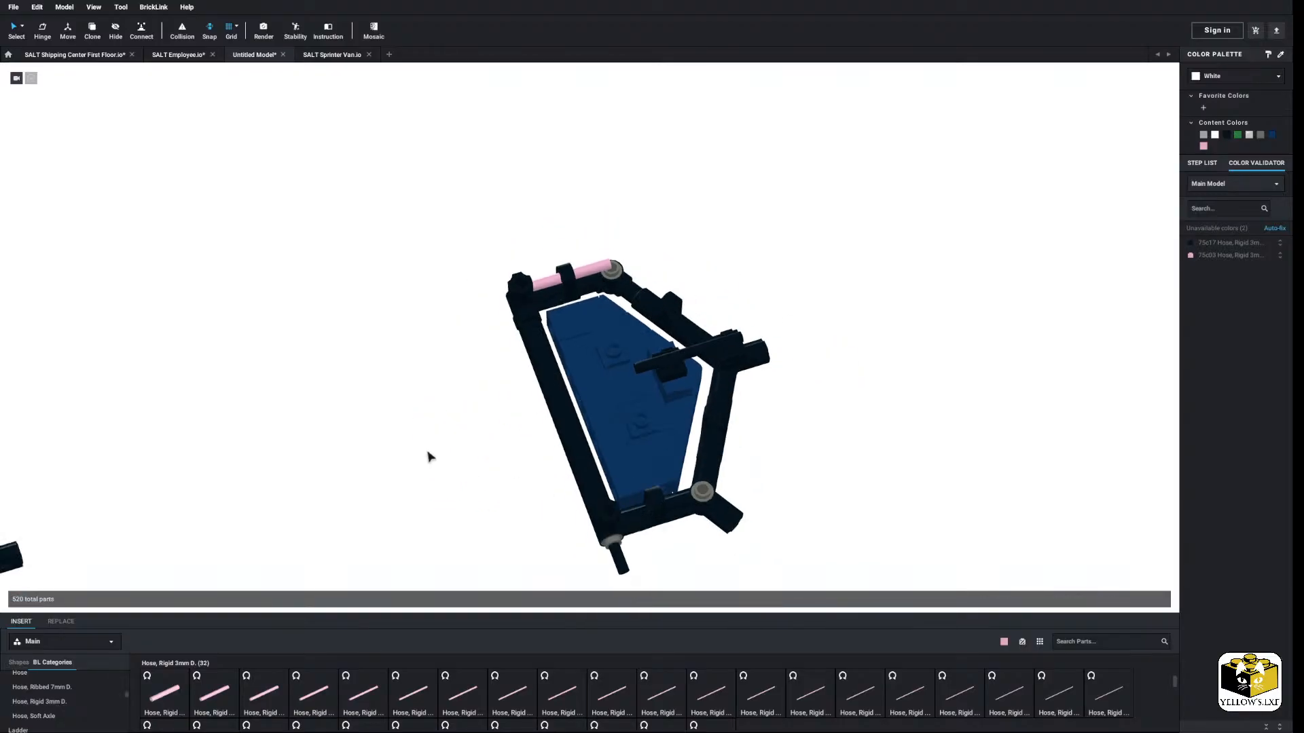
right_click(586, 279)
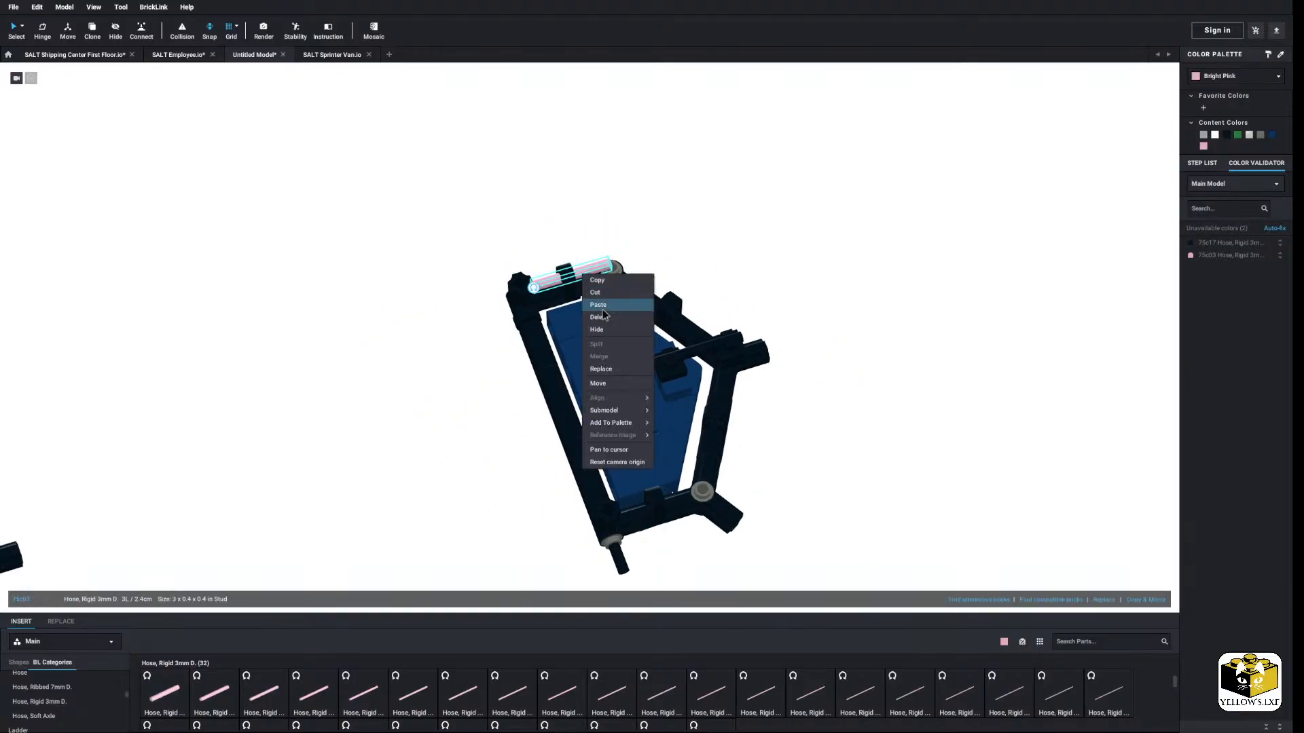
click(601, 309)
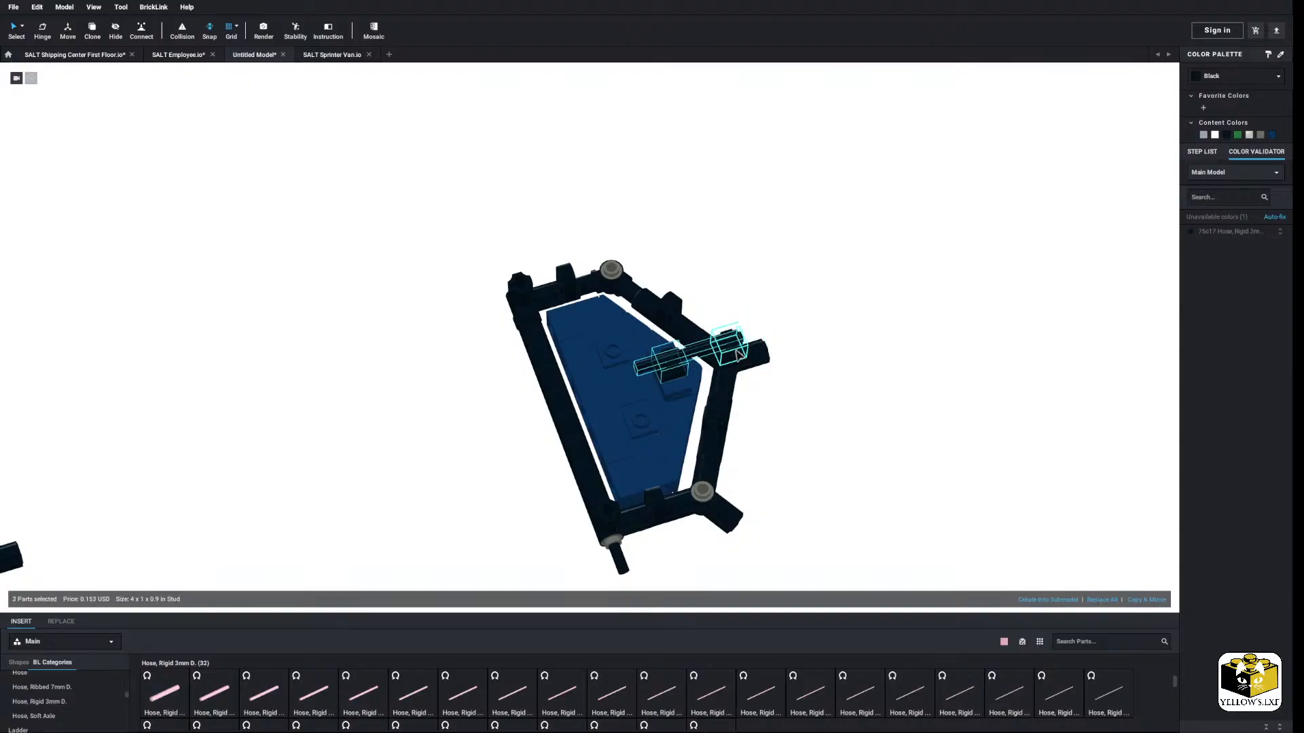
Step: Paste a copy of the bar with its two clip tiles onto the corner joint at the frame's short side
right_click(750, 280)
click(754, 311)
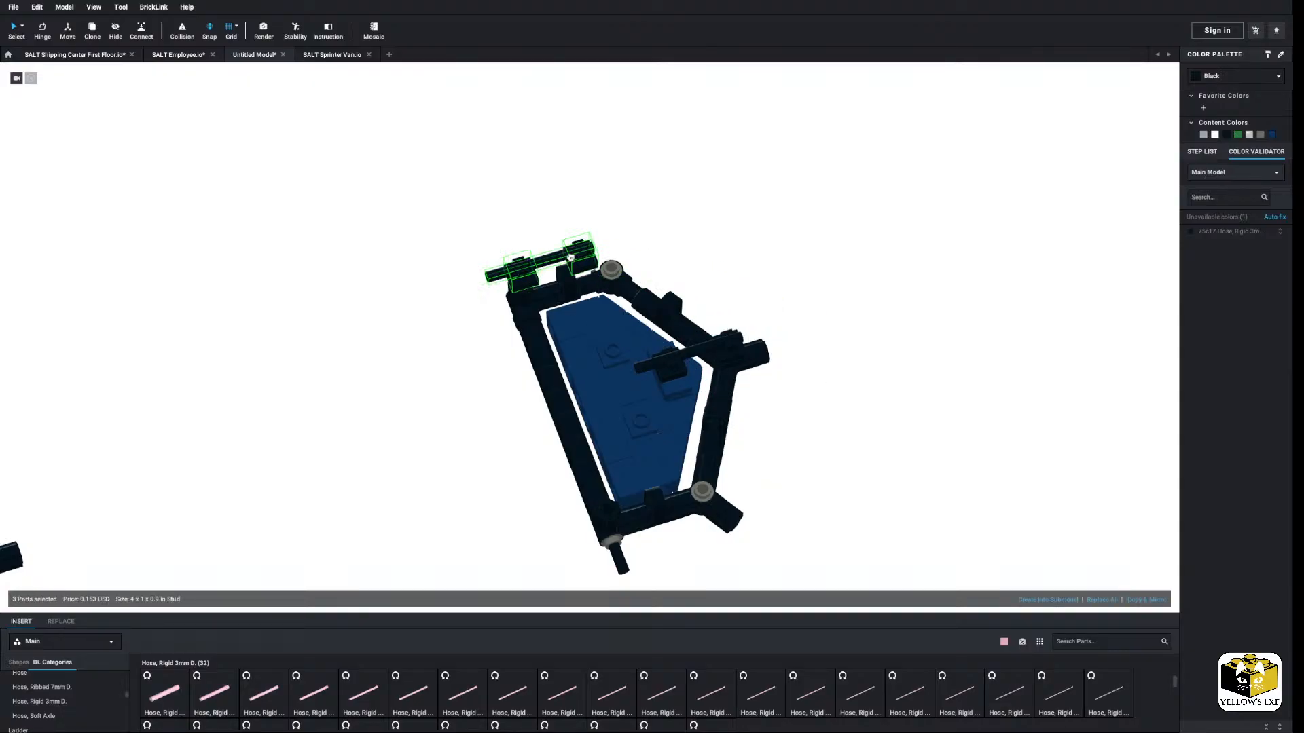
right_drag(614, 269, 486, 333)
middle_drag(485, 333, 462, 354)
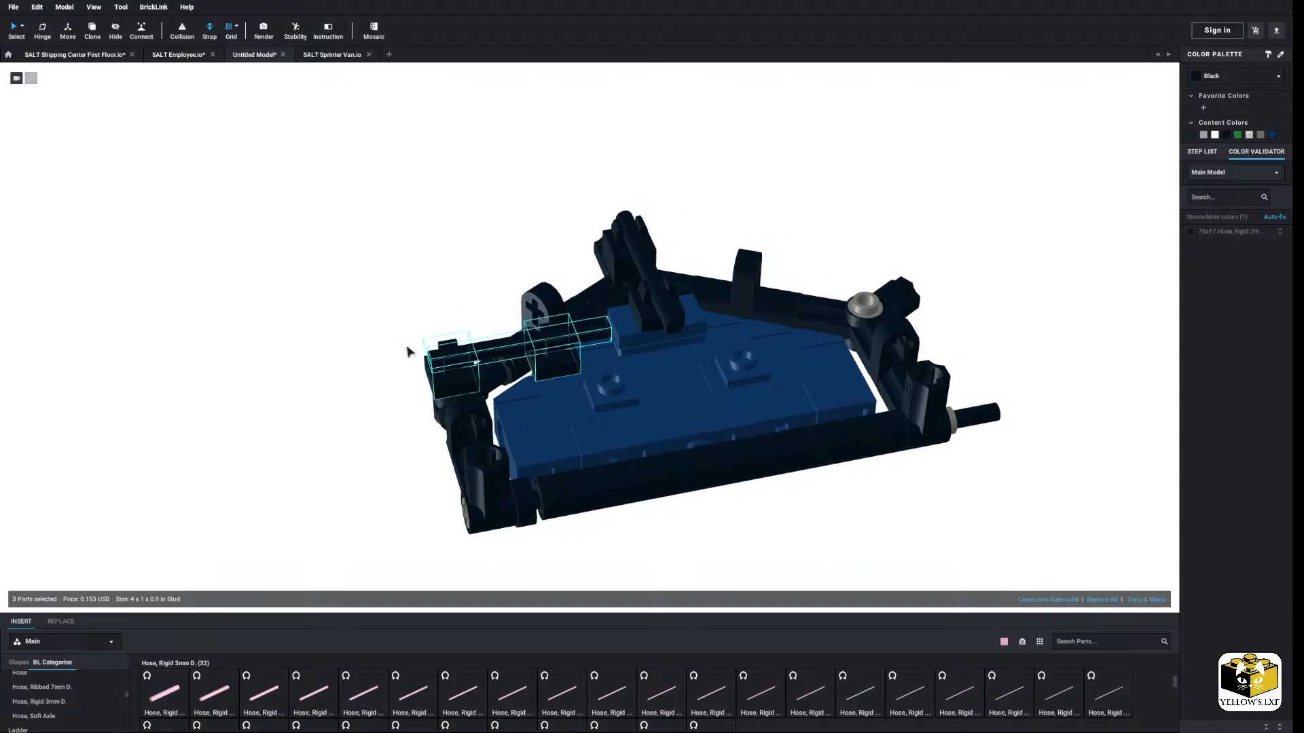
scroll(408, 349, up, 2)
Step: Rotate the pasted bar and clip assembly with the Hinge tool so it extends from the corner over the blue panel
right_drag(187, 195, 318, 345)
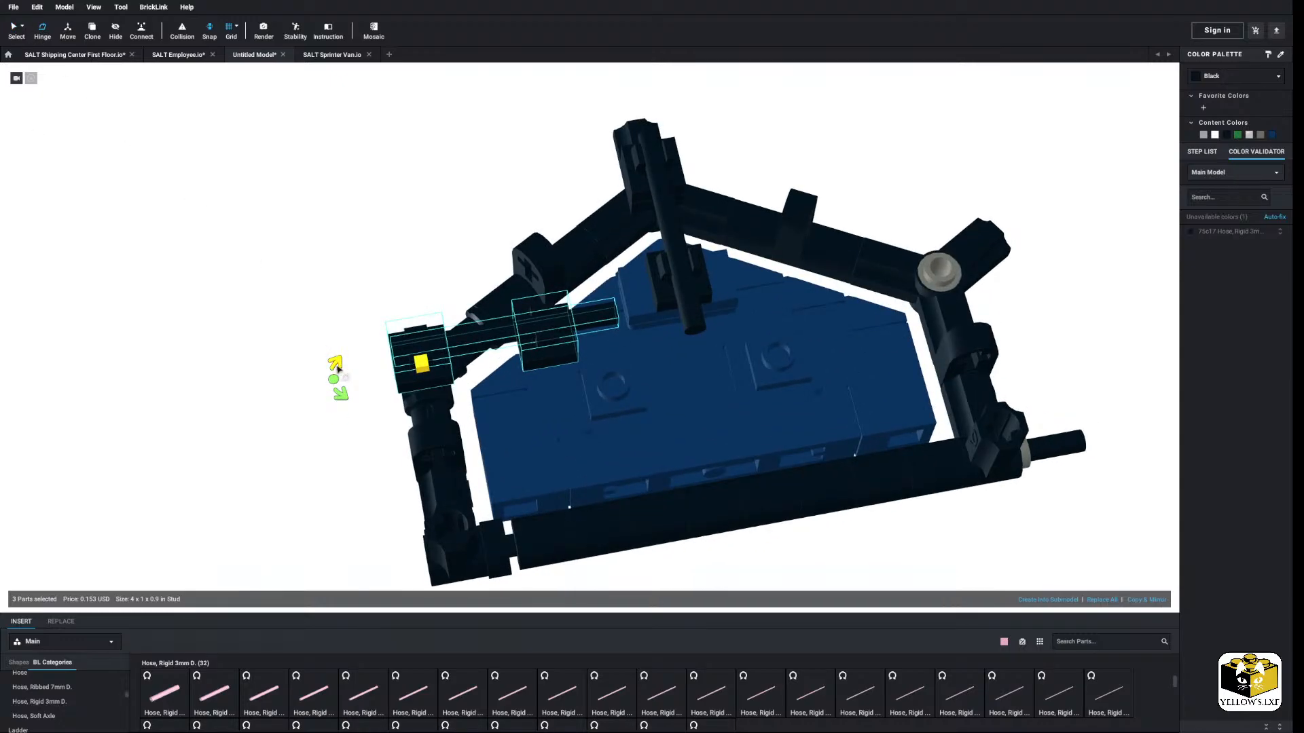
drag(337, 369, 349, 350)
right_drag(347, 351, 342, 363)
drag(348, 412, 351, 415)
right_drag(350, 415, 349, 409)
click(291, 366)
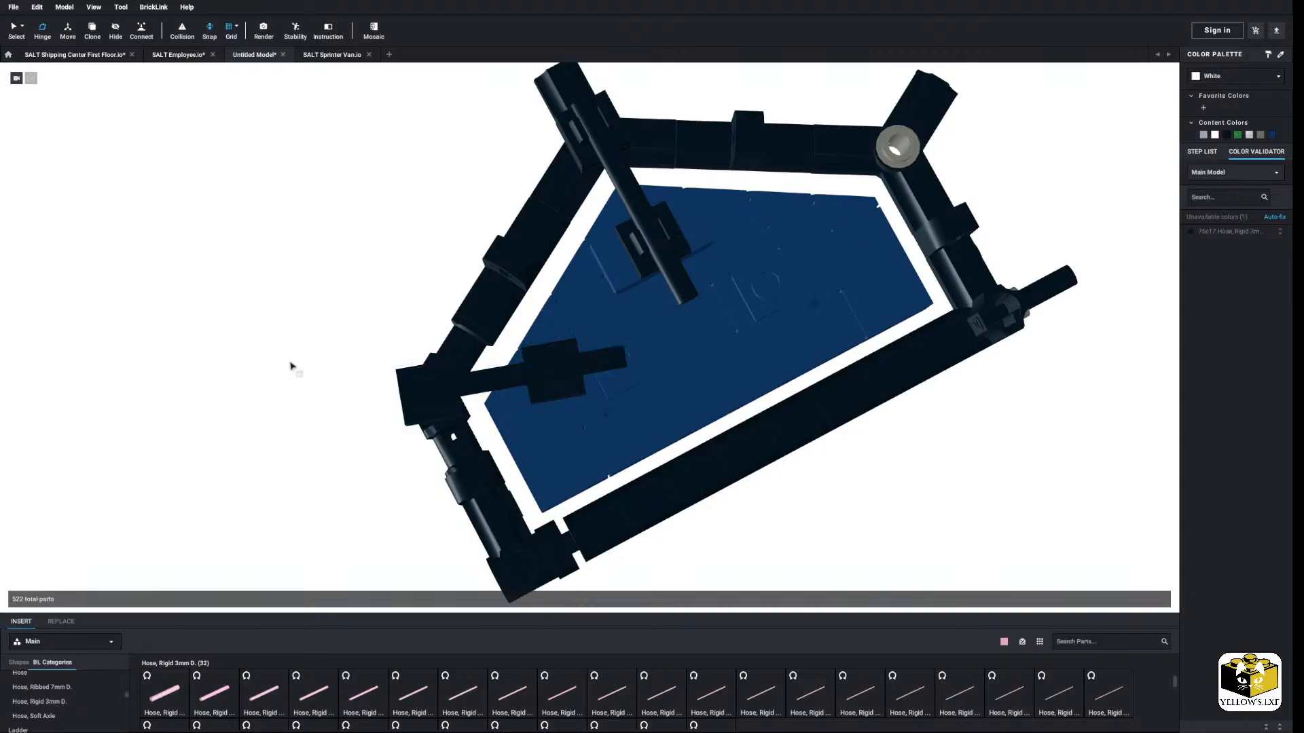
Step: Try placing a 1 x 1 plate on the bracket stud beside the pasted bar, and delete it
right_drag(189, 258, 180, 251)
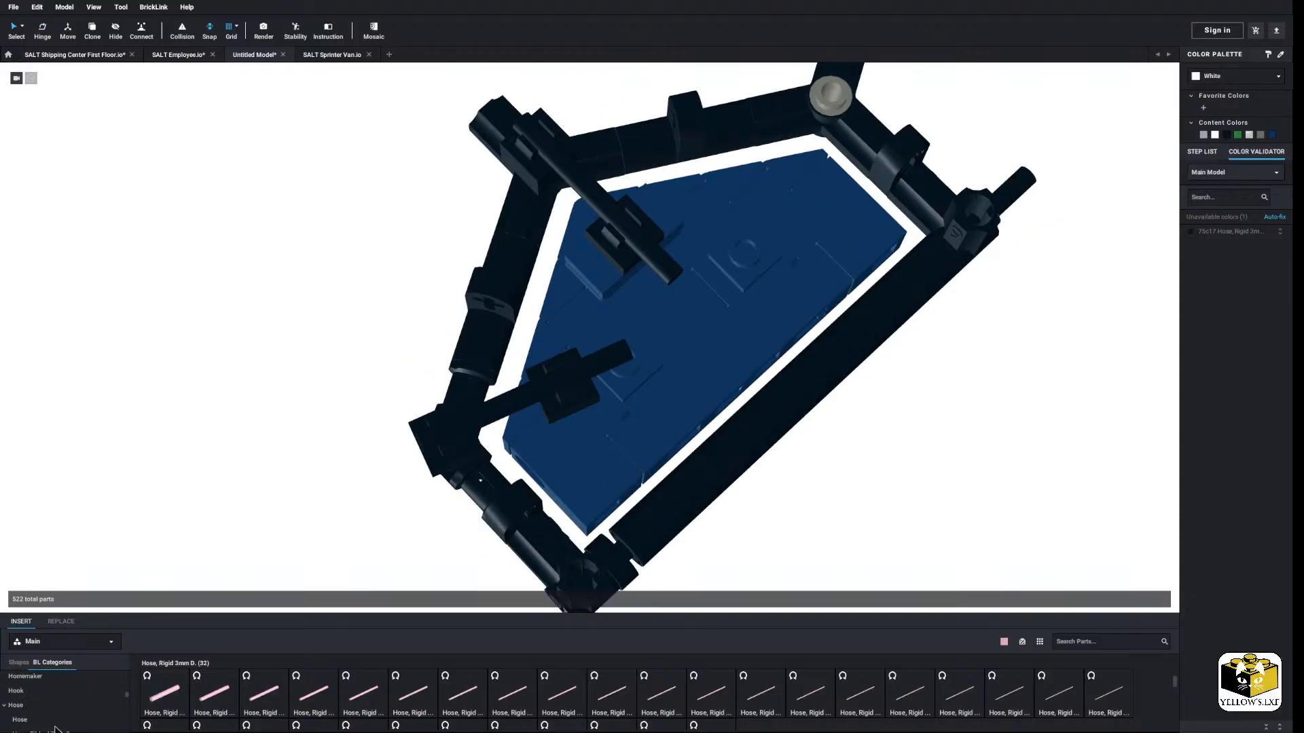
scroll(43, 696, up, 10)
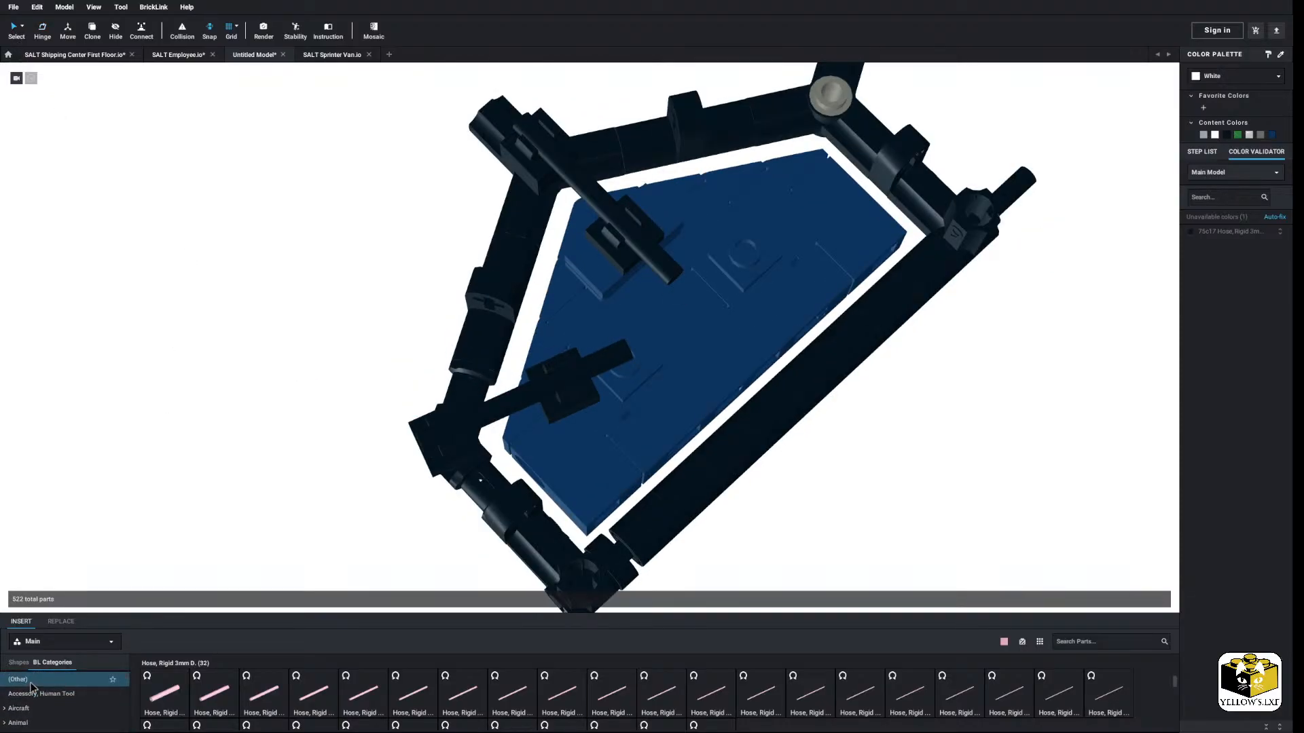
click(30, 683)
drag(164, 693, 639, 370)
mouse_move(638, 370)
right_down()
mouse_move(639, 340)
mouse_move(638, 366)
right_up()
right_click(638, 367)
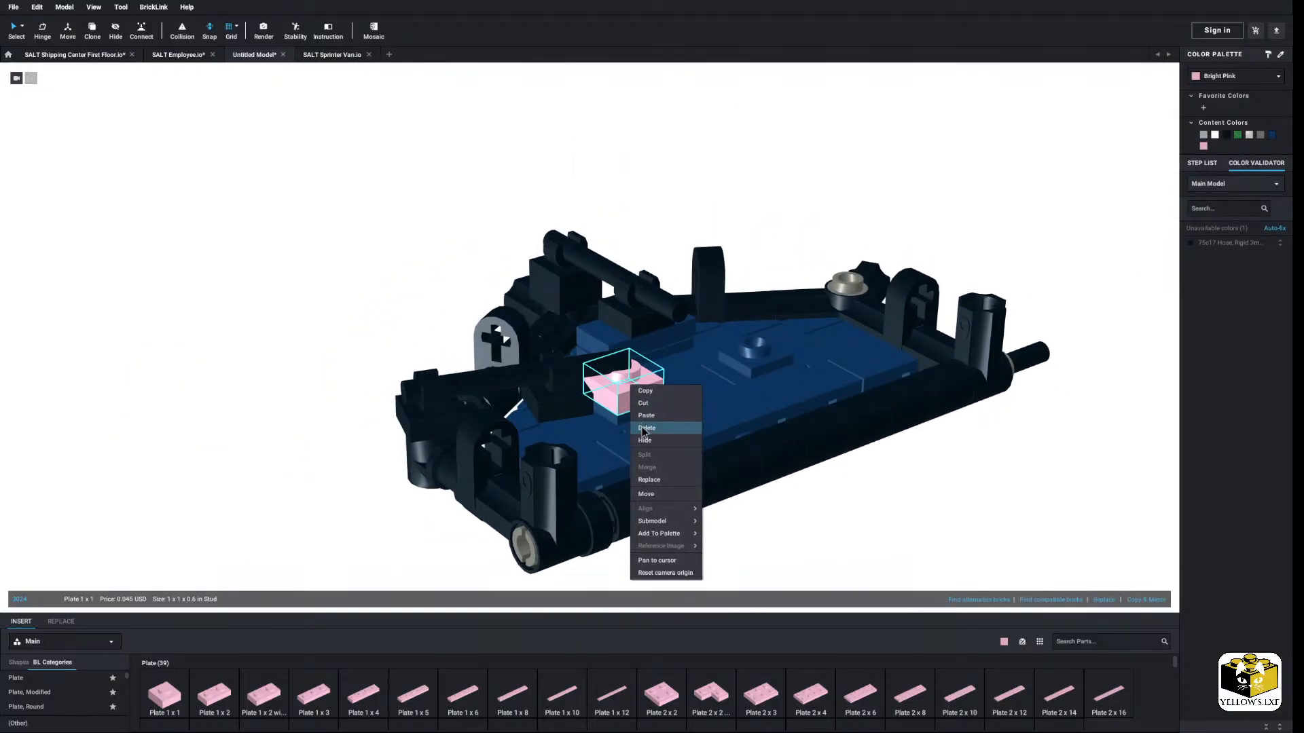
click(644, 431)
Step: Connect the pasted bar's inner open O clip tile to the stud of the nearby bracket
click(558, 408)
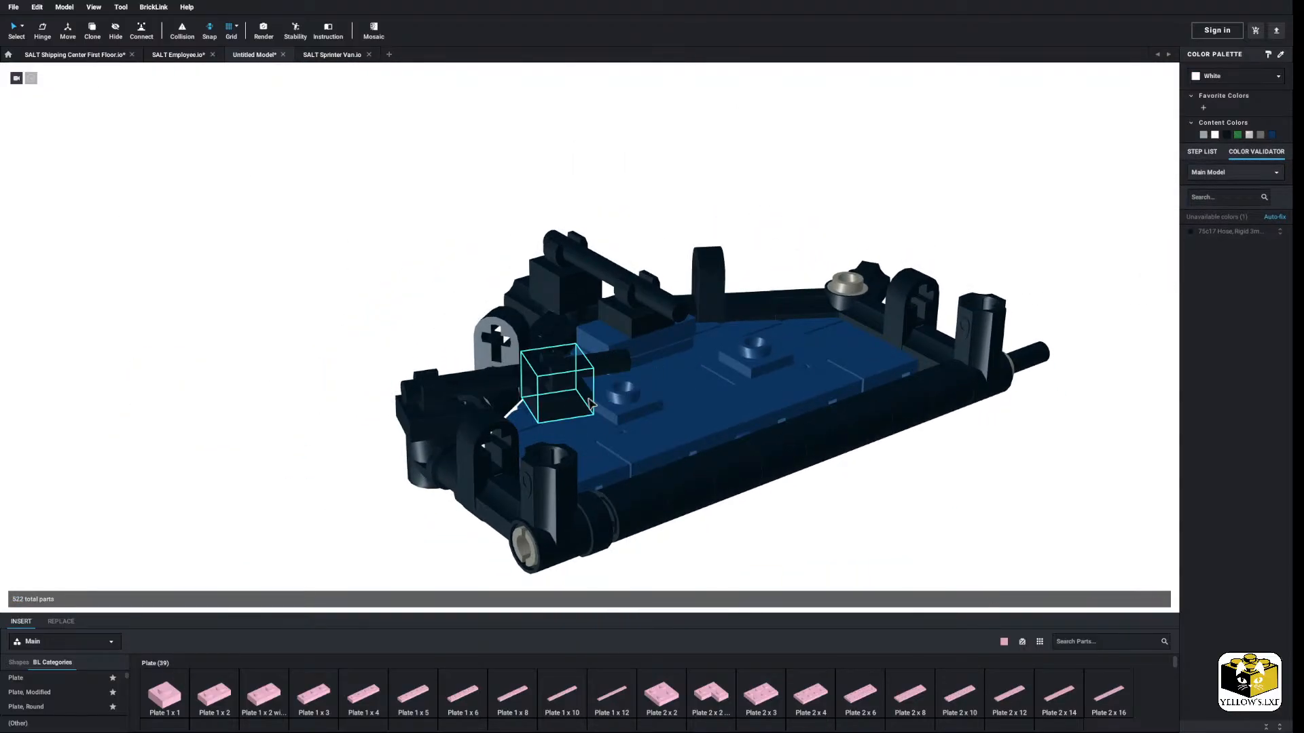
click(139, 36)
scroll(561, 382, up, 3)
click(547, 435)
click(624, 417)
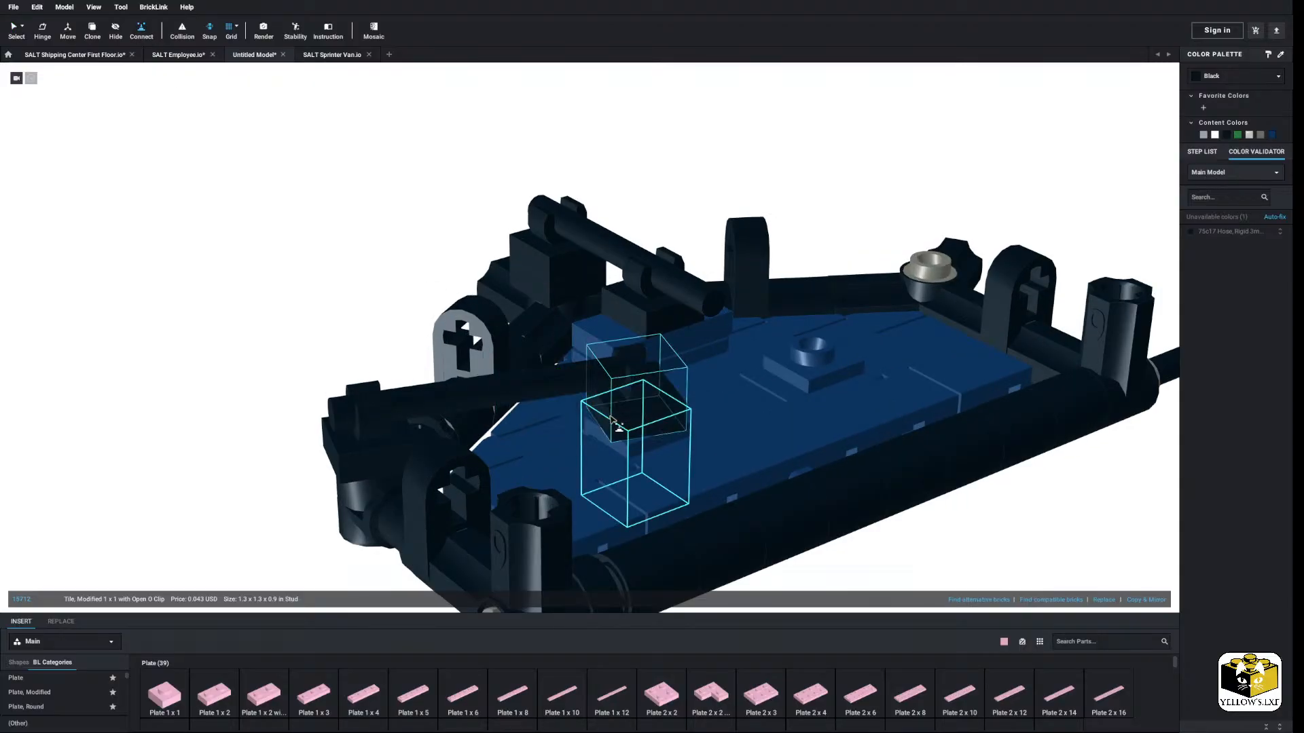
click(19, 32)
Step: Slide the 4L bar along its length so it sits in both clip tiles
click(366, 339)
click(478, 386)
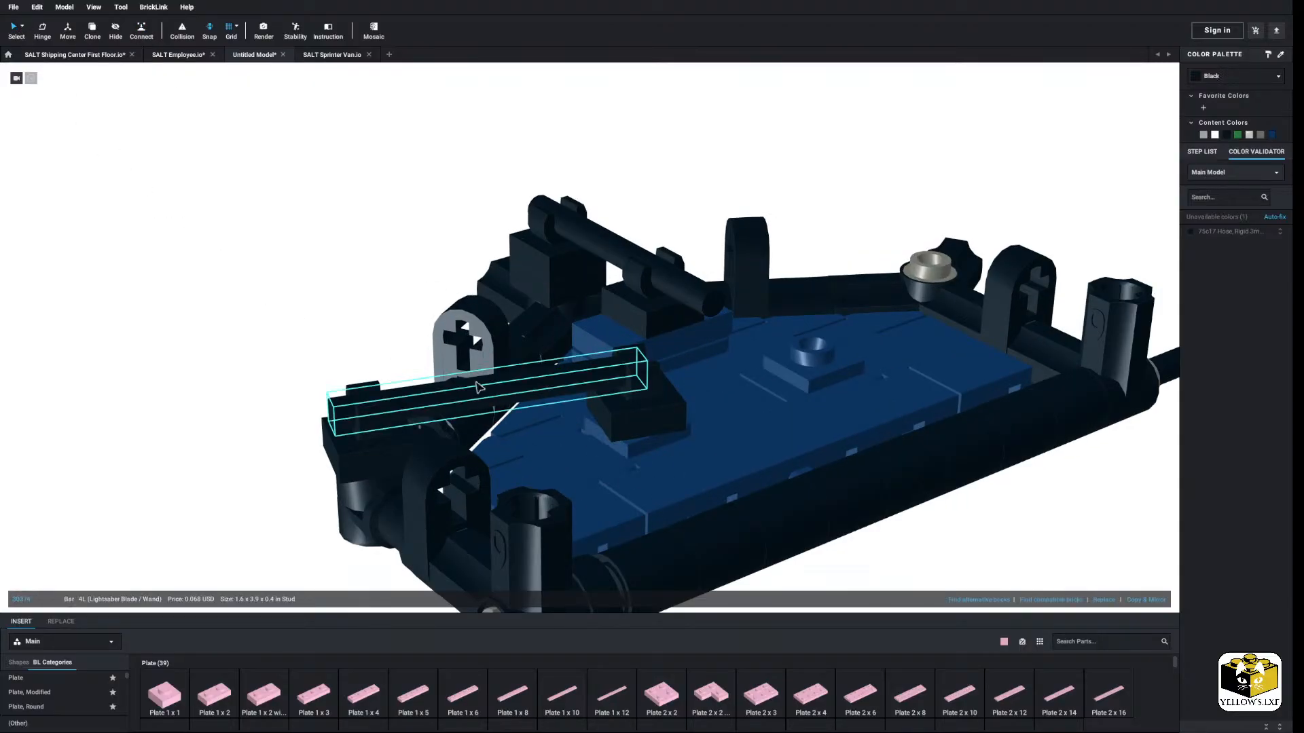
click(68, 30)
drag(439, 399, 464, 402)
click(13, 31)
click(183, 222)
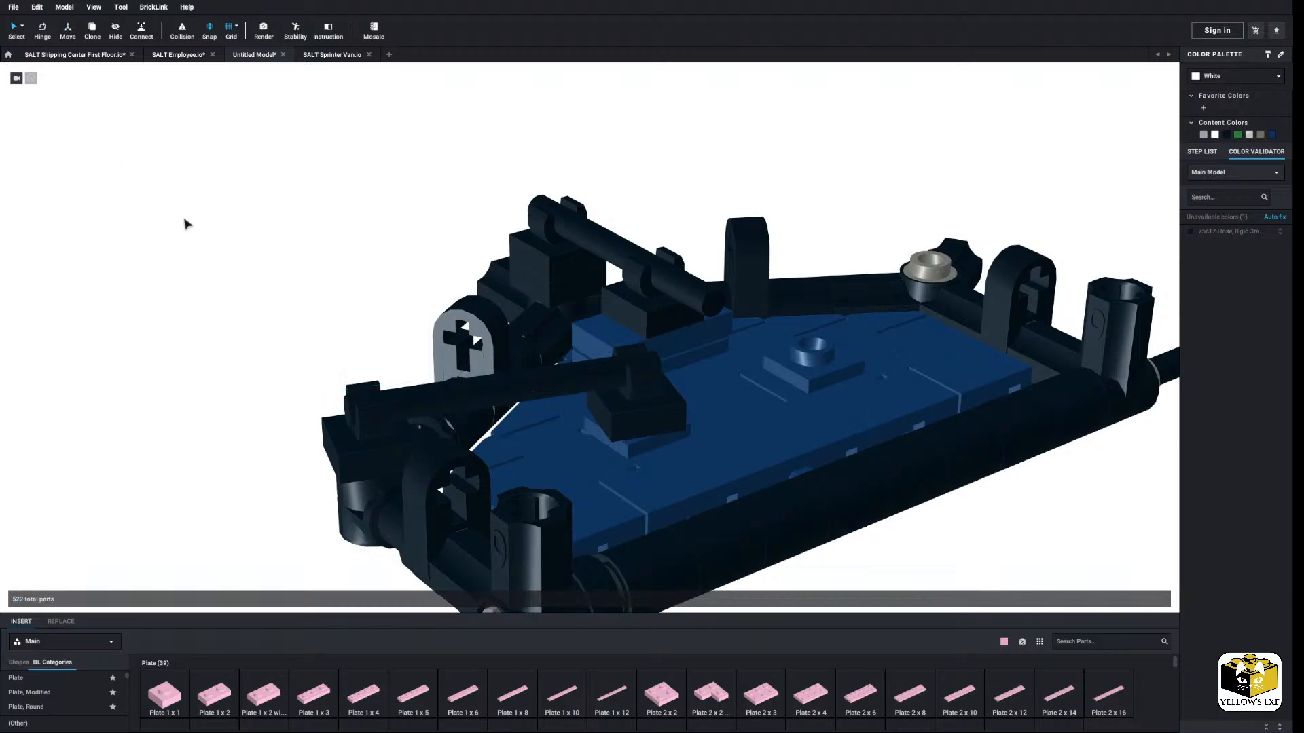
Step: Copy and mirror the bar with its two clip tiles, and connect the copy to the stud at the frame's opposite corner
mouse_move(183, 221)
right_down()
mouse_move(174, 256)
mouse_move(182, 222)
mouse_move(137, 224)
mouse_move(215, 235)
mouse_move(196, 244)
right_up()
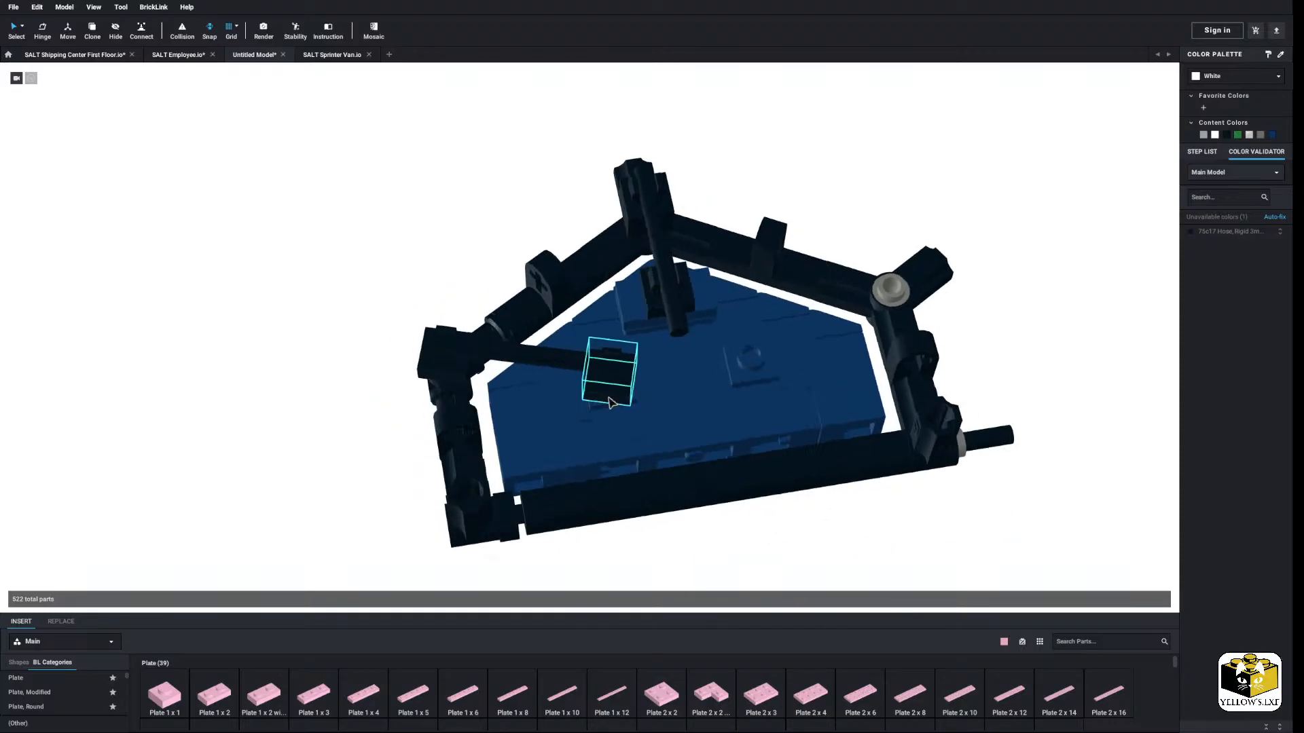
click(609, 388)
ctrl+click(544, 358)
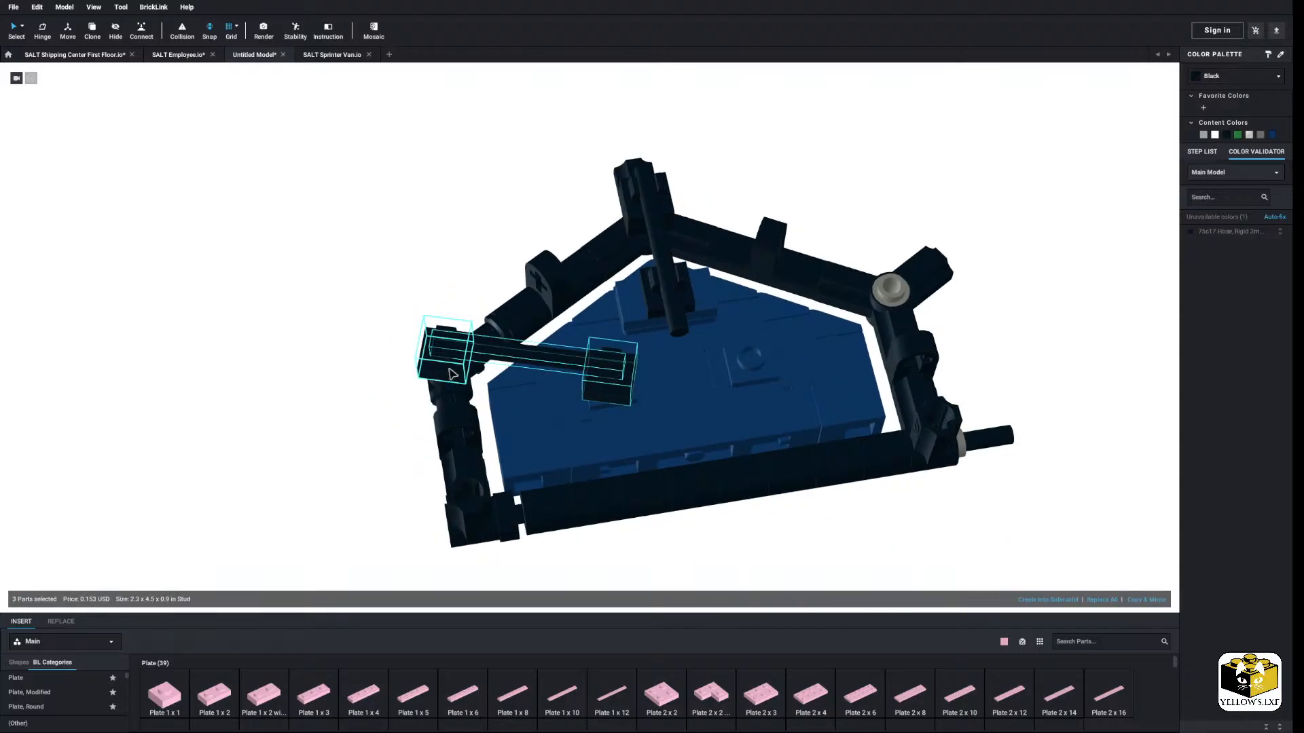
click(1155, 600)
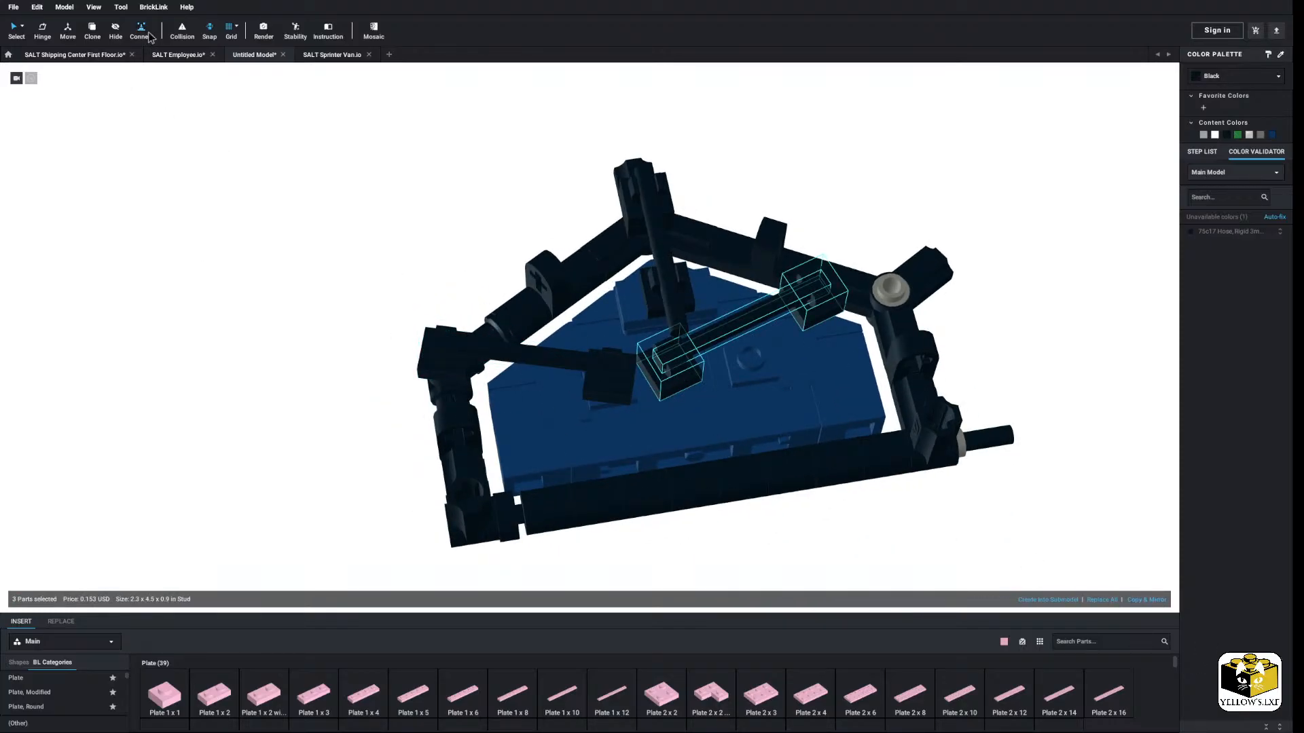
click(149, 33)
click(814, 303)
click(889, 292)
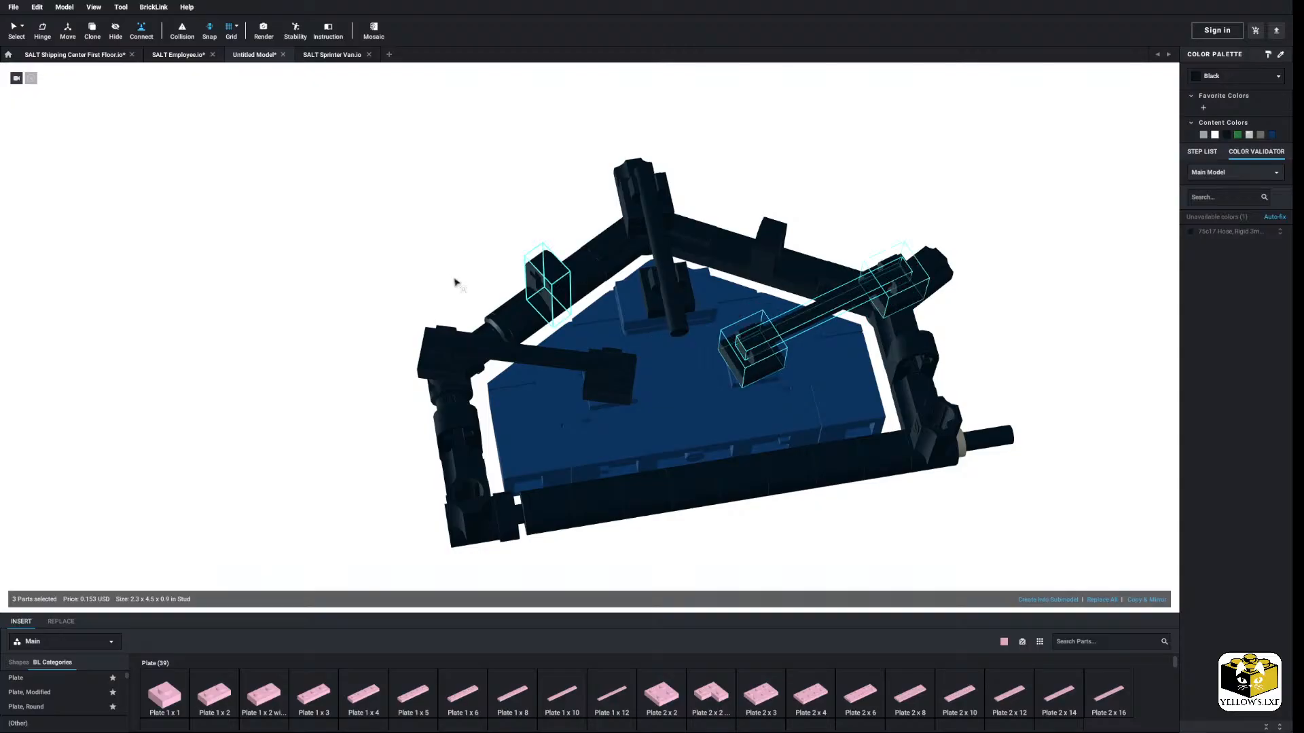
click(254, 280)
Step: Move the complete half-hexagon panel to the other end of the hexagon row, beside the first full hexagon
scroll(257, 282, down, 6)
right_drag(256, 282, 691, 233)
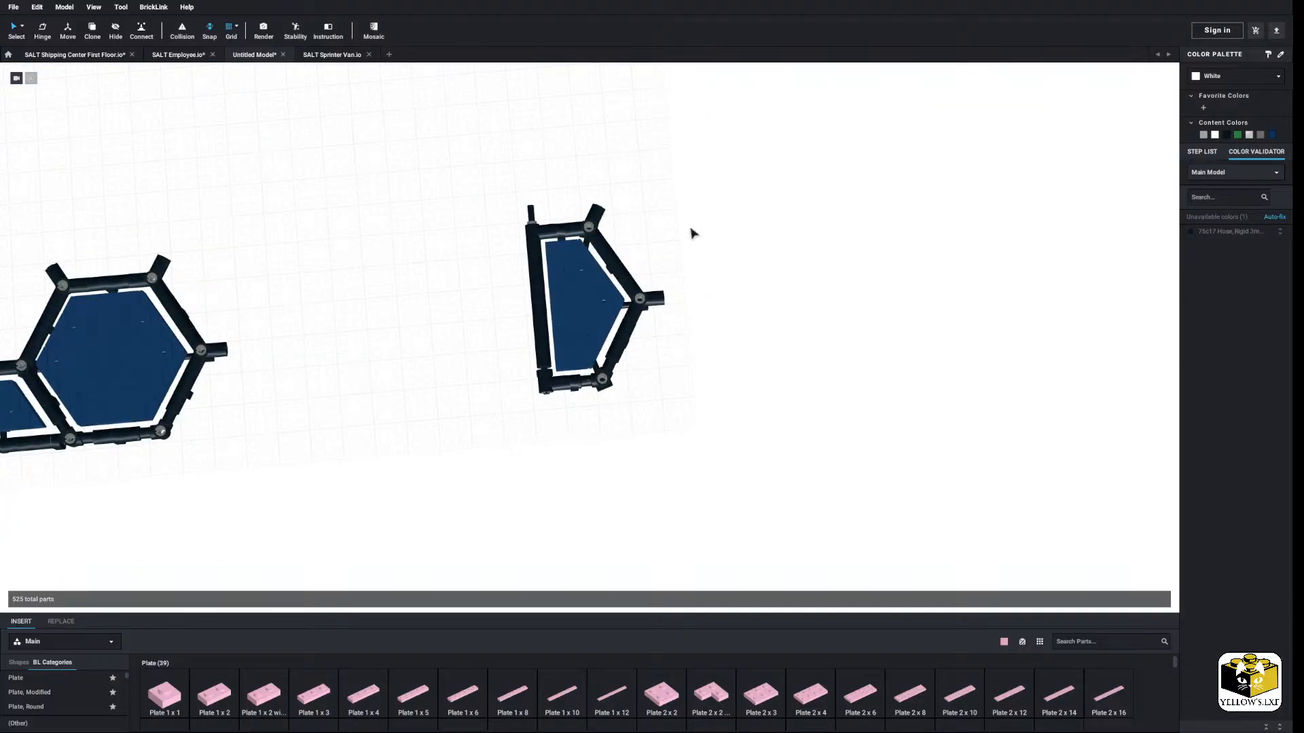
drag(693, 164, 499, 416)
middle_drag(421, 407, 498, 411)
drag(760, 320, 496, 404)
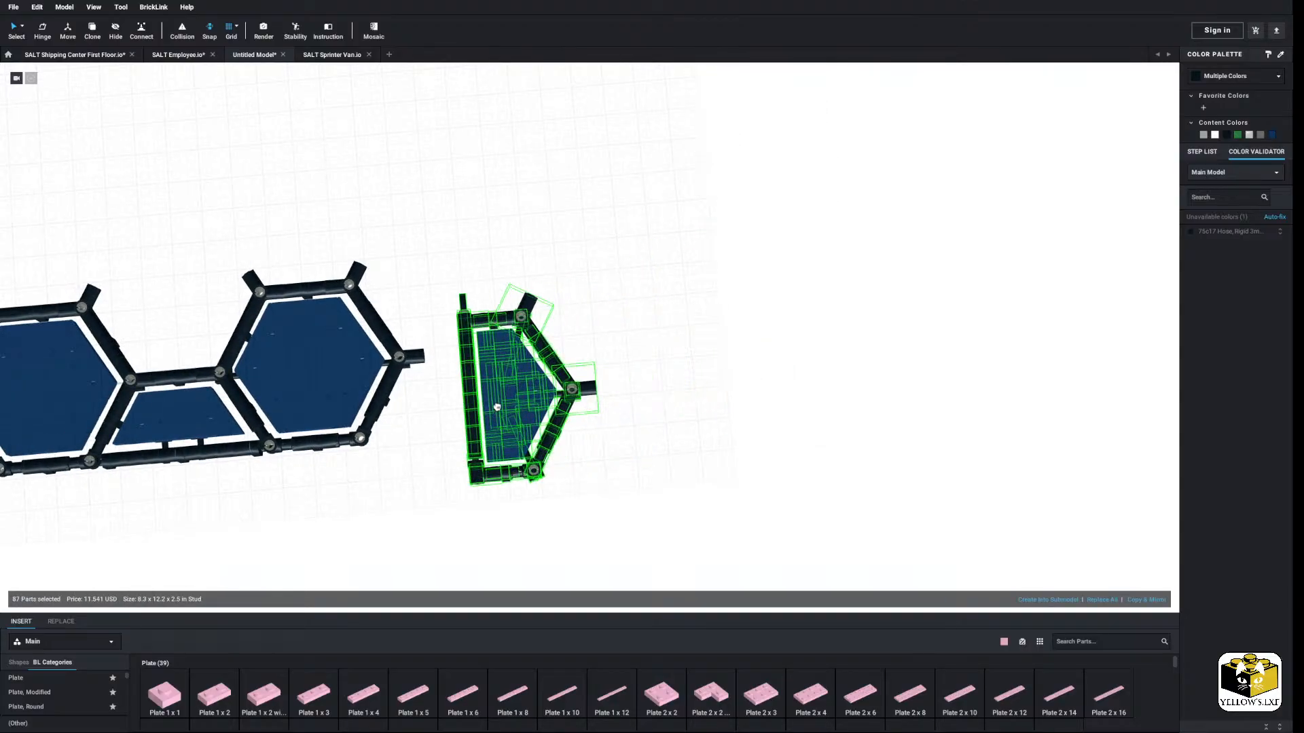
middle_drag(496, 404, 1136, 403)
drag(1136, 403, 396, 419)
click(518, 424)
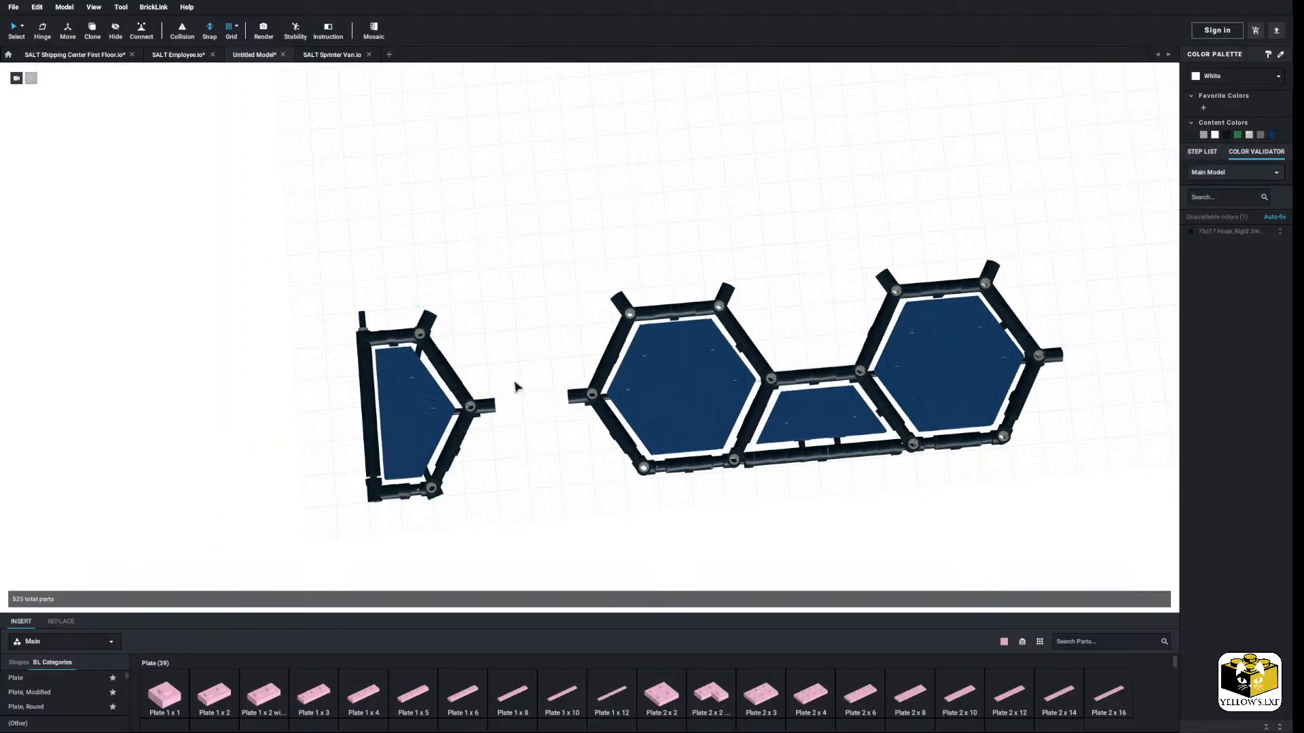
Step: Copy the four-part connecting beam above the trapezoid panel and attach it to the hexagon's free connector facing the half-hexagon
scroll(518, 383, up, 3)
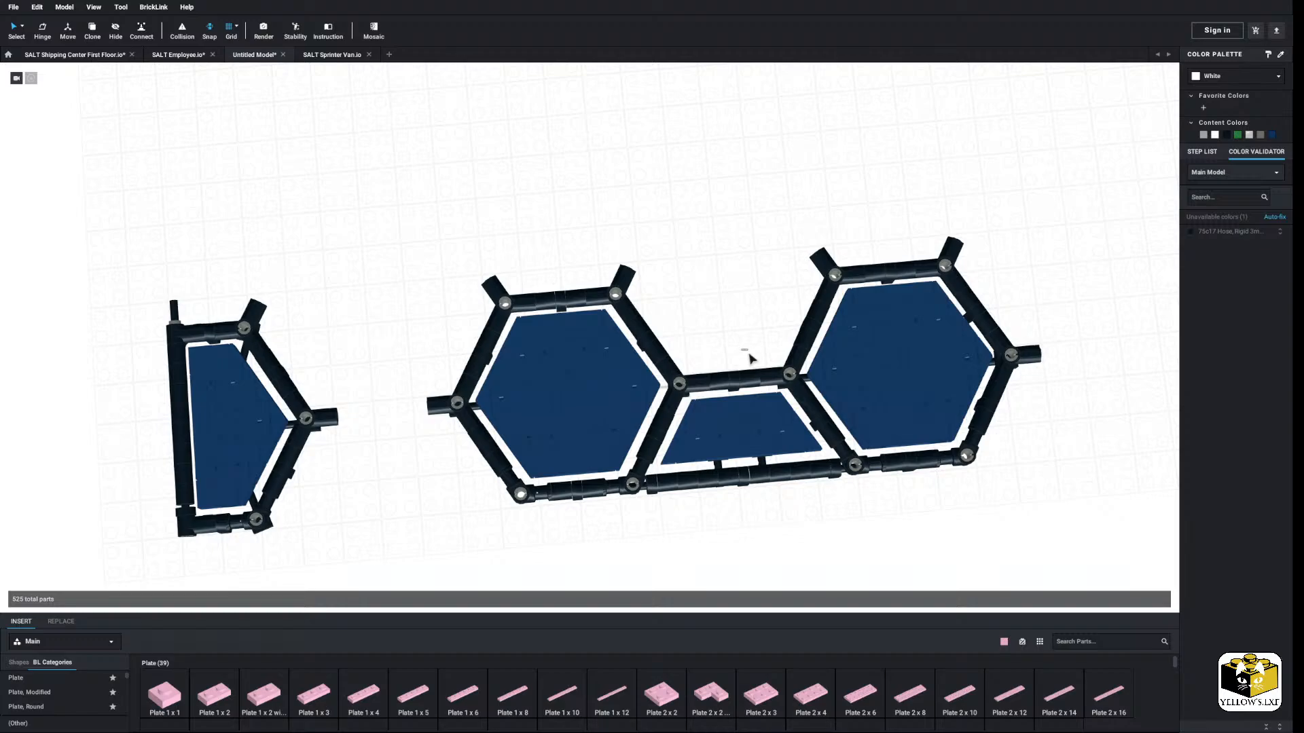
drag(749, 354, 726, 395)
right_click(730, 385)
click(741, 391)
click(748, 344)
right_click(749, 341)
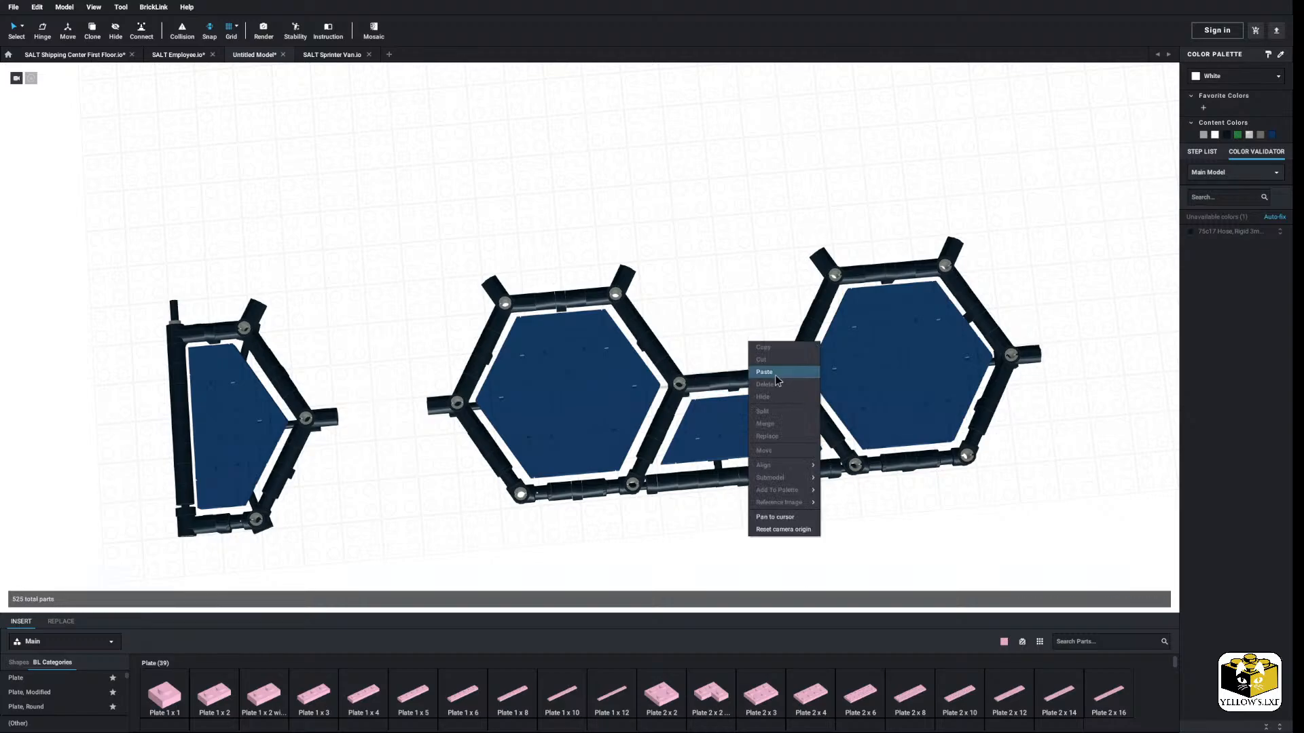
click(765, 372)
scroll(540, 421, up, 3)
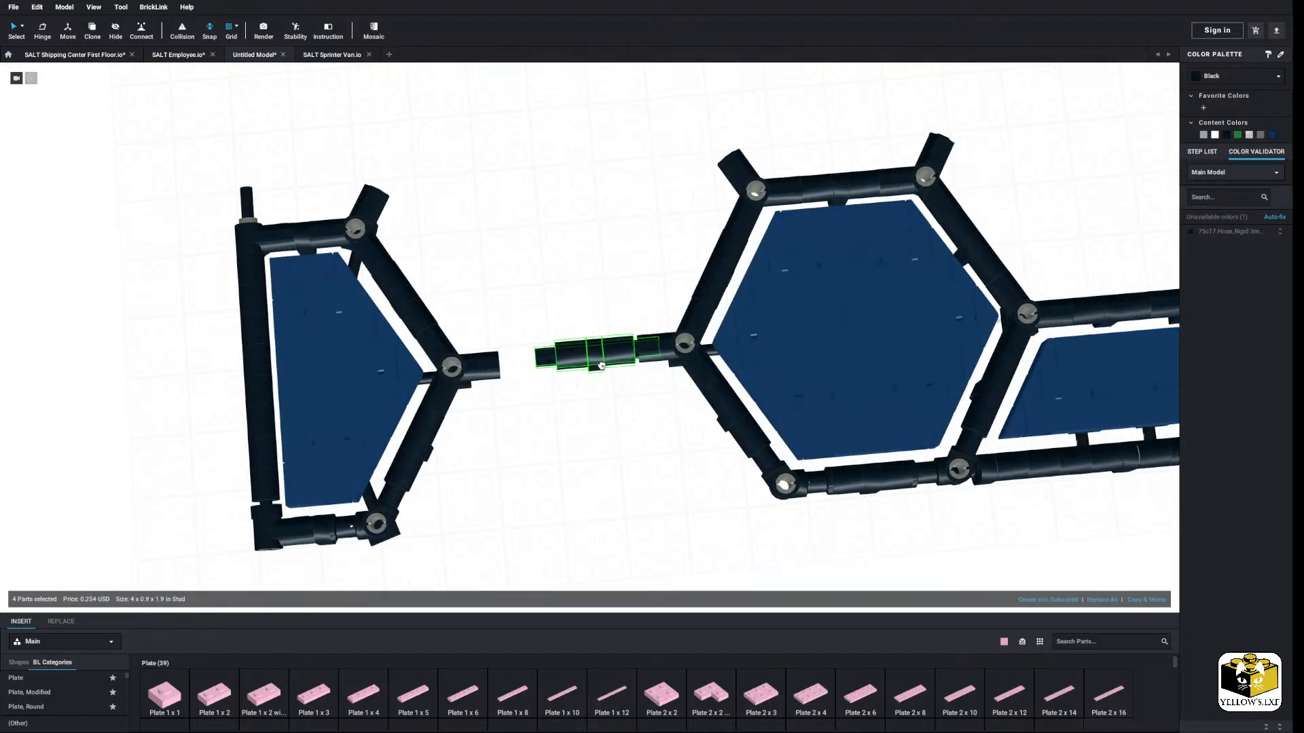
scroll(607, 359, up, 3)
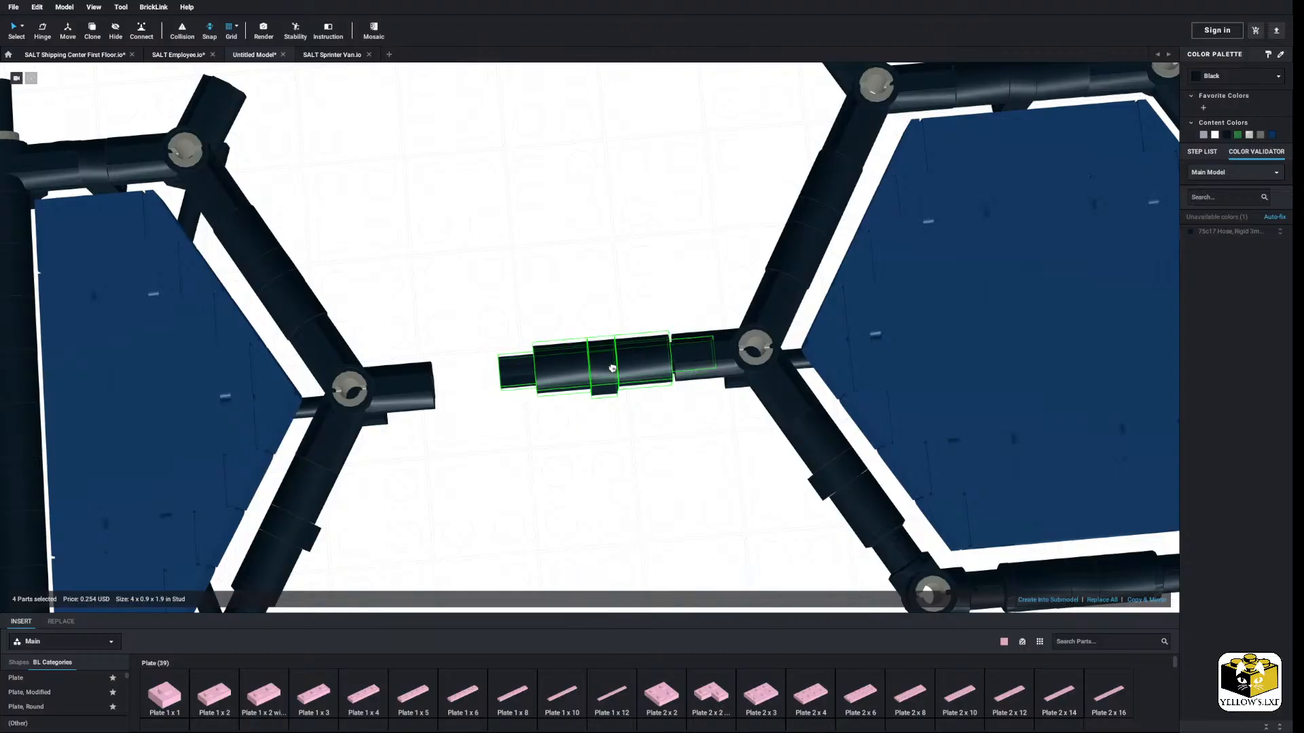
click(614, 368)
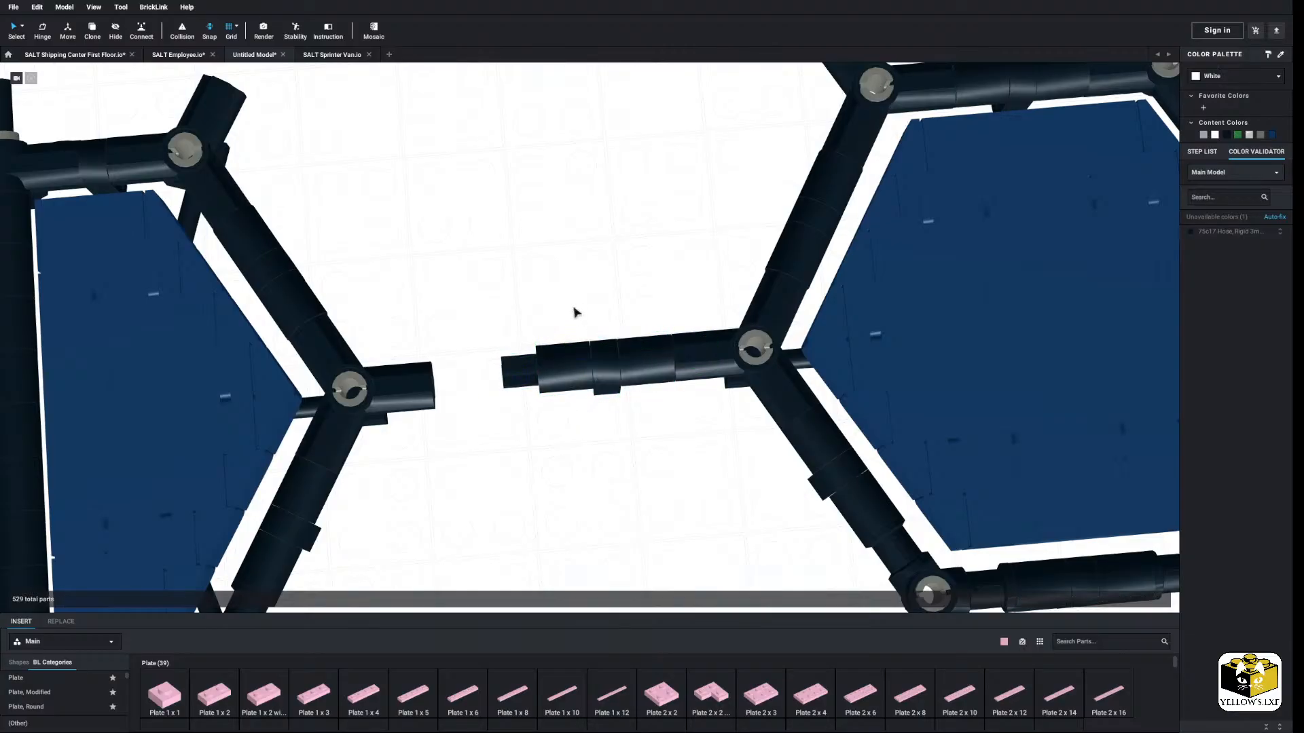
Step: Select the complete half-hexagon panel and connect its protruding side connector to the free end of the beam on the first hexagon
scroll(573, 314, down, 5)
drag(529, 210, 299, 510)
scroll(535, 416, up, 6)
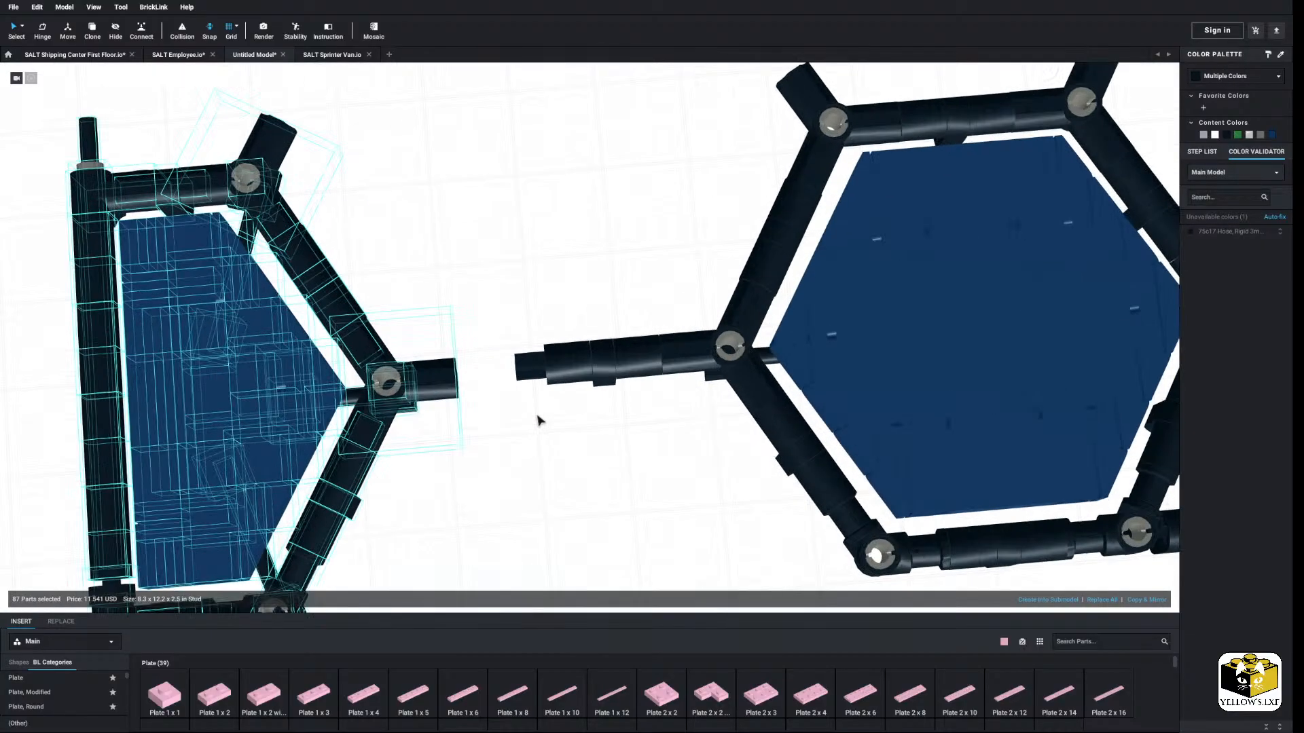
drag(440, 389, 504, 379)
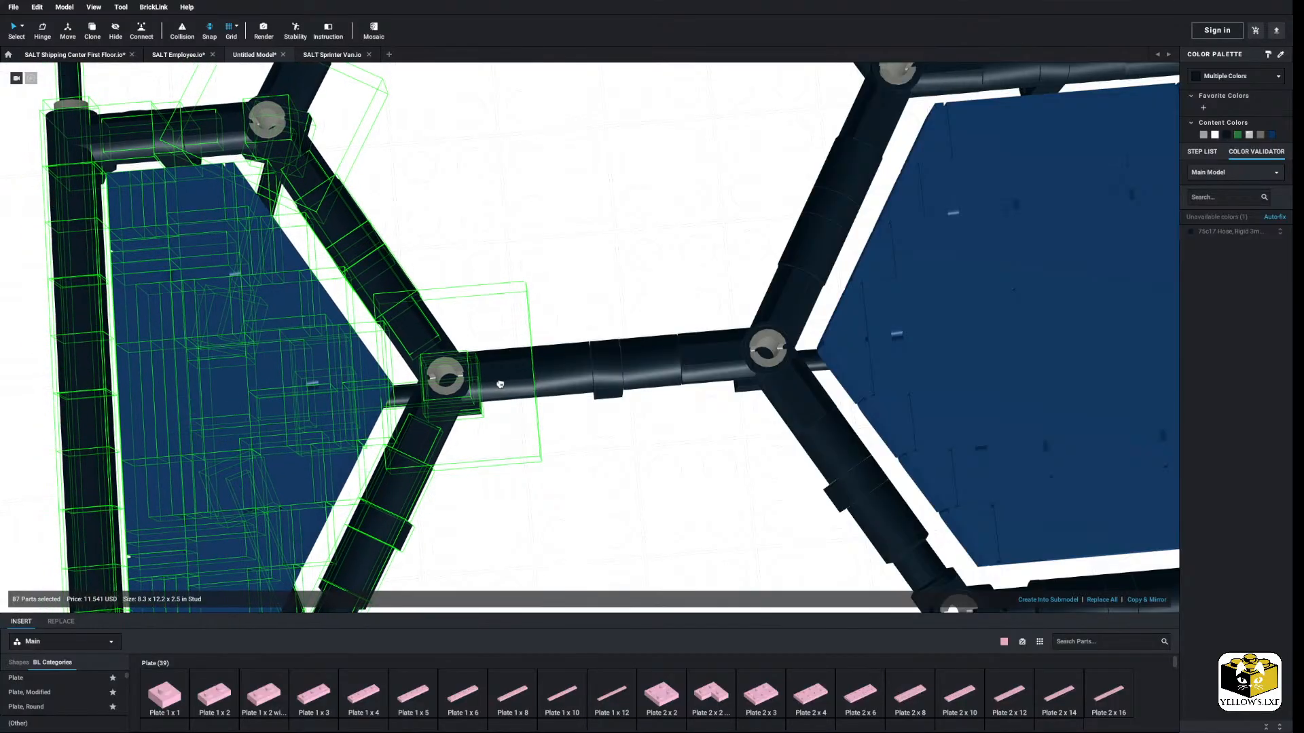
click(557, 301)
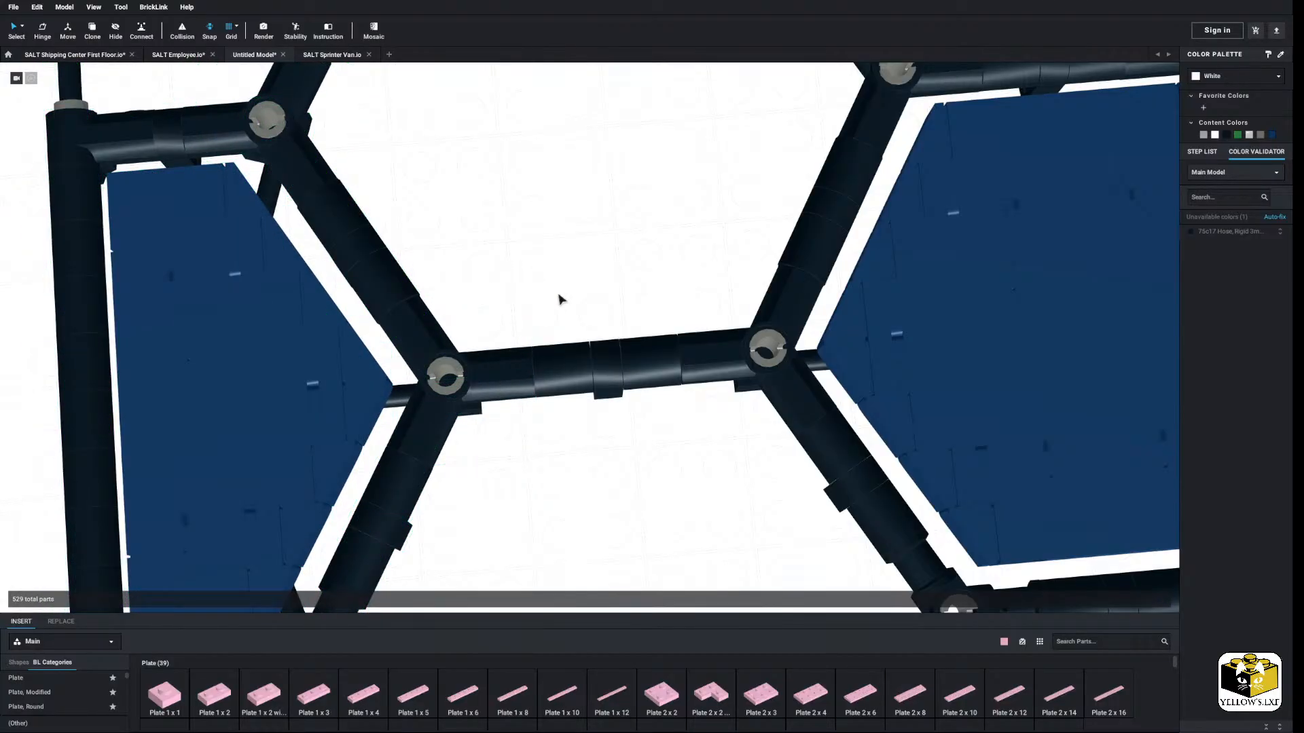
Step: Delete the rigid hose clipped along the row's lower edge below the trapezoid panel
scroll(558, 295, down, 6)
middle_drag(611, 403, 551, 418)
scroll(551, 423, down, 2)
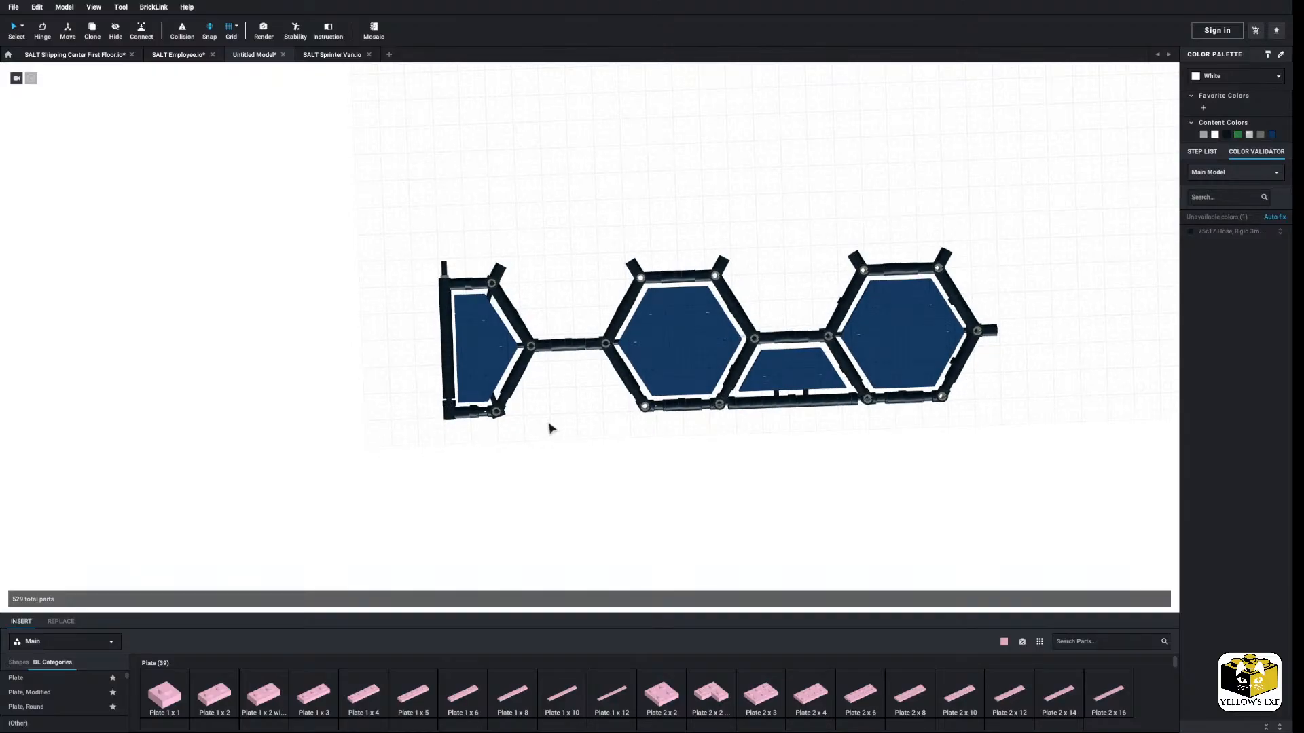
right_drag(550, 428, 542, 348)
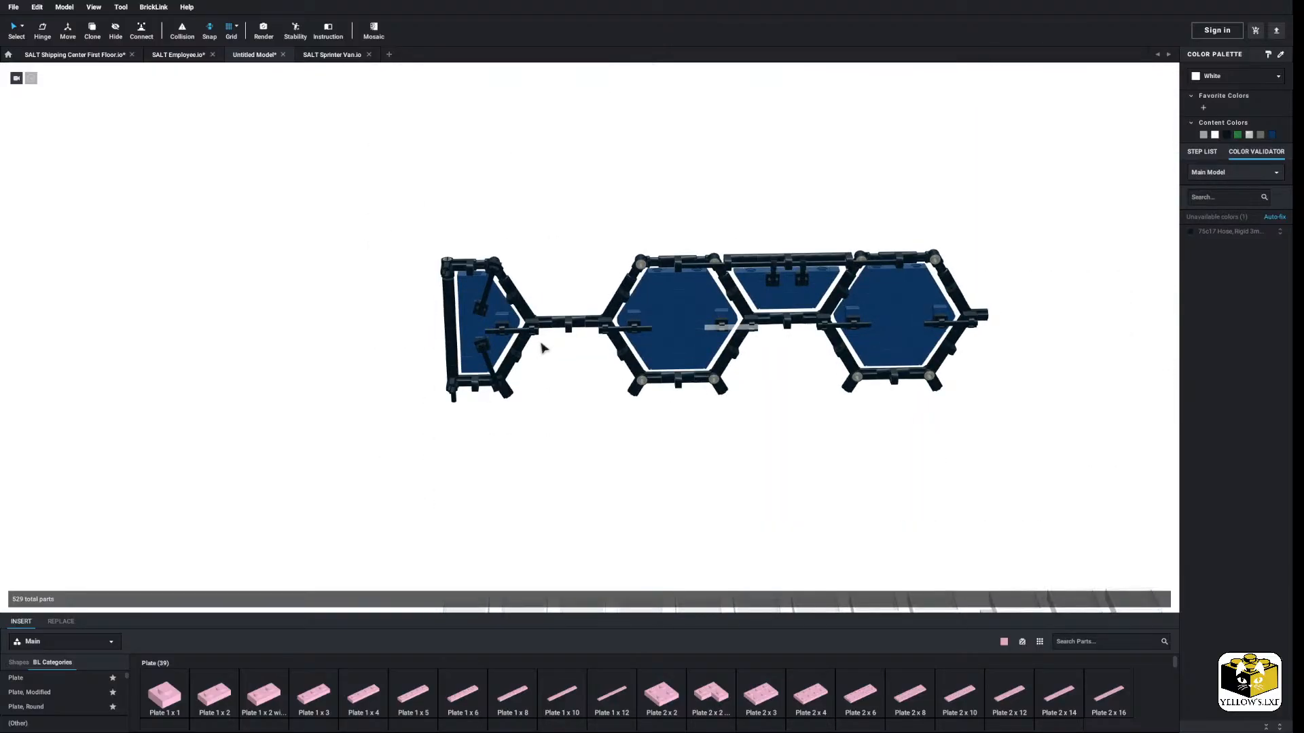
click(745, 330)
click(827, 454)
right_drag(826, 455, 739, 509)
scroll(689, 498, up, 3)
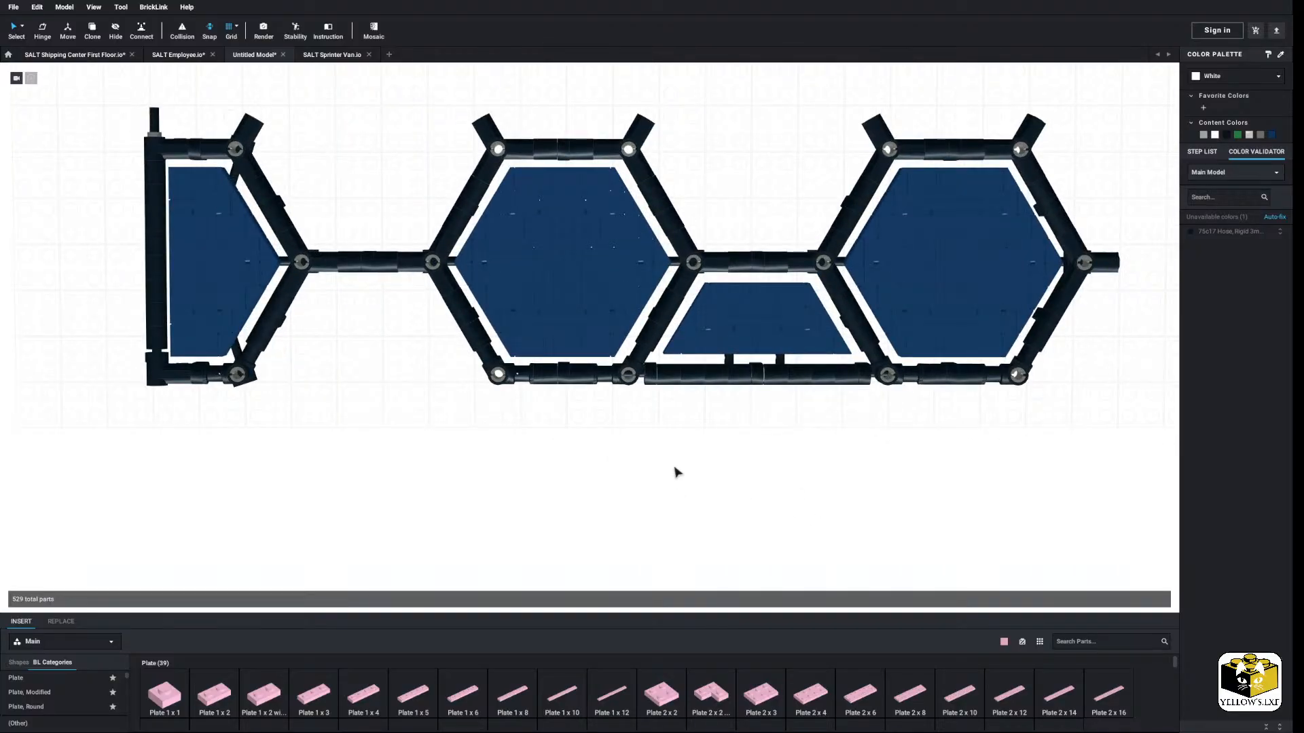
right_drag(677, 472, 676, 443)
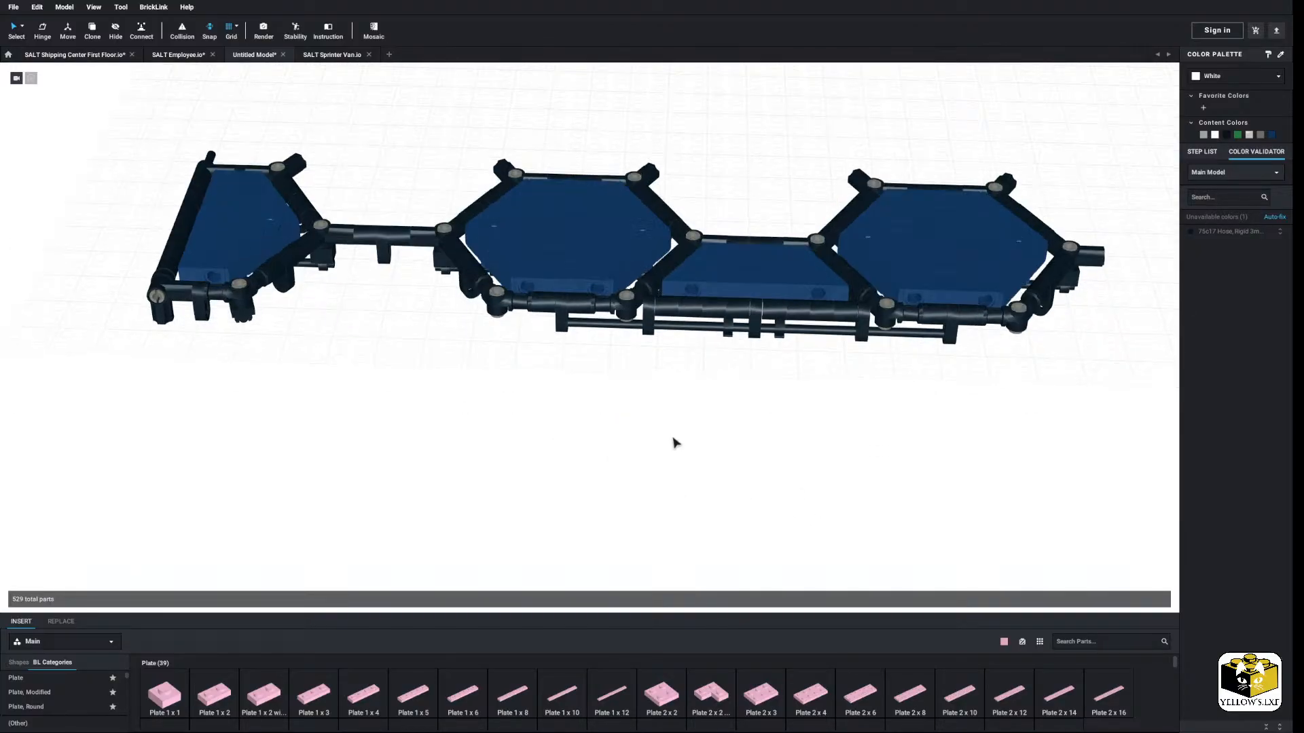
click(705, 338)
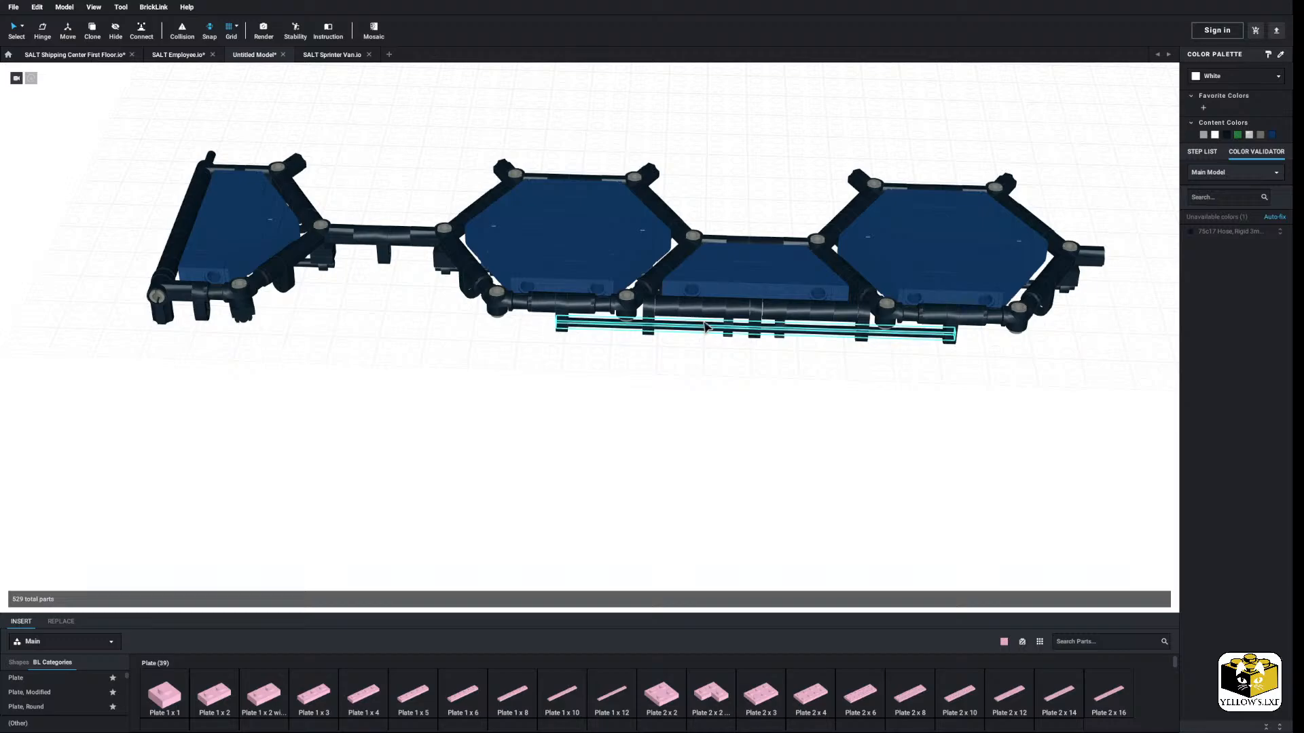
right_click(709, 338)
click(720, 366)
Step: Delete the diagonal bar and its two clip tiles from one corner of the half-hexagon panel's underside
scroll(66, 691, up, 10)
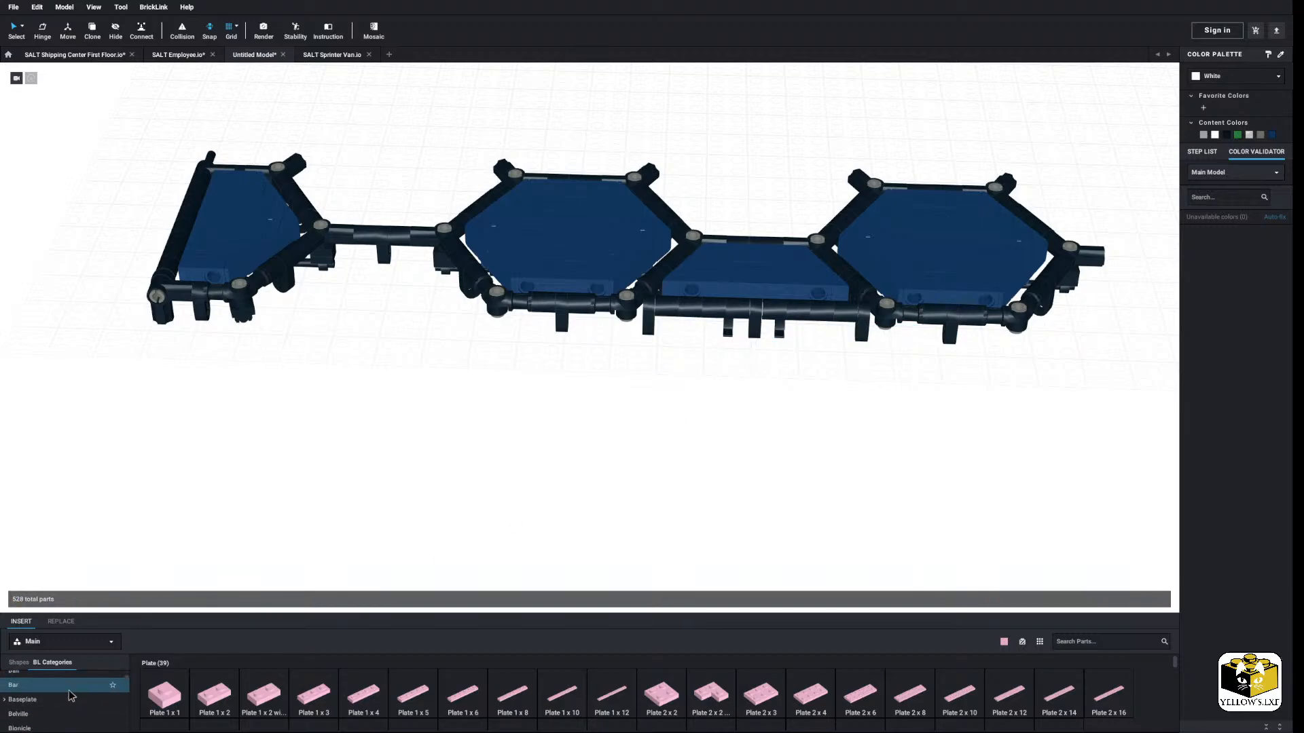
scroll(66, 691, down, 10)
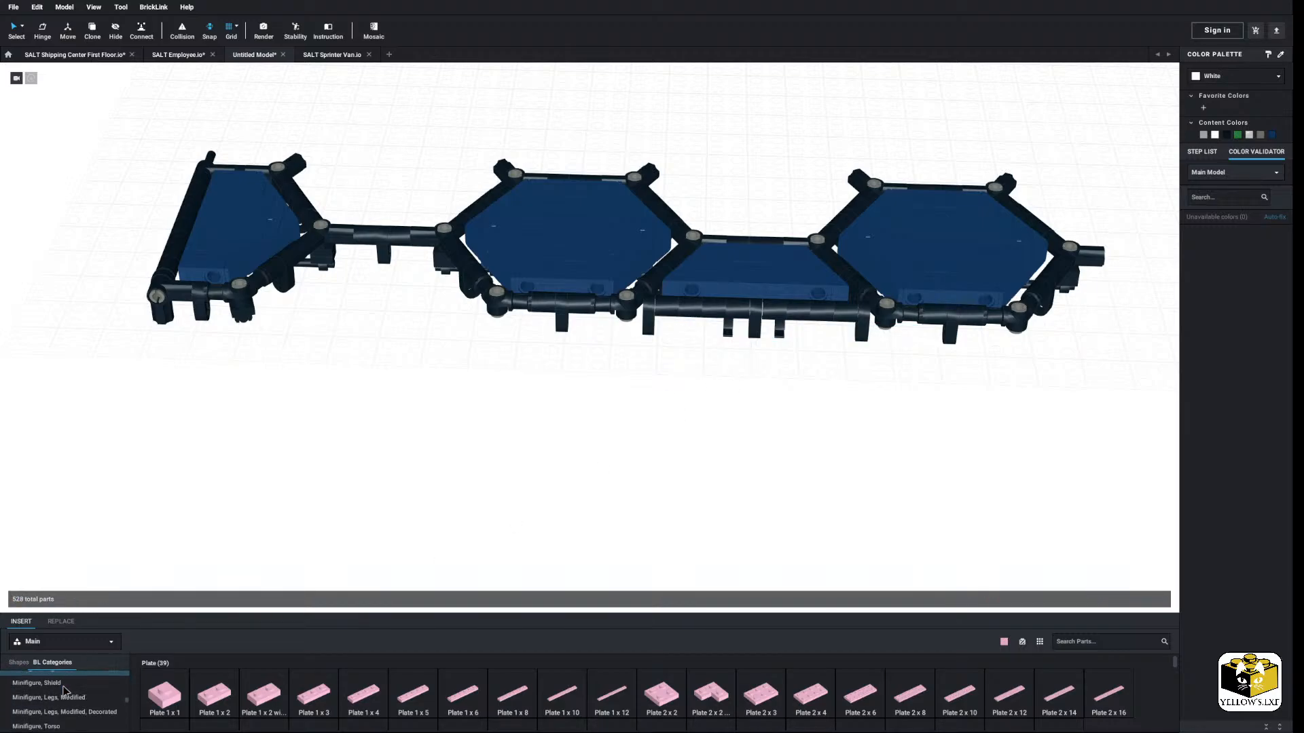
scroll(309, 416, up, 3)
right_drag(309, 415, 309, 364)
scroll(333, 326, up, 4)
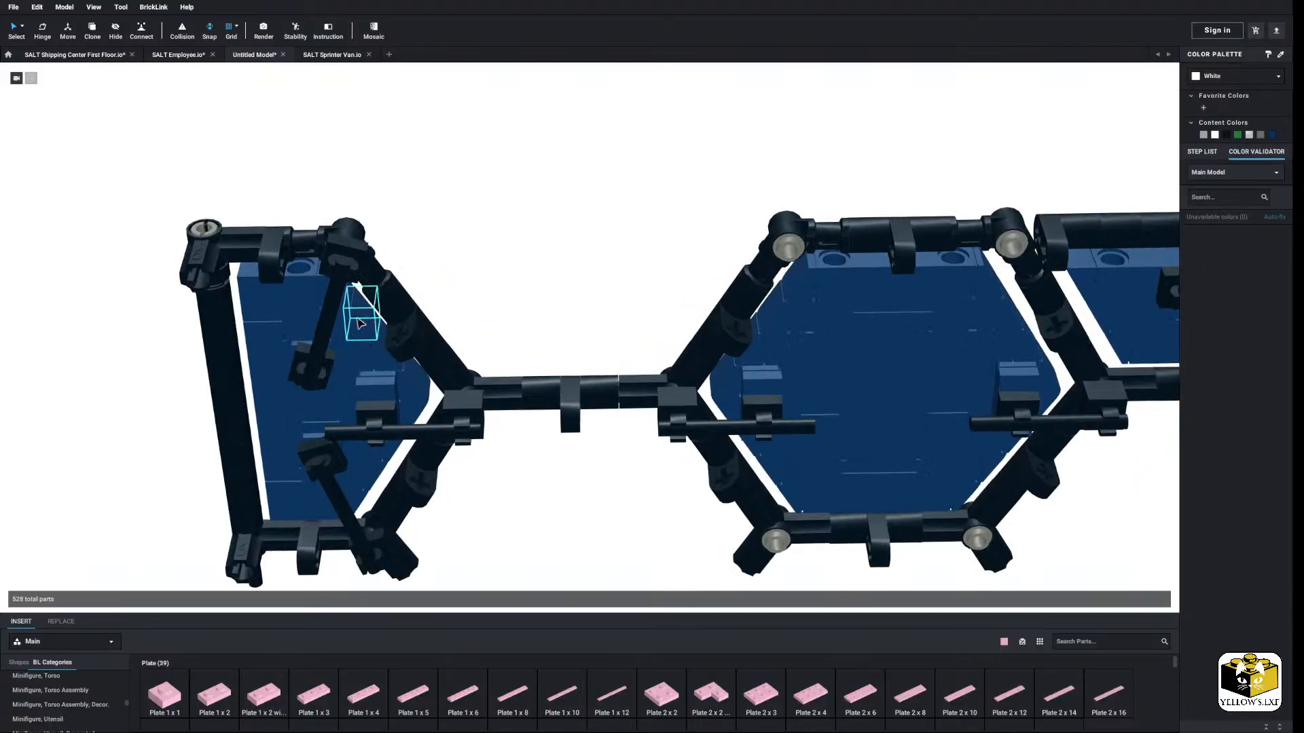
click(348, 275)
right_click(306, 363)
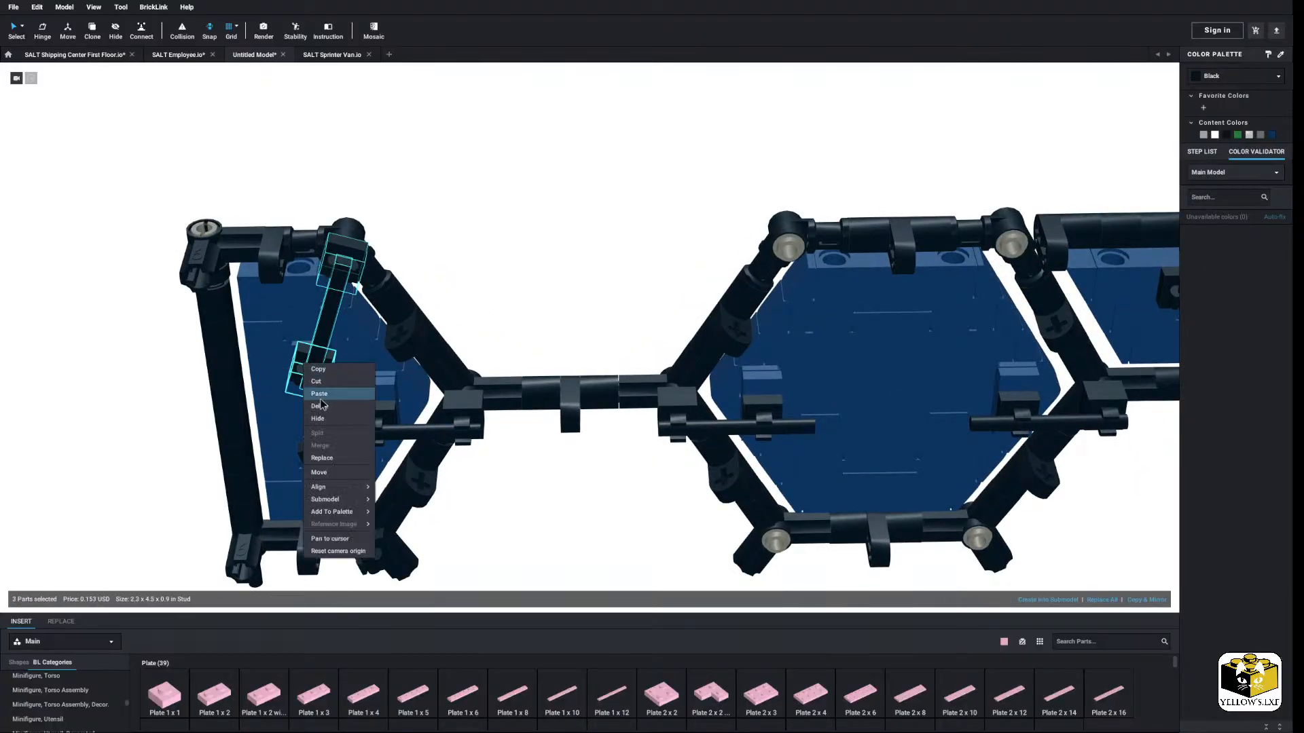
click(325, 412)
Step: Pick the 47L rigid 3 mm hose from the Hose, Rigid 3mm D. category for insertion
scroll(165, 444, down, 5)
right_drag(163, 434, 172, 495)
middle_drag(392, 445, 339, 446)
scroll(364, 475, up, 2)
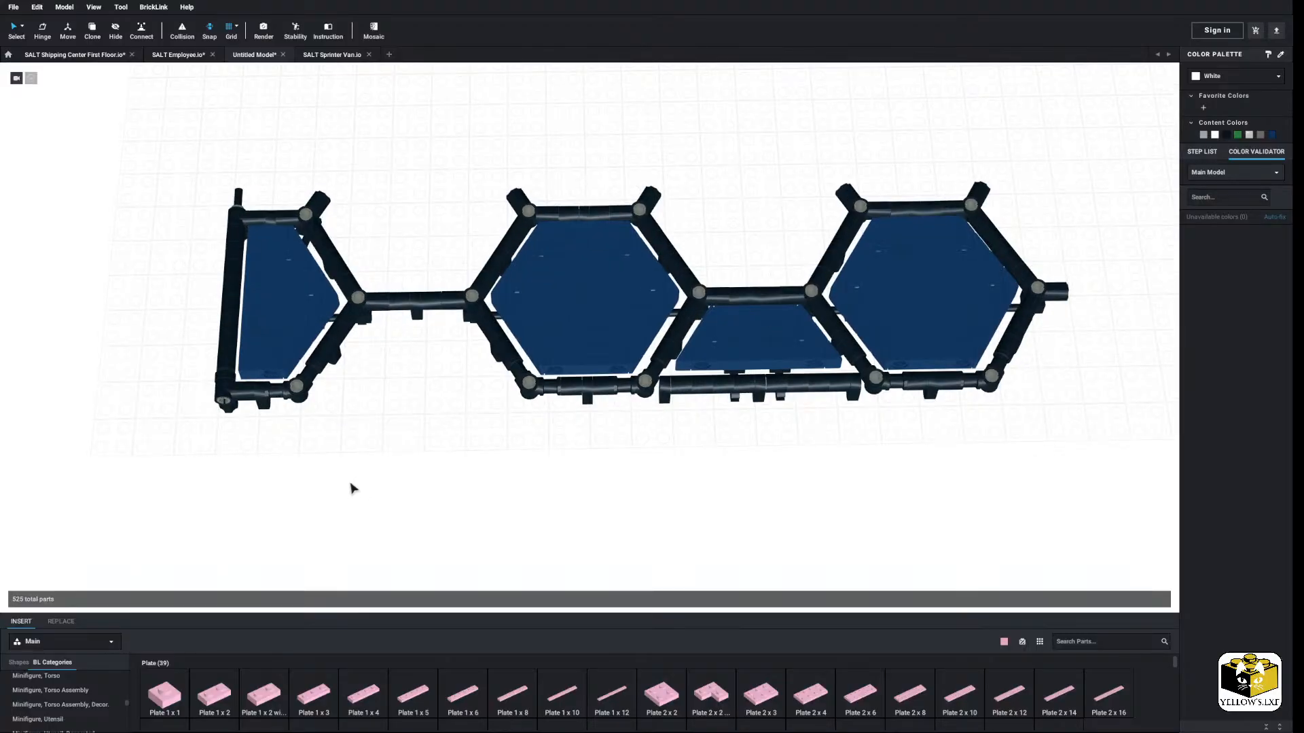
scroll(90, 689, down, 5)
scroll(90, 691, up, 10)
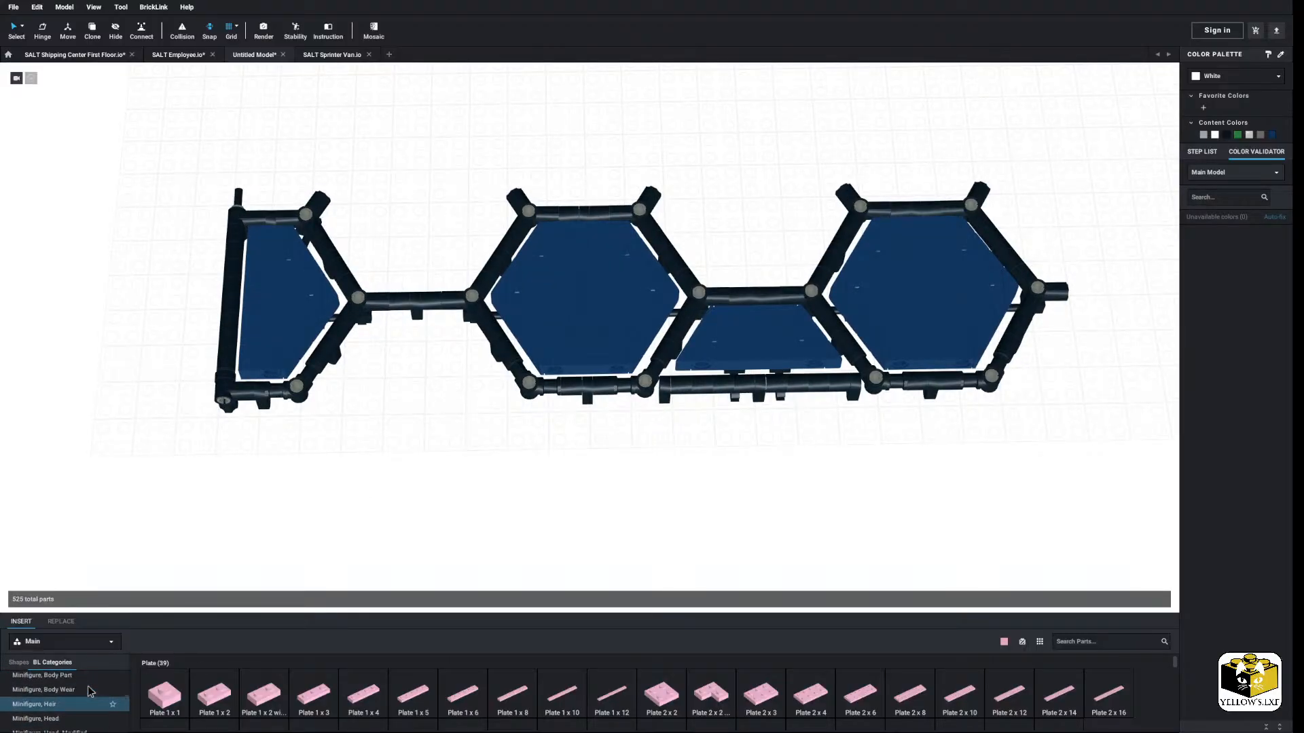
scroll(81, 692, down, 5)
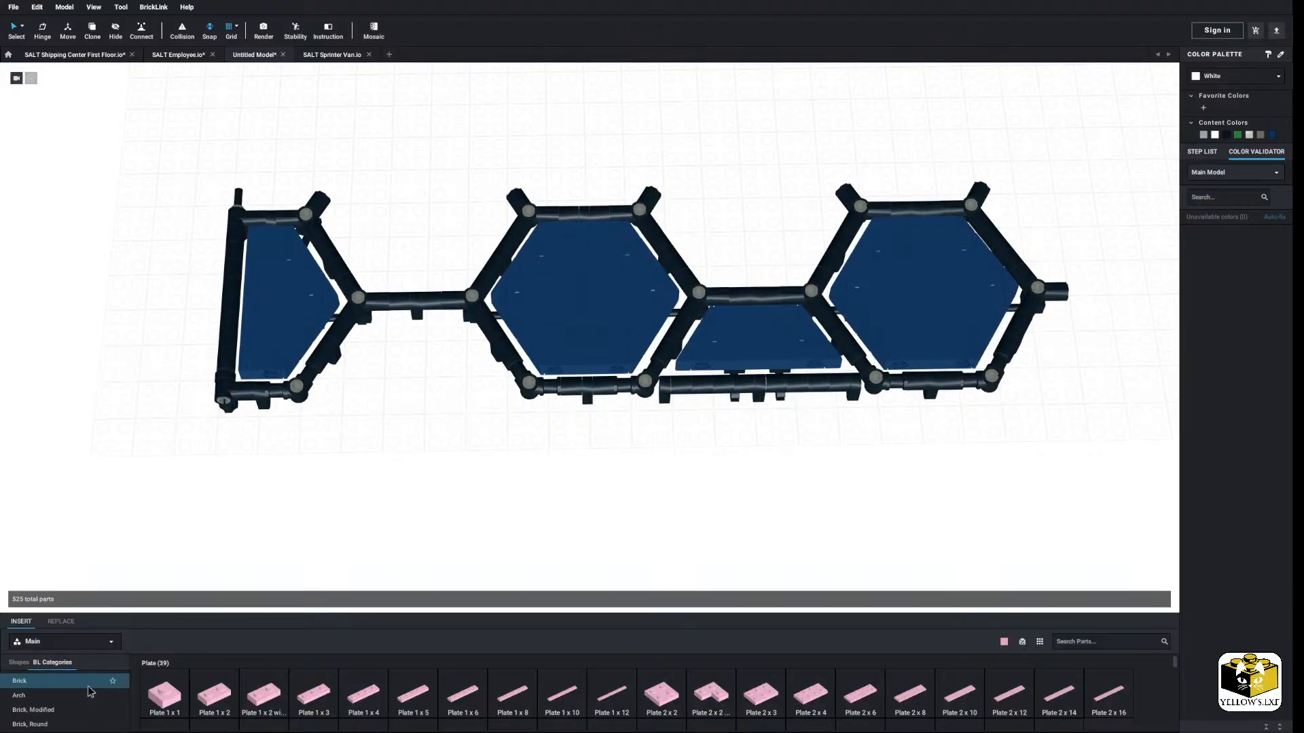
scroll(68, 691, up, 5)
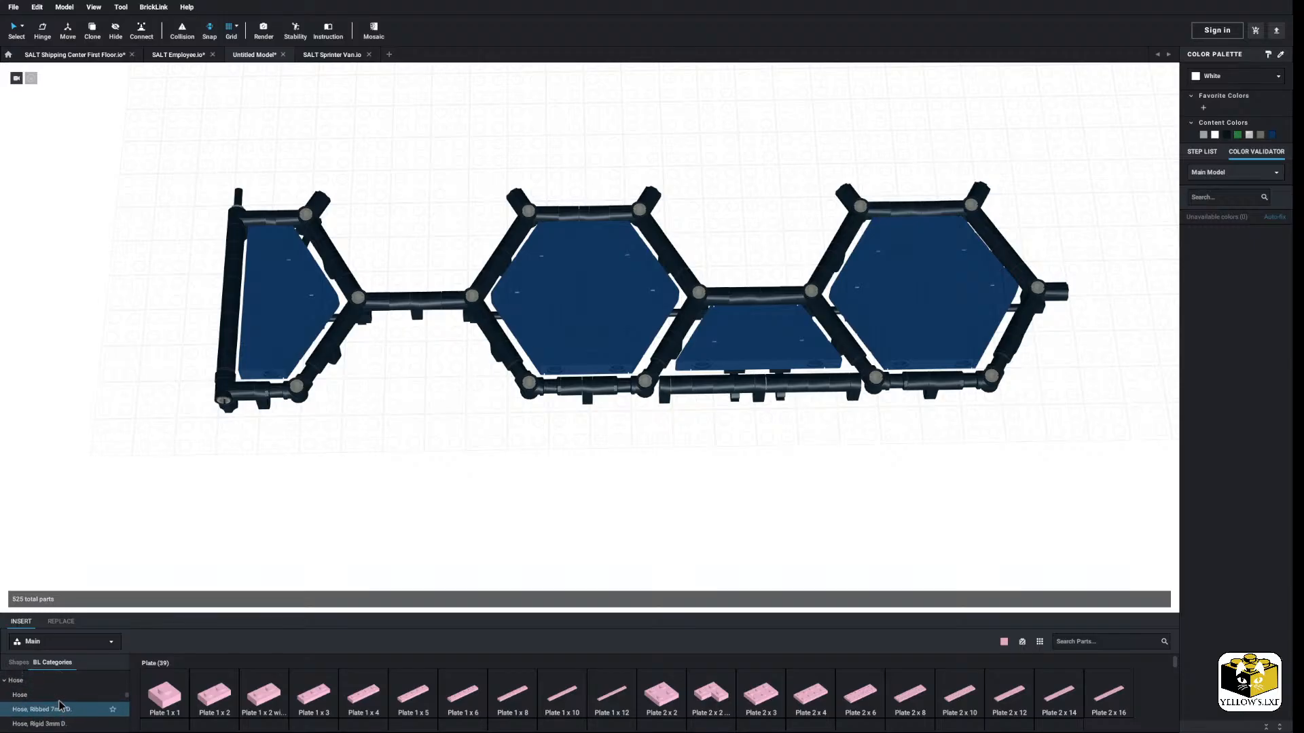
click(80, 730)
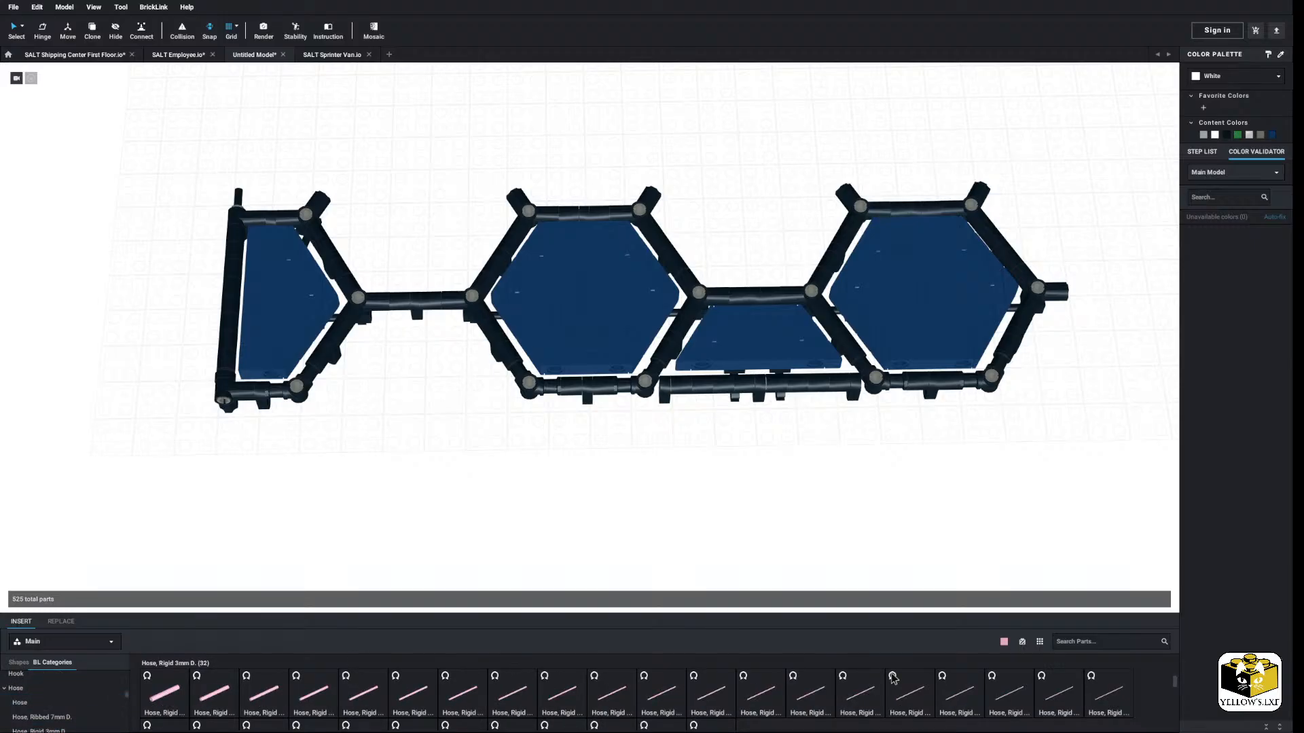
scroll(893, 679, down, 2)
click(702, 683)
Step: Rotate the 47L hose parallel to the panel row and fit it along the lower edge, starting at the half-hexagon's corner
key(Up)
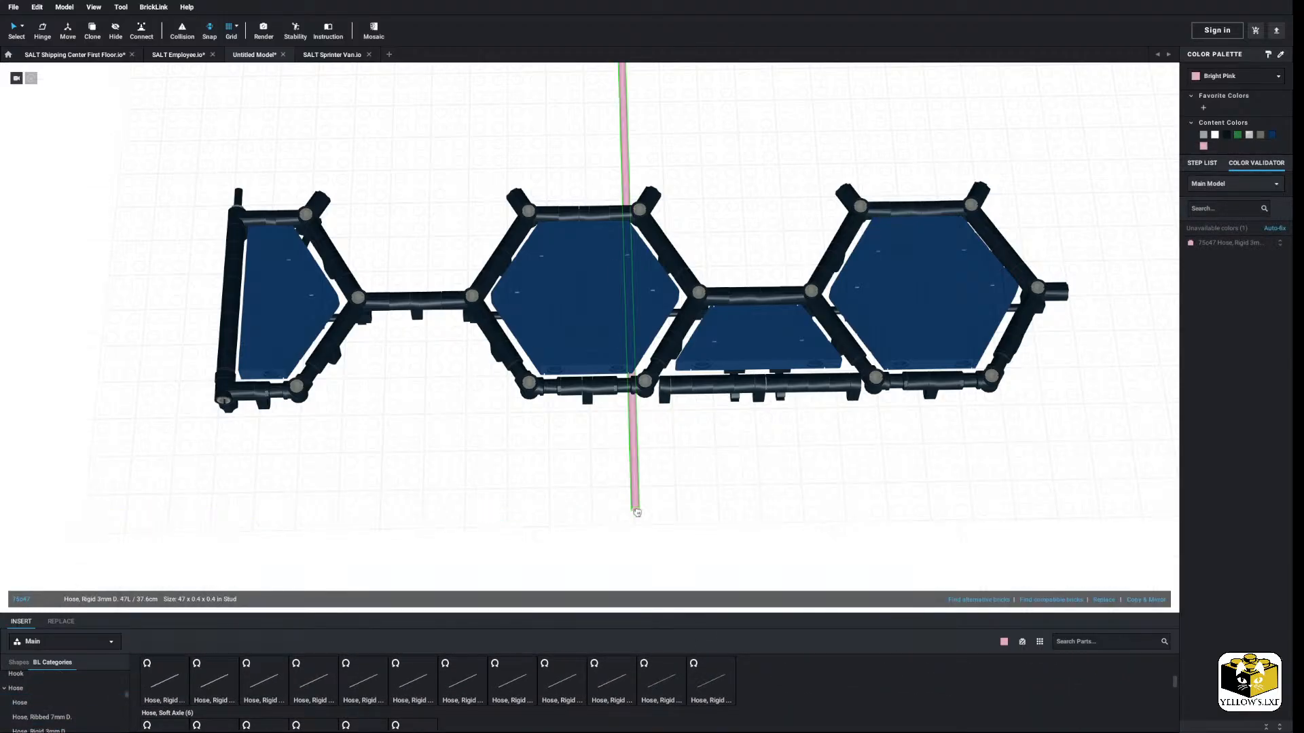
key(Right)
click(243, 414)
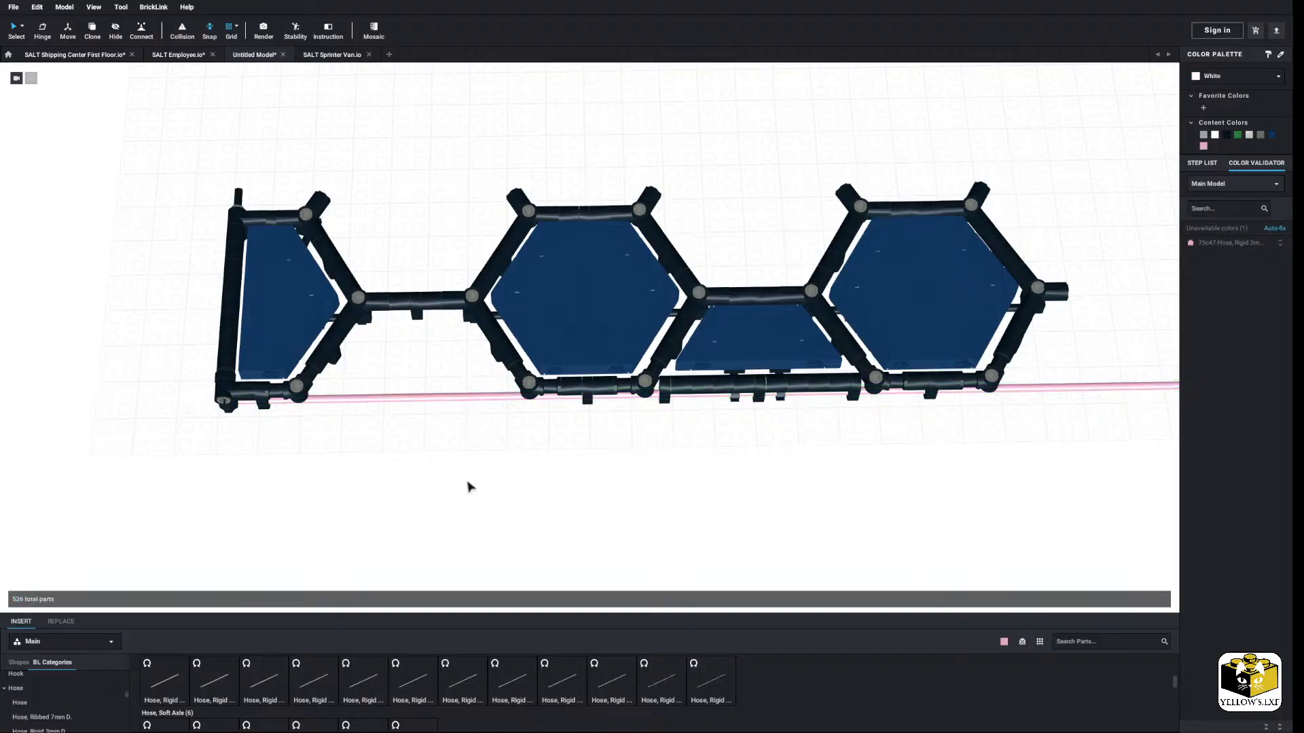
scroll(467, 486, down, 3)
click(876, 366)
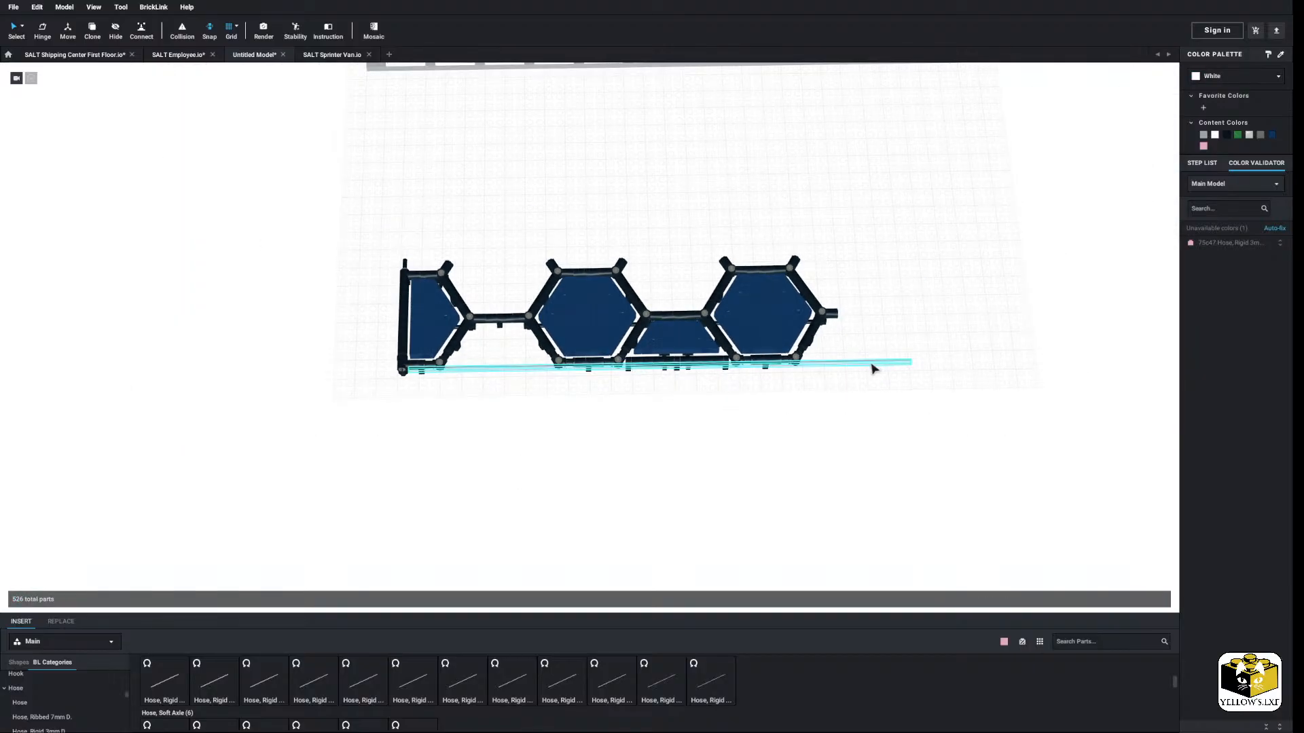
click(872, 367)
click(794, 419)
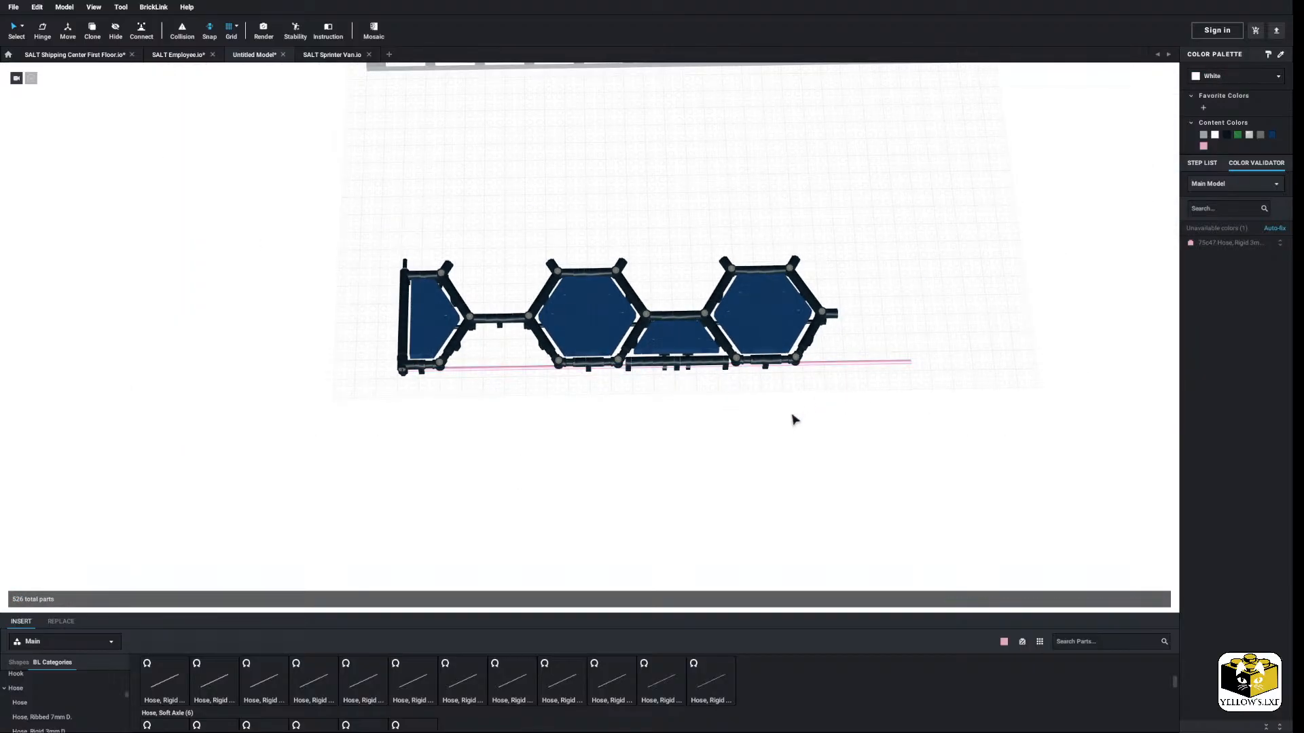
Step: Copy the trapezoid panel with its surrounding parts and paste the copy in the free space beyond the last hexagon
scroll(590, 433, up, 3)
middle_drag(652, 437, 592, 437)
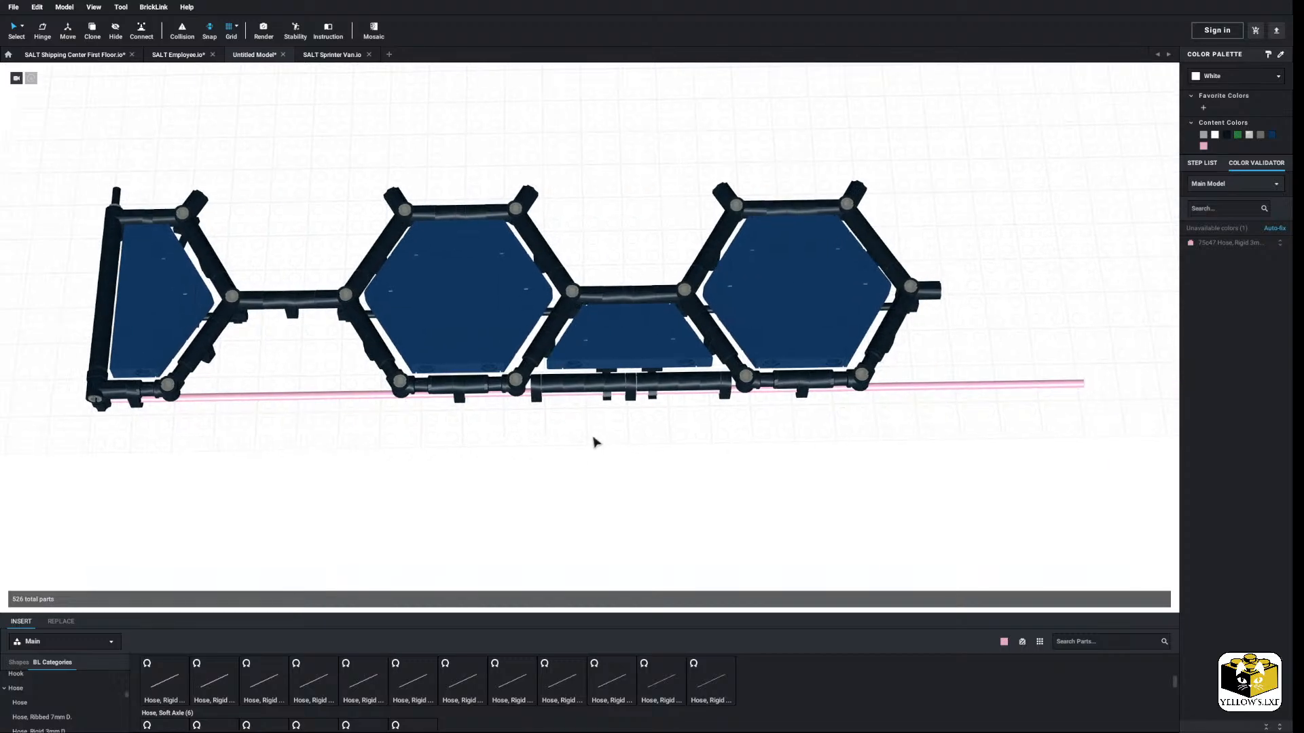
right_drag(592, 436, 590, 453)
drag(534, 415, 729, 324)
right_click(671, 338)
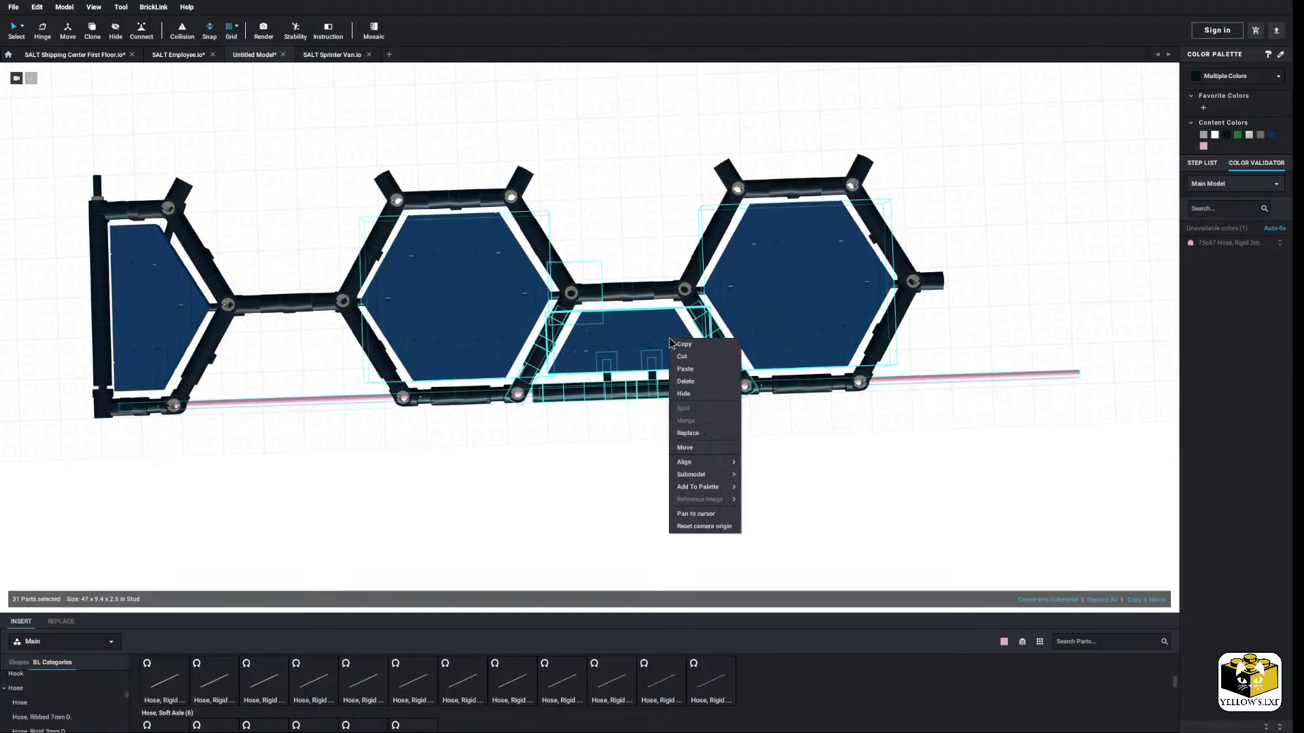
click(680, 344)
click(1096, 360)
middle_drag(1096, 360, 864, 403)
right_click(851, 382)
click(873, 411)
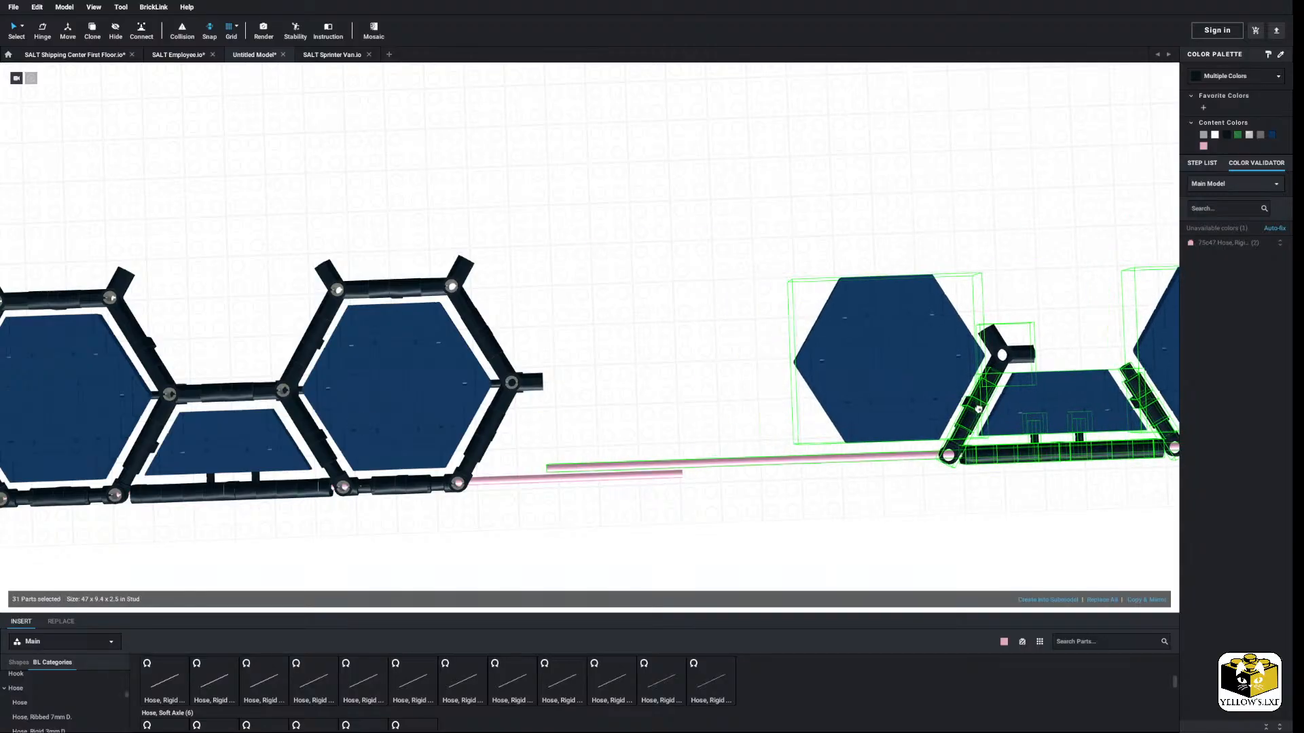
click(770, 342)
Step: Delete both hexagon panels and the sloped frame beam on the far side from the pasted copy
middle_drag(771, 341, 615, 342)
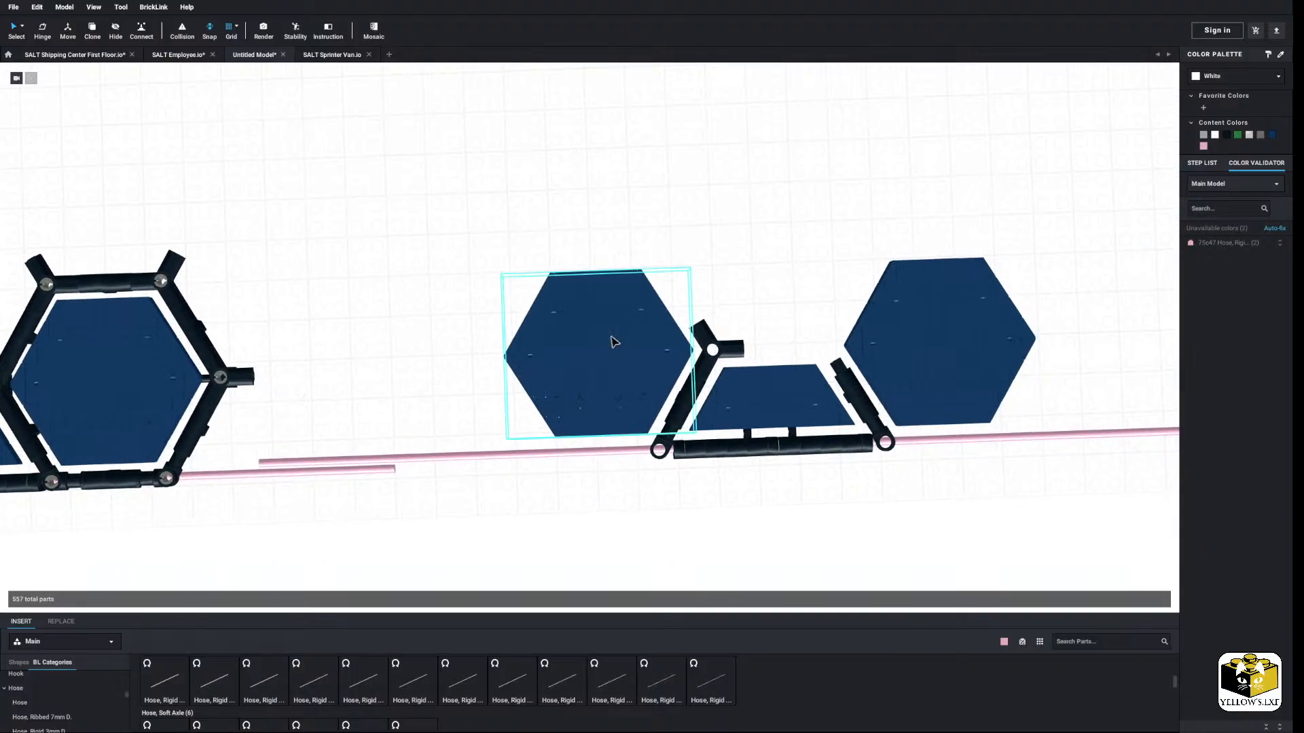
ctrl+click(933, 343)
right_click(934, 343)
click(953, 386)
drag(912, 333, 861, 412)
right_click(862, 413)
click(882, 456)
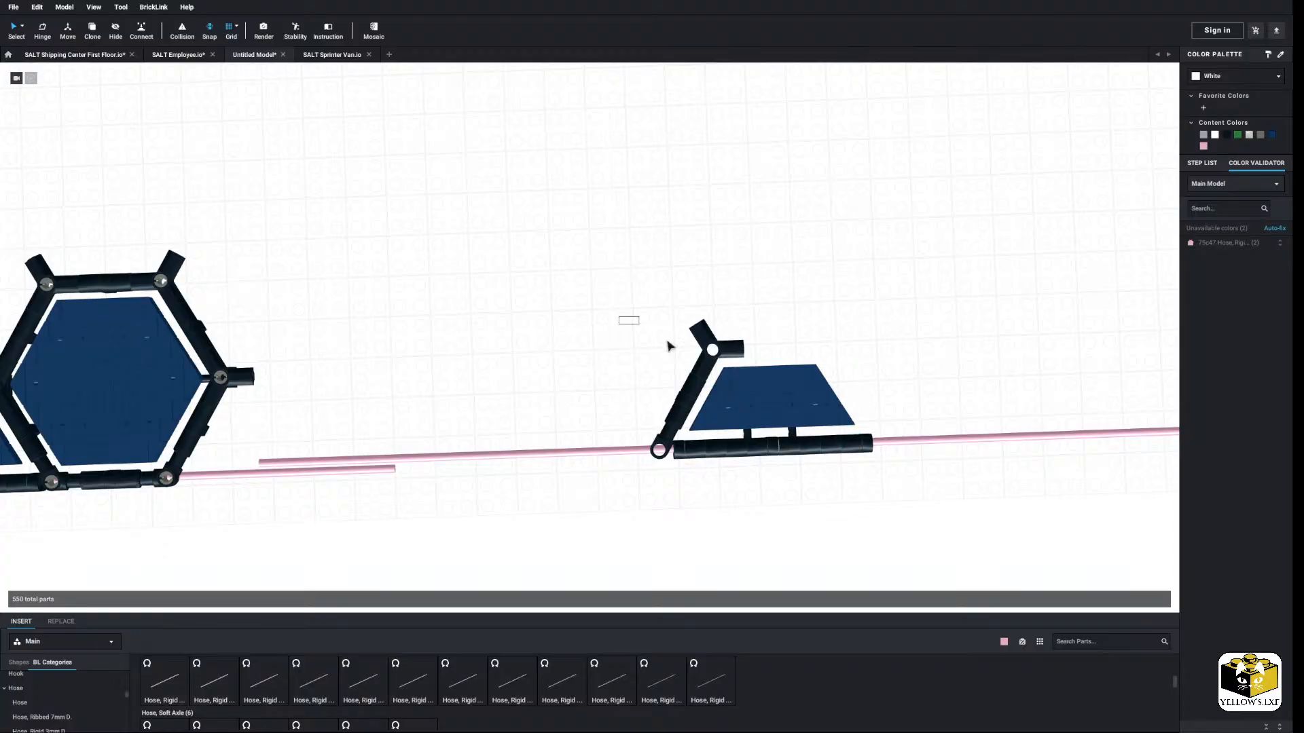
Step: Delete the remaining sloped beam with its connectors and the duplicate 47L hose, keeping only the trapezoid panel and its lower beam
drag(669, 347, 698, 379)
click(701, 367)
right_click(723, 353)
click(739, 394)
drag(644, 374, 691, 426)
right_click(703, 445)
click(698, 455)
right_click(667, 443)
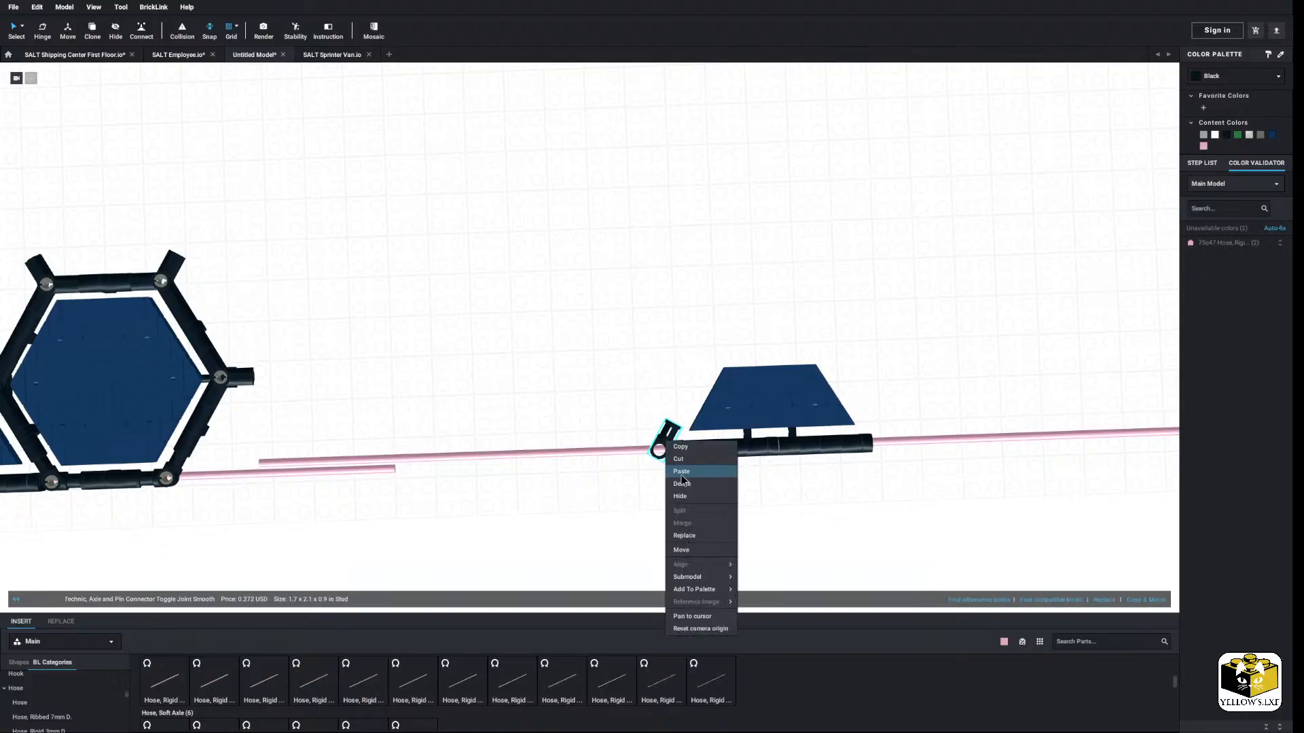
click(683, 484)
right_click(653, 456)
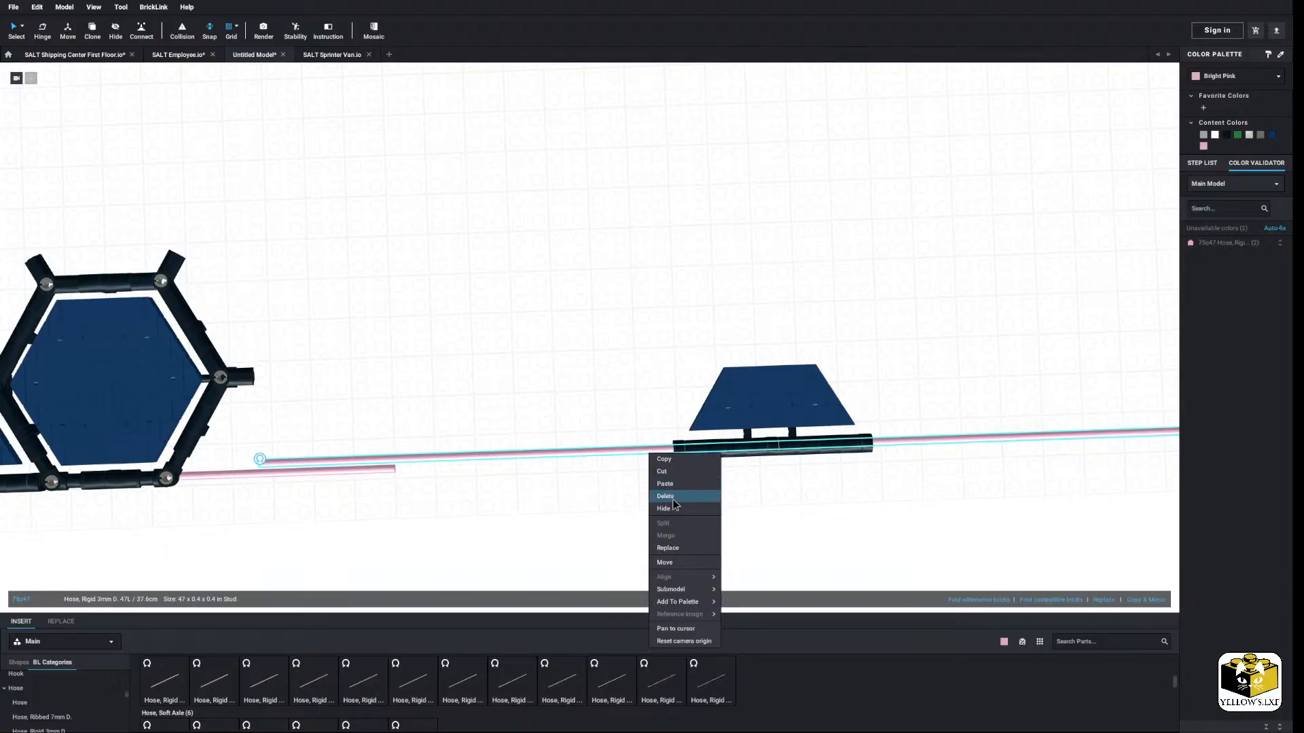
click(675, 494)
Step: Select the 17-part trapezoid panel and fit it onto the hose between the half-hexagon and the first hexagon
drag(978, 292, 524, 531)
drag(680, 443, 455, 441)
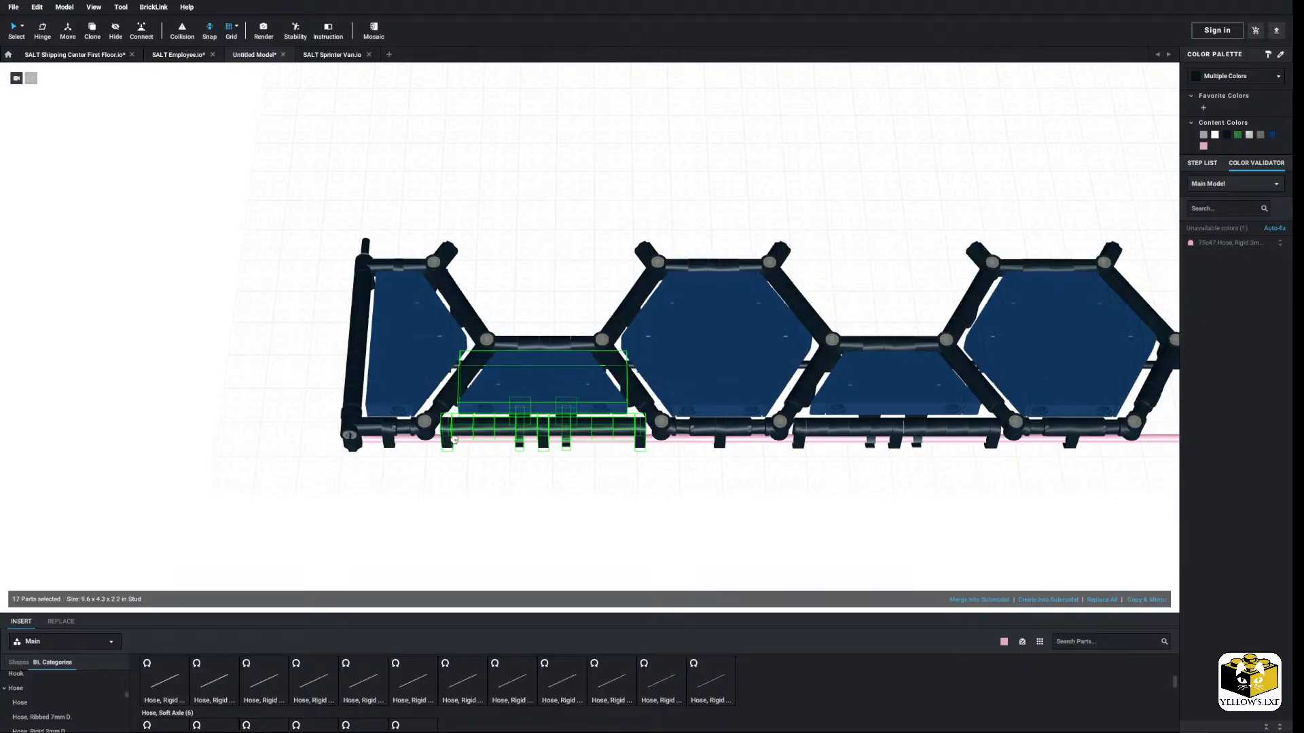
right_drag(452, 442, 455, 462)
scroll(600, 529, down, 5)
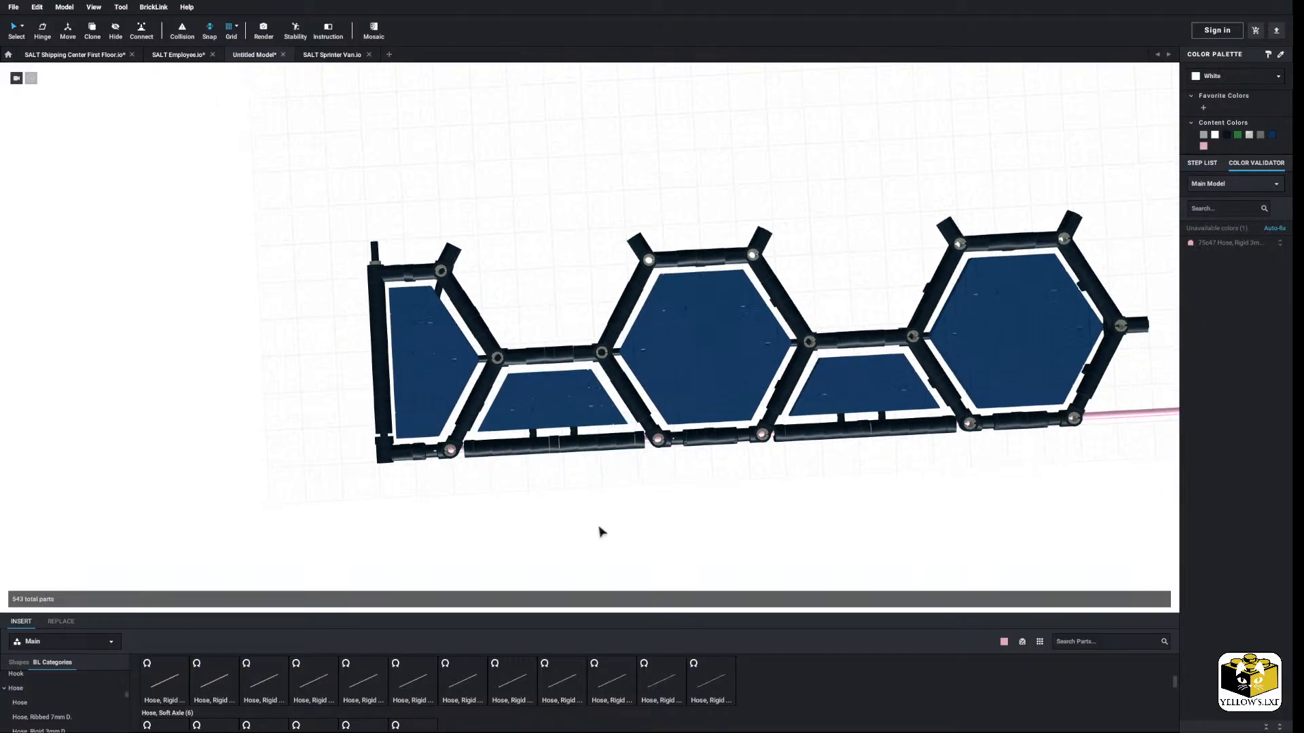
Step: Select the entire panel row with its hose, turn it upright and place it against the building's long outer wall
drag(824, 267, 392, 498)
right_drag(391, 498, 396, 461)
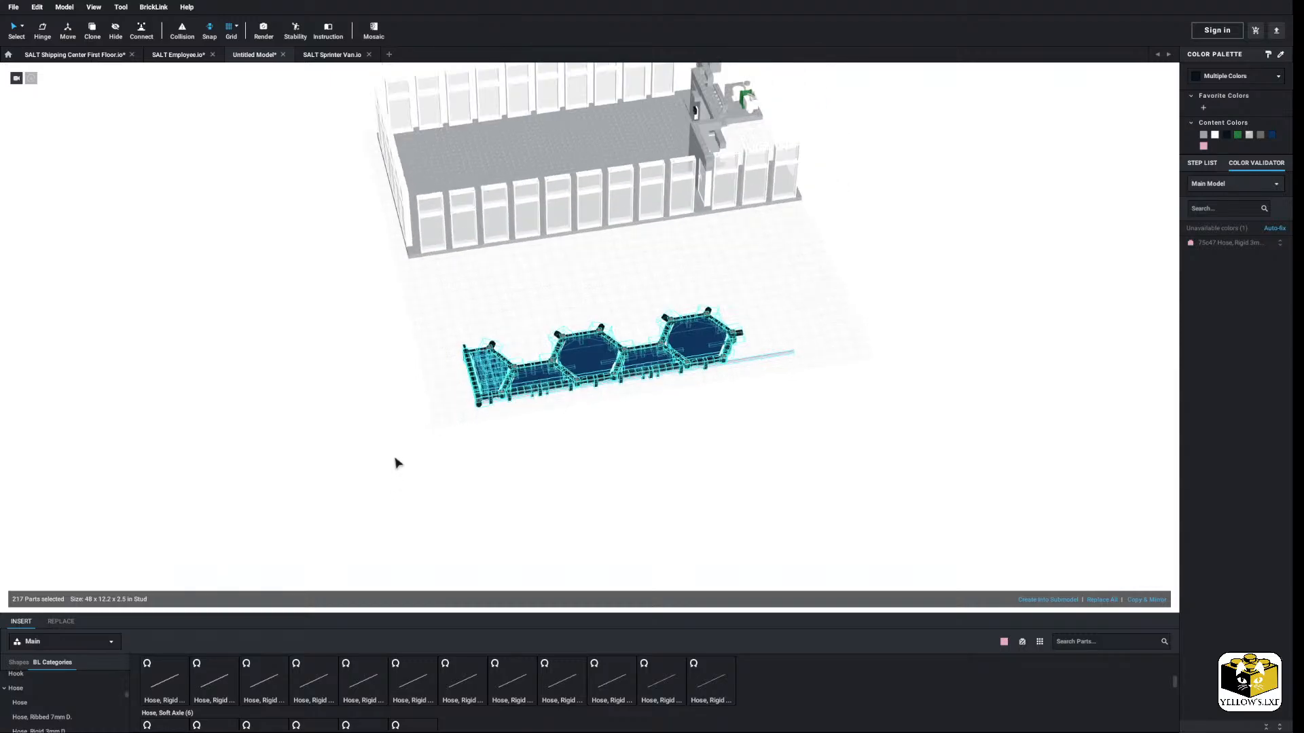
drag(489, 371, 460, 394)
right_drag(483, 427, 488, 410)
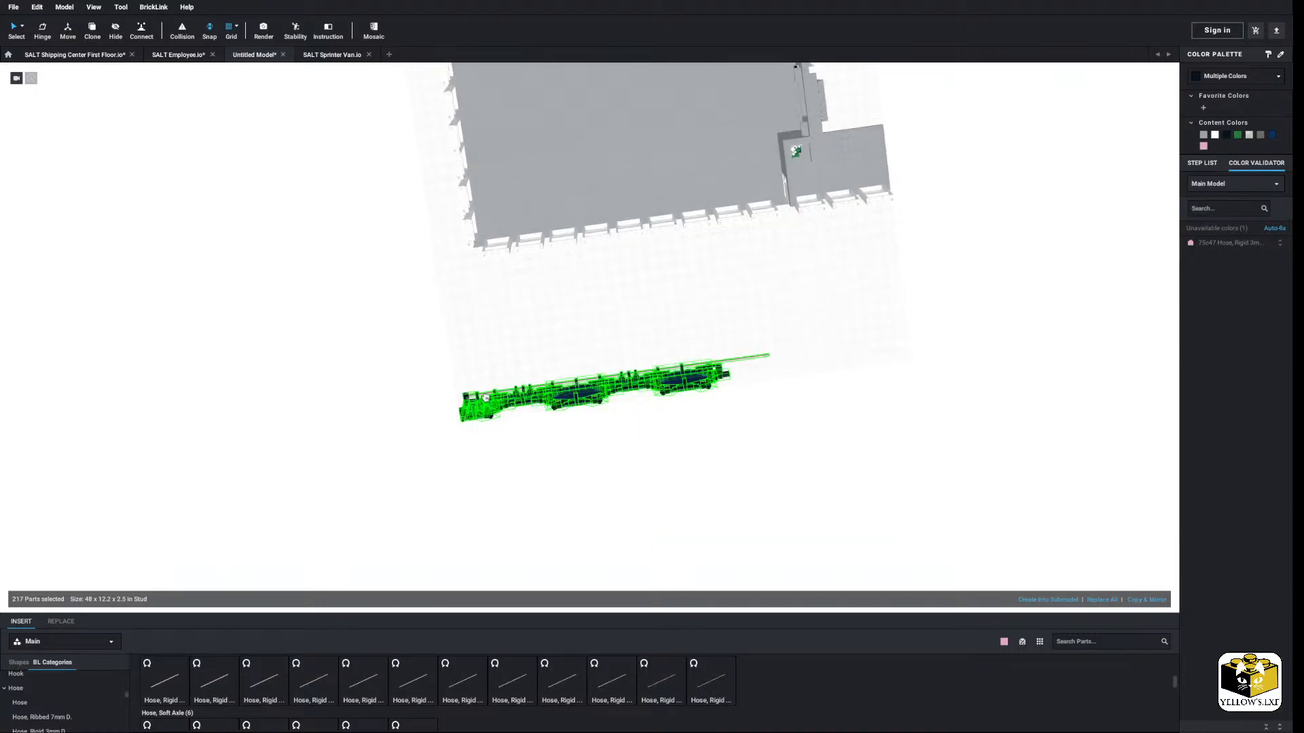
middle_drag(487, 409, 499, 425)
scroll(494, 418, up, 4)
drag(494, 417, 497, 385)
right_drag(515, 460, 543, 400)
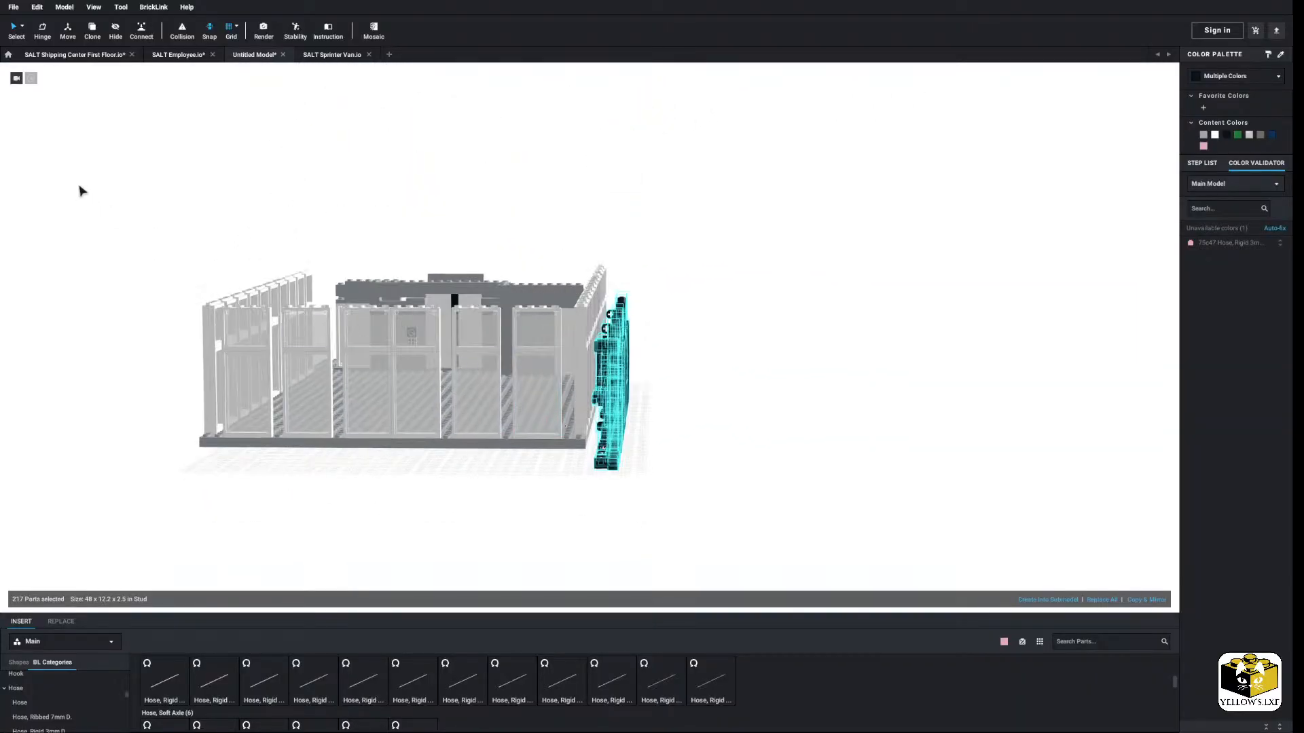
Step: Raise the selected panel row until its lower edge is level with the building's base
click(76, 34)
scroll(629, 374, up, 3)
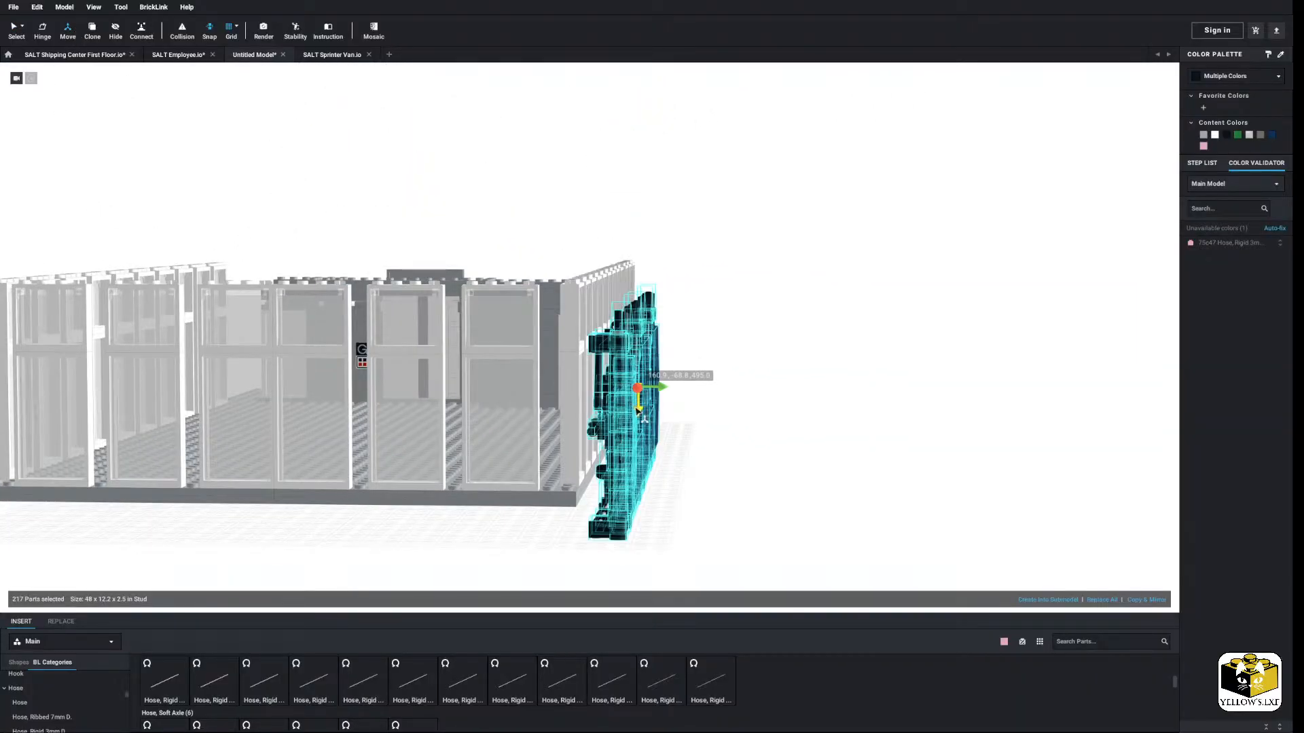
right_drag(639, 401, 639, 376)
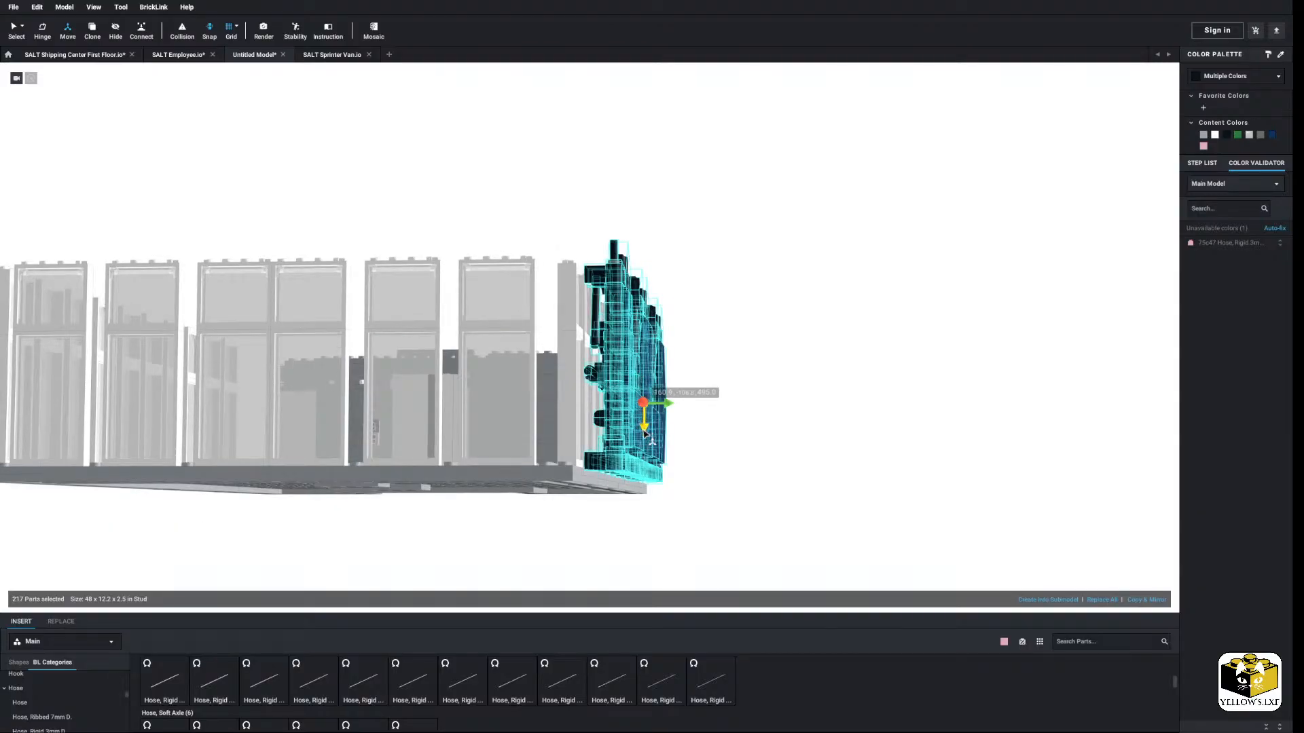
right_drag(643, 440, 646, 443)
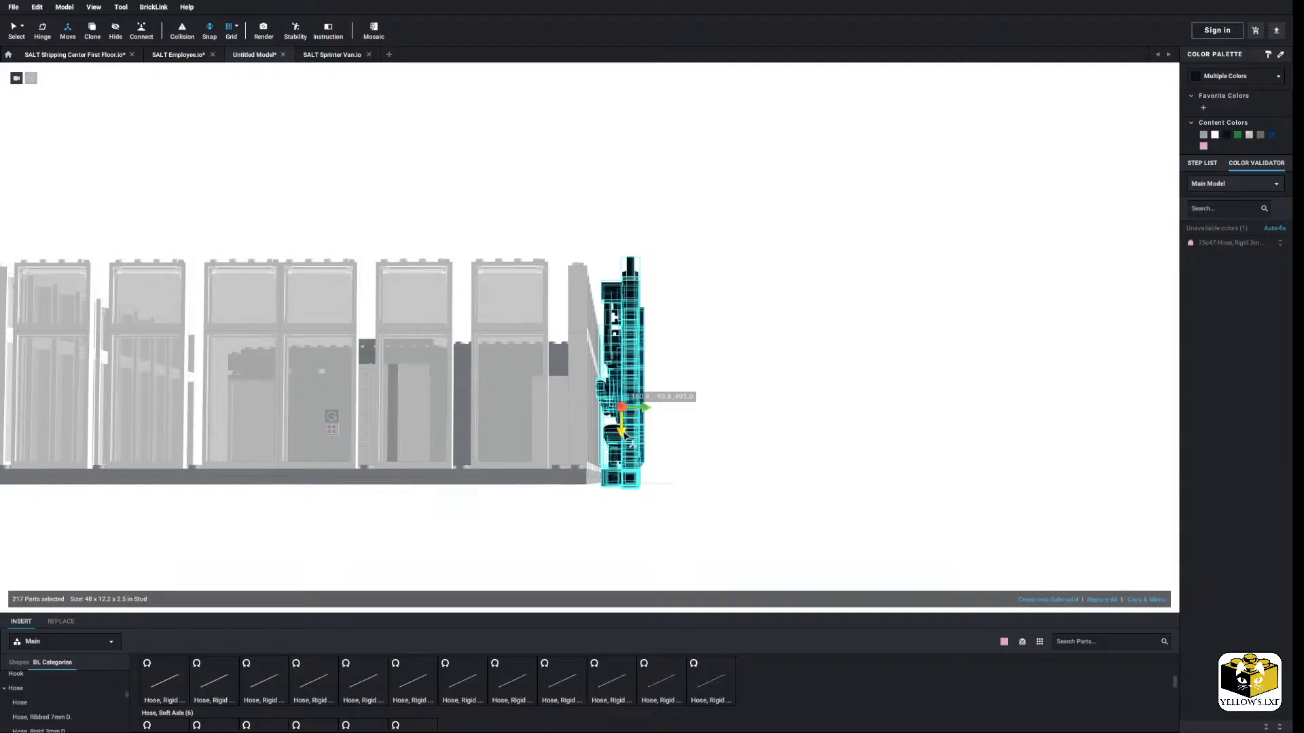
right_drag(710, 465, 632, 504)
scroll(649, 502, down, 5)
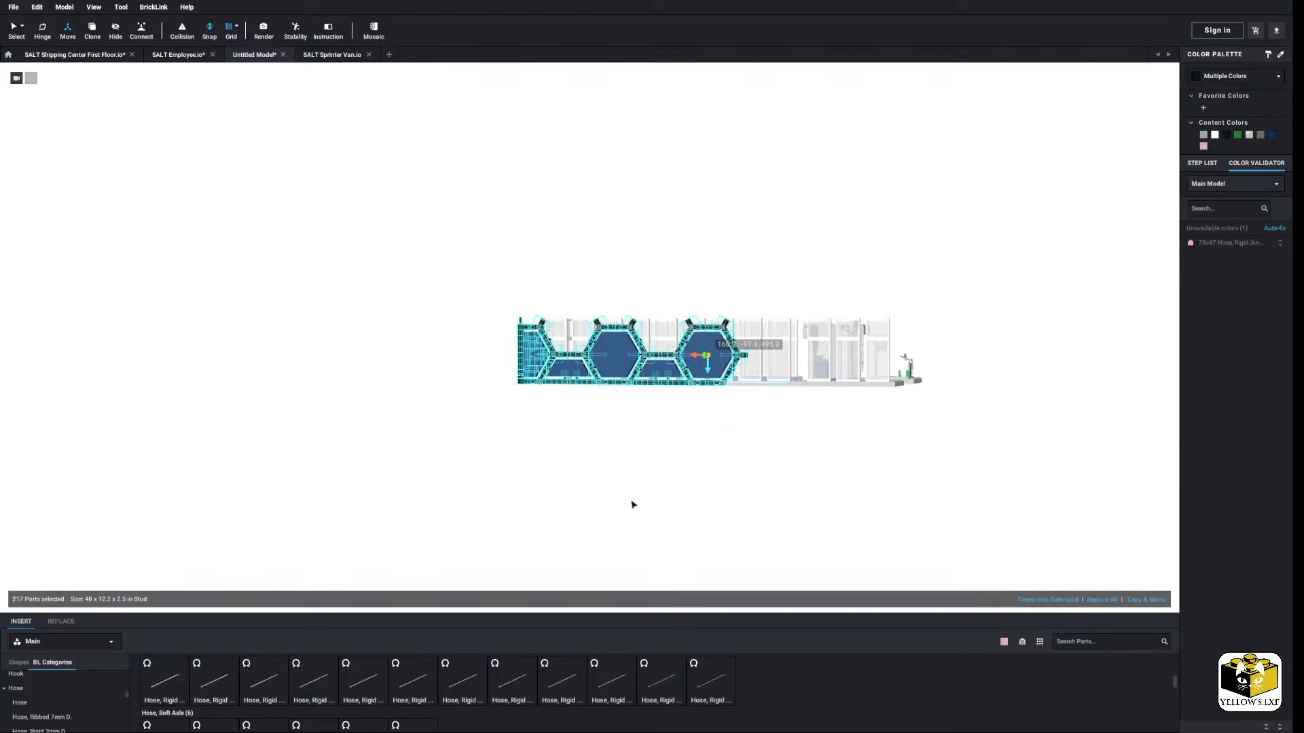
Step: Try to select the panel row from above and pull it away from the building's long wall
click(17, 30)
right_drag(274, 332, 337, 414)
click(308, 329)
scroll(338, 415, up, 3)
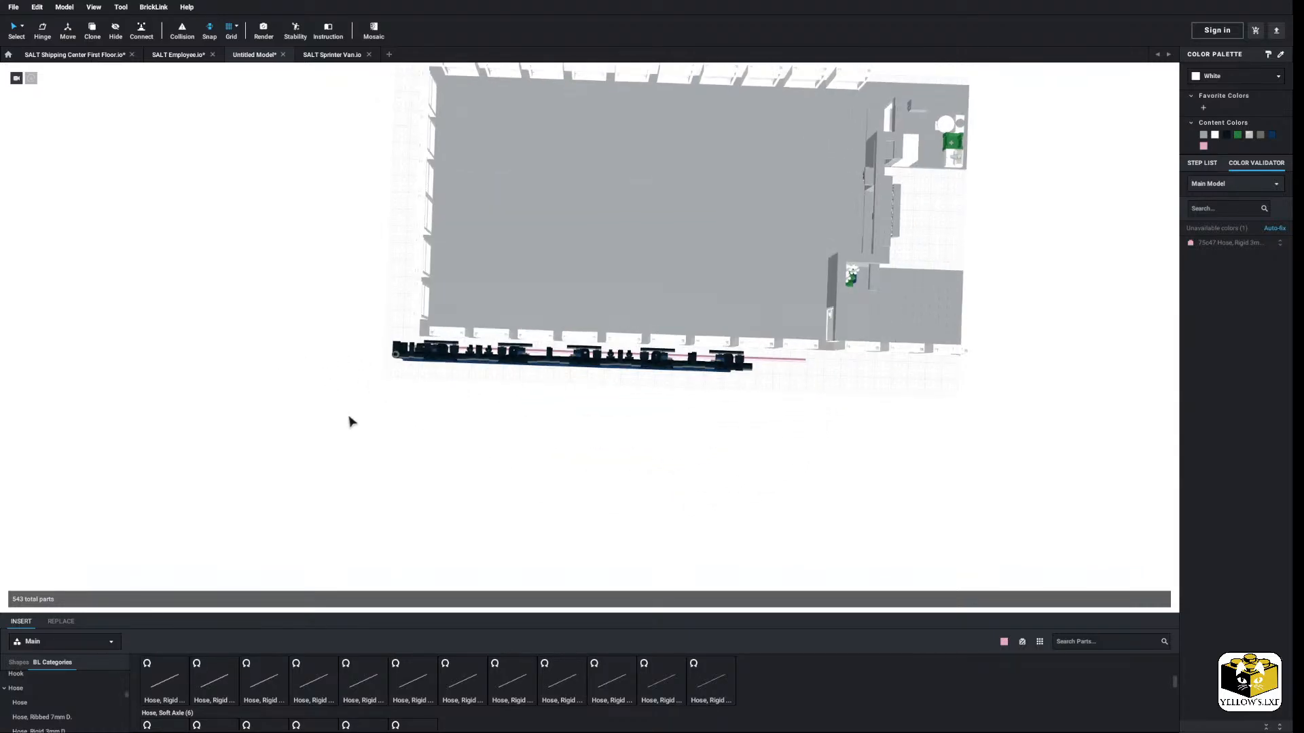
right_drag(375, 410, 378, 408)
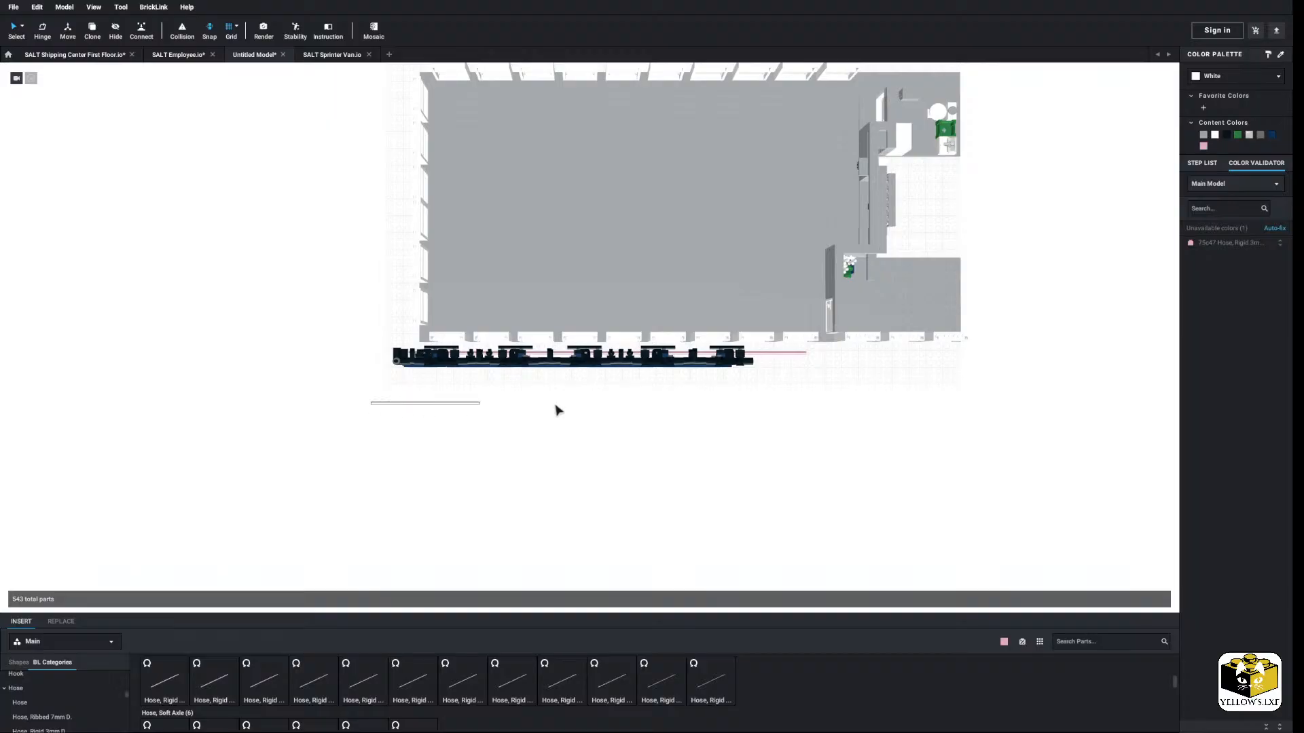
drag(558, 410, 796, 352)
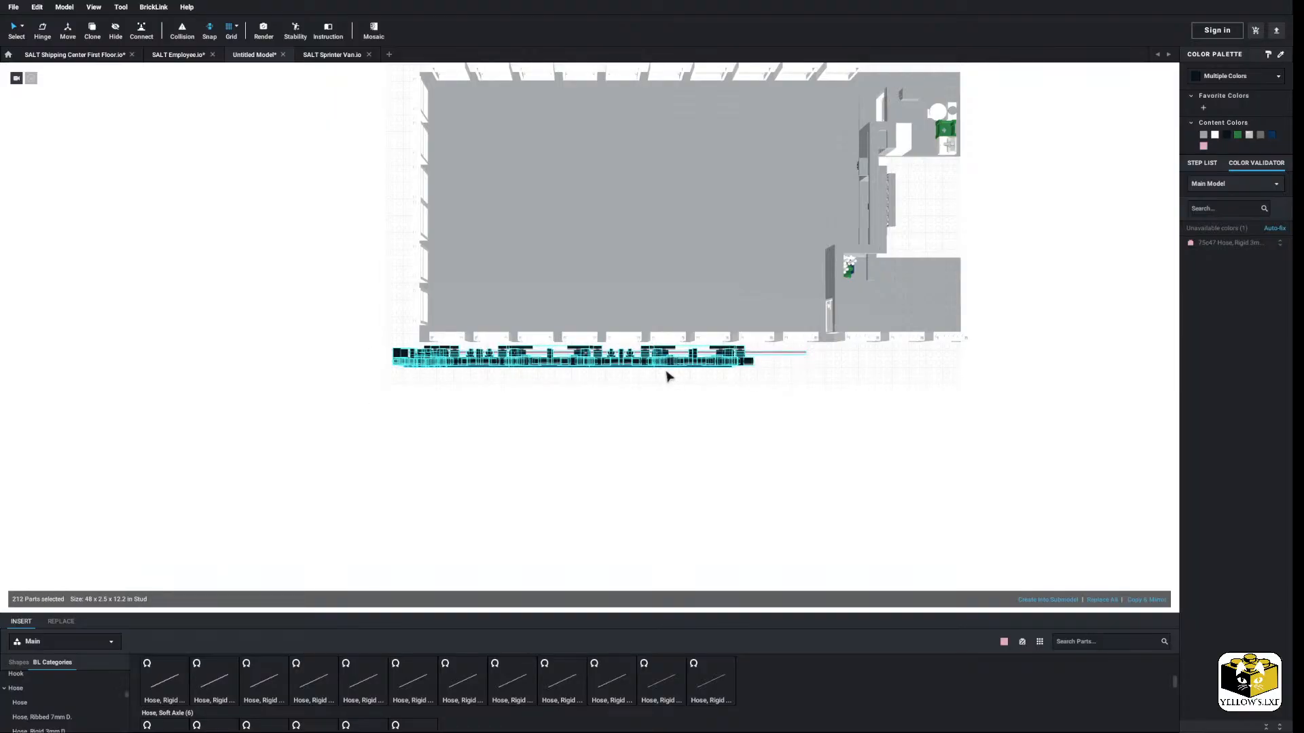
drag(672, 365, 685, 542)
click(615, 435)
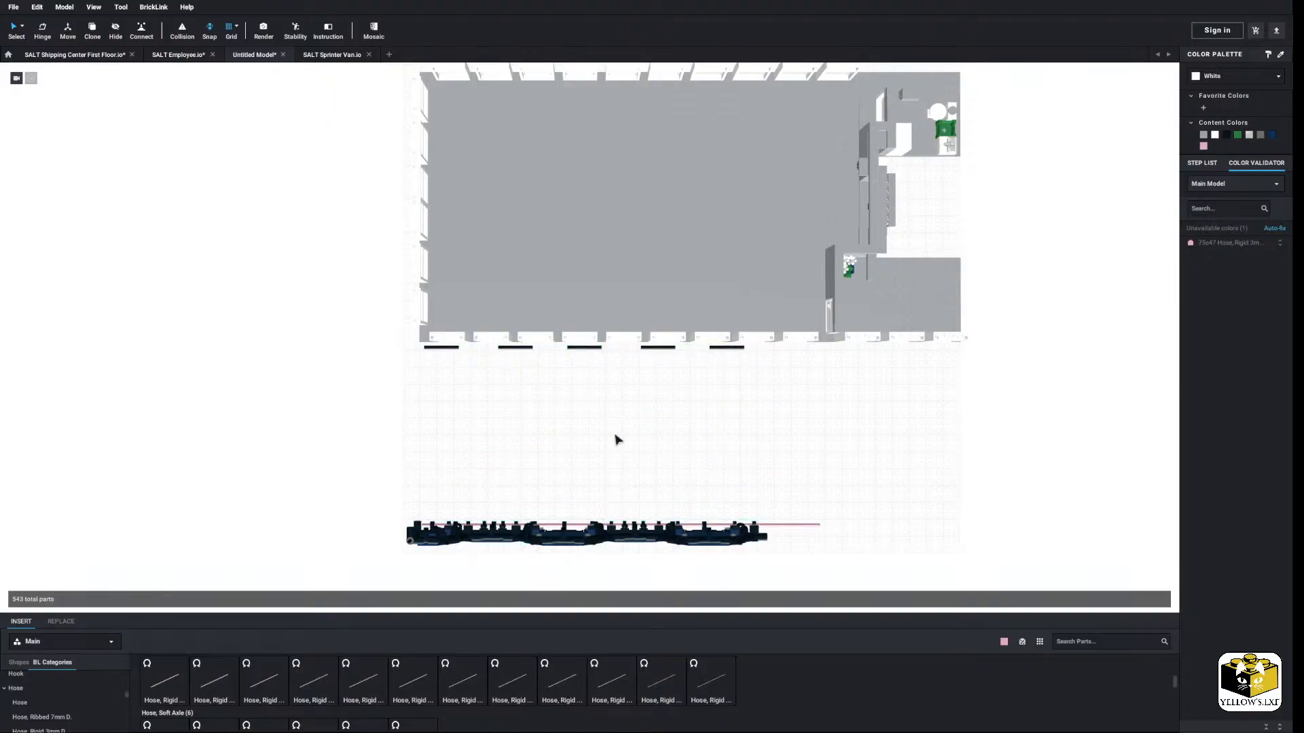
Step: Select the complete 217-part panel row, including its rear parts, and move it well clear of the building's wall
scroll(615, 435, up, 3)
right_drag(615, 435, 591, 437)
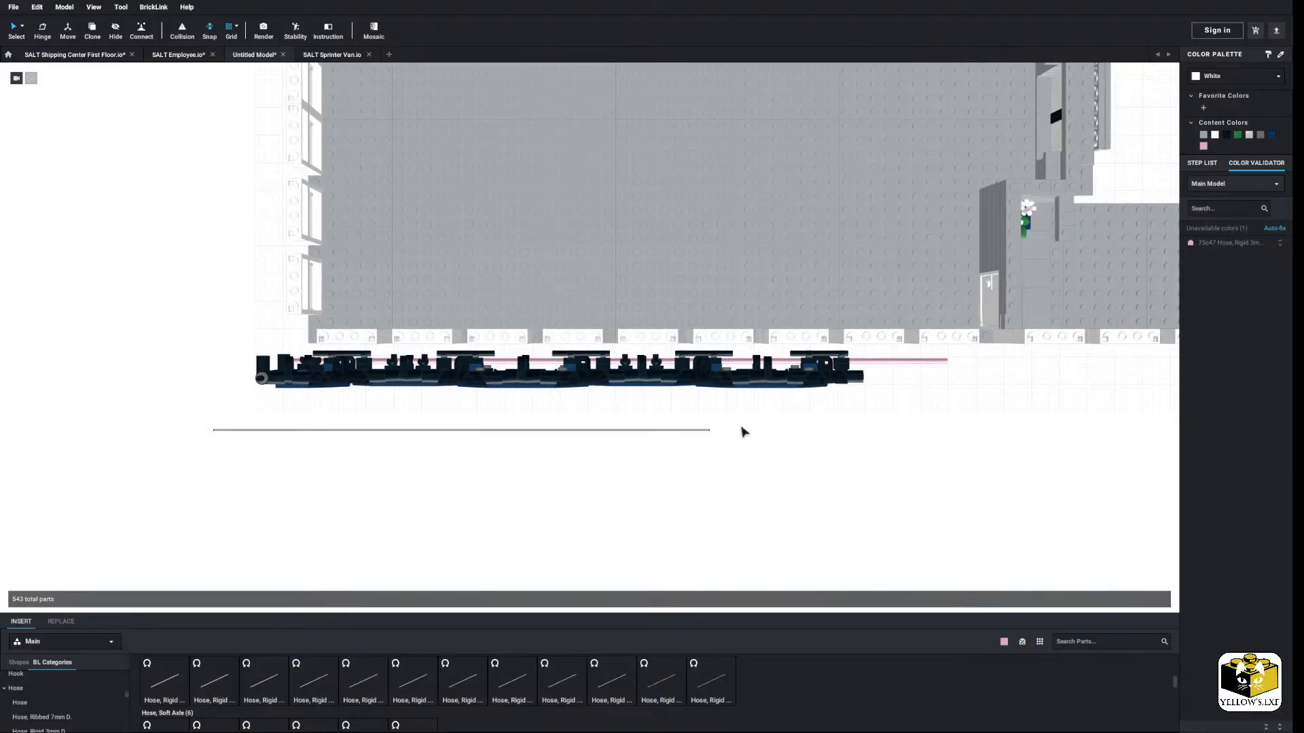
drag(743, 432, 784, 505)
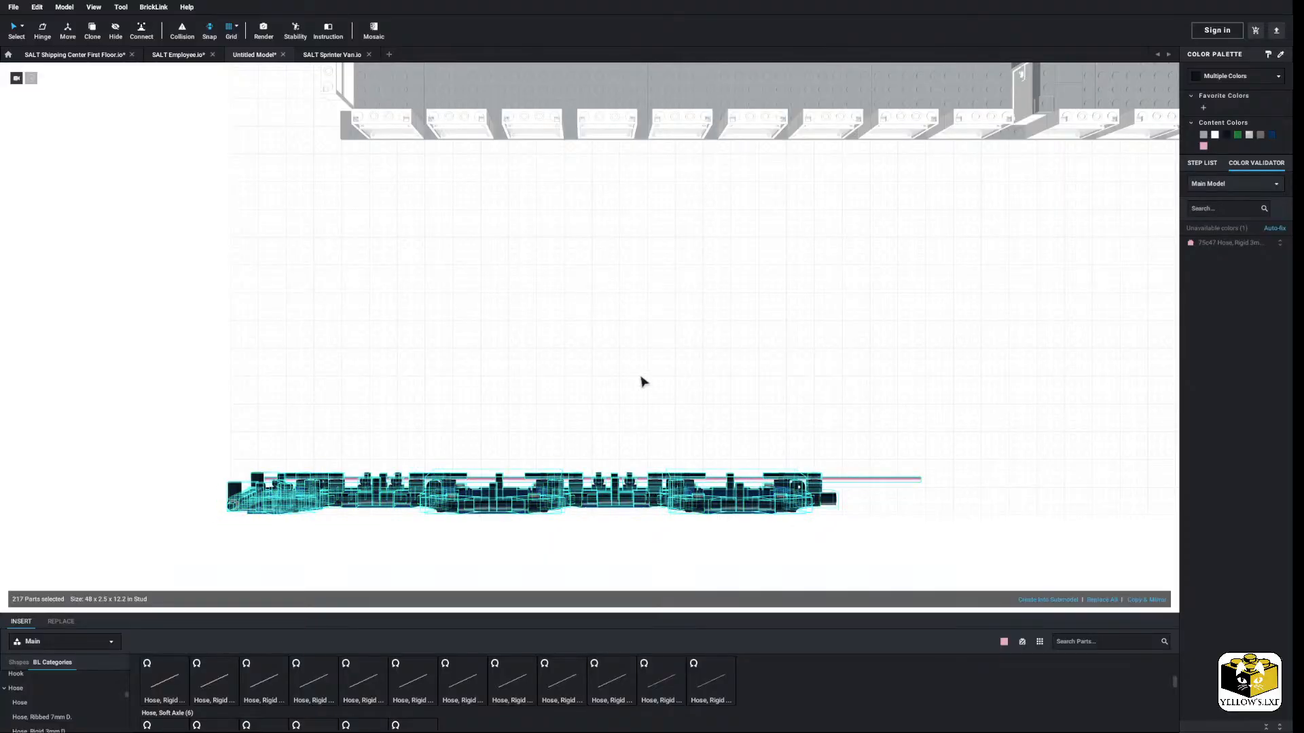
click(641, 378)
scroll(643, 382, up, 2)
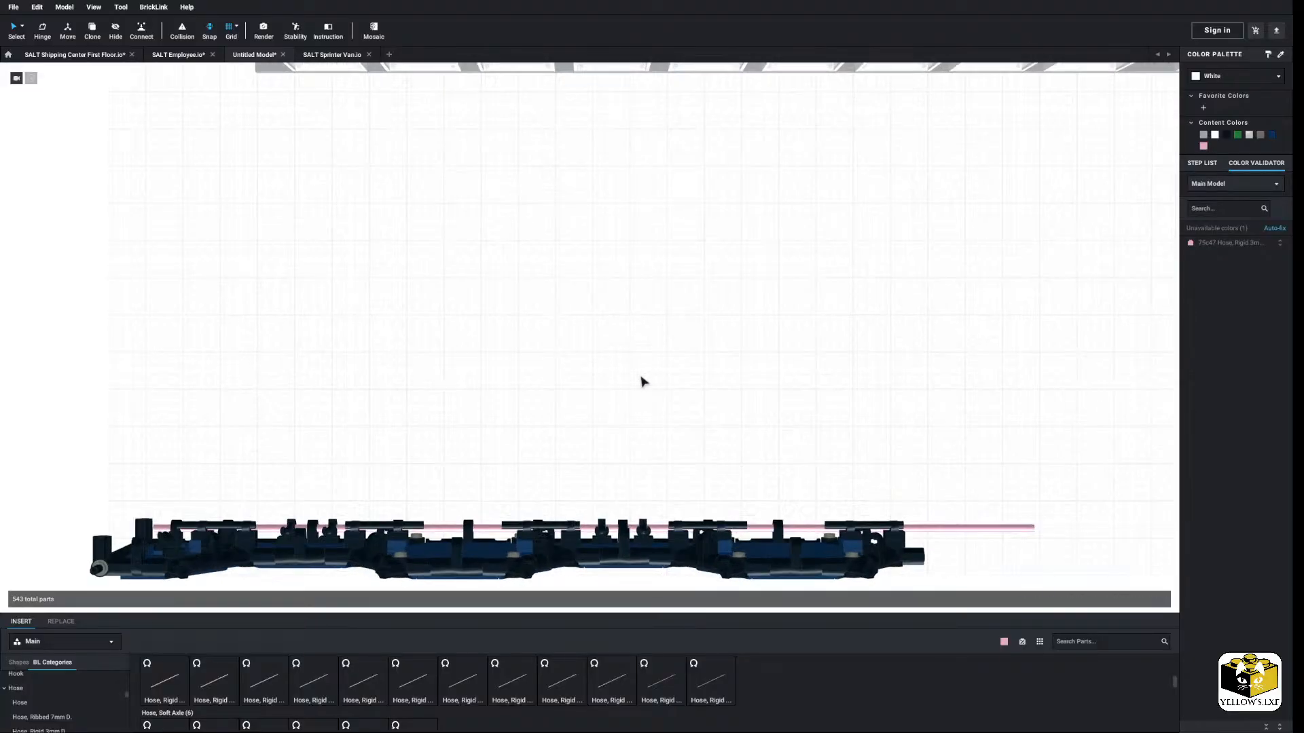
Step: Select the whole panel row with its hose and create a mirrored copy facing its open end
scroll(640, 396, down, 3)
right_drag(640, 396, 643, 369)
middle_drag(628, 445, 607, 385)
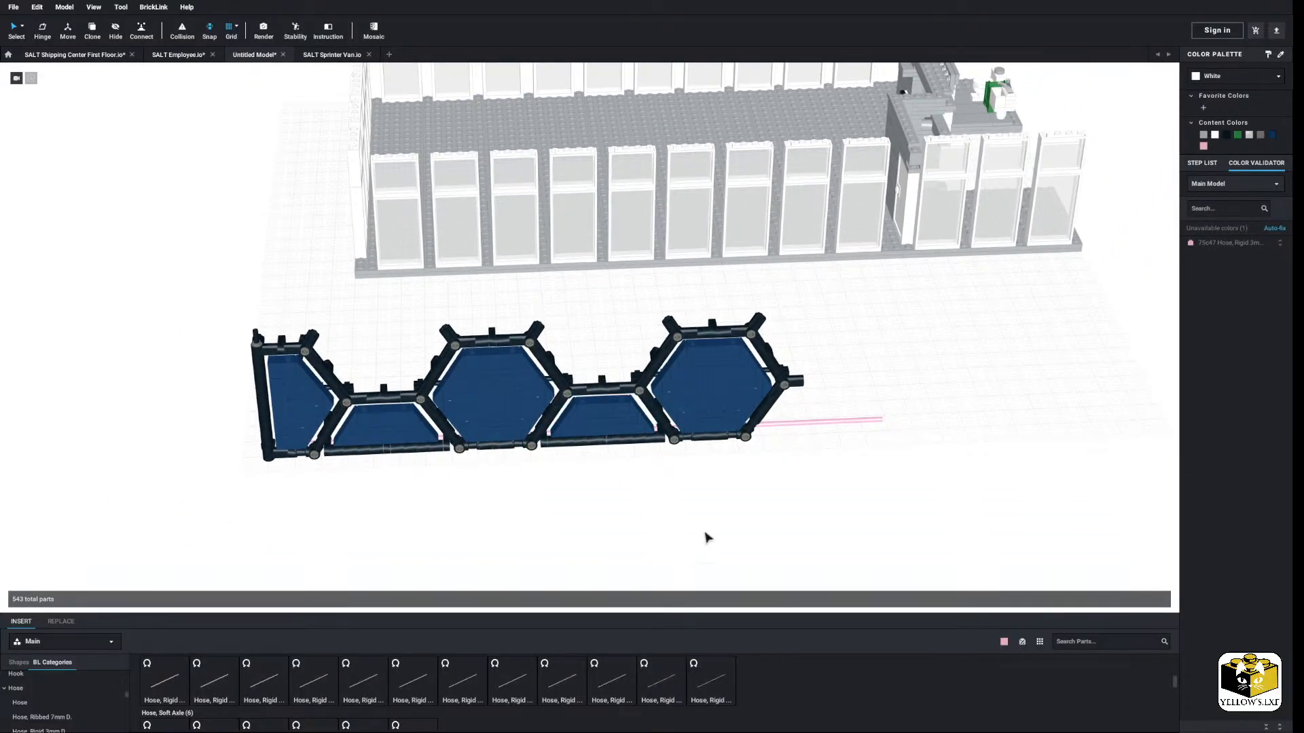
middle_drag(693, 512, 654, 524)
scroll(654, 517, down, 3)
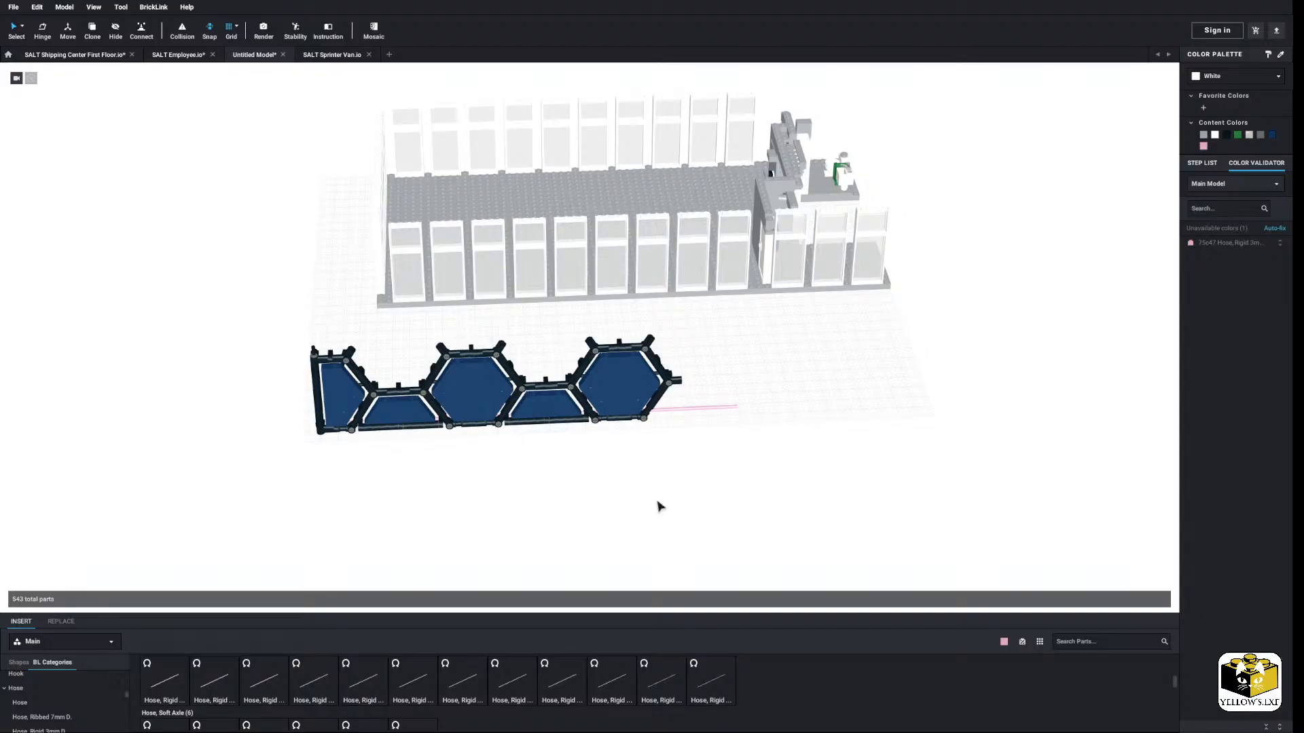
right_drag(659, 506, 655, 523)
drag(744, 348, 354, 462)
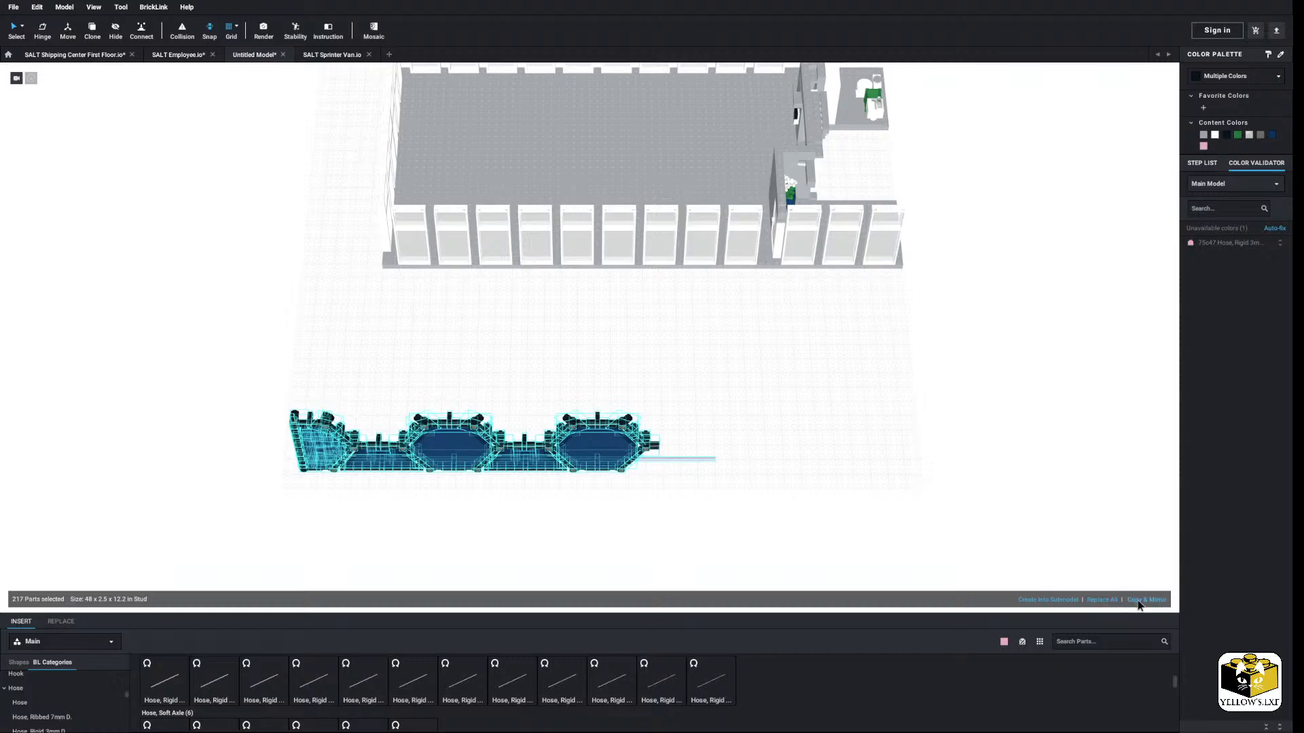
click(1140, 600)
click(756, 501)
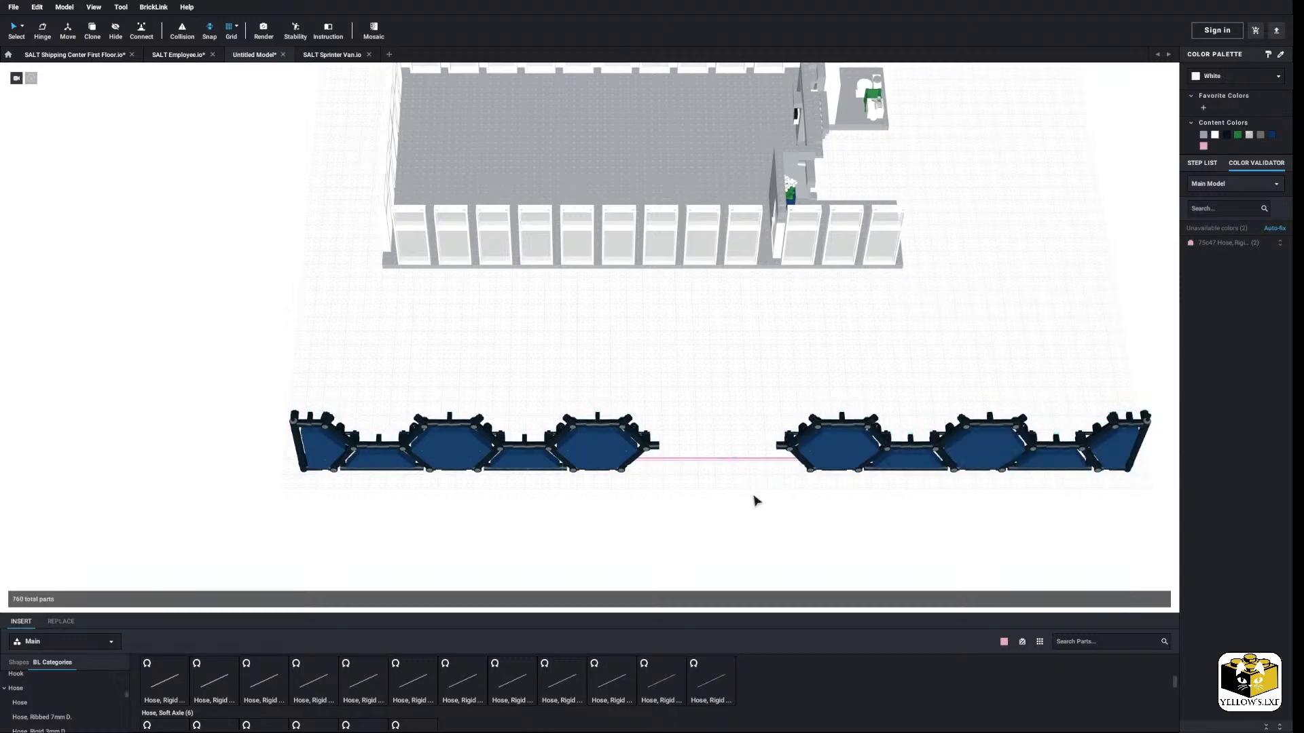
scroll(754, 500, down, 3)
drag(1022, 367, 732, 490)
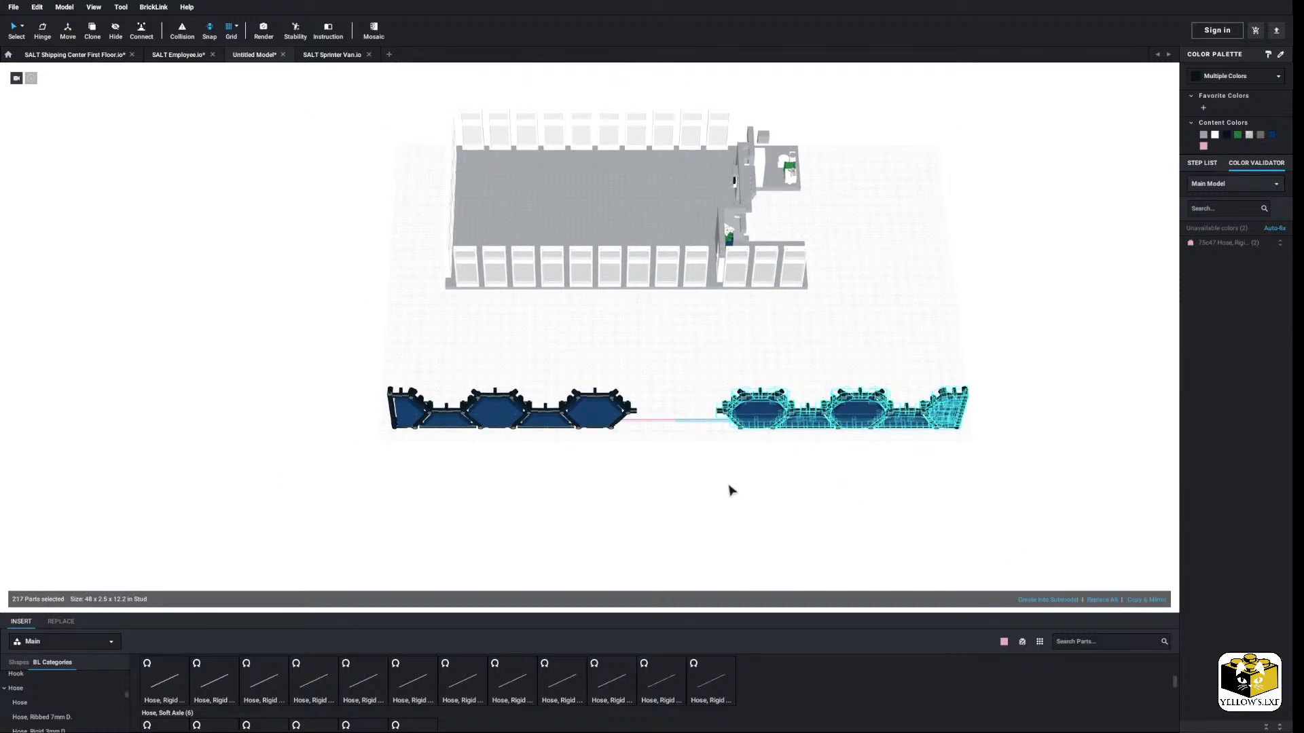
scroll(748, 437, up, 3)
click(743, 439)
Step: Copy the four-part connector beam from the last hexagon's top edge and attach the duplicate to the original row's open end
middle_drag(743, 439, 691, 399)
scroll(686, 402, up, 2)
middle_drag(541, 418, 591, 410)
scroll(479, 362, up, 2)
ctrl+click(466, 362)
right_drag(464, 362, 452, 366)
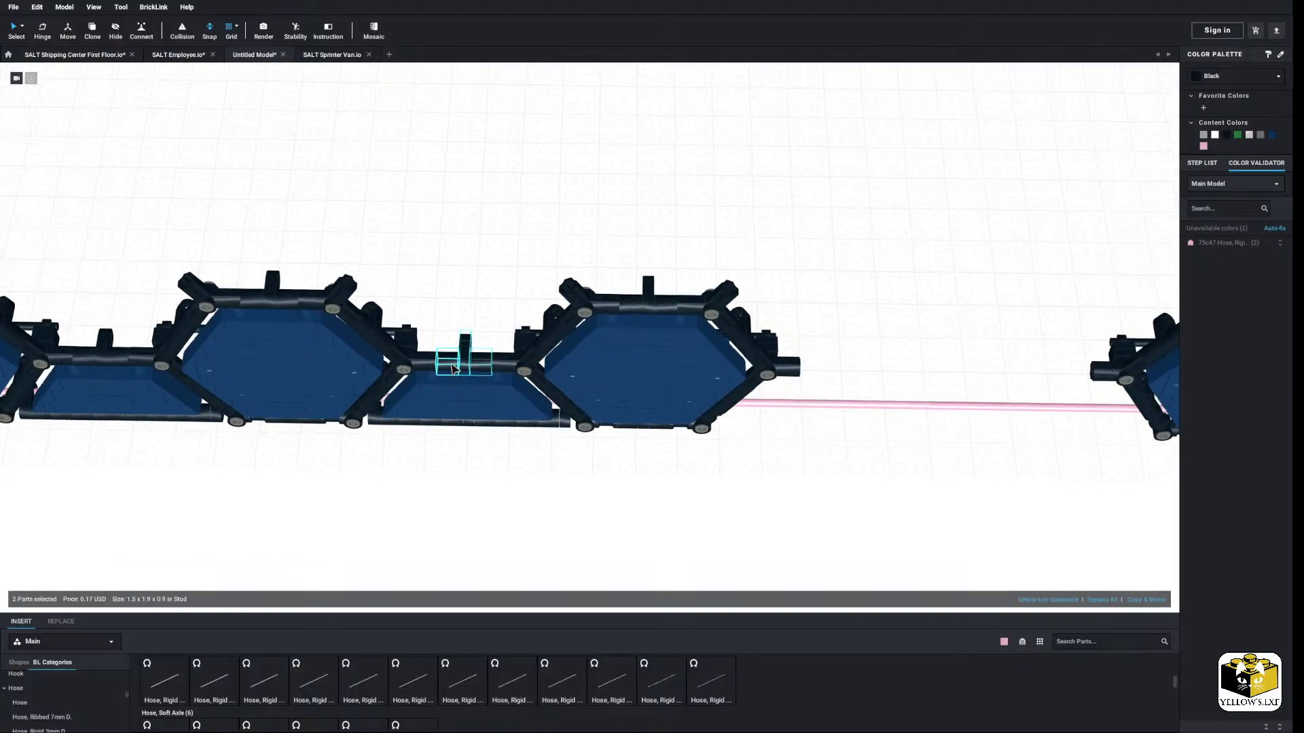
right_drag(588, 243, 646, 209)
click(648, 211)
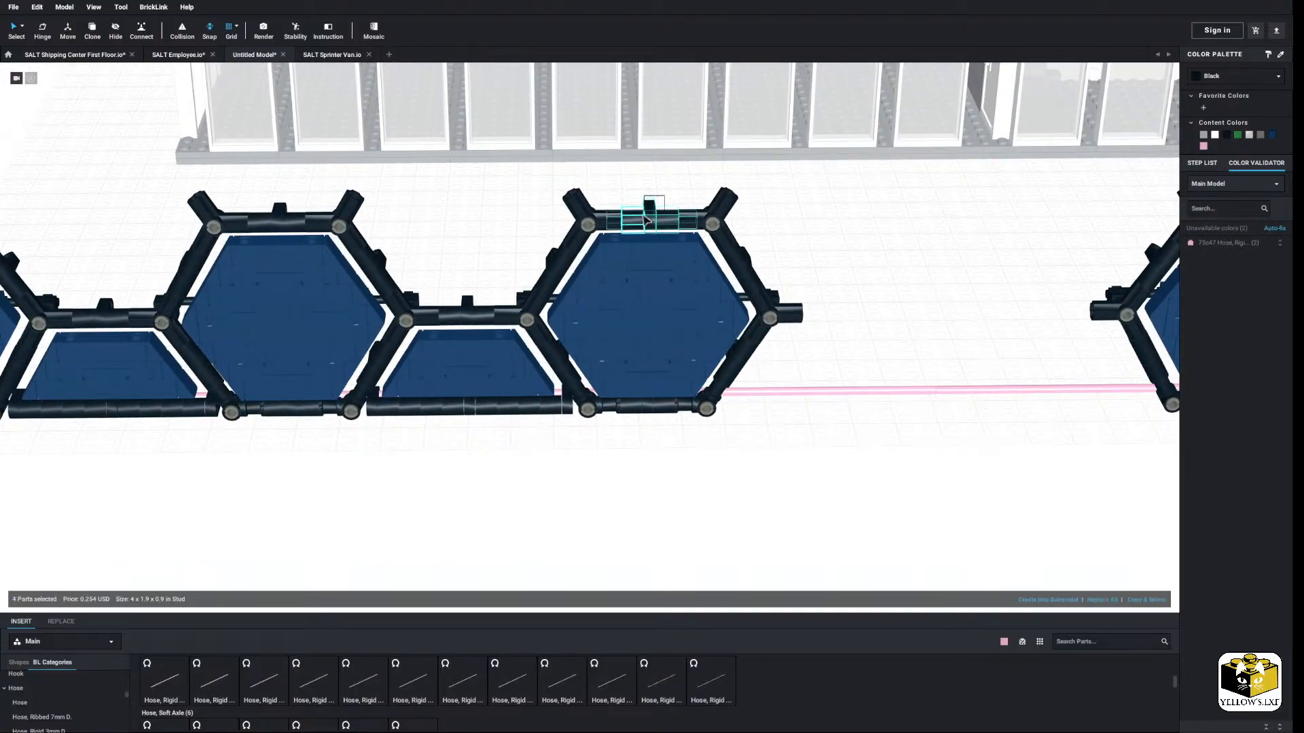
right_click(917, 273)
click(937, 307)
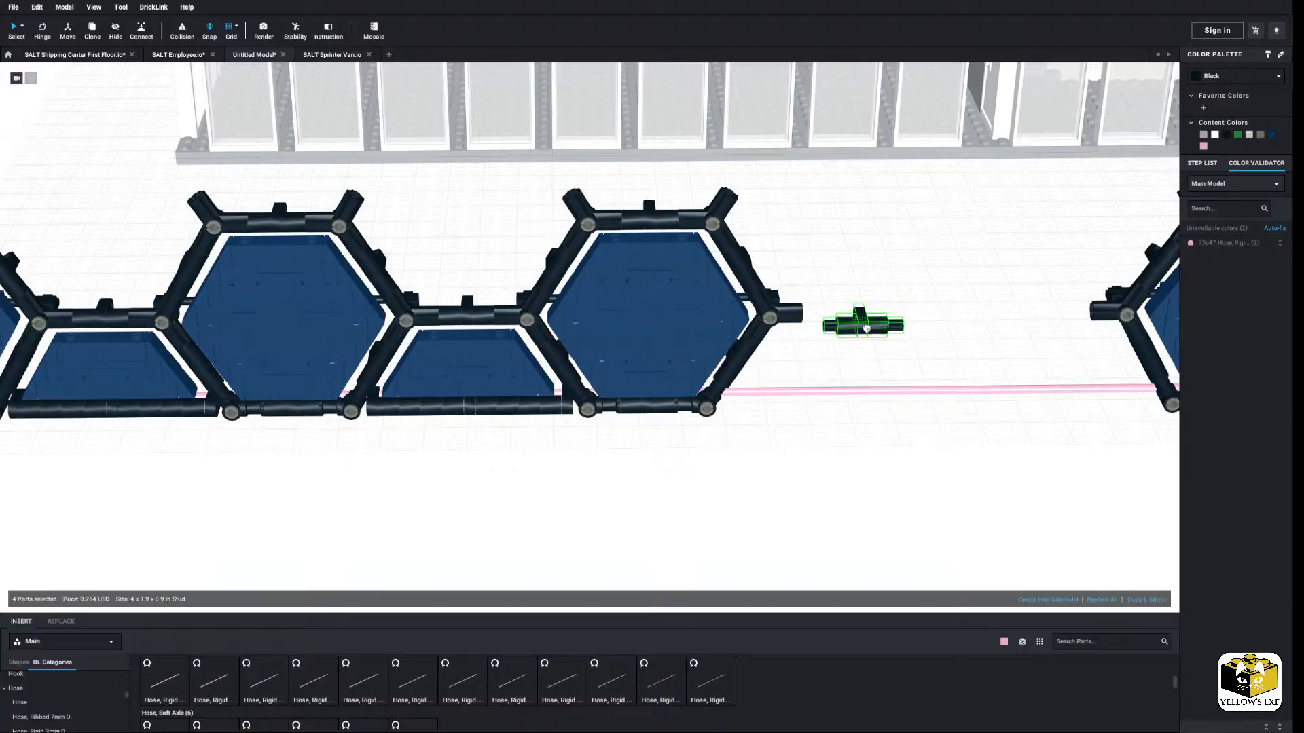
scroll(777, 353, up, 3)
scroll(835, 367, up, 3)
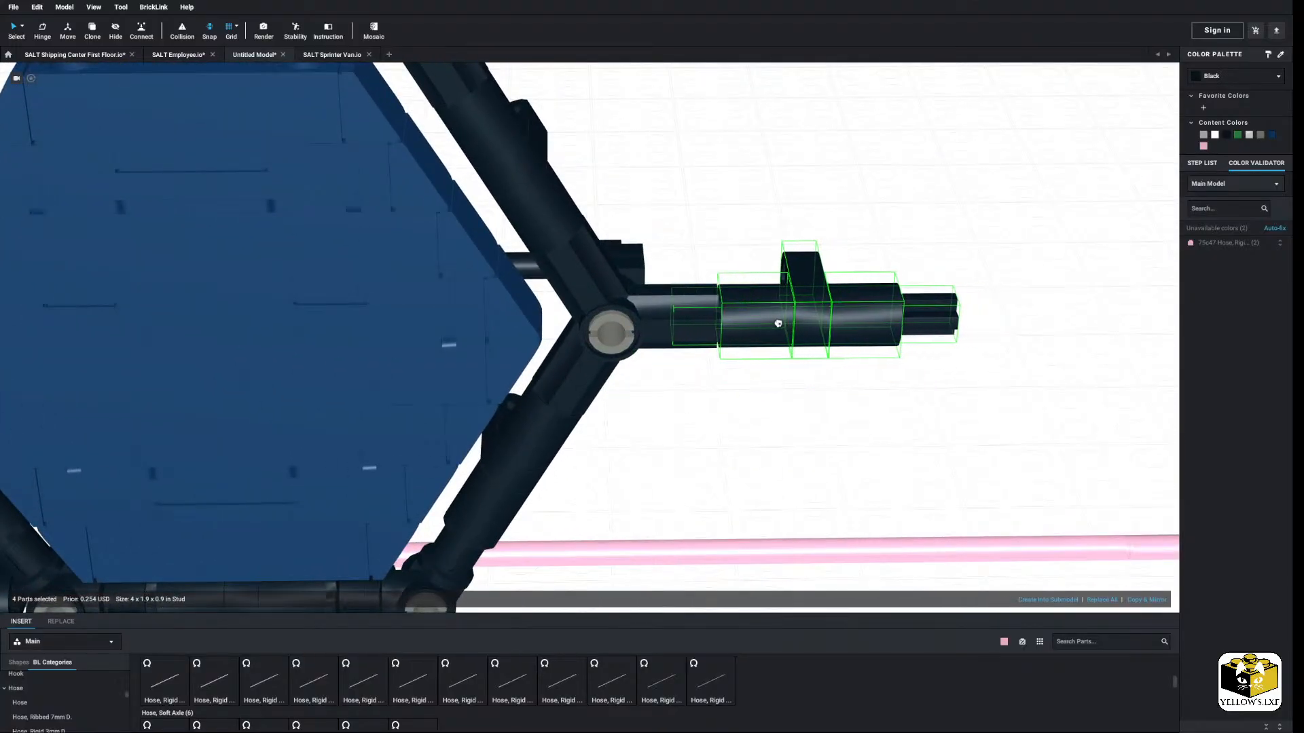
click(776, 339)
click(777, 394)
Step: Select the mirrored 217-part row and join its open connector to the new beam on the original row
scroll(777, 396, down, 10)
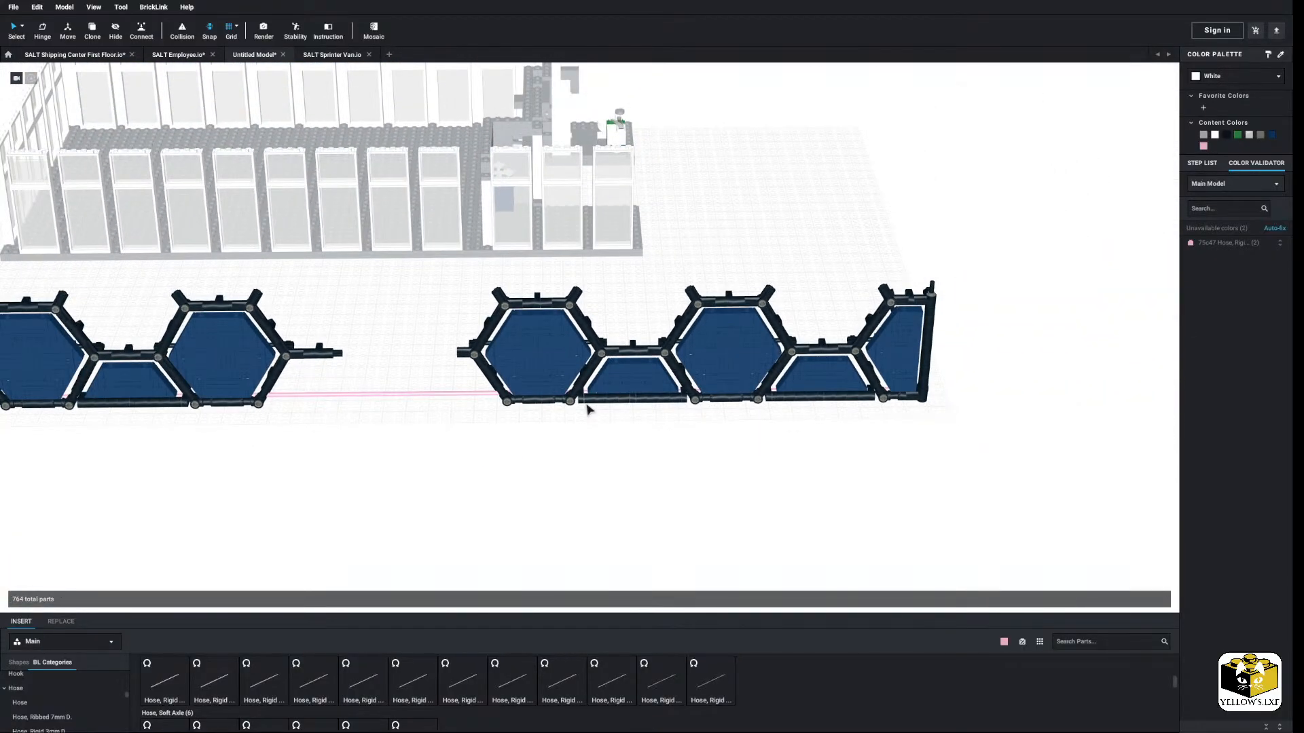
drag(837, 331, 506, 472)
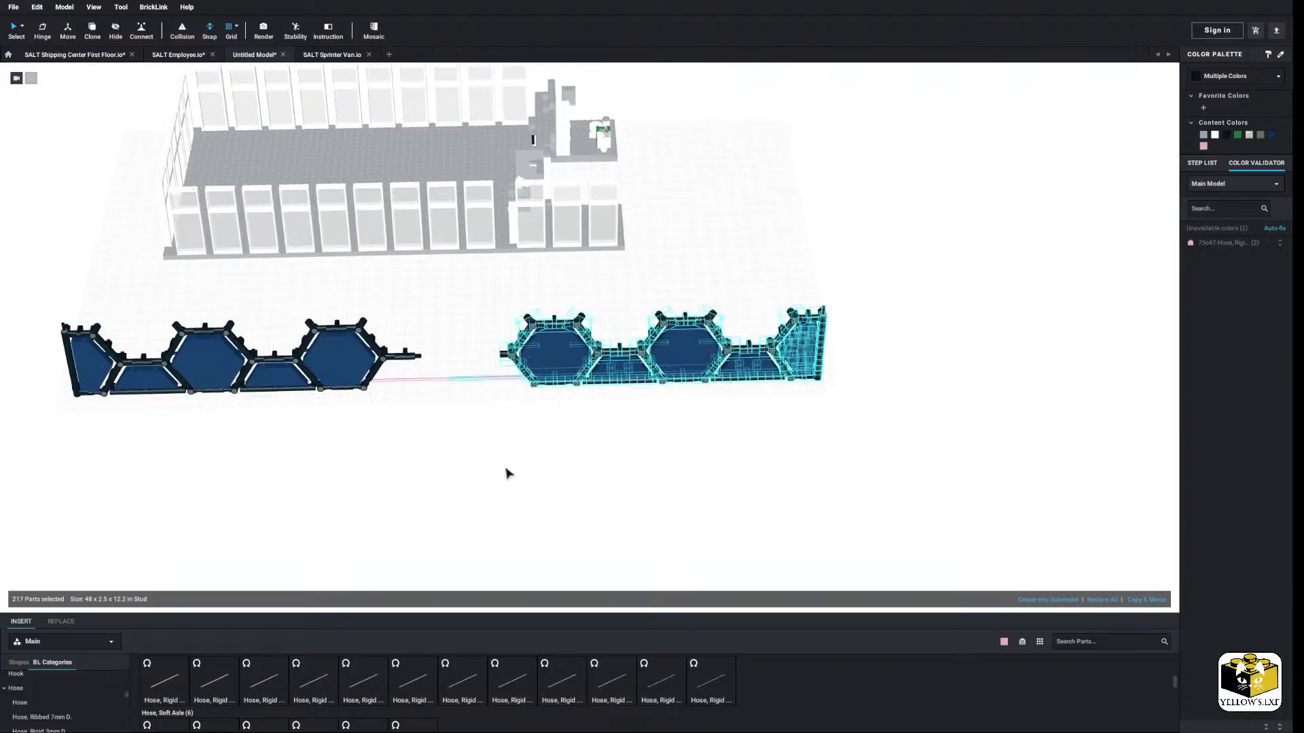
scroll(506, 471, up, 5)
scroll(610, 474, up, 3)
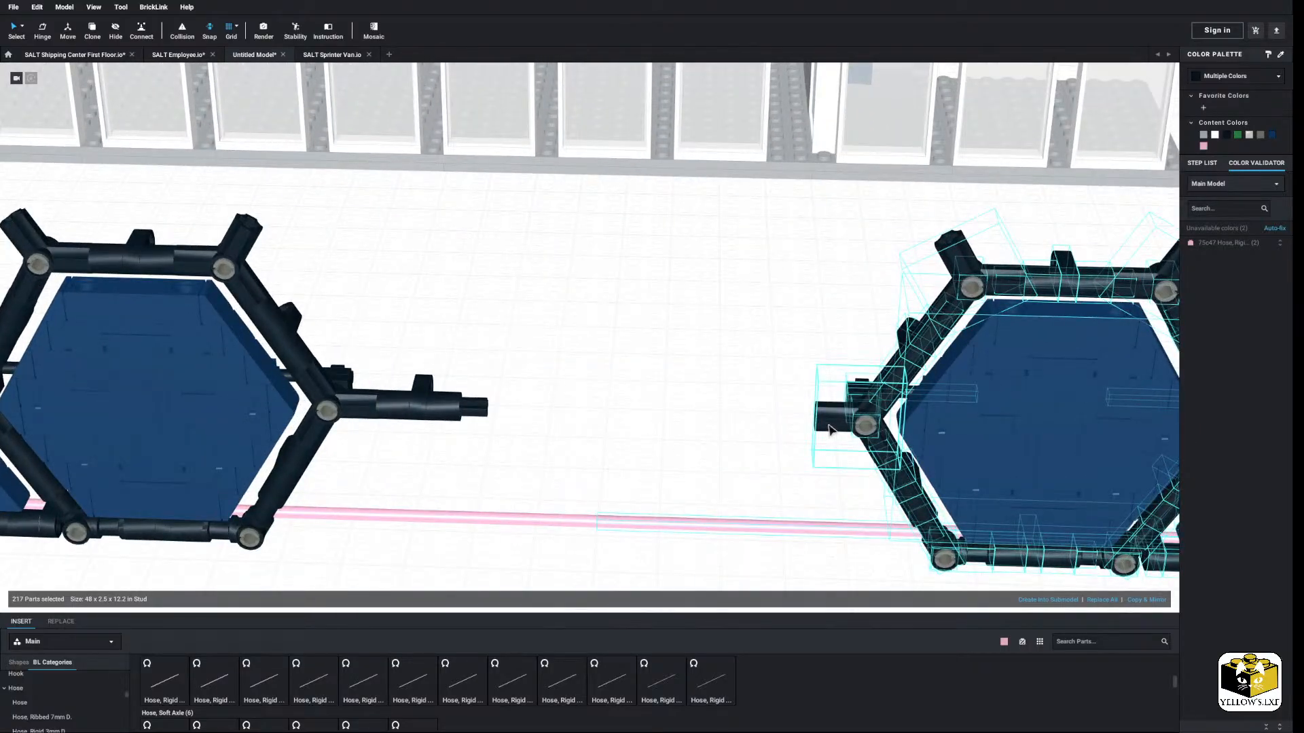
drag(830, 429, 457, 436)
scroll(514, 513, down, 4)
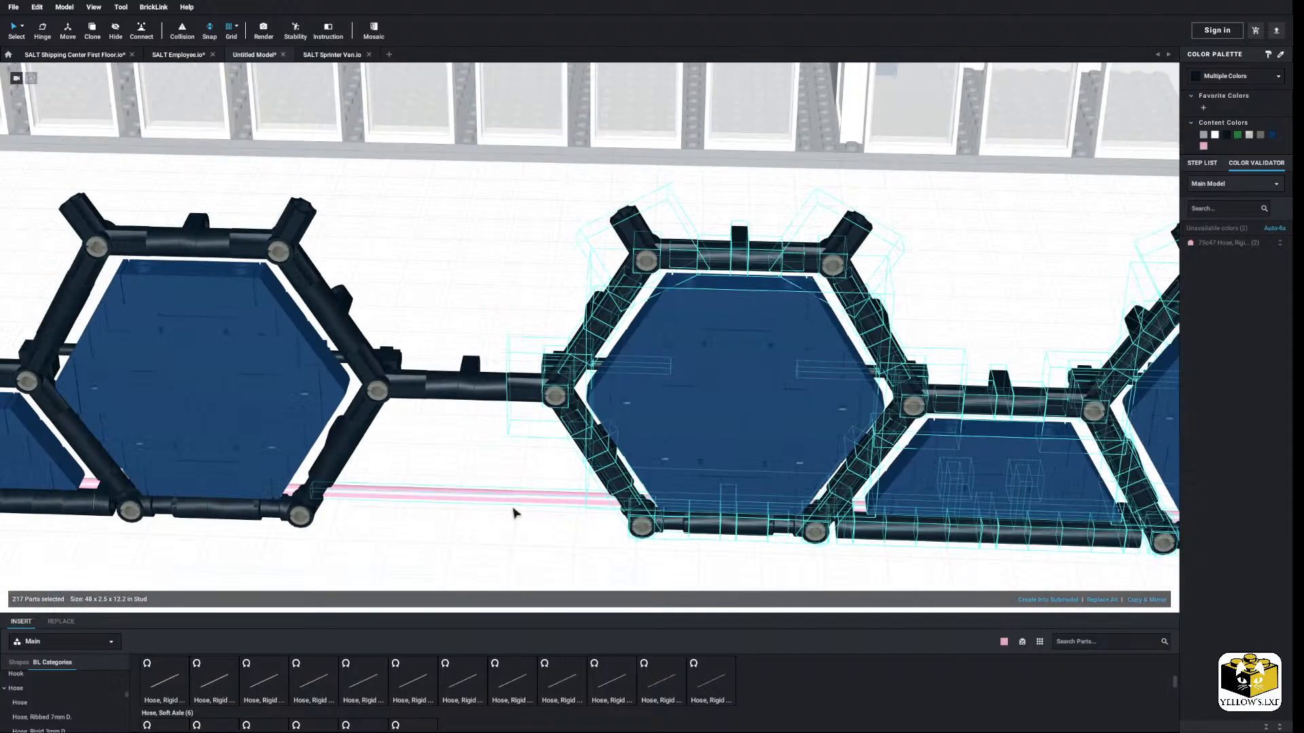
scroll(516, 511, down, 5)
click(522, 502)
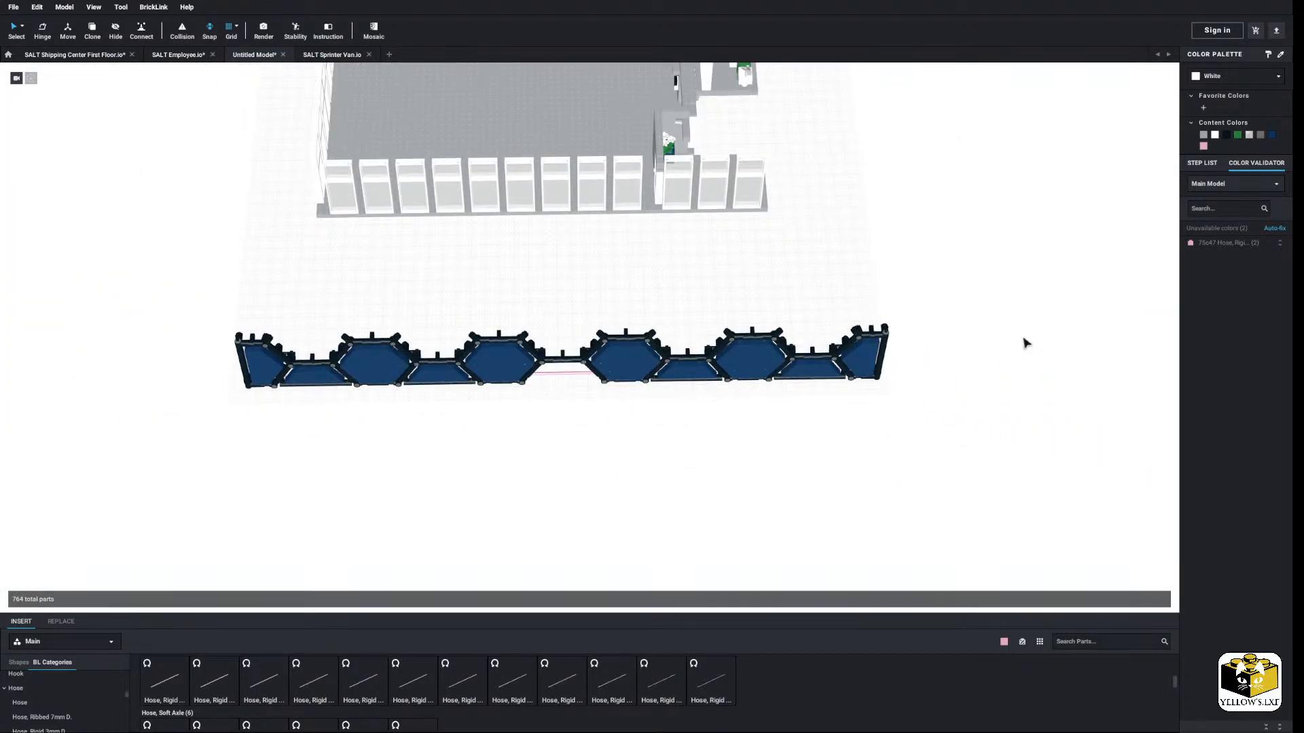
Step: Hold the joined panel row in front of the building's long wall to compare their lengths, and move it clear again
drag(1004, 285, 115, 513)
drag(360, 374, 405, 238)
right_drag(402, 253, 405, 237)
drag(405, 237, 402, 181)
right_drag(455, 338, 455, 311)
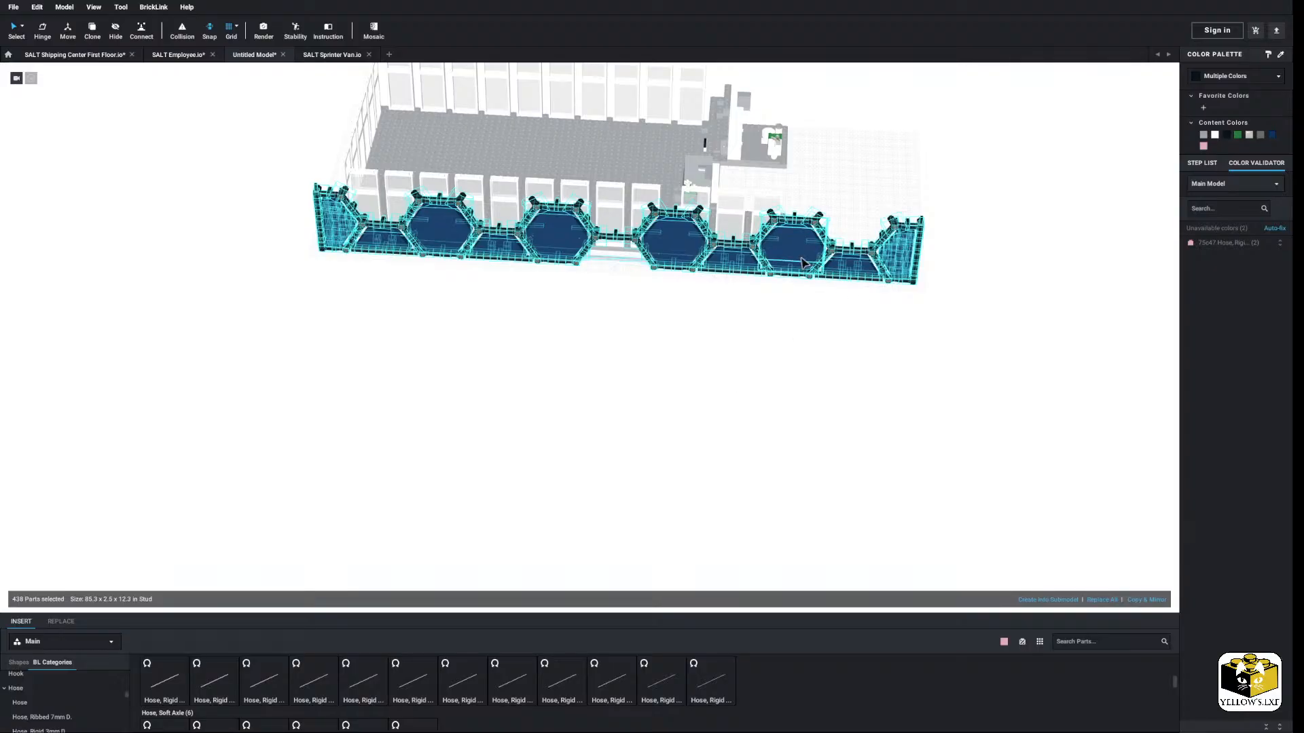
drag(801, 258, 777, 468)
click(869, 402)
Step: Select the mirrored half without the original row's hose and pull it away from the connector beam
middle_drag(868, 402, 786, 342)
scroll(785, 342, up, 4)
middle_drag(649, 389, 725, 419)
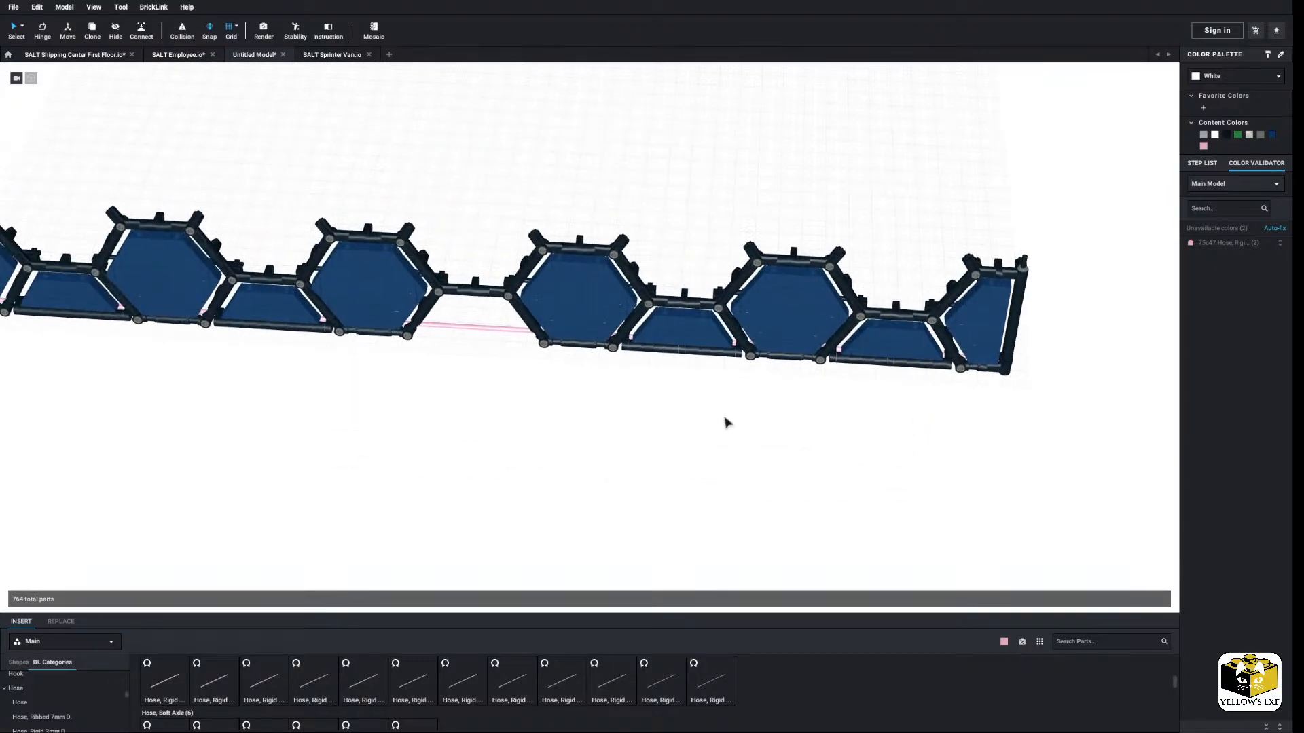
drag(1087, 221, 505, 483)
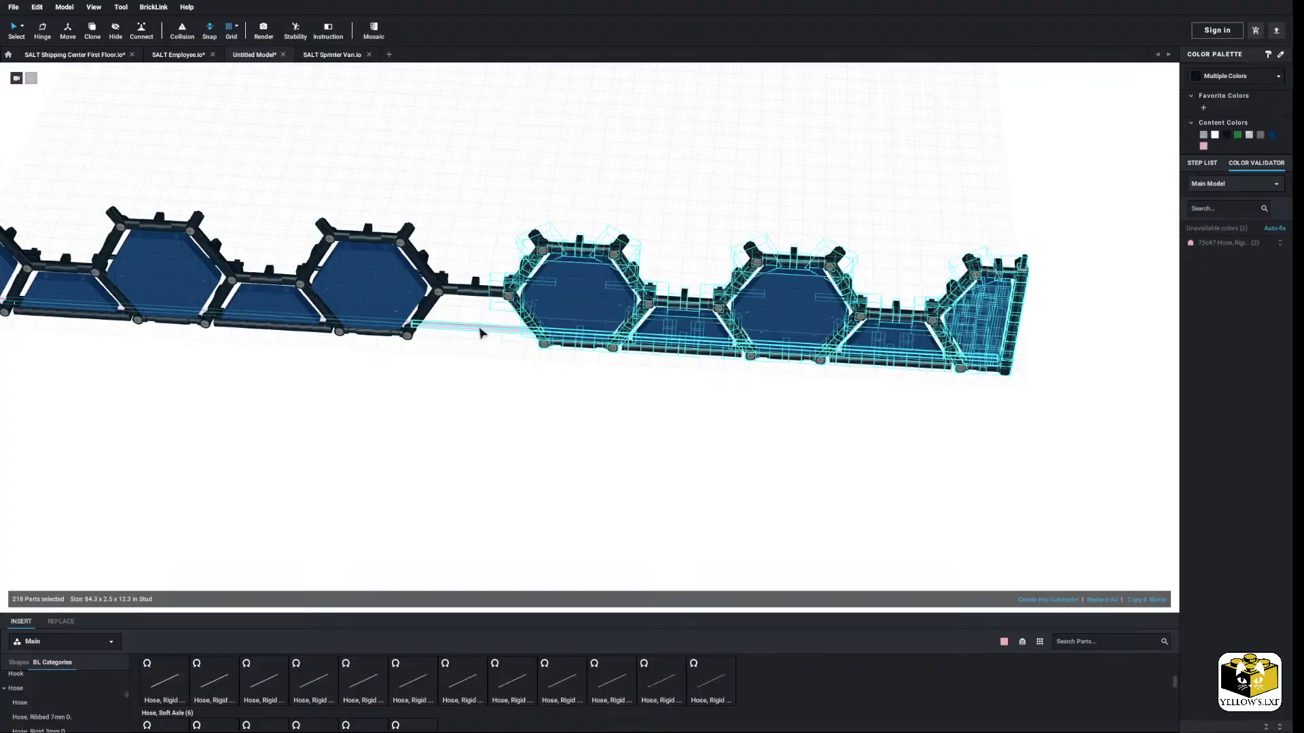
right_drag(434, 389, 436, 316)
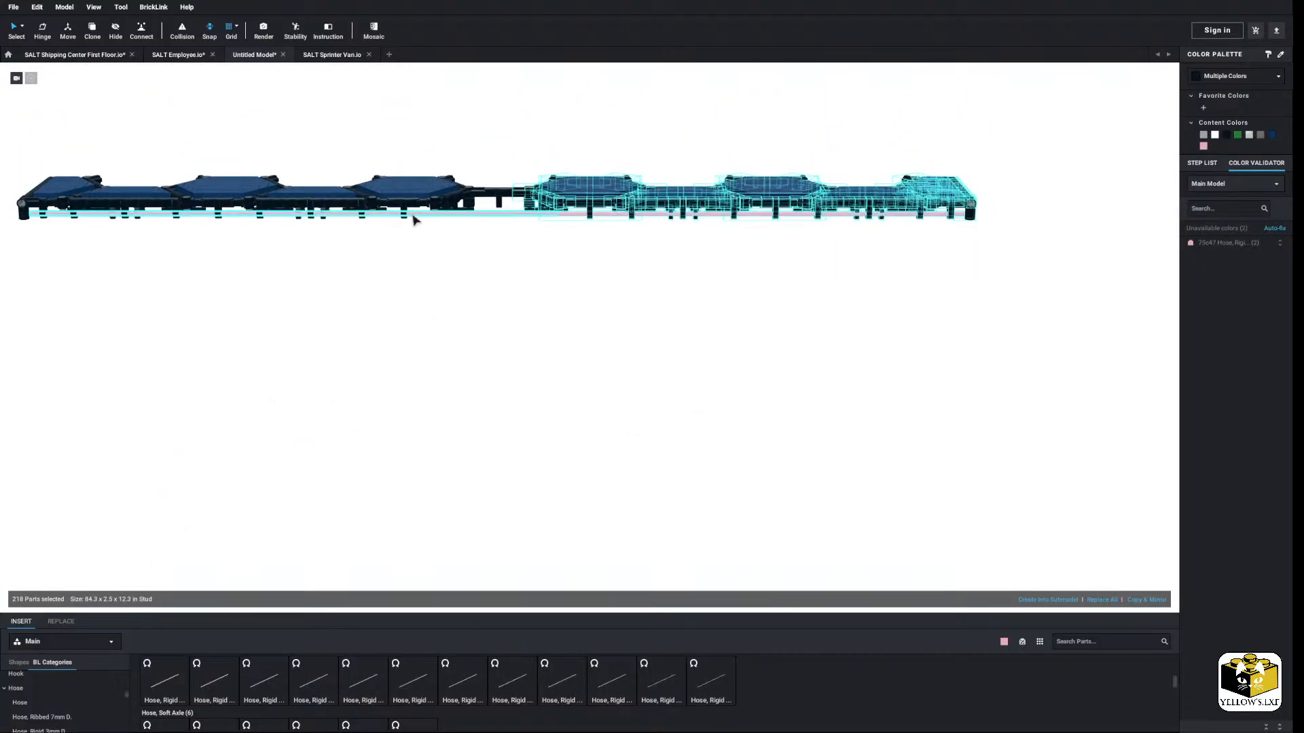
ctrl+click(415, 218)
right_drag(521, 303, 527, 405)
drag(604, 322, 920, 338)
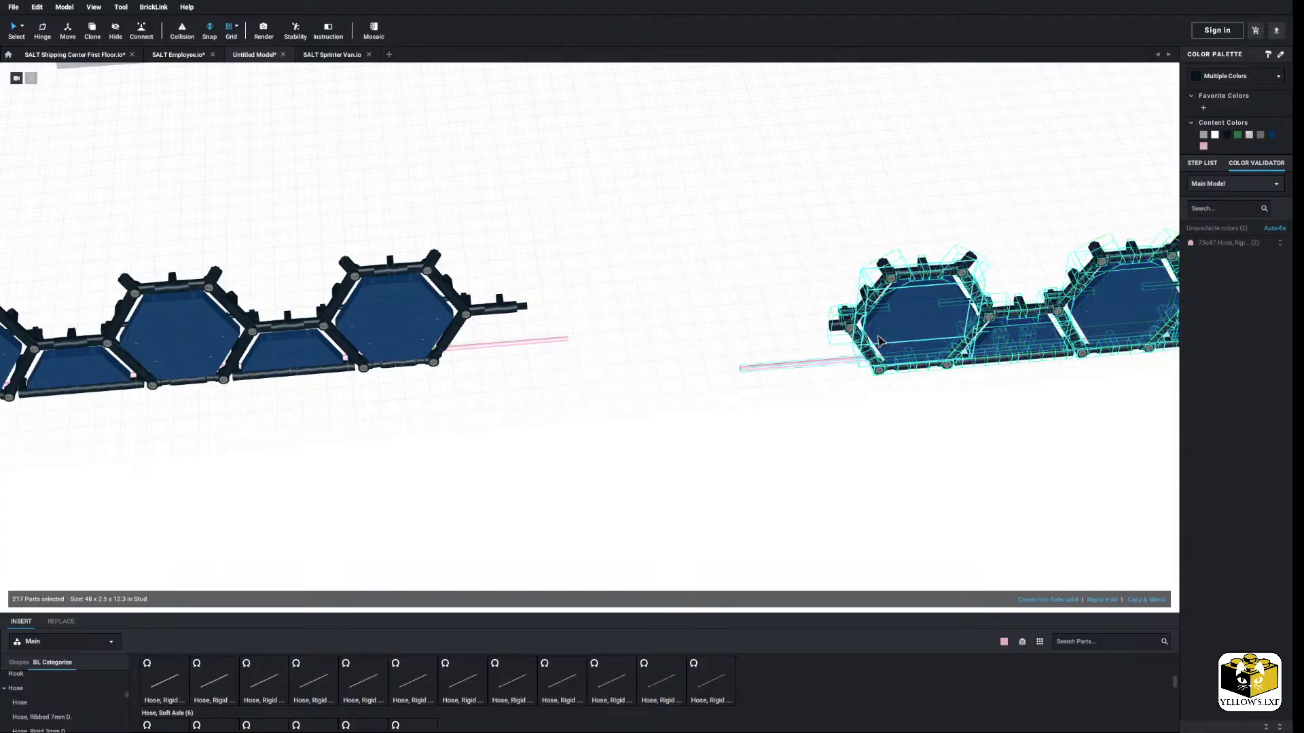
click(993, 375)
Step: Delete the first hexagon, the adjoining trapezoid panel and the hose from the open end of the mirrored half
middle_drag(994, 370, 530, 359)
right_drag(530, 359, 497, 364)
scroll(358, 309, up, 3)
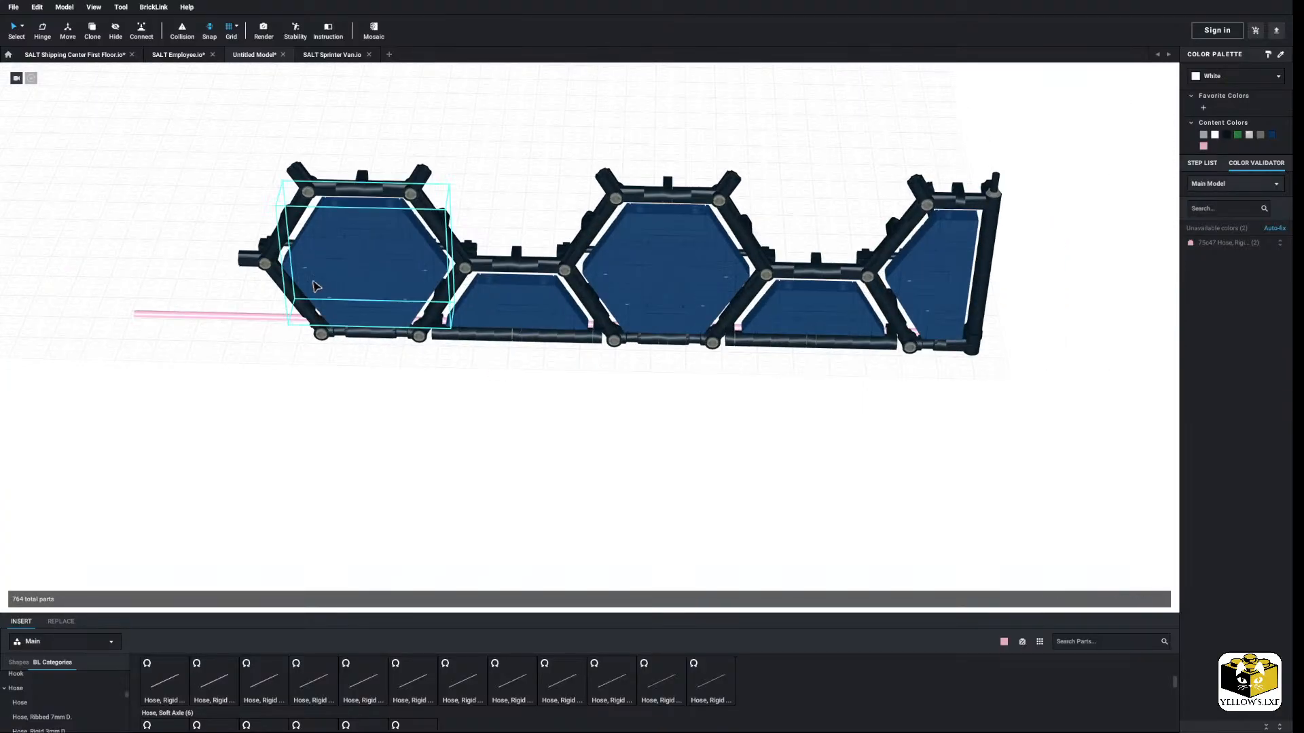
drag(183, 134, 523, 432)
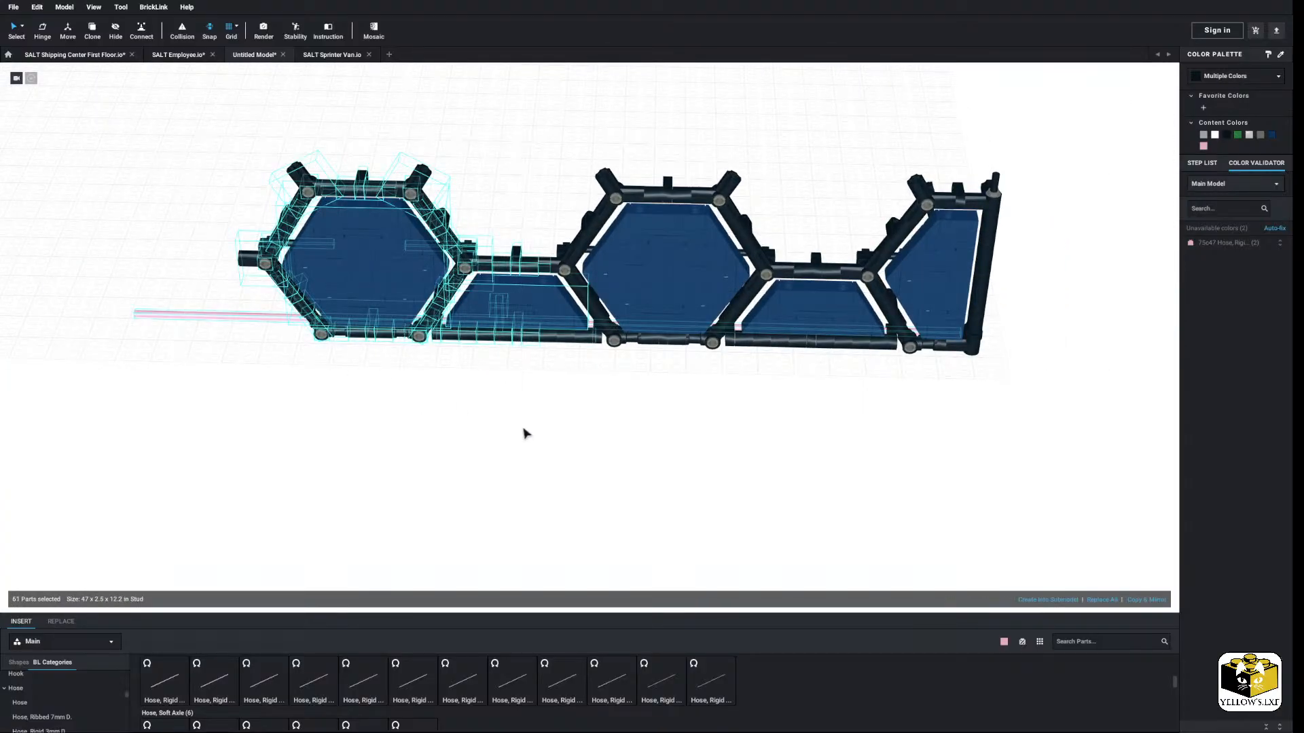
right_click(527, 319)
click(542, 361)
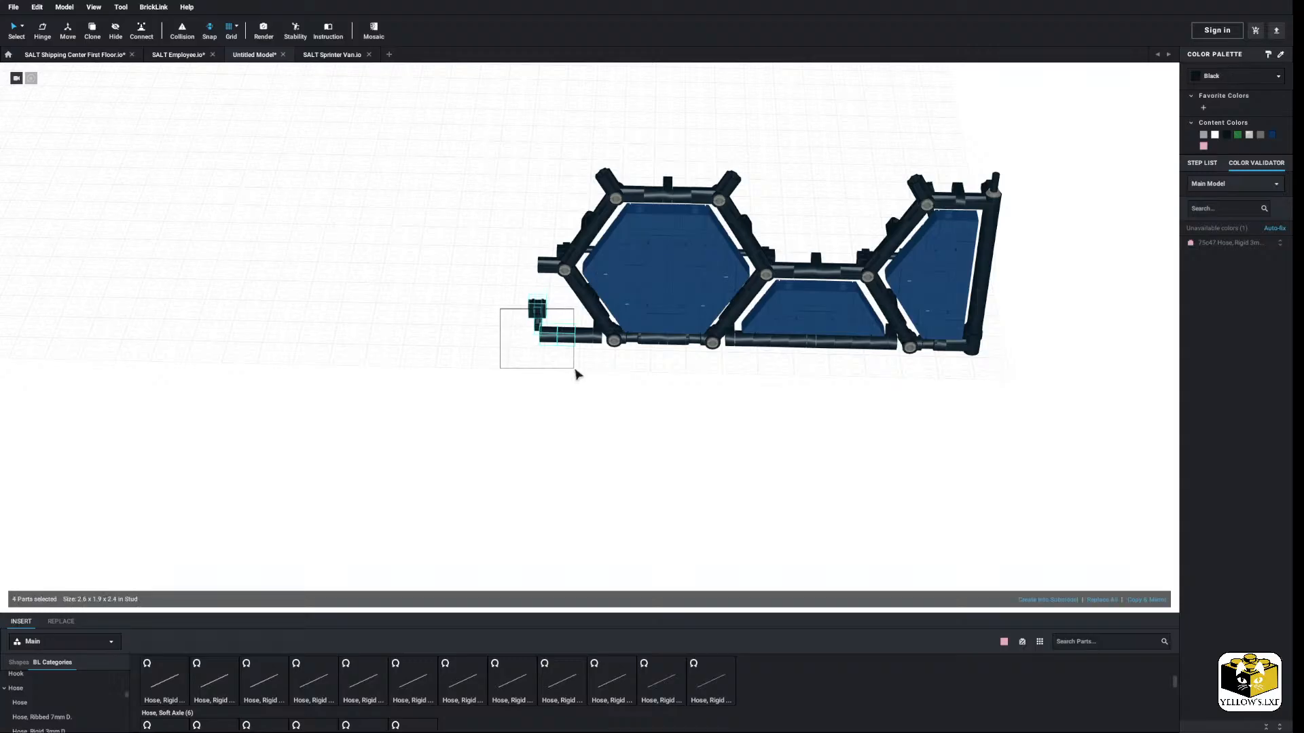
Step: Delete the leftover connectors and lower beam pieces of the removed trapezoid beside the remaining hexagon
ctrl+click(597, 340)
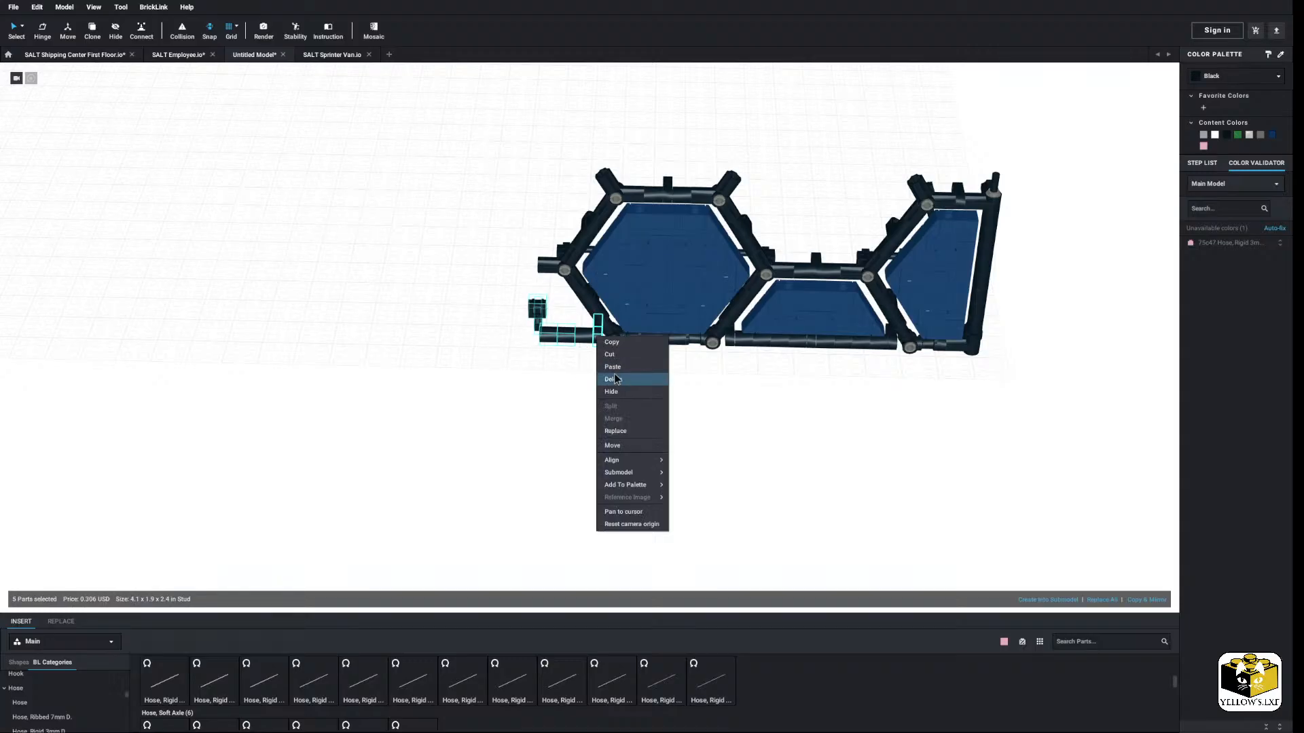
click(614, 377)
right_click(578, 330)
click(600, 372)
Step: Select the shortened mirrored section and attach it to the connector beam at the open end of the original row
middle_drag(180, 308, 470, 348)
scroll(860, 252, down, 3)
drag(1020, 203, 600, 445)
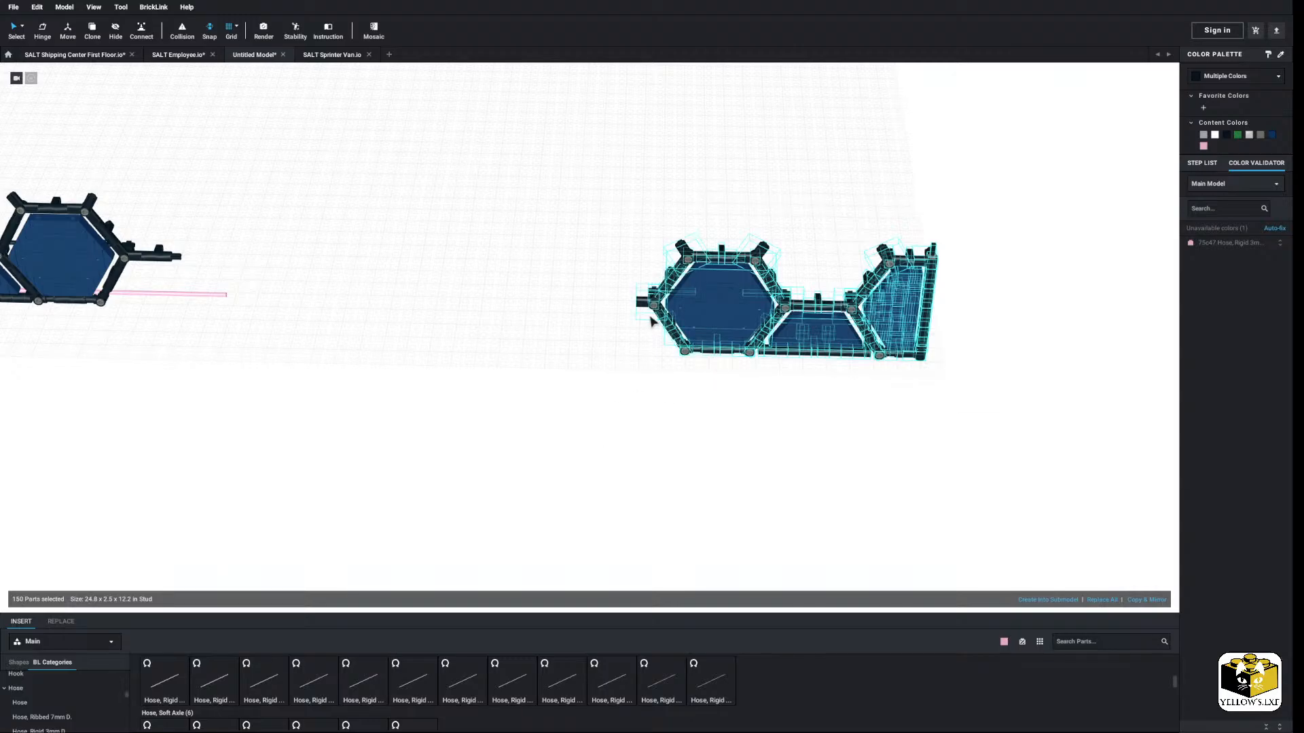
drag(644, 302, 234, 300)
middle_drag(234, 300, 798, 386)
scroll(799, 386, up, 4)
drag(798, 386, 947, 390)
middle_drag(947, 390, 739, 356)
mouse_move(739, 355)
mouse_down()
mouse_move(814, 338)
mouse_move(749, 335)
mouse_up()
click(713, 268)
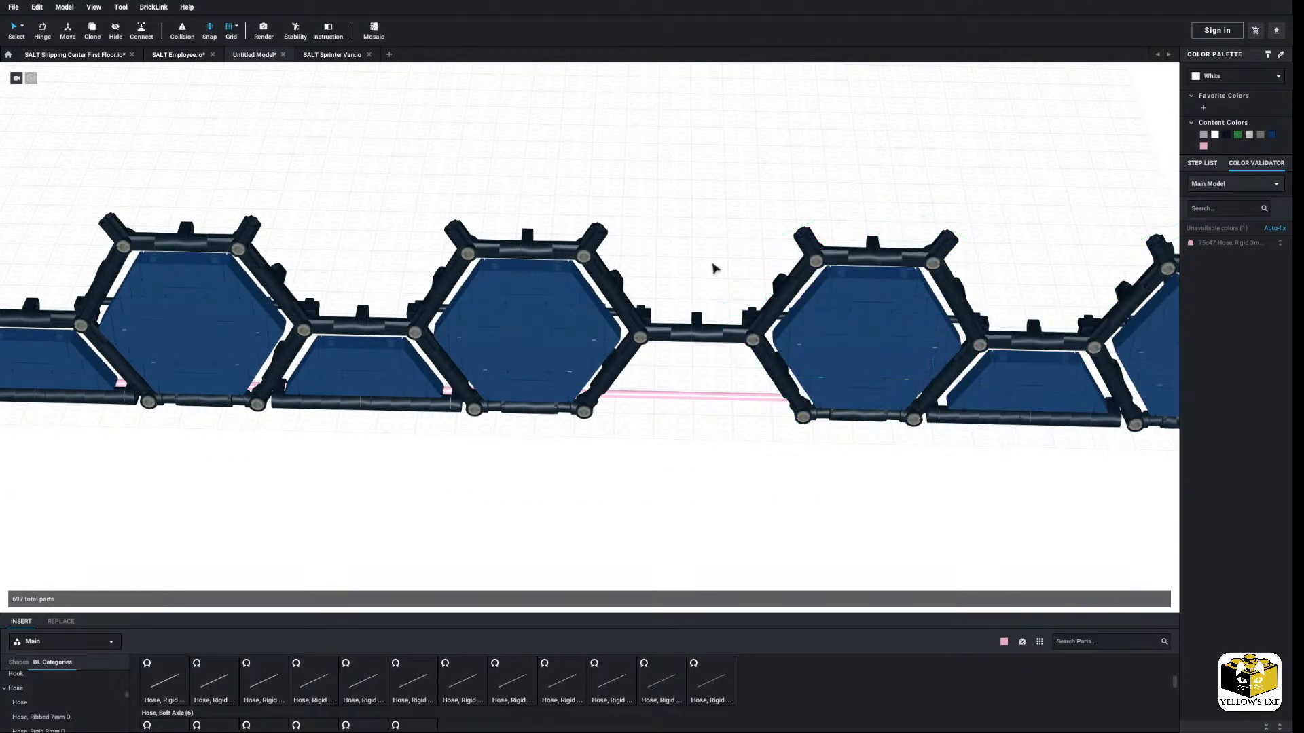
Step: Insert a Hose, Rigid 3mm D. 18L / 14.4cm through the lower rear clips of the mirrored section
scroll(690, 270, down, 6)
right_drag(658, 270, 597, 346)
scroll(603, 402, up, 5)
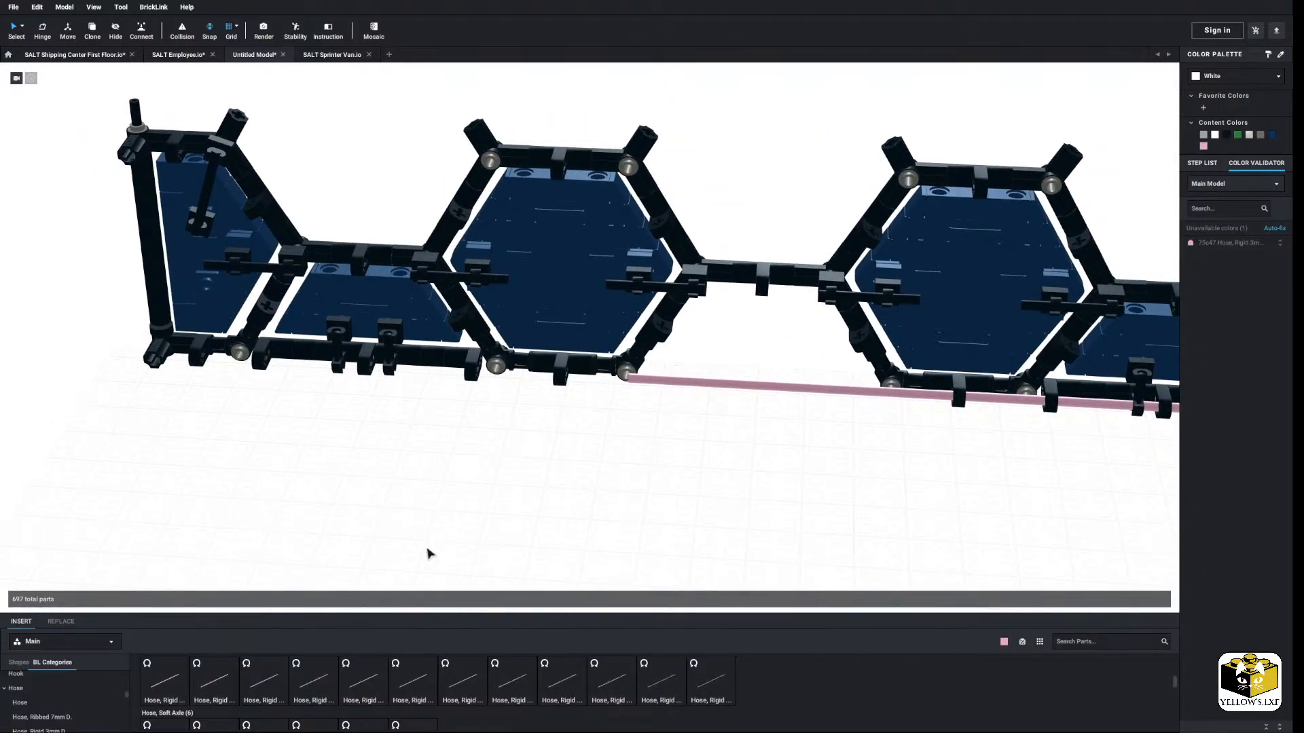
scroll(319, 690, up, 2)
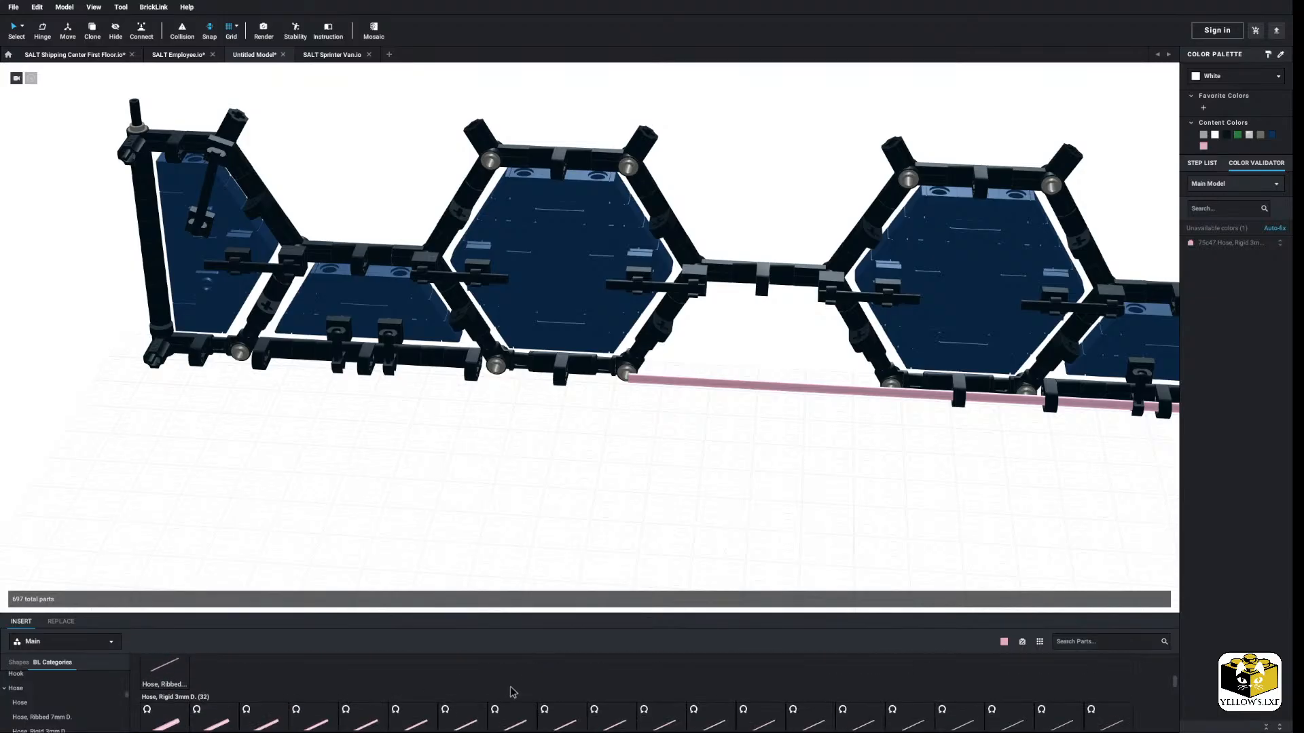
click(195, 358)
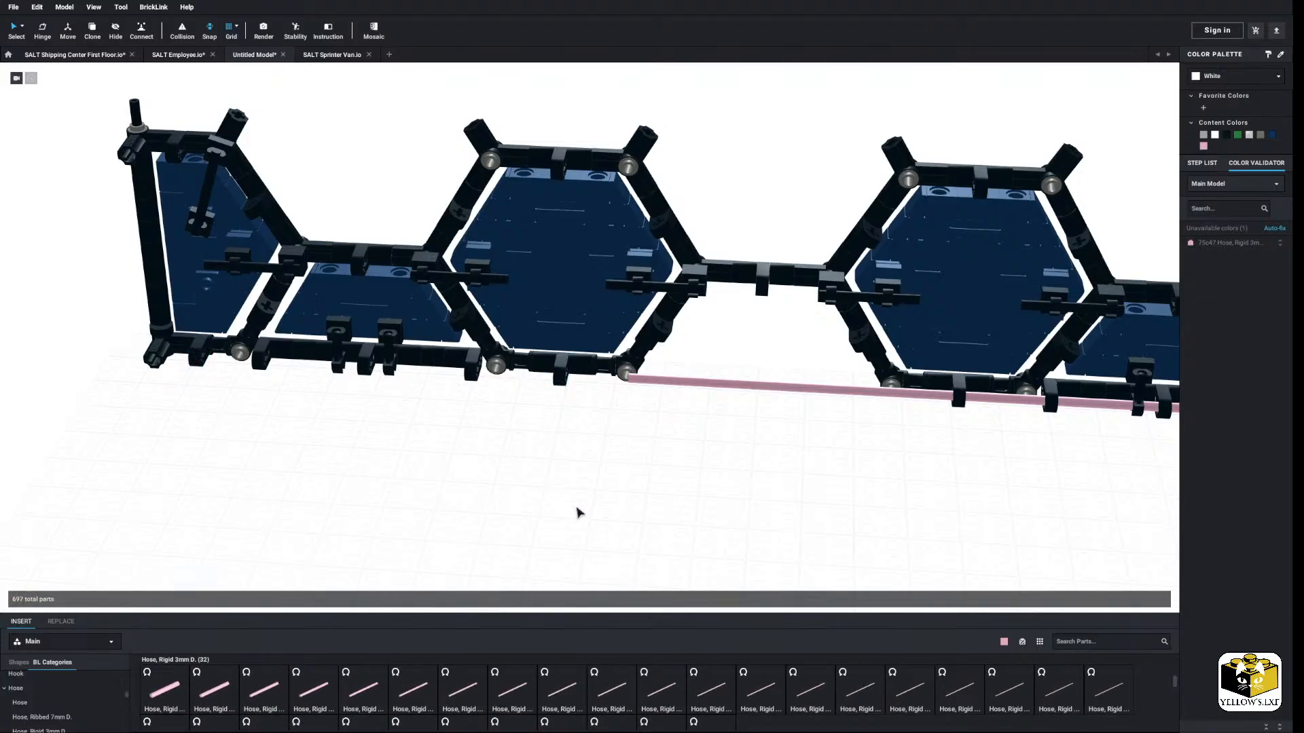
drag(897, 699, 607, 389)
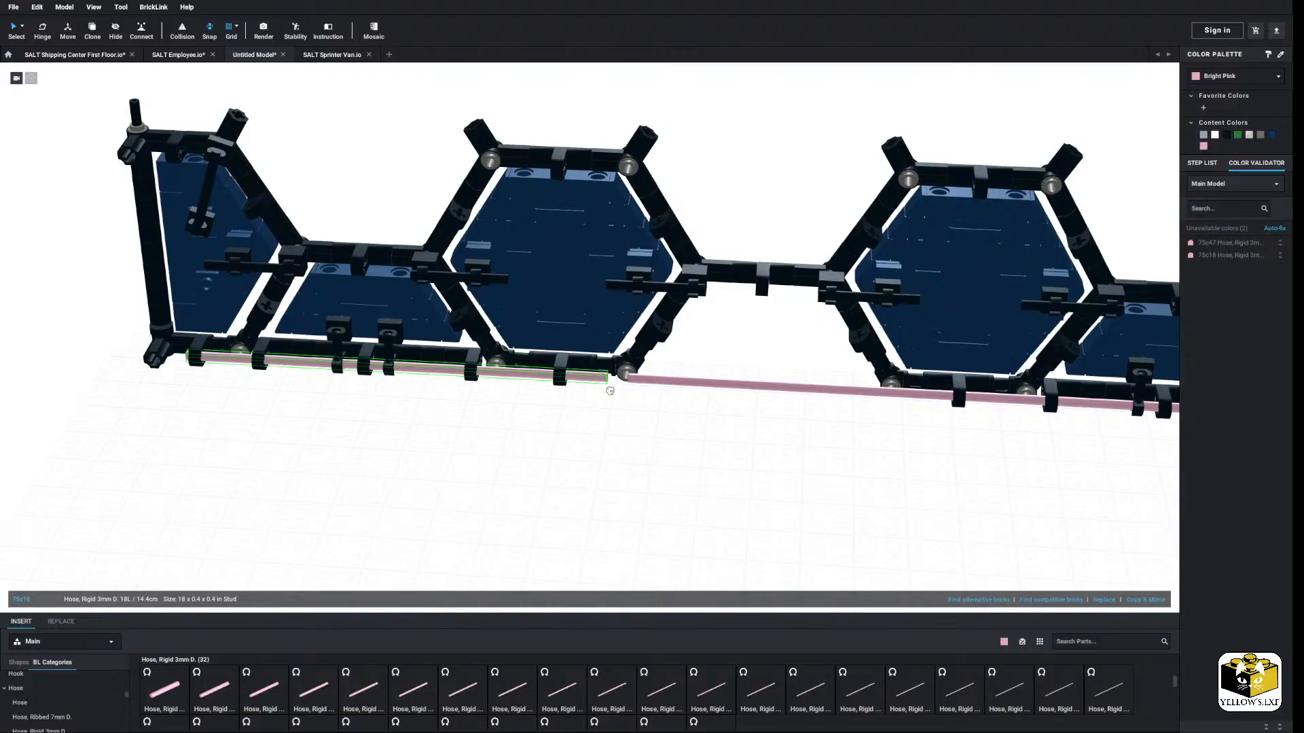
click(609, 392)
middle_drag(825, 451, 357, 424)
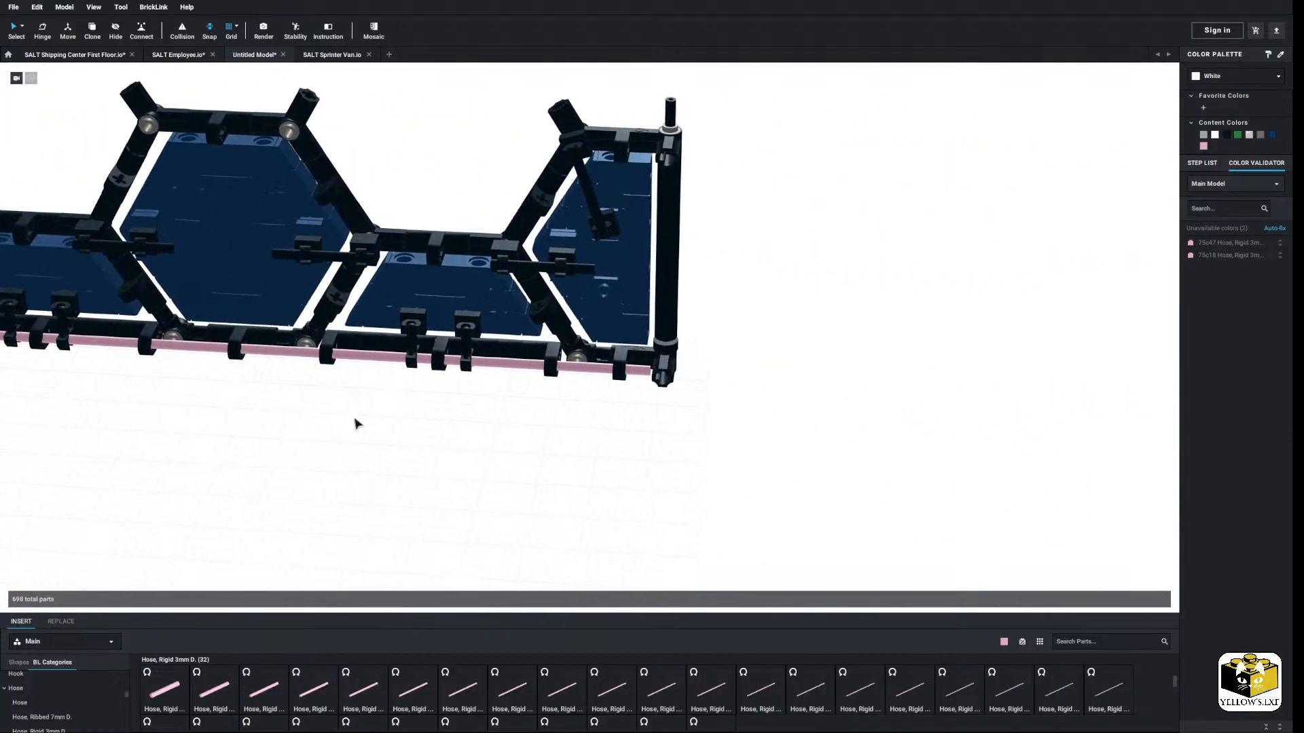
Step: Slide the 47L rigid hose along the row's lower edge until it meets the end of the 18L hose
middle_drag(539, 409, 703, 448)
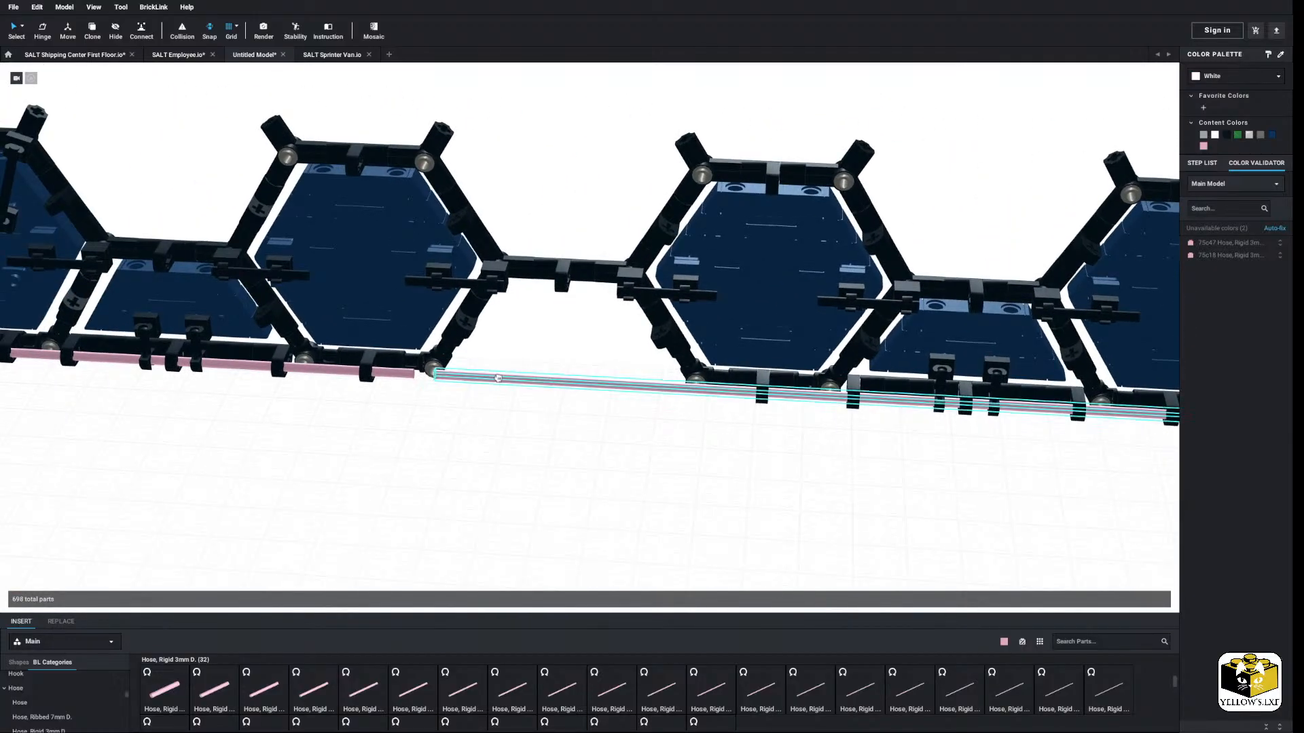
drag(496, 379, 484, 379)
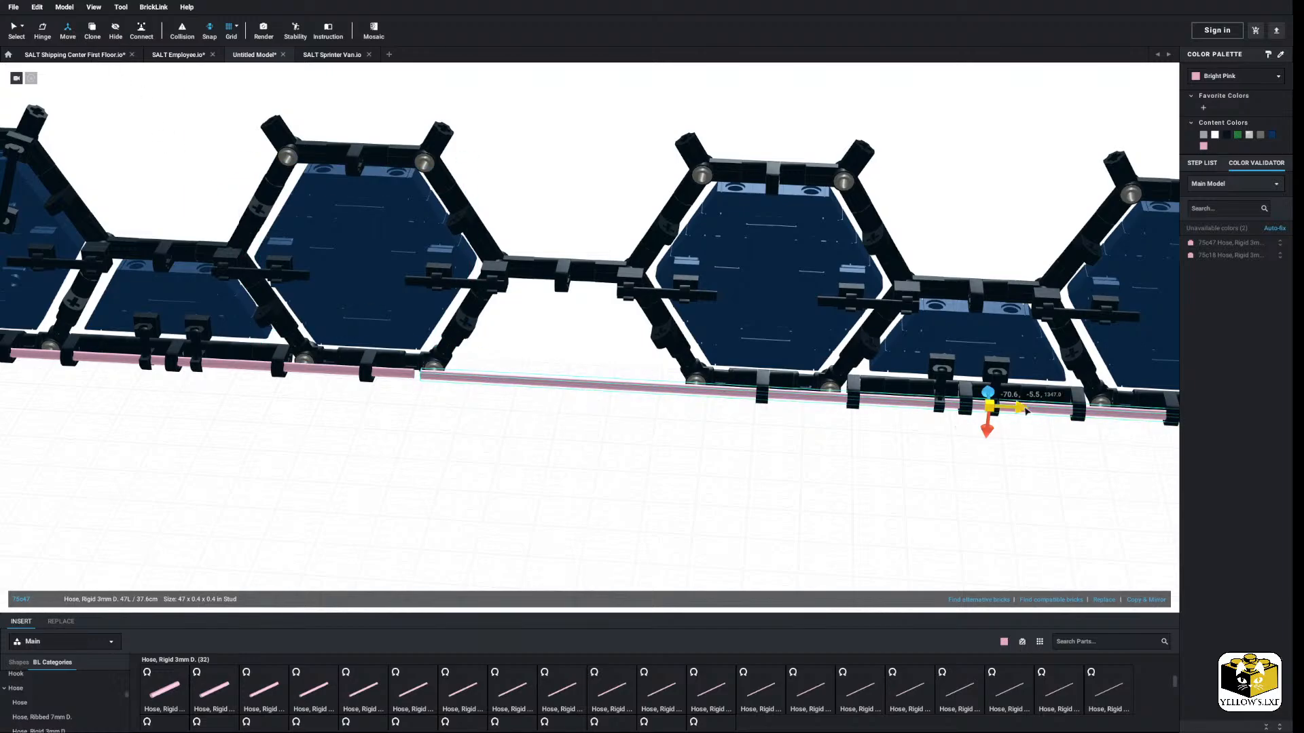
click(552, 457)
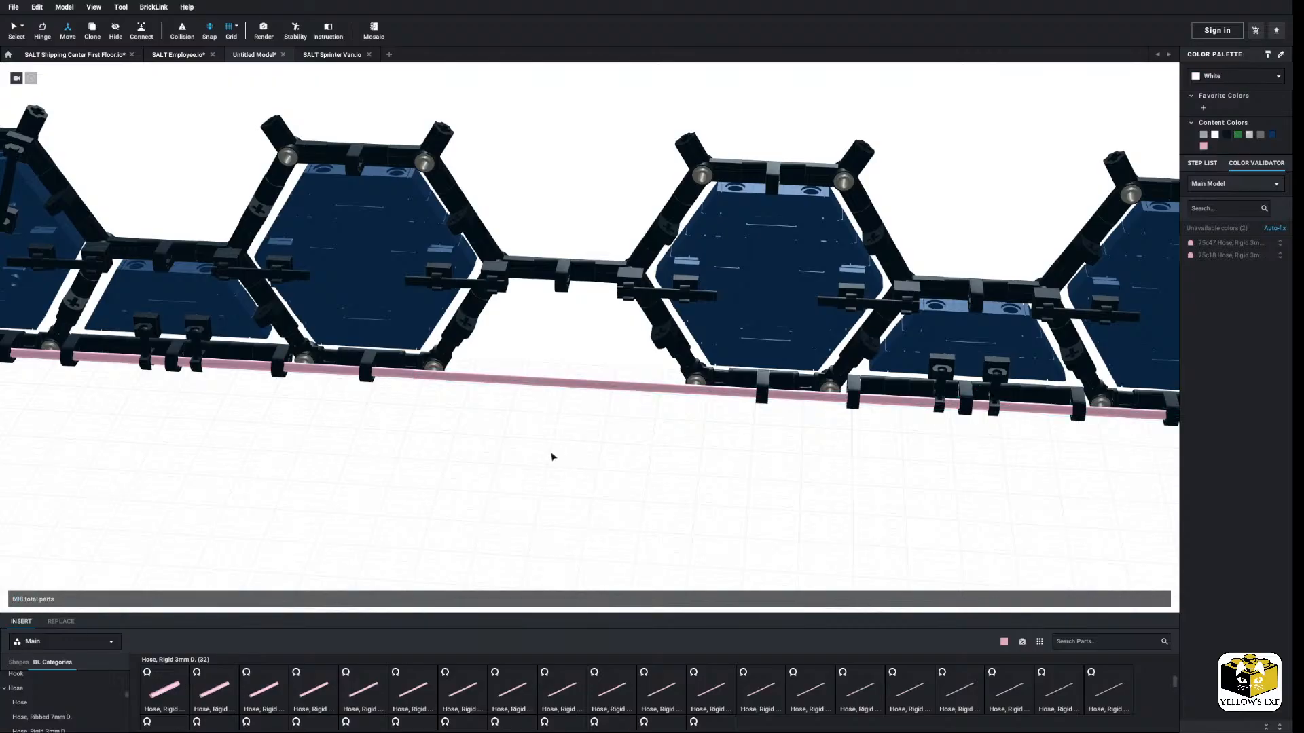
Step: Recolor both pink rigid hoses along the lower edge black
click(457, 381)
ctrl+click(402, 376)
scroll(421, 370, down, 4)
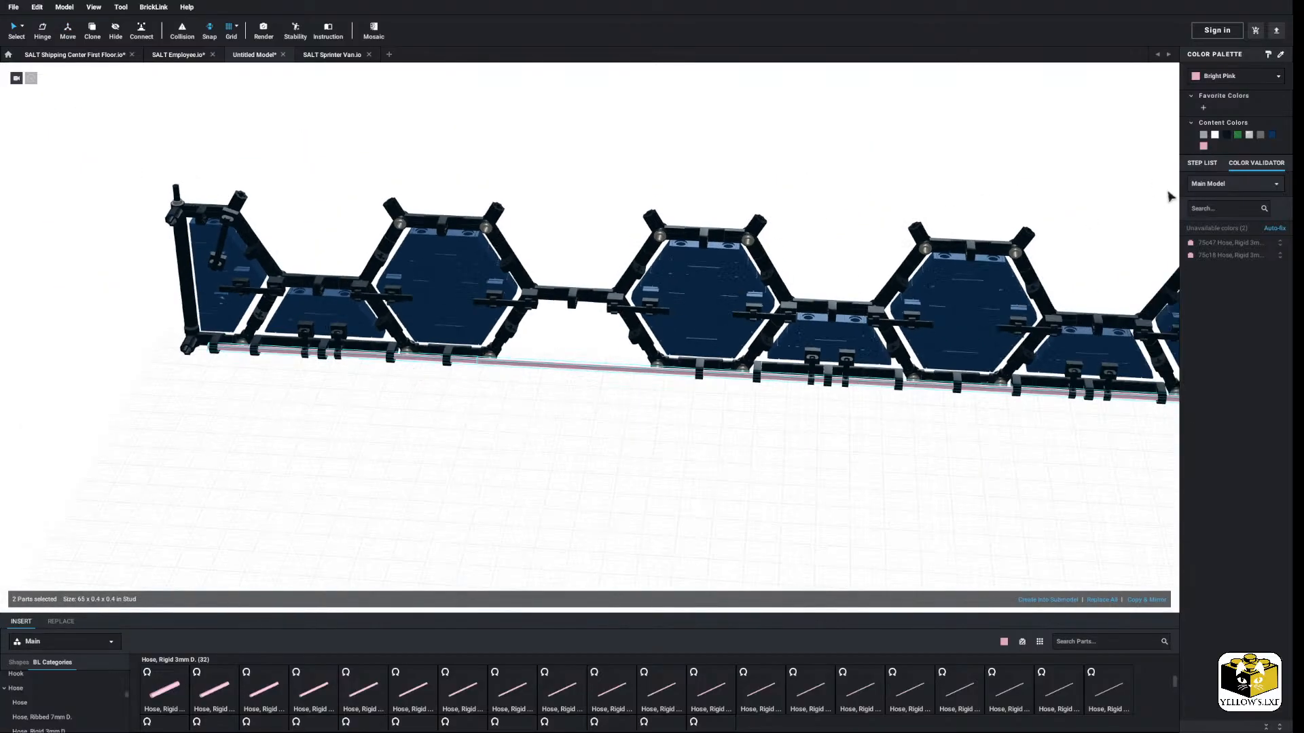
click(1236, 136)
click(853, 442)
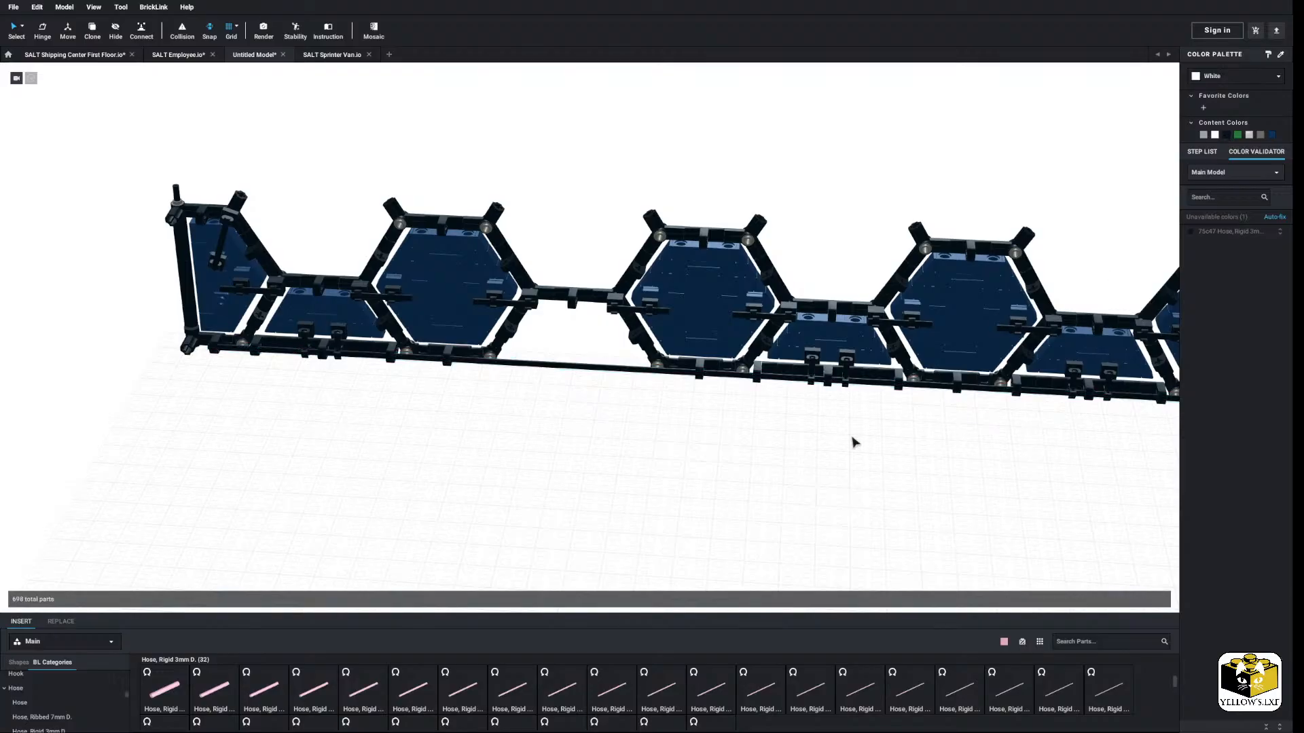
Step: Copy a trapezoid panel with its surrounding beams from the original row and paste it in the free area beyond the row
middle_drag(853, 442, 714, 438)
right_drag(691, 432, 602, 426)
right_drag(426, 411, 443, 435)
drag(431, 420, 584, 385)
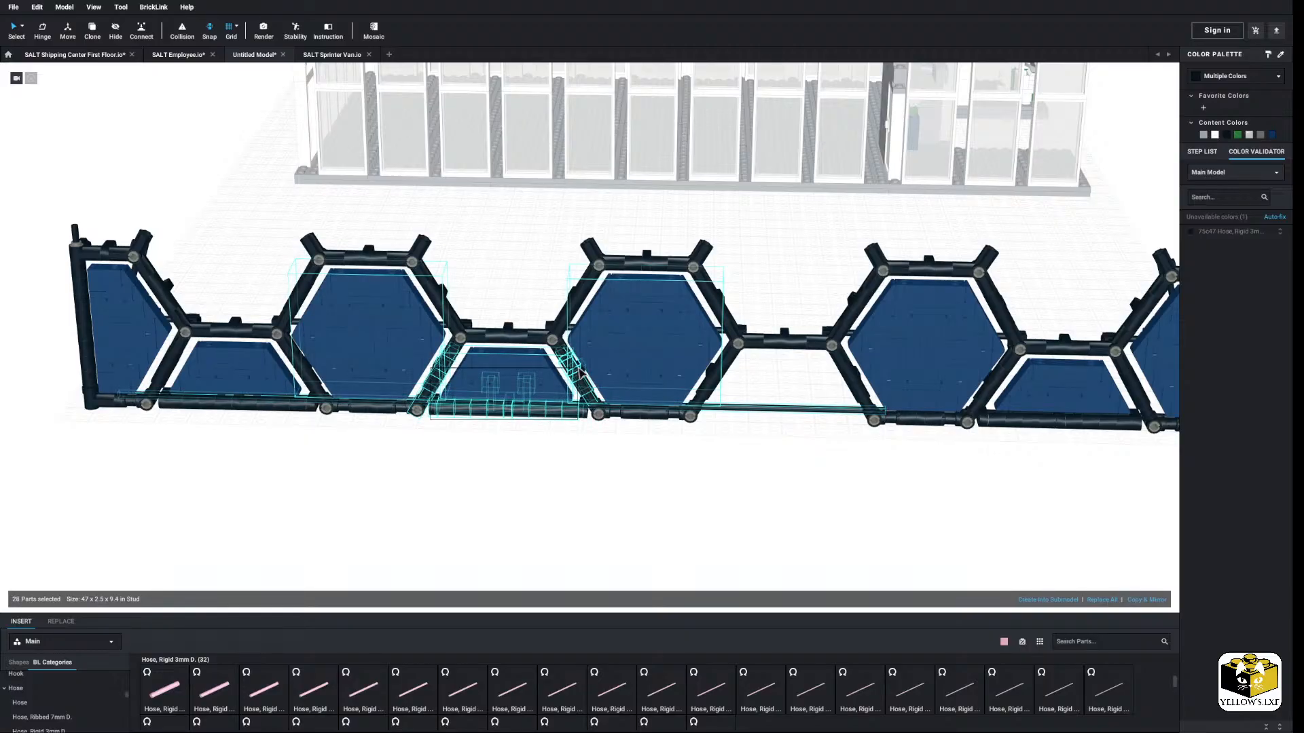
right_click(521, 382)
click(772, 501)
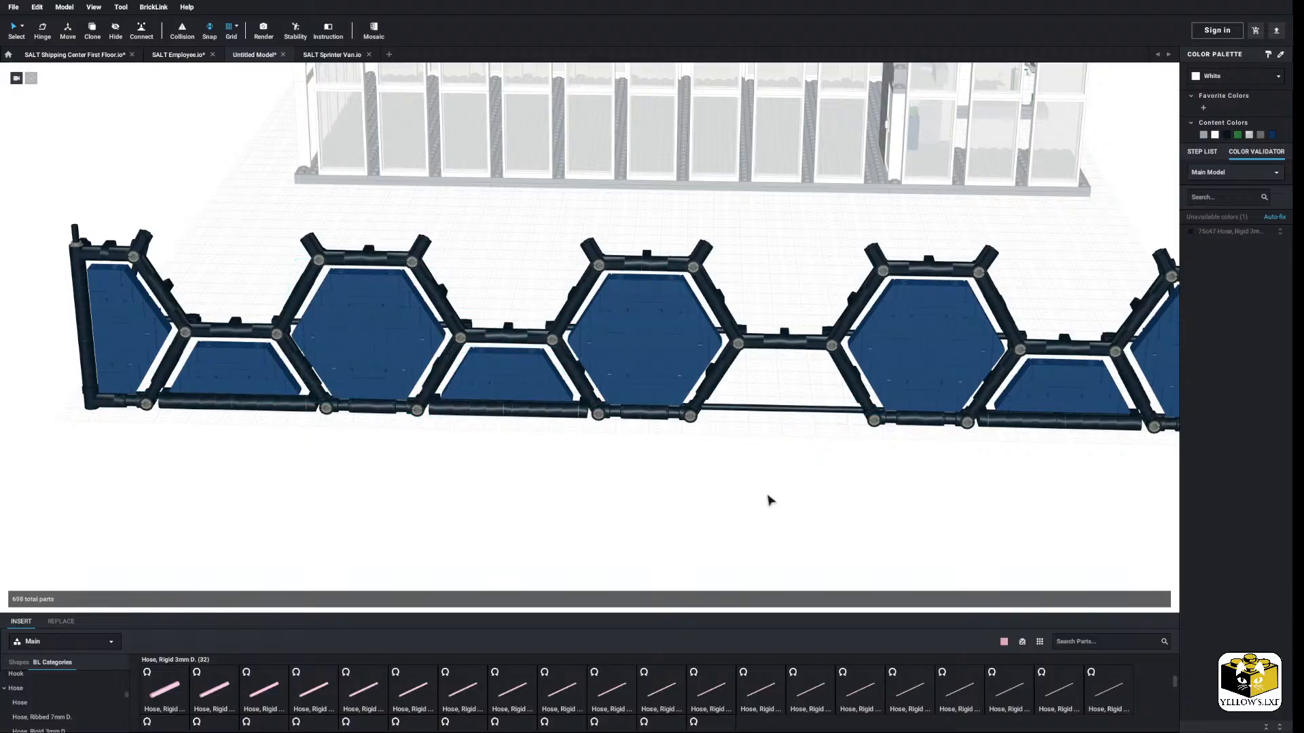
middle_drag(772, 501, 658, 448)
right_click(691, 433)
click(706, 460)
click(695, 339)
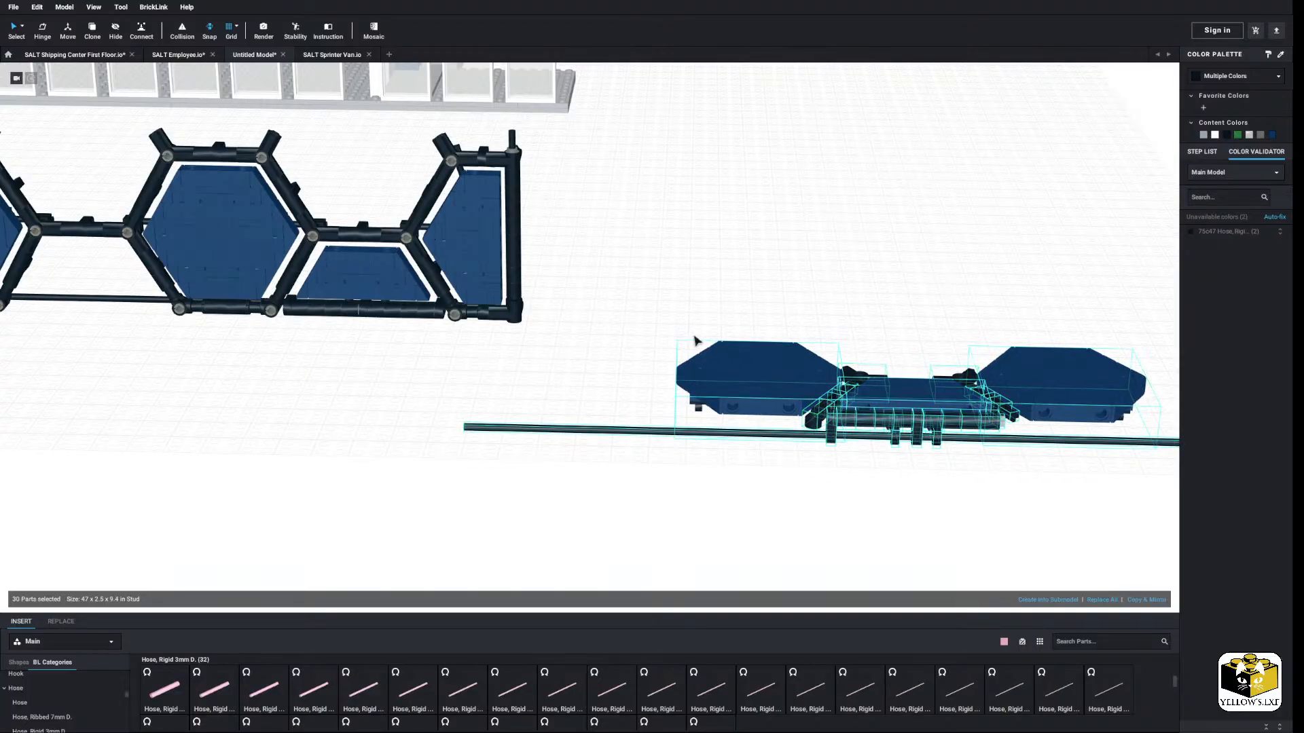
Step: Delete the two hexagon panels from the pasted copy
click(694, 339)
right_drag(695, 339, 698, 370)
middle_drag(697, 370, 660, 316)
click(676, 400)
ctrl+click(938, 371)
right_click(939, 370)
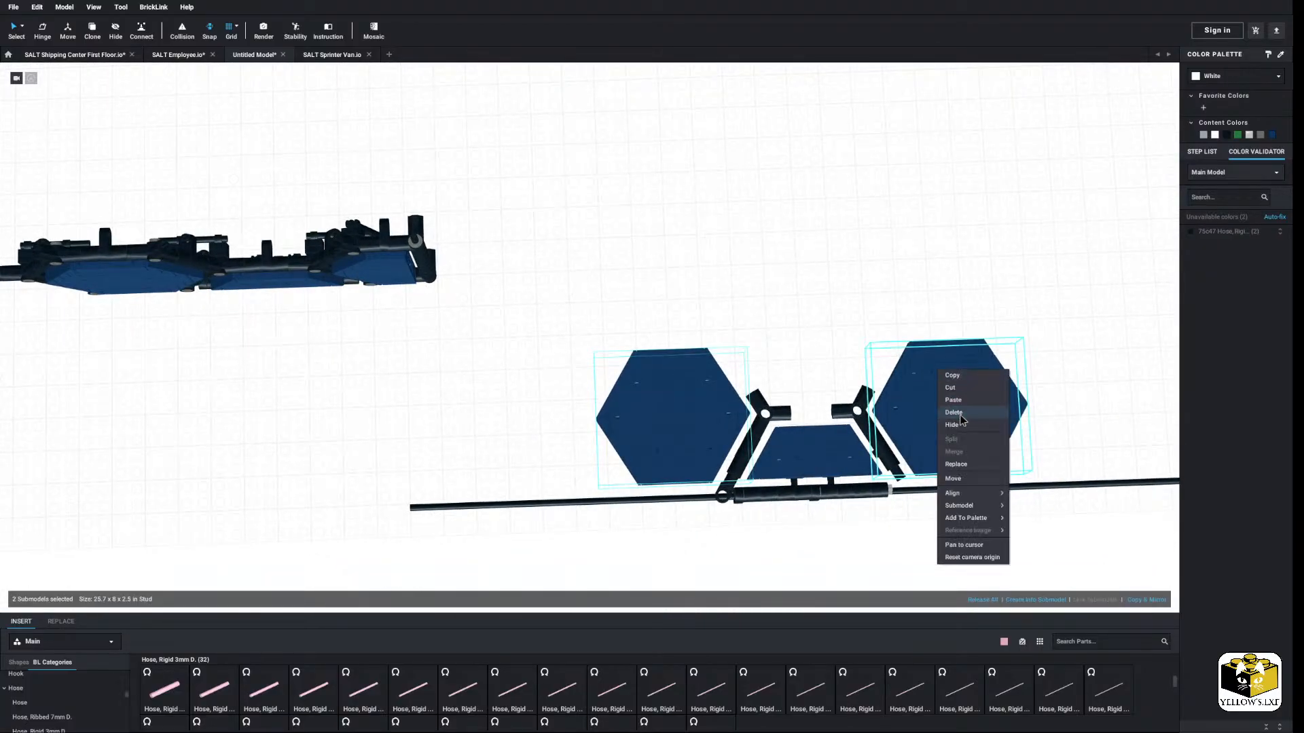
click(958, 414)
Step: Delete the slanted beam pieces and triple connector on the right side of the copied trapezoid
drag(919, 409, 884, 456)
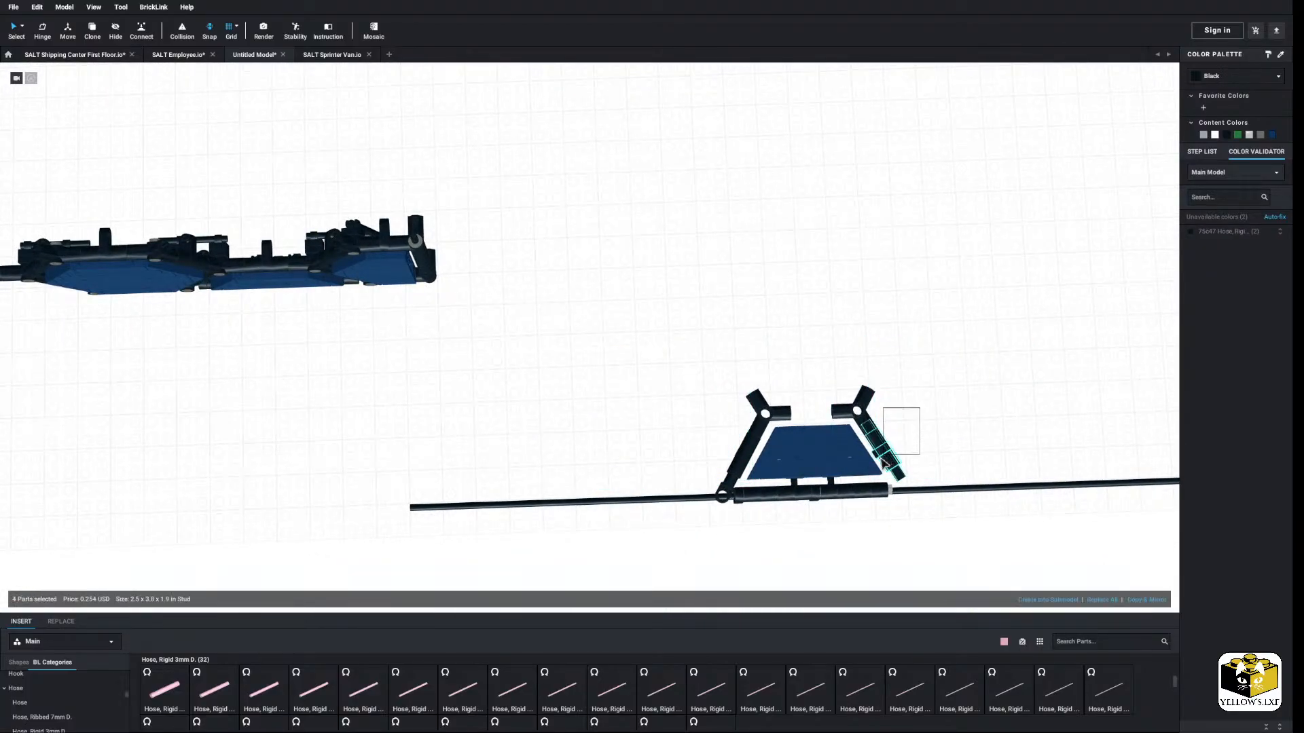
drag(899, 412, 884, 447)
right_click(883, 450)
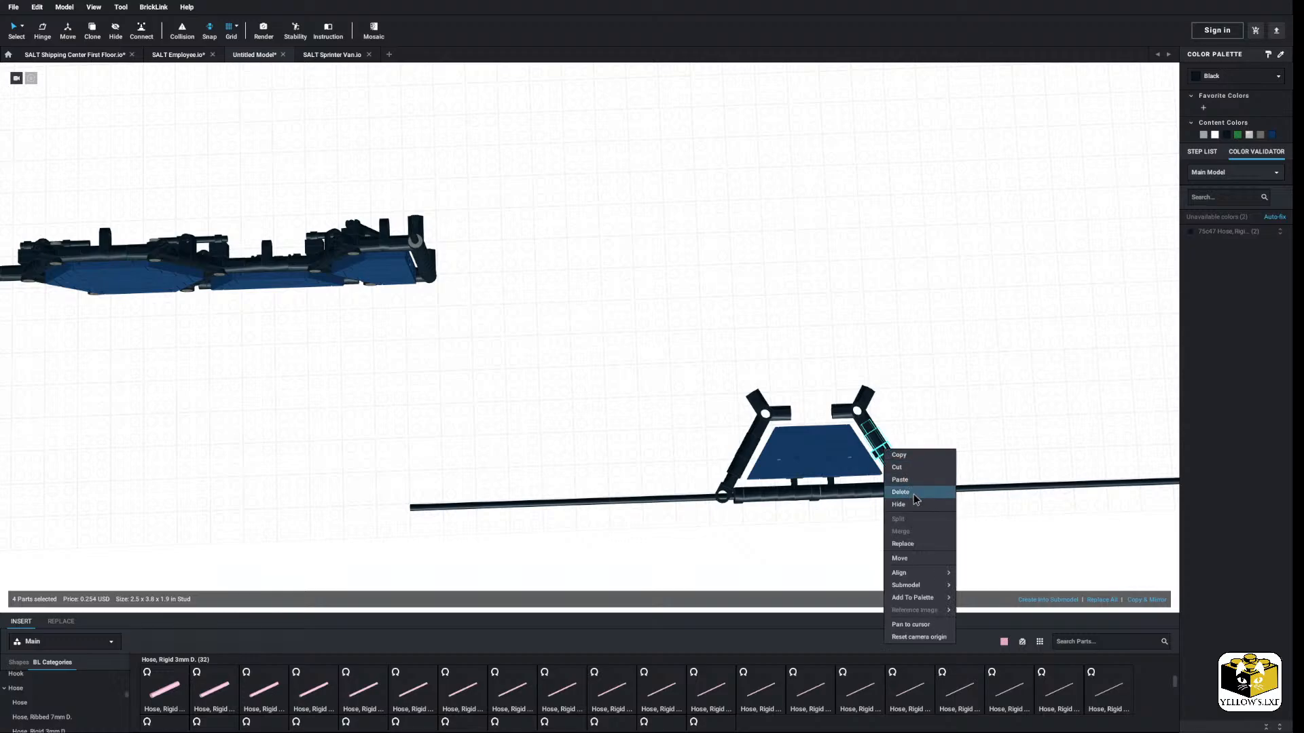
click(907, 493)
right_click(863, 419)
click(889, 463)
Step: Delete the triple connector, slanted beam pieces and lower connector on the copied trapezoid's left side, plus the long hose beneath it
click(764, 409)
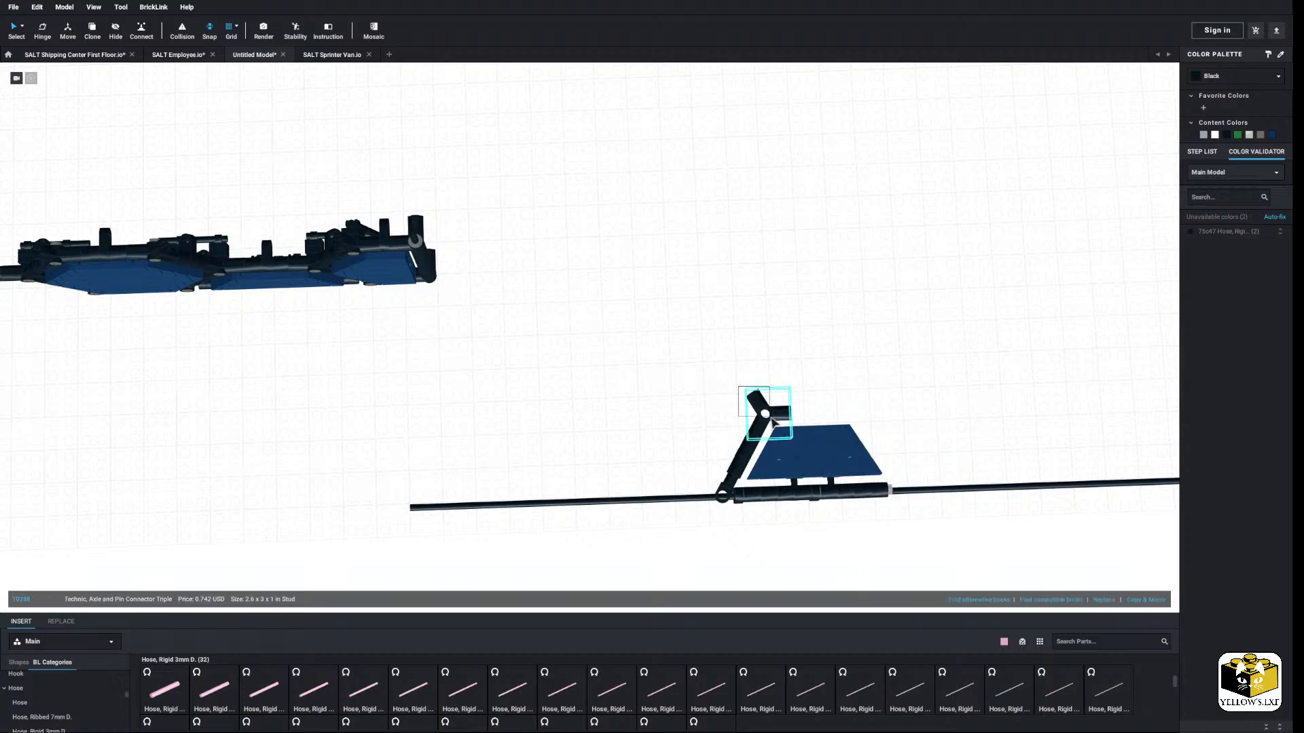
right_click(766, 412)
click(787, 455)
right_click(747, 470)
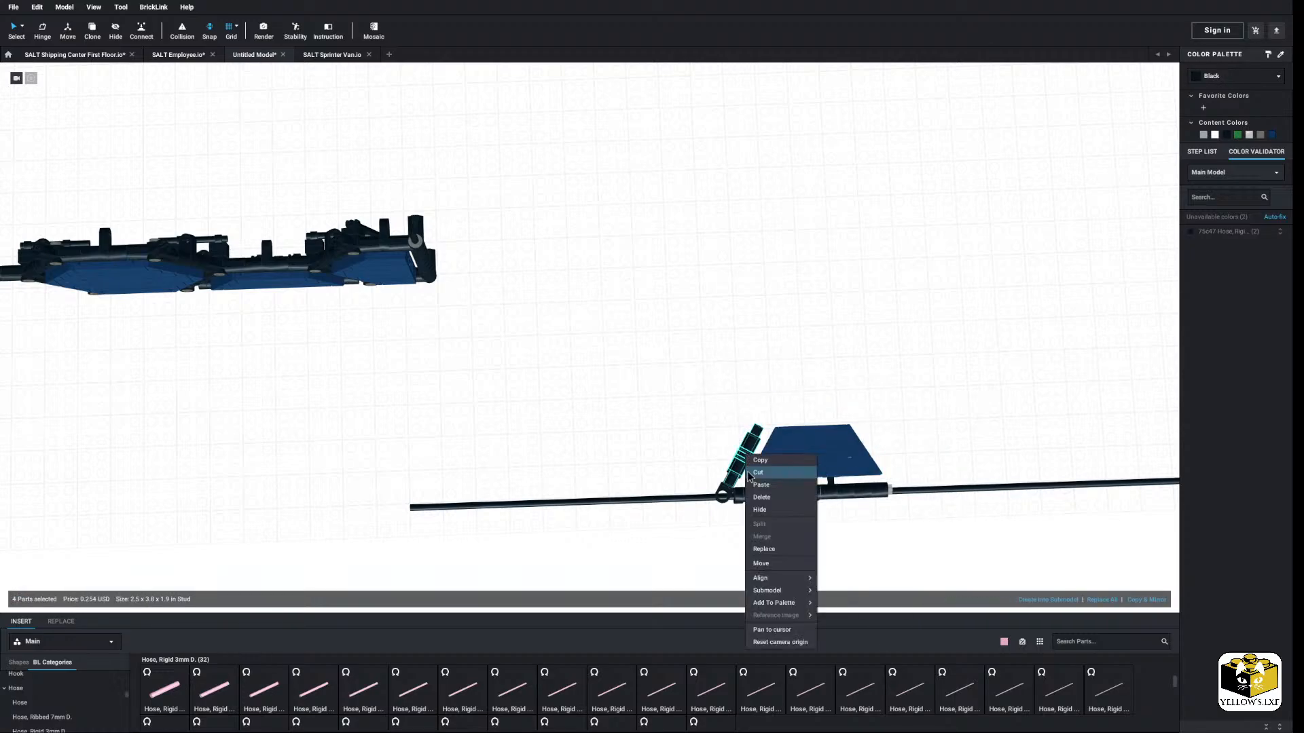
click(768, 499)
click(724, 487)
right_click(731, 486)
click(759, 530)
click(728, 501)
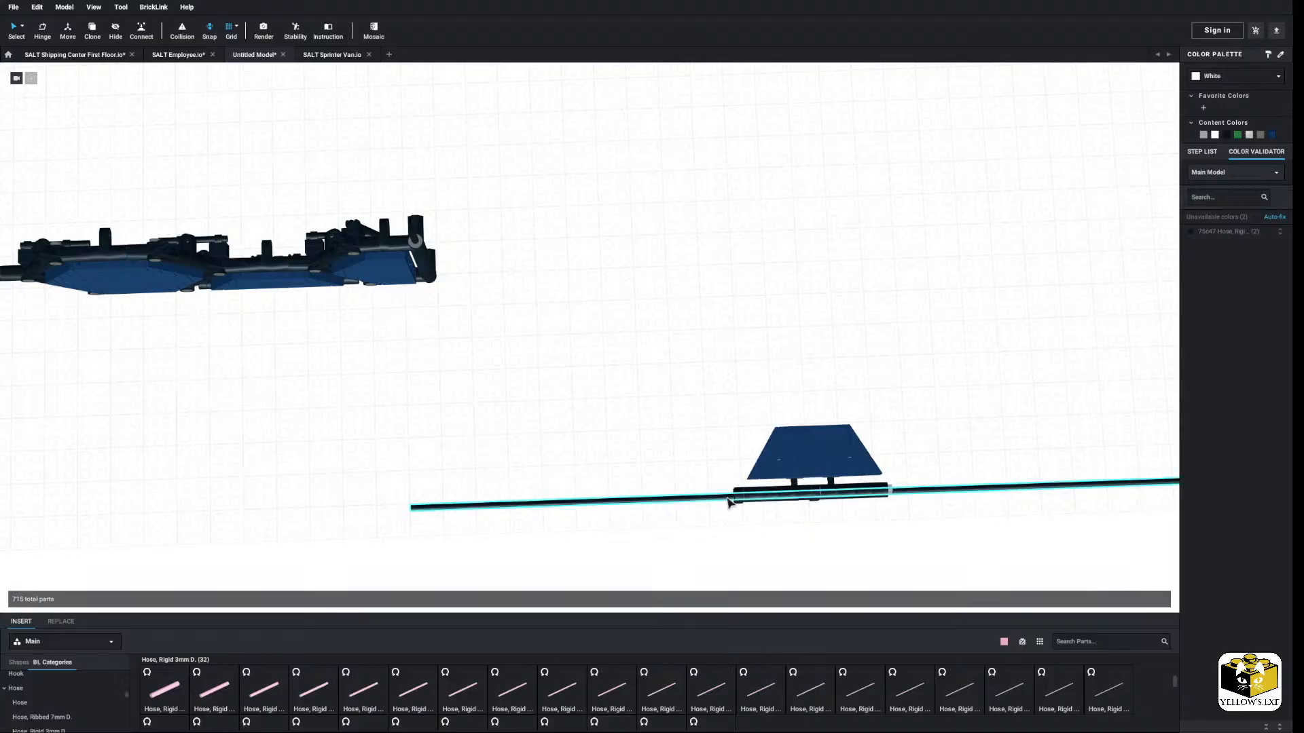
right_click(728, 502)
click(758, 539)
Step: Copy the thin 1 x 2 liftarm at the left end of the trapezoid's lower beam and attach it to the right end
right_drag(802, 529, 807, 517)
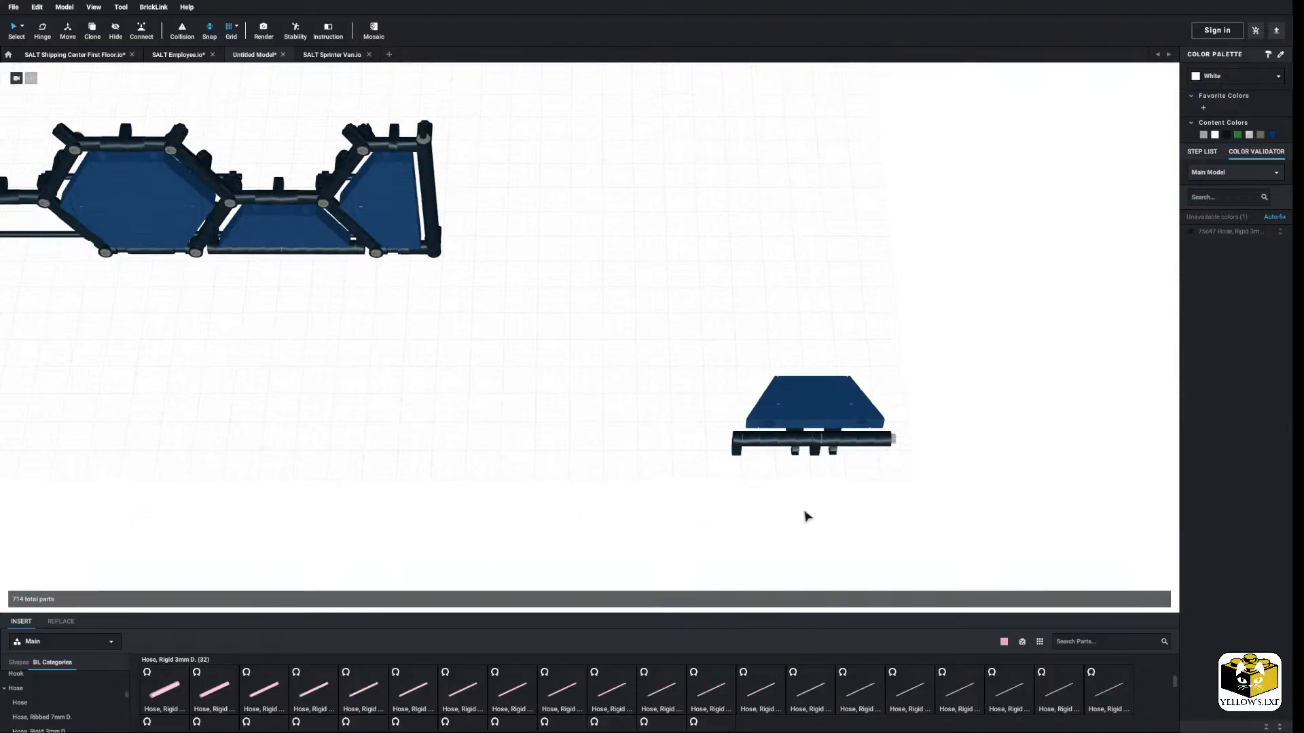
click(738, 453)
right_click(738, 453)
click(753, 459)
click(819, 471)
middle_drag(820, 471, 660, 431)
scroll(731, 448, up, 5)
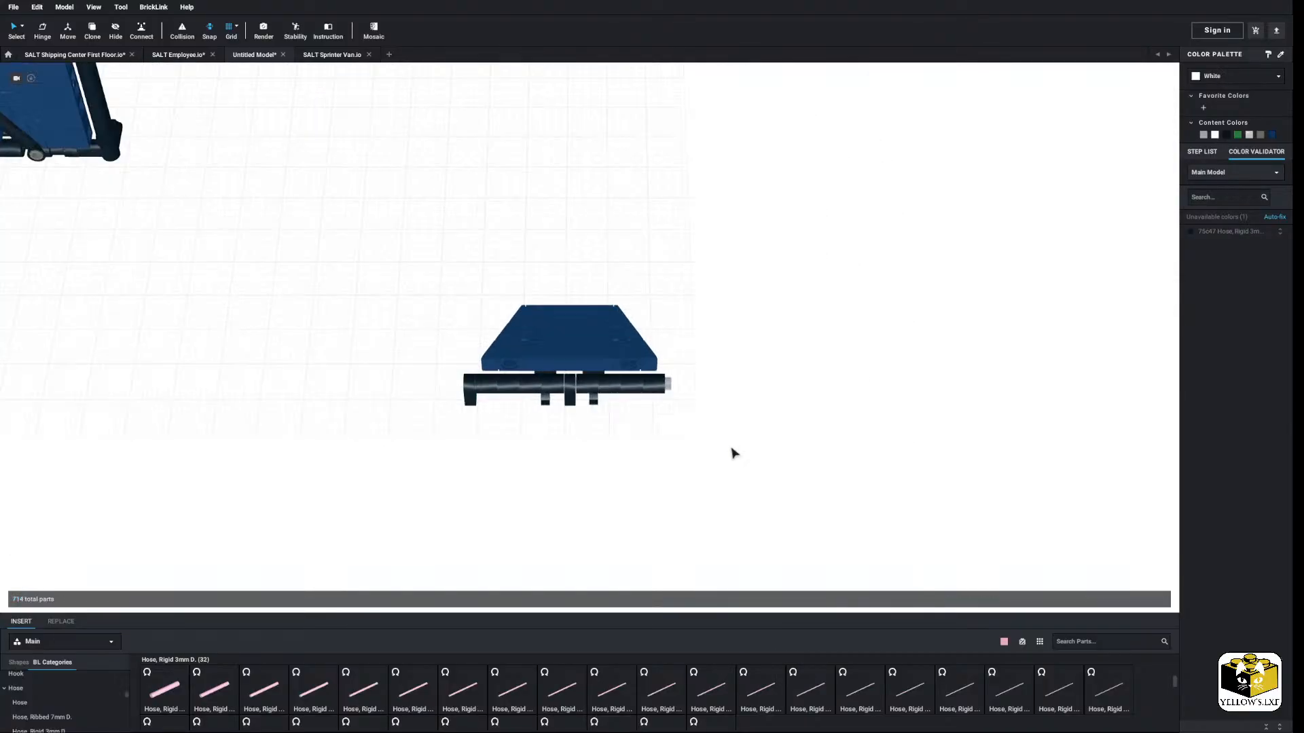
right_click(744, 442)
click(768, 470)
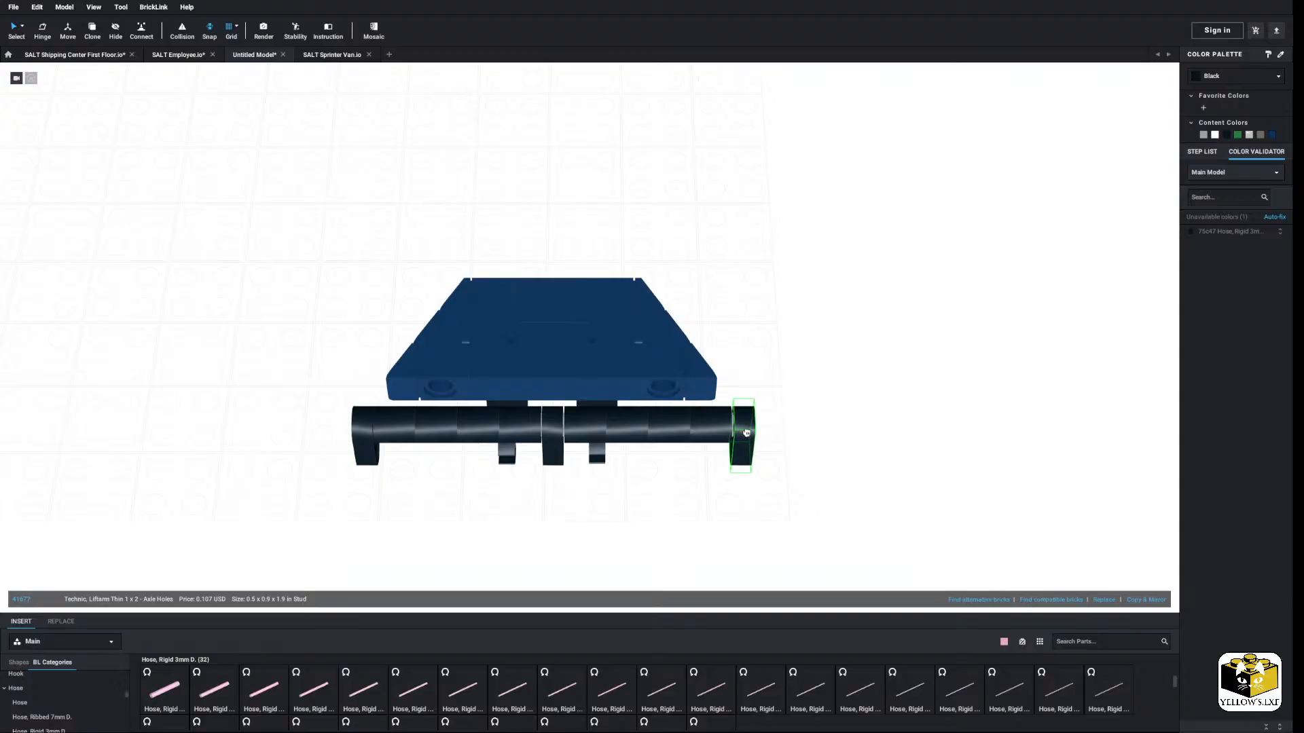
click(744, 432)
click(783, 419)
Step: Select the completed trapezoid panel with its lower beam, turn it upright and place it in the row's open gap between two hexagons
scroll(783, 419, down, 5)
drag(754, 249, 367, 480)
drag(619, 400, 669, 428)
middle_drag(538, 416, 763, 434)
key(Up)
key(Up)
drag(669, 427, 574, 385)
key(Up)
right_drag(574, 385, 570, 307)
drag(571, 349, 652, 354)
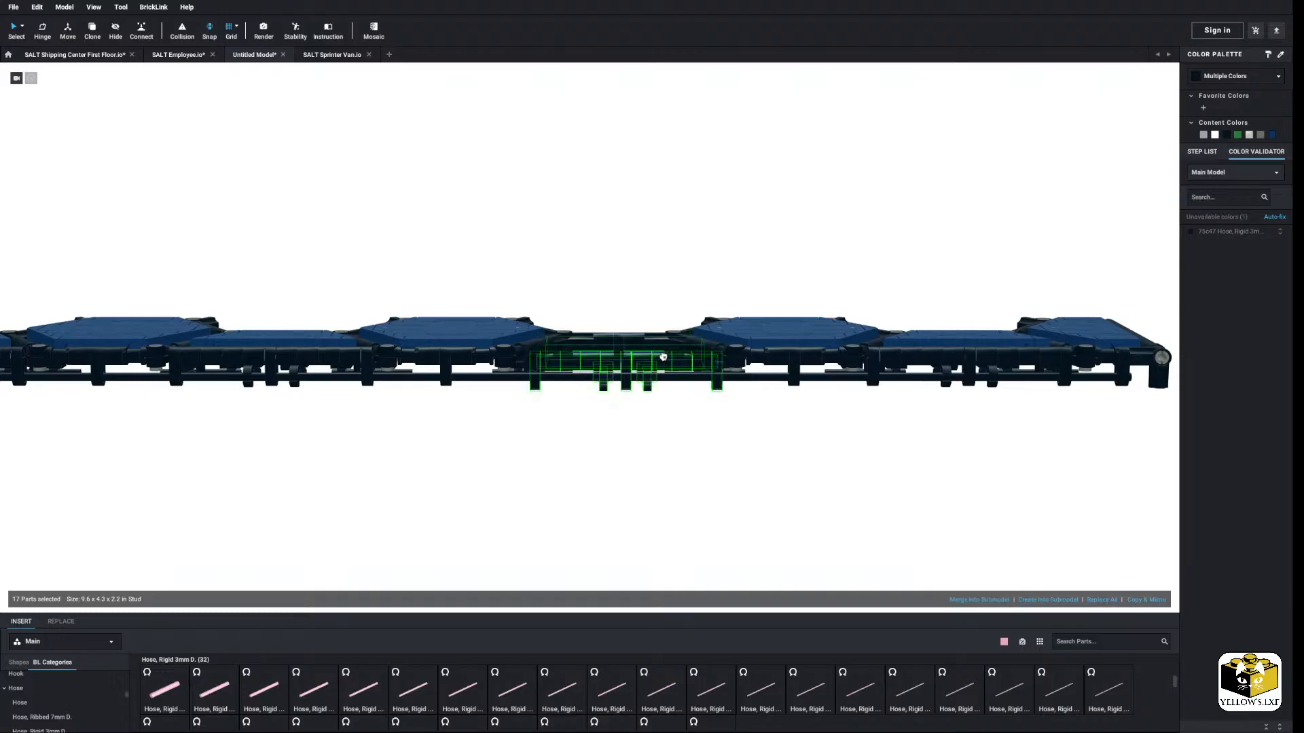
right_drag(662, 356, 664, 428)
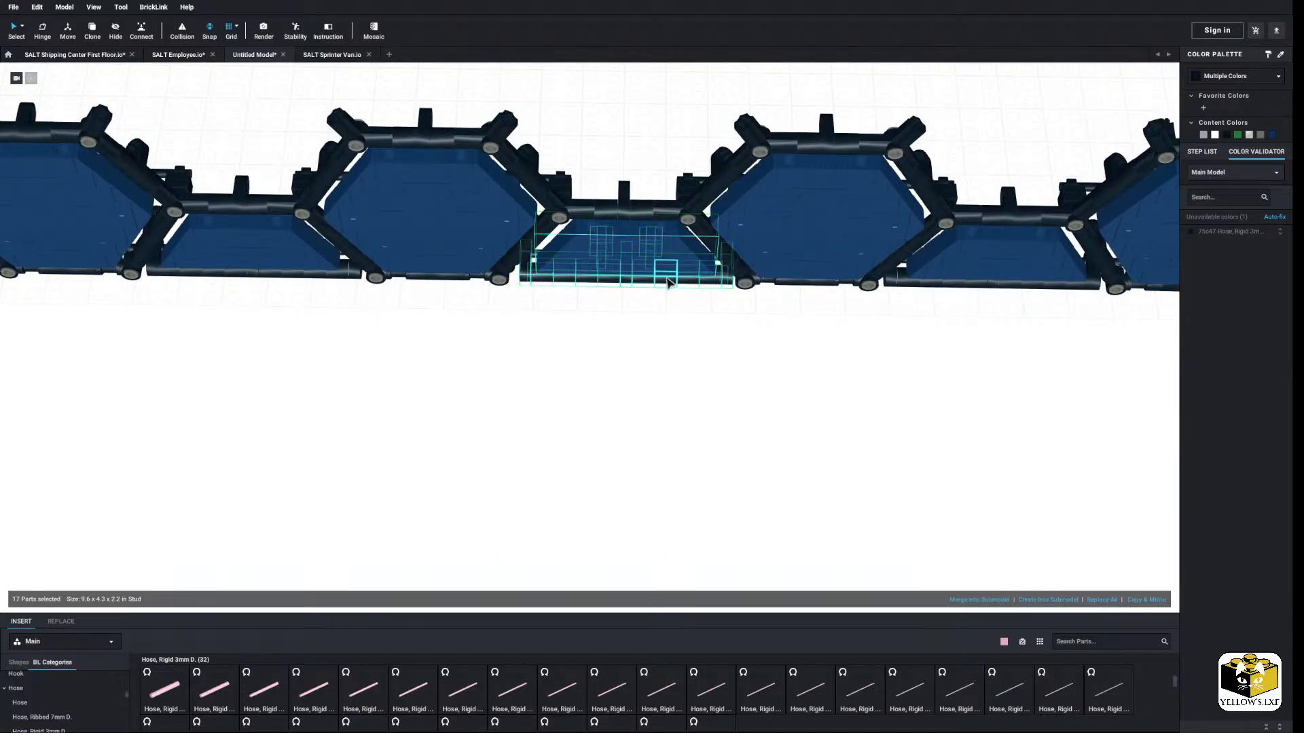
Step: Fine-tune the inserted trapezoid's position with the Move tool so it sits centered between the neighbouring hexagons
right_drag(668, 282, 245, 167)
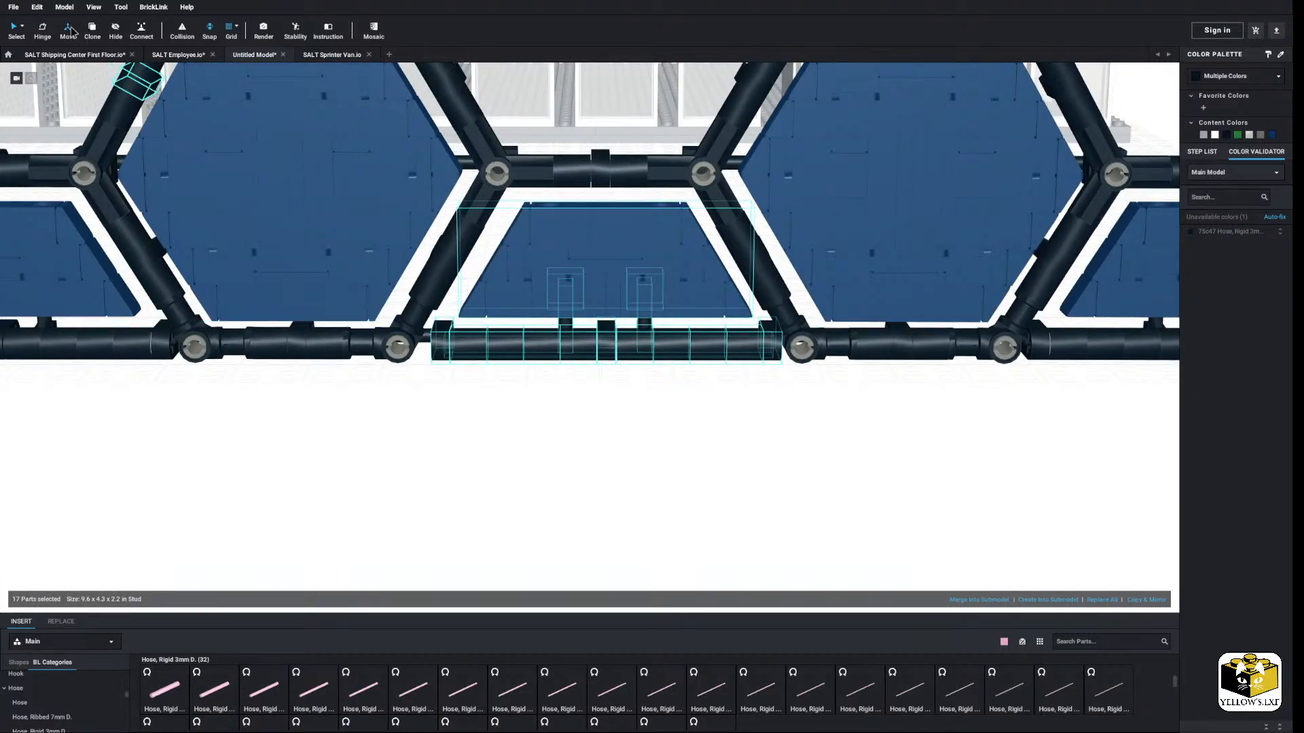
scroll(557, 303, up, 3)
drag(563, 205, 551, 212)
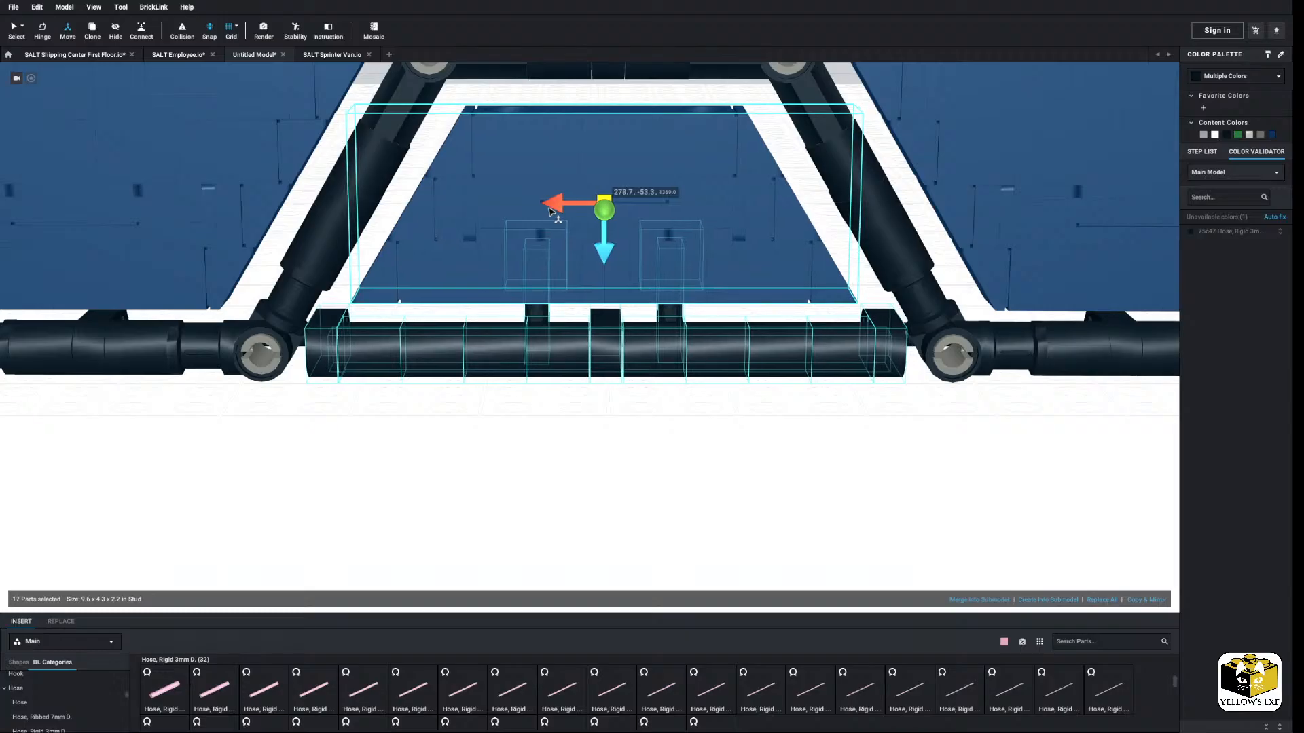
scroll(552, 216, down, 10)
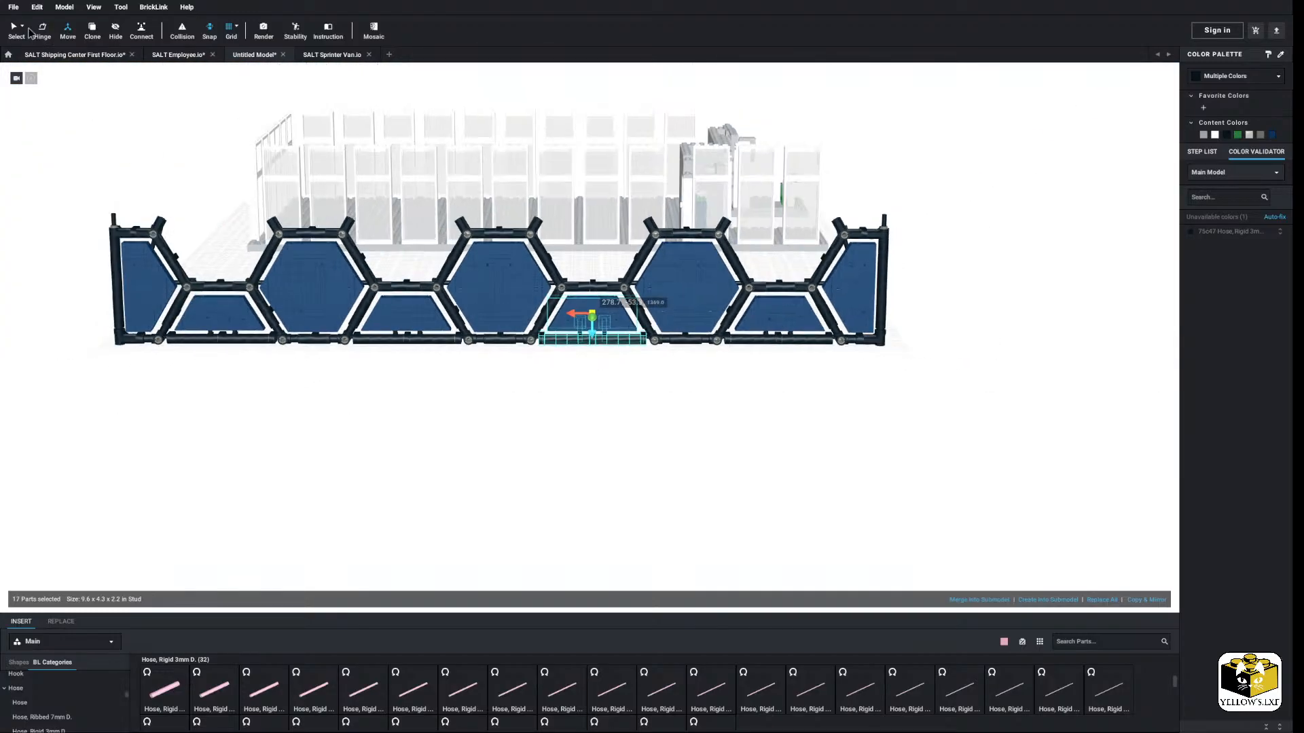
click(315, 468)
Step: Select the complete panel row and hold it against the building's long wall to check its fit from outside and inside
scroll(344, 469, down, 5)
right_drag(344, 469, 348, 497)
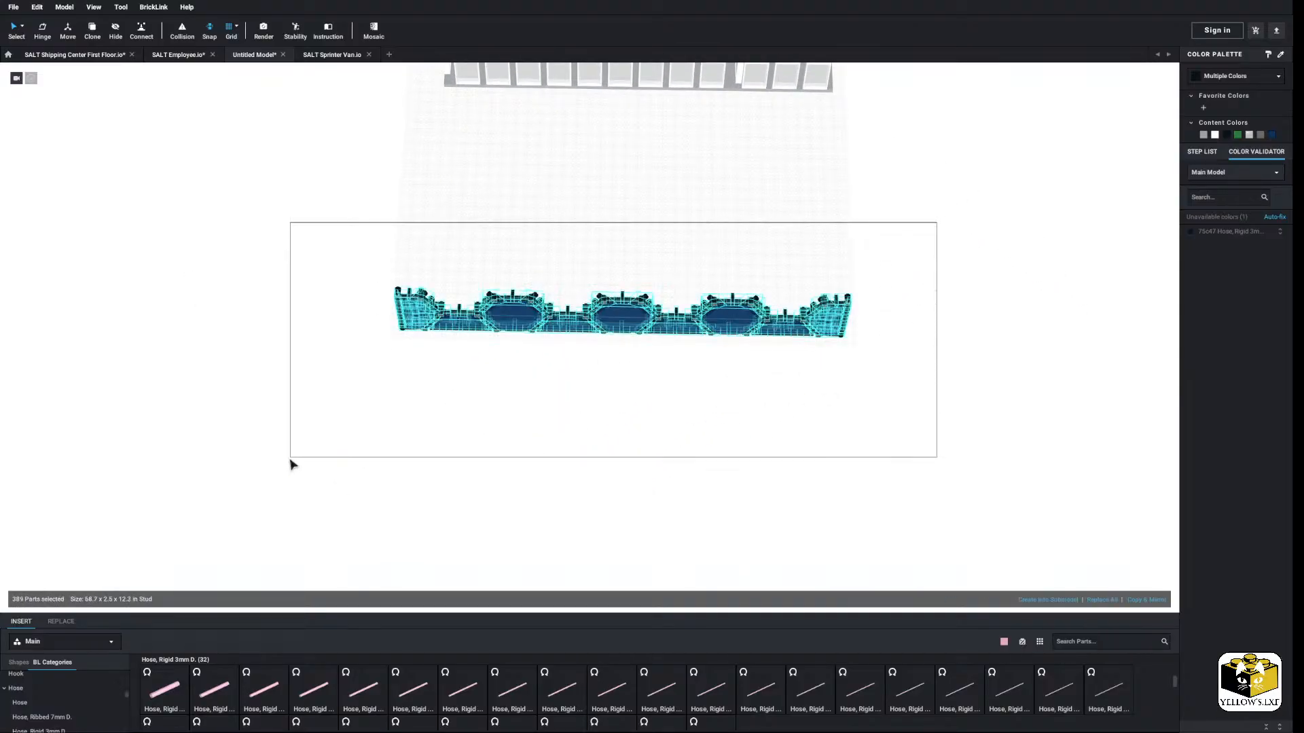
right_drag(417, 422, 434, 402)
right_drag(465, 310, 517, 356)
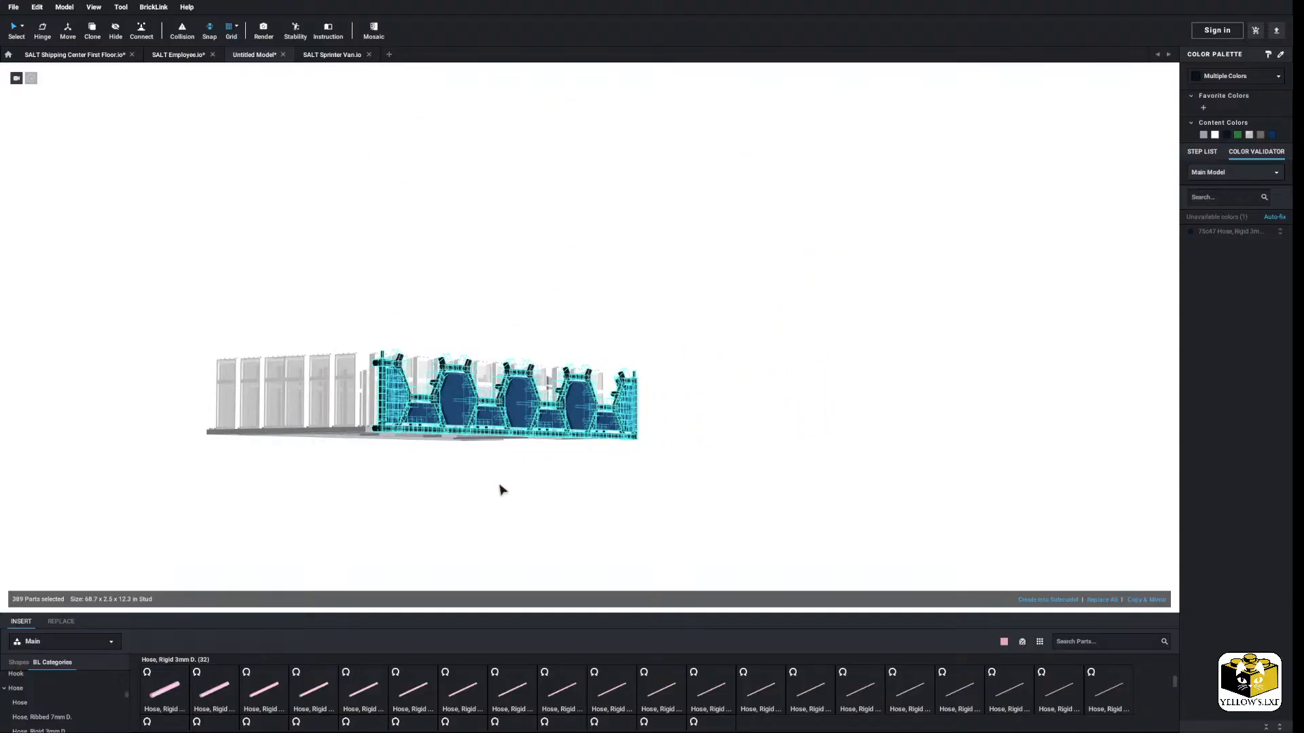
right_drag(500, 486, 564, 493)
scroll(562, 479, up, 5)
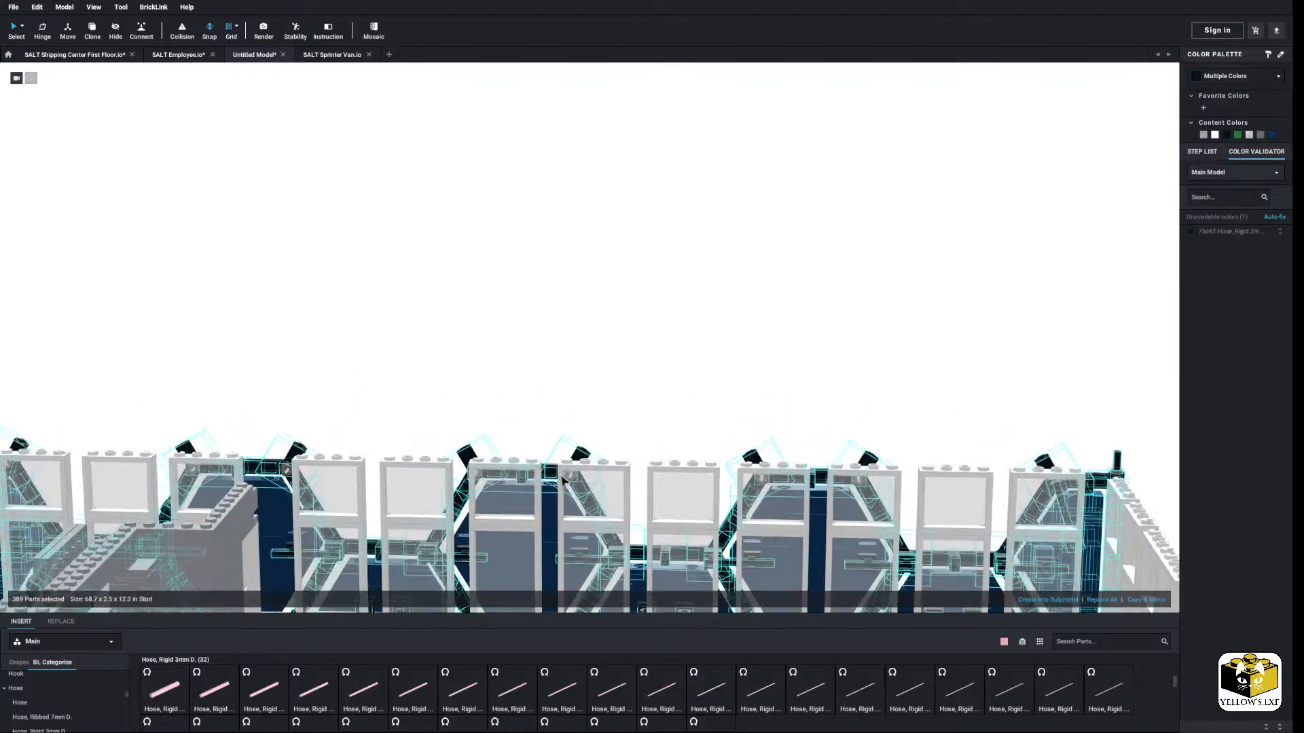
scroll(562, 480, up, 10)
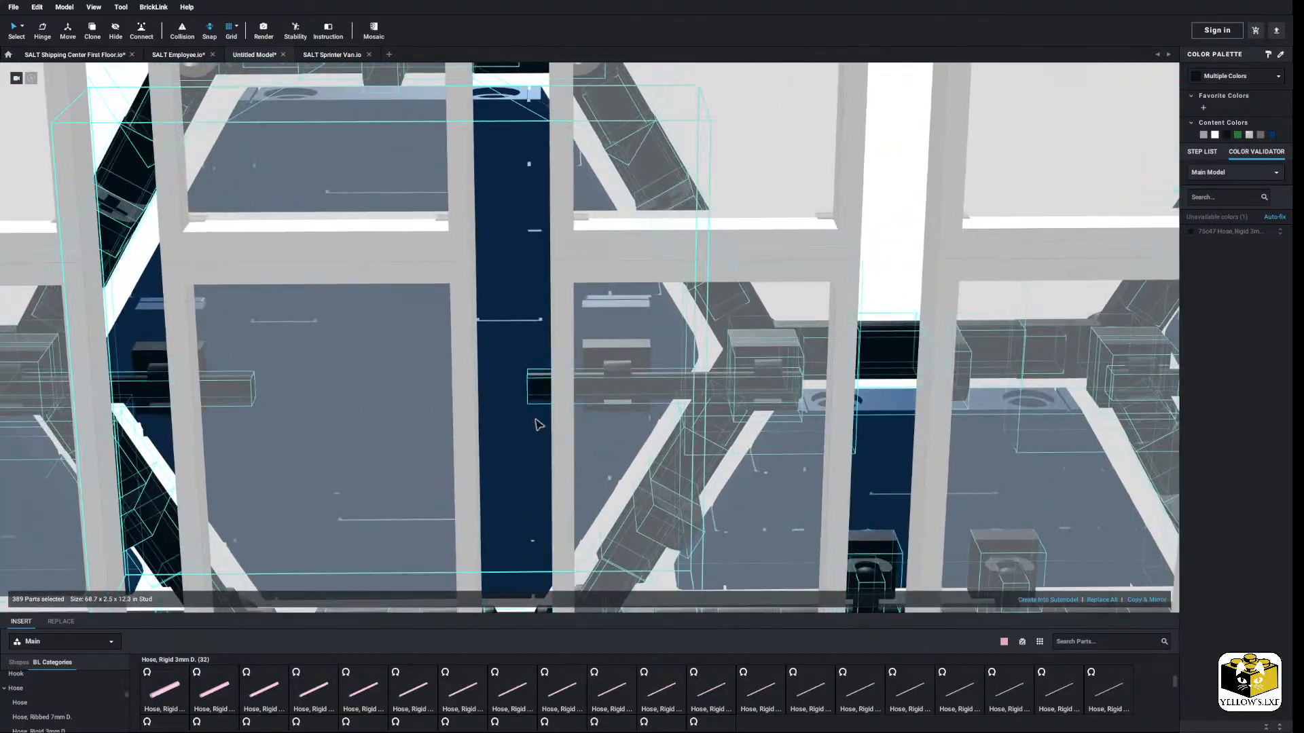
scroll(536, 424, down, 15)
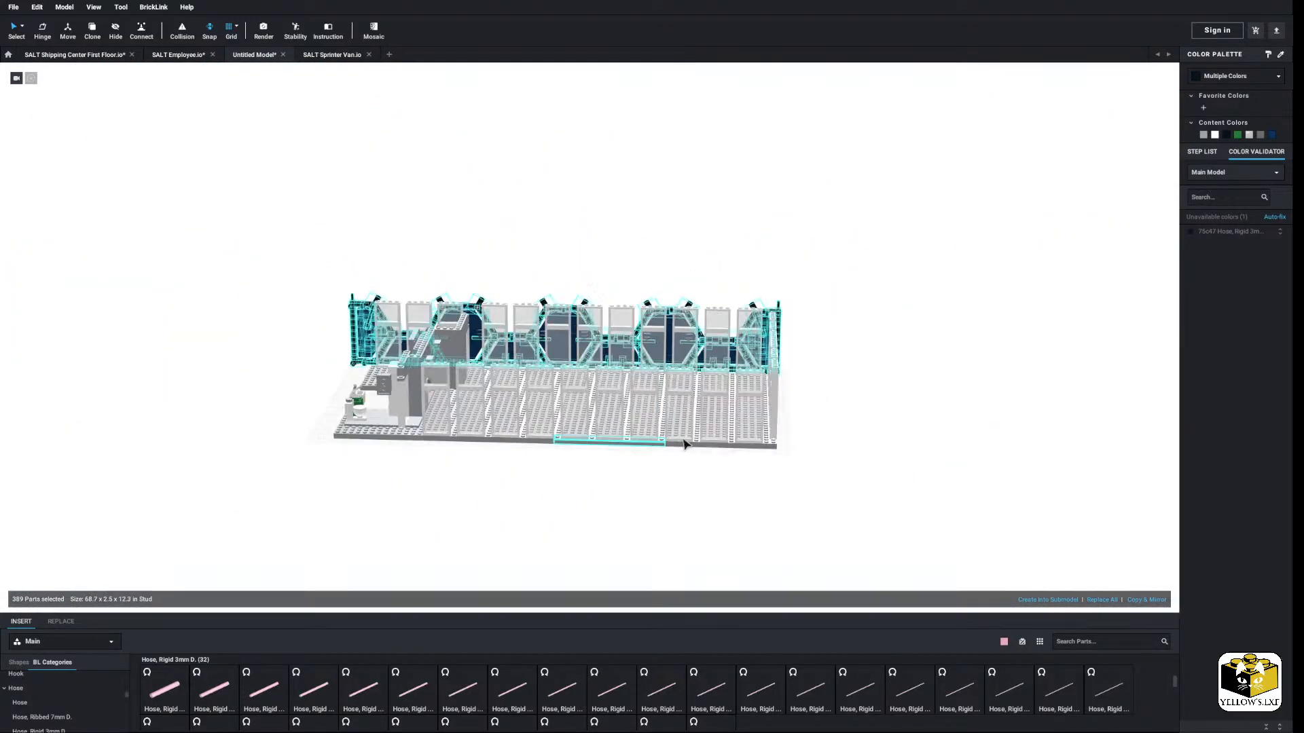
Step: Move the selected panel row clear of the building and turn it perpendicular to the long wall
right_drag(684, 444, 623, 358)
right_drag(618, 264, 533, 400)
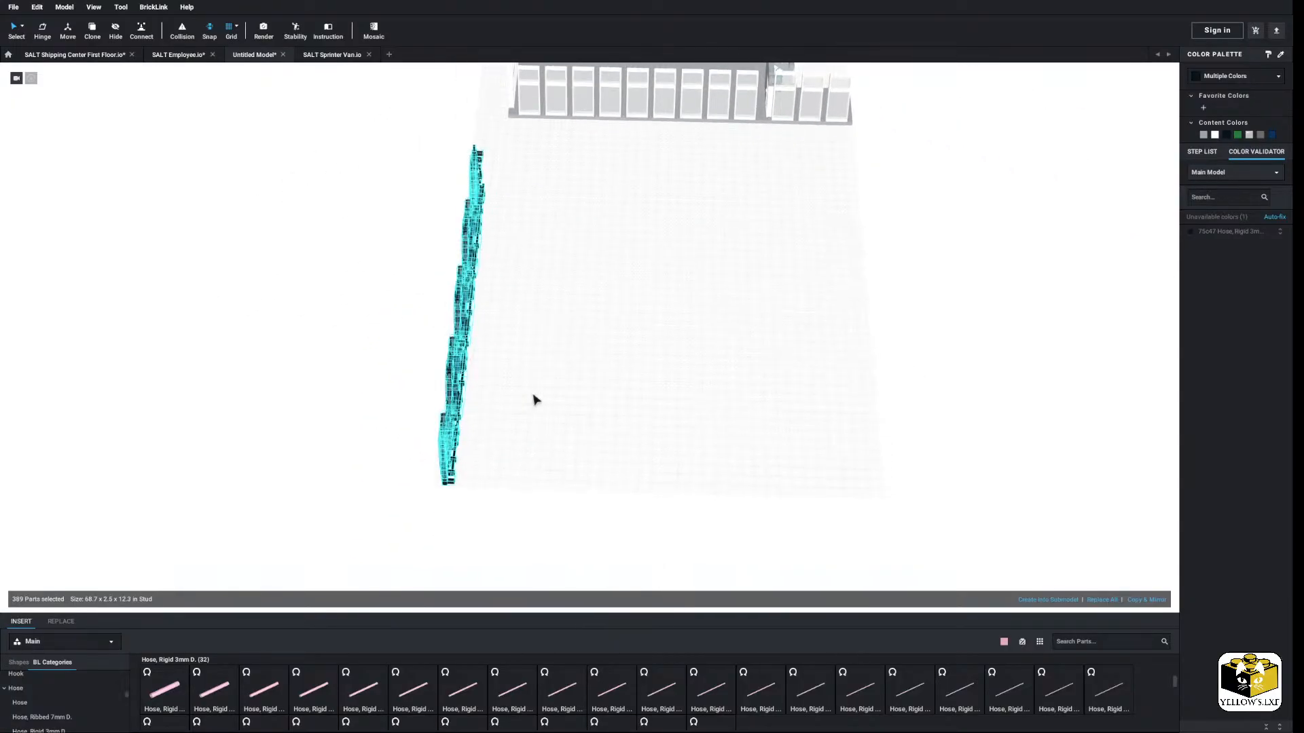
Step: Make a mirrored copy of the selected panel row and place it parallel to the original on the open floor
click(1154, 600)
drag(485, 318, 673, 321)
click(611, 355)
mouse_move(611, 354)
right_down()
mouse_move(570, 370)
mouse_move(666, 341)
mouse_move(626, 344)
mouse_move(635, 358)
right_up()
scroll(635, 358, down, 3)
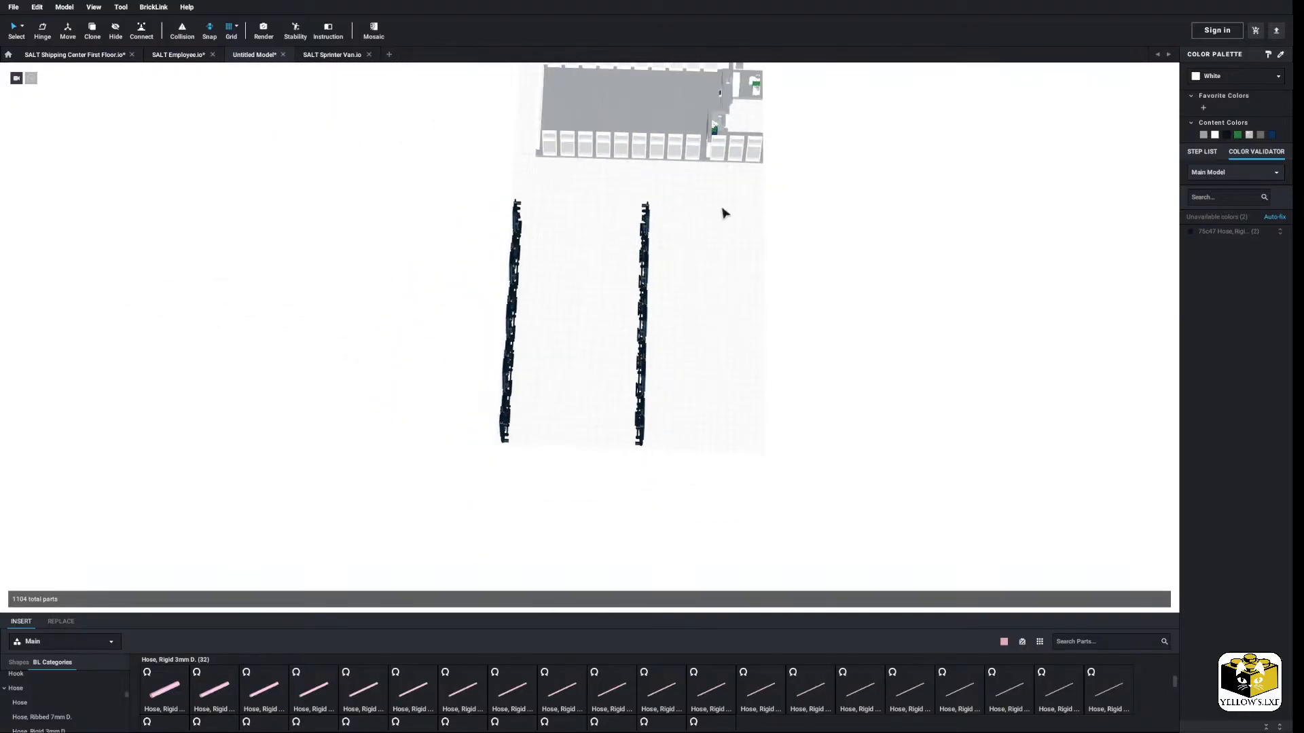
Step: Copy one of the long panel rows and place the copy in front of the building's open entrance side
right_drag(620, 474, 599, 388)
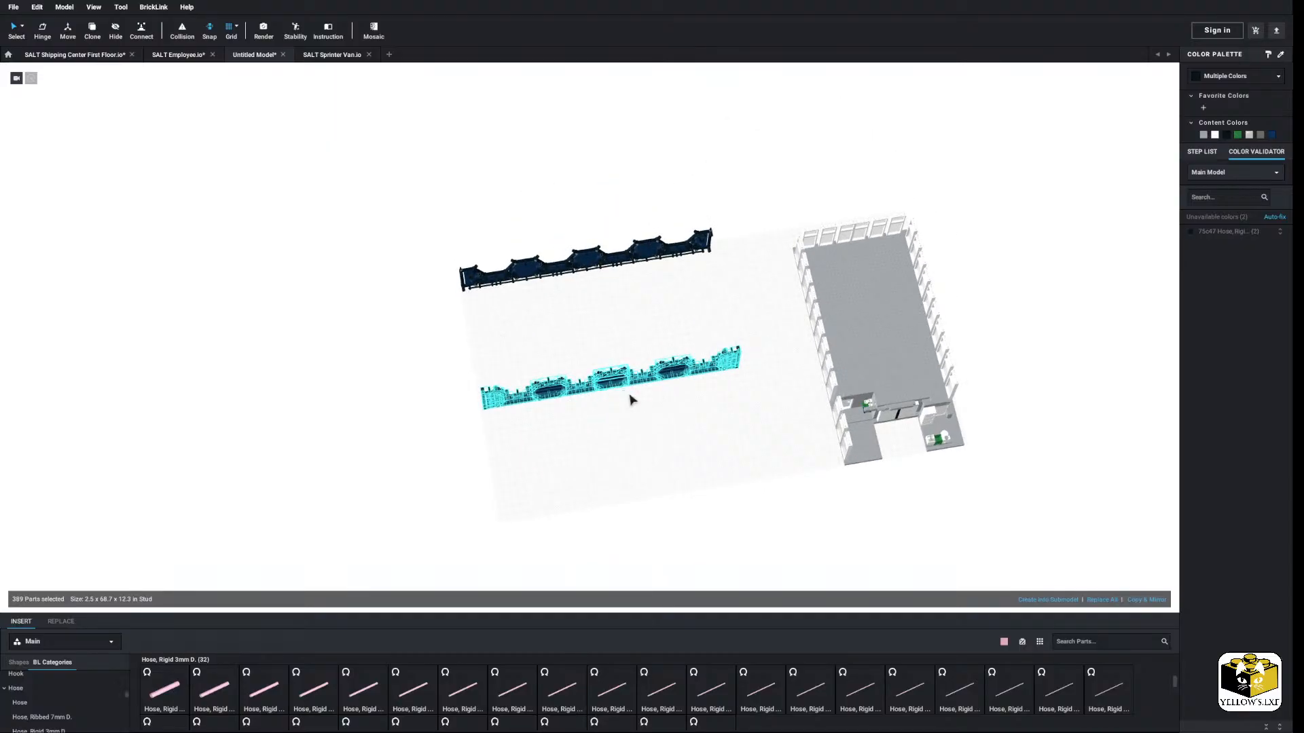
right_click(682, 413)
click(687, 445)
middle_drag(682, 443, 306, 353)
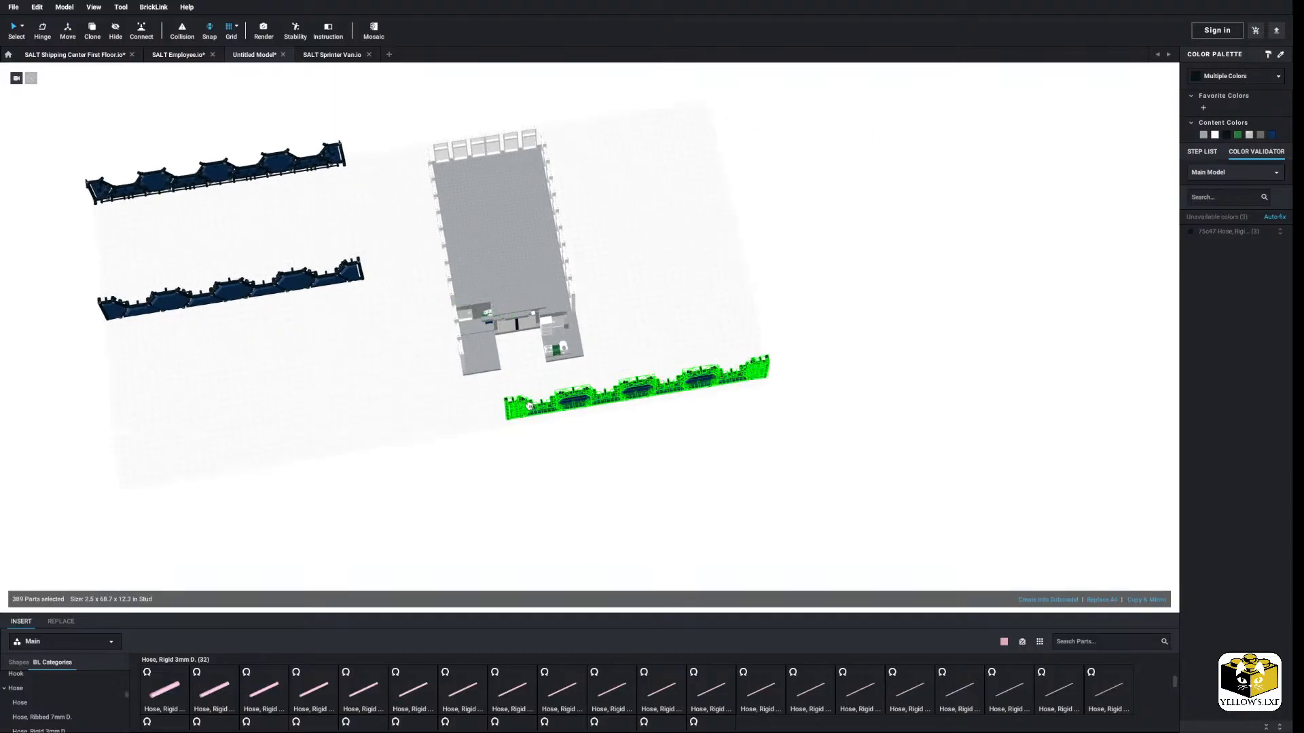
scroll(480, 400, up, 8)
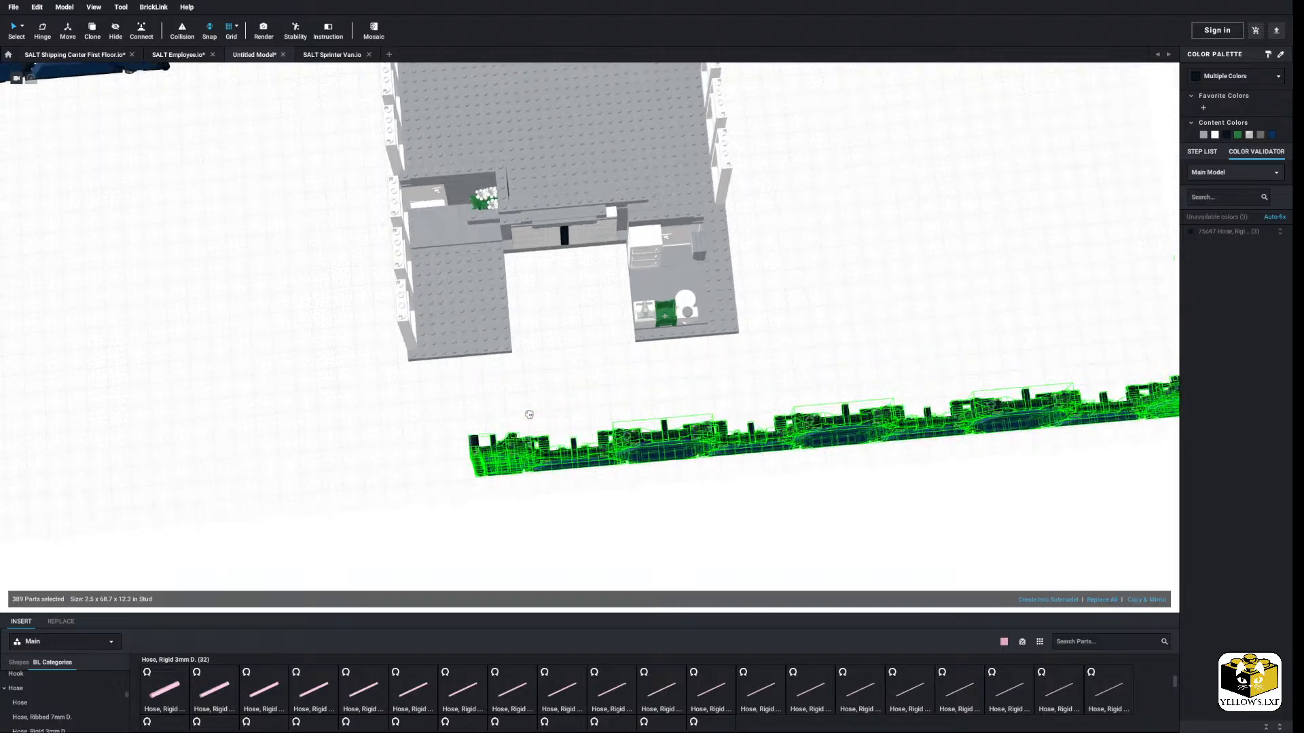
click(439, 408)
right_drag(441, 408, 462, 409)
drag(556, 361, 480, 484)
click(577, 499)
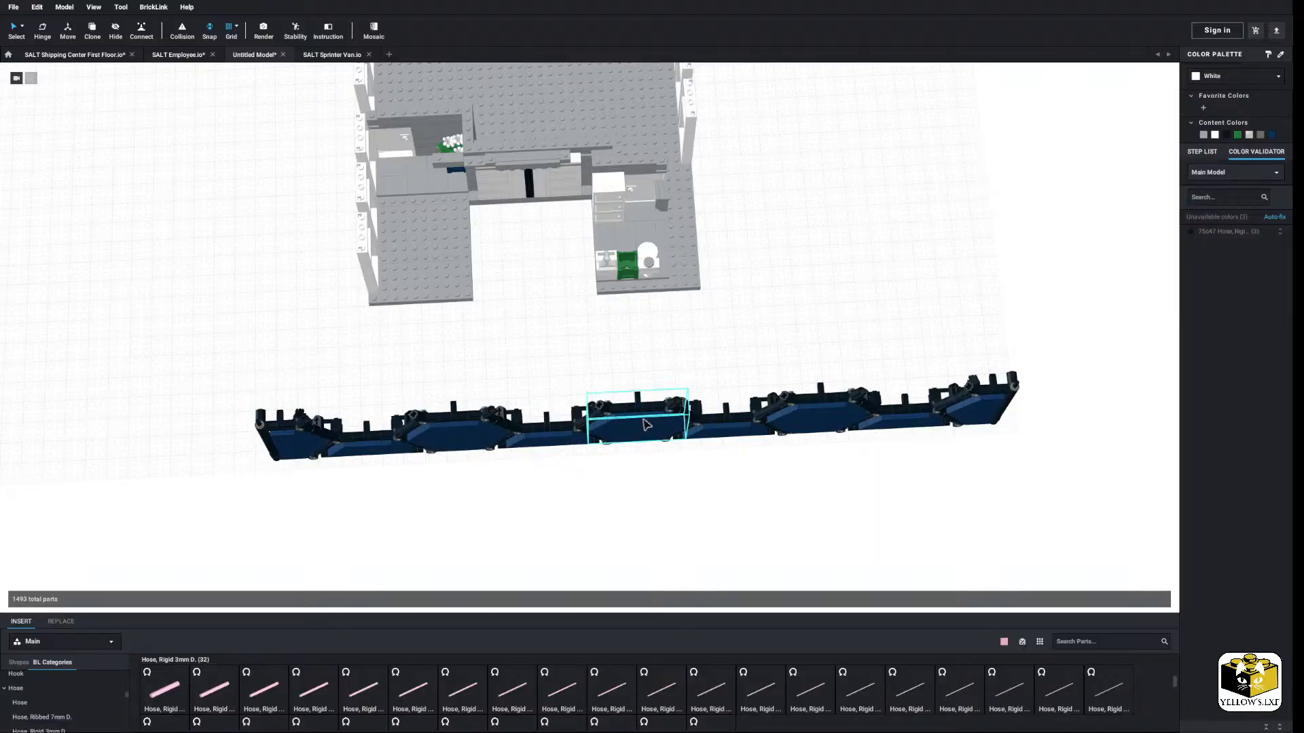
Step: Delete the blue hexagon panel from the middle frame of the row copied in front of the entrance
right_click(643, 420)
click(659, 462)
right_drag(659, 460, 658, 444)
middle_drag(658, 443, 659, 454)
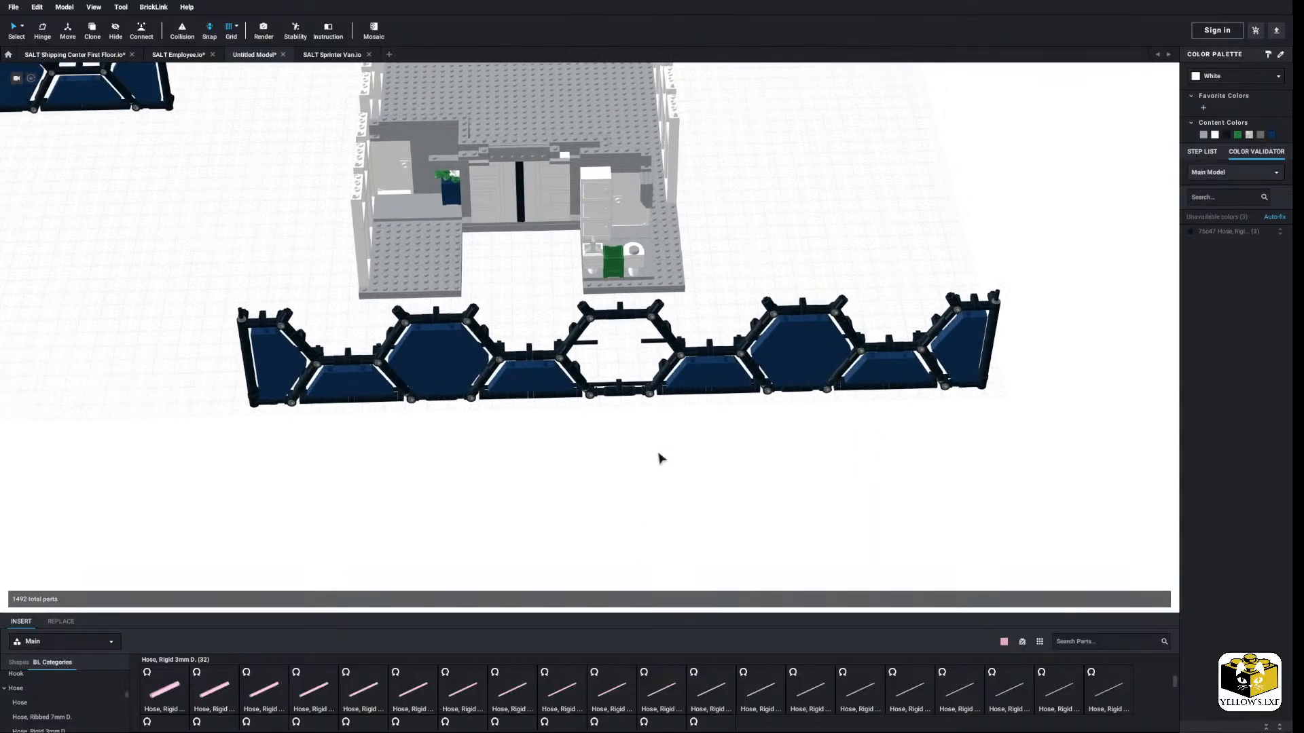
Step: Select the entrance-side row without any building parts and move it well clear of the building
drag(904, 267, 793, 371)
right_drag(878, 275, 863, 341)
drag(862, 340, 453, 538)
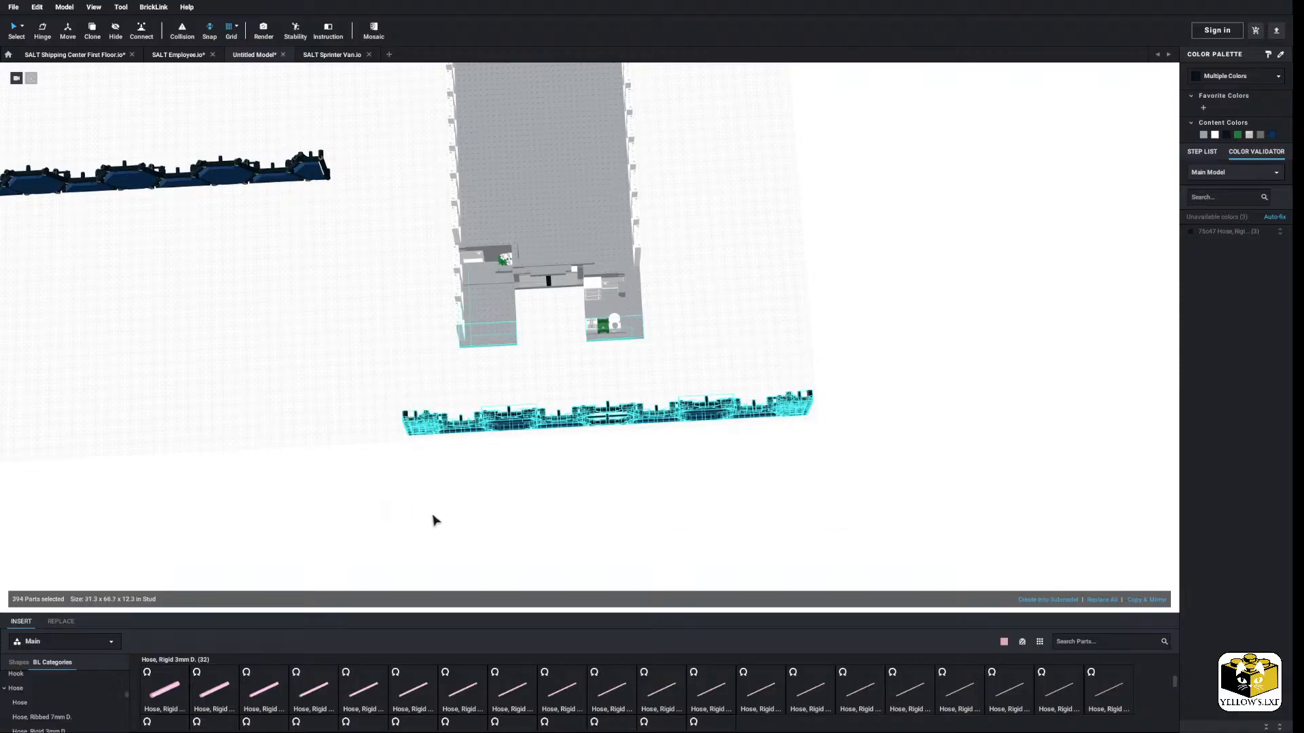
click(435, 521)
drag(380, 519, 599, 429)
middle_drag(600, 429, 1039, 377)
drag(1039, 377, 543, 434)
click(598, 396)
Step: Delete the section from half of the empty middle hexagon up to the row's half-hexagon end piece
middle_drag(598, 396, 754, 334)
scroll(601, 407, up, 3)
right_drag(601, 495, 586, 419)
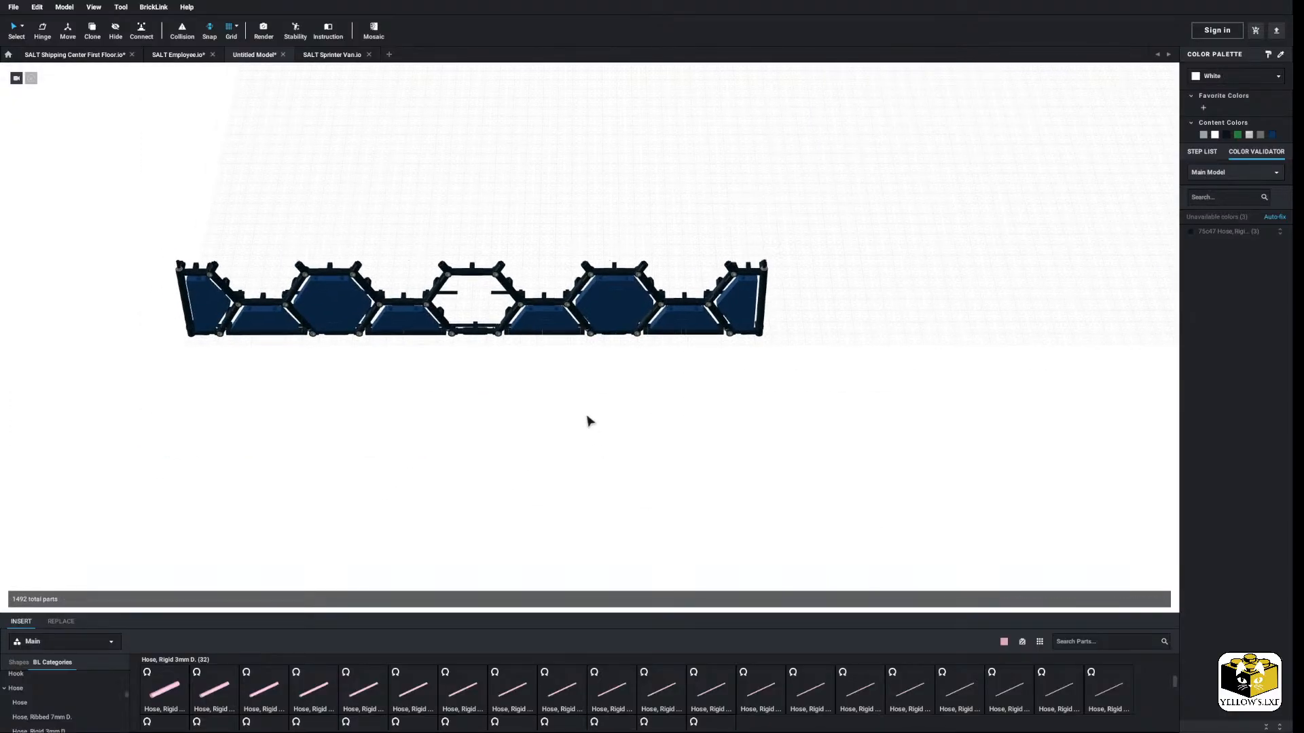
scroll(570, 424, up, 3)
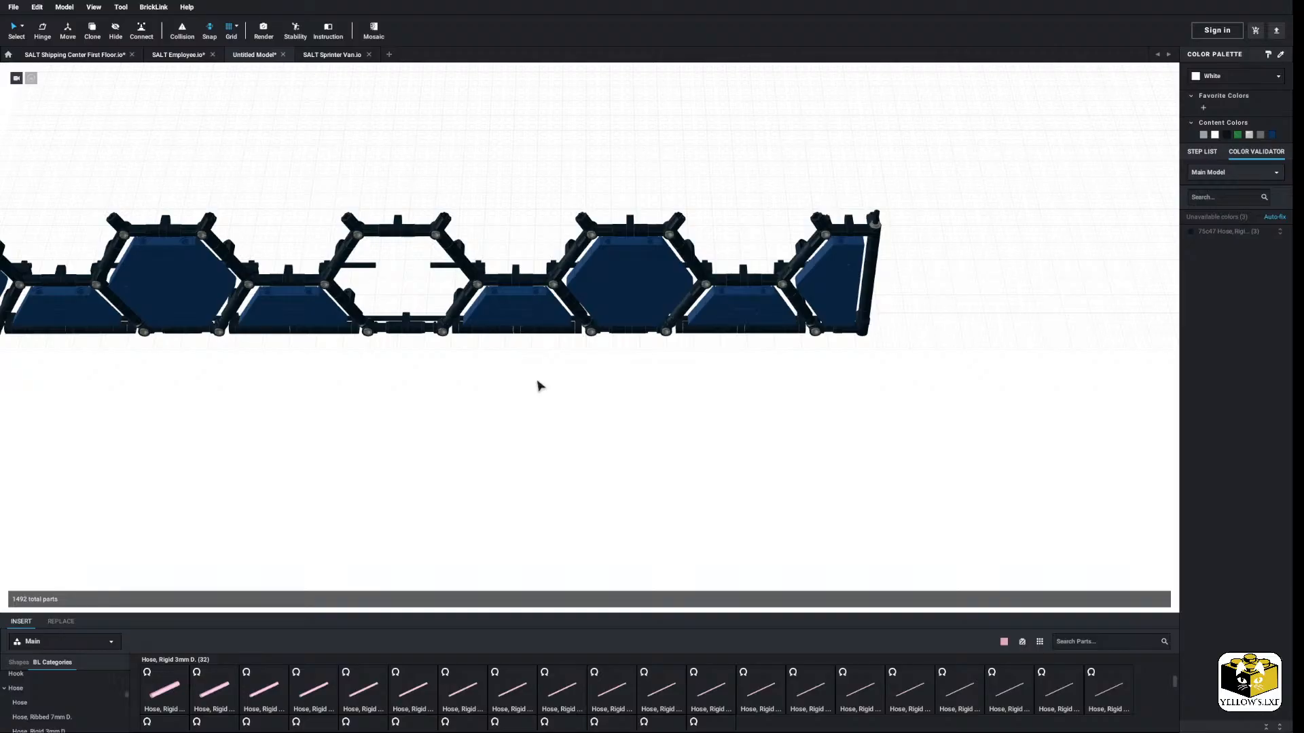
drag(399, 202, 688, 374)
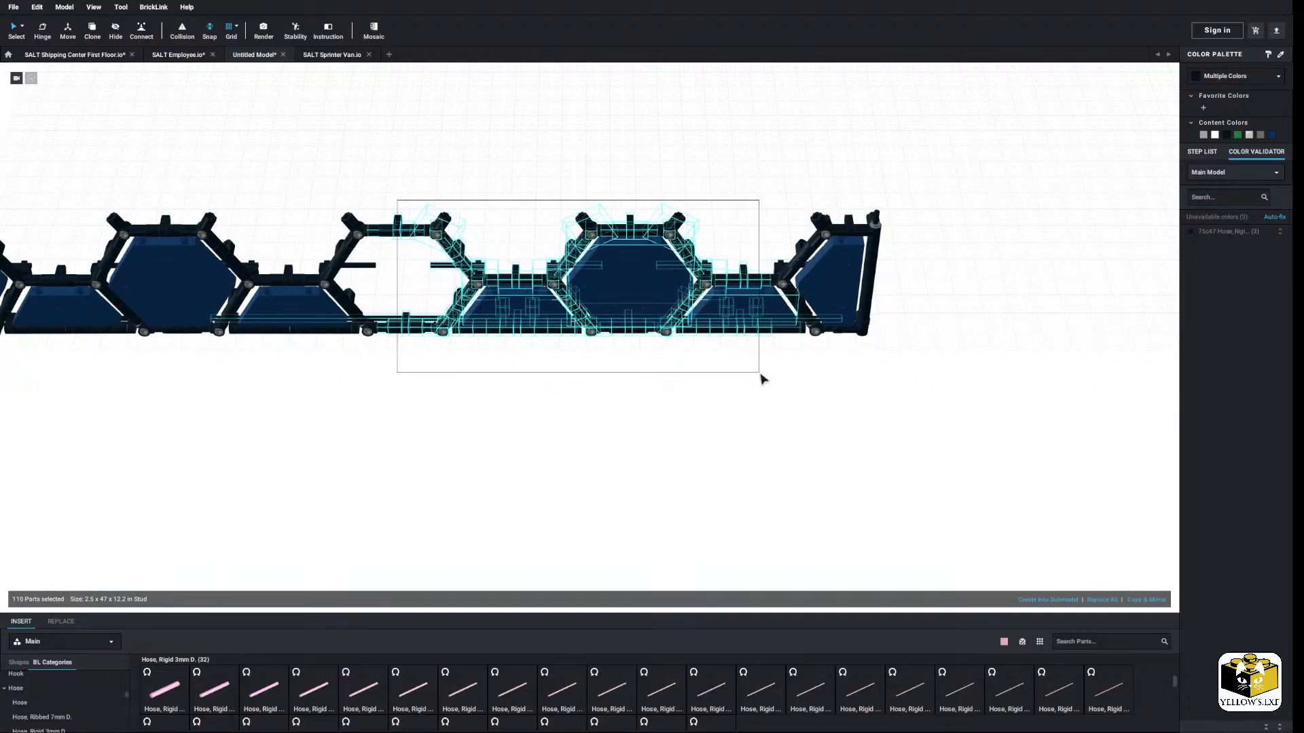
right_click(750, 291)
click(775, 331)
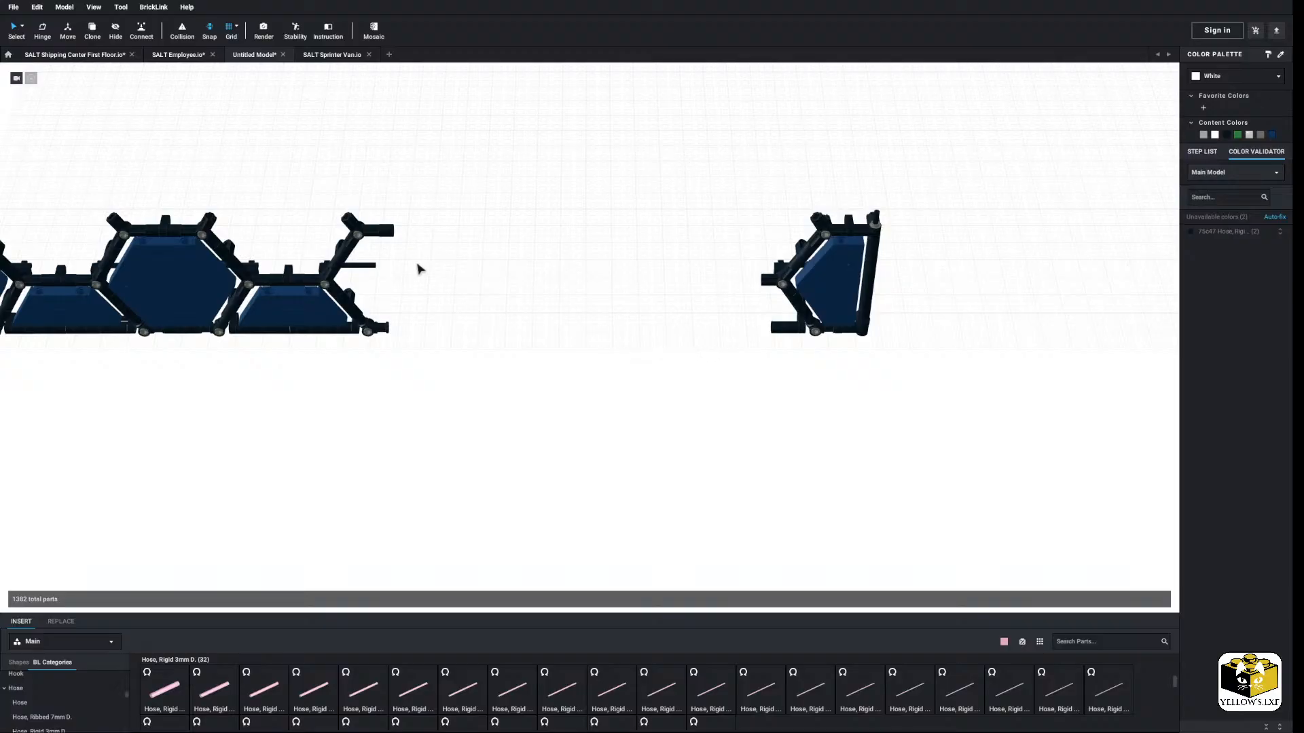
Step: Delete the leftover bar, clips and upper connectors of the cut hexagon from the row's open end
right_drag(428, 265, 639, 309)
right_click(745, 303)
click(769, 343)
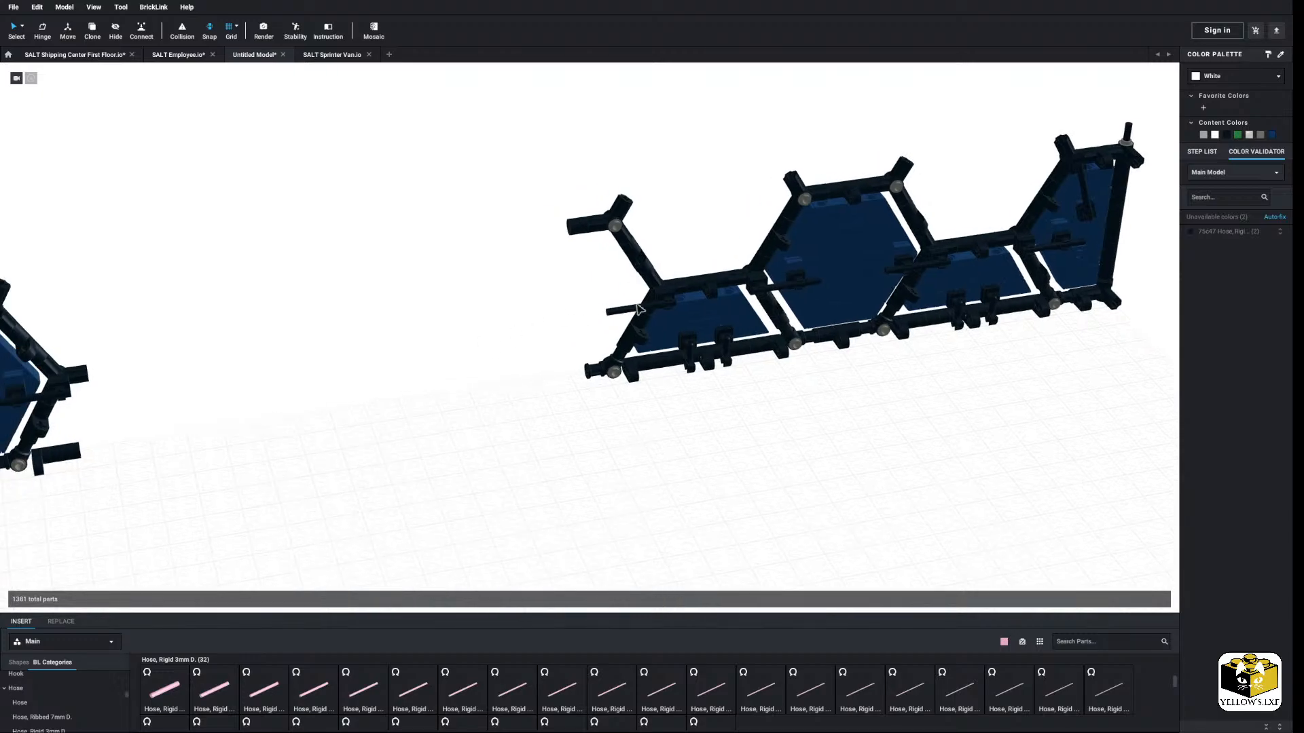
middle_drag(546, 310, 554, 307)
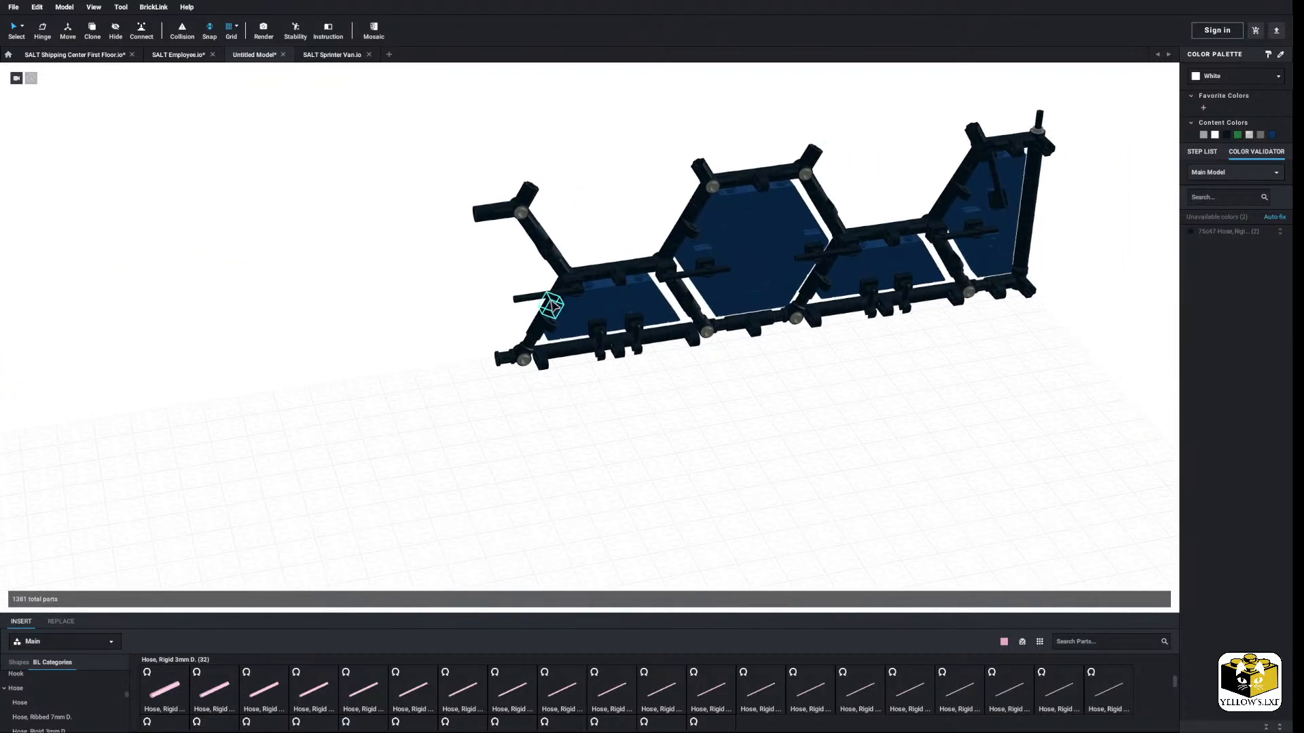
right_click(574, 280)
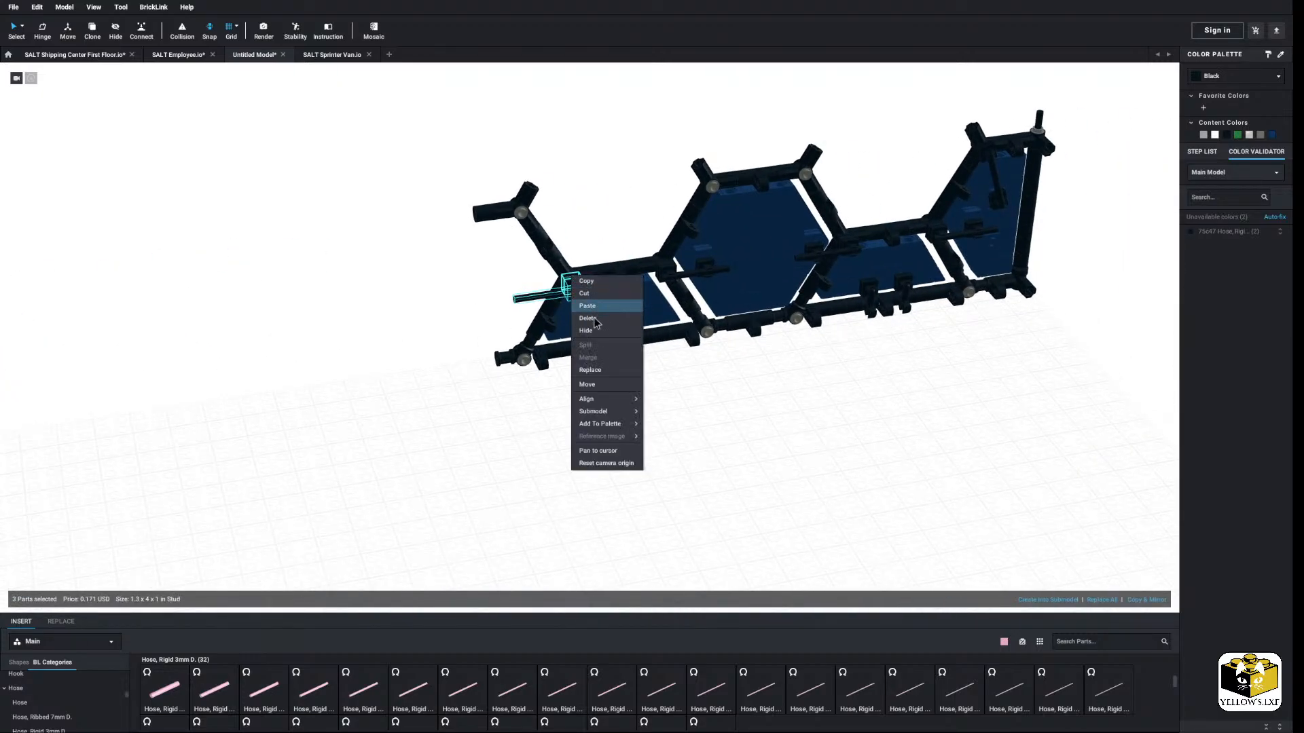
click(598, 320)
right_click(552, 254)
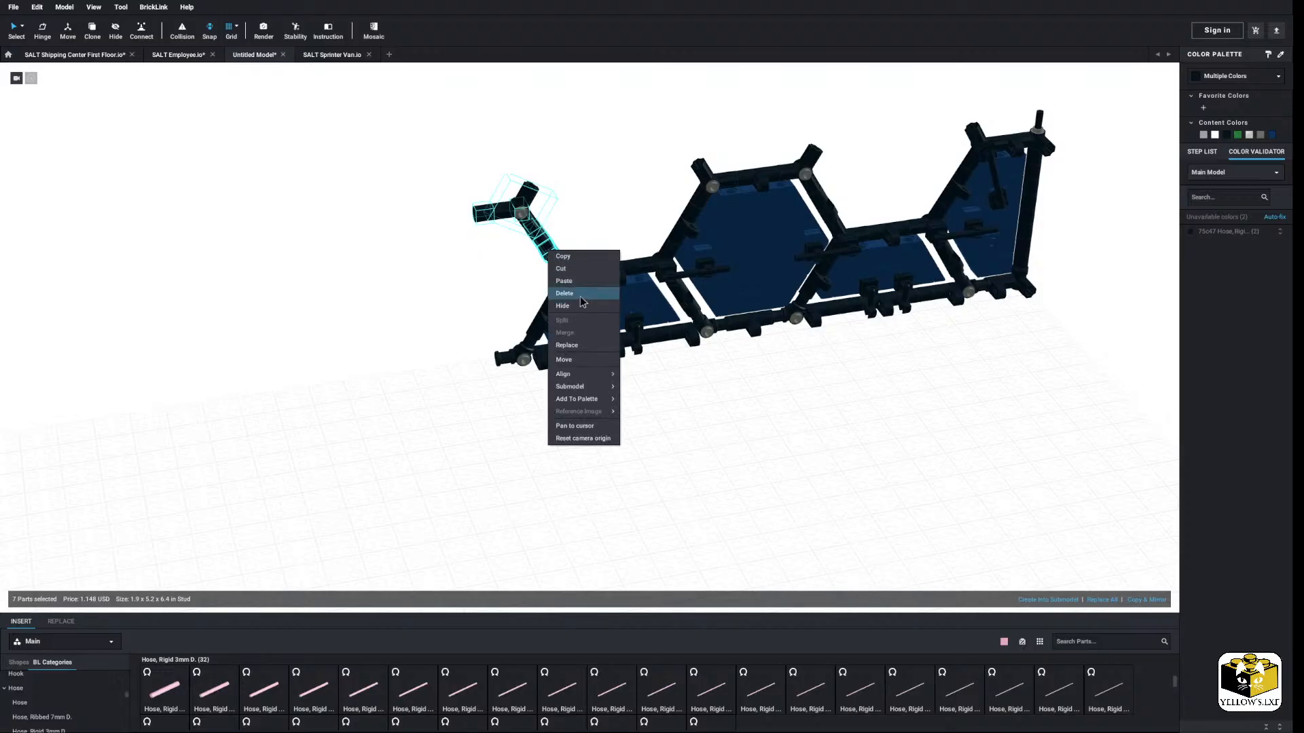
click(577, 291)
Step: Delete the detached end piece's leftover lower beam and the open trapezoid's slanted axle and connectors
right_drag(577, 290, 549, 285)
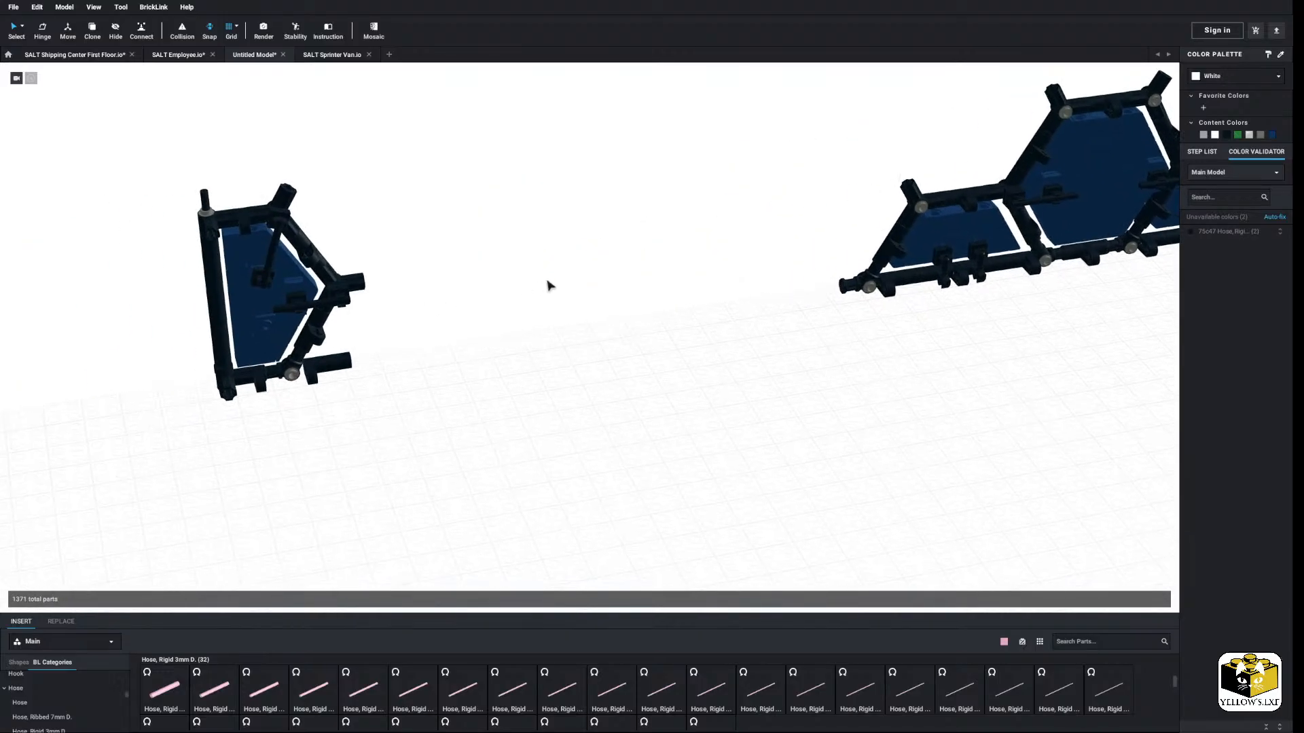
right_click(311, 370)
click(337, 409)
right_drag(435, 349, 466, 309)
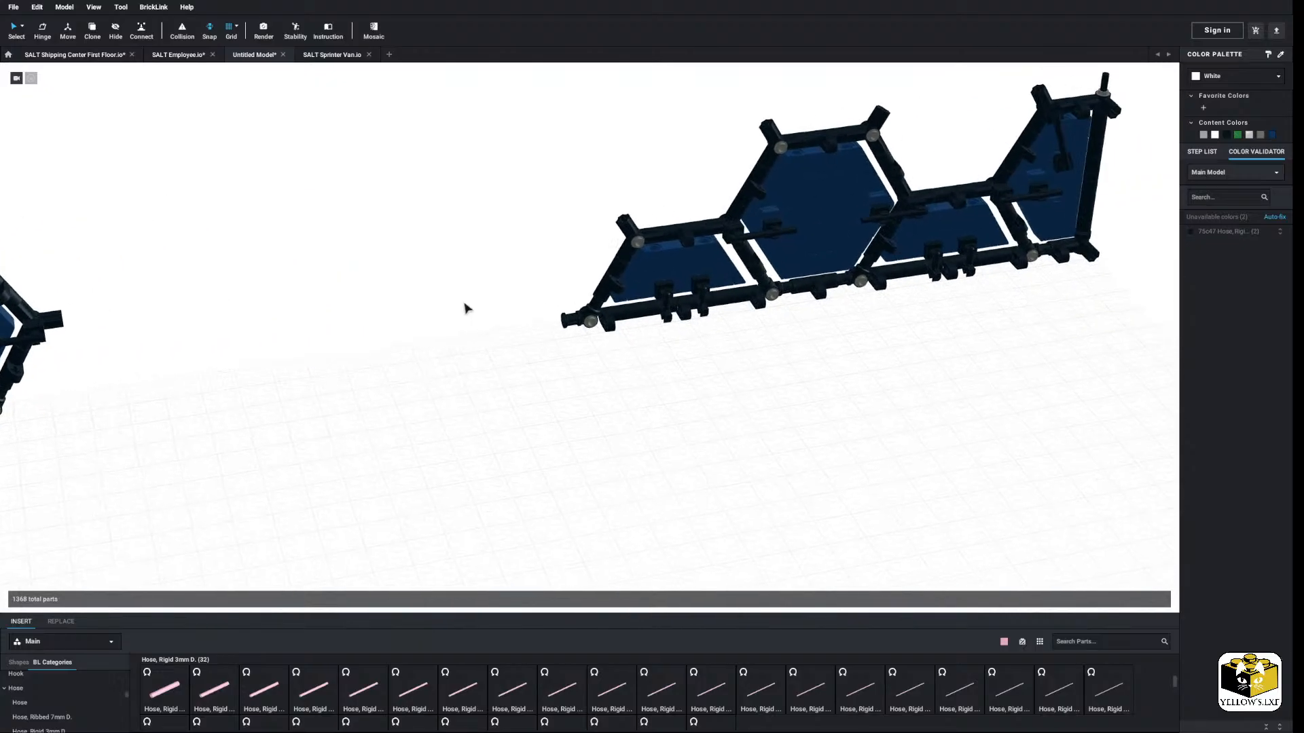
right_click(619, 275)
click(627, 285)
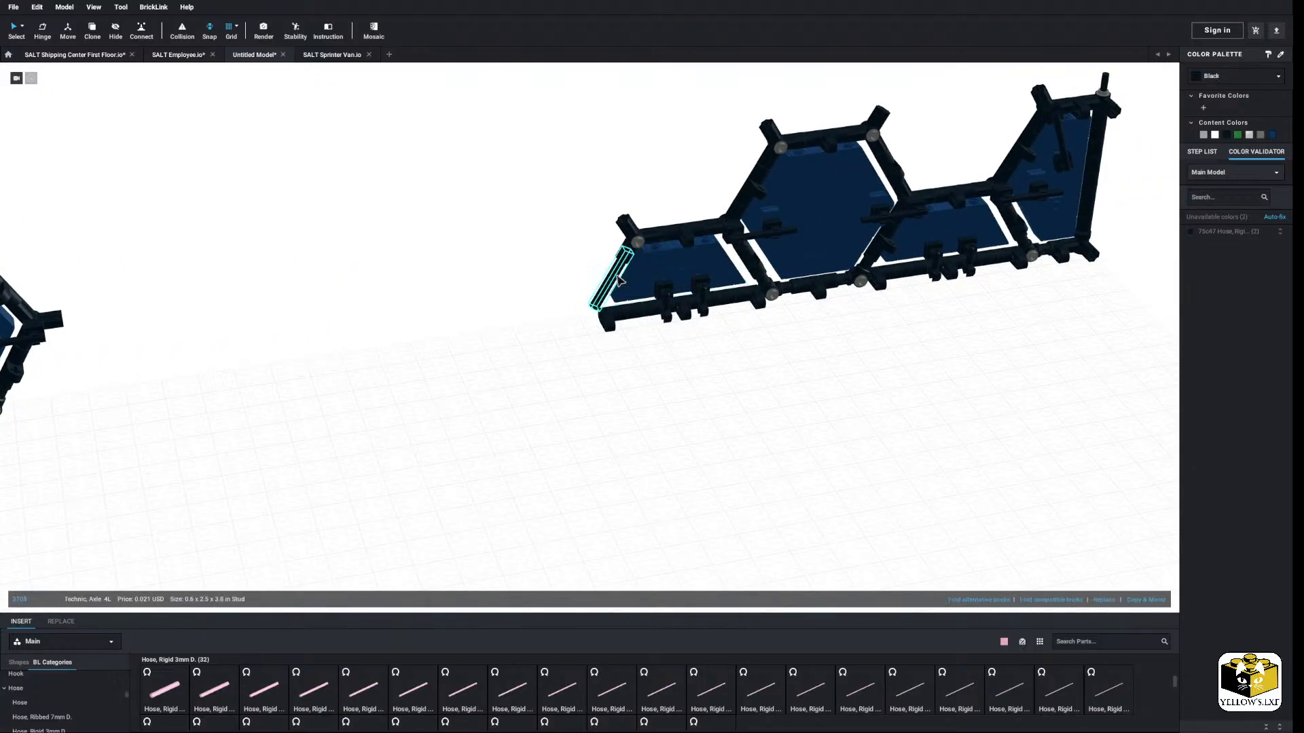
right_click(642, 243)
click(652, 257)
Step: Select the detached half-hexagon end piece and attach it to the open trapezoid, closing the shortened row
right_drag(451, 335, 487, 367)
middle_drag(488, 367, 561, 336)
drag(445, 163, 26, 488)
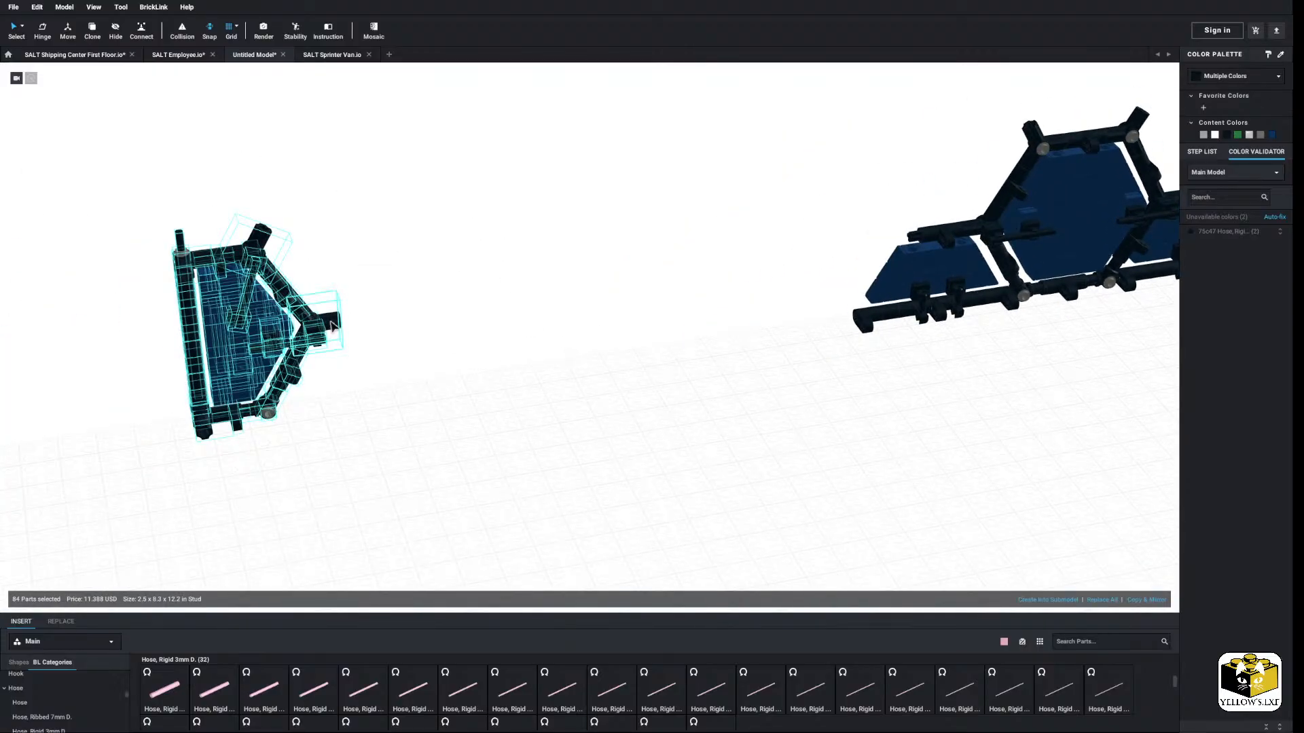
drag(333, 327, 551, 307)
scroll(414, 319, up, 3)
right_drag(552, 307, 389, 301)
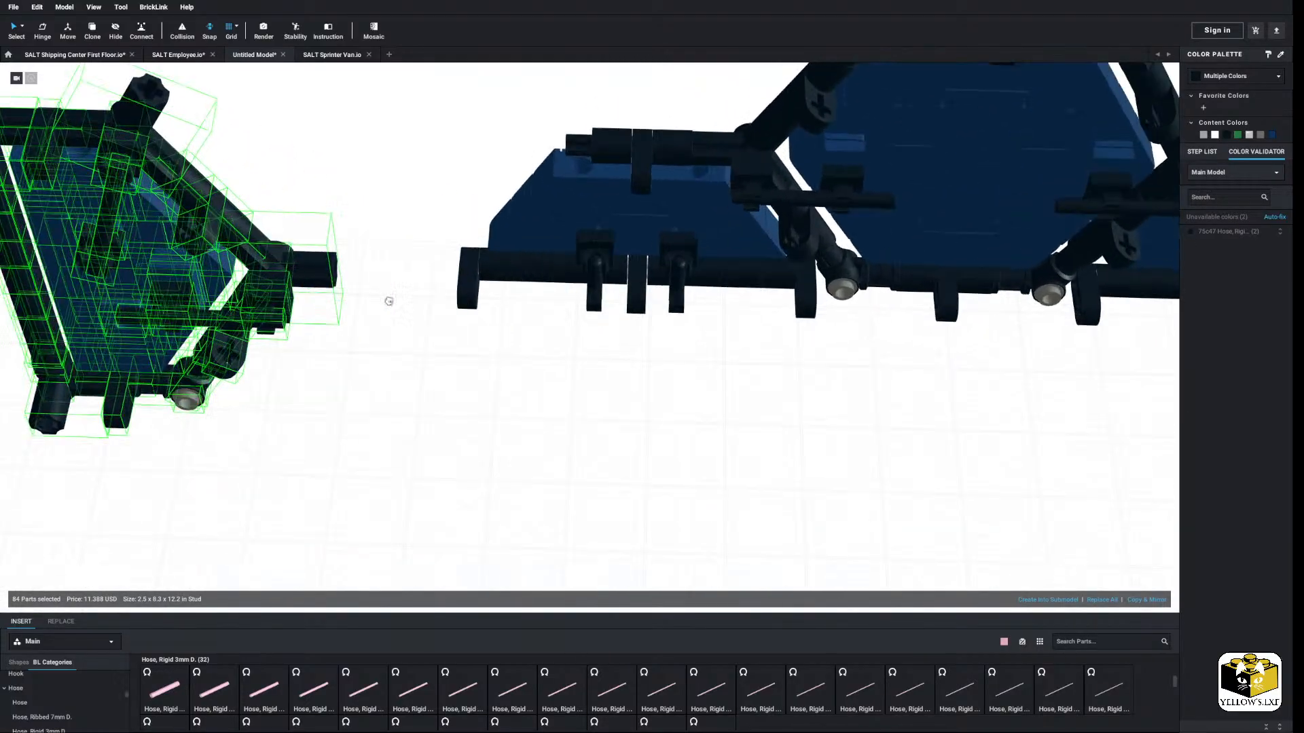
middle_drag(388, 300, 361, 378)
scroll(362, 377, up, 2)
drag(204, 370, 340, 335)
scroll(336, 326, up, 3)
middle_drag(312, 278, 317, 346)
drag(317, 346, 479, 192)
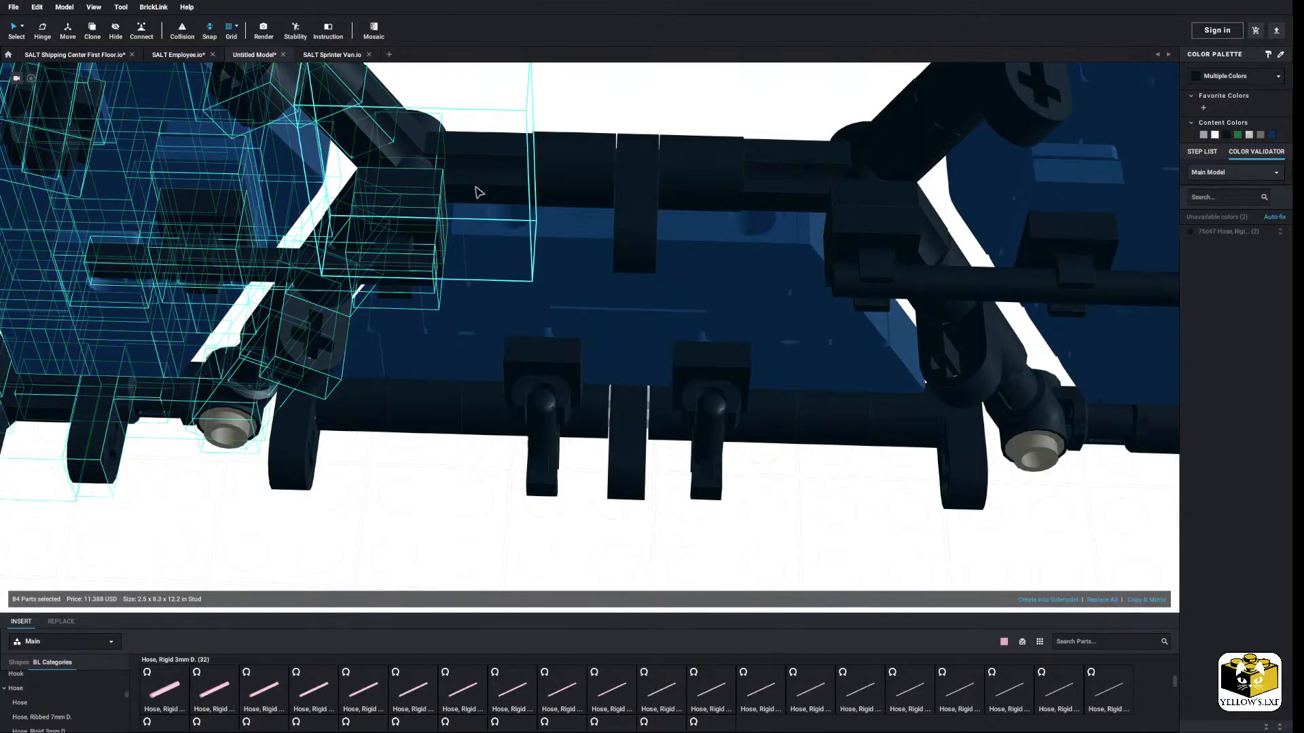
click(573, 111)
Step: Insert a 32L rigid 3 mm hose through the clips along the shortened row's lower edge and colour it black
scroll(572, 111, down, 10)
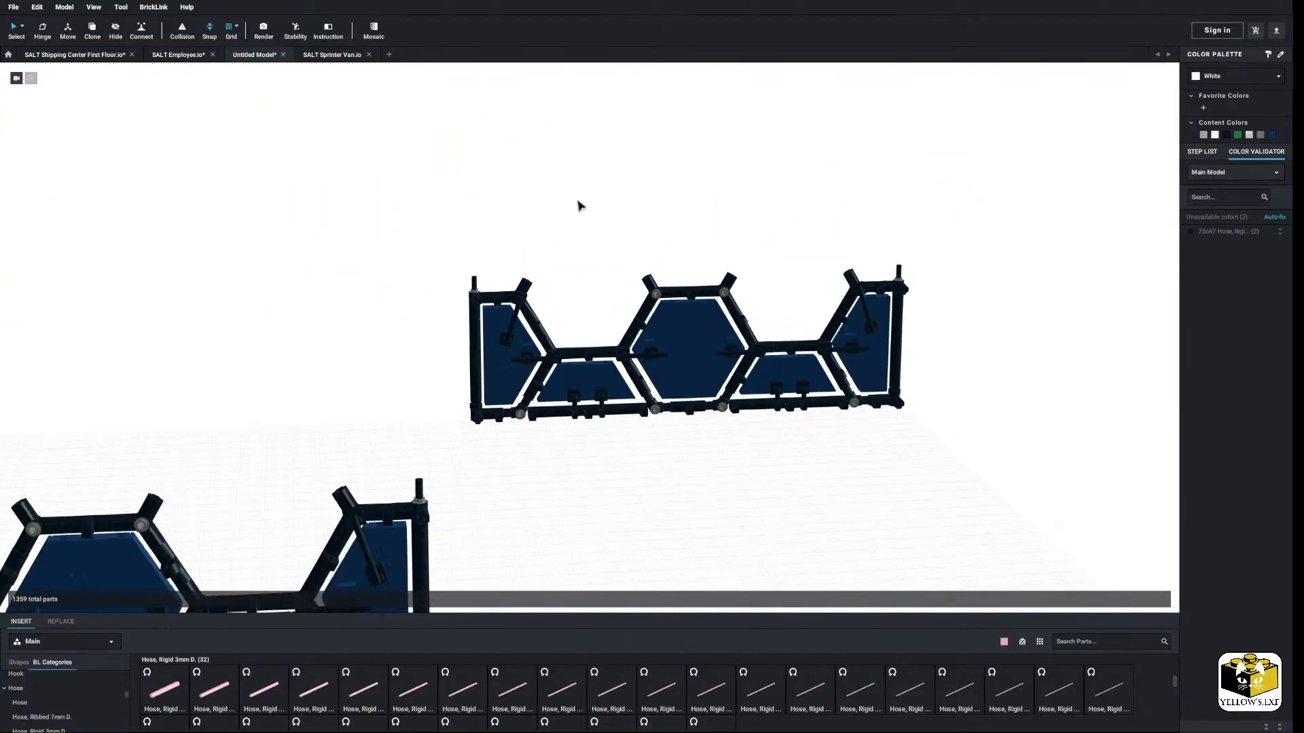
right_drag(578, 202, 582, 283)
scroll(582, 283, up, 5)
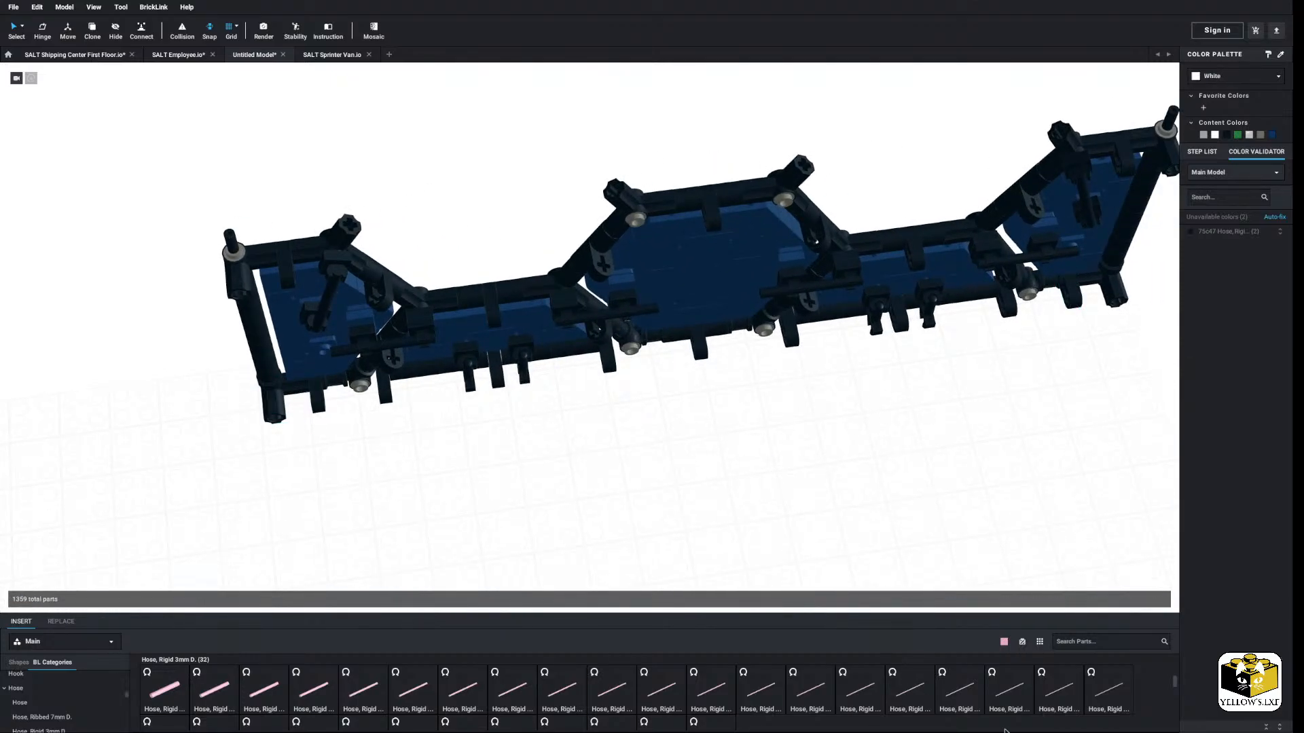
drag(1054, 691, 734, 440)
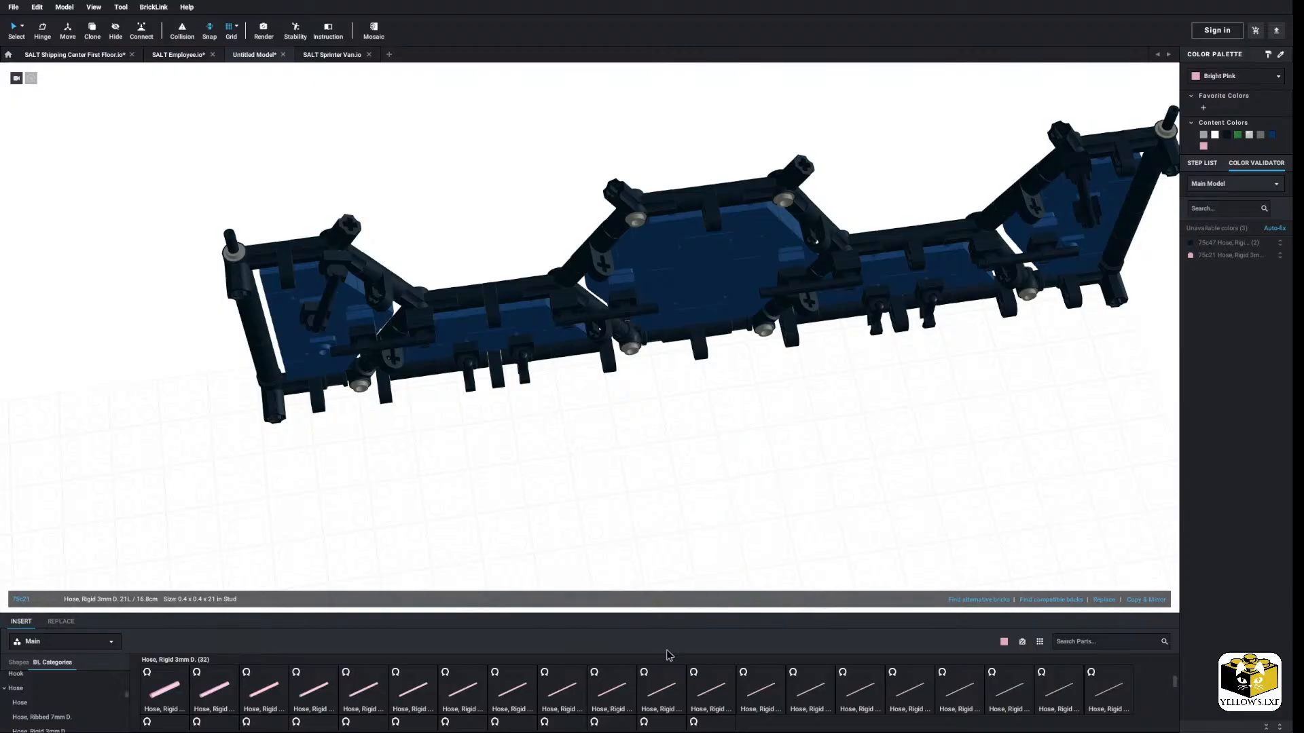
drag(670, 655, 668, 657)
scroll(381, 703, down, 1)
drag(313, 720, 481, 677)
drag(404, 724, 511, 701)
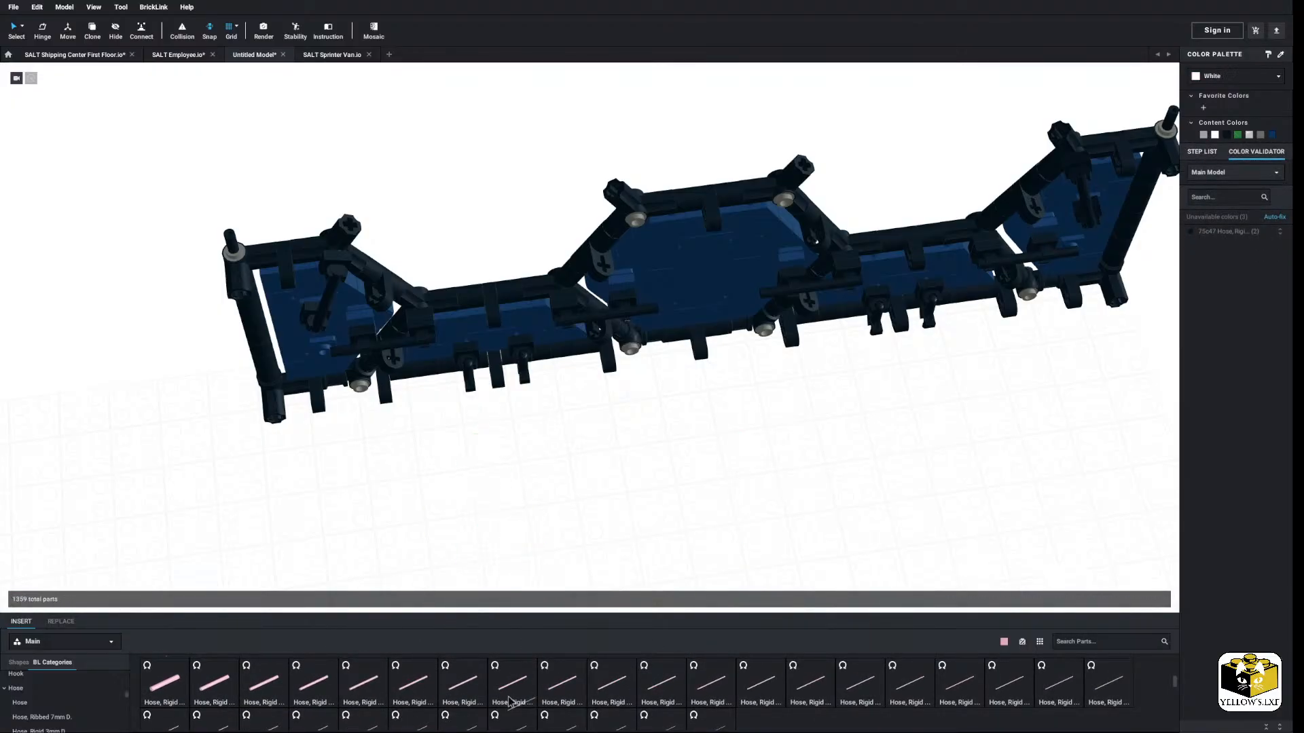
drag(623, 451, 628, 431)
drag(916, 392, 1089, 307)
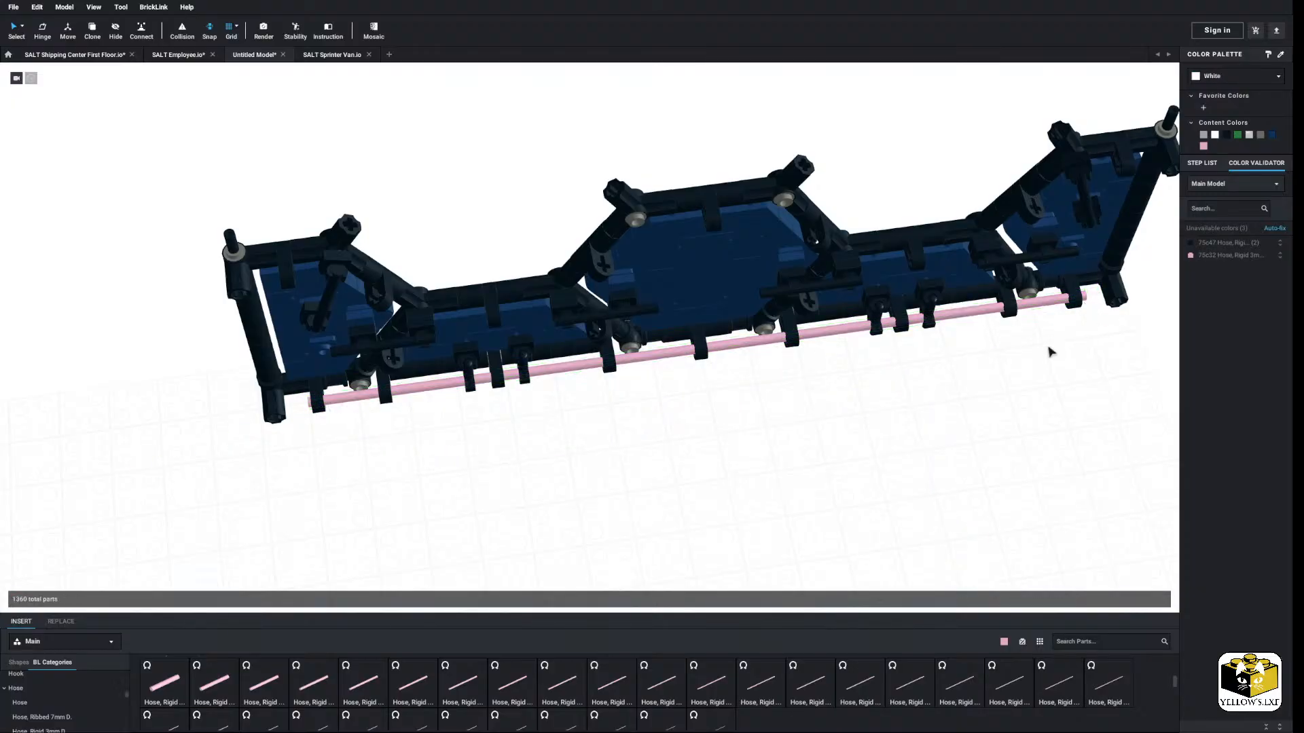
click(1226, 135)
click(1099, 395)
Step: Delete the vertical corner posts with their connectors from both ends of the shortened row
scroll(1097, 396, down, 10)
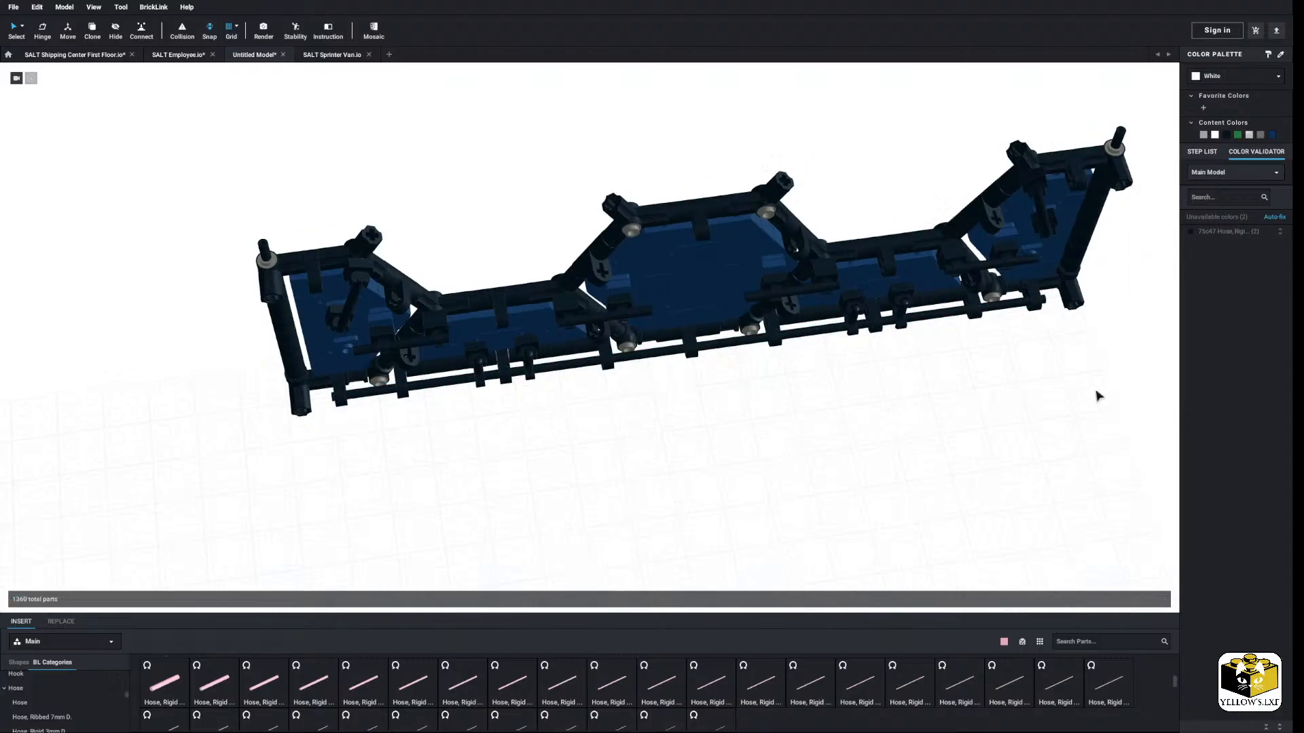
drag(771, 192, 419, 517)
click(500, 448)
right_drag(500, 448, 576, 429)
right_drag(701, 322, 577, 381)
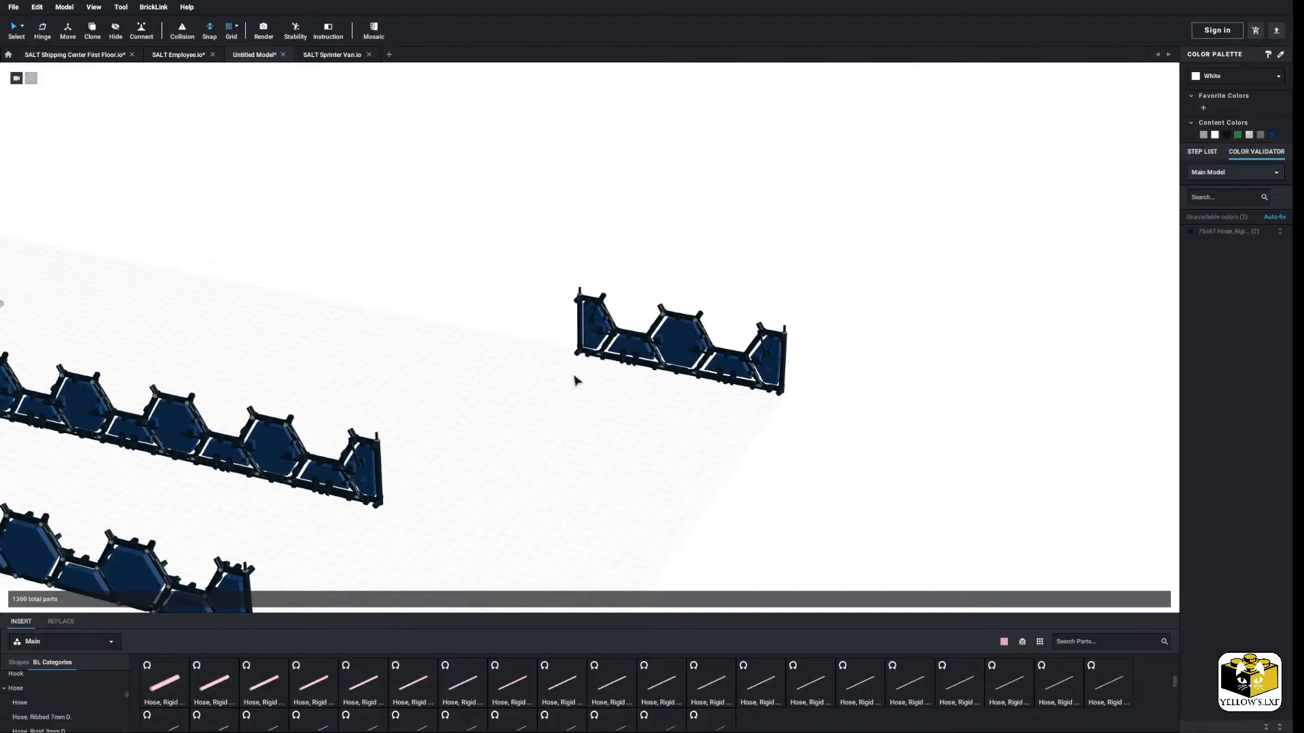
right_drag(436, 425, 560, 409)
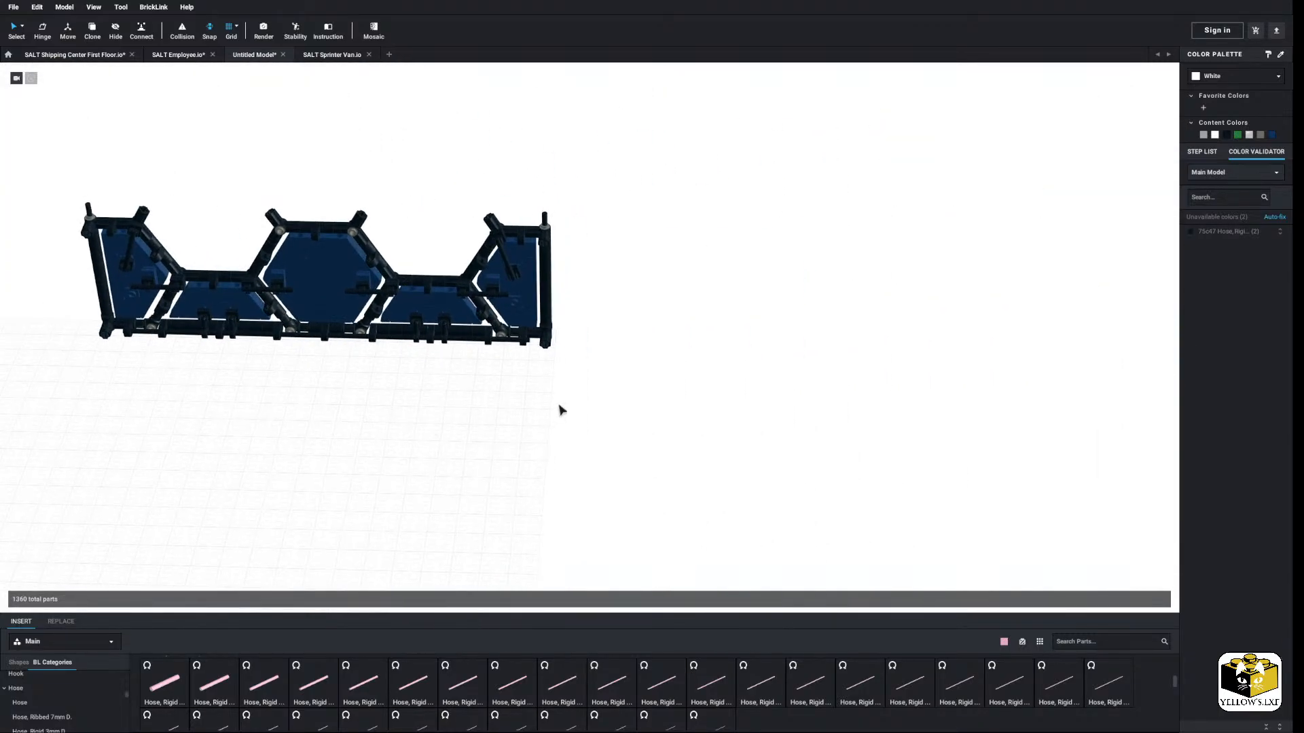
scroll(560, 409, up, 5)
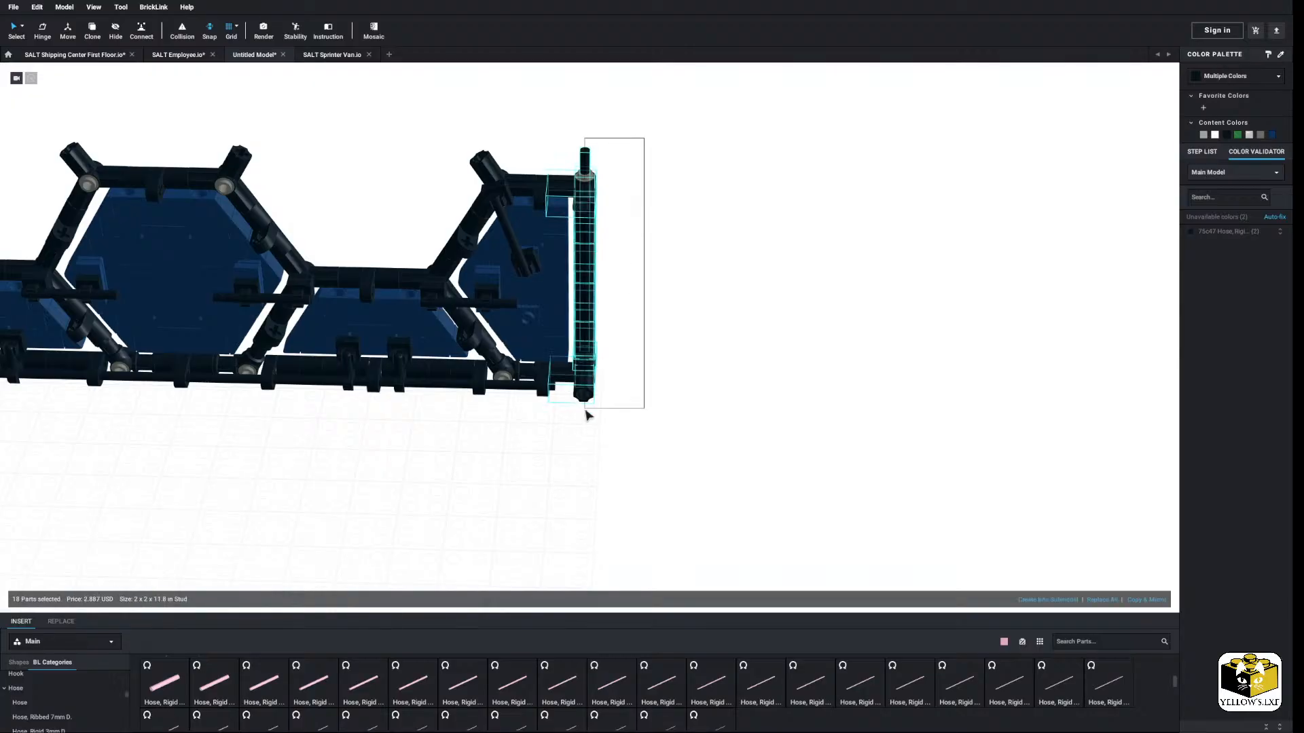
right_click(585, 379)
click(601, 421)
right_drag(434, 448, 373, 426)
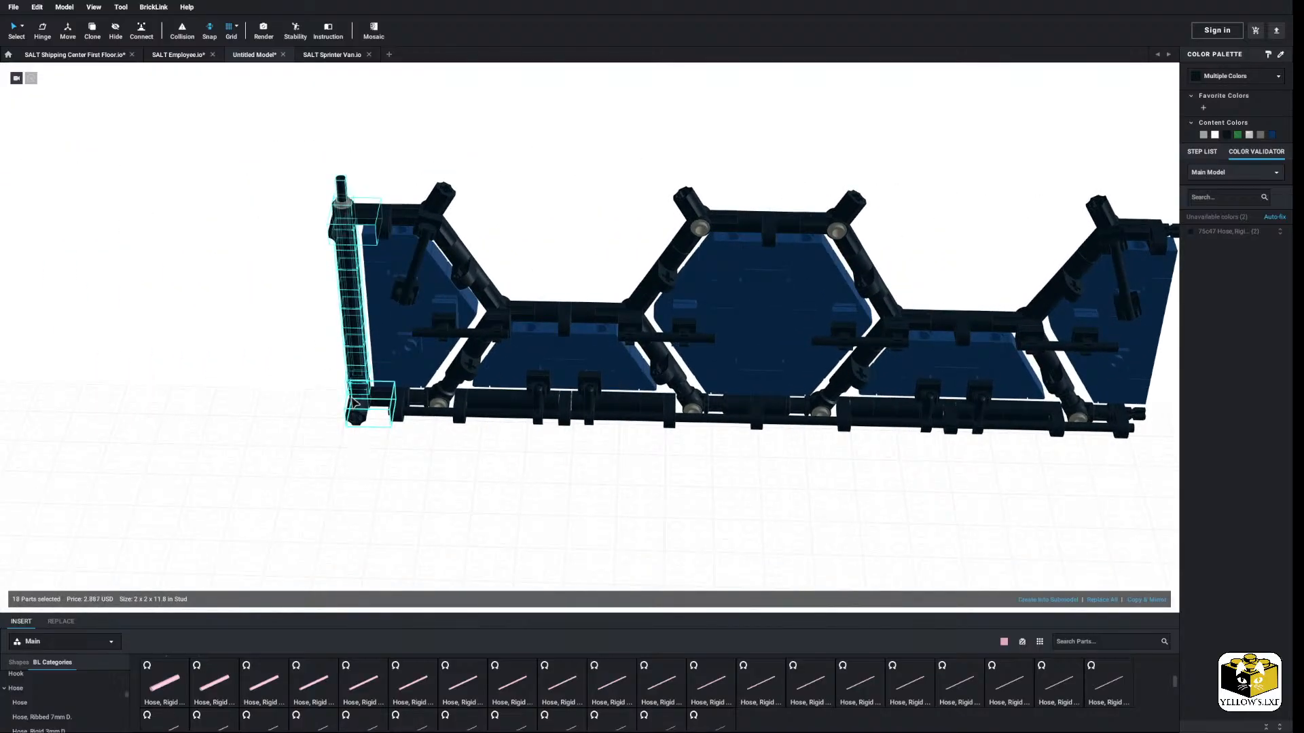
right_click(353, 402)
click(369, 441)
Step: Copy the complete shortened row and place the copy perpendicular to it on the open floor
scroll(367, 288, down, 5)
drag(385, 175, 903, 483)
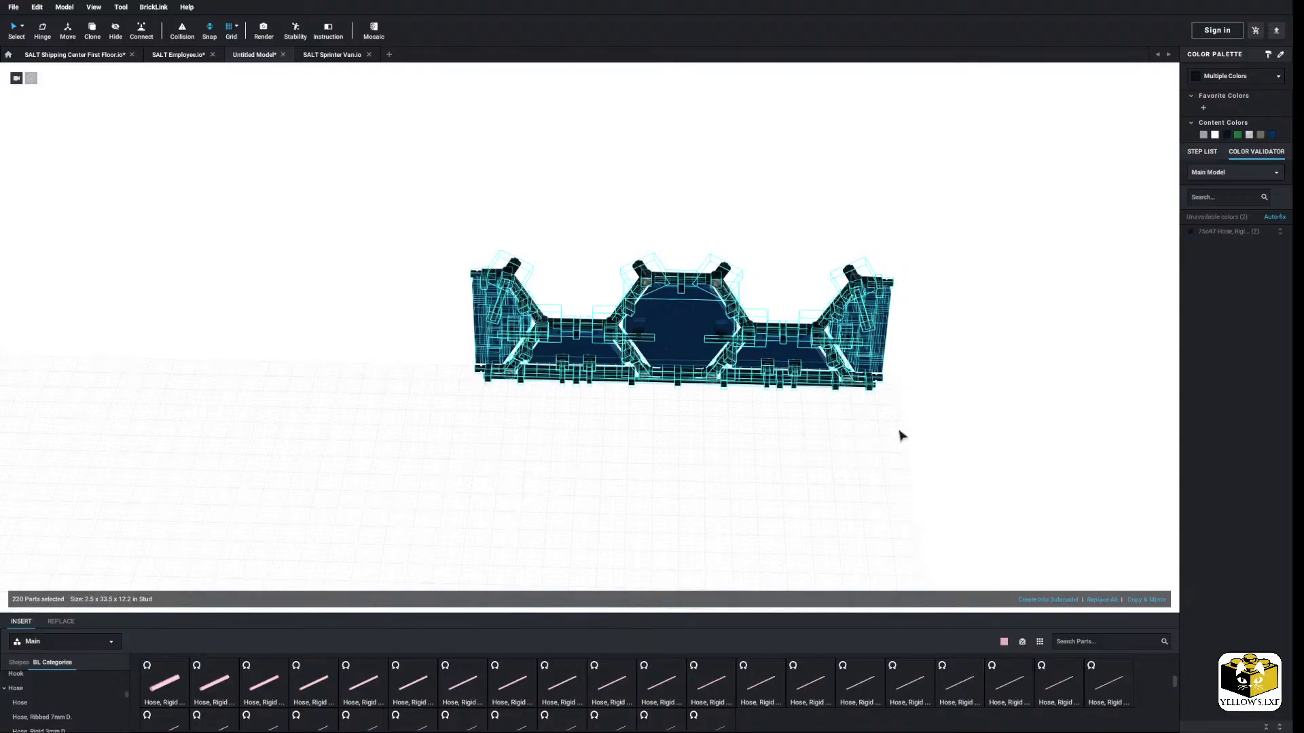
right_click(866, 379)
click(879, 386)
click(814, 445)
right_click(801, 451)
click(817, 483)
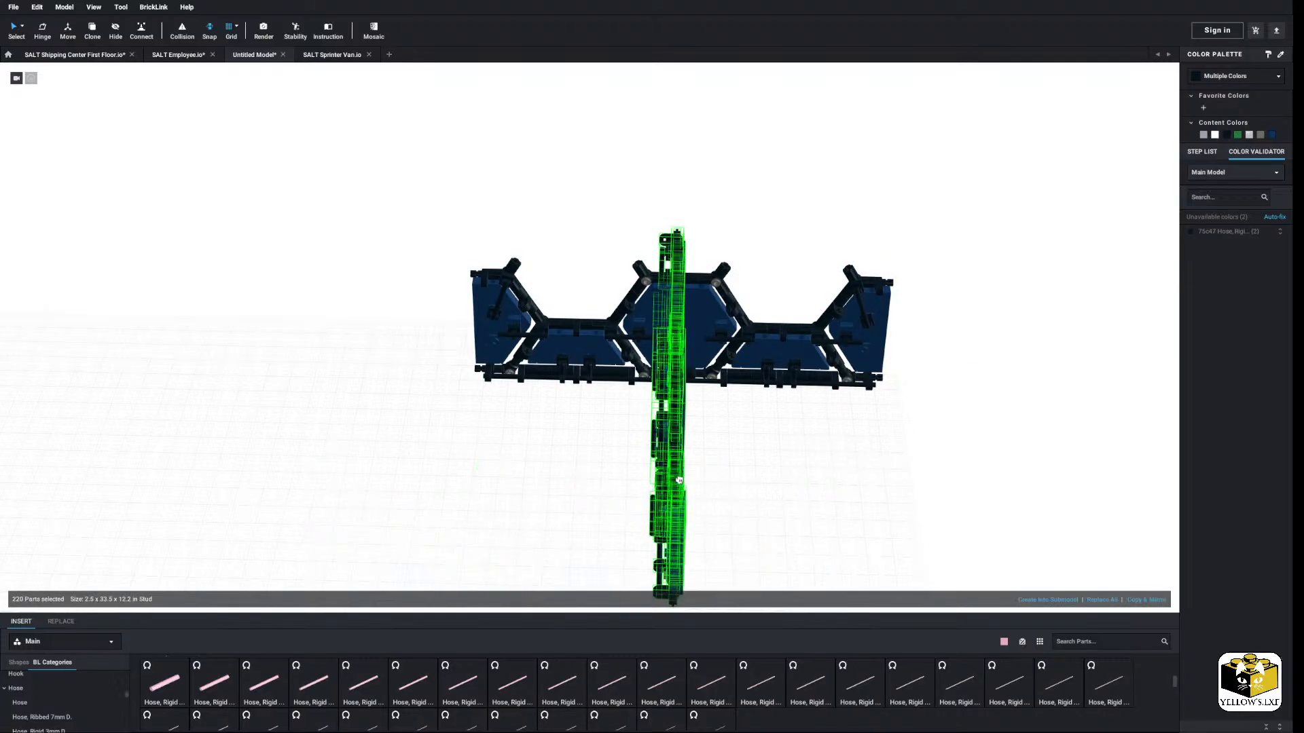
scroll(543, 408, down, 5)
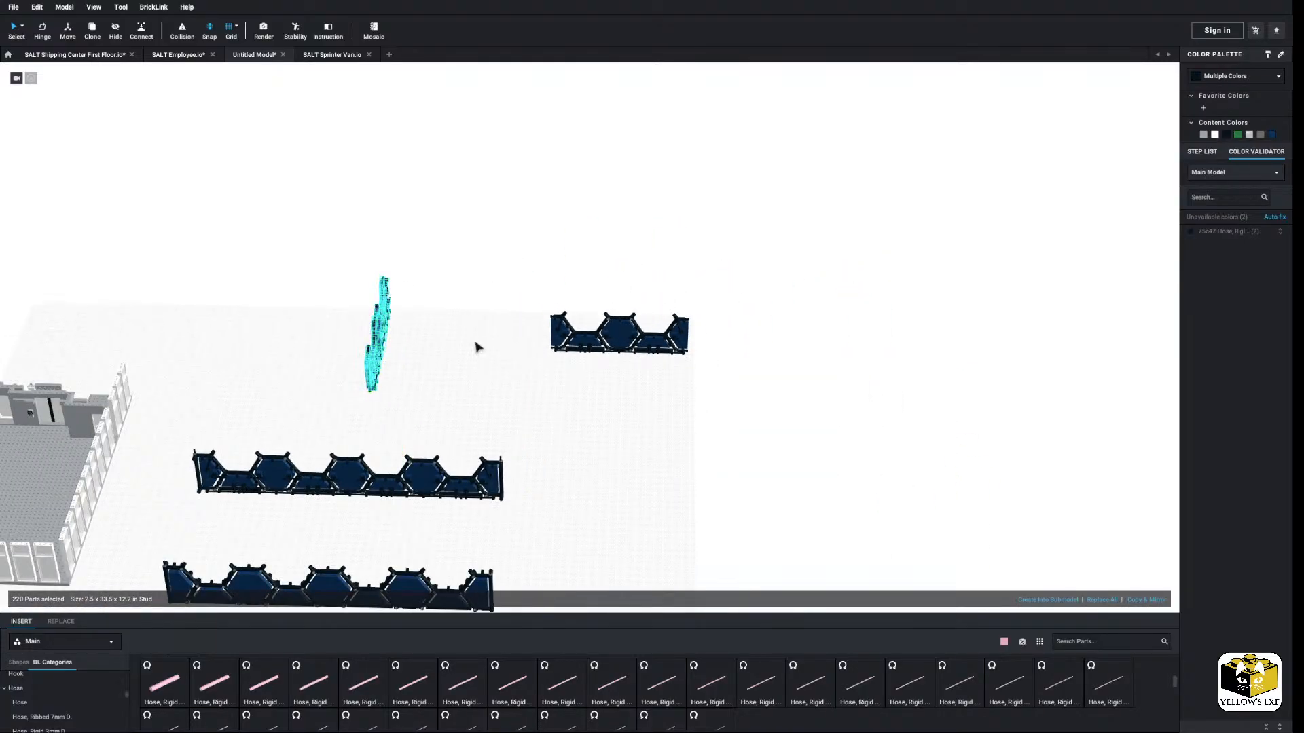
click(476, 347)
middle_drag(476, 347, 608, 352)
right_drag(608, 352, 442, 380)
middle_drag(441, 380, 530, 400)
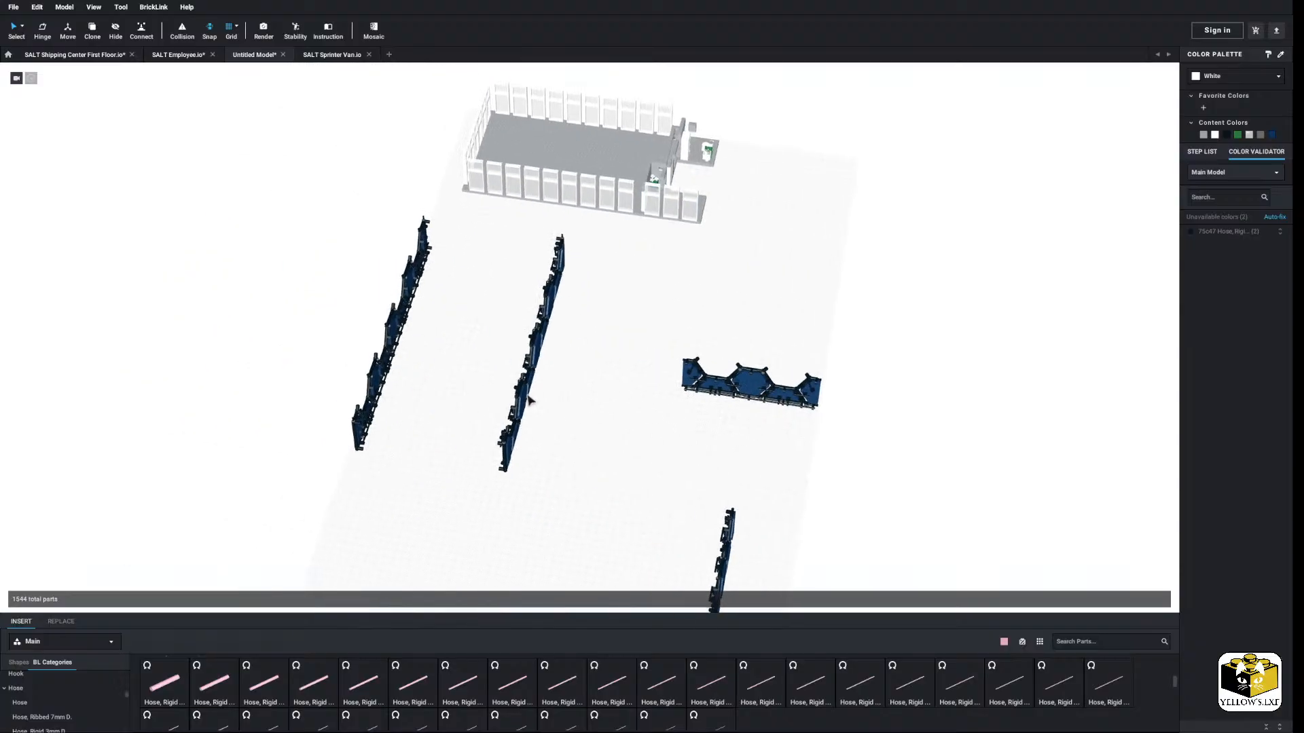
Step: Move one long row aside across the floor and bring the perpendicular short row up to the other long row's corner post
right_drag(530, 400, 602, 251)
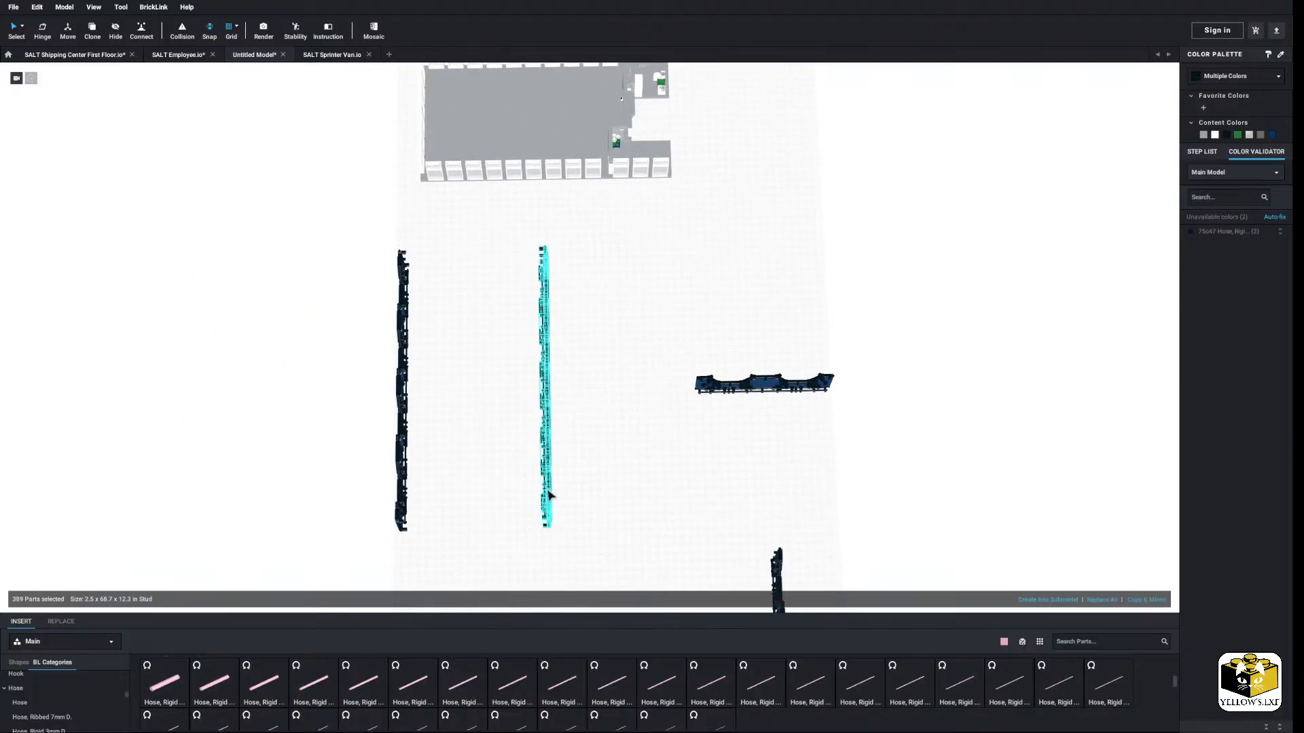
drag(549, 496, 990, 474)
right_drag(609, 463, 533, 446)
scroll(489, 439, up, 5)
scroll(550, 453, up, 3)
scroll(550, 454, up, 3)
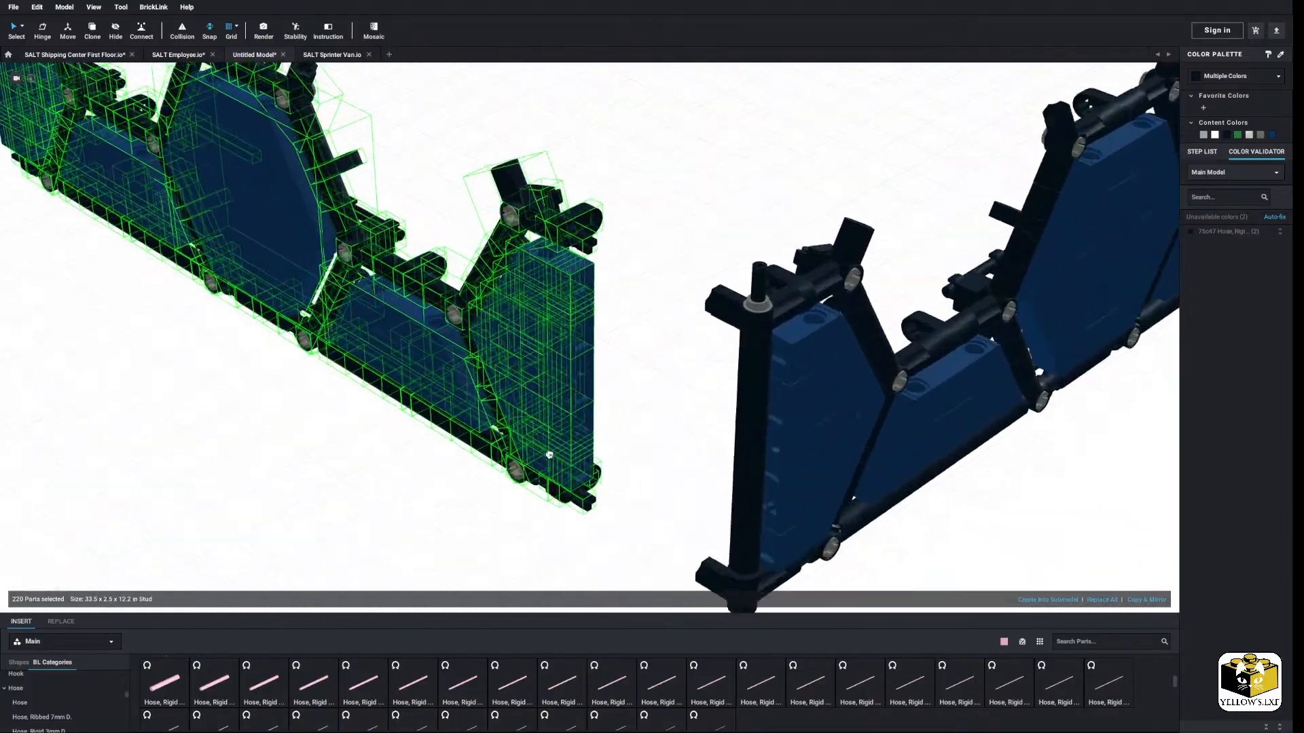
drag(549, 453, 673, 530)
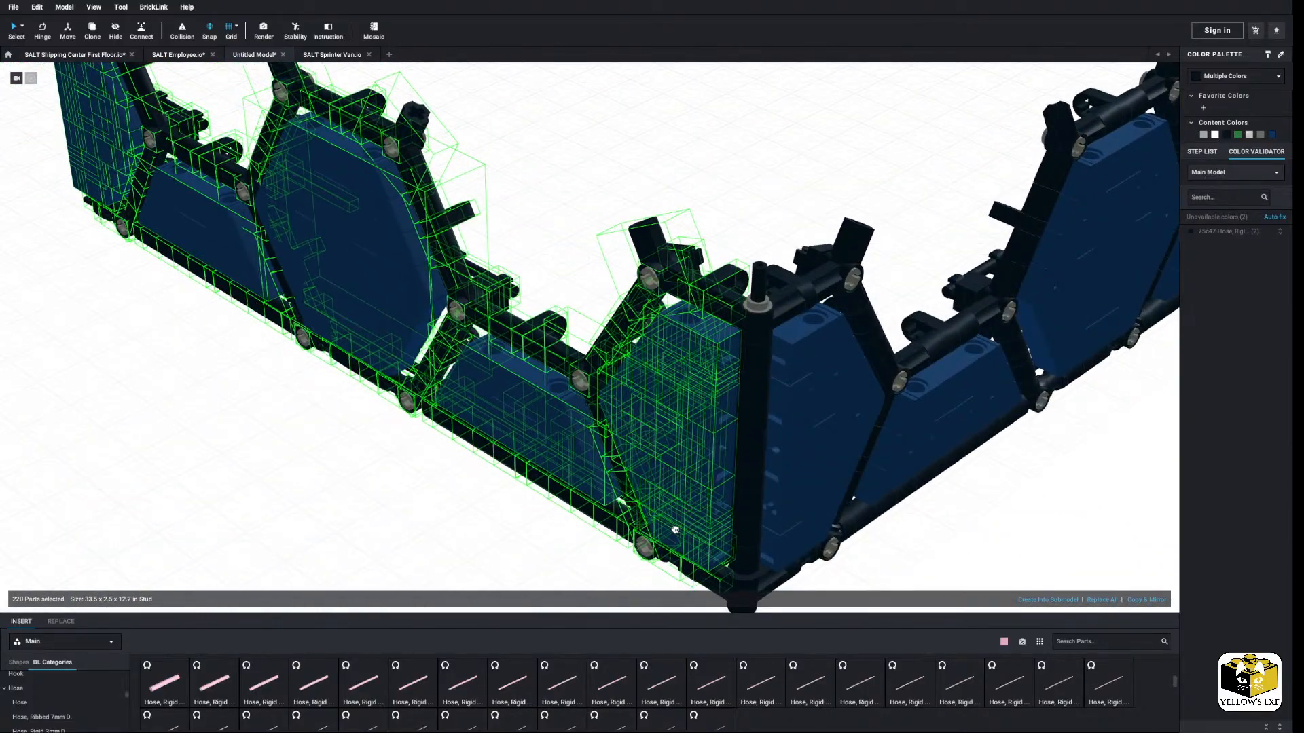
Step: Fit the short row's end connectors onto the long row's vertical corner post to form the first corner
right_drag(675, 530, 690, 533)
middle_drag(692, 534, 601, 517)
scroll(598, 516, up, 6)
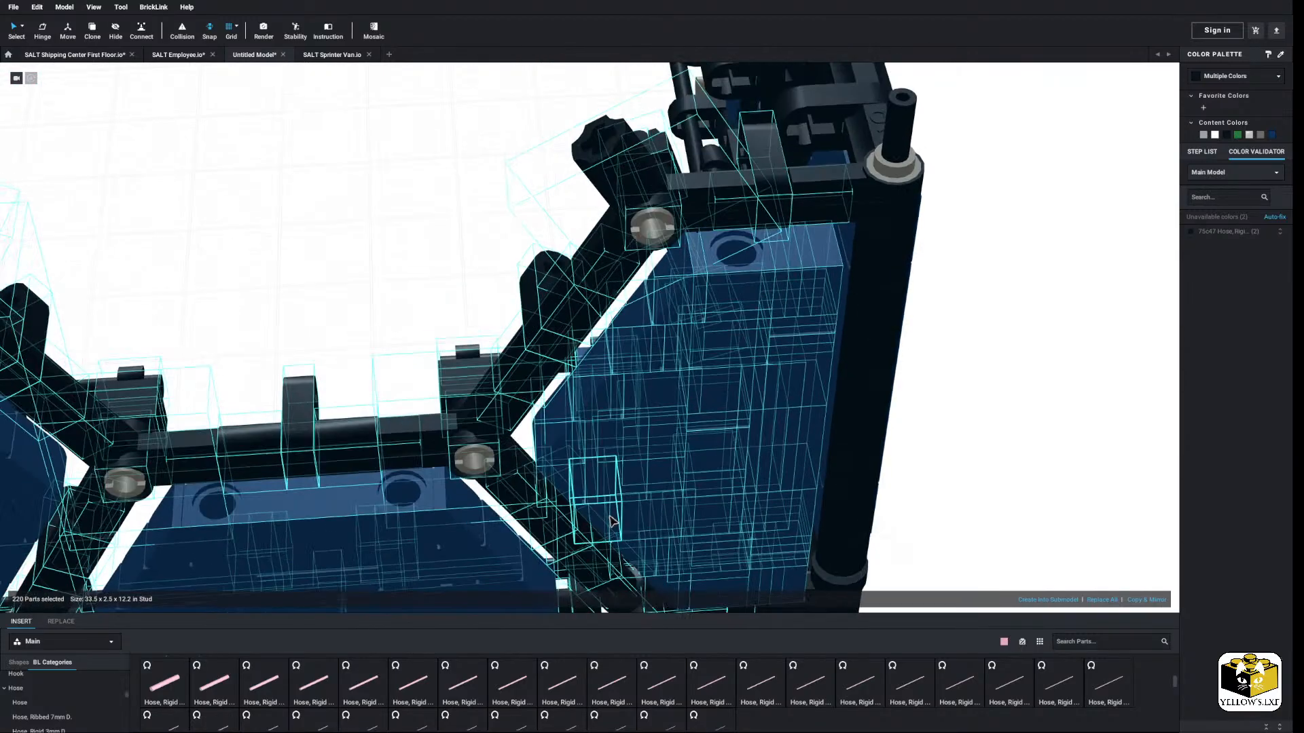
mouse_move(590, 337)
mouse_down()
mouse_move(526, 338)
mouse_move(607, 337)
mouse_up()
scroll(606, 337, down, 5)
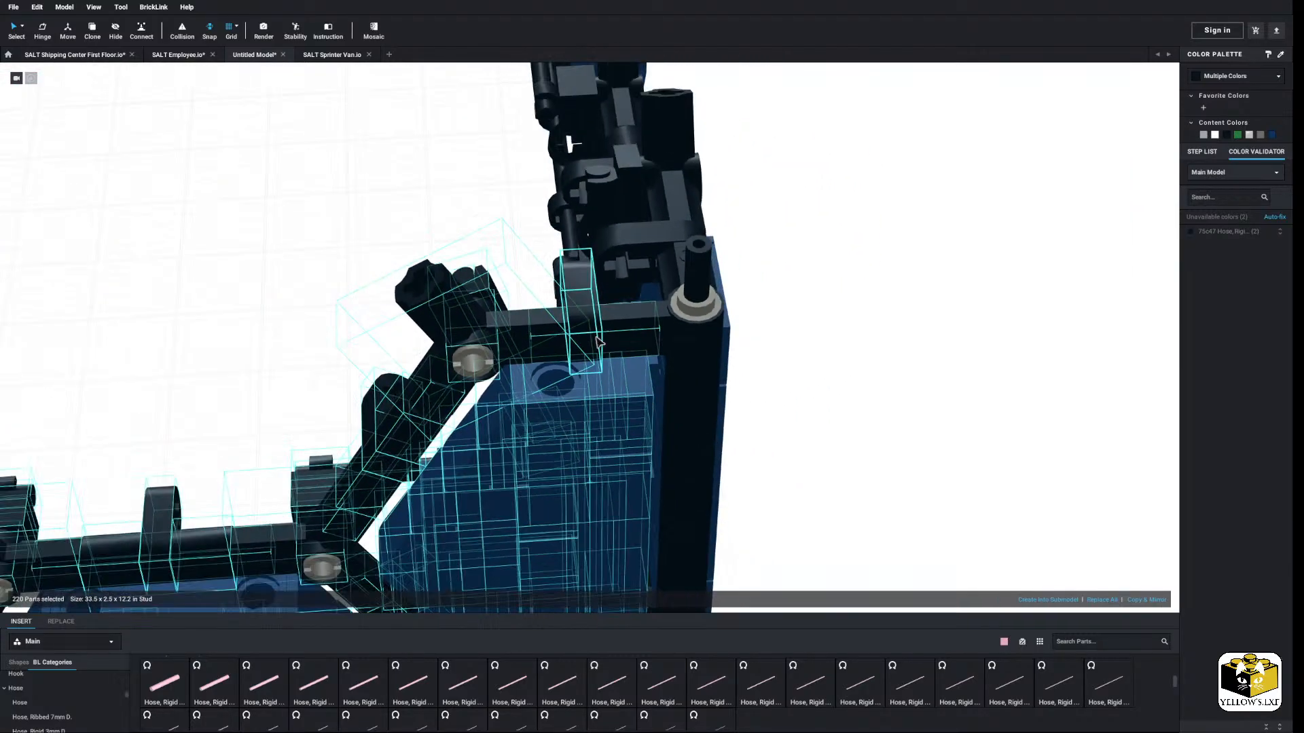
click(442, 300)
scroll(442, 299, down, 5)
right_drag(438, 295, 561, 304)
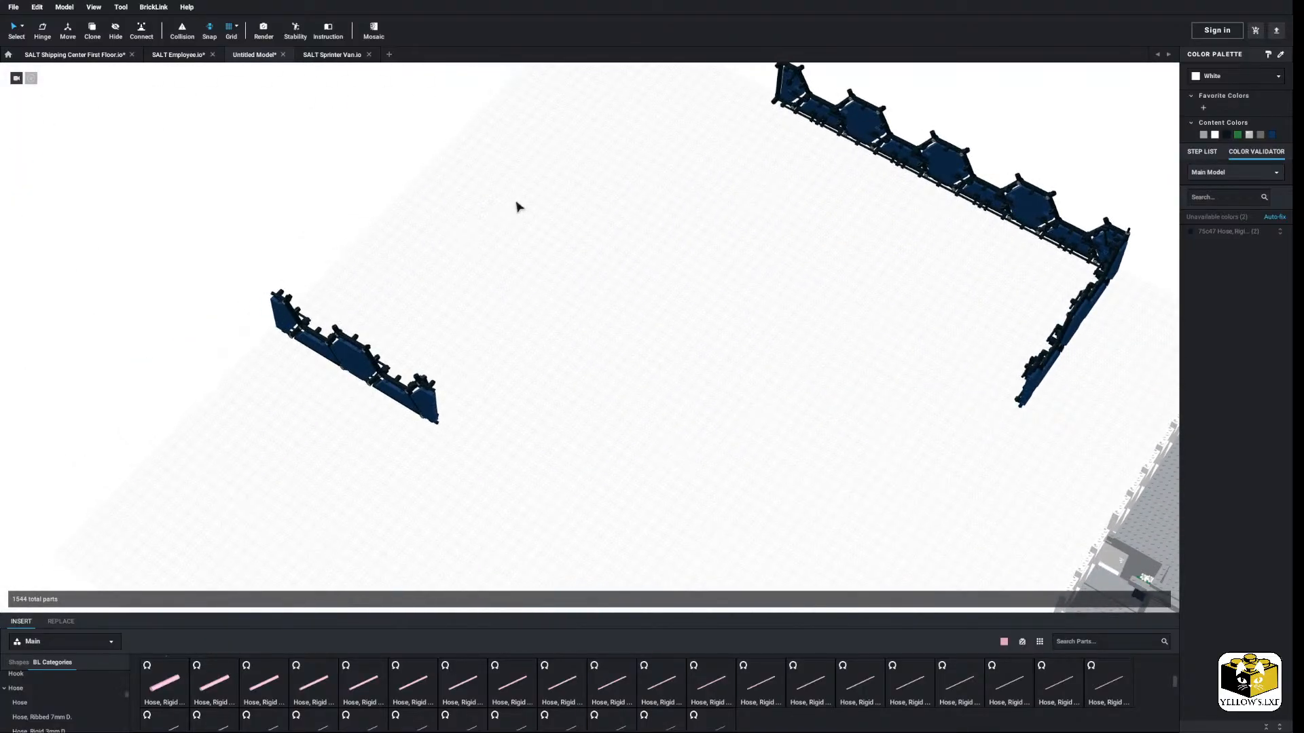
Step: Rotate the remaining short row and bring it near the free end of the long row
right_drag(194, 500, 266, 485)
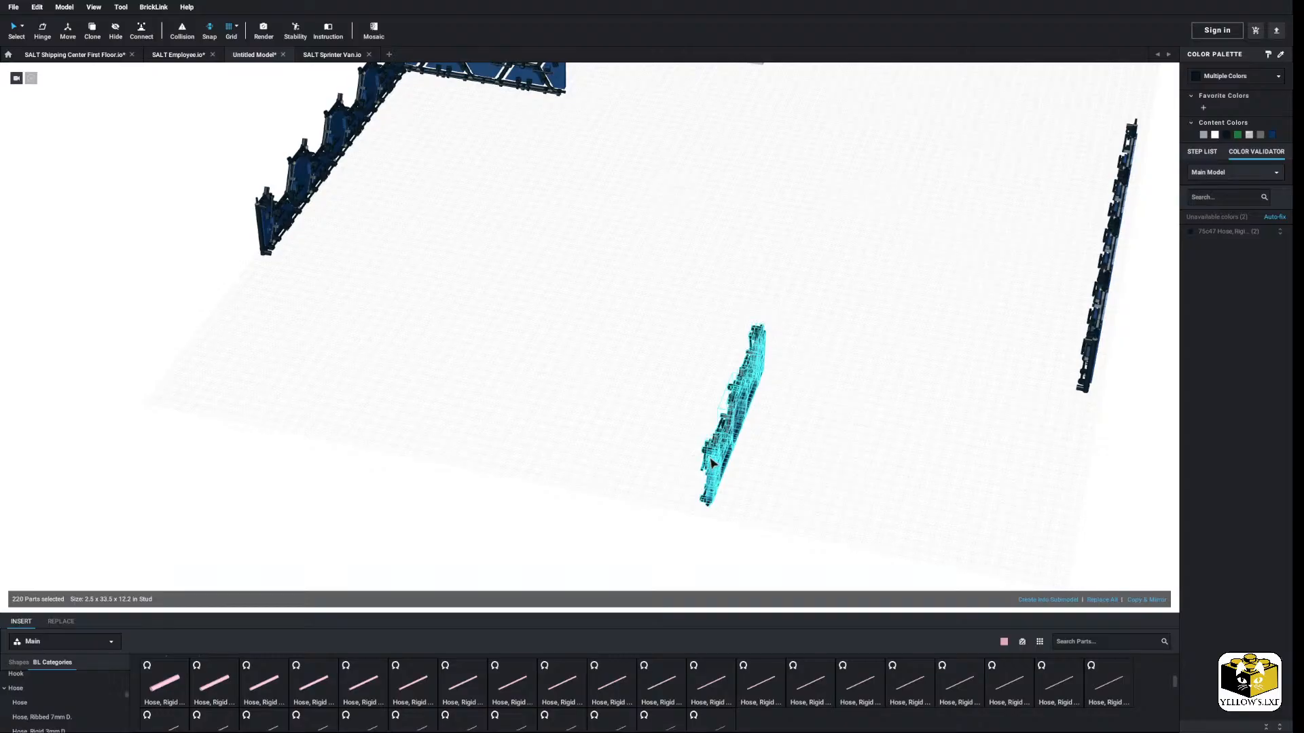
key(Right)
middle_drag(471, 366, 538, 398)
scroll(473, 159, up, 8)
drag(629, 455, 582, 466)
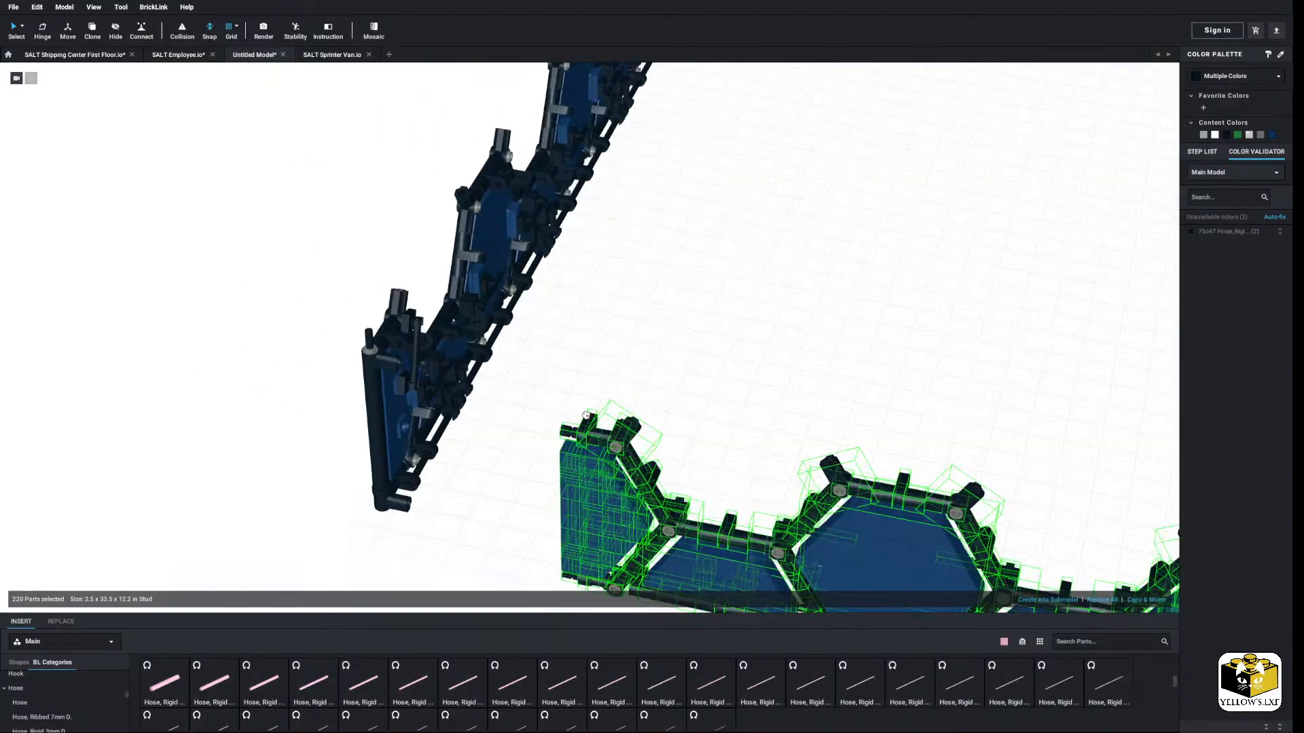
Step: Attach the rotated short row to the corner post at the long row's free end, forming a U shape
drag(614, 393, 522, 421)
middle_drag(522, 421, 598, 394)
drag(599, 394, 301, 290)
right_drag(300, 289, 251, 369)
middle_drag(251, 369, 333, 357)
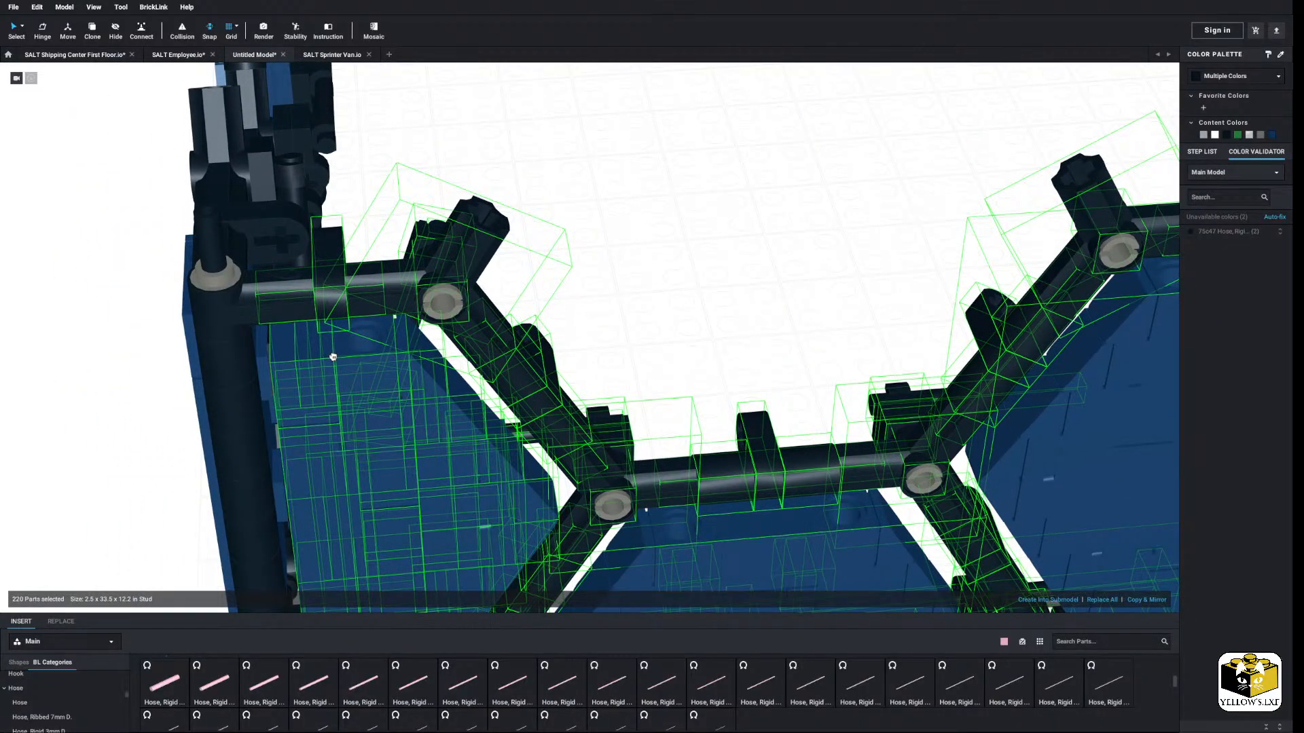
click(609, 322)
mouse_move(609, 322)
right_down()
mouse_move(643, 314)
mouse_move(614, 297)
mouse_move(606, 313)
right_up()
scroll(606, 313, down, 4)
scroll(606, 314, down, 10)
Step: Move the remaining long row across the open ends of both short rows, closing the rectangular frame
middle_drag(965, 329, 533, 355)
right_drag(532, 355, 515, 365)
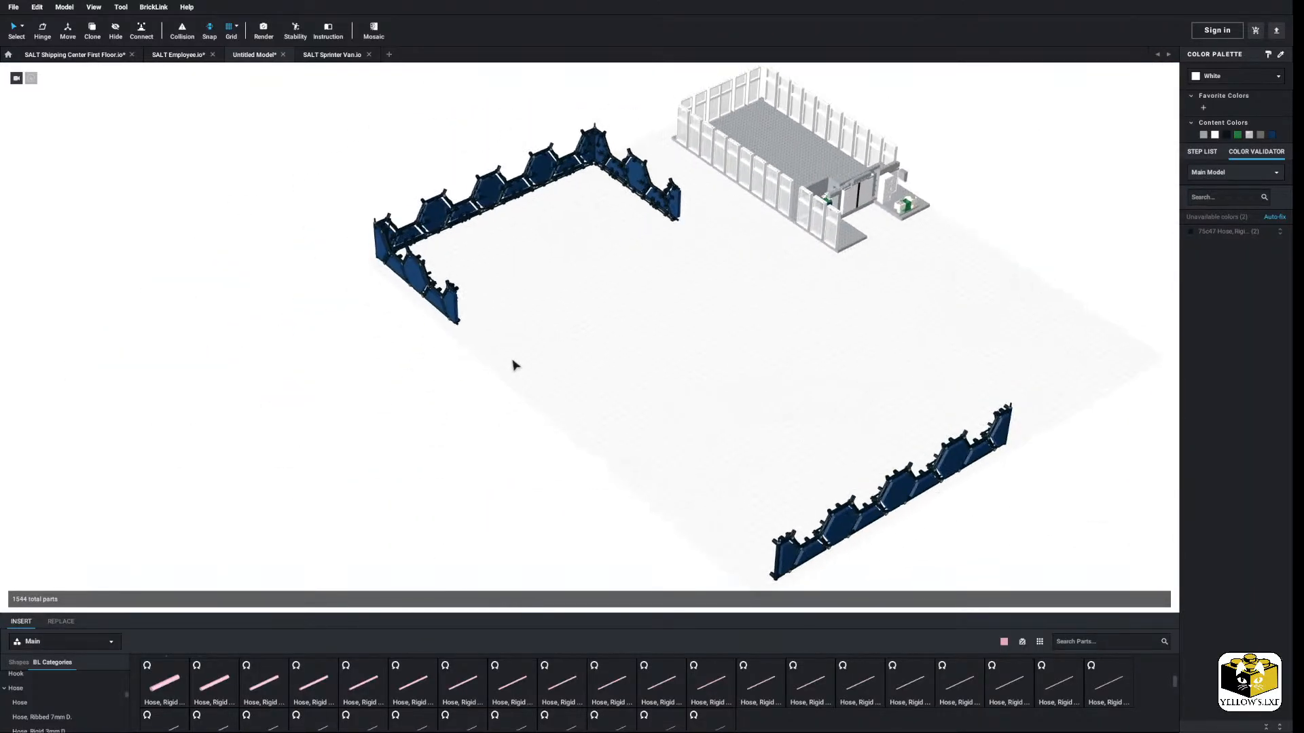
middle_drag(515, 365, 376, 221)
right_drag(773, 320, 838, 331)
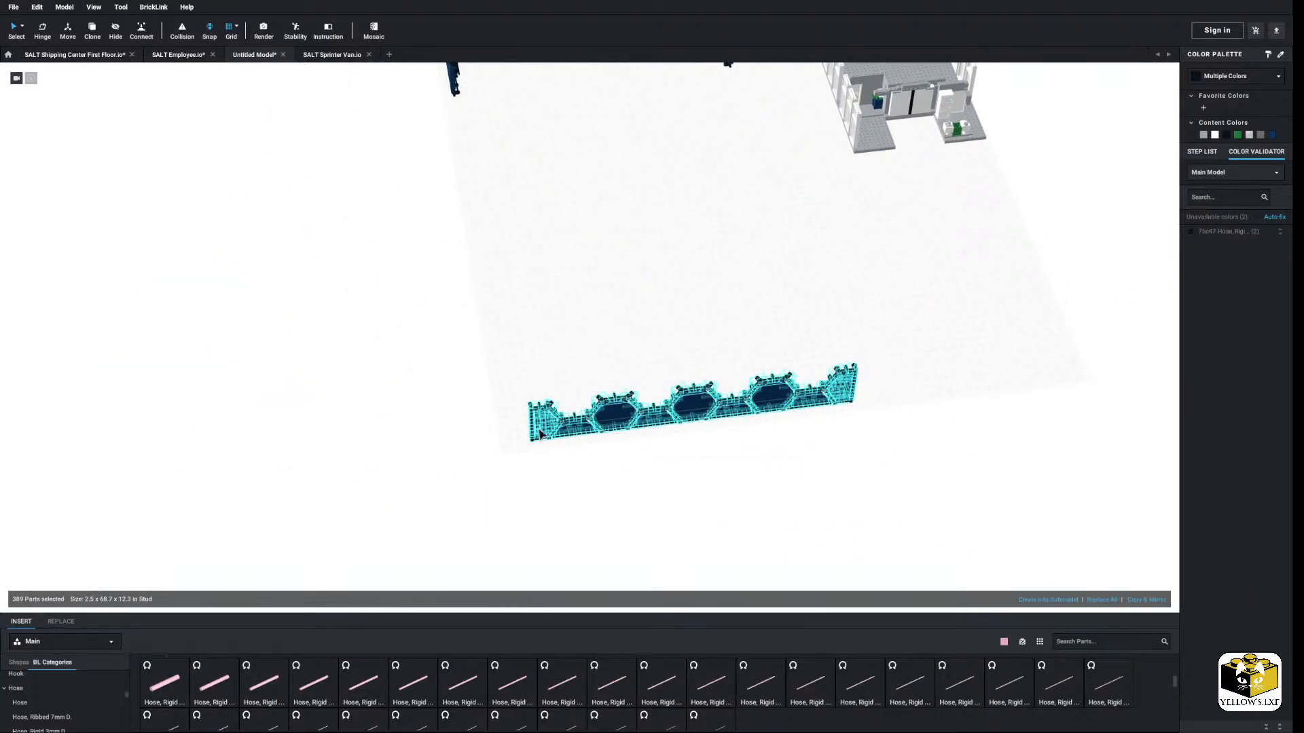
right_drag(520, 322, 625, 442)
scroll(625, 442, up, 10)
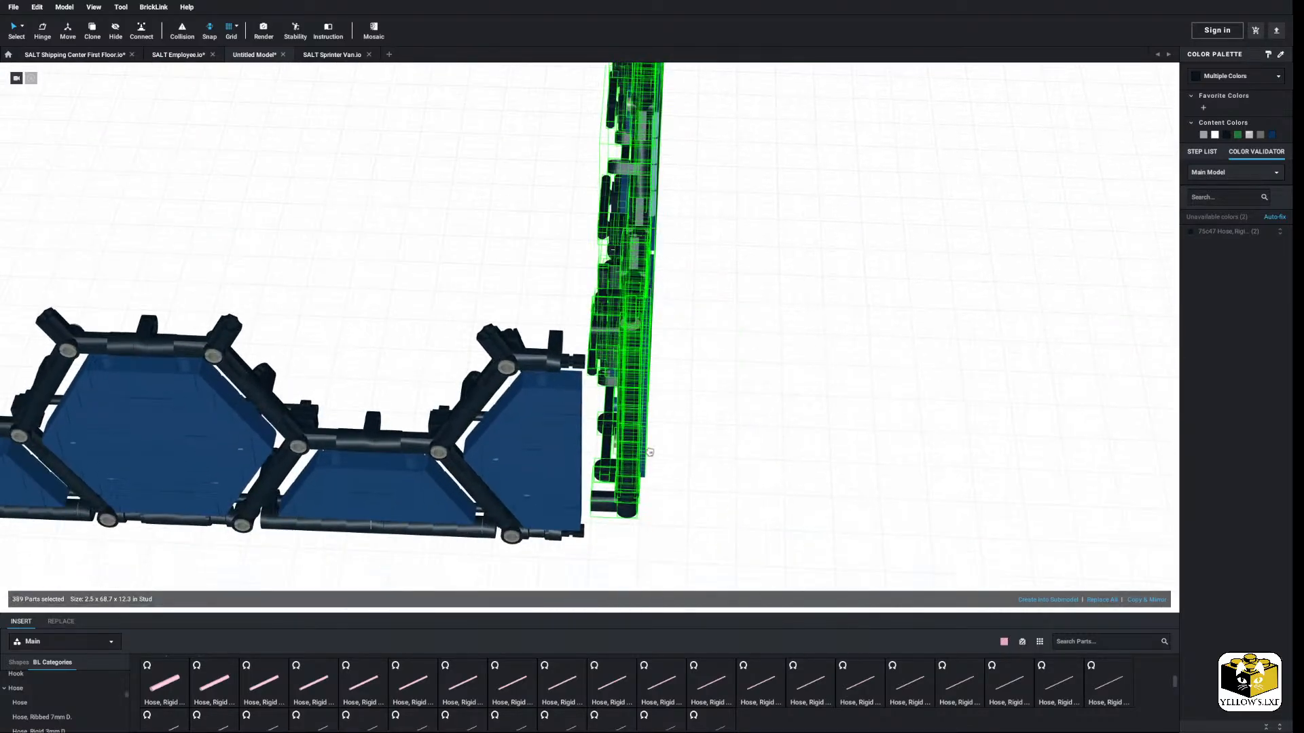
scroll(625, 442, up, 5)
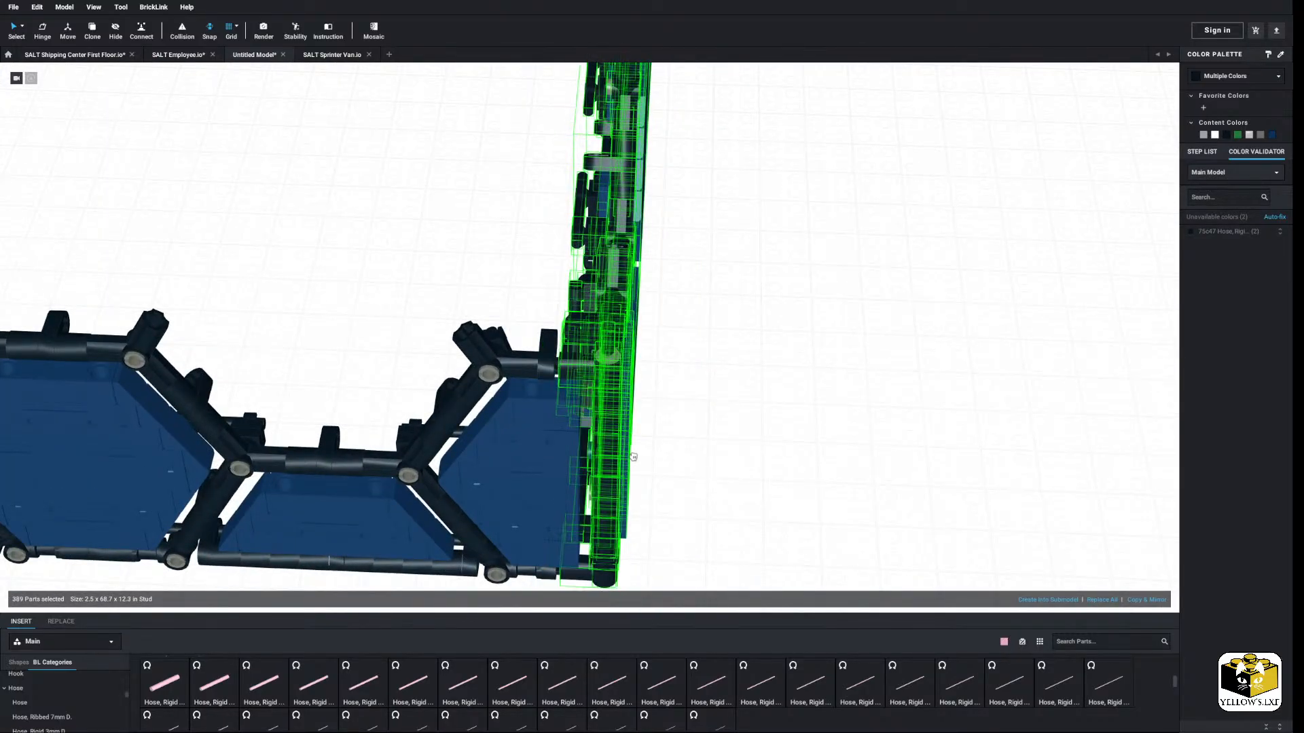
drag(590, 419, 545, 393)
click(730, 426)
scroll(727, 425, down, 15)
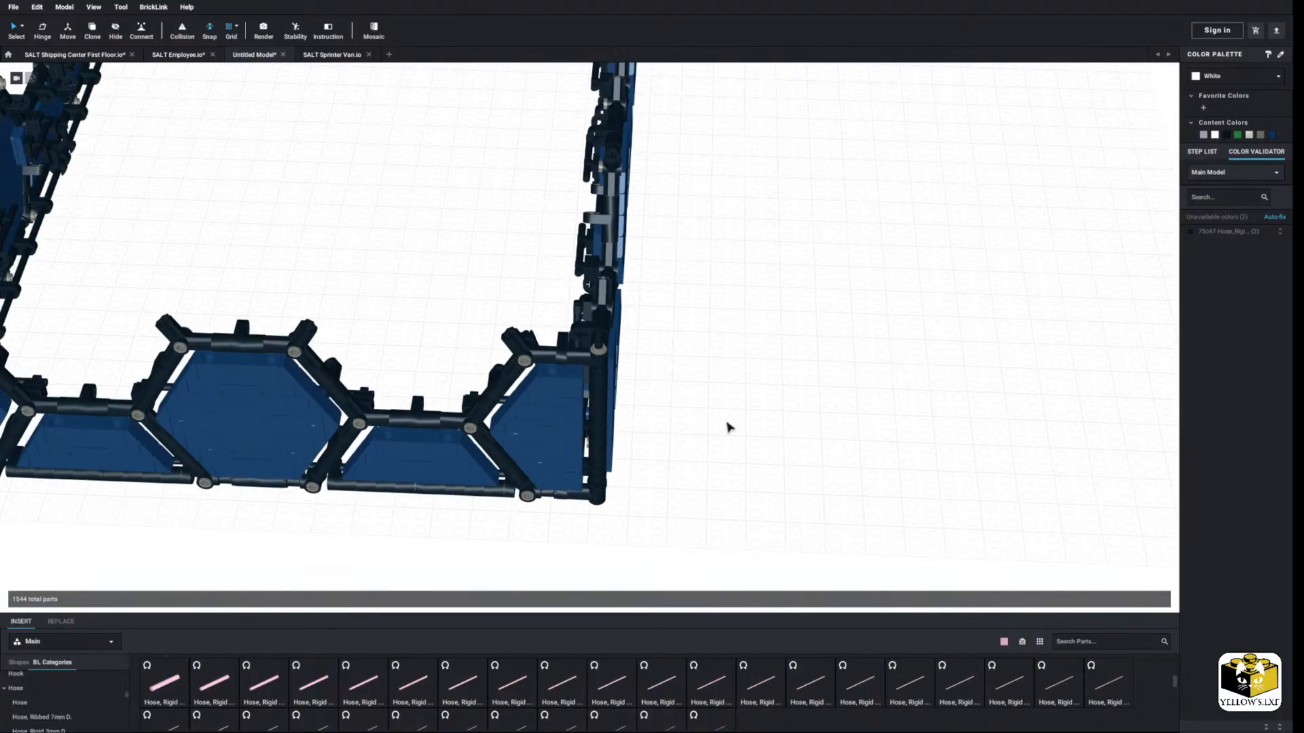
Step: Select all four joined rows and move the complete frame farther away from the building
mouse_move(686, 424)
right_down()
mouse_move(683, 379)
mouse_move(690, 439)
right_up()
middle_drag(690, 439, 604, 453)
right_drag(602, 452, 593, 465)
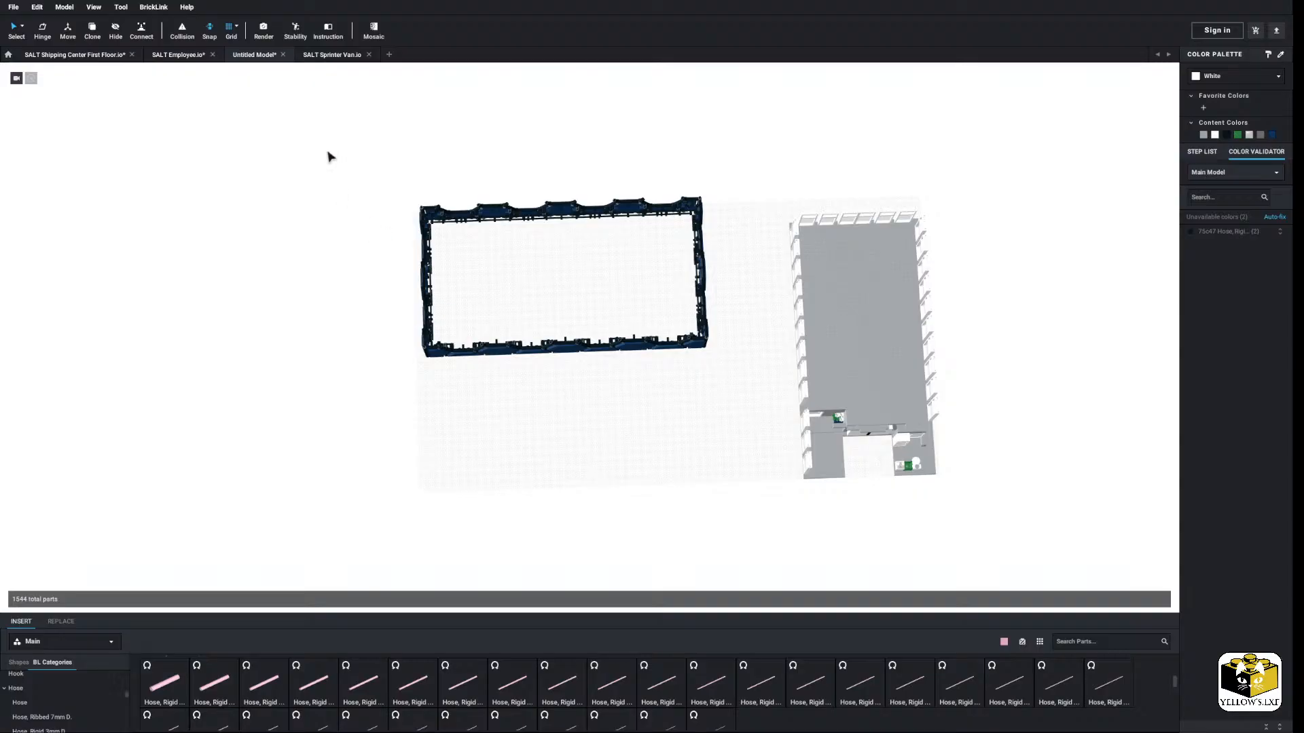
drag(715, 337, 448, 406)
Step: Try to group the complete rectangular frame into a submodel with the suggested name
click(1048, 601)
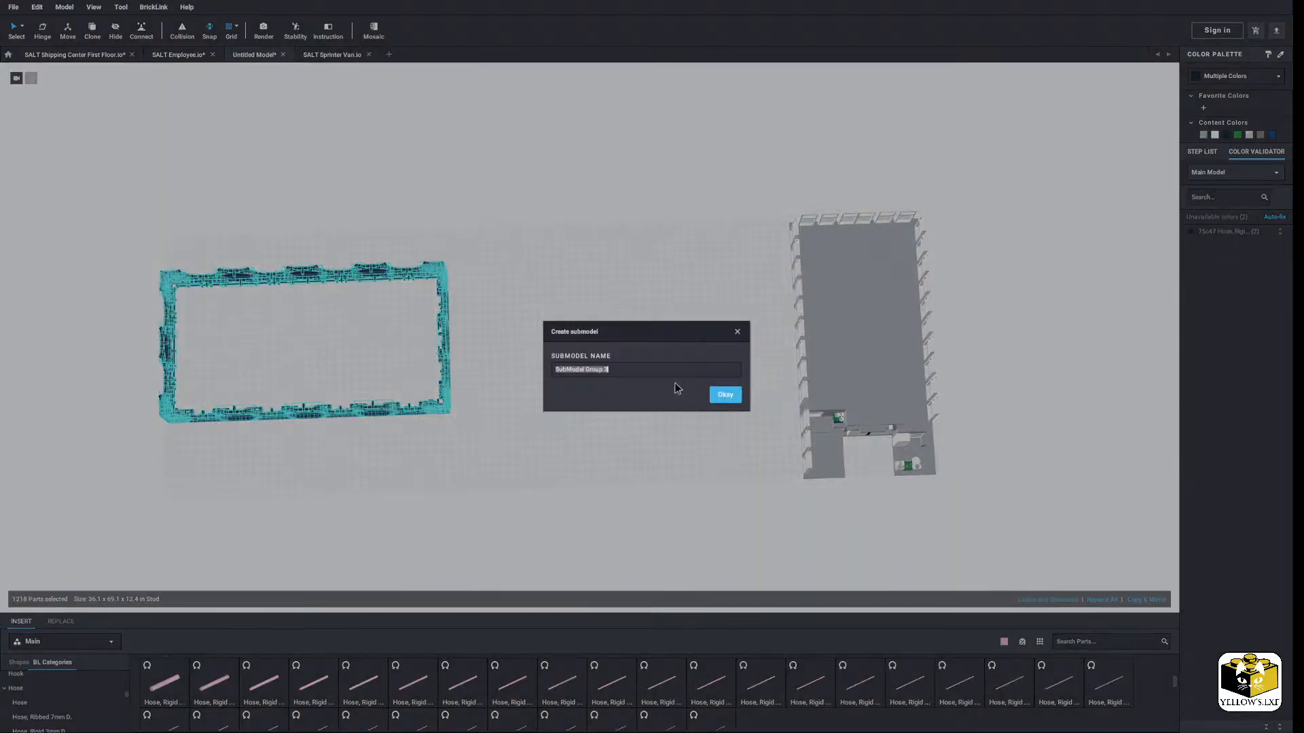
click(725, 396)
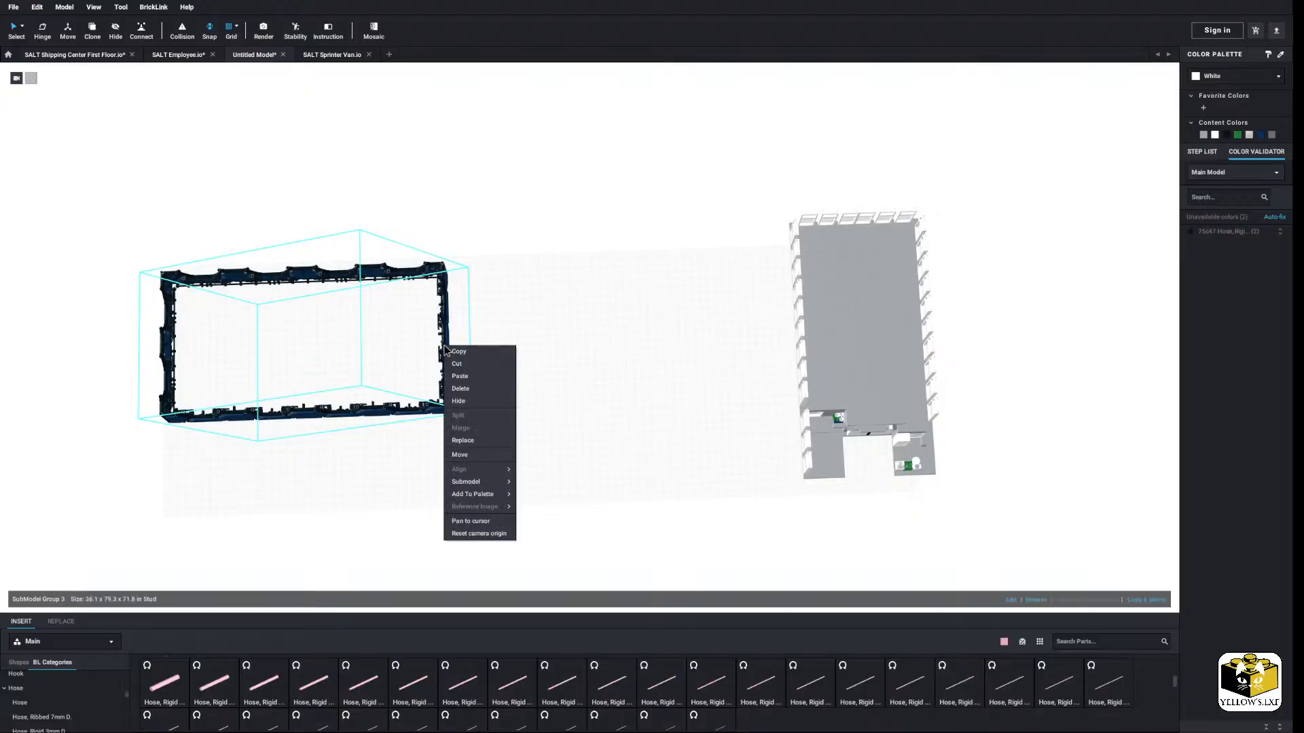
mouse_move(583, 378)
right_down()
mouse_move(581, 345)
mouse_move(588, 402)
right_up()
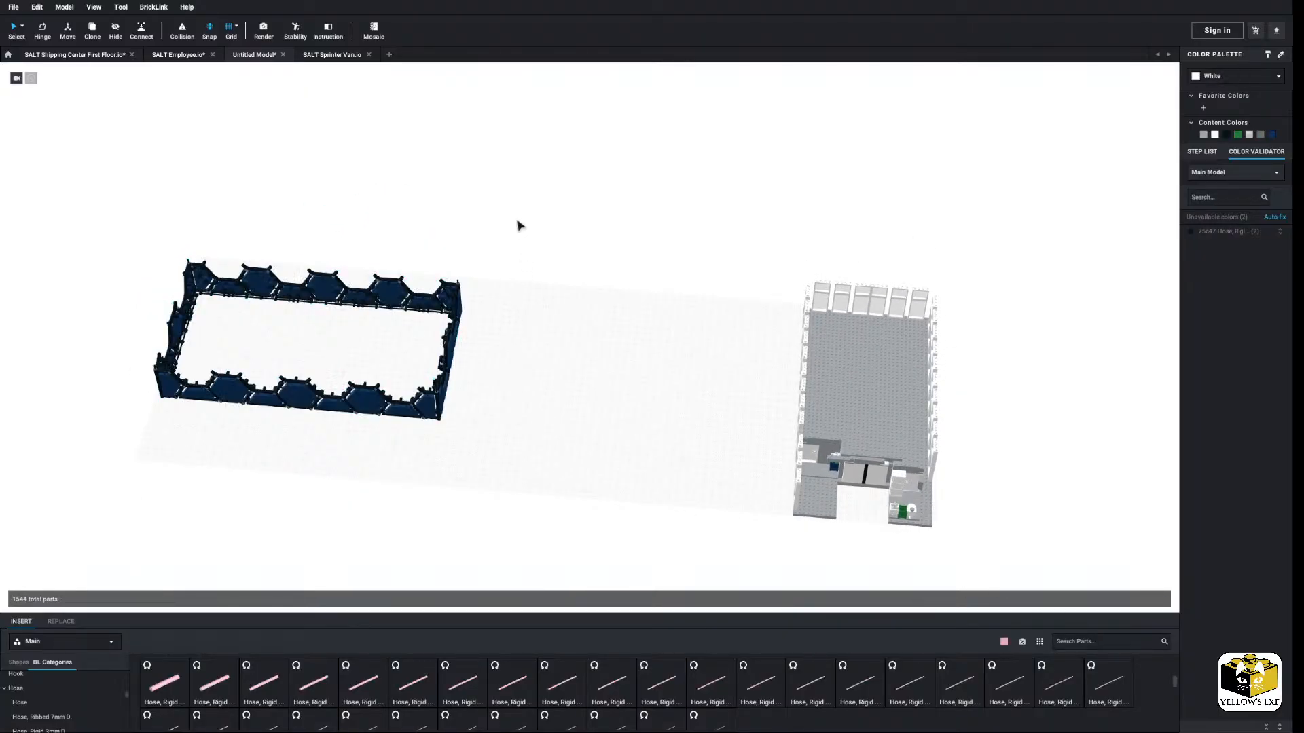
Step: Copy the complete frame, turn the copy by a quarter and place it around the building's outer walls
click(413, 416)
right_click(573, 363)
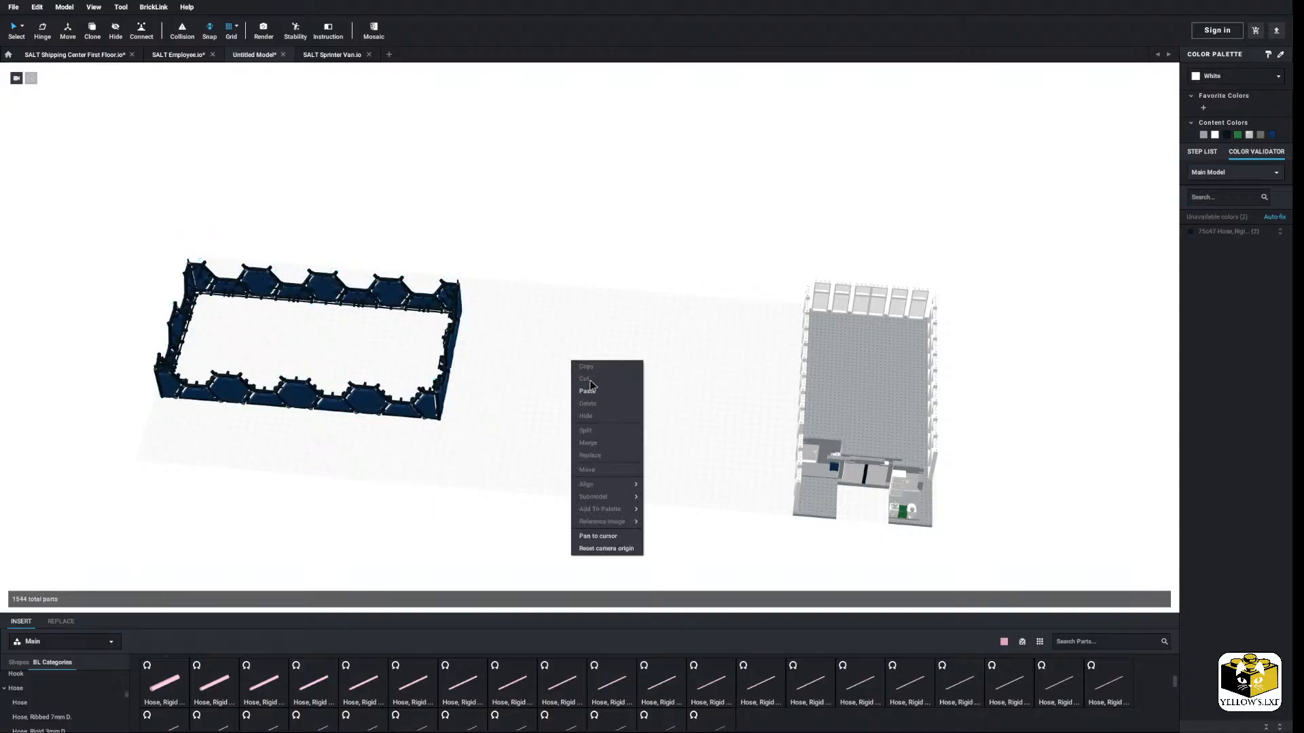
key(Right)
middle_drag(692, 272, 543, 273)
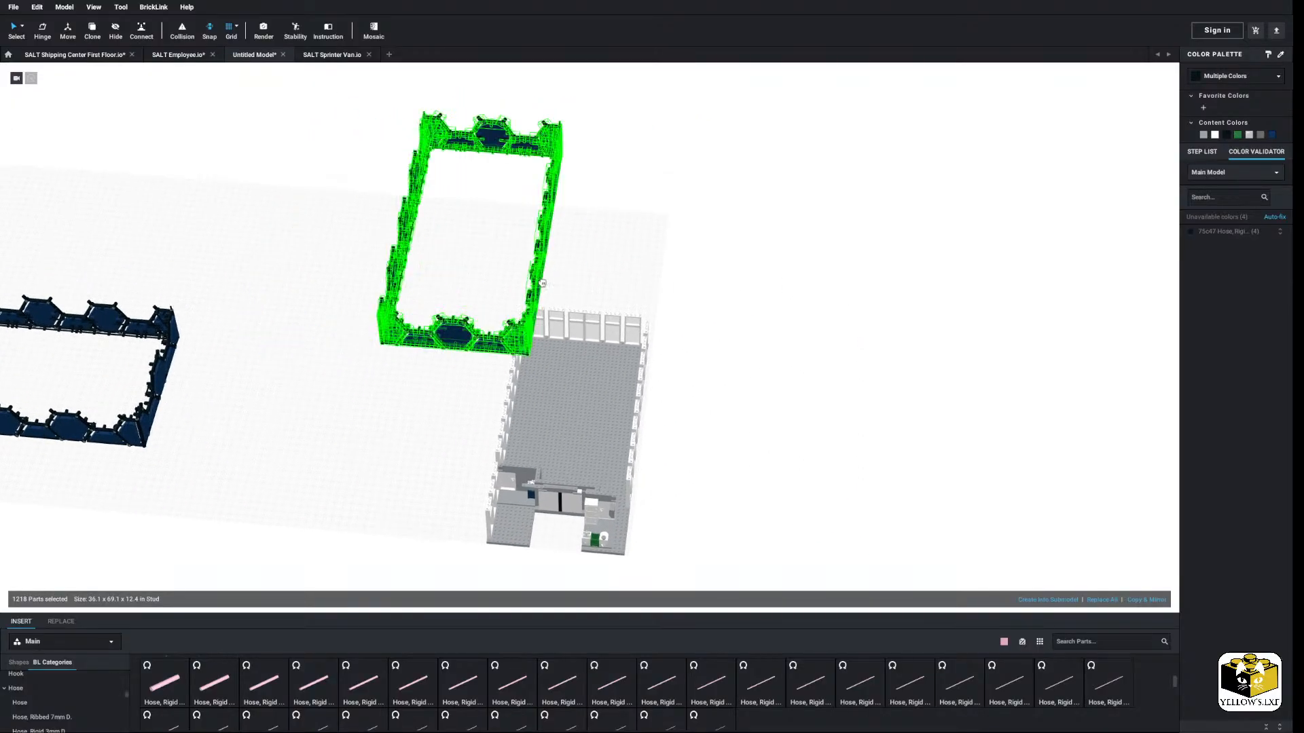
right_drag(519, 265, 533, 296)
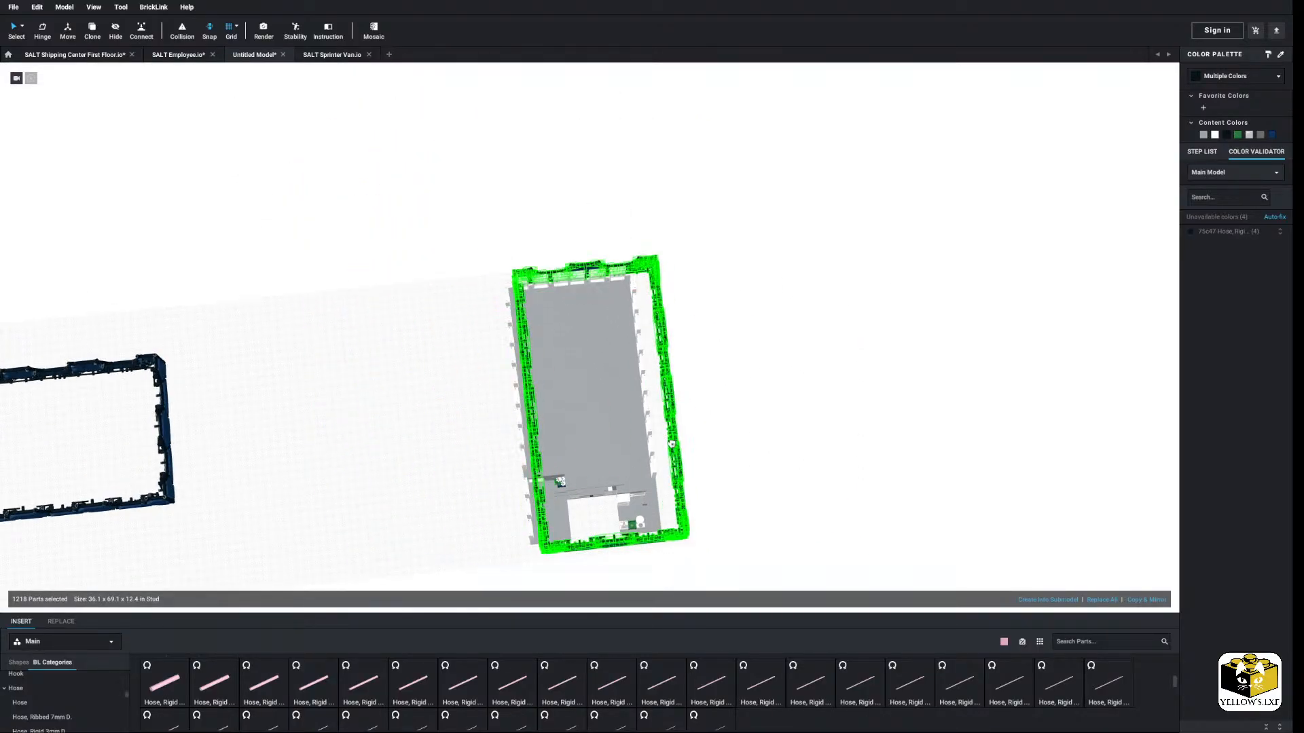
right_drag(685, 453, 650, 398)
click(650, 427)
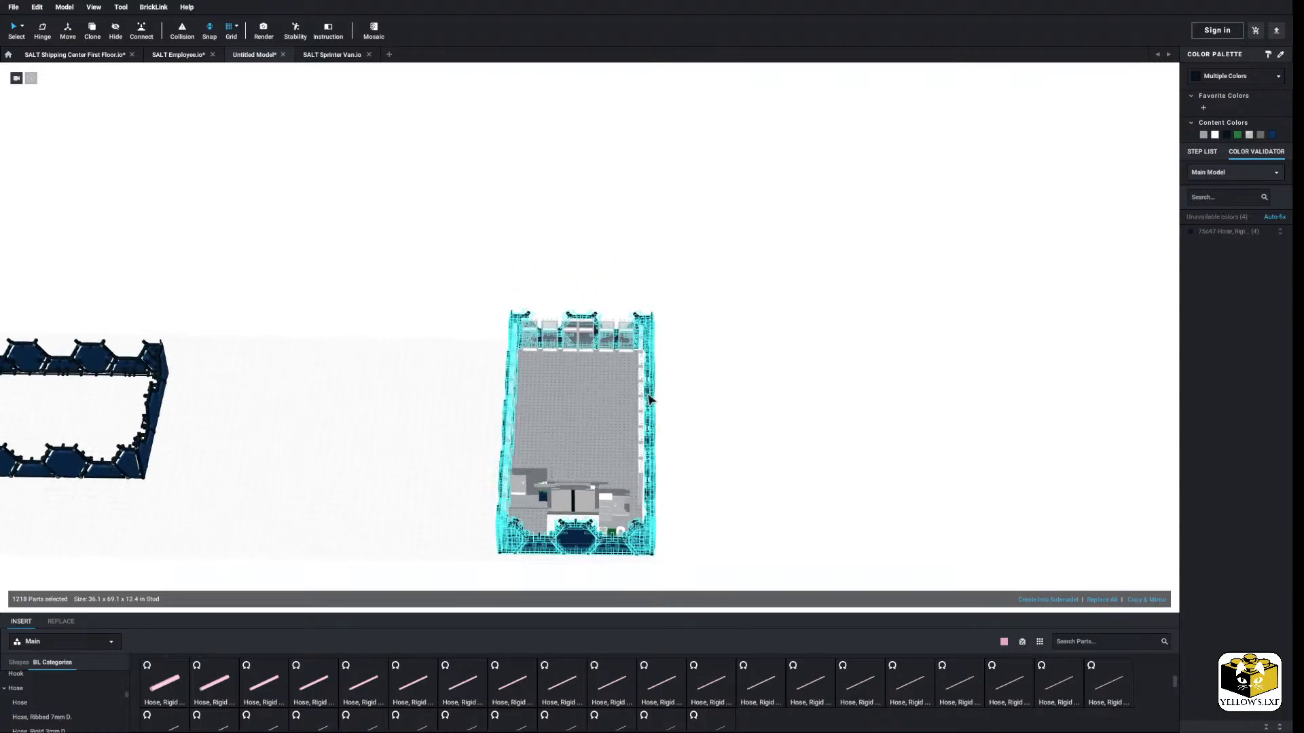
Step: Nudge the copied frame slightly sideways with the Move tool to align it with the building's side walls
scroll(659, 398, up, 6)
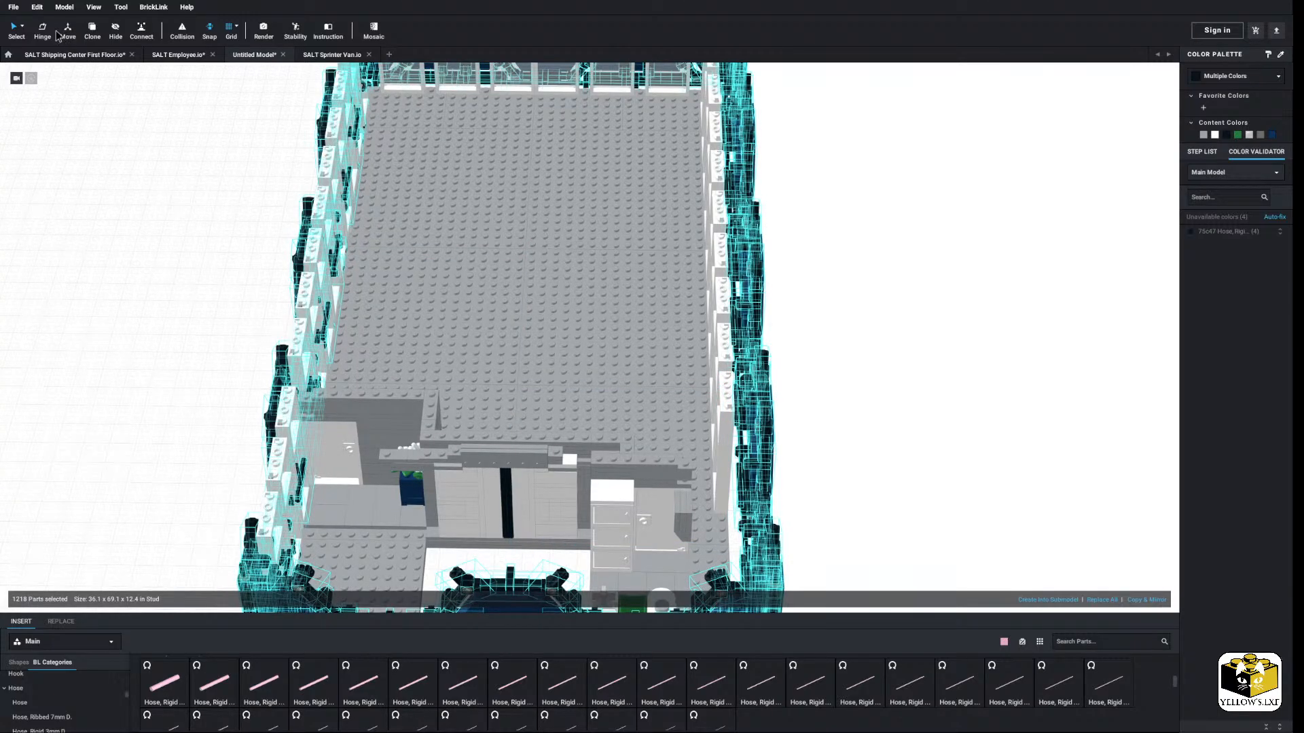
drag(779, 428, 764, 435)
middle_drag(843, 468, 1046, 352)
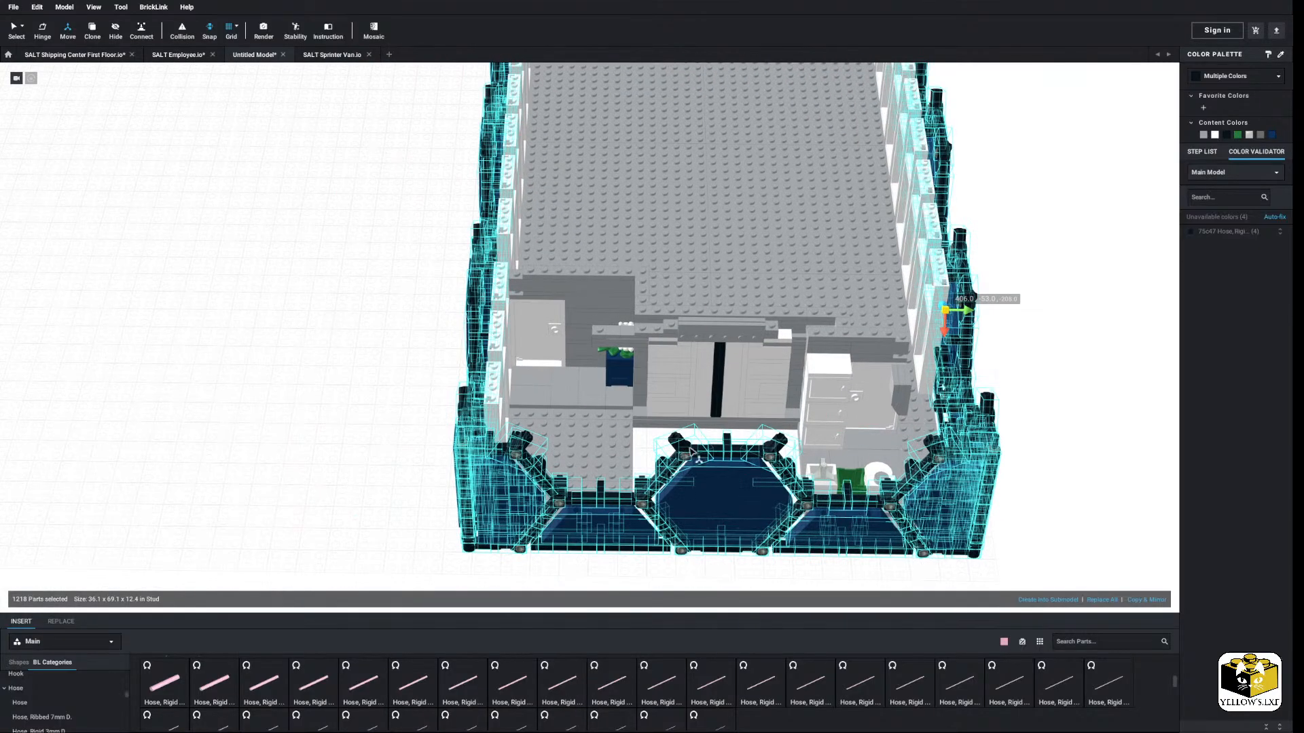
Step: Examine how closely the copied frame fits along the building's side wall and the corner by the toilet
right_drag(399, 467, 397, 474)
middle_drag(971, 577, 652, 440)
scroll(686, 445, up, 5)
scroll(688, 444, up, 3)
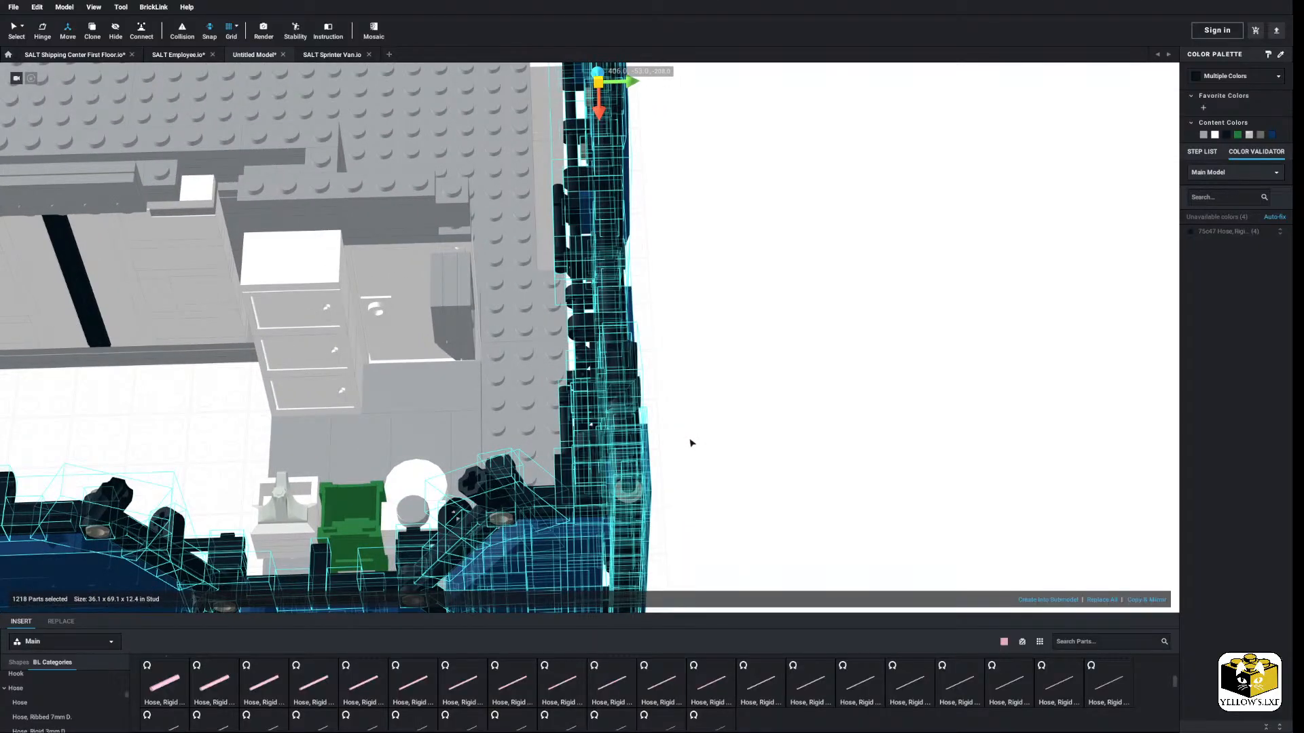
scroll(691, 443, down, 4)
middle_drag(421, 475, 279, 454)
scroll(662, 456, up, 5)
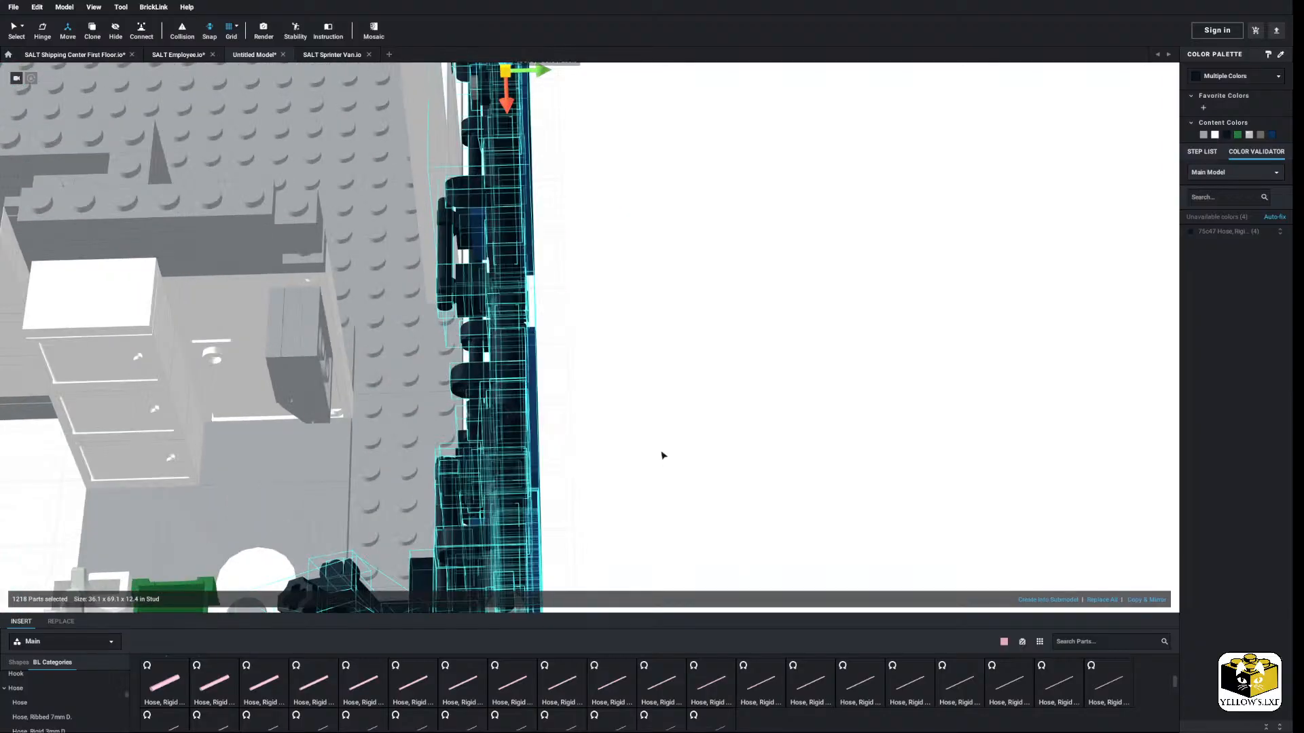
scroll(664, 456, down, 3)
right_drag(657, 455, 614, 419)
scroll(513, 331, down, 8)
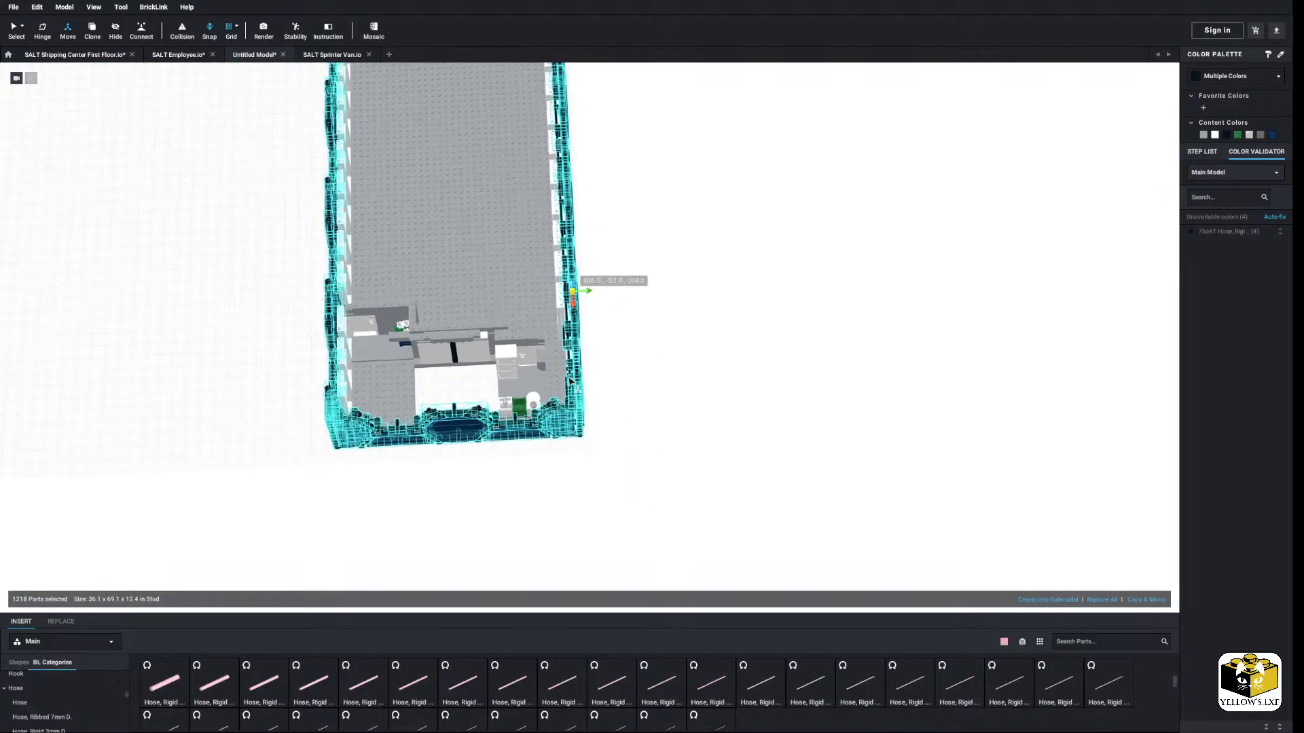
Step: Examine the clearance between the frame and the floor edge along the building's entrance end
middle_drag(513, 331, 629, 468)
middle_drag(584, 319, 588, 417)
scroll(419, 416, up, 4)
right_drag(419, 417, 467, 424)
middle_drag(505, 423, 429, 389)
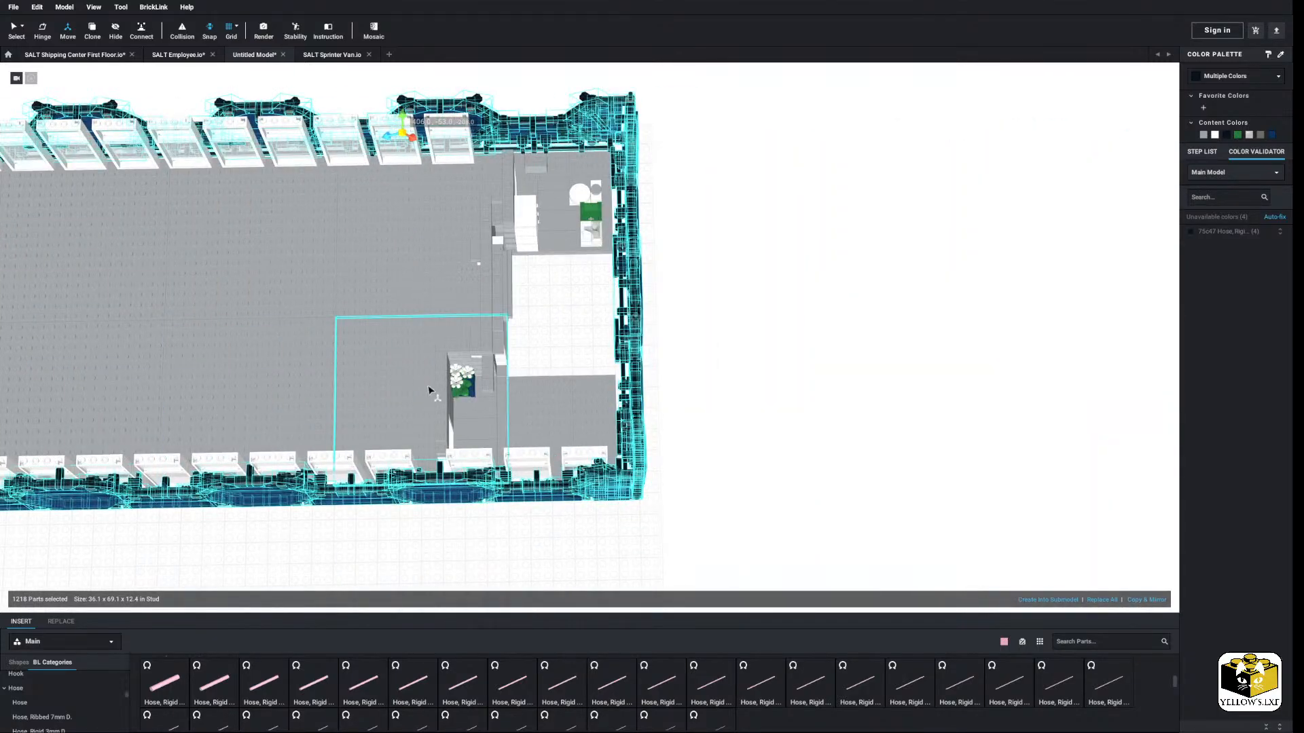
scroll(440, 388, up, 8)
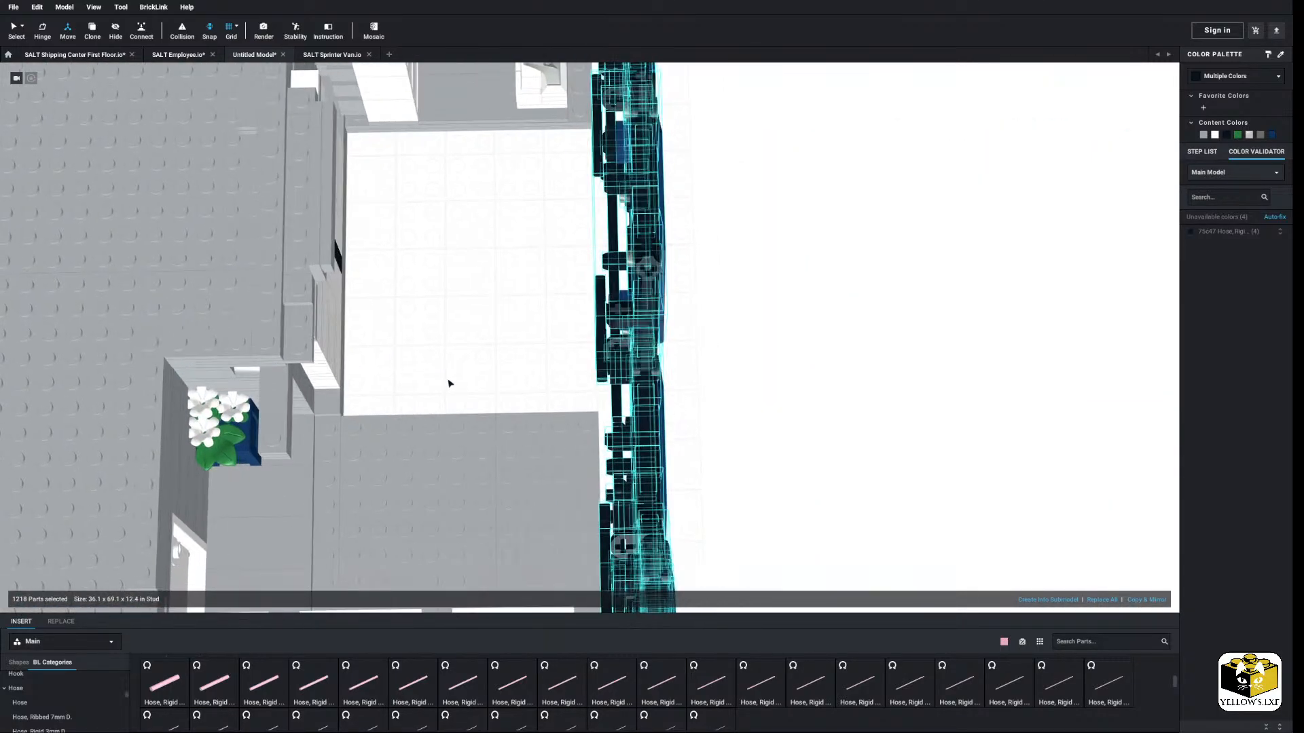
scroll(447, 369, down, 15)
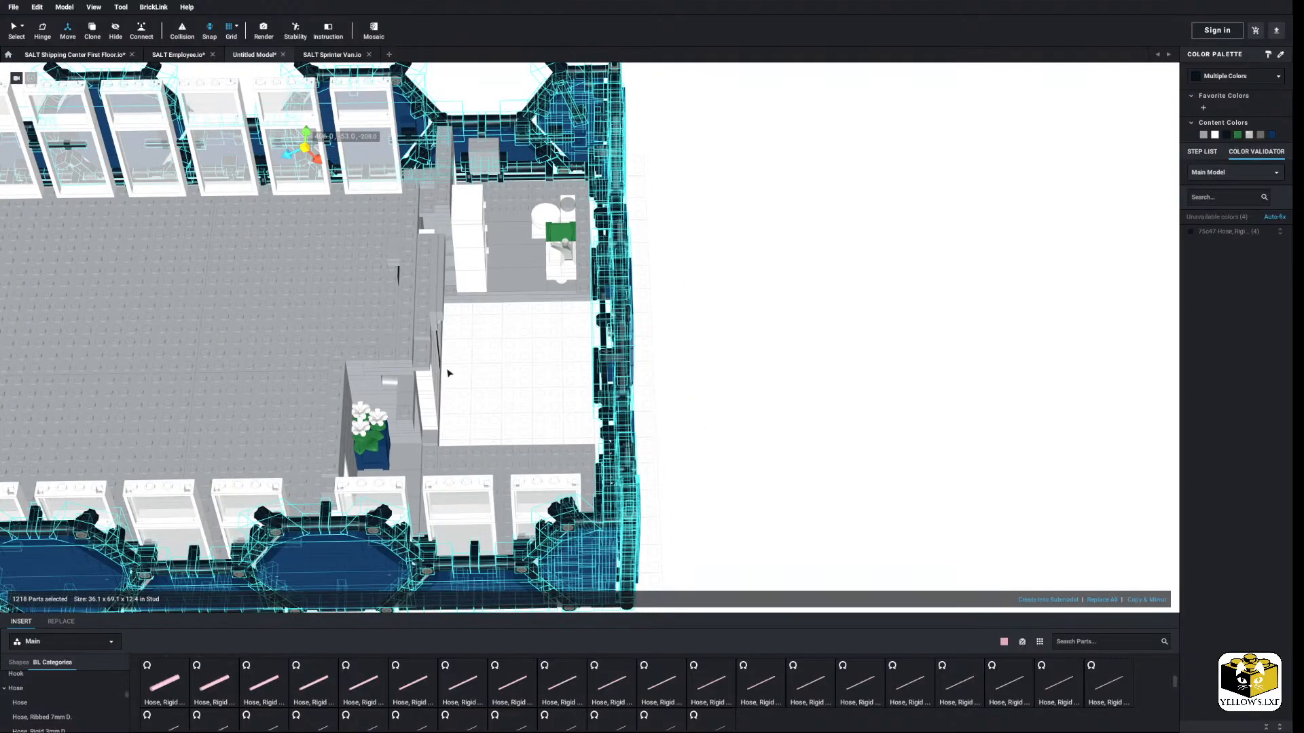
Step: Deselect the frame and examine the hexagonal panels against the white window walls from outside on several sides
middle_drag(439, 379, 553, 383)
right_drag(553, 383, 517, 369)
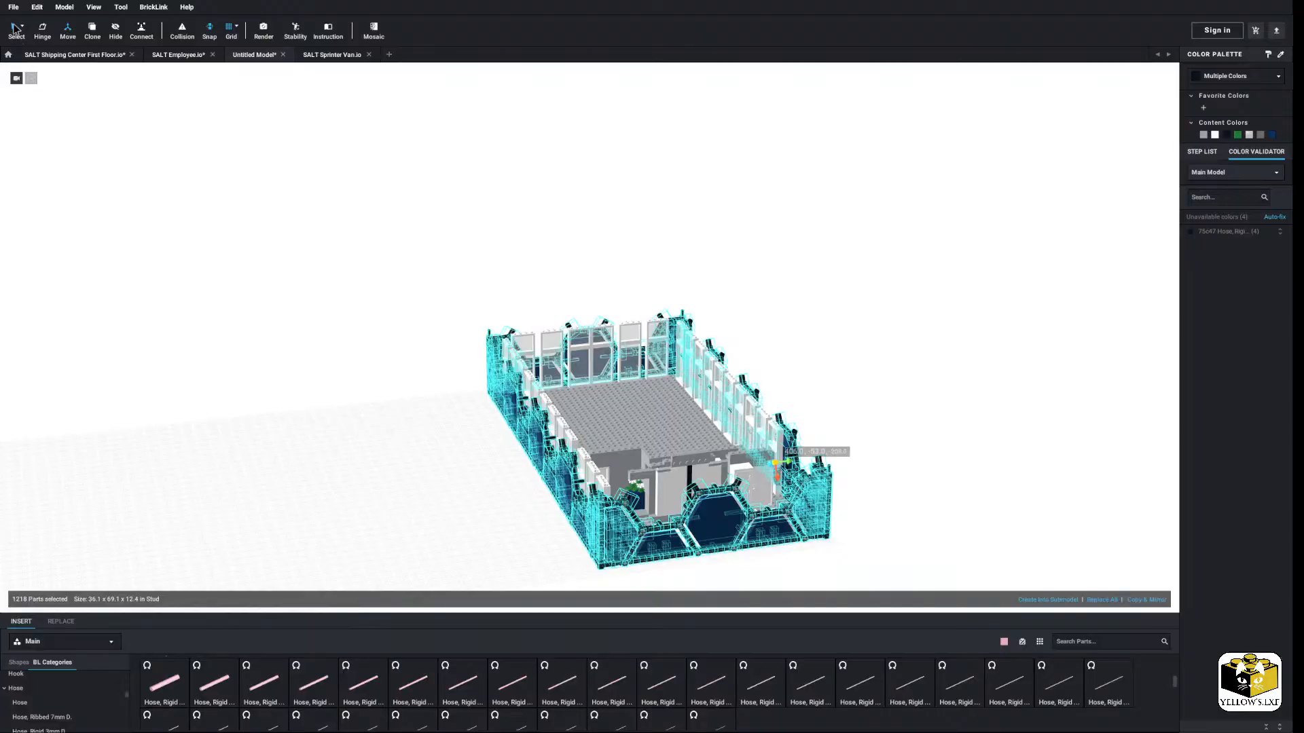
right_drag(349, 332, 404, 309)
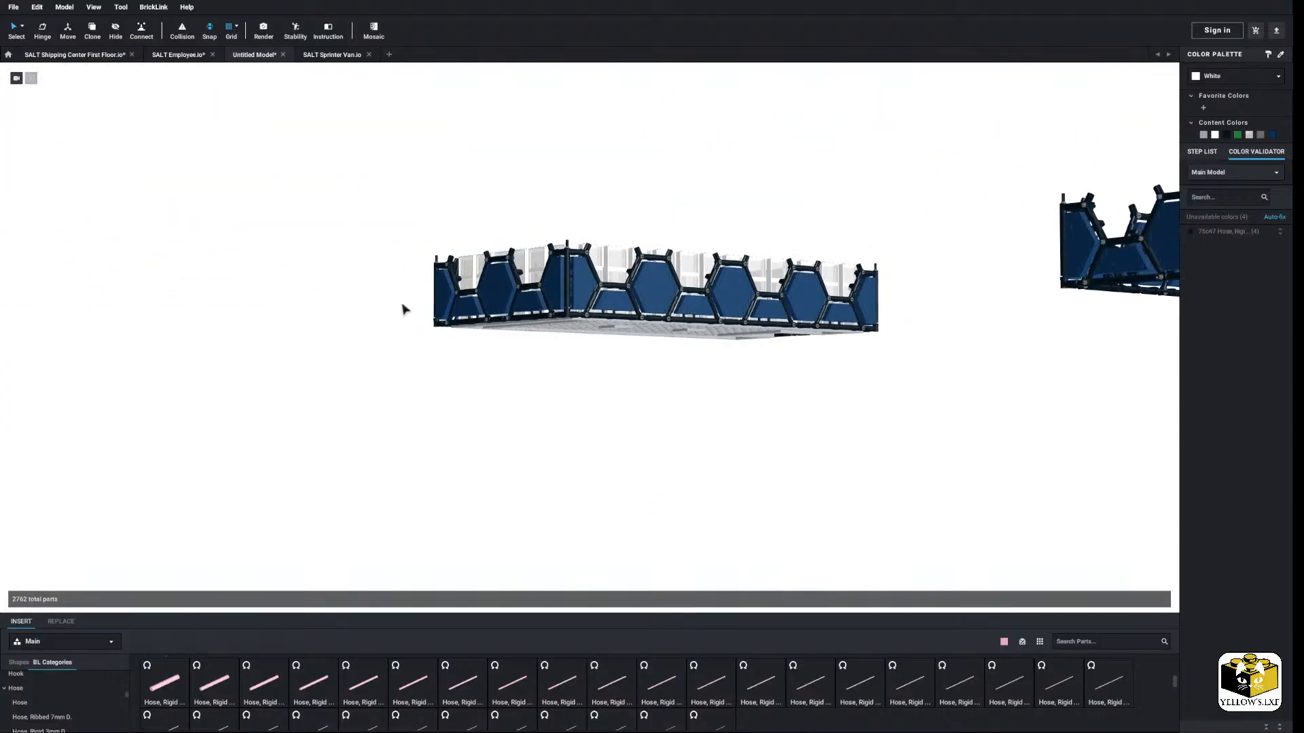
scroll(416, 309, up, 6)
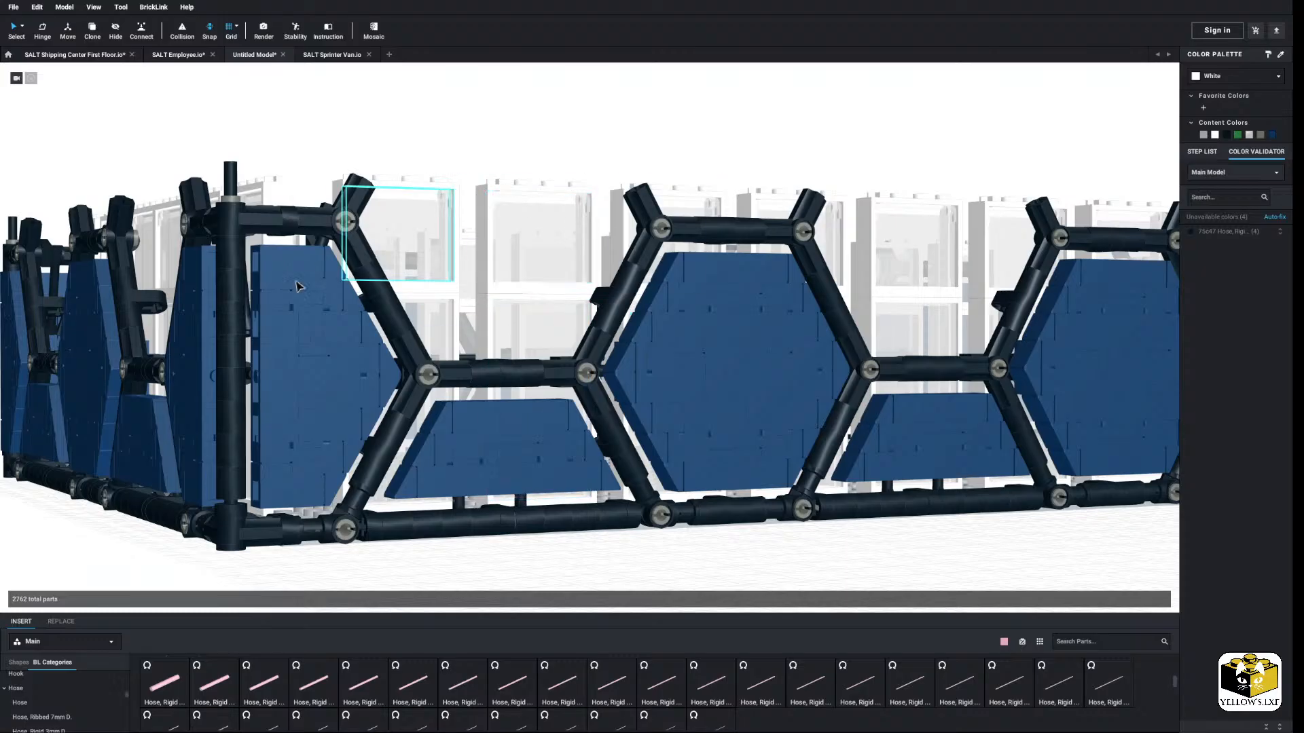
scroll(572, 481, down, 6)
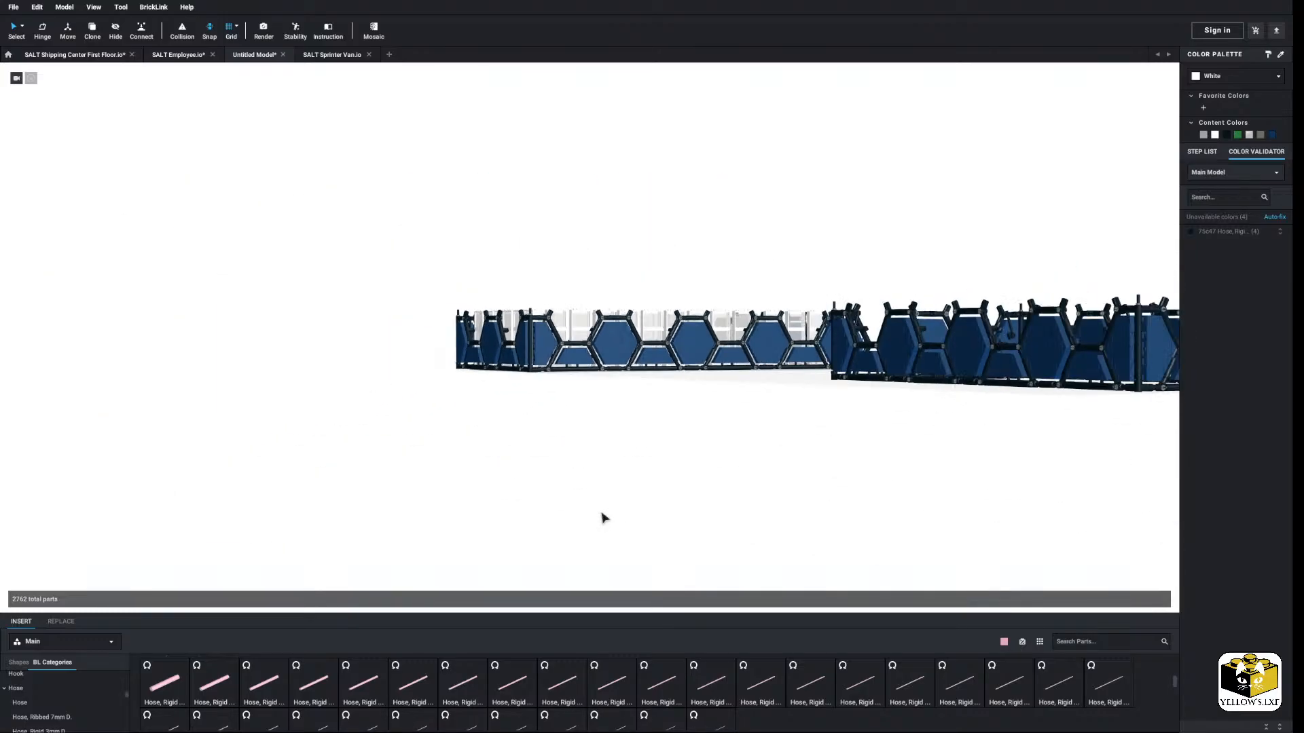
mouse_move(598, 518)
right_down()
mouse_move(544, 516)
mouse_move(621, 527)
right_up()
scroll(620, 527, down, 2)
scroll(690, 408, up, 5)
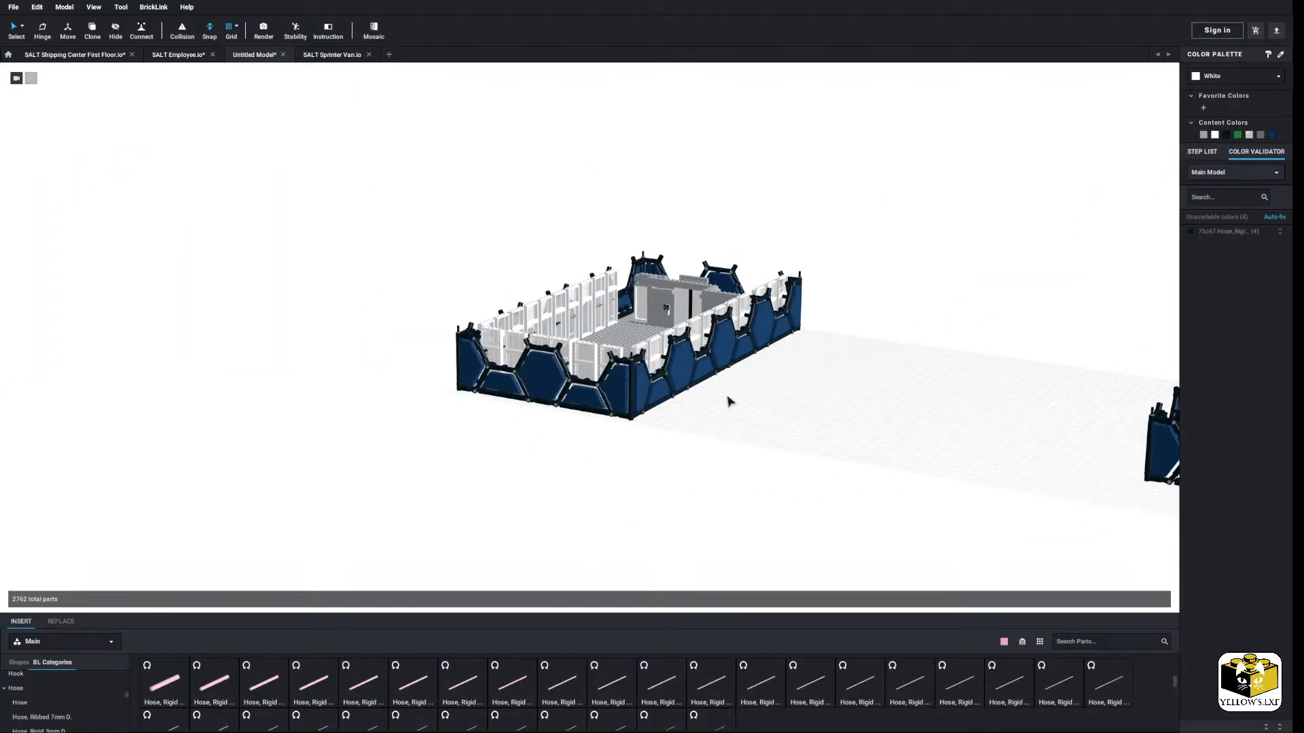
Step: Group the white-walled building floor and its surrounding hexagonal frame into a submodel with the default name and copy it
scroll(757, 417, down, 5)
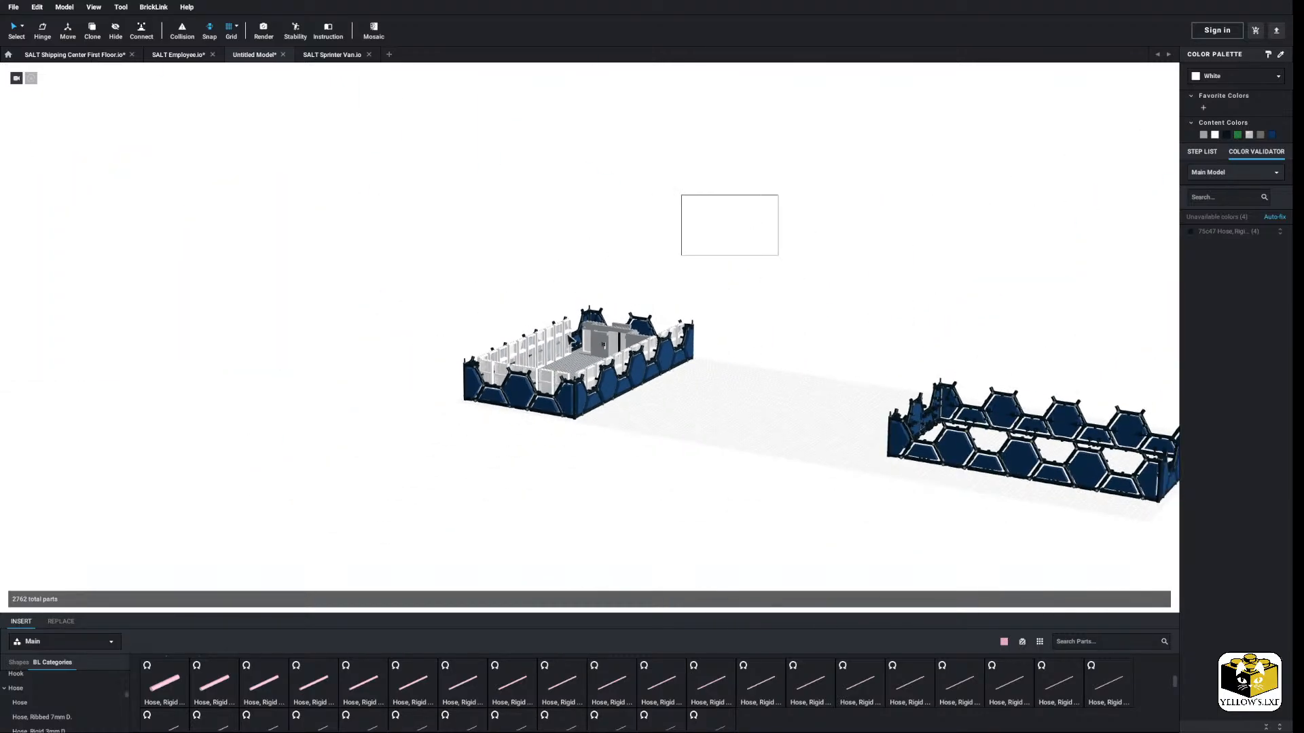
click(1065, 600)
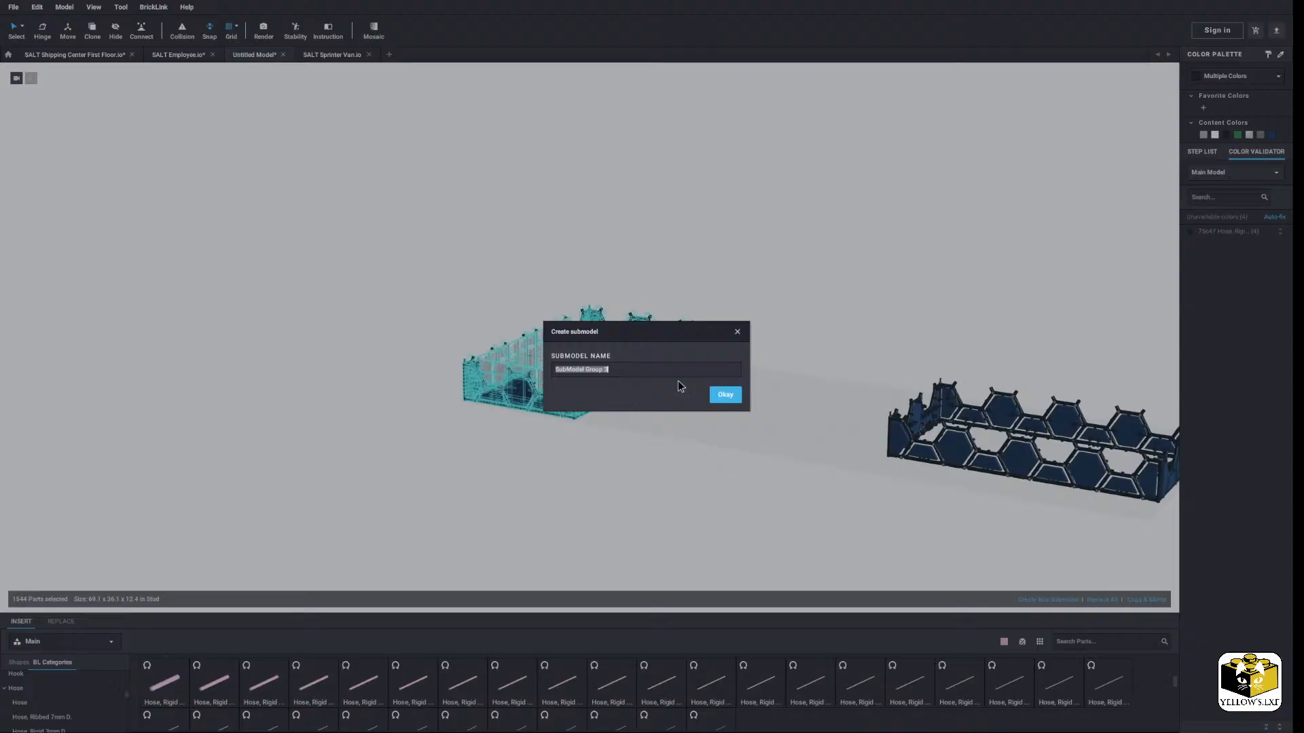
click(723, 395)
right_click(569, 400)
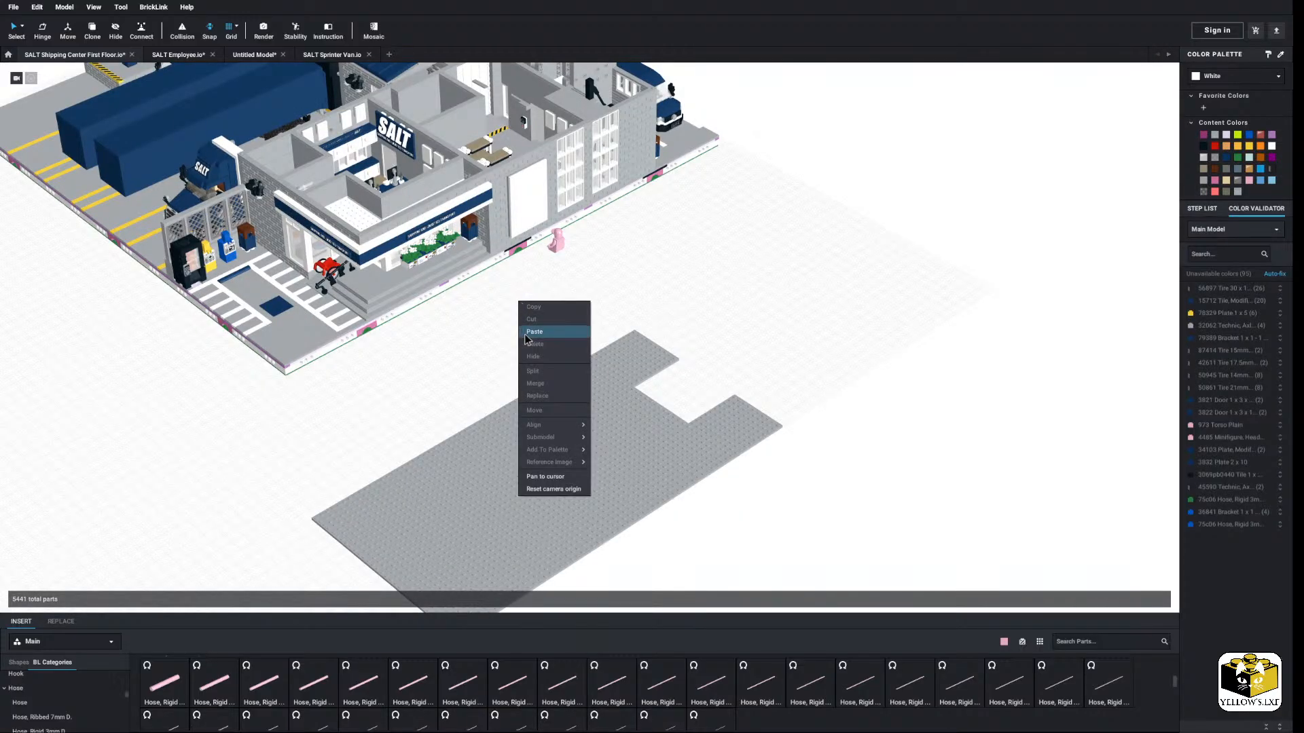
Step: Paste the copied floor submodel into the SALT Shipping Center First Floor model, beside the building
click(946, 245)
right_drag(655, 275, 570, 274)
scroll(570, 274, up, 4)
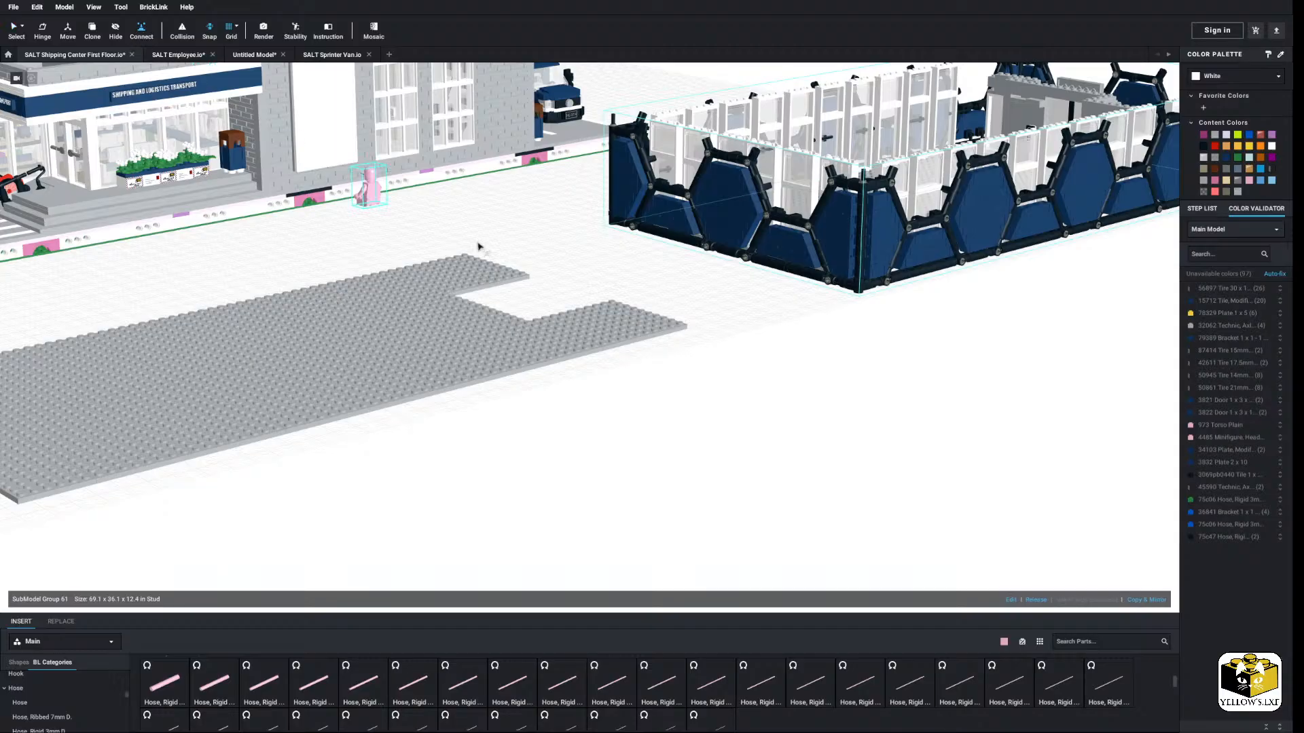
Step: Connect the pasted floor's underside corner onto the top of the ground-floor building at the entrance corner and deselect it
scroll(801, 218, up, 3)
right_drag(754, 475, 725, 332)
middle_drag(754, 156, 719, 288)
scroll(699, 305, up, 4)
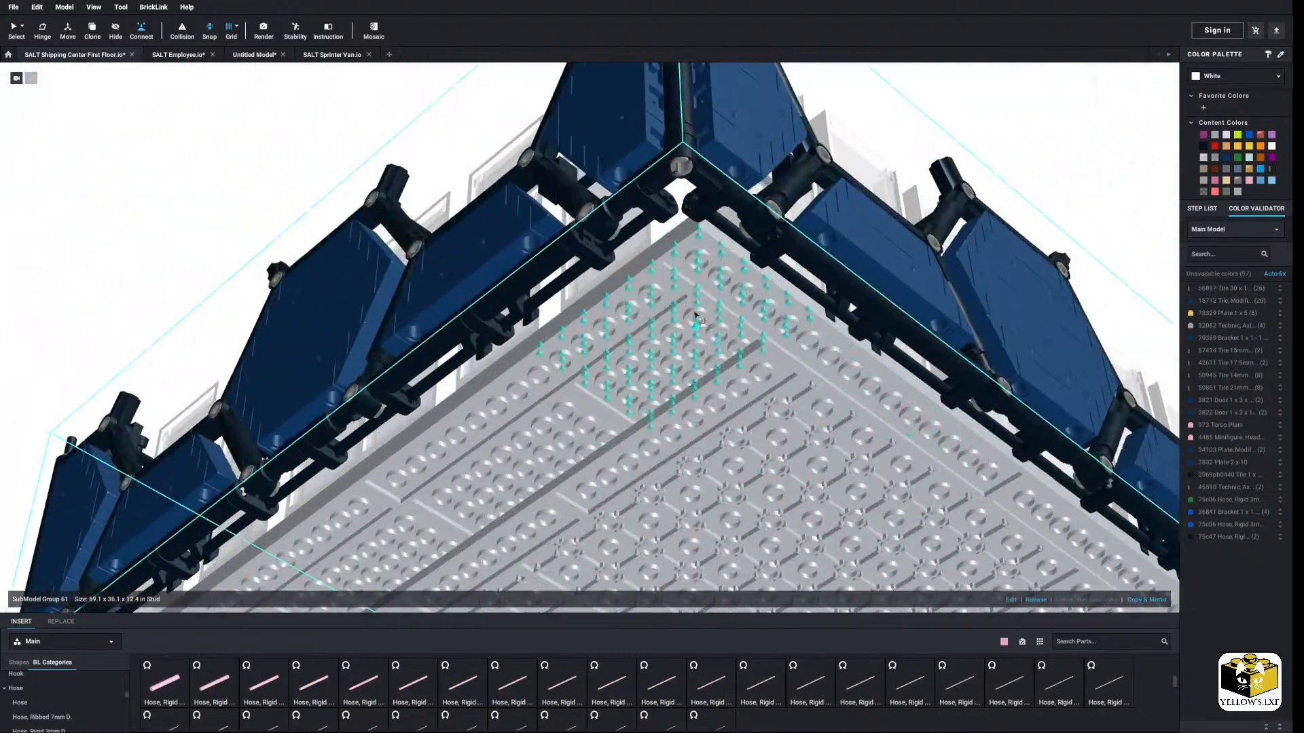
scroll(589, 264, down, 5)
middle_drag(507, 221, 889, 256)
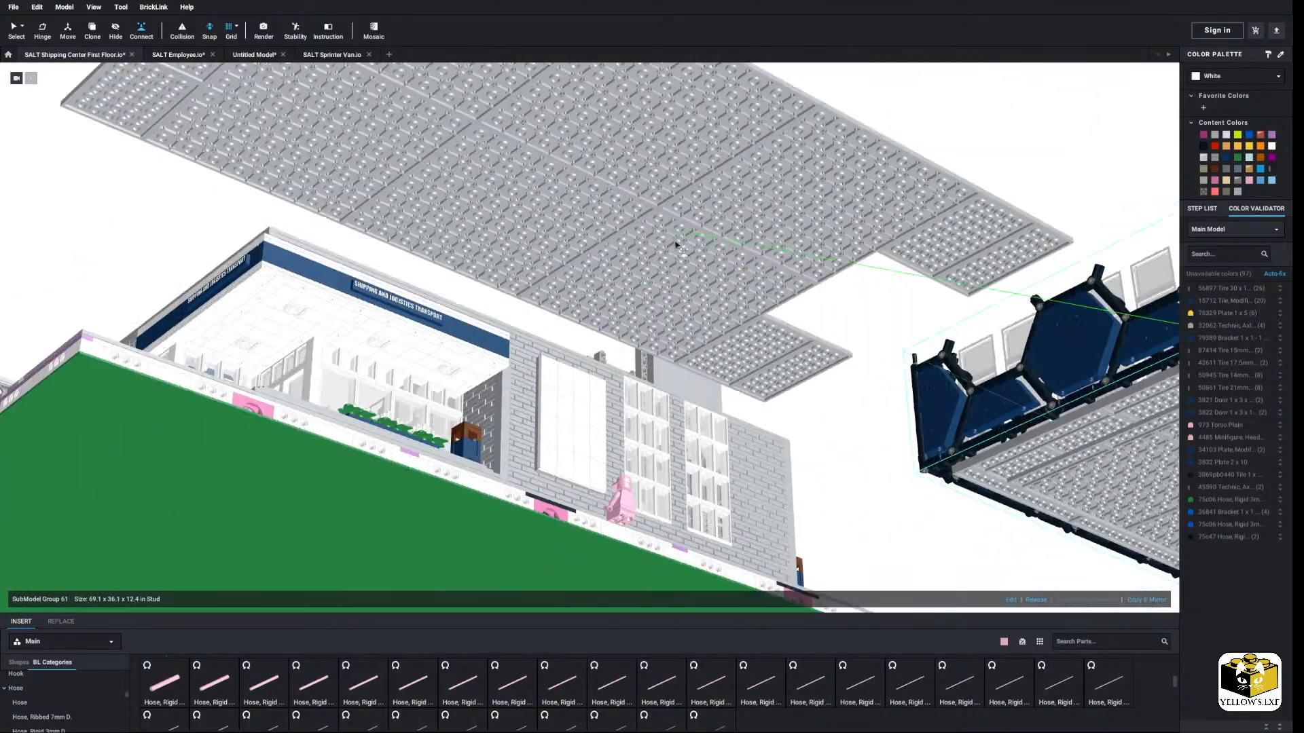
right_drag(889, 256, 829, 381)
scroll(802, 435, up, 4)
click(752, 522)
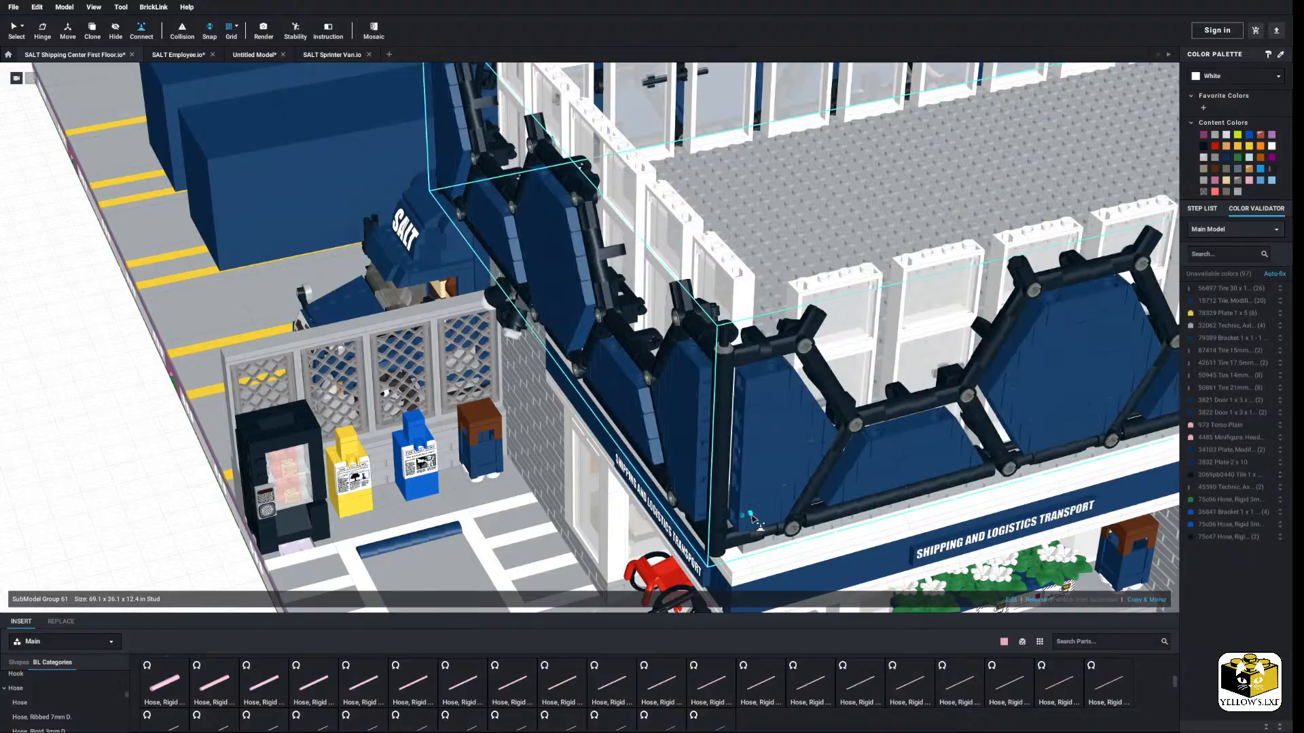
scroll(751, 522, down, 6)
right_drag(753, 513, 765, 438)
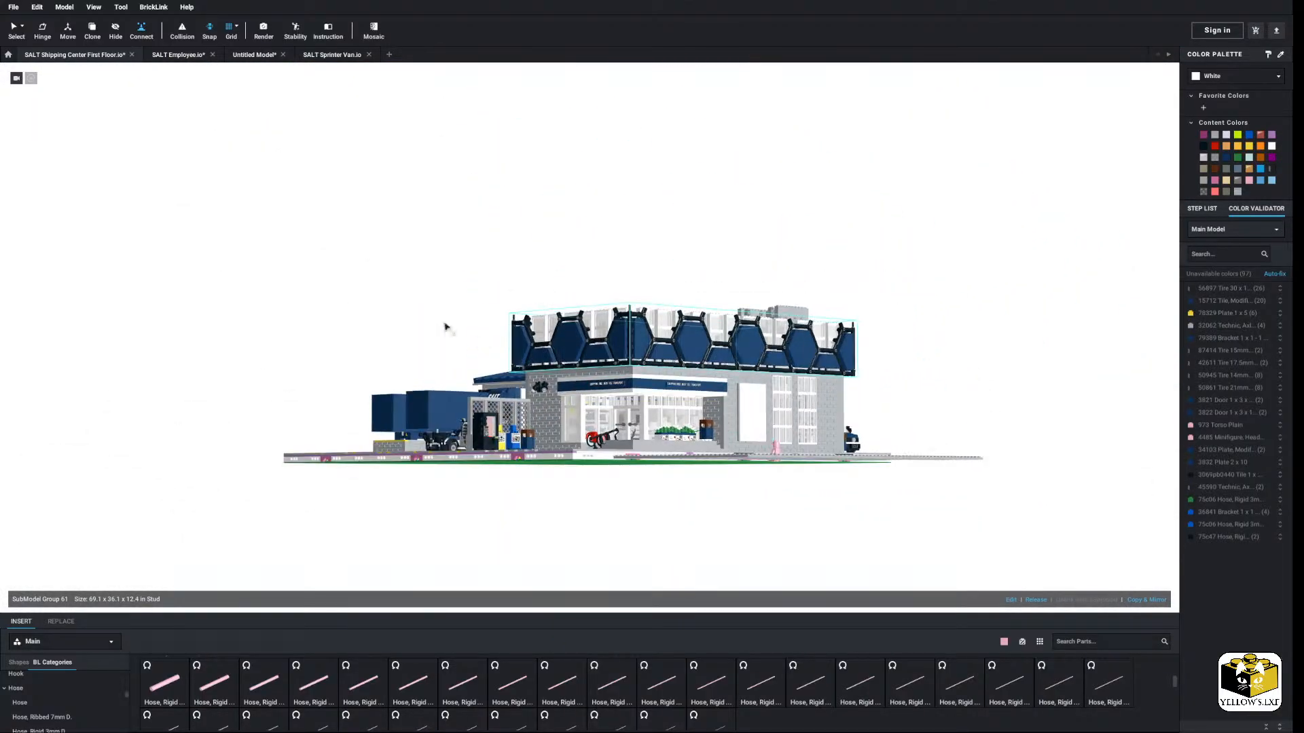
scroll(331, 205, up, 3)
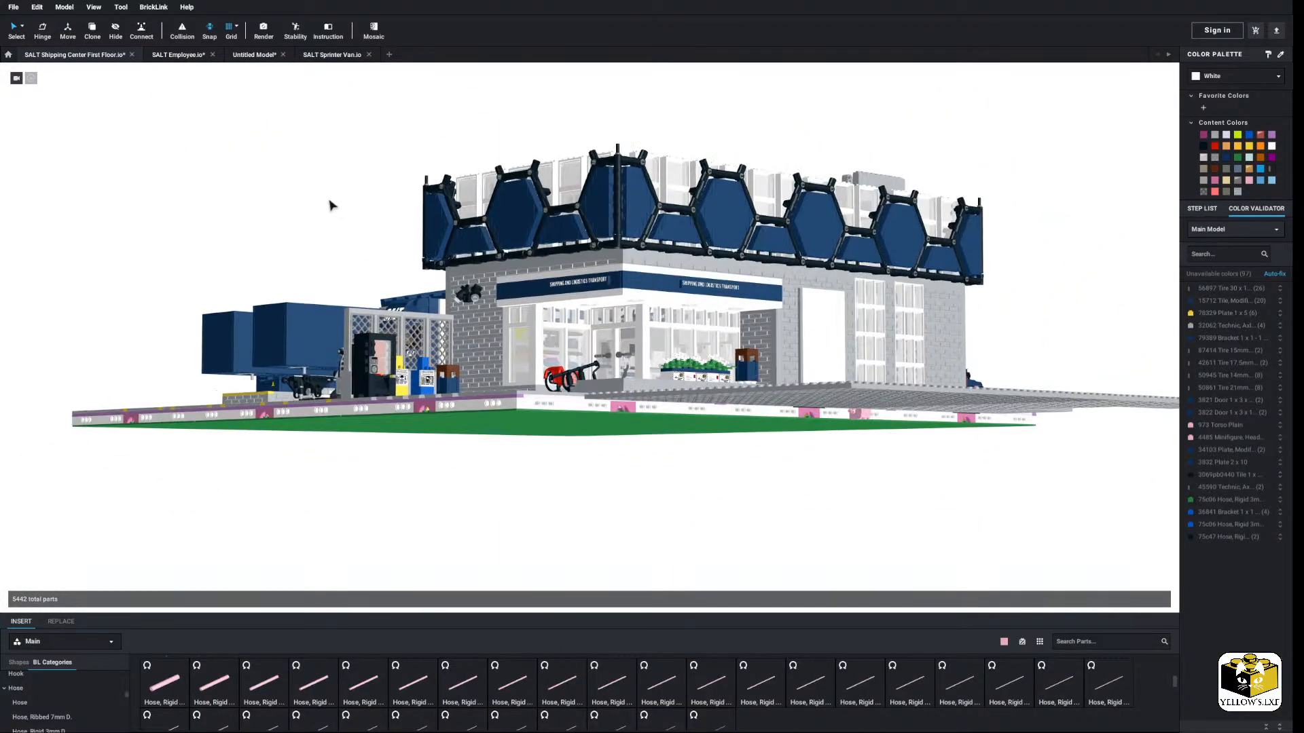
right_drag(332, 205, 442, 242)
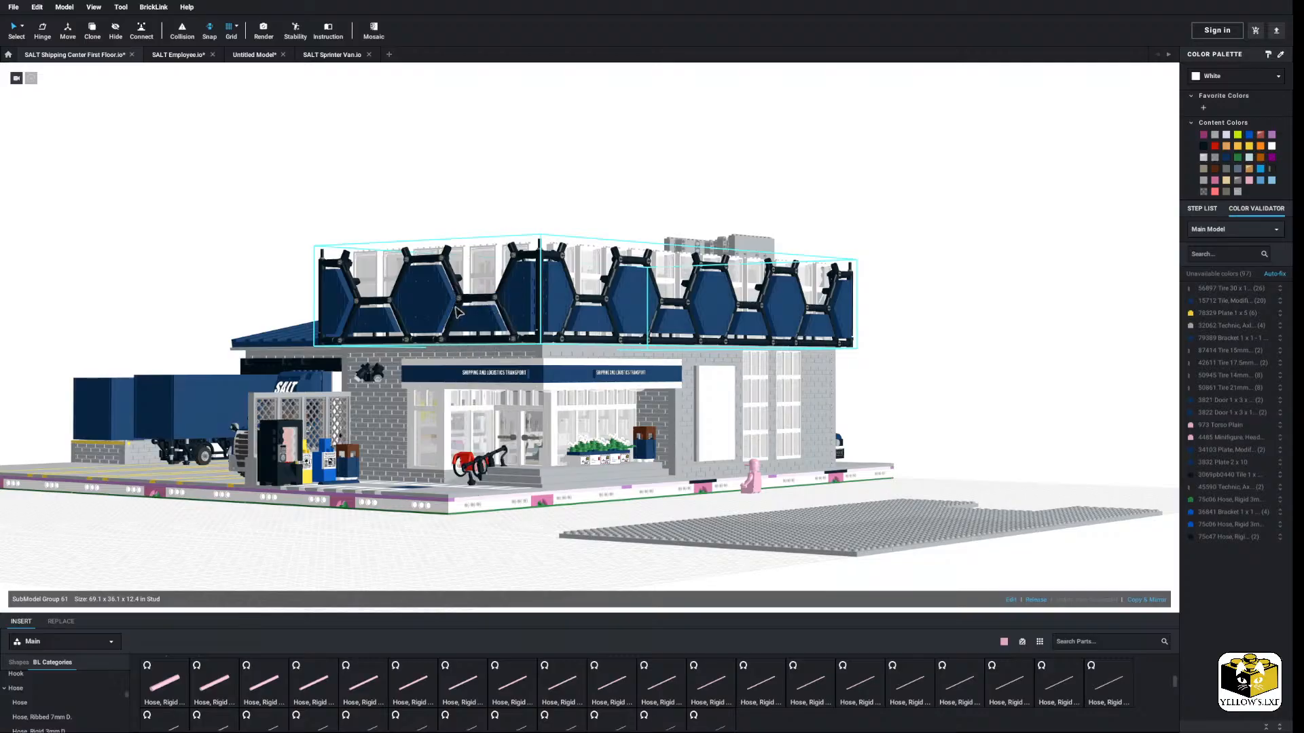
Step: Place a second copy of the hexagon-framed floor submodel on the empty ground beside the building
right_drag(458, 312, 466, 324)
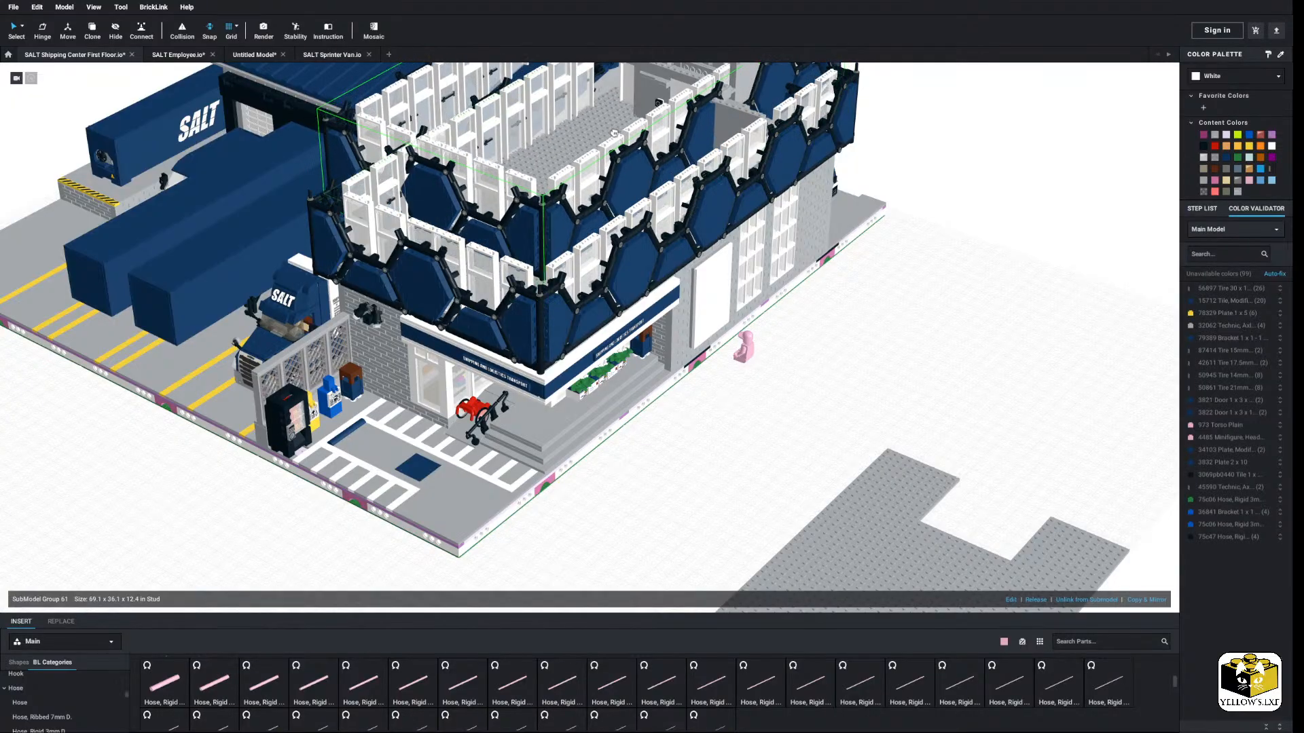
right_drag(615, 133, 621, 213)
click(960, 307)
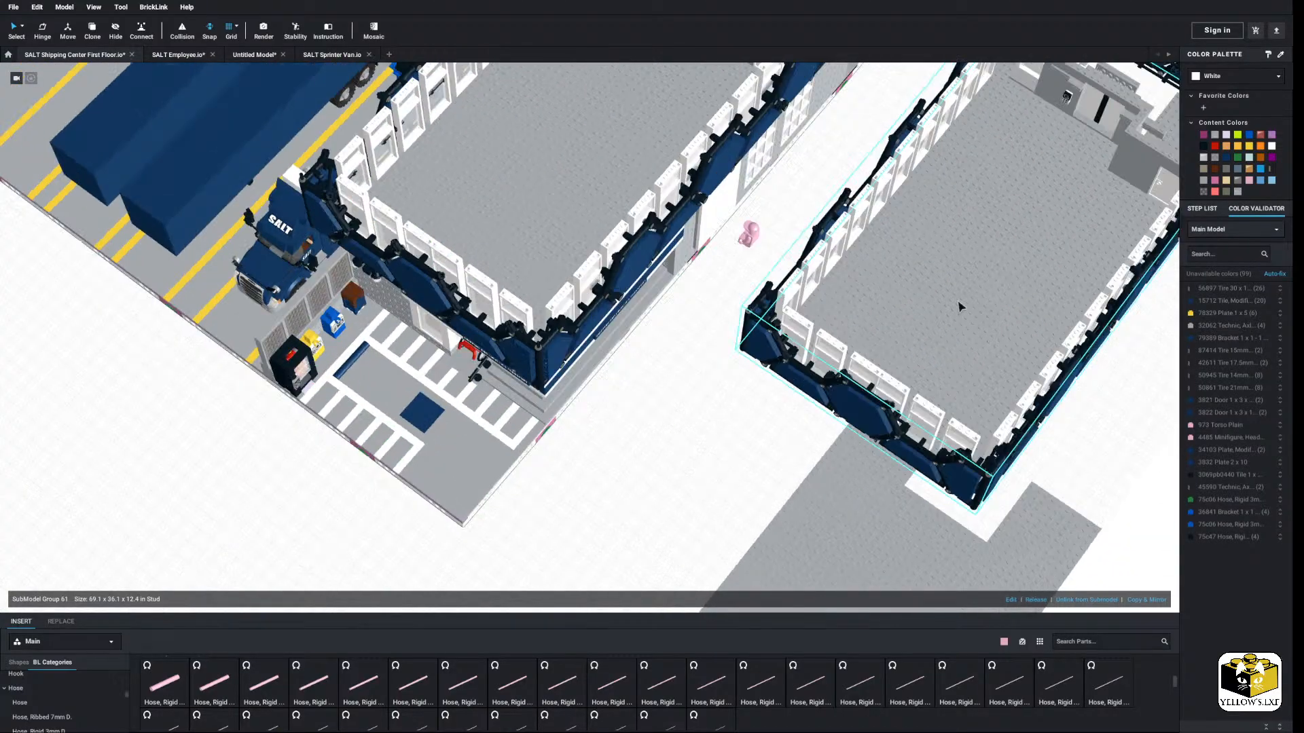
Step: Connect the second floor copy's underside onto the top of the first hexagonal floor and deselect it
right_drag(960, 307, 971, 320)
scroll(822, 357, up, 3)
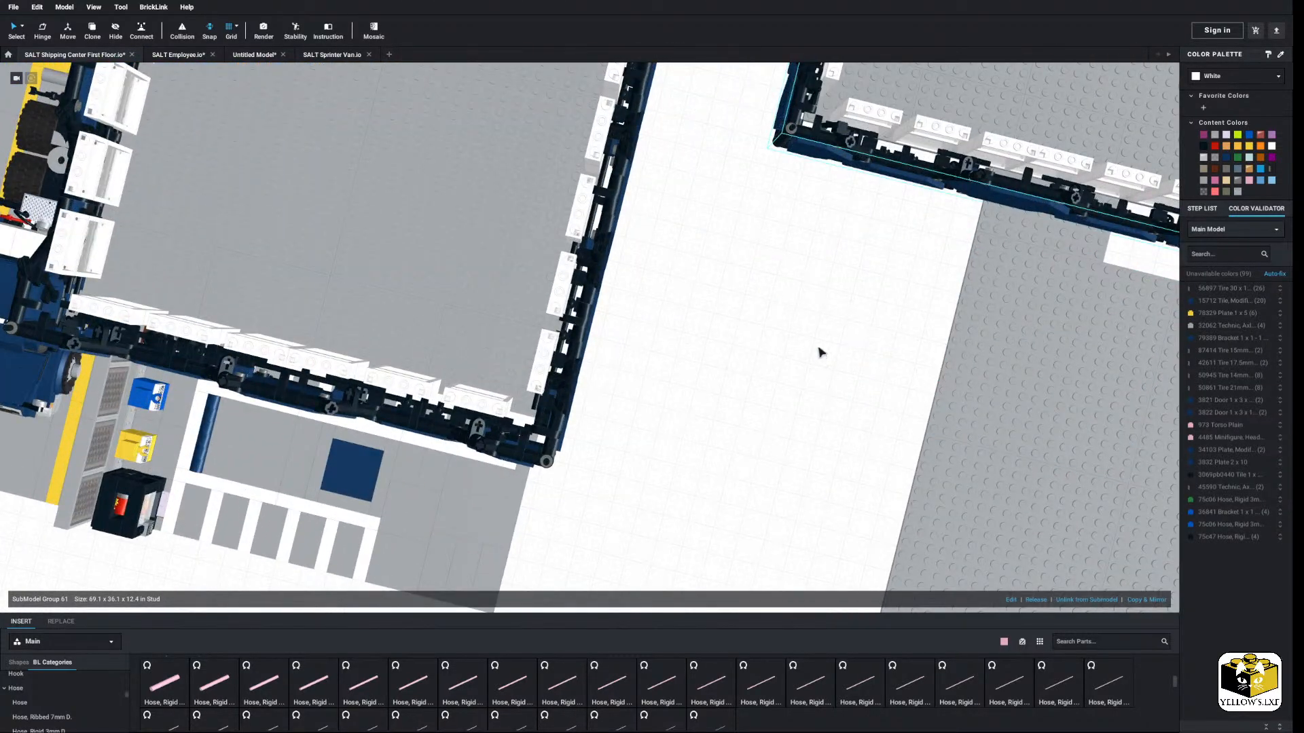
right_drag(820, 352, 779, 216)
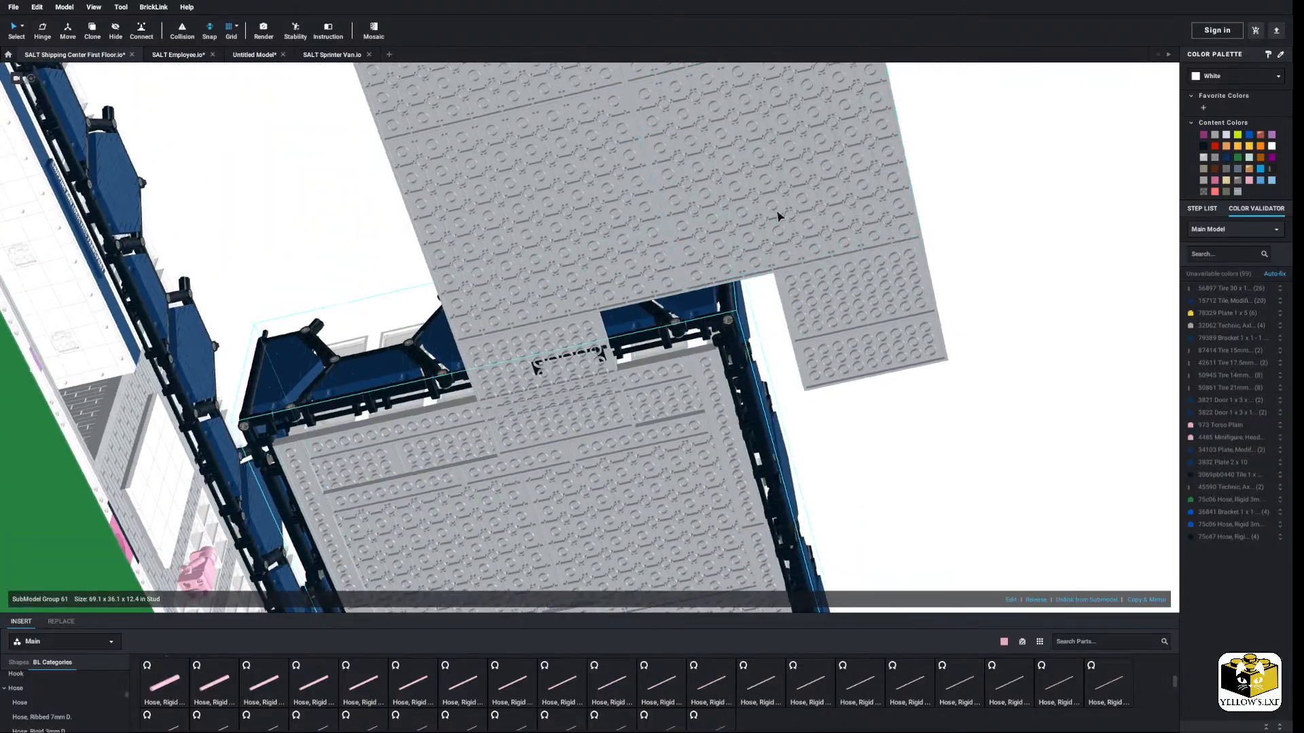
scroll(648, 365, up, 3)
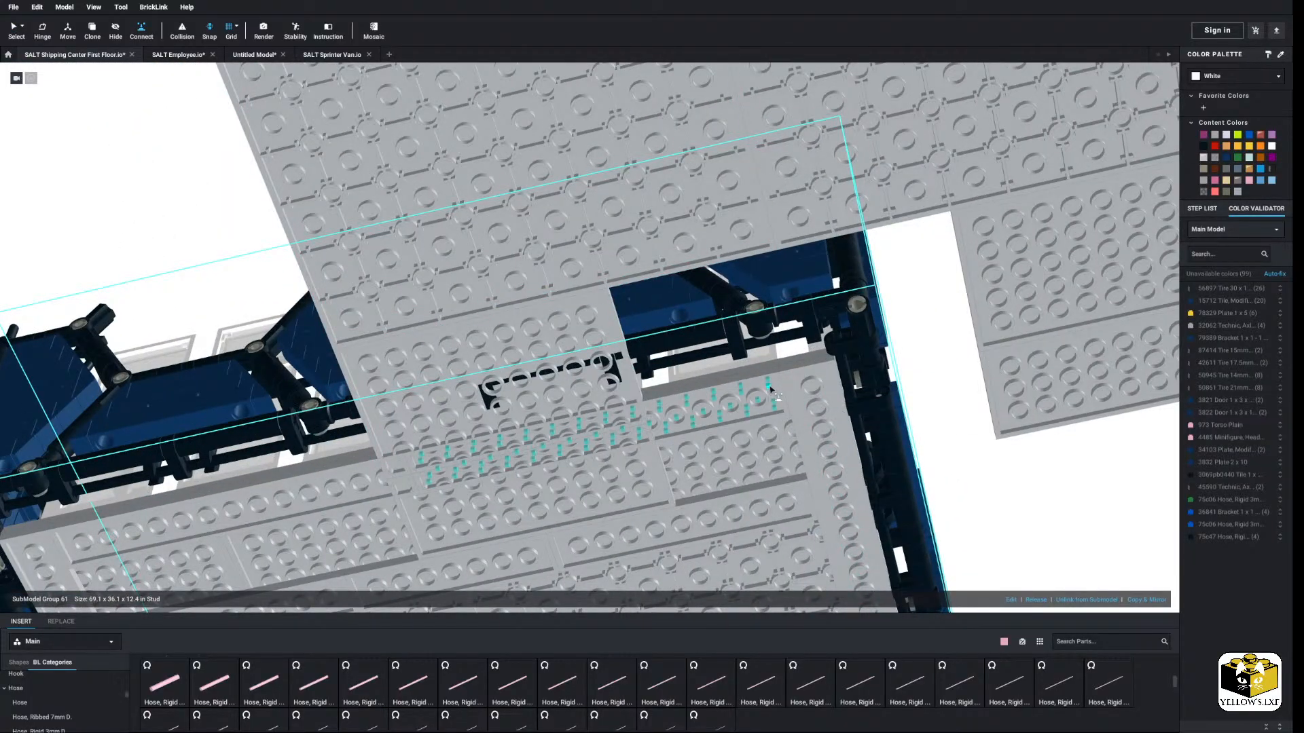
scroll(367, 333, down, 5)
right_drag(413, 302, 533, 402)
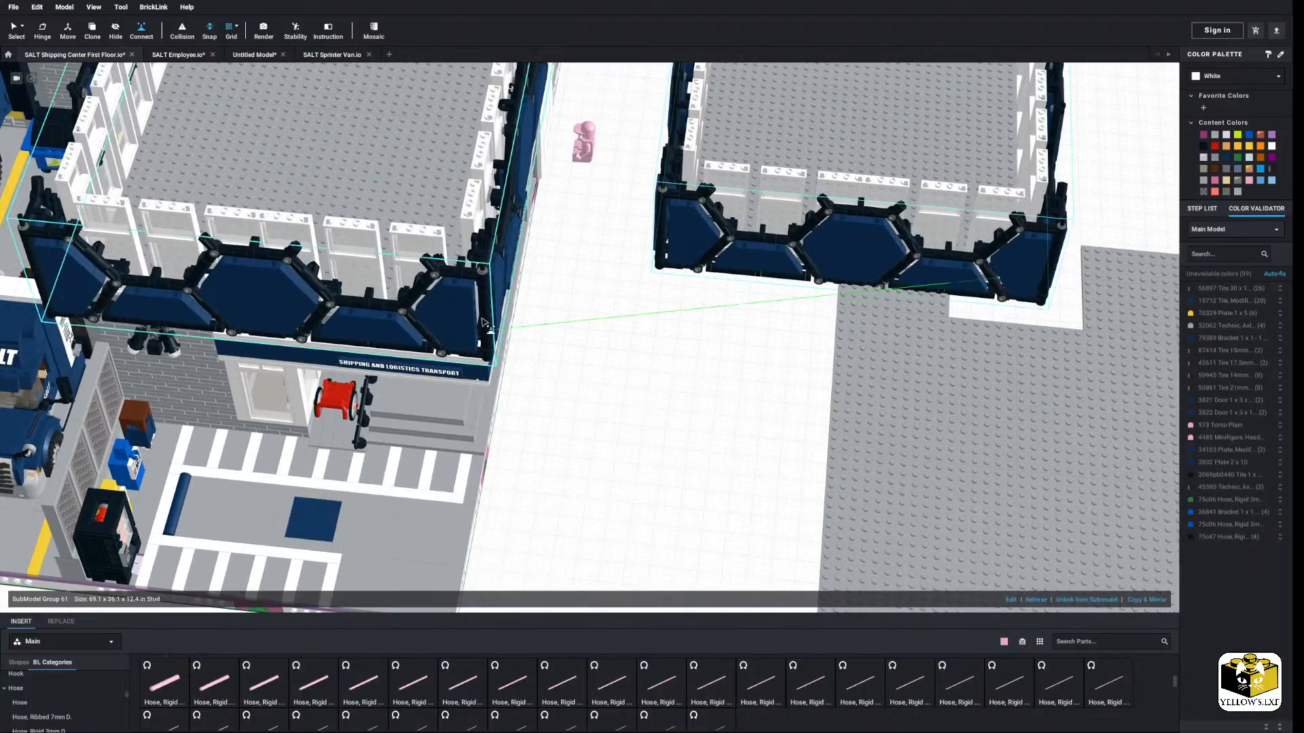
click(442, 235)
scroll(664, 370, down, 5)
click(658, 387)
right_drag(658, 387, 747, 421)
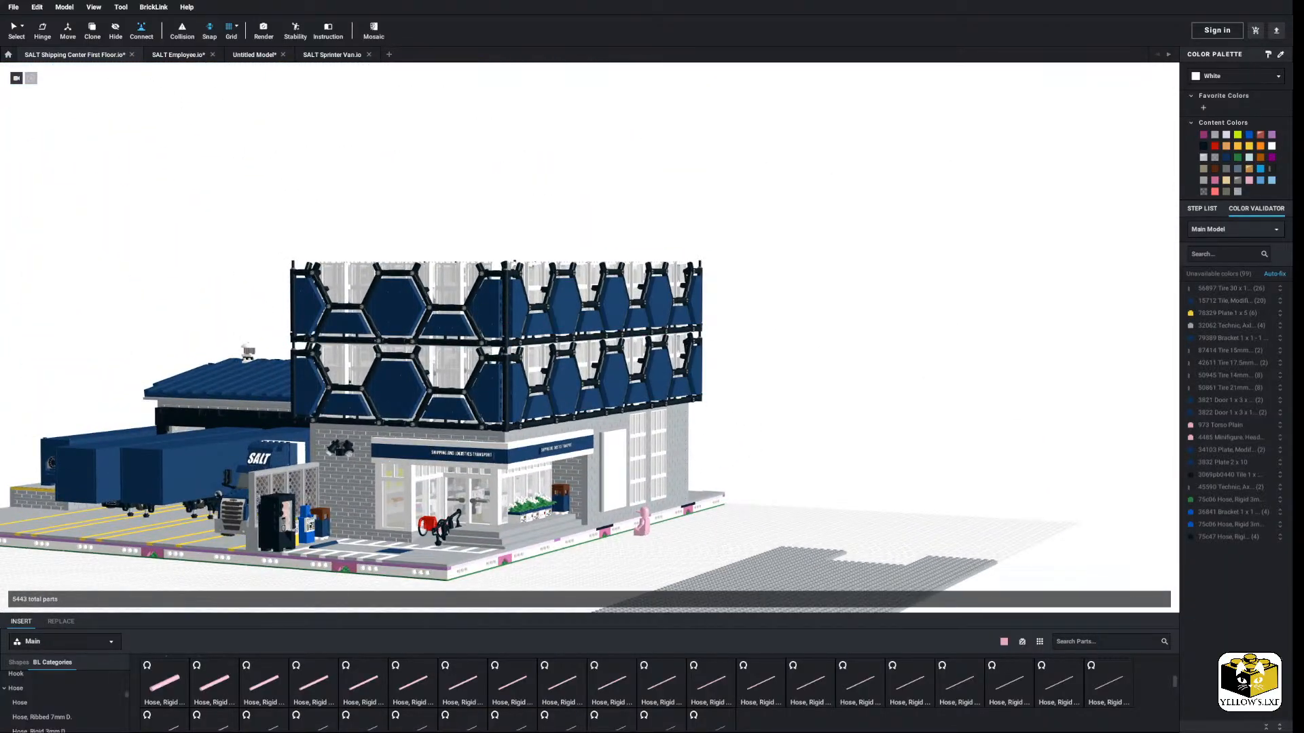
right_drag(497, 259, 502, 291)
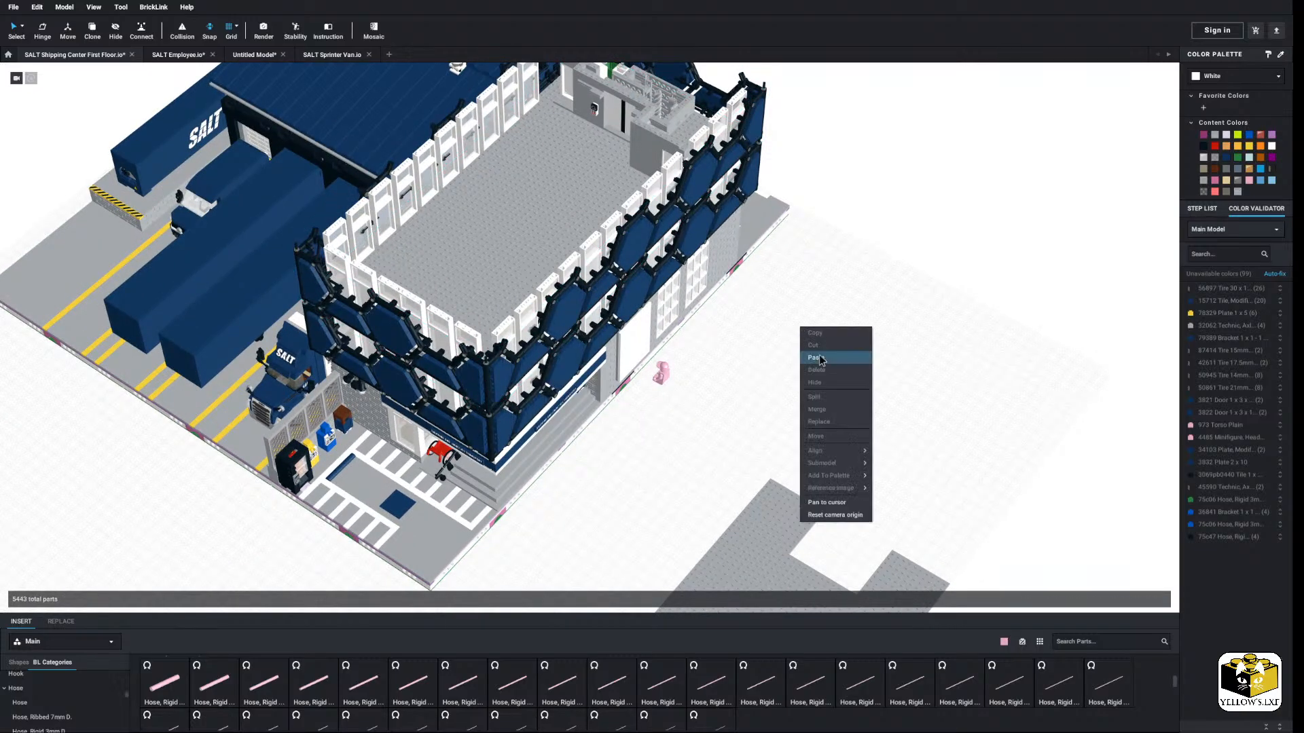
Step: Paste a third copy of the hexagon-framed floor submodel beside the building
click(822, 357)
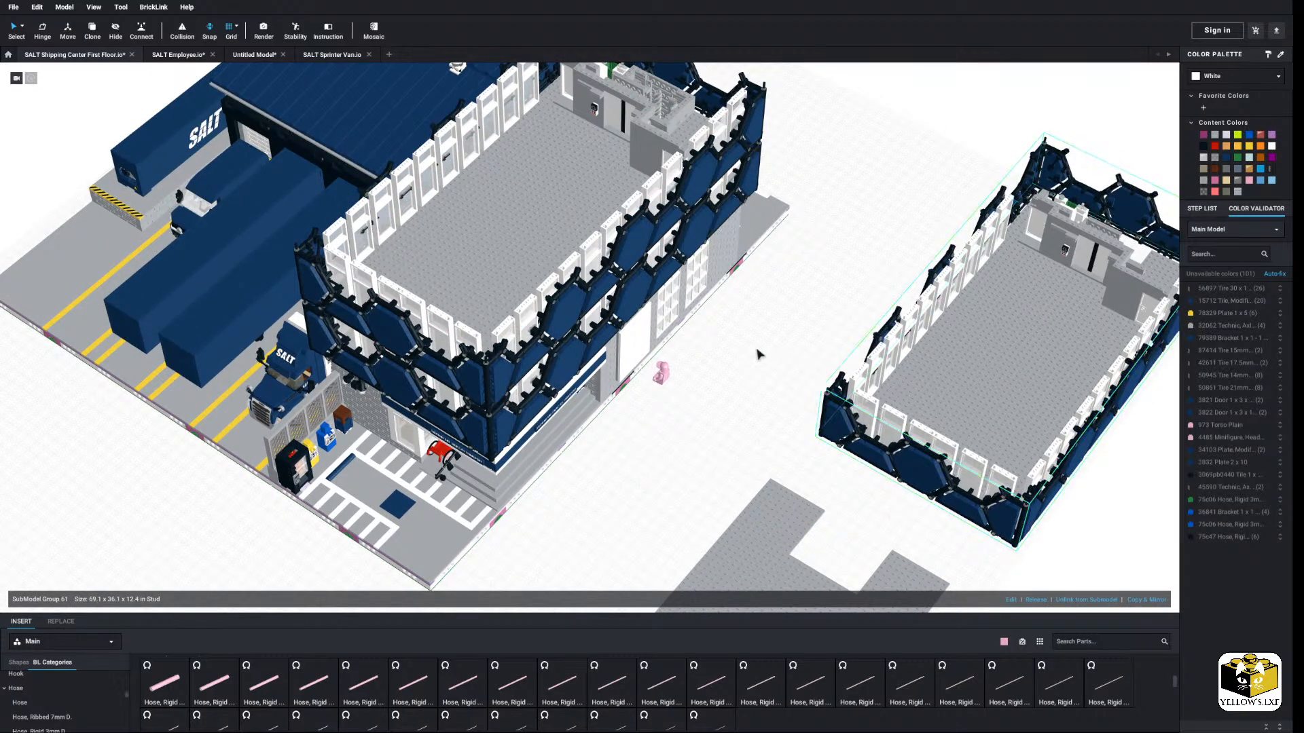
middle_drag(759, 355, 611, 326)
scroll(611, 326, up, 3)
right_drag(611, 326, 614, 319)
middle_drag(614, 320, 597, 276)
scroll(597, 277, up, 3)
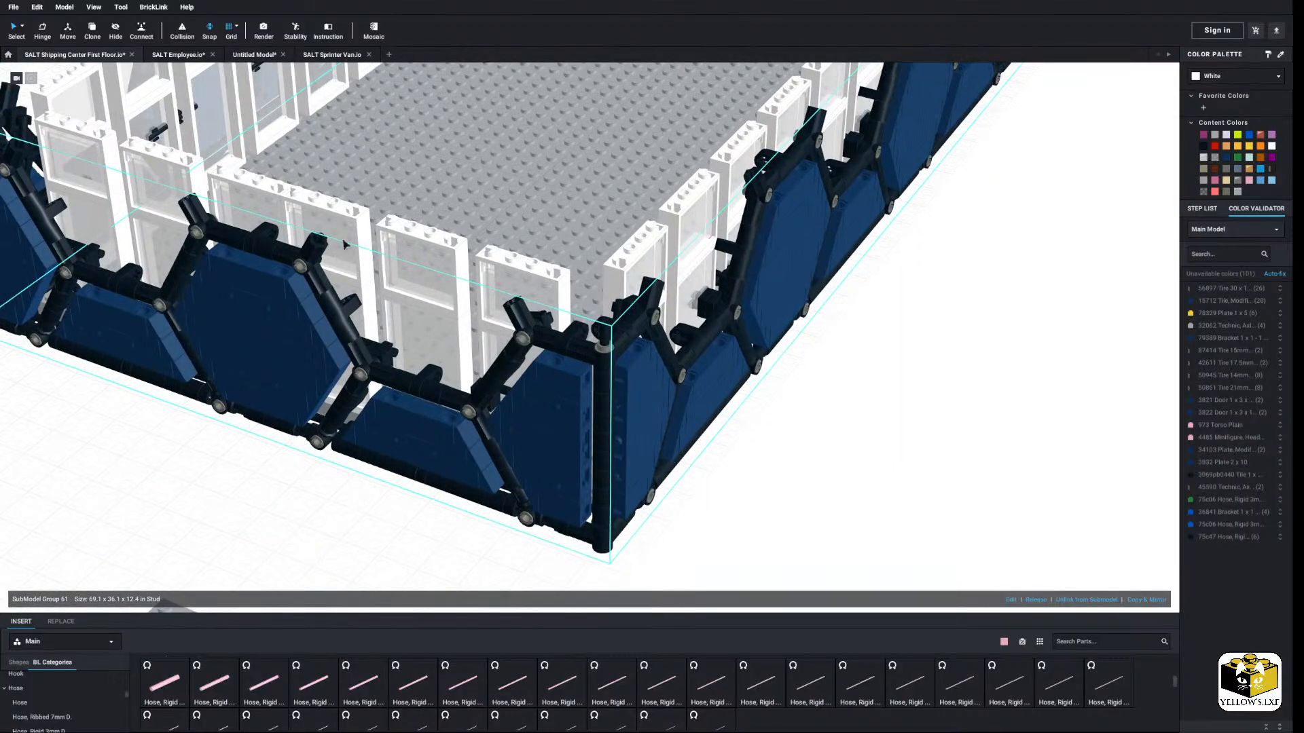
Step: Connect the third floor copy's underside corner onto the top of the second hexagonal floor
click(144, 36)
right_drag(448, 404, 506, 319)
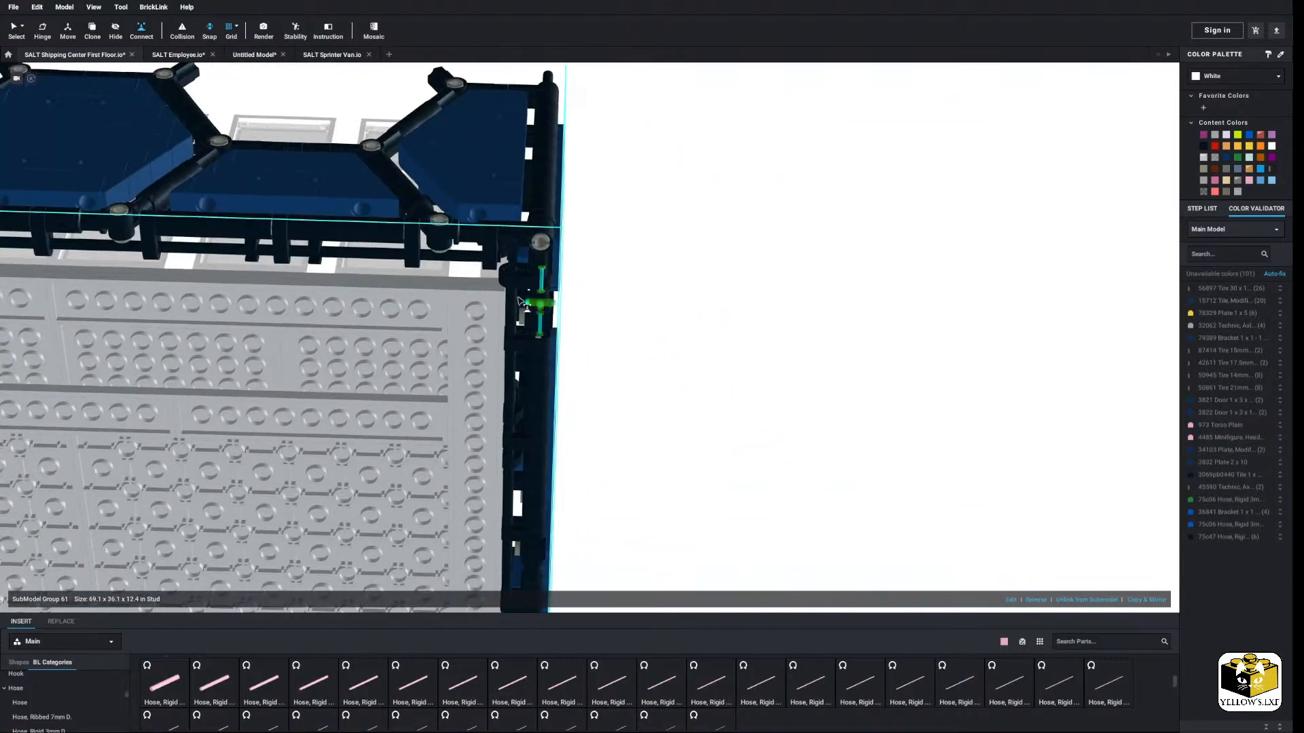
click(432, 302)
scroll(432, 302, down, 5)
middle_drag(306, 305, 544, 335)
right_drag(544, 335, 547, 414)
middle_drag(530, 218, 582, 412)
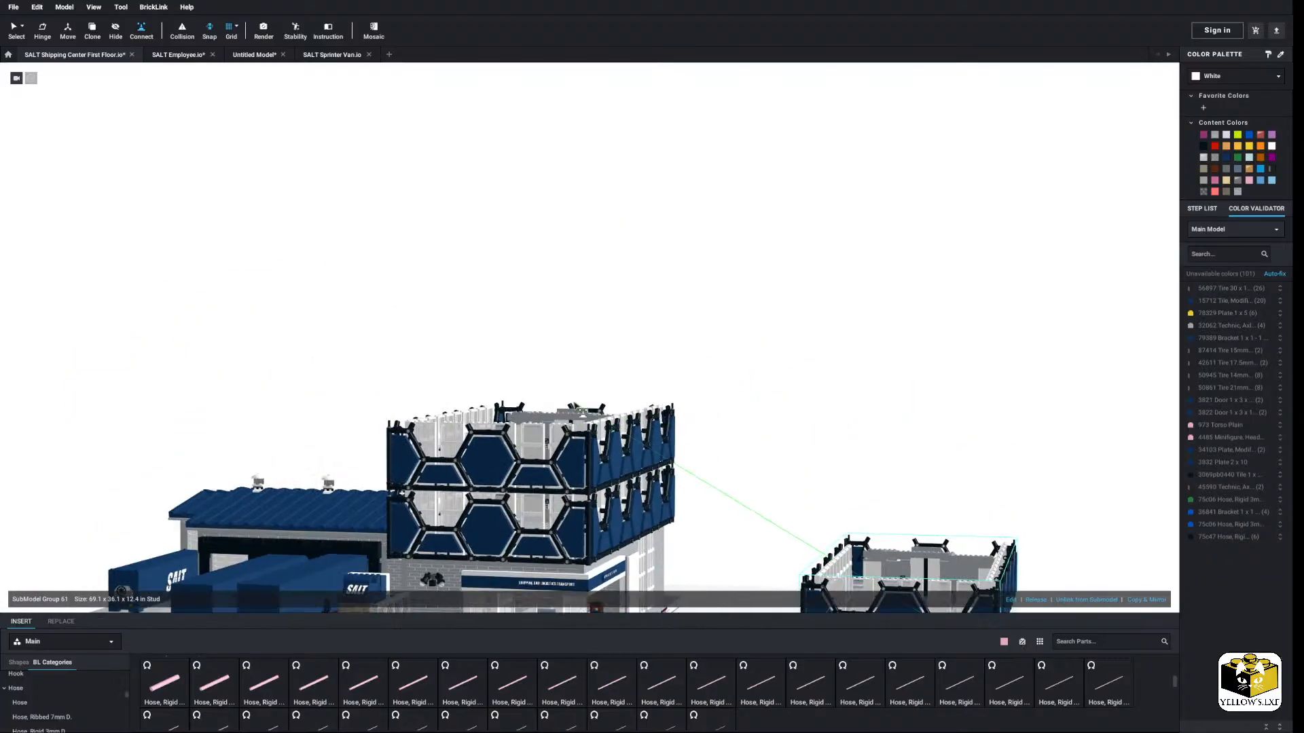
scroll(582, 412, up, 5)
right_drag(582, 412, 506, 529)
middle_drag(529, 502, 561, 303)
middle_drag(556, 412, 577, 337)
scroll(576, 338, up, 3)
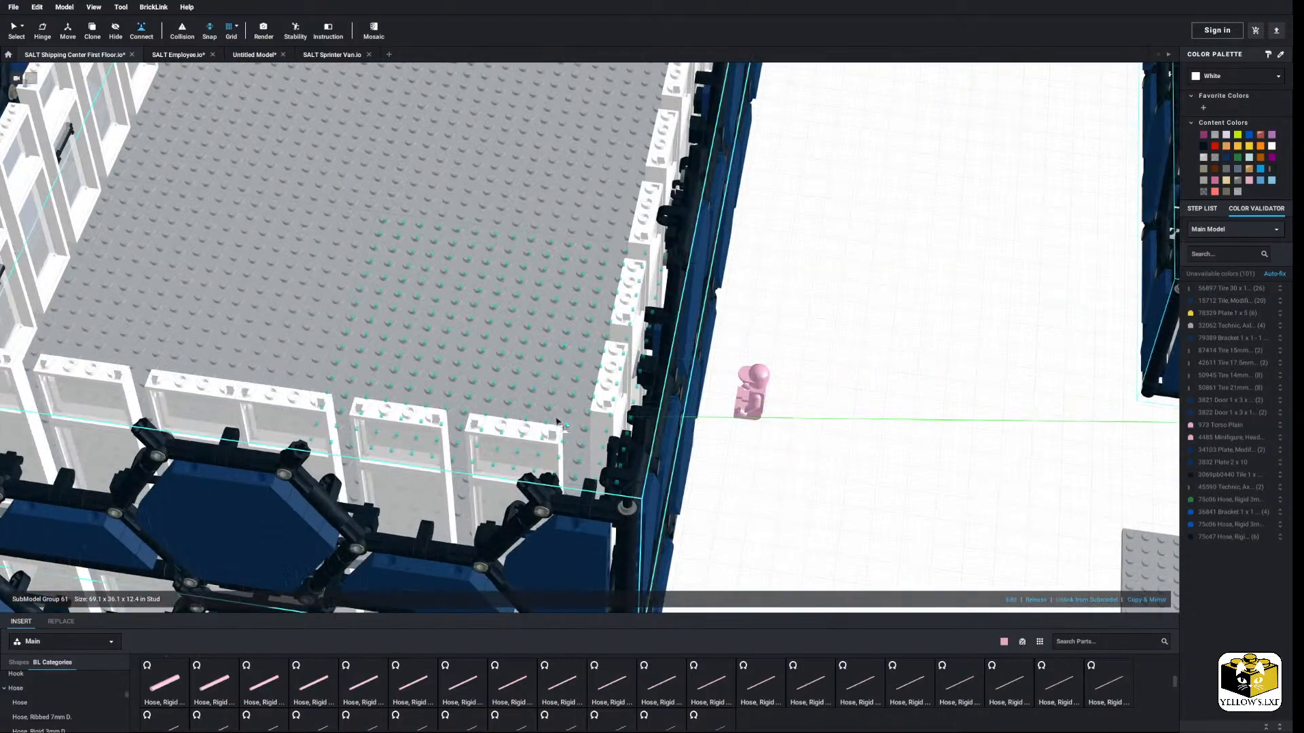
Step: Deselect the top floor and examine the three stacked hexagonal floors from street level and along the long facade
scroll(550, 440, down, 10)
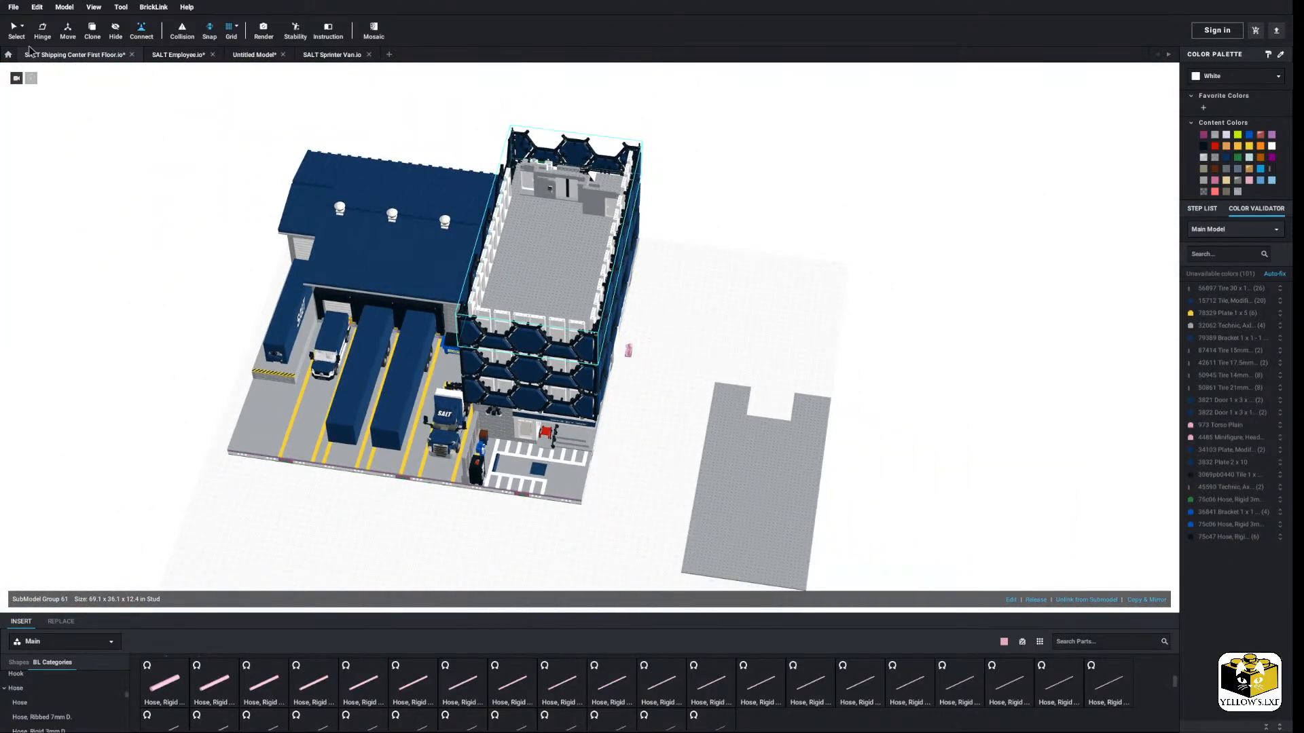
click(150, 237)
right_drag(149, 238, 134, 210)
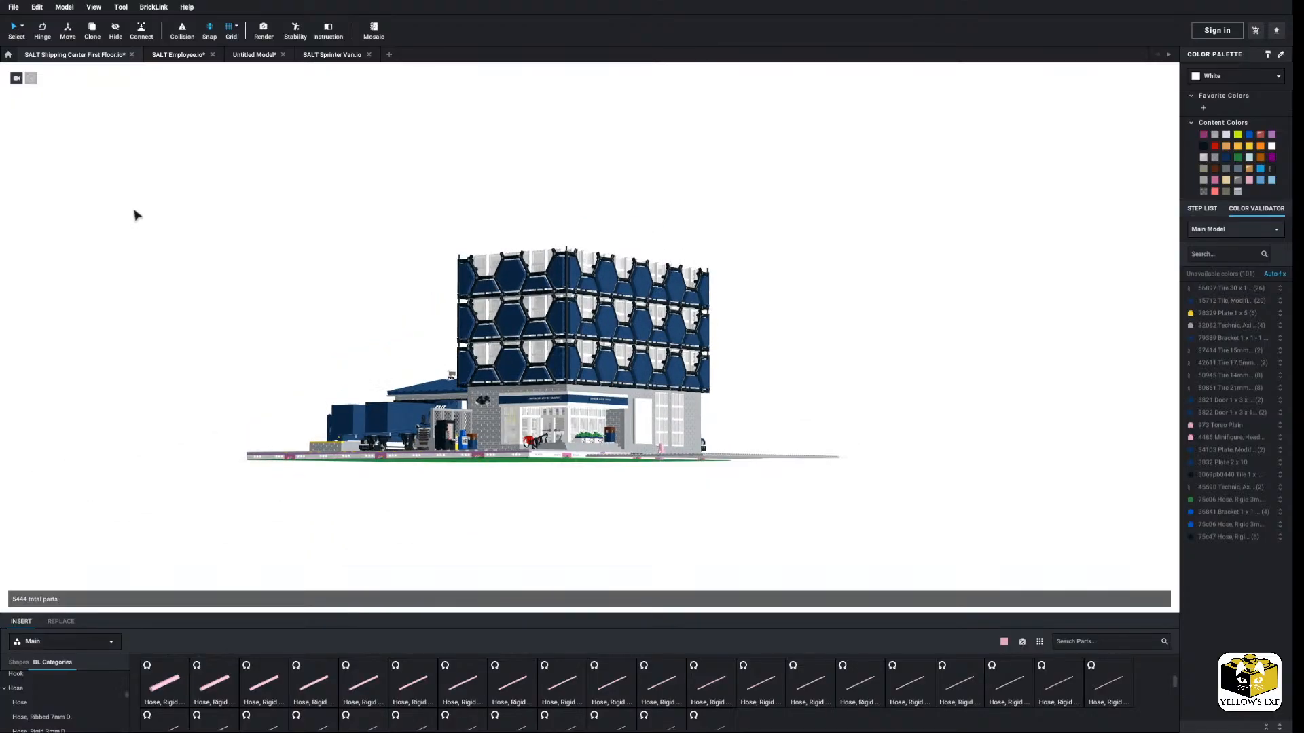
middle_drag(134, 210, 134, 190)
scroll(132, 191, up, 4)
right_drag(129, 197, 109, 214)
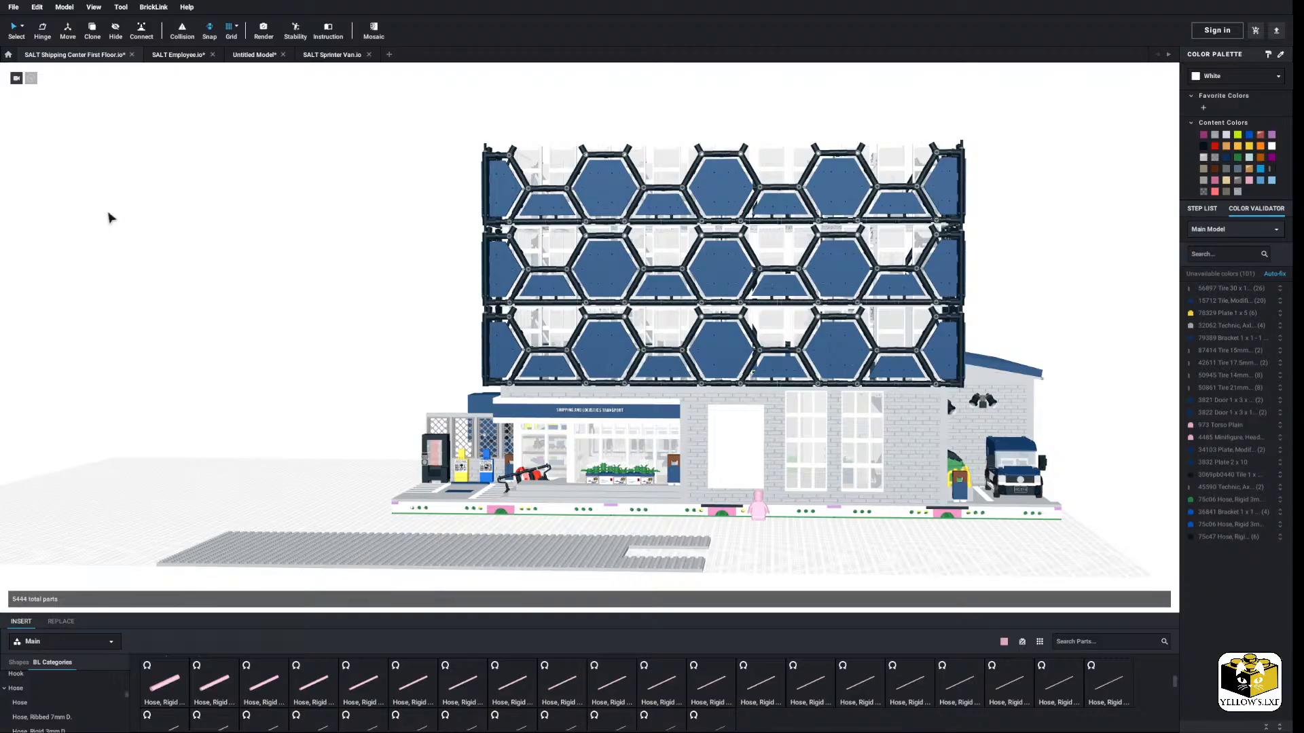
right_drag(108, 217, 130, 215)
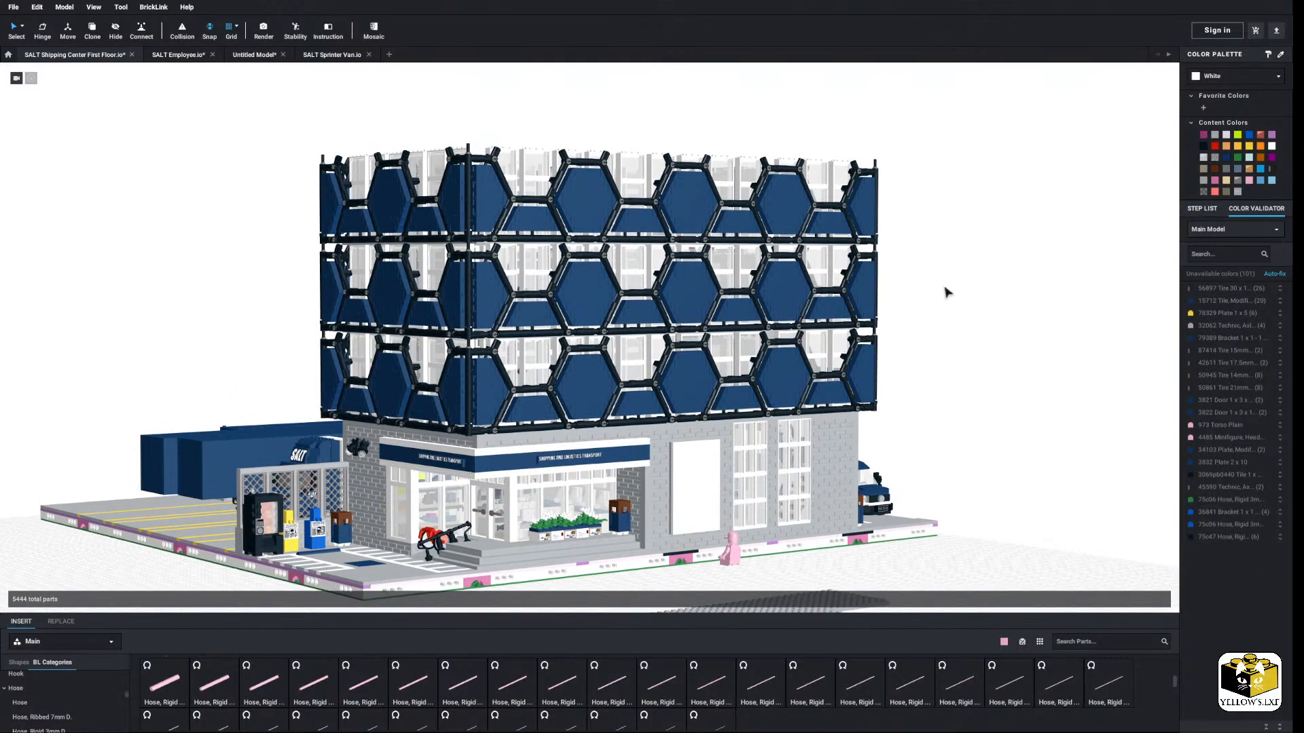
Step: Examine the proportions of the stacked building from close up and from a distance on the entrance side
right_click(944, 287)
click(945, 279)
mouse_move(946, 279)
right_down()
mouse_move(900, 279)
mouse_move(946, 281)
right_up()
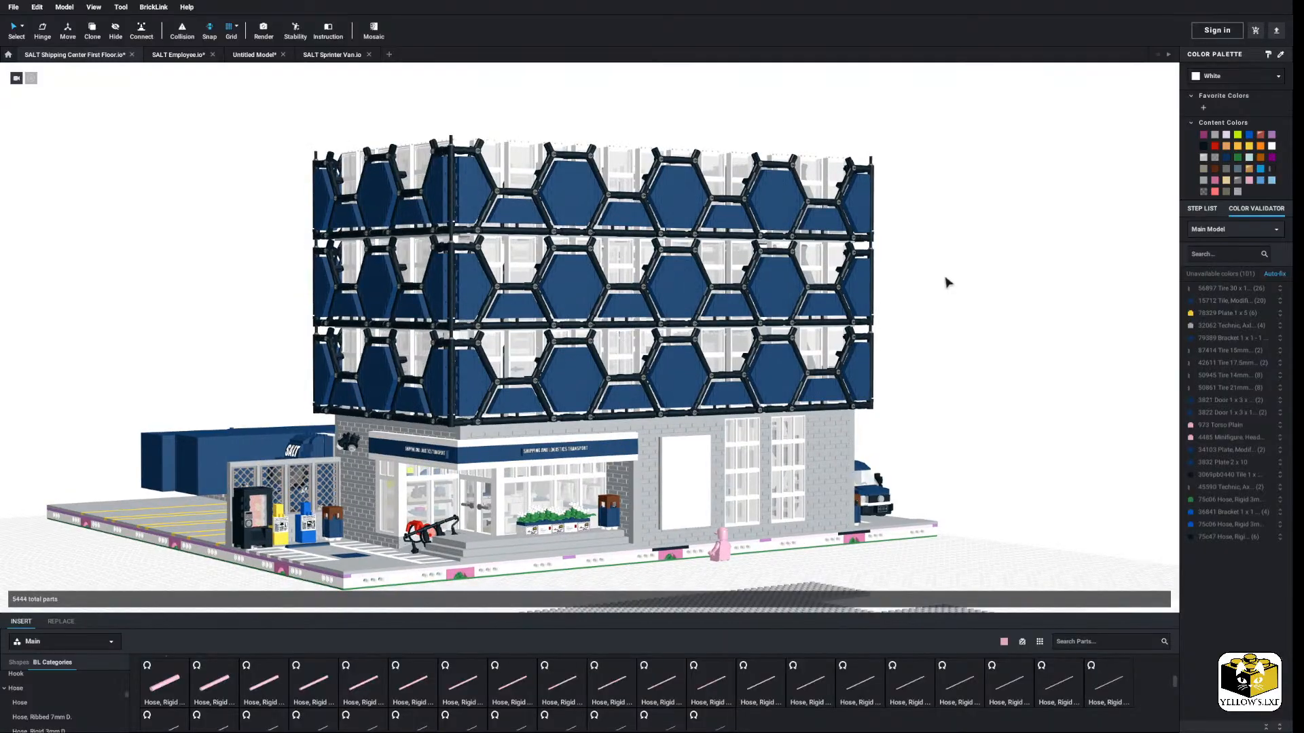
middle_drag(947, 281, 940, 195)
scroll(570, 413, up, 5)
scroll(588, 328, down, 8)
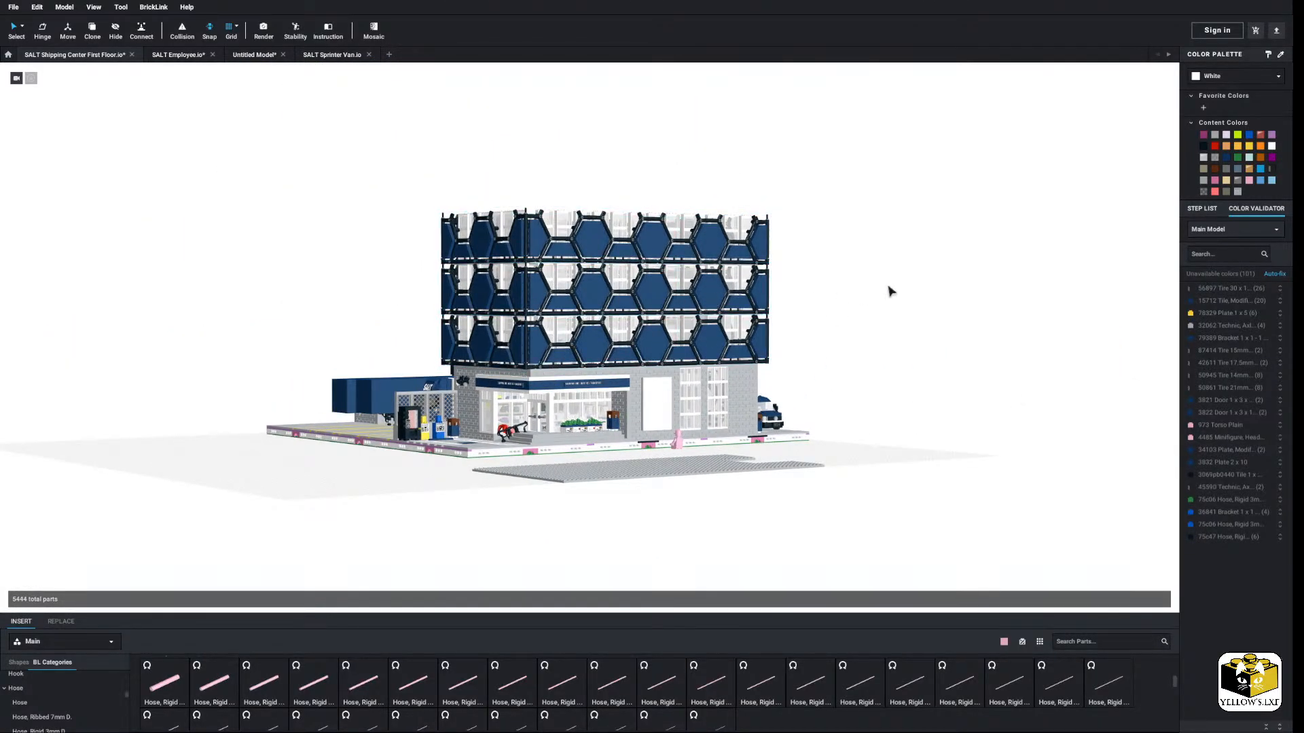
scroll(891, 283, up, 4)
right_drag(1000, 249, 989, 253)
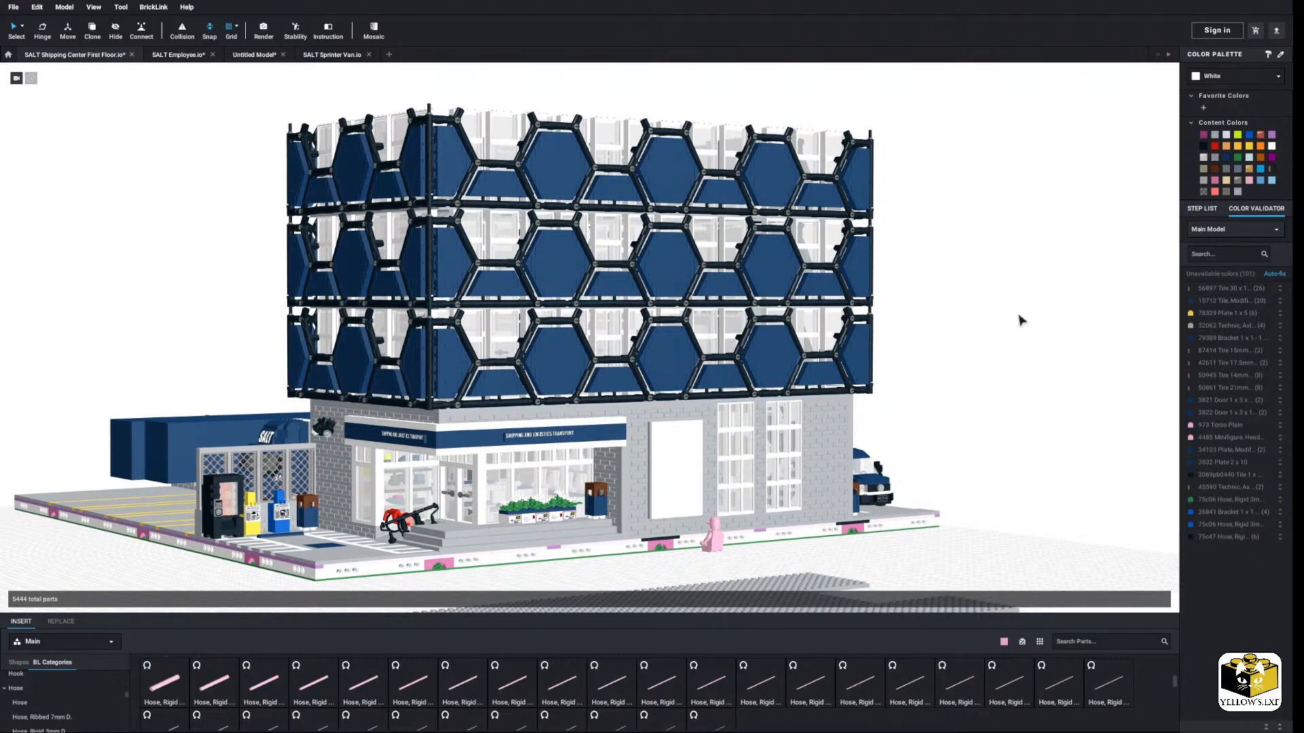
right_drag(1021, 320, 945, 309)
scroll(938, 303, down, 5)
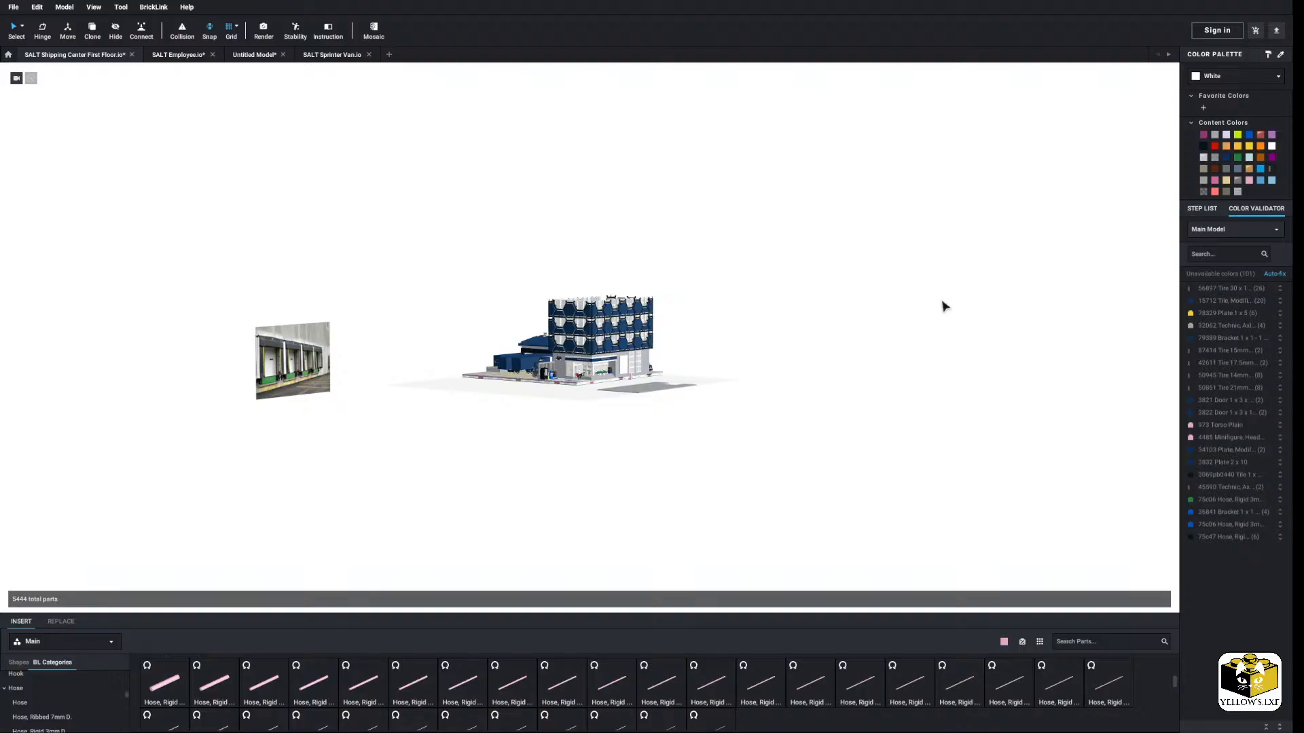
scroll(653, 312, up, 5)
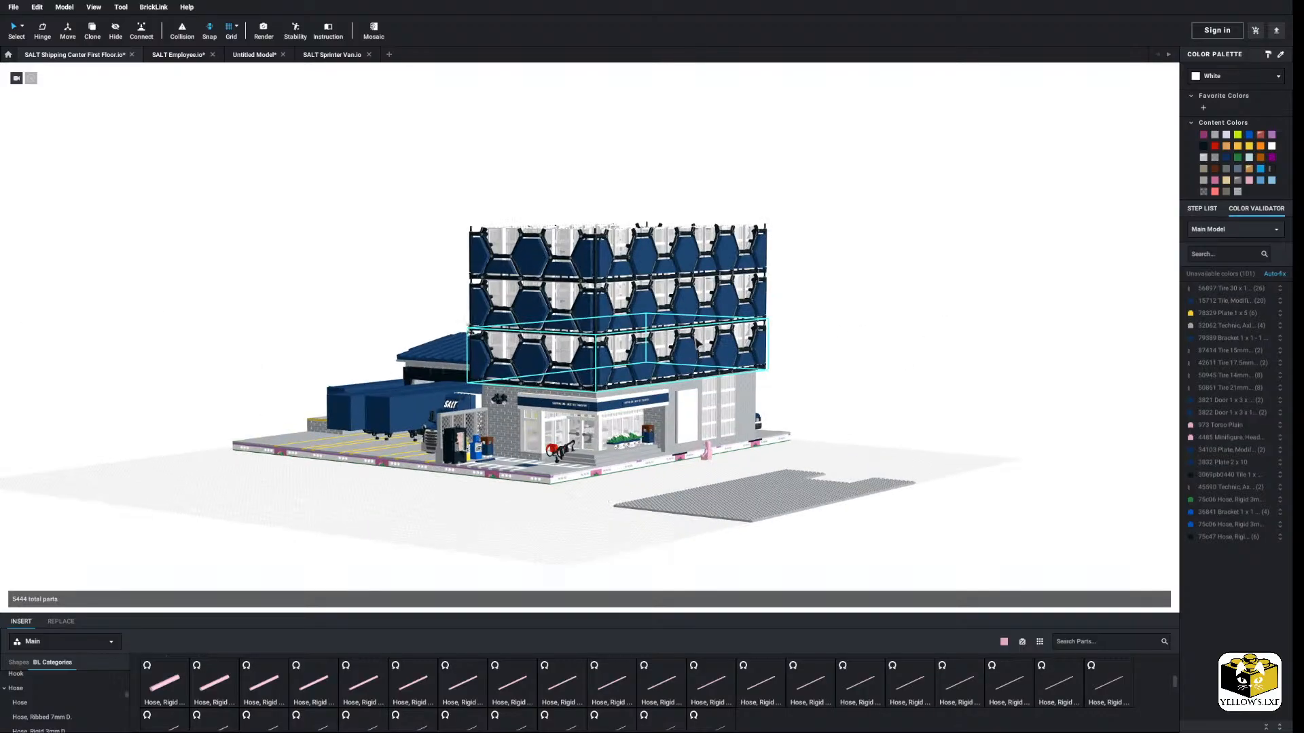
Step: Try the building with a single hexagonal floor by deleting the two upper floor copies, and undo the deletion
scroll(649, 309, down, 2)
click(643, 305)
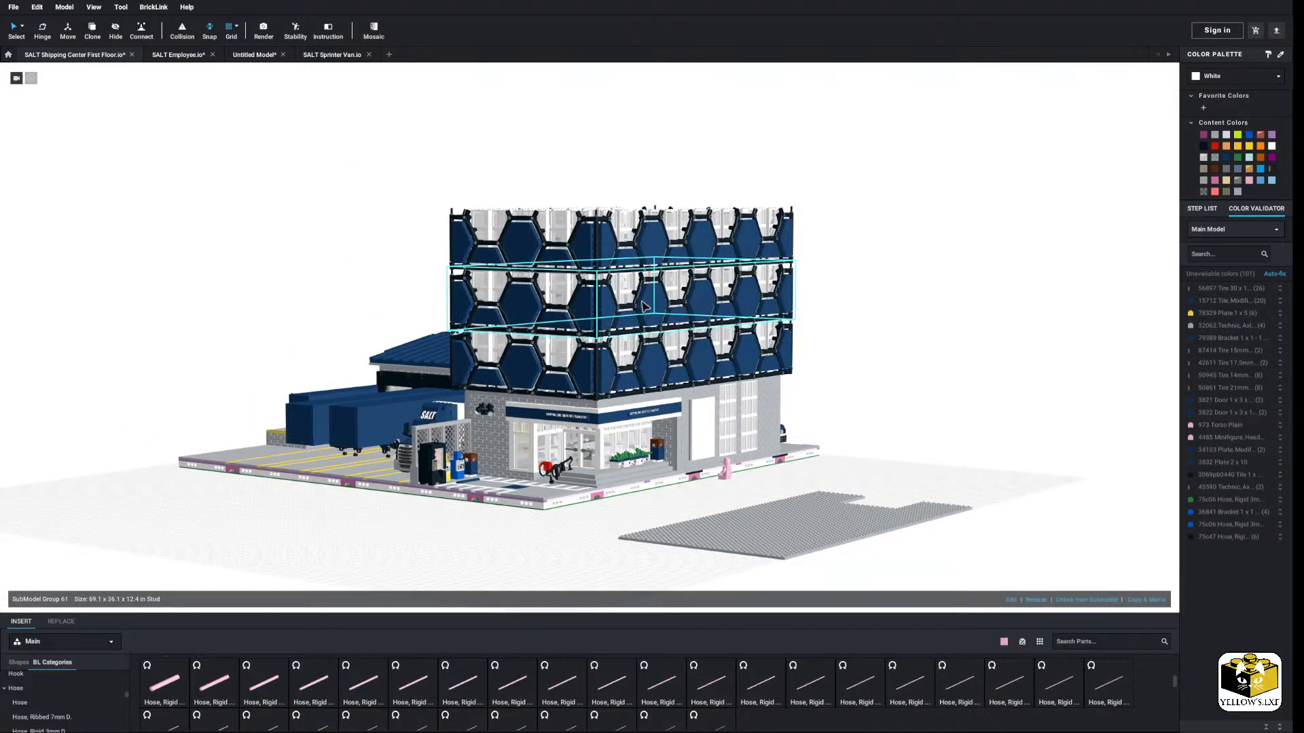
ctrl+click(613, 260)
right_click(612, 261)
click(627, 303)
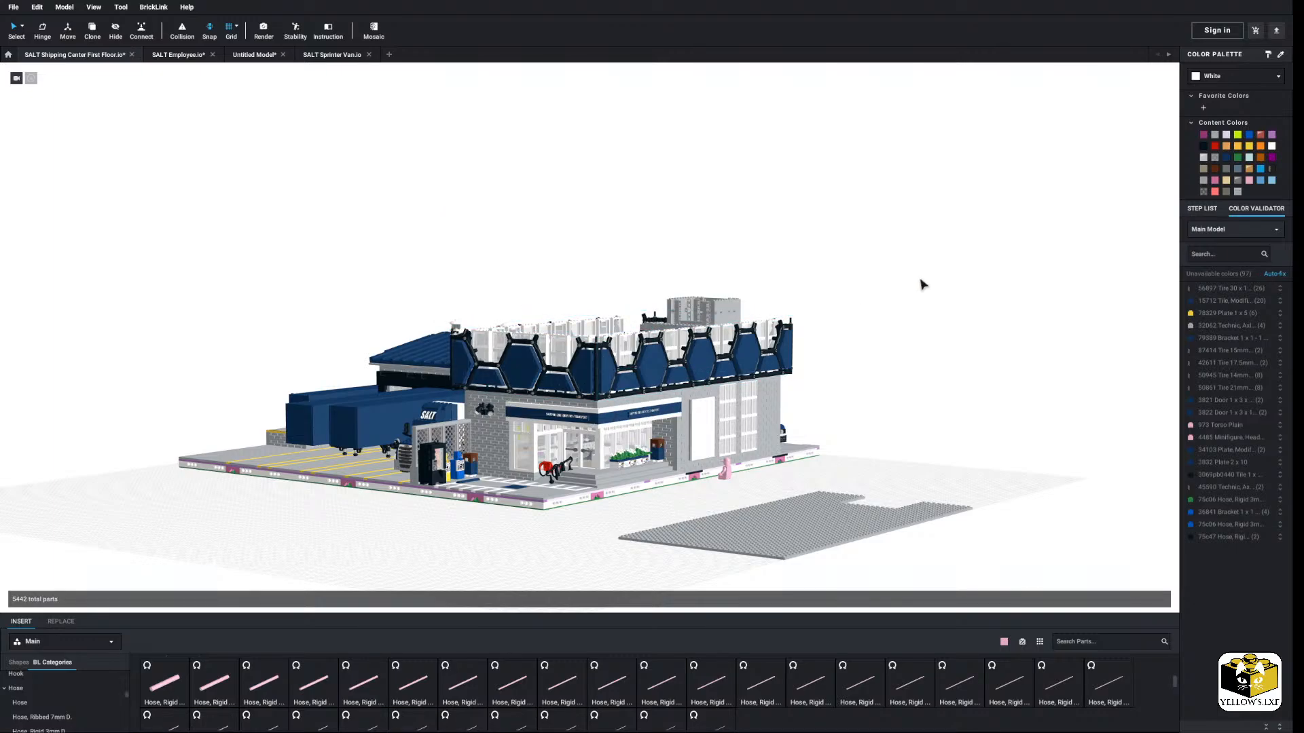
key(ctrl+z)
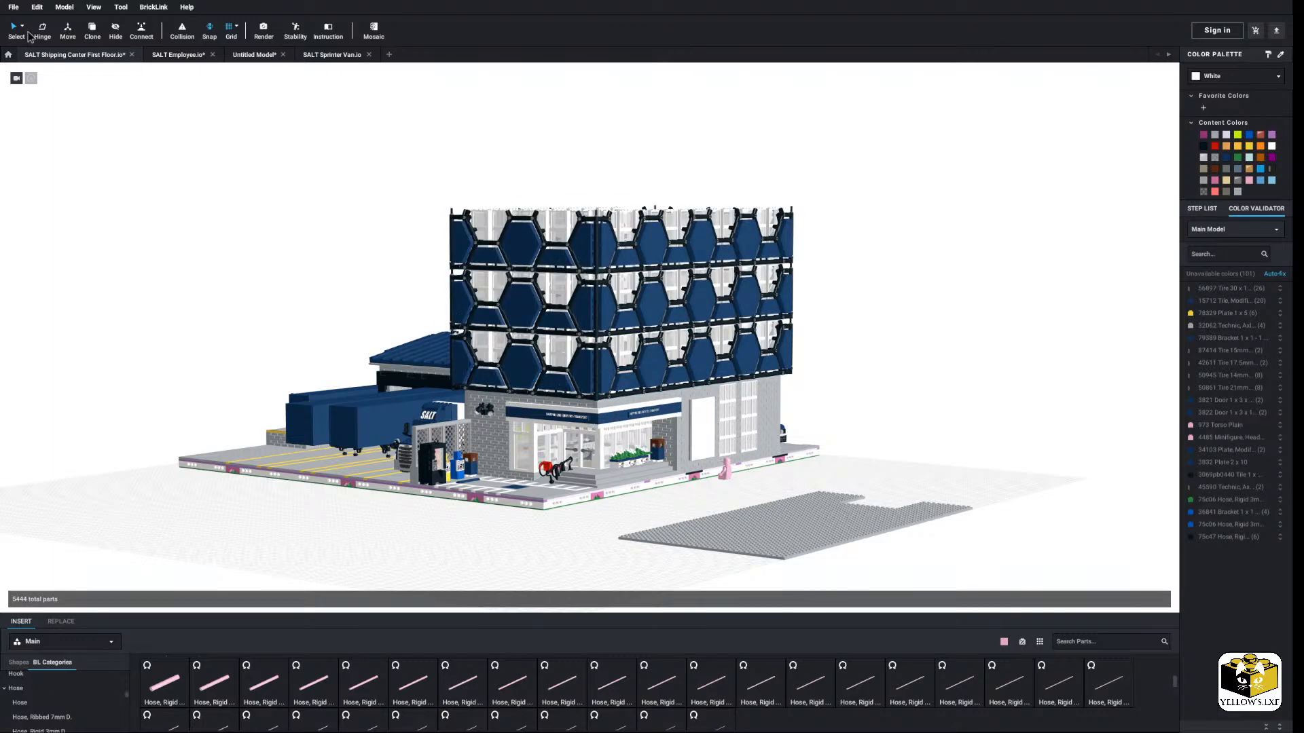
Step: Save the SALT Shipping Center First Floor model, and close the Sprinter Van and Employee models, discarding the Employee model's changes
click(13, 6)
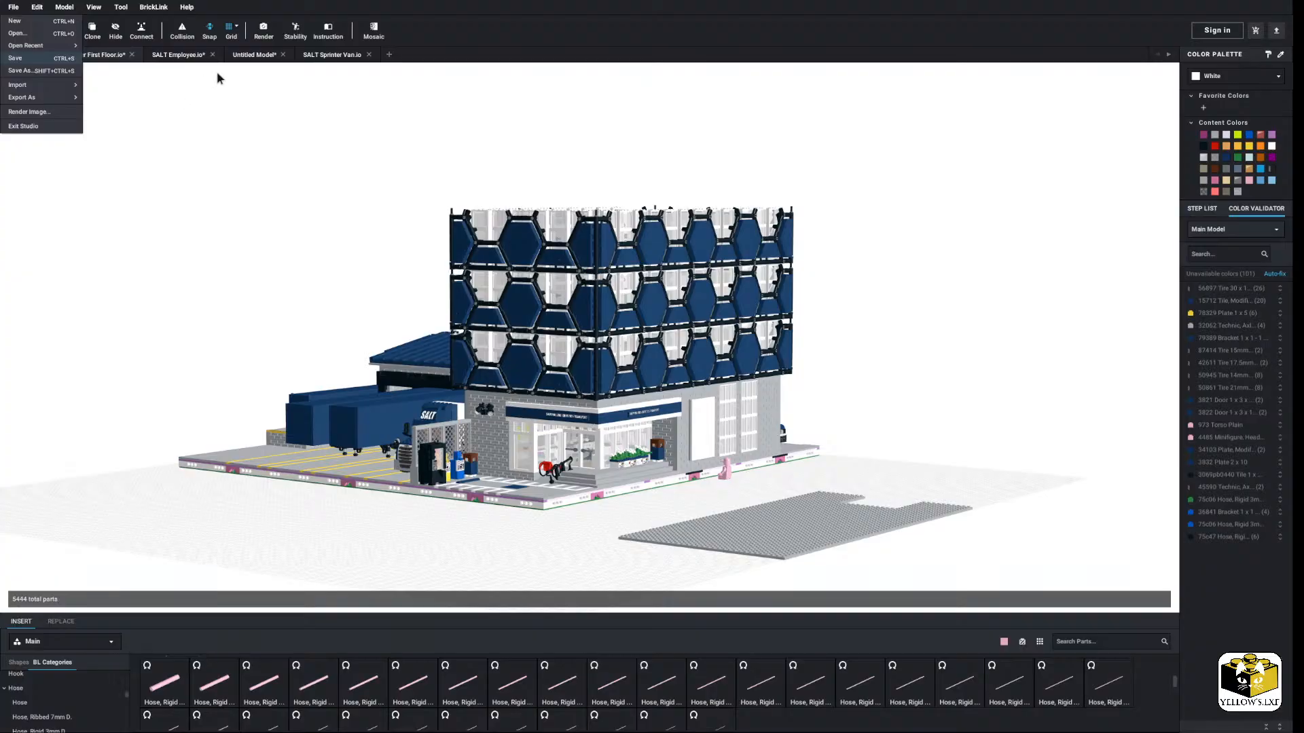
key(ctrl+s)
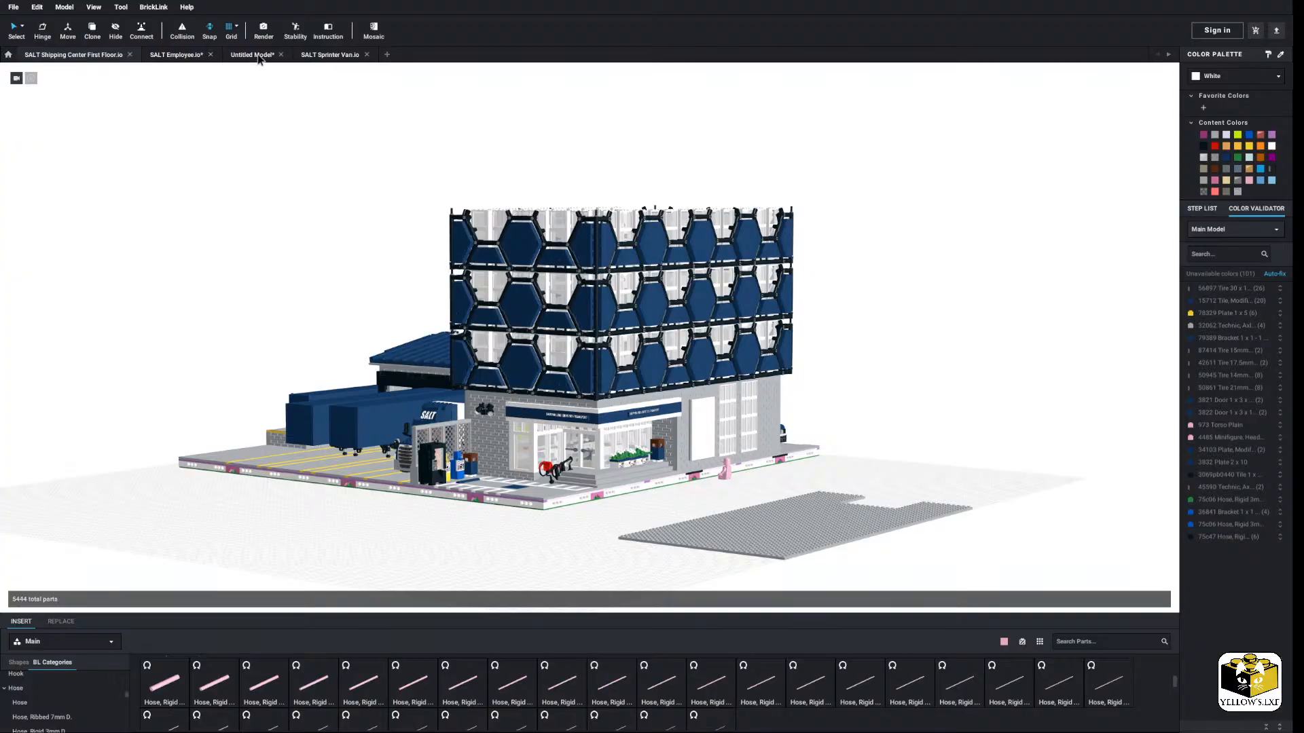
click(358, 55)
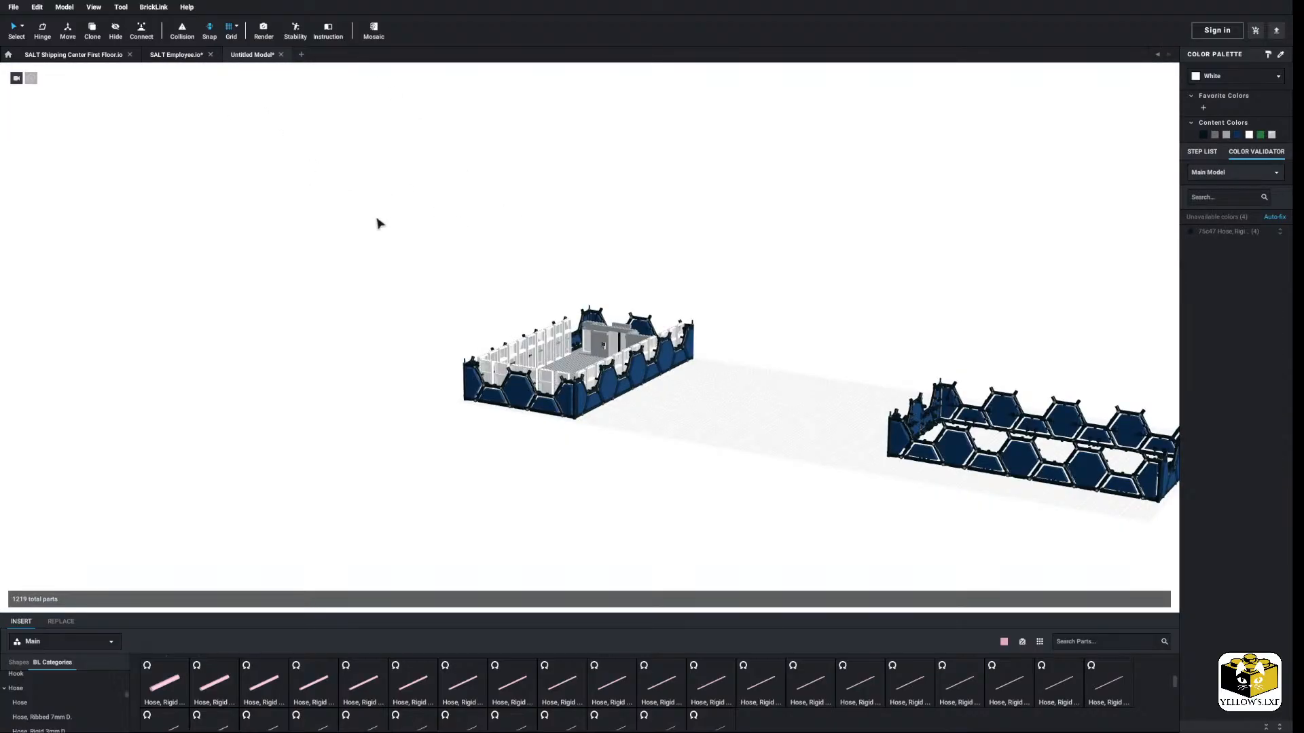
click(210, 54)
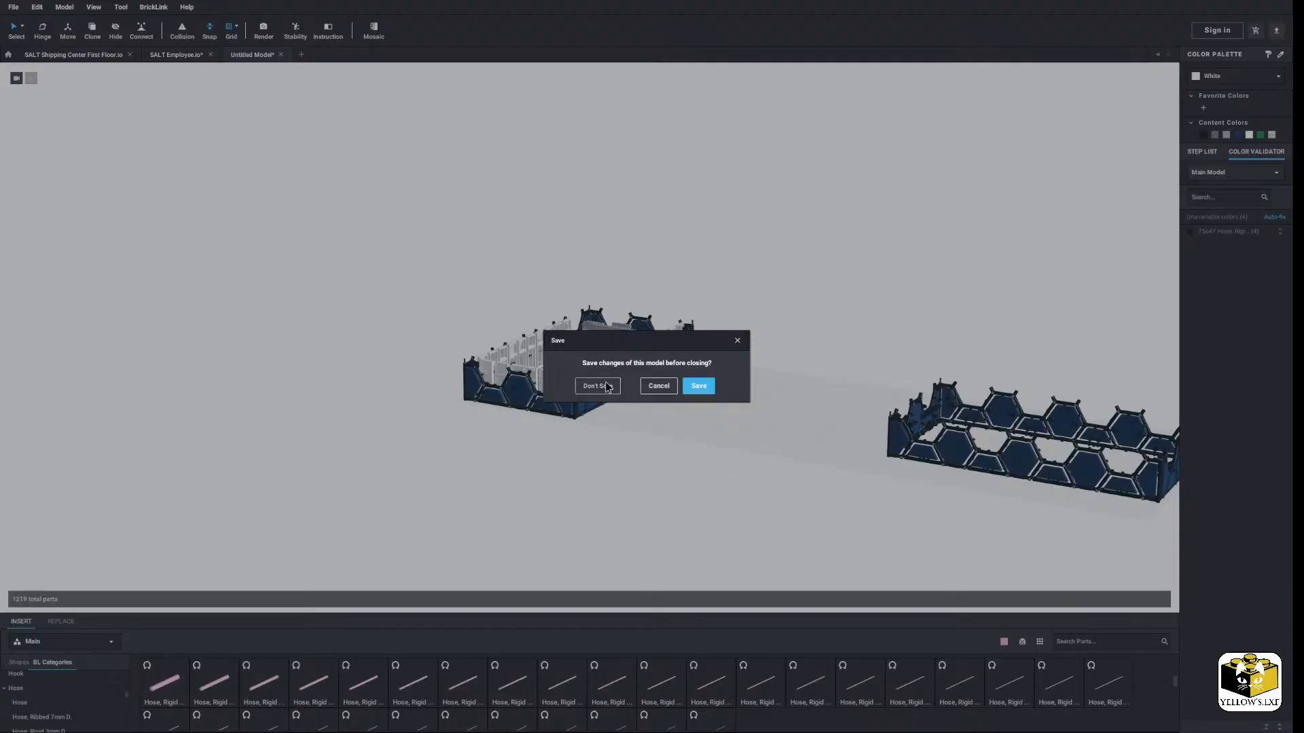
click(597, 385)
Step: Undo the floor grouping and placement in the untitled model until the hexagon frame is detached from the white-walled floor
click(494, 335)
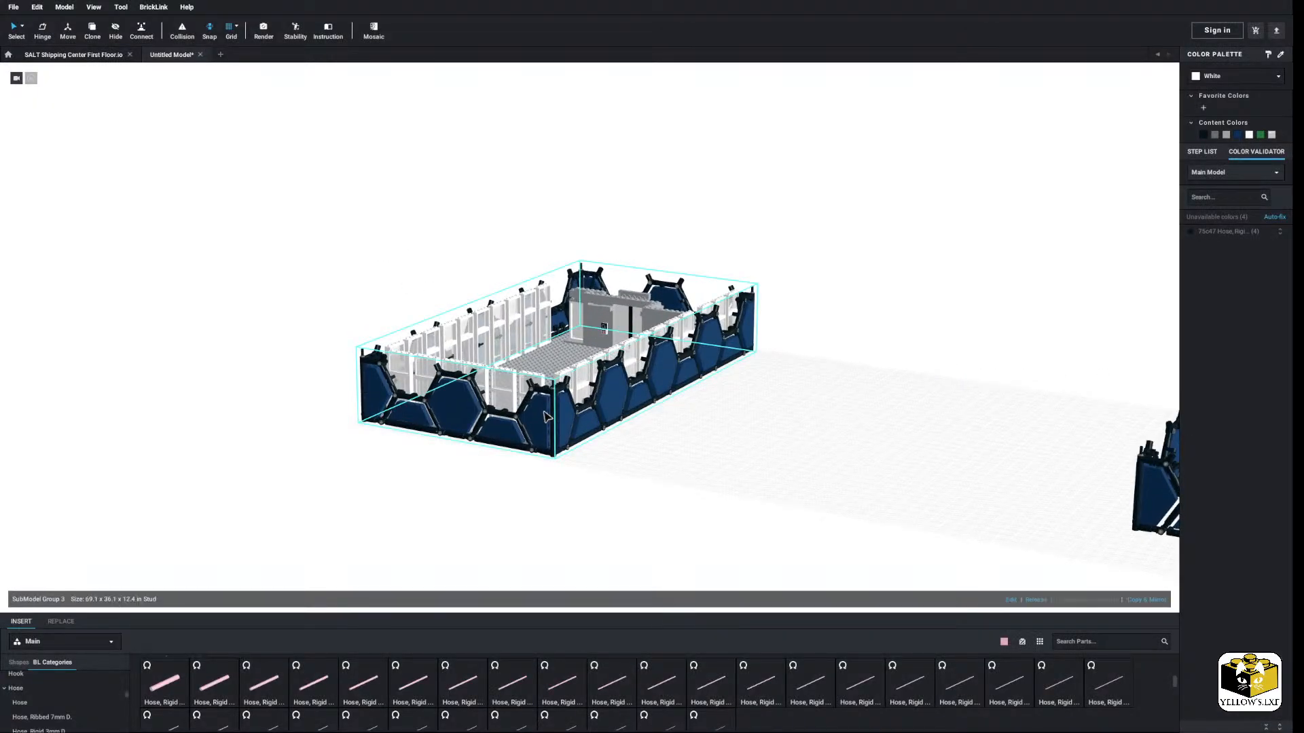
right_drag(546, 416, 545, 424)
click(689, 457)
key(ctrl+z)
key(ctrl+z)
key(ctrl+z)
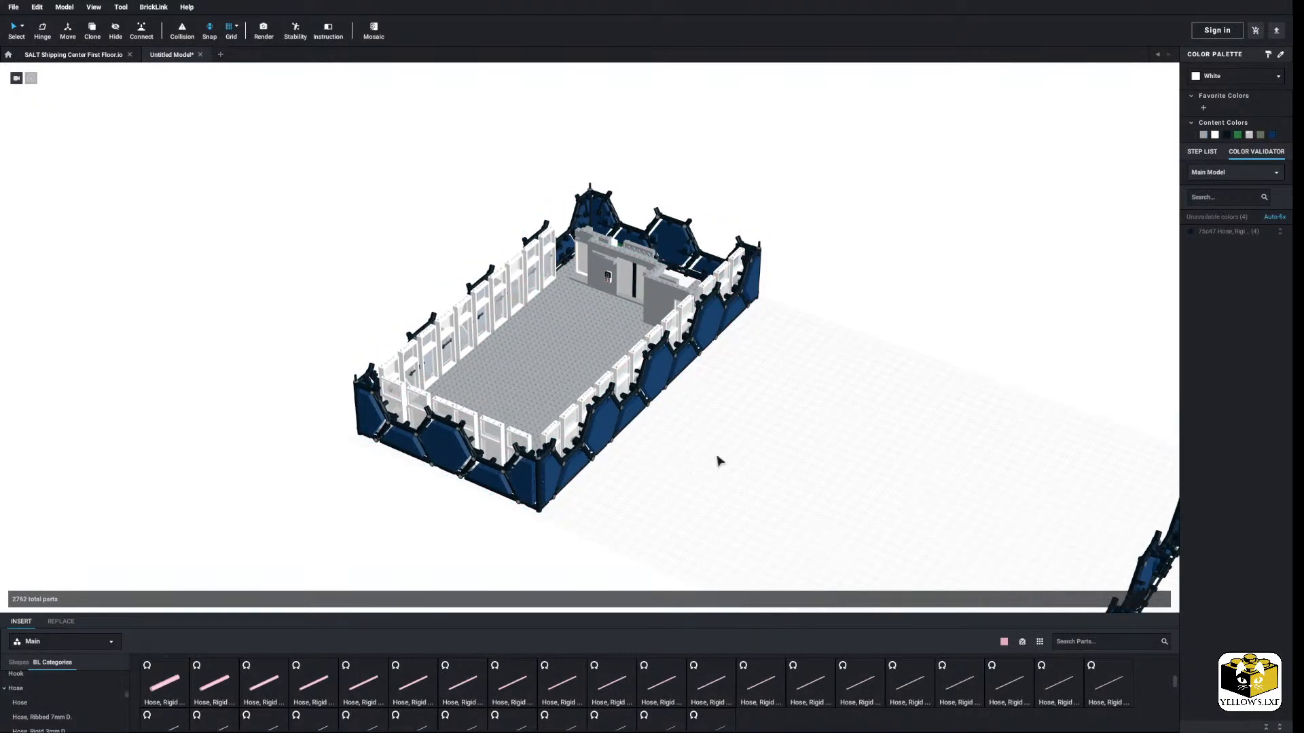
middle_drag(797, 433, 504, 306)
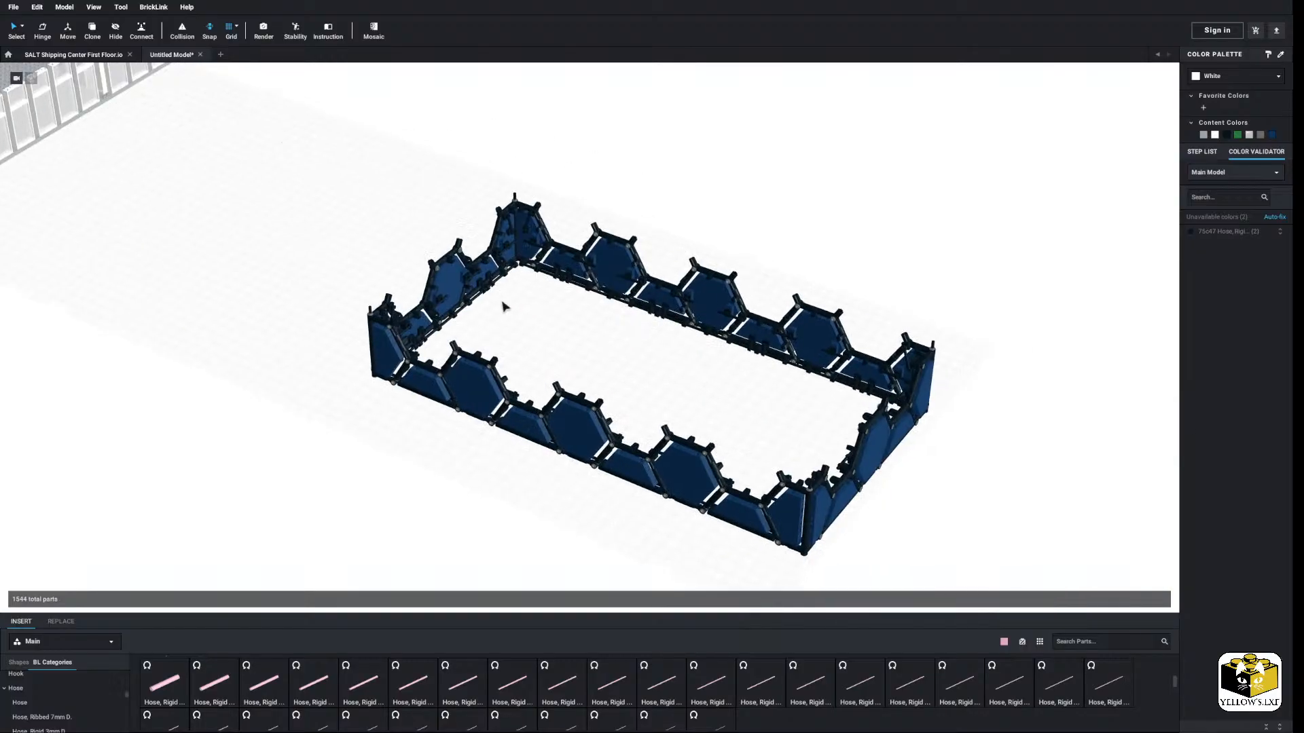
scroll(544, 305, down, 5)
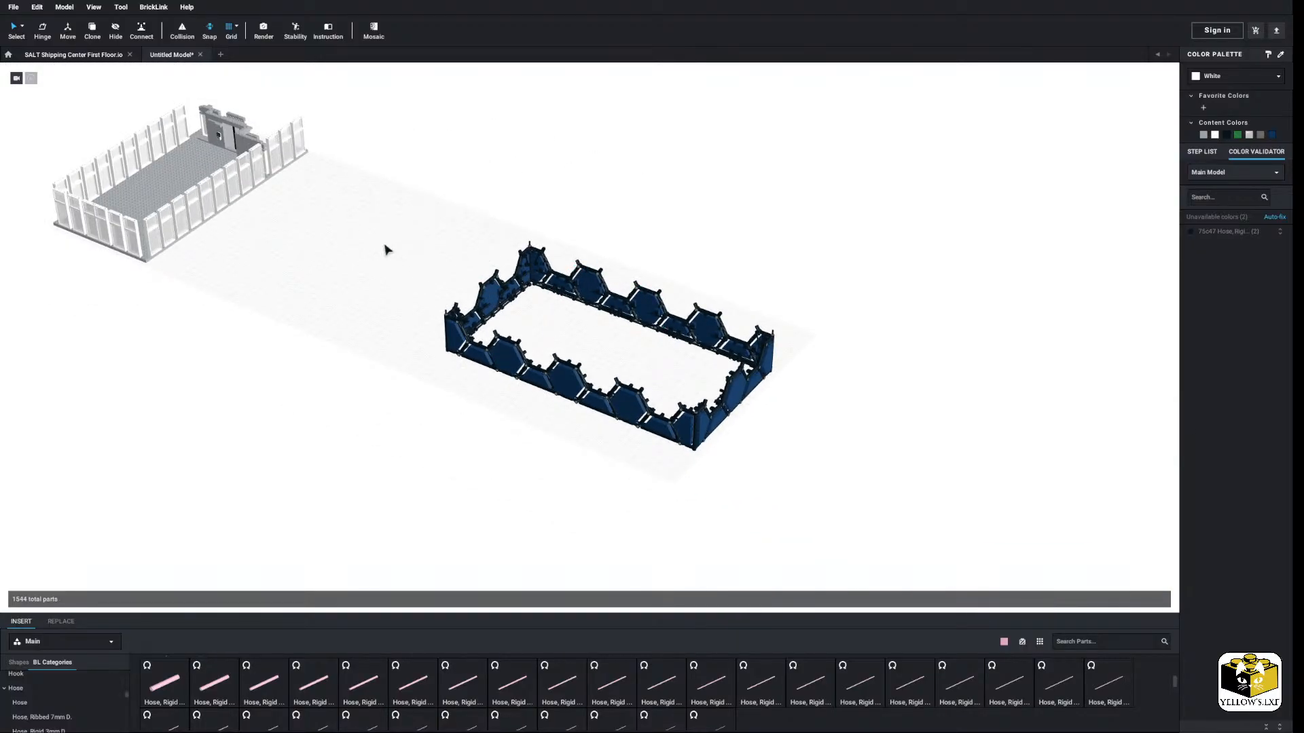
scroll(446, 243, up, 3)
scroll(337, 210, up, 3)
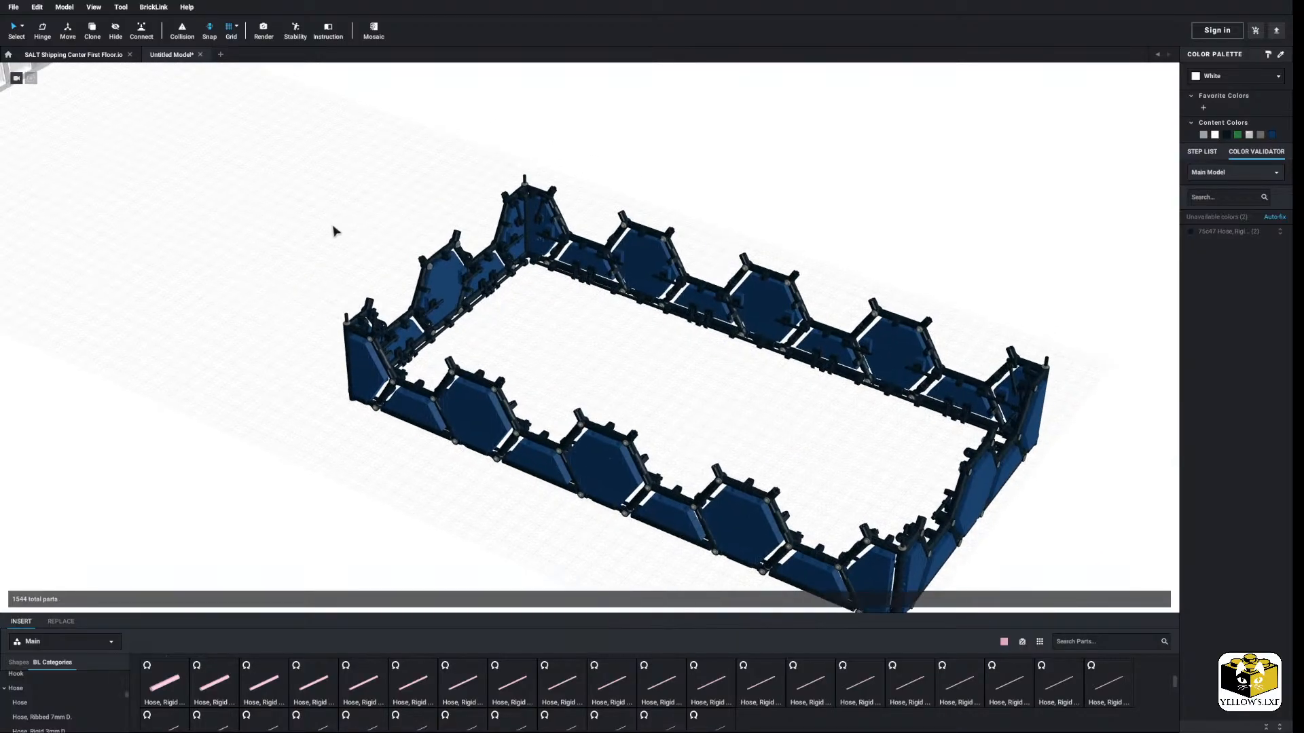
Step: Undo the assembly of the hexagon frame until its two long and two short walls are separate
right_drag(208, 111, 225, 129)
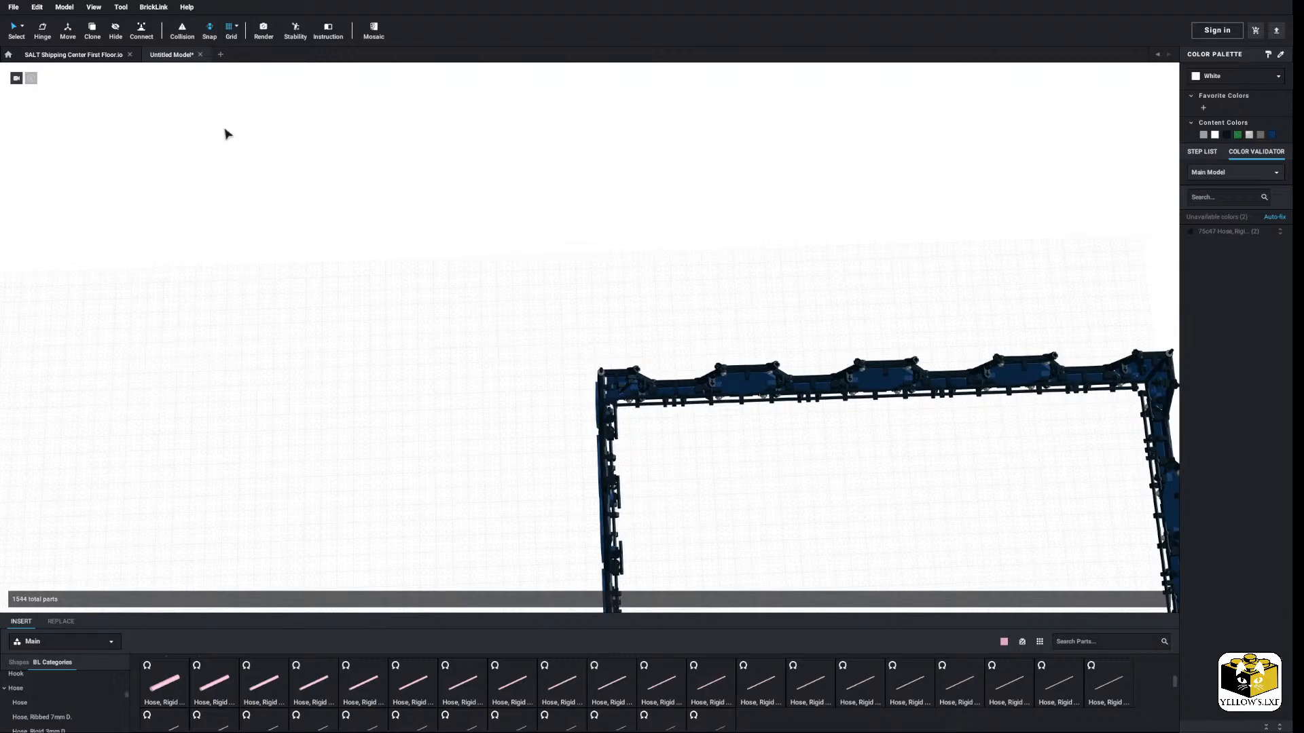
scroll(228, 133, down, 3)
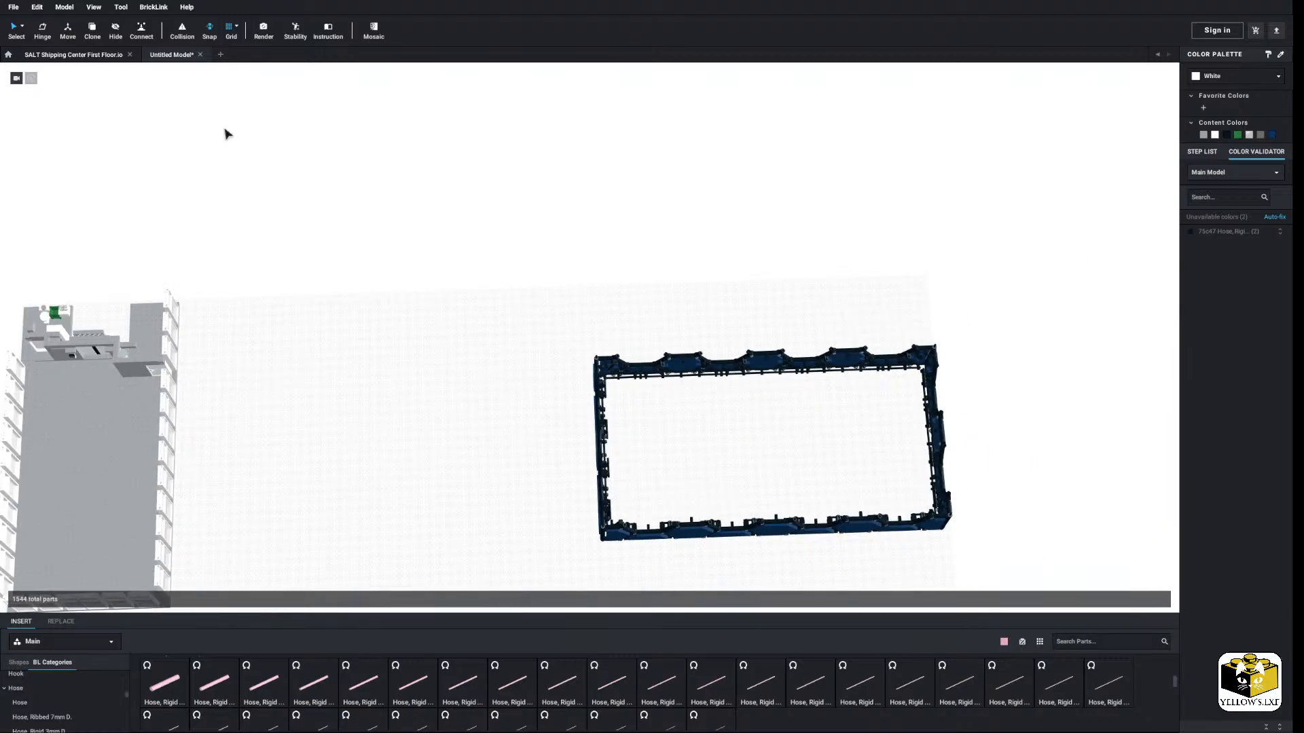
key(ctrl+z)
key(ctrl+z)
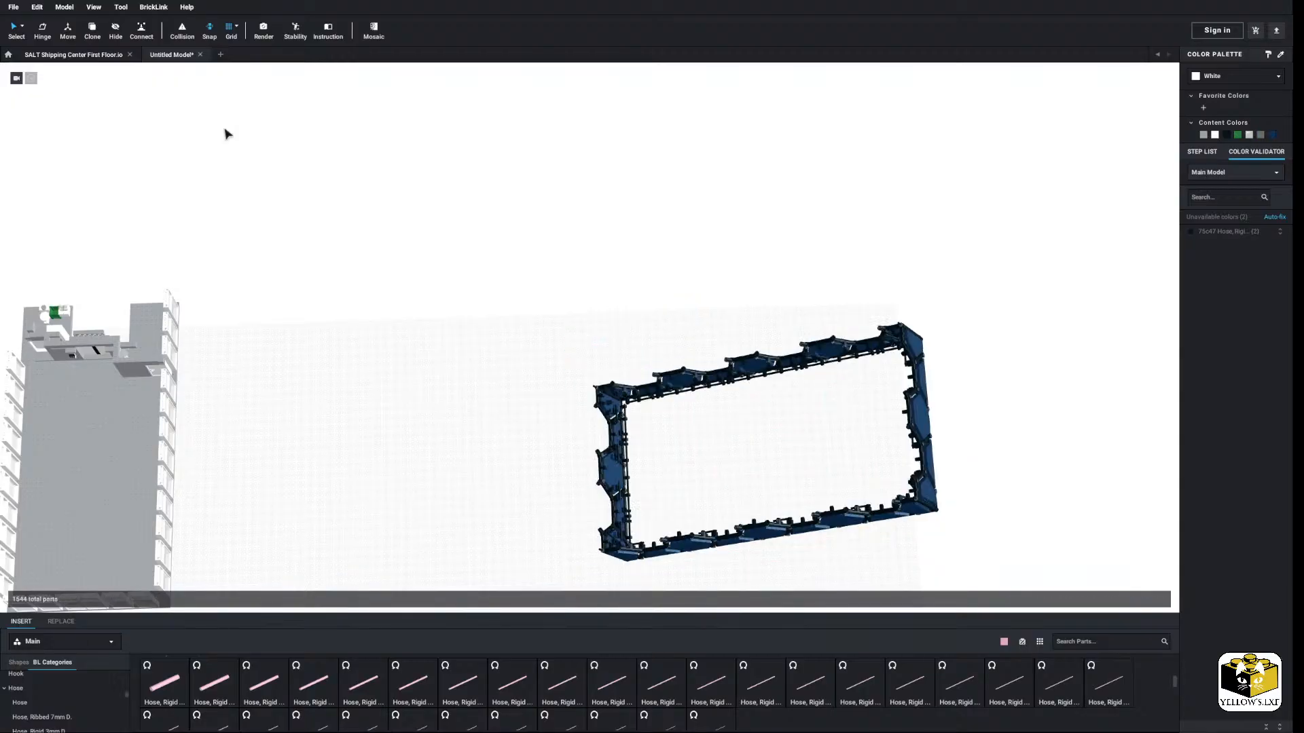
key(ctrl+z)
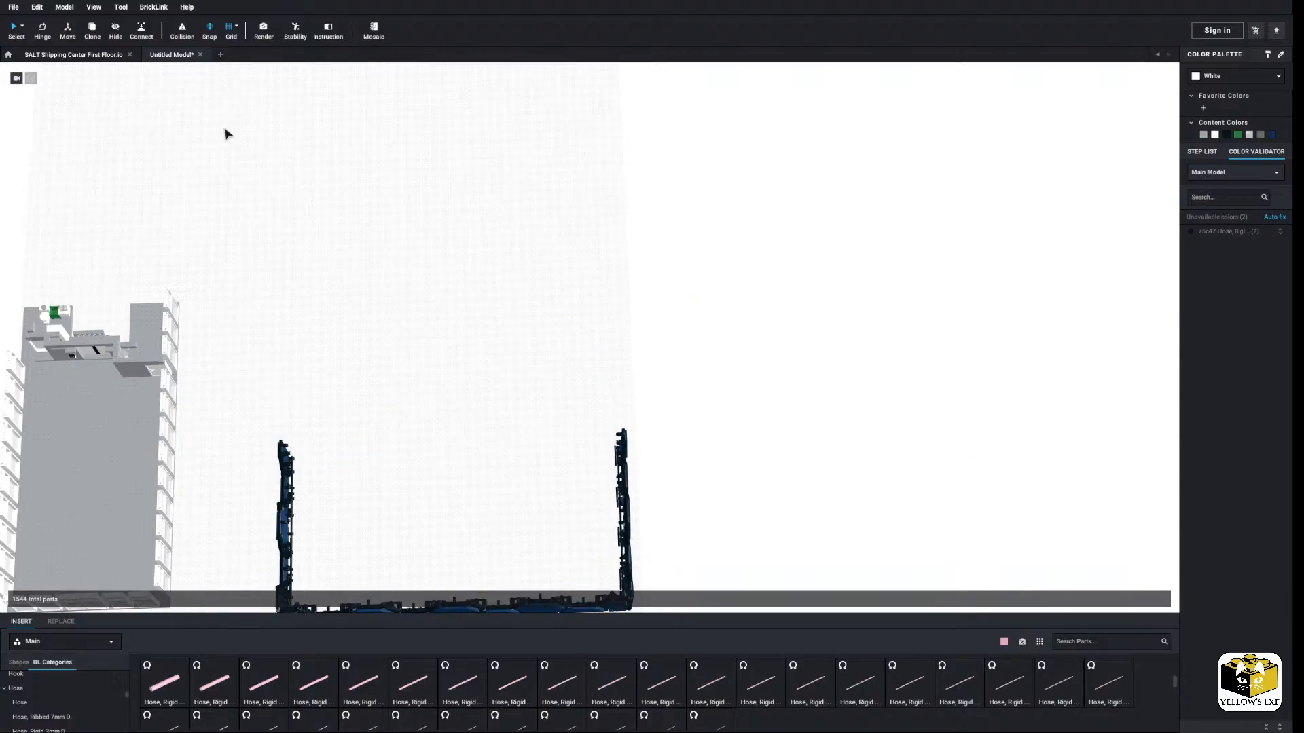
key(ctrl+z)
key(ctrl+z)
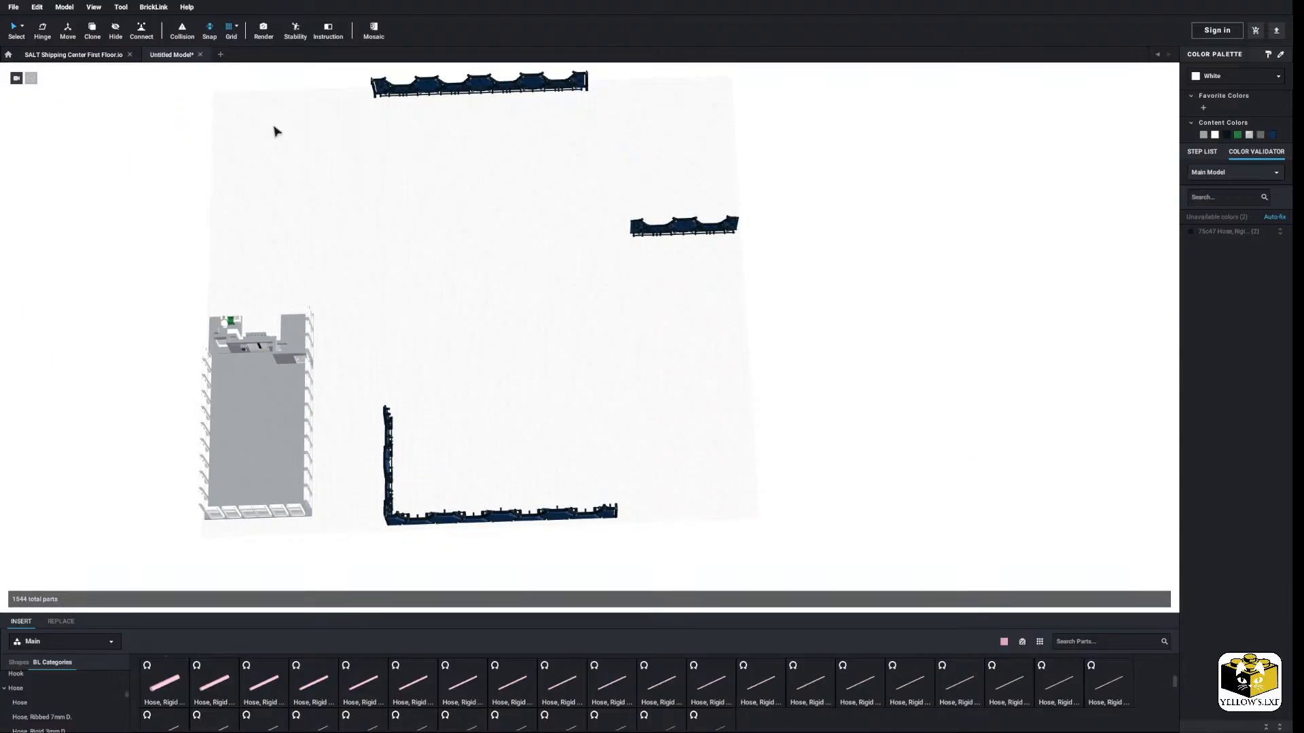
key(ctrl+z)
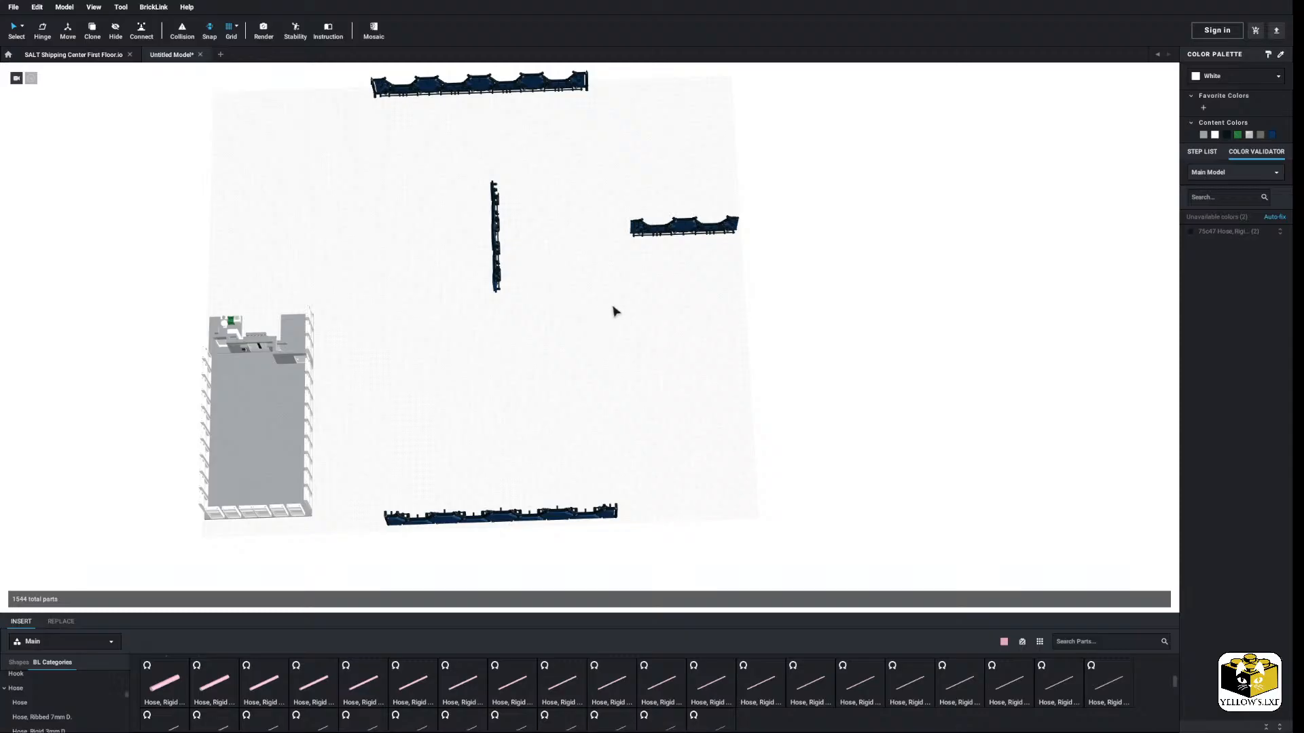
Step: Delete the far long hexagon wall and the horizontal short hexagon wall, keeping one wall of each length
middle_drag(613, 307, 624, 341)
drag(650, 114, 343, 224)
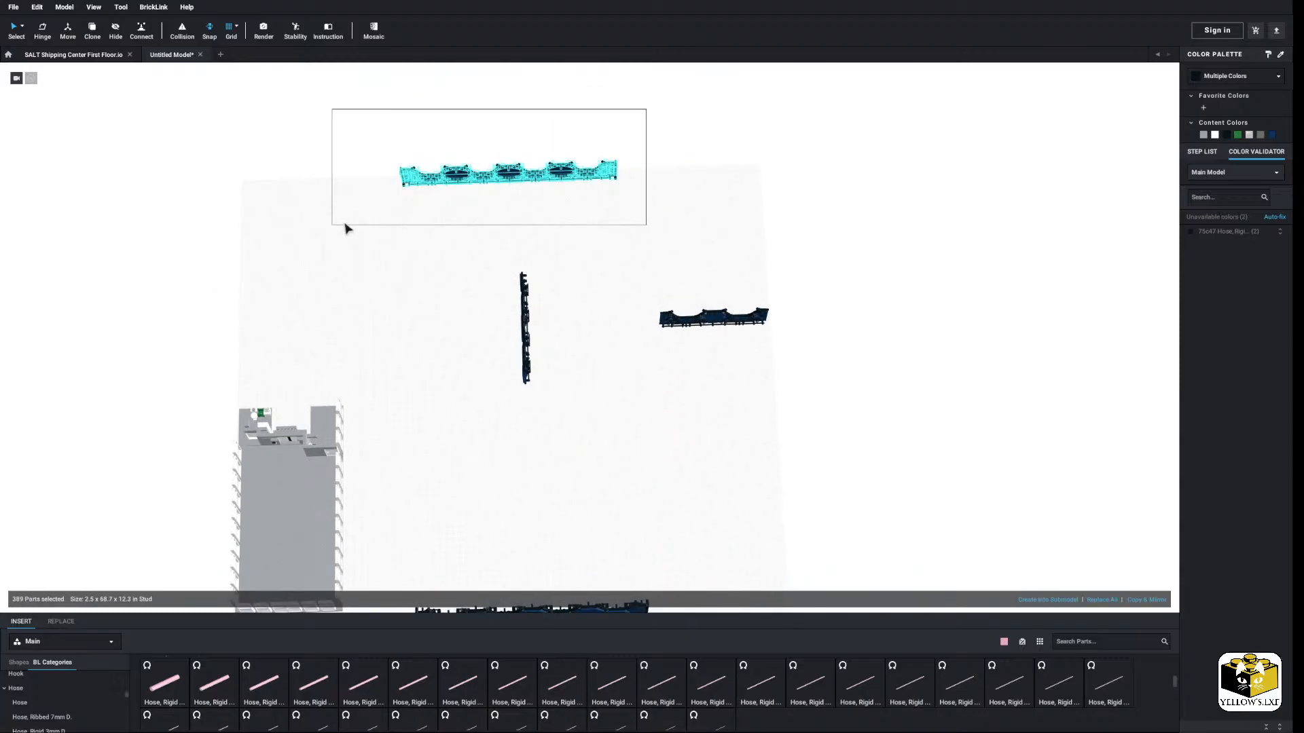
right_click(472, 184)
click(523, 373)
drag(760, 275, 632, 397)
right_click(691, 324)
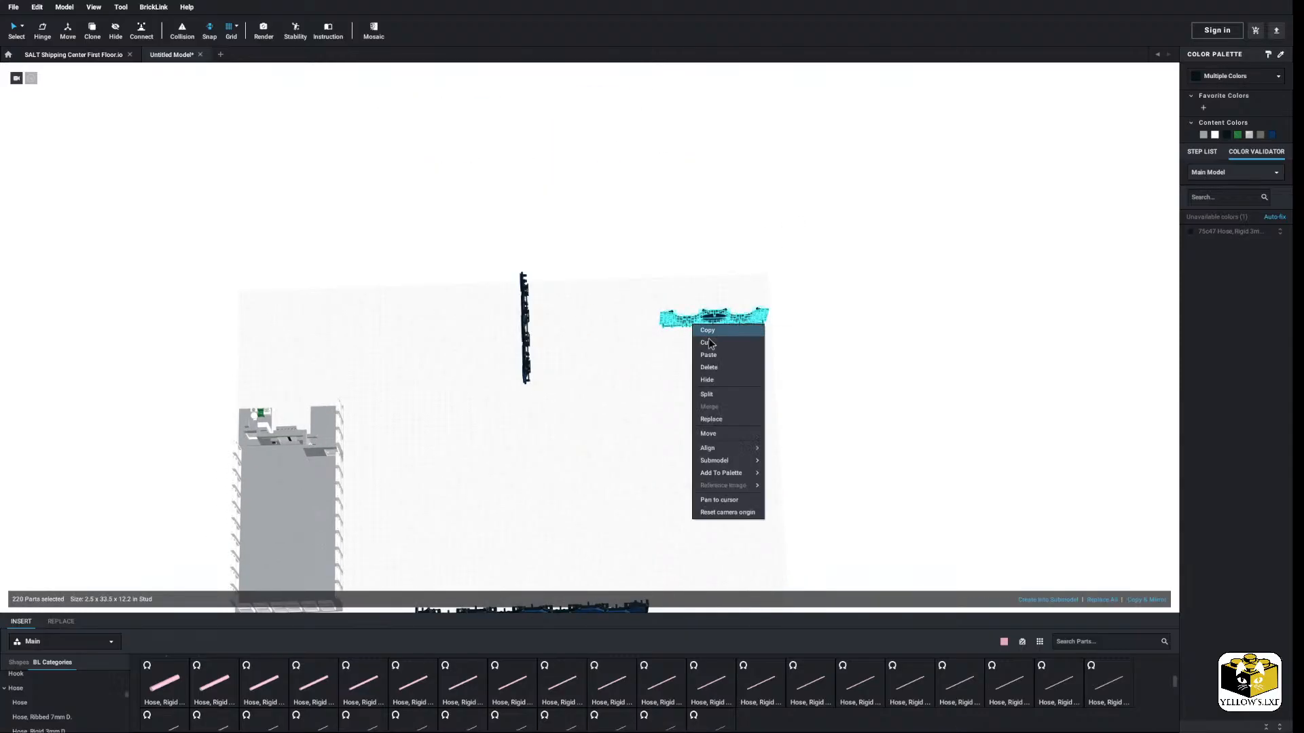
click(719, 370)
Step: Delete the black 1 x 1 spacer and the dark blue jumper plate behind the rod clips at one end of the long wall
right_drag(720, 373, 651, 376)
scroll(654, 373, up, 3)
middle_drag(651, 373, 706, 409)
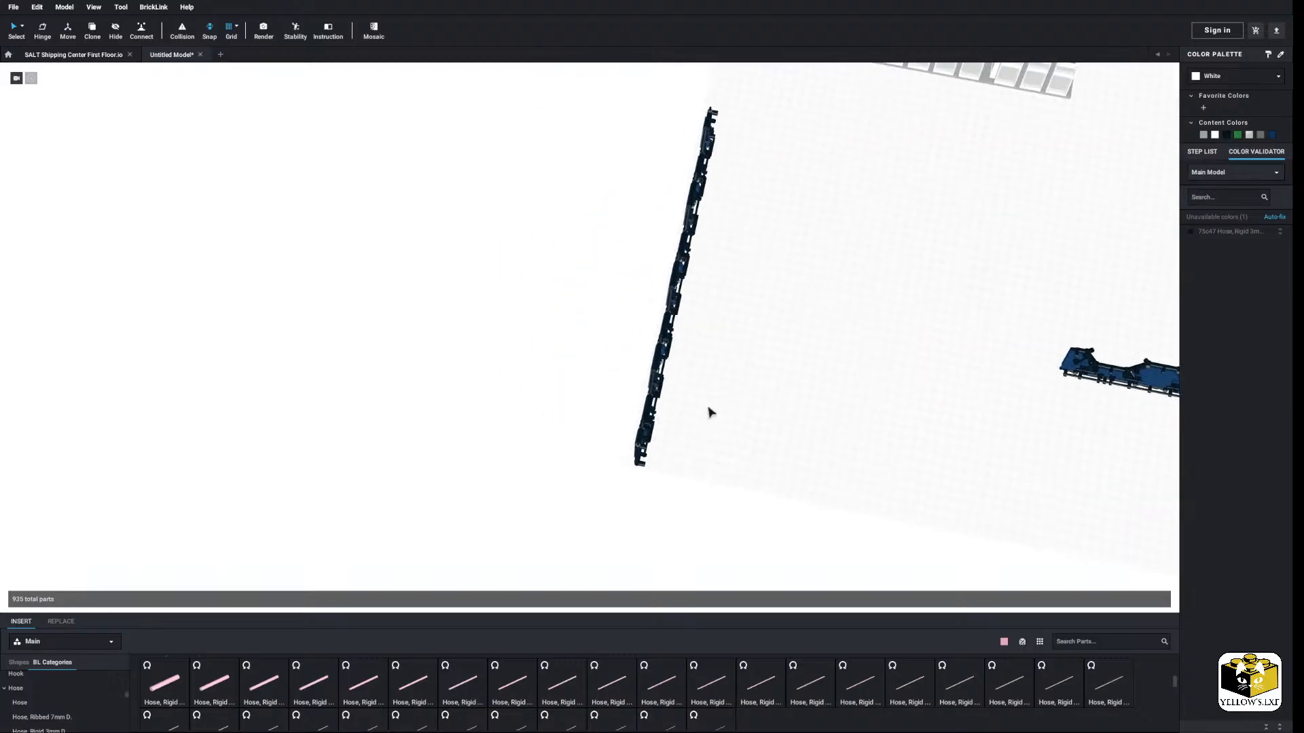
right_drag(706, 409, 682, 393)
scroll(684, 391, up, 6)
scroll(685, 394, up, 3)
middle_drag(641, 503, 663, 450)
scroll(663, 449, up, 5)
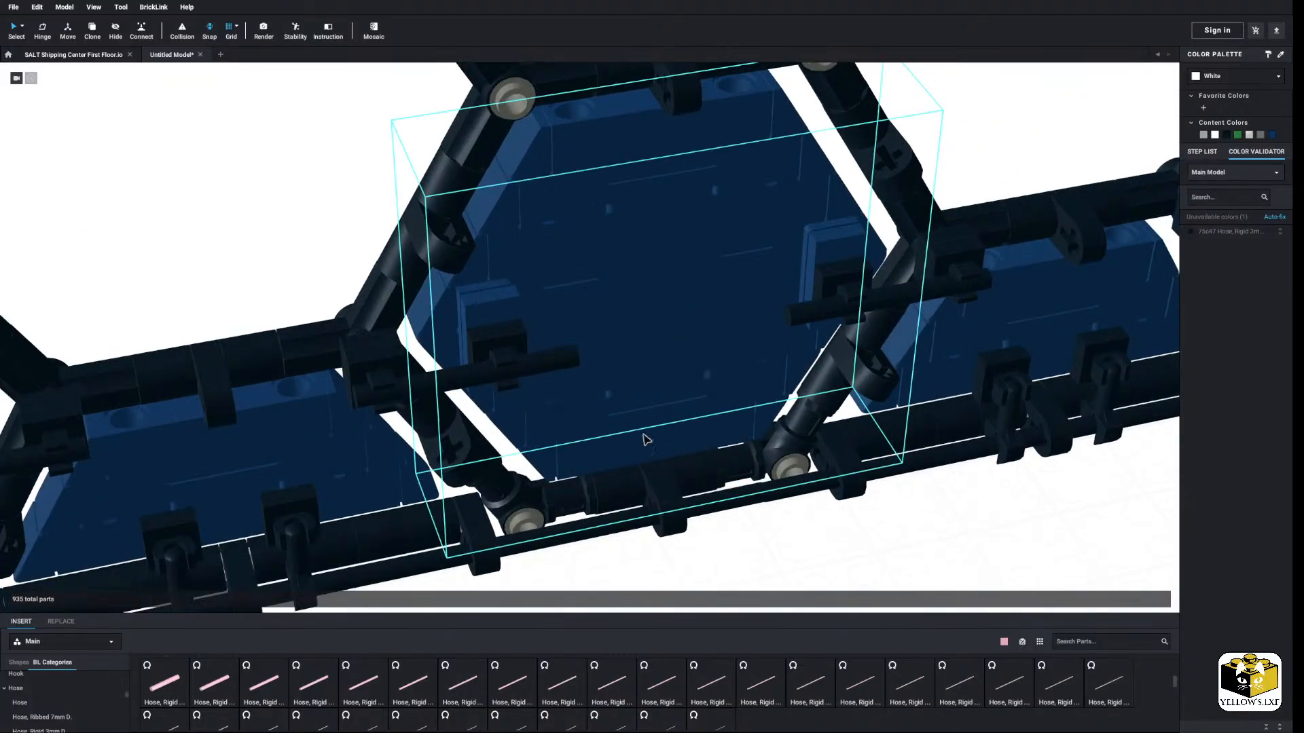
scroll(647, 439, down, 3)
middle_drag(247, 389, 307, 378)
scroll(307, 379, up, 5)
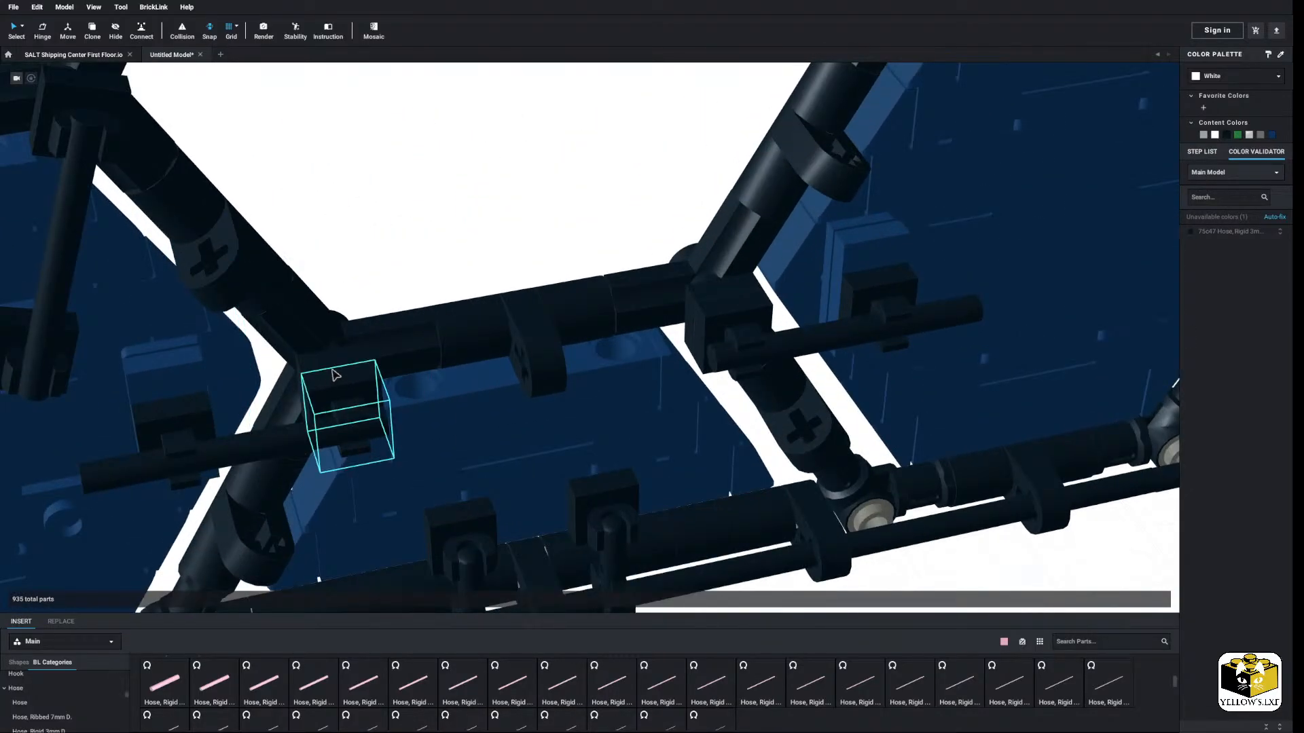
click(333, 380)
right_click(167, 374)
click(192, 415)
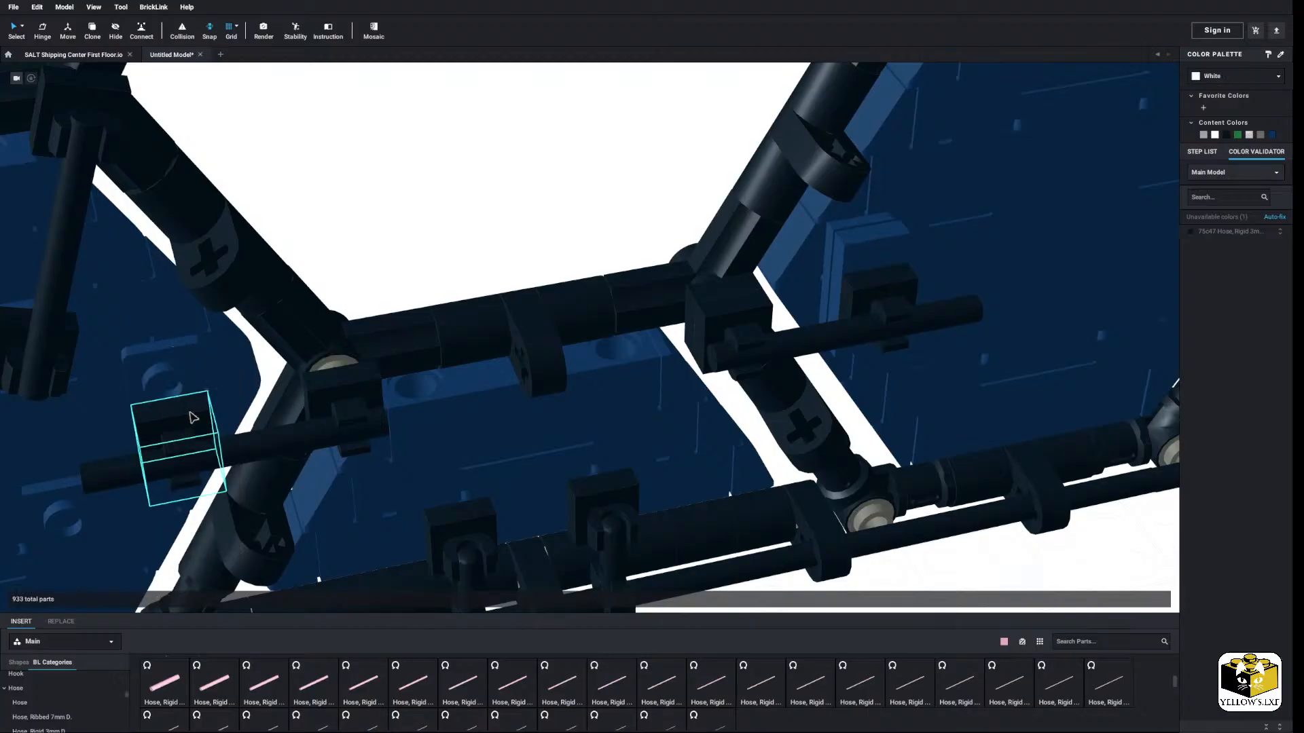
Step: Delete the two dark blue jumper plates behind the rod clips inside the first full hexagon panel's submodel
right_drag(192, 415, 288, 431)
middle_drag(288, 430, 325, 429)
scroll(76, 387, down, 6)
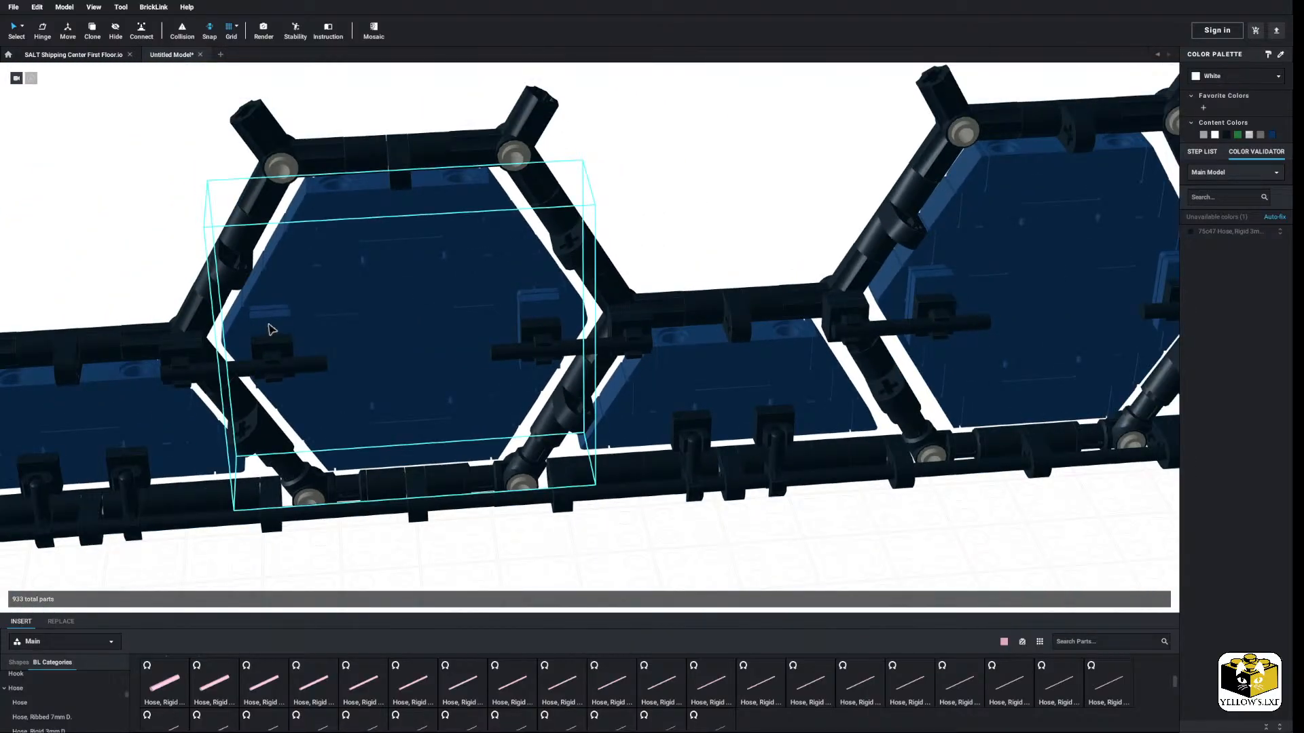
double_click(269, 326)
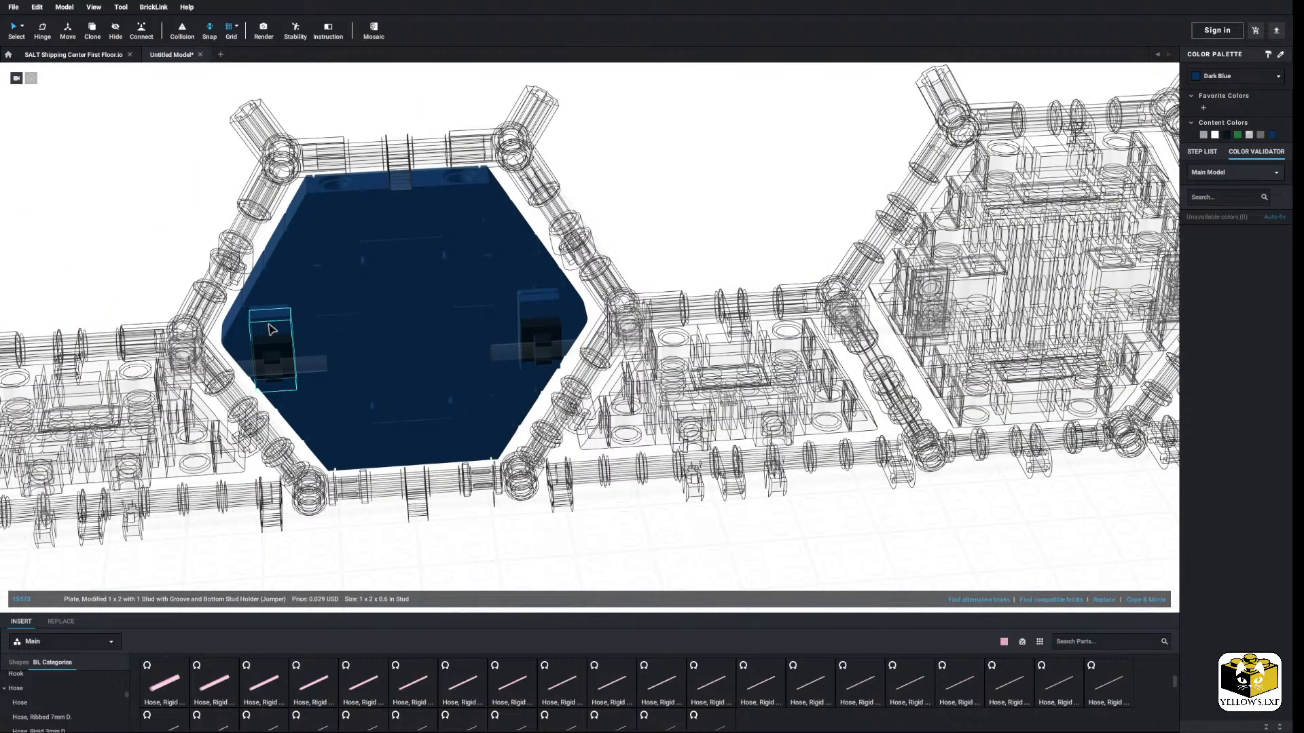
ctrl+click(543, 316)
right_click(544, 314)
click(566, 355)
double_click(739, 231)
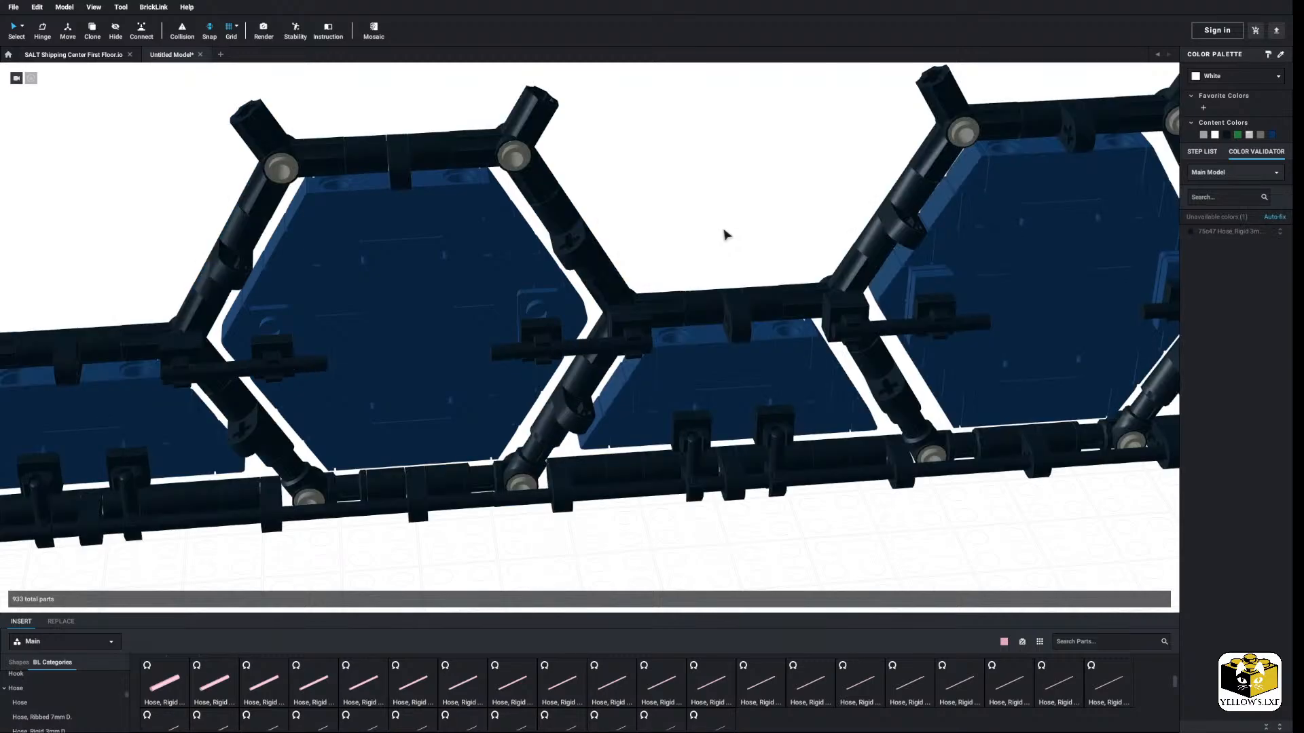
Step: Delete both rod-clip jumper plates inside the next full hexagon panel's linked submodel
middle_drag(724, 234, 532, 296)
double_click(439, 311)
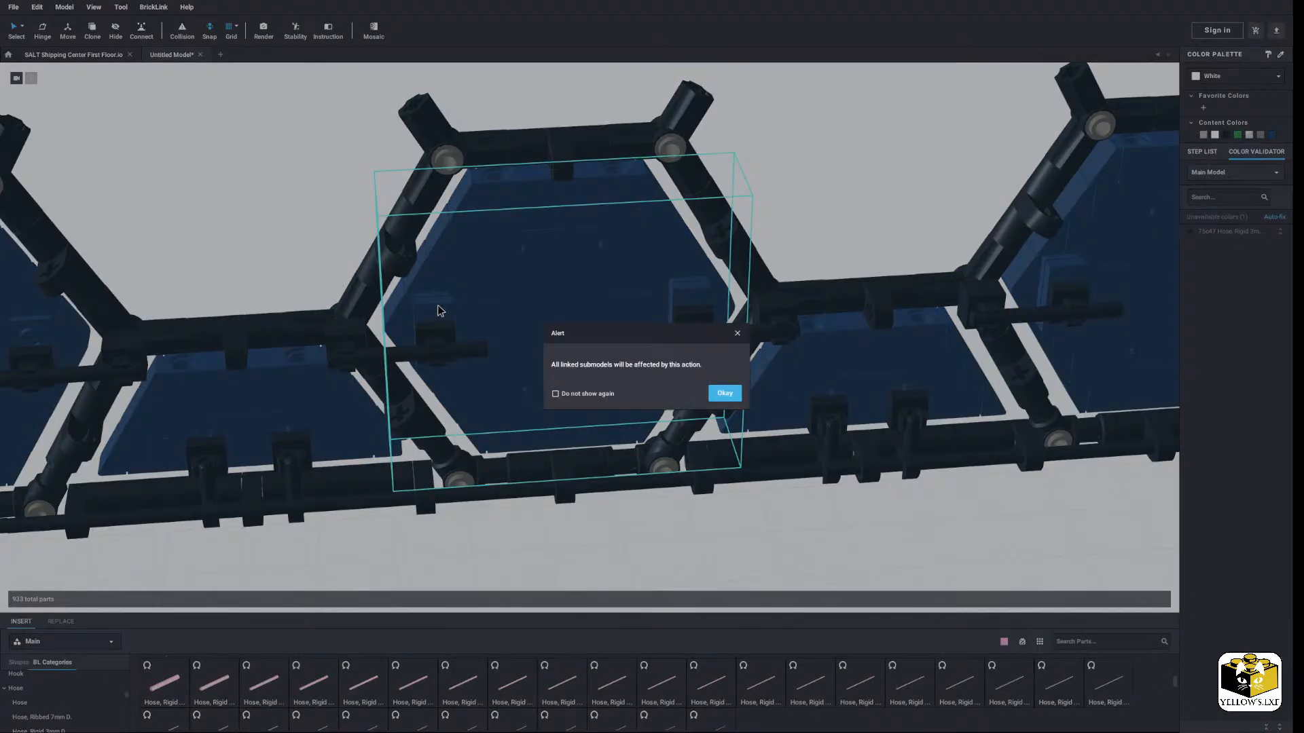
click(723, 394)
click(699, 319)
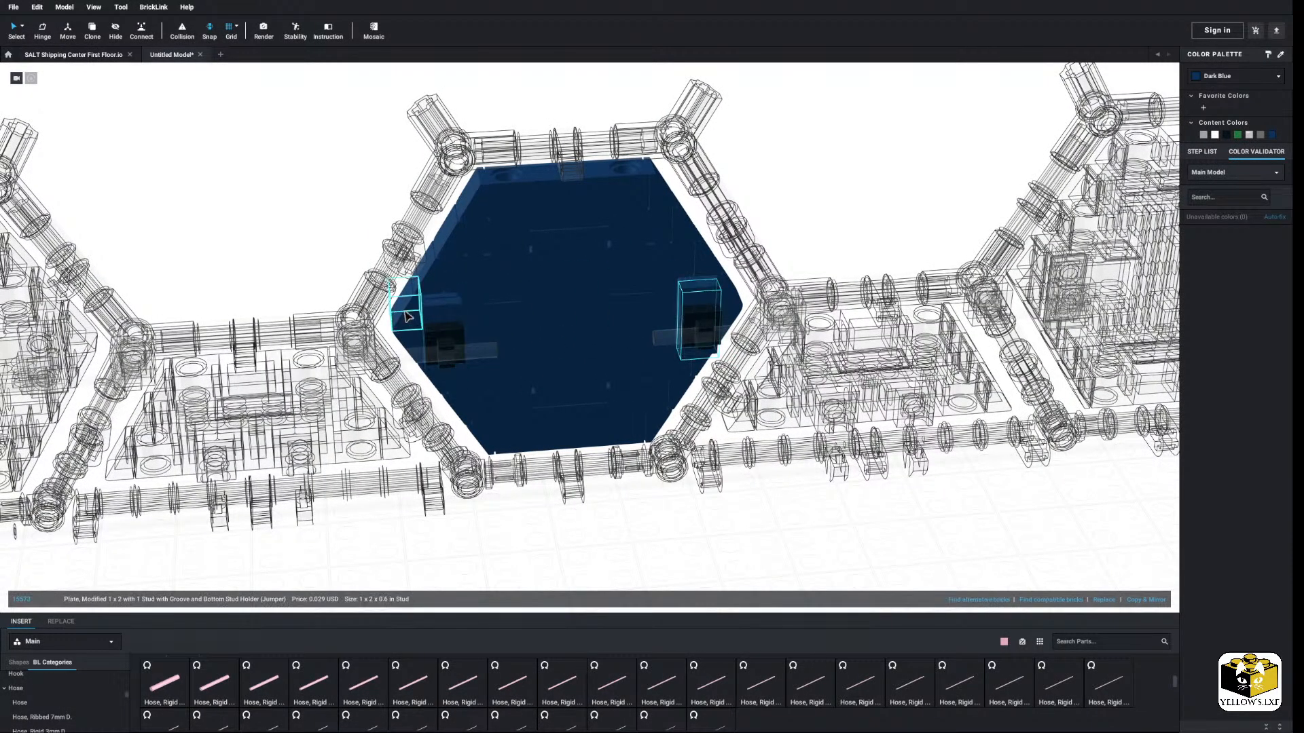
ctrl+click(429, 318)
right_click(430, 318)
click(462, 359)
double_click(846, 213)
Step: Delete the jumper plate behind the rod clip on the half-hexagon panel at the long wall's other end
middle_drag(846, 212, 732, 222)
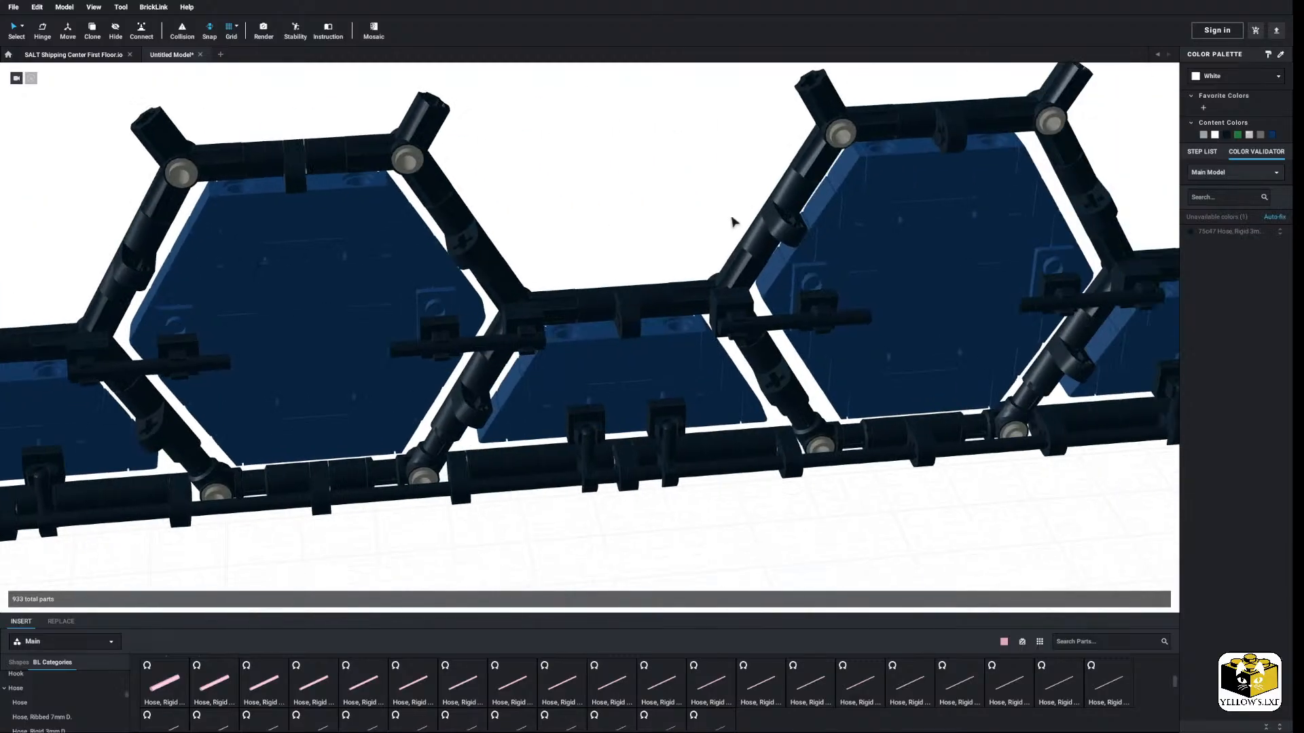
right_drag(733, 222, 589, 233)
click(910, 273)
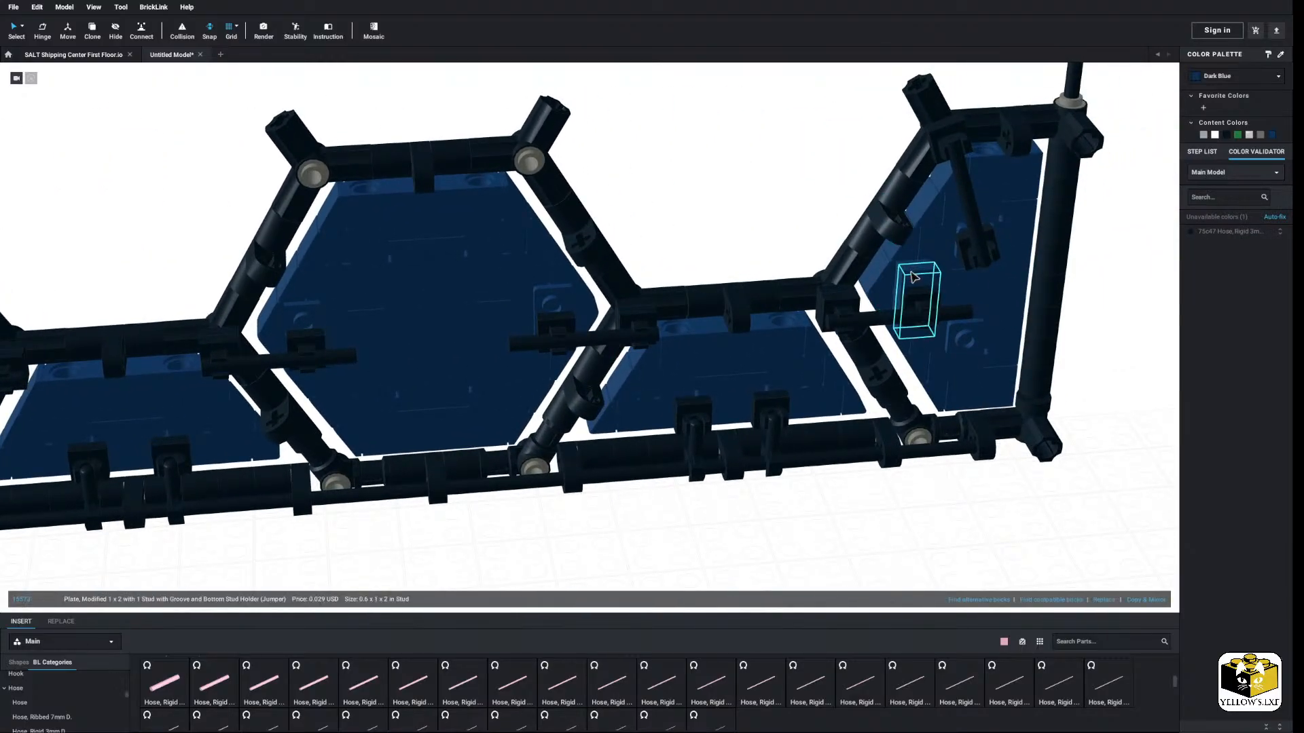
right_click(910, 272)
click(929, 314)
Step: Select the seven remaining black 1 x 1 spacers along the long wall's frame joints and delete them together
scroll(855, 292, up, 5)
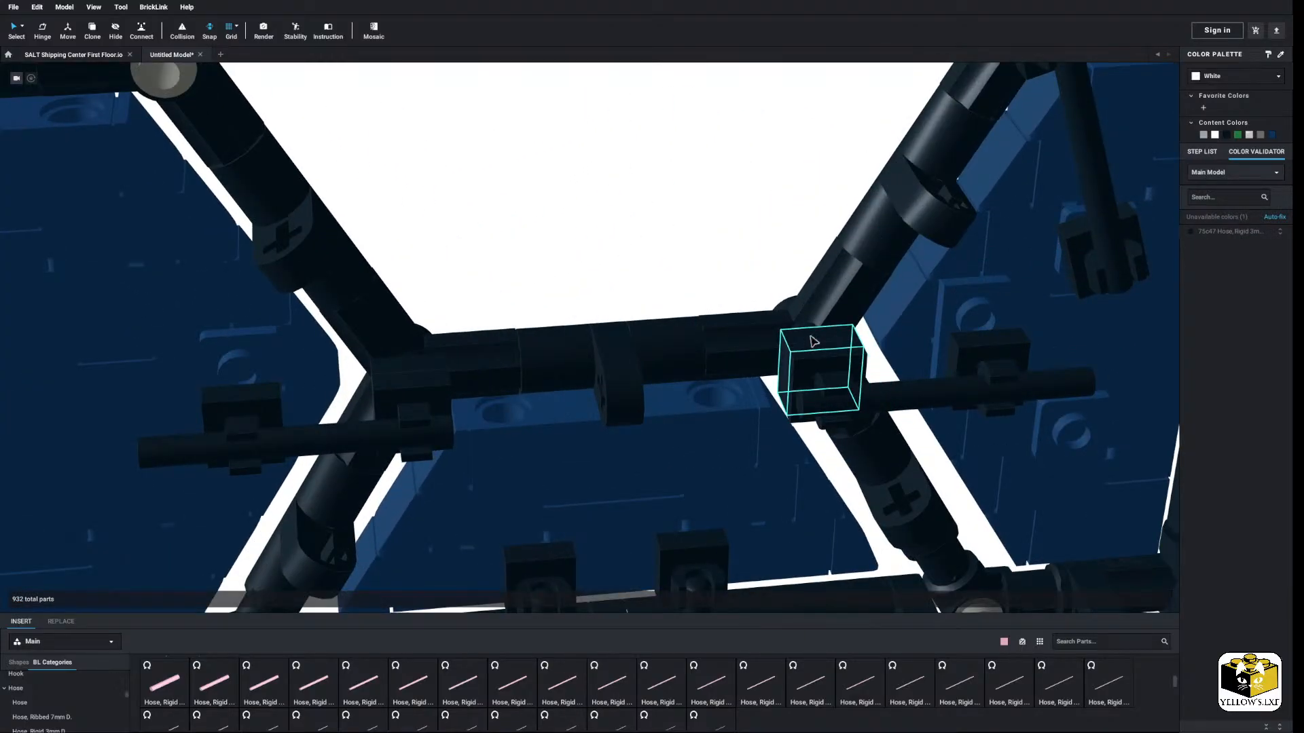
click(813, 342)
ctrl+click(438, 370)
scroll(438, 370, down, 3)
middle_drag(438, 370, 681, 340)
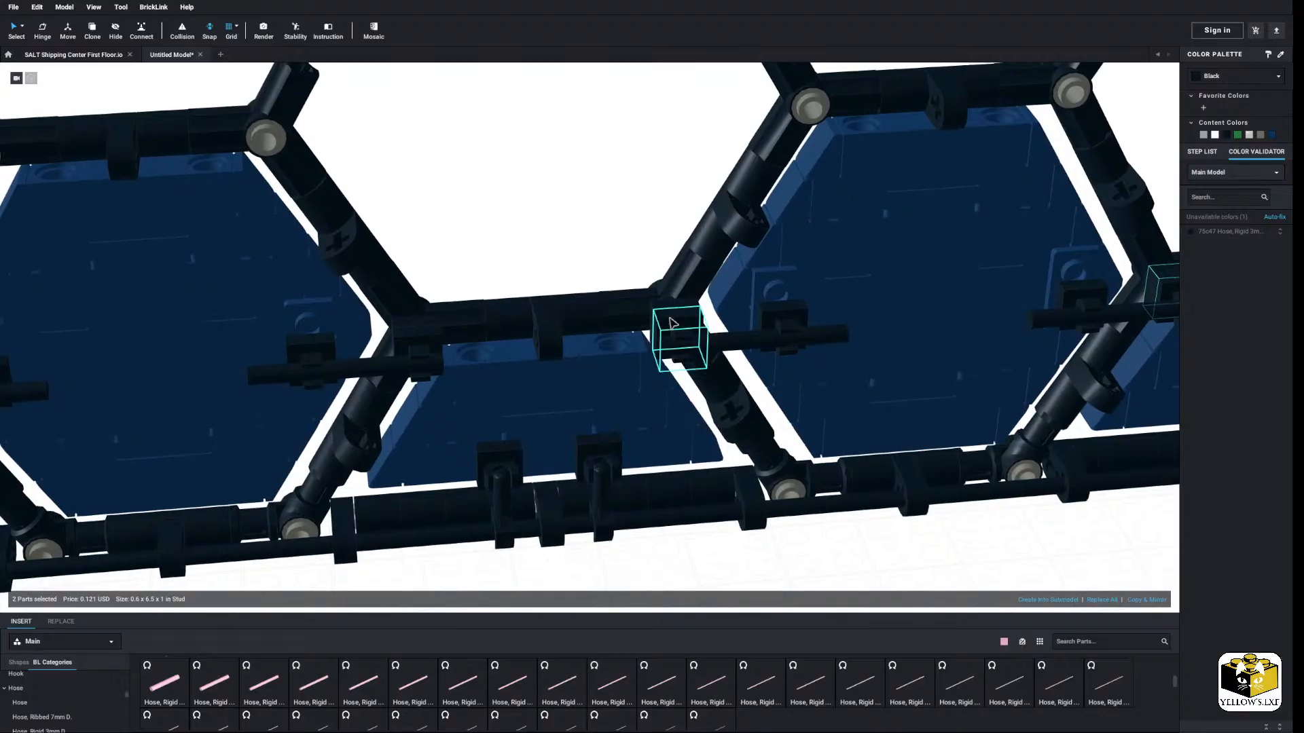
ctrl+click(671, 323)
middle_drag(412, 321, 618, 303)
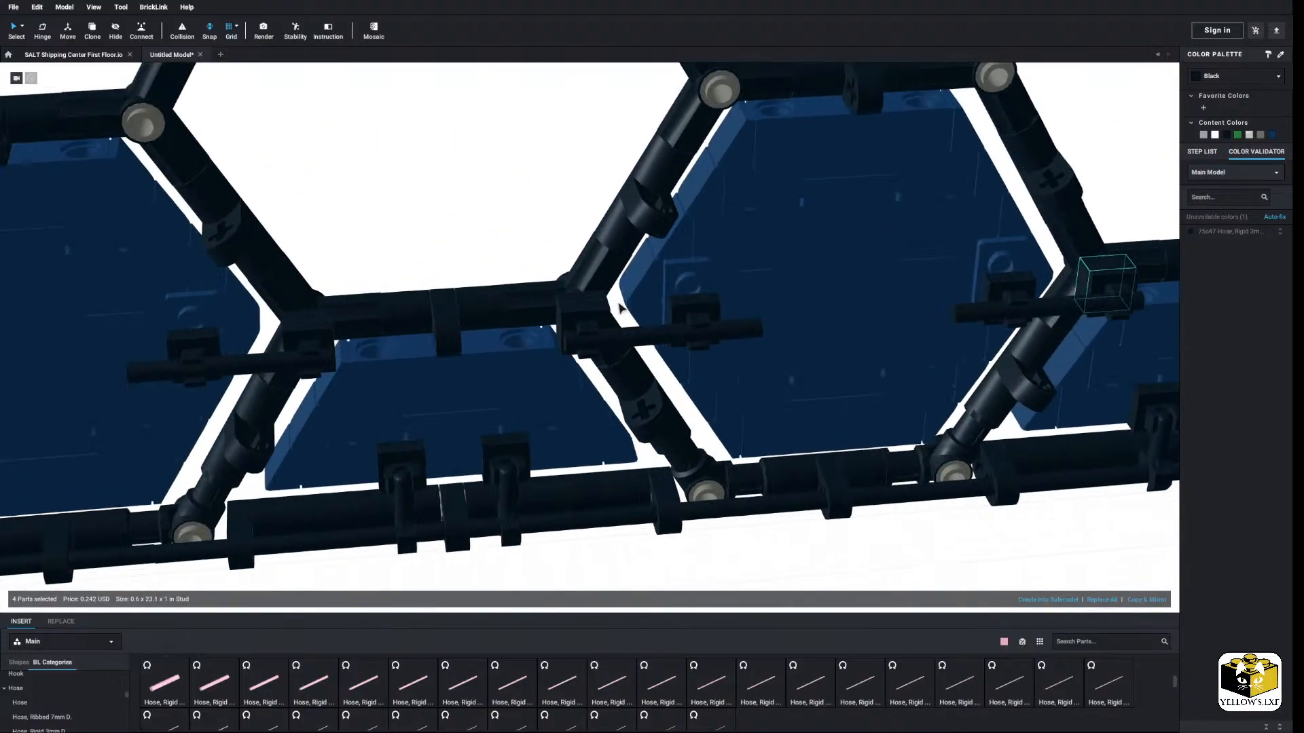
ctrl+click(584, 298)
ctrl+click(370, 319)
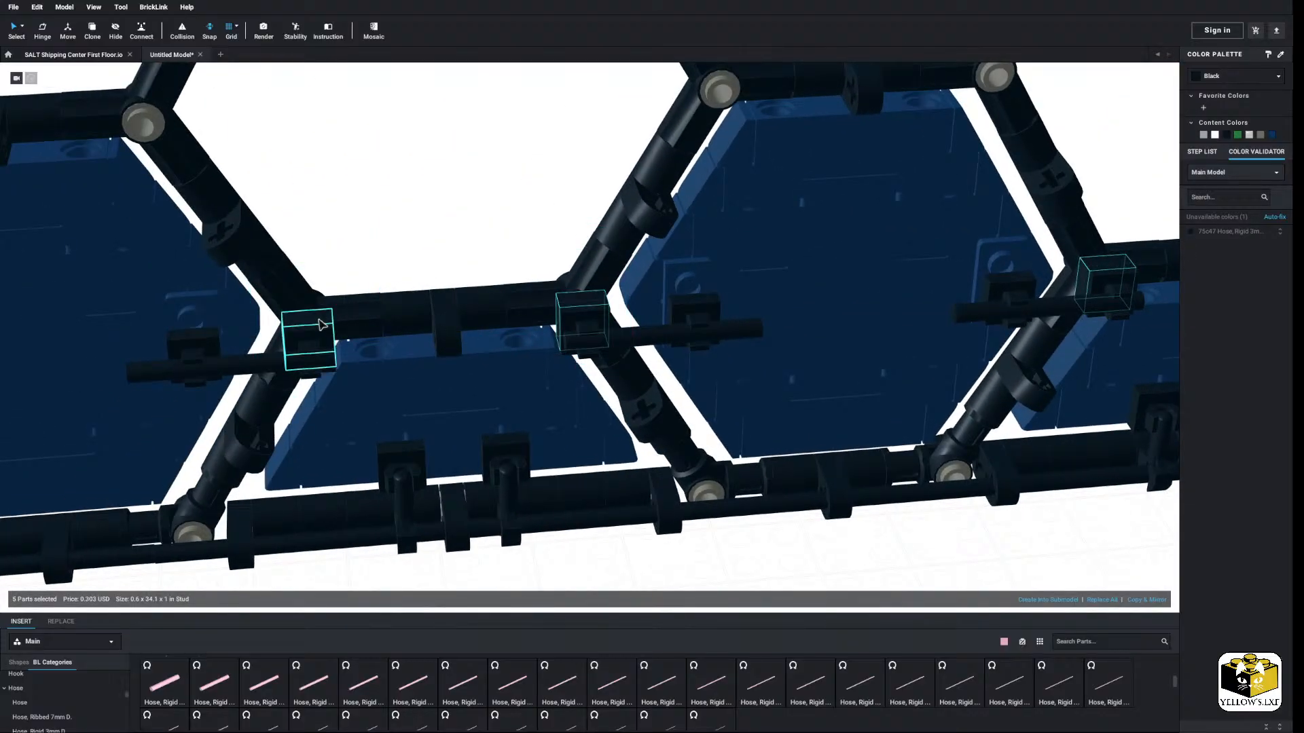
middle_drag(370, 319, 715, 321)
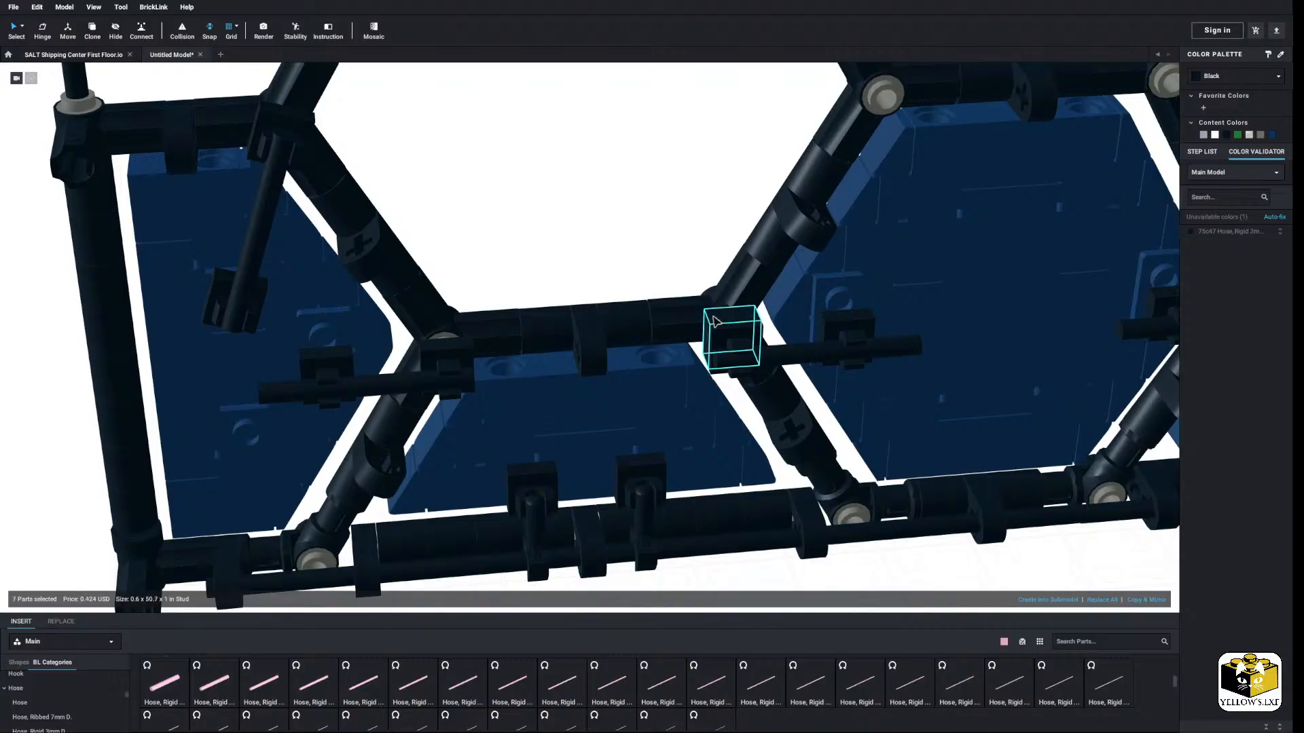
right_click(713, 317)
click(750, 359)
Step: Select the horizontal rod and its two clip tiles at the first half-hexagon panel and move them back against the frame joint
middle_drag(455, 222, 608, 215)
scroll(586, 311, up, 3)
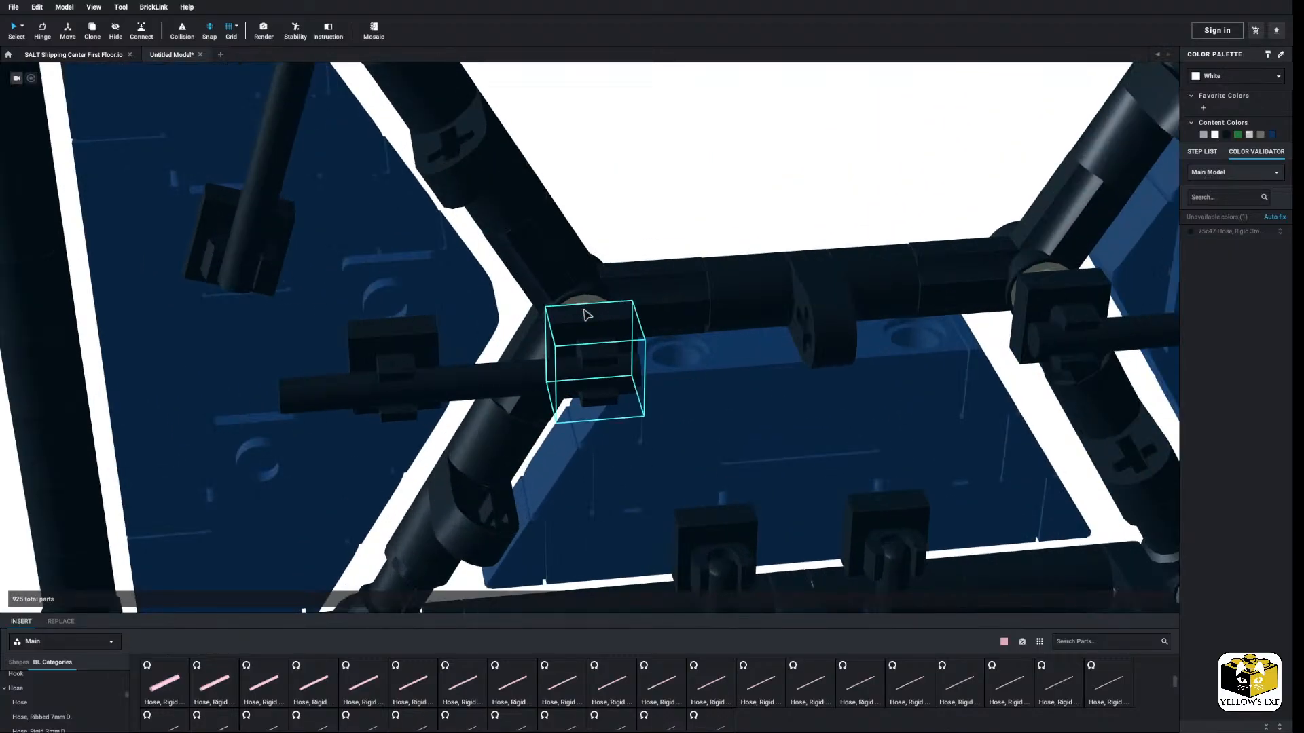
click(587, 315)
ctrl+click(500, 374)
ctrl+click(406, 354)
drag(616, 341, 616, 328)
Step: Rotate the rod-and-clip attachment about its frame joint with the Hinge tool so the rod tilts across the half-hexagon panel
click(43, 28)
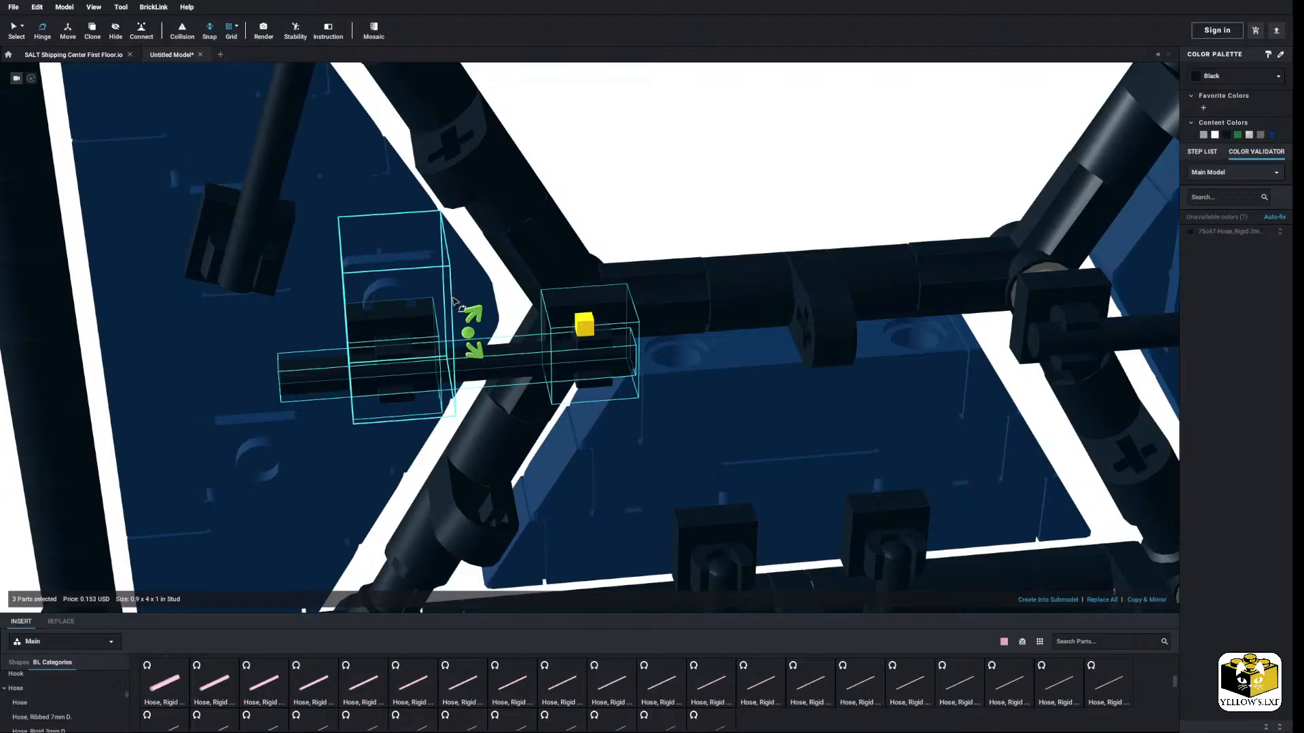
mouse_move(476, 318)
mouse_down()
mouse_move(630, 223)
mouse_move(500, 345)
mouse_move(500, 322)
mouse_up()
scroll(630, 222, down, 5)
right_drag(503, 319, 575, 292)
click(542, 186)
middle_drag(506, 179, 398, 180)
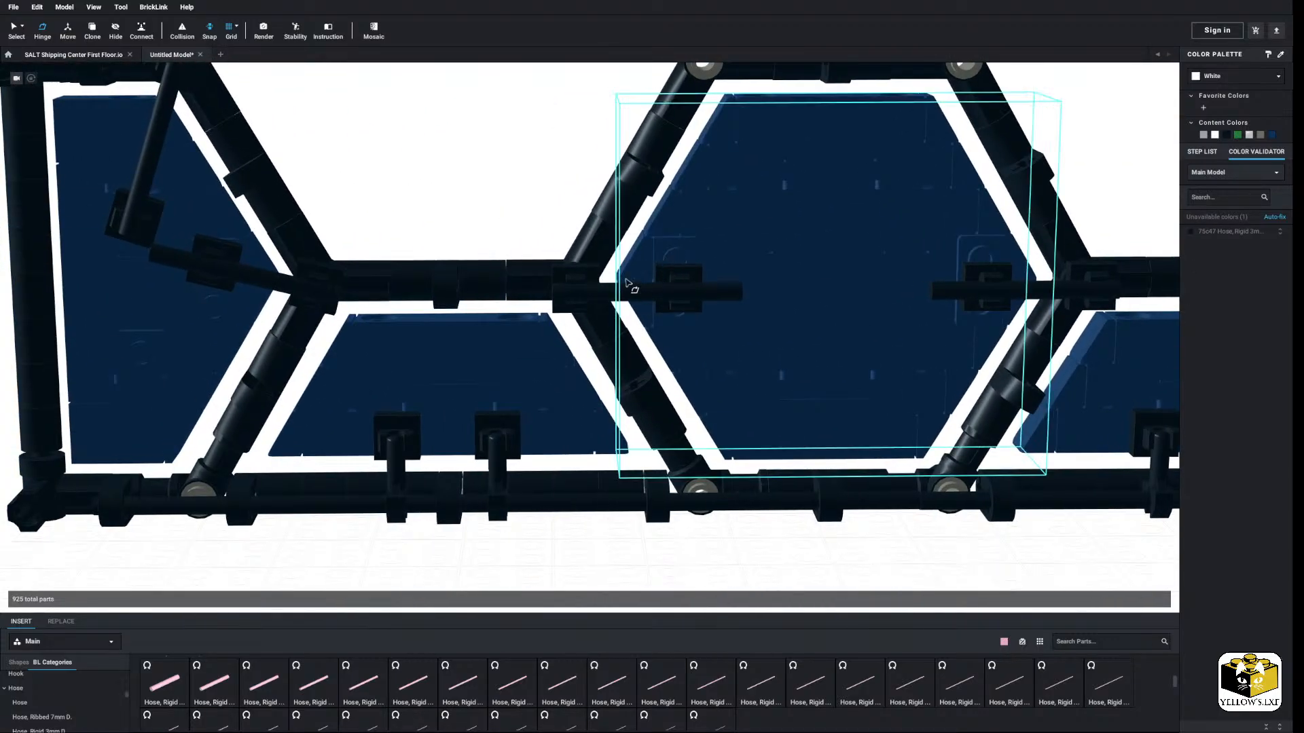
click(574, 288)
click(513, 238)
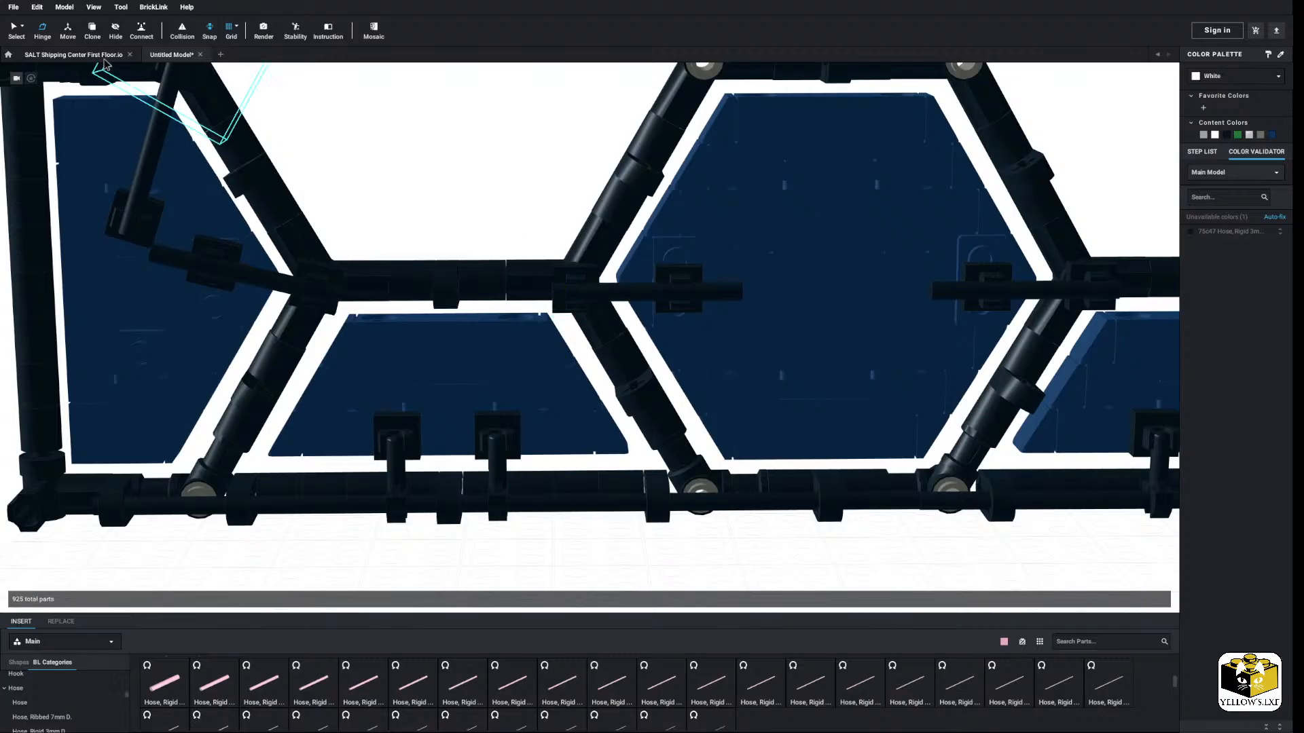
Step: Remove both black clip tiles from inside the first full hexagon panel's submodel and return to the main model
right_drag(311, 152, 260, 61)
scroll(607, 326, up, 3)
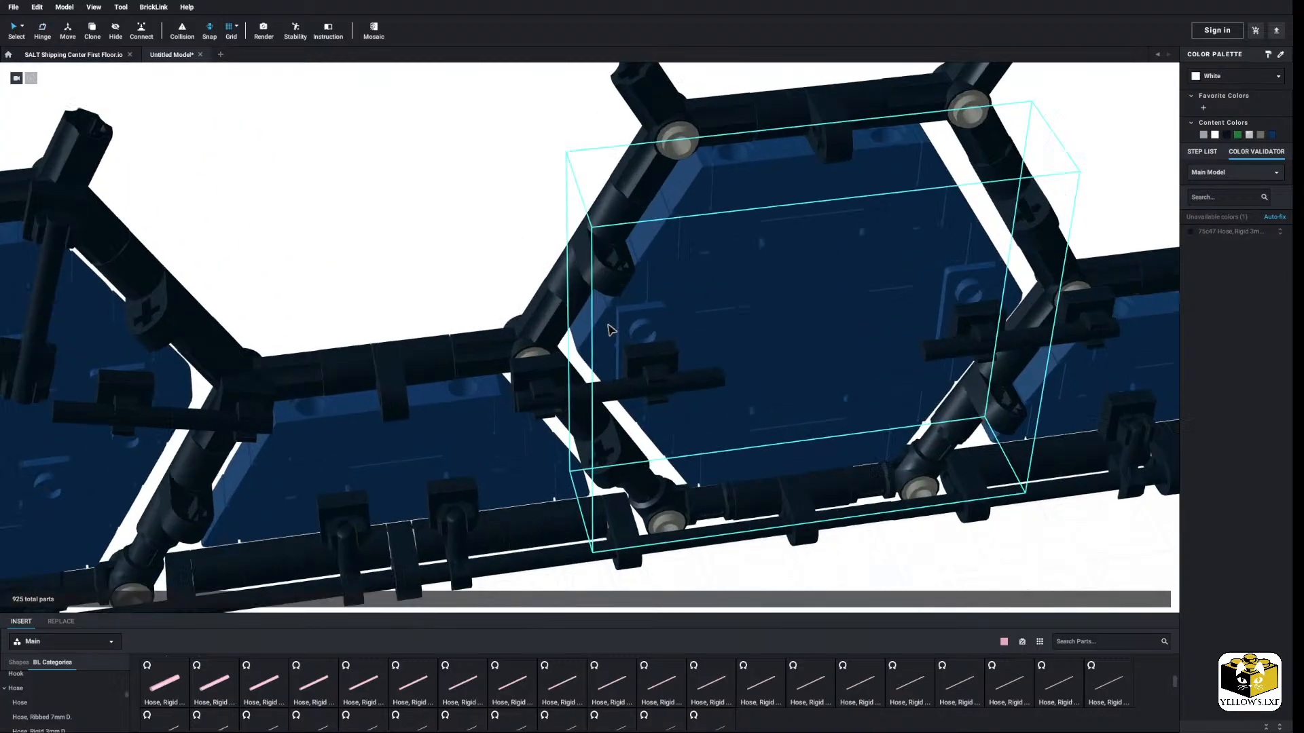
click(679, 374)
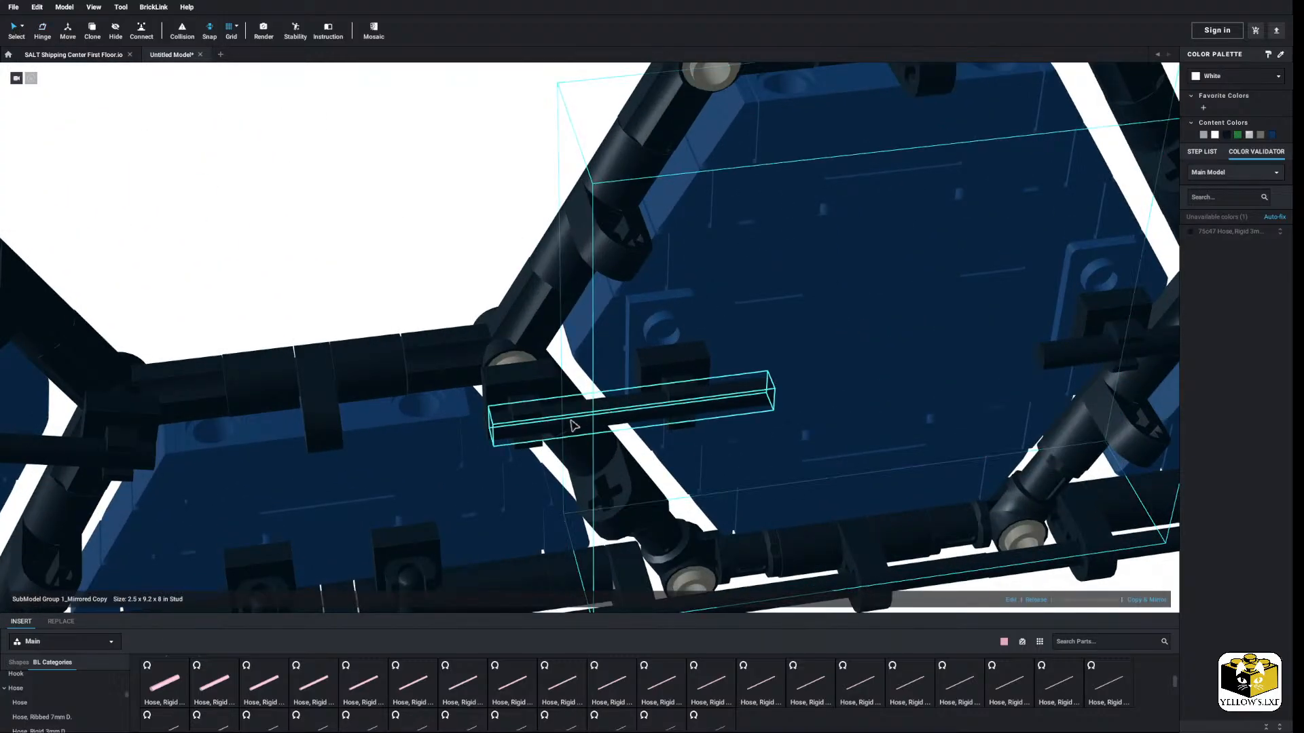
double_click(675, 371)
middle_drag(674, 370, 378, 396)
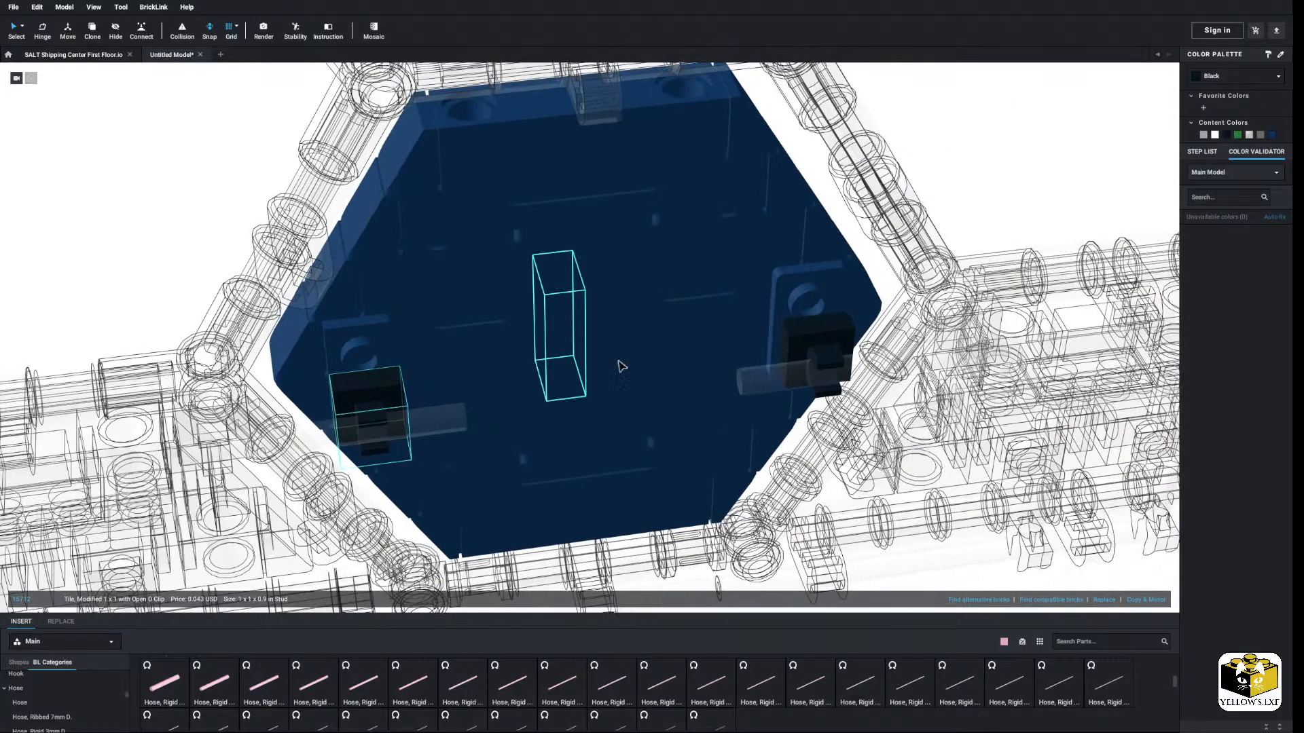
ctrl+click(830, 337)
scroll(830, 337, down, 5)
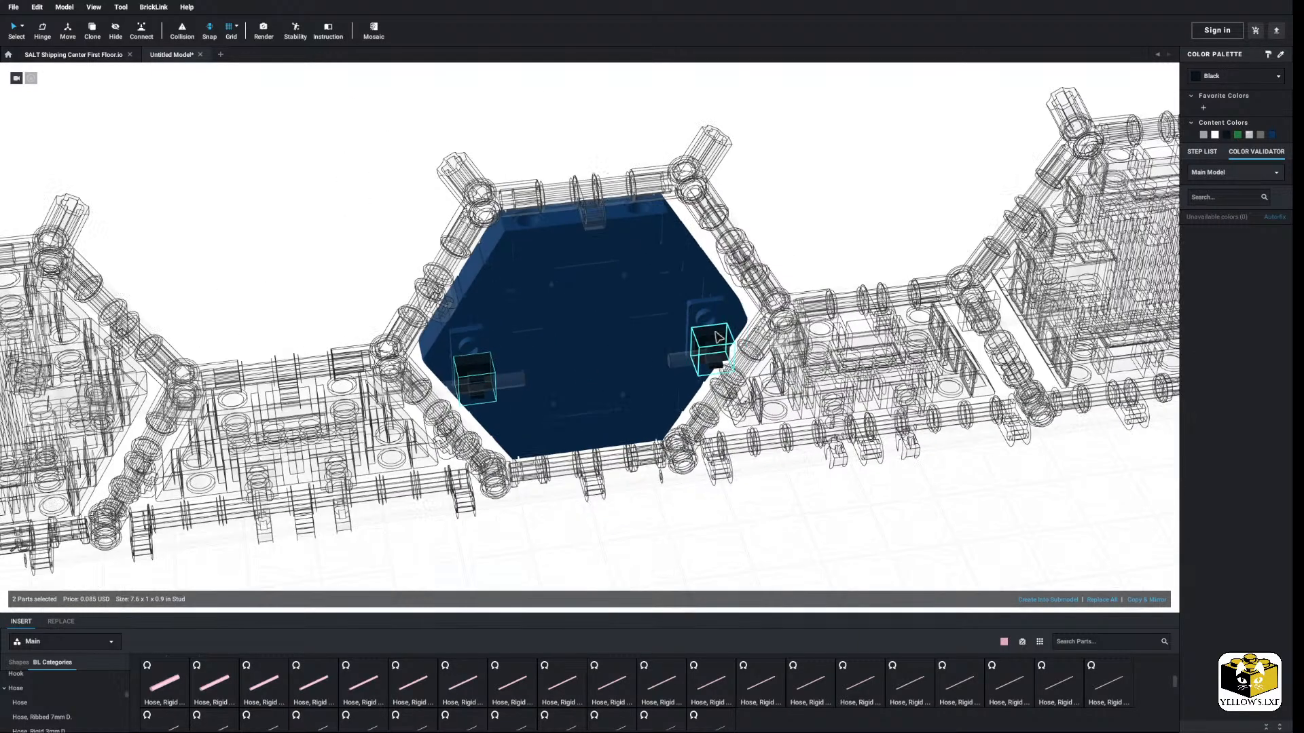
right_click(715, 333)
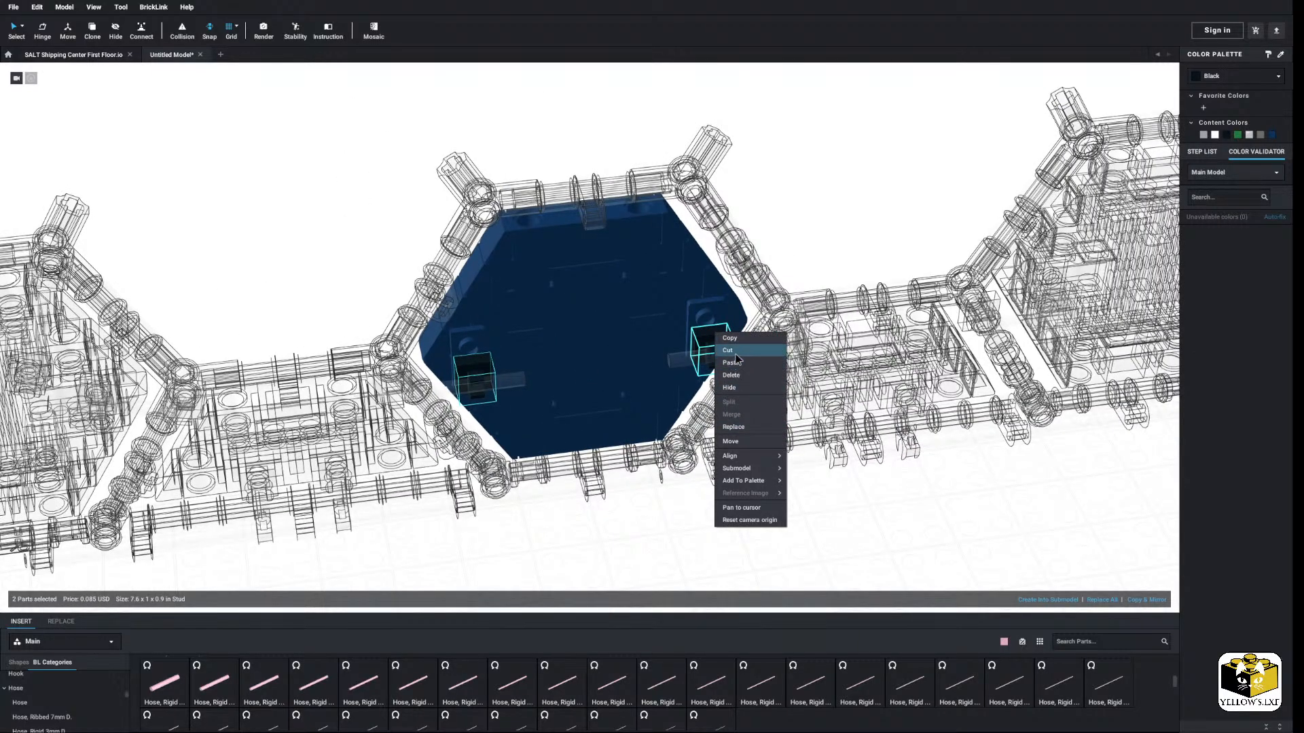
click(735, 354)
double_click(862, 192)
Step: Remove both clip tiles inside the next full hexagon panel's submodel and return to the main model
middle_drag(710, 318, 547, 256)
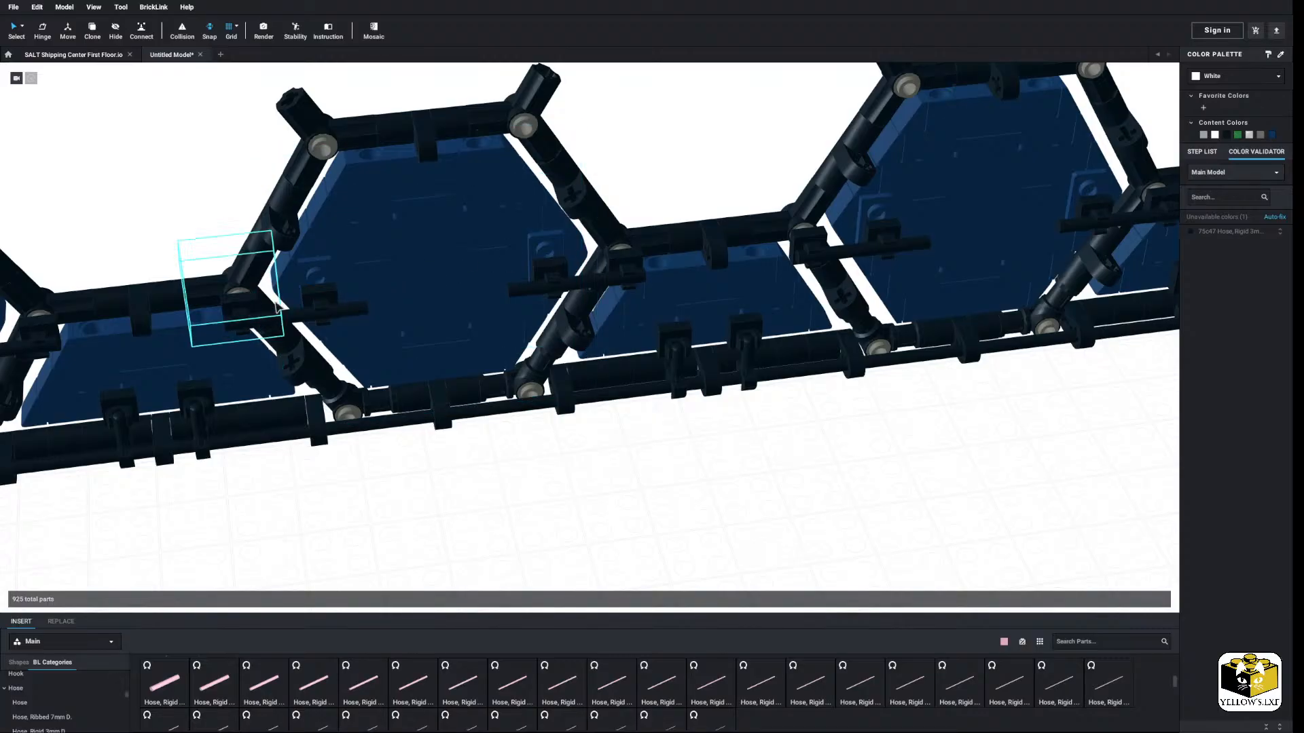
double_click(321, 300)
click(724, 393)
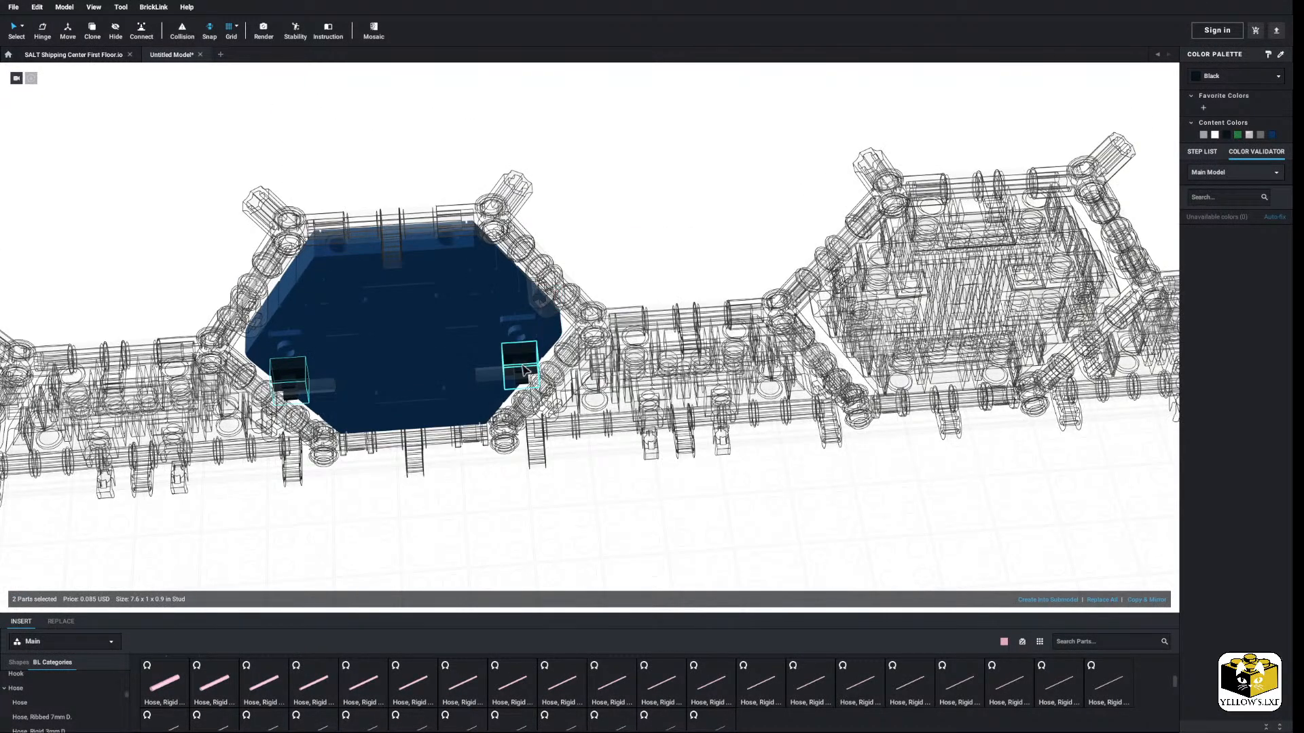
right_click(524, 369)
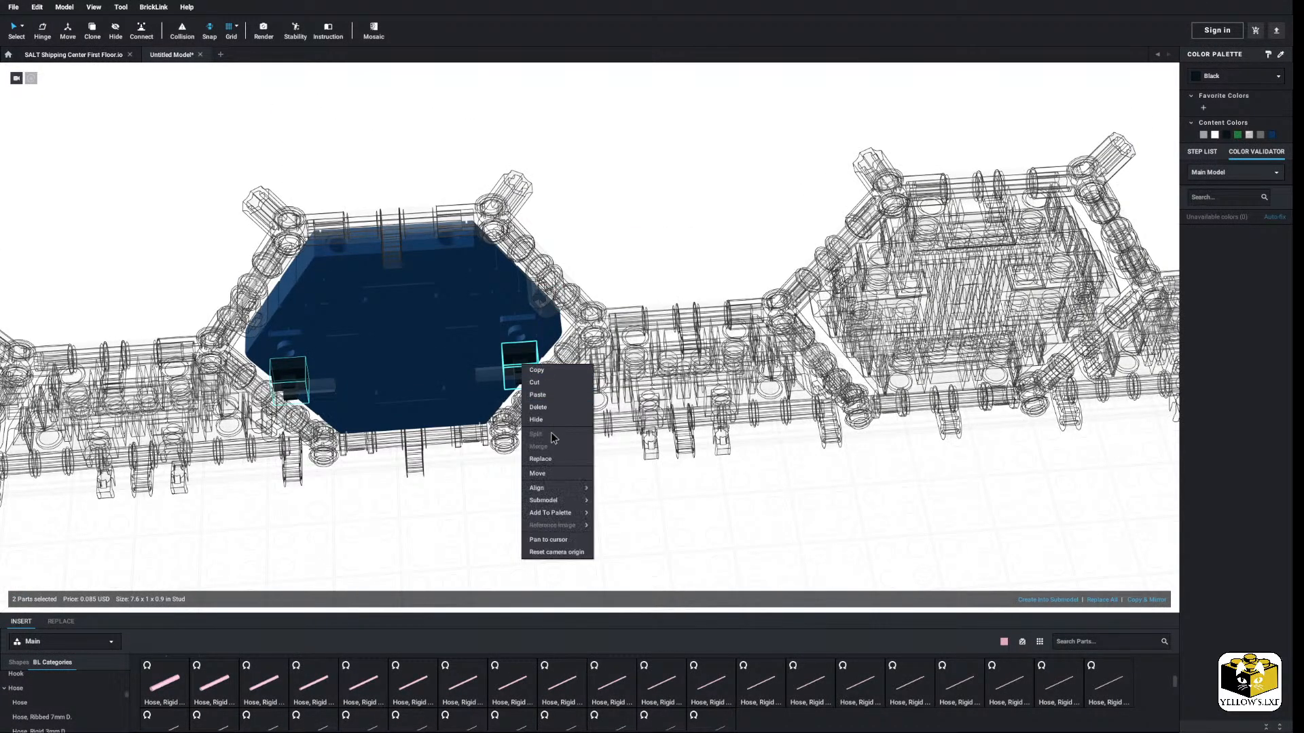
click(549, 383)
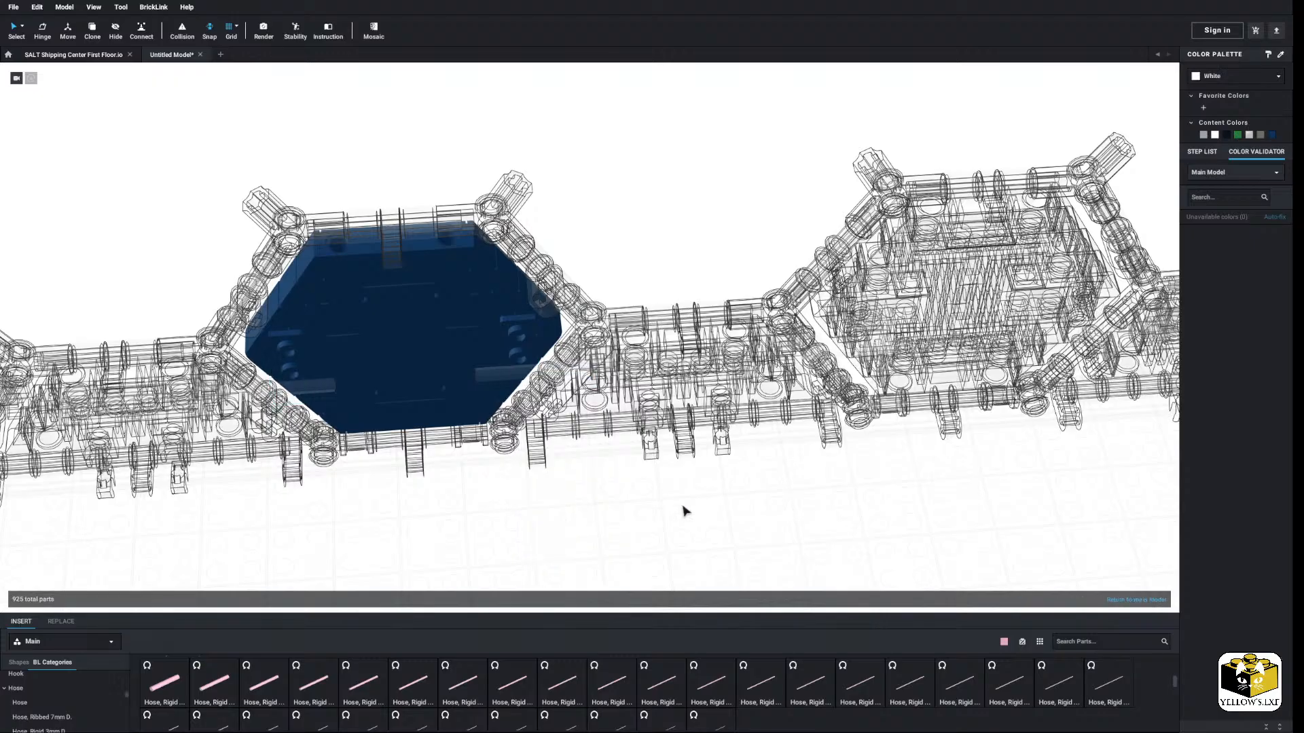
double_click(684, 511)
Step: Select the remaining horizontal rods and clip tiles along the long wall, leaving out the tilted first attachment, and delete them together
middle_drag(736, 475, 519, 453)
click(701, 292)
ctrl+click(750, 305)
ctrl+click(796, 284)
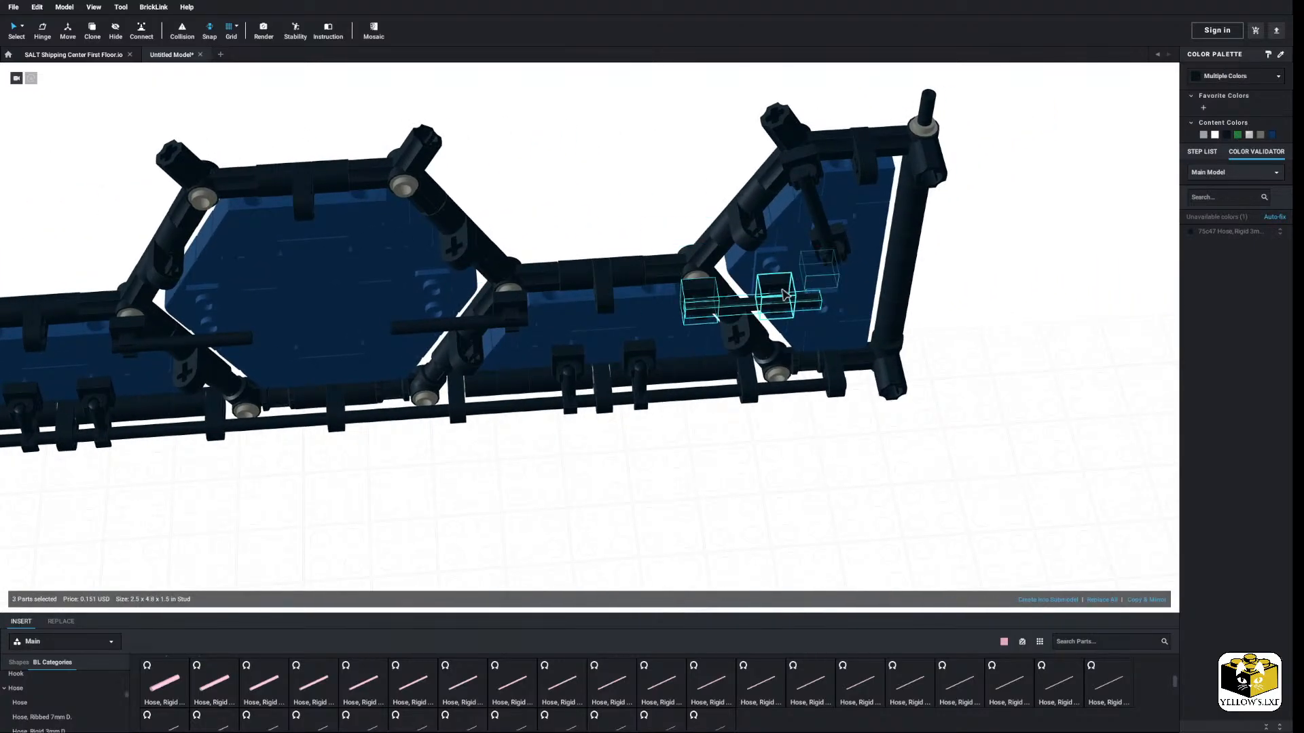
click(776, 291)
ctrl+click(754, 309)
ctrl+click(699, 299)
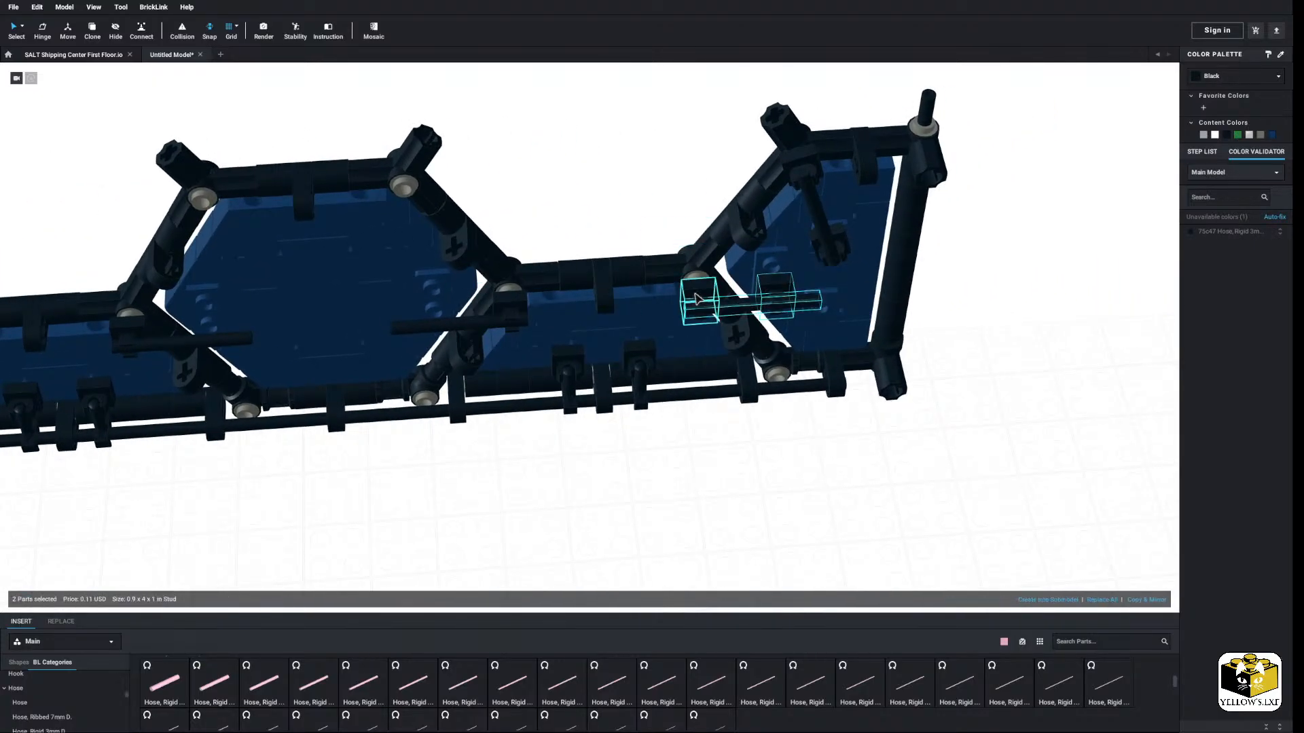
ctrl+click(468, 328)
middle_drag(113, 355, 463, 355)
ctrl+click(480, 333)
ctrl+click(503, 346)
middle_drag(346, 352, 579, 327)
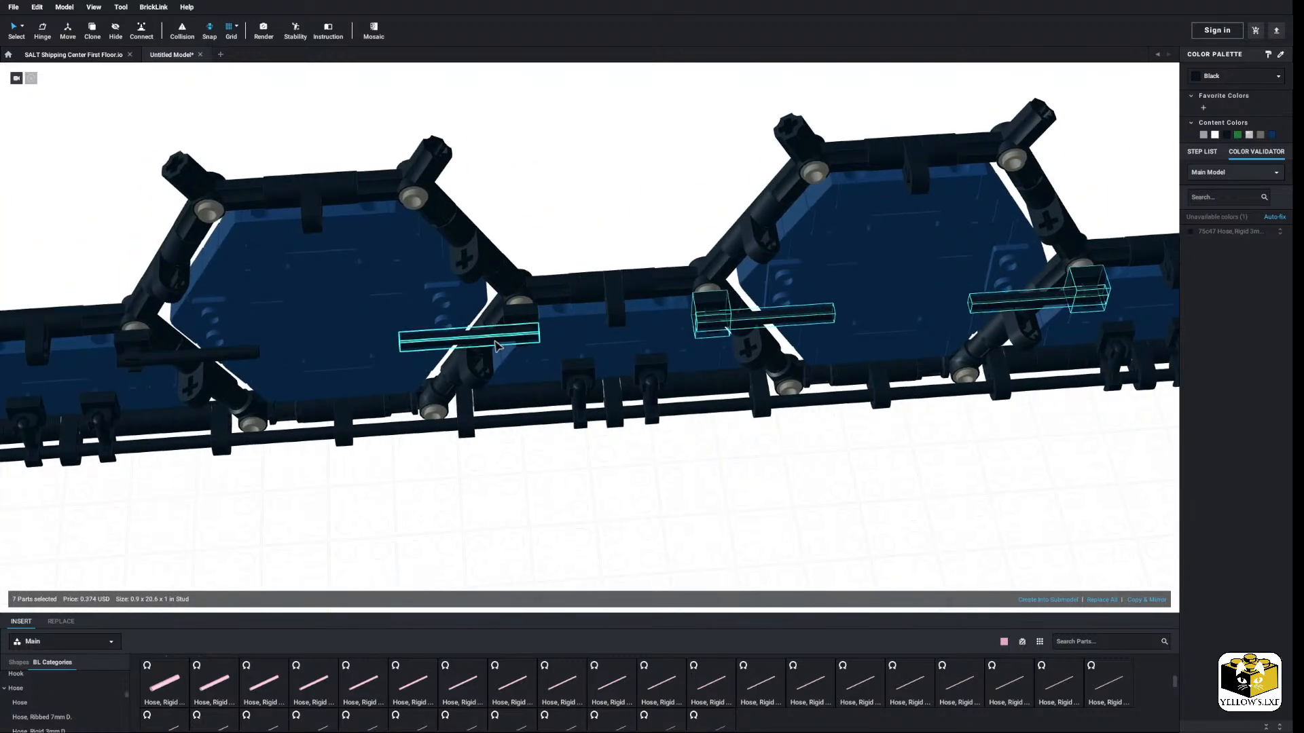
ctrl+click(519, 326)
ctrl+click(478, 338)
middle_drag(299, 347, 591, 339)
ctrl+click(434, 348)
ctrl+click(476, 346)
ctrl+click(236, 353)
ctrl+click(208, 367)
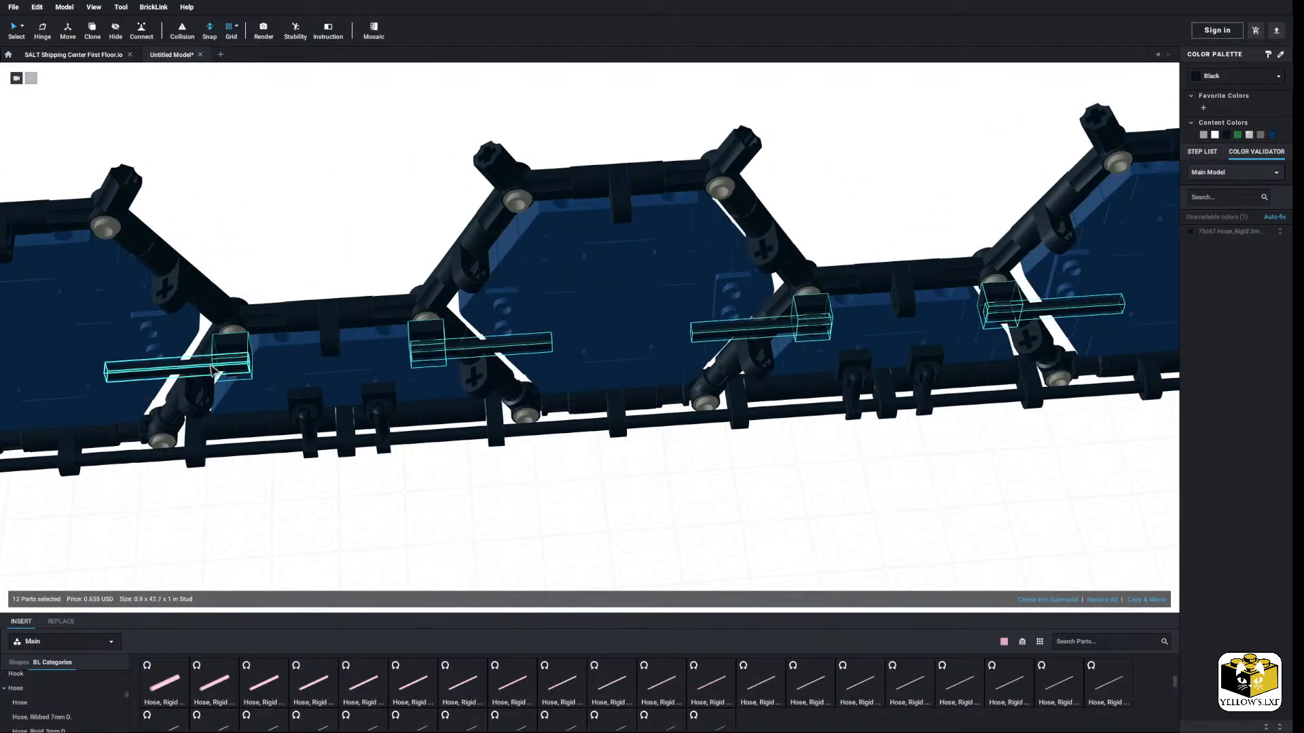
middle_drag(208, 367, 411, 352)
ctrl+click(500, 320)
ctrl+click(466, 305)
right_click(465, 305)
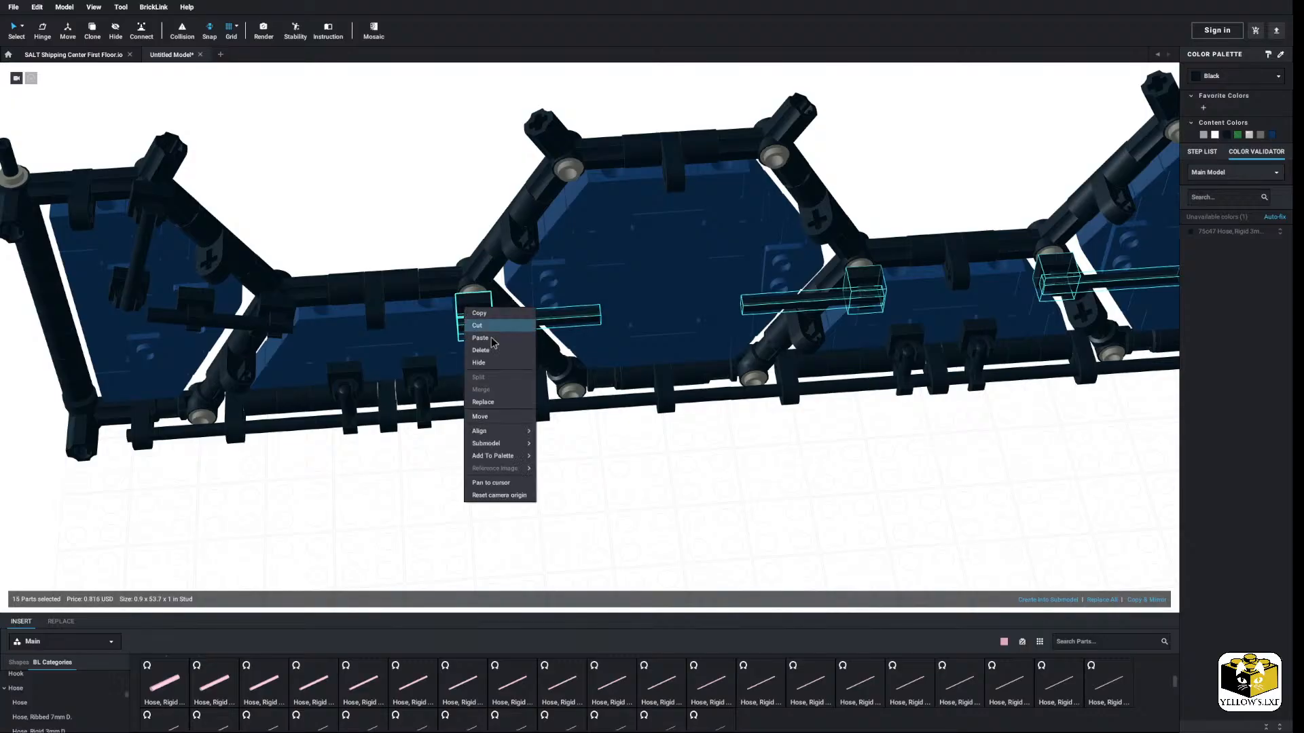
click(490, 351)
Step: Examine the tilted rod-and-clip attachment at the first half-hexagon's joint from the front and check its hinge points
middle_drag(231, 326, 541, 374)
scroll(540, 375, up, 4)
click(501, 373)
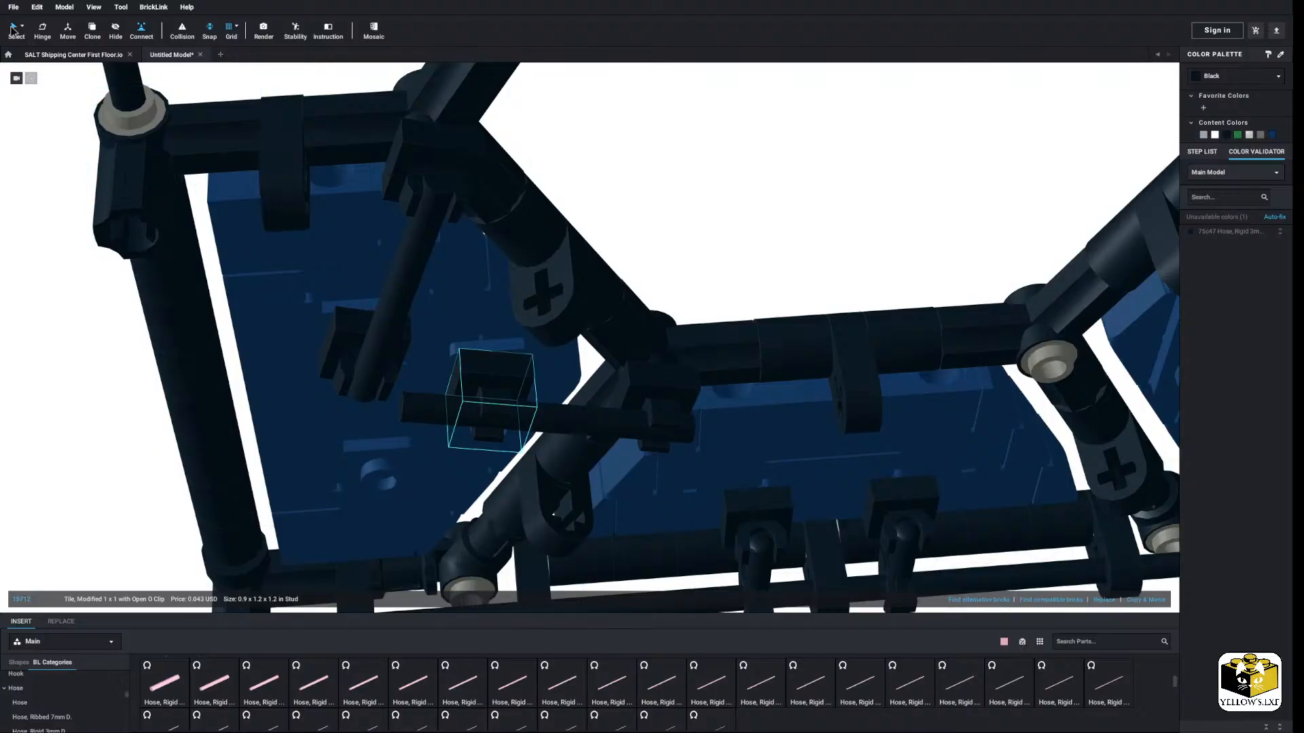
click(14, 30)
click(96, 256)
right_drag(96, 256, 103, 295)
right_drag(55, 247, 64, 237)
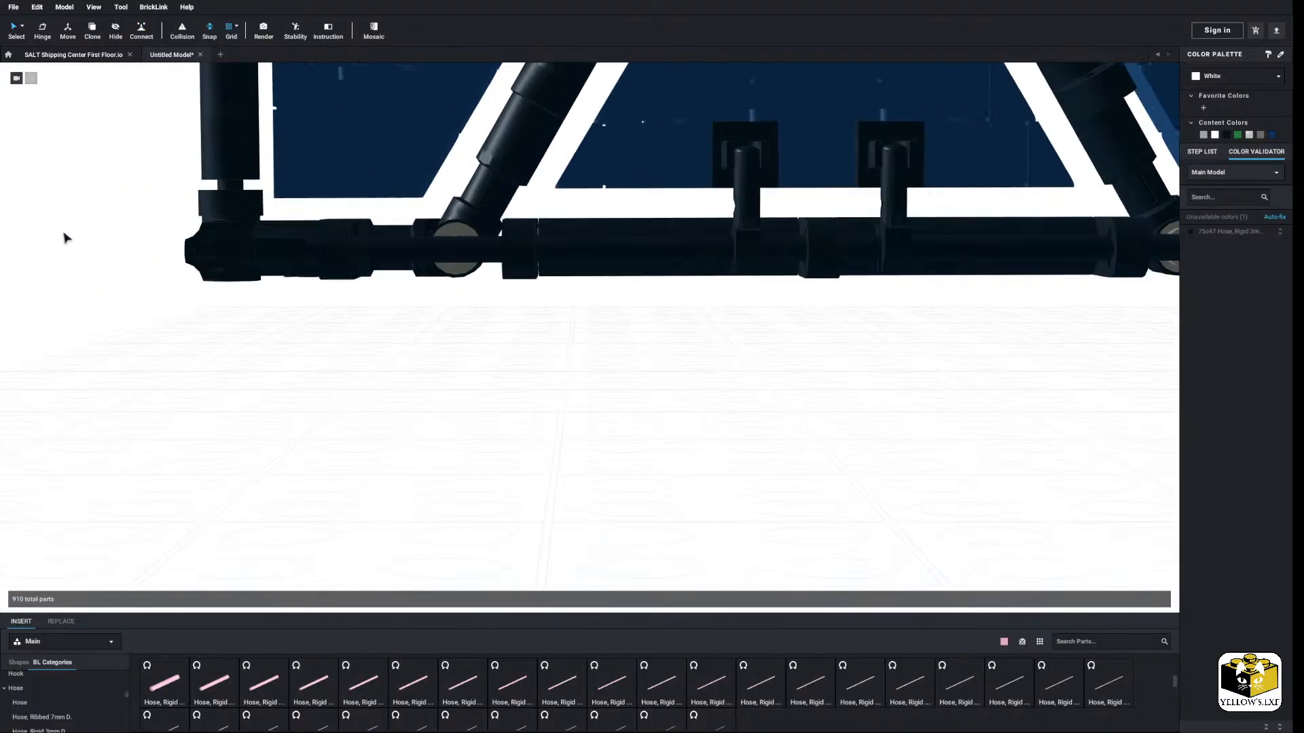
middle_drag(66, 238, 65, 290)
scroll(193, 271, up, 2)
click(580, 193)
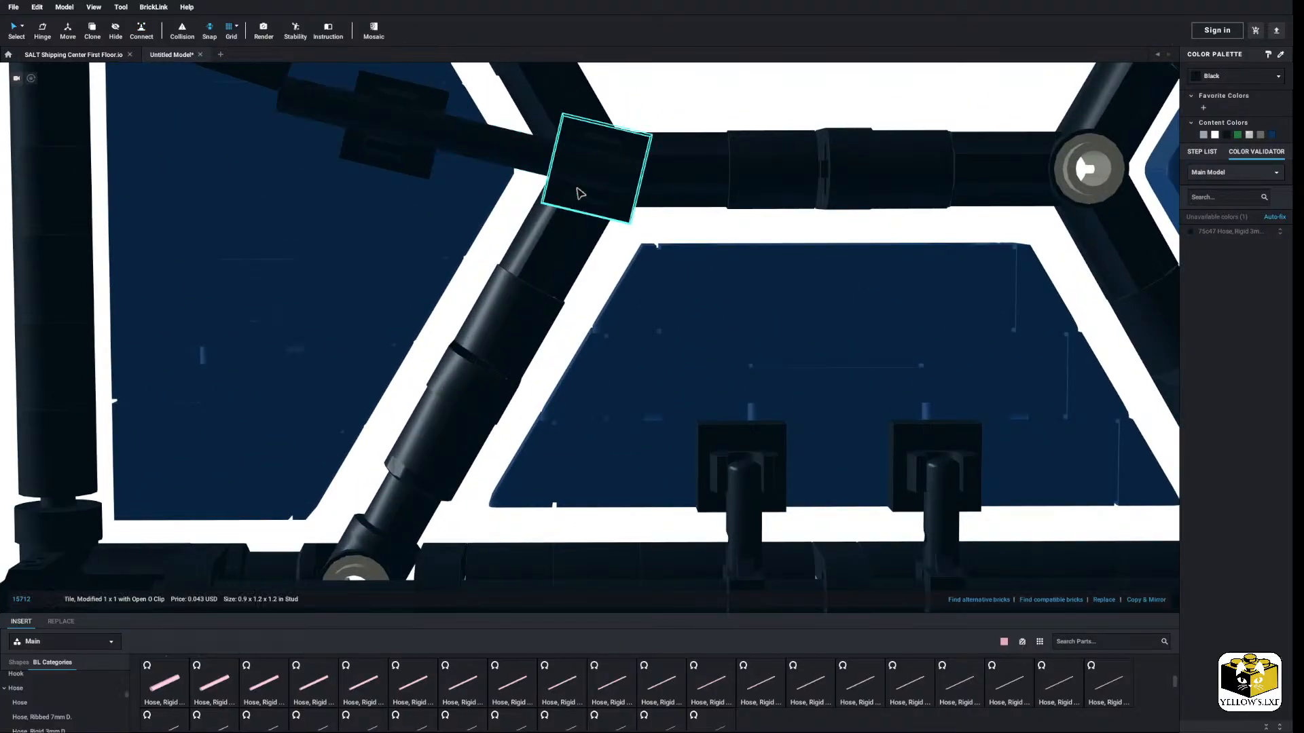
middle_drag(579, 192, 573, 213)
click(43, 31)
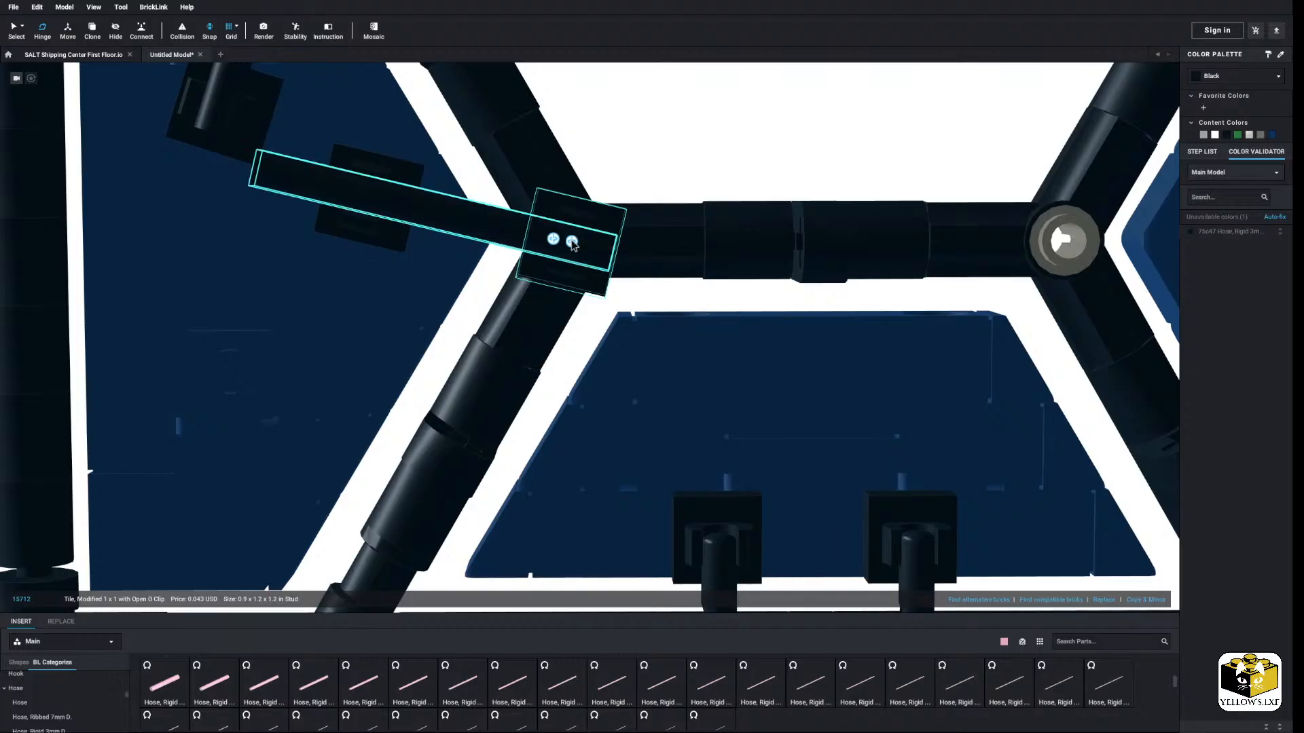
scroll(557, 250, down, 3)
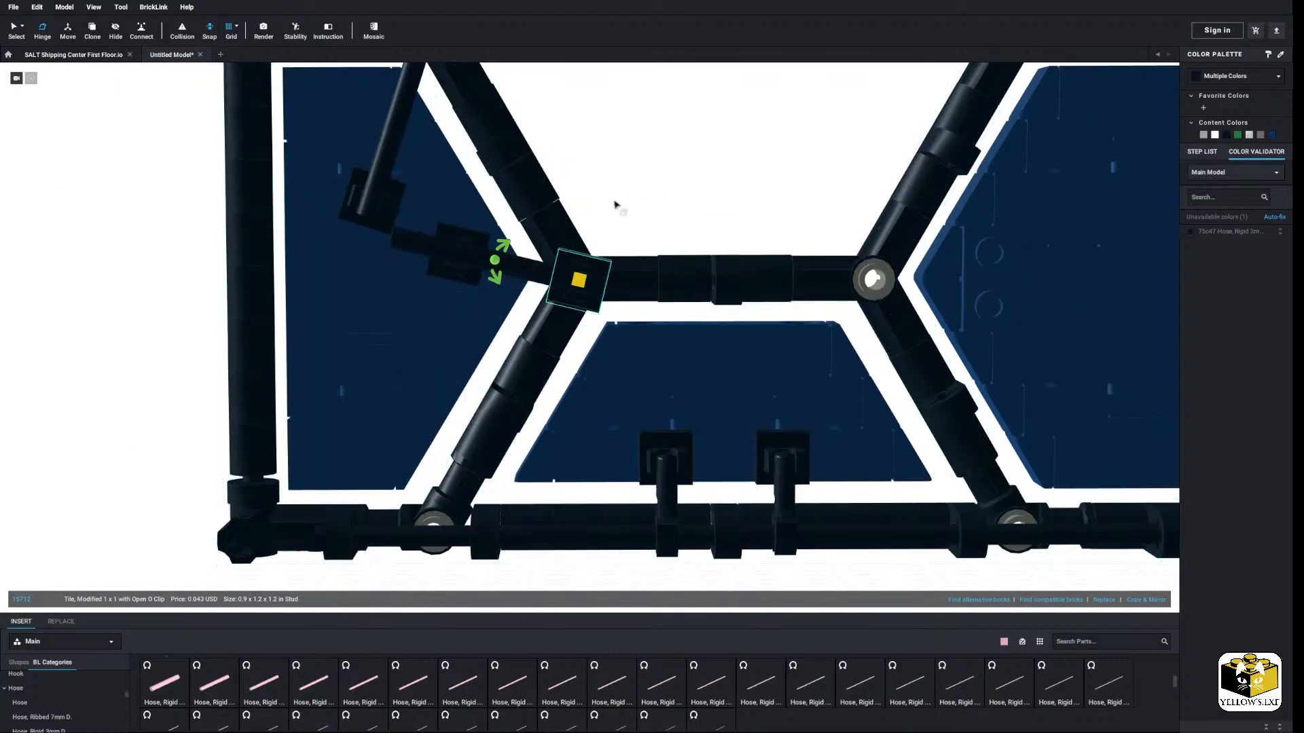
click(615, 205)
click(15, 32)
Step: Mirror-copy the tilted rod with its two clip tiles and connect the copy to the first full hexagon's nearest frame joint
scroll(186, 164, down, 4)
right_drag(186, 164, 186, 177)
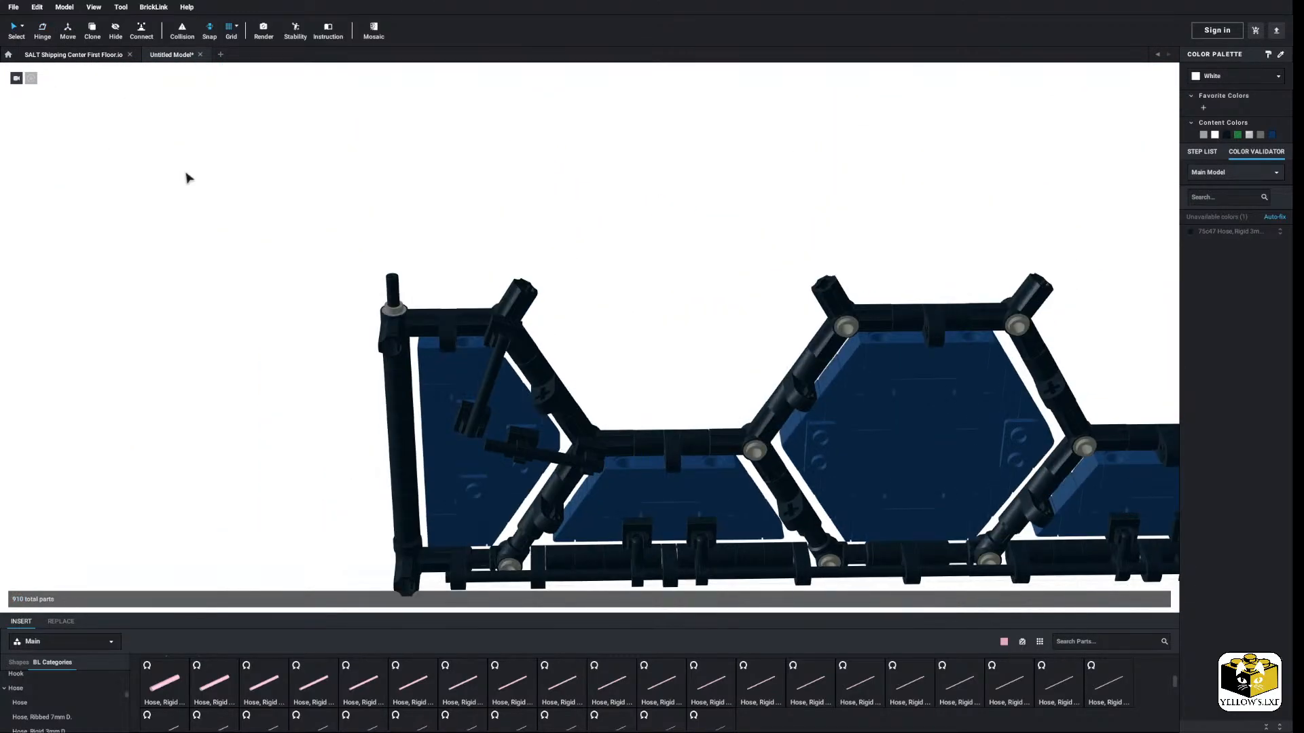
scroll(515, 205, up, 4)
click(422, 302)
ctrl+click(553, 323)
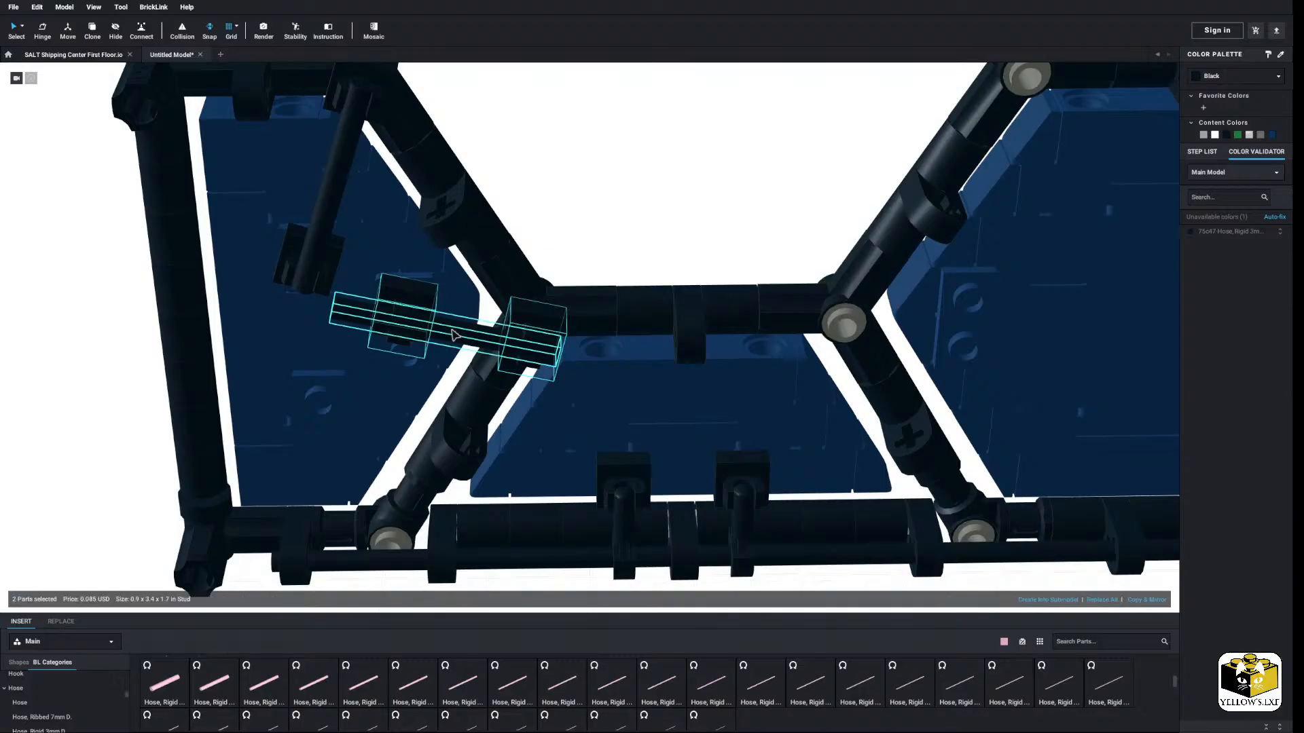
ctrl+click(486, 335)
middle_drag(598, 330, 384, 338)
click(1152, 602)
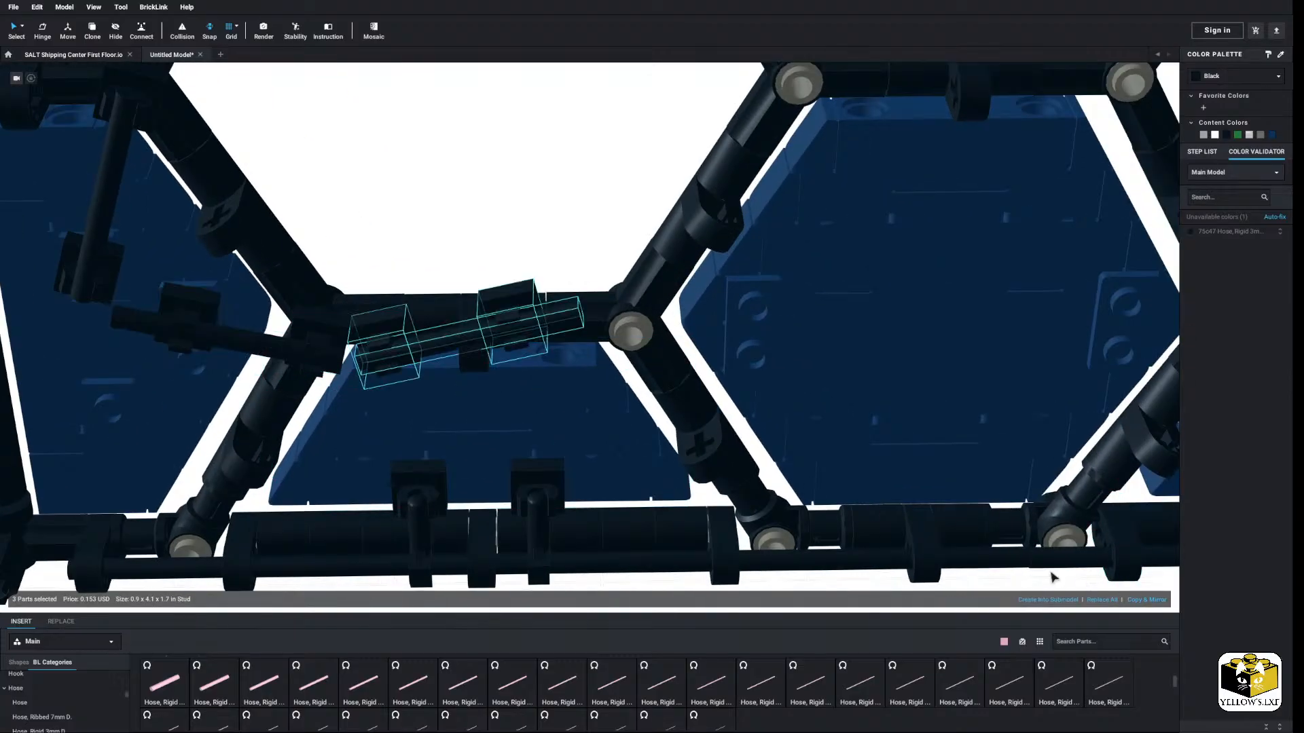
click(143, 30)
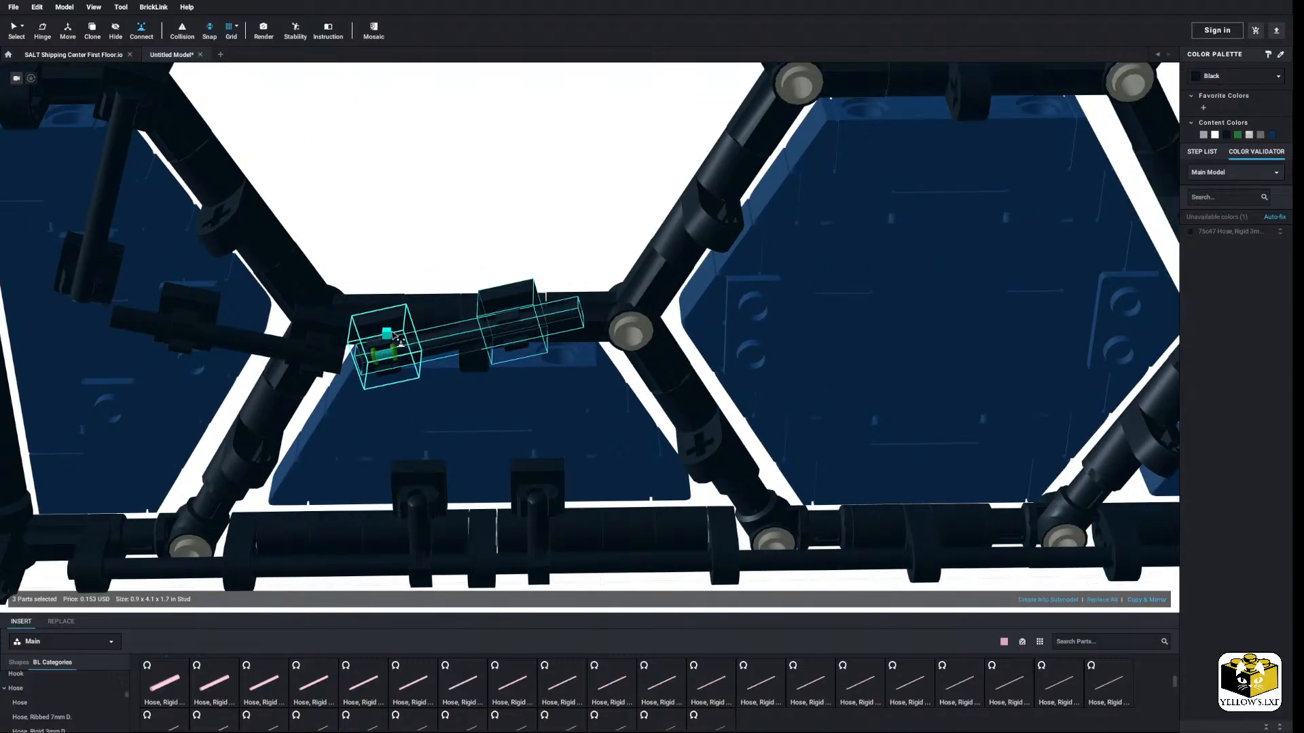
click(626, 332)
Step: Mirror-copy the placed rod-and-clip attachment and position the copy at the opposite side joint of the first full hexagon
middle_drag(568, 262, 463, 269)
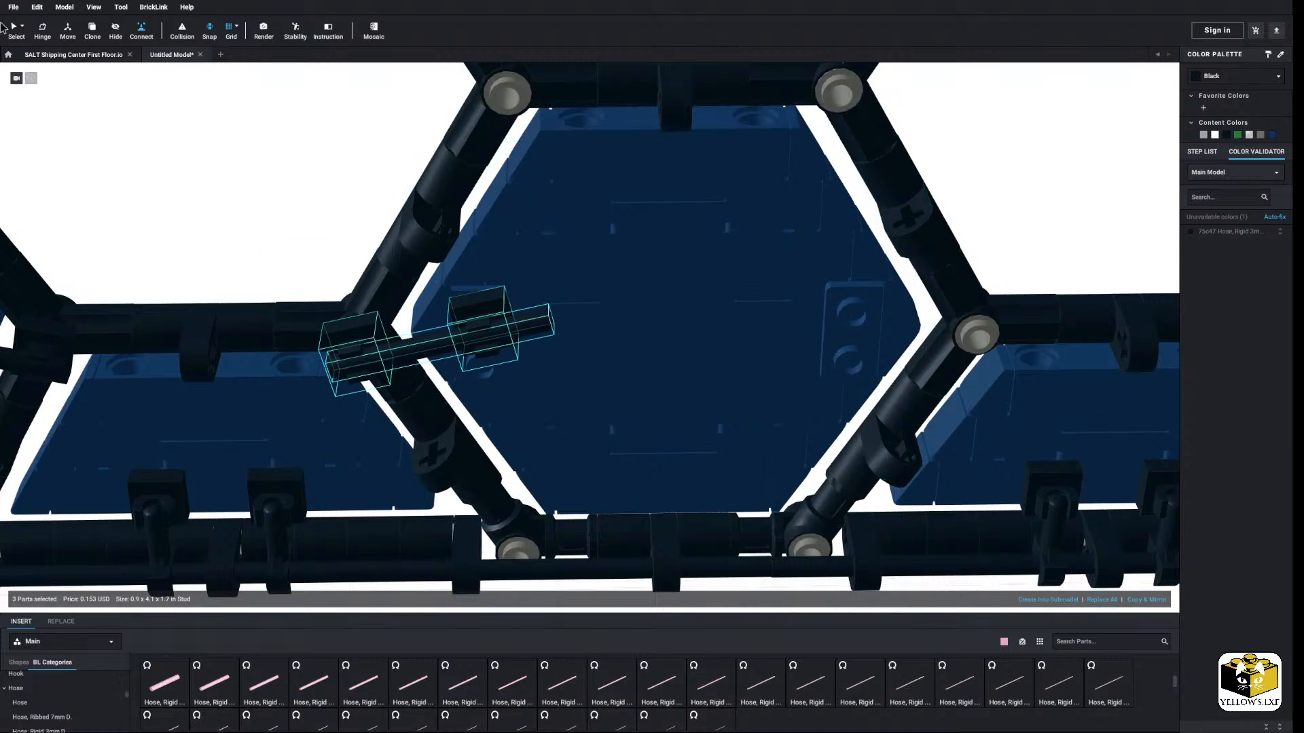
click(1149, 603)
middle_drag(801, 360, 615, 386)
drag(573, 361, 798, 362)
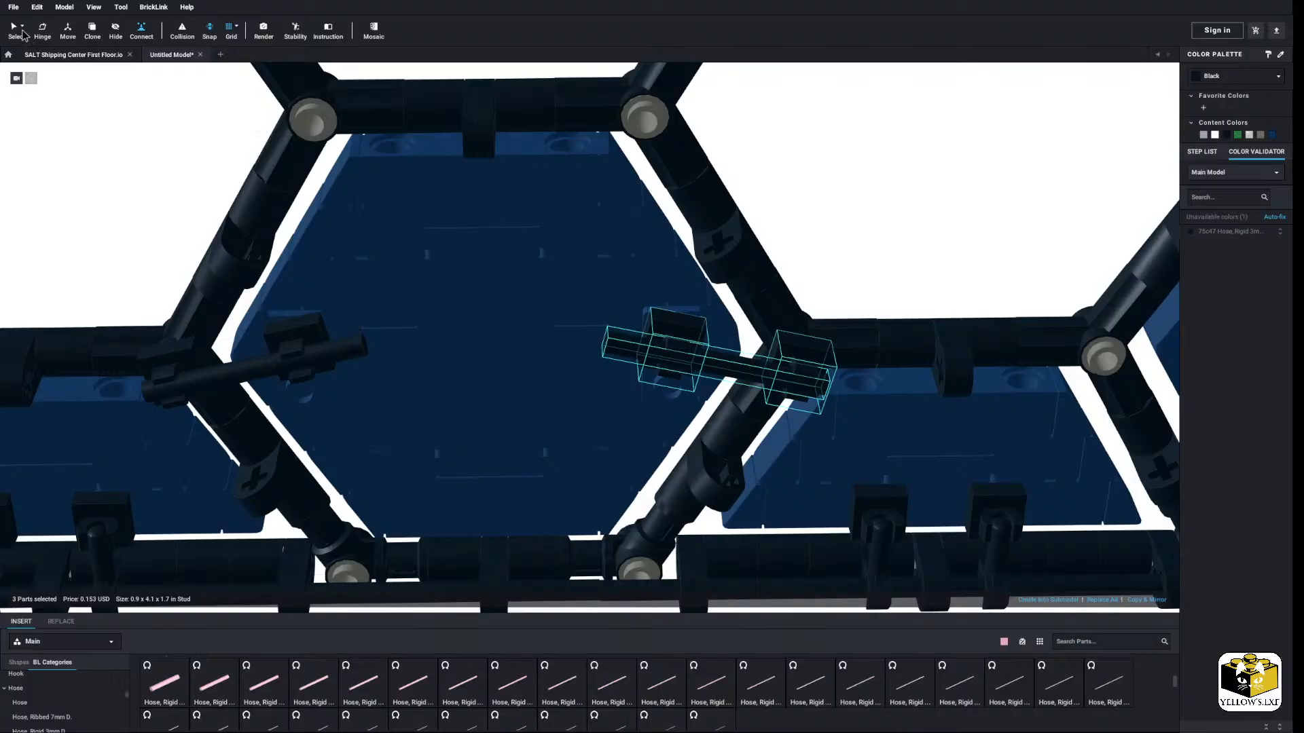
Step: Select both mirrored rod-and-clip attachments on the first full hexagon and copy all six parts
middle_drag(246, 134, 180, 131)
middle_drag(137, 305, 223, 306)
ctrl+click(283, 364)
ctrl+click(274, 370)
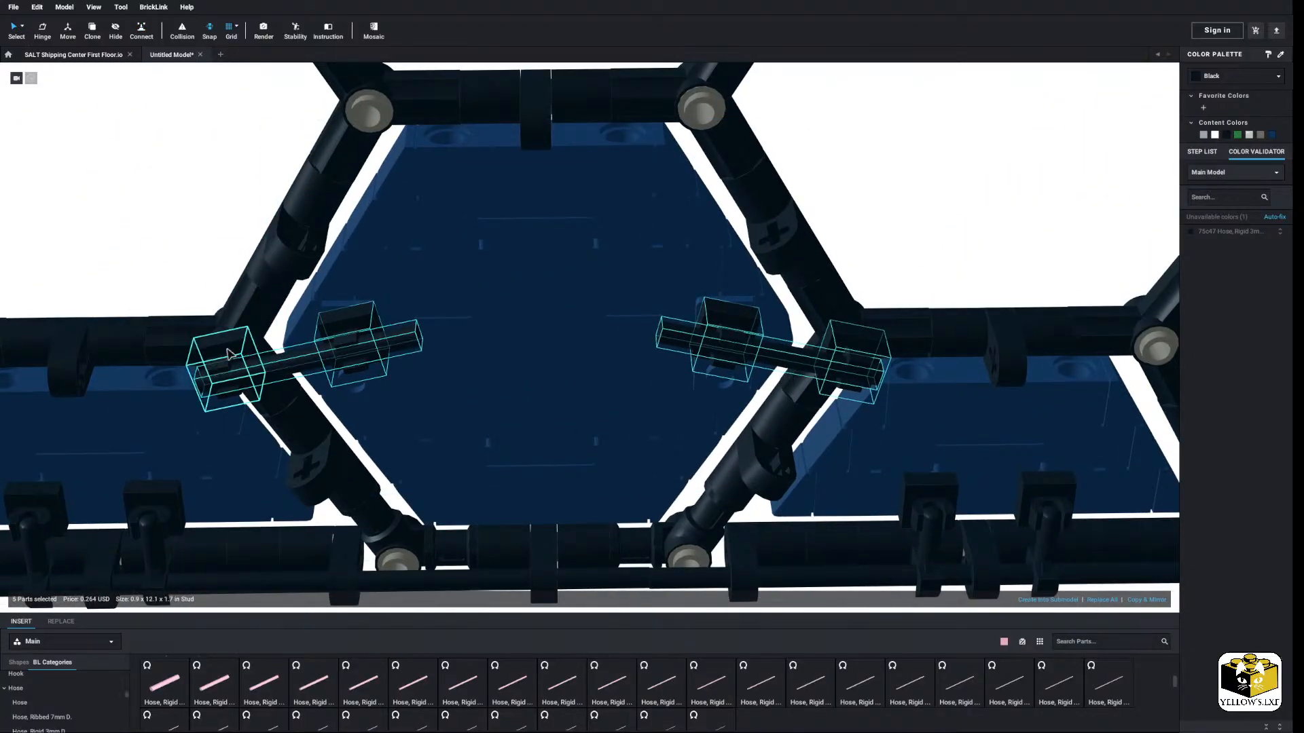
ctrl+click(230, 354)
right_click(228, 352)
click(244, 358)
Step: Paste the pair of rod-and-clip attachments and connect it to the side joints of the second full hexagon
middle_drag(761, 311, 173, 351)
right_click(465, 277)
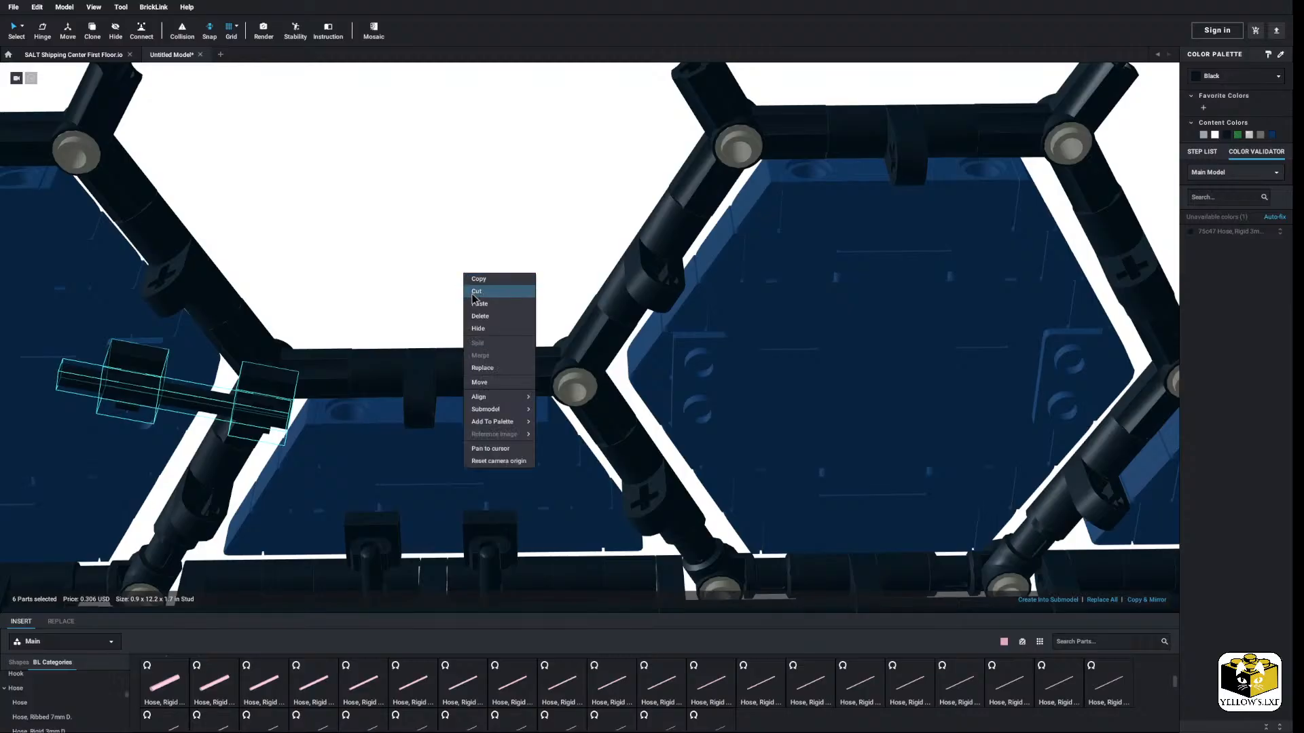
click(480, 291)
click(548, 259)
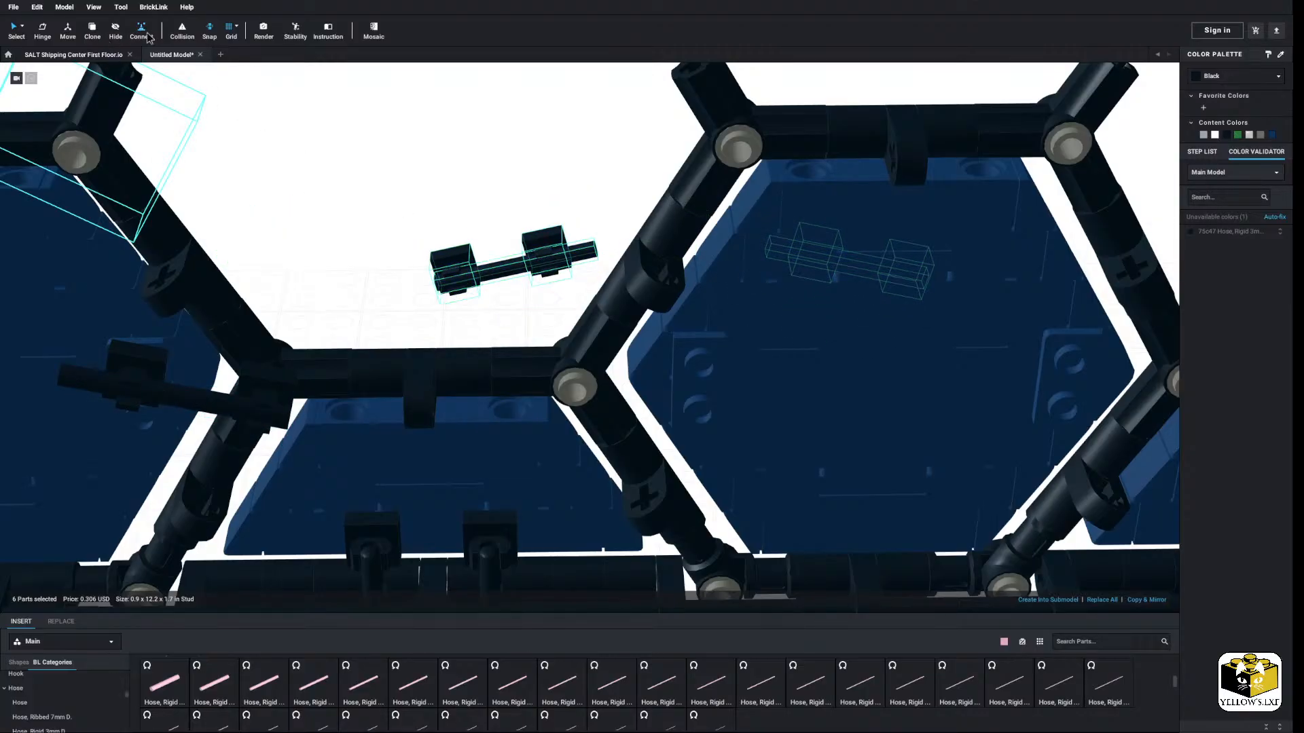
click(456, 264)
click(575, 385)
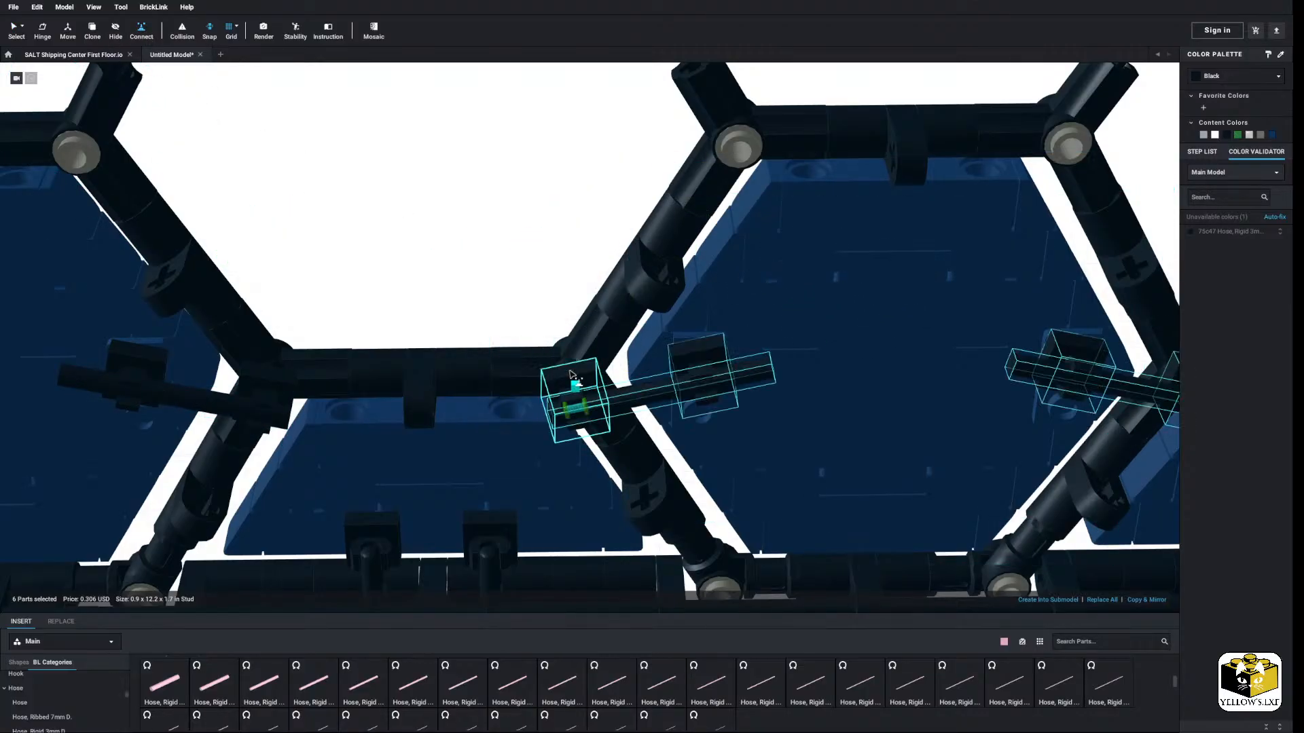
Step: Paste the pair of rod-and-clip attachments and connect it to the side joints of the third full hexagon on the long wall
middle_drag(815, 220, 213, 183)
middle_drag(893, 229, 148, 283)
right_click(739, 207)
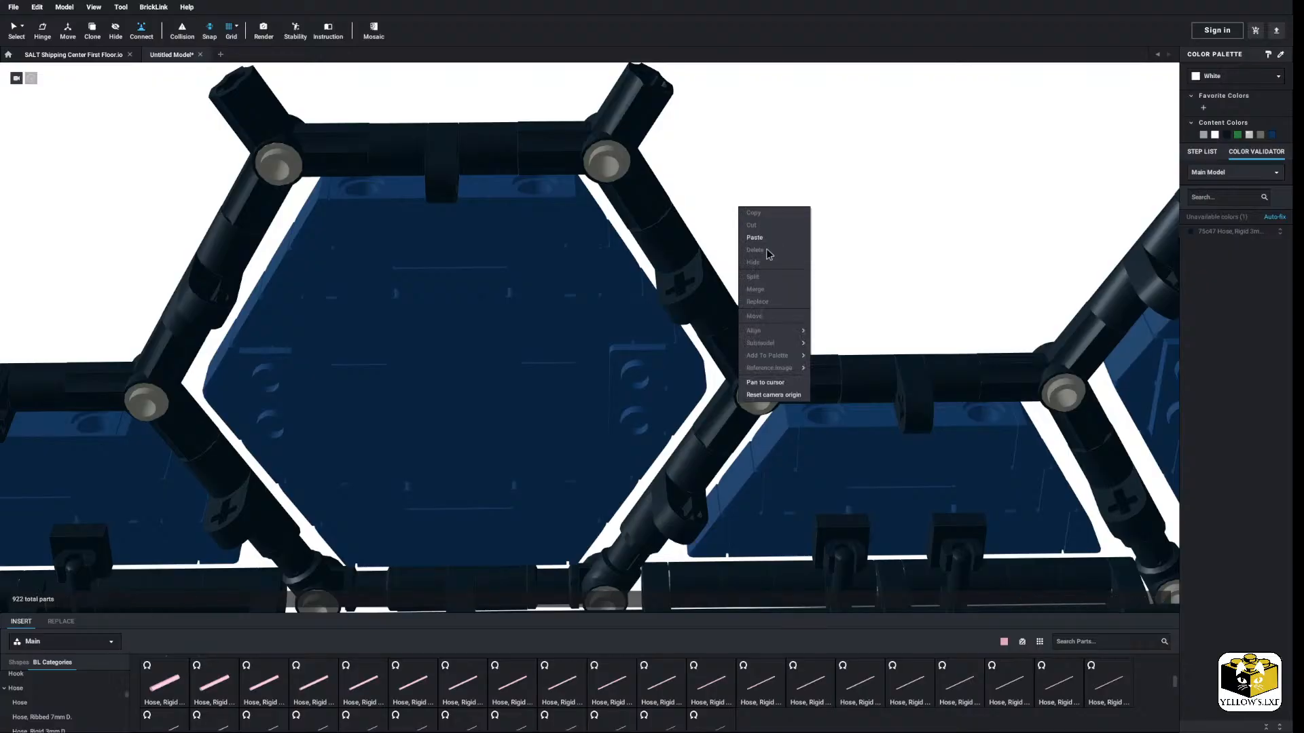
click(764, 241)
click(854, 214)
click(884, 198)
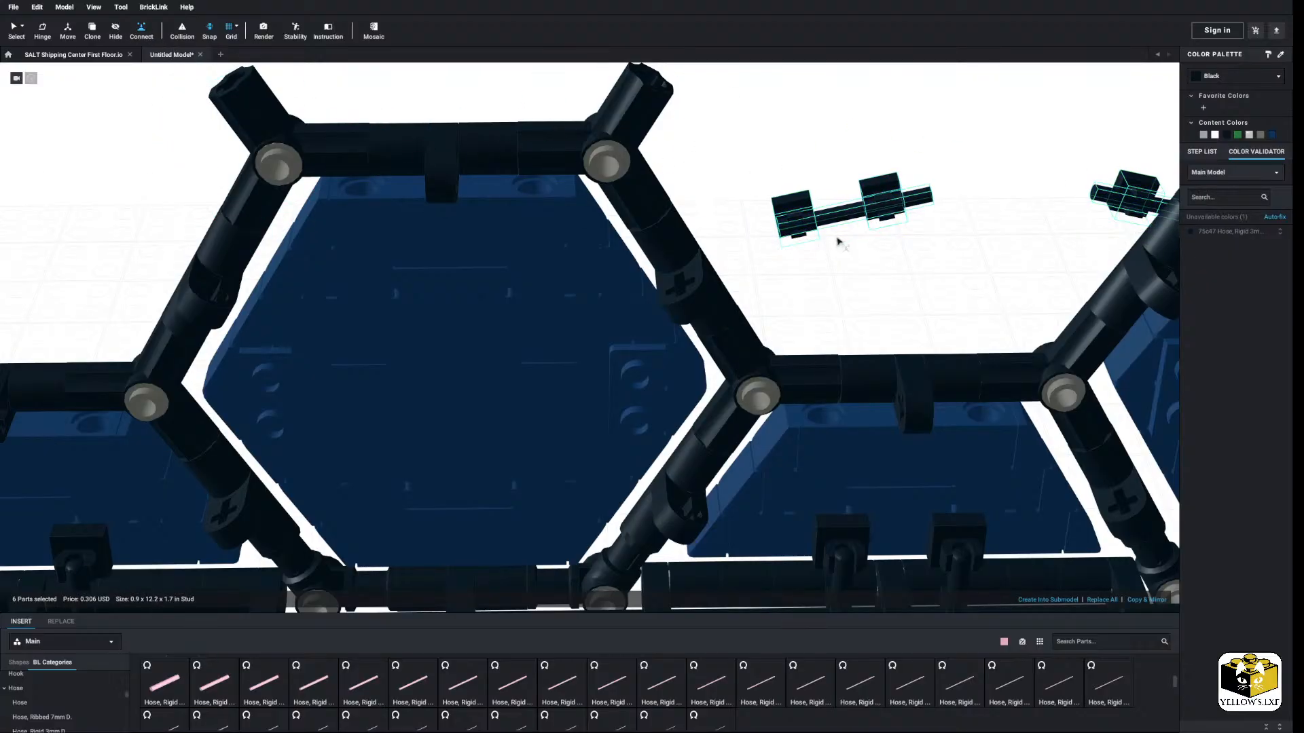
click(801, 210)
click(151, 406)
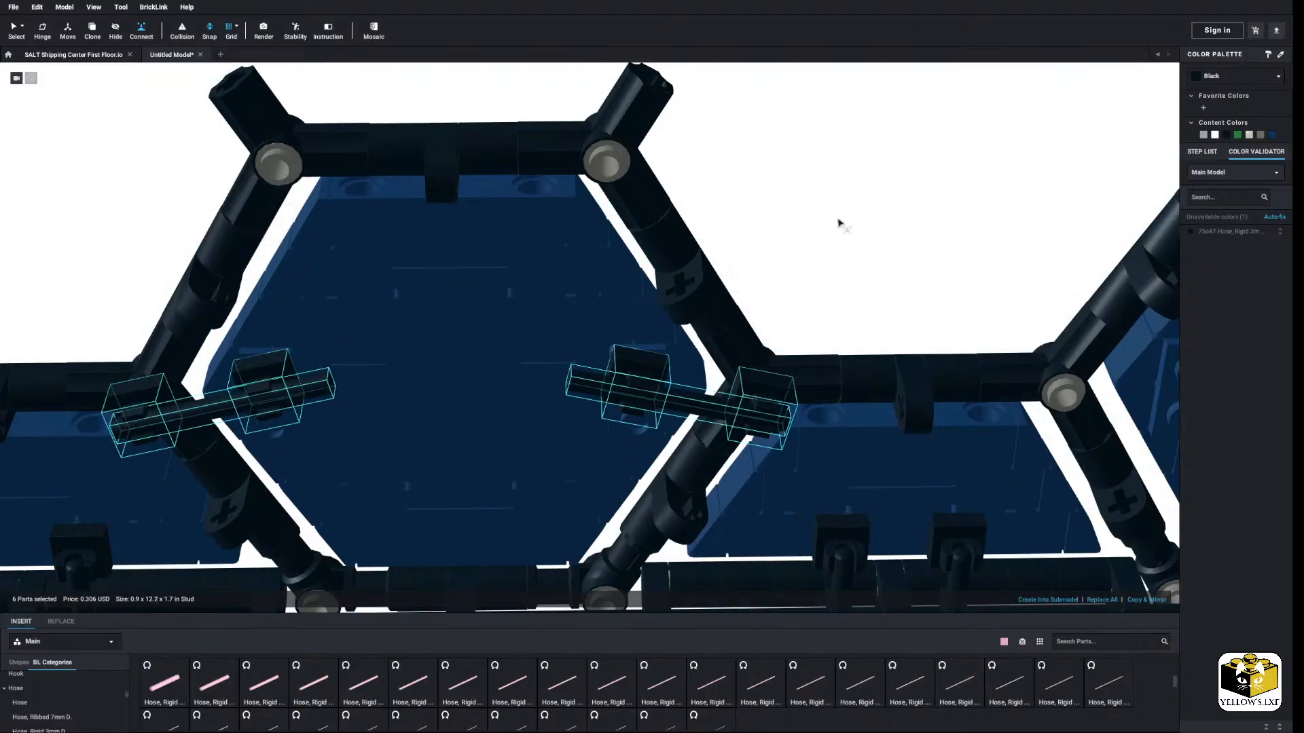
Step: Paste the attachment pair at the long wall's end, connect one to the half hexagon's joint, and delete the surplus attachment
middle_drag(840, 222, 402, 190)
right_click(756, 220)
click(781, 249)
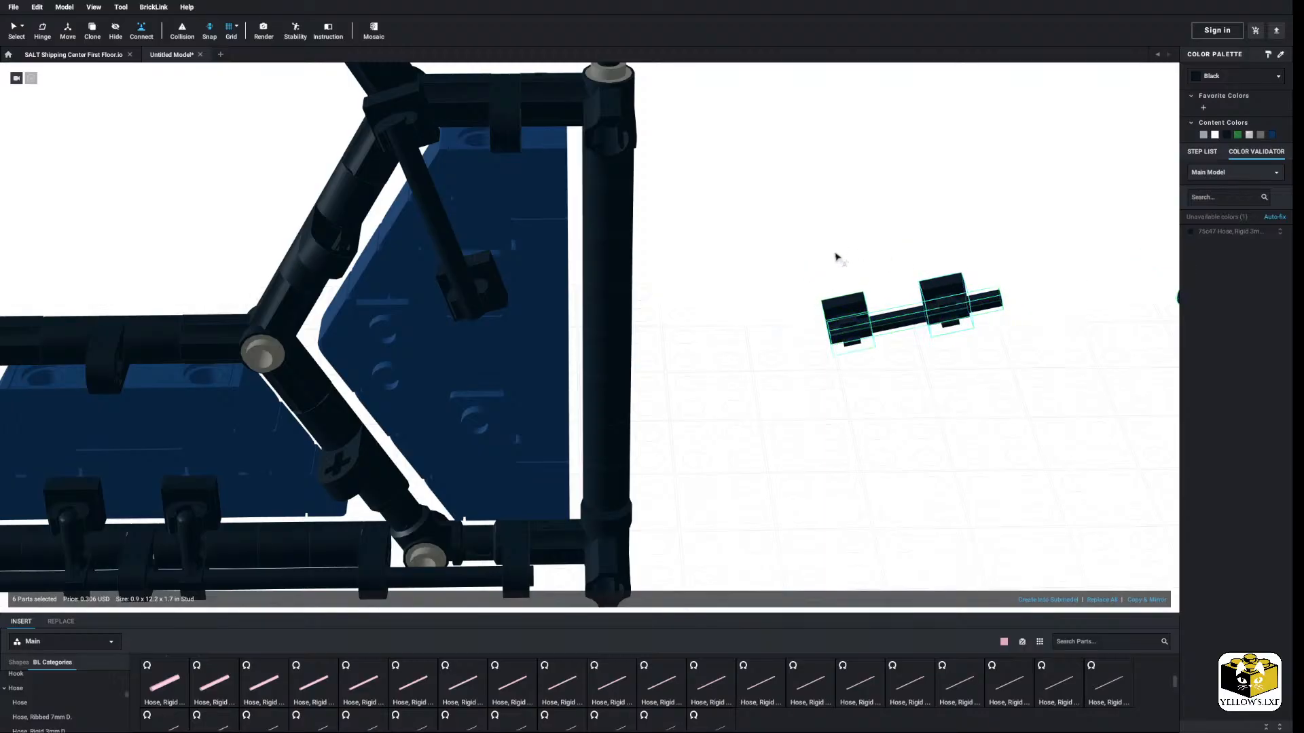
click(845, 315)
click(262, 357)
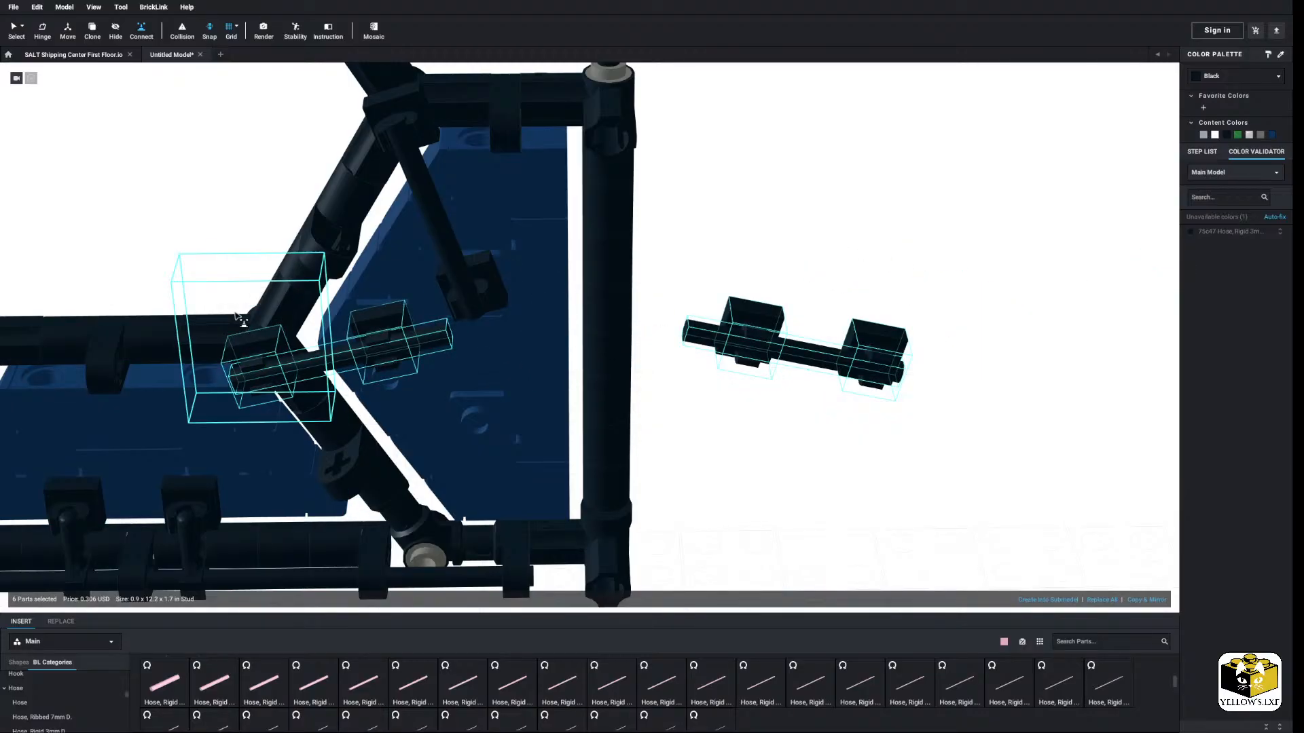
click(13, 30)
drag(976, 221, 699, 438)
right_click(762, 344)
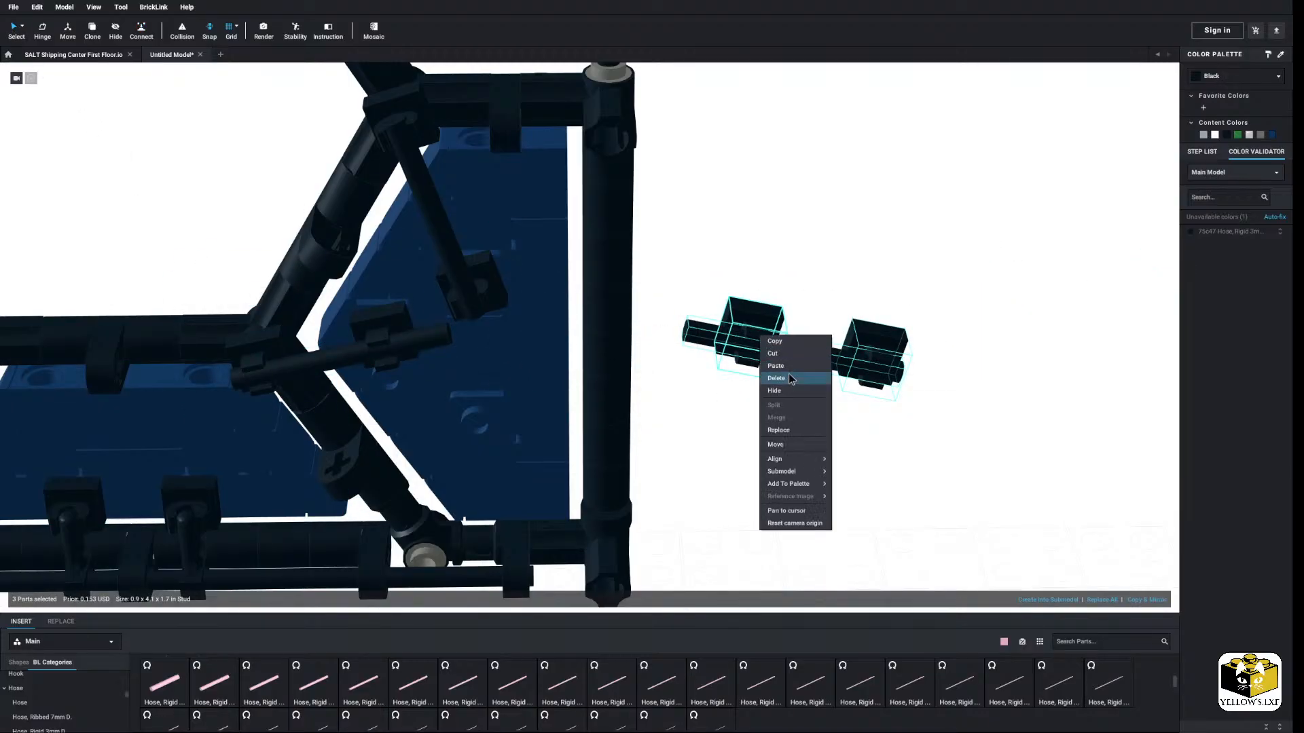
click(792, 370)
Step: Paste another pair of rod-and-clip attachments in the free space beside the short hexagon wall
scroll(790, 368, down, 5)
right_drag(790, 368, 753, 291)
scroll(804, 306, down, 3)
scroll(753, 291, down, 3)
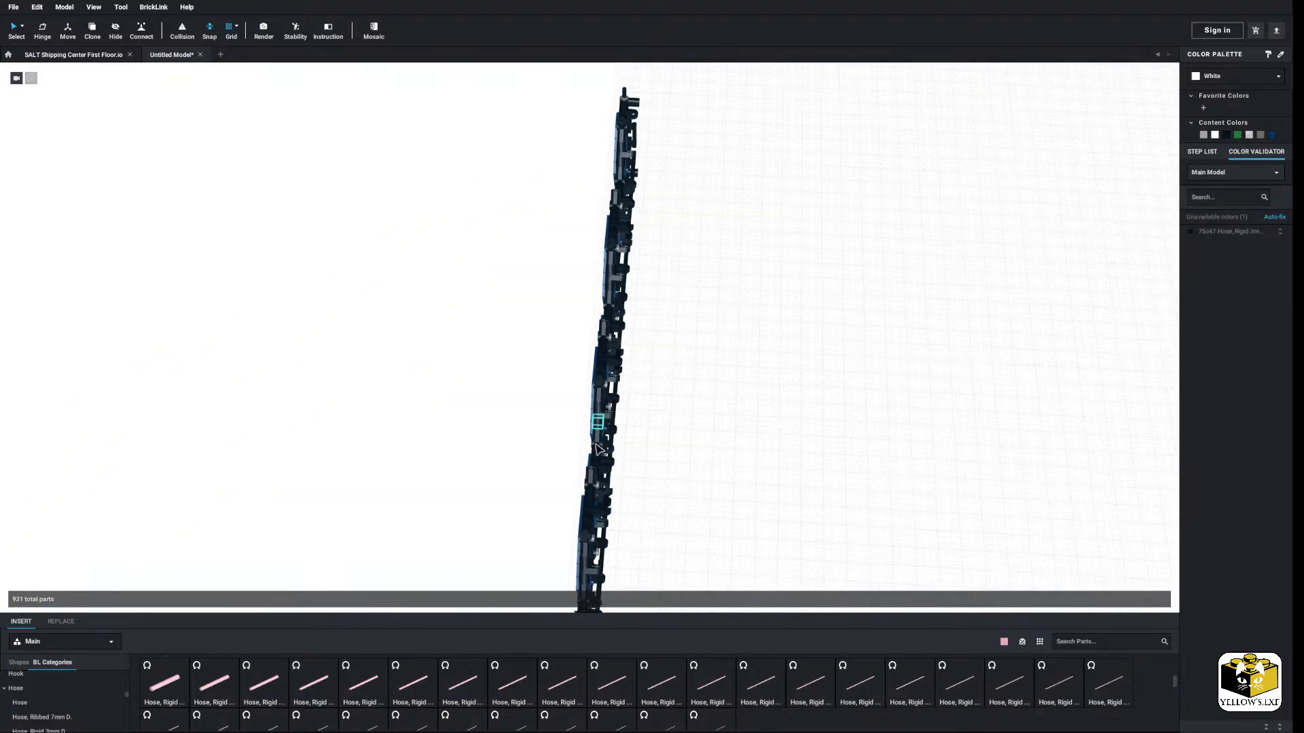
scroll(739, 355, down, 6)
scroll(642, 360, up, 6)
right_drag(727, 358, 523, 333)
scroll(522, 331, up, 4)
right_click(335, 386)
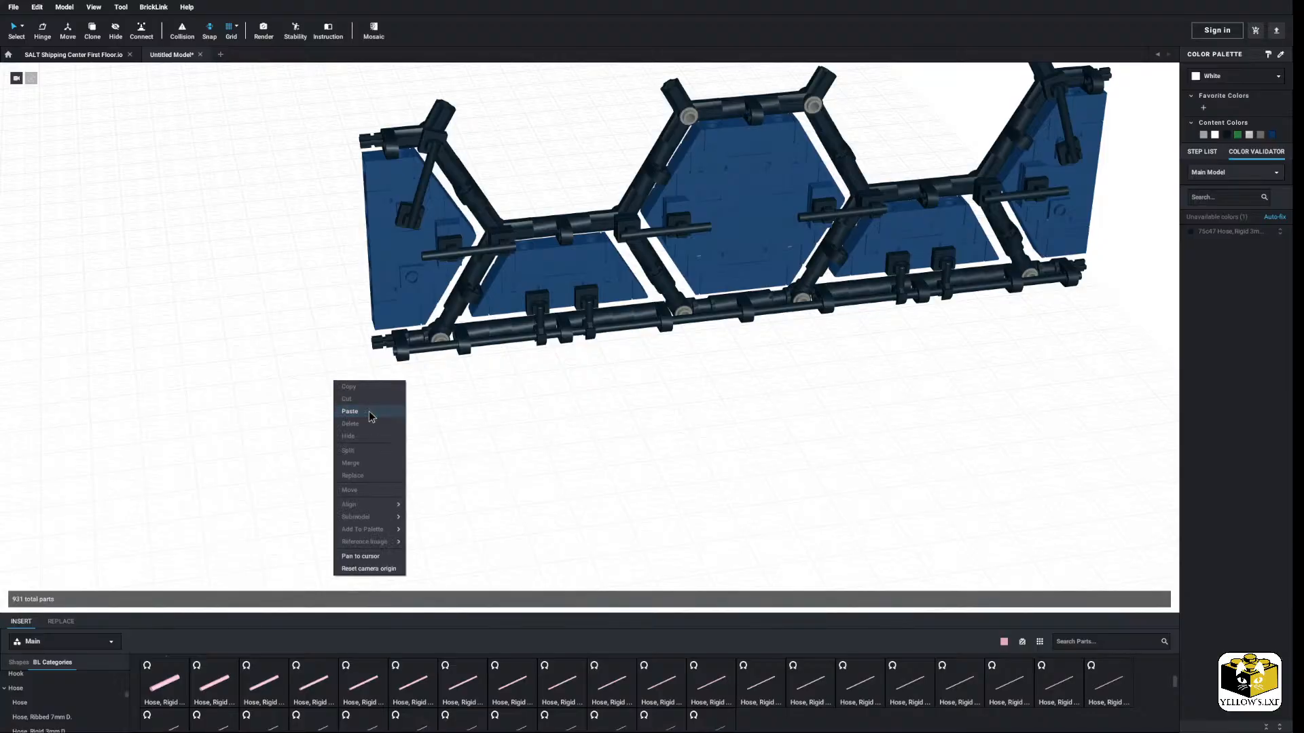
click(370, 414)
click(208, 439)
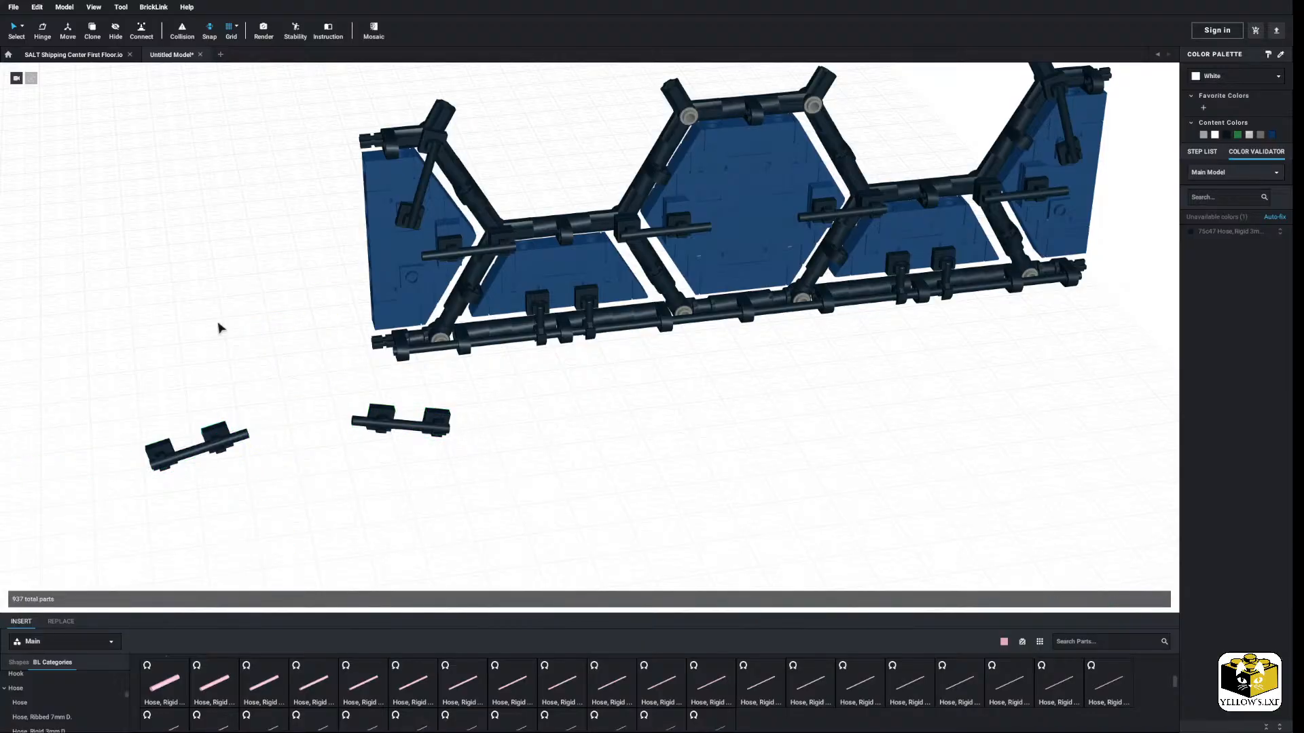
Step: Delete the old rod-and-clip attachments from the joints of the two half hexagons on the short wall
click(445, 258)
ctrl+click(448, 247)
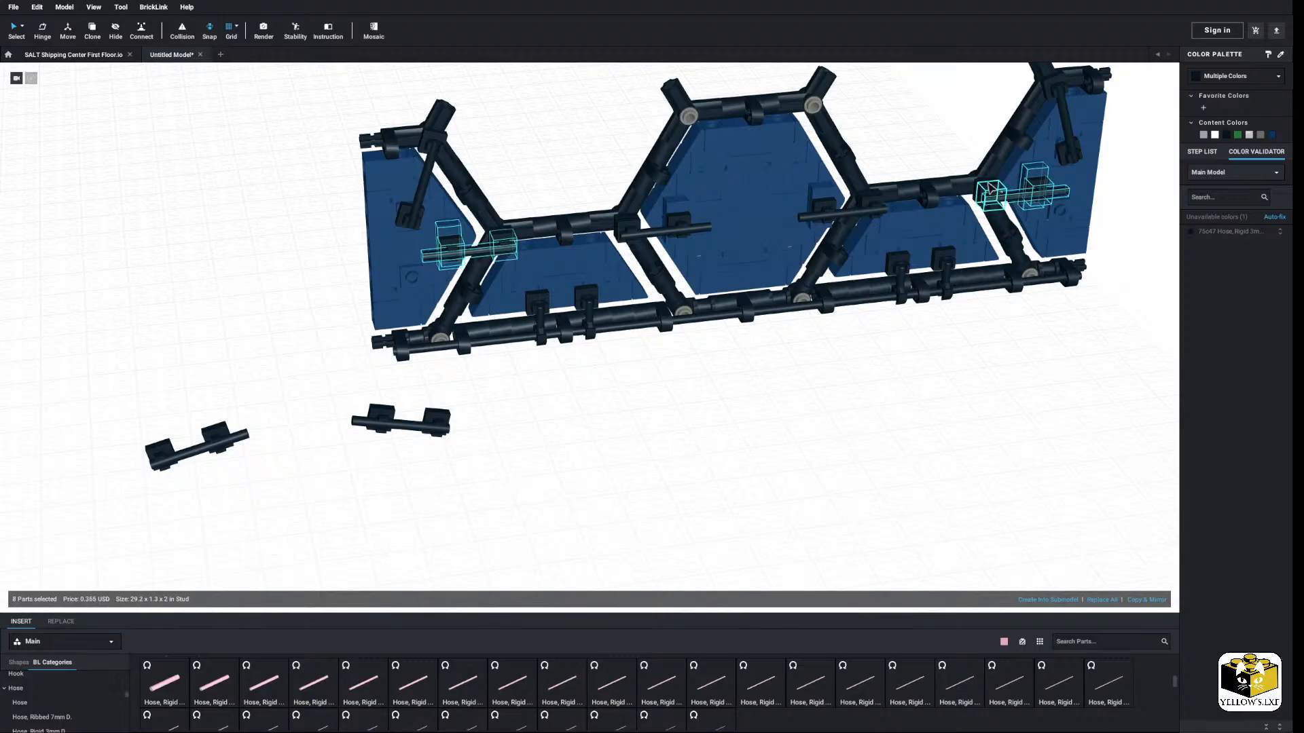
right_click(990, 189)
click(999, 234)
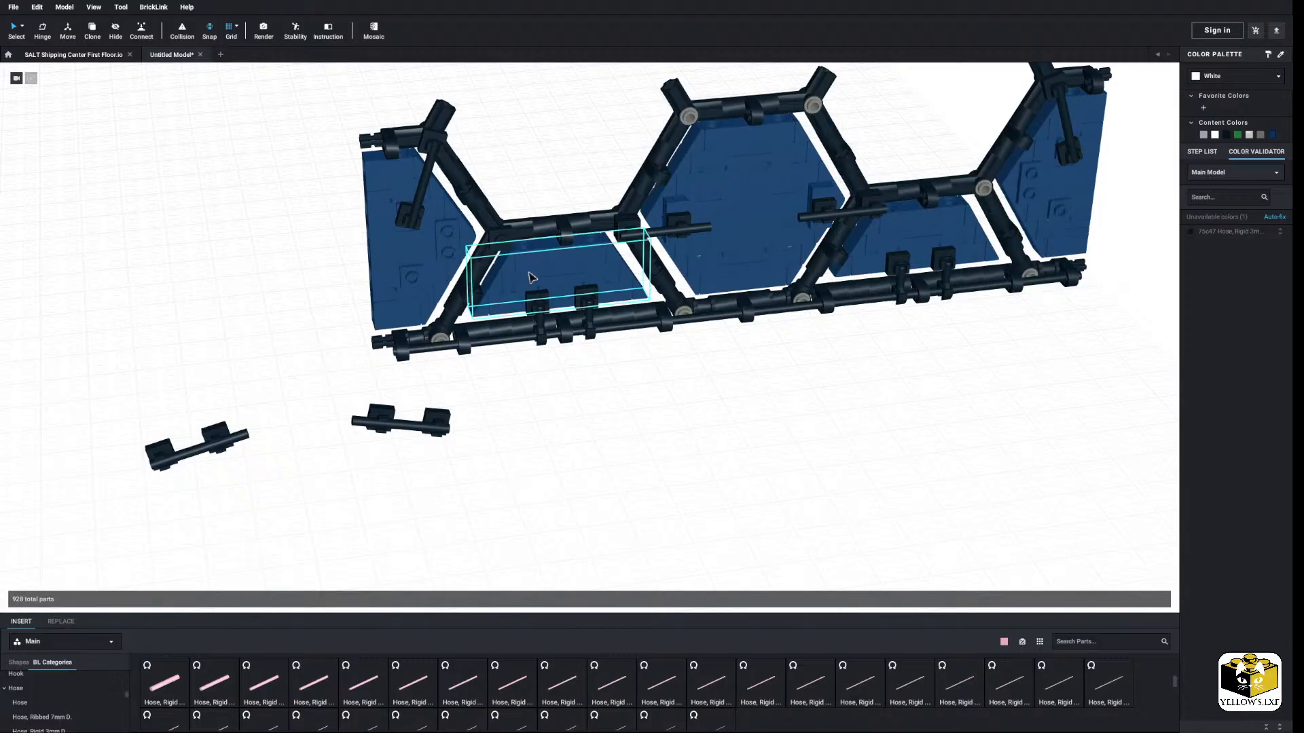
right_click(500, 239)
click(532, 285)
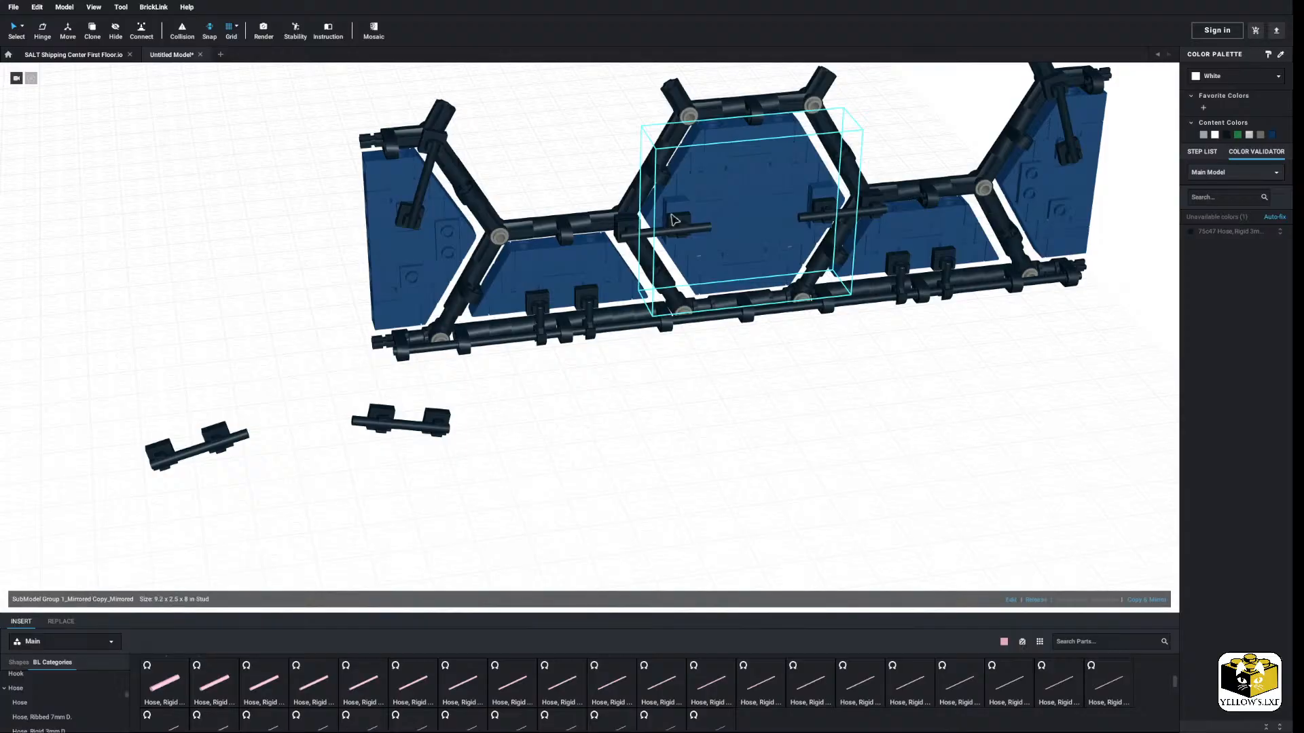
Step: Edit the short wall's central hexagon submodel and delete its four old attachment parts, two on each side of the panel
double_click(672, 220)
click(676, 221)
right_drag(676, 221, 687, 221)
ctrl+click(666, 204)
right_click(835, 199)
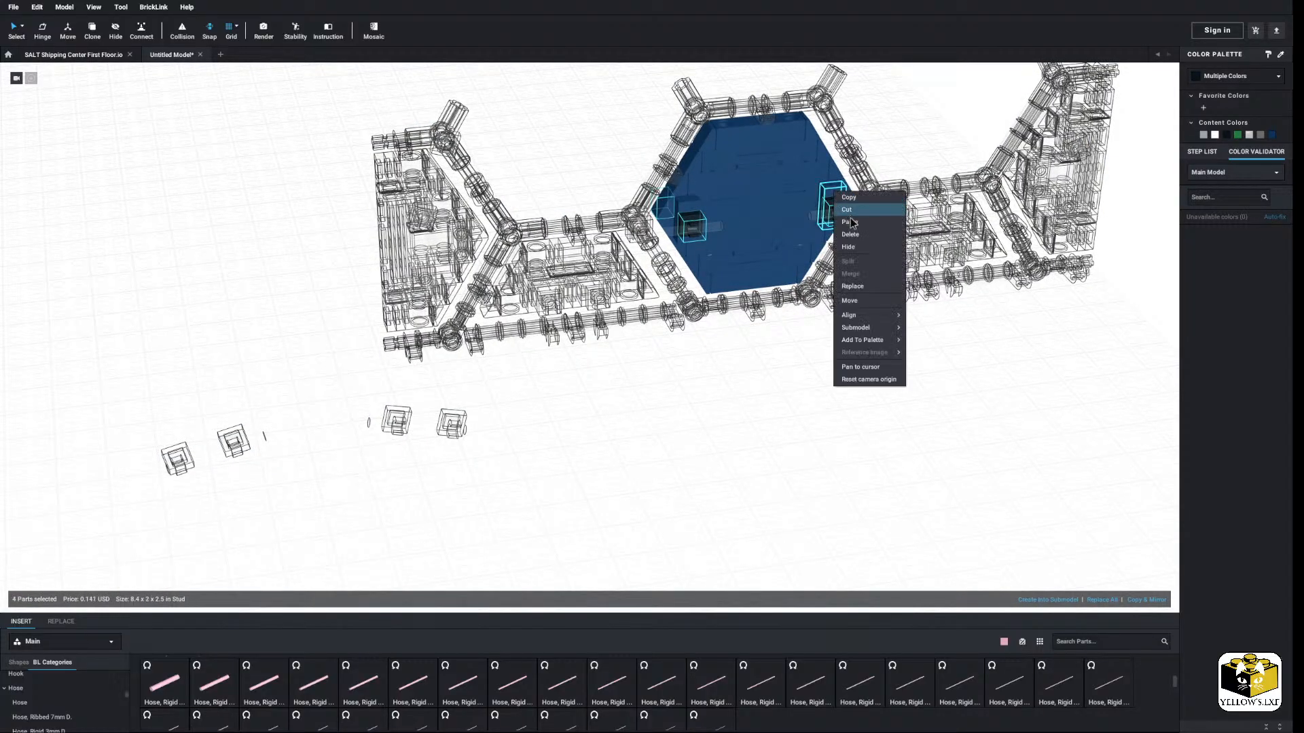
click(859, 245)
double_click(842, 341)
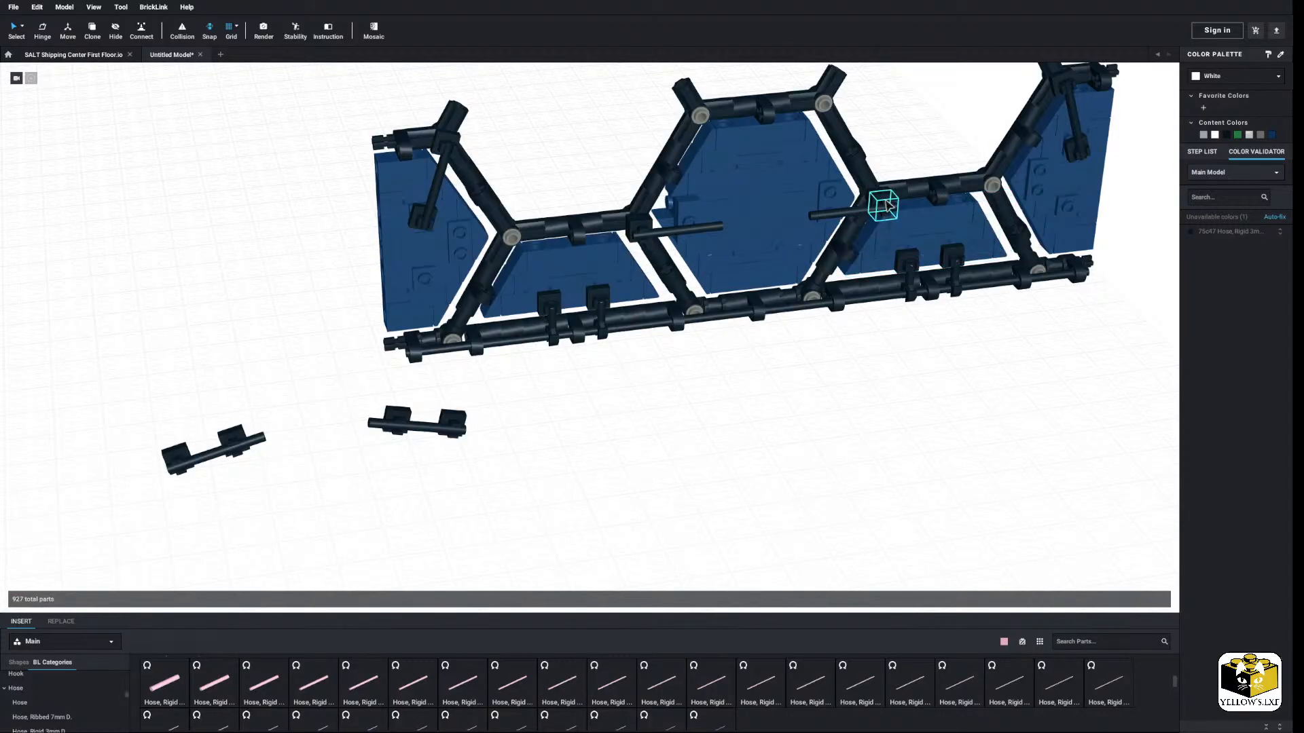
Step: Delete the old rods and their outer clips from both side joints of the short wall's central hexagon
click(885, 213)
ctrl+click(831, 214)
ctrl+click(642, 234)
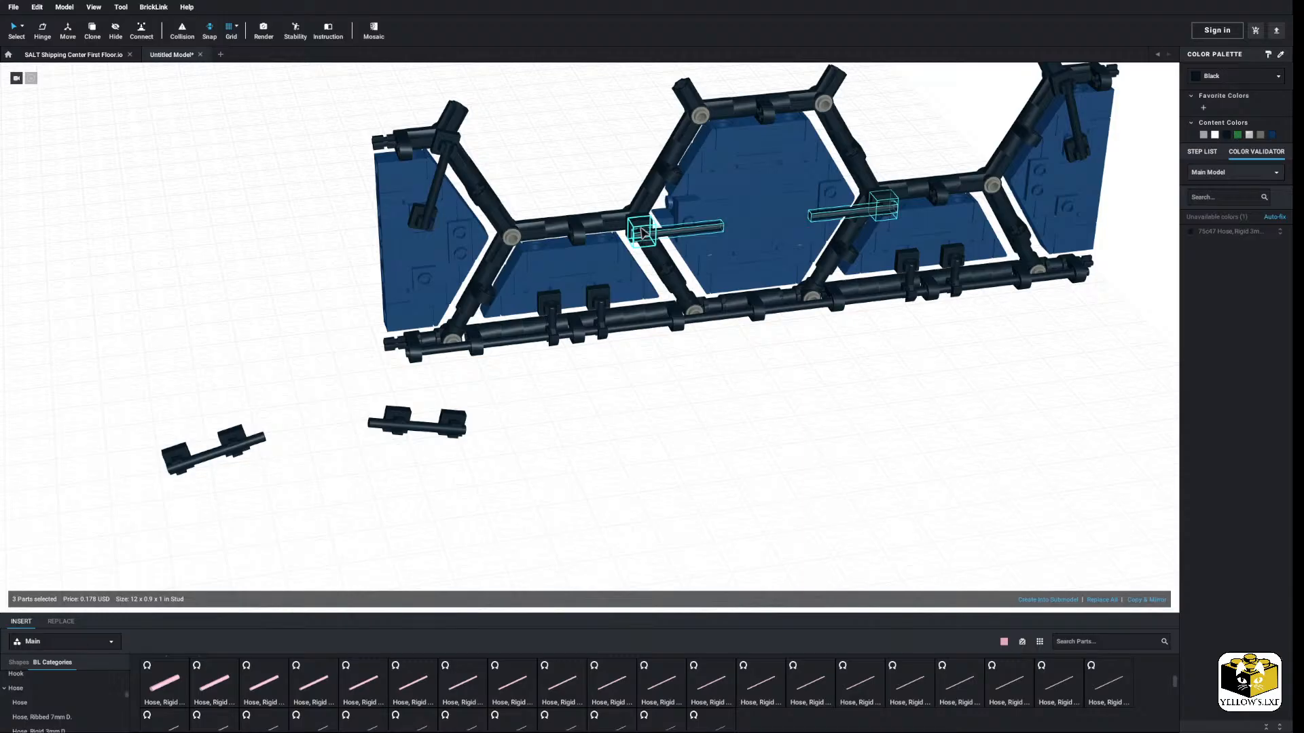
right_click(642, 235)
click(666, 280)
drag(490, 408, 173, 527)
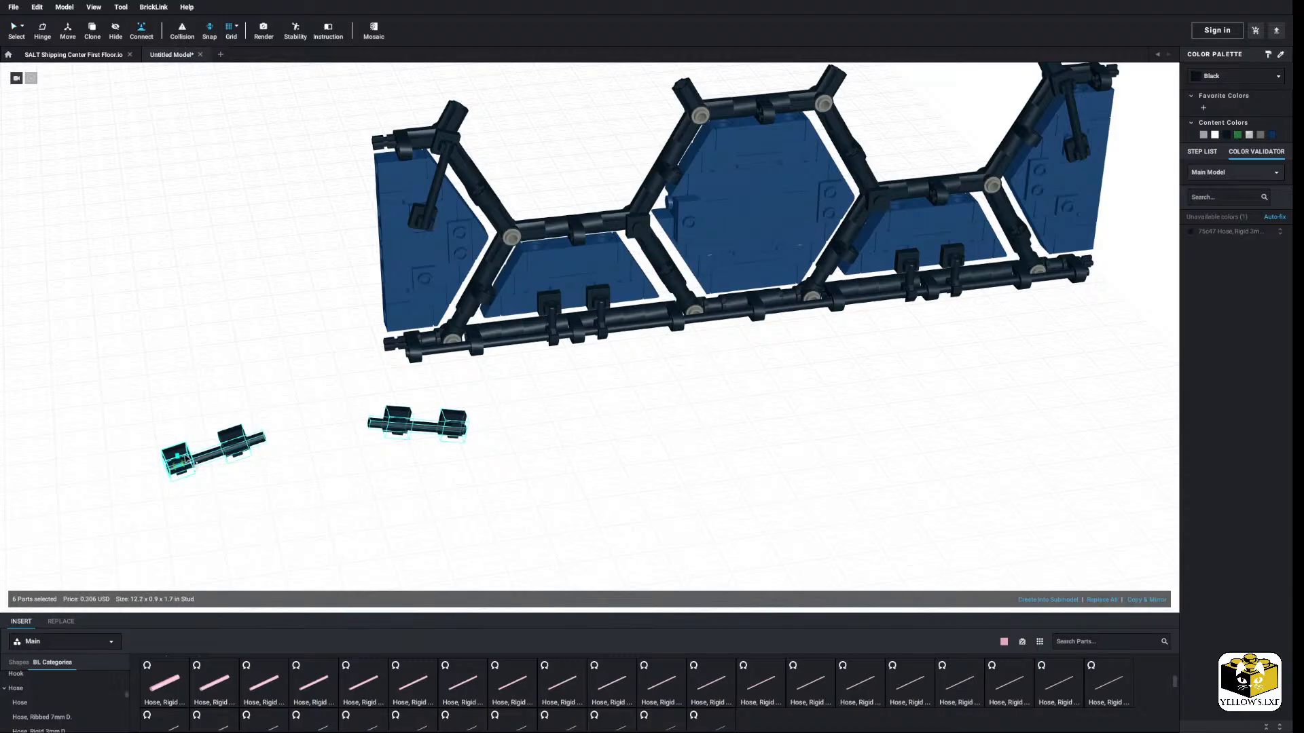
drag(184, 460, 157, 126)
click(276, 281)
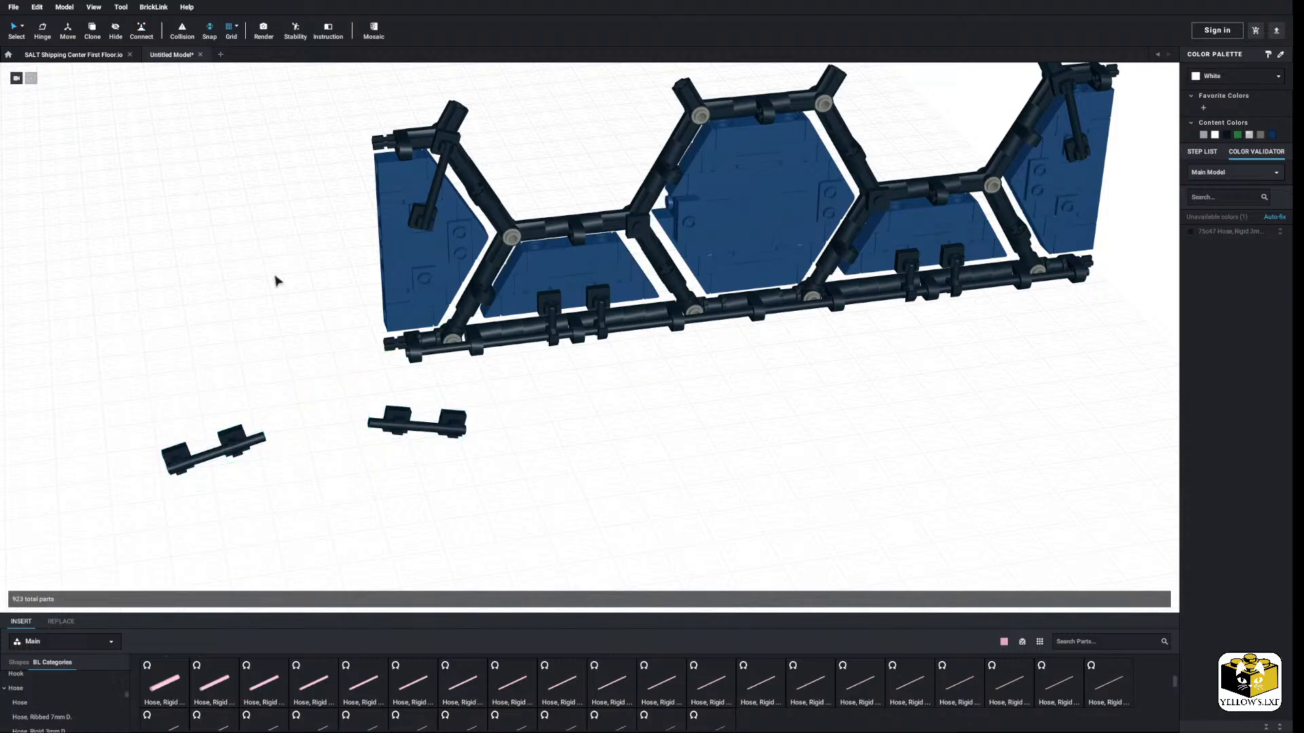
Step: Delete the two leftover black spacer parts from the central hexagon's side joints on the short wall
click(645, 232)
ctrl+click(888, 208)
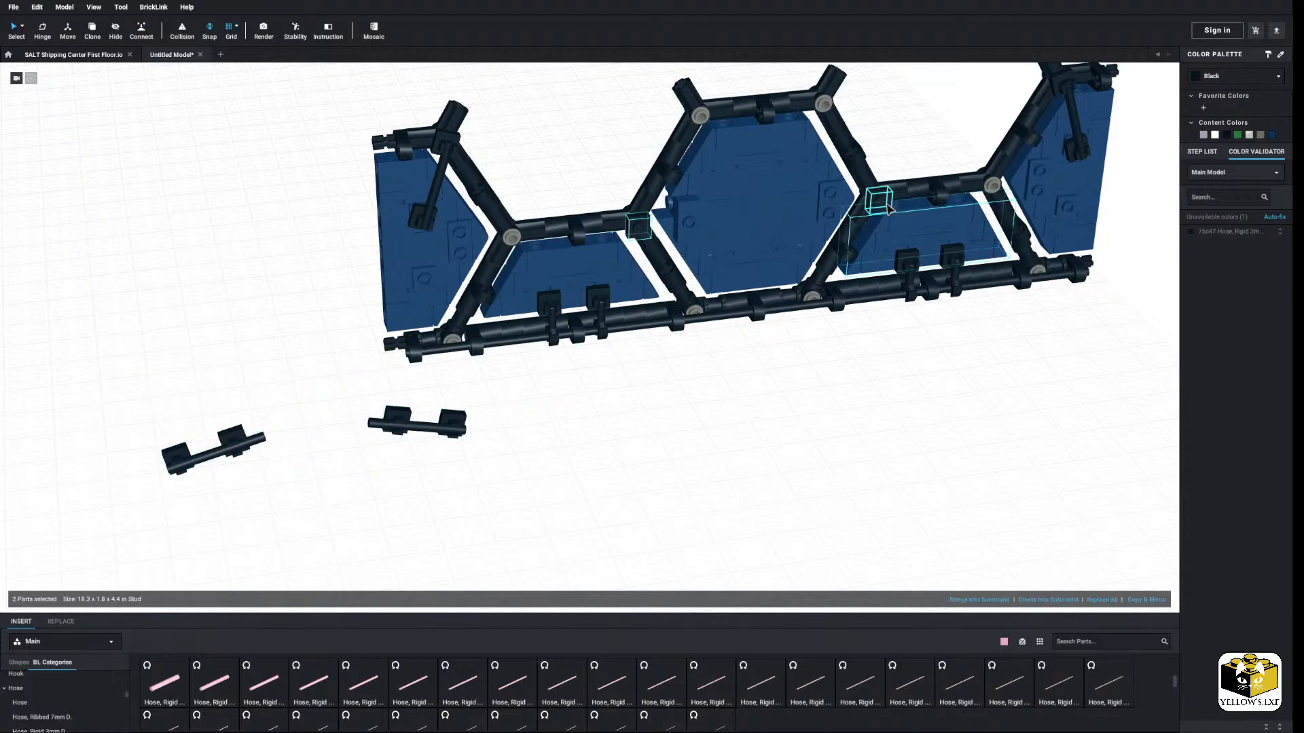
right_click(644, 231)
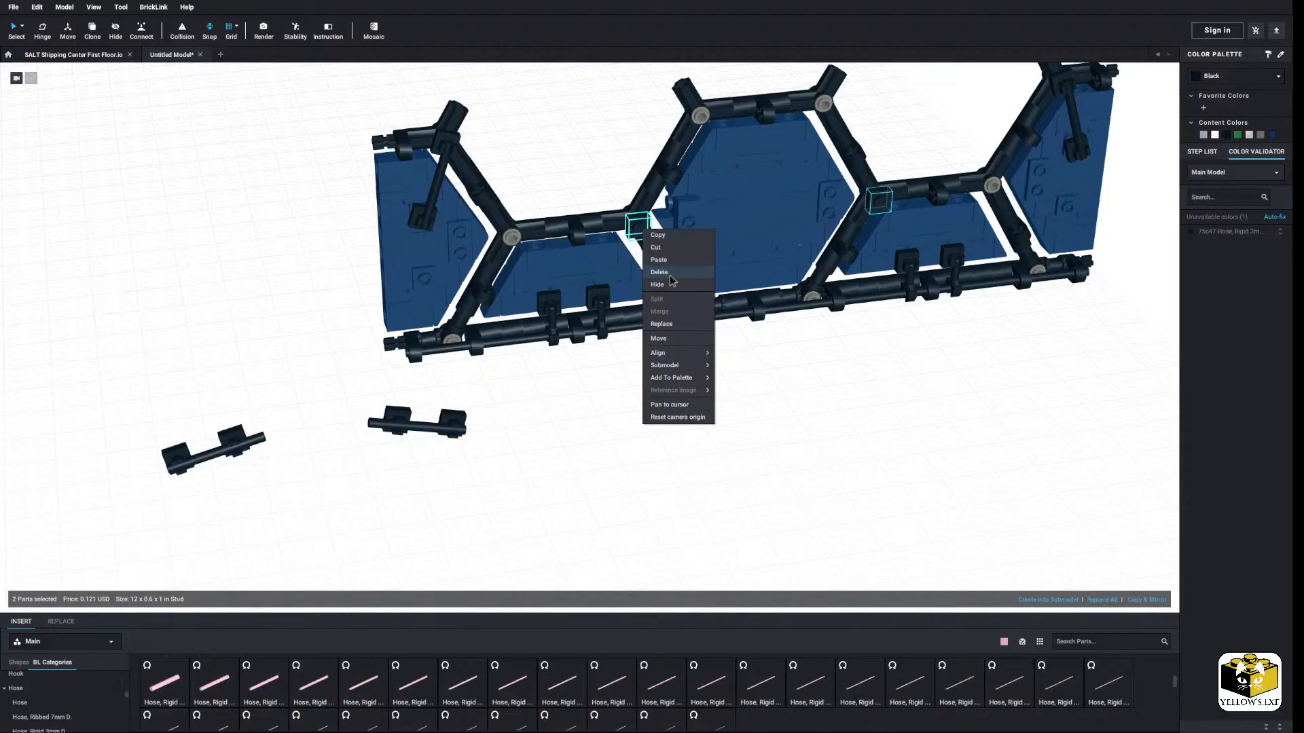
click(659, 273)
Step: Select the loose pair of rod-and-clip attachments and connect it to the side joints of the short wall's central hexagon
drag(277, 498, 467, 421)
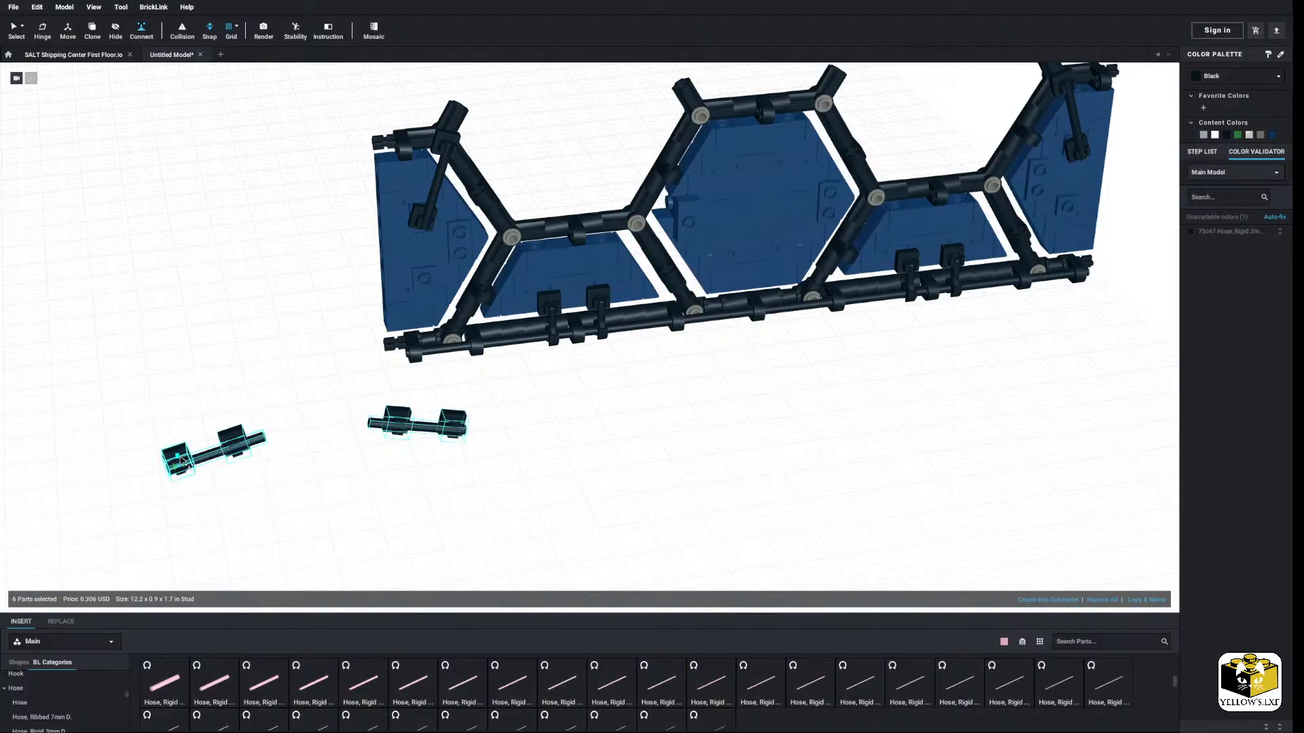
drag(181, 460, 638, 224)
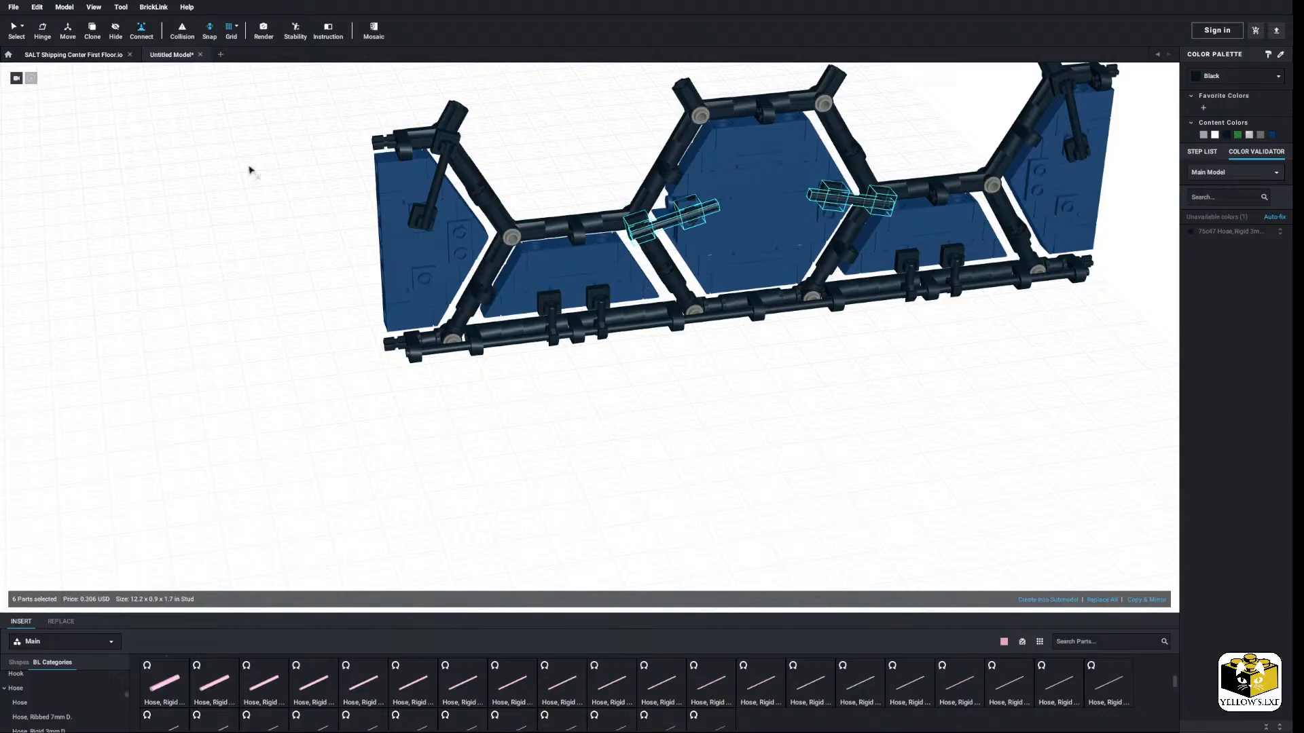
click(276, 195)
double_click(688, 235)
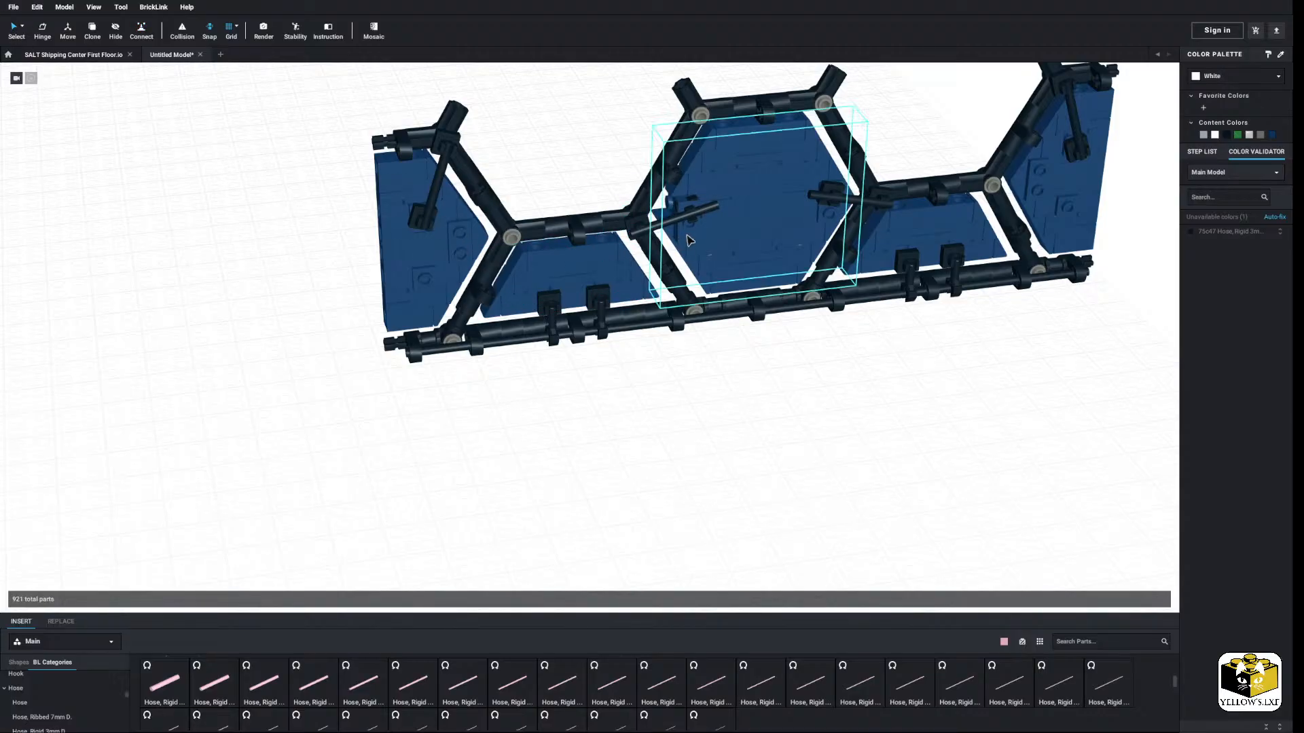
right_click(690, 235)
click(706, 276)
click(703, 367)
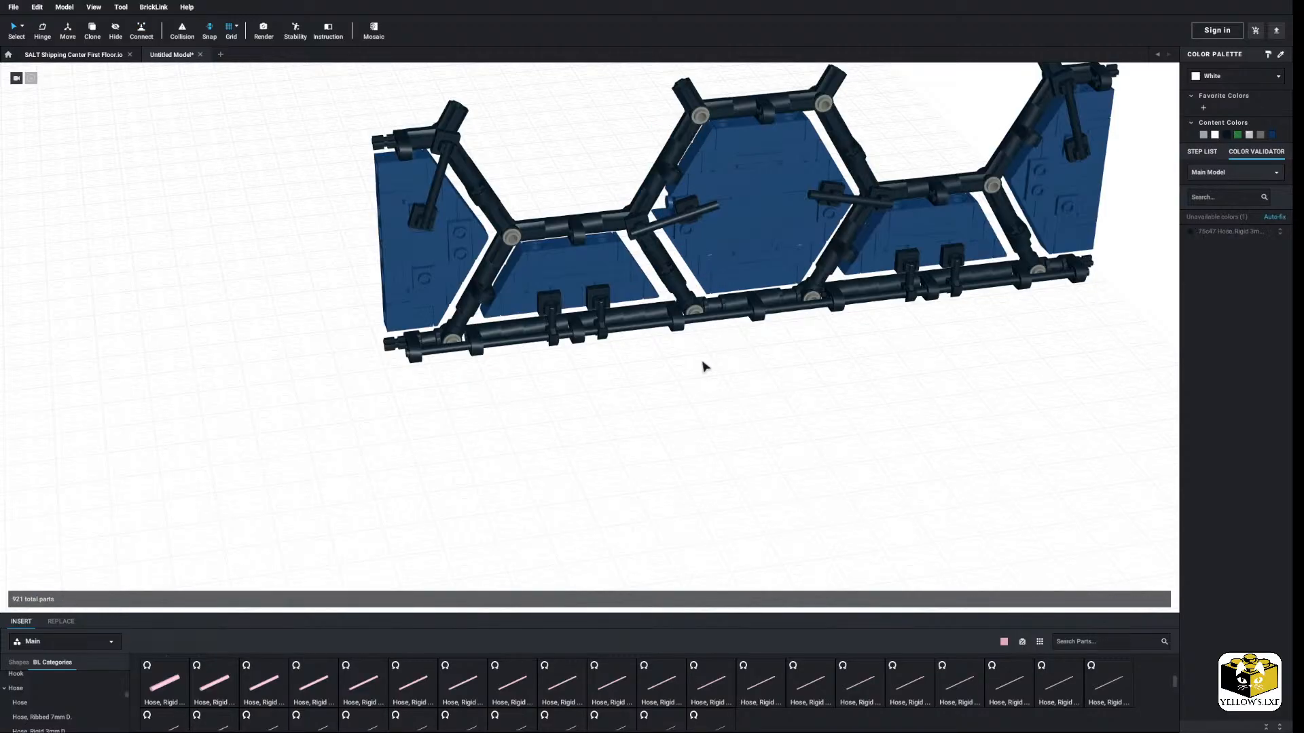
Step: Paste a further attachment pair and connect one of its attachments to the joint of the short wall's nearer half hexagon
right_click(275, 329)
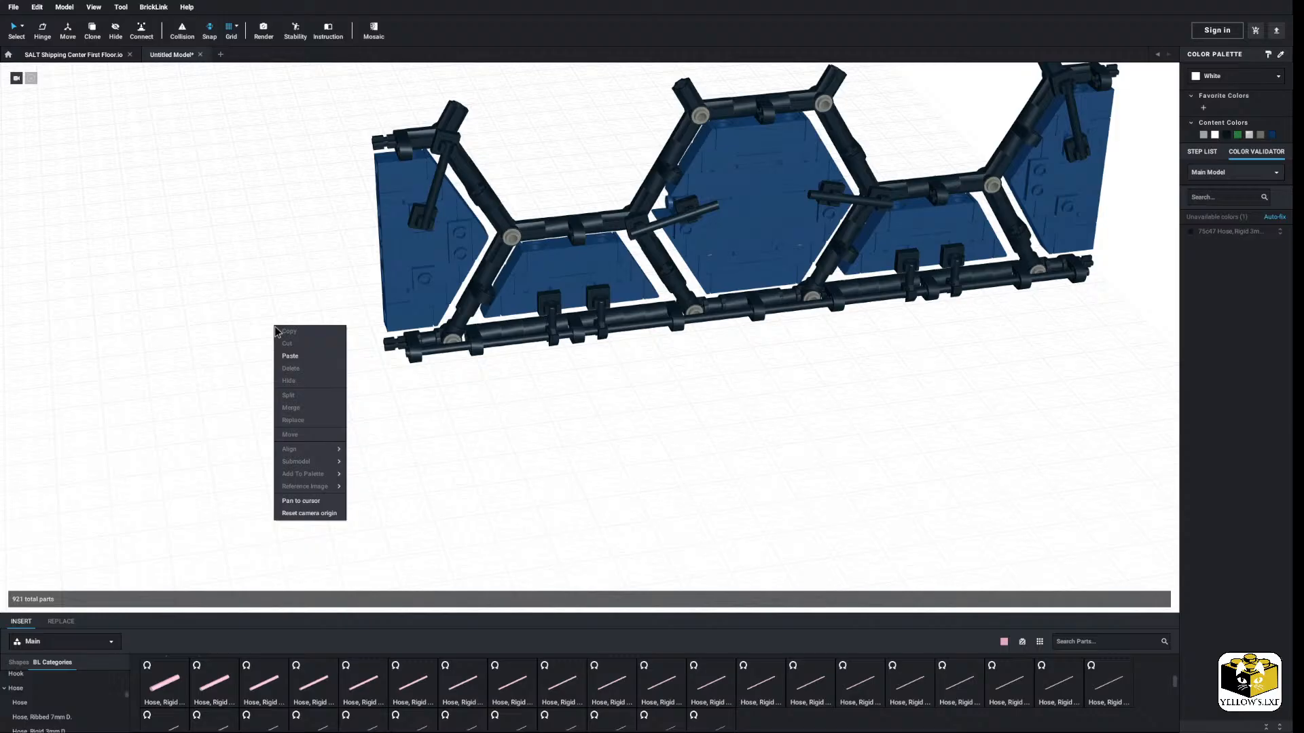
click(302, 359)
key(Left)
click(188, 373)
drag(220, 293, 516, 239)
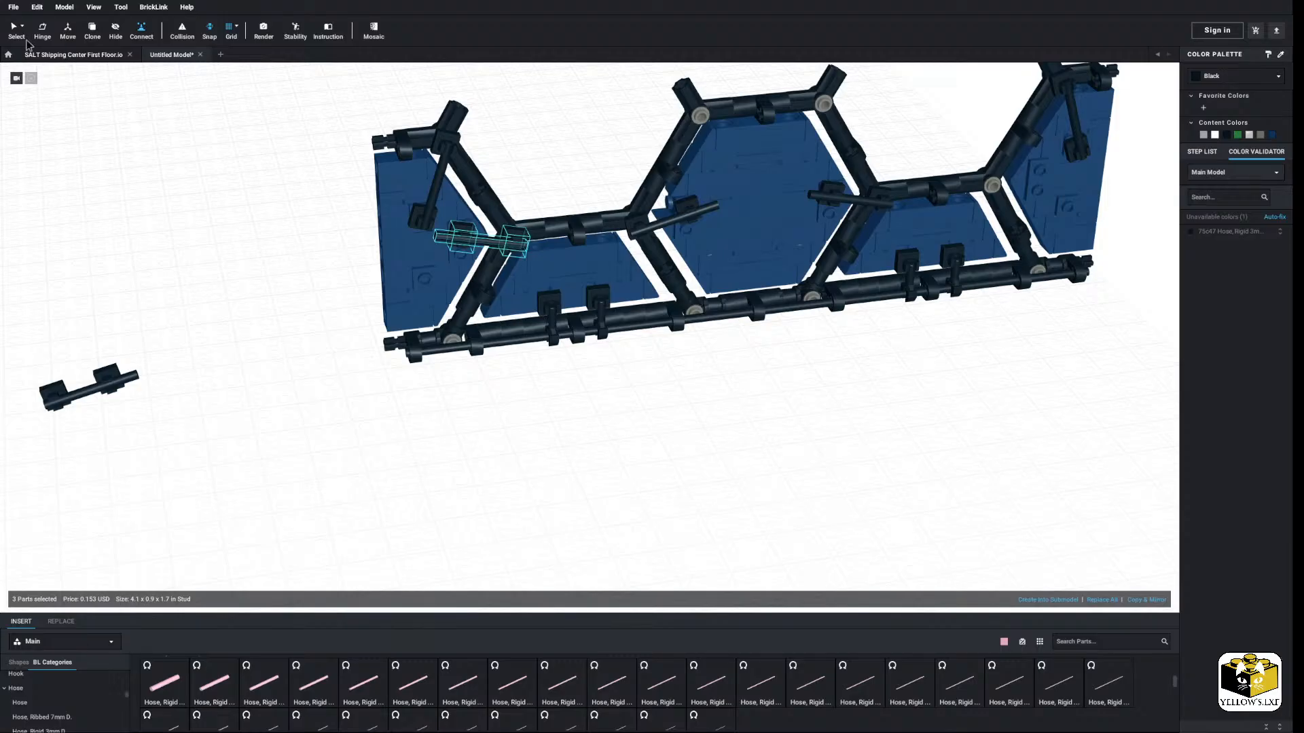
Step: Connect the remaining loose rod-and-clip attachment to the joint of the short wall's opposite half hexagon
drag(146, 285, 70, 429)
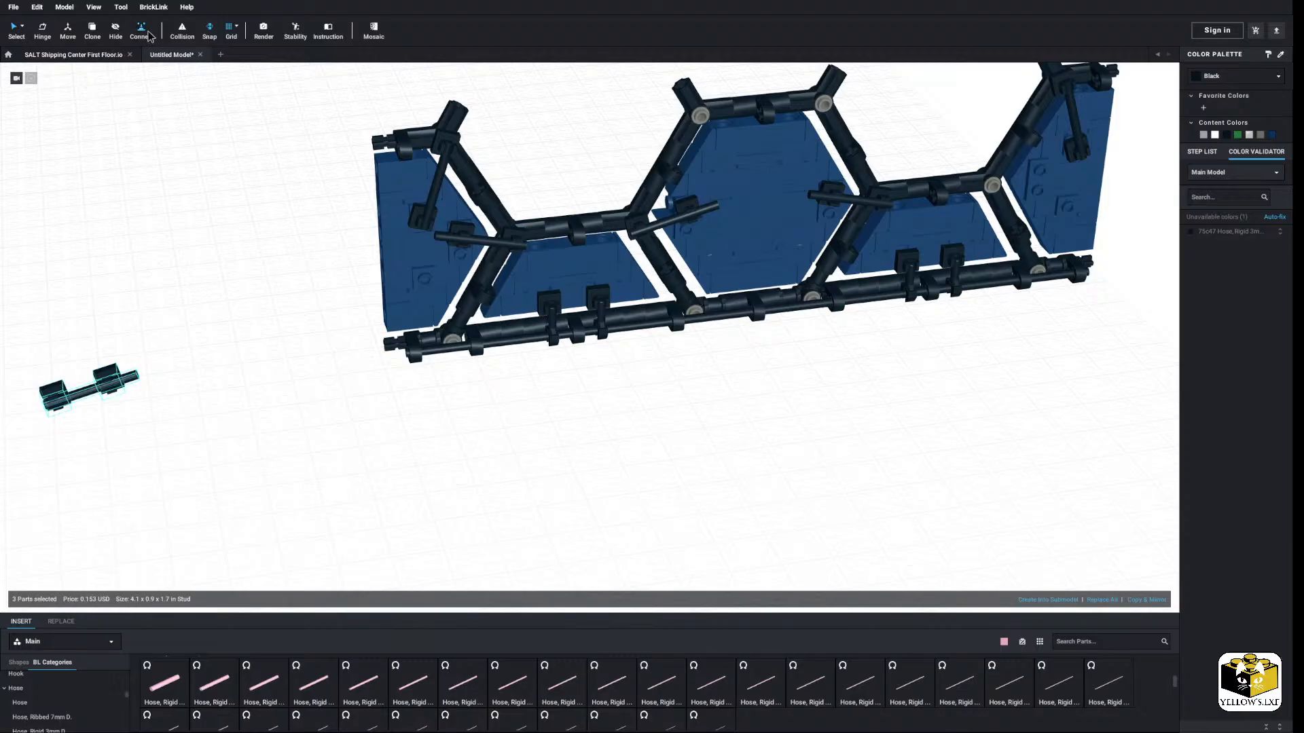
drag(691, 358, 1029, 178)
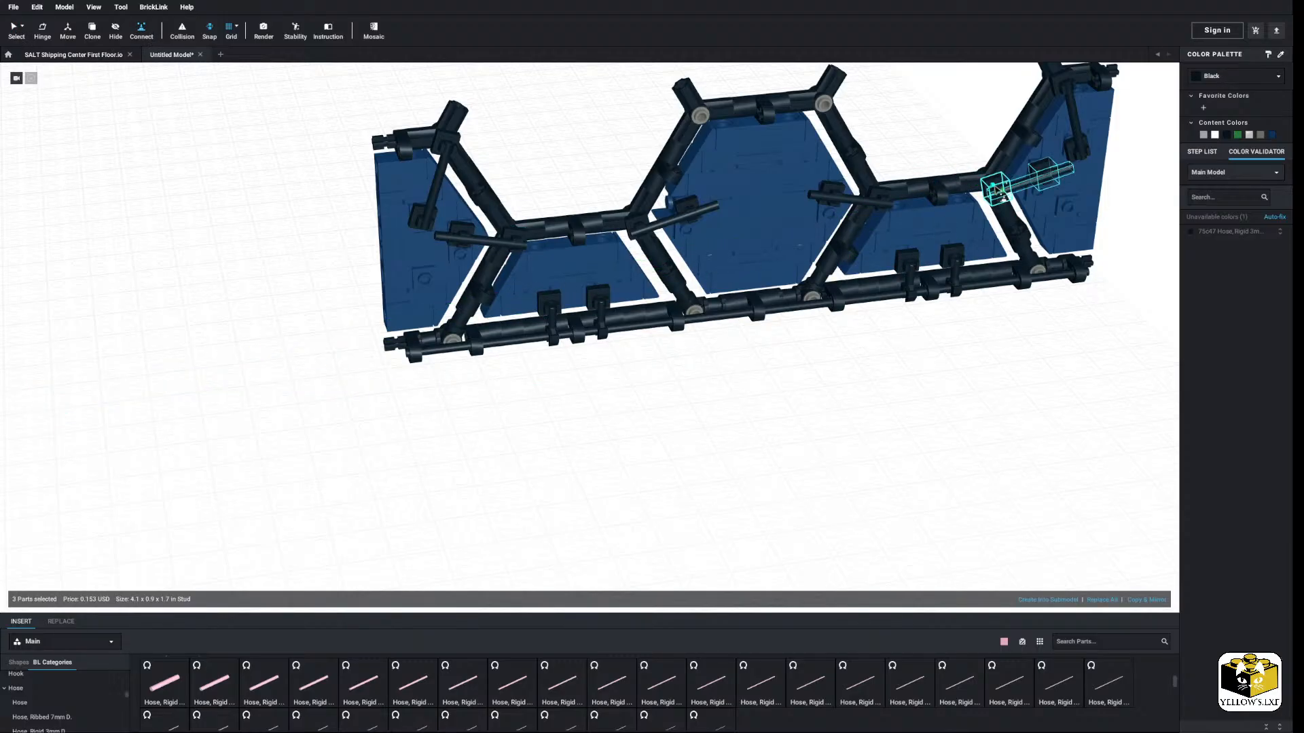
click(81, 119)
Step: Select the entire short wall and move it against the end of the long wall so that they meet at a right-angled corner
scroll(177, 197, down, 10)
middle_drag(242, 236, 268, 242)
right_drag(268, 242, 524, 385)
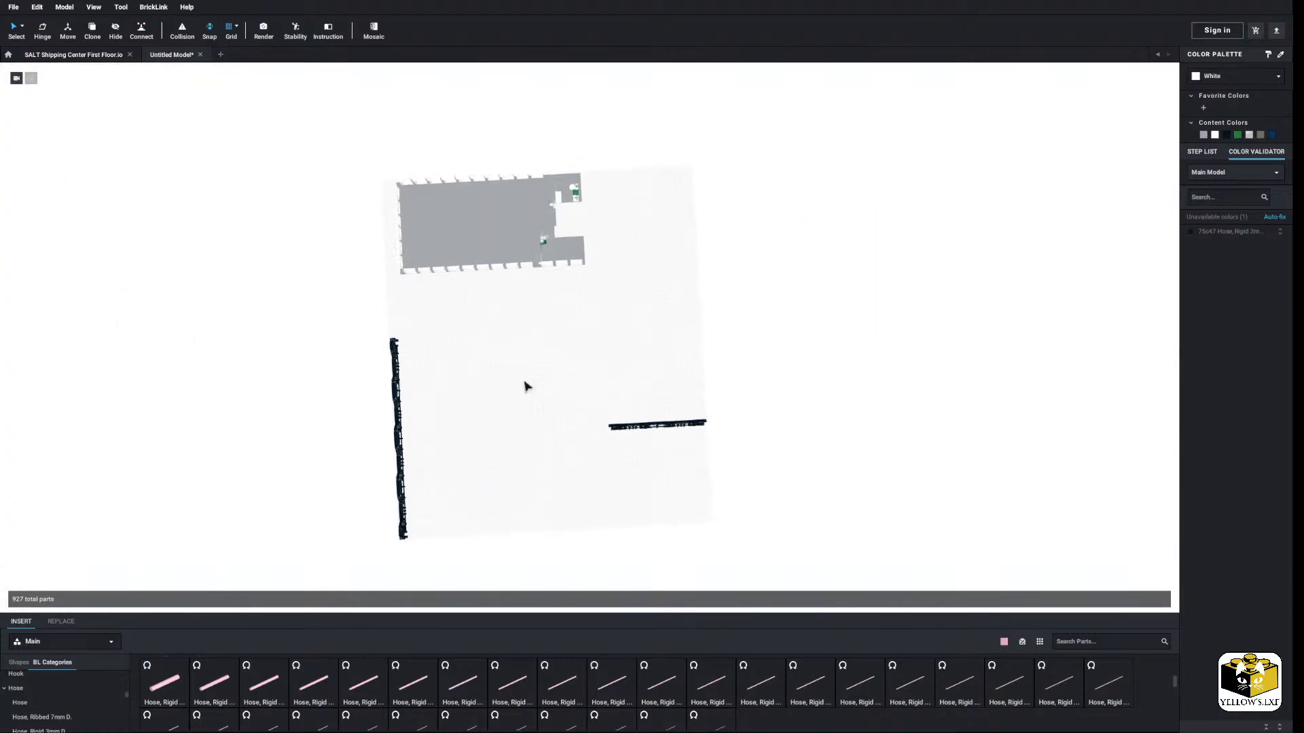
scroll(526, 387, up, 5)
drag(869, 392, 598, 544)
right_drag(530, 605, 544, 548)
middle_drag(544, 547, 523, 438)
scroll(524, 438, up, 5)
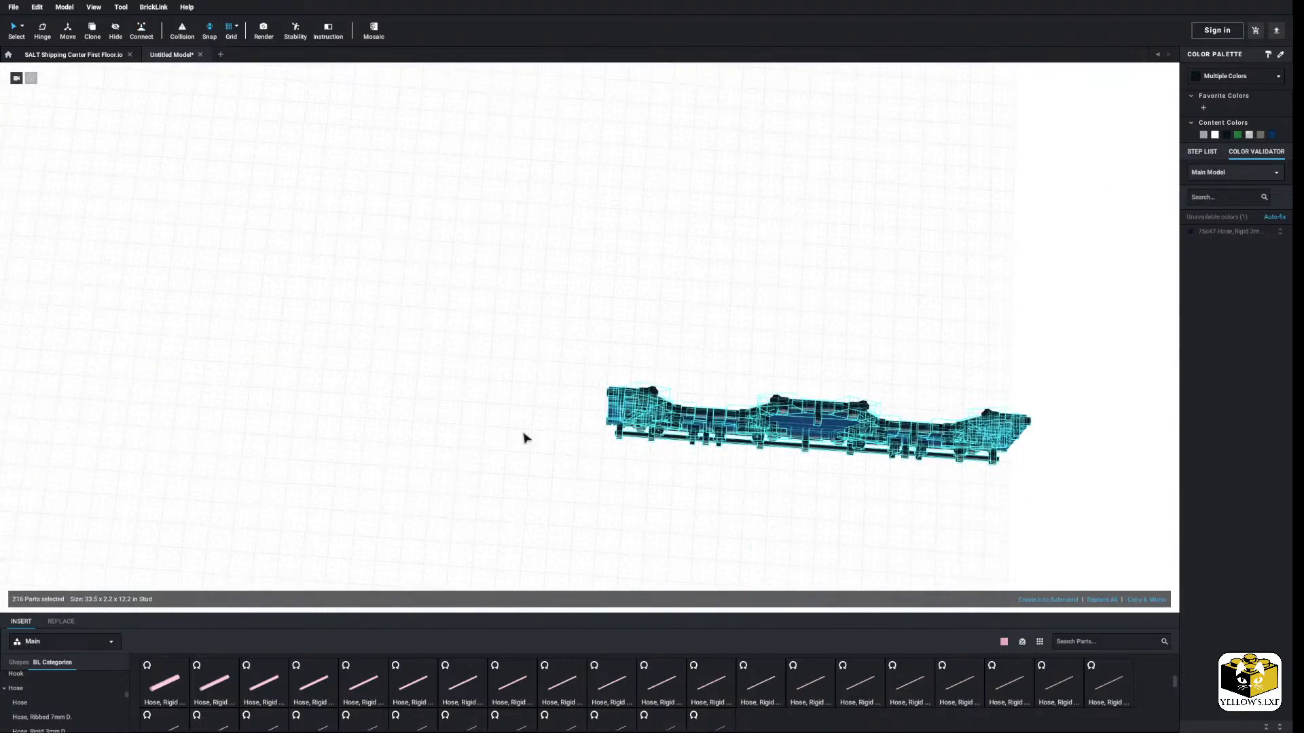
drag(611, 378, 703, 433)
middle_drag(518, 270, 703, 433)
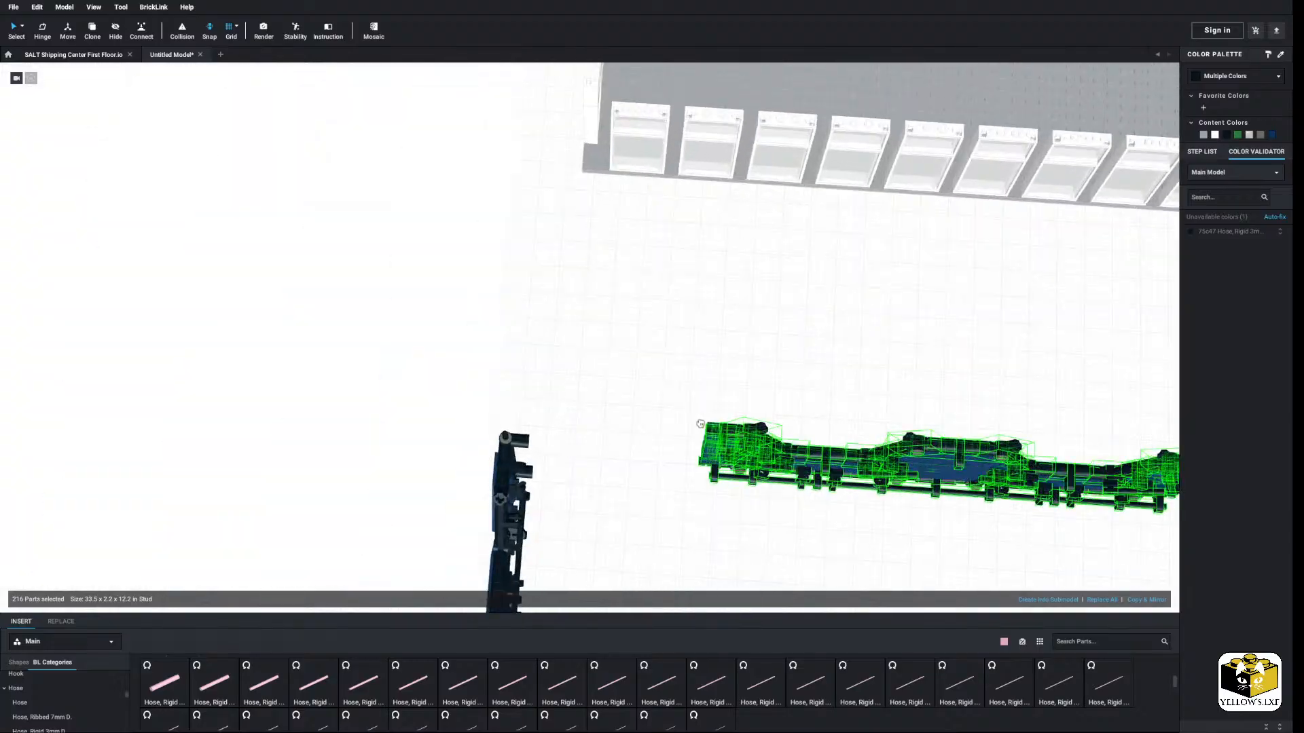
scroll(672, 474, up, 6)
drag(703, 433, 626, 437)
middle_drag(626, 437, 850, 323)
drag(849, 323, 513, 381)
middle_drag(513, 381, 605, 384)
scroll(605, 384, up, 6)
drag(605, 384, 697, 334)
click(652, 205)
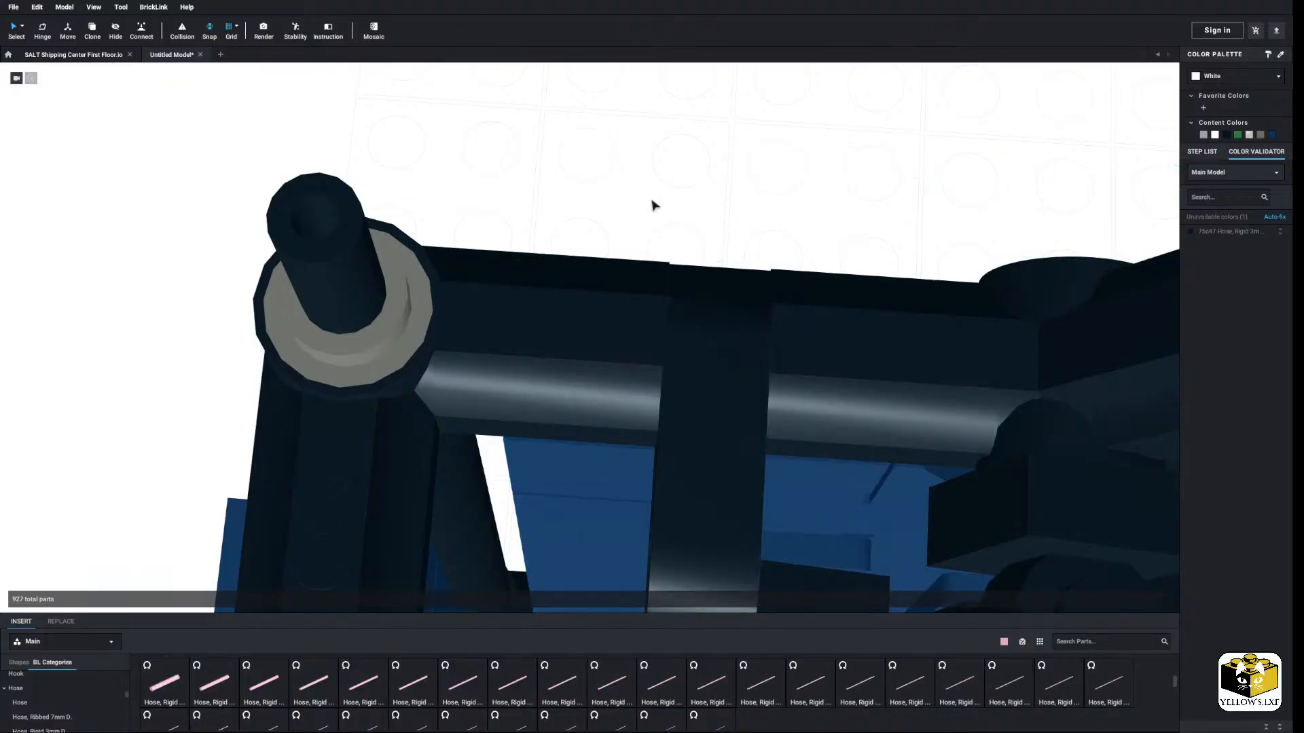
Step: Select the joined L-shaped wall, paste a duplicate, turn it 180 degrees and place it opposite the original
scroll(652, 206, down, 10)
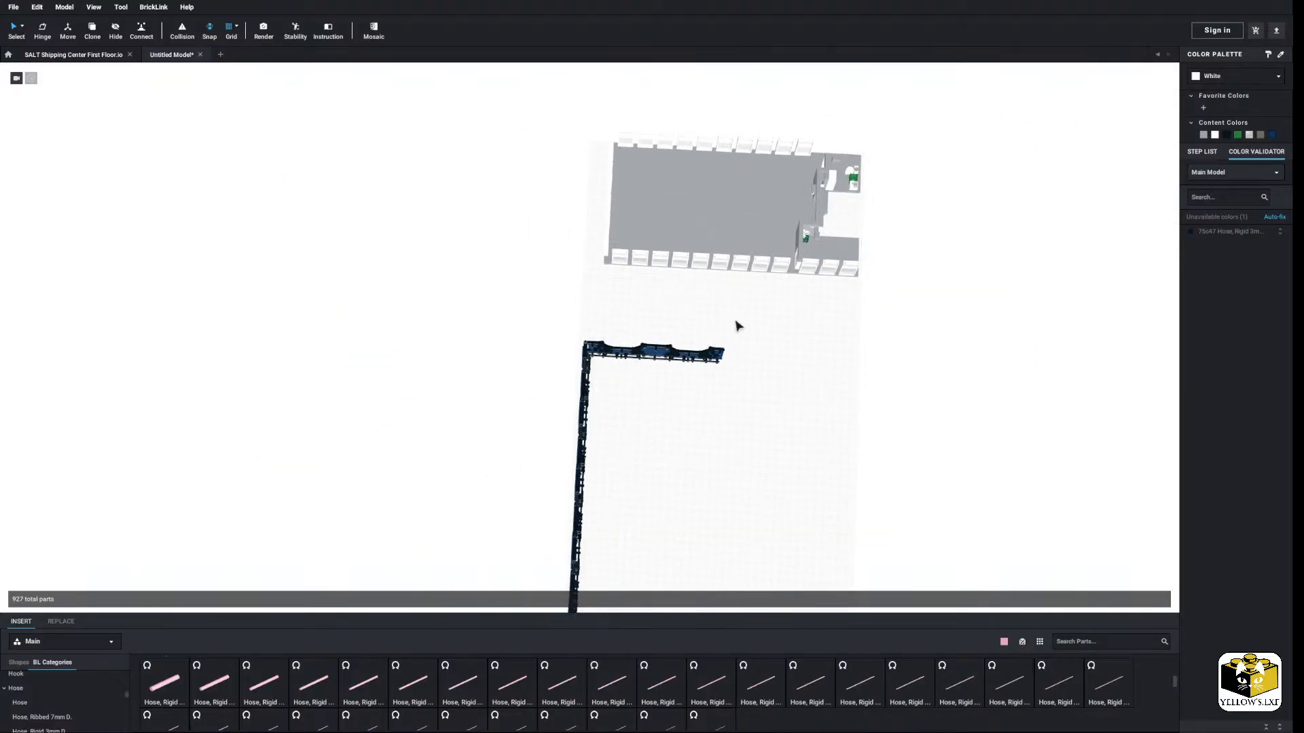
scroll(734, 321, down, 3)
middle_drag(732, 320, 724, 274)
drag(702, 282, 530, 489)
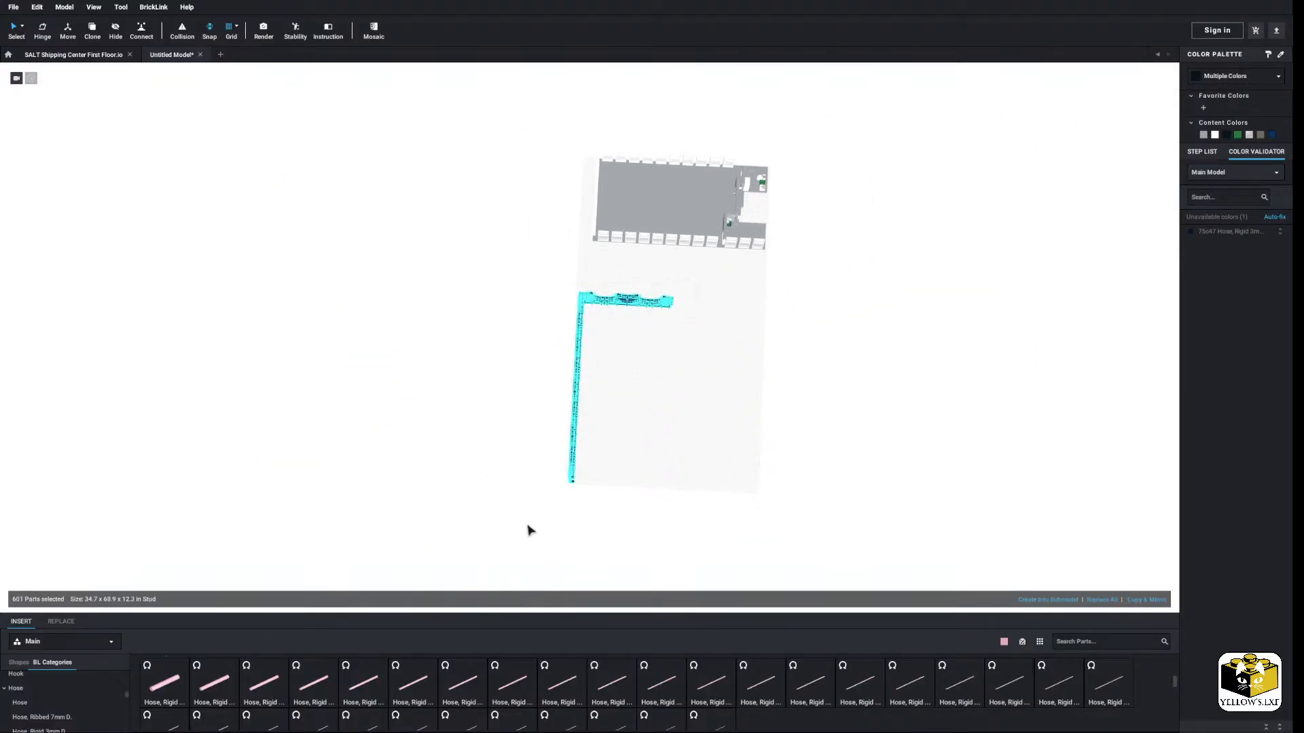
scroll(543, 509, up, 3)
right_click(747, 459)
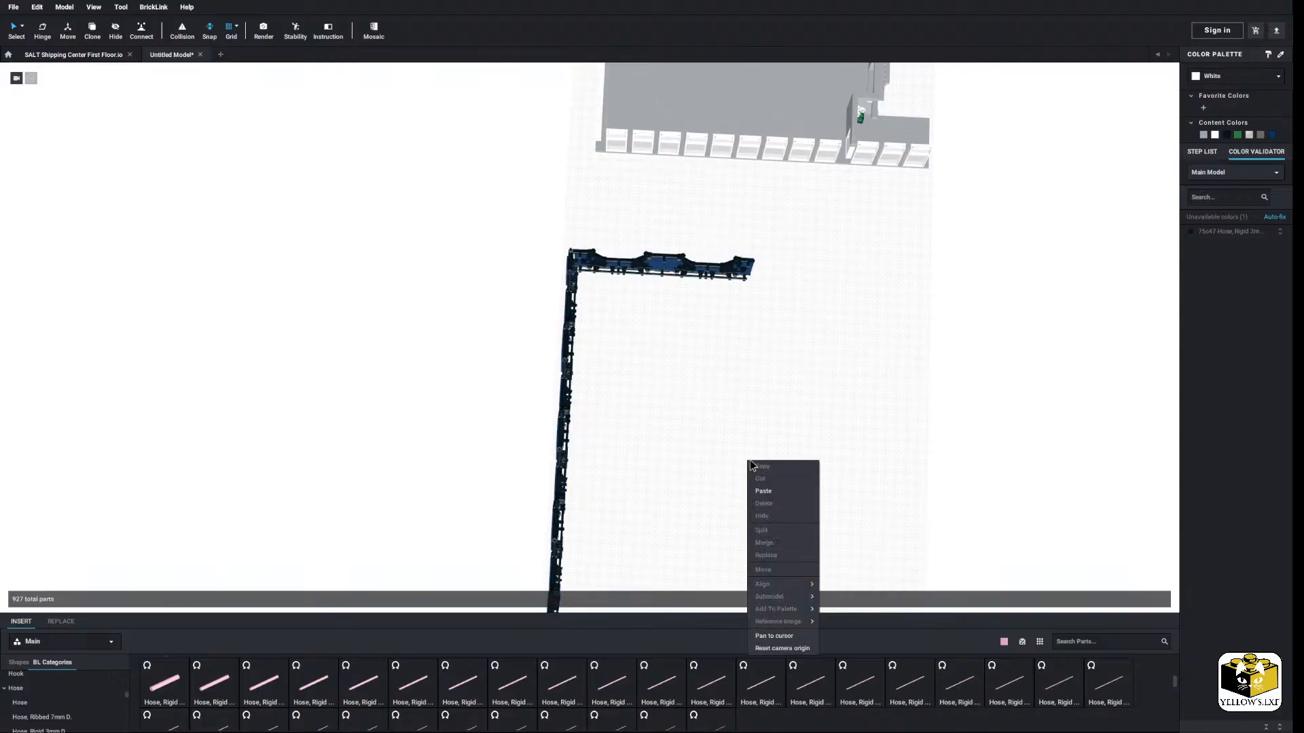
click(769, 486)
key(Right)
key(Right)
middle_drag(829, 473, 788, 284)
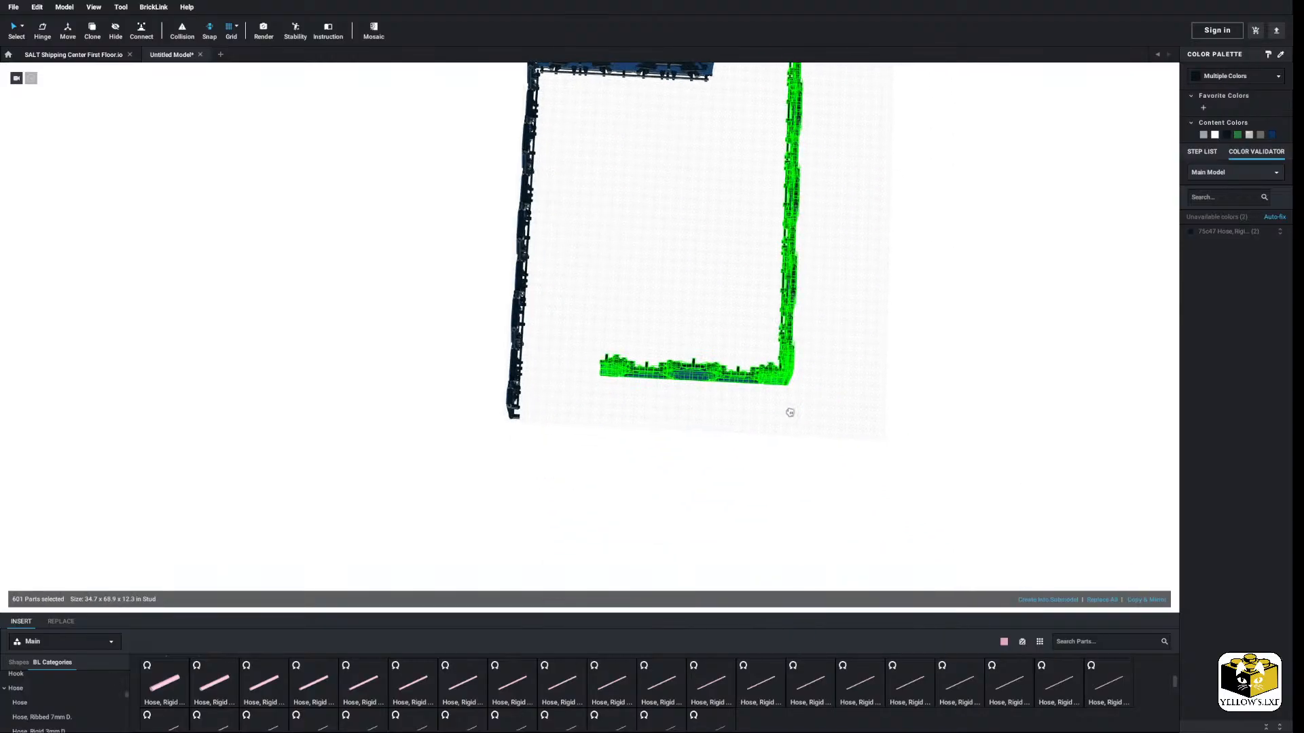
click(783, 349)
Step: Connect the duplicate's short wall to the free end of the original long wall, closing the wall rectangle
scroll(742, 443, up, 3)
scroll(742, 443, up, 3)
middle_drag(743, 443, 756, 394)
scroll(756, 394, up, 3)
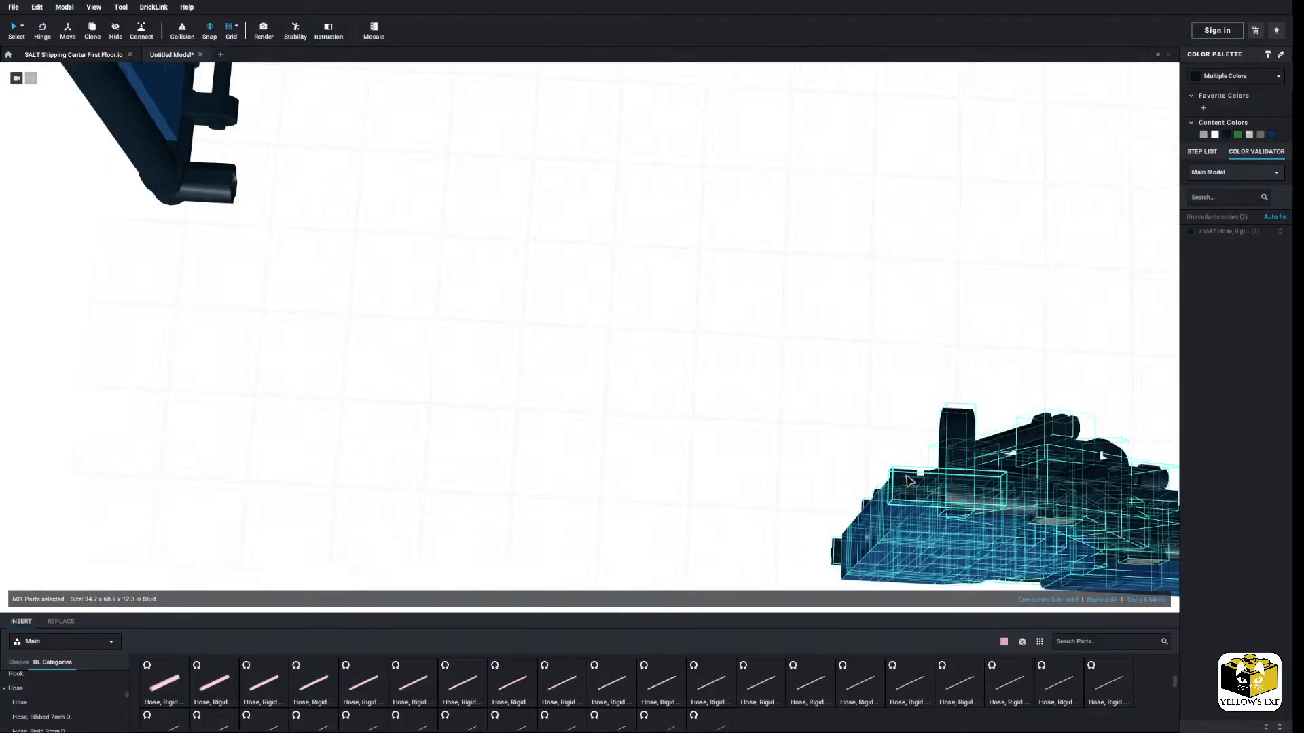
drag(906, 474, 691, 330)
middle_drag(691, 330, 729, 377)
scroll(708, 370, up, 5)
drag(707, 369, 737, 410)
middle_drag(737, 411, 727, 378)
drag(727, 379, 294, 416)
click(238, 425)
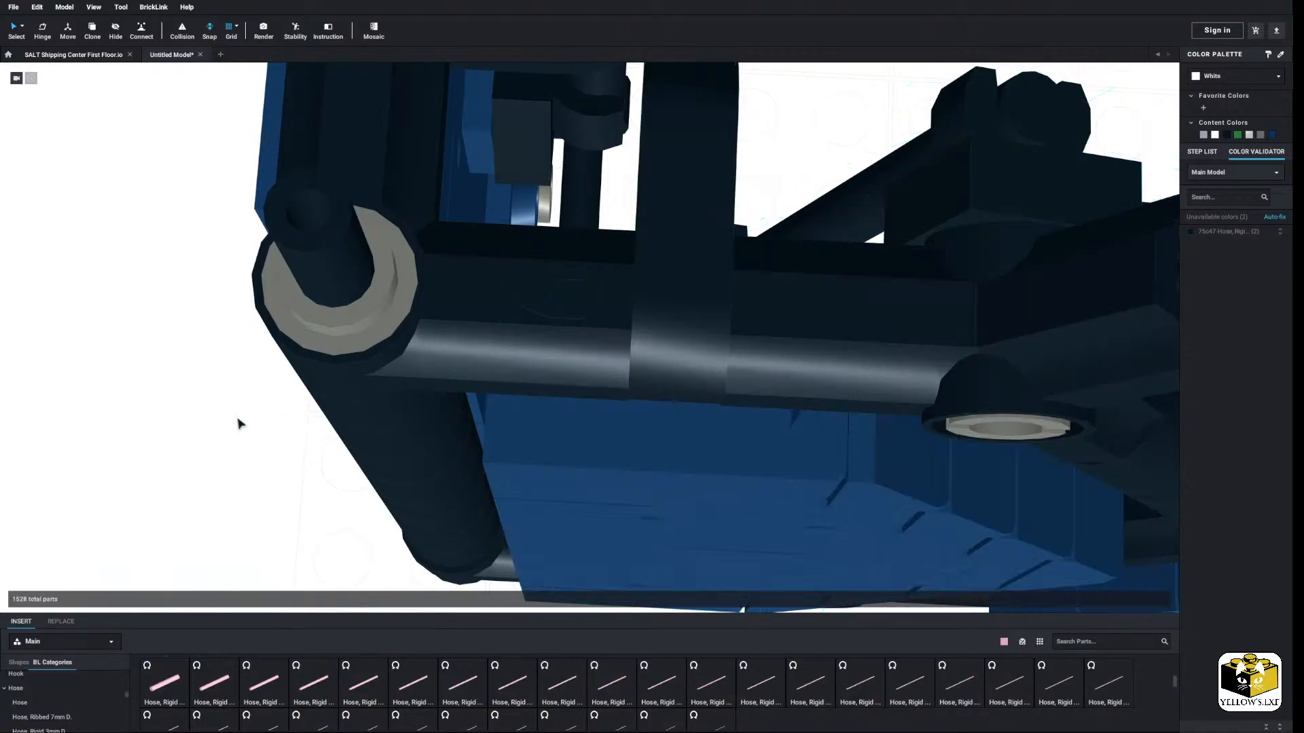
Step: Select the whole wall rectangle and move it over the building so that it surrounds the grey floor
scroll(247, 417, down, 10)
right_drag(286, 392, 360, 471)
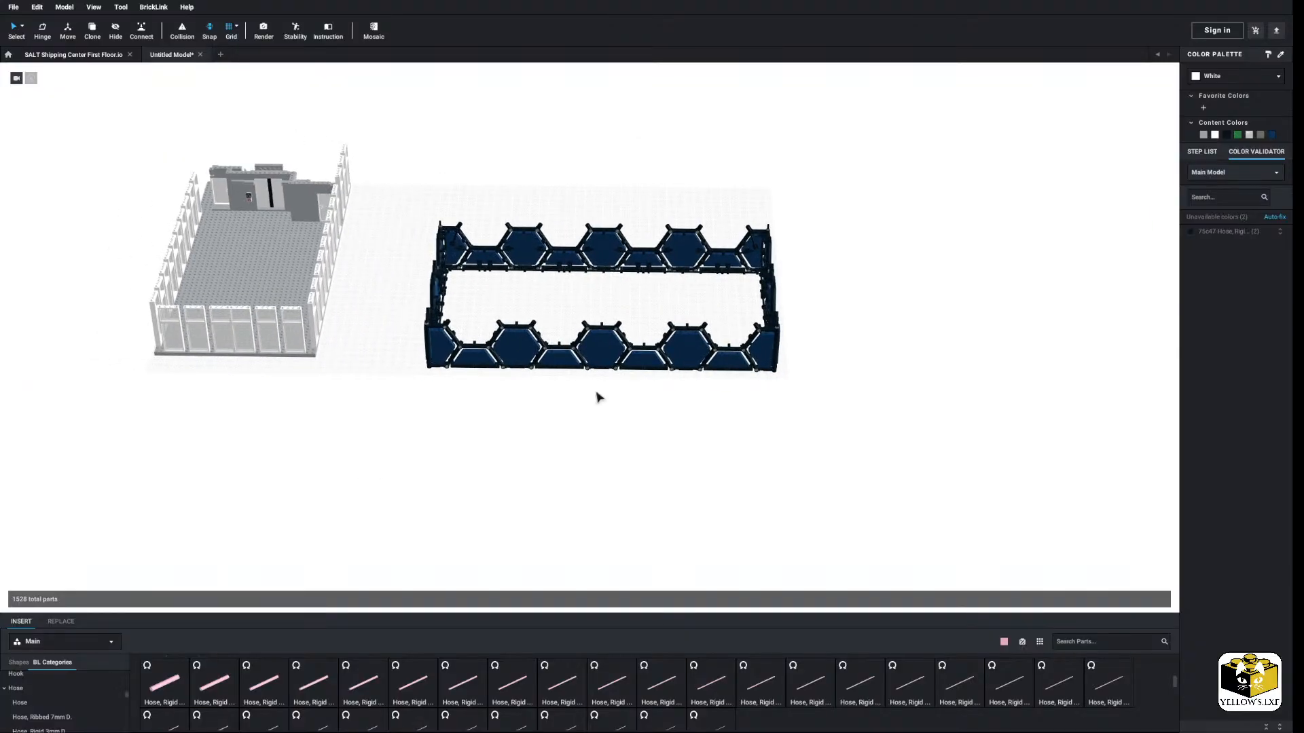
drag(874, 140, 408, 515)
right_drag(408, 514, 512, 471)
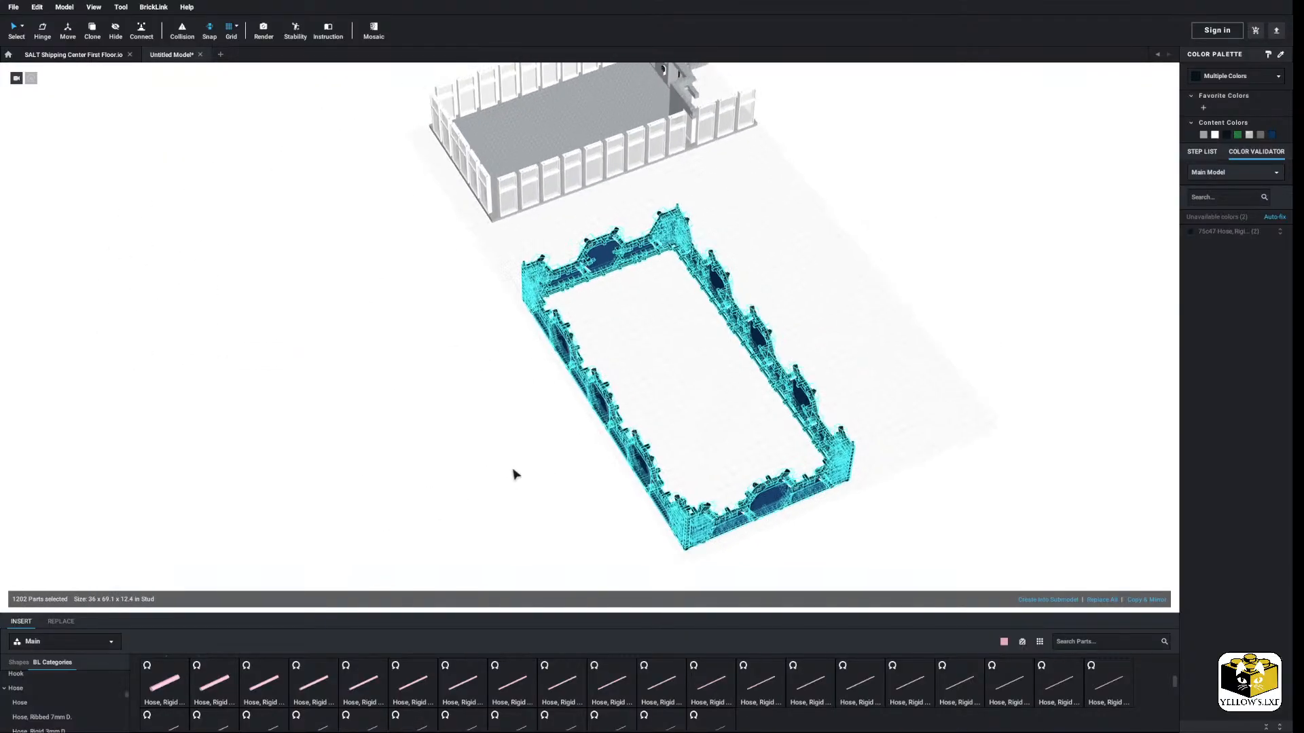
right_drag(625, 334, 691, 402)
drag(691, 402, 495, 322)
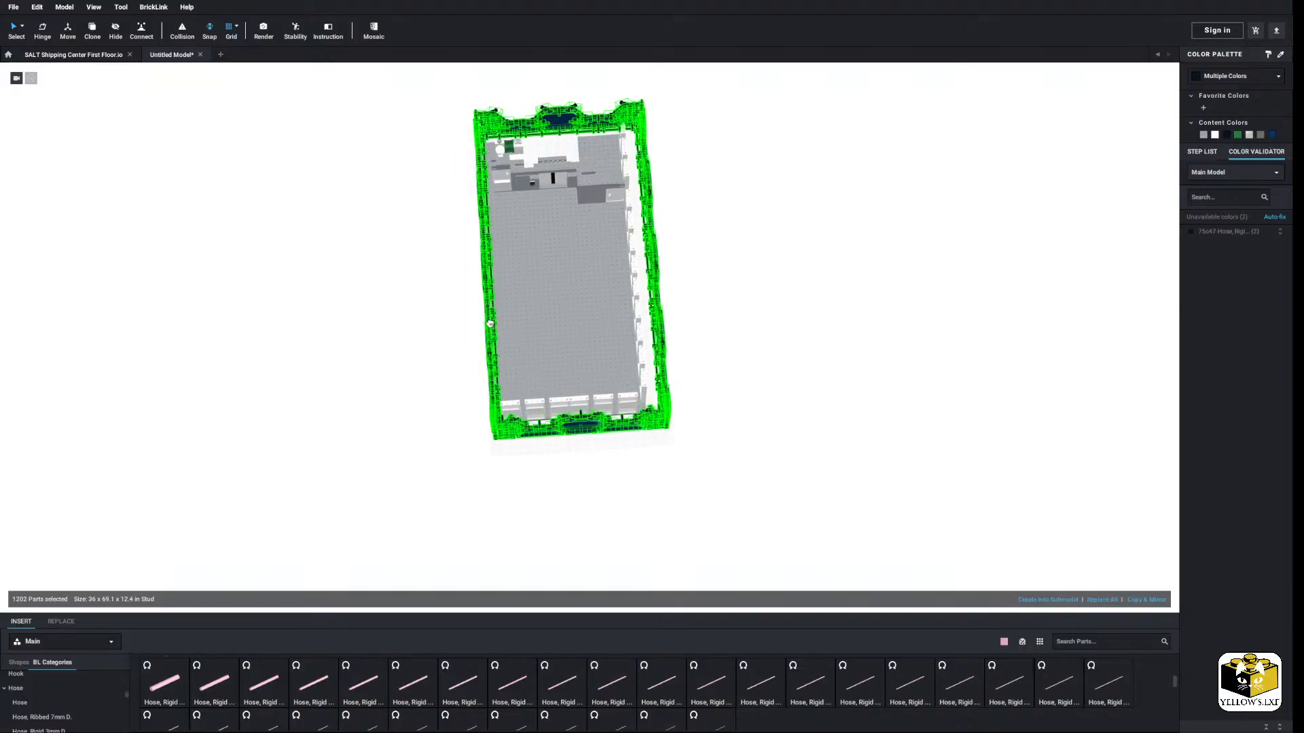
drag(489, 323, 503, 322)
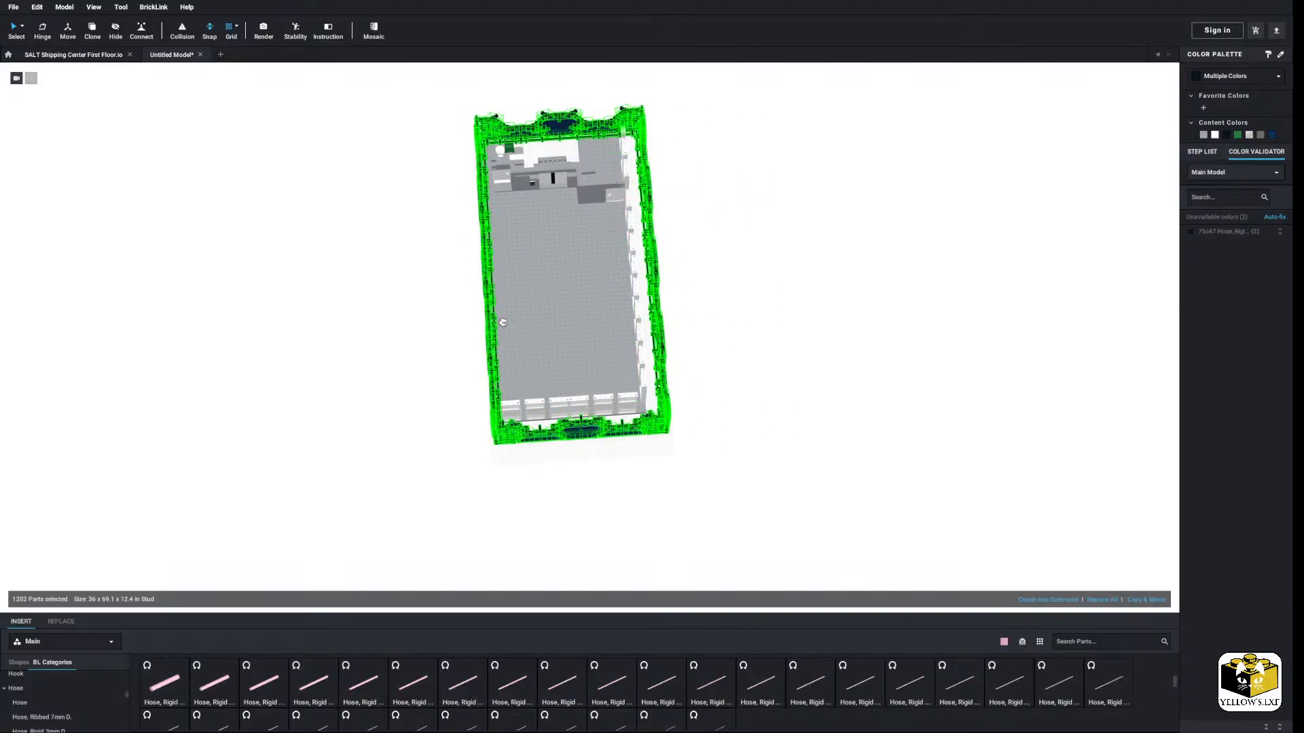
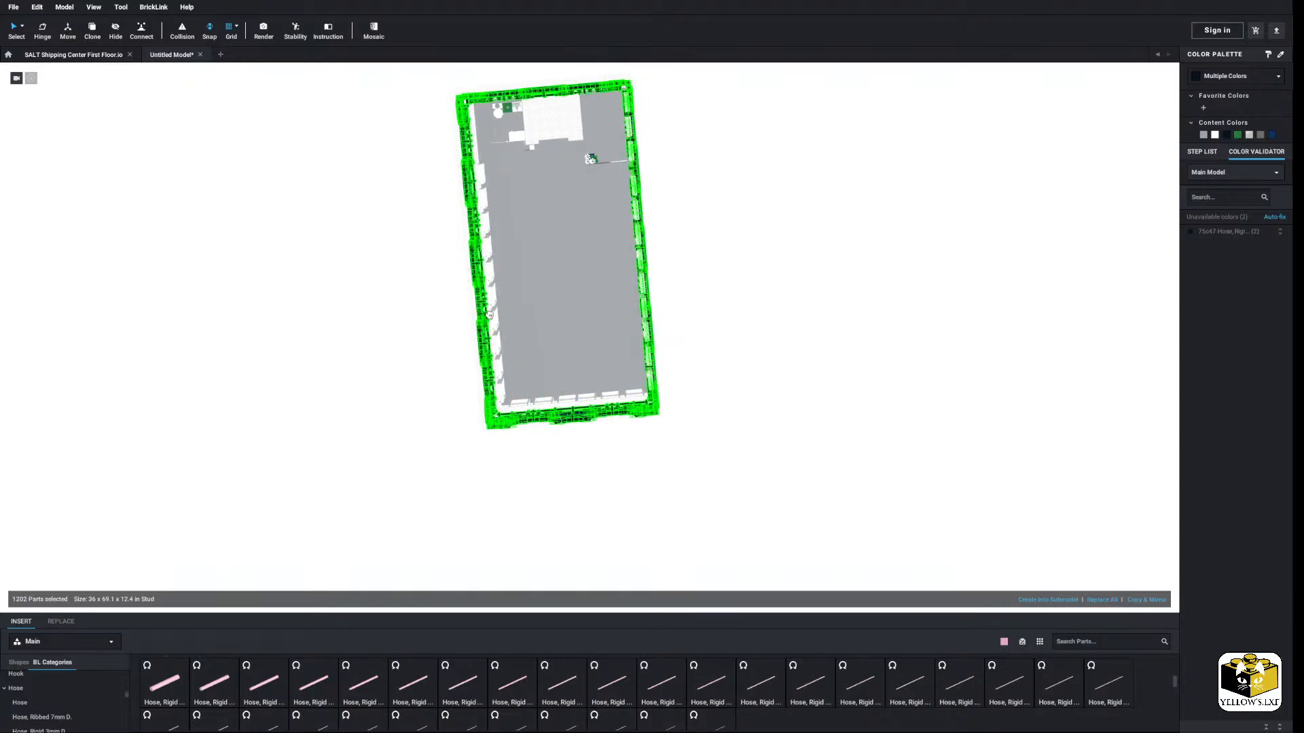
Step: Examine how the wall rectangle lines up with the building's corners and the white window walls
right_drag(489, 317, 693, 421)
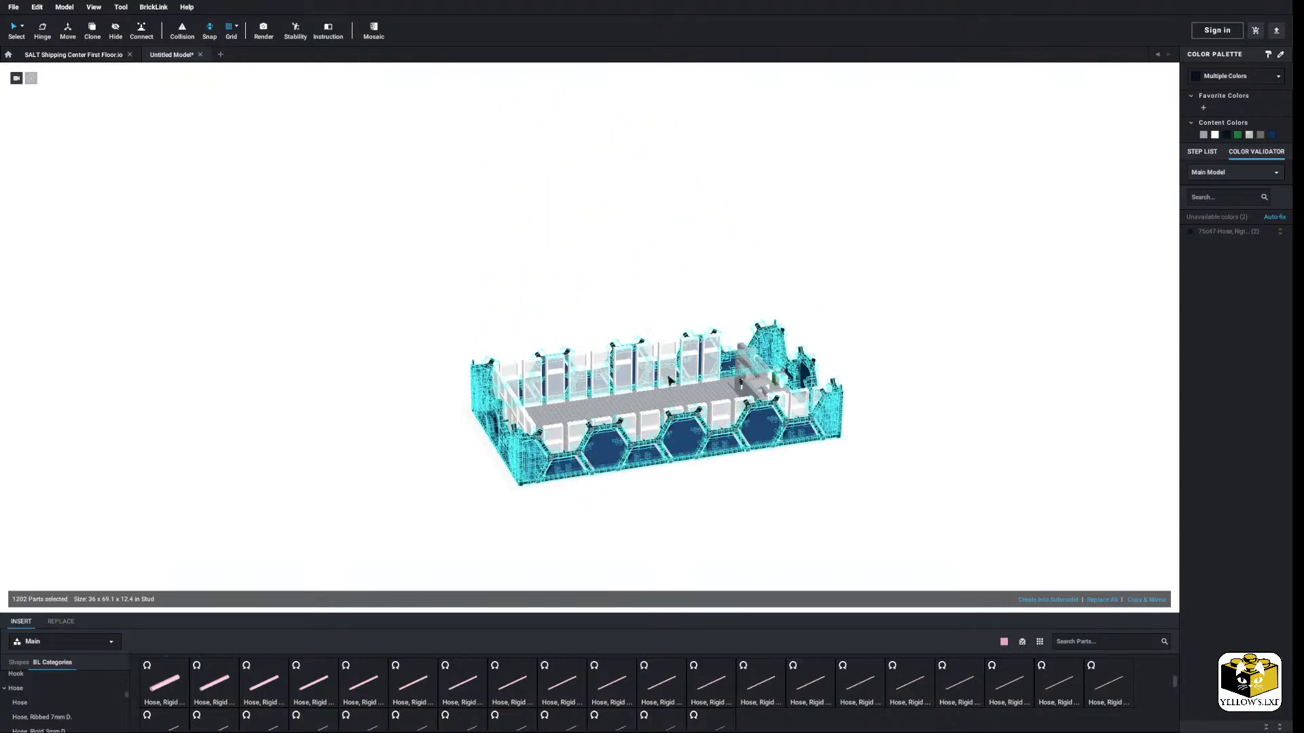
scroll(706, 502, up, 4)
middle_drag(720, 536, 704, 265)
scroll(710, 470, up, 3)
scroll(706, 490, up, 3)
right_drag(705, 479, 621, 468)
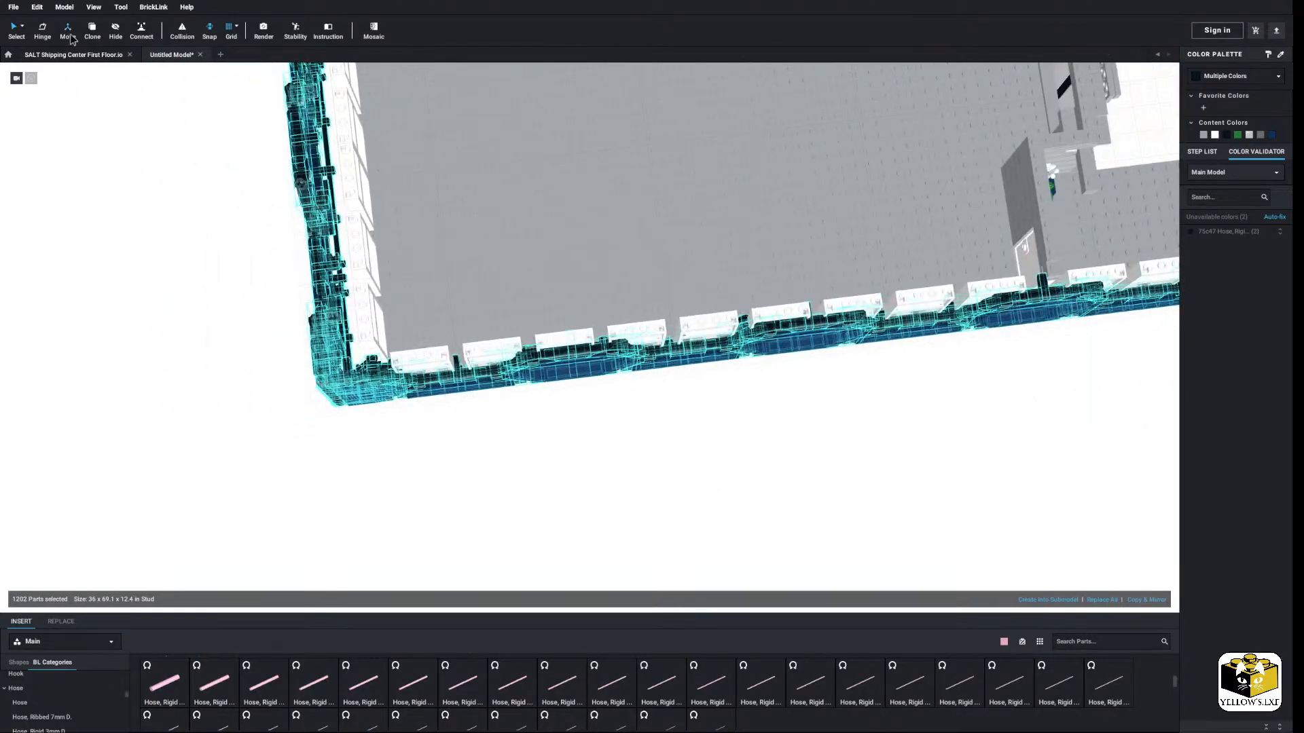
scroll(271, 248, up, 2)
scroll(338, 273, down, 4)
middle_drag(338, 273, 318, 297)
middle_drag(672, 231, 556, 290)
scroll(556, 290, up, 6)
scroll(556, 290, down, 3)
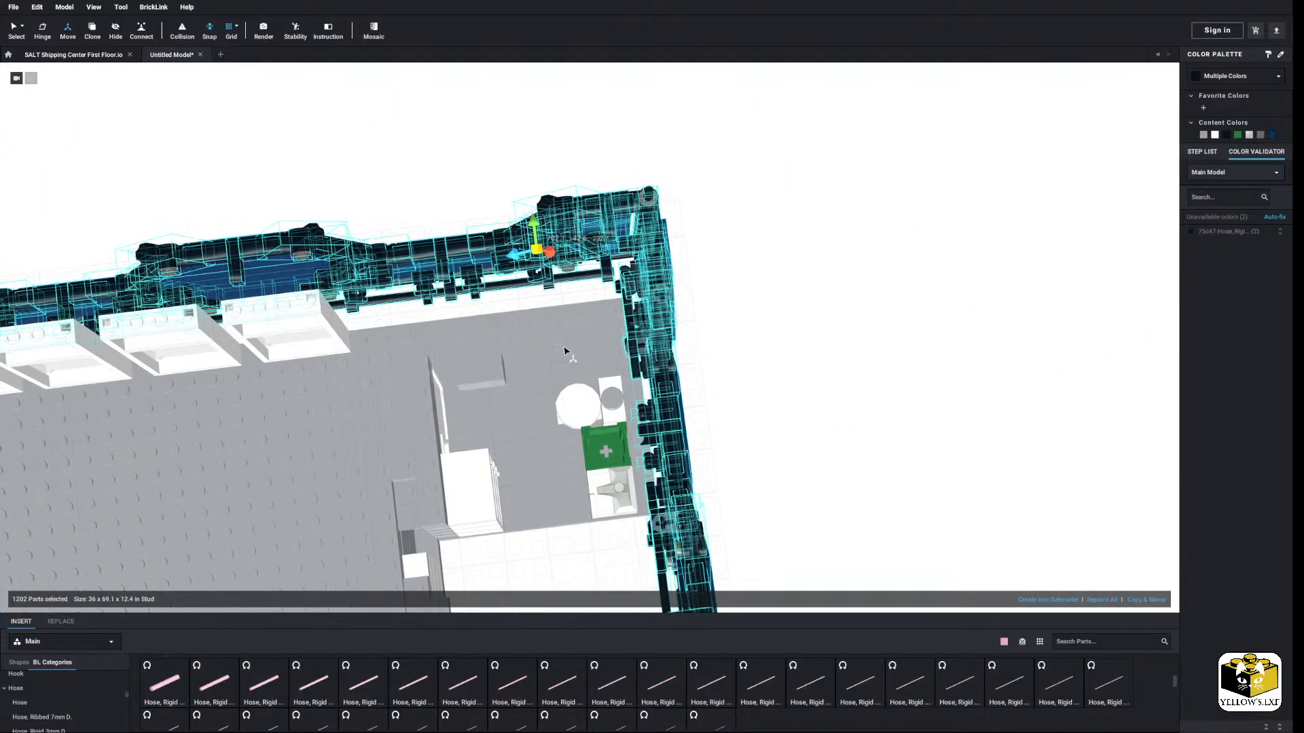
right_drag(567, 349, 207, 139)
click(15, 29)
scroll(370, 183, down, 5)
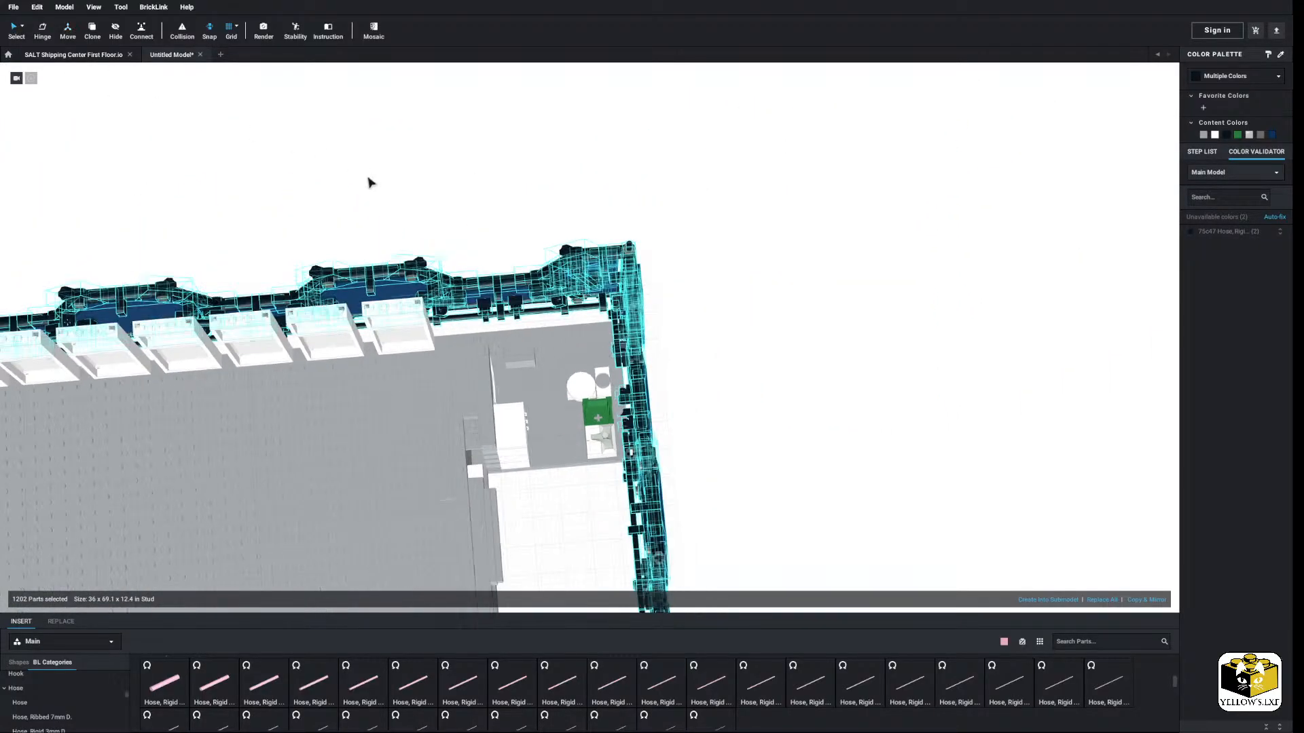
Step: Move the wall rectangle clear of the building and convert all its parts into a submodel
middle_drag(382, 228, 487, 161)
right_drag(716, 374, 756, 413)
scroll(786, 326, up, 6)
scroll(772, 357, down, 5)
drag(411, 328, 282, 299)
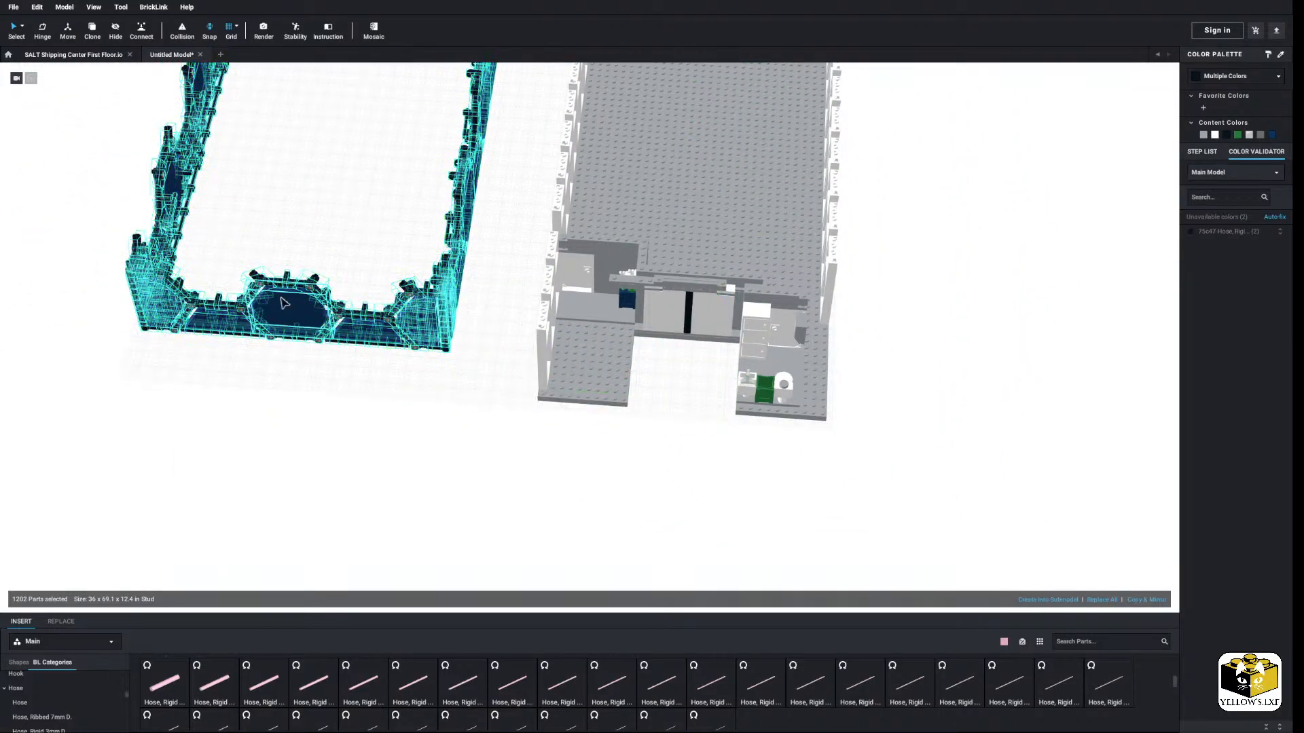
right_click(282, 299)
click(215, 381)
scroll(224, 364, down, 5)
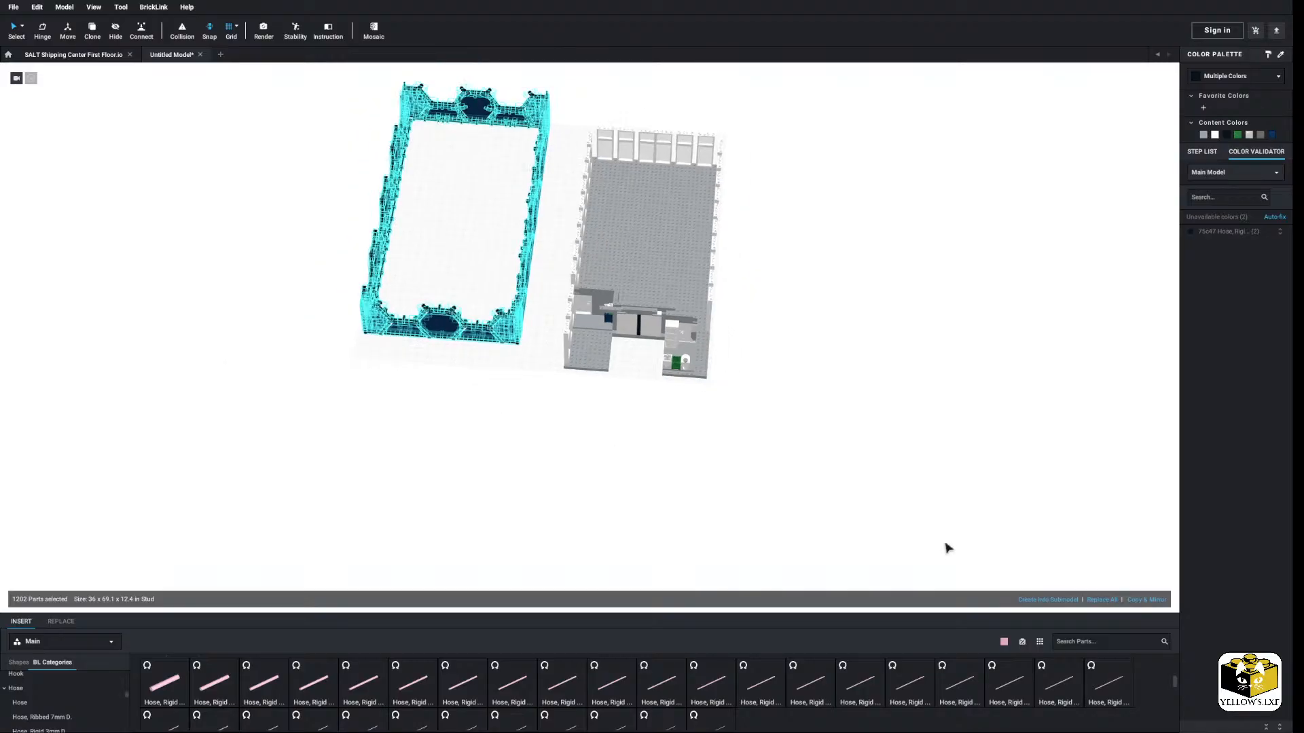
click(1040, 600)
key(Return)
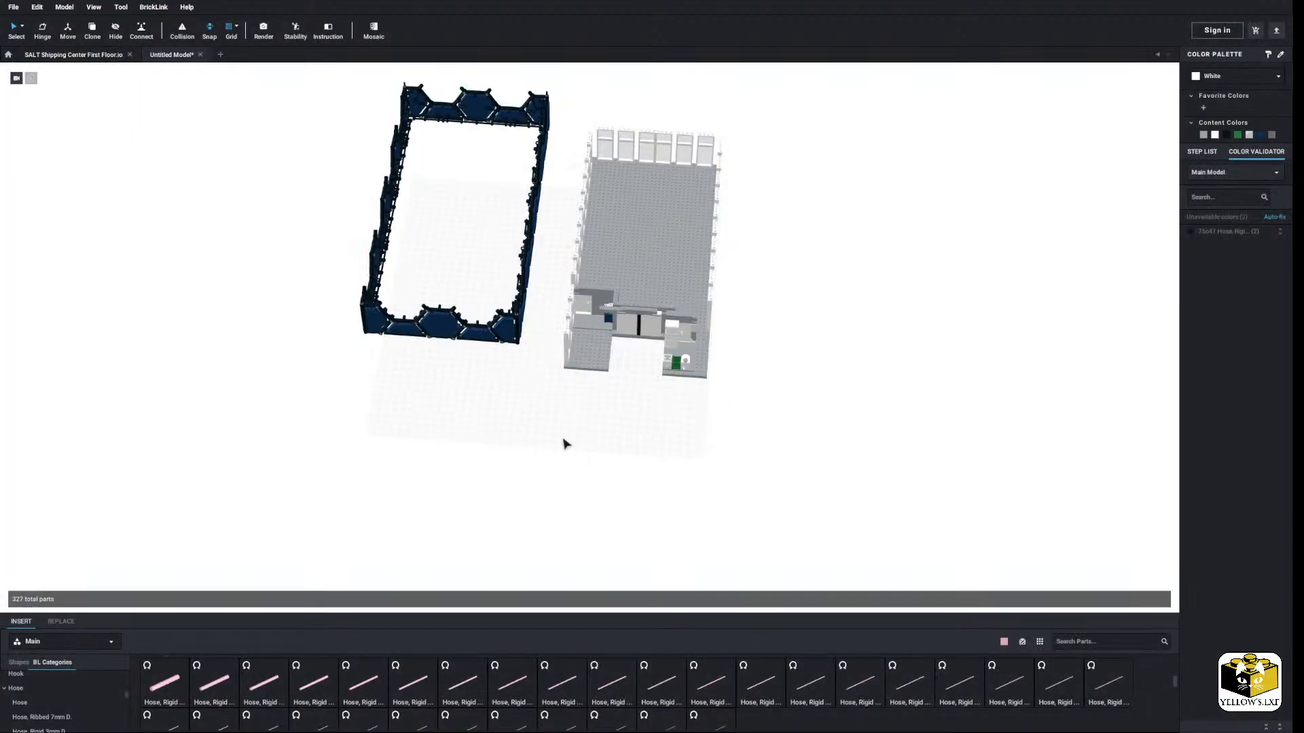
Step: Move the wall submodel sideways over the building until its long walls flank the floor's two long sides
right_drag(564, 442, 484, 320)
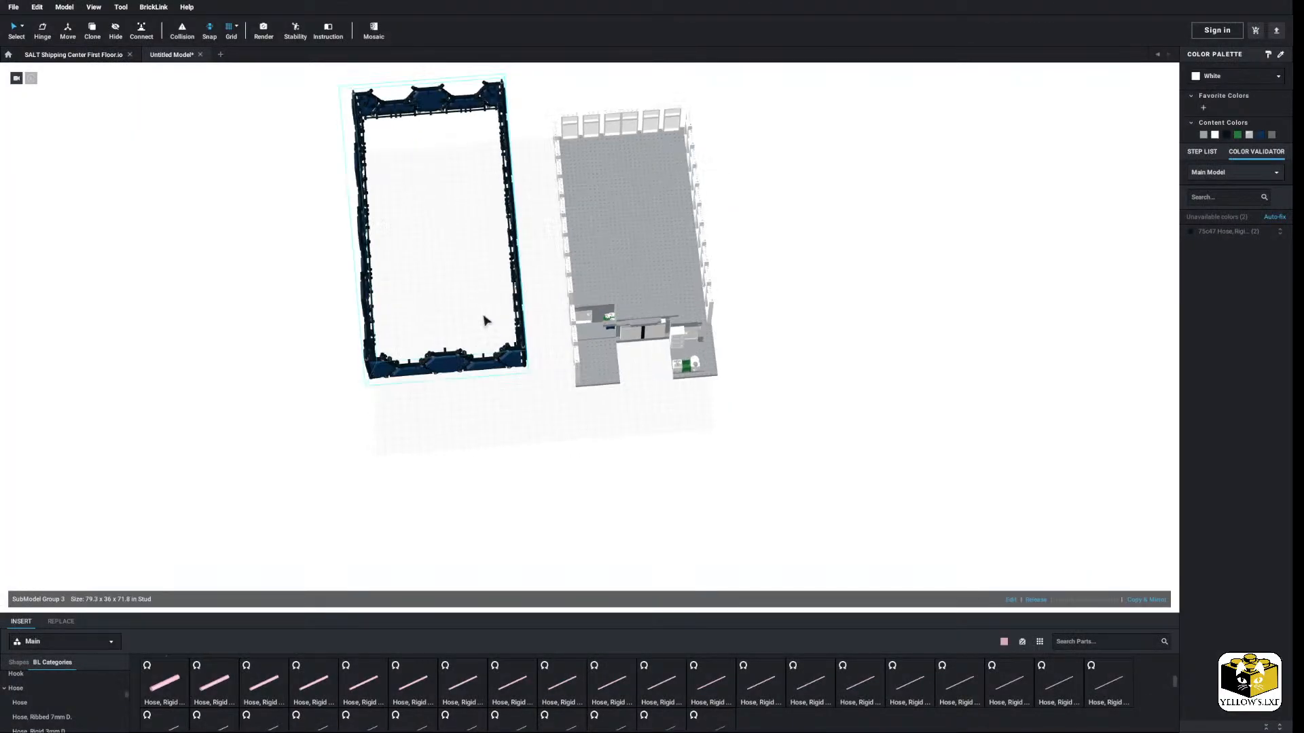
click(68, 32)
scroll(353, 235, up, 3)
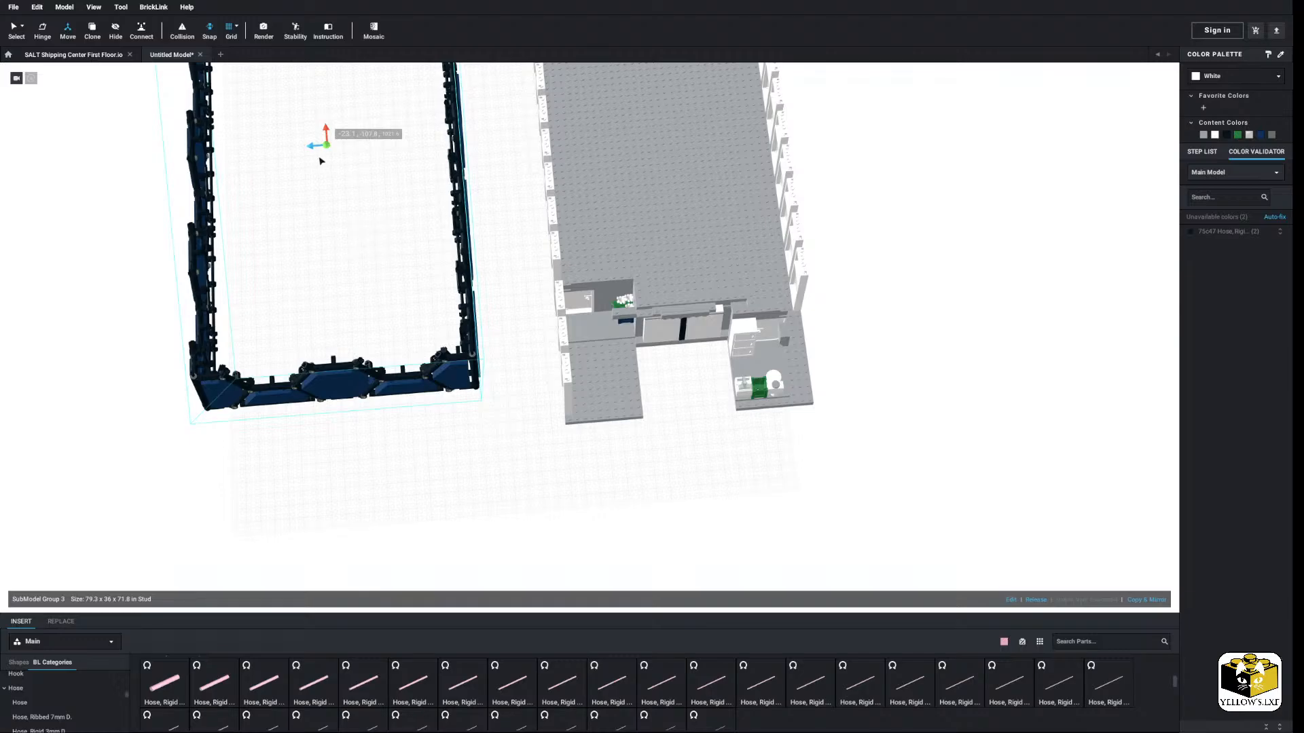
drag(314, 149, 654, 165)
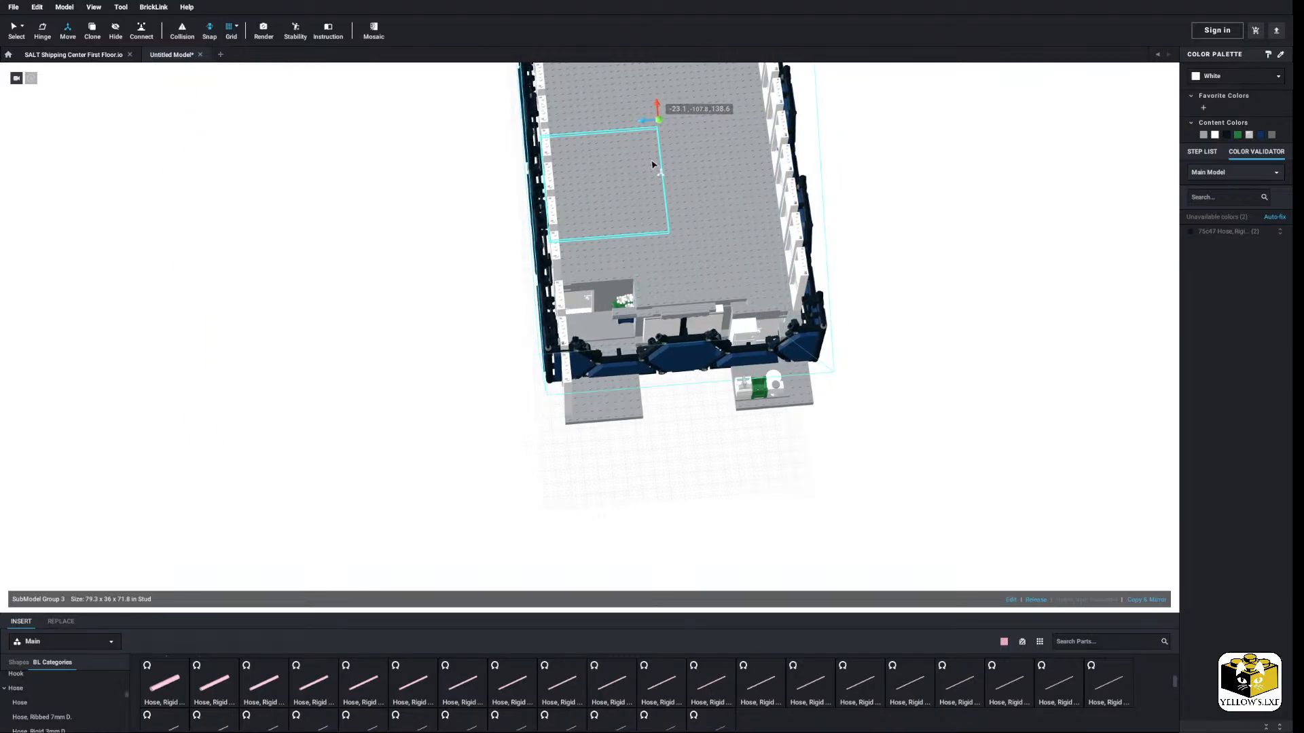
Step: Examine the gaps between the wall submodel and the window walls on both long sides and at the restroom end
right_drag(654, 165, 644, 160)
scroll(643, 160, up, 5)
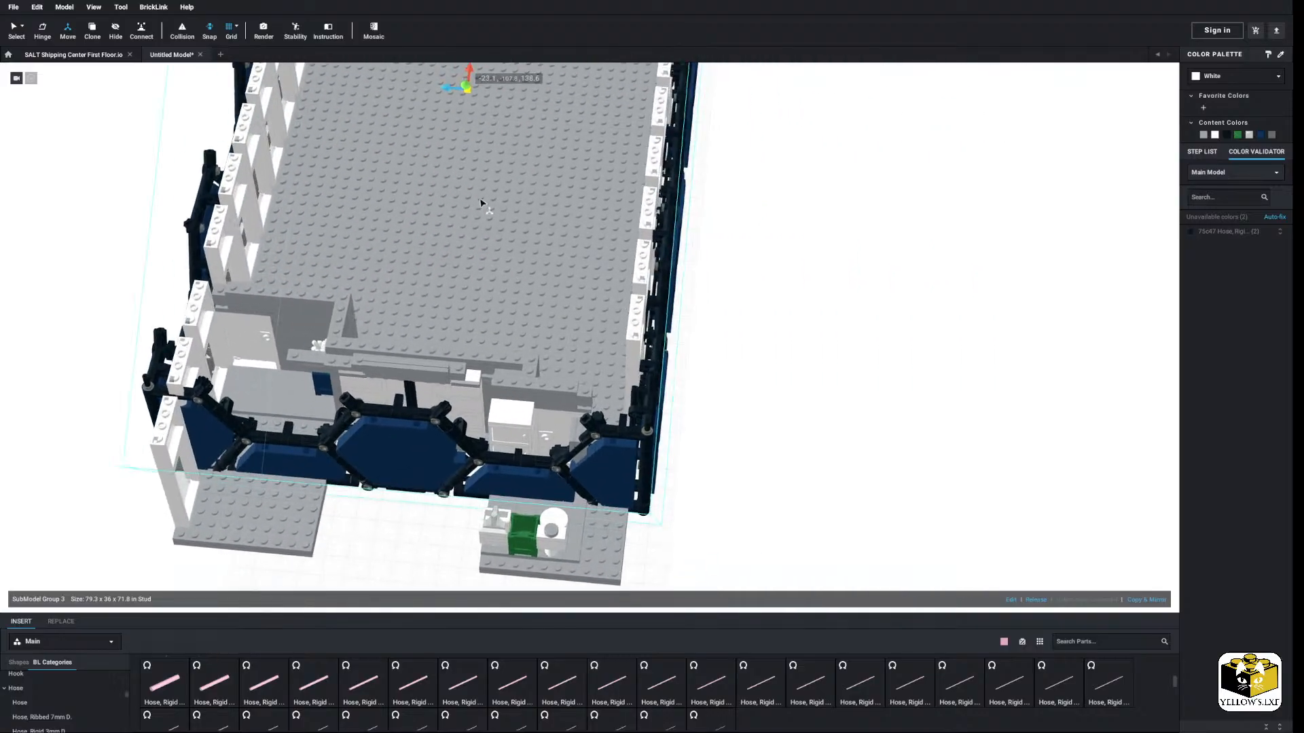
scroll(479, 201, down, 2)
right_drag(479, 201, 451, 210)
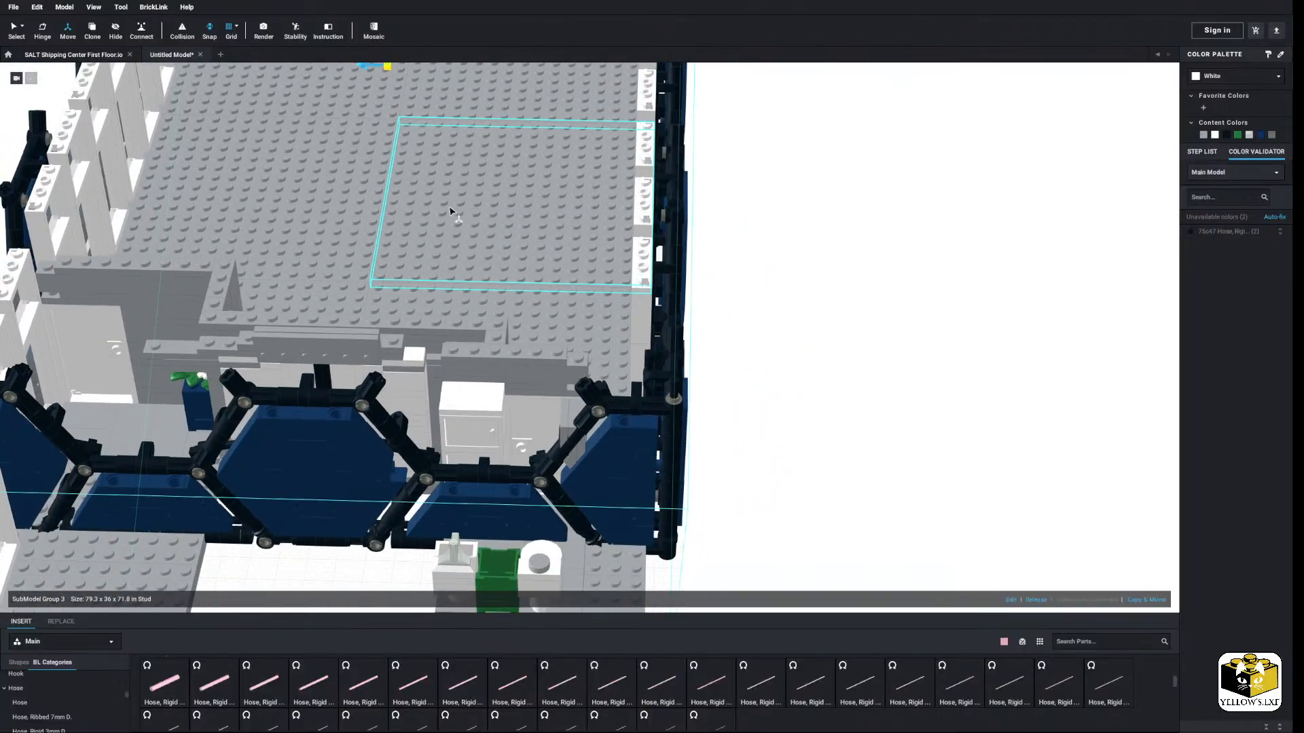
scroll(885, 256, up, 5)
middle_drag(885, 256, 814, 275)
right_drag(814, 275, 814, 284)
middle_drag(530, 262, 769, 272)
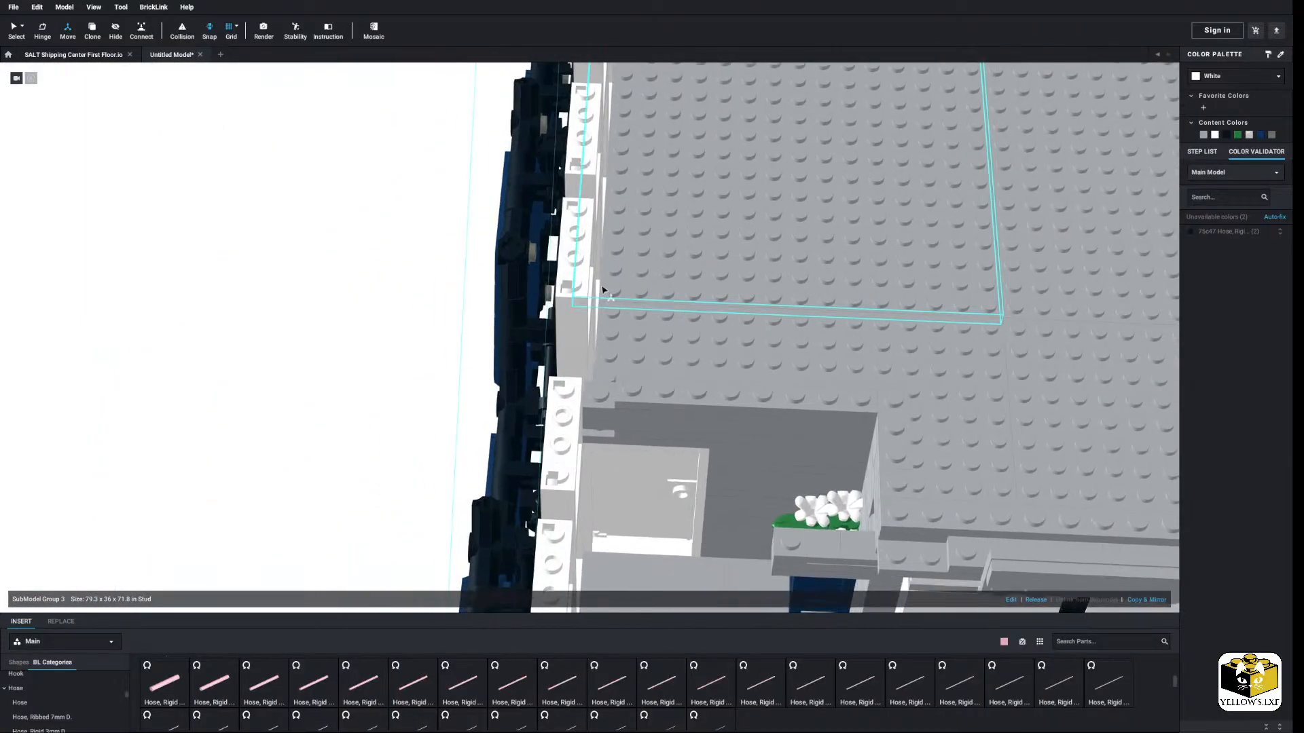
right_drag(603, 290, 449, 281)
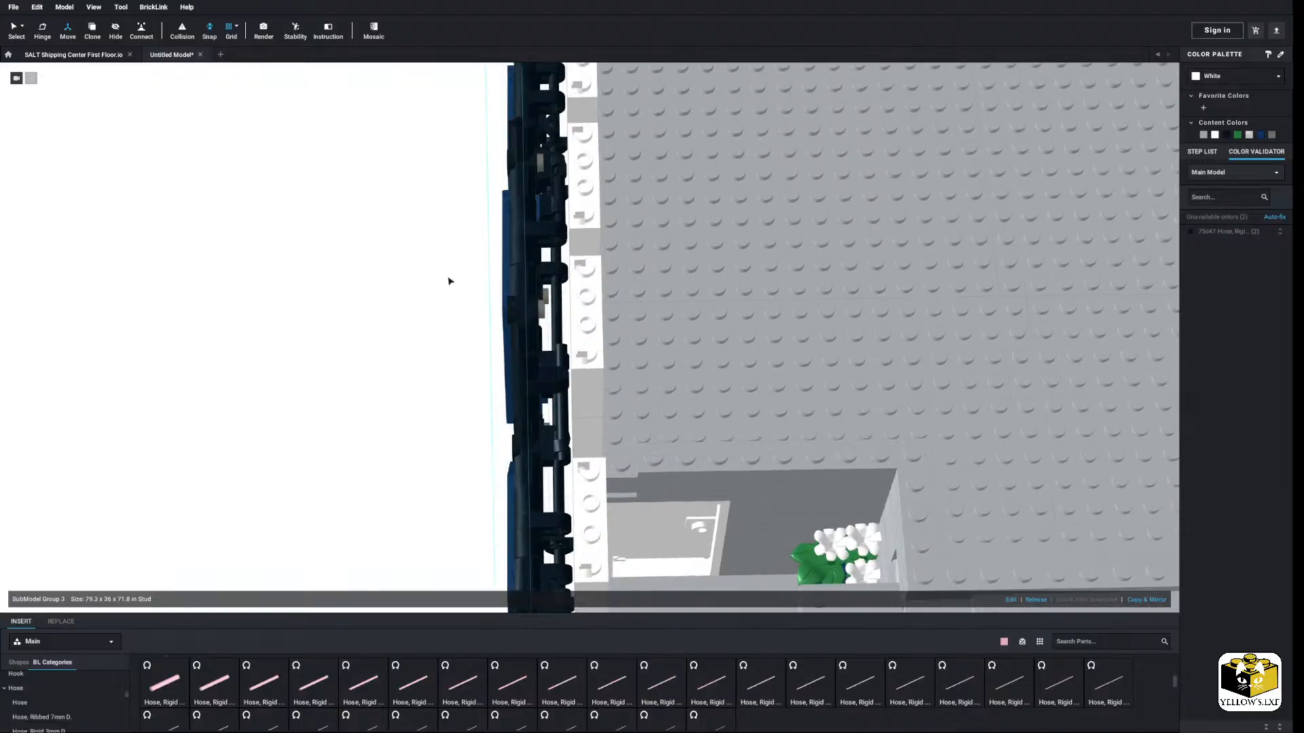
scroll(448, 279, down, 5)
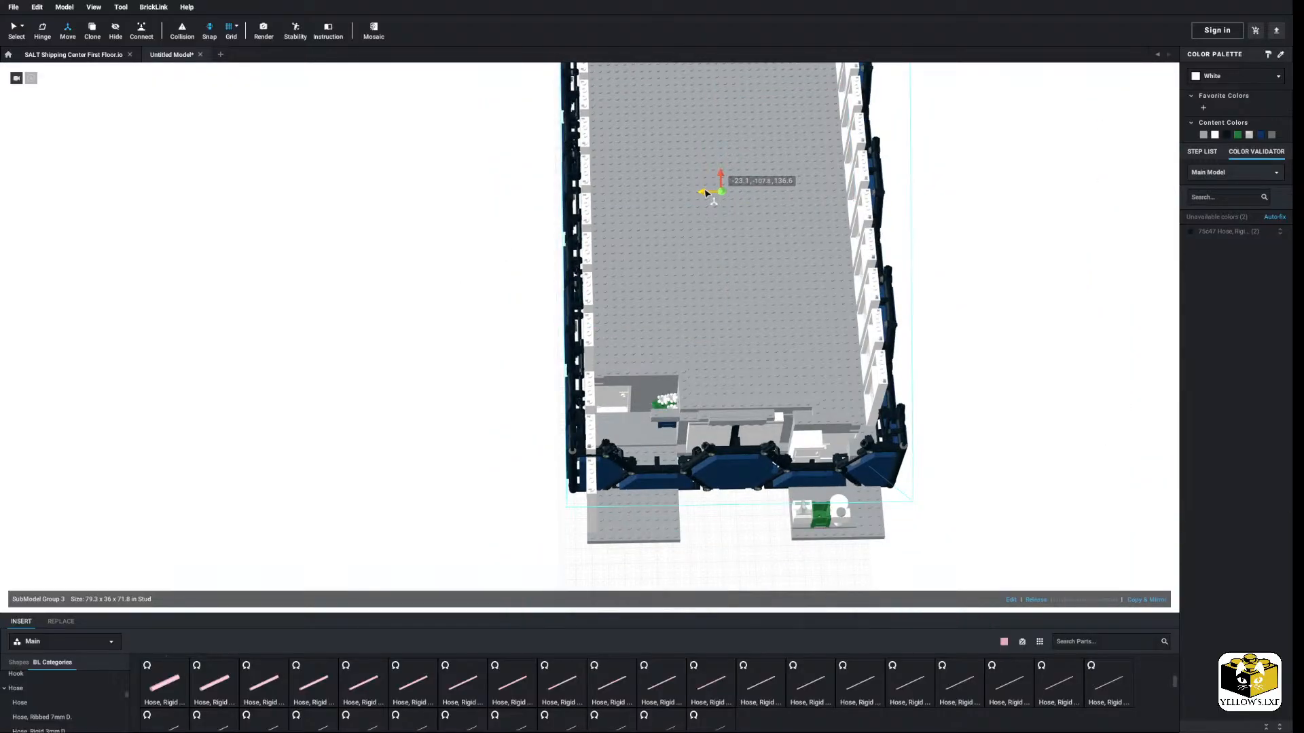
scroll(500, 234, up, 8)
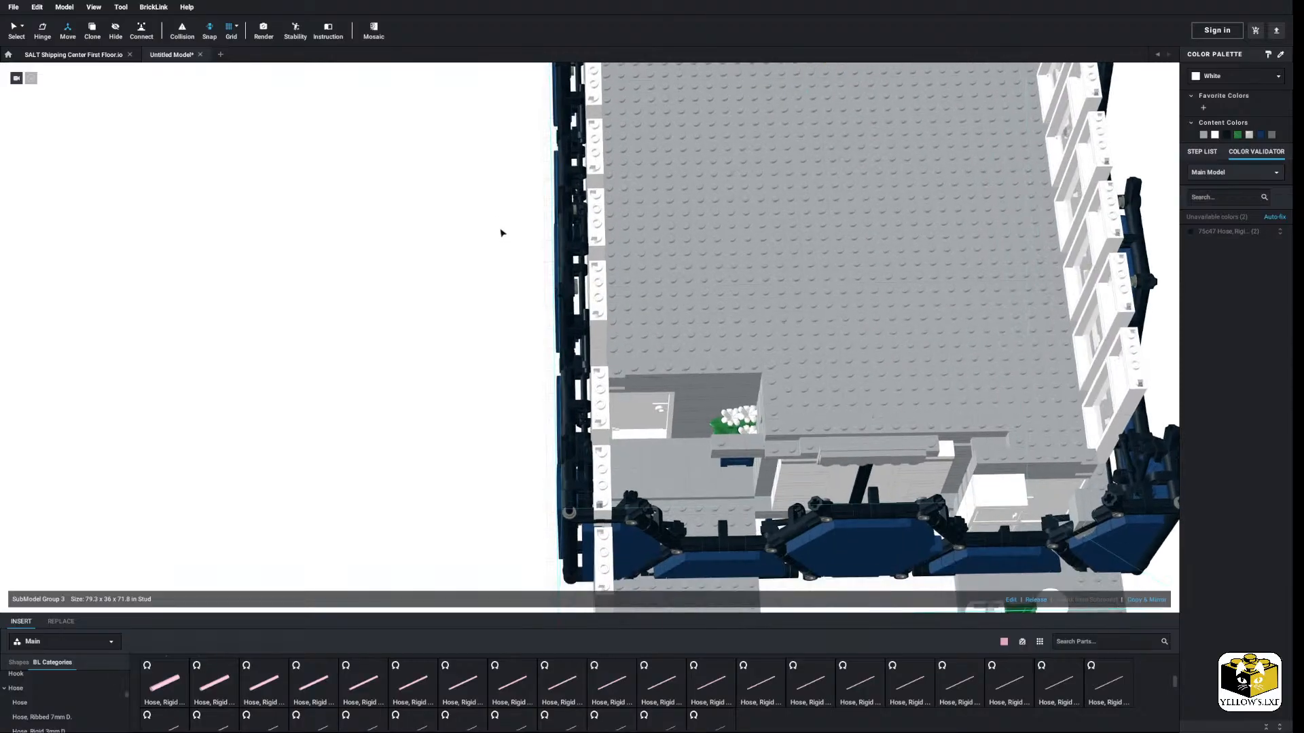
right_drag(498, 233, 646, 236)
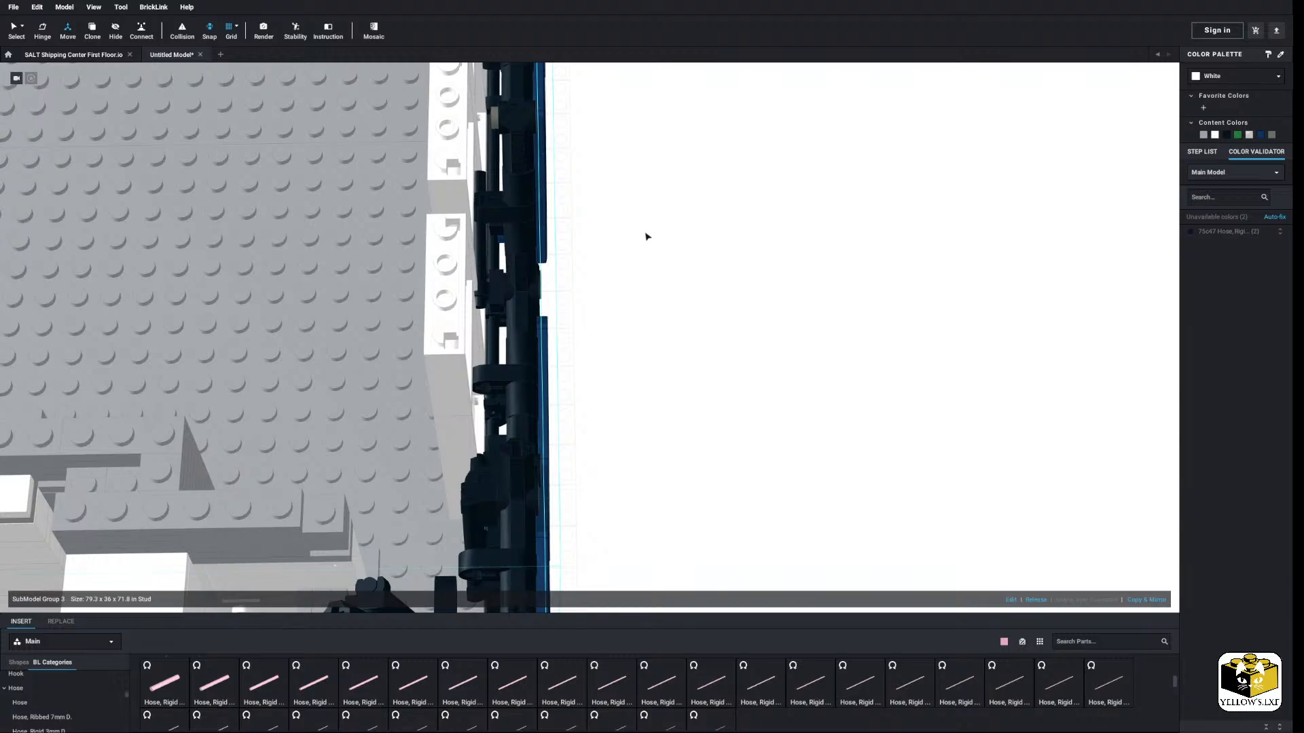
scroll(646, 237, down, 10)
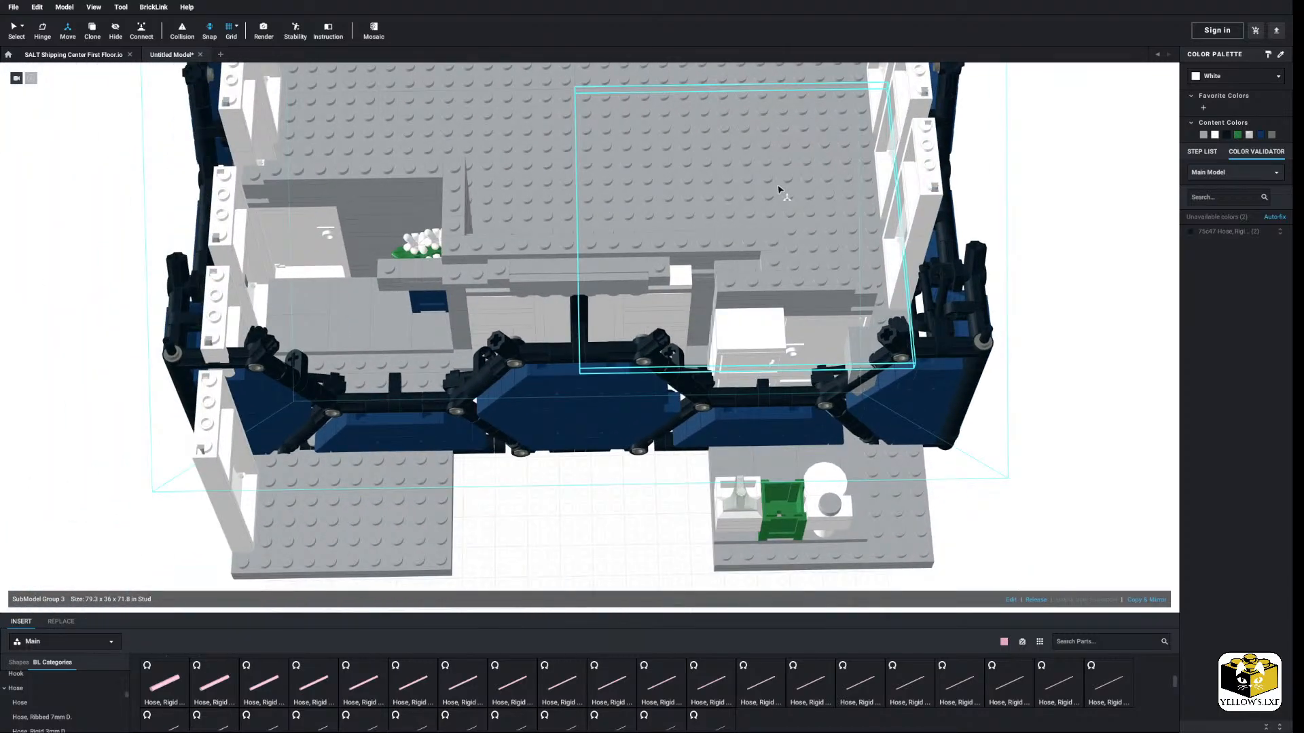
right_drag(778, 190, 972, 324)
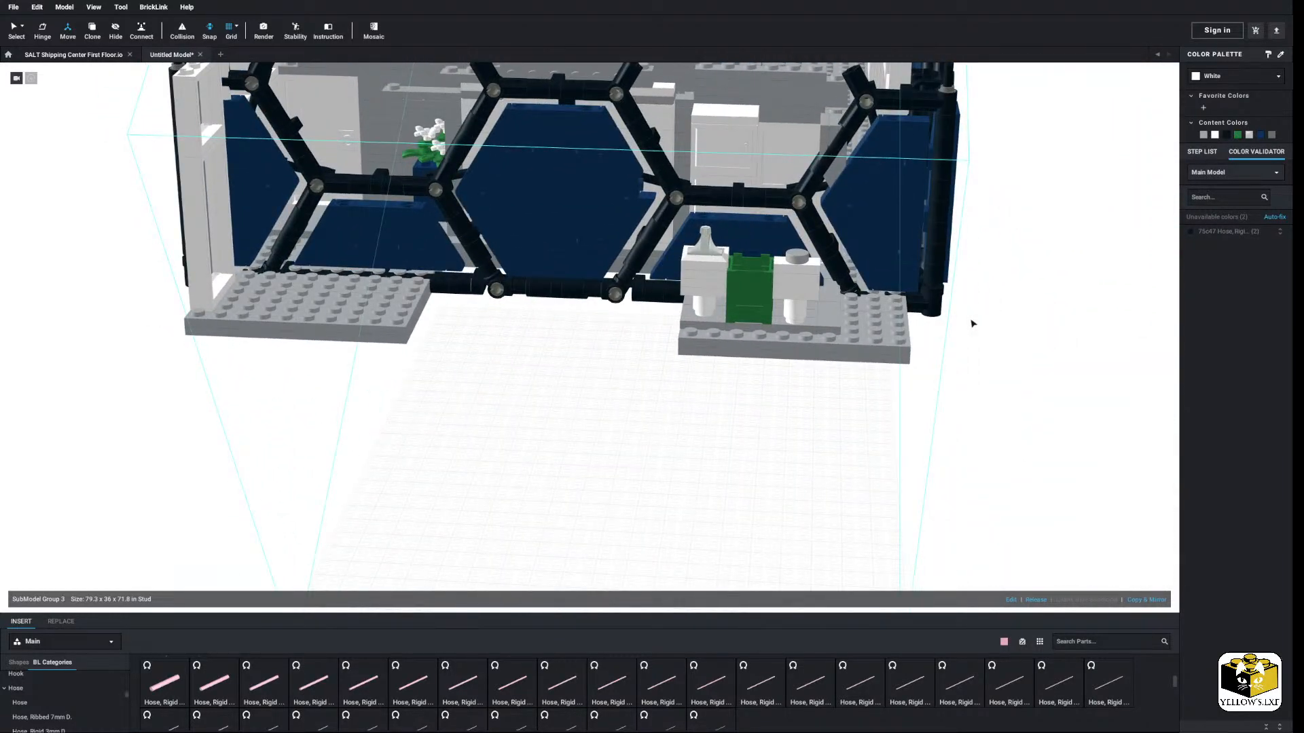
right_drag(970, 324, 972, 330)
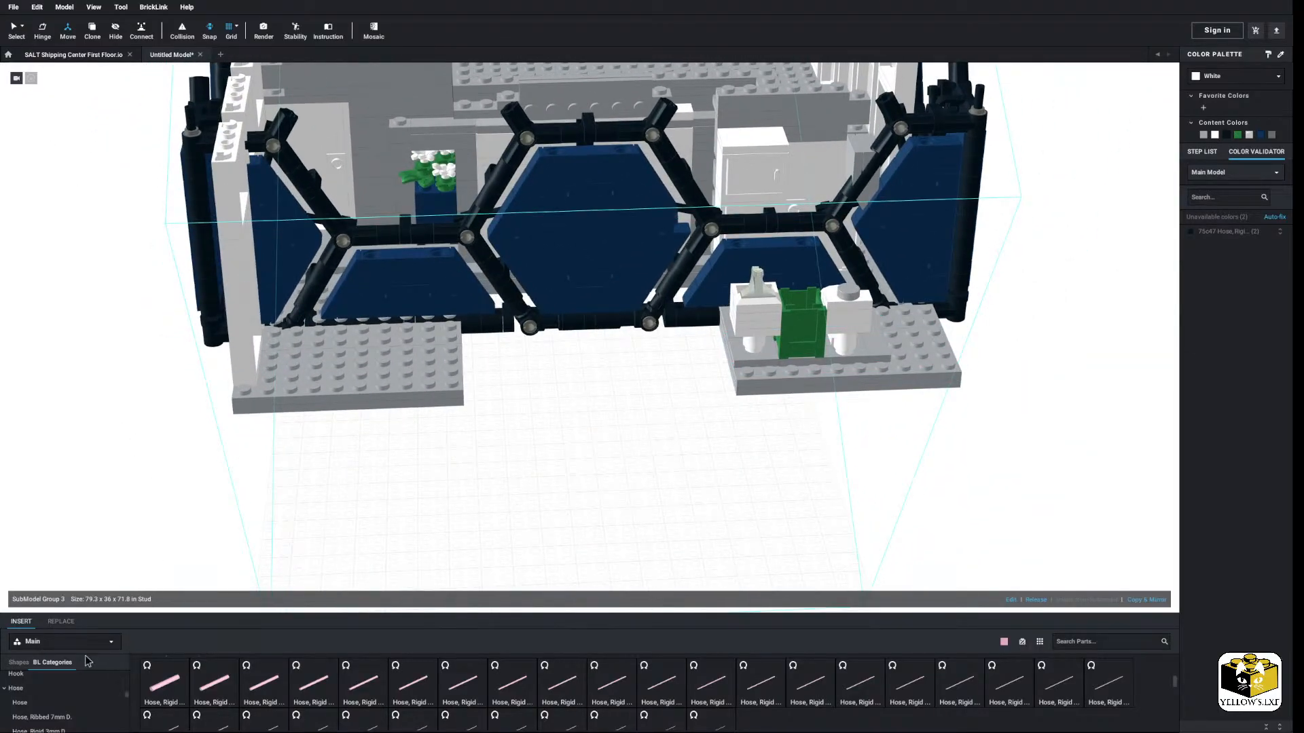
Step: Place a Plate 3 x 3 beside the building and use it as axis reference to move the wall submodel beyond the floor's restroom end
scroll(40, 692, down, 10)
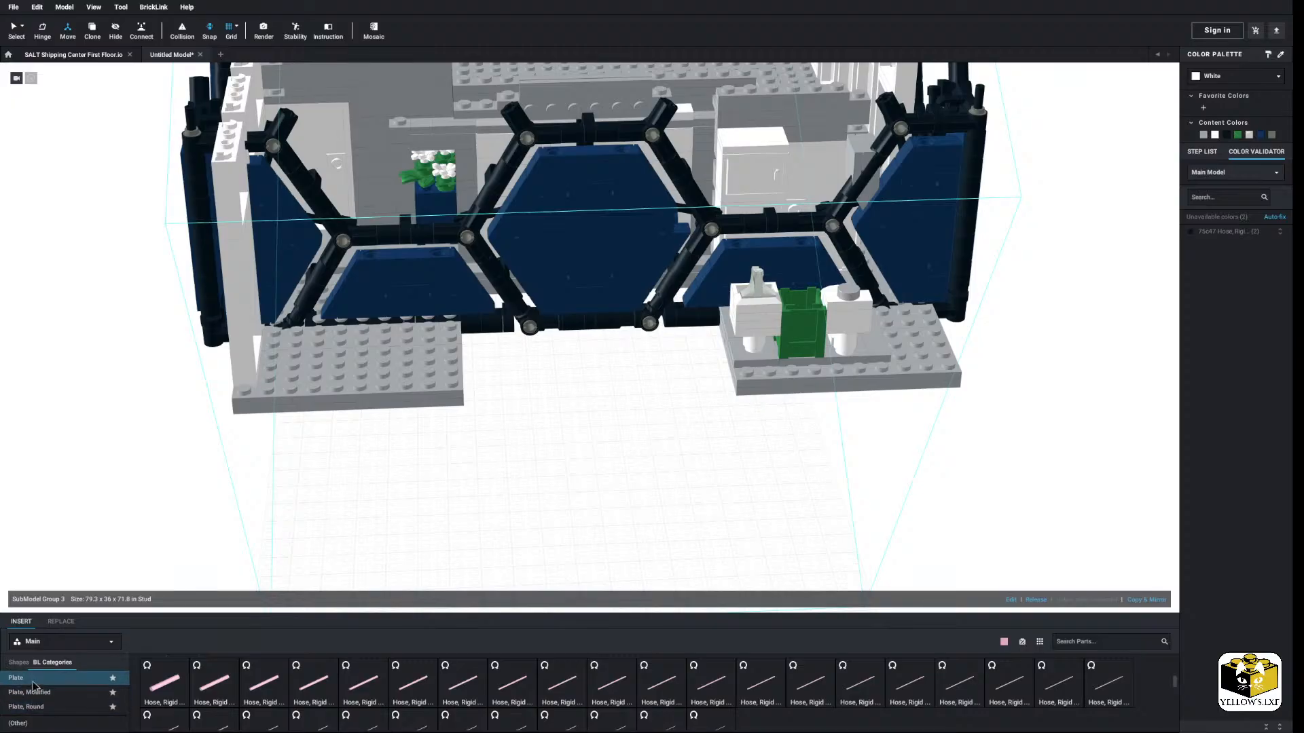
click(33, 682)
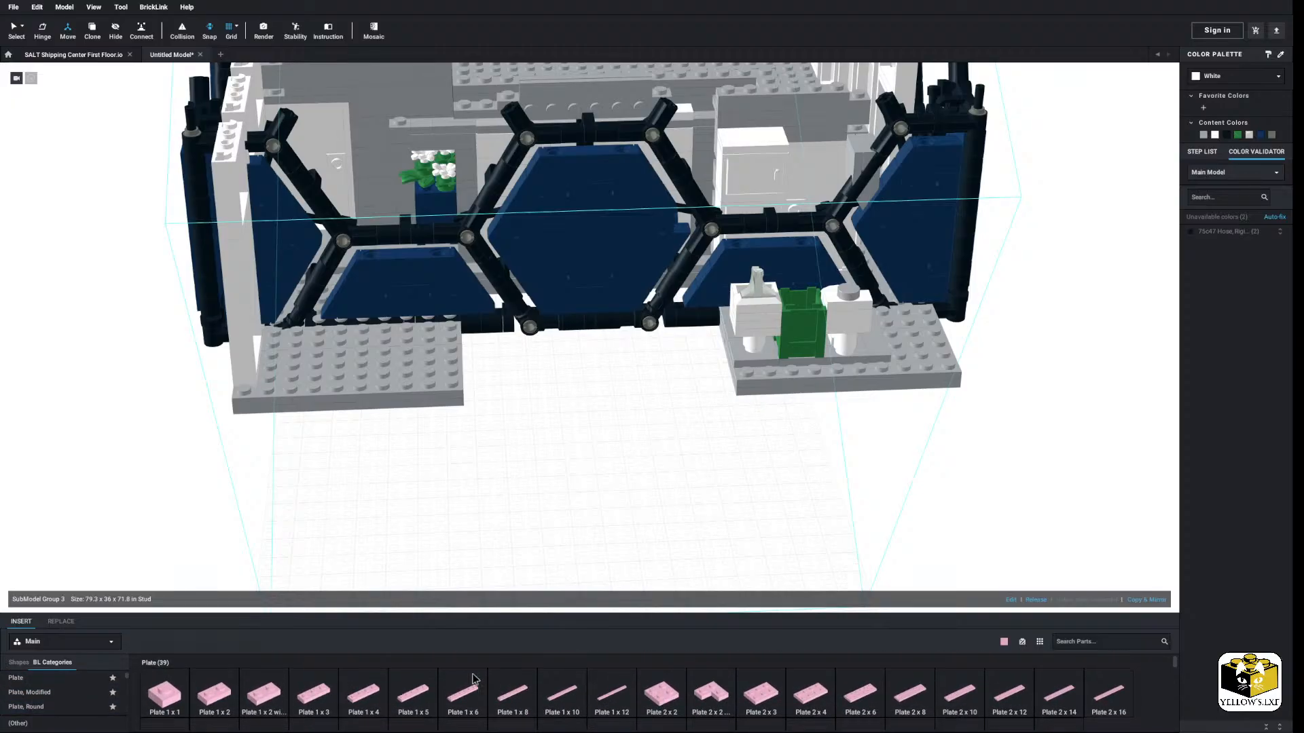
scroll(474, 679, down, 2)
drag(165, 685, 121, 428)
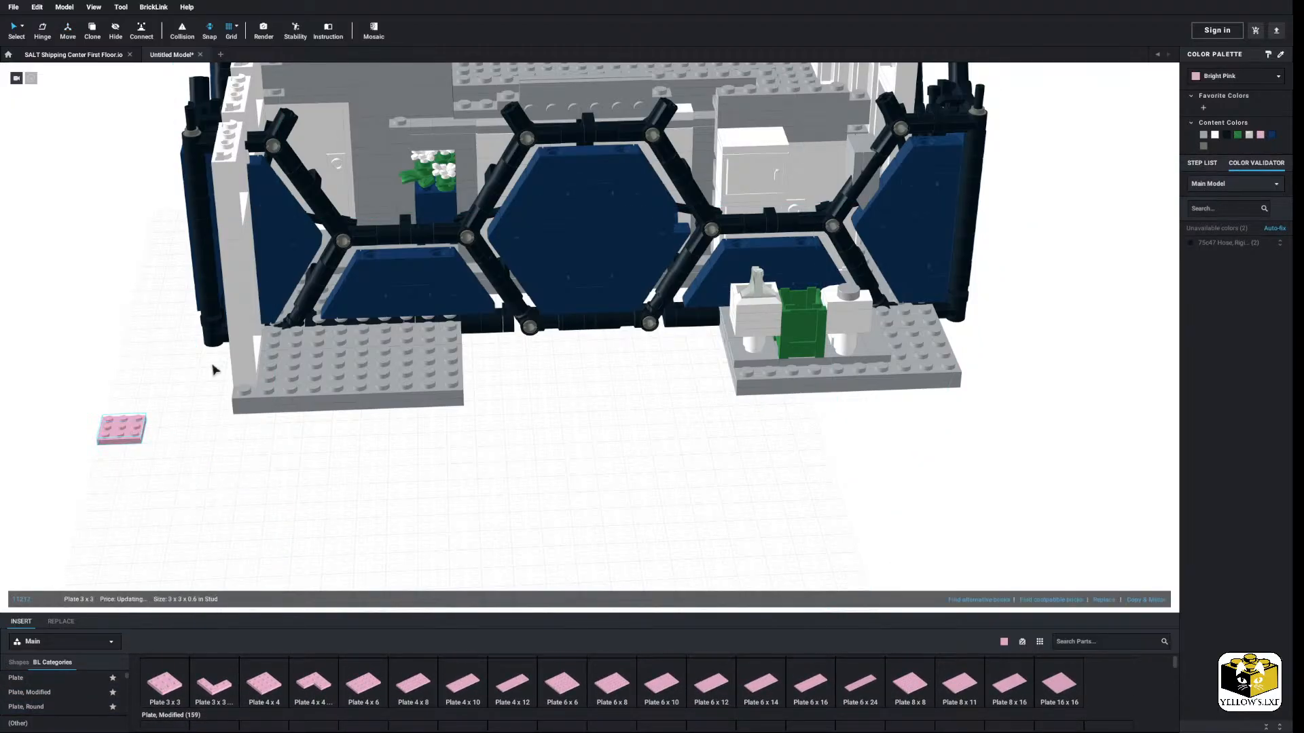
key(ctrl+a)
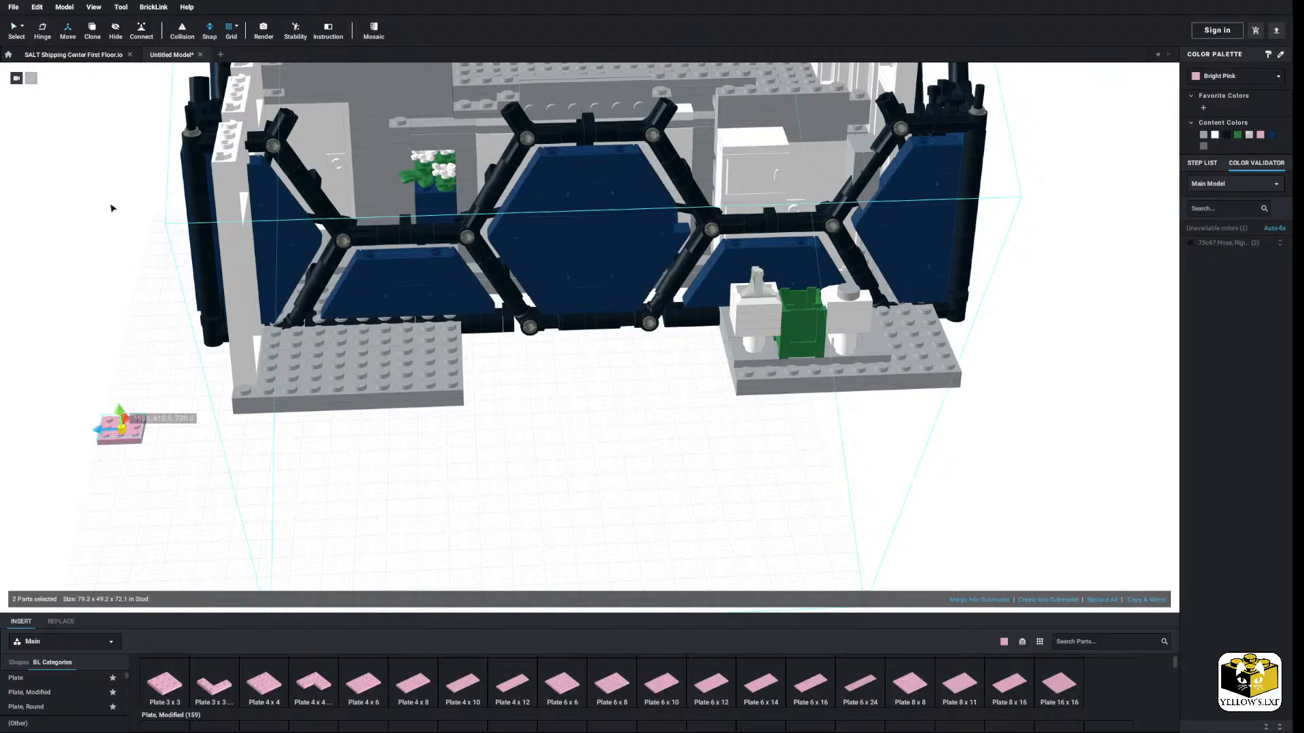
drag(126, 420, 112, 485)
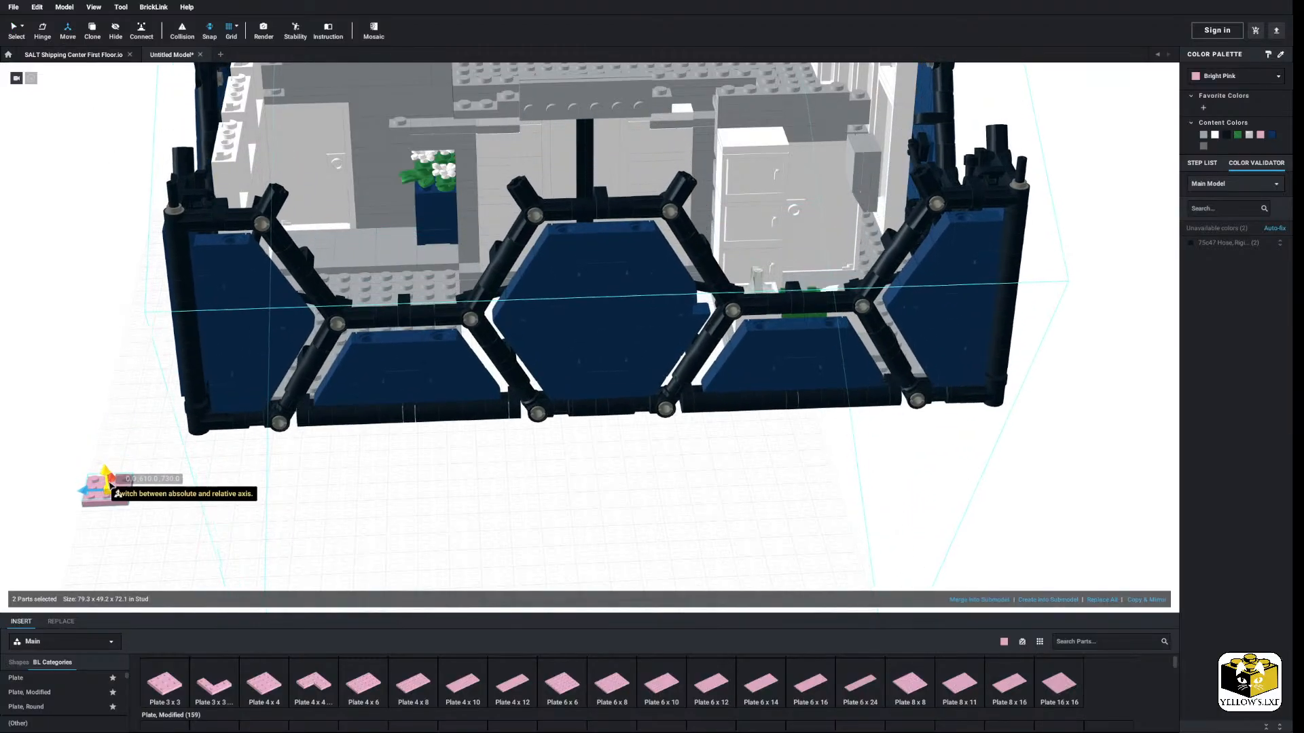
Step: Nudge the hexagon façade submodel together with the pink 3 x 3 plate sideways to centre it around the building
right_drag(112, 485, 221, 437)
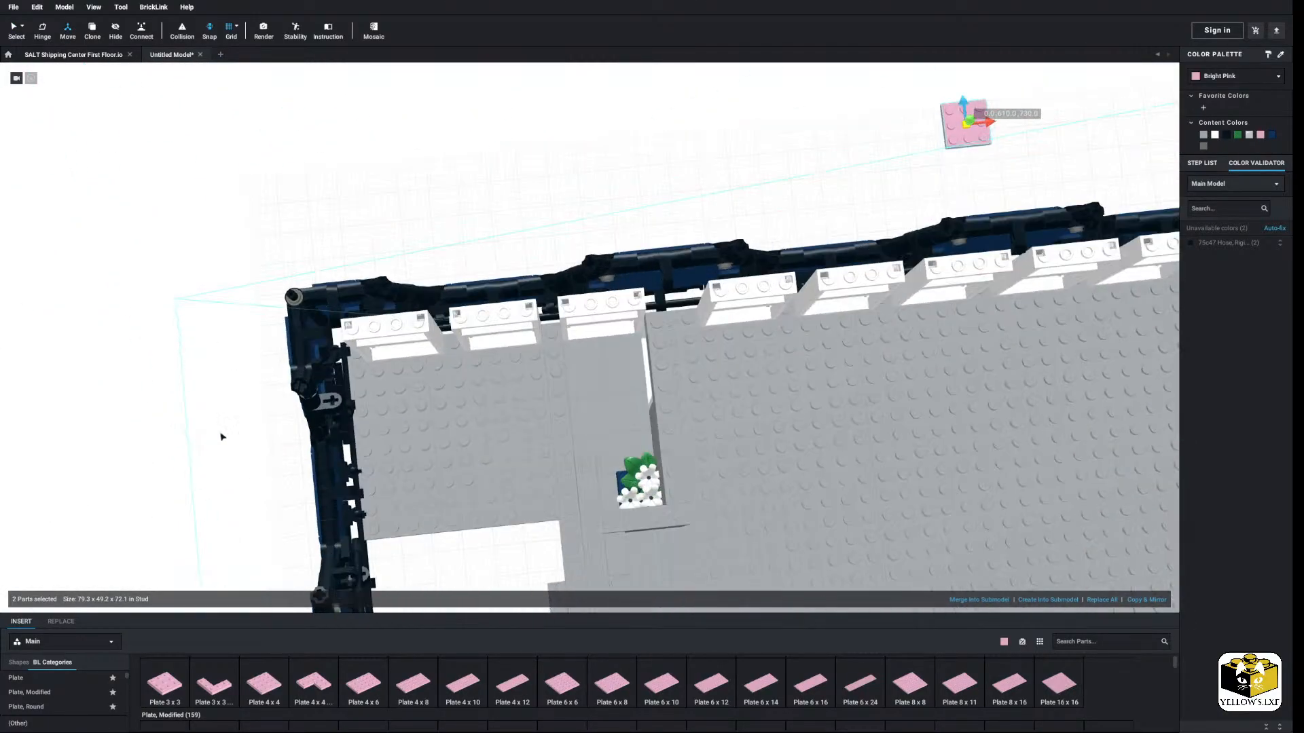
drag(992, 127, 980, 133)
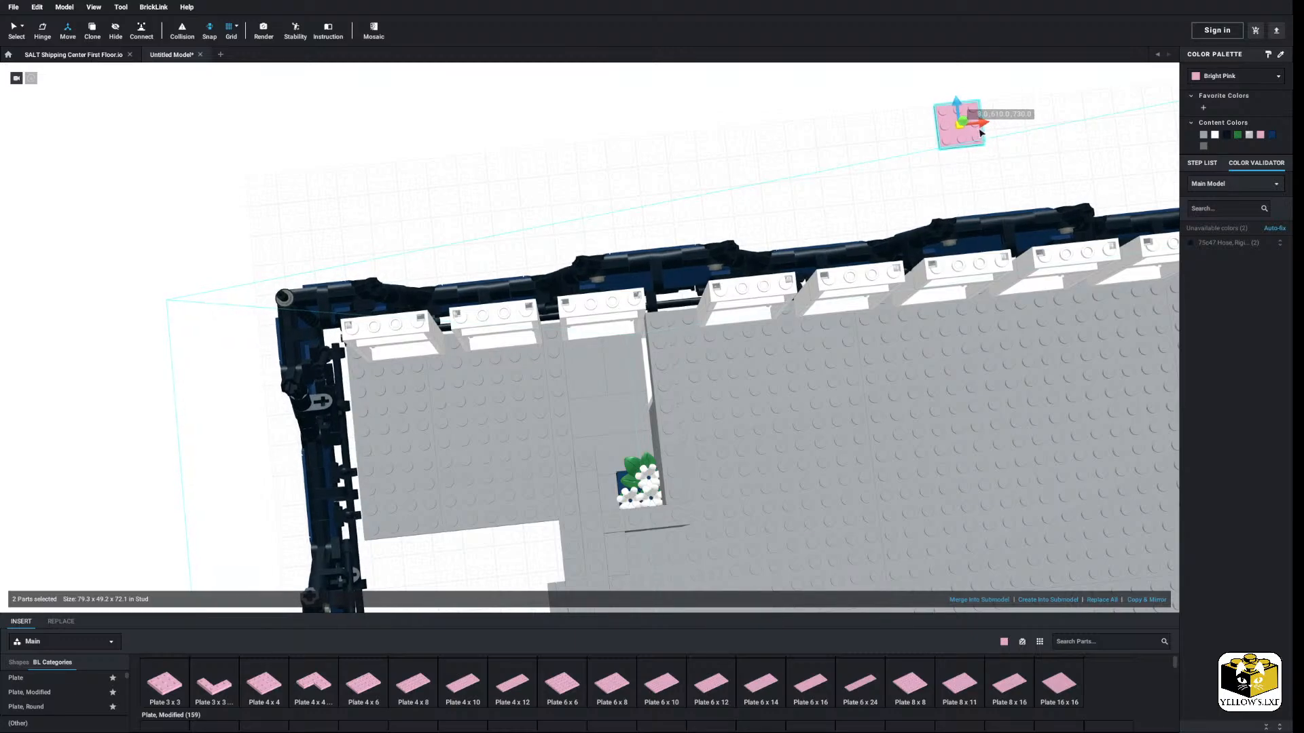
middle_drag(946, 148, 662, 169)
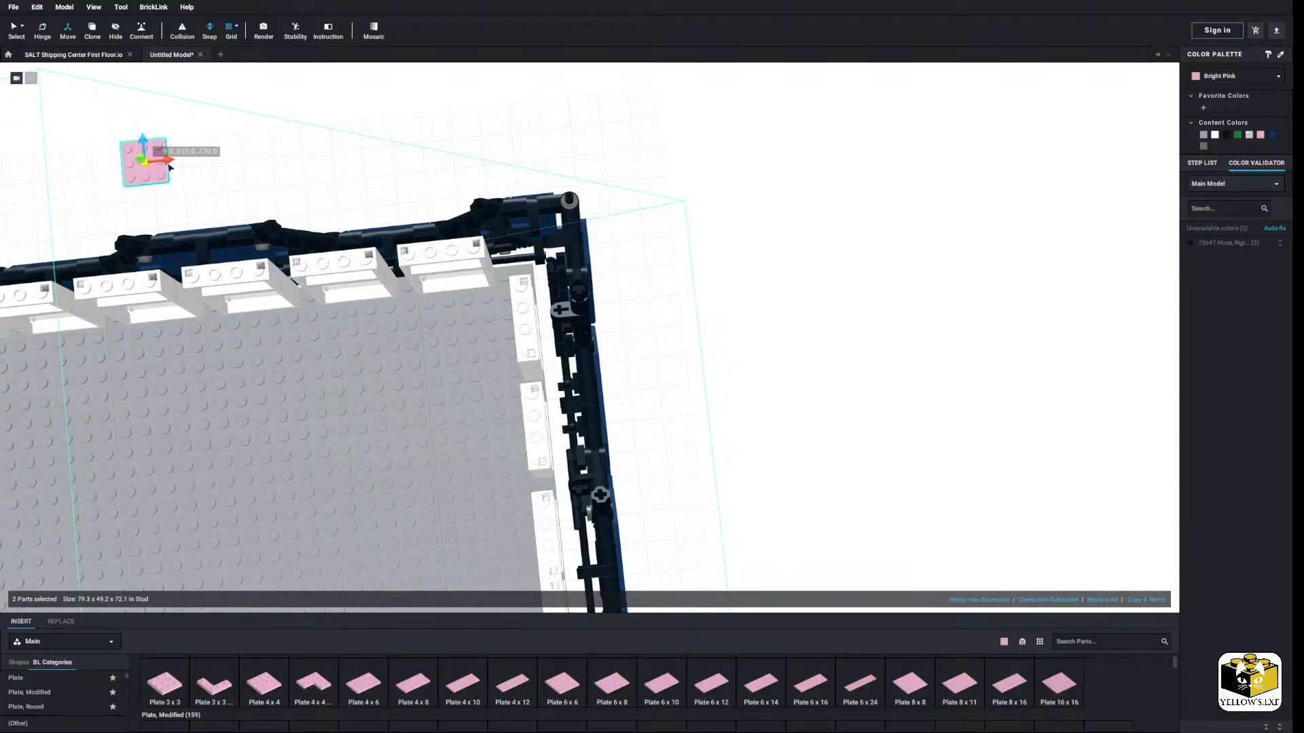
drag(166, 167, 161, 168)
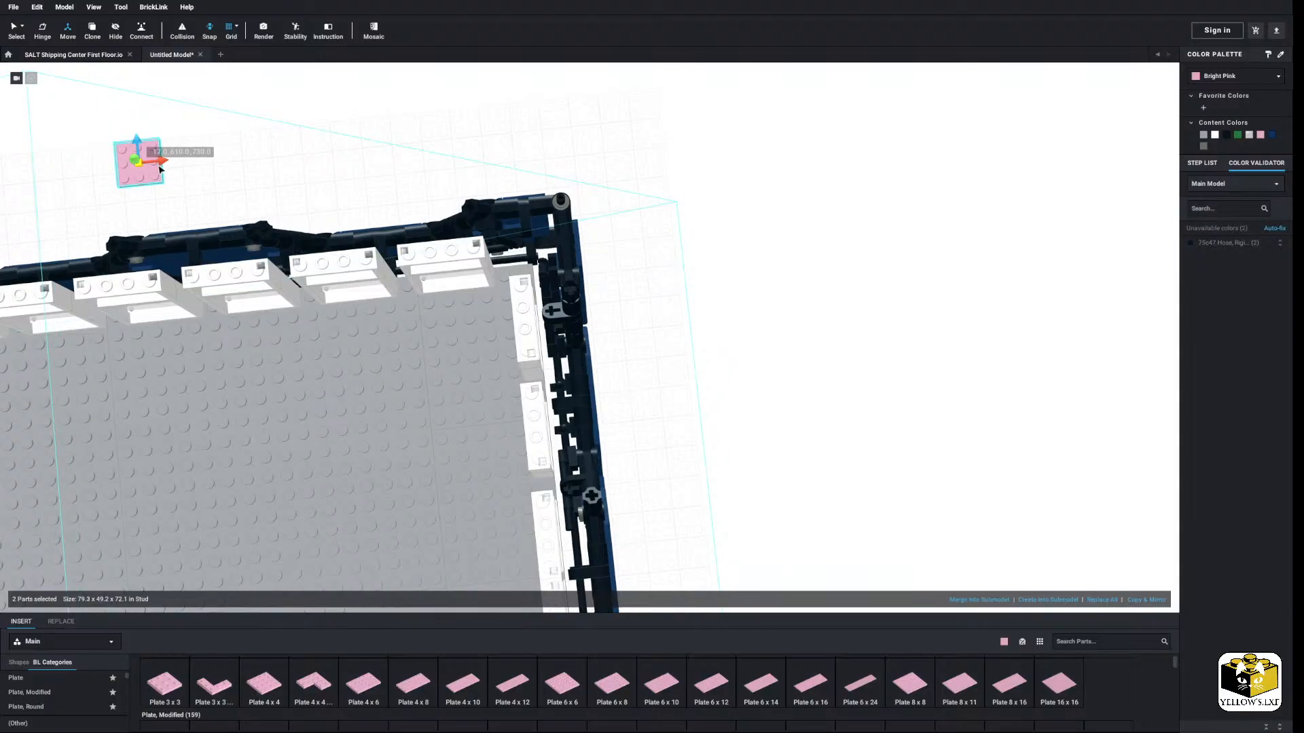
click(493, 119)
Step: Release the hexagon façade submodel around the building into its separate parts
right_drag(497, 122, 165, 82)
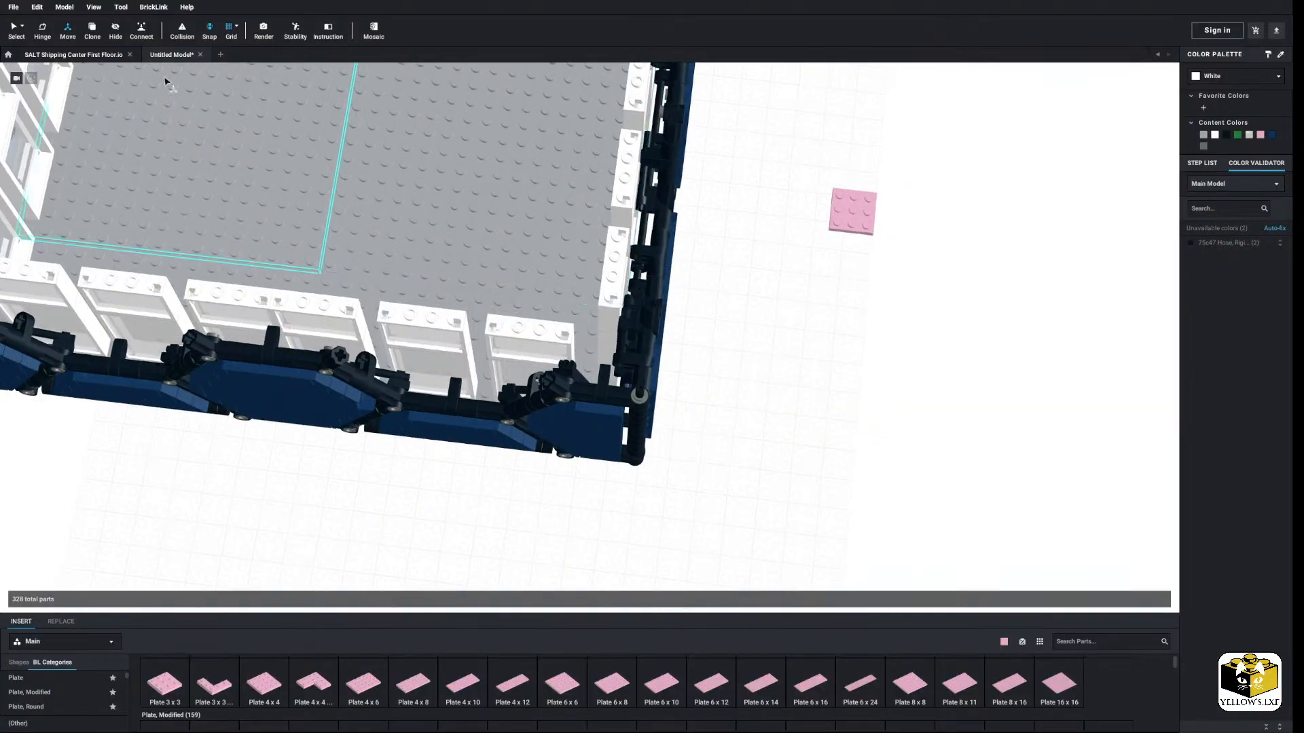
scroll(736, 288, down, 5)
right_drag(736, 288, 735, 259)
scroll(736, 259, up, 5)
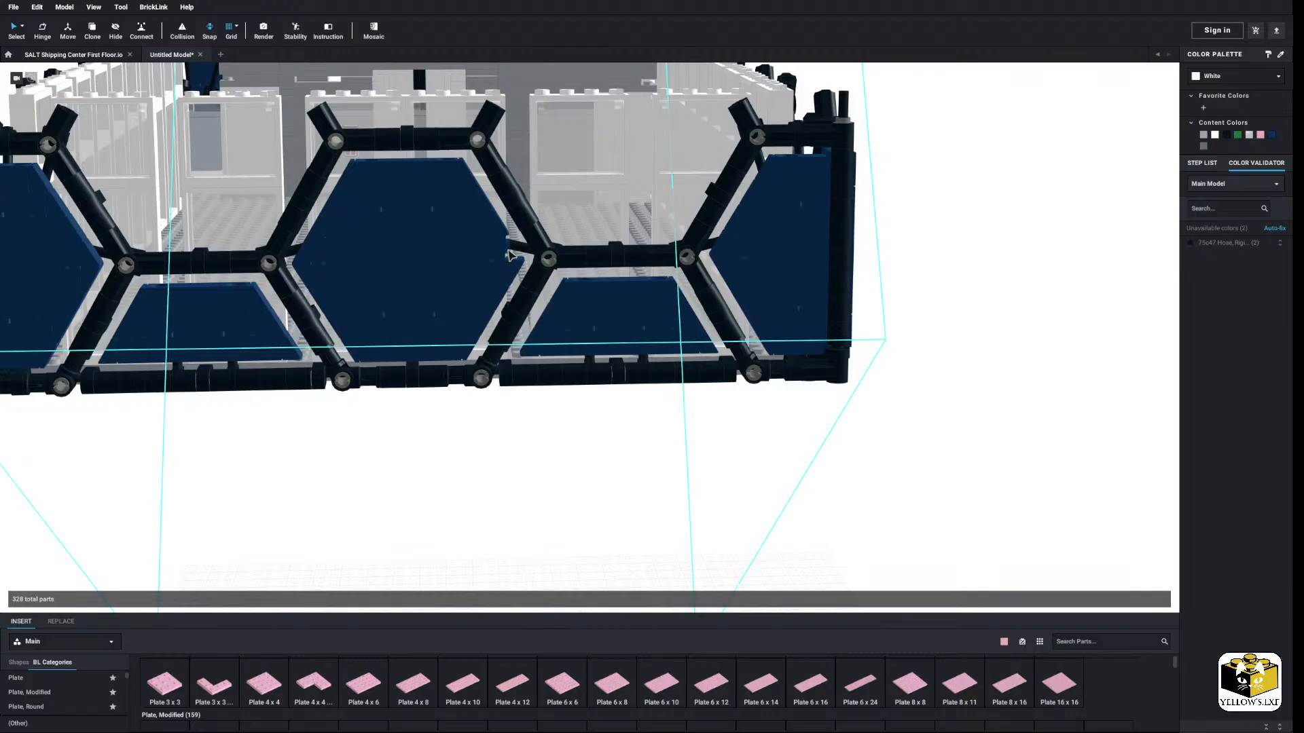
scroll(466, 415, down, 5)
right_drag(473, 402, 380, 410)
right_drag(559, 426, 394, 431)
right_drag(520, 419, 614, 421)
click(614, 419)
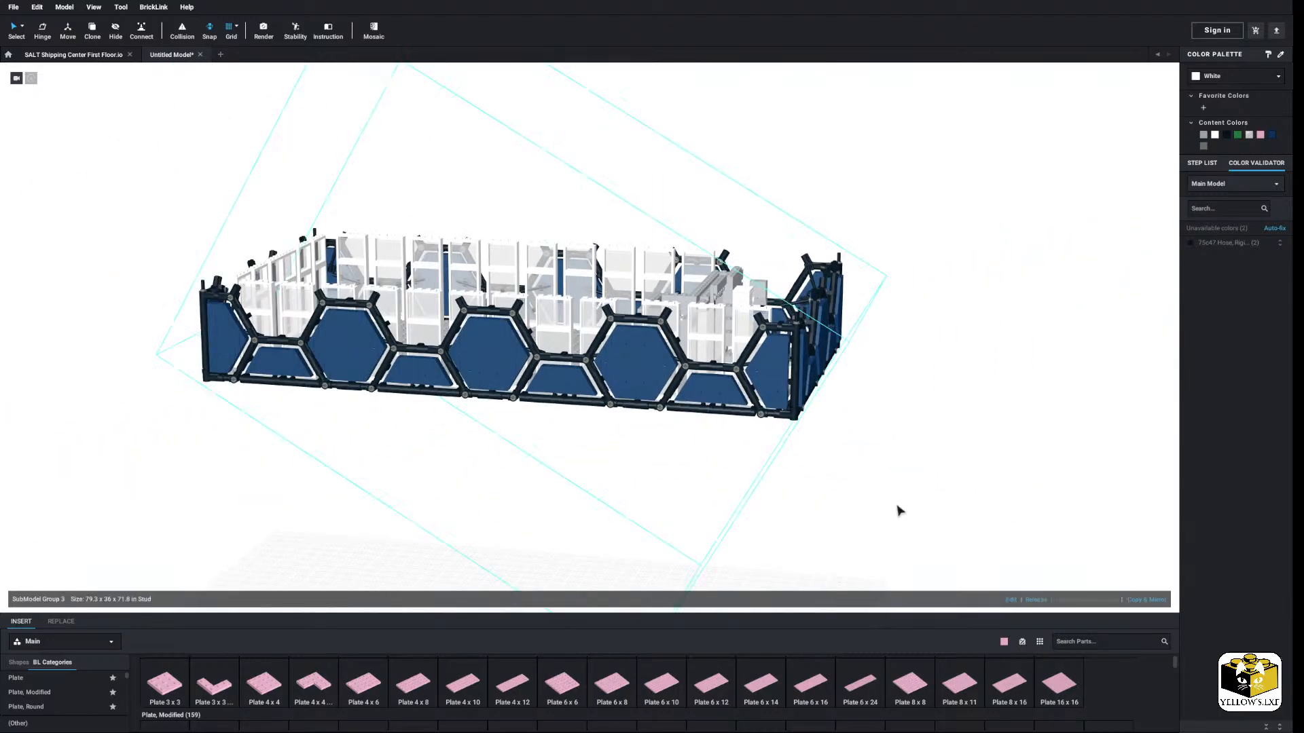
click(1036, 600)
Step: Examine the façade corner where the long and short walls meet, including the thin 1 x 2 liftarm at its end
click(809, 471)
right_drag(809, 472, 775, 506)
scroll(780, 490, up, 5)
middle_drag(782, 486, 692, 427)
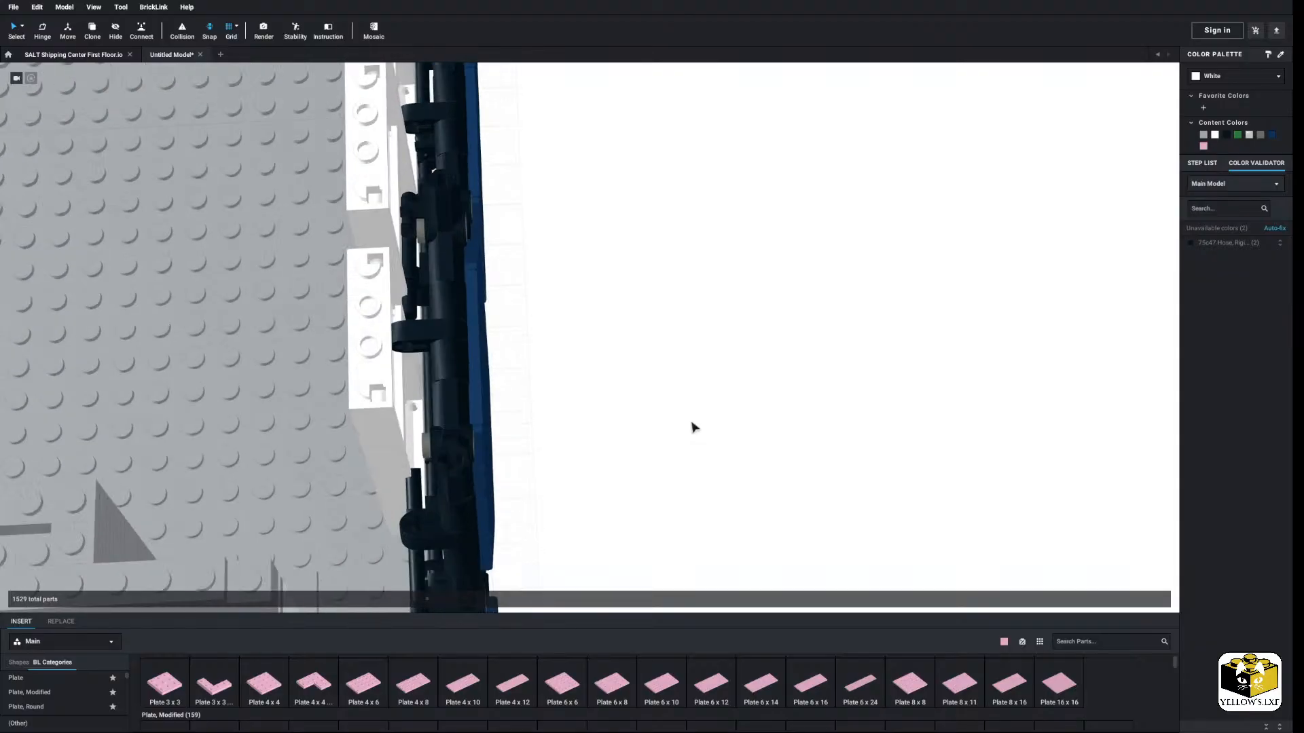
scroll(688, 429, down, 3)
right_drag(689, 428, 741, 304)
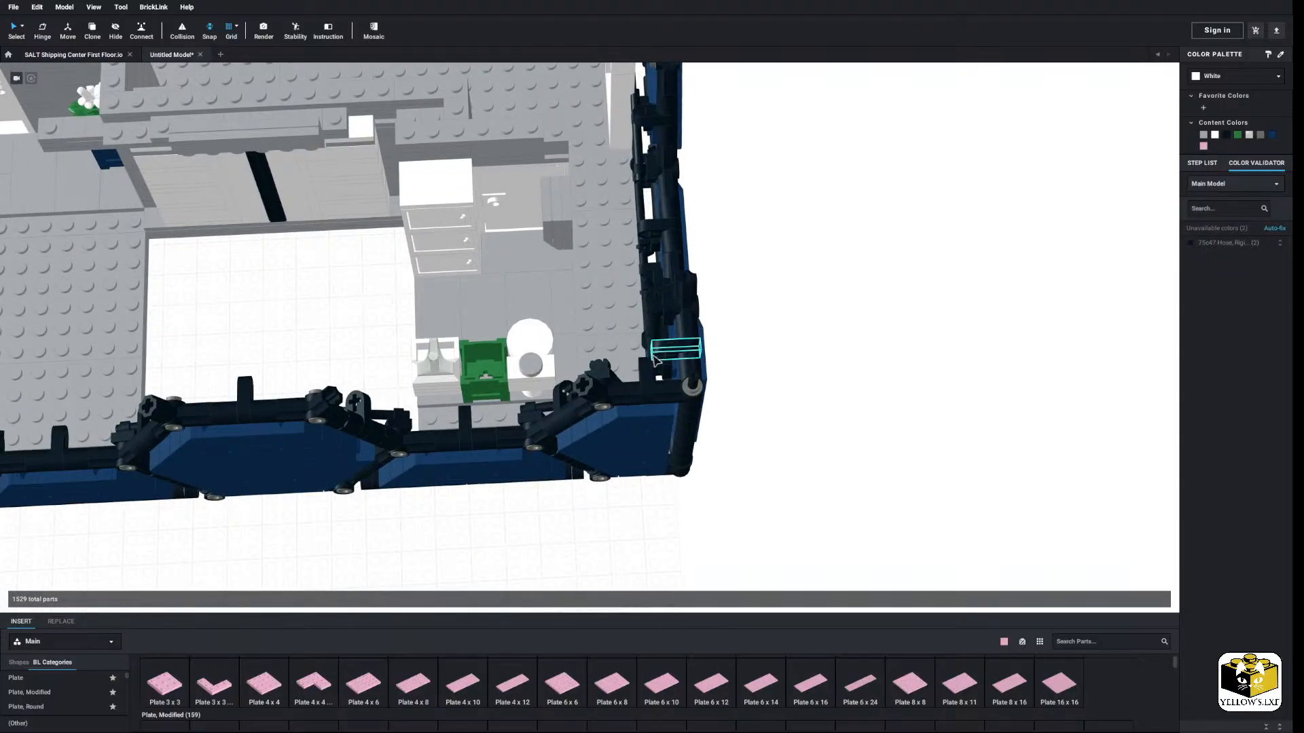
click(656, 381)
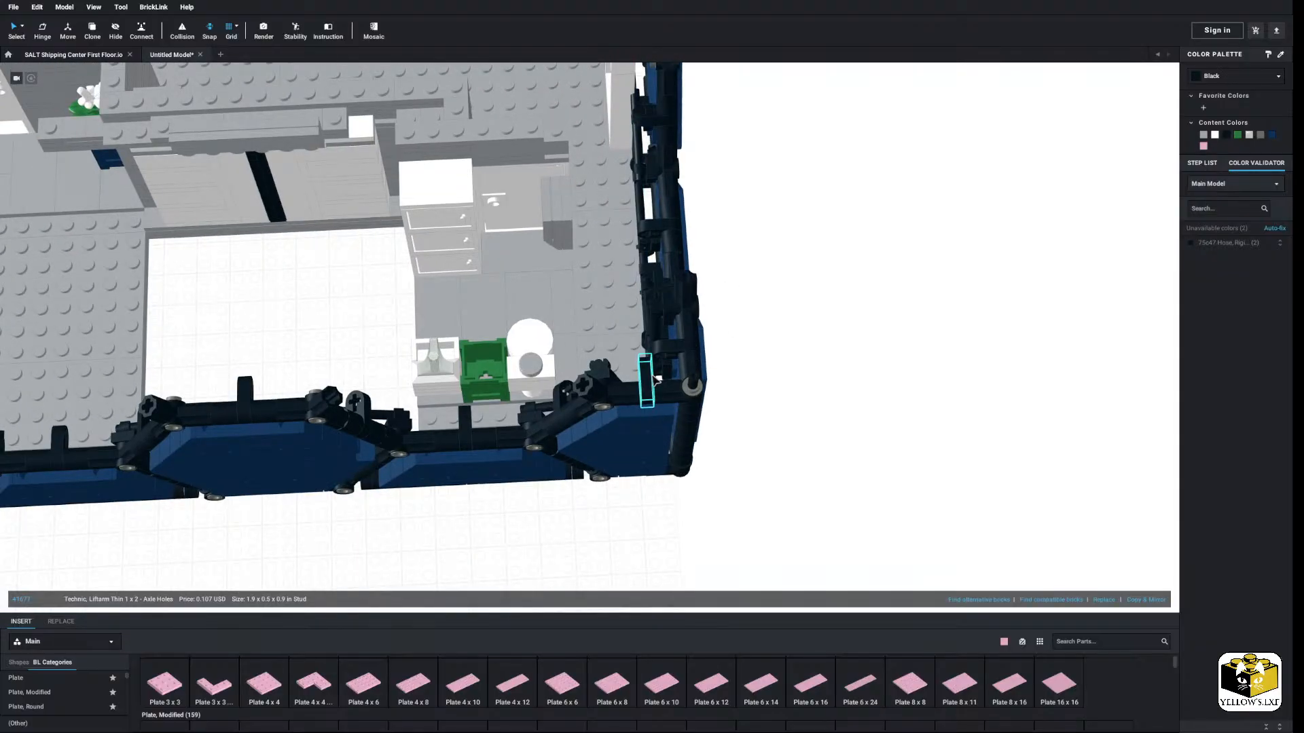
click(752, 417)
right_drag(751, 416, 722, 404)
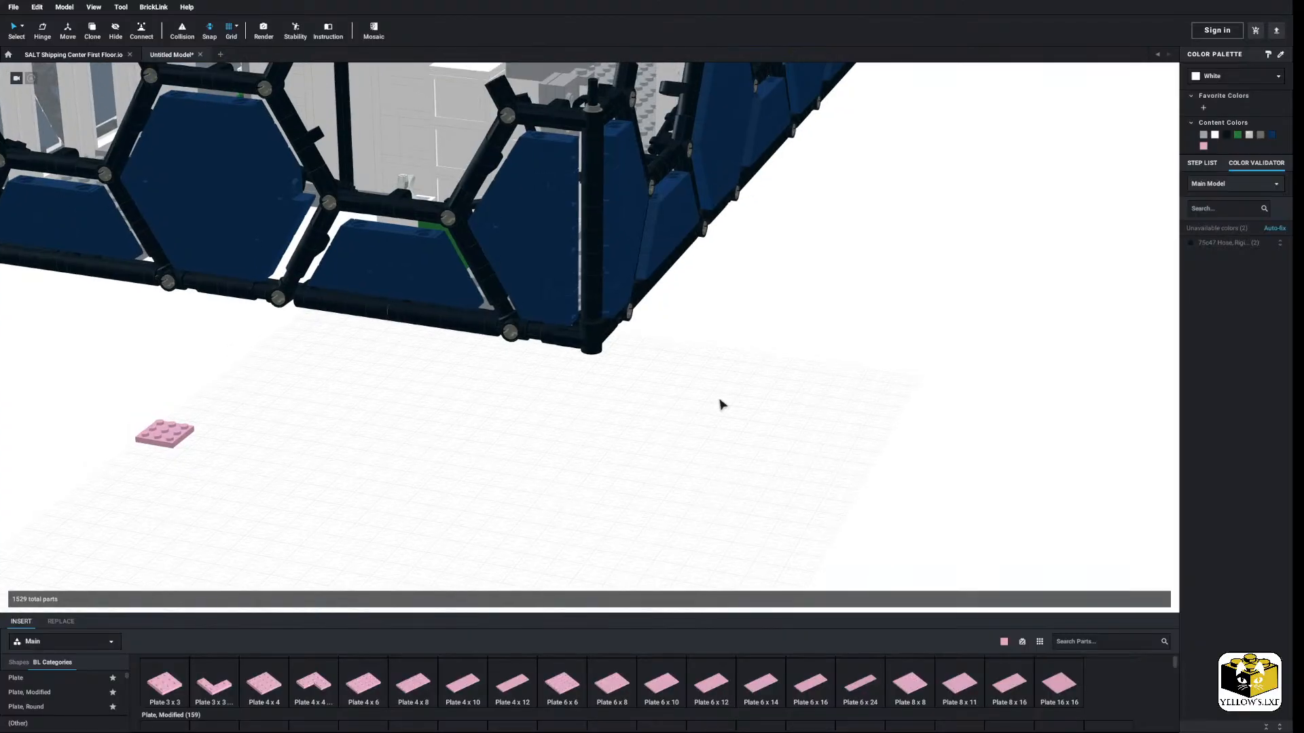
scroll(434, 419, down, 5)
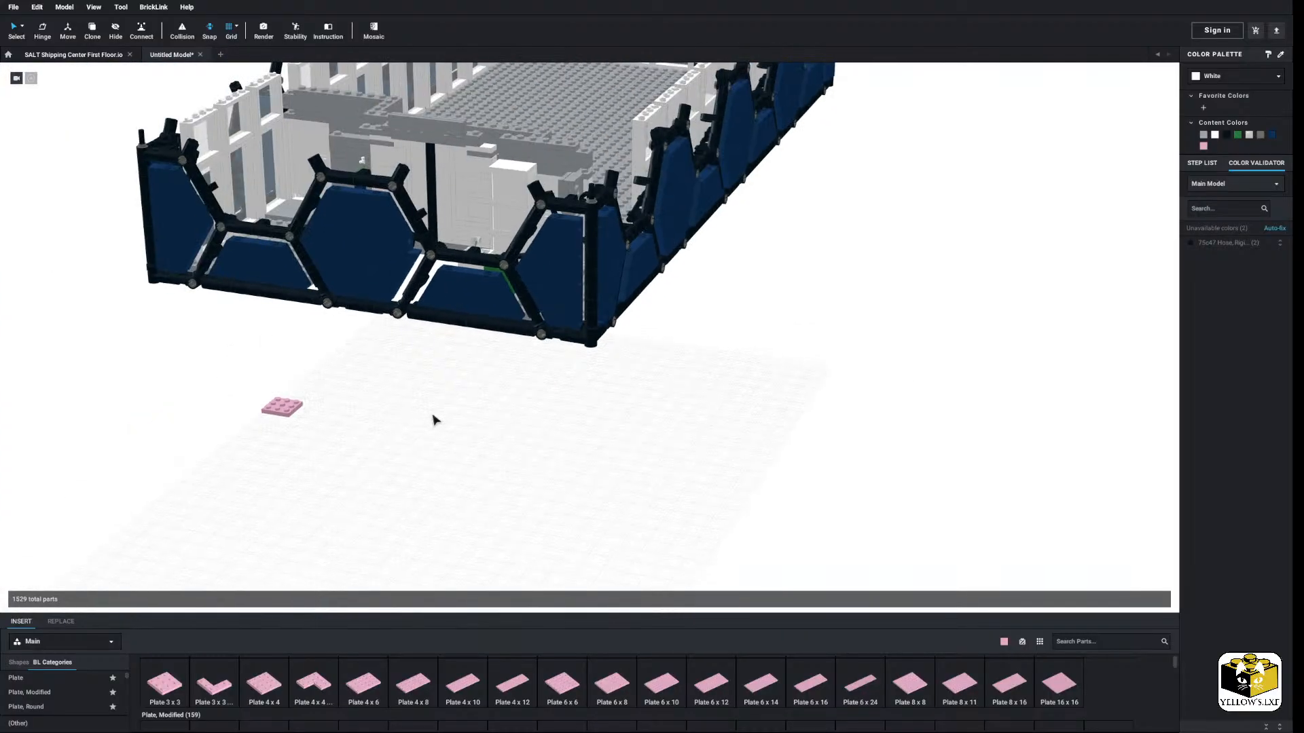
mouse_move(434, 419)
right_down()
mouse_move(448, 411)
mouse_move(443, 429)
right_up()
scroll(443, 428, down, 3)
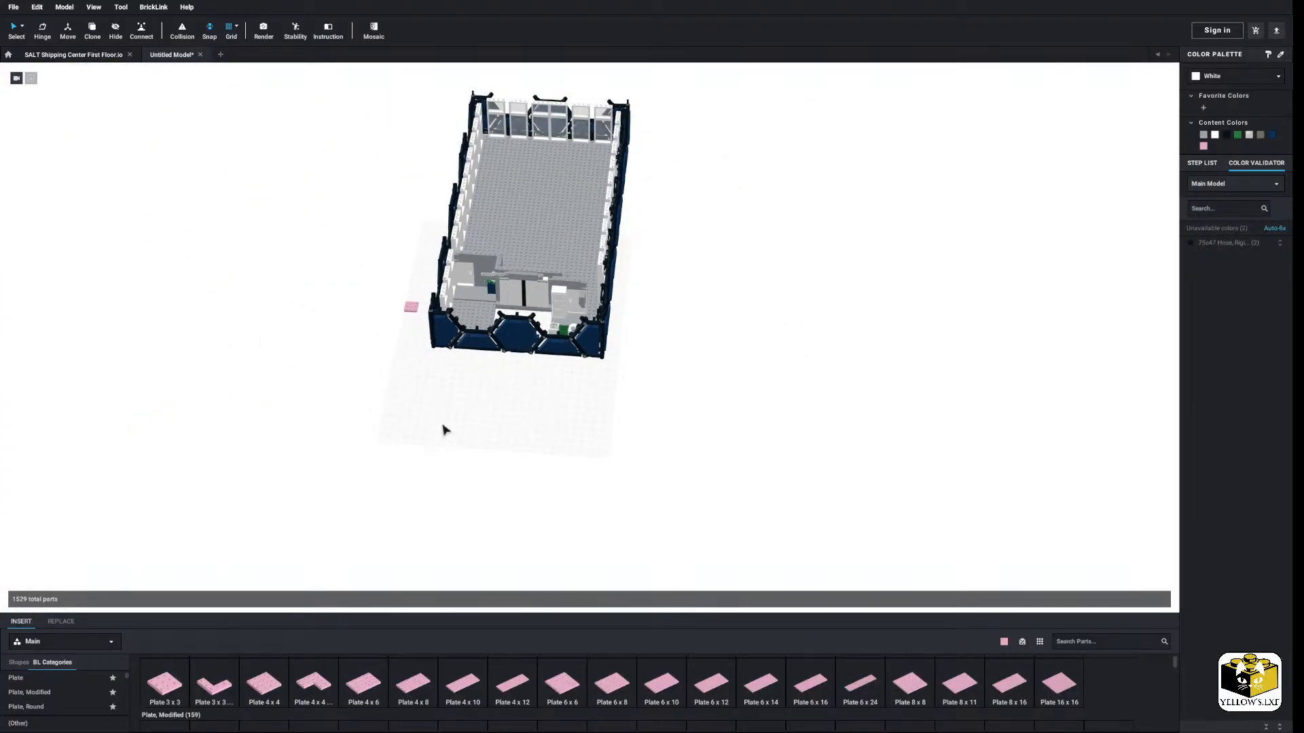
Step: Undo the submodel release, façade placement and wall copying, back to one long and one short façade wall
key(ctrl+z)
key(ctrl+z)
key(ctrl+z)
key(ctrl+z)
key(ctrl+z)
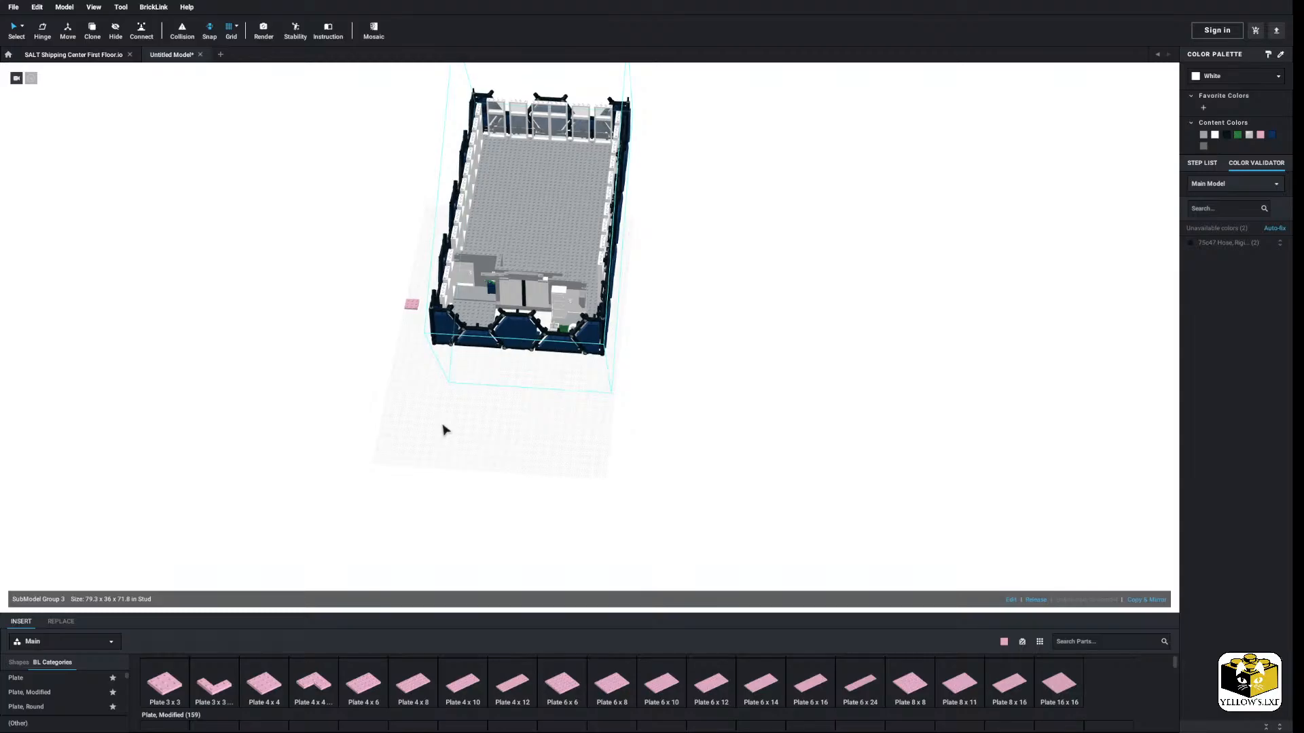
key(ctrl+z)
key(ctrl+z)
key(ctrl+z)
key(ctrl+z)
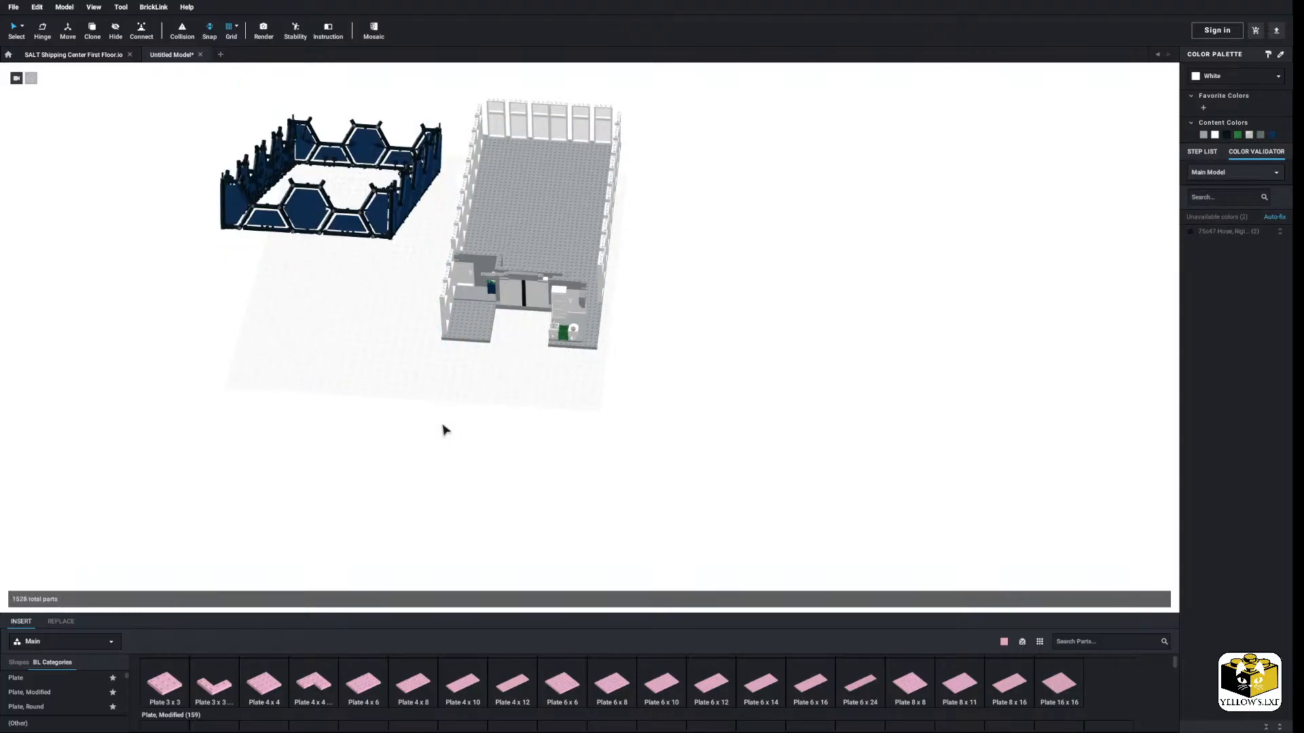
key(ctrl+z)
middle_drag(277, 313, 463, 366)
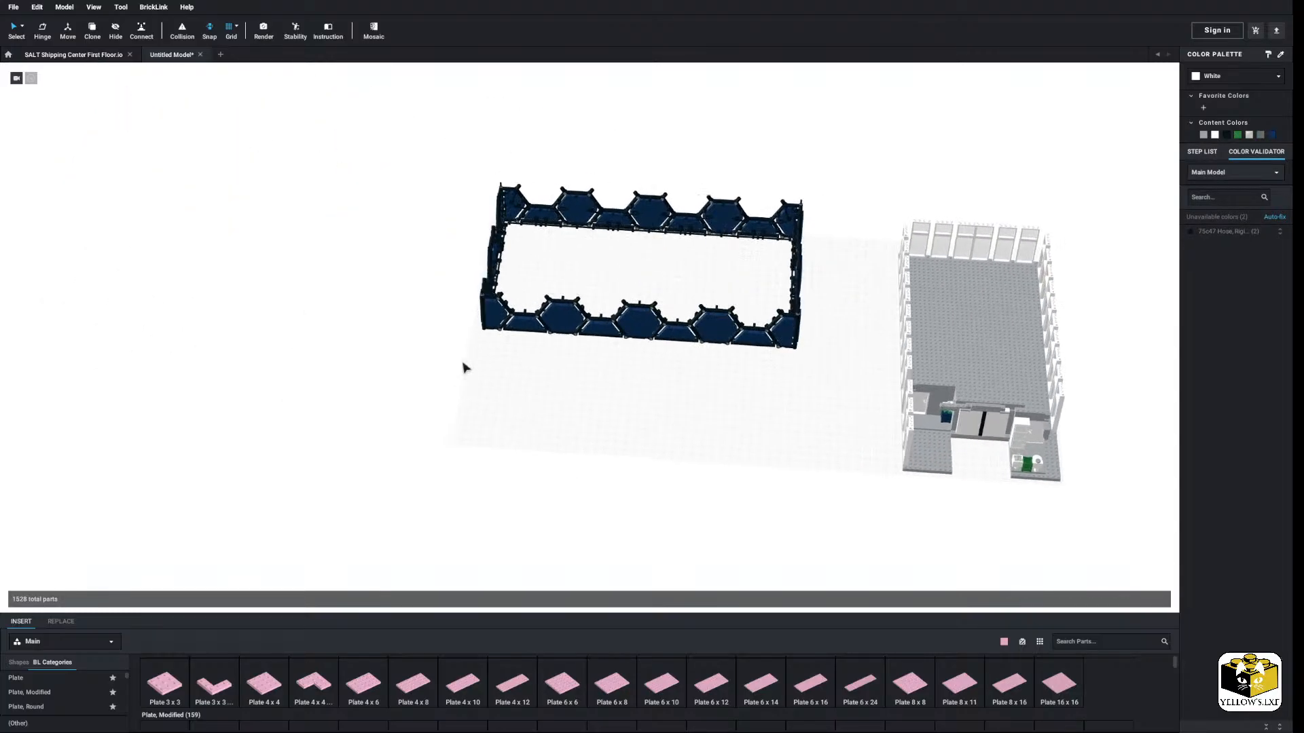
scroll(463, 366, down, 2)
key(ctrl+z)
key(ctrl+z)
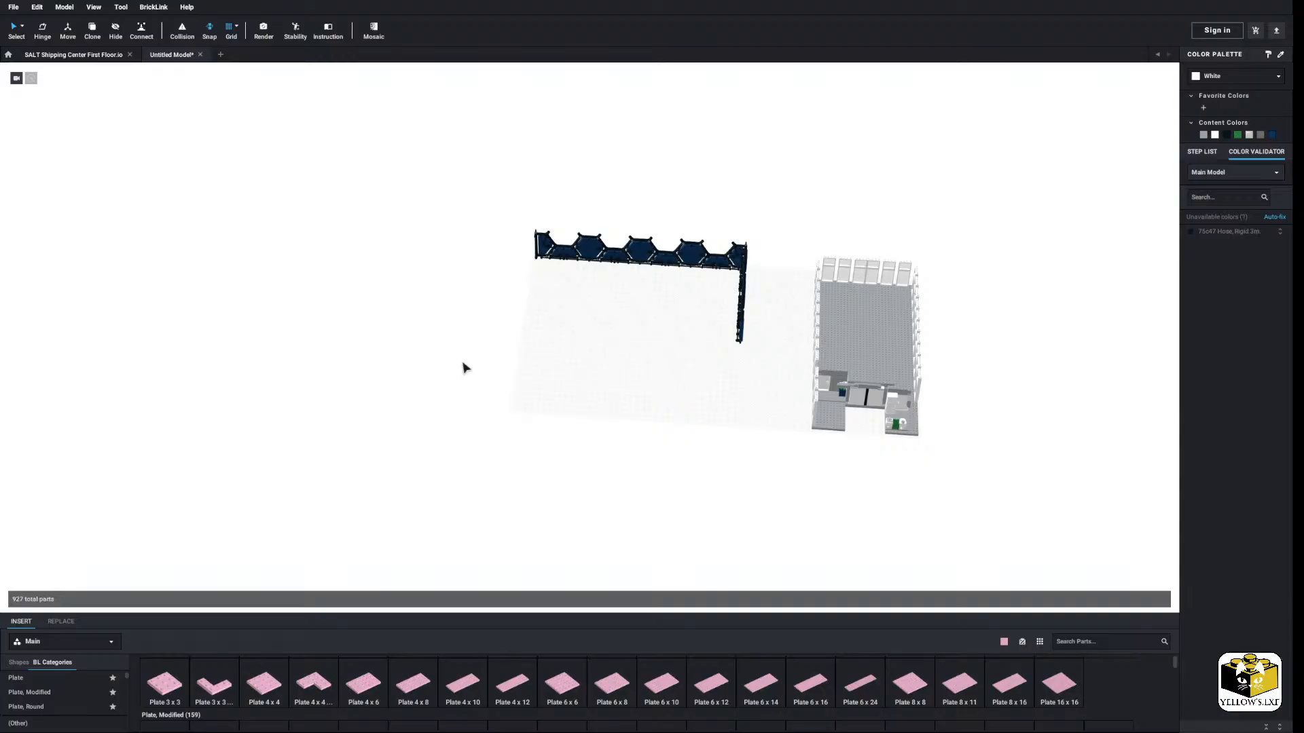
Step: Inside the short wall's hexagonal panel, cut the misplaced piece at the side corner and paste it back into the panel
right_drag(489, 353, 544, 346)
scroll(544, 346, up, 6)
right_drag(329, 325, 425, 312)
scroll(649, 319, up, 5)
right_drag(648, 319, 586, 407)
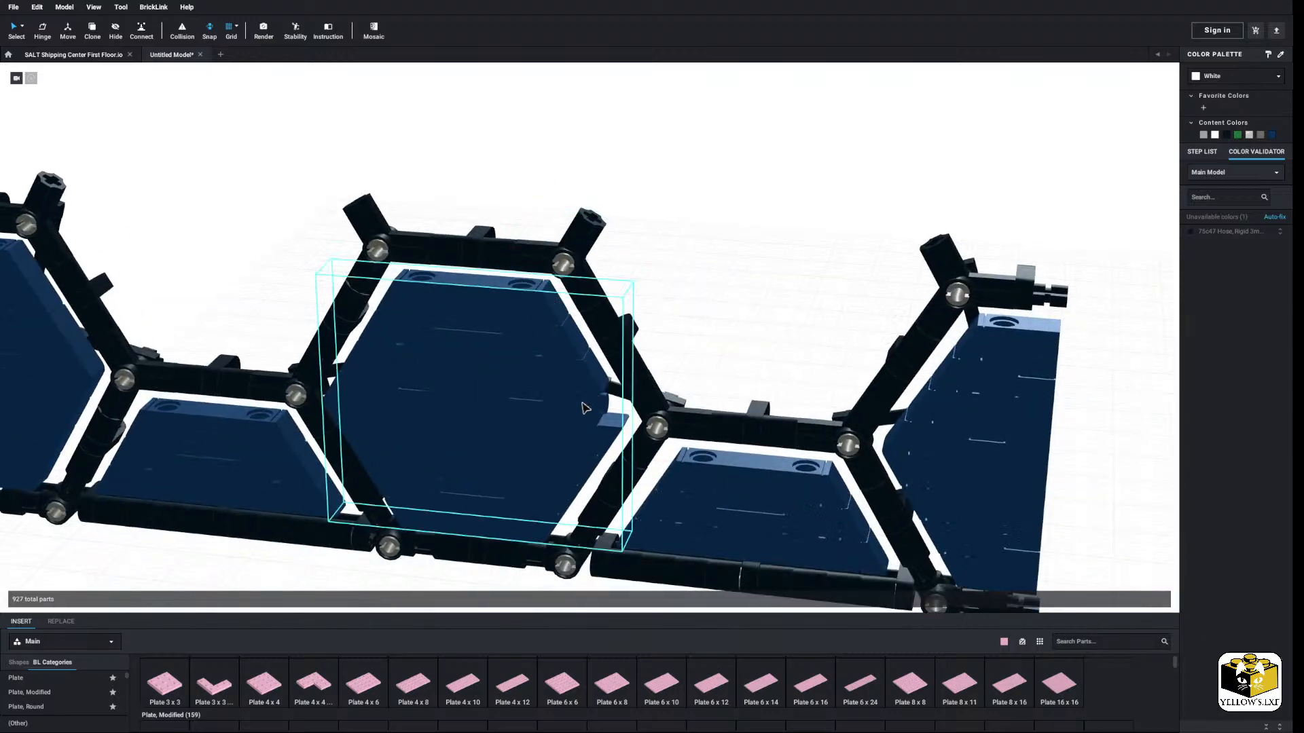
double_click(603, 419)
right_click(603, 419)
click(615, 438)
right_click(712, 364)
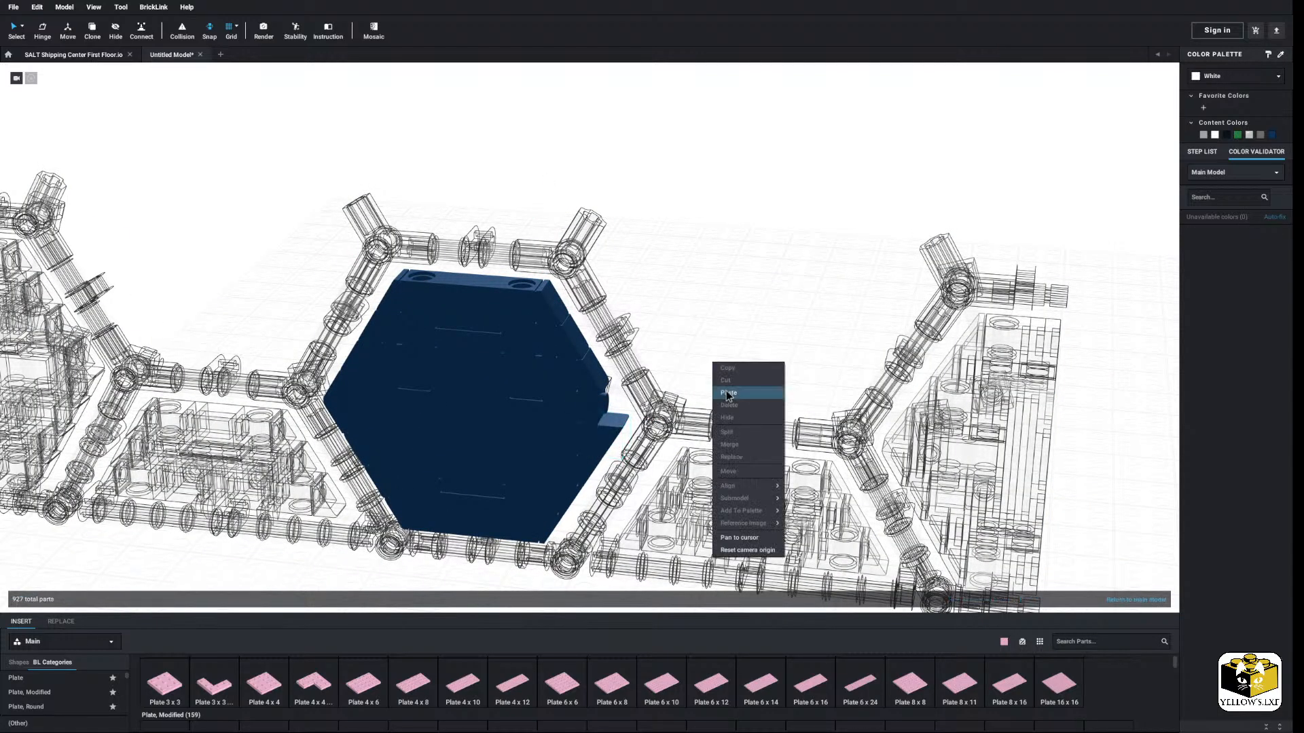
click(728, 394)
click(615, 407)
double_click(719, 347)
Step: Delete the four thin 1 x 2 liftarms at both ends of the short wall's upper and lower bars
right_drag(720, 346, 635, 338)
middle_drag(555, 440, 603, 333)
right_drag(426, 464, 378, 463)
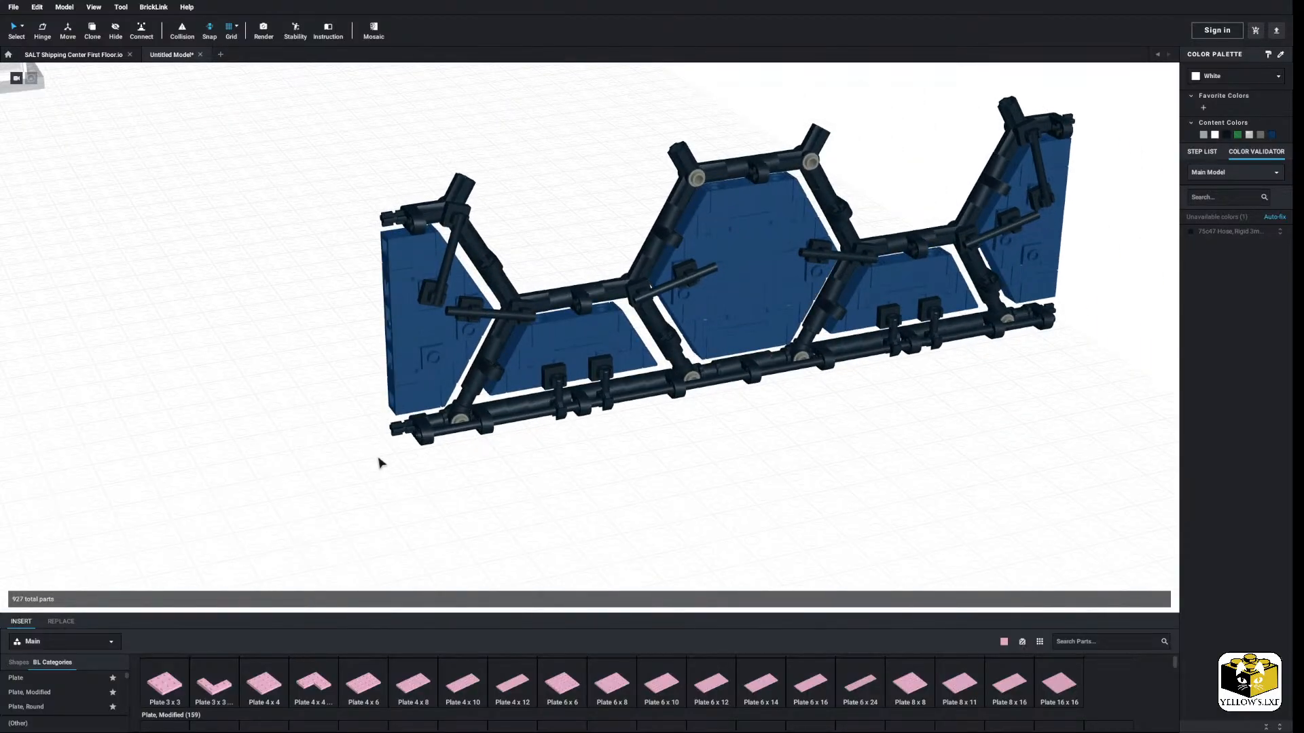
click(429, 429)
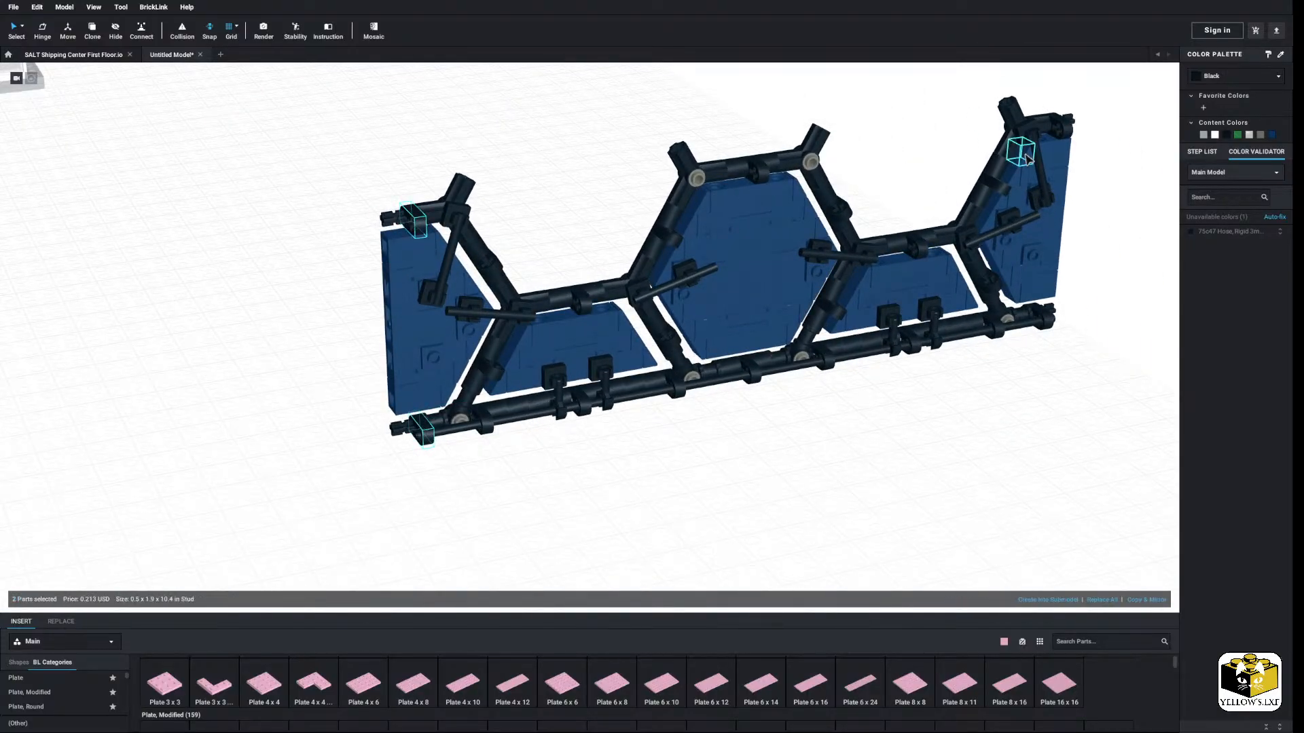
right_click(1054, 321)
click(1072, 365)
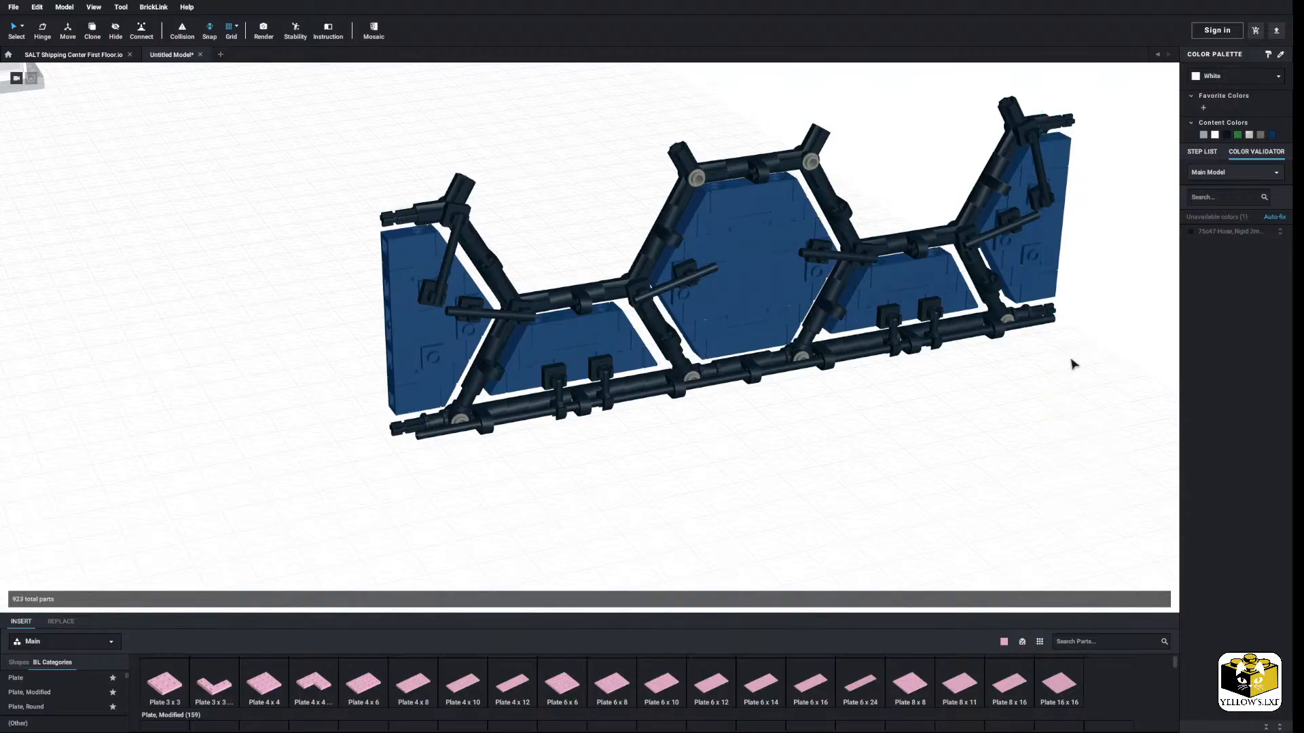
Step: Delete the four notched 2L Technic axles protruding from both ends of the short wall
click(416, 440)
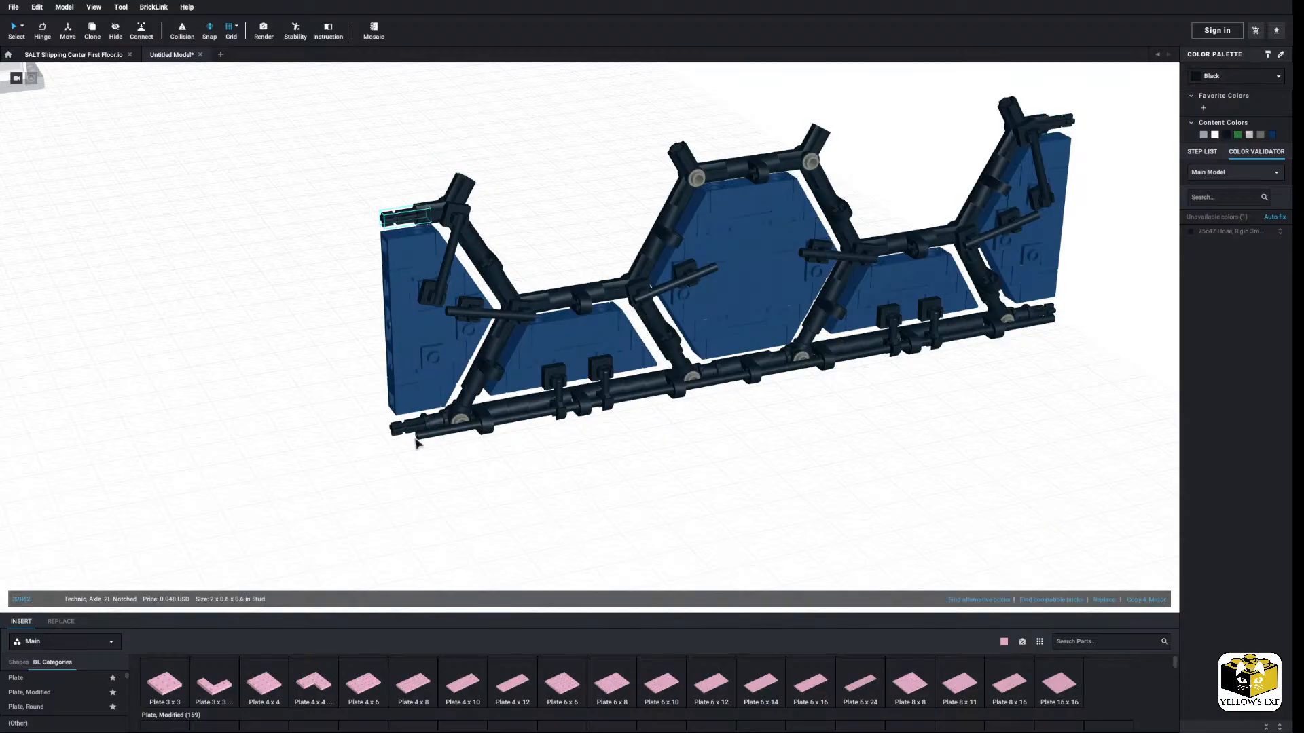
right_drag(523, 448, 482, 442)
middle_drag(658, 477, 361, 440)
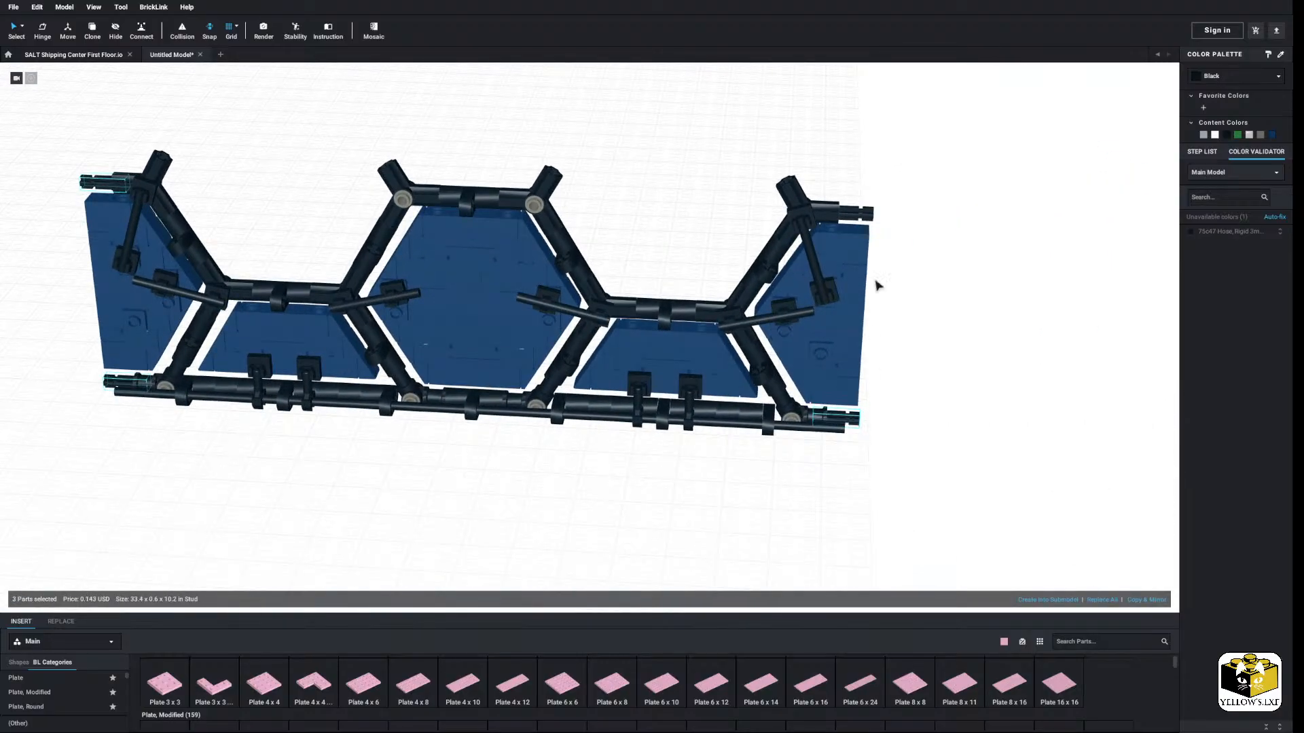
right_click(870, 219)
click(890, 258)
Step: Insert two Technic Axle 3L parts from the Technic, Axle category into the upper and lower connectors at one end of the short wall
scroll(46, 697, up, 10)
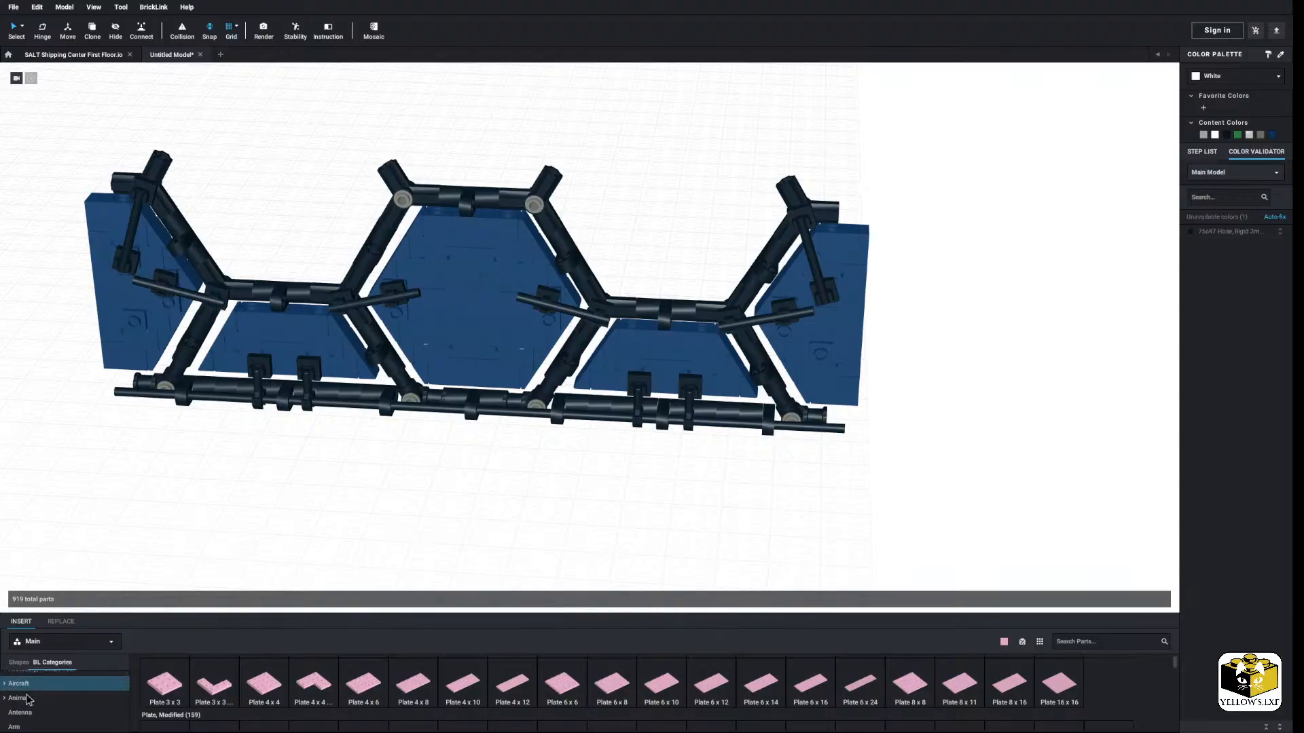
scroll(46, 698, down, 15)
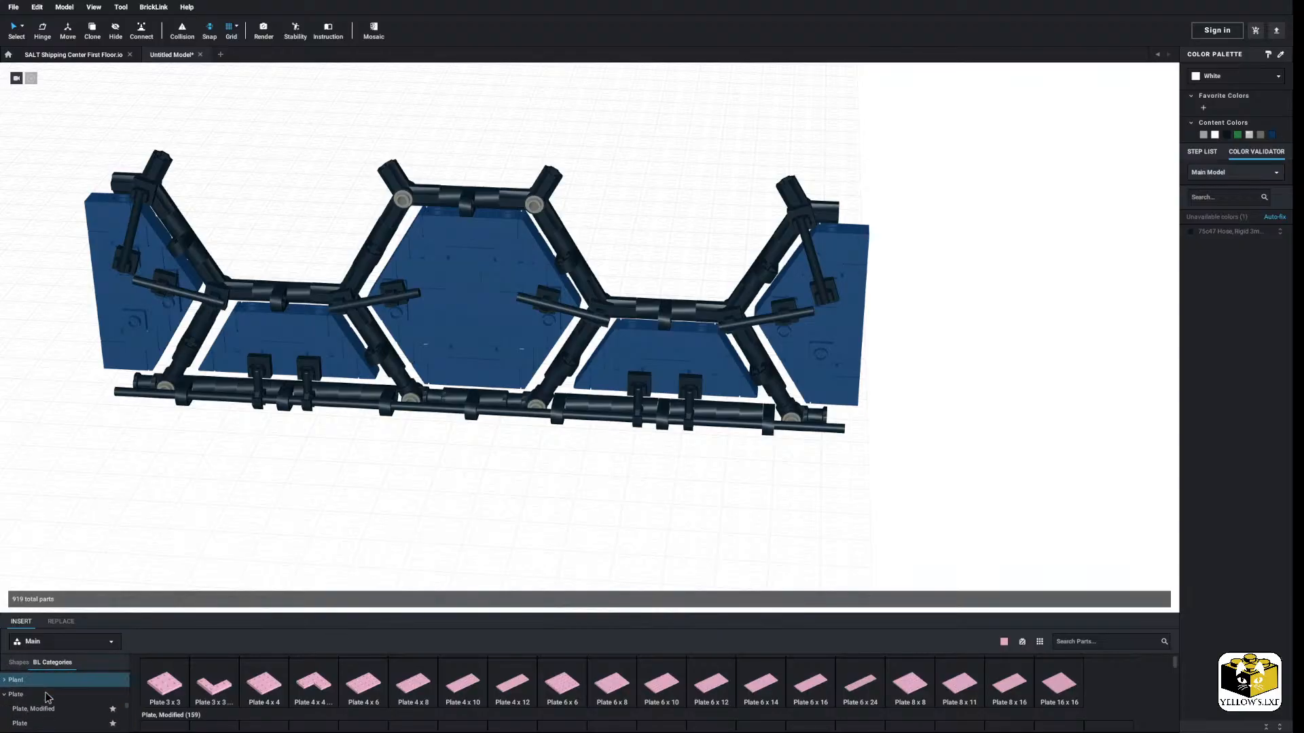
scroll(46, 698, down, 4)
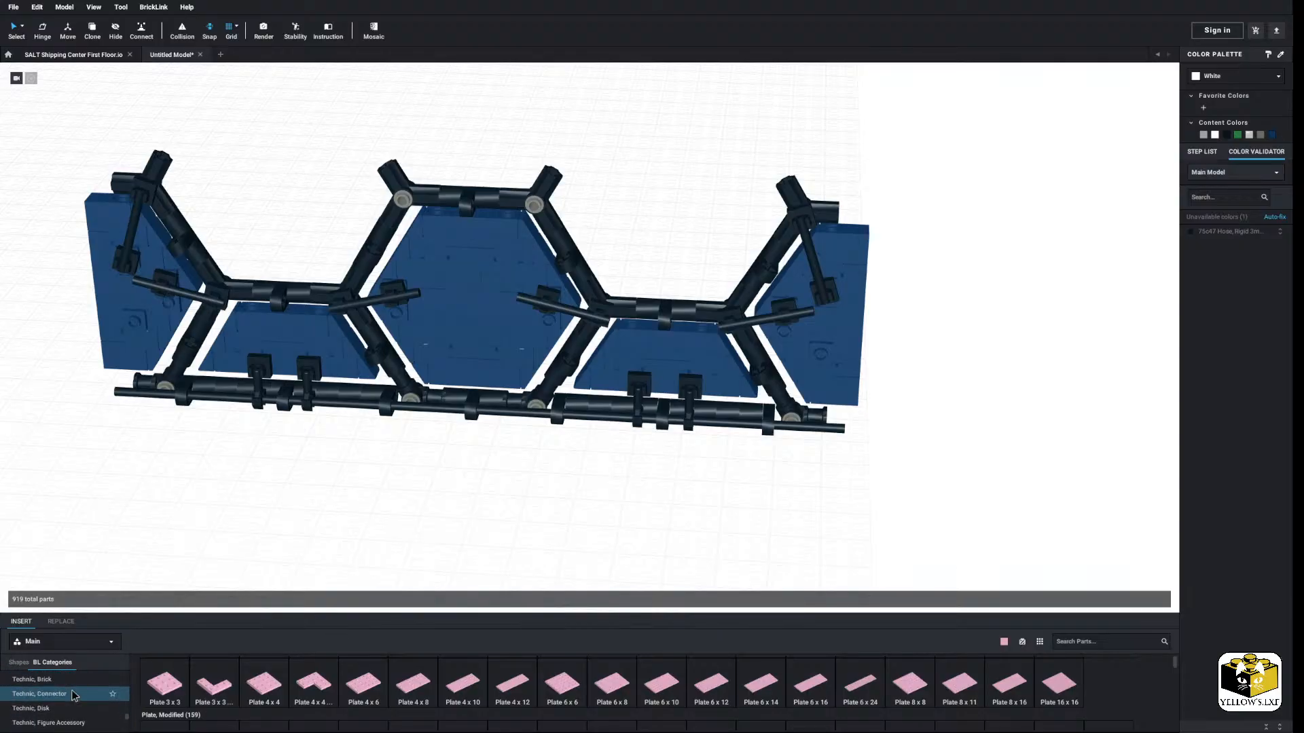
click(54, 690)
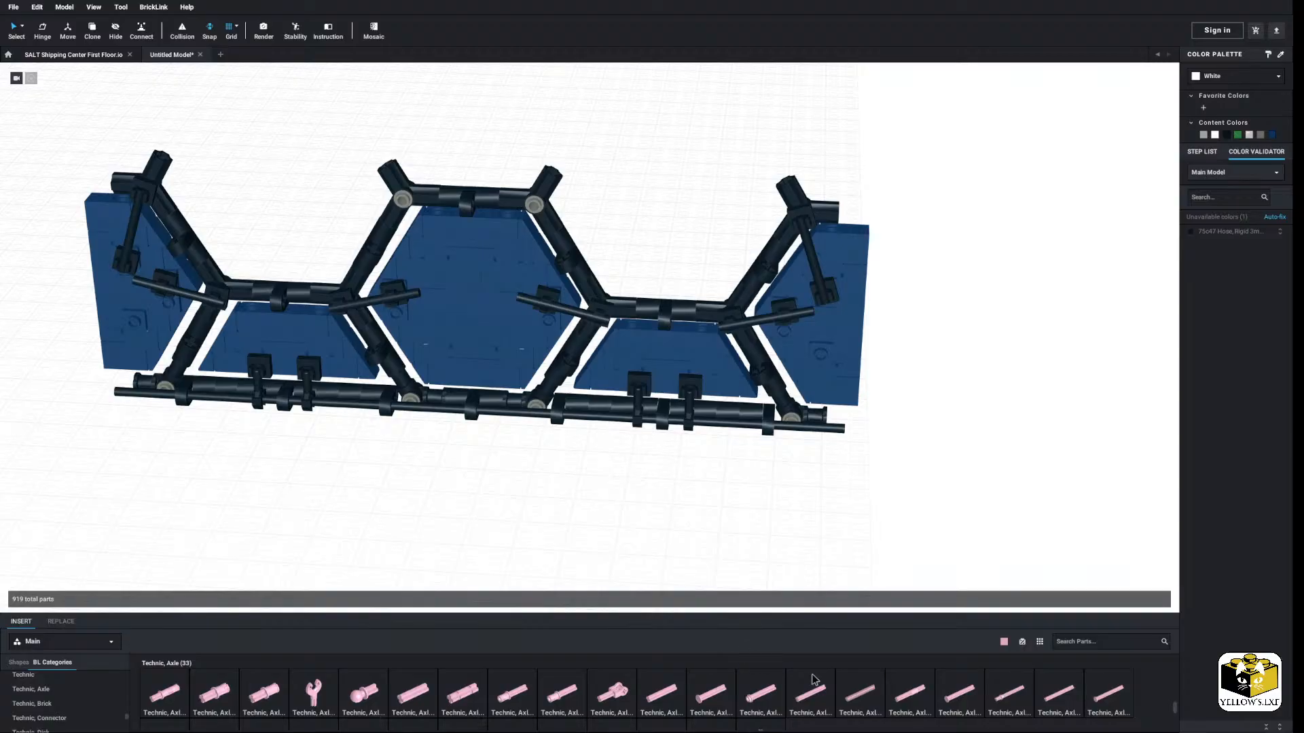
click(667, 679)
scroll(596, 494, up, 5)
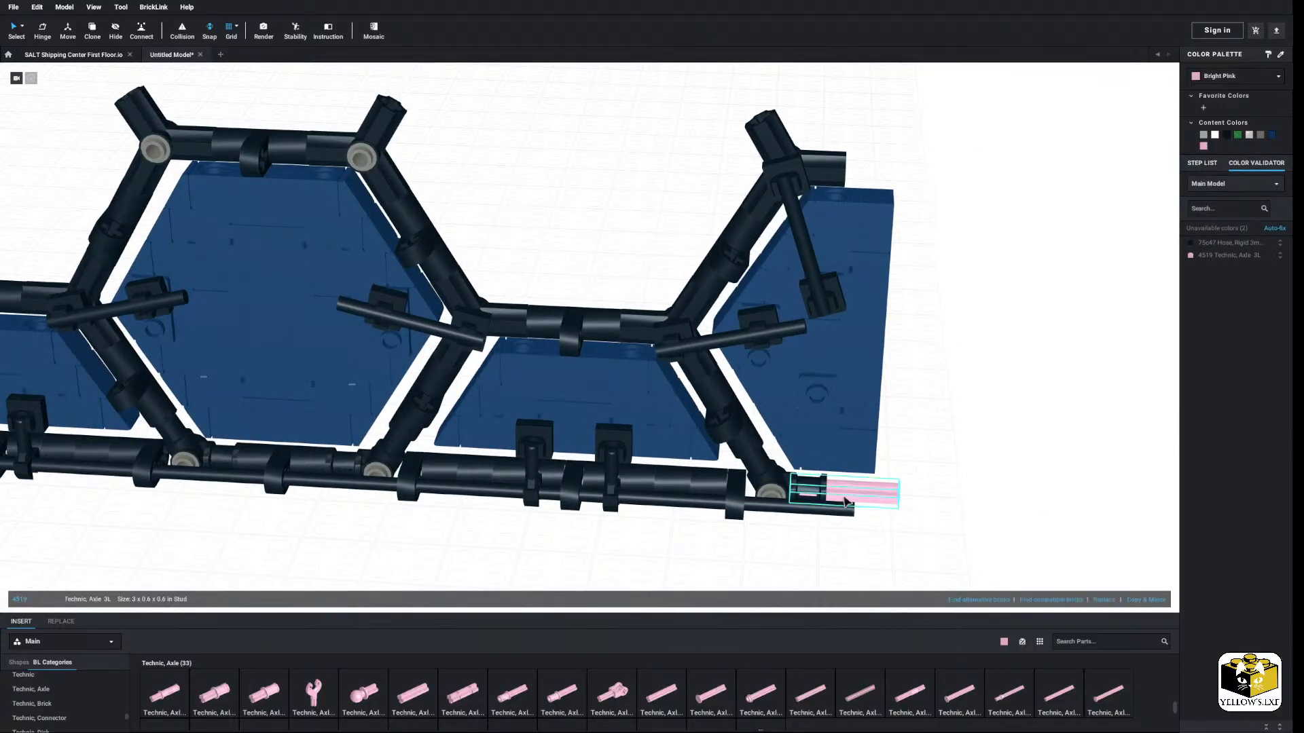
click(664, 694)
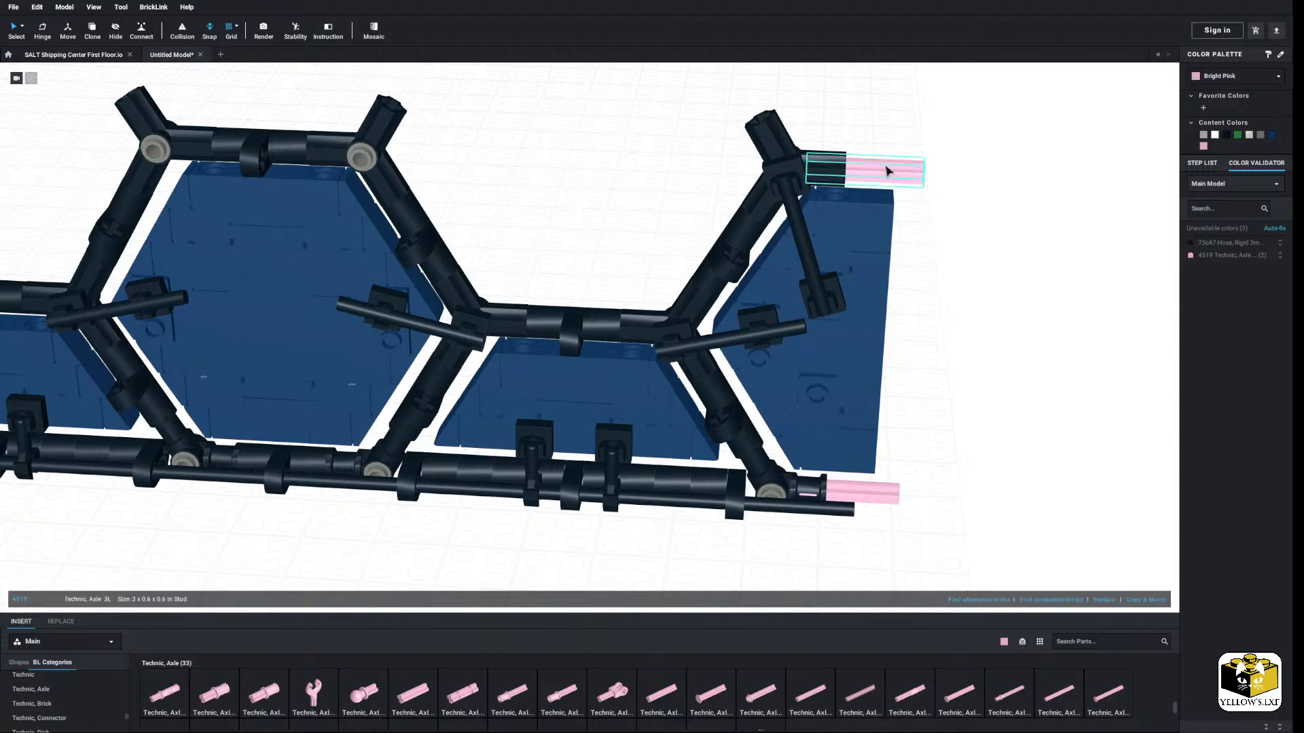
right_click(890, 497)
click(949, 489)
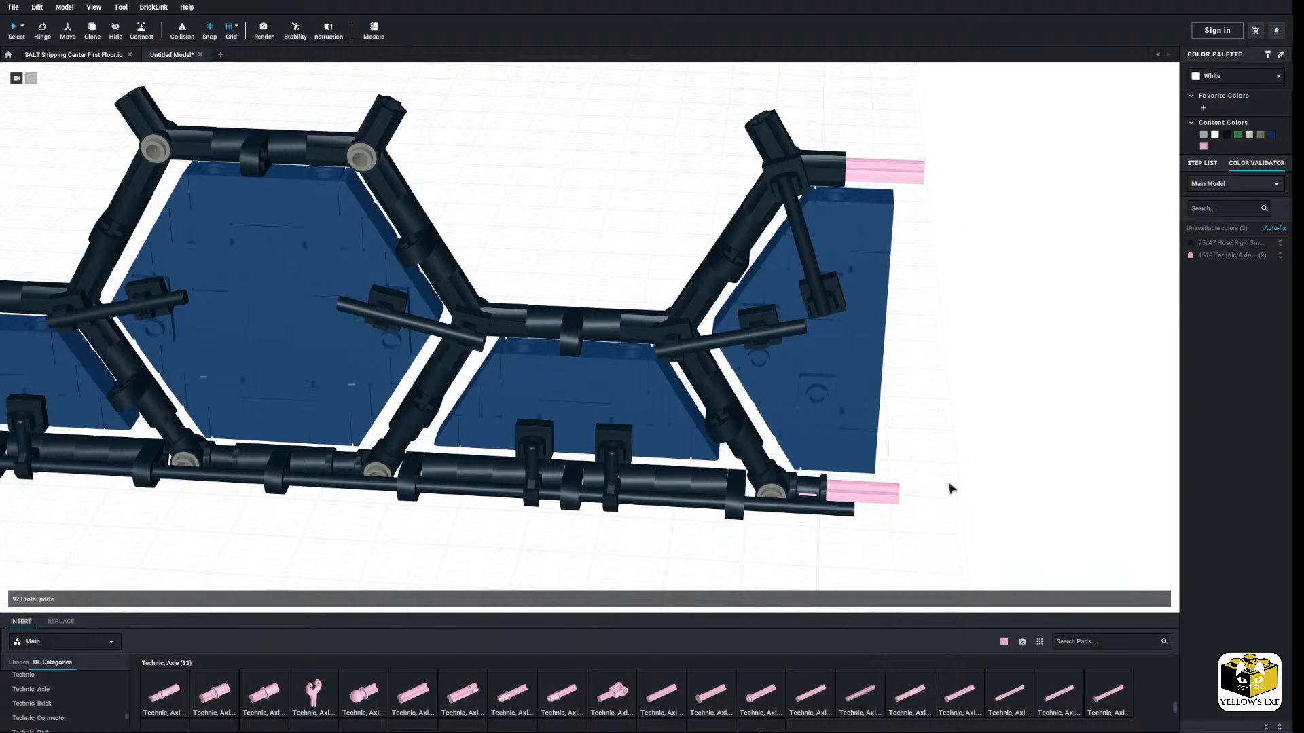
right_click(948, 484)
click(941, 457)
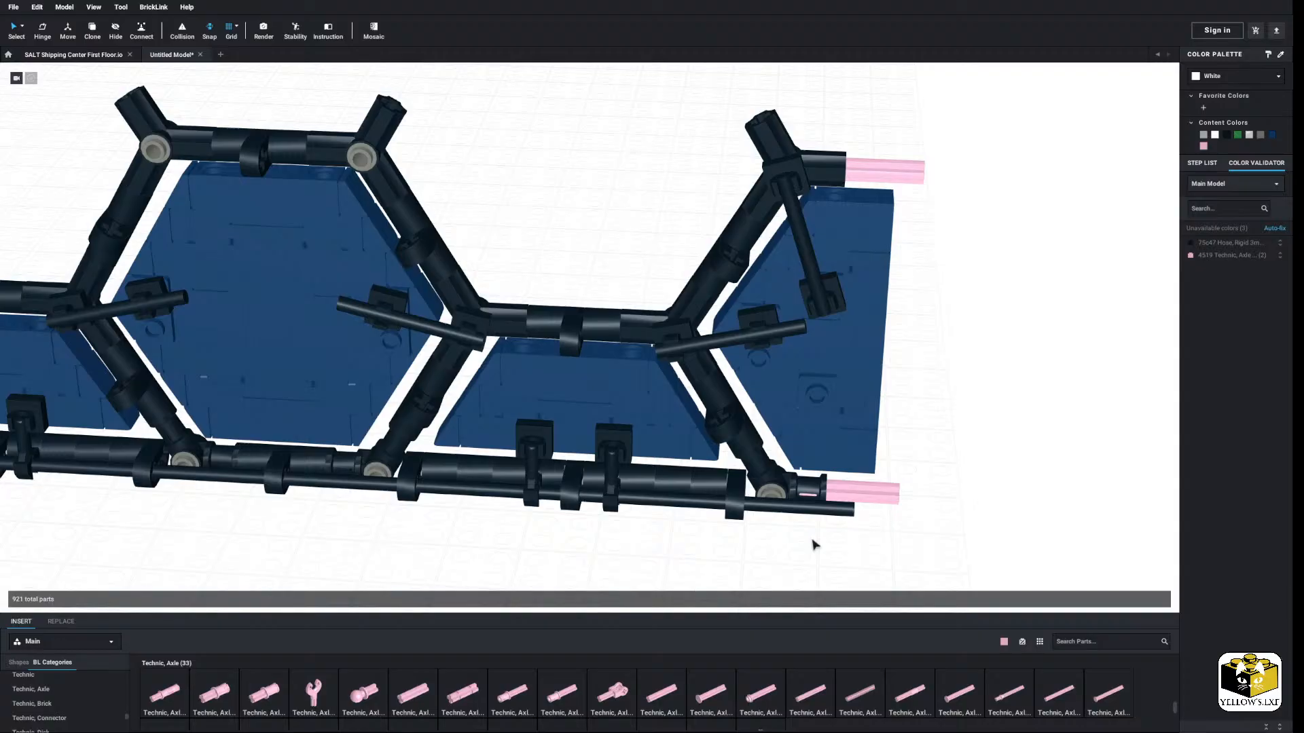
Step: Copy a Technic Liftarm Thick 1 x 1 spacer from the lower bar and paste one onto each pink 3L axle
right_click(688, 474)
click(704, 481)
right_click(991, 464)
click(1004, 495)
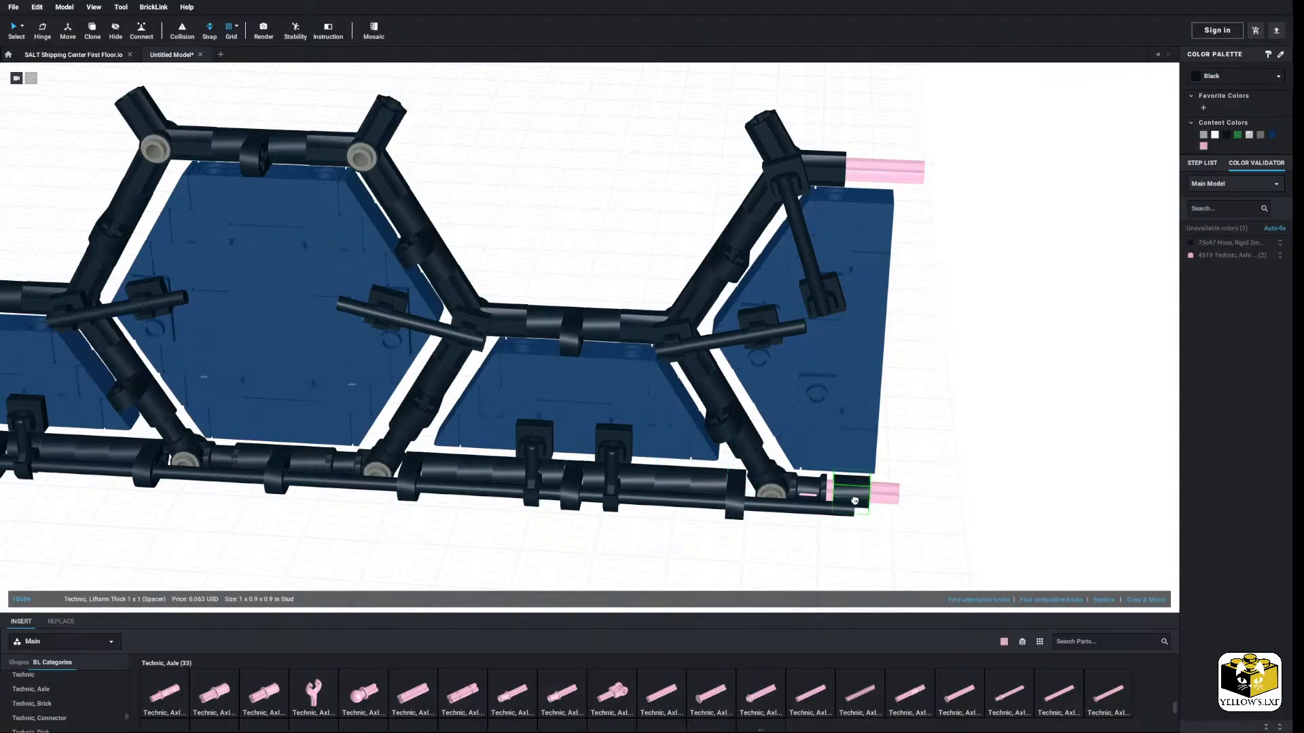
right_click(969, 441)
click(987, 472)
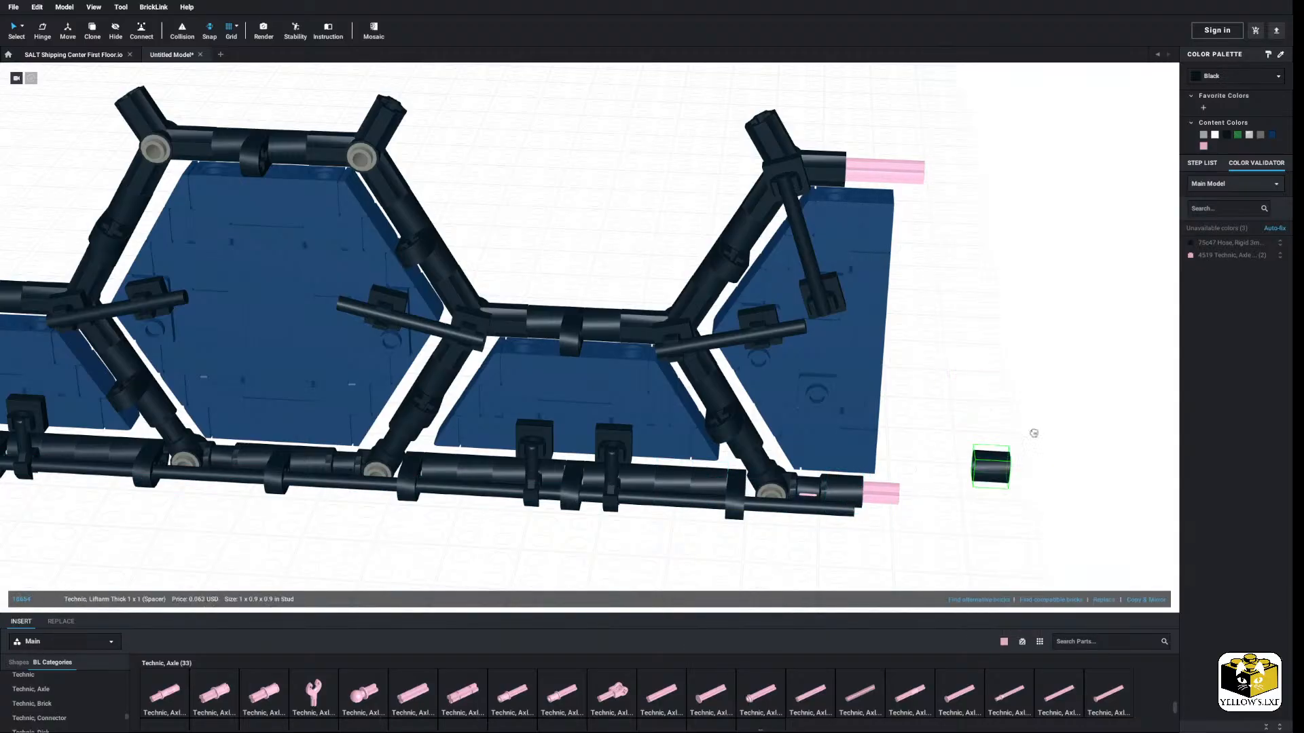
click(869, 179)
Step: Recolour the two pink 3L axles at the end of the short wall light gray
right_drag(869, 180, 806, 239)
click(783, 477)
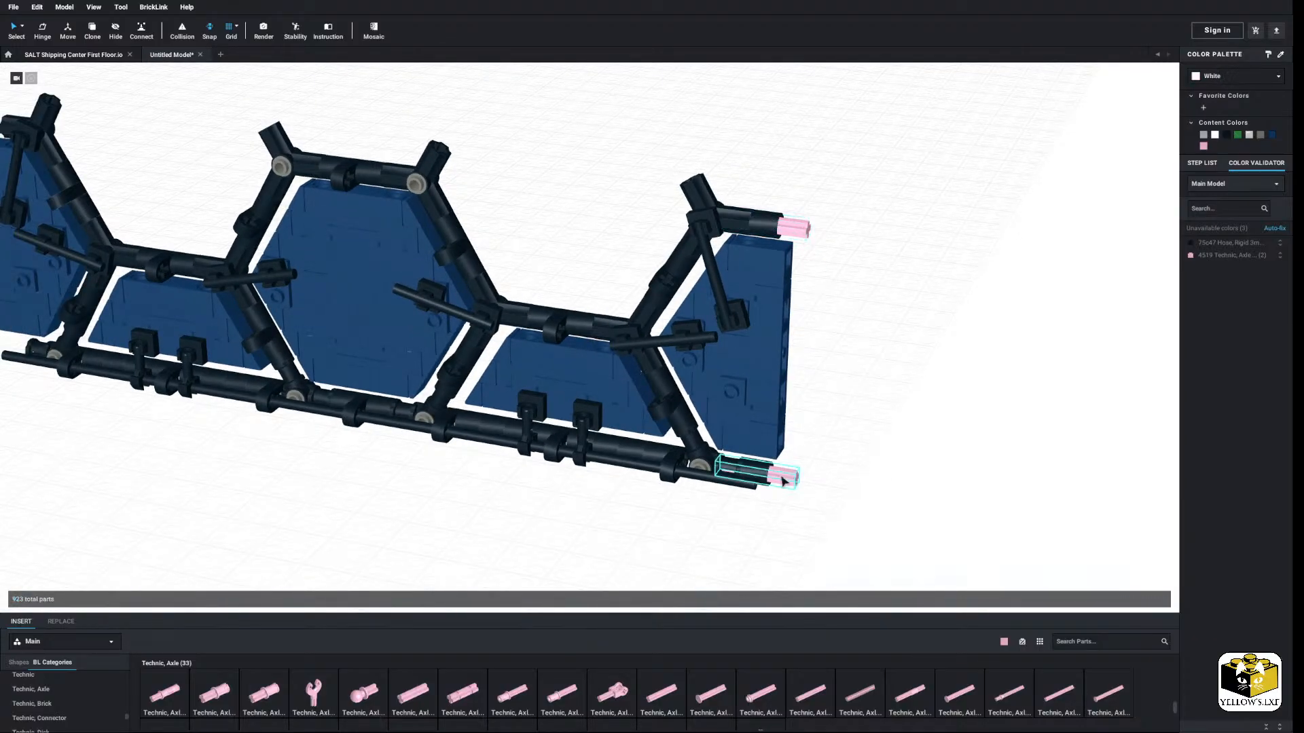
click(1228, 76)
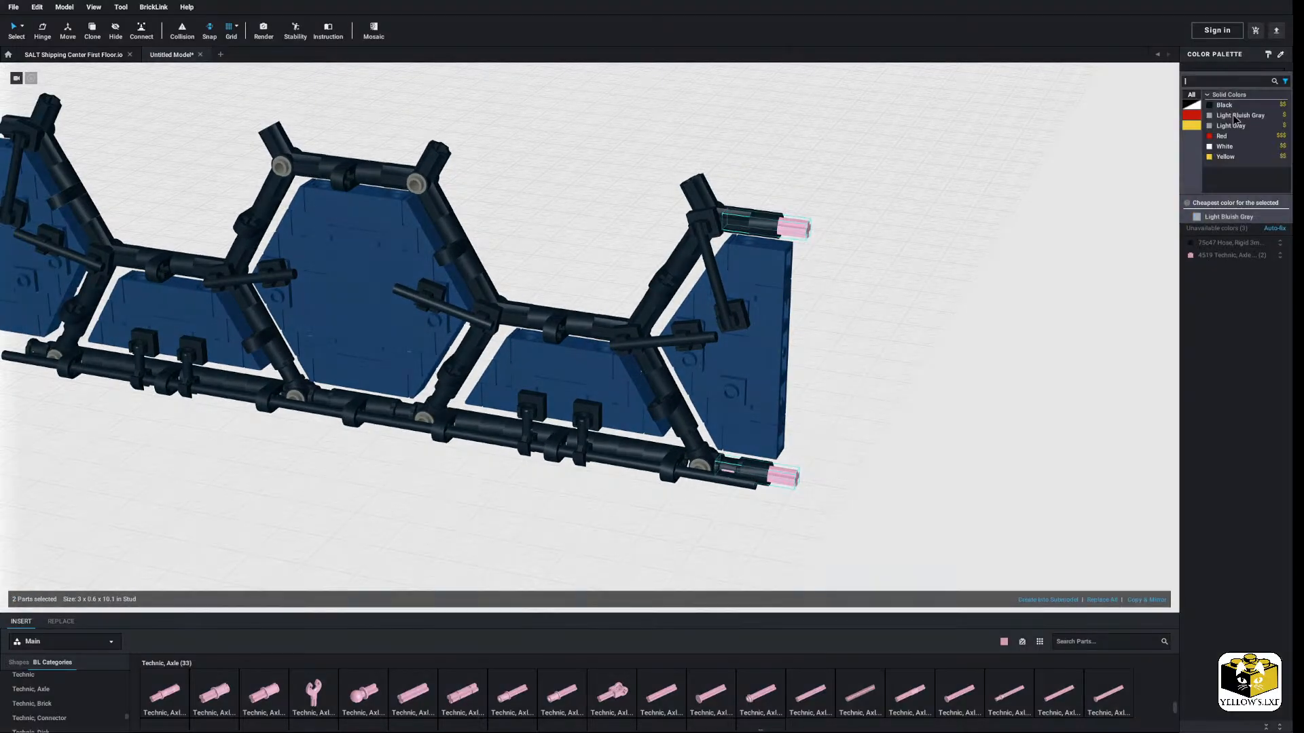
click(1234, 126)
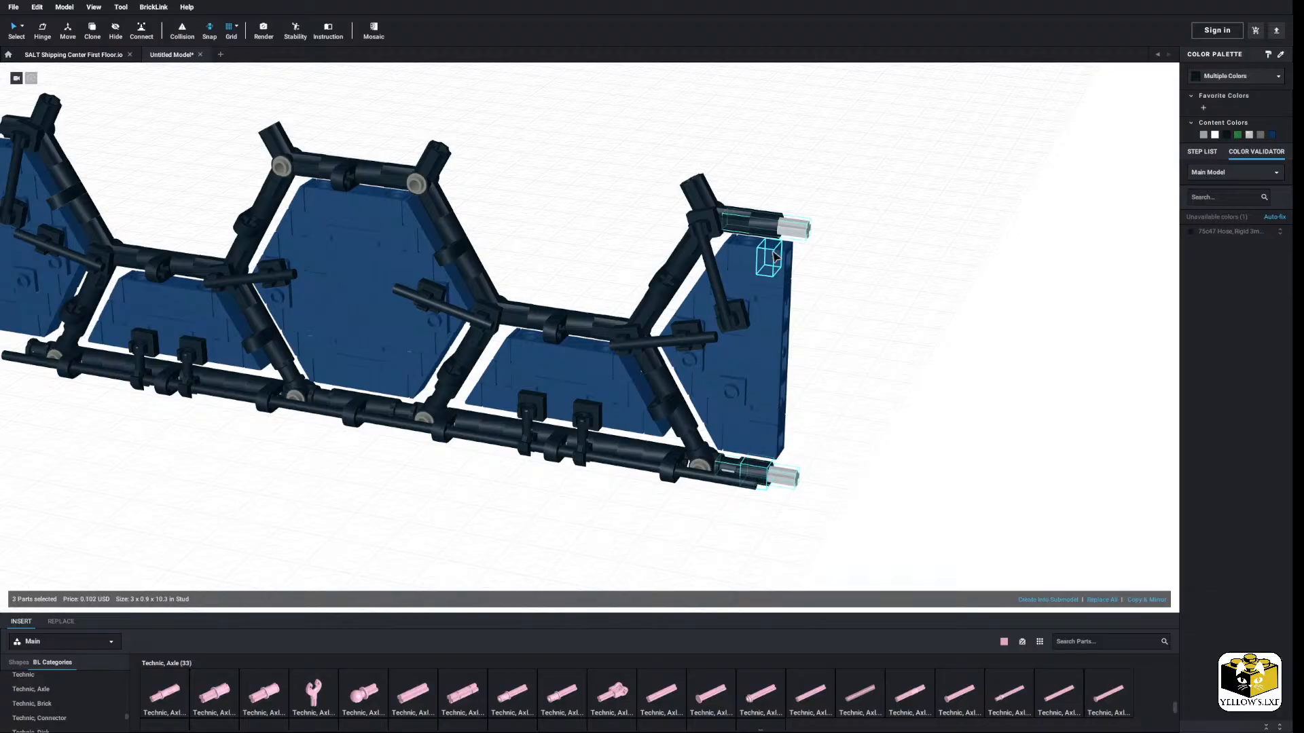
Step: Copy the two 3L axles together with their black spacers and paste a duplicate set
ctrl+click(771, 229)
right_click(772, 231)
click(785, 250)
click(861, 252)
right_click(861, 253)
click(877, 284)
Step: Fit the pasted axles and spacers into the upper and lower connectors at the short wall's opposite end
middle_drag(720, 360, 809, 382)
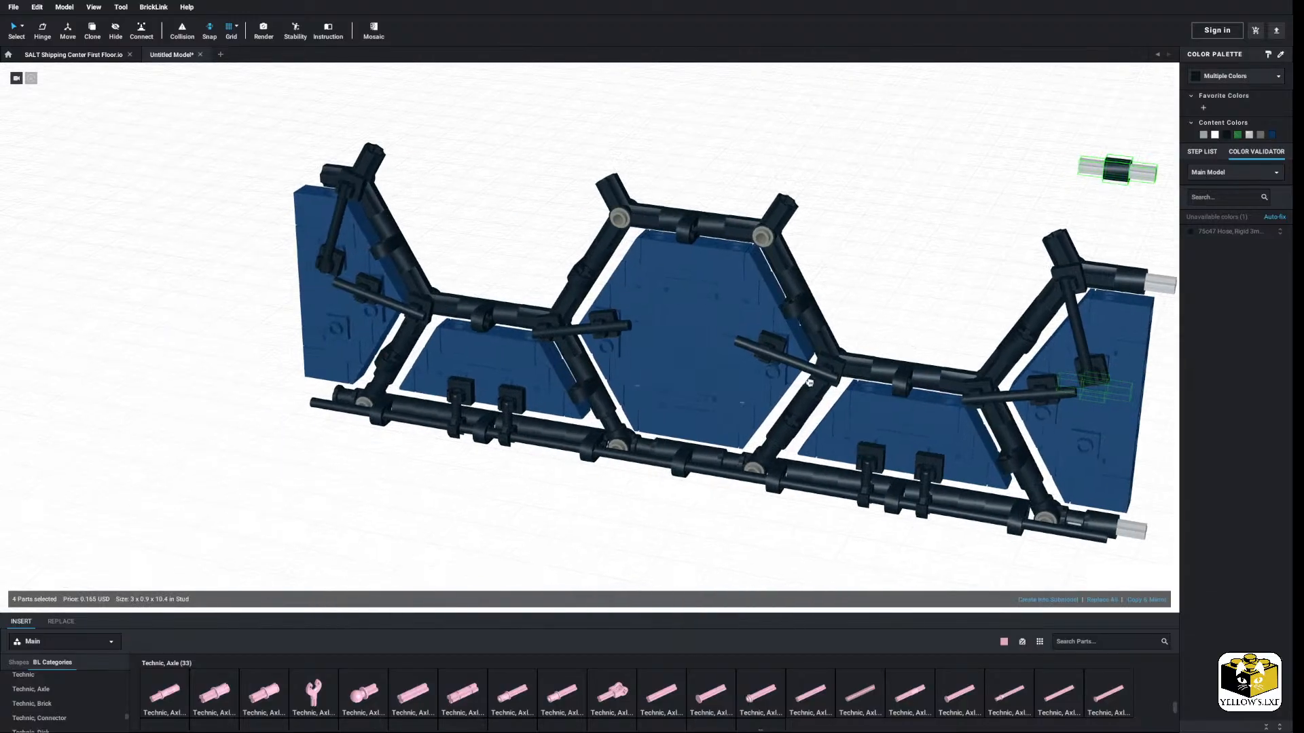
scroll(476, 455, up, 3)
scroll(438, 487, up, 2)
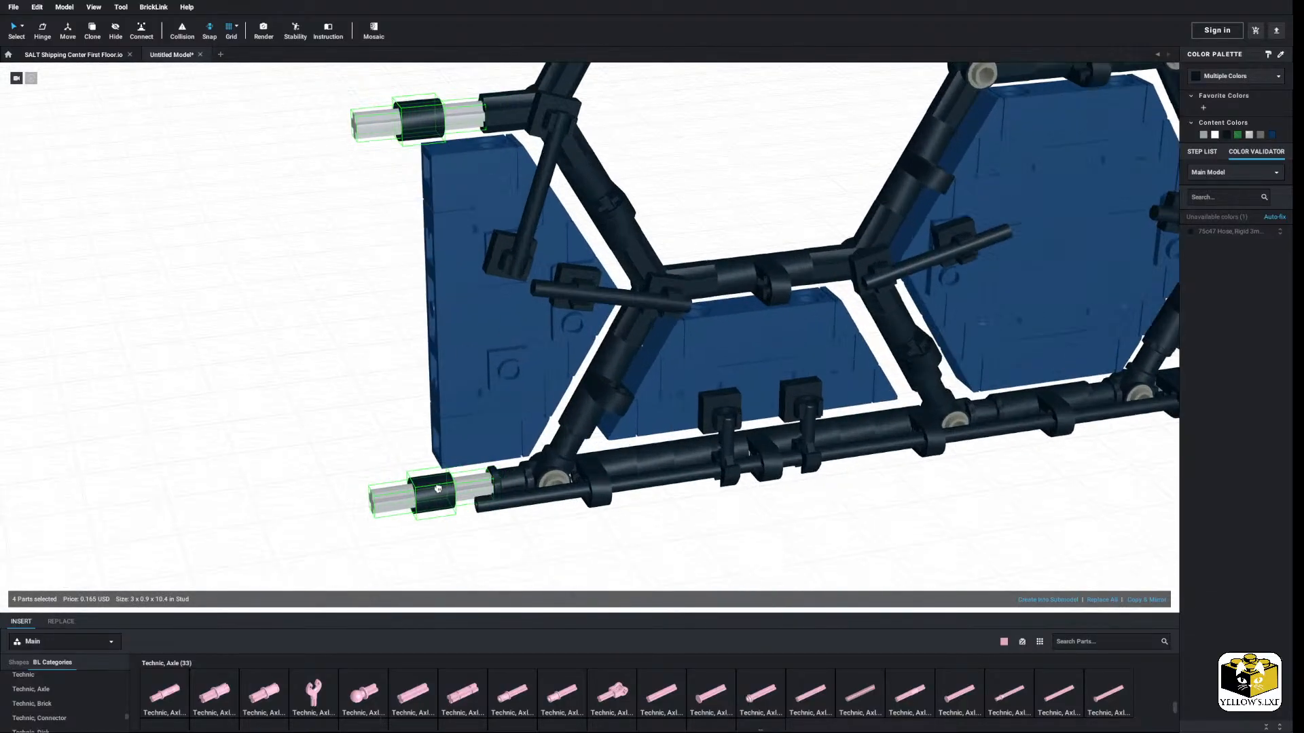
click(473, 484)
right_drag(380, 483, 372, 489)
drag(457, 482, 459, 480)
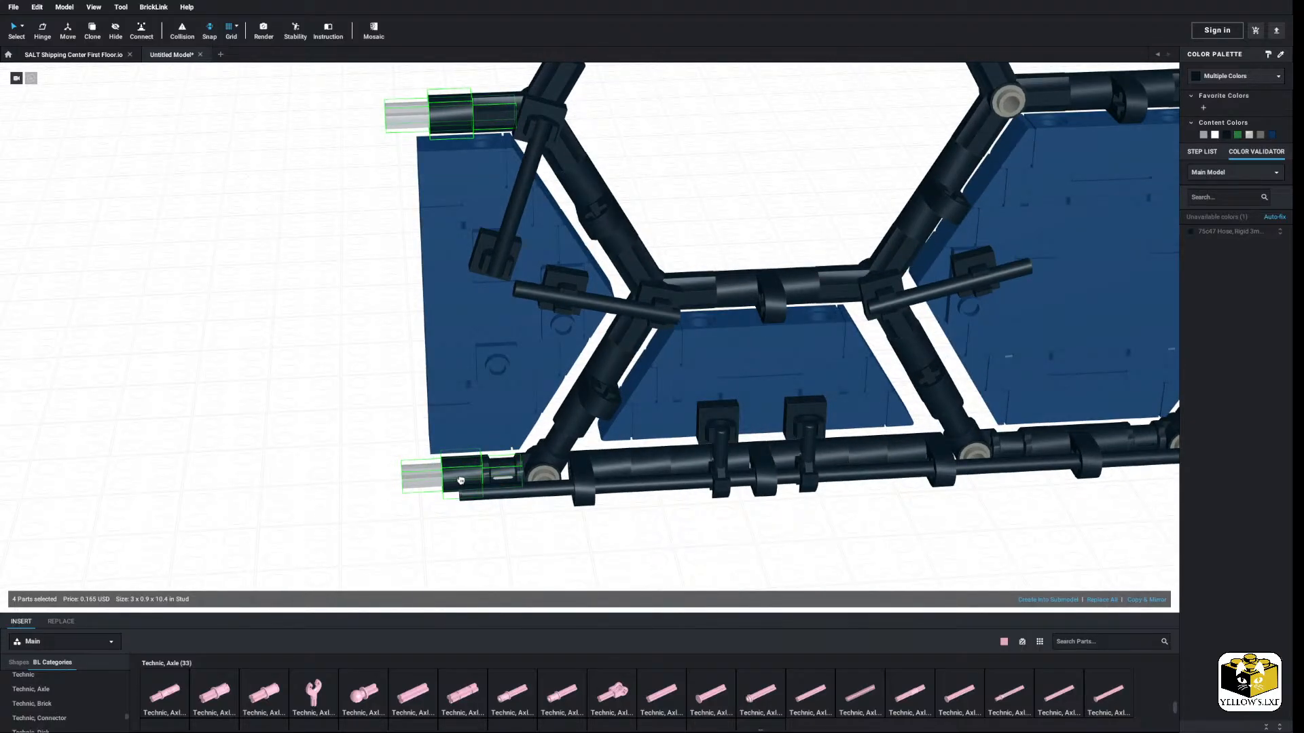
click(360, 474)
Step: Move the complete short wall onto the corner post of the long wall so the two walls form an L
scroll(362, 473, down, 10)
right_drag(366, 462, 368, 476)
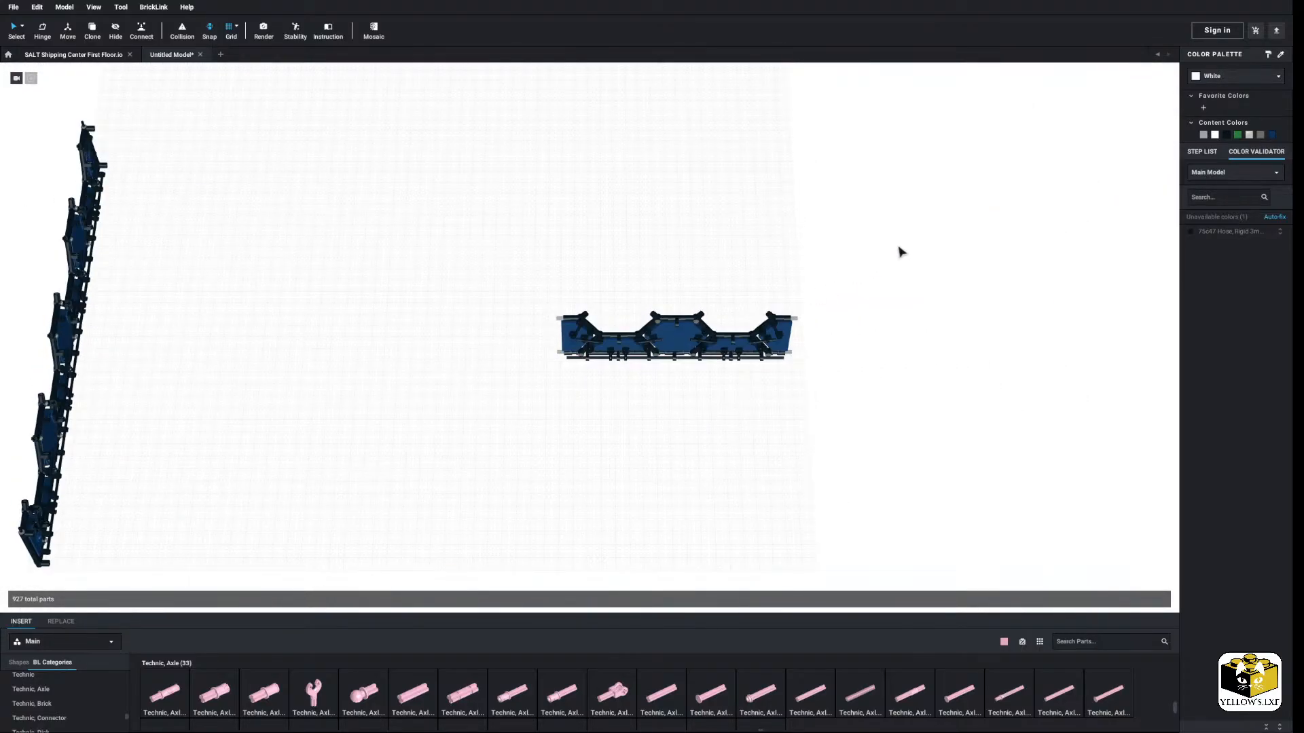
drag(900, 252, 479, 518)
scroll(584, 396, down, 4)
drag(576, 326, 487, 373)
scroll(543, 428, up, 8)
scroll(523, 361, up, 3)
mouse_move(523, 361)
mouse_down()
mouse_move(494, 355)
mouse_move(523, 340)
mouse_up()
scroll(526, 285, down, 3)
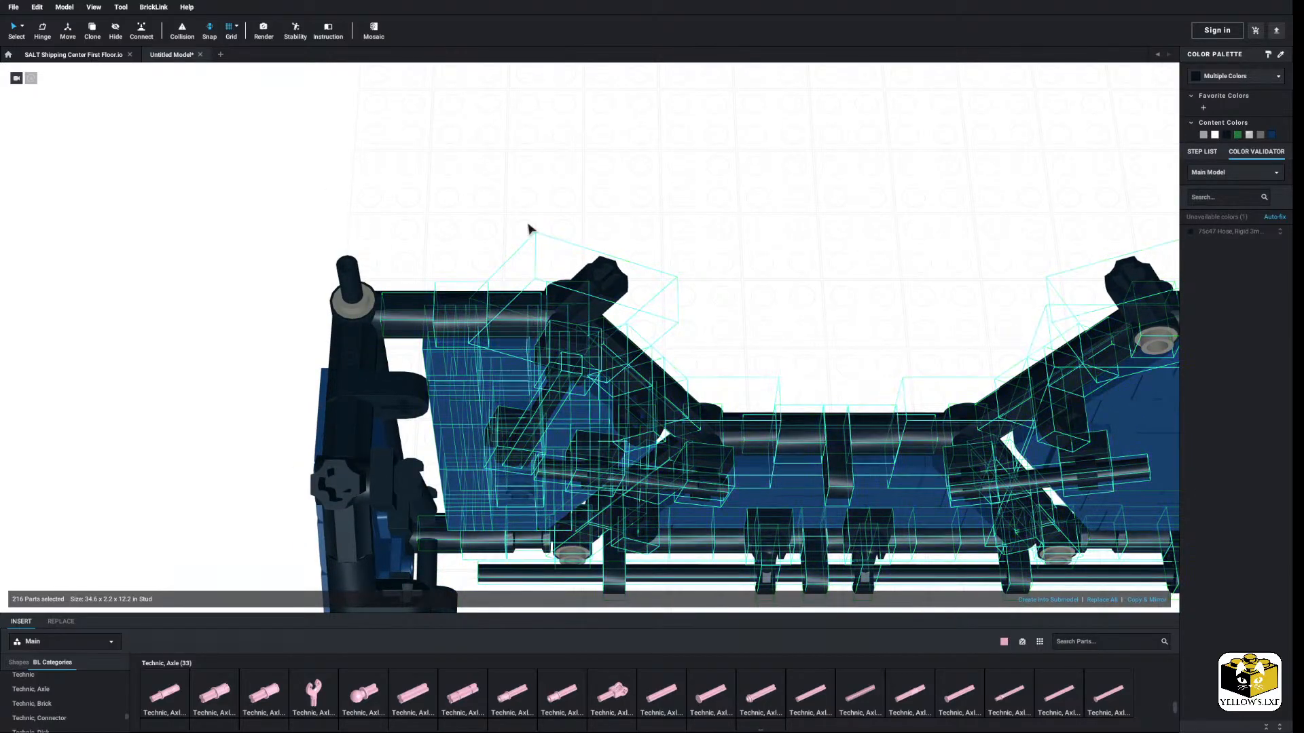
click(516, 238)
Step: Try pasting a copy of the L-shaped walls opposite the originals, and delete that copy
scroll(499, 255, down, 6)
mouse_move(533, 293)
right_down()
mouse_move(570, 284)
mouse_move(519, 294)
right_up()
scroll(605, 311, down, 3)
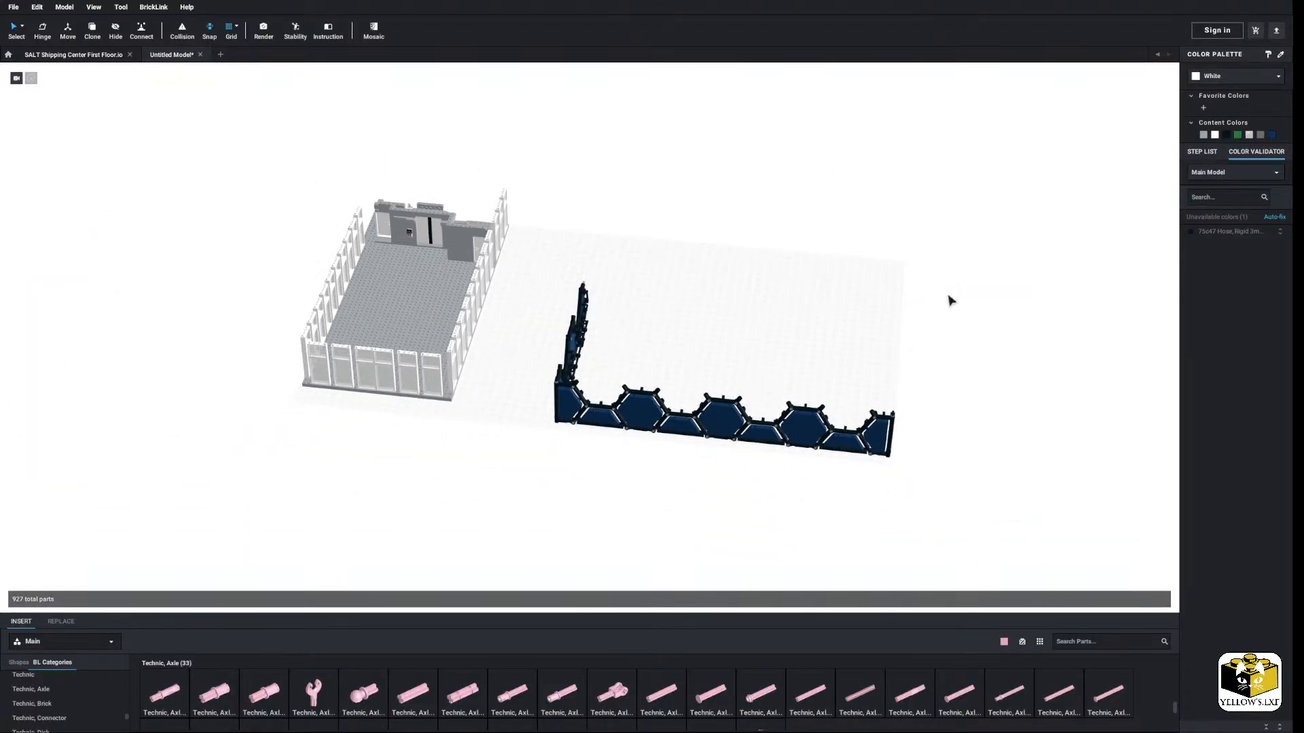
drag(1014, 246, 535, 571)
right_drag(534, 567, 544, 539)
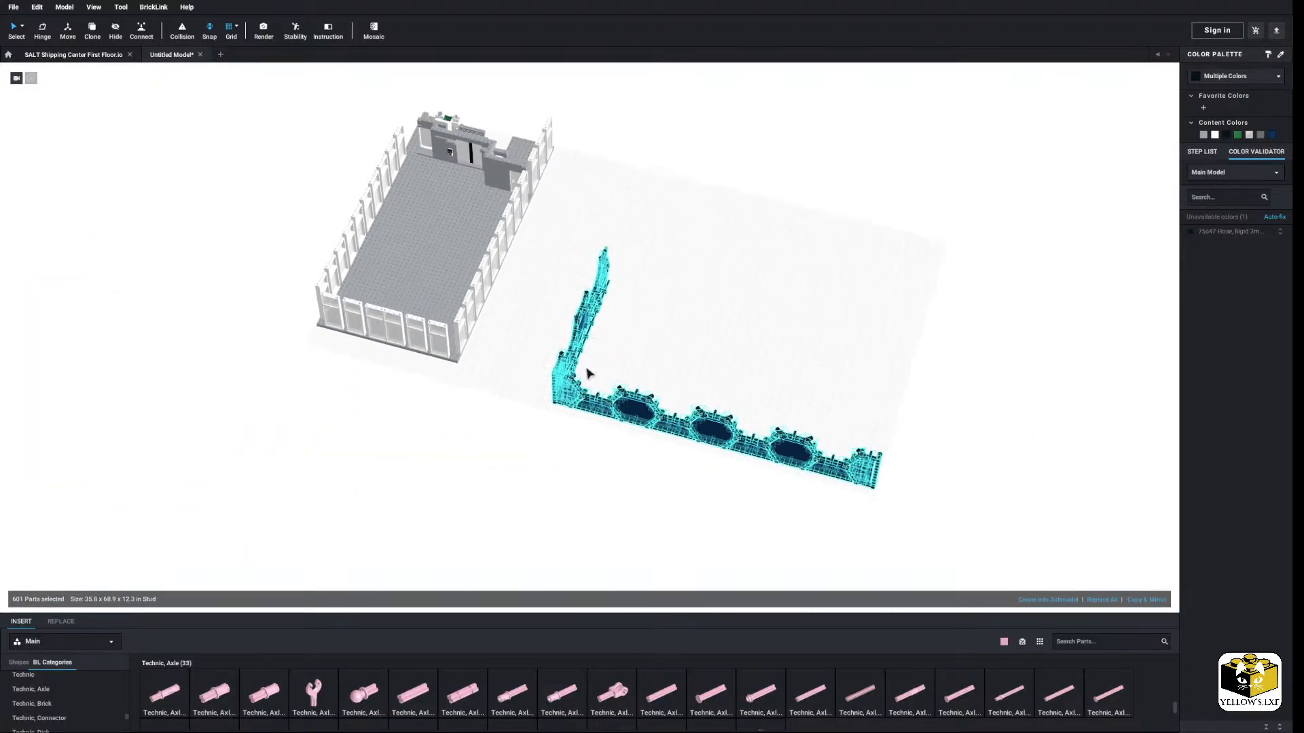
right_click(567, 385)
click(582, 391)
click(821, 327)
right_click(822, 327)
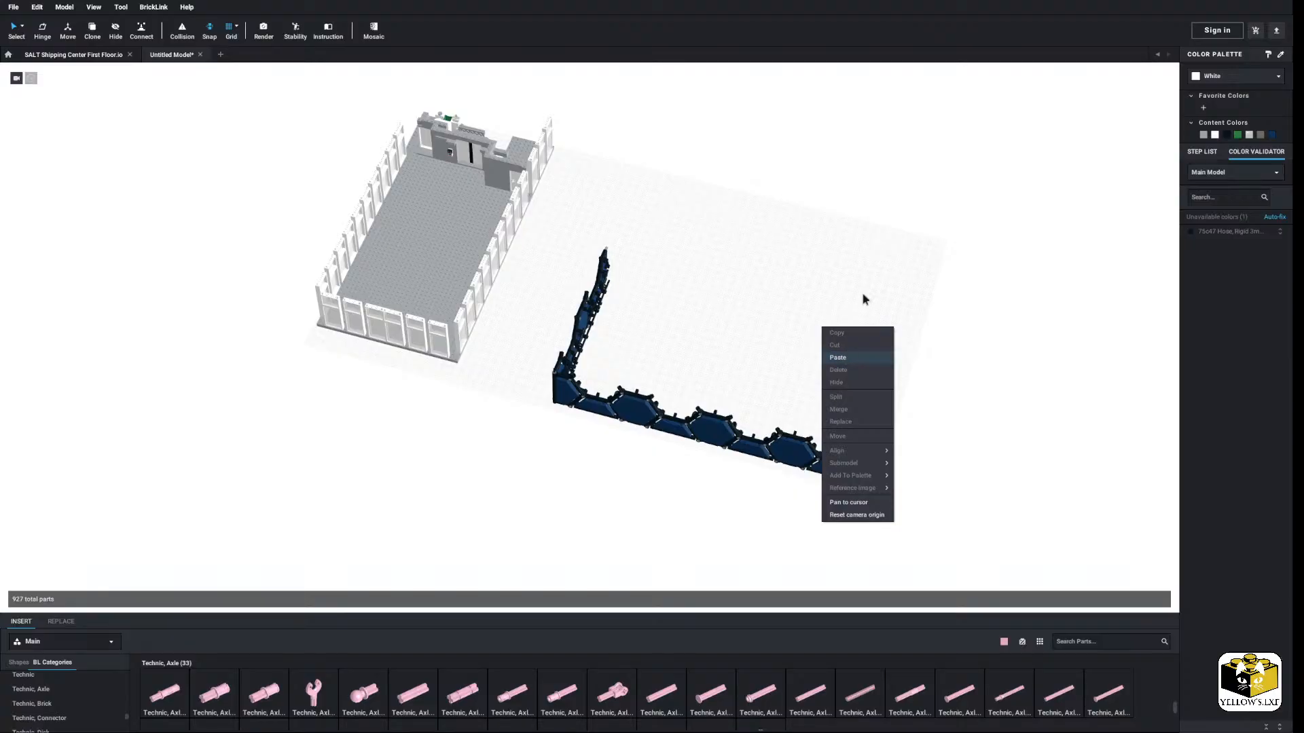
click(837, 357)
click(839, 360)
right_click(876, 253)
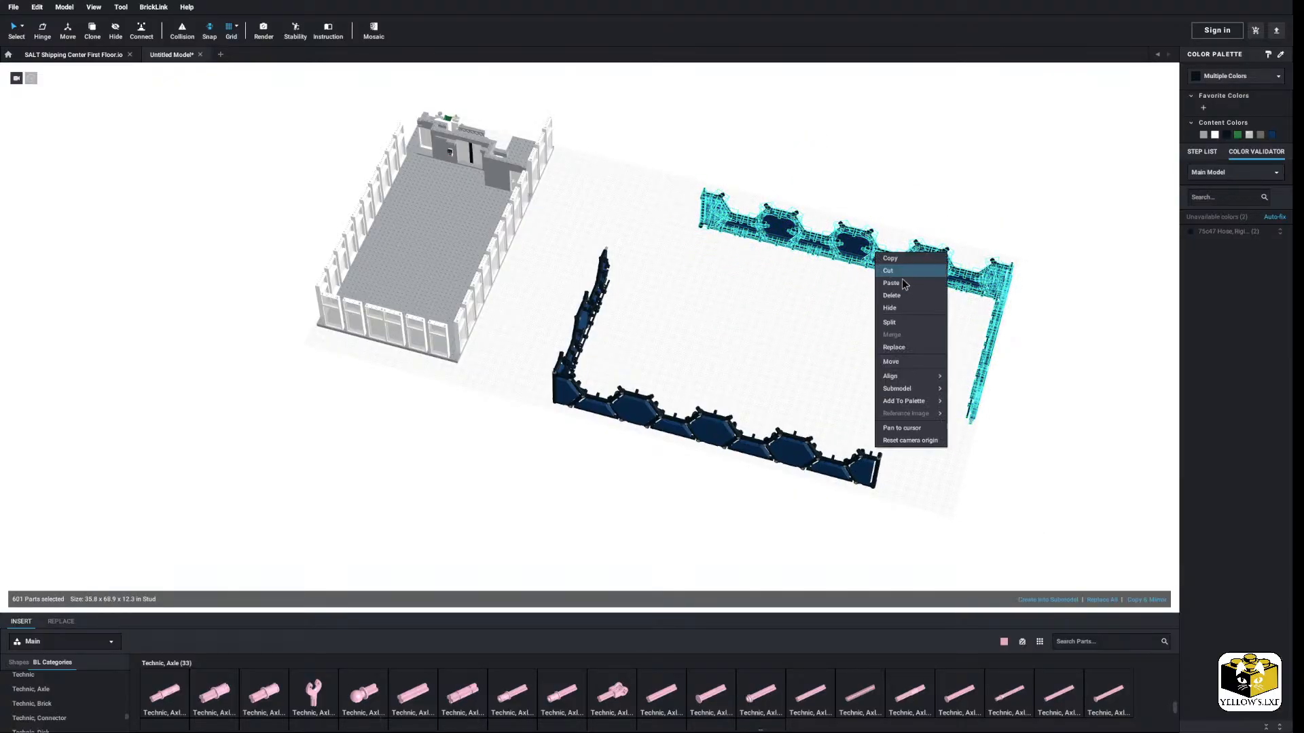
click(891, 296)
Step: Try rotating the original L-shaped walls by half a turn, and undo the placement
right_drag(941, 273, 996, 233)
drag(996, 231, 525, 545)
key(Right)
key(Right)
click(731, 555)
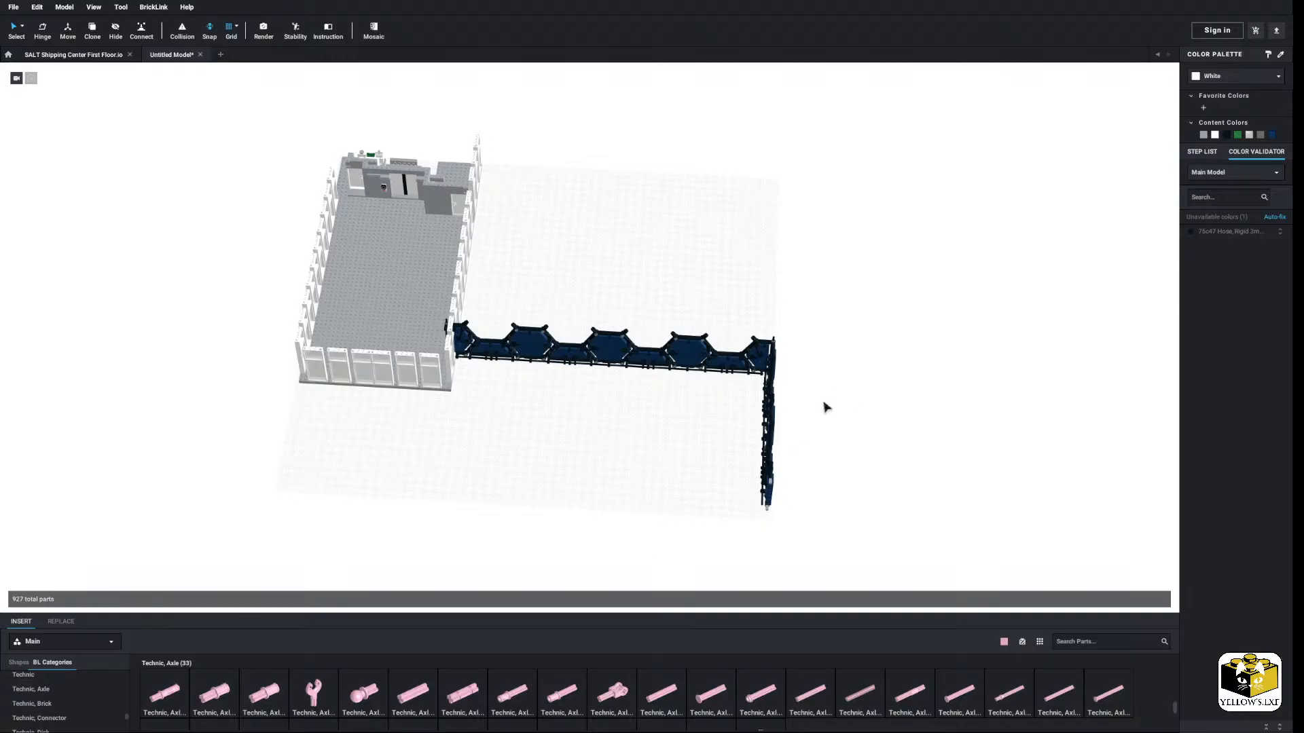
key(ctrl+z)
Step: Rotate the L-shaped walls 180 degrees and place them on the empty grid clear of the building
drag(968, 204, 533, 527)
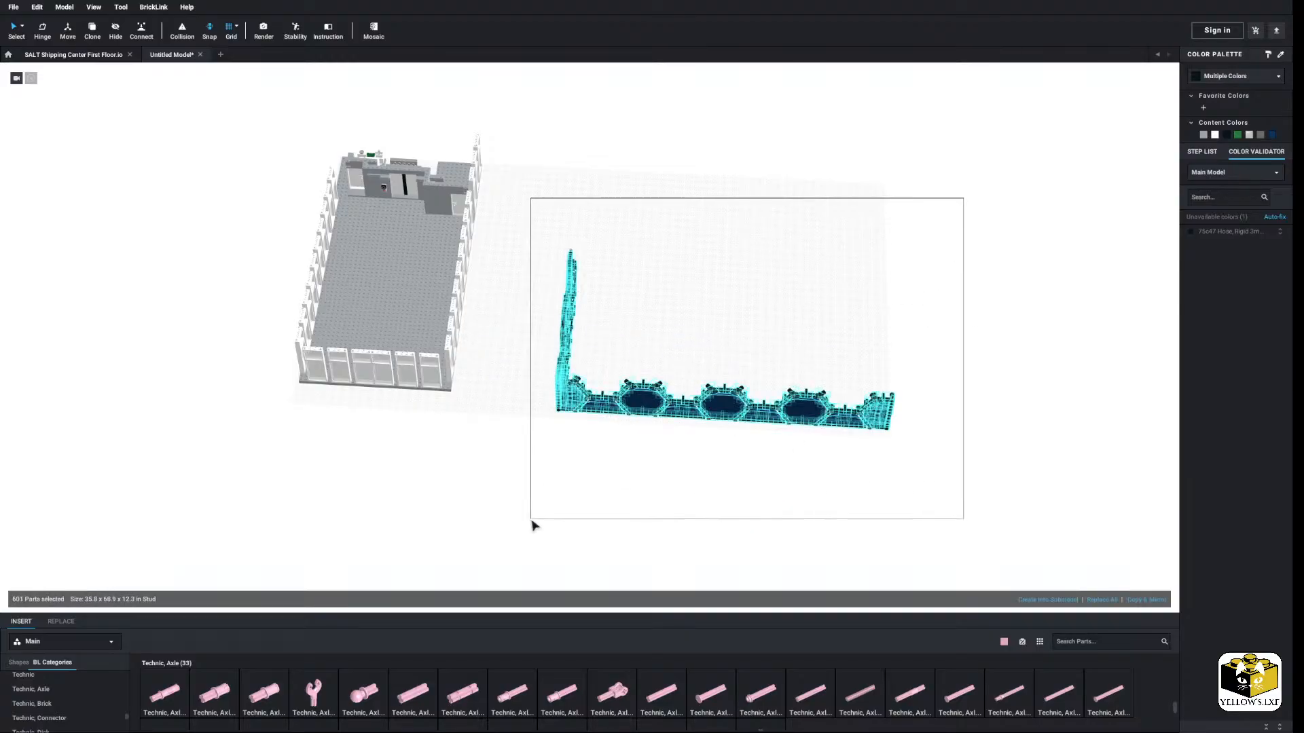
key(Right)
key(Right)
drag(701, 348, 858, 306)
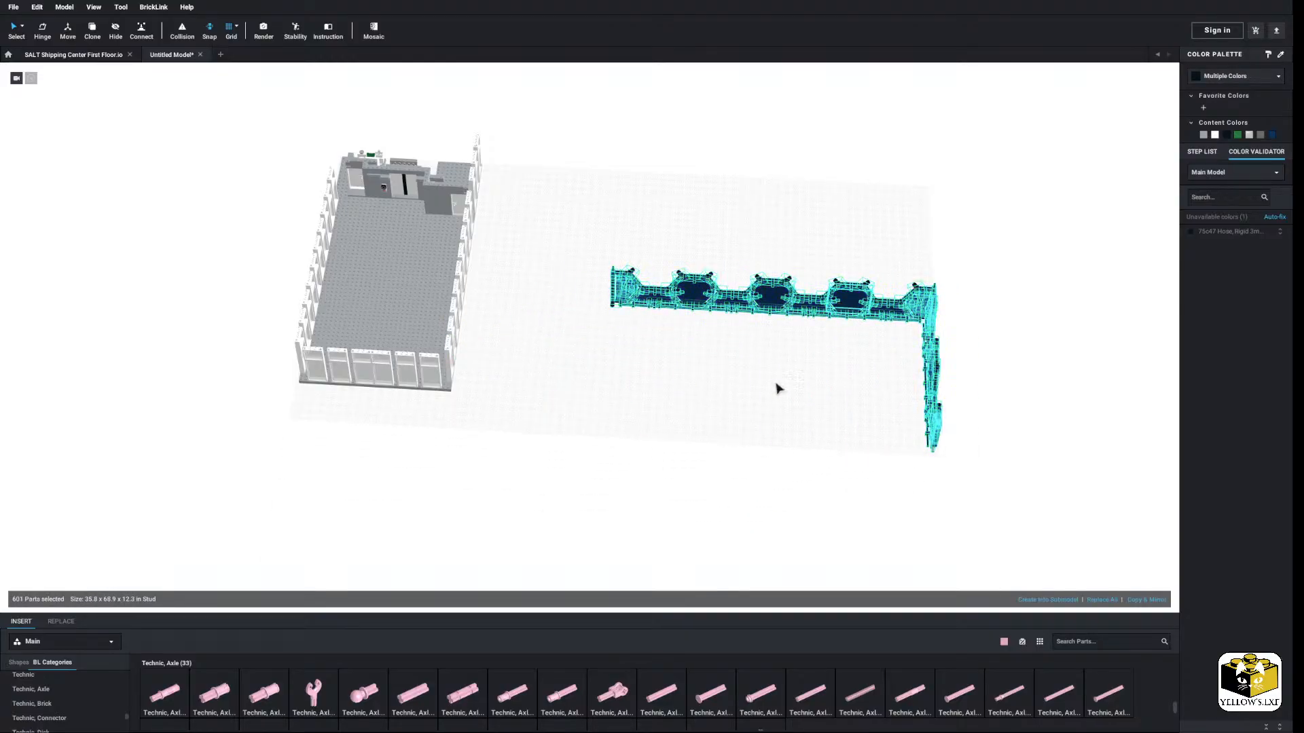
click(776, 386)
Step: Copy a dark blue plate from the short wall's corner panel and paste two along that panel's vertical end edge
right_drag(775, 386, 678, 462)
scroll(656, 472, up, 4)
middle_drag(653, 472, 524, 370)
right_drag(522, 445, 470, 479)
scroll(475, 484, up, 3)
scroll(653, 447, up, 2)
middle_drag(653, 447, 574, 491)
right_drag(575, 491, 567, 489)
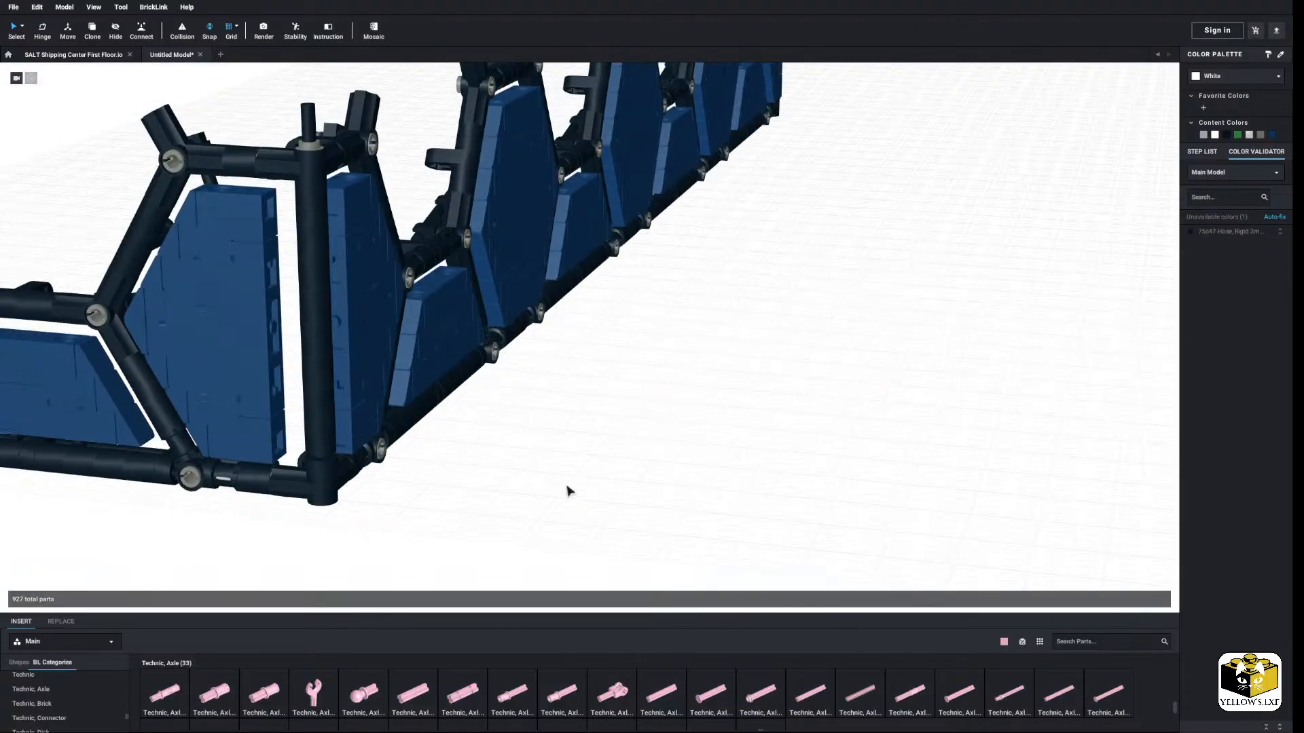
middle_drag(567, 488, 620, 494)
scroll(619, 493, up, 1)
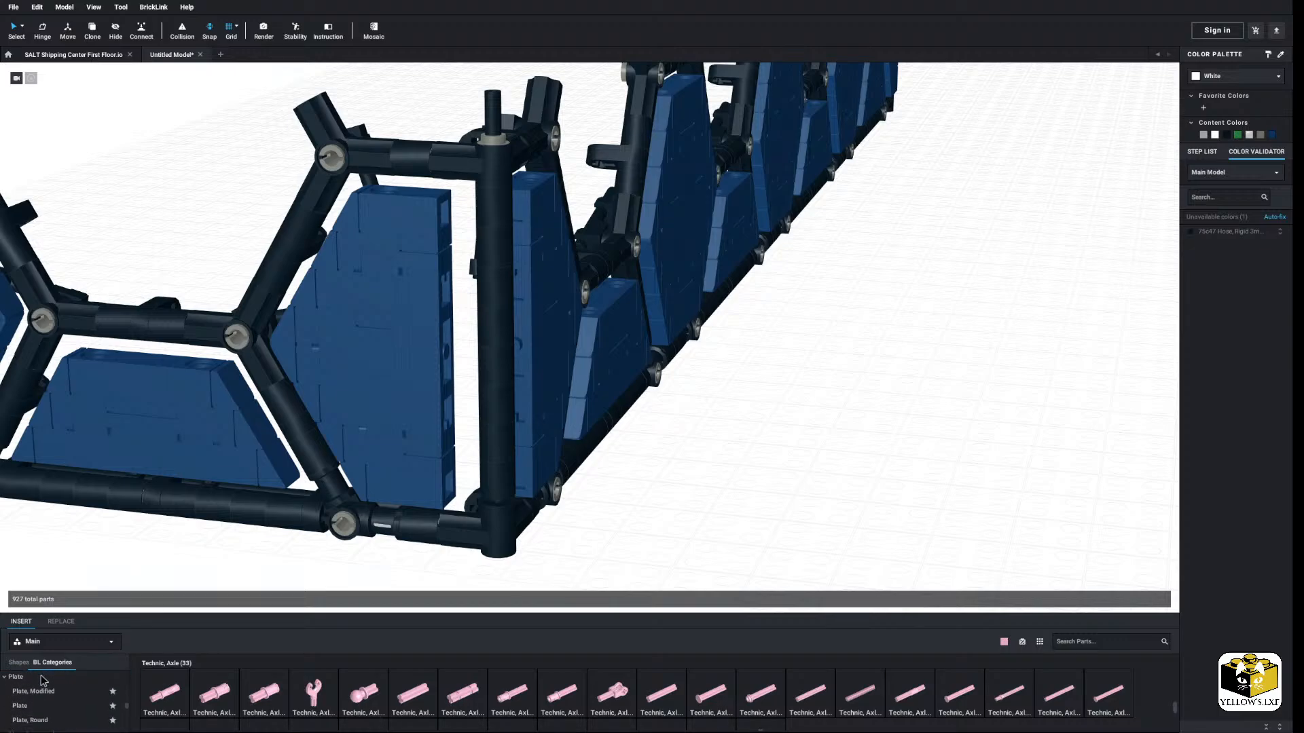
click(42, 679)
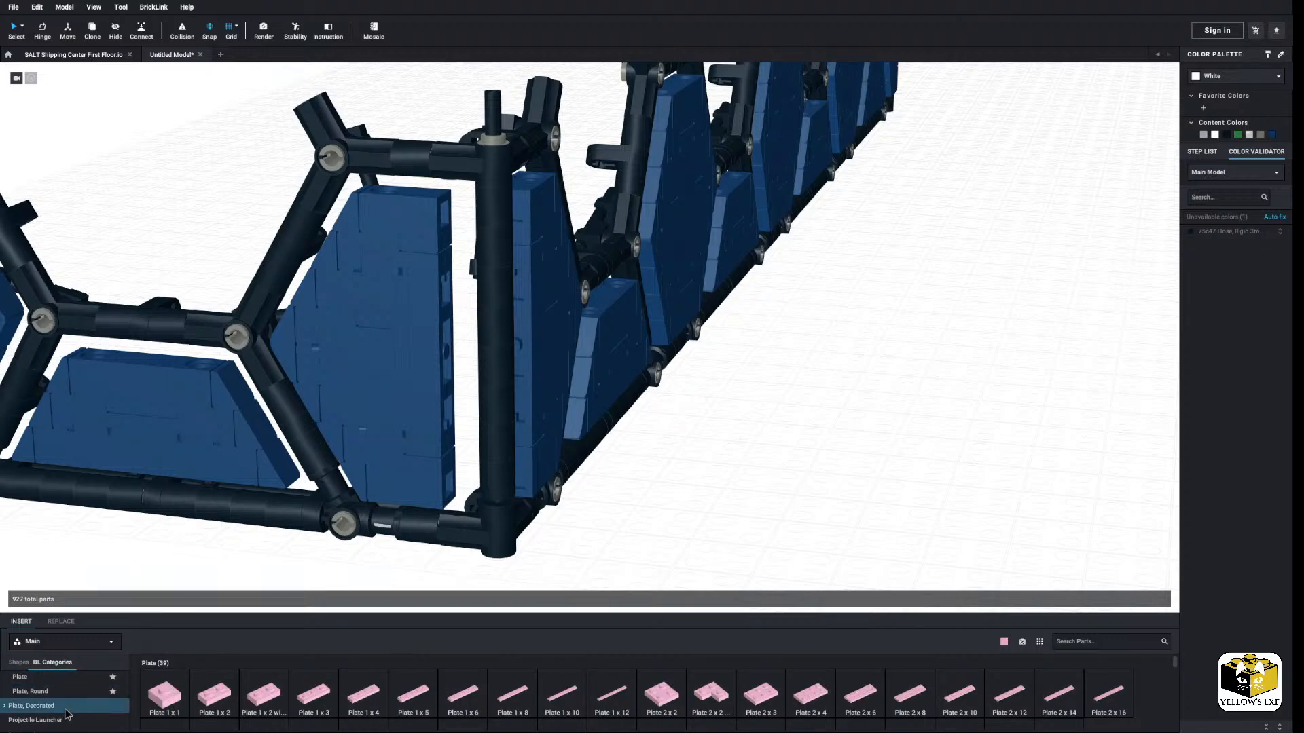
right_click(402, 376)
click(413, 381)
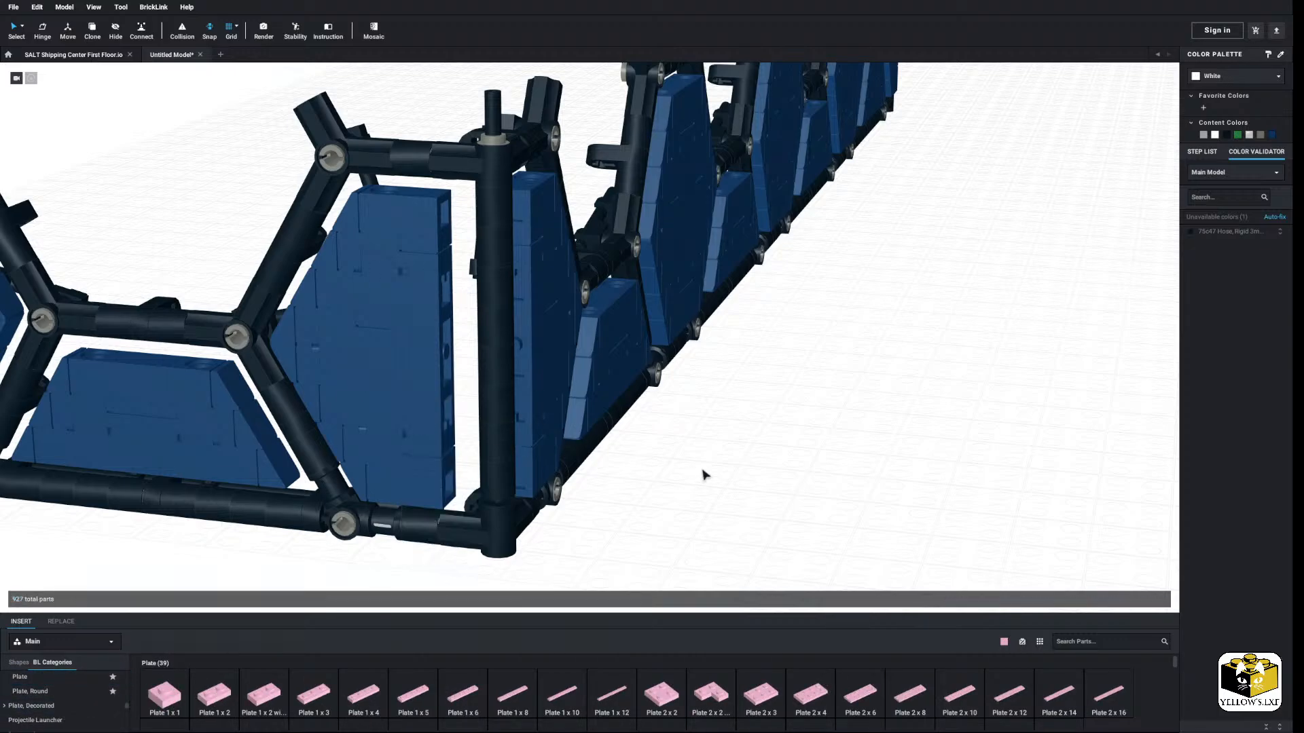
right_click(702, 471)
click(718, 500)
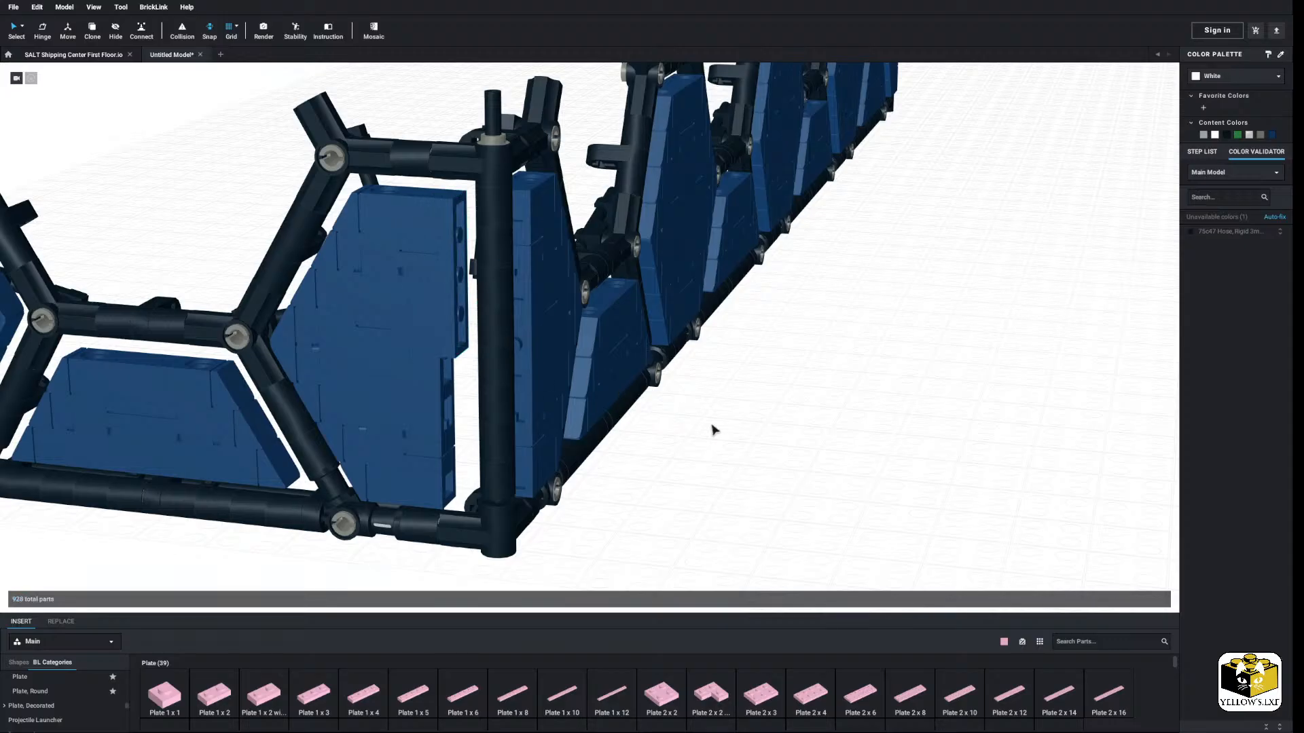
click(686, 516)
Step: Copy the two added edge plates and paste them onto the panel edge at the short wall's free end
right_drag(686, 516, 730, 517)
scroll(689, 501, down, 3)
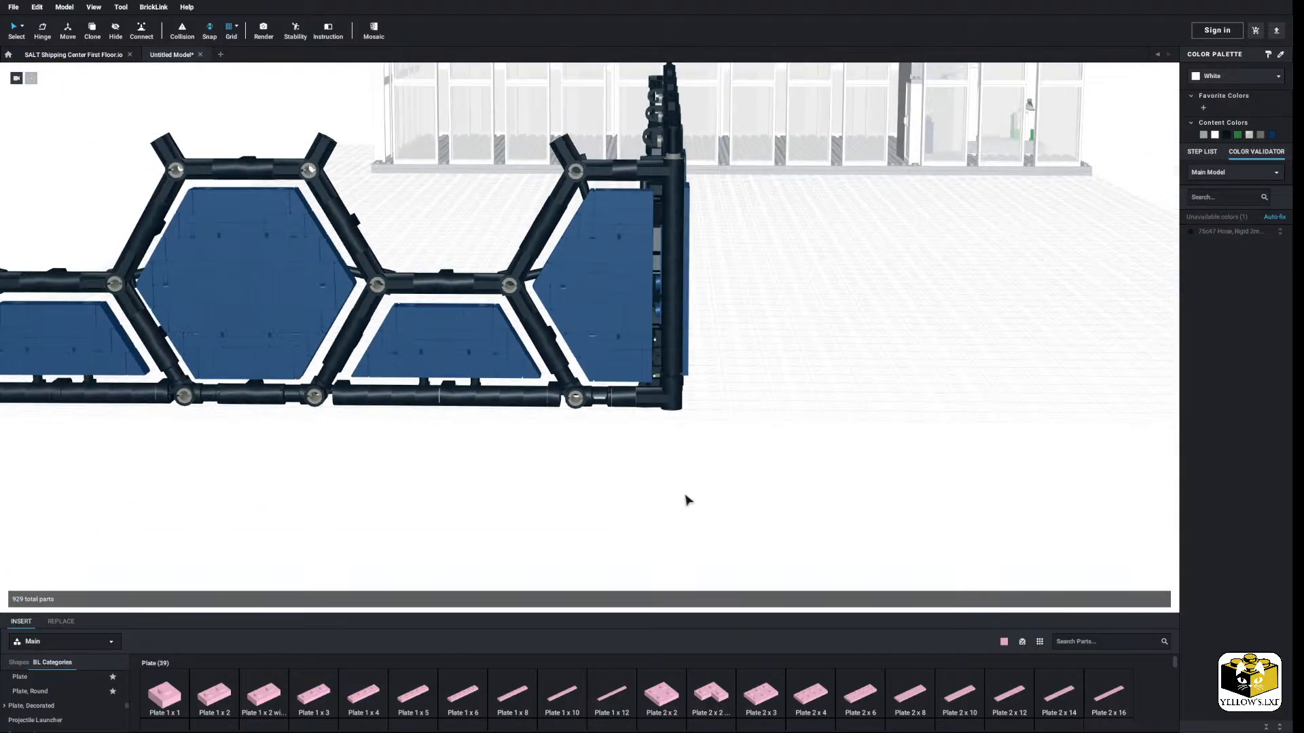
ctrl+click(650, 322)
right_click(649, 317)
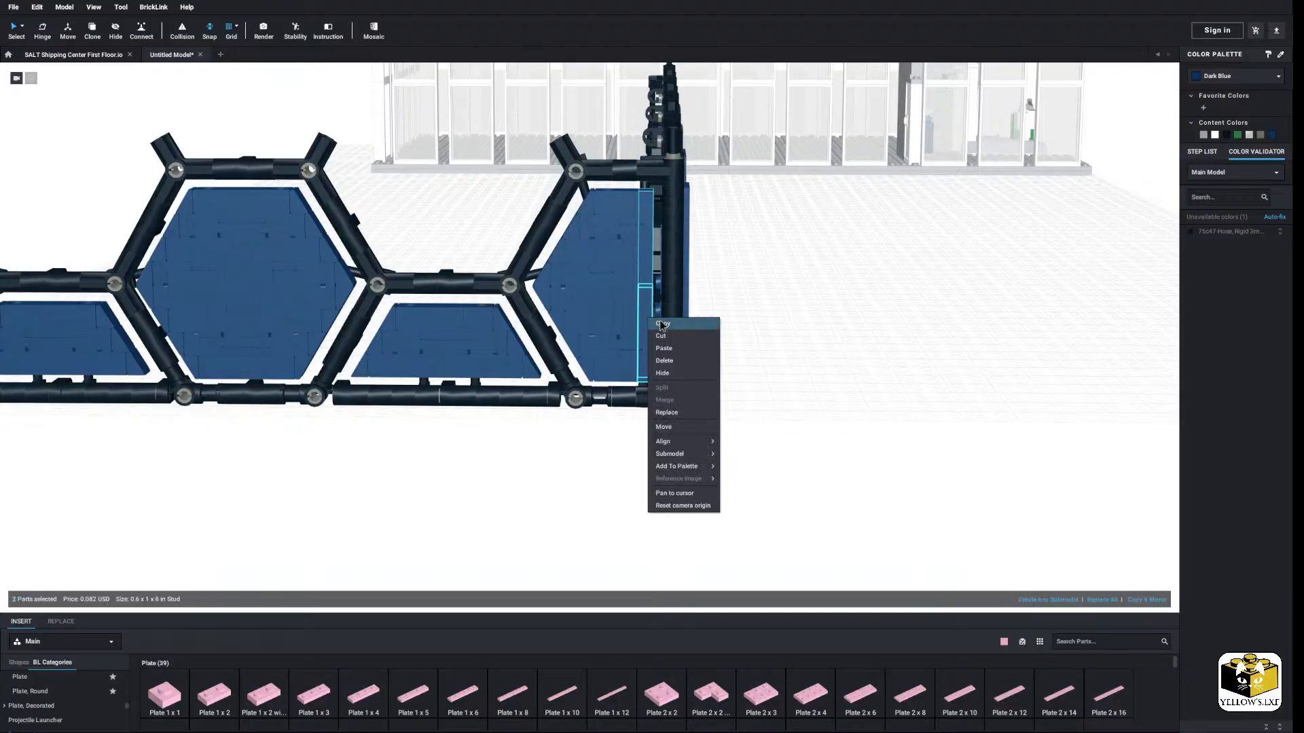
click(665, 335)
right_click(751, 338)
click(767, 367)
middle_drag(608, 466, 1010, 443)
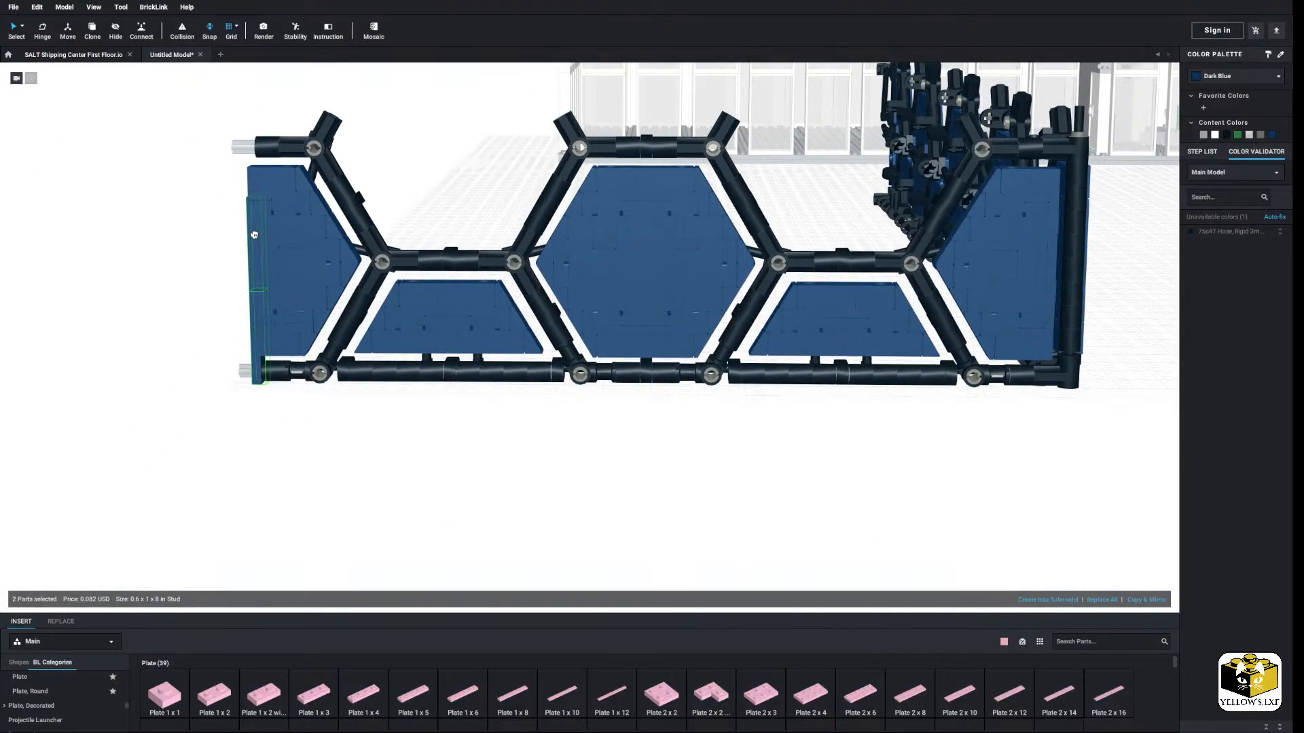
click(226, 233)
Step: Copy the entire L-shaped wall assembly and paste a duplicate on the grid beside it
scroll(262, 320, down, 5)
right_drag(283, 341, 286, 170)
drag(297, 149, 926, 497)
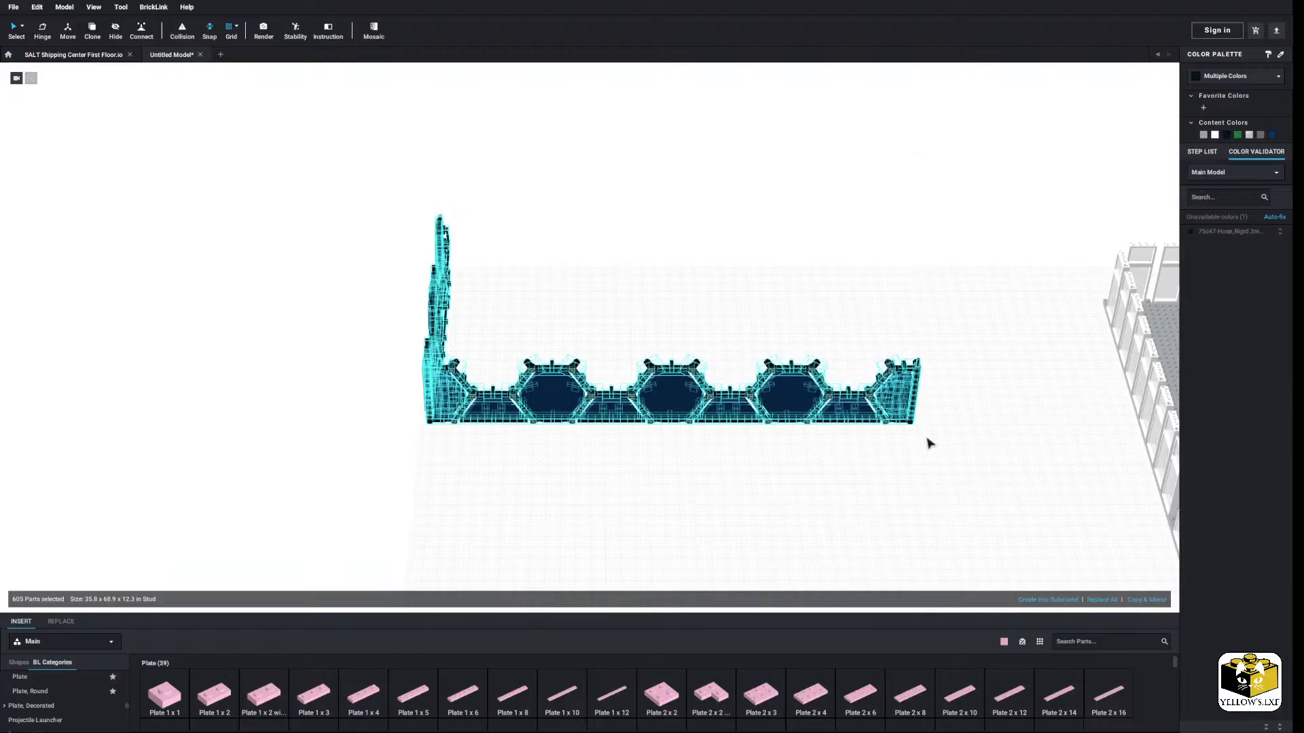
right_click(911, 397)
right_click(961, 405)
click(976, 439)
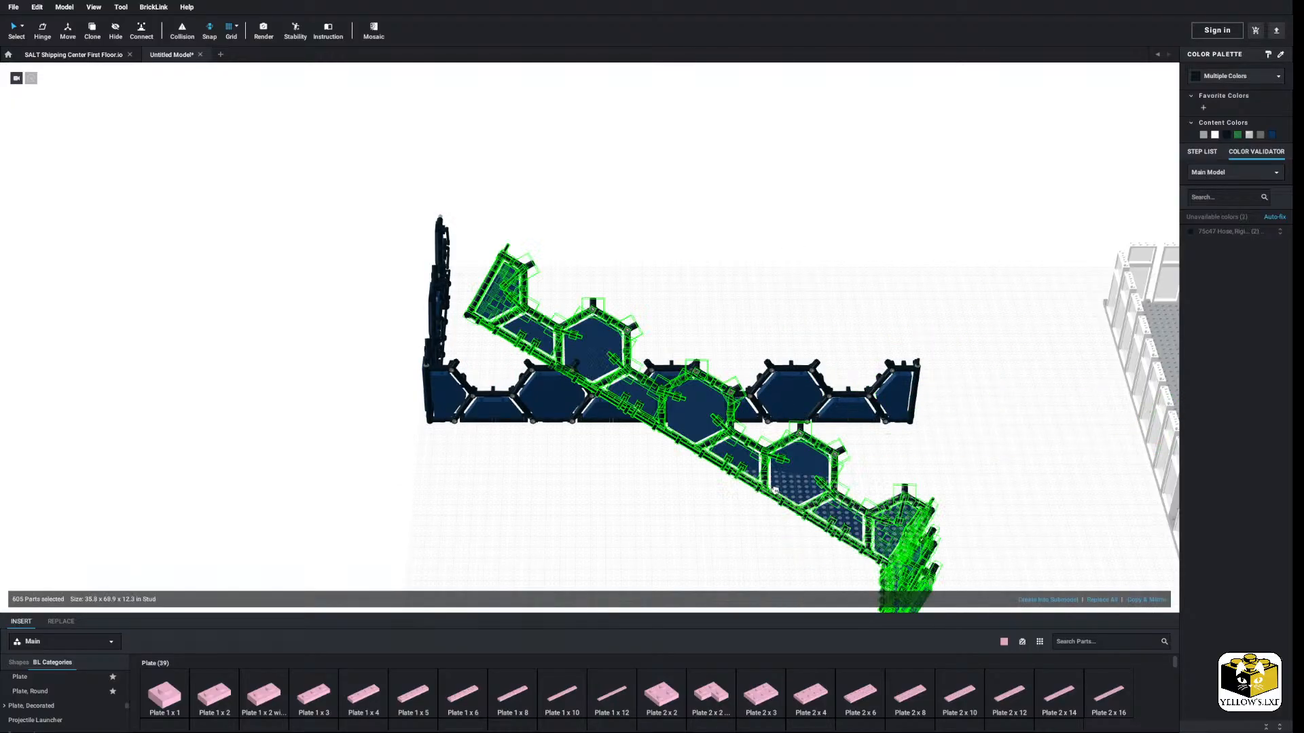
right_drag(815, 468, 646, 501)
click(618, 497)
Step: Connect the duplicate L-shaped walls to the original's corner posts to close the four walls into a rectangle
scroll(619, 449, up, 5)
middle_drag(619, 450, 798, 230)
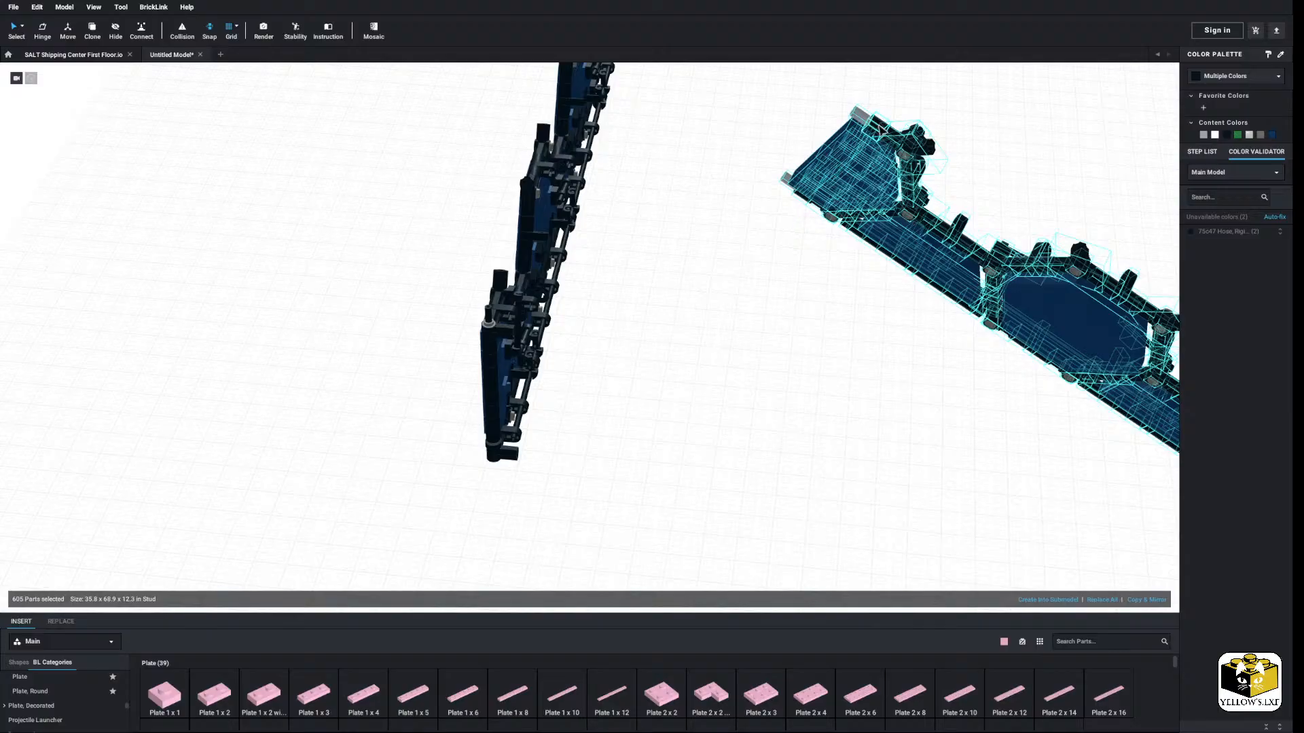
drag(881, 129, 510, 355)
scroll(510, 357, up, 8)
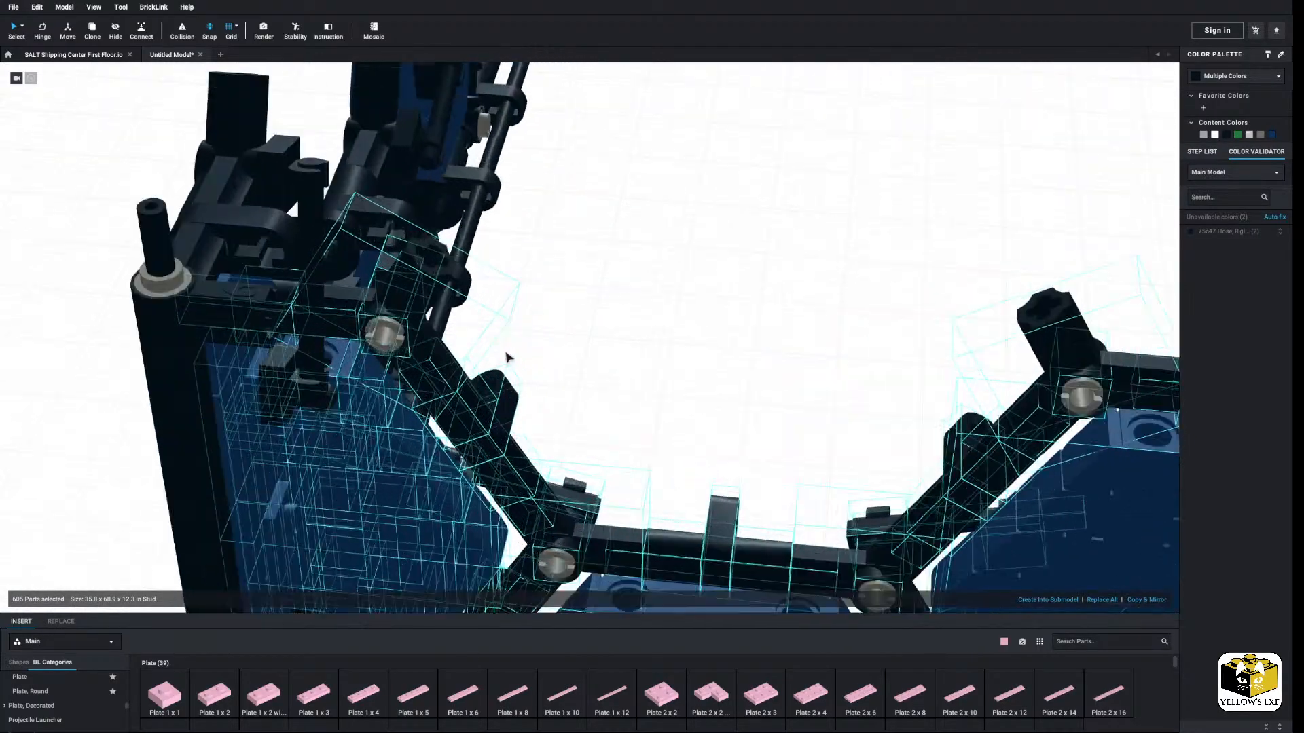
drag(354, 321, 410, 351)
right_drag(410, 350, 485, 270)
scroll(485, 270, up, 5)
drag(634, 340, 597, 364)
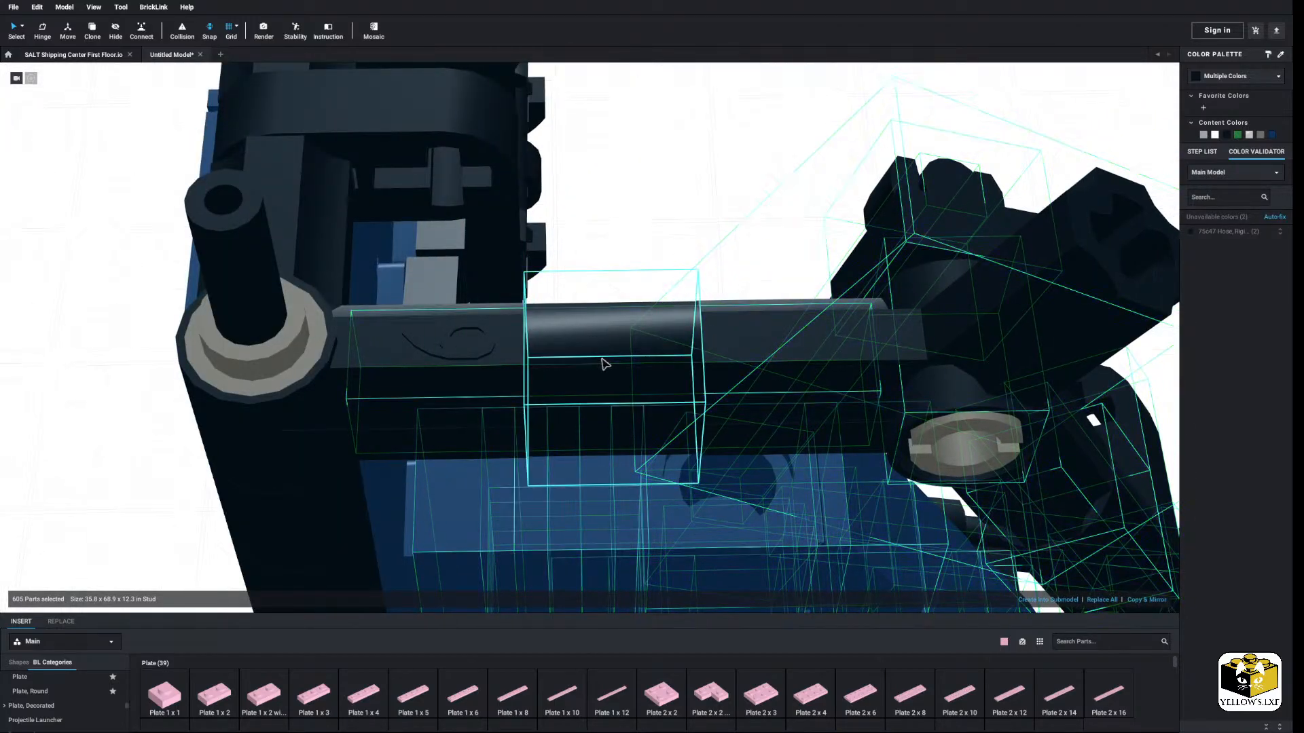
scroll(604, 365, down, 10)
click(442, 383)
Step: Select all four façade walls and rotate the rectangle 90 degrees to match the building's orientation
scroll(445, 381, down, 5)
mouse_move(446, 381)
right_down()
mouse_move(398, 384)
mouse_move(439, 379)
right_up()
scroll(440, 379, down, 3)
drag(809, 246, 460, 483)
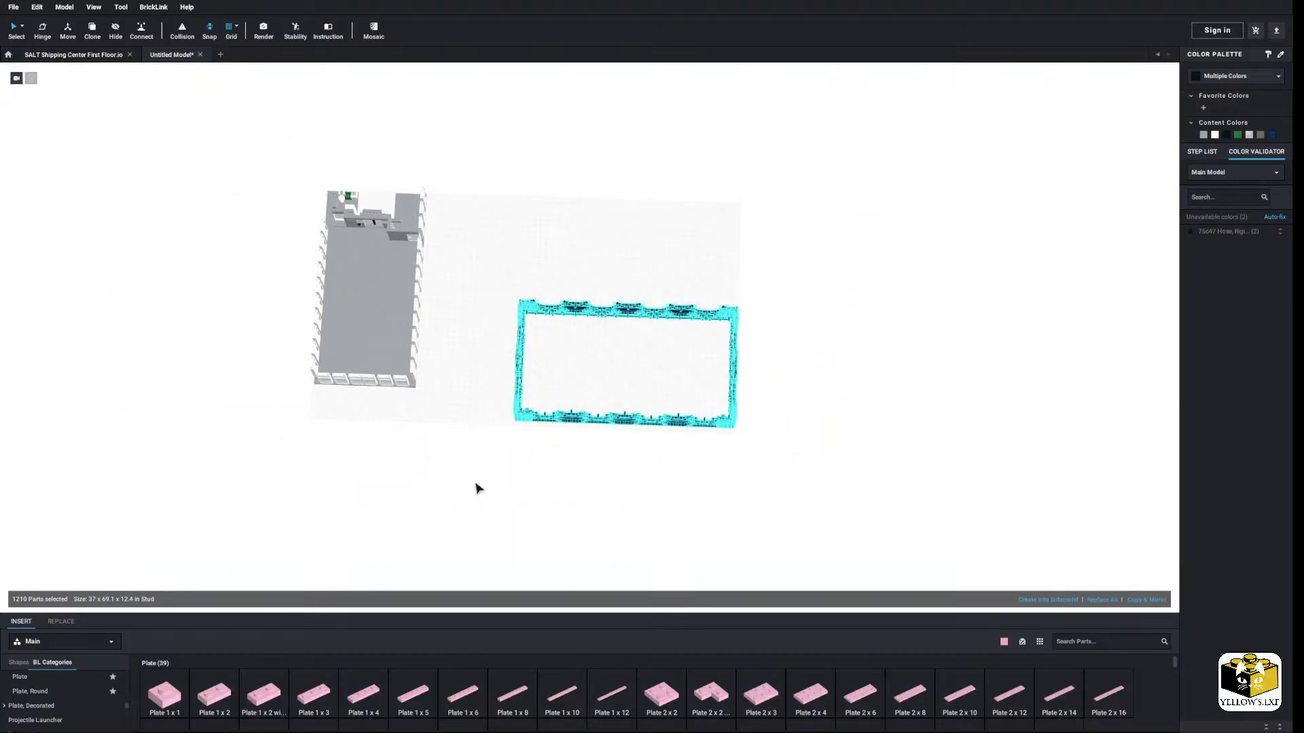
scroll(478, 489, up, 5)
drag(572, 522, 660, 410)
middle_drag(605, 384, 660, 410)
key(Right)
Step: Position the rectangle of façade walls around the white-windowed building
drag(661, 411, 777, 421)
middle_drag(709, 378, 777, 421)
drag(777, 421, 774, 433)
right_drag(777, 422, 774, 433)
scroll(774, 433, down, 3)
drag(775, 434, 491, 298)
right_drag(527, 308, 658, 364)
scroll(637, 416, up, 5)
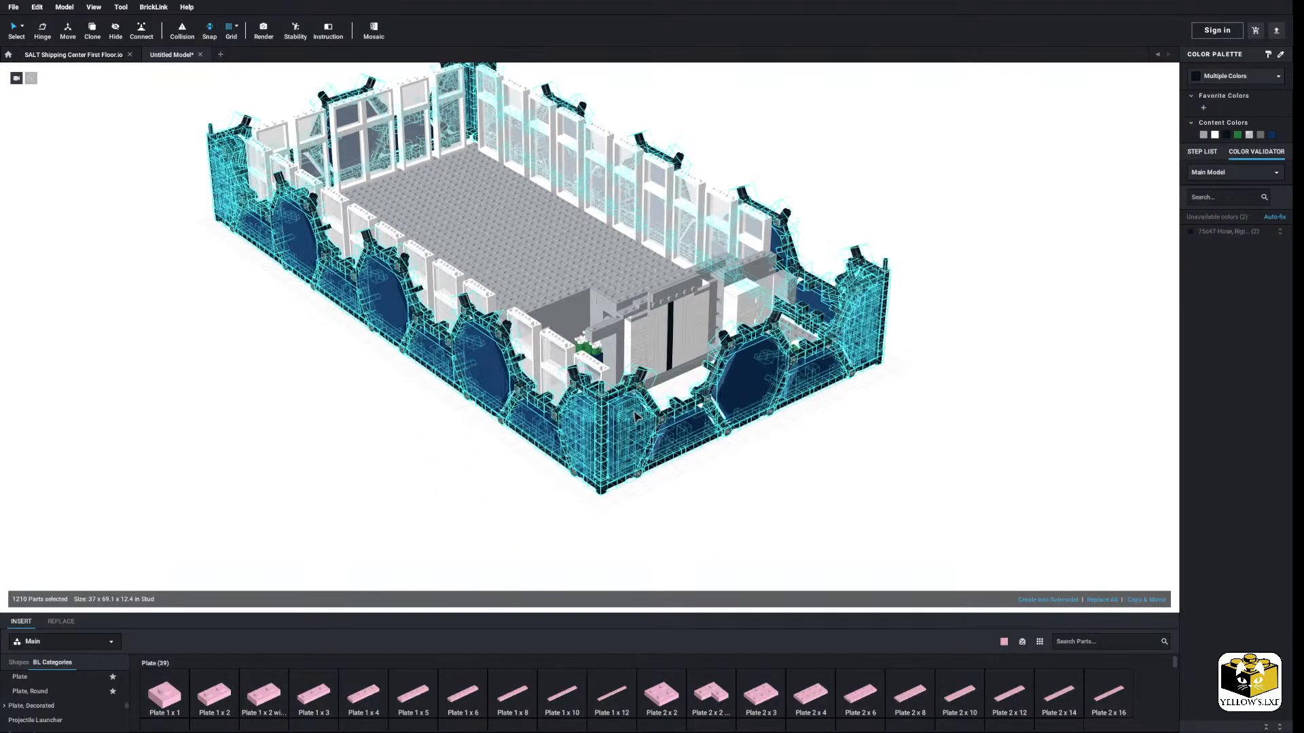
Step: Use the Move tool to shift the façade rectangle slightly along the building's width
middle_drag(199, 214, 291, 276)
scroll(290, 277, up, 4)
right_drag(291, 277, 289, 320)
middle_drag(290, 266, 300, 343)
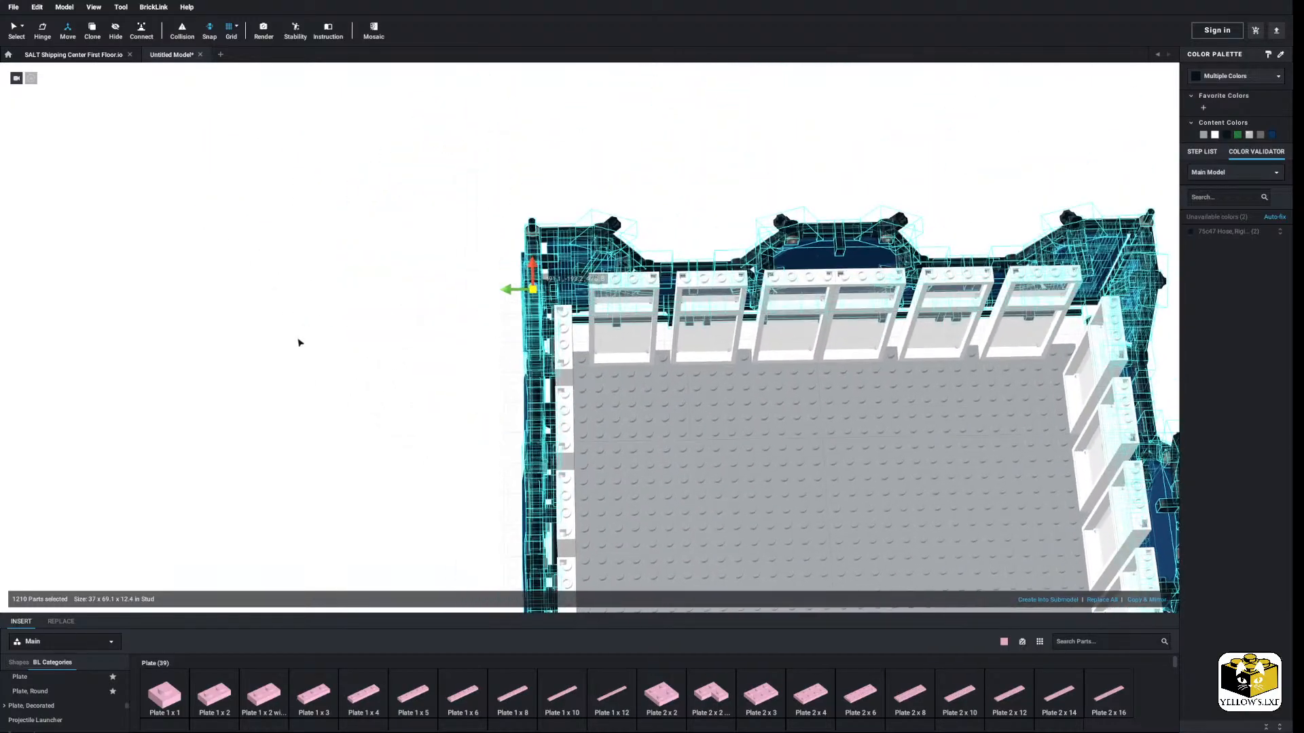
scroll(300, 343, up, 4)
drag(453, 252, 431, 263)
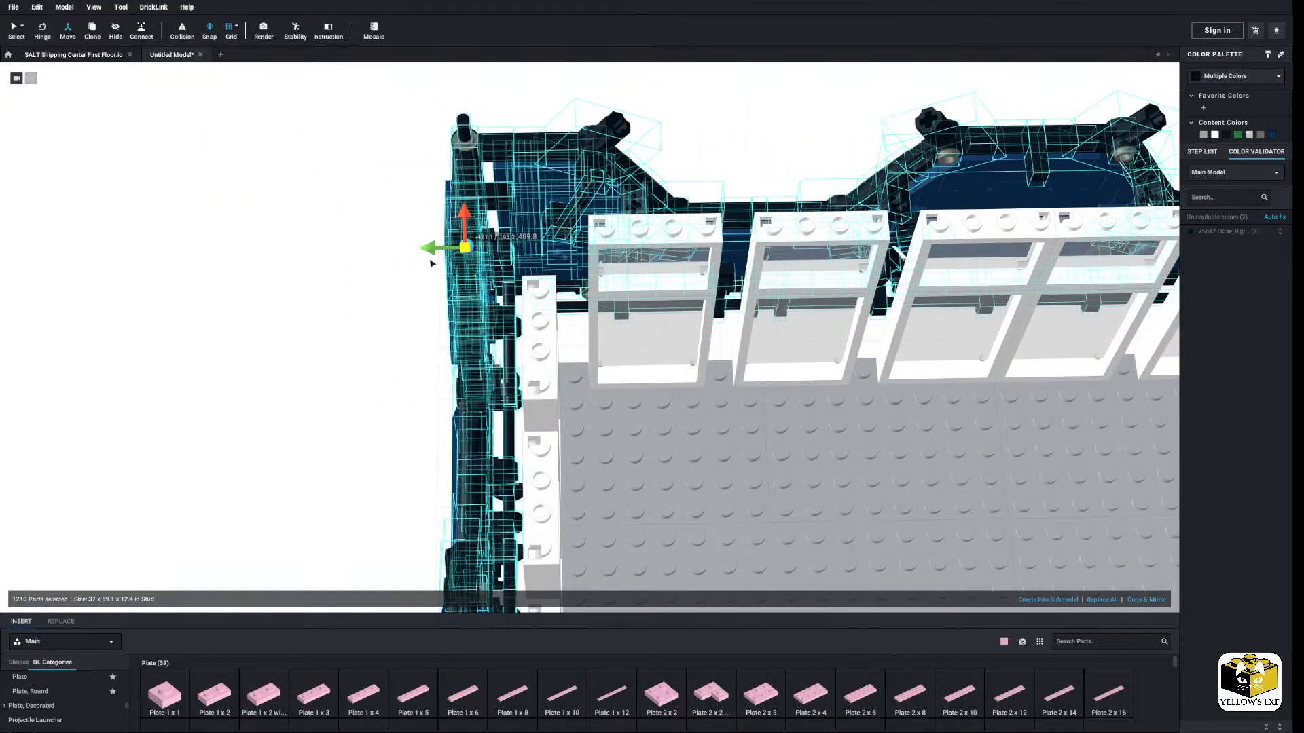
Step: Fine-tune the façade rectangle's sideways position and check its spacing along both long window walls
scroll(435, 268, down, 4)
middle_drag(436, 271, 219, 225)
right_drag(218, 224, 219, 218)
middle_drag(218, 218, 379, 218)
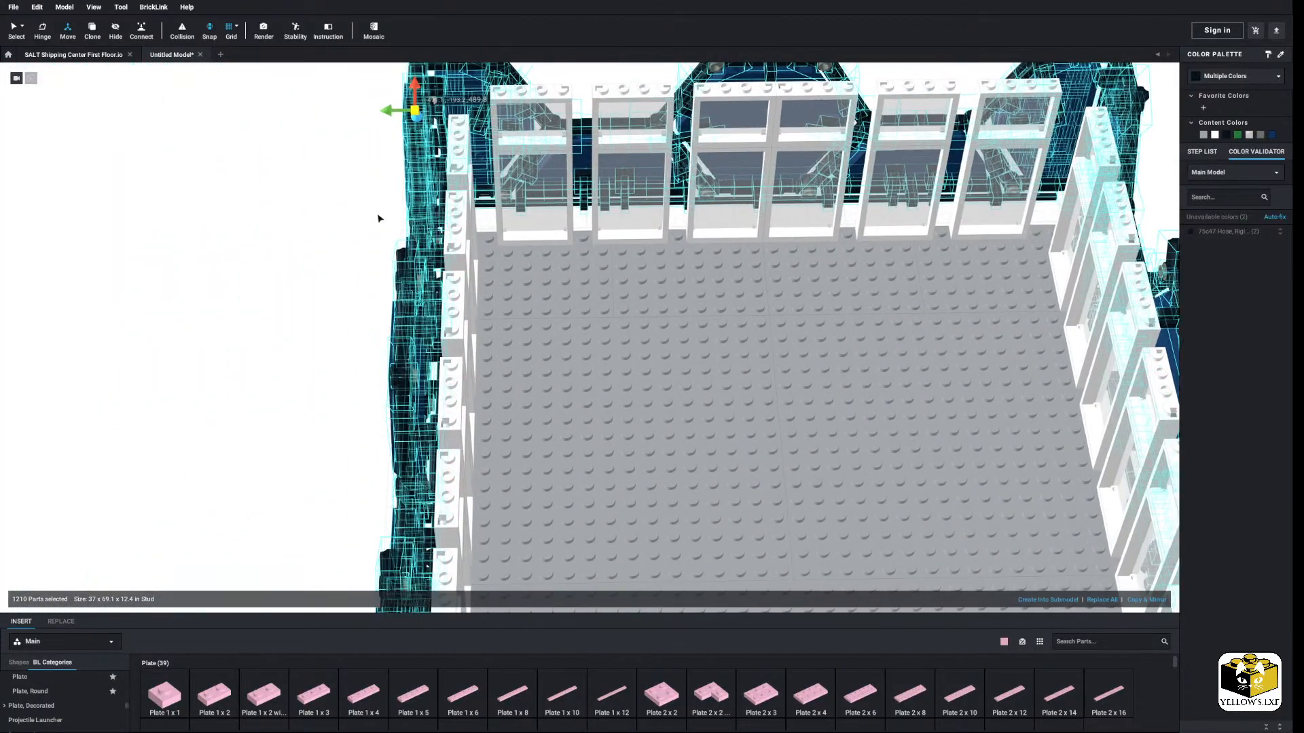
right_drag(379, 219, 373, 221)
drag(354, 139, 358, 142)
middle_drag(655, 291, 486, 292)
right_drag(486, 292, 460, 286)
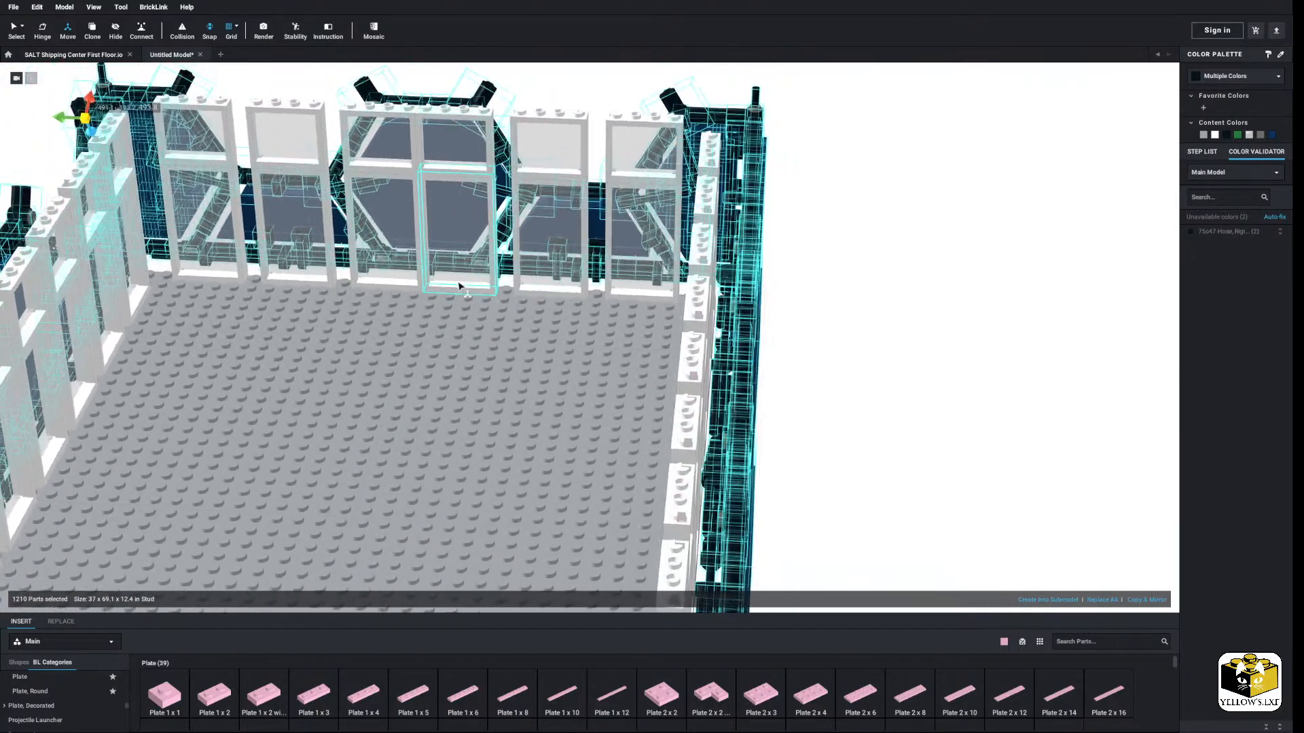
scroll(459, 287, down, 3)
scroll(457, 286, down, 6)
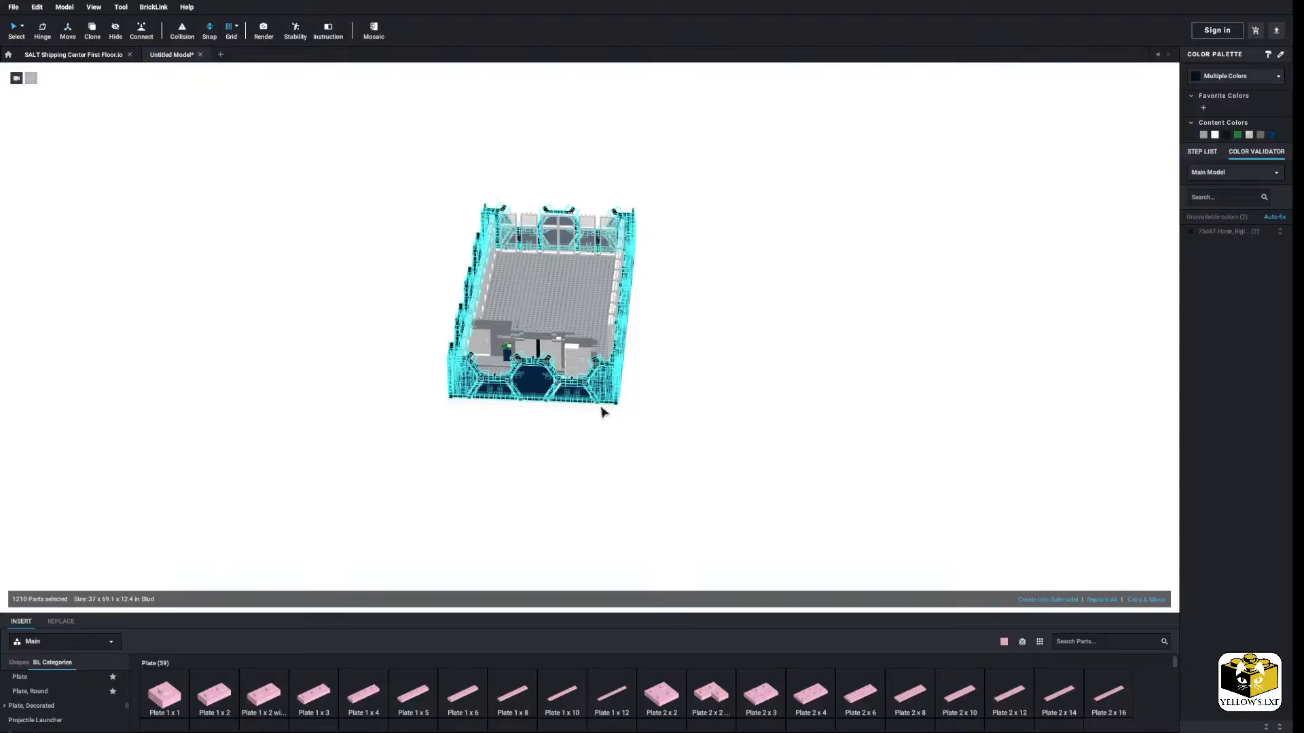
Step: Group the selected façade walls into a submodel, keeping the suggested name SubModel Group 3
click(1039, 599)
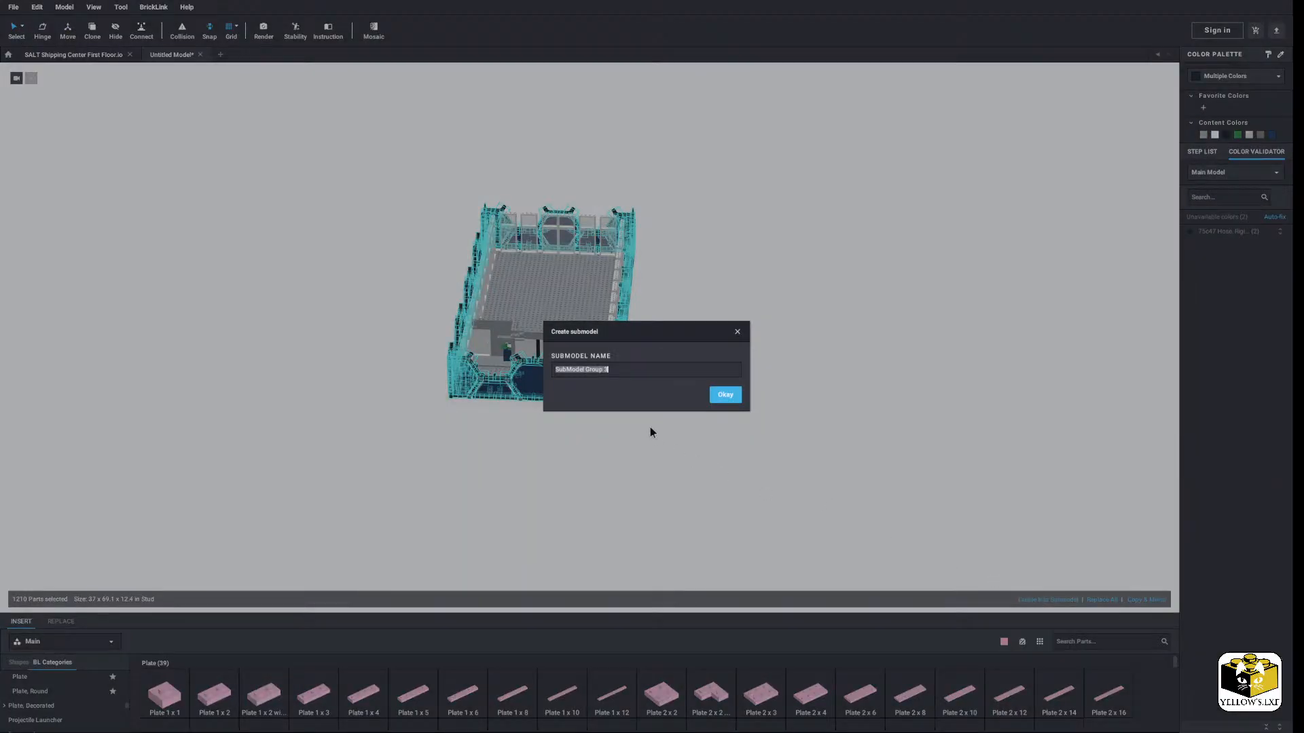
click(726, 396)
right_drag(659, 466, 695, 466)
scroll(645, 410, up, 5)
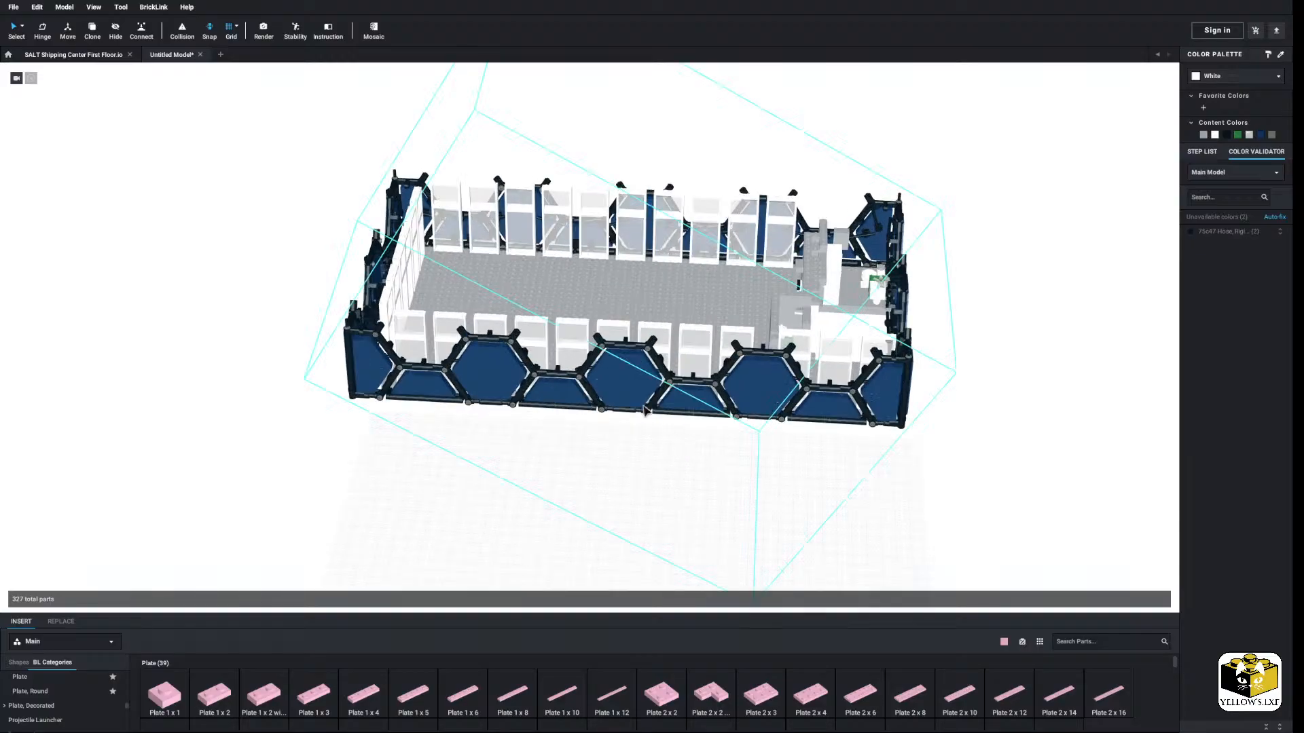
click(634, 480)
scroll(614, 533, up, 5)
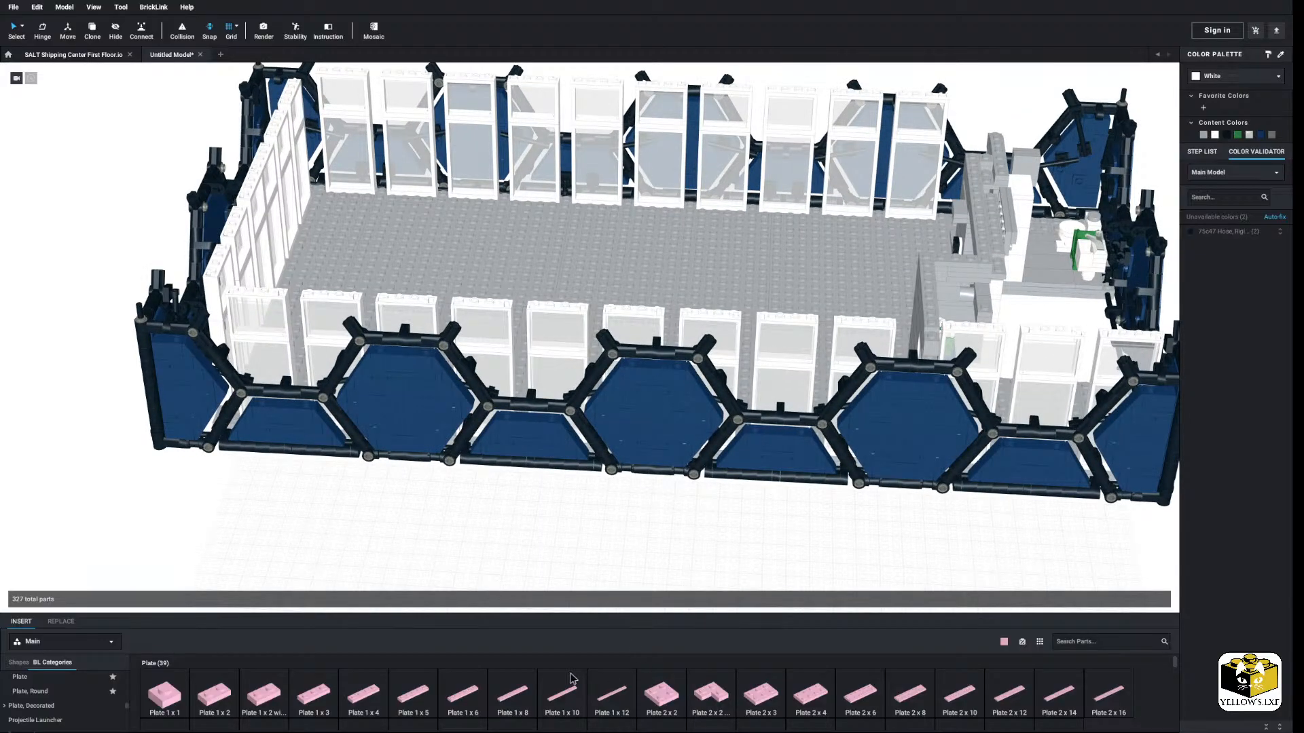
Step: Place a 4 x 4 plate on the baseplate grid in front of the façade as an alignment helper
scroll(340, 679, down, 3)
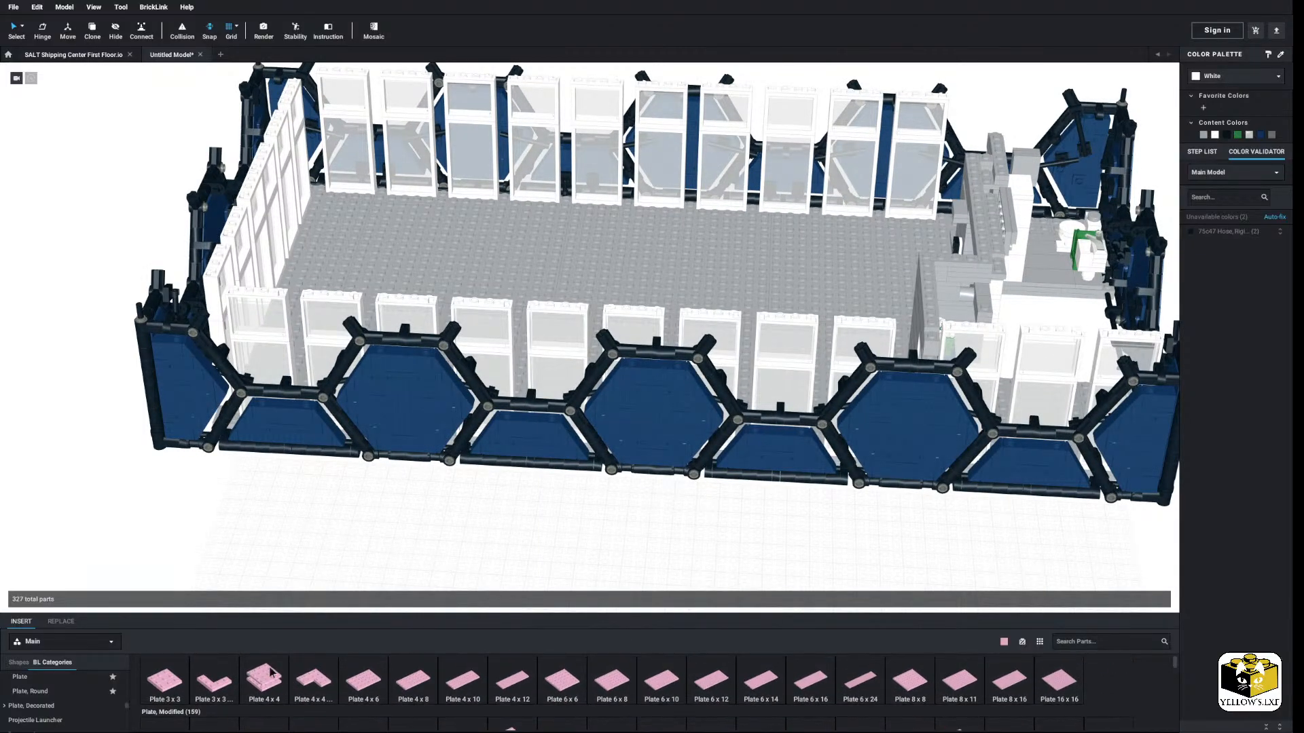
click(270, 673)
click(410, 561)
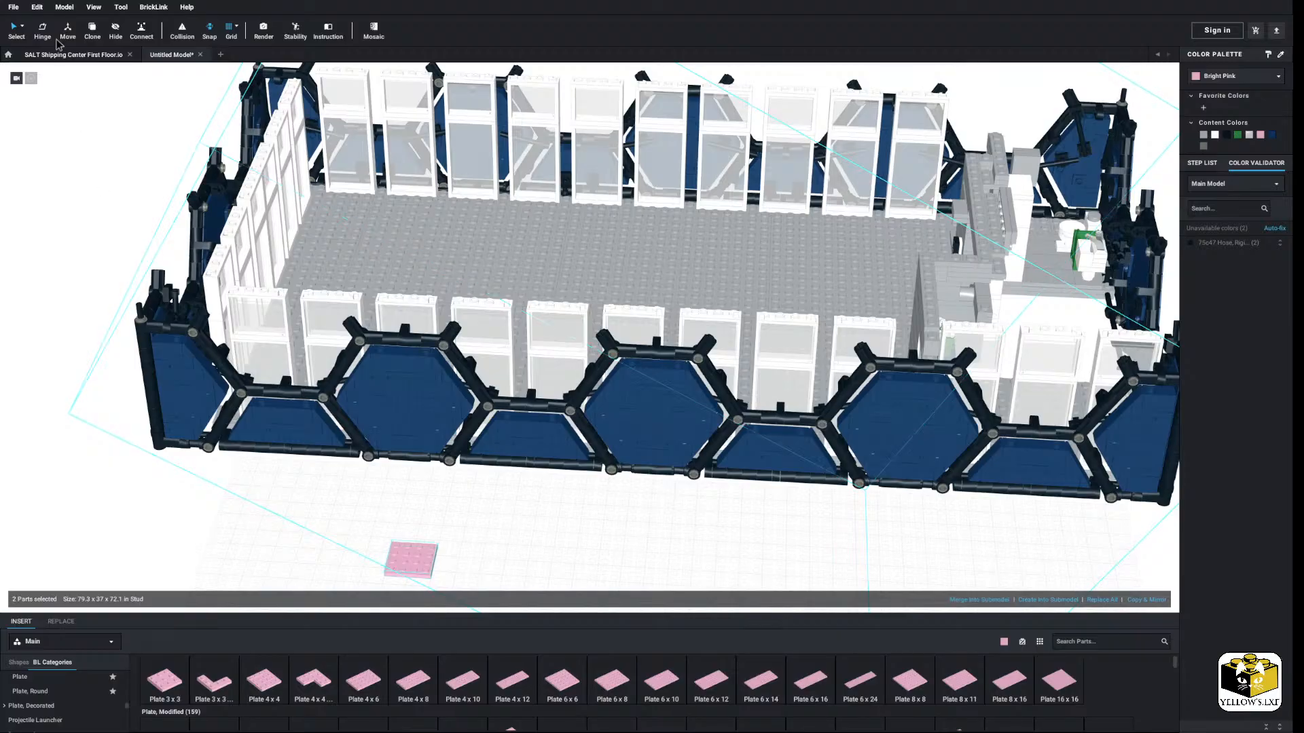
Step: Use the Move tool to shift the façade submodel and helper plate along the building's length, to about -292 on that axis
right_drag(150, 181, 115, 408)
middle_drag(116, 407, 627, 409)
scroll(303, 344, up, 4)
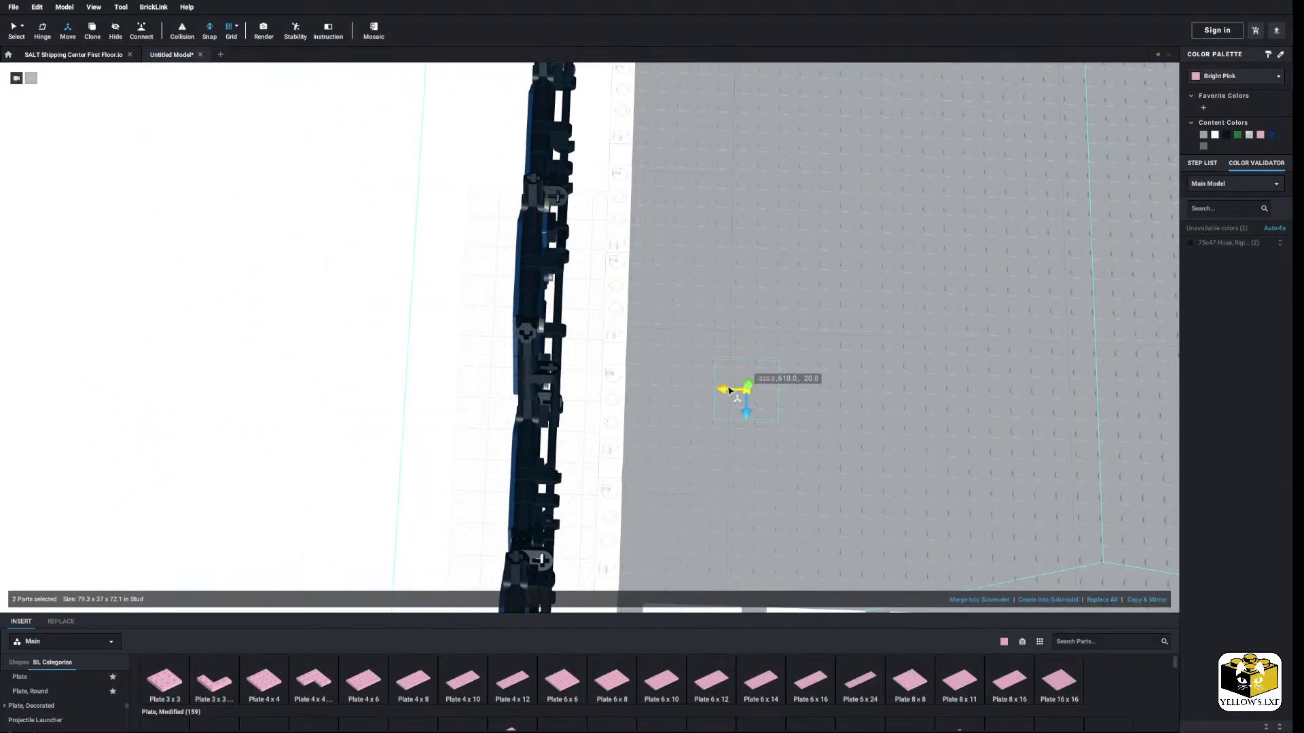
drag(729, 391, 752, 390)
middle_drag(951, 475, 506, 458)
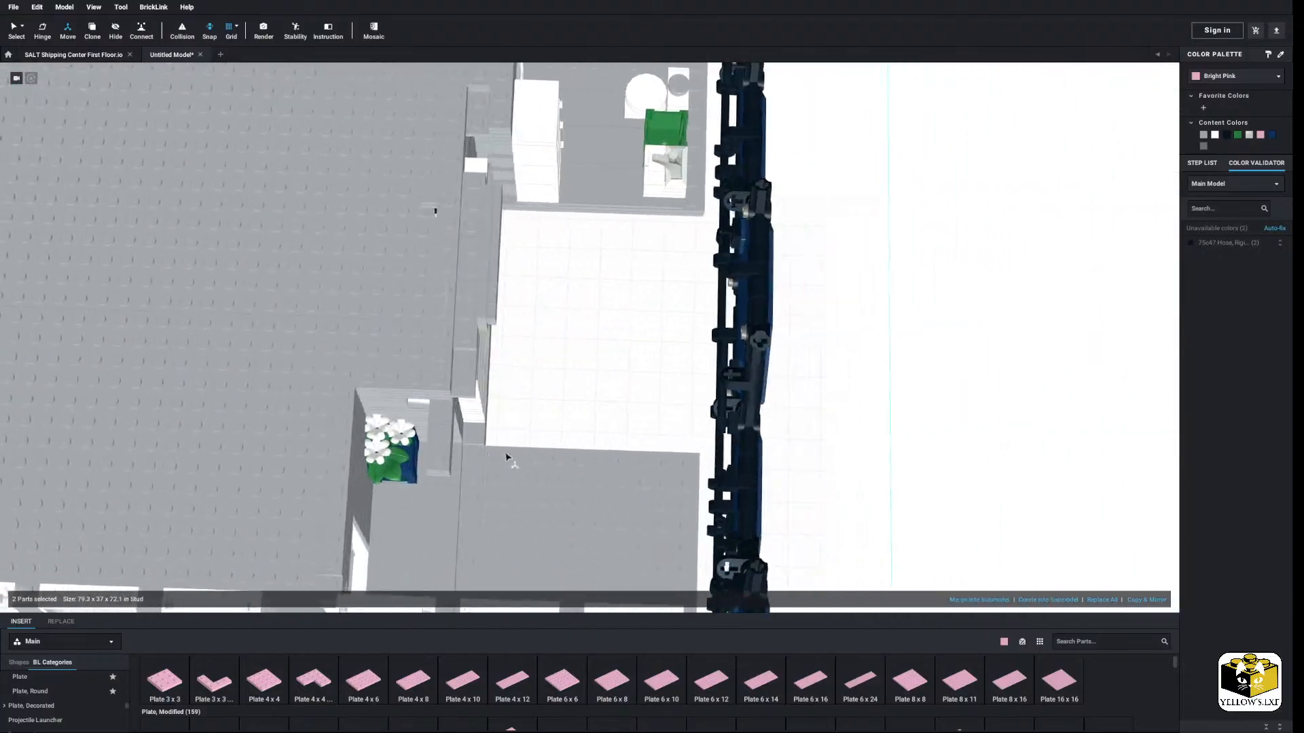
right_drag(506, 458, 969, 428)
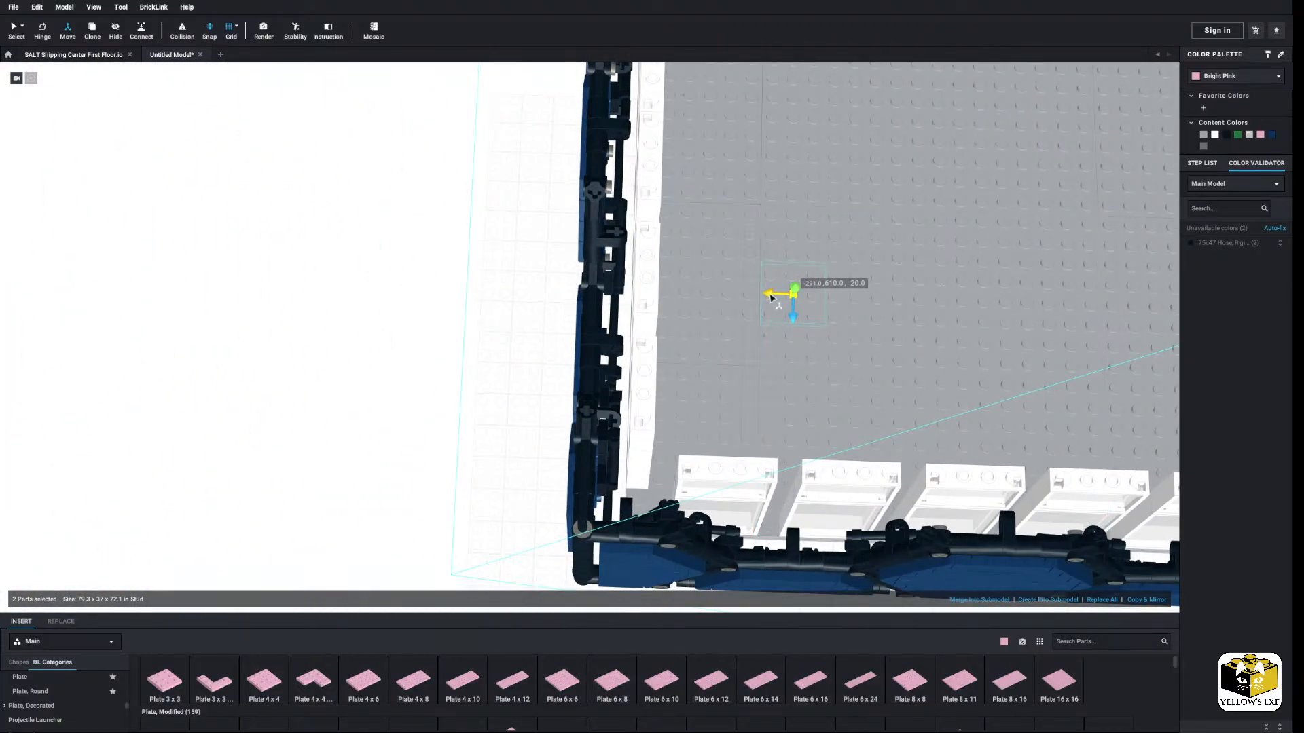
drag(769, 297, 773, 294)
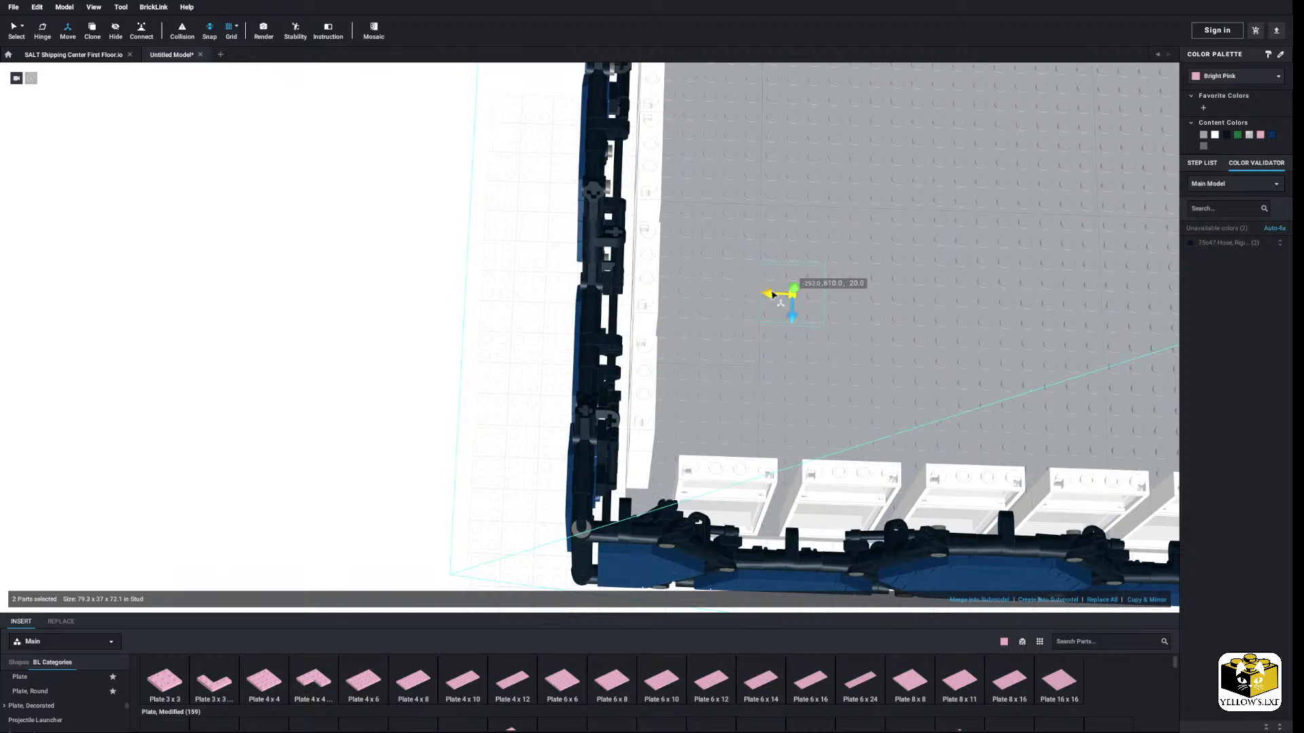
Step: Delete the pink 4 x 4 helper plate below the façade
right_drag(859, 387, 829, 404)
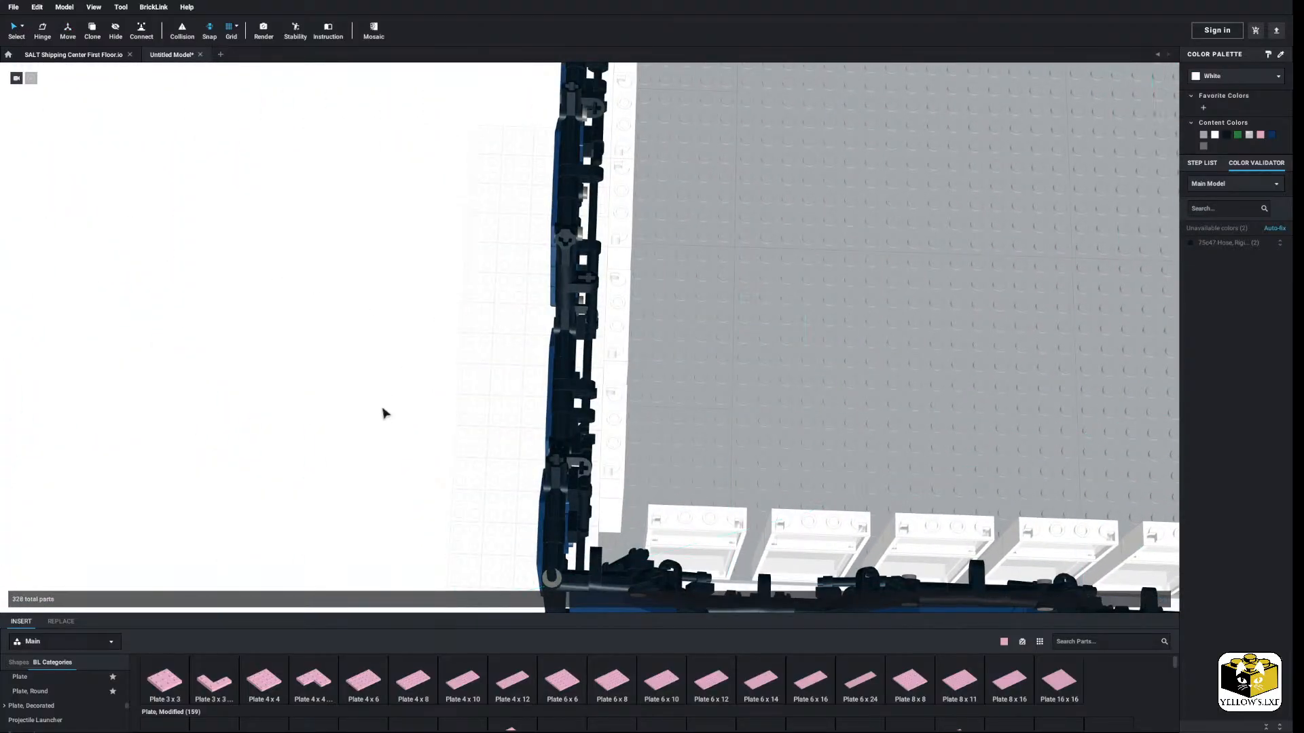
right_drag(382, 409, 403, 364)
scroll(562, 406, down, 4)
mouse_move(562, 407)
right_down()
mouse_move(573, 396)
mouse_move(577, 409)
right_up()
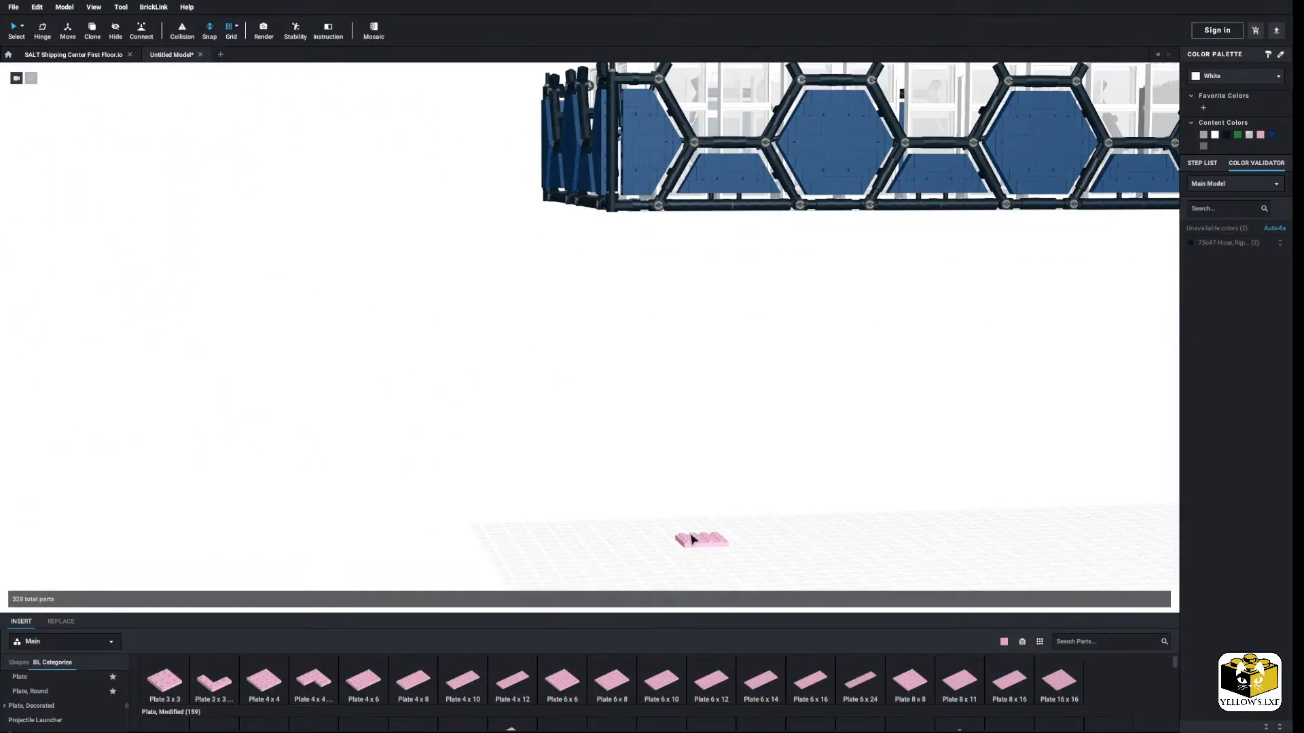
right_click(692, 538)
click(720, 559)
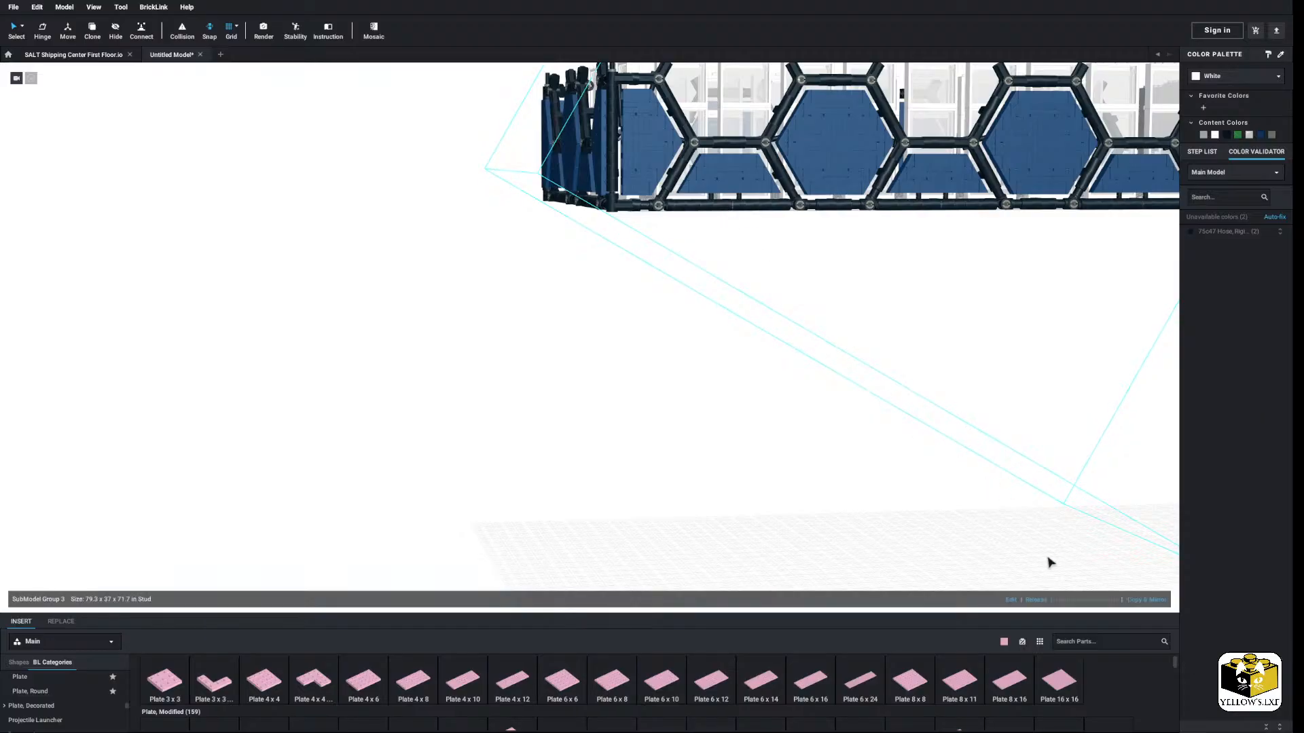
Step: Copy the façade submodel and paste the duplicate beside the building
click(1033, 603)
click(761, 512)
scroll(614, 527, down, 3)
right_drag(614, 527, 343, 523)
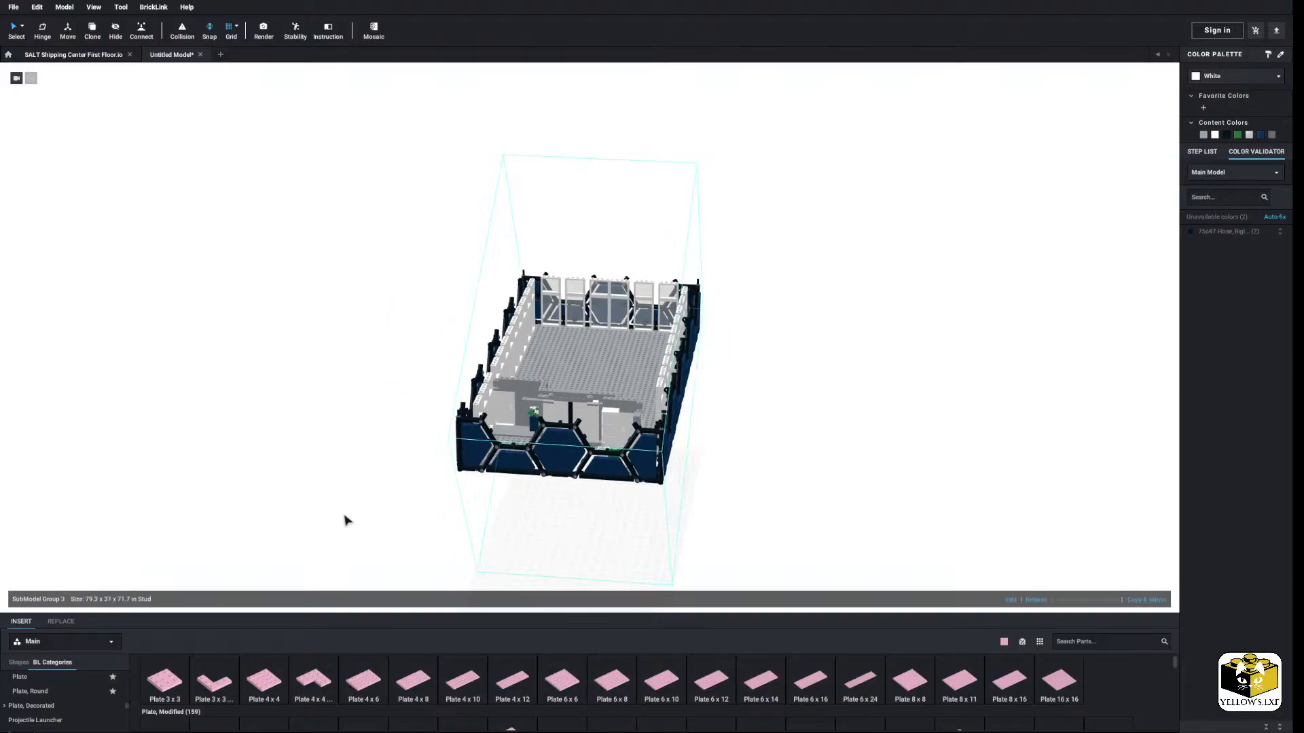
scroll(348, 518, down, 3)
right_click(581, 417)
click(591, 422)
right_click(445, 440)
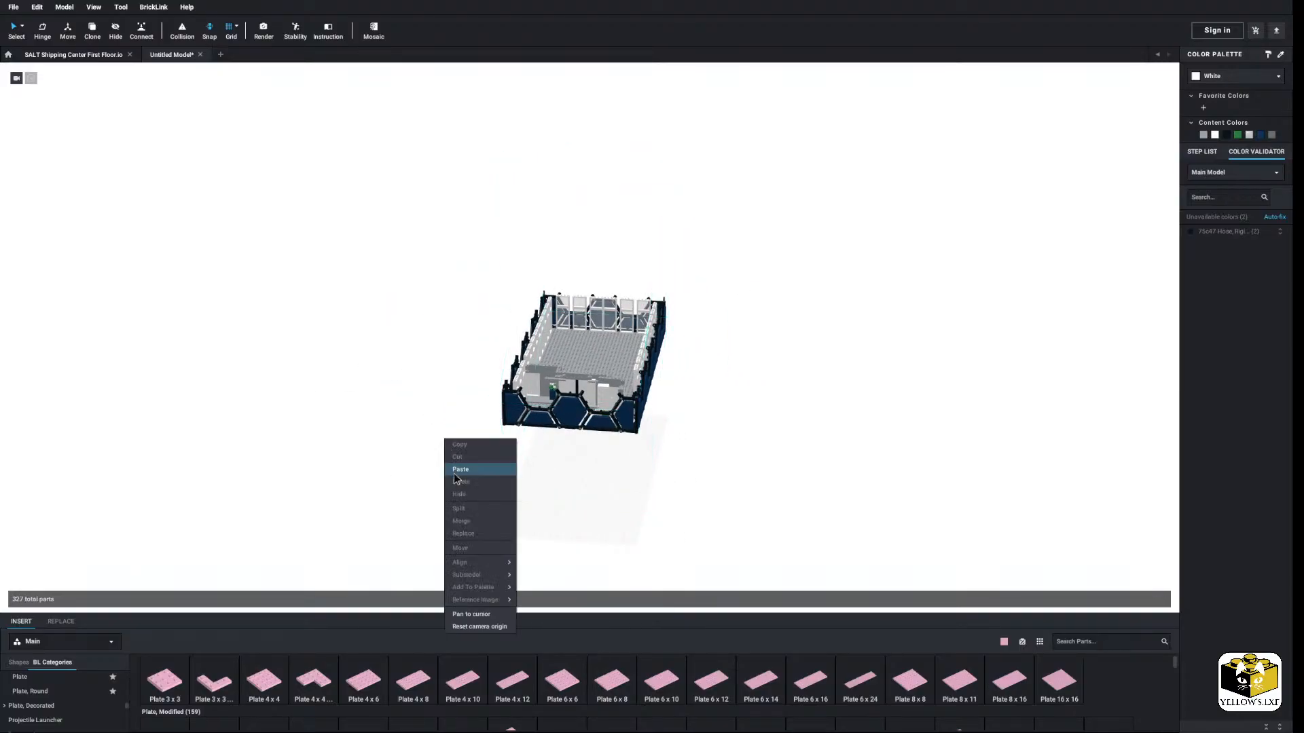
click(455, 473)
click(266, 390)
Step: Release both the duplicate and the original façade submodels back into individual parts
right_click(266, 389)
click(432, 474)
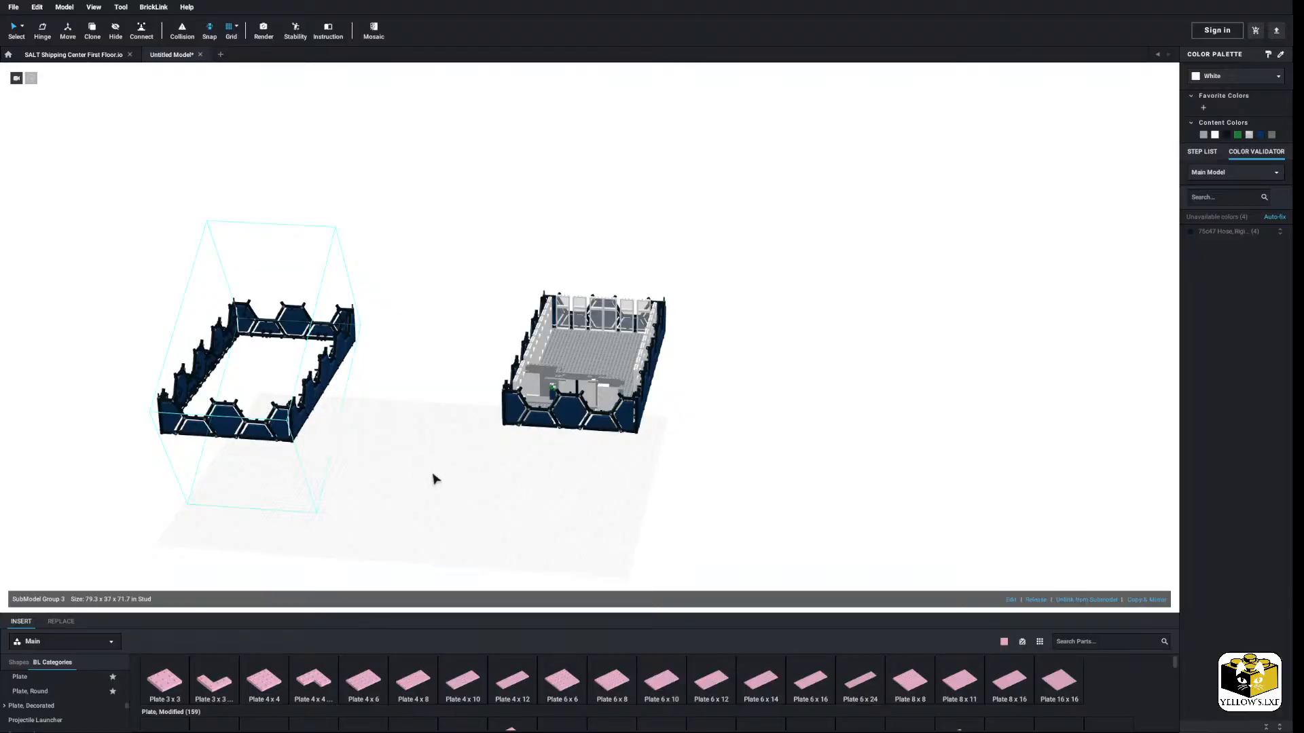
click(1037, 600)
click(426, 491)
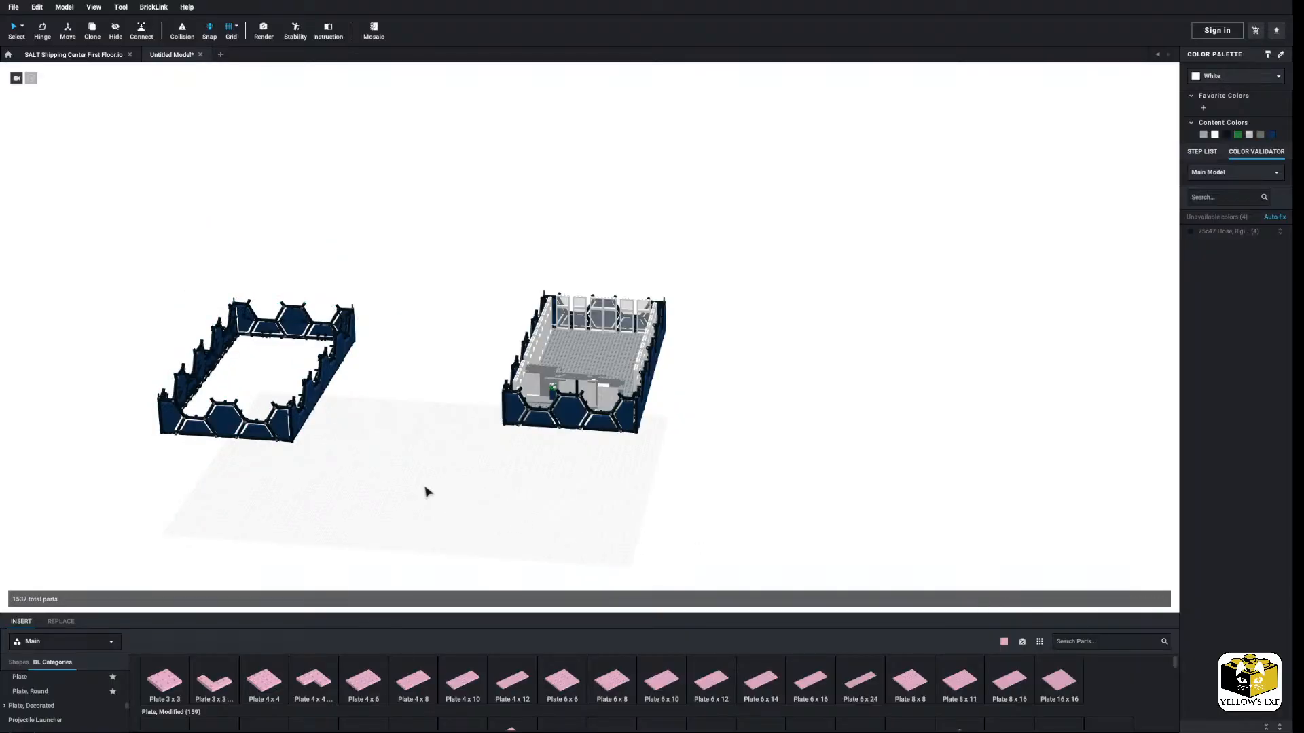
click(1036, 600)
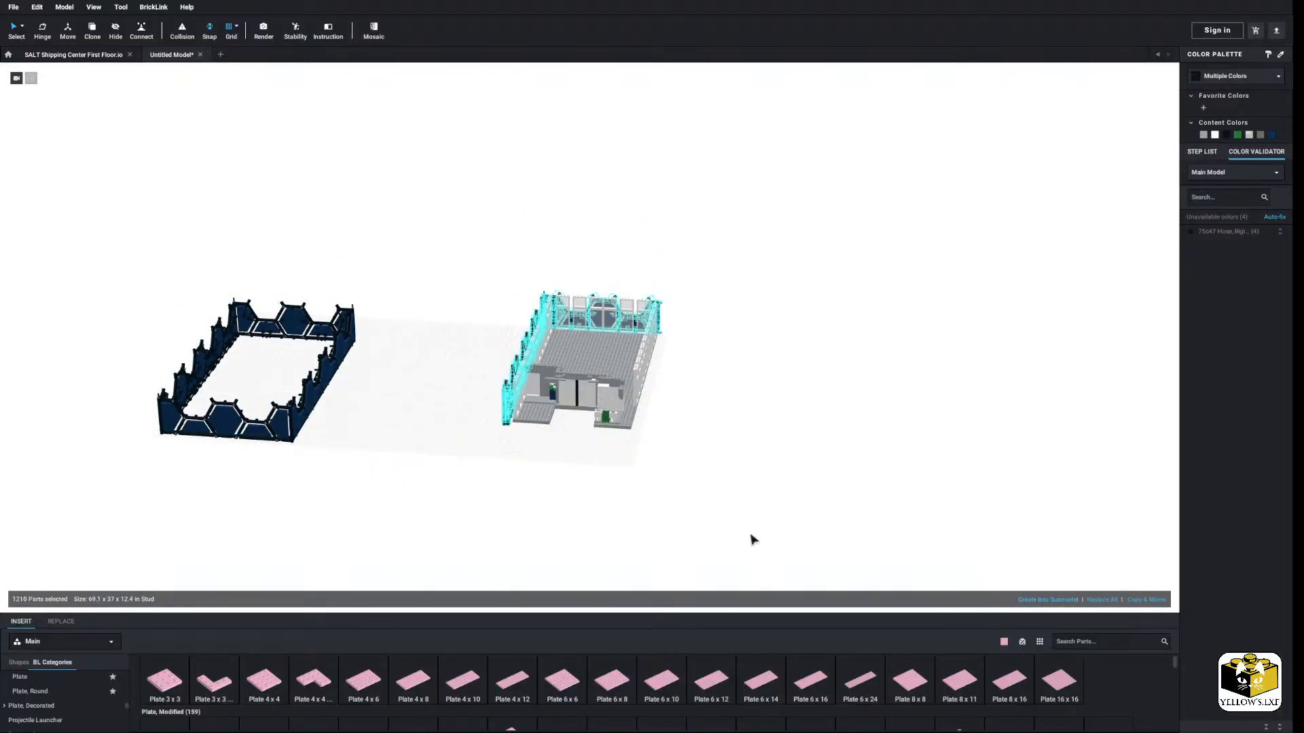
Step: Select all parts of the duplicate façade and move them farther away from the building
click(666, 523)
drag(399, 246, 155, 484)
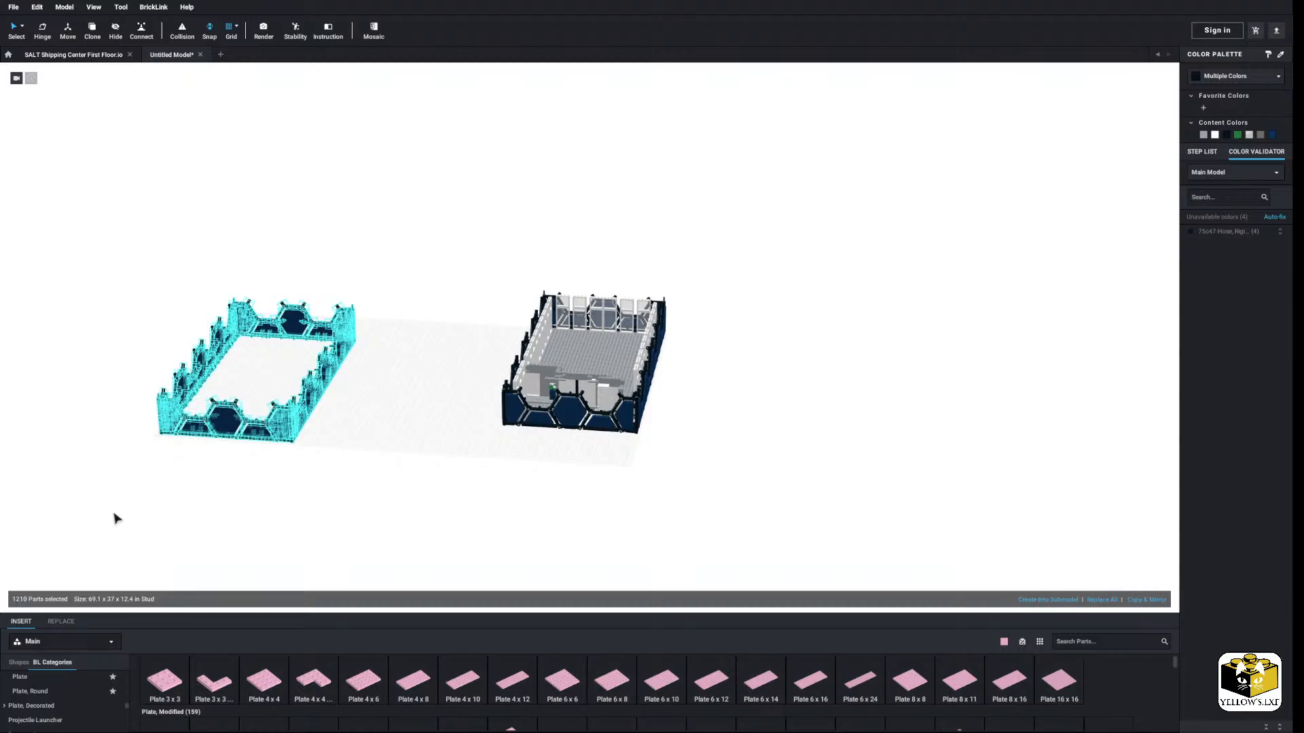
right_drag(117, 518, 129, 570)
drag(234, 513, 69, 347)
click(310, 416)
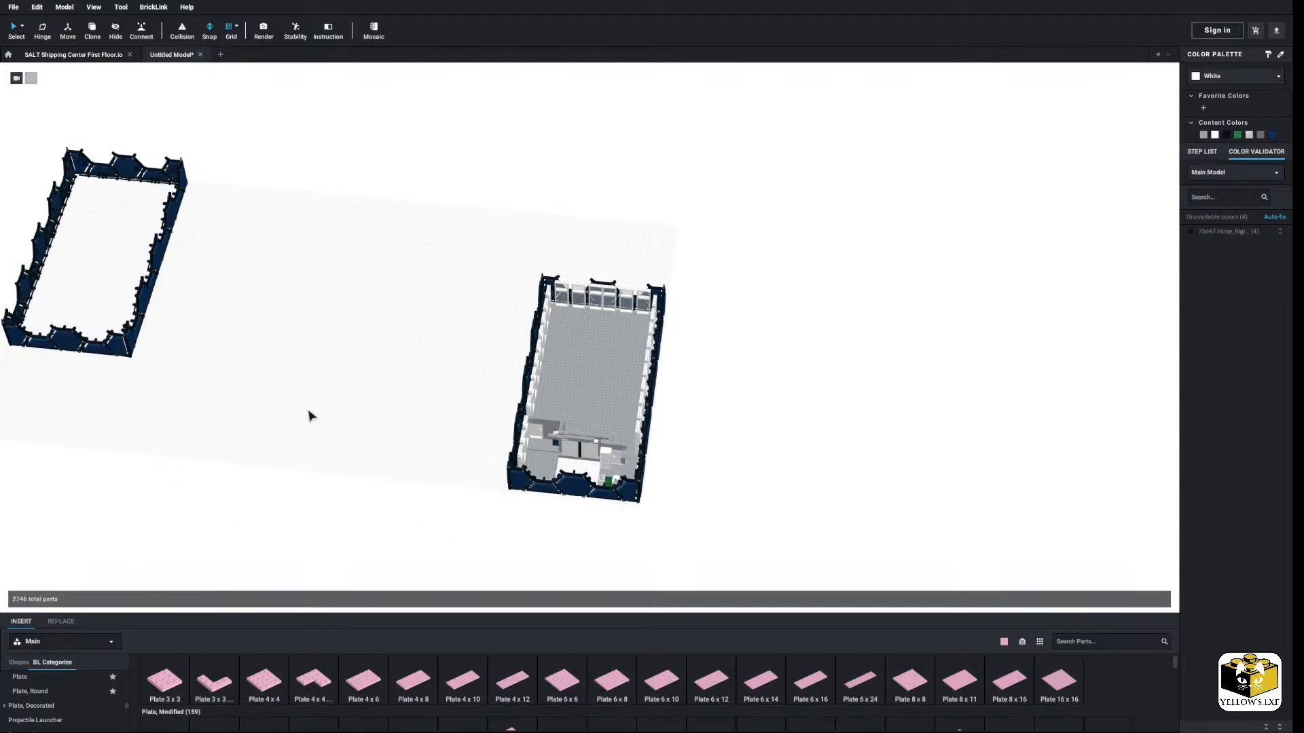
Step: Examine the gap between the façade bars and the building's base at the corners, viewed from underneath
right_drag(294, 435, 248, 430)
scroll(247, 430, up, 4)
middle_drag(247, 430, 311, 467)
scroll(432, 557, up, 4)
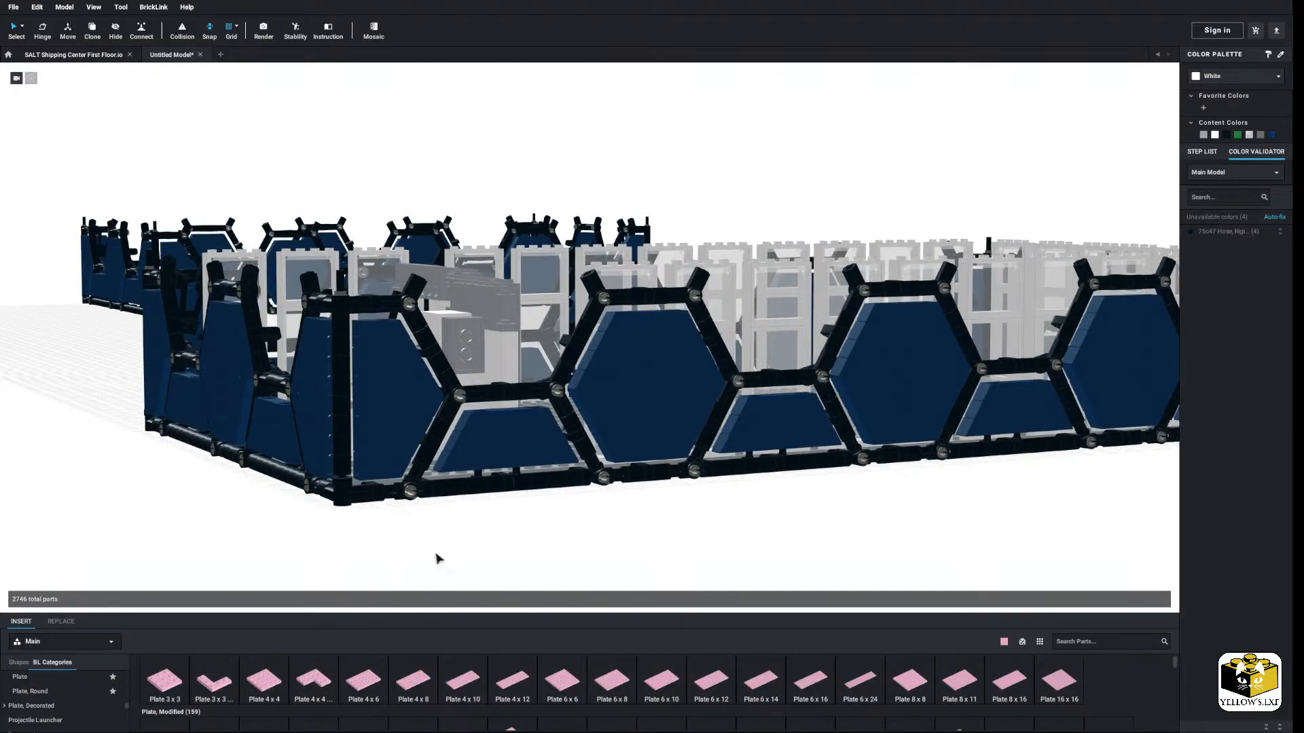
right_drag(436, 553, 365, 541)
scroll(416, 555, down, 4)
scroll(518, 540, up, 2)
scroll(405, 533, up, 4)
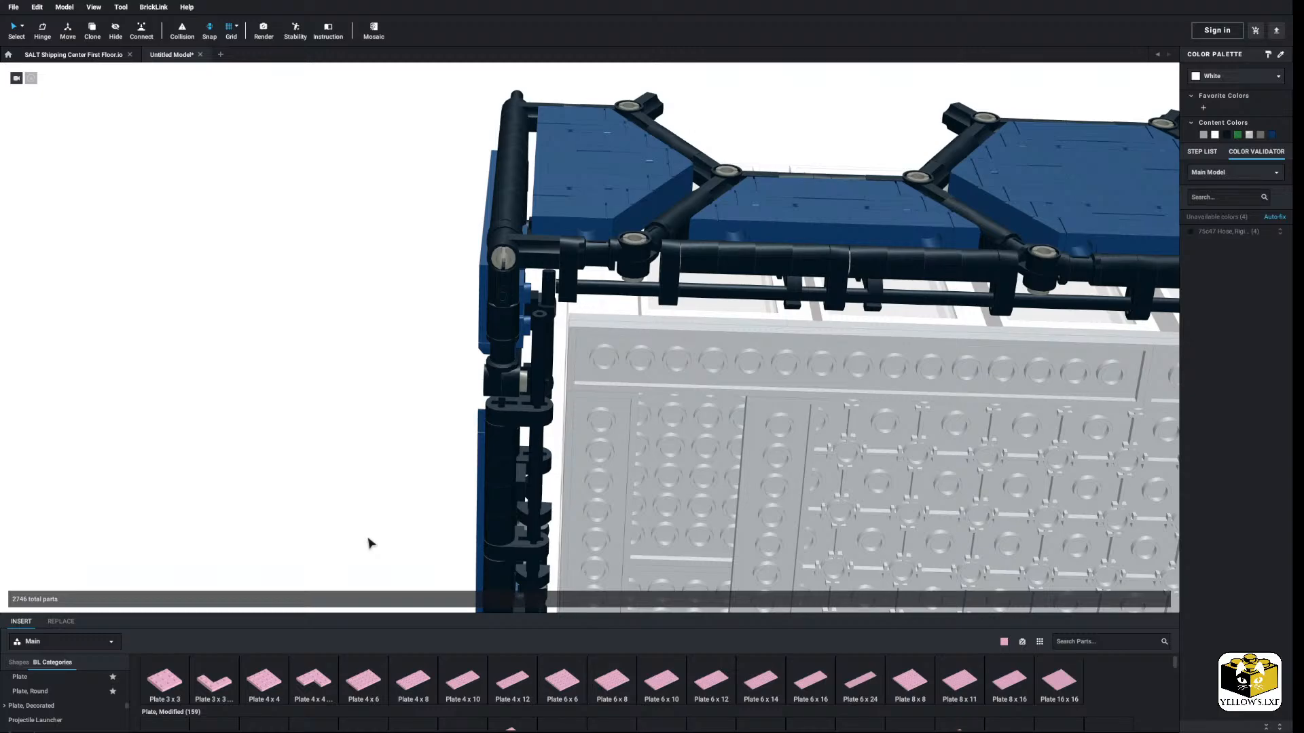
right_drag(369, 543, 454, 521)
middle_drag(367, 376, 395, 416)
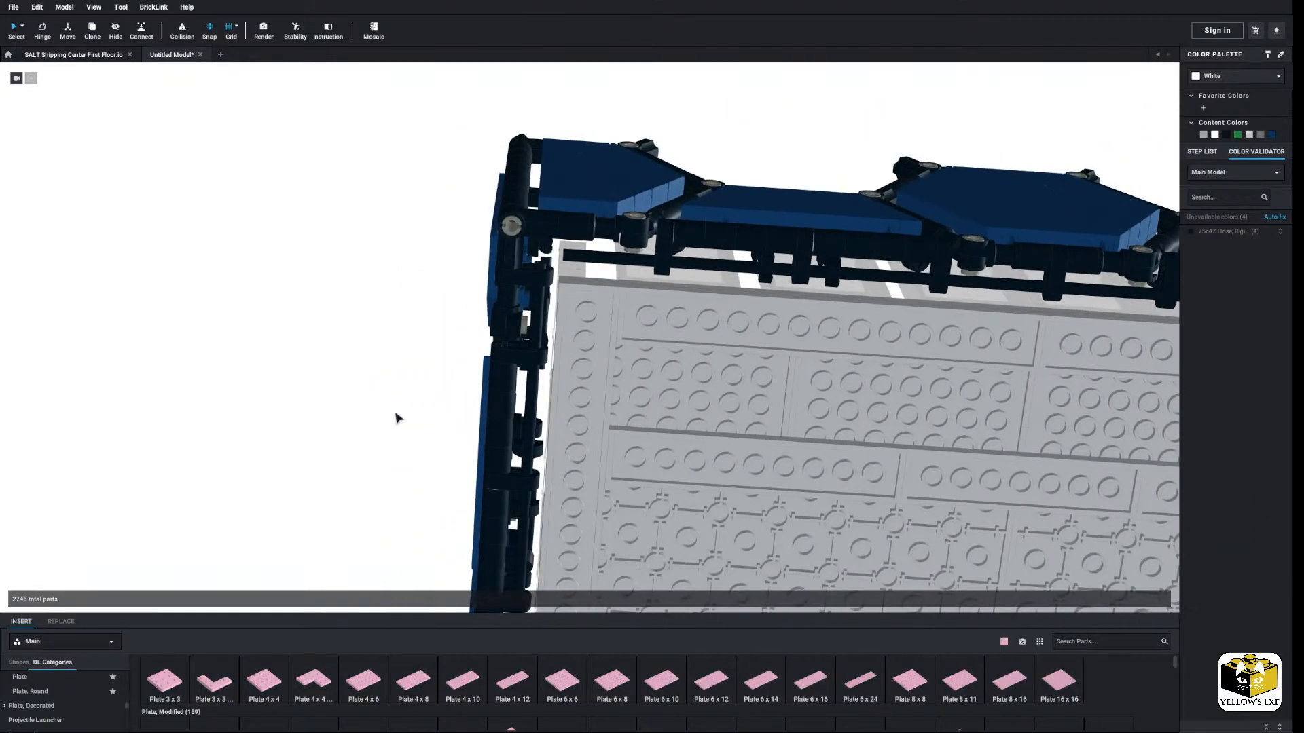
scroll(396, 416, up, 3)
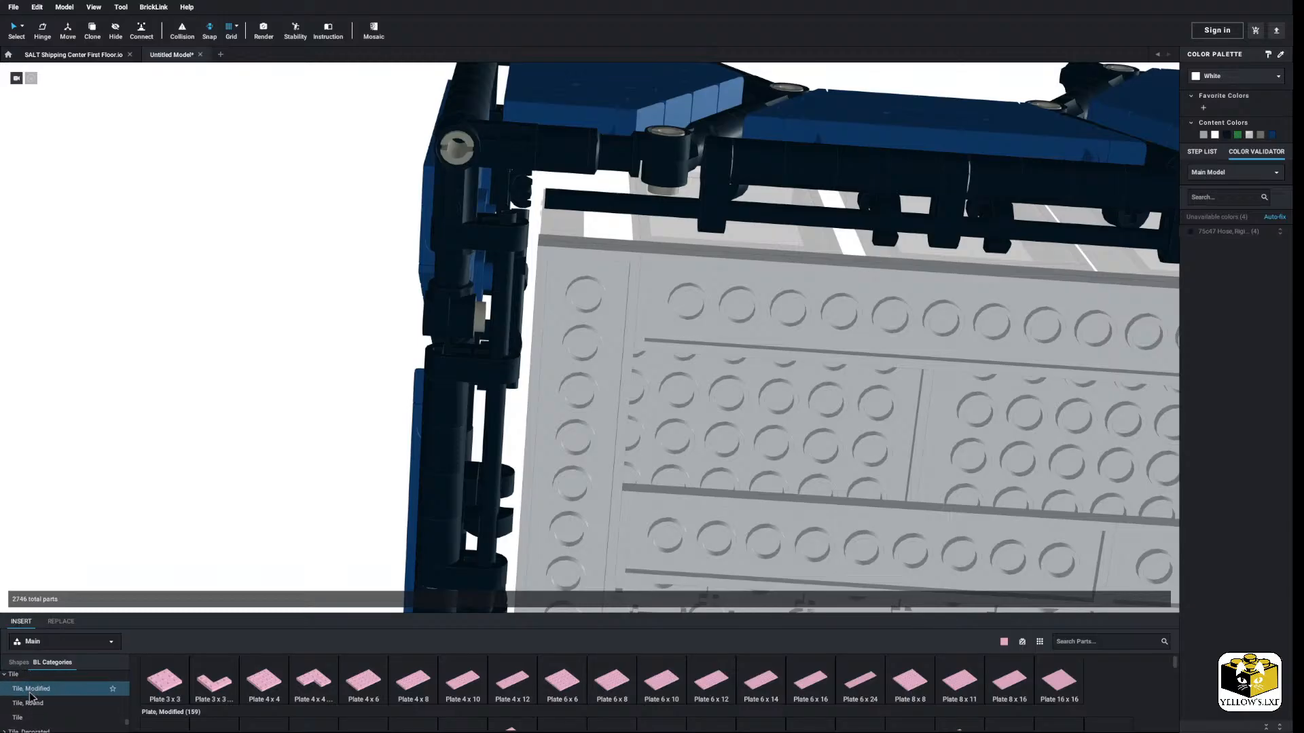
Step: Try clipping a Tile, Modified 1 x 1 with Open O Clip onto the façade bar at each corner of the building's end
click(29, 690)
click(264, 694)
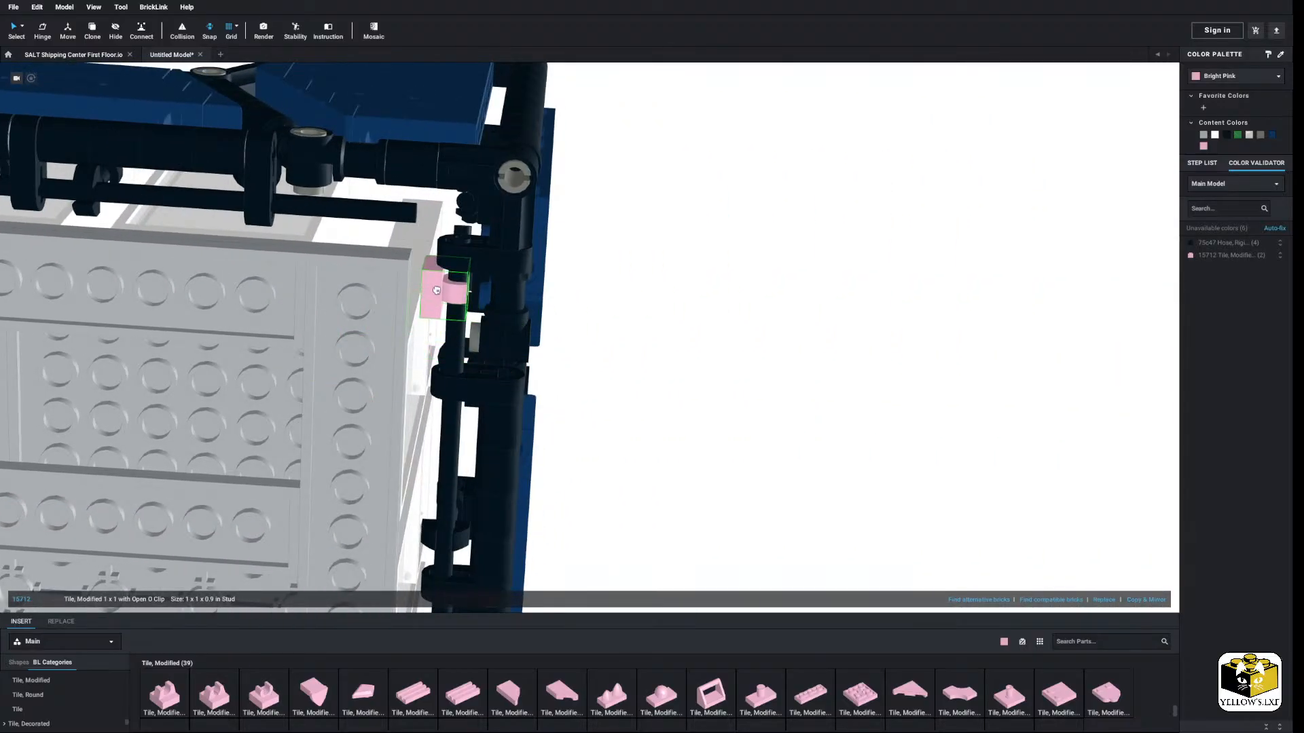
click(728, 343)
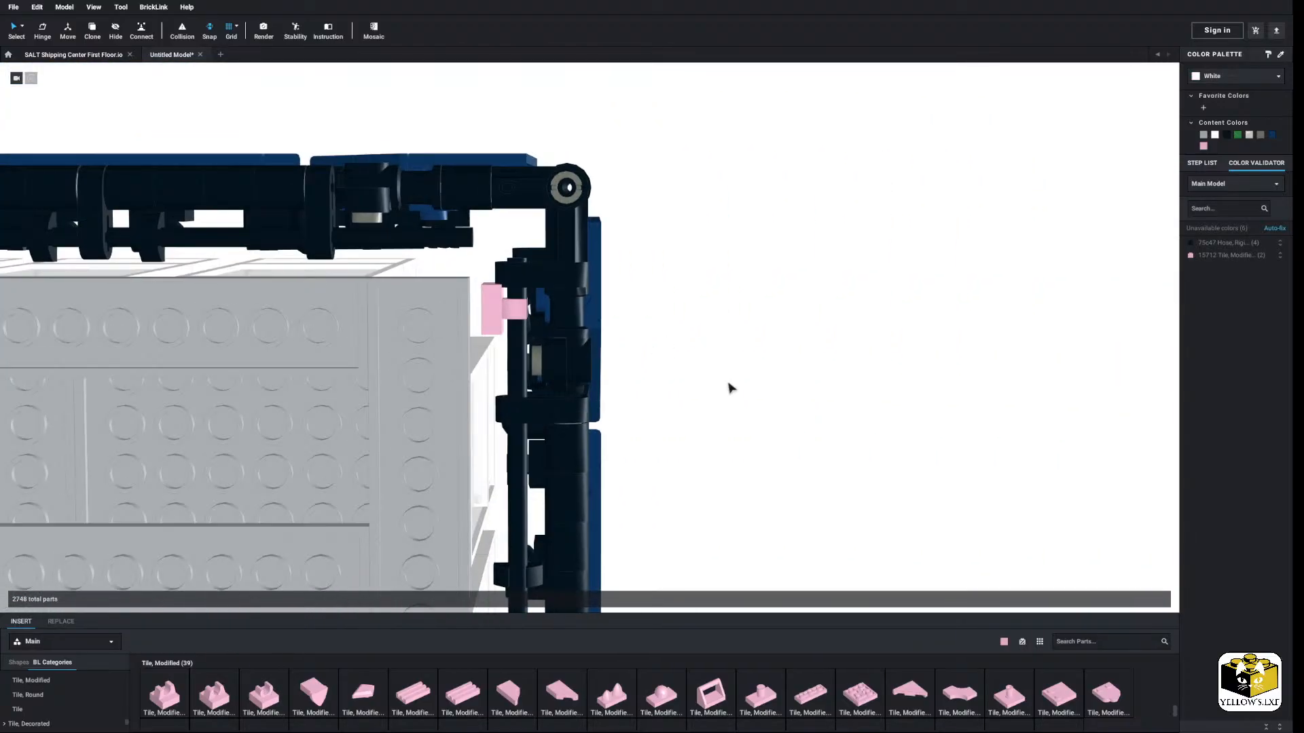
Step: Try filling the gap between the clip tile and the building's base with a Plate 1 x 1
scroll(732, 388, up, 5)
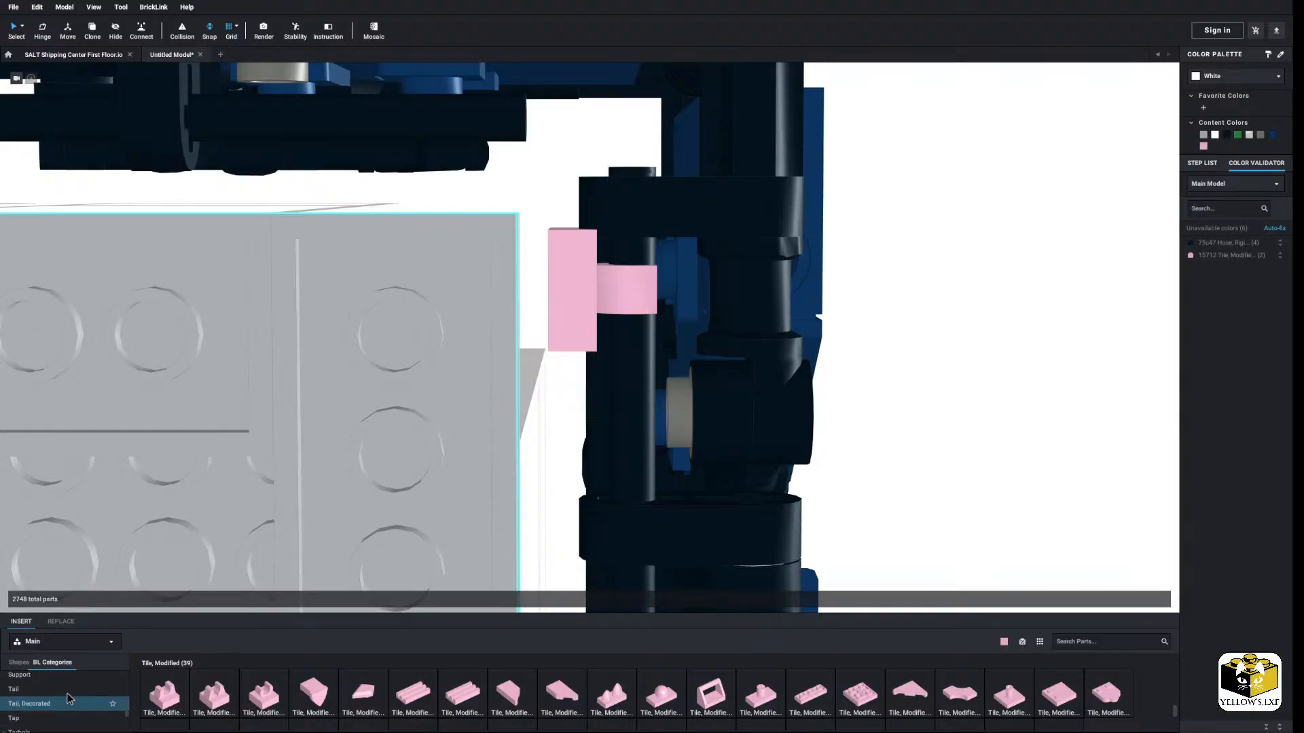
scroll(58, 700, up, 5)
click(50, 689)
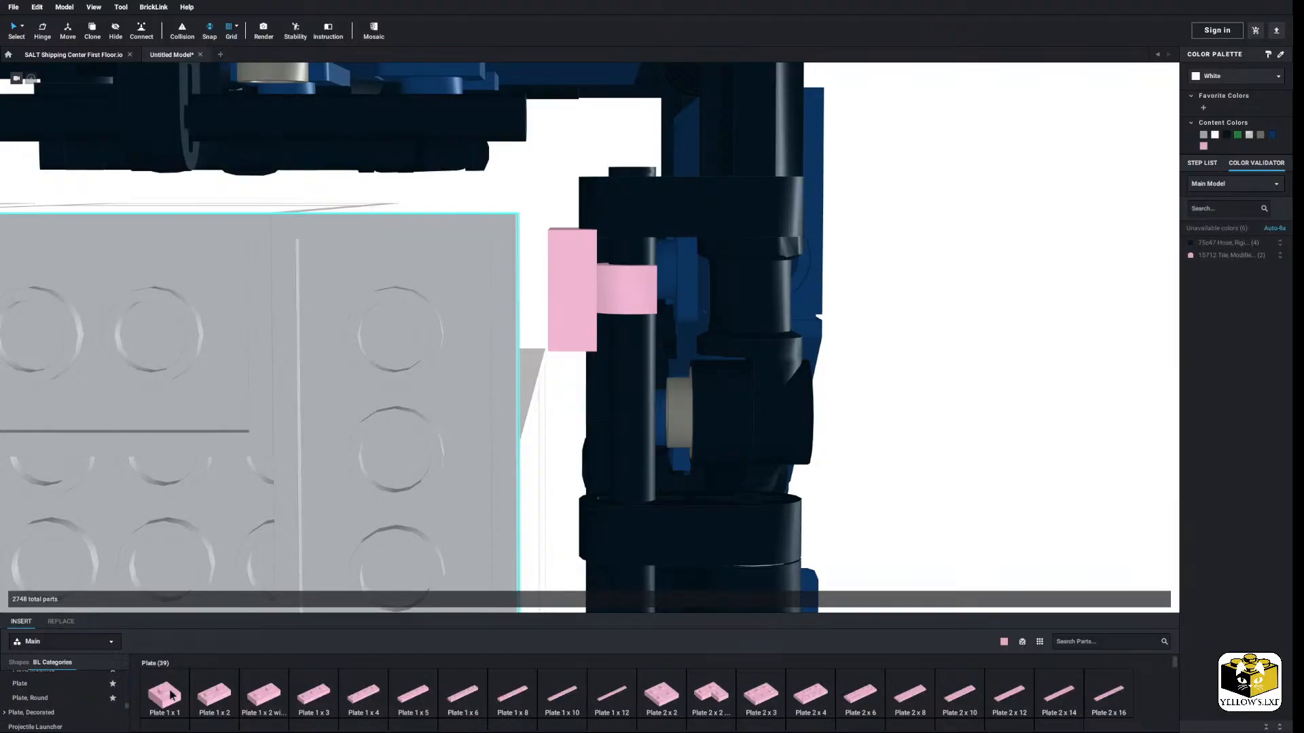
drag(165, 693, 543, 290)
right_drag(542, 290, 544, 263)
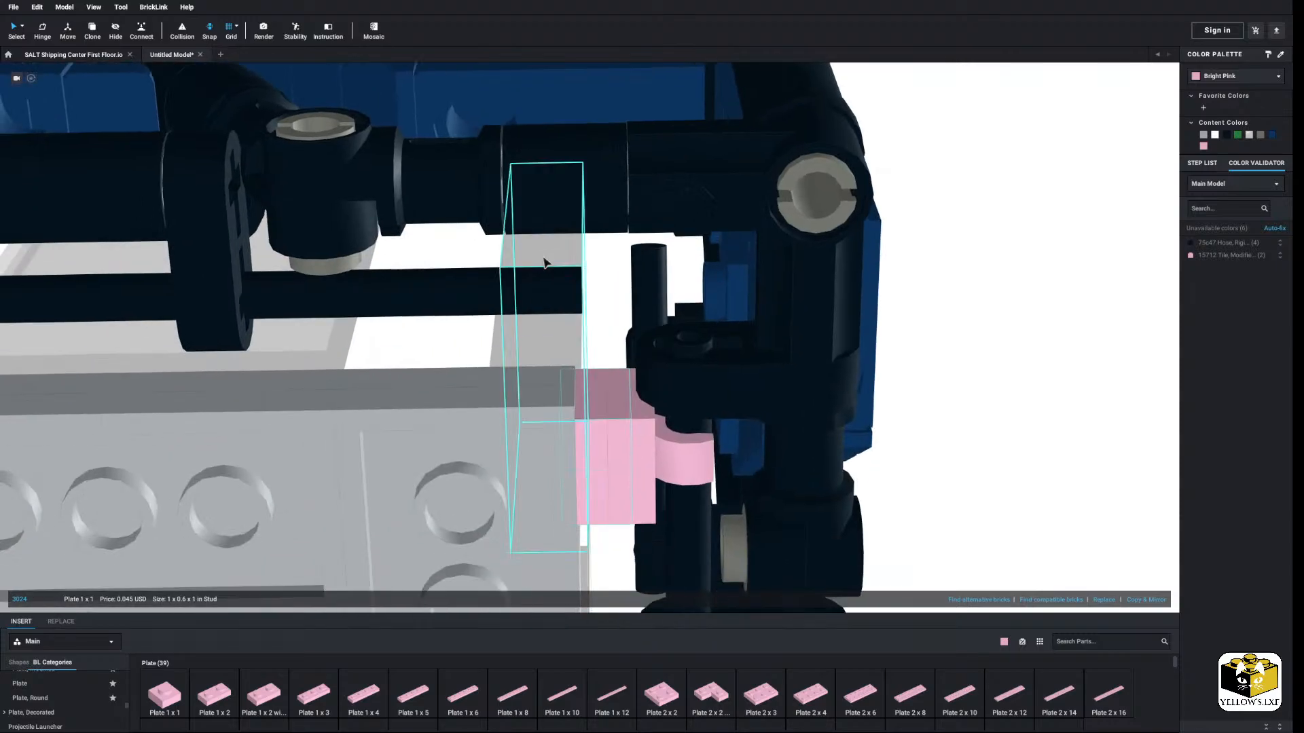
mouse_move(597, 450)
mouse_down()
mouse_move(574, 457)
mouse_move(587, 452)
mouse_up()
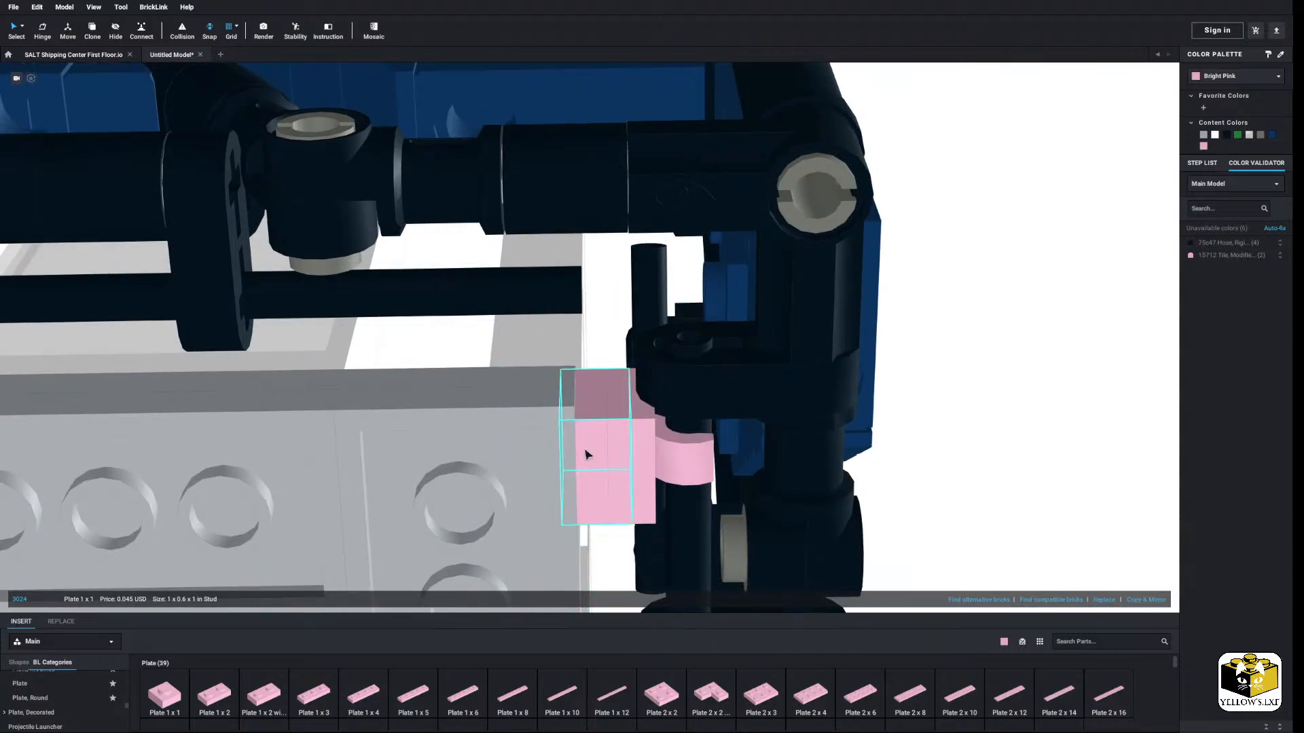
Step: Delete the trial 1 x 1 plate and both clip tiles from the base corners
ctrl+click(629, 447)
right_click(627, 447)
right_drag(650, 490, 724, 442)
right_click(592, 398)
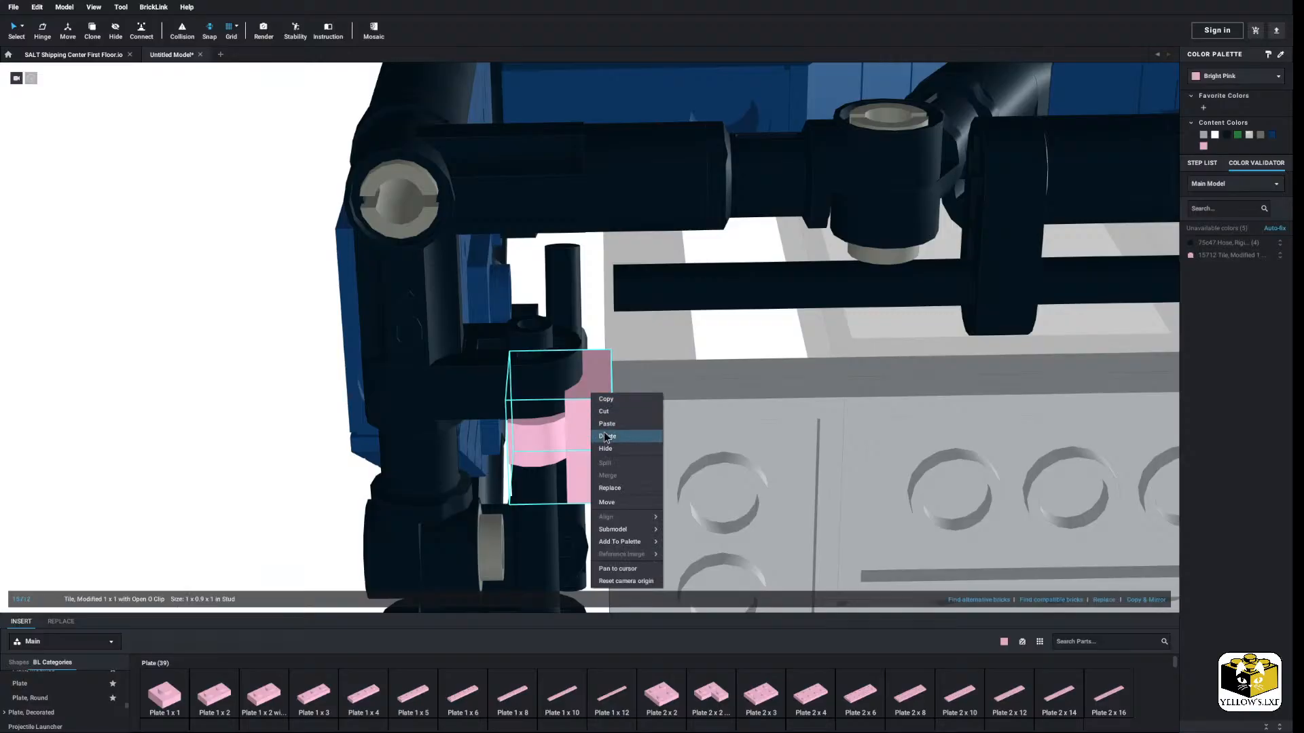
click(614, 453)
Step: Attach a Plate, Modified 1 x 1 with Open O Clip (Horizontal Grip) under both corners of the building's end, reaching the façade bars
scroll(247, 489, down, 10)
right_drag(333, 440, 195, 414)
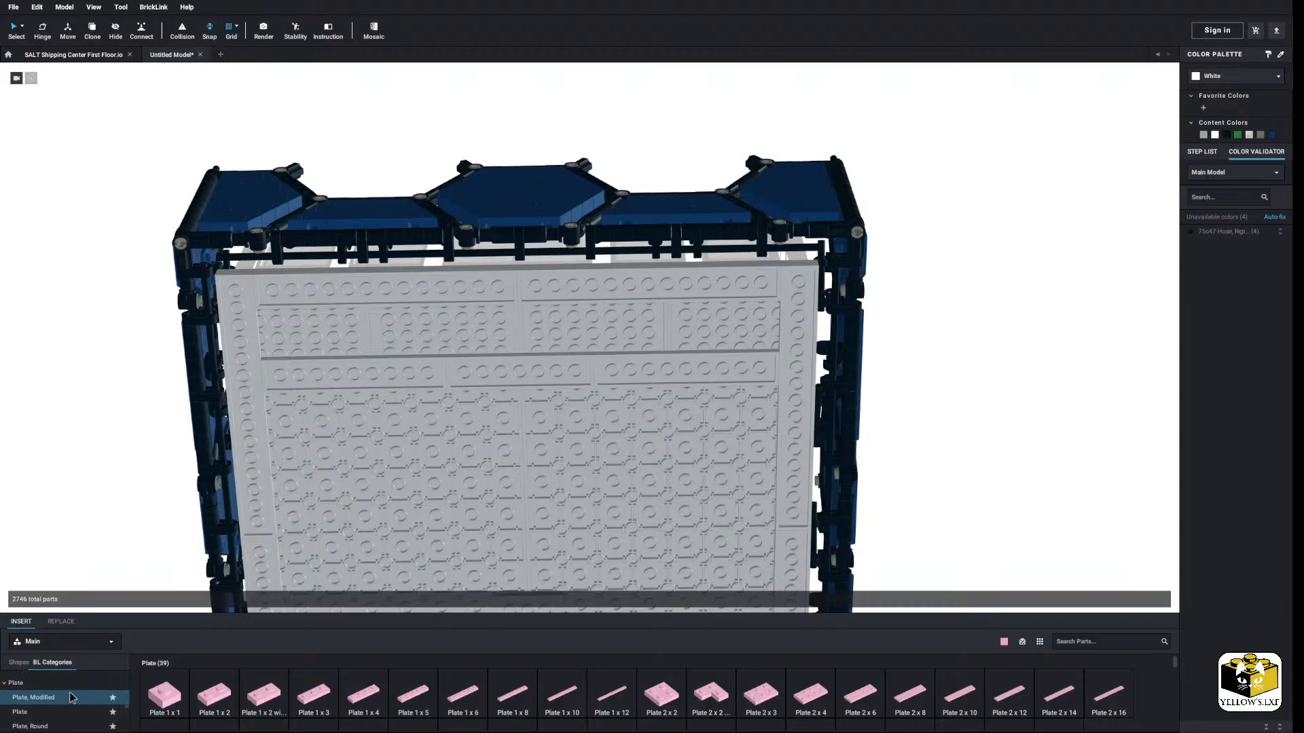
click(34, 671)
drag(198, 395, 224, 294)
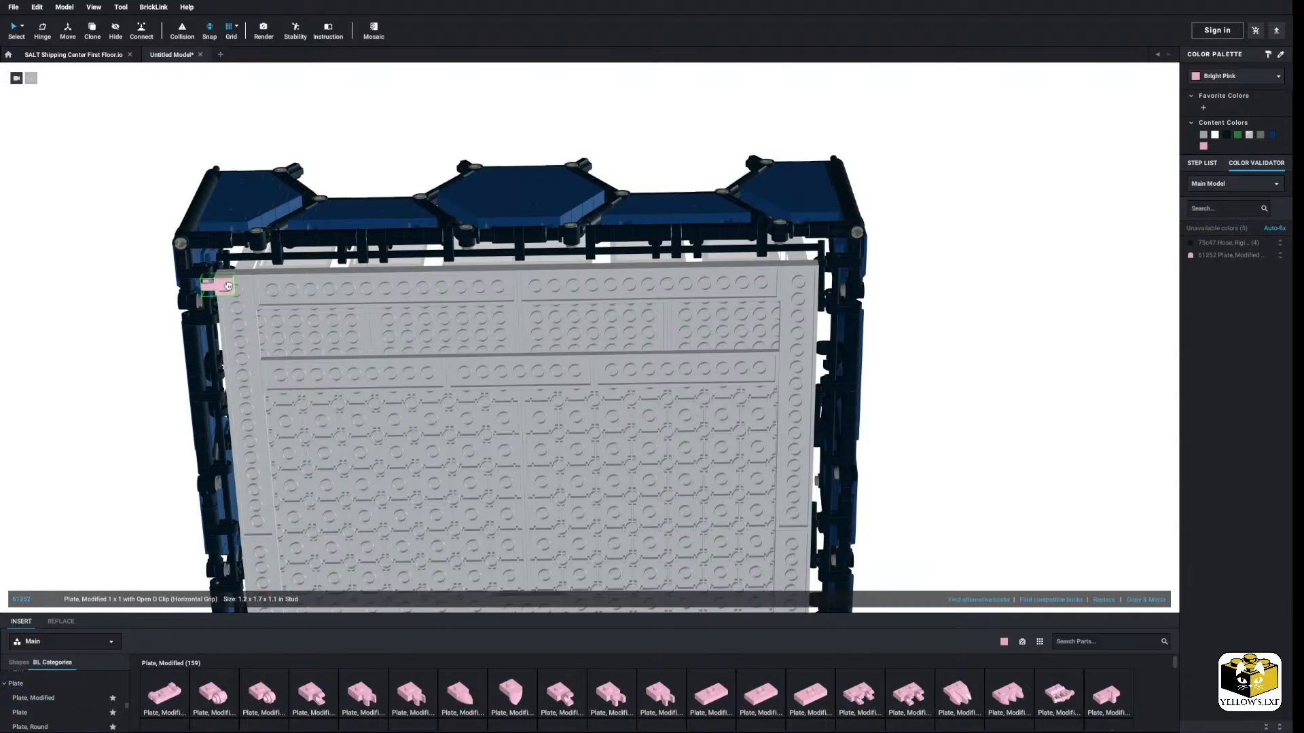
click(68, 365)
scroll(154, 372, up, 5)
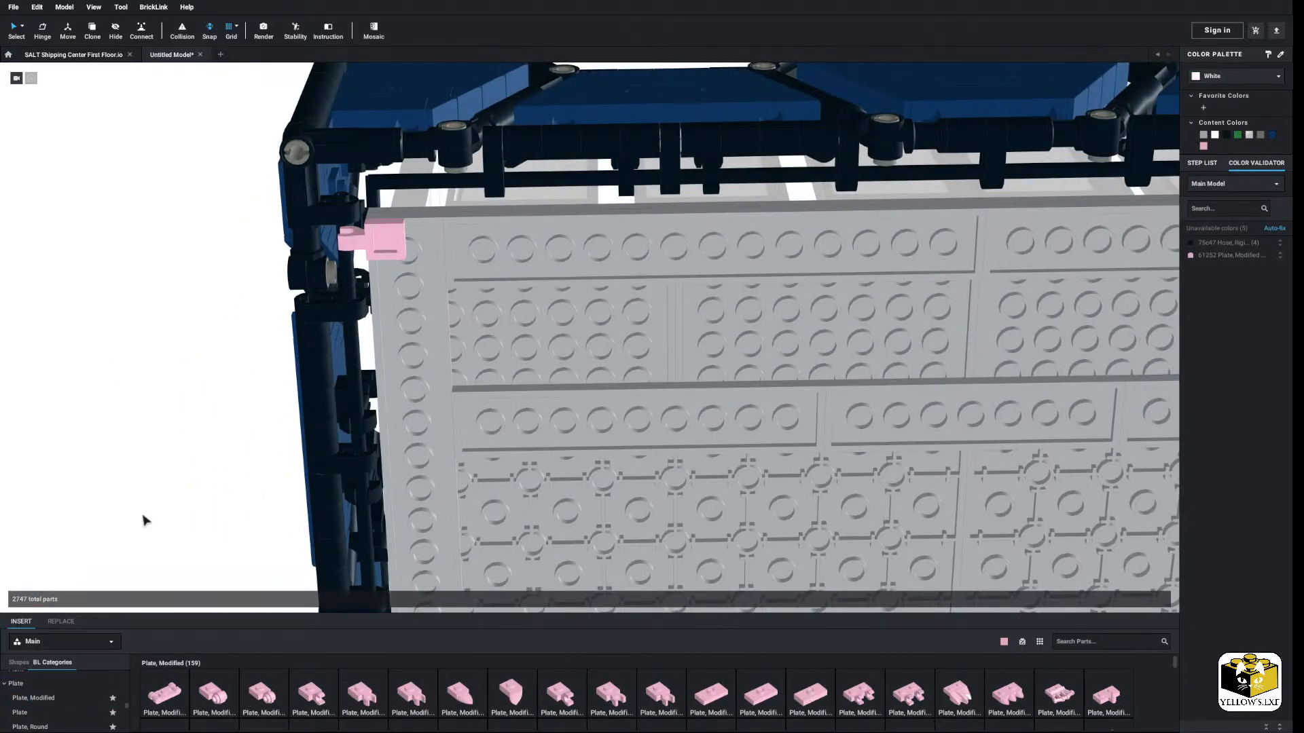
drag(303, 691, 453, 286)
click(708, 352)
right_drag(708, 352, 378, 393)
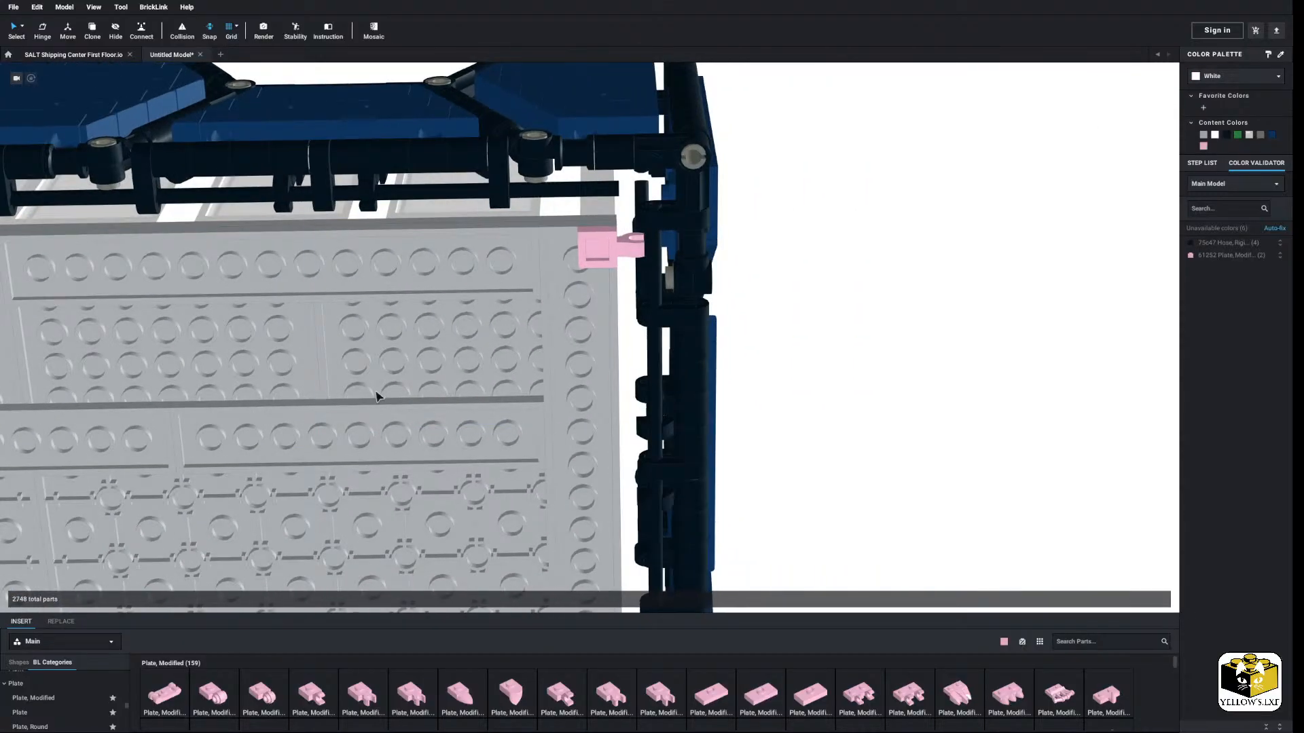
Step: Delete both Plate, Modified 1 x 1 with Open O Clip parts from the corners of the building's end
click(615, 263)
right_drag(239, 369, 485, 384)
ctrl+click(189, 343)
right_click(189, 343)
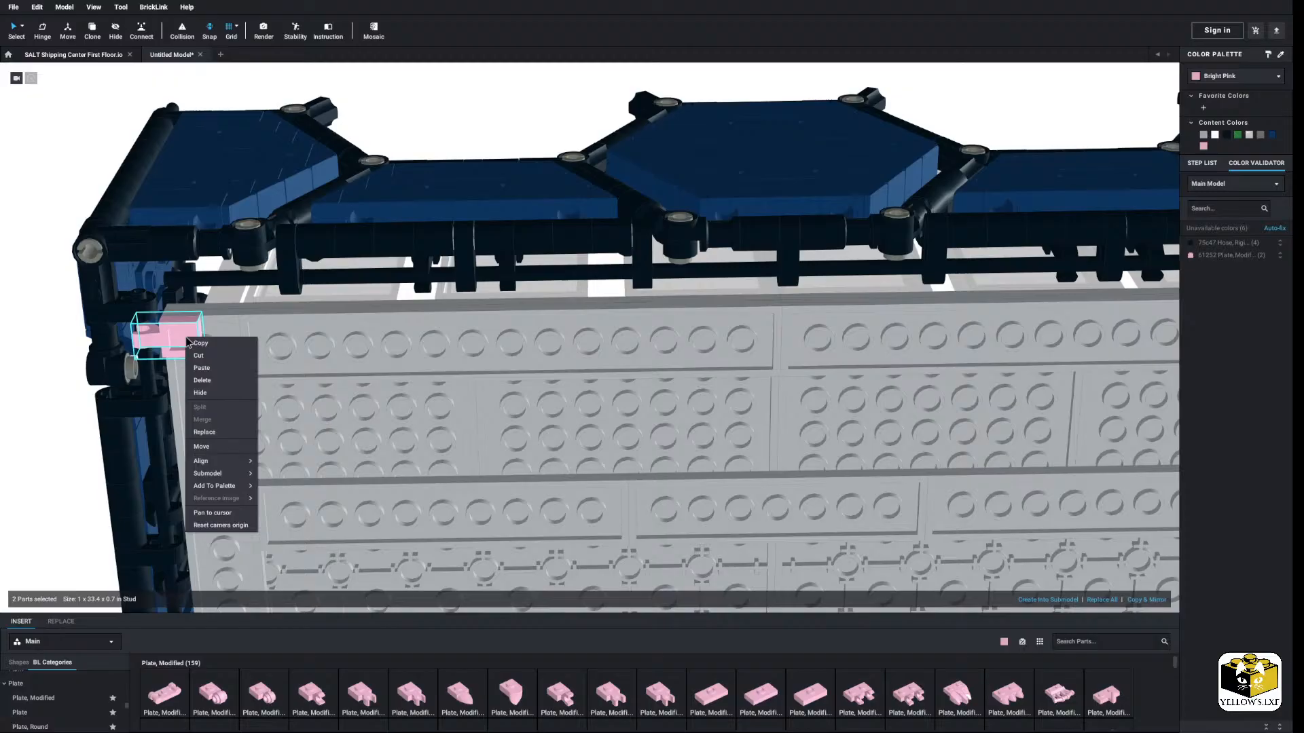
click(202, 380)
Step: Examine from underneath and along the long sides how the façade bars line up with the edges of the base
scroll(218, 378, down, 5)
right_drag(218, 378, 233, 332)
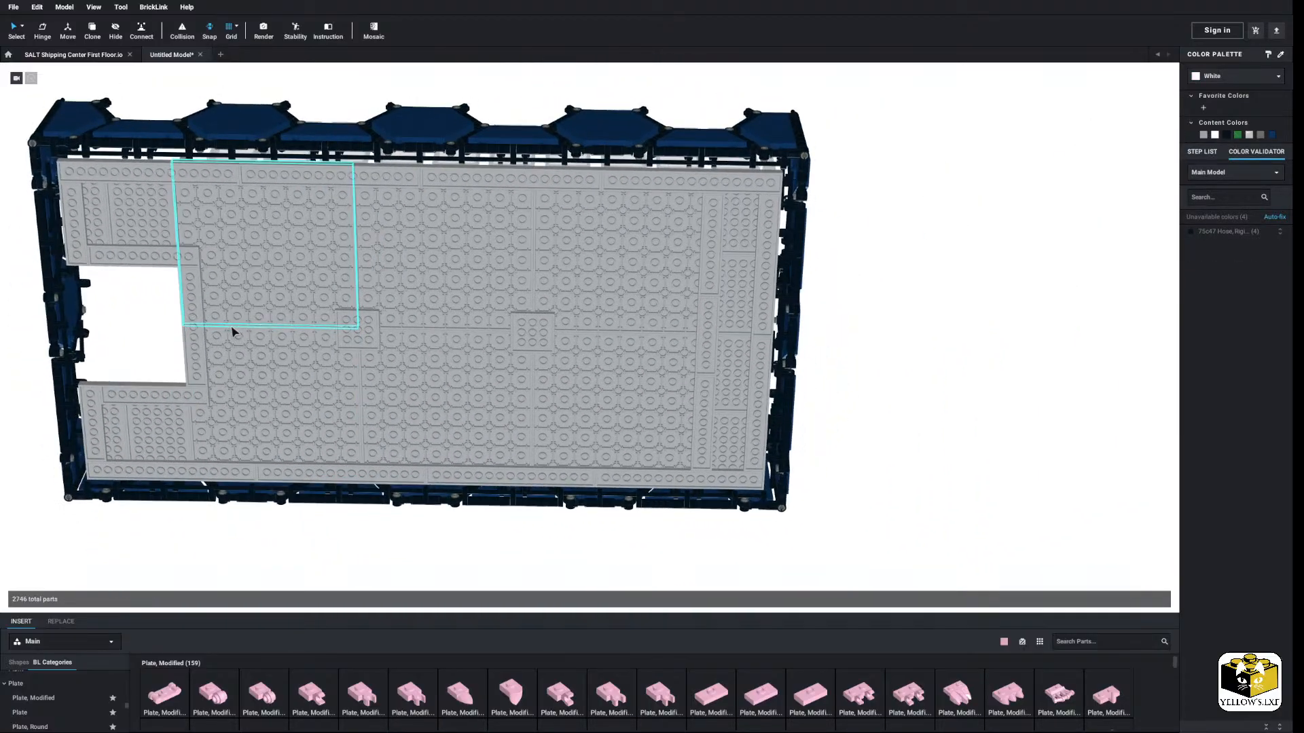
middle_drag(233, 332, 324, 399)
scroll(312, 398, up, 5)
middle_drag(226, 391, 283, 387)
right_drag(283, 387, 285, 423)
middle_drag(297, 427, 264, 427)
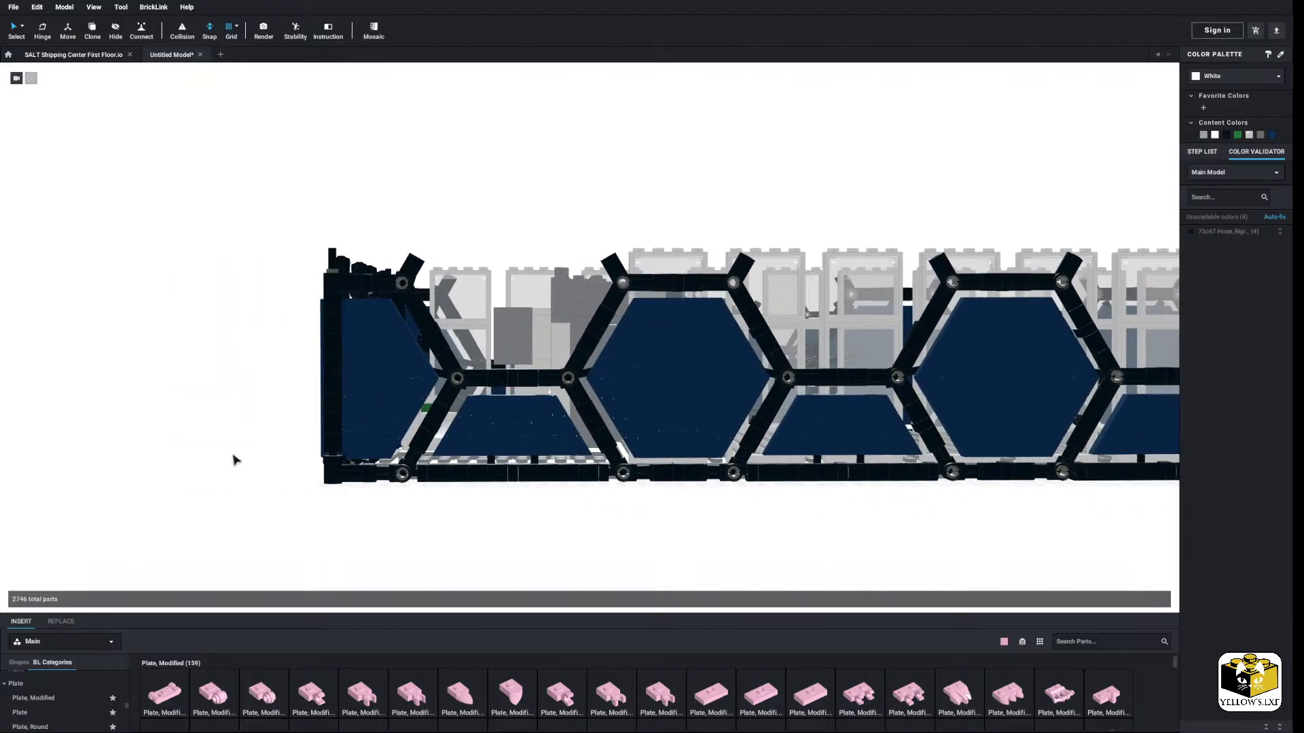
right_drag(233, 460, 235, 410)
middle_drag(235, 410, 137, 412)
middle_drag(376, 412, 251, 341)
scroll(226, 416, down, 4)
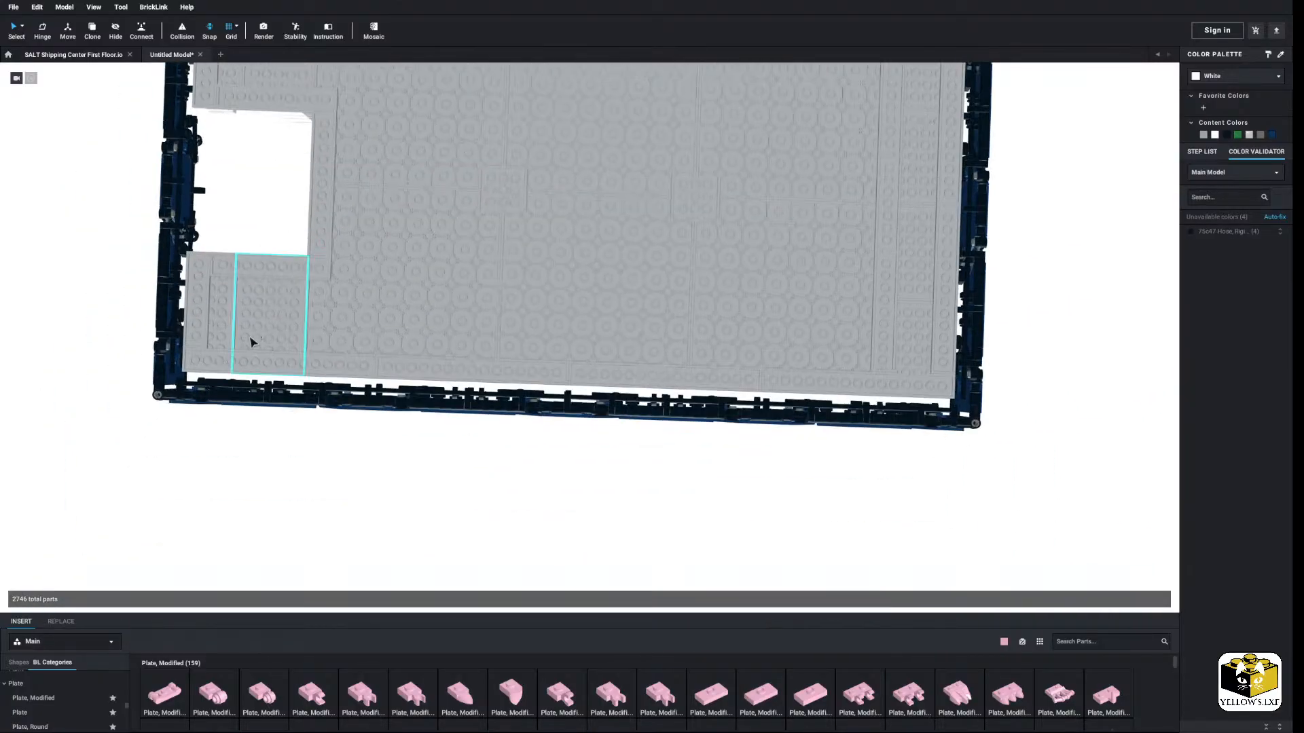
scroll(404, 441, up, 6)
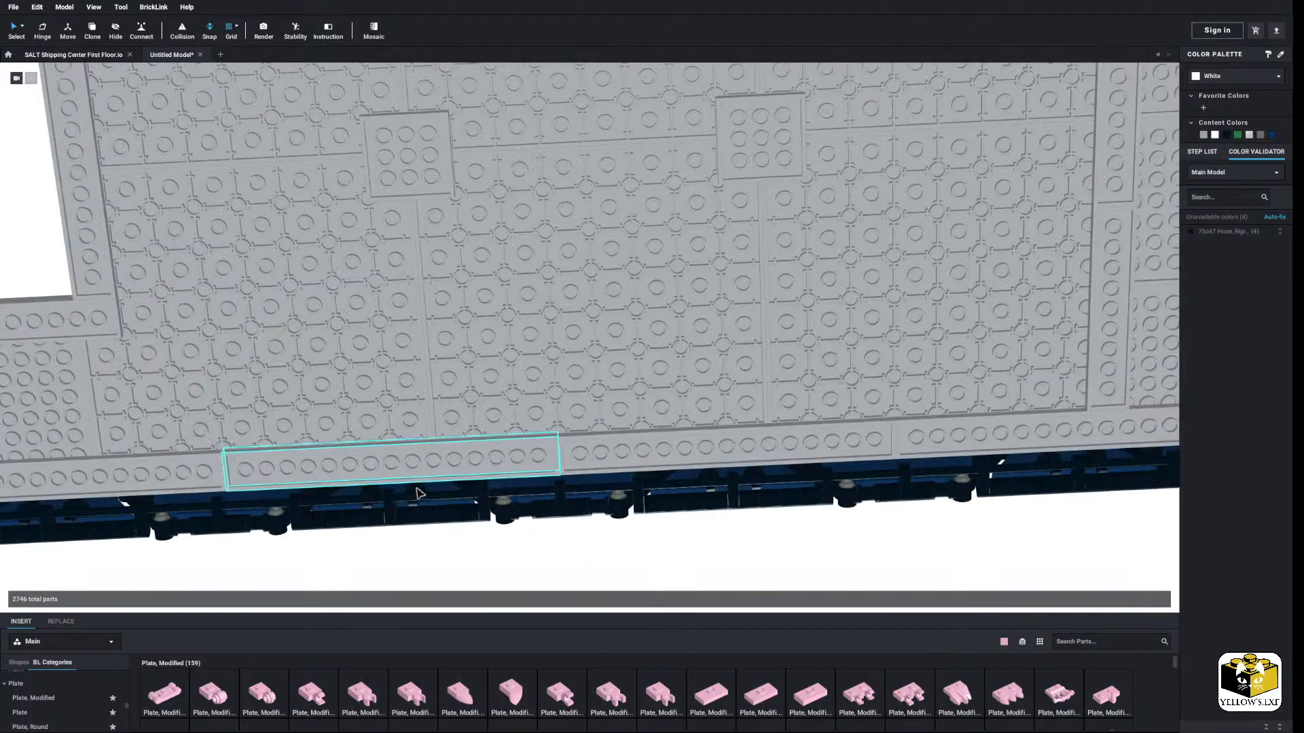
middle_drag(418, 502, 409, 481)
scroll(409, 480, up, 3)
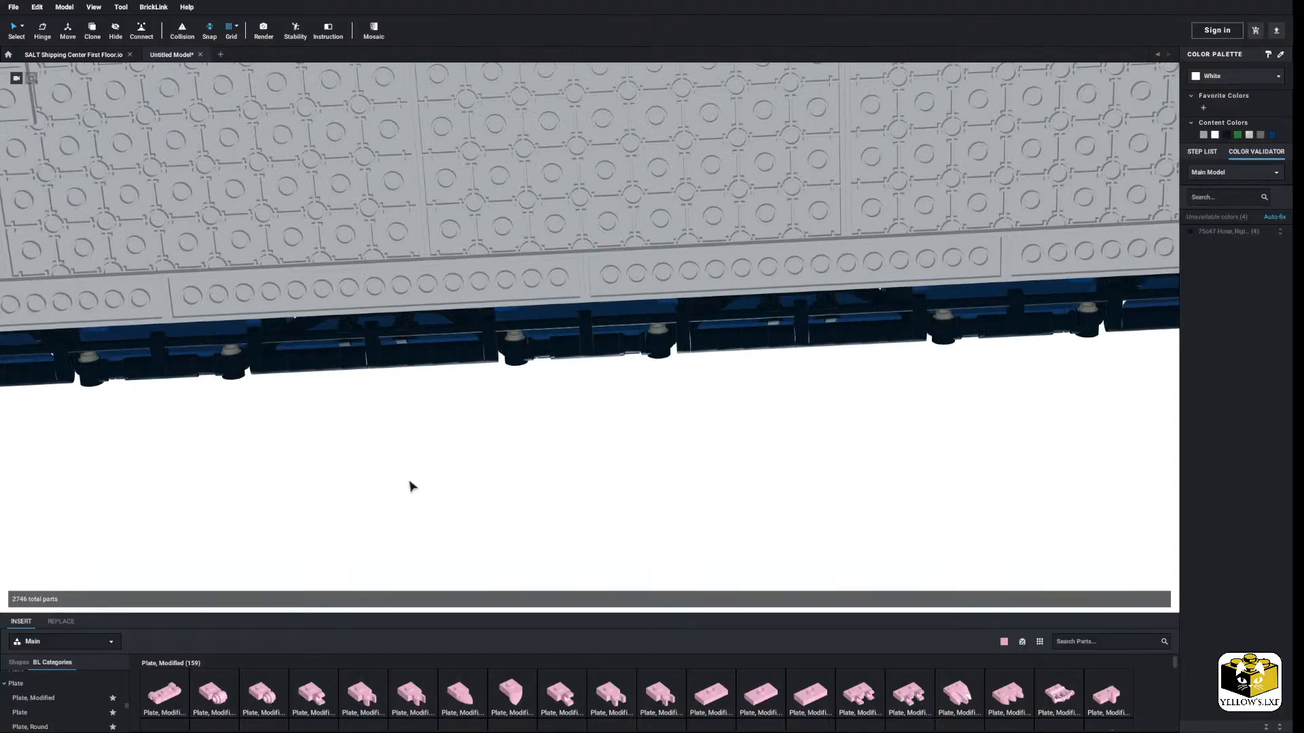
mouse_move(224, 486)
middle_down()
mouse_move(530, 467)
mouse_move(237, 491)
middle_up()
scroll(442, 443, up, 3)
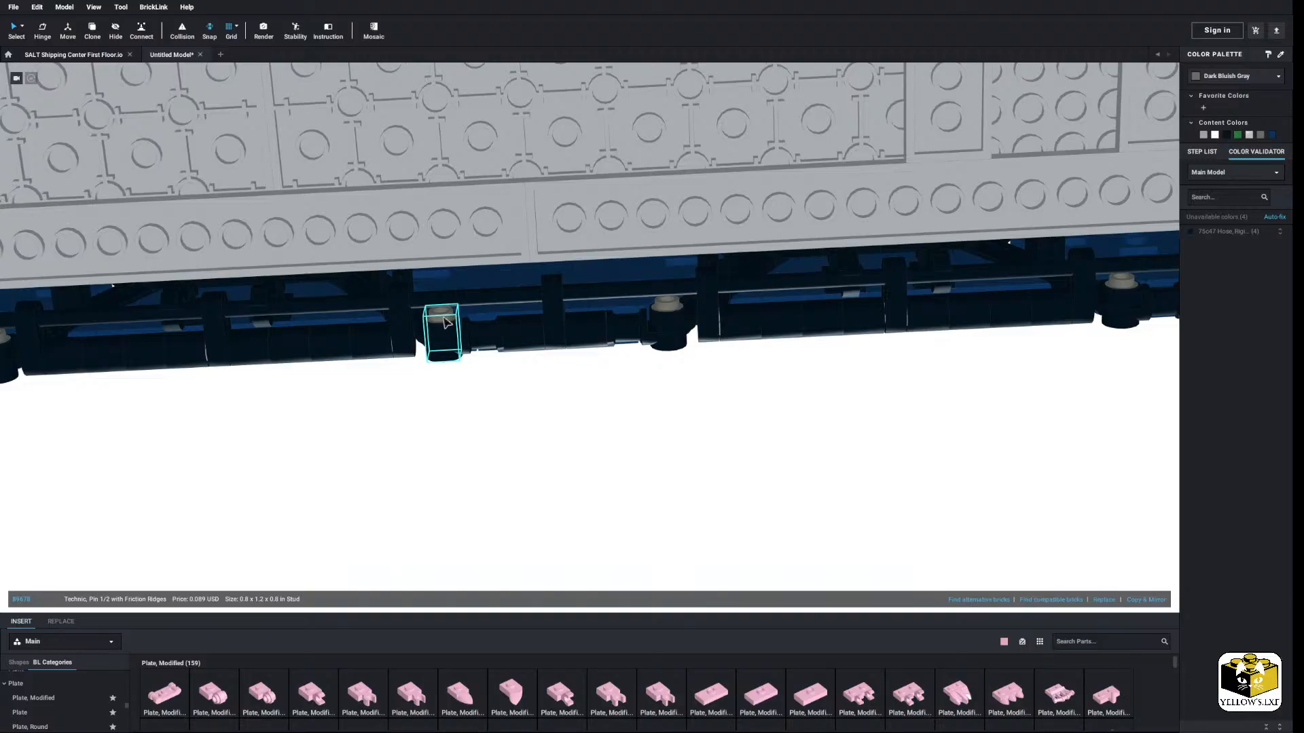
click(477, 422)
scroll(457, 380, down, 5)
middle_drag(457, 381, 375, 462)
middle_drag(614, 342, 602, 434)
scroll(604, 375, up, 4)
scroll(607, 434, down, 3)
Step: Try clipping a Tile, Modified 1 x 1 with Open O Clip onto the façade bar at a corner of the base's unnotched end
right_drag(611, 434, 665, 444)
scroll(663, 422, up, 3)
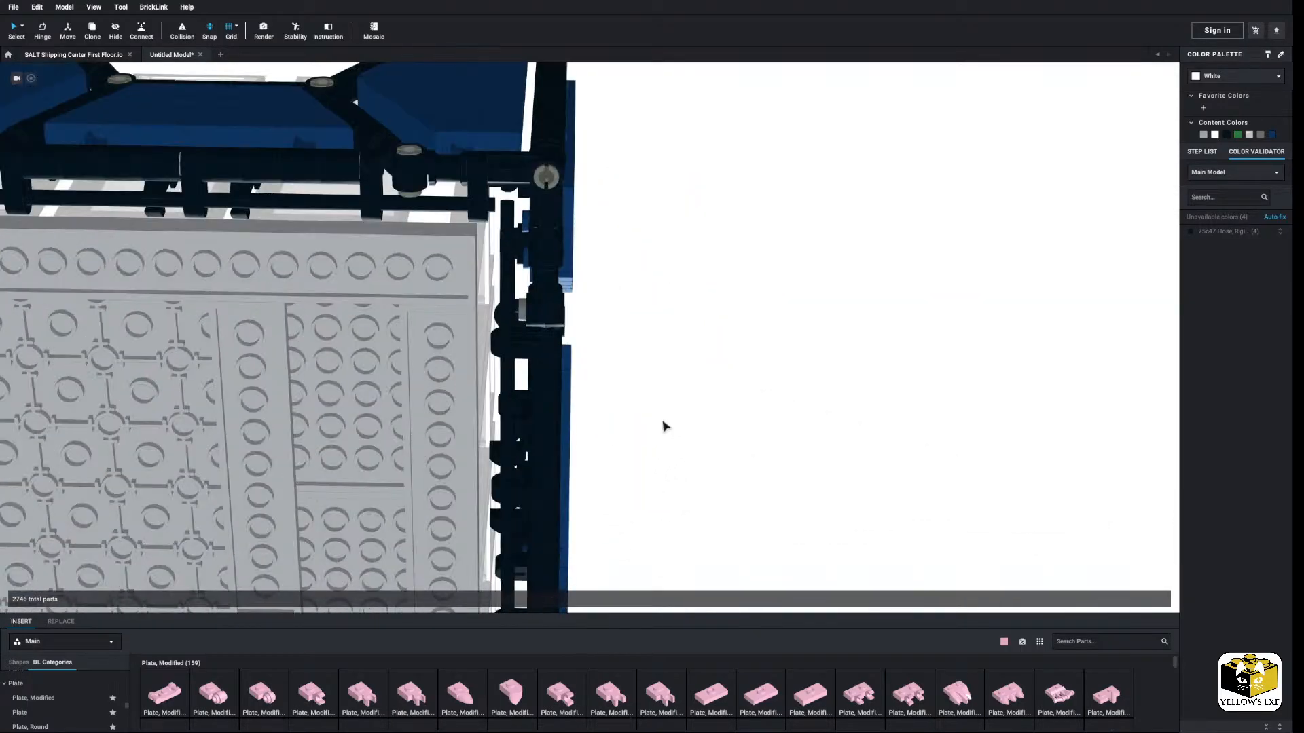
mouse_move(666, 427)
middle_down()
mouse_move(693, 399)
mouse_move(684, 428)
middle_up()
scroll(684, 428, up, 3)
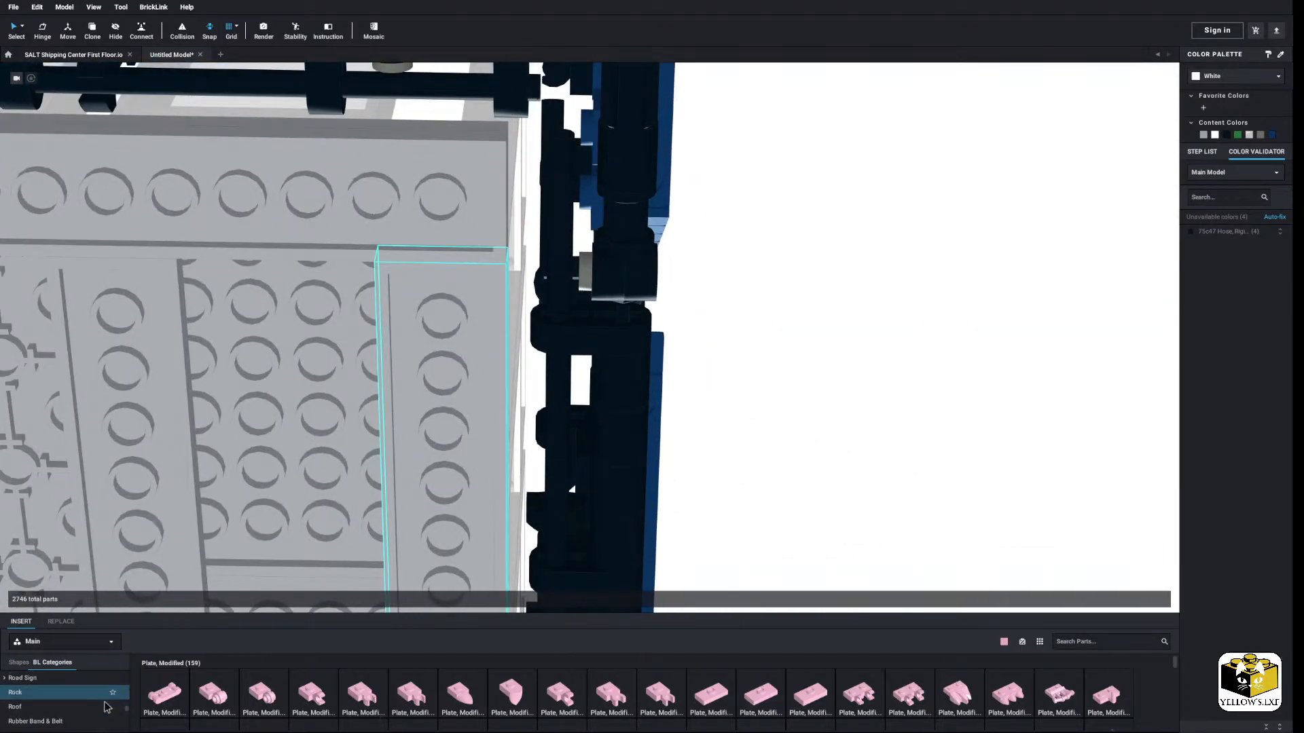
scroll(76, 705, down, 5)
click(49, 707)
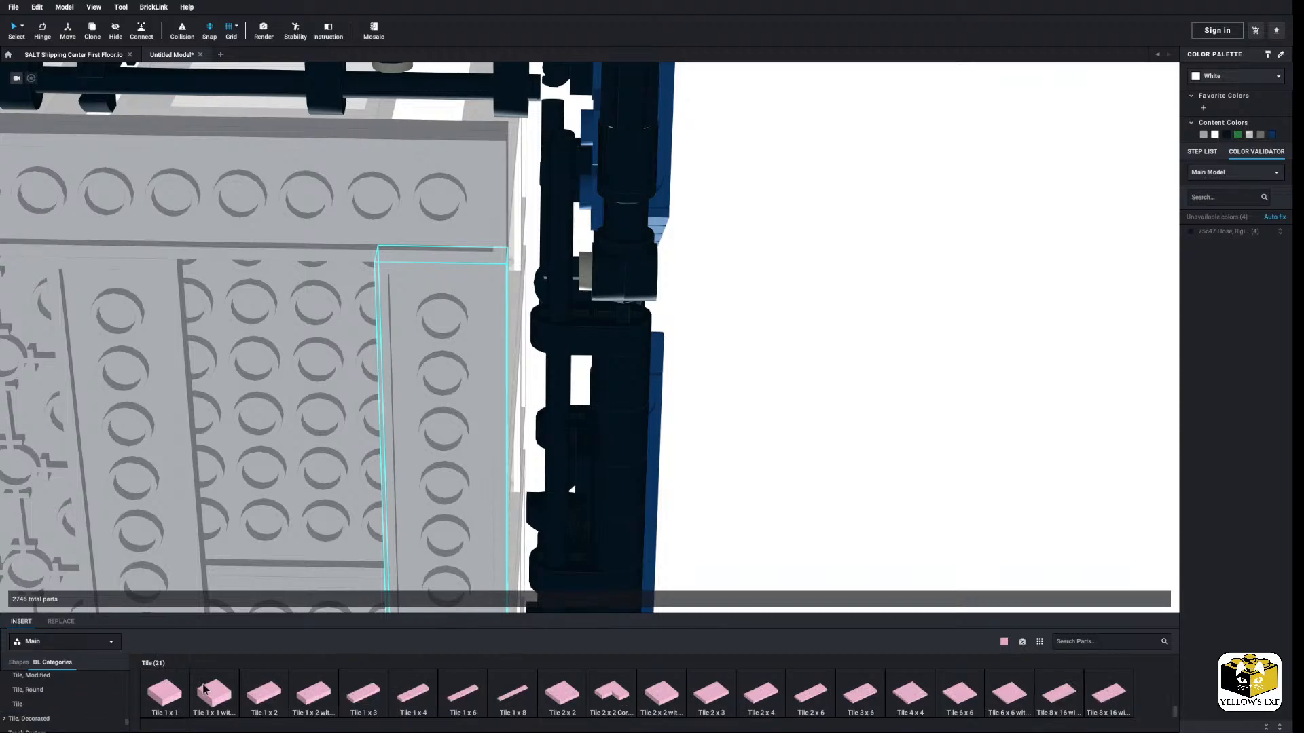
click(275, 697)
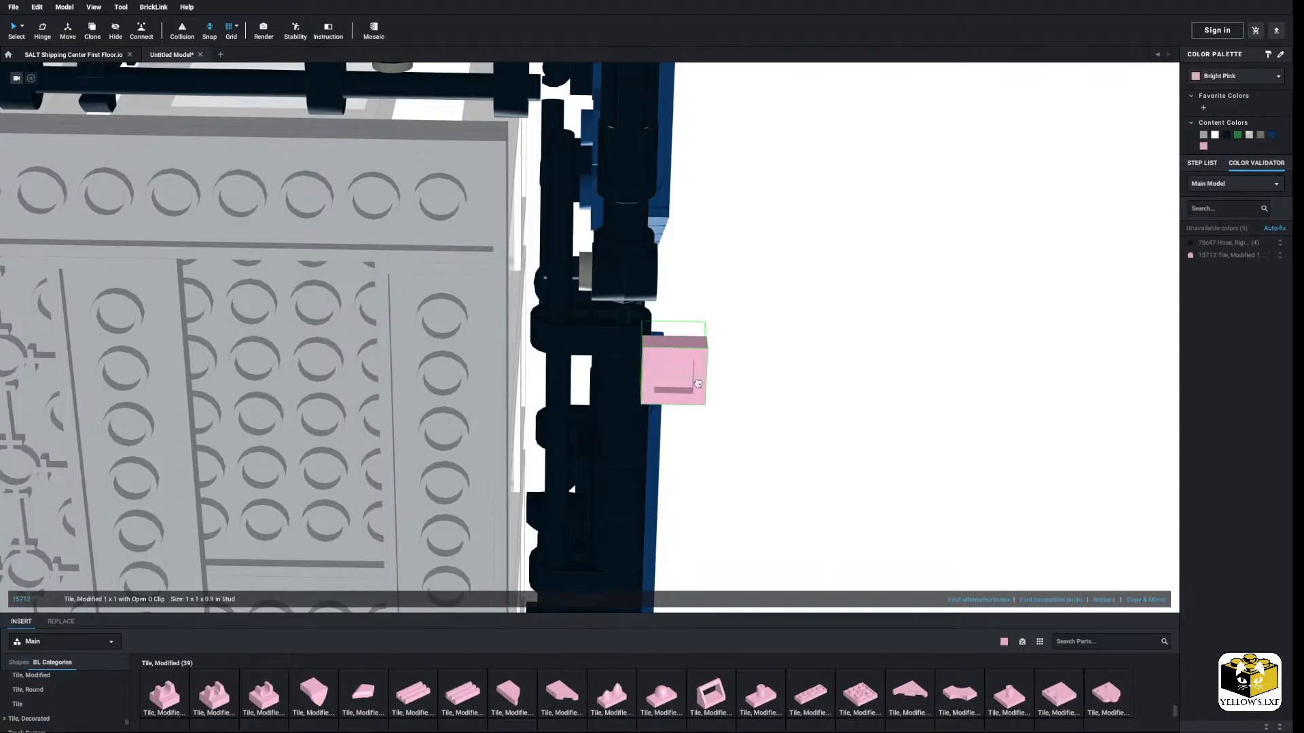
key(Down)
key(Right)
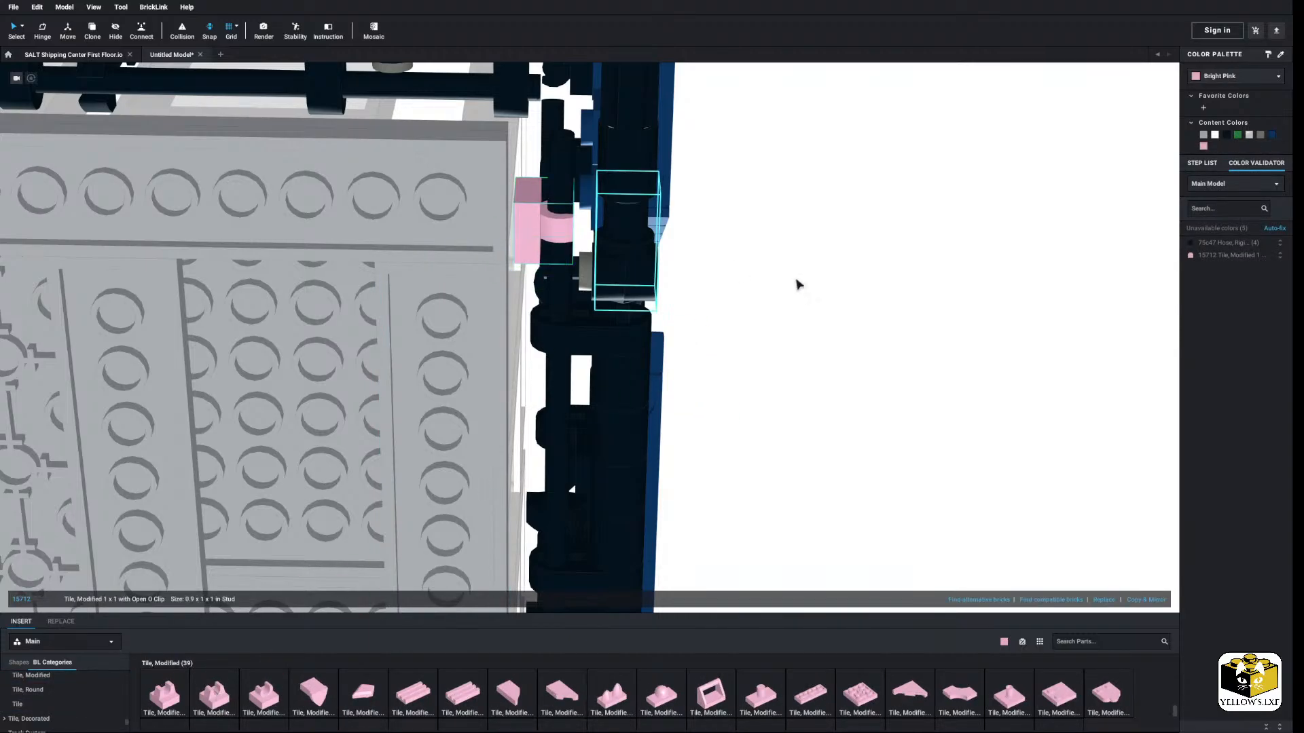
click(798, 285)
Step: Try clipping a second Tile, Modified 1 x 1 with Open O Clip onto the façade bar at the notched end's corner
scroll(442, 412, down, 3)
middle_drag(442, 411, 797, 418)
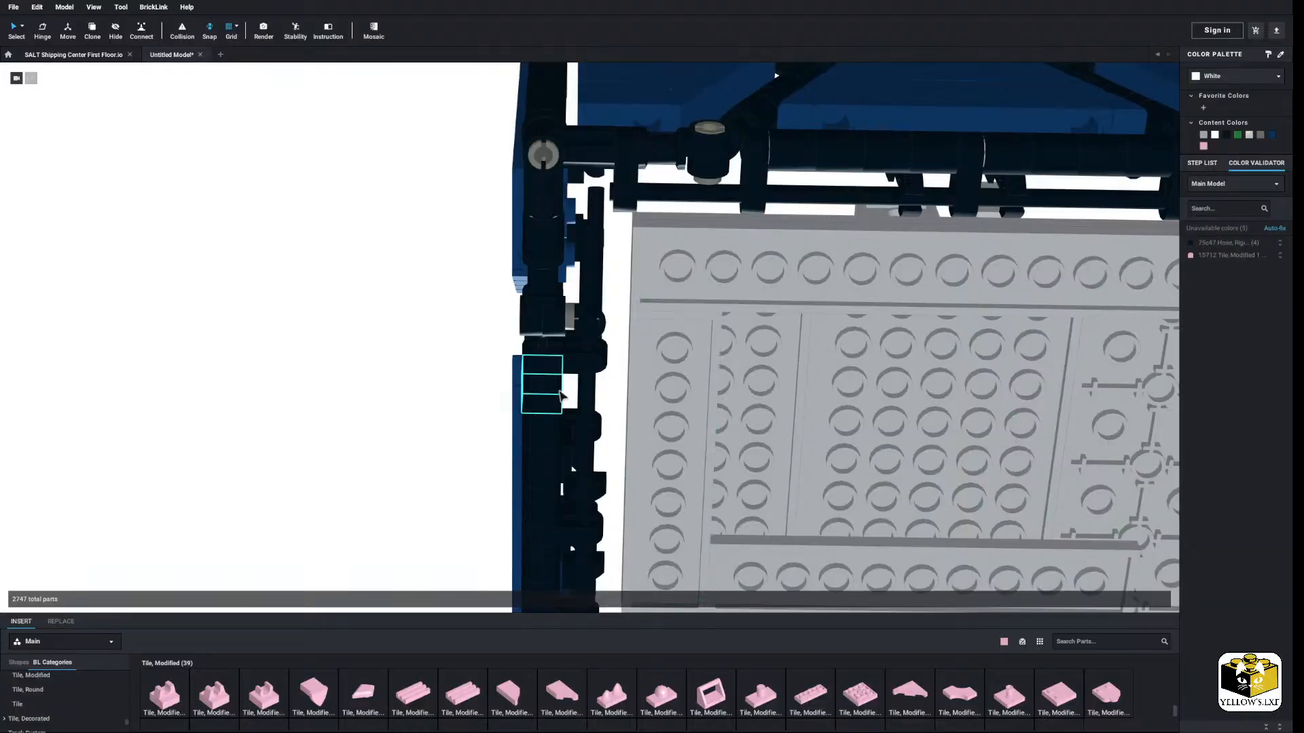
scroll(561, 395, up, 2)
click(281, 701)
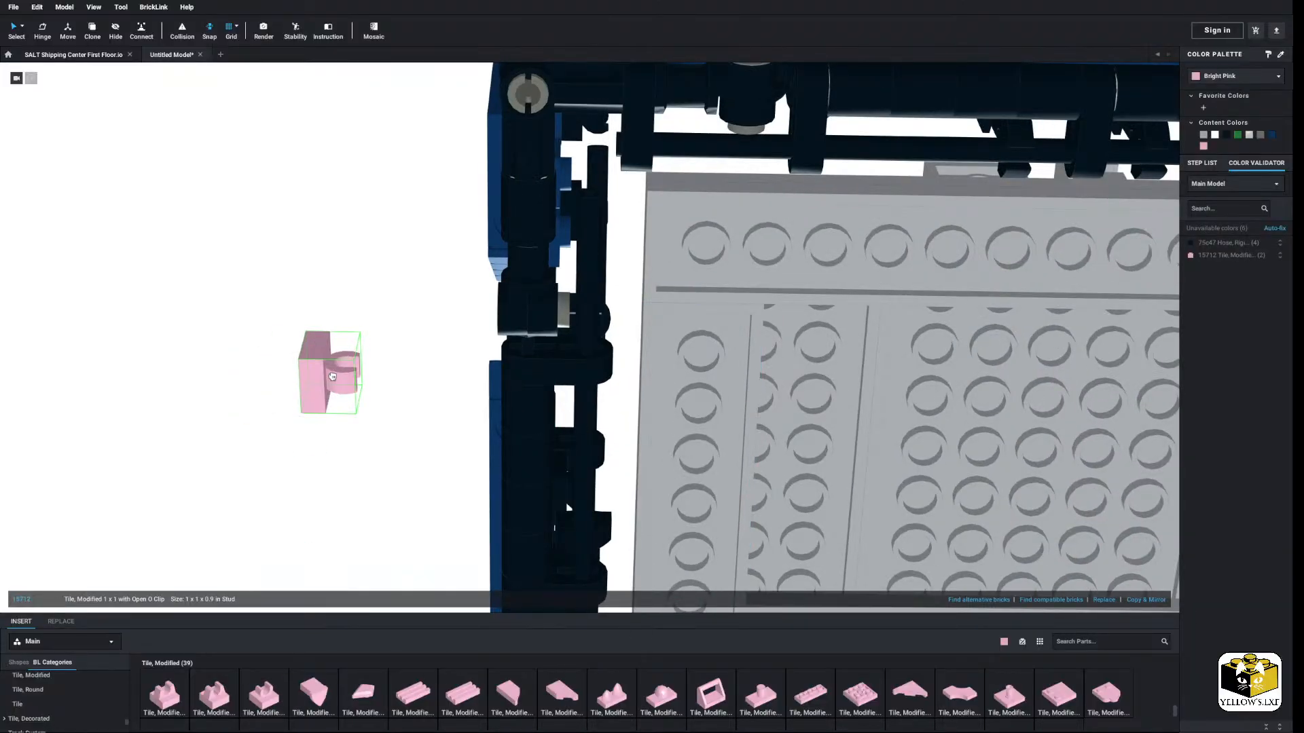
click(615, 254)
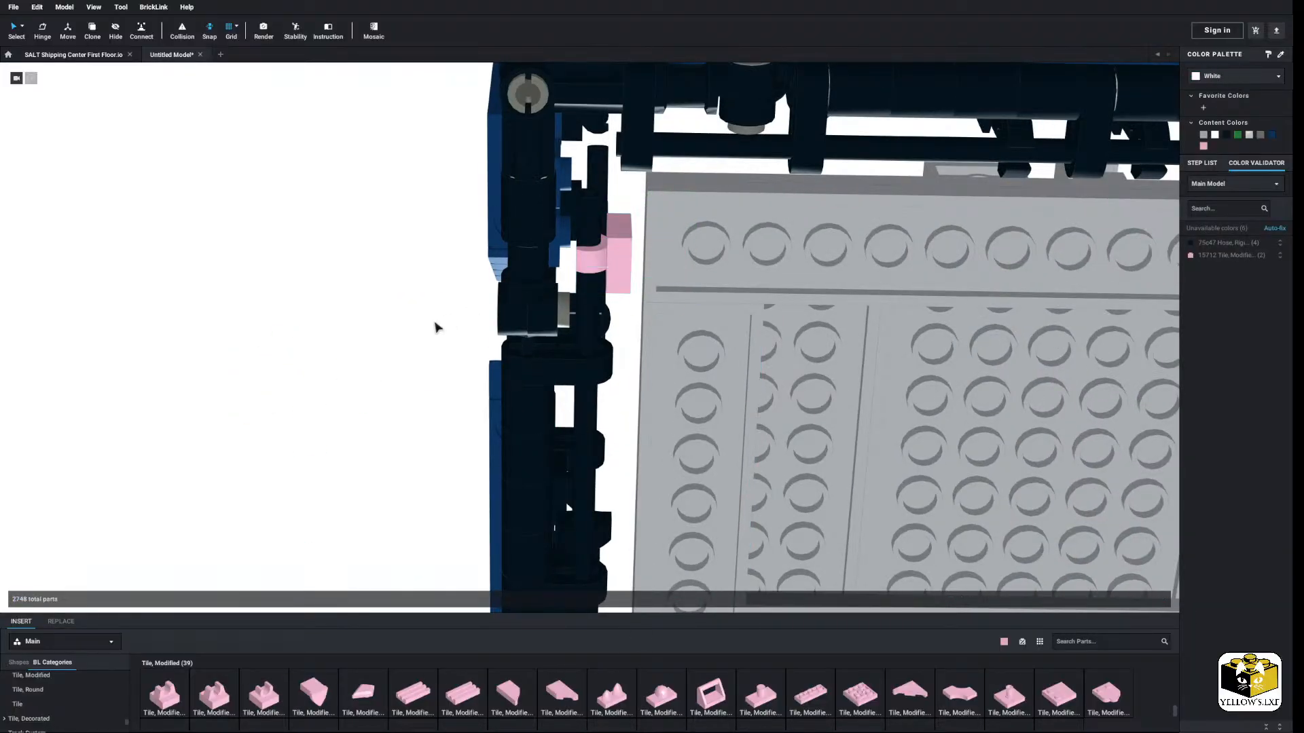
Step: Delete both trial clip tiles from the façade bars at the two ends of the base
middle_drag(437, 327, 406, 312)
right_drag(510, 310, 410, 278)
middle_drag(146, 275, 1257, 277)
middle_drag(442, 277, 1263, 255)
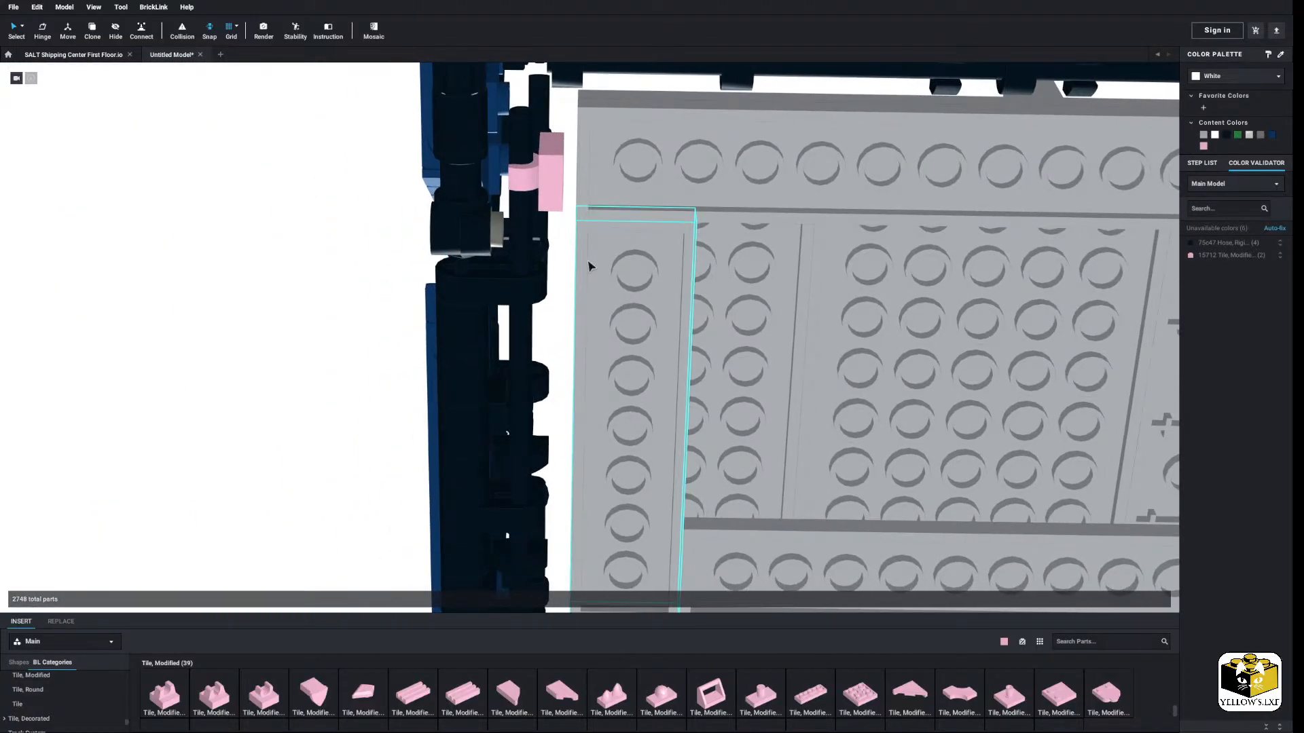
right_click(562, 181)
click(576, 218)
scroll(572, 229, down, 3)
scroll(574, 230, down, 4)
middle_drag(657, 230, 177, 204)
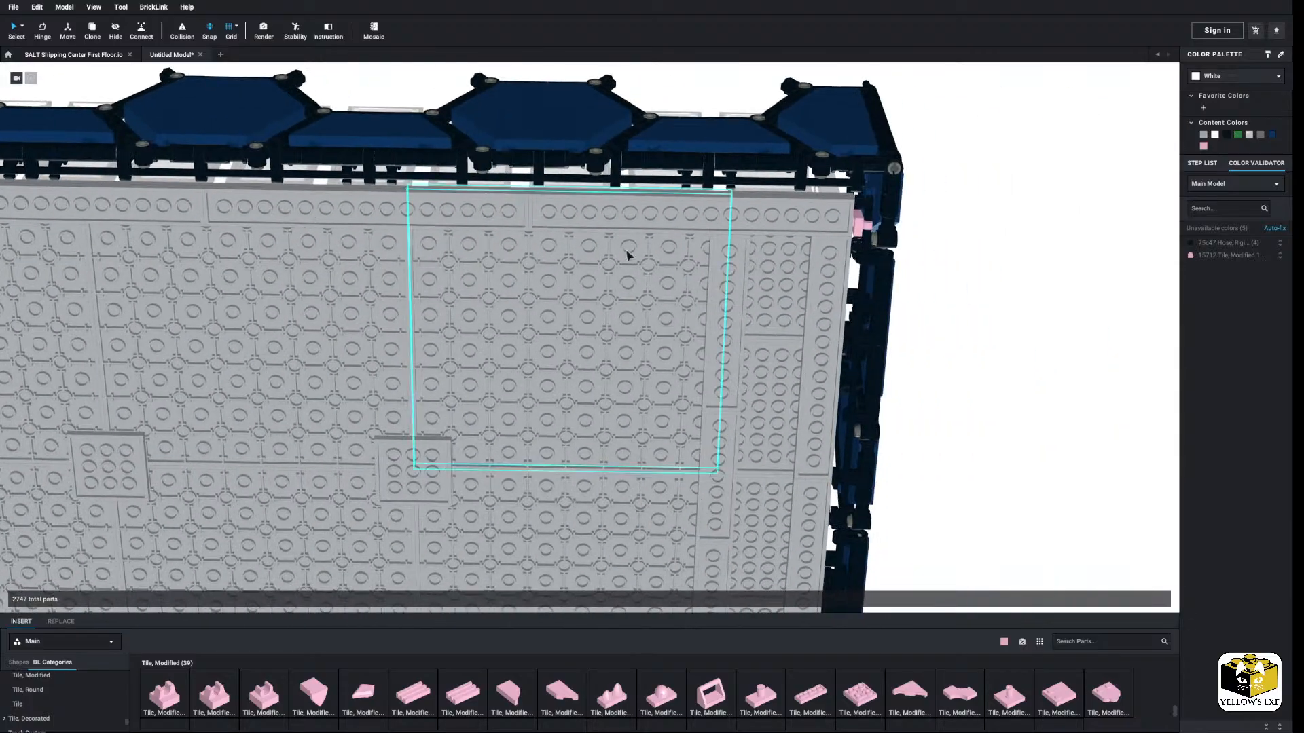
key(Delete)
scroll(895, 293, down, 2)
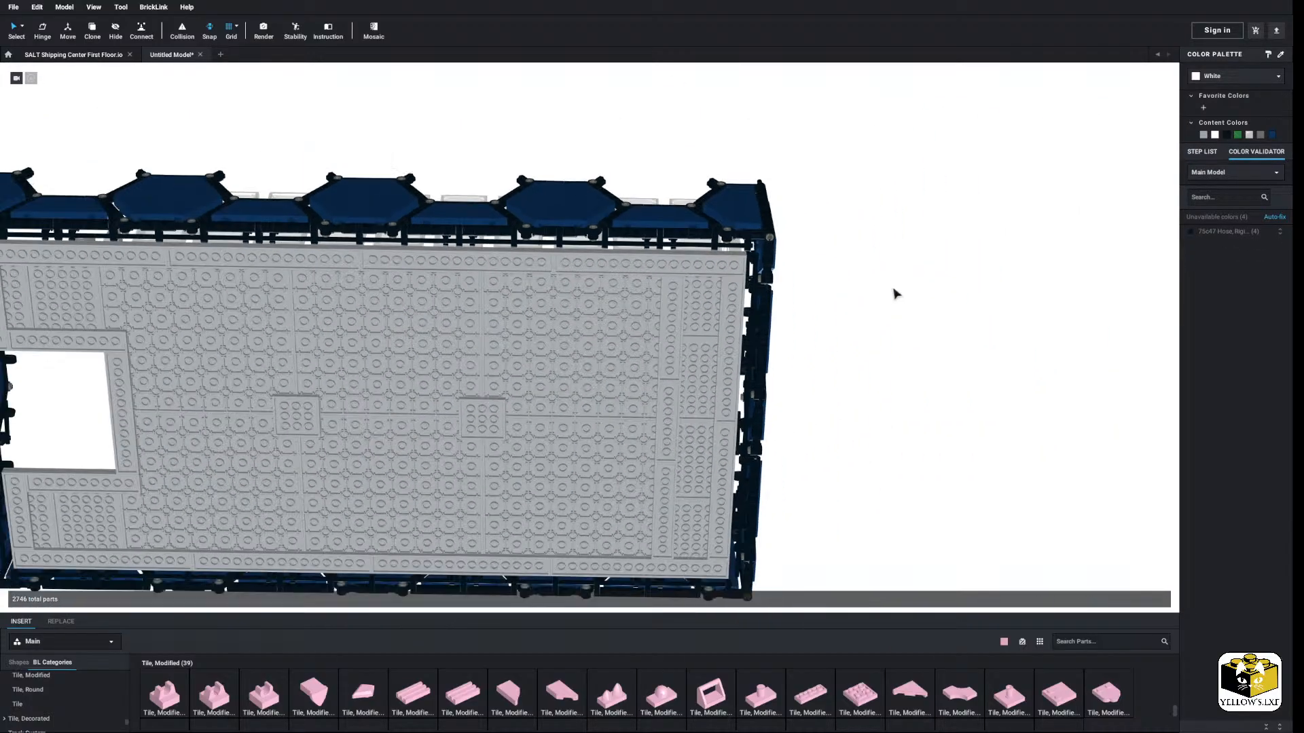
Step: Delete the four light bluish gray plates edging the two short ends of the base's underside
middle_drag(810, 312, 901, 292)
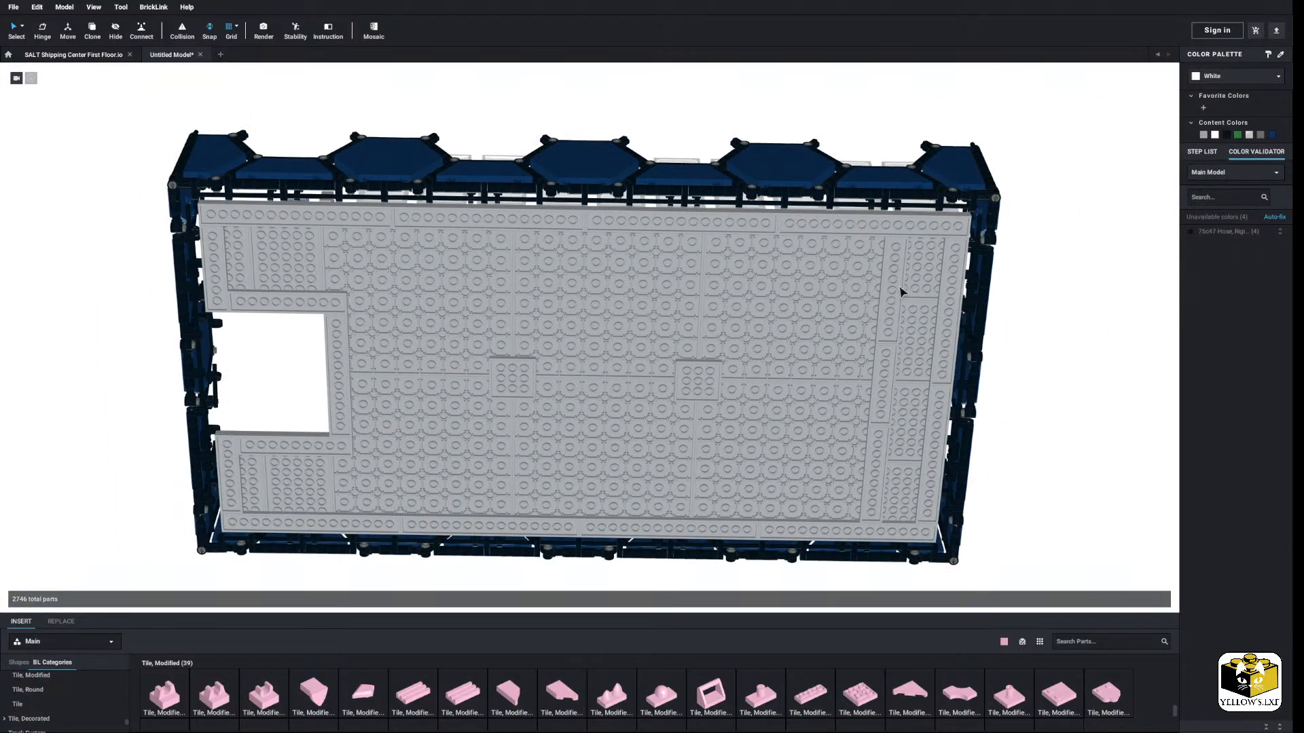
ctrl+click(225, 470)
middle_drag(976, 362, 752, 350)
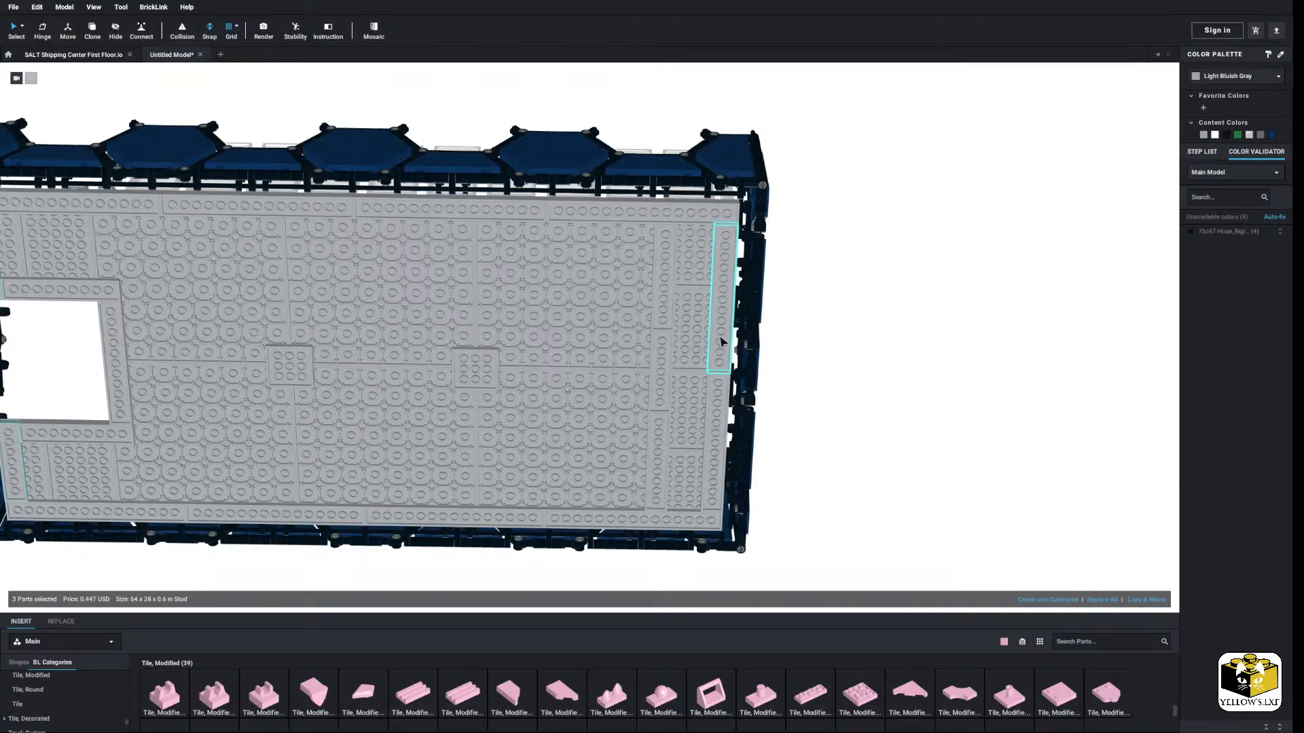
ctrl+click(720, 408)
right_click(720, 408)
click(763, 448)
middle_drag(224, 339, 463, 346)
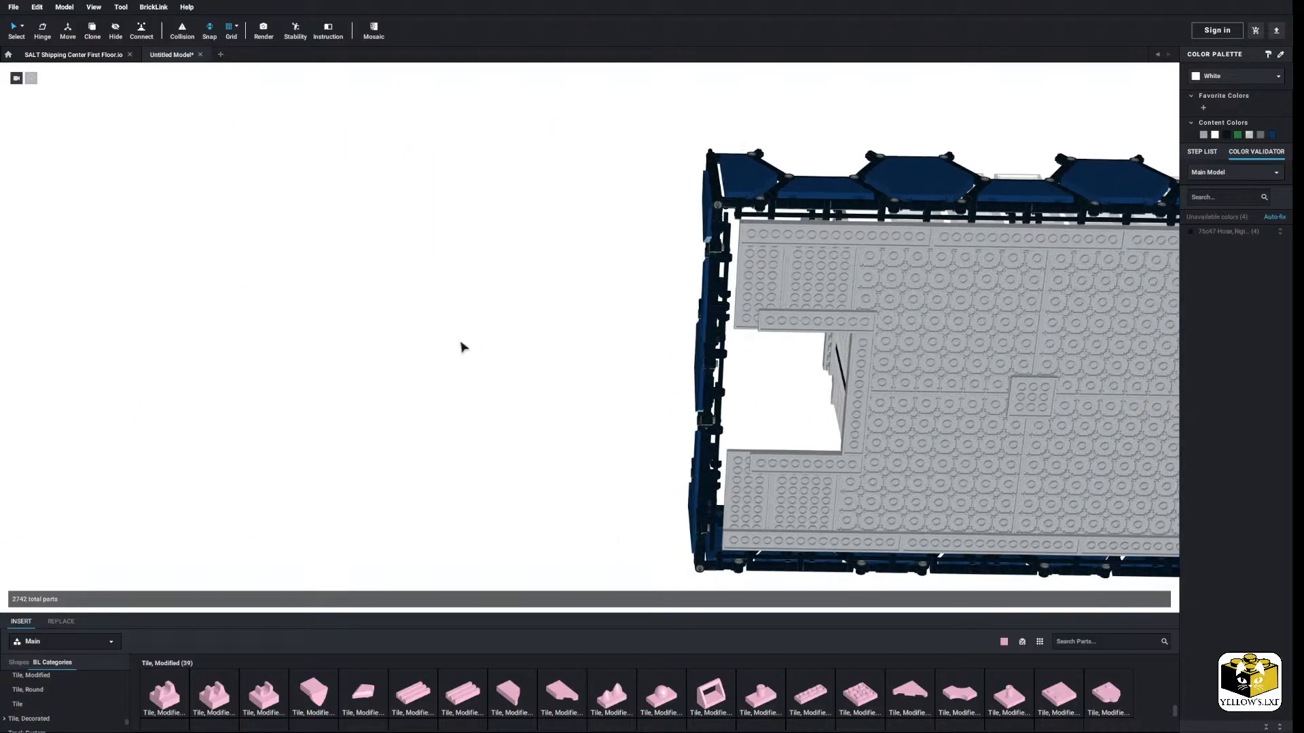
Step: Place a Bracket 1 x 2 from the Bracket category on the grid beside the building
scroll(380, 360, up, 5)
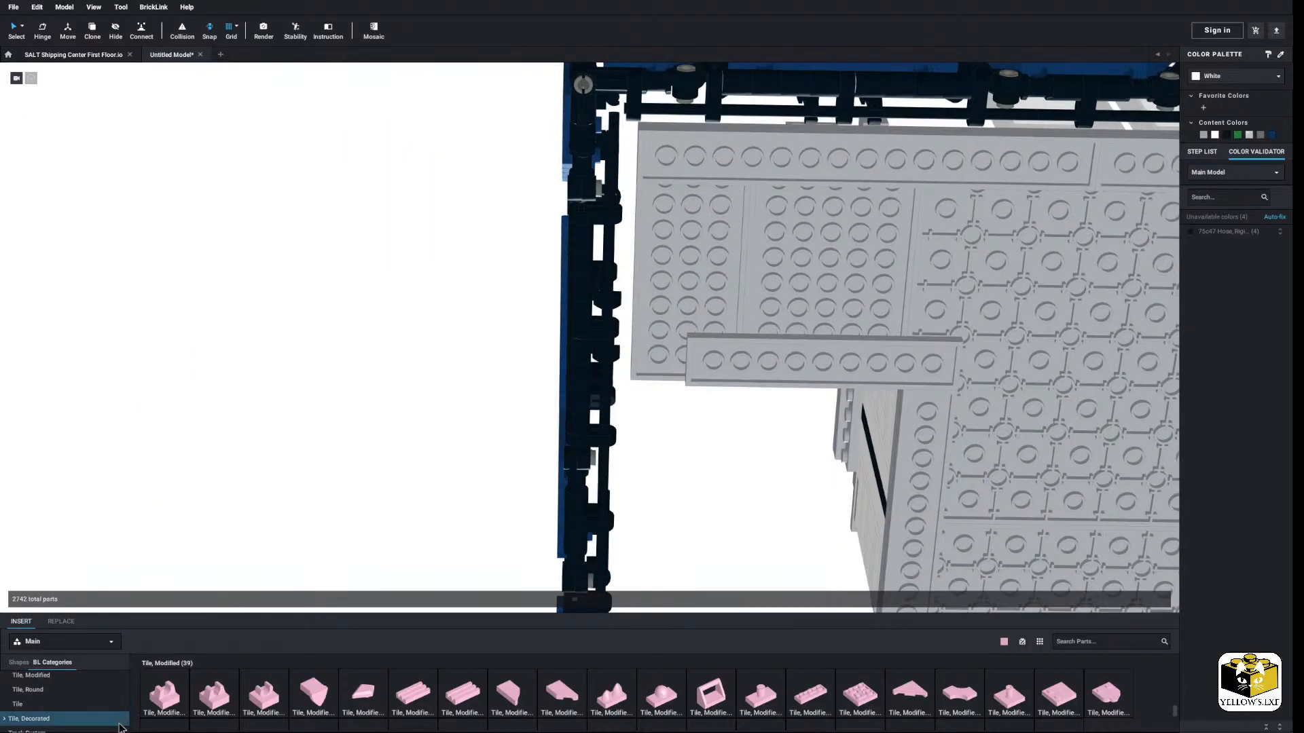
scroll(95, 682, down, 3)
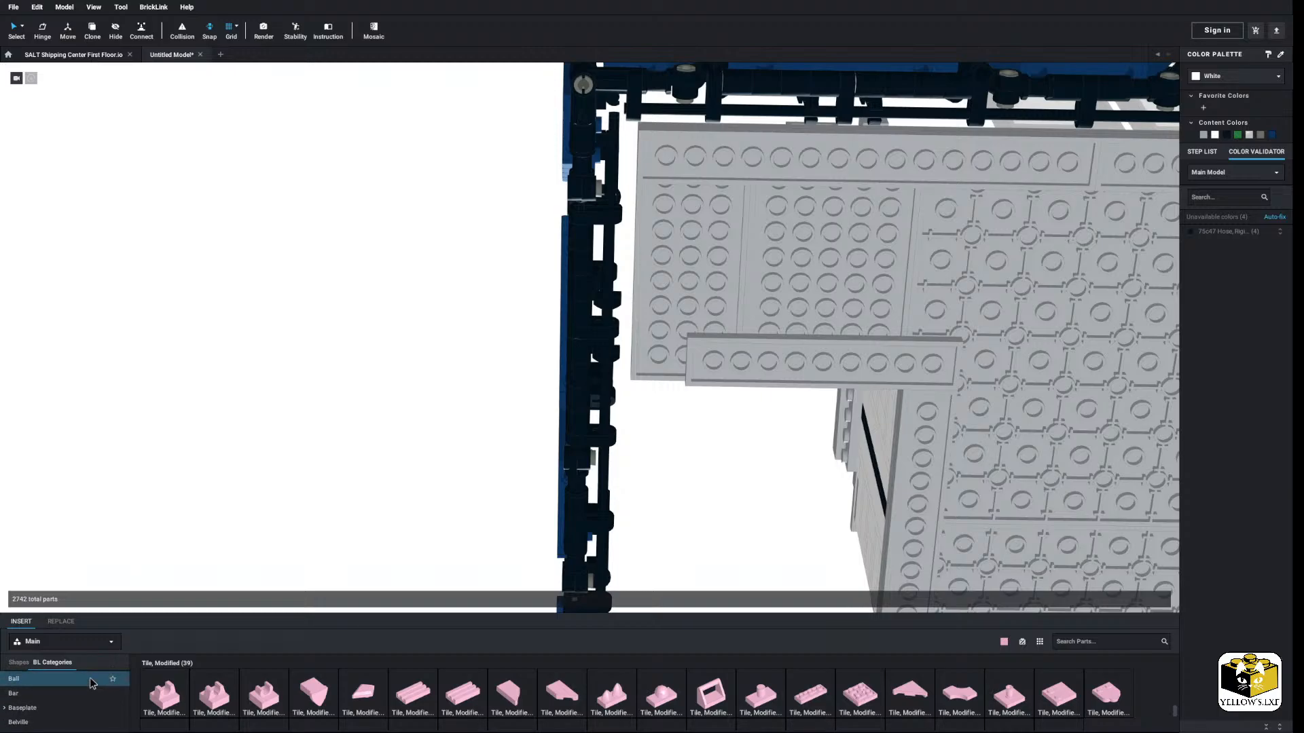
scroll(93, 683, down, 3)
click(88, 700)
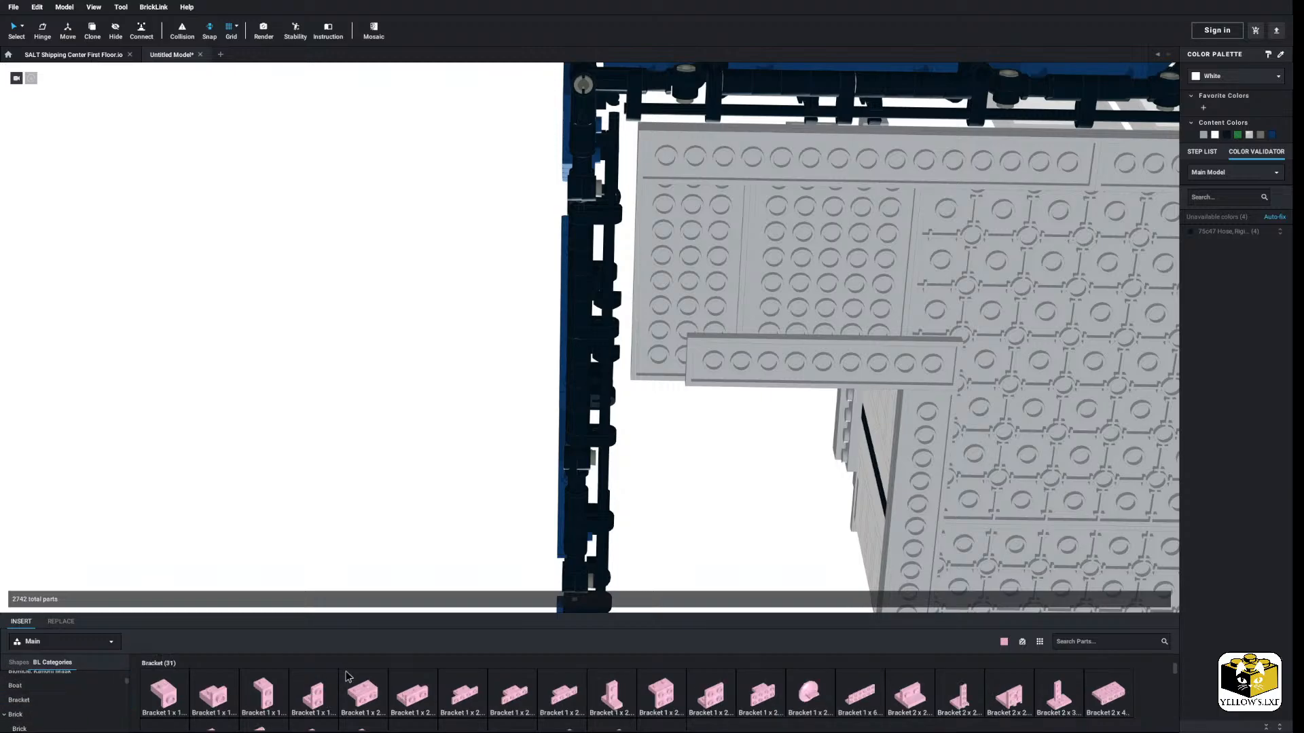
right_drag(450, 403, 439, 516)
click(401, 694)
scroll(435, 536, up, 5)
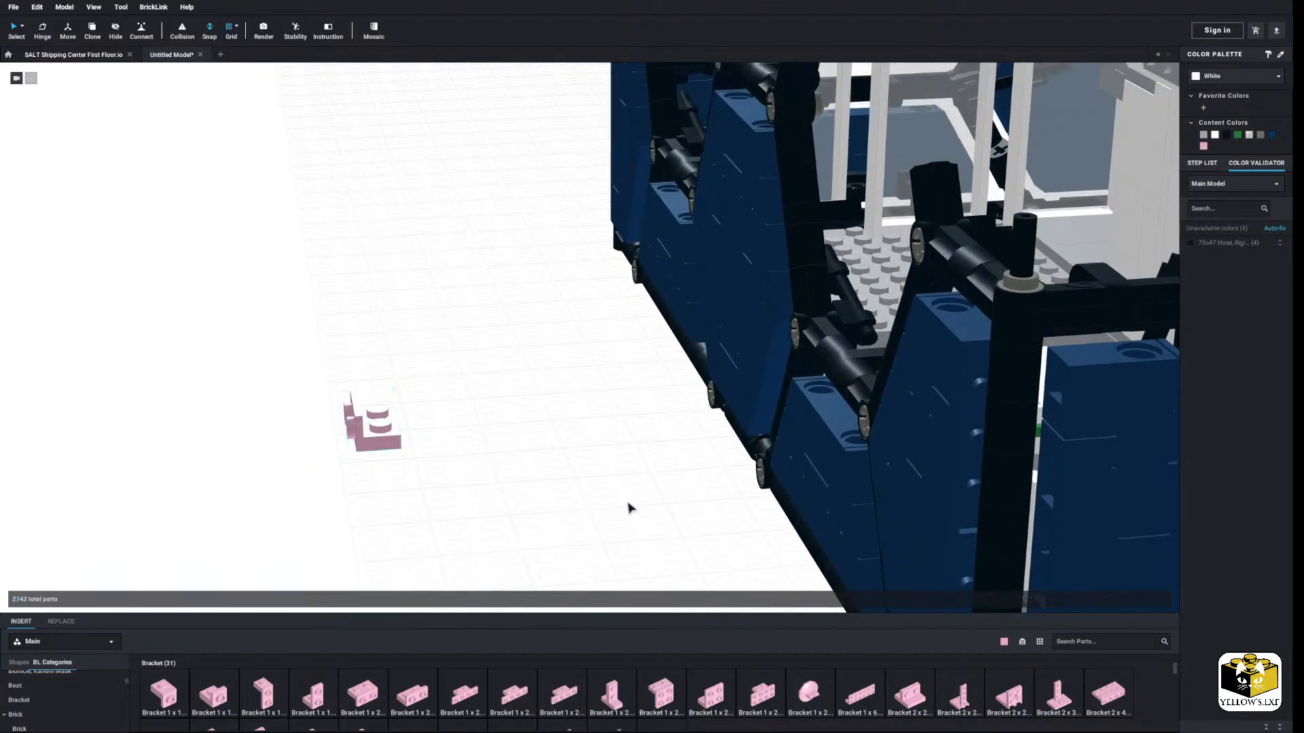
Step: Place a Bracket 2 x 6 - 1 x 6 Inverted on the grid beside the building and delete the smaller bracket
scroll(1108, 708, down, 2)
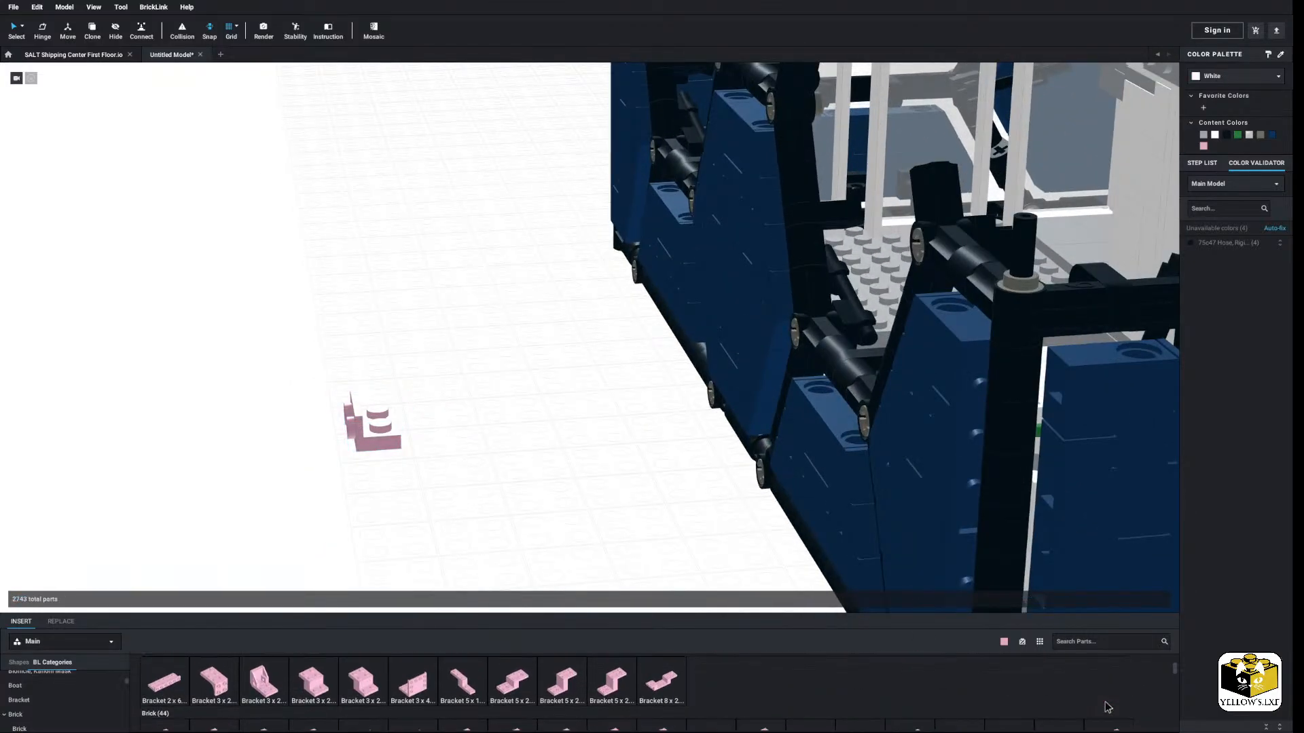
click(169, 687)
key(Right)
key(Right)
key(Right)
click(456, 365)
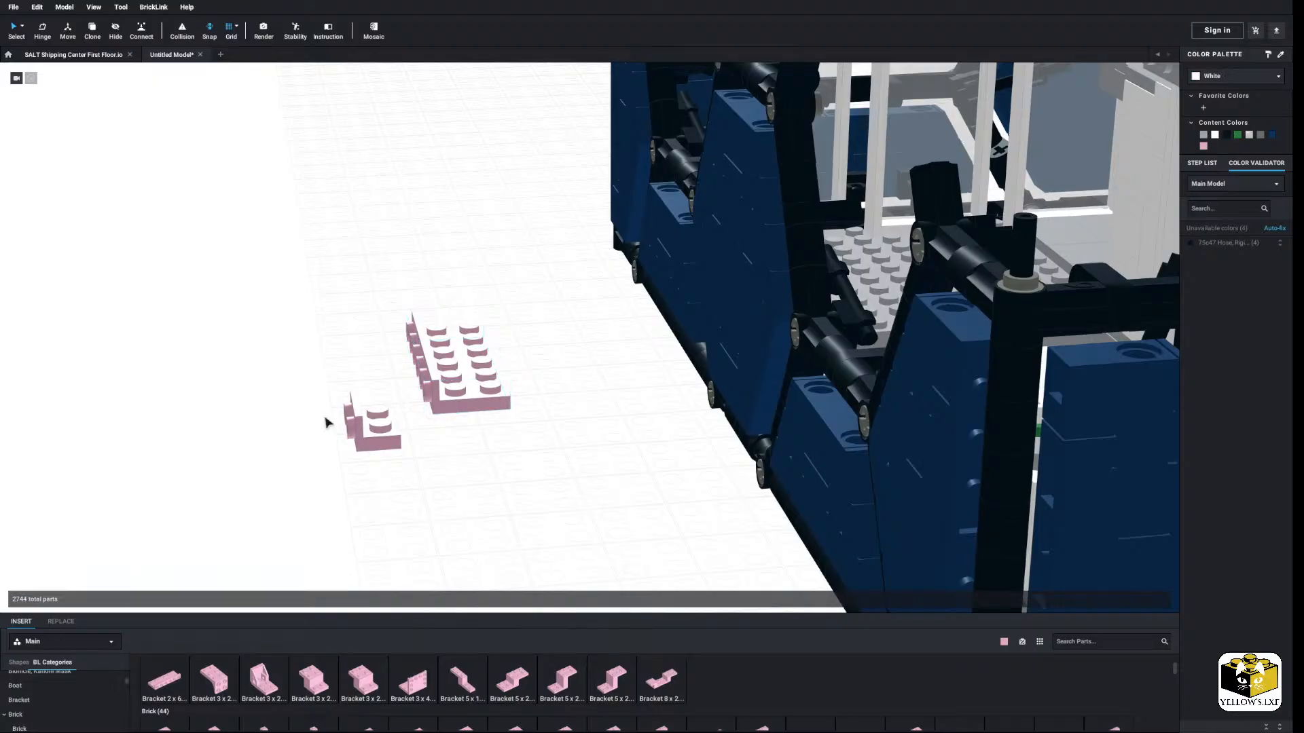
right_click(357, 429)
click(387, 482)
scroll(414, 451, down, 3)
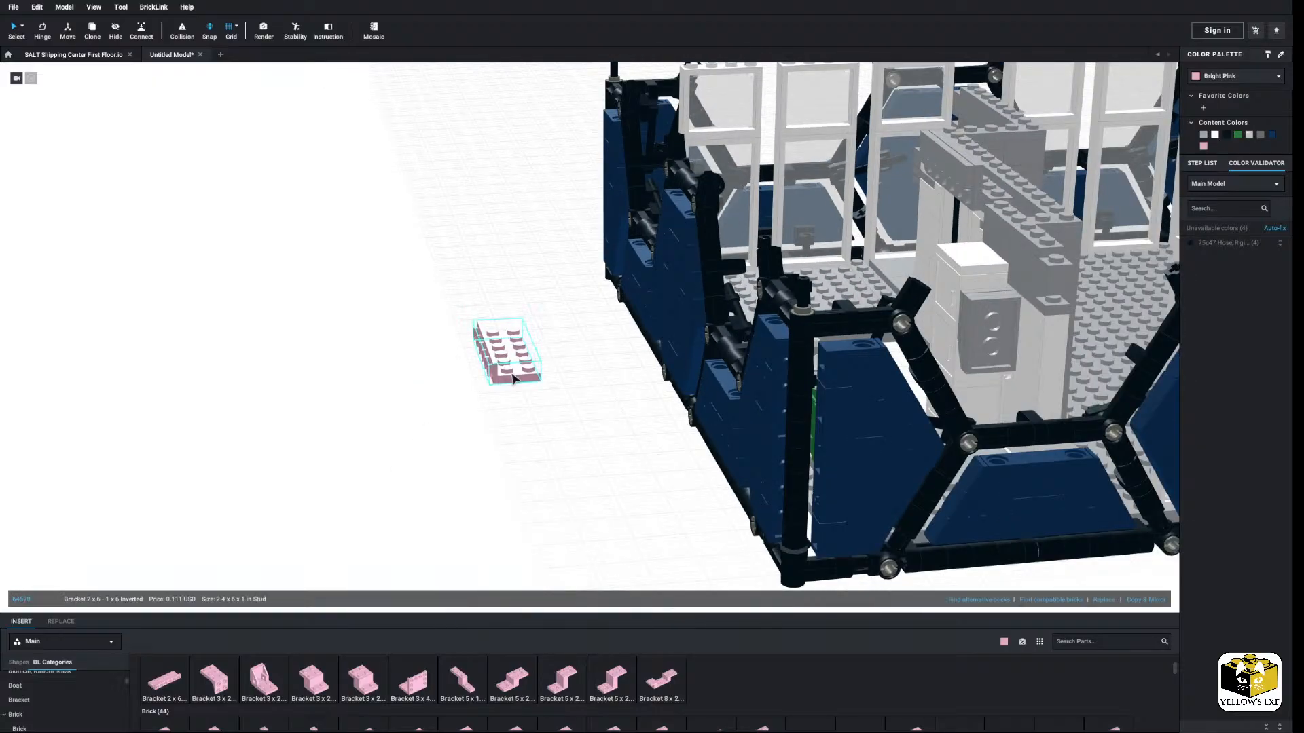
Step: Recolor the 2 x 6 inverted bracket Light Bluish Gray and attach it under one section of the base's notched end, facing the façade
click(1235, 76)
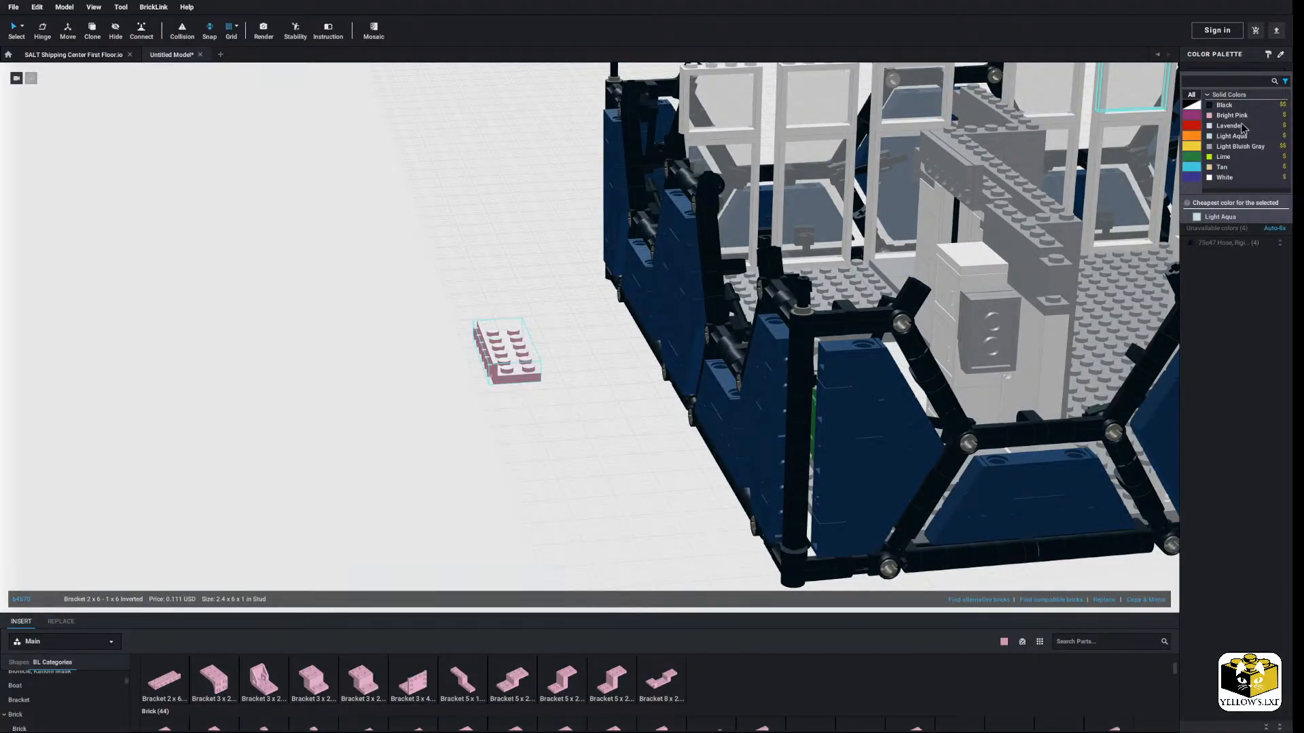
click(1240, 147)
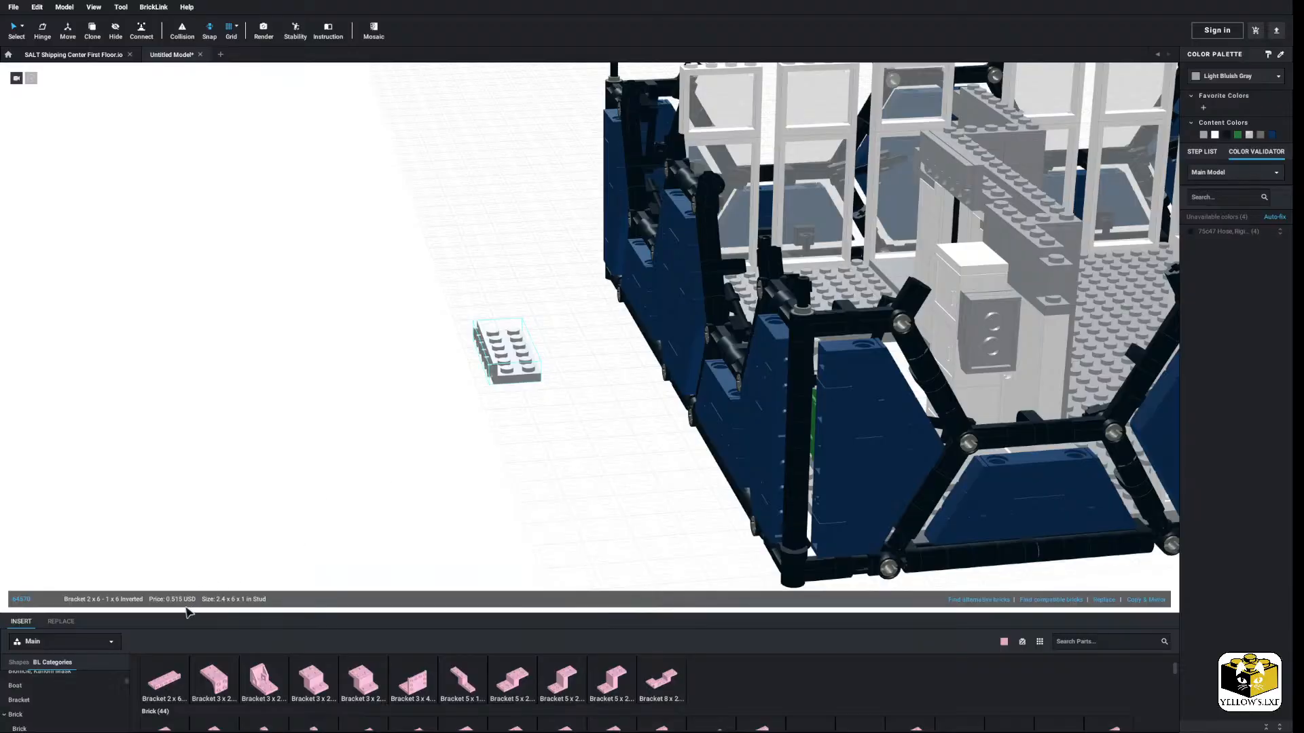
right_drag(518, 380, 360, 389)
scroll(360, 389, up, 1)
drag(360, 389, 540, 431)
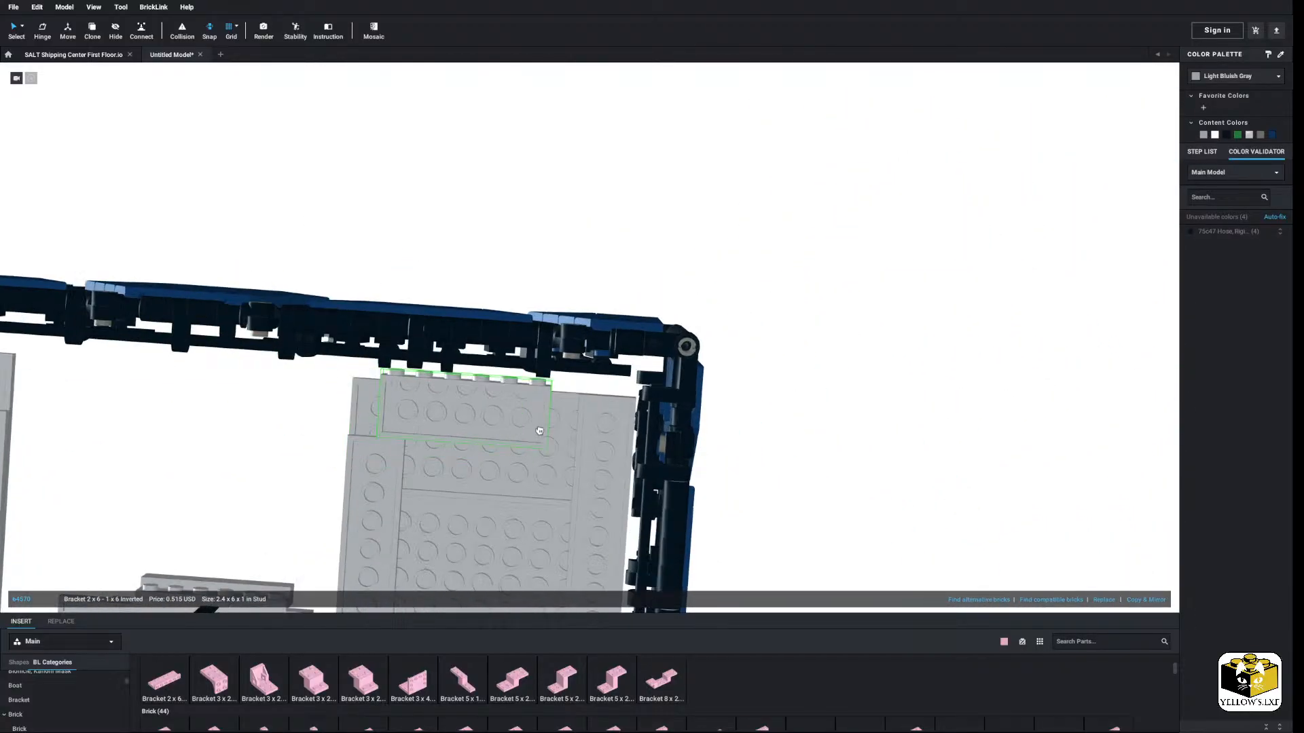
Step: Paste a copy of the bracket under the other section of the base's notched end and shift it one stud into line
right_click(502, 420)
click(516, 428)
right_click(814, 415)
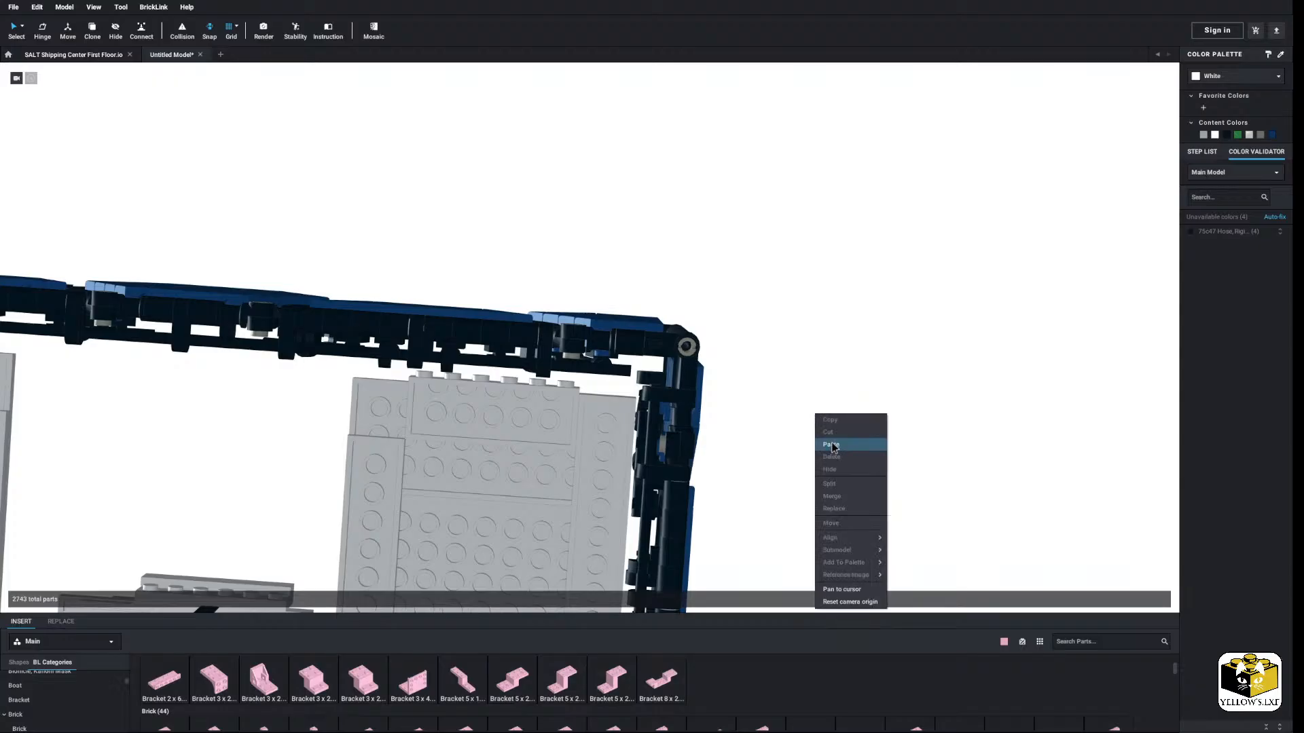
click(829, 446)
middle_drag(370, 431, 897, 440)
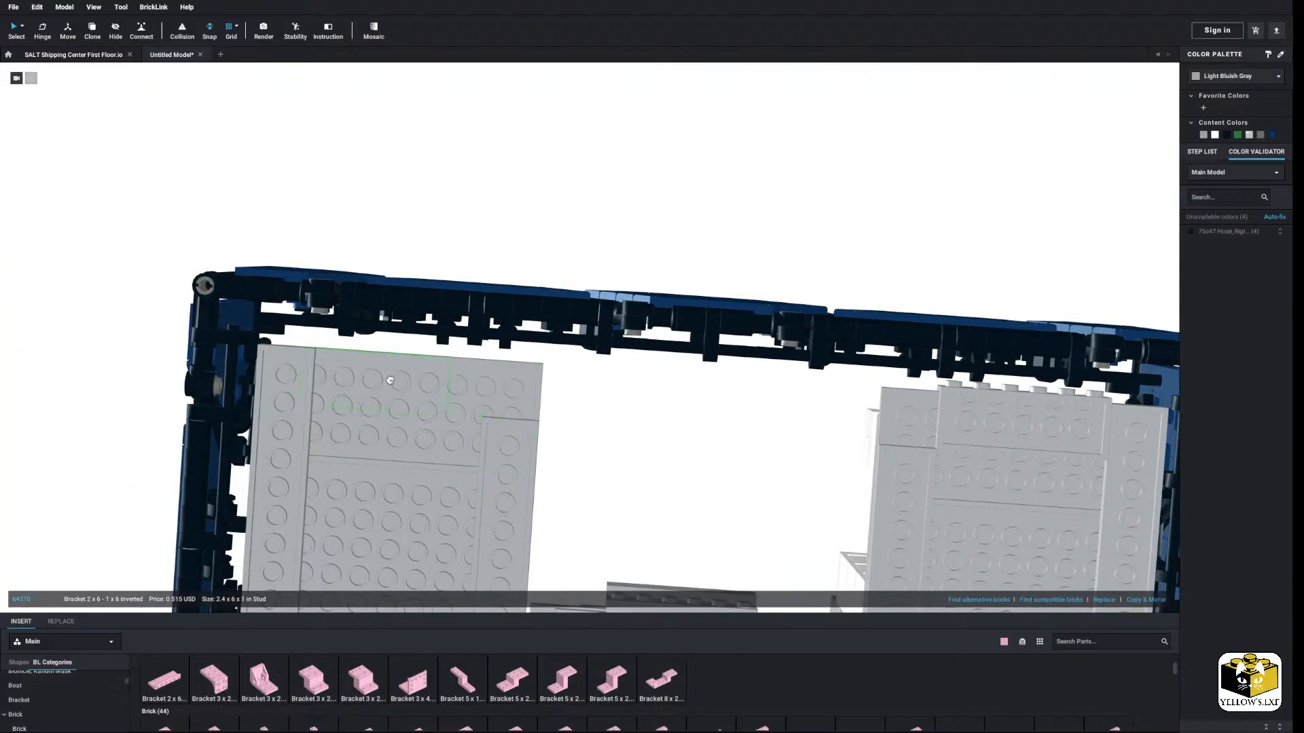
click(410, 381)
click(159, 376)
right_drag(160, 377, 158, 385)
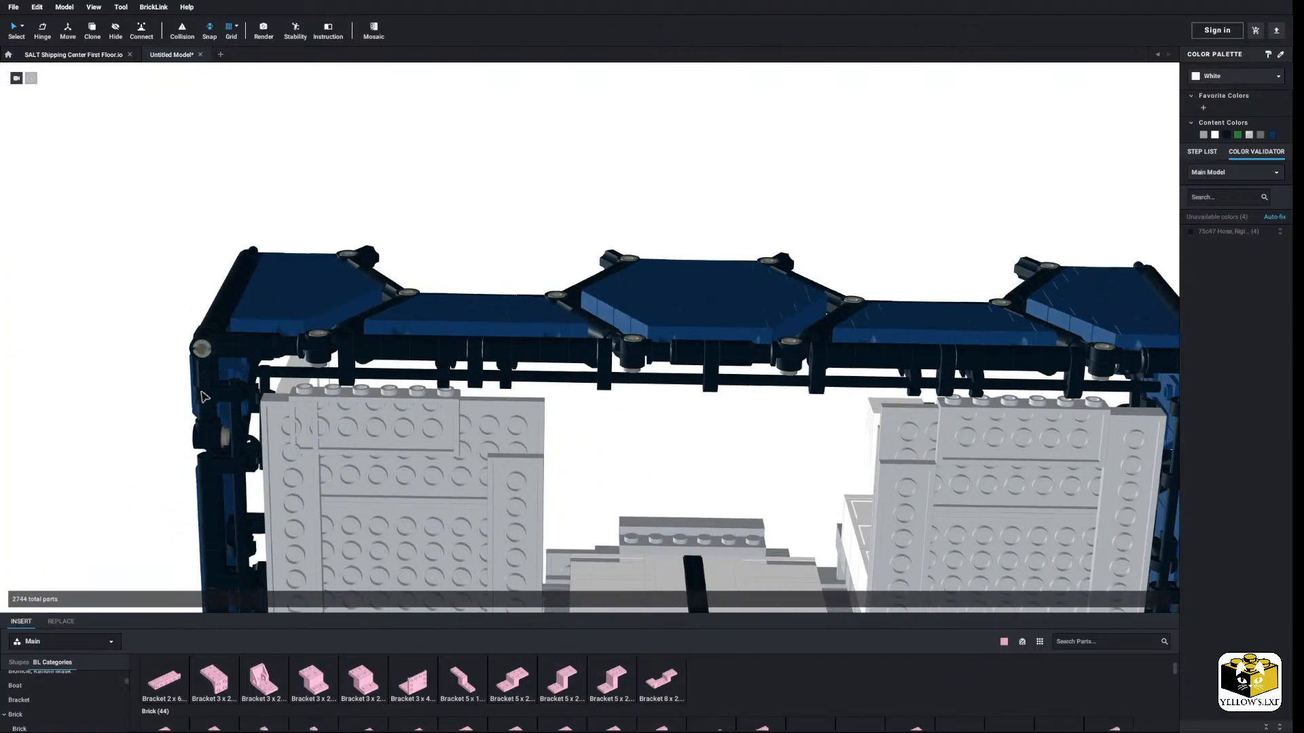
drag(410, 437, 430, 433)
click(123, 424)
middle_drag(123, 424, 89, 347)
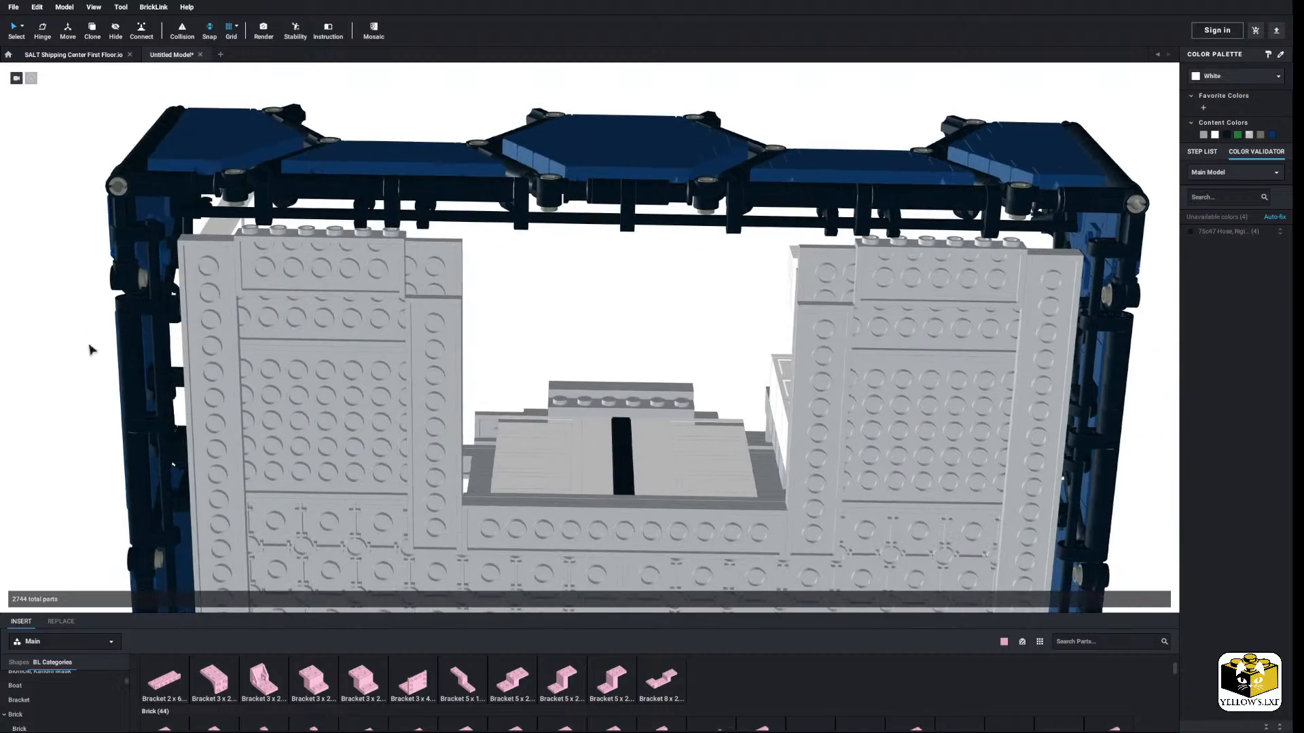
Step: Fill the gap beside one bracket at the base's notched end with a Plate 2 x 2 and merge it with the adjoining plate
scroll(89, 348, down, 3)
scroll(55, 686, down, 10)
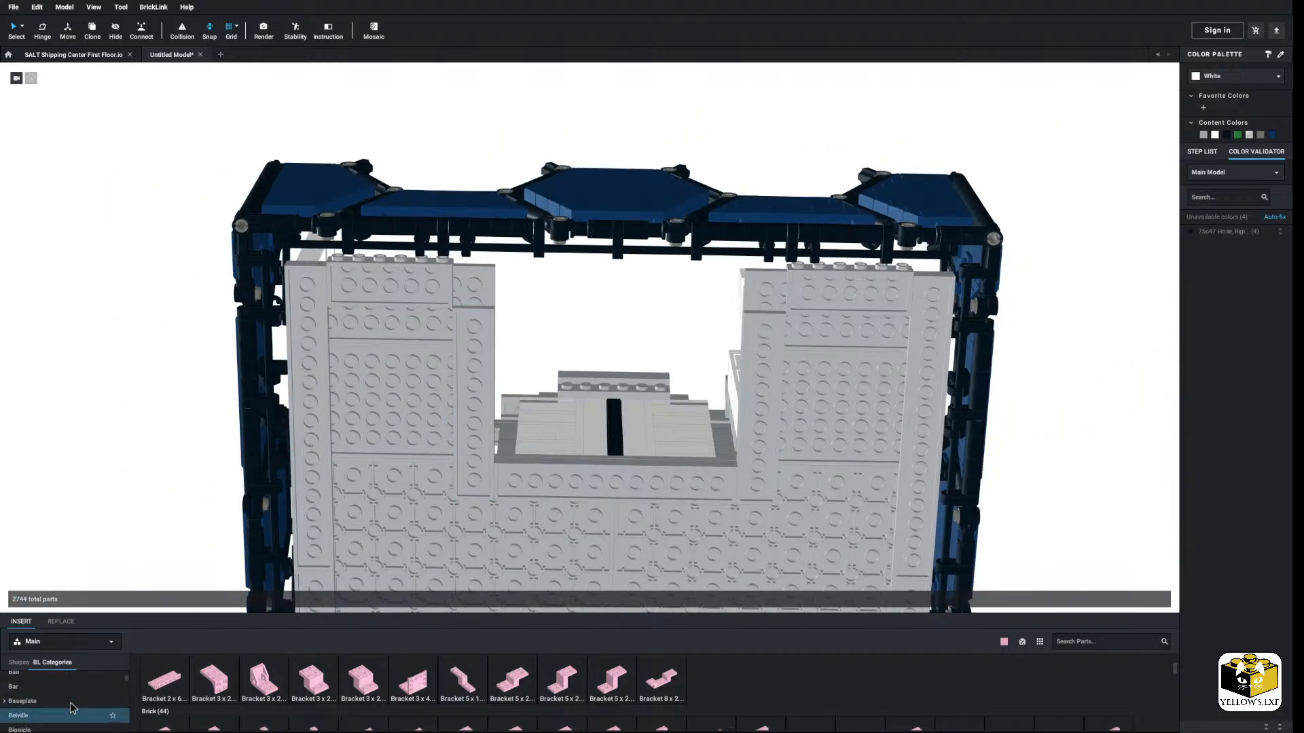
click(45, 679)
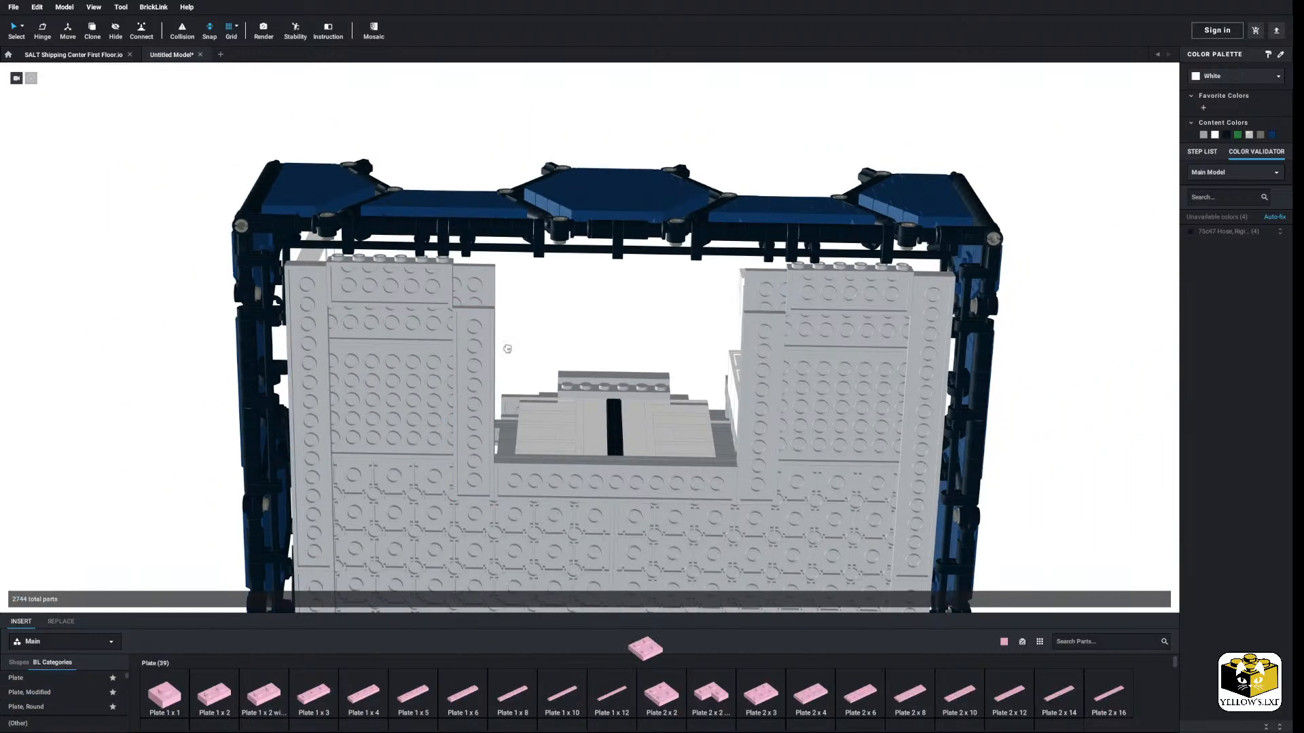
drag(508, 348, 474, 288)
right_click(482, 388)
click(514, 470)
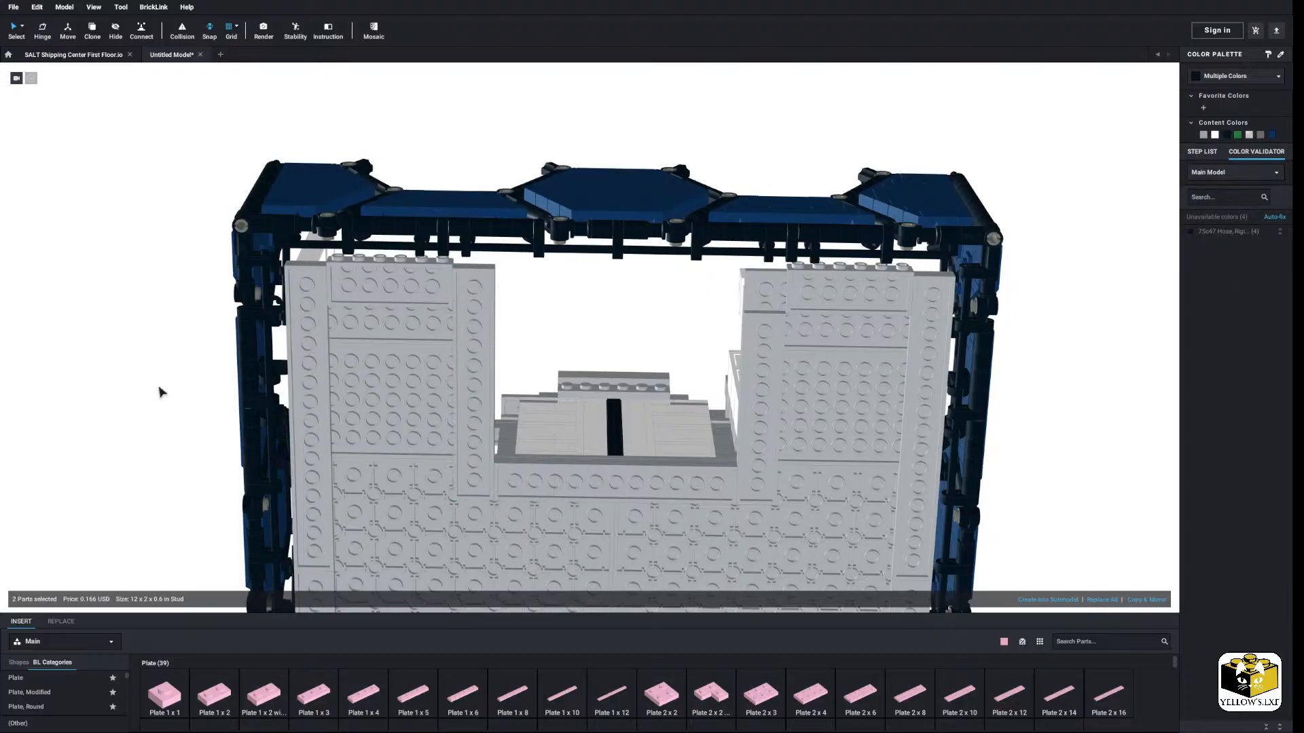
Step: Fill the matching gap beside the other bracket with a Plate 2 x 2 and merge it into the plate along the notch
drag(672, 694, 758, 299)
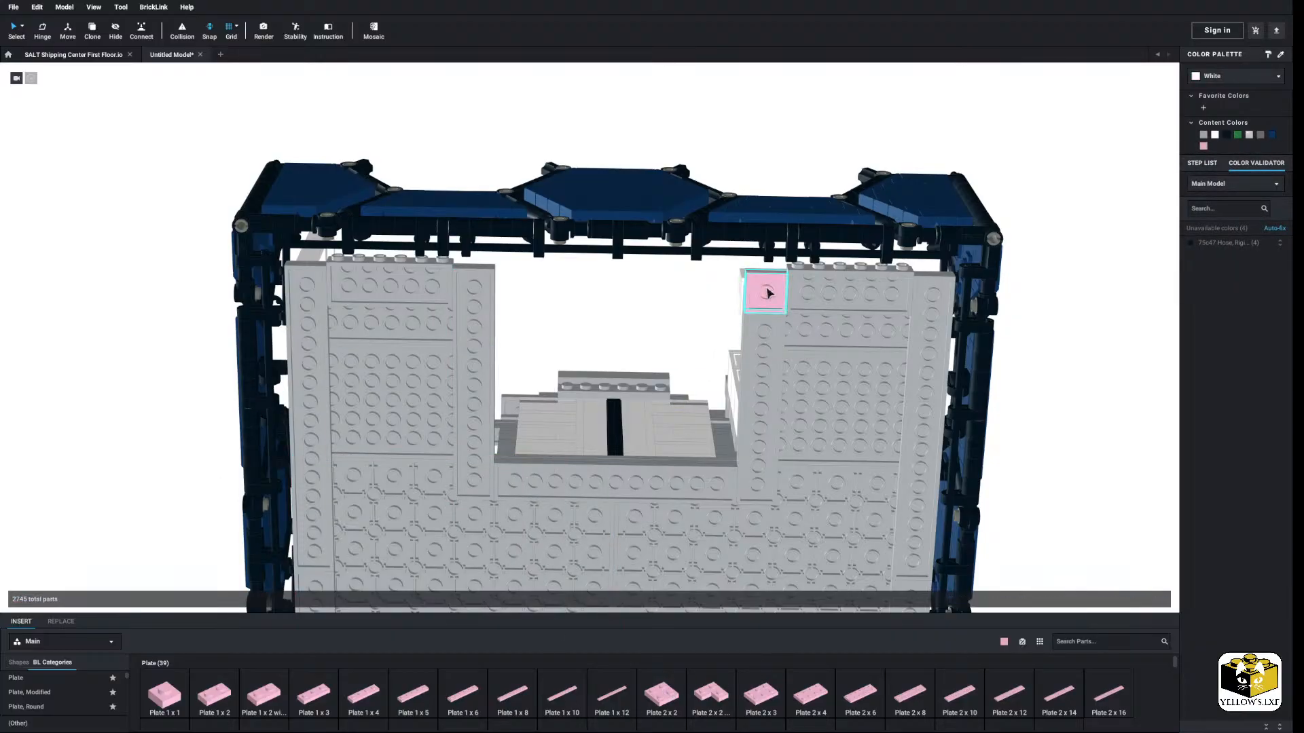
shift+click(763, 372)
right_click(763, 372)
click(791, 451)
scroll(1001, 431, down, 4)
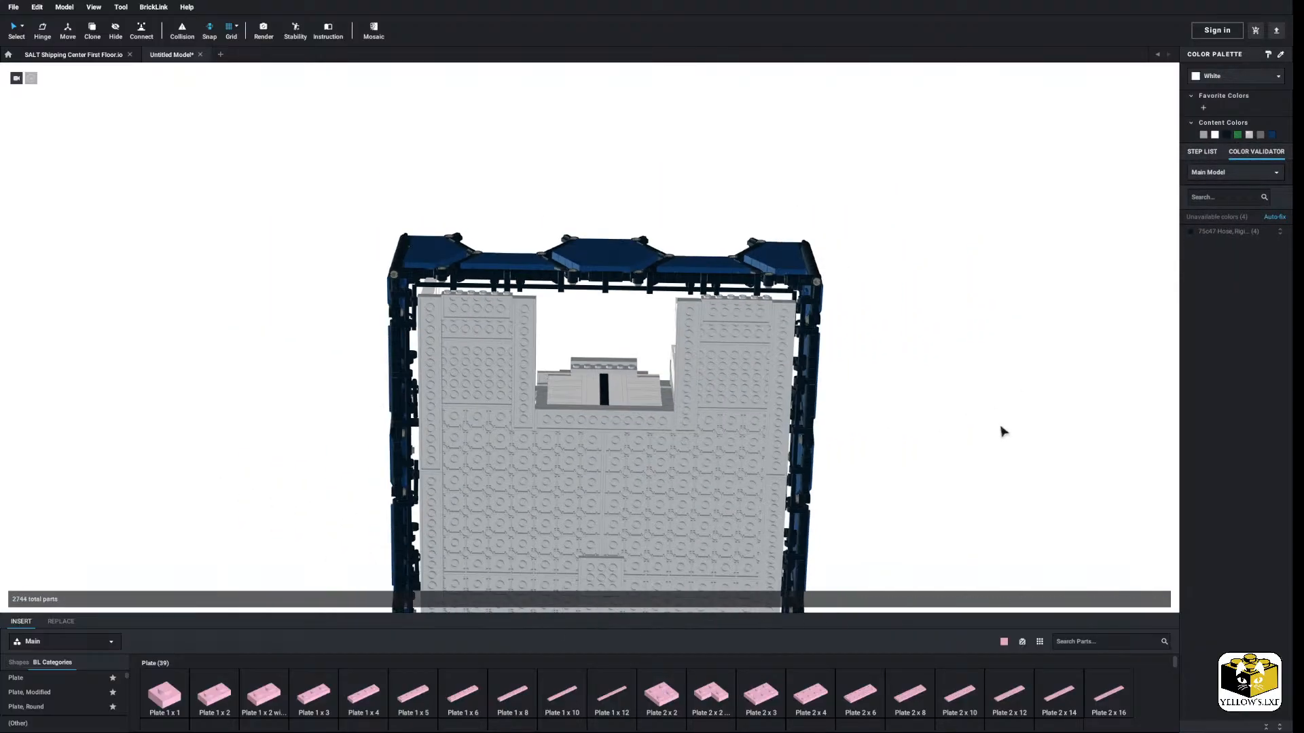
Step: Copy an inverted bracket from the notched end, turn the copy to face the façade, and attach it near one corner of the base's opposite end
middle_drag(1001, 431, 619, 311)
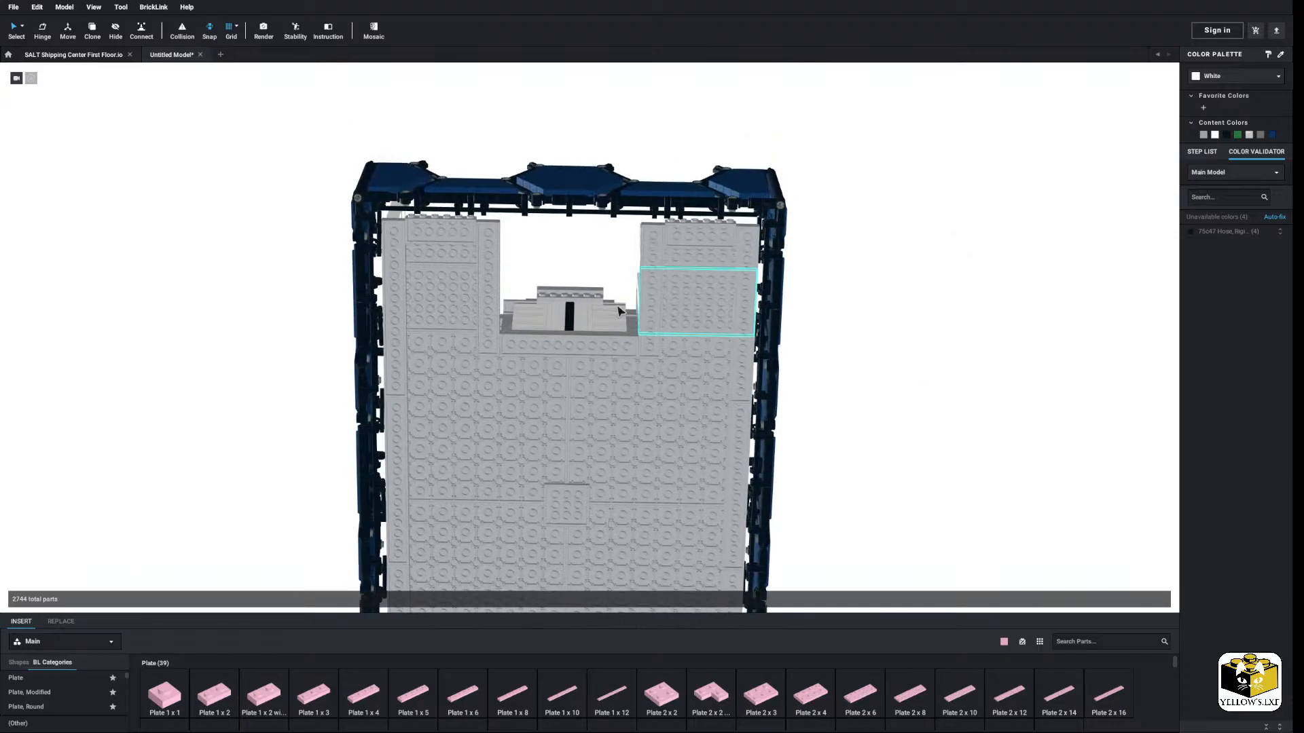
right_click(425, 230)
click(443, 251)
right_click(871, 300)
click(888, 331)
key(Left)
key(Left)
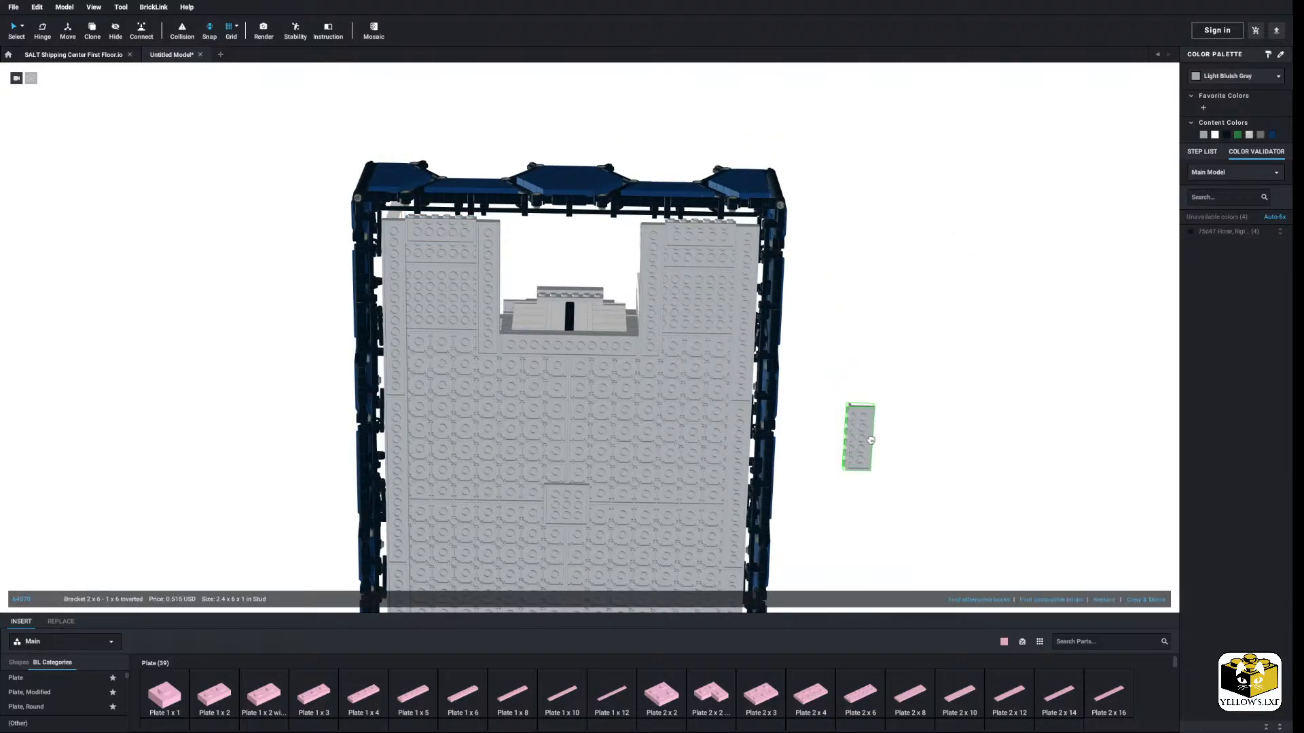
middle_drag(867, 442, 868, 336)
scroll(815, 378, up, 5)
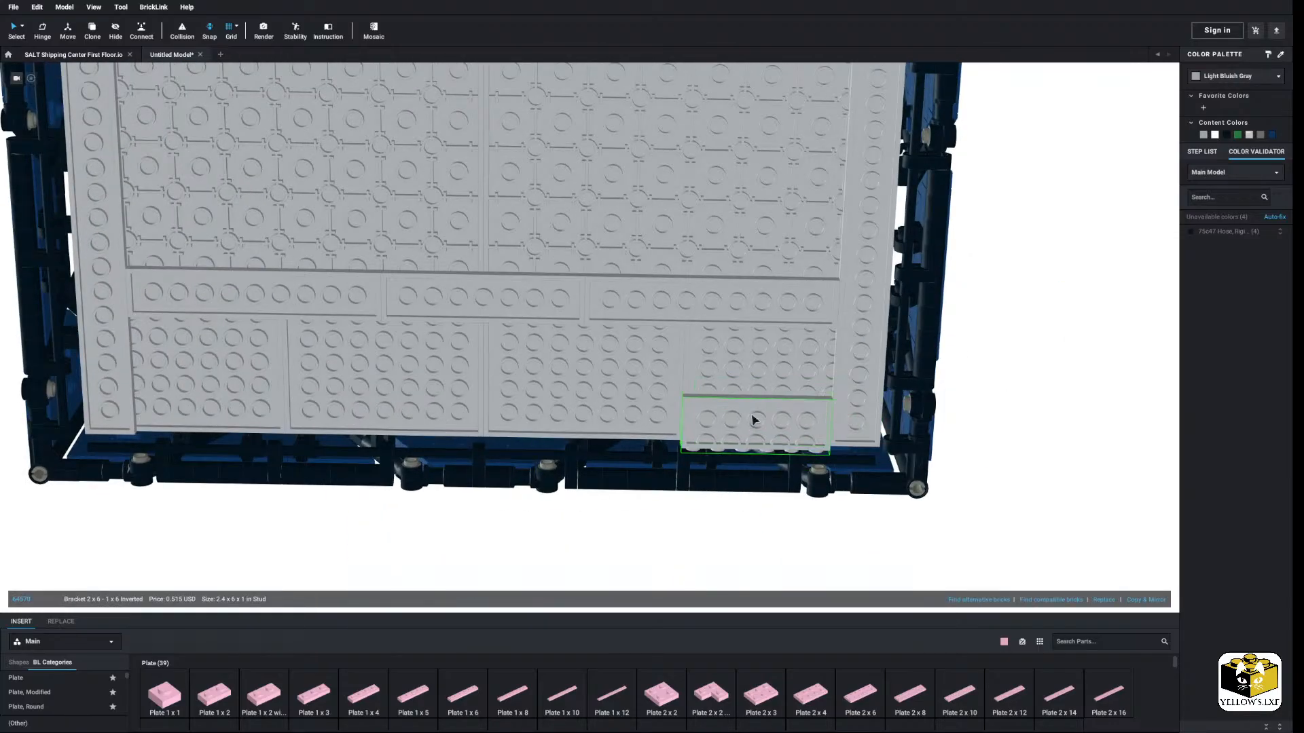
click(752, 419)
Step: Paste another inverted bracket and attach it near the other corner of the base's unnotched end
right_click(1030, 387)
click(1044, 413)
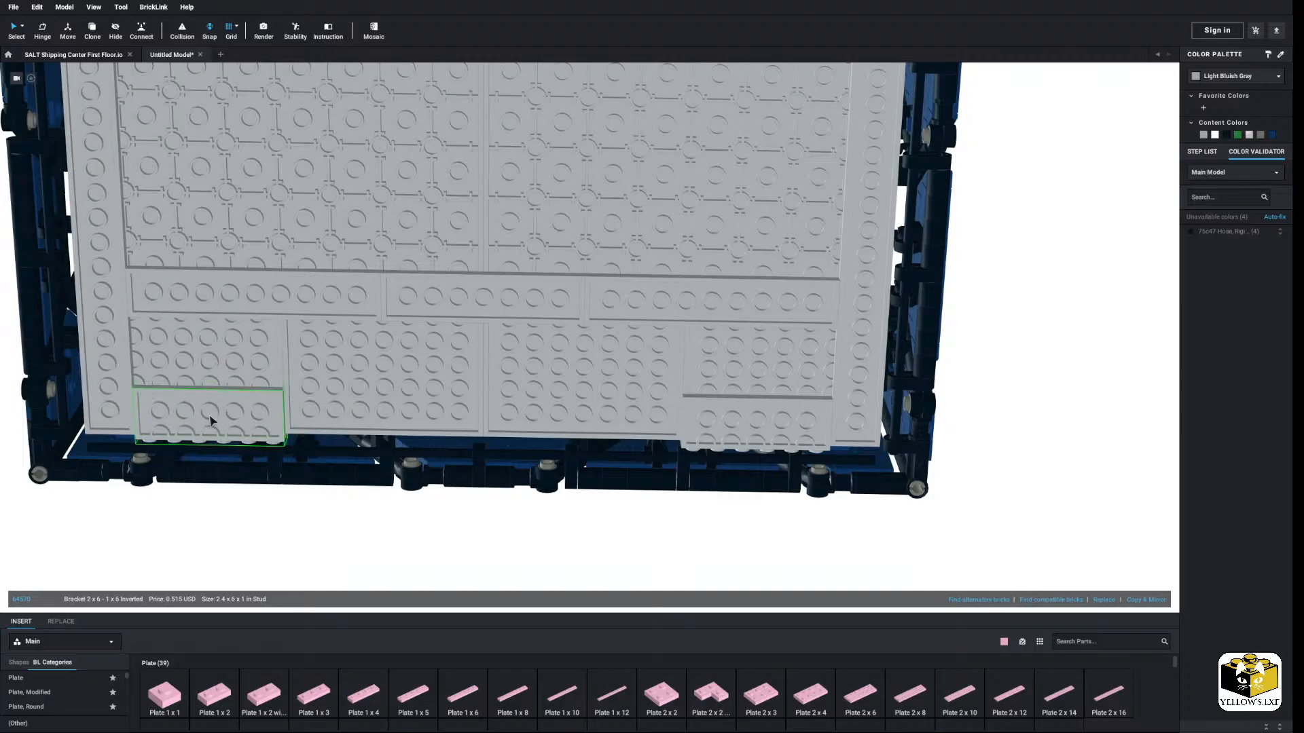
click(76, 506)
scroll(163, 461, down, 2)
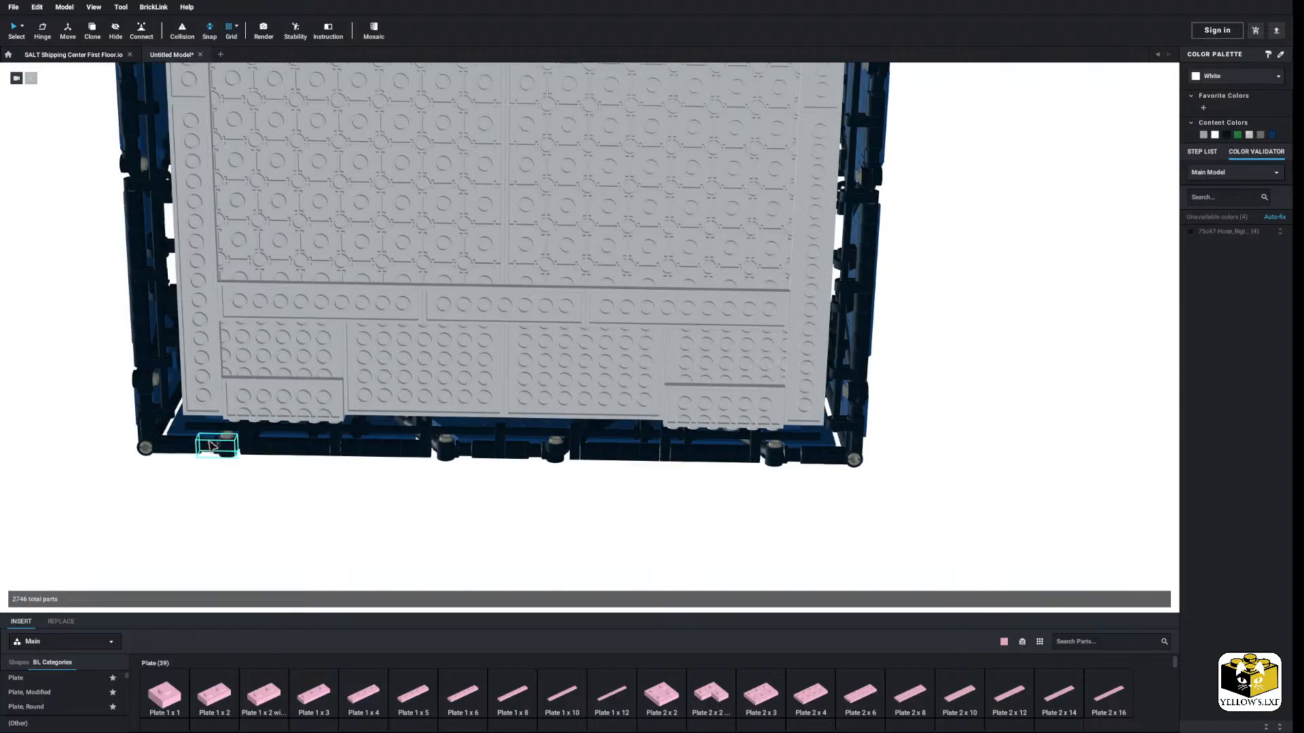
scroll(211, 446, down, 5)
scroll(228, 449, up, 2)
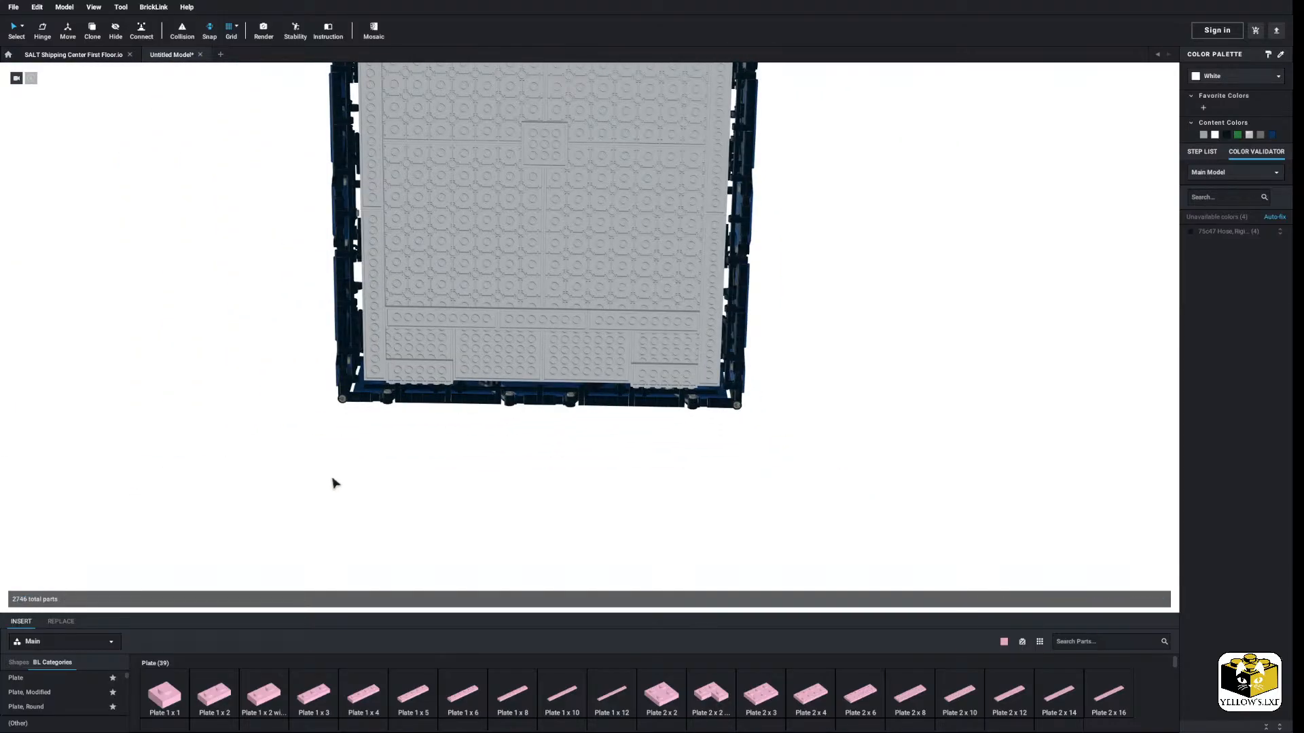
Step: Try Plates 2 x 8, 2 x 10 and 2 x 14 for size in the gap between the two new brackets
scroll(346, 492, up, 3)
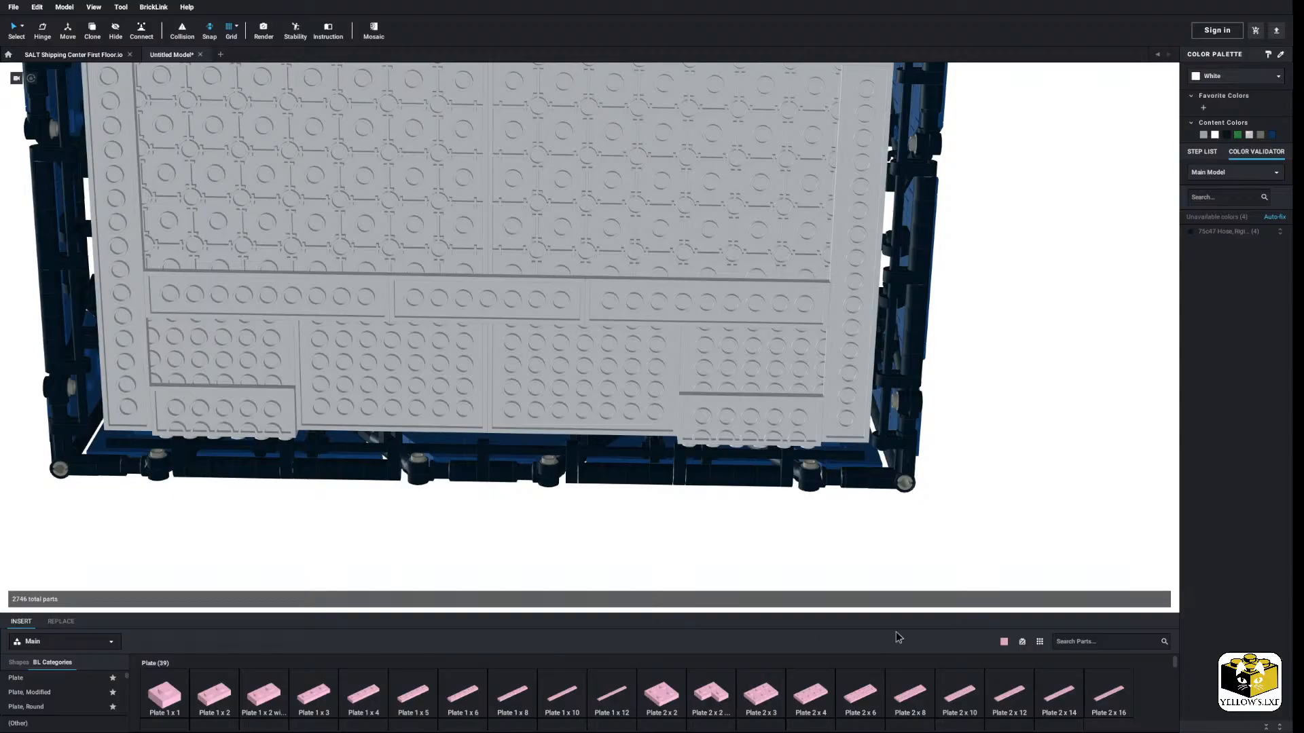
click(914, 712)
key(Right)
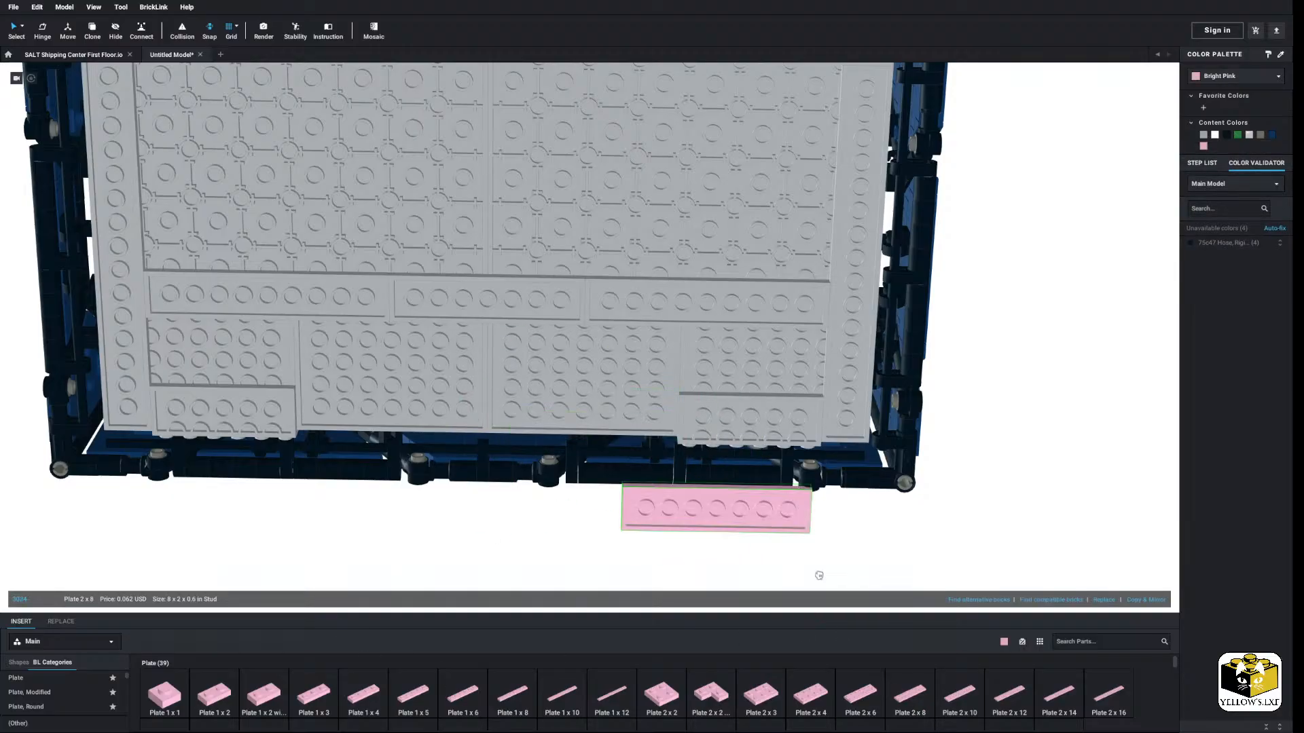
click(964, 707)
key(Right)
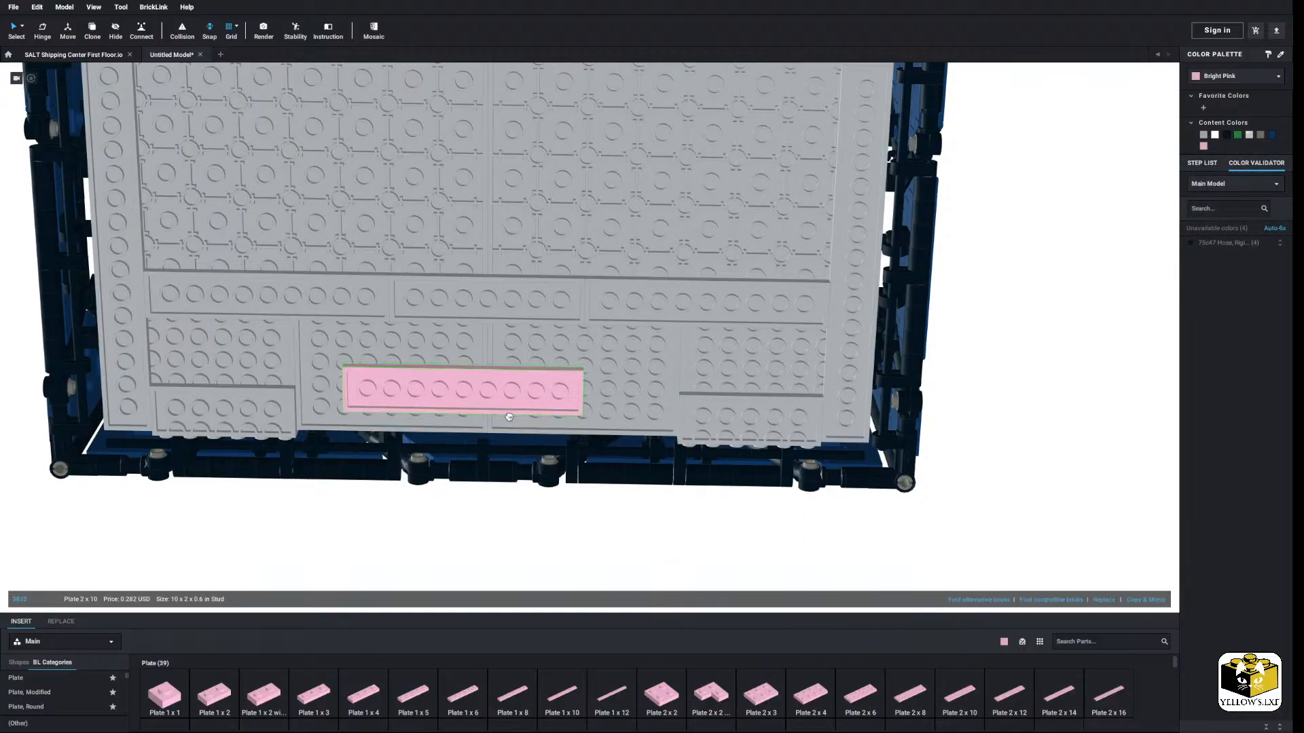
click(519, 422)
drag(519, 422, 1000, 682)
key(Right)
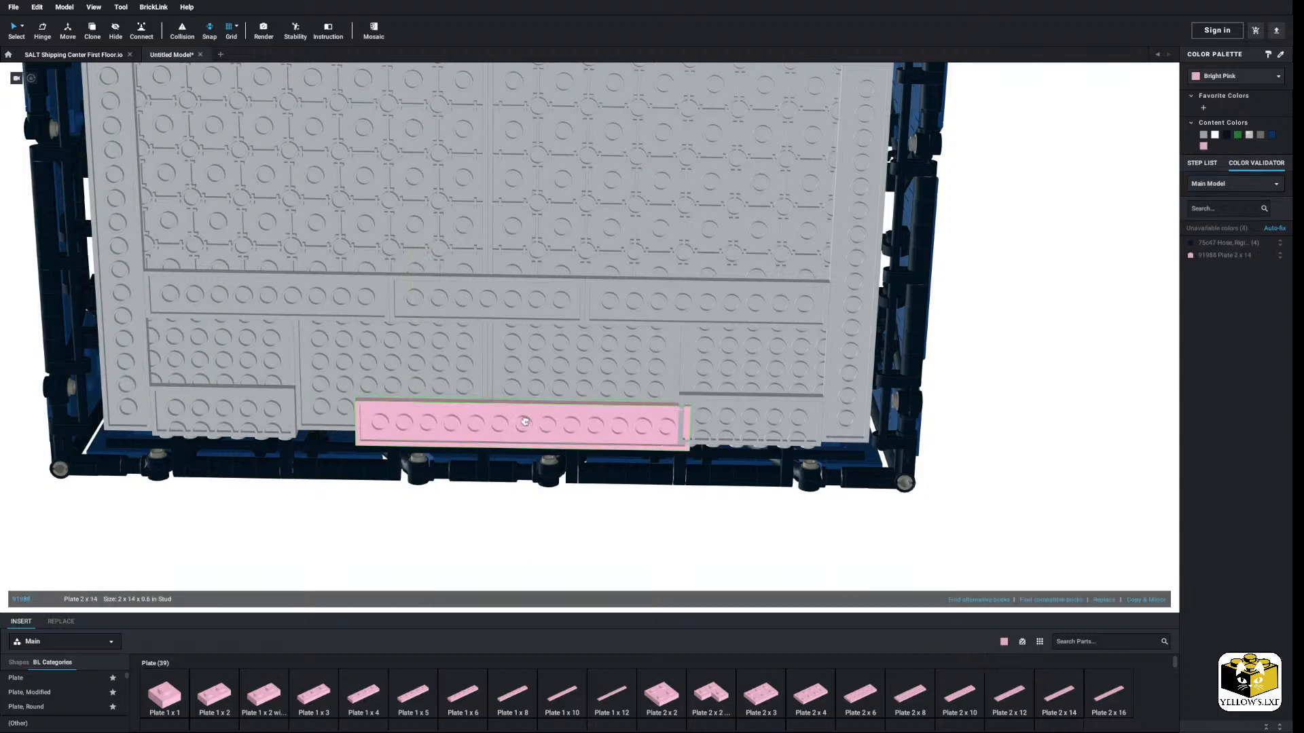
Step: Fit a Plate 2 x 16 between the two new brackets under the base and recolor it White
click(1102, 694)
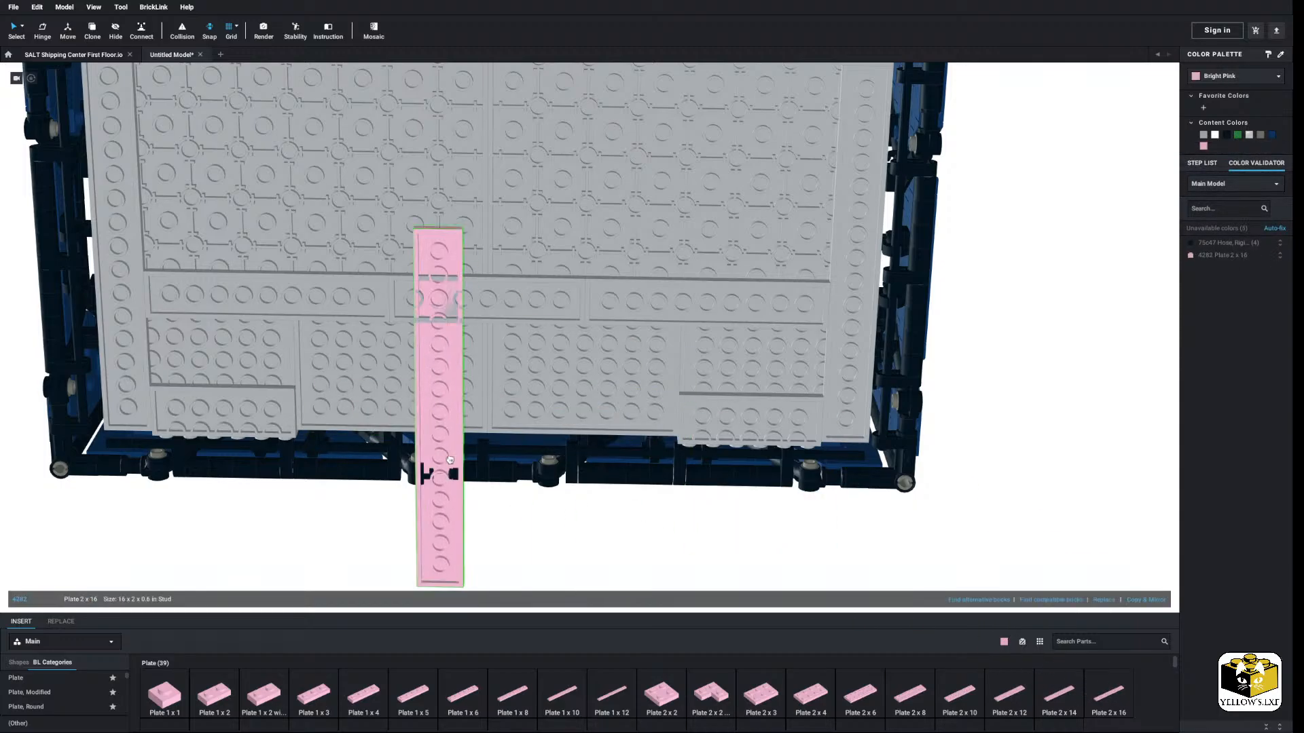
key(Right)
click(506, 448)
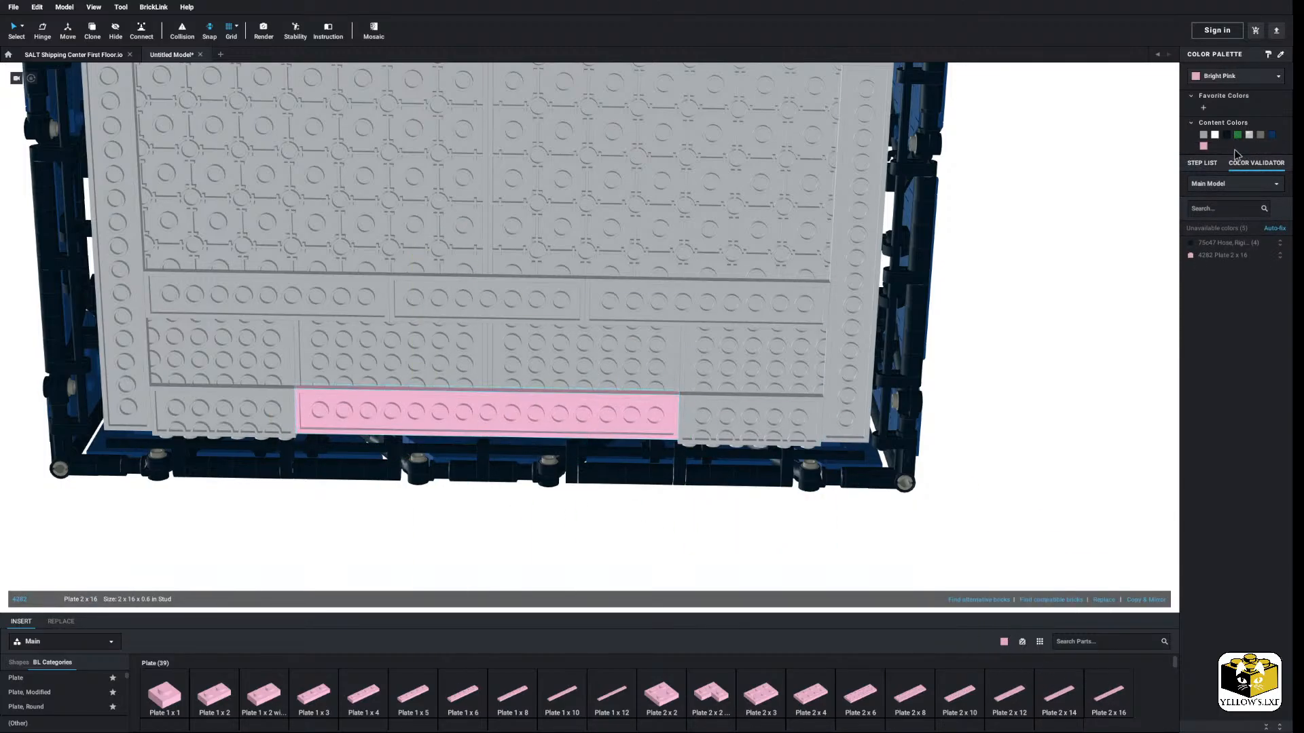
click(1214, 135)
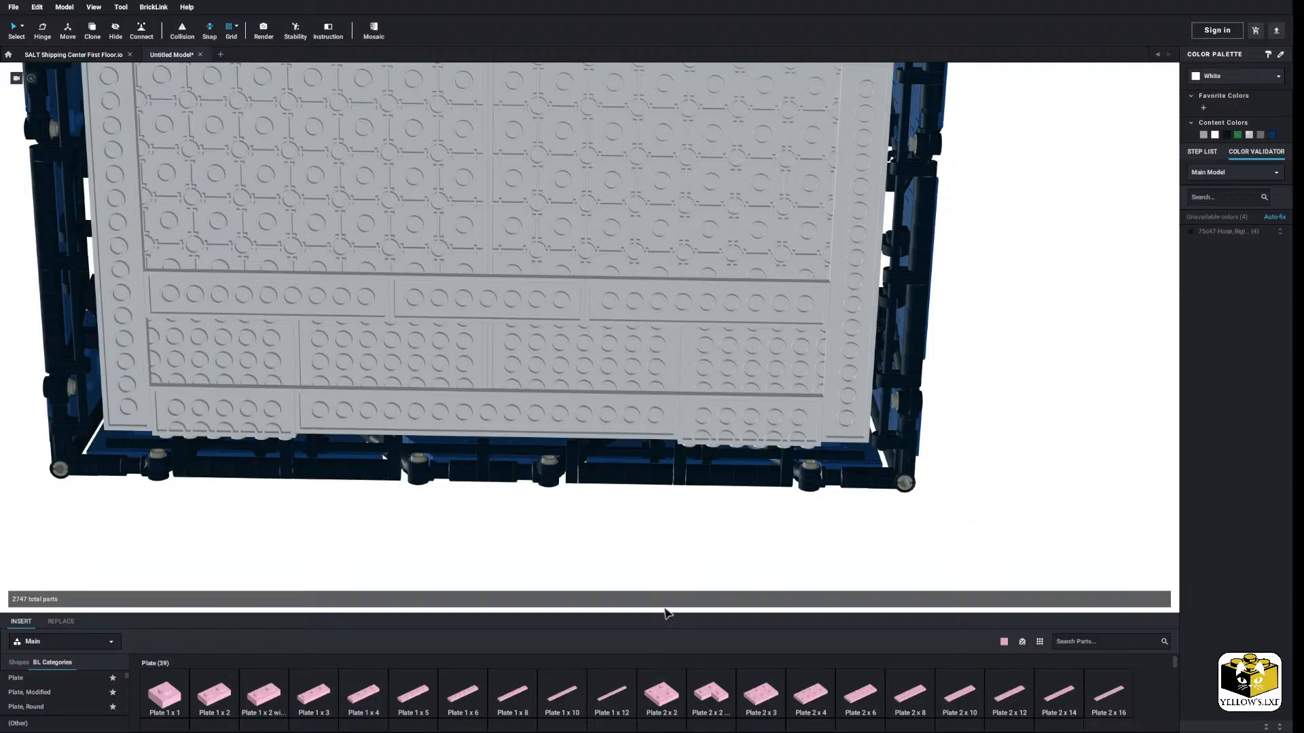
Step: Find and open the Tile, Modified category in the parts library
scroll(467, 510, up, 1)
scroll(466, 508, down, 10)
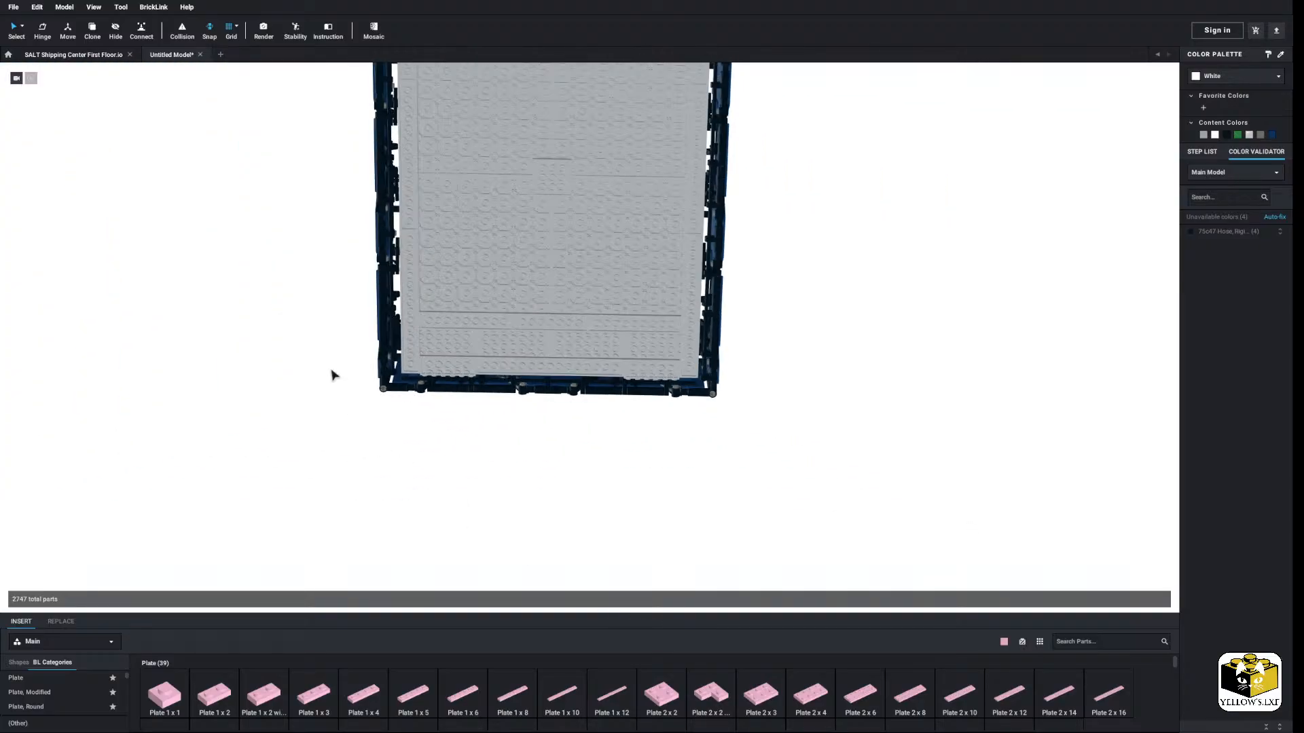
middle_drag(235, 286, 236, 379)
scroll(250, 301, up, 5)
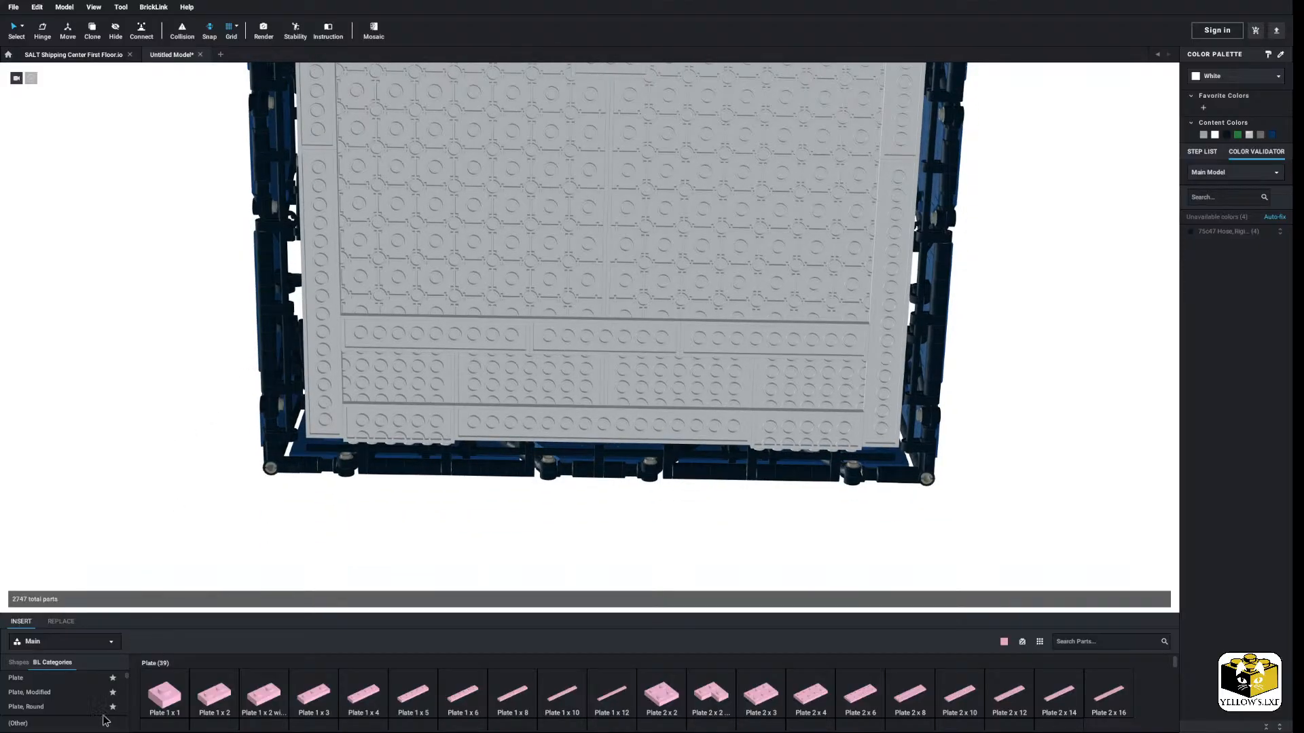
scroll(88, 713, up, 5)
scroll(58, 706, down, 5)
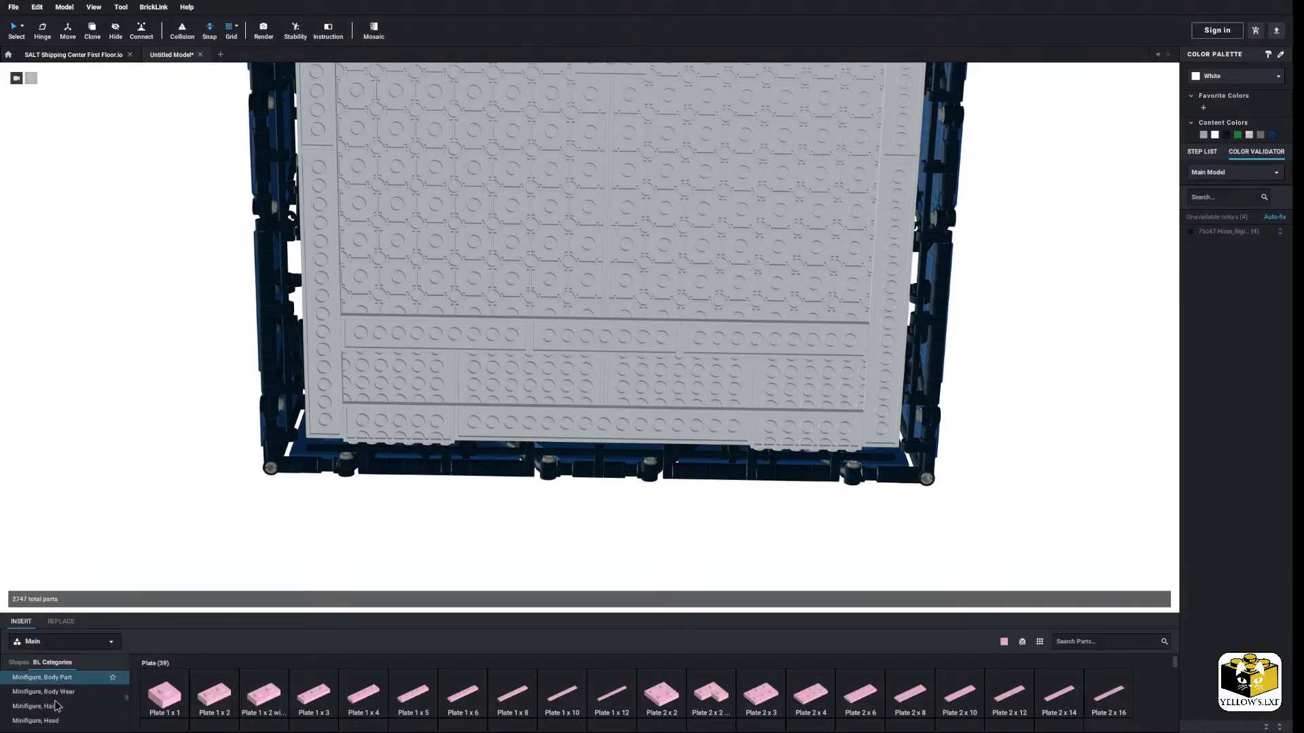
scroll(56, 706, down, 10)
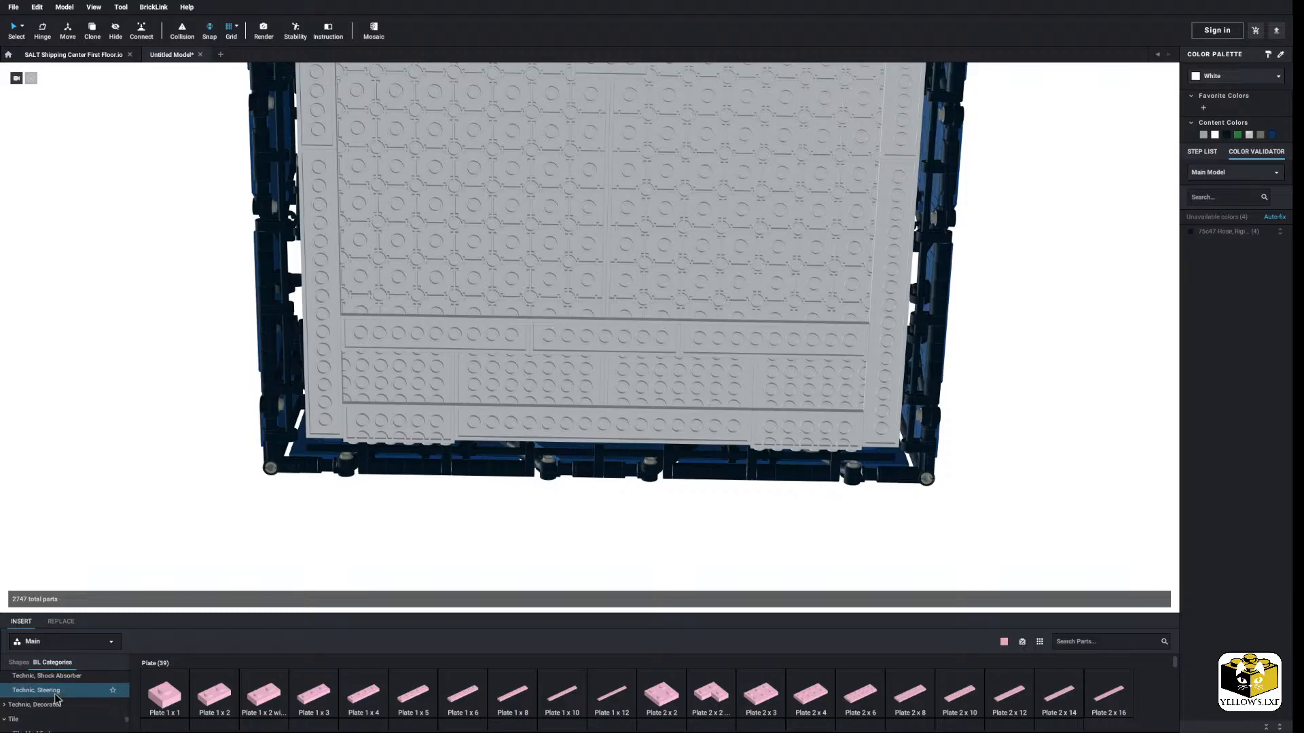
scroll(55, 697, up, 3)
click(50, 701)
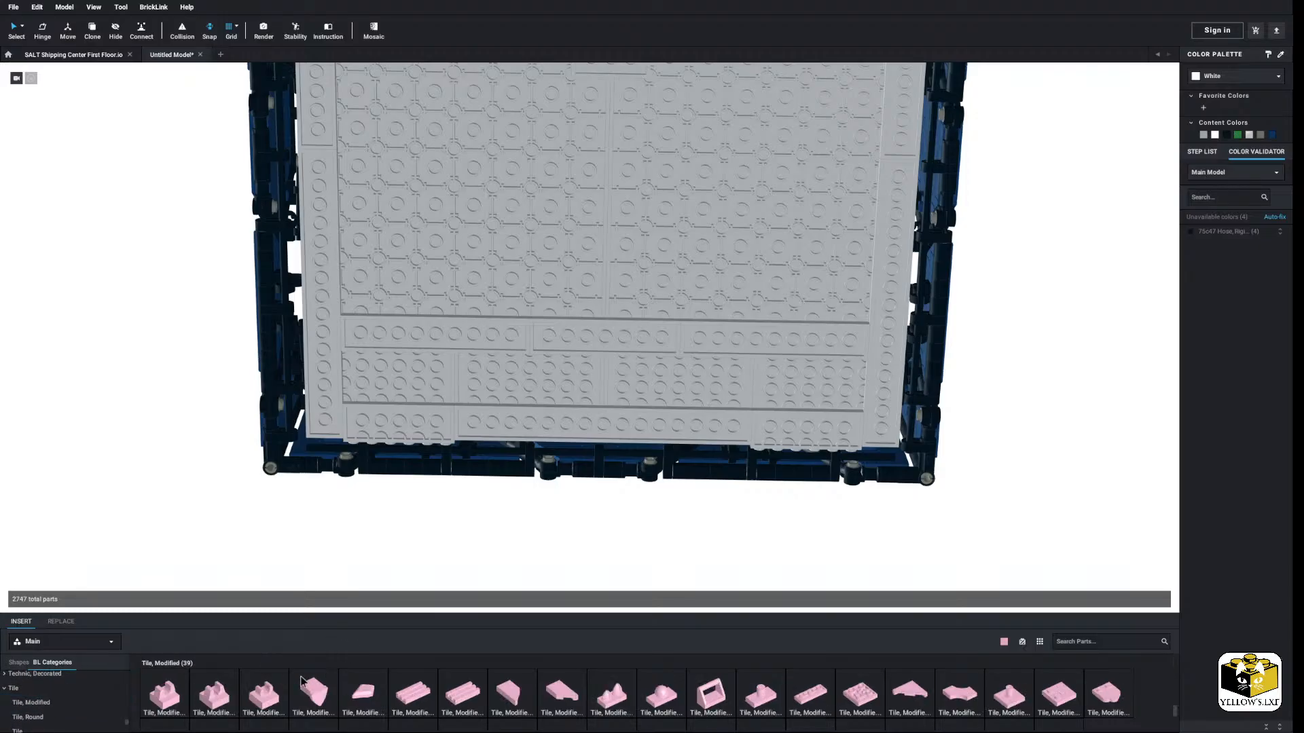
Step: Place two Tile, Modified 1 x 1 with Open O Clip side by side on one bracket's outward studs, facing the façade bar
click(269, 685)
scroll(332, 539, up, 10)
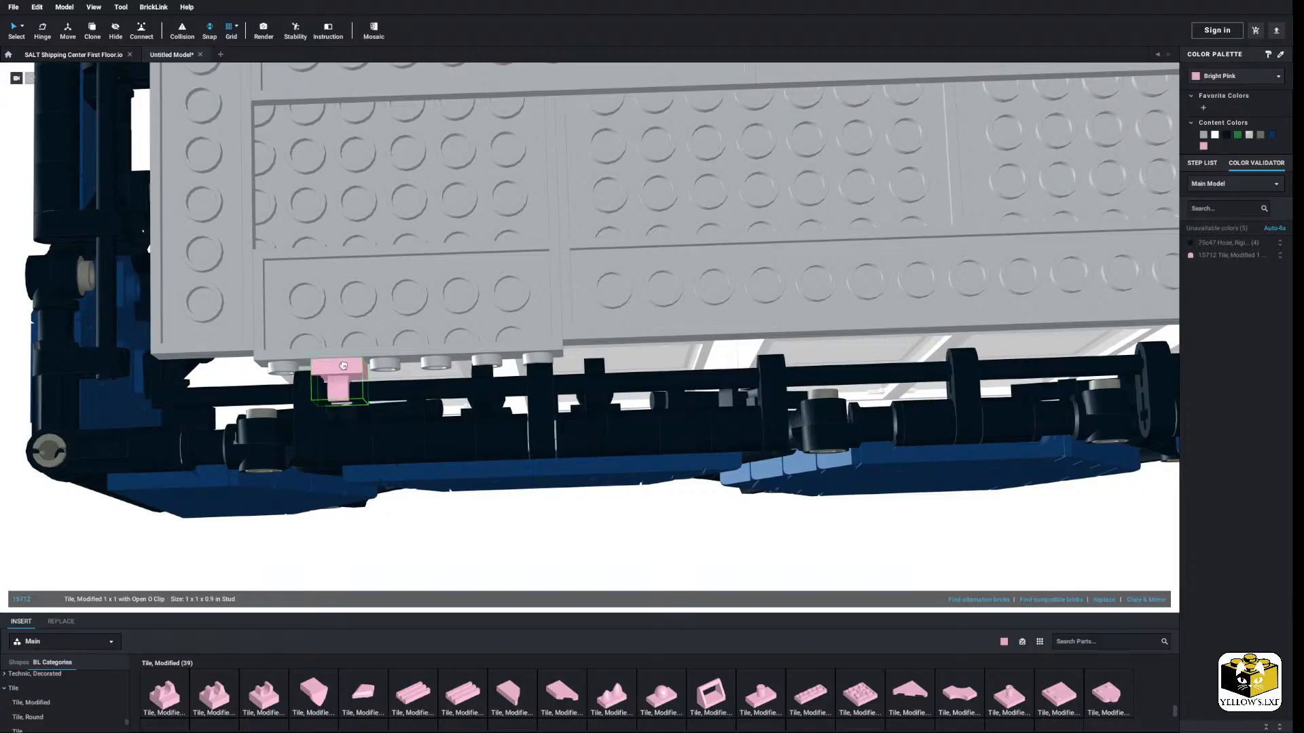
click(335, 369)
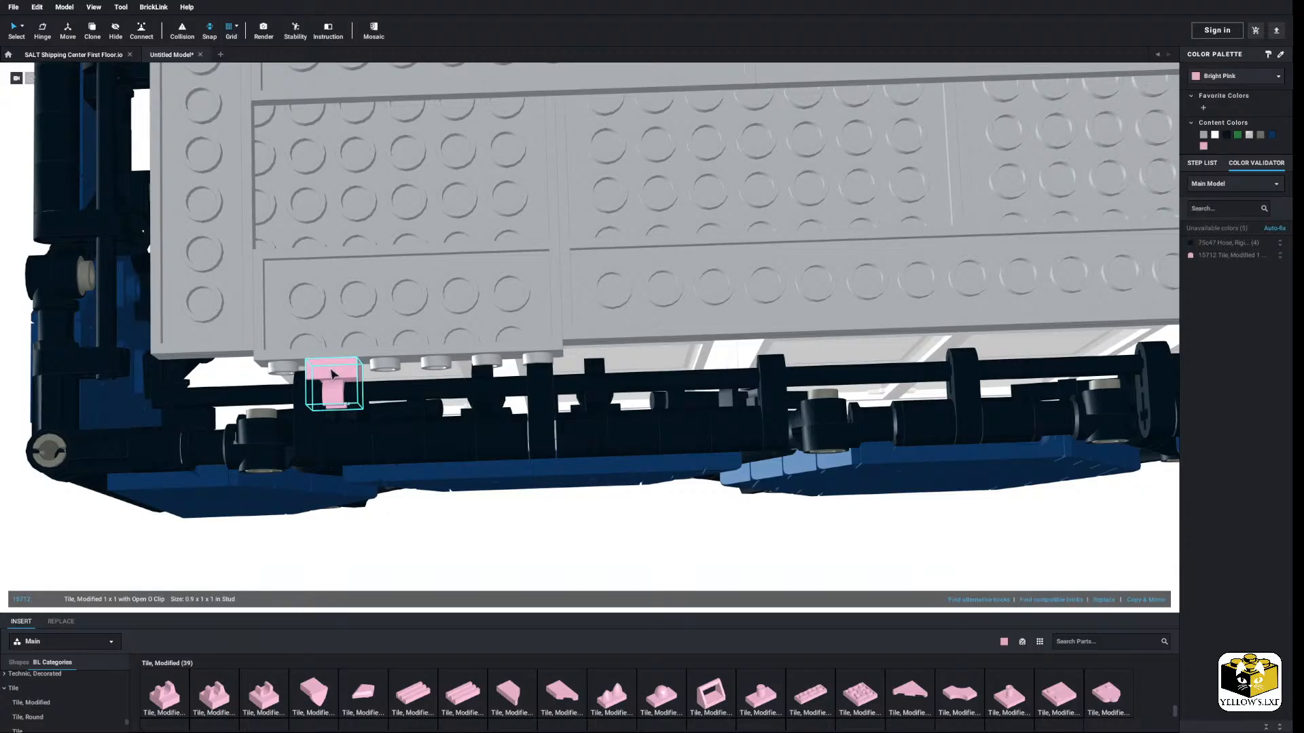
drag(342, 379, 394, 375)
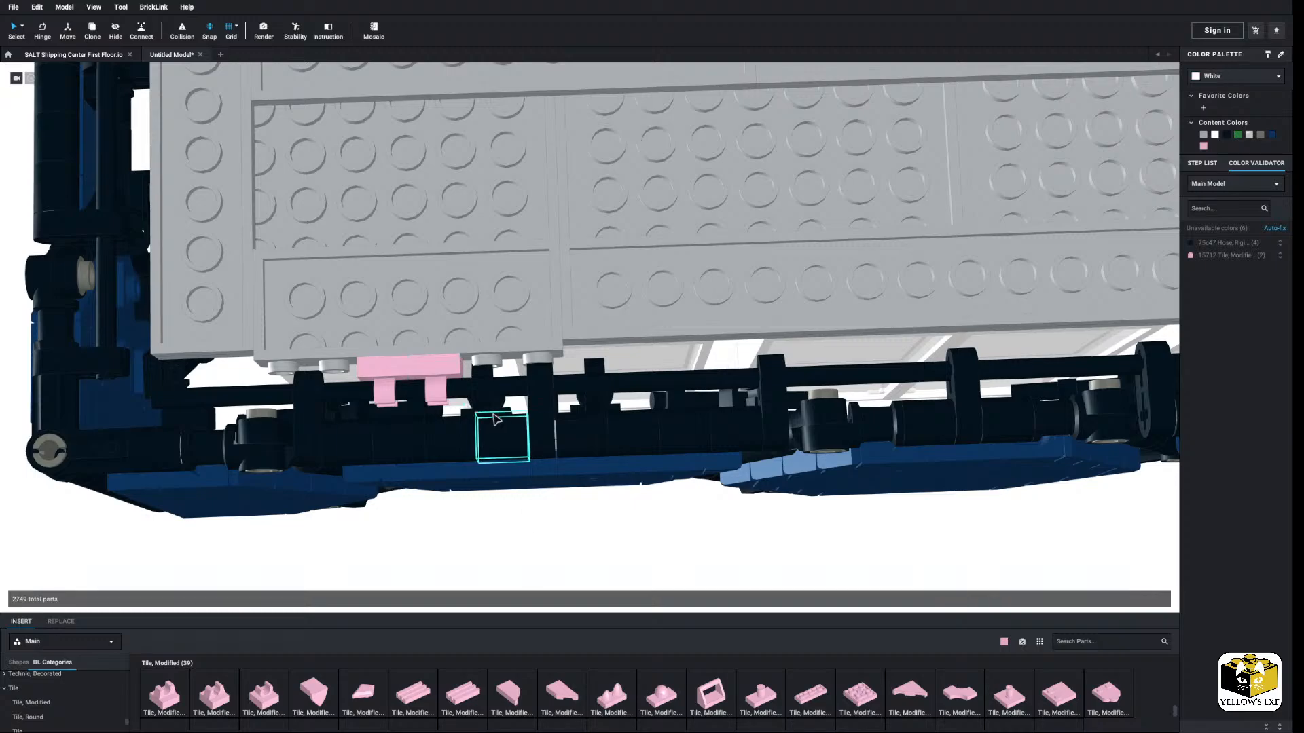
Step: Place a copy of the clip tile pair on the grid outside the façade and move the original pair out beside it
right_click(388, 378)
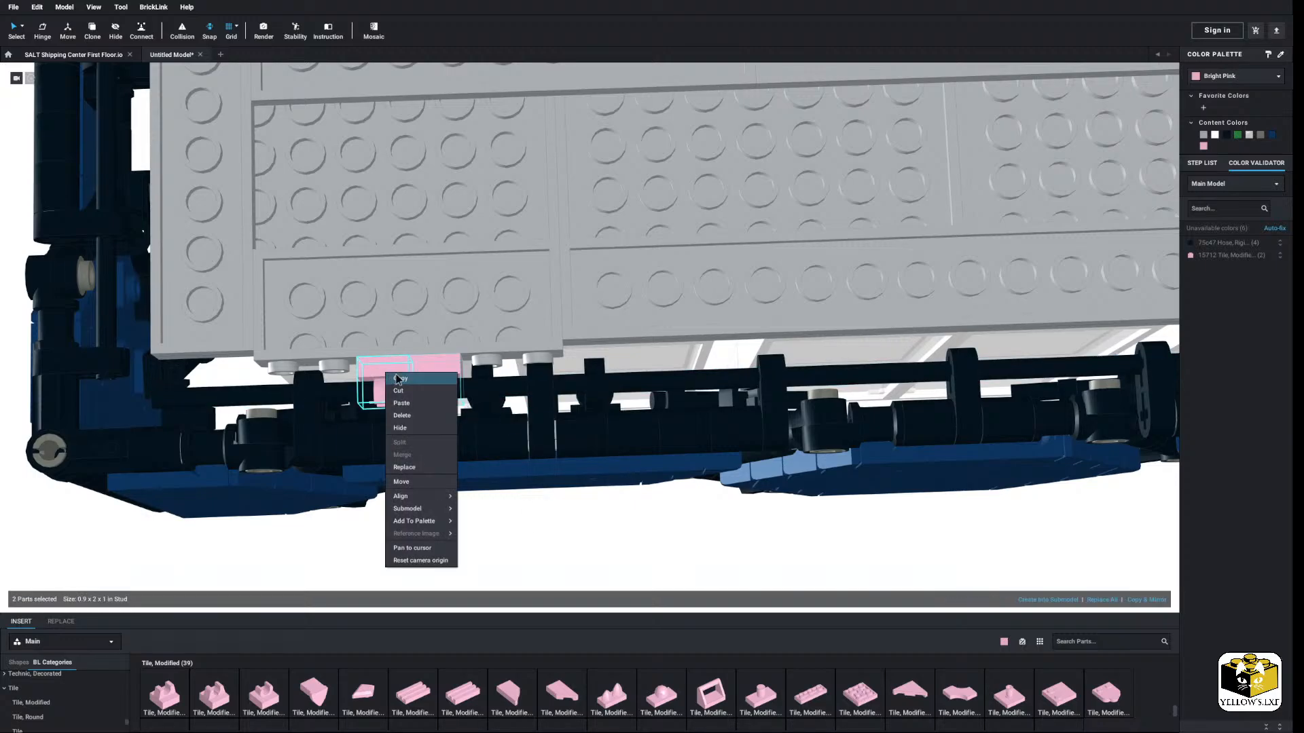
click(766, 551)
scroll(760, 548, down, 5)
middle_drag(732, 534, 460, 510)
right_click(328, 403)
click(505, 478)
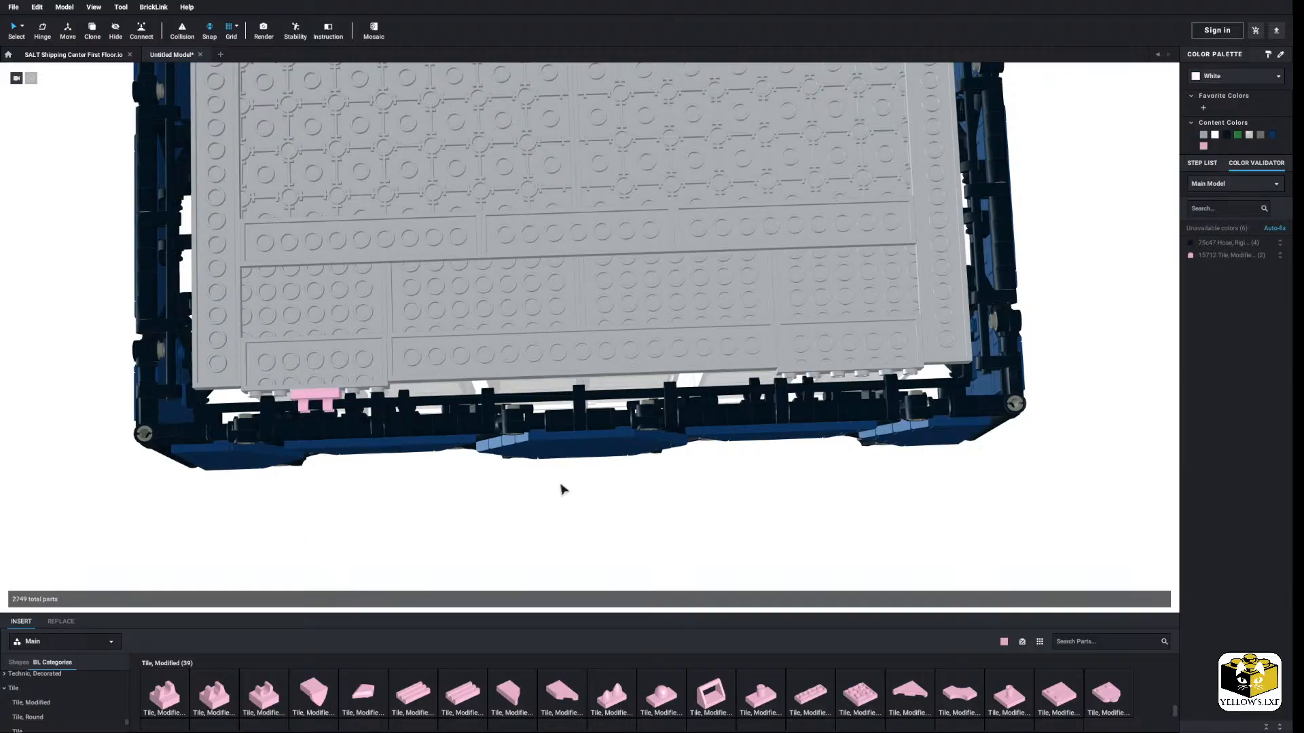
right_click(561, 485)
click(576, 516)
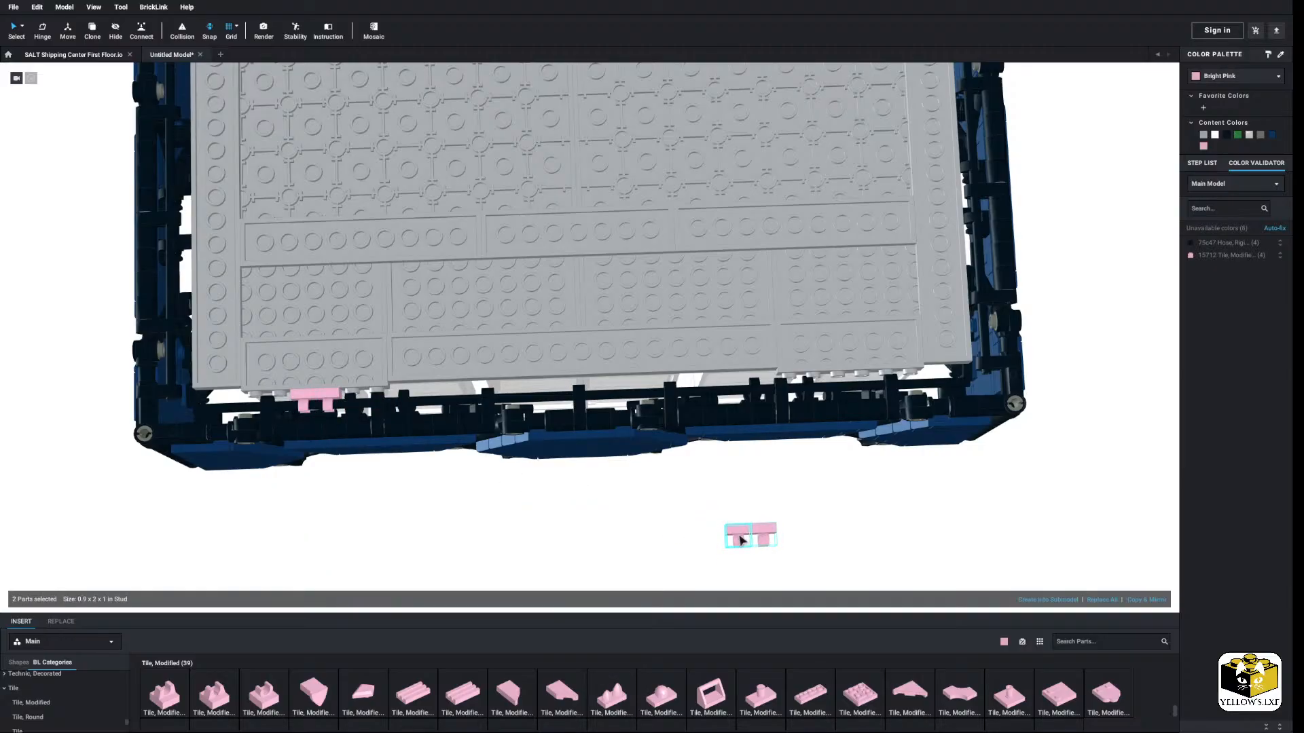
ctrl+click(311, 400)
drag(311, 400, 461, 533)
Step: Switch the selection mode to By Connected
scroll(447, 536, down, 5)
right_drag(585, 490, 495, 493)
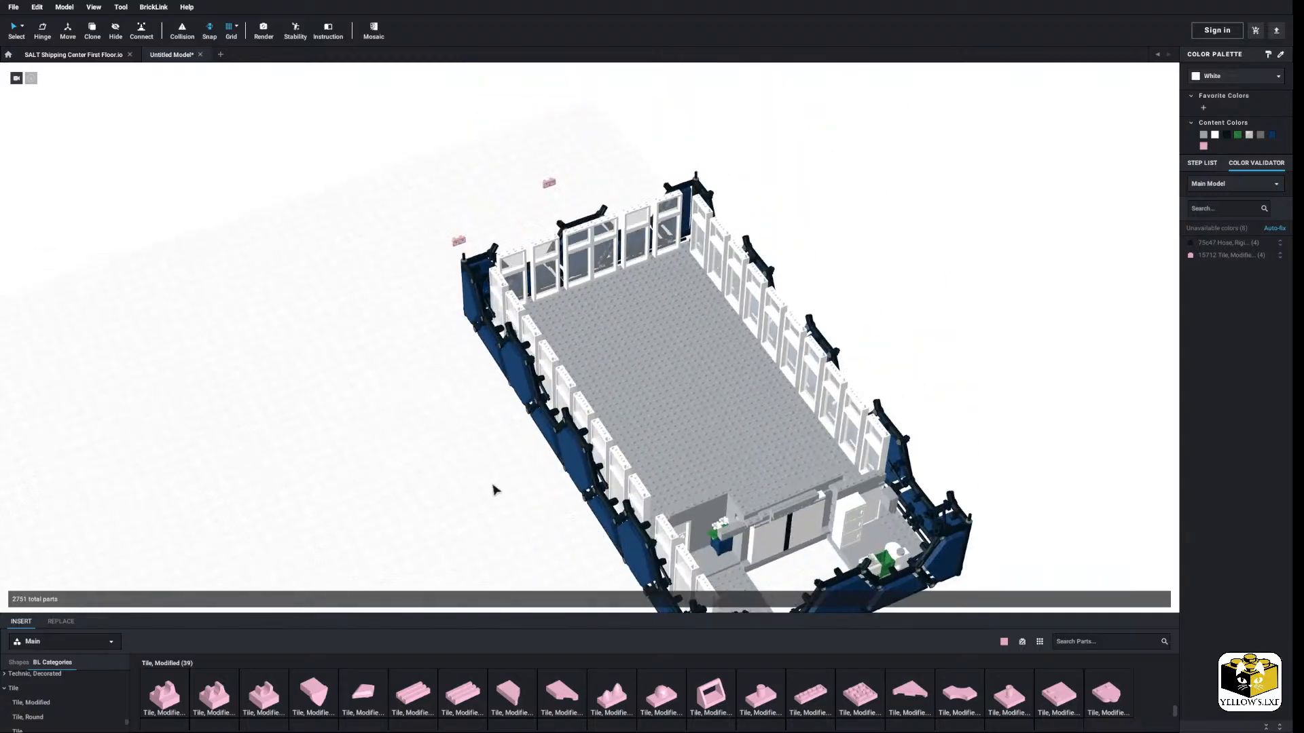
scroll(454, 458, down, 2)
click(22, 26)
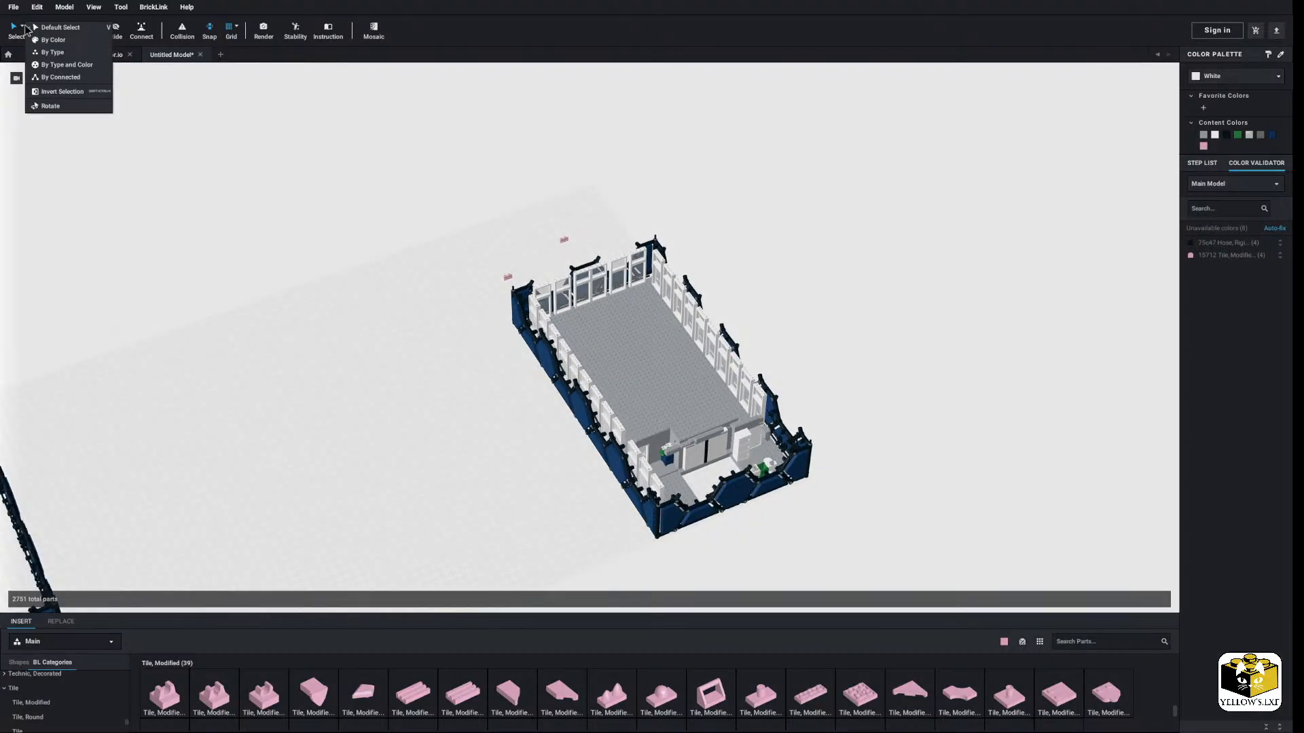
click(58, 78)
Step: Try to move the connected building out of the façade, and undo the move
drag(599, 360, 317, 407)
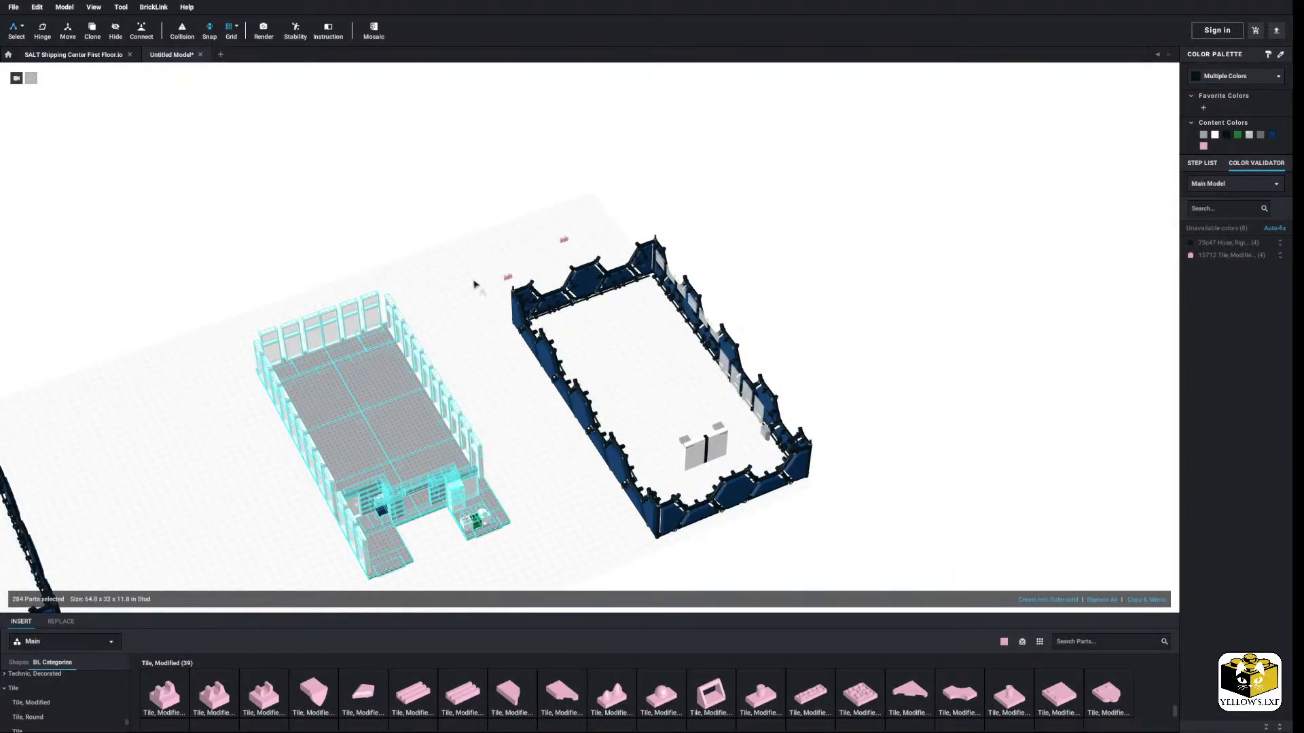
right_drag(455, 292, 450, 301)
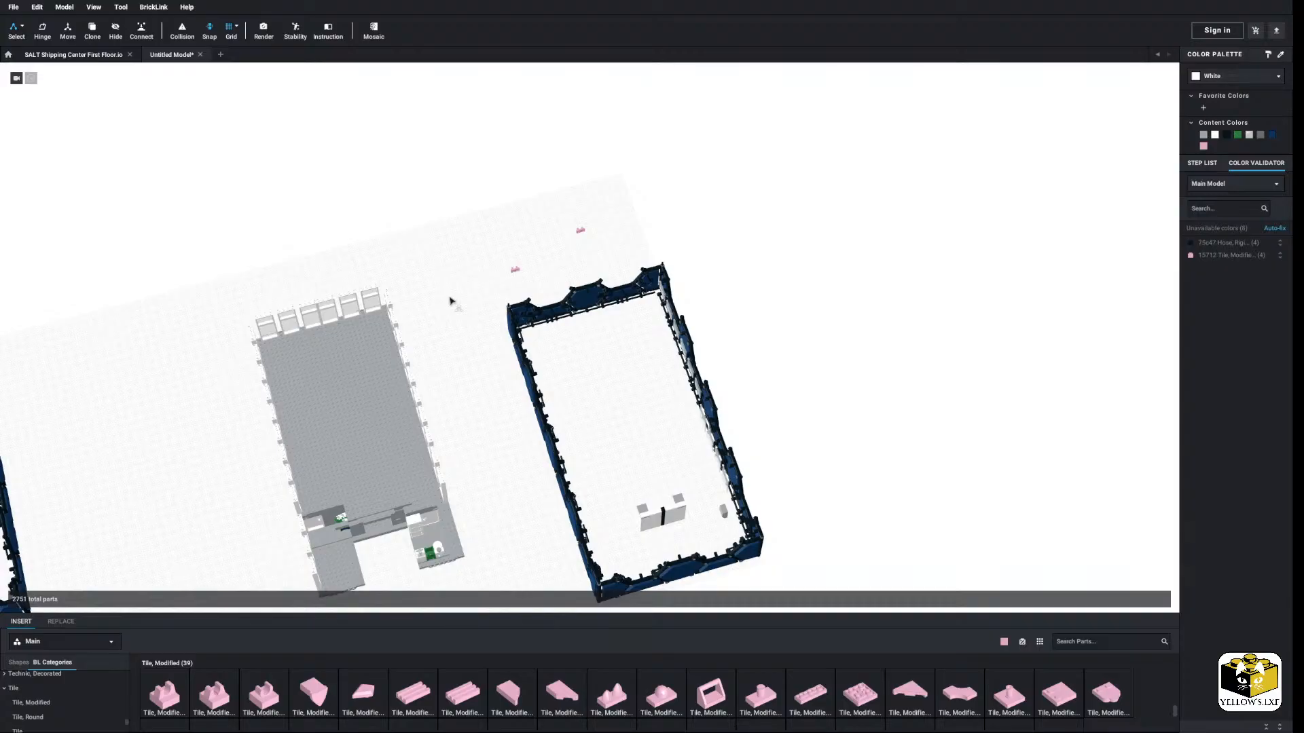
key(ctrl+z)
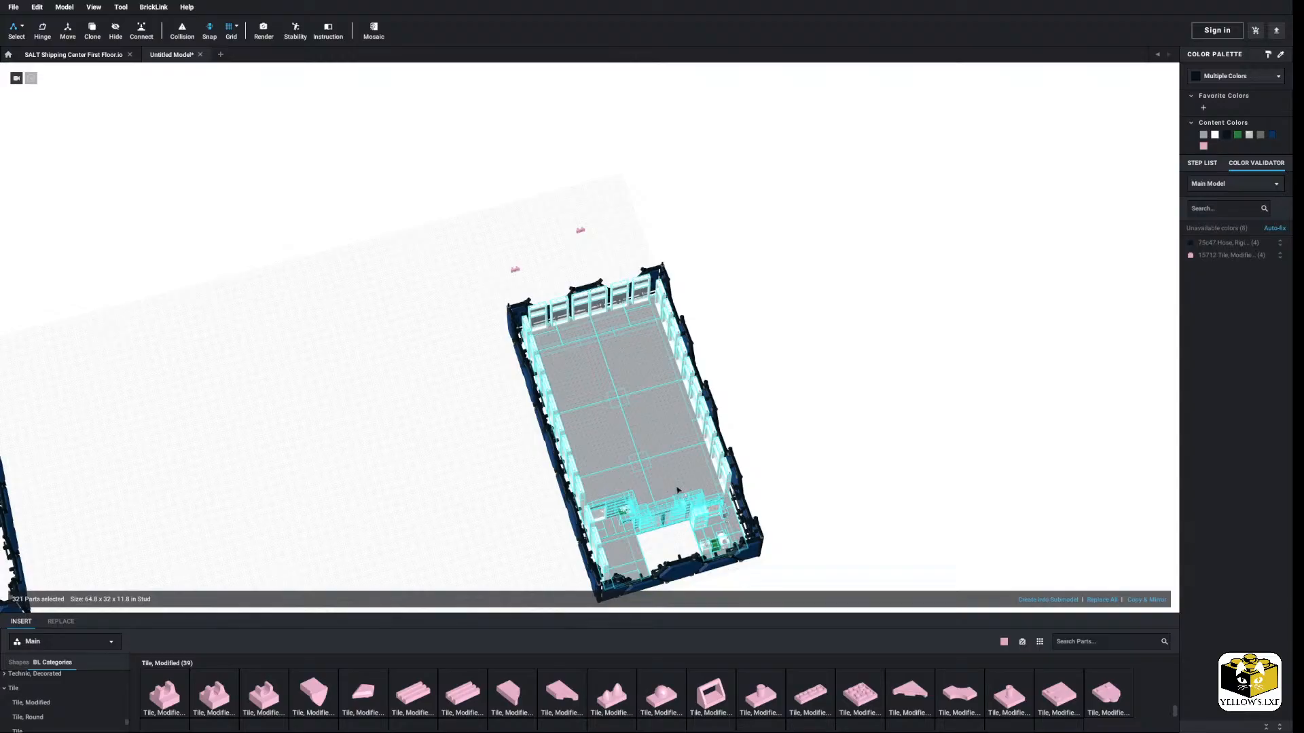
Step: Move the building together with its interior wall and door parts out of the façade onto the open grid
drag(677, 490, 345, 454)
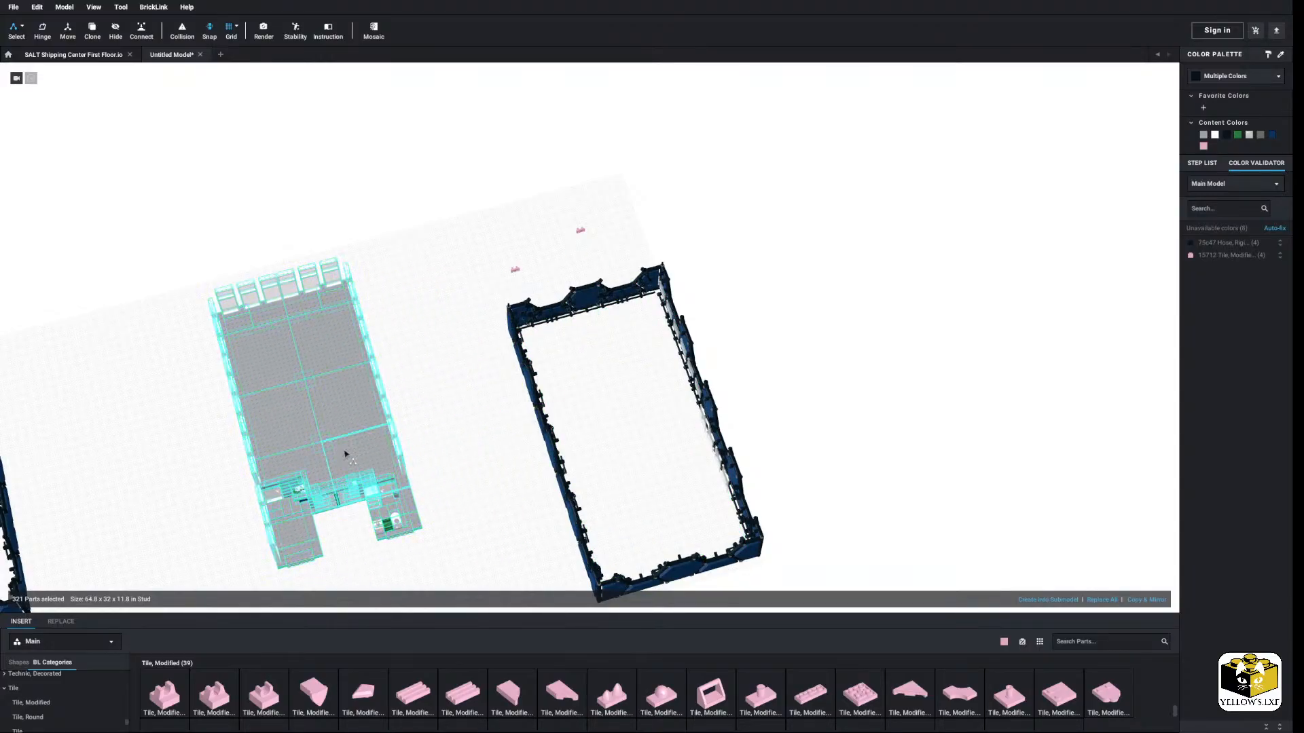
Step: Select one pair of clip tiles beside the façade and attach it to the bracket on the building base's rear edge
click(21, 28)
click(51, 27)
scroll(258, 209, up, 4)
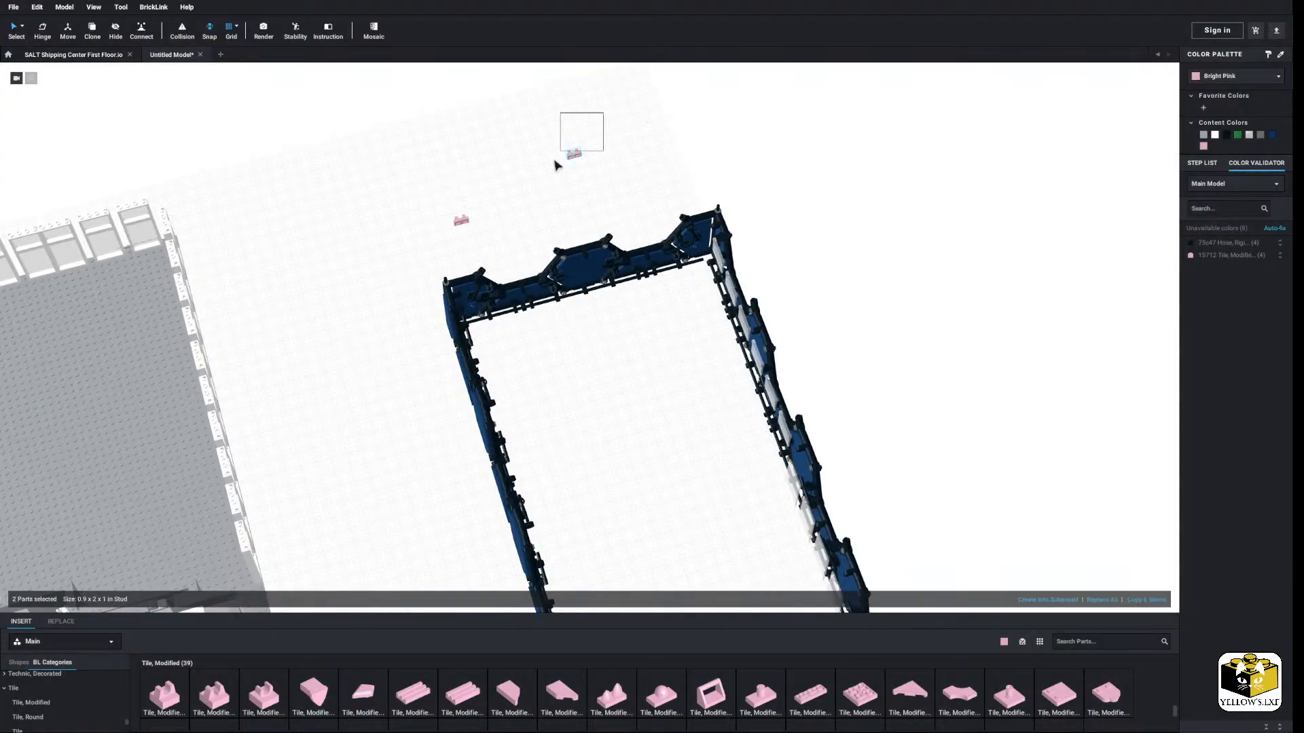
right_drag(424, 246, 416, 209)
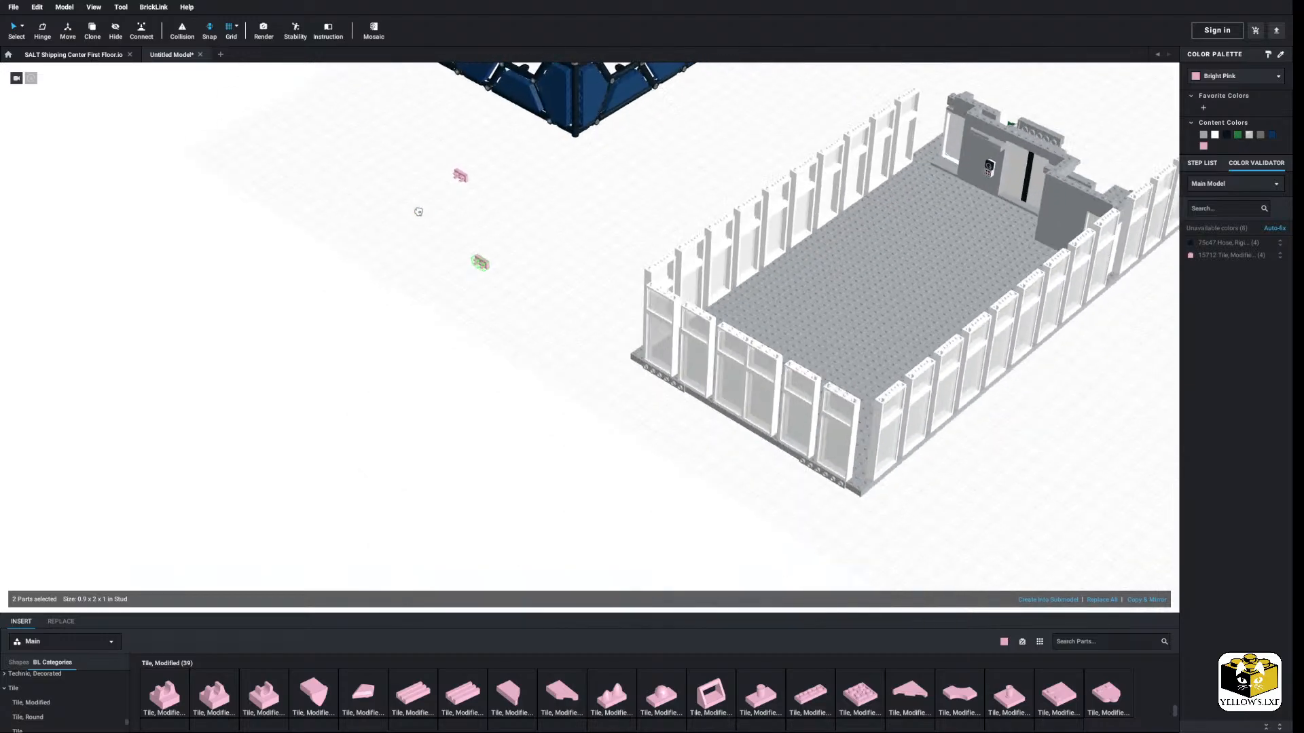
scroll(480, 262, up, 4)
drag(480, 262, 609, 306)
right_drag(608, 305, 585, 345)
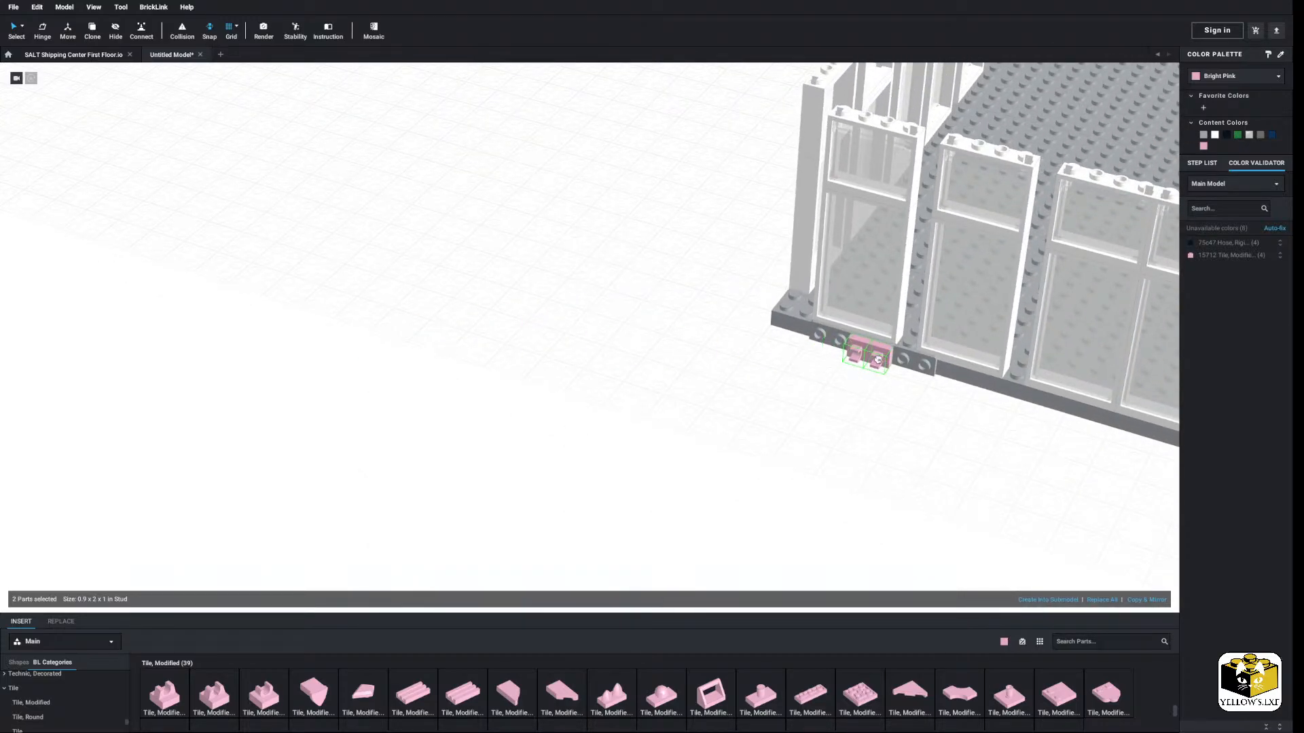
click(693, 343)
Step: Attach the second clip tile pair to the other bracket on the rear edge and recolor all four clip tiles Light Bluish Gray
scroll(693, 343, down, 5)
right_drag(693, 342, 568, 270)
drag(574, 194, 618, 255)
middle_drag(846, 247, 480, 259)
drag(253, 265, 1050, 197)
scroll(1049, 197, up, 3)
middle_drag(1050, 197, 552, 307)
drag(556, 303, 325, 358)
middle_drag(306, 350, 538, 322)
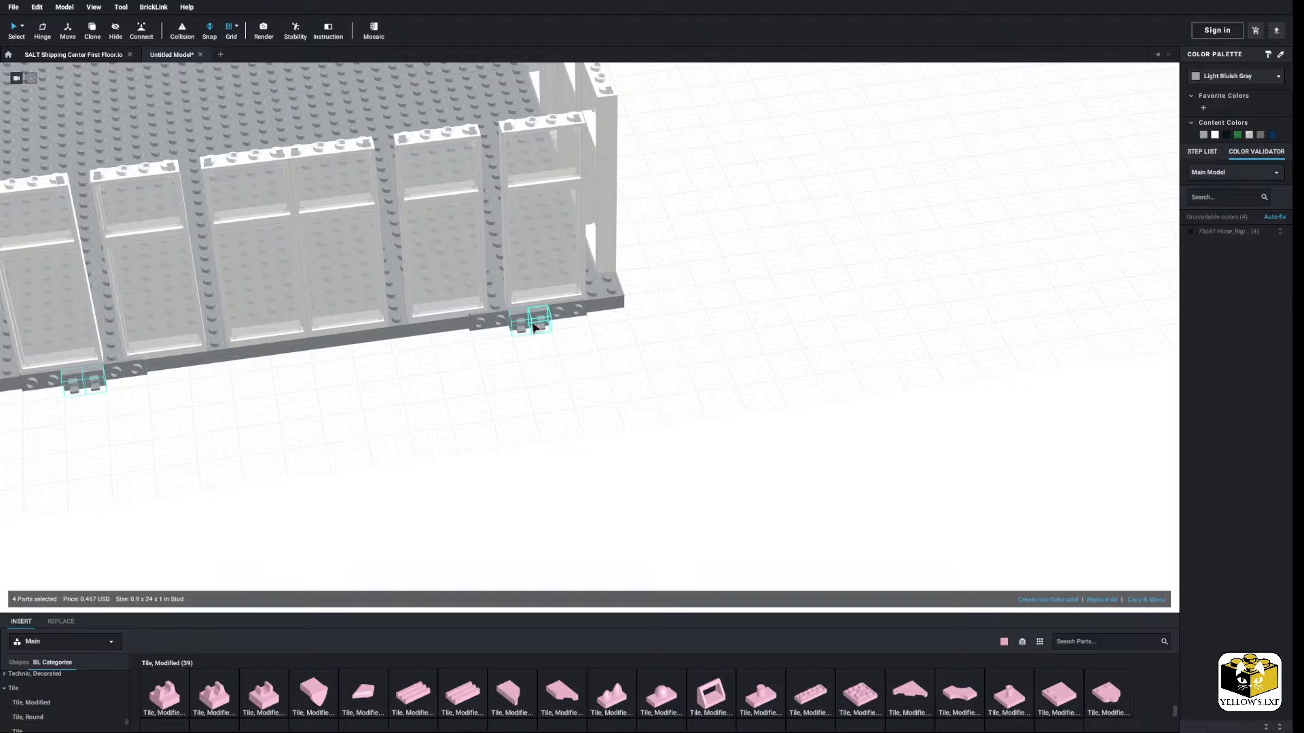
scroll(696, 309, down, 4)
middle_drag(698, 309, 874, 414)
Step: Place a copy of the four clip tiles on the brackets at the entrance end of the base
click(775, 349)
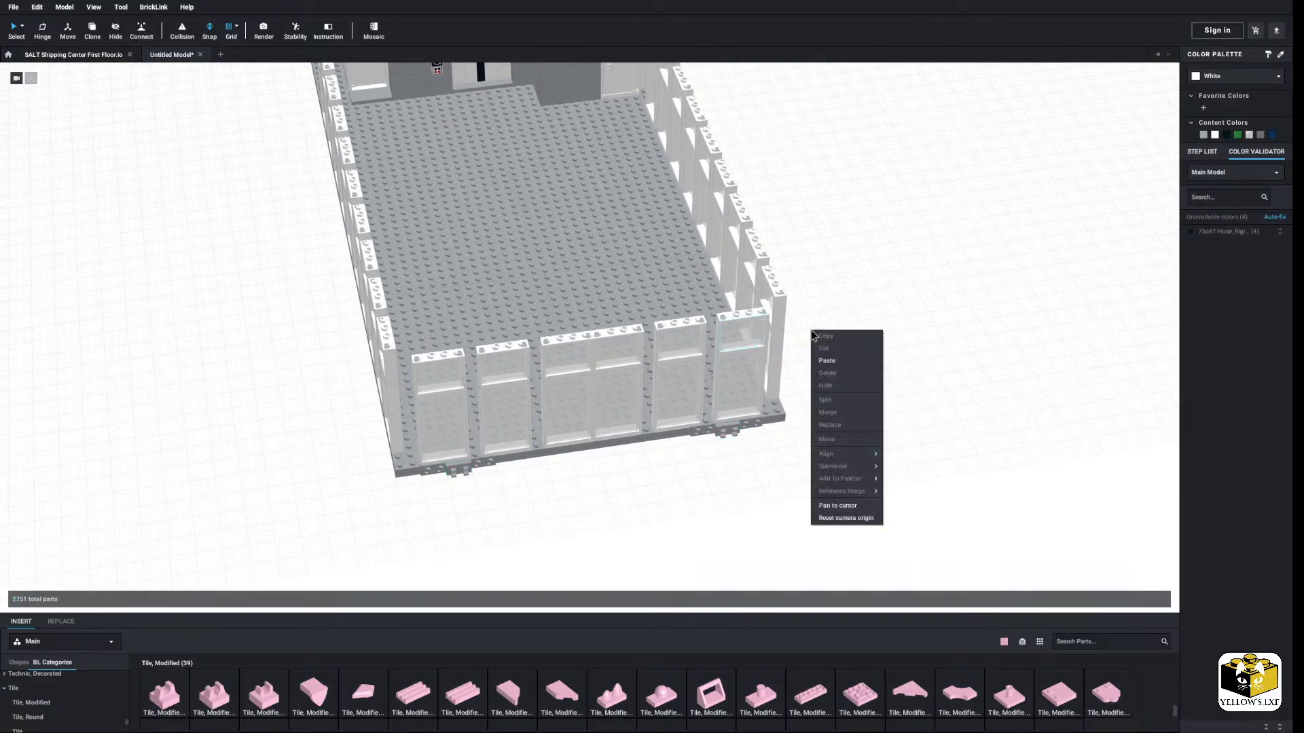
right_drag(961, 340, 969, 282)
scroll(815, 421, down, 6)
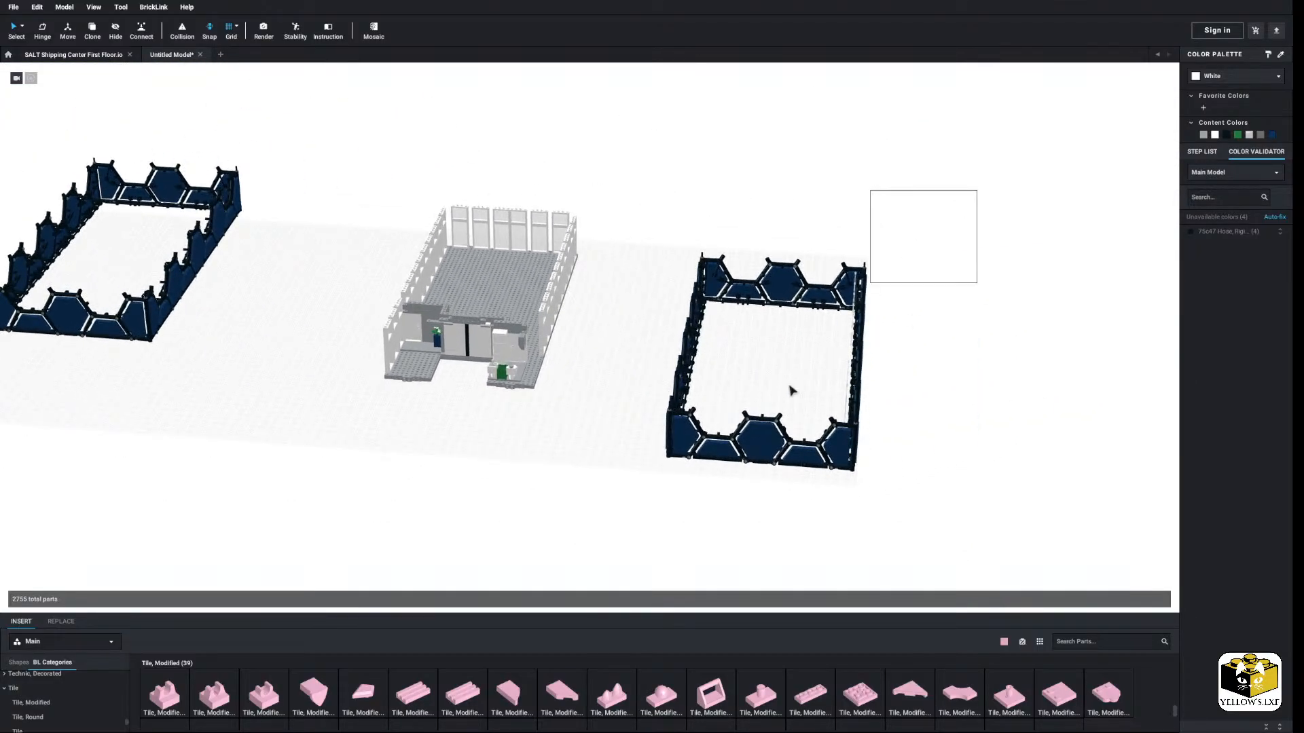
Step: Select the complete closed façade beside the building and move it around the building base
drag(615, 525, 615, 525)
right_drag(617, 524, 638, 464)
scroll(644, 443, up, 3)
middle_drag(643, 443, 617, 542)
middle_drag(643, 401, 641, 474)
drag(781, 267, 349, 304)
scroll(829, 272, up, 4)
middle_drag(349, 303, 445, 303)
scroll(498, 313, up, 4)
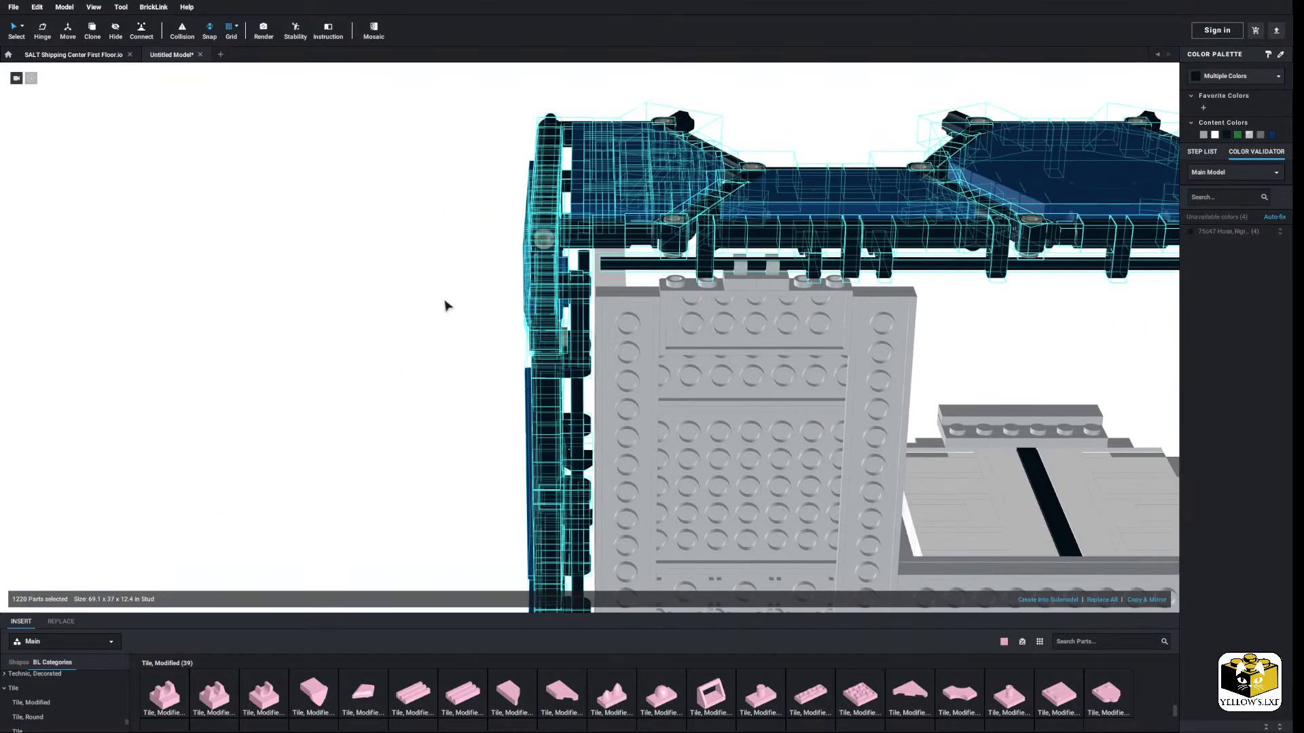
right_drag(486, 301, 247, 290)
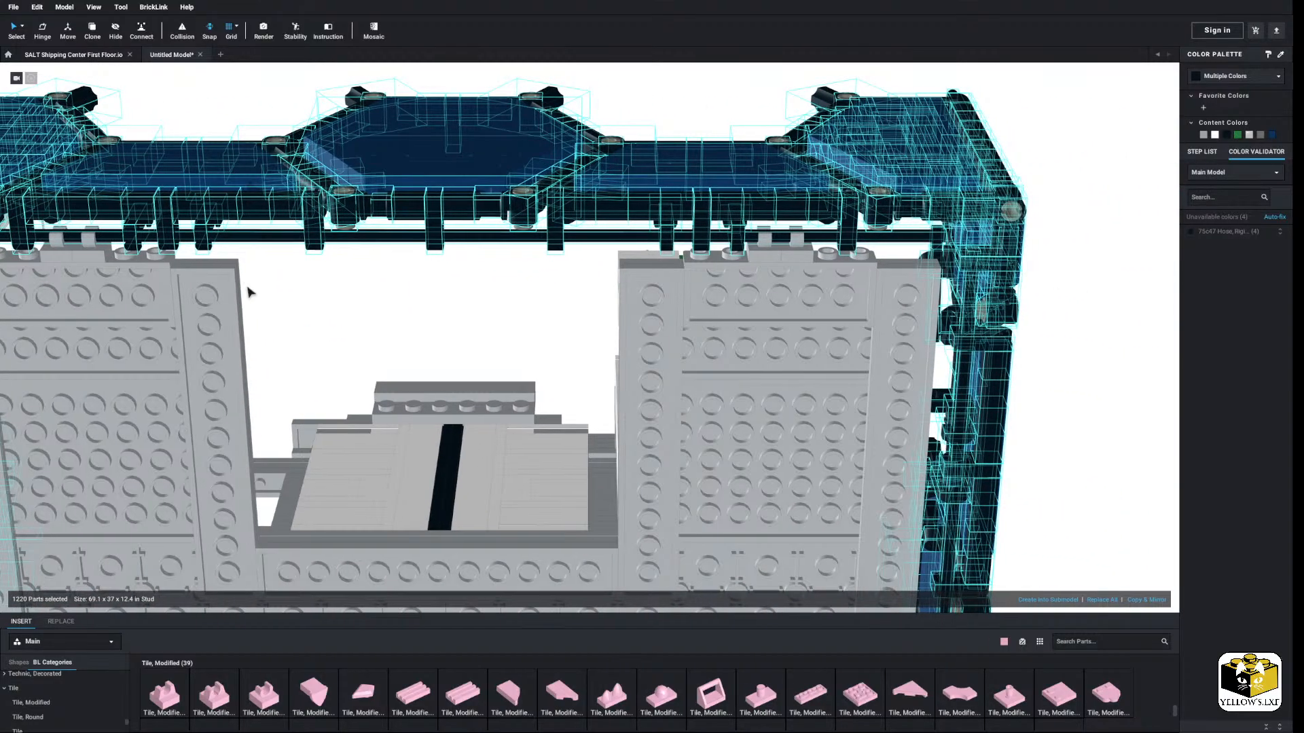
Step: Nudge the selected façade slightly across the base with the Move tool to center it around the building
middle_drag(247, 290, 273, 288)
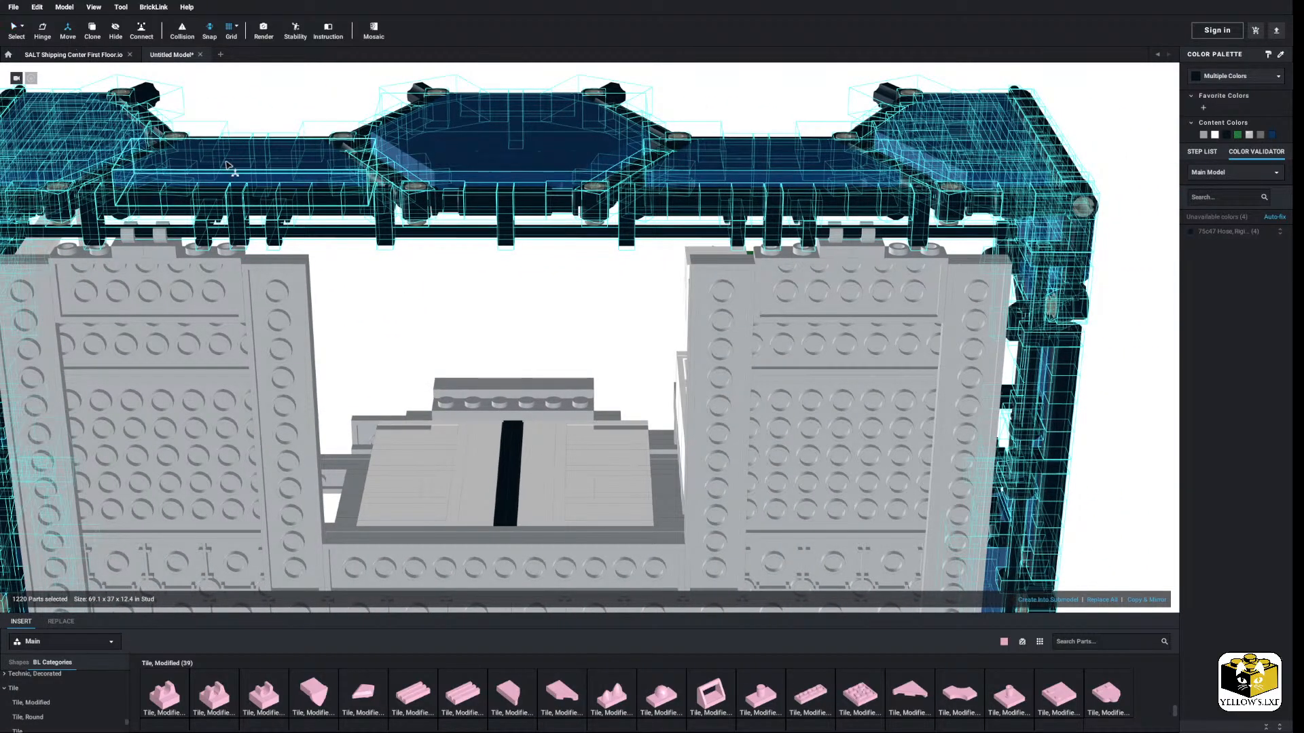
scroll(507, 355, down, 6)
middle_drag(490, 299, 490, 123)
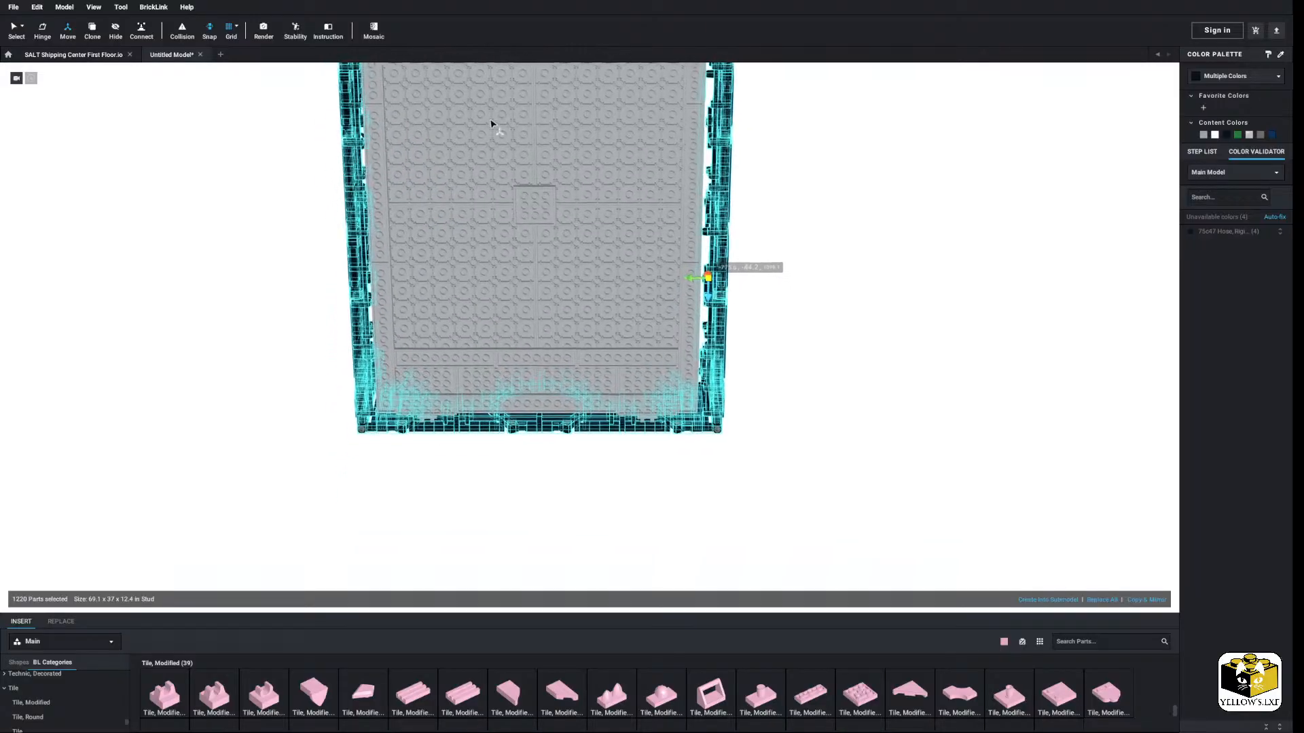
scroll(568, 230, up, 4)
middle_drag(567, 230, 538, 233)
right_drag(539, 233, 433, 234)
middle_drag(433, 234, 451, 381)
scroll(460, 381, up, 4)
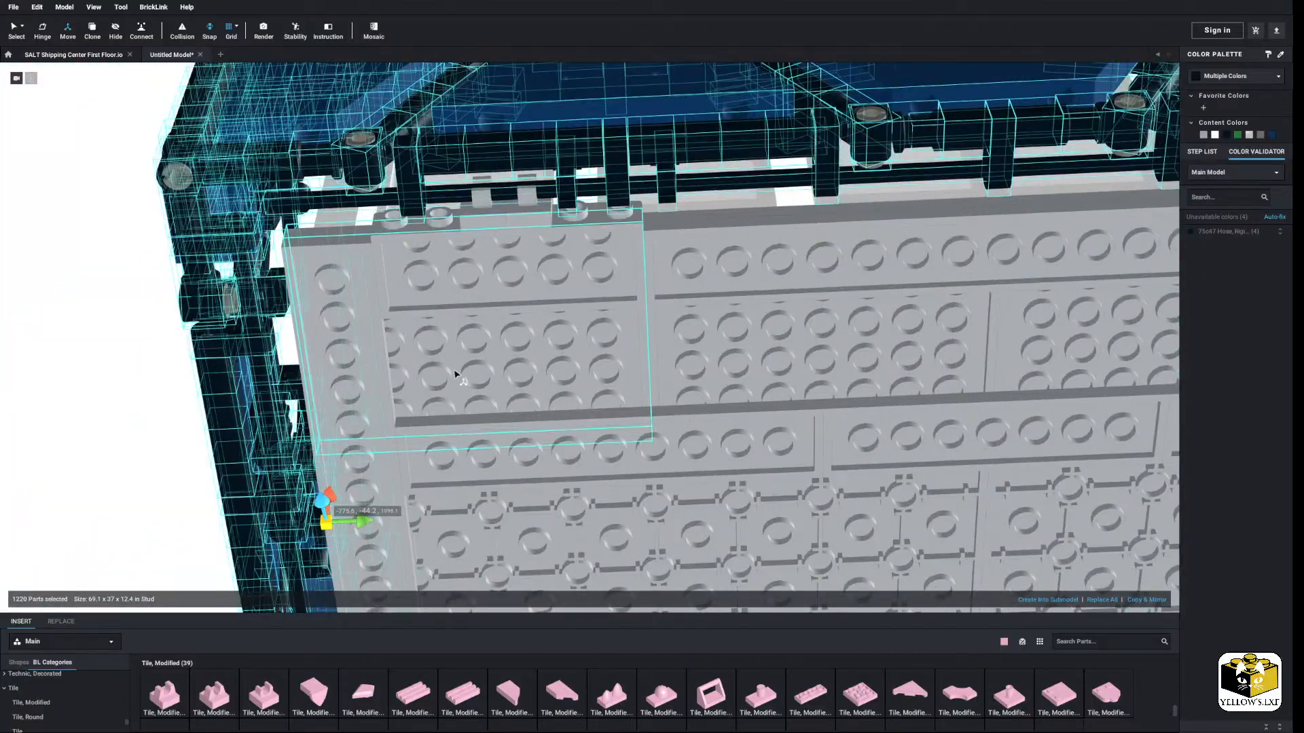
right_drag(455, 375, 454, 459)
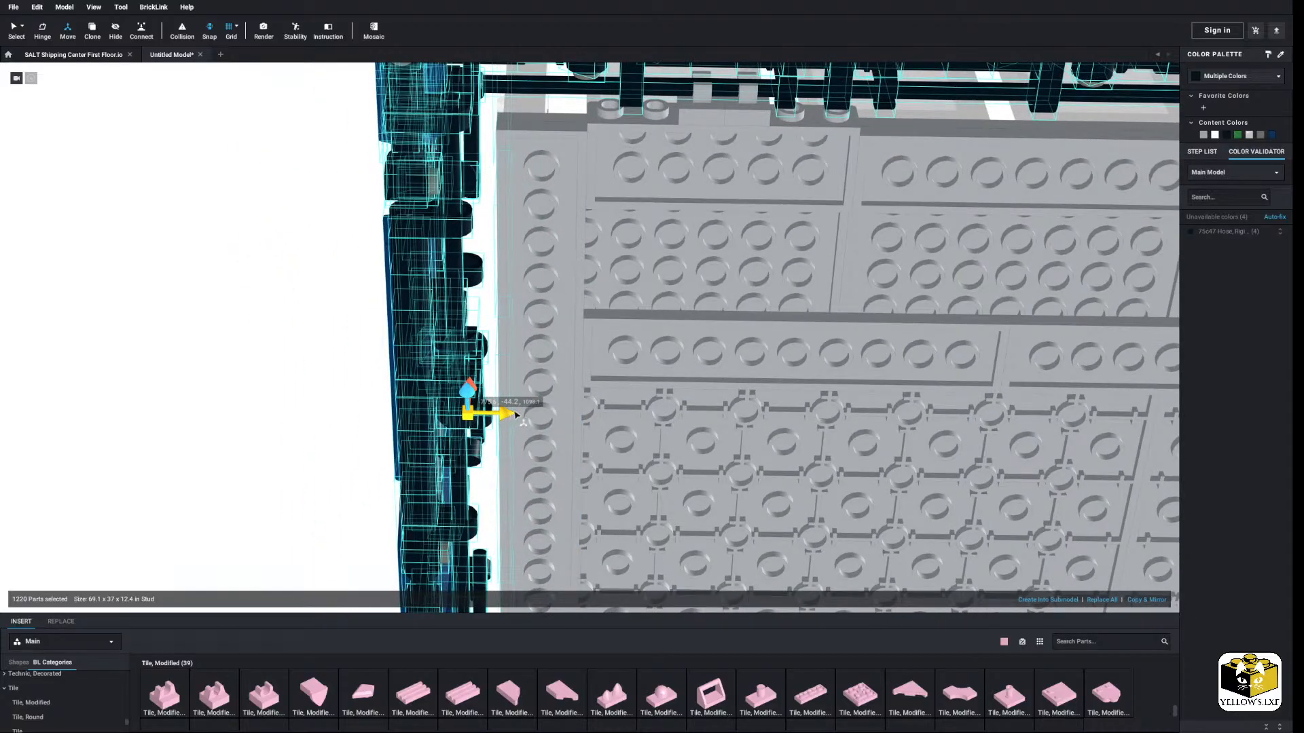
right_drag(924, 323, 761, 385)
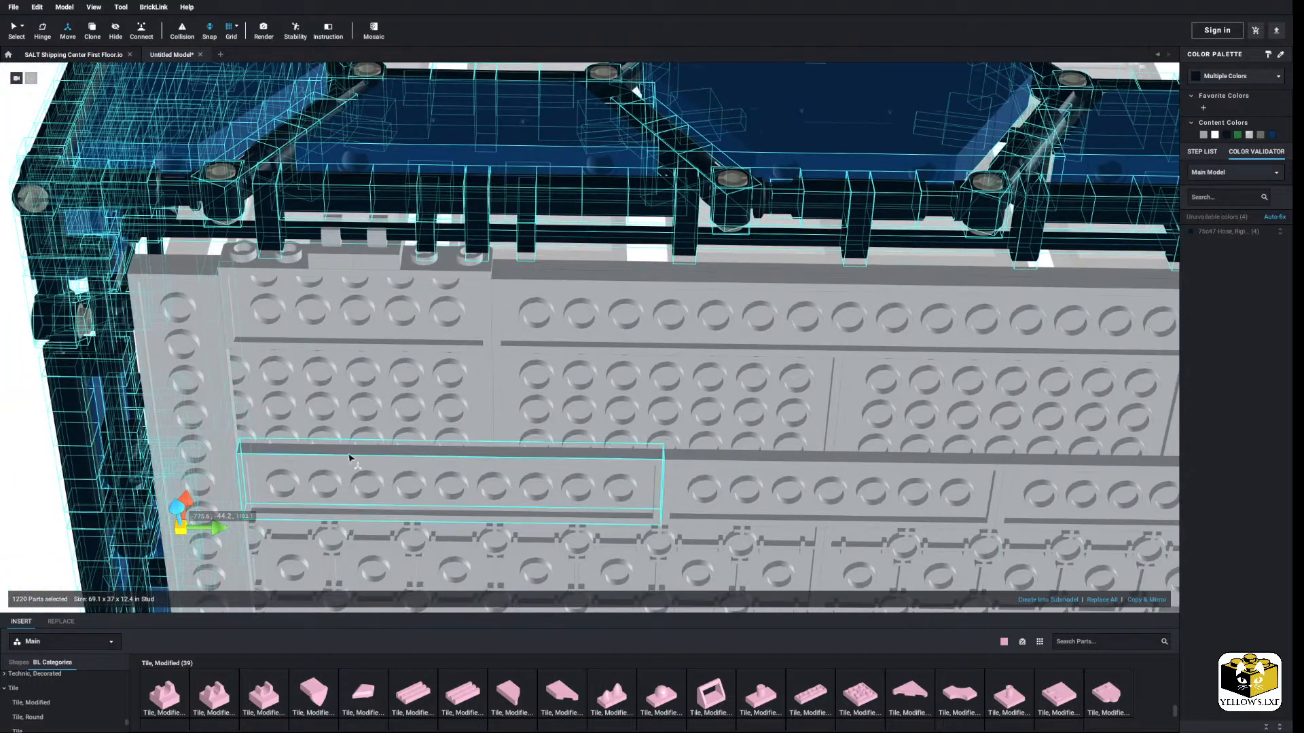
drag(223, 531, 226, 530)
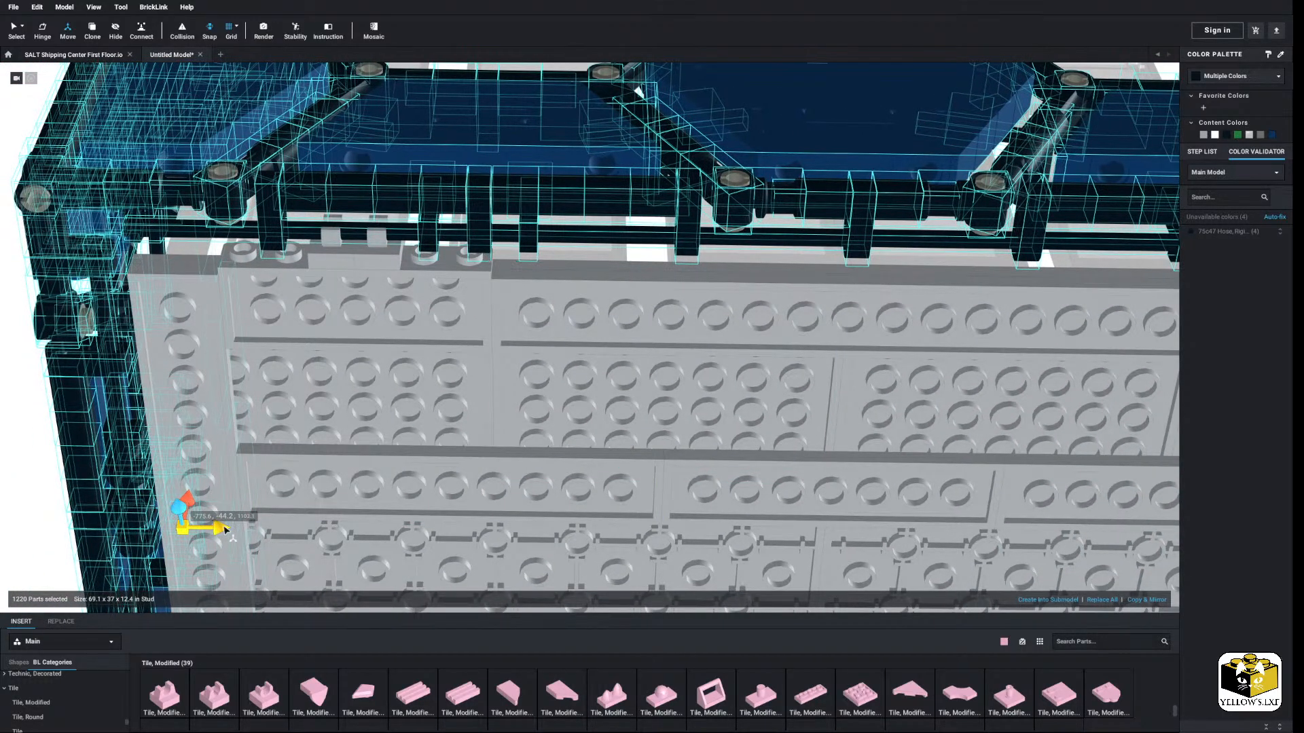
Step: Shift the façade slightly along the rear edge to line it up with the clip tiles near the first corner
right_drag(690, 430, 384, 431)
scroll(615, 375, up, 4)
middle_drag(614, 376, 553, 417)
right_drag(553, 417, 824, 411)
middle_drag(585, 435, 532, 474)
middle_drag(488, 436, 599, 447)
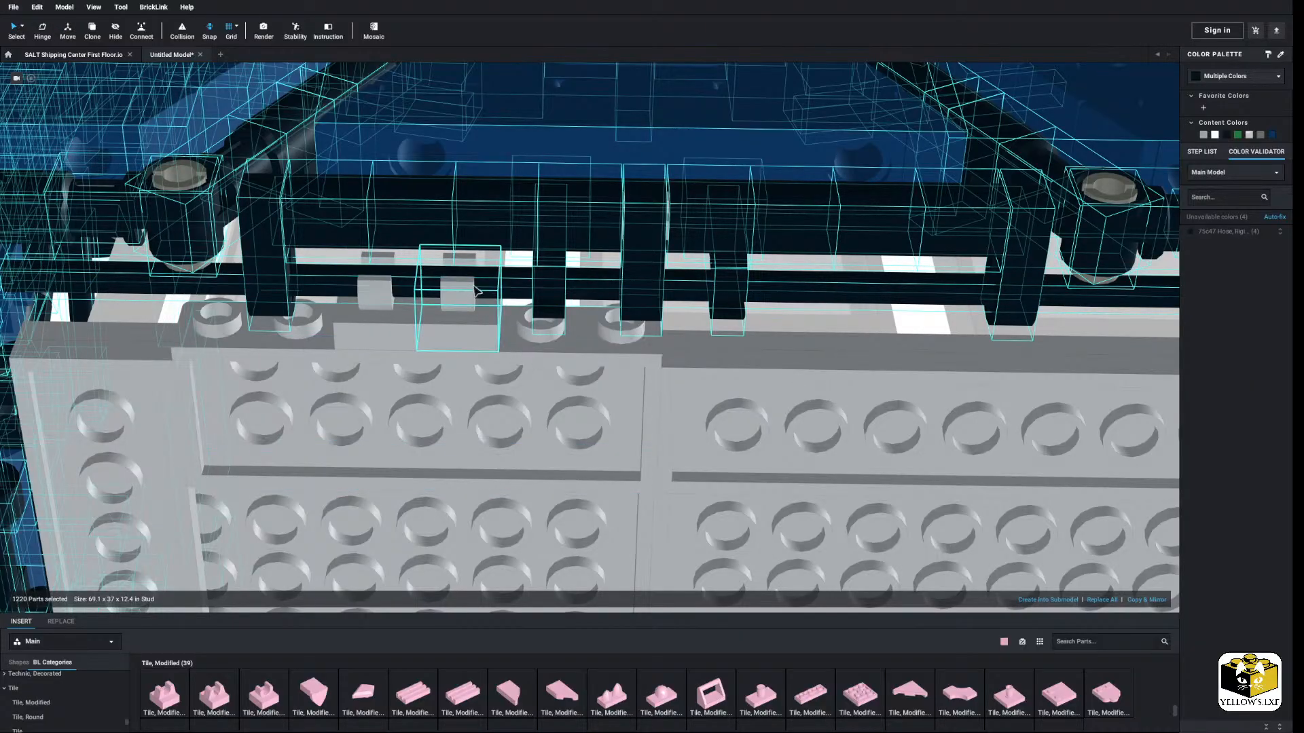
drag(482, 289, 451, 290)
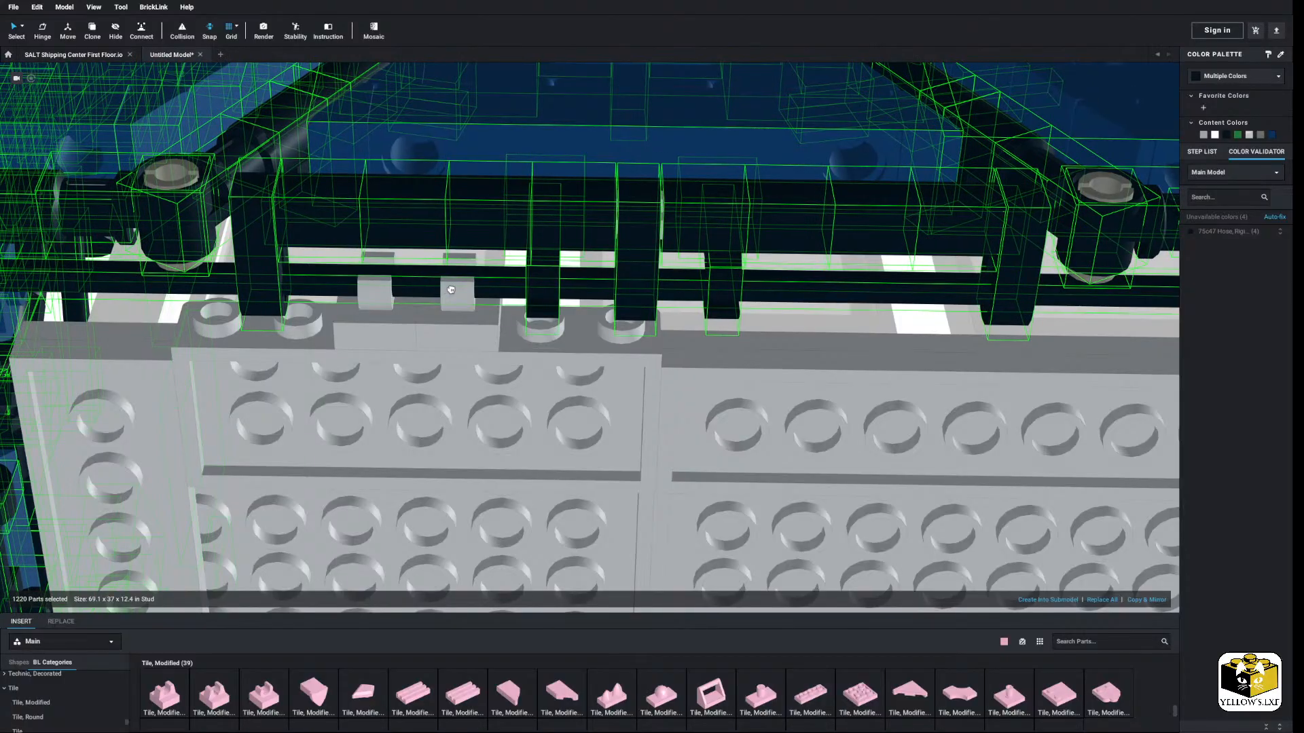
Step: Fine-adjust the façade's sideways position against the clip tiles near the opposite rear corner
middle_drag(712, 327, 200, 325)
middle_drag(527, 329, 405, 341)
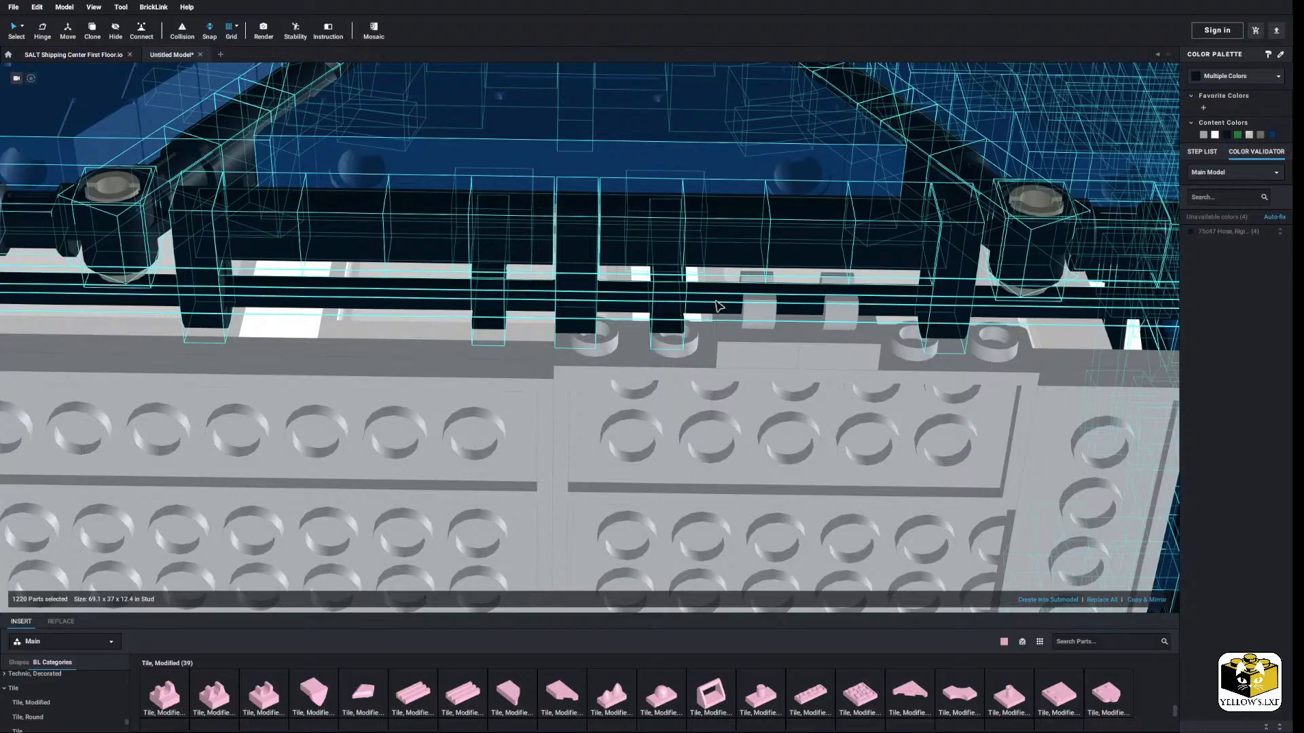
drag(718, 306, 723, 305)
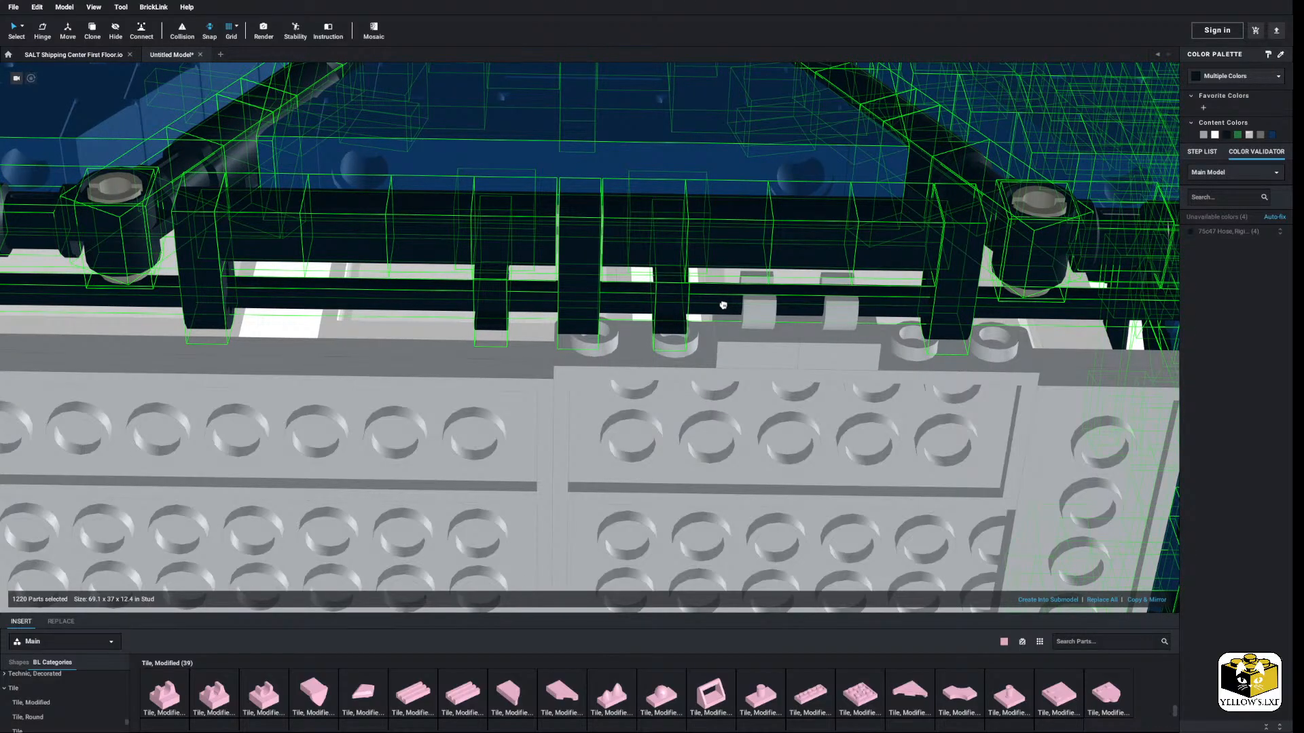
middle_drag(514, 326, 794, 297)
middle_drag(584, 316, 873, 349)
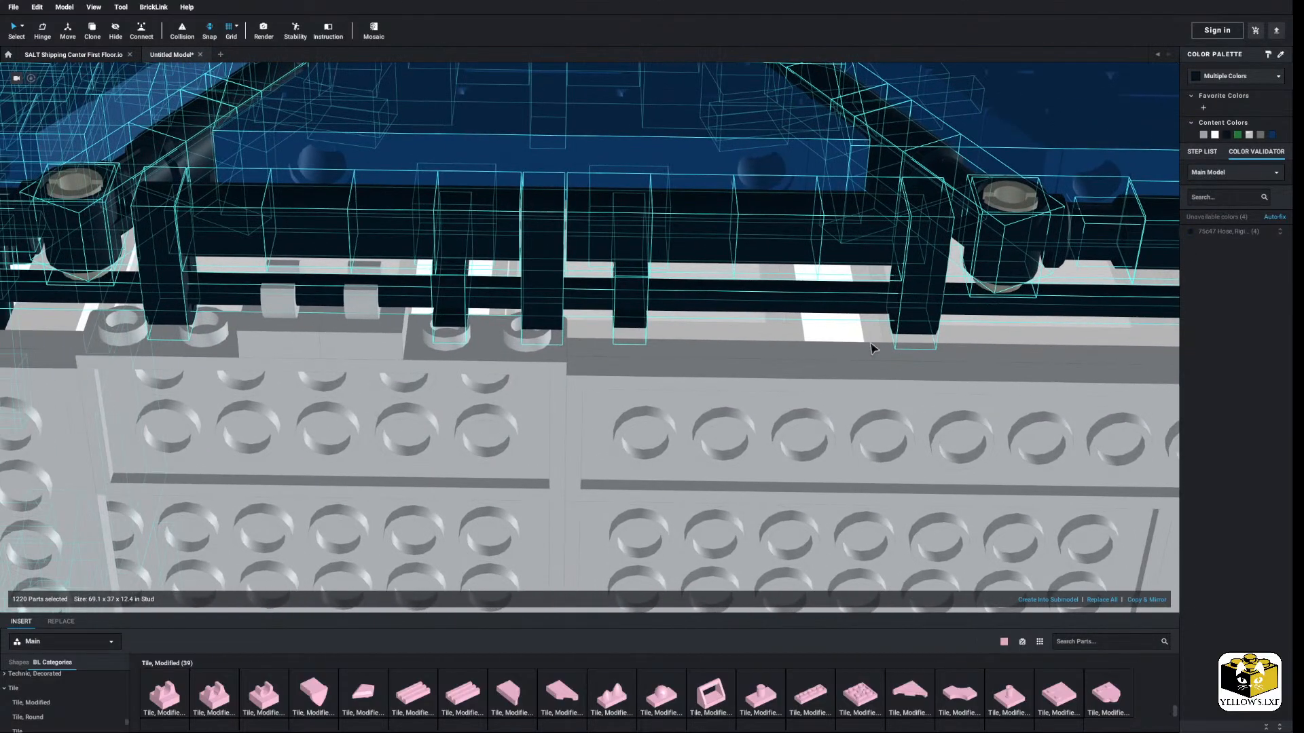
Step: Inspect from below how the façade frame meets the clip tiles at the entrance end of the base
scroll(874, 348, down, 10)
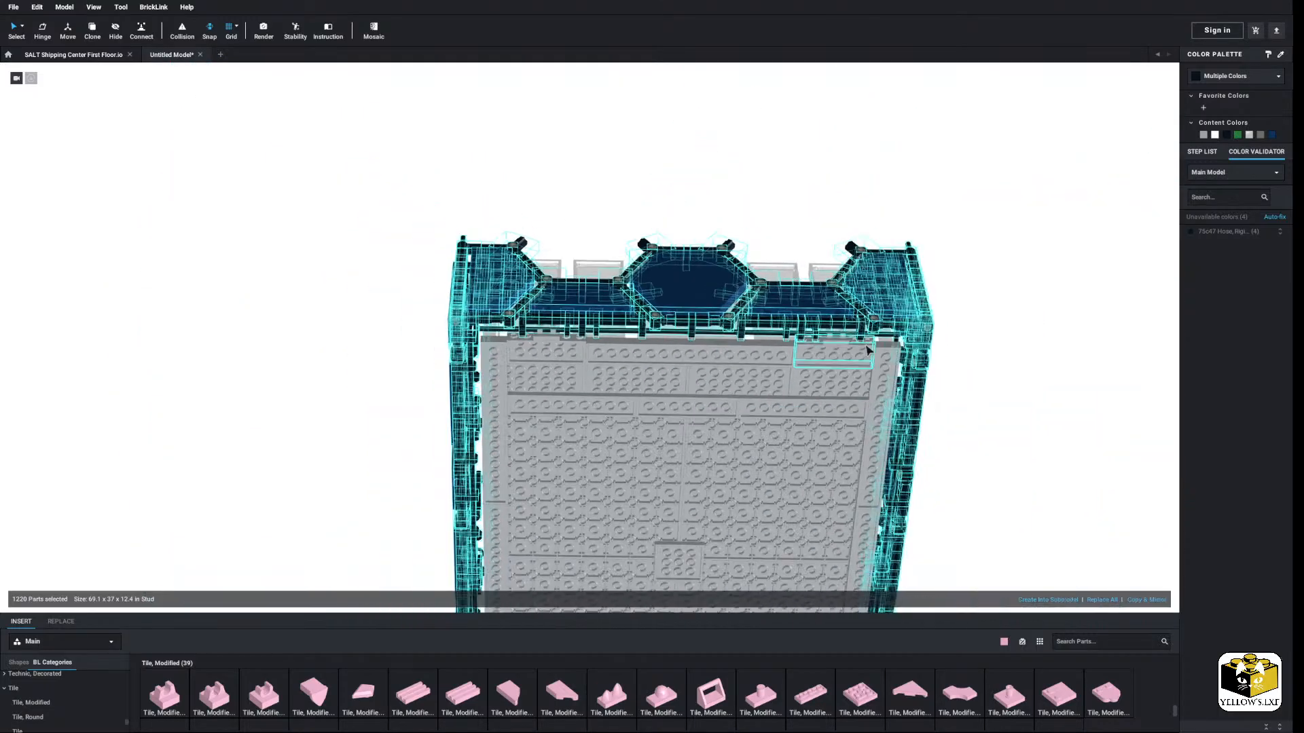
middle_drag(574, 377, 552, 265)
right_drag(552, 265, 469, 281)
scroll(469, 284, up, 10)
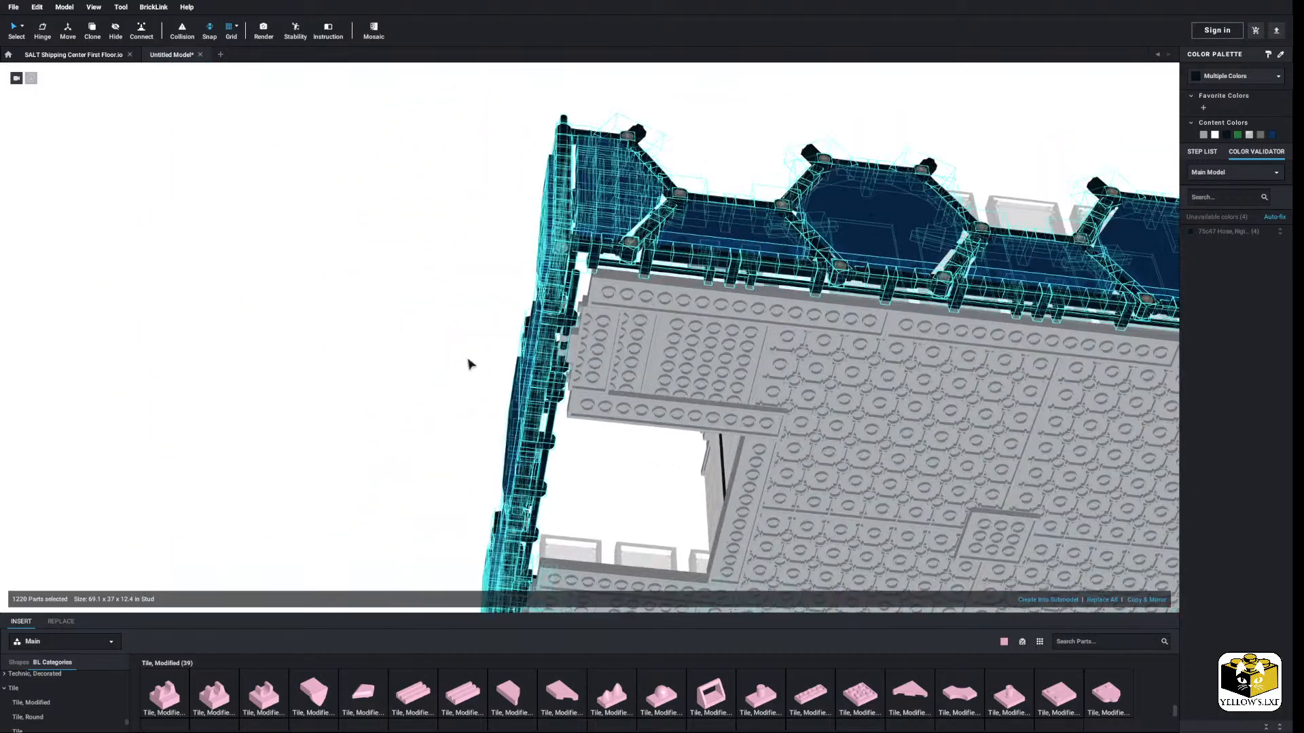
scroll(345, 371, up, 5)
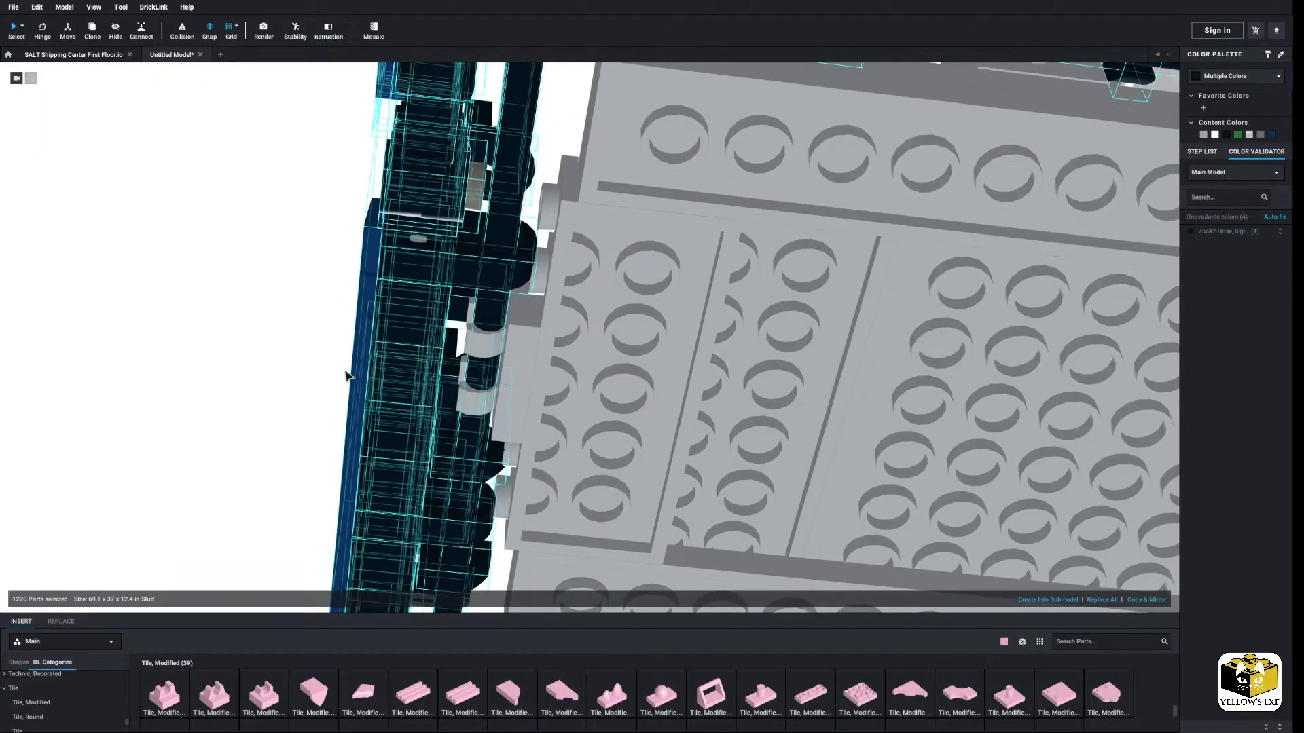
scroll(345, 371, down, 3)
right_drag(345, 372, 339, 392)
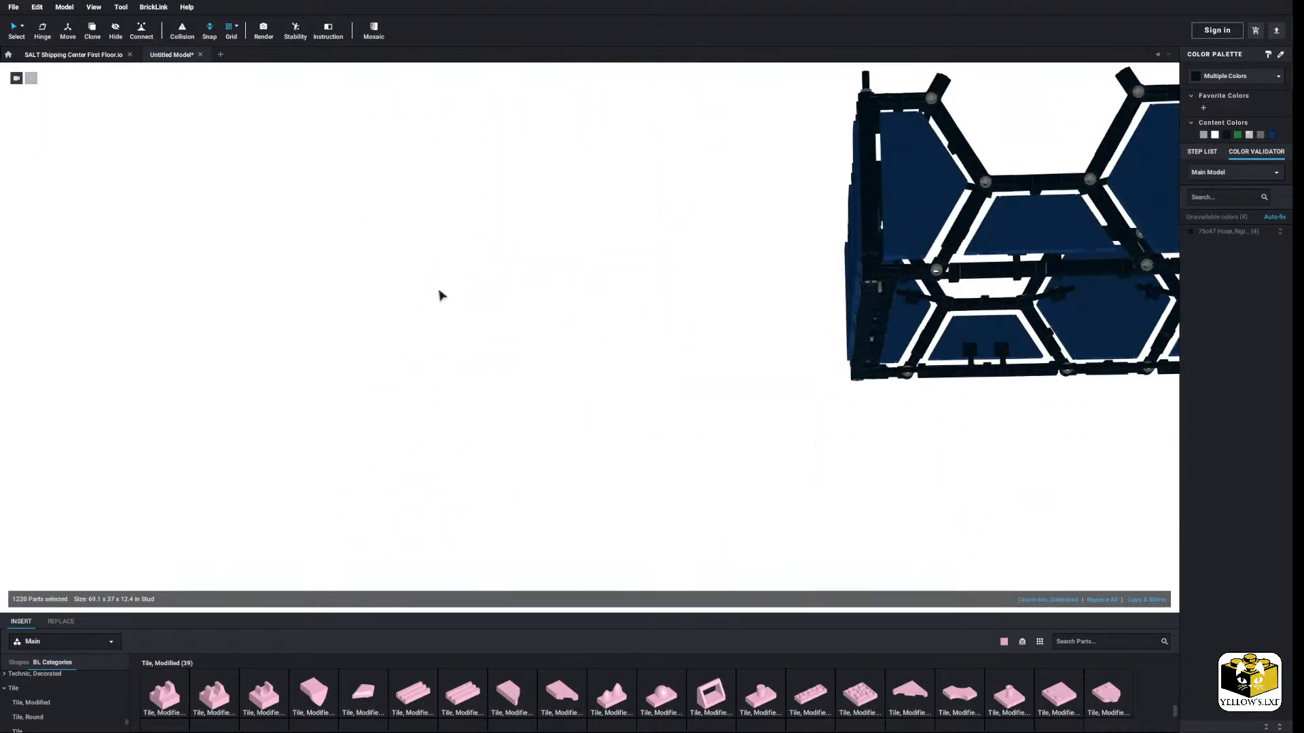
middle_drag(438, 290, 397, 508)
right_drag(398, 509, 476, 496)
scroll(486, 441, up, 5)
right_drag(488, 448, 521, 297)
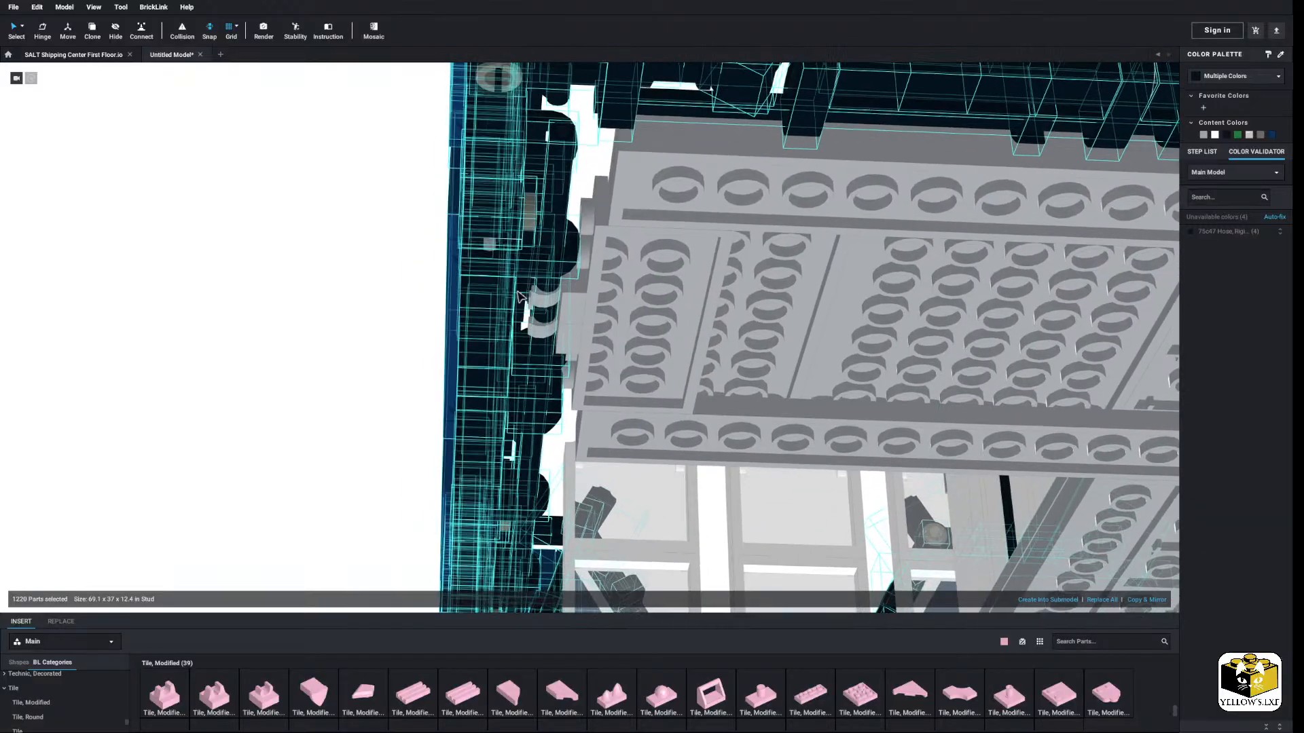
scroll(561, 284, down, 10)
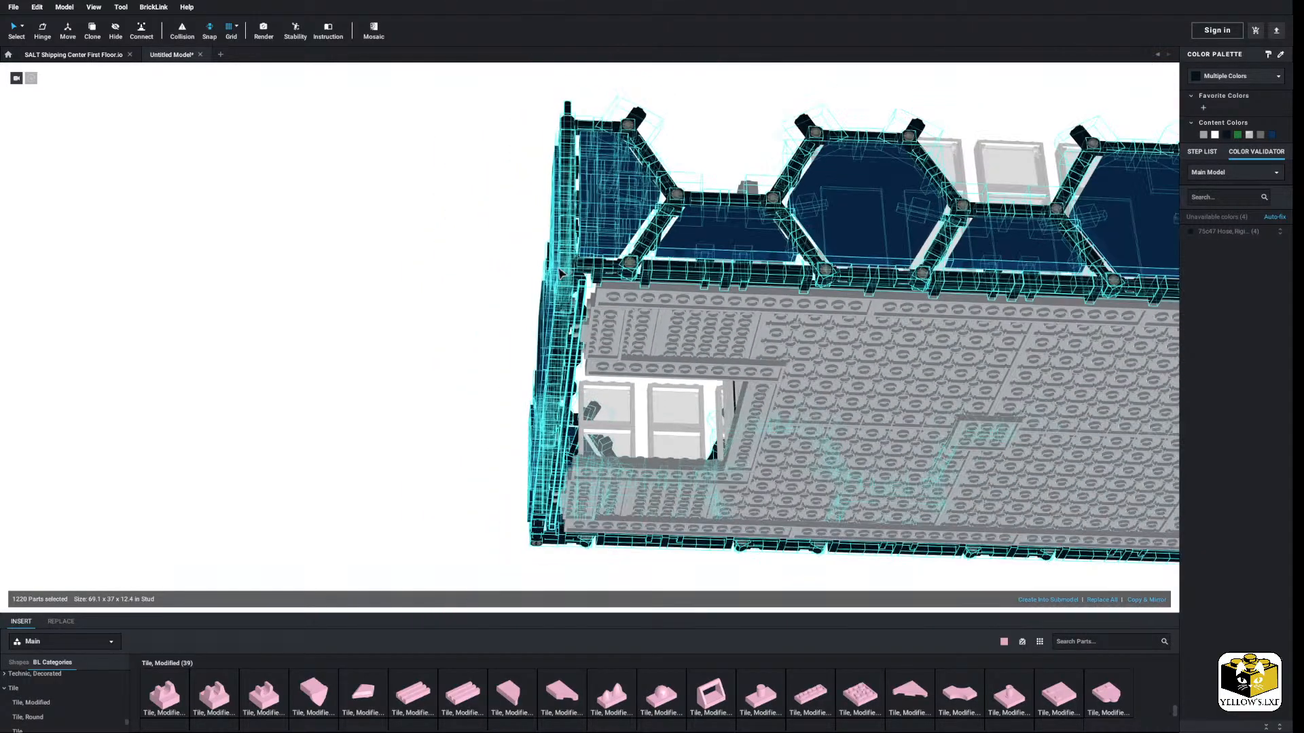
Step: Examine the individual clips at the entrance corner and the façade bar running through them at close range
right_drag(442, 307, 449, 293)
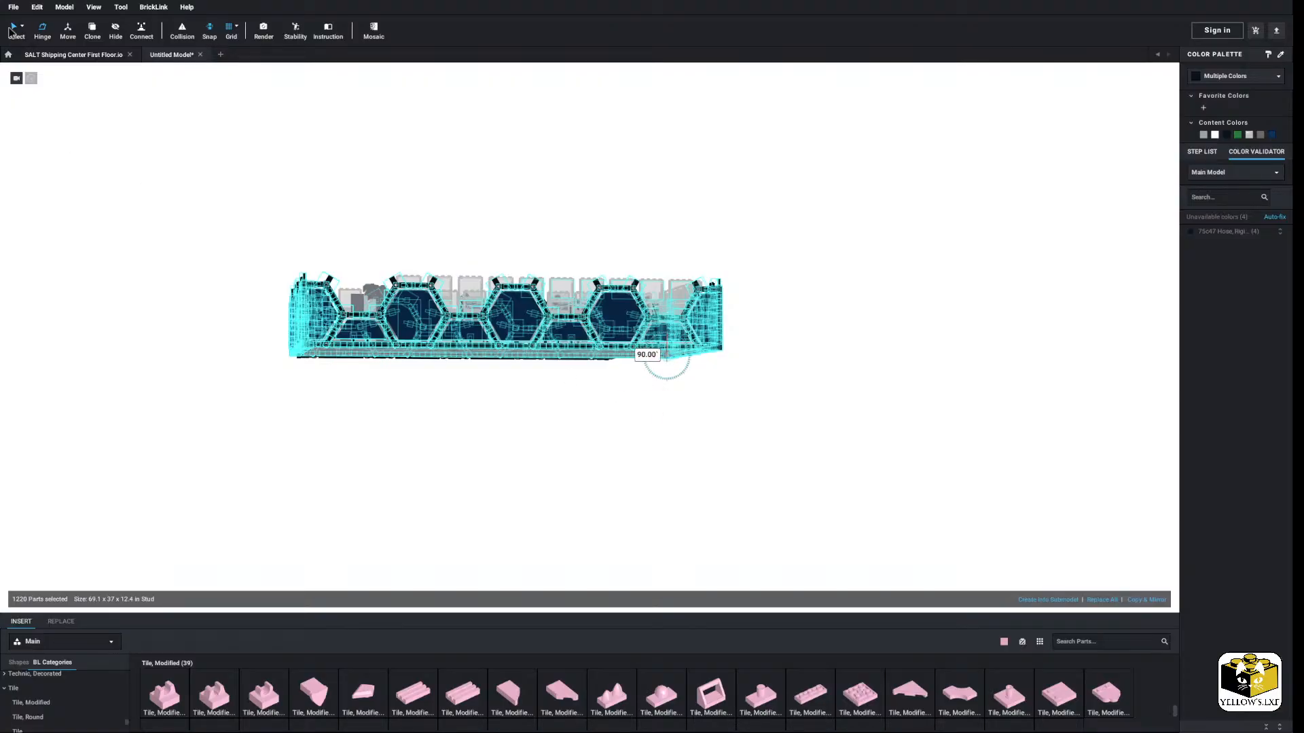
right_drag(128, 300, 177, 320)
scroll(177, 320, up, 4)
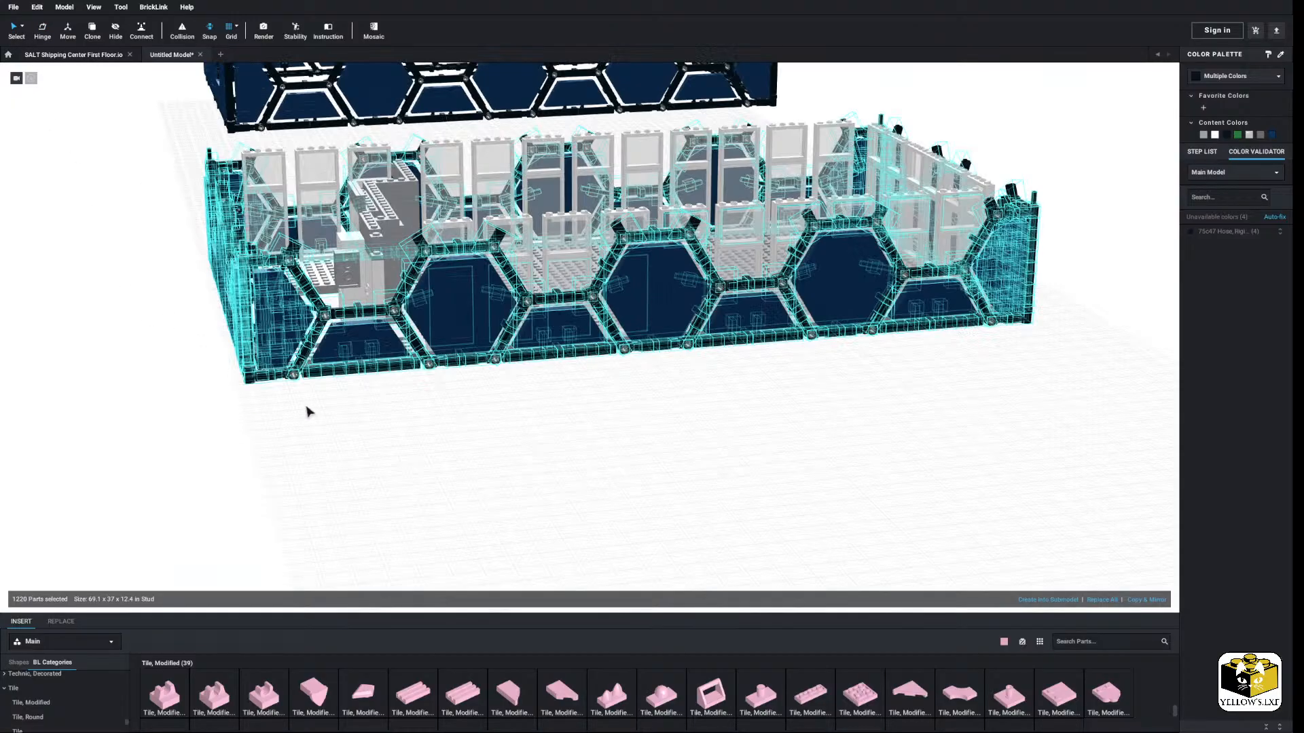
right_drag(306, 406, 307, 402)
middle_drag(215, 396, 375, 352)
scroll(375, 353, up, 5)
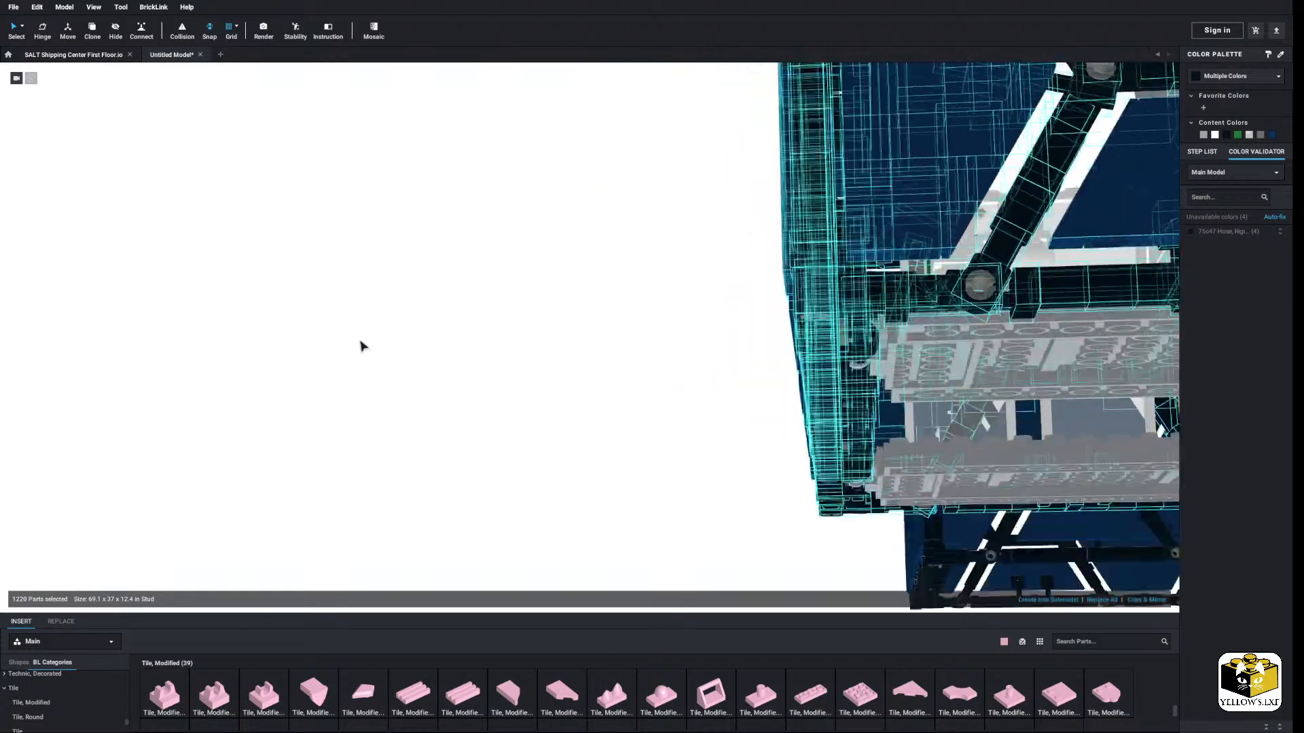
right_drag(364, 347, 214, 324)
scroll(229, 275, up, 3)
middle_drag(214, 325, 411, 384)
scroll(408, 384, up, 8)
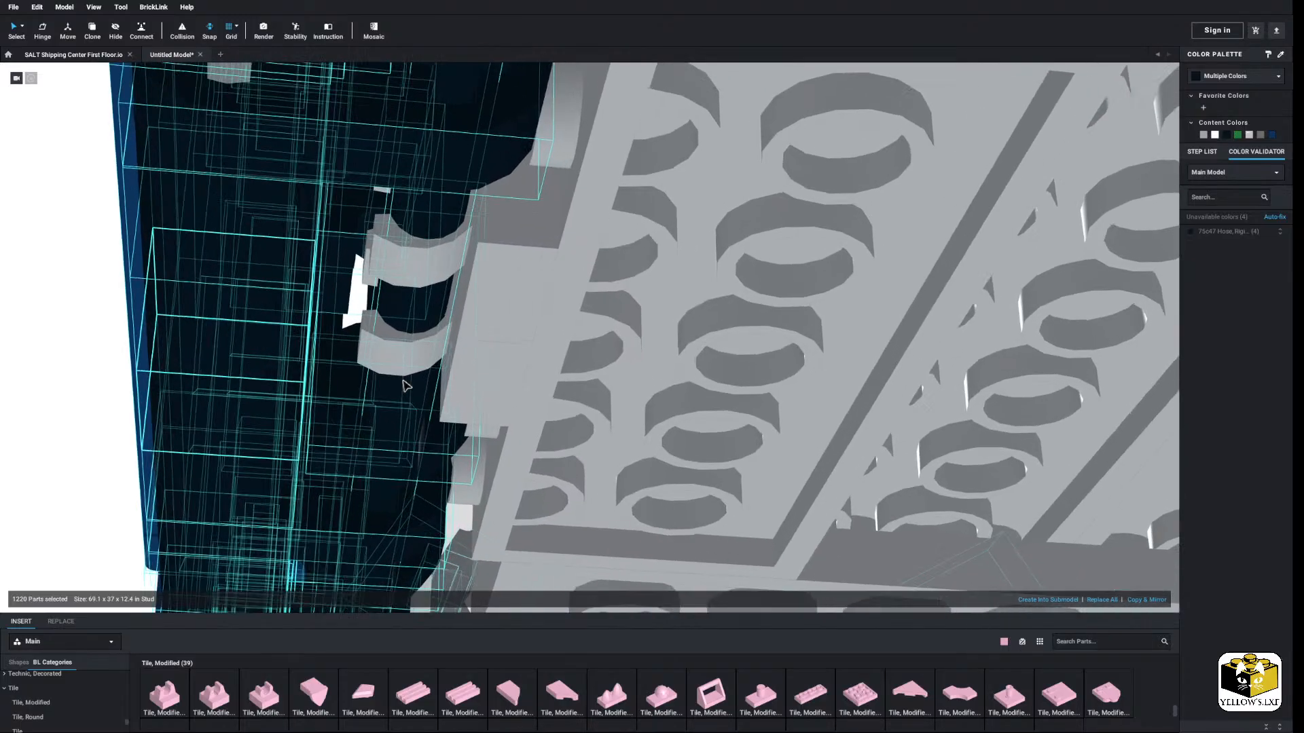
scroll(403, 386, up, 3)
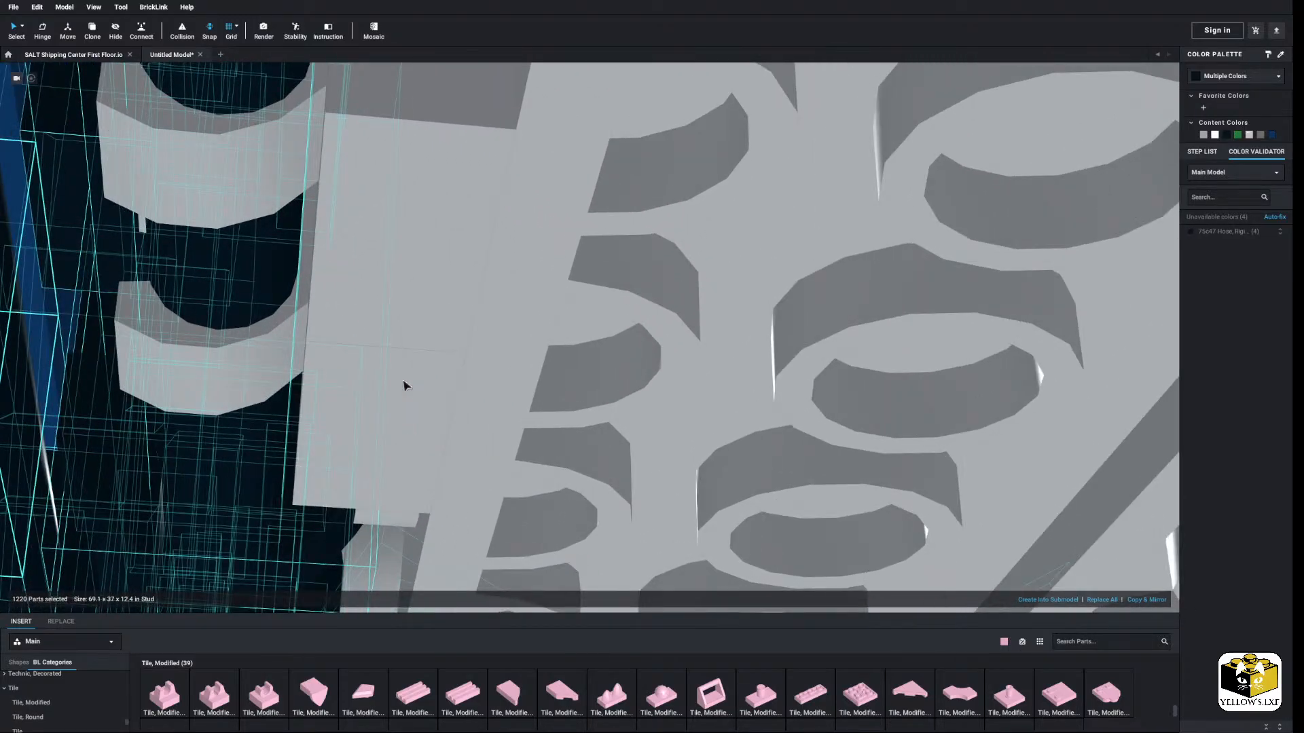
scroll(404, 386, down, 10)
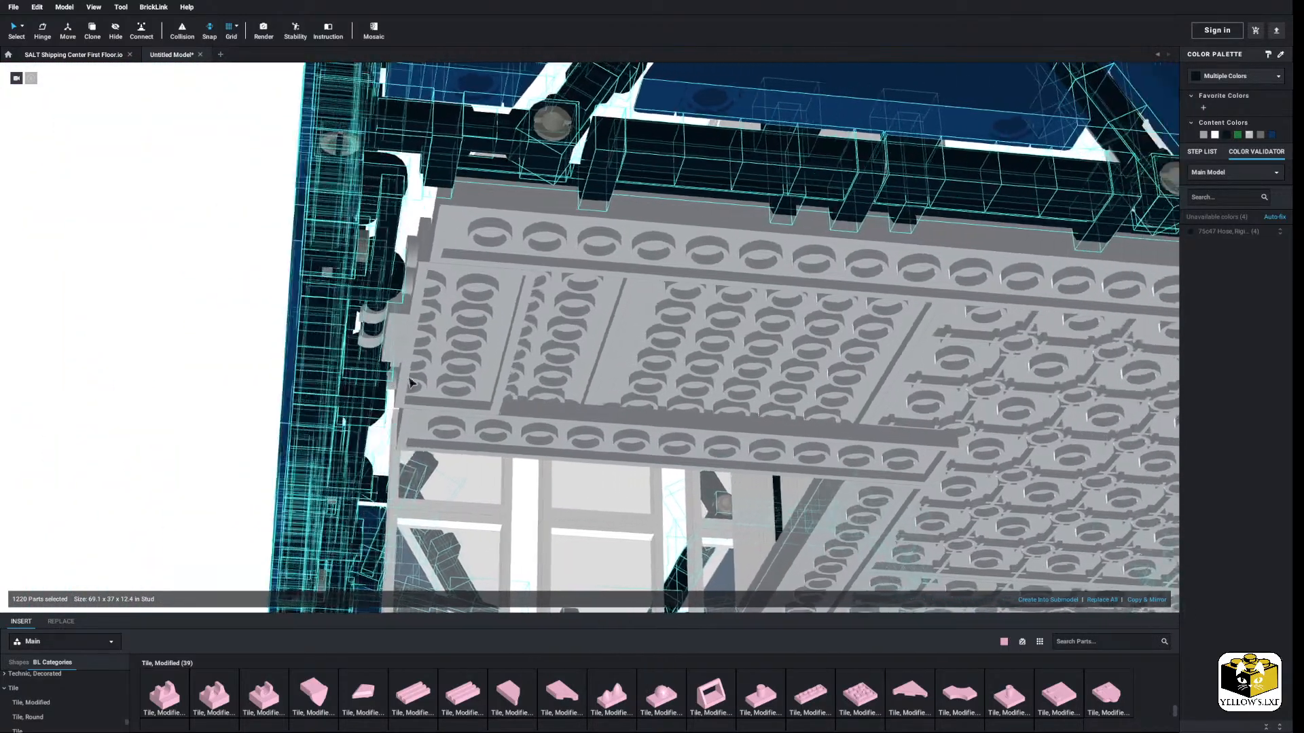
Step: Compare the clip tile fit at the rear end of the base with the fit at the entrance end
middle_drag(754, 370, 194, 340)
middle_drag(332, 365, 197, 280)
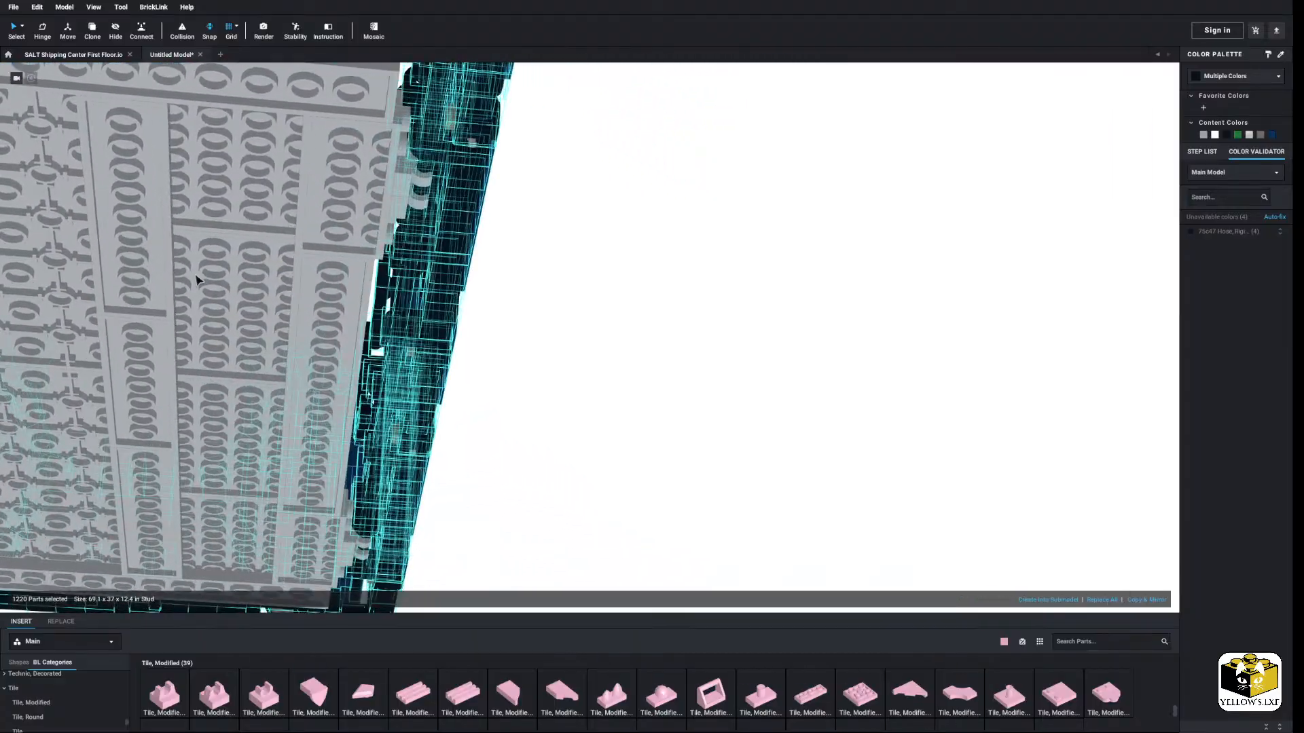
scroll(212, 343, up, 6)
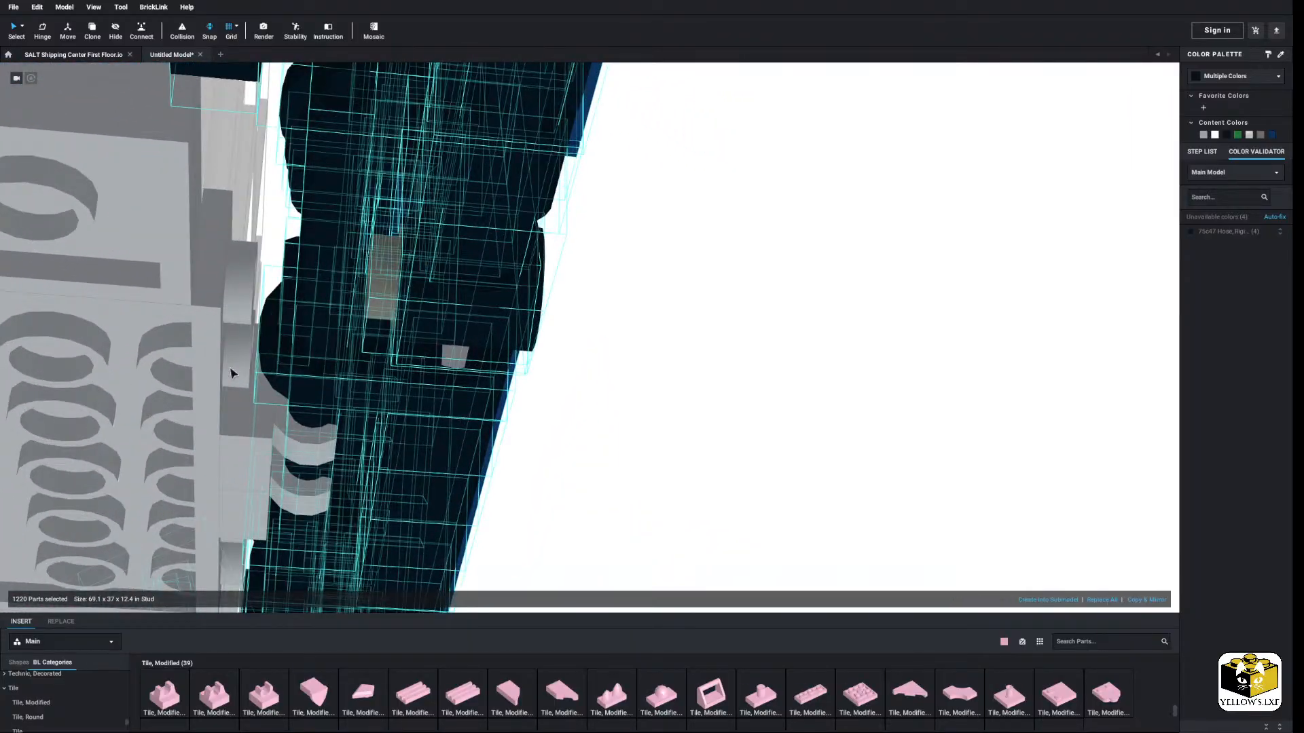
scroll(232, 374, down, 7)
middle_drag(232, 374, 580, 367)
middle_drag(224, 343, 639, 368)
scroll(493, 361, up, 6)
right_drag(493, 361, 469, 459)
scroll(443, 359, down, 10)
Step: Clear the selection and view the façade-clad building next to the spare façade copy
click(192, 255)
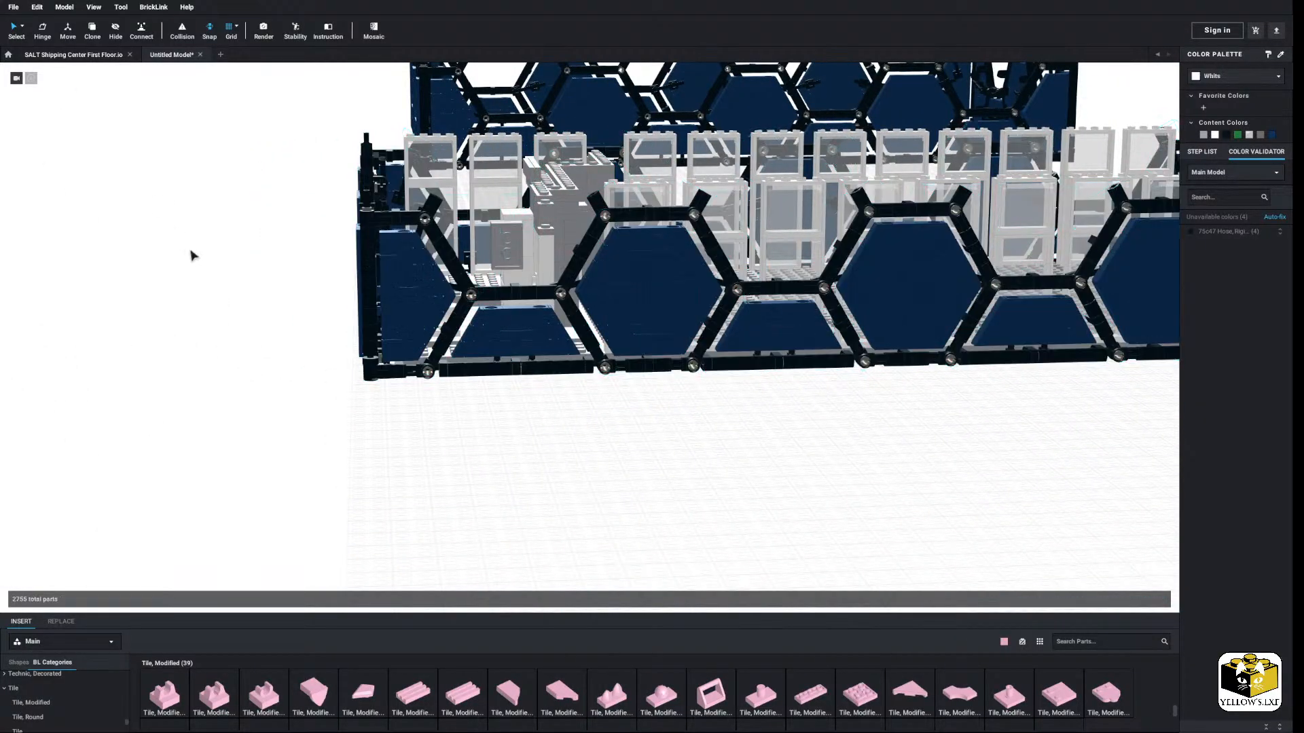
scroll(193, 254, down, 5)
right_drag(233, 281, 276, 291)
middle_drag(276, 291, 383, 322)
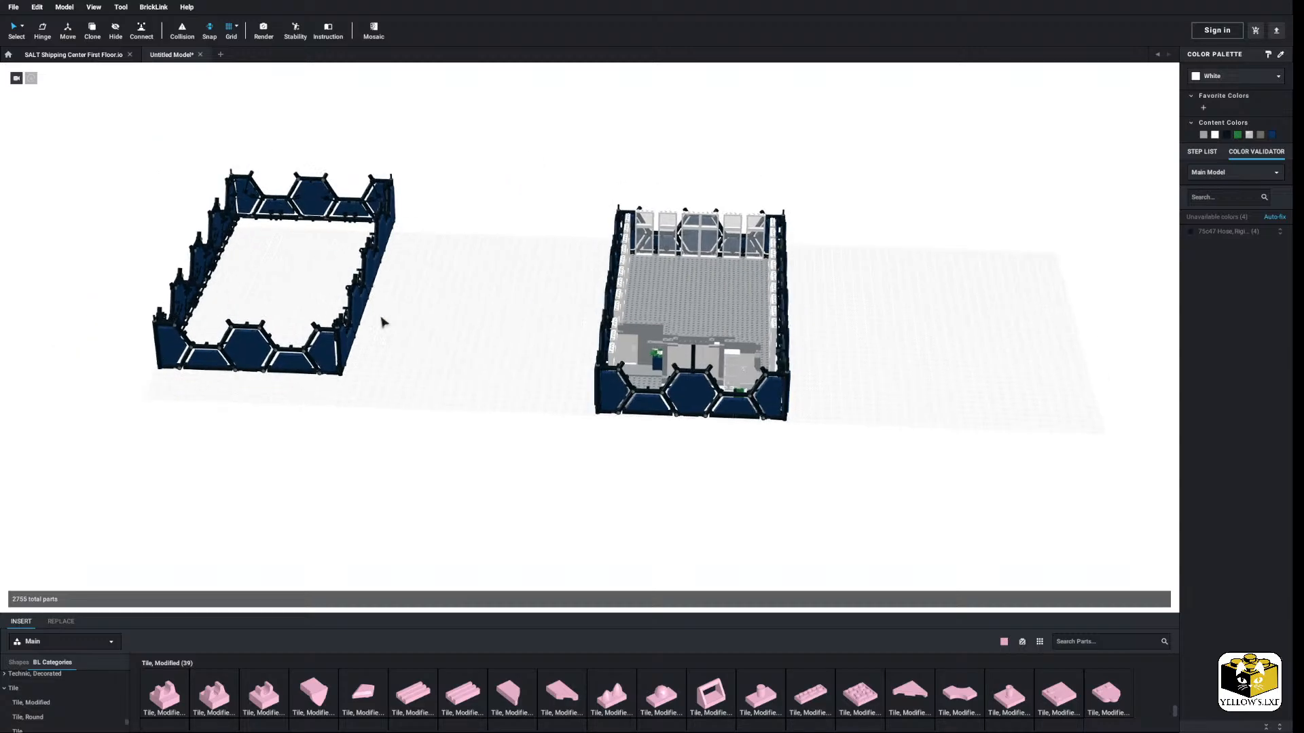
Step: Move the spare façade copy farther from the building and paste another full façade copy between the two
middle_drag(132, 480, 228, 460)
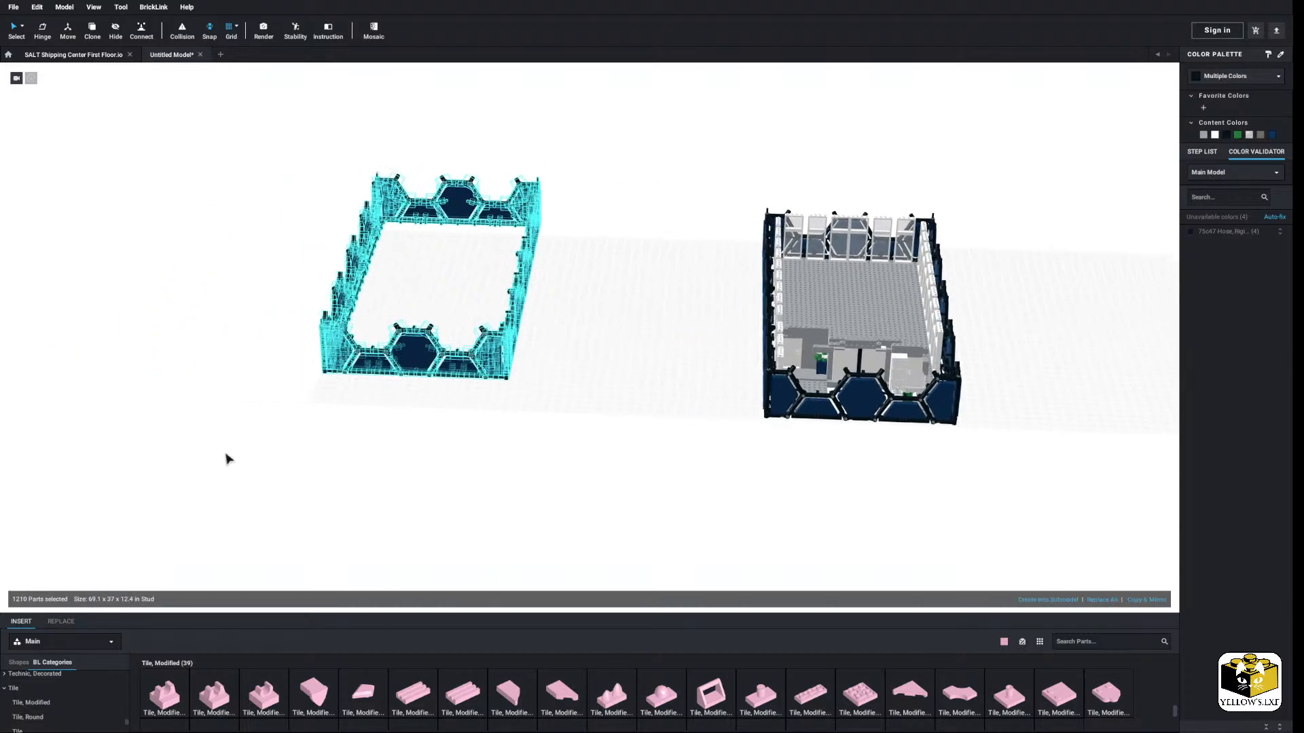
drag(288, 365, 180, 352)
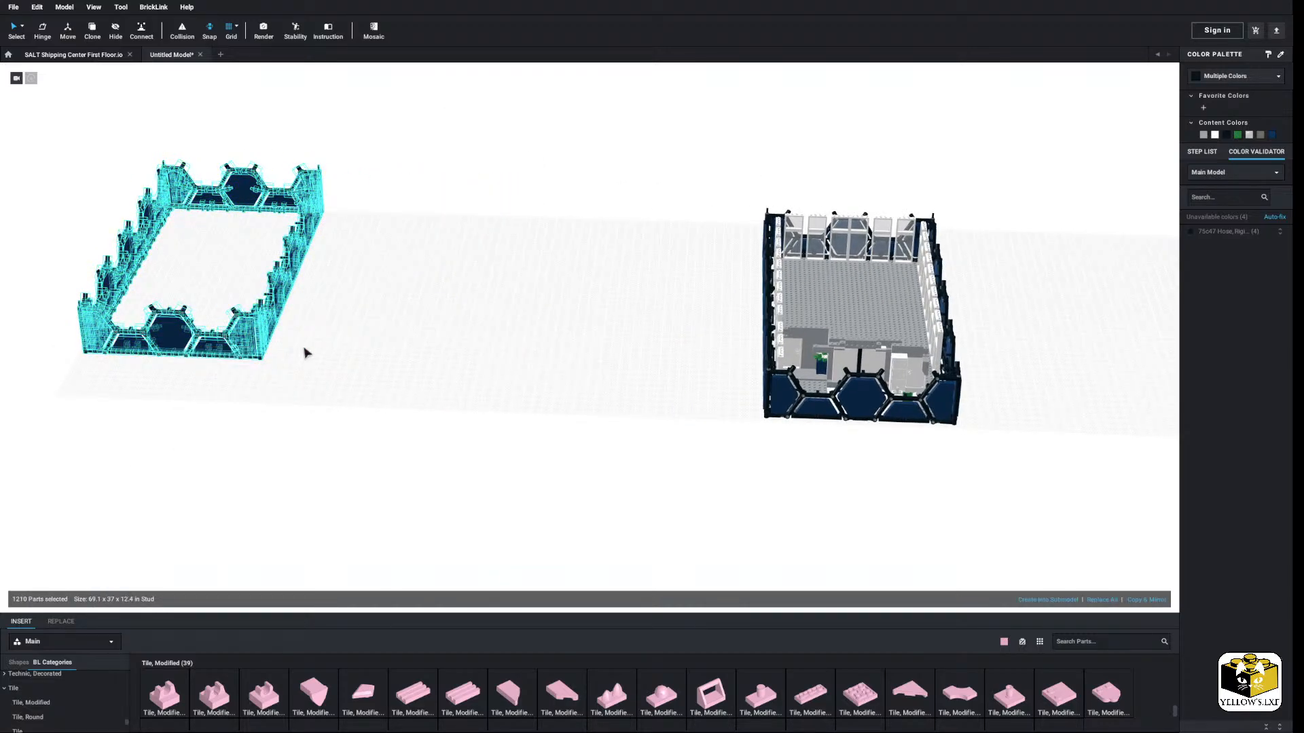
click(385, 370)
click(482, 366)
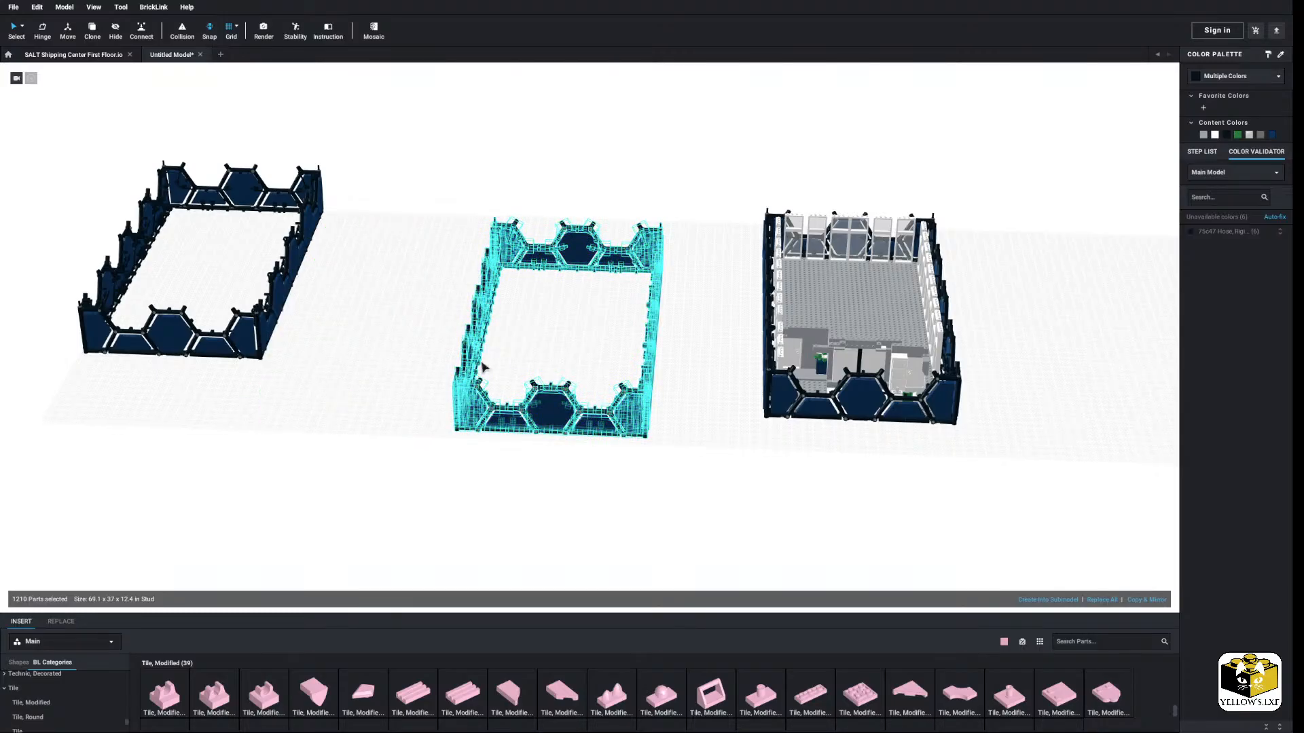
Step: Inspect the end wall of the middle façade copy around its central hexagon from outside and inside
scroll(531, 387, up, 10)
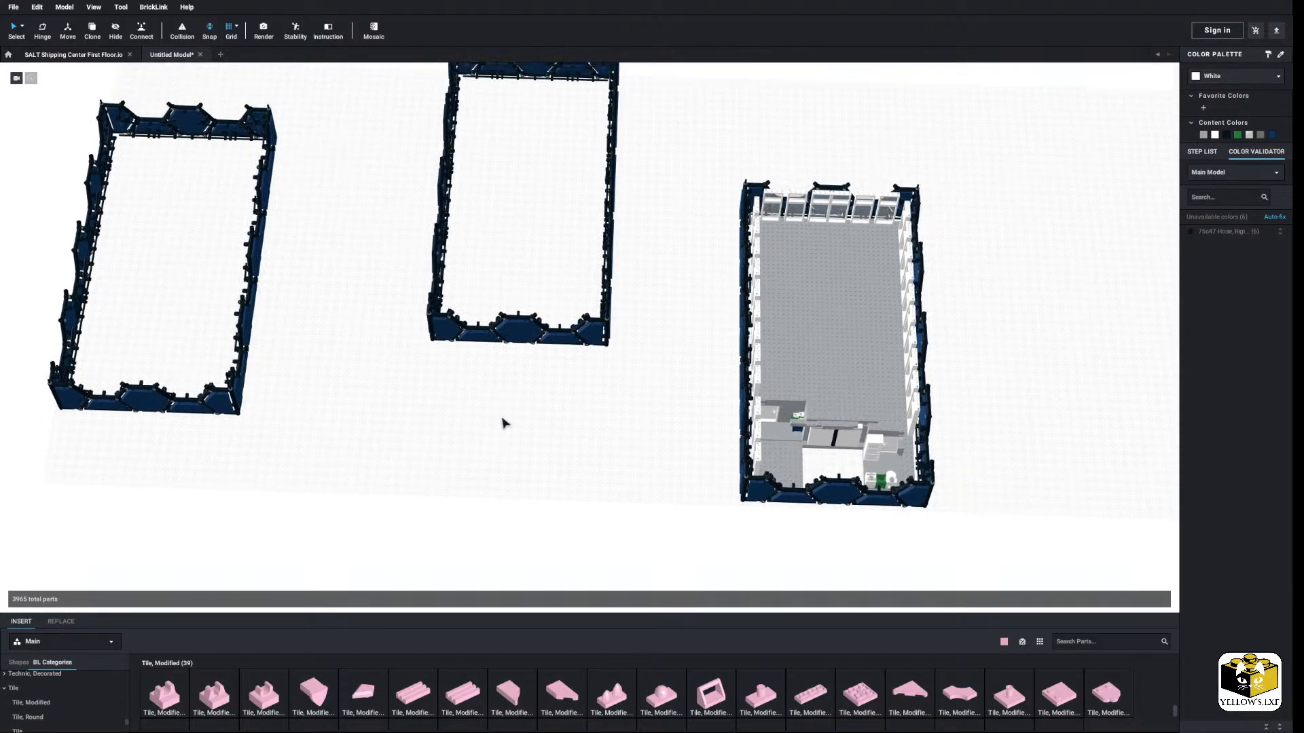
middle_drag(504, 398, 516, 331)
mouse_move(516, 331)
right_down()
mouse_move(505, 376)
mouse_move(510, 356)
right_up()
scroll(506, 377, down, 4)
mouse_move(510, 357)
middle_down()
mouse_move(463, 355)
mouse_move(504, 338)
middle_up()
scroll(463, 355, up, 4)
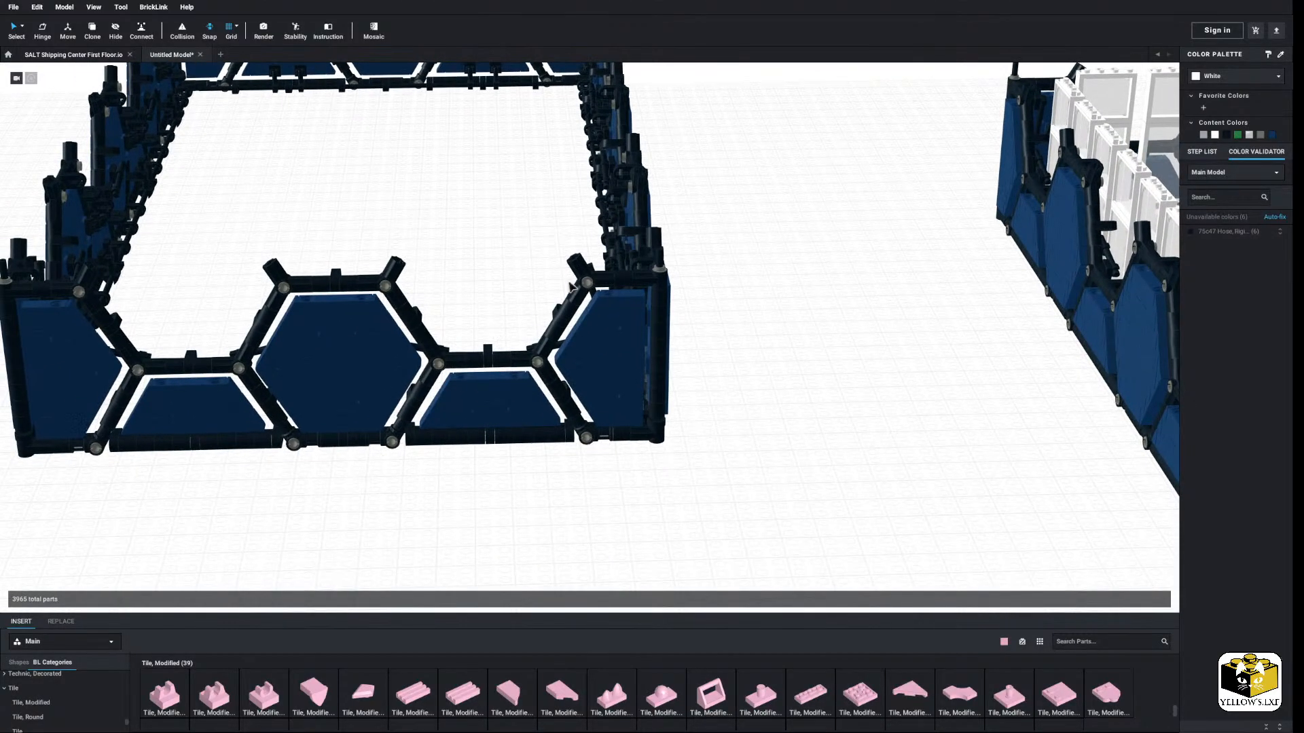
mouse_move(566, 277)
right_down()
mouse_move(564, 318)
mouse_move(559, 285)
right_up()
middle_drag(462, 320, 514, 304)
scroll(467, 326, up, 3)
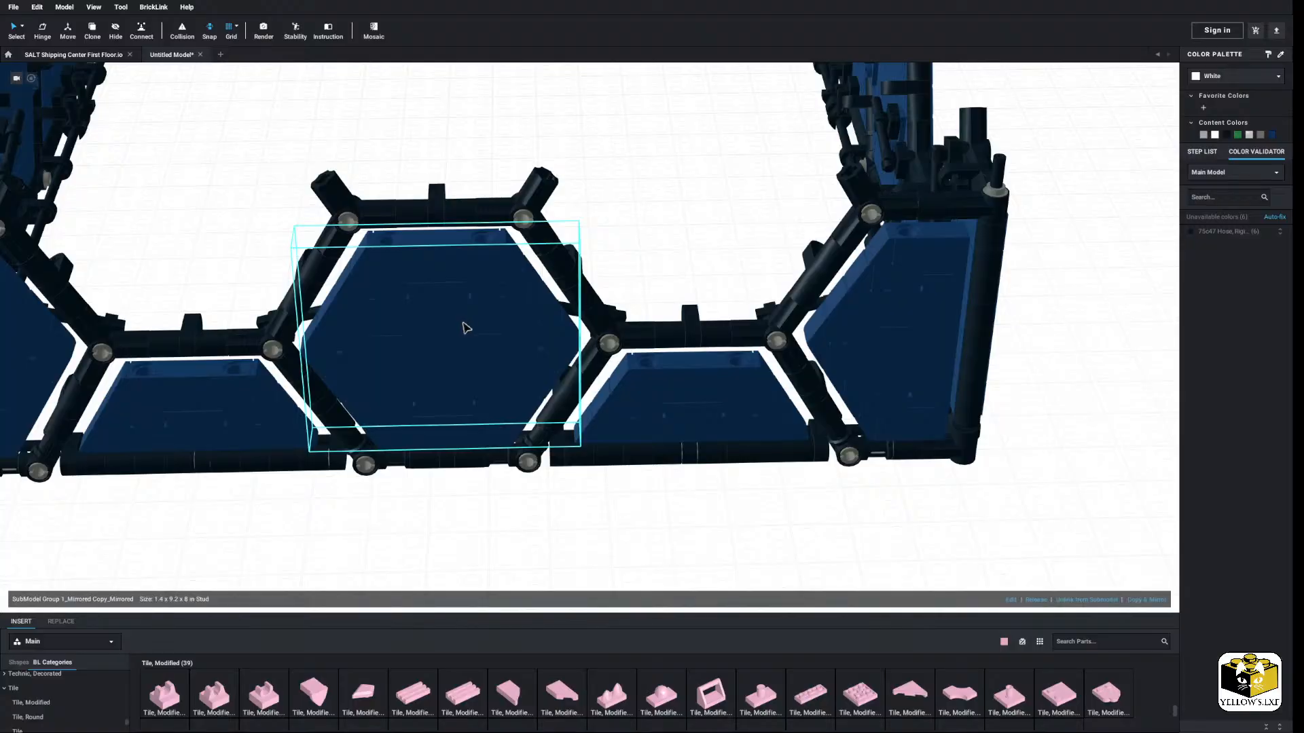
key(f)
right_drag(521, 335, 568, 338)
scroll(400, 314, down, 5)
middle_drag(568, 338, 375, 303)
scroll(533, 360, up, 4)
middle_drag(532, 361, 513, 375)
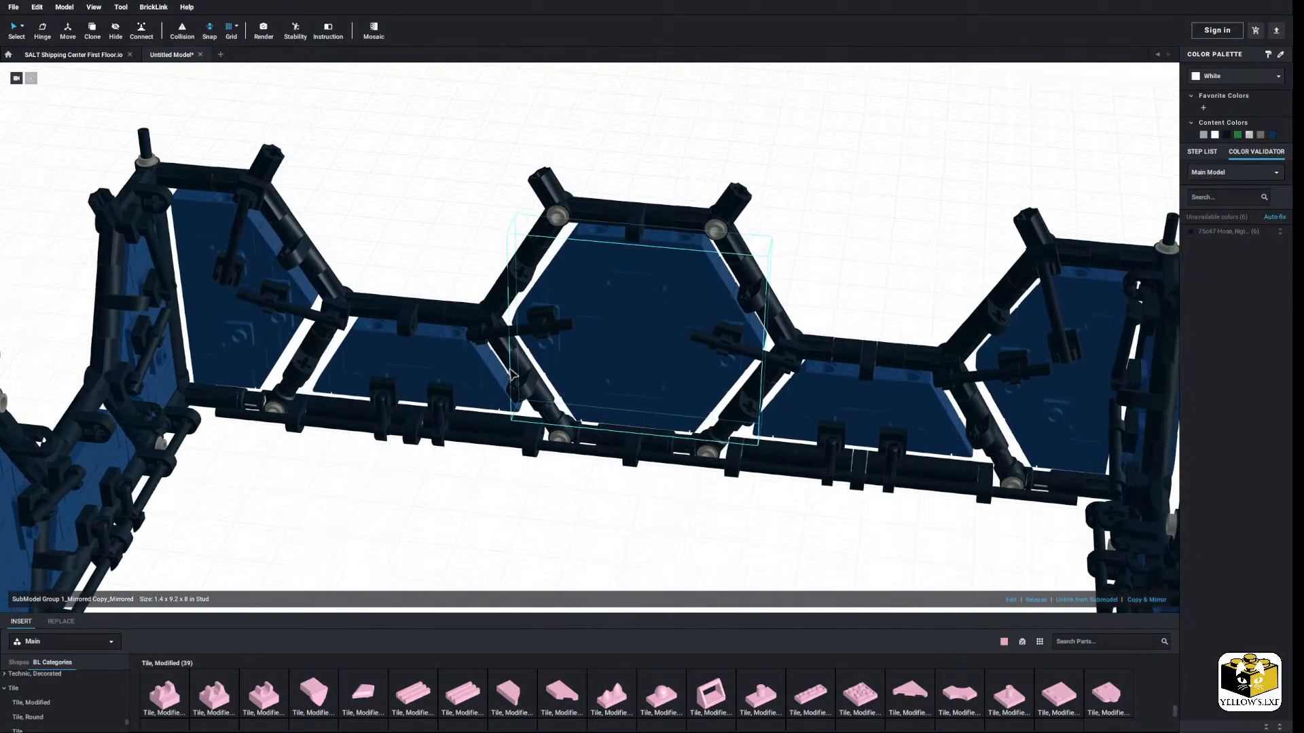
right_drag(513, 375, 509, 362)
scroll(588, 285, down, 6)
Step: Copy the end wall's central hexagon with its adjoining panels and bars, and paste it behind the middle façade copy
right_drag(675, 205, 679, 211)
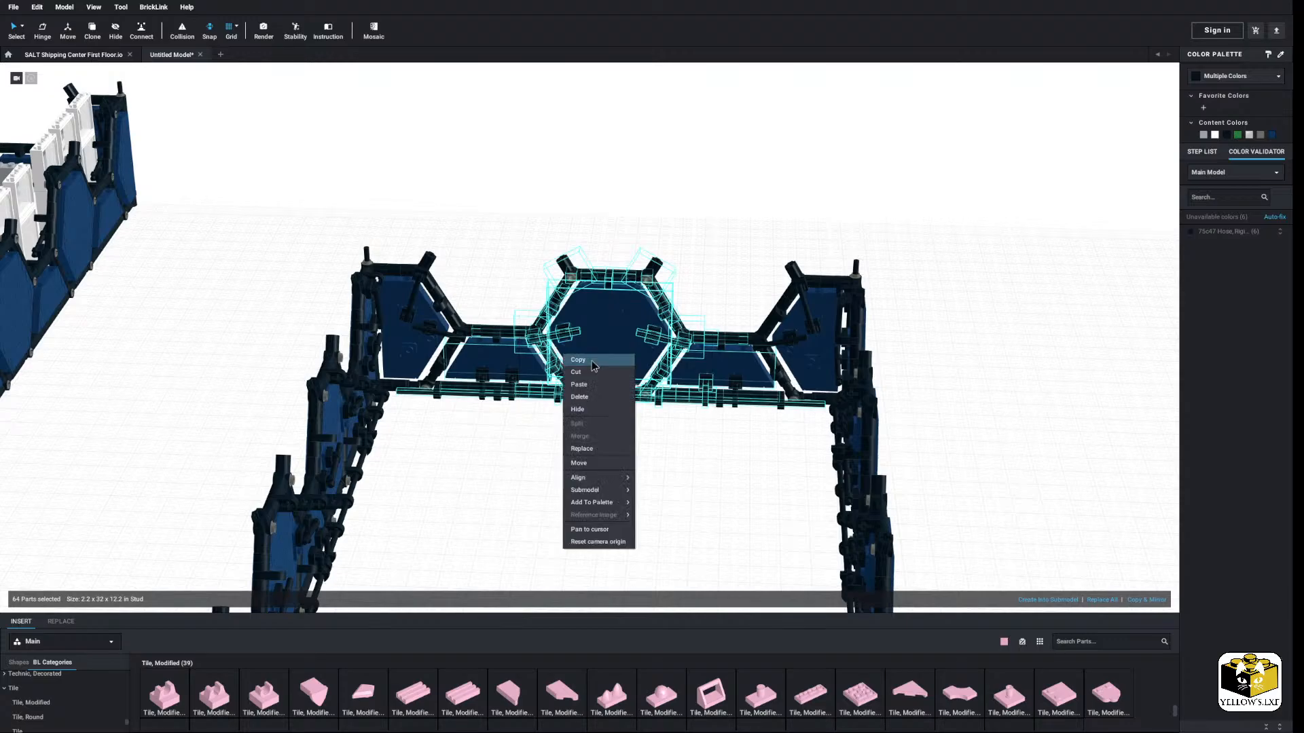
click(593, 360)
scroll(596, 367, down, 3)
click(864, 345)
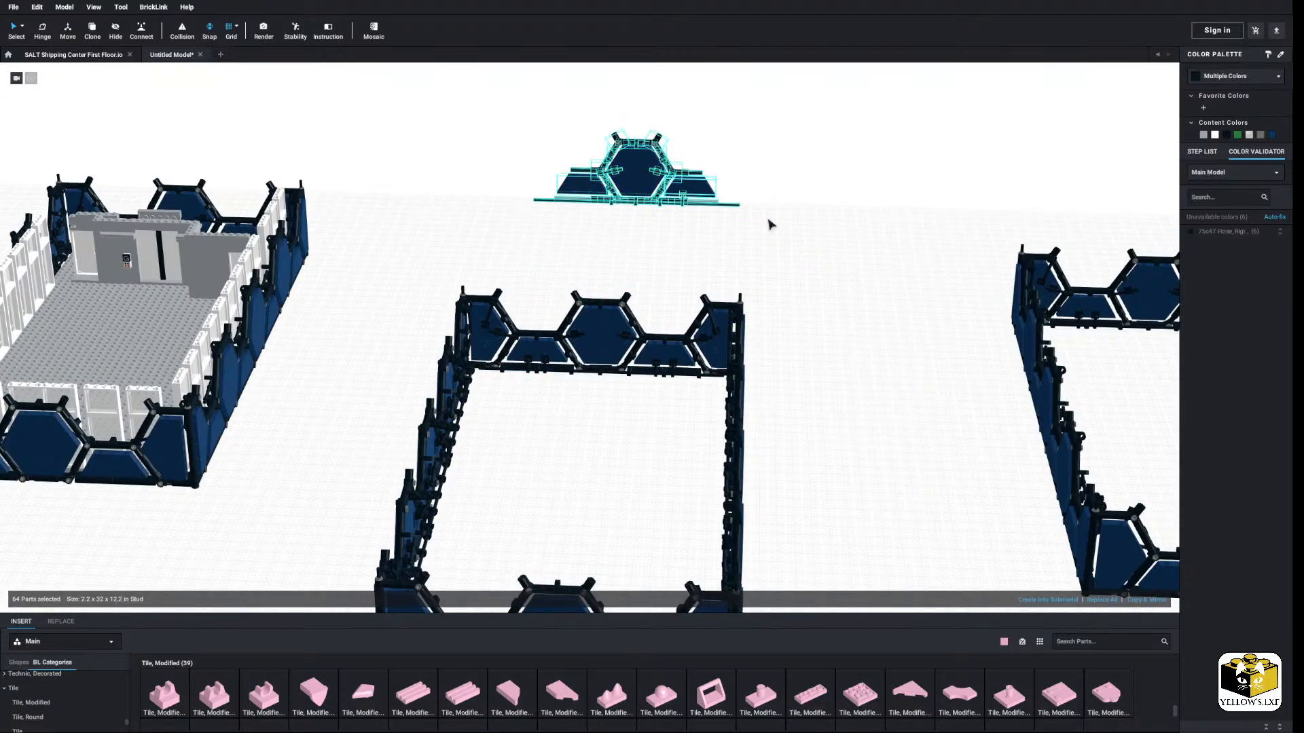
click(769, 224)
Step: Delete the whole middle façade copy, keeping the separate hexagon section behind it
scroll(754, 281, down, 4)
right_drag(752, 287, 765, 231)
drag(767, 157, 450, 597)
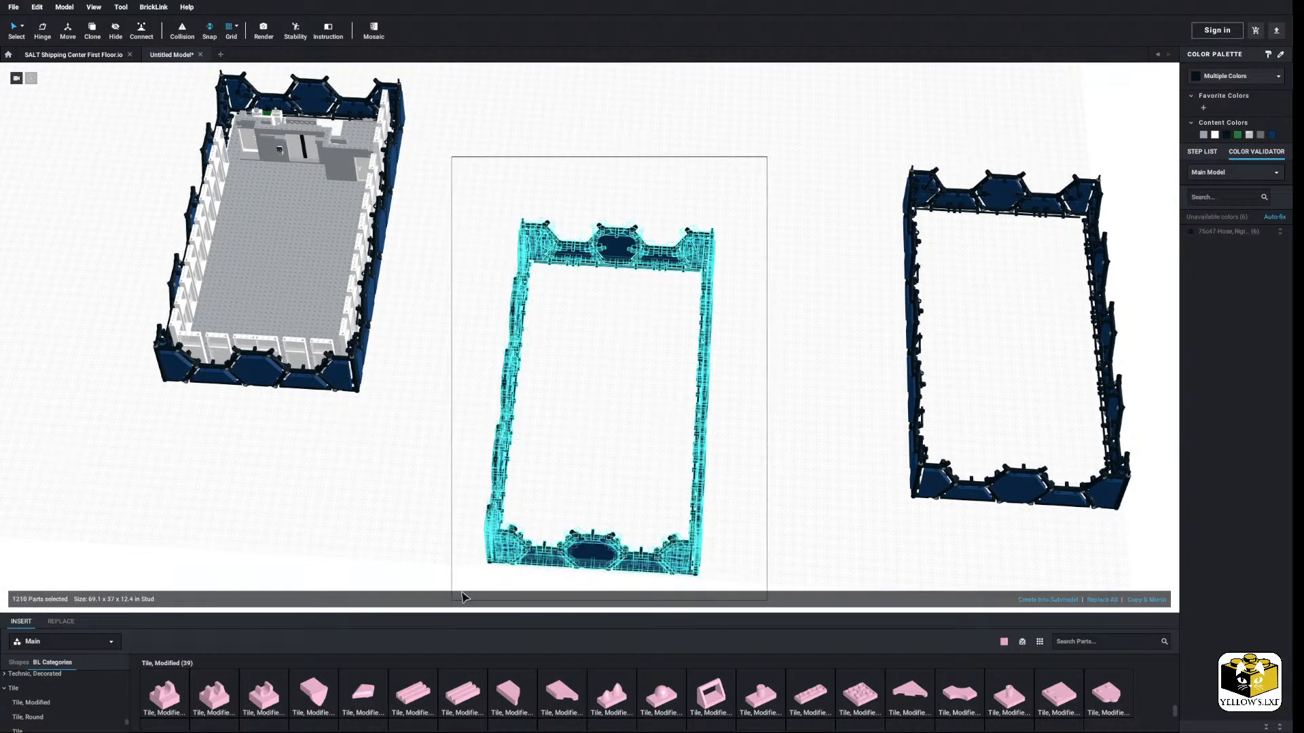
right_click(525, 523)
click(553, 559)
Step: Delete the two trapezoid panels on either side of the separate hexagon section
middle_drag(644, 312, 592, 428)
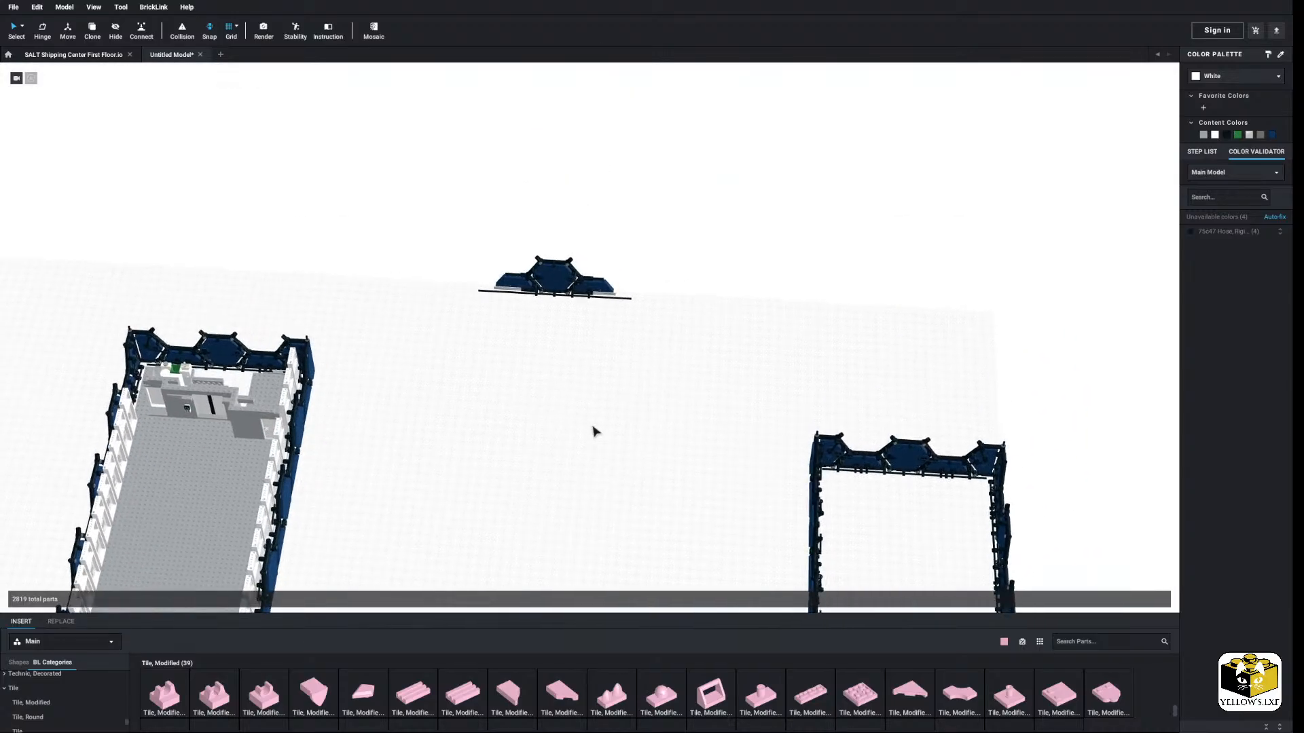
scroll(584, 408, up, 6)
middle_drag(573, 374, 579, 451)
scroll(580, 438, up, 4)
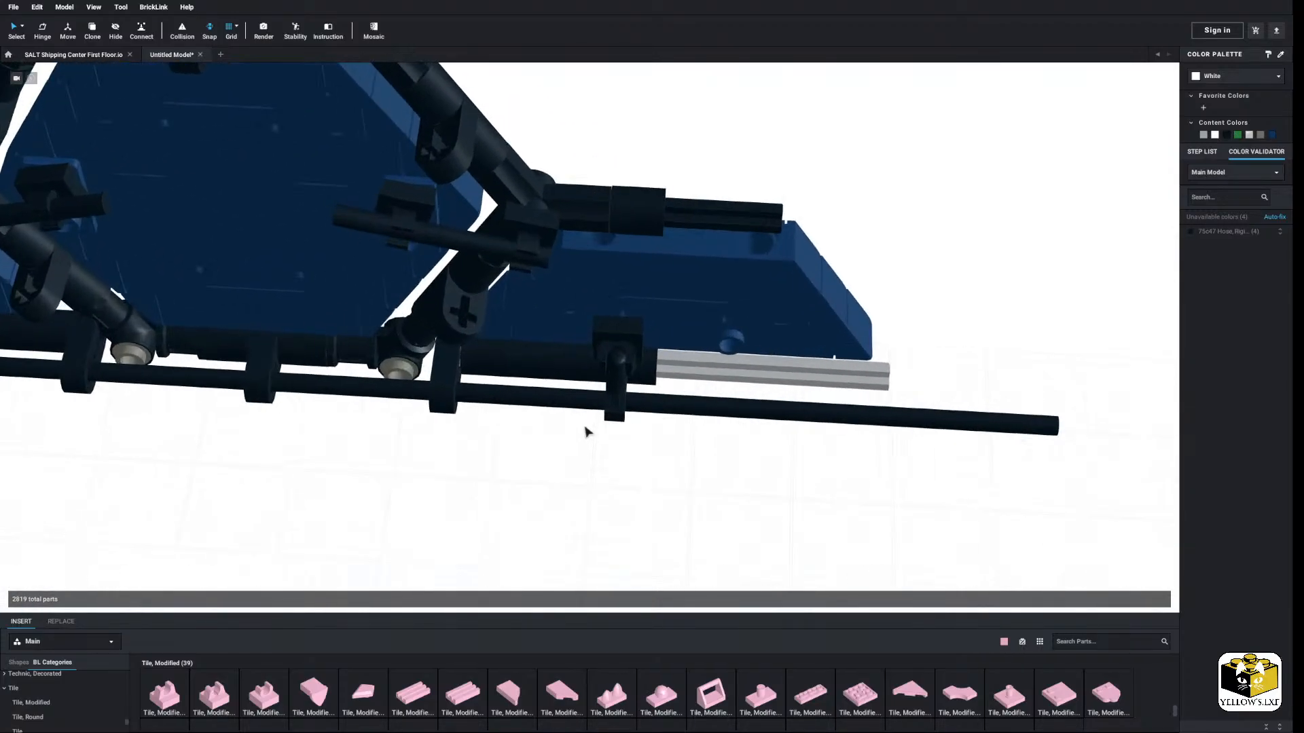
scroll(586, 300, up, 4)
scroll(588, 300, down, 5)
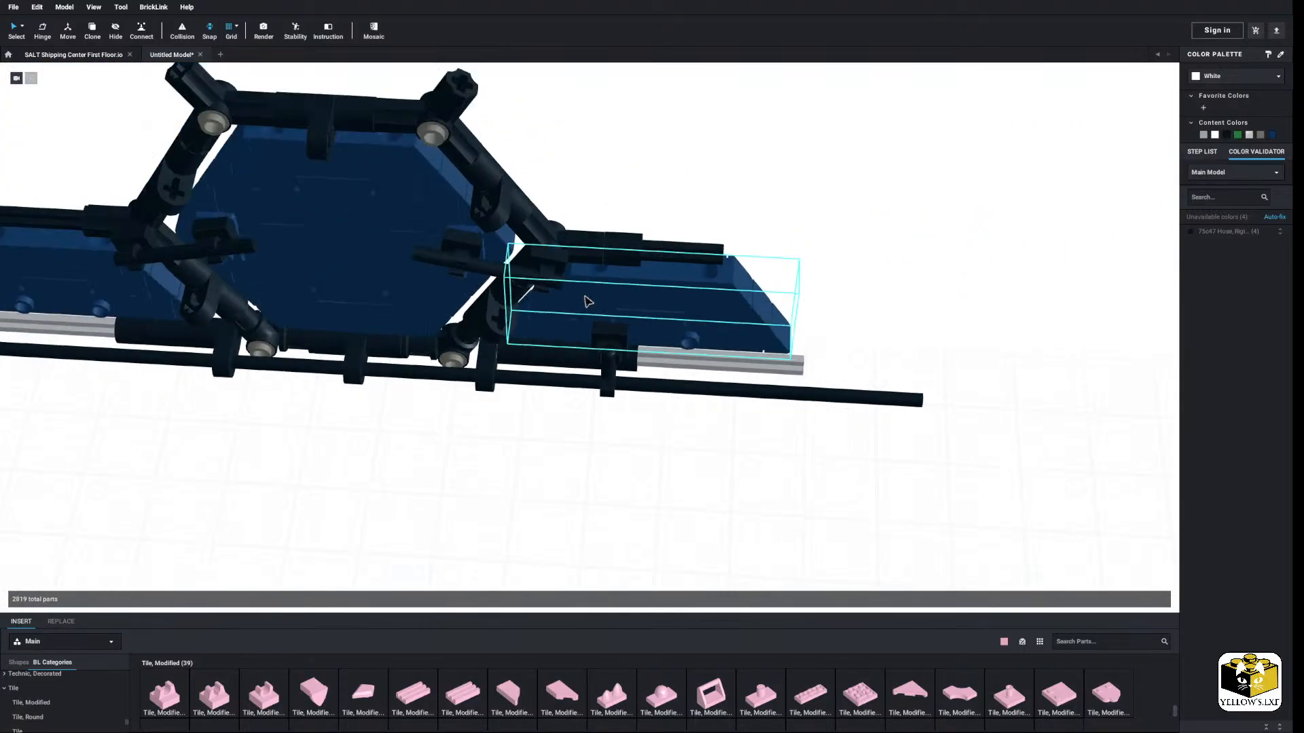
click(588, 300)
right_click(129, 287)
click(157, 327)
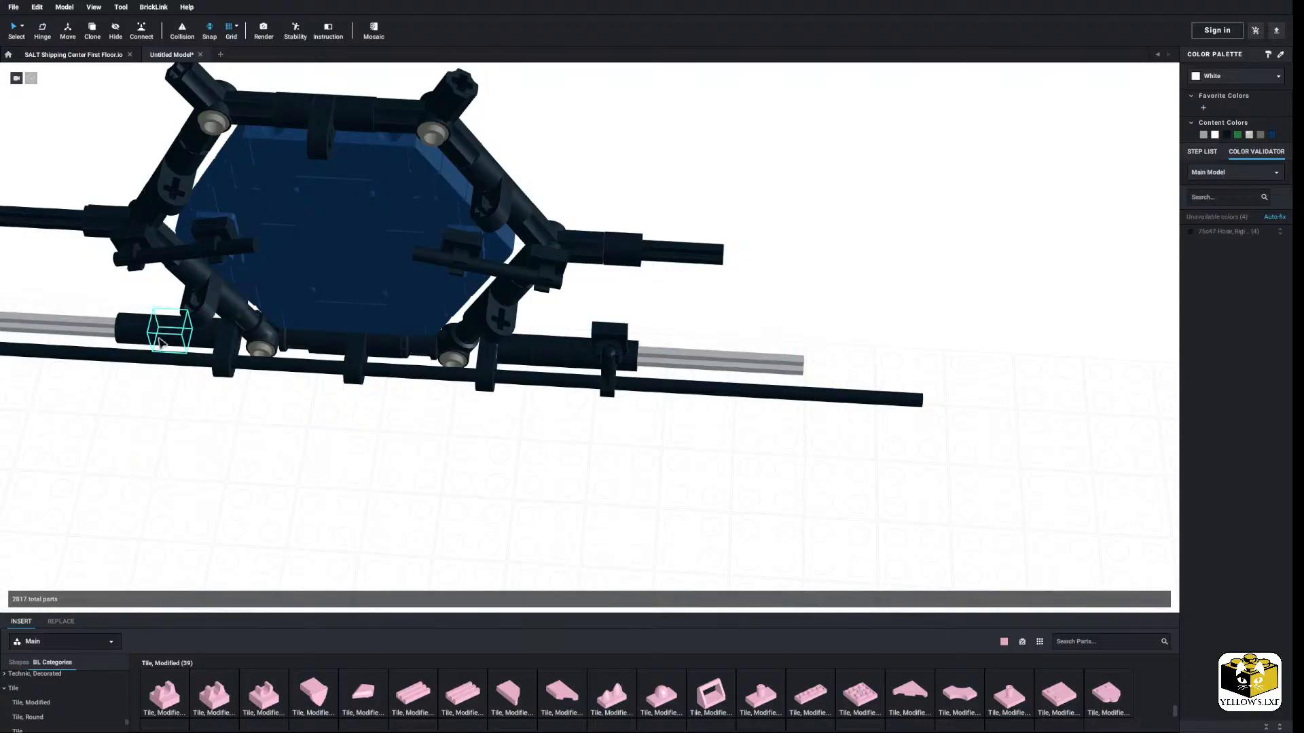
Step: Delete the two black Technic Axle 4L parts projecting sideways from the hexagon's side corners
right_drag(164, 333, 175, 422)
middle_drag(175, 422, 399, 387)
click(282, 198)
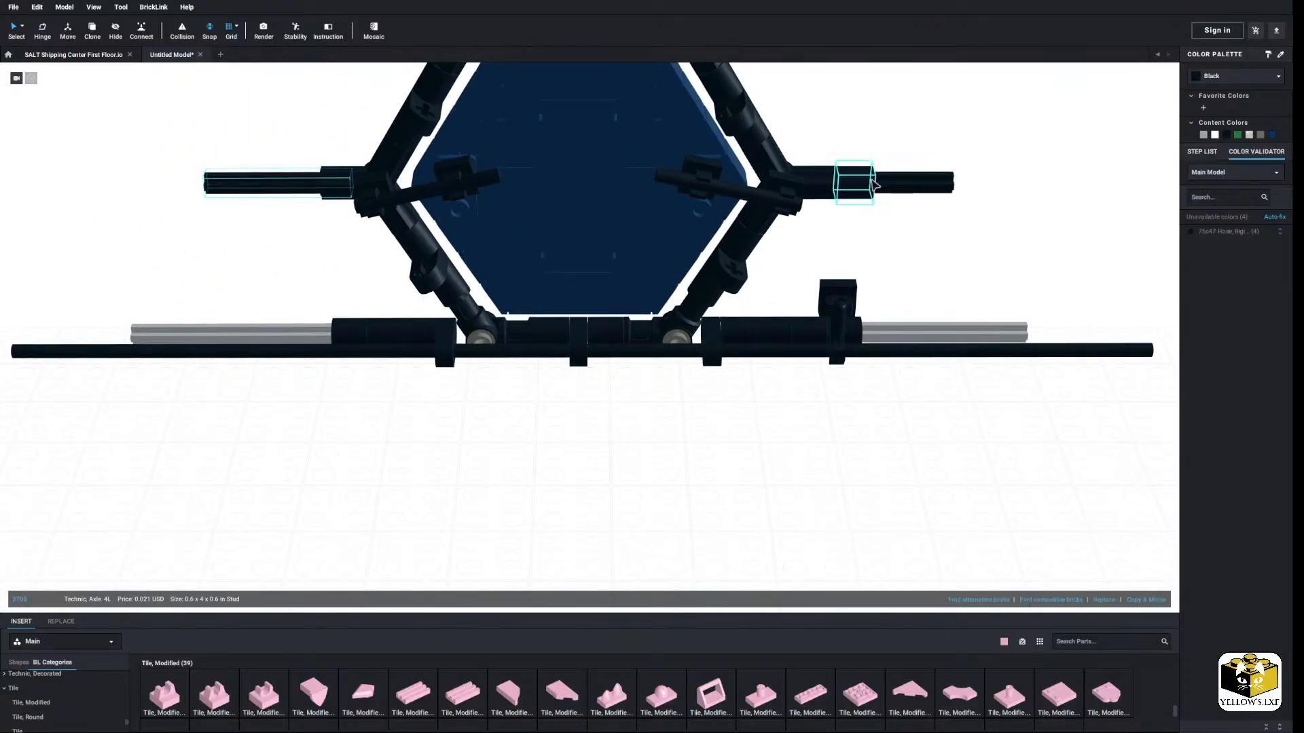
ctrl+click(930, 173)
right_click(905, 176)
click(924, 220)
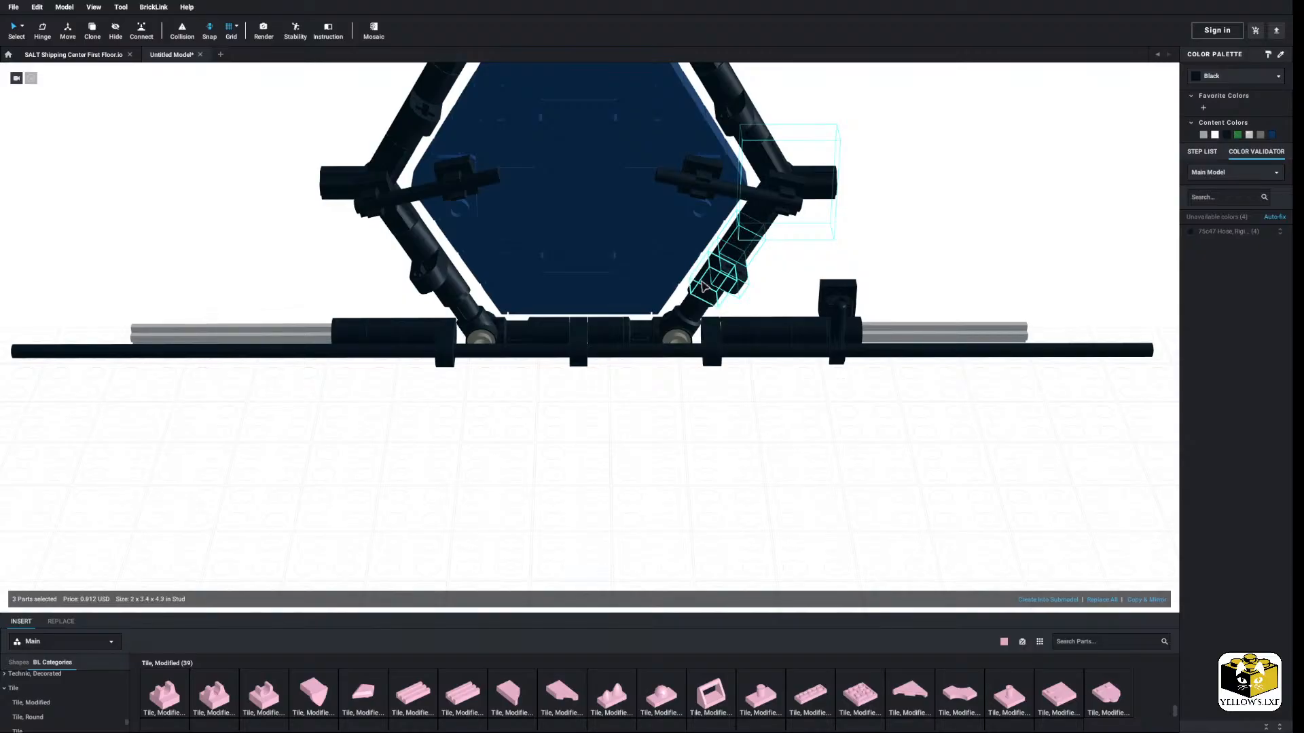
Step: Delete the connectors at both side corners of the hexagon and along its two lower sloping edges
right_click(704, 289)
click(723, 330)
click(427, 276)
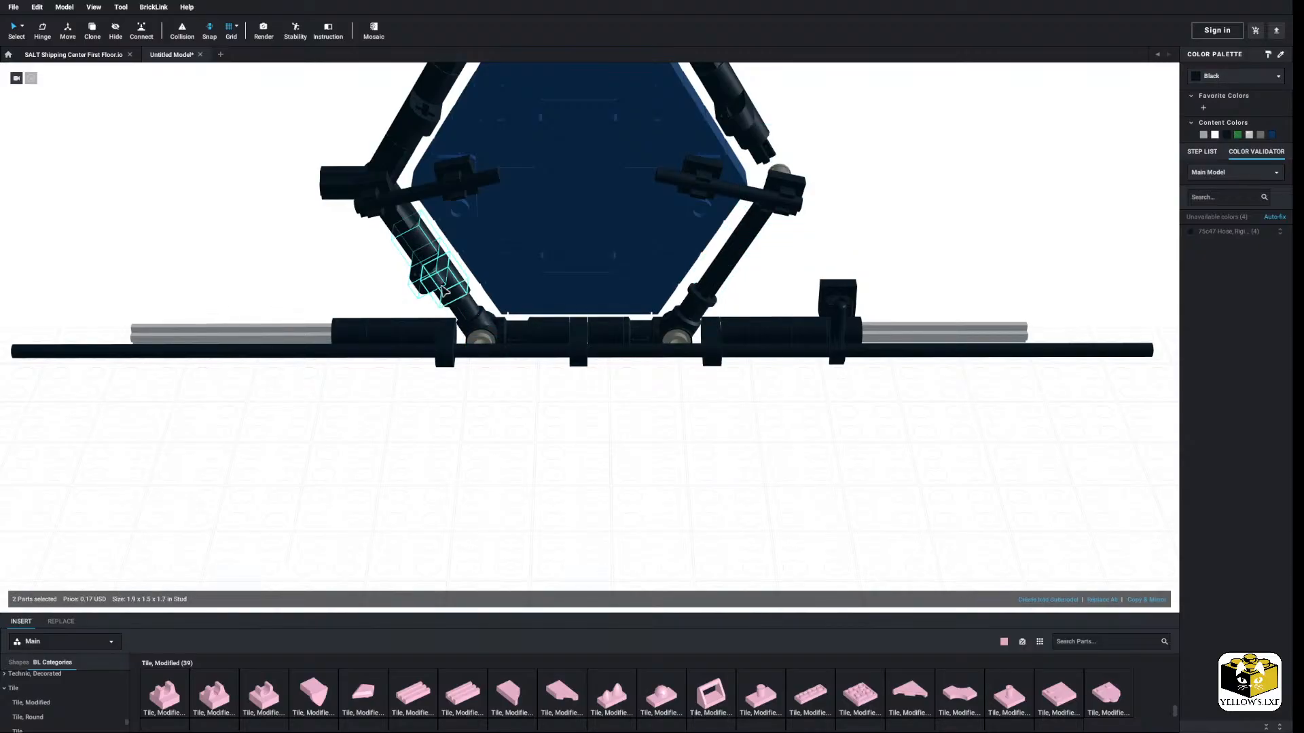
ctrl+click(343, 182)
right_click(332, 191)
click(350, 232)
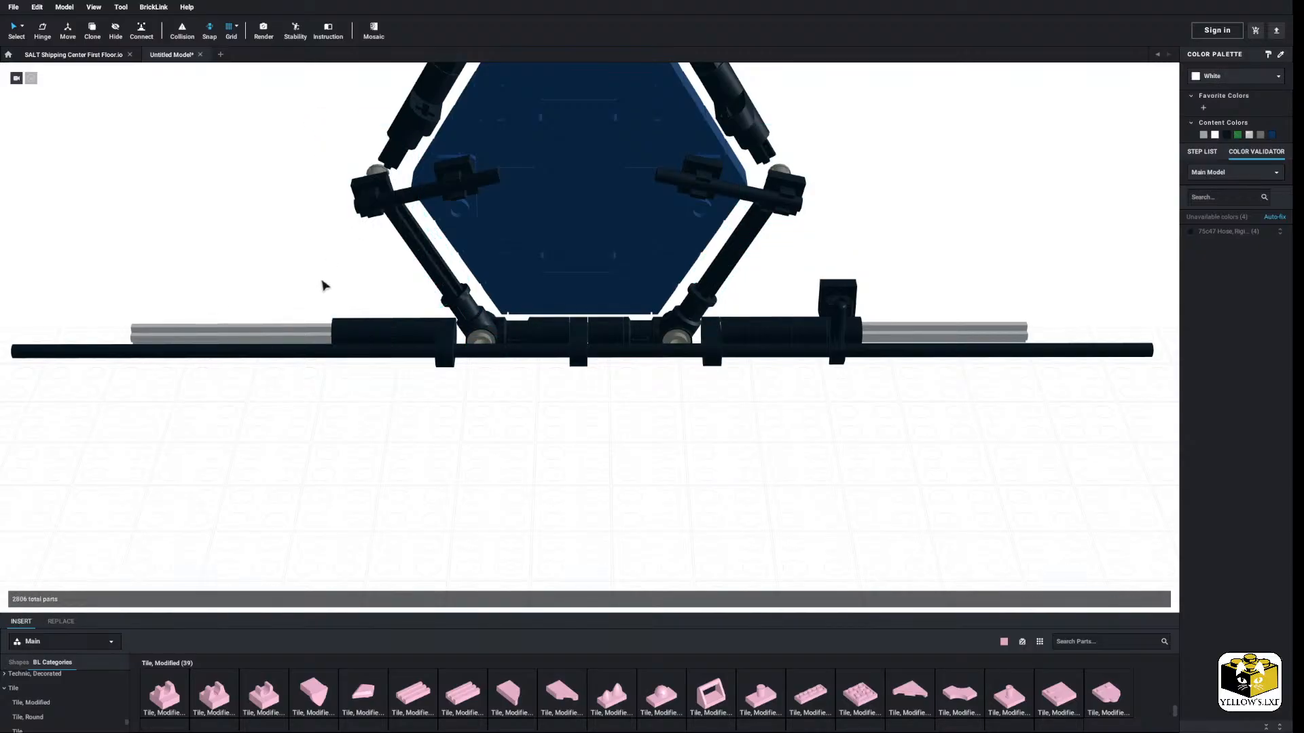
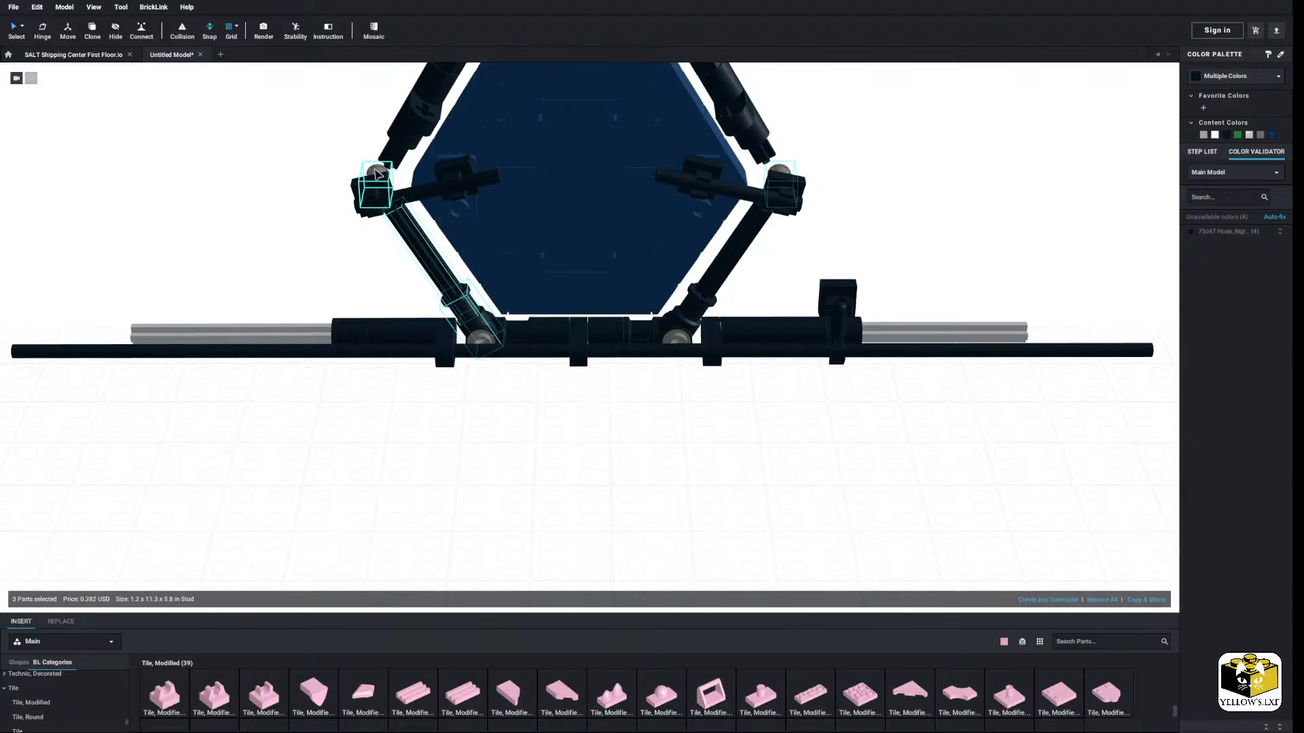
Step: Delete the corner pins, lower sloping axles and the complete bottom row of bars, axles and connectors below the hexagon
right_click(377, 174)
click(395, 215)
drag(144, 413, 870, 353)
right_click(866, 350)
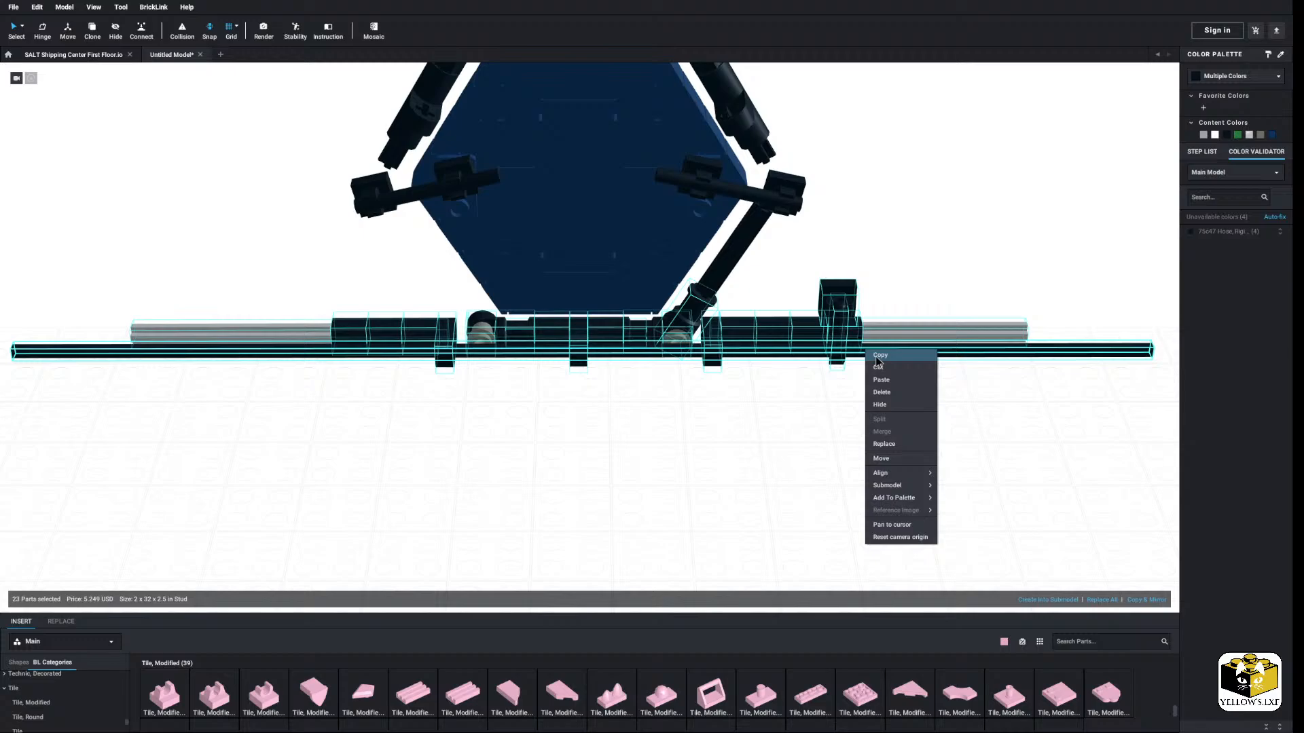
click(883, 393)
Step: Move the remaining hexagon panel with its upper frame beside the building and rotate it parallel to the long façade
scroll(745, 329, down, 5)
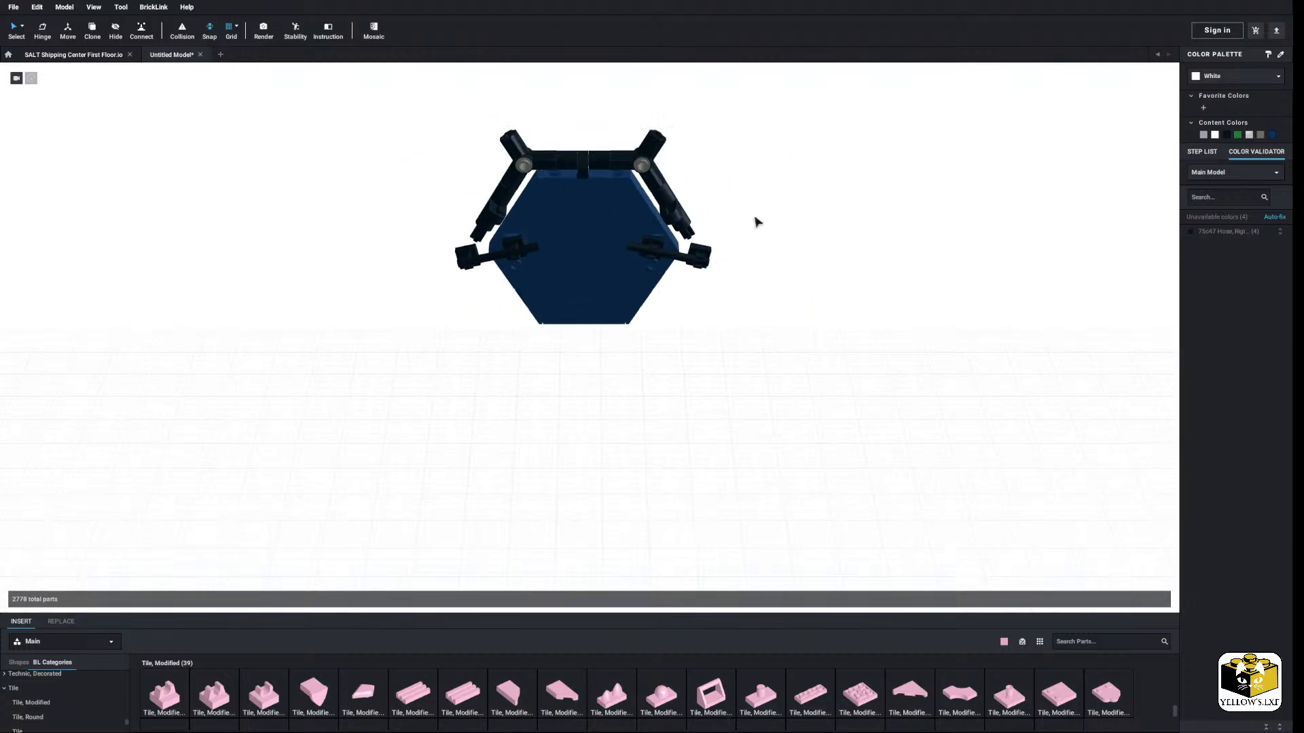
drag(781, 94, 501, 372)
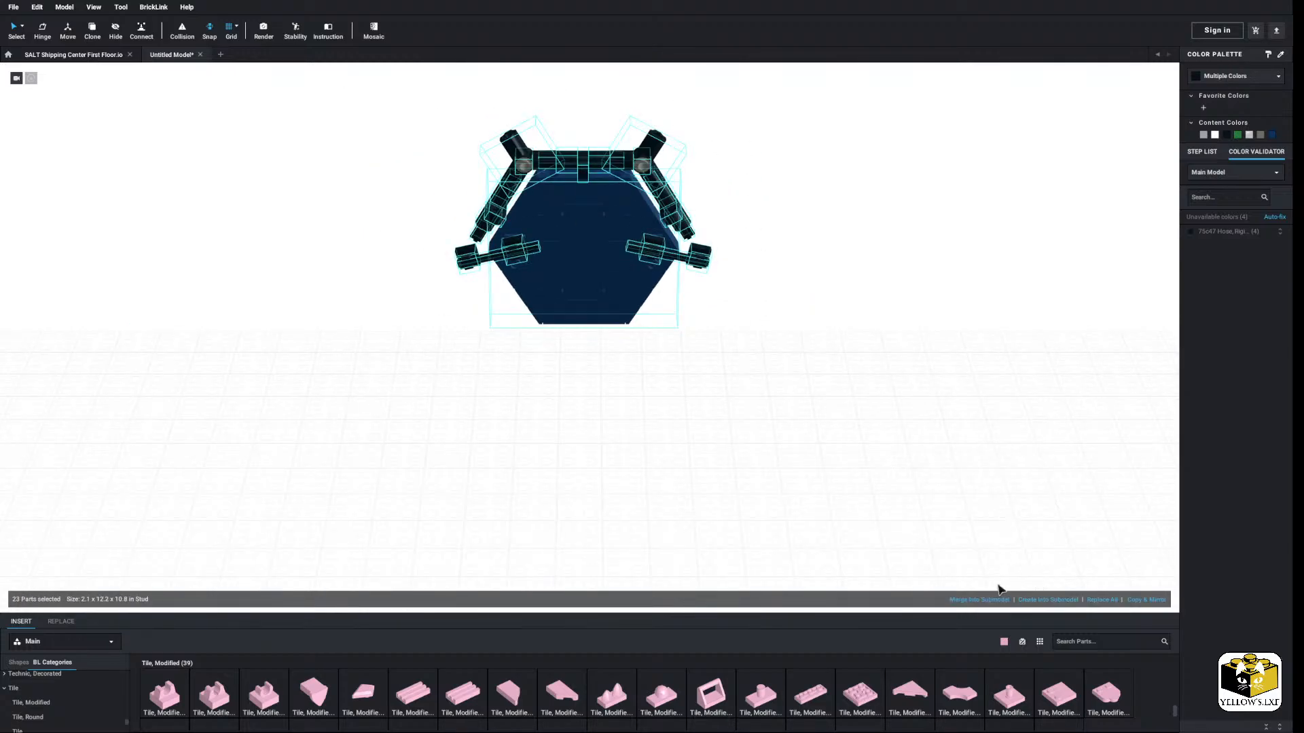
drag(702, 258, 433, 358)
key(Right)
key(Right)
key(Right)
key(Right)
key(Right)
right_drag(433, 357, 530, 437)
scroll(482, 503, down, 3)
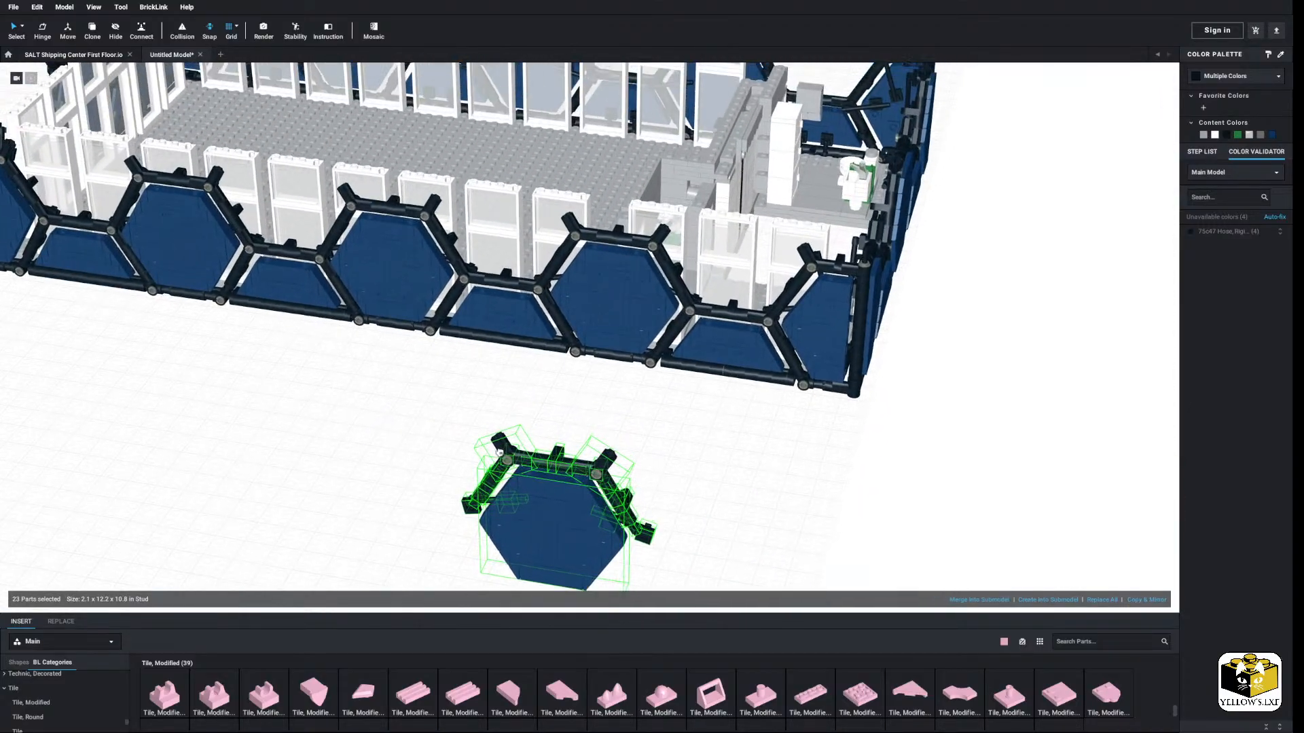
Step: Place the hexagon section on the long façade above the trapezoid panel nearest the entrance corner
drag(475, 512, 442, 424)
scroll(611, 475, up, 3)
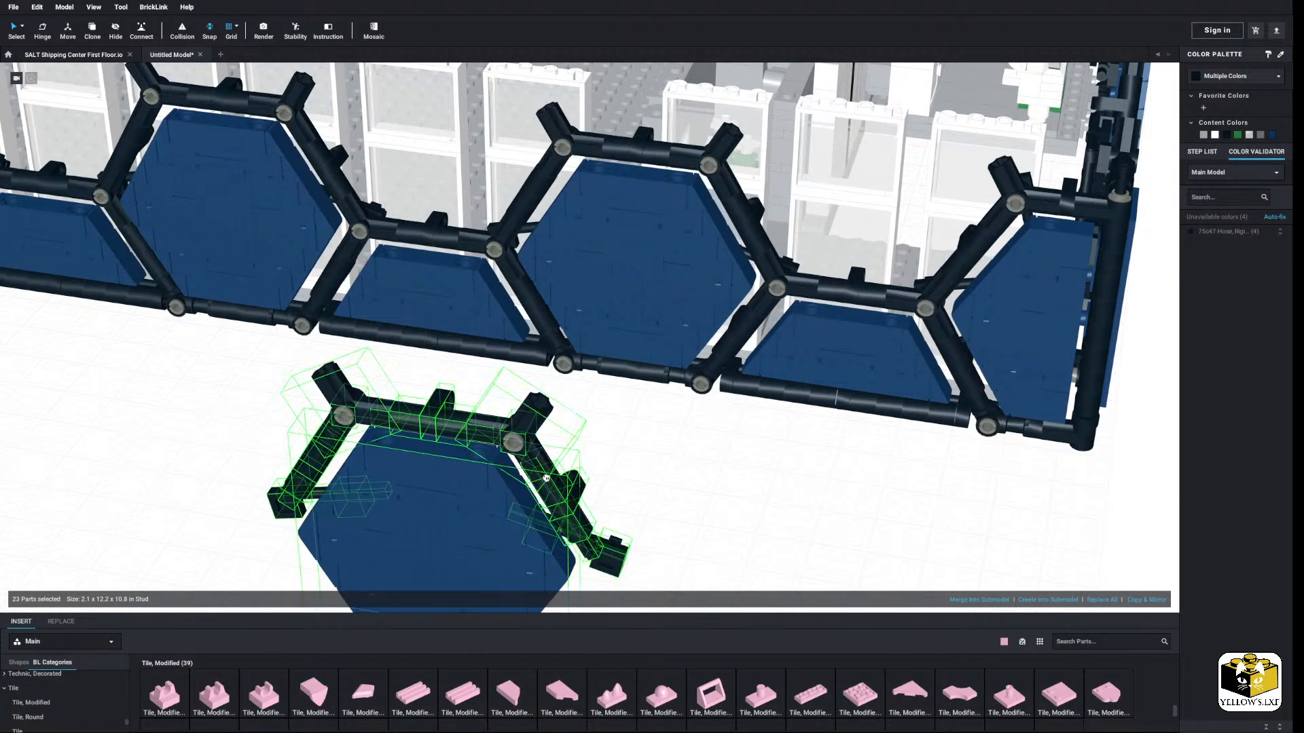
right_drag(443, 405, 527, 445)
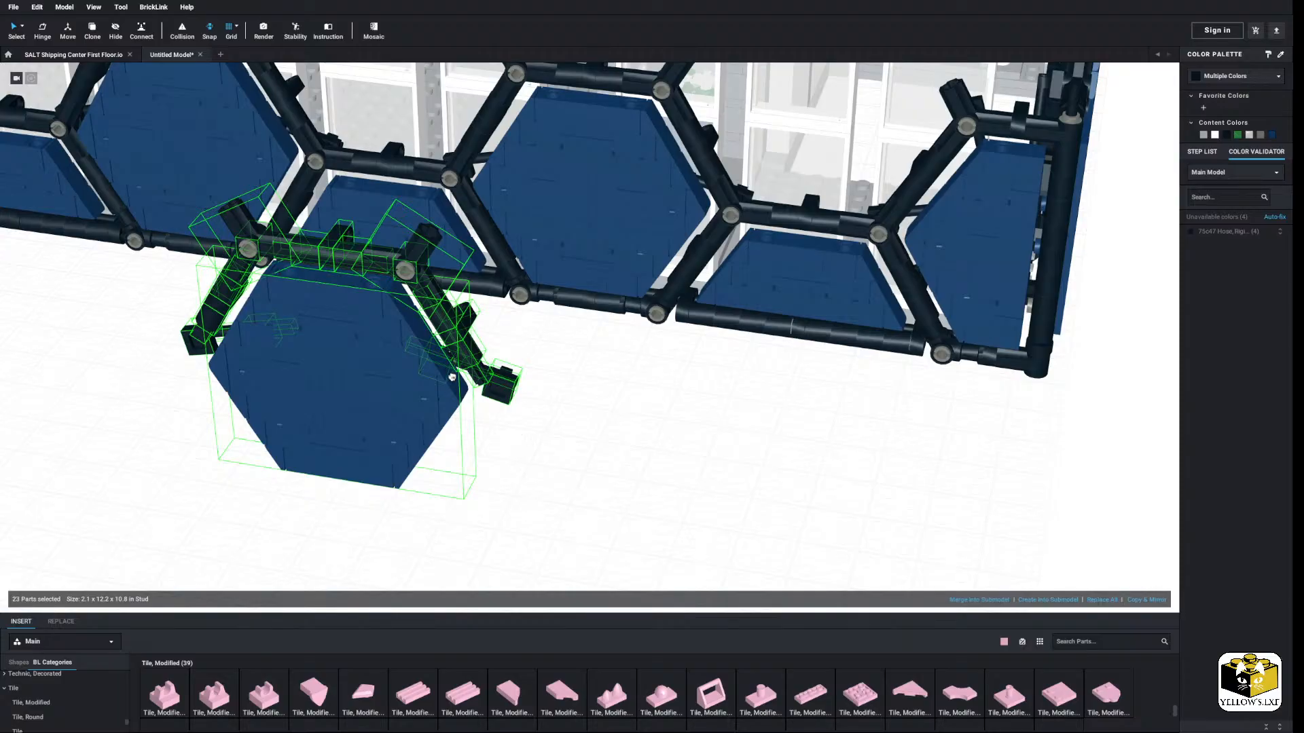
drag(451, 377, 513, 384)
middle_drag(590, 346, 277, 466)
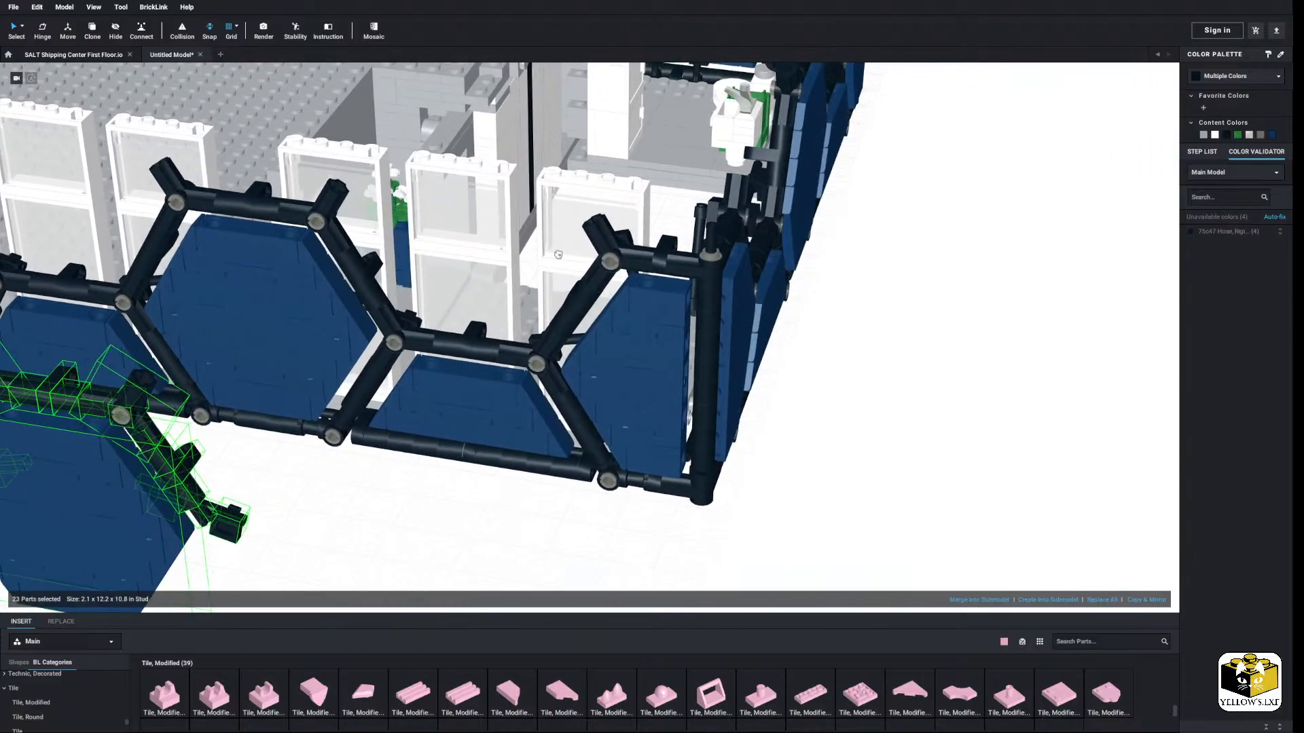
drag(589, 218, 597, 218)
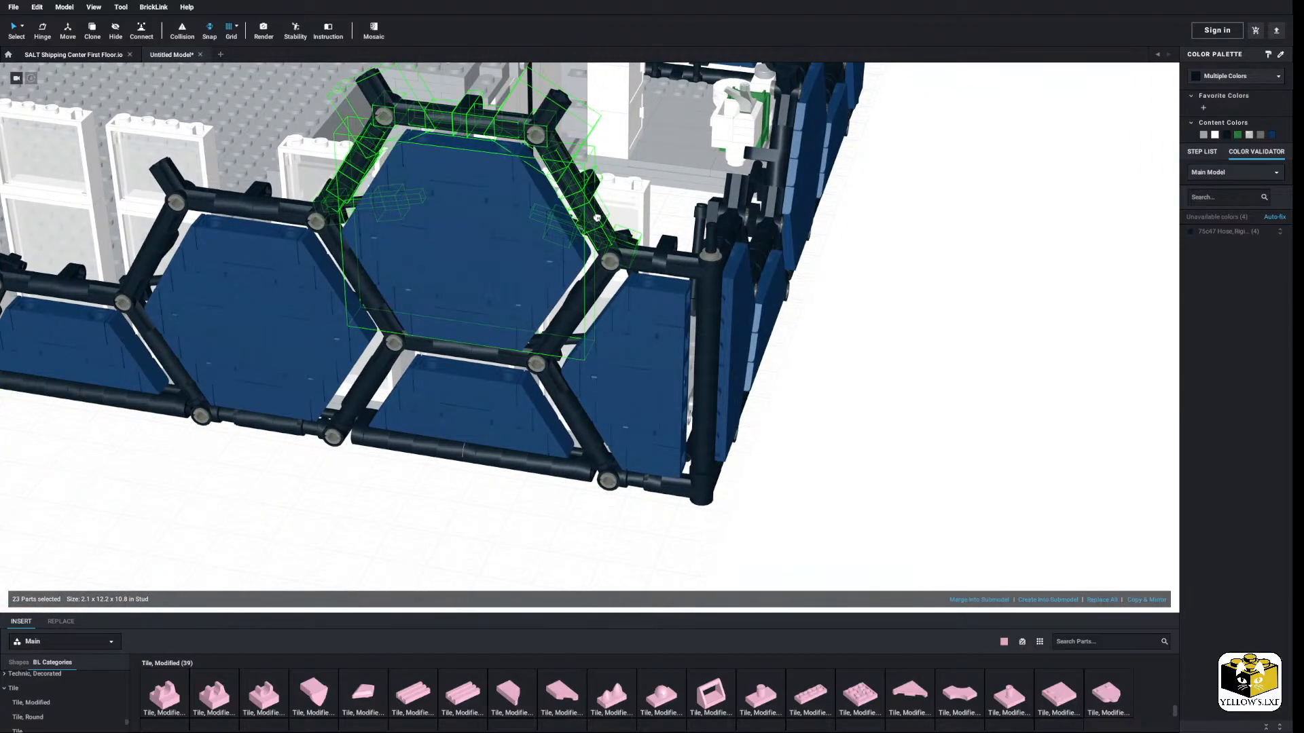
scroll(555, 339, up, 4)
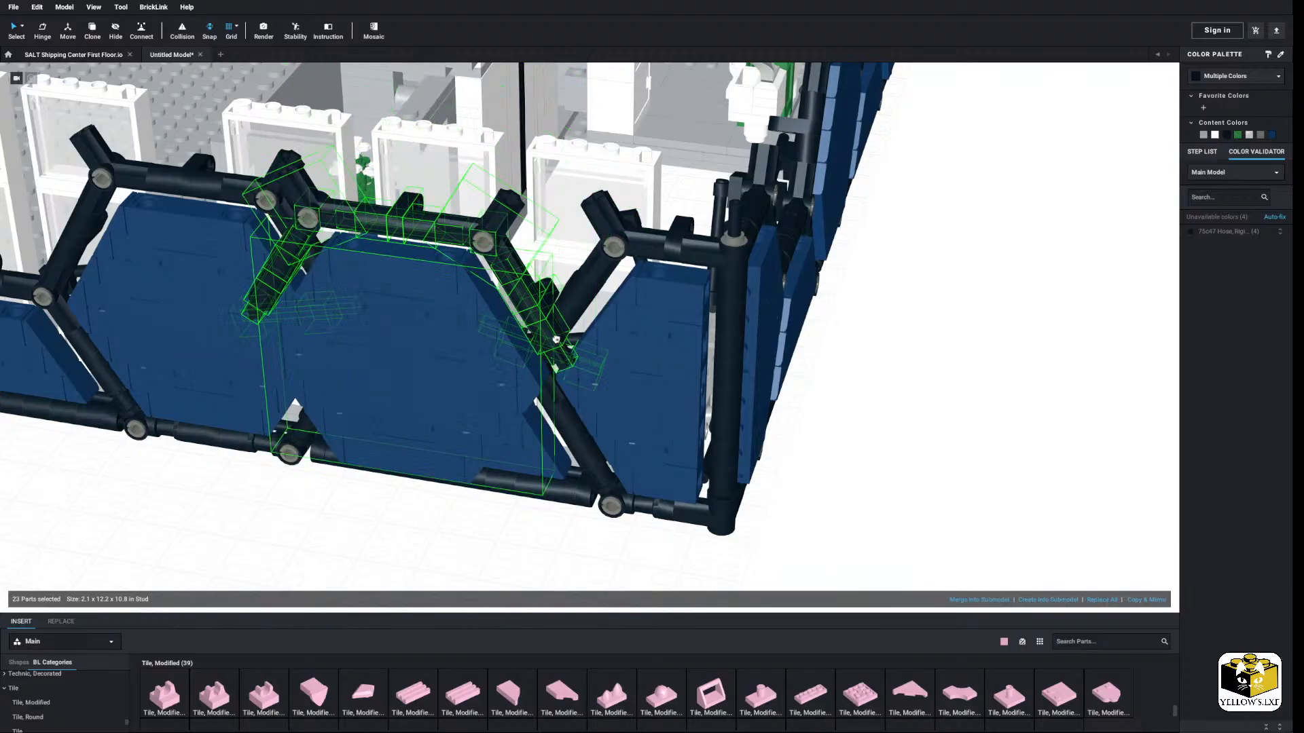
middle_drag(556, 338, 556, 378)
scroll(596, 206, up, 4)
drag(557, 377, 604, 109)
Step: Check the joint between the raised hexagon's lower arm and the façade frame up close, and adjust the section's position there
scroll(604, 180, up, 5)
scroll(608, 179, down, 8)
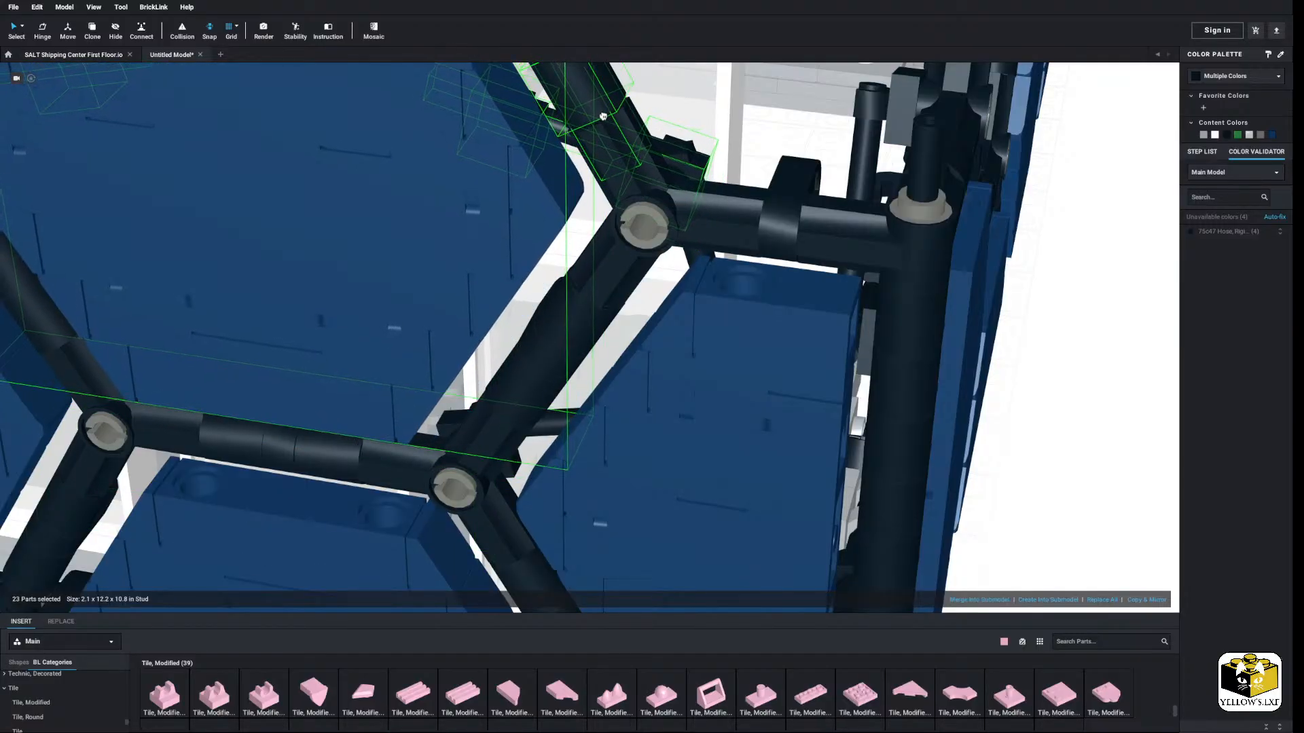
middle_drag(637, 217, 646, 314)
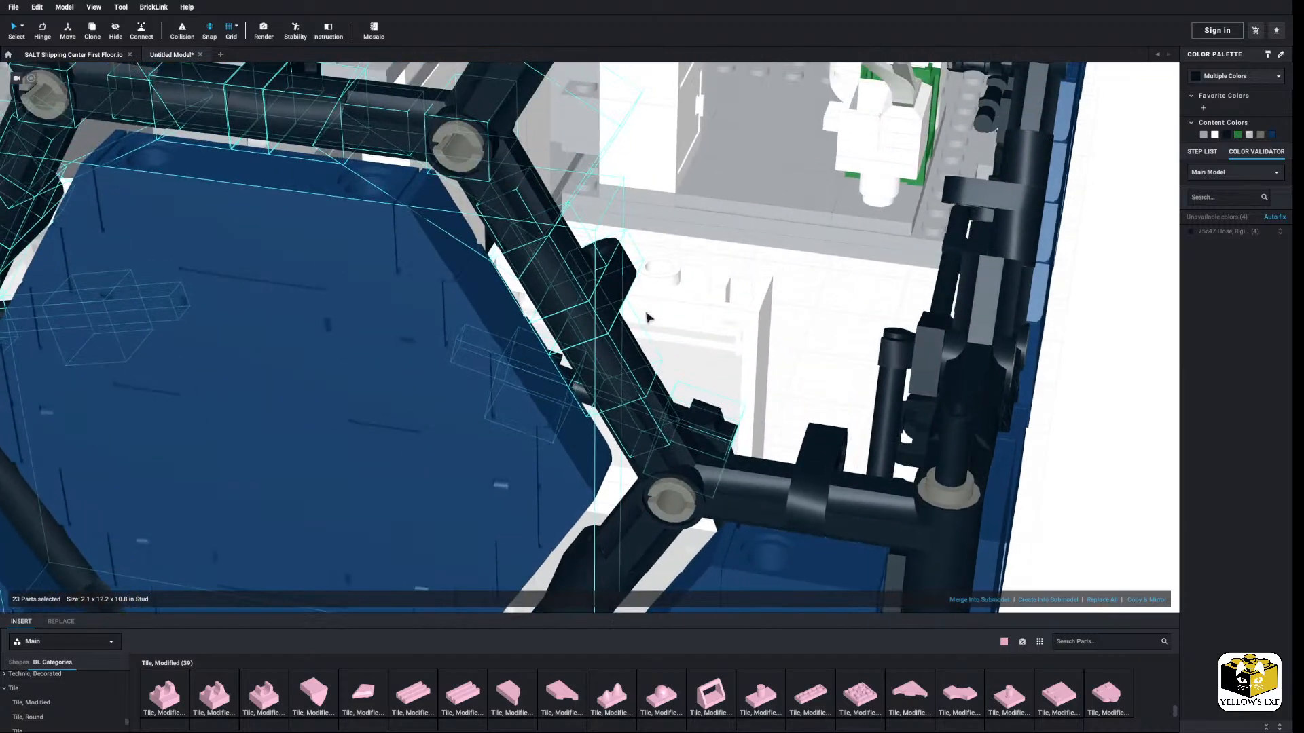
scroll(646, 326, up, 5)
right_drag(646, 326, 649, 366)
scroll(649, 366, up, 3)
middle_drag(648, 366, 591, 347)
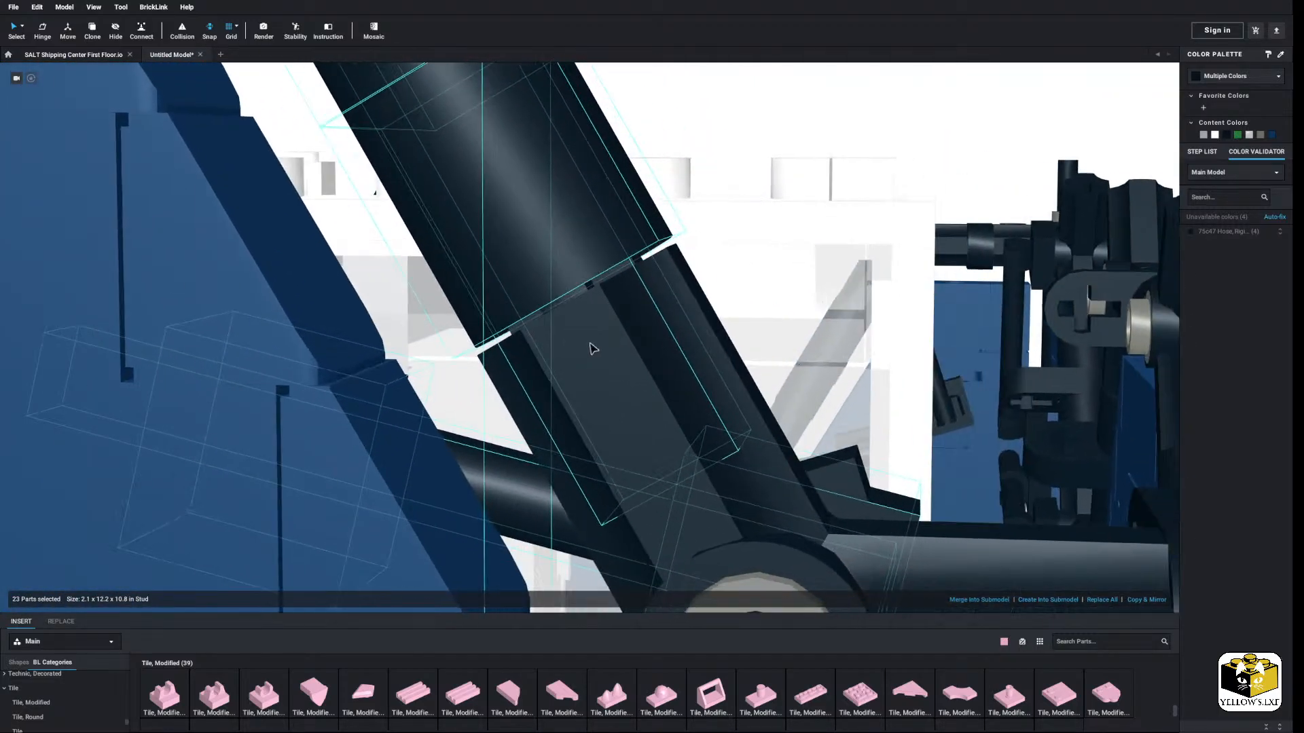
right_drag(591, 347, 582, 355)
drag(582, 355, 553, 273)
scroll(554, 274, down, 4)
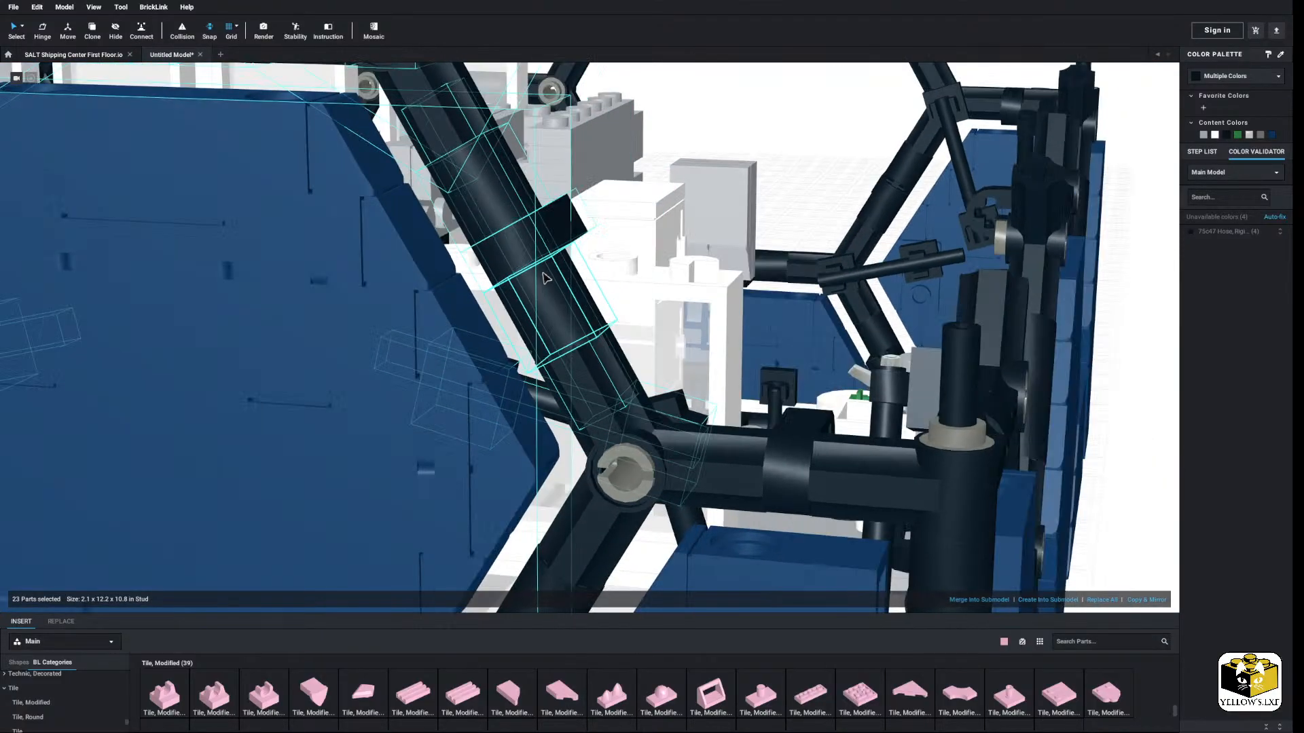
Step: Try the Connect tool on the raised hexagon's joint with the façade frame, return to selection mode and deselect the section
right_drag(546, 276, 651, 282)
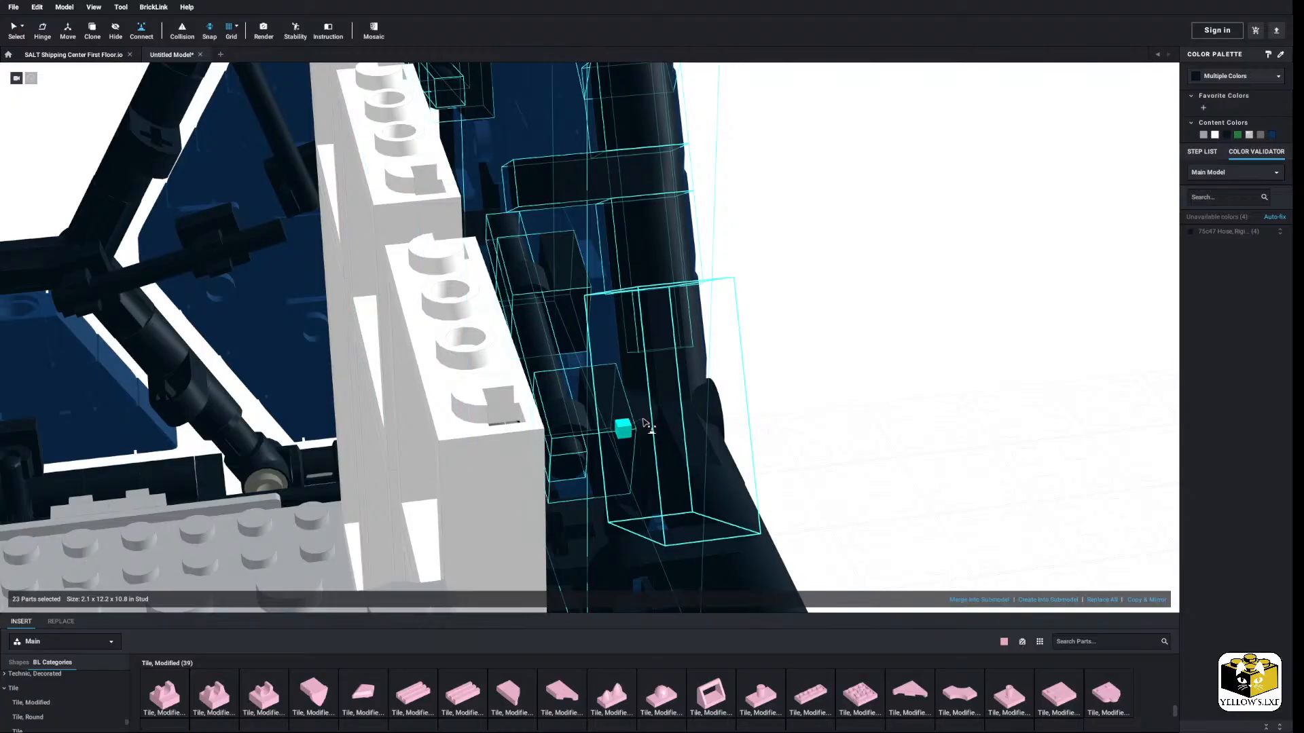
right_drag(686, 420, 671, 424)
right_drag(564, 429, 394, 397)
scroll(393, 396, down, 6)
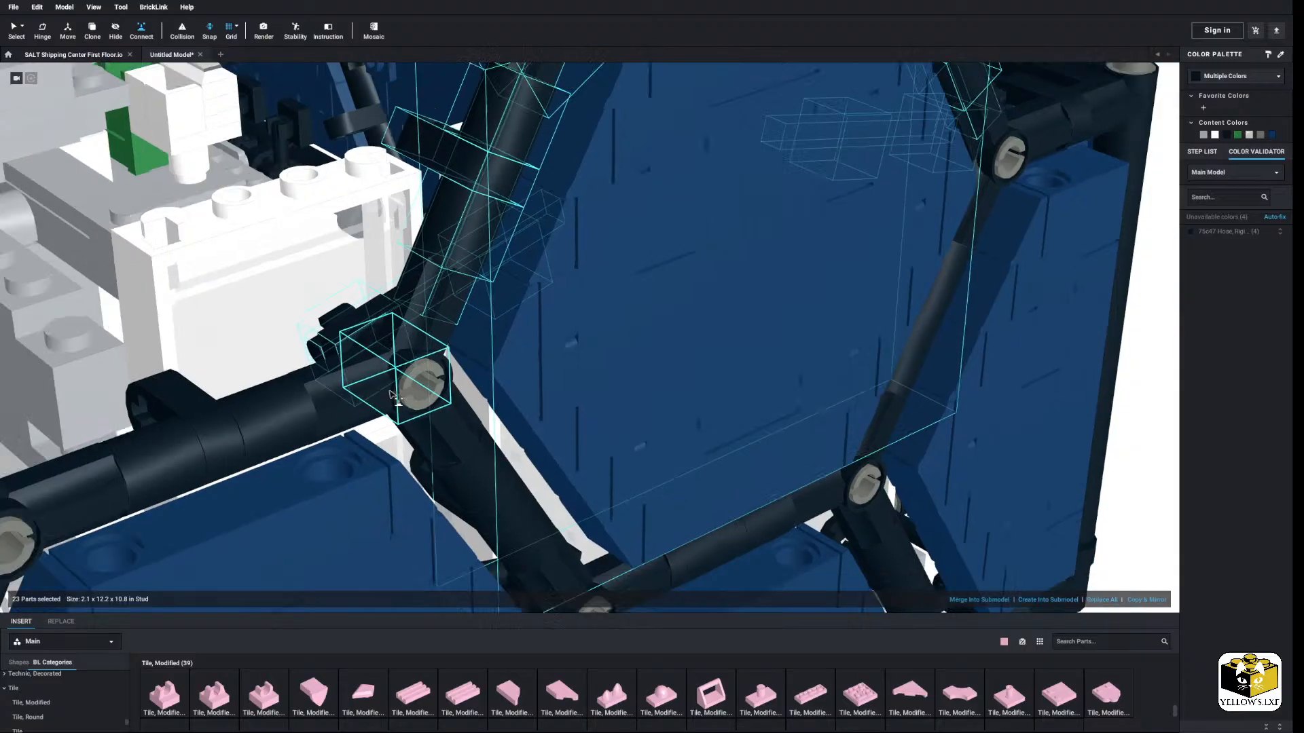
click(17, 31)
click(952, 378)
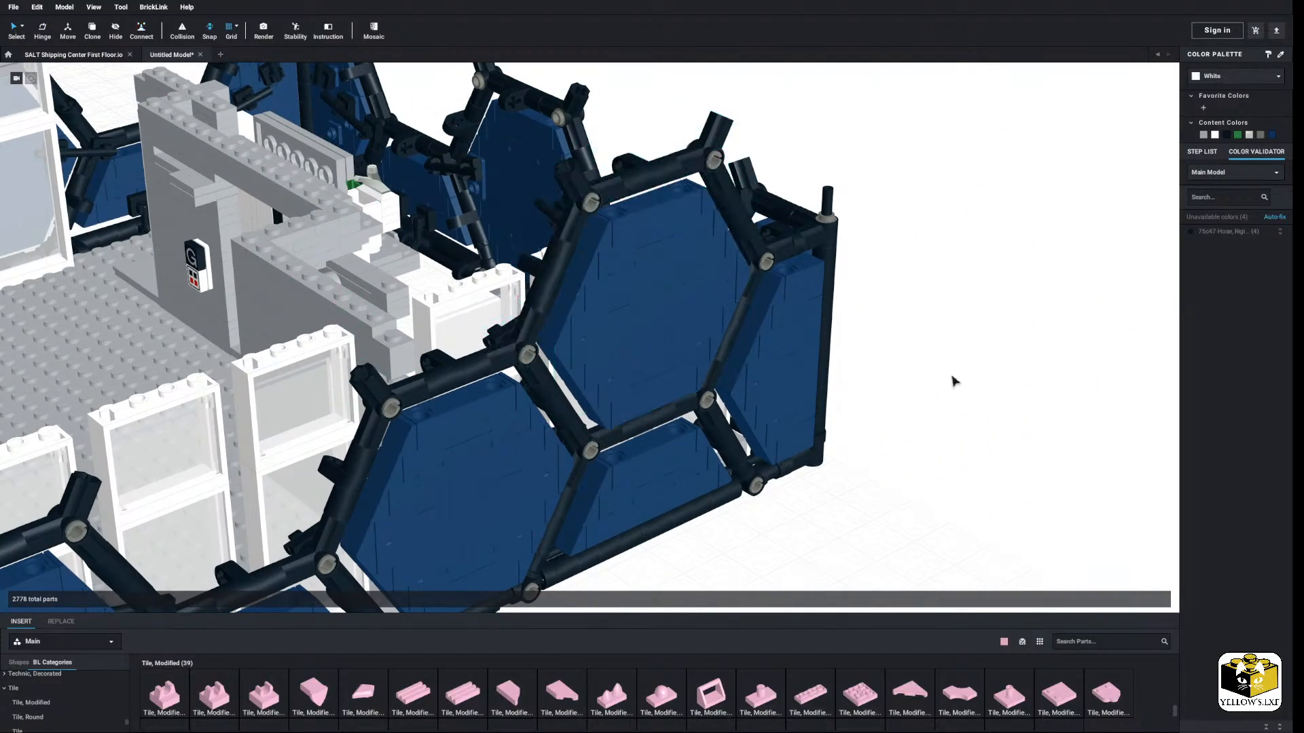
Step: Paste another copy of the complete hexagon section with its trapezoid panels and place it on the open grid beside the building
right_drag(952, 378, 926, 359)
scroll(930, 363, down, 10)
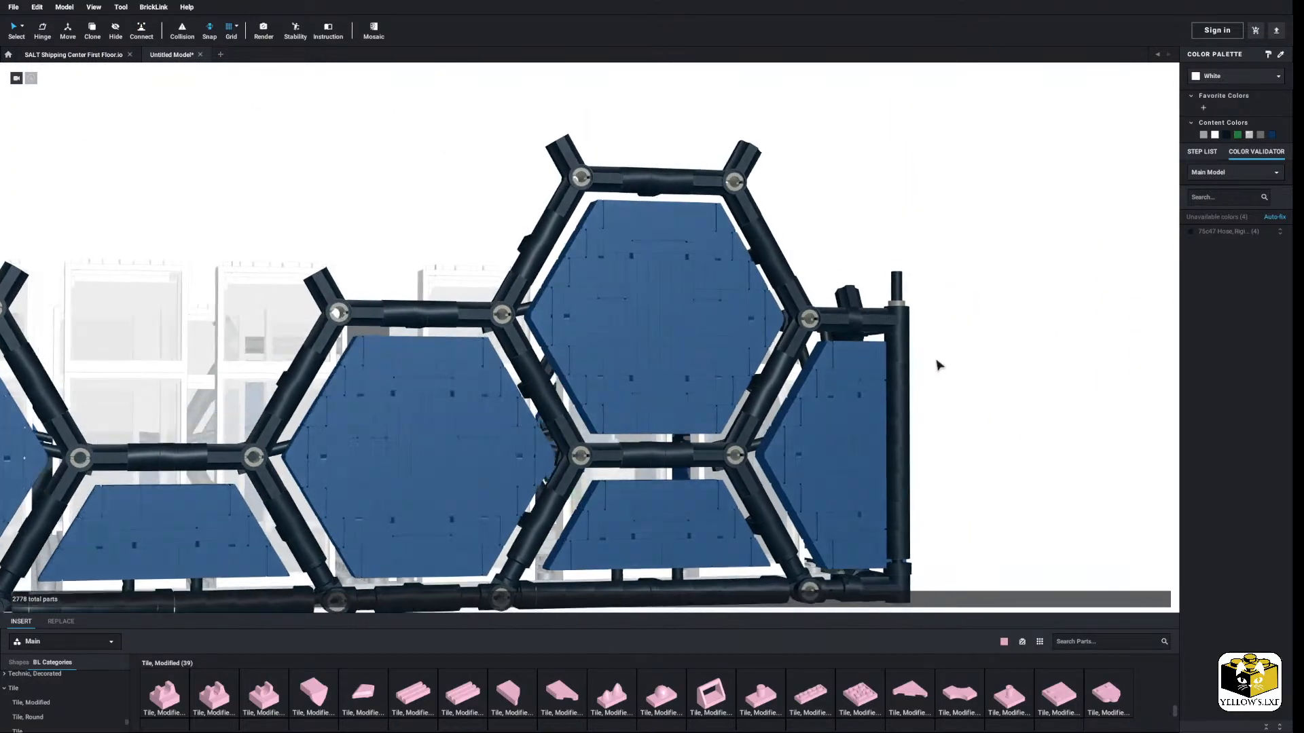
right_drag(786, 356, 788, 354)
right_click(832, 300)
click(847, 326)
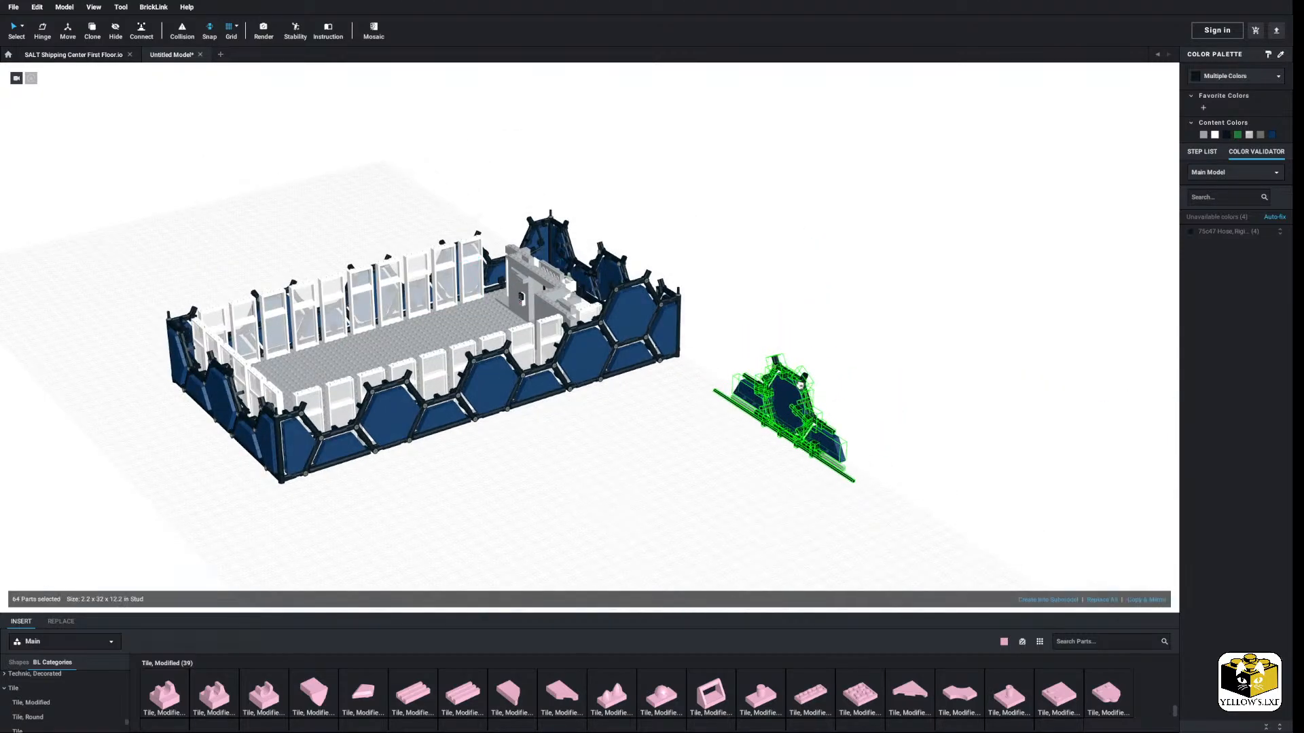
click(916, 373)
Step: Delete both trapezoid panels, their grey axles, the long base bars and the parts around them from the copied section
scroll(809, 369, up, 10)
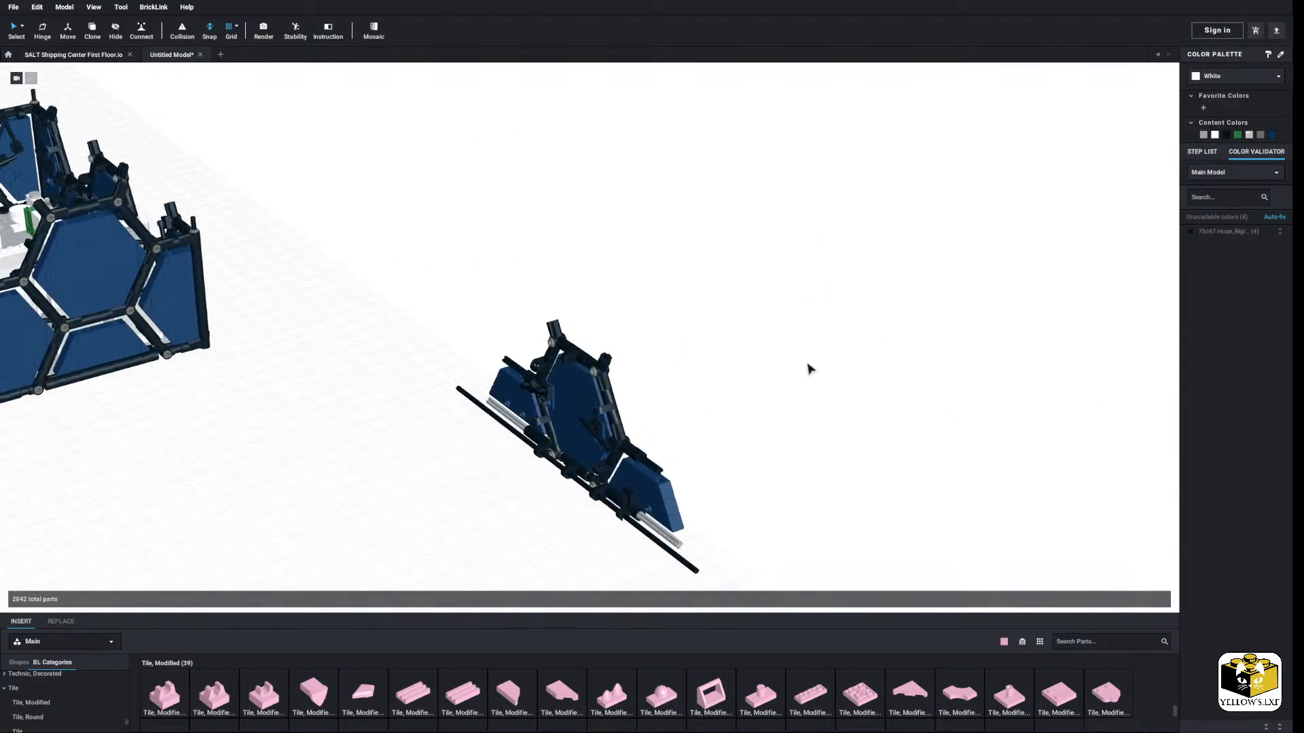
right_drag(835, 284, 837, 298)
middle_drag(844, 280, 732, 343)
scroll(733, 345, up, 4)
drag(671, 403, 595, 335)
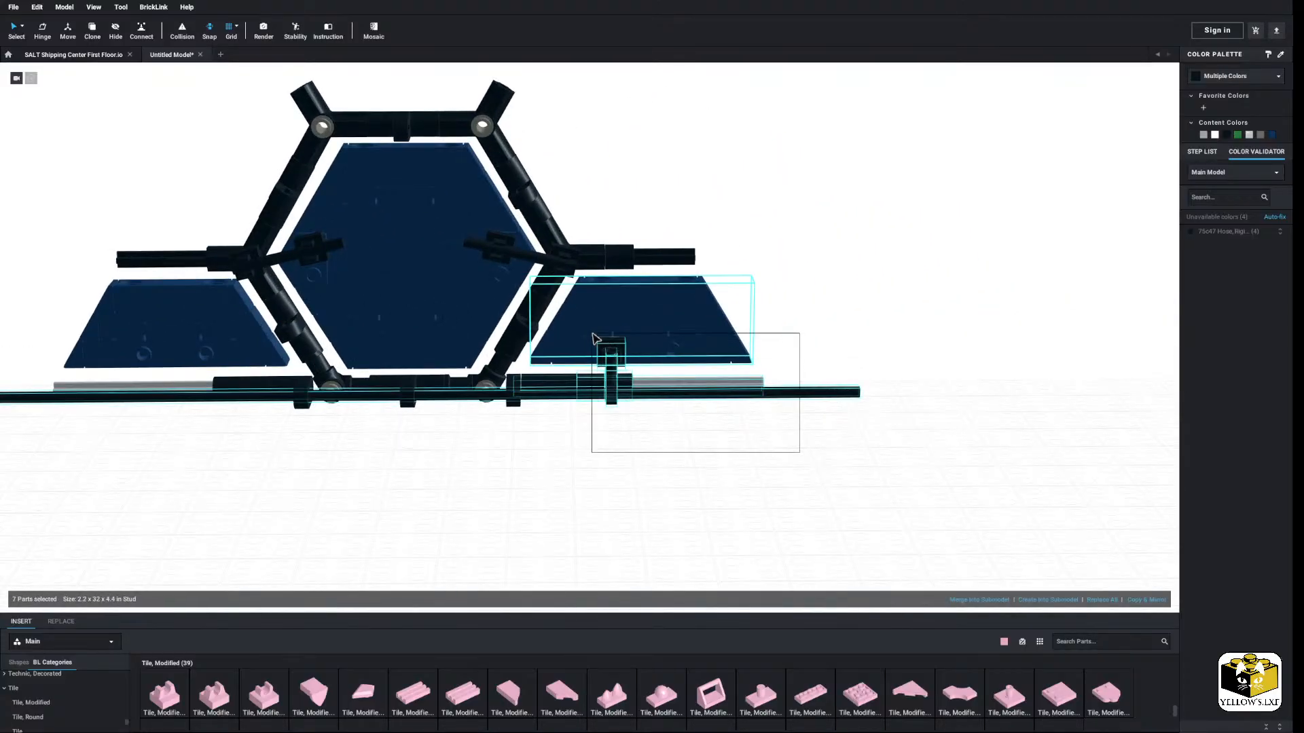
right_click(596, 335)
click(631, 382)
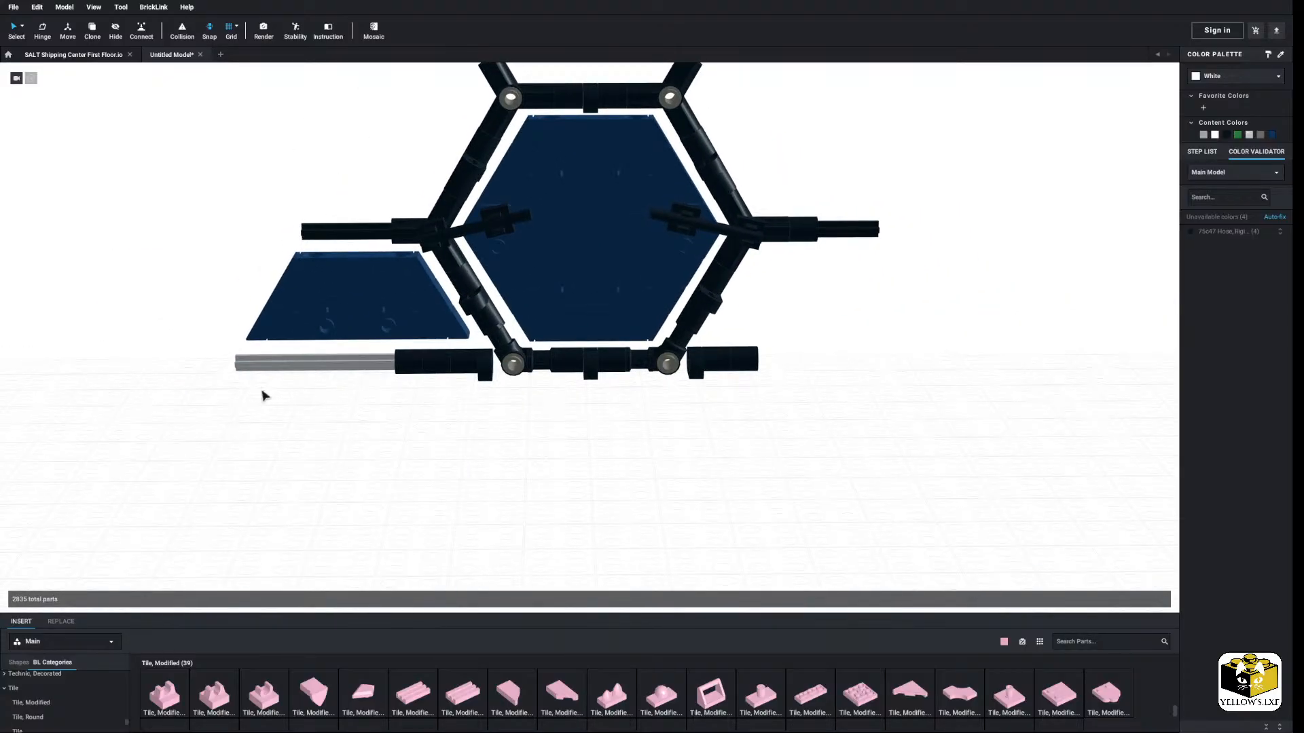
drag(265, 396, 387, 312)
right_click(387, 312)
click(410, 358)
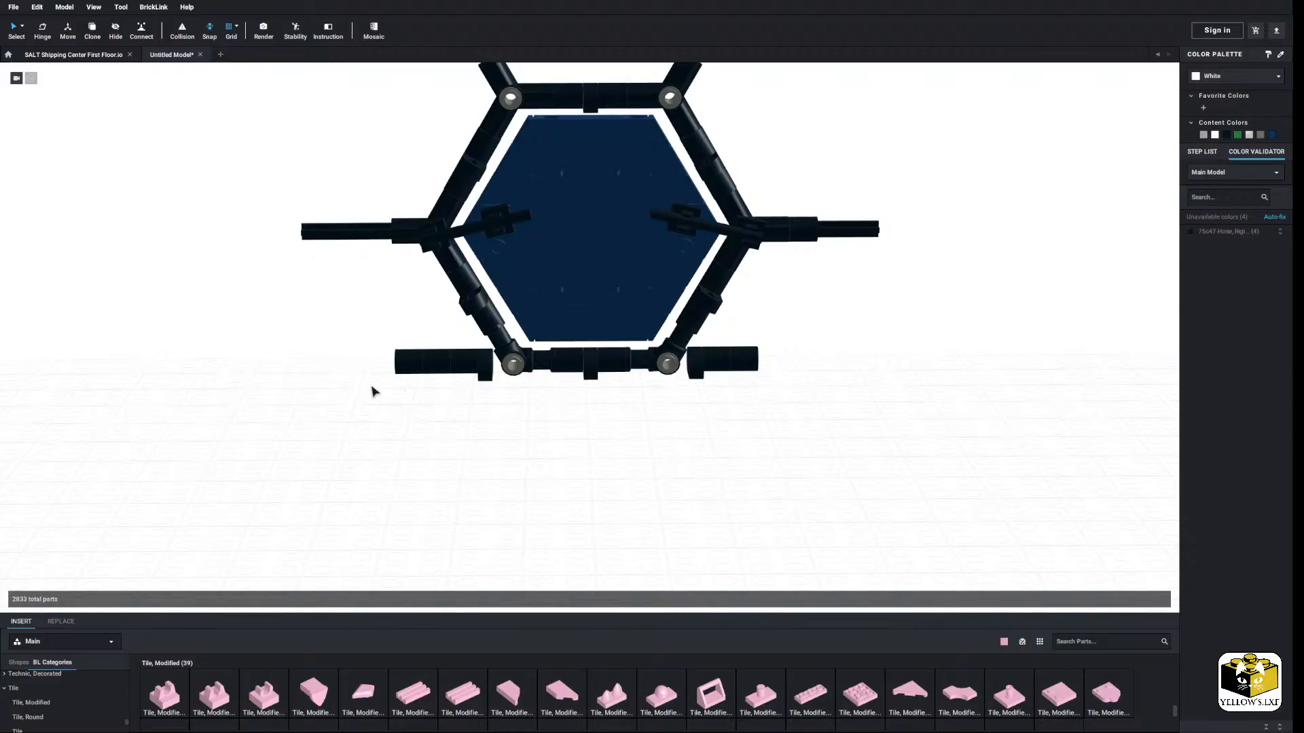
Step: Delete the horizontal frame beams and joints below the copied hexagon, plus the straight arms extending from its two sides
drag(372, 391, 760, 370)
right_click(760, 370)
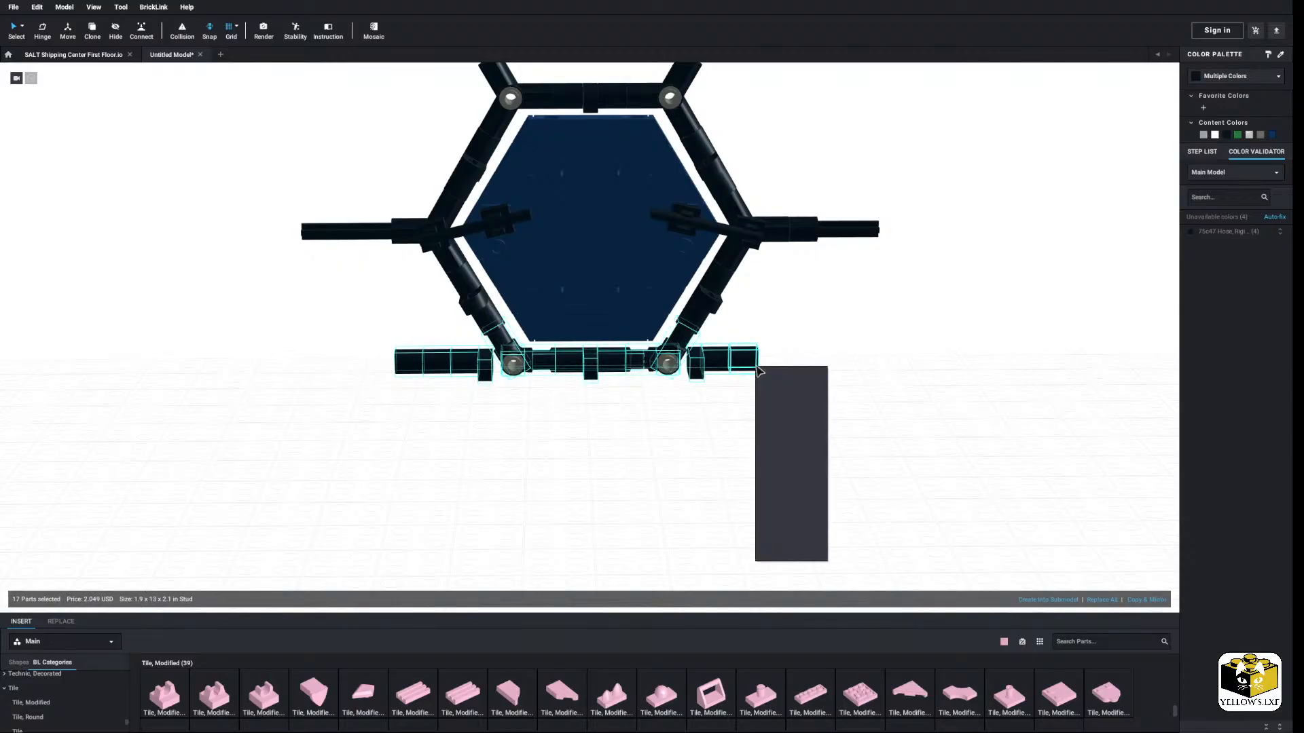
click(773, 411)
click(802, 234)
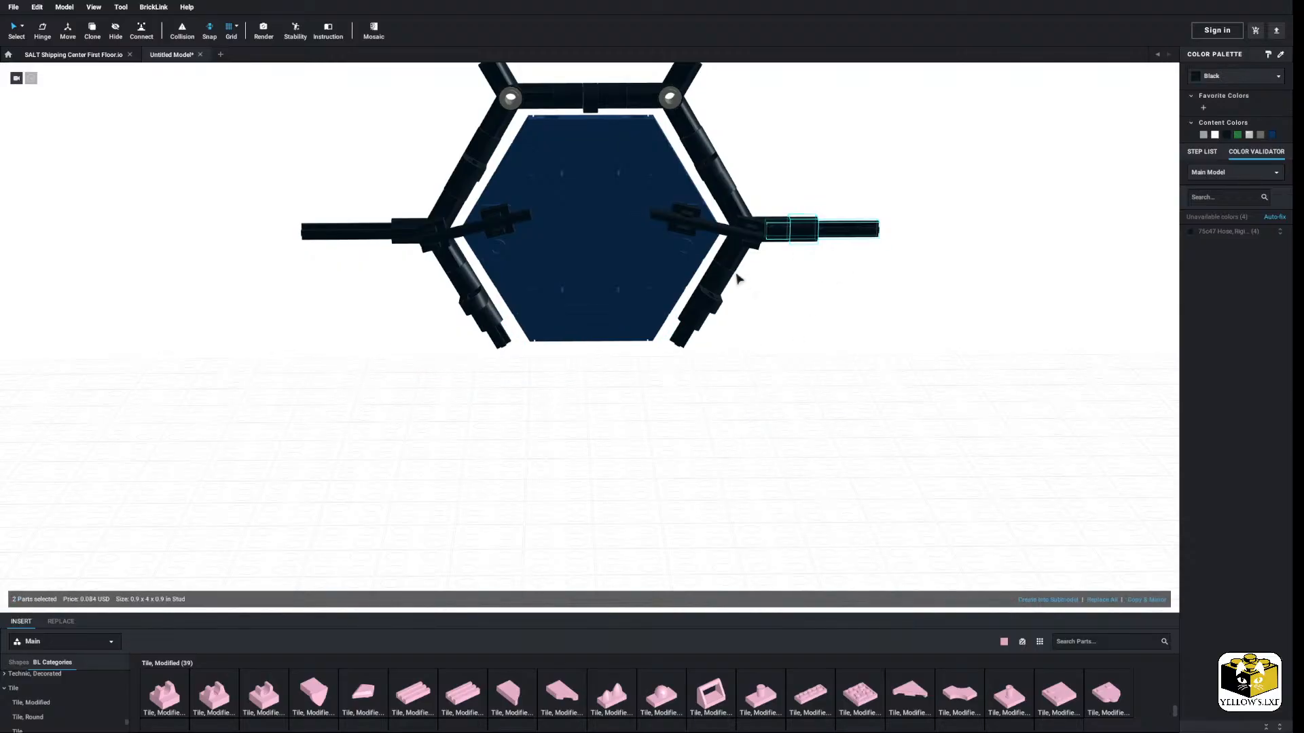
right_click(360, 239)
click(375, 287)
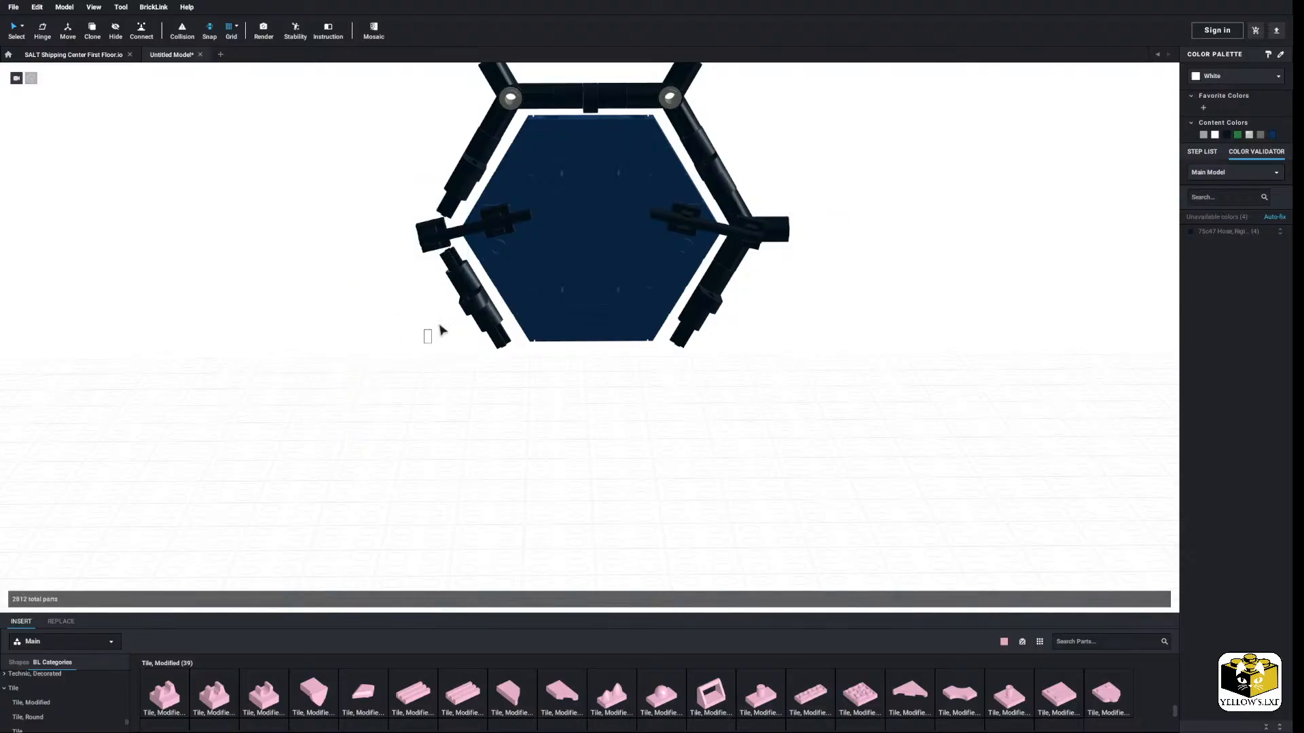
Step: Delete the lower diagonal frame arm parts and spacers on both sides of the copied hexagon
drag(424, 343, 523, 366)
right_click(483, 317)
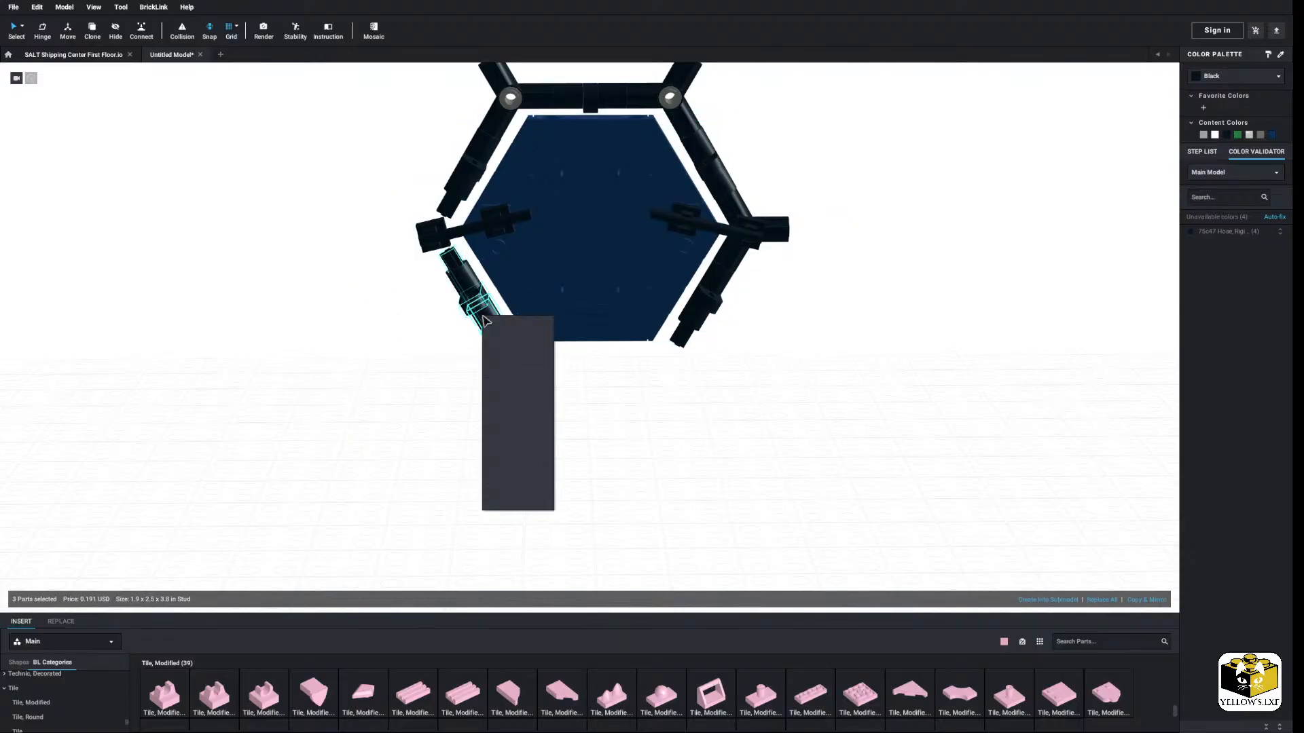
click(511, 360)
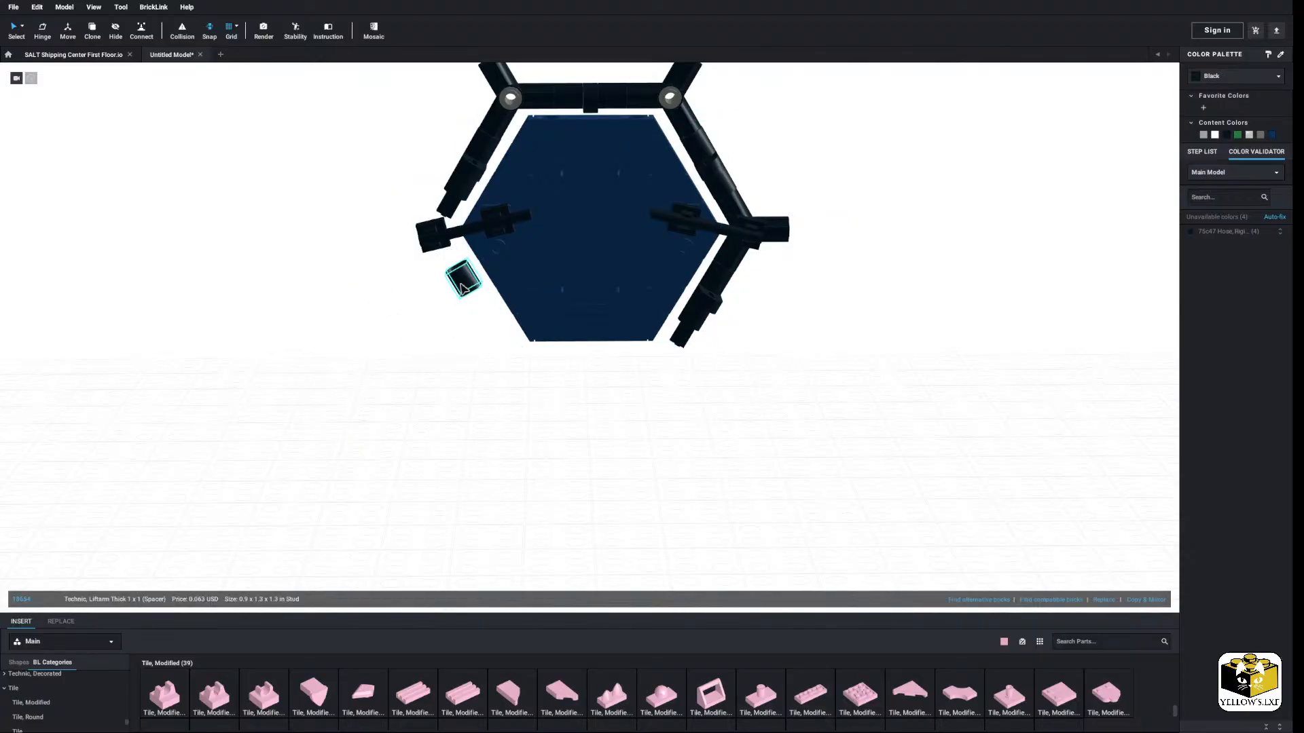
key(Delete)
click(714, 297)
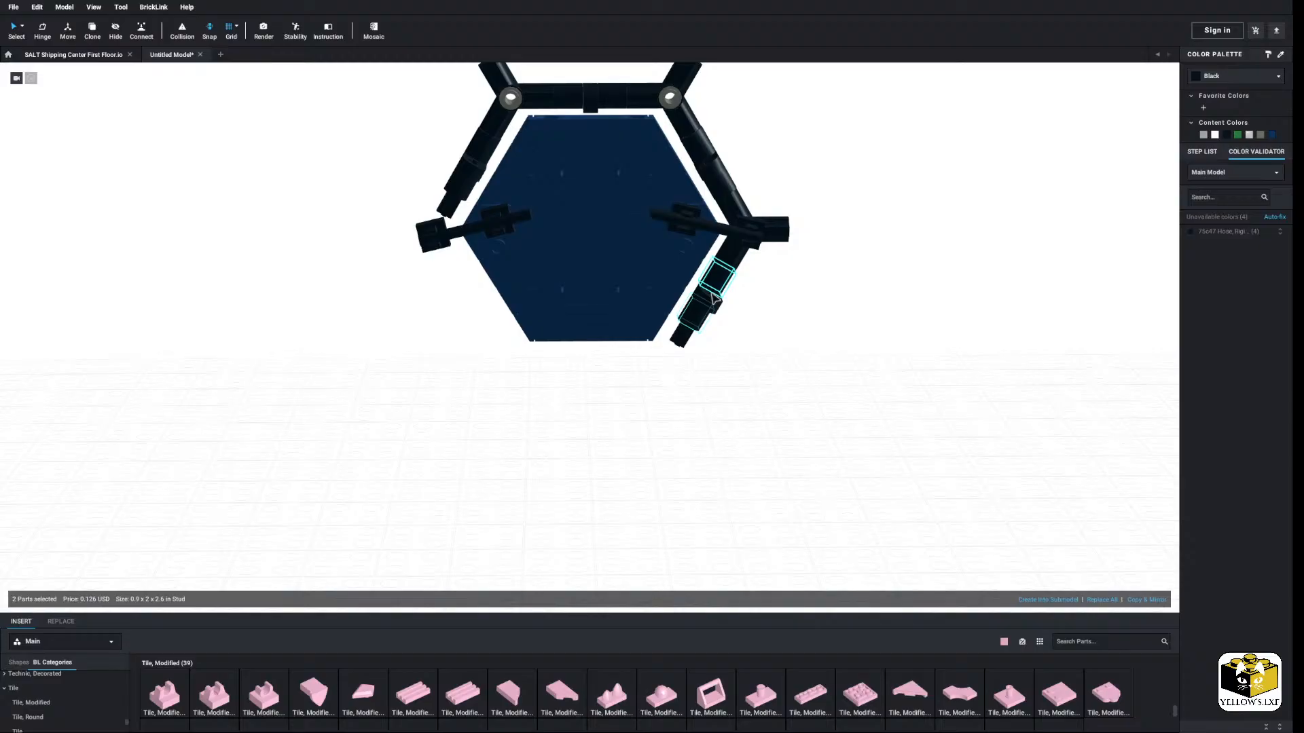
right_click(737, 262)
click(756, 304)
Step: Delete the leftover lower axle and the grey pins at both side joints of the copied hexagon
click(707, 293)
right_drag(707, 293, 703, 314)
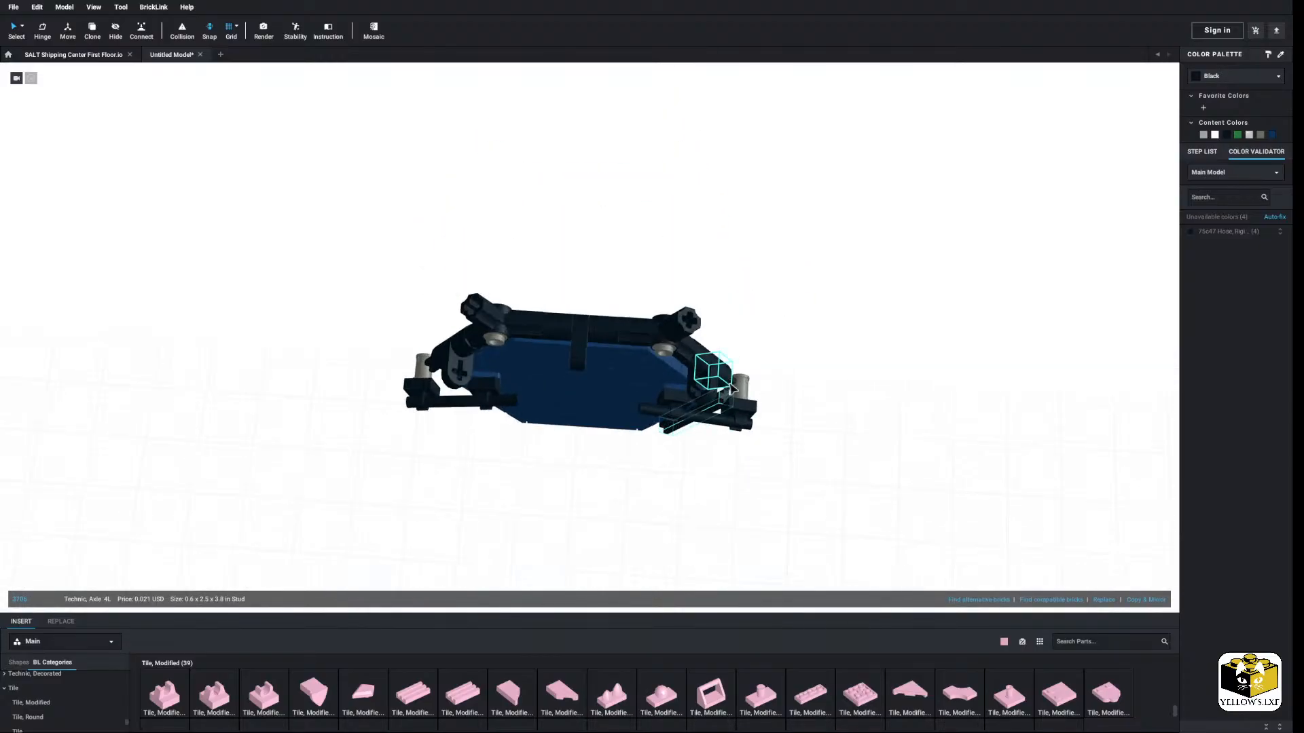
ctrl+click(700, 393)
ctrl+click(421, 378)
right_click(421, 373)
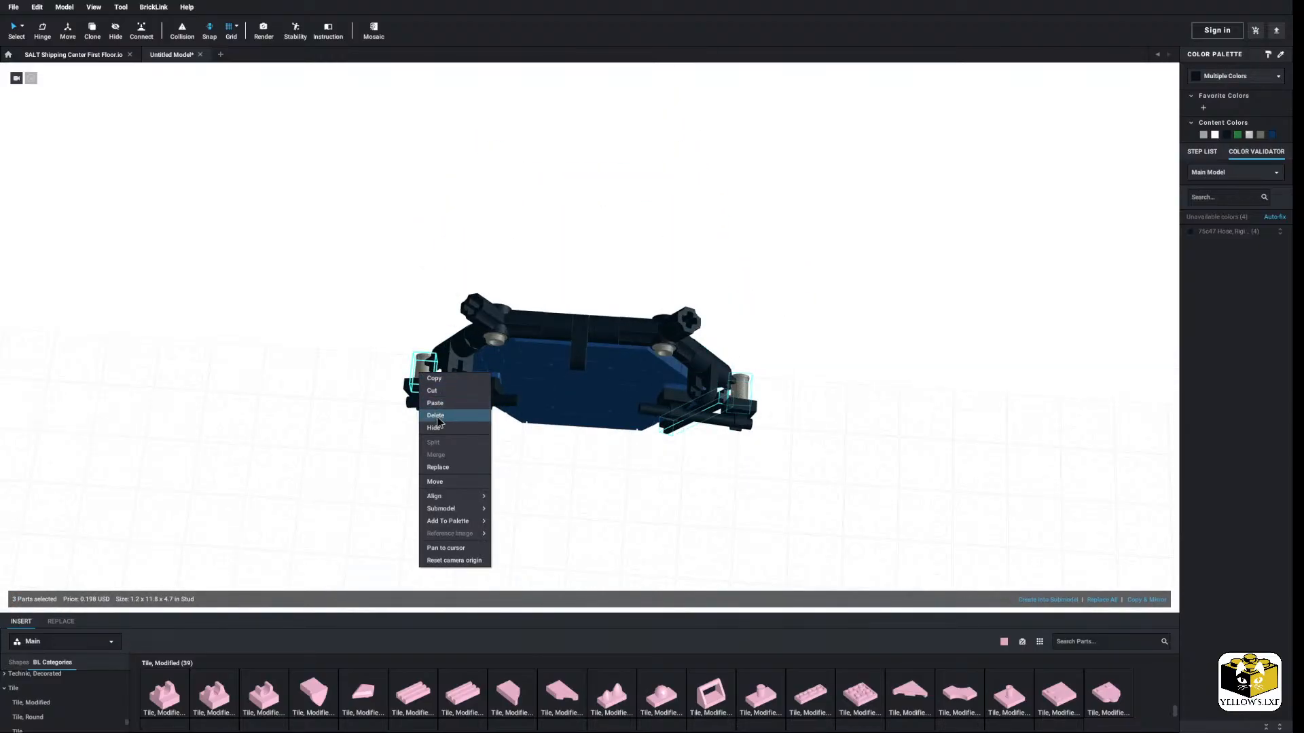
click(436, 416)
Step: Select the whole trimmed hexagon with its upper frame, copy it and clear the selection
right_drag(428, 446, 692, 279)
drag(798, 149, 384, 477)
right_click(608, 321)
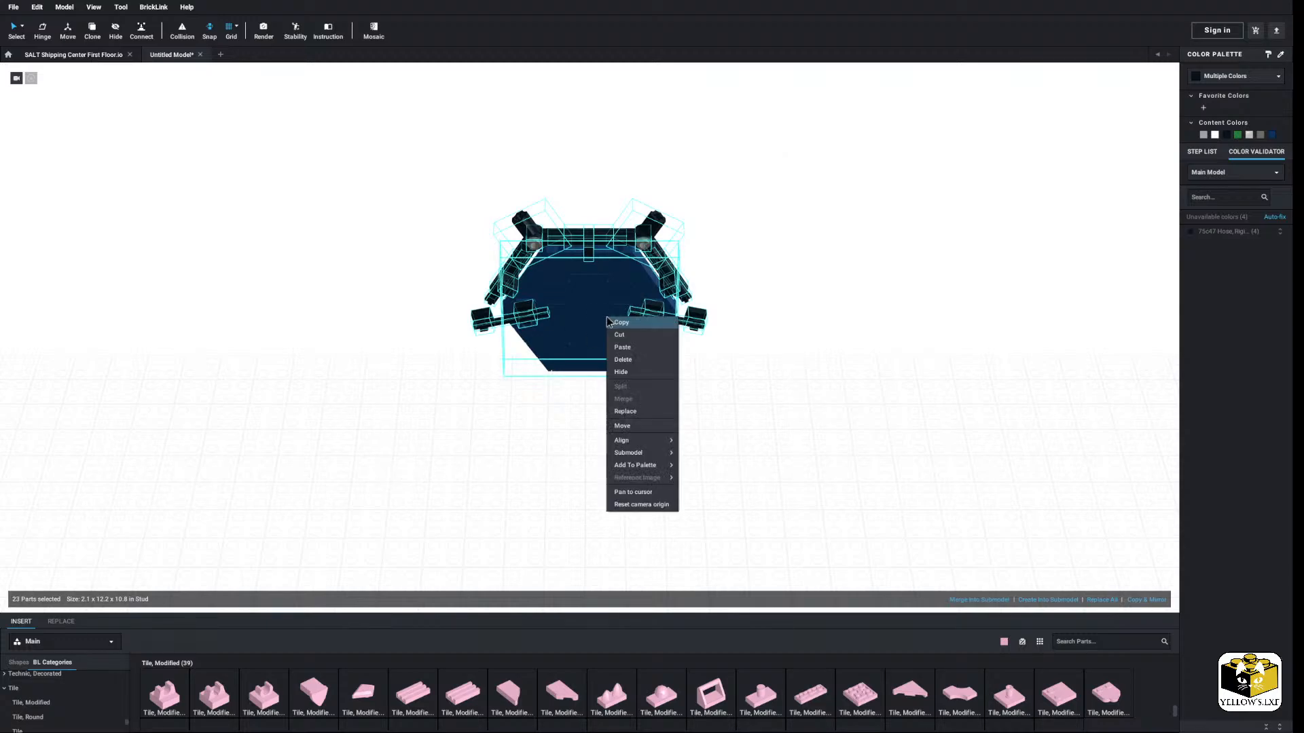
click(617, 324)
click(710, 378)
Step: Rotate the trimmed hexagon section and move it over beside the long façade
drag(783, 165, 400, 412)
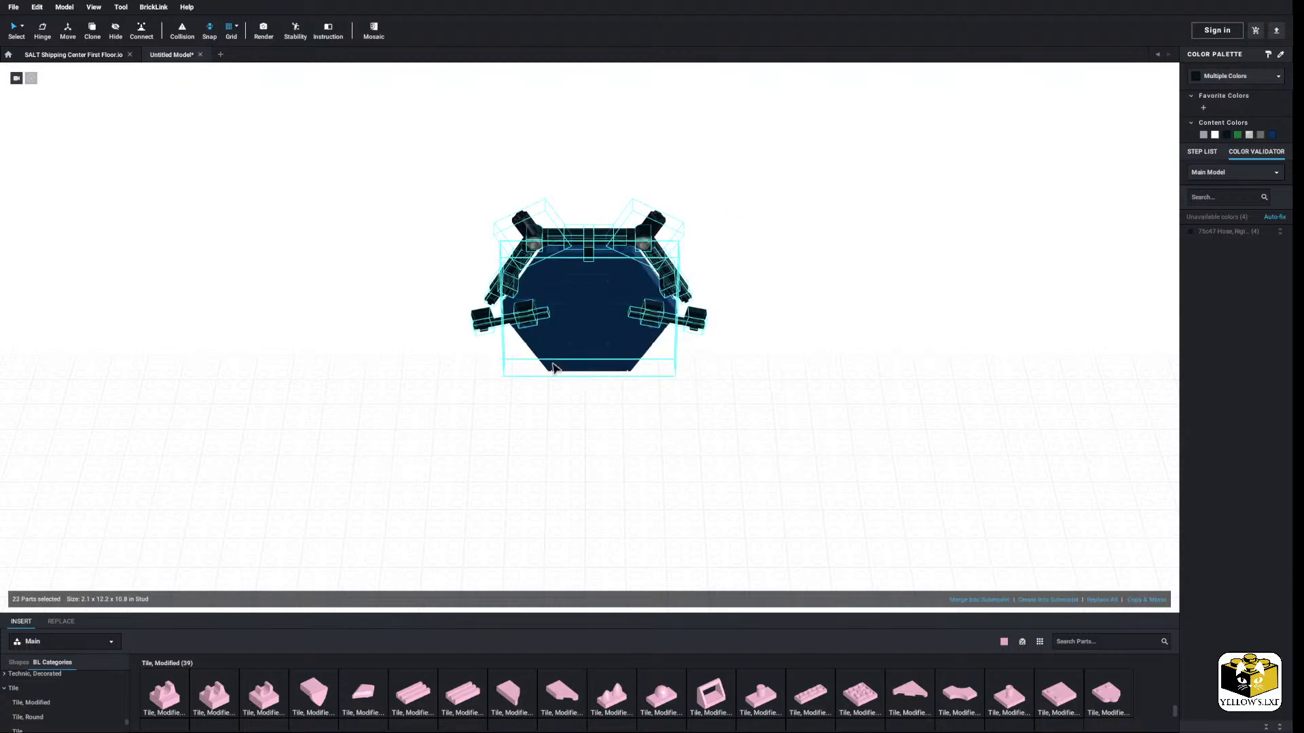
key(Left)
right_drag(590, 405, 554, 407)
drag(616, 260, 379, 256)
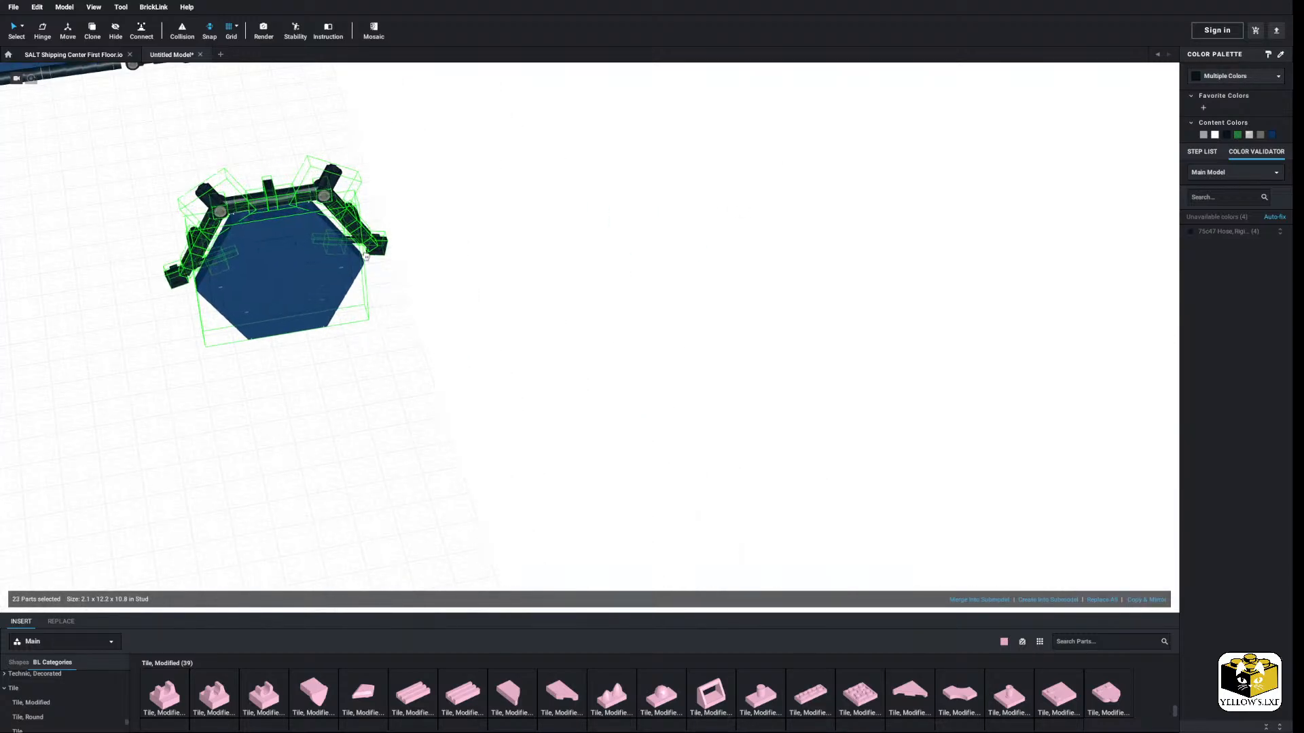
middle_drag(379, 257, 553, 373)
drag(553, 373, 341, 387)
middle_drag(341, 387, 666, 449)
drag(665, 449, 555, 503)
right_drag(665, 449, 565, 461)
middle_drag(565, 462, 535, 439)
Step: Connect the hexagon section's side joint to the frame corner joint of the long façade with the Connect tool
scroll(545, 339, up, 3)
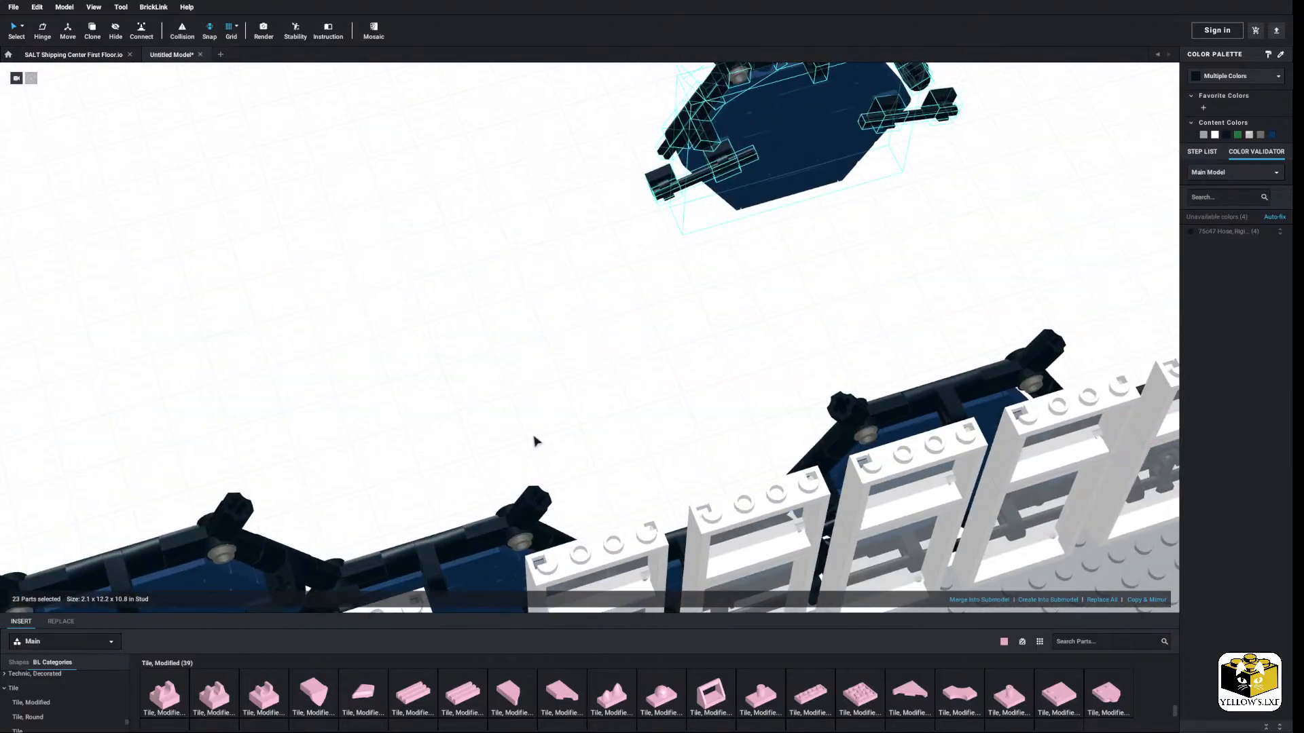
right_drag(535, 440, 525, 433)
middle_drag(220, 376, 452, 322)
middle_drag(815, 126, 288, 267)
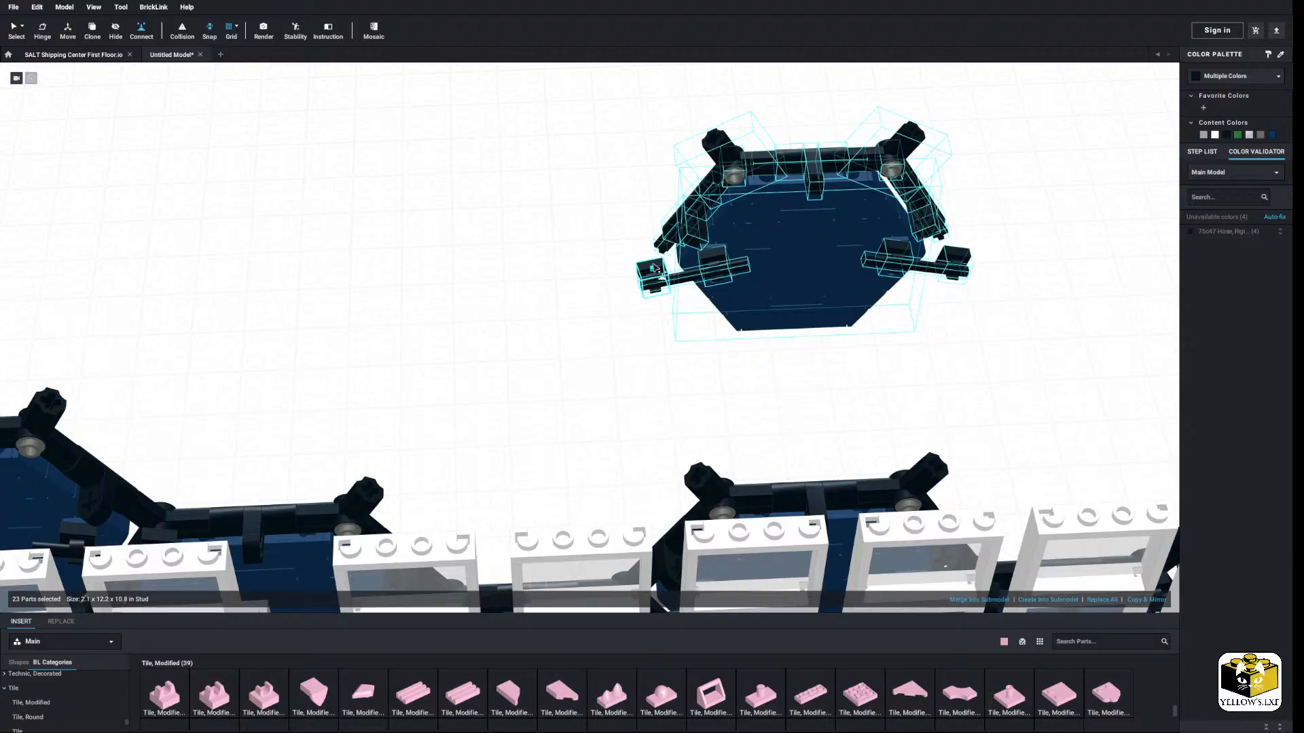
click(347, 527)
Step: Paste another hexagon section and connect its side joint to the long façade frame at the next gap
middle_drag(531, 310, 99, 233)
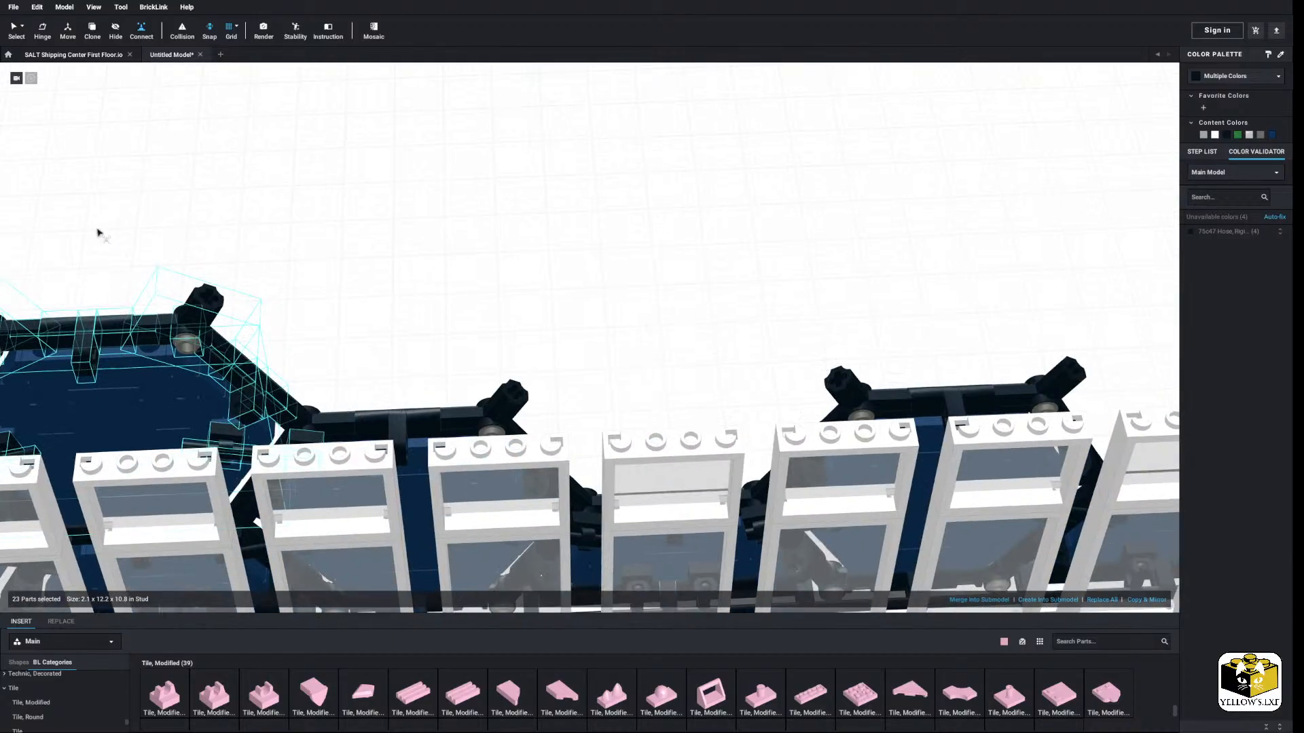
right_click(475, 211)
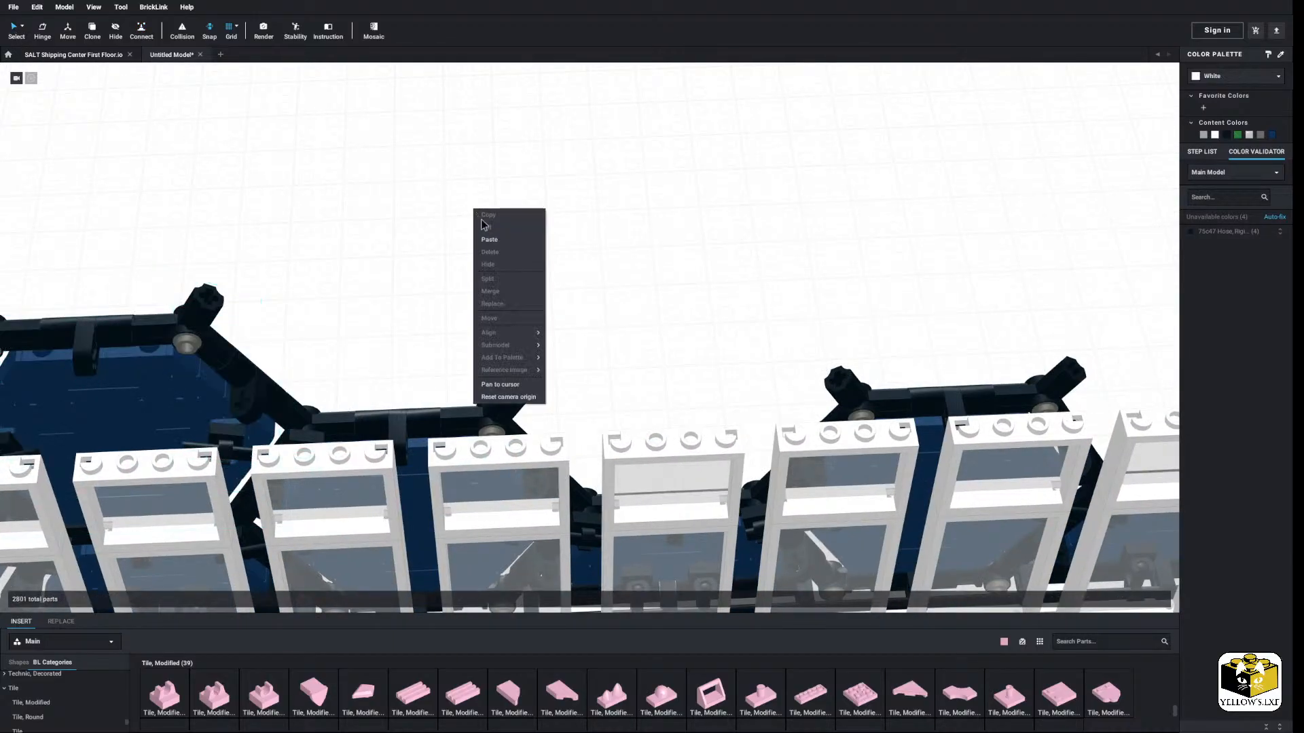
click(490, 239)
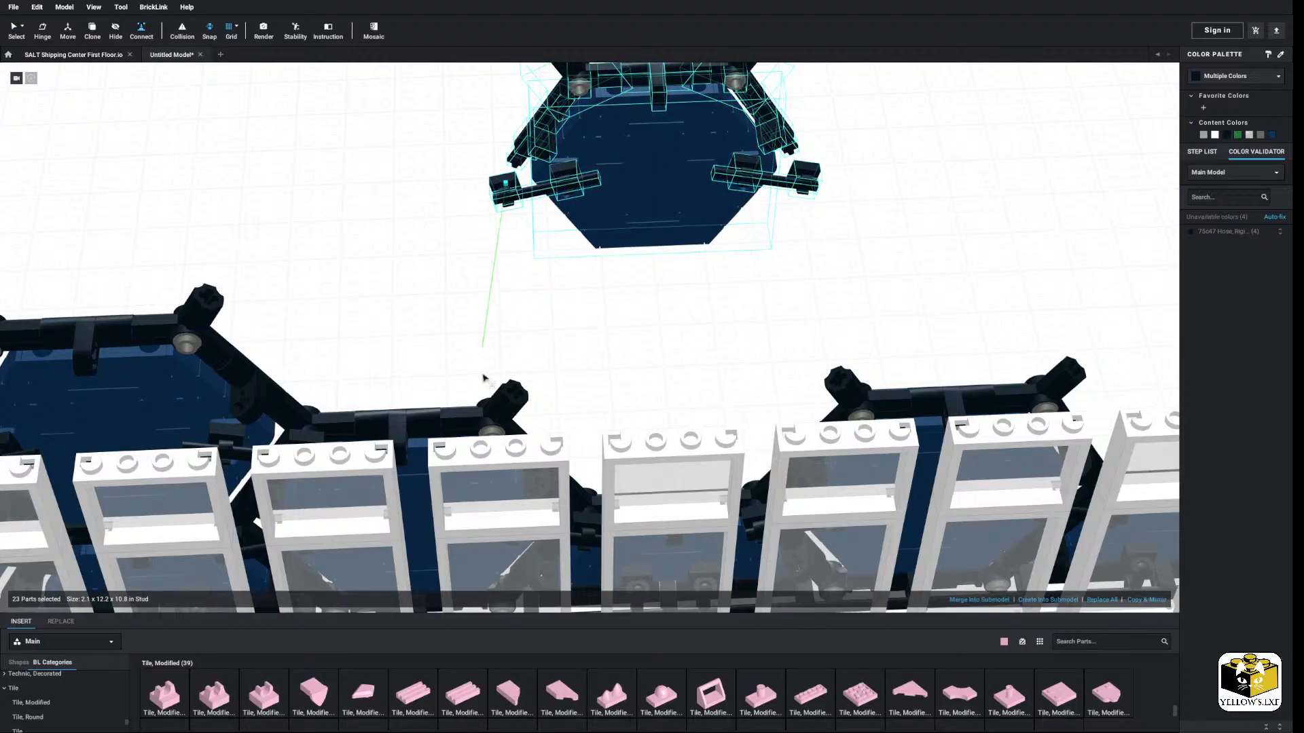
click(498, 436)
Step: Paste a further hexagon section, connect it at the last gap of the long façade before the corner, and deselect it
middle_drag(1073, 307, 554, 330)
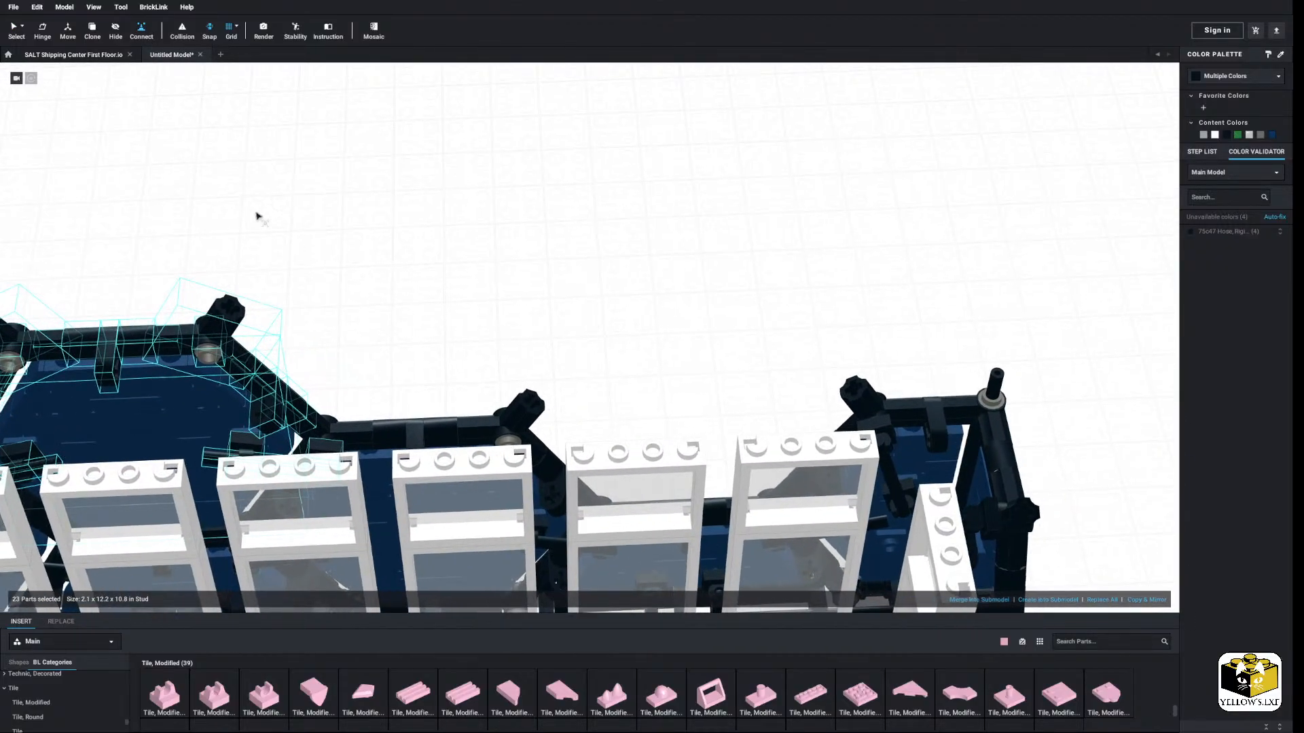
right_click(366, 142)
click(389, 171)
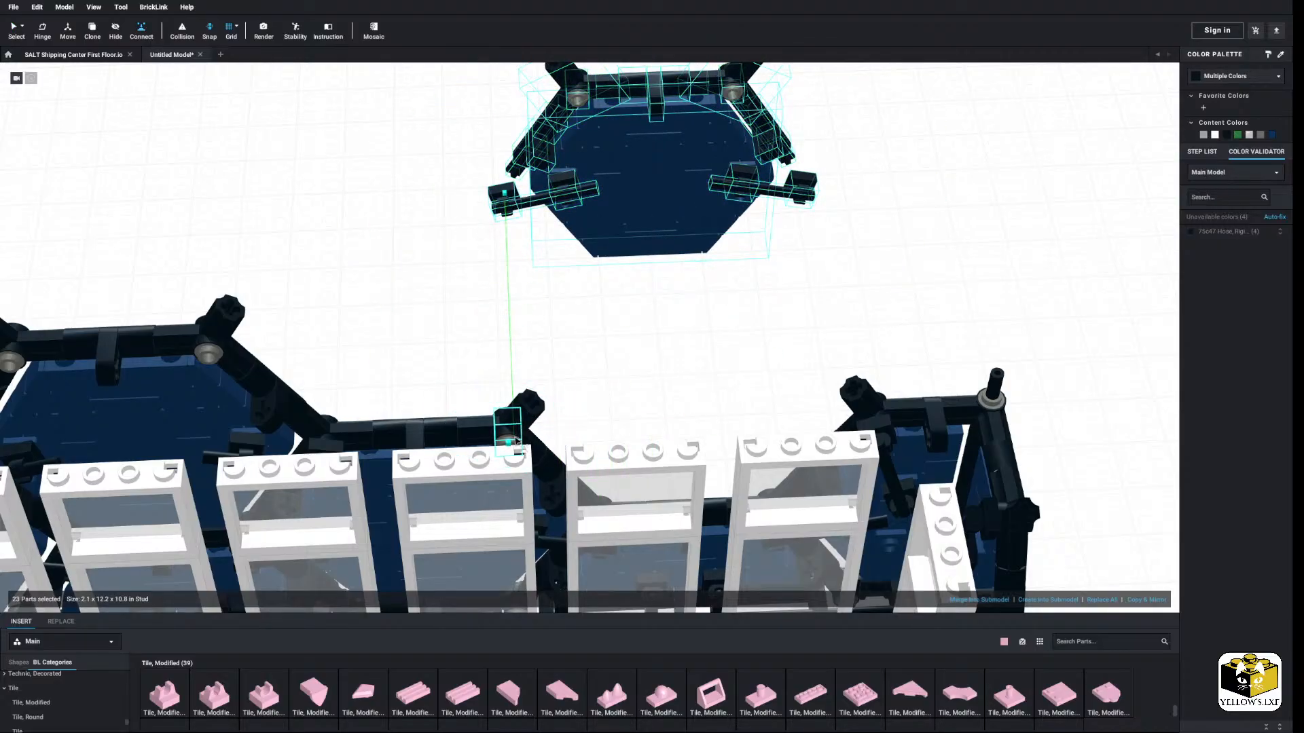
click(516, 441)
click(470, 212)
Step: Paste a hexagon section, rotate it parallel to the short façade and connect its side joint into the gap beside the first corner
middle_drag(470, 212, 227, 201)
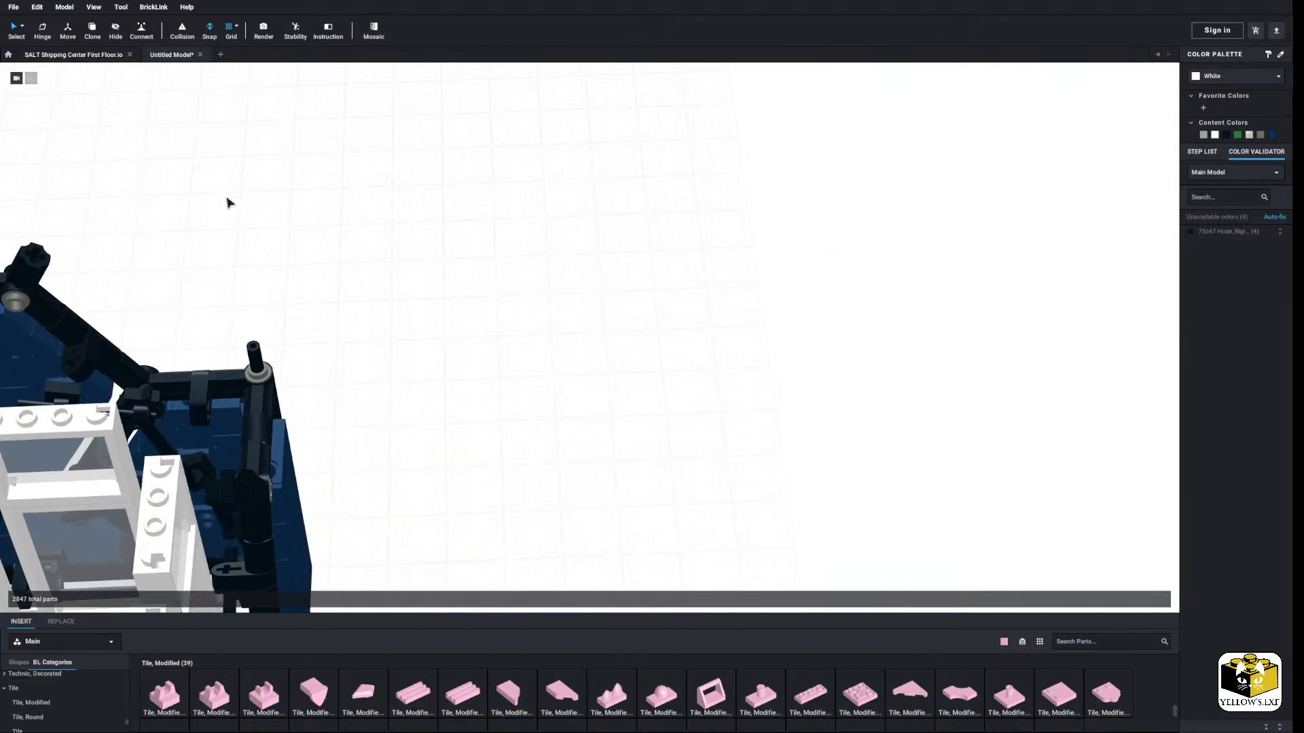
right_drag(227, 202, 394, 215)
middle_drag(395, 215, 306, 166)
right_drag(324, 188, 331, 182)
right_click(525, 228)
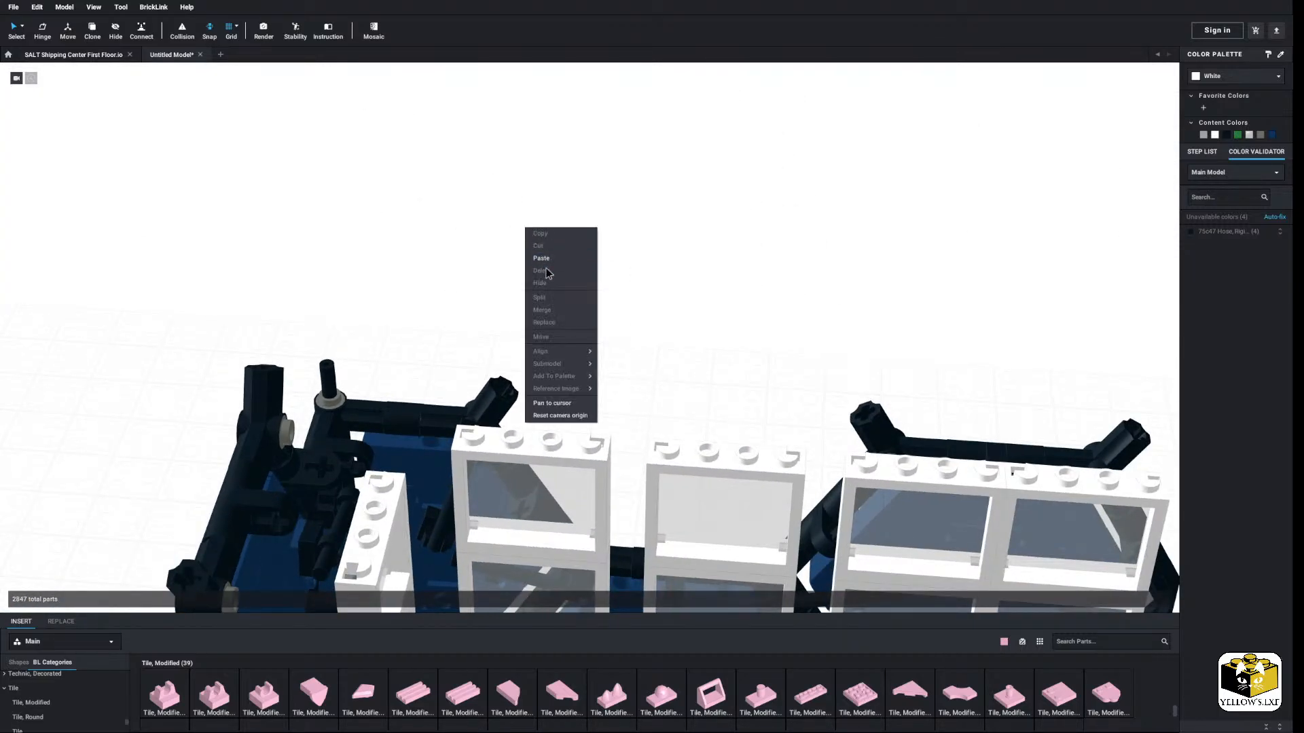
click(546, 258)
key(Right)
key(Right)
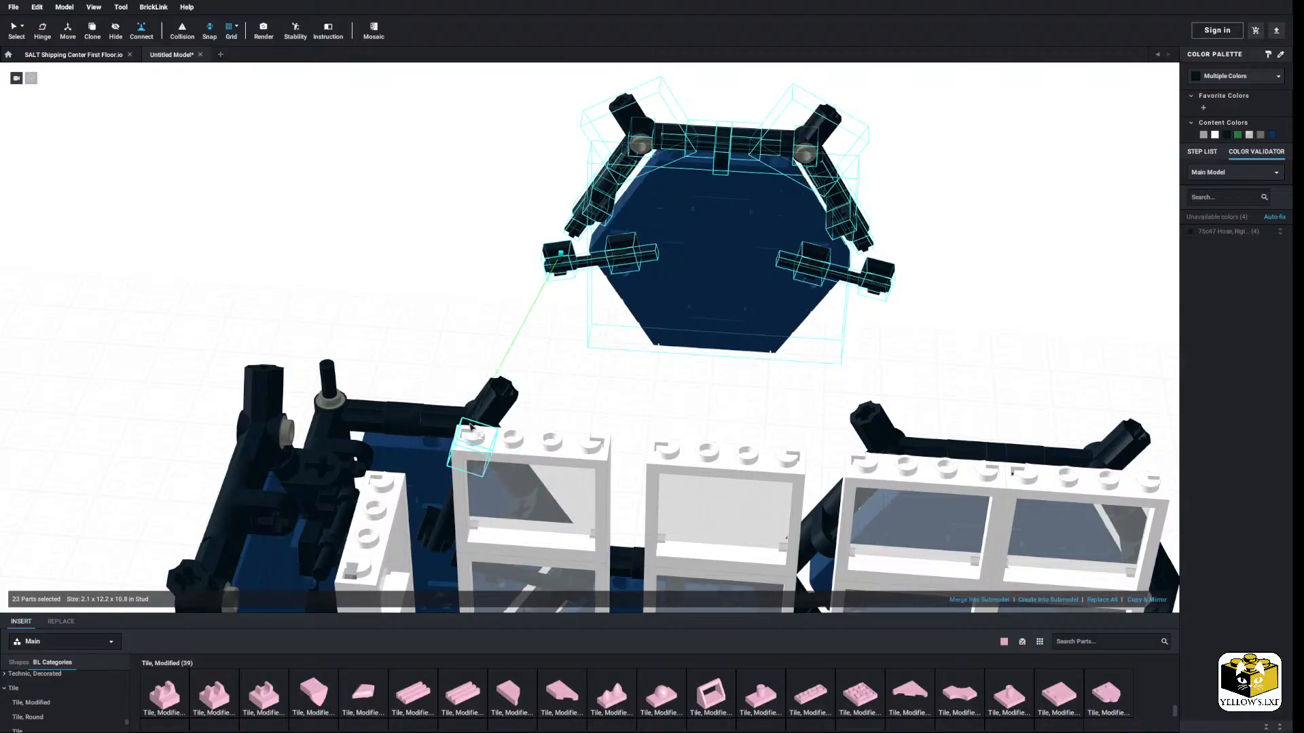
right_drag(478, 427, 495, 421)
middle_drag(495, 421, 407, 406)
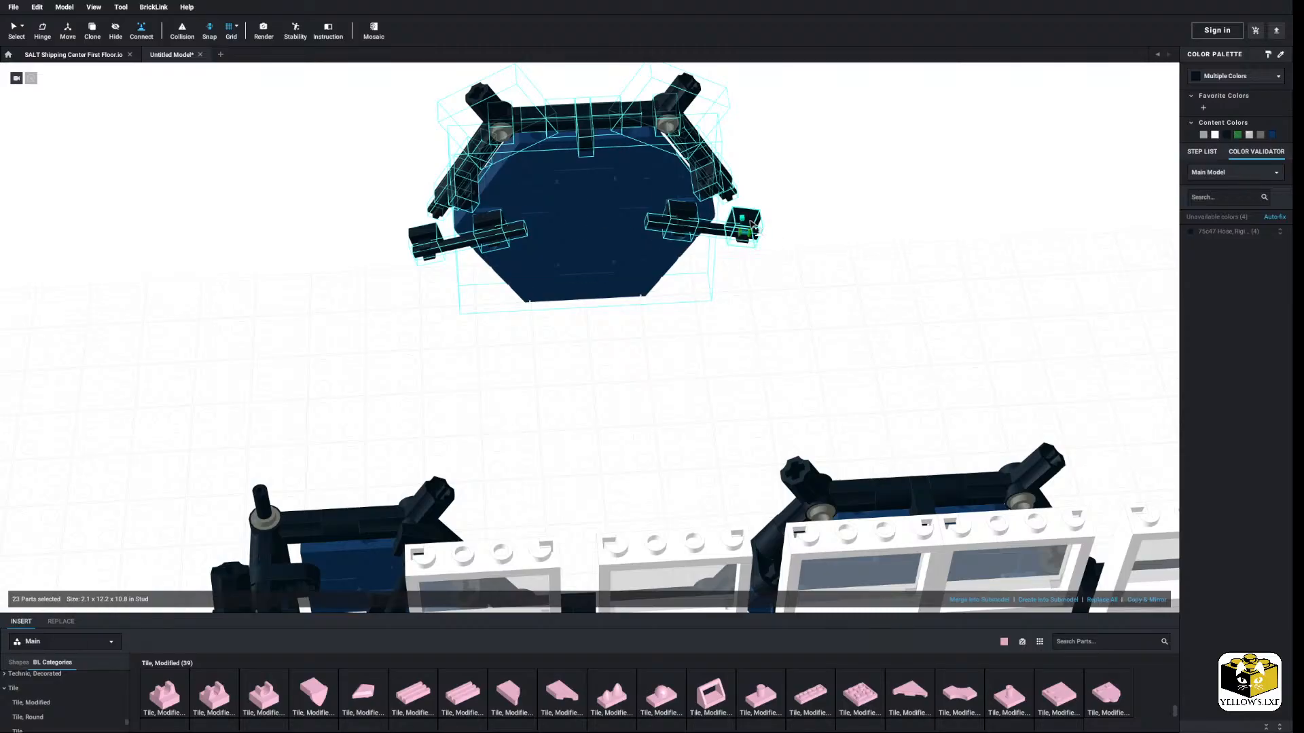
click(820, 520)
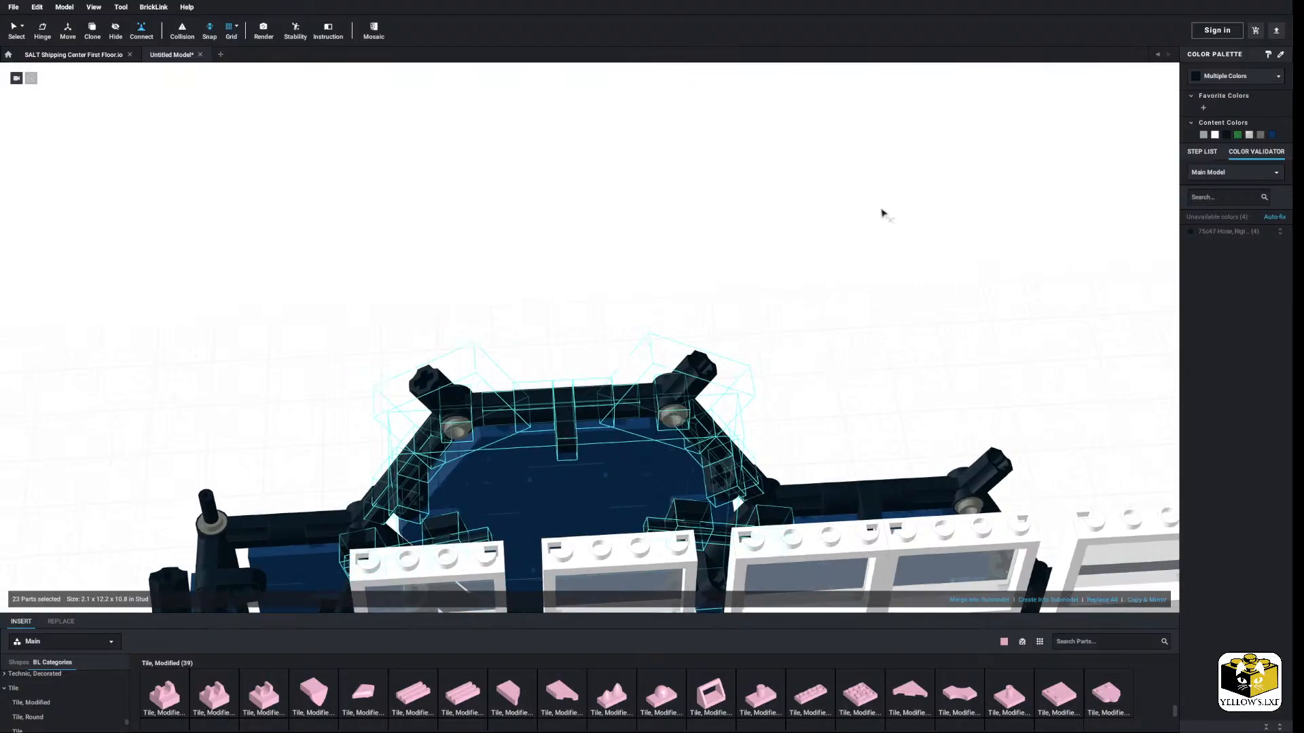
Step: Copy the placed hexagon section, paste it and connect it into the remaining gap of the short façade, and deselect it
middle_drag(882, 210, 660, 226)
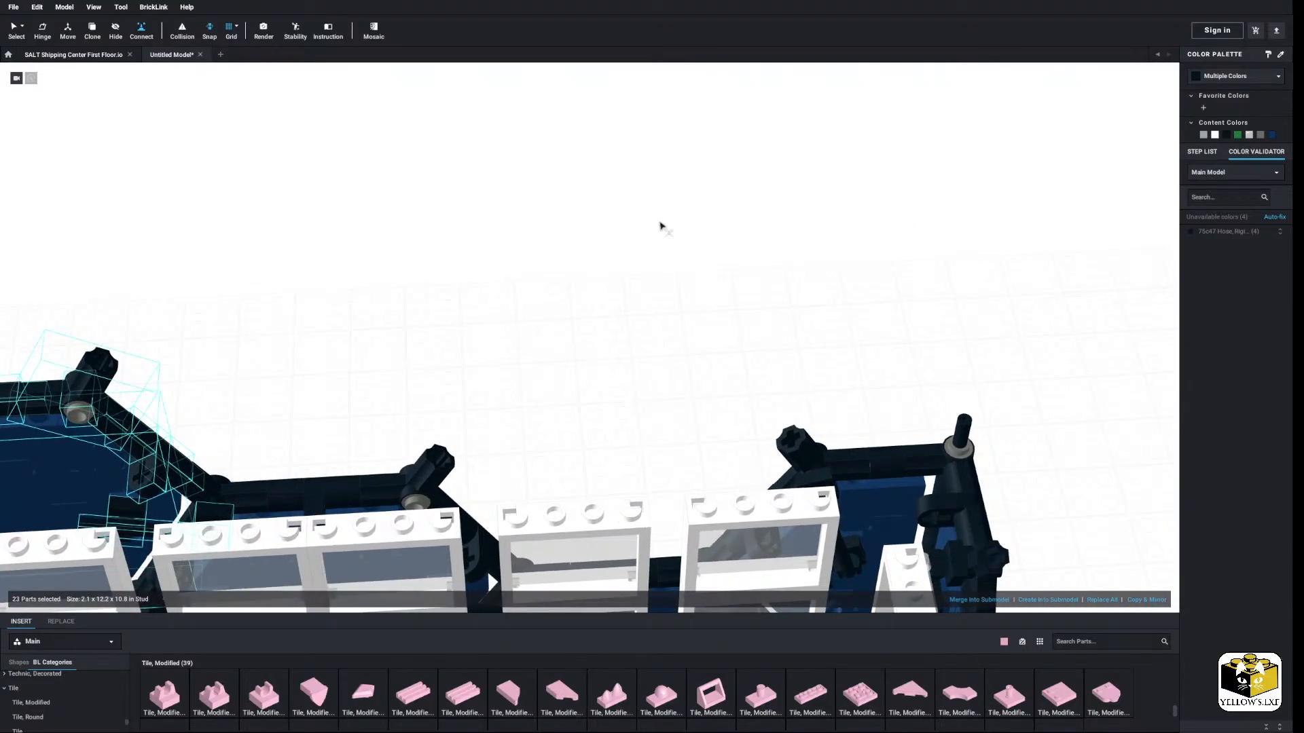
right_click(121, 429)
click(133, 442)
right_click(416, 302)
click(432, 329)
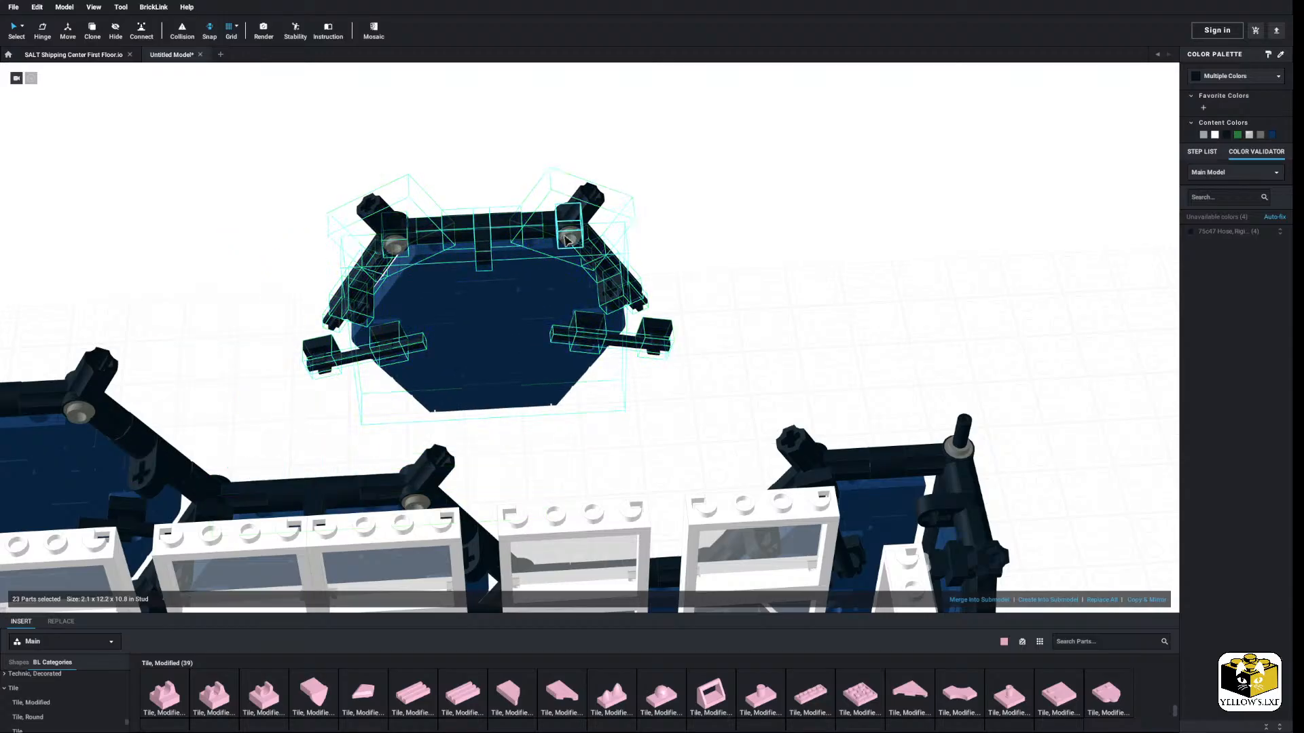
click(146, 35)
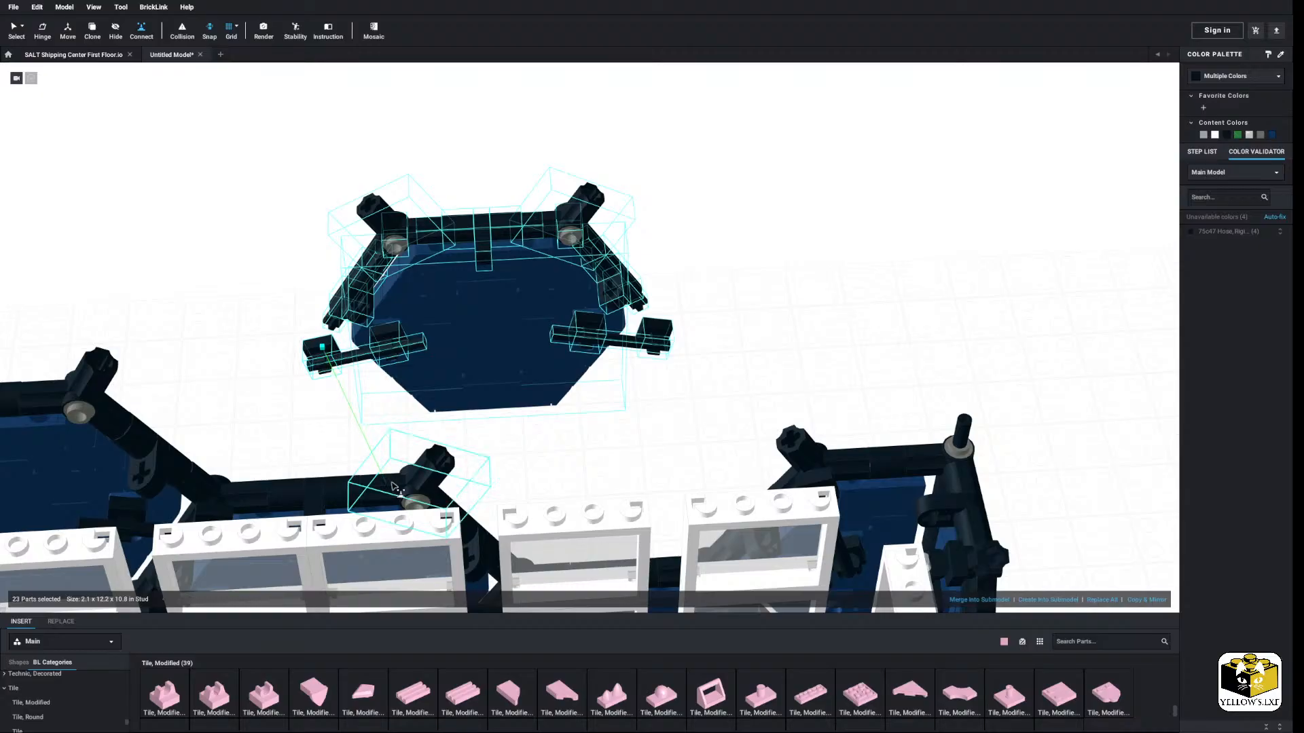
click(396, 487)
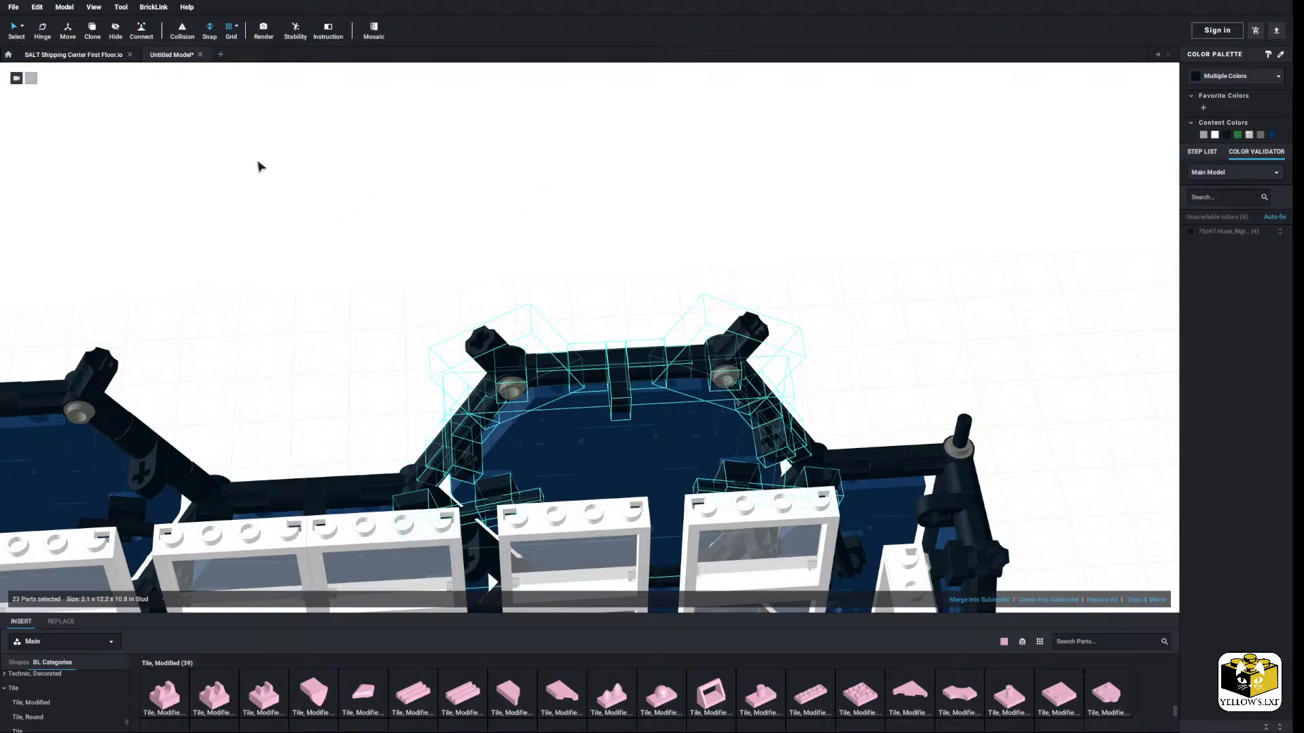
click(259, 164)
Step: Remove the blue hexagon panel in the long façade's lower row nearest the short façade, keeping its surrounding frame
scroll(313, 241, down, 6)
right_drag(355, 244, 162, 274)
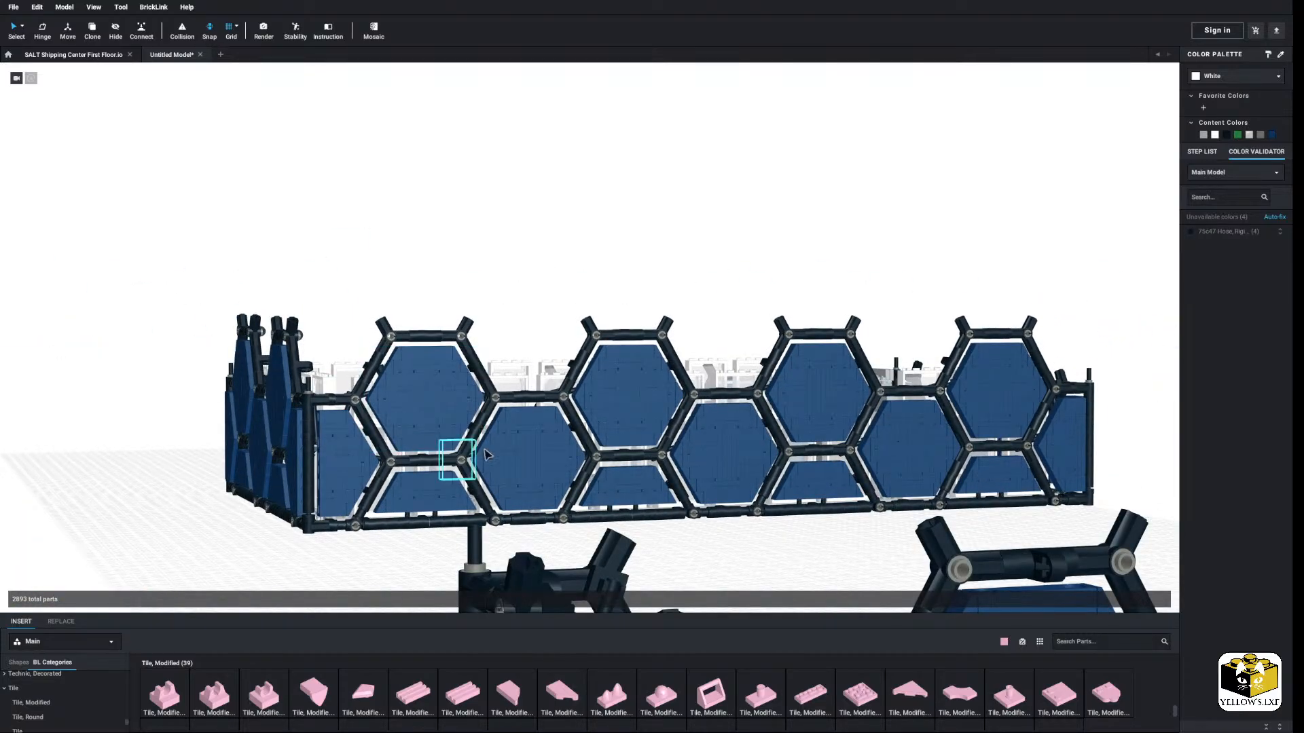
right_click(514, 459)
click(565, 571)
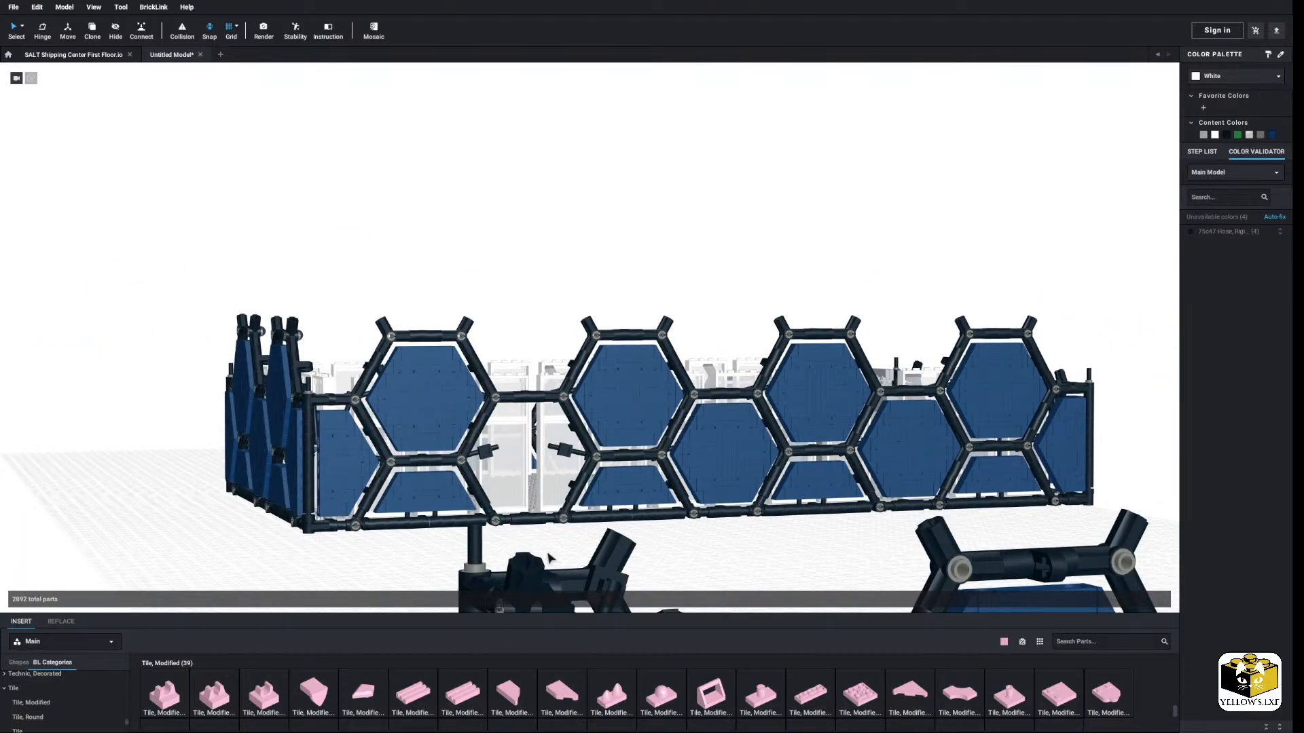
Step: Remove the upper-row blue hexagon panel nearest the short façade, and undo the blue panel removals on the long façade
mouse_move(550, 558)
right_down()
mouse_move(518, 556)
mouse_move(554, 558)
right_up()
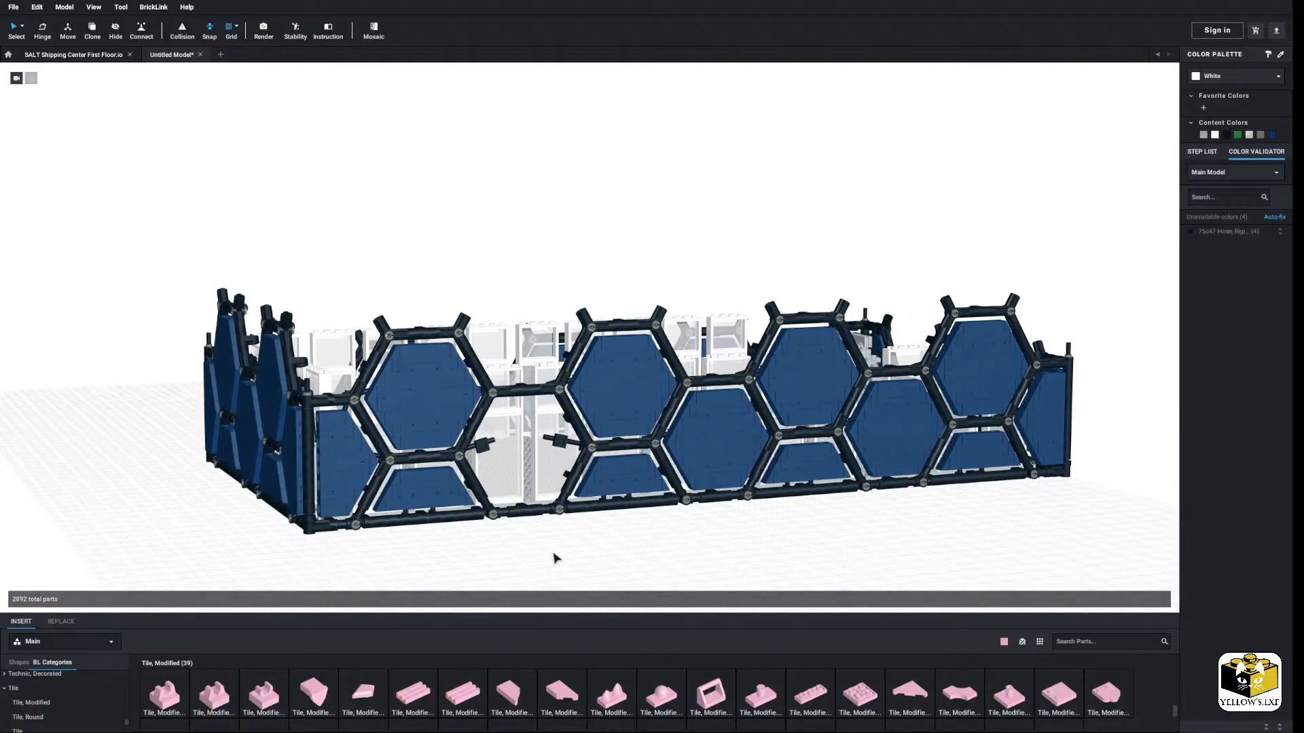
right_click(431, 397)
click(459, 441)
right_drag(496, 536, 381, 320)
key(ctrl+z)
Step: Paste a hexagon section, align it parallel to the opposite long façade and connect its side joint into the first gap beside the corner
scroll(510, 529, down, 3)
scroll(539, 510, up, 3)
right_click(402, 315)
click(418, 345)
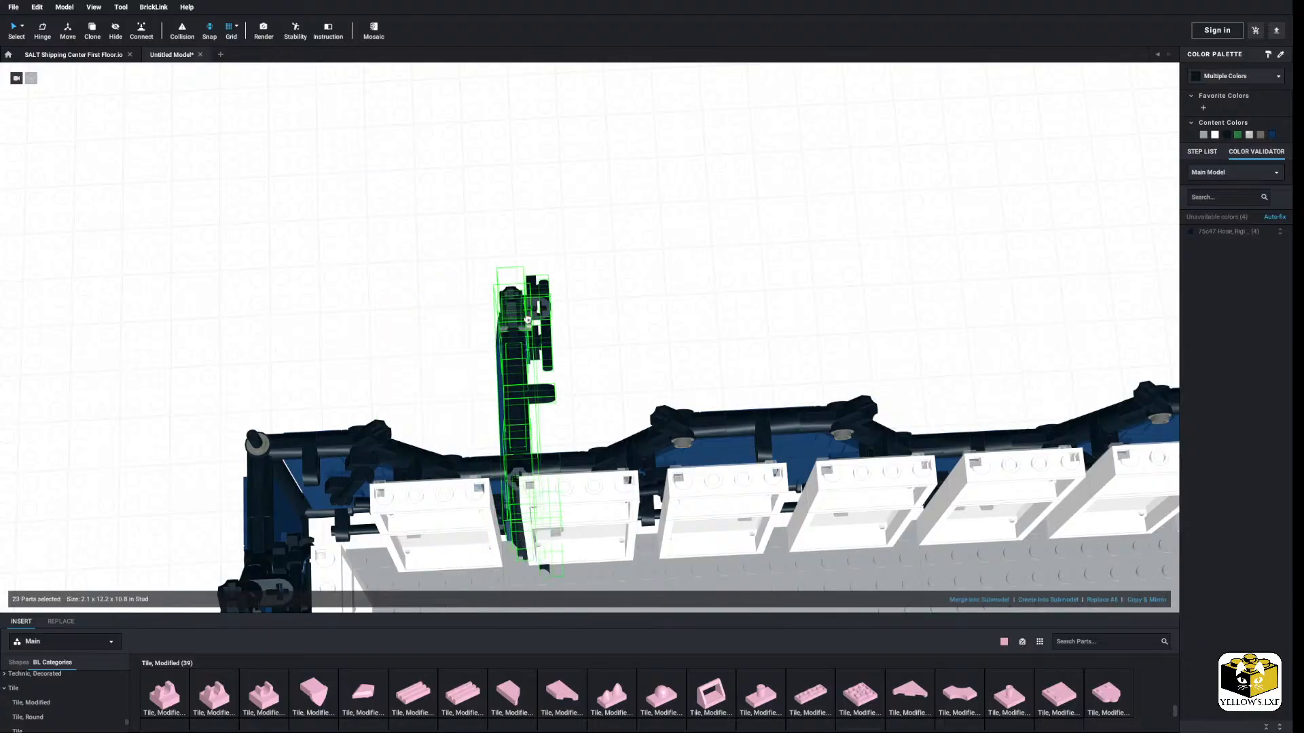
click(523, 282)
right_drag(524, 282, 506, 261)
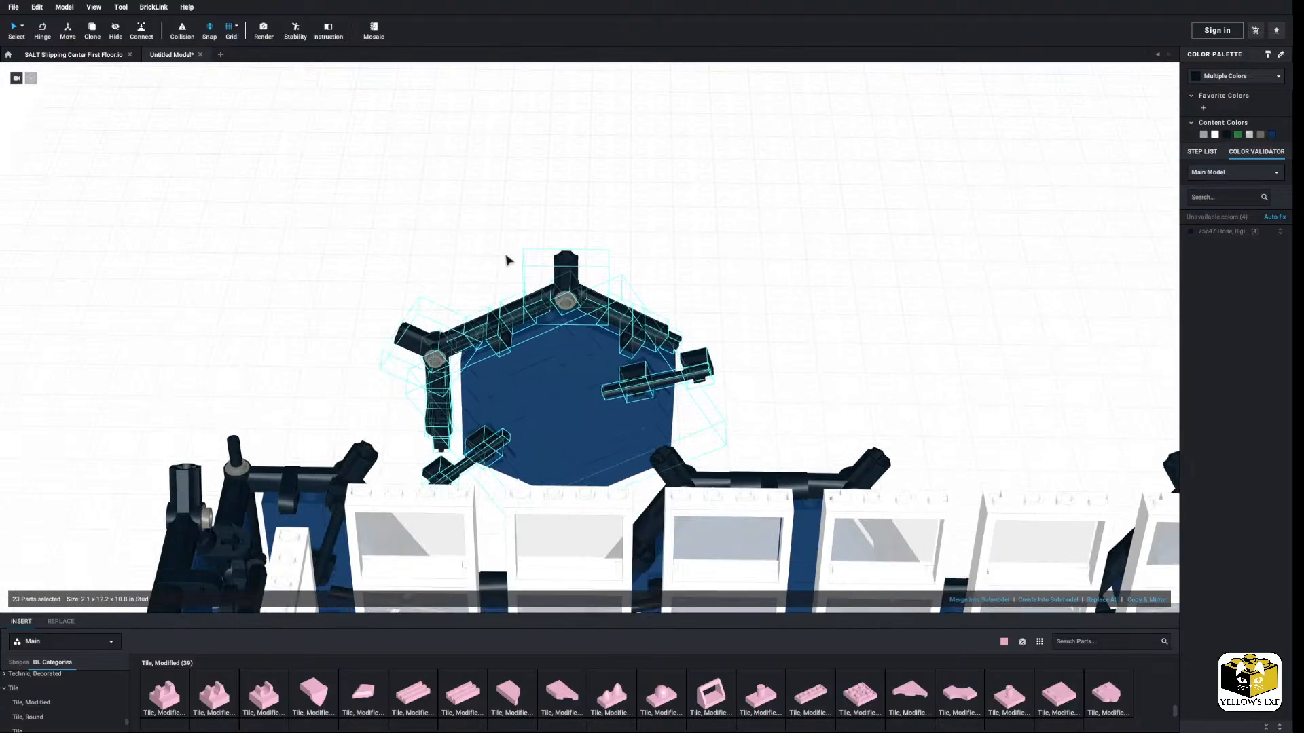
drag(496, 347, 495, 303)
scroll(260, 204, up, 2)
scroll(259, 204, up, 1)
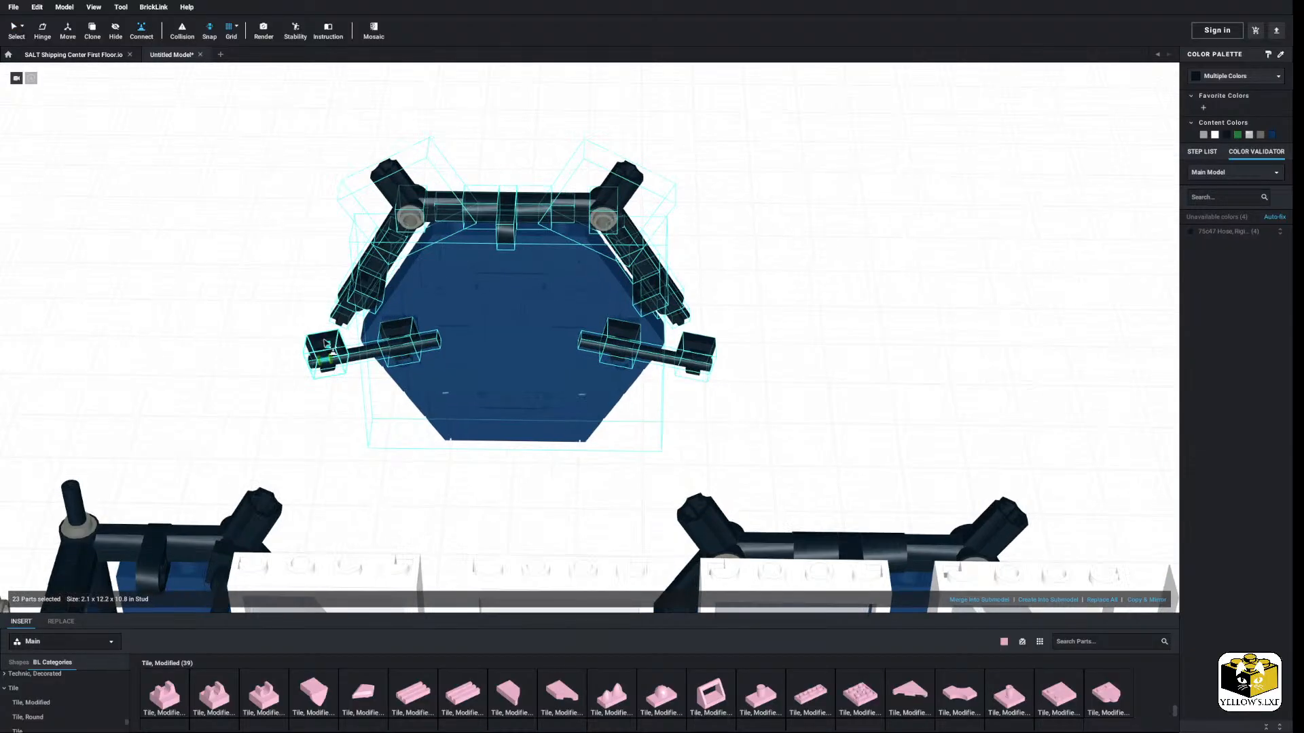
middle_drag(359, 390, 401, 365)
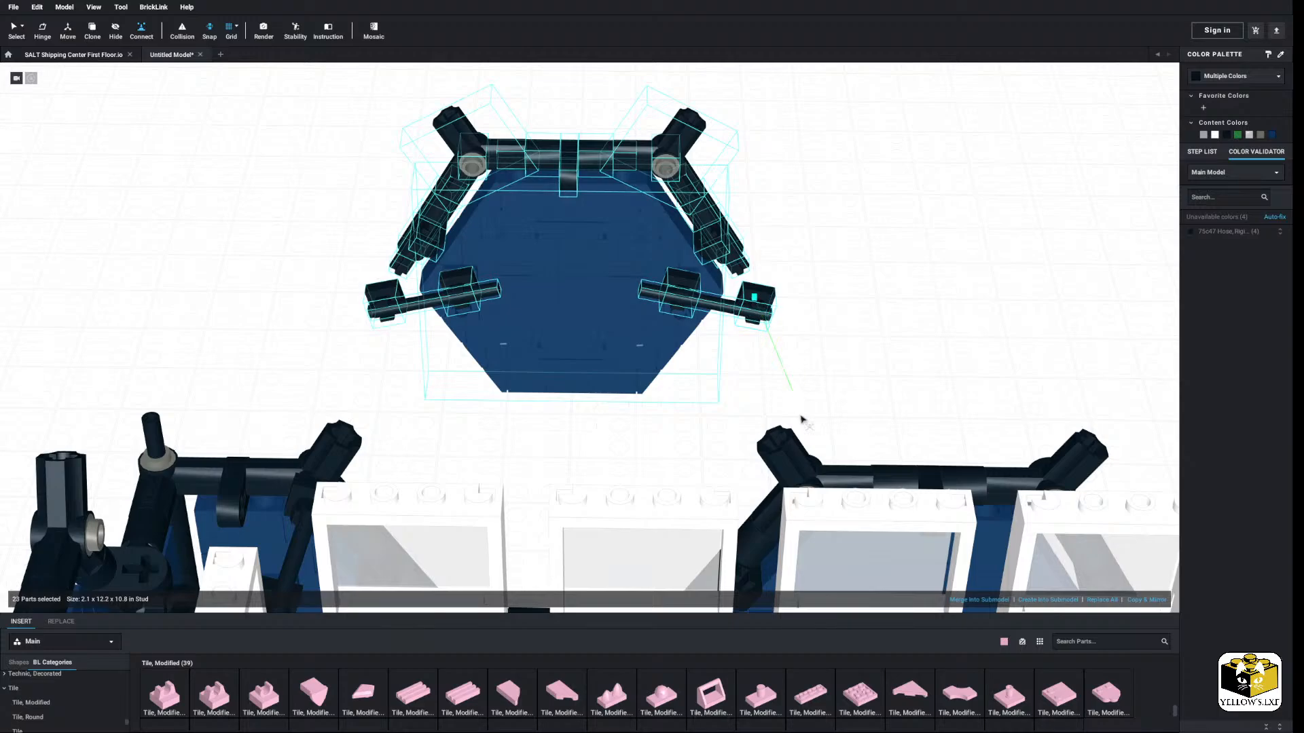
click(812, 492)
Step: Paste a second hexagon section, rotate it parallel to the opposite long façade, connect it into the second gap and deselect it
middle_drag(754, 221, 289, 199)
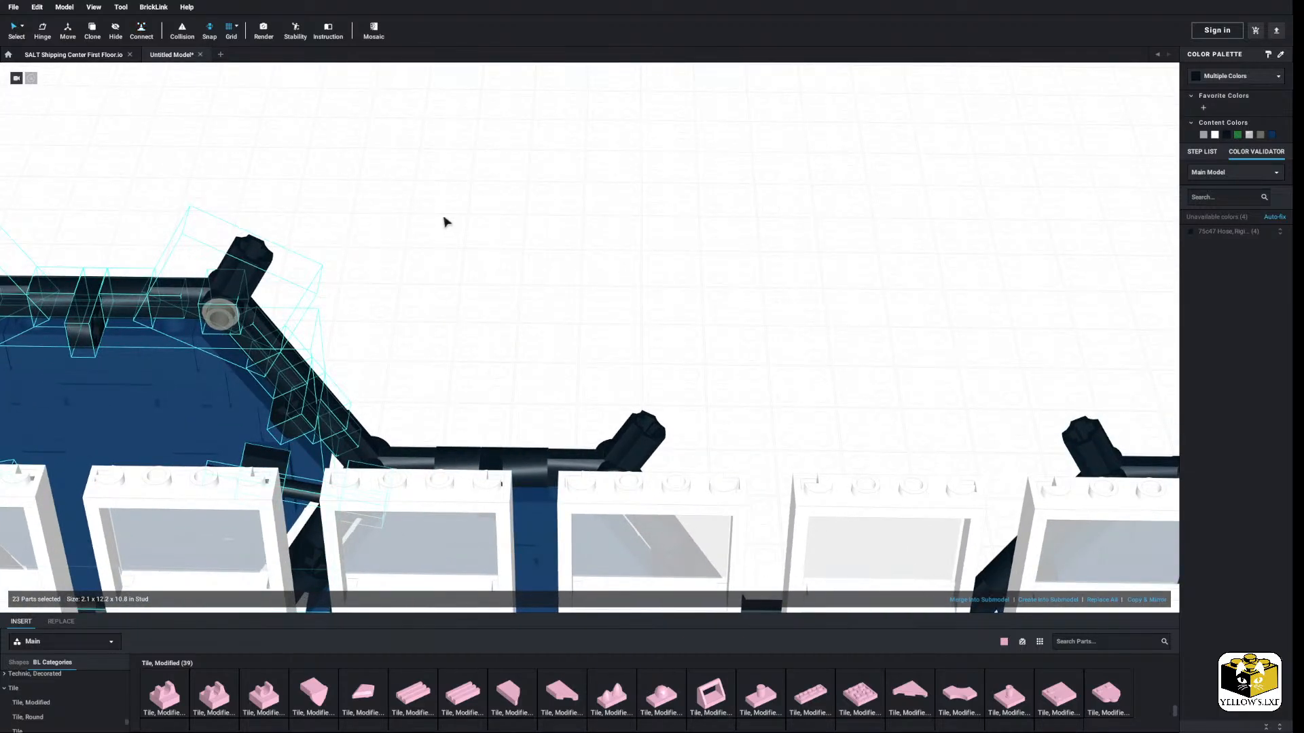
right_click(534, 199)
click(561, 225)
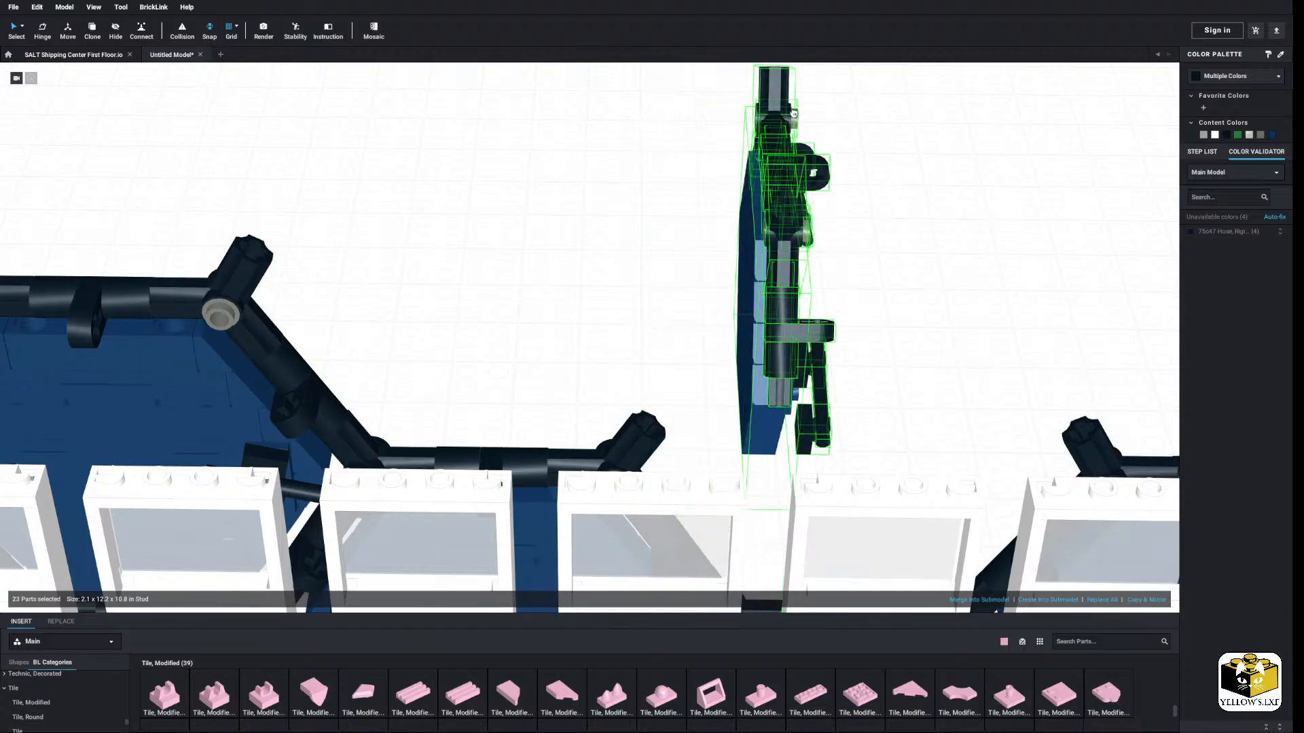
key(Left)
click(824, 109)
scroll(908, 305, down, 10)
right_drag(714, 197, 701, 295)
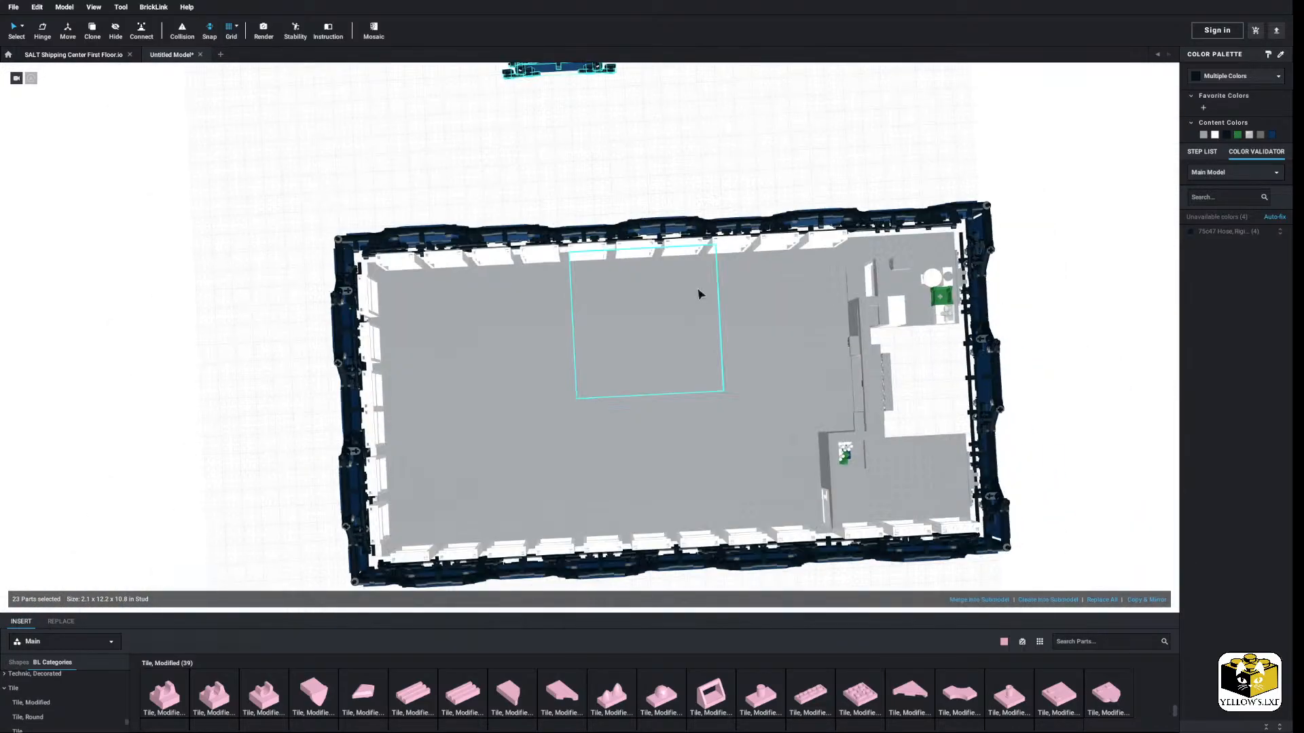
drag(700, 294, 488, 416)
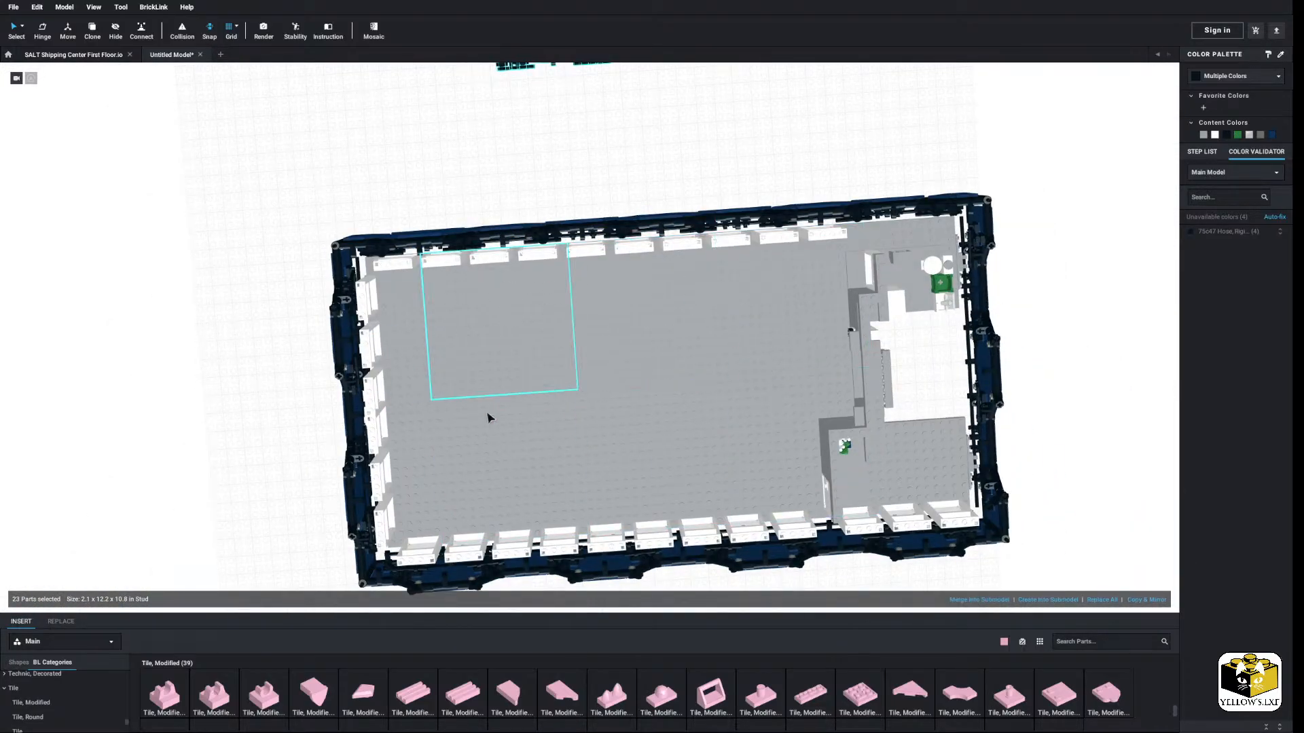
middle_drag(749, 324, 615, 403)
right_drag(614, 403, 505, 270)
scroll(509, 271, up, 5)
middle_drag(528, 273, 618, 328)
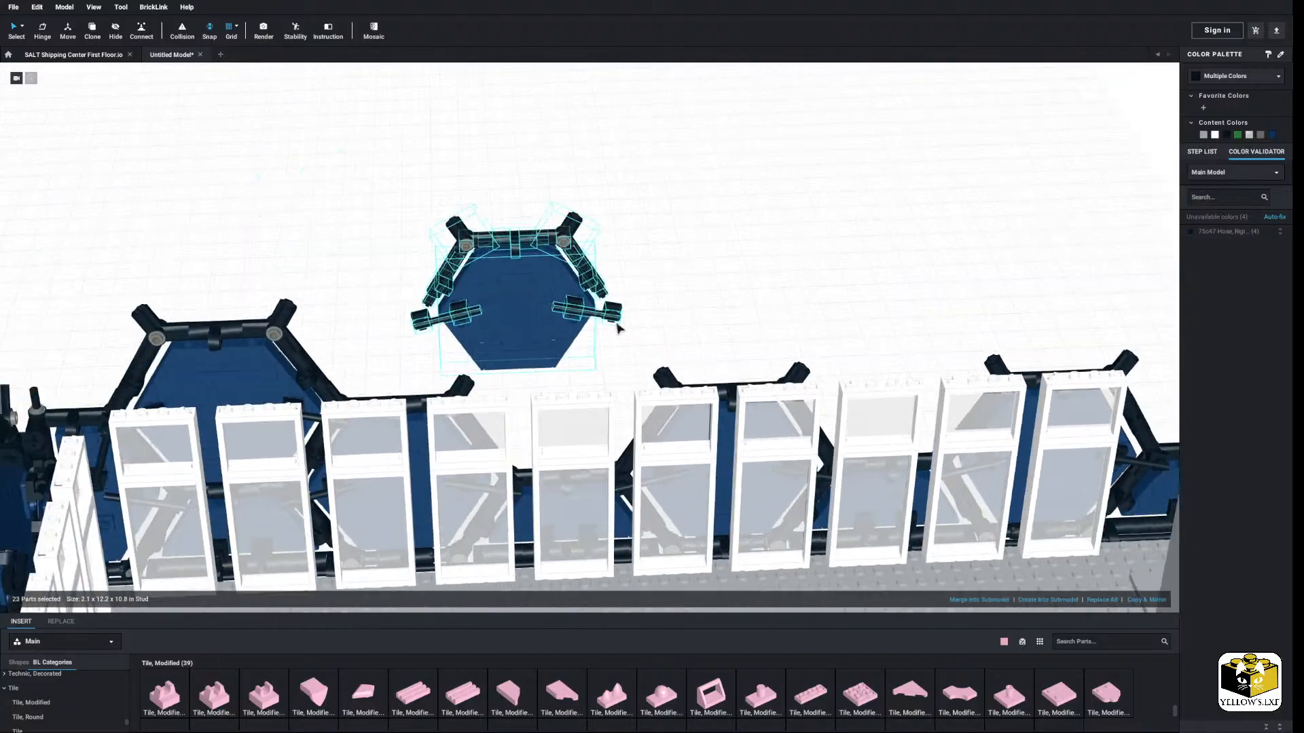
scroll(618, 328, up, 3)
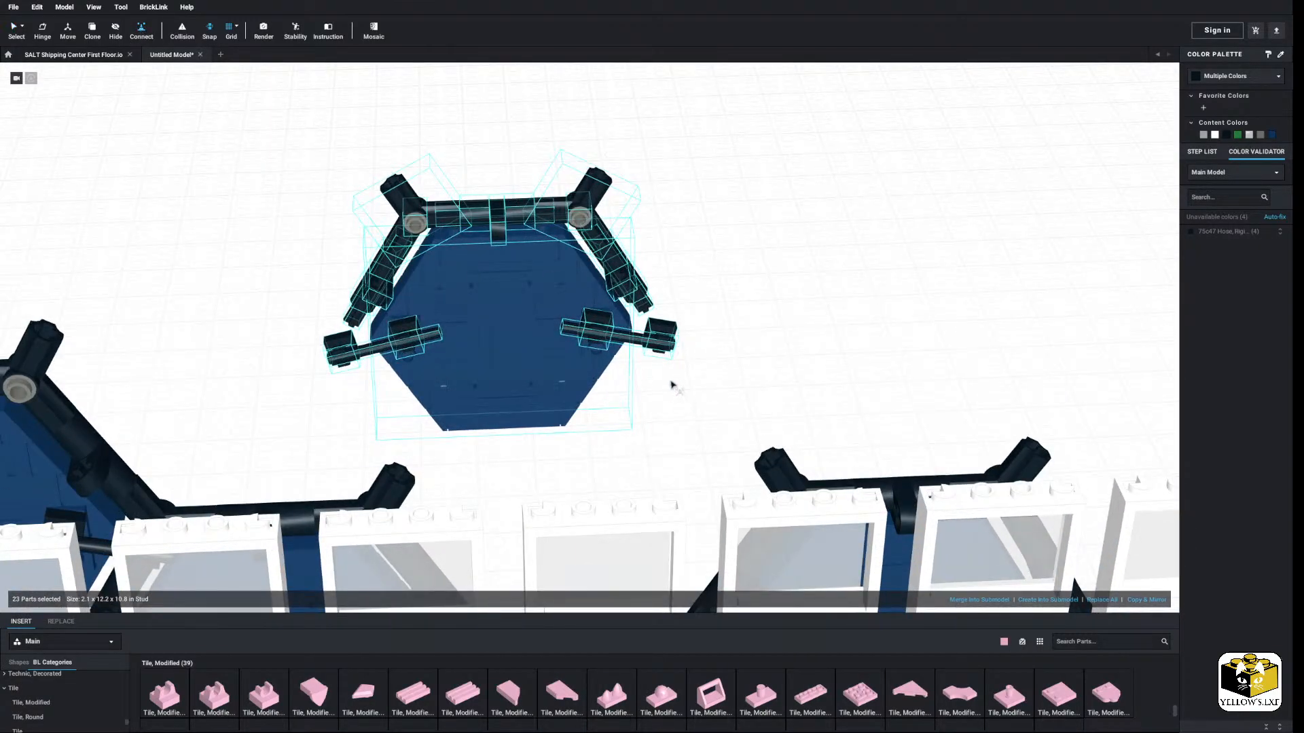
drag(669, 339, 791, 488)
click(795, 297)
Step: Paste a third hexagon section, connect its side joint into the next gap of the opposite long façade, and deselect it
middle_drag(794, 297, 618, 300)
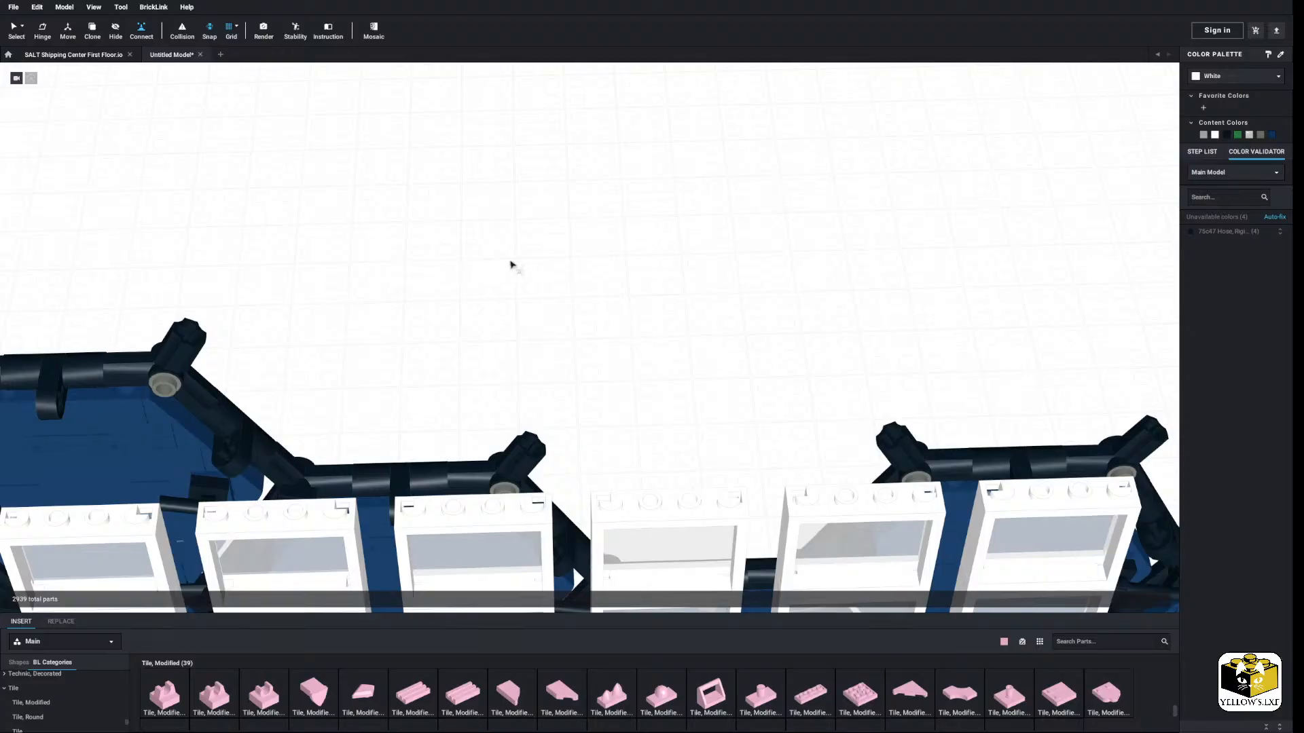
right_click(493, 216)
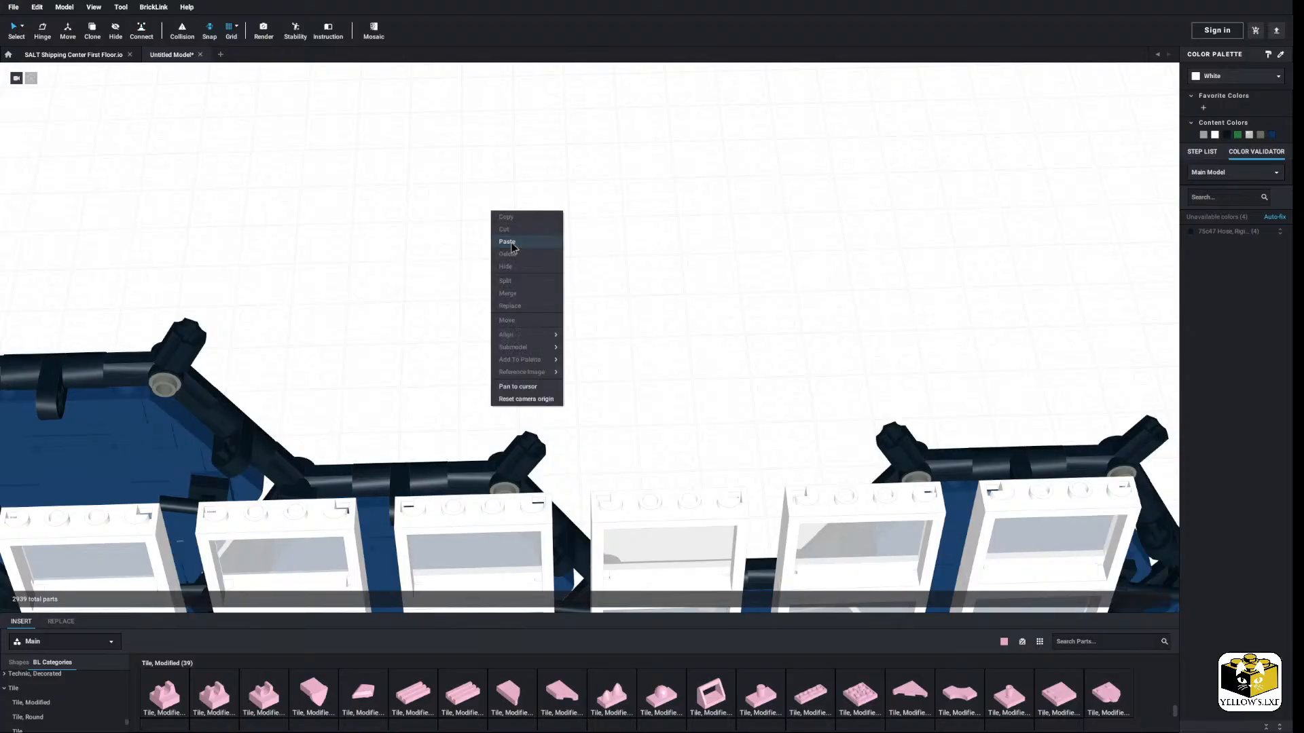
click(520, 241)
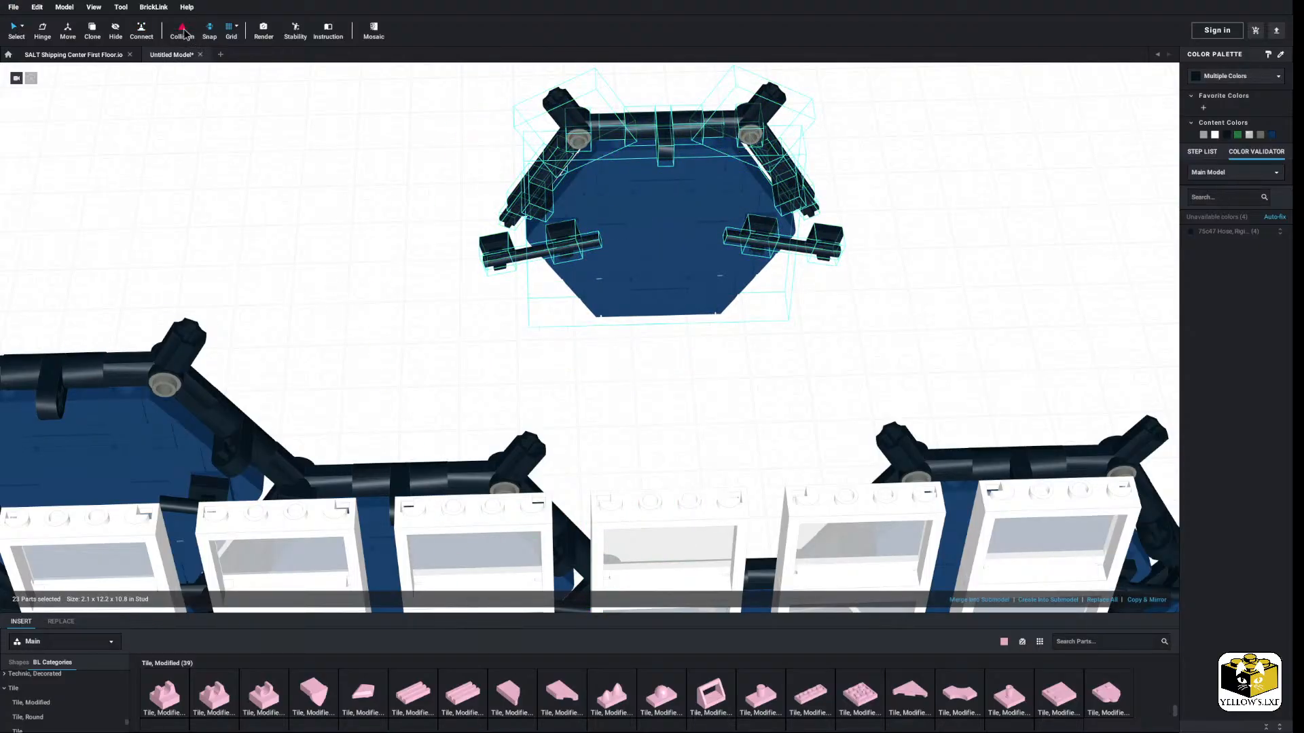
click(142, 29)
drag(837, 240, 993, 364)
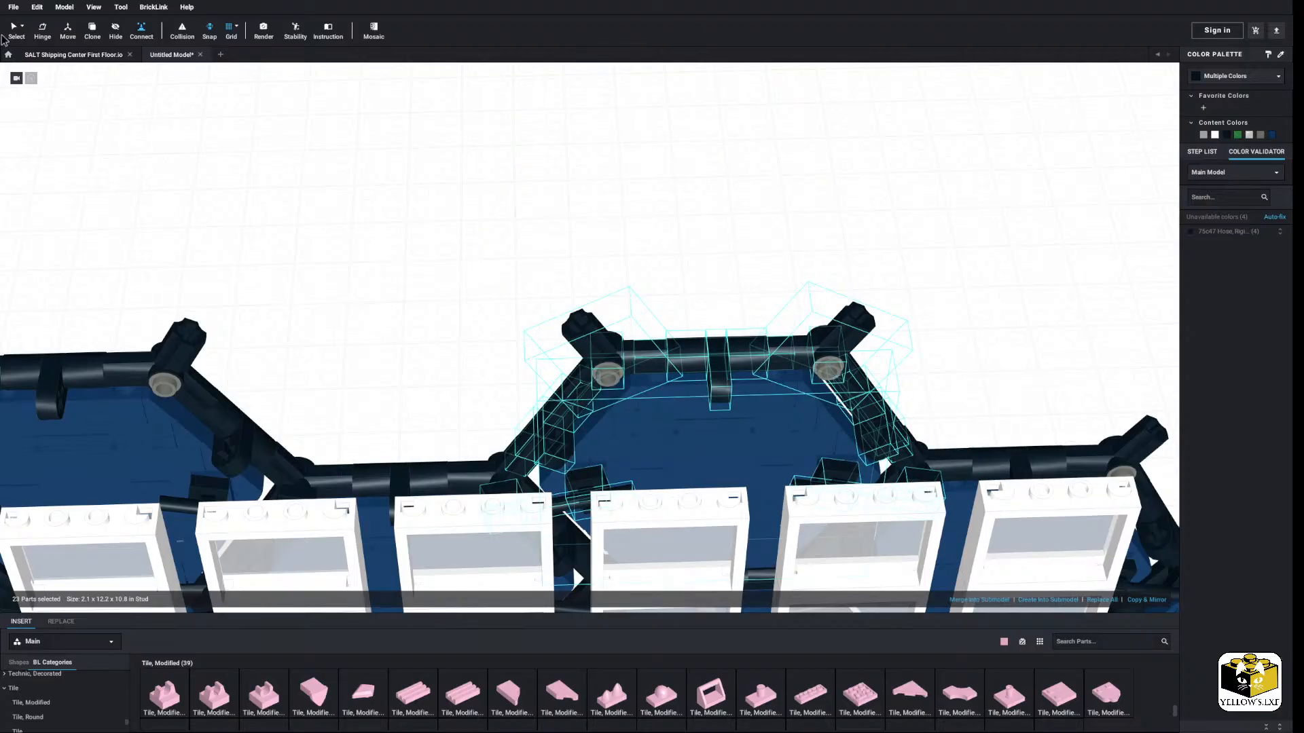
click(618, 280)
Step: Paste a fourth hexagon section, connect it into the last gap before the far corner of the opposite long façade, and deselect it
middle_drag(619, 280, 358, 264)
right_click(522, 254)
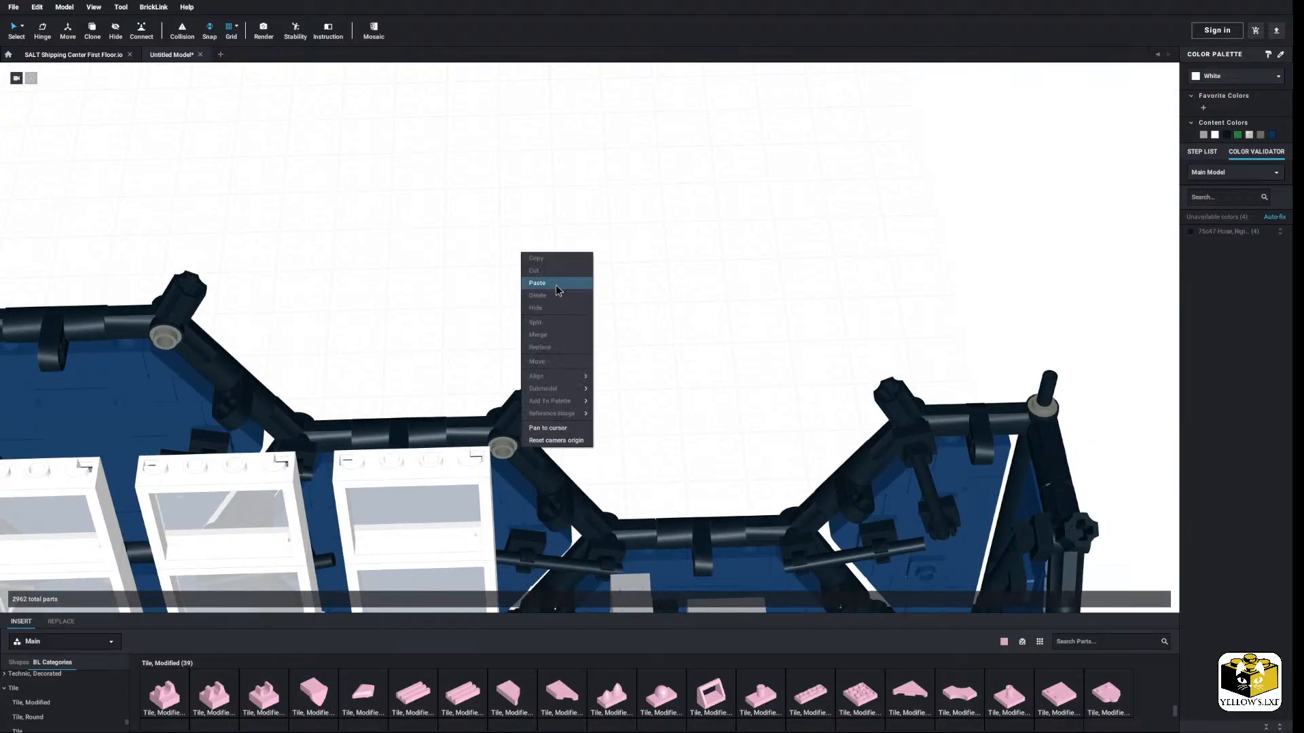
click(556, 284)
click(645, 156)
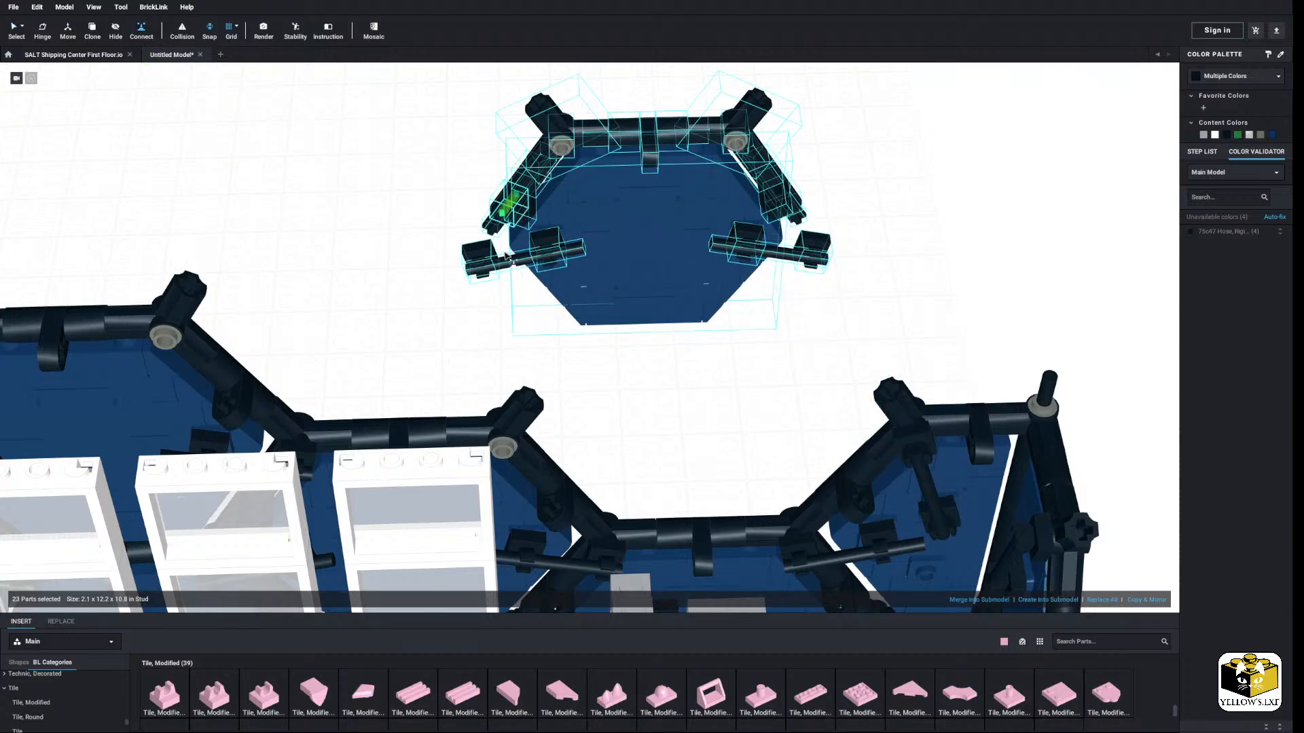
drag(480, 257, 497, 440)
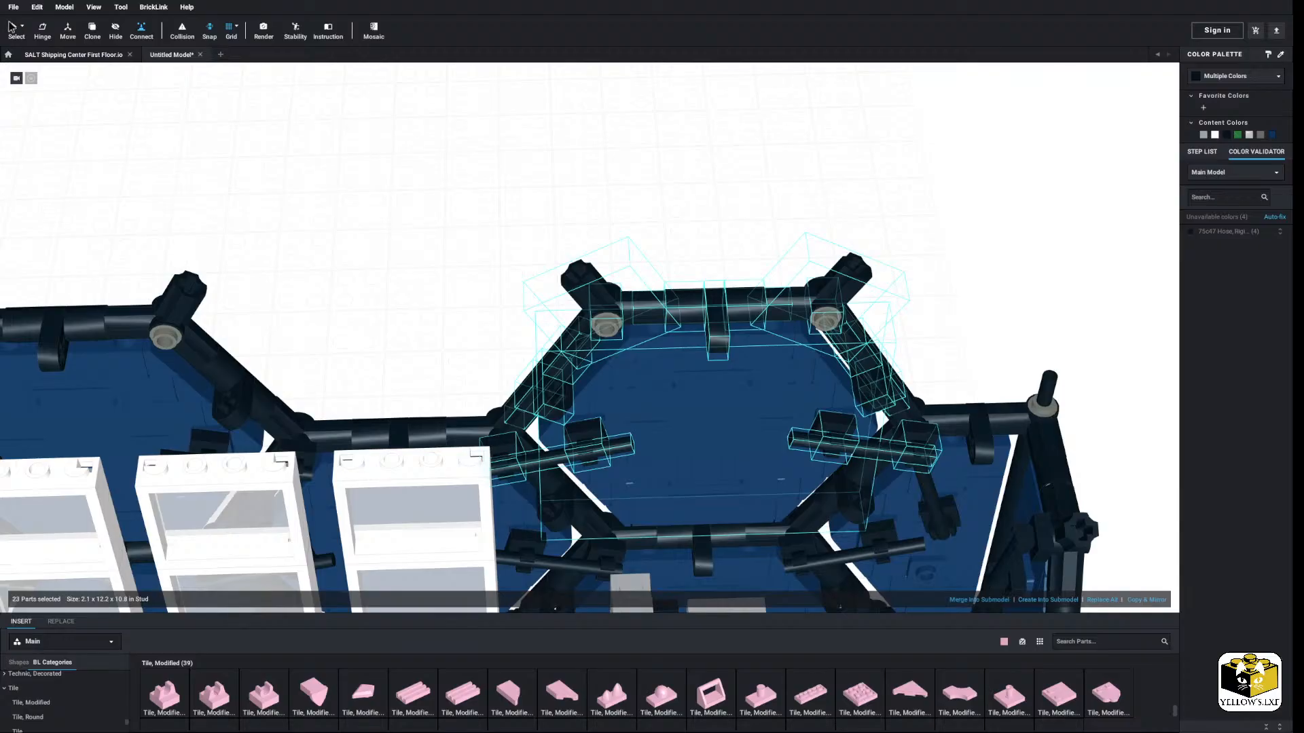
click(327, 257)
scroll(327, 258, down, 12)
middle_drag(329, 259, 422, 256)
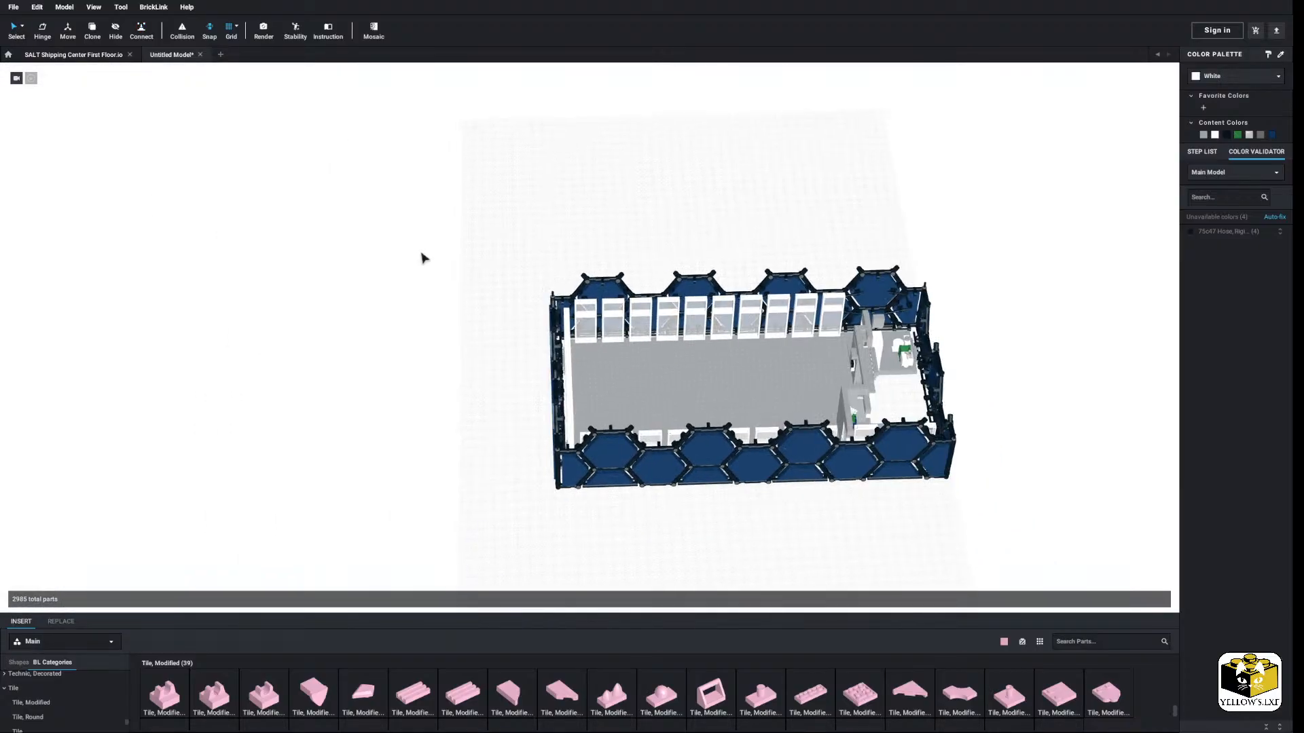
right_drag(441, 281, 452, 264)
right_drag(584, 256, 532, 294)
scroll(516, 332, up, 8)
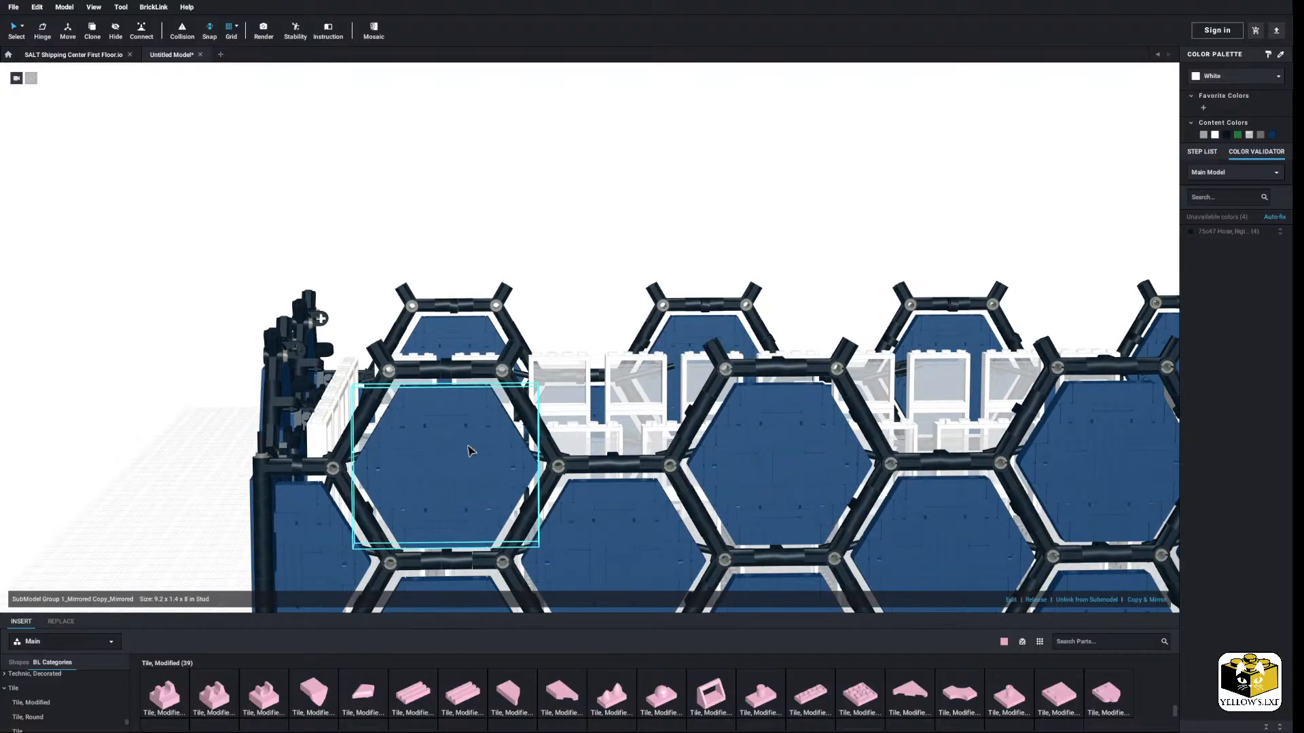
right_drag(465, 452, 448, 475)
scroll(533, 465, up, 4)
click(429, 506)
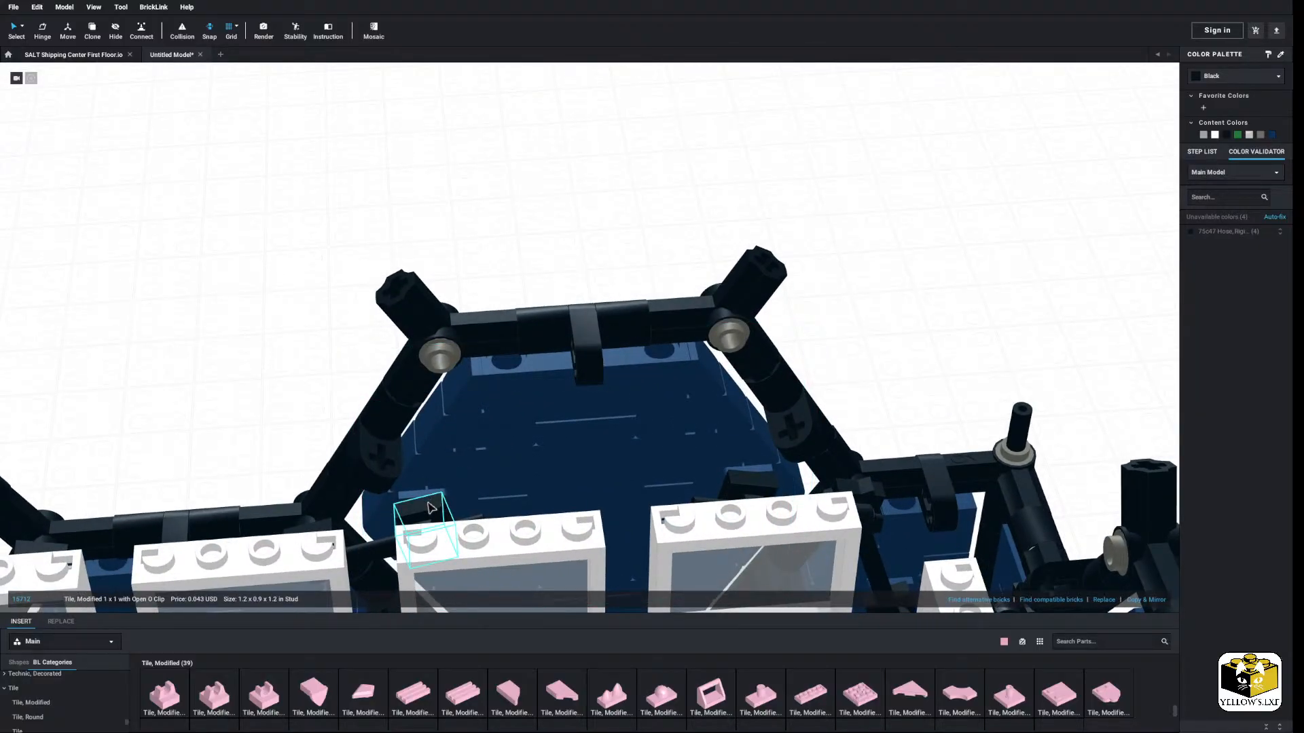
ctrl+click(471, 525)
ctrl+right_click(472, 525)
ctrl+click(310, 532)
right_drag(314, 532, 333, 543)
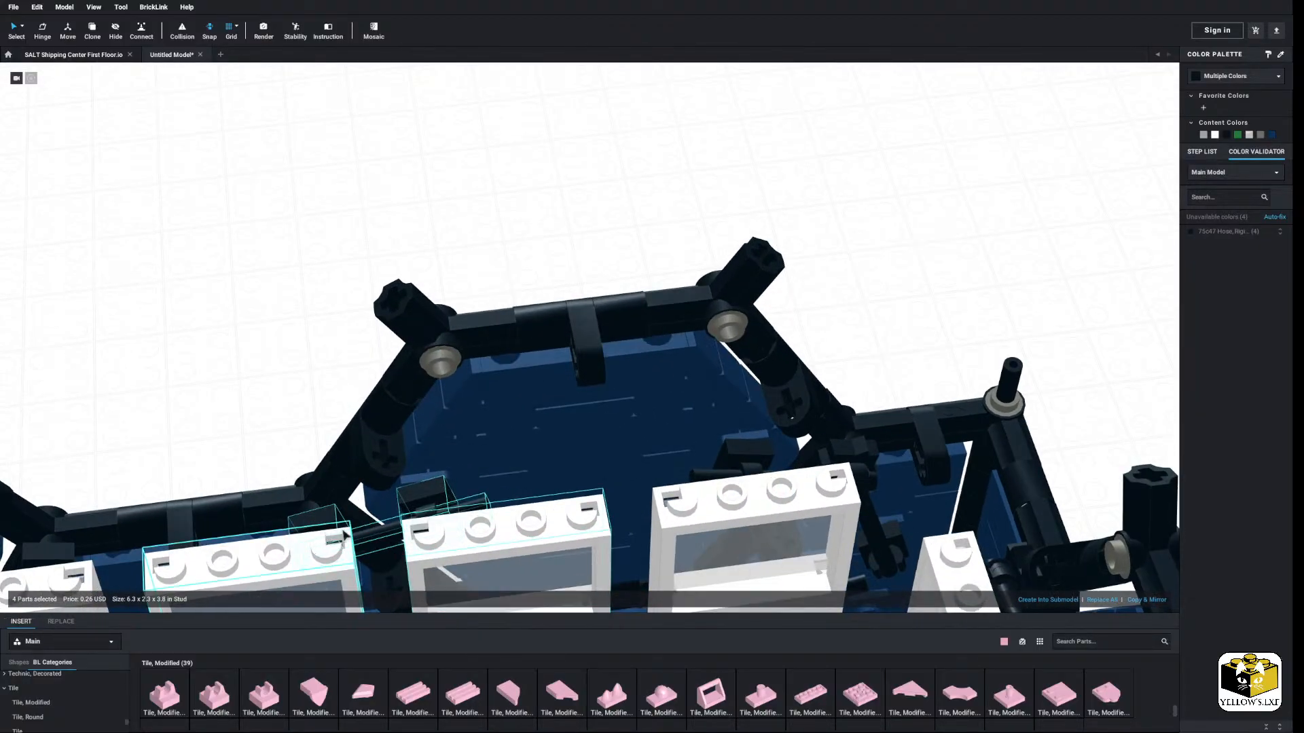
ctrl+click(717, 477)
right_drag(717, 478, 756, 433)
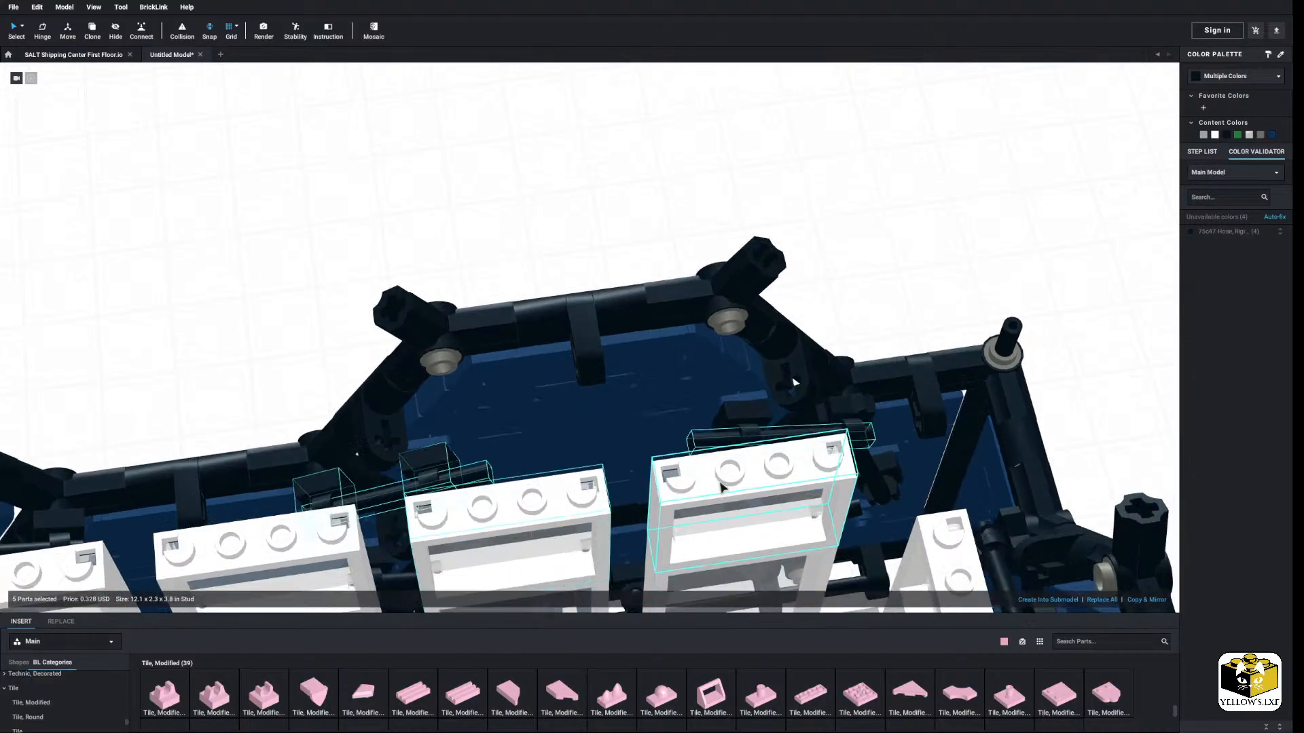
ctrl+click(755, 426)
right_click(834, 407)
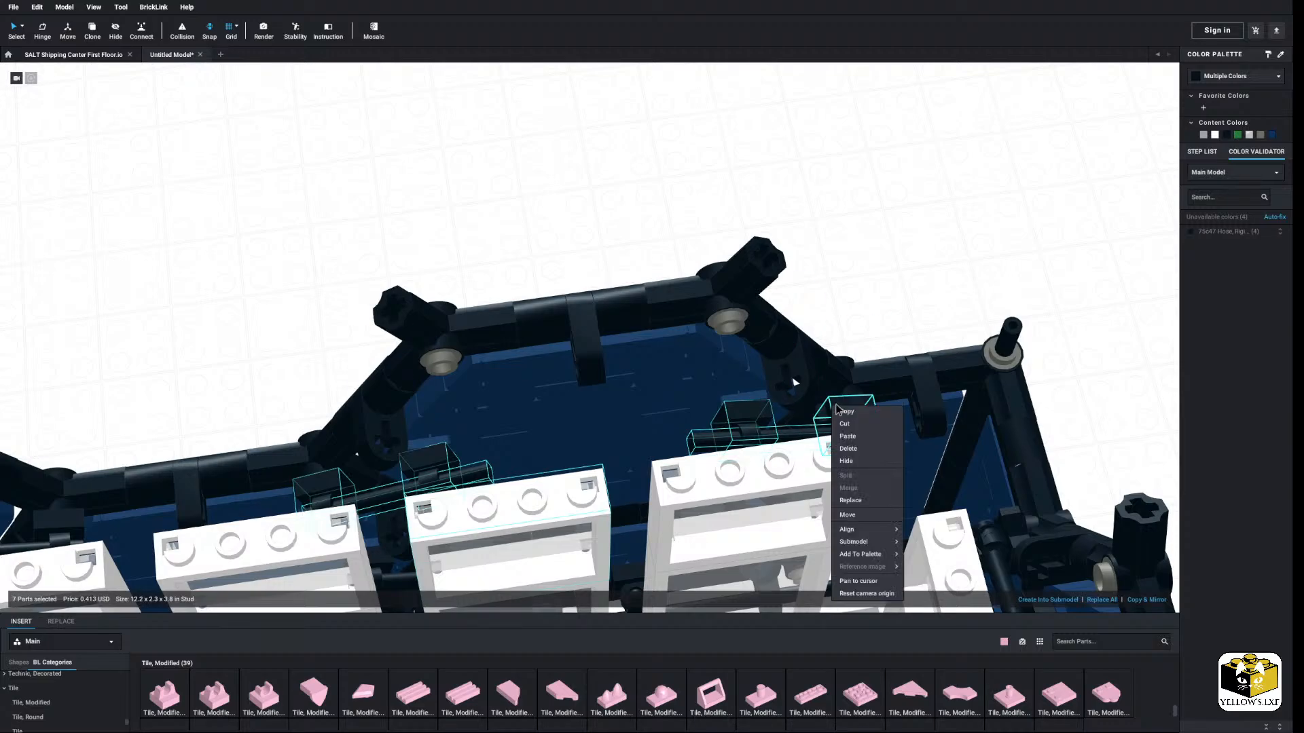
click(853, 424)
right_click(851, 259)
click(879, 292)
scroll(882, 293, down, 5)
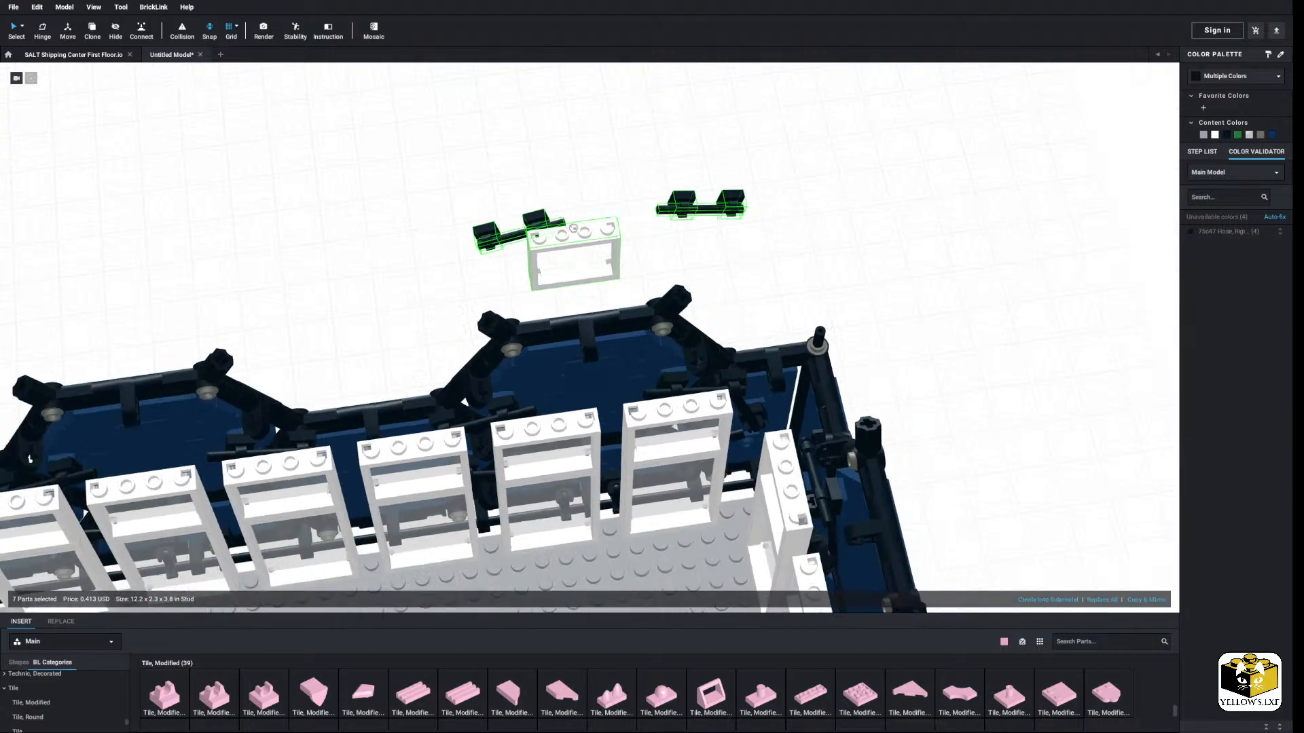
click(546, 228)
right_click(505, 201)
click(527, 244)
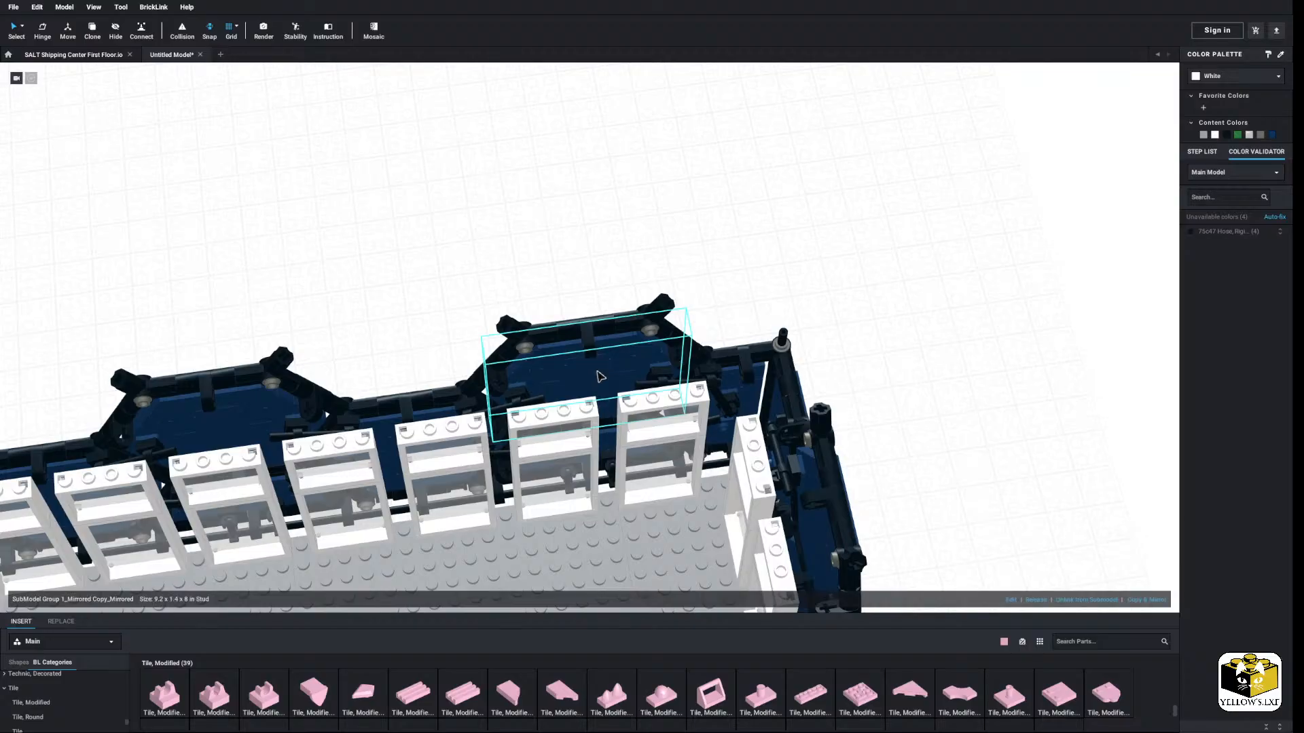
Step: Select the blue panel of the raised hexagon nearest the far corner together with its clips and bars on both sides, and copy them
scroll(600, 376, up, 3)
ctrl+click(452, 441)
ctrl+click(363, 469)
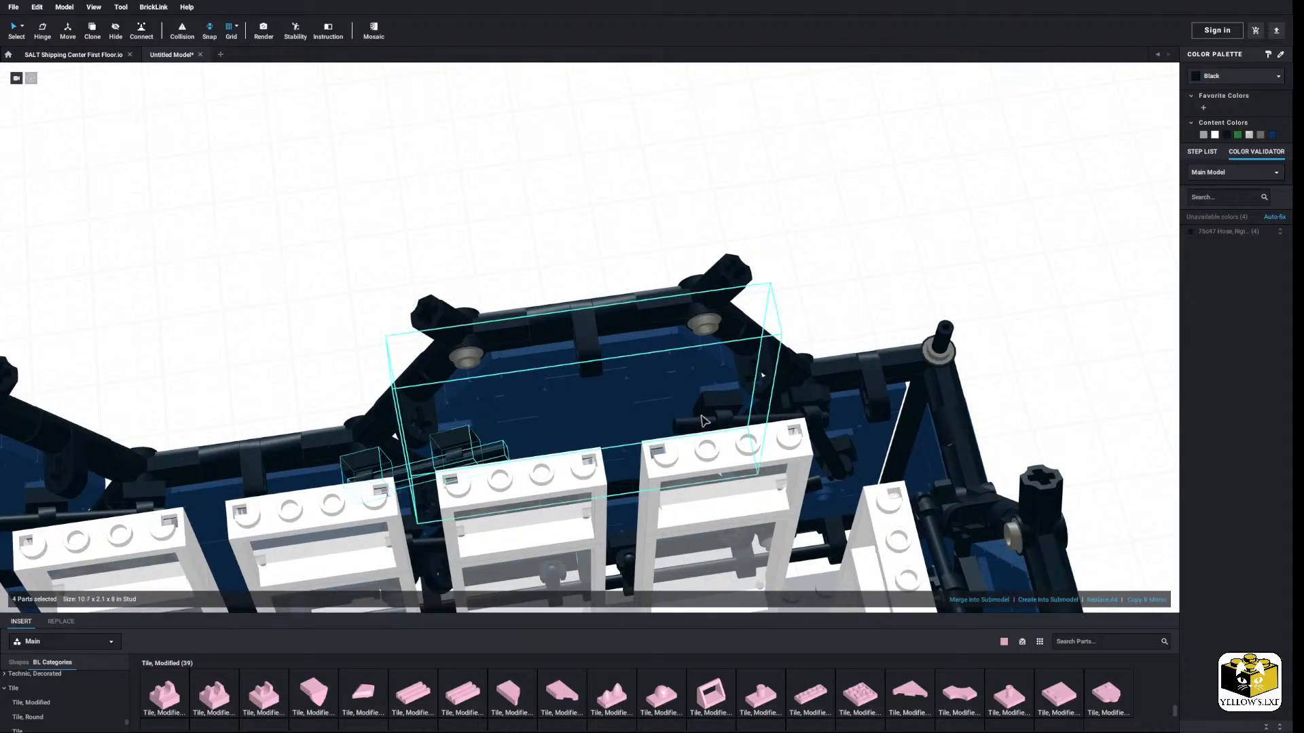
ctrl+click(725, 415)
ctrl+click(764, 419)
ctrl+click(796, 401)
right_click(796, 399)
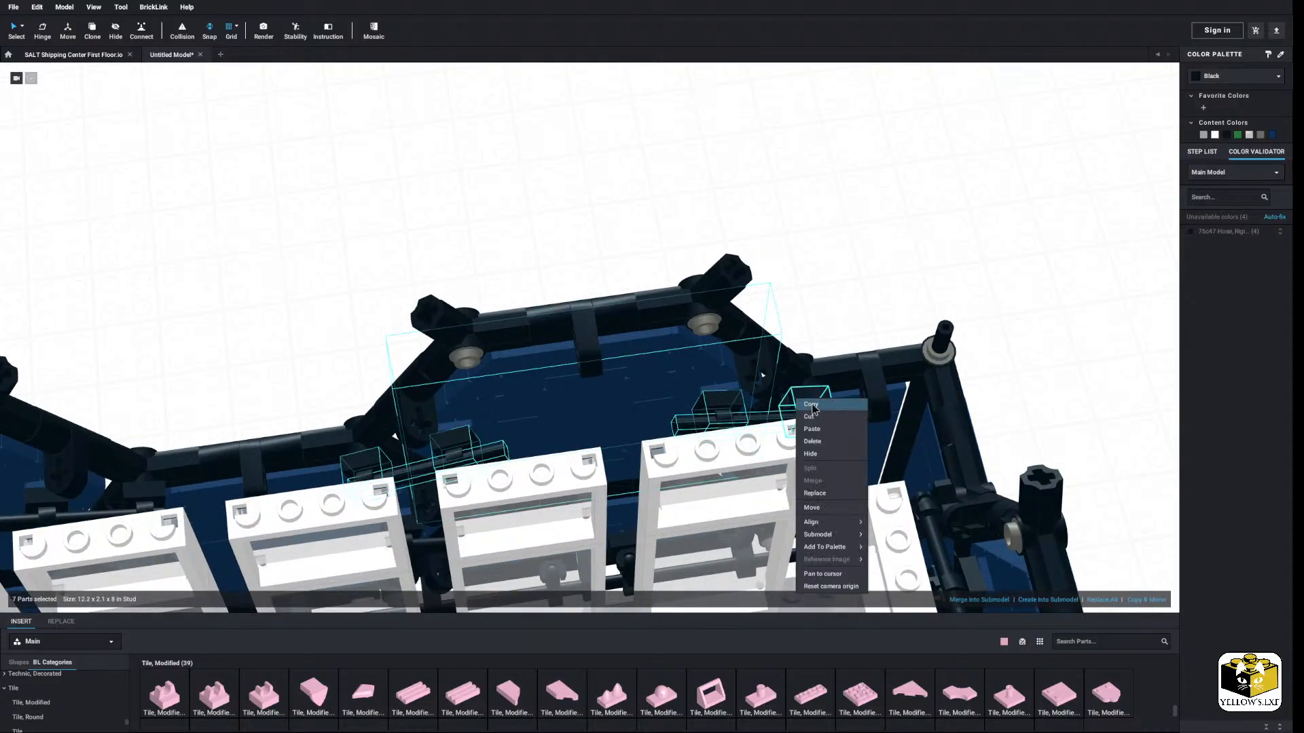
click(811, 404)
Step: Paste the panel with its clips and bars and connect it into the gap between the two raised hexagons nearest the far corner
right_click(466, 198)
click(483, 228)
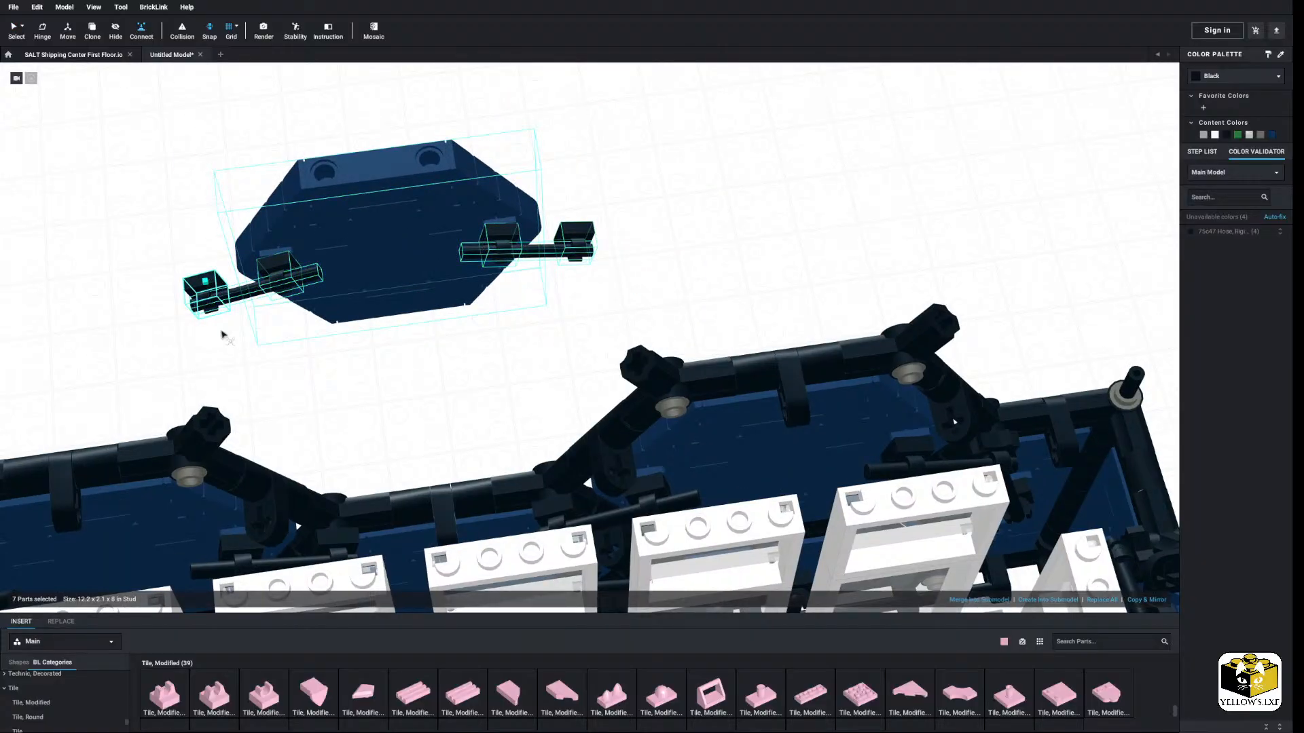
click(190, 474)
scroll(134, 384, down, 3)
Step: Paste another panel with its clips and bars and connect it into the middle gap between the raised hexagons
middle_drag(134, 384, 480, 337)
right_click(168, 120)
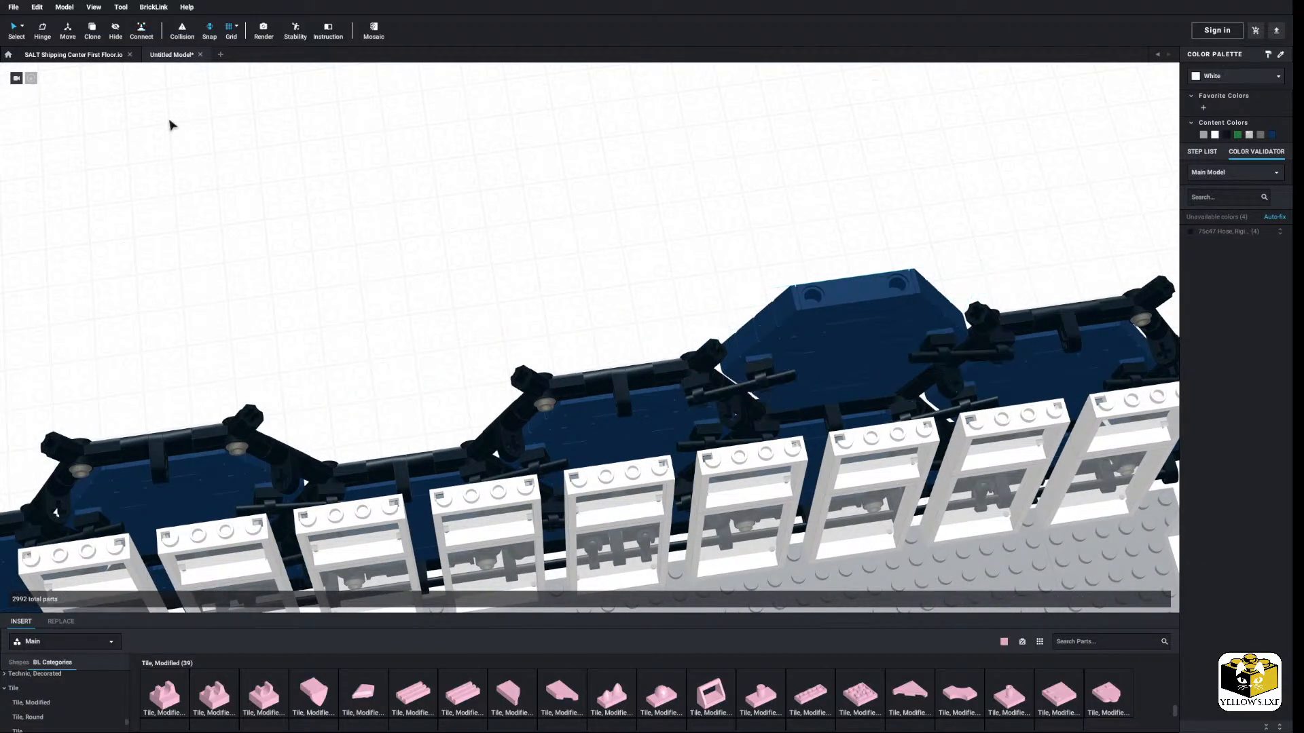
click(186, 151)
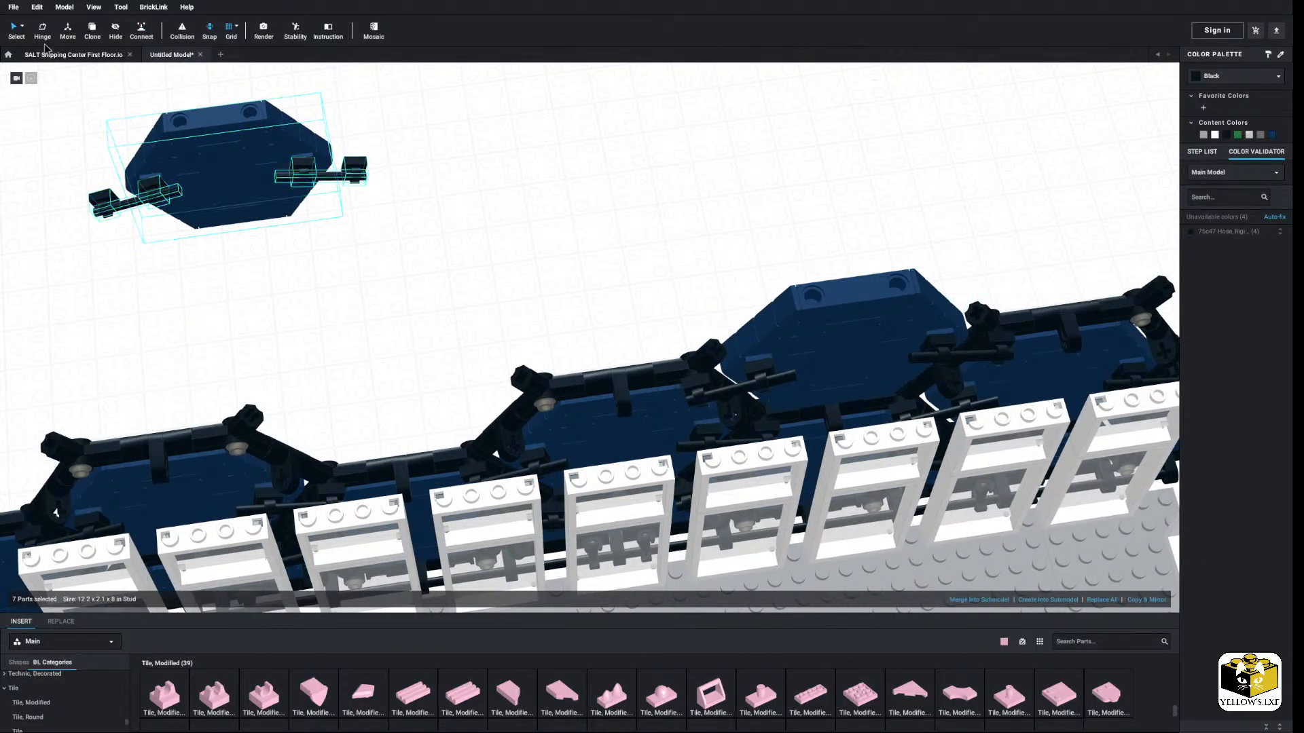
click(110, 200)
click(235, 449)
Step: Paste a further panel with its clips and bars and connect it into the last gap between raised hexagons on this façade
middle_drag(172, 378, 510, 348)
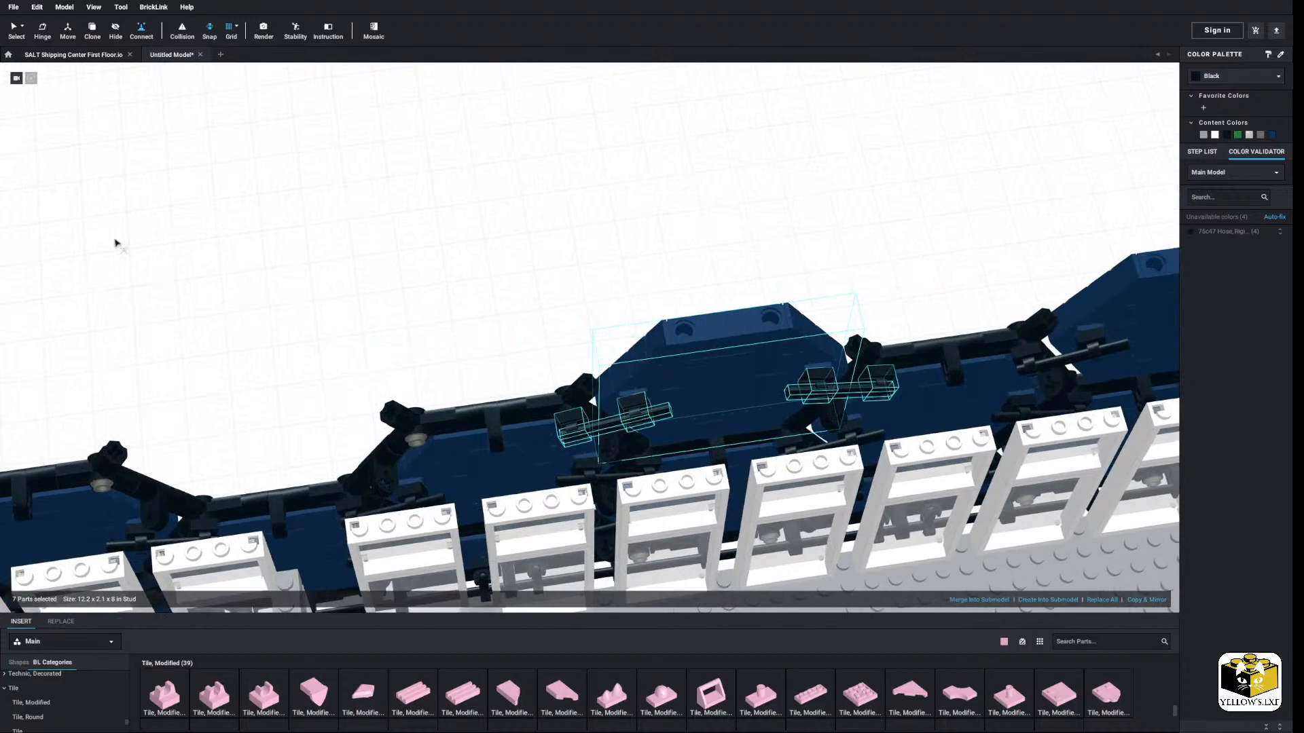
right_click(265, 201)
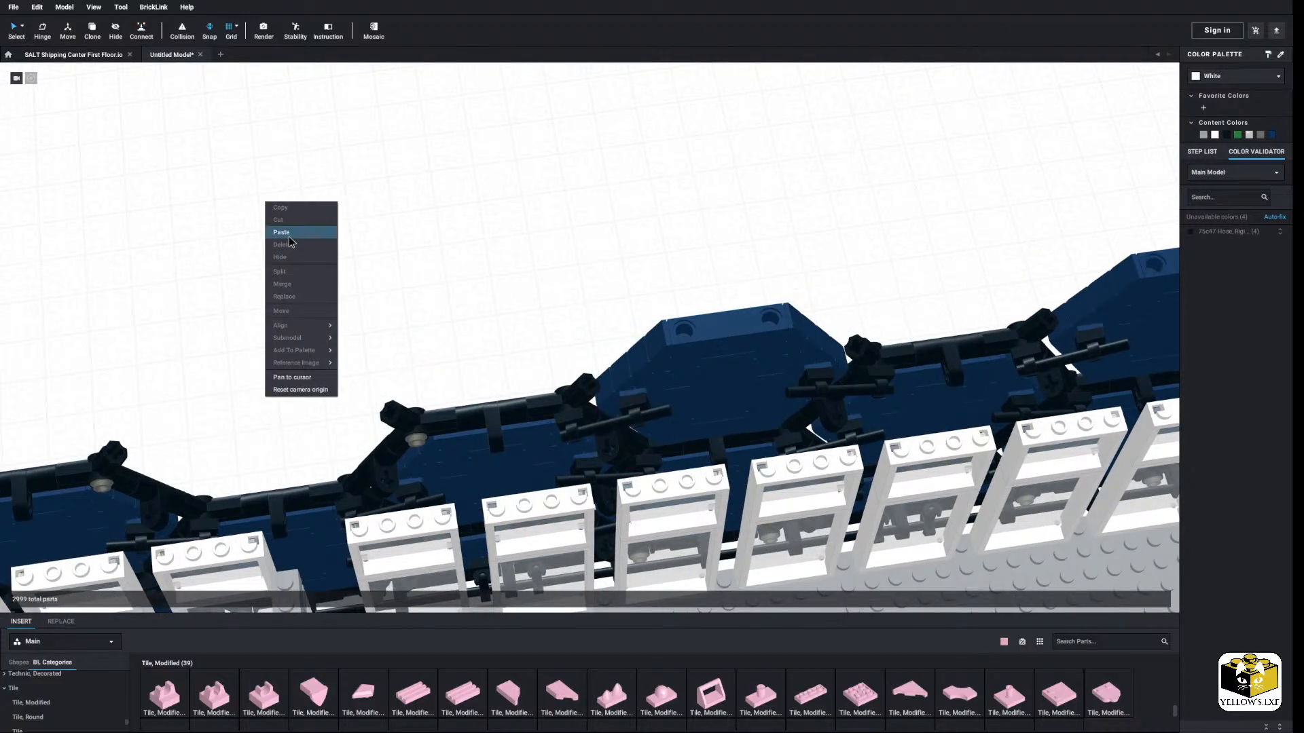
click(288, 234)
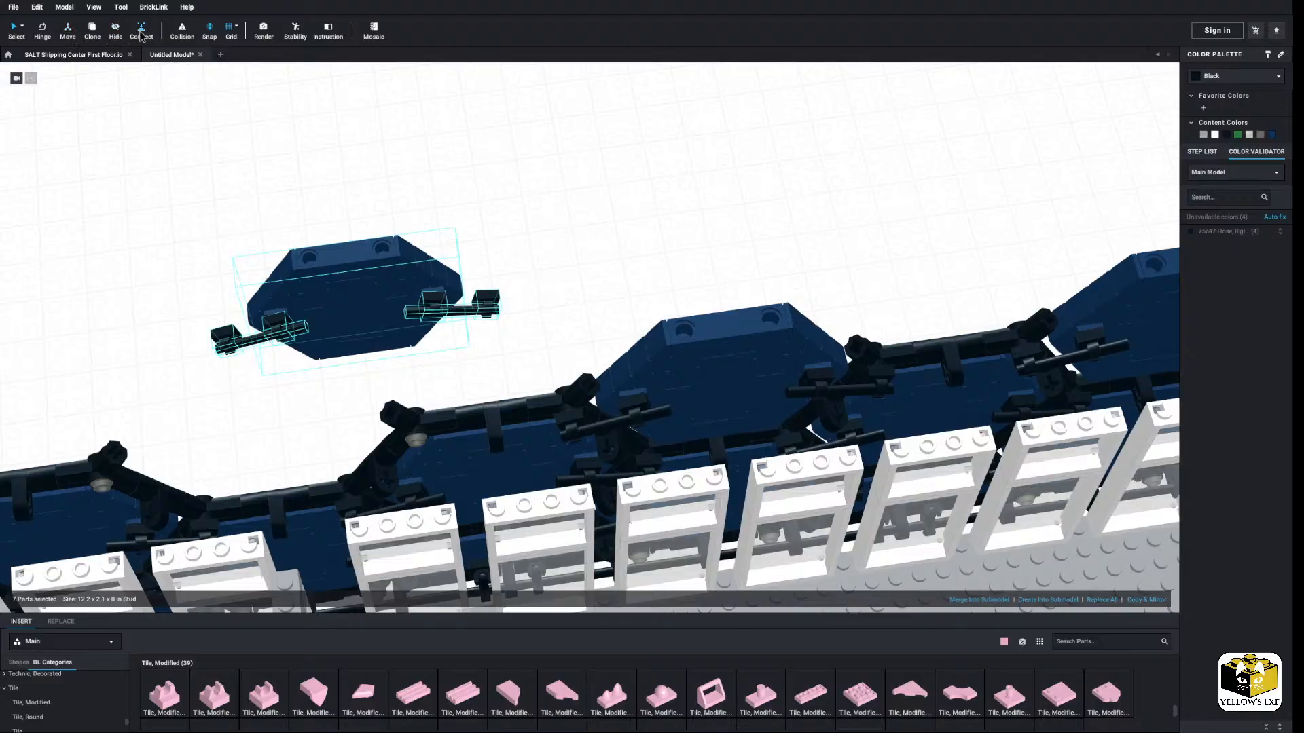
click(109, 486)
middle_drag(96, 340, 246, 299)
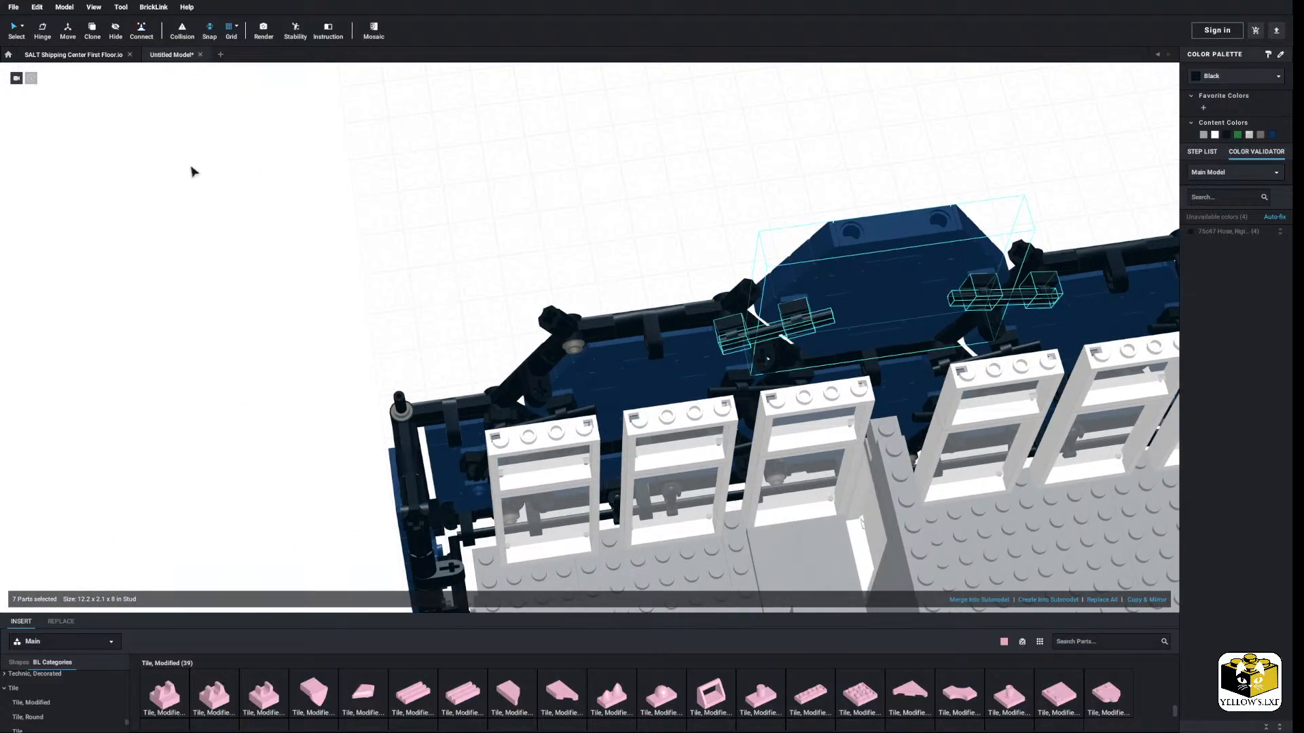
Step: Paste another blue panel with its clips and bars, rotate it to face the adjacent short façade, and connect it into the gap between its raised hexagons
right_click(224, 190)
click(247, 222)
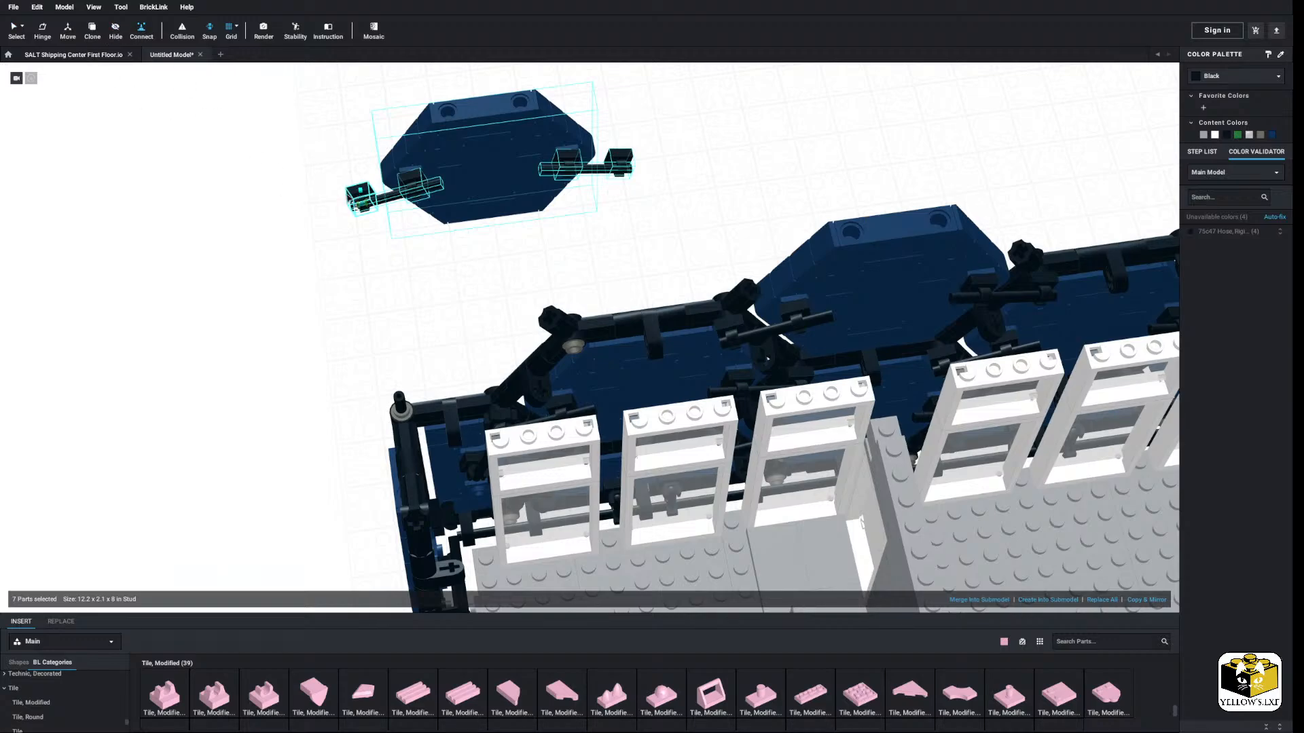
scroll(151, 147, down, 3)
middle_drag(397, 246, 116, 258)
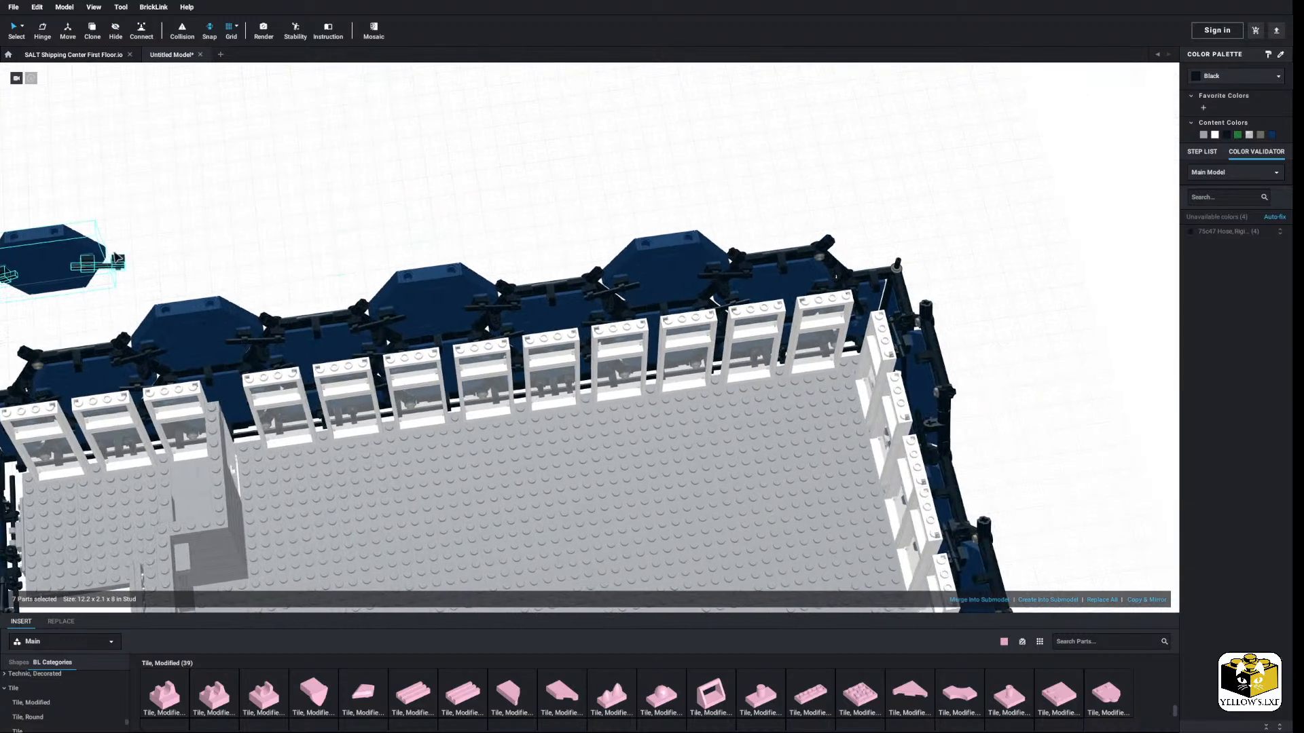
middle_drag(570, 178, 256, 219)
key(Left)
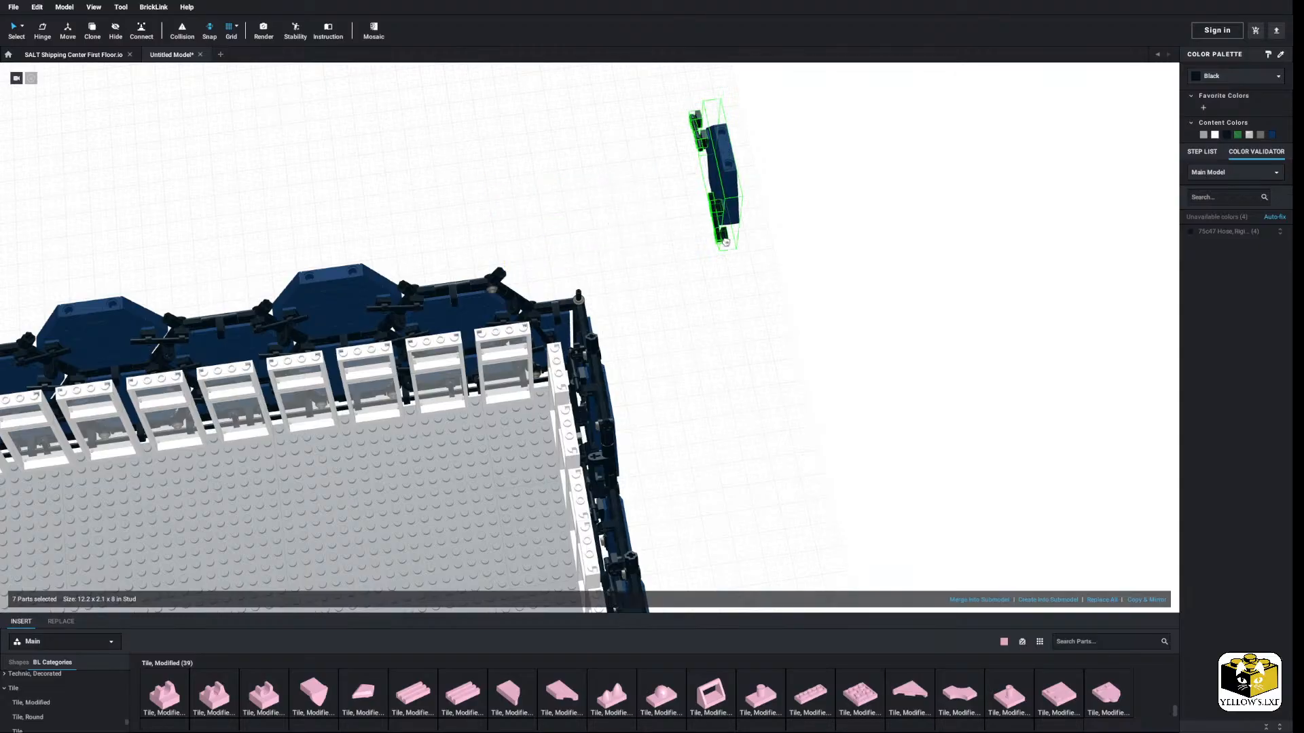
right_drag(709, 252, 748, 250)
scroll(748, 250, up, 3)
click(815, 284)
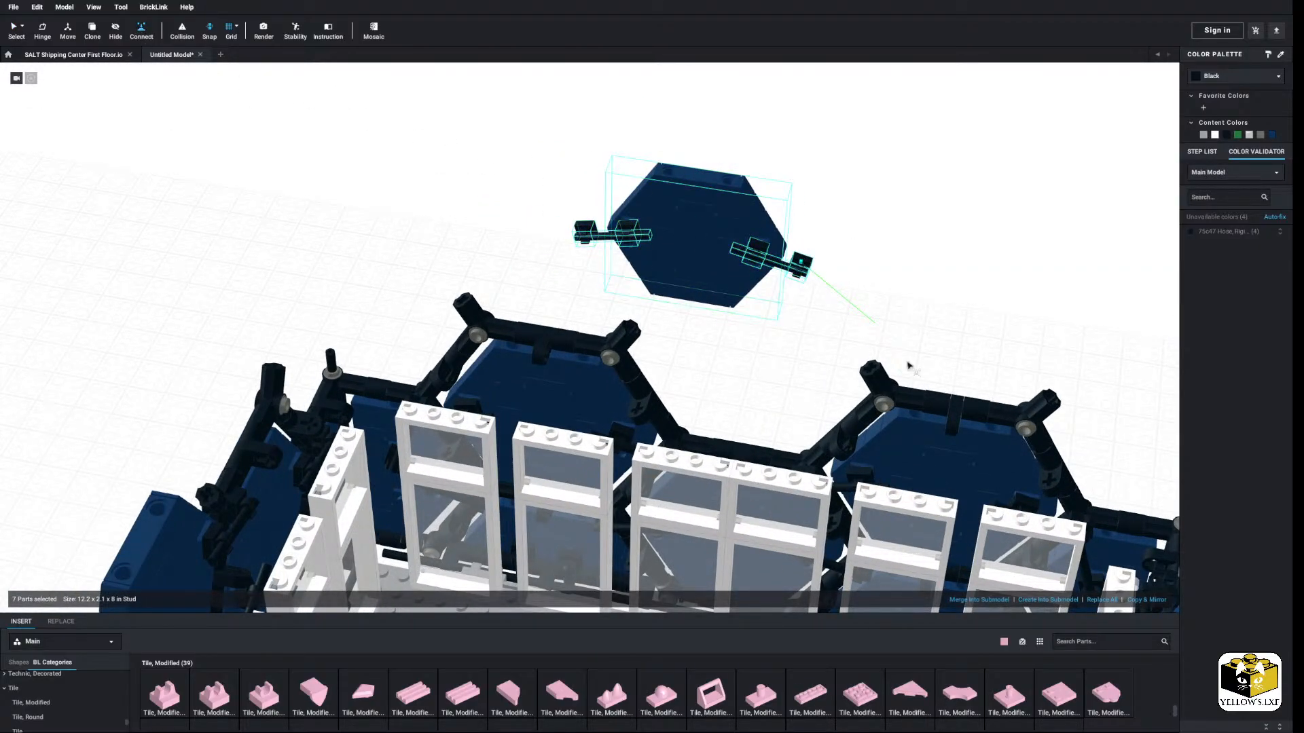
click(887, 407)
Step: Paste a blue panel with its clips and bars and connect it into the first gap between raised hexagons on the other long façade
middle_drag(964, 293, 783, 269)
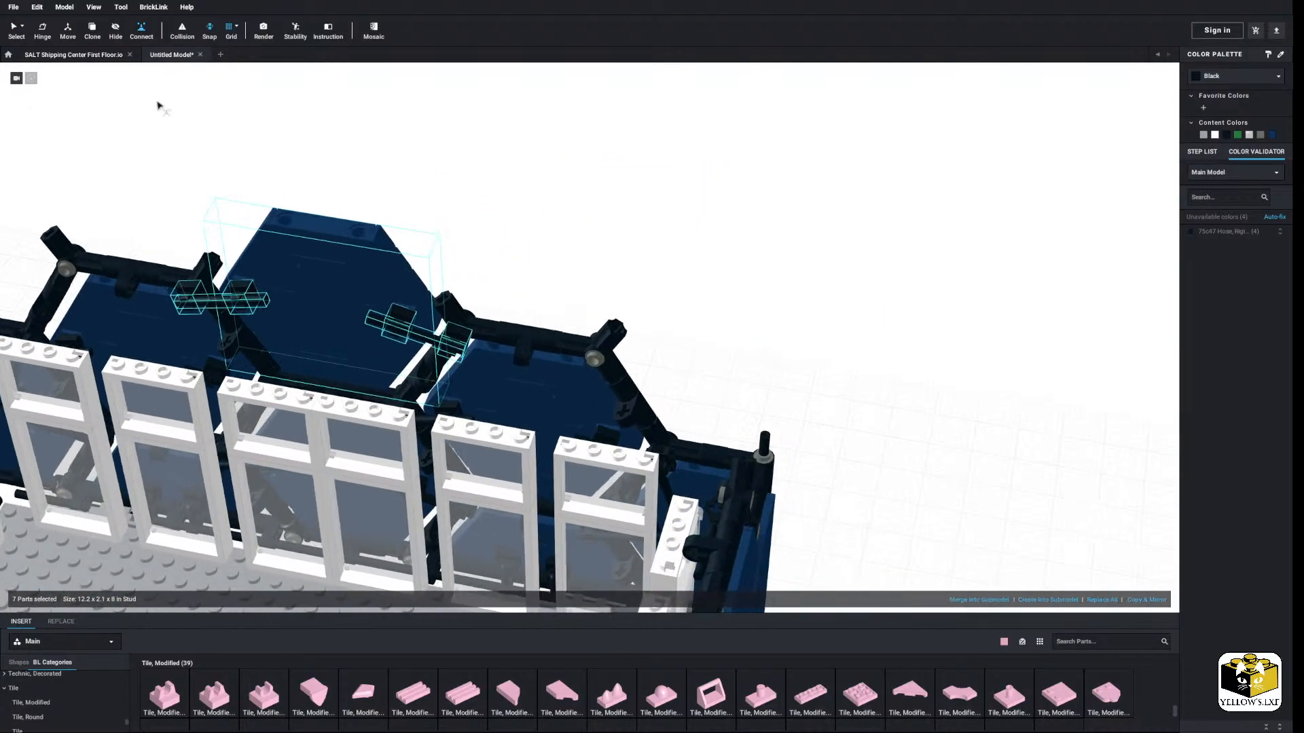
click(214, 190)
right_drag(214, 191, 274, 190)
middle_drag(274, 189, 209, 189)
right_drag(209, 189, 421, 203)
click(441, 234)
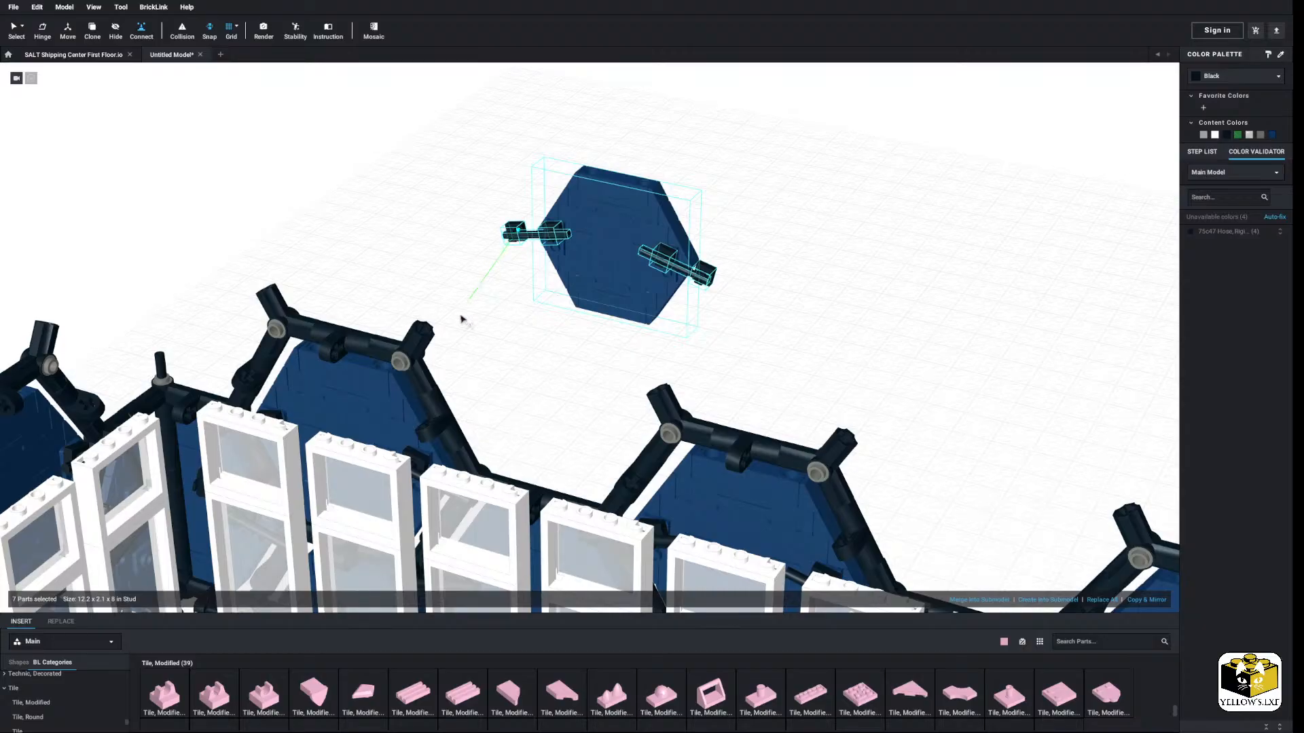
click(406, 359)
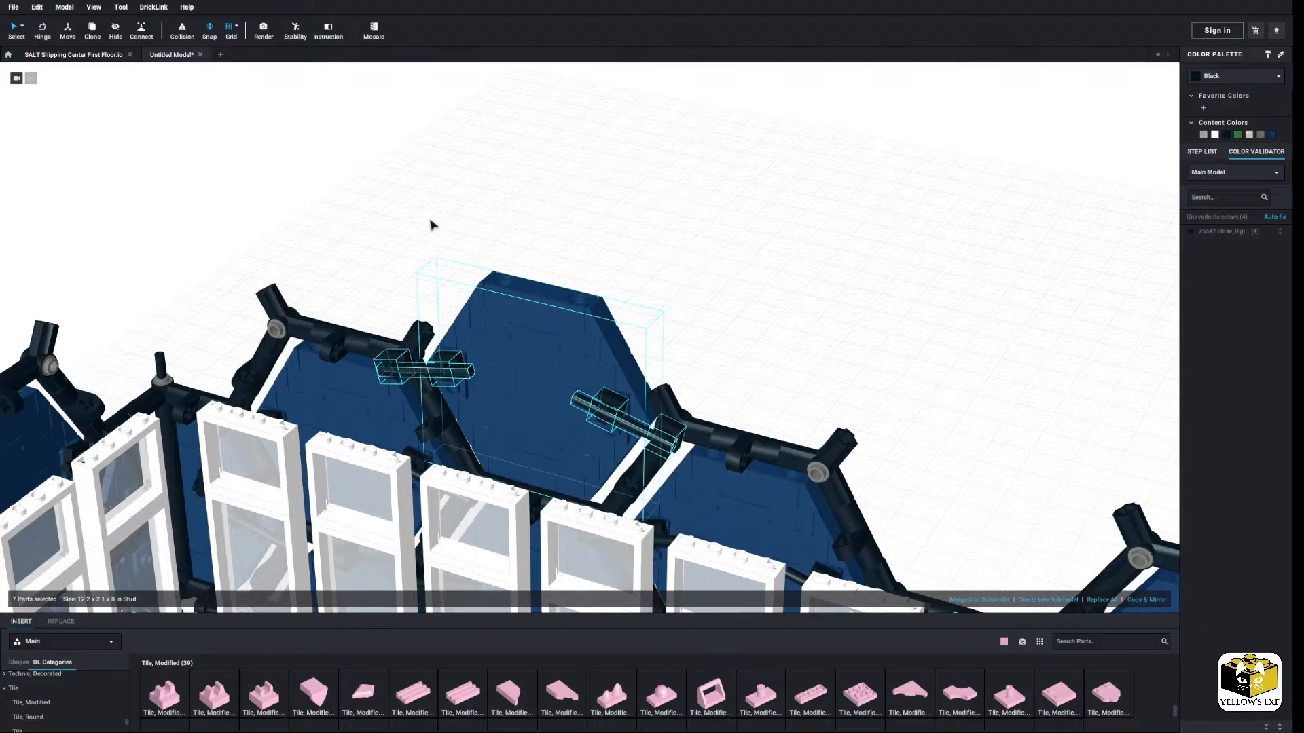
Step: Paste a further panel with clips and bars, rotate it parallel to this long façade, and connect it into the middle gap
right_drag(431, 224, 431, 210)
right_click(509, 225)
click(572, 252)
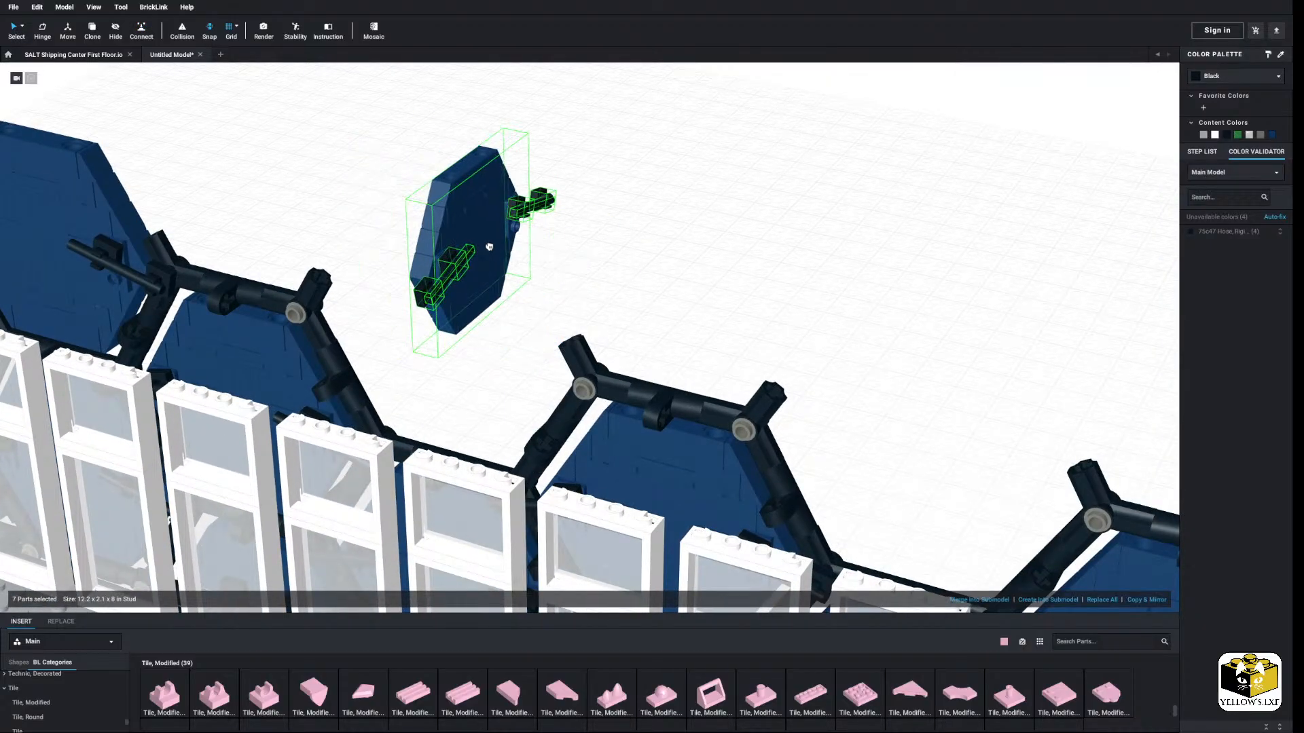
key(Right)
click(489, 248)
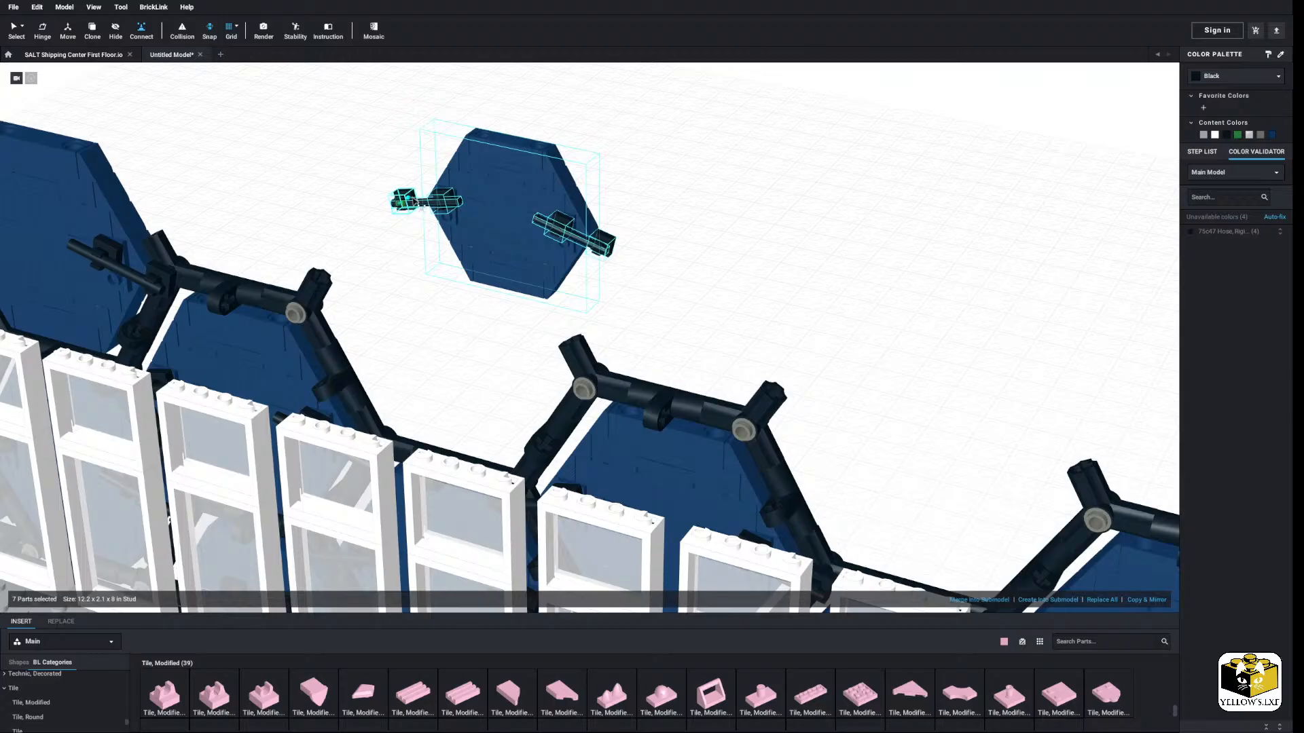
drag(407, 201, 317, 316)
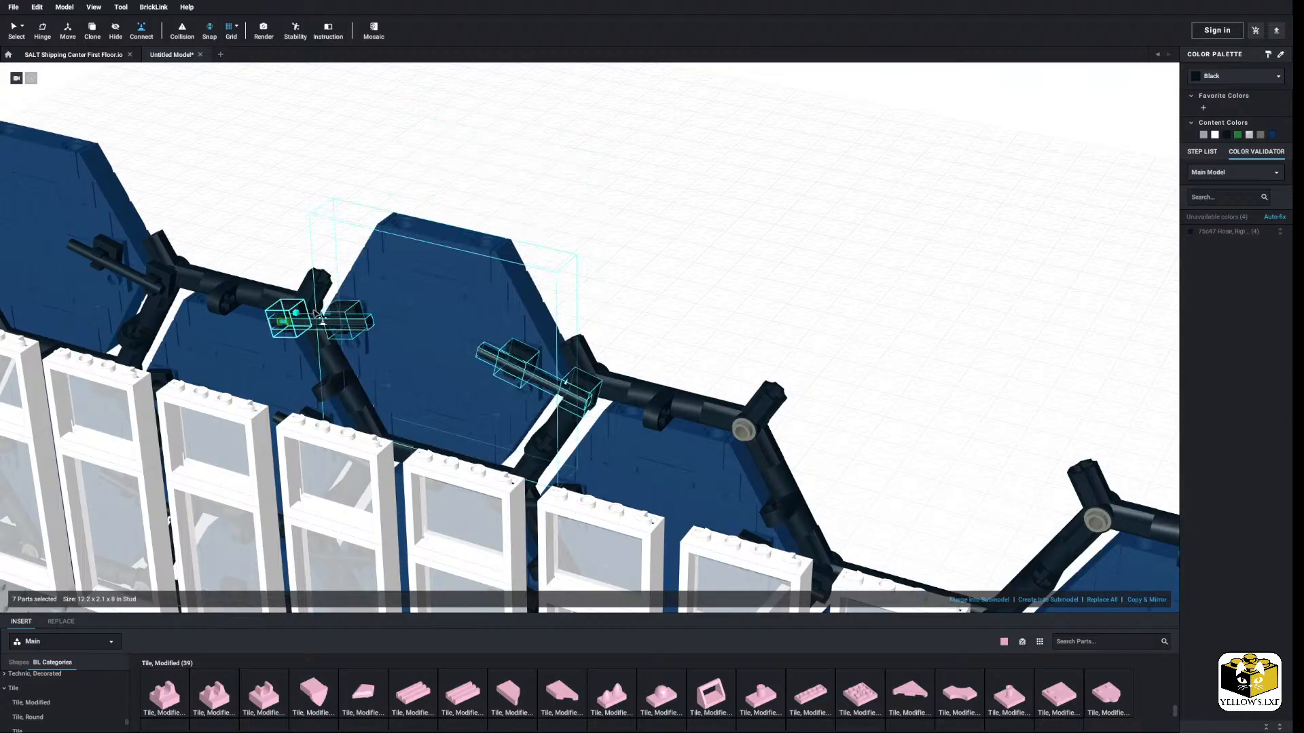
click(126, 109)
Step: Paste one more panel assembly, turn it to match the façade, and connect it into the long façade's last gap between raised hexagons
middle_drag(671, 270, 524, 230)
right_click(523, 230)
click(538, 258)
click(494, 214)
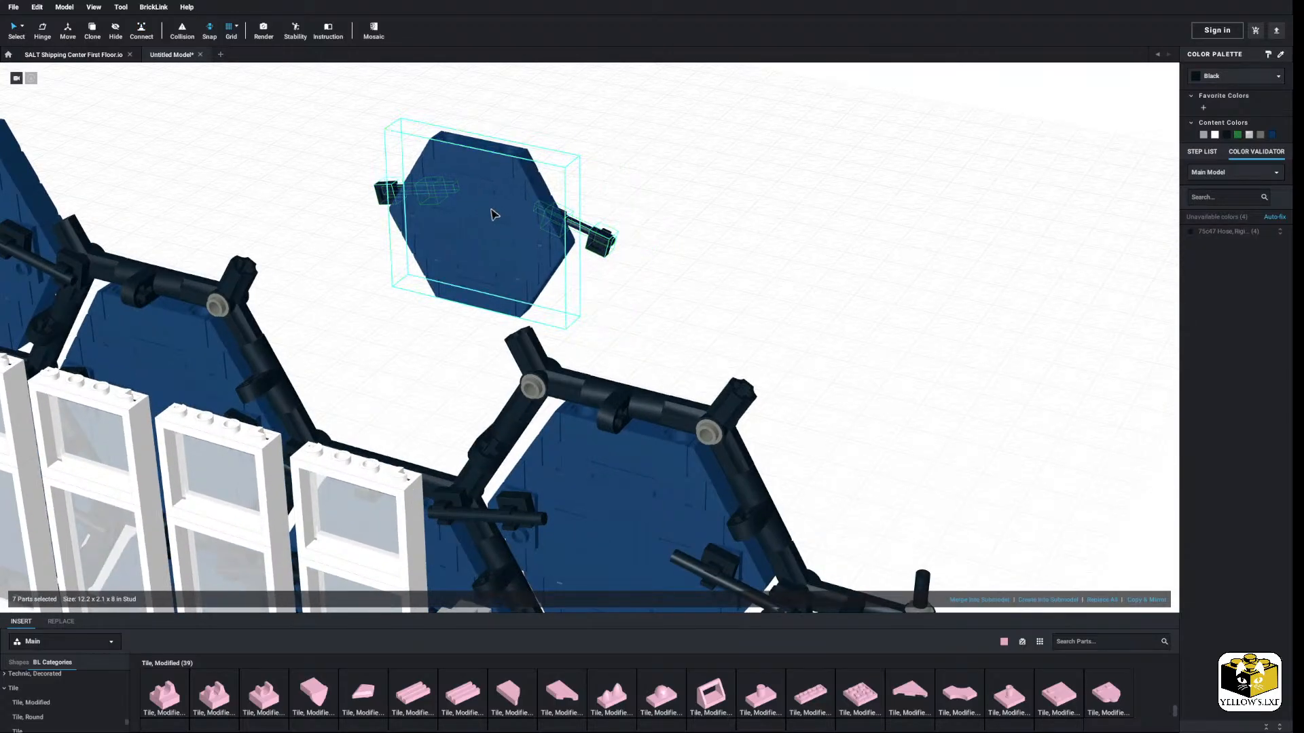
key(Right)
key(Right)
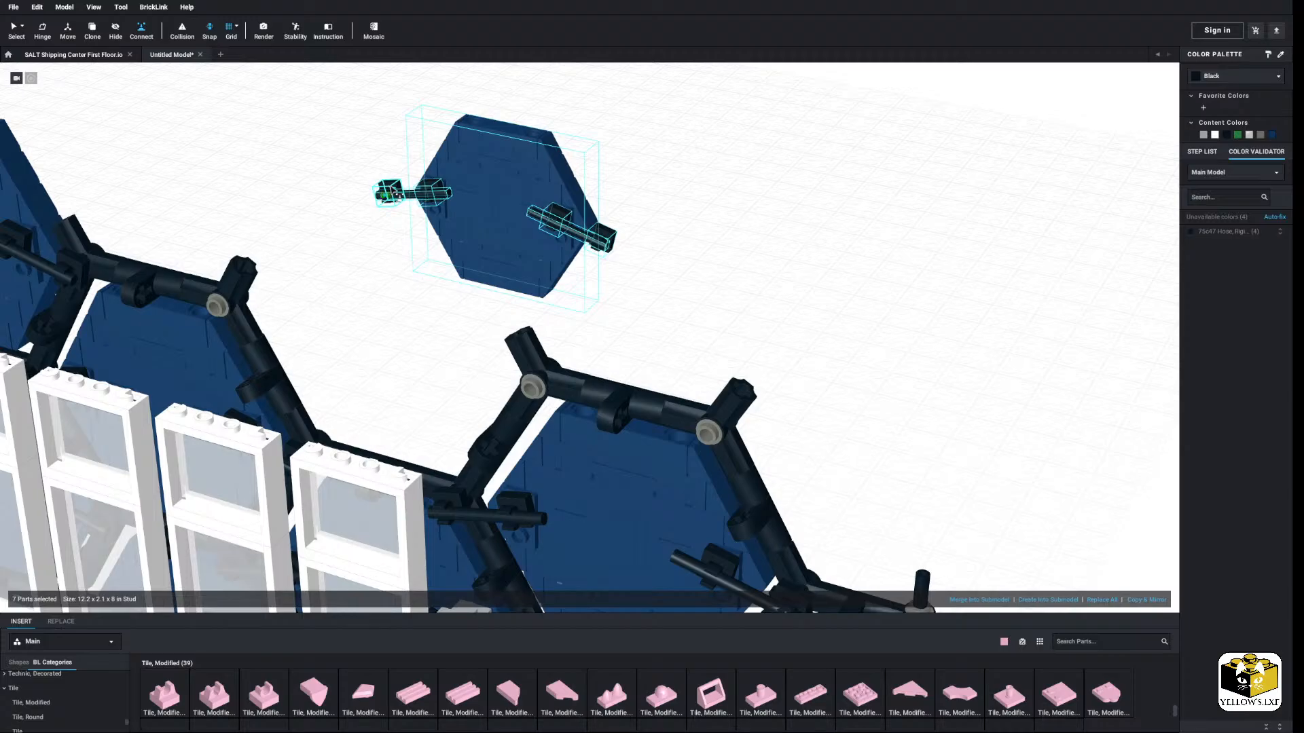
click(226, 311)
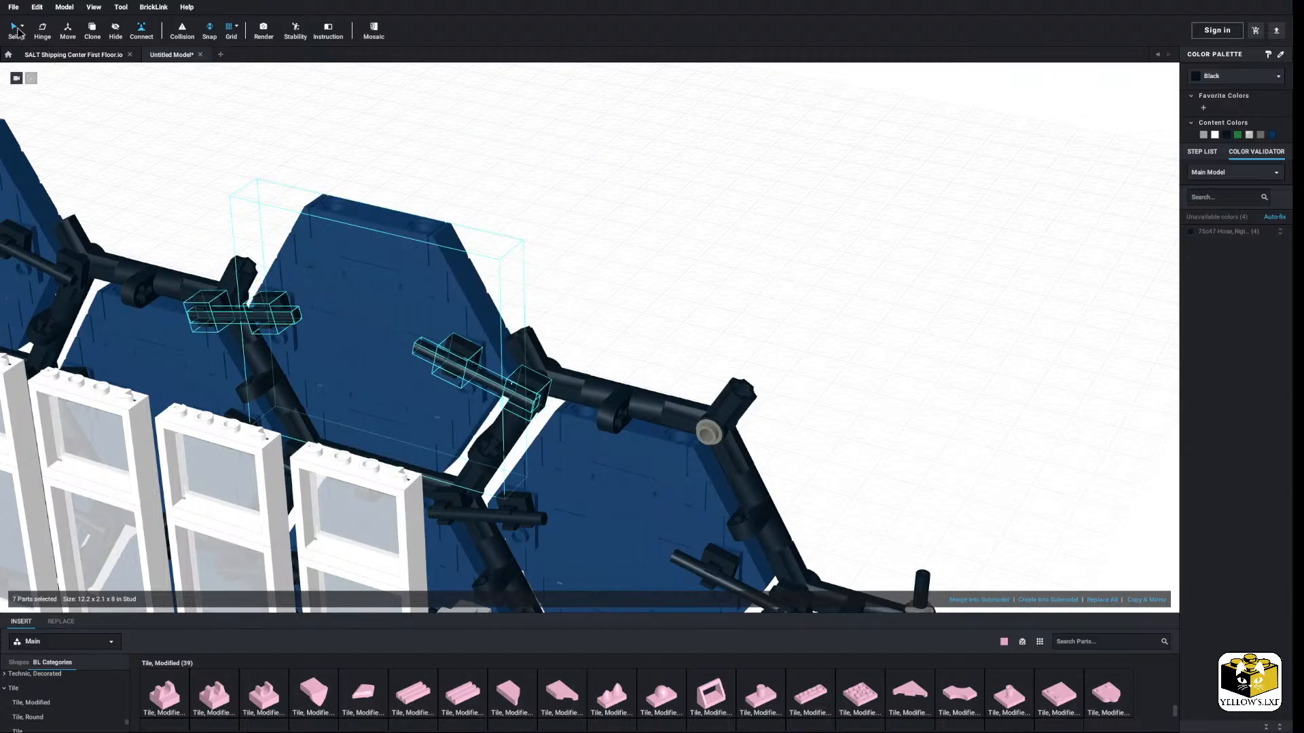
click(501, 208)
Step: Paste a panel with its clips and bars and connect it into the first gap on the short façade behind the interior walls
middle_drag(928, 309, 422, 176)
right_click(421, 176)
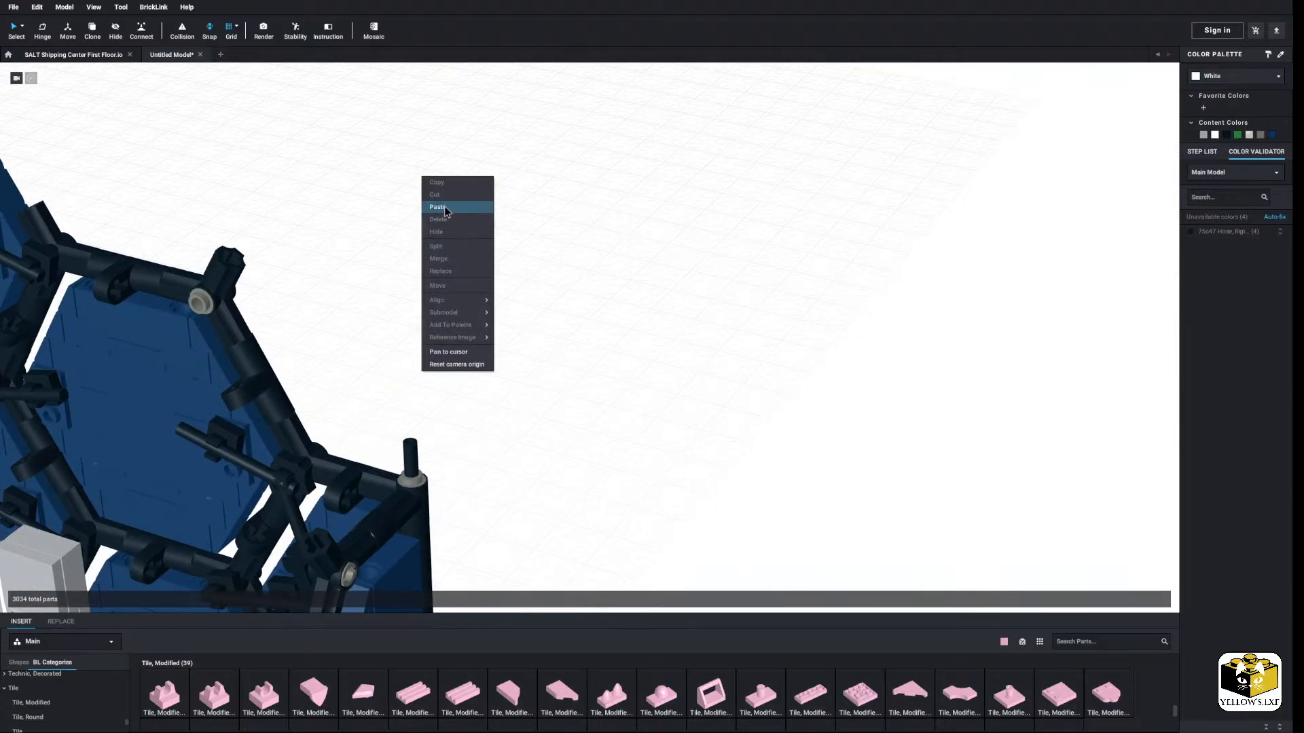
click(445, 207)
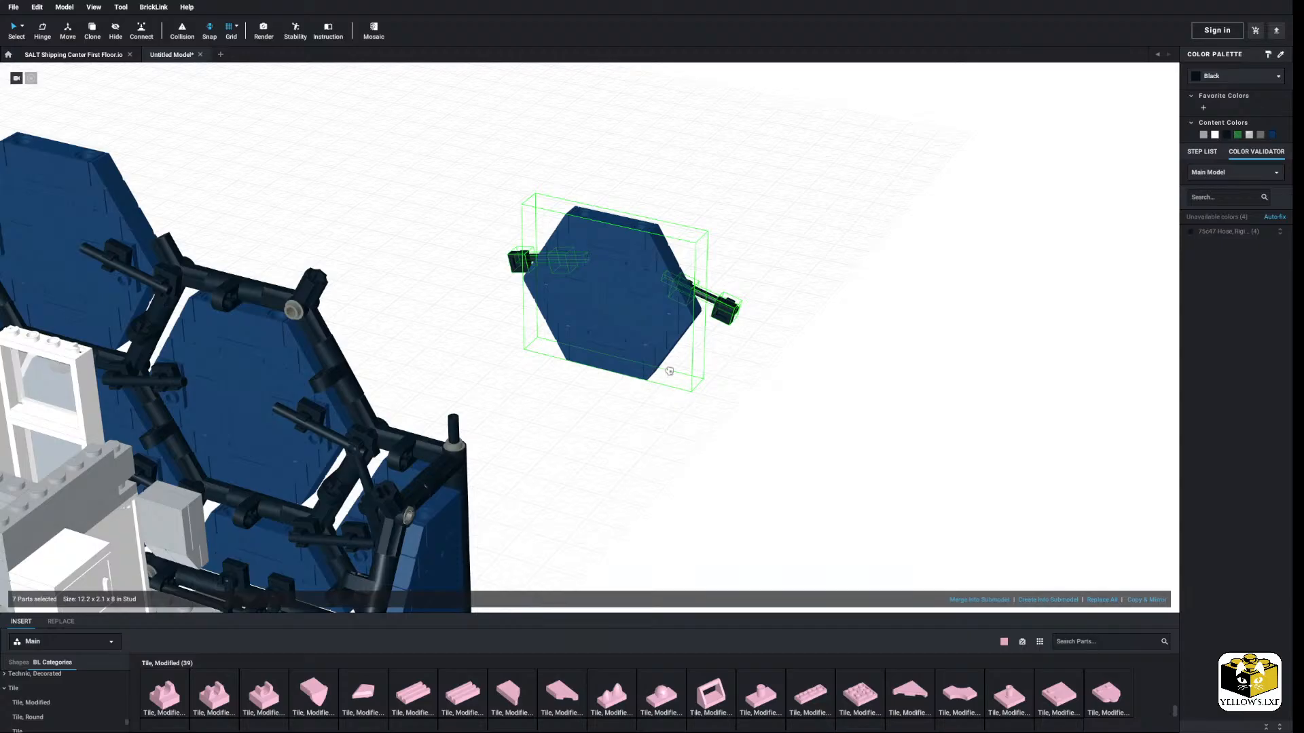
scroll(617, 378, down, 3)
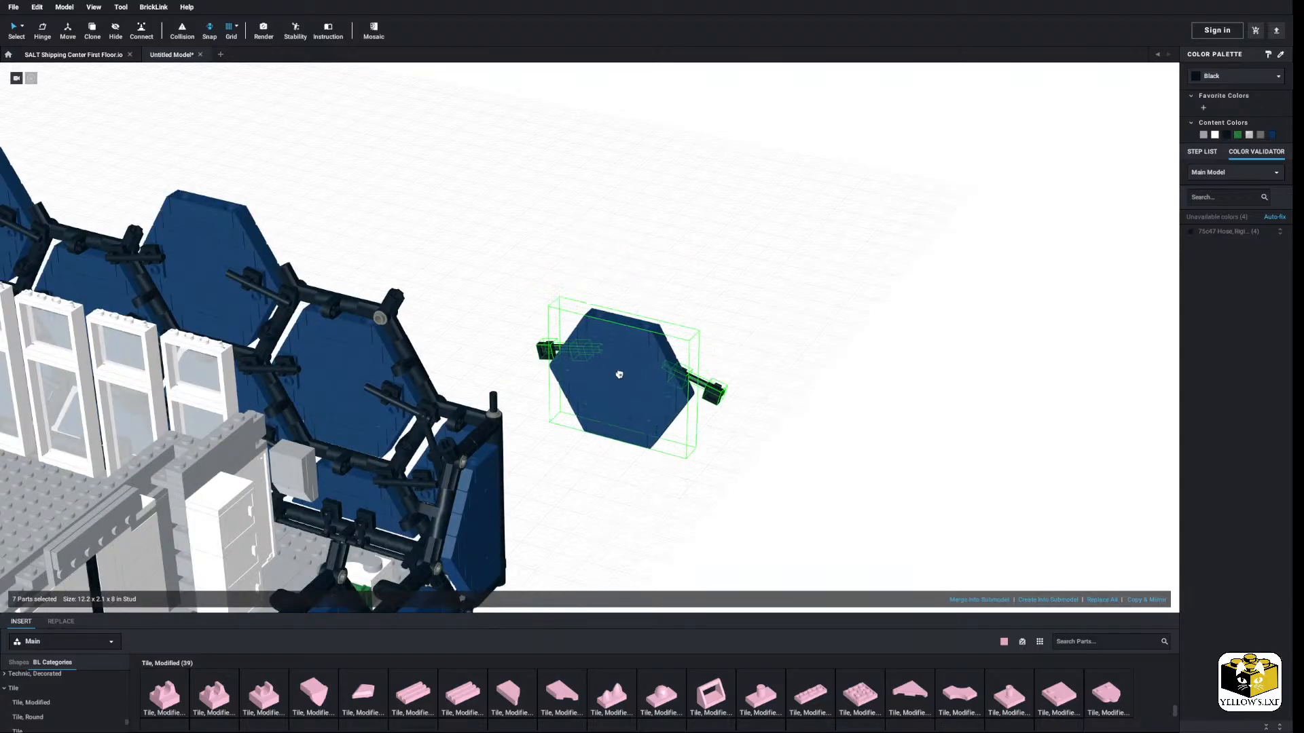
right_drag(666, 389, 774, 348)
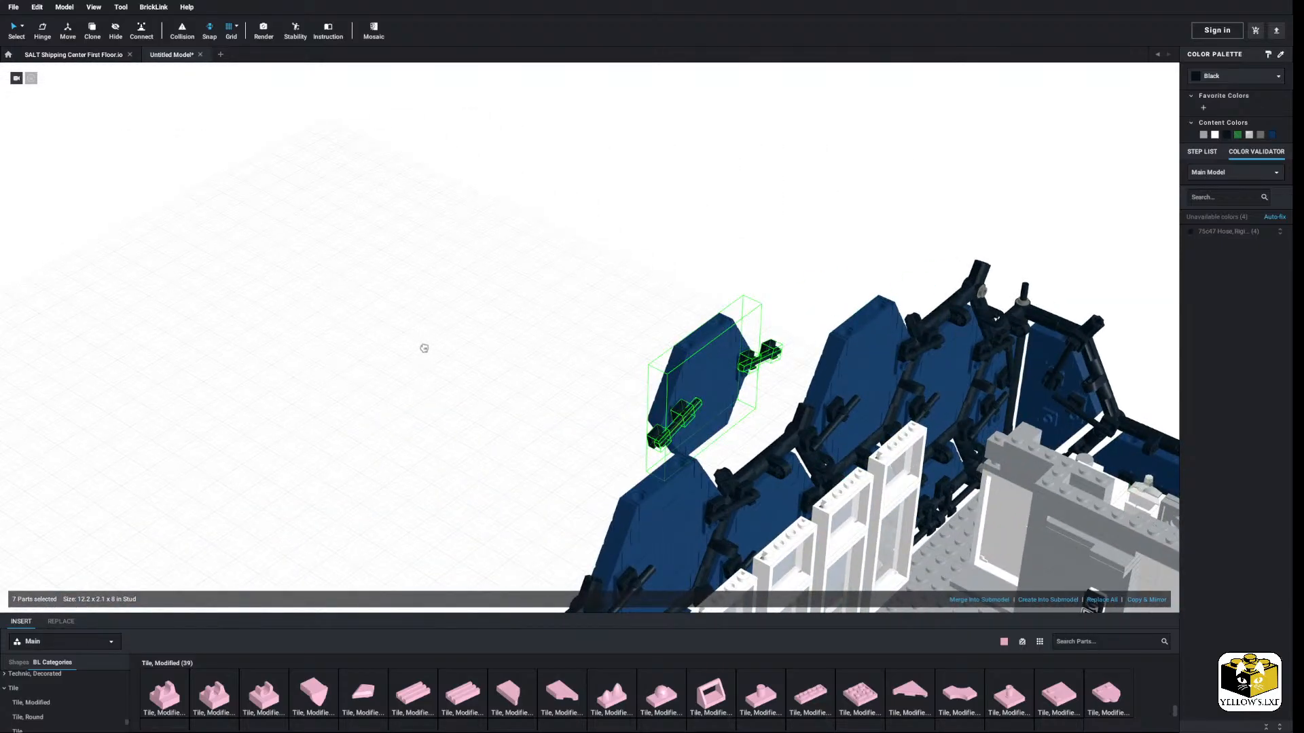
right_drag(695, 285, 524, 272)
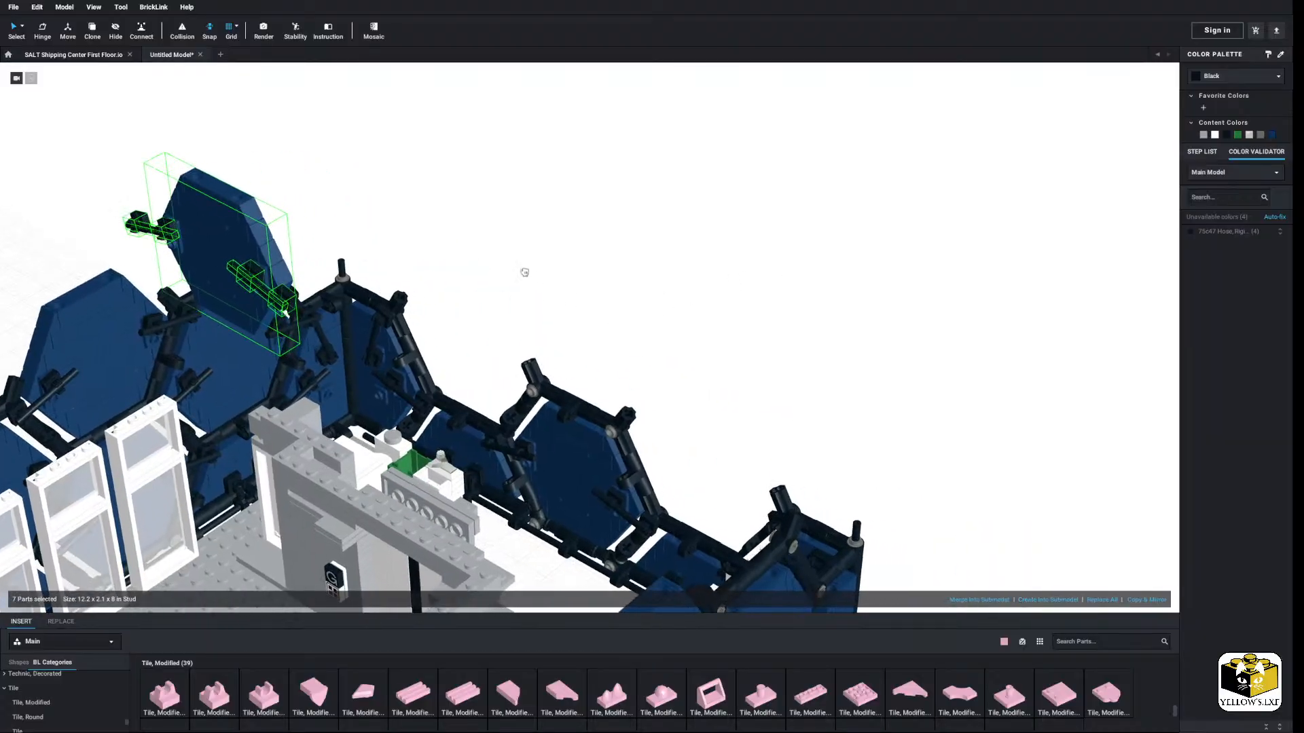
click(515, 267)
scroll(515, 268, up, 3)
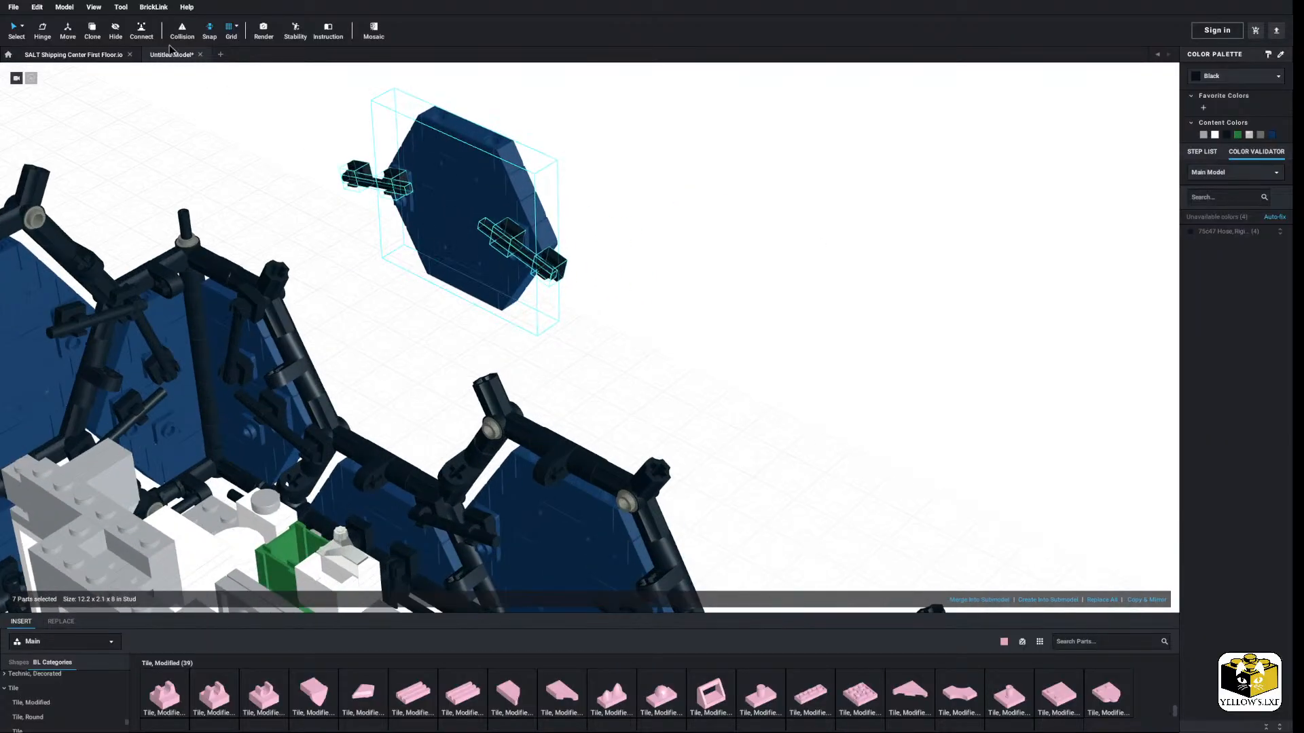
click(569, 274)
click(493, 433)
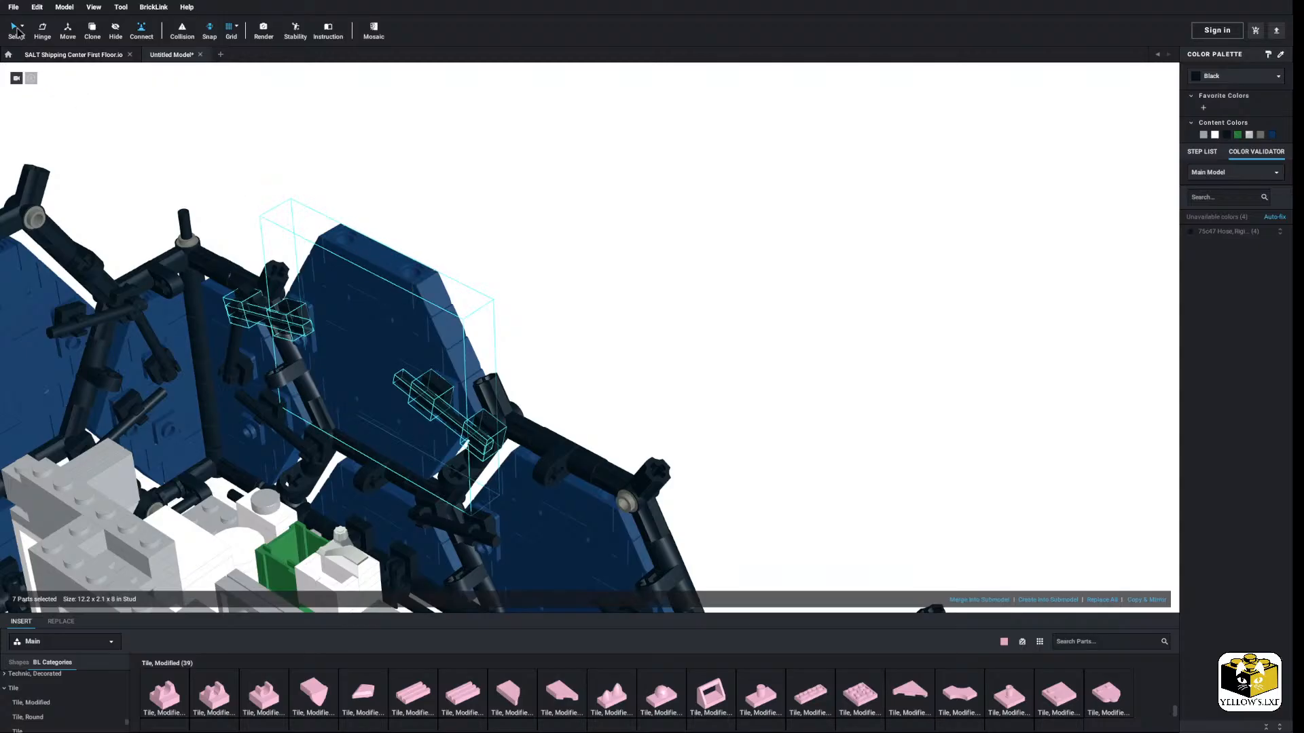
Step: Paste another panel assembly, rotate it parallel to this short façade, and connect it into the remaining gap between raised hexagons
right_click(658, 229)
click(680, 261)
key(Right)
key(Right)
key(Right)
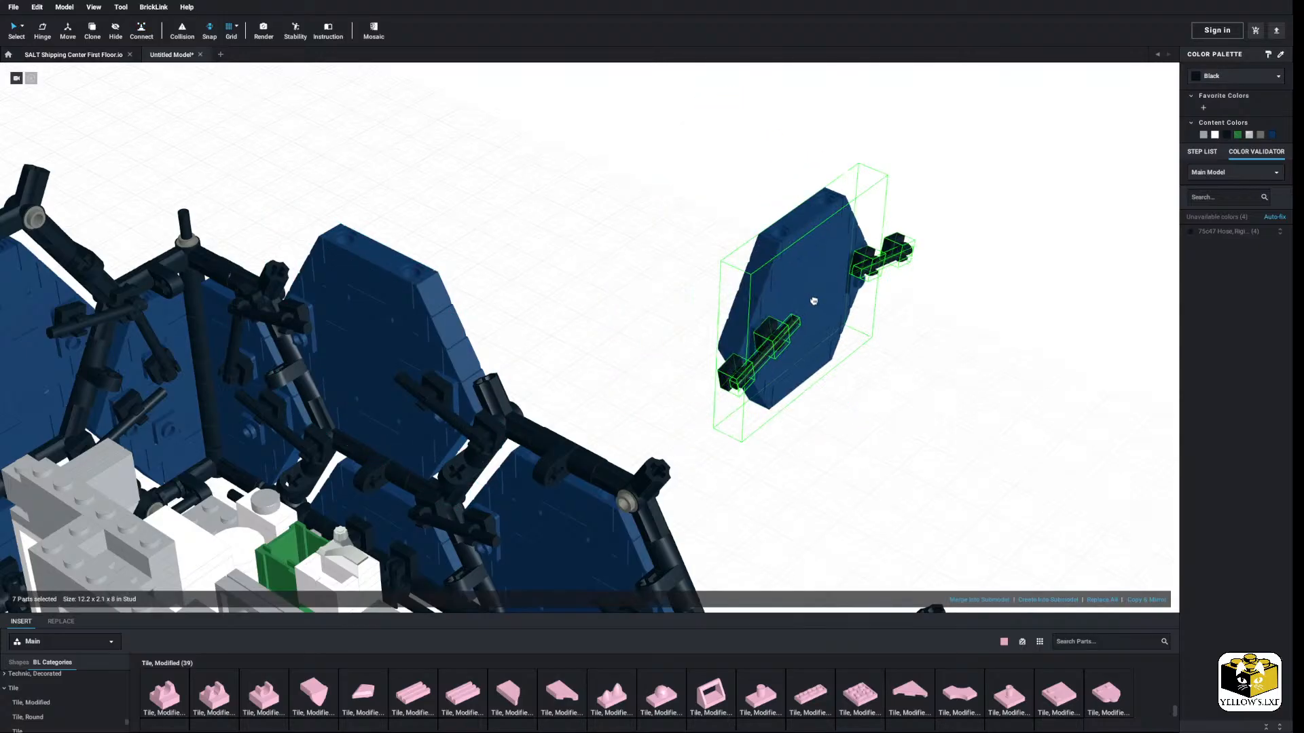
click(842, 282)
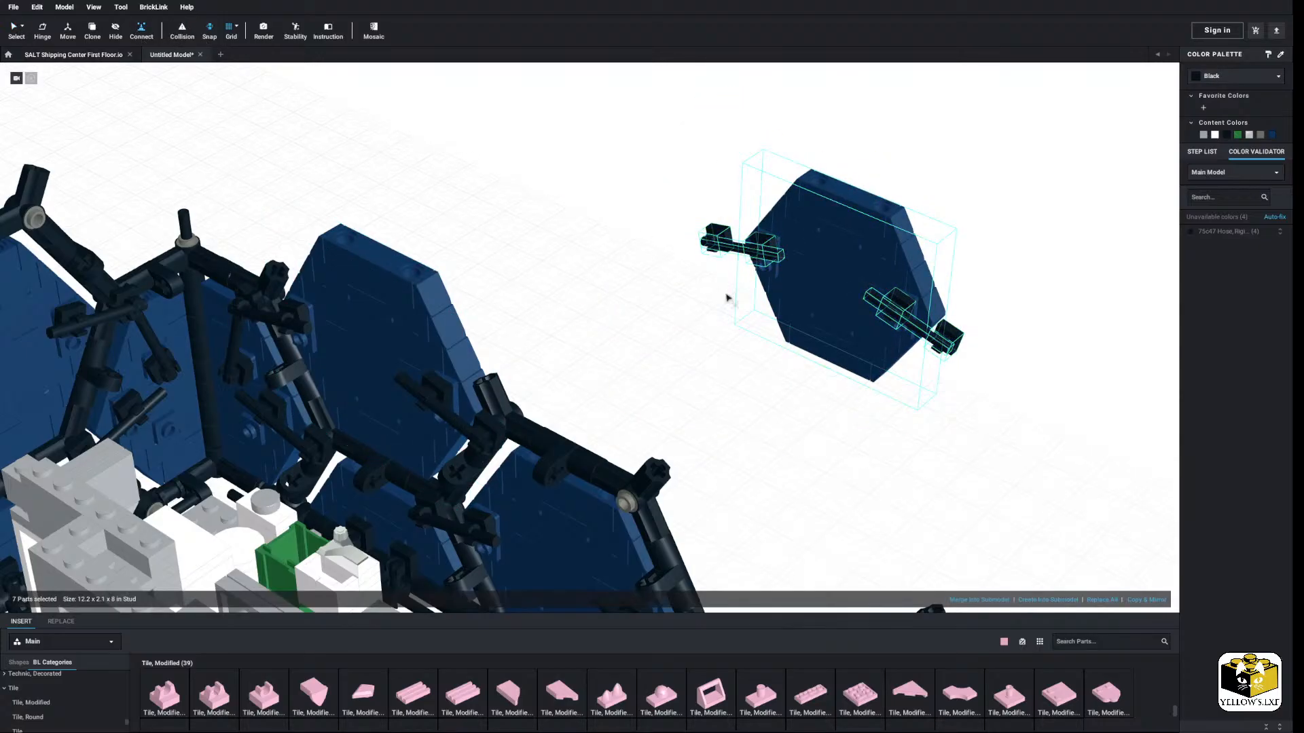
scroll(959, 363, down, 3)
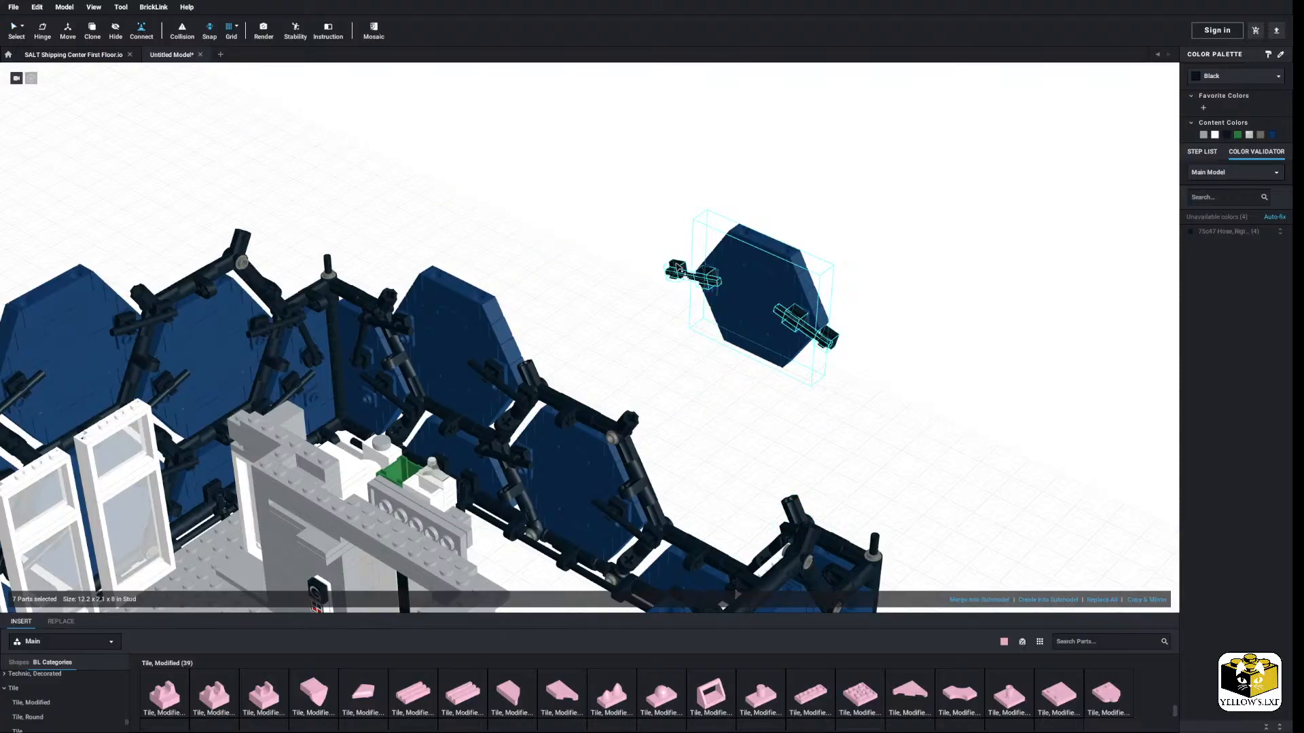
click(622, 452)
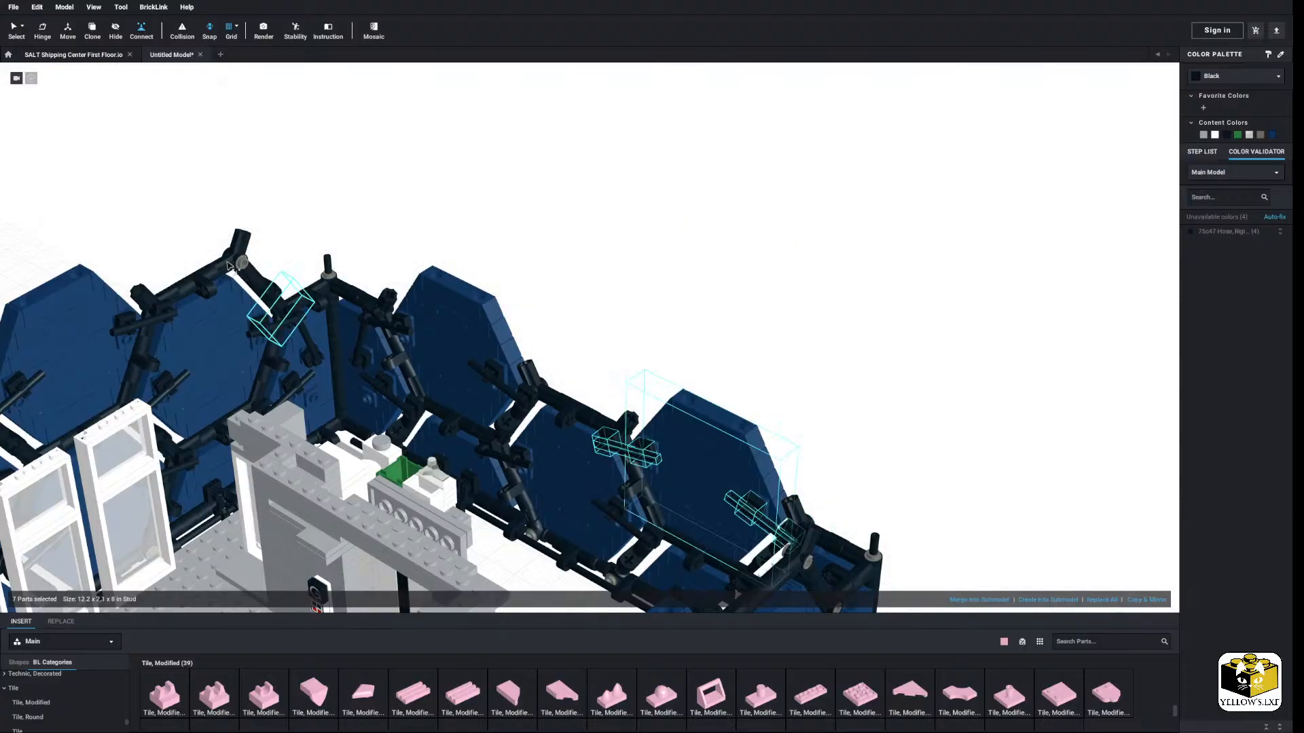
click(366, 159)
Step: Examine the whole hexagonal façade from the outside, checking the raised panels on every side and the corners
scroll(367, 158, down, 8)
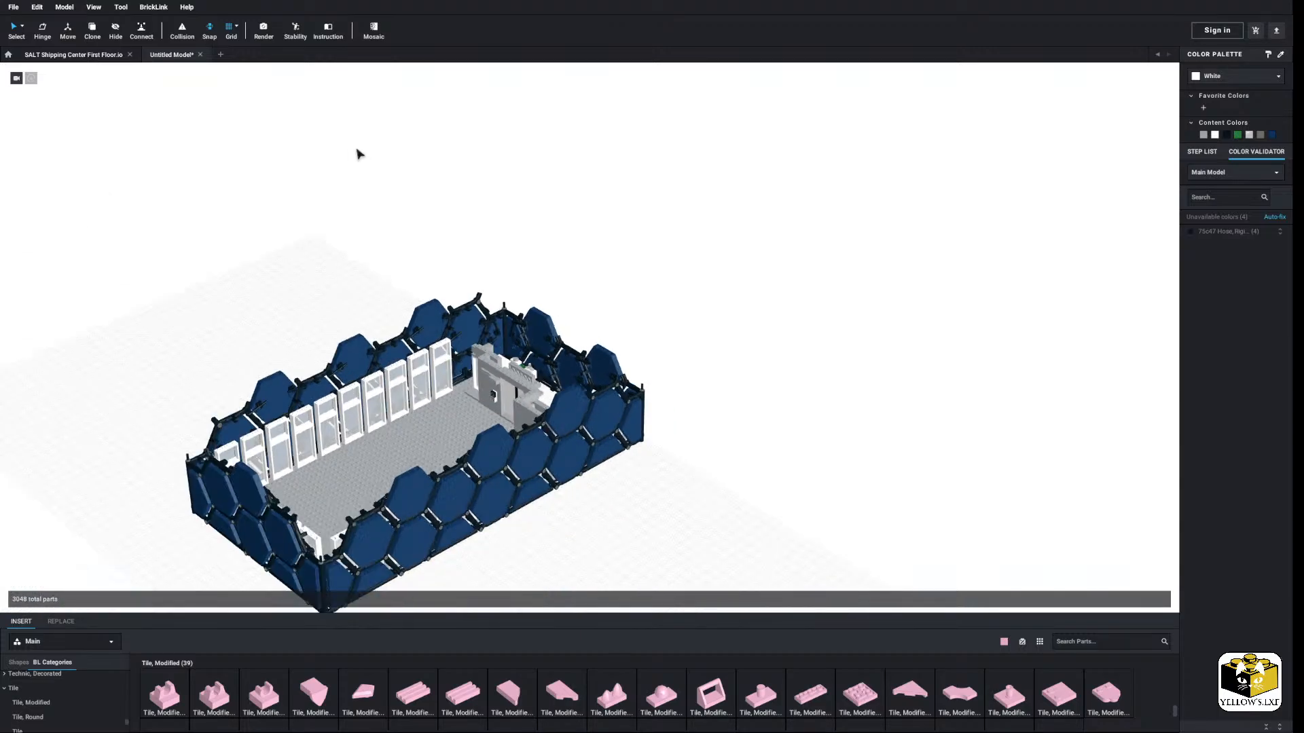
right_drag(358, 154, 335, 142)
middle_drag(335, 142, 479, 182)
right_drag(478, 182, 506, 177)
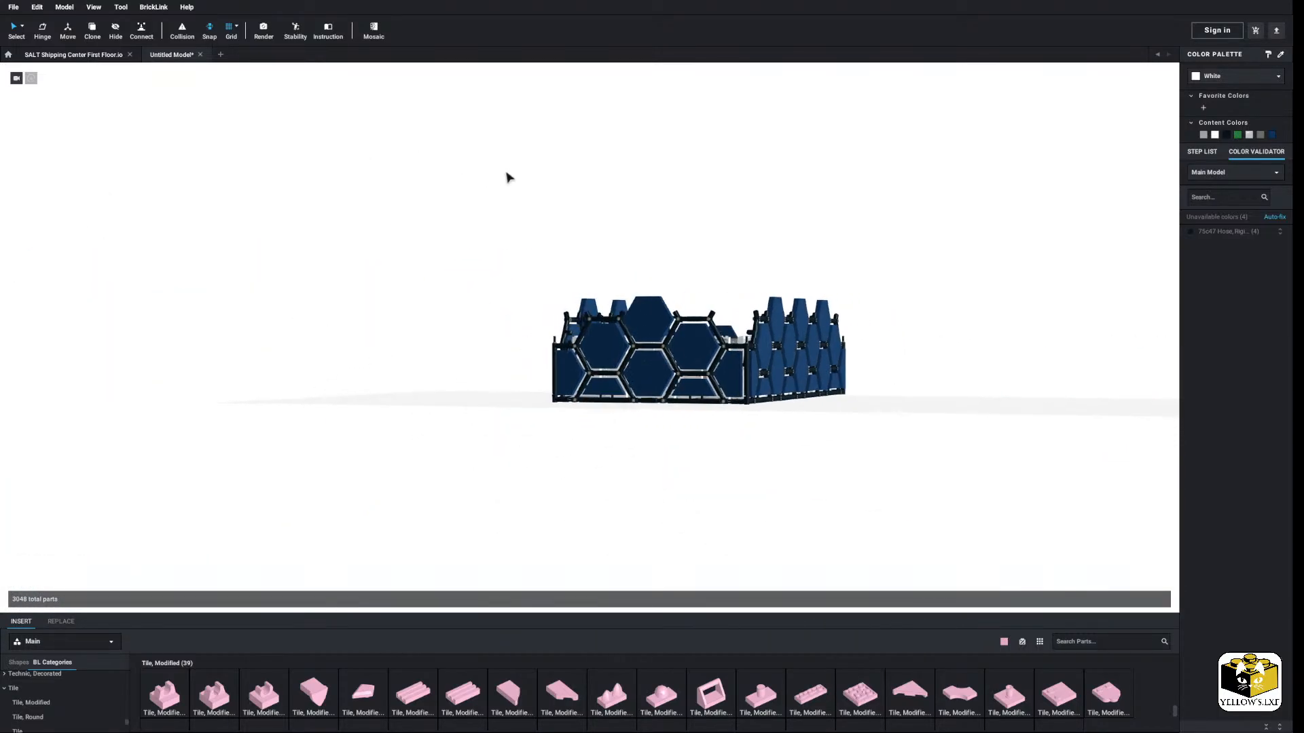
scroll(506, 179, up, 5)
middle_drag(460, 204, 299, 232)
right_drag(524, 333, 520, 344)
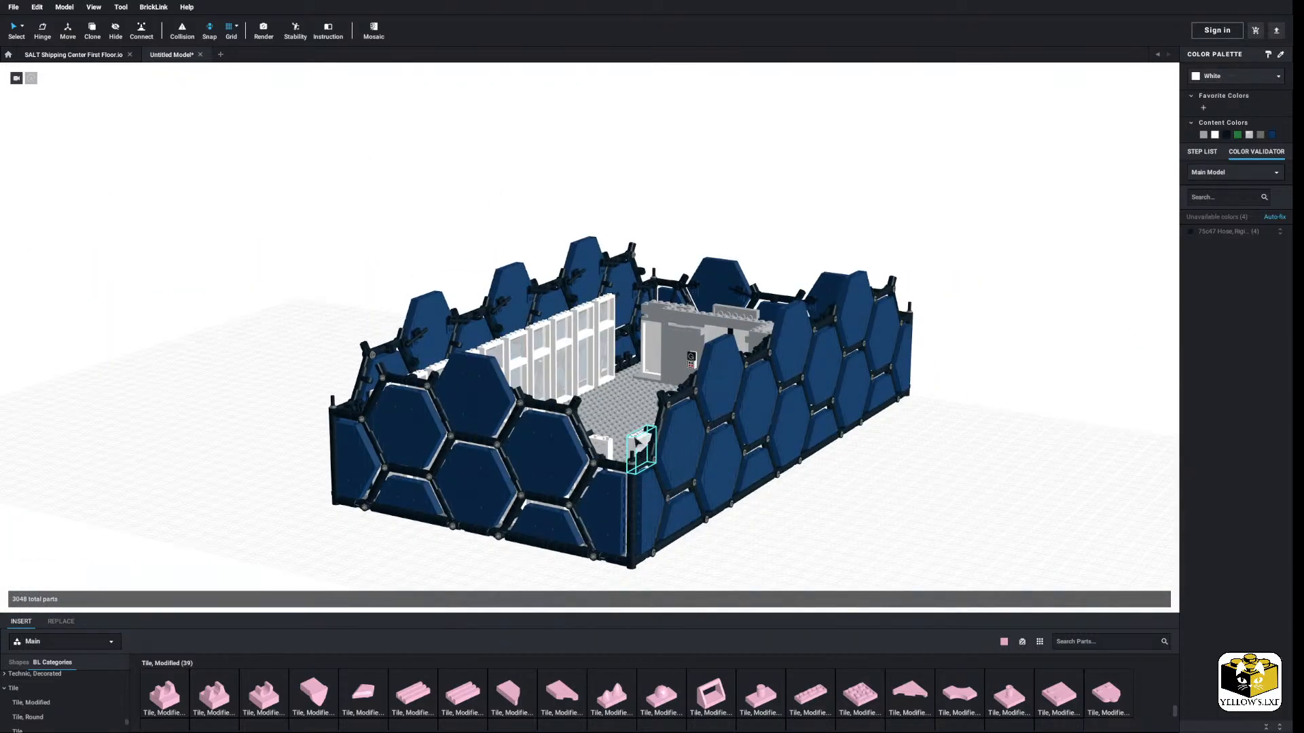
right_drag(203, 370, 186, 303)
Step: Delete the 10L rigid 3 mm hose running up through the façade's corner column
scroll(197, 366, up, 2)
scroll(187, 304, up, 5)
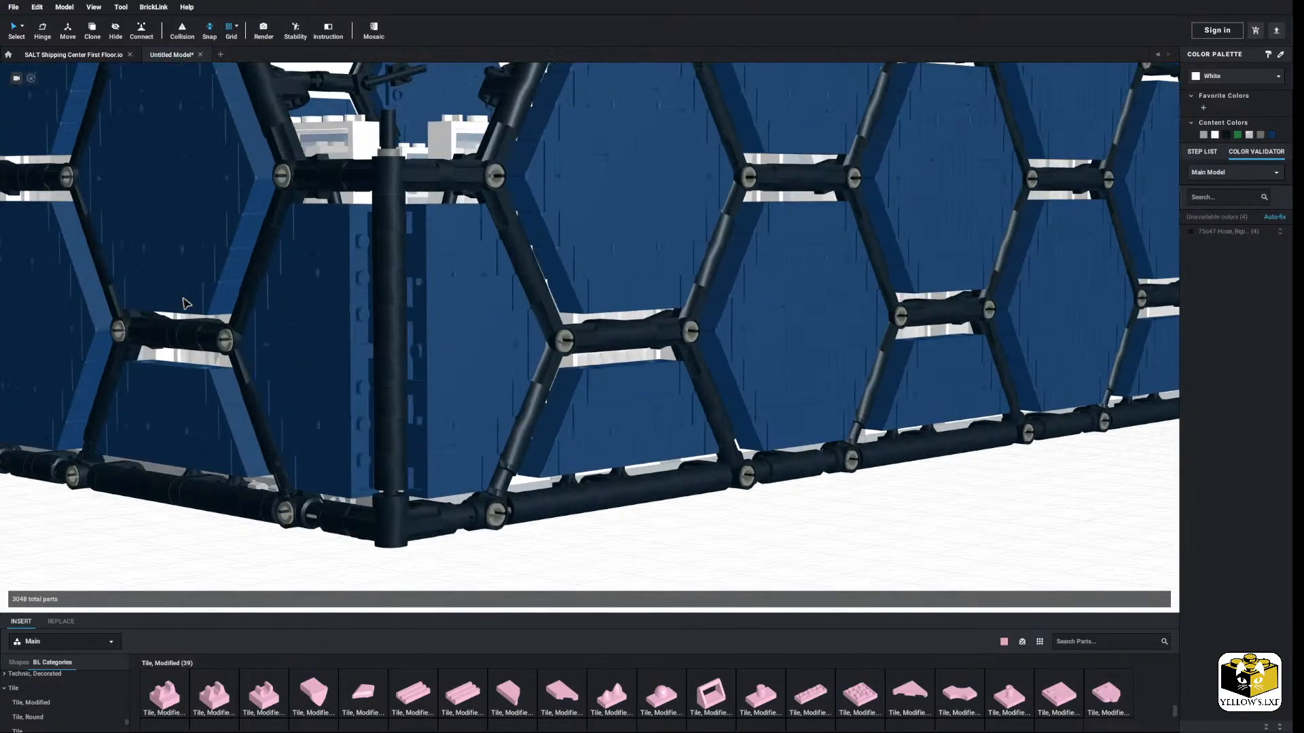
click(391, 128)
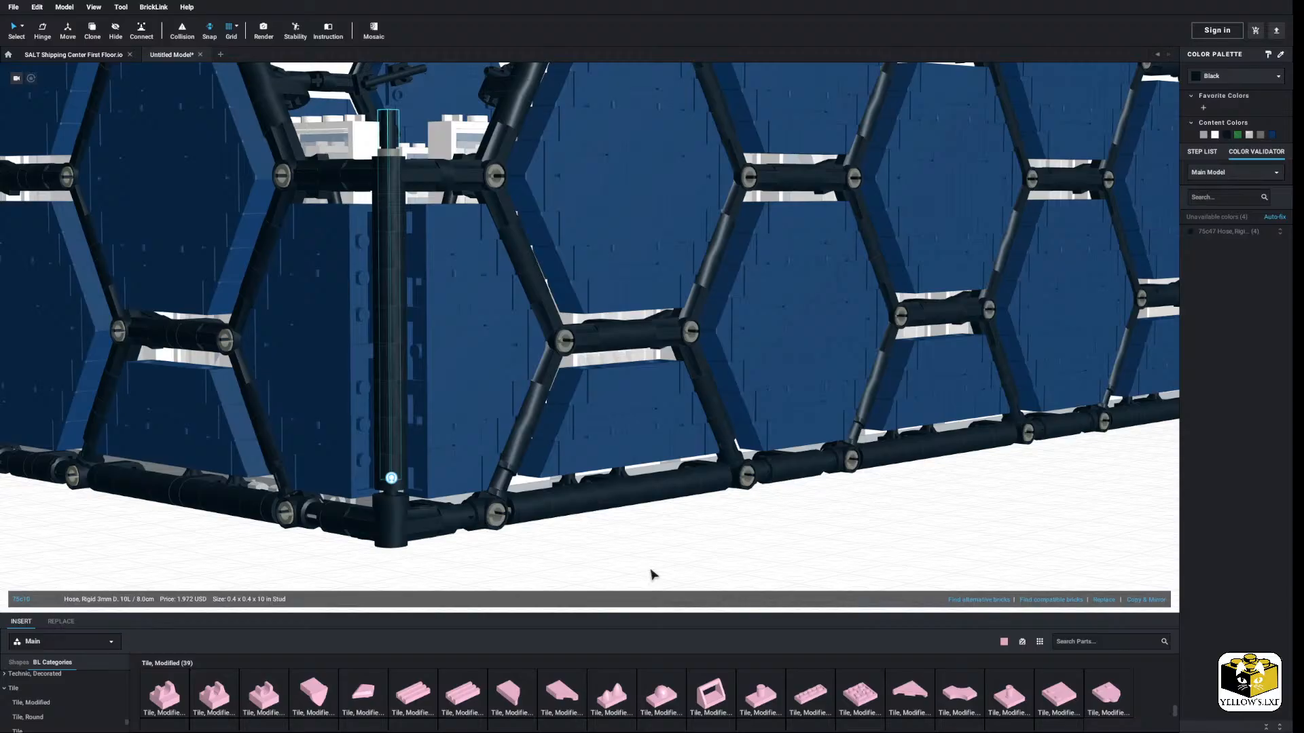
right_click(392, 131)
click(428, 174)
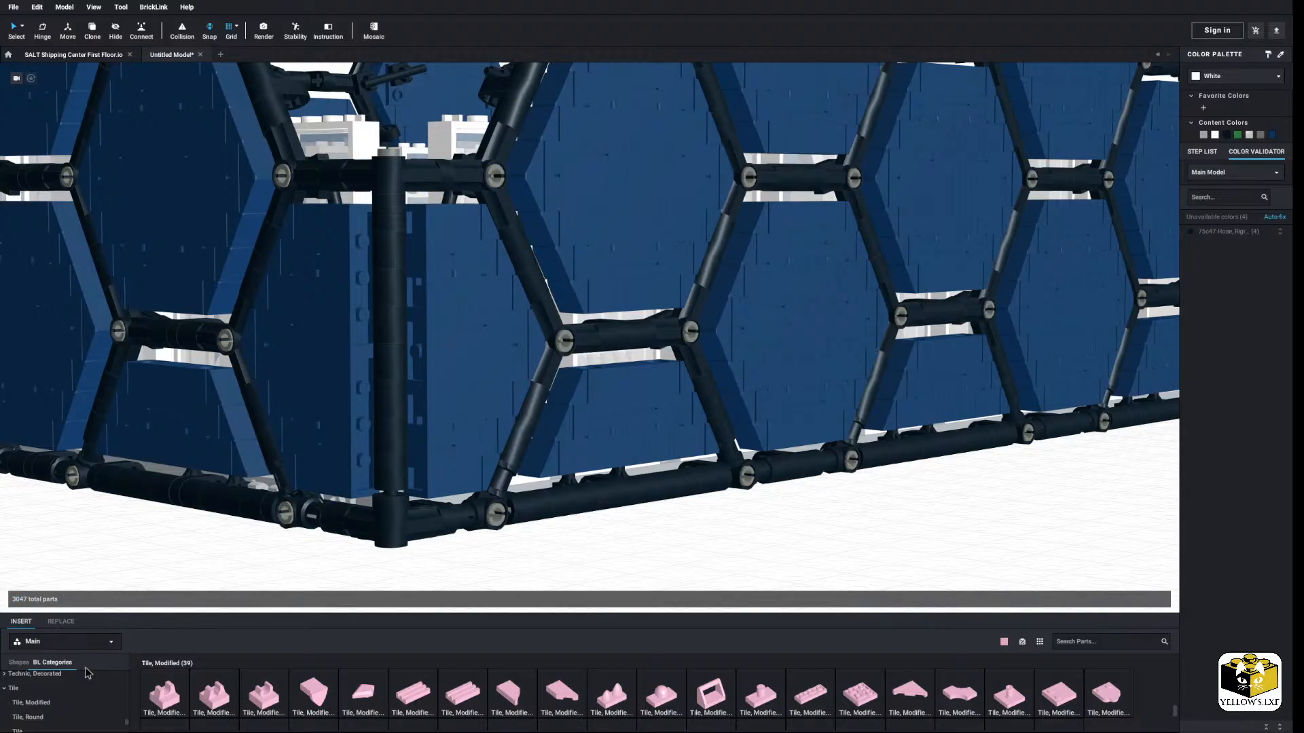
Step: Browse the part categories to Hose, Rigid 3mm D
scroll(79, 685, up, 10)
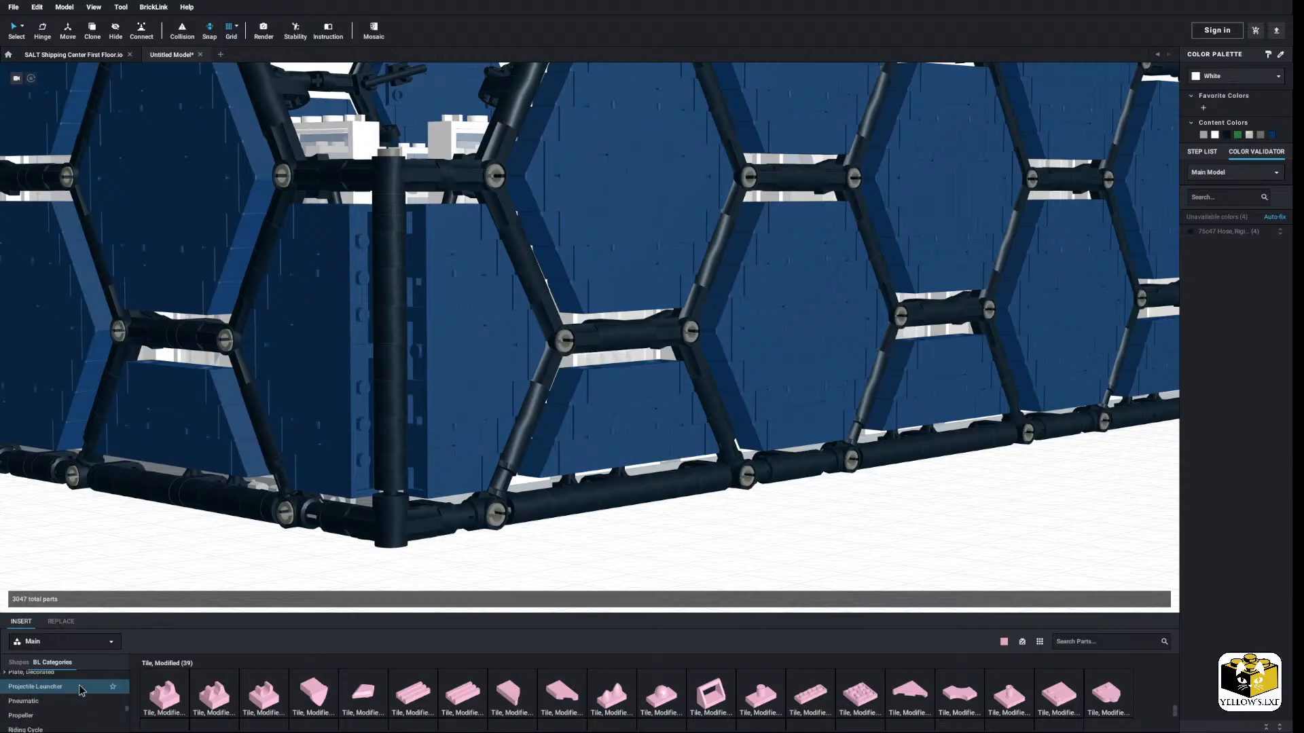
scroll(78, 686, up, 10)
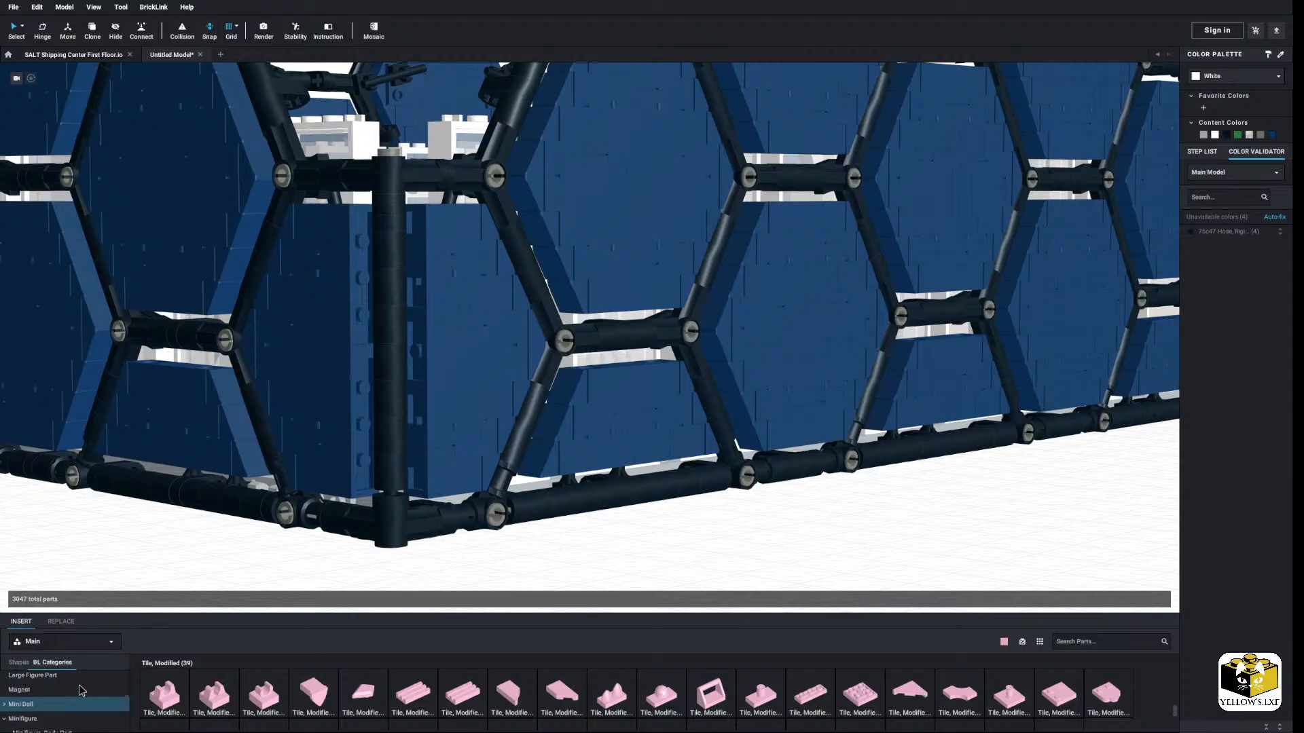
scroll(79, 690, down, 2)
click(61, 702)
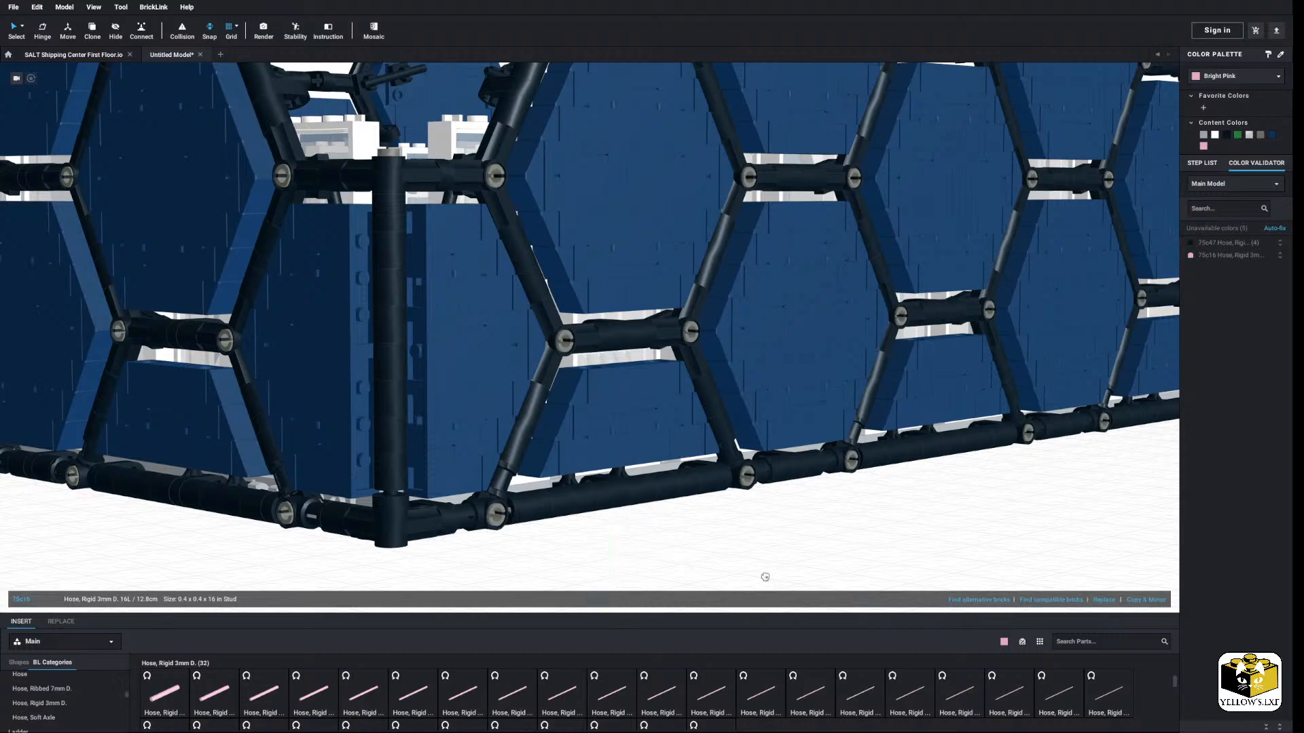
Step: Fit a 9L rigid 3 mm hose into the emptied corner column of the façade and colour it black
key(Escape)
click(683, 520)
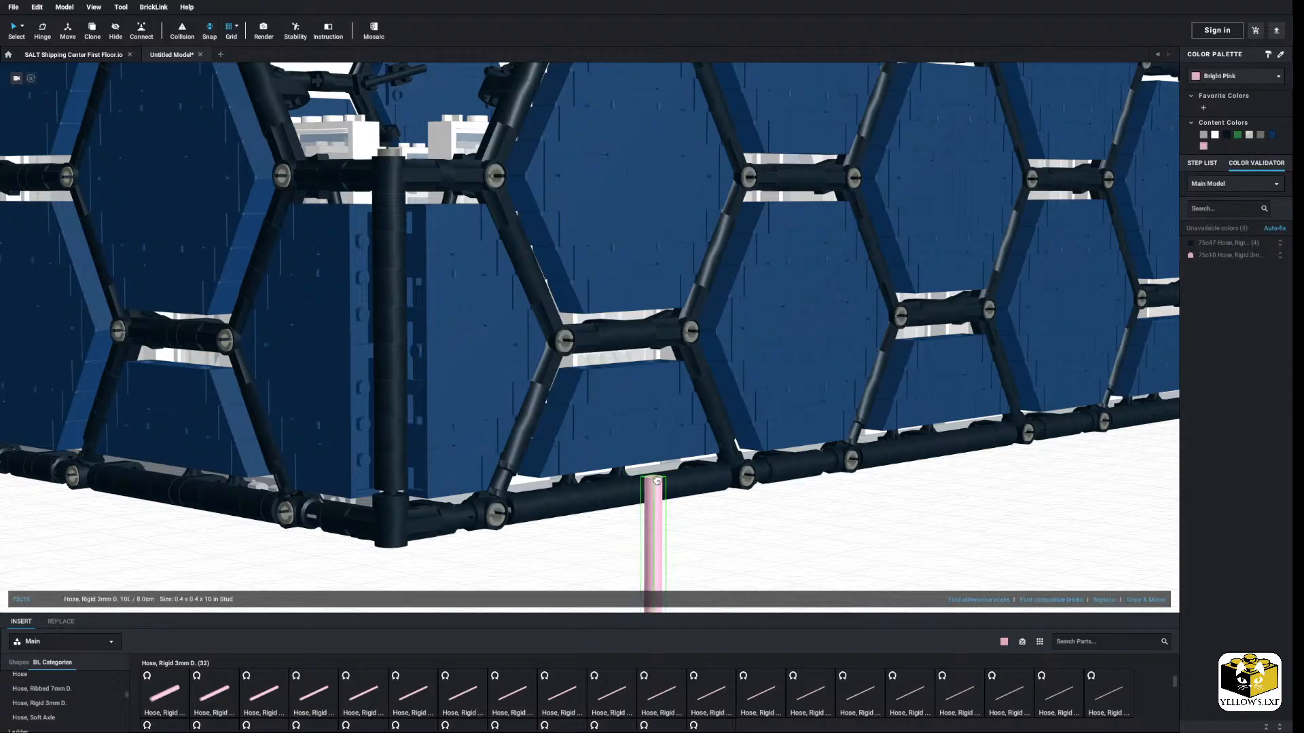
click(472, 676)
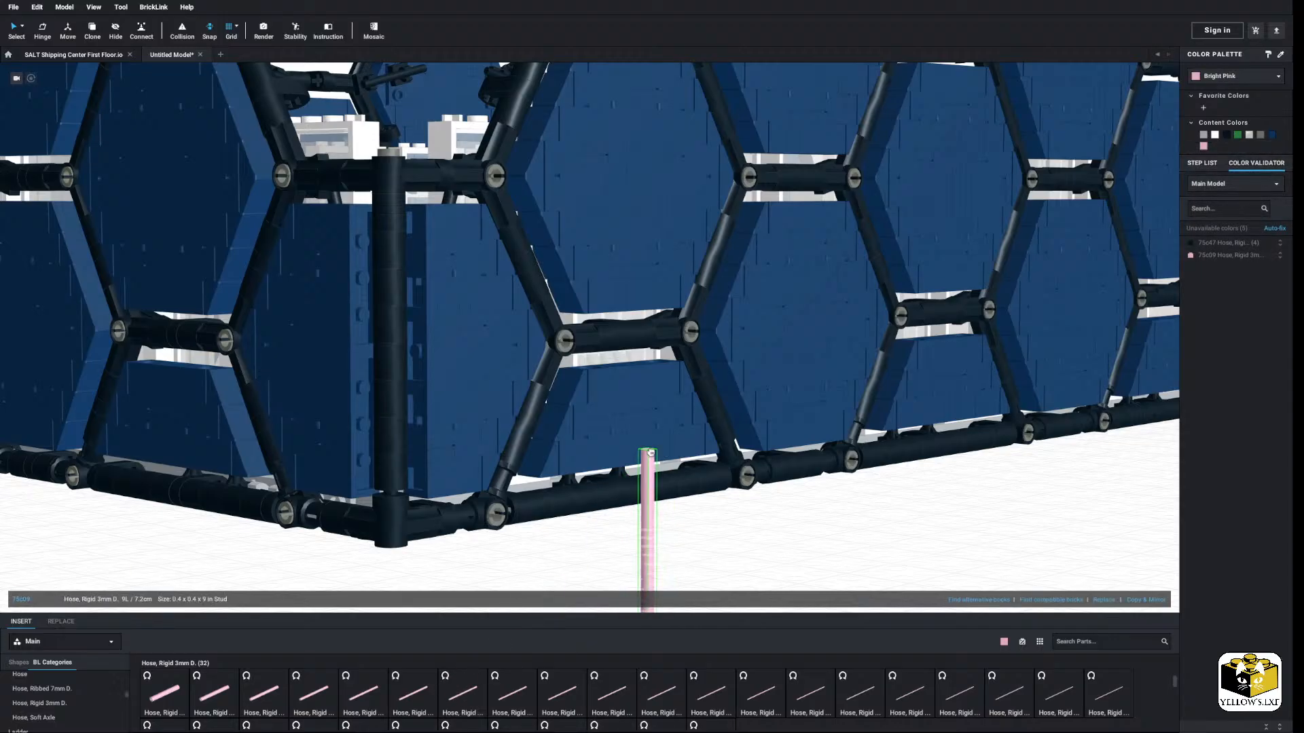
middle_drag(647, 453, 675, 525)
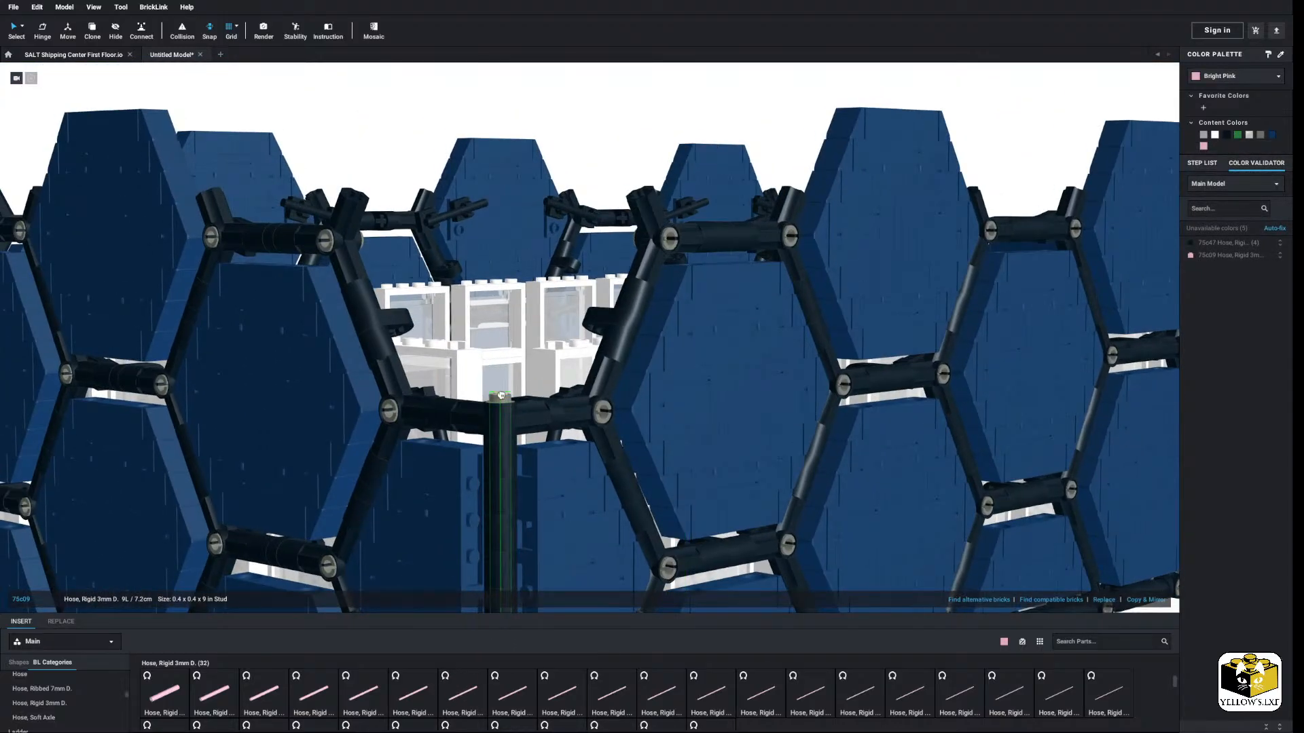
click(501, 395)
right_drag(367, 406, 504, 467)
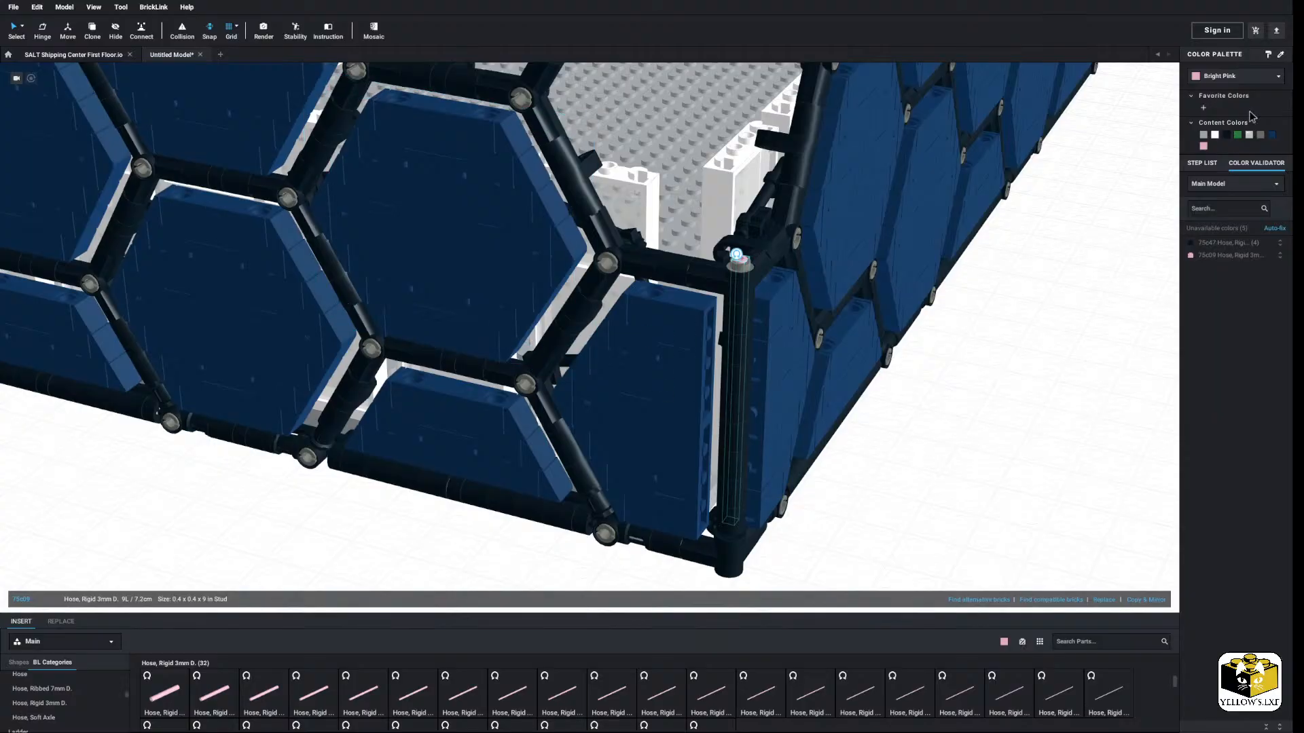
click(1231, 73)
click(1218, 104)
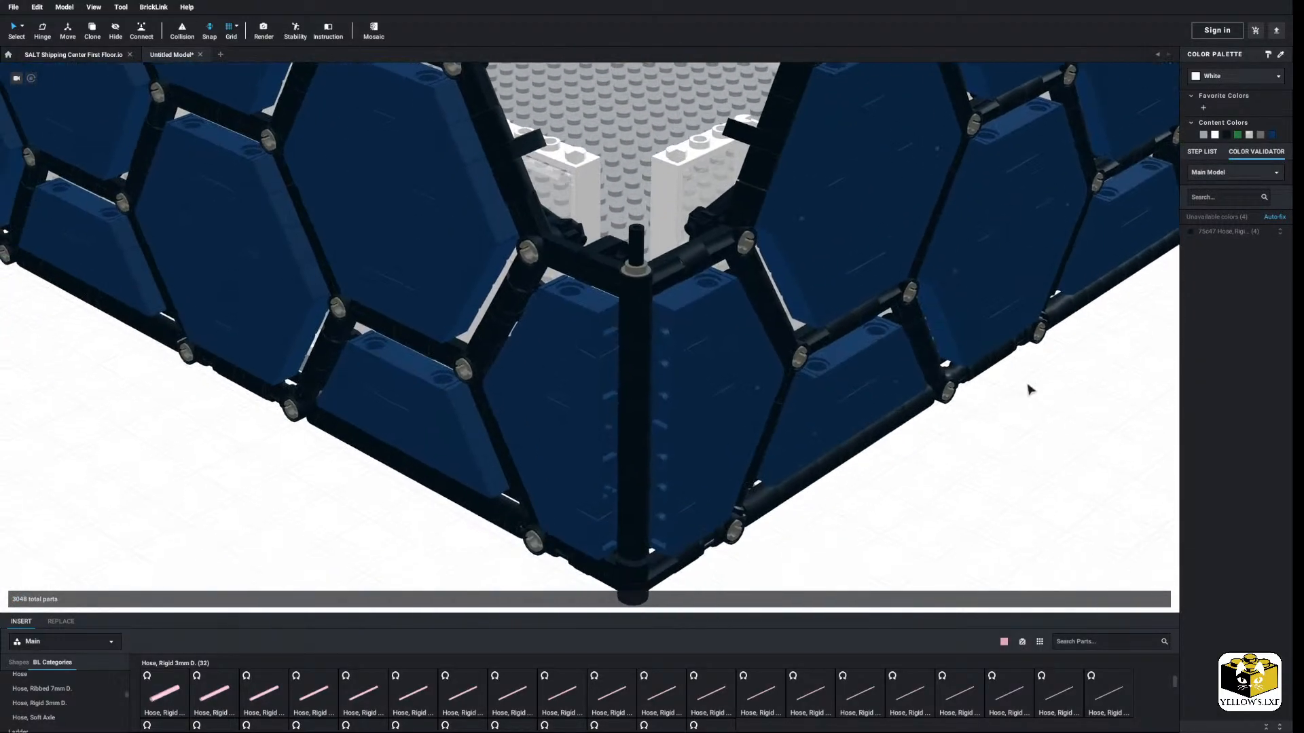
Step: Replace the protruding 10L hose in the second corner column with a pasted copy of the black 9L hose
right_click(1032, 454)
click(1063, 637)
click(638, 245)
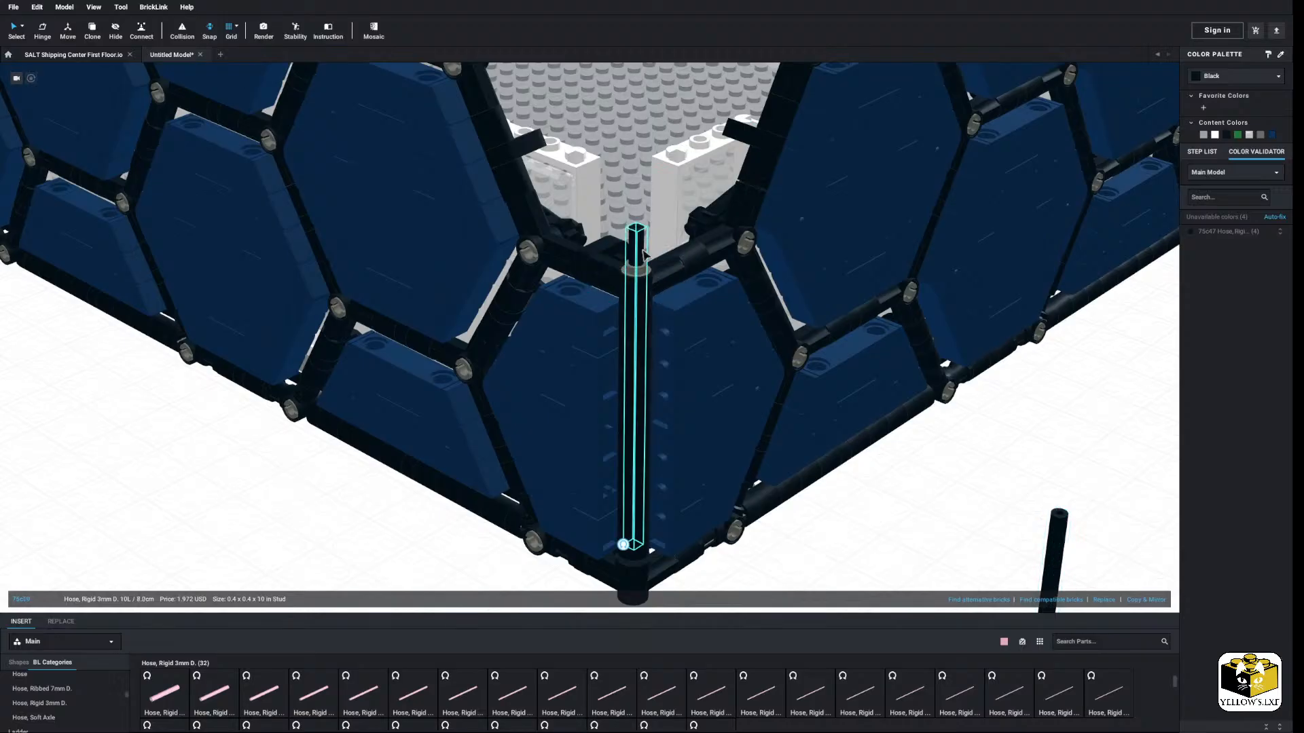
right_click(642, 249)
click(674, 296)
drag(1057, 521, 639, 270)
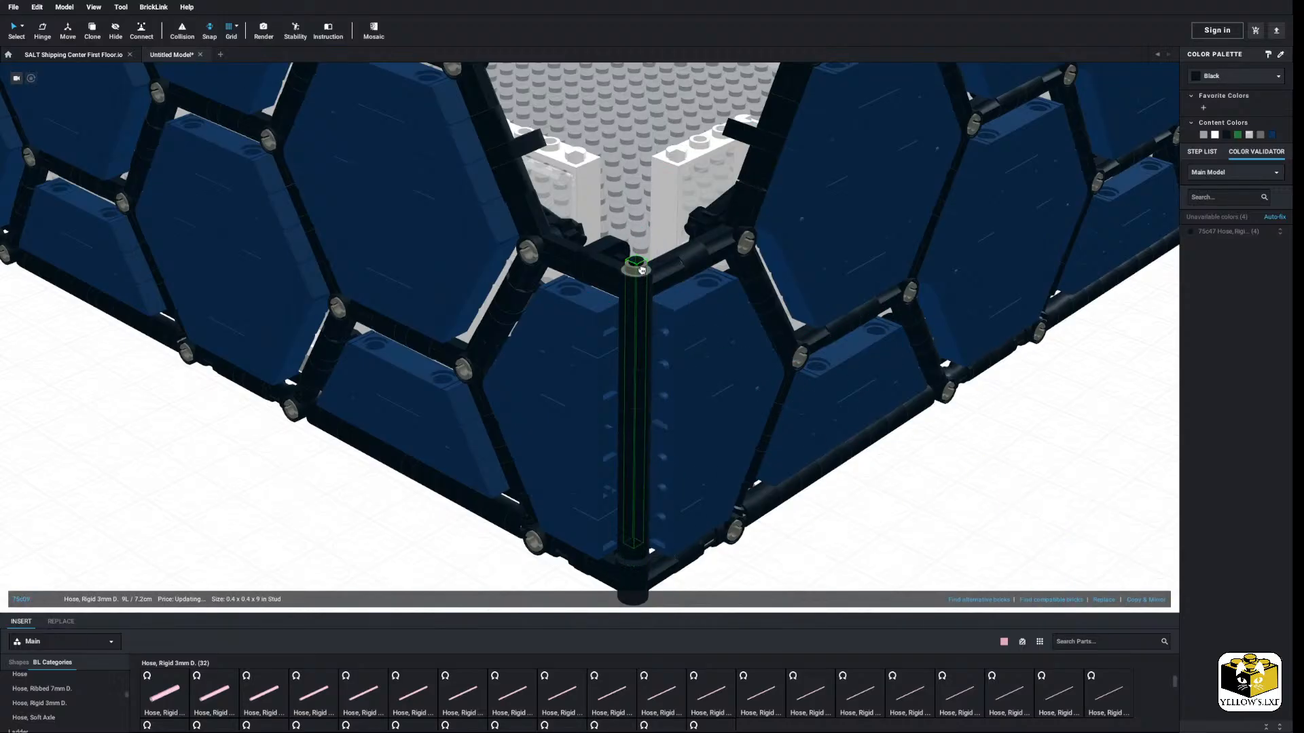
click(964, 470)
Step: Delete the 10L hose in the third corner column and fit a pasted black 9L hose in its place
scroll(951, 471, down, 5)
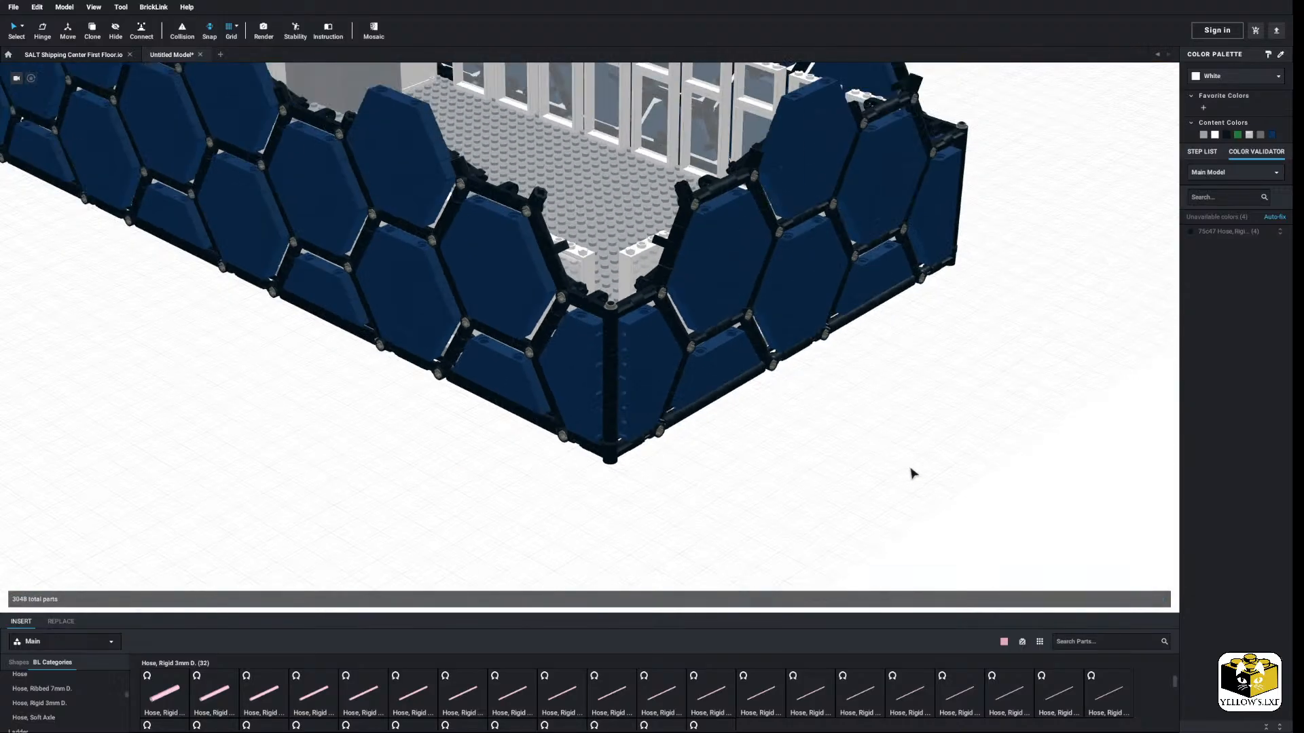
right_drag(912, 472, 1039, 466)
middle_drag(271, 453, 462, 451)
scroll(461, 451, up, 5)
scroll(461, 451, up, 1)
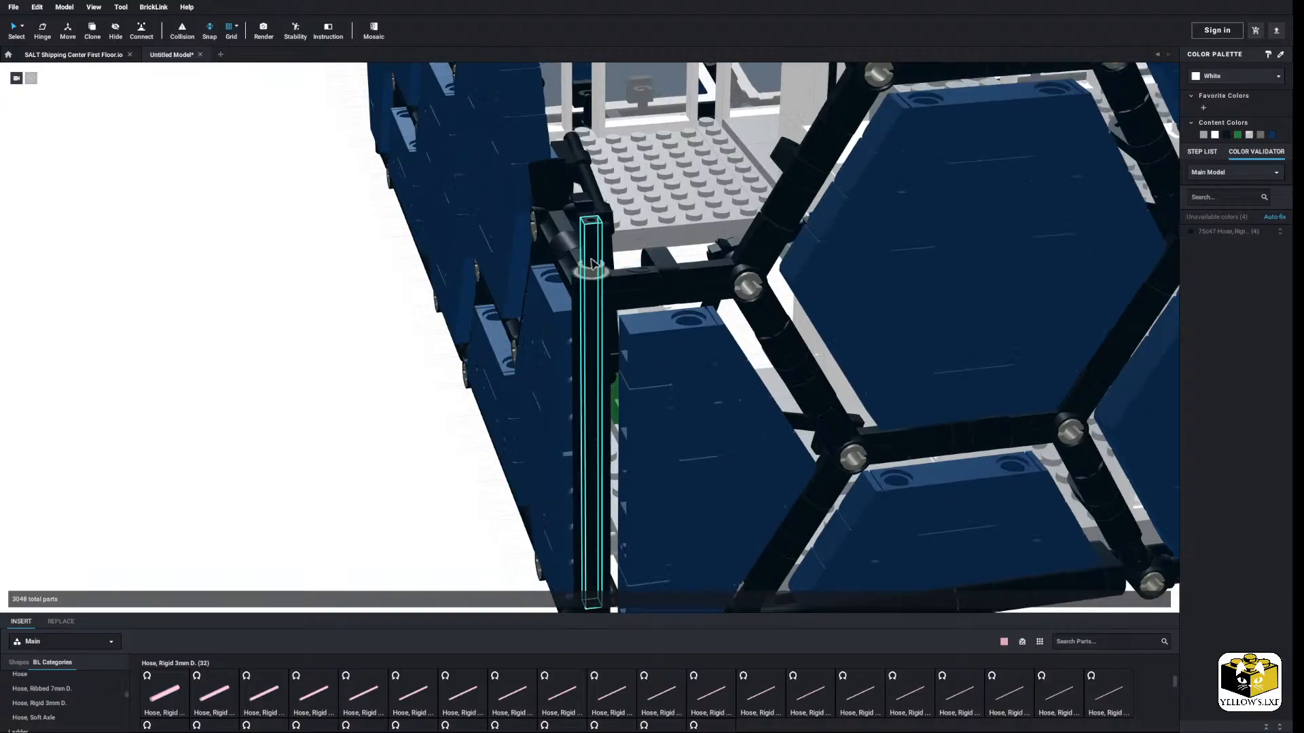
click(591, 256)
right_click(590, 258)
click(603, 304)
right_click(331, 313)
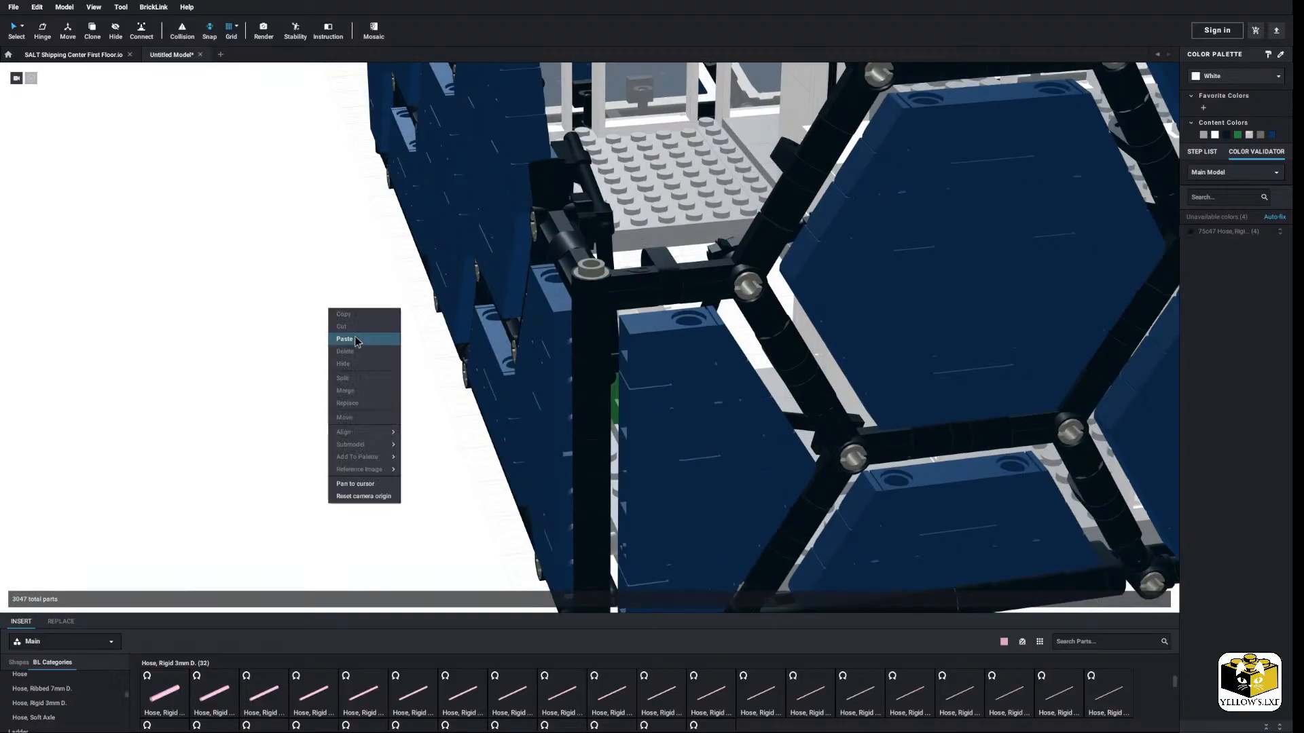
click(350, 337)
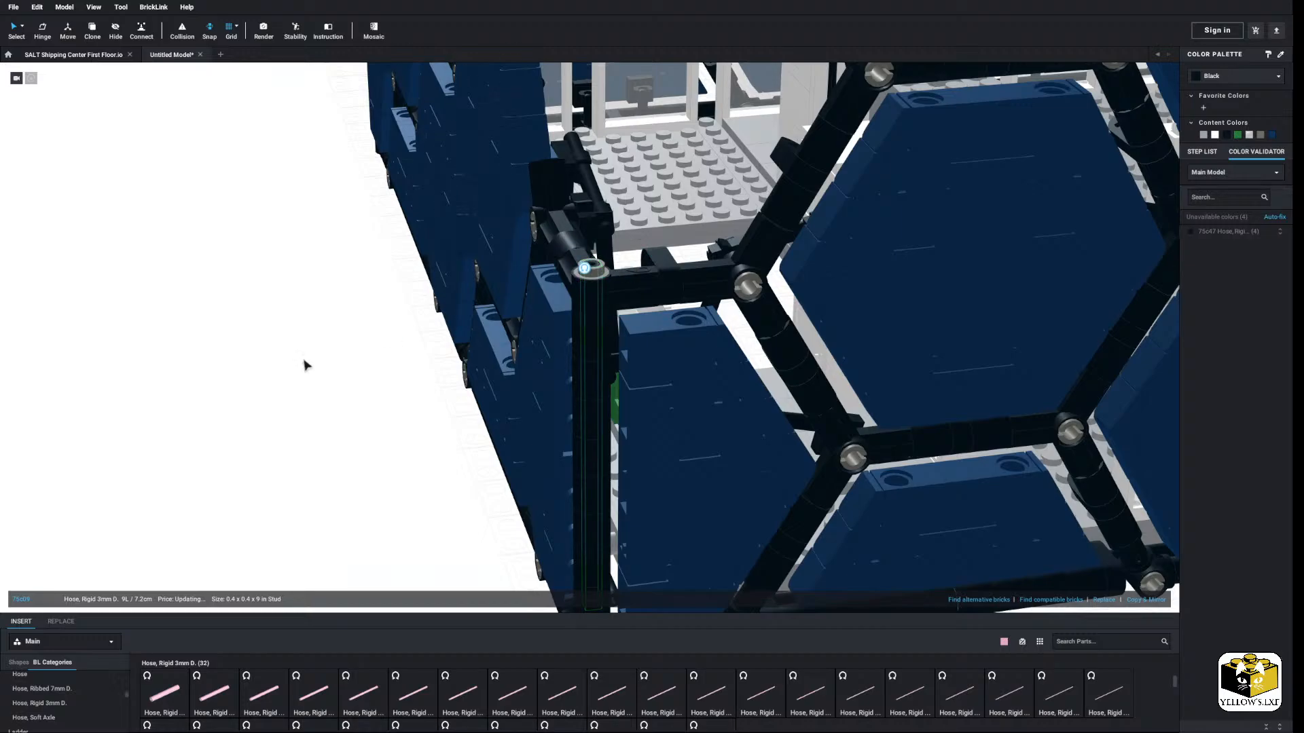
click(306, 364)
Step: Swap the 10L hose in the last corner column, near the interior walls, for a pasted black 9L hose
scroll(306, 364, down, 6)
scroll(601, 231, up, 6)
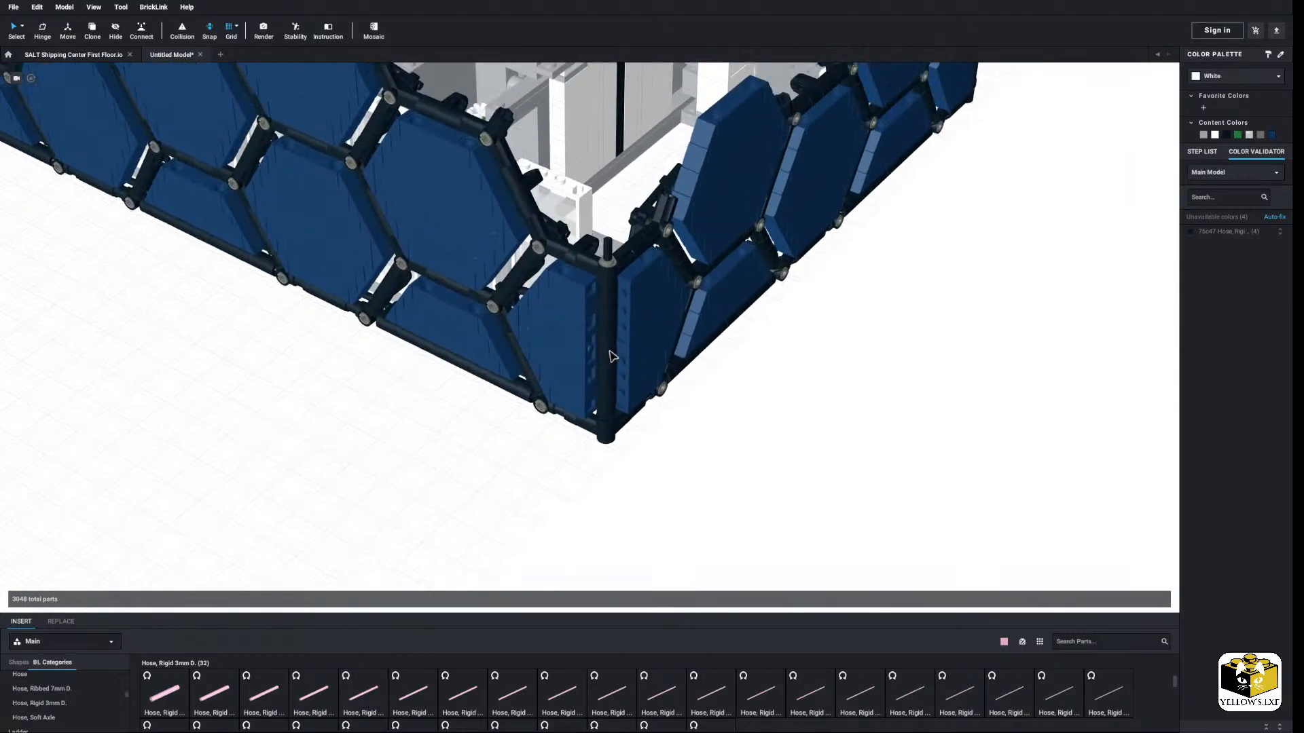
right_click(599, 221)
click(615, 263)
right_click(944, 380)
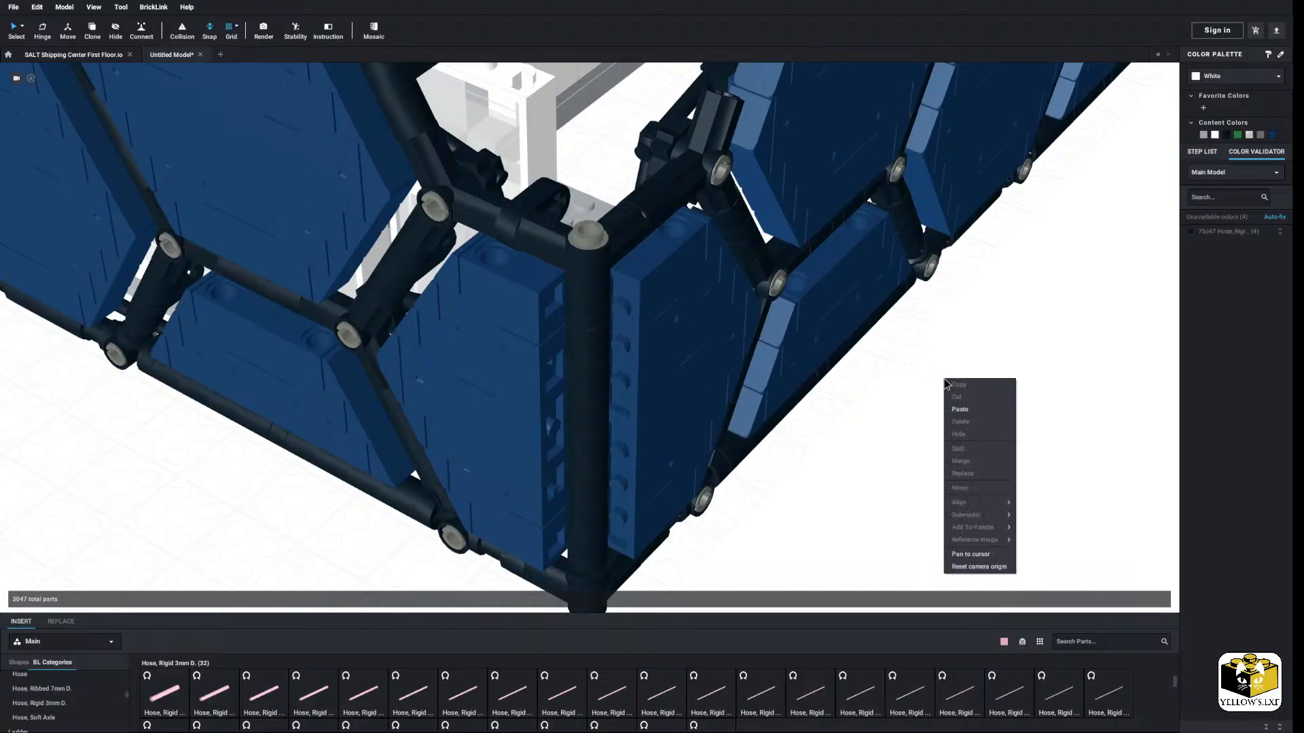
click(957, 409)
click(590, 244)
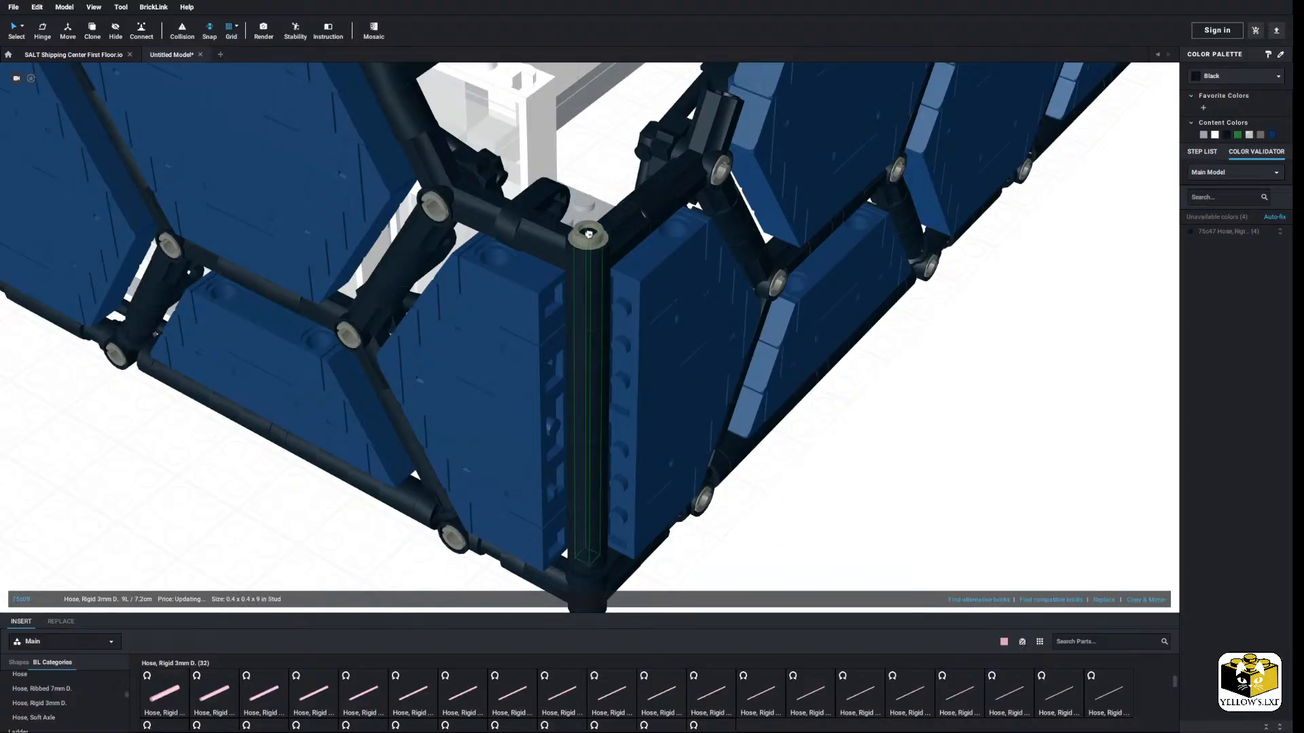
click(960, 407)
Step: Examine the completed façade around the building and the separate façade ring beside it from several angles
scroll(804, 411, down, 5)
scroll(802, 406, down, 4)
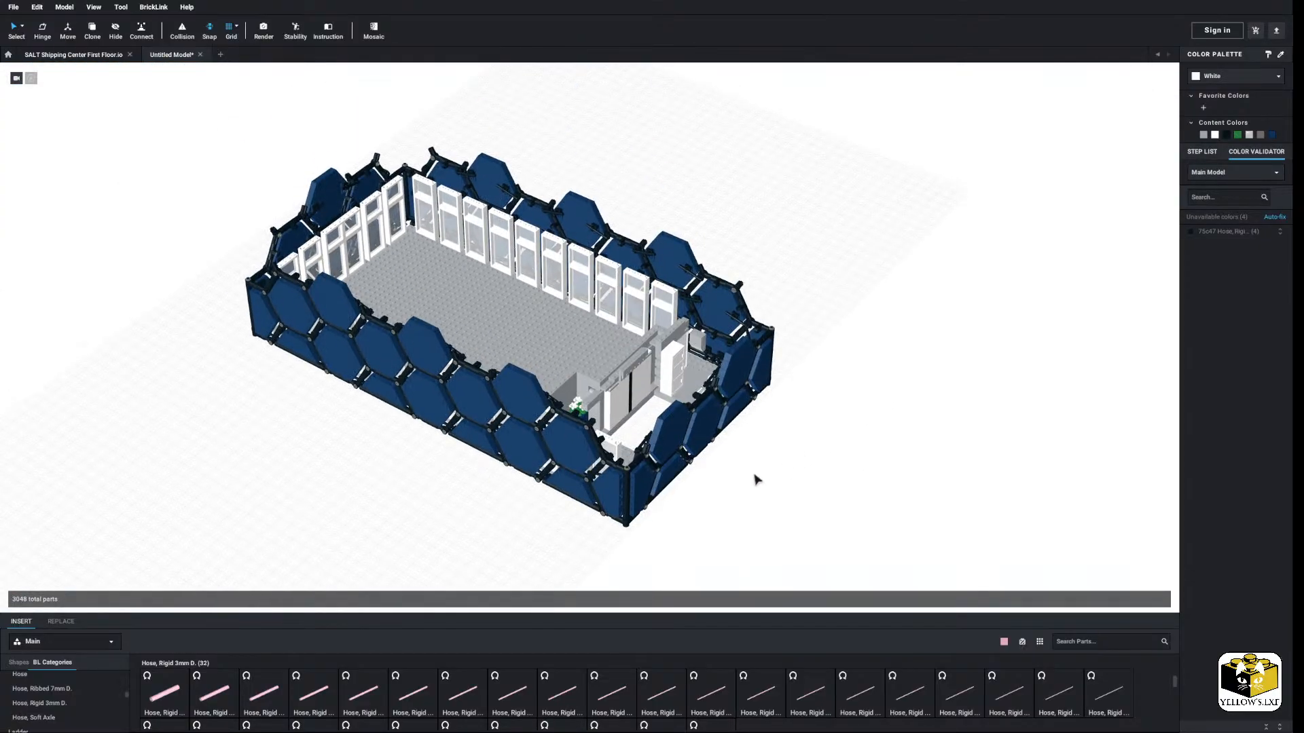
right_drag(754, 474, 638, 402)
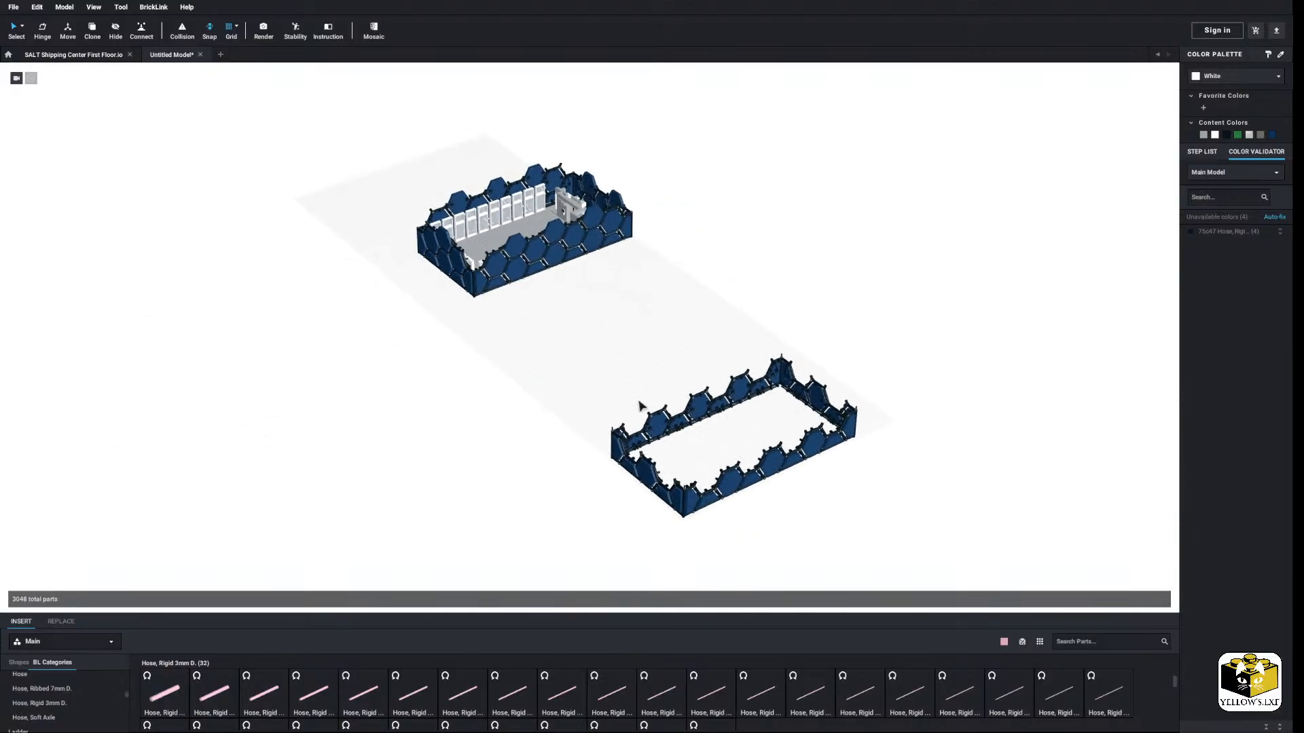
right_drag(563, 358, 602, 349)
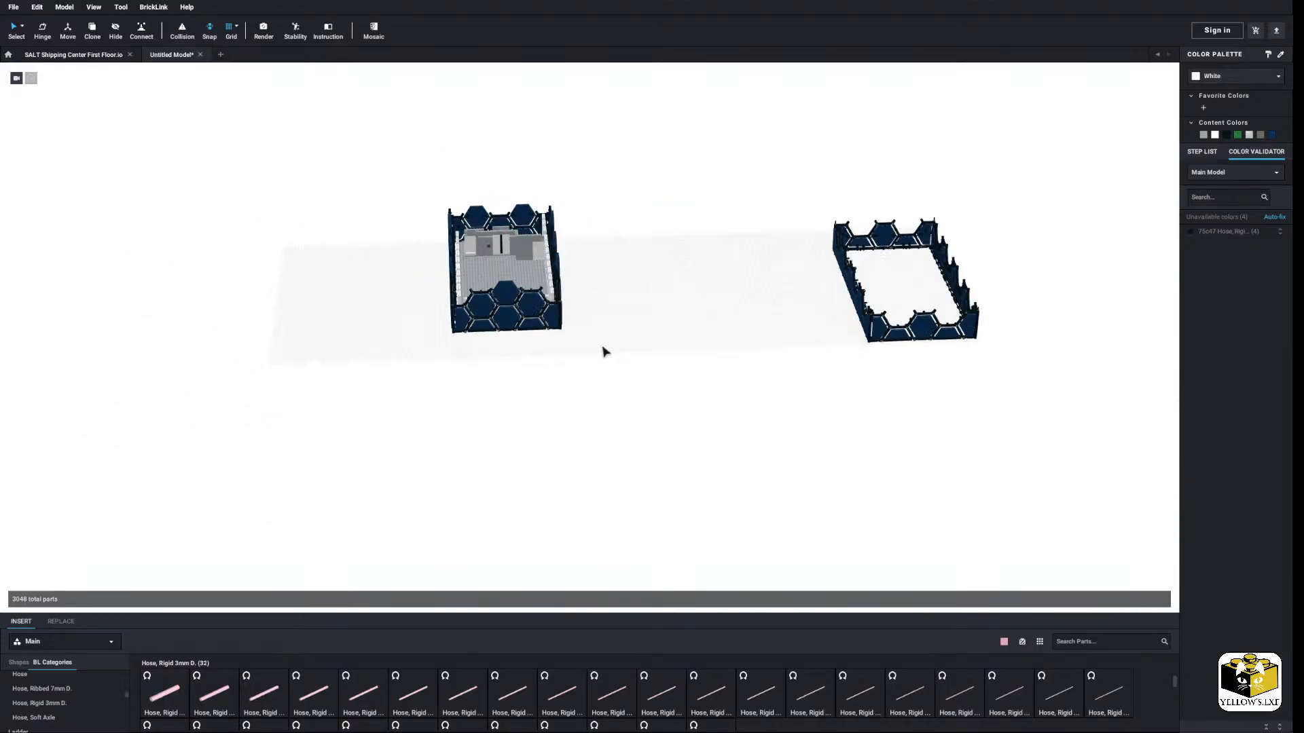
drag(1043, 159, 778, 439)
middle_drag(700, 429, 738, 435)
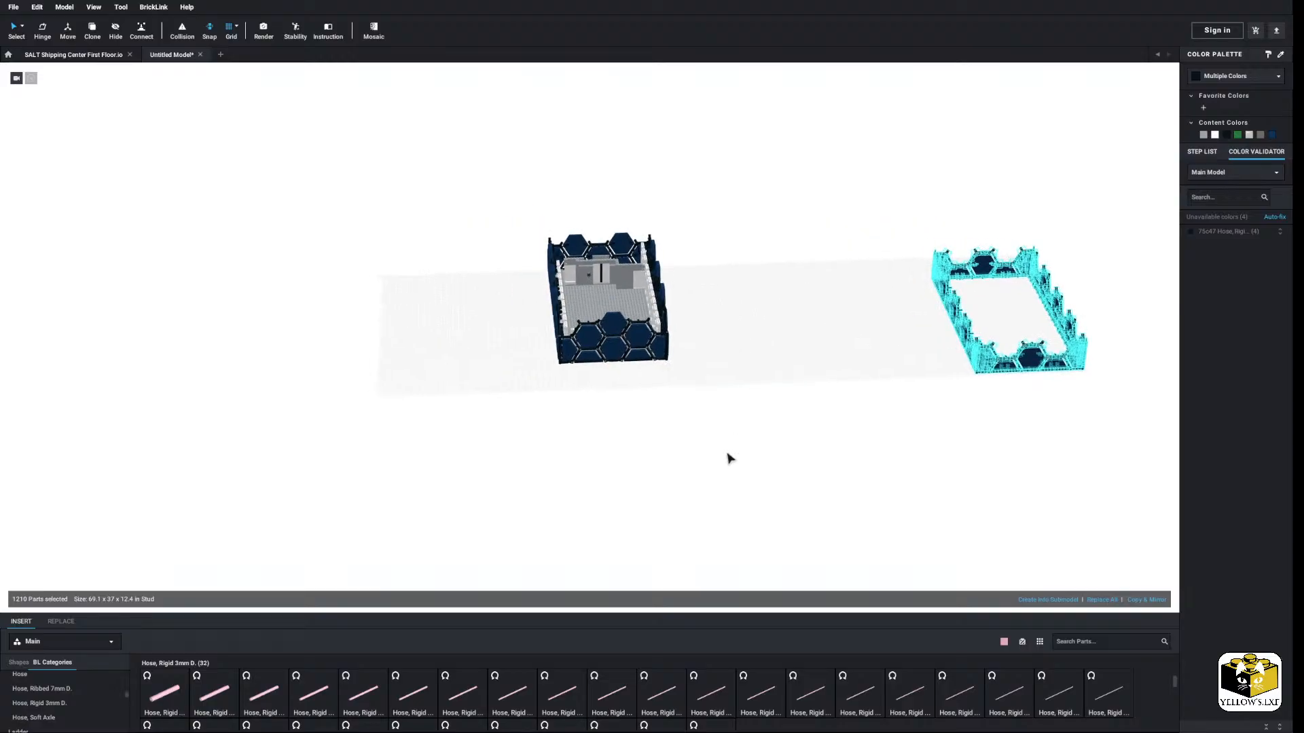
click(728, 452)
scroll(728, 452, up, 5)
mouse_move(727, 452)
right_down()
mouse_move(745, 457)
mouse_move(724, 451)
right_up()
scroll(675, 501, up, 5)
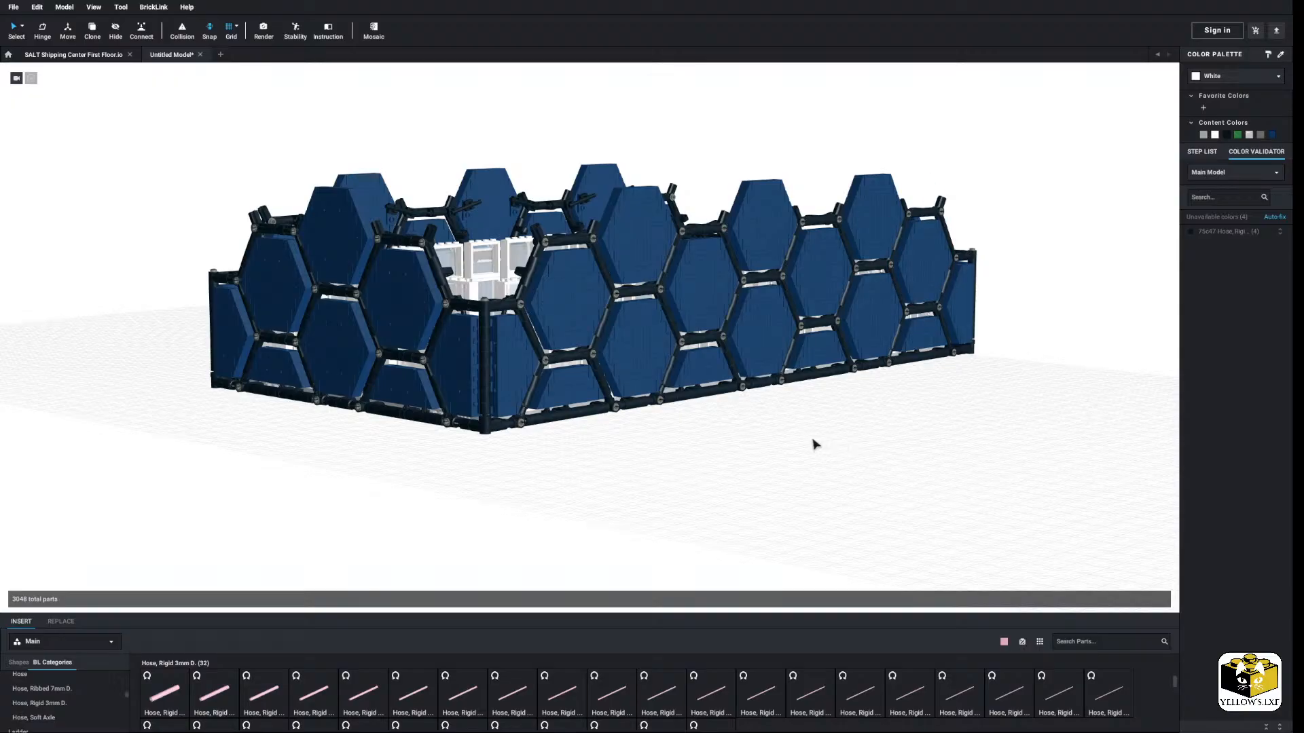
mouse_move(815, 442)
right_down()
mouse_move(782, 448)
mouse_move(806, 445)
right_up()
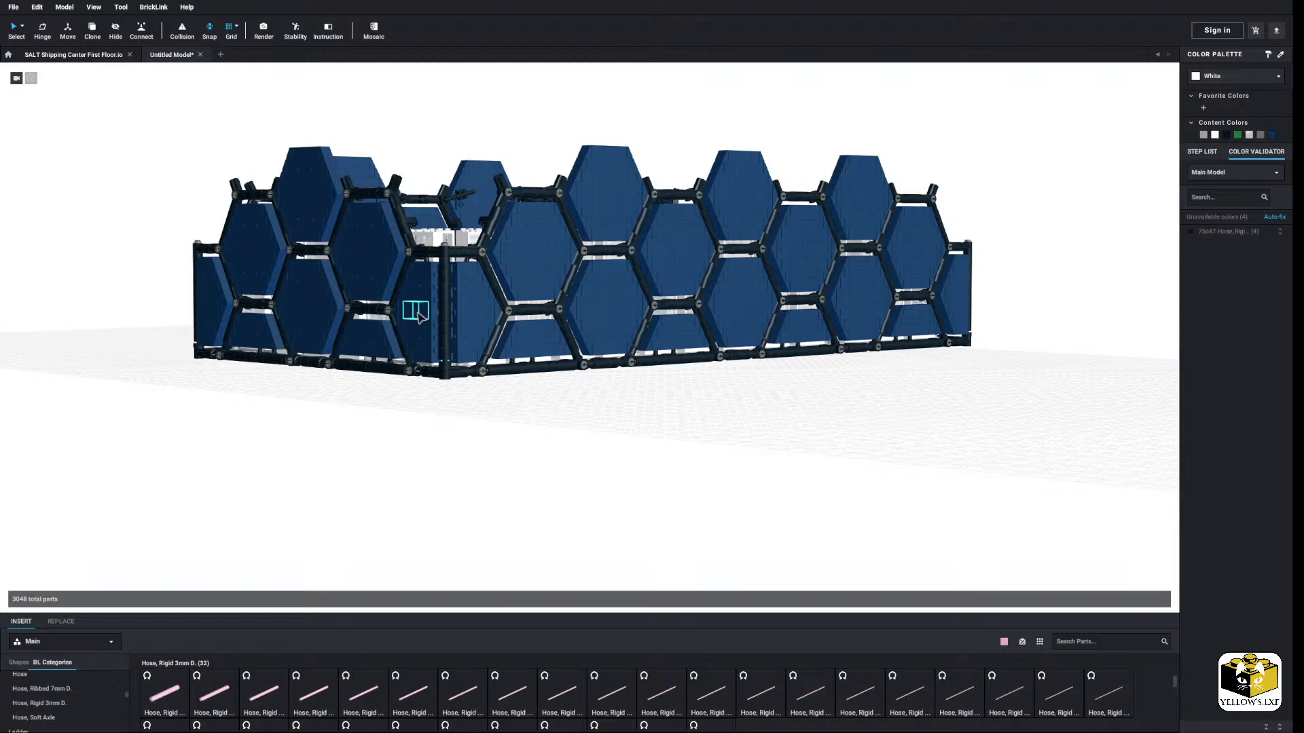
Step: Save the untitled model as SALT Shipping Center Upper Floor Template.io
click(12, 7)
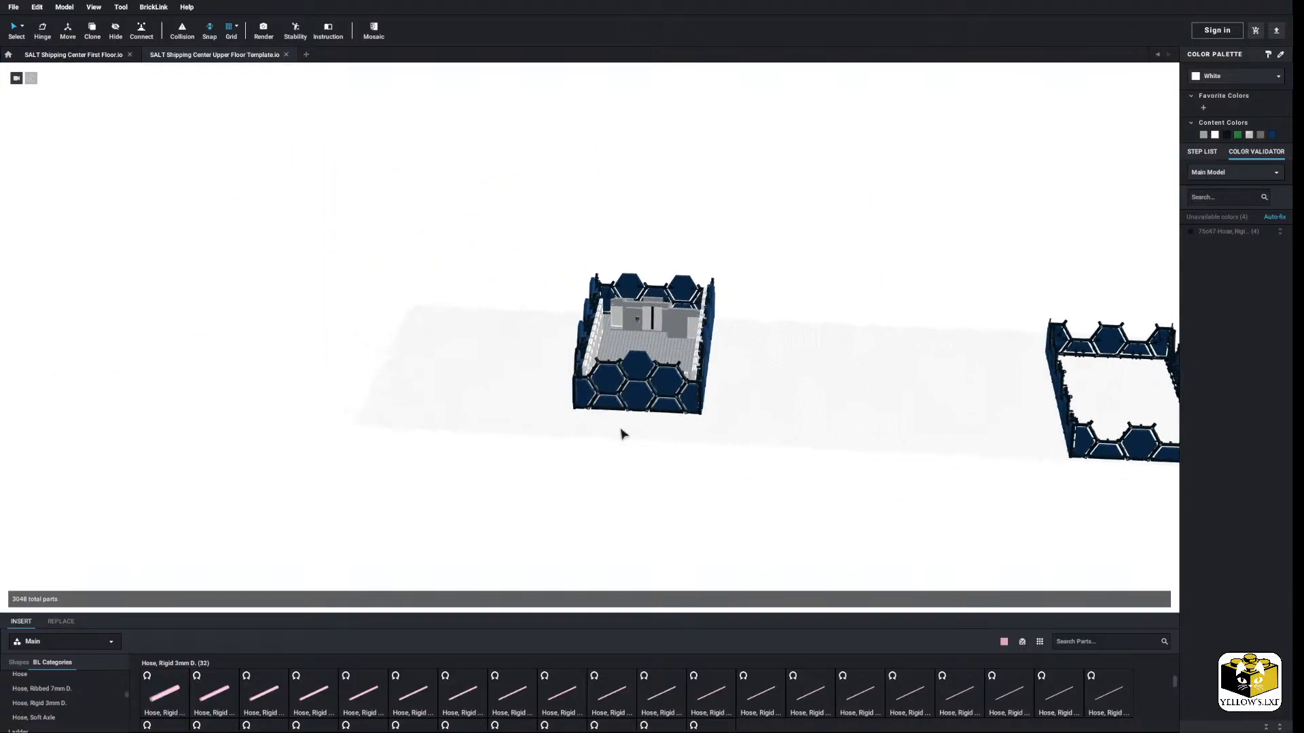
Step: Inspect the upper-floor template's hexagonal façade from outside, at low and raised angles, near and far
mouse_move(621, 429)
right_down()
mouse_move(605, 456)
mouse_move(620, 419)
mouse_move(605, 419)
right_up()
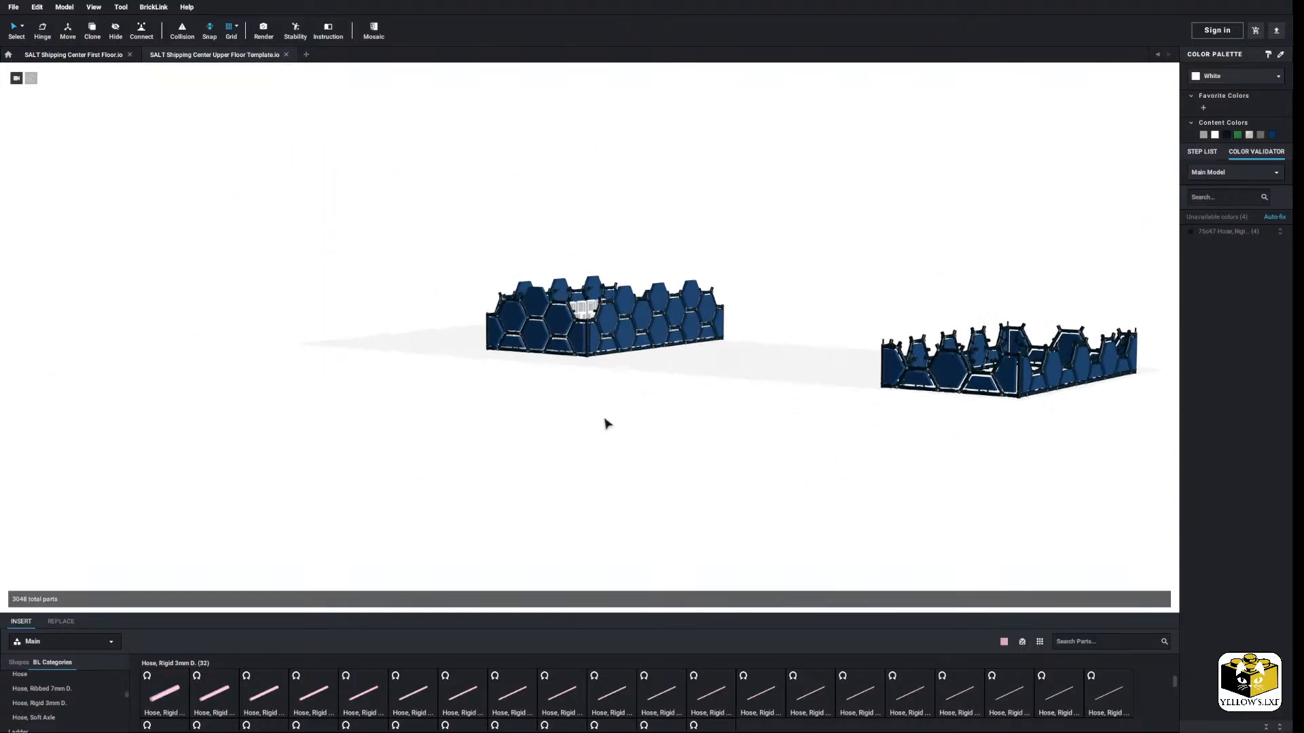
middle_drag(605, 419, 589, 442)
scroll(589, 443, up, 5)
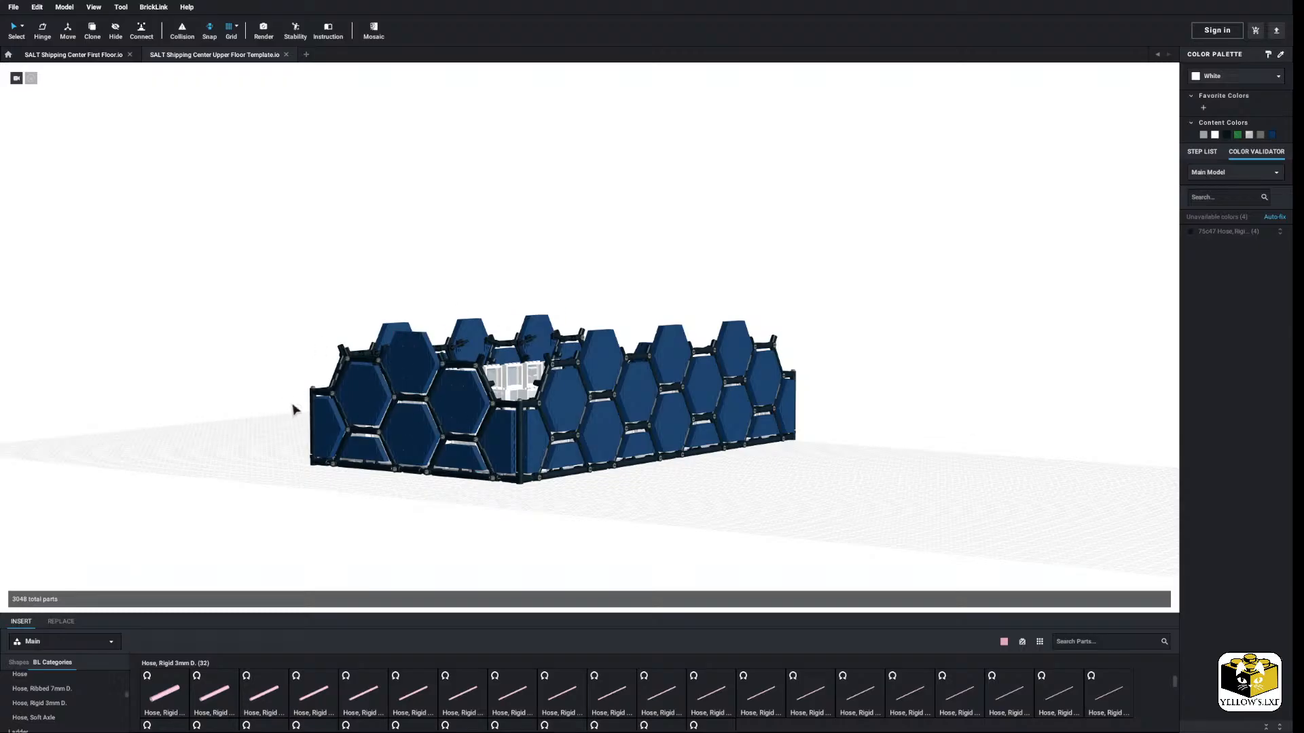
scroll(292, 350, down, 4)
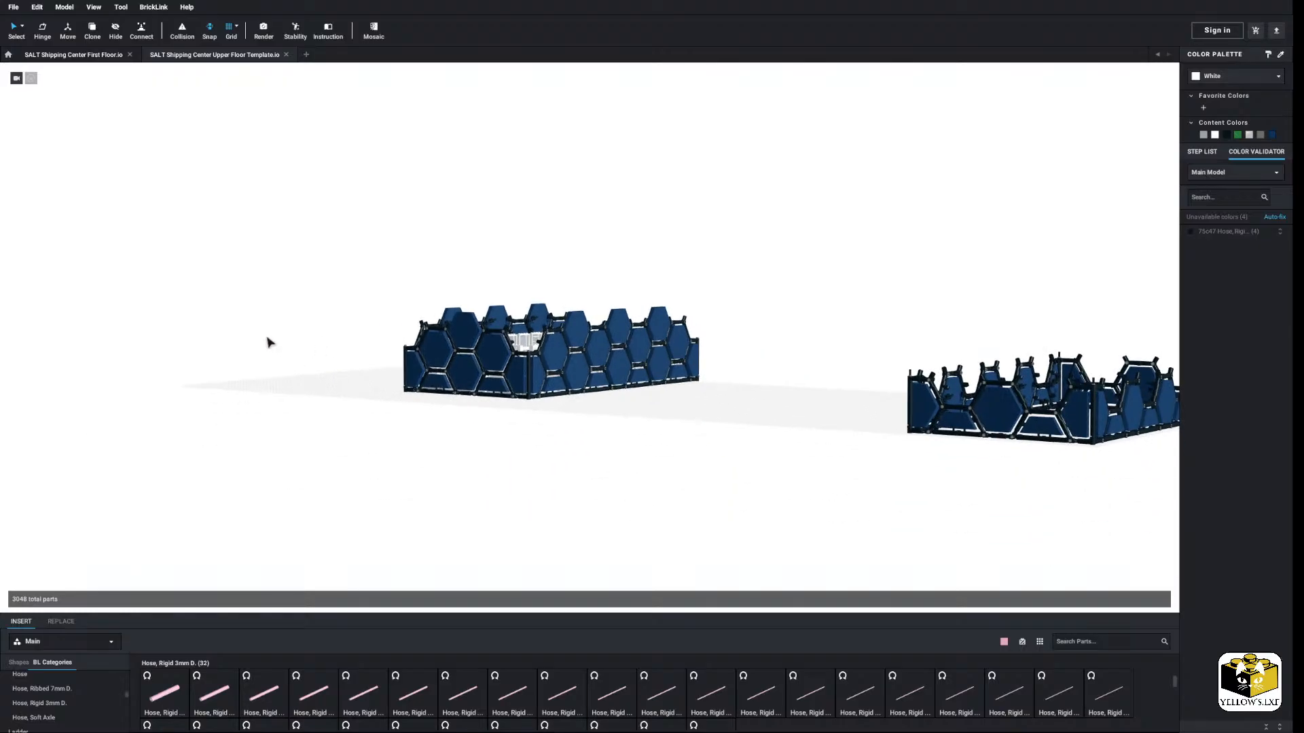
right_drag(268, 344, 246, 284)
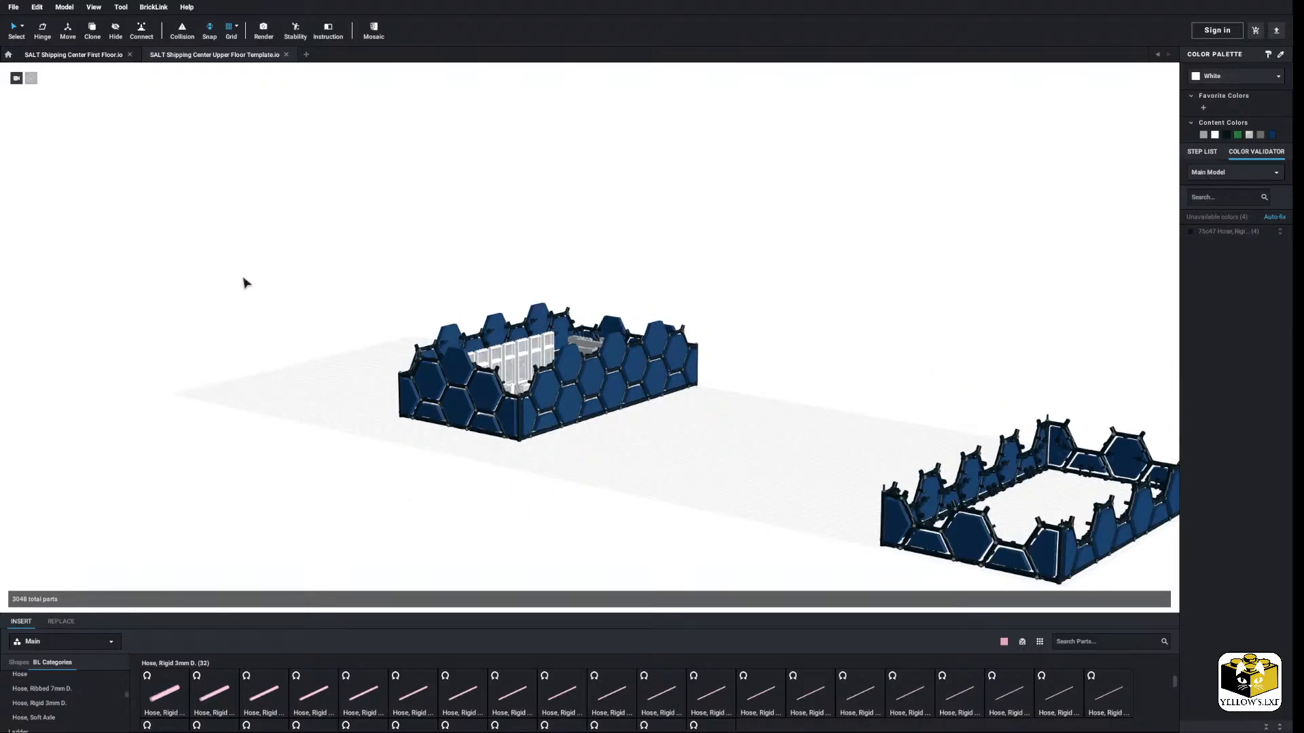
right_drag(246, 282, 228, 214)
scroll(242, 251, up, 4)
middle_drag(221, 225, 265, 303)
scroll(262, 304, up, 4)
middle_drag(133, 307, 141, 295)
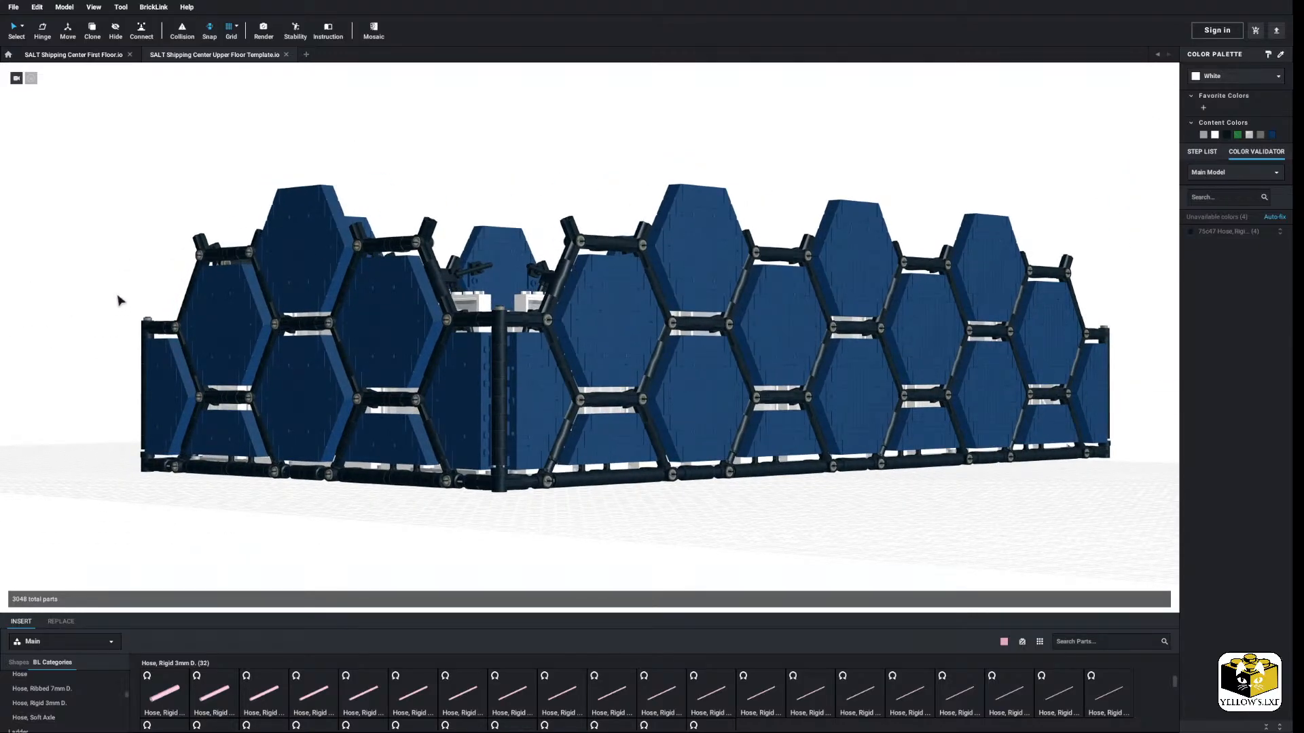
scroll(96, 297, down, 4)
mouse_move(105, 298)
right_down()
mouse_move(85, 304)
mouse_move(108, 306)
mouse_move(110, 286)
right_up()
scroll(85, 298, up, 5)
scroll(85, 304, down, 5)
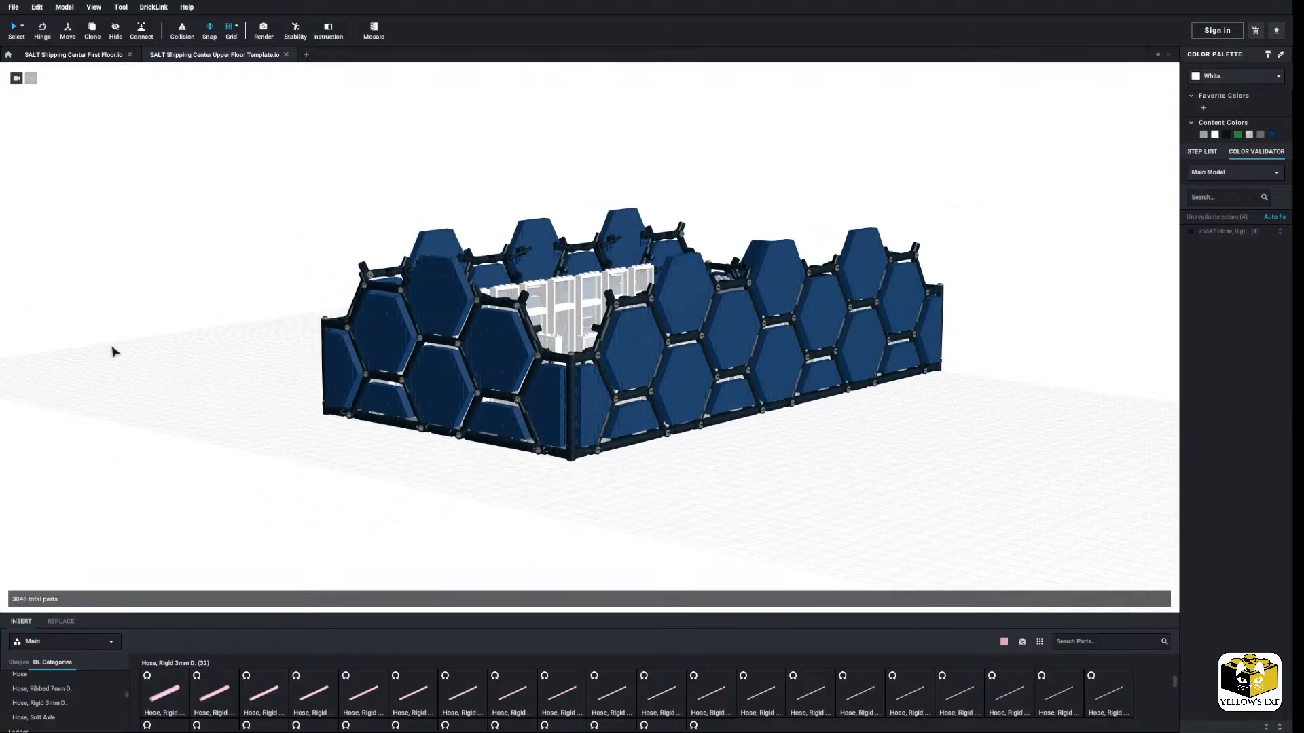